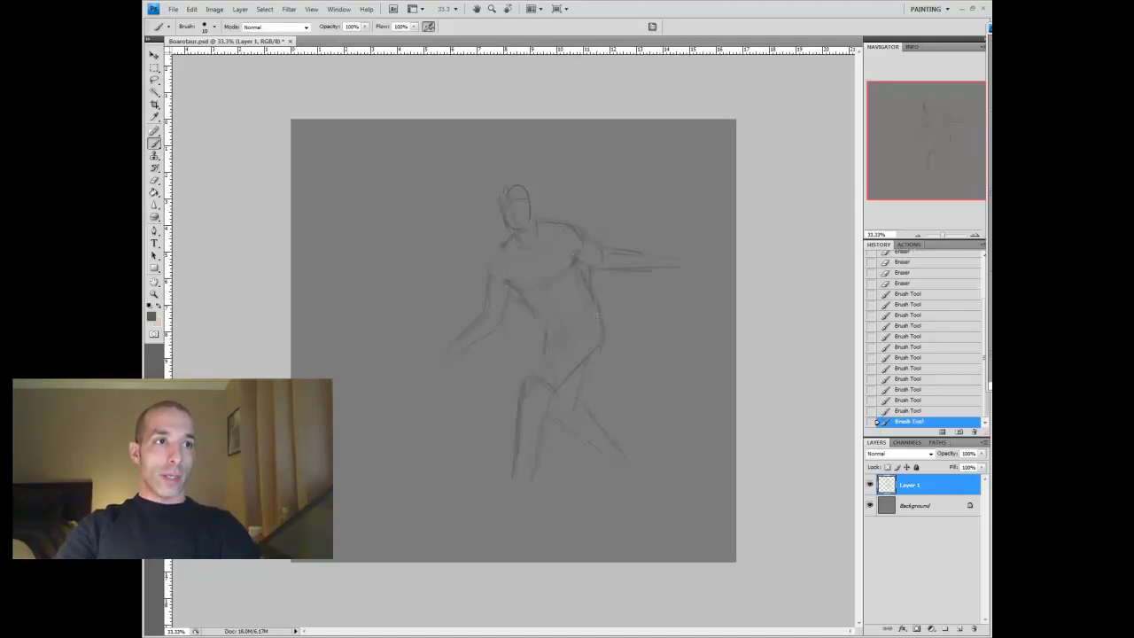
Sketch the back leg contour and rough in both hands of the standing humanoid figure
{"action": "left_click_drag", "start_coordinate": [603, 326], "coordinate": [595, 421]}
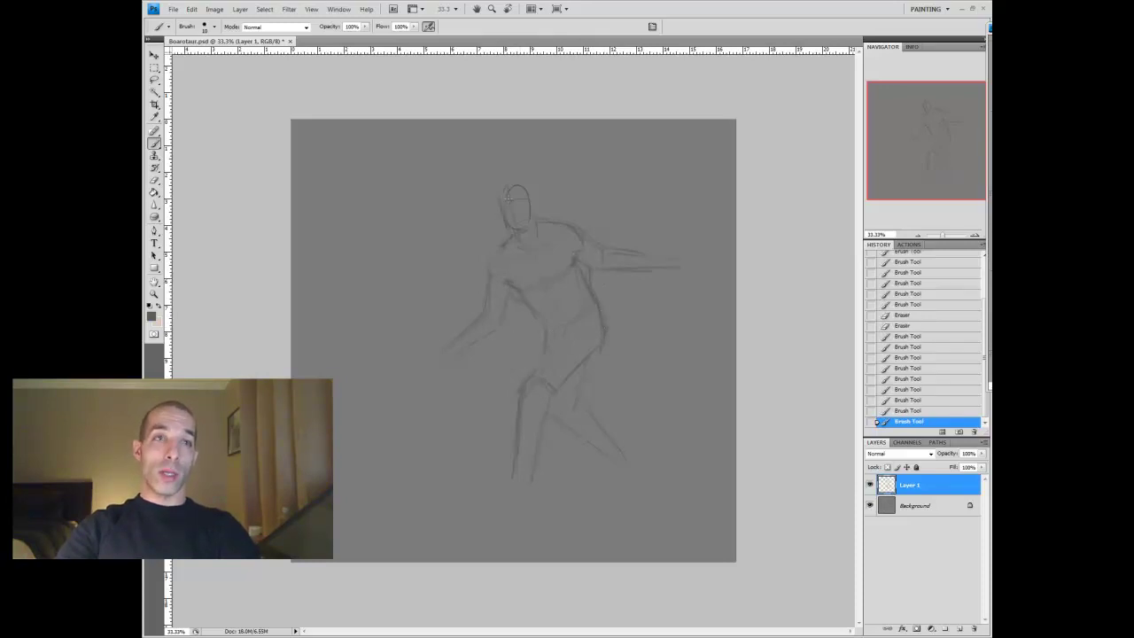
{"action": "left_click_drag", "start_coordinate": [432, 370], "coordinate": [439, 358]}
{"action": "left_click_drag", "start_coordinate": [675, 225], "coordinate": [664, 262]}
{"action": "key", "text": "e"}
{"action": "left_click_drag", "start_coordinate": [567, 372], "coordinate": [591, 356]}
{"action": "key", "text": "ctrl+alt+z"}
{"action": "key", "text": "ctrl+alt+z"}
{"action": "key", "text": "ctrl+alt+z"}
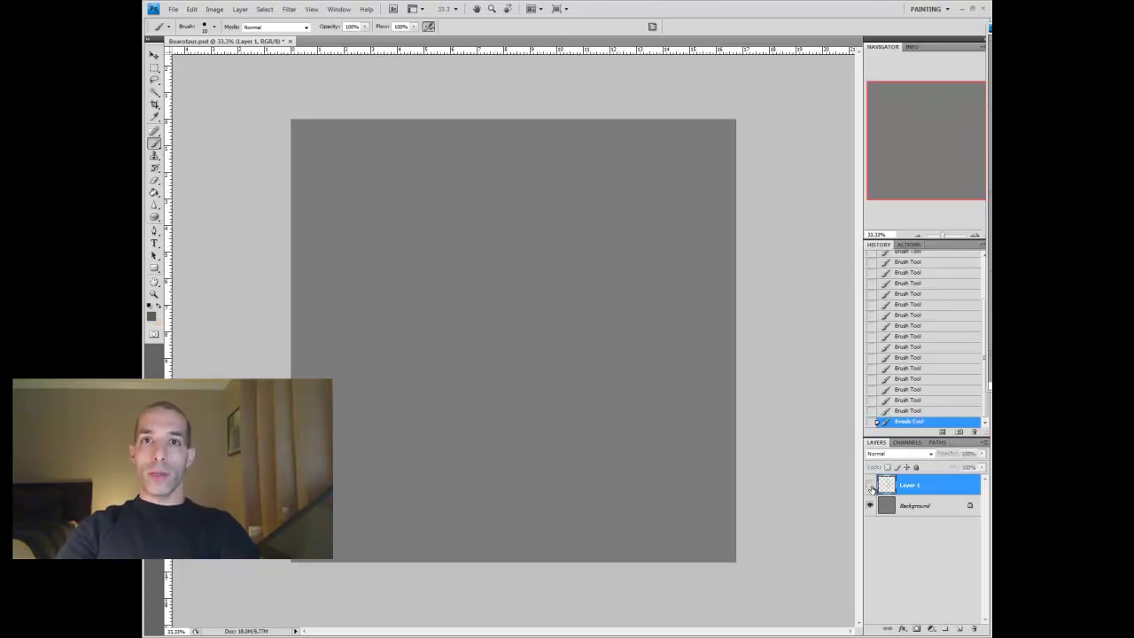
Add a new layer and redraw the head, the side of the torso and the thighs over the rough pose
{"action": "key", "text": "ctrl+shift+alt+n"}
{"action": "left_click_drag", "start_coordinate": [492, 204], "coordinate": [530, 190]}
{"action": "left_click_drag", "start_coordinate": [578, 254], "coordinate": [592, 282]}
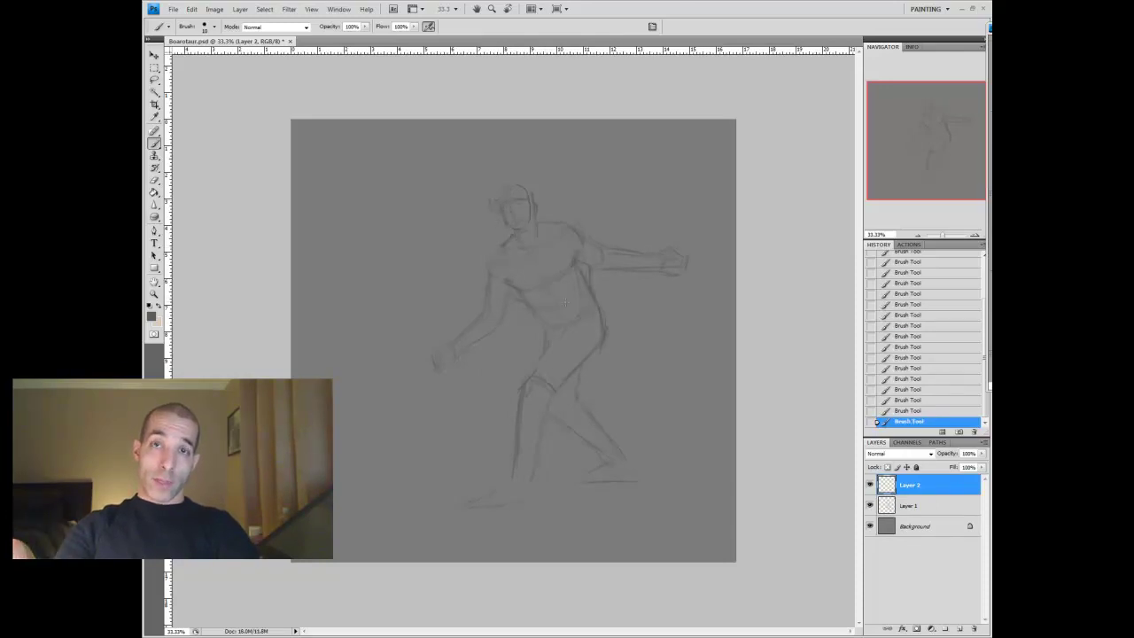
{"action": "left_click_drag", "start_coordinate": [529, 370], "coordinate": [520, 386]}
{"action": "left_click_drag", "start_coordinate": [605, 326], "coordinate": [594, 367]}
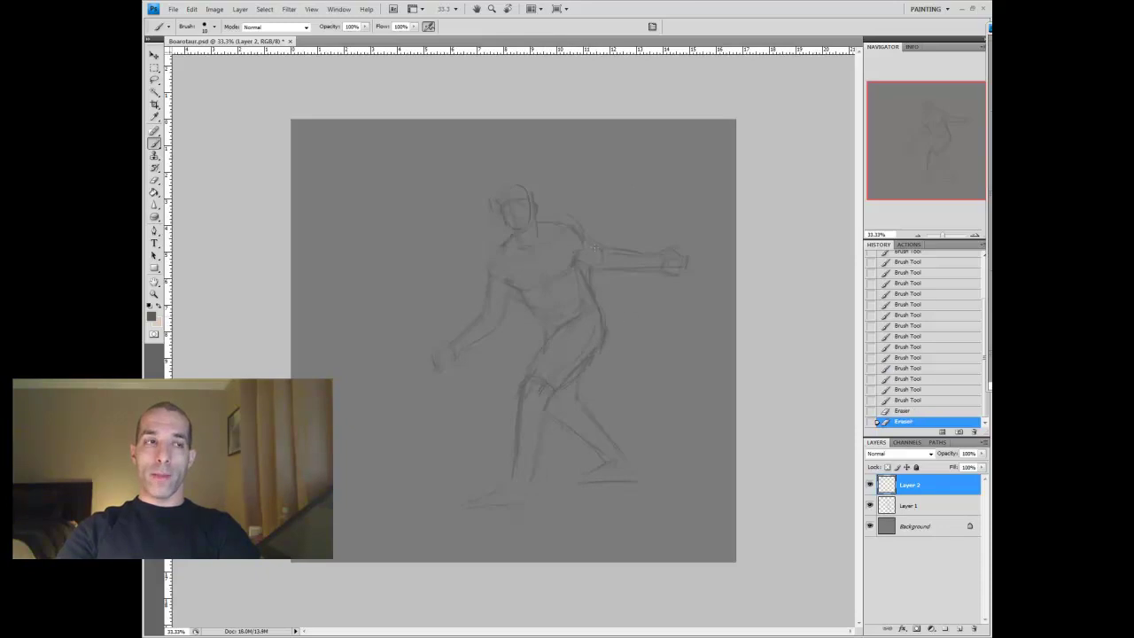
Sketch the chest and shoulder line, the lowered forearm and both lower legs of the figure
{"action": "left_click_drag", "start_coordinate": [512, 257], "coordinate": [581, 223]}
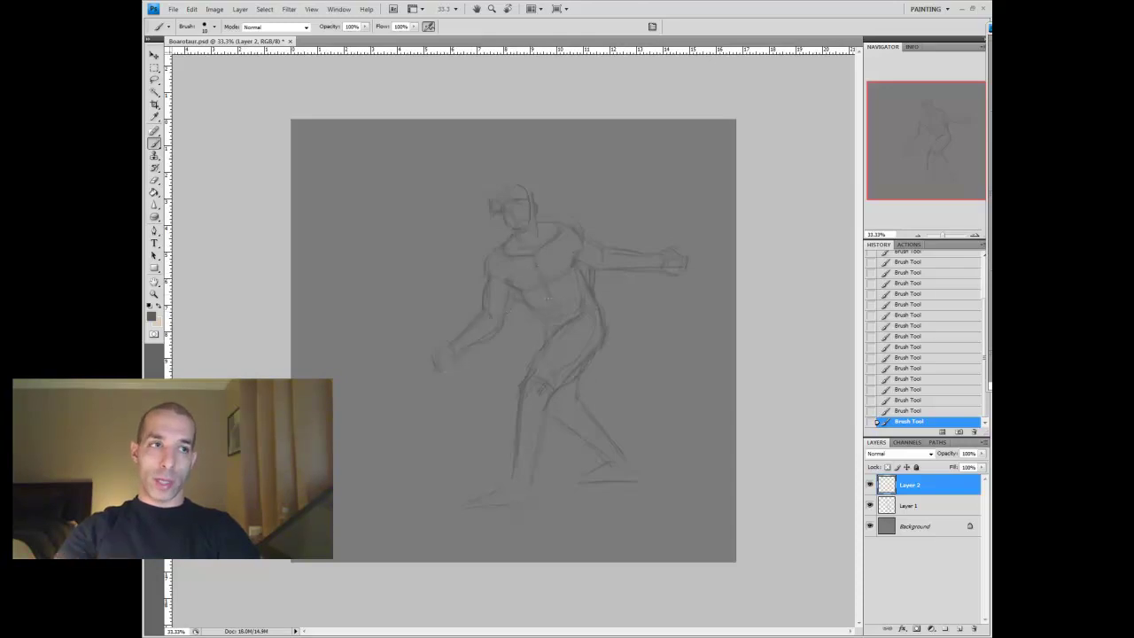
{"action": "left_click_drag", "start_coordinate": [459, 337], "coordinate": [498, 298]}
{"action": "mouse_move", "coordinate": [535, 388]}
{"action": "left_mouse_down"}
{"action": "mouse_move", "coordinate": [477, 501]}
{"action": "mouse_move", "coordinate": [531, 479]}
{"action": "mouse_move", "coordinate": [577, 374]}
{"action": "mouse_move", "coordinate": [560, 414]}
{"action": "mouse_move", "coordinate": [613, 473]}
{"action": "left_mouse_up"}
{"action": "mouse_move", "coordinate": [581, 374]}
{"action": "left_mouse_down"}
{"action": "mouse_move", "coordinate": [586, 399]}
{"action": "mouse_move", "coordinate": [625, 429]}
{"action": "left_mouse_up"}
Clean up the rough leg lines on Layer 1 and refine the outstretched arm, chest and legs on Layer 2
{"action": "left_click", "coordinate": [910, 505]}
{"action": "left_click", "coordinate": [899, 485]}
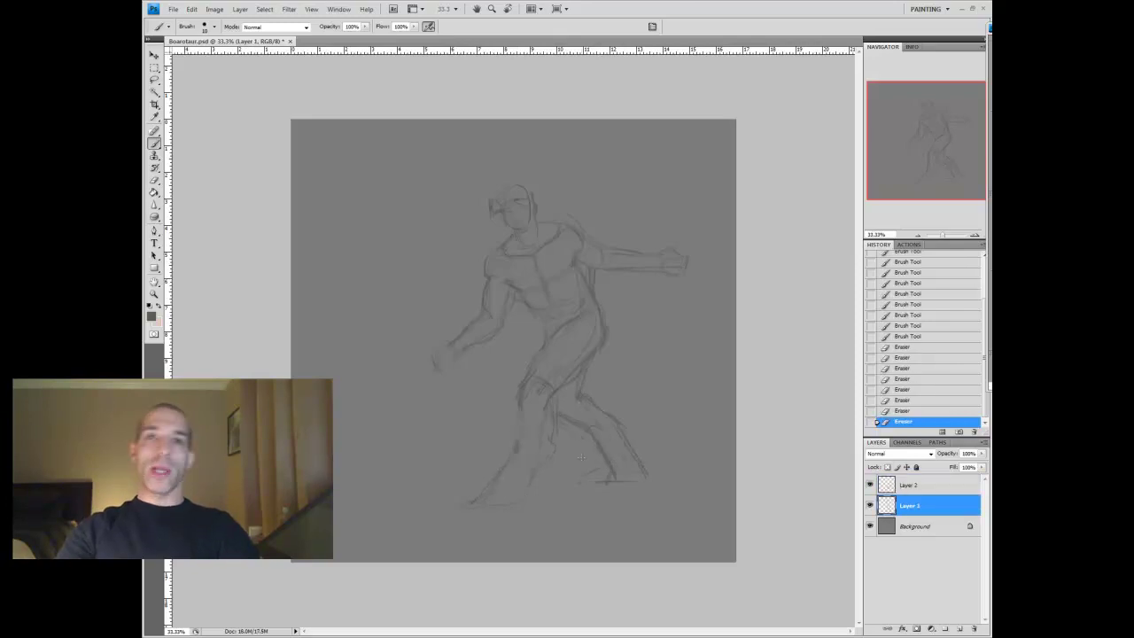
{"action": "left_click_drag", "start_coordinate": [614, 229], "coordinate": [678, 259]}
{"action": "left_click_drag", "start_coordinate": [496, 266], "coordinate": [532, 310]}
{"action": "left_click_drag", "start_coordinate": [567, 390], "coordinate": [620, 443]}
{"action": "left_click_drag", "start_coordinate": [532, 417], "coordinate": [496, 496]}
{"action": "left_click", "coordinate": [869, 485]}
{"action": "left_click", "coordinate": [869, 486]}
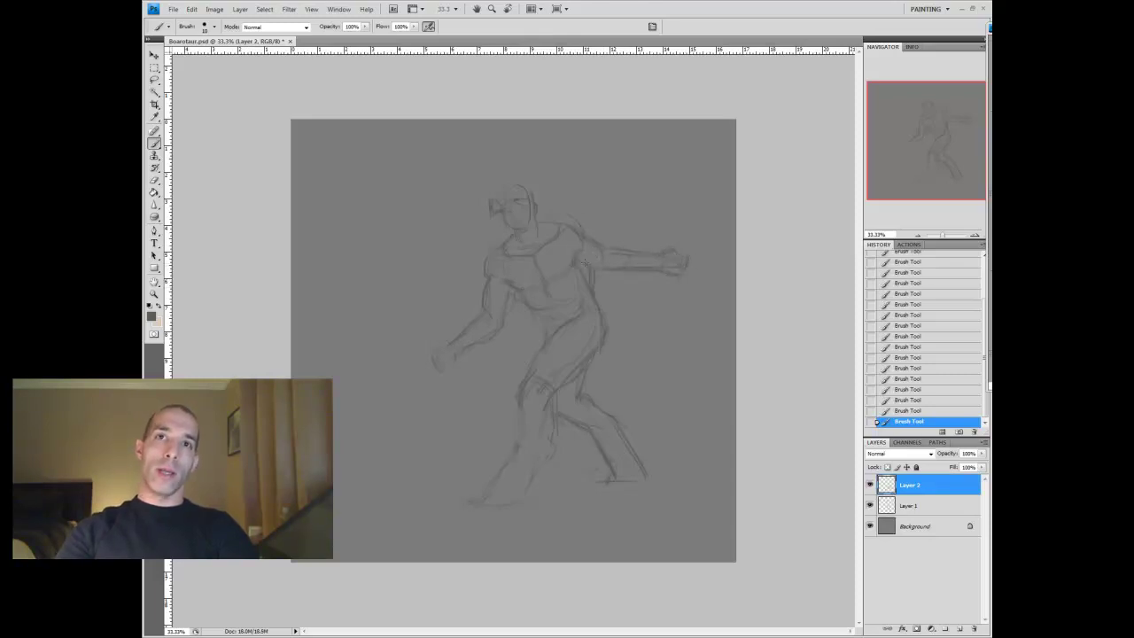
Hide Layers 1 and 2 and rough in a hunched creature's open-mouthed head on a new layer
{"action": "left_click", "coordinate": [869, 485]}
{"action": "left_click", "coordinate": [869, 505]}
{"action": "key", "text": "ctrl+shift+alt+n"}
{"action": "mouse_move", "coordinate": [462, 275]}
{"action": "left_mouse_down"}
{"action": "mouse_move", "coordinate": [483, 257]}
{"action": "mouse_move", "coordinate": [499, 299]}
{"action": "mouse_move", "coordinate": [499, 199]}
{"action": "left_mouse_up"}
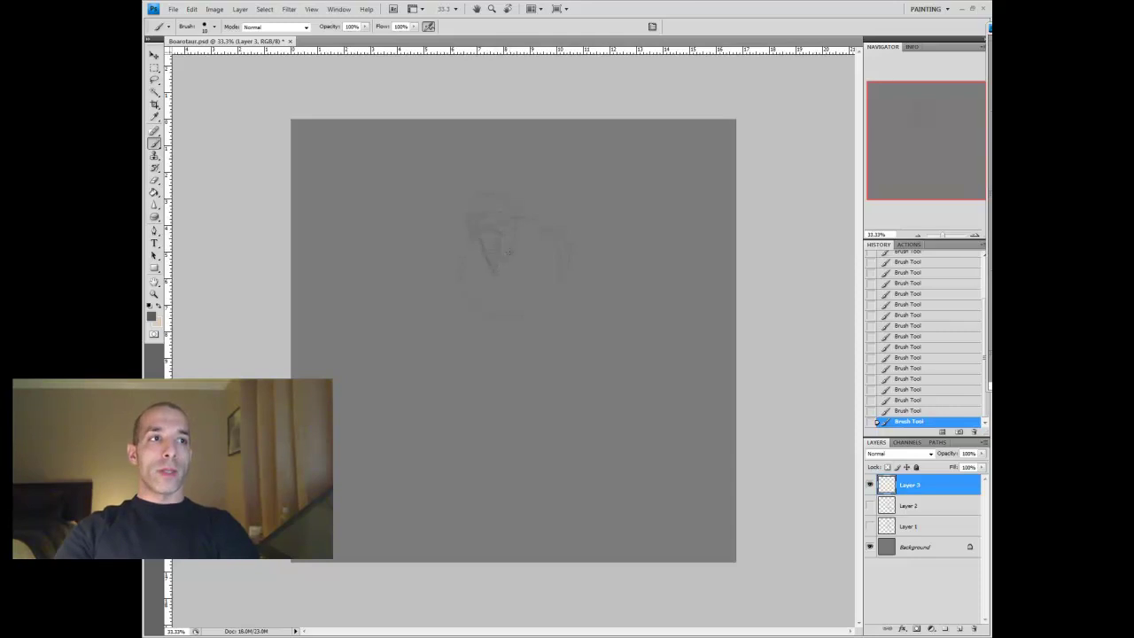
{"action": "left_click_drag", "start_coordinate": [497, 213], "coordinate": [502, 212]}
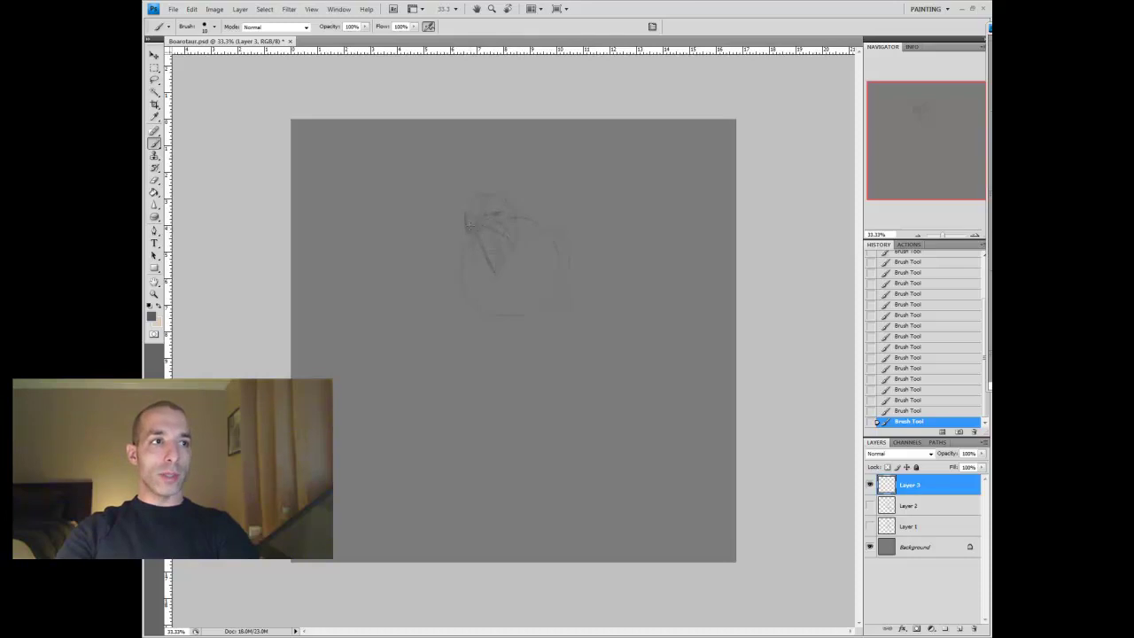
Reset the colors to default and refine the creature's snout, jaw and rounded chest outline up close
{"action": "left_click", "coordinate": [472, 222], "text": "ctrl"}
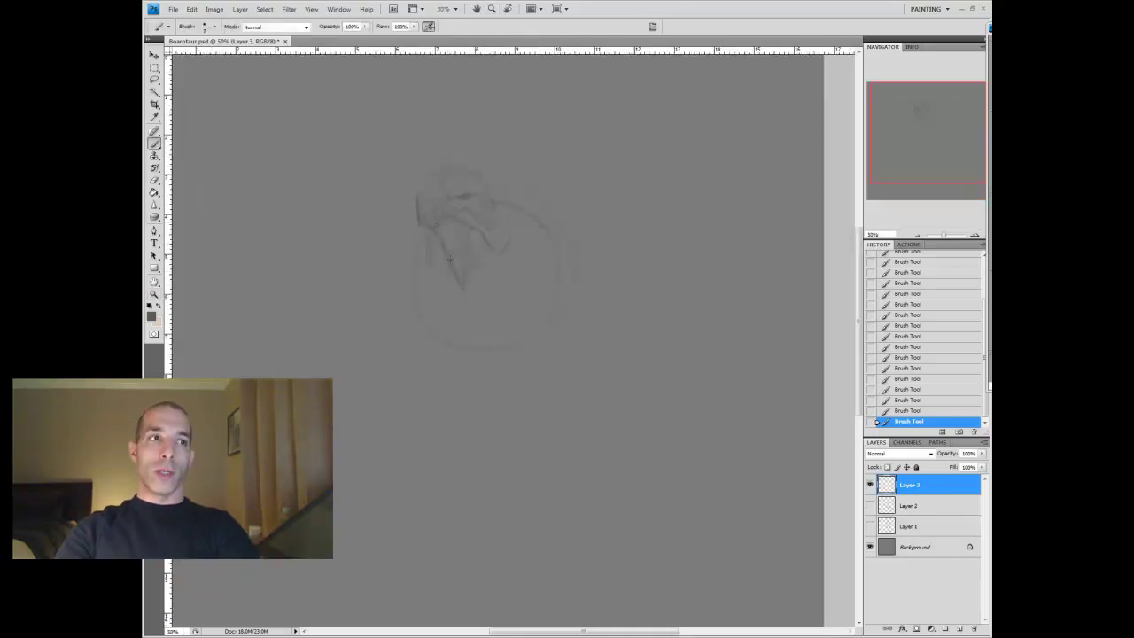
{"action": "left_click", "coordinate": [150, 306]}
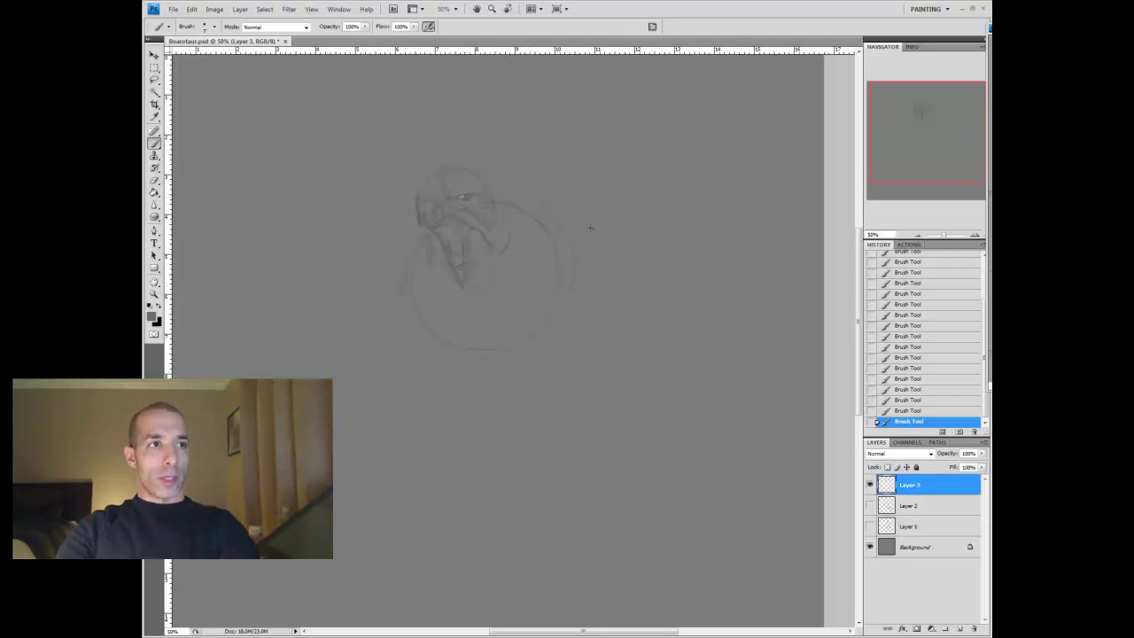
{"action": "left_click_drag", "start_coordinate": [506, 329], "coordinate": [486, 300]}
Rough in the creature's torso around the chest, with loose lines for the waist, arm and legs
{"action": "left_click", "coordinate": [155, 294]}
{"action": "key", "text": "ctrl+minus"}
{"action": "key", "text": "b"}
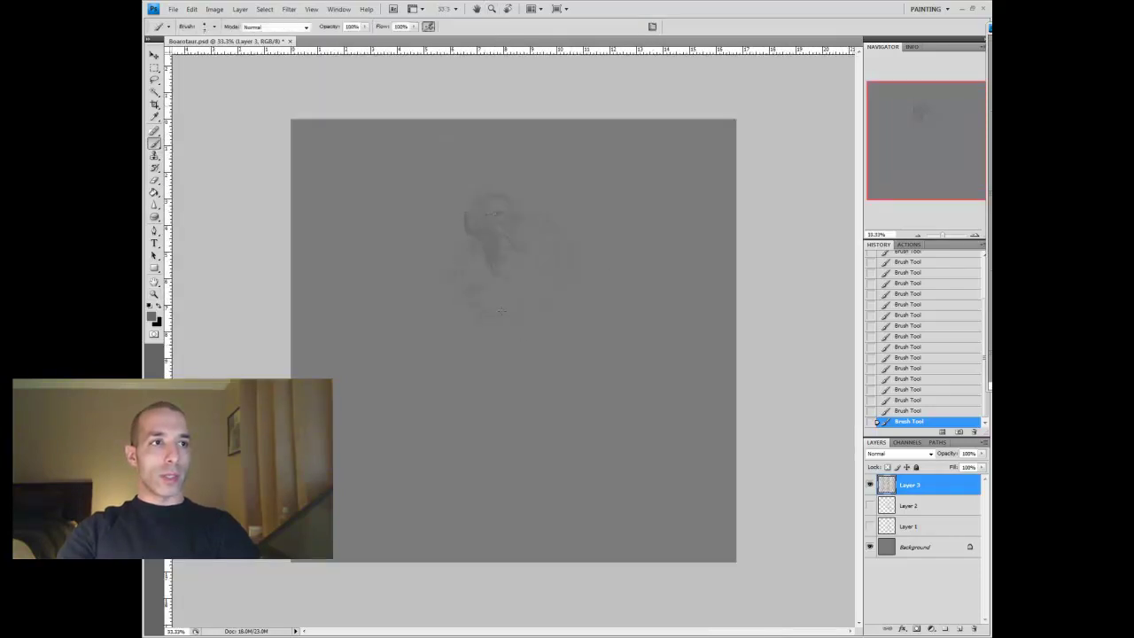
{"action": "left_click_drag", "start_coordinate": [568, 283], "coordinate": [467, 269]}
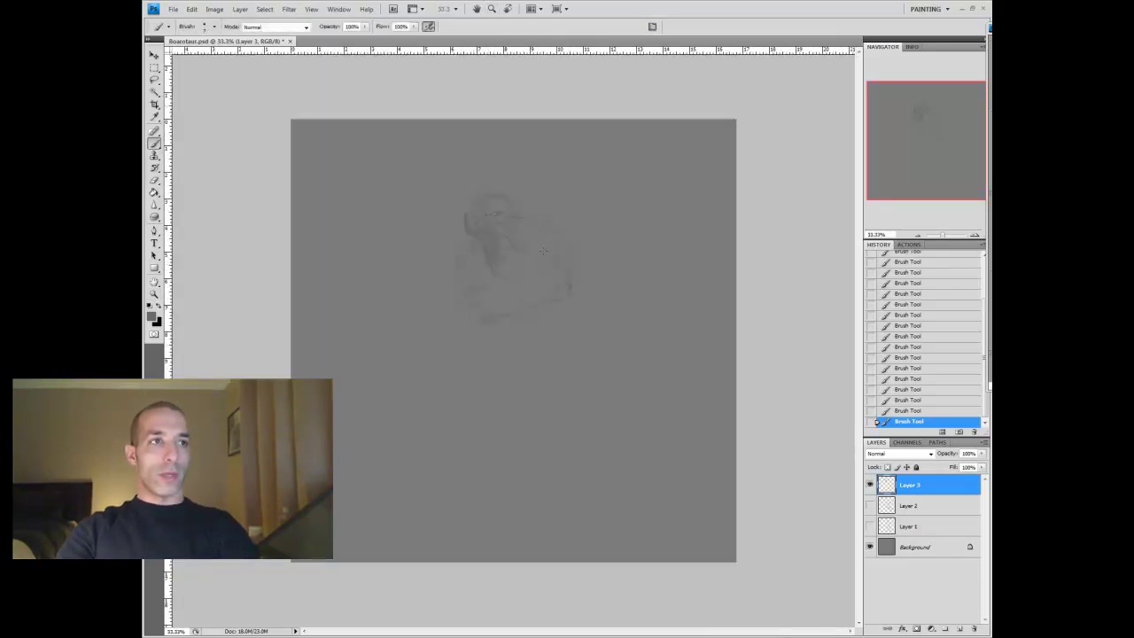
{"action": "left_click_drag", "start_coordinate": [557, 283], "coordinate": [500, 320]}
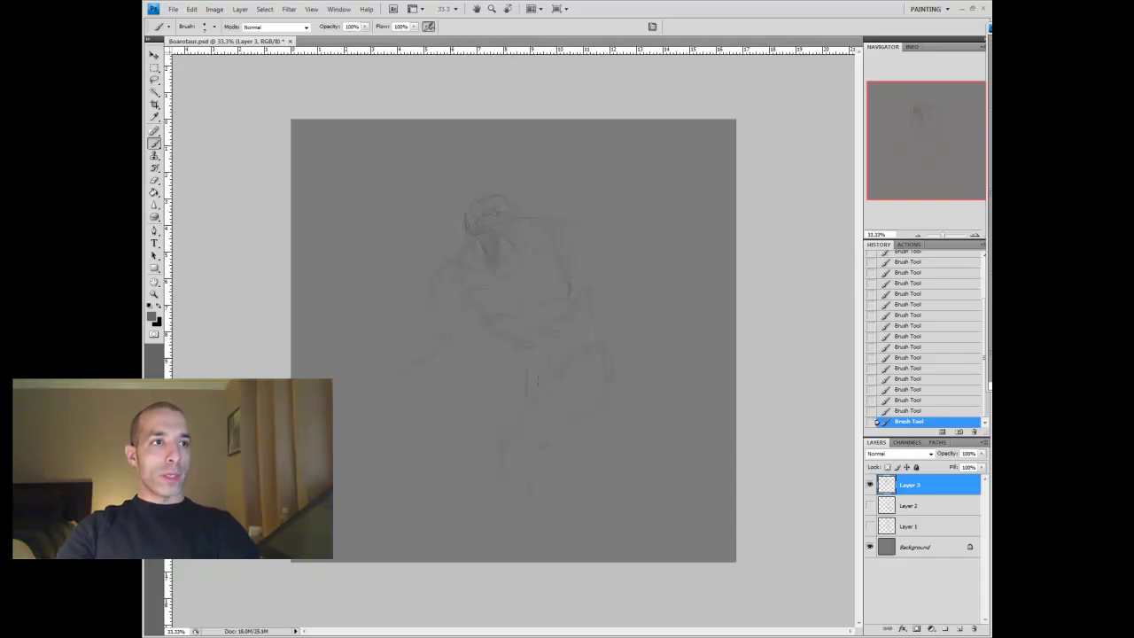
Erase part of the torso's outline below the far shoulder and redraw it with the brush
{"action": "key", "text": "e"}
{"action": "left_click", "coordinate": [575, 280]}
{"action": "mouse_move", "coordinate": [575, 280]}
{"action": "left_mouse_down"}
{"action": "mouse_move", "coordinate": [581, 293]}
{"action": "mouse_move", "coordinate": [589, 263]}
{"action": "left_mouse_up"}
{"action": "key", "text": "b"}
{"action": "left_click", "coordinate": [589, 263]}
{"action": "left_click", "coordinate": [589, 263]}
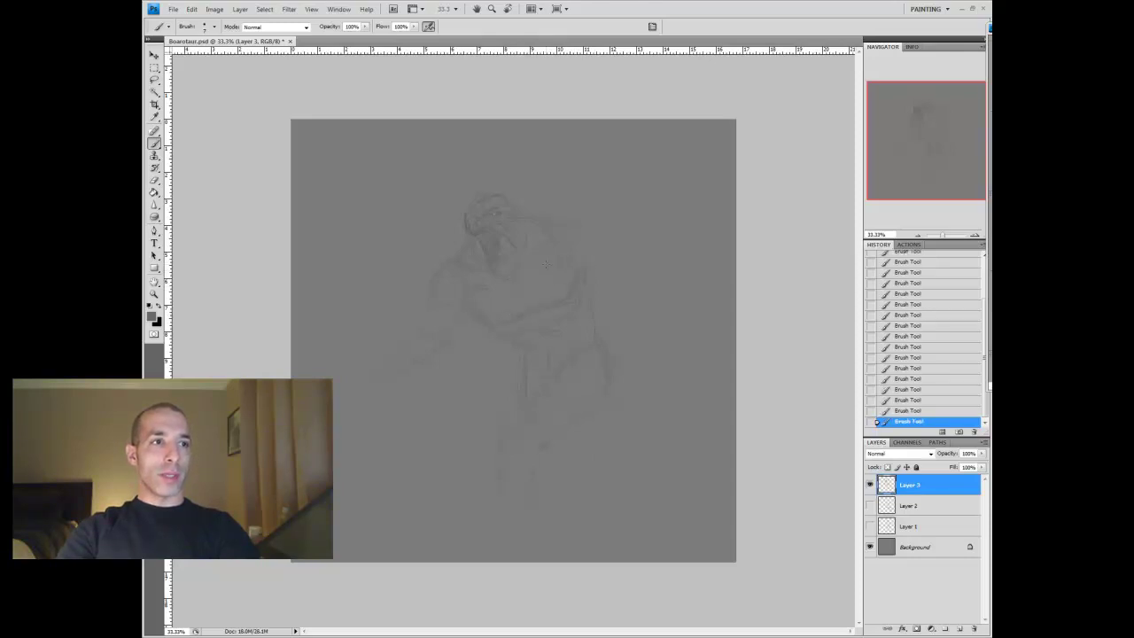
Undo the last torso strokes and sketch the front thigh, the lowered hand and the knee
{"action": "key", "text": "ctrl+alt+z"}
{"action": "key", "text": "ctrl+alt+z"}
{"action": "key", "text": "ctrl+alt+z"}
{"action": "left_click", "coordinate": [523, 390]}
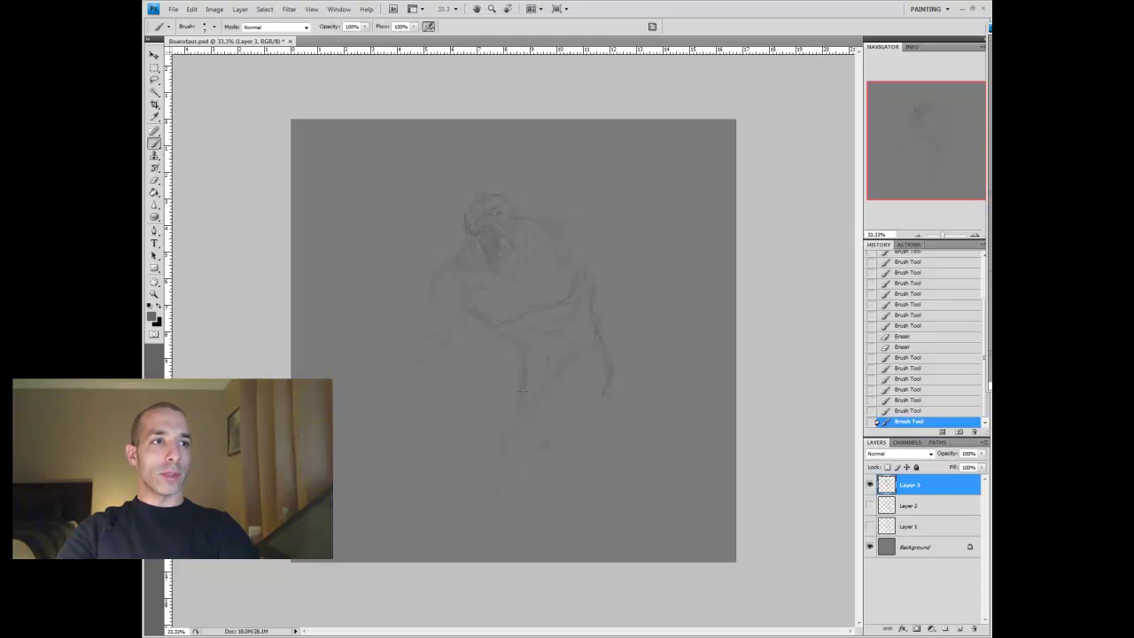
{"action": "left_click", "coordinate": [389, 381]}
{"action": "left_click", "coordinate": [540, 453]}
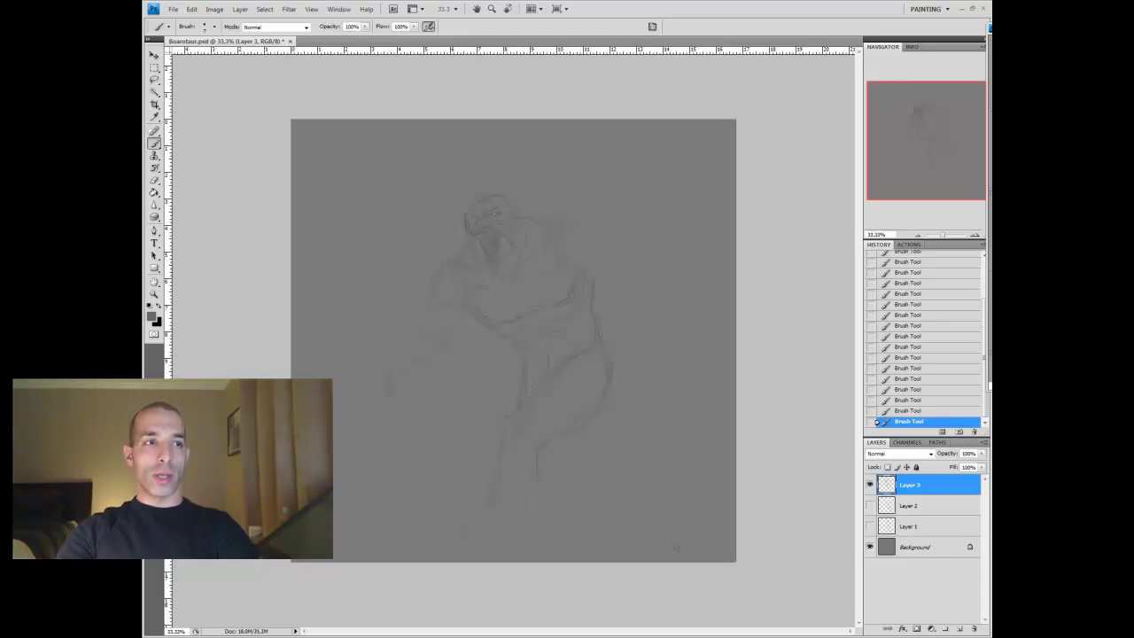
Select the creature's head with the Lasso, shift it slightly forward from the body and deselect it
{"action": "key", "text": "l"}
{"action": "mouse_move", "coordinate": [620, 190]}
{"action": "left_mouse_down"}
{"action": "mouse_move", "coordinate": [379, 443]}
{"action": "mouse_move", "coordinate": [621, 195]}
{"action": "left_mouse_up"}
{"action": "key", "text": "v"}
{"action": "left_click_drag", "start_coordinate": [514, 233], "coordinate": [509, 234]}
{"action": "key", "text": "ctrl+d"}
{"action": "key", "text": "b"}
Undo the recent head edits and reapply them to compare the head's position
{"action": "key", "text": "ctrl+alt+z"}
{"action": "key", "text": "ctrl+alt+z"}
{"action": "key", "text": "ctrl+alt+z"}
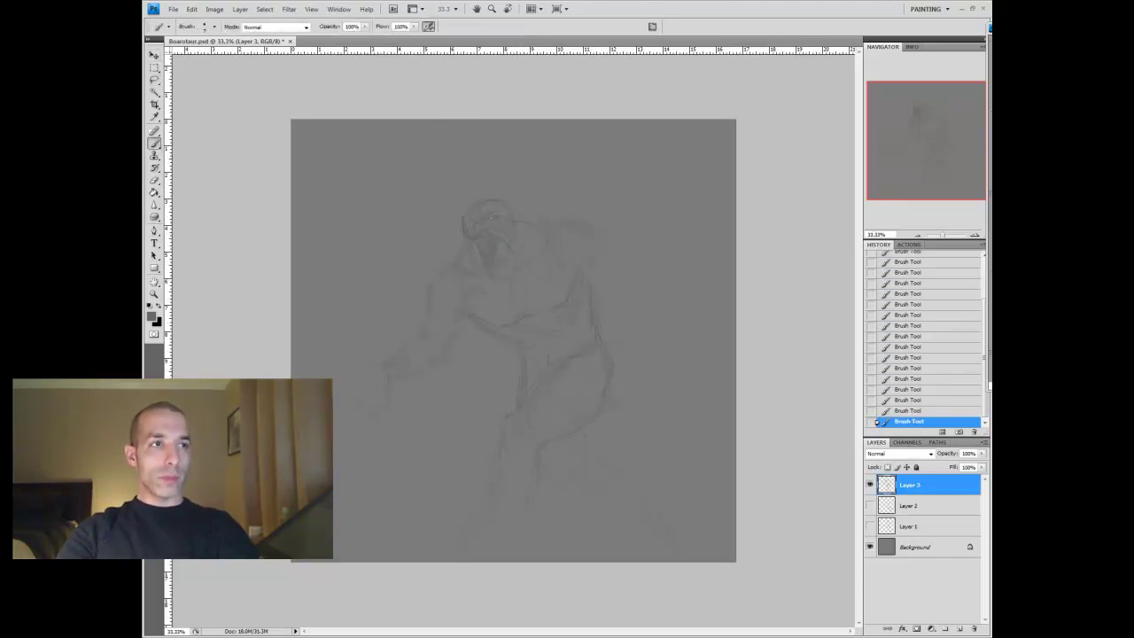
{"action": "key", "text": "ctrl+shift+z"}
{"action": "key", "text": "ctrl+shift+z"}
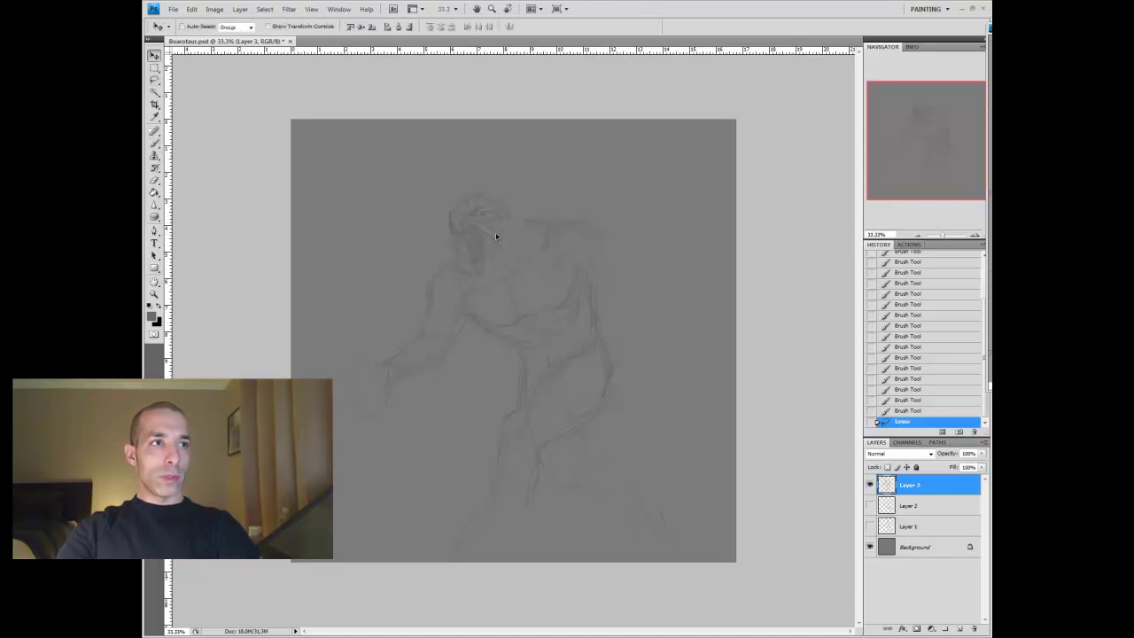
{"action": "key", "text": "ctrl+shift+z"}
{"action": "key", "text": "ctrl+shift+z"}
{"action": "key", "text": "ctrl+shift+z"}
{"action": "key", "text": "ctrl+shift+z"}
{"action": "key", "text": "ctrl+shift+z"}
{"action": "key", "text": "ctrl+shift+z"}
{"action": "key", "text": "ctrl+shift+z"}
{"action": "key", "text": "ctrl+shift+z"}
{"action": "key", "text": "ctrl+shift+z"}
{"action": "key", "text": "ctrl+shift+z"}
{"action": "key", "text": "ctrl+shift+z"}
{"action": "key", "text": "ctrl+shift+z"}
{"action": "key", "text": "ctrl+shift+z"}
{"action": "key", "text": "ctrl+shift+z"}
{"action": "key", "text": "ctrl+shift+z"}
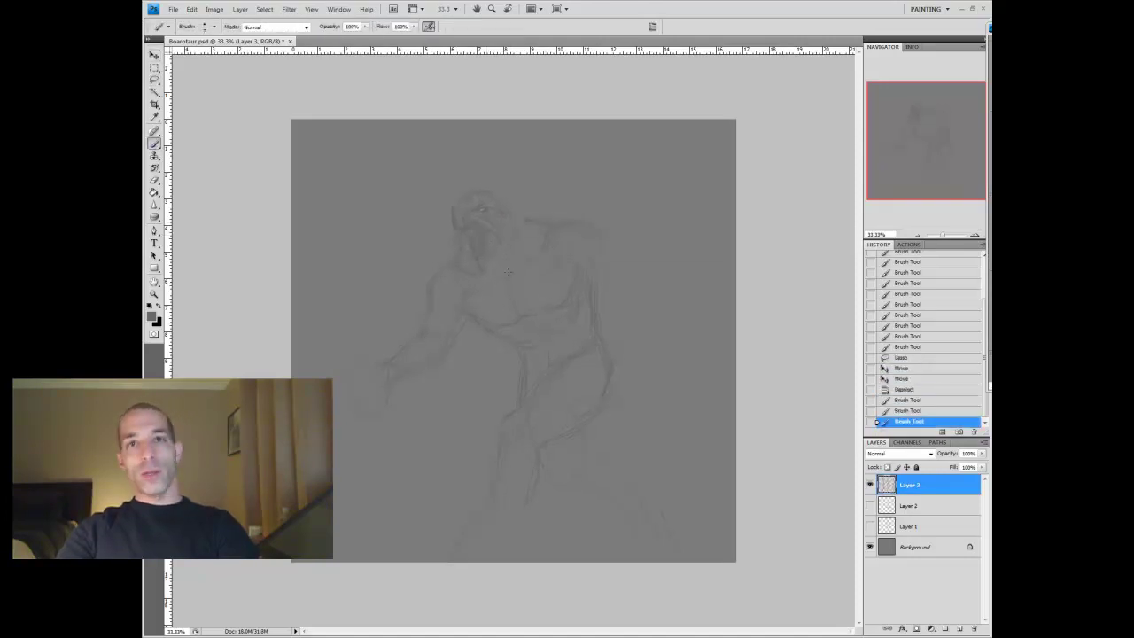
Define the creature's far shoulder and upper arm and strengthen the line beneath the chest
{"action": "mouse_move", "coordinate": [523, 219]}
{"action": "left_mouse_down"}
{"action": "mouse_move", "coordinate": [627, 240]}
{"action": "mouse_move", "coordinate": [624, 293]}
{"action": "left_mouse_up"}
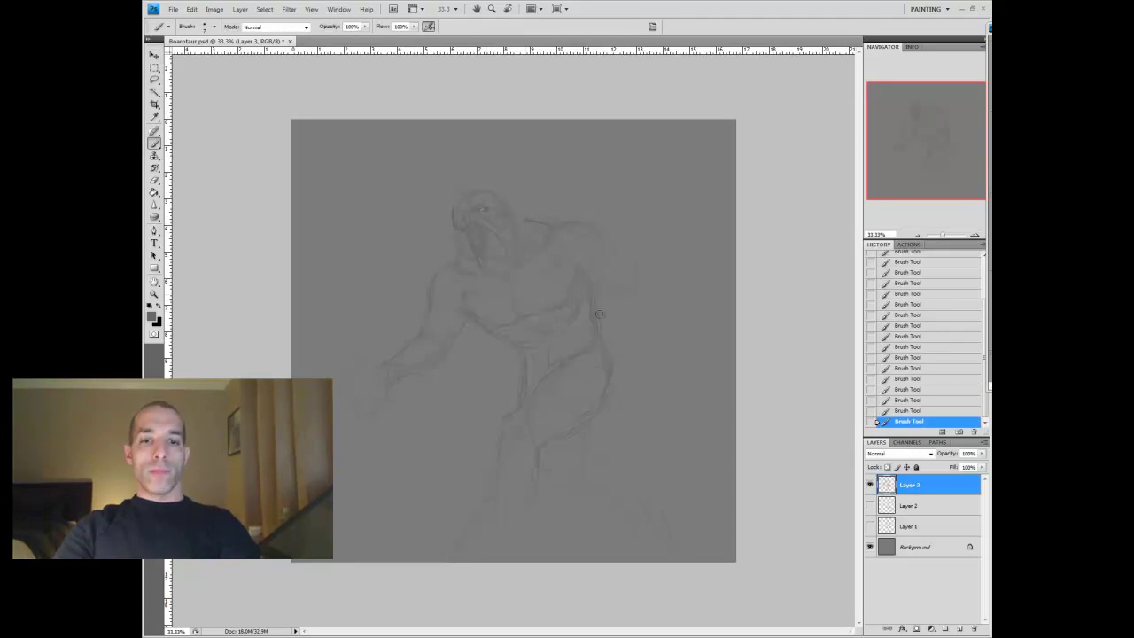
{"action": "left_click_drag", "start_coordinate": [514, 330], "coordinate": [526, 340]}
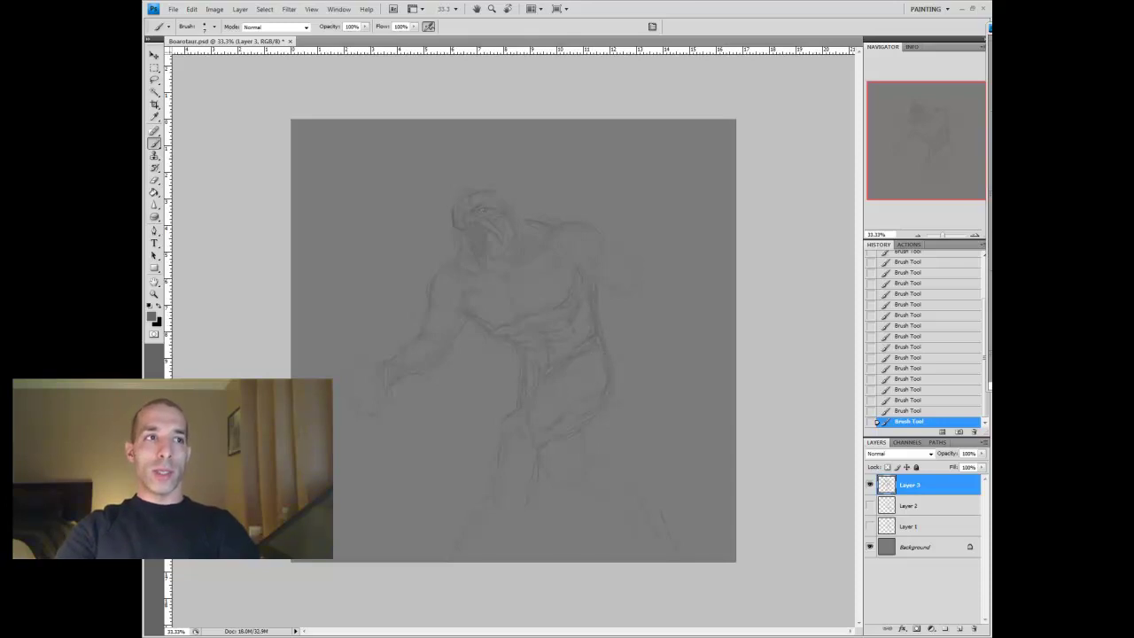
On a duplicate of Layer 3 with the original hidden, redraw the creature with broader shoulders, chest and hip
{"action": "scroll", "coordinate": [922, 354], "scroll_direction": "up", "scroll_amount": 2}
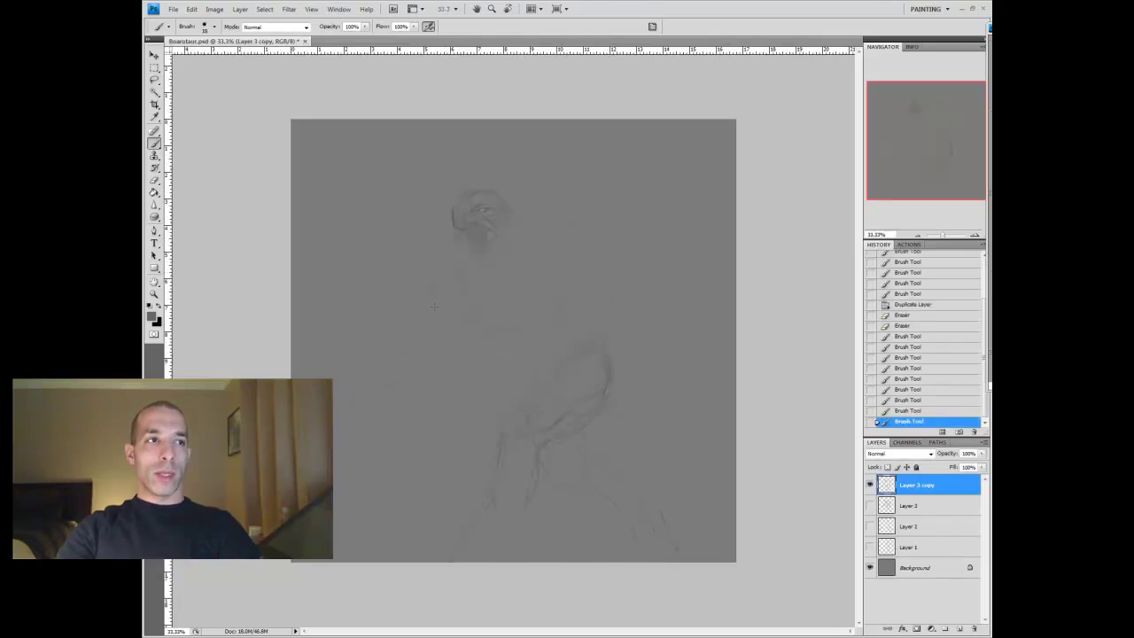
{"action": "left_click_drag", "start_coordinate": [433, 306], "coordinate": [493, 267]}
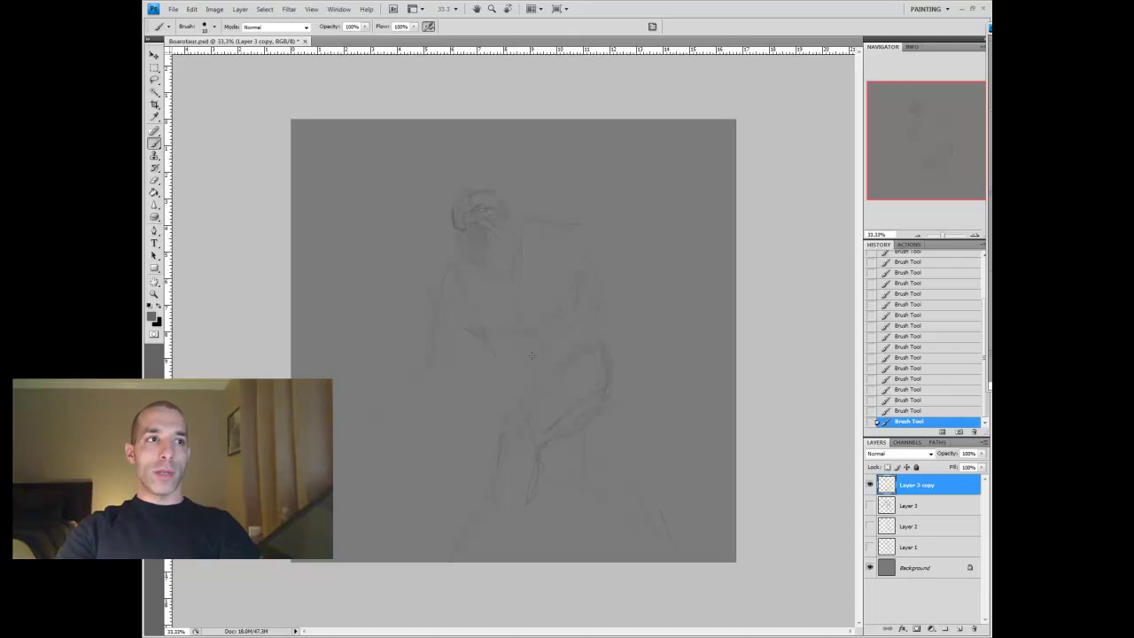
{"action": "left_click_drag", "start_coordinate": [643, 253], "coordinate": [642, 292]}
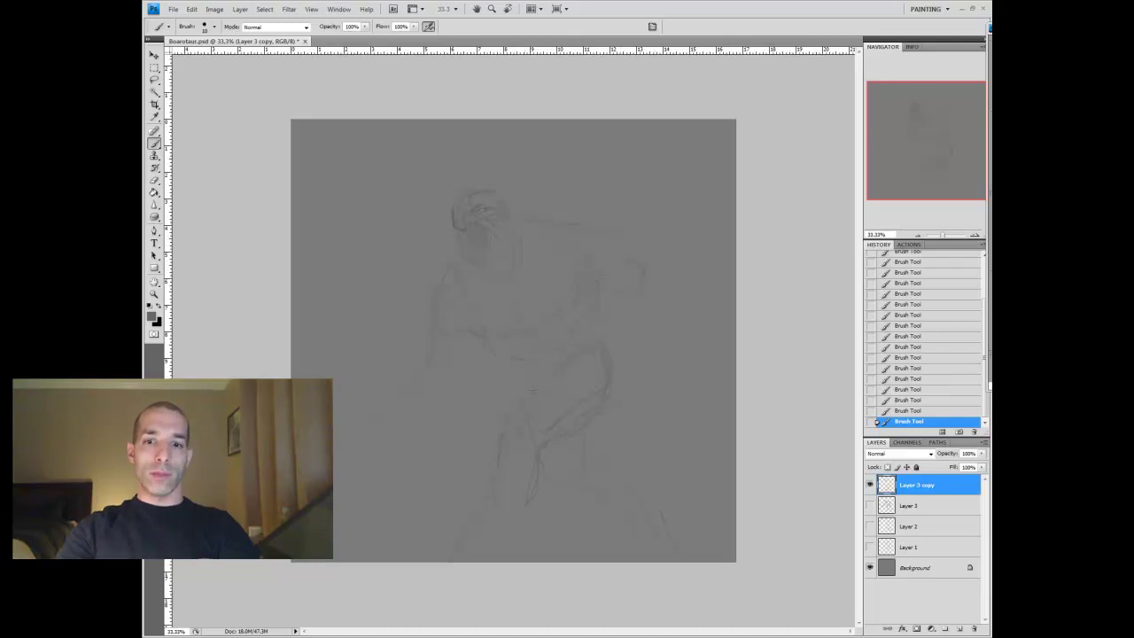
{"action": "left_click_drag", "start_coordinate": [557, 259], "coordinate": [562, 234]}
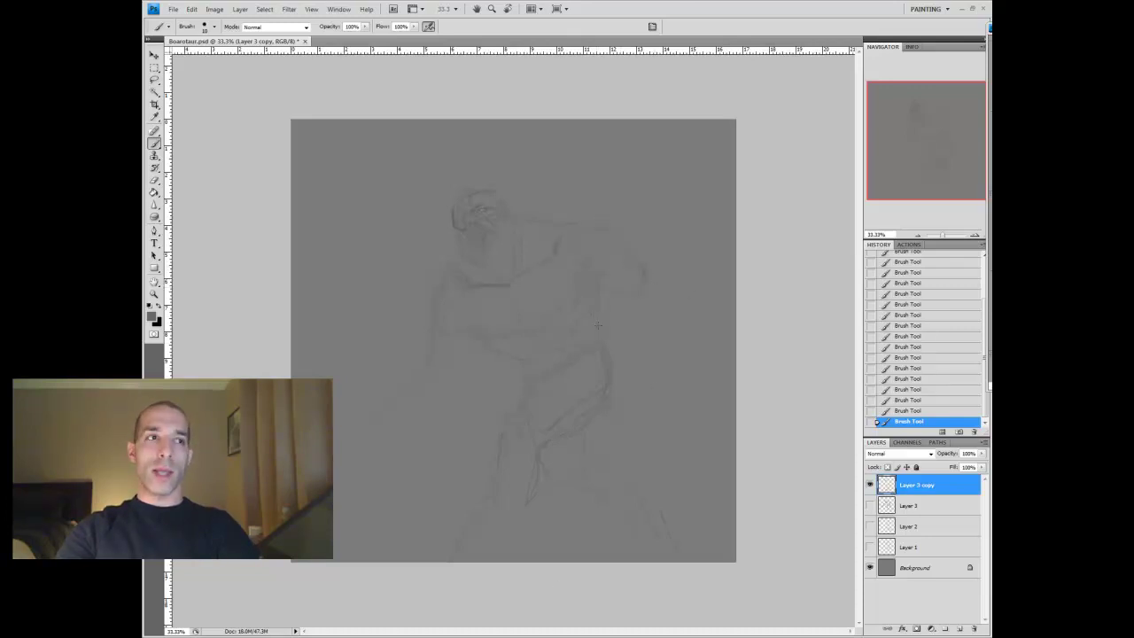
{"action": "left_click_drag", "start_coordinate": [596, 323], "coordinate": [565, 409]}
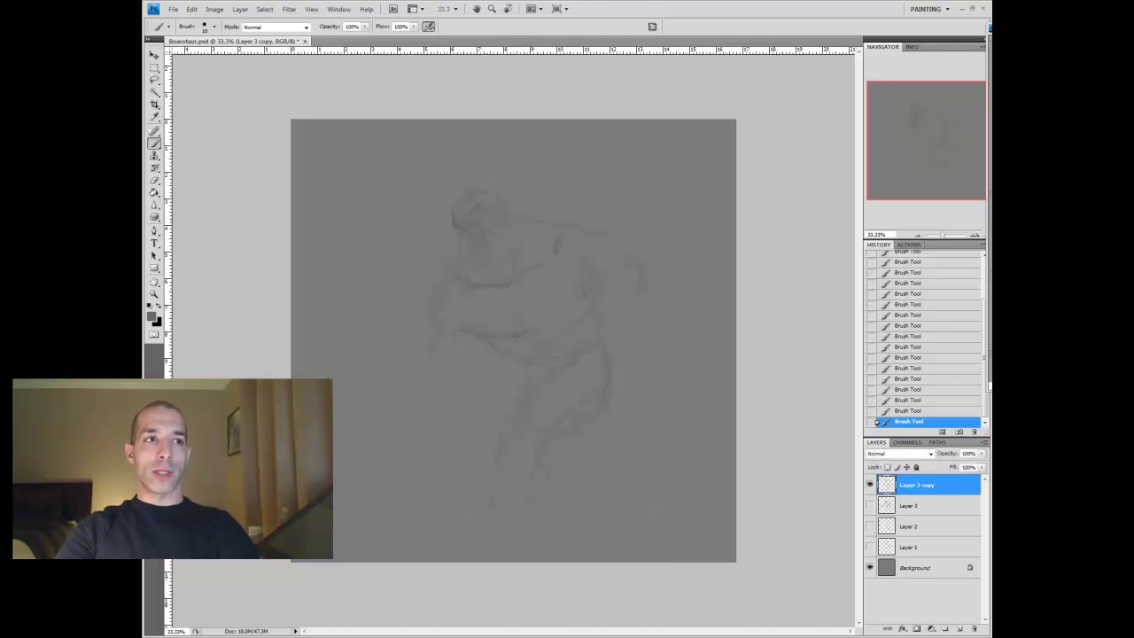
Try a line from the lower chest to the far shoulder and undo the last changes
{"action": "mouse_move", "coordinate": [486, 322]}
{"action": "left_mouse_down"}
{"action": "mouse_move", "coordinate": [574, 296]}
{"action": "mouse_move", "coordinate": [546, 316]}
{"action": "mouse_move", "coordinate": [513, 293]}
{"action": "mouse_move", "coordinate": [543, 293]}
{"action": "mouse_move", "coordinate": [557, 319]}
{"action": "mouse_move", "coordinate": [553, 229]}
{"action": "mouse_move", "coordinate": [451, 271]}
{"action": "mouse_move", "coordinate": [585, 227]}
{"action": "mouse_move", "coordinate": [534, 206]}
{"action": "mouse_move", "coordinate": [627, 237]}
{"action": "left_mouse_up"}
{"action": "key", "text": "e"}
{"action": "key", "text": "ctrl+alt+z"}
{"action": "key", "text": "ctrl+alt+z"}
{"action": "key", "text": "ctrl+alt+z"}
{"action": "key", "text": "ctrl+alt+z"}
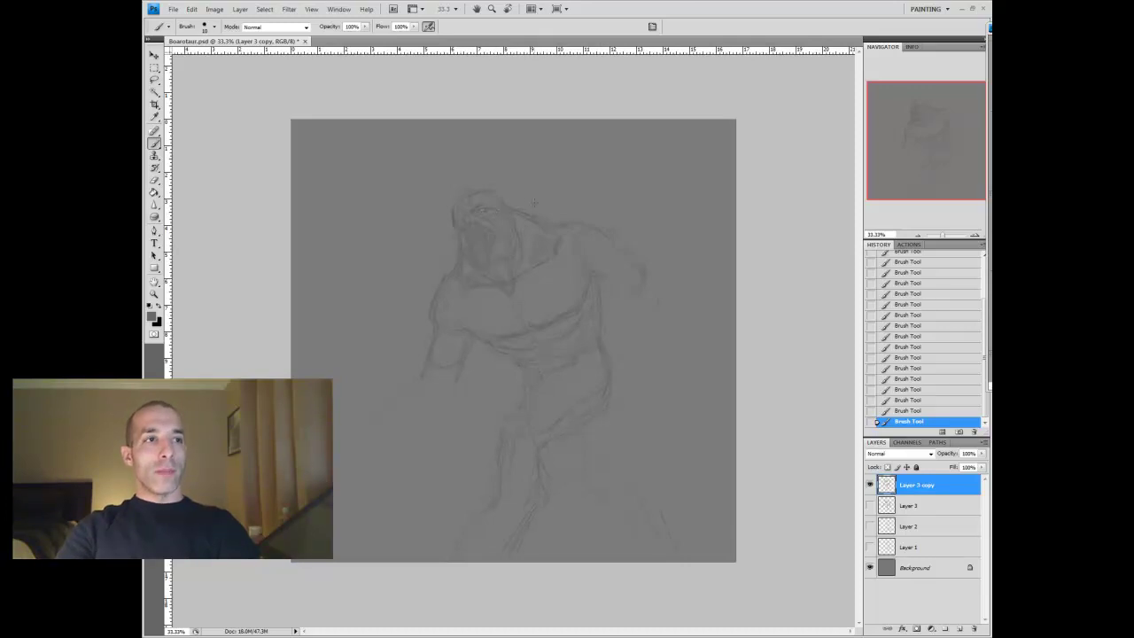
Darken the head, chest, abdomen, flank and armpit contours of the creature
{"action": "mouse_move", "coordinate": [490, 211]}
{"action": "left_mouse_down"}
{"action": "mouse_move", "coordinate": [598, 297]}
{"action": "mouse_move", "coordinate": [568, 307]}
{"action": "left_mouse_up"}
{"action": "left_click_drag", "start_coordinate": [490, 345], "coordinate": [524, 363]}
{"action": "left_click_drag", "start_coordinate": [594, 288], "coordinate": [604, 359]}
{"action": "left_click_drag", "start_coordinate": [529, 339], "coordinate": [540, 352]}
{"action": "left_click_drag", "start_coordinate": [454, 326], "coordinate": [475, 331]}
{"action": "left_click_drag", "start_coordinate": [592, 277], "coordinate": [610, 269]}
Outline the creature's waist, rounded hip and front thigh with darker strokes
{"action": "left_click_drag", "start_coordinate": [524, 369], "coordinate": [522, 402]}
{"action": "mouse_move", "coordinate": [611, 365]}
{"action": "left_mouse_down"}
{"action": "mouse_move", "coordinate": [613, 398]}
{"action": "mouse_move", "coordinate": [567, 443]}
{"action": "left_mouse_up"}
{"action": "left_click_drag", "start_coordinate": [521, 405], "coordinate": [505, 421]}
{"action": "left_click_drag", "start_coordinate": [526, 394], "coordinate": [581, 362]}
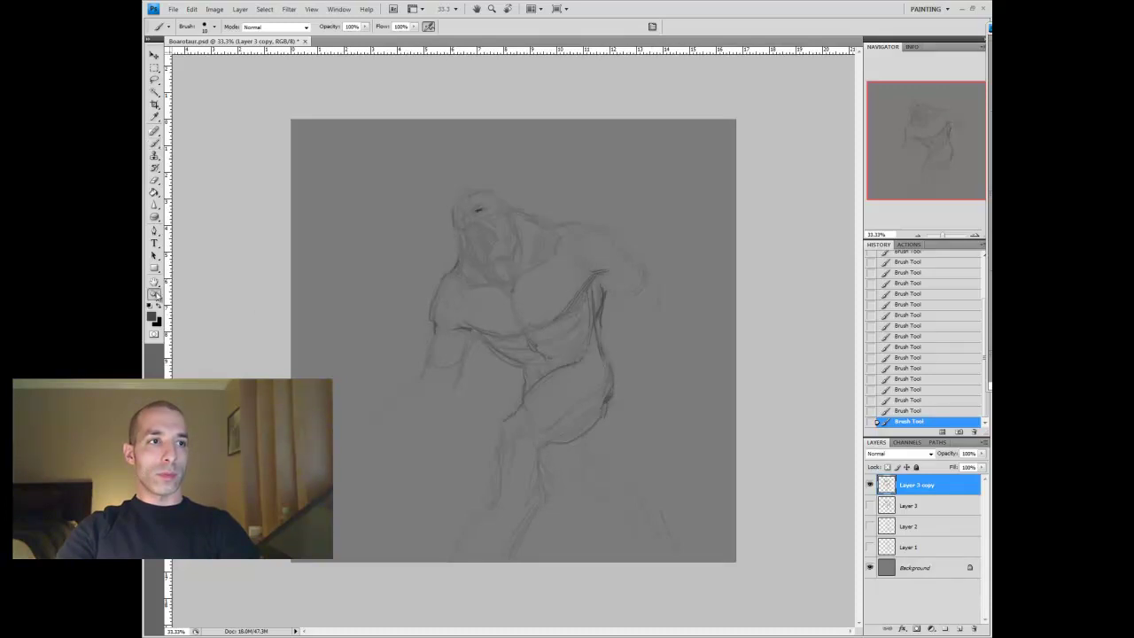
Scale the creature sketch down with Free Transform and darken the contour from the waist to the thigh
{"action": "left_click", "coordinate": [192, 9]}
{"action": "left_click", "coordinate": [215, 205]}
{"action": "key", "text": "Return"}
{"action": "left_click_drag", "start_coordinate": [529, 355], "coordinate": [550, 412]}
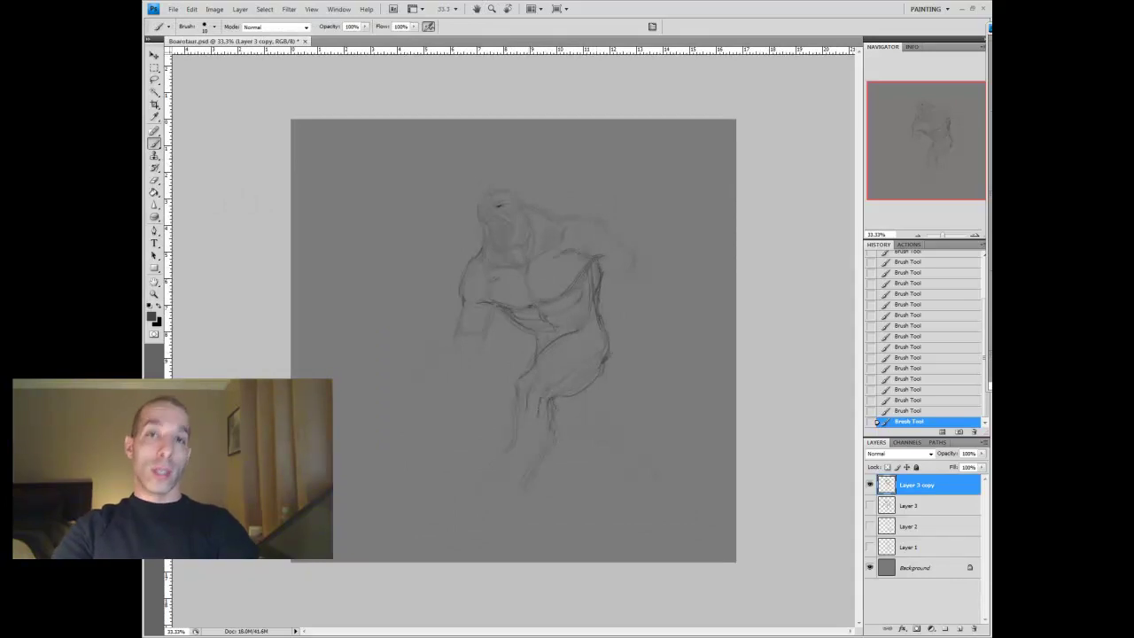
Select the creature's upper body with the Lasso, move it slightly up and deselect it
{"action": "key", "text": "l"}
{"action": "mouse_move", "coordinate": [582, 190]}
{"action": "left_mouse_down"}
{"action": "mouse_move", "coordinate": [380, 355]}
{"action": "mouse_move", "coordinate": [569, 316]}
{"action": "mouse_move", "coordinate": [582, 190]}
{"action": "left_mouse_up"}
{"action": "key", "text": "v"}
{"action": "left_click_drag", "start_coordinate": [514, 266], "coordinate": [516, 258]}
{"action": "key", "text": "ctrl+d"}
{"action": "key", "text": "b"}
Undo the last three changes and shade the abdomen below the chest
{"action": "key", "text": "ctrl+alt+z"}
{"action": "key", "text": "ctrl+alt+z"}
{"action": "key", "text": "ctrl+alt+z"}
{"action": "mouse_move", "coordinate": [532, 306]}
{"action": "left_mouse_down"}
{"action": "mouse_move", "coordinate": [587, 288]}
{"action": "mouse_move", "coordinate": [528, 328]}
{"action": "mouse_move", "coordinate": [540, 346]}
{"action": "left_mouse_up"}
Undo the last three edits and shade the far side of the chest under the shoulder
{"action": "key", "text": "e"}
{"action": "key", "text": "ctrl+alt+z"}
{"action": "key", "text": "ctrl+alt+z"}
{"action": "key", "text": "ctrl+alt+z"}
{"action": "key", "text": "b"}
{"action": "left_click_drag", "start_coordinate": [588, 244], "coordinate": [558, 289]}
Redo the undone edits and extend the front leg from the knee down toward the foot
{"action": "key", "text": "ctrl+shift+z"}
{"action": "key", "text": "ctrl+shift+z"}
{"action": "key", "text": "ctrl+shift+z"}
{"action": "mouse_move", "coordinate": [535, 383]}
{"action": "left_mouse_down"}
{"action": "mouse_move", "coordinate": [528, 449]}
{"action": "mouse_move", "coordinate": [478, 492]}
{"action": "left_mouse_up"}
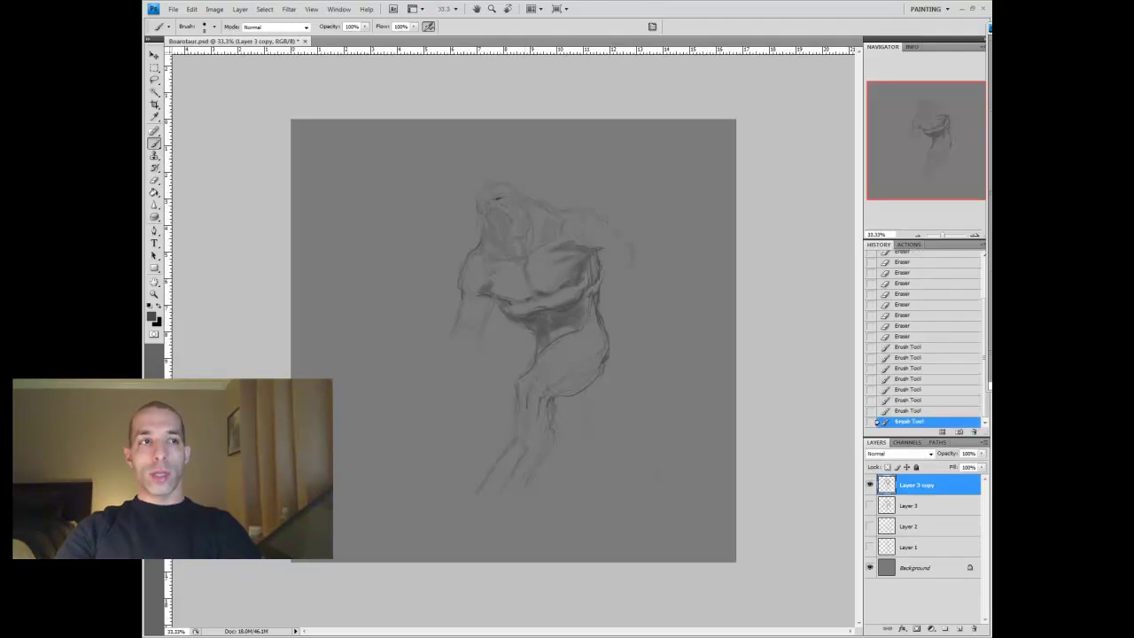
Shade the lower chest, flank and neck, using a dark tone sampled from the abdomen
{"action": "left_click_drag", "start_coordinate": [546, 303], "coordinate": [536, 305]}
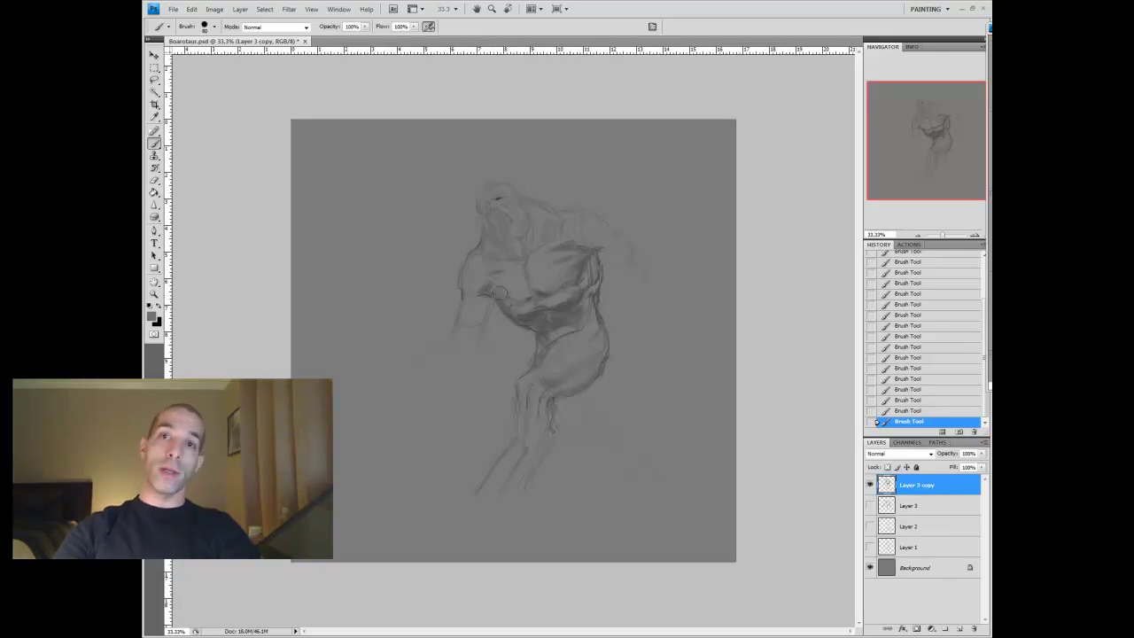
{"action": "left_click_drag", "start_coordinate": [585, 262], "coordinate": [571, 295]}
{"action": "left_click", "coordinate": [564, 327], "text": "alt"}
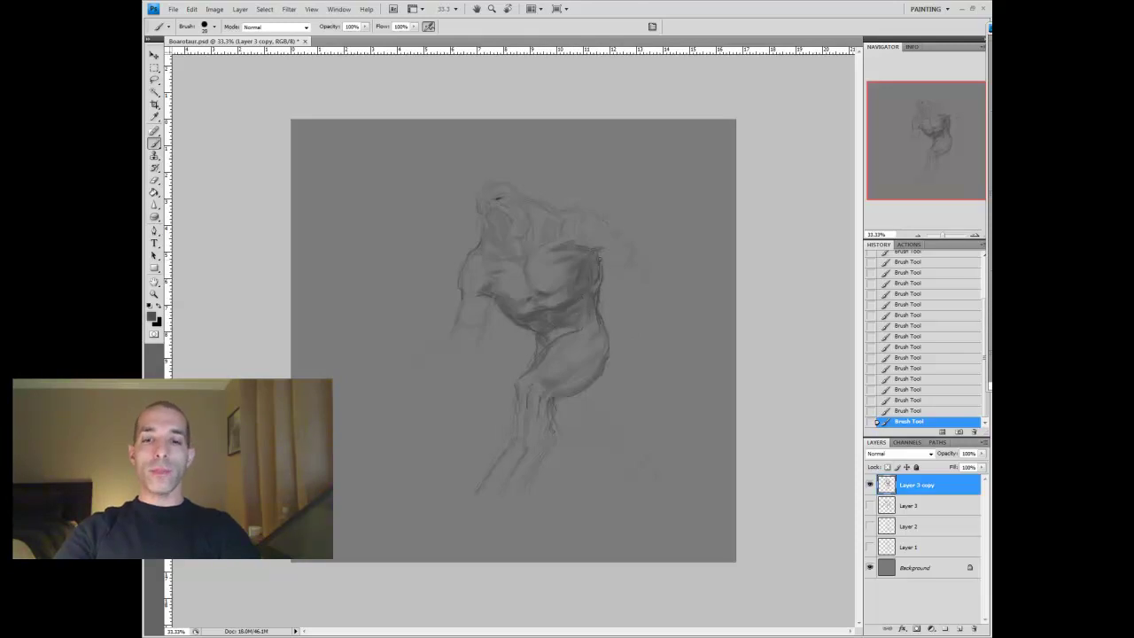
{"action": "key", "text": "bracketleft"}
{"action": "key", "text": "bracketright"}
{"action": "mouse_move", "coordinate": [497, 253]}
{"action": "left_mouse_down"}
{"action": "mouse_move", "coordinate": [554, 226]}
{"action": "mouse_move", "coordinate": [584, 191]}
{"action": "left_mouse_up"}
Outline and shade the lowered arm's shoulder and upper arm with a smaller brush
{"action": "key", "text": "bracketleft"}
{"action": "left_click_drag", "start_coordinate": [467, 253], "coordinate": [457, 285]}
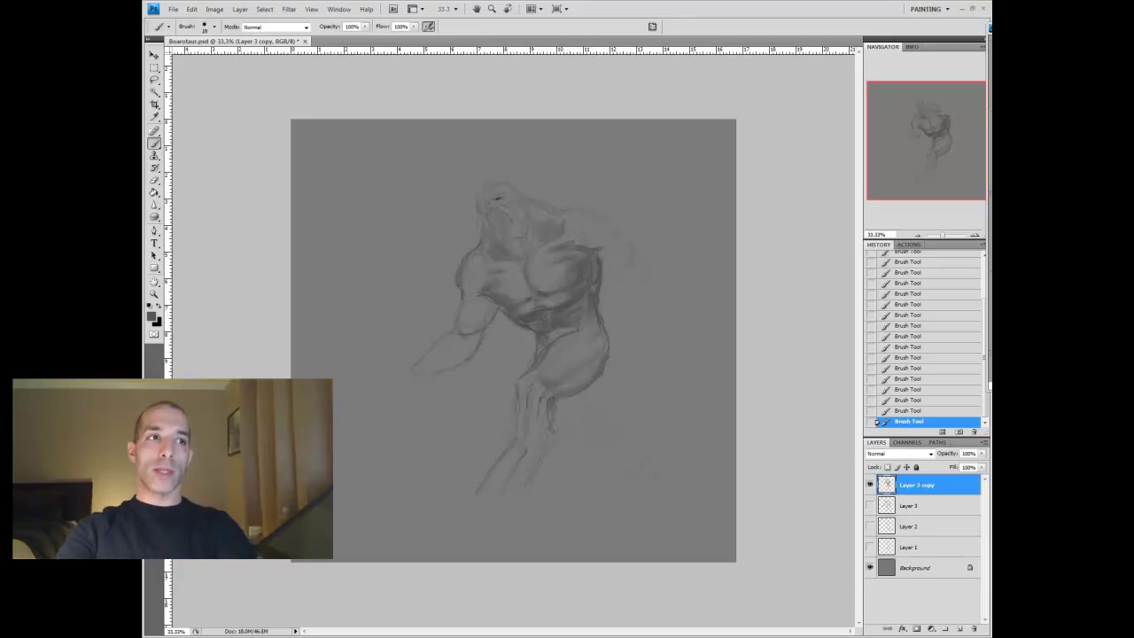
{"action": "left_click_drag", "start_coordinate": [464, 293], "coordinate": [475, 337]}
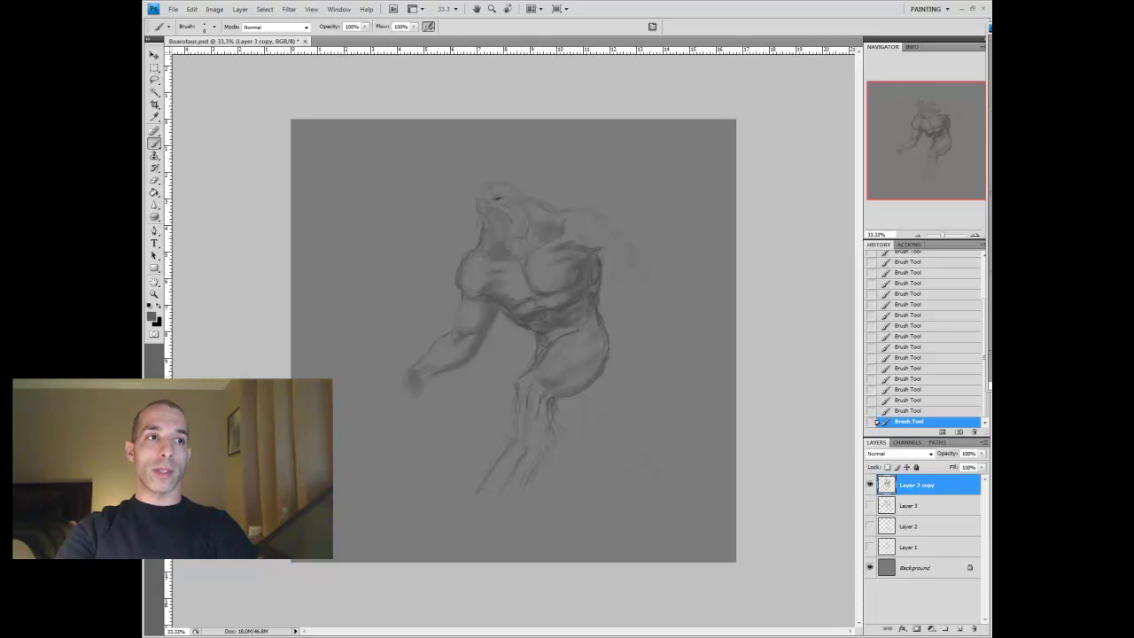
Block in the rear leg and front foot in a soft dark tone, and shade the neck below the jaw
{"action": "mouse_move", "coordinate": [560, 407]}
{"action": "left_mouse_down"}
{"action": "mouse_move", "coordinate": [576, 430]}
{"action": "mouse_move", "coordinate": [625, 448]}
{"action": "mouse_move", "coordinate": [646, 488]}
{"action": "left_mouse_up"}
{"action": "left_click_drag", "start_coordinate": [513, 476], "coordinate": [519, 500]}
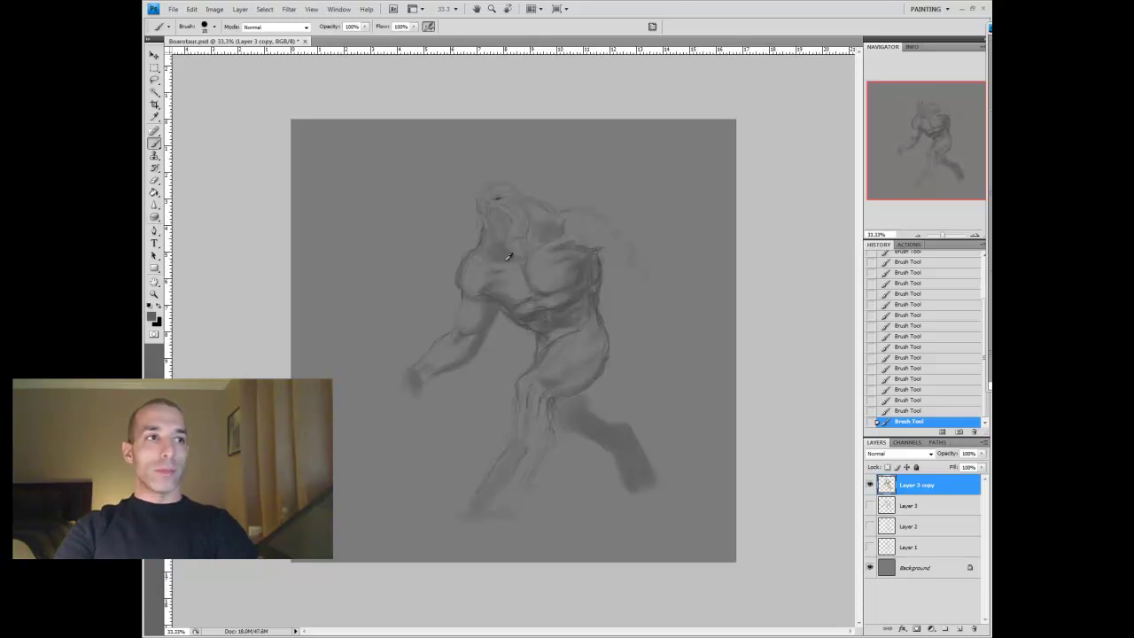
{"action": "mouse_move", "coordinate": [526, 213]}
{"action": "left_mouse_down"}
{"action": "mouse_move", "coordinate": [578, 241]}
{"action": "mouse_move", "coordinate": [513, 250]}
{"action": "left_mouse_up"}
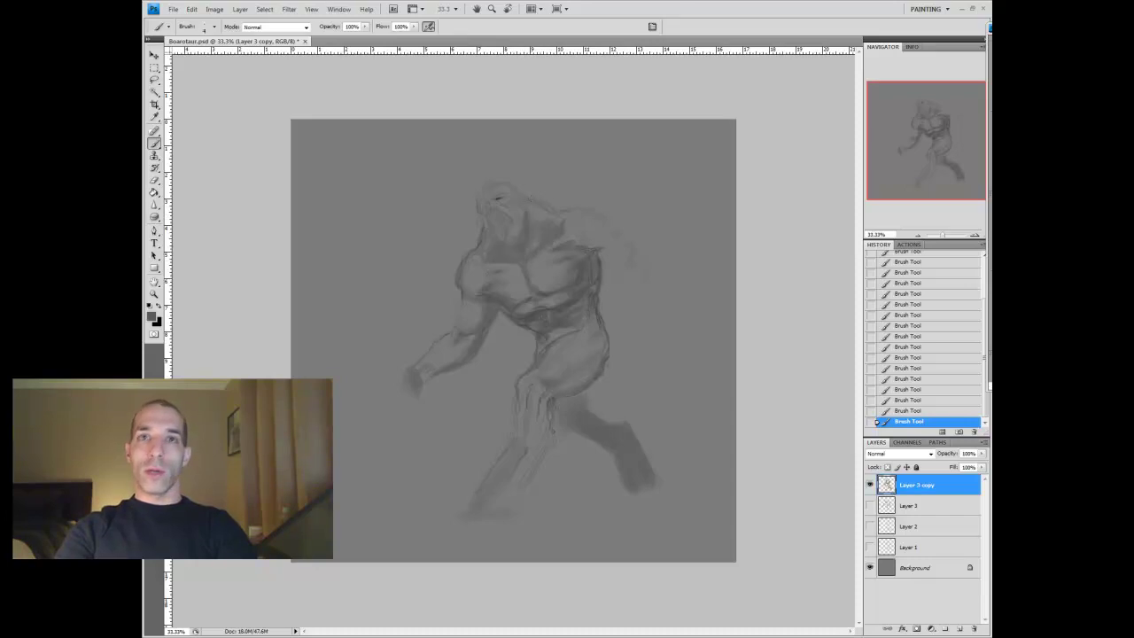
Draw the outstretched arm with its hand and shade its upper arm, using a tone sampled from the shoulder
{"action": "left_click", "coordinate": [572, 215], "text": "alt"}
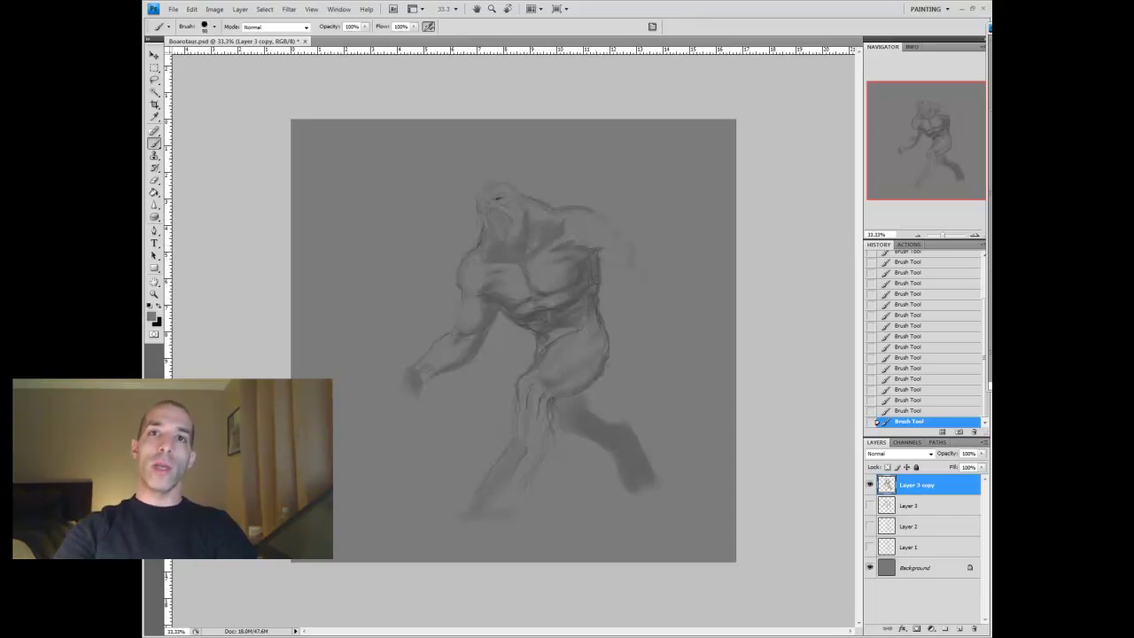
{"action": "left_click_drag", "start_coordinate": [609, 238], "coordinate": [695, 264]}
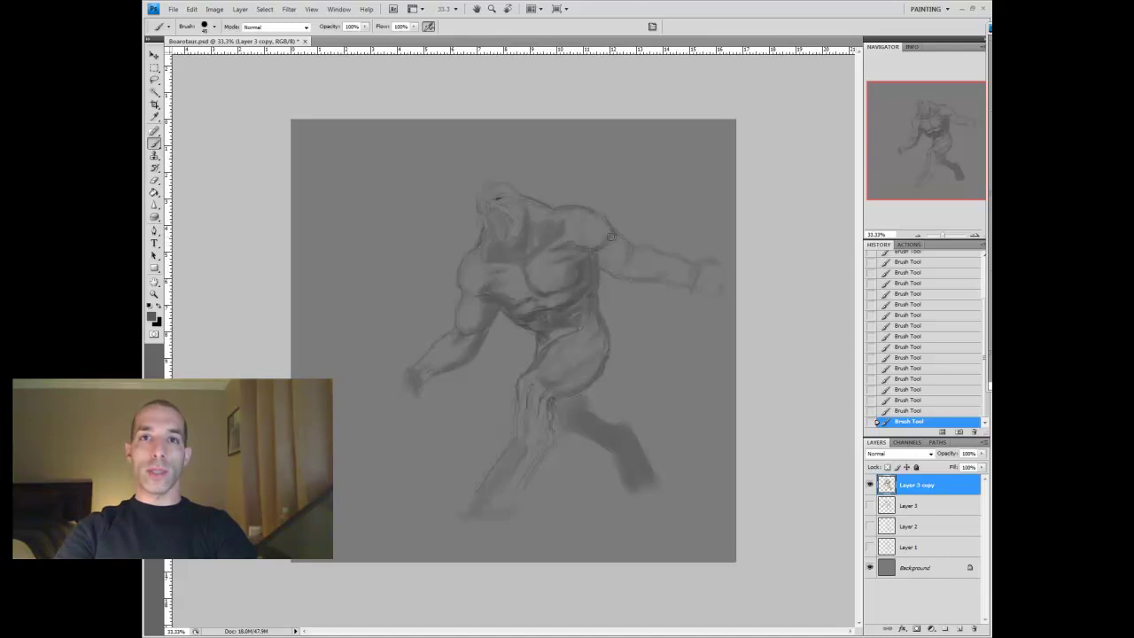
{"action": "left_click_drag", "start_coordinate": [605, 241], "coordinate": [657, 266]}
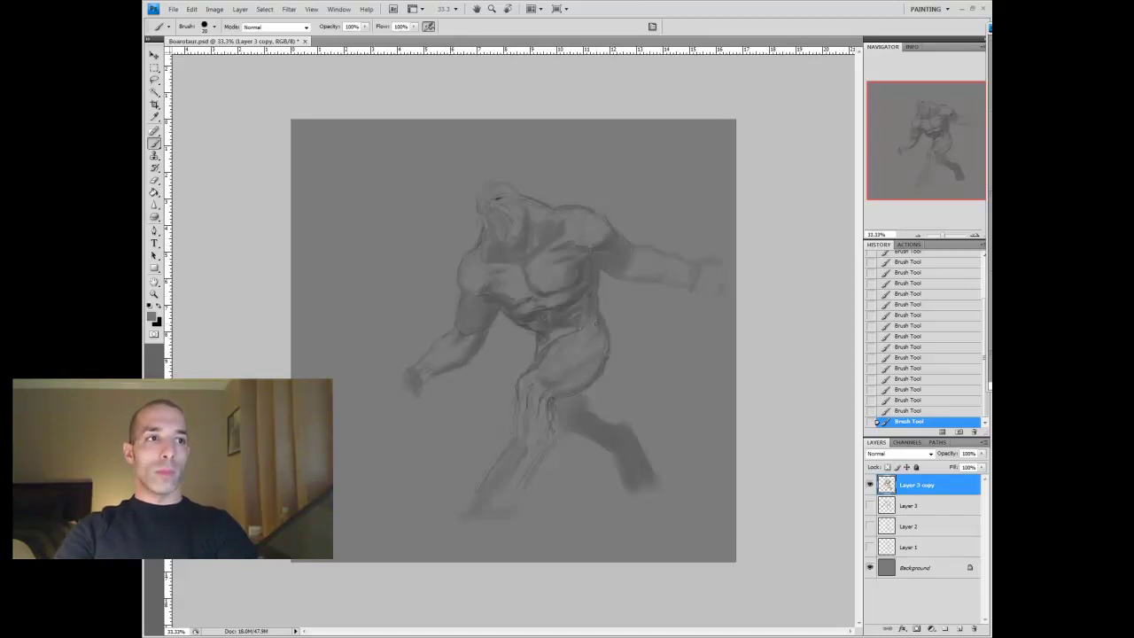
Create a new layer above Layer 3 copy and paint along the flank and hip
{"action": "key", "text": "z"}
{"action": "left_click", "coordinate": [634, 456], "text": "alt"}
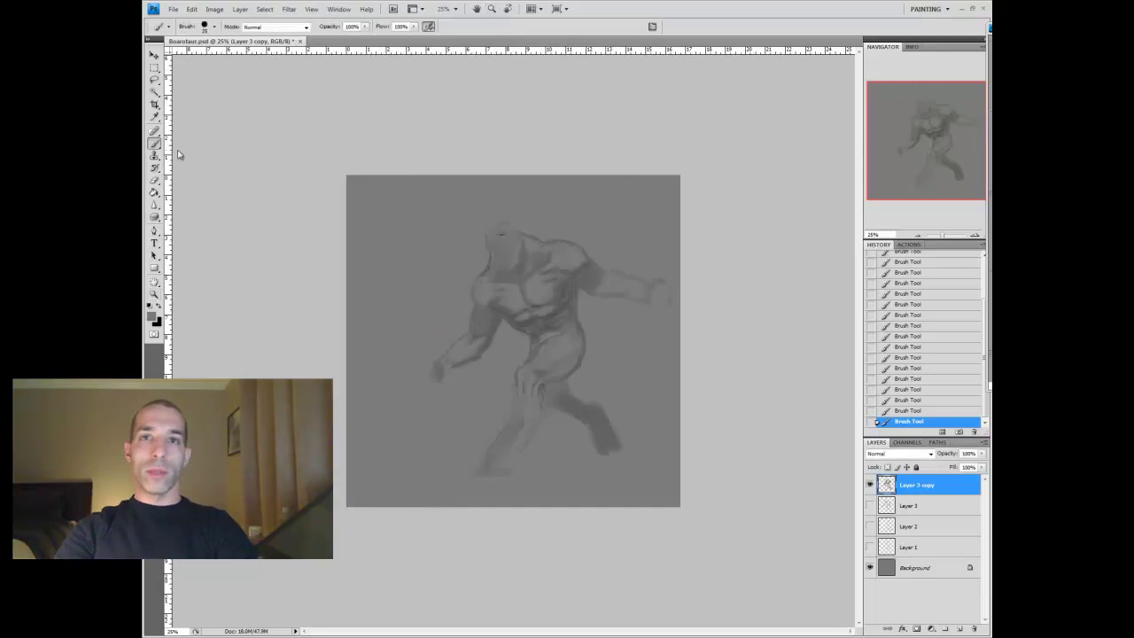
{"action": "left_click", "coordinate": [156, 143]}
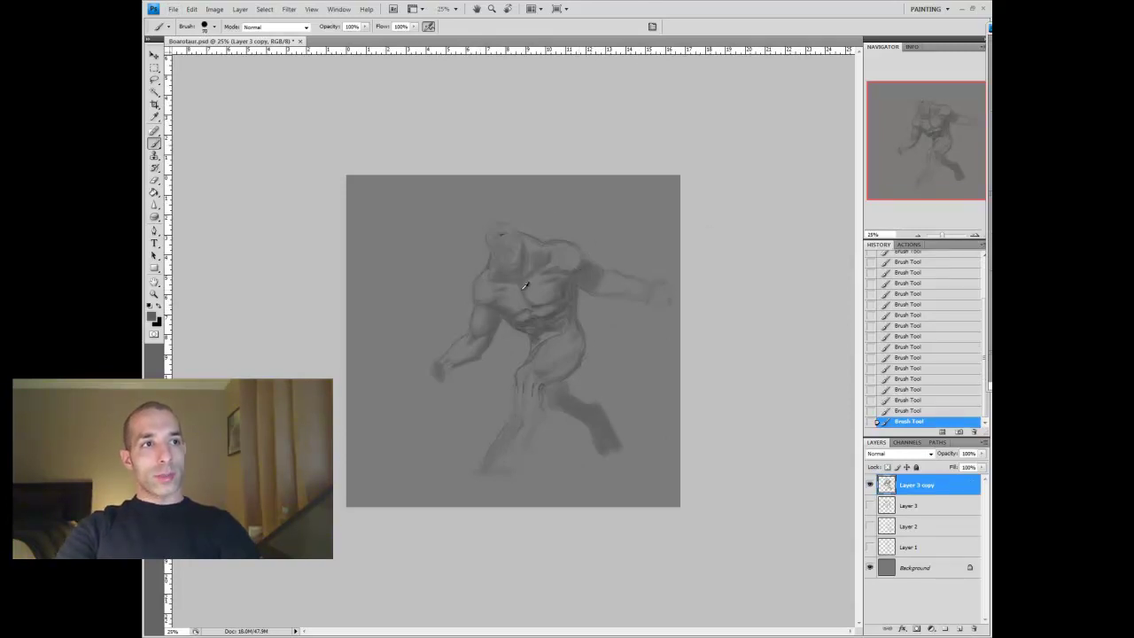
{"action": "key", "text": "ctrl+shift+alt+n"}
{"action": "left_click_drag", "start_coordinate": [582, 292], "coordinate": [585, 349]}
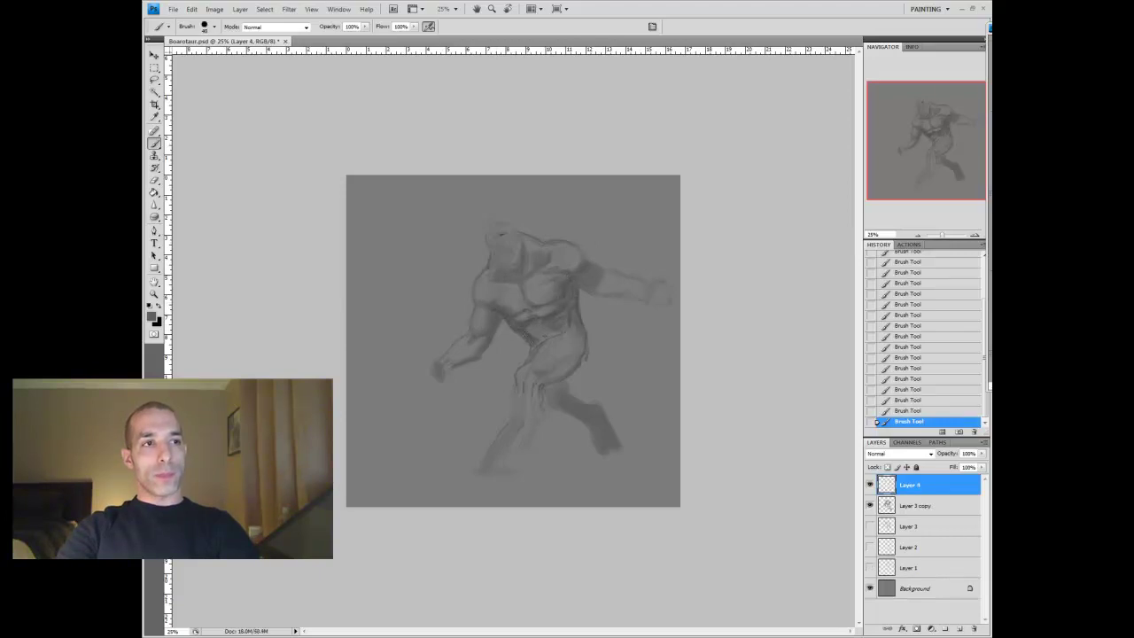
Refine the abdomen and flank shading on Layer 4 with varied brush sizes and tones sampled from the chest and flank
{"action": "key", "text": "alt+bracketleft"}
{"action": "key", "text": "alt+bracketright"}
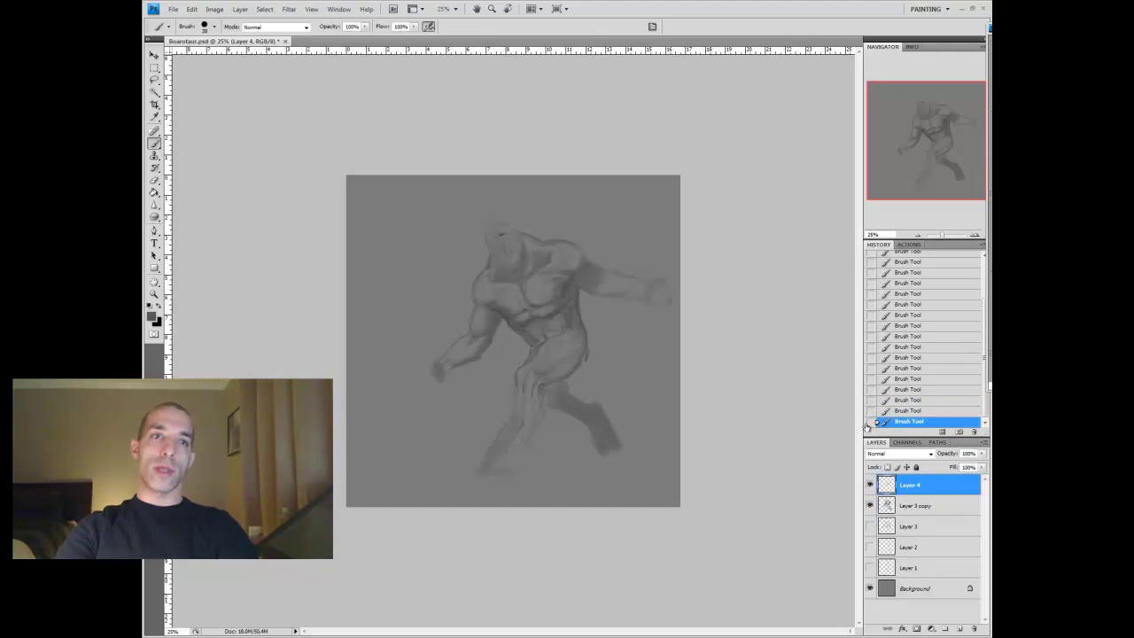
{"action": "key", "text": "bracketleft"}
{"action": "key", "text": "bracketleft"}
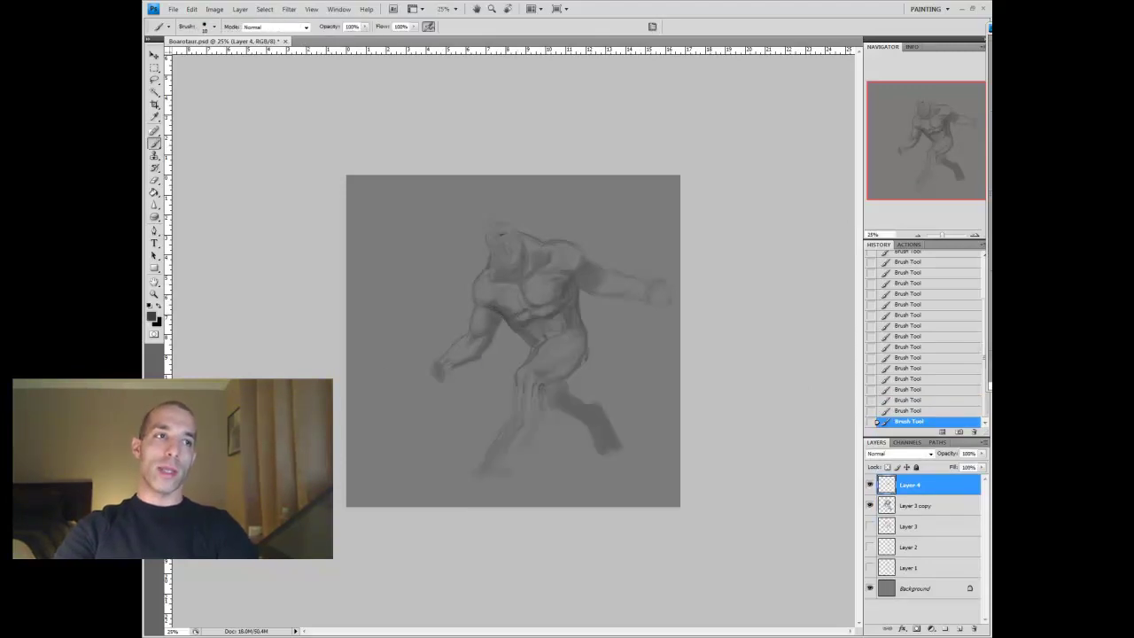
{"action": "key", "text": "bracketright"}
{"action": "key", "text": "bracketright"}
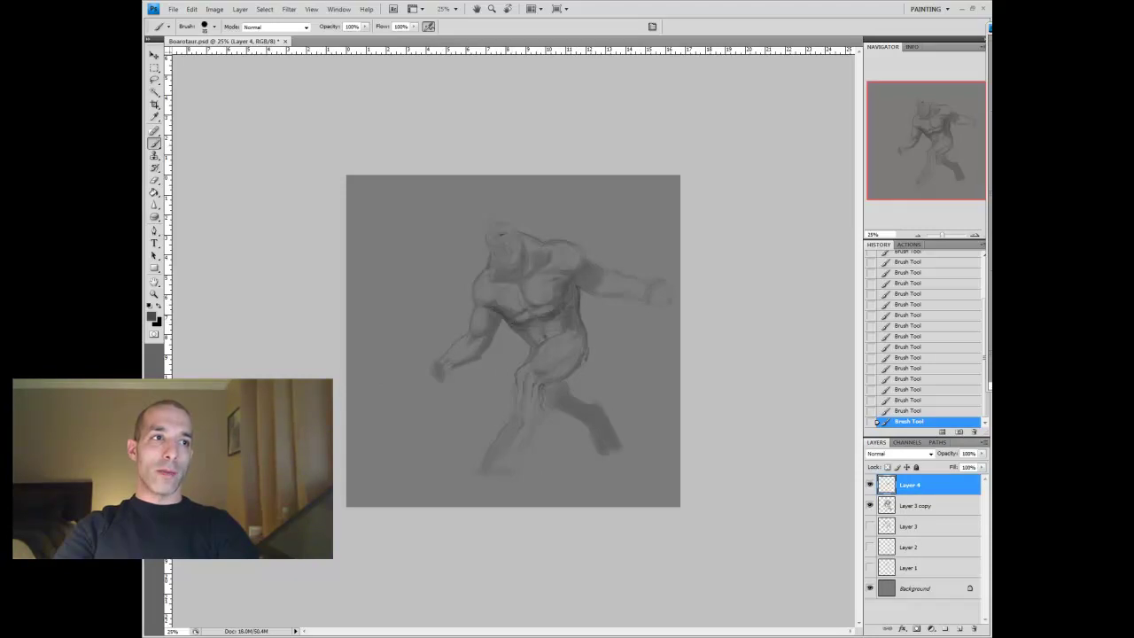
{"action": "left_click", "coordinate": [525, 289], "text": "alt"}
{"action": "left_click", "coordinate": [553, 283], "text": "alt"}
{"action": "left_click", "coordinate": [511, 292], "text": "alt"}
{"action": "left_click", "coordinate": [585, 300], "text": "alt"}
{"action": "left_click", "coordinate": [585, 300], "text": "alt"}
Lasso the upper body, copy it to a new layer and move it up to lengthen the torso
{"action": "key", "text": "l"}
{"action": "mouse_move", "coordinate": [664, 283]}
{"action": "left_mouse_down"}
{"action": "mouse_move", "coordinate": [443, 381]}
{"action": "mouse_move", "coordinate": [595, 326]}
{"action": "mouse_move", "coordinate": [593, 310]}
{"action": "left_mouse_up"}
{"action": "key", "text": "ctrl+c"}
{"action": "key", "text": "ctrl+v"}
{"action": "key", "text": "v"}
Paint the stretched abdomen and waist to blend the raised upper body with the hips
{"action": "key", "text": "b"}
{"action": "left_click", "coordinate": [524, 346]}
{"action": "left_click_drag", "start_coordinate": [526, 284], "coordinate": [528, 339]}
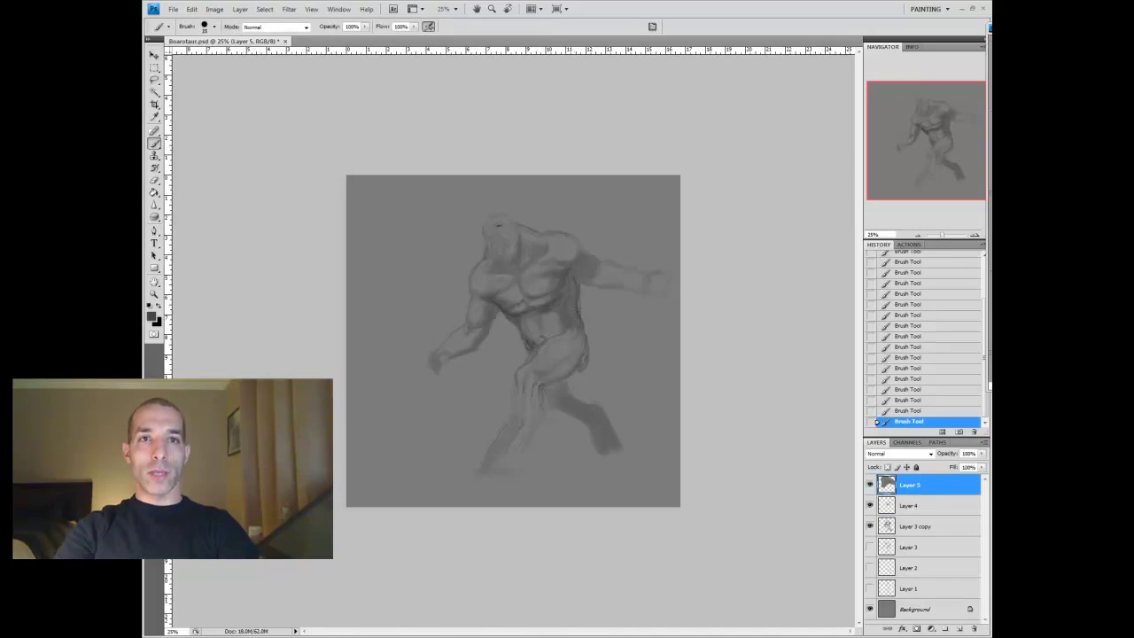
{"action": "key", "text": "bracketleft"}
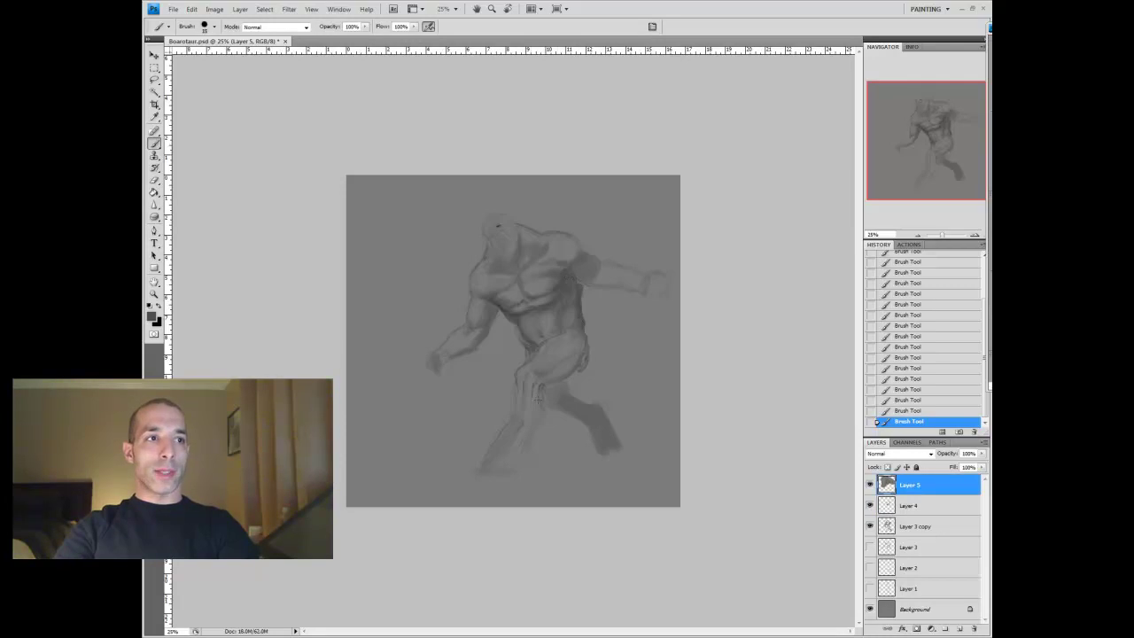
Merge the raised upper body down into Layer 4, duplicate Layer 3 copy, hide the original, shift the duplicate down and add a new layer
{"action": "key", "text": "ctrl+e"}
{"action": "left_click_drag", "start_coordinate": [917, 506], "coordinate": [945, 628]}
{"action": "left_click", "coordinate": [869, 526]}
{"action": "key", "text": "v"}
{"action": "left_click", "coordinate": [192, 9]}
{"action": "left_click", "coordinate": [337, 305]}
{"action": "key", "text": "b"}
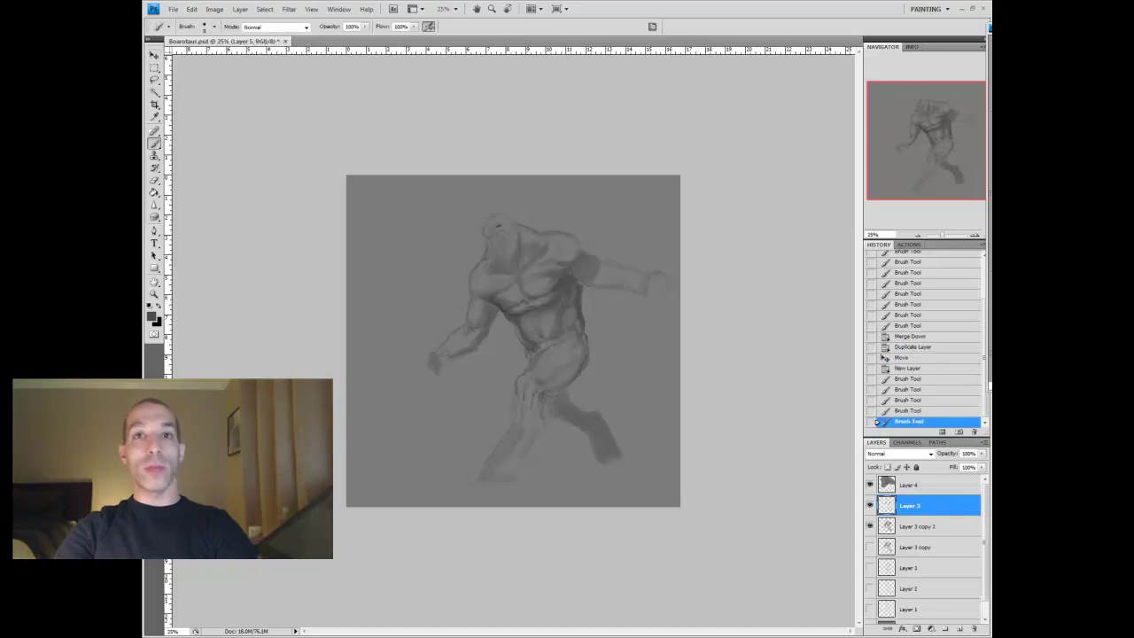
Outline and shade the hip, thigh and waist on a new top layer, varying the brush size
{"action": "left_click", "coordinate": [599, 377]}
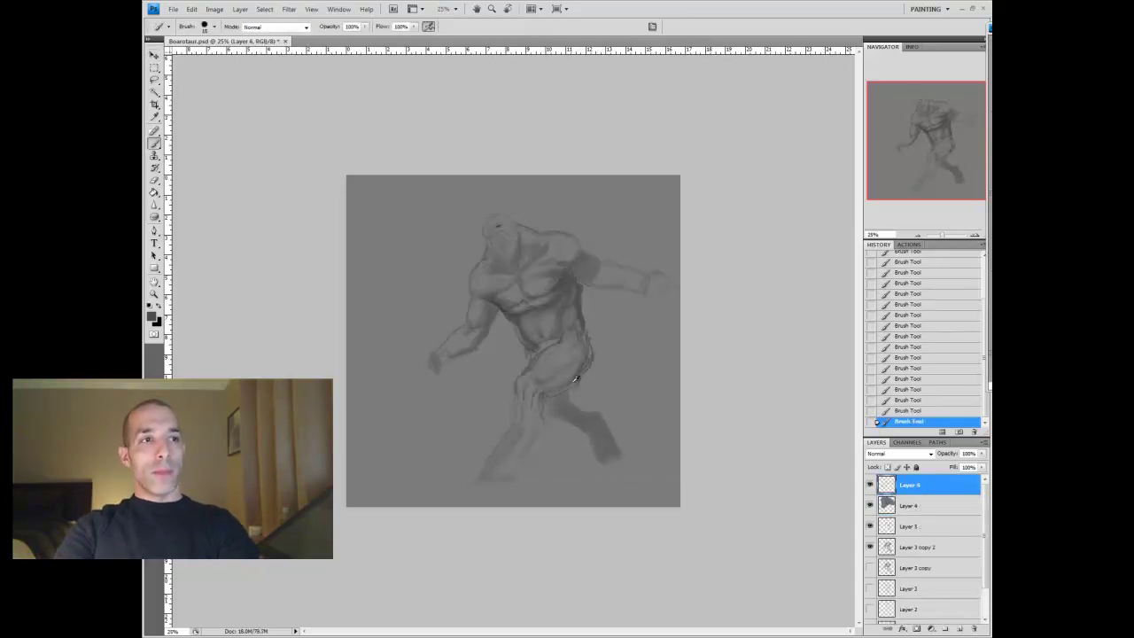
{"action": "key", "text": "["}
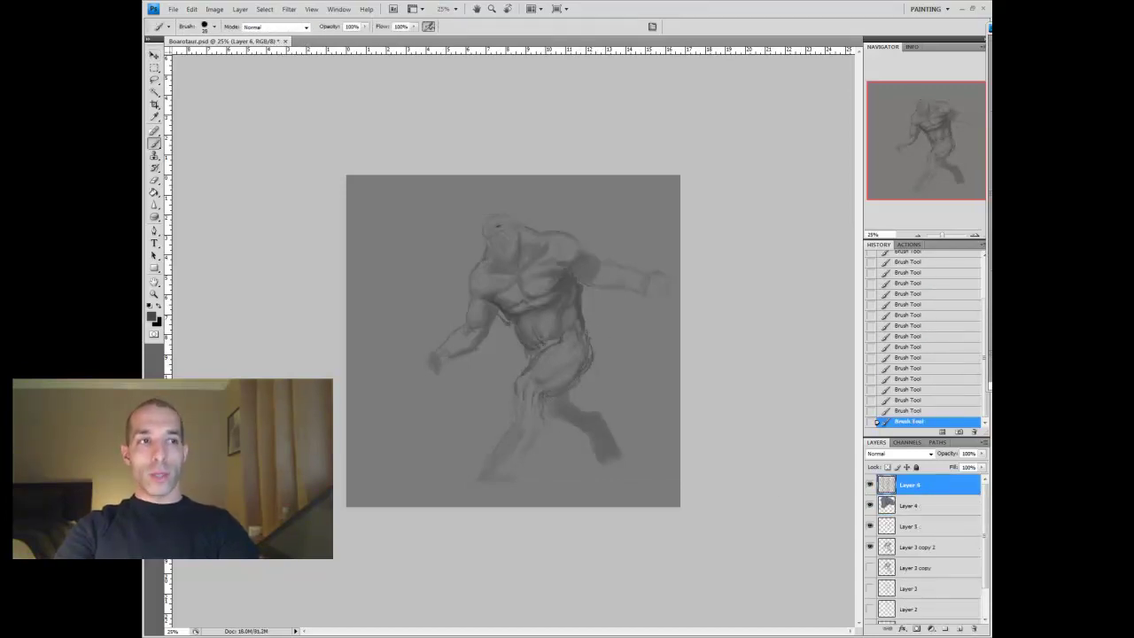
{"action": "key", "text": "]"}
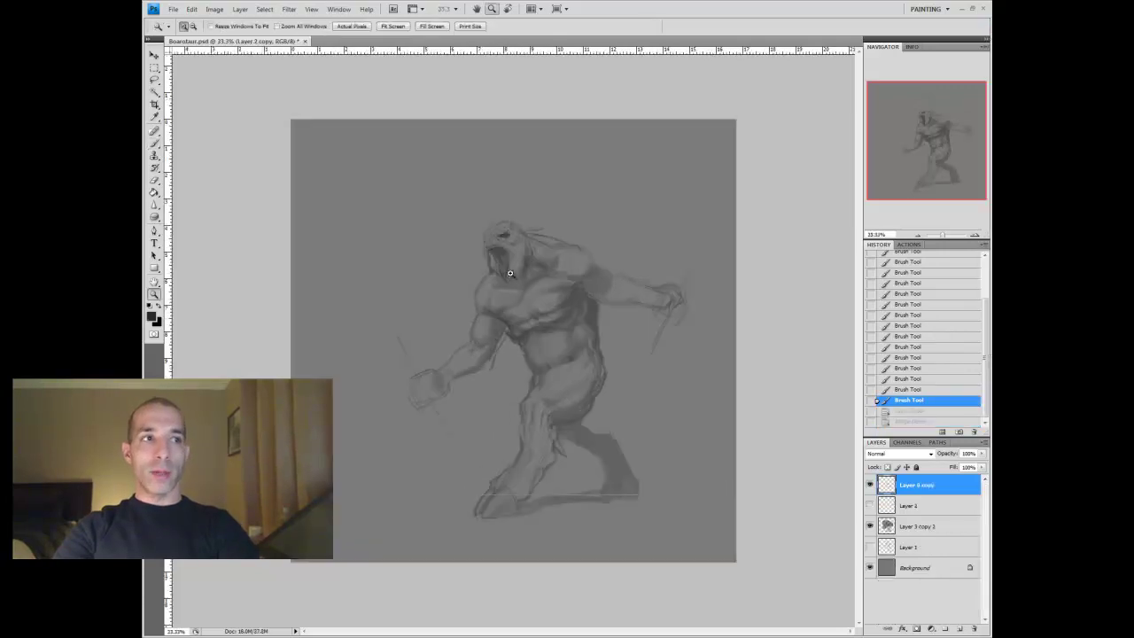
Paint the creature's snout, nostrils and heavy lower jaw, and darken the open mouth and ear
{"action": "left_click", "coordinate": [505, 257]}
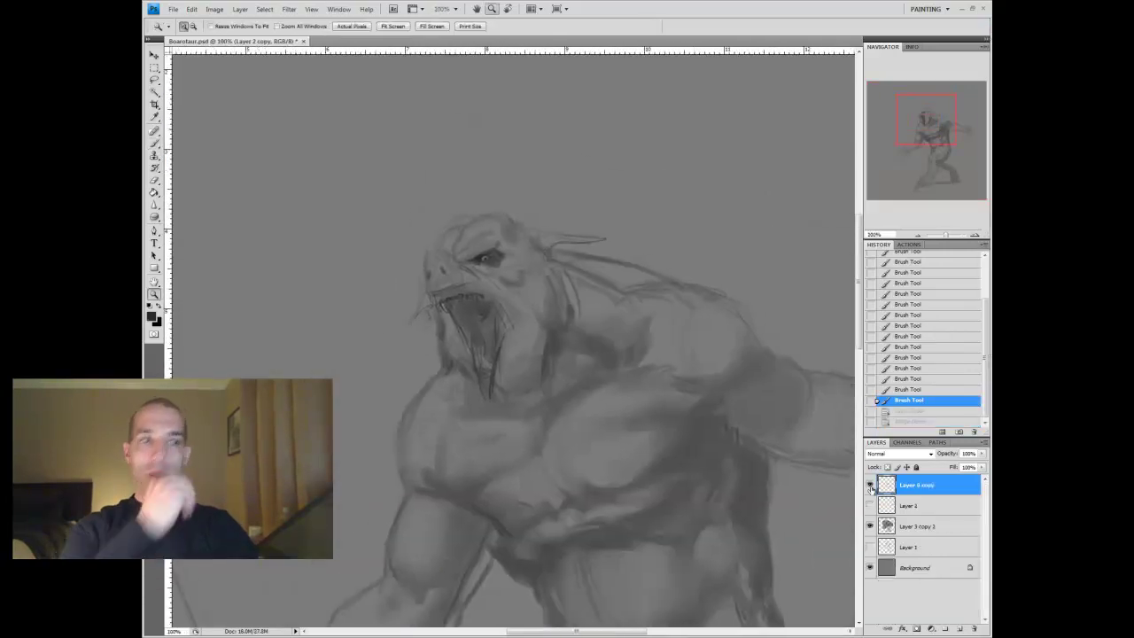
{"action": "left_click", "coordinate": [154, 142]}
{"action": "mouse_move", "coordinate": [427, 246]}
{"action": "left_mouse_down"}
{"action": "mouse_move", "coordinate": [435, 274]}
{"action": "mouse_move", "coordinate": [442, 288]}
{"action": "mouse_move", "coordinate": [526, 257]}
{"action": "mouse_move", "coordinate": [442, 334]}
{"action": "left_mouse_up"}
{"action": "mouse_move", "coordinate": [521, 305]}
{"action": "left_mouse_down"}
{"action": "mouse_move", "coordinate": [506, 322]}
{"action": "mouse_move", "coordinate": [560, 361]}
{"action": "mouse_move", "coordinate": [554, 390]}
{"action": "left_mouse_up"}
{"action": "left_click_drag", "start_coordinate": [456, 376], "coordinate": [492, 409]}
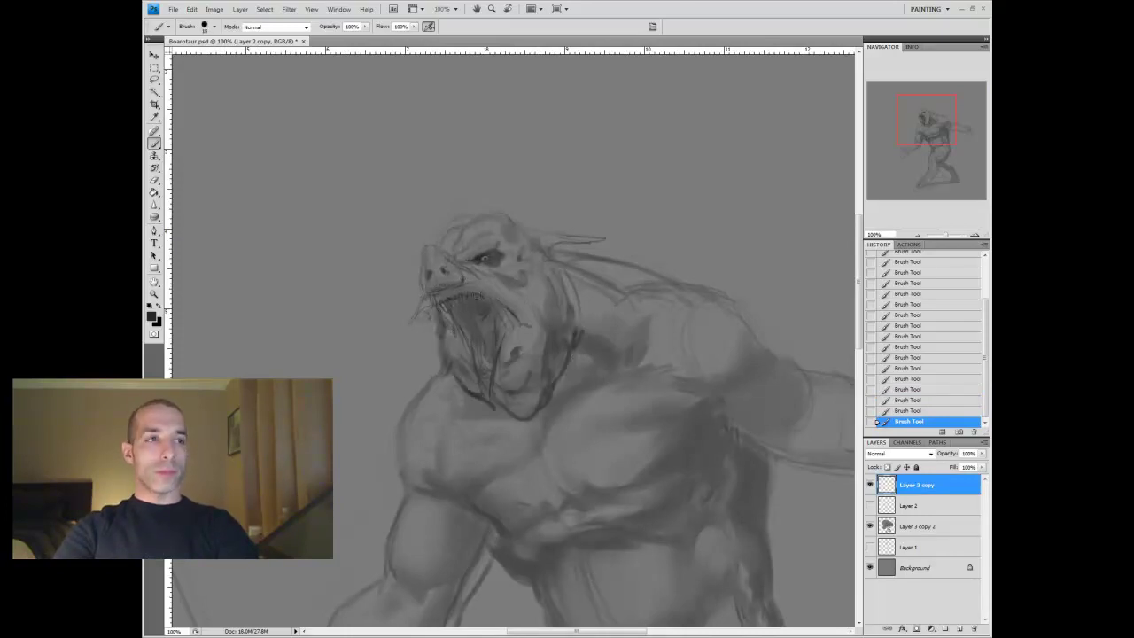
{"action": "key", "text": "bracketright"}
{"action": "left_click", "coordinate": [525, 229], "text": "alt"}
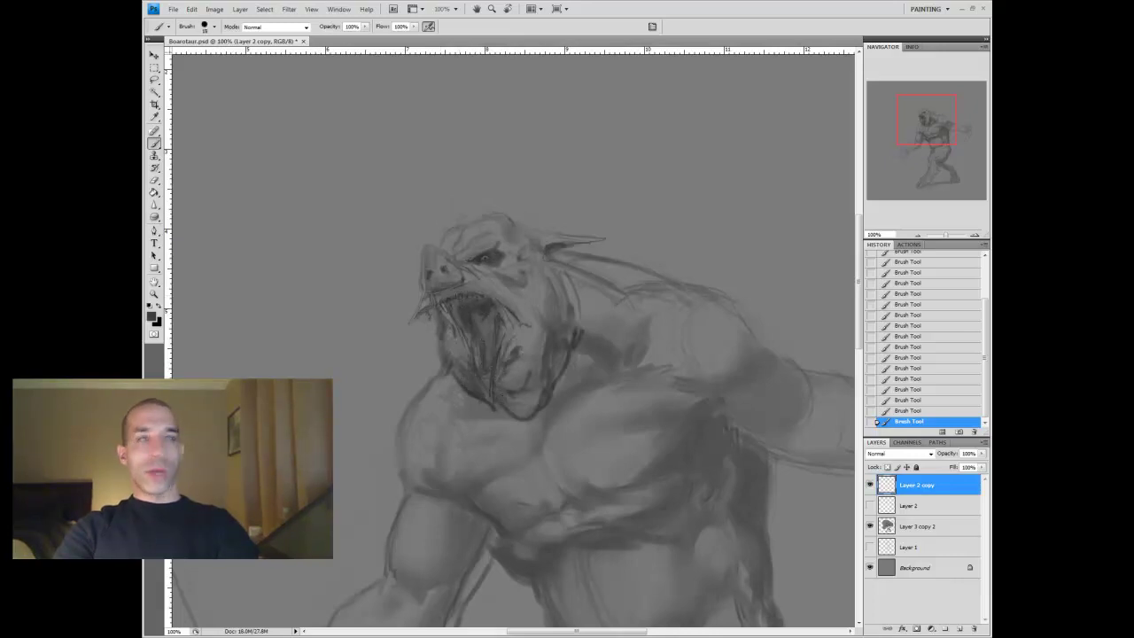
Outline the lowered arm from the shoulder down to the elbow
{"action": "key", "text": "z"}
{"action": "left_click", "coordinate": [712, 339], "text": "alt"}
{"action": "key", "text": "b"}
{"action": "key", "text": "ctrl+plus"}
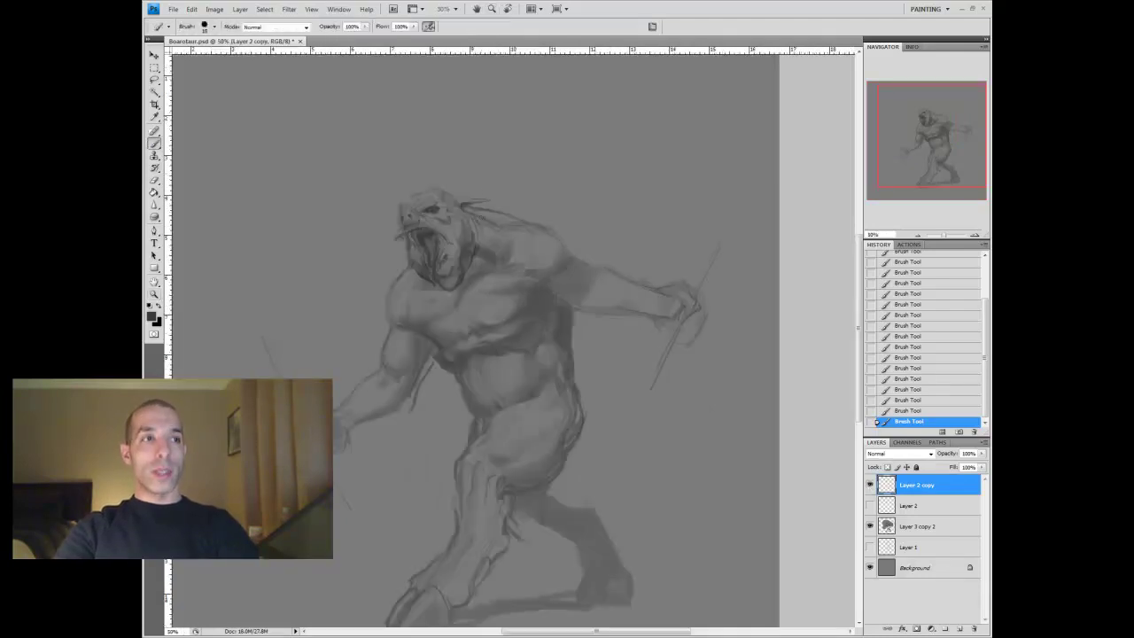
{"action": "mouse_move", "coordinate": [387, 270]}
{"action": "left_mouse_down"}
{"action": "mouse_move", "coordinate": [397, 321]}
{"action": "mouse_move", "coordinate": [429, 371]}
{"action": "left_mouse_up"}
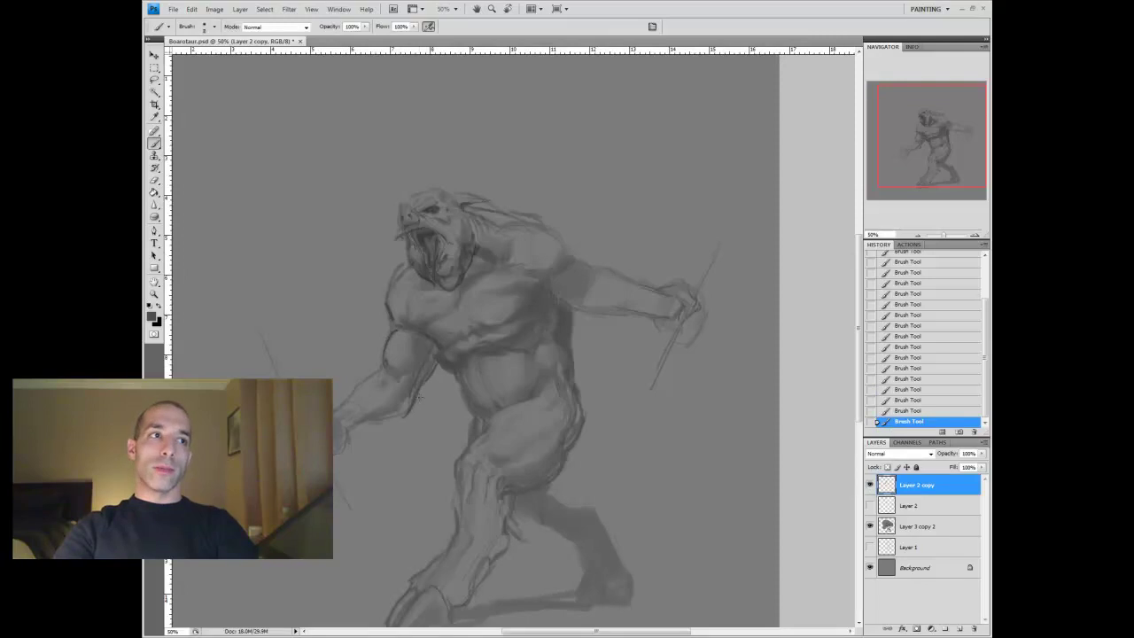
Strengthen the contour of the outstretched arm's shoulder with a larger brush
{"action": "key", "text": "bracketright"}
{"action": "key", "text": "bracketright"}
{"action": "key", "text": "bracketright"}
{"action": "key", "text": "bracketright"}
{"action": "key", "text": "bracketright"}
{"action": "key", "text": "bracketright"}
{"action": "key", "text": "bracketright"}
{"action": "key", "text": "bracketright"}
{"action": "key", "text": "bracketright"}
{"action": "left_click_drag", "start_coordinate": [539, 221], "coordinate": [571, 253]}
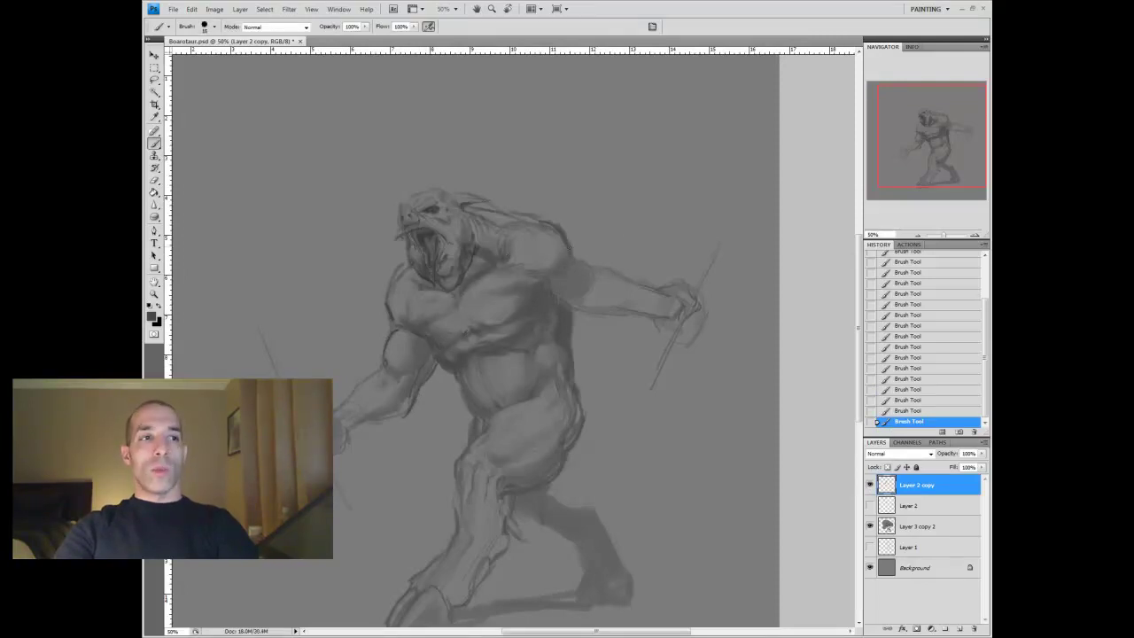
Shade the chest, flank and abdomen with tones sampled from the figure
{"action": "key", "text": "z"}
{"action": "left_click", "coordinate": [692, 386], "text": "alt"}
{"action": "left_click", "coordinate": [155, 143]}
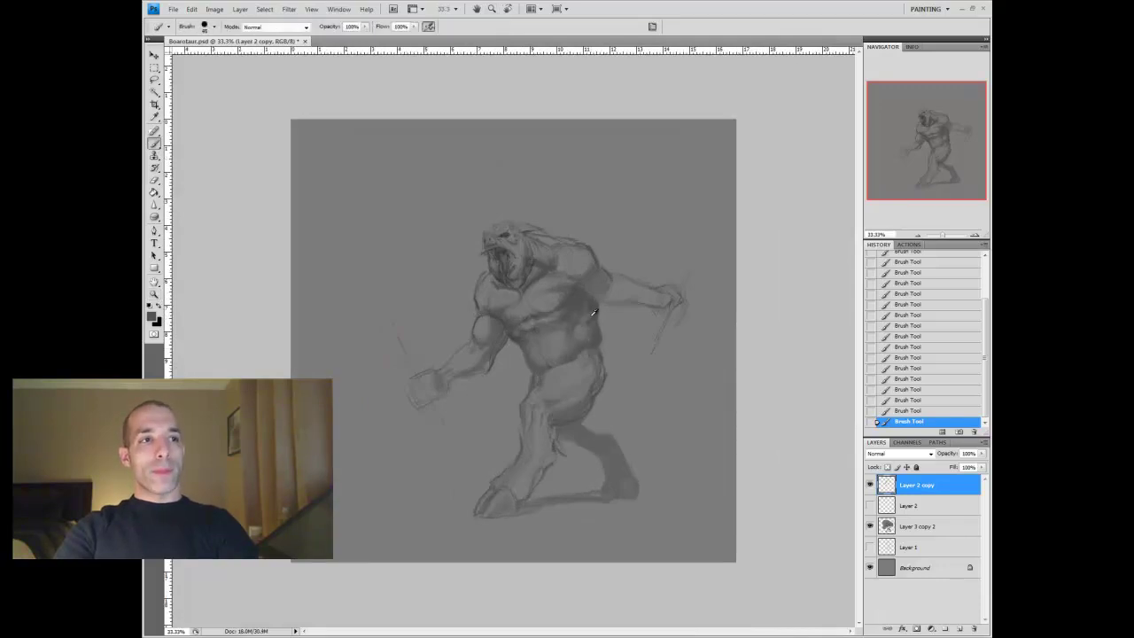
{"action": "left_click", "coordinate": [534, 278], "text": "alt"}
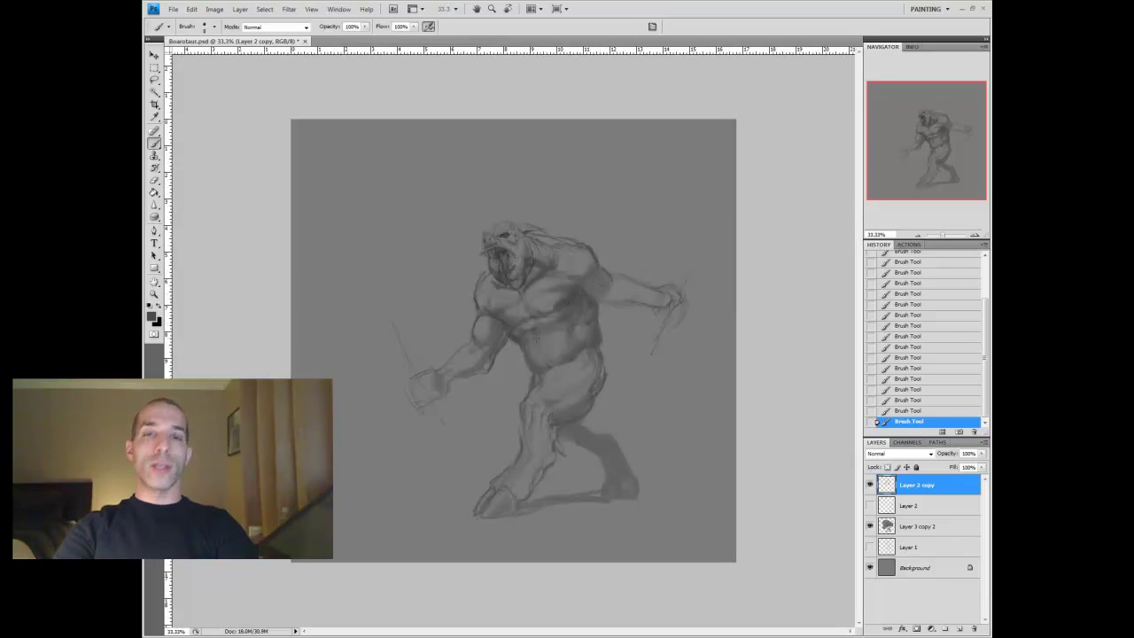
Smooth the abdomen shading and refine the front leg on the Layer 3 copy 2 layer
{"action": "left_click", "coordinate": [922, 526]}
{"action": "key", "text": "x"}
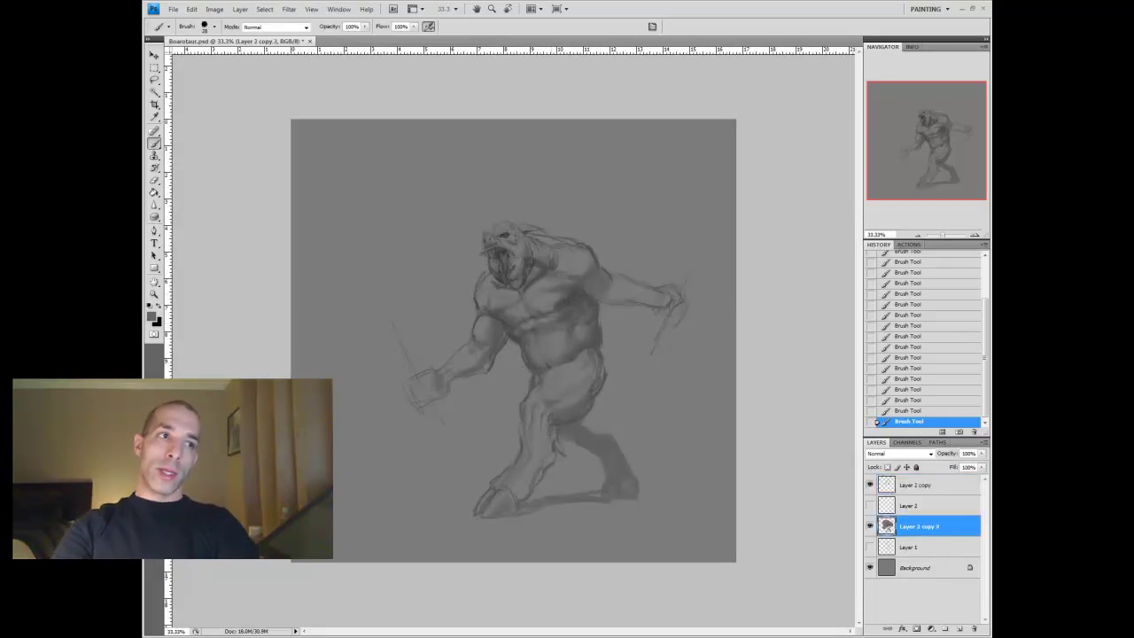
{"action": "key", "text": "x"}
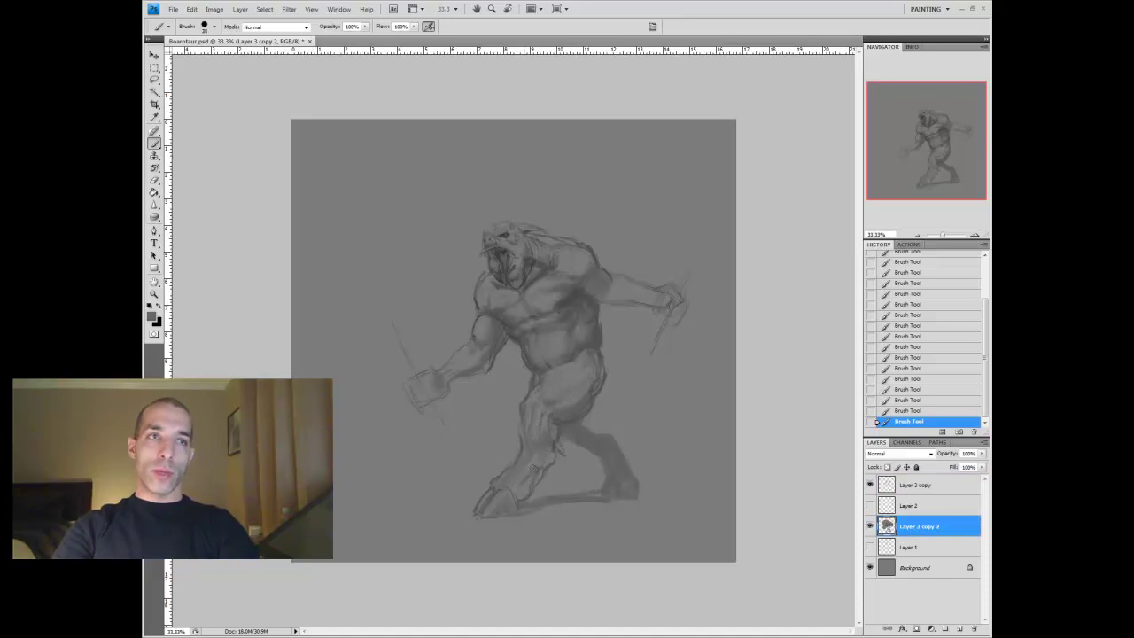
{"action": "key", "text": "alt+bracketleft"}
{"action": "key", "text": "alt+bracketleft"}
{"action": "key", "text": "alt+bracketleft"}
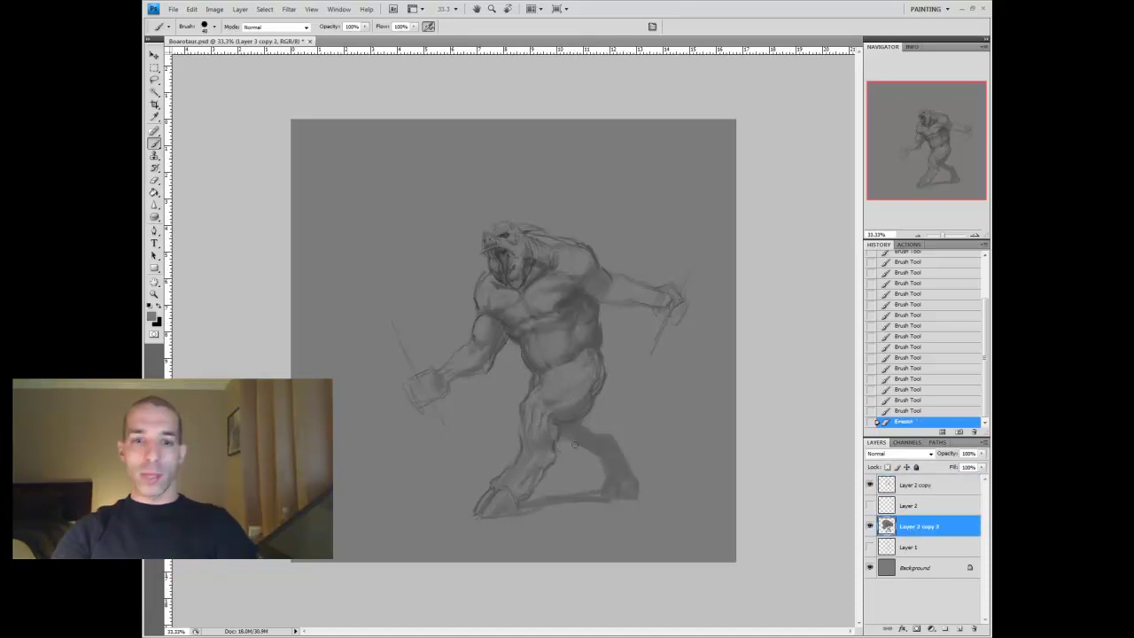
Lasso the legs and stretch them slightly downward with Free Transform
{"action": "key", "text": "l"}
{"action": "key", "text": "ctrl+minus"}
{"action": "mouse_move", "coordinate": [541, 363]}
{"action": "left_mouse_down"}
{"action": "mouse_move", "coordinate": [623, 466]}
{"action": "mouse_move", "coordinate": [532, 363]}
{"action": "left_mouse_up"}
{"action": "key", "text": "alt+e"}
{"action": "key", "text": "ctrl+t"}
{"action": "key", "text": "Return"}
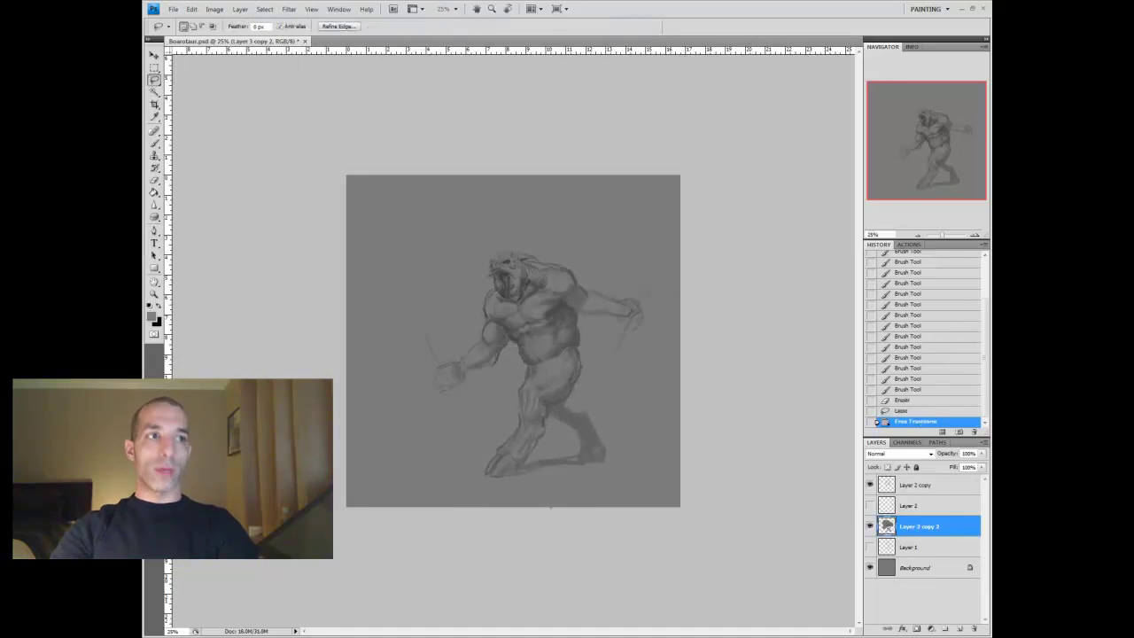
Thicken and darken the rear lower leg and foot with the brush
{"action": "key", "text": "b"}
{"action": "mouse_move", "coordinate": [596, 417]}
{"action": "left_mouse_down"}
{"action": "mouse_move", "coordinate": [568, 428]}
{"action": "mouse_move", "coordinate": [608, 458]}
{"action": "mouse_move", "coordinate": [580, 412]}
{"action": "left_mouse_up"}
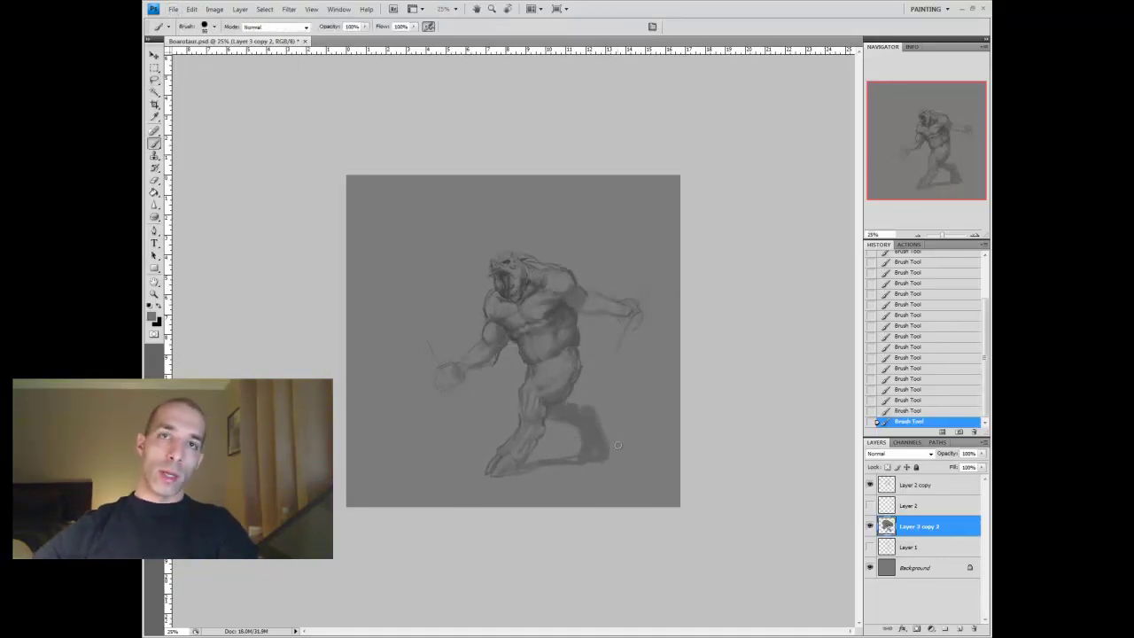
{"action": "key", "text": "alt+bracketright"}
{"action": "key", "text": "bracketright"}
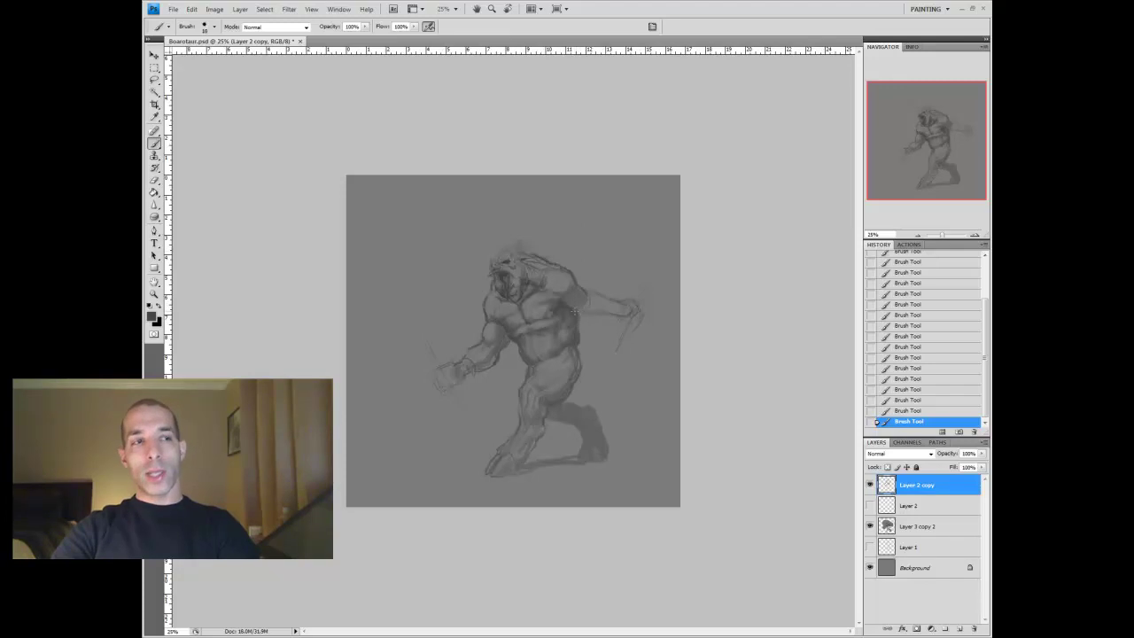
Lasso the outstretched forearm and hand, shift them outward on both Layer 3 copy 2 and Layer 2 copy, and deselect
{"action": "key", "text": "l"}
{"action": "mouse_move", "coordinate": [620, 271]}
{"action": "left_mouse_down"}
{"action": "mouse_move", "coordinate": [660, 328]}
{"action": "mouse_move", "coordinate": [595, 292]}
{"action": "left_mouse_up"}
{"action": "key", "text": "v"}
{"action": "left_click", "coordinate": [632, 324], "text": "ctrl"}
{"action": "left_click", "coordinate": [649, 340], "text": "ctrl"}
{"action": "key", "text": "ctrl+z"}
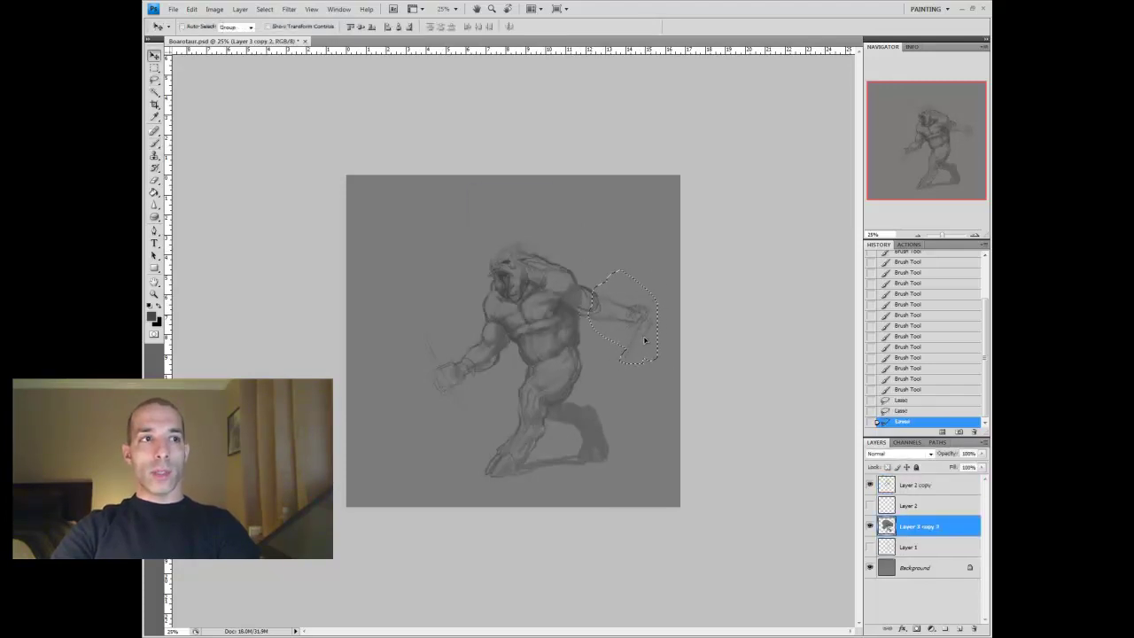
{"action": "left_click", "coordinate": [632, 271], "text": "ctrl"}
{"action": "left_click_drag", "start_coordinate": [671, 336], "coordinate": [669, 333]}
{"action": "key", "text": "ctrl+d"}
Move Layer 2 copy below Layer 2 and merge it down into Layer 3 copy 2
{"action": "key", "text": "z"}
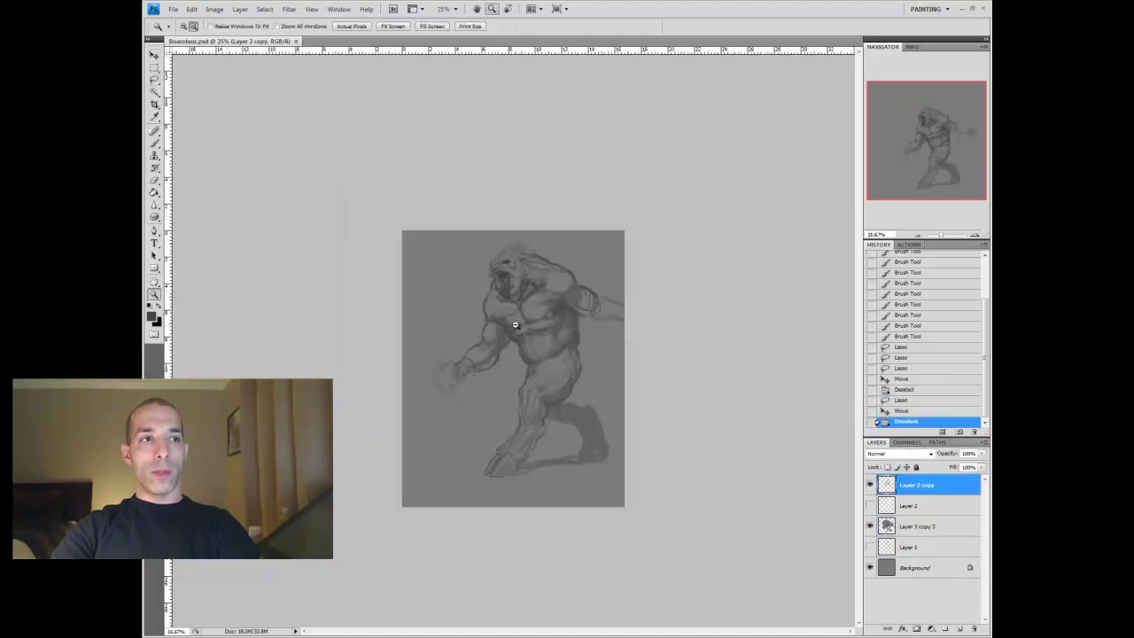
{"action": "key", "text": "ctrl+["}
{"action": "key", "text": "l"}
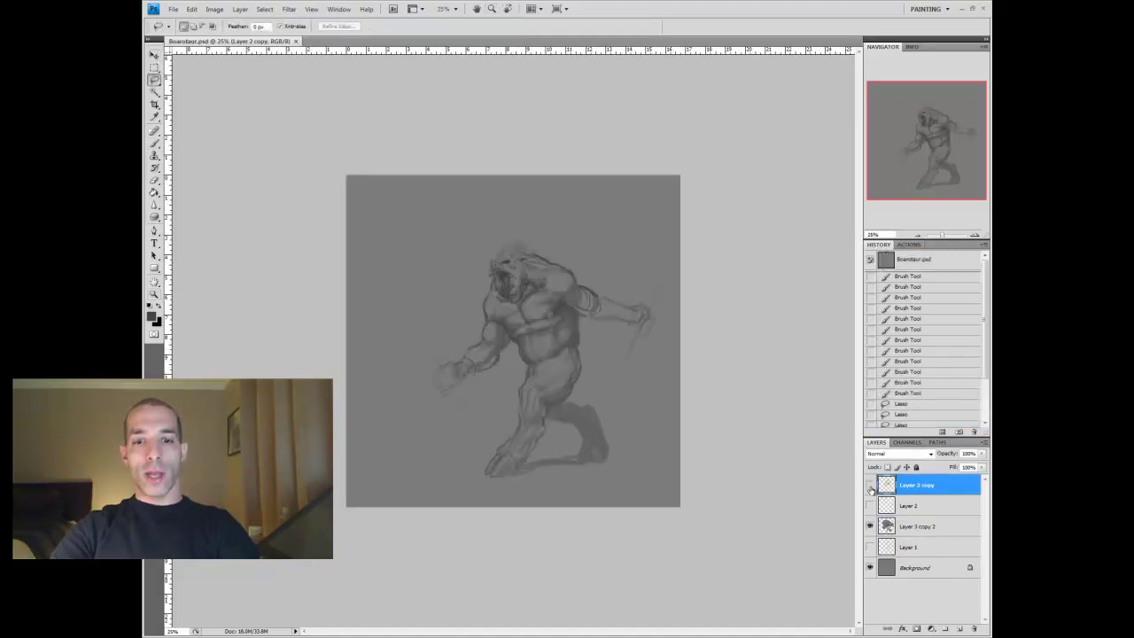
{"action": "key", "text": "ctrl+e"}
Lasso the front foot, paste it onto a new layer and enlarge it slightly with Free Transform
{"action": "left_click_drag", "start_coordinate": [542, 454], "coordinate": [536, 447]}
{"action": "key", "text": "ctrl+c"}
{"action": "key", "text": "ctrl+v"}
{"action": "key", "text": "ctrl+t"}
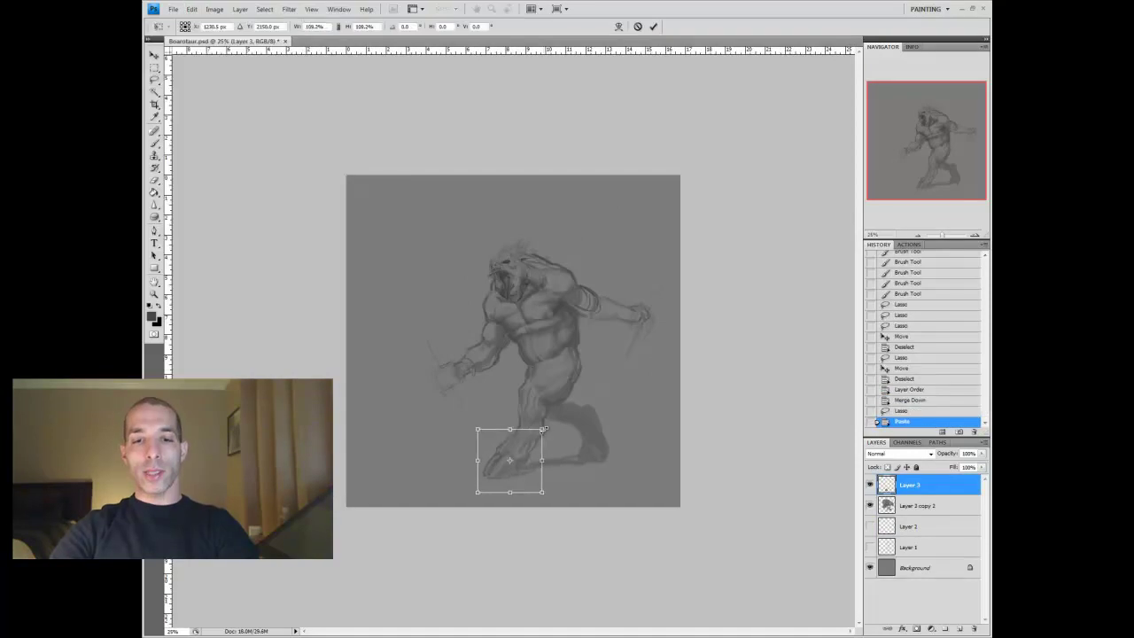
{"action": "key", "text": "Return"}
Lasso the rear foot, paste it onto its own layer and enlarge it slightly with Free Transform
{"action": "left_click_drag", "start_coordinate": [620, 439], "coordinate": [622, 443]}
{"action": "key", "text": "ctrl+c"}
{"action": "key", "text": "ctrl+v"}
{"action": "key", "text": "ctrl+t"}
{"action": "key", "text": "Return"}
{"action": "left_click", "coordinate": [191, 9]}
{"action": "key", "text": "Escape"}
{"action": "key", "text": "ctrl+t"}
{"action": "key", "text": "Return"}
Lasso the lowered front hand with its weapon line, paste it onto a new layer and enlarge it with Free Transform
{"action": "left_click_drag", "start_coordinate": [443, 310], "coordinate": [430, 395]}
{"action": "key", "text": "ctrl+c"}
{"action": "key", "text": "ctrl+v"}
{"action": "key", "text": "ctrl+t"}
{"action": "left_click_drag", "start_coordinate": [458, 332], "coordinate": [438, 398]}
{"action": "key", "text": "Return"}
Lasso the outstretched rear hand, paste it onto a new layer and scale it up with Free Transform
{"action": "mouse_move", "coordinate": [632, 292]}
{"action": "left_mouse_down"}
{"action": "mouse_move", "coordinate": [667, 309]}
{"action": "mouse_move", "coordinate": [632, 312]}
{"action": "left_mouse_up"}
{"action": "key", "text": "ctrl+c"}
{"action": "key", "text": "ctrl+v"}
{"action": "left_click", "coordinate": [191, 9]}
{"action": "left_click", "coordinate": [213, 207]}
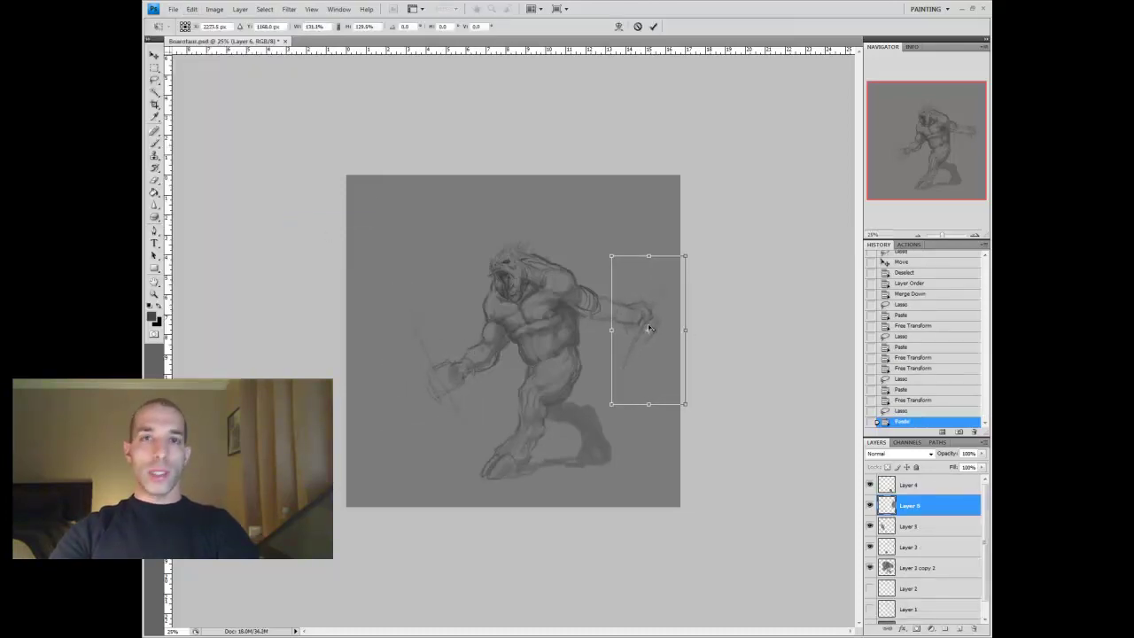
{"action": "key", "text": "Return"}
Merge the pasted hand and foot layers down into Layer 3 copy 2
{"action": "key", "text": "ctrl+e"}
{"action": "left_click", "coordinate": [870, 486]}
{"action": "key", "text": "ctrl+e"}
Copy the lassoed head to a new layer, shift and transform it forward, merge it down and save the file
{"action": "mouse_move", "coordinate": [535, 264]}
{"action": "left_mouse_down"}
{"action": "mouse_move", "coordinate": [521, 299]}
{"action": "mouse_move", "coordinate": [532, 257]}
{"action": "left_mouse_up"}
{"action": "key", "text": "ctrl+c"}
{"action": "key", "text": "ctrl+v"}
{"action": "key", "text": "ctrl+t"}
{"action": "left_click_drag", "start_coordinate": [464, 264], "coordinate": [468, 264]}
{"action": "left_click_drag", "start_coordinate": [500, 218], "coordinate": [499, 223]}
{"action": "key", "text": "Return"}
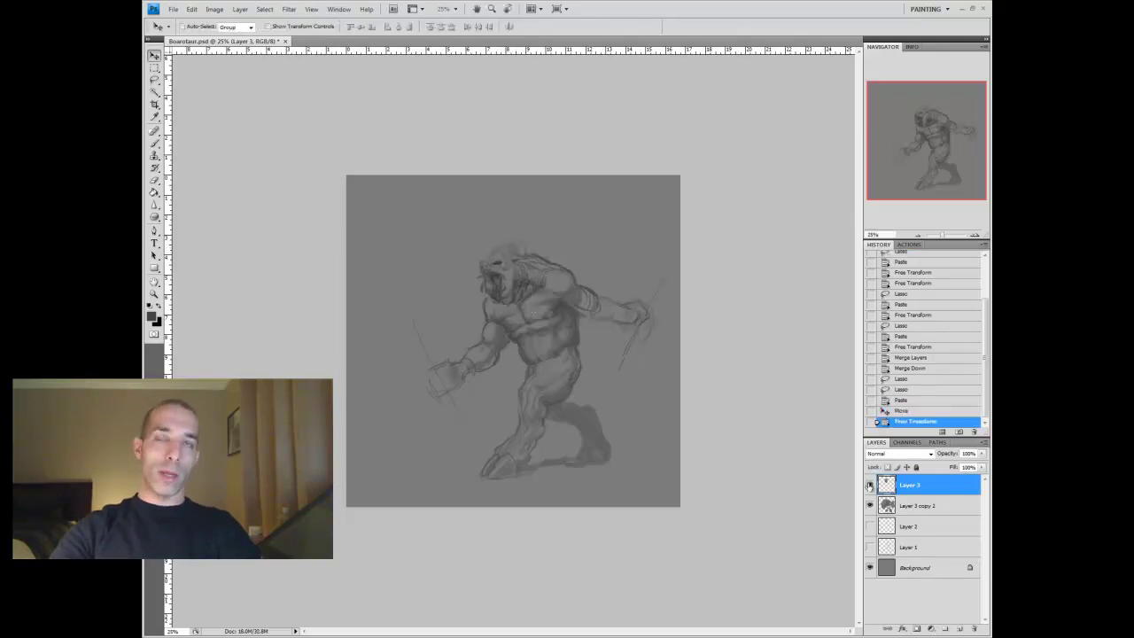
{"action": "key", "text": "ctrl+e"}
{"action": "left_click", "coordinate": [173, 8]}
{"action": "left_click", "coordinate": [545, 303]}
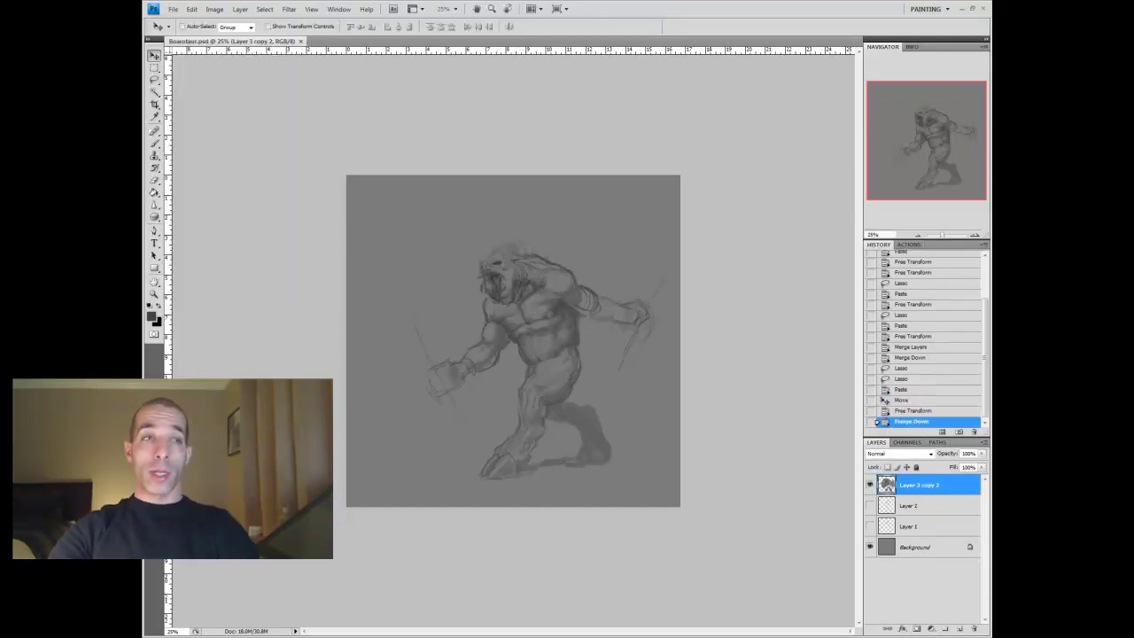
Lasso the upper body, paste it onto a new layer and shift it slightly forward
{"action": "key", "text": "l"}
{"action": "mouse_move", "coordinate": [667, 239]}
{"action": "left_mouse_down"}
{"action": "mouse_move", "coordinate": [361, 348]}
{"action": "mouse_move", "coordinate": [734, 258]}
{"action": "left_mouse_up"}
{"action": "key", "text": "ctrl+c"}
{"action": "key", "text": "ctrl+v"}
{"action": "key", "text": "v"}
{"action": "left_click_drag", "start_coordinate": [532, 283], "coordinate": [529, 282]}
Blend the shifted upper body into the waist and rework the arms with the brush, comparing with Layer 3 hidden and shown
{"action": "key", "text": "b"}
{"action": "left_click_drag", "start_coordinate": [510, 348], "coordinate": [523, 359]}
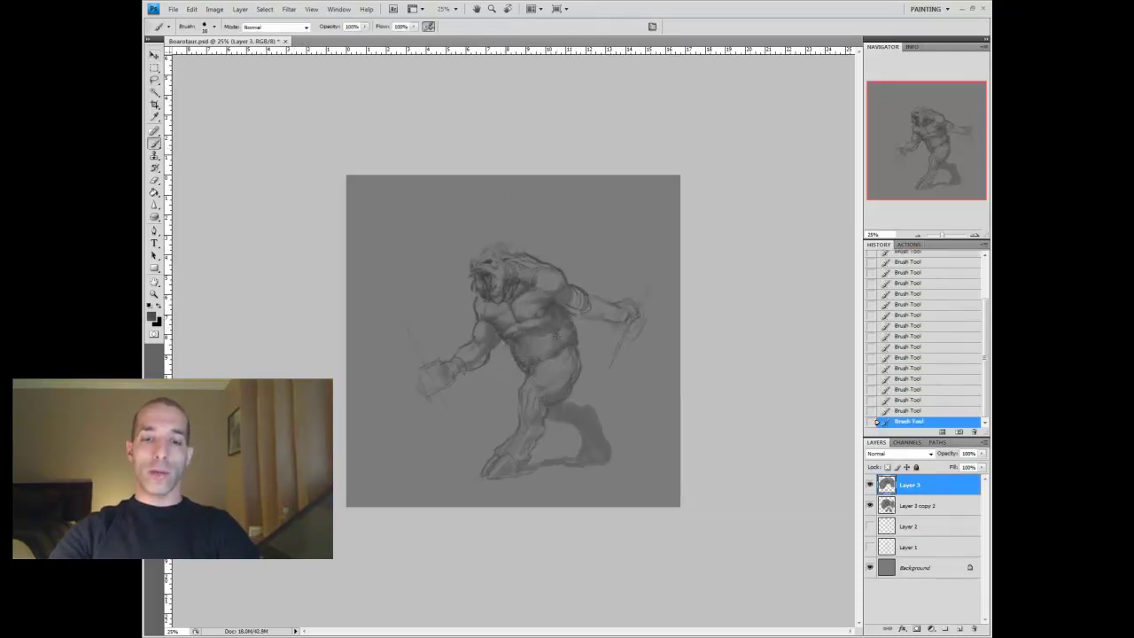
{"action": "key", "text": "]"}
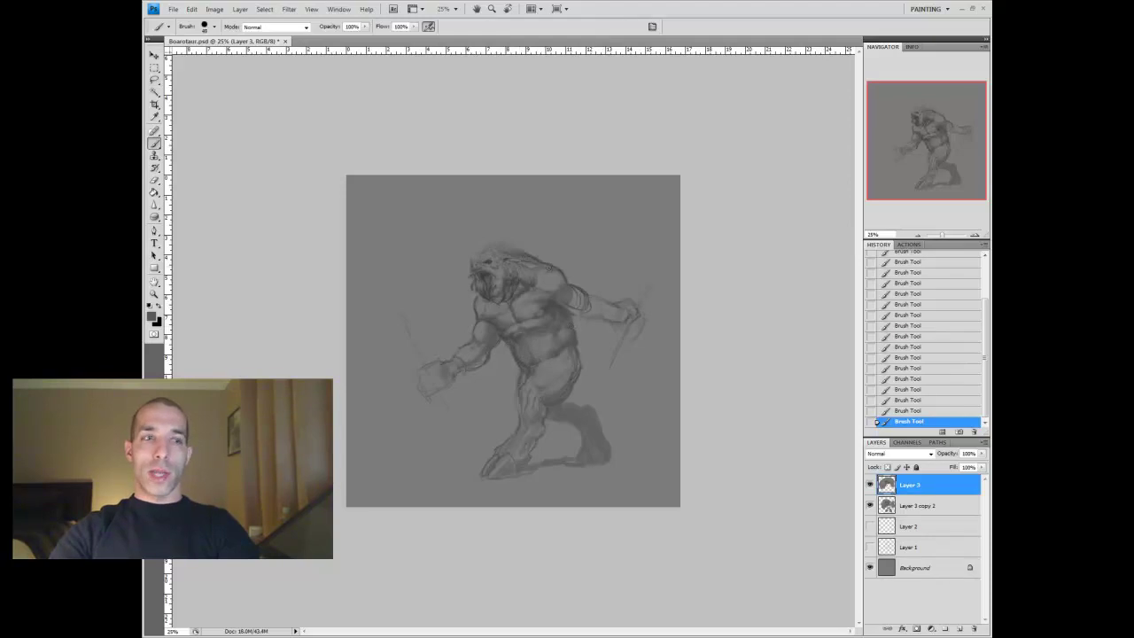
{"action": "left_click", "coordinate": [869, 485]}
{"action": "left_click", "coordinate": [869, 485]}
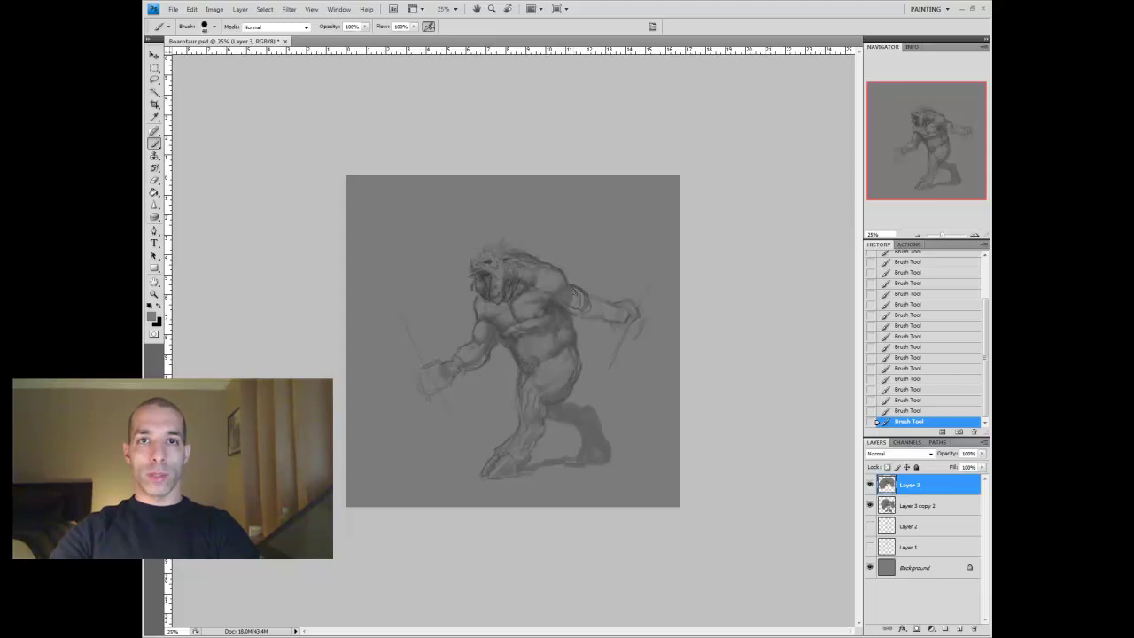
Lasso the front leg, paste it onto a new layer and extend it forward and down with Free Transform
{"action": "key", "text": "l"}
{"action": "mouse_move", "coordinate": [523, 348]}
{"action": "left_mouse_down"}
{"action": "mouse_move", "coordinate": [457, 425]}
{"action": "mouse_move", "coordinate": [523, 347]}
{"action": "mouse_move", "coordinate": [547, 454]}
{"action": "left_mouse_up"}
{"action": "key", "text": "ctrl+c"}
{"action": "key", "text": "ctrl+v"}
{"action": "key", "text": "ctrl+t"}
{"action": "key", "text": "Escape"}
{"action": "key", "text": "ctrl+c"}
{"action": "key", "text": "ctrl+v"}
{"action": "key", "text": "ctrl+t"}
{"action": "left_click_drag", "start_coordinate": [558, 417], "coordinate": [543, 443]}
{"action": "key", "text": "Return"}
Erase the old foot remnants, repaint the front leg and hoof with the brush, and merge the leg layers down
{"action": "key", "text": "v"}
{"action": "left_click", "coordinate": [869, 485]}
{"action": "left_click", "coordinate": [869, 485]}
{"action": "key", "text": "Down"}
{"action": "key", "text": "e"}
{"action": "left_click_drag", "start_coordinate": [475, 488], "coordinate": [579, 466]}
{"action": "key", "text": "b"}
{"action": "mouse_move", "coordinate": [540, 462]}
{"action": "left_mouse_down"}
{"action": "mouse_move", "coordinate": [600, 465]}
{"action": "mouse_move", "coordinate": [567, 434]}
{"action": "mouse_move", "coordinate": [558, 452]}
{"action": "left_mouse_up"}
{"action": "left_click_drag", "start_coordinate": [532, 390], "coordinate": [560, 405]}
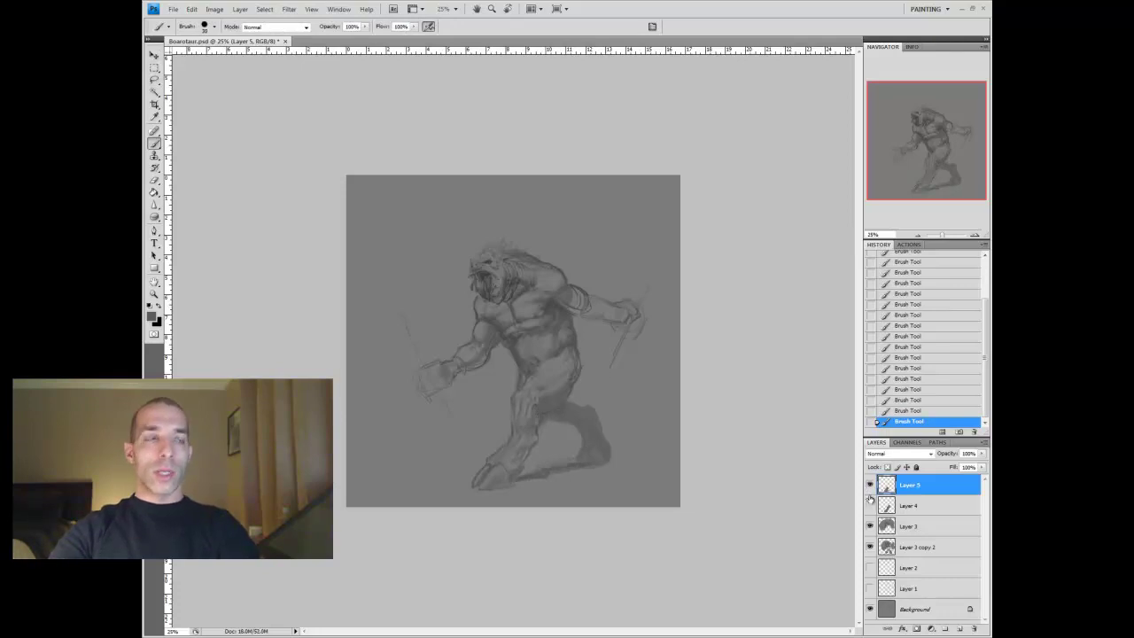
{"action": "key", "text": "ctrl+e"}
{"action": "key", "text": "ctrl+e"}
Brush darker shading onto the head and arms, and rework the rear shoulder's outline on a new layer
{"action": "key", "text": "z"}
{"action": "left_click", "coordinate": [425, 346], "text": "alt"}
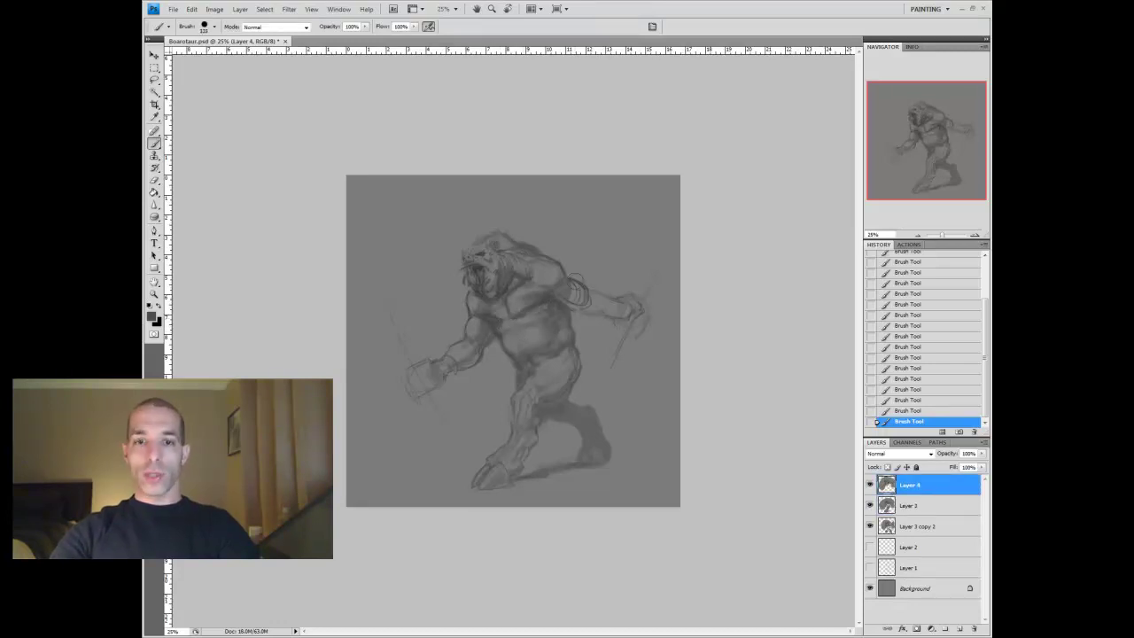
{"action": "key", "text": "bracketleft"}
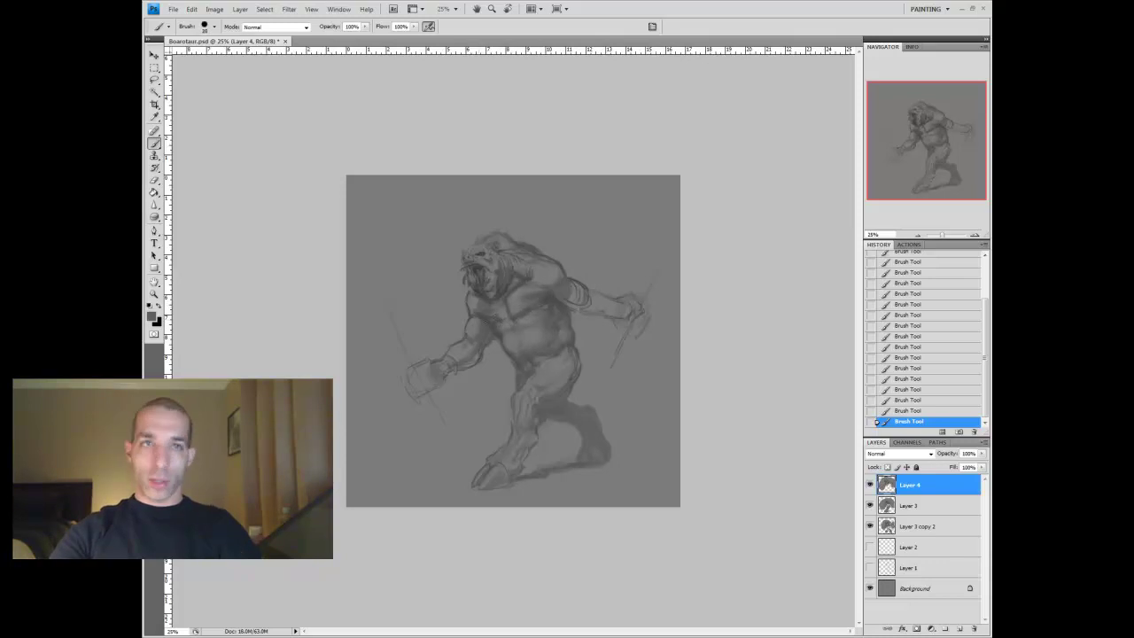
{"action": "key", "text": "ctrl+shift+alt+n"}
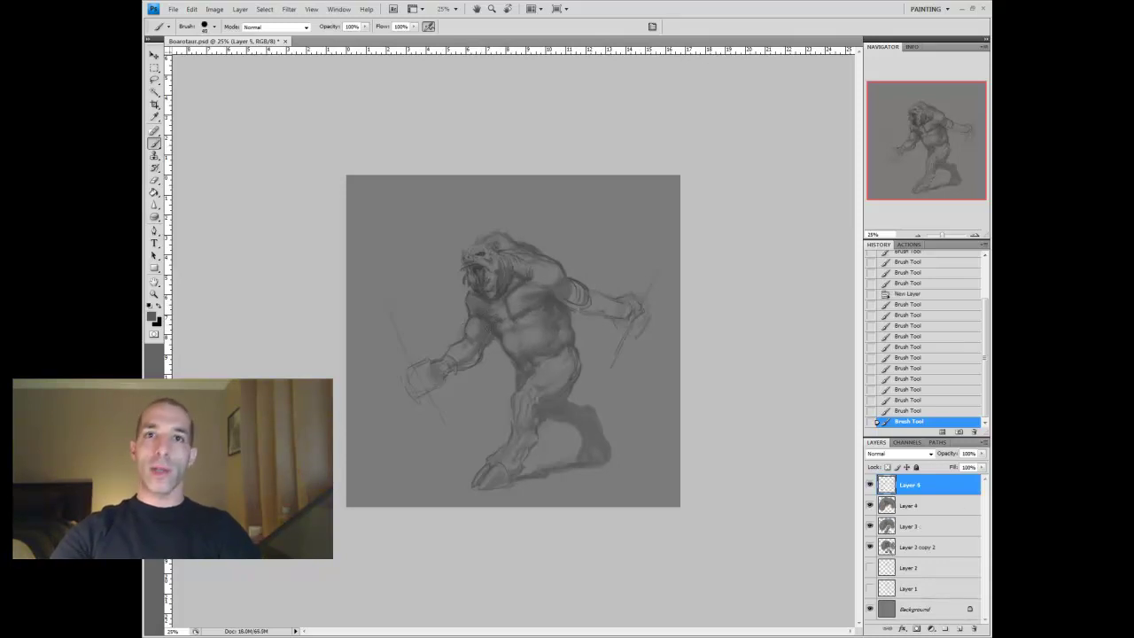
{"action": "left_click_drag", "start_coordinate": [571, 275], "coordinate": [550, 254]}
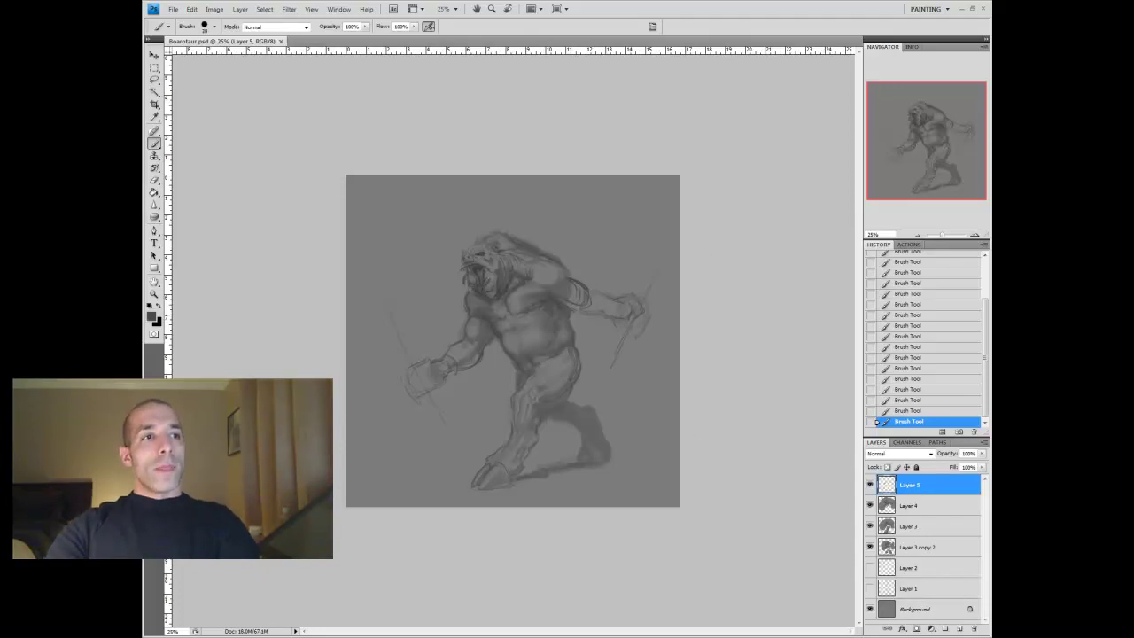
On a new layer, paint over the roaring face with a lowered boar head, a pointed crest and a bulkier shoulder
{"action": "key", "text": "ctrl+shift+alt+n"}
{"action": "left_click_drag", "start_coordinate": [465, 252], "coordinate": [496, 297]}
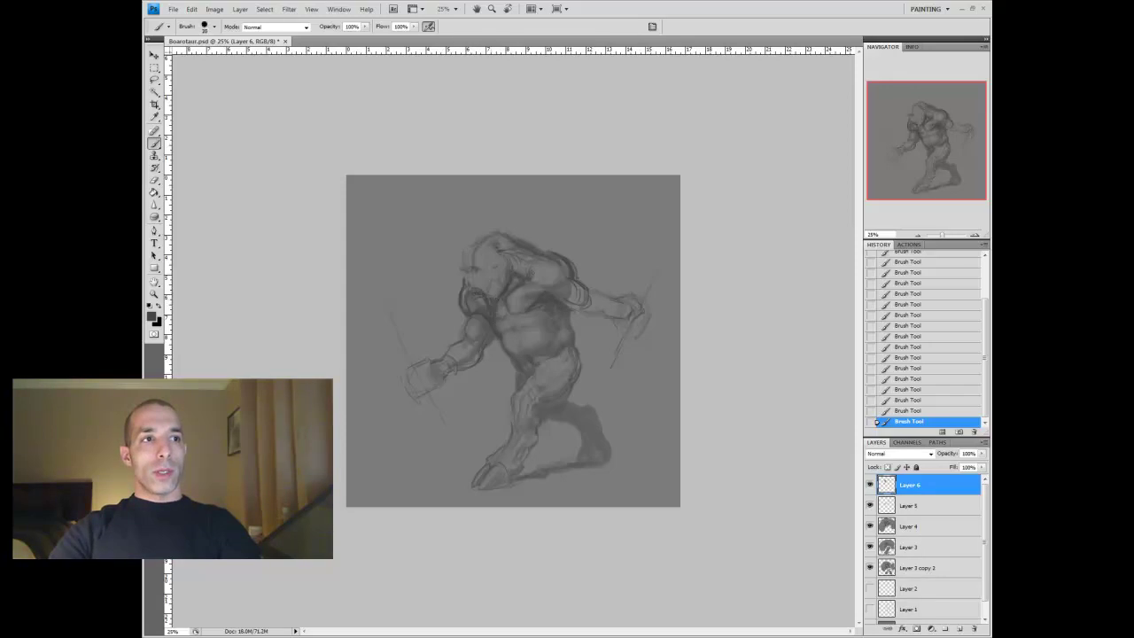
{"action": "left_click_drag", "start_coordinate": [469, 257], "coordinate": [496, 297]}
{"action": "left_click_drag", "start_coordinate": [551, 255], "coordinate": [574, 275]}
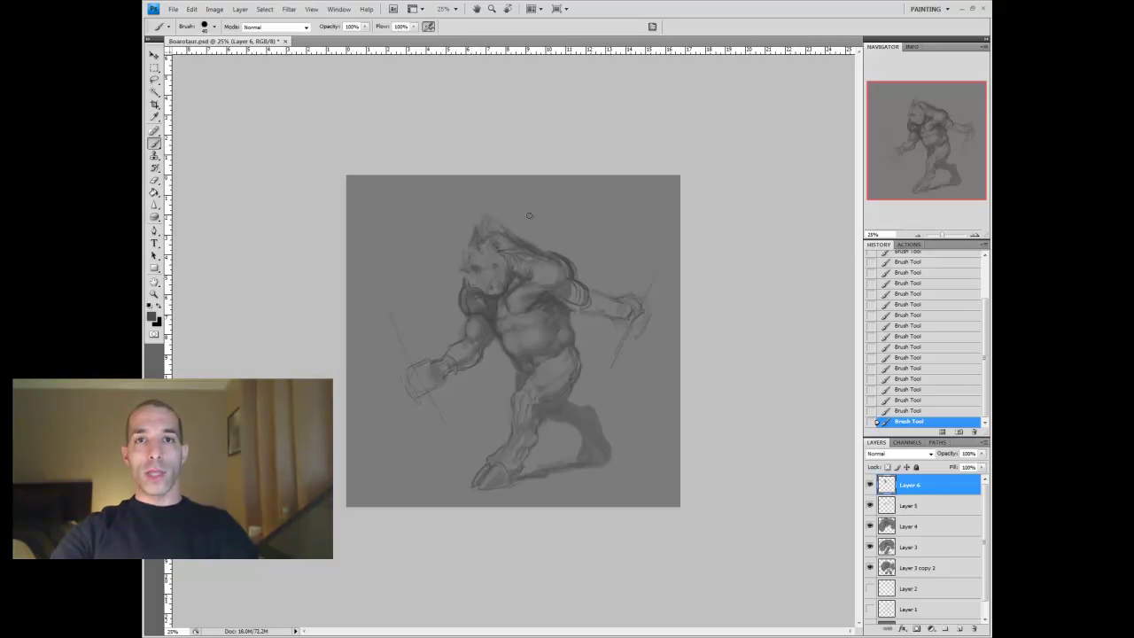
{"action": "key", "text": "bracketright"}
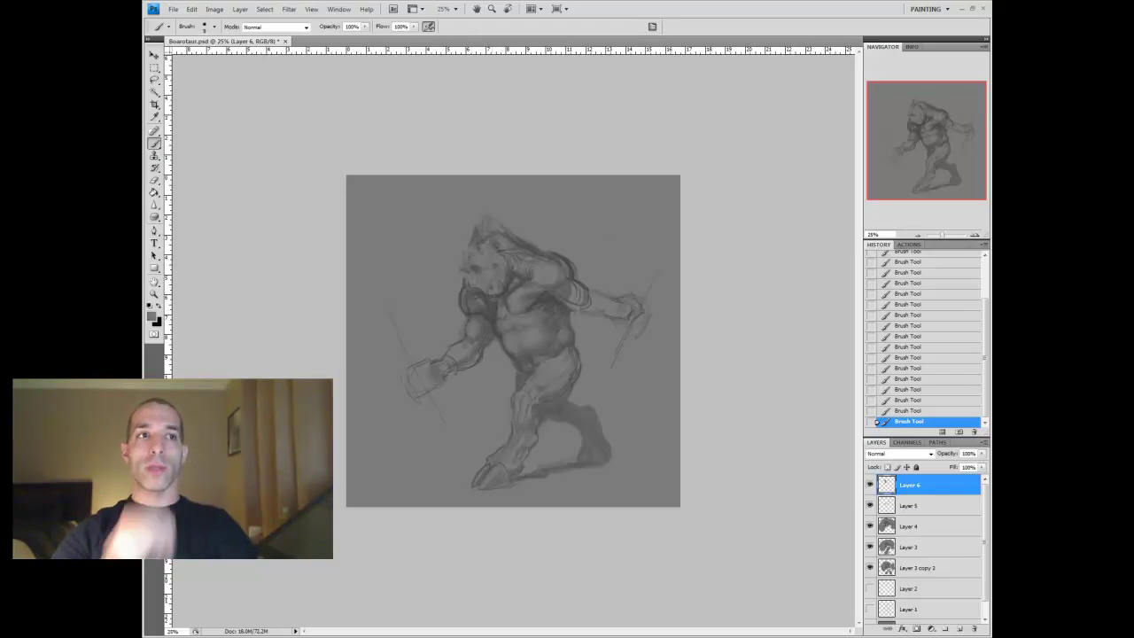
{"action": "left_click_drag", "start_coordinate": [460, 276], "coordinate": [456, 286]}
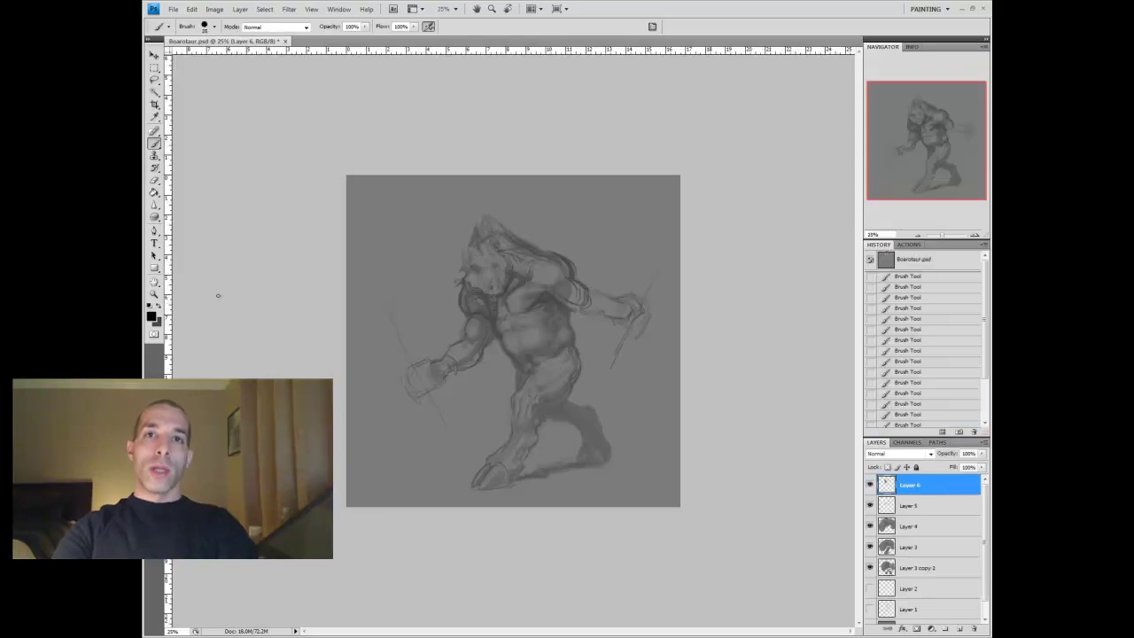
Paint the boar's eye sockets, snout, nostrils, ears and tusks on Layer 6 using sampled gray tones
{"action": "key", "text": "z"}
{"action": "left_click", "coordinate": [449, 284]}
{"action": "left_click", "coordinate": [449, 283]}
{"action": "key", "text": "b"}
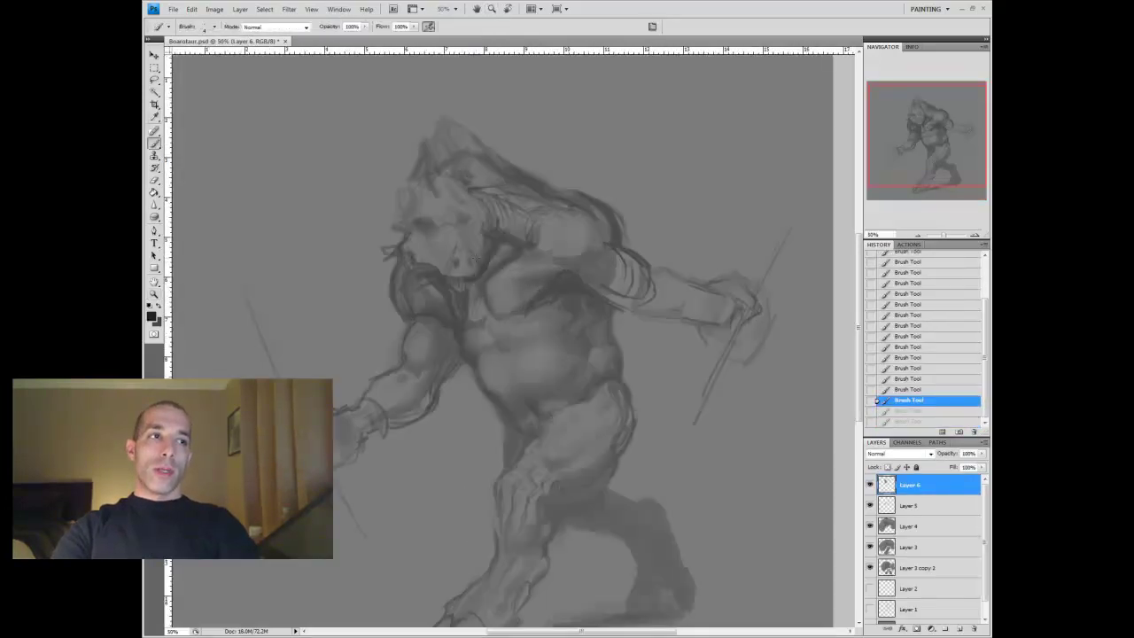
{"action": "key", "text": "ctrl+shift+z"}
{"action": "key", "text": "ctrl+shift+z"}
{"action": "left_click", "coordinate": [436, 231], "text": "alt"}
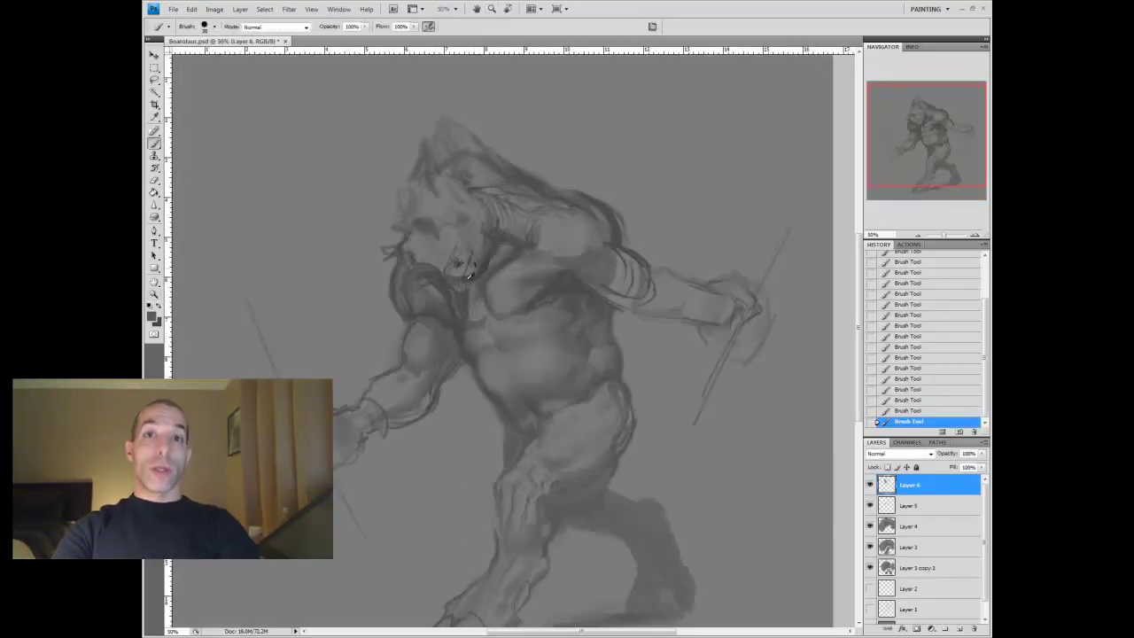
{"action": "left_click_drag", "start_coordinate": [441, 228], "coordinate": [460, 228]}
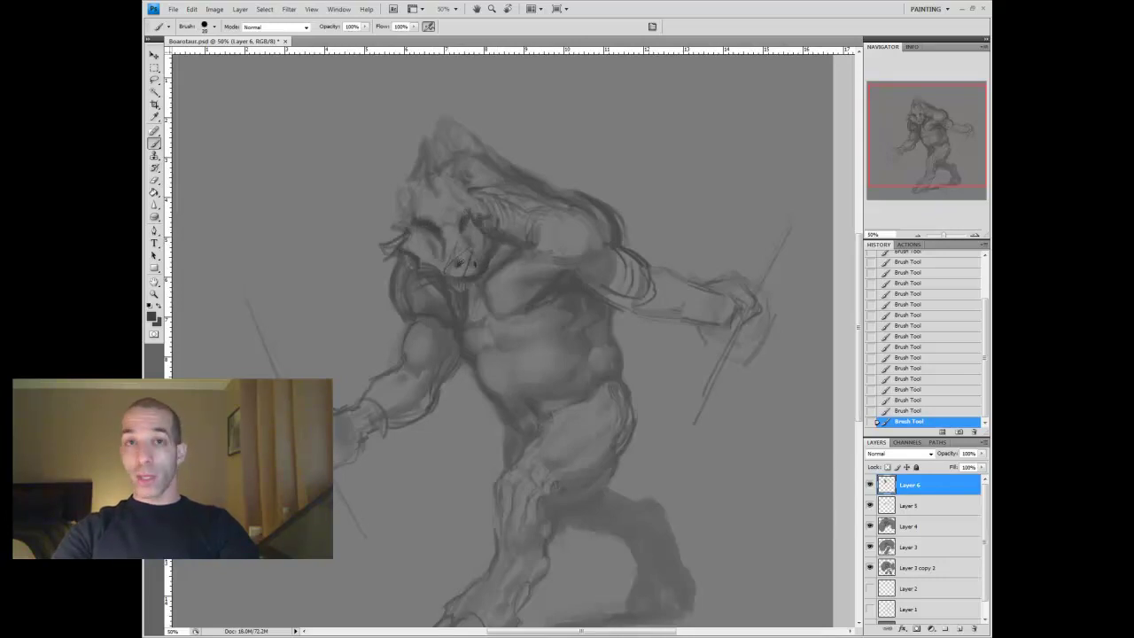
{"action": "left_click", "coordinate": [463, 266], "text": "alt"}
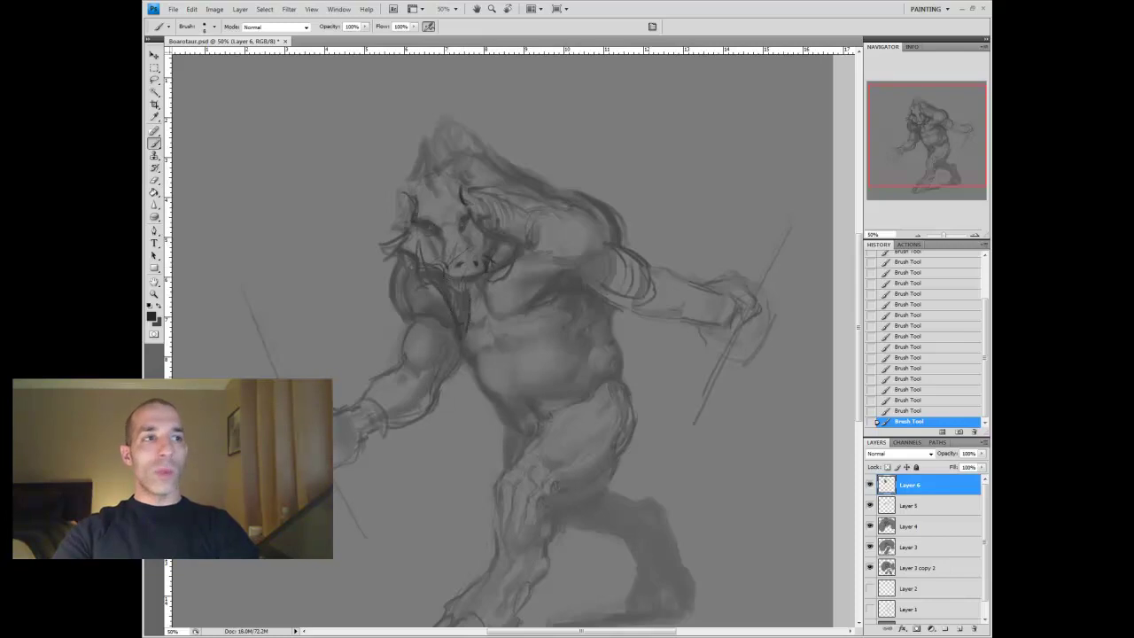
Shade the chest and belly and define the thigh, knee and lower front leg with the brush
{"action": "key", "text": "z"}
{"action": "key", "text": "ctrl+minus"}
{"action": "key", "text": "ctrl+minus"}
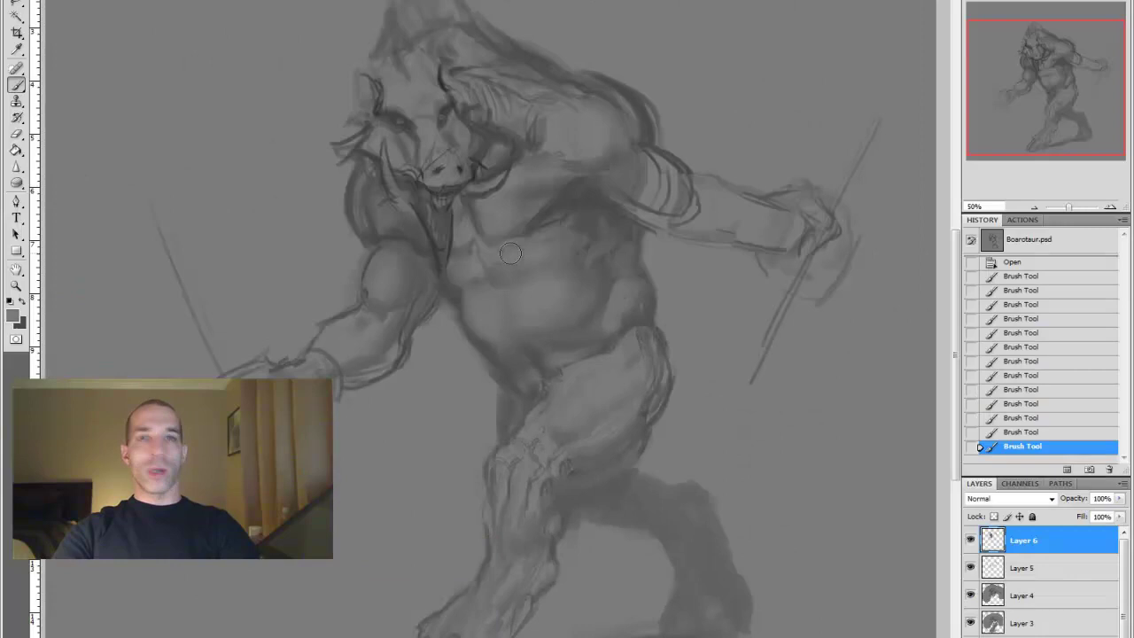
{"action": "left_click_drag", "start_coordinate": [510, 253], "coordinate": [465, 288]}
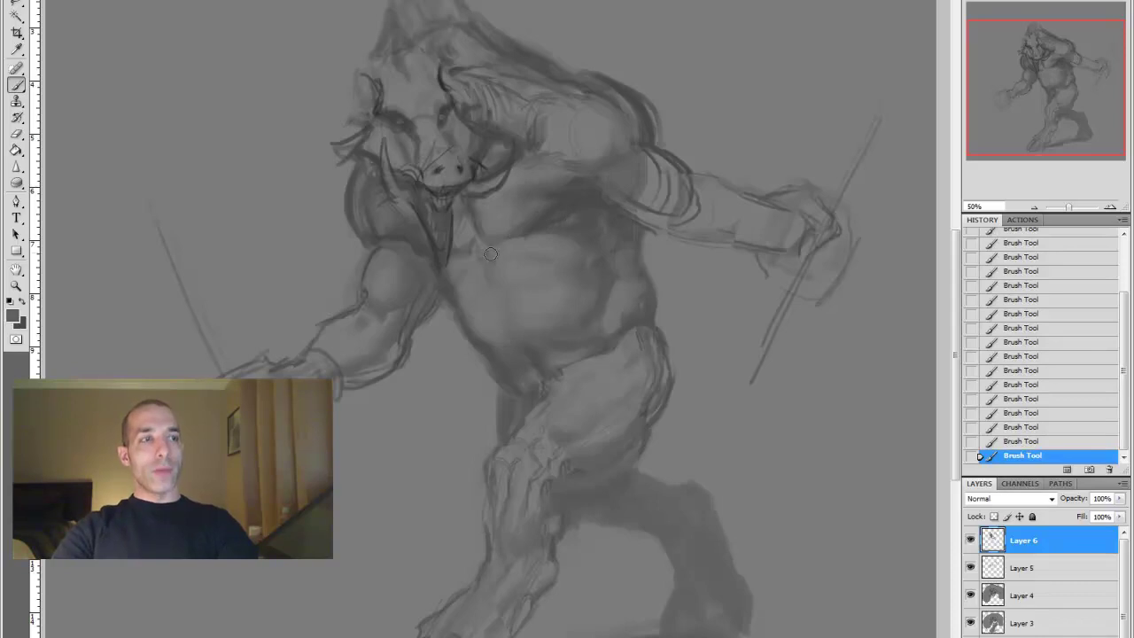
{"action": "left_click", "coordinate": [420, 203], "text": "alt"}
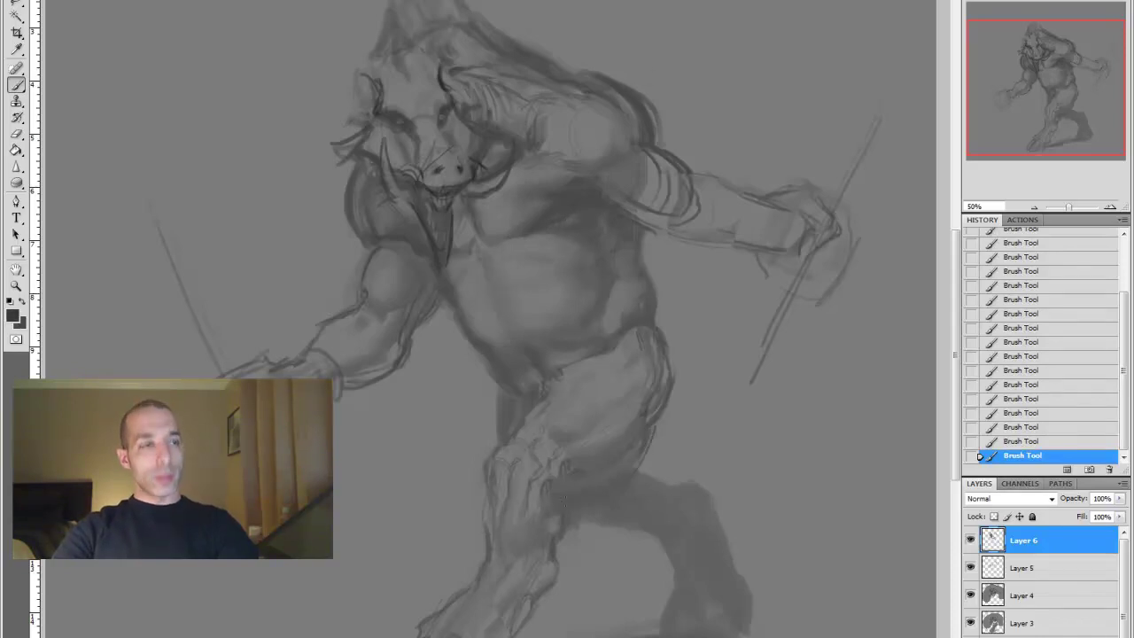
{"action": "mouse_move", "coordinate": [492, 453]}
{"action": "left_mouse_down"}
{"action": "mouse_move", "coordinate": [575, 369]}
{"action": "mouse_move", "coordinate": [503, 446]}
{"action": "left_mouse_up"}
{"action": "left_click", "coordinate": [647, 440], "text": "alt"}
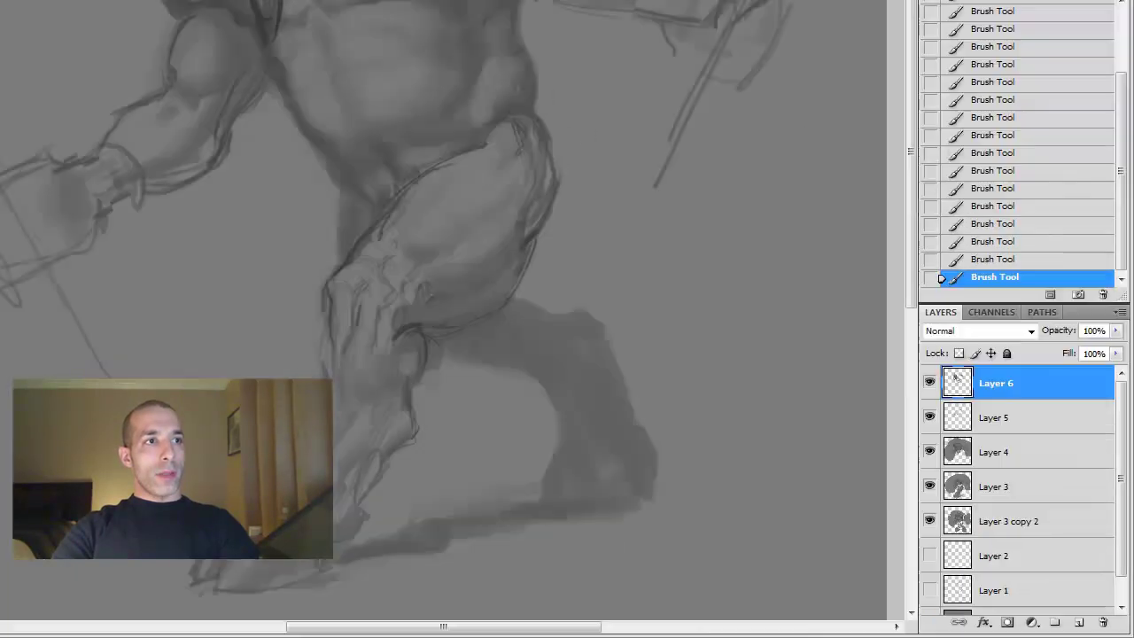
{"action": "key", "text": "ctrl+minus"}
{"action": "key", "text": "ctrl+minus"}
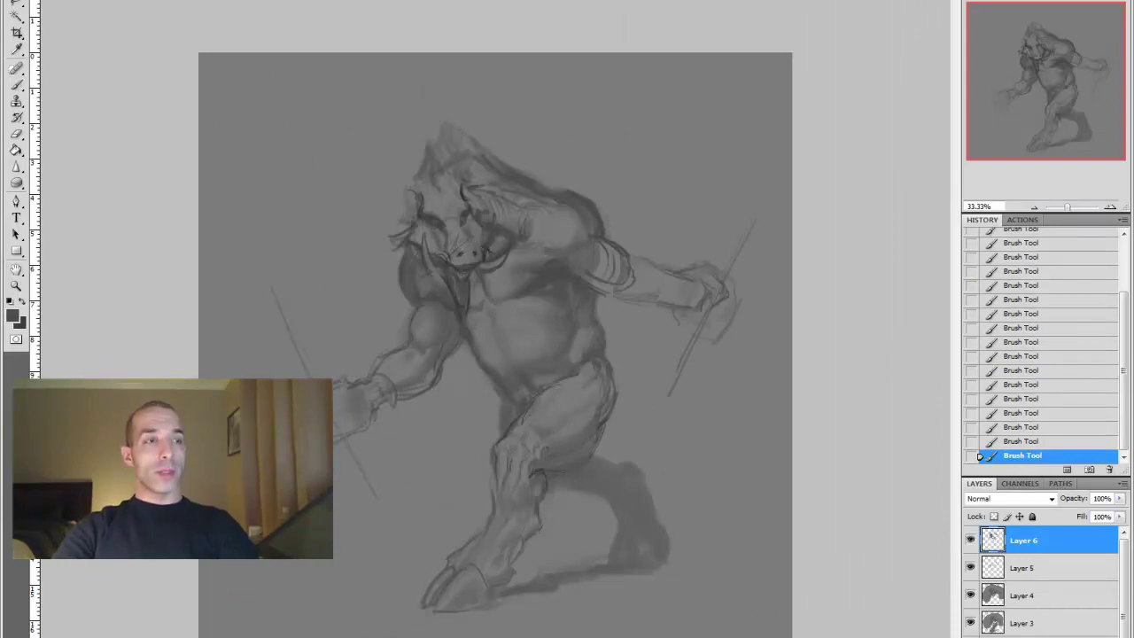
Sketch the front hand's fingers, nudge a lassoed copy of the front arm outward and merge it down
{"action": "key", "text": "b"}
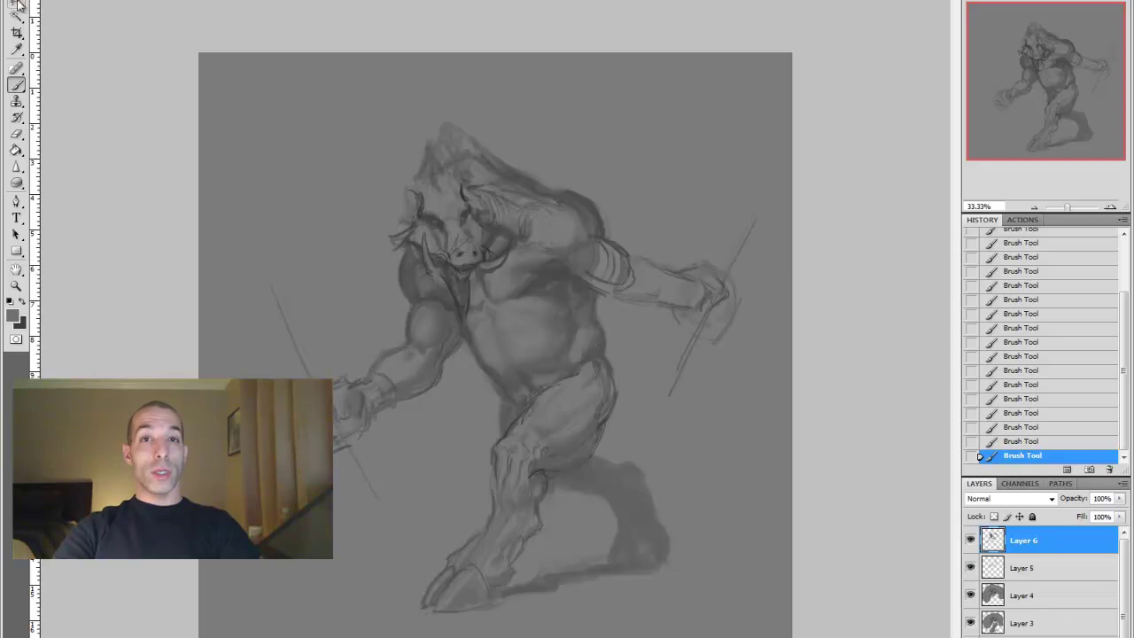
{"action": "left_click_drag", "start_coordinate": [249, 266], "coordinate": [468, 544]}
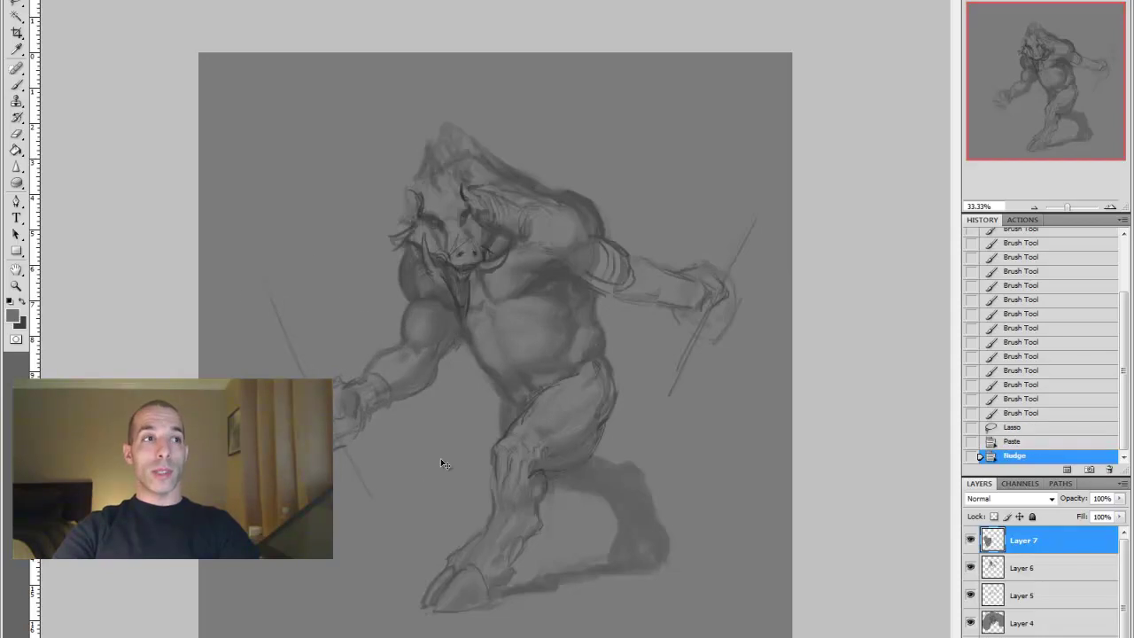
{"action": "key", "text": "ctrl+e"}
On a new layer, paint a tall mane over the head and back, and strengthen the rear shoulder and outstretched hand
{"action": "key", "text": "b"}
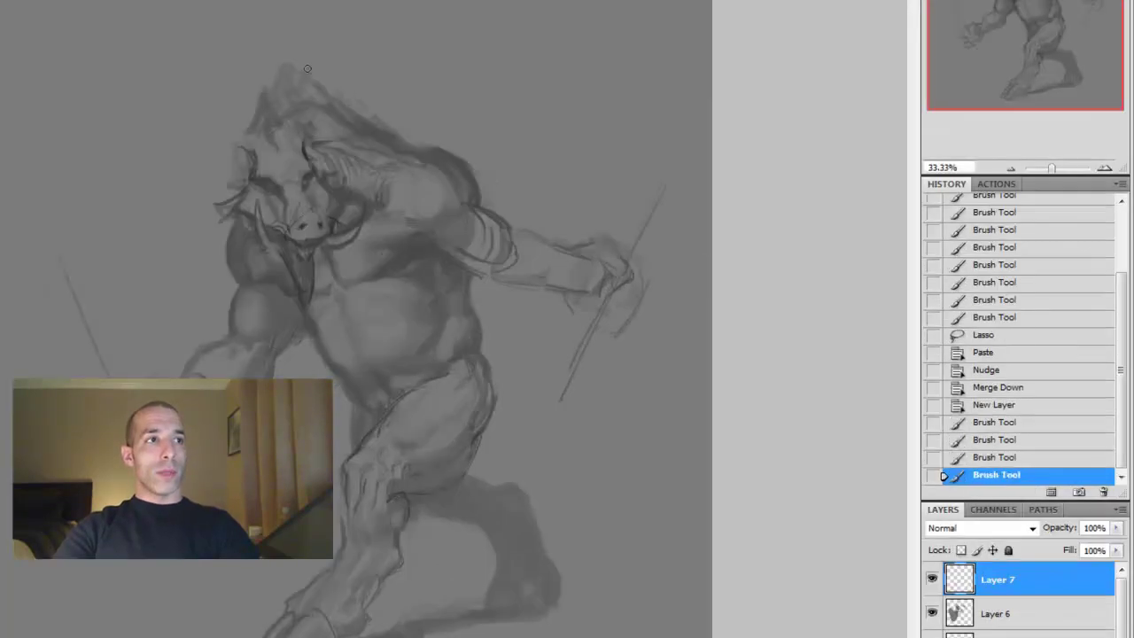
{"action": "mouse_move", "coordinate": [328, 75]}
{"action": "left_mouse_down"}
{"action": "mouse_move", "coordinate": [268, 100]}
{"action": "mouse_move", "coordinate": [399, 132]}
{"action": "left_mouse_up"}
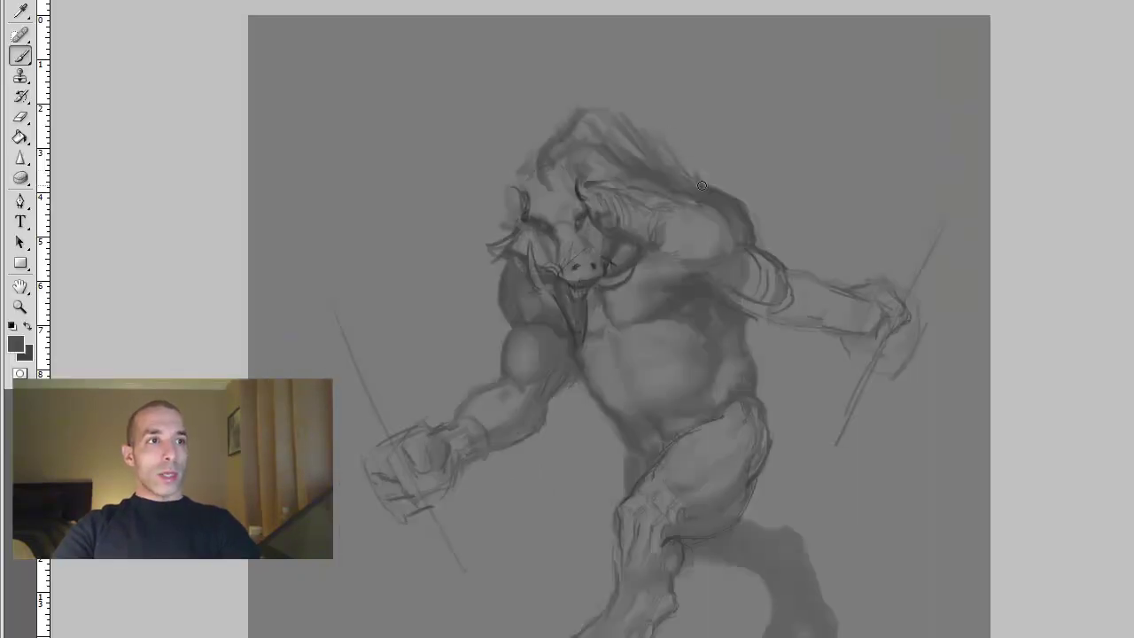
{"action": "mouse_move", "coordinate": [702, 186]}
{"action": "left_mouse_down"}
{"action": "mouse_move", "coordinate": [602, 102]}
{"action": "mouse_move", "coordinate": [735, 195]}
{"action": "left_mouse_up"}
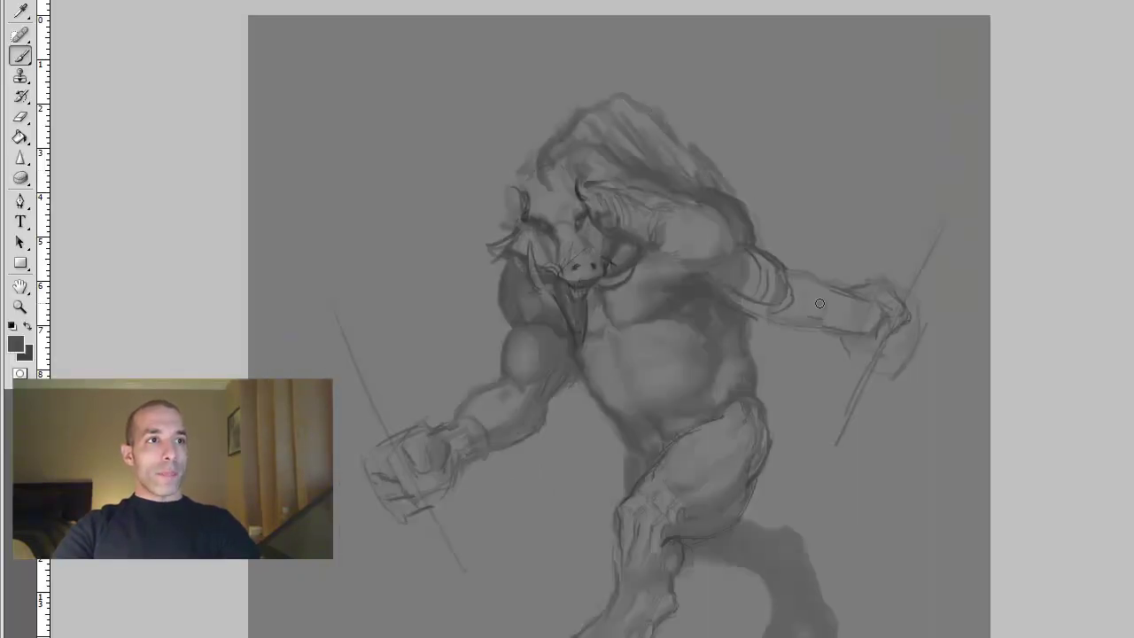
{"action": "mouse_move", "coordinate": [759, 232]}
{"action": "left_mouse_down"}
{"action": "mouse_move", "coordinate": [713, 267]}
{"action": "mouse_move", "coordinate": [749, 252]}
{"action": "left_mouse_up"}
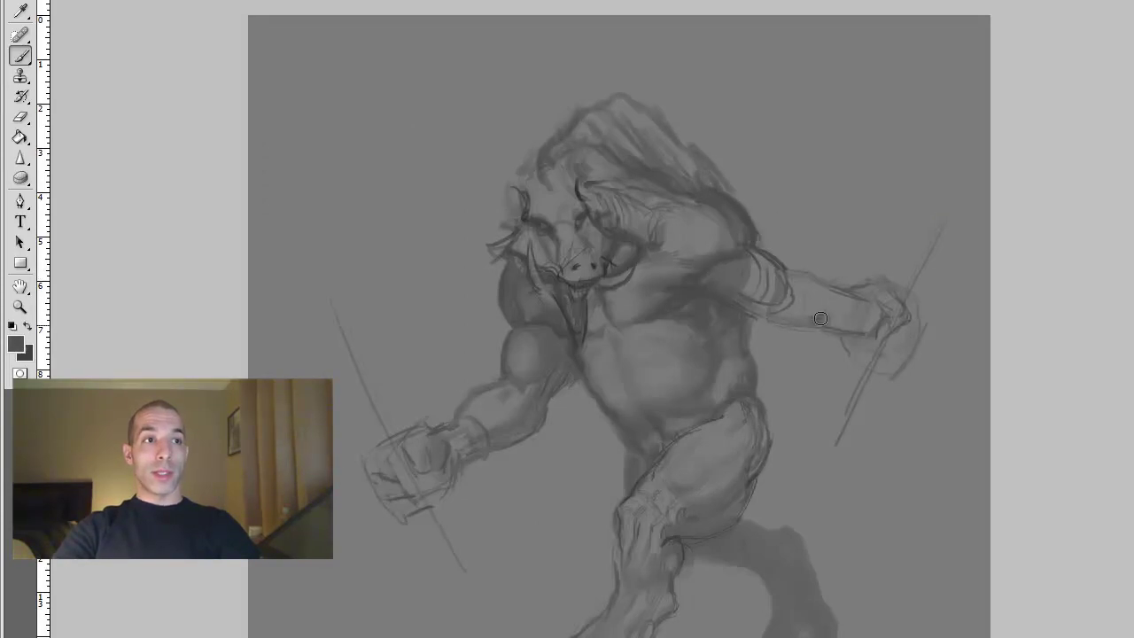
{"action": "mouse_move", "coordinate": [902, 329]}
{"action": "left_mouse_down"}
{"action": "mouse_move", "coordinate": [858, 337]}
{"action": "mouse_move", "coordinate": [923, 319]}
{"action": "mouse_move", "coordinate": [874, 264]}
{"action": "mouse_move", "coordinate": [868, 284]}
{"action": "mouse_move", "coordinate": [904, 288]}
{"action": "mouse_move", "coordinate": [890, 372]}
{"action": "left_mouse_up"}
{"action": "key", "text": "z"}
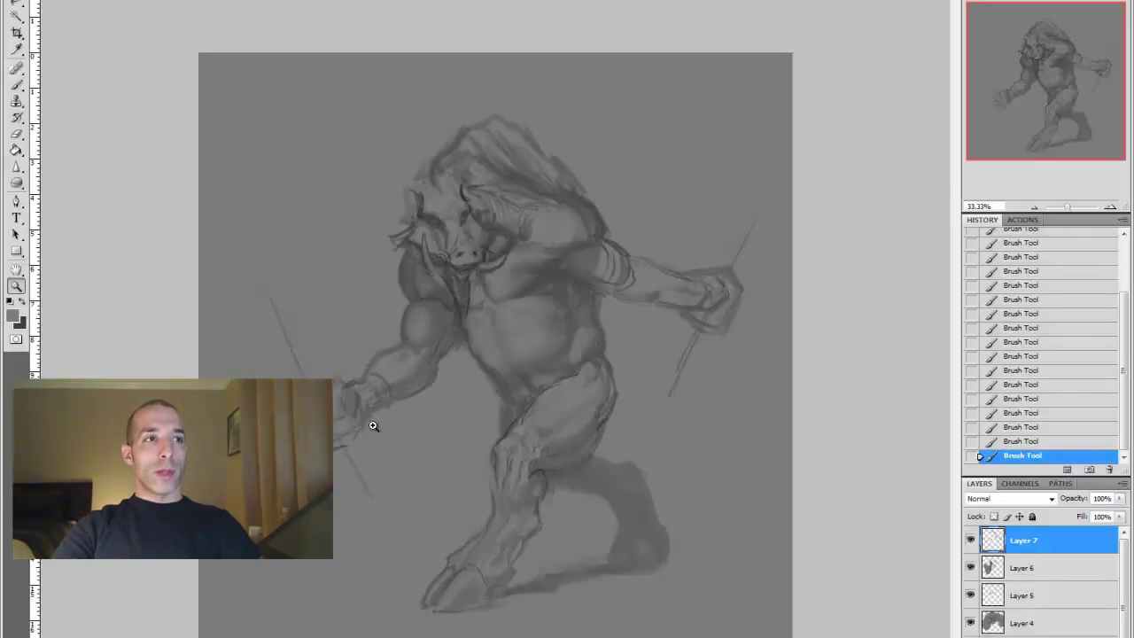
Define the boar's brow between the eyes and darken and thicken both curved tusks with the brush
{"action": "left_click", "coordinate": [633, 340]}
{"action": "left_click", "coordinate": [505, 312]}
{"action": "key", "text": "b"}
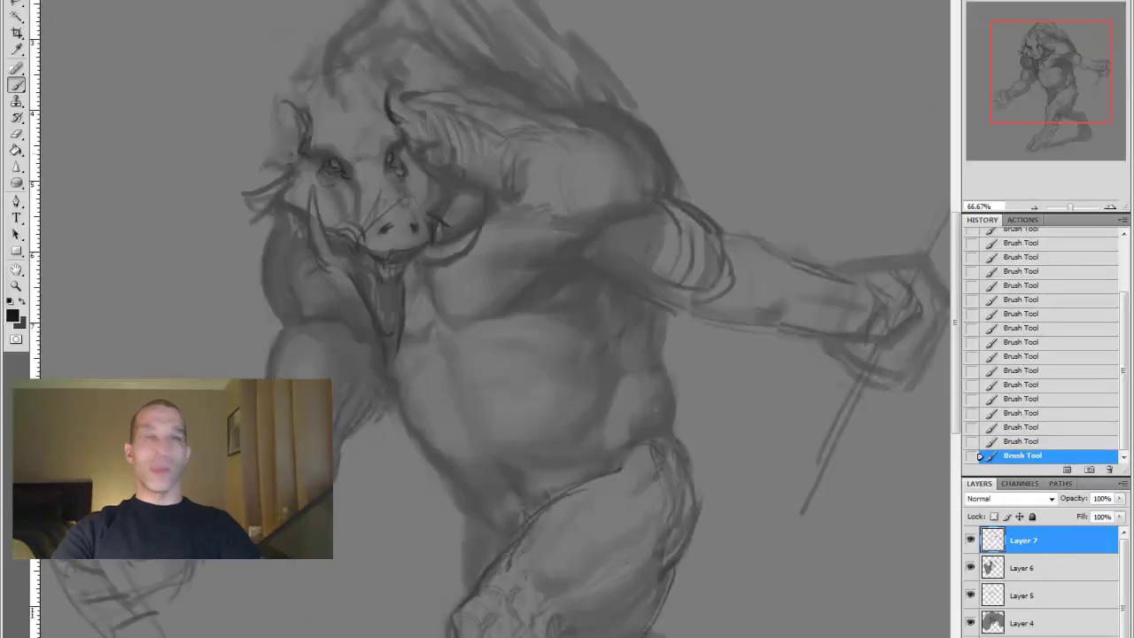
{"action": "left_click_drag", "start_coordinate": [347, 153], "coordinate": [386, 124]}
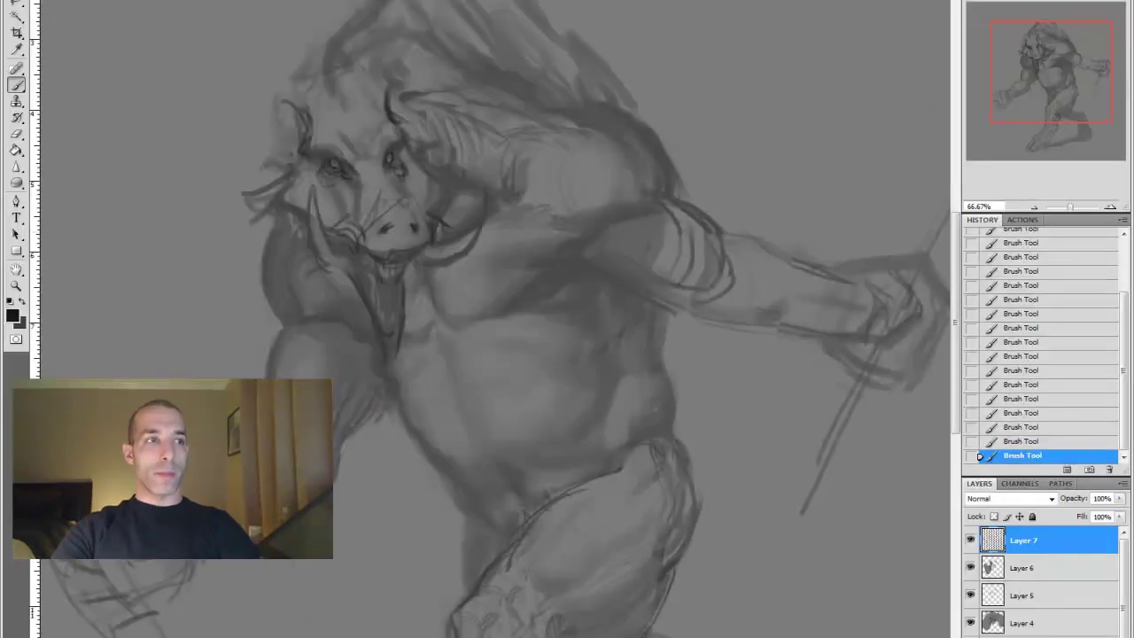
{"action": "left_click_drag", "start_coordinate": [429, 214], "coordinate": [443, 259]}
{"action": "mouse_move", "coordinate": [480, 173]}
{"action": "left_mouse_down"}
{"action": "mouse_move", "coordinate": [487, 217]}
{"action": "mouse_move", "coordinate": [450, 250]}
{"action": "mouse_move", "coordinate": [486, 222]}
{"action": "left_mouse_up"}
{"action": "left_click_drag", "start_coordinate": [319, 248], "coordinate": [354, 282]}
{"action": "left_click_drag", "start_coordinate": [422, 271], "coordinate": [484, 236]}
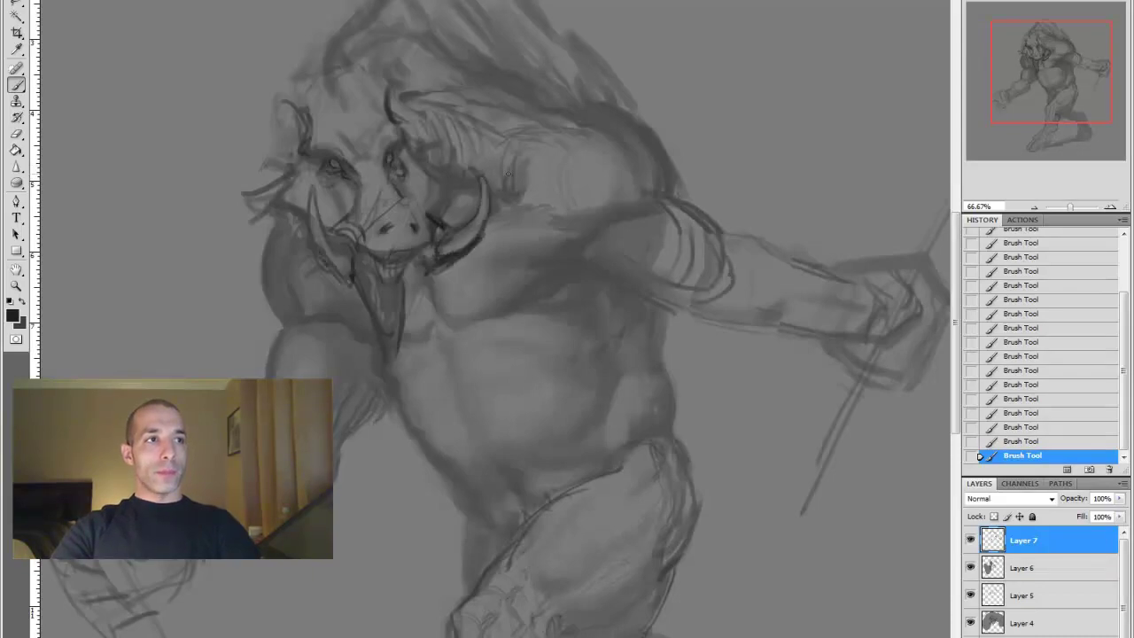
Darken the boar's cheek tuft and brow, and define the open mouth and pointed beard with the brush
{"action": "mouse_move", "coordinate": [298, 173]}
{"action": "left_mouse_down"}
{"action": "mouse_move", "coordinate": [257, 205]}
{"action": "mouse_move", "coordinate": [303, 208]}
{"action": "left_mouse_up"}
{"action": "left_click_drag", "start_coordinate": [434, 208], "coordinate": [455, 179]}
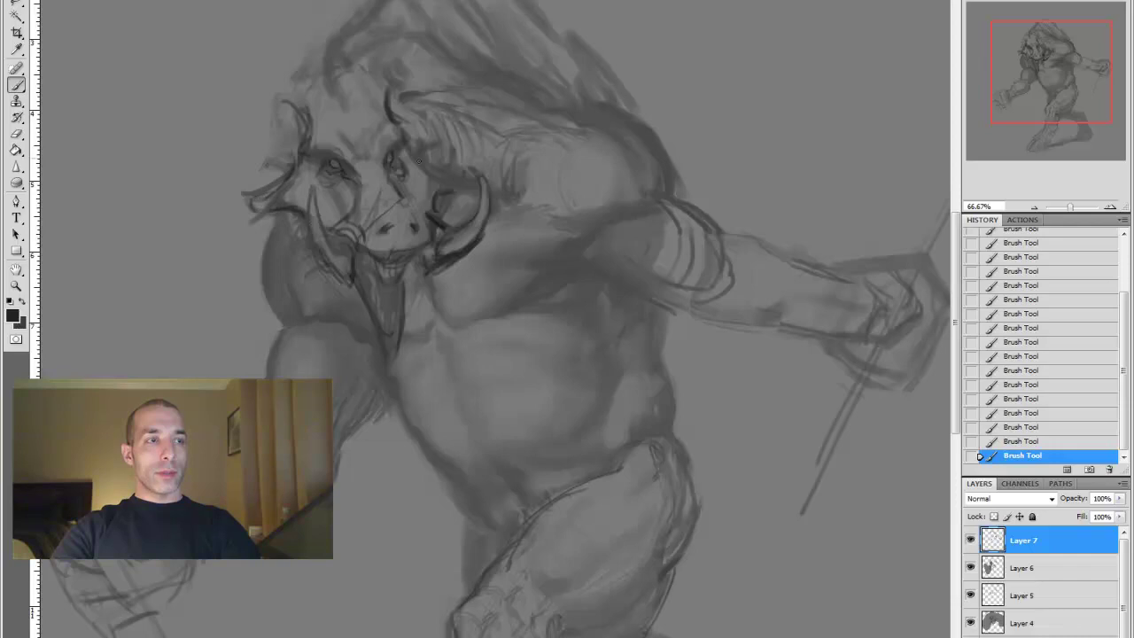
{"action": "mouse_move", "coordinate": [365, 268]}
{"action": "left_mouse_down"}
{"action": "mouse_move", "coordinate": [408, 259]}
{"action": "mouse_move", "coordinate": [370, 284]}
{"action": "mouse_move", "coordinate": [395, 284]}
{"action": "mouse_move", "coordinate": [395, 328]}
{"action": "mouse_move", "coordinate": [413, 190]}
{"action": "mouse_move", "coordinate": [388, 306]}
{"action": "left_mouse_up"}
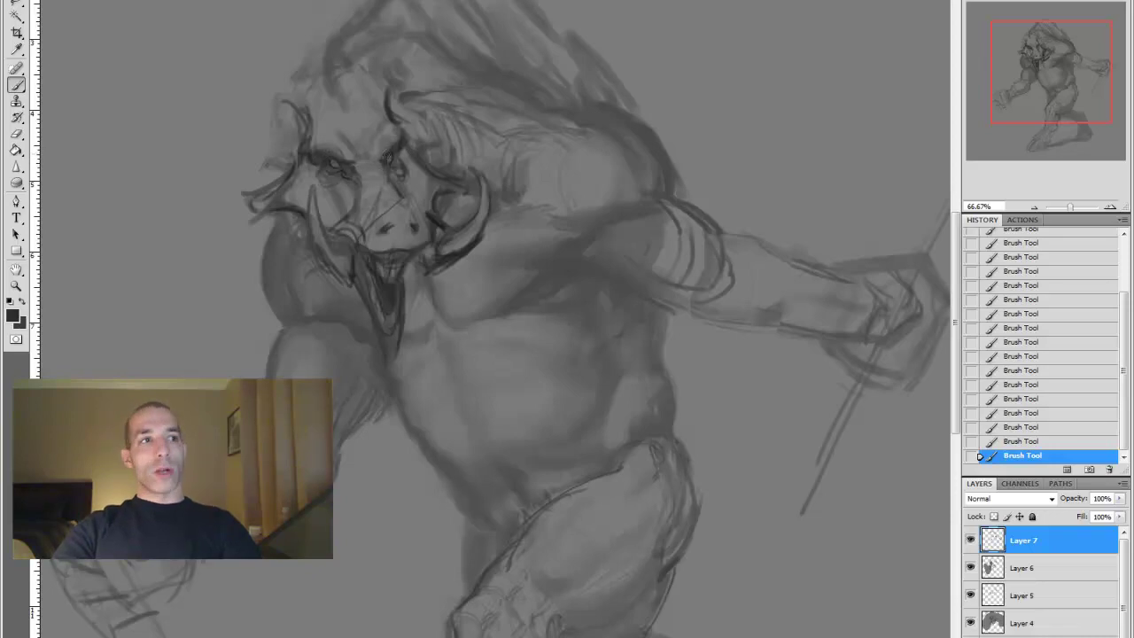
Paint two pointed ears on the boar's head and shade the forehead between them
{"action": "mouse_move", "coordinate": [277, 132]}
{"action": "left_mouse_down"}
{"action": "mouse_move", "coordinate": [234, 61]}
{"action": "mouse_move", "coordinate": [294, 147]}
{"action": "mouse_move", "coordinate": [222, 88]}
{"action": "mouse_move", "coordinate": [294, 90]}
{"action": "left_mouse_up"}
{"action": "mouse_move", "coordinate": [397, 91]}
{"action": "left_mouse_down"}
{"action": "mouse_move", "coordinate": [469, 59]}
{"action": "mouse_move", "coordinate": [412, 119]}
{"action": "left_mouse_up"}
{"action": "mouse_move", "coordinate": [310, 92]}
{"action": "left_mouse_down"}
{"action": "mouse_move", "coordinate": [384, 73]}
{"action": "mouse_move", "coordinate": [362, 70]}
{"action": "left_mouse_up"}
{"action": "left_click", "coordinate": [381, 157], "text": "alt"}
{"action": "left_click_drag", "start_coordinate": [407, 129], "coordinate": [416, 147]}
{"action": "left_click_drag", "start_coordinate": [328, 93], "coordinate": [310, 126]}
{"action": "left_click_drag", "start_coordinate": [383, 83], "coordinate": [376, 119]}
{"action": "left_click_drag", "start_coordinate": [328, 121], "coordinate": [354, 143]}
Sample tones from the face and merge the head detail layer down into Layer 6
{"action": "left_click", "coordinate": [348, 233], "text": "alt"}
{"action": "key", "text": "z"}
{"action": "left_click", "coordinate": [322, 193], "text": "alt"}
{"action": "left_click", "coordinate": [321, 193], "text": "alt"}
{"action": "left_click", "coordinate": [971, 568]}
{"action": "key", "text": "ctrl+e"}
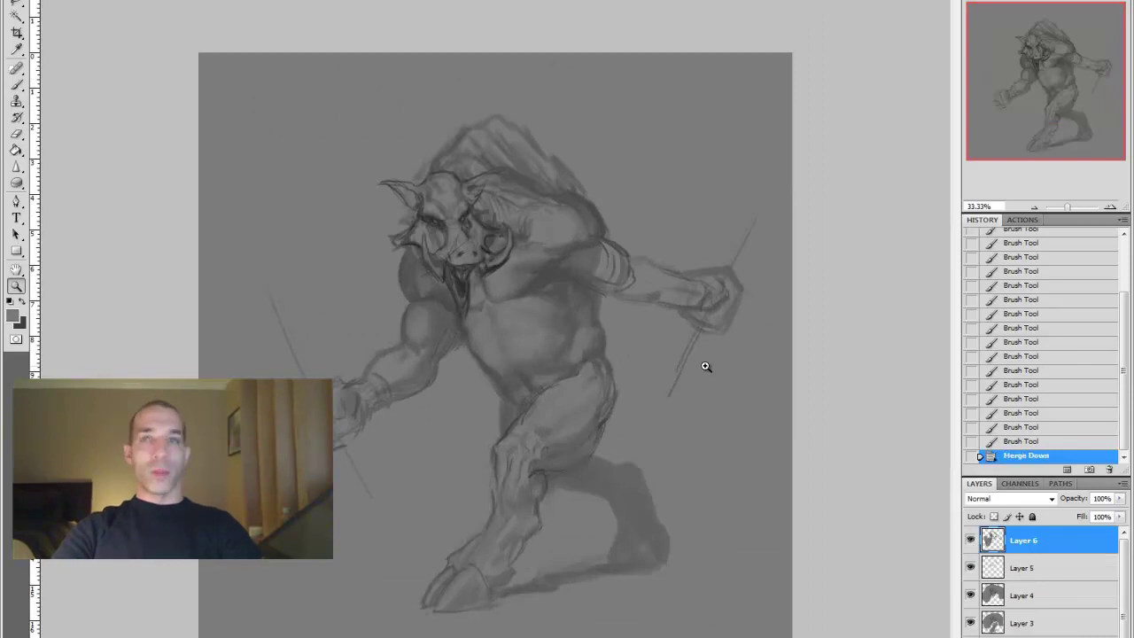
On a new layer, refine the boar's cheek tuft and the shading of the ear above it
{"action": "key", "text": "ctrl+shift+alt+n"}
{"action": "key", "text": "b"}
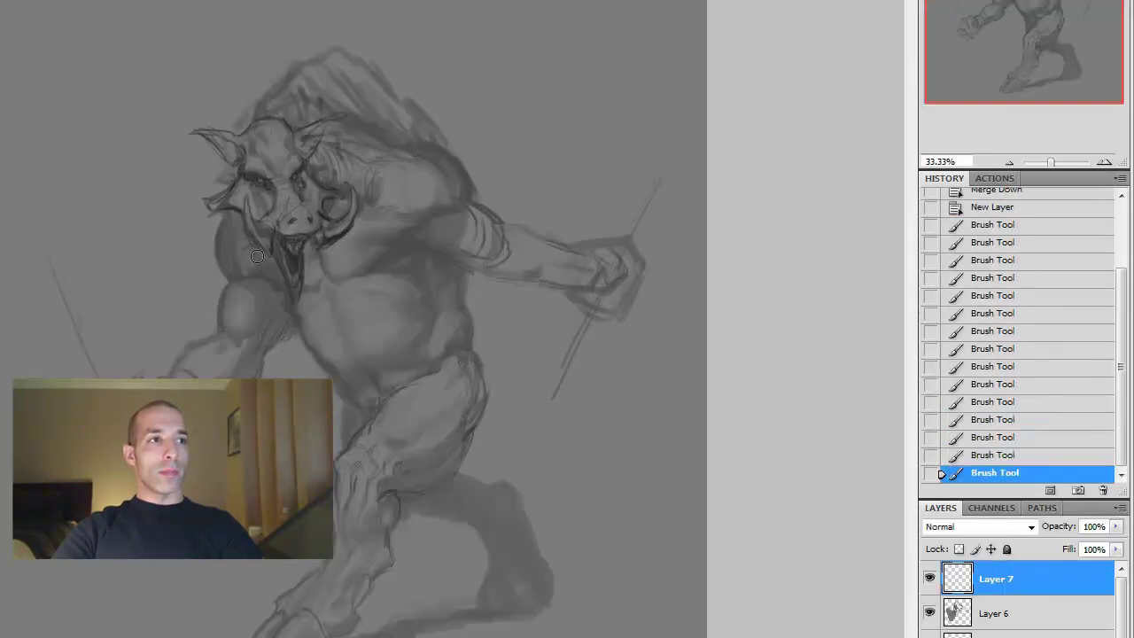
{"action": "left_click_drag", "start_coordinate": [198, 174], "coordinate": [232, 189]}
{"action": "left_click_drag", "start_coordinate": [216, 138], "coordinate": [234, 162]}
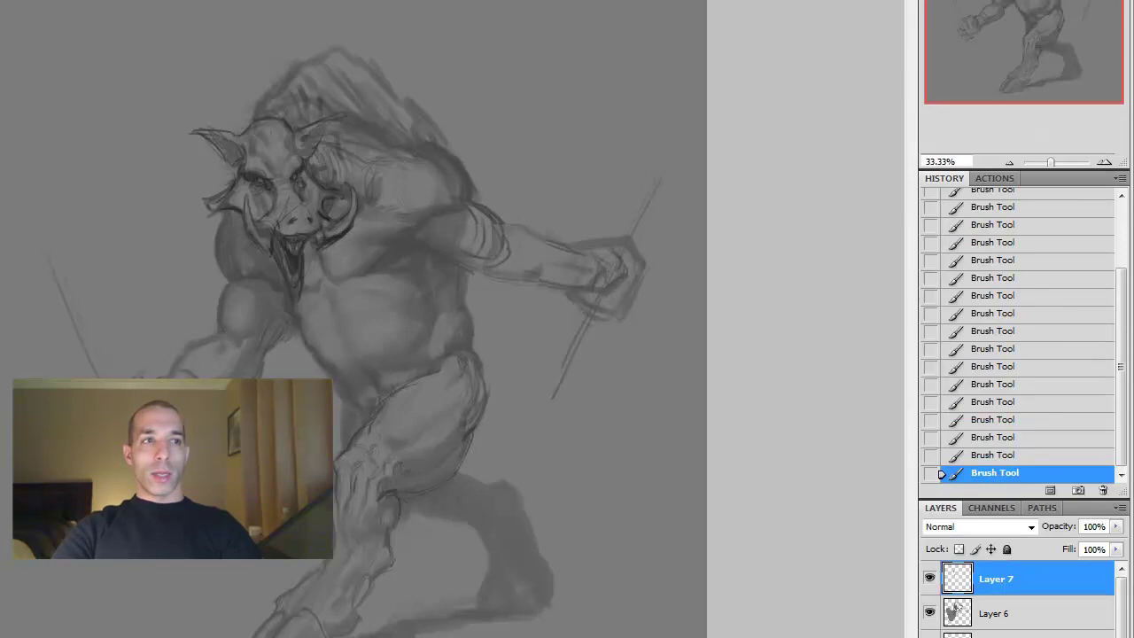
Copy the lassoed boar head onto its own layer, adjust it with Free Transform and merge it down
{"action": "key", "text": "l"}
{"action": "mouse_move", "coordinate": [341, 114]}
{"action": "left_mouse_down"}
{"action": "mouse_move", "coordinate": [190, 242]}
{"action": "mouse_move", "coordinate": [348, 159]}
{"action": "left_mouse_up"}
{"action": "key", "text": "ctrl+c"}
{"action": "key", "text": "ctrl+v"}
{"action": "key", "text": "alt+e"}
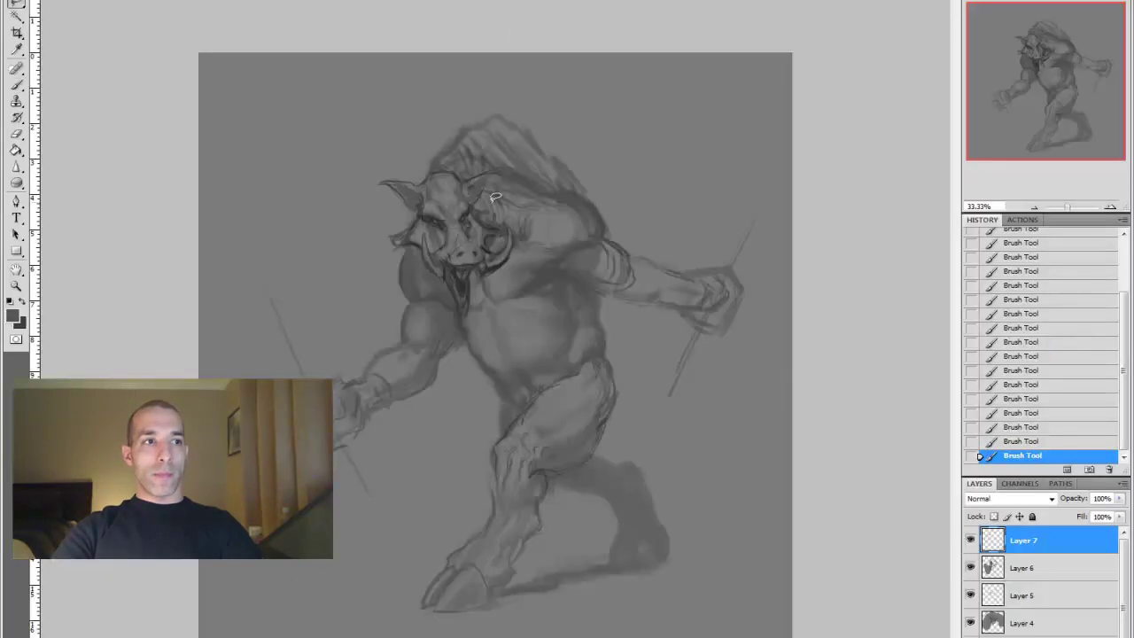
{"action": "left_click", "coordinate": [177, 158]}
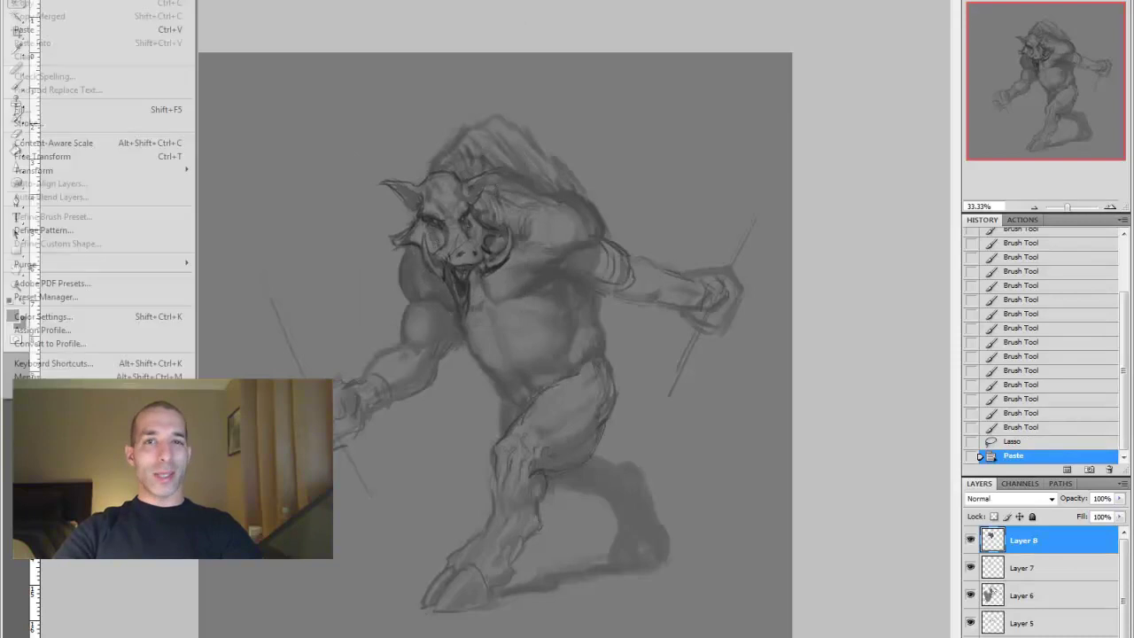
{"action": "left_click", "coordinate": [177, 158]}
{"action": "key", "text": "Return"}
{"action": "key", "text": "ctrl+e"}
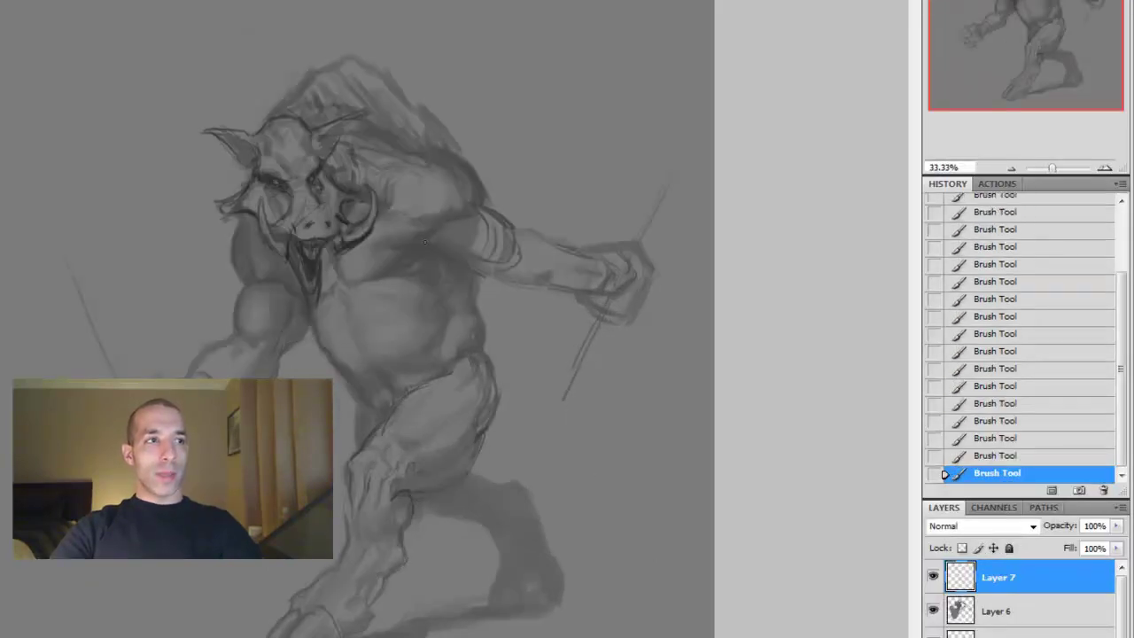
Smooth the outstretched arm, front leg and mane with brush shading and merge the layer down into Layer 6
{"action": "left_click_drag", "start_coordinate": [490, 265], "coordinate": [473, 210]}
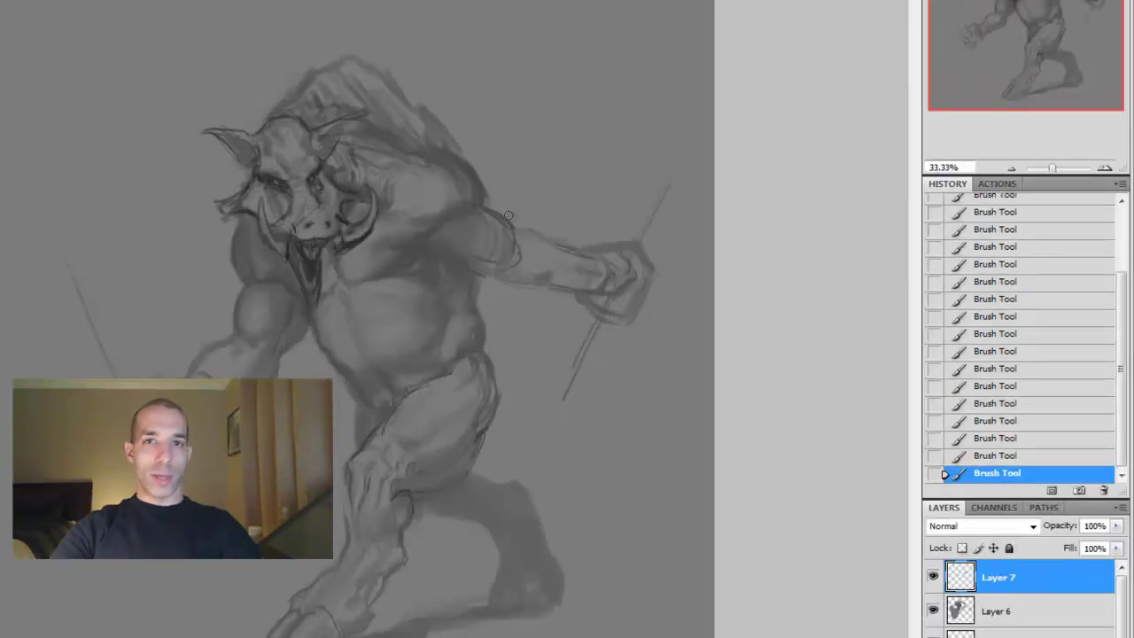
{"action": "left_click_drag", "start_coordinate": [559, 276], "coordinate": [488, 296]}
{"action": "left_click_drag", "start_coordinate": [571, 237], "coordinate": [523, 270]}
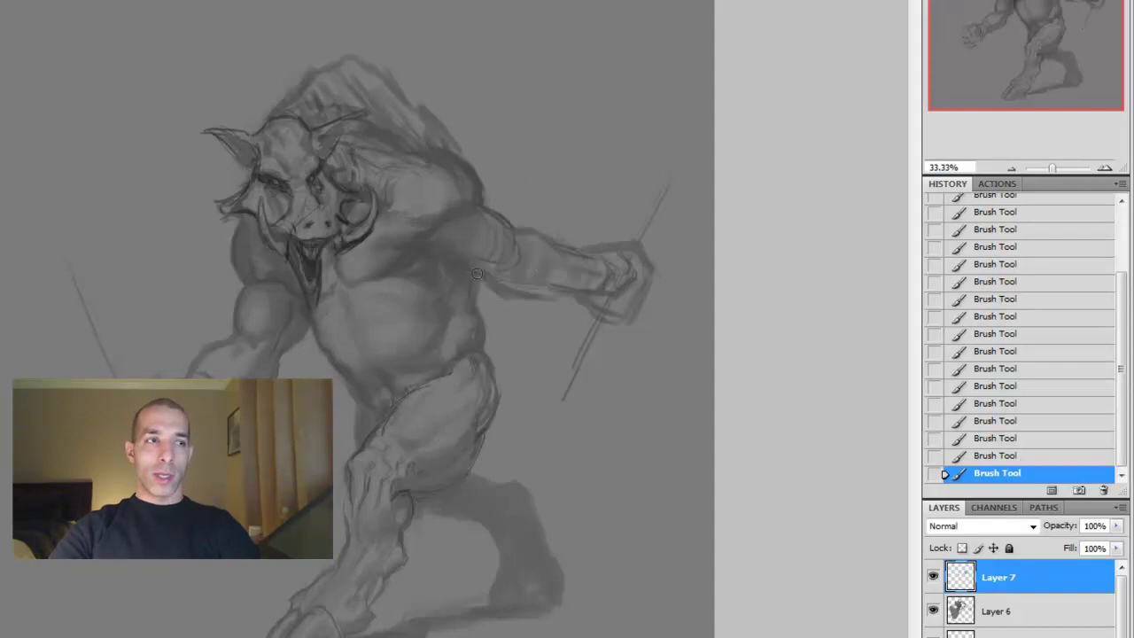
{"action": "left_click_drag", "start_coordinate": [390, 487], "coordinate": [363, 572]}
{"action": "left_click_drag", "start_coordinate": [483, 368], "coordinate": [438, 433]}
{"action": "left_click_drag", "start_coordinate": [381, 69], "coordinate": [337, 100]}
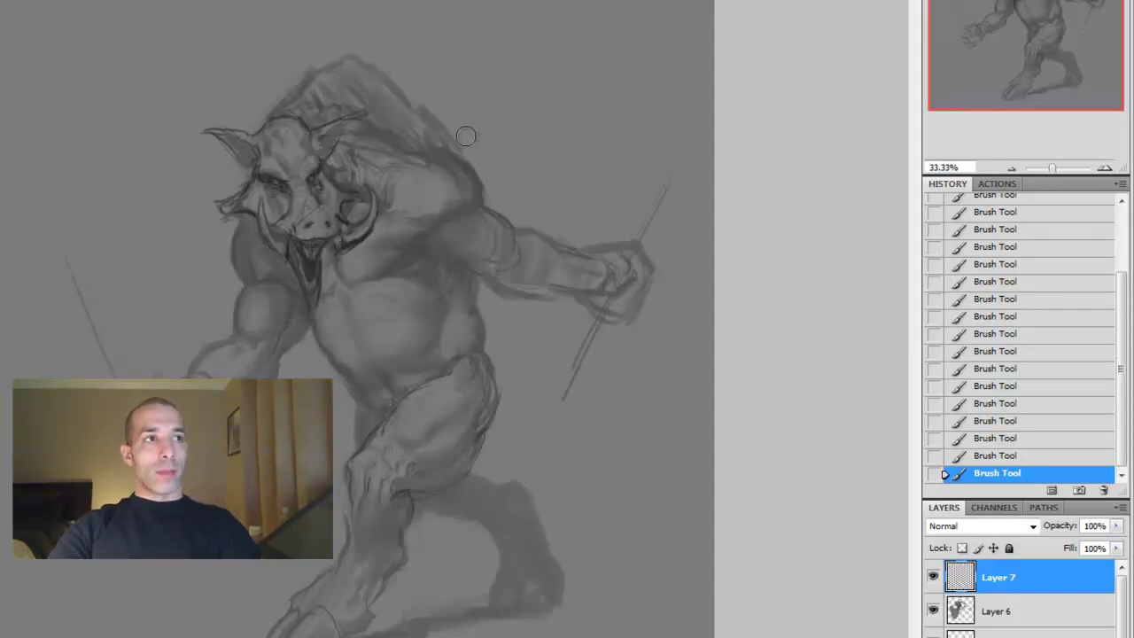
{"action": "key", "text": "ctrl+minus"}
{"action": "key", "text": "ctrl+e"}
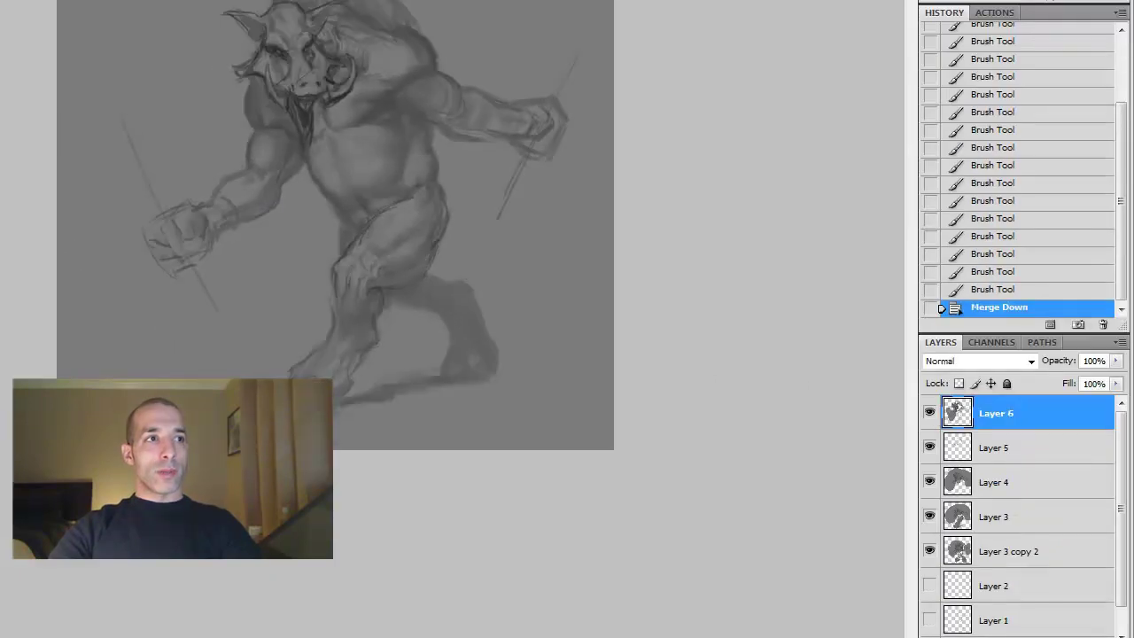
On a new layer, strengthen the ear and cheek lines and add upright hair spikes on top of the head
{"action": "key", "text": "ctrl+plus"}
{"action": "key", "text": "ctrl+shift+alt+n"}
{"action": "left_click_drag", "start_coordinate": [205, 107], "coordinate": [218, 121]}
{"action": "left_click_drag", "start_coordinate": [186, 71], "coordinate": [202, 85]}
{"action": "left_click_drag", "start_coordinate": [186, 165], "coordinate": [243, 197]}
{"action": "left_click_drag", "start_coordinate": [354, 174], "coordinate": [333, 202]}
{"action": "left_click_drag", "start_coordinate": [414, 112], "coordinate": [411, 65]}
{"action": "left_click_drag", "start_coordinate": [427, 115], "coordinate": [425, 39]}
Add fur strokes along the jaw and shoulder and extend both tusks' curves with the brush
{"action": "left_click_drag", "start_coordinate": [416, 305], "coordinate": [441, 333]}
{"action": "mouse_move", "coordinate": [511, 301]}
{"action": "left_mouse_down"}
{"action": "mouse_move", "coordinate": [542, 324]}
{"action": "mouse_move", "coordinate": [500, 339]}
{"action": "left_mouse_up"}
{"action": "left_click_drag", "start_coordinate": [423, 303], "coordinate": [444, 340]}
{"action": "left_click_drag", "start_coordinate": [519, 325], "coordinate": [493, 347]}
{"action": "left_click_drag", "start_coordinate": [416, 261], "coordinate": [400, 328]}
{"action": "left_click_drag", "start_coordinate": [390, 245], "coordinate": [395, 292]}
{"action": "left_click_drag", "start_coordinate": [397, 307], "coordinate": [419, 346]}
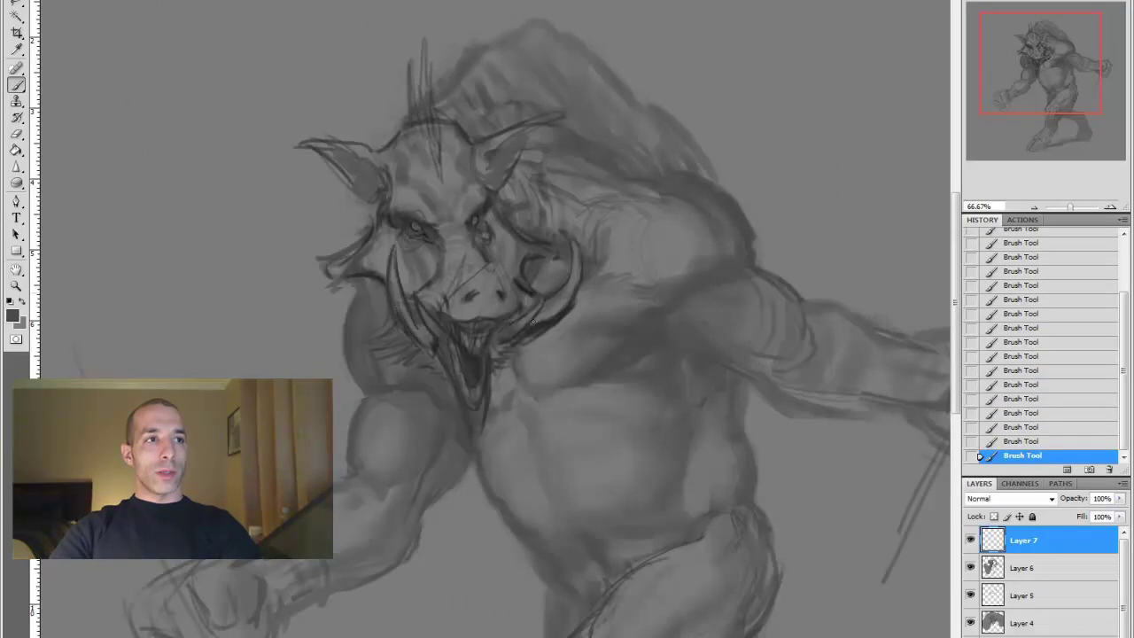
{"action": "left_click_drag", "start_coordinate": [567, 301], "coordinate": [539, 326]}
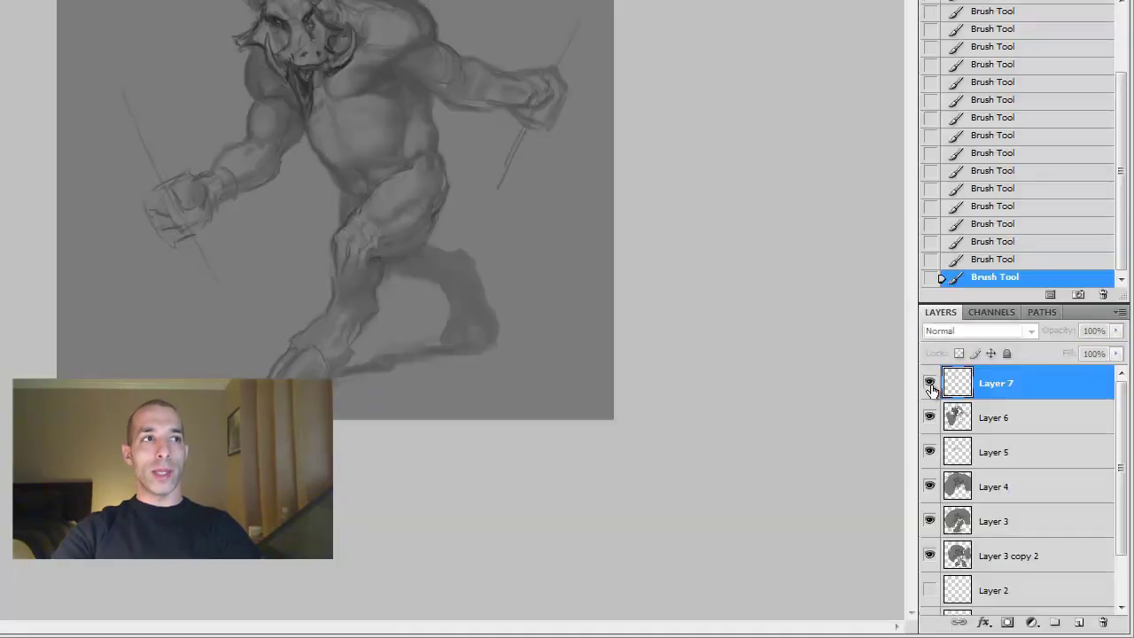
Merge Layer 7 and Layer 5 together with Layer 6
{"action": "key", "text": "ctrl+e"}
{"action": "left_click", "coordinate": [953, 417]}
{"action": "key", "text": "ctrl+e"}
Shade the front shoulder, neck, thigh and lower front leg using tones sampled from the figure
{"action": "left_click", "coordinate": [286, 152]}
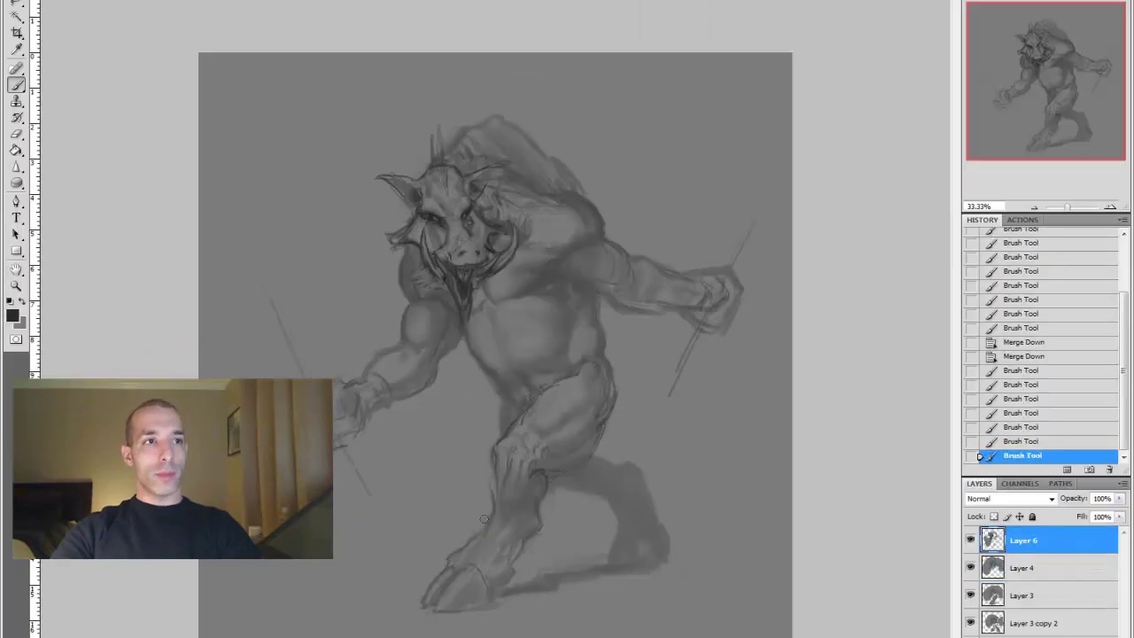
{"action": "left_click_drag", "start_coordinate": [398, 265], "coordinate": [433, 285]}
{"action": "left_click", "coordinate": [491, 281], "text": "alt"}
{"action": "left_click_drag", "start_coordinate": [470, 213], "coordinate": [425, 284]}
{"action": "left_click", "coordinate": [412, 228], "text": "alt"}
{"action": "left_click_drag", "start_coordinate": [505, 569], "coordinate": [478, 578]}
{"action": "left_click", "coordinate": [527, 523], "text": "alt"}
{"action": "left_click_drag", "start_coordinate": [550, 474], "coordinate": [530, 453]}
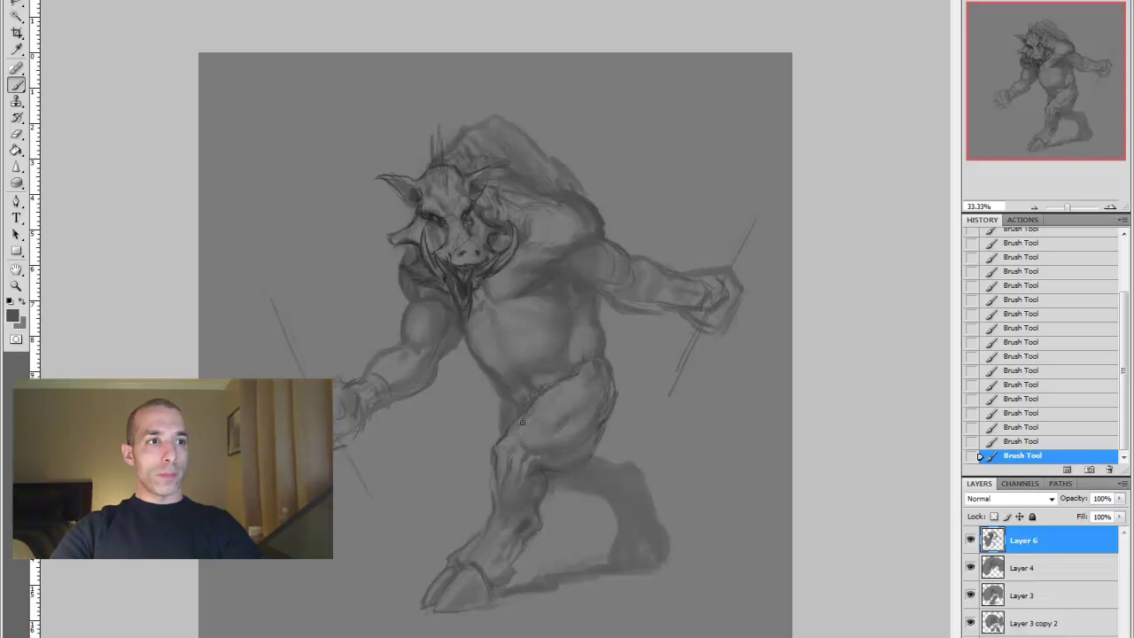
{"action": "left_click", "coordinate": [612, 411], "text": "alt"}
{"action": "left_click", "coordinate": [487, 448], "text": "alt"}
Darken the rear leg and the ground shadow, and clean up the outline of the shoulder and outstretched arm
{"action": "key", "text": "ctrl+minus"}
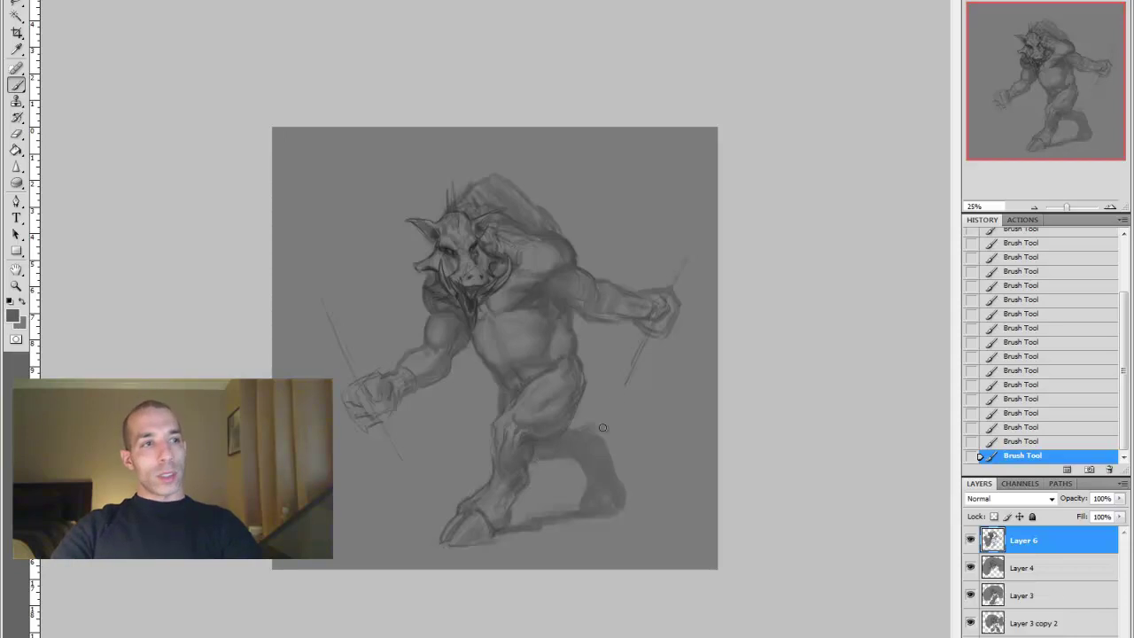
{"action": "left_click_drag", "start_coordinate": [586, 477], "coordinate": [629, 503]}
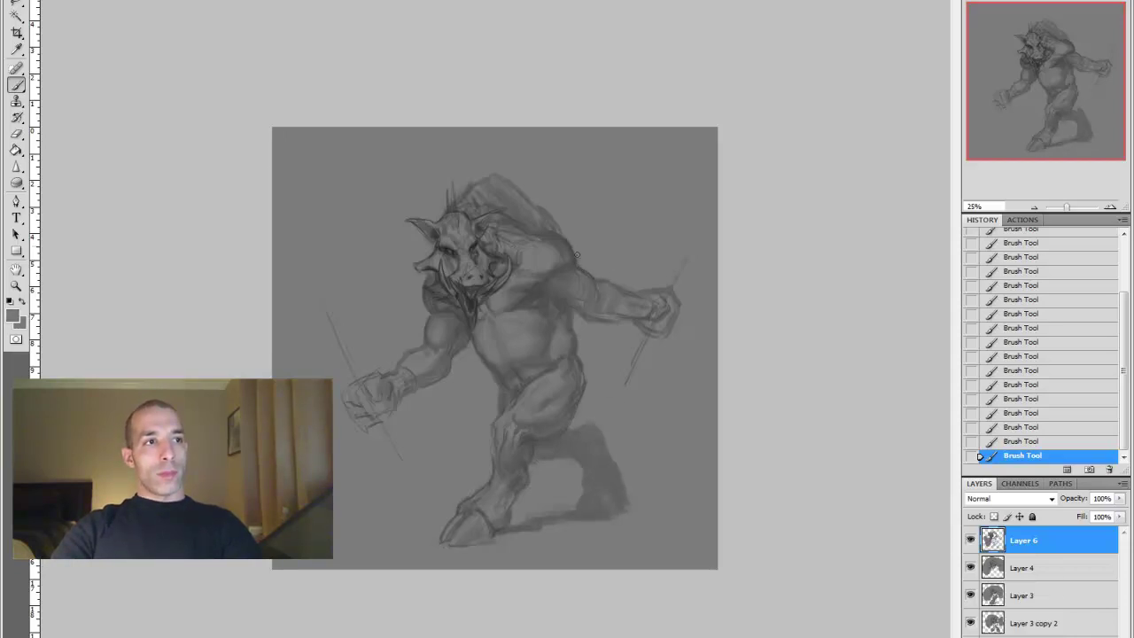
{"action": "key", "text": "ctrl+minus"}
{"action": "key", "text": "ctrl+plus"}
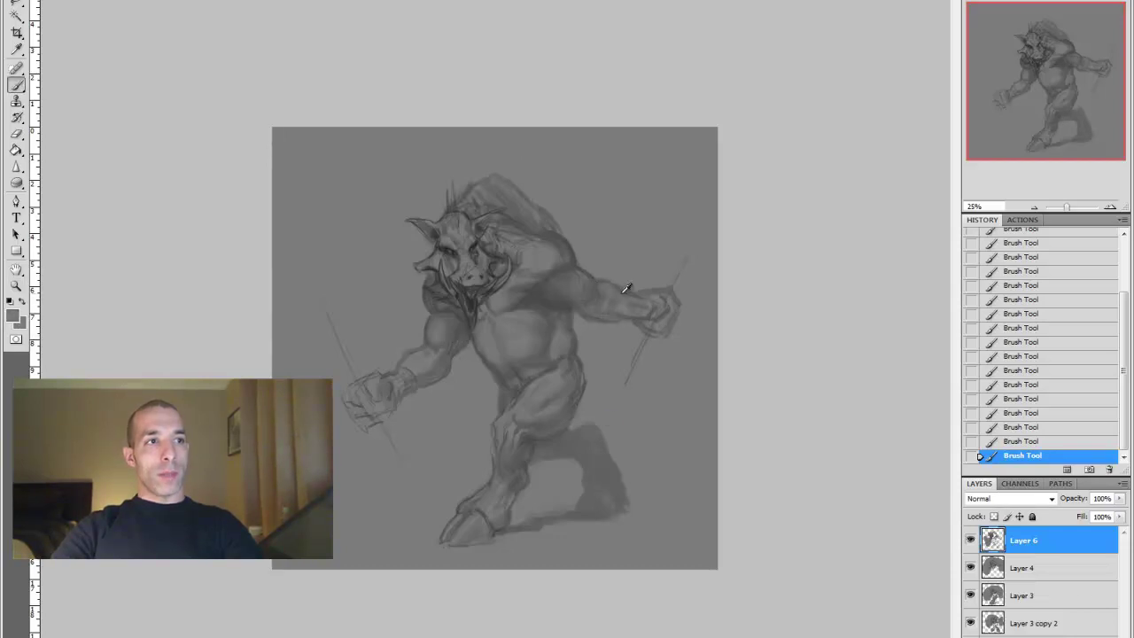
{"action": "left_click", "coordinate": [562, 201], "text": "alt"}
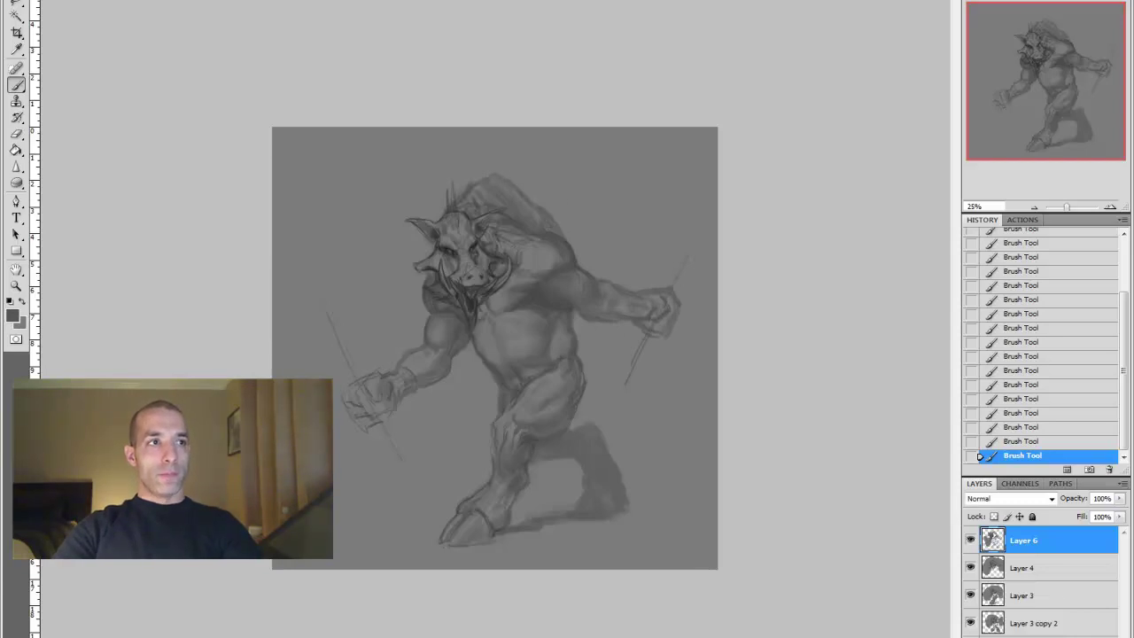
On a new layer, shade the snout and lengthen the dark pointed beard, and merge the layer down into Layer 6
{"action": "key", "text": "ctrl+plus"}
{"action": "key", "text": "ctrl+shift+alt+n"}
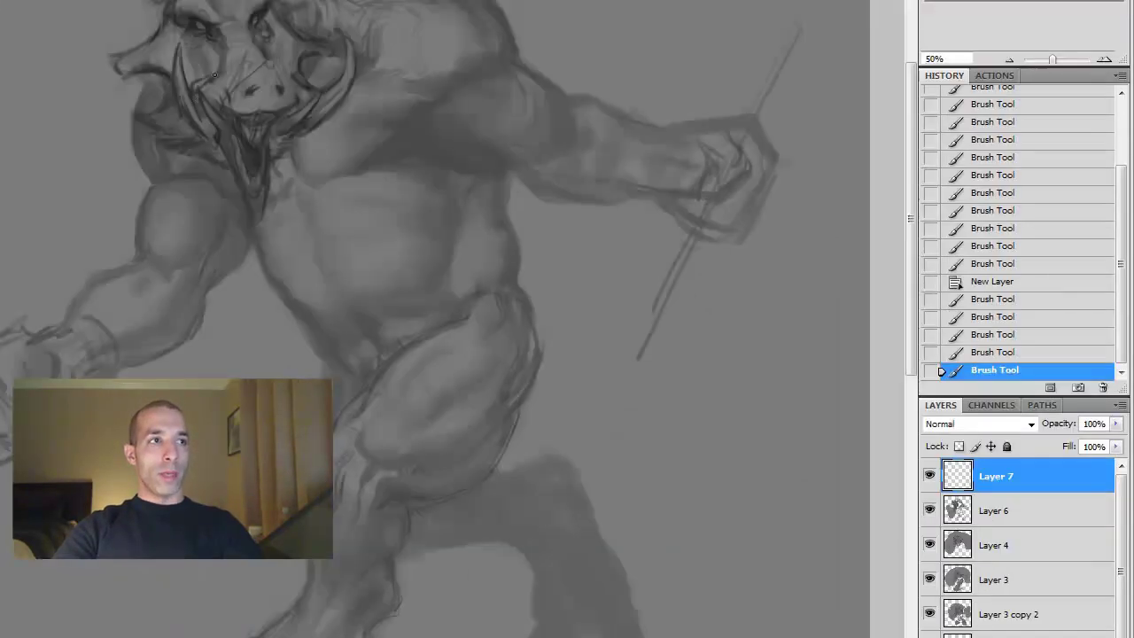
{"action": "left_click_drag", "start_coordinate": [320, 66], "coordinate": [306, 78]}
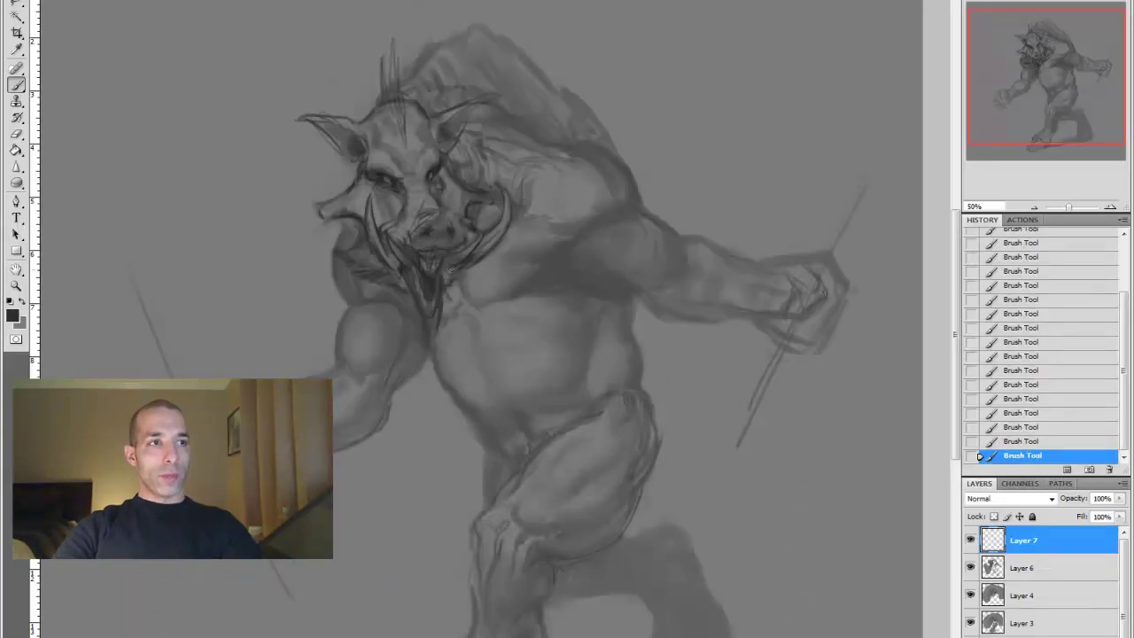
{"action": "left_click_drag", "start_coordinate": [411, 282], "coordinate": [427, 345]}
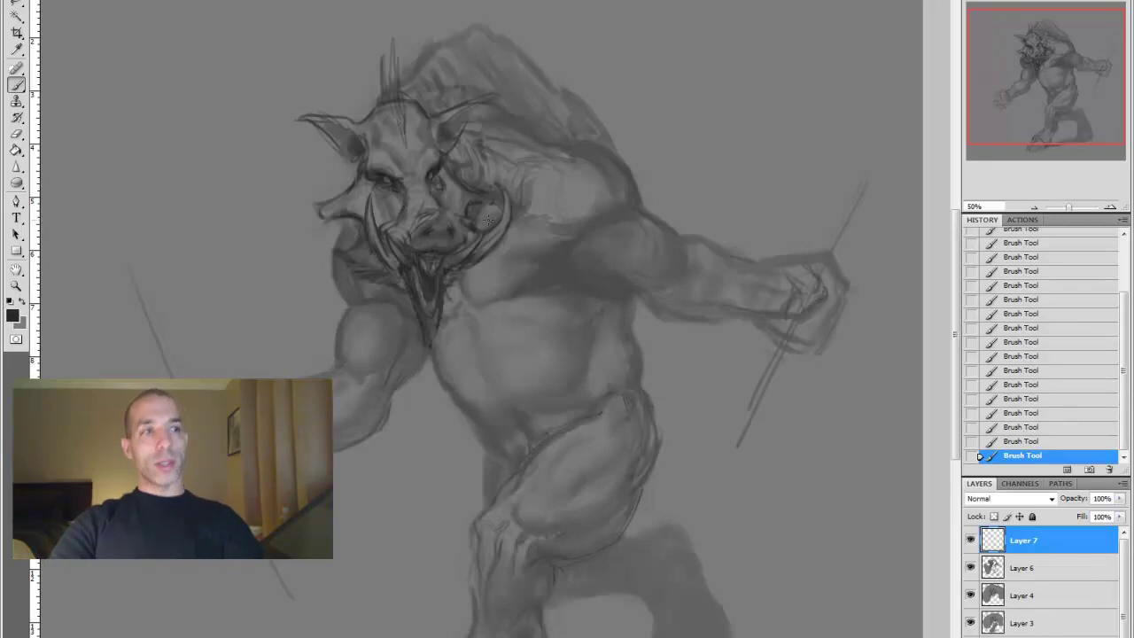
{"action": "key", "text": "z"}
{"action": "key", "text": "ctrl+minus"}
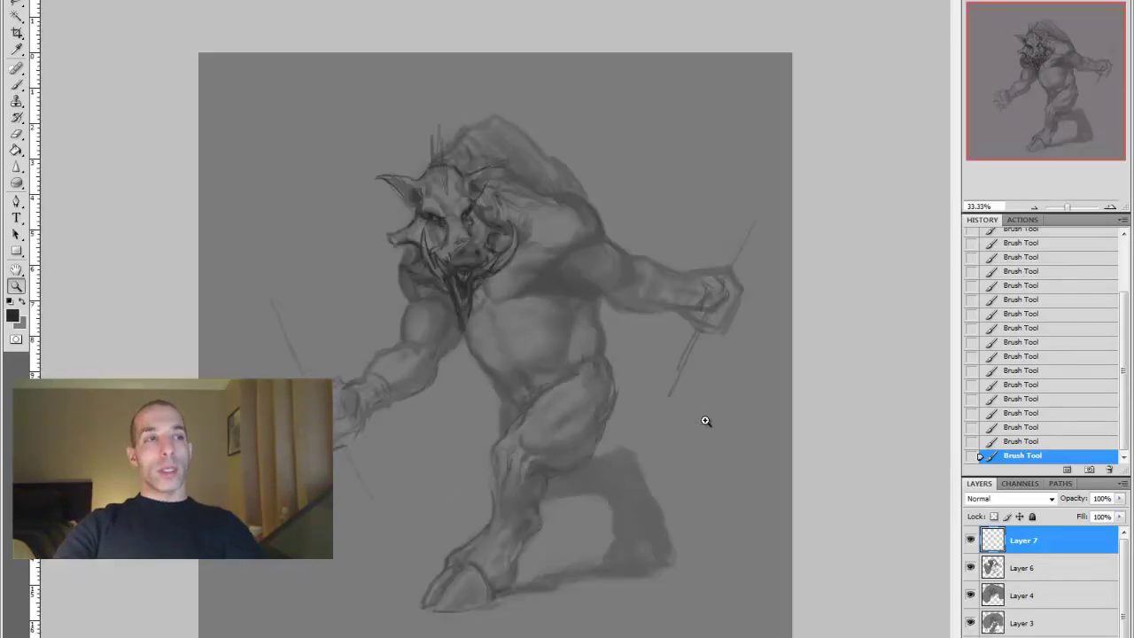
{"action": "key", "text": "b"}
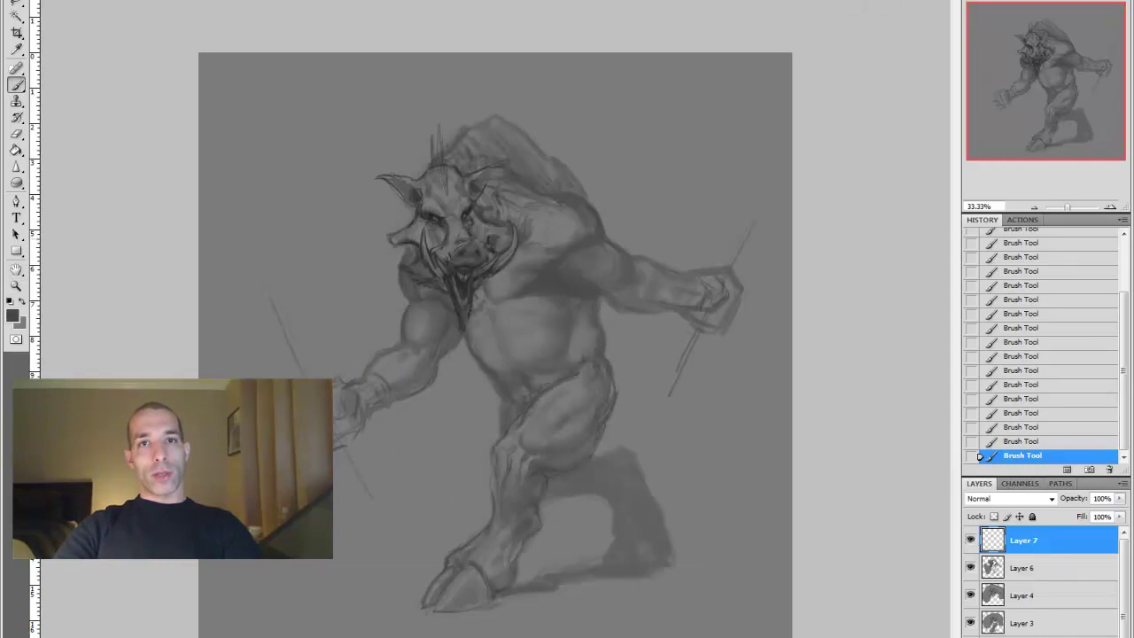
{"action": "left_click", "coordinate": [503, 237], "text": "alt"}
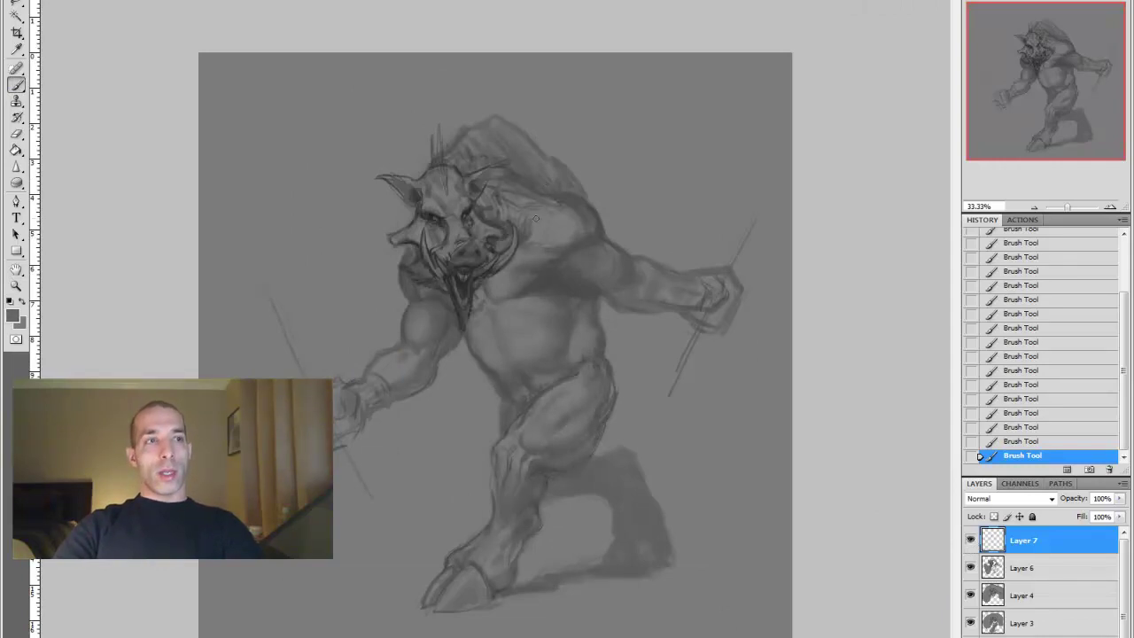
{"action": "key", "text": "ctrl+e"}
{"action": "key", "text": "z"}
{"action": "key", "text": "ctrl+minus"}
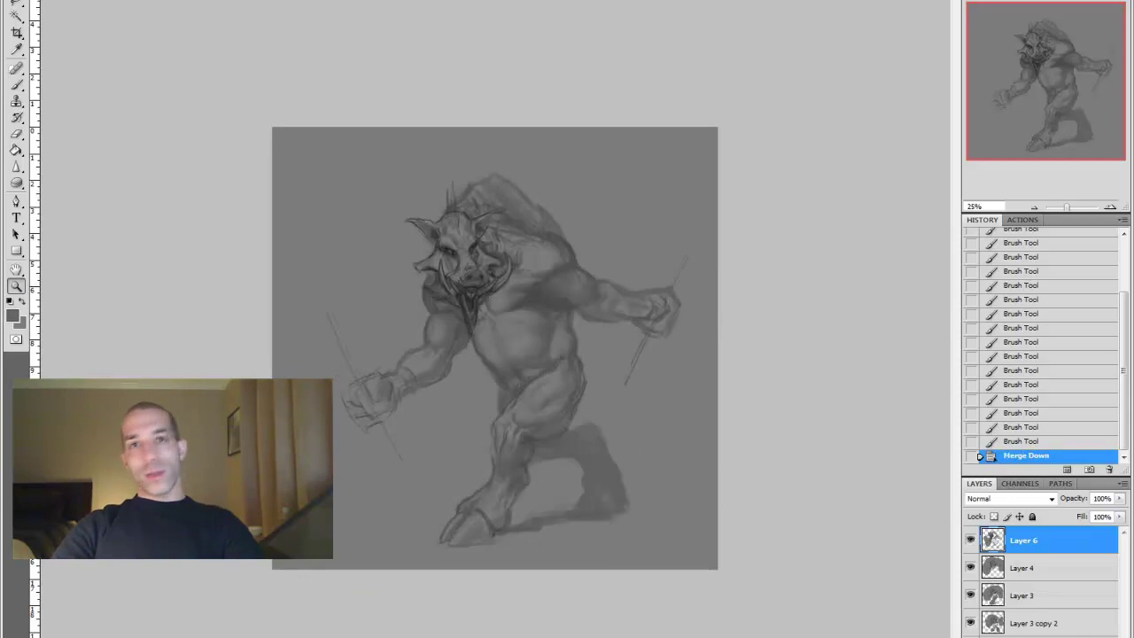
Sketch an axe in the front hand in the default dark color, with a long shaft and curved blade outline
{"action": "key", "text": "b"}
{"action": "key", "text": "d"}
{"action": "mouse_move", "coordinate": [310, 260]}
{"action": "left_mouse_down"}
{"action": "mouse_move", "coordinate": [345, 354]}
{"action": "mouse_move", "coordinate": [312, 259]}
{"action": "left_mouse_up"}
{"action": "left_click_drag", "start_coordinate": [277, 372], "coordinate": [337, 343]}
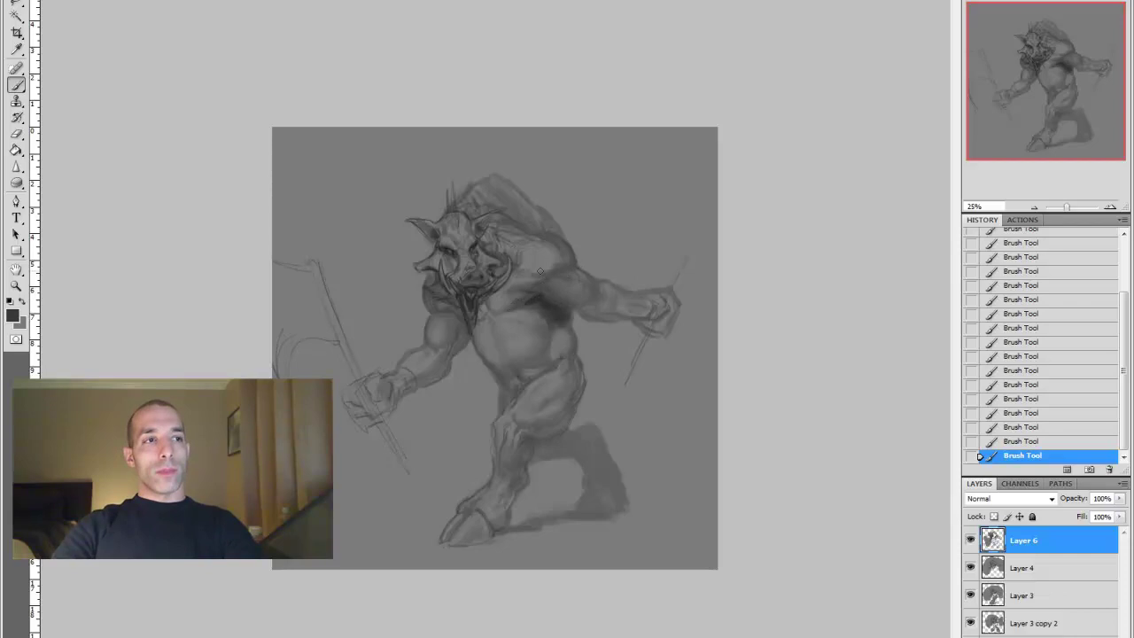
Model the rear shoulder and upper chest with sampled light and dark tones
{"action": "left_click", "coordinate": [507, 195], "text": "alt"}
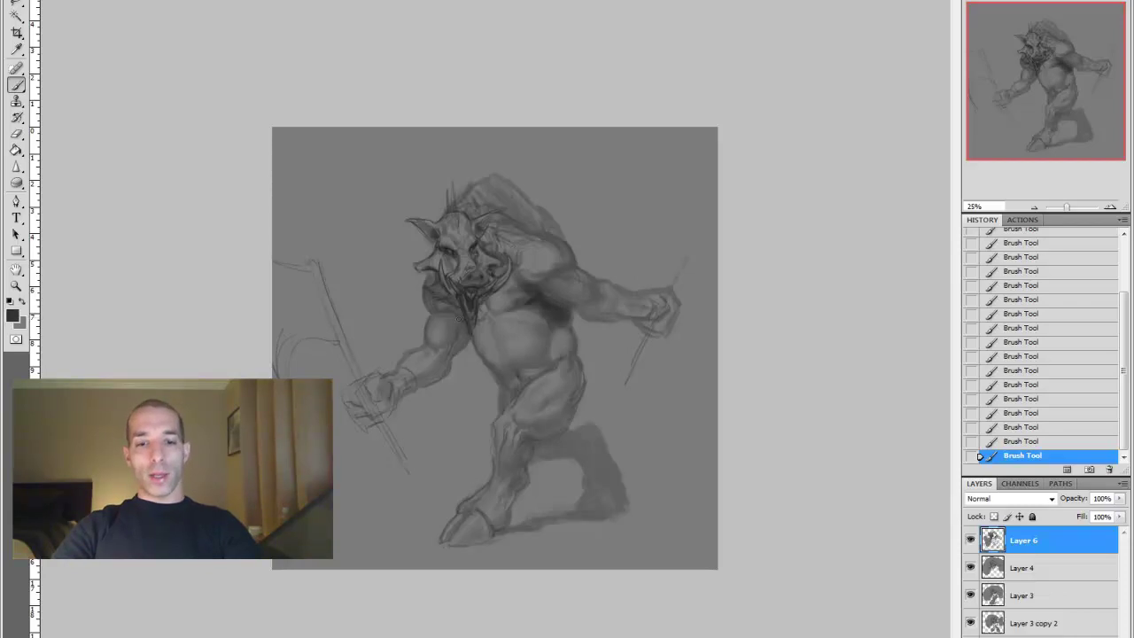
{"action": "left_click", "coordinate": [495, 338], "text": "alt"}
{"action": "left_click", "coordinate": [553, 243], "text": "alt"}
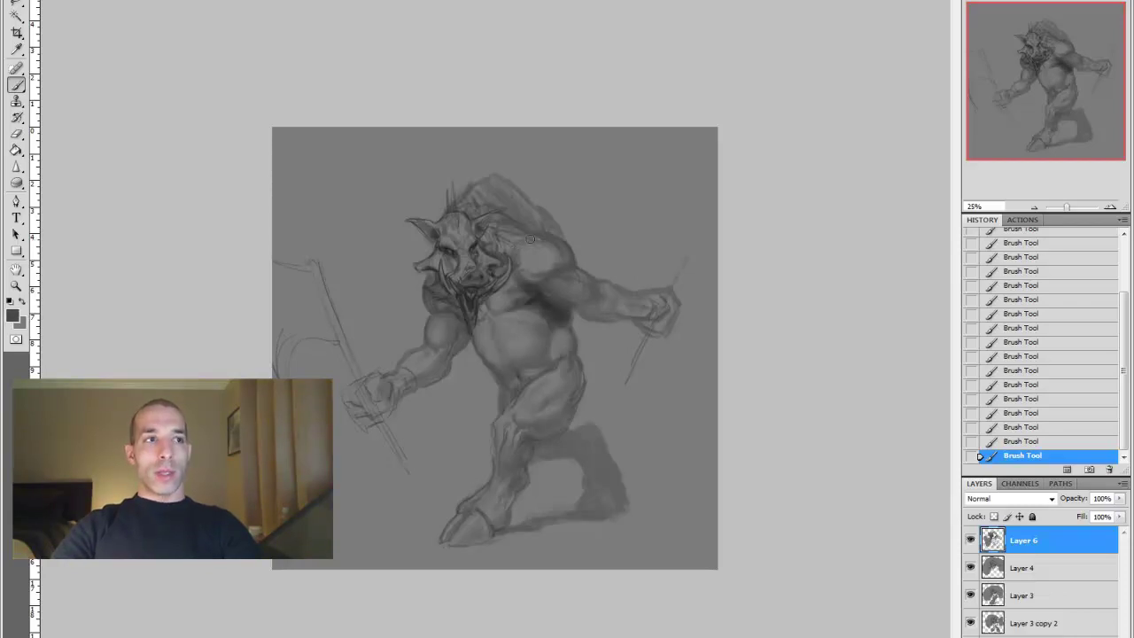
{"action": "left_click", "coordinate": [553, 253], "text": "alt"}
{"action": "left_click", "coordinate": [544, 247], "text": "alt"}
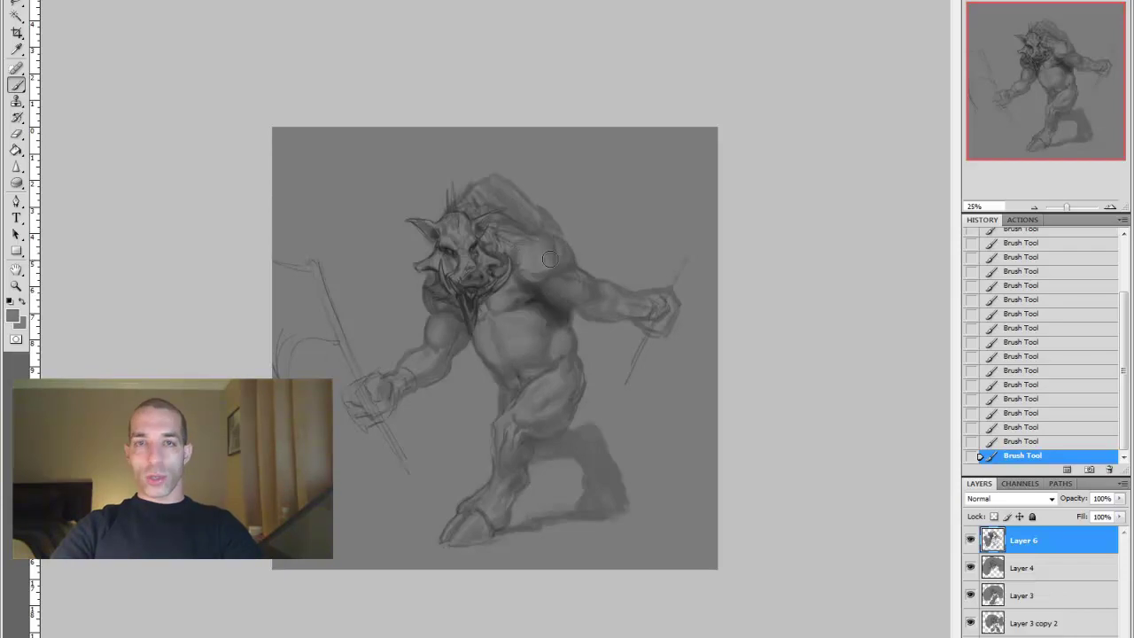
{"action": "left_click", "coordinate": [548, 256], "text": "alt"}
{"action": "left_click", "coordinate": [534, 257], "text": "alt"}
{"action": "left_click", "coordinate": [588, 234], "text": "alt"}
Paint thick weapon shafts through both the outstretched hand and the front hand
{"action": "left_click", "coordinate": [656, 310], "text": "alt"}
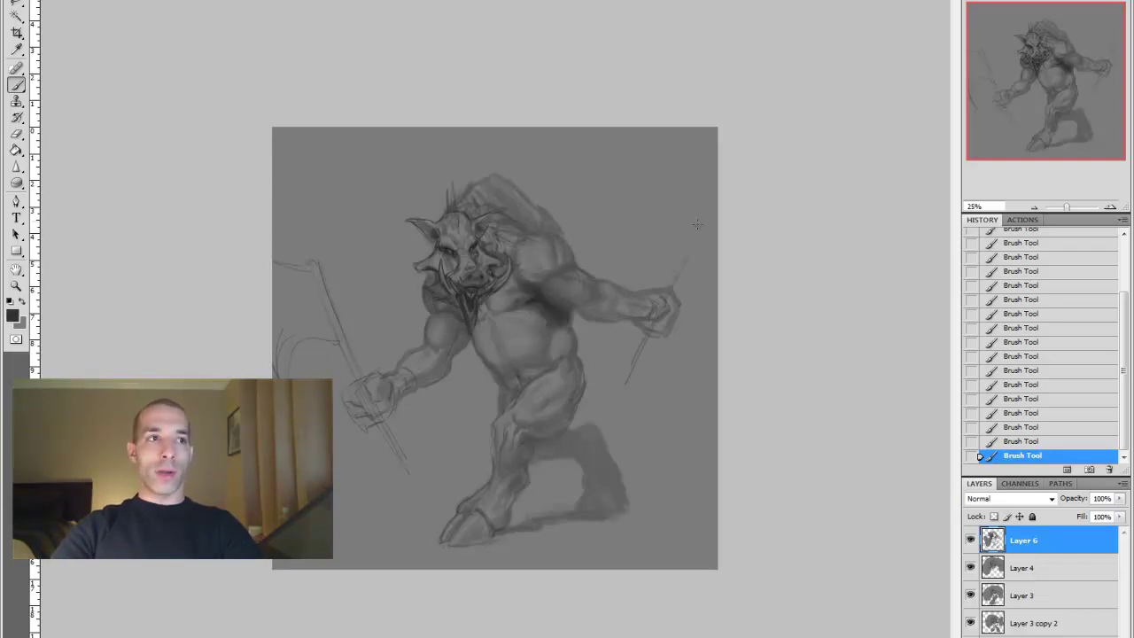
{"action": "left_click_drag", "start_coordinate": [700, 227], "coordinate": [684, 255]}
{"action": "left_click_drag", "start_coordinate": [652, 337], "coordinate": [636, 367]}
{"action": "mouse_move", "coordinate": [718, 195]}
{"action": "left_mouse_down"}
{"action": "mouse_move", "coordinate": [734, 224]}
{"action": "mouse_move", "coordinate": [747, 340]}
{"action": "mouse_move", "coordinate": [709, 280]}
{"action": "mouse_move", "coordinate": [681, 280]}
{"action": "left_mouse_up"}
{"action": "left_click_drag", "start_coordinate": [645, 342], "coordinate": [625, 381]}
{"action": "left_click_drag", "start_coordinate": [312, 264], "coordinate": [396, 456]}
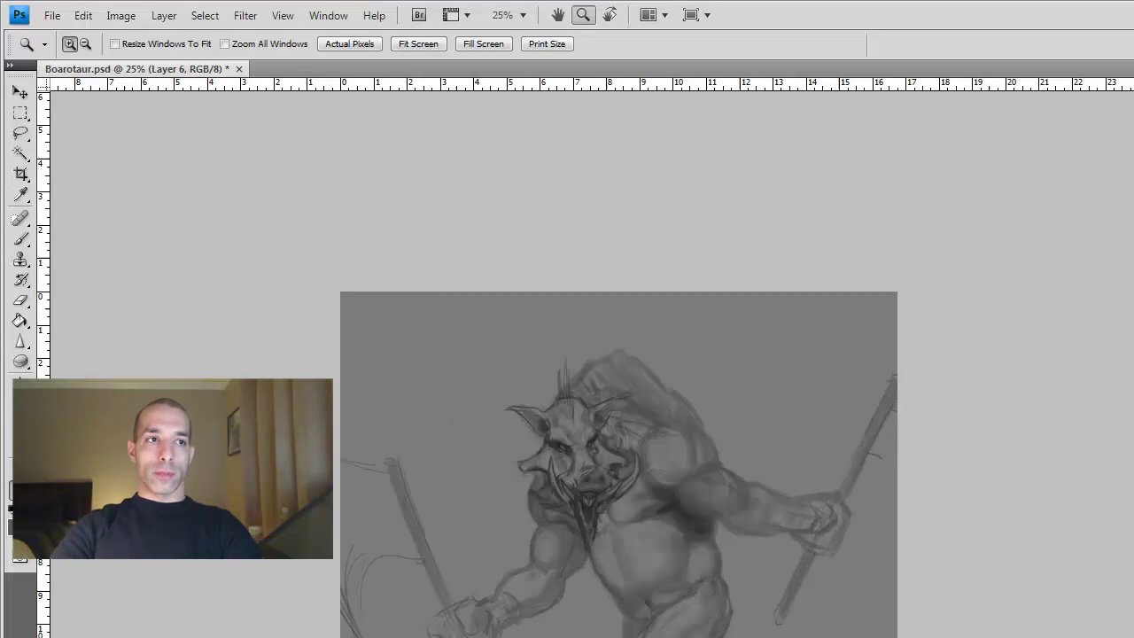
Enlarge the canvas to 25 inches wide and 20 inches high
{"action": "left_click", "coordinate": [120, 15]}
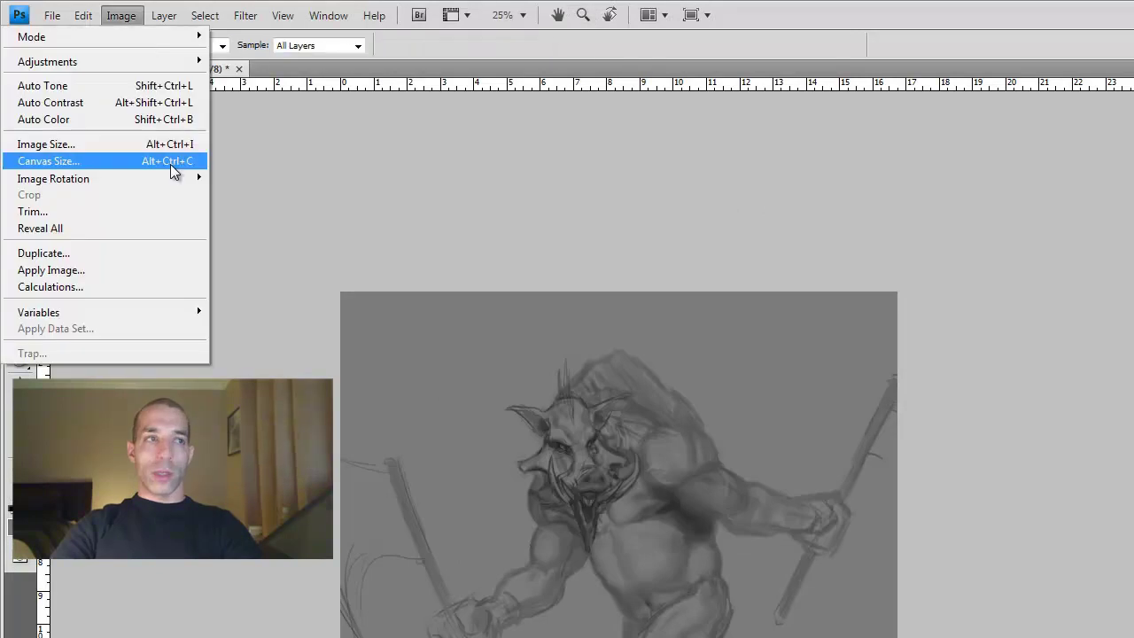
{"action": "left_click", "coordinate": [133, 164]}
{"action": "type", "text": "20"}
{"action": "key", "text": "Tab"}
{"action": "type", "text": "25"}
{"action": "key", "text": "Return"}
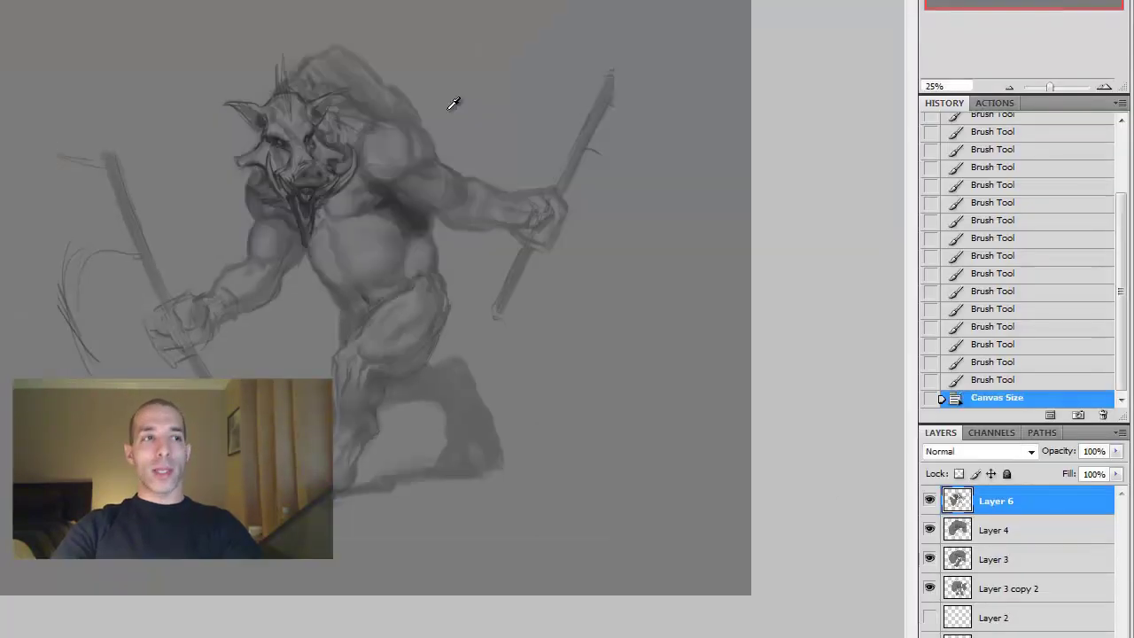
Reposition the figure's layers on the enlarged canvas and crop the document to the canvas bounds
{"action": "left_click_drag", "start_coordinate": [477, 412], "coordinate": [469, 401]}
{"action": "key", "text": "c"}
{"action": "left_click_drag", "start_coordinate": [0, 0], "coordinate": [742, 597]}
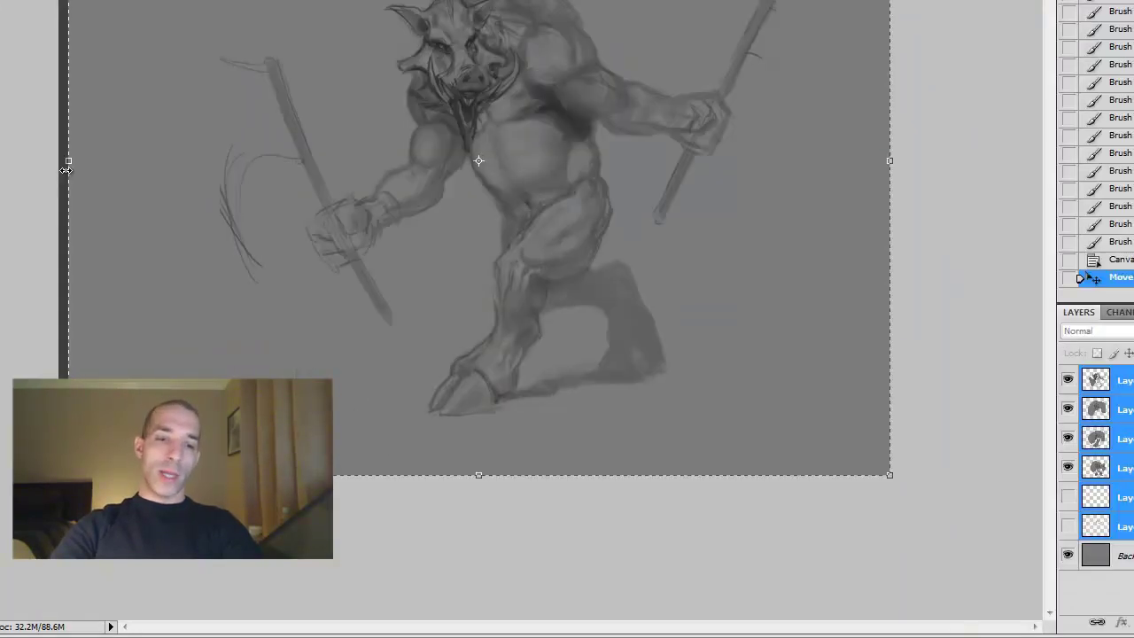
{"action": "key", "text": "Return"}
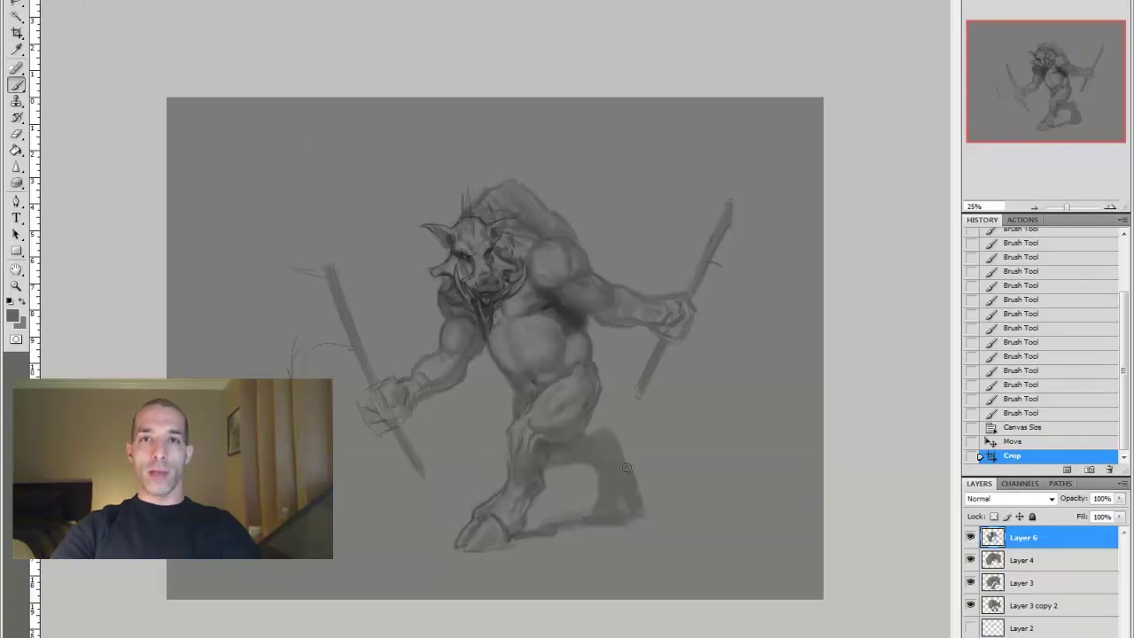
Retouch the cast shadow behind the leg and the shading of the chest and outstretched shoulder
{"action": "mouse_move", "coordinate": [611, 496]}
{"action": "left_mouse_down"}
{"action": "mouse_move", "coordinate": [620, 502]}
{"action": "mouse_move", "coordinate": [631, 450]}
{"action": "mouse_move", "coordinate": [655, 435]}
{"action": "left_mouse_up"}
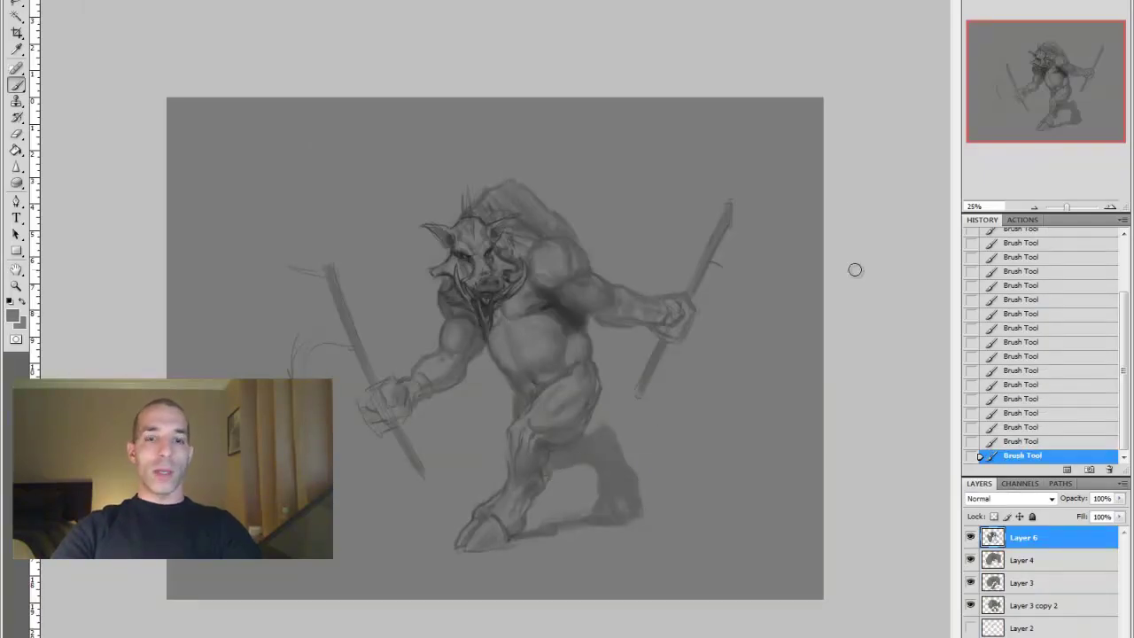
{"action": "left_click", "coordinate": [585, 316], "text": "ctrl"}
{"action": "left_click", "coordinate": [585, 316], "text": "ctrl"}
{"action": "left_click", "coordinate": [535, 300], "text": "ctrl"}
{"action": "left_click", "coordinate": [553, 301], "text": "ctrl"}
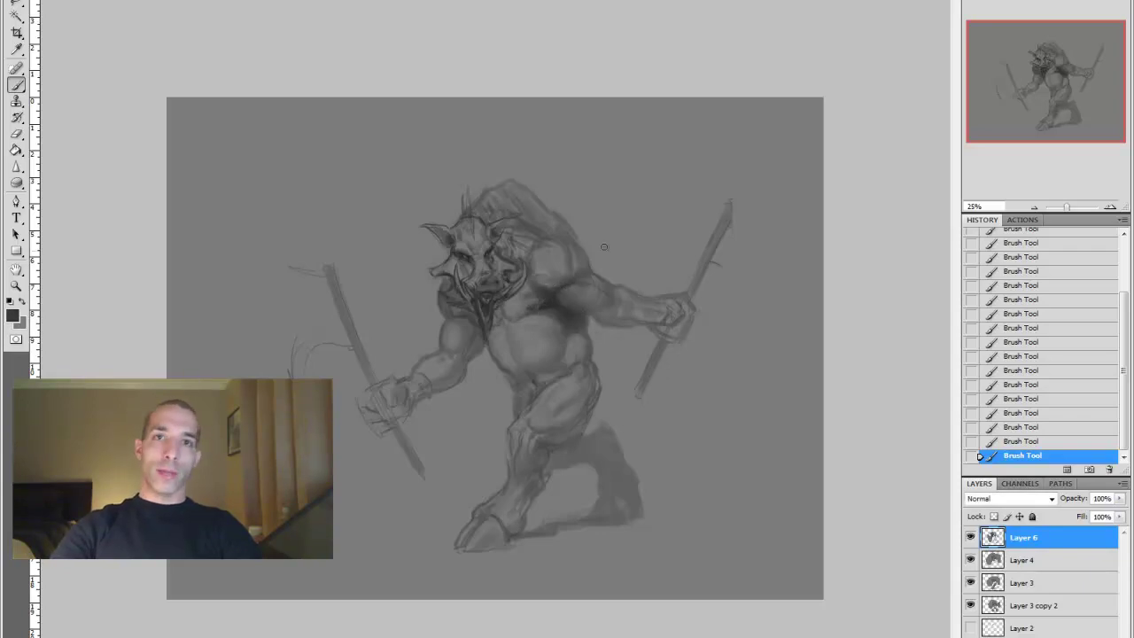
{"action": "left_click", "coordinate": [434, 305], "text": "alt"}
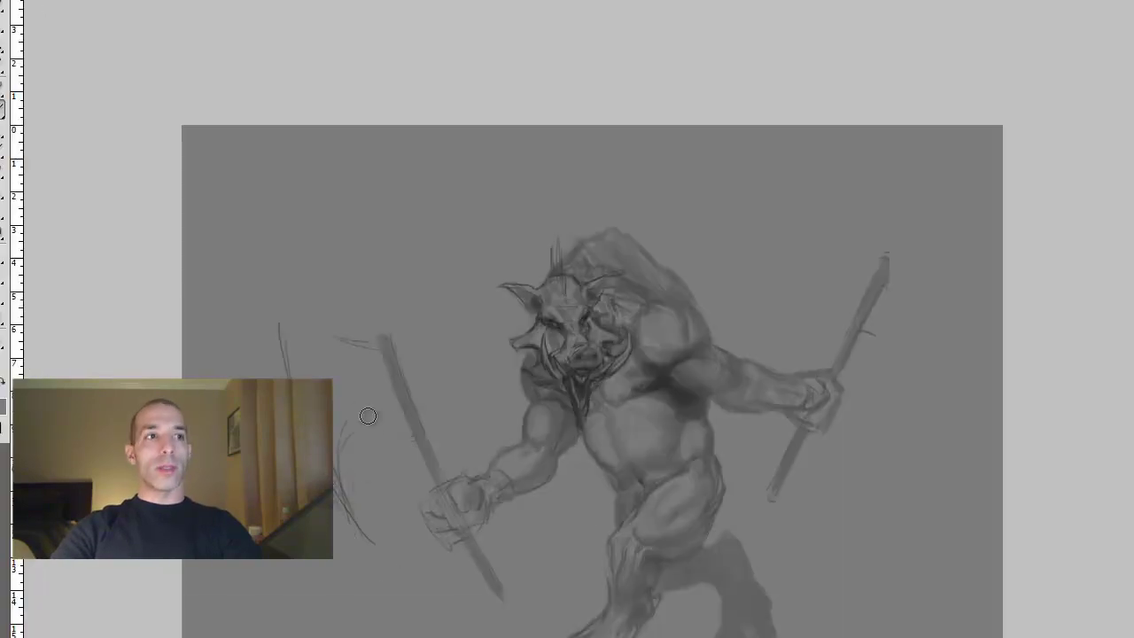
Sketch a curved axe blade on the outstretched hand's shaft and merge it into the layer below
{"action": "left_click_drag", "start_coordinate": [913, 412], "coordinate": [1005, 319]}
{"action": "left_click_drag", "start_coordinate": [891, 264], "coordinate": [1000, 275]}
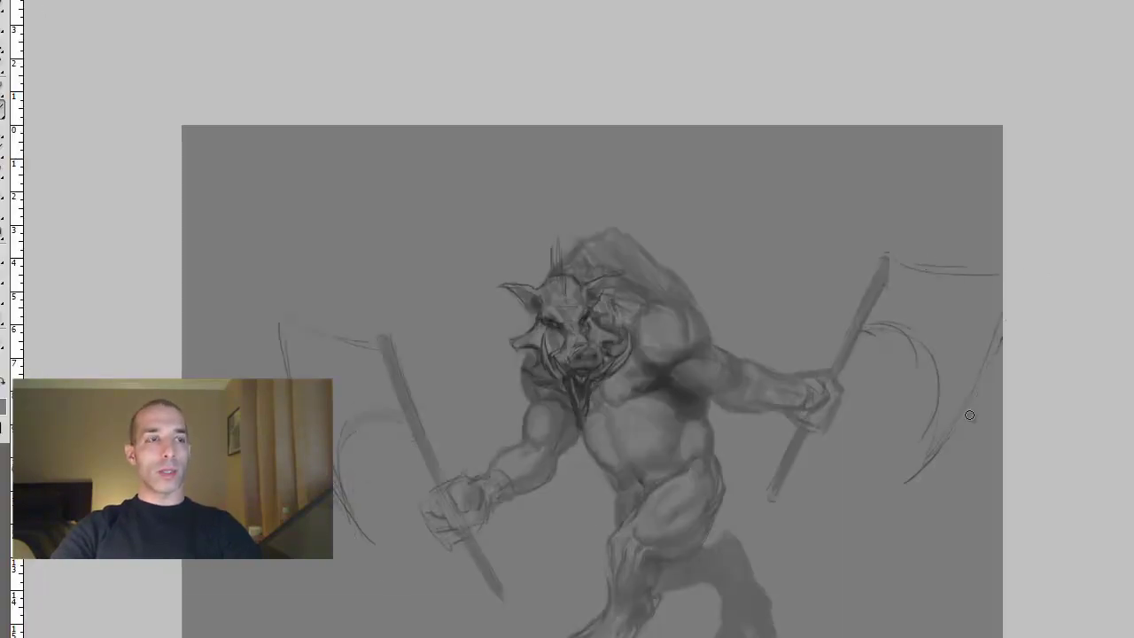
{"action": "left_click_drag", "start_coordinate": [872, 328], "coordinate": [926, 457]}
{"action": "left_click_drag", "start_coordinate": [1002, 349], "coordinate": [952, 390]}
{"action": "mouse_move", "coordinate": [1000, 310]}
{"action": "left_mouse_down"}
{"action": "mouse_move", "coordinate": [941, 431]}
{"action": "mouse_move", "coordinate": [1058, 316]}
{"action": "left_mouse_up"}
{"action": "mouse_move", "coordinate": [768, 336]}
{"action": "left_mouse_down"}
{"action": "mouse_move", "coordinate": [818, 239]}
{"action": "mouse_move", "coordinate": [823, 248]}
{"action": "left_mouse_up"}
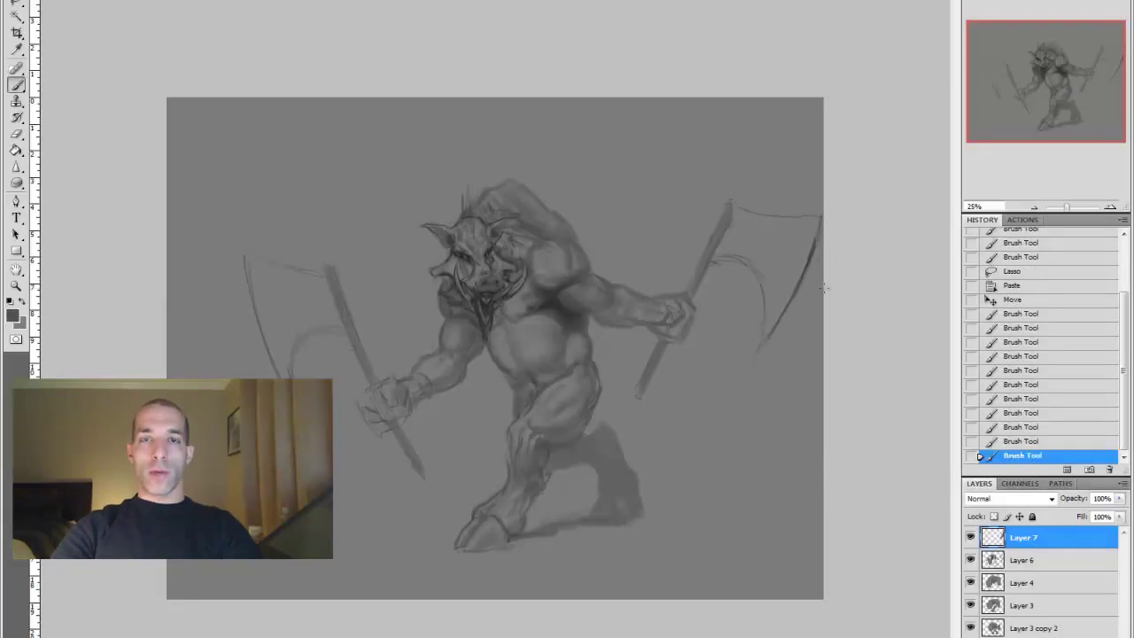
{"action": "key", "text": "ctrl+e"}
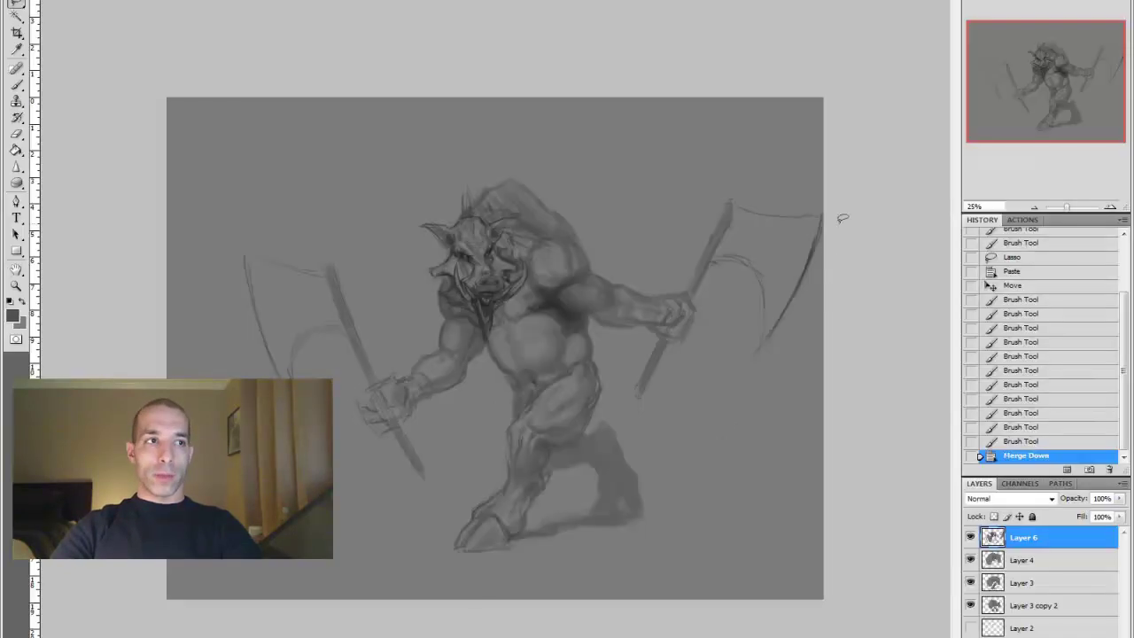
Shade the chest, jaw and front arm with sampled tones, continuing on a new layer
{"action": "mouse_move", "coordinate": [540, 284]}
{"action": "left_mouse_down"}
{"action": "mouse_move", "coordinate": [554, 300]}
{"action": "mouse_move", "coordinate": [511, 341]}
{"action": "mouse_move", "coordinate": [508, 330]}
{"action": "left_mouse_up"}
{"action": "left_click", "coordinate": [549, 283], "text": "alt"}
{"action": "left_click", "coordinate": [550, 272], "text": "alt"}
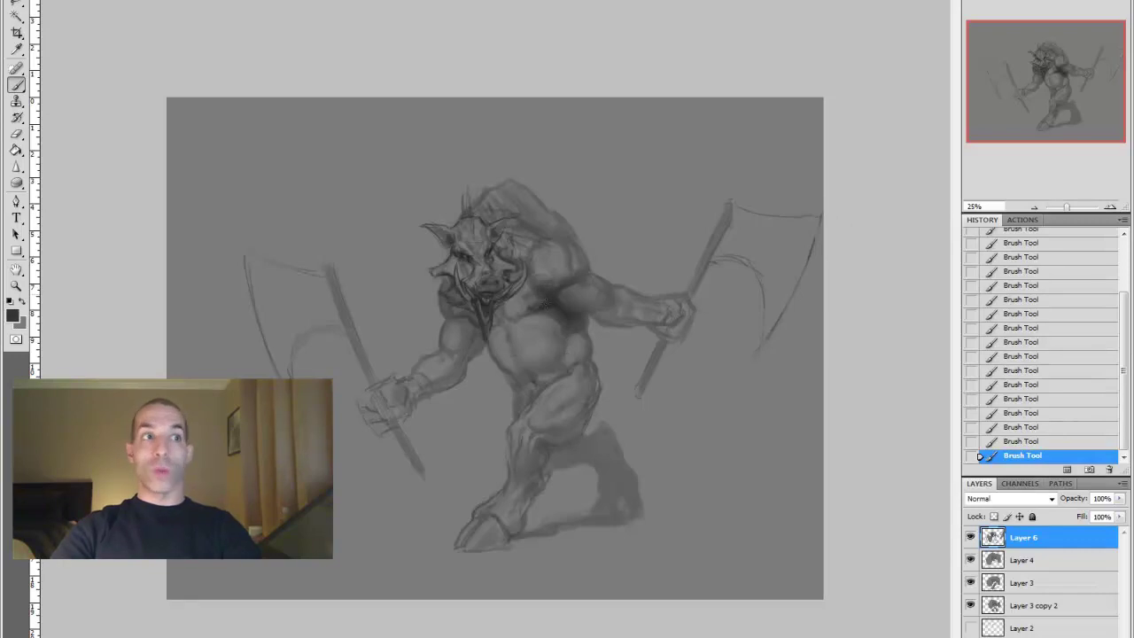
{"action": "left_click", "coordinate": [461, 376], "text": "alt"}
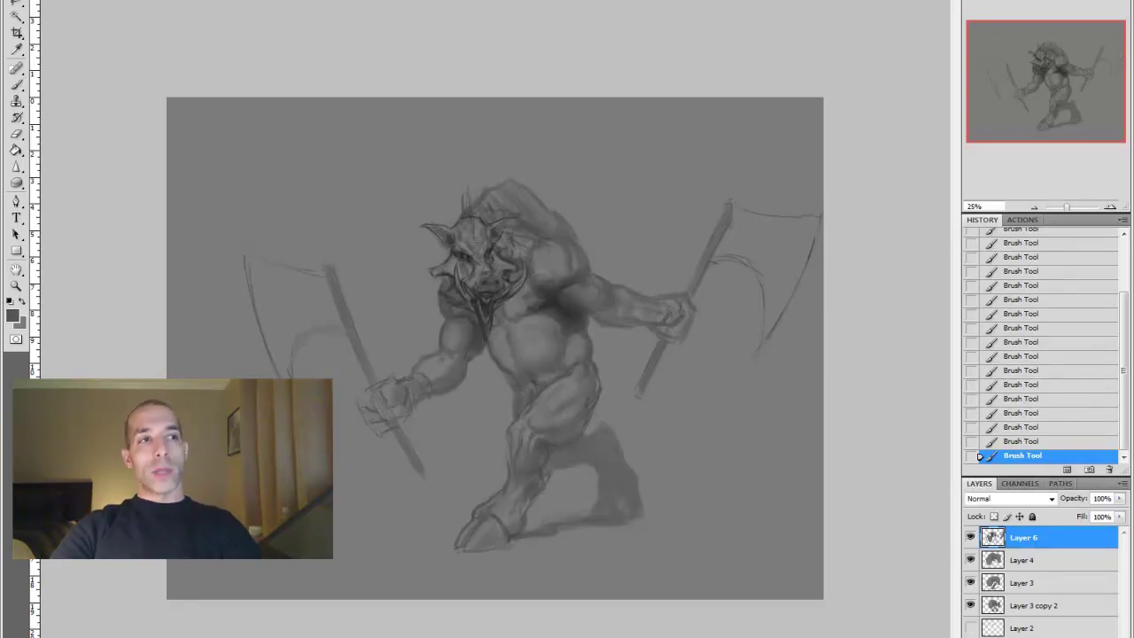
{"action": "left_click", "coordinate": [12, 316]}
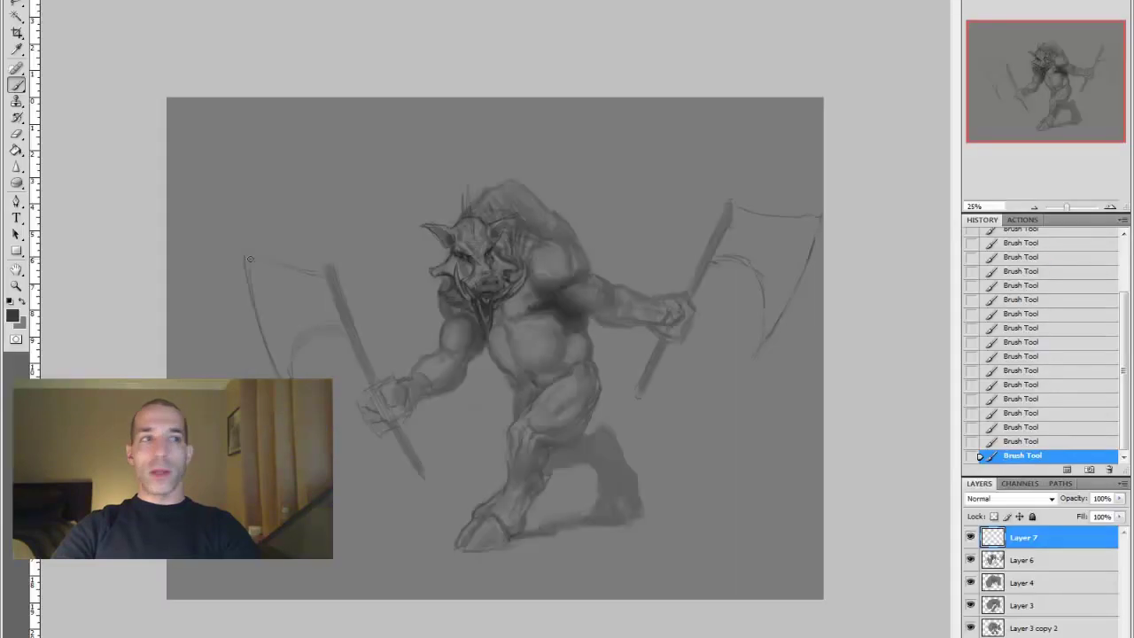
{"action": "mouse_move", "coordinate": [465, 257]}
{"action": "left_mouse_down"}
{"action": "mouse_move", "coordinate": [505, 257]}
{"action": "mouse_move", "coordinate": [549, 305]}
{"action": "left_mouse_up"}
{"action": "left_click_drag", "start_coordinate": [470, 328], "coordinate": [447, 341]}
{"action": "left_click_drag", "start_coordinate": [441, 314], "coordinate": [429, 335]}
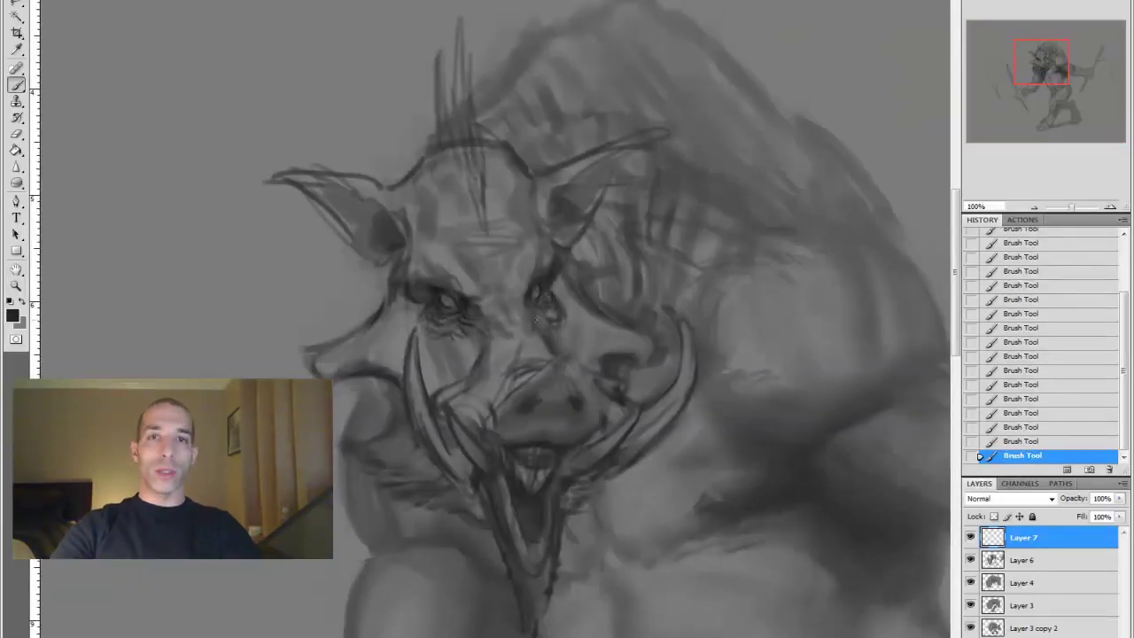
Refine the boar's snout and cheek with sampled tones, defining the nose's upper rim and the cheek fold
{"action": "mouse_move", "coordinate": [640, 328]}
{"action": "left_mouse_down"}
{"action": "mouse_move", "coordinate": [661, 333]}
{"action": "mouse_move", "coordinate": [673, 365]}
{"action": "left_mouse_up"}
{"action": "left_click_drag", "start_coordinate": [599, 356], "coordinate": [602, 372]}
{"action": "left_click", "coordinate": [576, 372], "text": "alt"}
{"action": "mouse_move", "coordinate": [544, 349]}
{"action": "left_mouse_down"}
{"action": "mouse_move", "coordinate": [570, 365]}
{"action": "mouse_move", "coordinate": [506, 393]}
{"action": "left_mouse_up"}
{"action": "mouse_move", "coordinate": [569, 350]}
{"action": "left_mouse_down"}
{"action": "mouse_move", "coordinate": [493, 414]}
{"action": "mouse_move", "coordinate": [584, 347]}
{"action": "mouse_move", "coordinate": [591, 389]}
{"action": "mouse_move", "coordinate": [505, 417]}
{"action": "left_mouse_up"}
{"action": "left_click", "coordinate": [576, 359], "text": "alt"}
{"action": "left_click_drag", "start_coordinate": [554, 363], "coordinate": [576, 390]}
{"action": "left_click", "coordinate": [517, 398], "text": "alt"}
{"action": "left_click", "coordinate": [499, 441], "text": "alt"}
{"action": "left_click_drag", "start_coordinate": [588, 435], "coordinate": [602, 443]}
Sharpen the brow ridges above both eyes with sampled light and dark tones
{"action": "left_click", "coordinate": [548, 269], "text": "alt"}
{"action": "left_click_drag", "start_coordinate": [544, 271], "coordinate": [557, 261]}
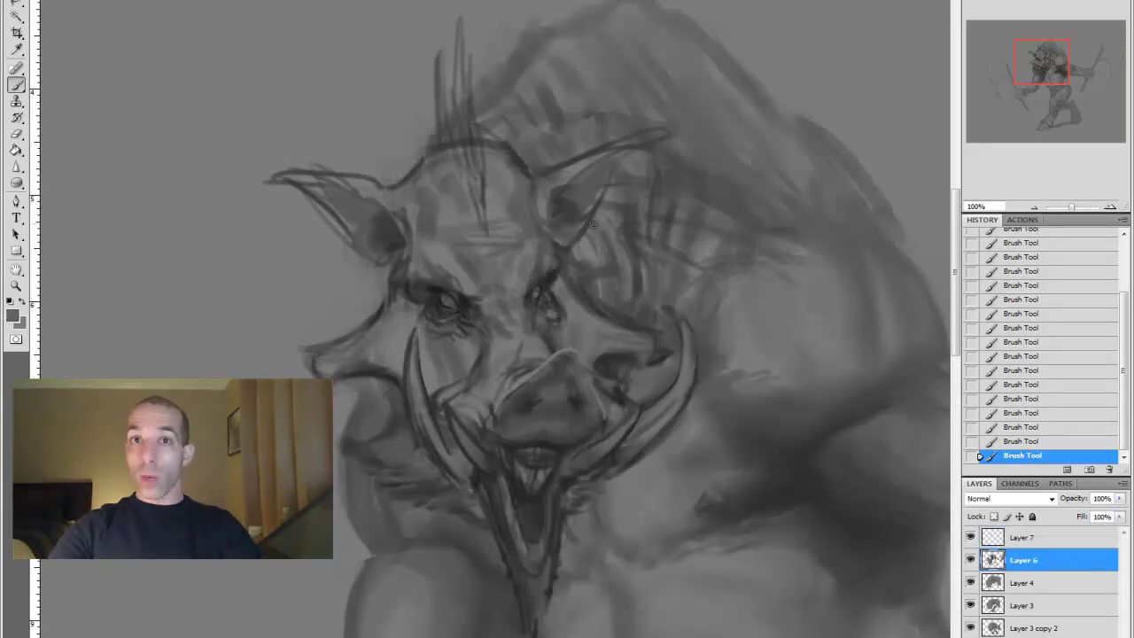
{"action": "left_click", "coordinate": [545, 282], "text": "alt"}
{"action": "left_click", "coordinate": [486, 296], "text": "alt"}
{"action": "left_click_drag", "start_coordinate": [425, 273], "coordinate": [457, 276]}
{"action": "left_click", "coordinate": [548, 262], "text": "alt"}
{"action": "left_click_drag", "start_coordinate": [544, 264], "coordinate": [551, 257]}
{"action": "left_click", "coordinate": [533, 255], "text": "alt"}
{"action": "left_click", "coordinate": [516, 292], "text": "alt"}
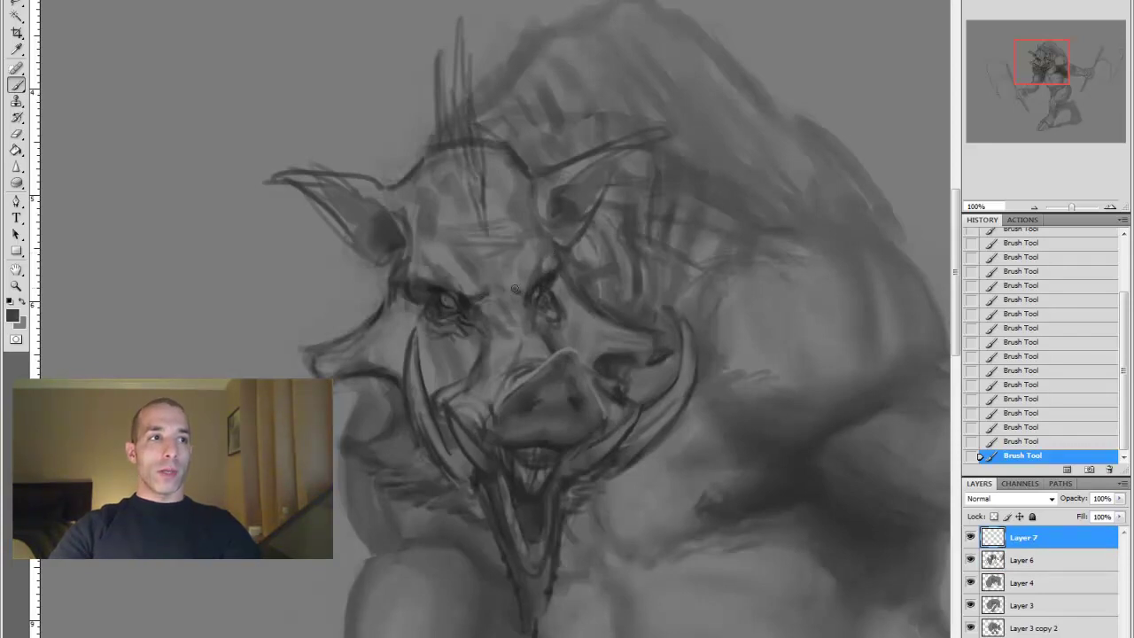
Paint the open mouth with a dark interior and jagged teeth, and darken the edges around the tusks
{"action": "left_click_drag", "start_coordinate": [514, 469], "coordinate": [512, 498]}
{"action": "mouse_move", "coordinate": [503, 450]}
{"action": "left_mouse_down"}
{"action": "mouse_move", "coordinate": [536, 566]}
{"action": "mouse_move", "coordinate": [525, 535]}
{"action": "left_mouse_up"}
{"action": "mouse_move", "coordinate": [523, 467]}
{"action": "left_mouse_down"}
{"action": "mouse_move", "coordinate": [546, 511]}
{"action": "mouse_move", "coordinate": [542, 481]}
{"action": "left_mouse_up"}
{"action": "left_click_drag", "start_coordinate": [454, 449], "coordinate": [470, 488]}
{"action": "mouse_move", "coordinate": [557, 452]}
{"action": "left_mouse_down"}
{"action": "mouse_move", "coordinate": [567, 478]}
{"action": "mouse_move", "coordinate": [586, 469]}
{"action": "left_mouse_up"}
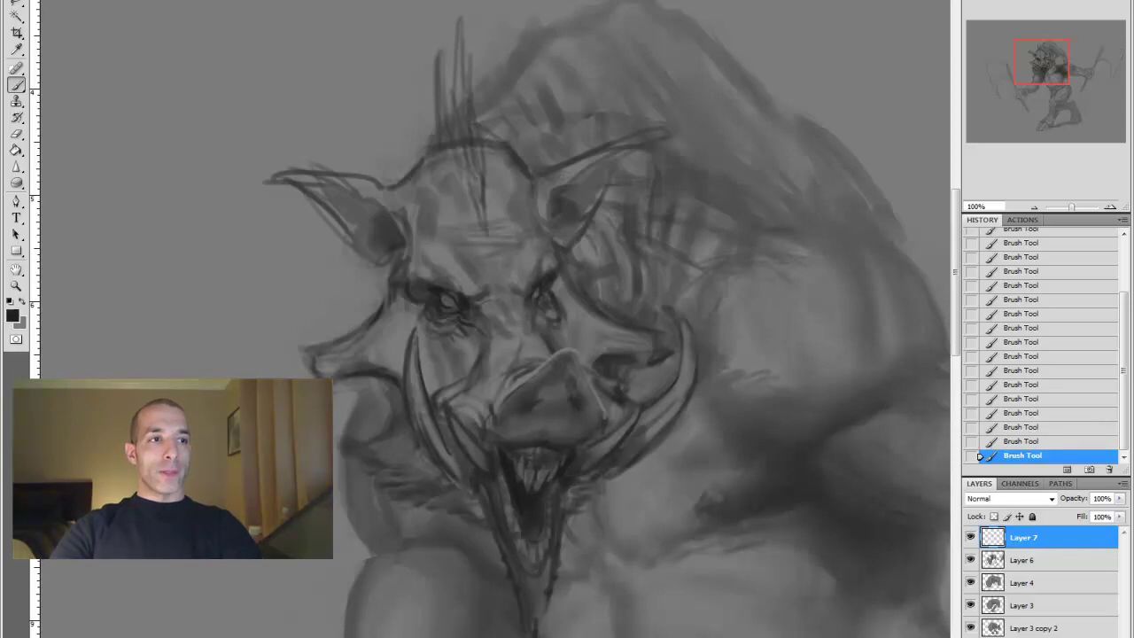
{"action": "mouse_move", "coordinate": [511, 493]}
{"action": "left_mouse_down"}
{"action": "mouse_move", "coordinate": [504, 523]}
{"action": "mouse_move", "coordinate": [539, 576]}
{"action": "left_mouse_up"}
{"action": "left_click", "coordinate": [593, 464], "text": "alt"}
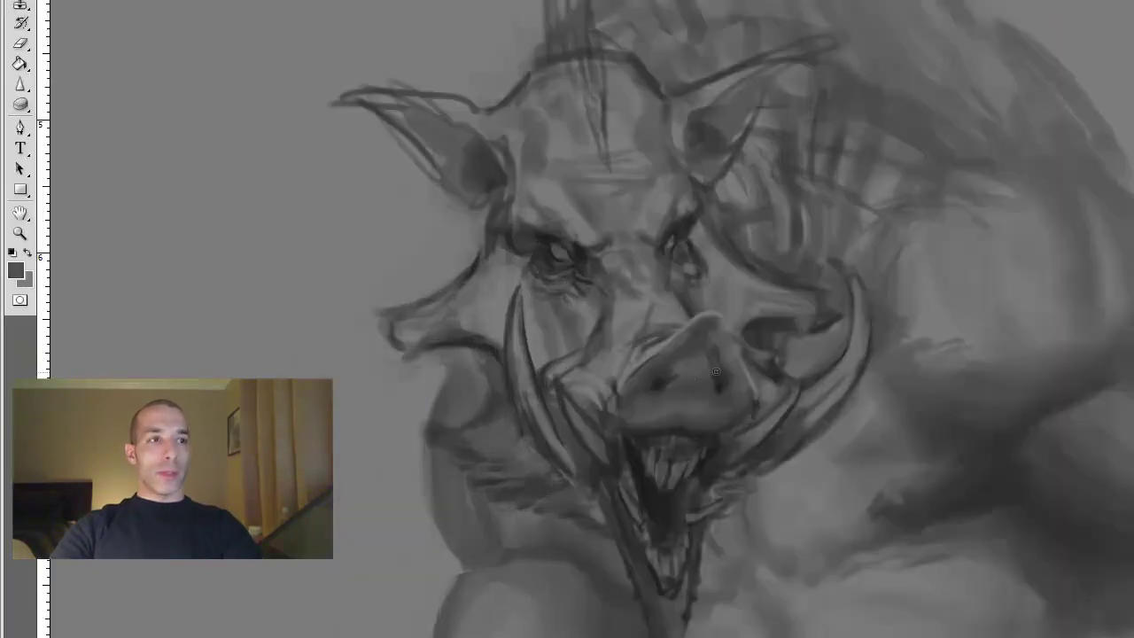
Darken the nostrils and muzzle side, and soften the forehead with sampled mid tones
{"action": "left_click_drag", "start_coordinate": [576, 368], "coordinate": [606, 406]}
{"action": "left_click_drag", "start_coordinate": [727, 376], "coordinate": [740, 409]}
{"action": "left_click", "coordinate": [617, 233], "text": "alt"}
{"action": "left_click", "coordinate": [606, 197], "text": "alt"}
{"action": "mouse_move", "coordinate": [547, 129]}
{"action": "left_mouse_down"}
{"action": "mouse_move", "coordinate": [620, 105]}
{"action": "mouse_move", "coordinate": [545, 129]}
{"action": "left_mouse_up"}
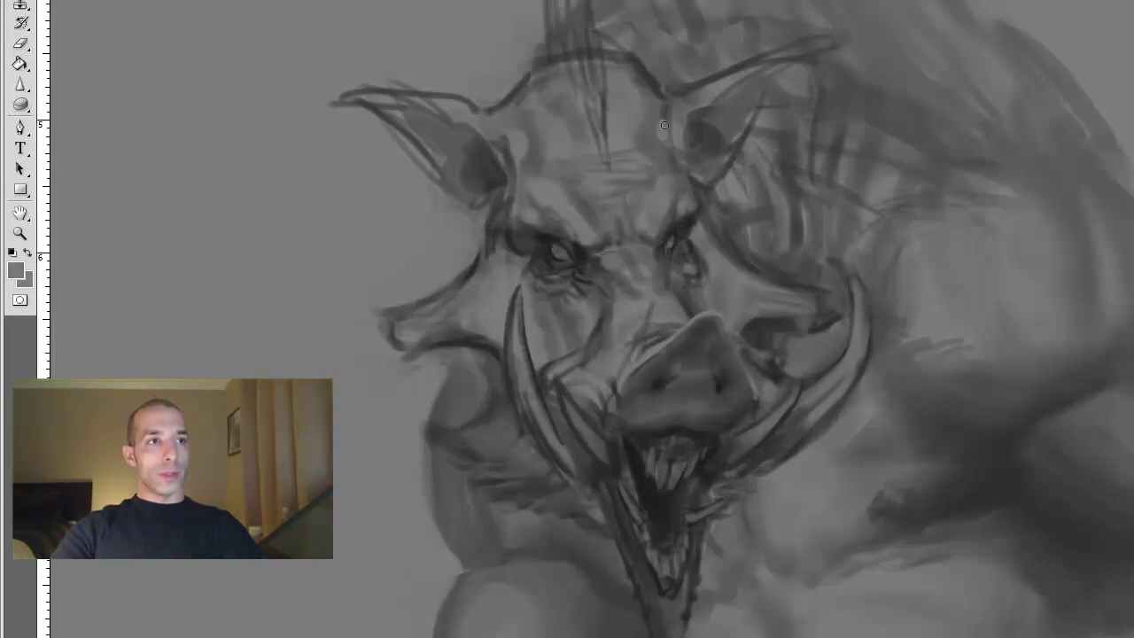
Paint out the old axe beside the outstretched arm with the background grey on the Background layer
{"action": "key", "text": "z"}
{"action": "left_click", "coordinate": [469, 269], "text": "alt"}
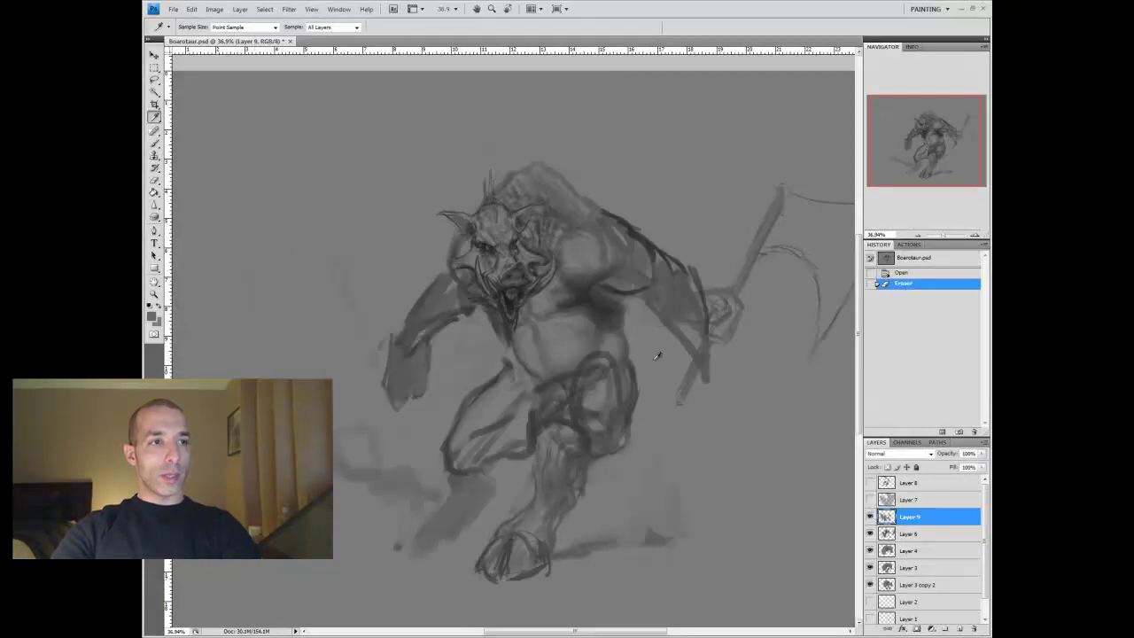
{"action": "key", "text": "b"}
{"action": "left_click_drag", "start_coordinate": [780, 190], "coordinate": [678, 400]}
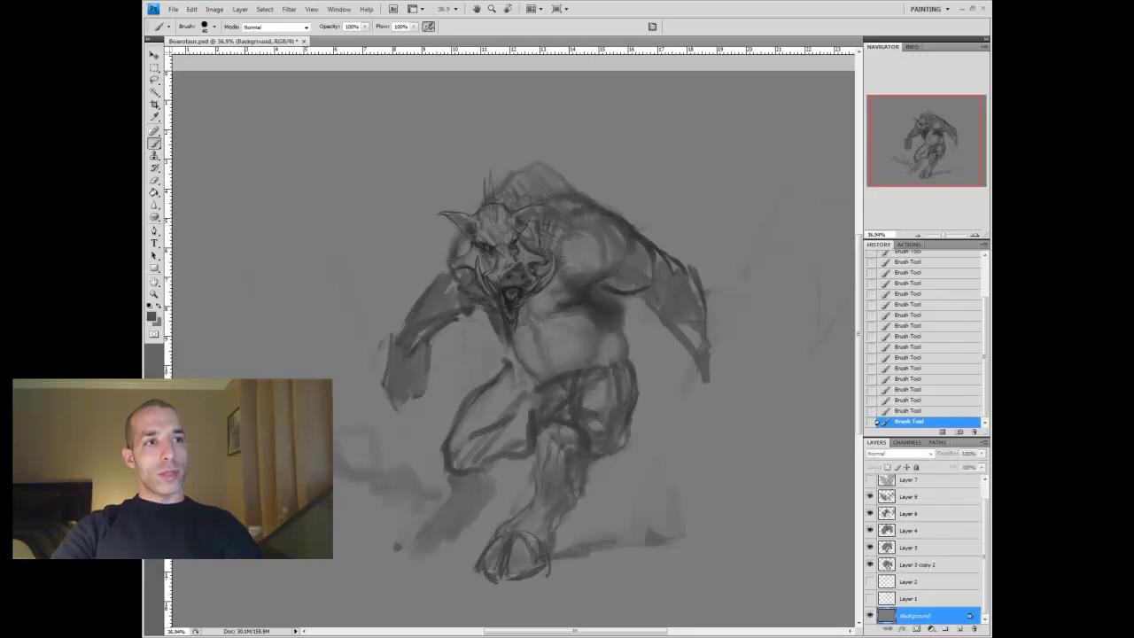
Redraw the front thigh's upper contour and knee on Layer 9 with dark strokes
{"action": "left_click", "coordinate": [922, 496]}
{"action": "left_click", "coordinate": [870, 498]}
{"action": "left_click_drag", "start_coordinate": [530, 395], "coordinate": [540, 397]}
{"action": "left_click_drag", "start_coordinate": [545, 380], "coordinate": [611, 366]}
{"action": "left_click_drag", "start_coordinate": [527, 409], "coordinate": [528, 423]}
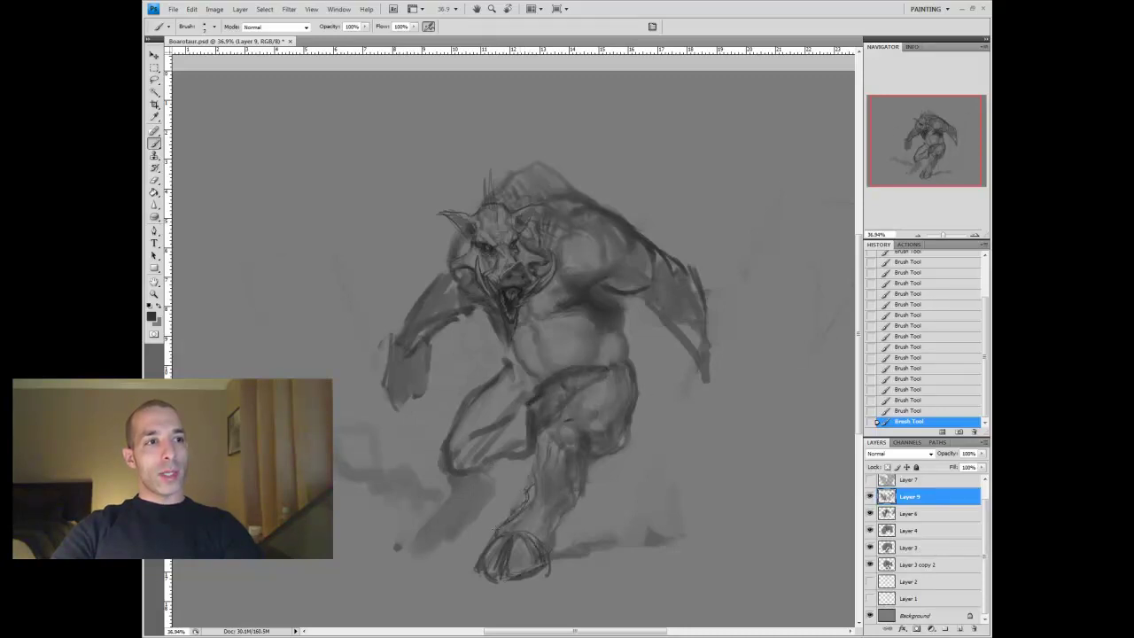
Fill in the ground shadow beneath the raised leg with a sampled tone, comparing it through undo and redo
{"action": "left_click", "coordinate": [497, 476], "text": "alt"}
{"action": "mouse_move", "coordinate": [500, 483]}
{"action": "left_mouse_down"}
{"action": "mouse_move", "coordinate": [479, 529]}
{"action": "mouse_move", "coordinate": [411, 544]}
{"action": "mouse_move", "coordinate": [485, 489]}
{"action": "left_mouse_up"}
{"action": "left_click_drag", "start_coordinate": [424, 523], "coordinate": [386, 544]}
{"action": "key", "text": "ctrl+alt+z"}
{"action": "key", "text": "ctrl+alt+z"}
{"action": "key", "text": "ctrl+shift+z"}
{"action": "key", "text": "ctrl+shift+z"}
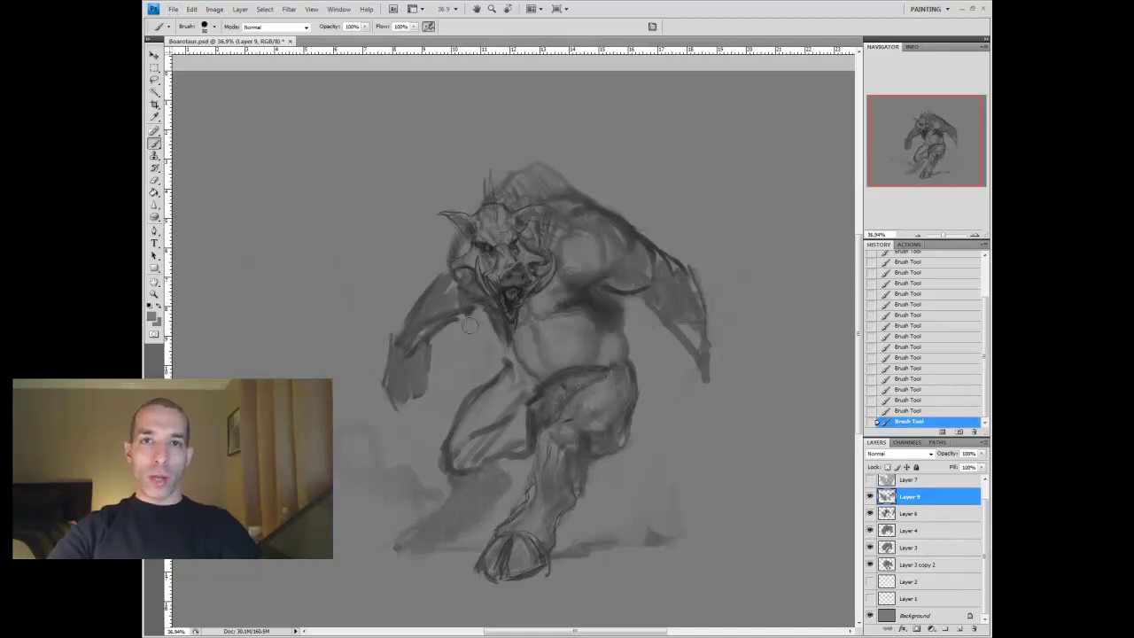
On a new layer, sketch the fist of the far arm and downward-pointing axe shafts from both hands
{"action": "key", "text": "z"}
{"action": "left_click", "coordinate": [562, 456], "text": "alt"}
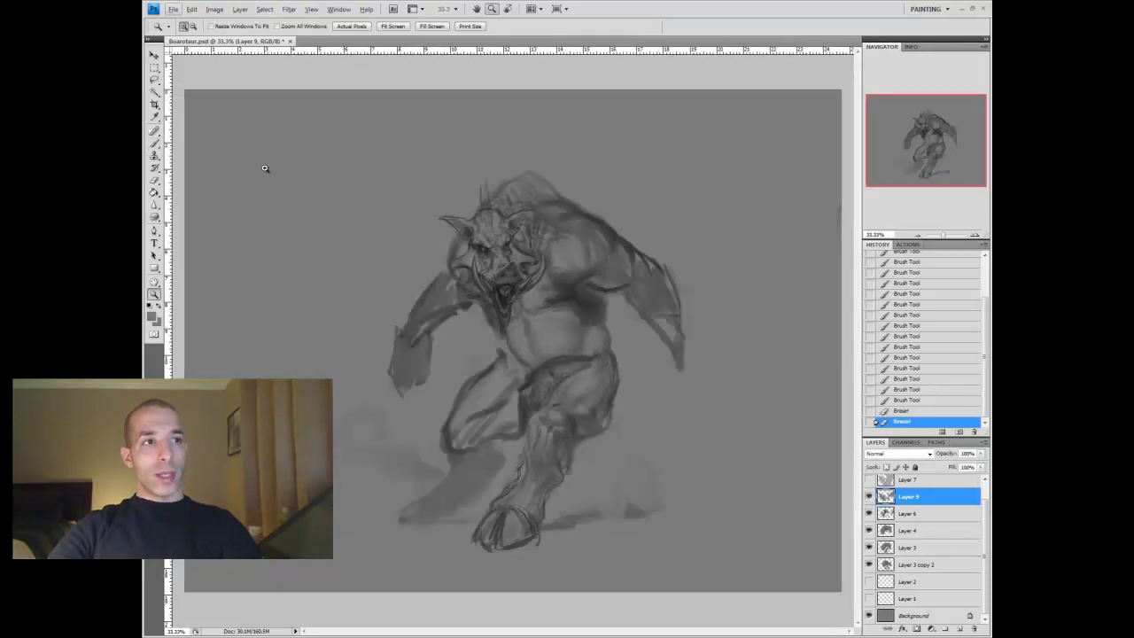
{"action": "key", "text": "b"}
{"action": "key", "text": "ctrl+shift+alt+n"}
{"action": "left_click_drag", "start_coordinate": [661, 342], "coordinate": [654, 408]}
{"action": "left_click_drag", "start_coordinate": [676, 321], "coordinate": [687, 399]}
{"action": "left_click_drag", "start_coordinate": [395, 381], "coordinate": [333, 433]}
{"action": "left_click_drag", "start_coordinate": [683, 375], "coordinate": [734, 477]}
{"action": "left_click_drag", "start_coordinate": [422, 429], "coordinate": [391, 471]}
{"action": "mouse_move", "coordinate": [386, 478]}
{"action": "left_mouse_down"}
{"action": "mouse_move", "coordinate": [341, 475]}
{"action": "mouse_move", "coordinate": [335, 489]}
{"action": "left_mouse_up"}
{"action": "left_click_drag", "start_coordinate": [397, 468], "coordinate": [335, 525]}
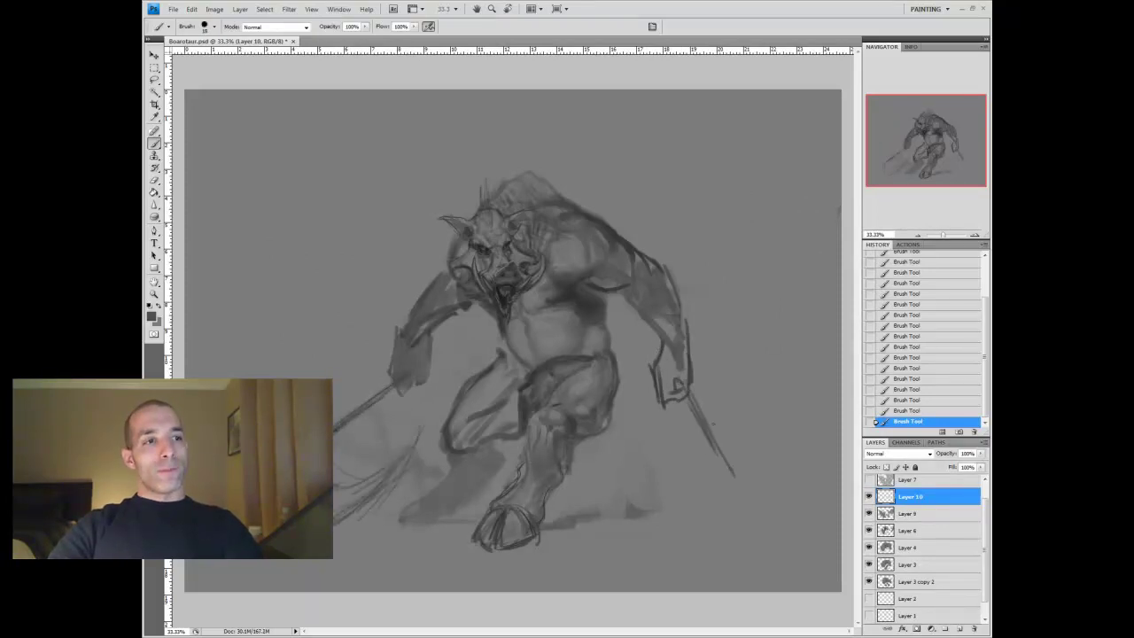
Sketch large curved axe blades at the lower ends of both shafts, softening stray lines with sampled grey
{"action": "left_click_drag", "start_coordinate": [682, 439], "coordinate": [707, 523]}
{"action": "left_click_drag", "start_coordinate": [693, 475], "coordinate": [735, 523]}
{"action": "left_click_drag", "start_coordinate": [721, 450], "coordinate": [762, 521]}
{"action": "left_click_drag", "start_coordinate": [692, 501], "coordinate": [745, 567]}
{"action": "left_click", "coordinate": [389, 443], "text": "alt"}
{"action": "left_click_drag", "start_coordinate": [381, 425], "coordinate": [344, 483]}
{"action": "left_click_drag", "start_coordinate": [442, 459], "coordinate": [364, 478]}
{"action": "left_click_drag", "start_coordinate": [395, 470], "coordinate": [335, 518]}
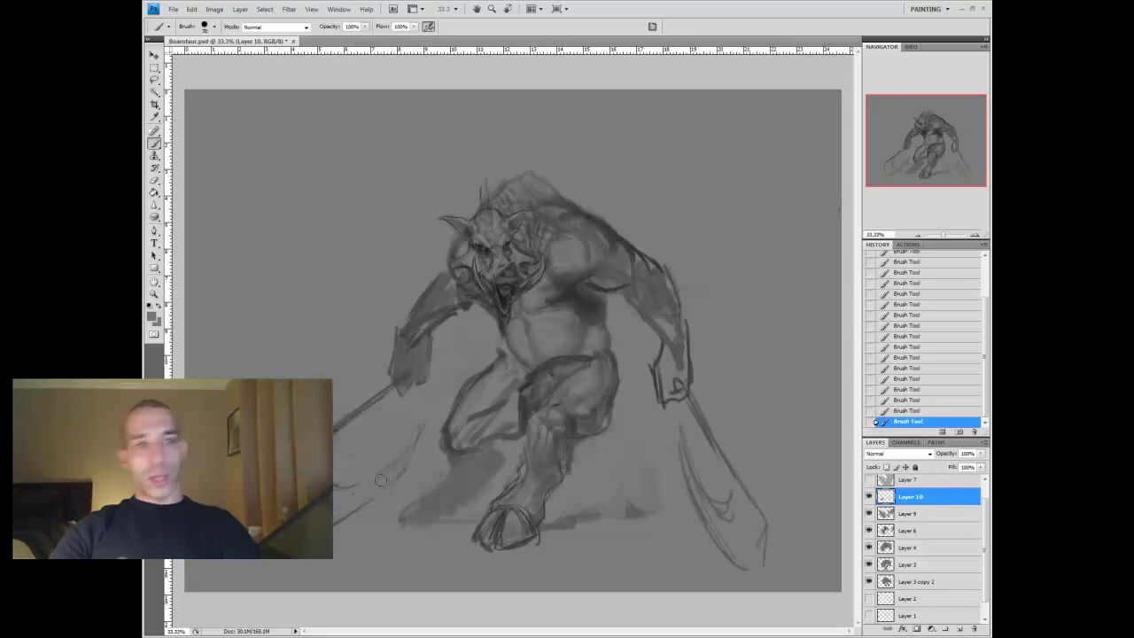
{"action": "left_click_drag", "start_coordinate": [687, 453], "coordinate": [732, 559]}
Thicken both axe shafts, extend the front one past the hand, and fill in the far fist
{"action": "left_click_drag", "start_coordinate": [434, 365], "coordinate": [449, 353]}
{"action": "left_click_drag", "start_coordinate": [395, 392], "coordinate": [356, 419]}
{"action": "left_click_drag", "start_coordinate": [683, 409], "coordinate": [739, 492]}
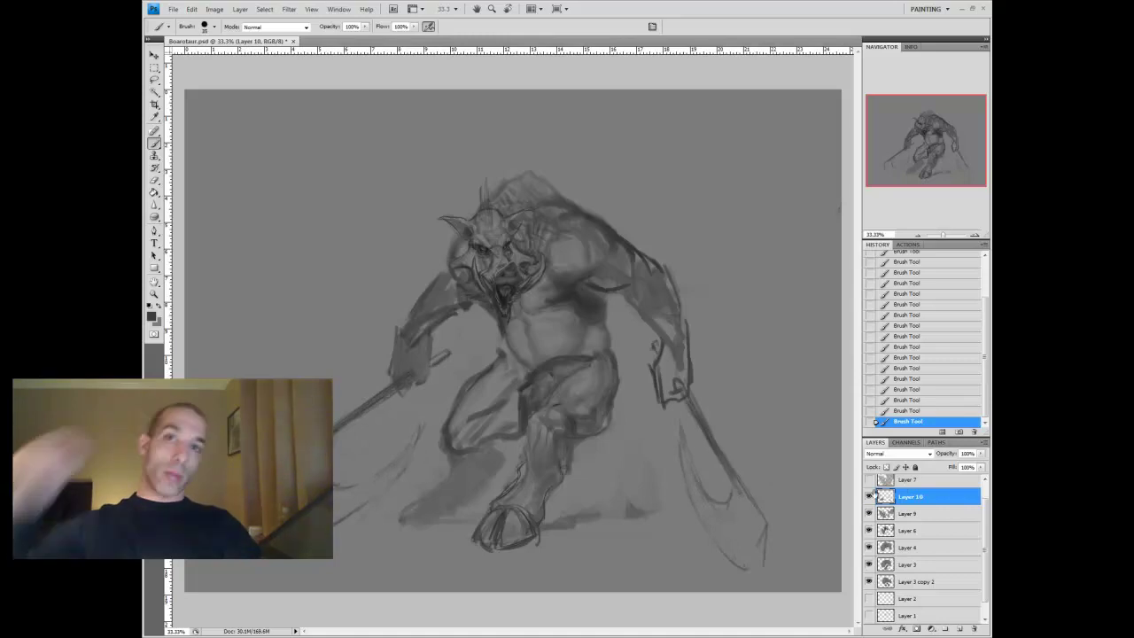
{"action": "left_click_drag", "start_coordinate": [688, 347], "coordinate": [660, 403]}
{"action": "left_click_drag", "start_coordinate": [456, 350], "coordinate": [335, 436]}
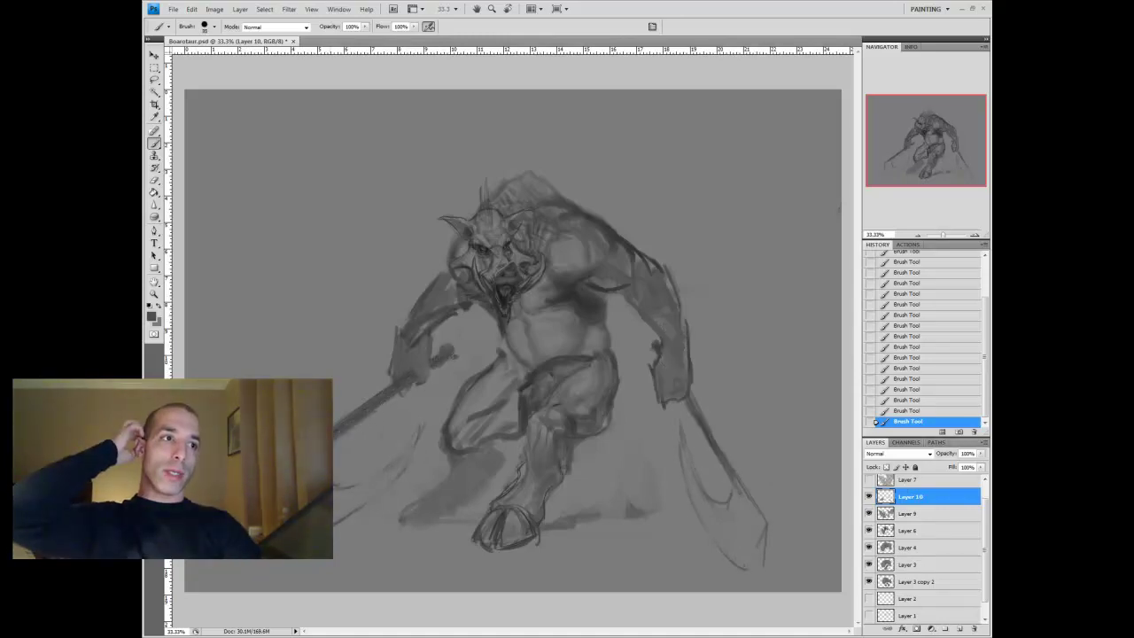
Clean up and redraw the curved edges of both axe blades
{"action": "left_click_drag", "start_coordinate": [410, 426], "coordinate": [393, 468]}
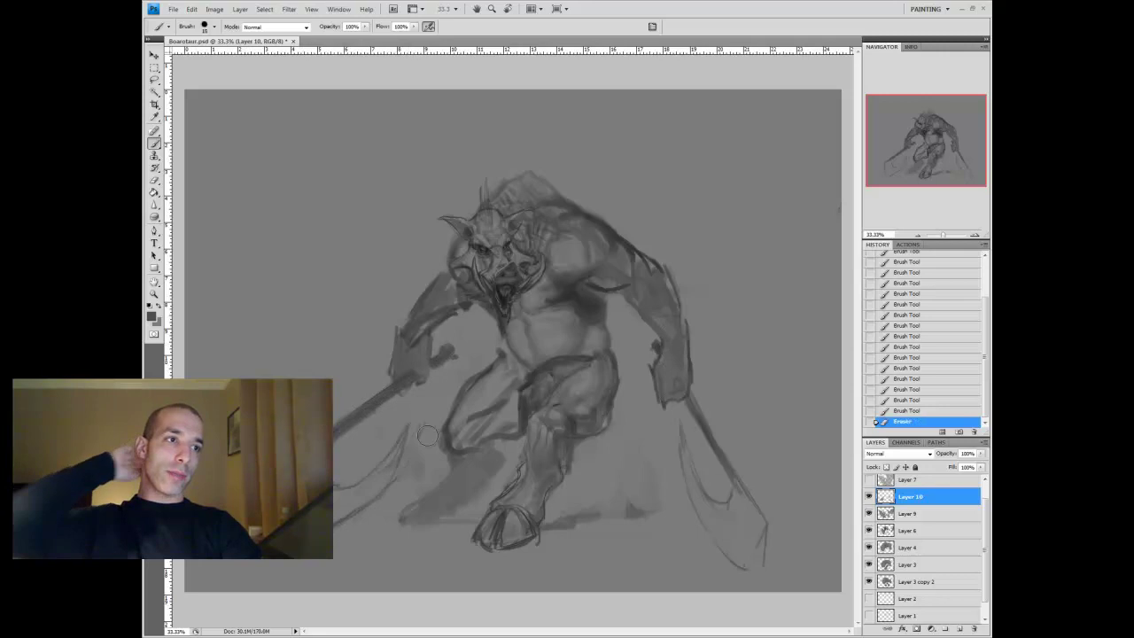
{"action": "left_click_drag", "start_coordinate": [765, 530], "coordinate": [753, 569]}
{"action": "left_click_drag", "start_coordinate": [680, 434], "coordinate": [700, 498]}
{"action": "left_click", "coordinate": [694, 438], "text": "alt"}
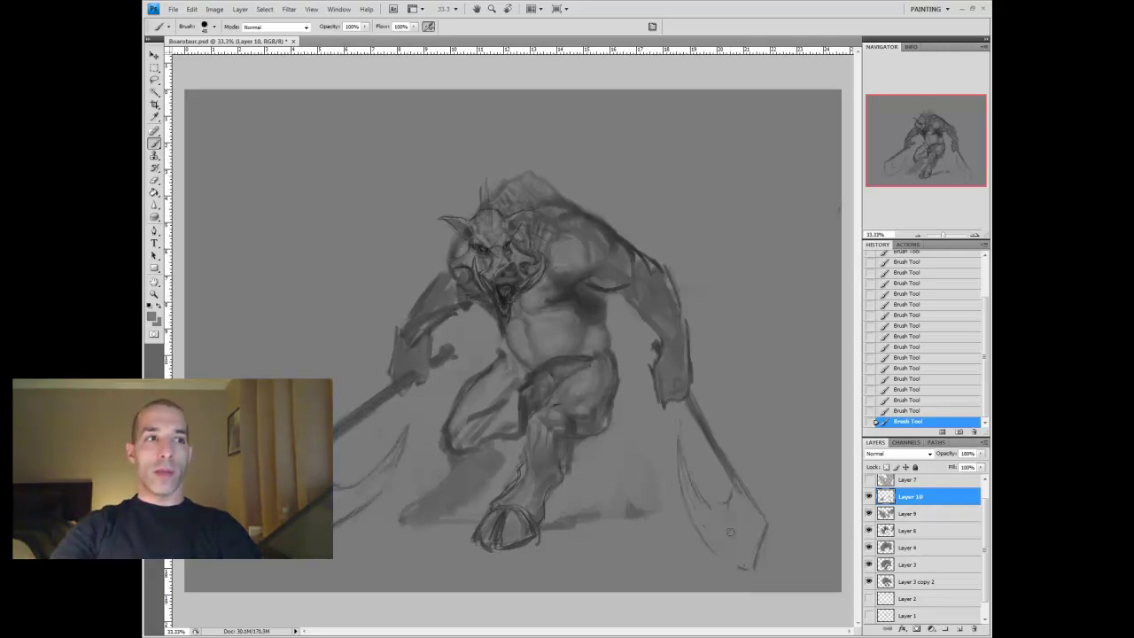
Hide the axe sketch layer and erase part of the front thigh on Layer 9, comparing layer visibility
{"action": "left_click", "coordinate": [869, 496]}
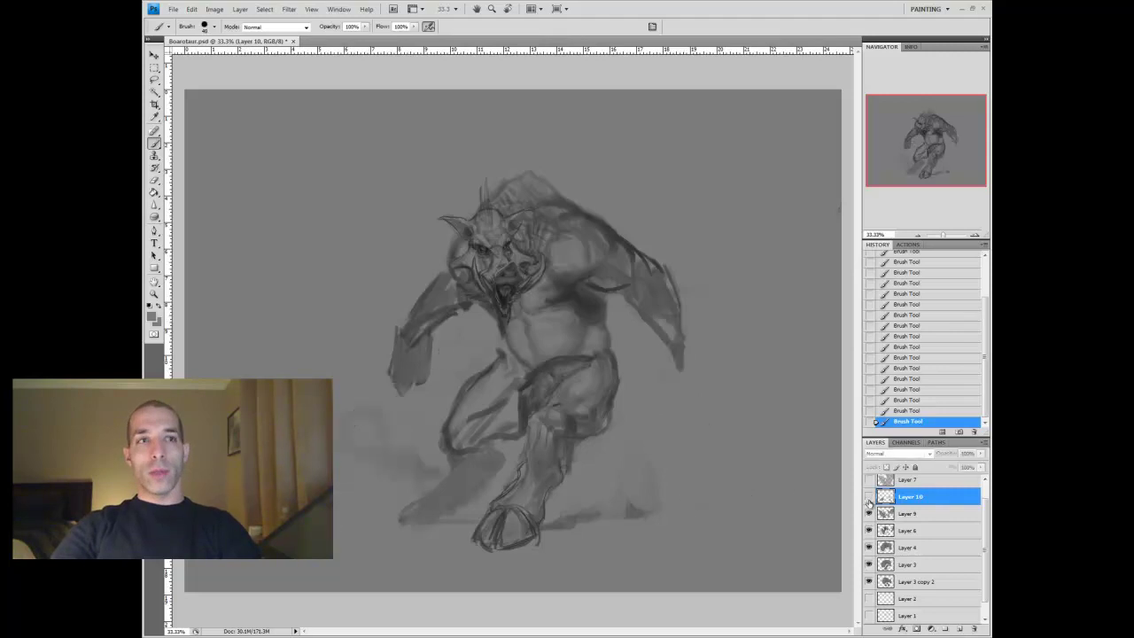
{"action": "left_click", "coordinate": [886, 513]}
{"action": "left_click_drag", "start_coordinate": [574, 390], "coordinate": [581, 432]}
{"action": "left_click", "coordinate": [869, 513]}
{"action": "left_click", "coordinate": [869, 513]}
{"action": "left_click_drag", "start_coordinate": [869, 497], "coordinate": [869, 513]}
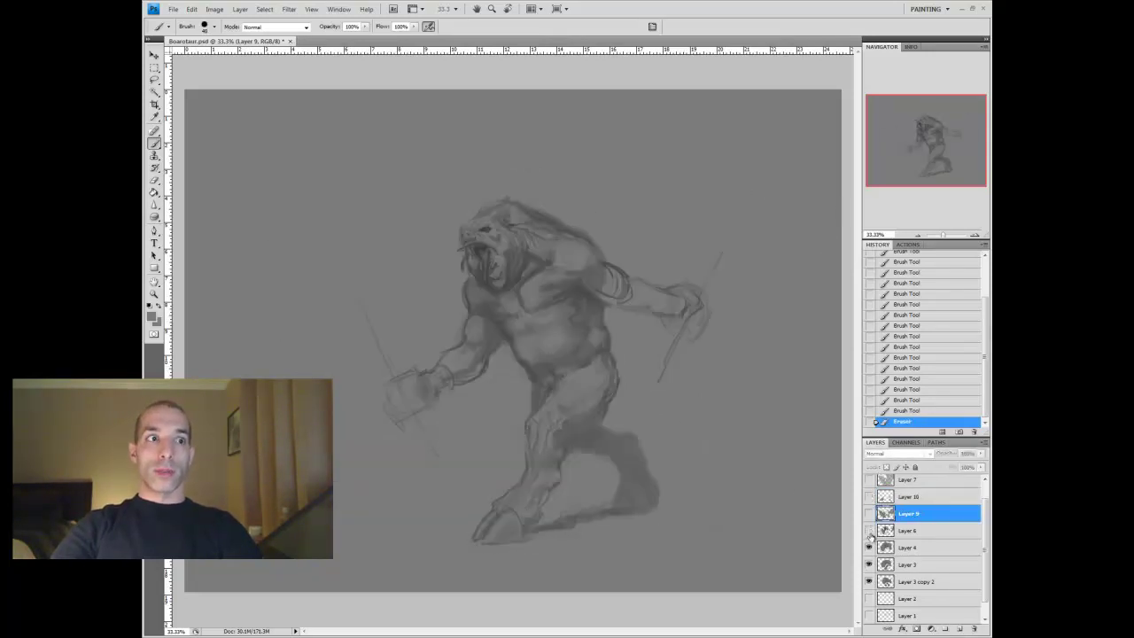
Copy the original front thigh onto its own layer and rotate it about 10 degrees clockwise
{"action": "key", "text": "l"}
{"action": "key", "text": "ctrl+c"}
{"action": "key", "text": "ctrl+v"}
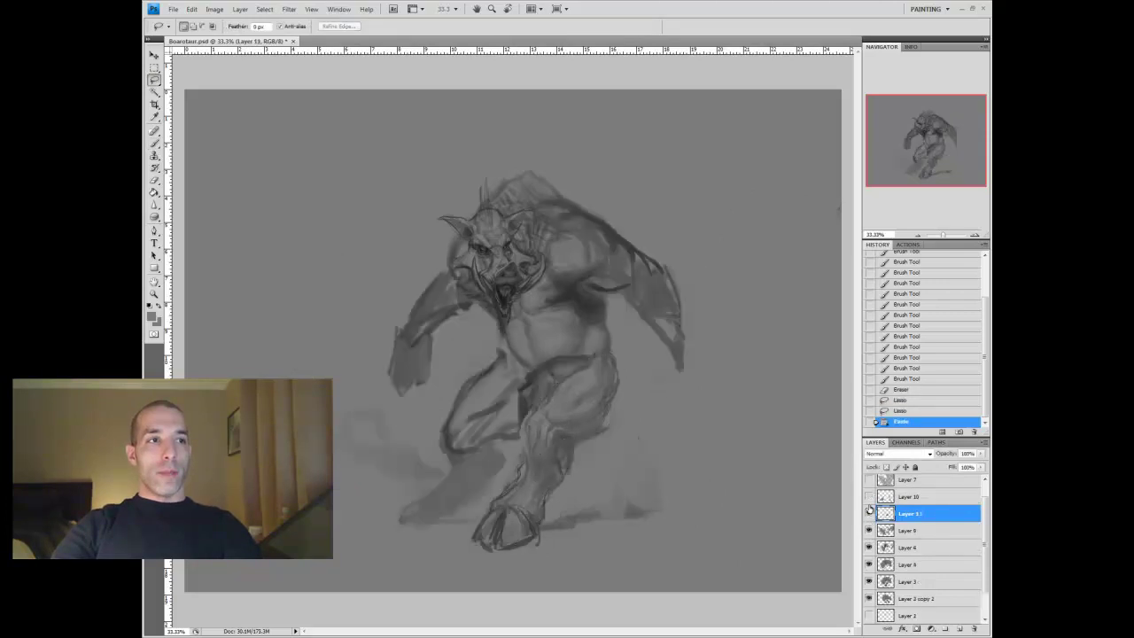
{"action": "left_click", "coordinate": [192, 9]}
{"action": "mouse_move", "coordinate": [168, 207]}
{"action": "left_click", "coordinate": [329, 232]}
{"action": "left_click_drag", "start_coordinate": [638, 461], "coordinate": [625, 478]}
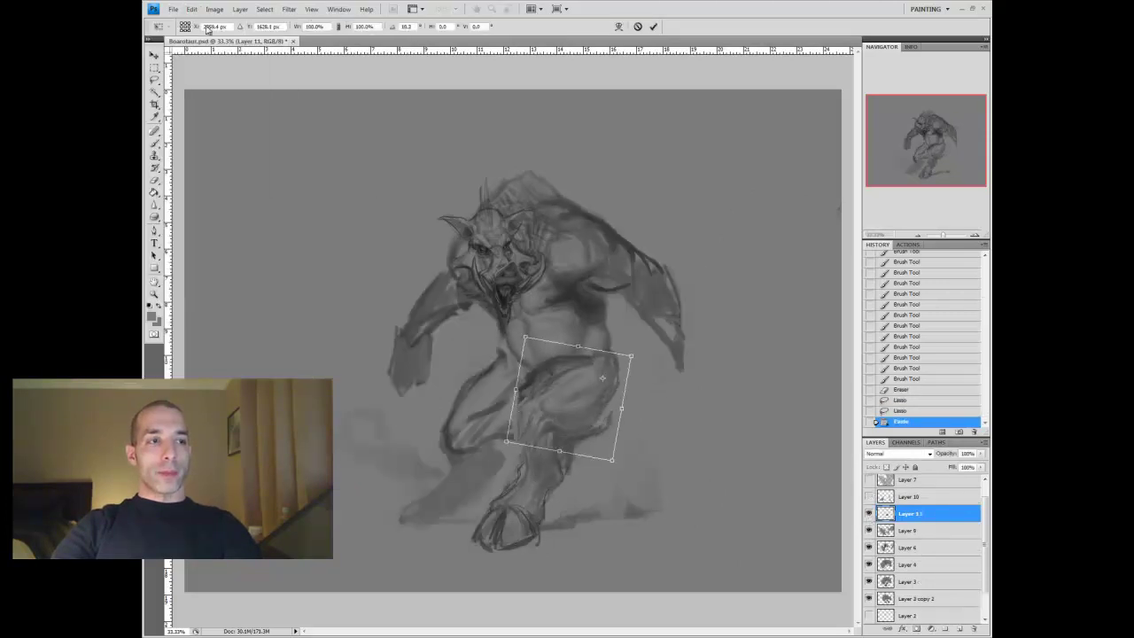
Distort the copied thigh by its corners to fit the new leg pose and apply the transformation
{"action": "left_click", "coordinate": [192, 8]}
{"action": "mouse_move", "coordinate": [213, 207]}
{"action": "key", "text": "Escape"}
{"action": "left_click_drag", "start_coordinate": [509, 441], "coordinate": [510, 421]}
{"action": "left_click_drag", "start_coordinate": [528, 338], "coordinate": [510, 328]}
{"action": "left_click_drag", "start_coordinate": [612, 459], "coordinate": [627, 466]}
{"action": "left_click_drag", "start_coordinate": [510, 328], "coordinate": [521, 322]}
{"action": "left_click_drag", "start_coordinate": [510, 420], "coordinate": [512, 429]}
{"action": "left_click_drag", "start_coordinate": [631, 356], "coordinate": [627, 360]}
{"action": "left_click_drag", "start_coordinate": [628, 467], "coordinate": [629, 479]}
{"action": "key", "text": "Return"}
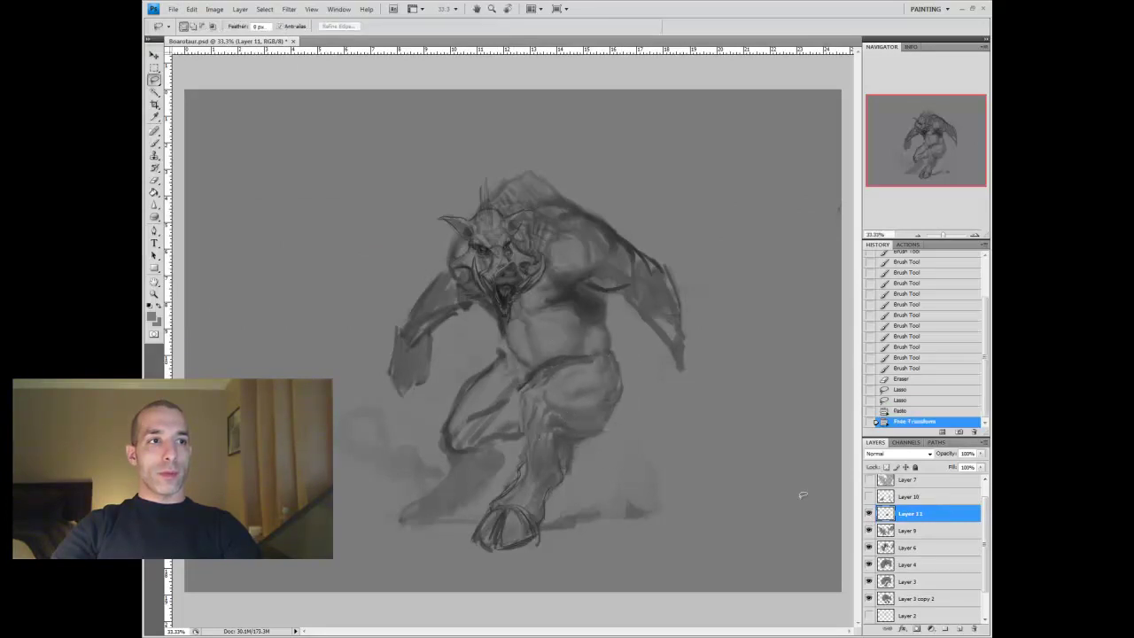
Nudge the copied thigh into place and erase its excess edges, and hide Layer 9
{"action": "key", "text": "v"}
{"action": "key", "text": "Left"}
{"action": "left_click_drag", "start_coordinate": [567, 390], "coordinate": [614, 422]}
{"action": "key", "text": "e"}
{"action": "key", "text": "v"}
{"action": "key", "text": "Left"}
{"action": "key", "text": "Left"}
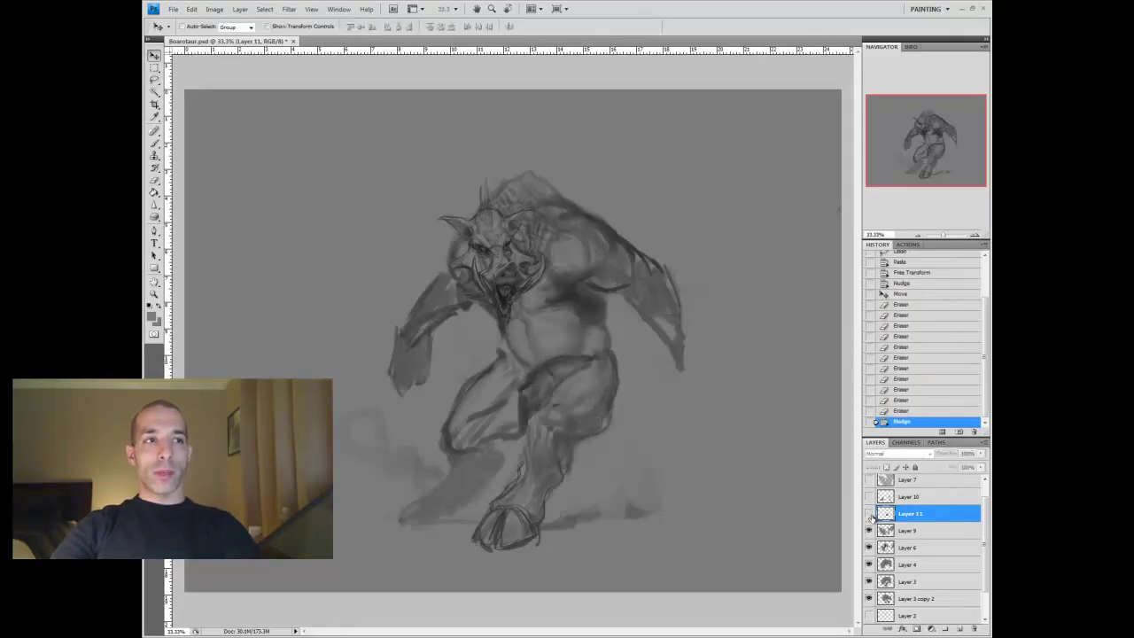
{"action": "key", "text": "l"}
{"action": "left_click", "coordinate": [869, 529]}
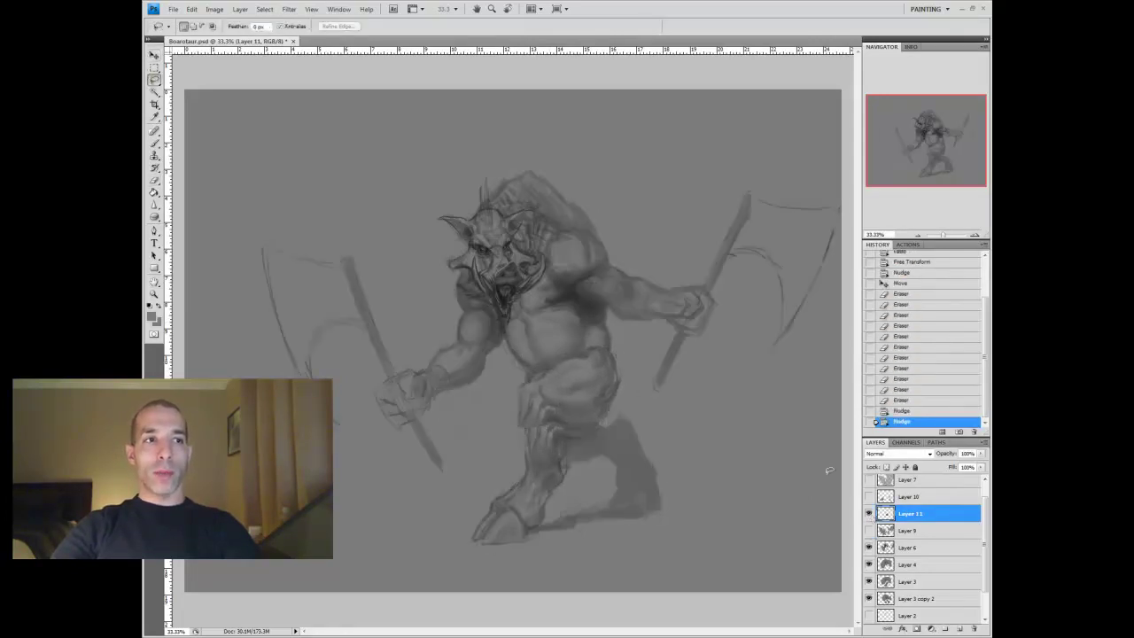
Copy a selected part of the front thigh, shift the copy slightly inward and merge it back down into Layer 11
{"action": "left_click_drag", "start_coordinate": [631, 349], "coordinate": [631, 350]}
{"action": "key", "text": "ctrl+v"}
{"action": "key", "text": "v"}
{"action": "left_click_drag", "start_coordinate": [558, 345], "coordinate": [566, 349]}
{"action": "key", "text": "ctrl+e"}
Delete the unneeded hidden layers above Layer 10 and compare the drawing with Layer 11 hidden and shown
{"action": "key", "text": "Delete"}
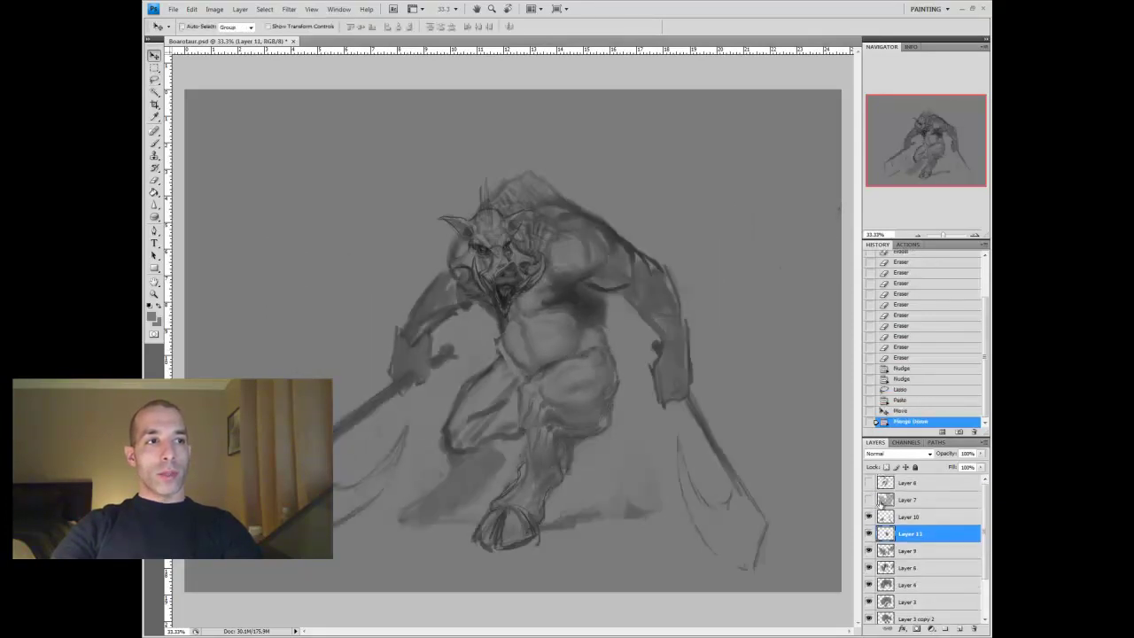
{"action": "left_click", "coordinate": [870, 598]}
{"action": "left_click", "coordinate": [869, 581]}
{"action": "left_click_drag", "start_coordinate": [913, 615], "coordinate": [960, 628]}
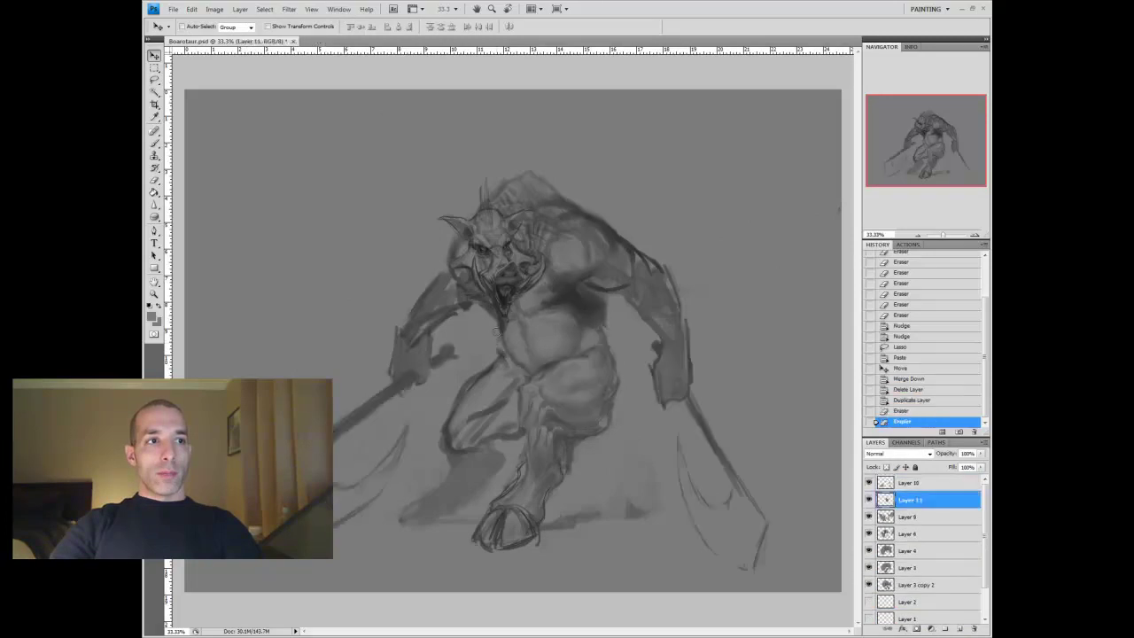
{"action": "left_click", "coordinate": [869, 501]}
{"action": "left_click", "coordinate": [869, 501]}
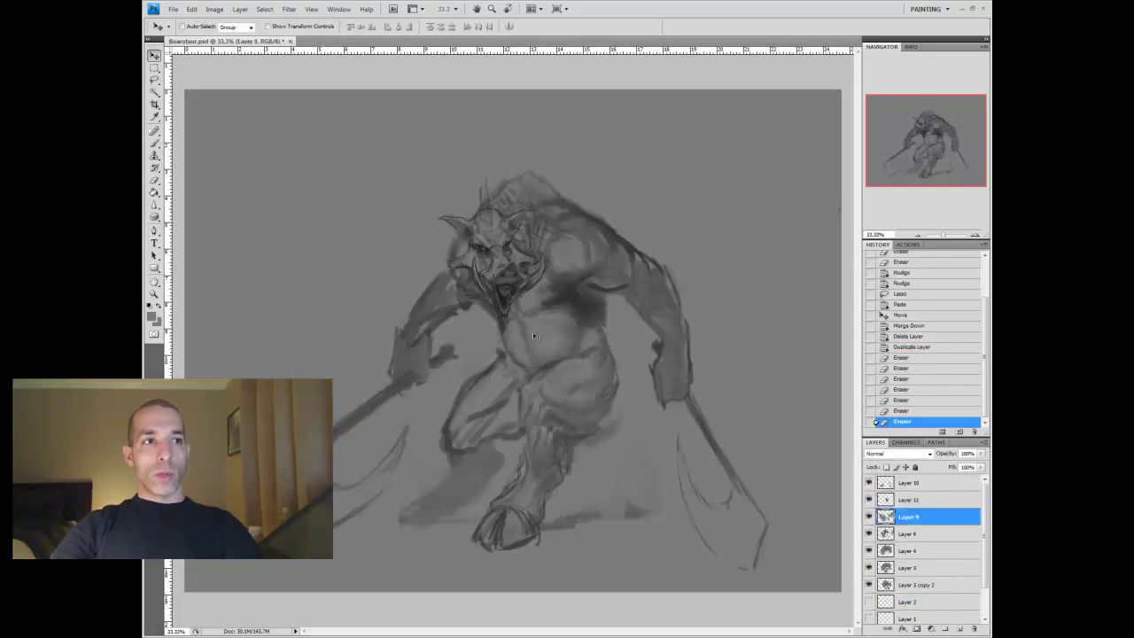
Paint over the front knee and shin seams on Layer 11 and shade the rear thigh
{"action": "key", "text": "b"}
{"action": "left_click_drag", "start_coordinate": [611, 367], "coordinate": [590, 387]}
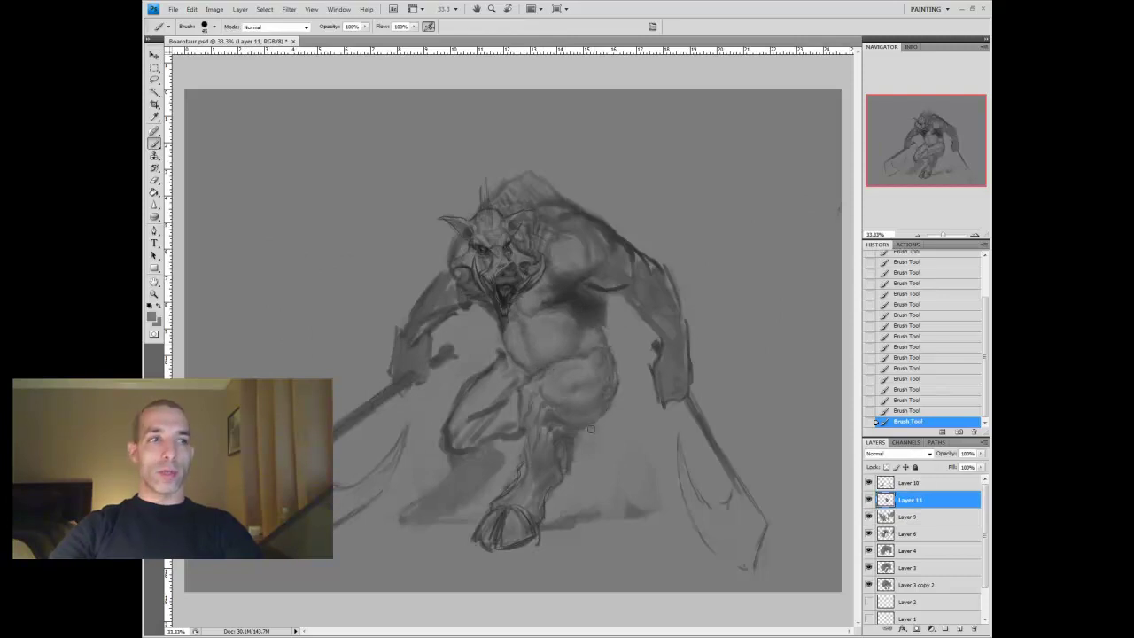
{"action": "left_click_drag", "start_coordinate": [591, 430], "coordinate": [584, 362]}
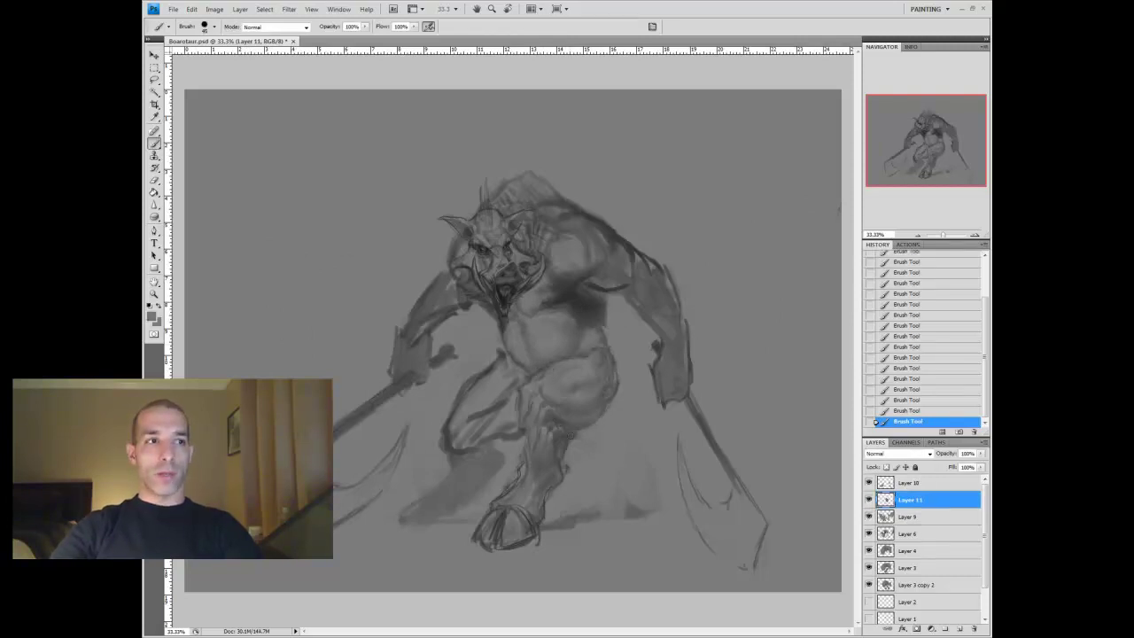
{"action": "left_click_drag", "start_coordinate": [456, 439], "coordinate": [513, 382]}
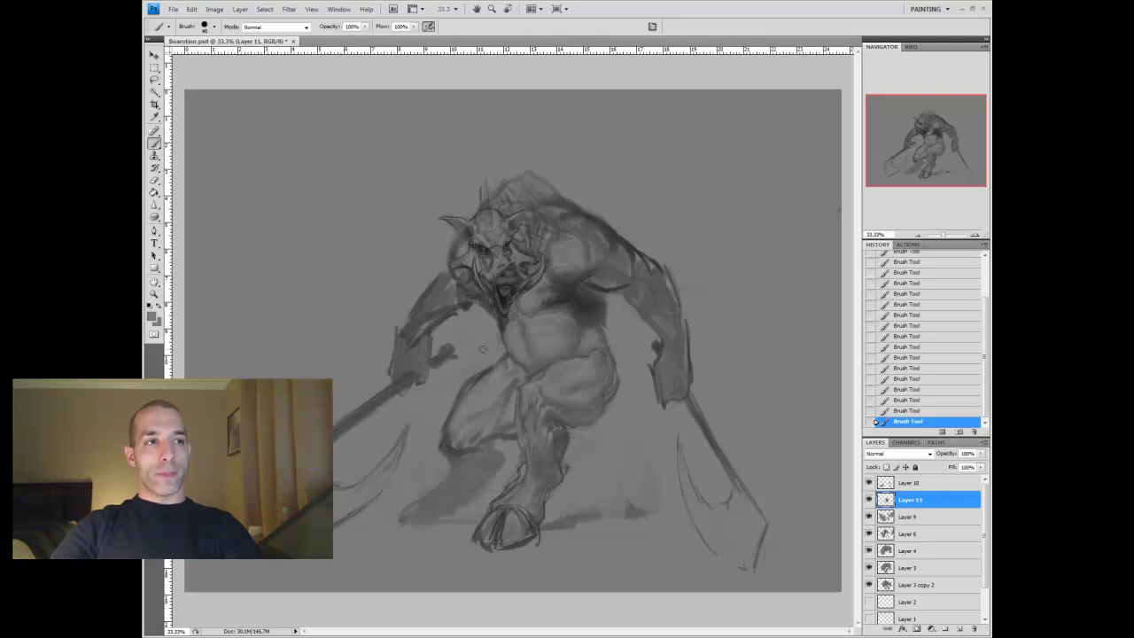
Smudge and paint the rough outlines of both lowered arms into smooth shaded forms on Layers 10 and 11
{"action": "key", "text": "alt+["}
{"action": "key", "text": "alt+["}
{"action": "key", "text": "shift+alt+]"}
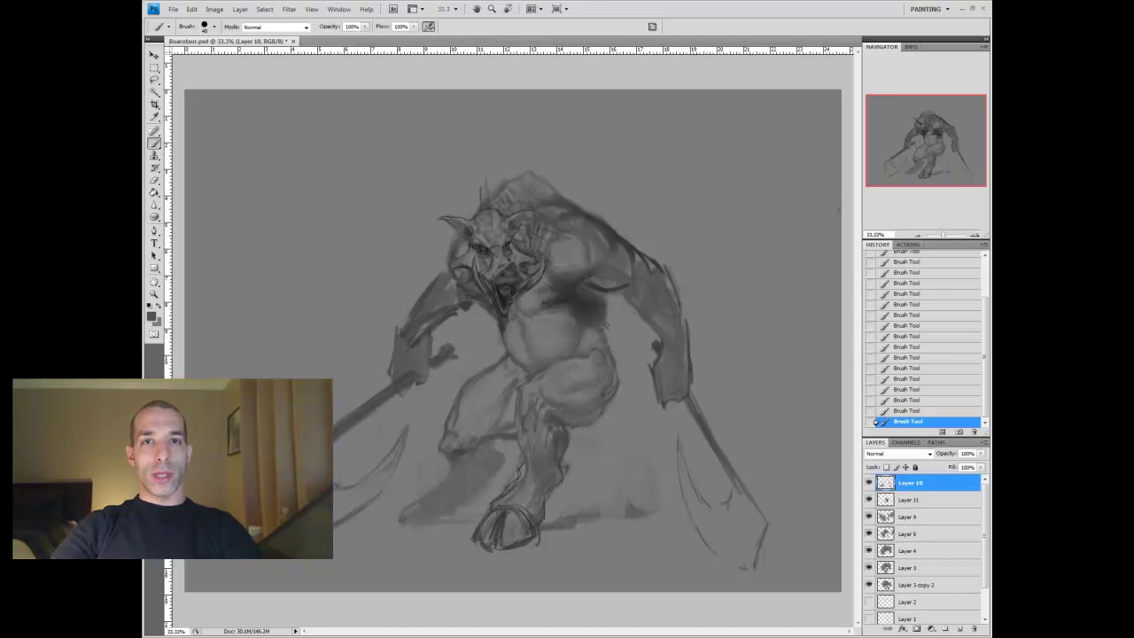
{"action": "left_click_drag", "start_coordinate": [154, 204], "coordinate": [190, 221]}
{"action": "mouse_move", "coordinate": [417, 390]}
{"action": "left_mouse_down"}
{"action": "mouse_move", "coordinate": [396, 325]}
{"action": "mouse_move", "coordinate": [448, 310]}
{"action": "left_mouse_up"}
{"action": "key", "text": "b"}
{"action": "left_click_drag", "start_coordinate": [407, 346], "coordinate": [456, 306]}
{"action": "key", "text": "alt+bracketleft"}
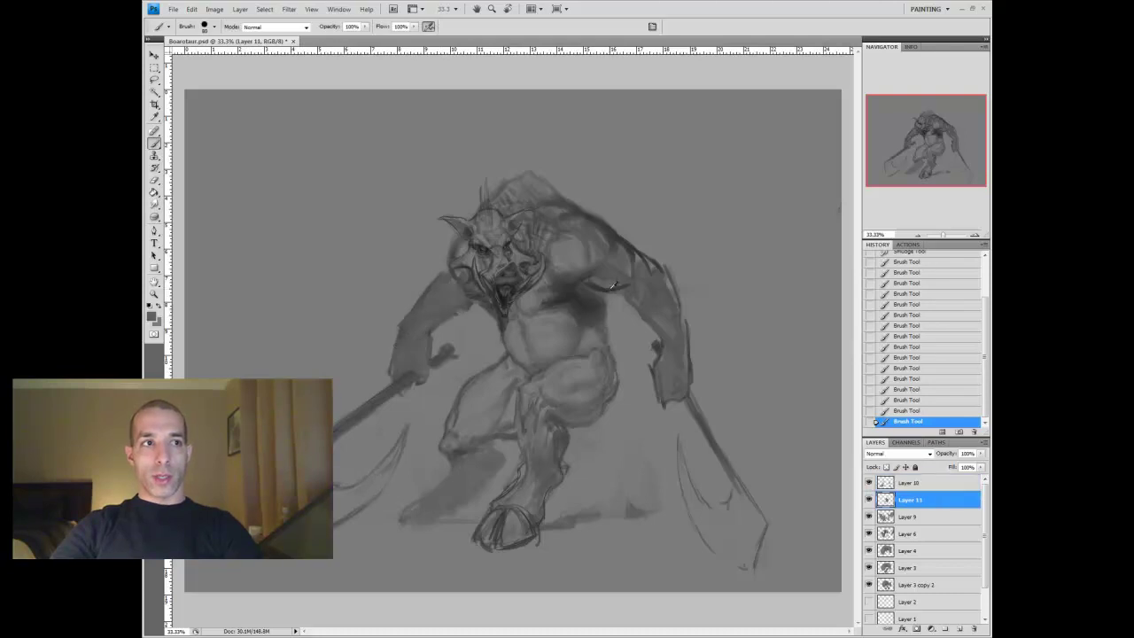
{"action": "left_click_drag", "start_coordinate": [628, 259], "coordinate": [674, 298]}
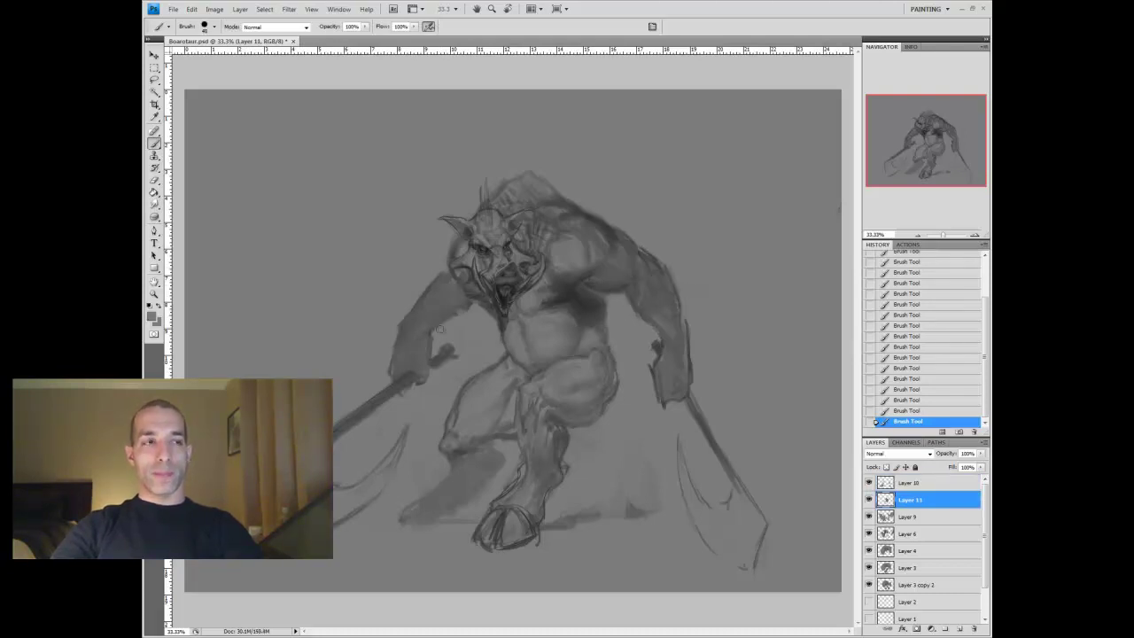
Fill both axe blades with a darker grey tone on Layer 10
{"action": "key", "text": "alt+bracketright"}
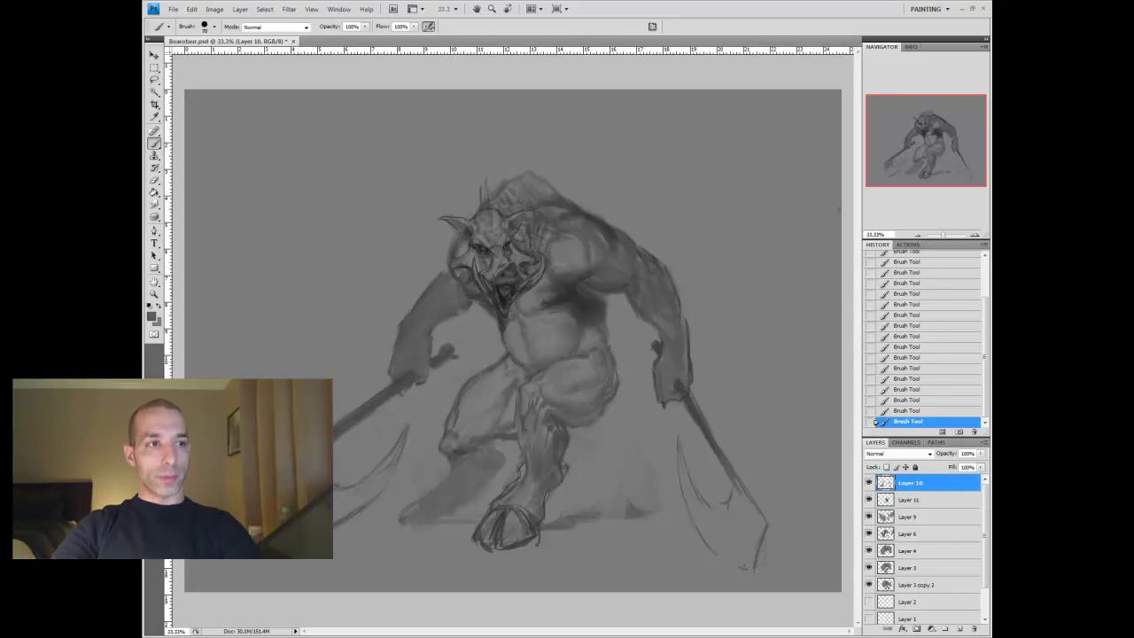
{"action": "left_click_drag", "start_coordinate": [390, 461], "coordinate": [341, 514]}
{"action": "left_click_drag", "start_coordinate": [687, 470], "coordinate": [744, 558]}
{"action": "left_click_drag", "start_coordinate": [705, 434], "coordinate": [762, 518]}
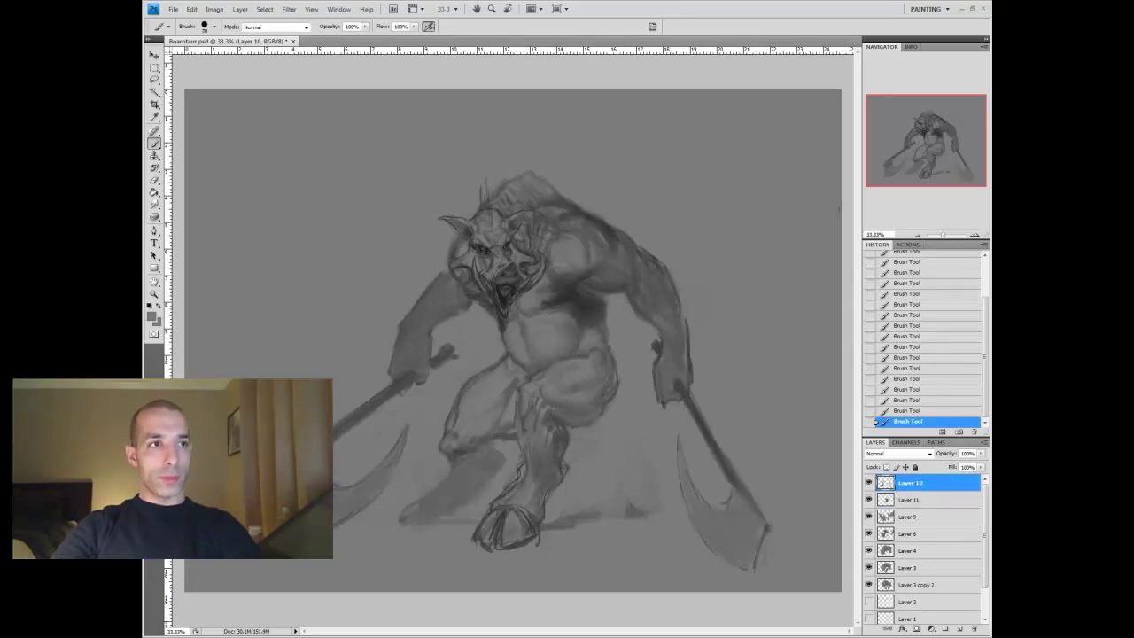
Repaint the ground shadow beside the front hoof as a softer, thinner streak
{"action": "key", "text": "ctrl+minus"}
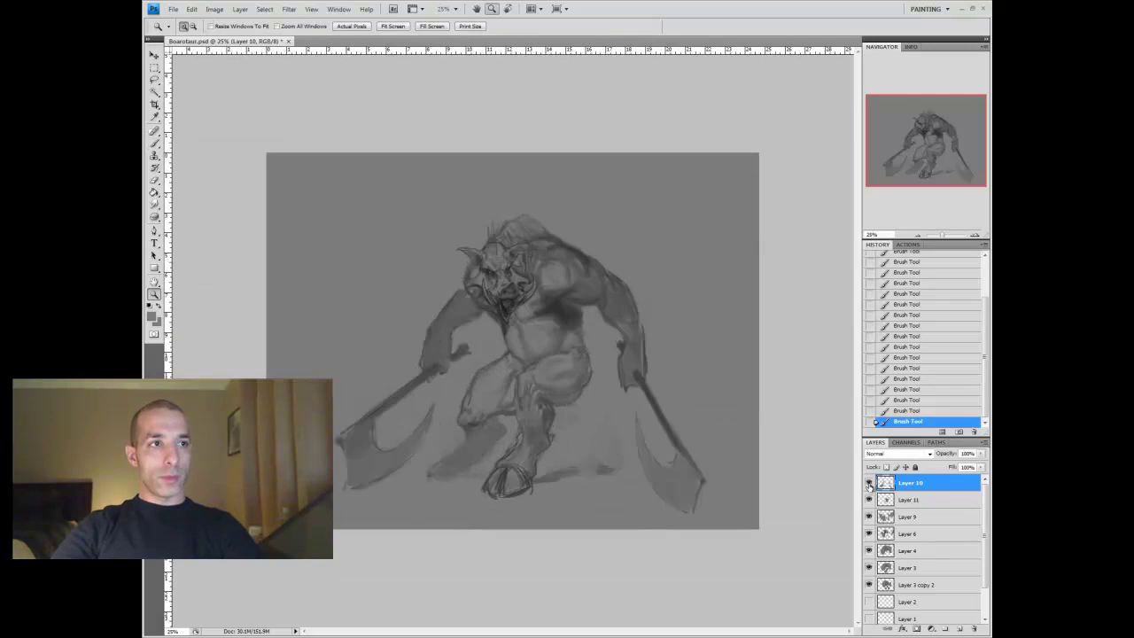
{"action": "key", "text": "b"}
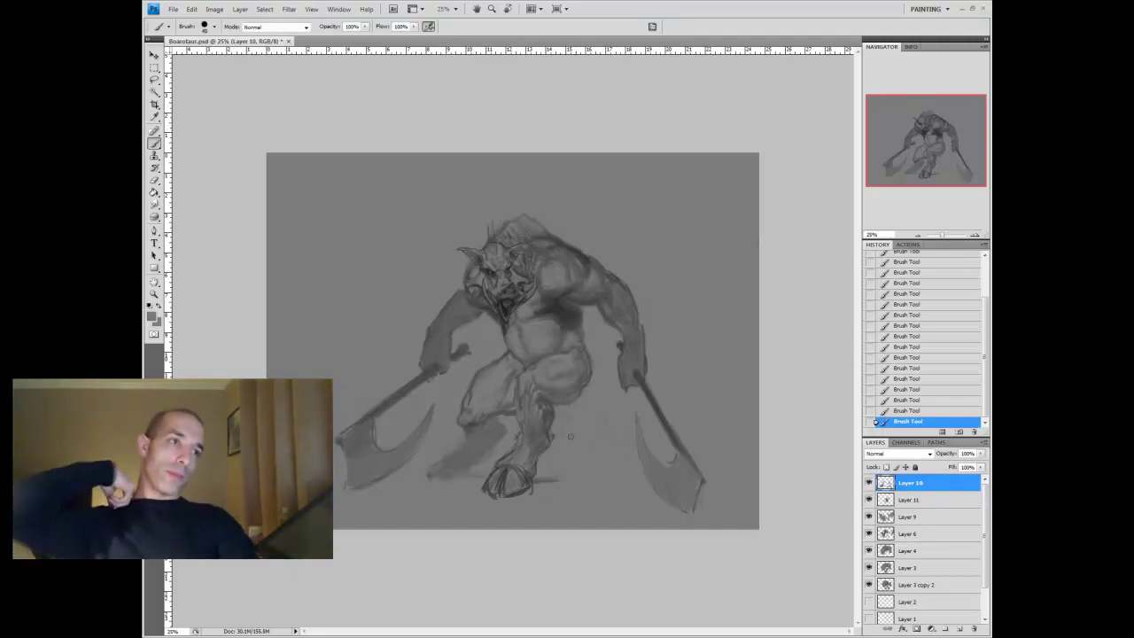
{"action": "left_click_drag", "start_coordinate": [560, 479], "coordinate": [595, 477]}
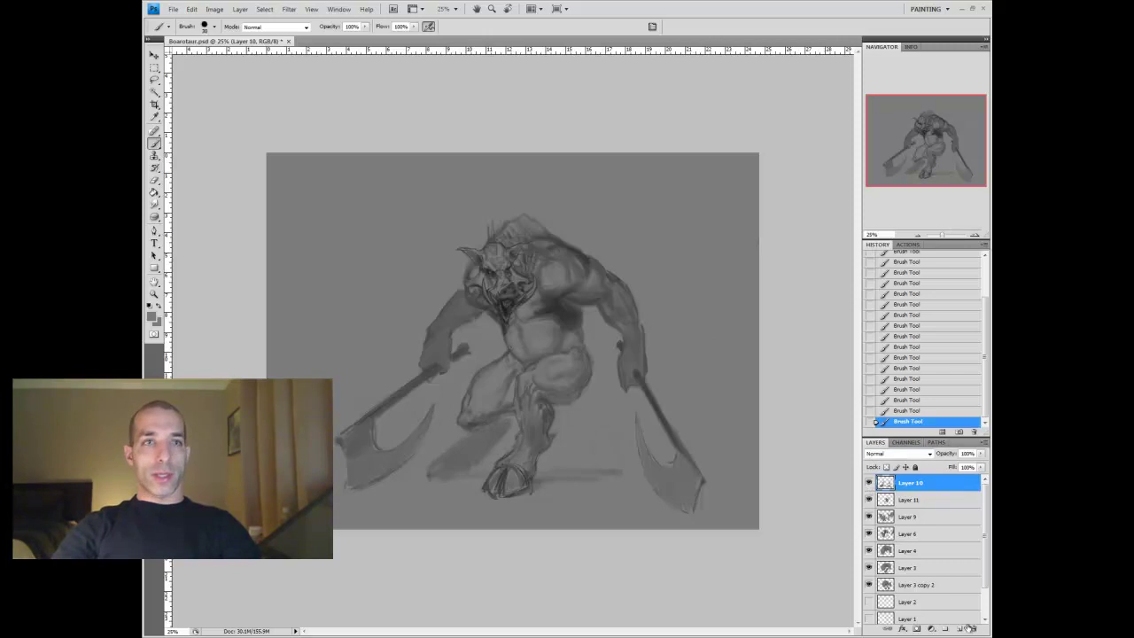
Create a new layer and repaint the rear lower leg and the front hoof on it
{"action": "key", "text": "ctrl+shift+alt+n"}
{"action": "mouse_move", "coordinate": [479, 461]}
{"action": "left_mouse_down"}
{"action": "mouse_move", "coordinate": [449, 425]}
{"action": "mouse_move", "coordinate": [576, 405]}
{"action": "mouse_move", "coordinate": [498, 420]}
{"action": "mouse_move", "coordinate": [442, 457]}
{"action": "left_mouse_up"}
{"action": "left_click_drag", "start_coordinate": [469, 451], "coordinate": [458, 466]}
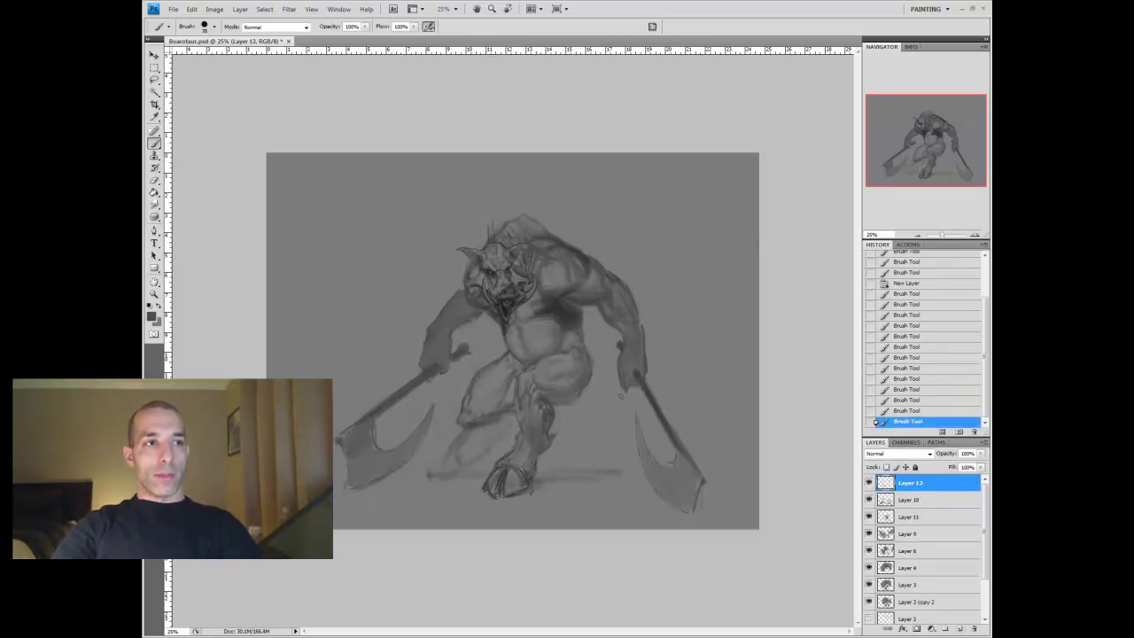
{"action": "left_click_drag", "start_coordinate": [521, 493], "coordinate": [505, 501]}
{"action": "left_click_drag", "start_coordinate": [537, 486], "coordinate": [496, 505]}
{"action": "mouse_move", "coordinate": [498, 434]}
{"action": "left_mouse_down"}
{"action": "mouse_move", "coordinate": [469, 478]}
{"action": "mouse_move", "coordinate": [436, 460]}
{"action": "mouse_move", "coordinate": [463, 484]}
{"action": "mouse_move", "coordinate": [434, 470]}
{"action": "left_mouse_up"}
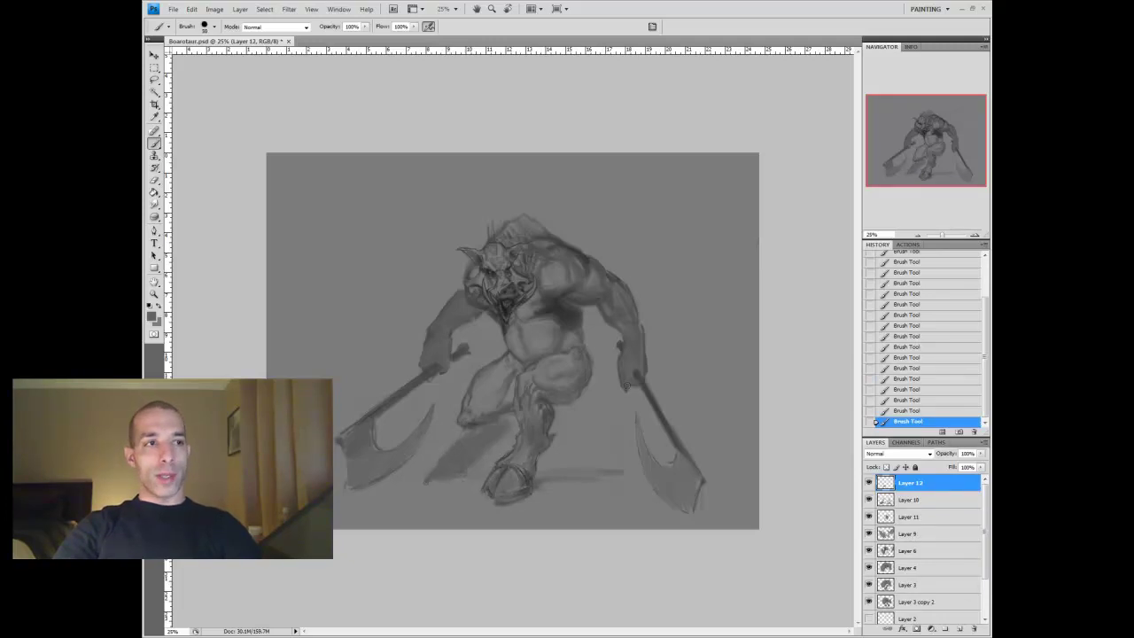
Compare the drawing with Layer 10 hidden and shown, and save the document
{"action": "left_click", "coordinate": [869, 497]}
{"action": "left_click", "coordinate": [869, 497]}
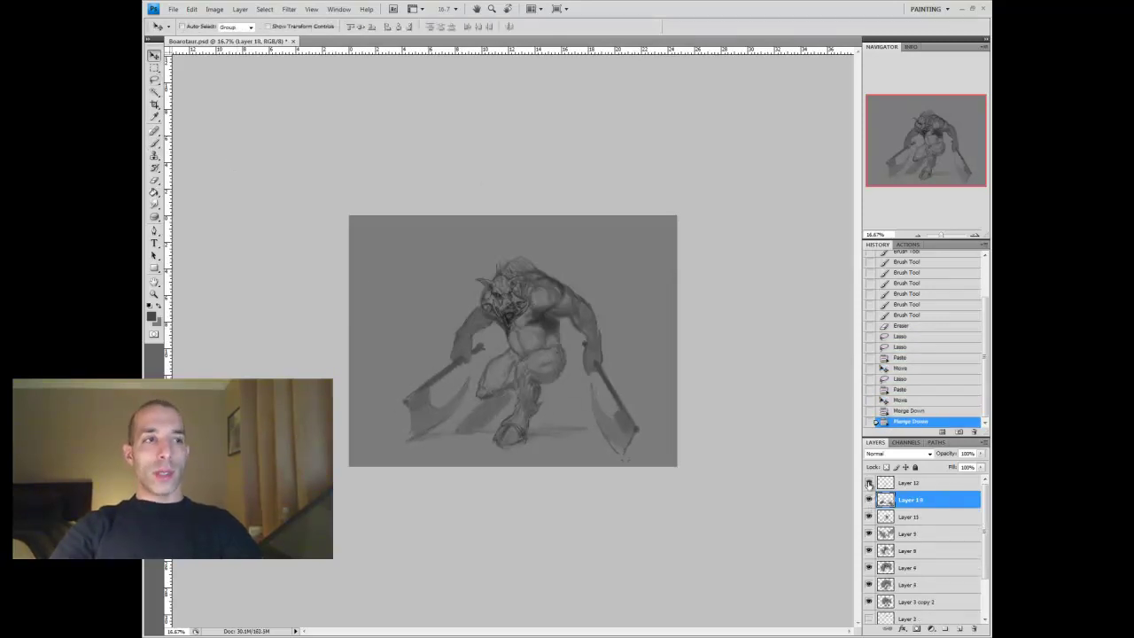
{"action": "left_click", "coordinate": [174, 10]}
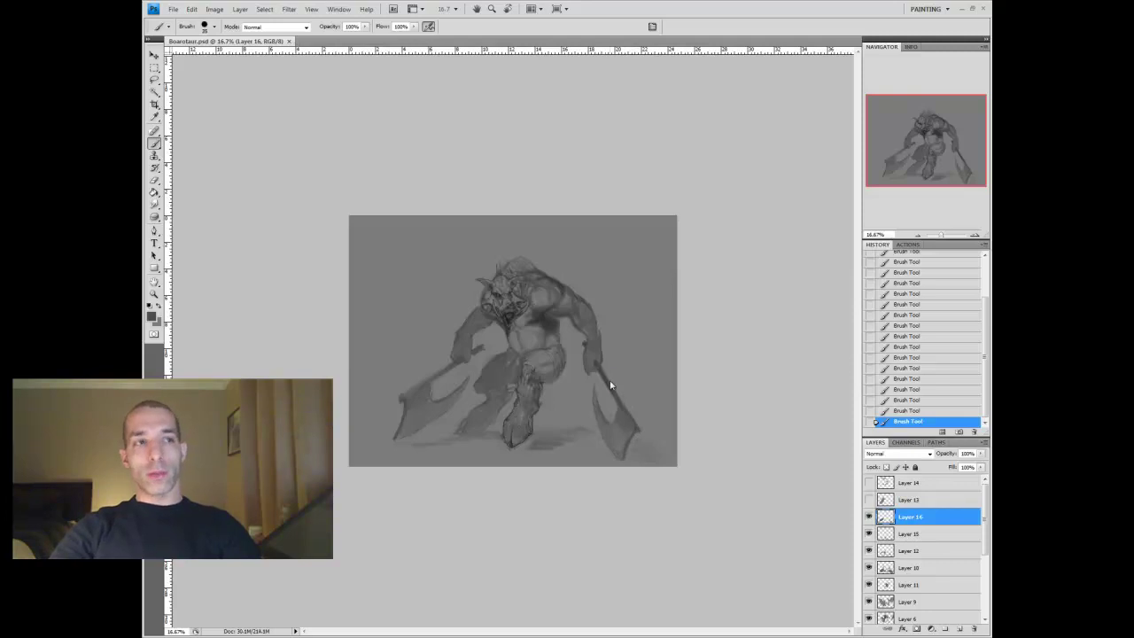
Copy part of the front leg onto its own layer, shift it slightly inward and paint over its seams
{"action": "key", "text": "z"}
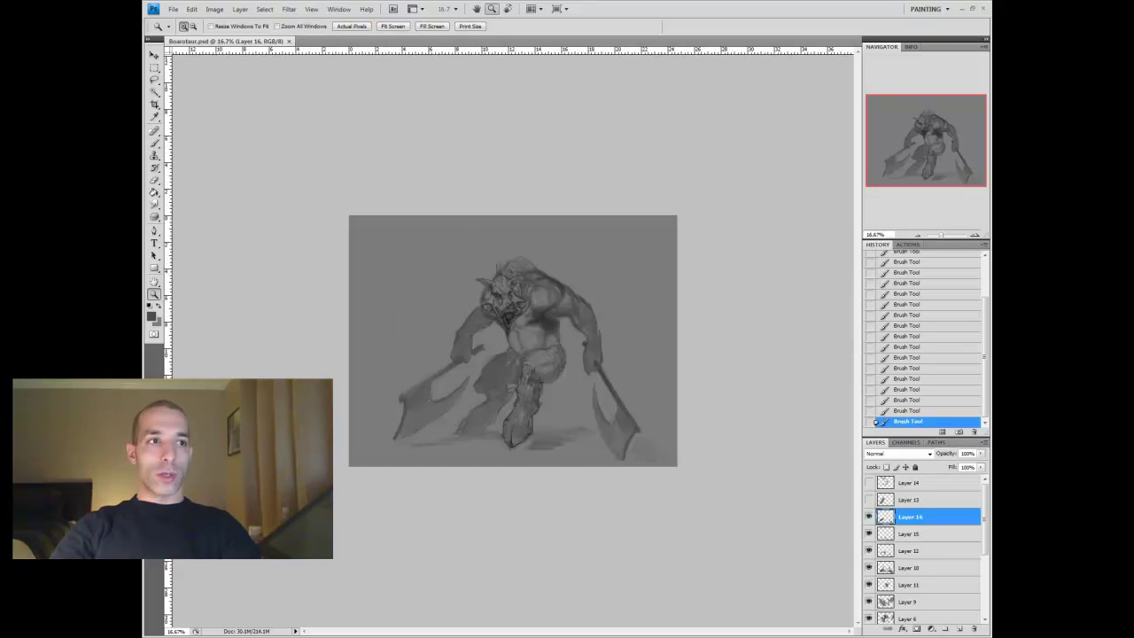
{"action": "key", "text": "l"}
{"action": "key", "text": "ctrl+j"}
{"action": "key", "text": "v"}
{"action": "left_click_drag", "start_coordinate": [549, 386], "coordinate": [534, 382]}
{"action": "key", "text": "b"}
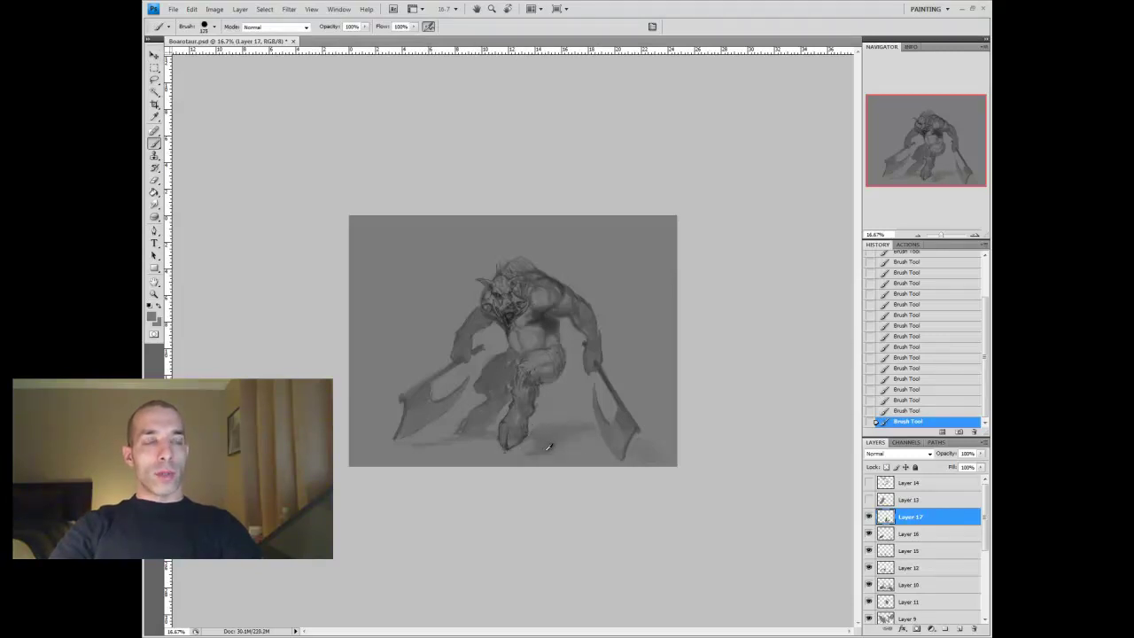
Copy another part of the front leg onto a separate layer, reposition it and paint over the joins
{"action": "key", "text": "ctrl+shift+d"}
{"action": "key", "text": "l"}
{"action": "key", "text": "ctrl+c"}
{"action": "key", "text": "ctrl+v"}
{"action": "key", "text": "v"}
{"action": "left_click_drag", "start_coordinate": [523, 428], "coordinate": [536, 381]}
{"action": "key", "text": "b"}
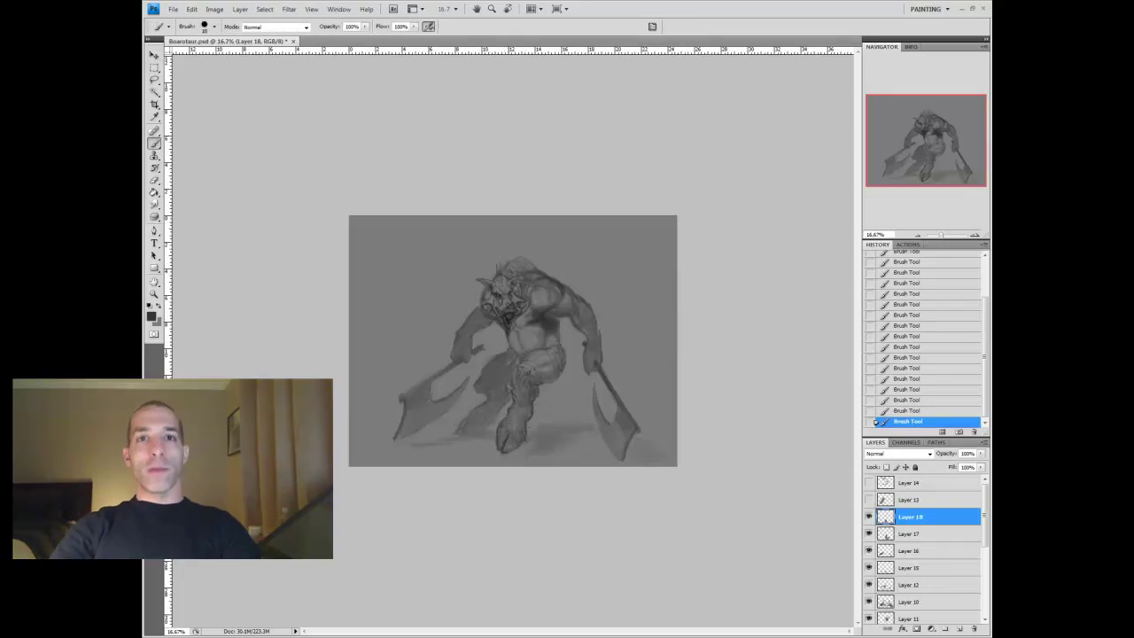
Erase excess around the front shin, then copy a piece of the rear leg, nudge it upward and merge it down
{"action": "key", "text": "e"}
{"action": "left_click_drag", "start_coordinate": [523, 417], "coordinate": [523, 448]}
{"action": "key", "text": "l"}
{"action": "mouse_move", "coordinate": [496, 408]}
{"action": "left_mouse_down"}
{"action": "mouse_move", "coordinate": [541, 457]}
{"action": "mouse_move", "coordinate": [567, 425]}
{"action": "mouse_move", "coordinate": [558, 439]}
{"action": "mouse_move", "coordinate": [514, 443]}
{"action": "mouse_move", "coordinate": [492, 433]}
{"action": "mouse_move", "coordinate": [568, 395]}
{"action": "mouse_move", "coordinate": [486, 391]}
{"action": "left_mouse_up"}
{"action": "key", "text": "ctrl+c"}
{"action": "key", "text": "ctrl+v"}
{"action": "key", "text": "v"}
{"action": "key", "text": "Up"}
{"action": "key", "text": "ctrl+e"}
{"action": "key", "text": "e"}
{"action": "key", "text": "b"}
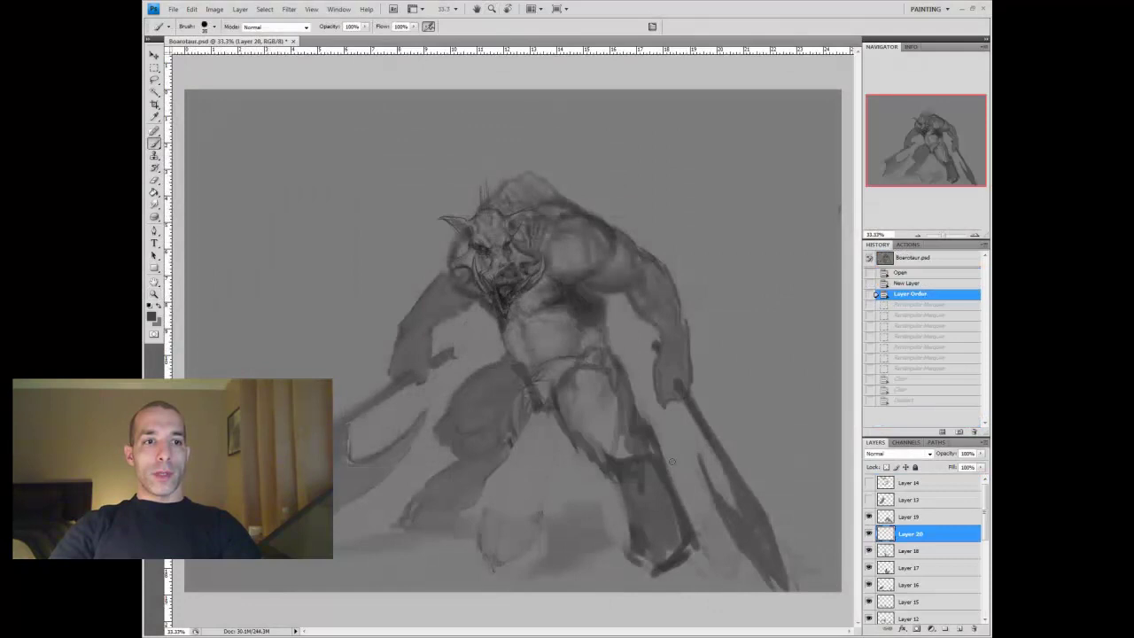
Erase the wide-stance front leg from Layer 19 and paint background grey over its remnants and the old hoof
{"action": "key", "text": "e"}
{"action": "left_click_drag", "start_coordinate": [483, 532], "coordinate": [554, 571]}
{"action": "left_click", "coordinate": [910, 516]}
{"action": "left_click_drag", "start_coordinate": [554, 381], "coordinate": [651, 492]}
{"action": "key", "text": "b"}
{"action": "left_click_drag", "start_coordinate": [611, 434], "coordinate": [691, 576]}
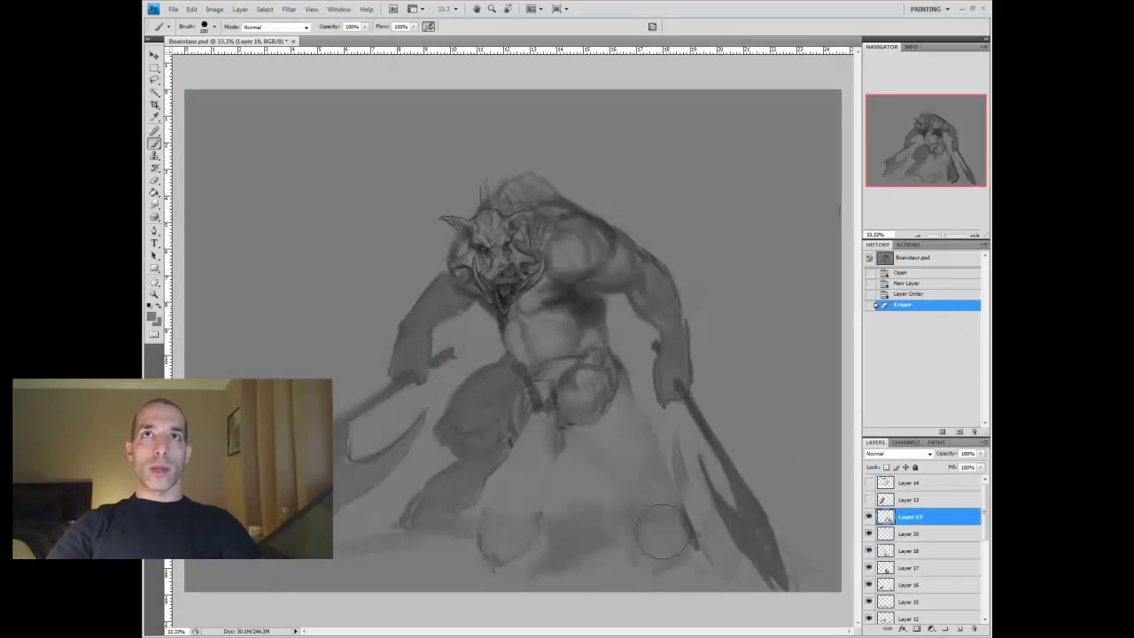
{"action": "left_click_drag", "start_coordinate": [621, 359], "coordinate": [545, 487]}
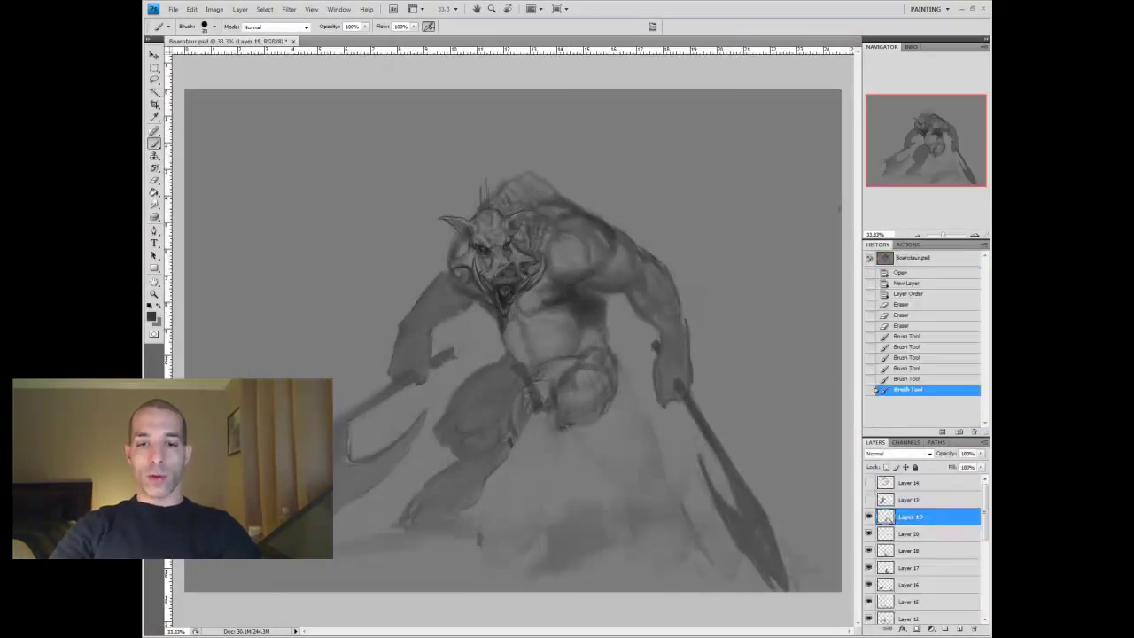
Sketch a new front leg on Layer 19 with construction circles for the thigh and knee and lines for the shin
{"action": "left_click_drag", "start_coordinate": [585, 436], "coordinate": [534, 424]}
{"action": "mouse_move", "coordinate": [532, 416]}
{"action": "left_mouse_down"}
{"action": "mouse_move", "coordinate": [558, 427]}
{"action": "mouse_move", "coordinate": [439, 444]}
{"action": "left_mouse_up"}
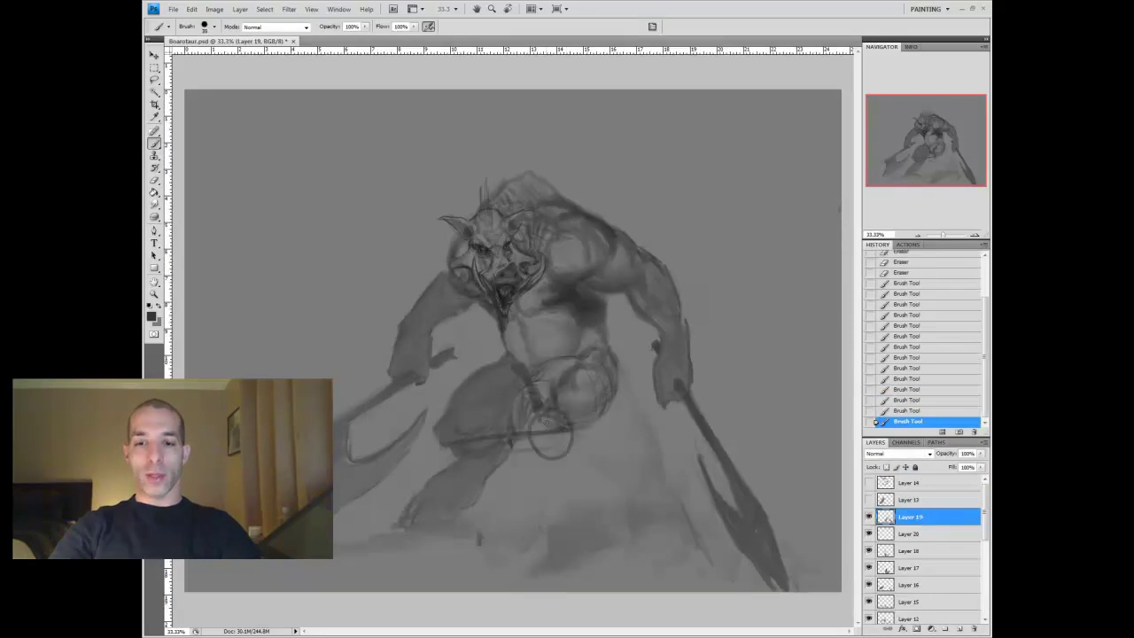
{"action": "mouse_move", "coordinate": [559, 452]}
{"action": "left_mouse_down"}
{"action": "mouse_move", "coordinate": [576, 487]}
{"action": "mouse_move", "coordinate": [579, 450]}
{"action": "mouse_move", "coordinate": [545, 565]}
{"action": "left_mouse_up"}
{"action": "left_click_drag", "start_coordinate": [601, 471], "coordinate": [602, 565]}
{"action": "left_click_drag", "start_coordinate": [551, 434], "coordinate": [598, 450]}
{"action": "left_click_drag", "start_coordinate": [559, 374], "coordinate": [537, 427]}
{"action": "left_click_drag", "start_coordinate": [584, 359], "coordinate": [610, 423]}
{"action": "left_click_drag", "start_coordinate": [620, 379], "coordinate": [596, 482]}
{"action": "left_click_drag", "start_coordinate": [569, 443], "coordinate": [543, 475]}
{"action": "left_click_drag", "start_coordinate": [602, 486], "coordinate": [620, 565]}
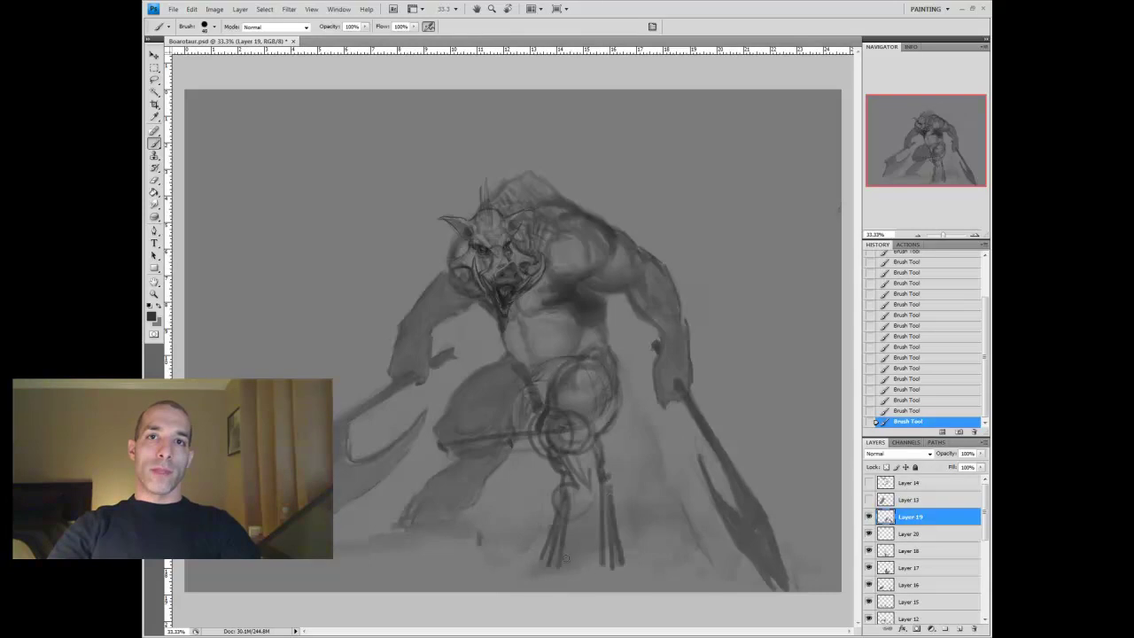
Extend the front shin to the canvas edge, fill it with grey, and reshape the rear knee and lower leg
{"action": "left_click_drag", "start_coordinate": [569, 496], "coordinate": [540, 592]}
{"action": "left_click_drag", "start_coordinate": [557, 576], "coordinate": [569, 588]}
{"action": "mouse_move", "coordinate": [468, 461]}
{"action": "left_mouse_down"}
{"action": "mouse_move", "coordinate": [514, 479]}
{"action": "mouse_move", "coordinate": [443, 523]}
{"action": "left_mouse_up"}
{"action": "left_click_drag", "start_coordinate": [519, 457], "coordinate": [438, 551]}
{"action": "left_click_drag", "start_coordinate": [527, 438], "coordinate": [496, 536]}
{"action": "mouse_move", "coordinate": [611, 403]}
{"action": "left_mouse_down"}
{"action": "mouse_move", "coordinate": [572, 478]}
{"action": "mouse_move", "coordinate": [567, 589]}
{"action": "left_mouse_up"}
{"action": "left_click_drag", "start_coordinate": [518, 394], "coordinate": [514, 425]}
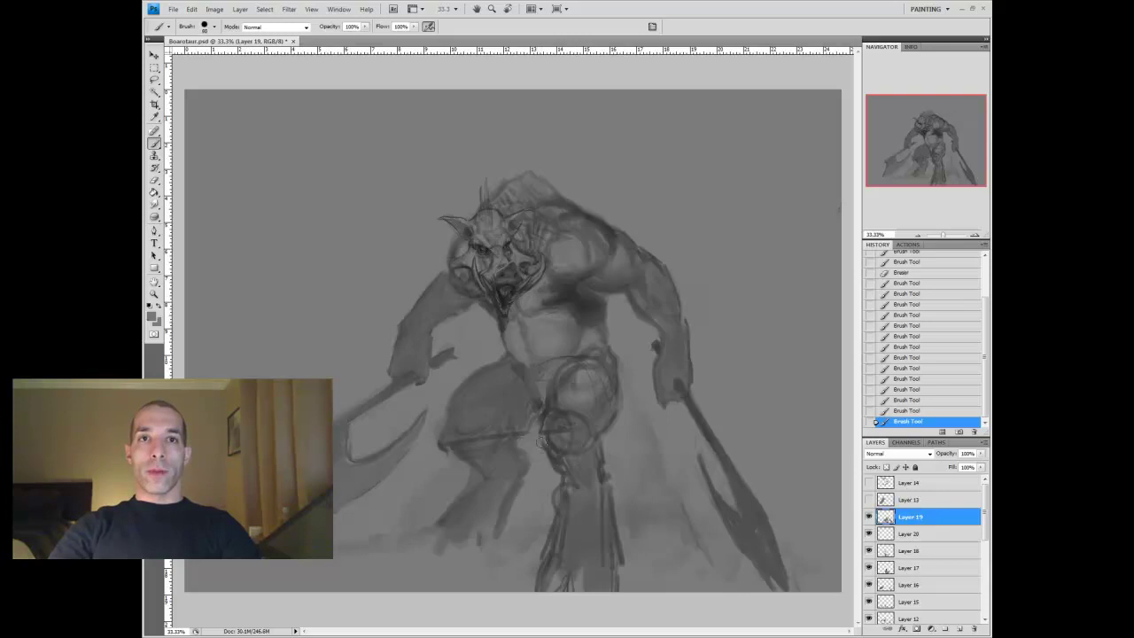
{"action": "left_click_drag", "start_coordinate": [620, 485], "coordinate": [616, 567]}
{"action": "left_click_drag", "start_coordinate": [560, 483], "coordinate": [537, 574]}
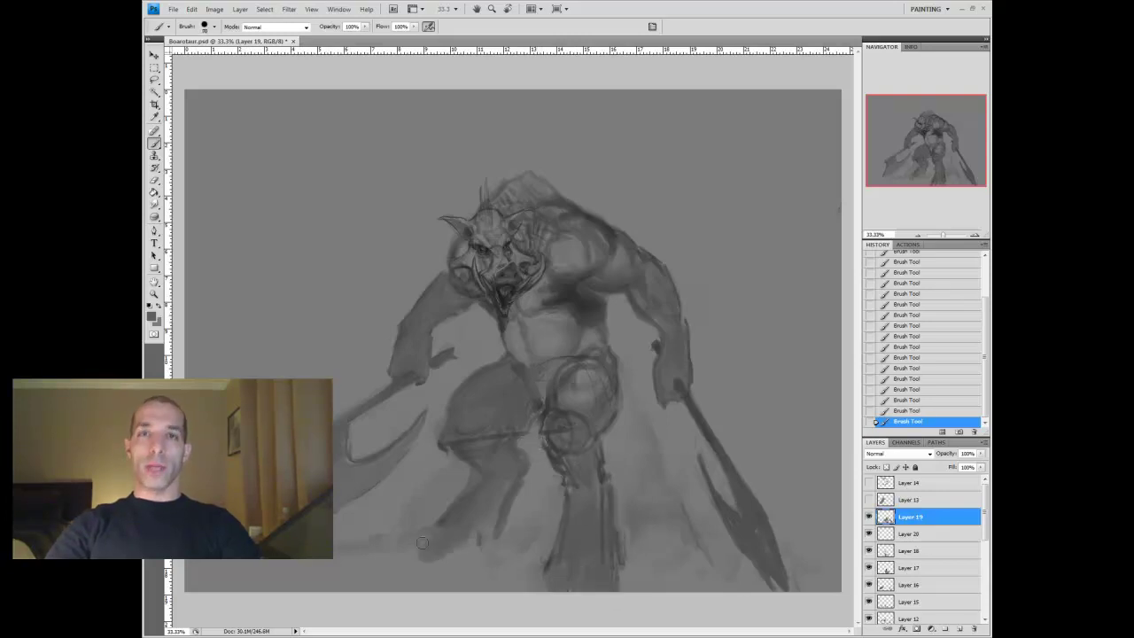
Compare the drawing with Layer 19 hidden and shown, and shade the front thigh and knee over the construction circles
{"action": "left_click", "coordinate": [869, 517]}
{"action": "left_click", "coordinate": [869, 517]}
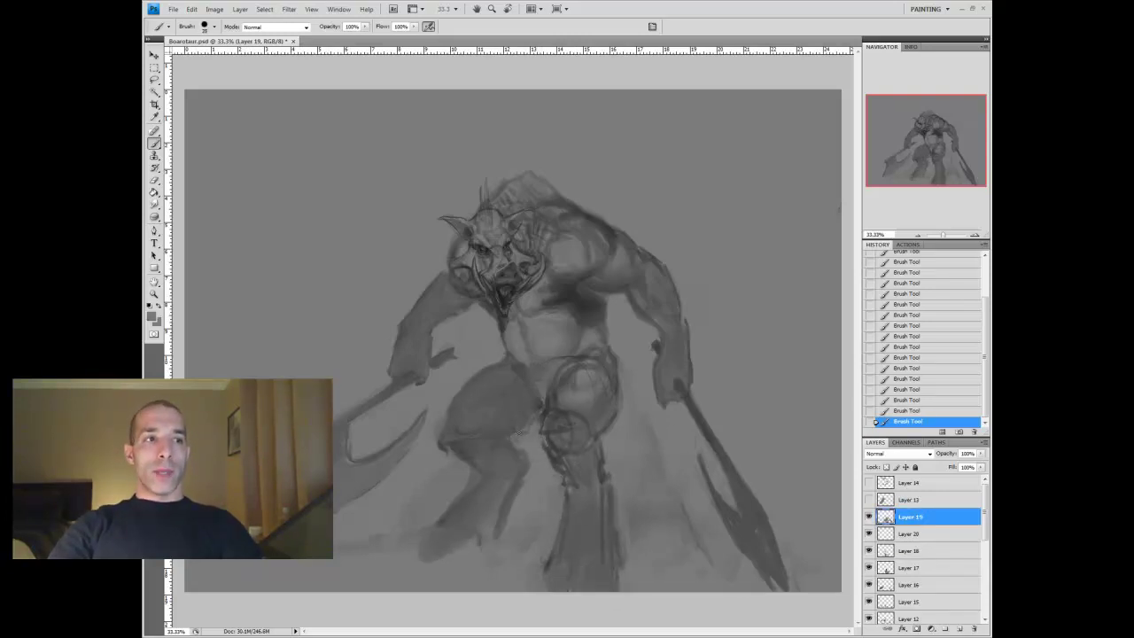
{"action": "scroll", "coordinate": [921, 550], "scroll_direction": "down", "scroll_amount": 1}
{"action": "left_click", "coordinate": [869, 482]}
{"action": "left_click", "coordinate": [869, 482]}
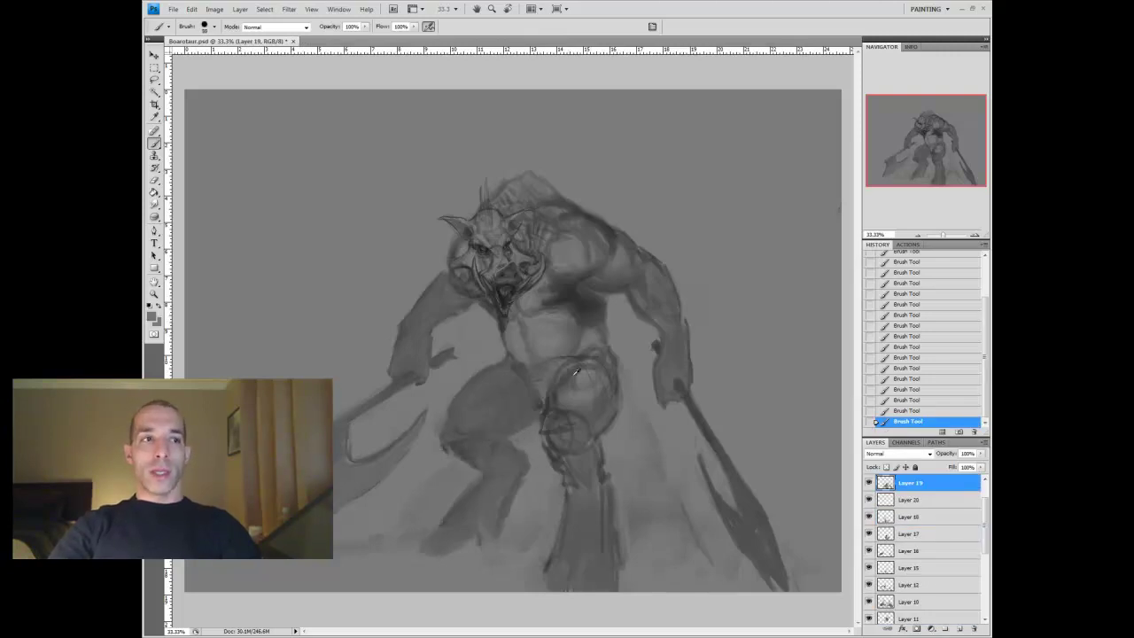
{"action": "left_click_drag", "start_coordinate": [575, 359], "coordinate": [560, 443]}
{"action": "mouse_move", "coordinate": [557, 398]}
{"action": "left_mouse_down"}
{"action": "mouse_move", "coordinate": [606, 390]}
{"action": "mouse_move", "coordinate": [618, 413]}
{"action": "left_mouse_up"}
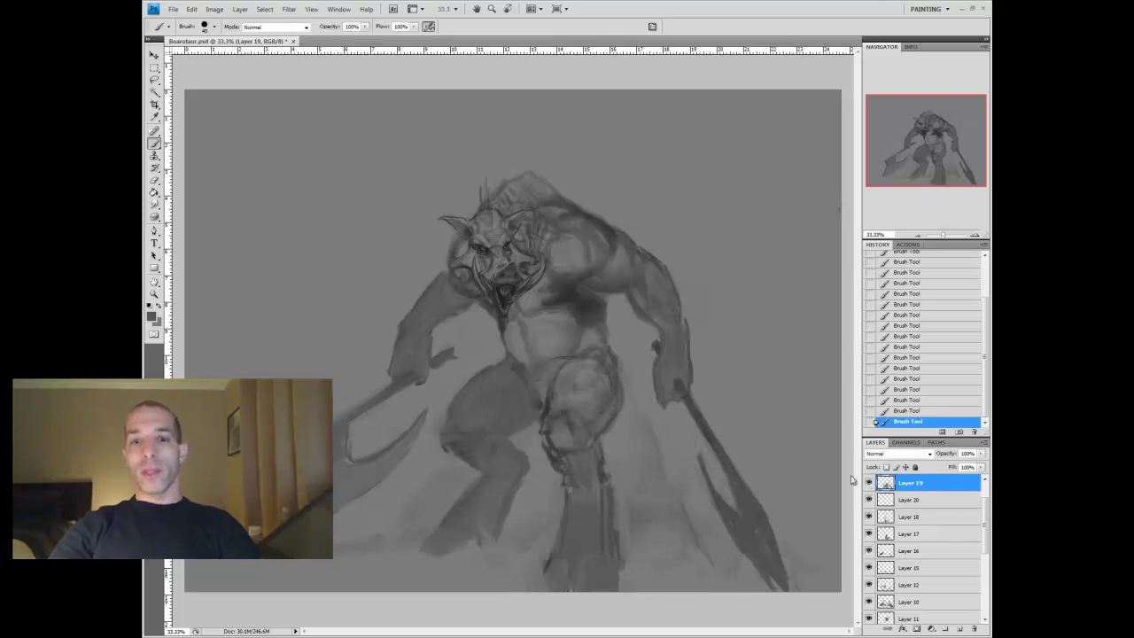
Paint the rear foot's base and a dark ground shadow stretching between the two feet
{"action": "mouse_move", "coordinate": [532, 558]}
{"action": "left_mouse_down"}
{"action": "mouse_move", "coordinate": [501, 540]}
{"action": "mouse_move", "coordinate": [432, 542]}
{"action": "mouse_move", "coordinate": [630, 579]}
{"action": "mouse_move", "coordinate": [545, 549]}
{"action": "left_mouse_up"}
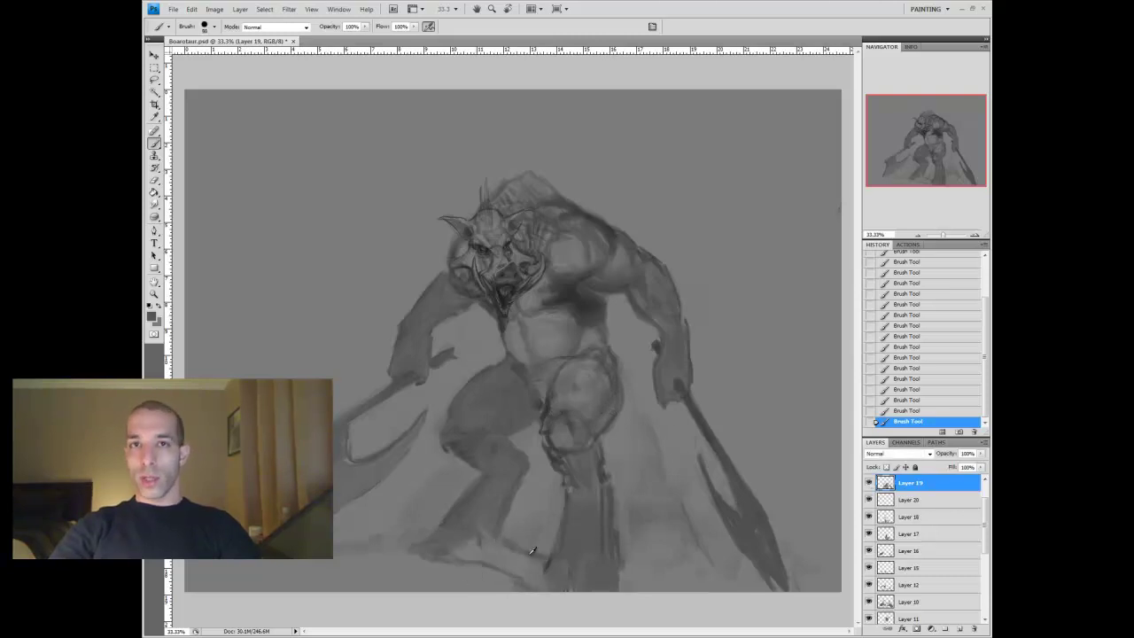
{"action": "left_click_drag", "start_coordinate": [461, 584], "coordinate": [539, 519]}
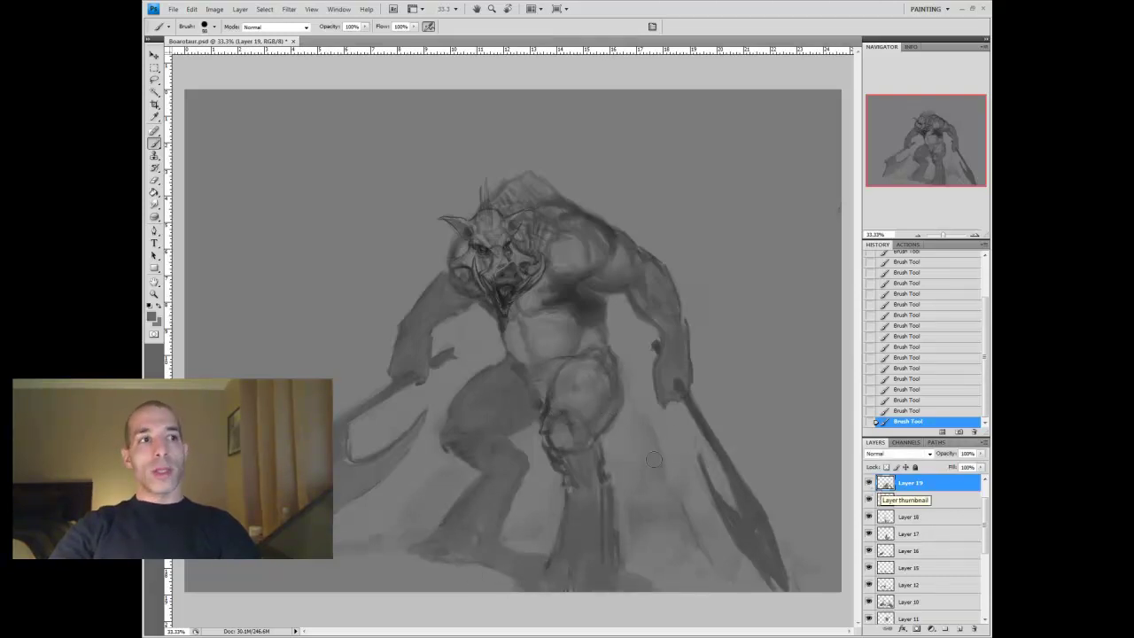
{"action": "mouse_move", "coordinate": [411, 517]}
{"action": "left_mouse_down"}
{"action": "mouse_move", "coordinate": [433, 435]}
{"action": "mouse_move", "coordinate": [551, 502]}
{"action": "left_mouse_up"}
Refine the front knee and the rear calf, and smooth the front shin with broad grey strokes
{"action": "left_click_drag", "start_coordinate": [570, 449], "coordinate": [587, 497]}
{"action": "left_click_drag", "start_coordinate": [532, 451], "coordinate": [523, 479]}
{"action": "left_click", "coordinate": [455, 497], "text": "alt"}
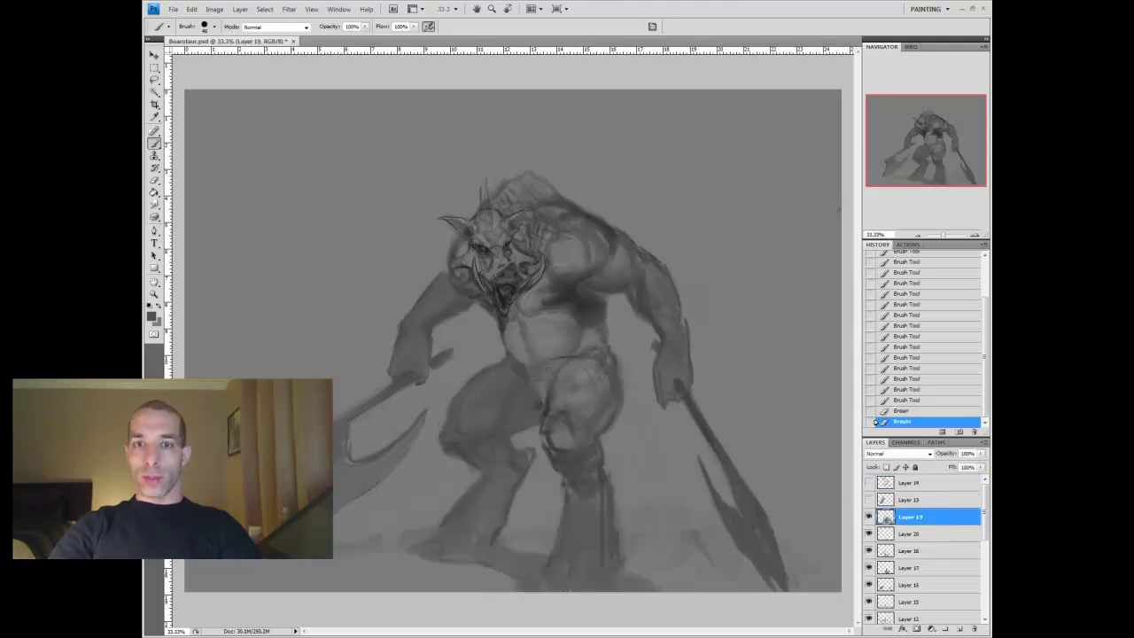
{"action": "left_click_drag", "start_coordinate": [604, 447], "coordinate": [628, 580]}
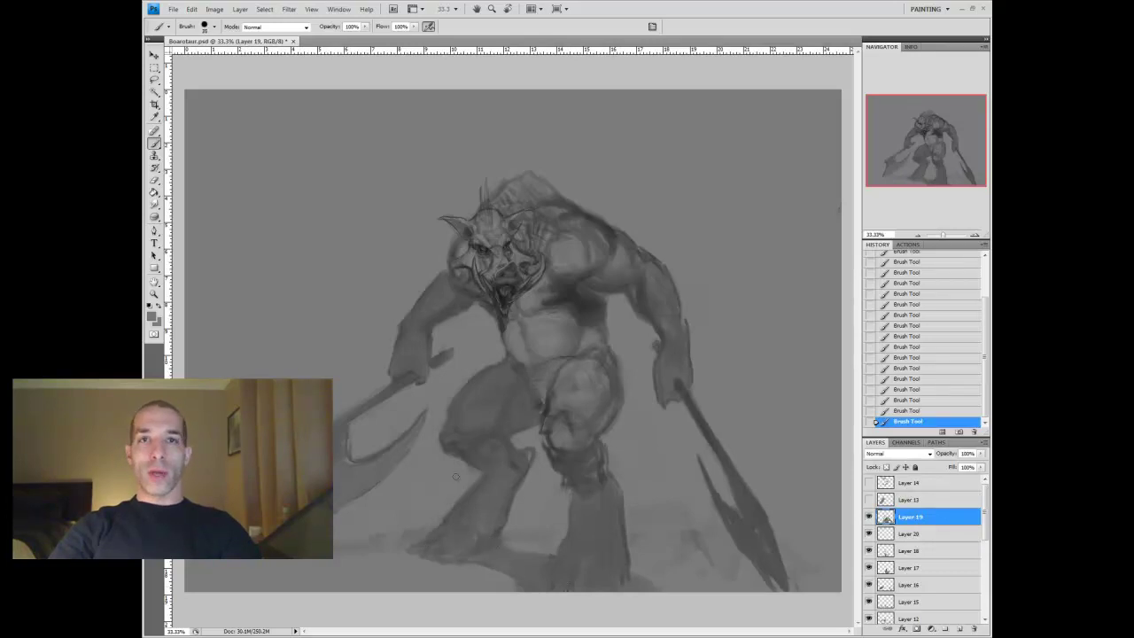
Compare with Layer 19 hidden and shown, shift a pasted copy of the whole figure upward, and paint over the bottom seams
{"action": "left_click", "coordinate": [869, 517]}
{"action": "left_click", "coordinate": [869, 516]}
{"action": "left_click", "coordinate": [869, 517]}
{"action": "left_click", "coordinate": [869, 516]}
{"action": "scroll", "coordinate": [900, 529], "scroll_direction": "down", "scroll_amount": 3}
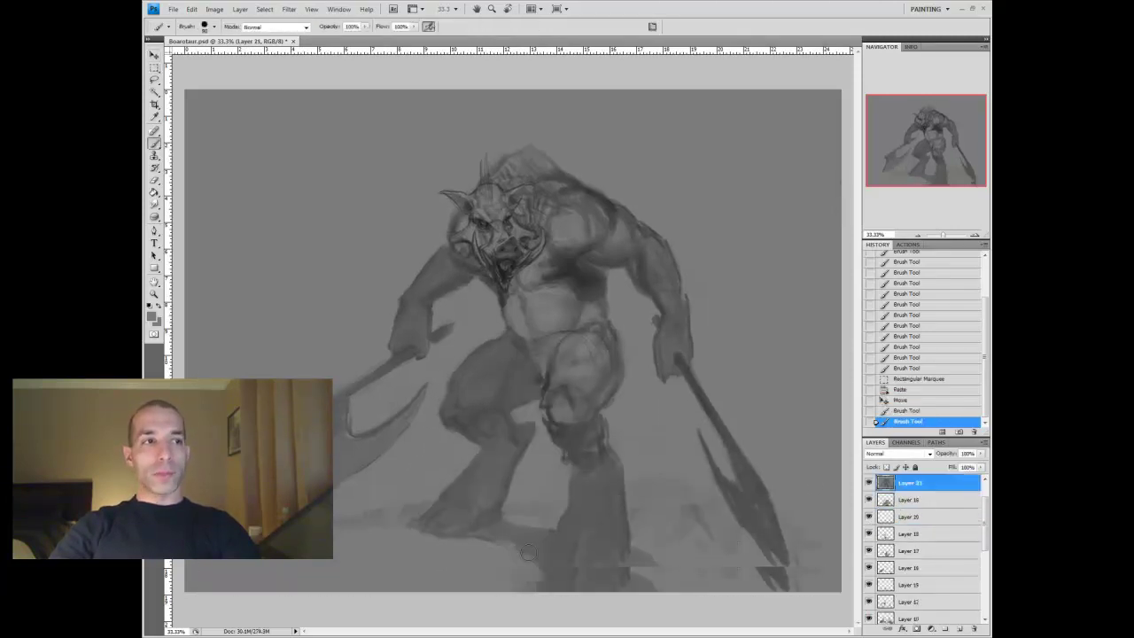
{"action": "mouse_move", "coordinate": [618, 569]}
{"action": "left_mouse_down"}
{"action": "mouse_move", "coordinate": [783, 587]}
{"action": "mouse_move", "coordinate": [800, 532]}
{"action": "mouse_move", "coordinate": [778, 542]}
{"action": "left_mouse_up"}
{"action": "key", "text": "bracketleft"}
{"action": "key", "text": "bracketleft"}
{"action": "key", "text": "bracketleft"}
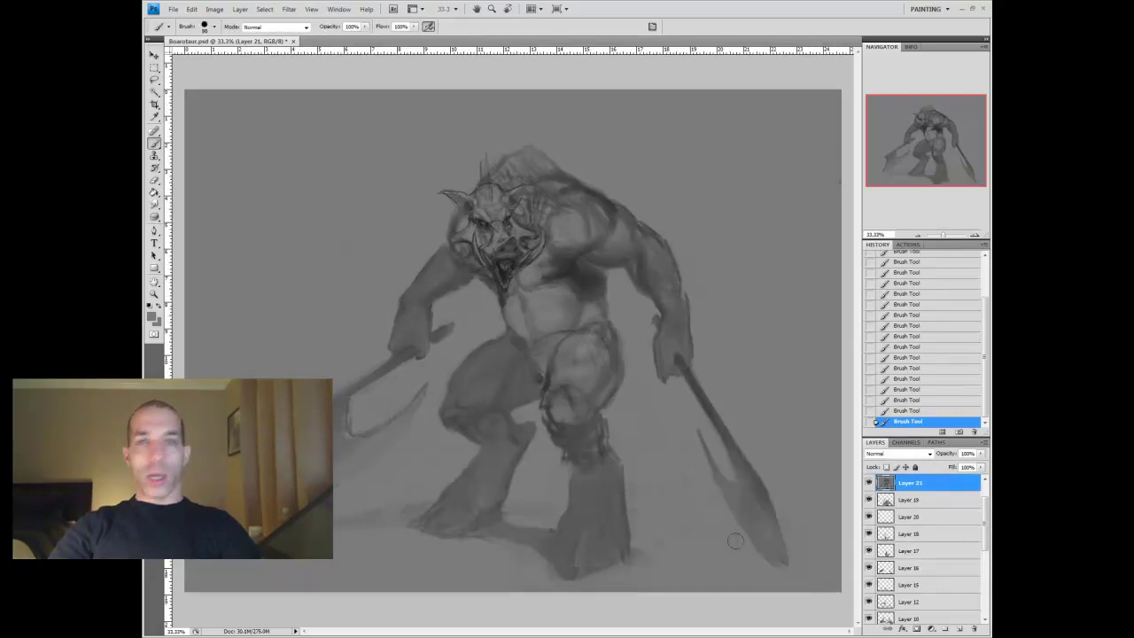
{"action": "key", "text": "bracketleft"}
{"action": "key", "text": "bracketleft"}
Merge the shifted copy down into Layer 19 and move the painting slightly
{"action": "key", "text": "v"}
{"action": "key", "text": "ctrl+minus"}
{"action": "key", "text": "ctrl+e"}
{"action": "left_click_drag", "start_coordinate": [621, 434], "coordinate": [627, 431]}
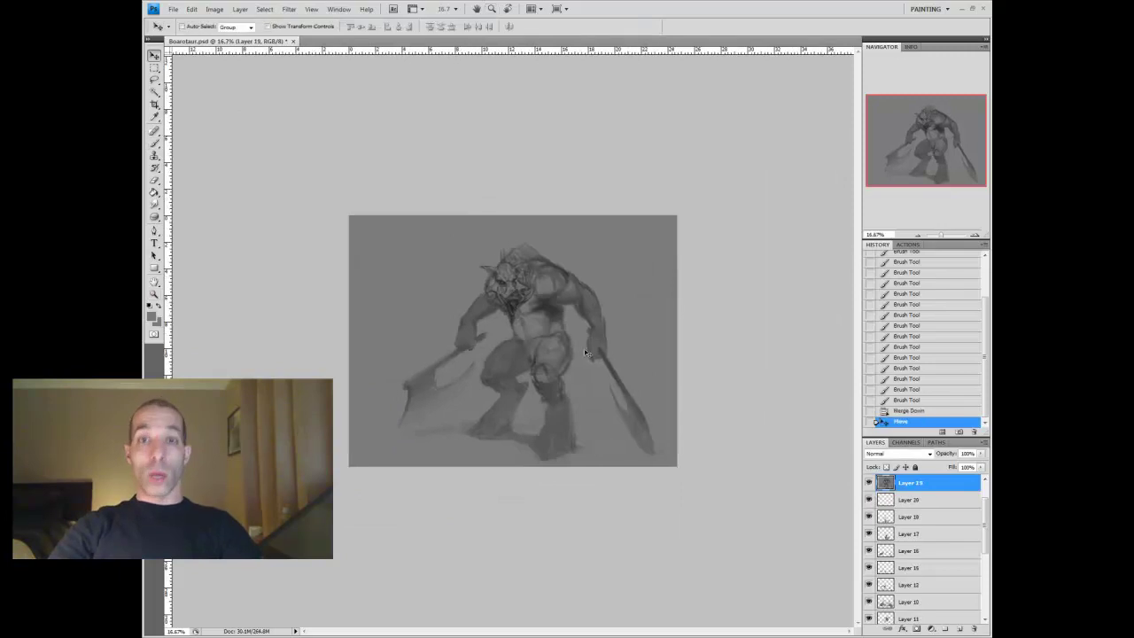
Paint white highlights over the torso, arms and thigh on a new Overlay layer, erase the excess, and merge it down
{"action": "left_click", "coordinate": [960, 628]}
{"action": "key", "text": "shift+alt+o"}
{"action": "key", "text": "d"}
{"action": "key", "text": "x"}
{"action": "key", "text": "b"}
{"action": "mouse_move", "coordinate": [580, 297]}
{"action": "left_mouse_down"}
{"action": "mouse_move", "coordinate": [596, 340]}
{"action": "mouse_move", "coordinate": [577, 289]}
{"action": "mouse_move", "coordinate": [544, 278]}
{"action": "mouse_move", "coordinate": [582, 275]}
{"action": "mouse_move", "coordinate": [527, 328]}
{"action": "mouse_move", "coordinate": [561, 323]}
{"action": "mouse_move", "coordinate": [523, 316]}
{"action": "mouse_move", "coordinate": [549, 350]}
{"action": "mouse_move", "coordinate": [548, 375]}
{"action": "mouse_move", "coordinate": [502, 355]}
{"action": "left_mouse_up"}
{"action": "key", "text": "e"}
{"action": "key", "text": "b"}
{"action": "left_click", "coordinate": [554, 327]}
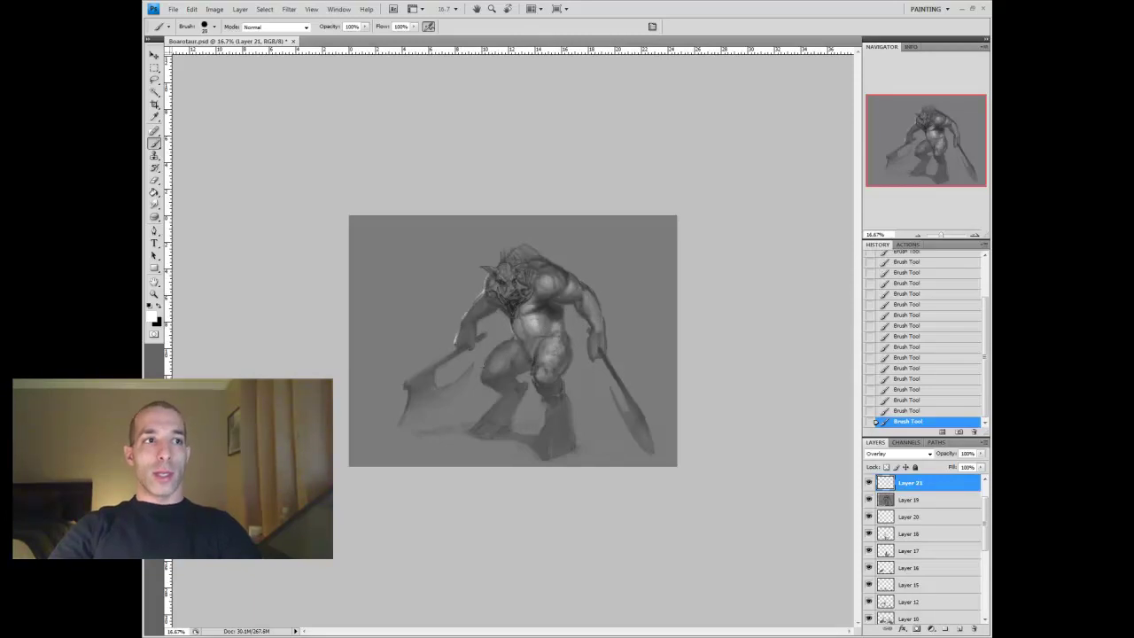
{"action": "key", "text": "ctrl+e"}
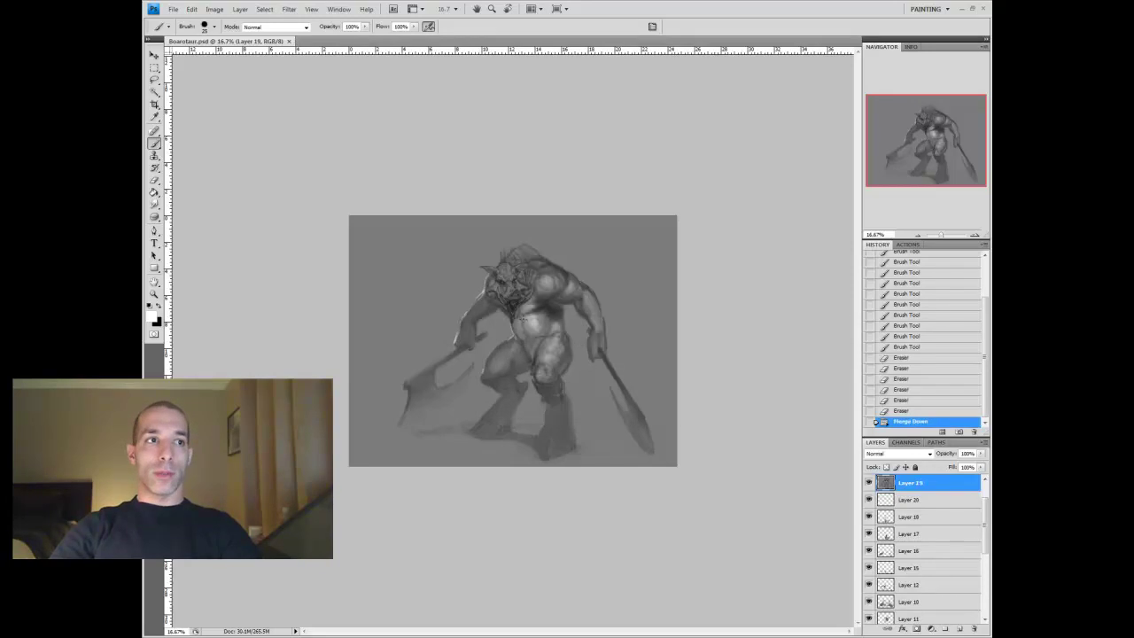
Copy the lassoed belly to a new layer, transform it, soften its edges with eraser and brush, and merge it down
{"action": "key", "text": "l"}
{"action": "mouse_move", "coordinate": [545, 301]}
{"action": "left_mouse_down"}
{"action": "mouse_move", "coordinate": [512, 342]}
{"action": "mouse_move", "coordinate": [537, 301]}
{"action": "mouse_move", "coordinate": [541, 326]}
{"action": "mouse_move", "coordinate": [551, 317]}
{"action": "mouse_move", "coordinate": [539, 339]}
{"action": "mouse_move", "coordinate": [546, 358]}
{"action": "left_mouse_up"}
{"action": "key", "text": "ctrl+c"}
{"action": "key", "text": "ctrl+v"}
{"action": "key", "text": "ctrl+t"}
{"action": "key", "text": "Return"}
{"action": "key", "text": "e"}
{"action": "left_click_drag", "start_coordinate": [528, 319], "coordinate": [541, 337]}
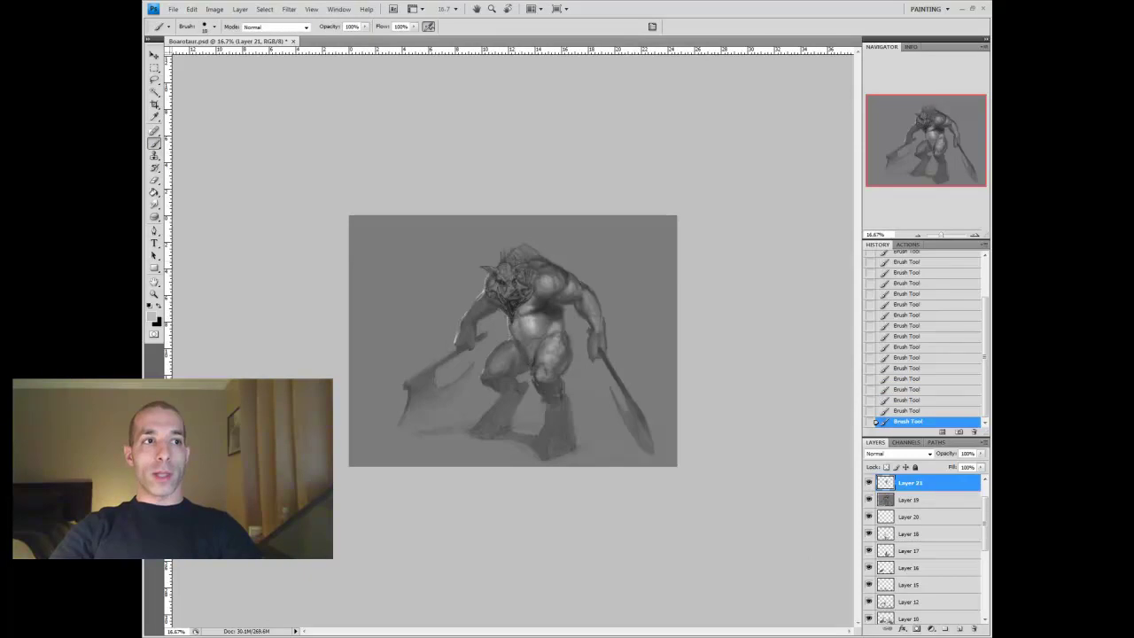
{"action": "key", "text": "ctrl+e"}
{"action": "key", "text": "ctrl+alt+z"}
{"action": "key", "text": "ctrl+alt+z"}
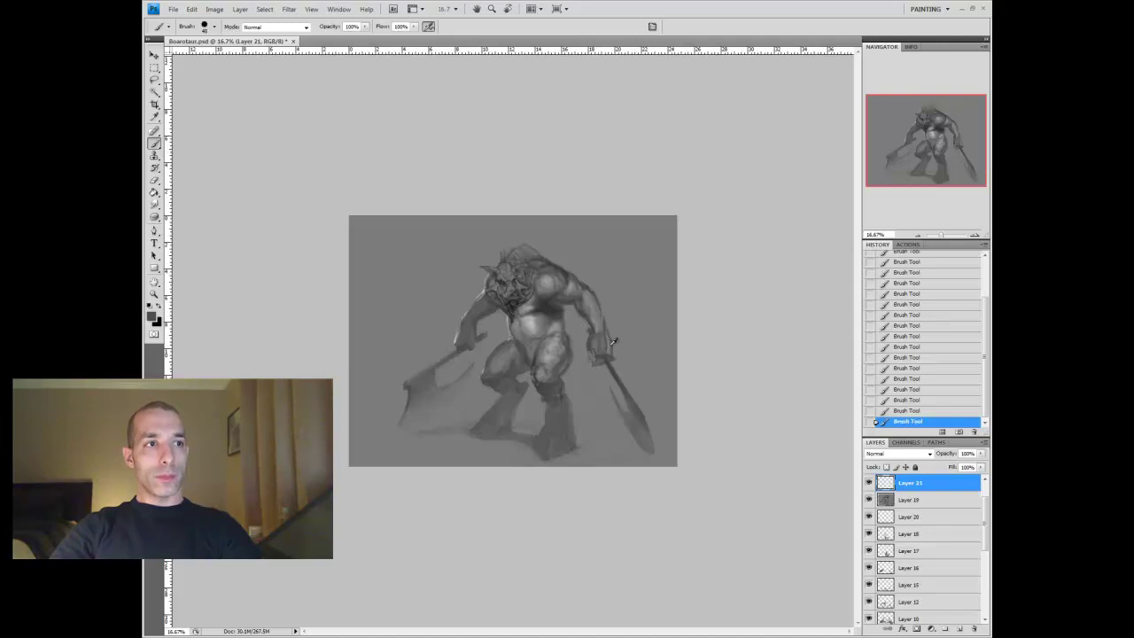
Try a long diagonal weapon shaft passing across the body between the hands on a new layer, and discard it
{"action": "left_click", "coordinate": [959, 629]}
{"action": "left_click_drag", "start_coordinate": [381, 306], "coordinate": [457, 340]}
{"action": "left_click_drag", "start_coordinate": [542, 347], "coordinate": [599, 367]}
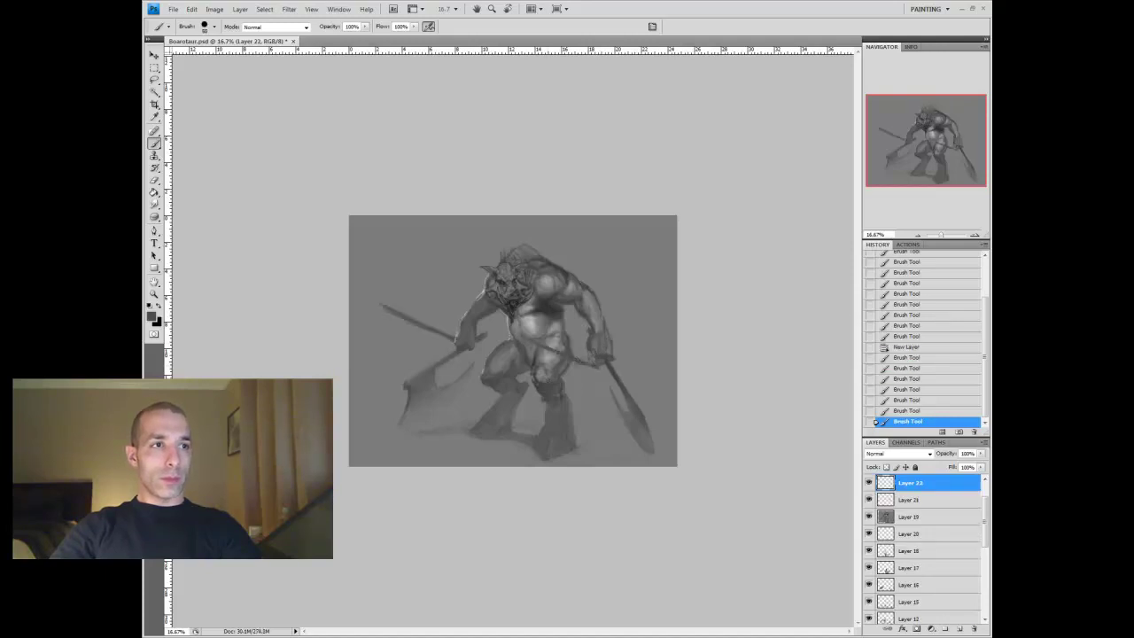
{"action": "key", "text": "Delete"}
{"action": "key", "text": "ctrl+alt+z"}
{"action": "key", "text": "ctrl+alt+z"}
{"action": "key", "text": "ctrl+alt+z"}
{"action": "key", "text": "ctrl+alt+z"}
{"action": "key", "text": "ctrl+alt+z"}
{"action": "key", "text": "ctrl+alt+z"}
{"action": "key", "text": "ctrl+alt+z"}
{"action": "key", "text": "ctrl+alt+z"}
{"action": "key", "text": "ctrl+alt+z"}
{"action": "key", "text": "ctrl+alt+z"}
{"action": "key", "text": "ctrl+alt+z"}
{"action": "key", "text": "ctrl+alt+z"}
{"action": "key", "text": "ctrl+alt+z"}
{"action": "key", "text": "ctrl+alt+z"}
{"action": "key", "text": "ctrl+alt+z"}
{"action": "key", "text": "ctrl+alt+z"}
{"action": "key", "text": "ctrl+alt+z"}
{"action": "key", "text": "ctrl+alt+z"}
{"action": "key", "text": "ctrl+alt+z"}
{"action": "key", "text": "ctrl+alt+z"}
{"action": "key", "text": "ctrl+alt+z"}
{"action": "key", "text": "ctrl+alt+z"}
{"action": "key", "text": "ctrl+alt+z"}
{"action": "key", "text": "ctrl+alt+z"}
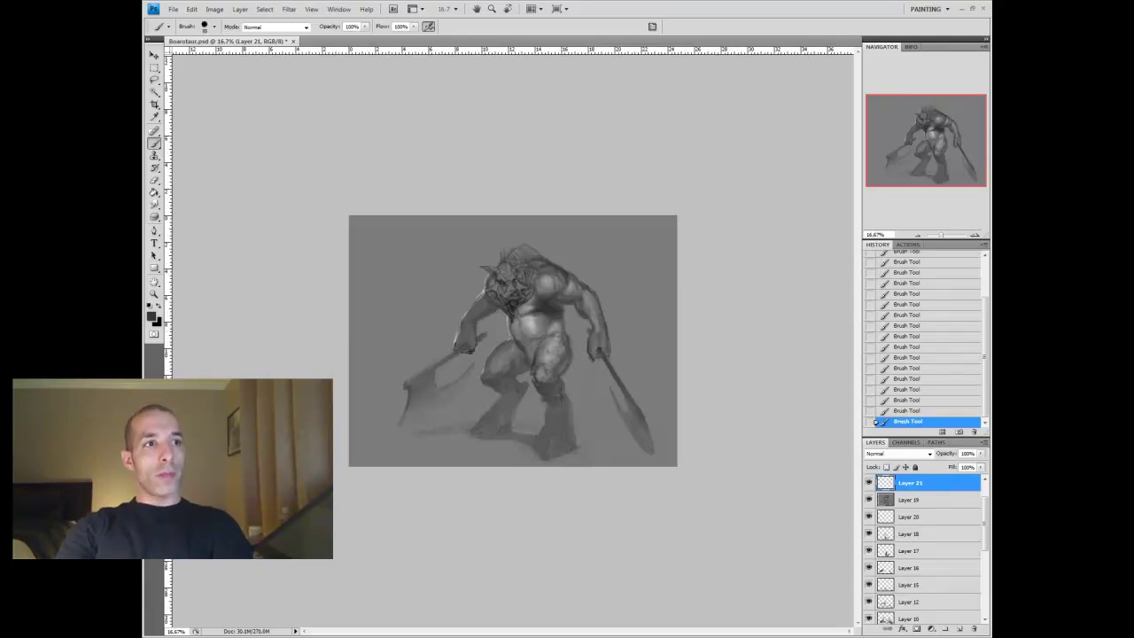
Brush a light highlight along the rear thigh's edge and compare the painting with Layer 21 hidden and shown
{"action": "left_click", "coordinate": [479, 375], "text": "alt"}
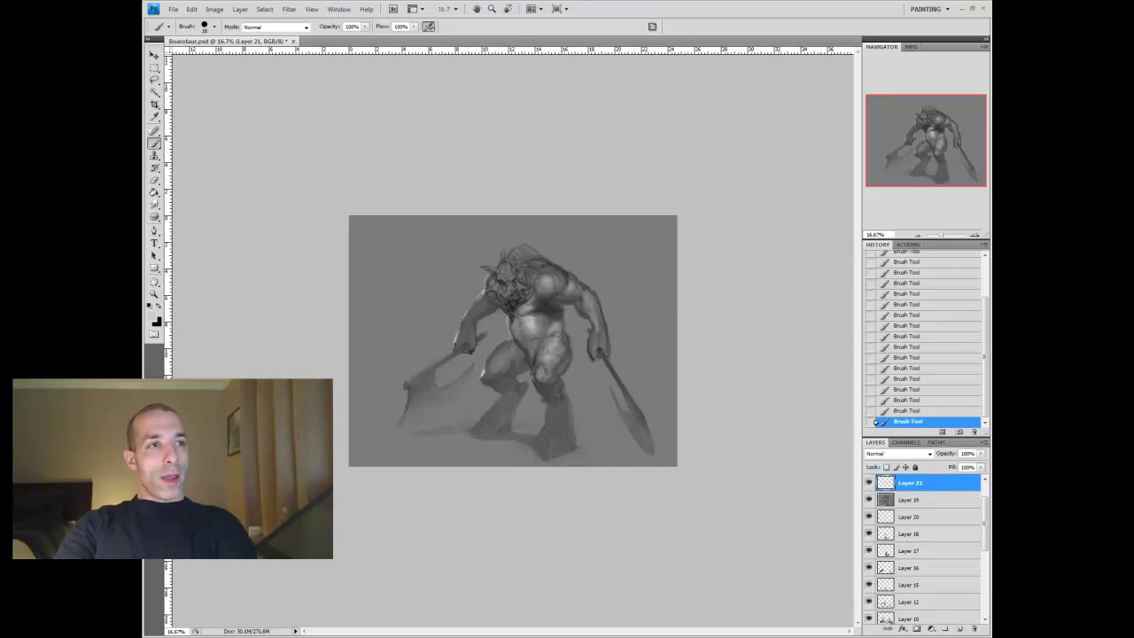
{"action": "left_click", "coordinate": [868, 483]}
{"action": "left_click", "coordinate": [868, 483]}
{"action": "left_click", "coordinate": [869, 483]}
{"action": "left_click", "coordinate": [869, 482]}
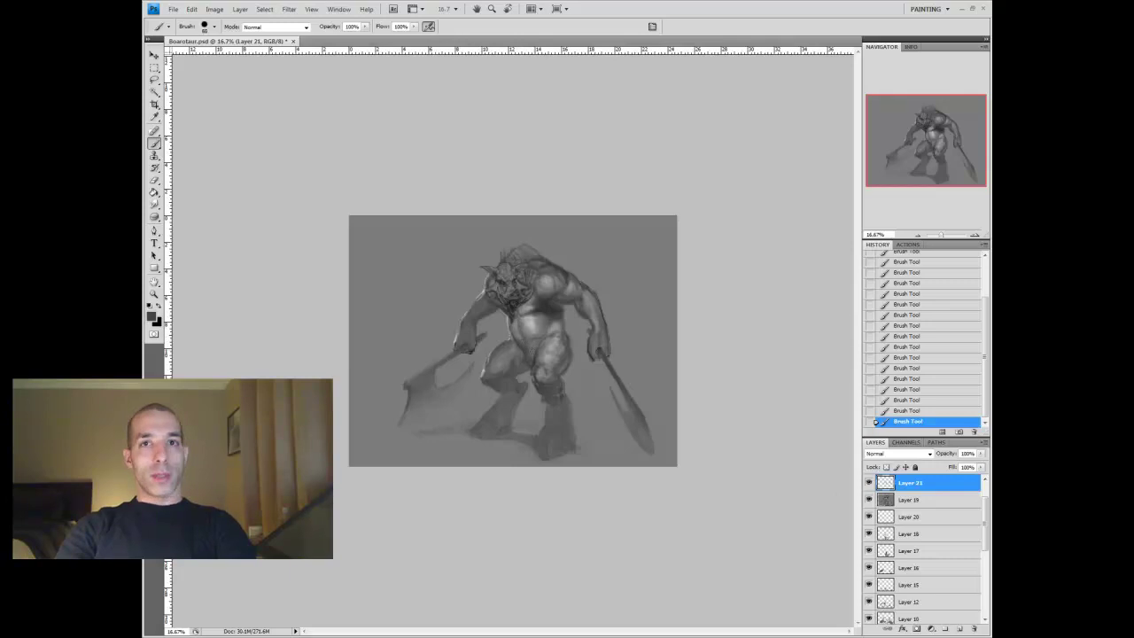
{"action": "left_click", "coordinate": [869, 486]}
{"action": "left_click", "coordinate": [869, 486]}
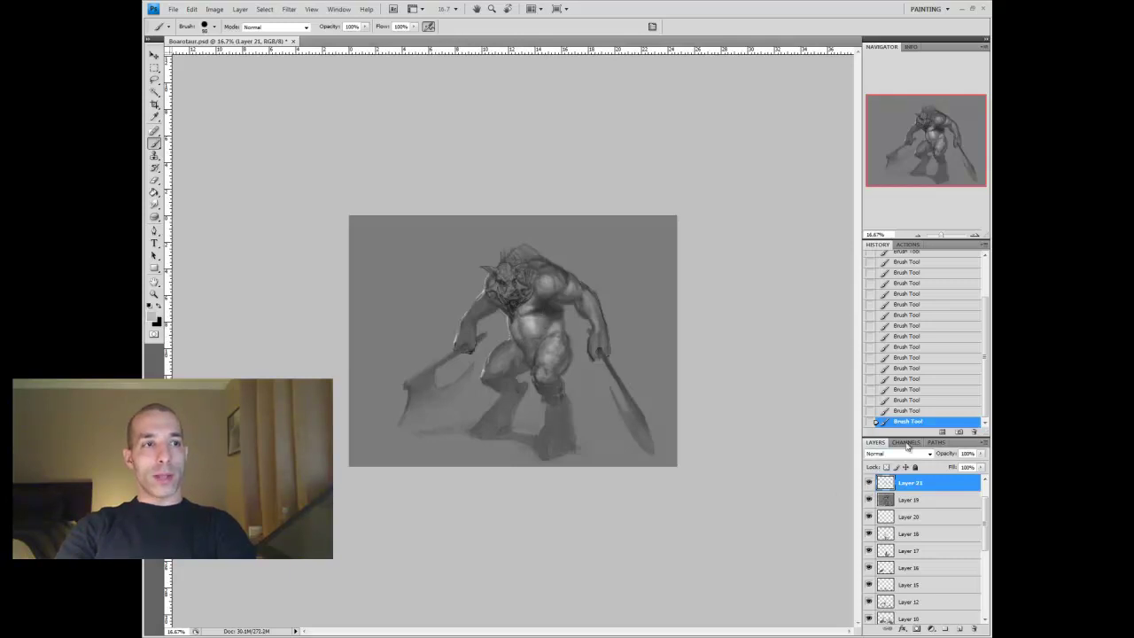
Copy the front-leg-side arm and its axe to a new layer, shift it slightly upward, and compare by toggling the layer
{"action": "key", "text": "l"}
{"action": "mouse_move", "coordinate": [653, 317]}
{"action": "left_mouse_down"}
{"action": "mouse_move", "coordinate": [532, 256]}
{"action": "mouse_move", "coordinate": [602, 328]}
{"action": "left_mouse_up"}
{"action": "key", "text": "ctrl+c"}
{"action": "key", "text": "ctrl+v"}
{"action": "key", "text": "v"}
{"action": "left_click", "coordinate": [868, 483]}
{"action": "left_click", "coordinate": [869, 483]}
{"action": "left_click", "coordinate": [869, 483]}
{"action": "key", "text": "b"}
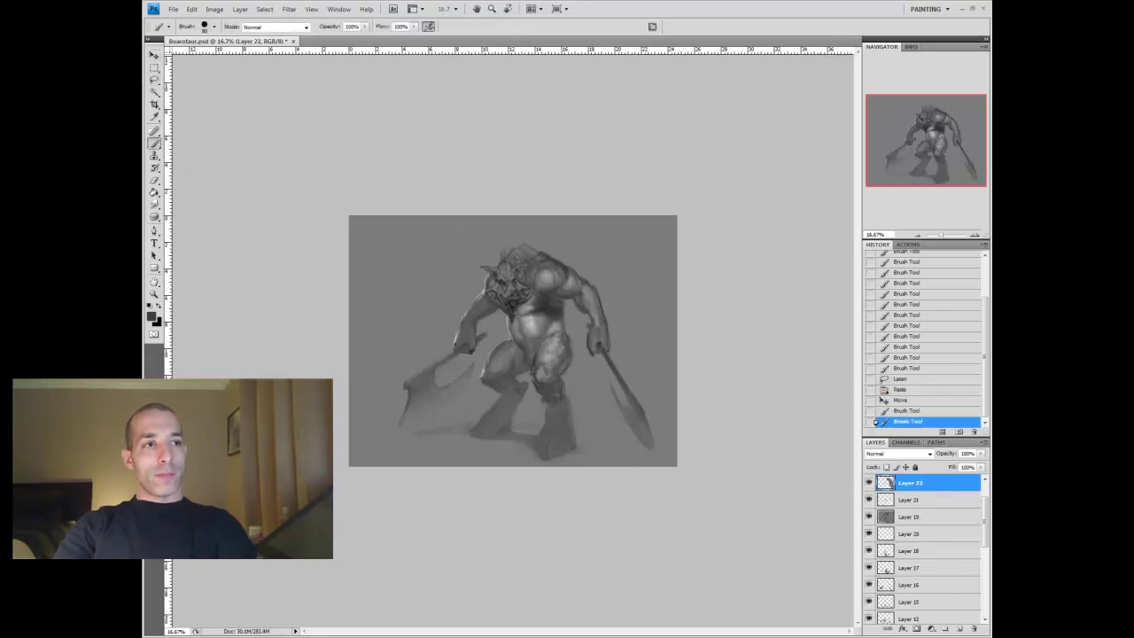
Reshape and darken the rear thigh, shin and foot, and rework the ground beneath the front foot
{"action": "mouse_move", "coordinate": [501, 398]}
{"action": "left_mouse_down"}
{"action": "mouse_move", "coordinate": [518, 412]}
{"action": "mouse_move", "coordinate": [540, 398]}
{"action": "left_mouse_up"}
{"action": "left_click_drag", "start_coordinate": [540, 459], "coordinate": [558, 464]}
{"action": "mouse_move", "coordinate": [488, 354]}
{"action": "left_mouse_down"}
{"action": "mouse_move", "coordinate": [521, 366]}
{"action": "mouse_move", "coordinate": [521, 416]}
{"action": "left_mouse_up"}
{"action": "left_click_drag", "start_coordinate": [482, 403], "coordinate": [496, 443]}
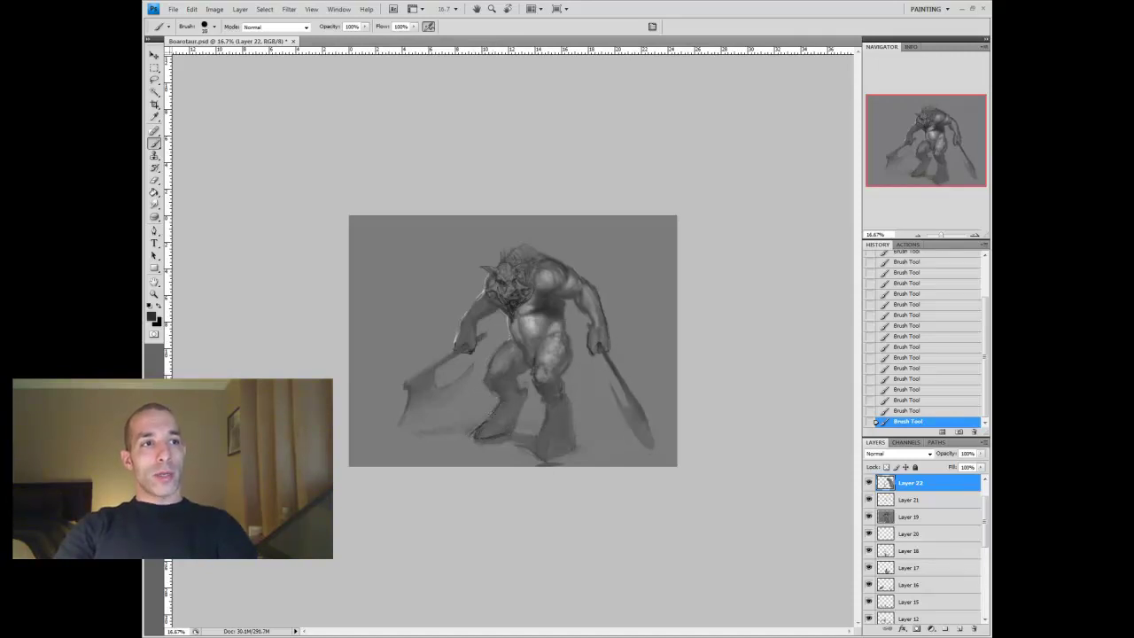
{"action": "left_click", "coordinate": [532, 405], "text": "alt"}
{"action": "left_click", "coordinate": [526, 367], "text": "alt"}
{"action": "left_click", "coordinate": [526, 370], "text": "alt"}
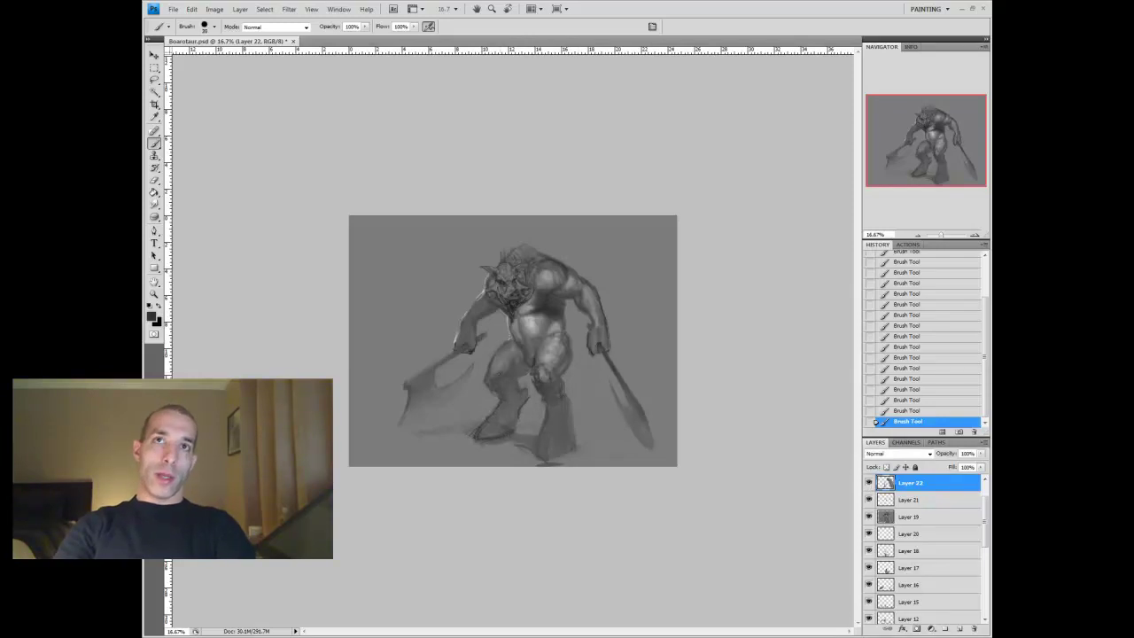
Undo the last strokes on the front thigh and repaint its outer contour and knee with sampled greys
{"action": "left_click_drag", "start_coordinate": [567, 379], "coordinate": [571, 338]}
{"action": "key", "text": "ctrl+alt+z"}
{"action": "key", "text": "ctrl+alt+z"}
{"action": "key", "text": "ctrl+alt+z"}
{"action": "key", "text": "ctrl+alt+z"}
{"action": "key", "text": "ctrl+alt+z"}
{"action": "left_click", "coordinate": [557, 383], "text": "alt"}
{"action": "left_click_drag", "start_coordinate": [556, 379], "coordinate": [572, 354]}
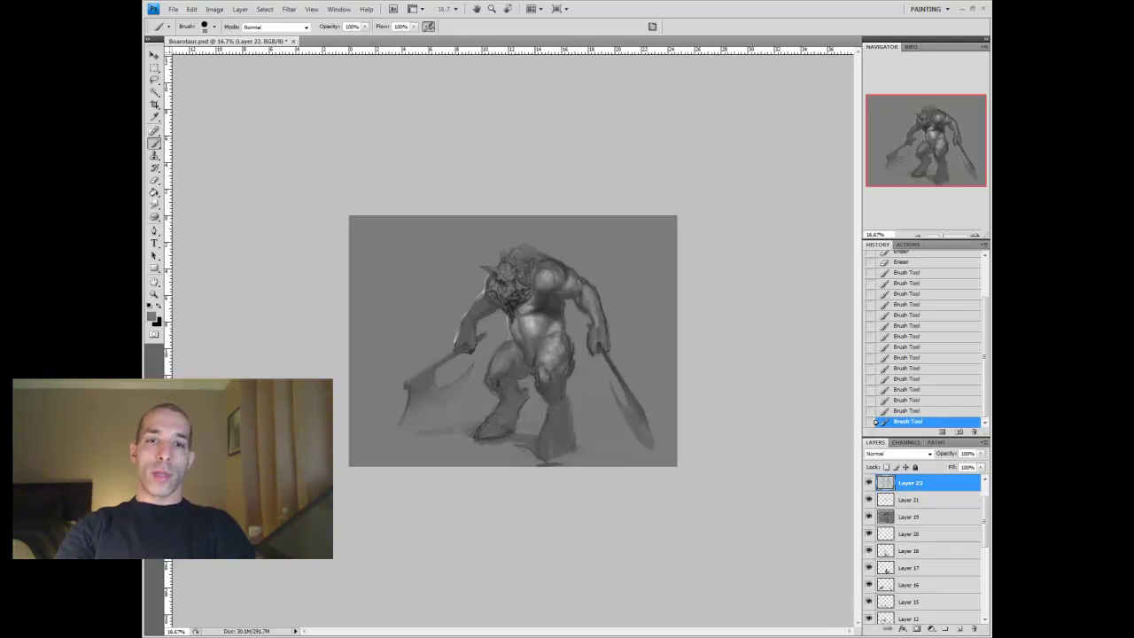
{"action": "left_click", "coordinate": [575, 340], "text": "alt"}
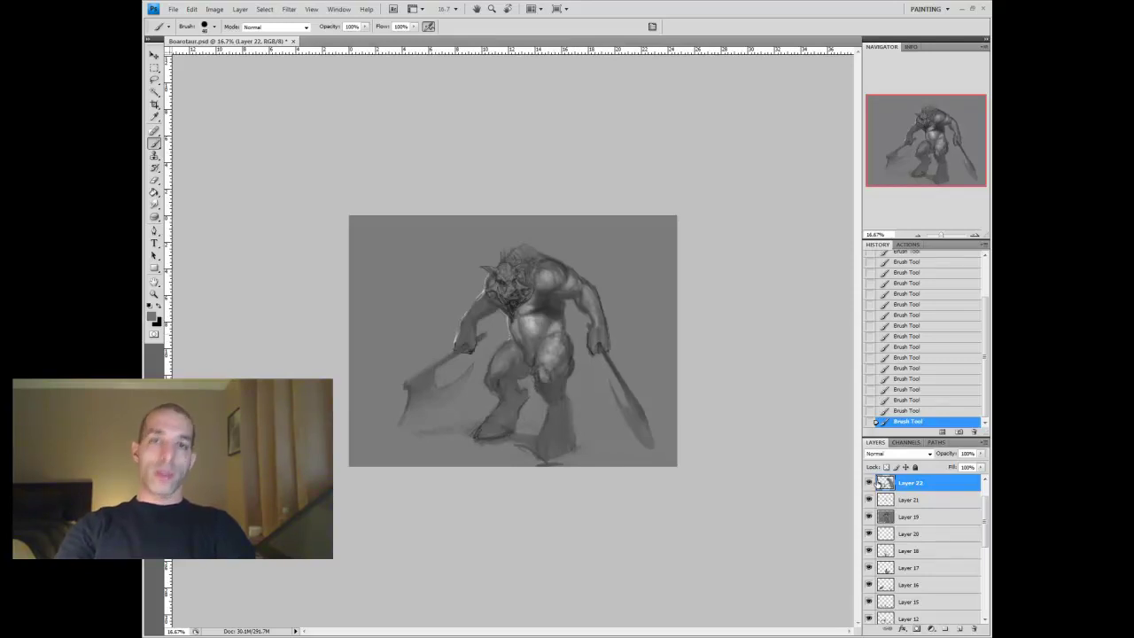
Copy the rear-leg-side arm to a new layer, nudge it, compare by toggling layers, and merge the copies into Layer 21
{"action": "left_click", "coordinate": [154, 80]}
{"action": "mouse_move", "coordinate": [488, 277]}
{"action": "left_mouse_down"}
{"action": "mouse_move", "coordinate": [470, 394]}
{"action": "mouse_move", "coordinate": [480, 330]}
{"action": "left_mouse_up"}
{"action": "key", "text": "ctrl+c"}
{"action": "key", "text": "ctrl+v"}
{"action": "key", "text": "v"}
{"action": "left_click", "coordinate": [869, 483]}
{"action": "left_click", "coordinate": [869, 483]}
{"action": "left_click", "coordinate": [869, 519]}
{"action": "left_click", "coordinate": [869, 518]}
{"action": "left_click", "coordinate": [869, 500]}
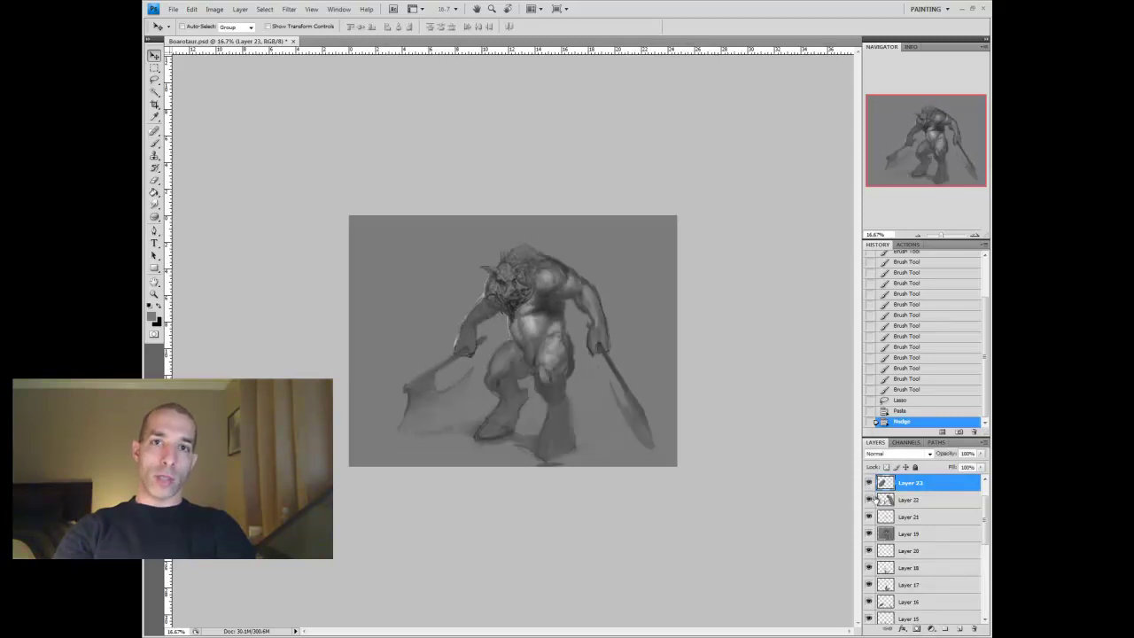
{"action": "key", "text": "ctrl+e"}
{"action": "key", "text": "ctrl+e"}
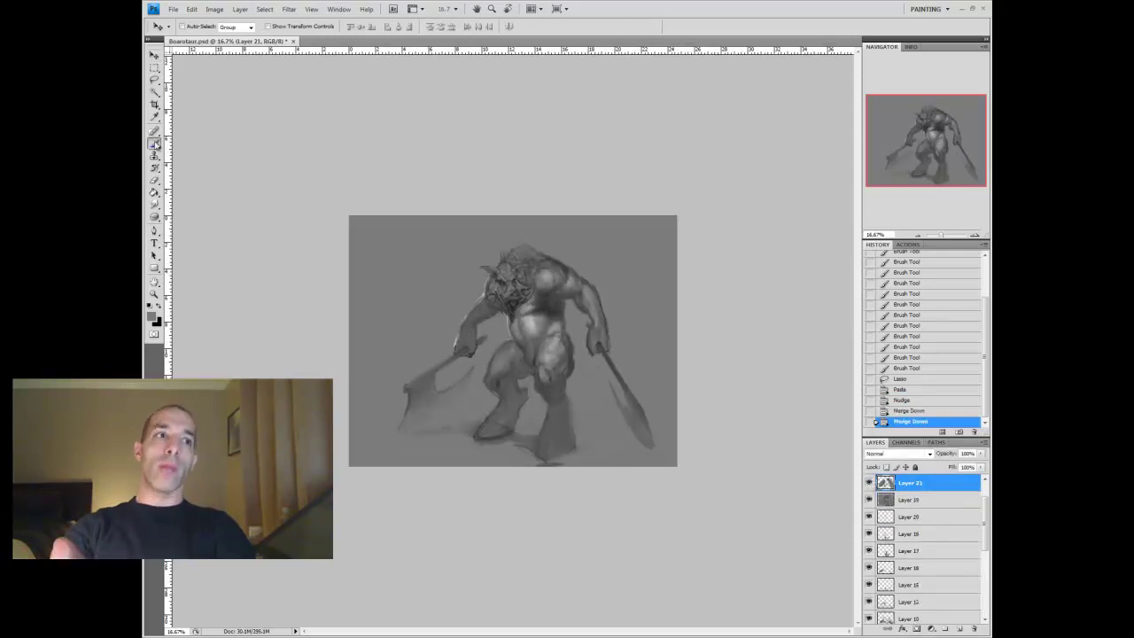
On a new layer, retouch the broad axe blade and reshape both lower legs and feet with sampled greys
{"action": "key", "text": "b"}
{"action": "key", "text": "ctrl+shift+alt+n"}
{"action": "left_click_drag", "start_coordinate": [450, 364], "coordinate": [426, 381]}
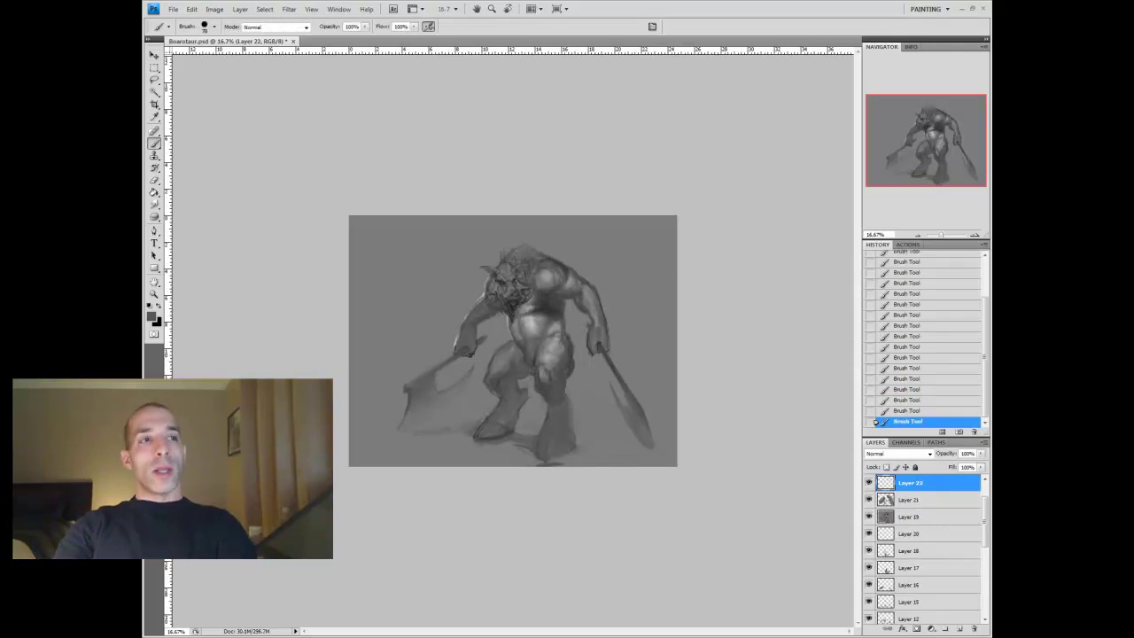
{"action": "left_click", "coordinate": [517, 309], "text": "alt"}
{"action": "key", "text": "bracketleft"}
{"action": "key", "text": "bracketright"}
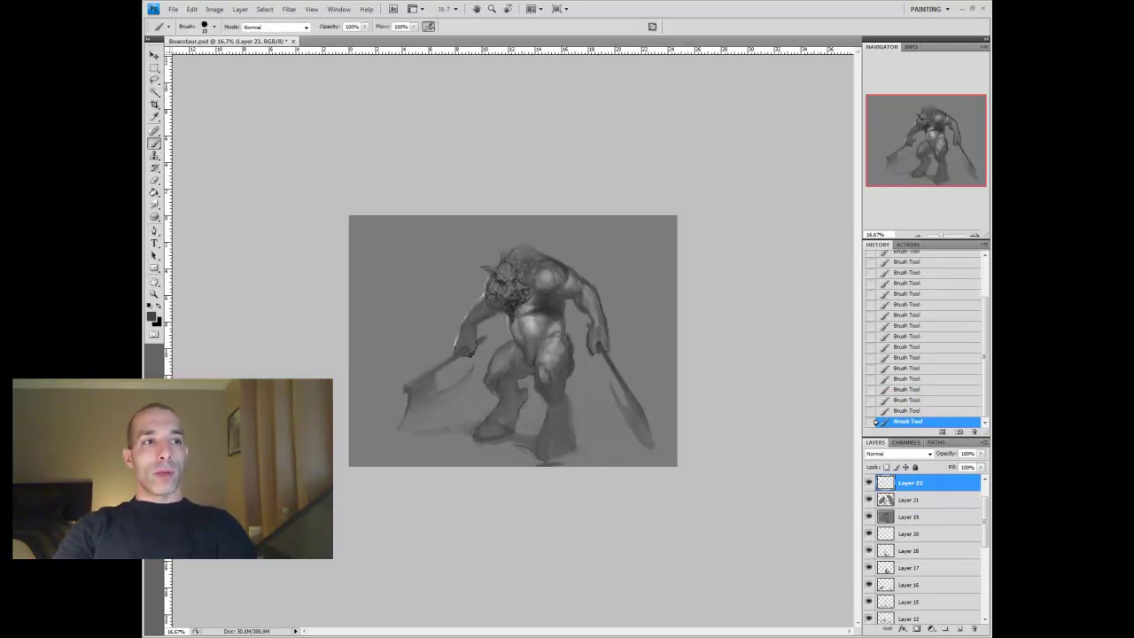
{"action": "left_click_drag", "start_coordinate": [497, 444], "coordinate": [535, 464]}
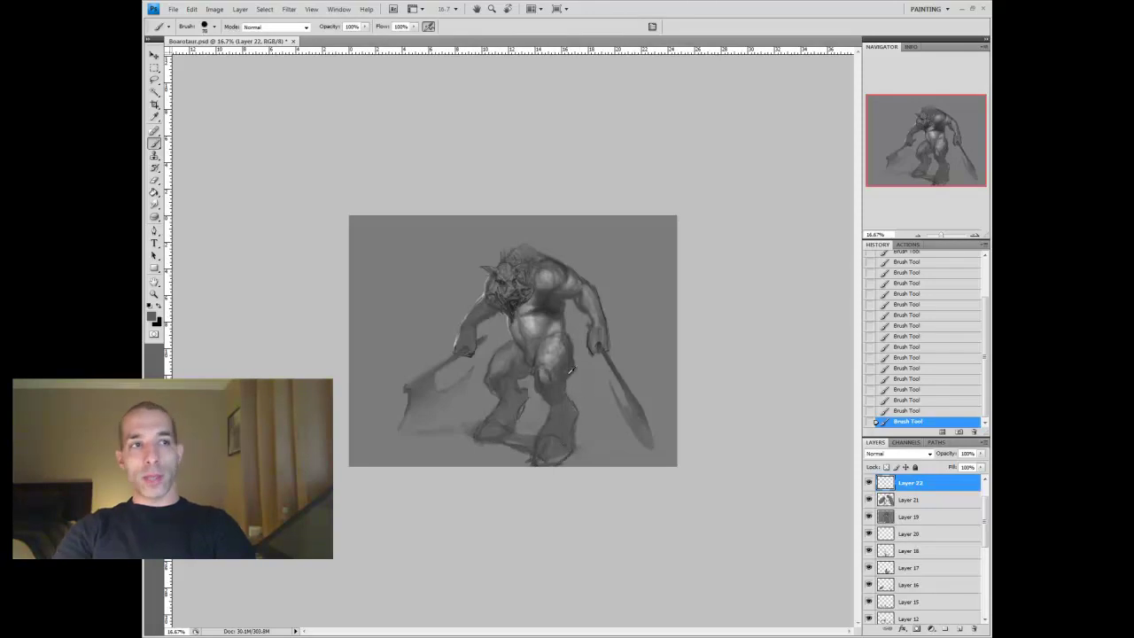
{"action": "left_click", "coordinate": [546, 419], "text": "alt"}
{"action": "left_click", "coordinate": [551, 449], "text": "alt"}
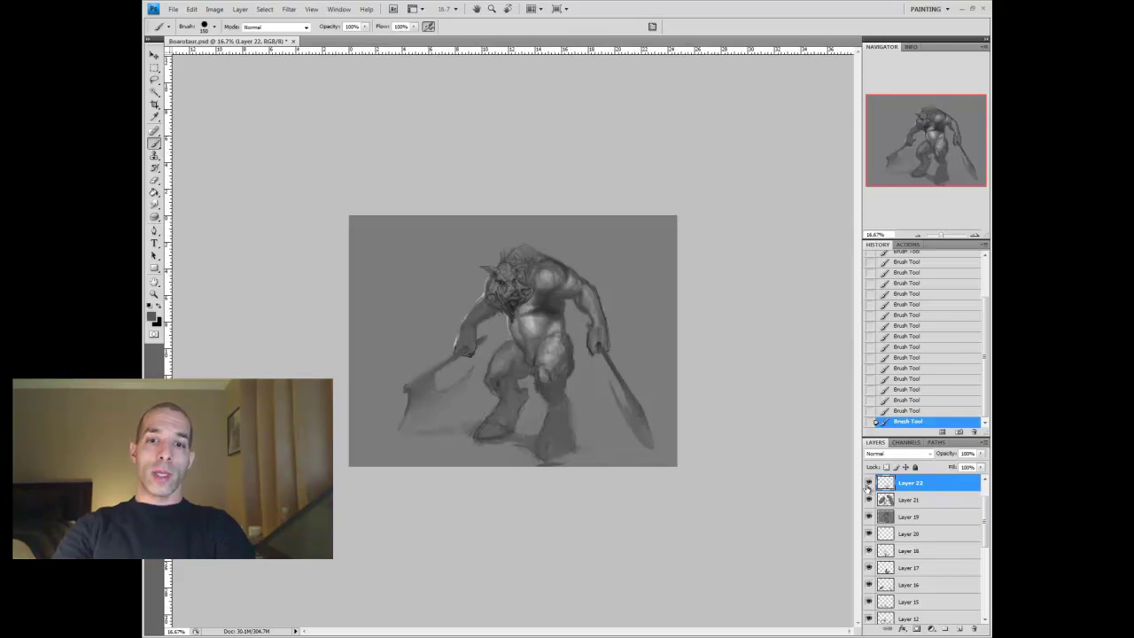
Merge the working layers into Layer 19, lasso both legs, and scale them down slightly
{"action": "key", "text": "ctrl+e"}
{"action": "key", "text": "ctrl+e"}
{"action": "key", "text": "l"}
{"action": "mouse_move", "coordinate": [567, 324]}
{"action": "left_mouse_down"}
{"action": "mouse_move", "coordinate": [589, 404]}
{"action": "mouse_move", "coordinate": [534, 330]}
{"action": "left_mouse_up"}
{"action": "left_click", "coordinate": [191, 9]}
{"action": "mouse_move", "coordinate": [169, 206]}
{"action": "left_click", "coordinate": [303, 222]}
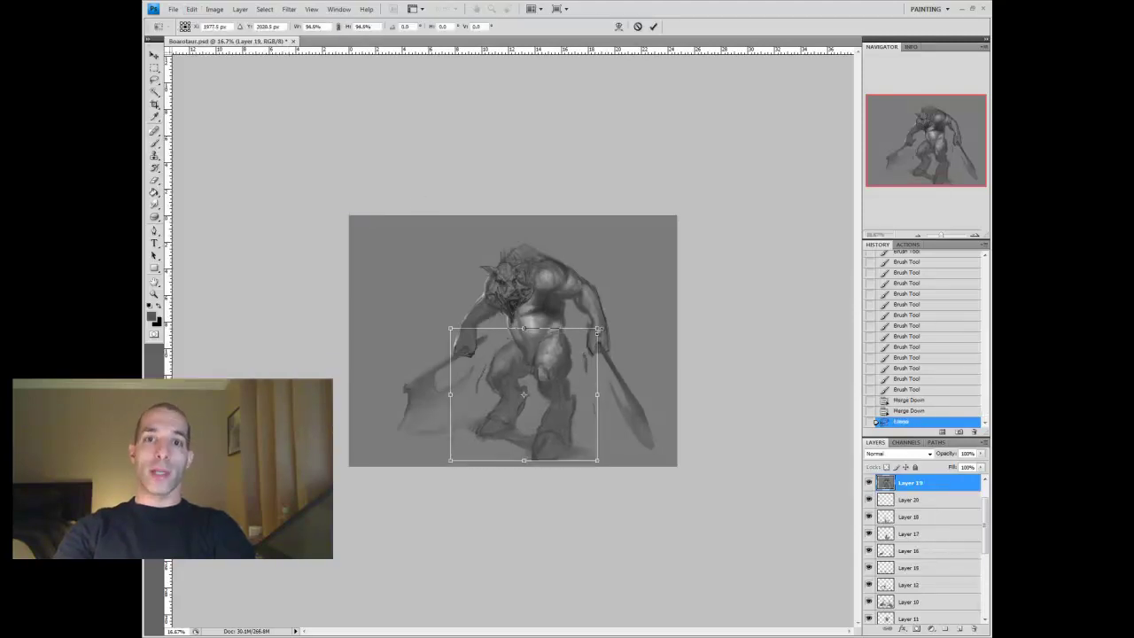
{"action": "key", "text": "Return"}
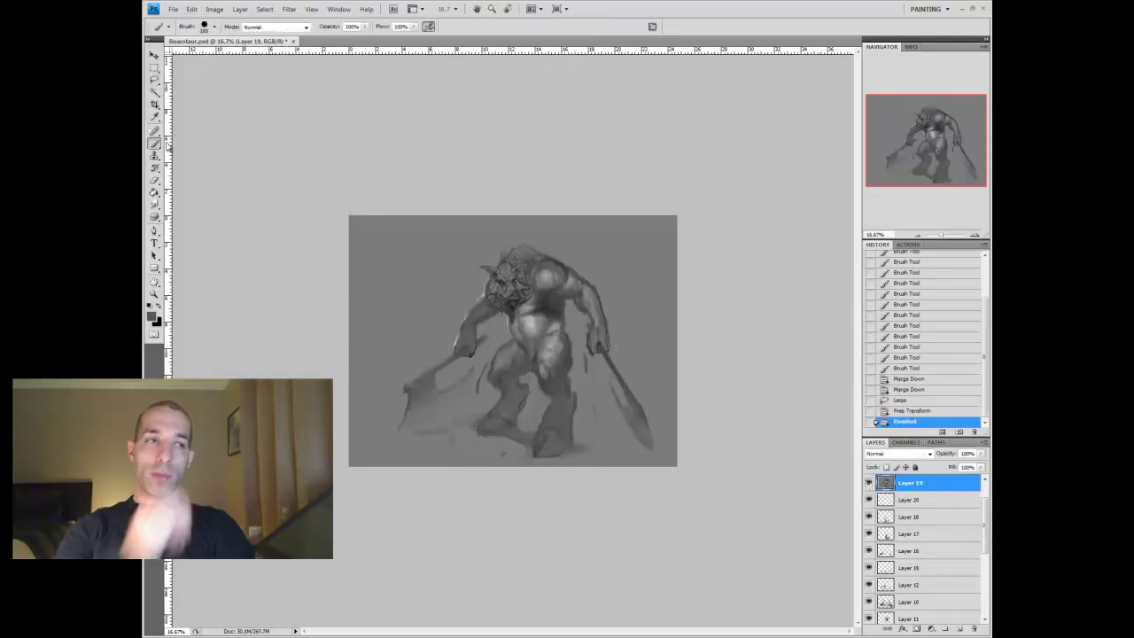
Paint out the stray marks around the scaled legs and redefine the front foot and the ground shadow
{"action": "mouse_move", "coordinate": [518, 463]}
{"action": "left_mouse_down"}
{"action": "mouse_move", "coordinate": [625, 463]}
{"action": "mouse_move", "coordinate": [583, 444]}
{"action": "mouse_move", "coordinate": [543, 445]}
{"action": "left_mouse_up"}
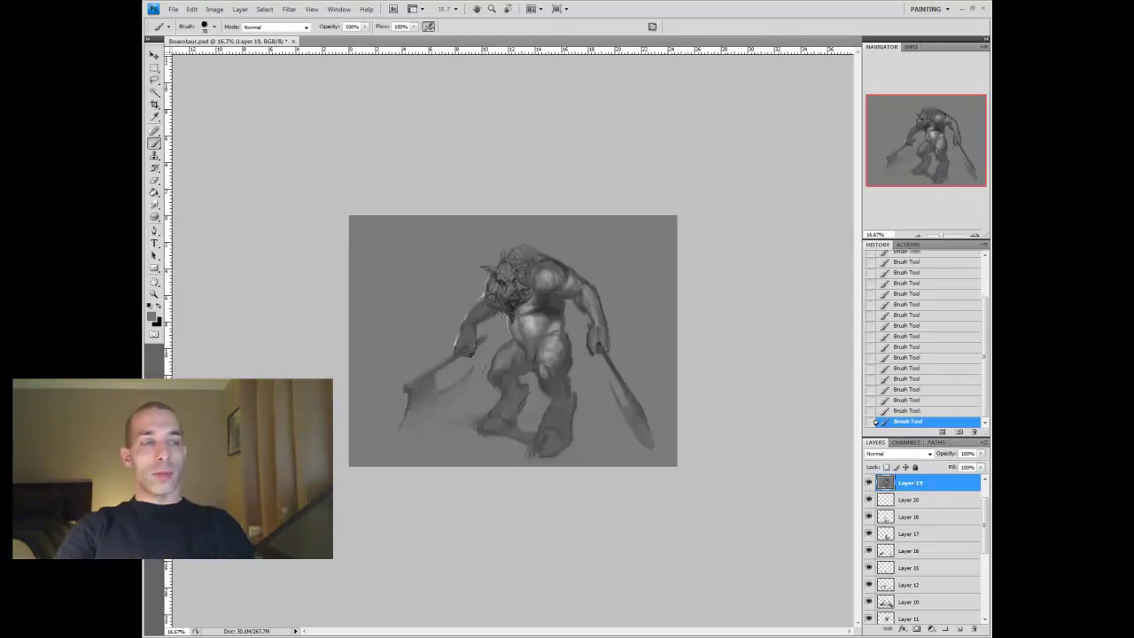
{"action": "left_click", "coordinate": [568, 449], "text": "alt"}
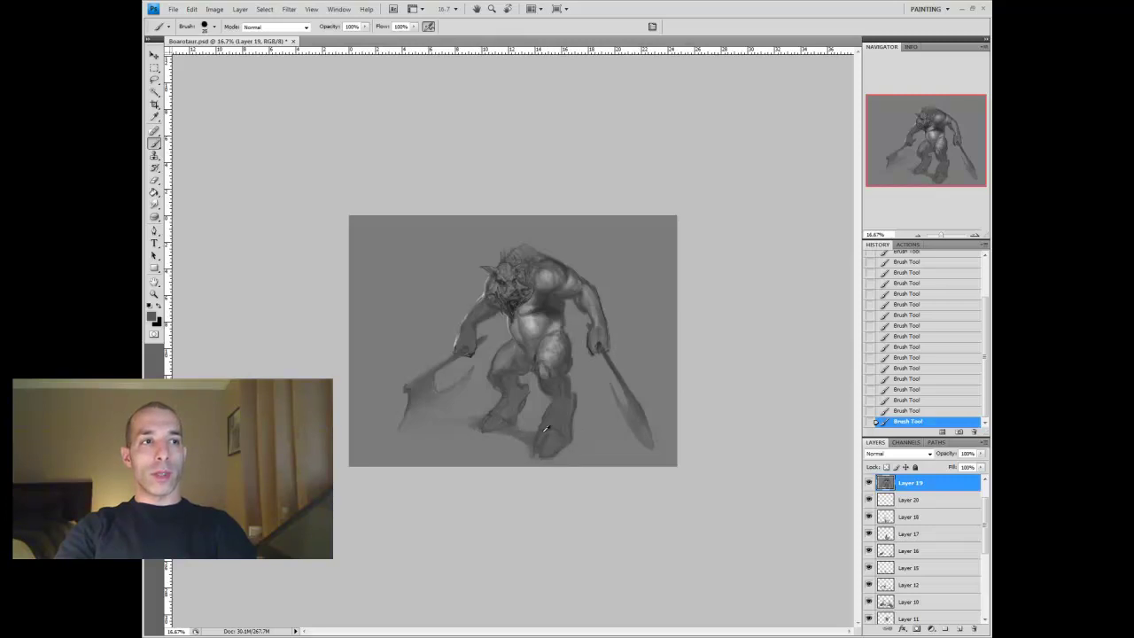
{"action": "left_click", "coordinate": [578, 408], "text": "alt"}
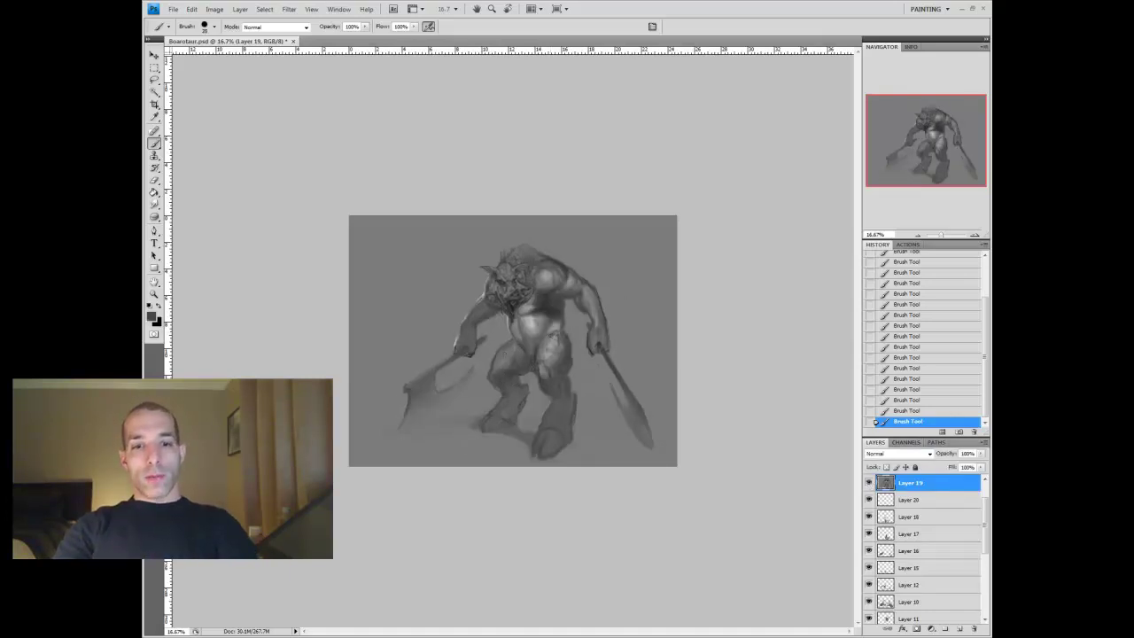
Refine the shading on the thighs and around the axe hand, and compare with Layer 19 hidden and shown
{"action": "left_click", "coordinate": [511, 333], "text": "alt"}
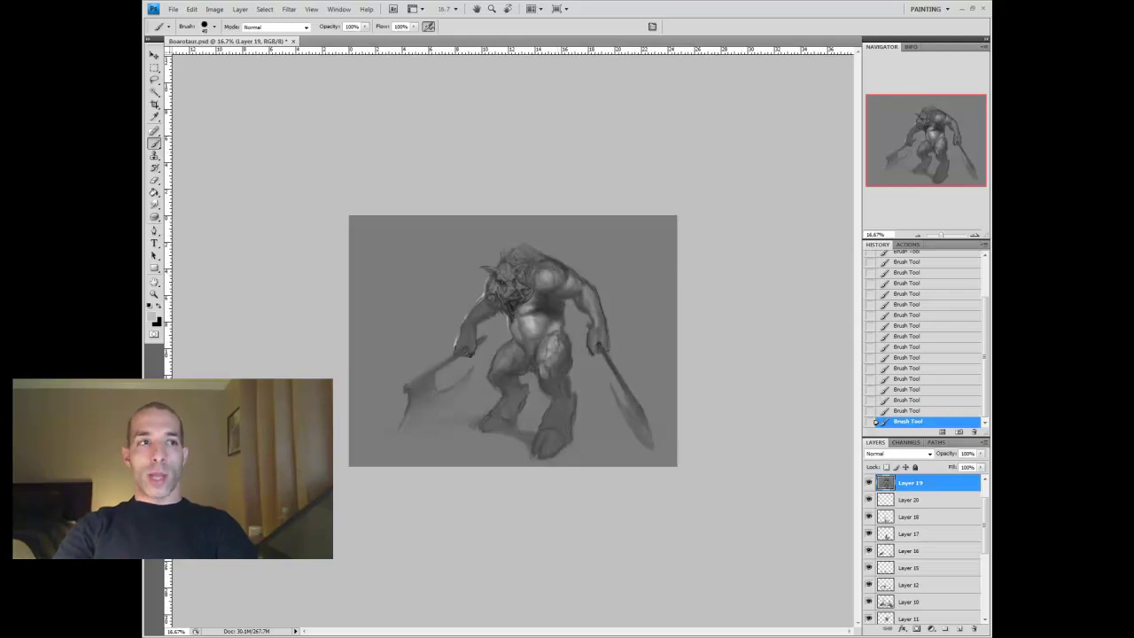
{"action": "left_click", "coordinate": [587, 357], "text": "alt"}
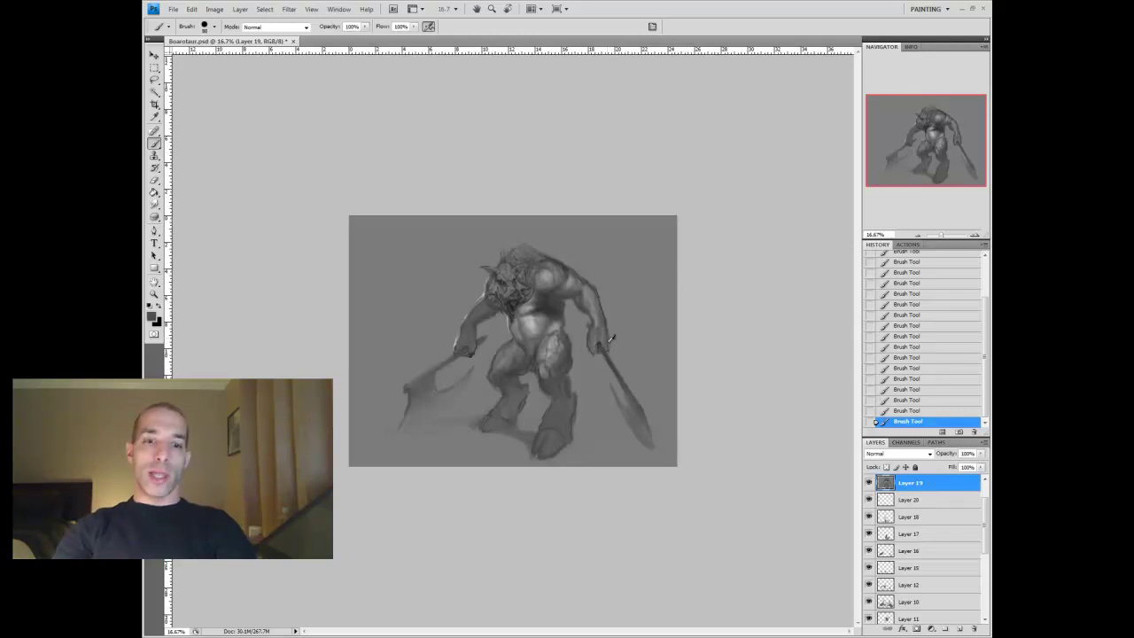
{"action": "left_click", "coordinate": [869, 483]}
{"action": "left_click", "coordinate": [869, 483]}
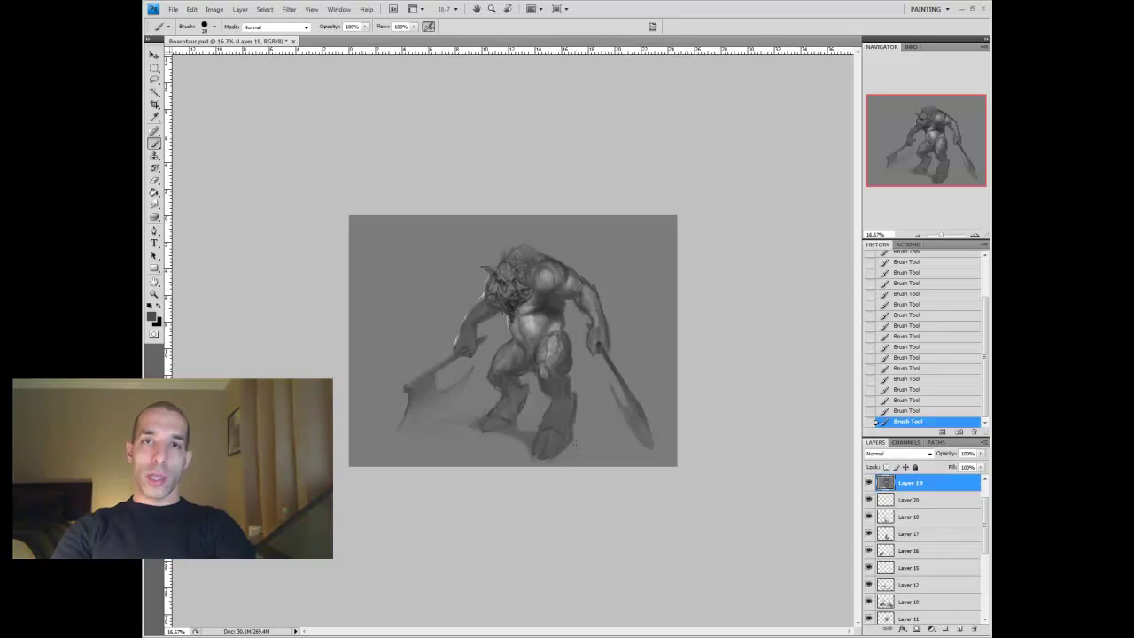
Copy the lassoed leg area to a new layer, transform it, and nudge it downward
{"action": "key", "text": "l"}
{"action": "mouse_move", "coordinate": [478, 427]}
{"action": "left_mouse_down"}
{"action": "mouse_move", "coordinate": [505, 442]}
{"action": "mouse_move", "coordinate": [465, 350]}
{"action": "left_mouse_up"}
{"action": "key", "text": "ctrl+c"}
{"action": "key", "text": "ctrl+v"}
{"action": "key", "text": "ctrl+t"}
{"action": "key", "text": "Return"}
{"action": "key", "text": "v"}
{"action": "key", "text": "Down"}
Copy the front foot to a new layer, scale it down, nudge it downward, merge it into Layer 21, and paint over the seams
{"action": "key", "text": "m"}
{"action": "key", "text": "ctrl+minus"}
{"action": "left_click_drag", "start_coordinate": [523, 385], "coordinate": [572, 432]}
{"action": "key", "text": "ctrl+c"}
{"action": "key", "text": "ctrl+v"}
{"action": "key", "text": "v"}
{"action": "key", "text": "Down"}
{"action": "key", "text": "ctrl+t"}
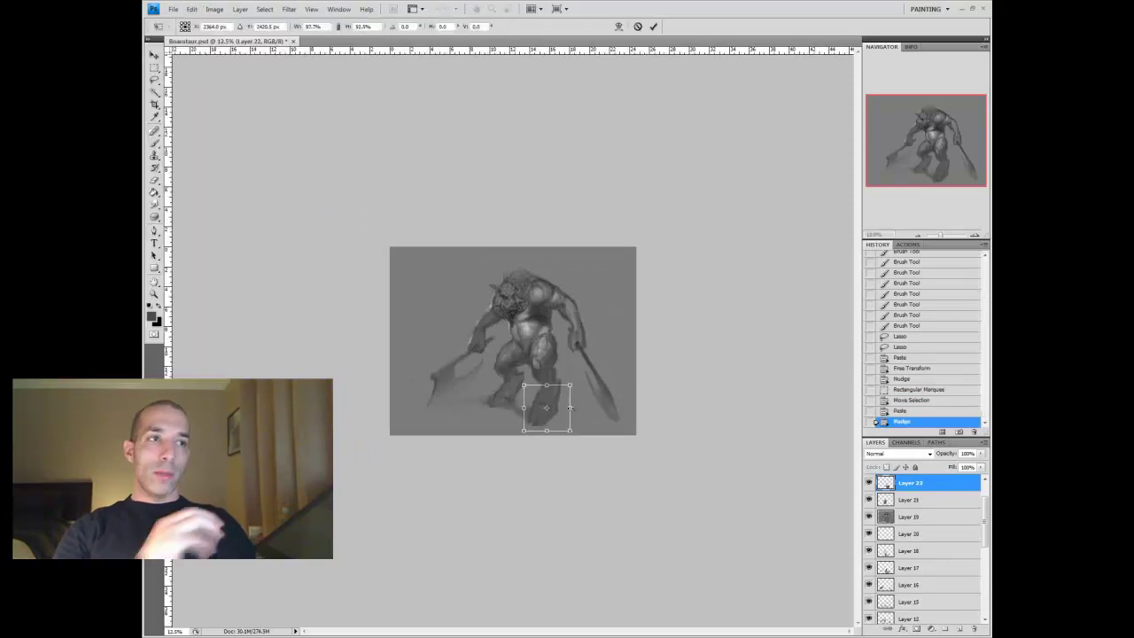
{"action": "key", "text": "Return"}
{"action": "key", "text": "Down"}
{"action": "key", "text": "ctrl+e"}
{"action": "key", "text": "b"}
{"action": "mouse_move", "coordinate": [523, 390]}
{"action": "left_mouse_down"}
{"action": "mouse_move", "coordinate": [532, 399]}
{"action": "mouse_move", "coordinate": [538, 386]}
{"action": "left_mouse_up"}
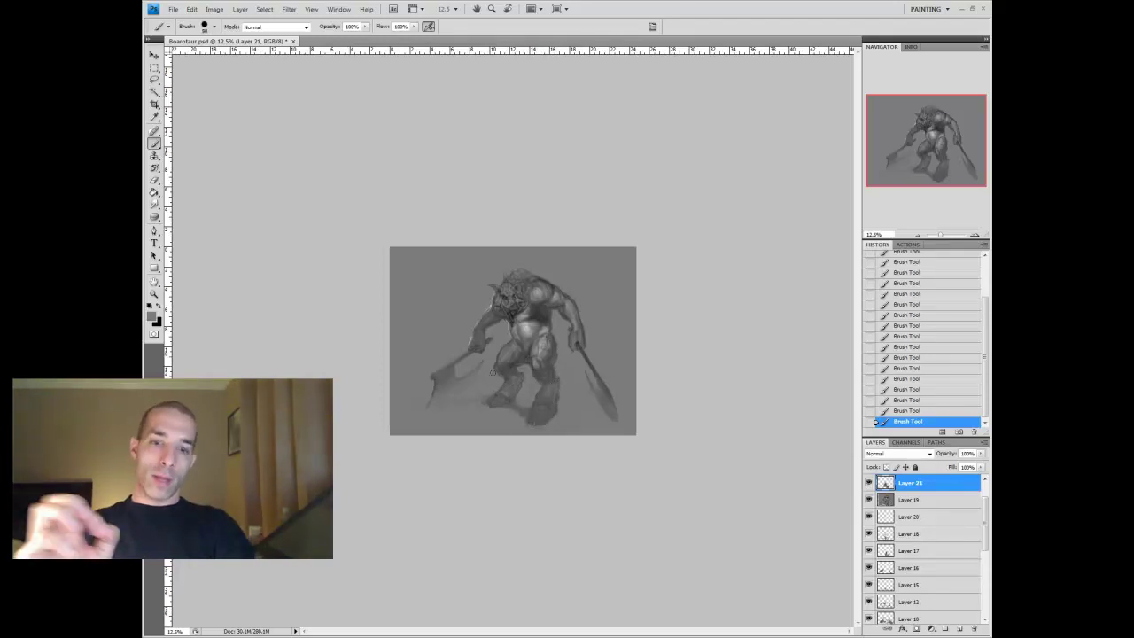
Merge the adjusted leg layer into Layer 19 and delete the unneeded layers around it
{"action": "key", "text": "z"}
{"action": "key", "text": "ctrl+plus"}
{"action": "key", "text": "ctrl+minus"}
{"action": "key", "text": "ctrl+e"}
{"action": "key", "text": "Delete"}
{"action": "key", "text": "Delete"}
{"action": "key", "text": "Delete"}
{"action": "key", "text": "Delete"}
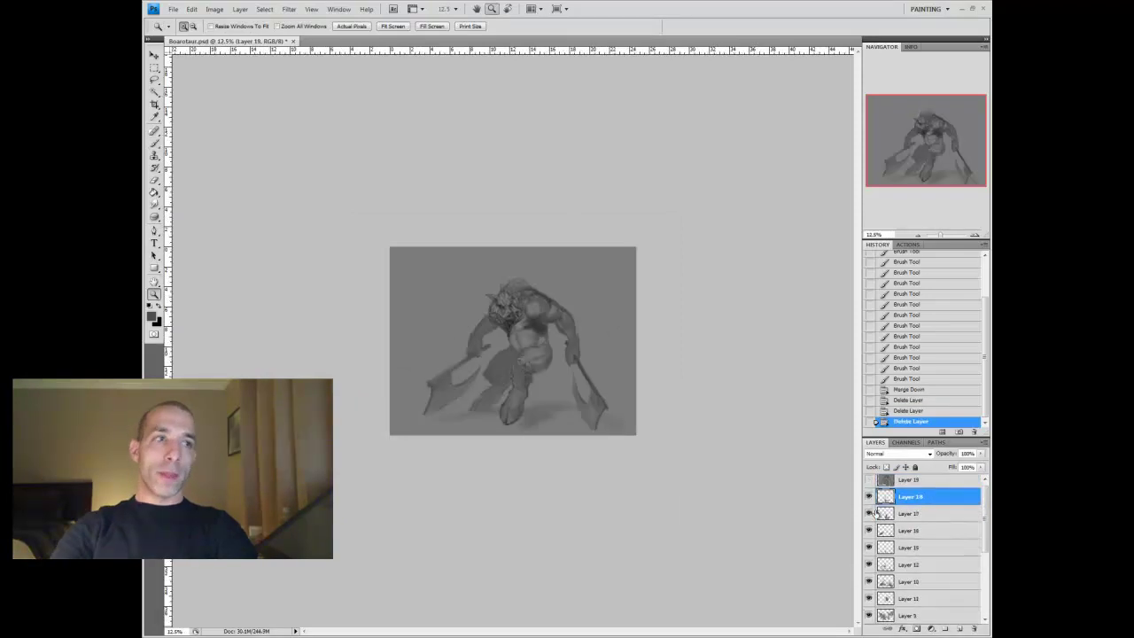
{"action": "left_click", "coordinate": [559, 470]}
{"action": "key", "text": "b"}
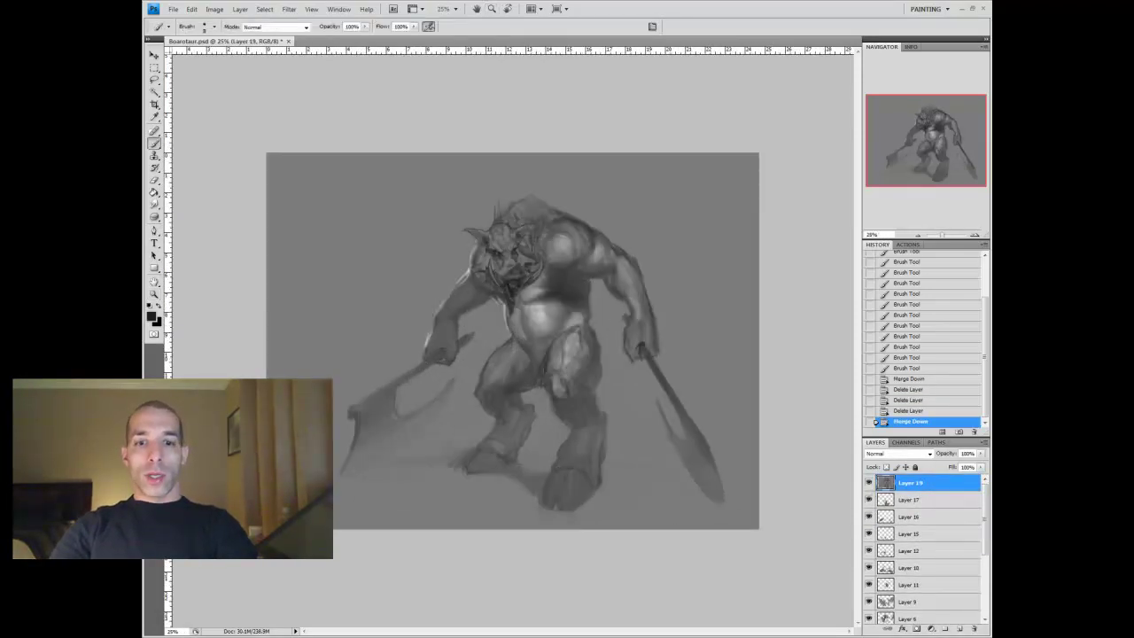
Copy the lassoed forearm and axe beside the rear leg to a new layer, reposition the copy, and erase its overlapping edges
{"action": "key", "text": "ctrl+shift+alt+n"}
{"action": "key", "text": "l"}
{"action": "left_click_drag", "start_coordinate": [465, 264], "coordinate": [495, 306]}
{"action": "key", "text": "ctrl+c"}
{"action": "key", "text": "ctrl+v"}
{"action": "key", "text": "v"}
{"action": "left_click_drag", "start_coordinate": [425, 381], "coordinate": [461, 326]}
{"action": "key", "text": "e"}
{"action": "left_click_drag", "start_coordinate": [462, 284], "coordinate": [443, 319]}
Repaint the axe handle and blade beside the rear leg, and darken the rear foot
{"action": "key", "text": "z"}
{"action": "left_click", "coordinate": [381, 325]}
{"action": "left_click", "coordinate": [381, 325], "text": "alt"}
{"action": "key", "text": "b"}
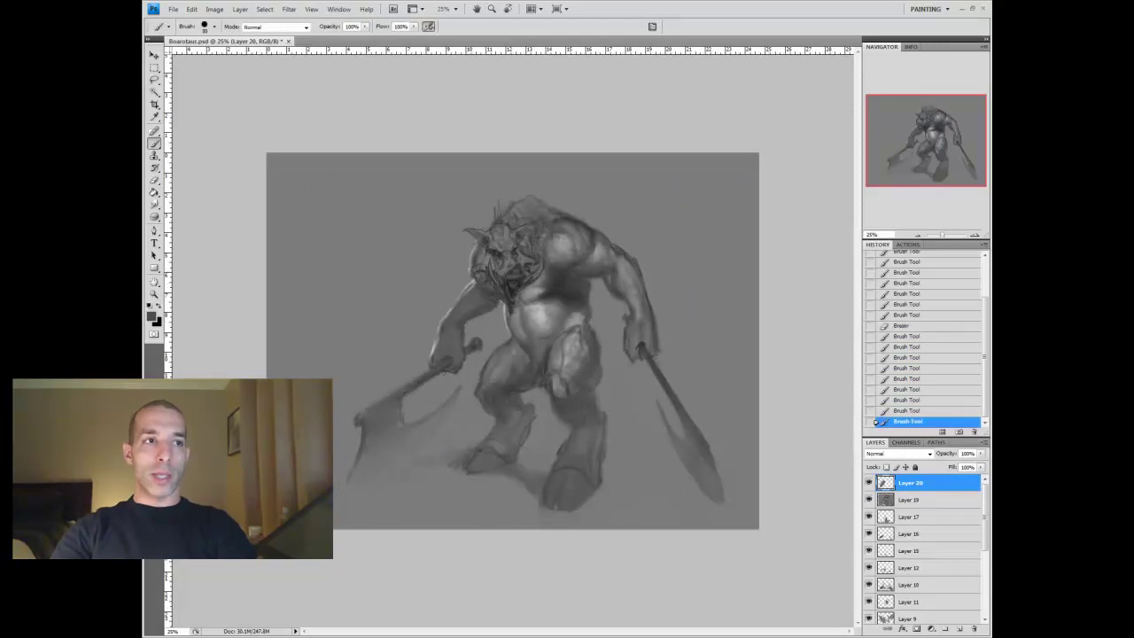
{"action": "left_click_drag", "start_coordinate": [351, 420], "coordinate": [345, 428]}
{"action": "key", "text": "ctrl+minus"}
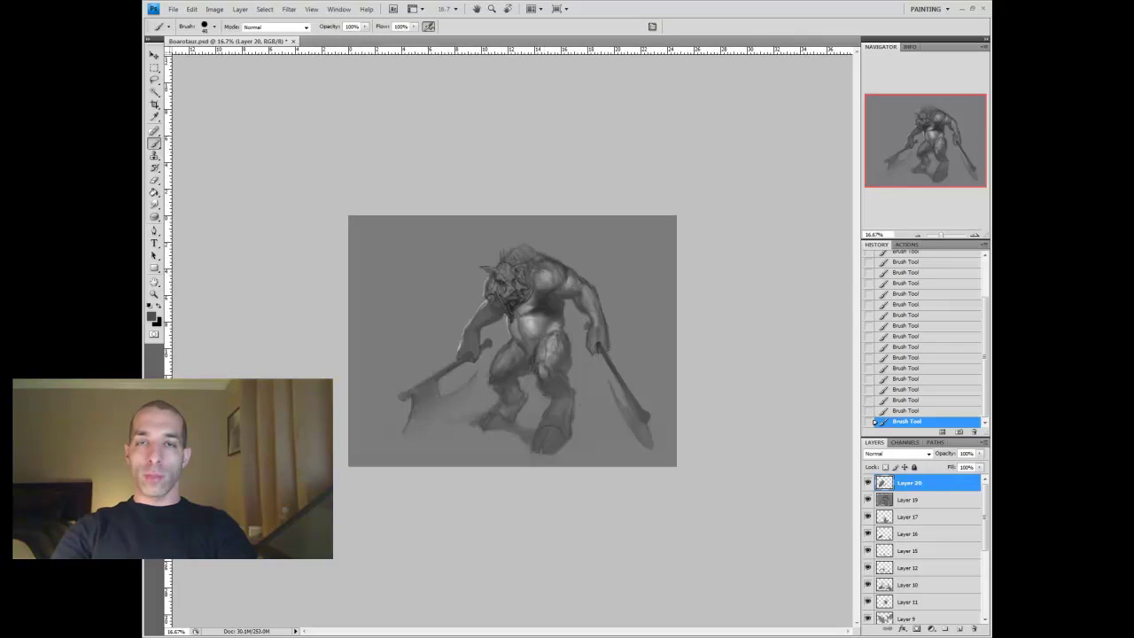
{"action": "left_click_drag", "start_coordinate": [479, 432], "coordinate": [507, 430]}
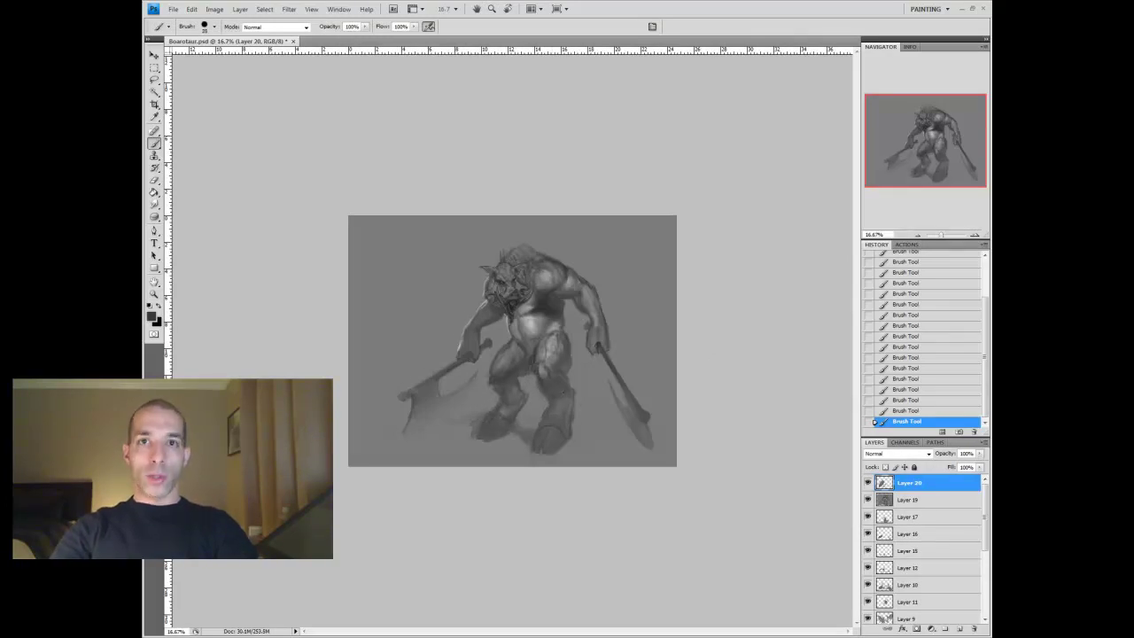
Copy the front foot to a new layer, reposition it, and paint the ground area between the feet
{"action": "key", "text": "l"}
{"action": "mouse_move", "coordinate": [571, 428]}
{"action": "left_mouse_down"}
{"action": "mouse_move", "coordinate": [545, 376]}
{"action": "mouse_move", "coordinate": [576, 443]}
{"action": "mouse_move", "coordinate": [559, 454]}
{"action": "mouse_move", "coordinate": [545, 416]}
{"action": "mouse_move", "coordinate": [567, 403]}
{"action": "mouse_move", "coordinate": [565, 387]}
{"action": "left_mouse_up"}
{"action": "key", "text": "ctrl+c"}
{"action": "key", "text": "ctrl+v"}
{"action": "key", "text": "v"}
{"action": "key", "text": "b"}
{"action": "mouse_move", "coordinate": [536, 427]}
{"action": "left_mouse_down"}
{"action": "mouse_move", "coordinate": [544, 432]}
{"action": "mouse_move", "coordinate": [510, 438]}
{"action": "left_mouse_up"}
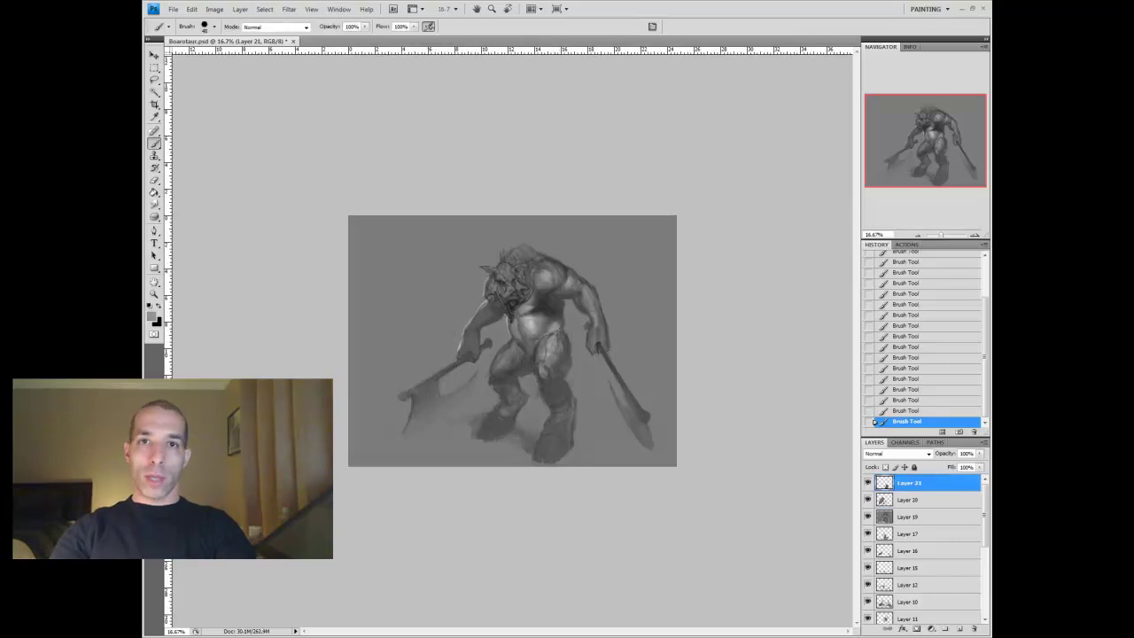
Merge the foot copy down and duplicate Layer 19
{"action": "key", "text": "ctrl+e"}
{"action": "left_click", "coordinate": [908, 500]}
{"action": "key", "text": "ctrl+j"}
Copy the lassoed leg area to a new layer, transform it, and blend the legs with brush strokes
{"action": "key", "text": "l"}
{"action": "mouse_move", "coordinate": [523, 341]}
{"action": "left_mouse_down"}
{"action": "mouse_move", "coordinate": [589, 408]}
{"action": "mouse_move", "coordinate": [510, 342]}
{"action": "left_mouse_up"}
{"action": "key", "text": "ctrl+c"}
{"action": "key", "text": "ctrl+v"}
{"action": "left_click", "coordinate": [191, 9]}
{"action": "left_click", "coordinate": [316, 223]}
{"action": "key", "text": "Return"}
{"action": "key", "text": "b"}
{"action": "mouse_move", "coordinate": [522, 328]}
{"action": "left_mouse_down"}
{"action": "mouse_move", "coordinate": [549, 354]}
{"action": "mouse_move", "coordinate": [514, 408]}
{"action": "mouse_move", "coordinate": [549, 443]}
{"action": "left_mouse_up"}
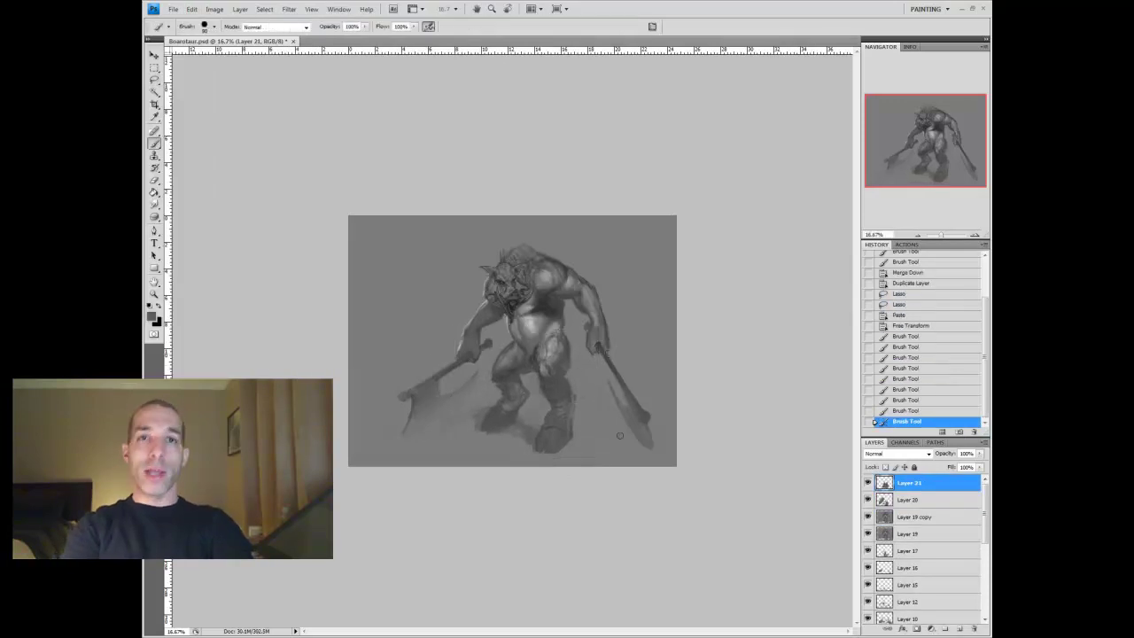
Compare the legs with Layer 21 hidden and shown, and merge the leg layers down into Layer 19 copy
{"action": "left_click", "coordinate": [868, 482]}
{"action": "left_click", "coordinate": [868, 482]}
{"action": "key", "text": "ctrl+e"}
{"action": "key", "text": "ctrl+e"}
Copy the axe beside the front leg to a new layer, reposition and blend it, and merge it into Layer 19 copy
{"action": "key", "text": "l"}
{"action": "key", "text": "ctrl+c"}
{"action": "key", "text": "ctrl+v"}
{"action": "key", "text": "v"}
{"action": "left_click_drag", "start_coordinate": [329, 190], "coordinate": [645, 441]}
{"action": "key", "text": "e"}
{"action": "left_click_drag", "start_coordinate": [620, 372], "coordinate": [638, 407]}
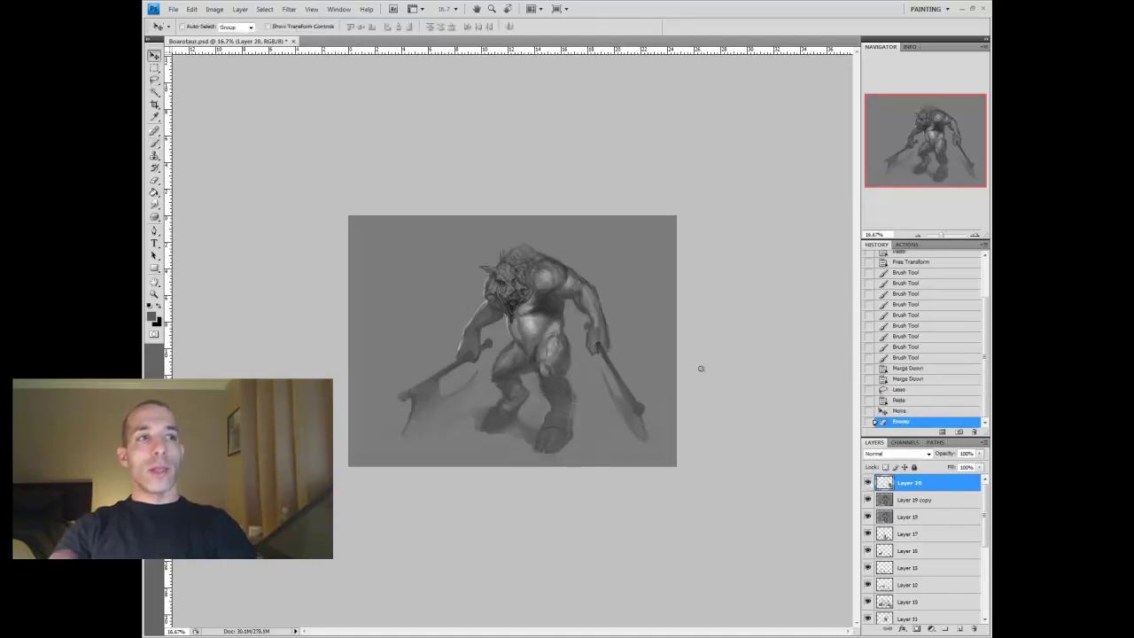
{"action": "key", "text": "b"}
{"action": "left_click_drag", "start_coordinate": [612, 363], "coordinate": [642, 416]}
{"action": "key", "text": "ctrl+e"}
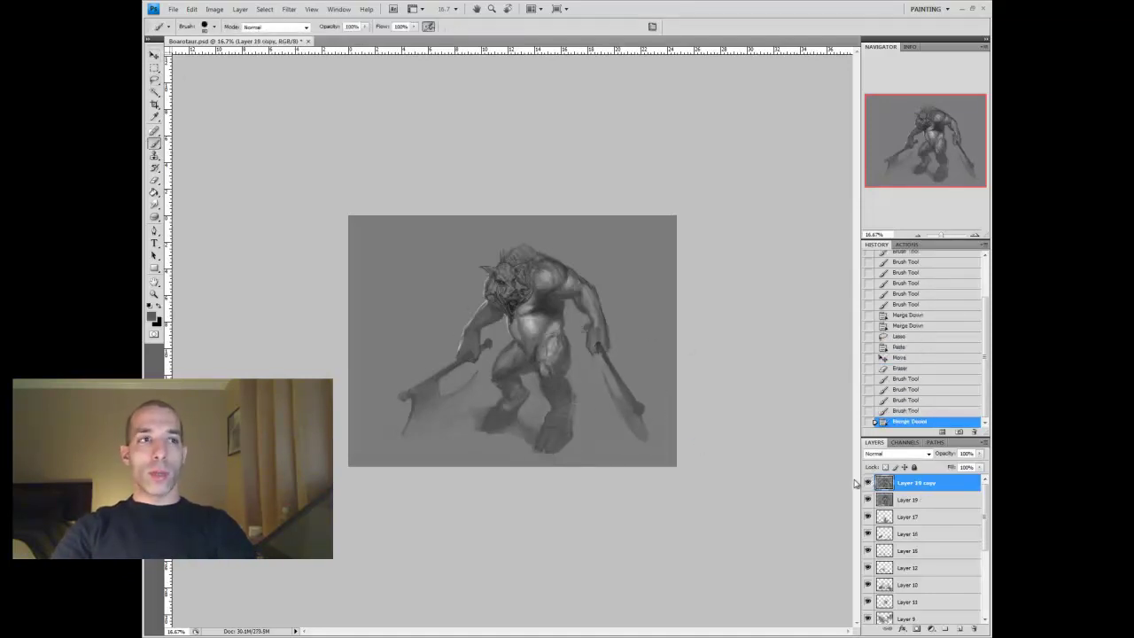
Compare the figure with Layer 19 copy hidden and shown, and refine the underside of the front foot
{"action": "left_click", "coordinate": [868, 483]}
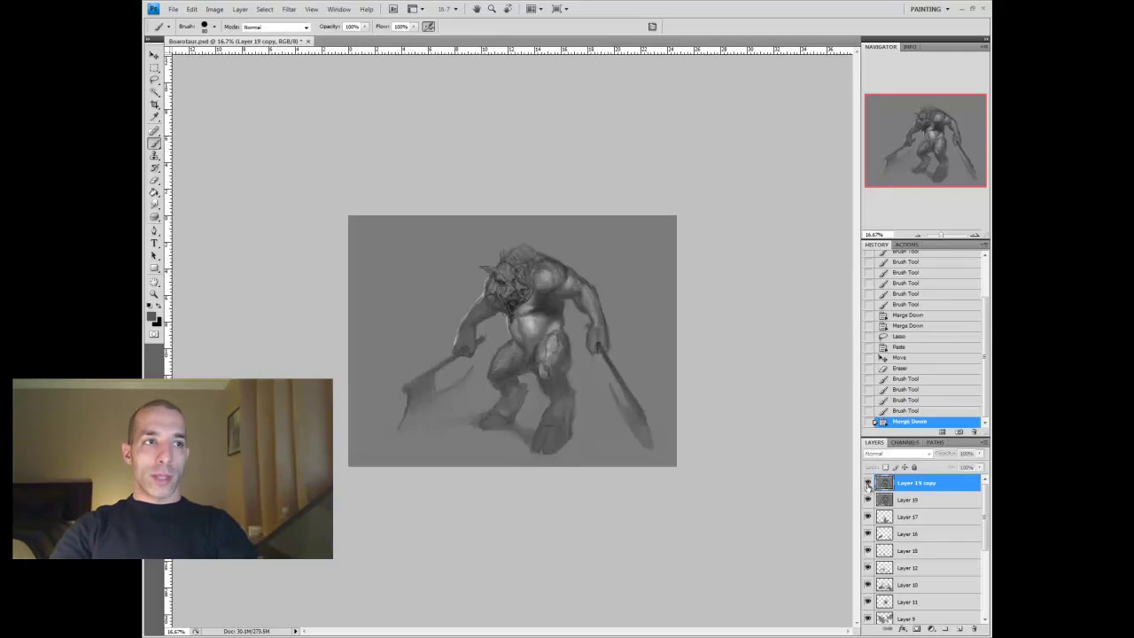
{"action": "left_click", "coordinate": [868, 483]}
{"action": "left_click", "coordinate": [867, 483]}
{"action": "left_click", "coordinate": [868, 483]}
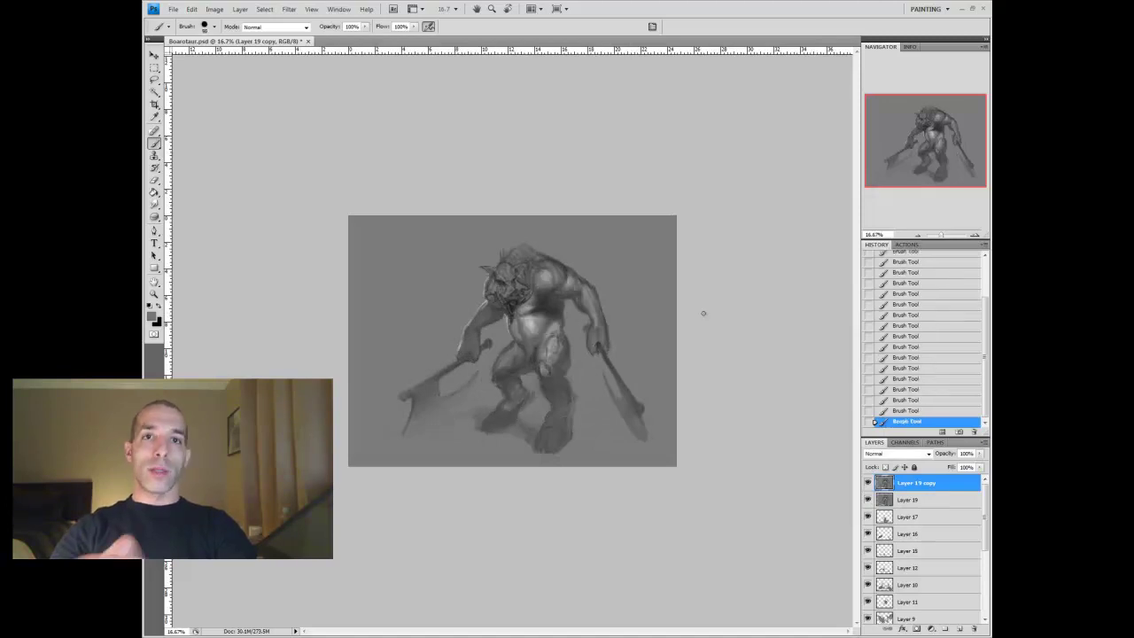
{"action": "left_click_drag", "start_coordinate": [539, 455], "coordinate": [556, 453]}
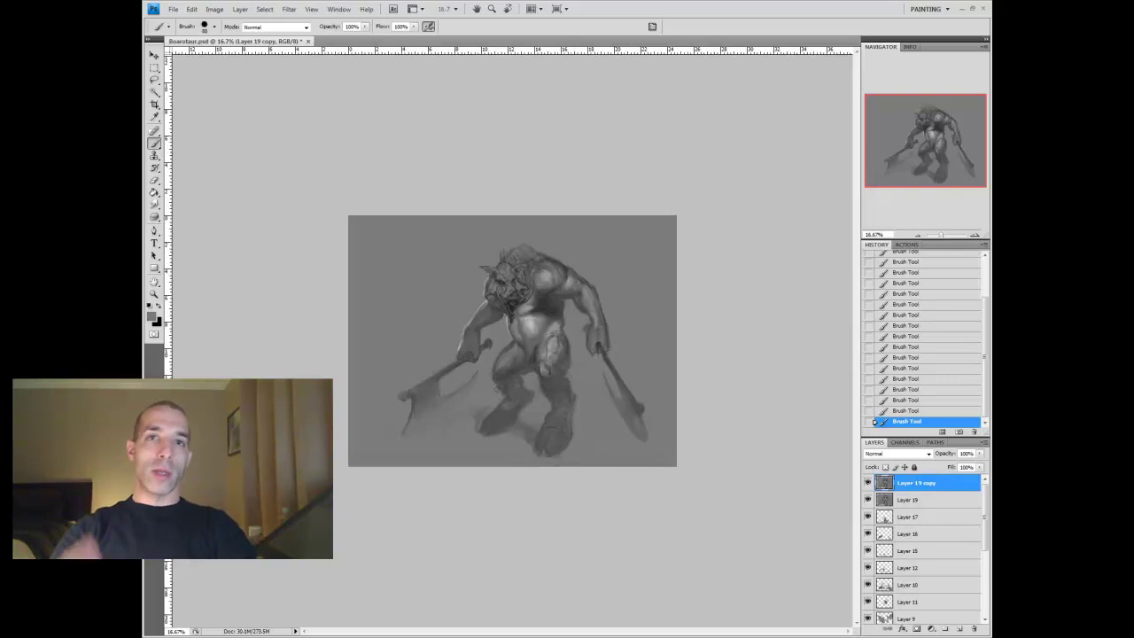
Copy the hand area beside the front leg to a new layer, transform it, and merge it into Layer 19 copy
{"action": "key", "text": "l"}
{"action": "left_click_drag", "start_coordinate": [580, 323], "coordinate": [628, 336]}
{"action": "key", "text": "ctrl+c"}
{"action": "key", "text": "ctrl+v"}
{"action": "key", "text": "ctrl+t"}
{"action": "key", "text": "Return"}
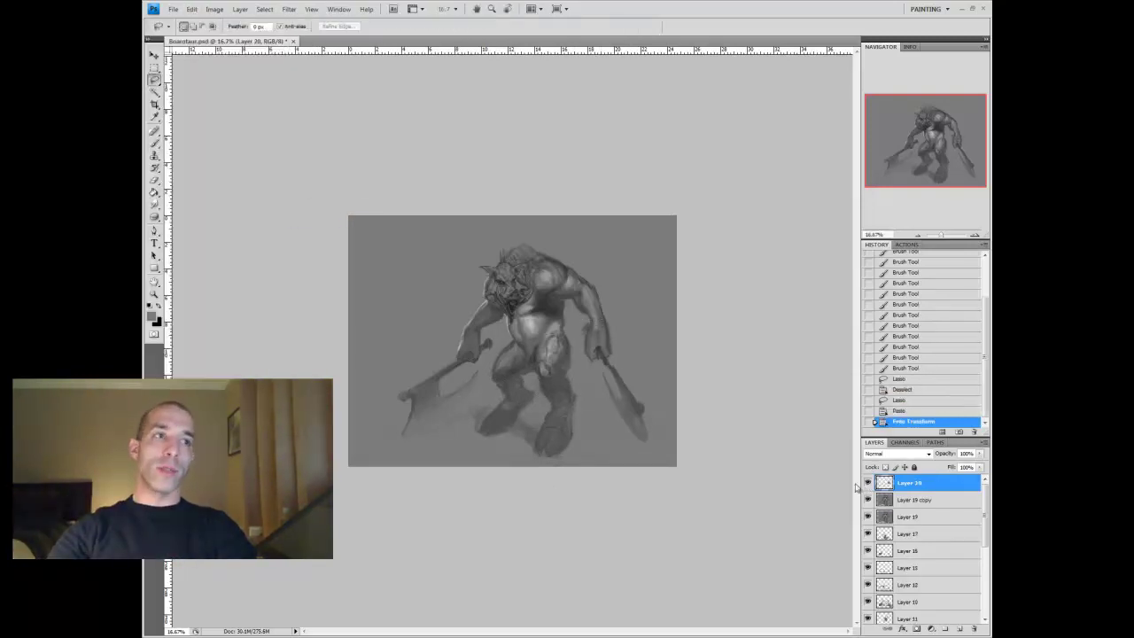
{"action": "key", "text": "ctrl+e"}
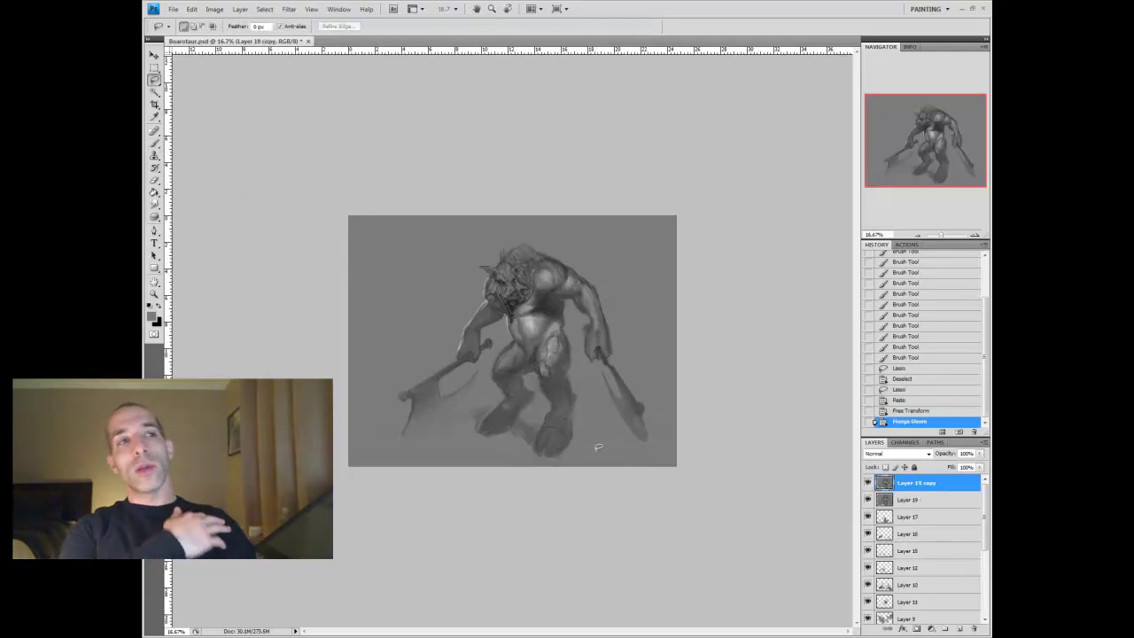
Sketch dark outlines for a wider leg stance over both legs on a new layer
{"action": "left_click", "coordinate": [951, 629]}
{"action": "key", "text": "b"}
{"action": "left_click_drag", "start_coordinate": [489, 364], "coordinate": [469, 435]}
{"action": "left_click_drag", "start_coordinate": [500, 344], "coordinate": [465, 434]}
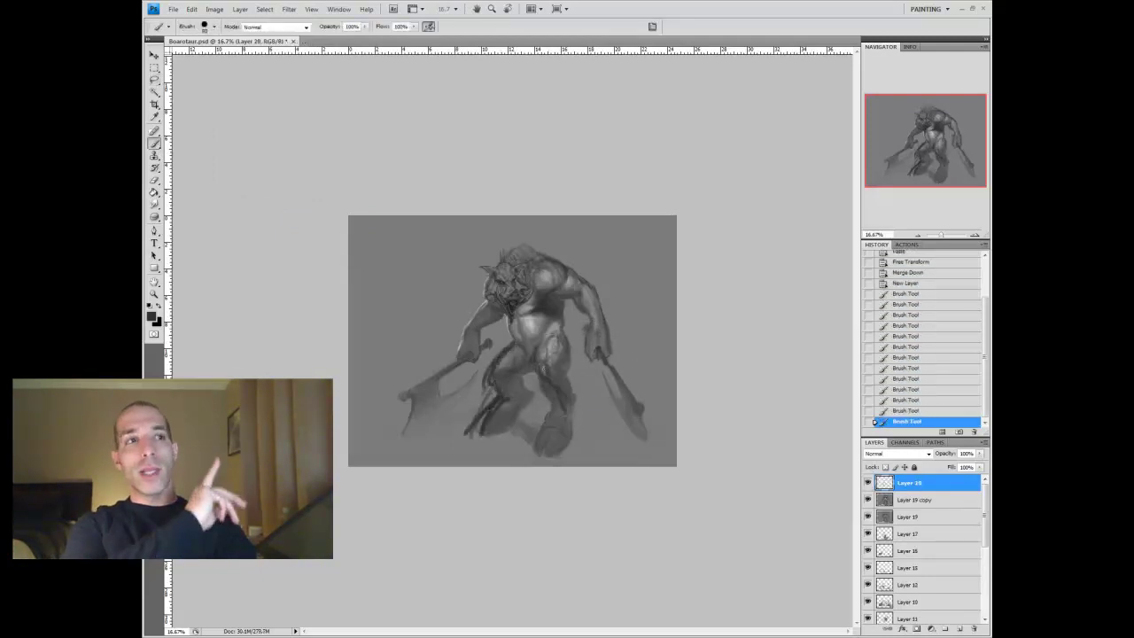
{"action": "left_click_drag", "start_coordinate": [554, 385], "coordinate": [593, 452]}
{"action": "left_click_drag", "start_coordinate": [567, 342], "coordinate": [559, 410]}
{"action": "left_click_drag", "start_coordinate": [572, 381], "coordinate": [612, 456]}
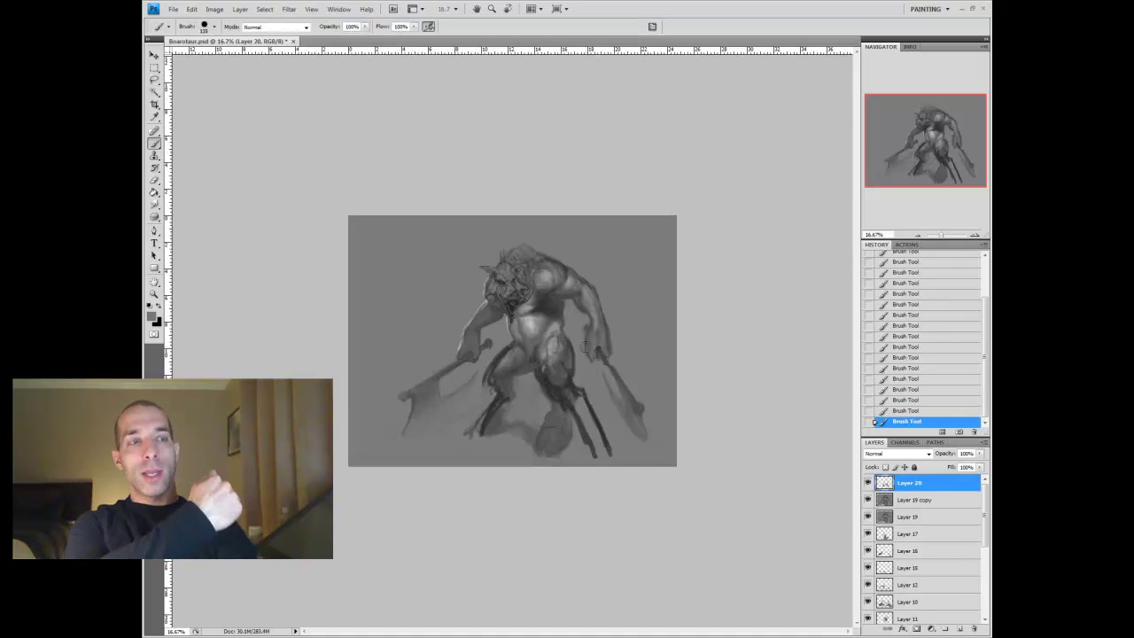
Thicken the new leg outlines and start blocking in both lower legs with dark strokes
{"action": "left_click_drag", "start_coordinate": [492, 394], "coordinate": [468, 436]}
{"action": "left_click_drag", "start_coordinate": [554, 367], "coordinate": [580, 457]}
{"action": "left_click_drag", "start_coordinate": [585, 394], "coordinate": [607, 459]}
{"action": "mouse_move", "coordinate": [510, 403]}
{"action": "left_mouse_down"}
{"action": "mouse_move", "coordinate": [496, 441]}
{"action": "mouse_move", "coordinate": [465, 445]}
{"action": "left_mouse_up"}
{"action": "left_click", "coordinate": [545, 417], "text": "alt"}
{"action": "left_click_drag", "start_coordinate": [567, 447], "coordinate": [536, 365]}
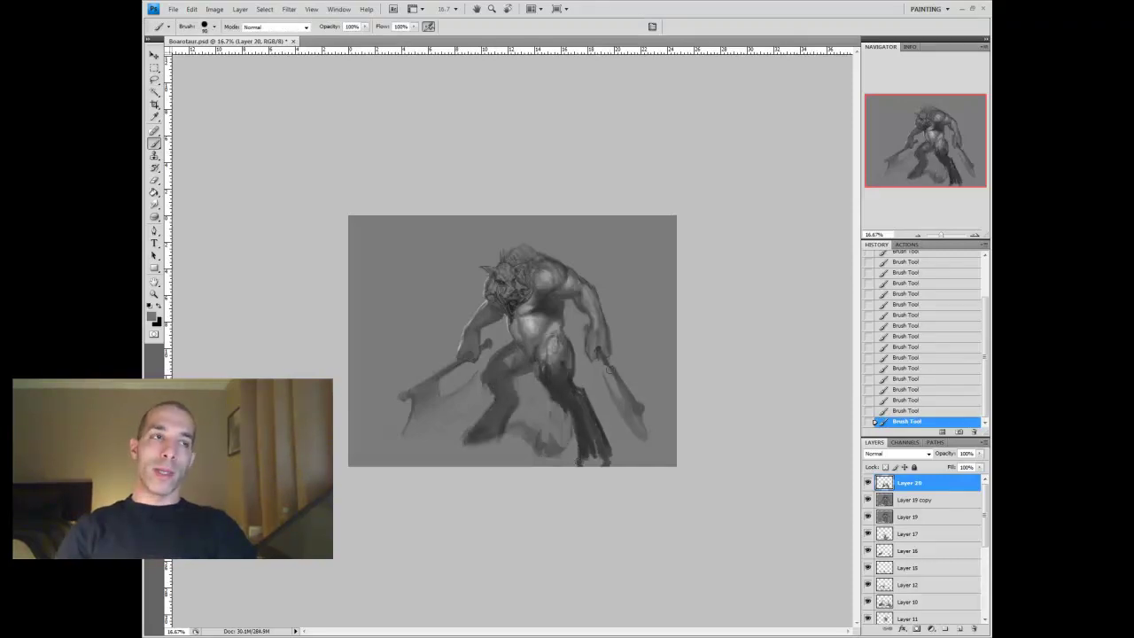
Fill out the rear leg and the extended front leg with sampled tones, painting away the old leg shapes
{"action": "left_click_drag", "start_coordinate": [506, 431], "coordinate": [466, 443]}
{"action": "left_click_drag", "start_coordinate": [509, 375], "coordinate": [532, 394]}
{"action": "mouse_move", "coordinate": [549, 357]}
{"action": "left_mouse_down"}
{"action": "mouse_move", "coordinate": [580, 388]}
{"action": "mouse_move", "coordinate": [575, 459]}
{"action": "left_mouse_up"}
{"action": "left_click", "coordinate": [545, 390], "text": "alt"}
{"action": "left_click", "coordinate": [567, 417], "text": "alt"}
{"action": "left_click_drag", "start_coordinate": [589, 404], "coordinate": [604, 469]}
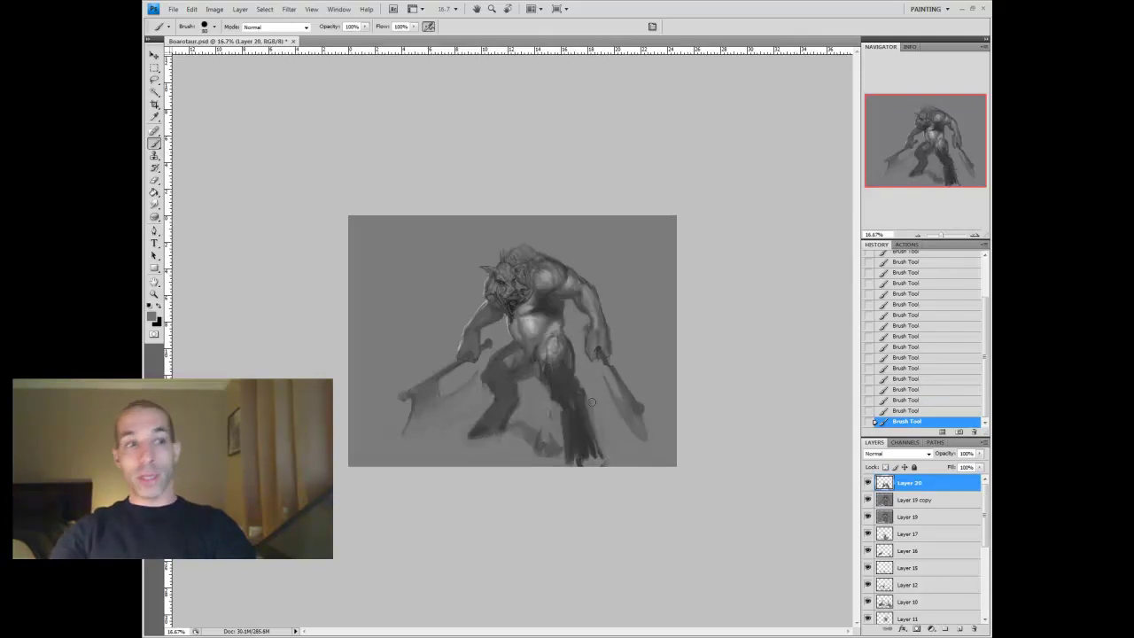
{"action": "left_click_drag", "start_coordinate": [542, 383], "coordinate": [564, 444]}
{"action": "left_click_drag", "start_coordinate": [585, 406], "coordinate": [590, 465]}
{"action": "left_click", "coordinate": [585, 448], "text": "alt"}
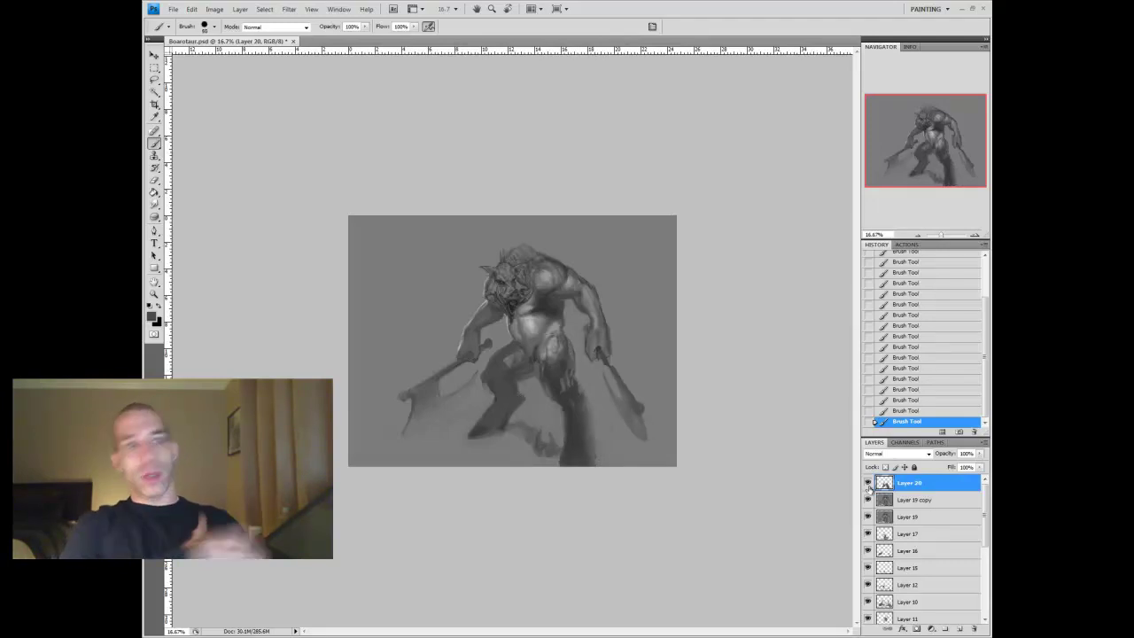
Erase excess paint from the front leg, reshape its knee and shin, and repaint the ground shadow between the feet
{"action": "key", "text": "e"}
{"action": "left_click_drag", "start_coordinate": [567, 394], "coordinate": [585, 461]}
{"action": "key", "text": "b"}
{"action": "mouse_move", "coordinate": [554, 359]}
{"action": "left_mouse_down"}
{"action": "mouse_move", "coordinate": [574, 447]}
{"action": "mouse_move", "coordinate": [549, 343]}
{"action": "mouse_move", "coordinate": [554, 390]}
{"action": "mouse_move", "coordinate": [570, 381]}
{"action": "mouse_move", "coordinate": [580, 412]}
{"action": "left_mouse_up"}
{"action": "left_click_drag", "start_coordinate": [550, 408], "coordinate": [538, 441]}
{"action": "left_click_drag", "start_coordinate": [571, 368], "coordinate": [586, 438]}
{"action": "mouse_move", "coordinate": [567, 397]}
{"action": "left_mouse_down"}
{"action": "mouse_move", "coordinate": [575, 427]}
{"action": "mouse_move", "coordinate": [552, 457]}
{"action": "mouse_move", "coordinate": [589, 466]}
{"action": "left_mouse_up"}
{"action": "left_click_drag", "start_coordinate": [486, 430], "coordinate": [549, 461]}
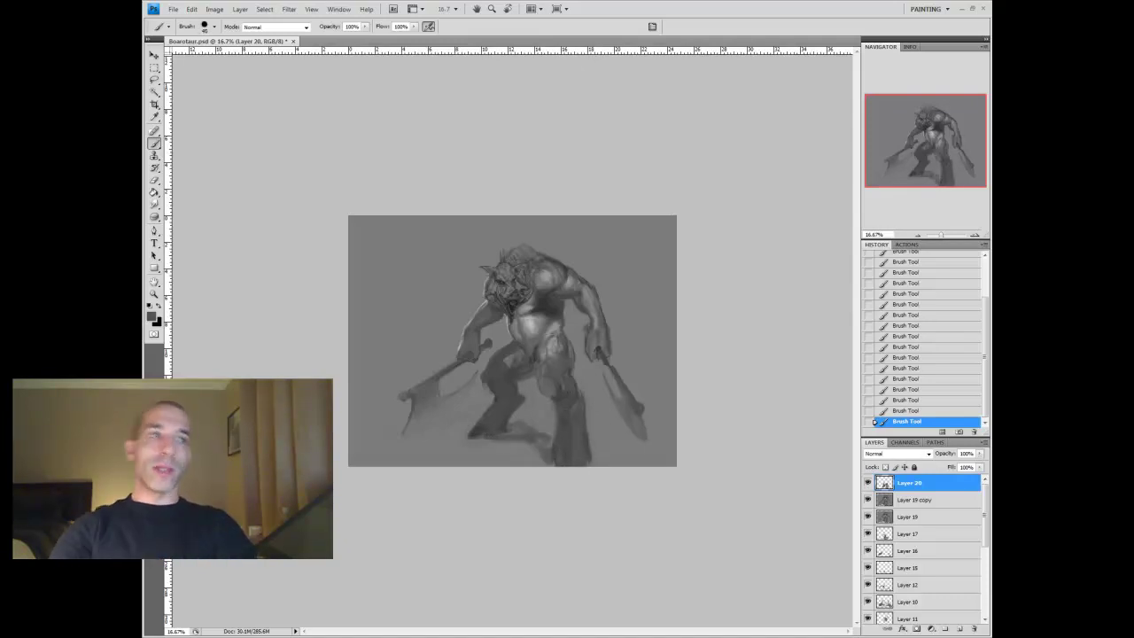
Compare the redrawn legs with Layer 20 hidden and shown, and merge them into Layer 19 copy
{"action": "left_click", "coordinate": [869, 483]}
{"action": "left_click", "coordinate": [869, 483]}
{"action": "left_click", "coordinate": [868, 483]}
{"action": "left_click", "coordinate": [868, 483]}
{"action": "left_click", "coordinate": [869, 483]}
{"action": "left_click", "coordinate": [868, 483]}
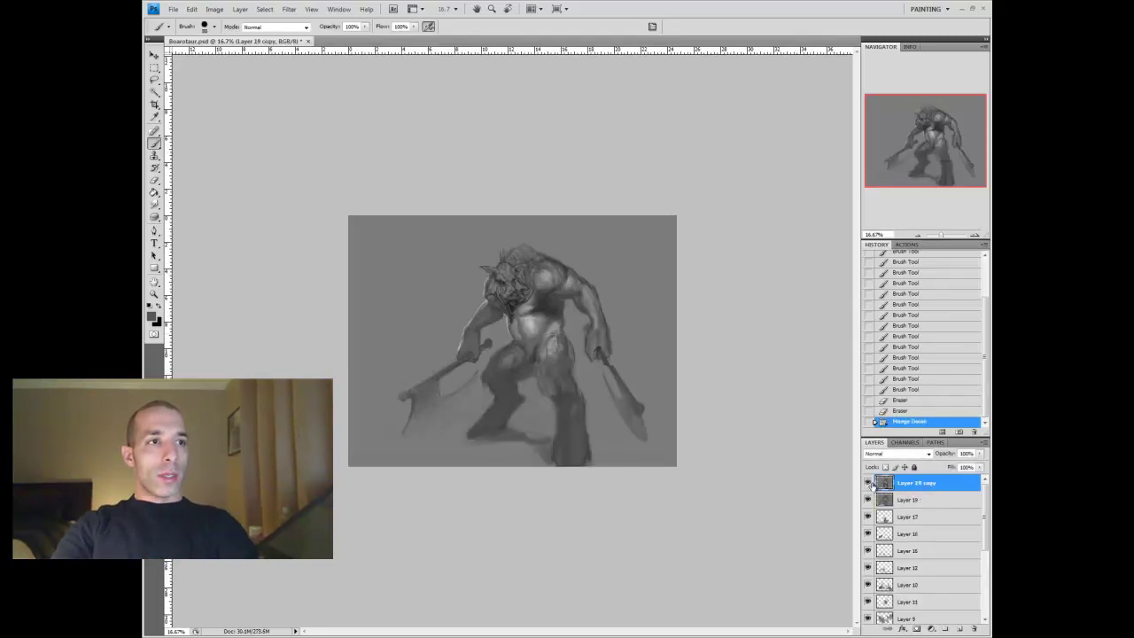
Compare Layer 19 copy hidden and shown, and move the whole figure slightly upward
{"action": "key", "text": "v"}
{"action": "left_click", "coordinate": [868, 483]}
{"action": "left_click", "coordinate": [869, 483]}
{"action": "key", "text": "ctrl+shift+z"}
{"action": "key", "text": "ctrl+shift+z"}
{"action": "key", "text": "ctrl+shift+z"}
{"action": "key", "text": "ctrl+shift+z"}
{"action": "key", "text": "ctrl+shift+z"}
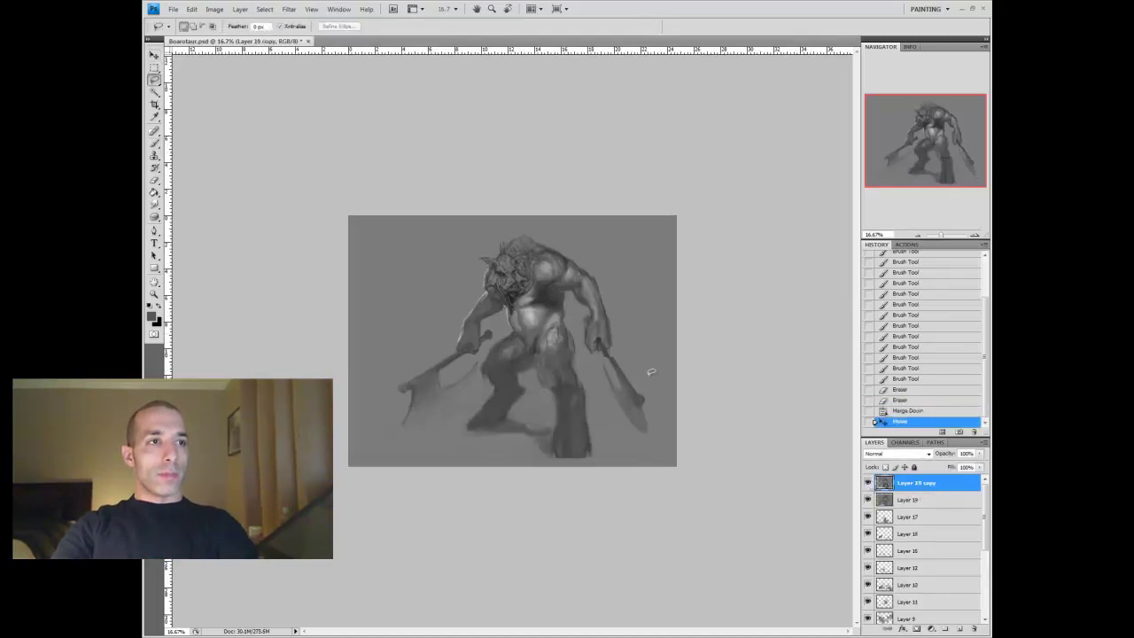
Copy the axe beside the front leg to a new layer, nudge it, and touch up its shaft
{"action": "key", "text": "b"}
{"action": "key", "text": "ctrl+alt+z"}
{"action": "key", "text": "ctrl+alt+z"}
{"action": "key", "text": "ctrl+alt+z"}
{"action": "key", "text": "ctrl+alt+z"}
{"action": "key", "text": "ctrl+alt+z"}
{"action": "key", "text": "ctrl+alt+z"}
{"action": "key", "text": "ctrl+alt+z"}
{"action": "key", "text": "ctrl+alt+z"}
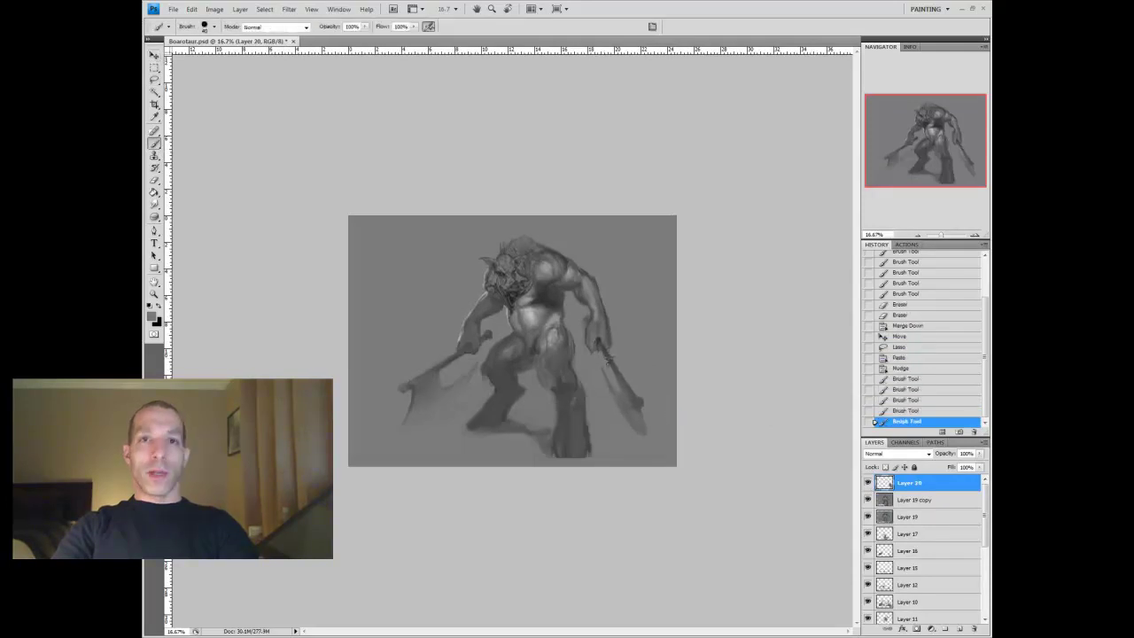
Repaint the blade of the axe beside the front leg with a longer, pointed tip
{"action": "left_click_drag", "start_coordinate": [645, 434], "coordinate": [644, 409]}
{"action": "key", "text": "bracketright"}
{"action": "left_click", "coordinate": [631, 434], "text": "alt"}
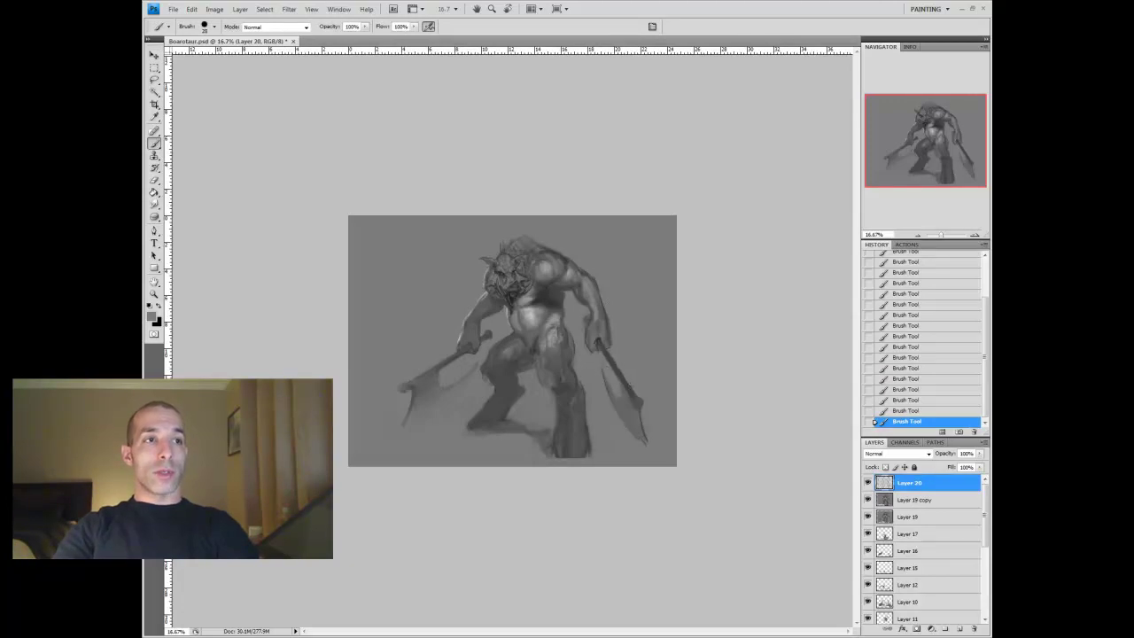
{"action": "left_click", "coordinate": [527, 311], "text": "alt"}
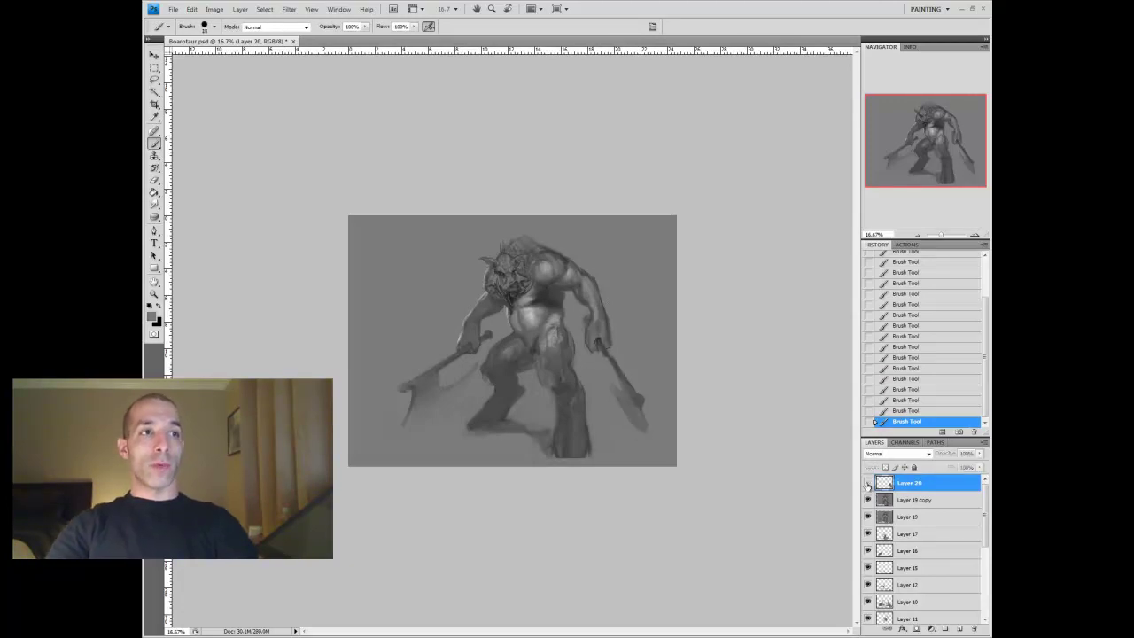
Compare the axe revision hidden and shown, and merge Layer 20 and Layer 19 copy down into Layer 19
{"action": "key", "text": "ctrl+e"}
{"action": "key", "text": "z"}
{"action": "key", "text": "ctrl+minus"}
{"action": "key", "text": "ctrl+equal"}
{"action": "left_click", "coordinate": [869, 483]}
{"action": "left_click", "coordinate": [868, 483]}
{"action": "key", "text": "ctrl+e"}
Scale the whole figure on Layer 19 down proportionally so it sits inside the canvas with more margin
{"action": "key", "text": "ctrl+t"}
{"action": "left_click_drag", "start_coordinate": [680, 219], "coordinate": [653, 256]}
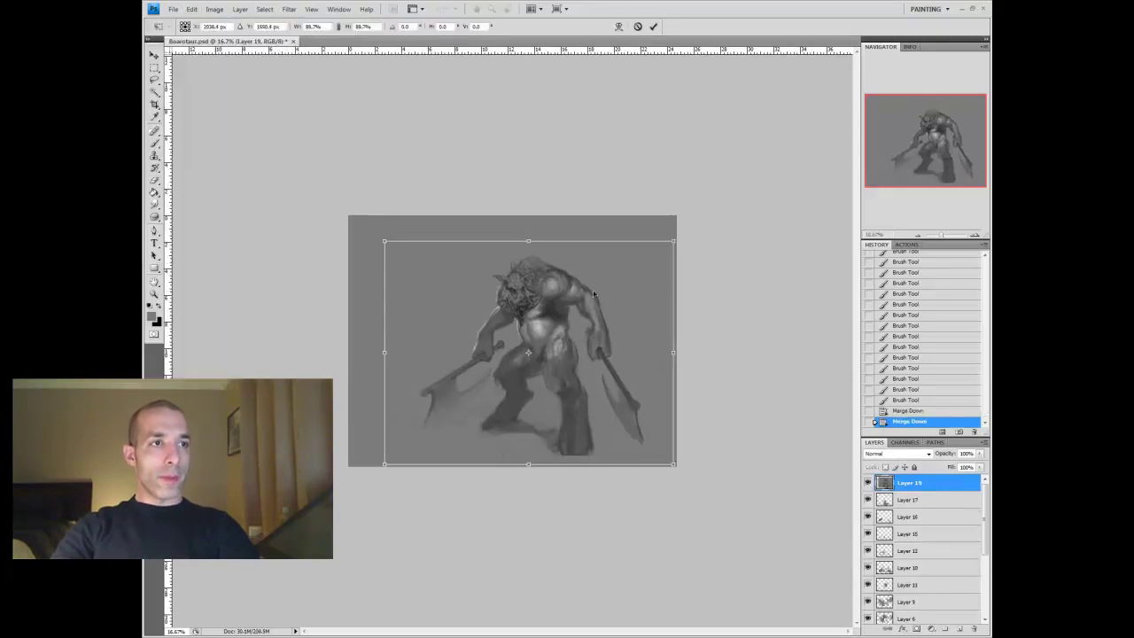
{"action": "key", "text": "Return"}
{"action": "left_click", "coordinate": [542, 321]}
{"action": "left_click", "coordinate": [542, 321], "text": "alt"}
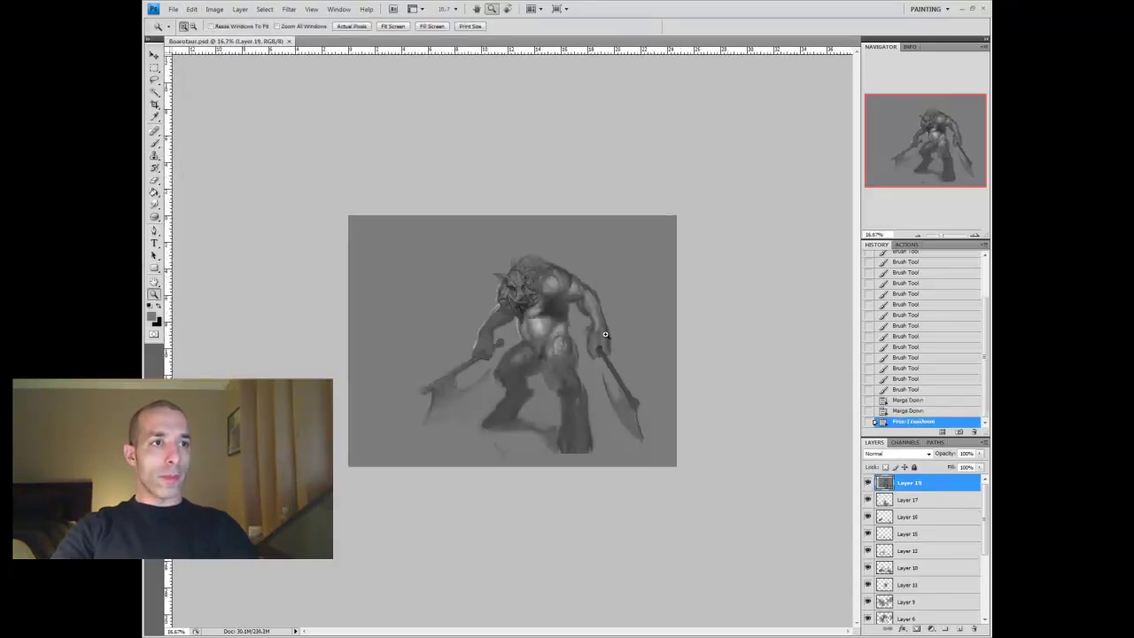
Rework the front foot on a new layer, merge it into Layer 19, and refine the axe blades
{"action": "key", "text": "ctrl+shift+alt+n"}
{"action": "key", "text": "b"}
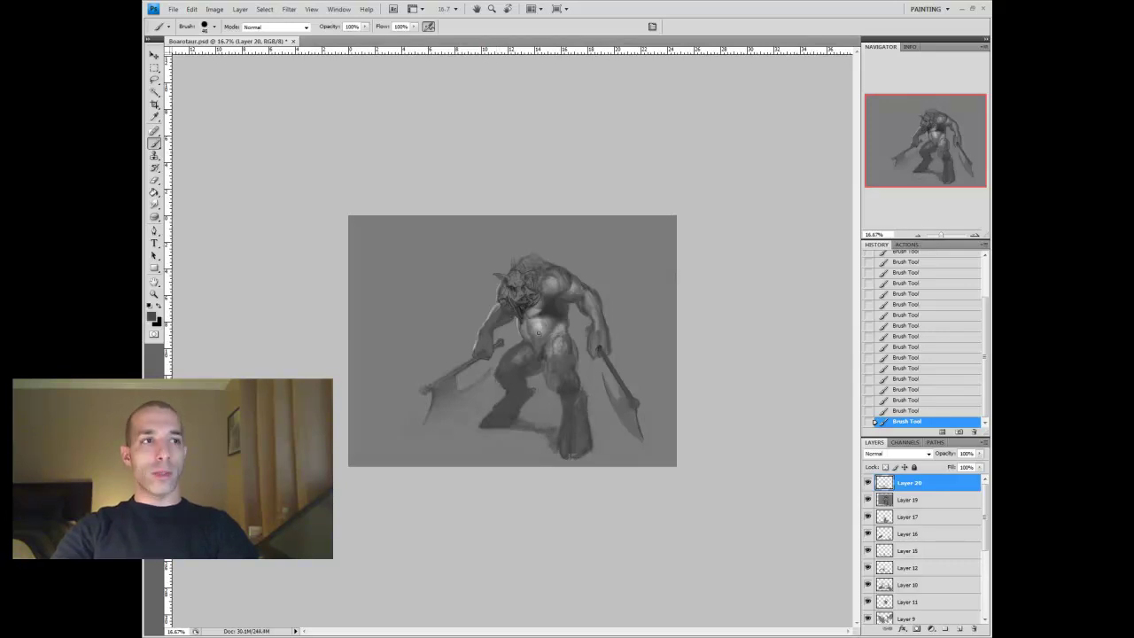
{"action": "key", "text": "ctrl+e"}
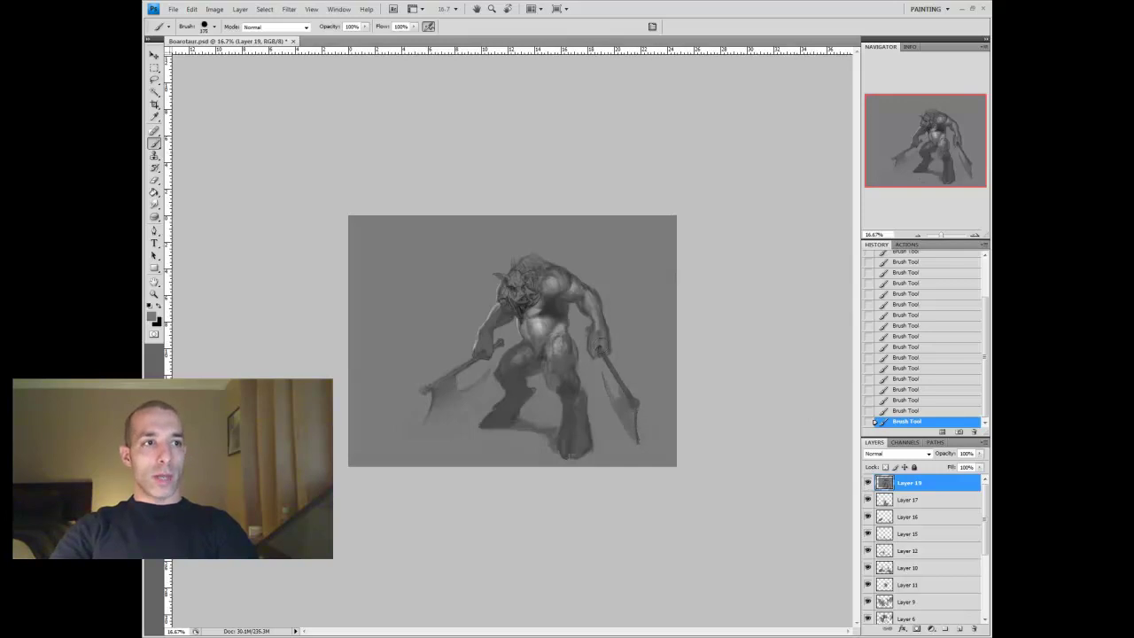
{"action": "key", "text": "z"}
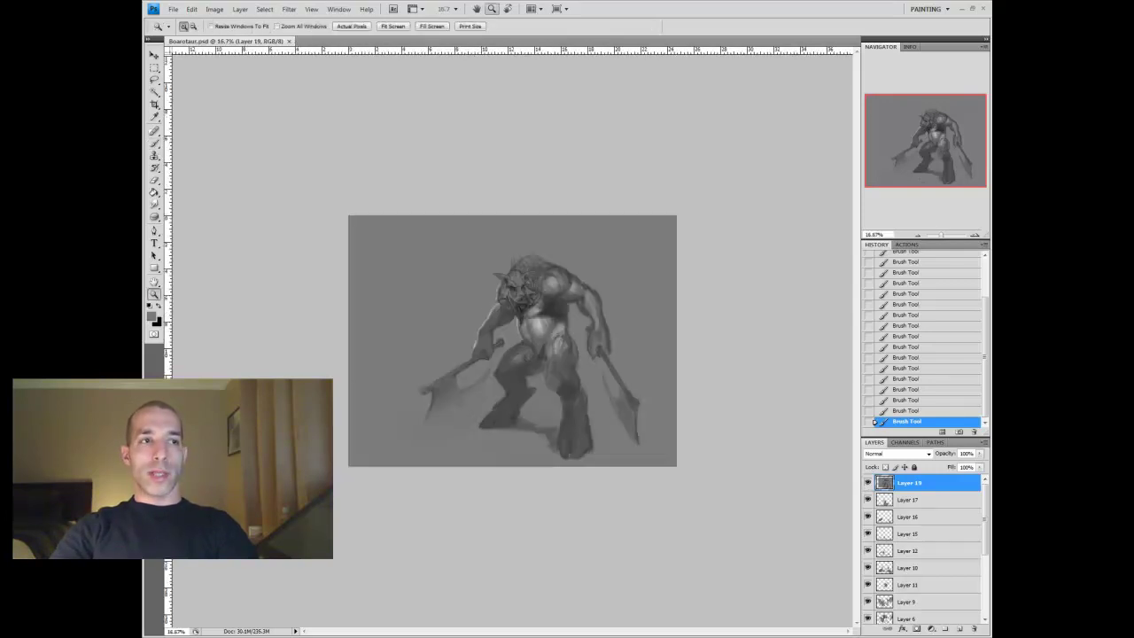
Copy the rear leg to a new layer and scale it proportionally to 94.4%
{"action": "key", "text": "l"}
{"action": "left_click_drag", "start_coordinate": [528, 340], "coordinate": [529, 342]}
{"action": "key", "text": "ctrl+c"}
{"action": "key", "text": "ctrl+v"}
{"action": "key", "text": "ctrl+t"}
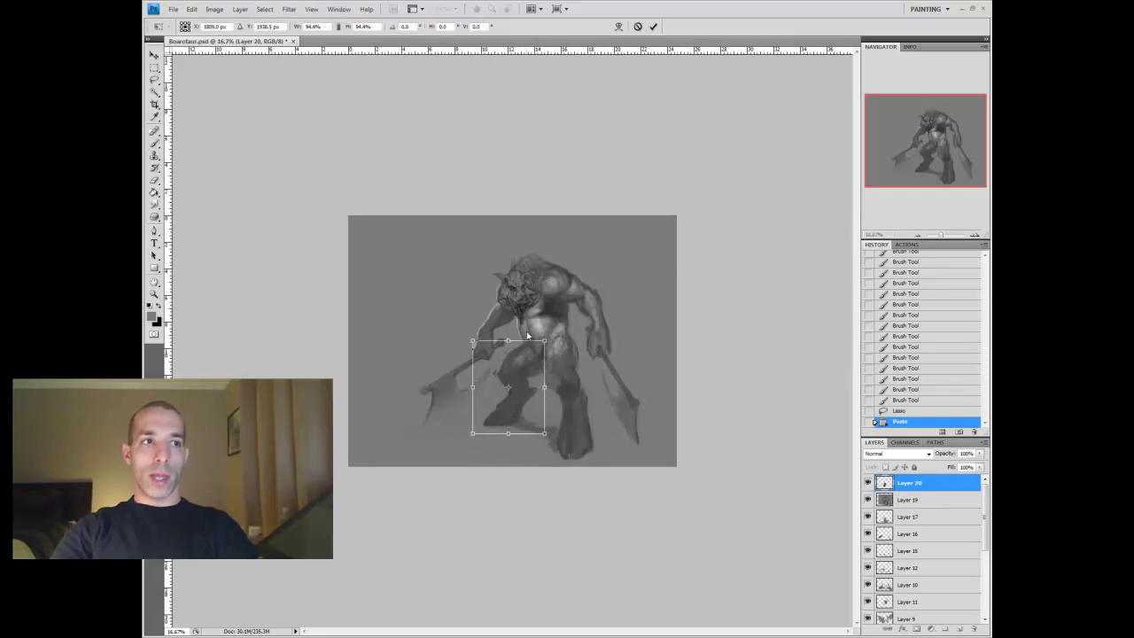
{"action": "key", "text": "Return"}
Copy the front lower leg to a new layer and reduce its height to about 94%
{"action": "left_click_drag", "start_coordinate": [587, 395], "coordinate": [603, 452]}
{"action": "key", "text": "ctrl+c"}
{"action": "key", "text": "ctrl+v"}
{"action": "left_click", "coordinate": [192, 9]}
{"action": "left_click", "coordinate": [222, 207]}
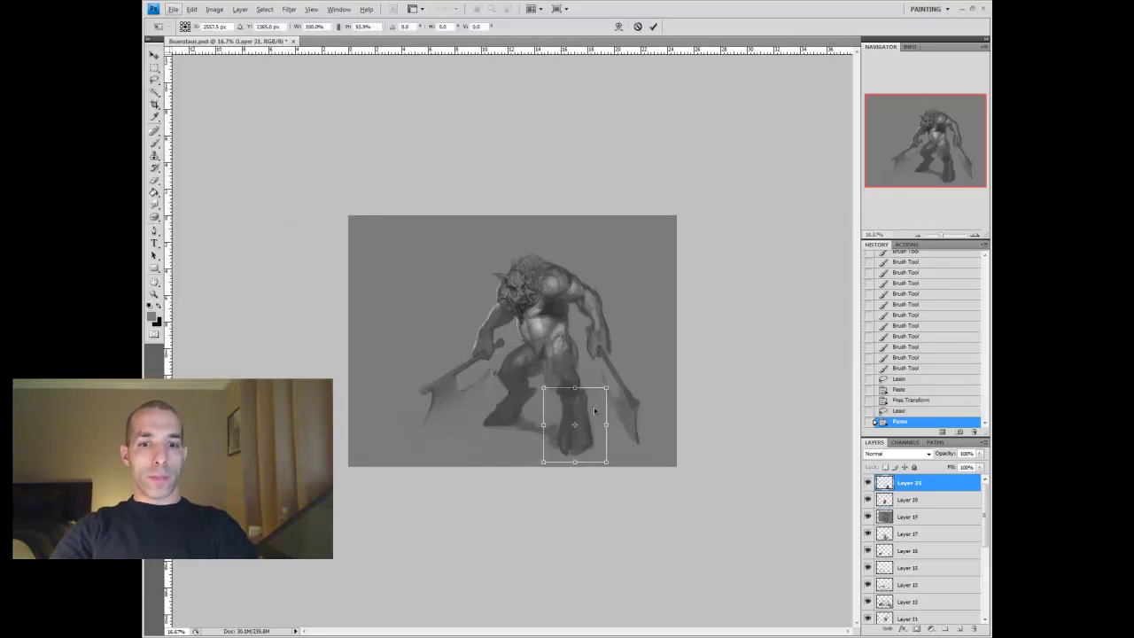
{"action": "key", "text": "Return"}
{"action": "key", "text": "v"}
Merge the front leg copy into Layer 20 and paint over the seams around the feet and ground shadow
{"action": "key", "text": "ctrl+e"}
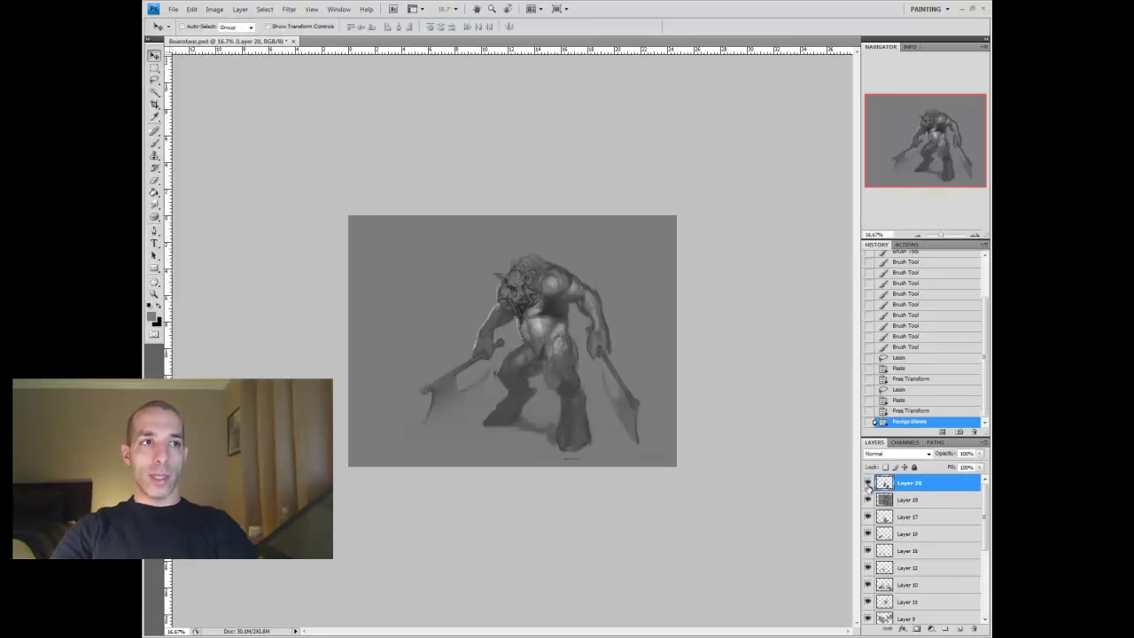
{"action": "key", "text": "b"}
{"action": "mouse_move", "coordinate": [567, 434]}
{"action": "left_mouse_down"}
{"action": "mouse_move", "coordinate": [585, 455]}
{"action": "mouse_move", "coordinate": [530, 431]}
{"action": "left_mouse_up"}
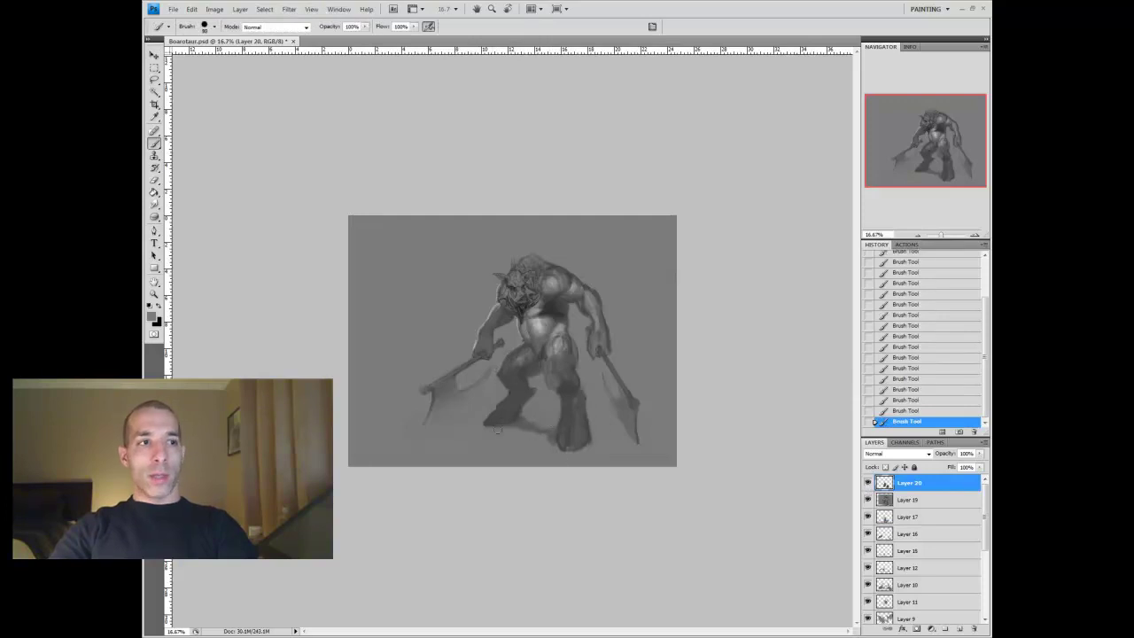
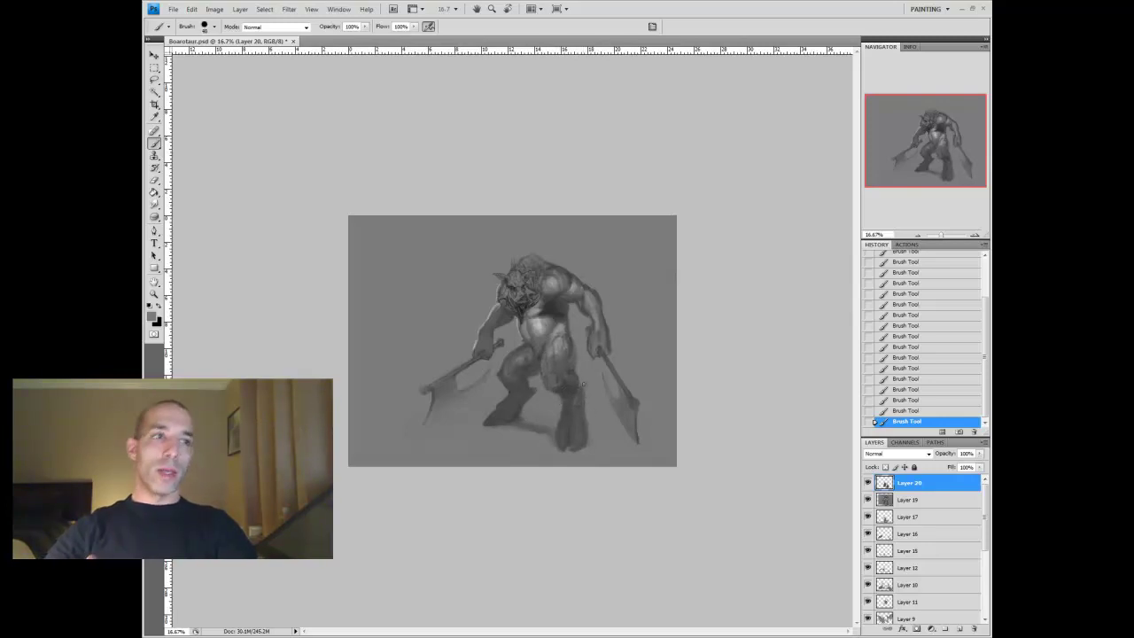
Copy a section of the figure to a new layer, nudge it, merge it into Layer 20 and paint over the seams
{"action": "key", "text": "ctrl+shift+alt+n"}
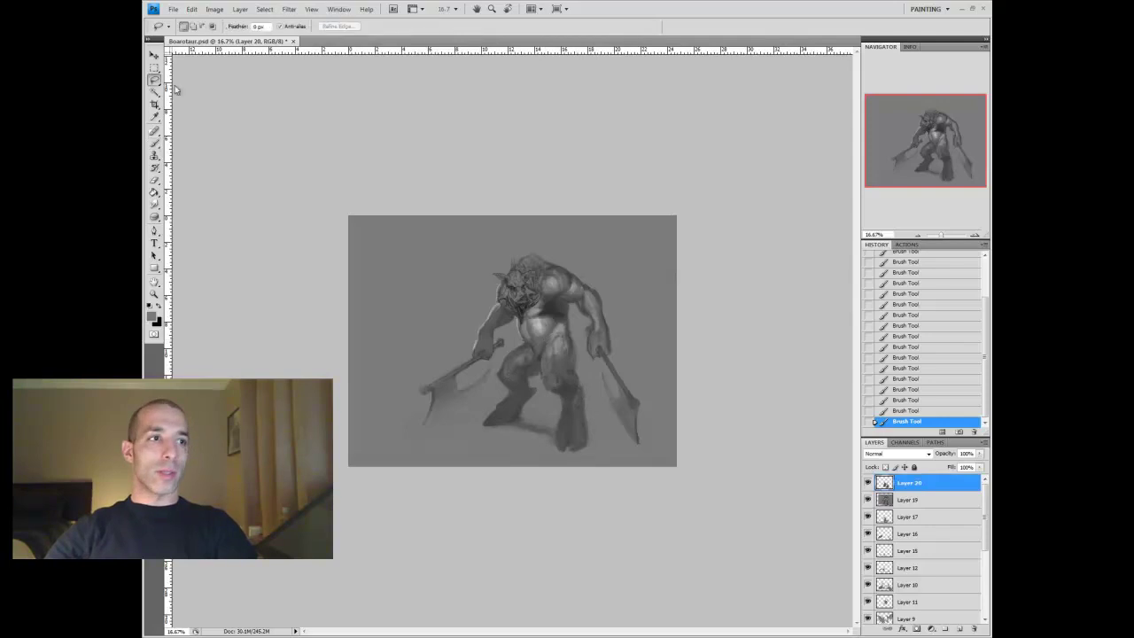
{"action": "key", "text": "v"}
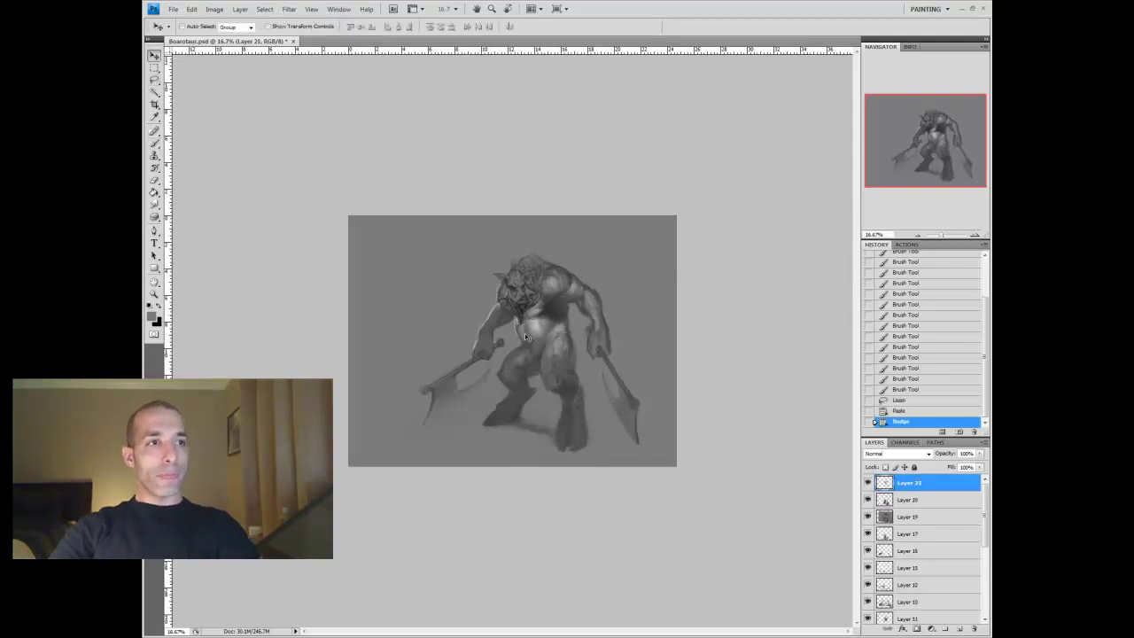
{"action": "key", "text": "ctrl+e"}
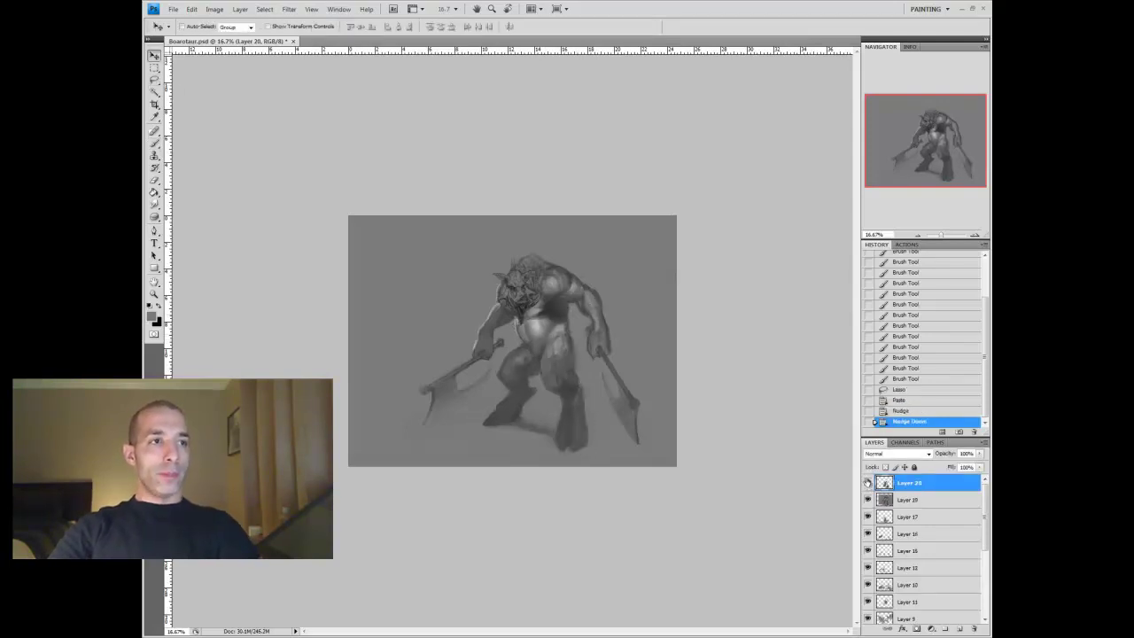
{"action": "key", "text": "b"}
{"action": "left_click", "coordinate": [555, 303]}
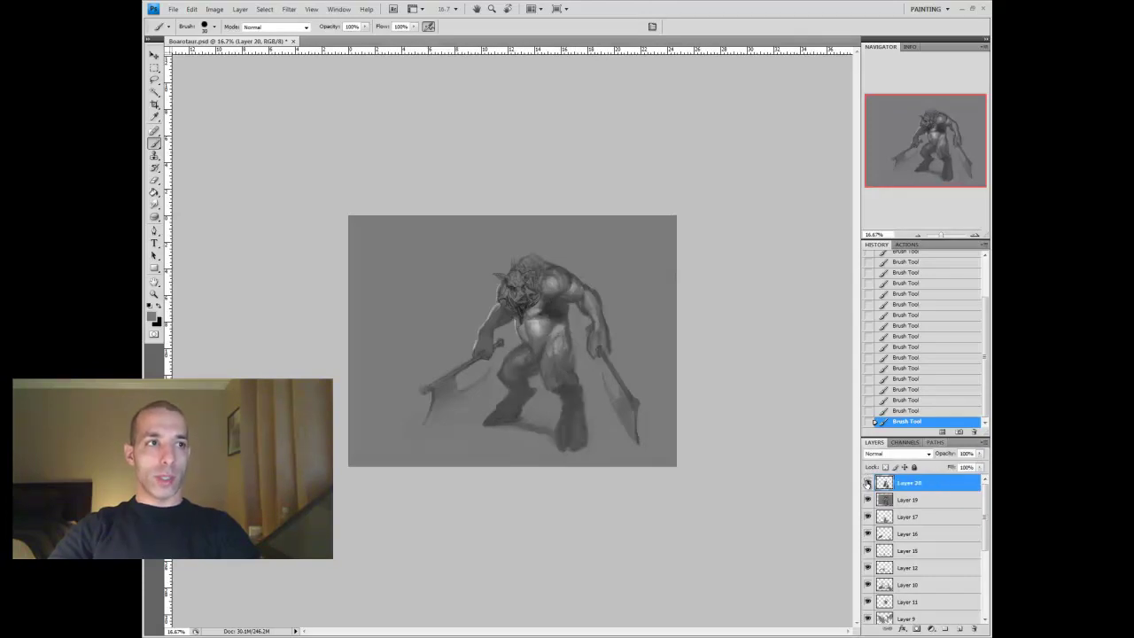
Merge Layer 20 into Layer 19 and touch up the lower axe blade on the image's right side
{"action": "key", "text": "Delete"}
{"action": "key", "text": "ctrl+plus"}
{"action": "left_click", "coordinate": [632, 440]}
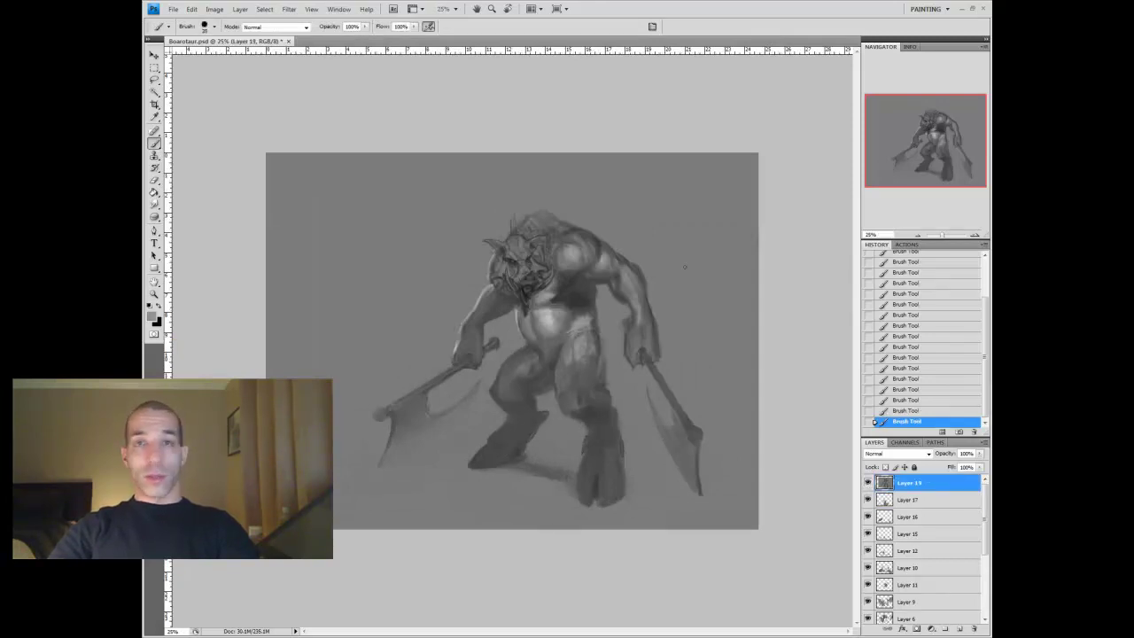
Create a new Overlay layer and paint white highlights on the beast's face and the forearm on the image's left side
{"action": "key", "text": "ctrl+shift+alt+n"}
{"action": "key", "text": "shift+alt+o"}
{"action": "left_click_drag", "start_coordinate": [509, 241], "coordinate": [530, 267]}
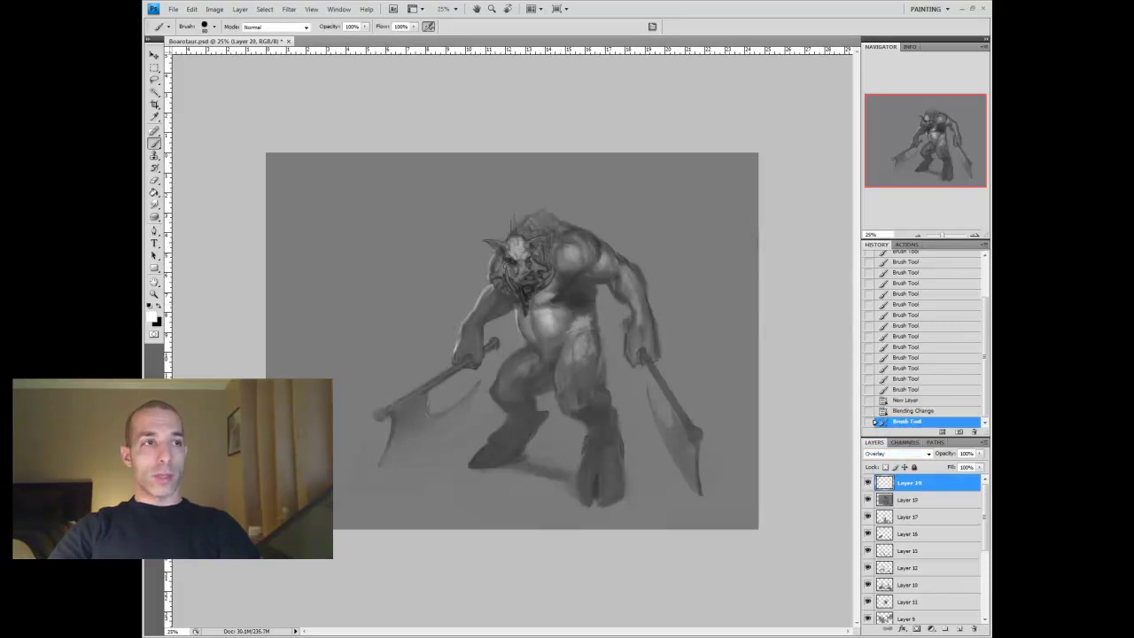
{"action": "key", "text": "x"}
{"action": "mouse_move", "coordinate": [505, 296]}
{"action": "left_mouse_down"}
{"action": "mouse_move", "coordinate": [523, 310]}
{"action": "mouse_move", "coordinate": [468, 341]}
{"action": "mouse_move", "coordinate": [456, 362]}
{"action": "mouse_move", "coordinate": [478, 331]}
{"action": "mouse_move", "coordinate": [468, 316]}
{"action": "mouse_move", "coordinate": [466, 351]}
{"action": "mouse_move", "coordinate": [477, 337]}
{"action": "left_mouse_up"}
{"action": "left_click", "coordinate": [159, 305]}
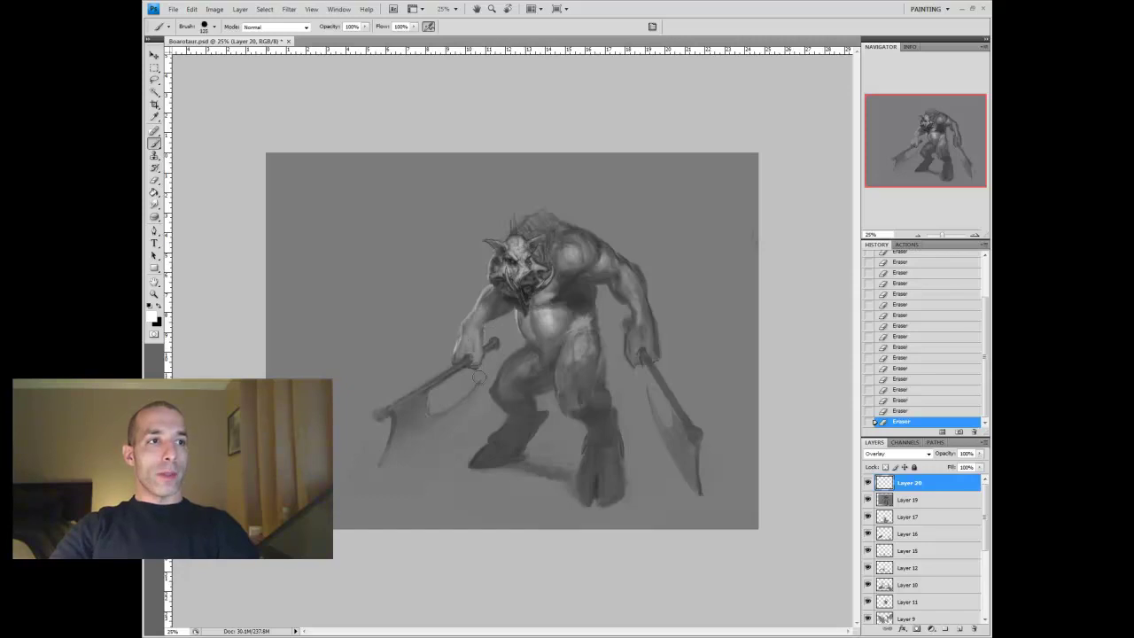
Brighten the shoulder, hand and mane on the Overlay layer, erase the excess and merge it into Layer 19
{"action": "left_click_drag", "start_coordinate": [571, 252], "coordinate": [596, 234]}
{"action": "mouse_move", "coordinate": [654, 360]}
{"action": "left_mouse_down"}
{"action": "mouse_move", "coordinate": [643, 270]}
{"action": "mouse_move", "coordinate": [659, 326]}
{"action": "left_mouse_up"}
{"action": "key", "text": "x"}
{"action": "left_click", "coordinate": [868, 482]}
{"action": "left_click", "coordinate": [868, 482]}
{"action": "key", "text": "x"}
{"action": "left_click_drag", "start_coordinate": [526, 239], "coordinate": [567, 217]}
{"action": "left_click_drag", "start_coordinate": [537, 259], "coordinate": [554, 236]}
{"action": "mouse_move", "coordinate": [548, 244]}
{"action": "left_mouse_down"}
{"action": "mouse_move", "coordinate": [584, 187]}
{"action": "mouse_move", "coordinate": [564, 216]}
{"action": "left_mouse_up"}
{"action": "key", "text": "e"}
{"action": "mouse_move", "coordinate": [510, 374]}
{"action": "left_mouse_down"}
{"action": "mouse_move", "coordinate": [539, 369]}
{"action": "mouse_move", "coordinate": [504, 375]}
{"action": "mouse_move", "coordinate": [497, 392]}
{"action": "mouse_move", "coordinate": [512, 357]}
{"action": "mouse_move", "coordinate": [496, 393]}
{"action": "mouse_move", "coordinate": [525, 432]}
{"action": "left_mouse_up"}
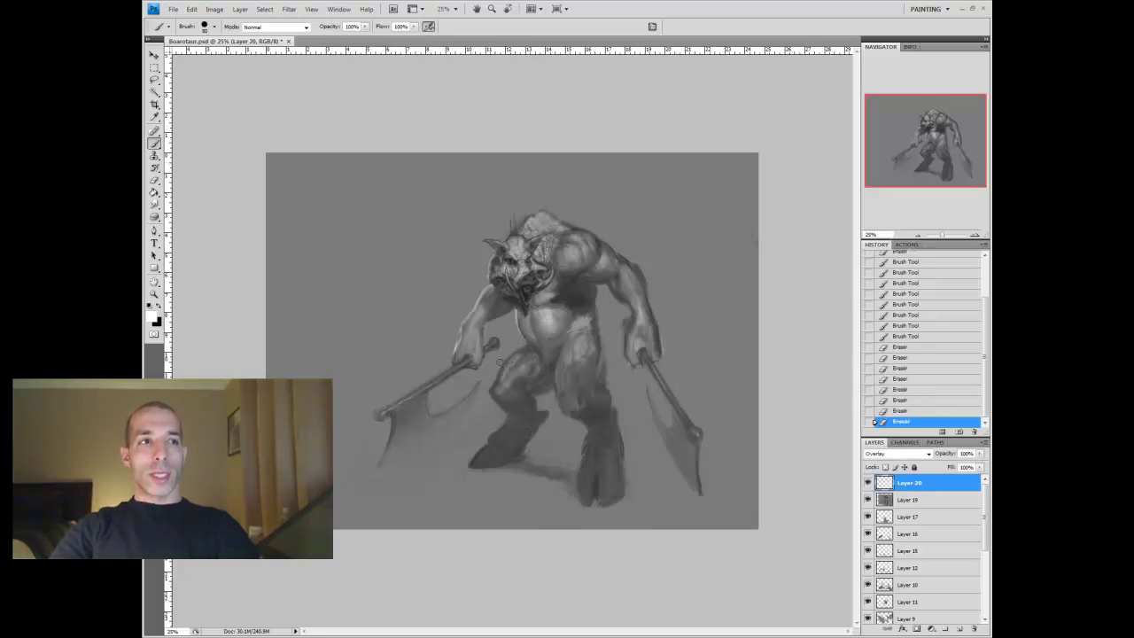
{"action": "key", "text": "ctrl+e"}
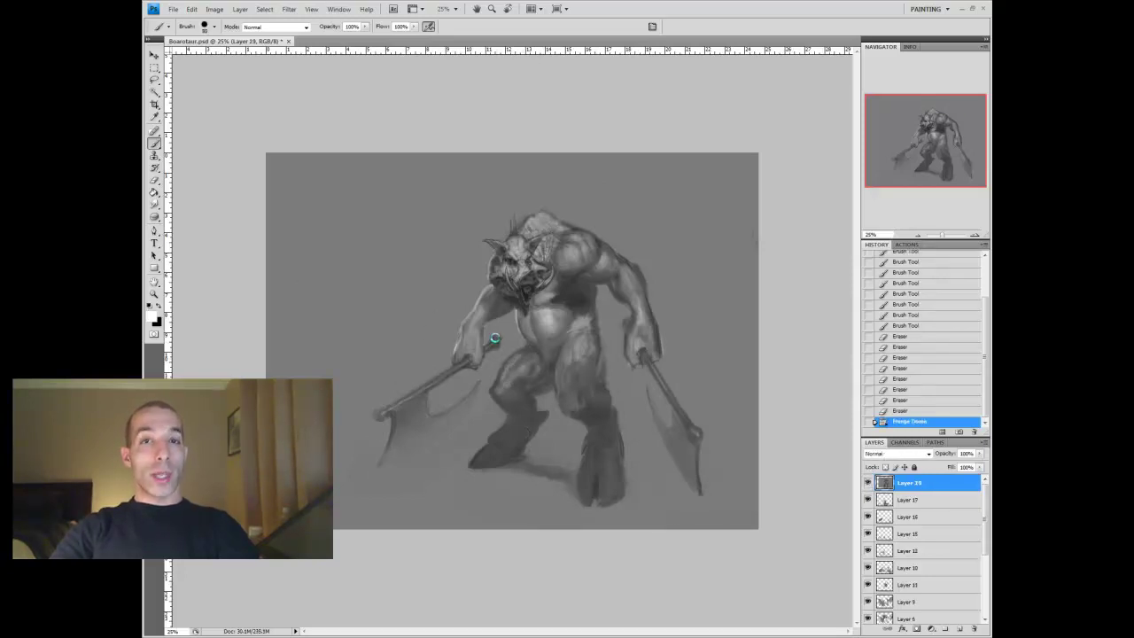
Add a new layer for touch-ups, copy the axe on the image's left side to another layer and nudge it up
{"action": "left_click", "coordinate": [960, 630]}
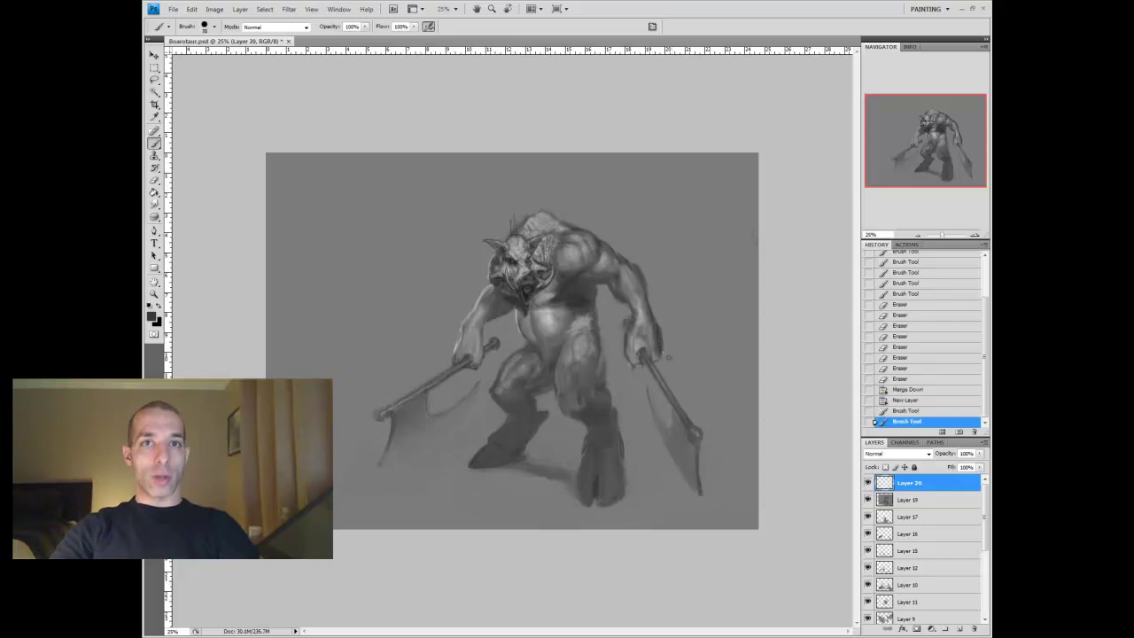
{"action": "key", "text": "l"}
{"action": "left_click_drag", "start_coordinate": [483, 352], "coordinate": [399, 460]}
{"action": "left_click_drag", "start_coordinate": [381, 416], "coordinate": [478, 363]}
{"action": "key", "text": "ctrl+c"}
{"action": "key", "text": "ctrl+v"}
{"action": "key", "text": "v"}
{"action": "key", "text": "Up"}
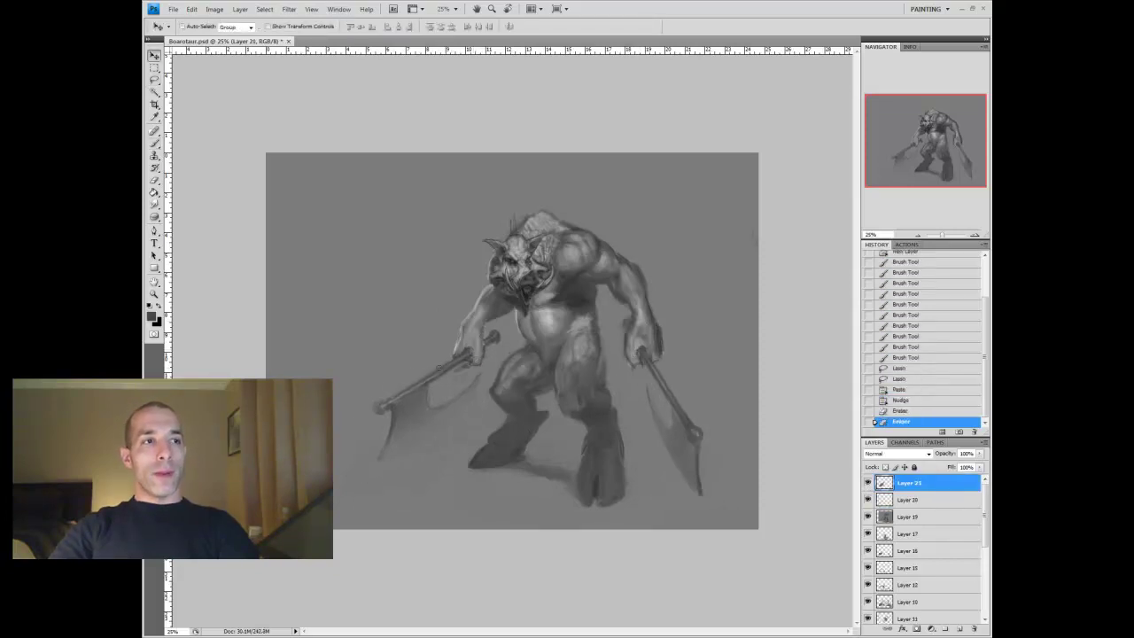
Paint over the seams around the nudged axe and the ground below it, and merge both new layers into Layer 19
{"action": "key", "text": "b"}
{"action": "left_click", "coordinate": [494, 336]}
{"action": "left_click", "coordinate": [498, 335]}
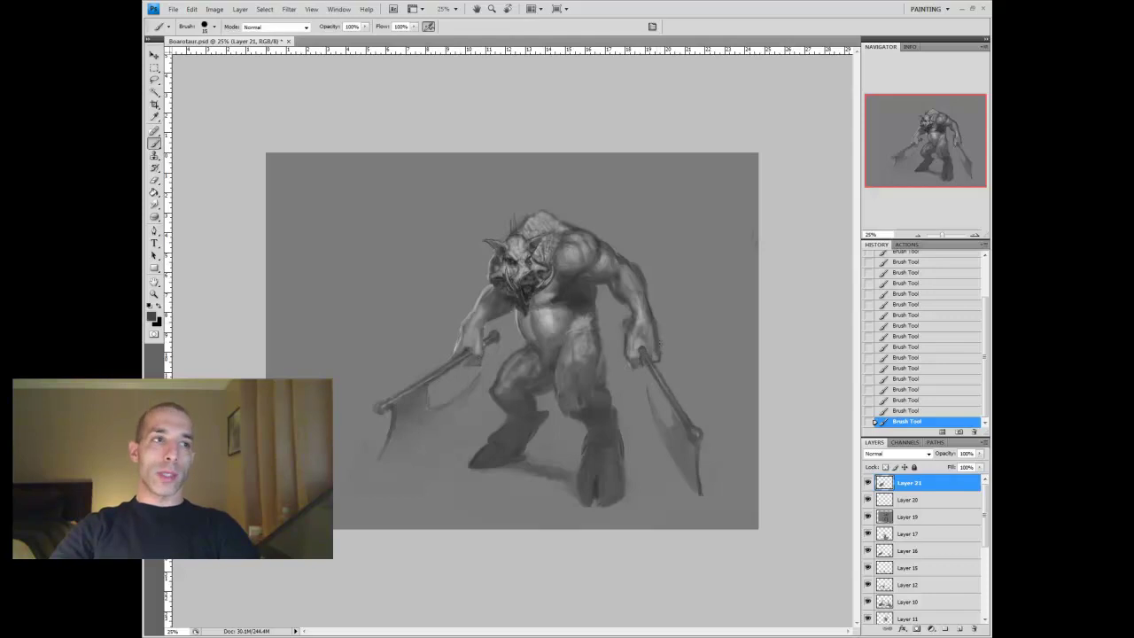
{"action": "left_click_drag", "start_coordinate": [398, 479], "coordinate": [501, 476]}
{"action": "key", "text": "z"}
{"action": "key", "text": "ctrl+e"}
{"action": "key", "text": "ctrl+e"}
Shift the whole figure on Layer 19 slightly to the right and down
{"action": "key", "text": "ctrl+minus"}
{"action": "key", "text": "ctrl+plus"}
{"action": "key", "text": "v"}
{"action": "key", "text": "shift+Right"}
{"action": "key", "text": "shift+Down"}
{"action": "key", "text": "shift+Right"}
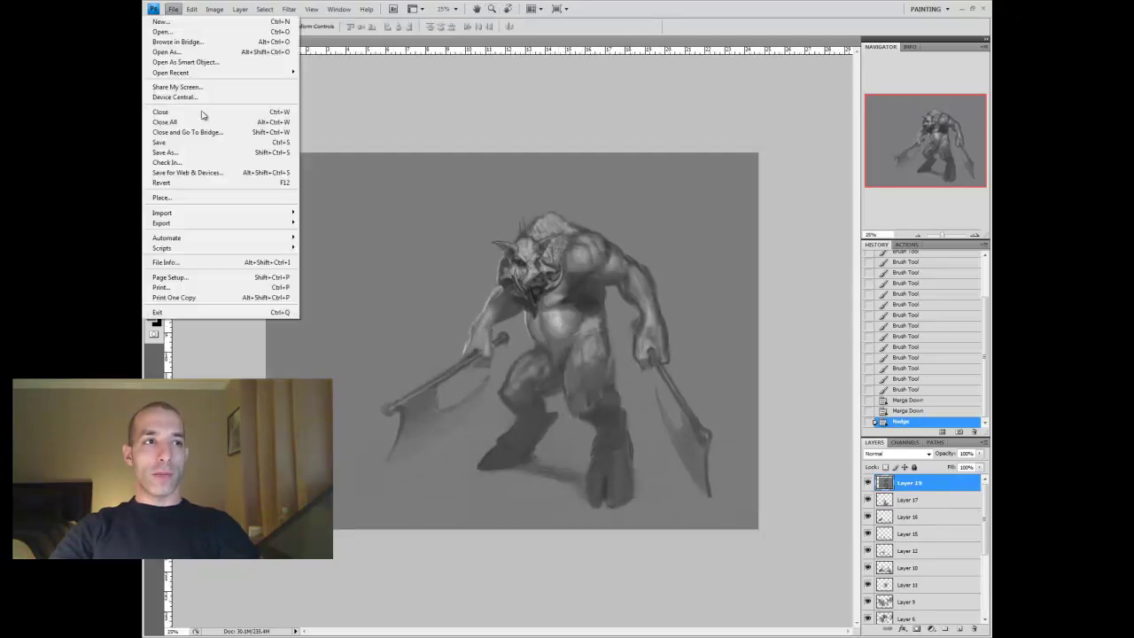
Create another Overlay layer and paint white highlights on the beast's front and rear thighs
{"action": "key", "text": "ctrl+shift+alt+n"}
{"action": "key", "text": "b"}
{"action": "key", "text": "shift+alt+o"}
{"action": "key", "text": "d"}
{"action": "key", "text": "x"}
{"action": "left_click_drag", "start_coordinate": [574, 365], "coordinate": [590, 347]}
{"action": "left_click_drag", "start_coordinate": [585, 353], "coordinate": [597, 390]}
{"action": "mouse_move", "coordinate": [578, 381]}
{"action": "left_mouse_down"}
{"action": "mouse_move", "coordinate": [518, 369]}
{"action": "mouse_move", "coordinate": [521, 415]}
{"action": "left_mouse_up"}
Highlight the hand and front lower leg, trim the highlights with the Eraser and merge the Overlay layer into Layer 19
{"action": "left_click_drag", "start_coordinate": [672, 325], "coordinate": [674, 340]}
{"action": "left_click_drag", "start_coordinate": [603, 432], "coordinate": [611, 457]}
{"action": "mouse_move", "coordinate": [615, 431]}
{"action": "left_mouse_down"}
{"action": "mouse_move", "coordinate": [620, 458]}
{"action": "mouse_move", "coordinate": [620, 398]}
{"action": "mouse_move", "coordinate": [603, 413]}
{"action": "left_mouse_up"}
{"action": "key", "text": "b"}
{"action": "key", "text": "e"}
{"action": "key", "text": "b"}
{"action": "key", "text": "ctrl+plus"}
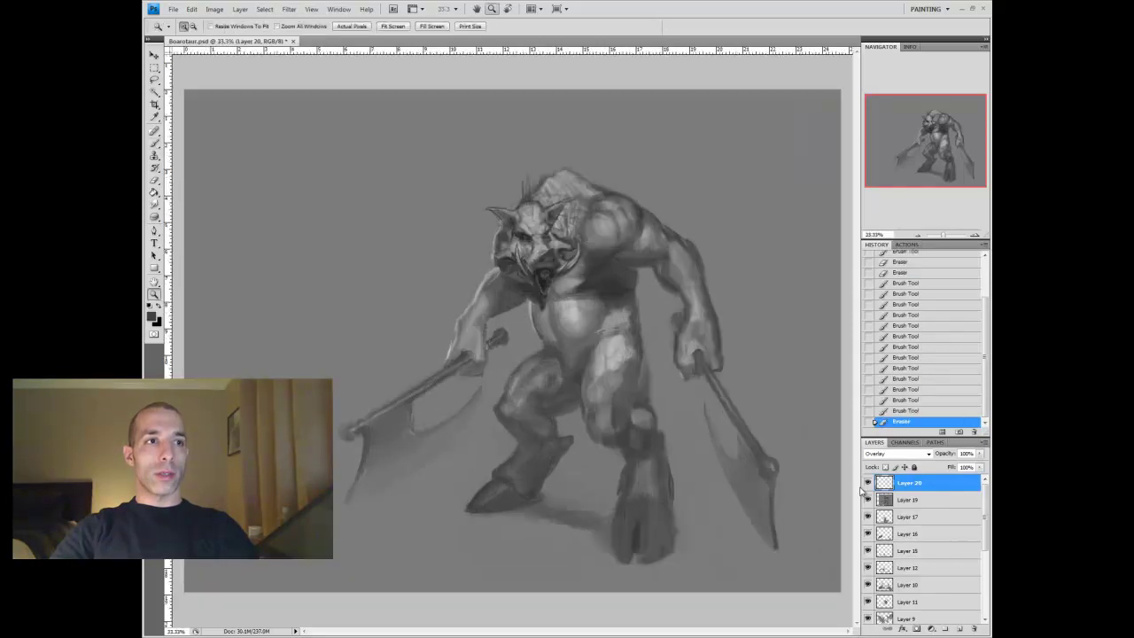
{"action": "left_click", "coordinate": [868, 483]}
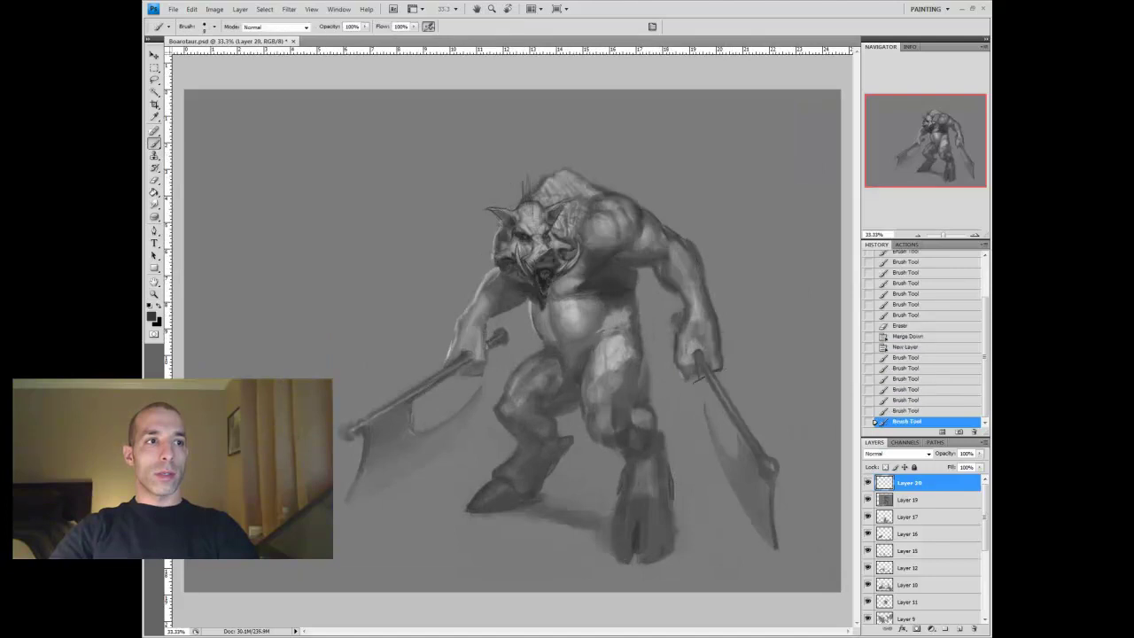
{"action": "left_click", "coordinate": [867, 483]}
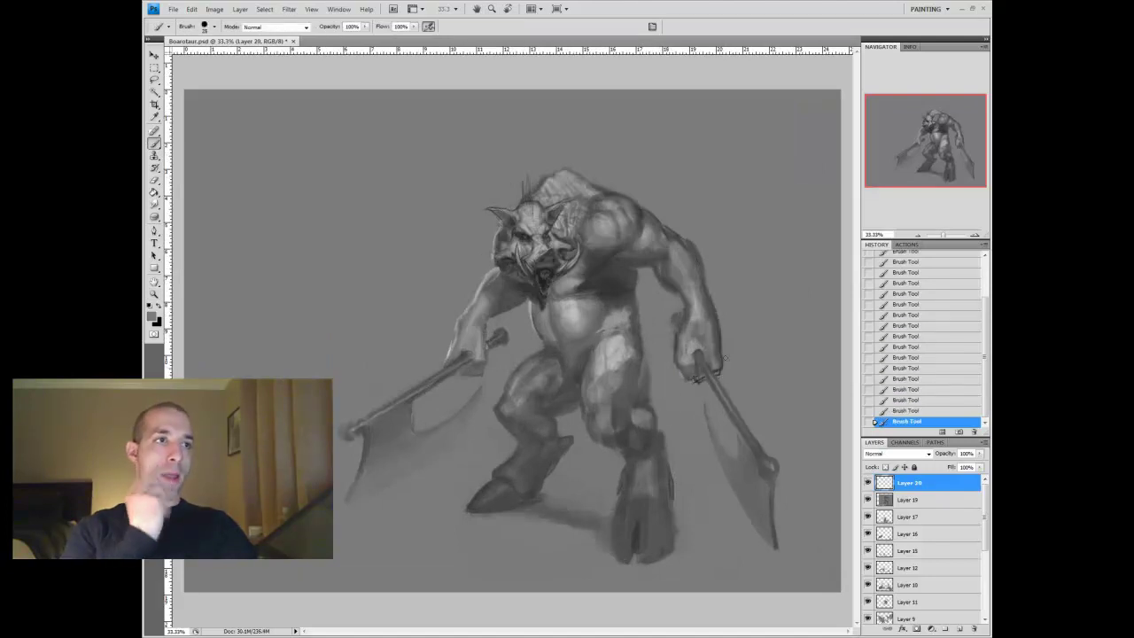
Repaint the hand and forearm on the image's right side on a new Normal layer, using greys sampled from the painting
{"action": "left_click", "coordinate": [675, 353], "text": "alt"}
{"action": "left_click", "coordinate": [674, 353], "text": "alt"}
{"action": "left_click", "coordinate": [749, 225], "text": "alt"}
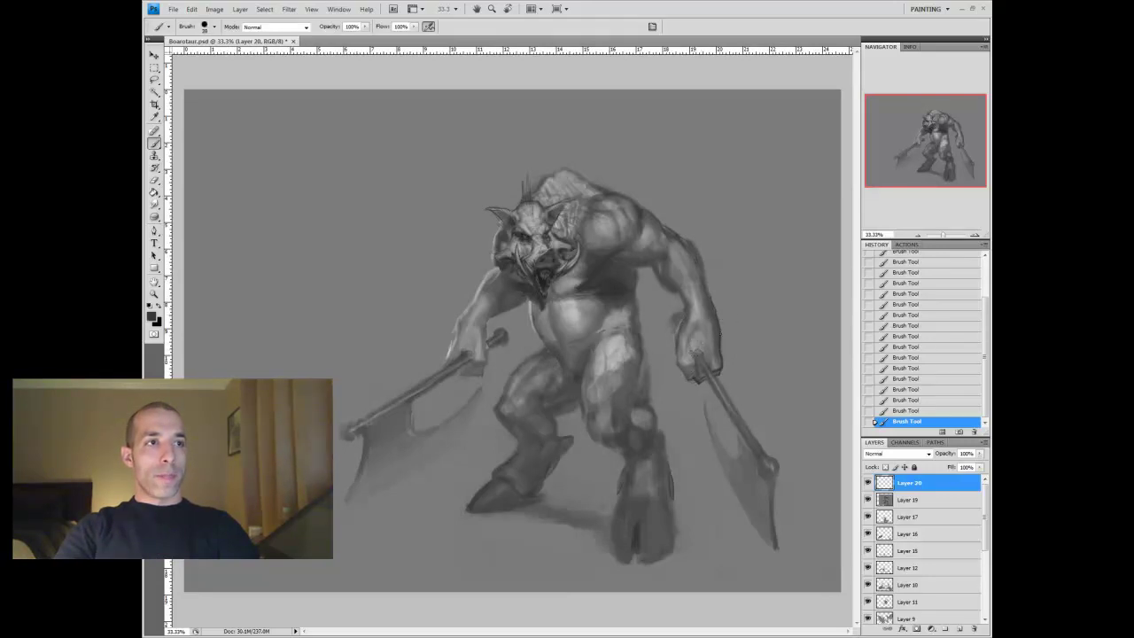
{"action": "left_click", "coordinate": [695, 278], "text": "alt"}
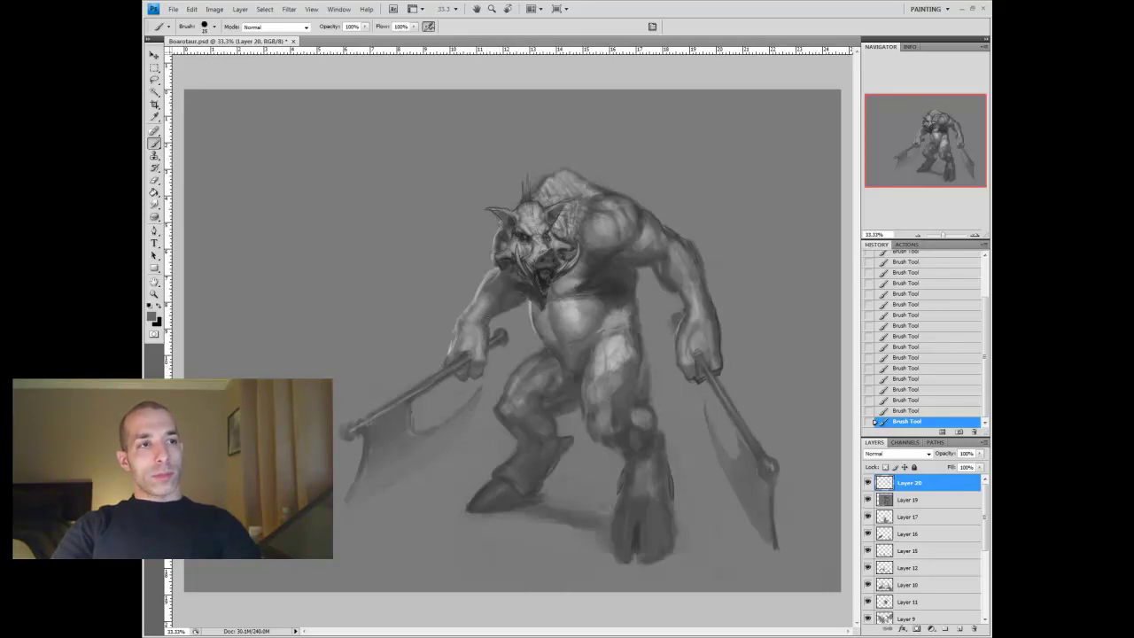
Refine the figure and axe details with a smaller brush and merge Layer 20 into Layer 19
{"action": "key", "text": "z"}
{"action": "key", "text": "ctrl+minus"}
{"action": "key", "text": "ctrl+minus"}
{"action": "key", "text": "ctrl+plus"}
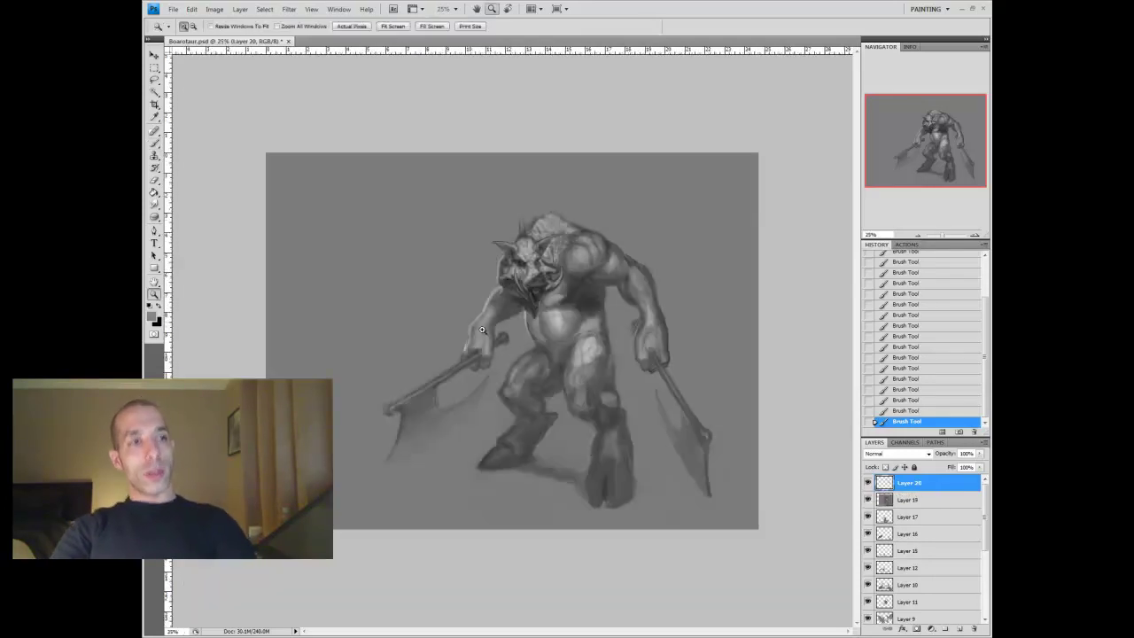
{"action": "key", "text": "b"}
{"action": "key", "text": "bracketleft"}
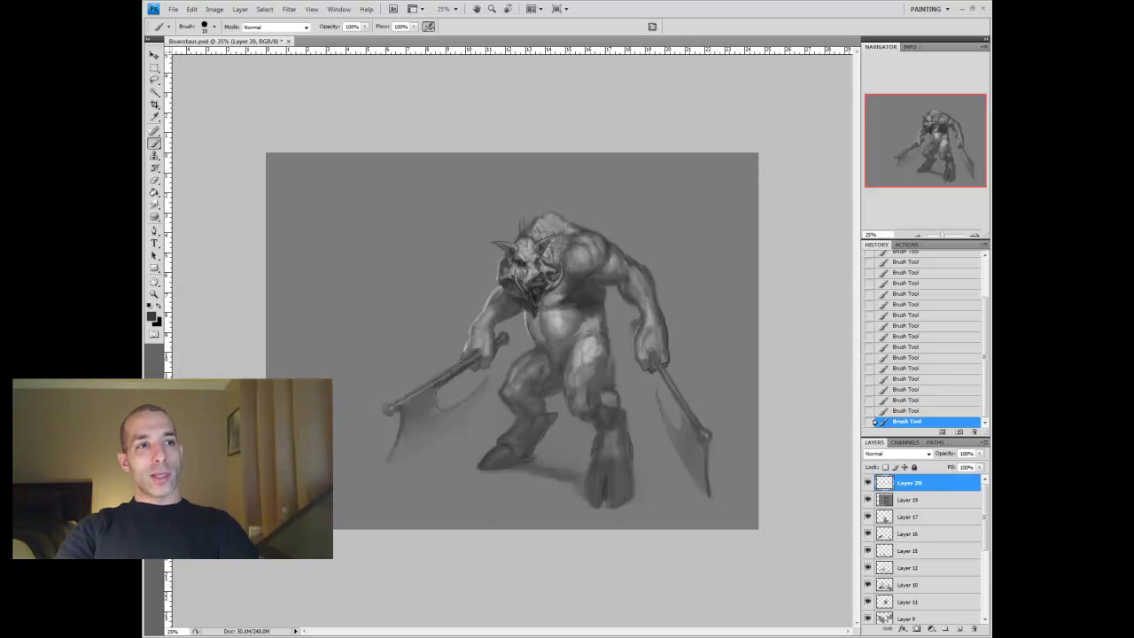
{"action": "key", "text": "ctrl+e"}
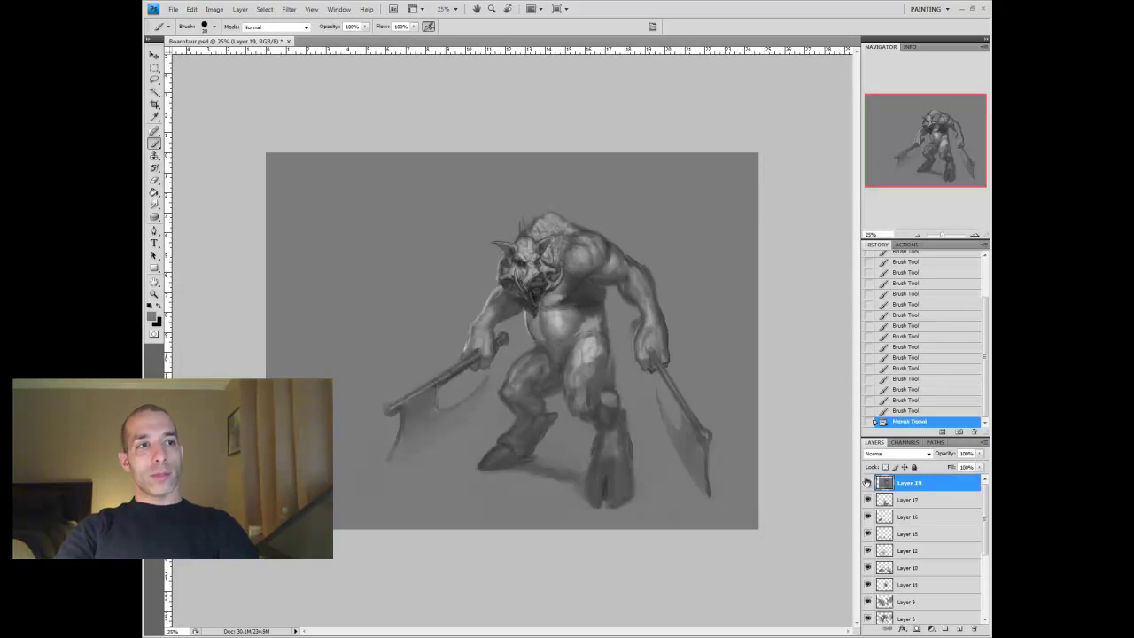
Retouch the belly and thighs, copy the axe on the image's right side, nudge it up and merge it into Layer 19
{"action": "left_click_drag", "start_coordinate": [550, 357], "coordinate": [557, 368]}
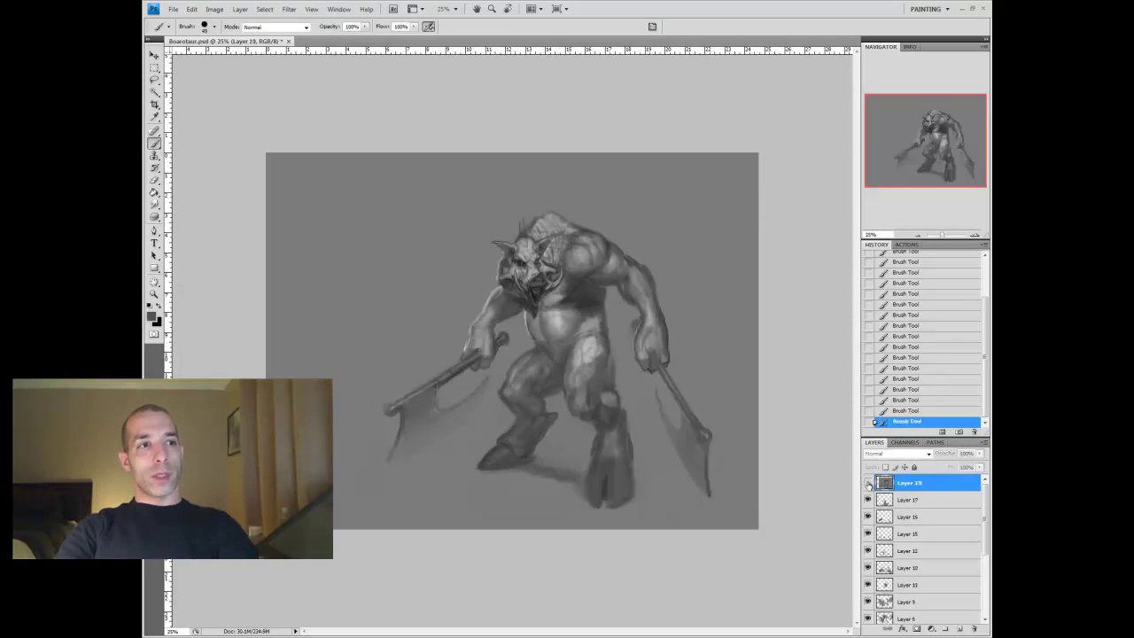
{"action": "left_click", "coordinate": [599, 331], "text": "alt"}
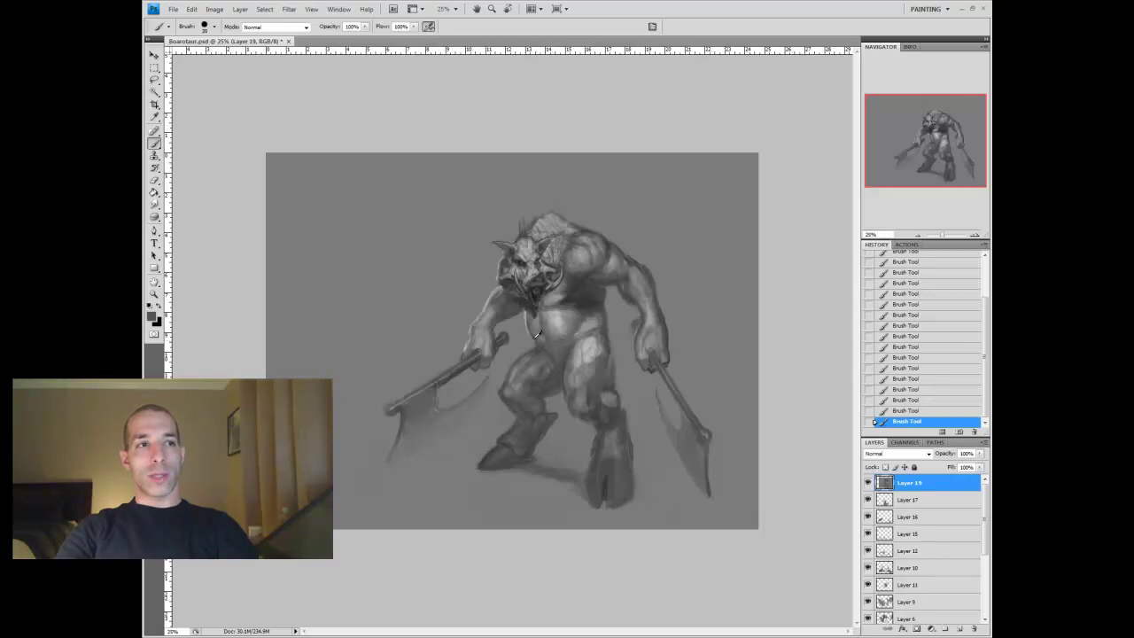
{"action": "key", "text": "F2"}
{"action": "key", "text": "v"}
{"action": "key", "text": "ctrl+z"}
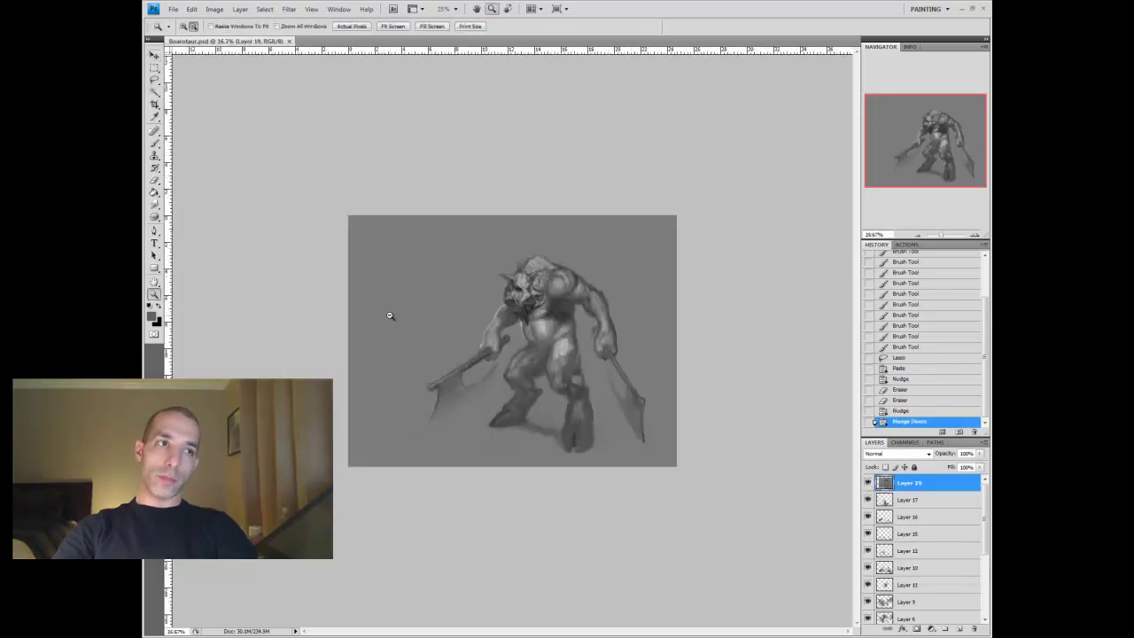
Repaint the front hoof and lower leg on a new layer and merge it into Layer 19
{"action": "left_click", "coordinate": [630, 400]}
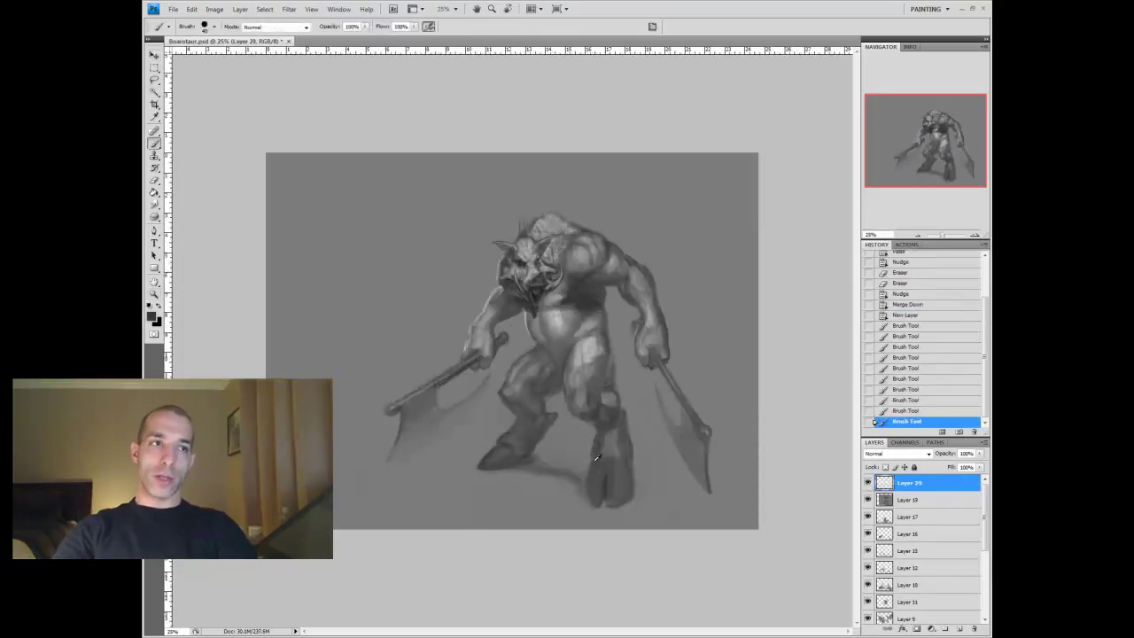
{"action": "left_click_drag", "start_coordinate": [627, 477], "coordinate": [635, 483]}
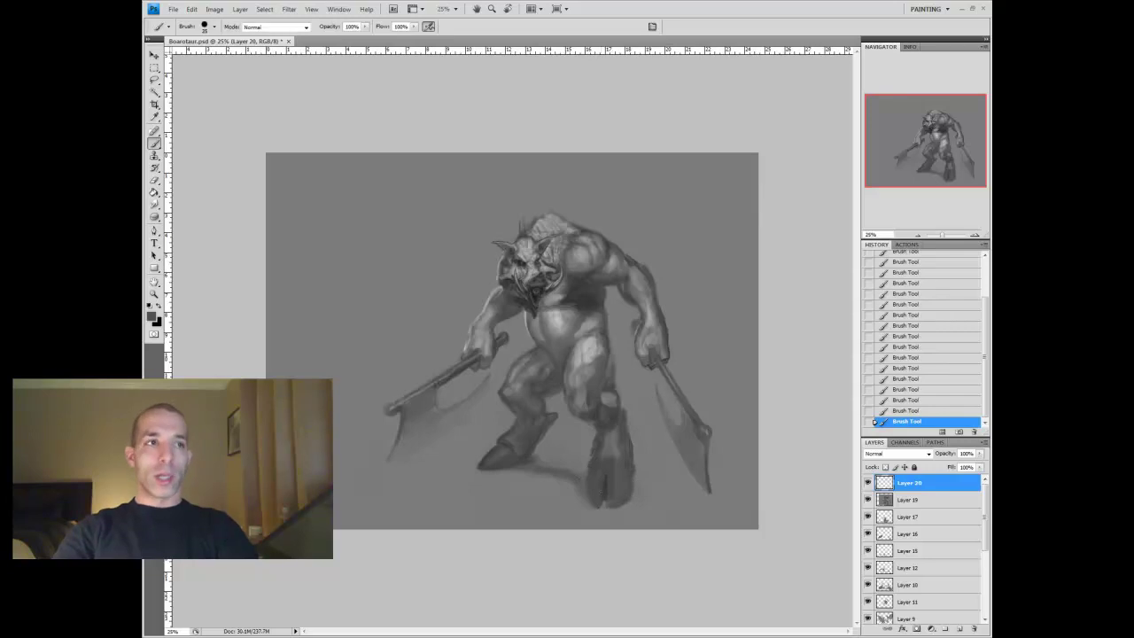
{"action": "key", "text": "alt+bracketleft"}
{"action": "key", "text": "ctrl+e"}
{"action": "key", "text": "ctrl+a"}
{"action": "key", "text": "ctrl+a"}
{"action": "key", "text": "ctrl+d"}
Create a new Layer 20 and paint muscle shading on the front thigh at close range
{"action": "key", "text": "z"}
{"action": "left_click", "coordinate": [505, 338], "text": "alt"}
{"action": "left_click", "coordinate": [599, 319]}
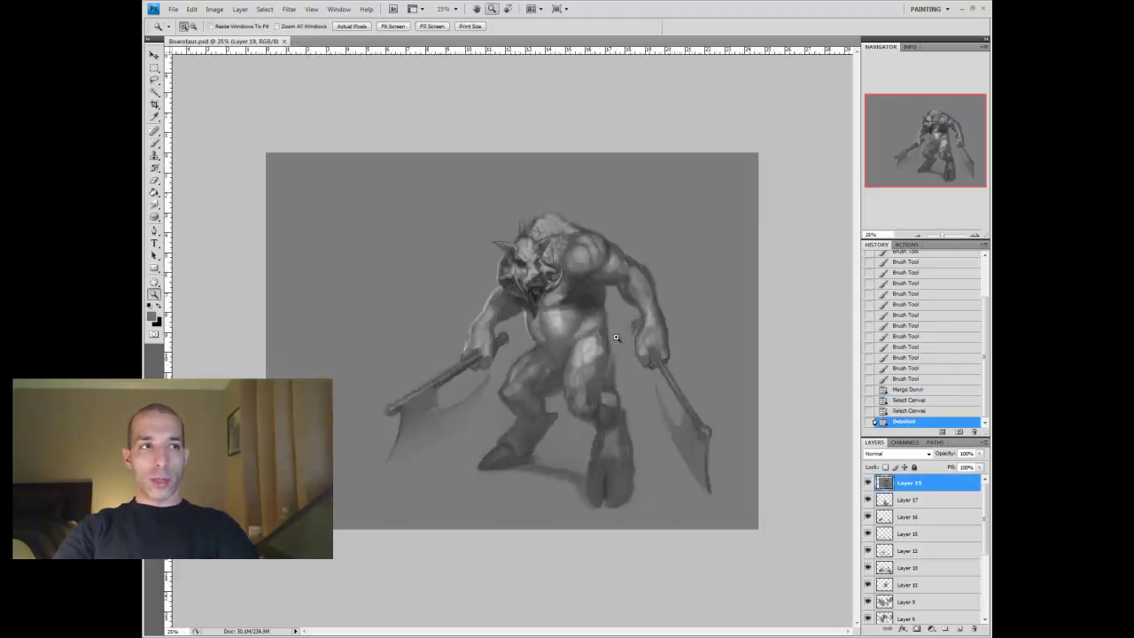
{"action": "key", "text": "ctrl+shift+alt+n"}
{"action": "left_click", "coordinate": [721, 435]}
{"action": "key", "text": "b"}
{"action": "mouse_move", "coordinate": [555, 287]}
{"action": "left_mouse_down"}
{"action": "mouse_move", "coordinate": [536, 323]}
{"action": "mouse_move", "coordinate": [529, 389]}
{"action": "left_mouse_up"}
{"action": "left_click_drag", "start_coordinate": [570, 294], "coordinate": [558, 334]}
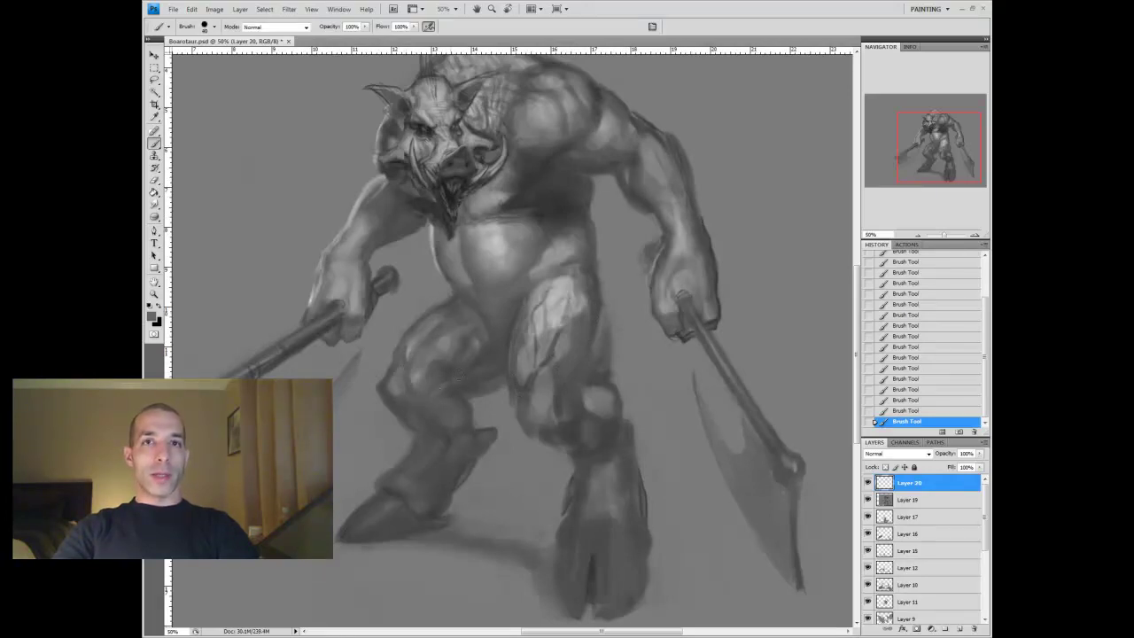
Model the muscles of the rear thigh and shade the front knee with sampled greys
{"action": "left_click", "coordinate": [438, 341], "text": "alt"}
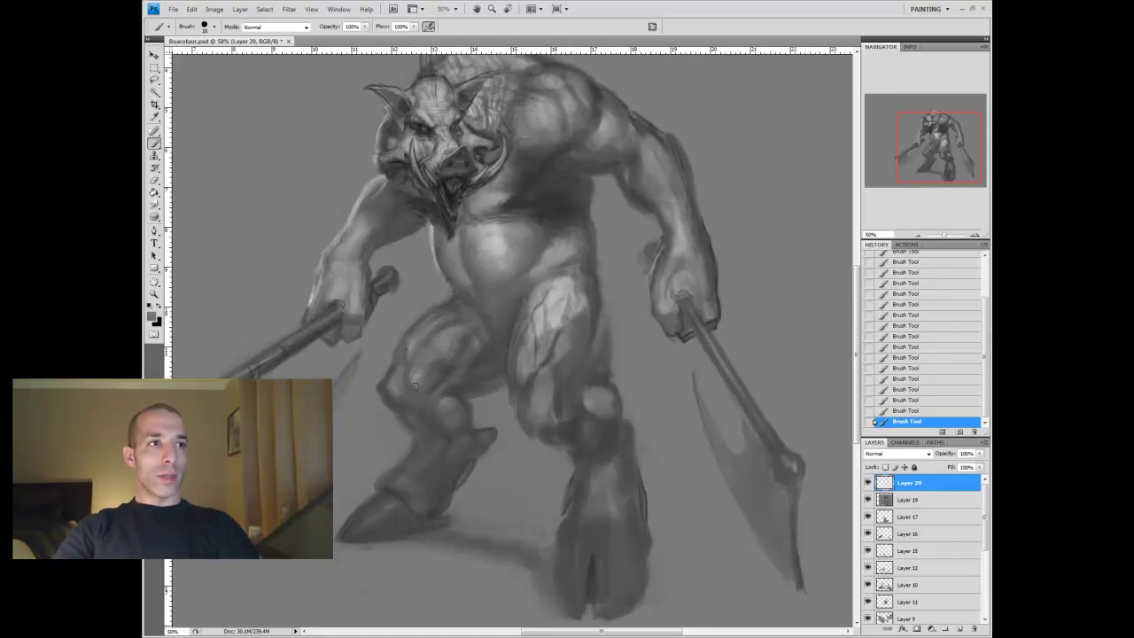
{"action": "left_click_drag", "start_coordinate": [437, 356], "coordinate": [423, 350]}
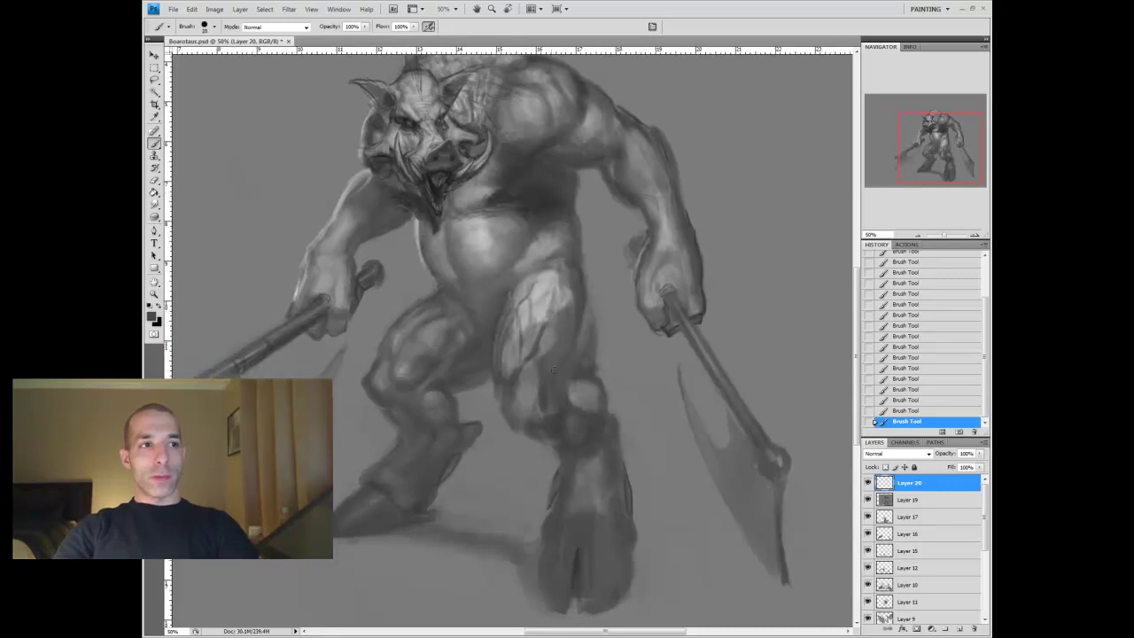
{"action": "left_click", "coordinate": [498, 390], "text": "alt"}
{"action": "mouse_move", "coordinate": [540, 394]}
{"action": "left_mouse_down"}
{"action": "mouse_move", "coordinate": [512, 409]}
{"action": "mouse_move", "coordinate": [560, 388]}
{"action": "mouse_move", "coordinate": [572, 396]}
{"action": "left_mouse_up"}
Add streaked muscle highlights to the front thigh and merge Layer 20 into Layer 19
{"action": "left_click", "coordinate": [497, 401], "text": "alt"}
{"action": "left_click_drag", "start_coordinate": [547, 302], "coordinate": [534, 348]}
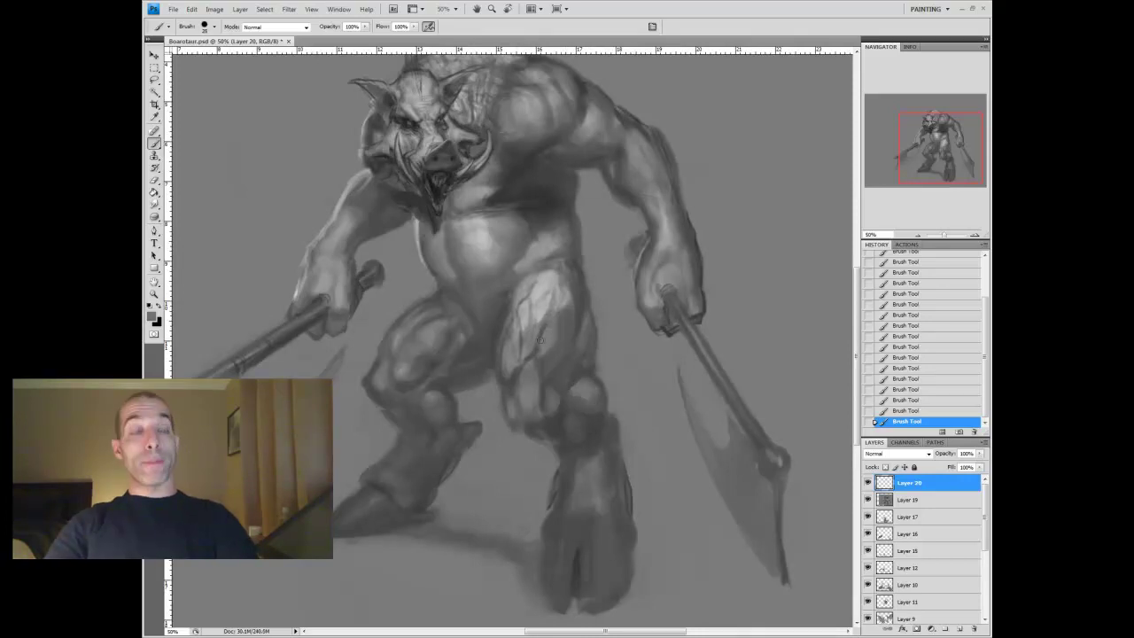
{"action": "mouse_move", "coordinate": [551, 306]}
{"action": "left_mouse_down"}
{"action": "mouse_move", "coordinate": [521, 331]}
{"action": "mouse_move", "coordinate": [530, 298]}
{"action": "mouse_move", "coordinate": [565, 271]}
{"action": "left_mouse_up"}
{"action": "left_click", "coordinate": [530, 379], "text": "alt"}
{"action": "key", "text": "z"}
{"action": "key", "text": "ctrl+minus"}
{"action": "key", "text": "ctrl+e"}
{"action": "left_click", "coordinate": [624, 435]}
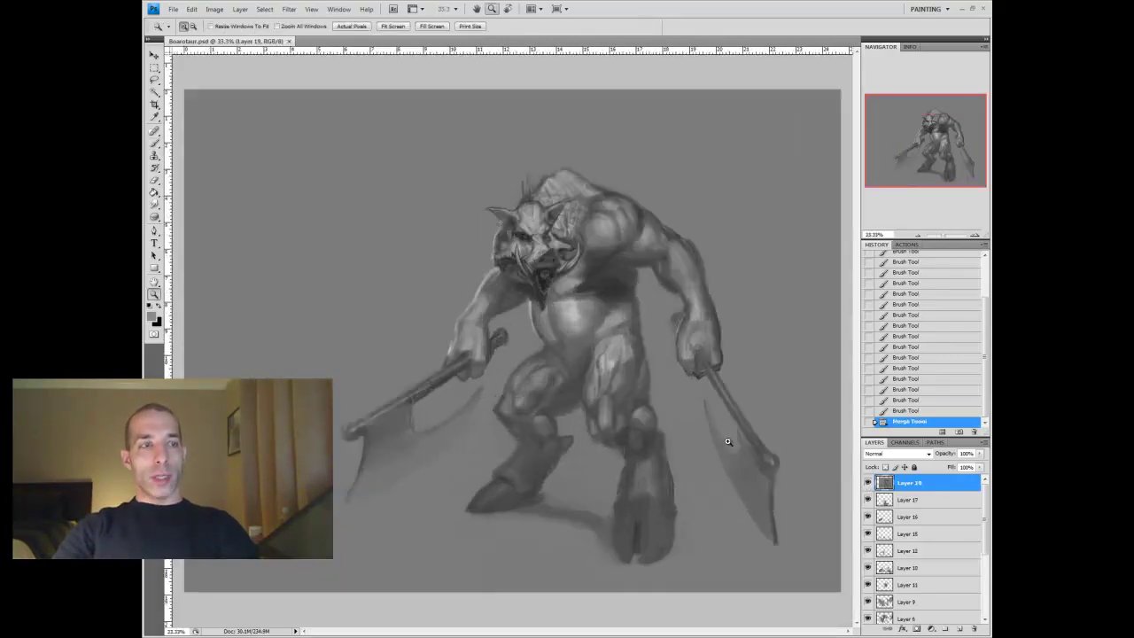
Refine the contours of the wrist, hand and axes on Layer 19 with sampled greys
{"action": "key", "text": "b"}
{"action": "left_click_drag", "start_coordinate": [721, 316], "coordinate": [705, 332]}
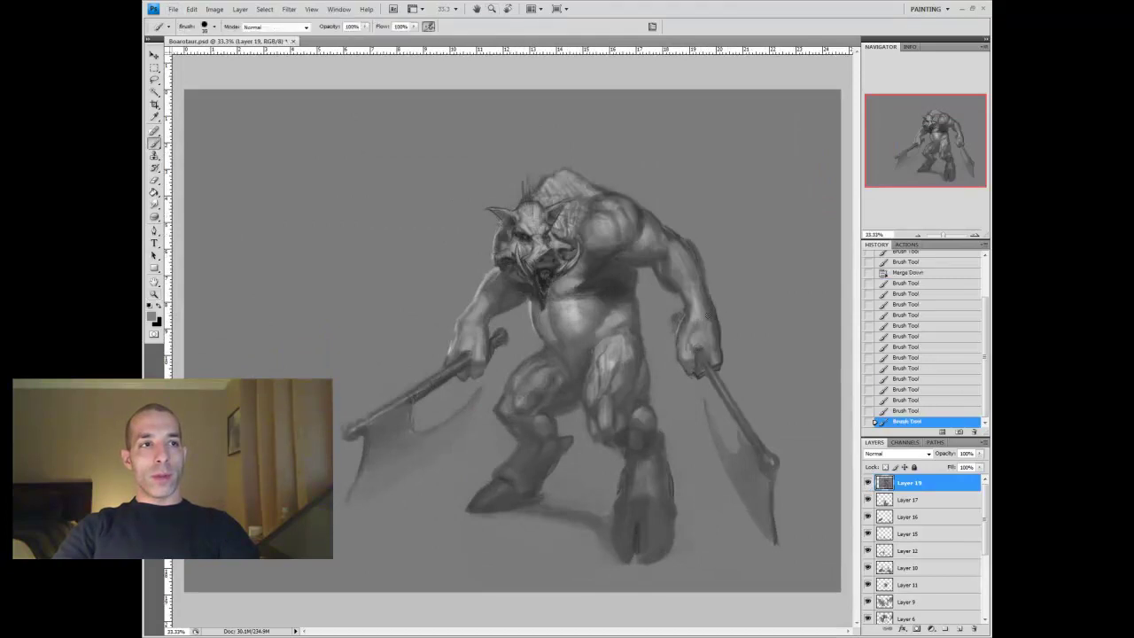
{"action": "left_click", "coordinate": [708, 341], "text": "alt"}
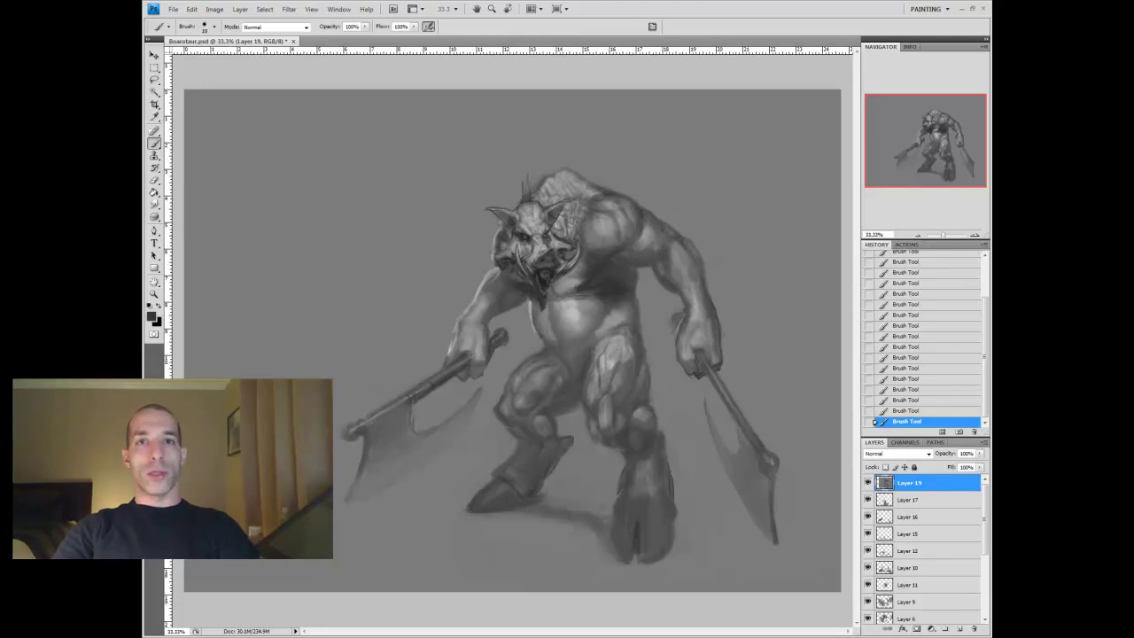
{"action": "key", "text": "z"}
{"action": "left_click_drag", "start_coordinate": [698, 324], "coordinate": [617, 321]}
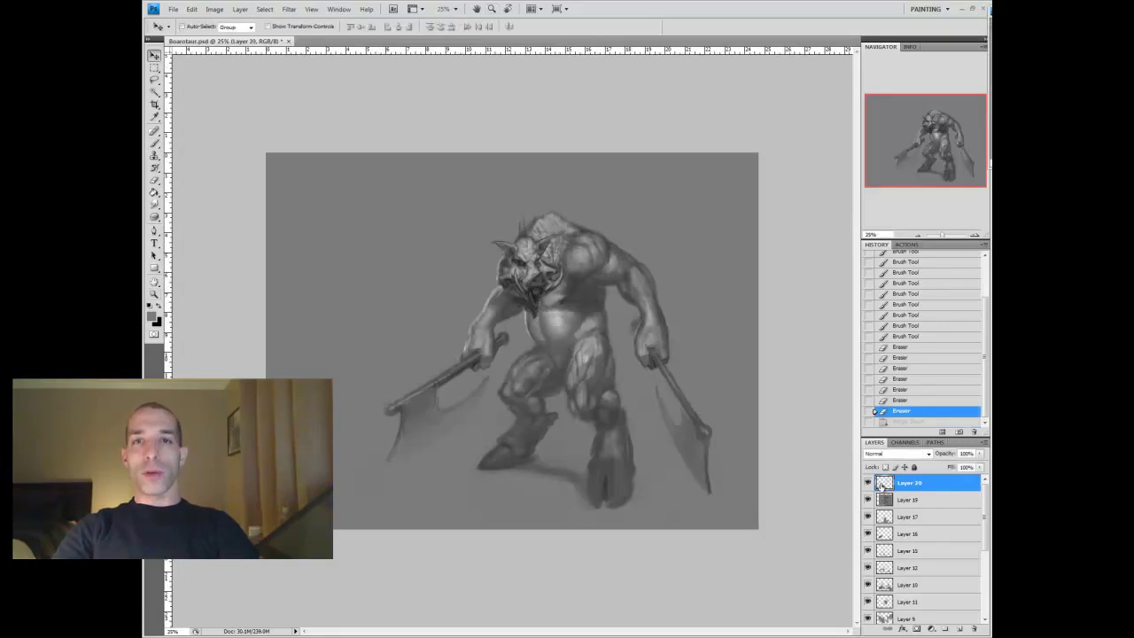
Restore the merge of Layer 20 into Layer 19 and save the painting as a second numbered PSD version
{"action": "left_click", "coordinate": [154, 294]}
{"action": "mouse_move", "coordinate": [550, 344]}
{"action": "left_mouse_down"}
{"action": "mouse_move", "coordinate": [505, 344]}
{"action": "mouse_move", "coordinate": [603, 343]}
{"action": "mouse_move", "coordinate": [549, 343]}
{"action": "left_mouse_up"}
{"action": "key", "text": "ctrl+z"}
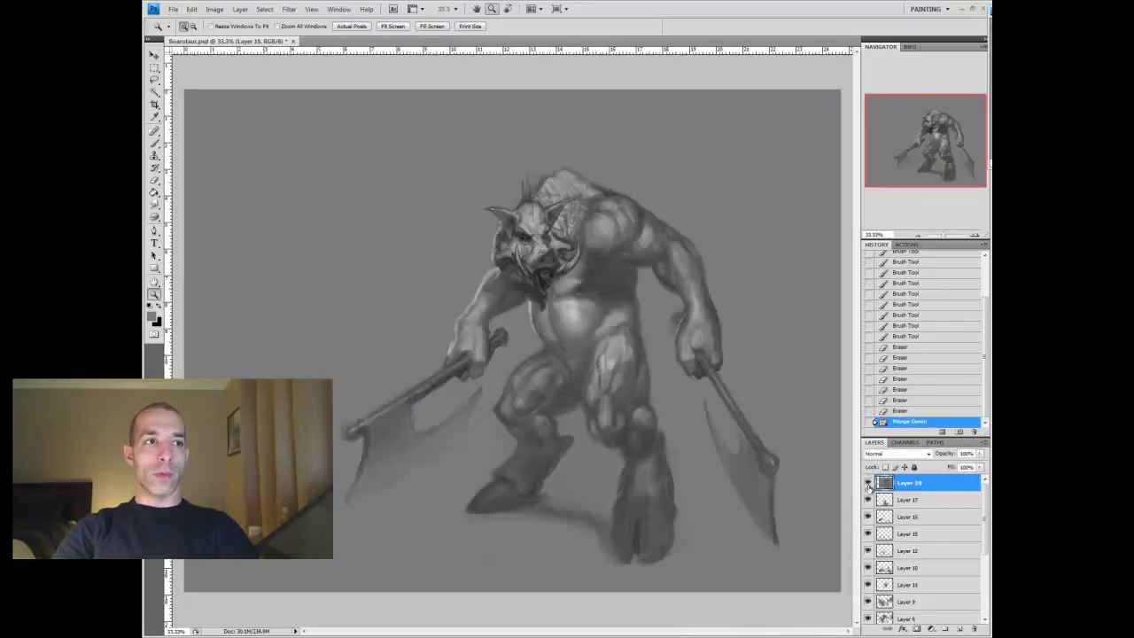
{"action": "key", "text": "ctrl+minus"}
{"action": "key", "text": "ctrl+shift+s"}
{"action": "key", "text": "Return"}
{"action": "key", "text": "Return"}
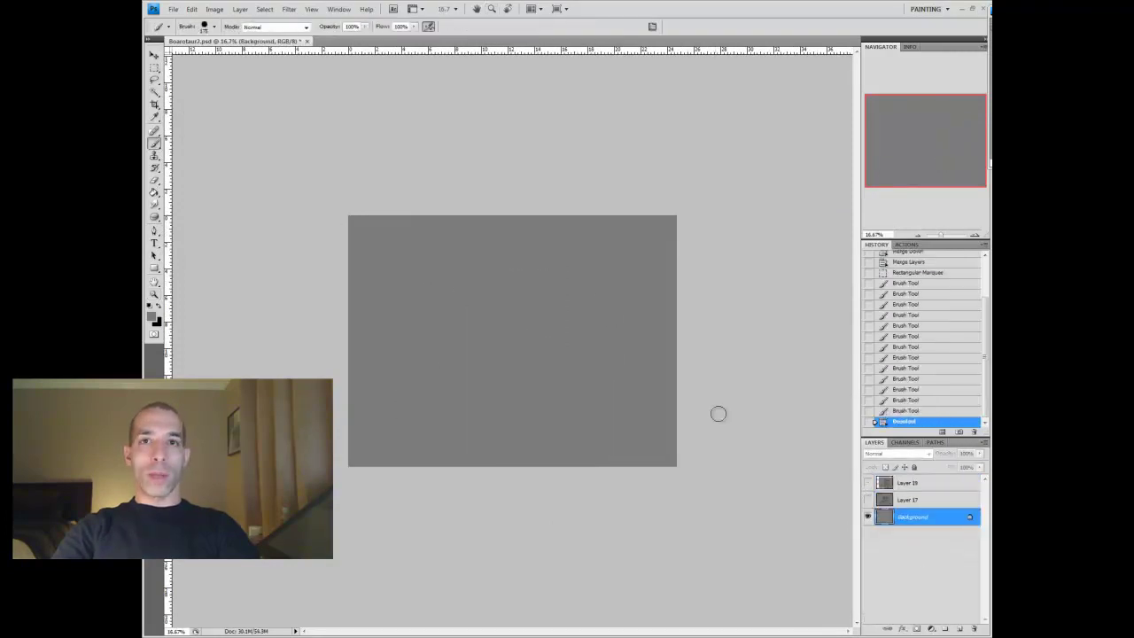
Compare the merged versions of the creature by toggling the visibility of Layer 19 and Layer 17
{"action": "left_click", "coordinate": [868, 482]}
{"action": "left_click", "coordinate": [868, 483]}
{"action": "left_click", "coordinate": [868, 483]}
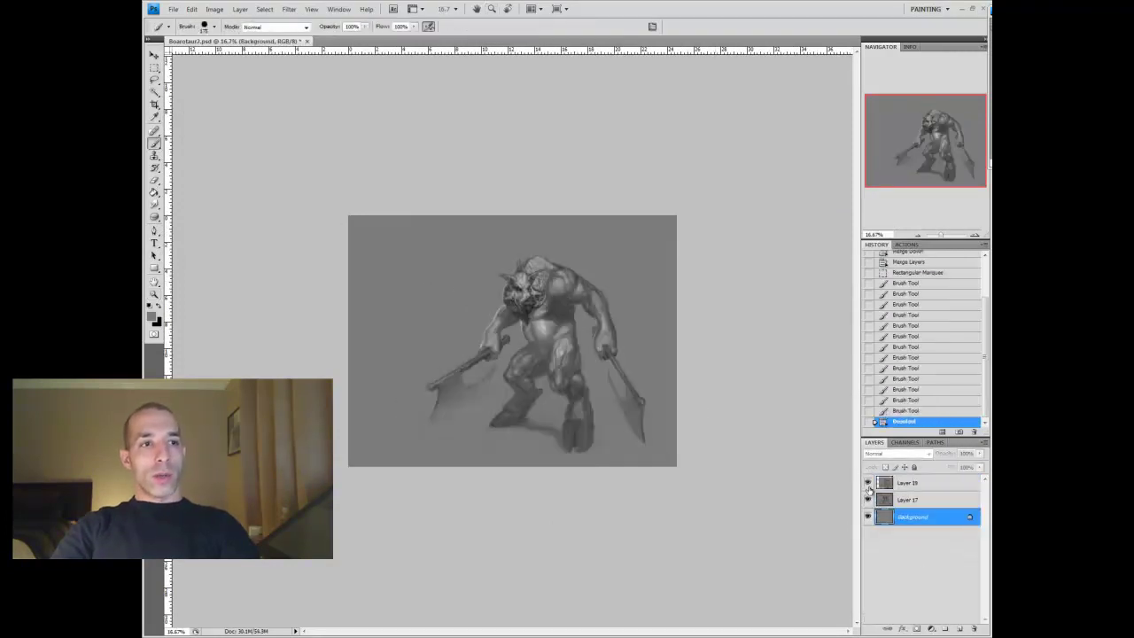
{"action": "left_click", "coordinate": [888, 500]}
{"action": "key", "text": "z"}
{"action": "key", "text": "ctrl+plus"}
{"action": "key", "text": "ctrl+alt+z"}
{"action": "key", "text": "ctrl+alt+z"}
{"action": "key", "text": "ctrl+alt+z"}
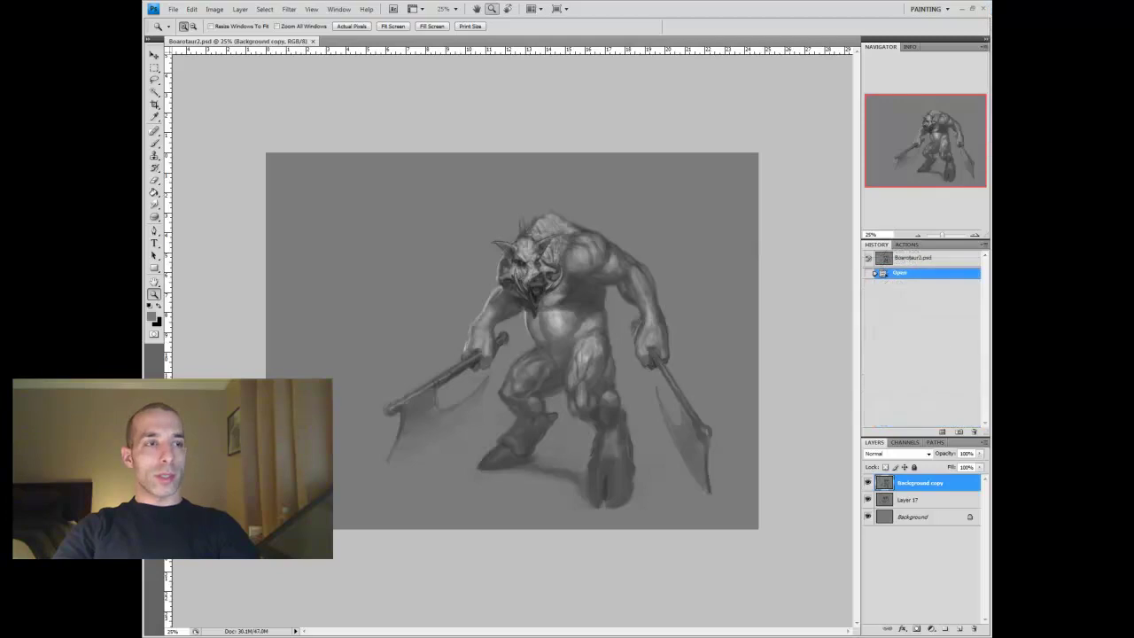
Scatter dark mottled texture across the background and ground with a splatter brush on a new Overlay layer, Layer 18
{"action": "right_click", "coordinate": [179, 198]}
{"action": "left_click", "coordinate": [257, 222]}
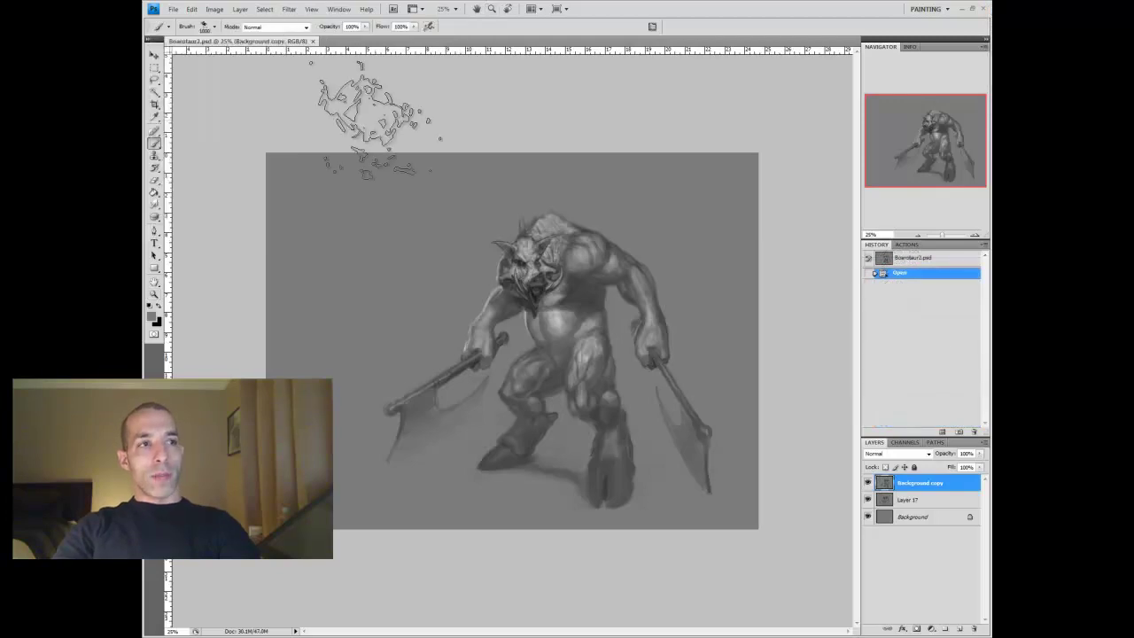
{"action": "left_click", "coordinate": [186, 319]}
{"action": "key", "text": "shift+alt+o"}
{"action": "left_click_drag", "start_coordinate": [355, 254], "coordinate": [293, 266]}
{"action": "left_click_drag", "start_coordinate": [337, 408], "coordinate": [576, 505]}
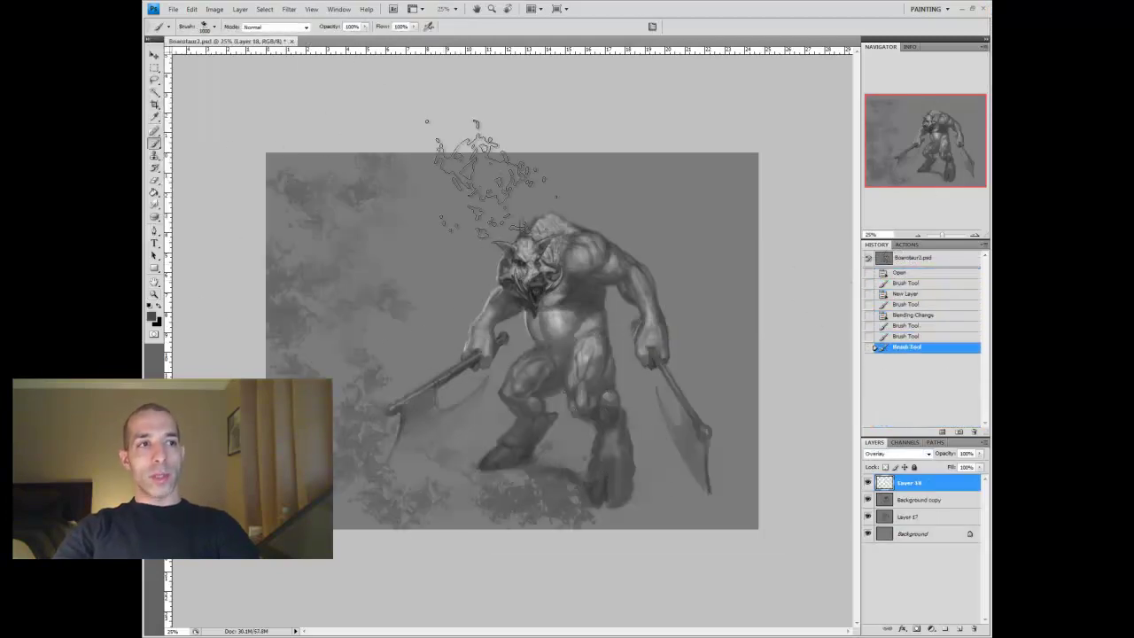
{"action": "left_click_drag", "start_coordinate": [399, 337], "coordinate": [753, 187]}
{"action": "left_click_drag", "start_coordinate": [709, 266], "coordinate": [674, 460]}
{"action": "left_click_drag", "start_coordinate": [691, 222], "coordinate": [523, 346]}
{"action": "left_click_drag", "start_coordinate": [674, 514], "coordinate": [735, 399]}
Reduce the texture layer's opacity to 50%, duplicate it and squash the copy vertically onto the ground area
{"action": "left_click", "coordinate": [896, 453]}
{"action": "key", "text": "Escape"}
{"action": "key", "text": "5"}
{"action": "key", "text": "ctrl+j"}
{"action": "key", "text": "ctrl+t"}
{"action": "left_click_drag", "start_coordinate": [512, 153], "coordinate": [499, 400]}
{"action": "key", "text": "Return"}
Erase the background texture where it overlaps the creature's legs and the axe beside the front leg
{"action": "key", "text": "e"}
{"action": "key", "text": "alt+bracketleft"}
{"action": "left_click_drag", "start_coordinate": [656, 416], "coordinate": [674, 488]}
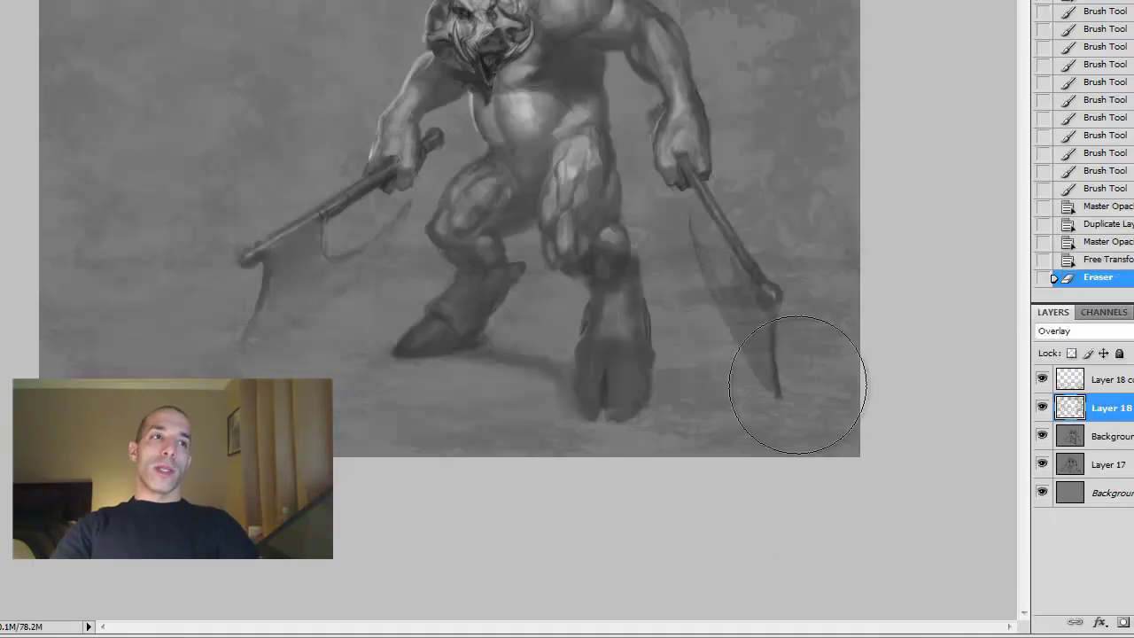
{"action": "left_click_drag", "start_coordinate": [780, 266], "coordinate": [797, 399]}
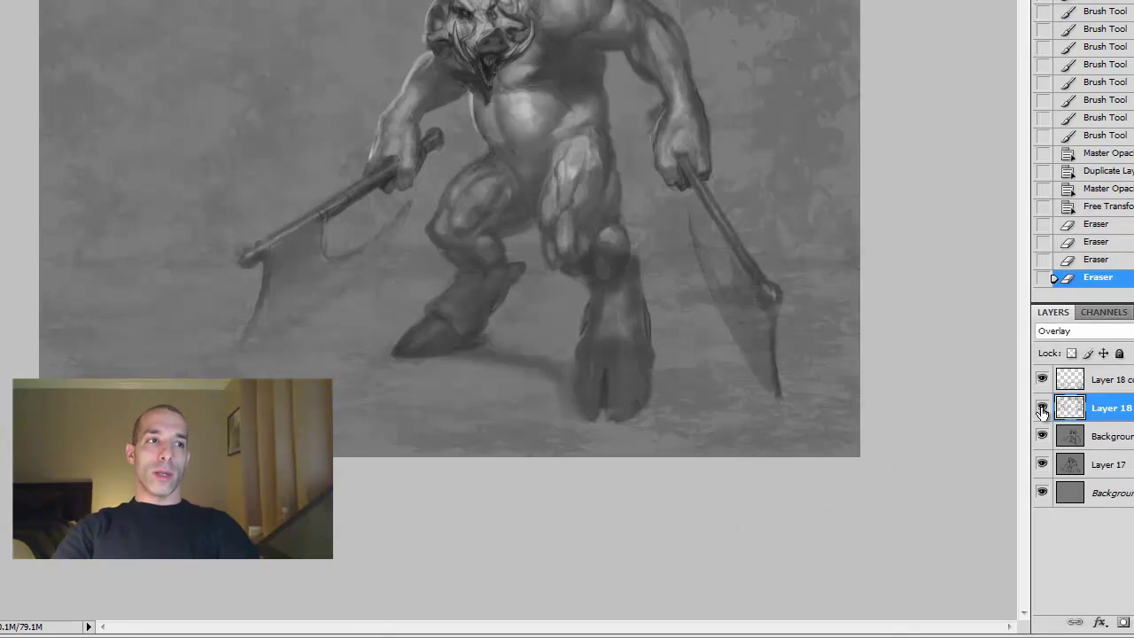
{"action": "left_click", "coordinate": [1107, 379]}
Darken the upper background and the area behind the creature's back with a cloud brush on a new Overlay layer, Layer 19
{"action": "right_click", "coordinate": [127, 193]}
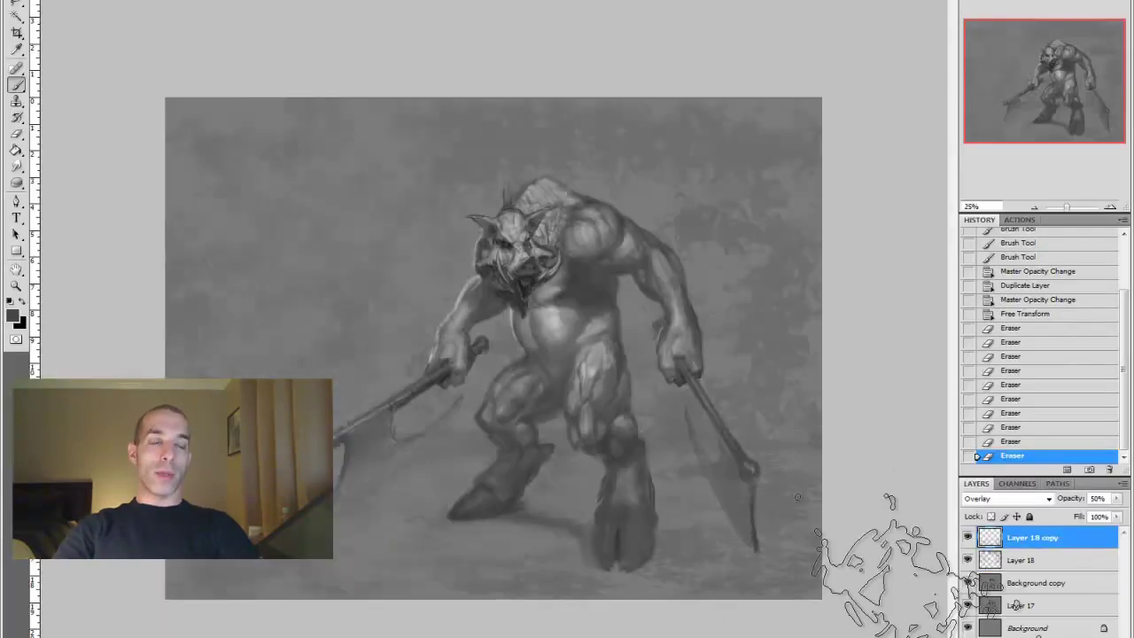
{"action": "double_click", "coordinate": [126, 194]}
{"action": "key", "text": "ctrl+shift+alt+n"}
{"action": "key", "text": "shift+alt+o"}
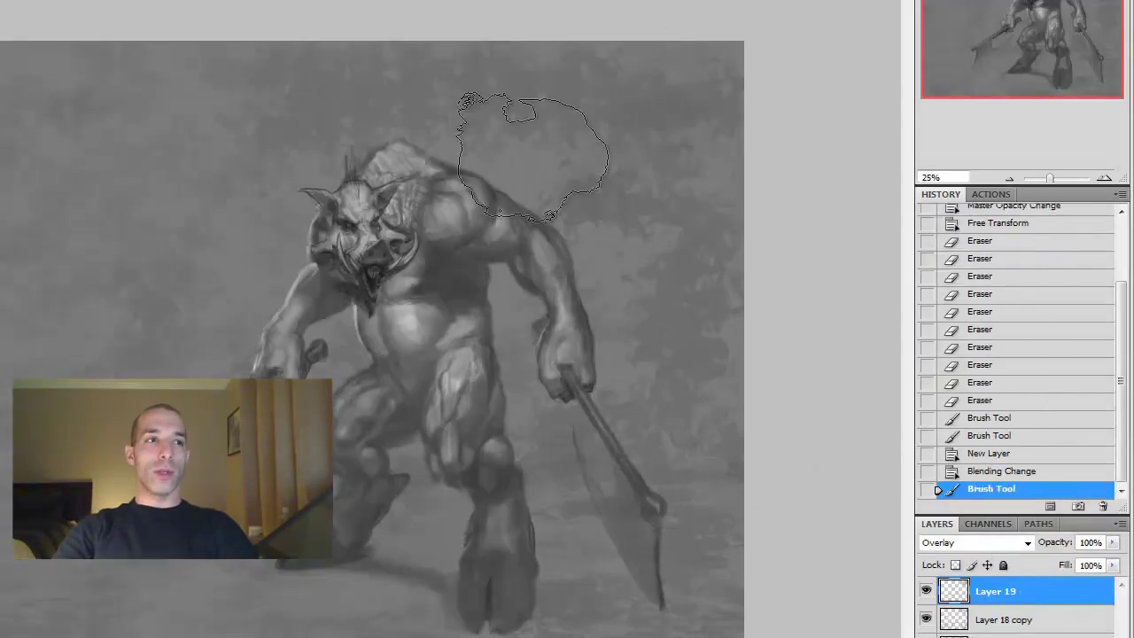
{"action": "left_click", "coordinate": [696, 76]}
{"action": "left_click", "coordinate": [318, 577]}
{"action": "key", "text": "Return"}
{"action": "left_click_drag", "start_coordinate": [726, 53], "coordinate": [726, 422]}
{"action": "left_click_drag", "start_coordinate": [204, 53], "coordinate": [691, 53]}
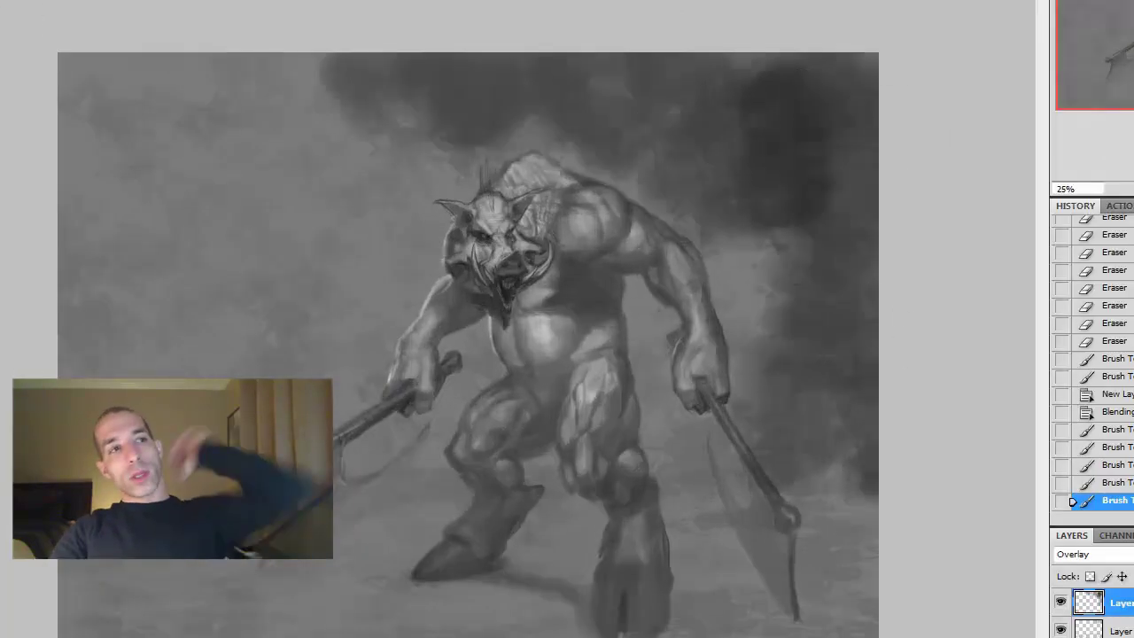
Build up light mist in front of the creature and vary the dark clouds behind it on Layer 19, then compare the result
{"action": "left_click_drag", "start_coordinate": [89, 266], "coordinate": [277, 521]}
{"action": "mouse_move", "coordinate": [693, 536]}
{"action": "left_mouse_down"}
{"action": "mouse_move", "coordinate": [768, 611]}
{"action": "mouse_move", "coordinate": [703, 532]}
{"action": "left_mouse_up"}
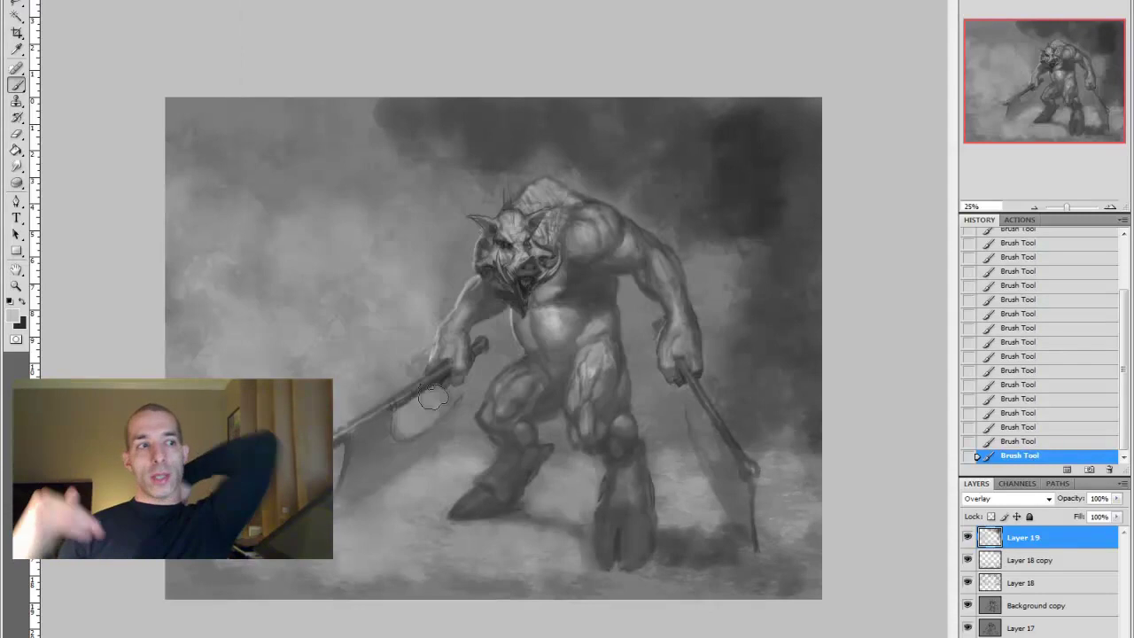
{"action": "left_click_drag", "start_coordinate": [221, 133], "coordinate": [443, 177]}
{"action": "left_click_drag", "start_coordinate": [708, 124], "coordinate": [797, 195]}
{"action": "left_click_drag", "start_coordinate": [754, 266], "coordinate": [815, 354]}
{"action": "left_click_drag", "start_coordinate": [390, 265], "coordinate": [224, 270]}
{"action": "left_click", "coordinate": [968, 537]}
{"action": "left_click", "coordinate": [968, 538]}
Create Layer 20 in Normal mode and paint opaque clouds and mist around the axe and feet
{"action": "key", "text": "ctrl+shift+alt+n"}
{"action": "mouse_move", "coordinate": [268, 313]}
{"action": "left_mouse_down"}
{"action": "mouse_move", "coordinate": [211, 397]}
{"action": "mouse_move", "coordinate": [227, 417]}
{"action": "mouse_move", "coordinate": [387, 378]}
{"action": "left_mouse_up"}
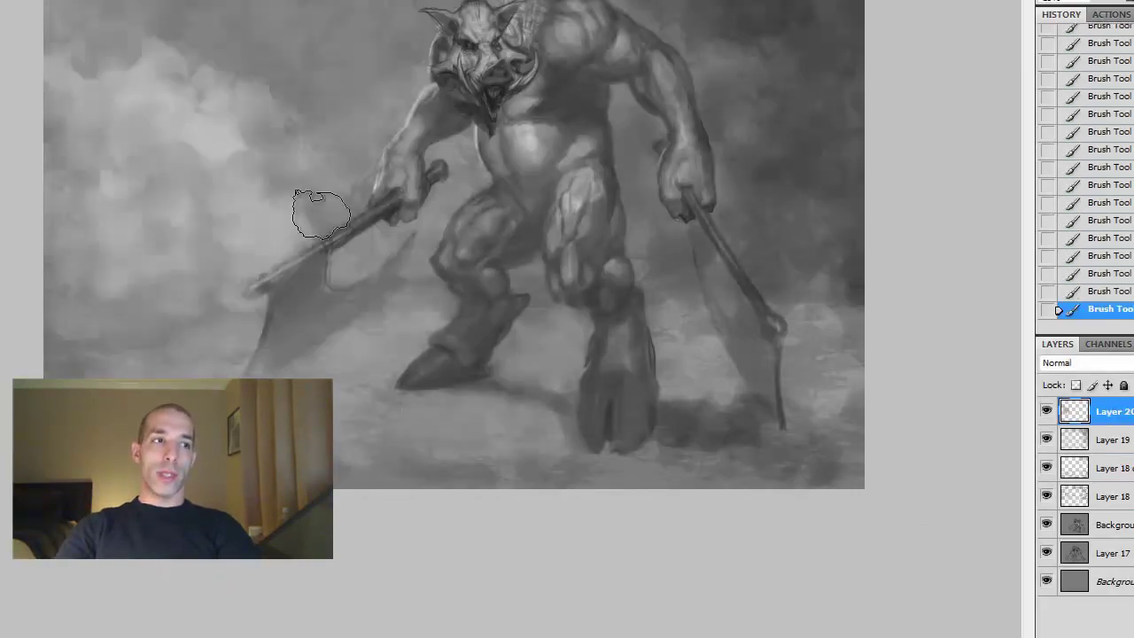
{"action": "left_click_drag", "start_coordinate": [379, 436], "coordinate": [478, 416]}
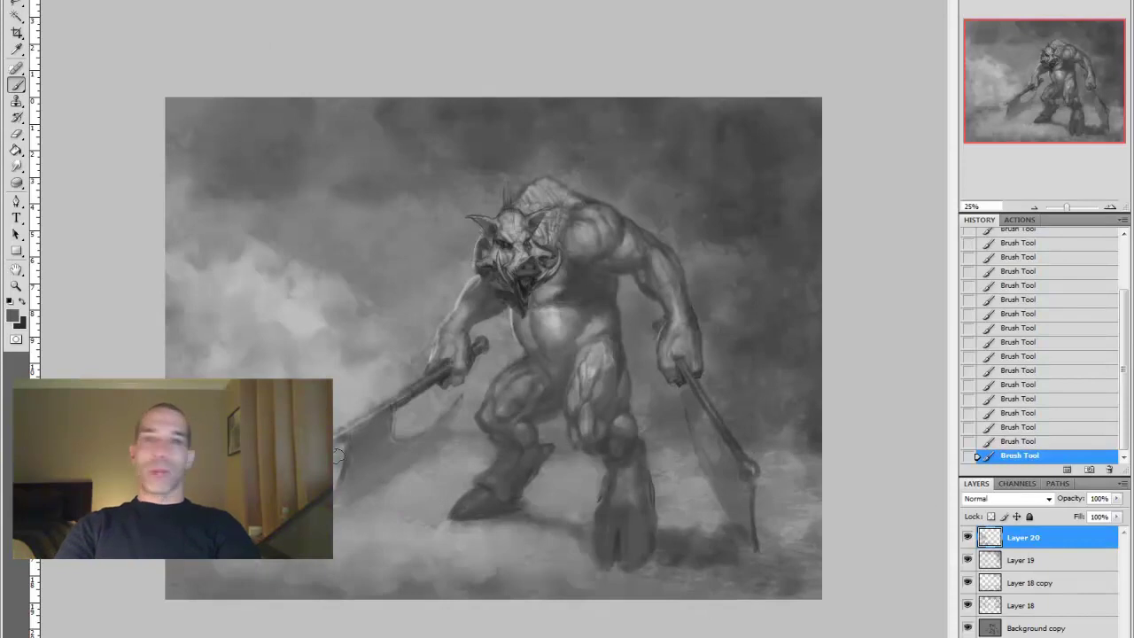
{"action": "left_click_drag", "start_coordinate": [266, 257], "coordinate": [332, 208]}
Erase the mist on Layer 20 where it covers the axe handle and blade below the creature's bent arm
{"action": "key", "text": "e"}
{"action": "mouse_move", "coordinate": [426, 400]}
{"action": "left_mouse_down"}
{"action": "mouse_move", "coordinate": [409, 383]}
{"action": "mouse_move", "coordinate": [346, 433]}
{"action": "left_mouse_up"}
{"action": "left_click_drag", "start_coordinate": [394, 401], "coordinate": [410, 388]}
{"action": "left_click", "coordinate": [416, 542]}
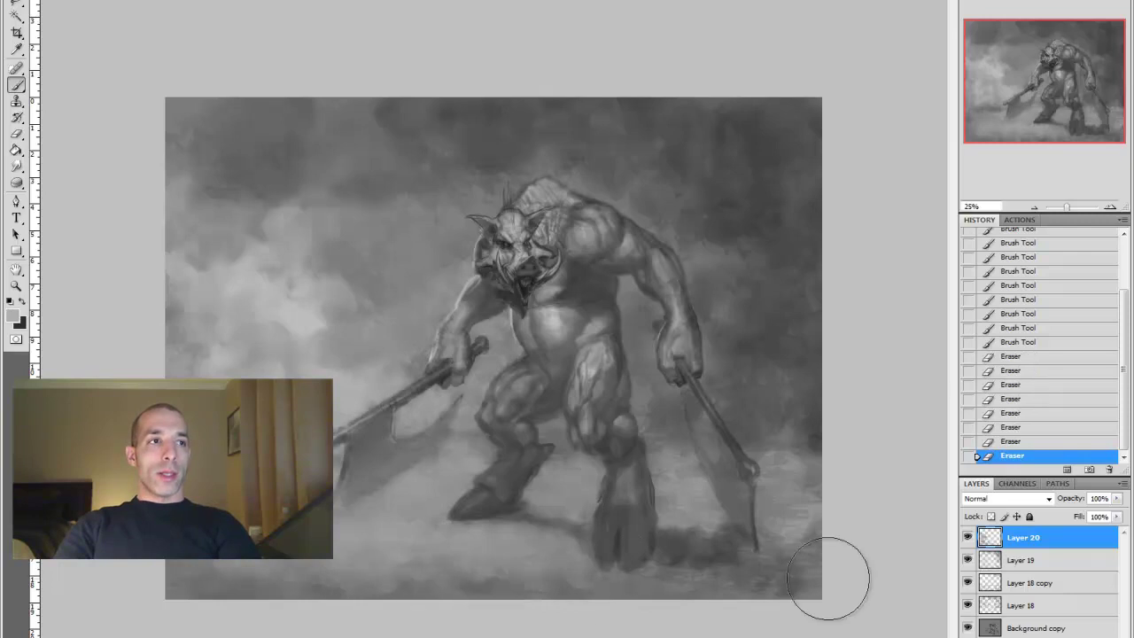
Apply Motion Blur to the ground texture on Layer 18 copy and repeat the filter on Layer 18
{"action": "left_click", "coordinate": [994, 585]}
{"action": "left_click", "coordinate": [257, 104]}
{"action": "key", "text": "Return"}
{"action": "left_click", "coordinate": [1019, 605]}
{"action": "key", "text": "ctrl+f"}
Create Layer 21 and scatter small debris specks over the ground and mist with a speckle brush
{"action": "key", "text": "ctrl+shift+alt+n"}
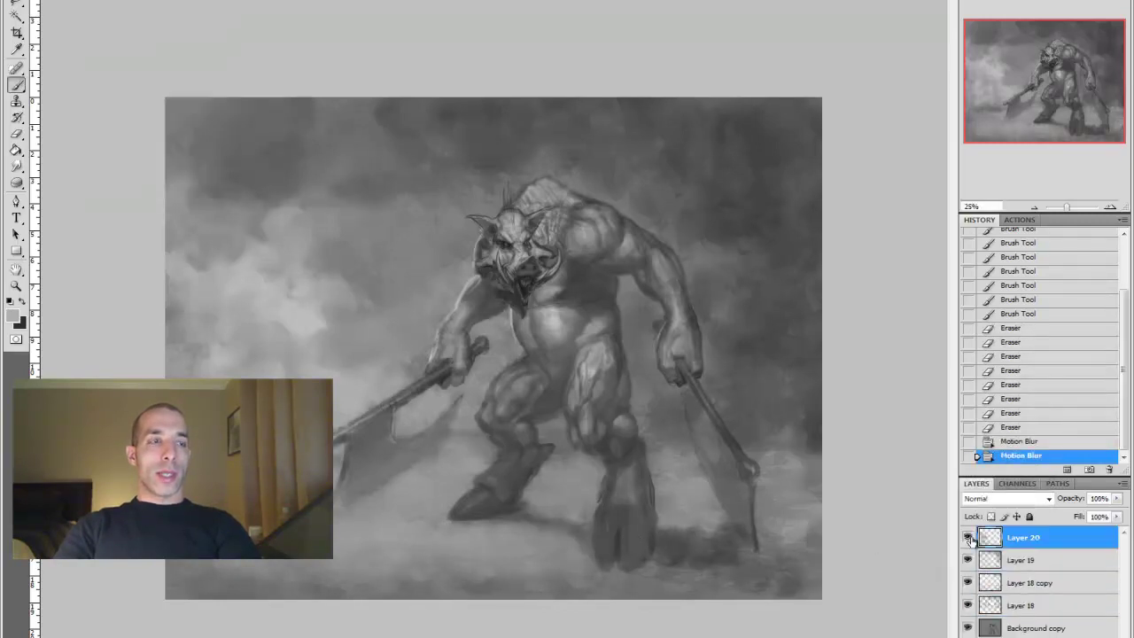
{"action": "right_click", "coordinate": [165, 188]}
{"action": "left_click_drag", "start_coordinate": [328, 354], "coordinate": [399, 341]}
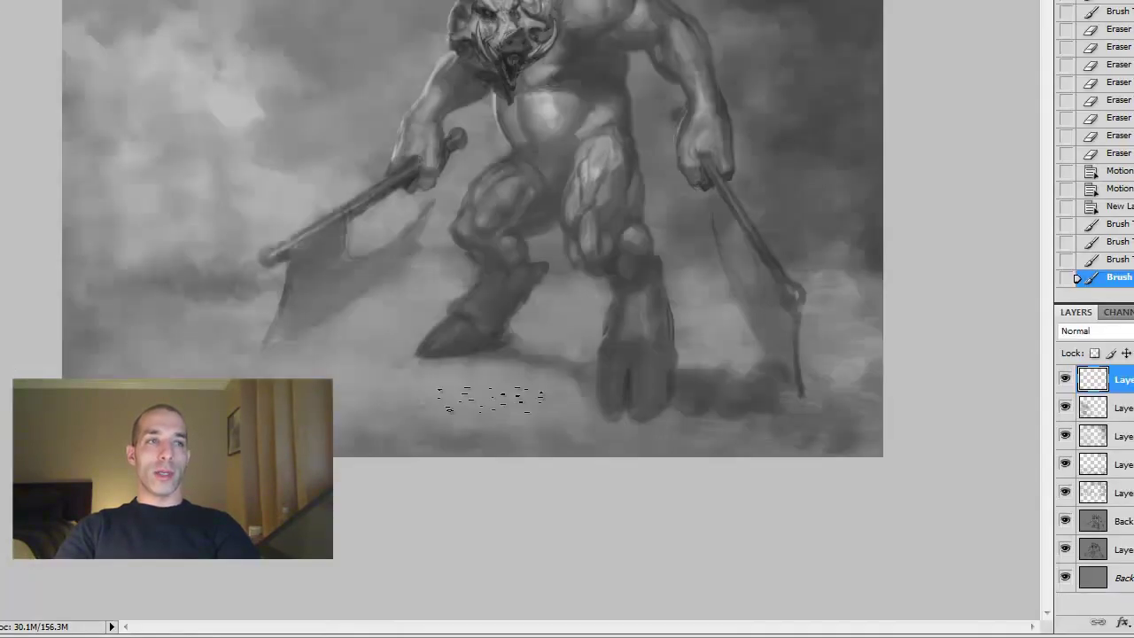
{"action": "left_click_drag", "start_coordinate": [492, 547], "coordinate": [506, 552]}
Erase the unwanted debris specks around the creature's legs, the axes and the ground
{"action": "key", "text": "e"}
{"action": "left_click", "coordinate": [471, 334]}
{"action": "left_click", "coordinate": [484, 330]}
{"action": "left_click", "coordinate": [654, 332]}
{"action": "left_click", "coordinate": [329, 289]}
{"action": "left_click", "coordinate": [798, 362]}
{"action": "left_click", "coordinate": [745, 360]}
{"action": "left_click", "coordinate": [608, 451]}
{"action": "left_click", "coordinate": [608, 406]}
{"action": "left_click", "coordinate": [94, 326]}
{"action": "left_click", "coordinate": [282, 324]}
{"action": "left_click", "coordinate": [452, 282]}
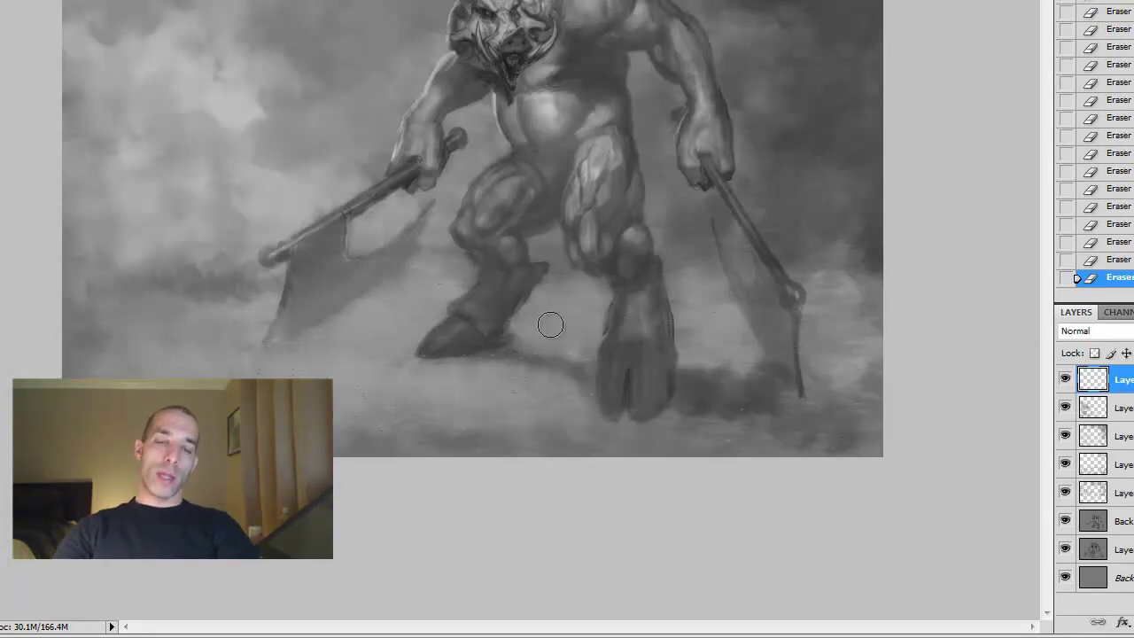
Brighten the clouds and the gap inside the axe blade with white on Layer 22 in Overlay mode, and soften the excess glow
{"action": "left_click", "coordinate": [1104, 331]}
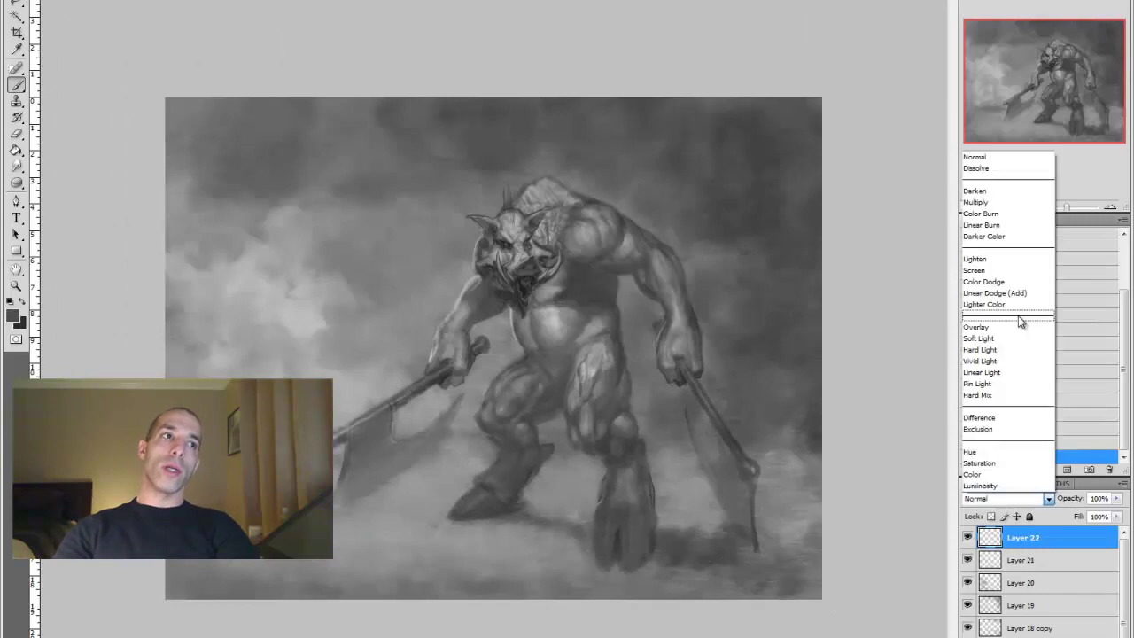
{"action": "left_click", "coordinate": [984, 327]}
{"action": "left_click_drag", "start_coordinate": [186, 284], "coordinate": [298, 407]}
{"action": "left_click_drag", "start_coordinate": [256, 257], "coordinate": [414, 410]}
{"action": "left_click_drag", "start_coordinate": [390, 301], "coordinate": [457, 372]}
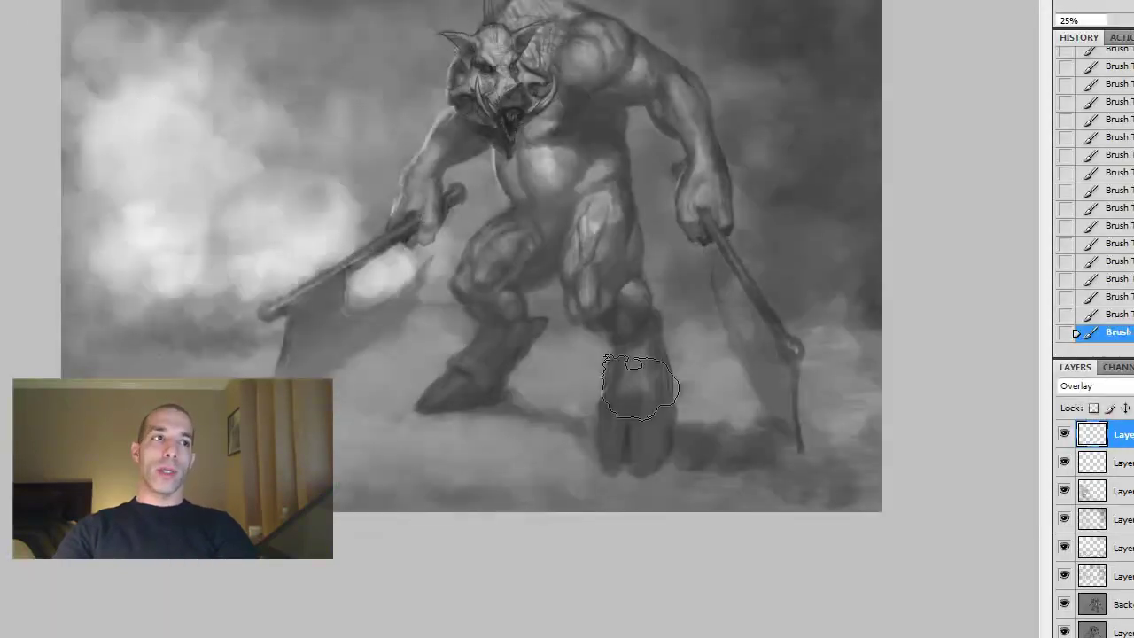
{"action": "mouse_move", "coordinate": [640, 387]}
{"action": "left_mouse_down"}
{"action": "mouse_move", "coordinate": [417, 360]}
{"action": "mouse_move", "coordinate": [729, 446]}
{"action": "mouse_move", "coordinate": [222, 354]}
{"action": "mouse_move", "coordinate": [913, 402]}
{"action": "mouse_move", "coordinate": [798, 355]}
{"action": "mouse_move", "coordinate": [772, 524]}
{"action": "mouse_move", "coordinate": [182, 354]}
{"action": "mouse_move", "coordinate": [620, 461]}
{"action": "left_mouse_up"}
{"action": "key", "text": "e"}
{"action": "mouse_move", "coordinate": [567, 408]}
{"action": "left_mouse_down"}
{"action": "mouse_move", "coordinate": [89, 148]}
{"action": "mouse_move", "coordinate": [171, 269]}
{"action": "mouse_move", "coordinate": [415, 350]}
{"action": "left_mouse_up"}
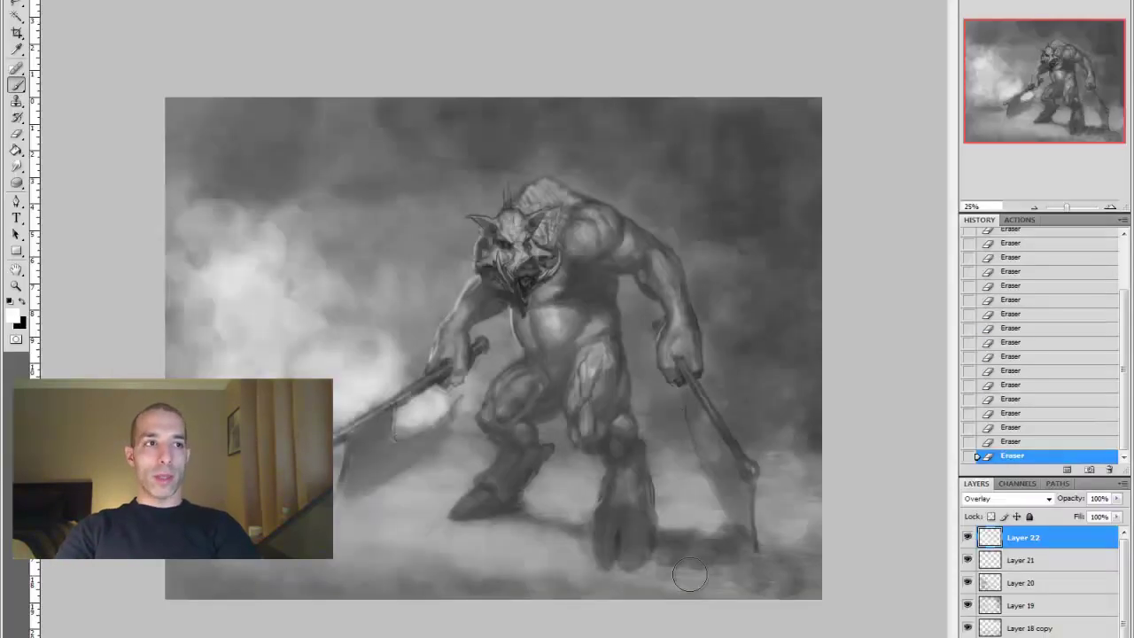
Paint light patches on the ground around the hooves and cast shadow, and trim them with the eraser
{"action": "key", "text": "b"}
{"action": "left_click_drag", "start_coordinate": [470, 523], "coordinate": [577, 537]}
{"action": "left_click_drag", "start_coordinate": [655, 527], "coordinate": [762, 461]}
{"action": "mouse_move", "coordinate": [736, 584]}
{"action": "left_mouse_down"}
{"action": "mouse_move", "coordinate": [670, 572]}
{"action": "mouse_move", "coordinate": [744, 581]}
{"action": "left_mouse_up"}
{"action": "key", "text": "e"}
{"action": "left_click_drag", "start_coordinate": [621, 585], "coordinate": [797, 544]}
{"action": "left_click_drag", "start_coordinate": [656, 523], "coordinate": [736, 532]}
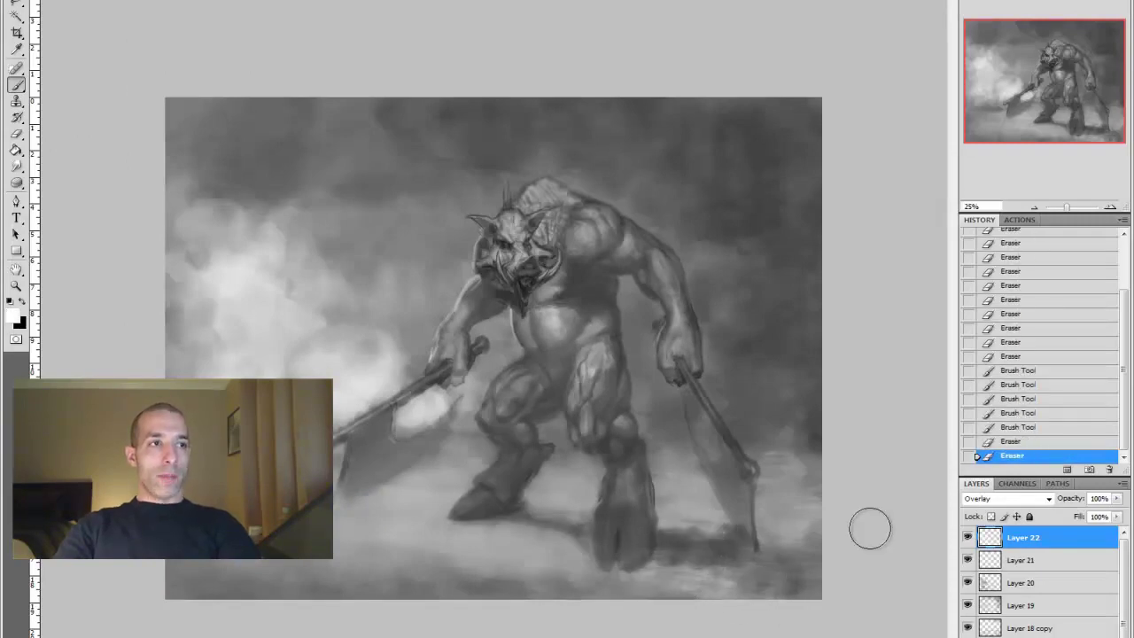
Compare the image with and without Layer 21, and erase the glow spilling onto the edges of both axe blades
{"action": "left_click", "coordinate": [968, 560]}
{"action": "left_click", "coordinate": [968, 560]}
{"action": "left_click", "coordinate": [968, 560]}
{"action": "left_click", "coordinate": [967, 560]}
{"action": "left_click_drag", "start_coordinate": [455, 376], "coordinate": [448, 385]}
{"action": "left_click", "coordinate": [425, 394]}
{"action": "left_click", "coordinate": [407, 397]}
{"action": "left_click", "coordinate": [395, 399]}
{"action": "left_click", "coordinate": [713, 478]}
{"action": "left_click", "coordinate": [713, 478]}
{"action": "left_click", "coordinate": [720, 496]}
{"action": "left_click", "coordinate": [731, 516]}
{"action": "left_click", "coordinate": [732, 523]}
Put Layer 18 through Layer 22 into Group 1, merge the group and compare the background on and off
{"action": "key", "text": "ctrl+g"}
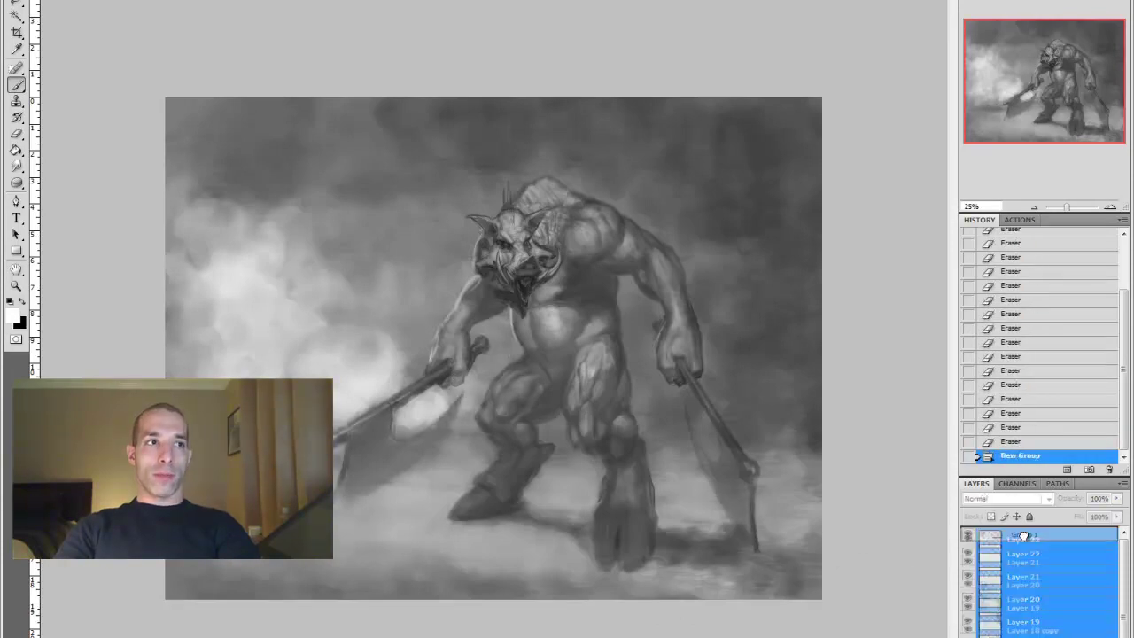
{"action": "key", "text": "ctrl+minus"}
{"action": "key", "text": "ctrl+plus"}
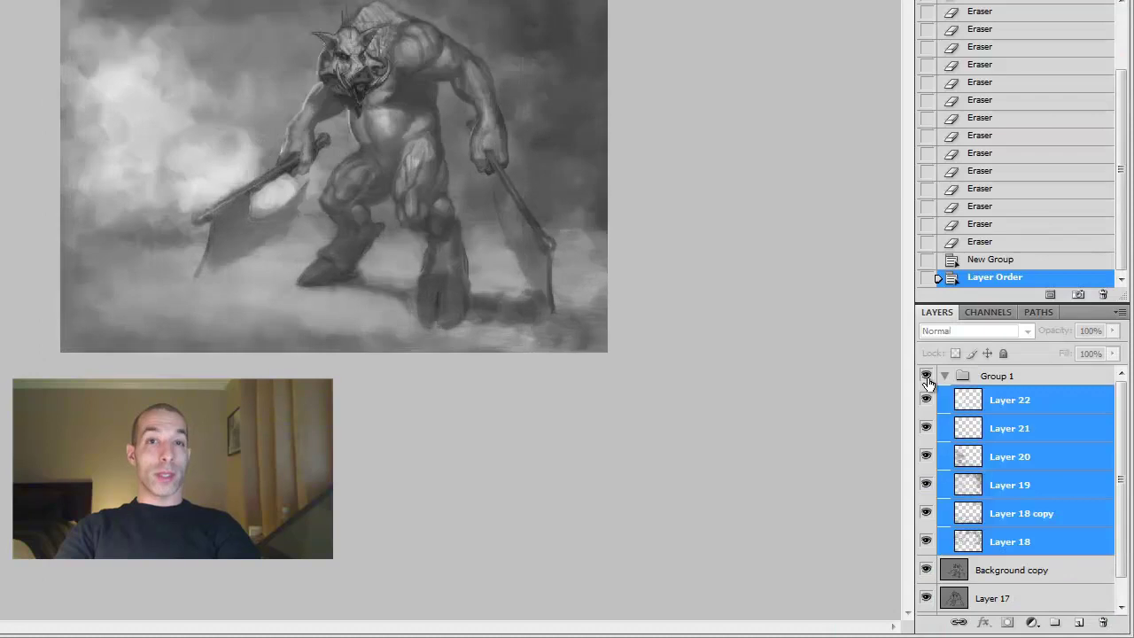
{"action": "key", "text": "ctrl+plus"}
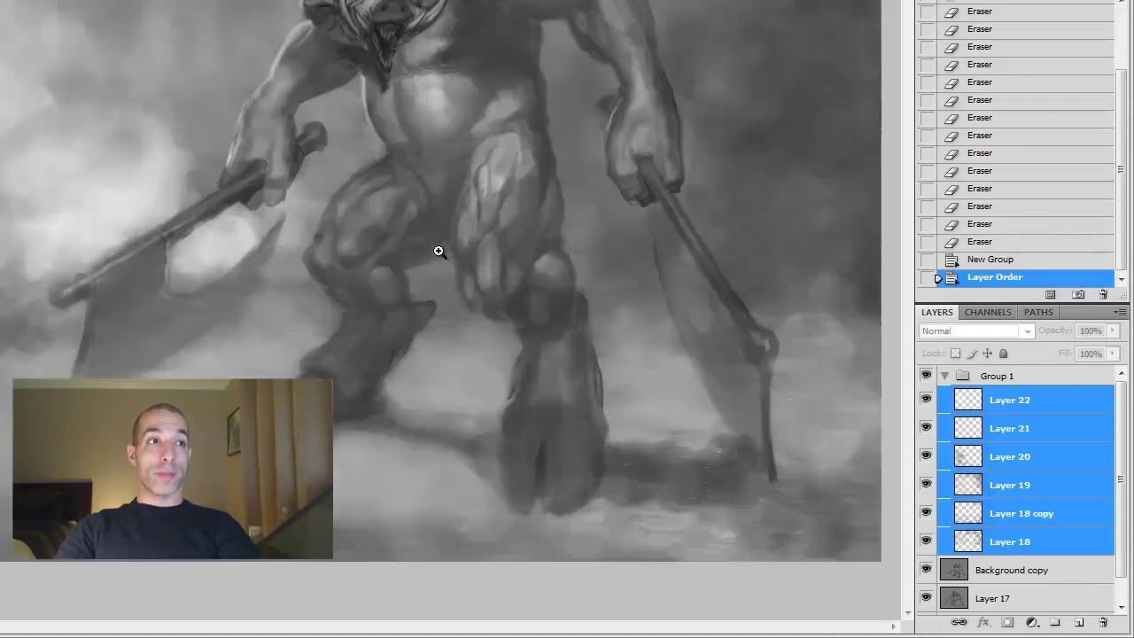
{"action": "key", "text": "ctrl+e"}
{"action": "left_click", "coordinate": [925, 379]}
{"action": "left_click", "coordinate": [926, 381]}
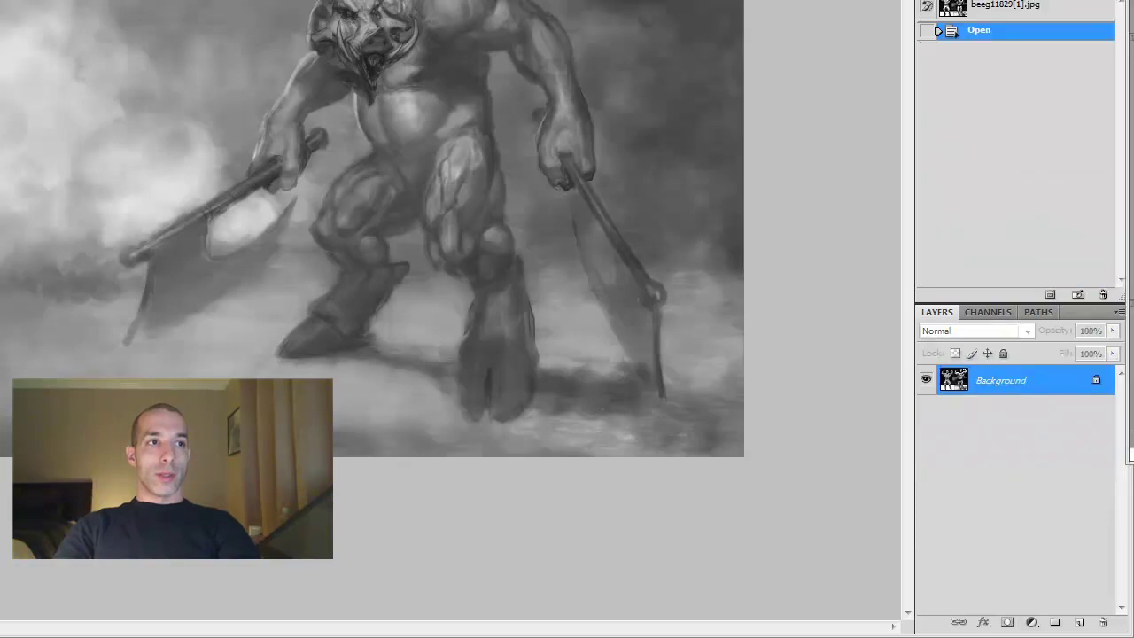
Refine the muscle shading of the front thigh and knee on a new Layer 18 using sampled greys
{"action": "key", "text": "Tab"}
{"action": "key", "text": "ctrl+plus"}
{"action": "key", "text": "ctrl+plus"}
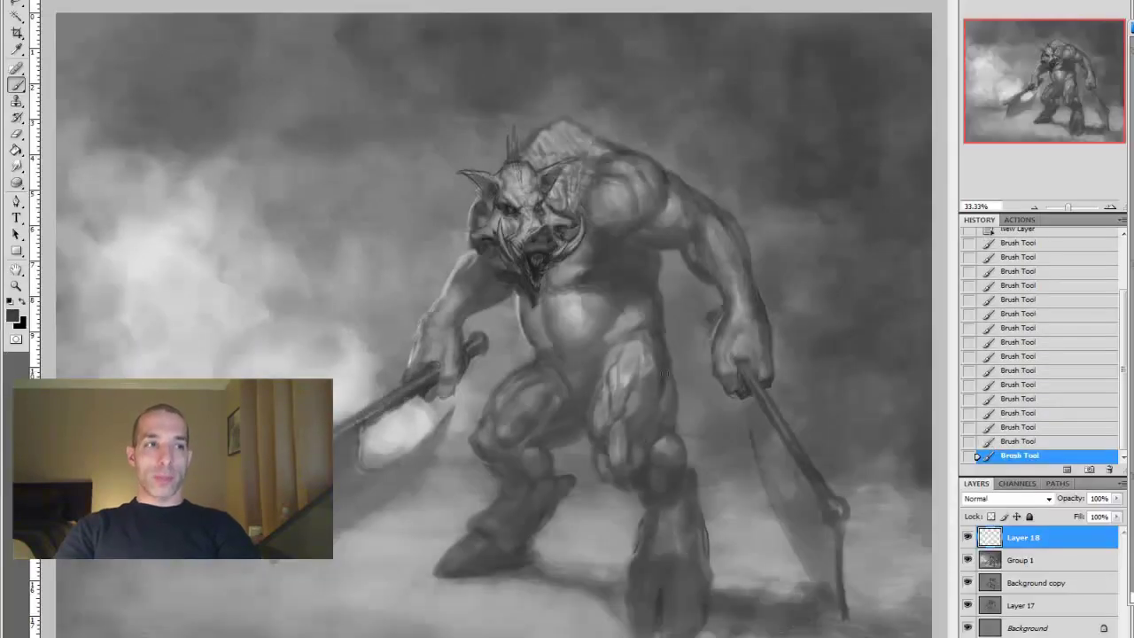
{"action": "left_click_drag", "start_coordinate": [663, 381], "coordinate": [638, 428]}
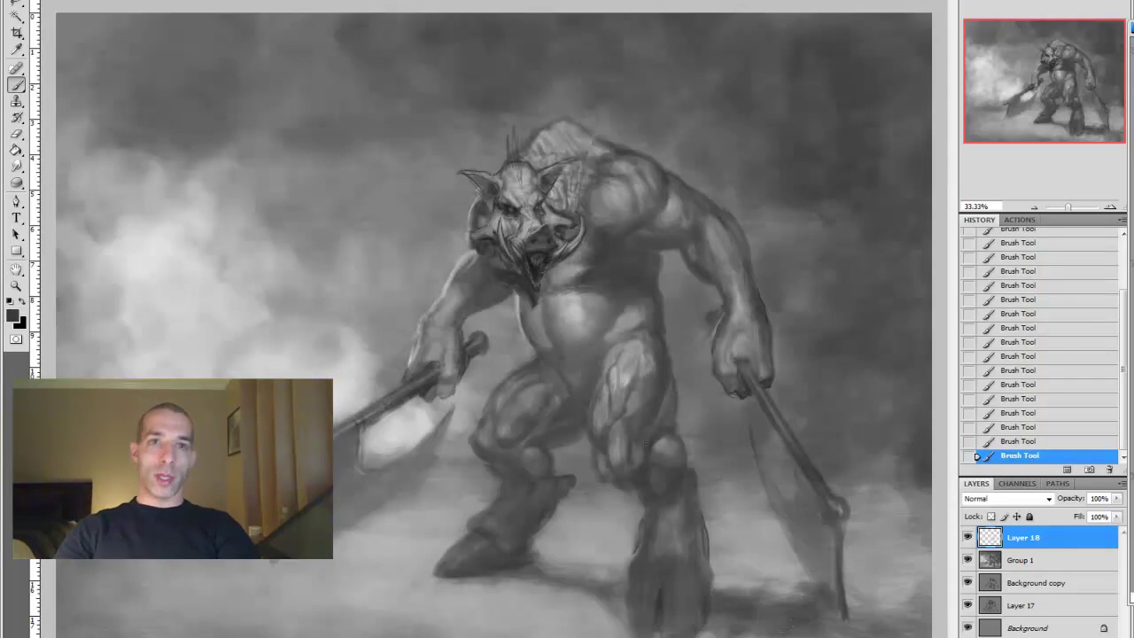
{"action": "left_click", "coordinate": [665, 404], "text": "alt"}
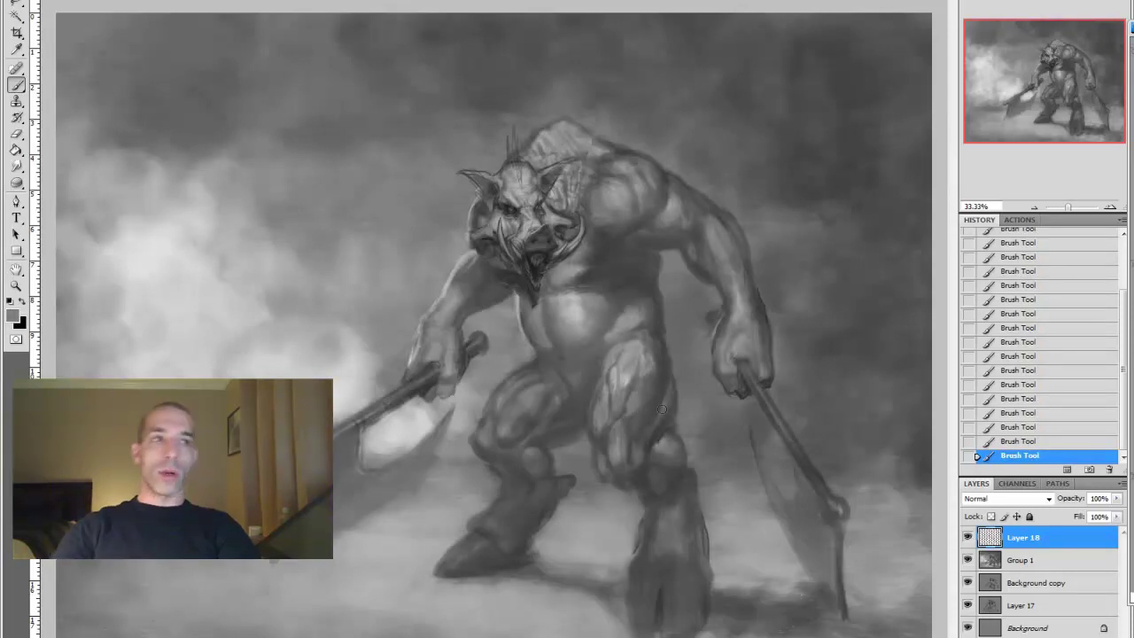
{"action": "left_click", "coordinate": [616, 474], "text": "alt"}
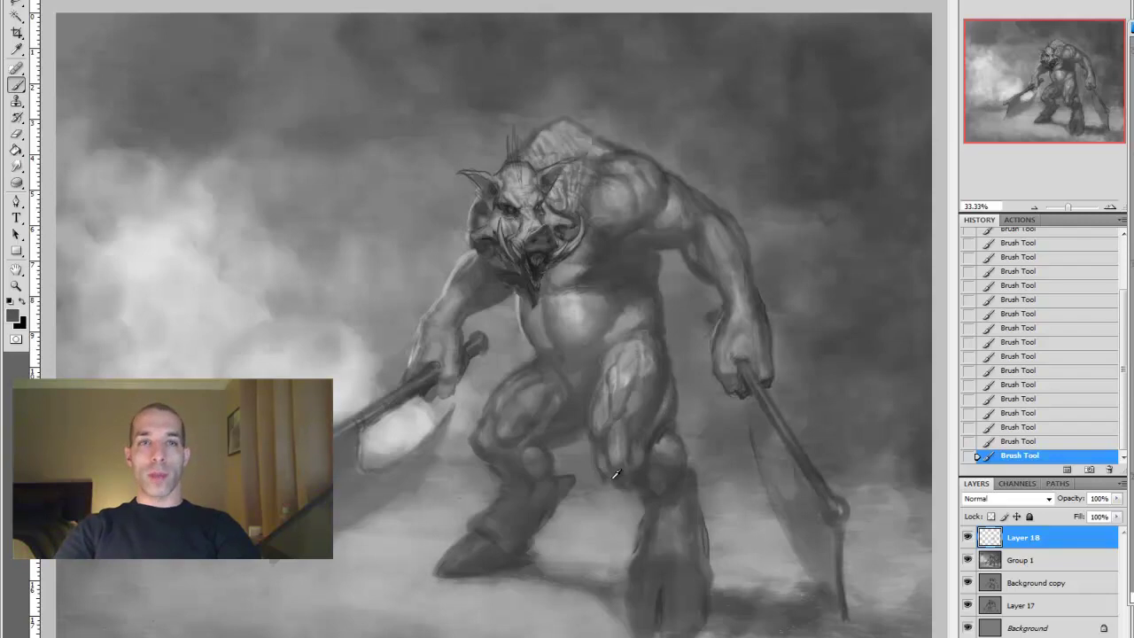
{"action": "left_click", "coordinate": [660, 450], "text": "alt"}
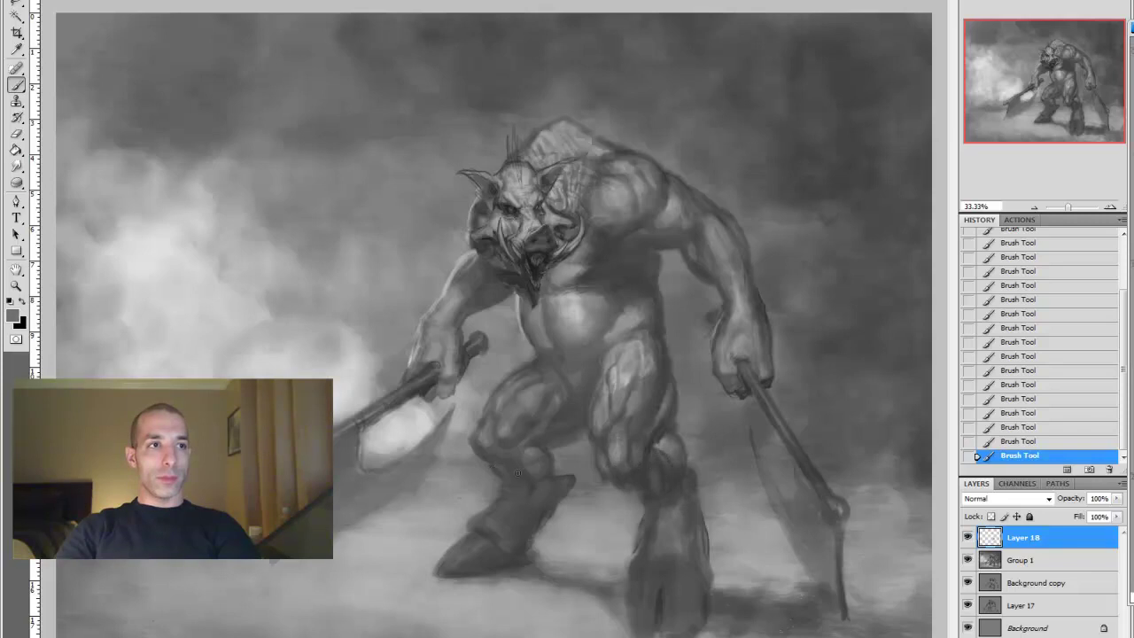
Shade the groin, rear thigh and both knees with sampled greys and clean up the rear thigh with the eraser
{"action": "left_click", "coordinate": [587, 358], "text": "alt"}
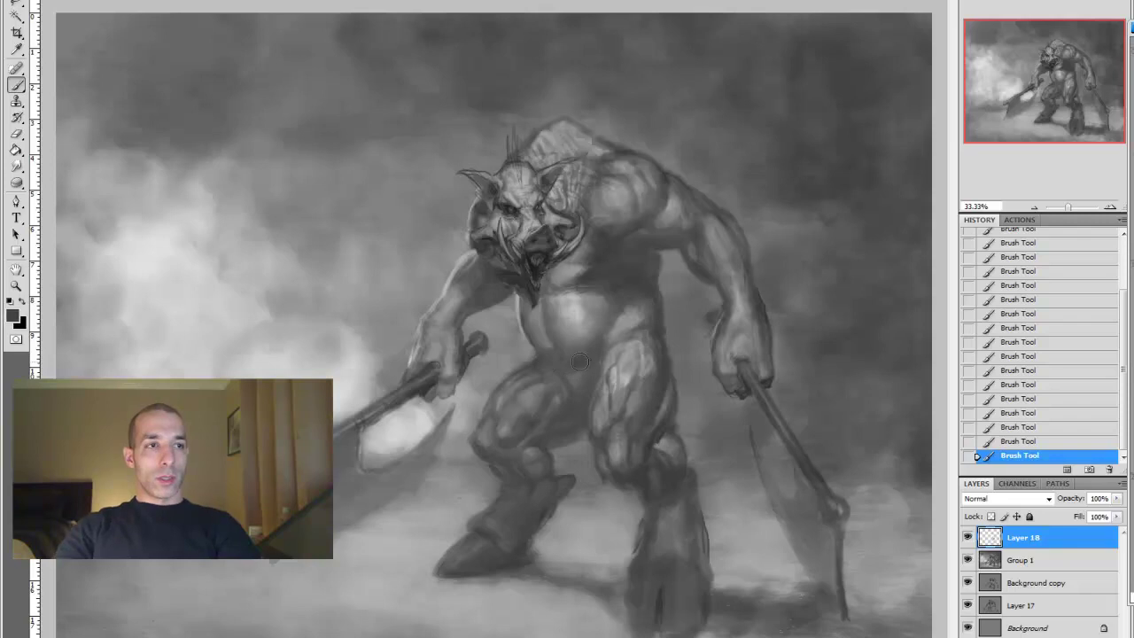
{"action": "key", "text": "e"}
{"action": "mouse_move", "coordinate": [550, 357]}
{"action": "left_mouse_down"}
{"action": "mouse_move", "coordinate": [503, 412]}
{"action": "mouse_move", "coordinate": [494, 405]}
{"action": "mouse_move", "coordinate": [549, 403]}
{"action": "left_mouse_up"}
{"action": "key", "text": "b"}
{"action": "left_click", "coordinate": [499, 451], "text": "alt"}
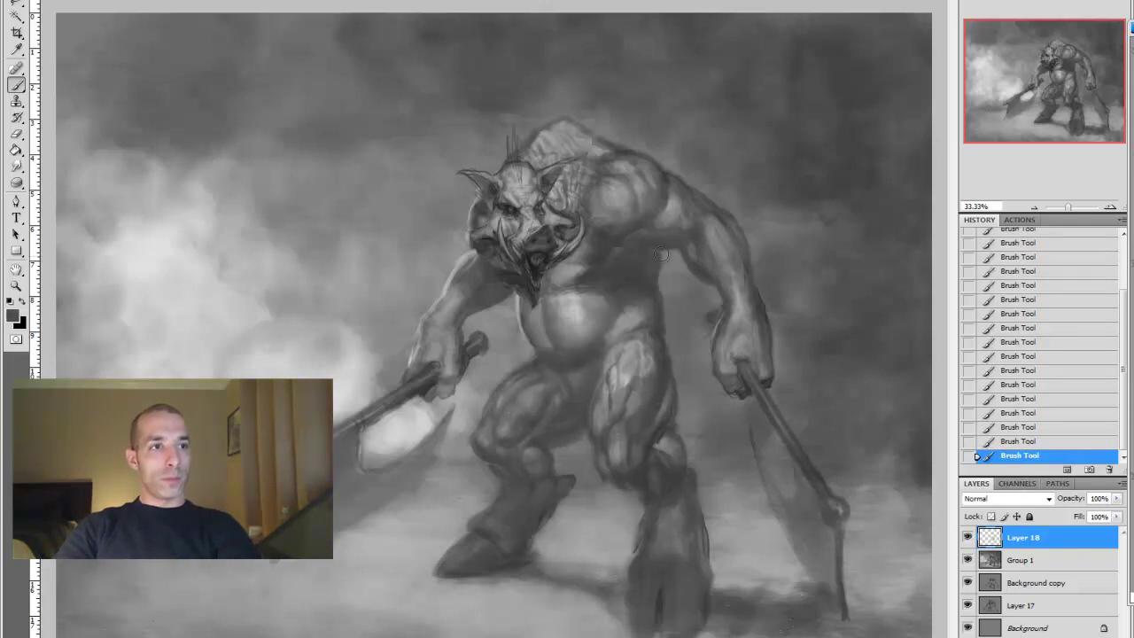
{"action": "left_click", "coordinate": [666, 434], "text": "alt"}
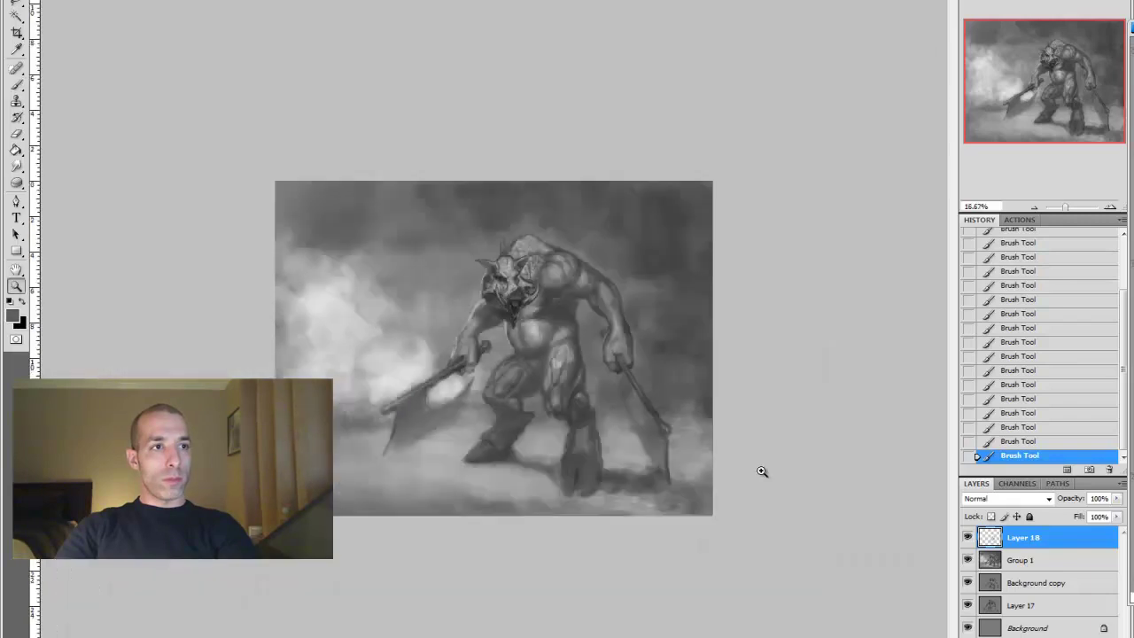
{"action": "left_click", "coordinate": [759, 470]}
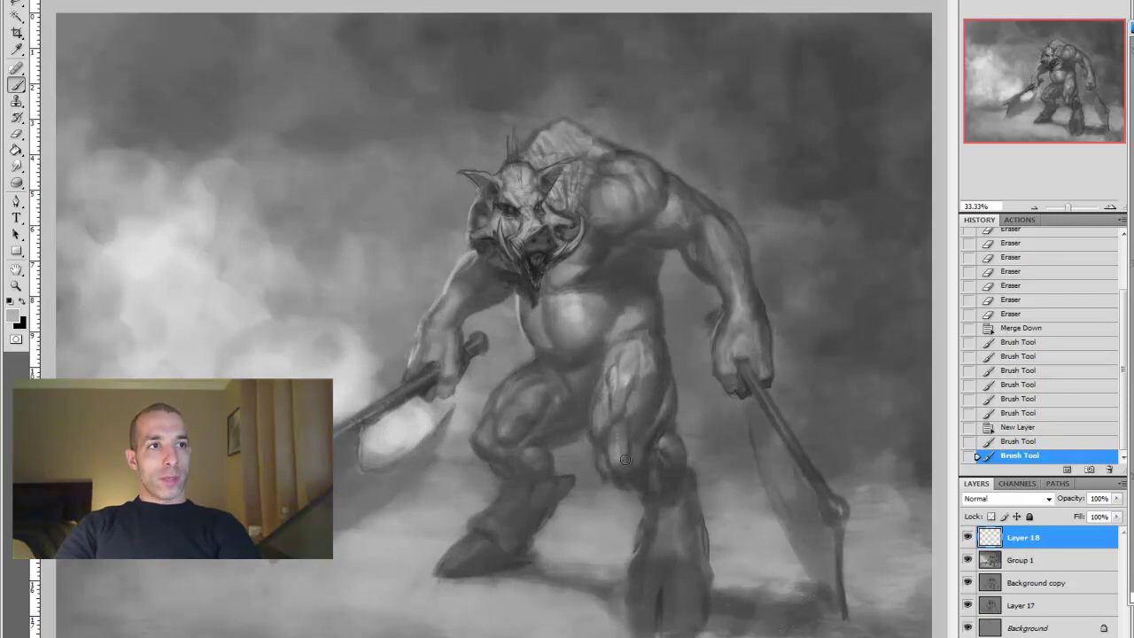
Try another shading stroke on the front thigh and undo the latest series of strokes
{"action": "mouse_move", "coordinate": [625, 460]}
{"action": "left_mouse_down"}
{"action": "mouse_move", "coordinate": [633, 358]}
{"action": "mouse_move", "coordinate": [671, 277]}
{"action": "mouse_move", "coordinate": [617, 404]}
{"action": "left_mouse_up"}
{"action": "key", "text": "ctrl+alt+z"}
{"action": "key", "text": "ctrl+alt+z"}
{"action": "key", "text": "ctrl+alt+z"}
{"action": "key", "text": "ctrl+alt+z"}
{"action": "key", "text": "ctrl+alt+z"}
{"action": "key", "text": "ctrl+alt+z"}
{"action": "key", "text": "ctrl+alt+z"}
{"action": "key", "text": "ctrl+alt+z"}
{"action": "key", "text": "ctrl+alt+z"}
{"action": "key", "text": "ctrl+alt+z"}
{"action": "key", "text": "ctrl+alt+z"}
{"action": "key", "text": "ctrl+alt+z"}
Set Layer 18 to Overlay and strengthen highlights and shadows over the thighs, lower legs, hooves, far arm, shoulder and belly
{"action": "key", "text": "shift+alt+o"}
{"action": "mouse_move", "coordinate": [541, 372]}
{"action": "left_mouse_down"}
{"action": "mouse_move", "coordinate": [487, 440]}
{"action": "mouse_move", "coordinate": [531, 381]}
{"action": "mouse_move", "coordinate": [541, 398]}
{"action": "mouse_move", "coordinate": [567, 390]}
{"action": "mouse_move", "coordinate": [591, 414]}
{"action": "left_mouse_up"}
{"action": "key", "text": "x"}
{"action": "mouse_move", "coordinate": [612, 487]}
{"action": "left_mouse_down"}
{"action": "mouse_move", "coordinate": [670, 532]}
{"action": "mouse_move", "coordinate": [541, 536]}
{"action": "mouse_move", "coordinate": [455, 572]}
{"action": "left_mouse_up"}
{"action": "left_click_drag", "start_coordinate": [535, 505], "coordinate": [683, 612]}
{"action": "key", "text": "x"}
{"action": "left_click_drag", "start_coordinate": [612, 399], "coordinate": [631, 350]}
{"action": "key", "text": "x"}
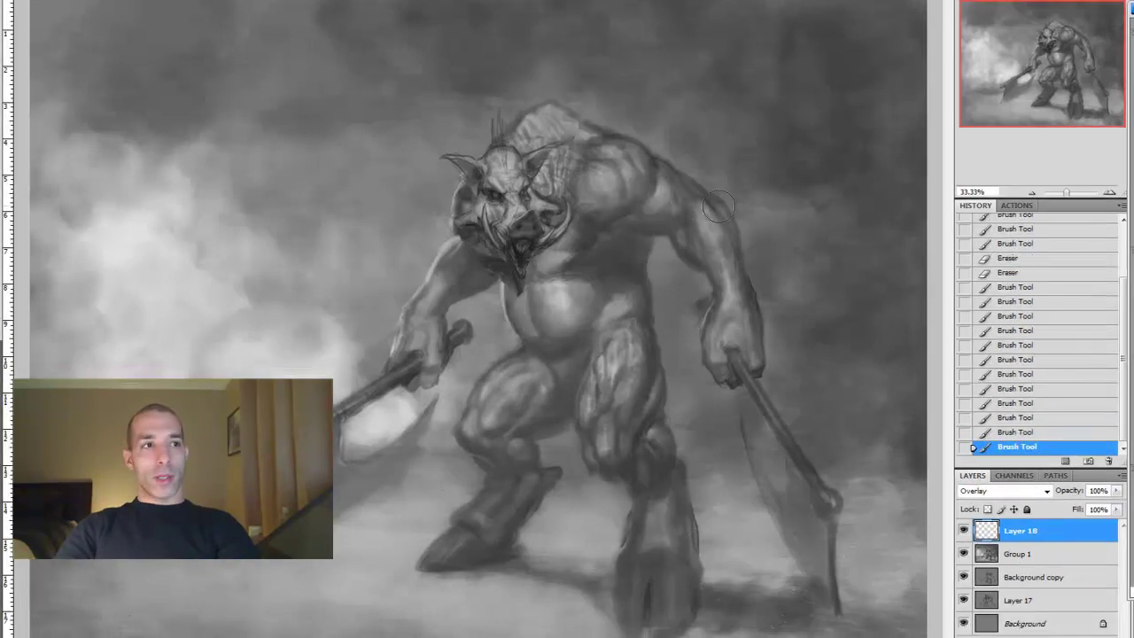
{"action": "mouse_move", "coordinate": [718, 206]}
{"action": "left_mouse_down"}
{"action": "mouse_move", "coordinate": [664, 174]}
{"action": "mouse_move", "coordinate": [675, 198]}
{"action": "mouse_move", "coordinate": [612, 140]}
{"action": "mouse_move", "coordinate": [585, 133]}
{"action": "left_mouse_up"}
{"action": "left_click_drag", "start_coordinate": [524, 310], "coordinate": [545, 306]}
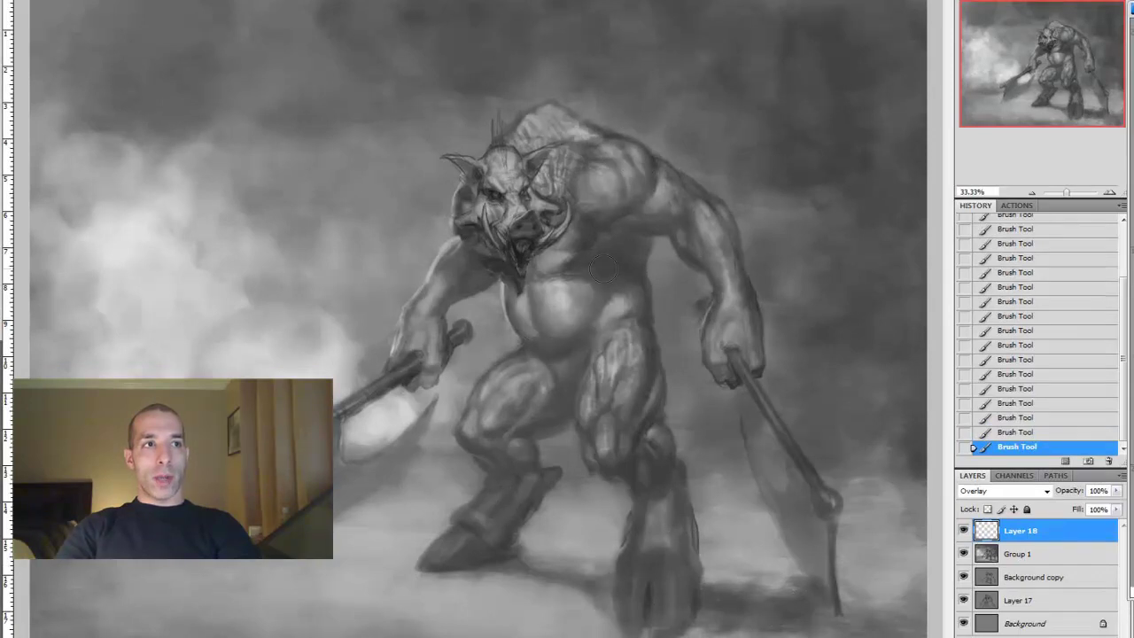
Paint a dark mane from the top of the beast's head along its back and smudge it into spiky hair strands
{"action": "key", "text": "["}
{"action": "key", "text": "["}
{"action": "key", "text": "["}
{"action": "key", "text": "["}
{"action": "left_click_drag", "start_coordinate": [522, 146], "coordinate": [498, 85]}
{"action": "key", "text": "r"}
{"action": "left_click_drag", "start_coordinate": [496, 168], "coordinate": [502, 84]}
{"action": "left_click_drag", "start_coordinate": [563, 111], "coordinate": [596, 84]}
{"action": "left_click_drag", "start_coordinate": [483, 142], "coordinate": [488, 71]}
{"action": "left_click_drag", "start_coordinate": [505, 182], "coordinate": [509, 133]}
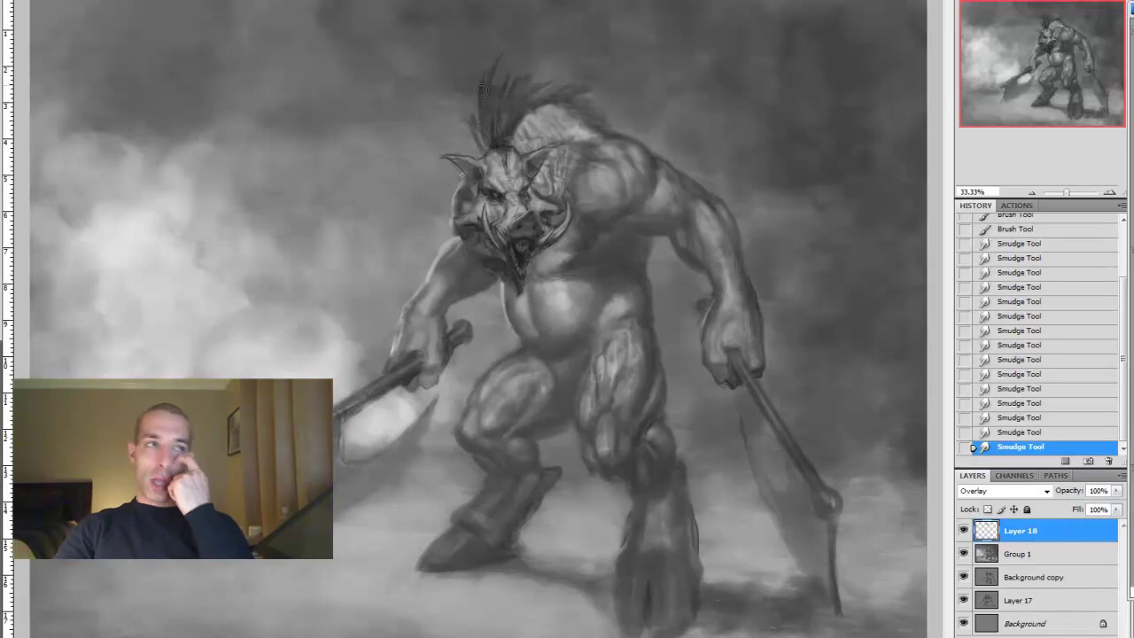
Merge Layer 18 with the mane down into Group 1 and check the whole image
{"action": "key", "text": "ctrl+minus"}
{"action": "key", "text": "ctrl+e"}
{"action": "key", "text": "ctrl+plus"}
{"action": "key", "text": "ctrl+minus"}
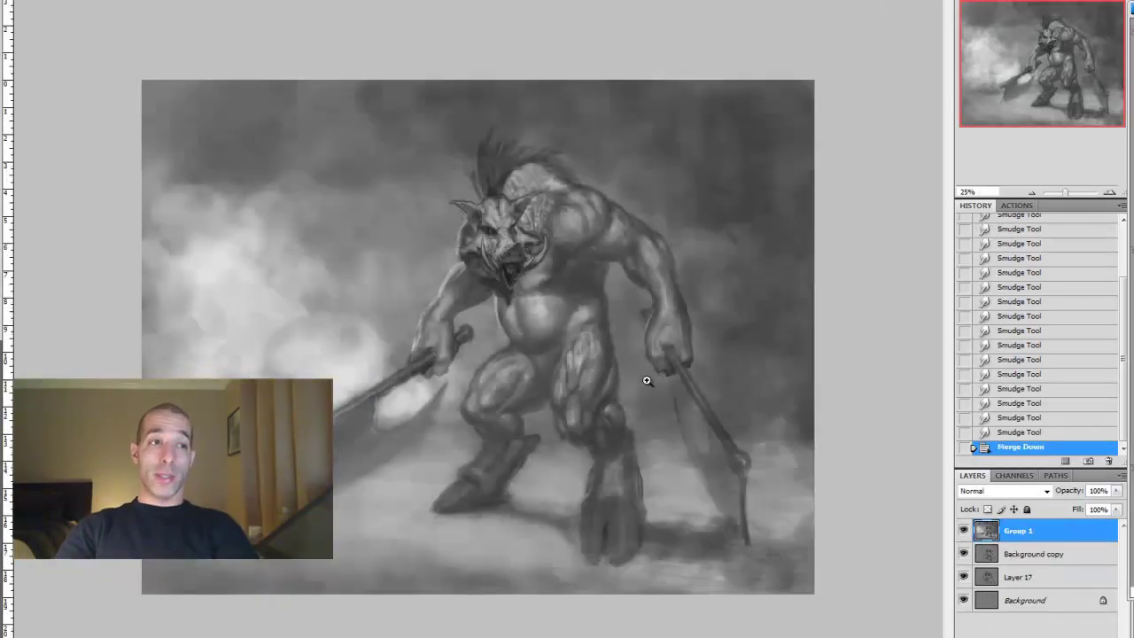
Copy the front hoof onto a new layer with a lasso selection and adjust its shape with Free Transform
{"action": "left_click_drag", "start_coordinate": [652, 544], "coordinate": [631, 564]}
{"action": "key", "text": "ctrl+c"}
{"action": "key", "text": "ctrl+v"}
{"action": "left_click", "coordinate": [81, 15]}
{"action": "left_click", "coordinate": [205, 334]}
{"action": "key", "text": "Return"}
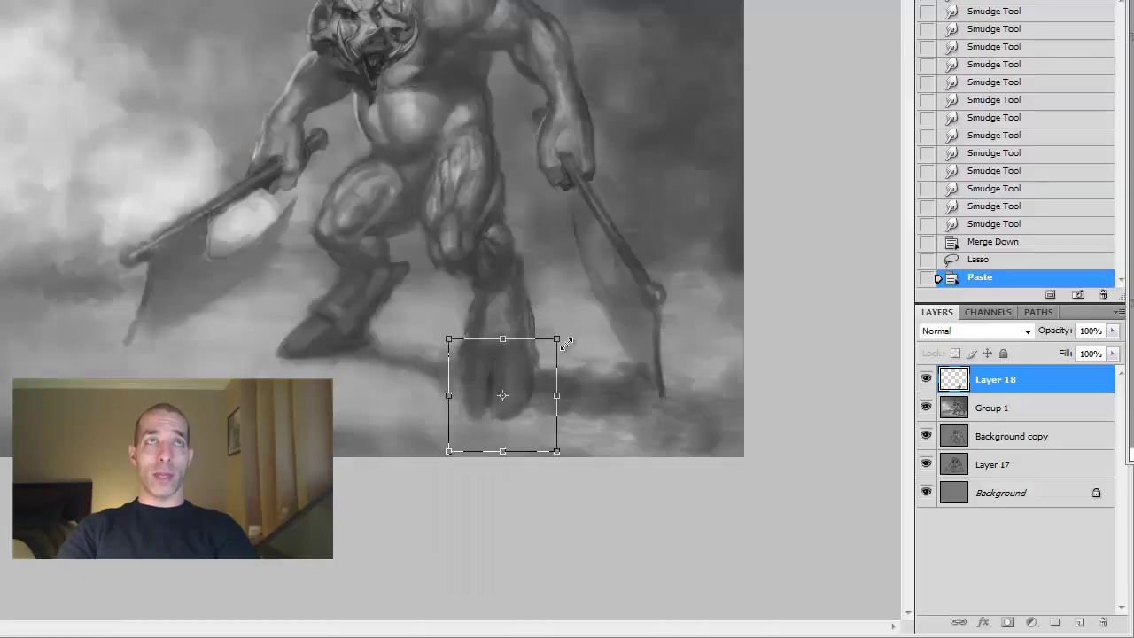
Compare the image with and without the cleaned-up hoof copy and merge it down into Group 1
{"action": "left_click", "coordinate": [963, 532]}
{"action": "left_click", "coordinate": [963, 533]}
{"action": "key", "text": "ctrl+e"}
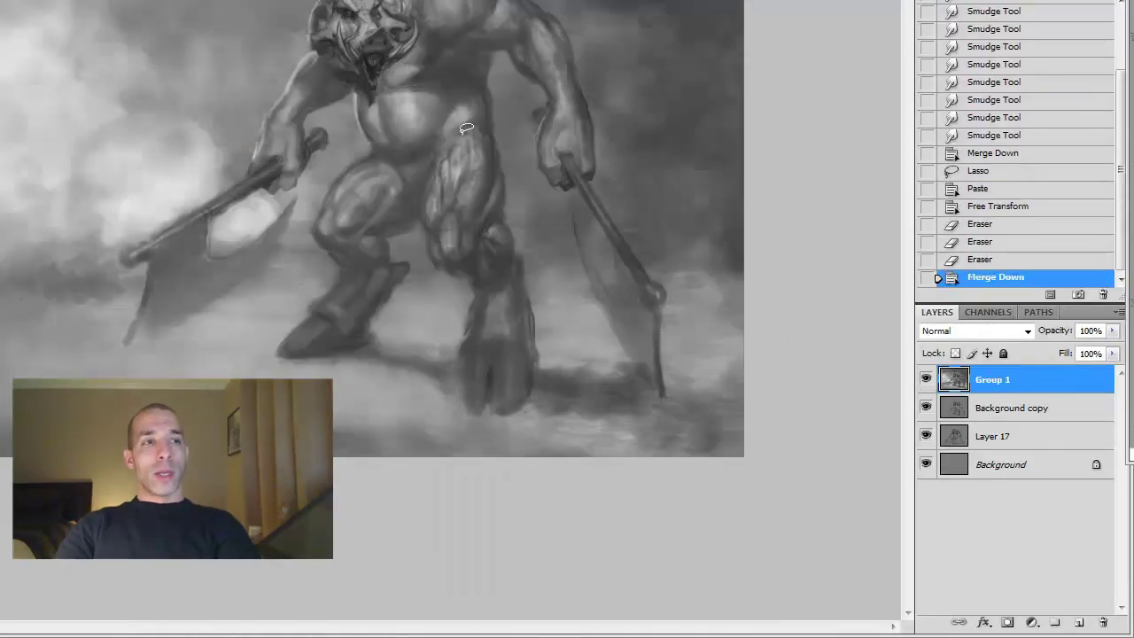
{"action": "left_click", "coordinate": [447, 46]}
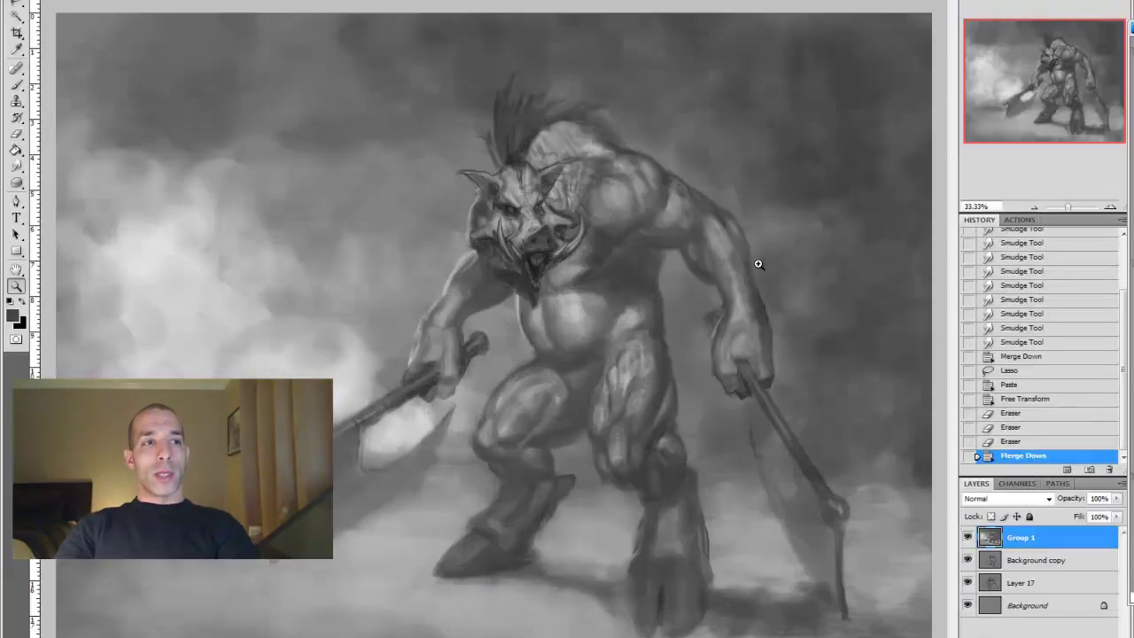
Refine the shading of the rear thigh, groin and knees on a new Layer 18 and merge it into Group 1
{"action": "key", "text": "ctrl+shift+alt+n"}
{"action": "left_click", "coordinate": [17, 85]}
{"action": "mouse_move", "coordinate": [577, 408]}
{"action": "left_mouse_down"}
{"action": "mouse_move", "coordinate": [558, 374]}
{"action": "mouse_move", "coordinate": [551, 386]}
{"action": "mouse_move", "coordinate": [544, 376]}
{"action": "left_mouse_up"}
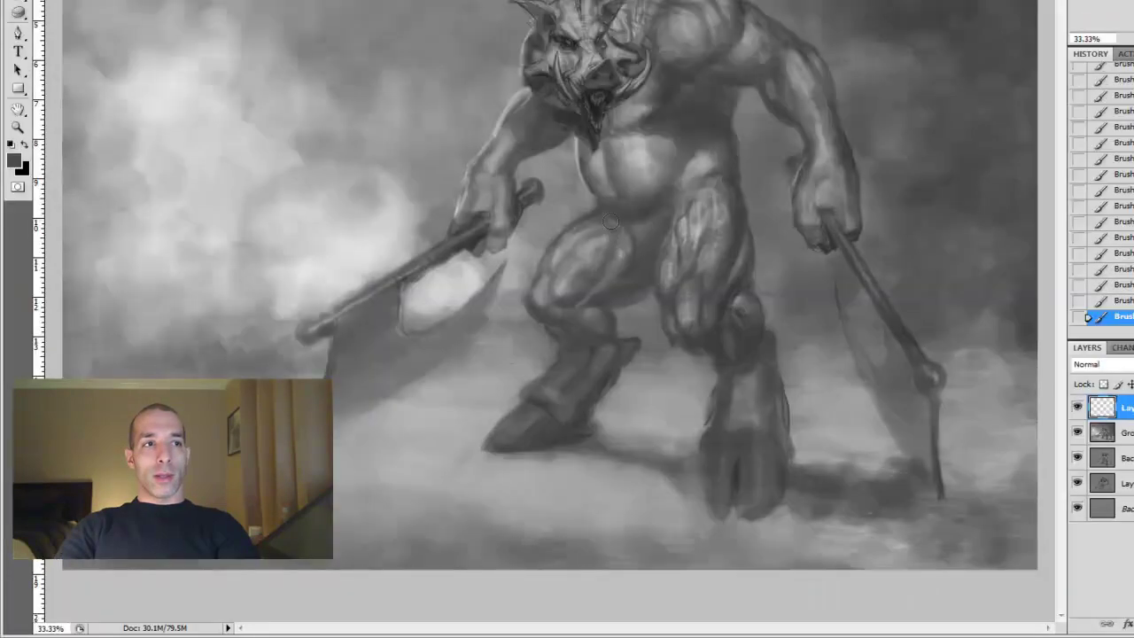
{"action": "left_click", "coordinate": [673, 230], "text": "alt"}
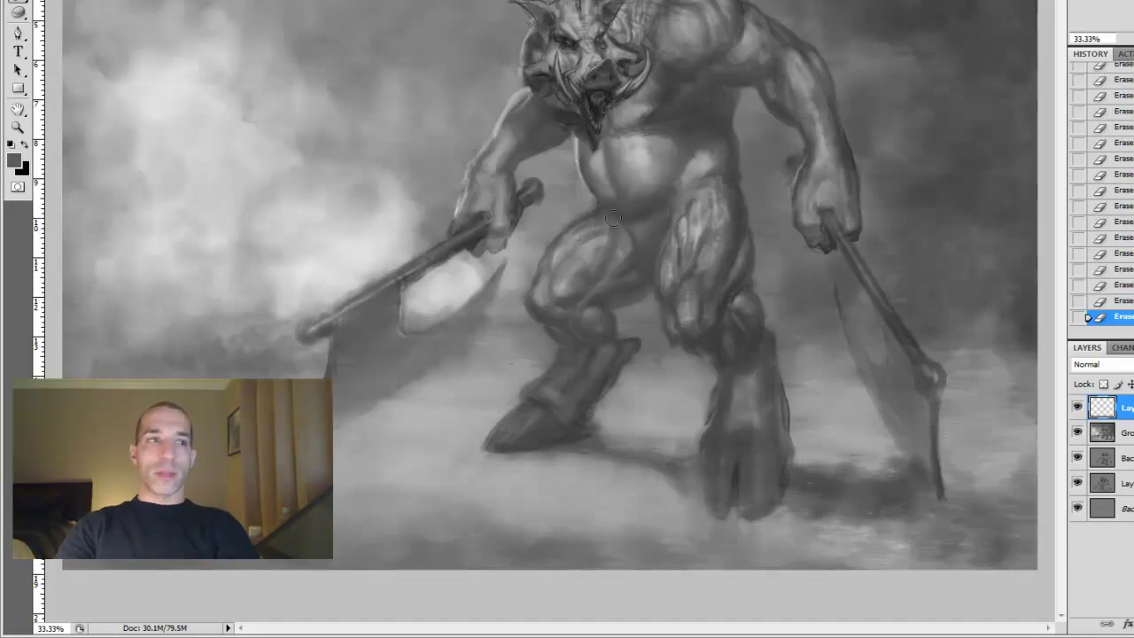
{"action": "key", "text": "z"}
{"action": "key", "text": "ctrl+minus"}
{"action": "key", "text": "ctrl+e"}
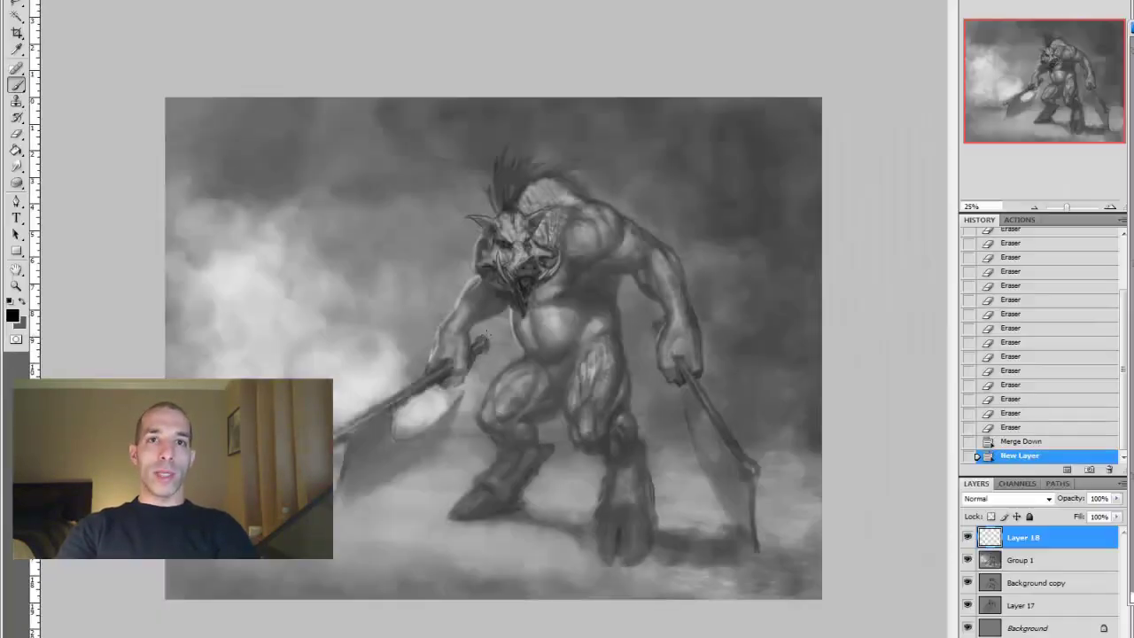
Touch up the waist, rear thigh and left axe on a new Layer 18 using a sampled grey
{"action": "left_click_drag", "start_coordinate": [509, 330], "coordinate": [514, 390]}
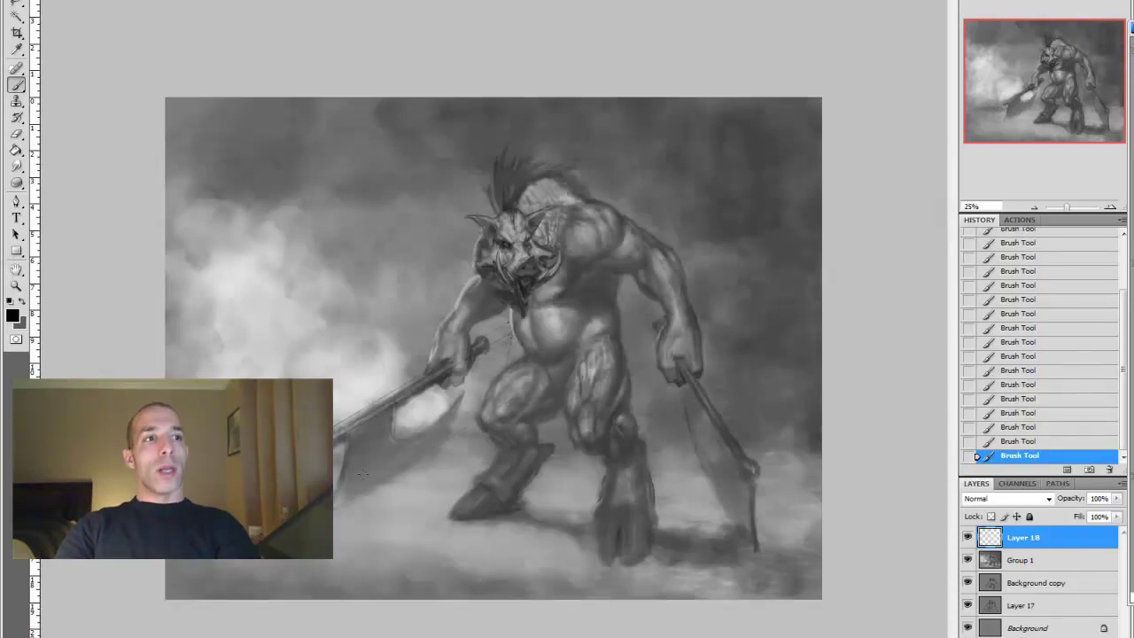
{"action": "left_click", "coordinate": [321, 544], "text": "alt"}
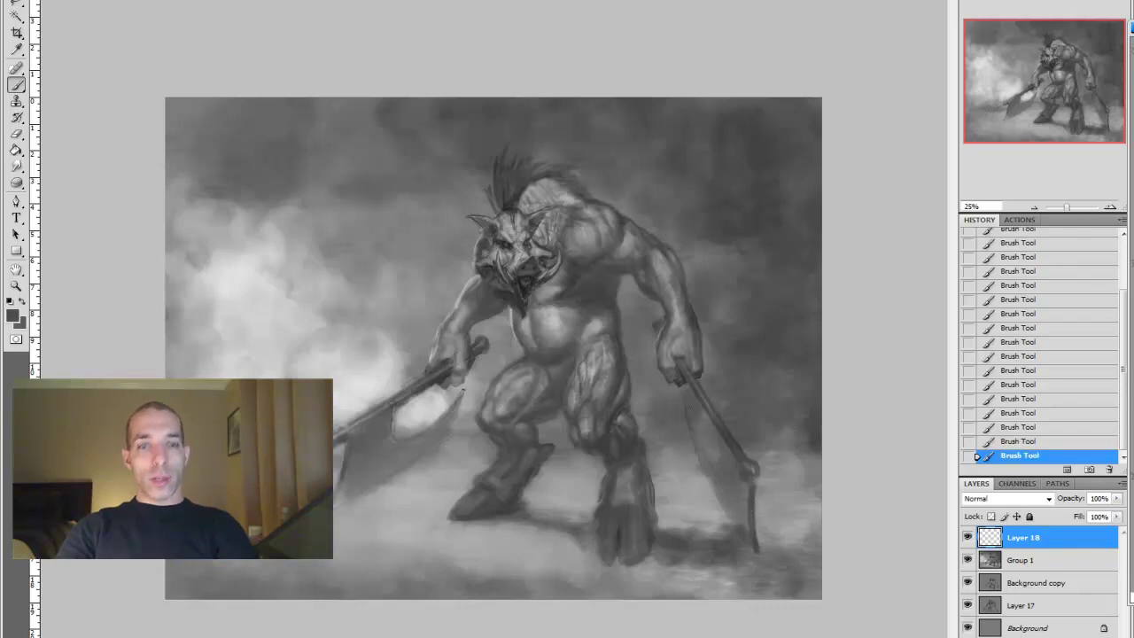
Try to erase along the right axe's blade and undo the last strokes
{"action": "key", "text": "e"}
{"action": "mouse_move", "coordinate": [694, 416]}
{"action": "left_mouse_down"}
{"action": "mouse_move", "coordinate": [700, 461]}
{"action": "mouse_move", "coordinate": [708, 452]}
{"action": "left_mouse_up"}
{"action": "key", "text": "ctrl+alt+z"}
{"action": "key", "text": "ctrl+alt+z"}
{"action": "key", "text": "ctrl+alt+z"}
{"action": "key", "text": "ctrl+alt+z"}
Reshape the edges of both axe blades with brush and eraser and merge Layer 18 into Group 1
{"action": "key", "text": "b"}
{"action": "left_click_drag", "start_coordinate": [687, 399], "coordinate": [696, 415]}
{"action": "key", "text": "e"}
{"action": "left_click_drag", "start_coordinate": [293, 496], "coordinate": [319, 531]}
{"action": "key", "text": "b"}
{"action": "left_click", "coordinate": [354, 497], "text": "alt"}
{"action": "mouse_move", "coordinate": [372, 461]}
{"action": "left_mouse_down"}
{"action": "mouse_move", "coordinate": [414, 455]}
{"action": "mouse_move", "coordinate": [470, 422]}
{"action": "left_mouse_up"}
{"action": "key", "text": "e"}
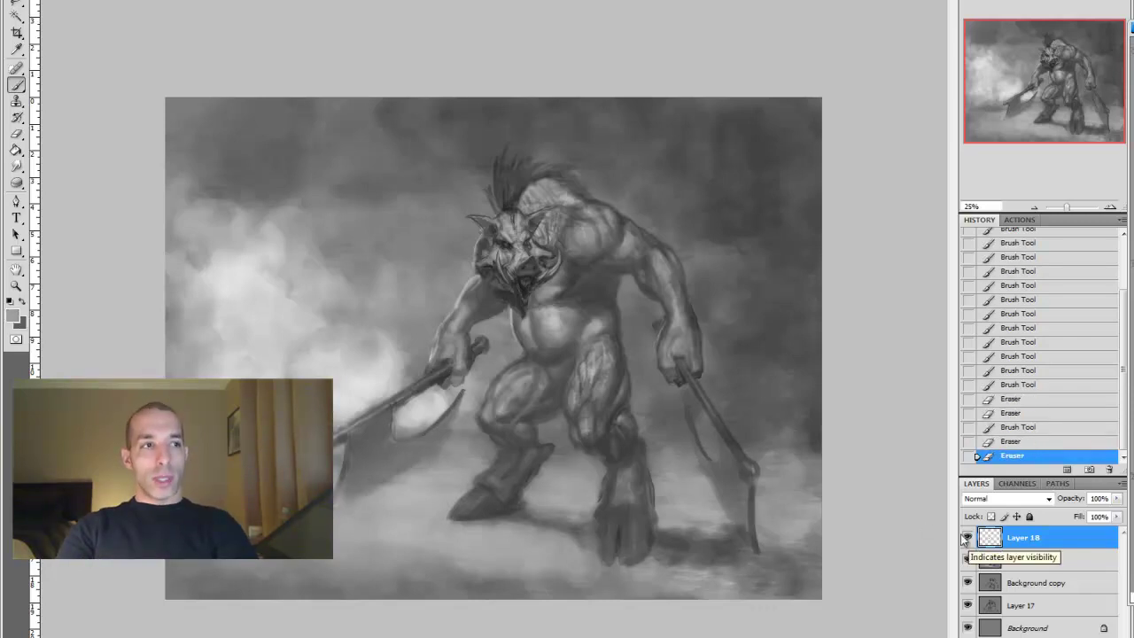
{"action": "key", "text": "ctrl+e"}
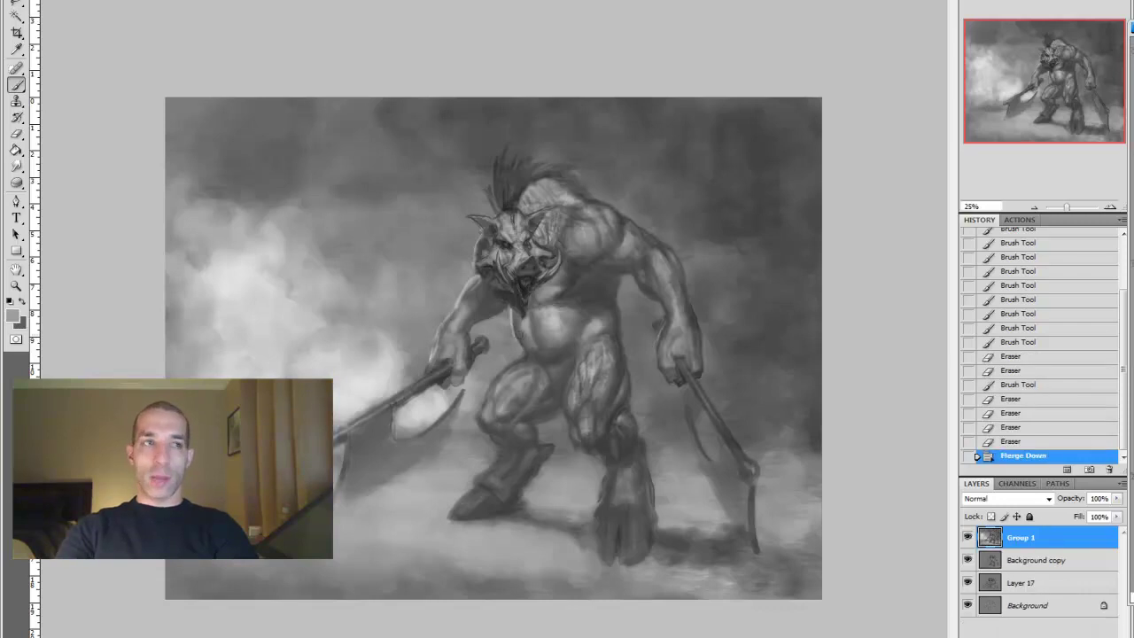
Refine the shading of the right forearm and both fists on a new layer with sampled greys and merge it down
{"action": "key", "text": "ctrl+shift+alt+n"}
{"action": "mouse_move", "coordinate": [673, 301]}
{"action": "left_mouse_down"}
{"action": "mouse_move", "coordinate": [692, 350]}
{"action": "mouse_move", "coordinate": [692, 335]}
{"action": "mouse_move", "coordinate": [681, 356]}
{"action": "mouse_move", "coordinate": [666, 351]}
{"action": "left_mouse_up"}
{"action": "left_click", "coordinate": [692, 335], "text": "alt"}
{"action": "left_click", "coordinate": [698, 352], "text": "alt"}
{"action": "left_click", "coordinate": [681, 356], "text": "alt"}
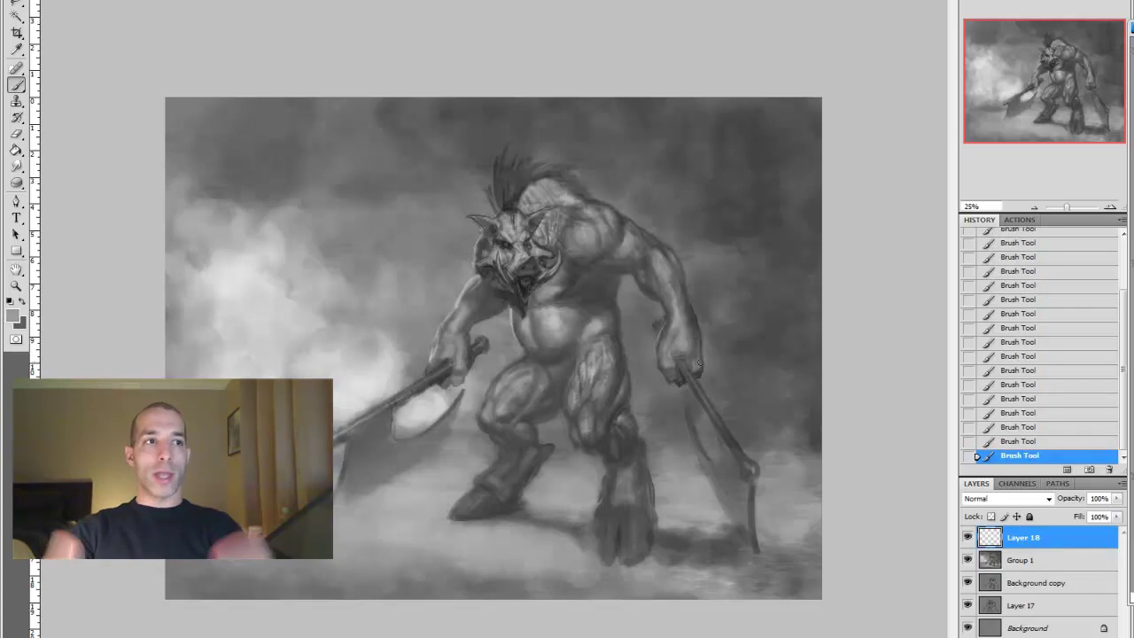
{"action": "left_click", "coordinate": [475, 351], "text": "alt"}
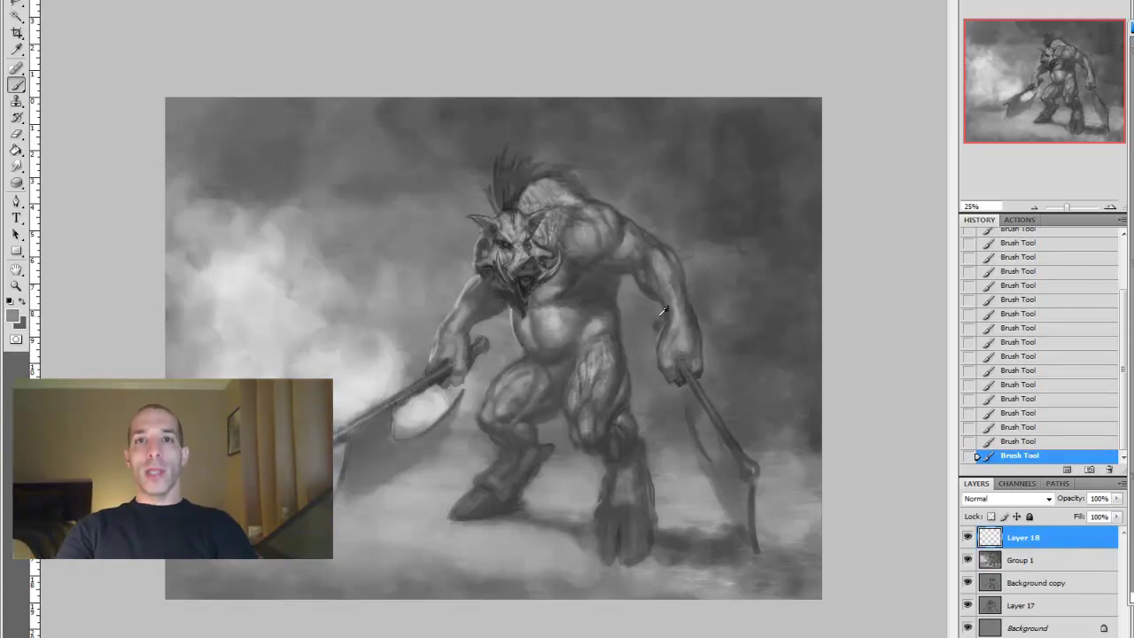
{"action": "key", "text": "ctrl+e"}
Thicken both axe handles and round off their end knobs with dark grey strokes on a new Layer 18
{"action": "key", "text": "z"}
{"action": "key", "text": "b"}
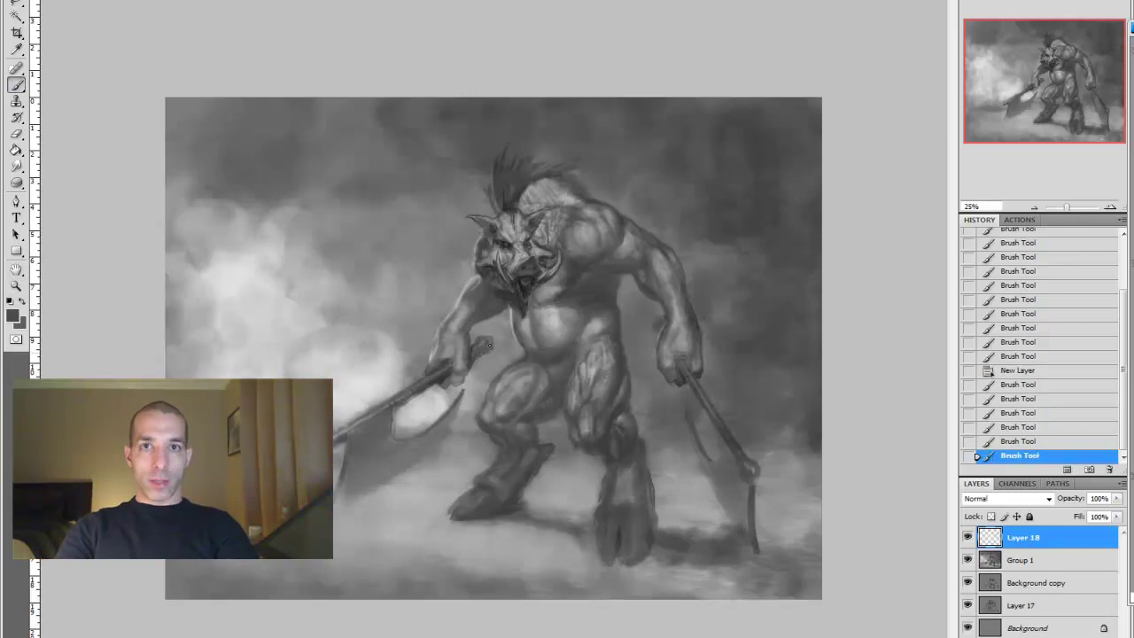
{"action": "left_click_drag", "start_coordinate": [487, 346], "coordinate": [335, 429]}
{"action": "left_click_drag", "start_coordinate": [485, 344], "coordinate": [473, 364]}
{"action": "left_click", "coordinate": [482, 336]}
{"action": "left_click_drag", "start_coordinate": [747, 482], "coordinate": [754, 462]}
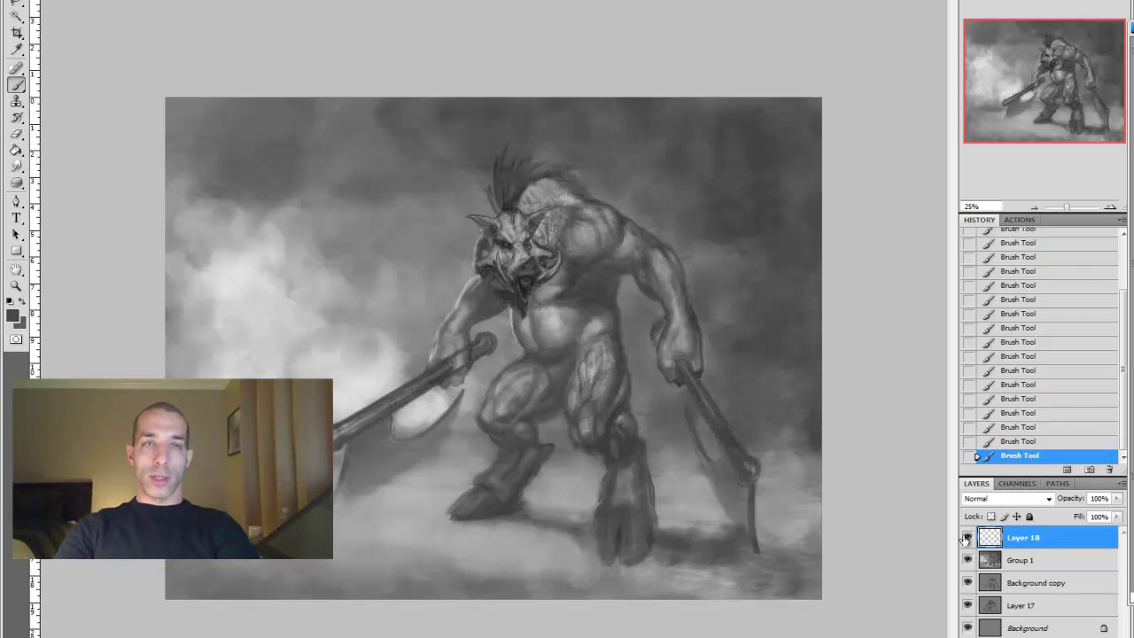
Merge Layer 18 down into Group 1
{"action": "key", "text": "z"}
{"action": "left_click", "coordinate": [352, 349], "text": "alt"}
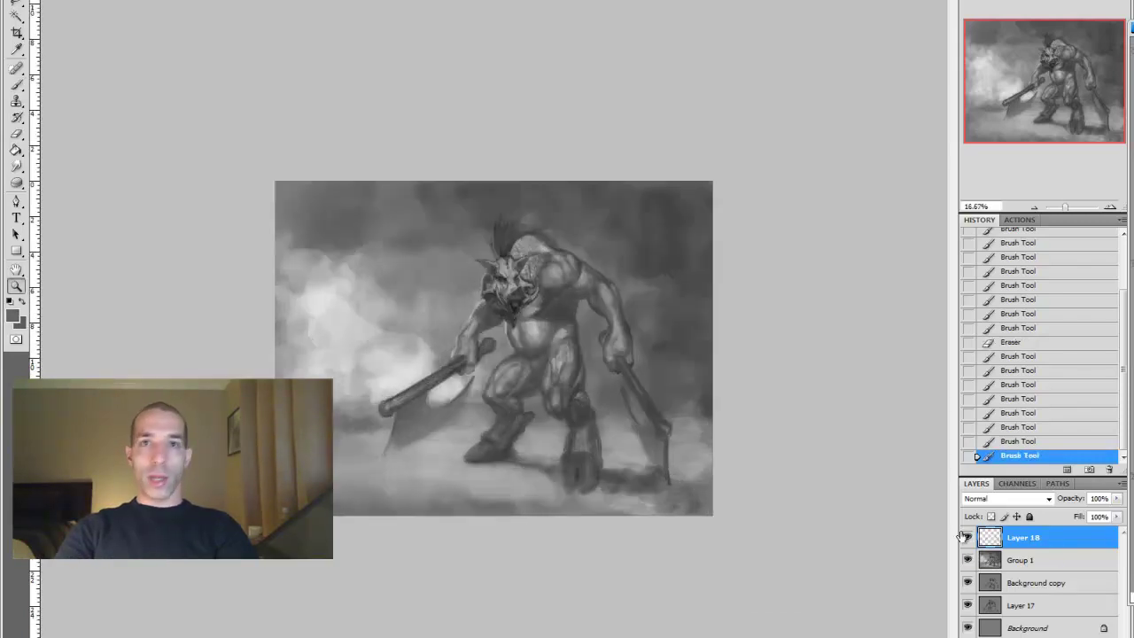
{"action": "key", "text": "b"}
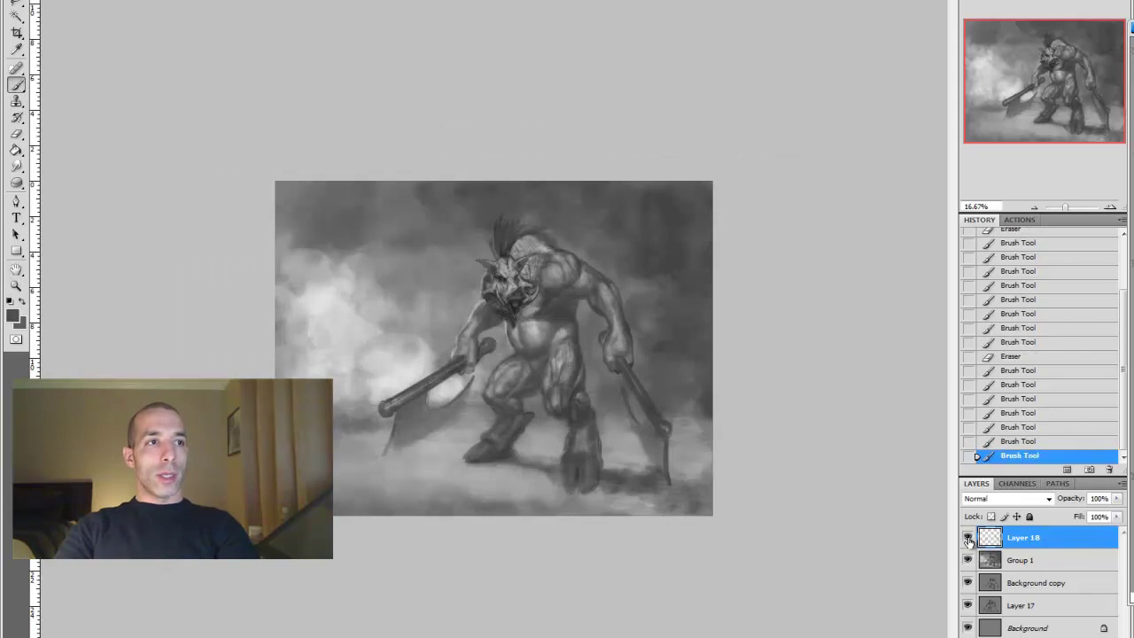
{"action": "key", "text": "ctrl+e"}
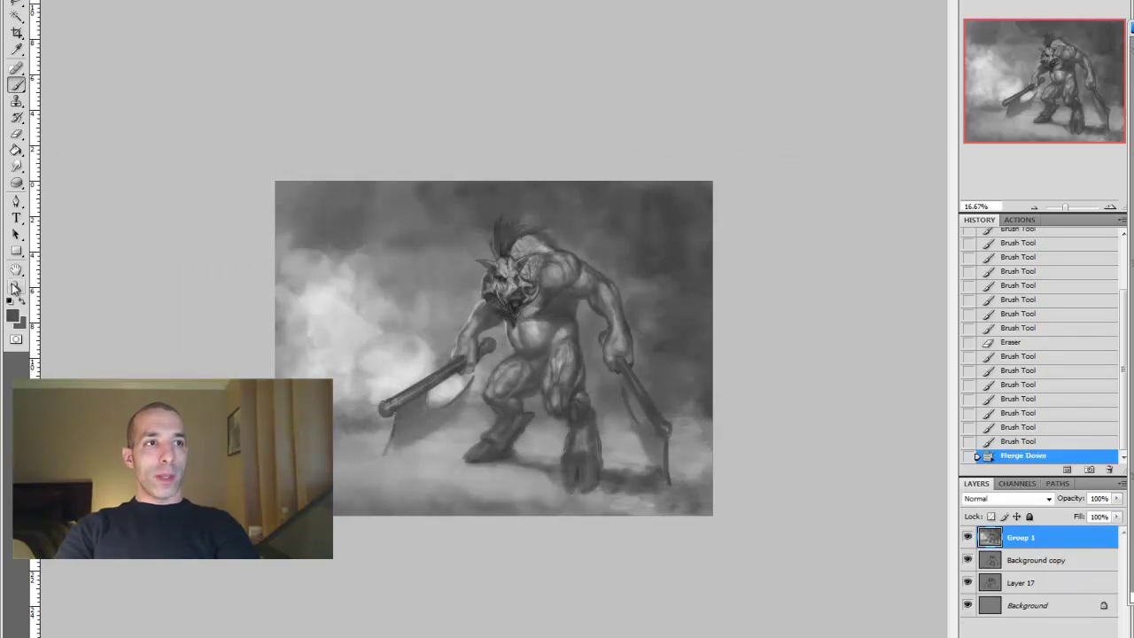
Create a new layer above Group 1 and paint darker tones on the creature's legs
{"action": "key", "text": "ctrl+plus"}
{"action": "key", "text": "ctrl+shift+alt+n"}
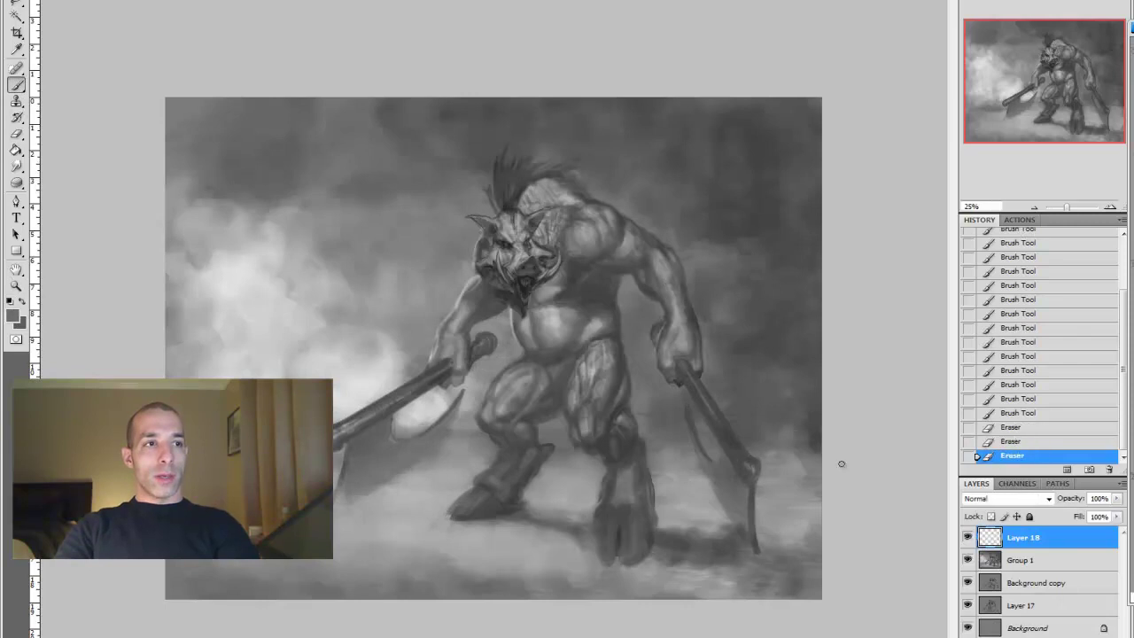
{"action": "left_click_drag", "start_coordinate": [487, 379], "coordinate": [522, 364]}
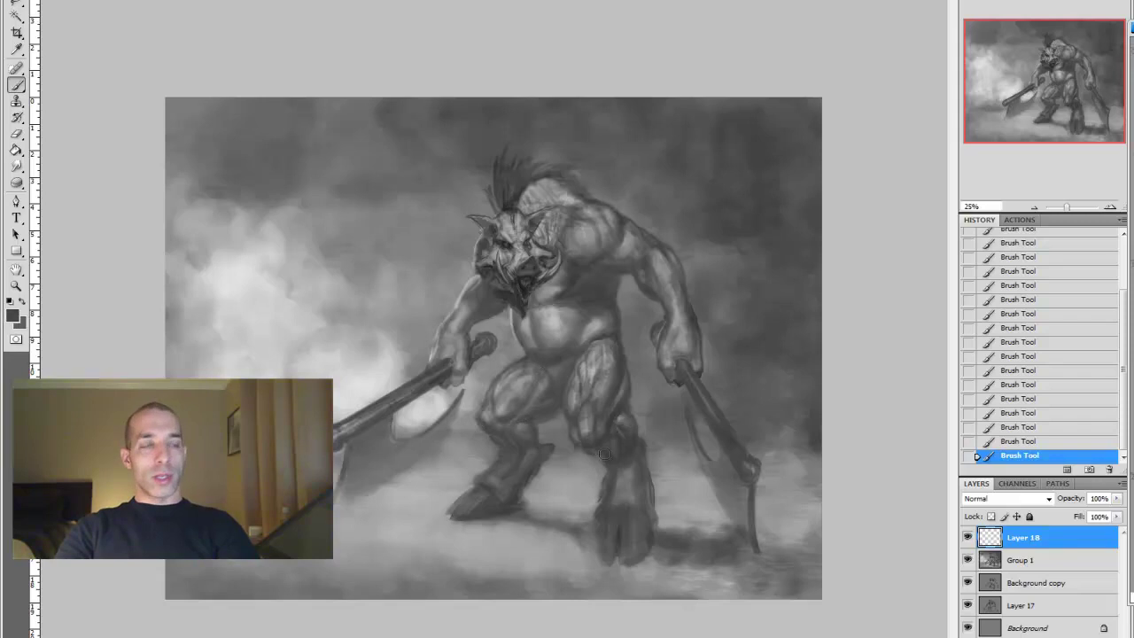
{"action": "key", "text": "ctrl+alt+z"}
{"action": "key", "text": "ctrl+alt+z"}
{"action": "key", "text": "ctrl+shift+z"}
{"action": "key", "text": "ctrl+shift+z"}
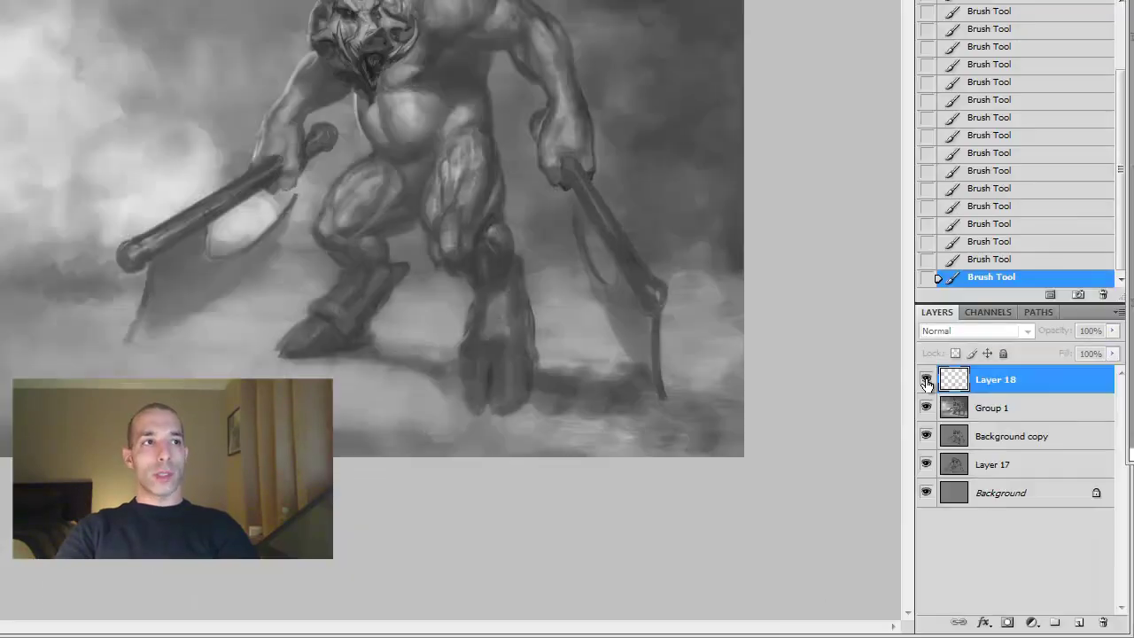
Clean up the strokes around the hands and front hoof with the Eraser and merge the layer down into Group 1
{"action": "key", "text": "e"}
{"action": "left_click_drag", "start_coordinate": [287, 121], "coordinate": [293, 128]}
{"action": "left_click_drag", "start_coordinate": [549, 121], "coordinate": [553, 133]}
{"action": "left_click_drag", "start_coordinate": [306, 161], "coordinate": [312, 168]}
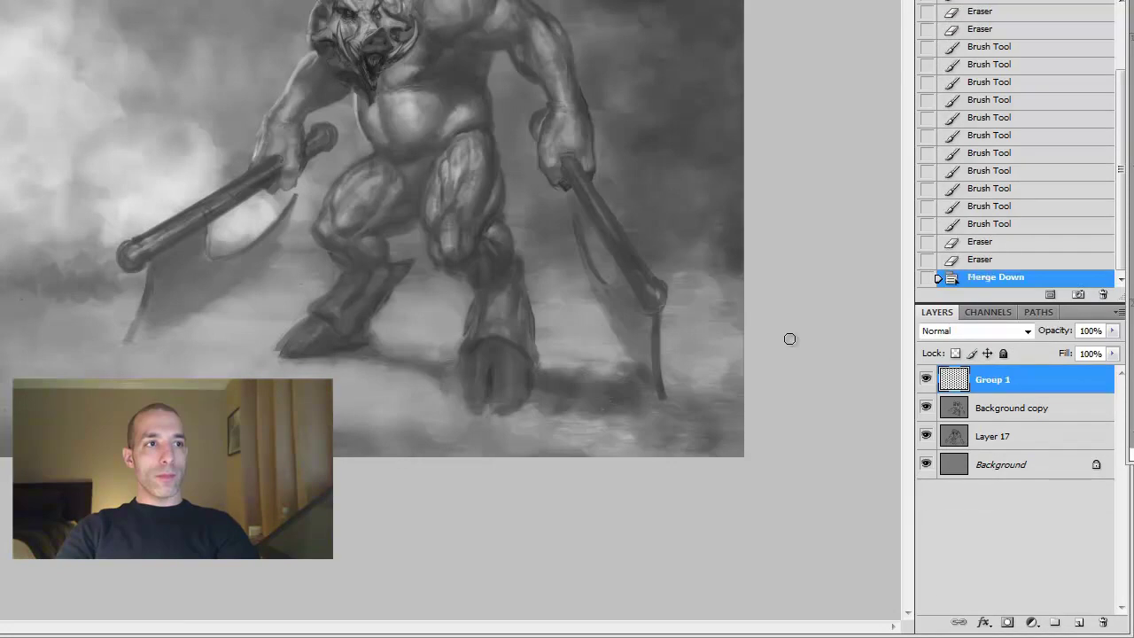
{"action": "key", "text": "ctrl+e"}
Add a new layer and paint shading over the creature's shoulder and chest with a sampled grey
{"action": "left_click", "coordinate": [488, 161]}
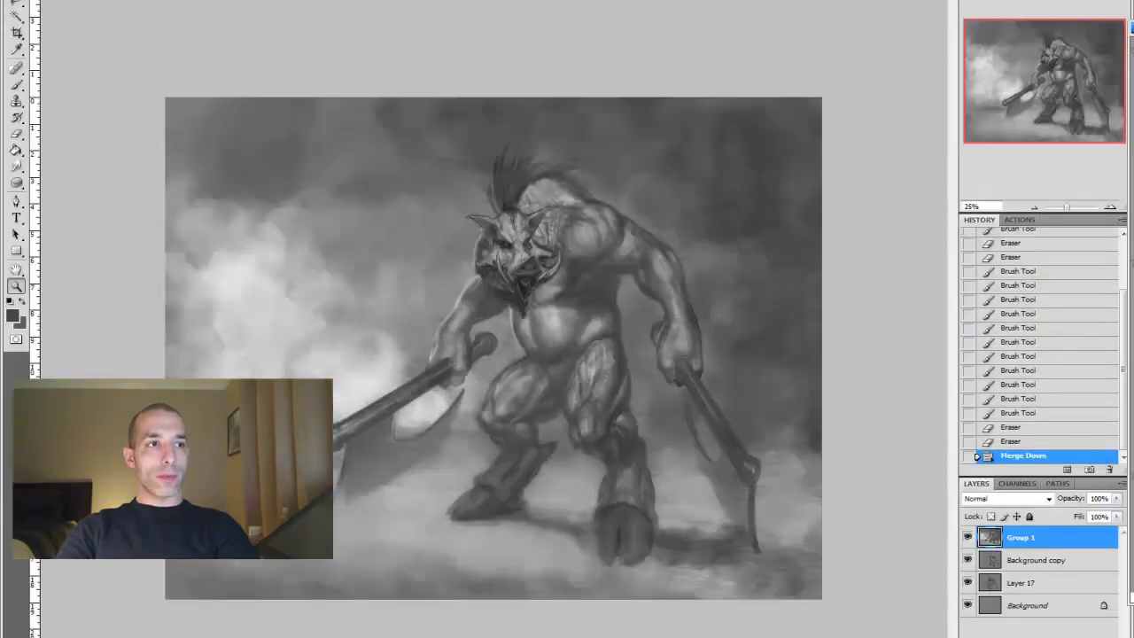
{"action": "left_click", "coordinate": [372, 377], "text": "alt"}
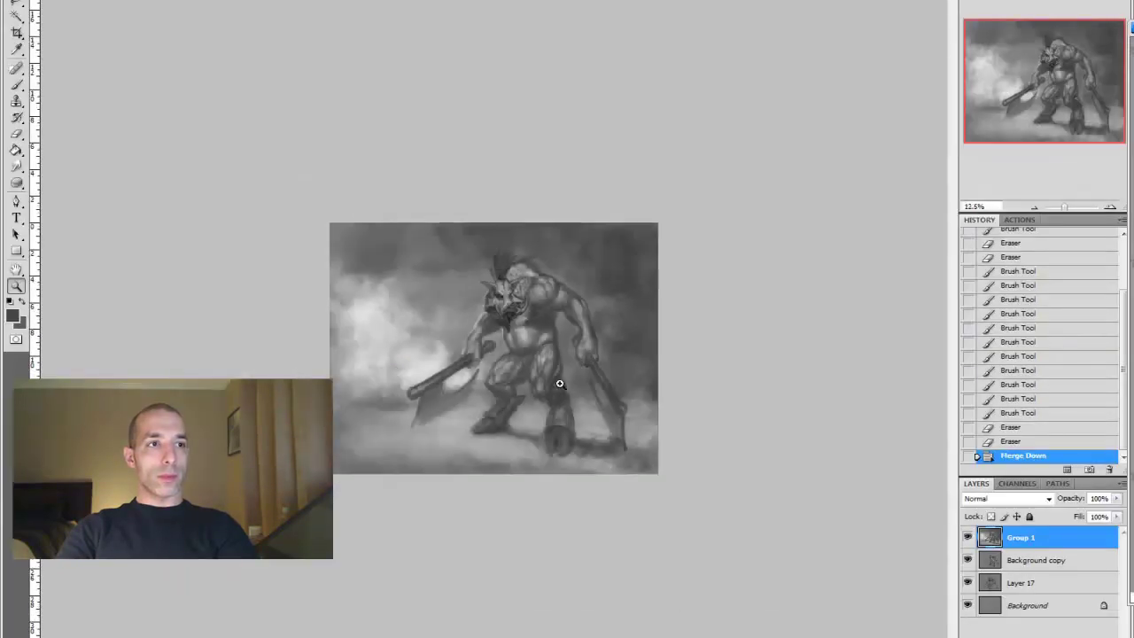
{"action": "left_click", "coordinate": [513, 363]}
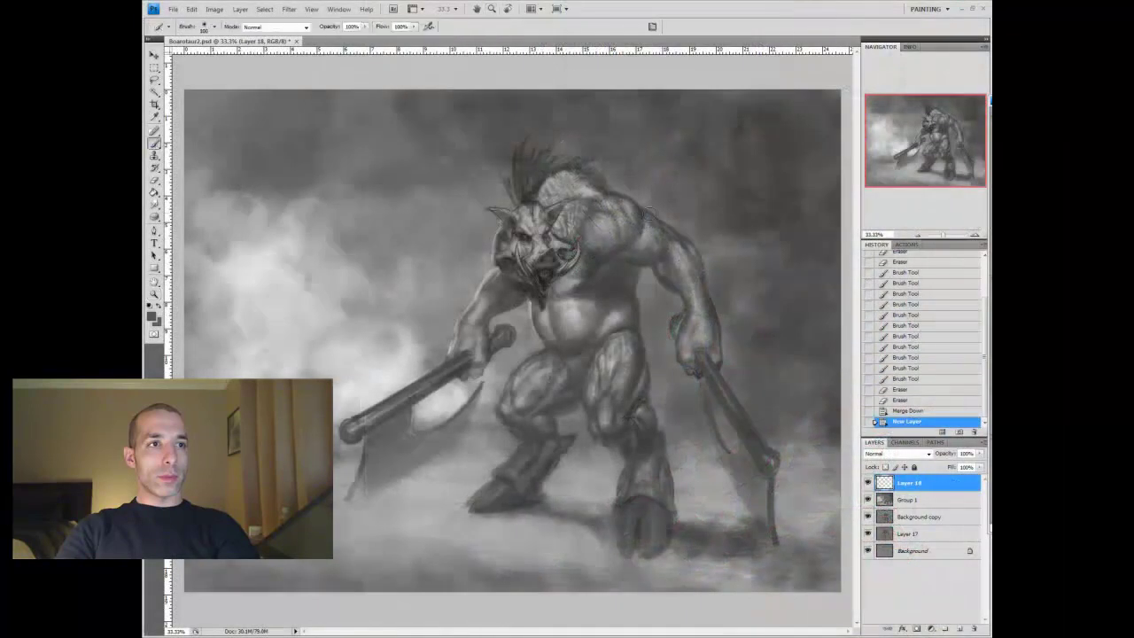
{"action": "left_click", "coordinate": [640, 244]}
{"action": "left_click", "coordinate": [639, 244]}
{"action": "left_click_drag", "start_coordinate": [640, 243], "coordinate": [656, 217]}
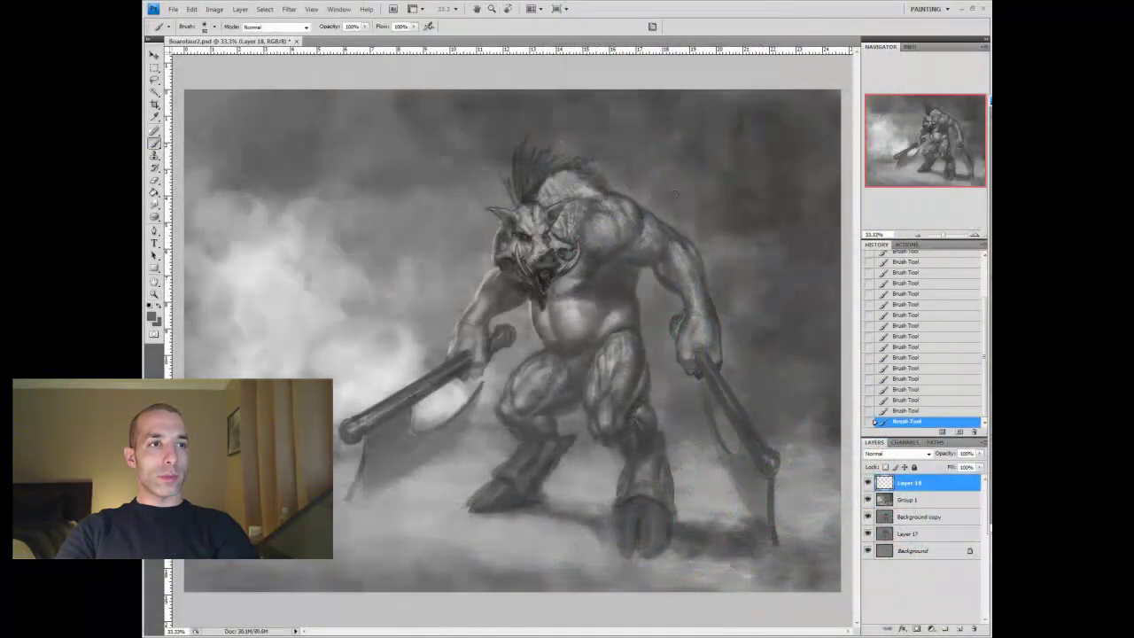
{"action": "key", "text": "]"}
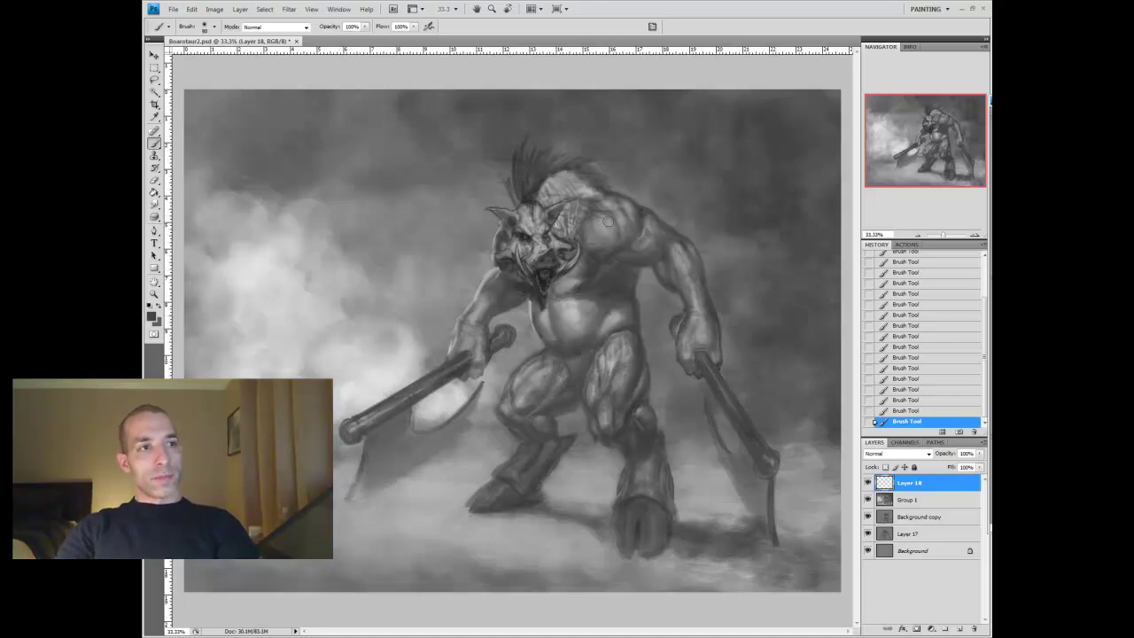
{"action": "left_click", "coordinate": [623, 241], "text": "alt"}
{"action": "left_click_drag", "start_coordinate": [576, 301], "coordinate": [631, 284]}
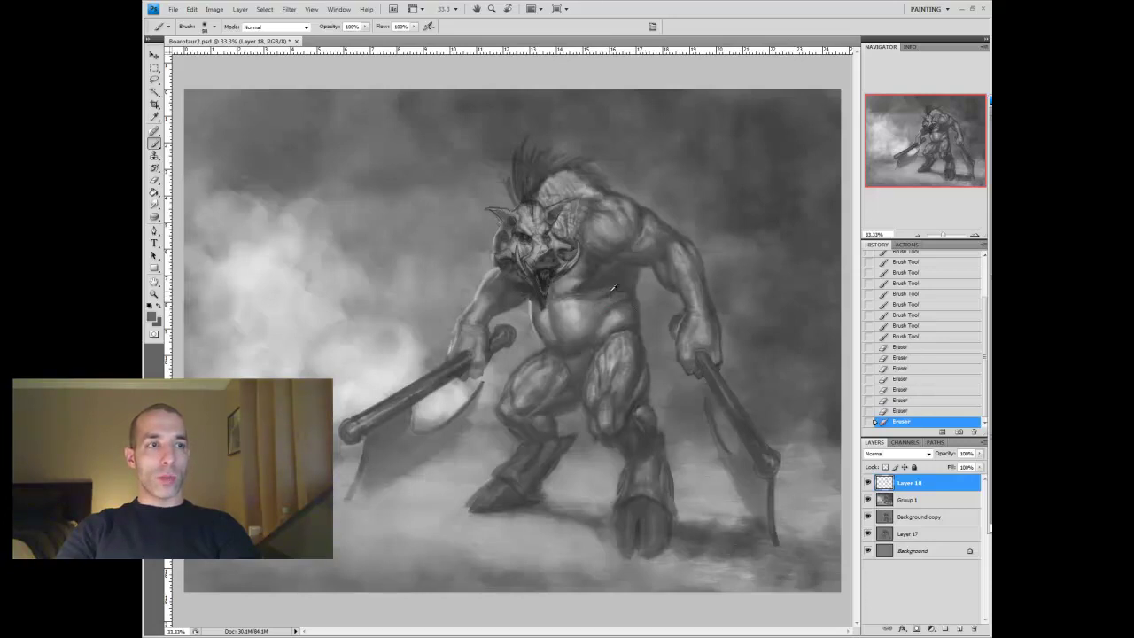
Add another layer, paint the fold between chest and belly, and erase along the axe handle beside the front leg
{"action": "key", "text": "ctrl+shift+alt+n"}
{"action": "mouse_move", "coordinate": [593, 294]}
{"action": "left_mouse_down"}
{"action": "mouse_move", "coordinate": [574, 301]}
{"action": "mouse_move", "coordinate": [588, 313]}
{"action": "mouse_move", "coordinate": [618, 292]}
{"action": "left_mouse_up"}
{"action": "key", "text": "e"}
{"action": "left_click_drag", "start_coordinate": [753, 417], "coordinate": [772, 458]}
{"action": "key", "text": "b"}
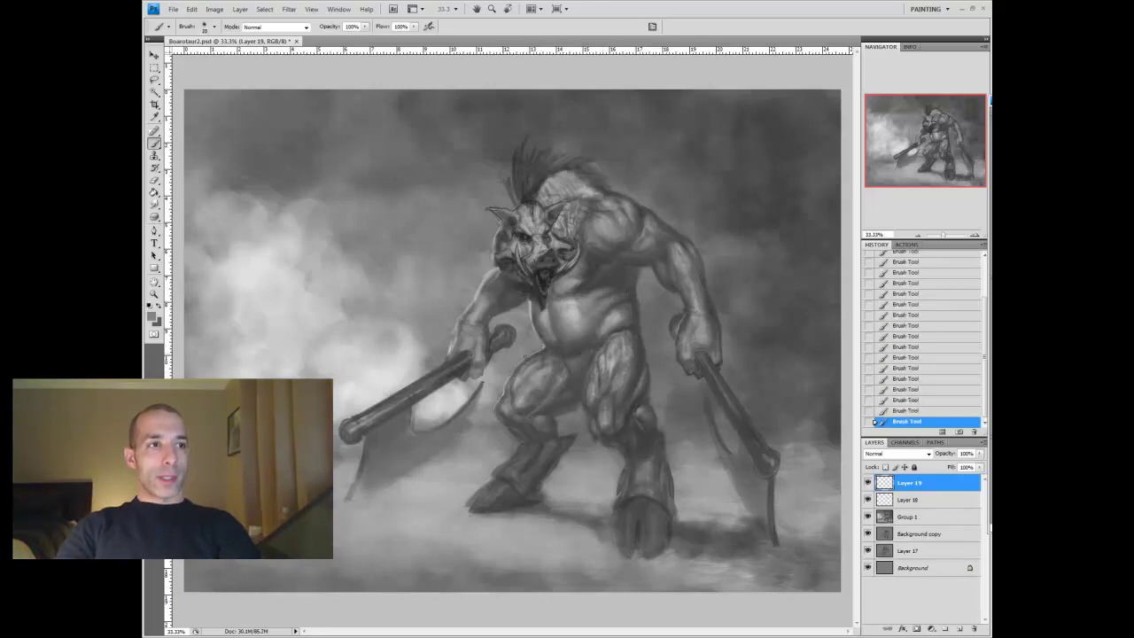
Step back through the latest strokes and clean up the torso shading on Layer 19
{"action": "key", "text": "ctrl+alt+z"}
{"action": "key", "text": "ctrl+alt+z"}
{"action": "key", "text": "ctrl+alt+z"}
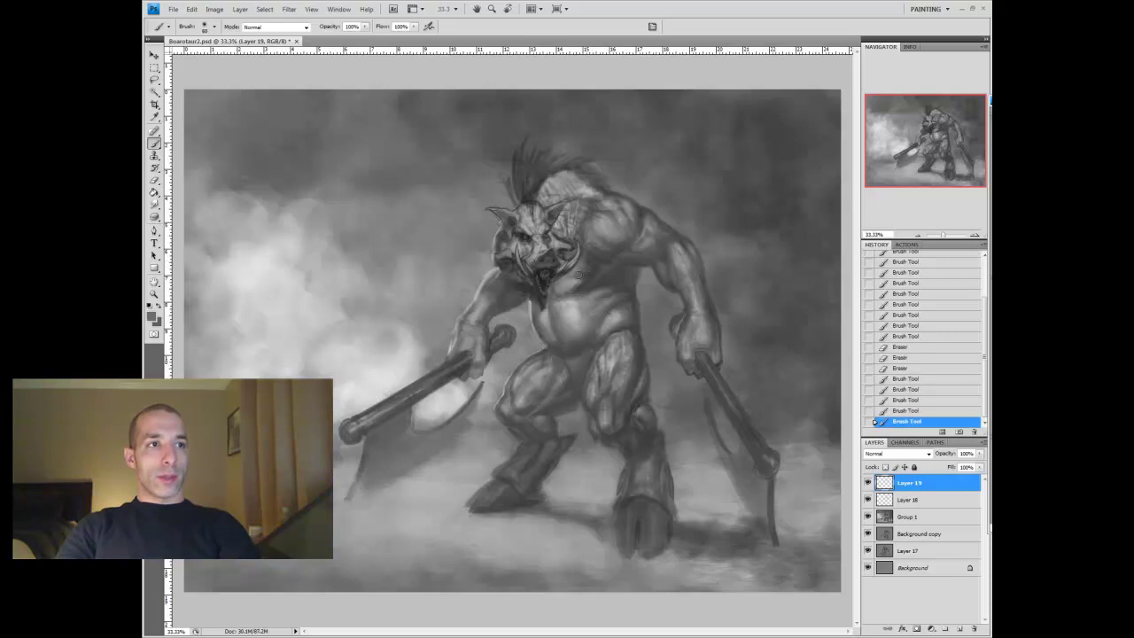
{"action": "key", "text": "ctrl+bracketleft"}
{"action": "key", "text": "ctrl+bracketright"}
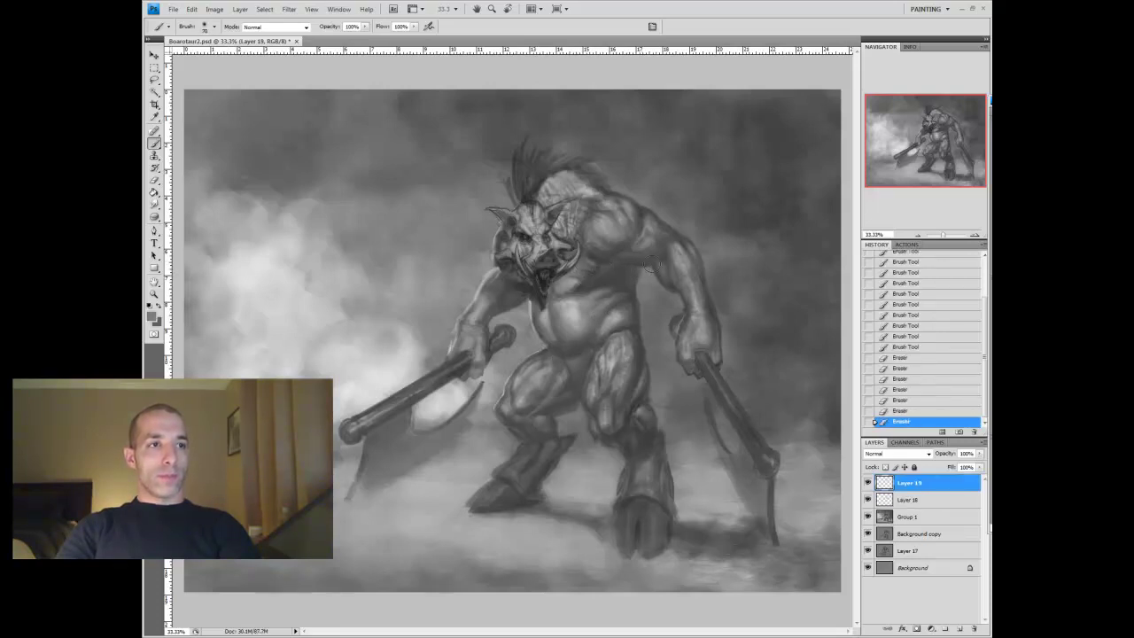
Paint the lower chest with a sampled tone using a larger brush, and merge the layer down
{"action": "left_click", "coordinate": [576, 277]}
{"action": "left_click", "coordinate": [599, 261]}
{"action": "key", "text": "bracketright"}
{"action": "left_click", "coordinate": [579, 277], "text": "alt"}
{"action": "left_click", "coordinate": [574, 279]}
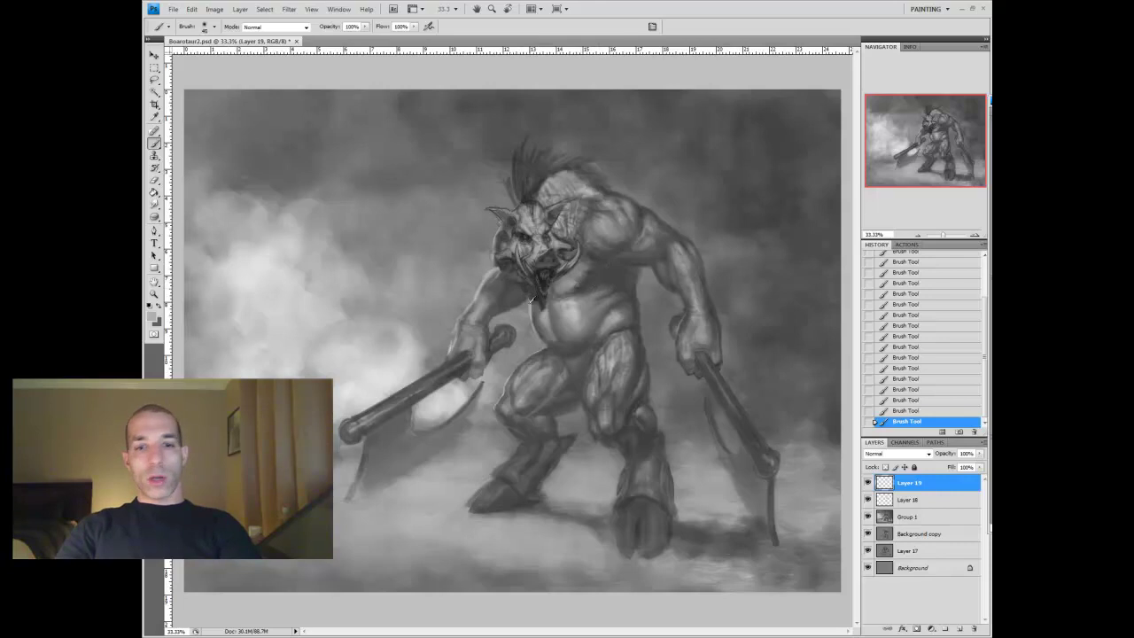
{"action": "key", "text": "ctrl+e"}
{"action": "key", "text": "z"}
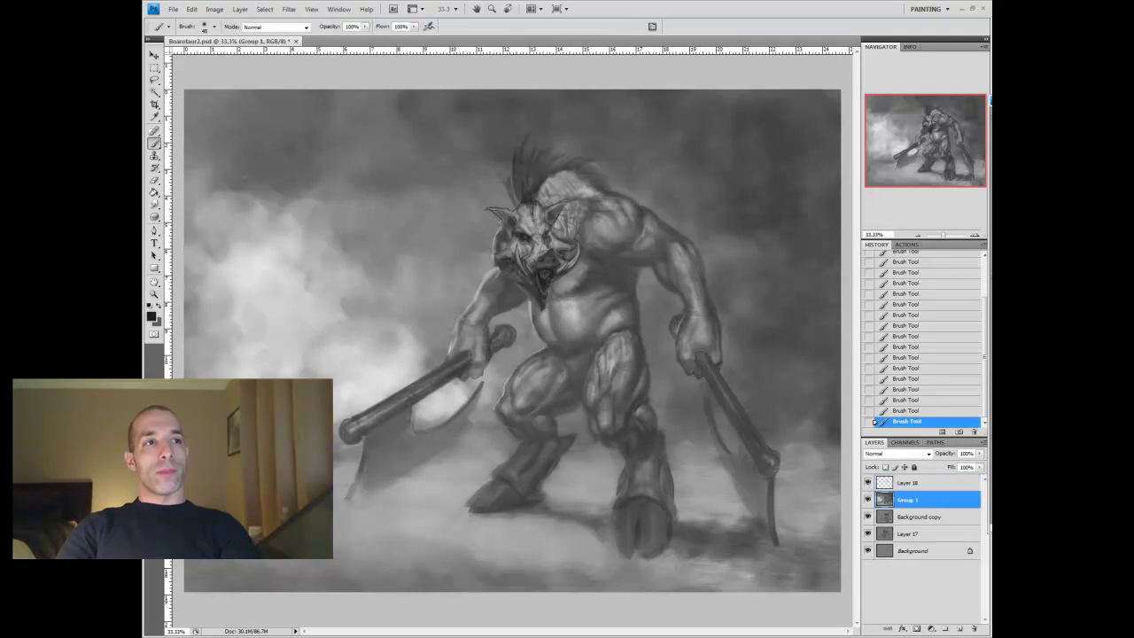
Paint the creature's mohawk black with a different brush preset and smudge its edges into spiky strands
{"action": "left_click", "coordinate": [211, 27]}
{"action": "double_click", "coordinate": [235, 229]}
{"action": "mouse_move", "coordinate": [522, 152]}
{"action": "left_mouse_down"}
{"action": "mouse_move", "coordinate": [524, 195]}
{"action": "mouse_move", "coordinate": [537, 183]}
{"action": "left_mouse_up"}
{"action": "left_click", "coordinate": [211, 27]}
{"action": "key", "text": "Escape"}
{"action": "key", "text": "r"}
{"action": "left_click_drag", "start_coordinate": [541, 161], "coordinate": [610, 185]}
{"action": "left_click_drag", "start_coordinate": [524, 138], "coordinate": [511, 206]}
{"action": "left_click_drag", "start_coordinate": [567, 156], "coordinate": [613, 185]}
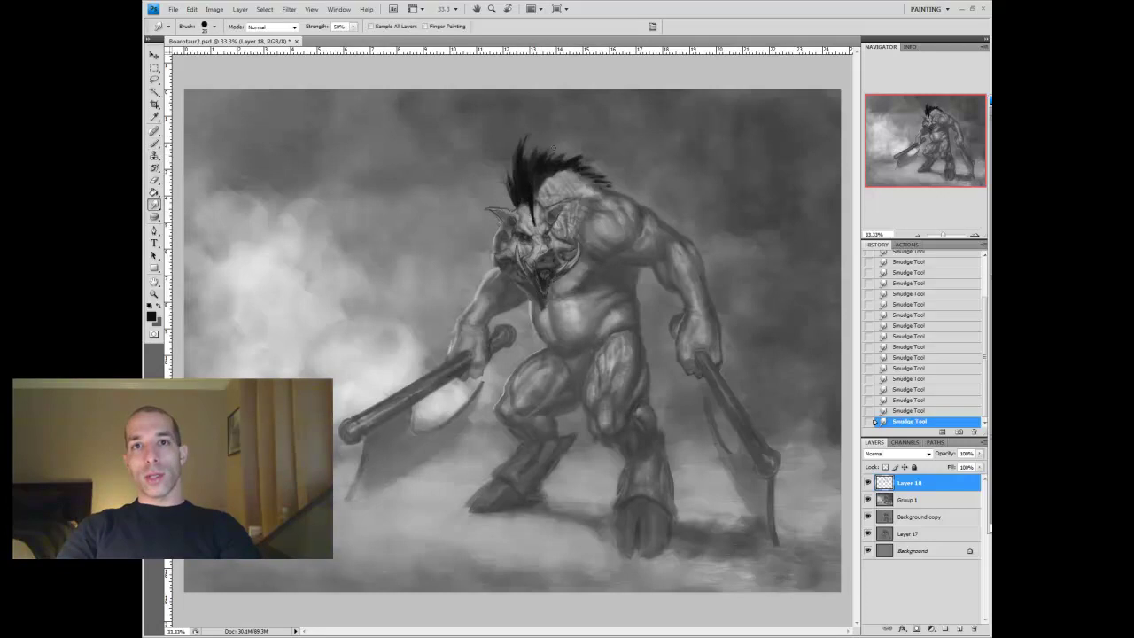
Refine the black mohawk with the Smudge tool, pulling fuller hair strands along the neck
{"action": "key", "text": "ctrl+alt+z"}
{"action": "key", "text": "b"}
{"action": "key", "text": "ctrl+alt+z"}
{"action": "key", "text": "ctrl+alt+z"}
{"action": "key", "text": "ctrl+alt+z"}
{"action": "key", "text": "ctrl+alt+z"}
{"action": "key", "text": "ctrl+alt+z"}
{"action": "key", "text": "ctrl+alt+z"}
{"action": "key", "text": "ctrl+alt+z"}
{"action": "key", "text": "ctrl+alt+z"}
{"action": "key", "text": "ctrl+alt+z"}
{"action": "key", "text": "ctrl+alt+z"}
{"action": "key", "text": "ctrl+alt+z"}
{"action": "key", "text": "ctrl+alt+z"}
{"action": "key", "text": "ctrl+alt+z"}
{"action": "key", "text": "ctrl+alt+z"}
{"action": "key", "text": "ctrl+alt+z"}
{"action": "key", "text": "ctrl+alt+z"}
{"action": "key", "text": "ctrl+alt+z"}
{"action": "left_click", "coordinate": [151, 316]}
{"action": "key", "text": "Return"}
{"action": "key", "text": "r"}
{"action": "key", "text": "ctrl+shift+z"}
{"action": "key", "text": "ctrl+shift+z"}
{"action": "key", "text": "ctrl+shift+z"}
{"action": "key", "text": "ctrl+shift+z"}
{"action": "key", "text": "ctrl+shift+z"}
{"action": "key", "text": "ctrl+shift+z"}
{"action": "key", "text": "ctrl+shift+z"}
{"action": "key", "text": "ctrl+shift+z"}
{"action": "key", "text": "ctrl+shift+z"}
{"action": "key", "text": "ctrl+shift+z"}
{"action": "key", "text": "ctrl+shift+z"}
{"action": "key", "text": "ctrl+shift+z"}
{"action": "key", "text": "ctrl+shift+z"}
{"action": "key", "text": "ctrl+shift+z"}
{"action": "key", "text": "ctrl+shift+z"}
{"action": "key", "text": "ctrl+shift+z"}
{"action": "key", "text": "ctrl+shift+z"}
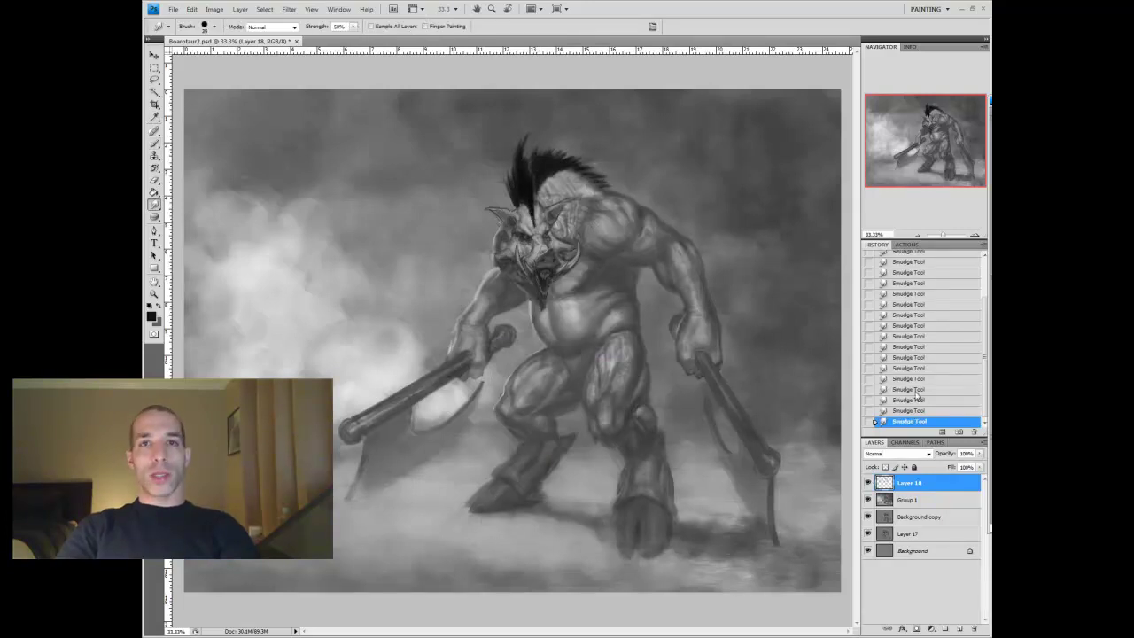
Merge the mohawk layer down into Group 1 and add a new layer set to Overlay blending
{"action": "key", "text": "ctrl+e"}
{"action": "key", "text": "z"}
{"action": "left_click", "coordinate": [625, 343]}
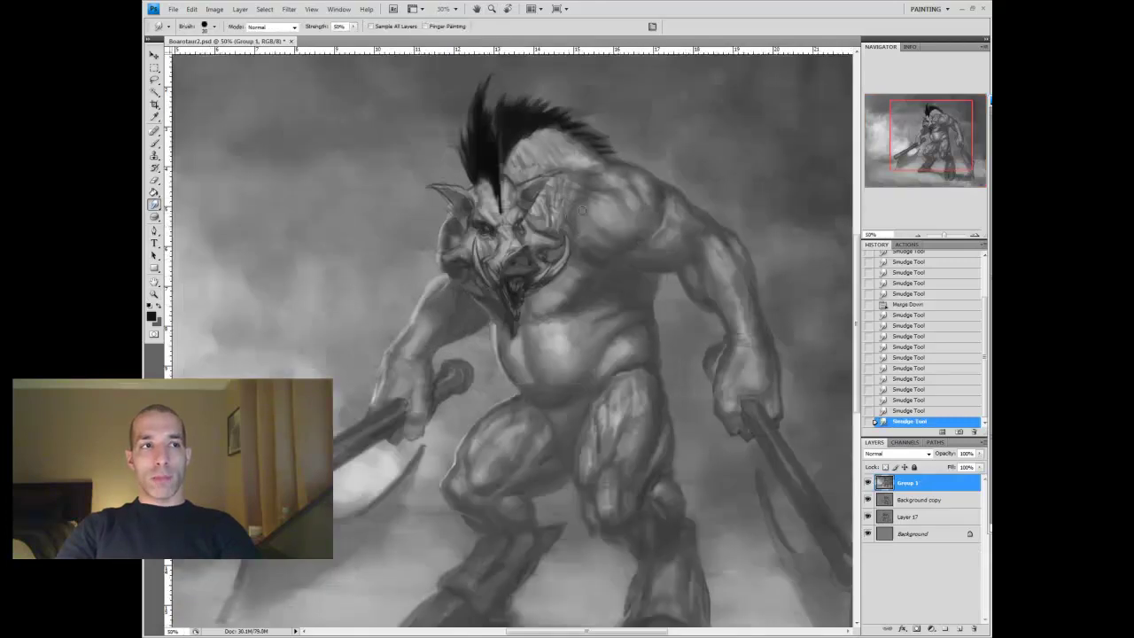
{"action": "key", "text": "ctrl+z"}
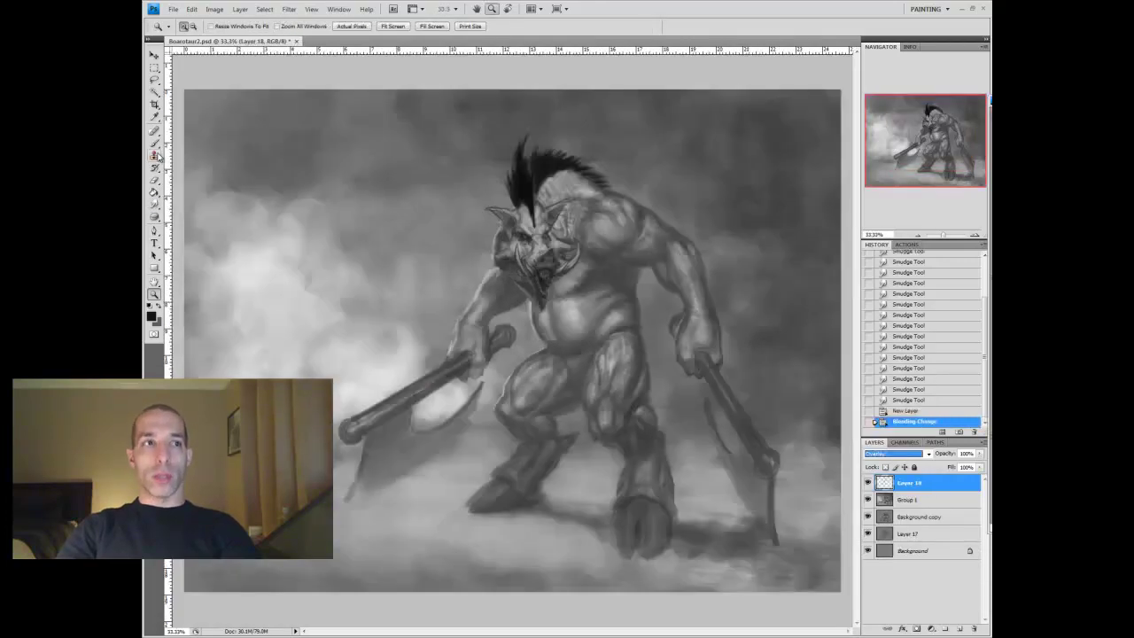
Paint Overlay shading over the creature's face, shoulder, chest and belly
{"action": "left_click_drag", "start_coordinate": [535, 306], "coordinate": [523, 285]}
{"action": "mouse_move", "coordinate": [518, 246]}
{"action": "left_mouse_down"}
{"action": "mouse_move", "coordinate": [502, 229]}
{"action": "mouse_move", "coordinate": [555, 194]}
{"action": "left_mouse_up"}
{"action": "mouse_move", "coordinate": [603, 266]}
{"action": "left_mouse_down"}
{"action": "mouse_move", "coordinate": [628, 281]}
{"action": "mouse_move", "coordinate": [604, 306]}
{"action": "mouse_move", "coordinate": [630, 268]}
{"action": "mouse_move", "coordinate": [647, 301]}
{"action": "mouse_move", "coordinate": [598, 283]}
{"action": "mouse_move", "coordinate": [591, 221]}
{"action": "left_mouse_up"}
{"action": "key", "text": "e"}
{"action": "key", "text": "b"}
{"action": "left_click_drag", "start_coordinate": [620, 257], "coordinate": [585, 245]}
{"action": "mouse_move", "coordinate": [585, 188]}
{"action": "left_mouse_down"}
{"action": "mouse_move", "coordinate": [585, 228]}
{"action": "mouse_move", "coordinate": [592, 211]}
{"action": "mouse_move", "coordinate": [572, 197]}
{"action": "left_mouse_up"}
{"action": "left_click_drag", "start_coordinate": [567, 301], "coordinate": [589, 354]}
Step back through some Overlay strokes and shade the creature's forearm and thighs
{"action": "key", "text": "ctrl+alt+z"}
{"action": "key", "text": "ctrl+alt+z"}
{"action": "key", "text": "ctrl+alt+z"}
{"action": "key", "text": "ctrl+alt+z"}
{"action": "key", "text": "ctrl+alt+z"}
{"action": "key", "text": "ctrl+alt+z"}
{"action": "key", "text": "ctrl+alt+z"}
{"action": "key", "text": "ctrl+alt+z"}
{"action": "key", "text": "ctrl+alt+z"}
{"action": "left_click_drag", "start_coordinate": [522, 275], "coordinate": [496, 308]}
{"action": "left_click_drag", "start_coordinate": [521, 398], "coordinate": [530, 410]}
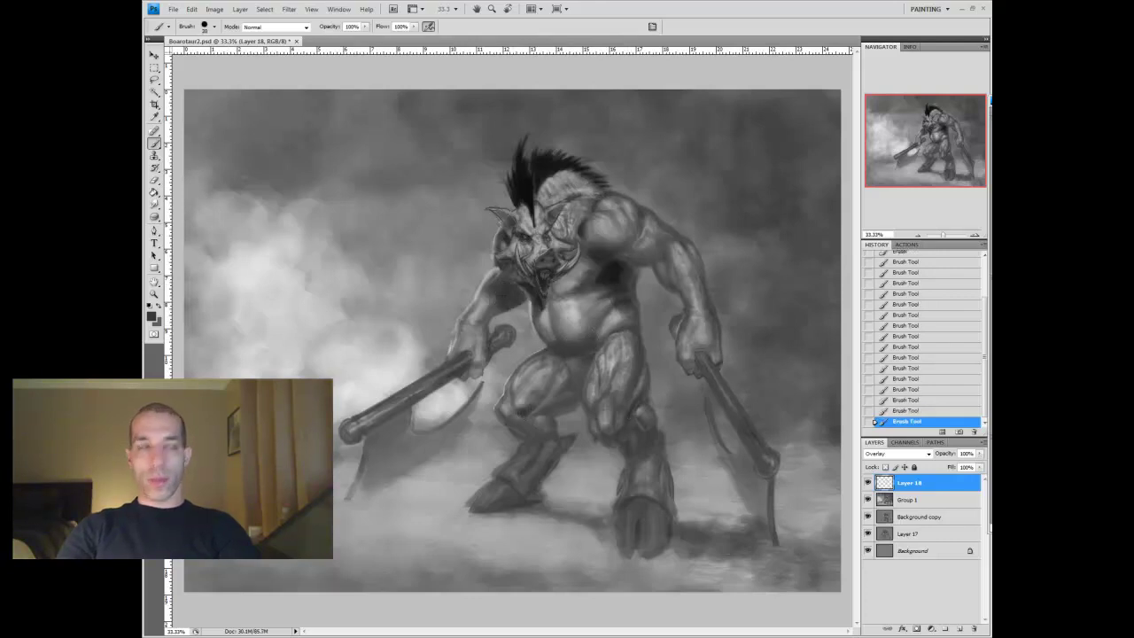
{"action": "left_click_drag", "start_coordinate": [627, 390], "coordinate": [627, 408]}
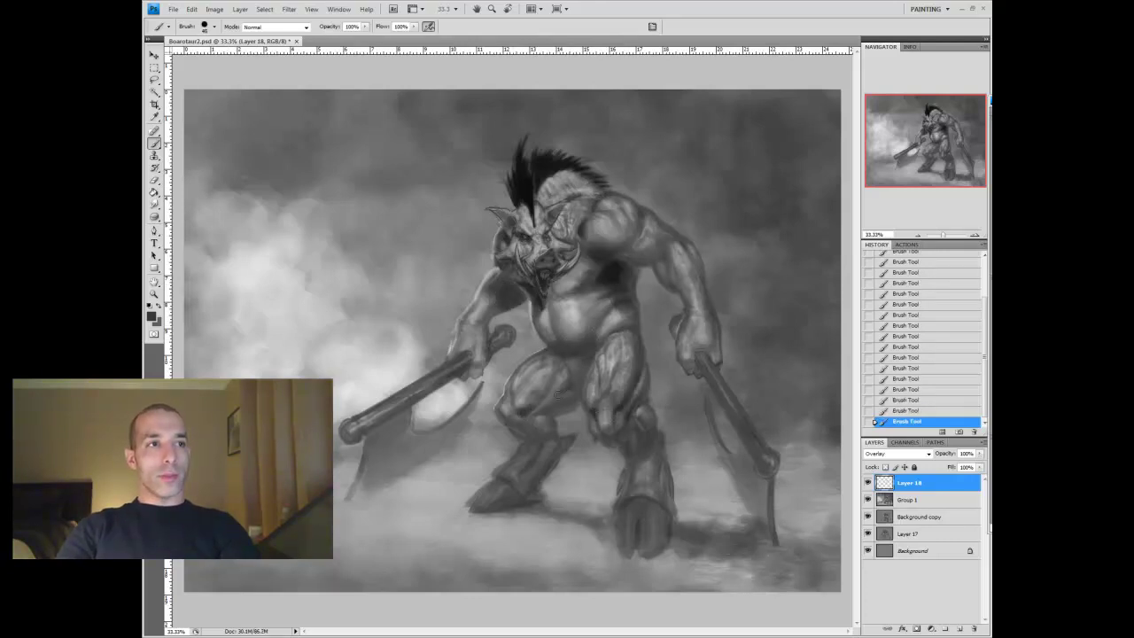
Blend the Overlay shading on the creature's body with the Smudge tool and erase the excess
{"action": "key", "text": "ctrl+alt+z"}
{"action": "key", "text": "ctrl+alt+z"}
{"action": "key", "text": "ctrl+alt+z"}
{"action": "key", "text": "ctrl+alt+z"}
{"action": "key", "text": "ctrl+alt+z"}
{"action": "key", "text": "ctrl+alt+z"}
{"action": "key", "text": "ctrl+alt+z"}
{"action": "key", "text": "ctrl+alt+z"}
{"action": "key", "text": "ctrl+alt+z"}
{"action": "key", "text": "ctrl+alt+z"}
{"action": "left_click_drag", "start_coordinate": [545, 283], "coordinate": [550, 290]}
{"action": "key", "text": "ctrl+alt+z"}
{"action": "key", "text": "ctrl+alt+z"}
{"action": "key", "text": "ctrl+alt+z"}
{"action": "left_click", "coordinate": [156, 204]}
{"action": "key", "text": "ctrl+alt+z"}
{"action": "key", "text": "ctrl+alt+z"}
{"action": "key", "text": "ctrl+alt+z"}
{"action": "key", "text": "ctrl+alt+z"}
{"action": "key", "text": "ctrl+alt+z"}
{"action": "key", "text": "ctrl+alt+z"}
{"action": "key", "text": "ctrl+alt+z"}
{"action": "key", "text": "ctrl+alt+z"}
{"action": "key", "text": "ctrl+alt+z"}
{"action": "key", "text": "ctrl+alt+z"}
{"action": "key", "text": "ctrl+alt+z"}
{"action": "key", "text": "ctrl+alt+z"}
{"action": "key", "text": "ctrl+alt+z"}
{"action": "key", "text": "ctrl+alt+z"}
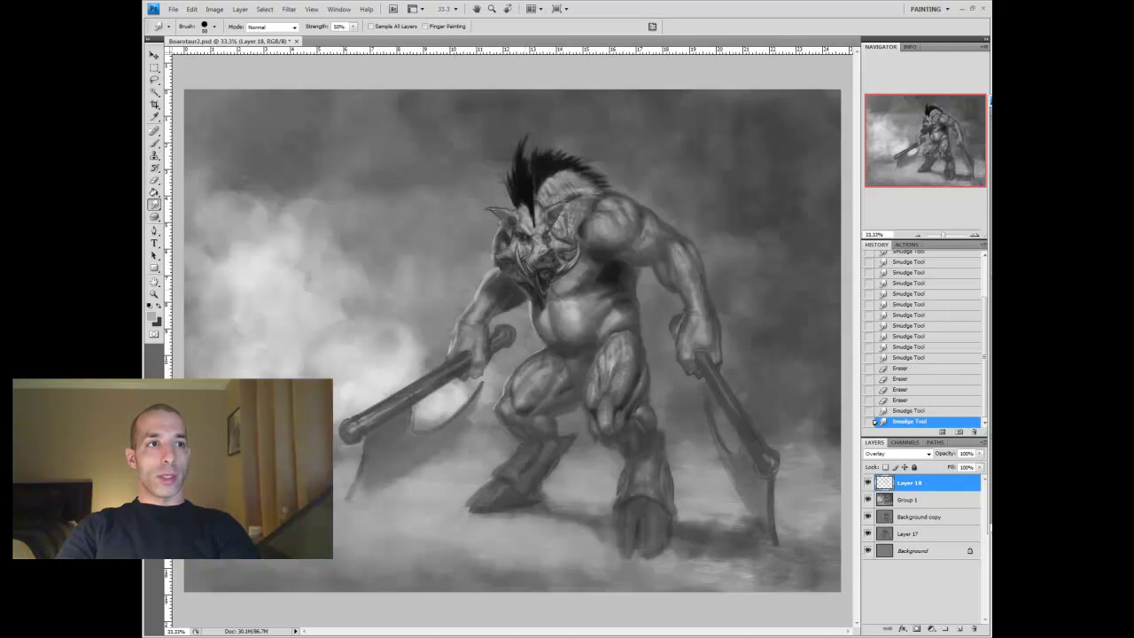
Swap to the dark colour and brush more Overlay shading onto the creature's body and thighs
{"action": "key", "text": "x"}
{"action": "key", "text": "b"}
{"action": "key", "text": "ctrl+shift+z"}
{"action": "key", "text": "ctrl+shift+z"}
{"action": "key", "text": "ctrl+shift+z"}
{"action": "key", "text": "ctrl+shift+z"}
{"action": "key", "text": "ctrl+shift+z"}
{"action": "key", "text": "ctrl+shift+z"}
{"action": "key", "text": "ctrl+shift+z"}
{"action": "key", "text": "ctrl+shift+z"}
{"action": "key", "text": "ctrl+shift+z"}
{"action": "key", "text": "ctrl+shift+z"}
{"action": "key", "text": "ctrl+shift+z"}
{"action": "key", "text": "ctrl+shift+z"}
{"action": "key", "text": "ctrl+shift+z"}
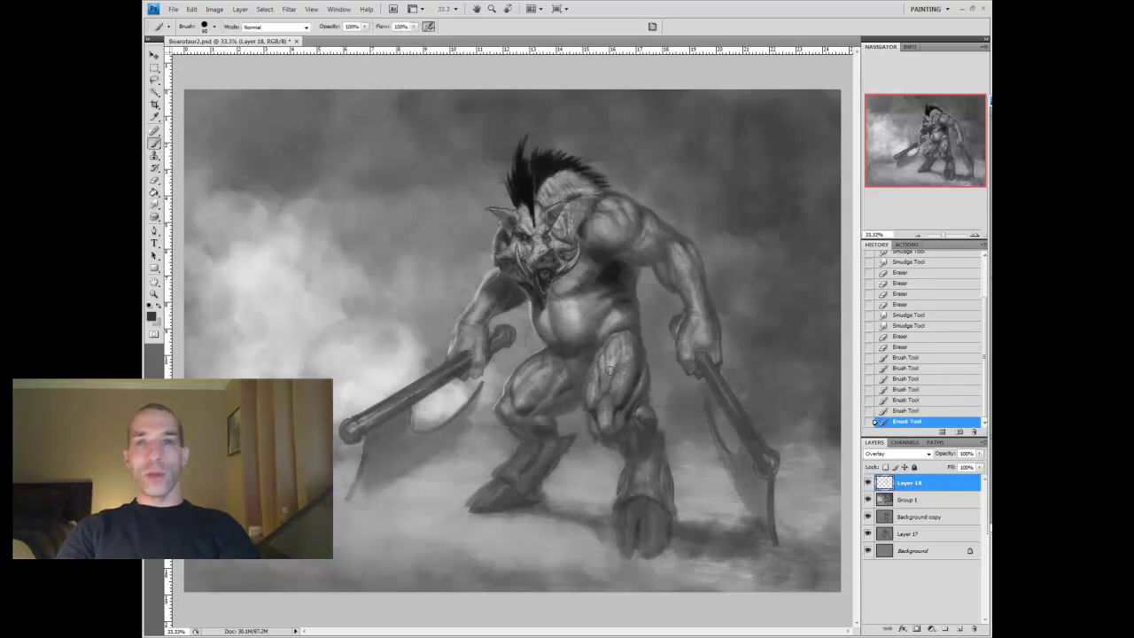
Paint finer Overlay shading over the creature's belly and thighs with a smaller brush
{"action": "key", "text": "ctrl+shift+z"}
{"action": "key", "text": "ctrl+shift+z"}
{"action": "key", "text": "ctrl+shift+z"}
{"action": "key", "text": "ctrl+shift+z"}
{"action": "key", "text": "["}
{"action": "key", "text": "["}
{"action": "key", "text": "["}
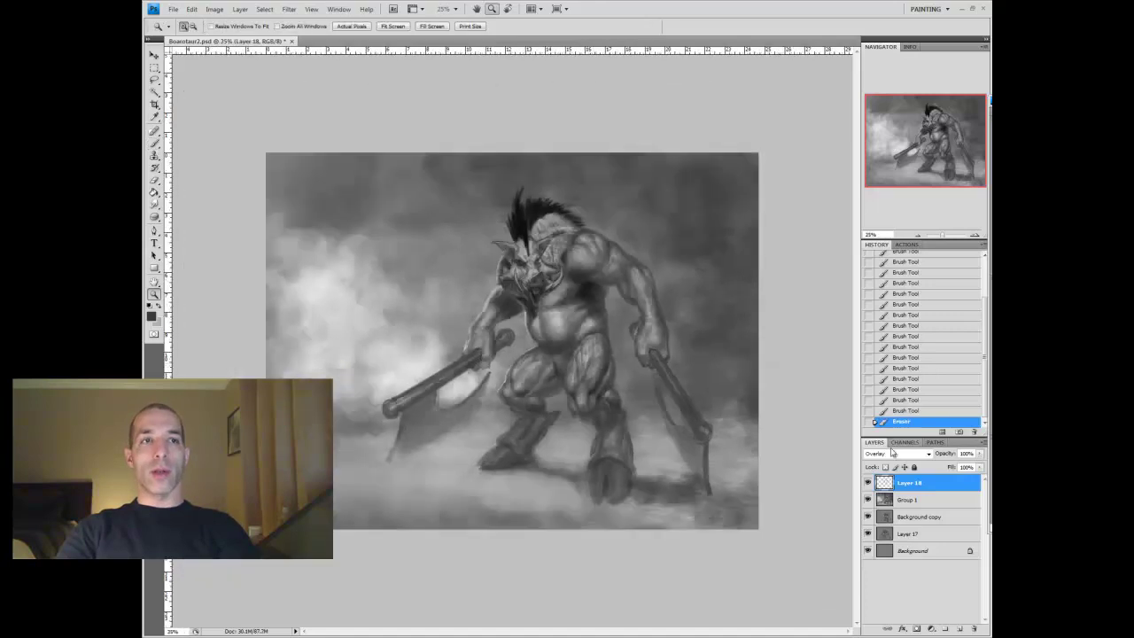
{"action": "key", "text": "ctrl+shift+z"}
{"action": "key", "text": "ctrl+shift+z"}
{"action": "key", "text": "ctrl+shift+z"}
{"action": "key", "text": "ctrl+shift+z"}
{"action": "key", "text": "ctrl+shift+z"}
{"action": "key", "text": "ctrl+shift+z"}
{"action": "key", "text": "ctrl+shift+z"}
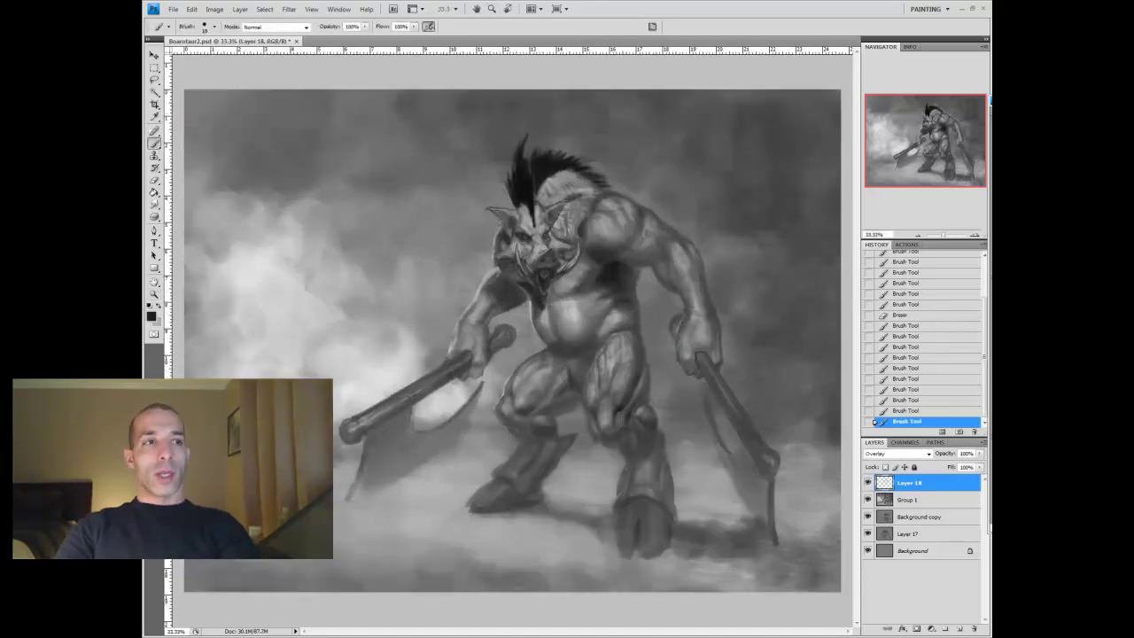
Erase the excess Overlay shading around the creature's thighs
{"action": "key", "text": "ctrl+shift+z"}
{"action": "key", "text": "ctrl+shift+z"}
{"action": "key", "text": "ctrl+shift+z"}
{"action": "key", "text": "ctrl+shift+z"}
{"action": "key", "text": "ctrl+shift+z"}
{"action": "key", "text": "ctrl+shift+z"}
{"action": "key", "text": "ctrl+shift+z"}
{"action": "key", "text": "ctrl+shift+z"}
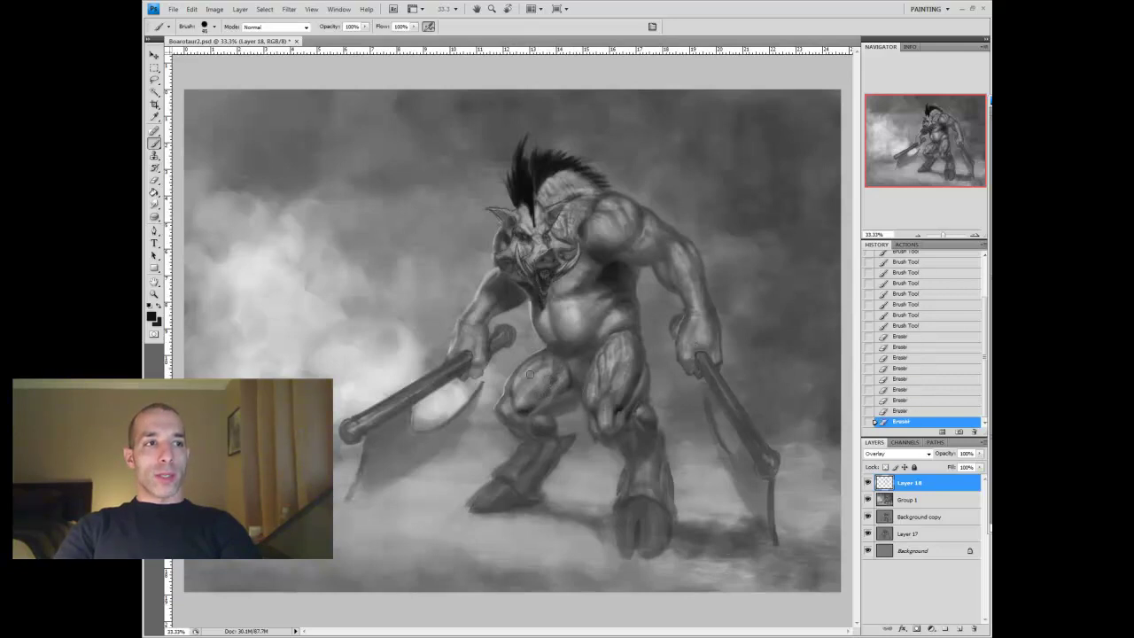
Step back through the recent eraser strokes and rework the Overlay shading on the creature's thighs
{"action": "key", "text": "ctrl+alt+z"}
{"action": "key", "text": "ctrl+alt+z"}
{"action": "key", "text": "ctrl+alt+z"}
{"action": "key", "text": "ctrl+alt+z"}
{"action": "key", "text": "ctrl+alt+z"}
{"action": "key", "text": "ctrl+alt+z"}
{"action": "key", "text": "ctrl+alt+z"}
{"action": "key", "text": "ctrl+alt+z"}
{"action": "key", "text": "ctrl+alt+z"}
{"action": "key", "text": "ctrl+shift+z"}
{"action": "key", "text": "ctrl+shift+z"}
{"action": "key", "text": "ctrl+shift+z"}
{"action": "key", "text": "ctrl+shift+z"}
Blend the reworked Overlay shading on the creature's body and legs with the Smudge tool
{"action": "key", "text": "ctrl+minus"}
{"action": "key", "text": "ctrl+minus"}
{"action": "key", "text": "ctrl+plus"}
{"action": "key", "text": "ctrl+shift+z"}
{"action": "key", "text": "ctrl+shift+z"}
{"action": "key", "text": "ctrl+shift+z"}
{"action": "key", "text": "ctrl+shift+z"}
{"action": "key", "text": "ctrl+shift+z"}
{"action": "key", "text": "ctrl+shift+z"}
{"action": "key", "text": "ctrl+shift+z"}
{"action": "key", "text": "ctrl+shift+z"}
{"action": "key", "text": "r"}
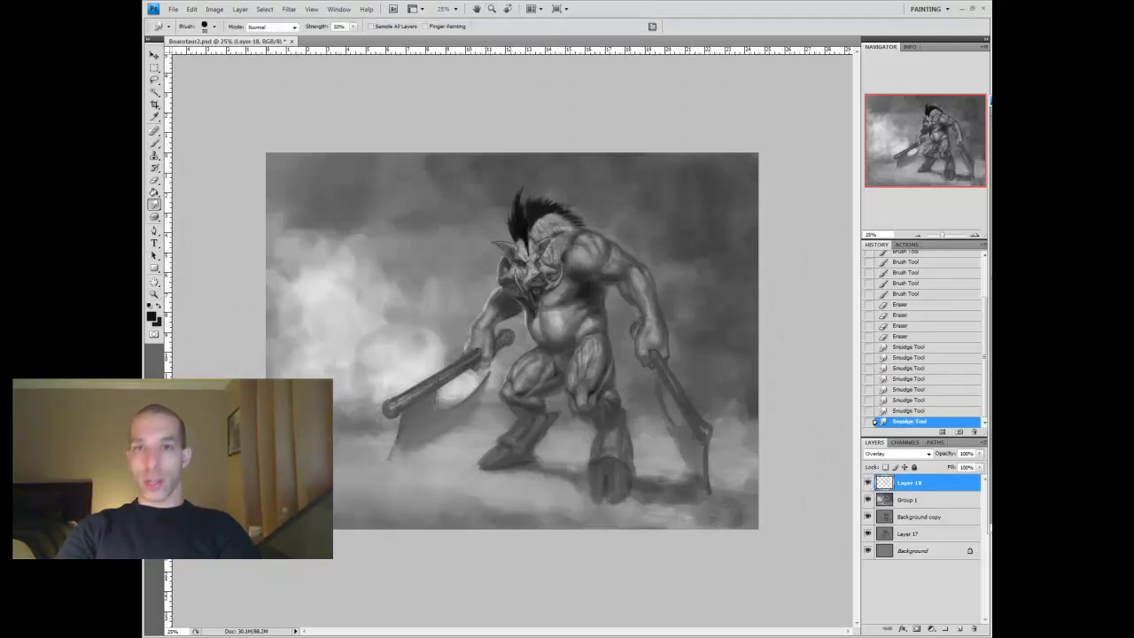
Return to the Brush tool and deepen the dark Overlay shading on the creature's legs
{"action": "key", "text": "ctrl+shift+z"}
{"action": "key", "text": "b"}
{"action": "key", "text": "ctrl+shift+z"}
{"action": "key", "text": "ctrl+shift+z"}
{"action": "key", "text": "ctrl+shift+z"}
{"action": "key", "text": "ctrl+shift+z"}
{"action": "key", "text": "ctrl+shift+z"}
{"action": "key", "text": "ctrl+shift+z"}
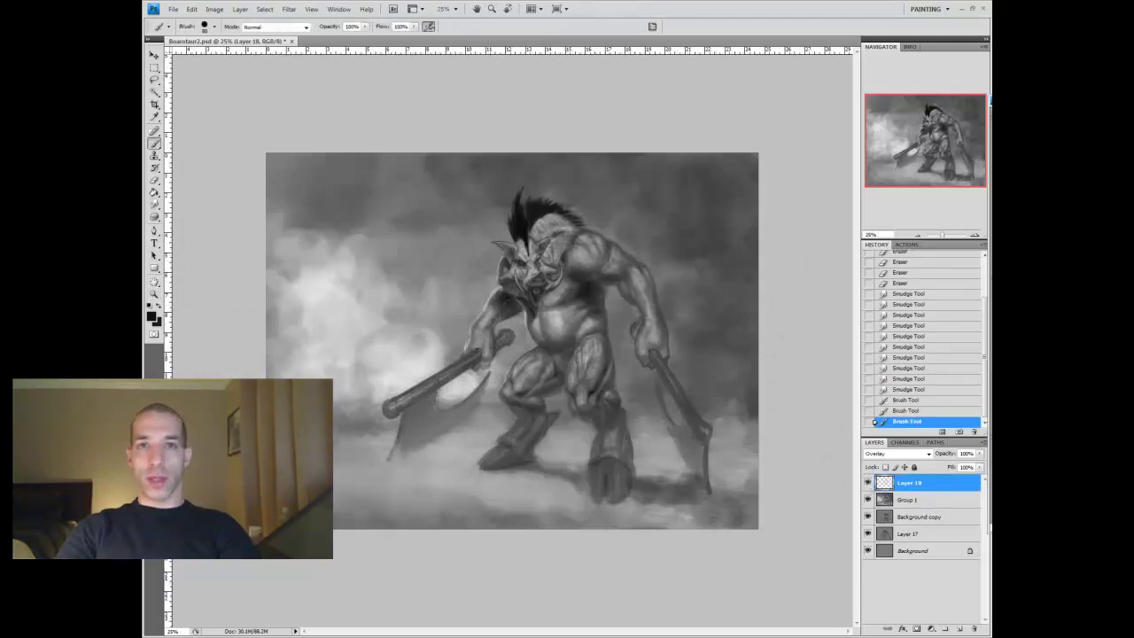
Add more Overlay strokes to the creature's lower legs and erase the excess
{"action": "key", "text": "ctrl+shift+z"}
{"action": "key", "text": "ctrl+shift+z"}
{"action": "key", "text": "ctrl+shift+z"}
{"action": "key", "text": "ctrl+shift+z"}
{"action": "key", "text": "ctrl+shift+z"}
{"action": "key", "text": "ctrl+shift+z"}
{"action": "key", "text": "ctrl+shift+z"}
{"action": "key", "text": "ctrl+shift+z"}
{"action": "key", "text": "ctrl+shift+z"}
{"action": "key", "text": "ctrl+shift+z"}
{"action": "key", "text": "ctrl+shift+z"}
{"action": "key", "text": "ctrl+shift+z"}
{"action": "key", "text": "ctrl+shift+z"}
{"action": "key", "text": "ctrl+shift+z"}
Swap to white and brush small Overlay highlights onto the creature's legs
{"action": "key", "text": "x"}
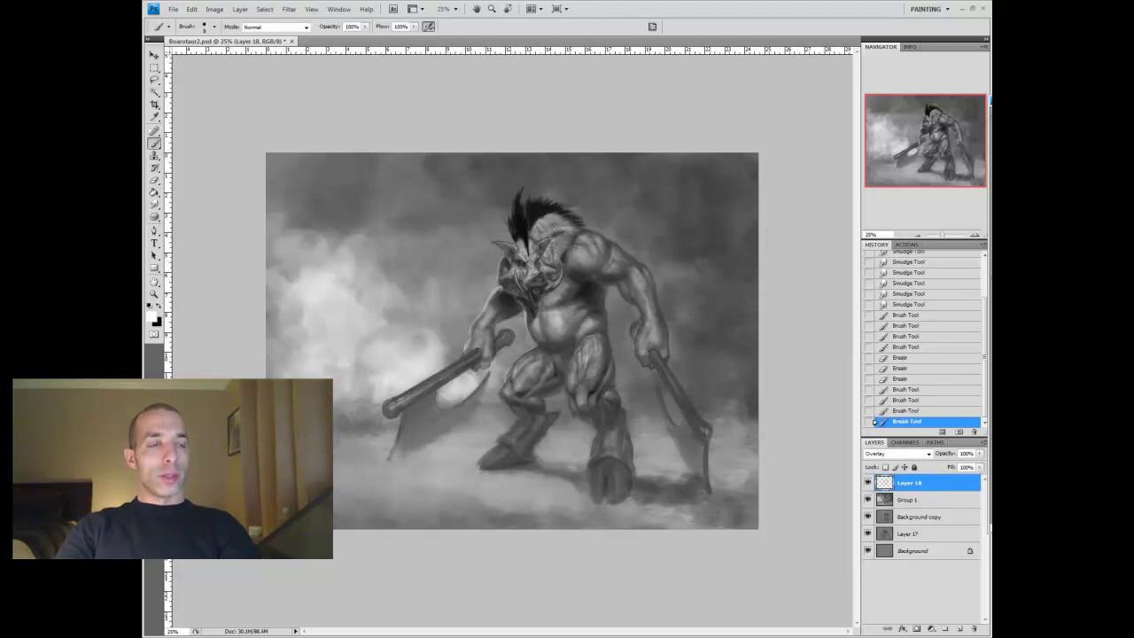
{"action": "key", "text": "ctrl+shift+z"}
{"action": "key", "text": "ctrl+shift+z"}
{"action": "key", "text": "ctrl+shift+z"}
{"action": "key", "text": "ctrl+shift+z"}
{"action": "key", "text": "ctrl+shift+z"}
{"action": "key", "text": "ctrl+shift+z"}
{"action": "key", "text": "ctrl+shift+z"}
{"action": "key", "text": "ctrl+shift+z"}
{"action": "key", "text": "ctrl+shift+z"}
Swap back to black and paint a dark cleft into the creature's left hoof
{"action": "key", "text": "x"}
{"action": "key", "text": "ctrl+shift+z"}
{"action": "key", "text": "ctrl+shift+z"}
{"action": "key", "text": "ctrl+shift+z"}
{"action": "key", "text": "ctrl+shift+z"}
{"action": "key", "text": "ctrl+shift+z"}
{"action": "key", "text": "ctrl+shift+z"}
{"action": "key", "text": "ctrl+shift+z"}
{"action": "key", "text": "ctrl+shift+z"}
{"action": "key", "text": "ctrl+shift+z"}
{"action": "key", "text": "ctrl+shift+z"}
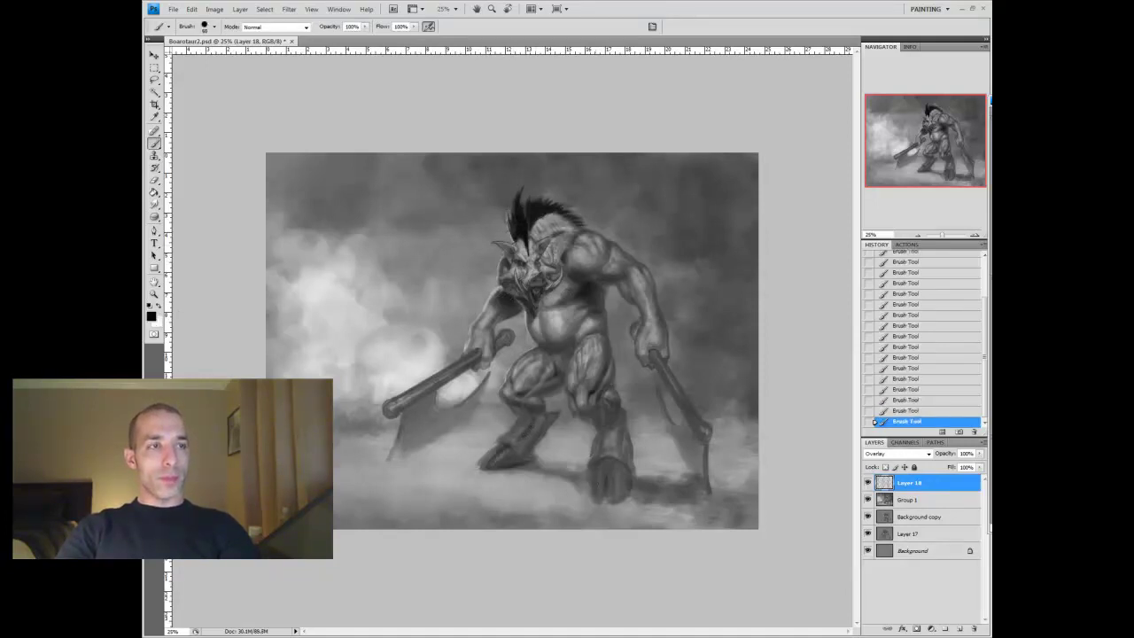
Darken the cleft of the front hoof and erase the surplus Overlay shading around it
{"action": "key", "text": "ctrl+shift+z"}
{"action": "key", "text": "ctrl+shift+z"}
{"action": "key", "text": "ctrl+shift+z"}
{"action": "key", "text": "ctrl+shift+z"}
{"action": "key", "text": "ctrl+shift+z"}
{"action": "key", "text": "ctrl+shift+z"}
{"action": "key", "text": "ctrl+shift+z"}
{"action": "key", "text": "ctrl+shift+z"}
{"action": "key", "text": "ctrl+shift+z"}
{"action": "key", "text": "ctrl+shift+z"}
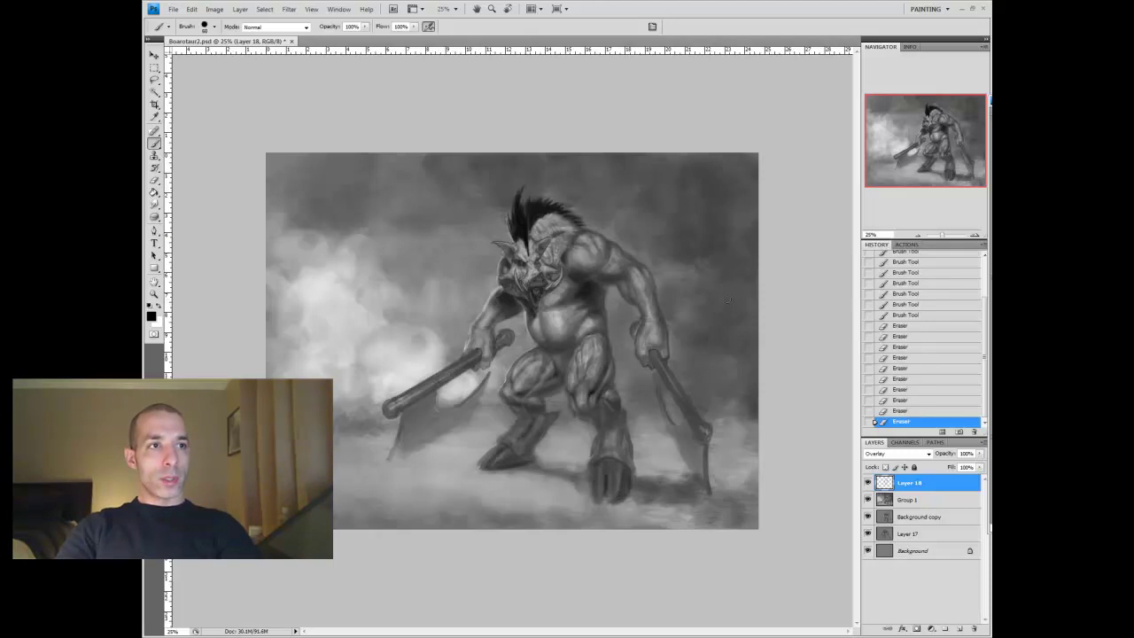
Merge the Overlay layer down into Group 1 and add a new Normal layer above it
{"action": "key", "text": "z"}
{"action": "key", "text": "ctrl+minus"}
{"action": "key", "text": "ctrl+plus"}
{"action": "key", "text": "ctrl+e"}
{"action": "key", "text": "ctrl+minus"}
{"action": "key", "text": "ctrl+plus"}
{"action": "key", "text": "ctrl+shift+alt+n"}
Define the left axe's blade edges and paint binding rings around its shaft in dark and light tones
{"action": "key", "text": "b"}
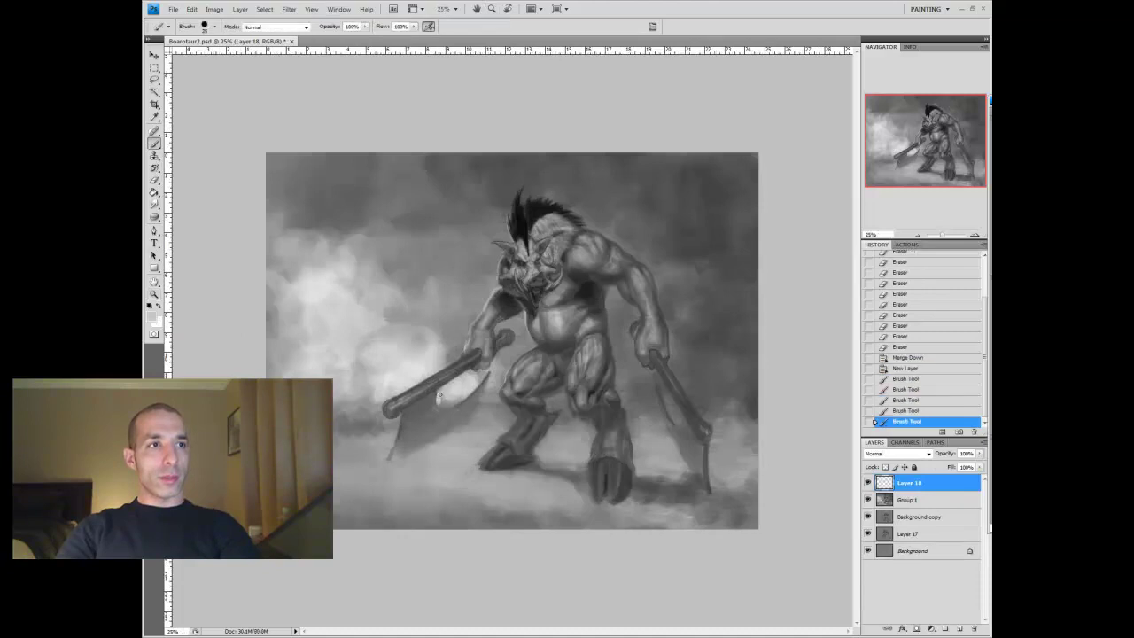
{"action": "left_click", "coordinate": [395, 464]}
{"action": "left_click", "coordinate": [448, 399], "text": "alt"}
{"action": "left_click_drag", "start_coordinate": [448, 398], "coordinate": [457, 407]}
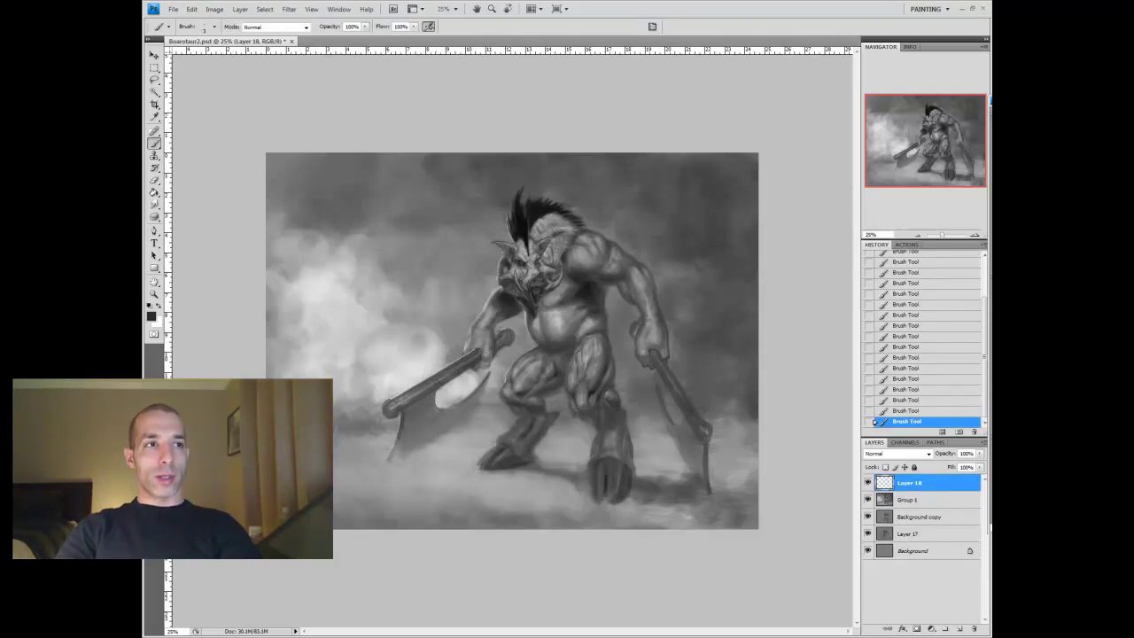
{"action": "key", "text": "x"}
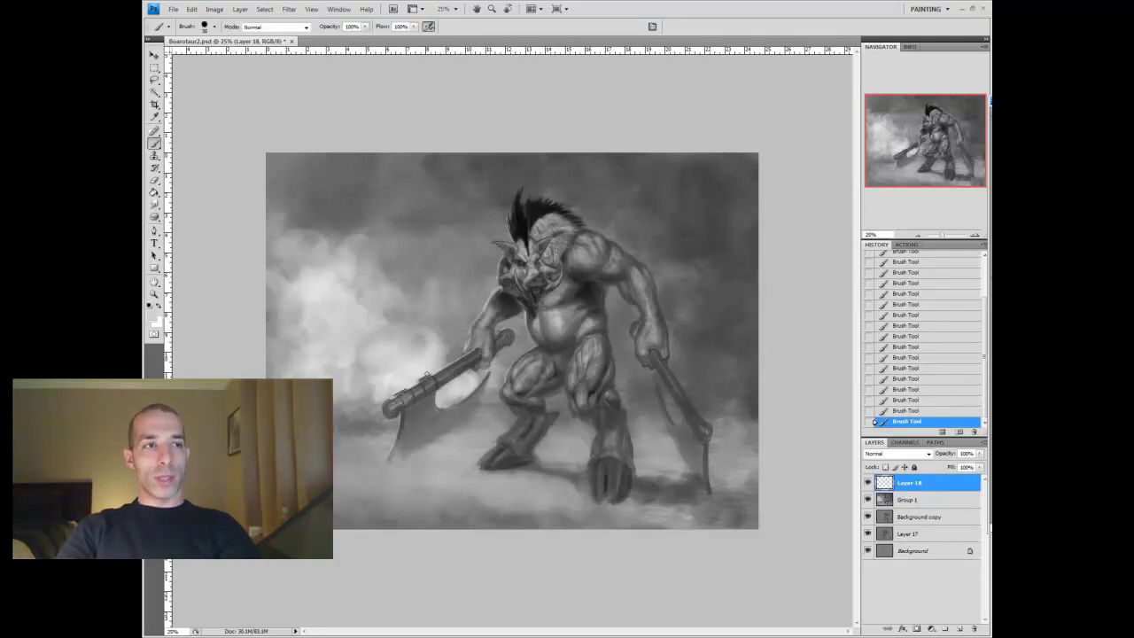
{"action": "key", "text": "x"}
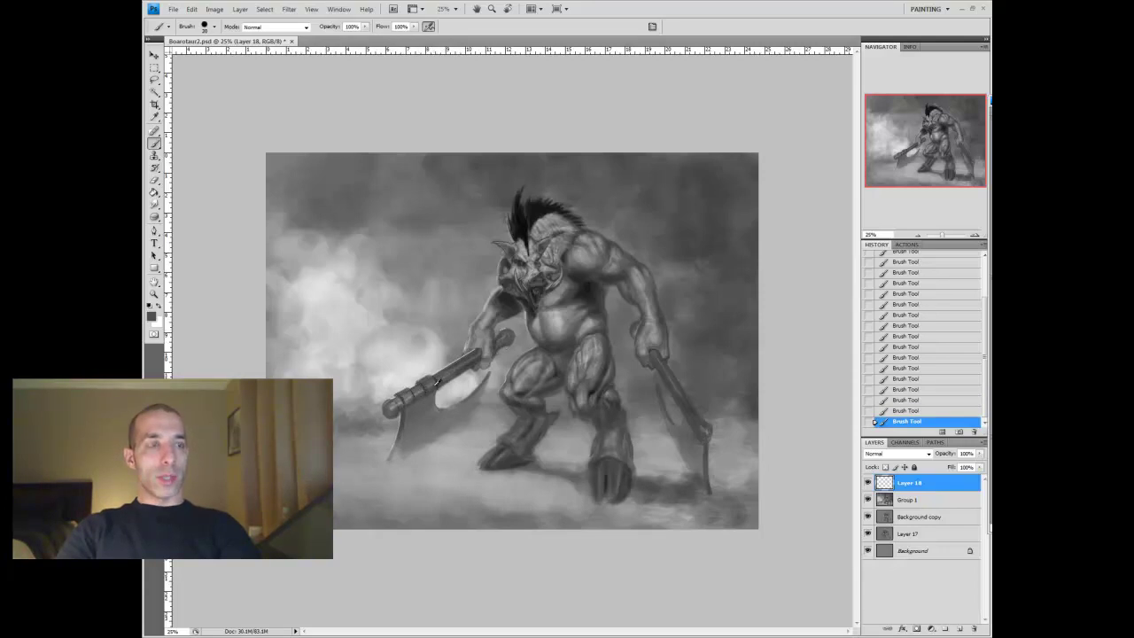
Paint matching rings on the right axe's shaft and refine its blade with a tone sampled from it
{"action": "key", "text": "bracketleft"}
{"action": "key", "text": "bracketright"}
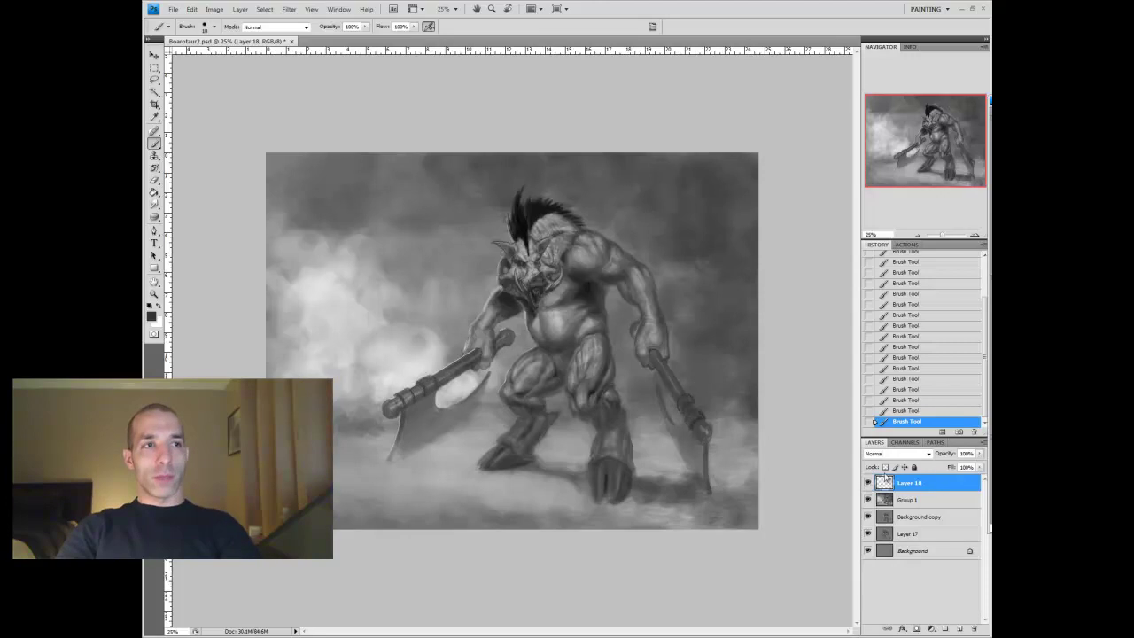
{"action": "left_click", "coordinate": [706, 485], "text": "alt"}
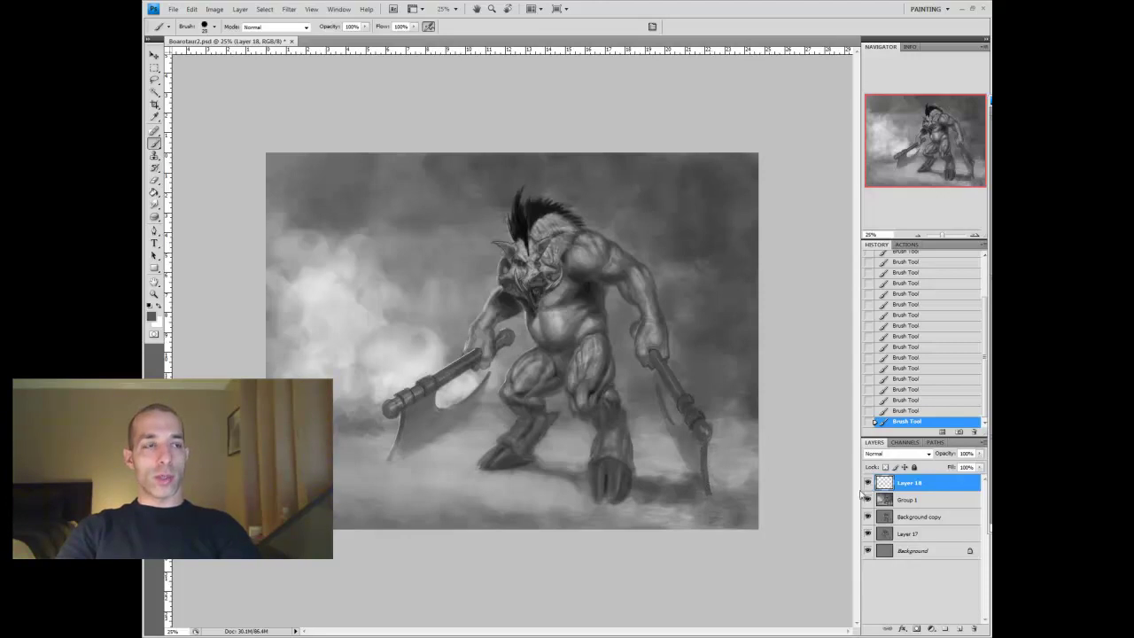
{"action": "key", "text": "bracketleft"}
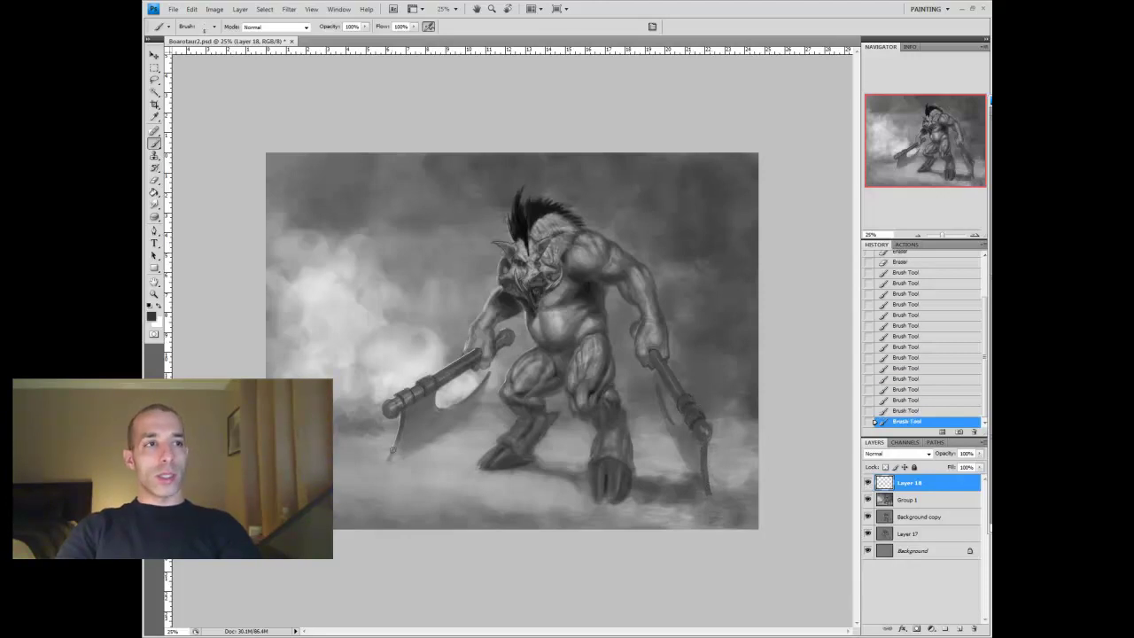
Merge the axe detail layer into Group 1 and brush further small details on a new layer
{"action": "key", "text": "ctrl+e"}
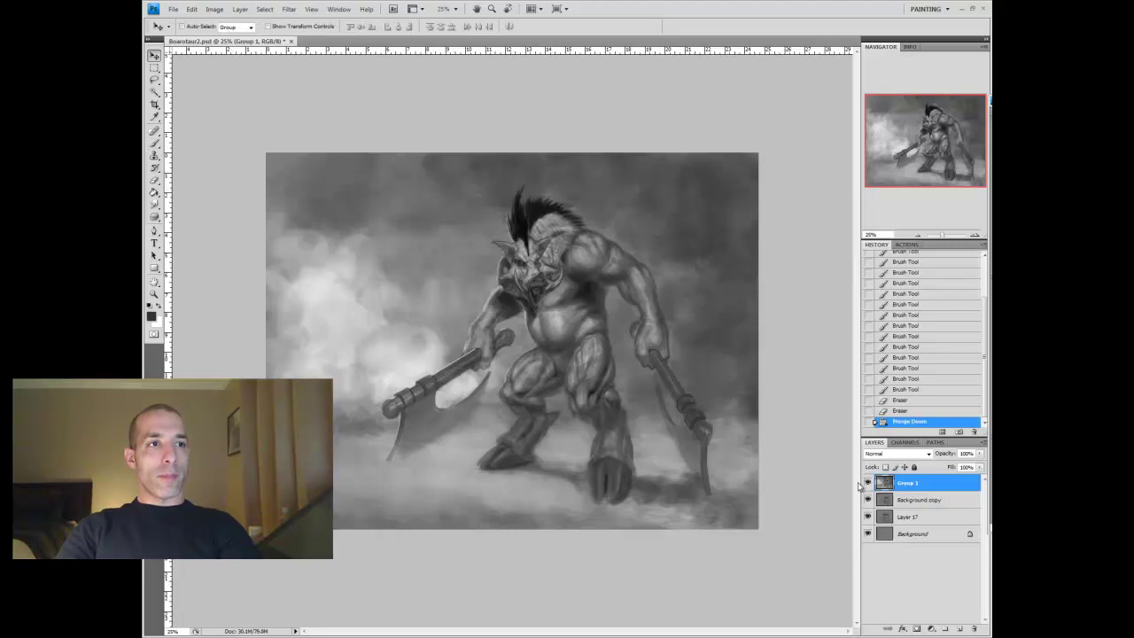
{"action": "key", "text": "ctrl+alt+z"}
{"action": "key", "text": "ctrl+alt+z"}
{"action": "key", "text": "ctrl+alt+z"}
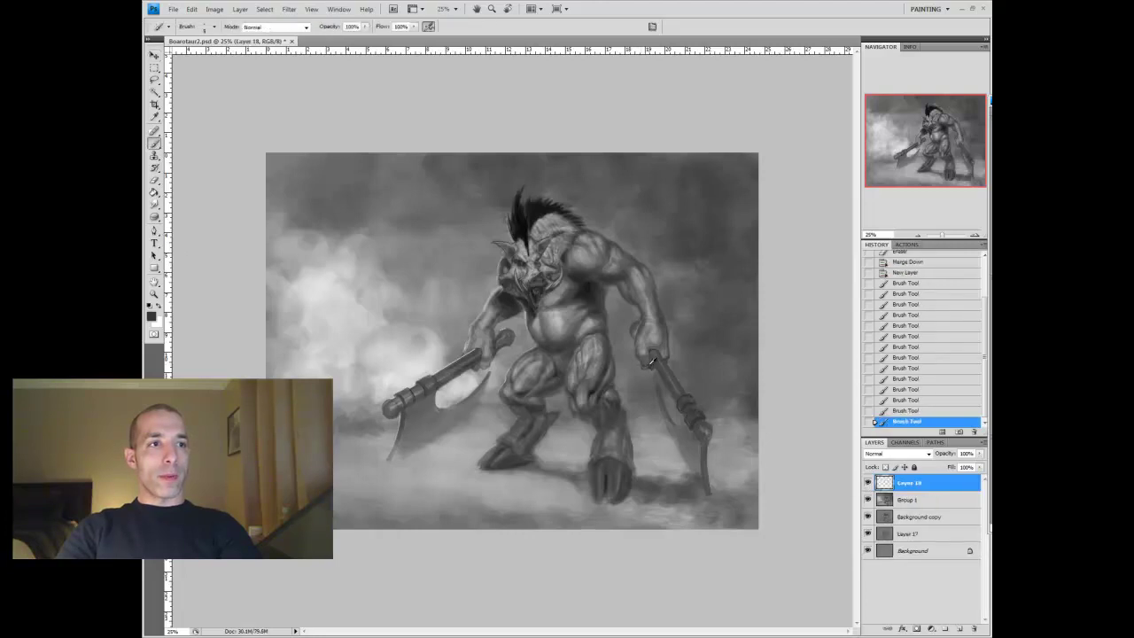
{"action": "key", "text": "bracketleft"}
{"action": "key", "text": "bracketright"}
{"action": "key", "text": "bracketleft"}
Blend the painting on the Group 1 layer with the Smudge tool and resume brushing on Layer 18
{"action": "key", "text": "alt+bracketleft"}
{"action": "key", "text": "r"}
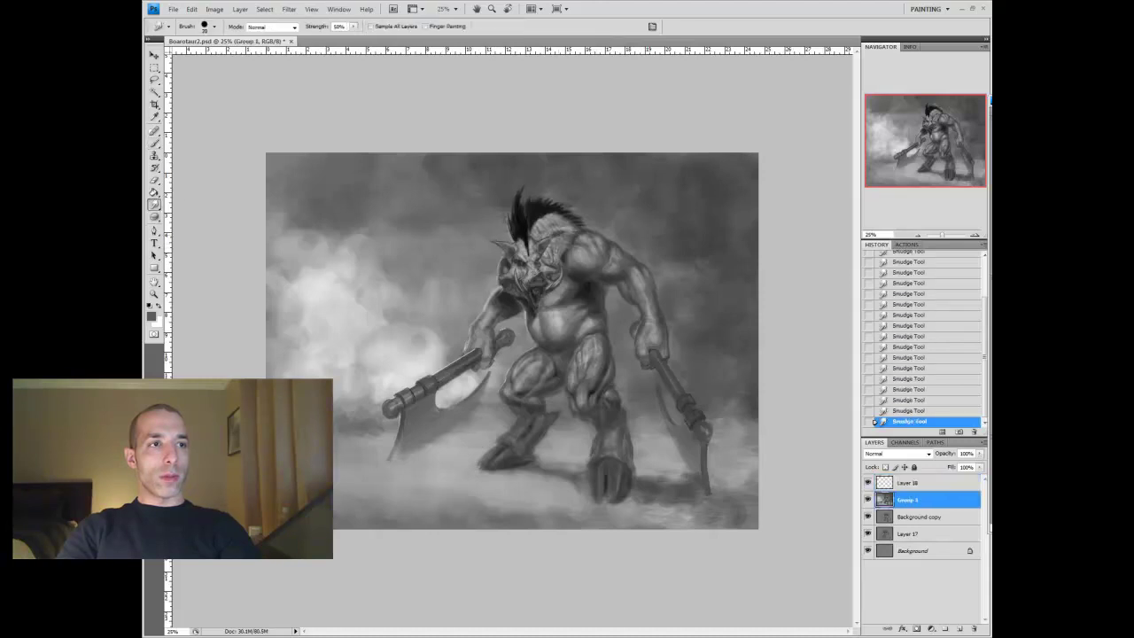
{"action": "key", "text": "alt+bracketright"}
{"action": "key", "text": "b"}
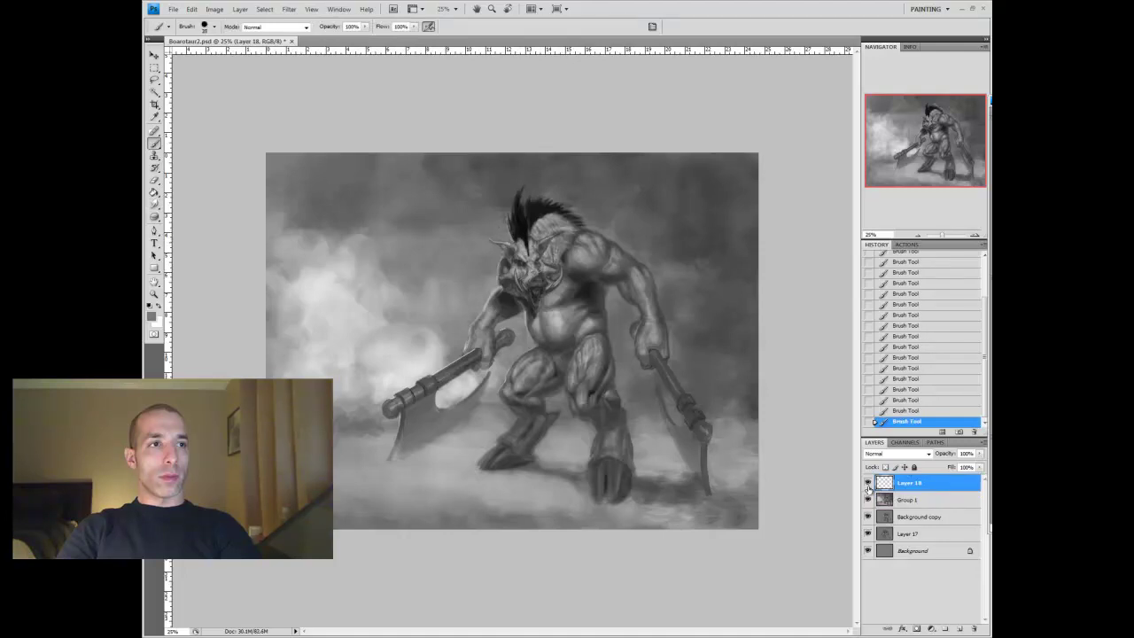
Merge Layer 18 down, brush white highlights on the shoulder on a new Overlay layer, and erase the excess
{"action": "key", "text": "ctrl+e"}
{"action": "key", "text": "ctrl+shift+alt+n"}
{"action": "mouse_move", "coordinate": [576, 252]}
{"action": "left_mouse_down"}
{"action": "mouse_move", "coordinate": [585, 262]}
{"action": "mouse_move", "coordinate": [560, 296]}
{"action": "mouse_move", "coordinate": [585, 262]}
{"action": "left_mouse_up"}
{"action": "key", "text": "e"}
{"action": "left_click_drag", "start_coordinate": [554, 288], "coordinate": [560, 296]}
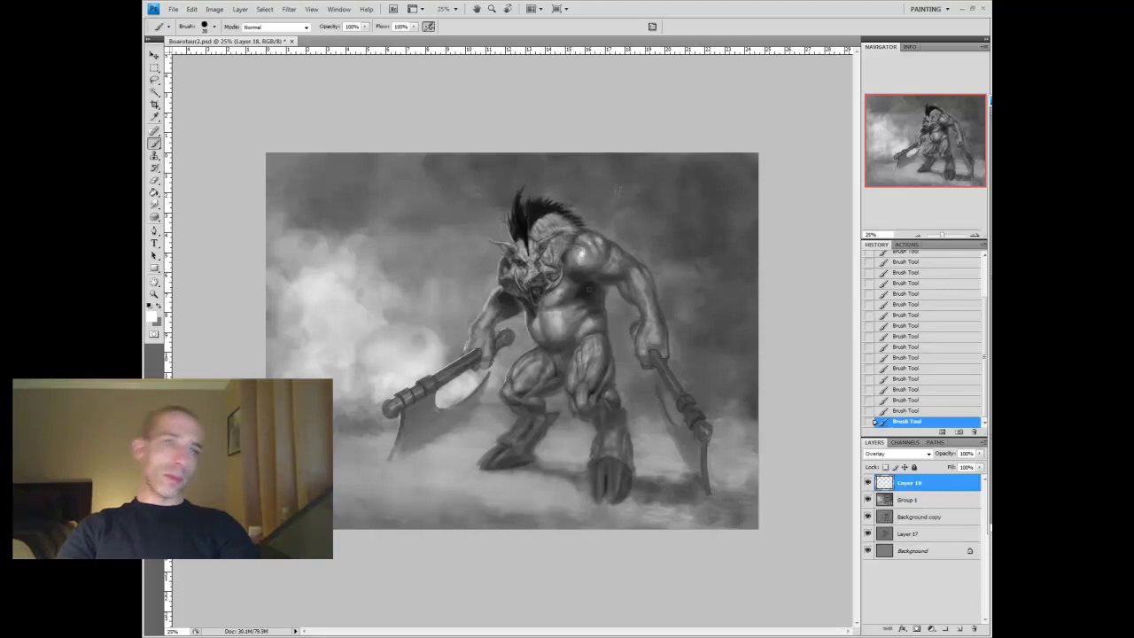
Brush light and dark Overlay accents on the creature's face, tusks and neck, and erase the excess
{"action": "key", "text": "b"}
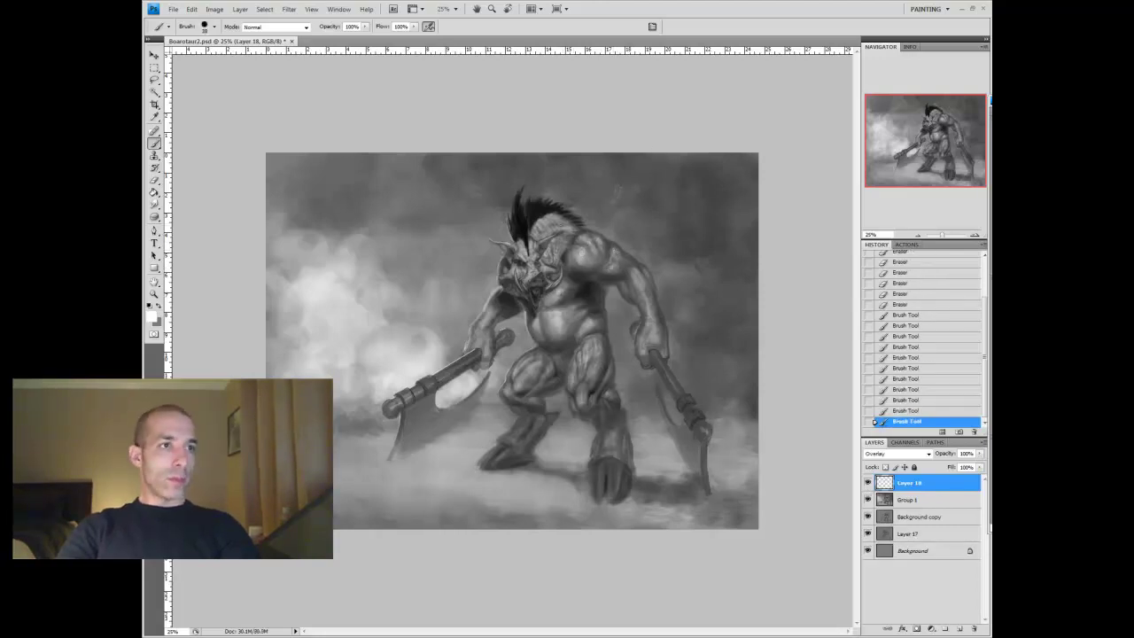
{"action": "left_click_drag", "start_coordinate": [567, 228], "coordinate": [618, 189]}
{"action": "left_click", "coordinate": [153, 307]}
{"action": "left_click", "coordinate": [734, 364]}
{"action": "left_click_drag", "start_coordinate": [546, 251], "coordinate": [551, 259]}
{"action": "key", "text": "e"}
{"action": "left_click", "coordinate": [562, 228]}
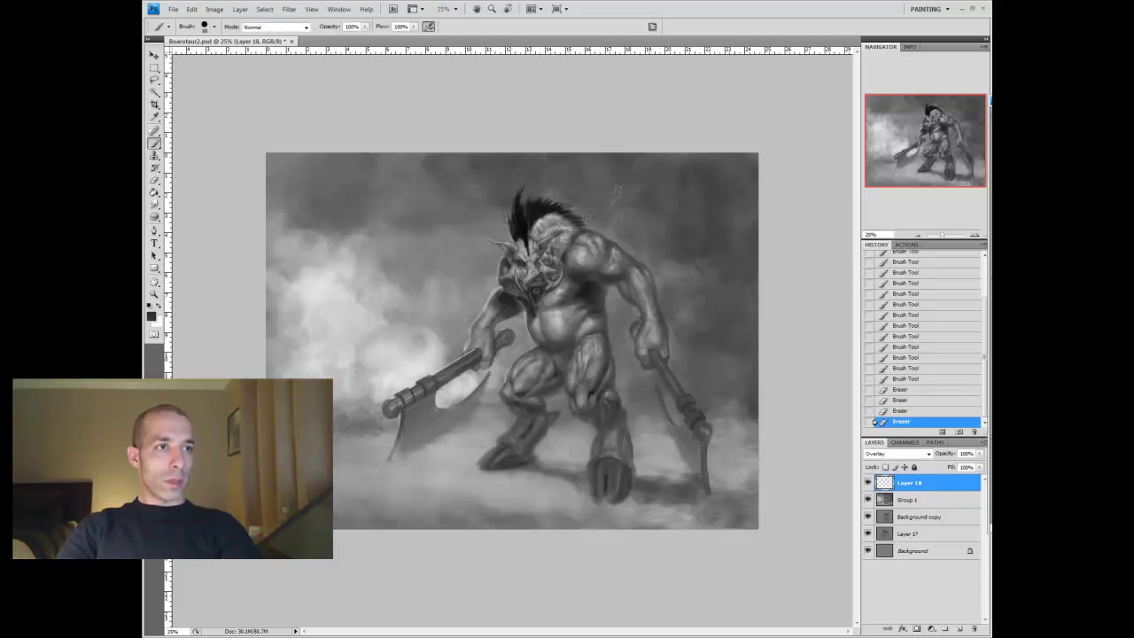
Swap to white, step back through the last Overlay strokes and brighten the creature's thighs
{"action": "left_click", "coordinate": [160, 310]}
{"action": "key", "text": "ctrl+alt+z"}
{"action": "key", "text": "ctrl+alt+z"}
{"action": "key", "text": "ctrl+alt+z"}
{"action": "key", "text": "ctrl+alt+z"}
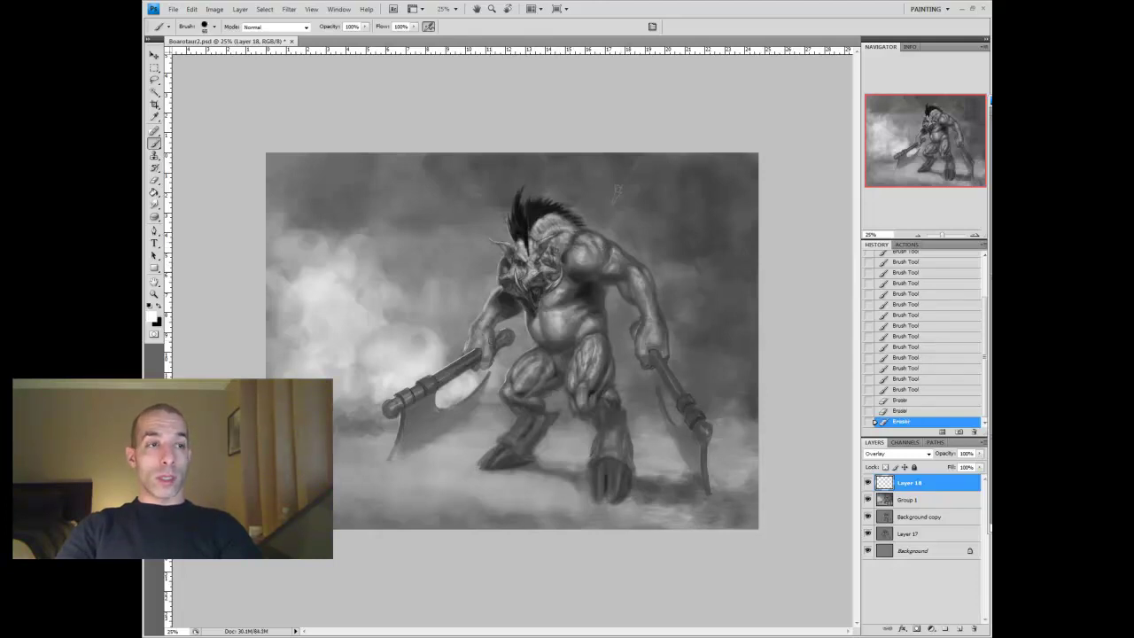
Merge the Overlay layer down, copy a lassoed part of the front lower leg to a new layer and nudge it right
{"action": "key", "text": "ctrl+e"}
{"action": "key", "text": "l"}
{"action": "left_click_drag", "start_coordinate": [620, 426], "coordinate": [646, 463]}
{"action": "key", "text": "ctrl+c"}
{"action": "key", "text": "ctrl+v"}
{"action": "key", "text": "v"}
{"action": "key", "text": "Right"}
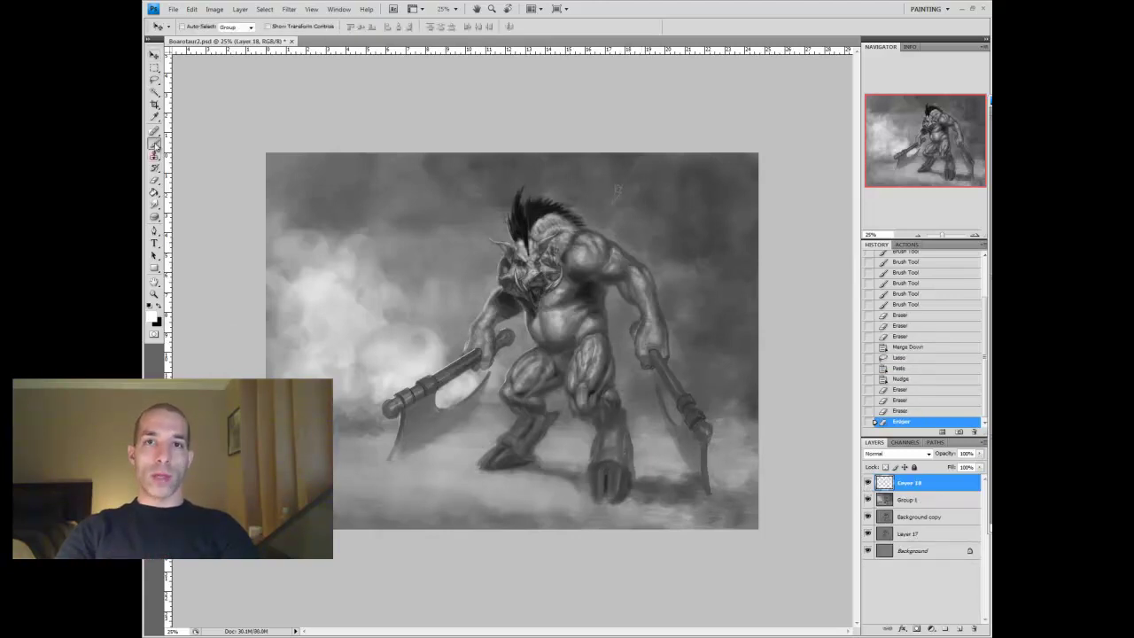
Brush dark fur detail around the front lower leg, erase the excess and blend it with the Smudge tool
{"action": "key", "text": "b"}
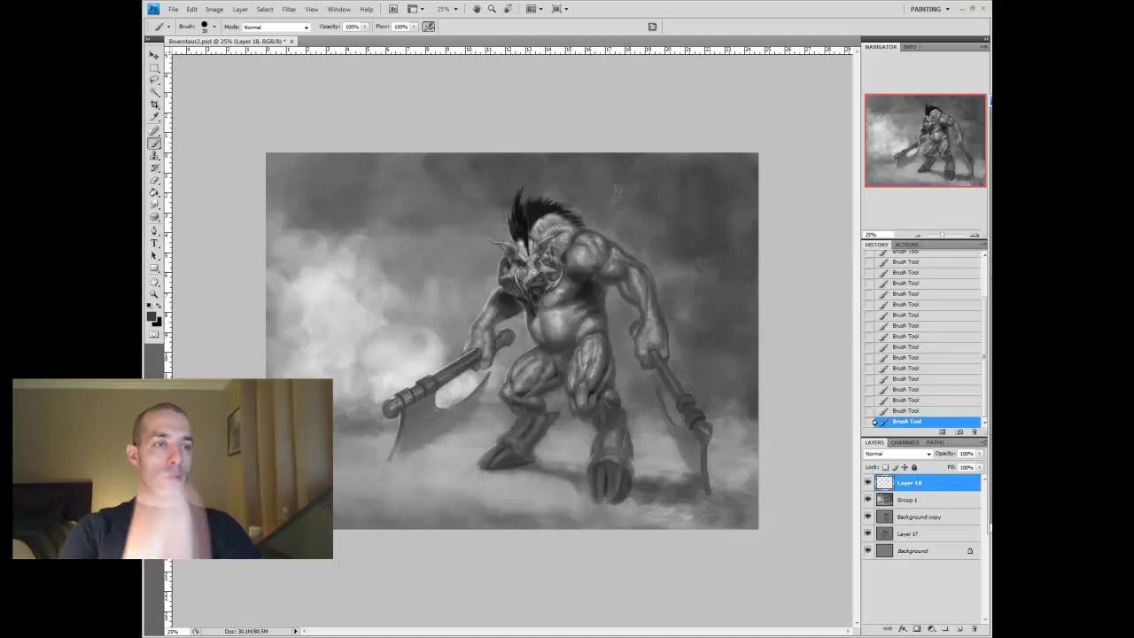
{"action": "key", "text": "e"}
{"action": "left_click", "coordinate": [616, 191]}
{"action": "key", "text": "r"}
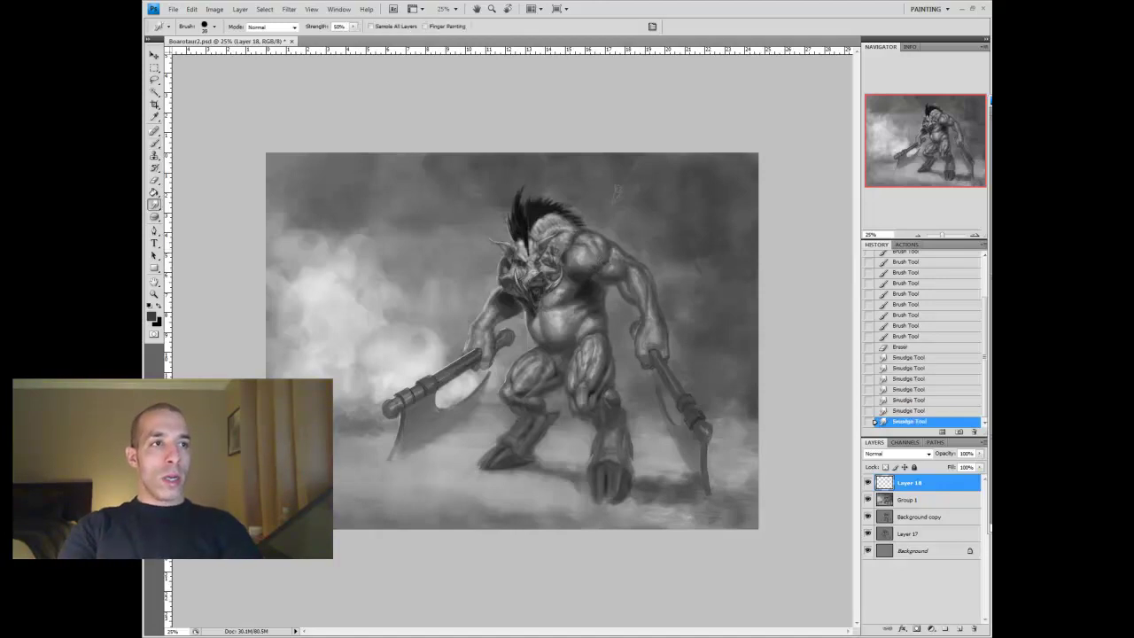
Brush shading over the creature's belly, erase the excess, add further strokes around the torso and merge the layer down
{"action": "key", "text": "b"}
{"action": "left_click", "coordinate": [561, 327]}
{"action": "left_click", "coordinate": [562, 326]}
{"action": "left_click", "coordinate": [561, 326]}
{"action": "left_click", "coordinate": [561, 326]}
{"action": "left_click", "coordinate": [562, 326]}
{"action": "left_click", "coordinate": [562, 326]}
{"action": "key", "text": "e"}
{"action": "left_click", "coordinate": [616, 190]}
{"action": "key", "text": "b"}
{"action": "left_click", "coordinate": [564, 300]}
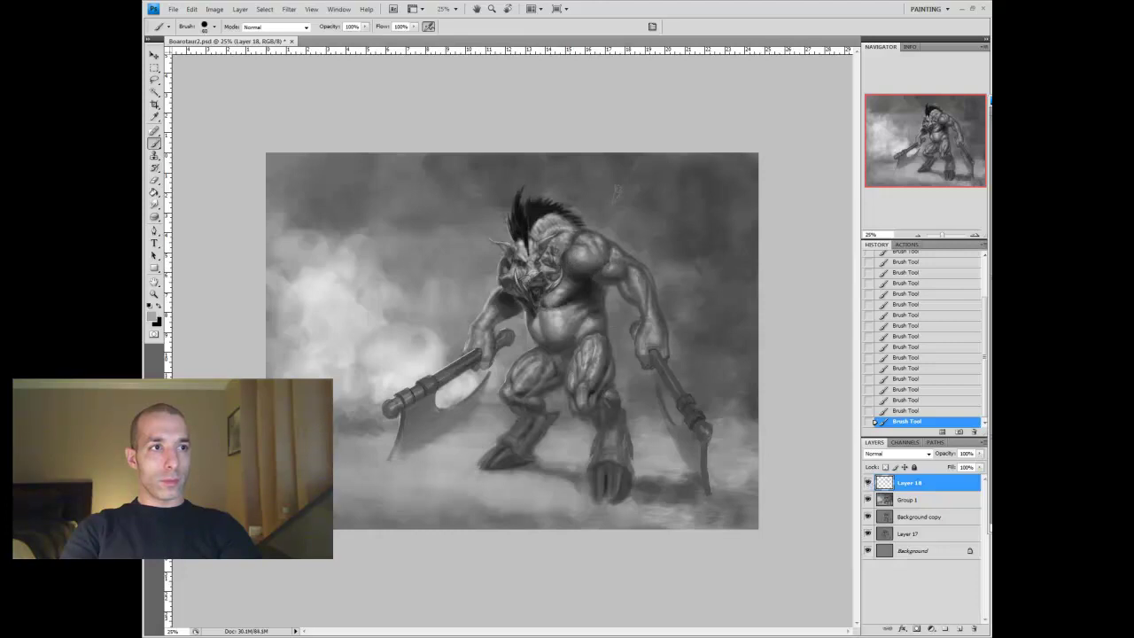
{"action": "key", "text": "ctrl+e"}
Copy the lassoed front axe to a new layer, shift it down and left, and erase the excess around it
{"action": "left_click", "coordinate": [154, 293]}
{"action": "key", "text": "ctrl+minus"}
{"action": "key", "text": "ctrl+plus"}
{"action": "left_click", "coordinate": [154, 80]}
{"action": "left_click_drag", "start_coordinate": [497, 359], "coordinate": [492, 364]}
{"action": "key", "text": "ctrl+c"}
{"action": "key", "text": "ctrl+v"}
{"action": "key", "text": "v"}
{"action": "left_click_drag", "start_coordinate": [423, 418], "coordinate": [411, 425]}
{"action": "key", "text": "e"}
{"action": "mouse_move", "coordinate": [425, 371]}
{"action": "left_mouse_down"}
{"action": "mouse_move", "coordinate": [465, 384]}
{"action": "mouse_move", "coordinate": [373, 482]}
{"action": "left_mouse_up"}
{"action": "left_click_drag", "start_coordinate": [448, 426], "coordinate": [458, 435]}
{"action": "mouse_move", "coordinate": [426, 381]}
{"action": "left_mouse_down"}
{"action": "mouse_move", "coordinate": [381, 443]}
{"action": "mouse_move", "coordinate": [399, 409]}
{"action": "mouse_move", "coordinate": [479, 337]}
{"action": "left_mouse_up"}
{"action": "key", "text": "v"}
Try merging the axe layer and rotating another copied selection of the axe, and step back to the earlier move
{"action": "key", "text": "ctrl+e"}
{"action": "key", "text": "l"}
{"action": "key", "text": "ctrl+c"}
{"action": "key", "text": "ctrl+v"}
{"action": "key", "text": "ctrl+t"}
{"action": "left_click_drag", "start_coordinate": [558, 350], "coordinate": [560, 390]}
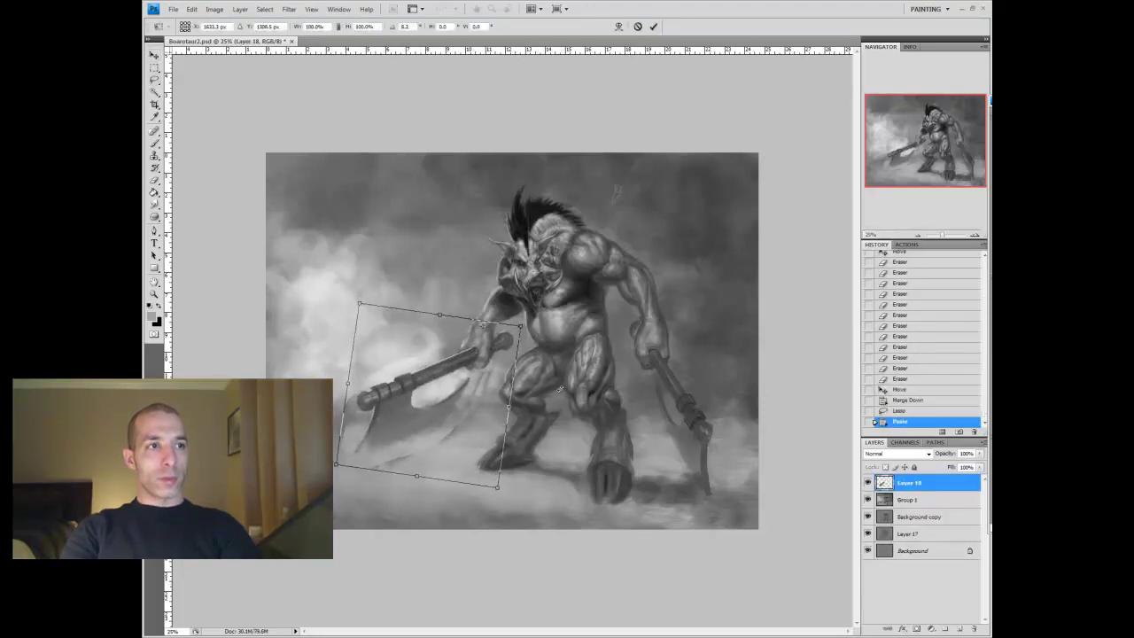
{"action": "key", "text": "Return"}
{"action": "left_click", "coordinate": [868, 482]}
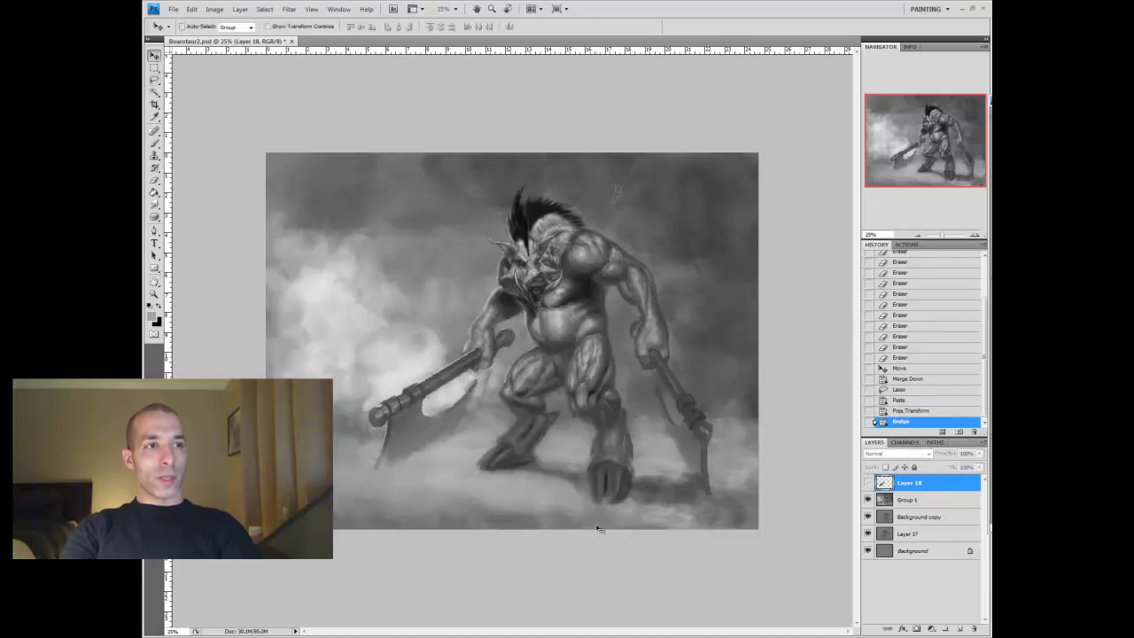
{"action": "left_click", "coordinate": [868, 482]}
{"action": "left_click", "coordinate": [908, 378]}
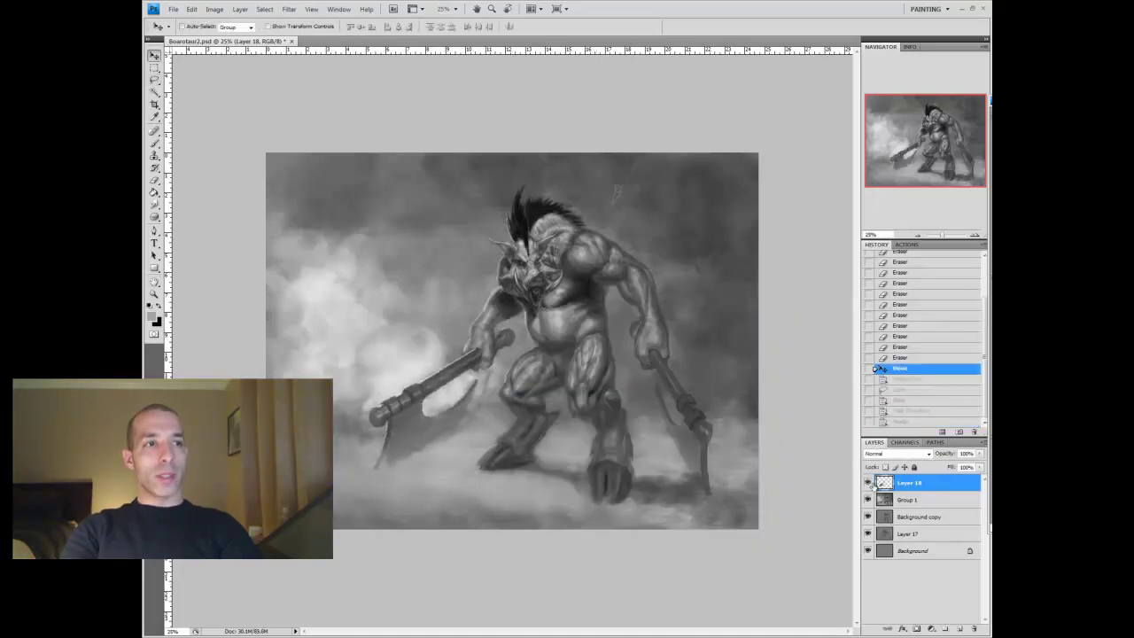
Paste and transform a lassoed area by the front forearm, brush shading over the arm and chest, and merge down
{"action": "key", "text": "ctrl+shift+alt+n"}
{"action": "key", "text": "l"}
{"action": "left_click_drag", "start_coordinate": [470, 288], "coordinate": [523, 315]}
{"action": "key", "text": "ctrl+v"}
{"action": "left_click", "coordinate": [191, 9]}
{"action": "mouse_move", "coordinate": [221, 208]}
{"action": "left_click", "coordinate": [322, 232]}
{"action": "key", "text": "Return"}
{"action": "key", "text": "b"}
{"action": "mouse_move", "coordinate": [483, 306]}
{"action": "left_mouse_down"}
{"action": "mouse_move", "coordinate": [532, 283]}
{"action": "mouse_move", "coordinate": [559, 293]}
{"action": "left_mouse_up"}
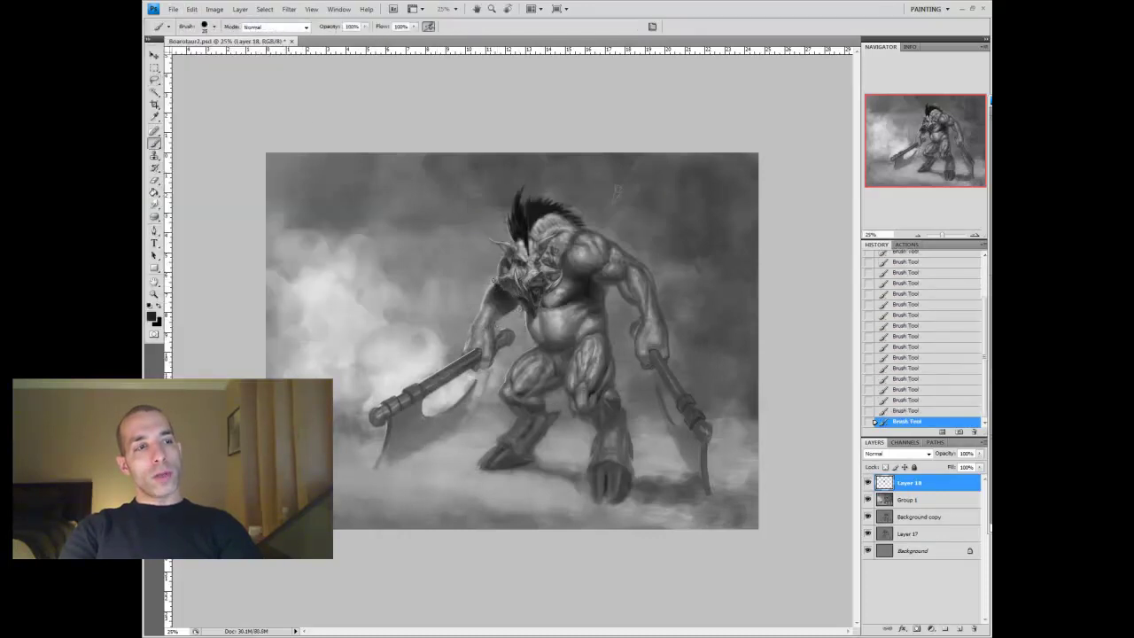
{"action": "key", "text": "ctrl+e"}
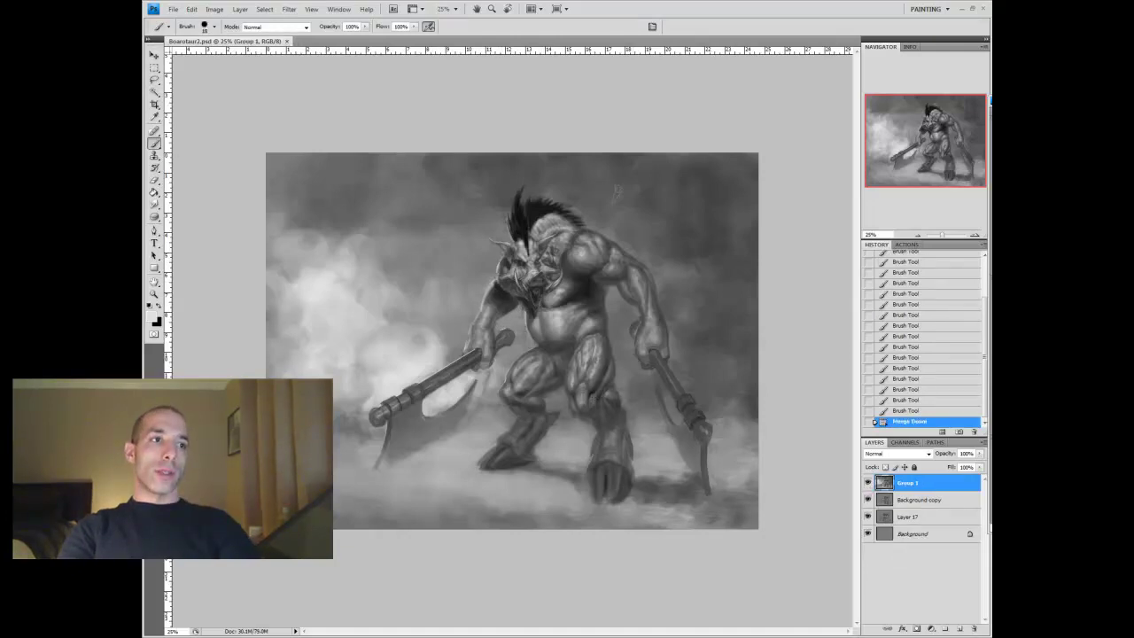
Step back the last change, brush shading along the handle of the axe in the rear hand and merge the layer down
{"action": "key", "text": "ctrl+z"}
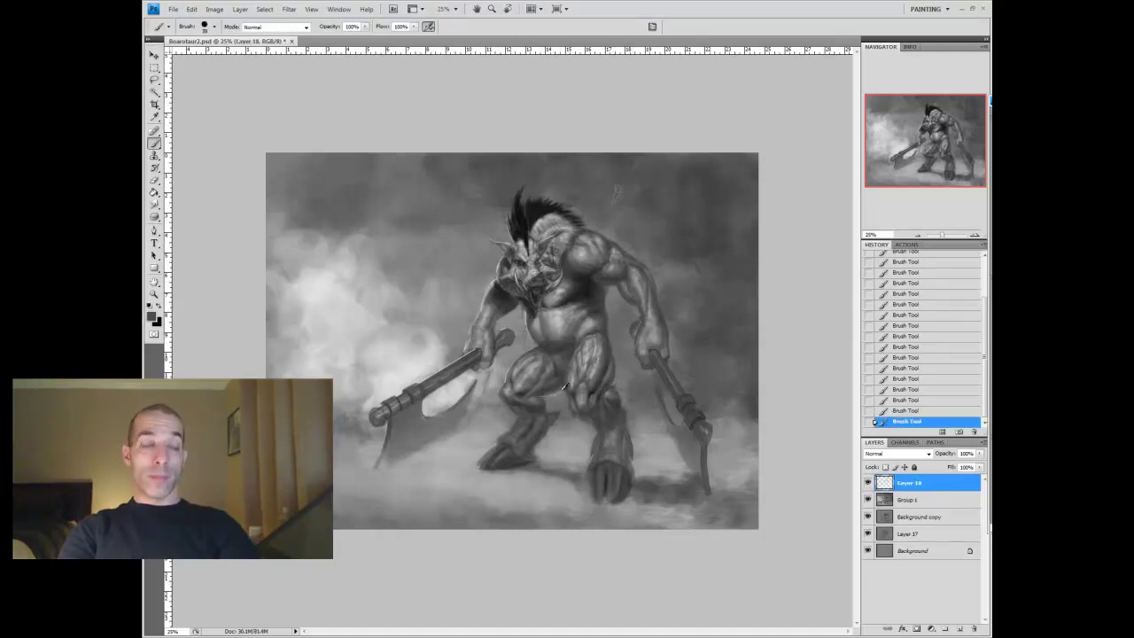
{"action": "key", "text": "alt+bracketleft"}
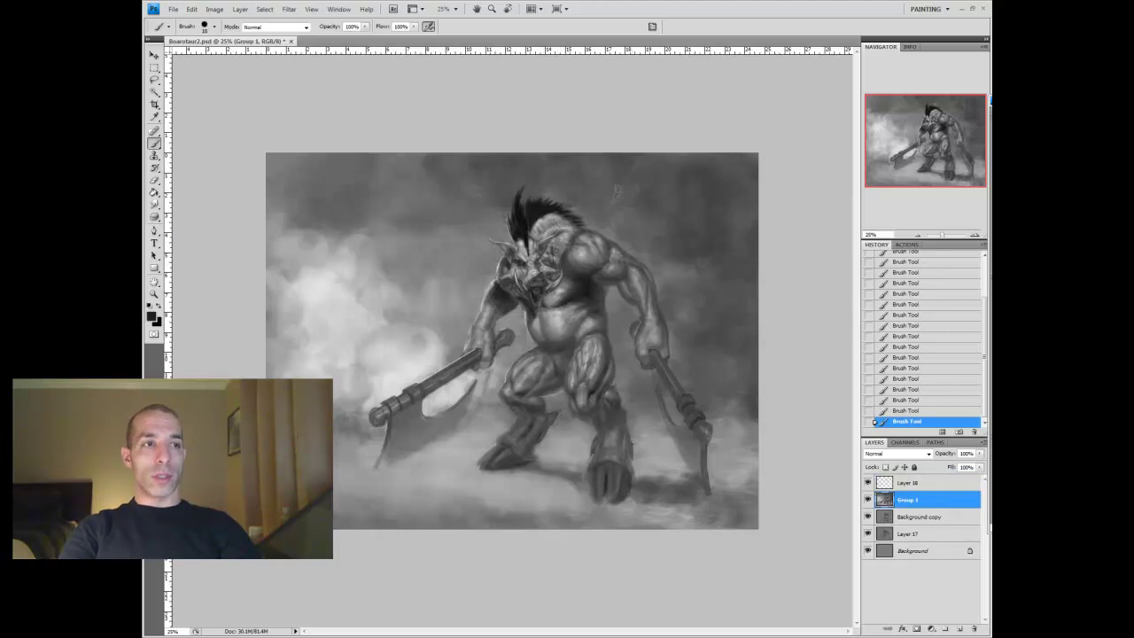
{"action": "key", "text": "ctrl+z"}
{"action": "left_click_drag", "start_coordinate": [665, 346], "coordinate": [683, 372]}
{"action": "left_click", "coordinate": [677, 354], "text": "alt"}
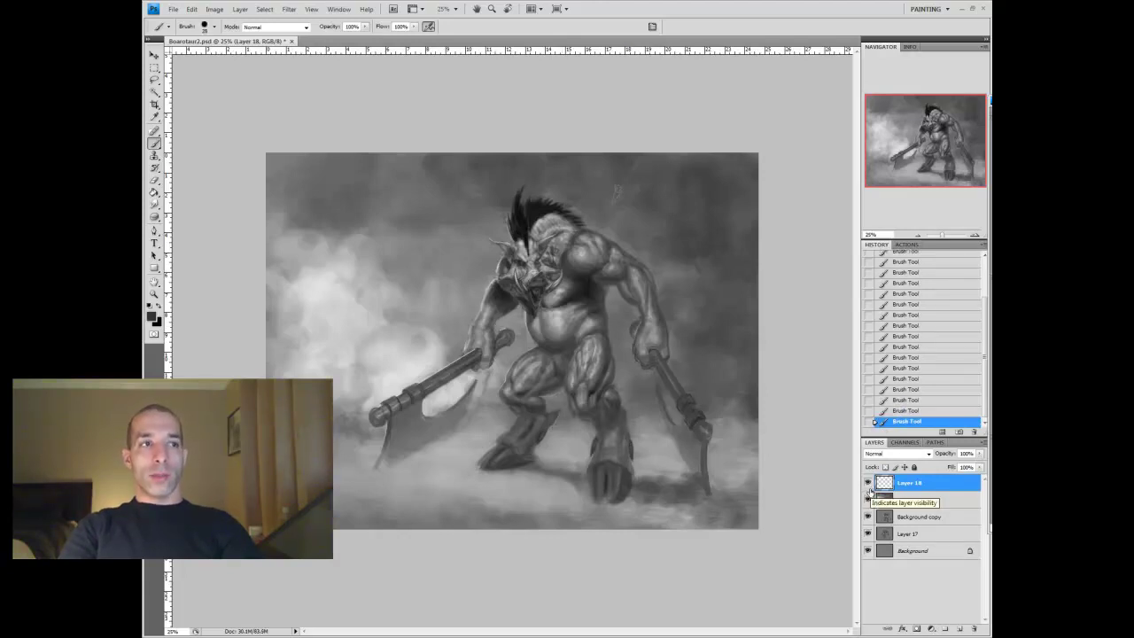
{"action": "key", "text": "ctrl+e"}
Smudge around the front axe's handle and brush sampled grey tones onto the shoulder and mane on a new layer
{"action": "key", "text": "r"}
{"action": "mouse_move", "coordinate": [485, 366]}
{"action": "left_mouse_down"}
{"action": "mouse_move", "coordinate": [494, 371]}
{"action": "mouse_move", "coordinate": [425, 371]}
{"action": "left_mouse_up"}
{"action": "key", "text": "ctrl+plus"}
{"action": "key", "text": "b"}
{"action": "key", "text": "ctrl+shift+alt+n"}
{"action": "left_click_drag", "start_coordinate": [461, 212], "coordinate": [474, 227]}
{"action": "mouse_move", "coordinate": [501, 187]}
{"action": "left_mouse_down"}
{"action": "mouse_move", "coordinate": [540, 186]}
{"action": "mouse_move", "coordinate": [484, 193]}
{"action": "mouse_move", "coordinate": [544, 189]}
{"action": "mouse_move", "coordinate": [491, 184]}
{"action": "mouse_move", "coordinate": [474, 226]}
{"action": "mouse_move", "coordinate": [476, 180]}
{"action": "mouse_move", "coordinate": [493, 234]}
{"action": "left_mouse_up"}
{"action": "left_click", "coordinate": [454, 241], "text": "alt"}
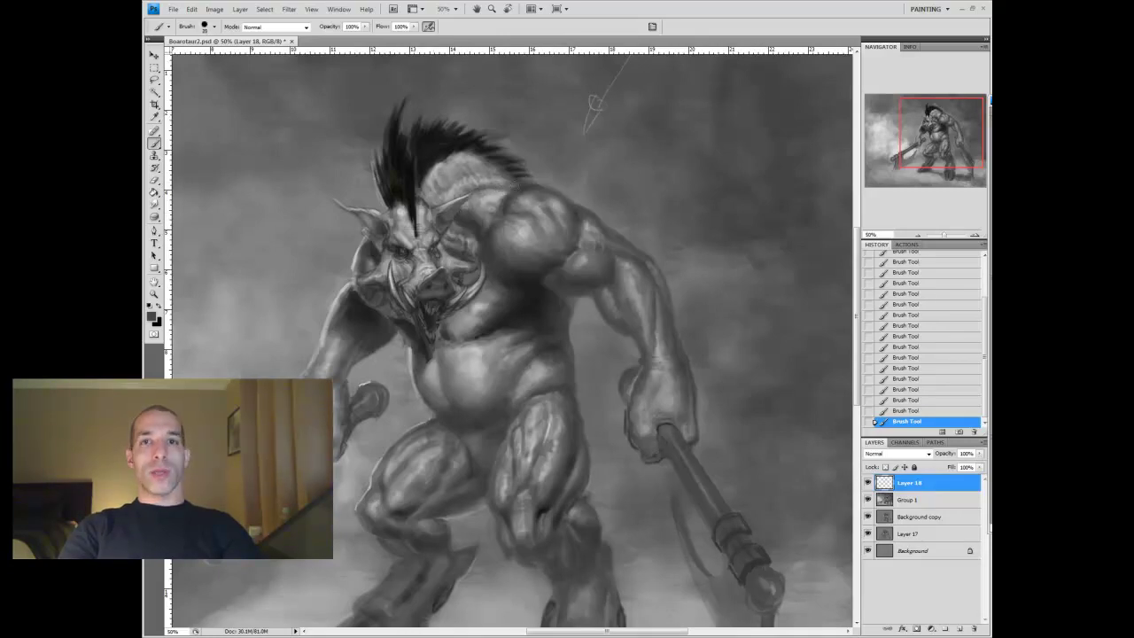
{"action": "left_click", "coordinate": [452, 159], "text": "alt"}
{"action": "left_click_drag", "start_coordinate": [478, 167], "coordinate": [486, 162]}
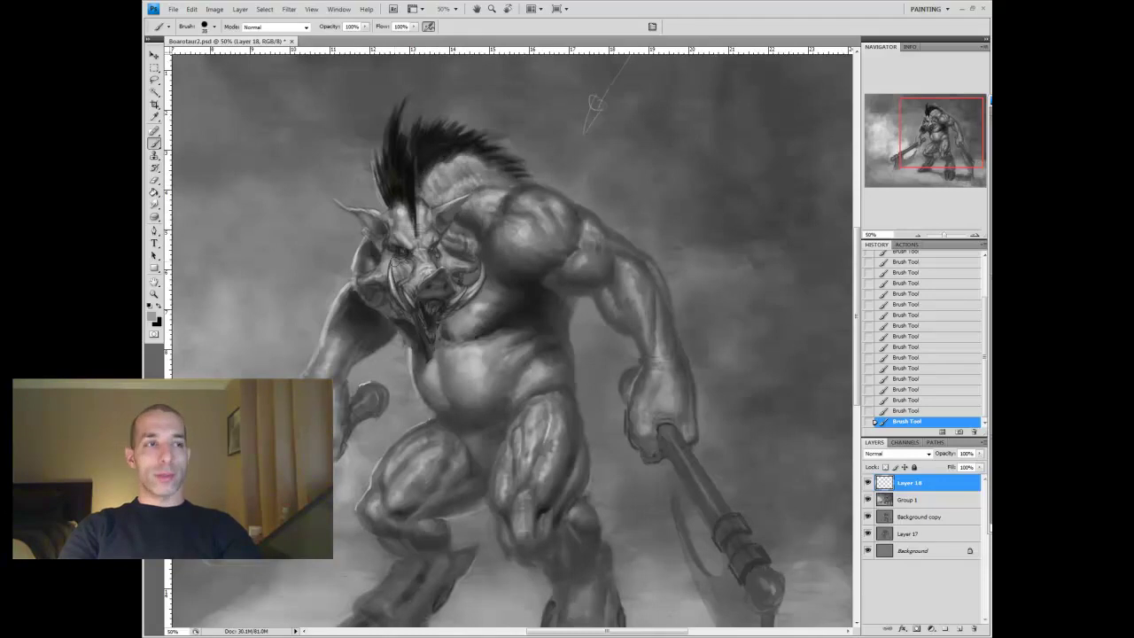
Undo the last stroke, soften the new brushwork with the Smudge tool, compare the layer on and off, and merge down
{"action": "key", "text": "ctrl+minus"}
{"action": "key", "text": "ctrl+z"}
{"action": "left_click", "coordinate": [875, 423]}
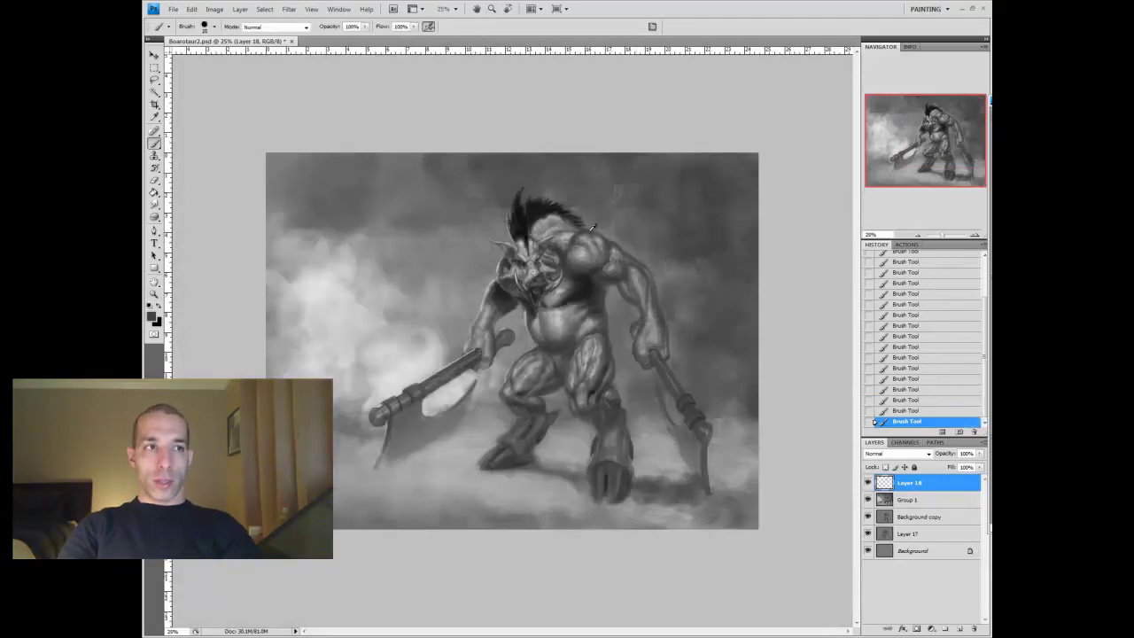
{"action": "key", "text": "r"}
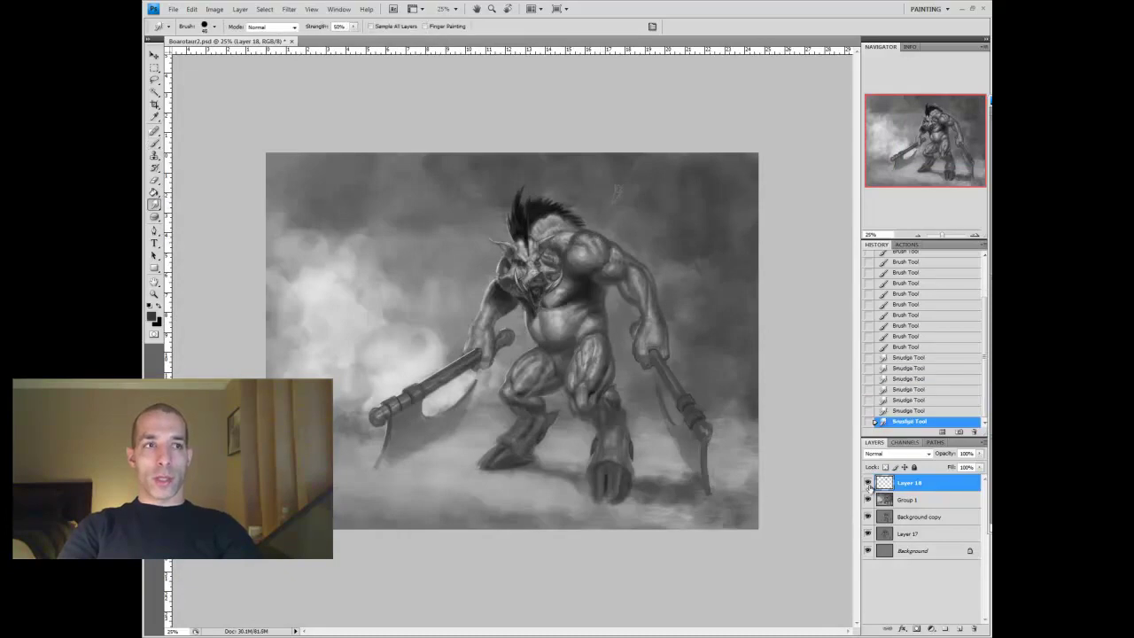
{"action": "left_click", "coordinate": [868, 483]}
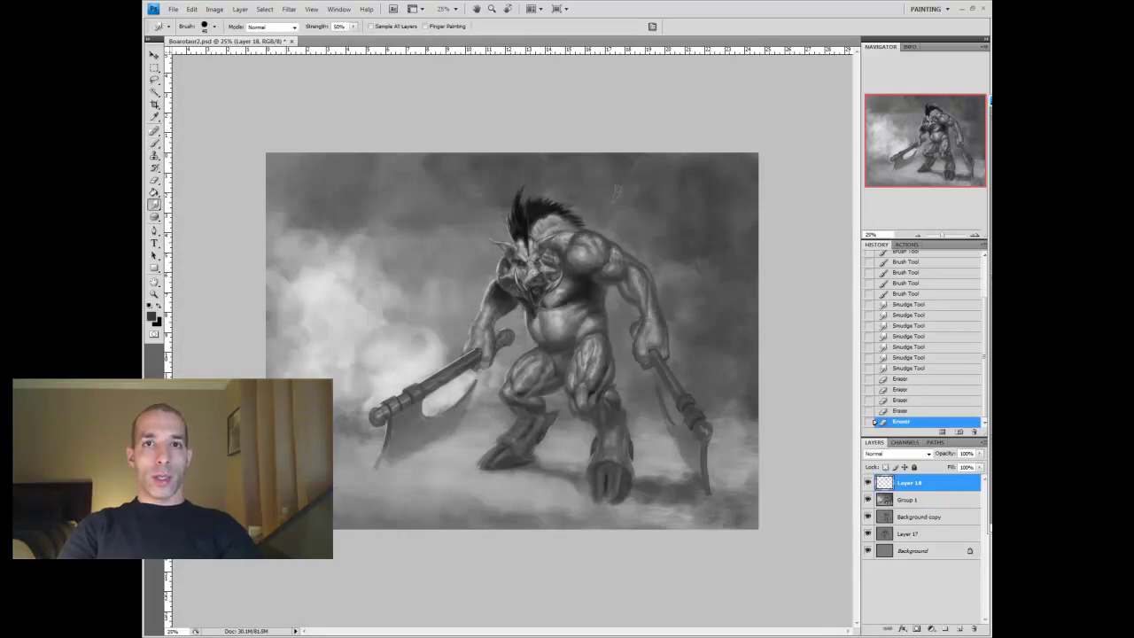
{"action": "key", "text": "ctrl+e"}
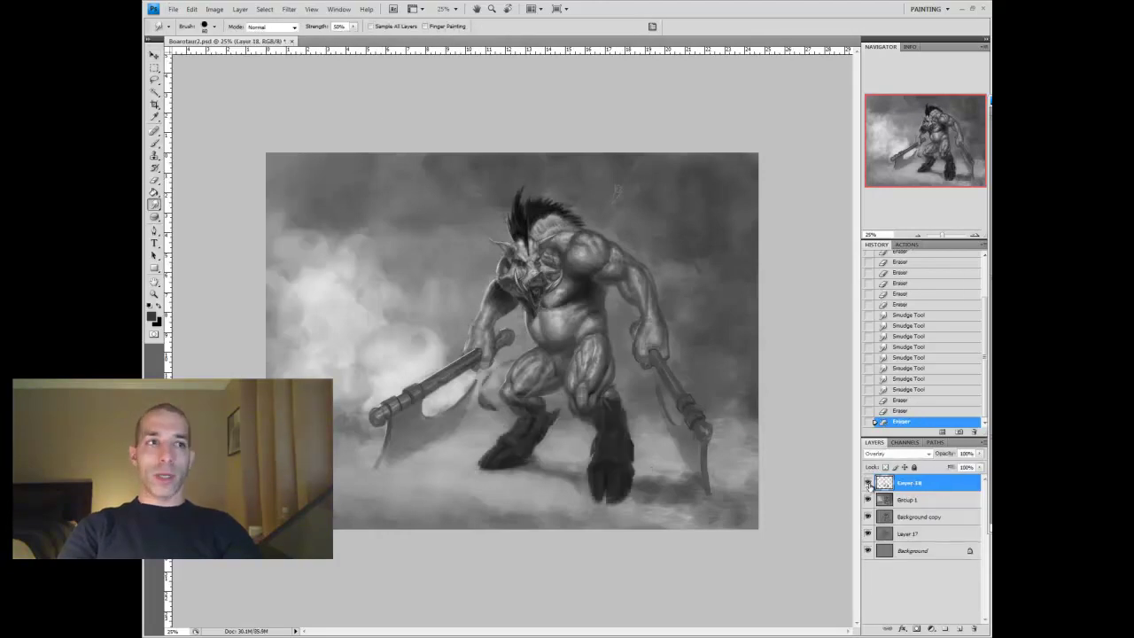
Brush finer light and dark detail around the creature's jaw, cheek and neck on the new layer and merge it down
{"action": "key", "text": "z"}
{"action": "left_click", "coordinate": [565, 383], "text": "alt"}
{"action": "left_click", "coordinate": [492, 362]}
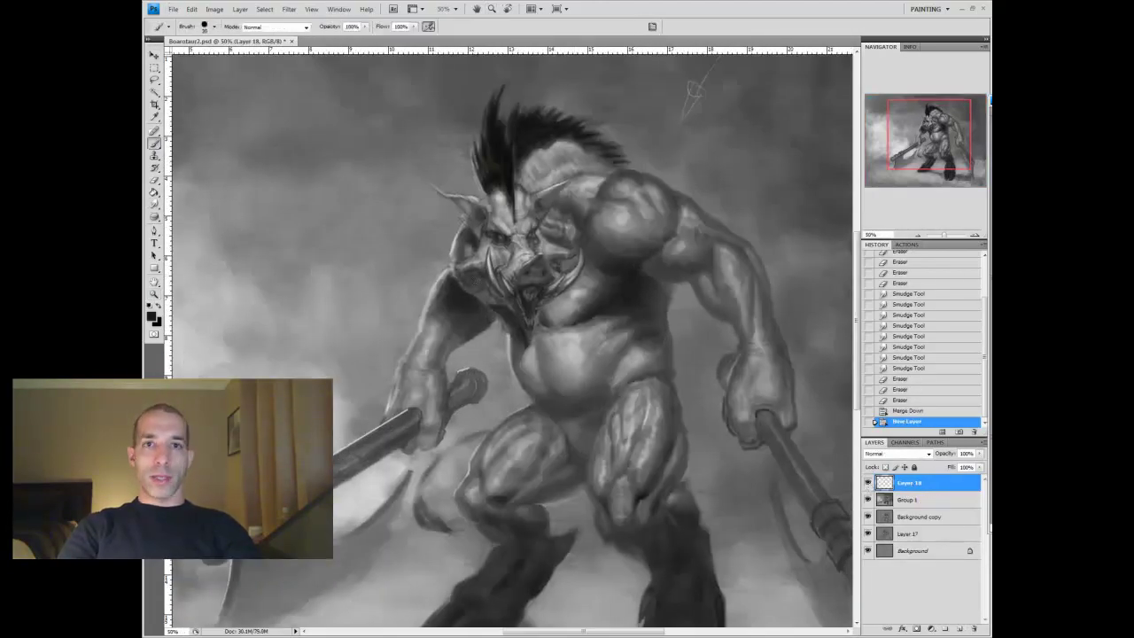
{"action": "key", "text": "b"}
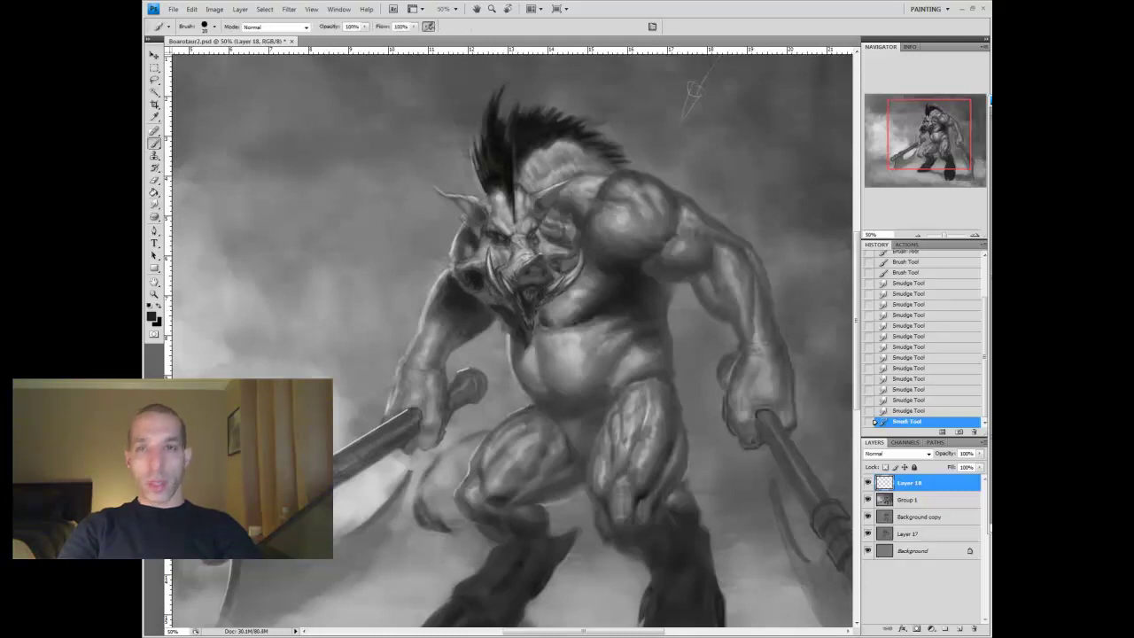
{"action": "left_click_drag", "start_coordinate": [516, 314], "coordinate": [507, 320]}
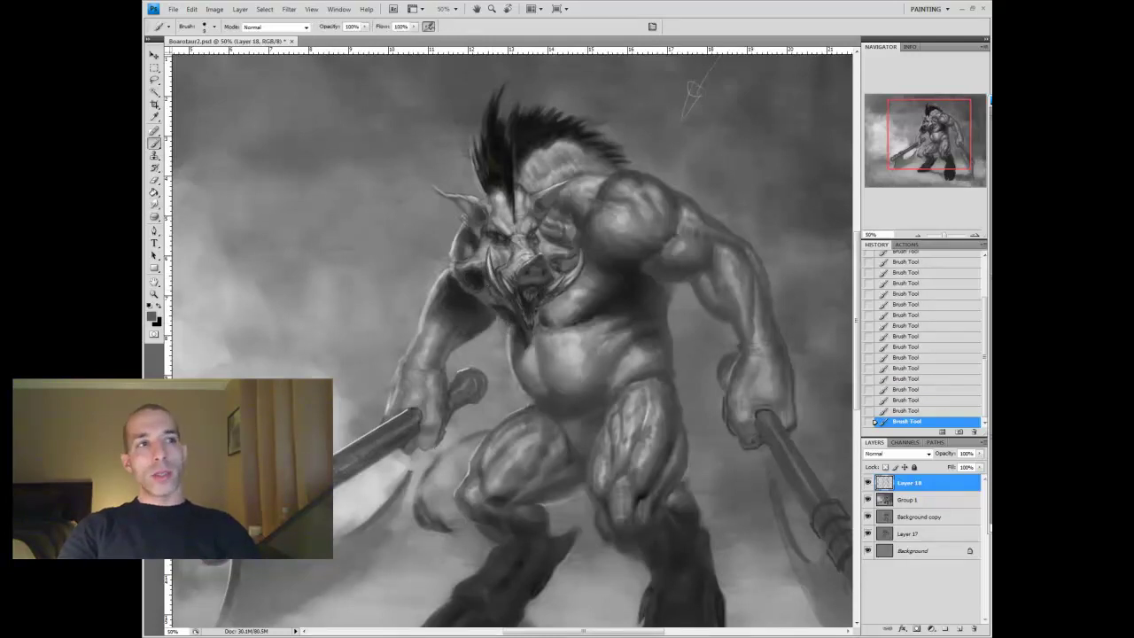
{"action": "left_click", "coordinate": [477, 252], "text": "alt"}
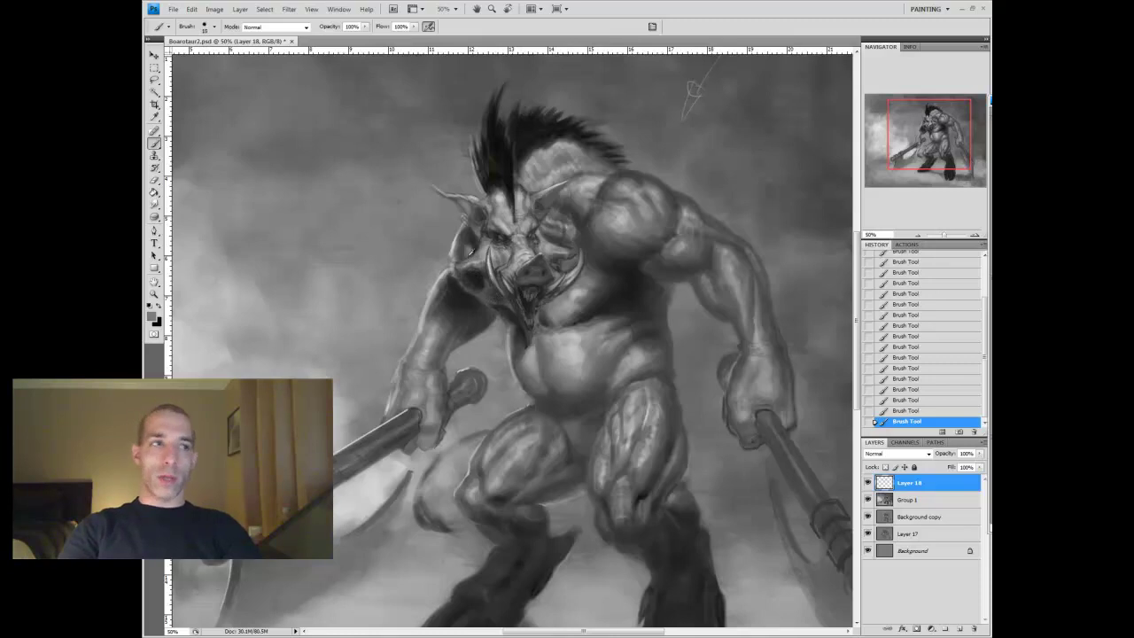
{"action": "key", "text": "bracketleft"}
{"action": "key", "text": "bracketleft"}
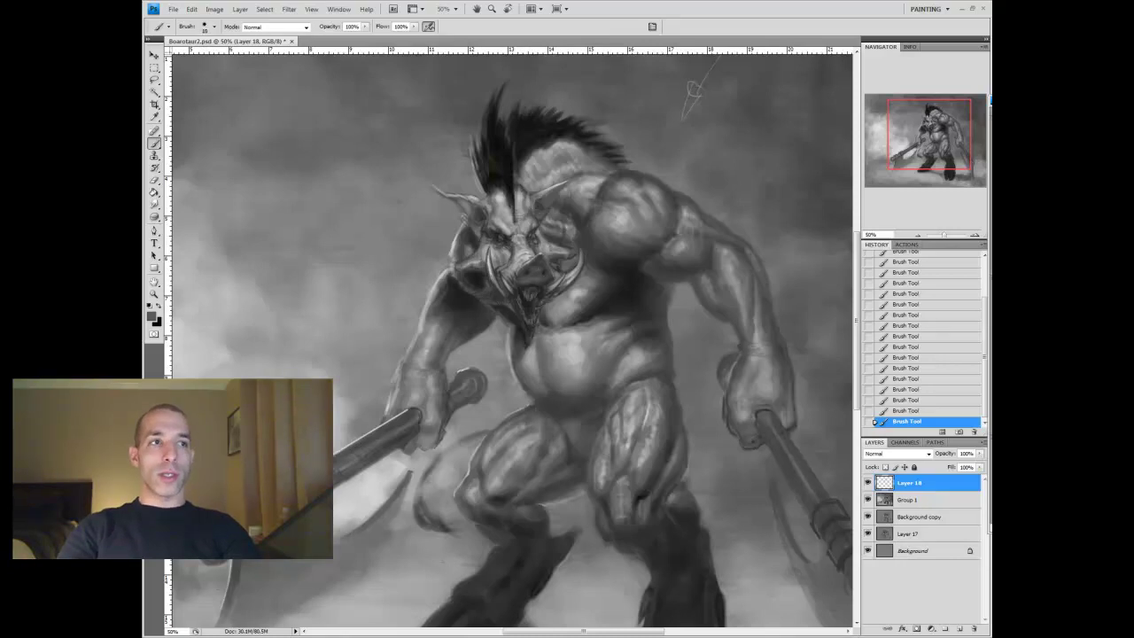
{"action": "key", "text": "z"}
{"action": "left_click", "coordinate": [475, 344], "text": "alt"}
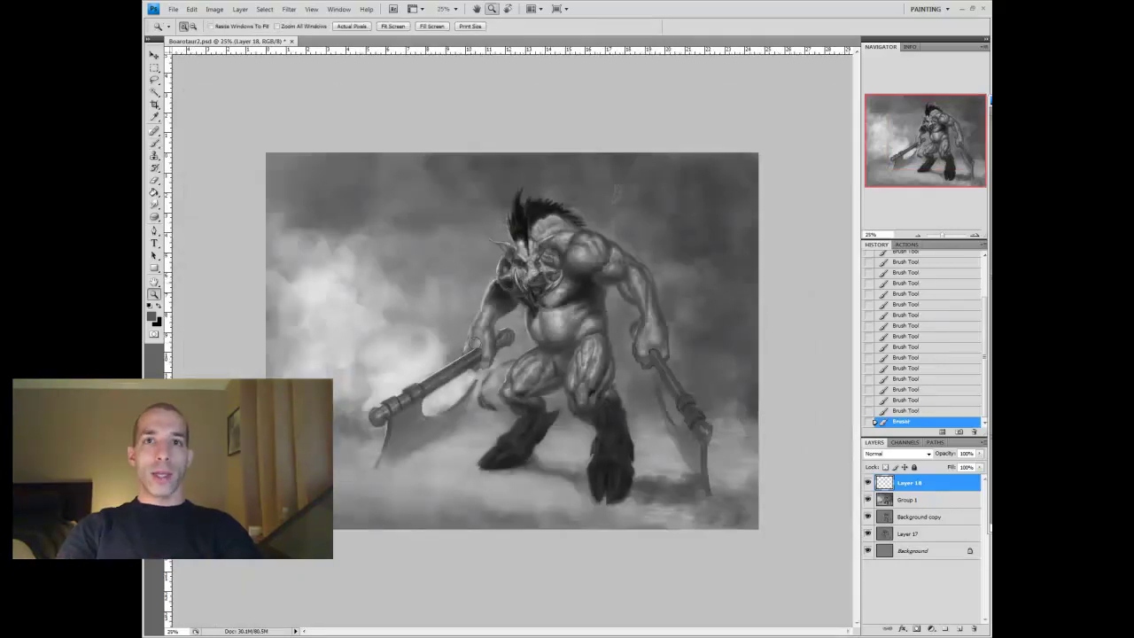
{"action": "key", "text": "ctrl+e"}
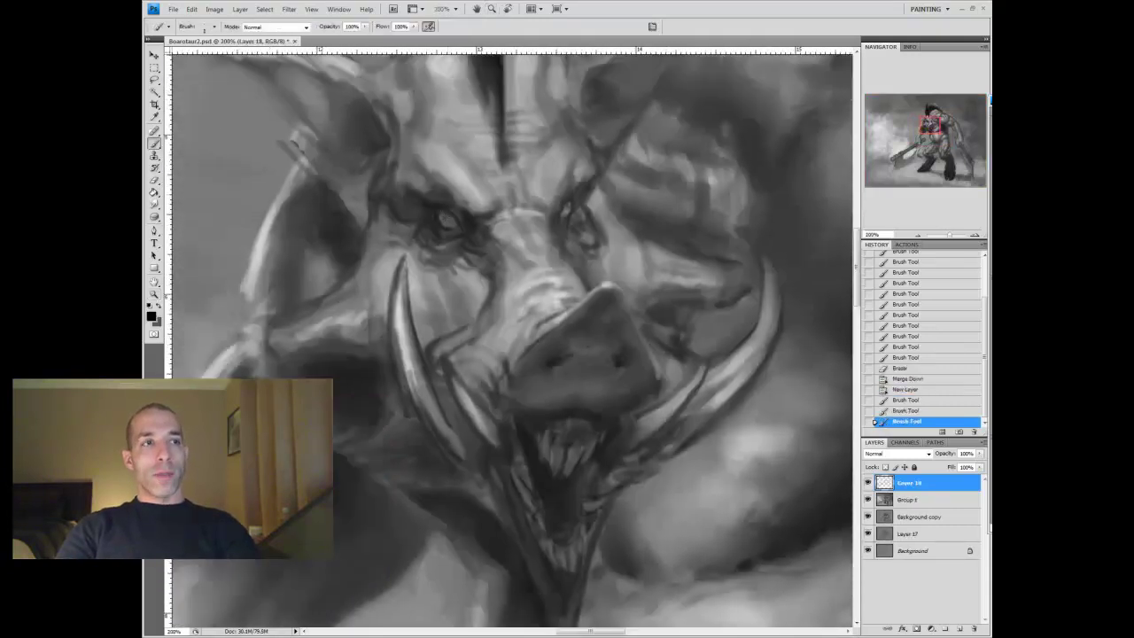
Paint dark pupils and fine detail into both of the creature's eyes and merge the layer down
{"action": "left_click", "coordinate": [449, 222]}
{"action": "left_click", "coordinate": [448, 220]}
{"action": "left_click", "coordinate": [451, 224]}
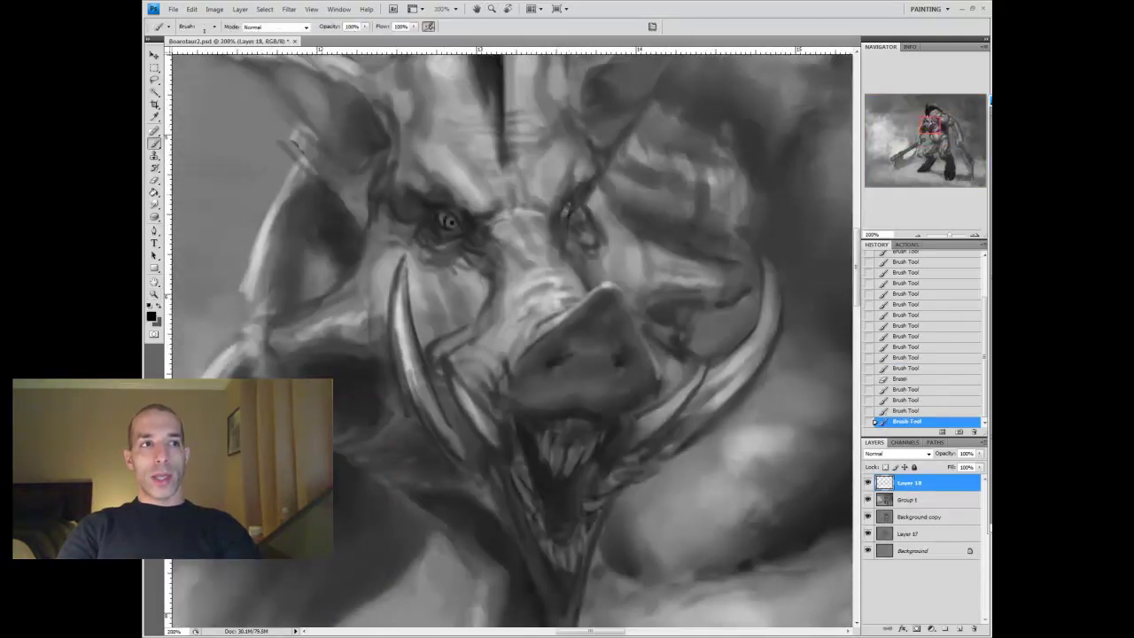
{"action": "left_click", "coordinate": [566, 210], "text": "alt"}
{"action": "left_click", "coordinate": [566, 210], "text": "alt"}
{"action": "left_click", "coordinate": [569, 206], "text": "alt"}
{"action": "key", "text": "h"}
{"action": "left_click_drag", "start_coordinate": [565, 209], "coordinate": [544, 303]}
{"action": "left_click", "coordinate": [580, 286], "text": "alt"}
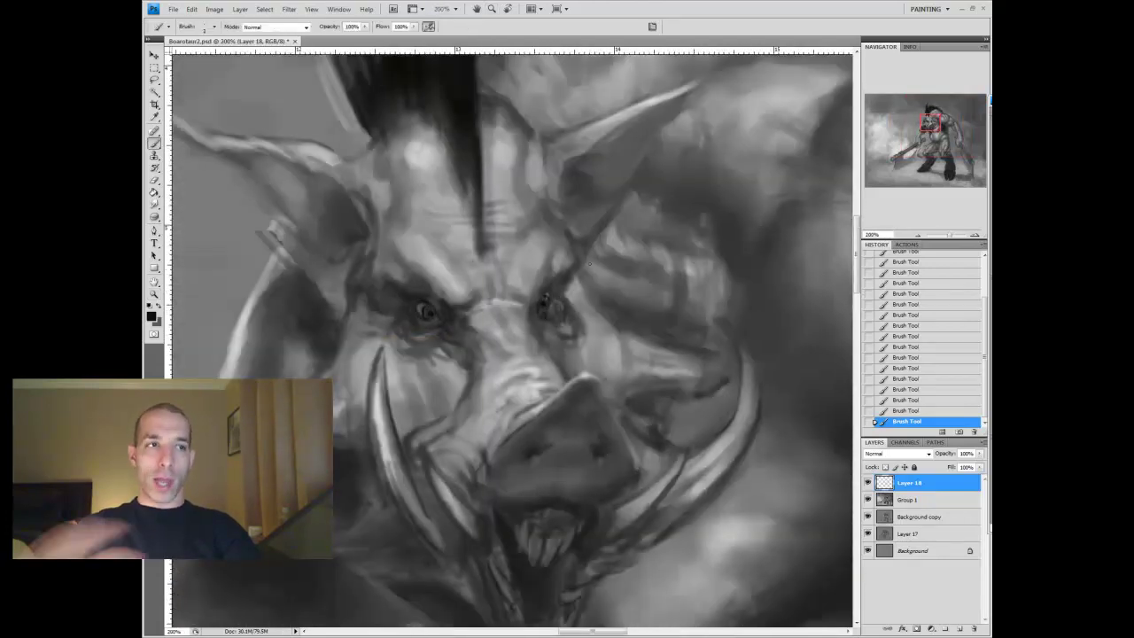
{"action": "key", "text": "z"}
{"action": "key", "text": "ctrl+0"}
{"action": "key", "text": "ctrl+e"}
{"action": "key", "text": "ctrl+minus"}
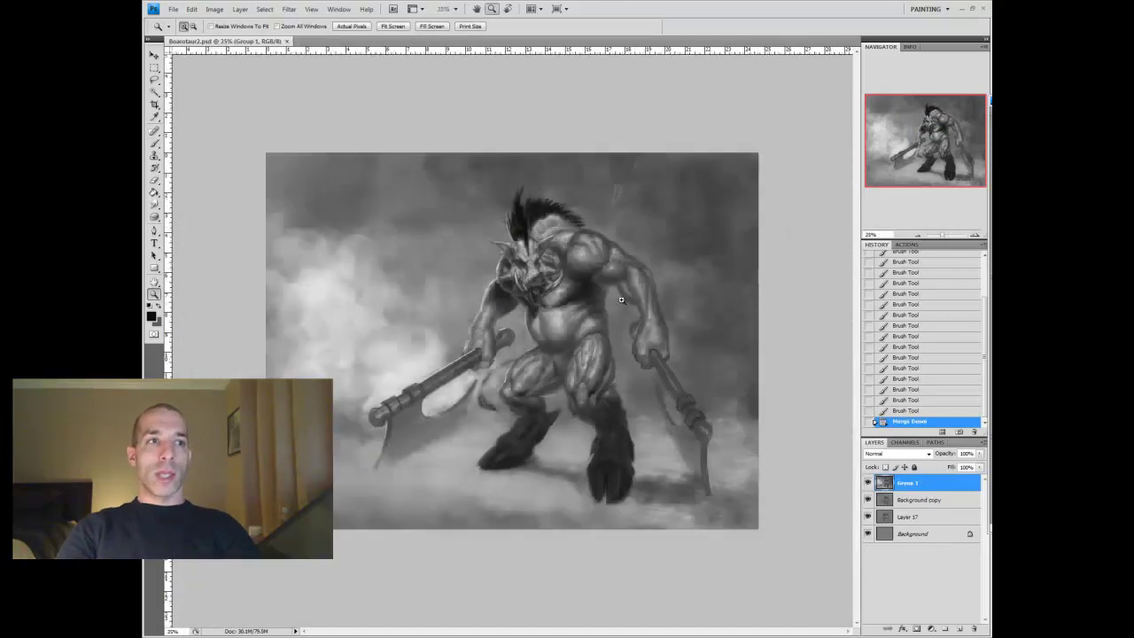
Brush grey strokes over the mane and head on a new layer and merge it down
{"action": "key", "text": "b"}
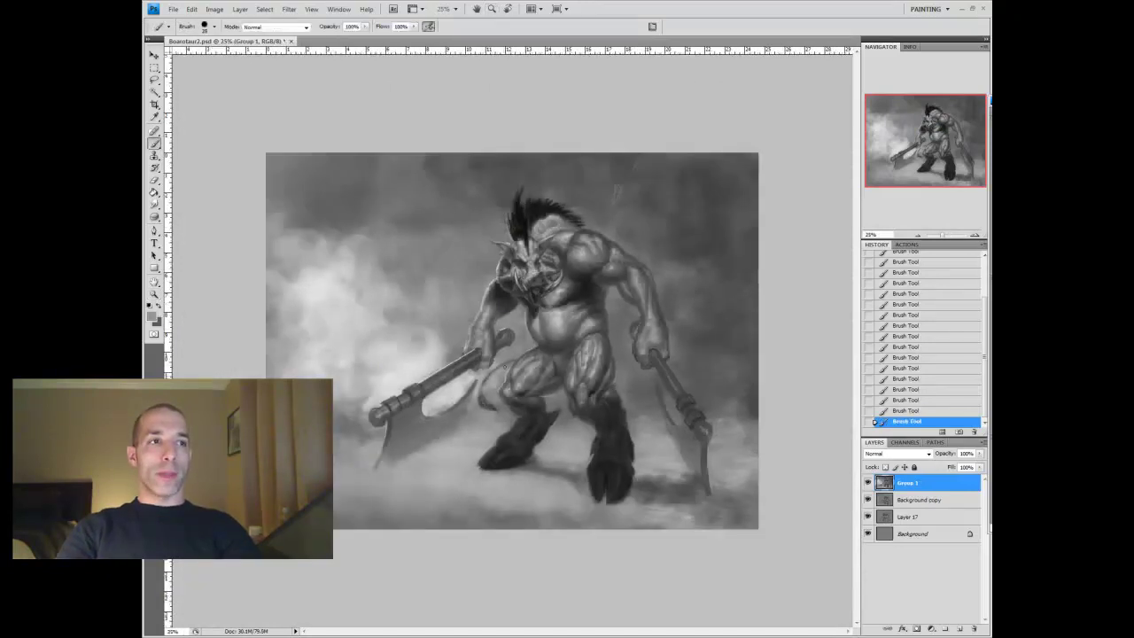
{"action": "left_click", "coordinate": [960, 628]}
{"action": "mouse_move", "coordinate": [529, 204]}
{"action": "left_mouse_down"}
{"action": "mouse_move", "coordinate": [580, 223]}
{"action": "mouse_move", "coordinate": [536, 231]}
{"action": "left_mouse_up"}
{"action": "left_click", "coordinate": [536, 232]}
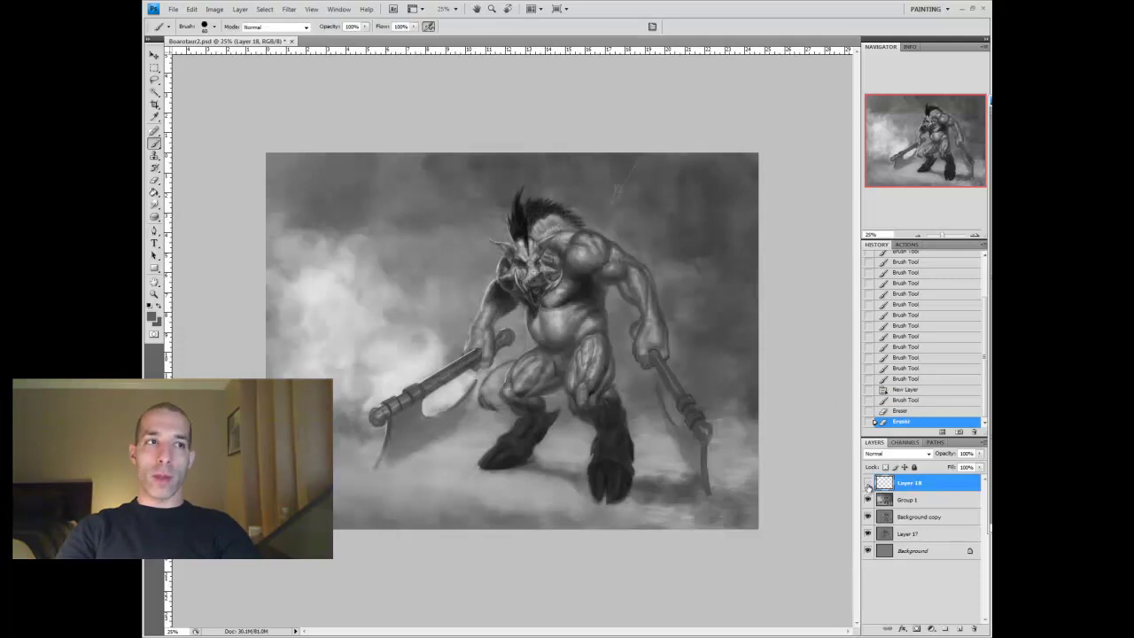
{"action": "key", "text": "ctrl+e"}
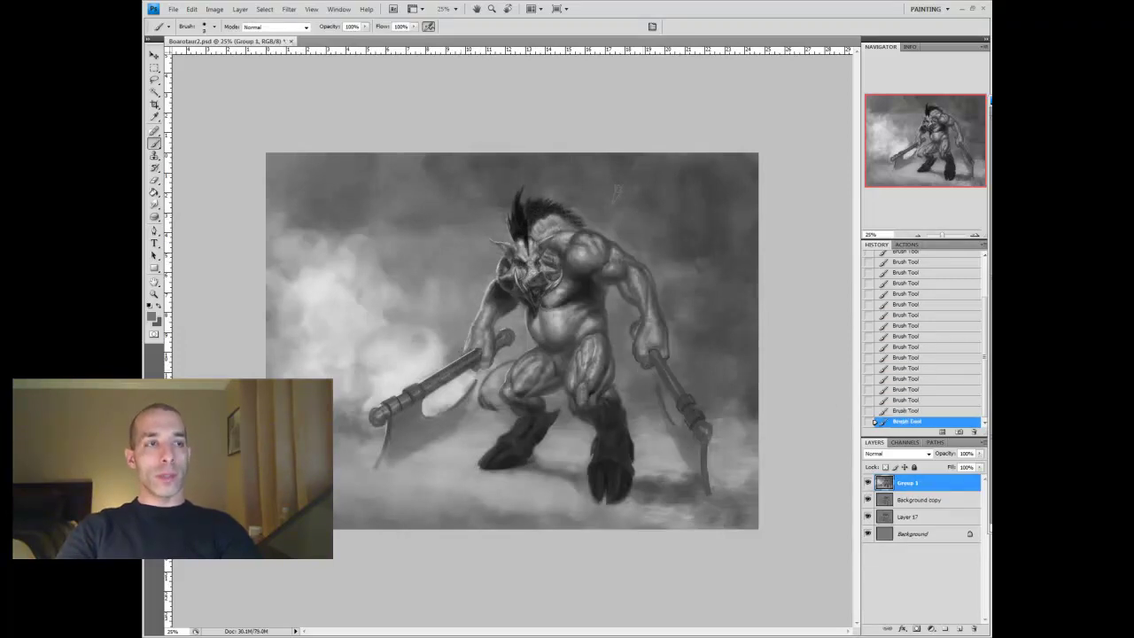
Paint sampled dark and mid-grey fur and hoof detail on the lower legs on a new layer and merge it down
{"action": "key", "text": "ctrl+shift+alt+n"}
{"action": "left_click", "coordinate": [617, 191]}
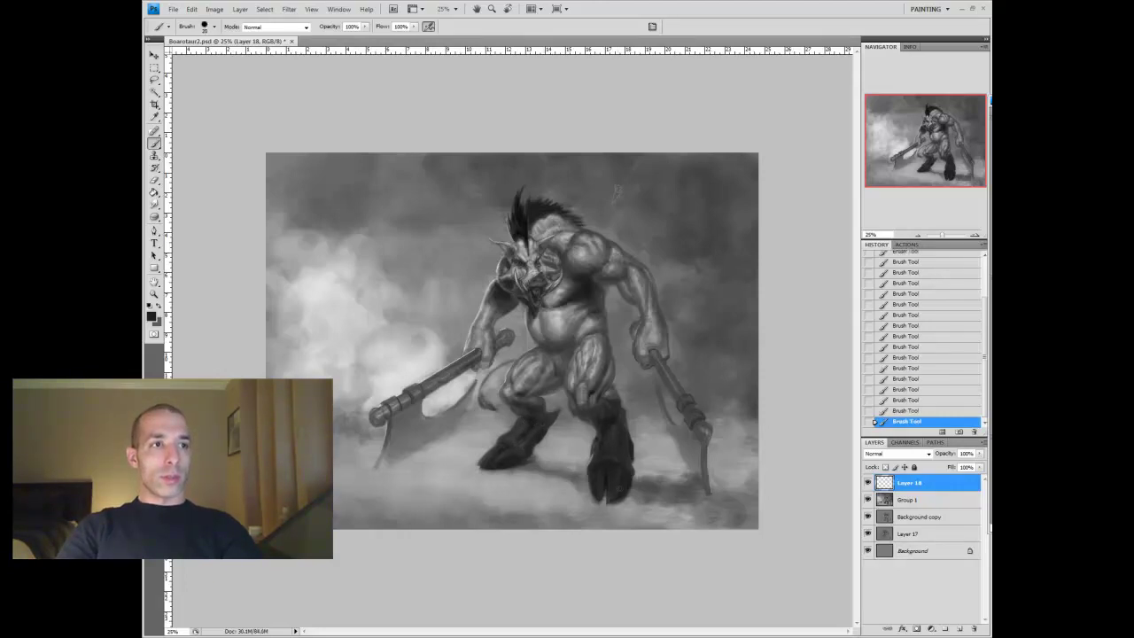
{"action": "left_click", "coordinate": [626, 502], "text": "alt"}
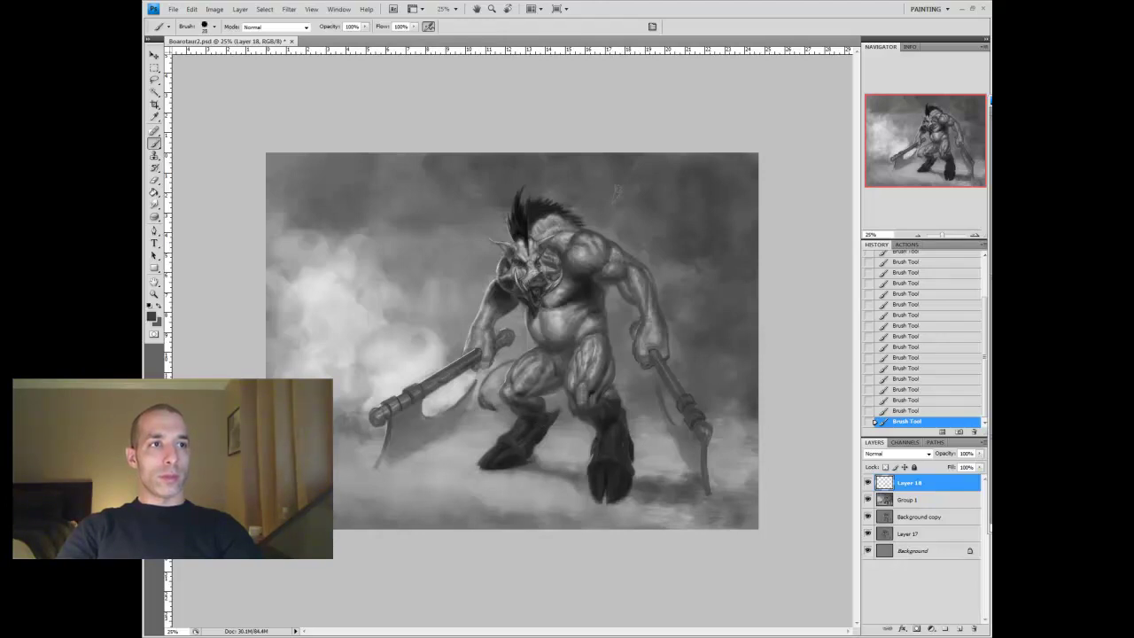
{"action": "left_click", "coordinate": [627, 405], "text": "alt"}
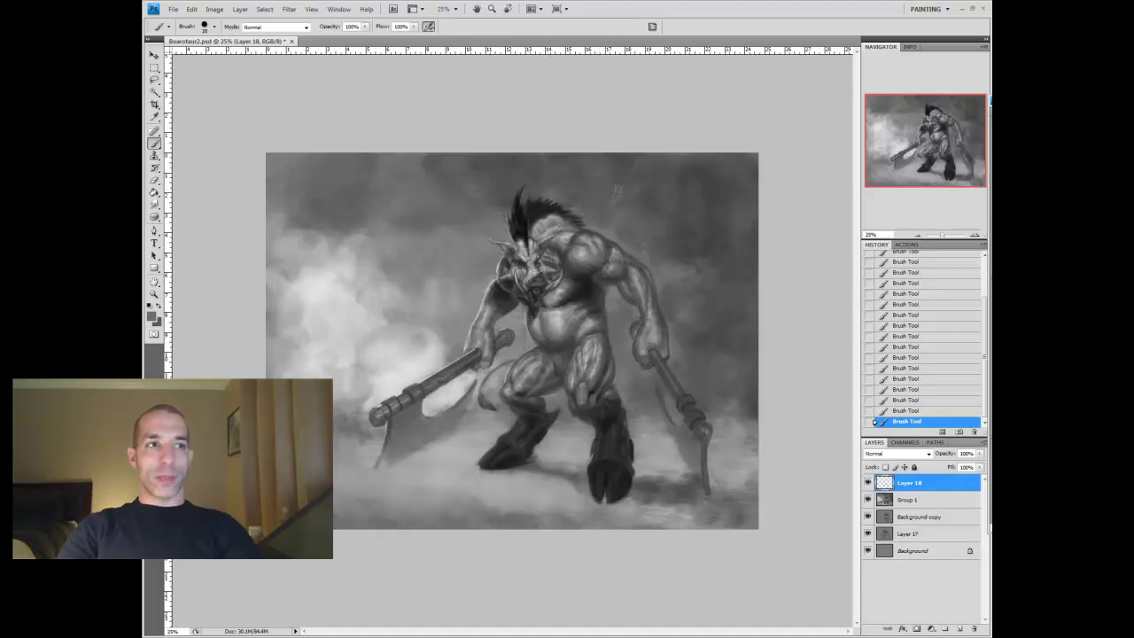
{"action": "key", "text": "ctrl+e"}
{"action": "key", "text": "ctrl+minus"}
{"action": "key", "text": "ctrl+plus"}
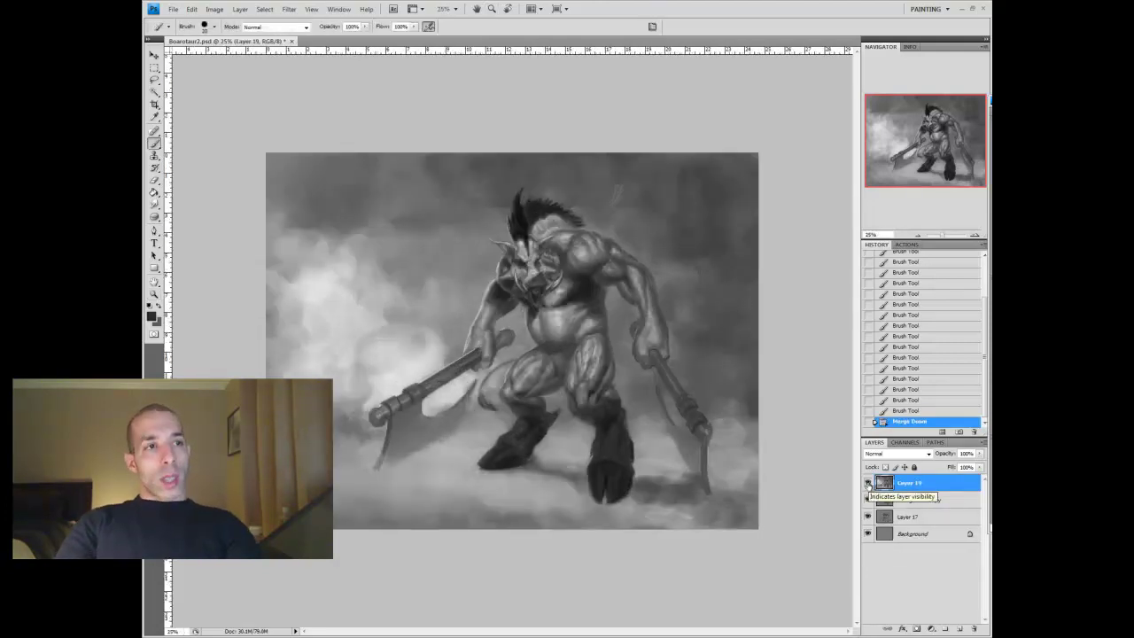
Check the whole painting at different zooms and choose another brush tip from the brush presets
{"action": "key", "text": "z"}
{"action": "left_click", "coordinate": [465, 310]}
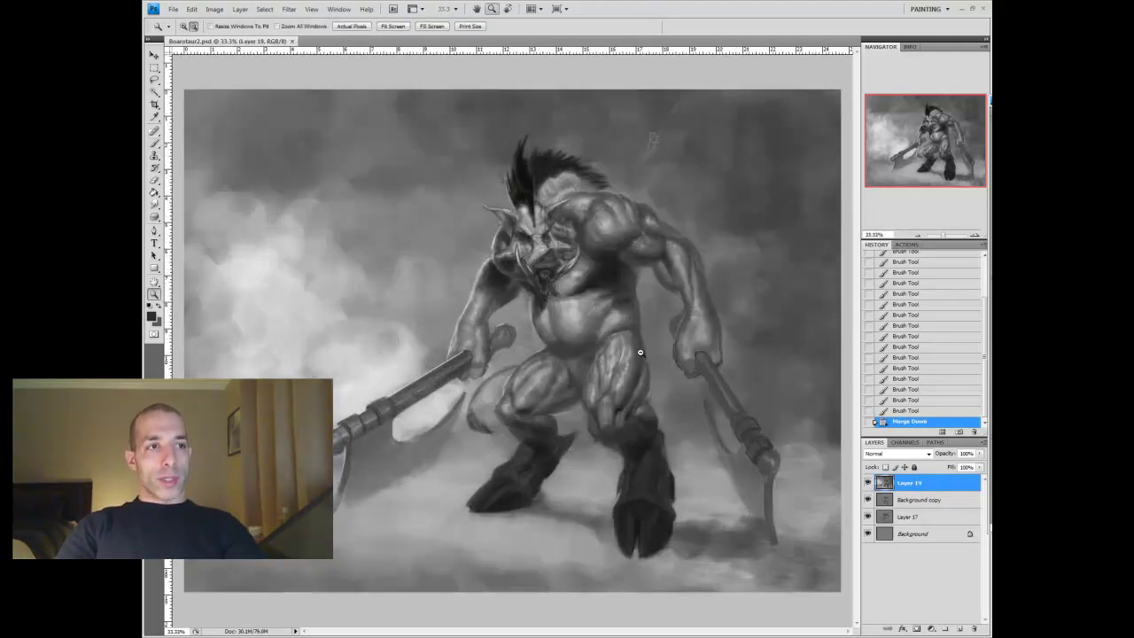
{"action": "key", "text": "ctrl+minus"}
{"action": "key", "text": "ctrl+minus"}
{"action": "key", "text": "ctrl+plus"}
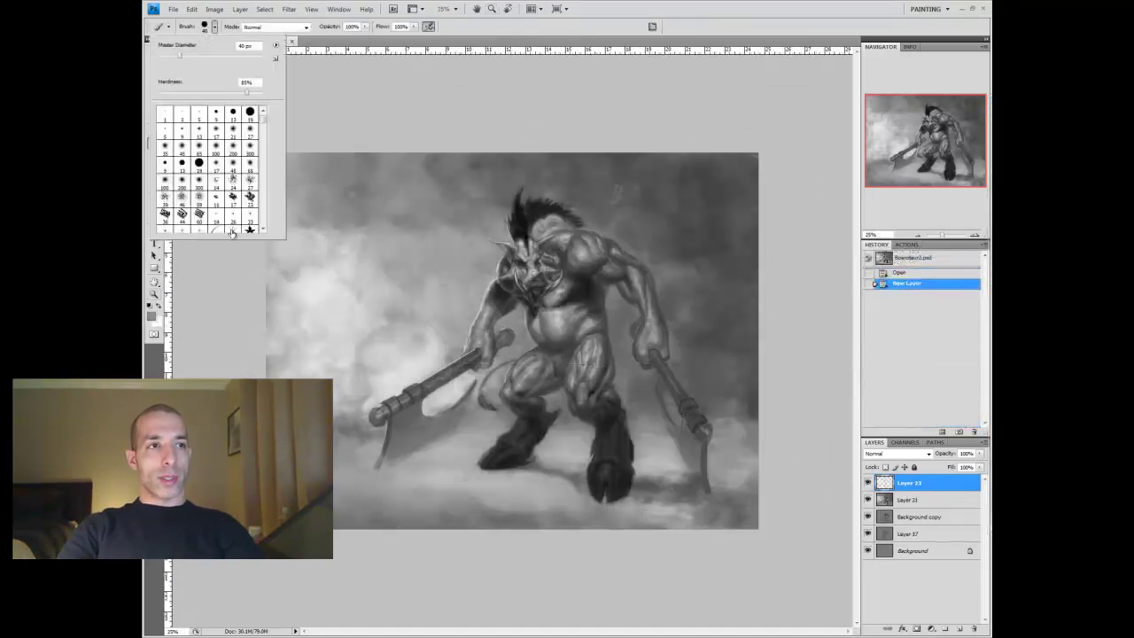
{"action": "double_click", "coordinate": [232, 233]}
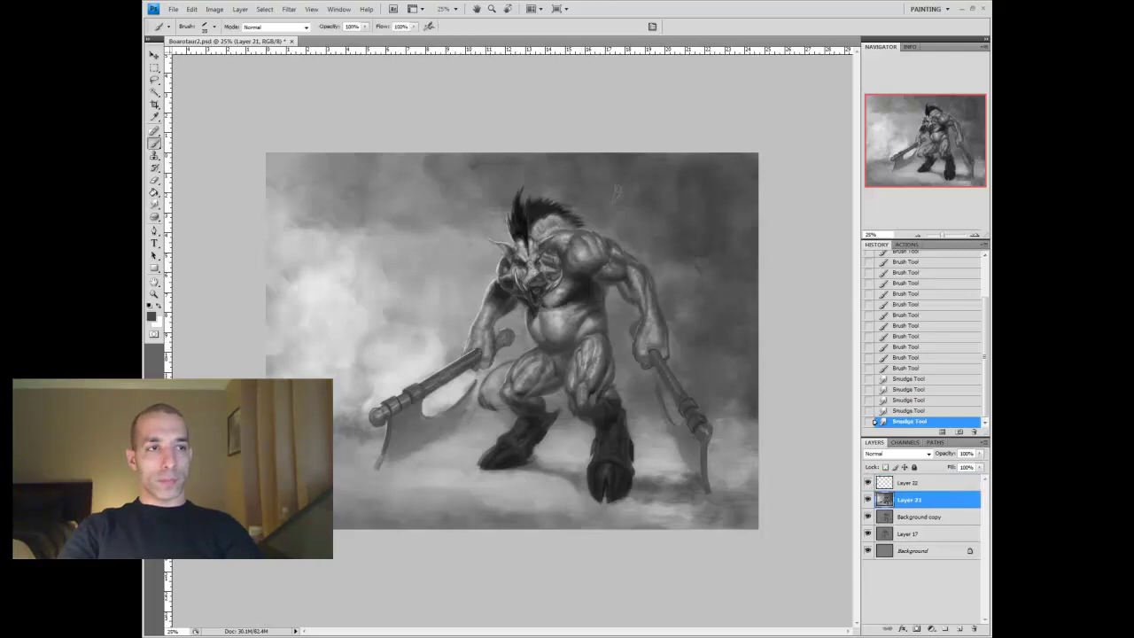
Step back and forward through the recent history states to compare the latest strokes on the creature
{"action": "key", "text": "ctrl+alt+z"}
{"action": "key", "text": "ctrl+alt+z"}
{"action": "key", "text": "ctrl+alt+z"}
{"action": "key", "text": "ctrl+alt+z"}
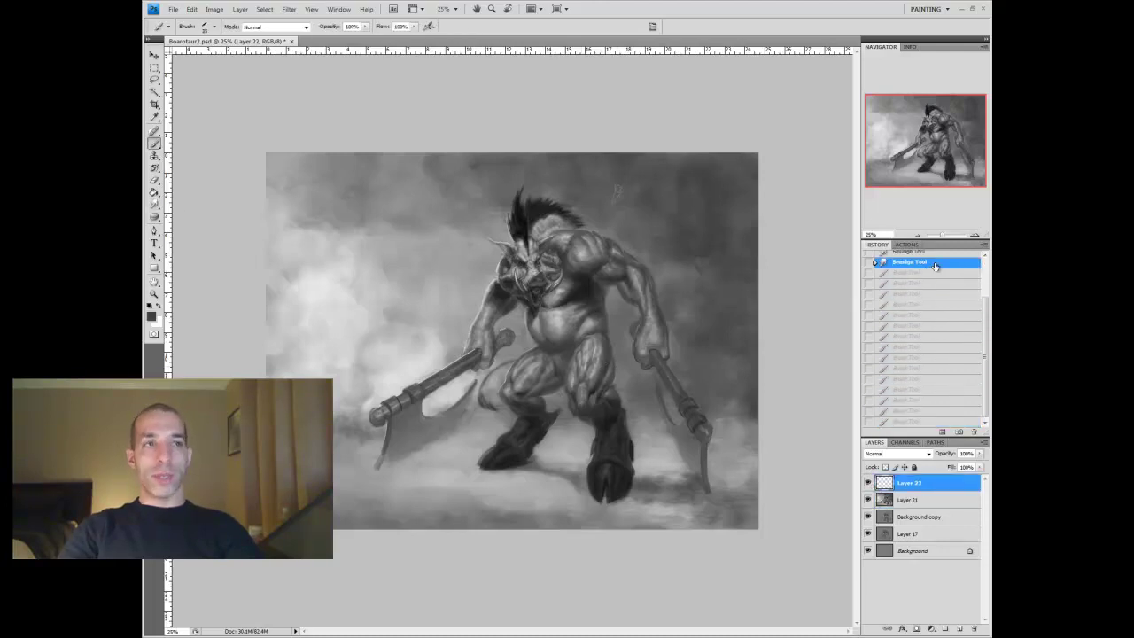
{"action": "key", "text": "ctrl+shift+z"}
{"action": "key", "text": "ctrl+shift+z"}
{"action": "key", "text": "ctrl+shift+z"}
{"action": "key", "text": "ctrl+shift+z"}
{"action": "key", "text": "ctrl+shift+z"}
Alternate the Smudge tool and the brush to blend grey shading on Layer 22
{"action": "key", "text": "r"}
{"action": "key", "text": "b"}
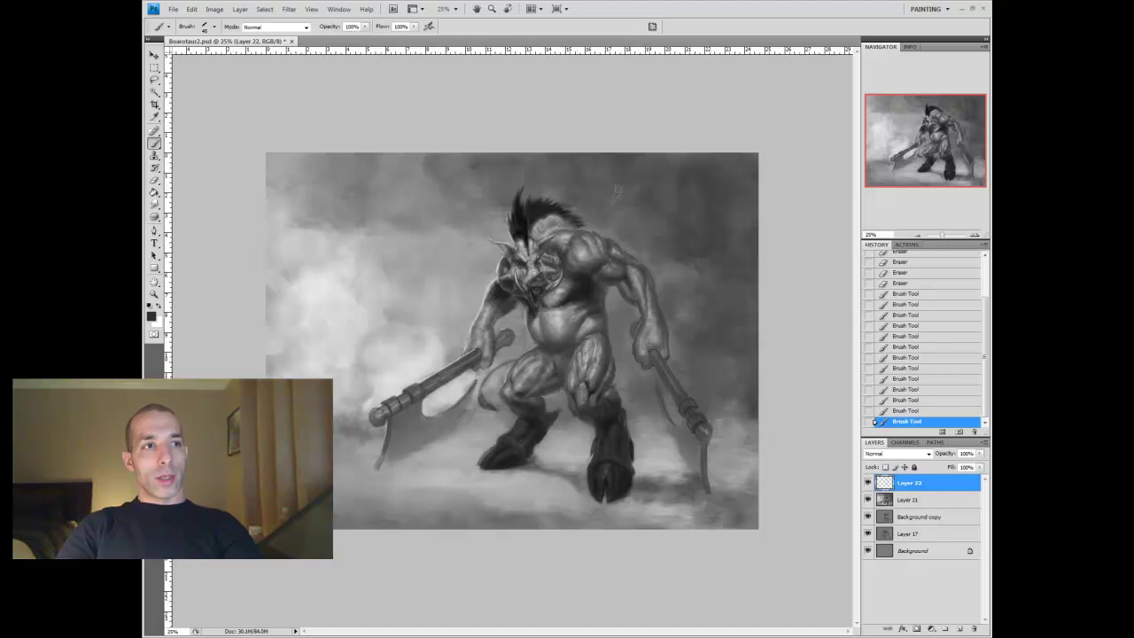
{"action": "key", "text": "r"}
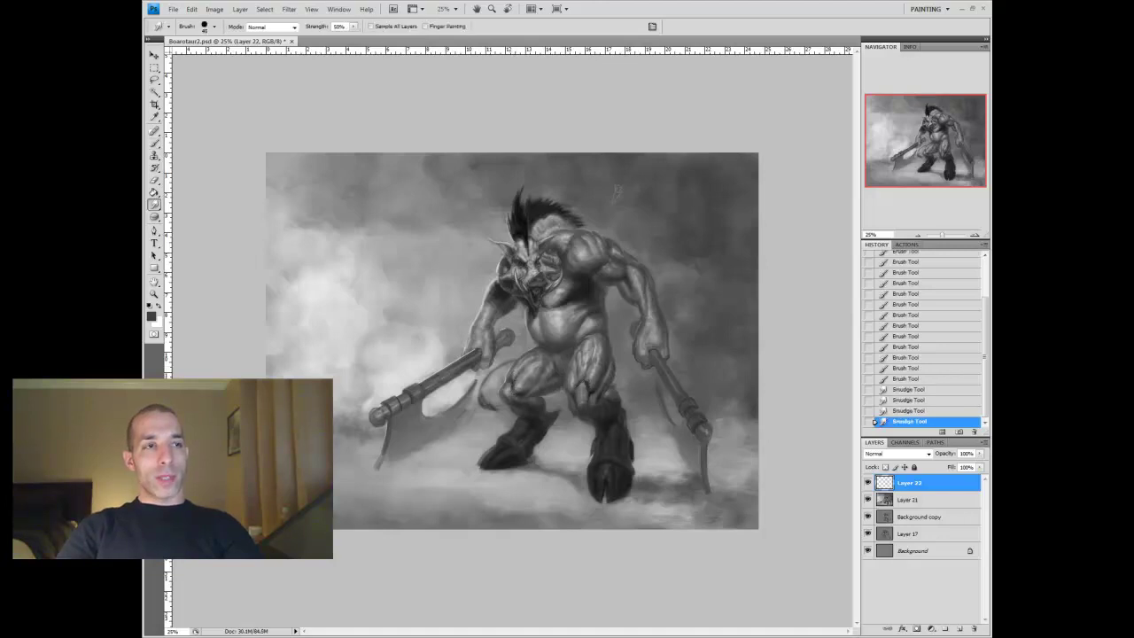
{"action": "key", "text": "b"}
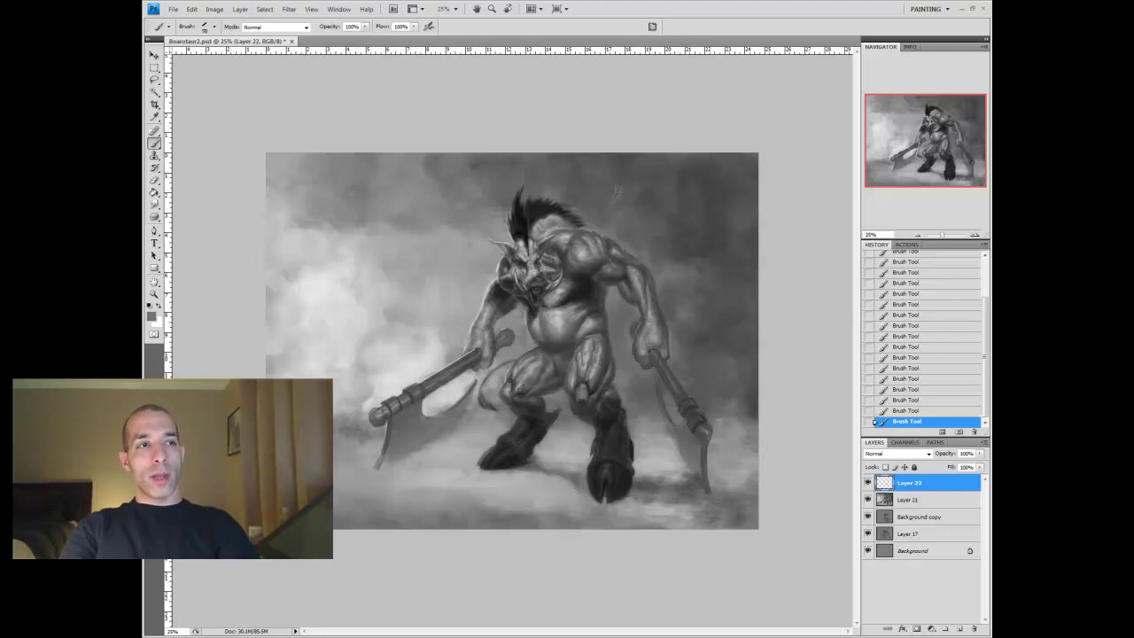
Erase excess paint on Layer 22 and brush grey tones back over the figure
{"action": "key", "text": "e"}
{"action": "left_click", "coordinate": [618, 192]}
{"action": "left_click", "coordinate": [618, 192]}
{"action": "key", "text": "x"}
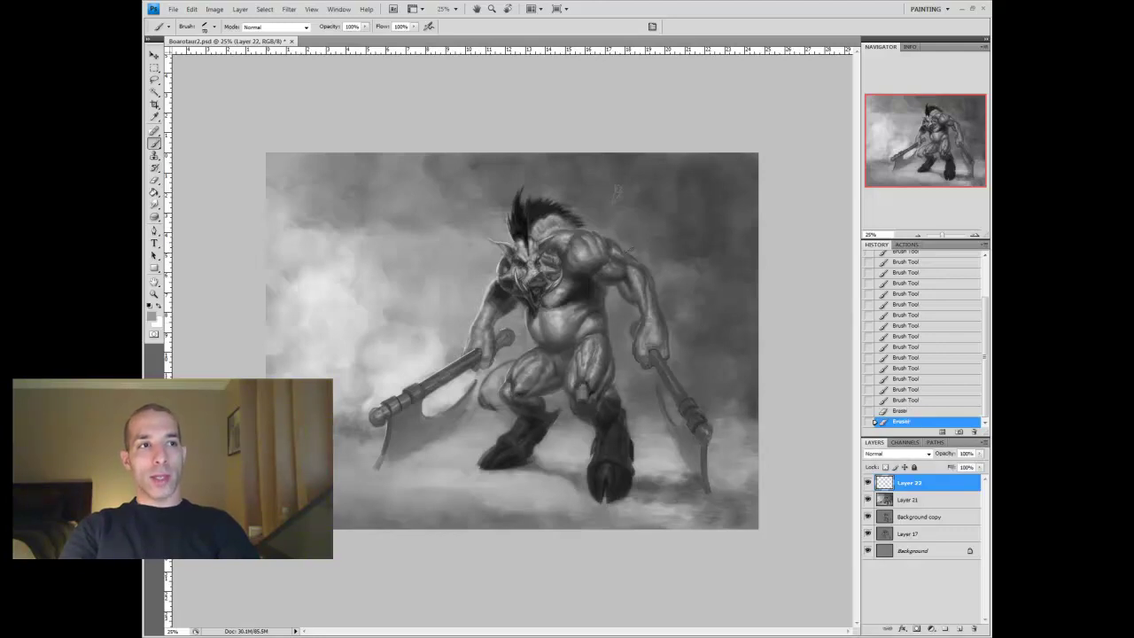
{"action": "key", "text": "ctrl+alt+z"}
{"action": "key", "text": "ctrl+alt+z"}
{"action": "left_click", "coordinate": [618, 192]}
{"action": "left_click", "coordinate": [618, 192]}
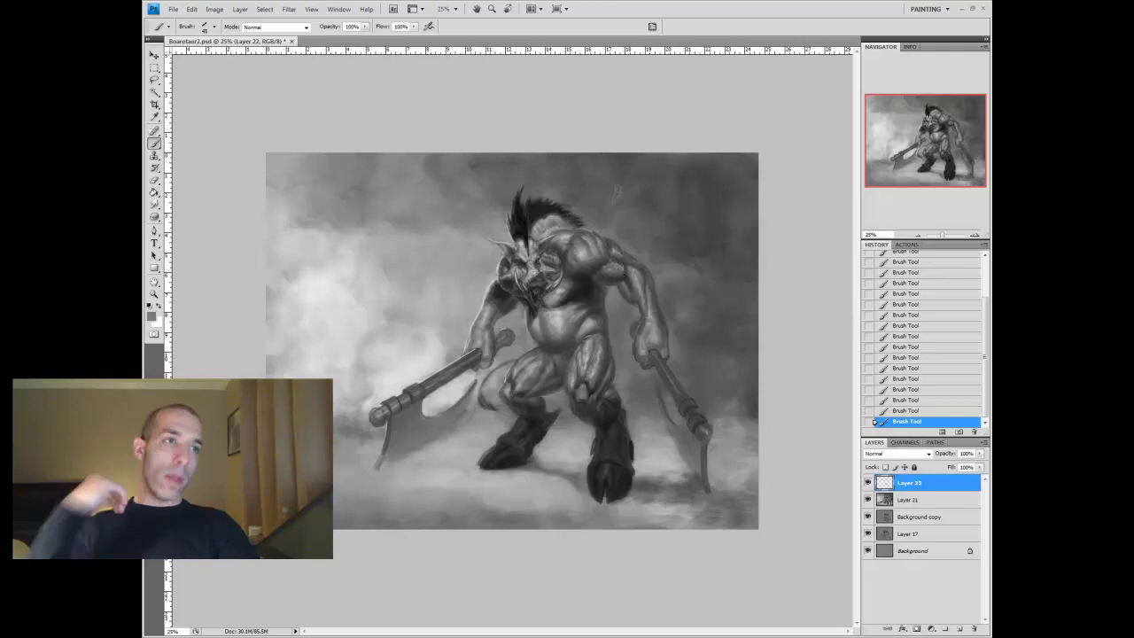
Erase small areas of Layer 22 and rework them with dark brush strokes
{"action": "key", "text": "e"}
{"action": "left_click", "coordinate": [618, 192]}
{"action": "left_click", "coordinate": [618, 193]}
{"action": "left_click", "coordinate": [617, 192]}
{"action": "key", "text": "x"}
{"action": "key", "text": "ctrl+alt+z"}
{"action": "key", "text": "ctrl+alt+z"}
{"action": "key", "text": "ctrl+alt+z"}
{"action": "key", "text": "ctrl+alt+z"}
{"action": "key", "text": "ctrl+alt+z"}
{"action": "key", "text": "ctrl+alt+z"}
{"action": "key", "text": "ctrl+alt+z"}
{"action": "key", "text": "ctrl+alt+z"}
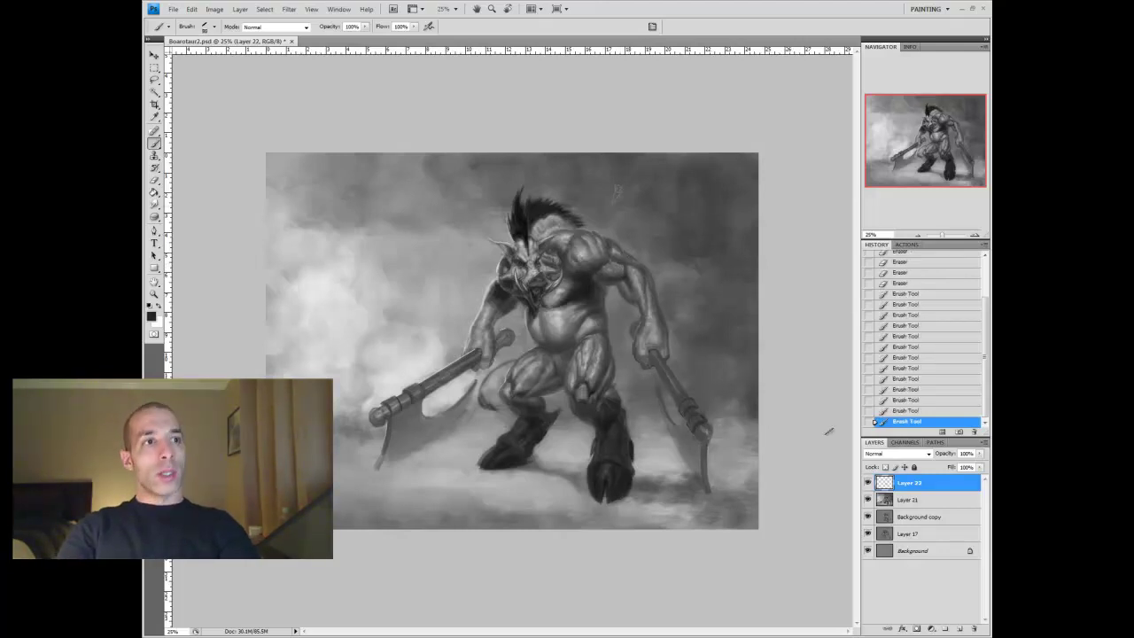
Smudge the fresh strokes on Layer 22 and erase their excess paint
{"action": "key", "text": "r"}
{"action": "left_click", "coordinate": [618, 192]}
{"action": "left_click", "coordinate": [618, 192]}
{"action": "left_click", "coordinate": [617, 193]}
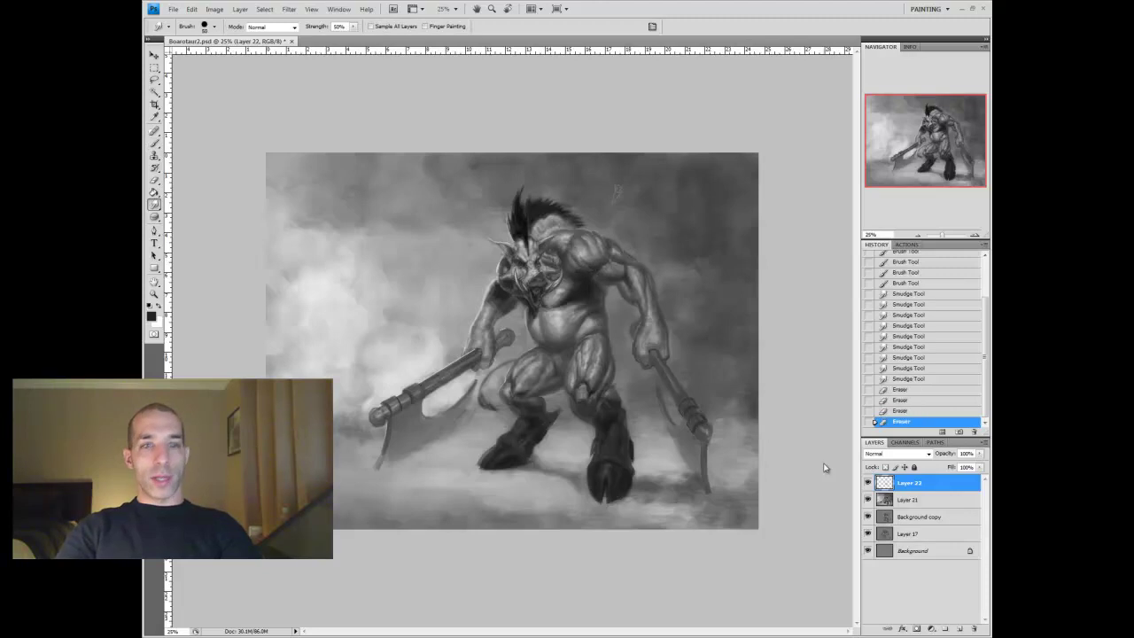
Paint sampled mid-grey and light grey strokes over the creature's body on Layer 22
{"action": "key", "text": "b"}
{"action": "left_click", "coordinate": [504, 299]}
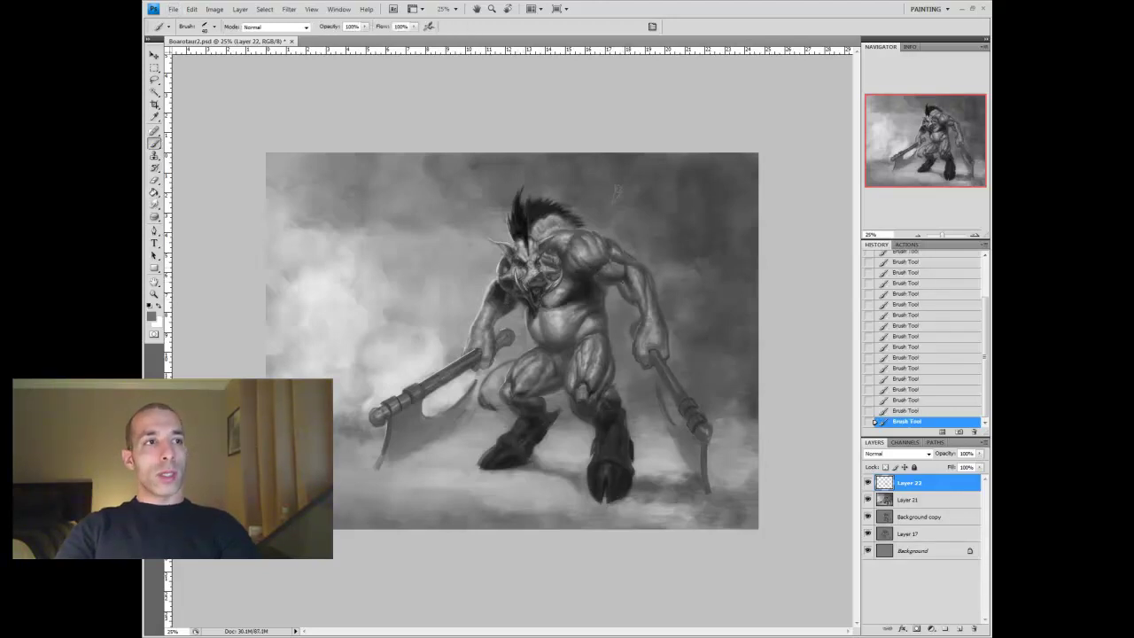
{"action": "left_click", "coordinate": [617, 190], "text": "alt"}
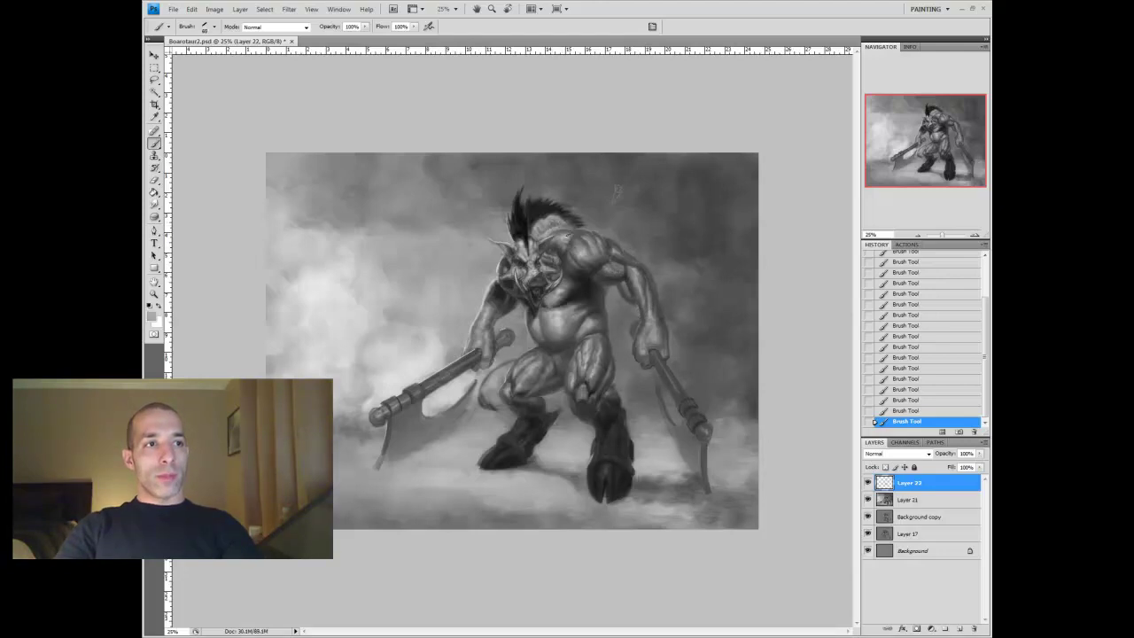
{"action": "left_click", "coordinate": [590, 224], "text": "alt"}
{"action": "left_click", "coordinate": [869, 482]}
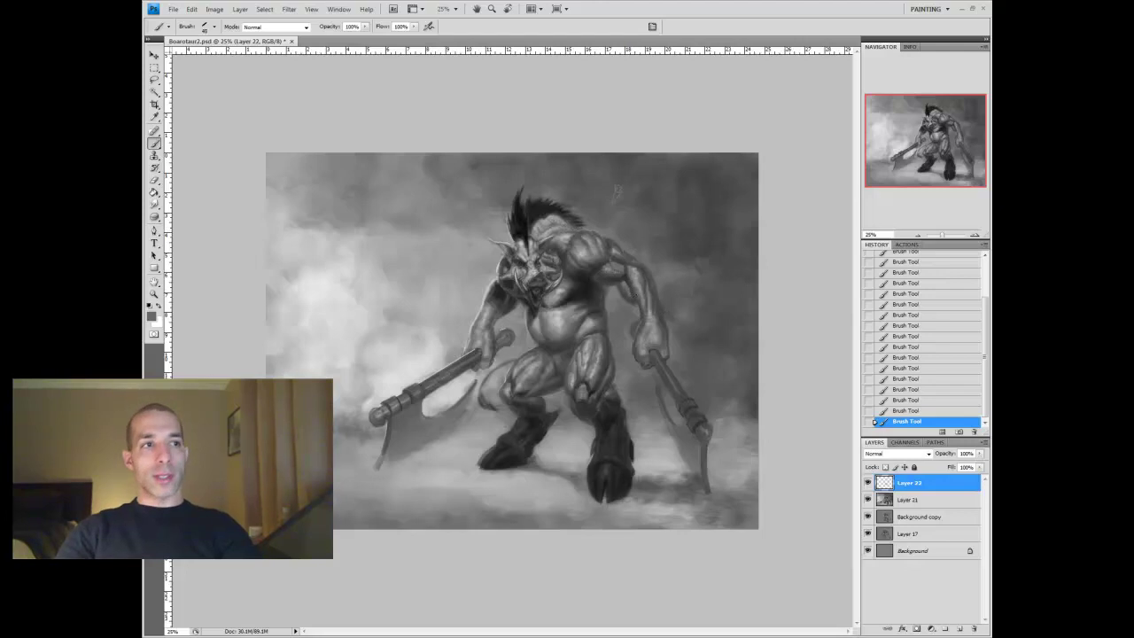
{"action": "key", "text": "x"}
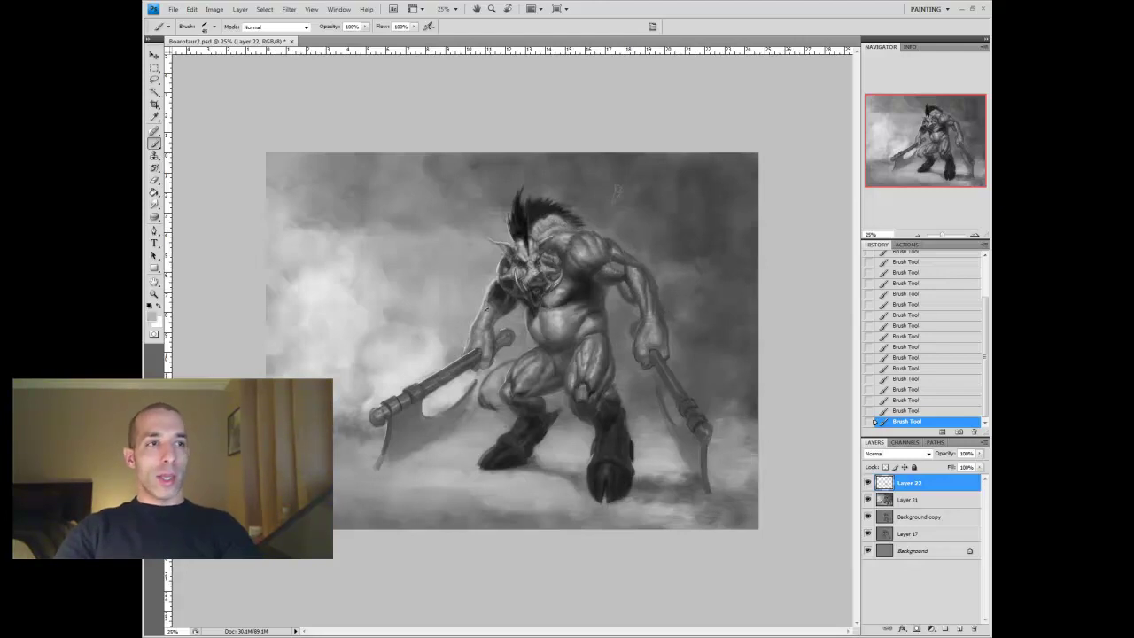
{"action": "key", "text": "x"}
{"action": "left_click", "coordinate": [618, 191]}
{"action": "key", "text": "x"}
{"action": "left_click", "coordinate": [618, 190]}
{"action": "key", "text": "ctrl+shift+alt+n"}
{"action": "mouse_move", "coordinate": [576, 376]}
{"action": "left_mouse_down"}
{"action": "mouse_move", "coordinate": [512, 396]}
{"action": "mouse_move", "coordinate": [578, 409]}
{"action": "left_mouse_up"}
{"action": "left_click_drag", "start_coordinate": [610, 347], "coordinate": [658, 466]}
{"action": "left_click_drag", "start_coordinate": [633, 422], "coordinate": [677, 470]}
{"action": "mouse_move", "coordinate": [609, 339]}
{"action": "left_mouse_down"}
{"action": "mouse_move", "coordinate": [571, 394]}
{"action": "mouse_move", "coordinate": [645, 474]}
{"action": "mouse_move", "coordinate": [669, 480]}
{"action": "left_mouse_up"}
{"action": "key", "text": "Delete"}
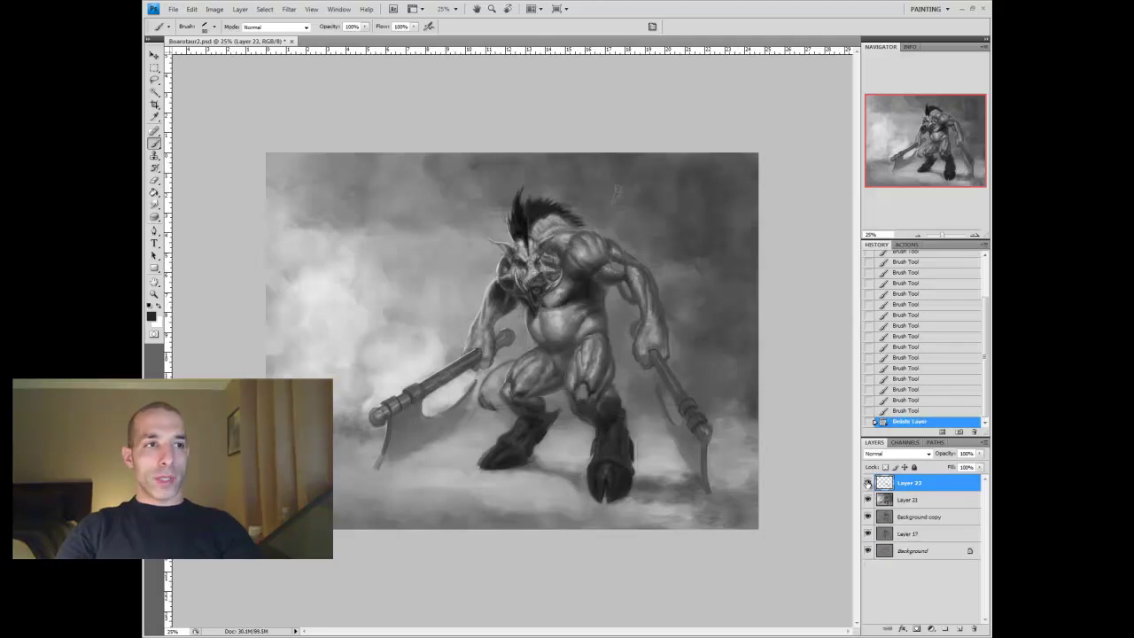
Brush more sampled grey strokes on Layer 22 and blend them with the Smudge tool
{"action": "key", "text": "ctrl+alt+z"}
{"action": "key", "text": "ctrl+alt+z"}
{"action": "key", "text": "ctrl+alt+z"}
{"action": "key", "text": "ctrl+alt+z"}
{"action": "key", "text": "ctrl+alt+z"}
{"action": "key", "text": "ctrl+alt+z"}
{"action": "key", "text": "r"}
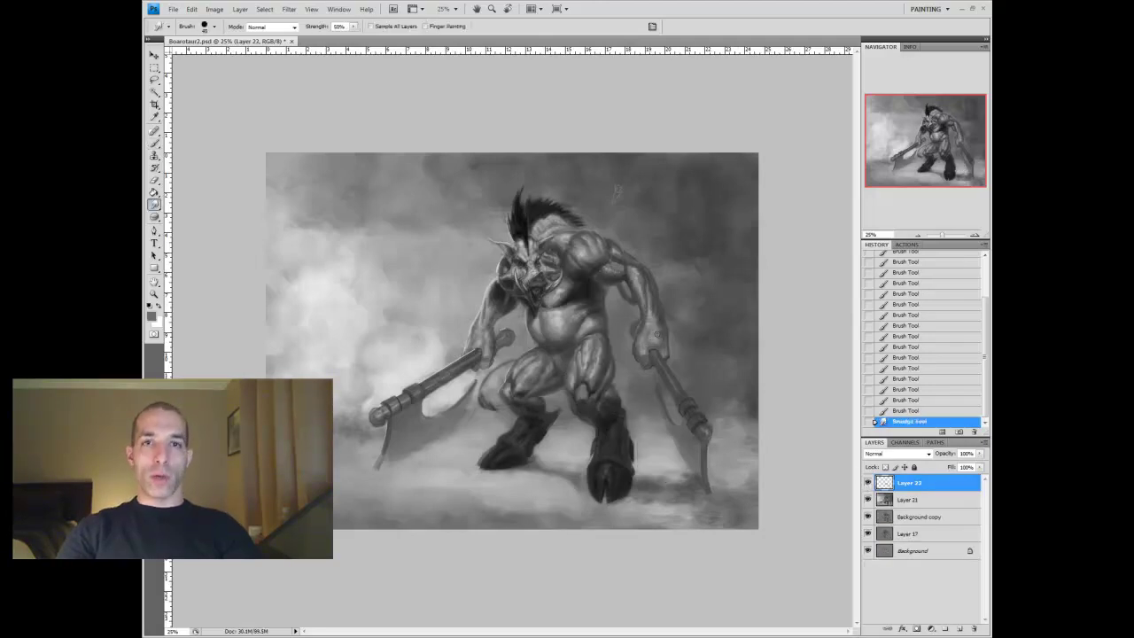
Select Layer 21 and soften its painted shading with the Smudge tool at 50% strength
{"action": "key", "text": "ctrl+shift+z"}
{"action": "key", "text": "ctrl+shift+z"}
{"action": "key", "text": "ctrl+shift+z"}
{"action": "key", "text": "ctrl+shift+z"}
{"action": "key", "text": "ctrl+shift+z"}
{"action": "key", "text": "ctrl+shift+z"}
{"action": "left_click", "coordinate": [884, 500]}
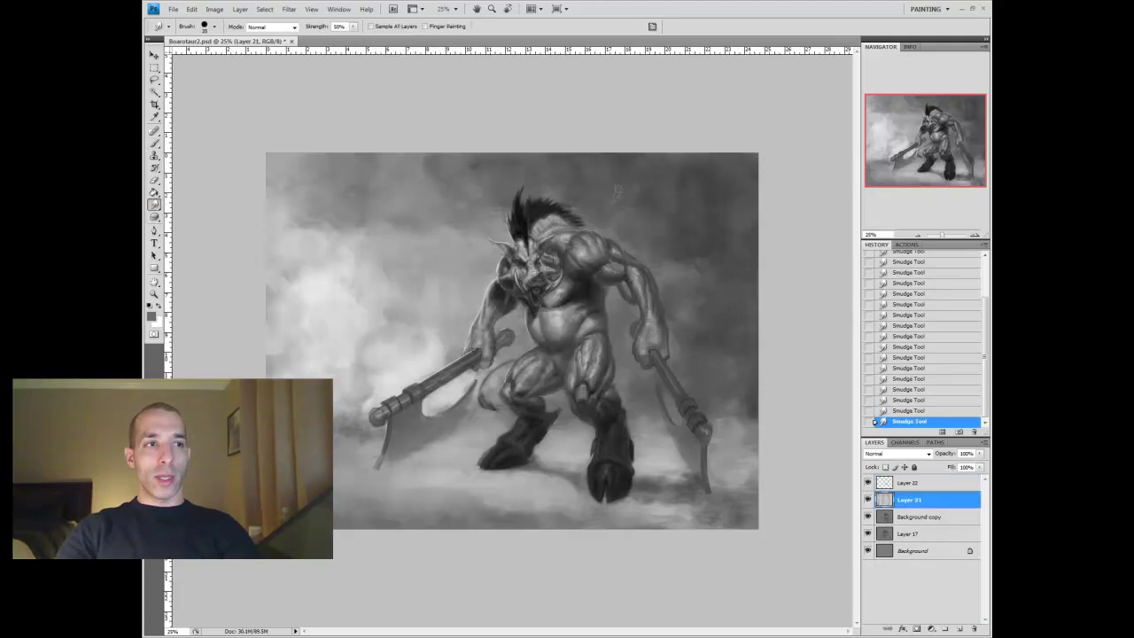
Brush mid-grey strokes on Layer 22 and trim them with the Eraser
{"action": "key", "text": "b"}
{"action": "key", "text": "ctrl+shift+z"}
{"action": "key", "text": "ctrl+shift+z"}
{"action": "key", "text": "ctrl+shift+z"}
{"action": "key", "text": "ctrl+shift+z"}
{"action": "key", "text": "ctrl+shift+z"}
{"action": "key", "text": "ctrl+shift+z"}
{"action": "key", "text": "ctrl+shift+z"}
{"action": "key", "text": "ctrl+shift+z"}
{"action": "key", "text": "ctrl+shift+z"}
{"action": "key", "text": "ctrl+shift+z"}
{"action": "key", "text": "ctrl+shift+z"}
{"action": "key", "text": "ctrl+shift+z"}
{"action": "key", "text": "ctrl+shift+z"}
{"action": "key", "text": "ctrl+shift+z"}
{"action": "key", "text": "ctrl+shift+z"}
{"action": "key", "text": "ctrl+shift+z"}
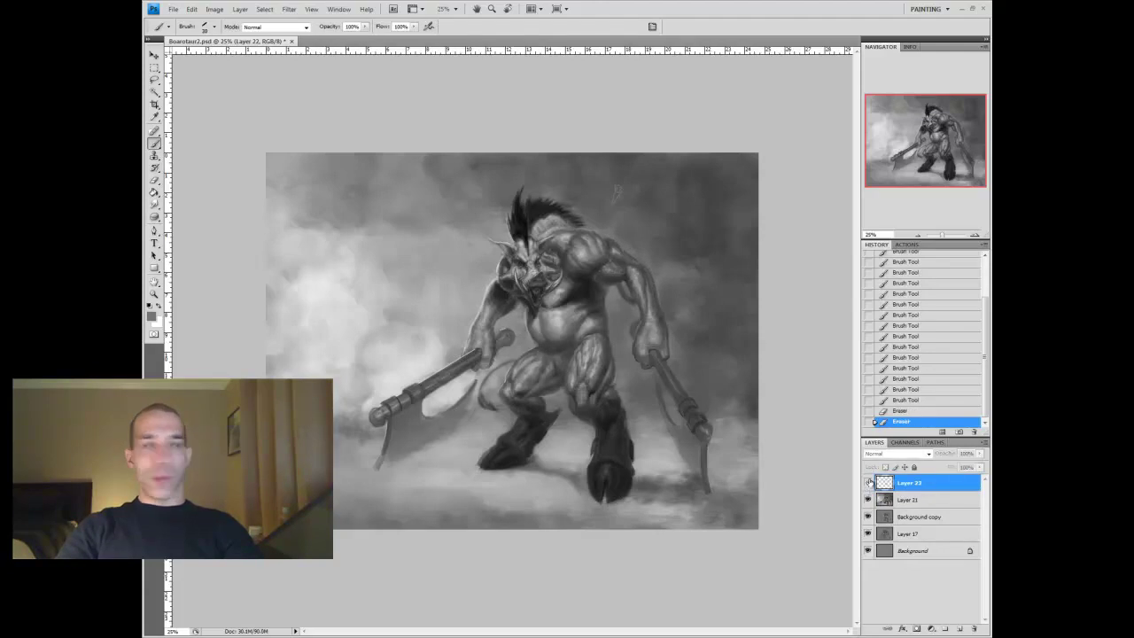
Paint further mid-grey and light grey strokes over the creature's chest and body on Layer 22
{"action": "key", "text": "ctrl+shift+z"}
{"action": "key", "text": "ctrl+shift+z"}
{"action": "key", "text": "ctrl+shift+z"}
{"action": "key", "text": "ctrl+shift+z"}
{"action": "key", "text": "ctrl+shift+z"}
{"action": "key", "text": "ctrl+shift+z"}
{"action": "key", "text": "ctrl+shift+z"}
{"action": "key", "text": "ctrl+shift+z"}
{"action": "key", "text": "ctrl+shift+z"}
{"action": "key", "text": "ctrl+shift+z"}
{"action": "key", "text": "ctrl+shift+z"}
{"action": "key", "text": "ctrl+shift+z"}
{"action": "key", "text": "ctrl+shift+z"}
{"action": "key", "text": "ctrl+shift+z"}
{"action": "key", "text": "ctrl+shift+z"}
{"action": "key", "text": "ctrl+shift+z"}
{"action": "key", "text": "ctrl+shift+z"}
{"action": "key", "text": "ctrl+shift+z"}
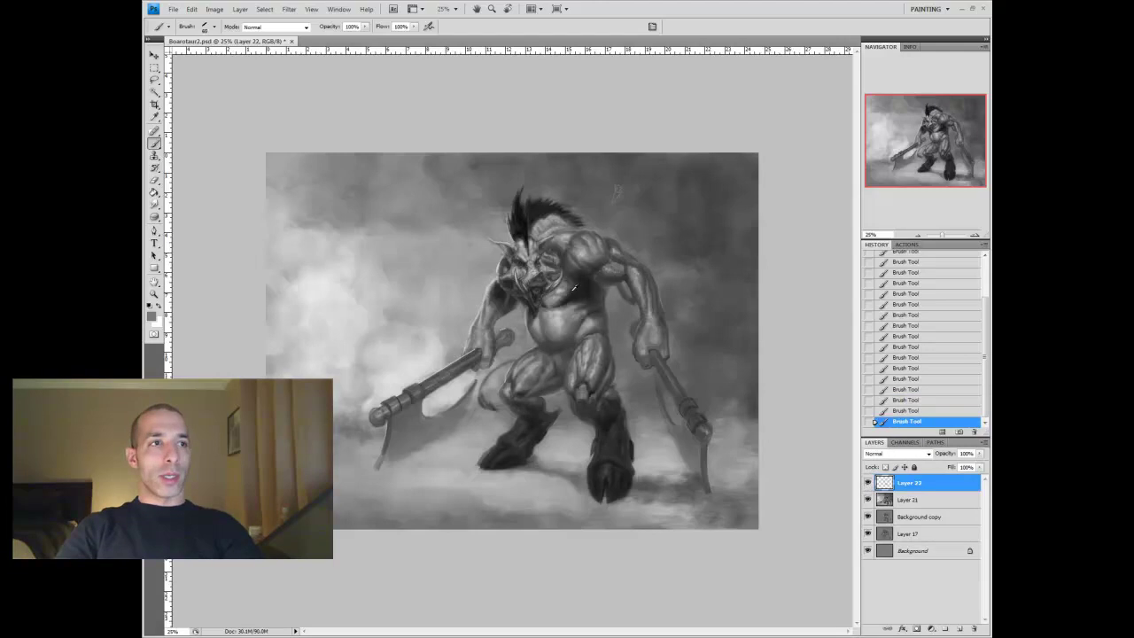
{"action": "key", "text": "ctrl+alt+z"}
{"action": "key", "text": "ctrl+alt+z"}
{"action": "key", "text": "ctrl+alt+z"}
{"action": "left_click", "coordinate": [560, 291]}
{"action": "left_click", "coordinate": [617, 191]}
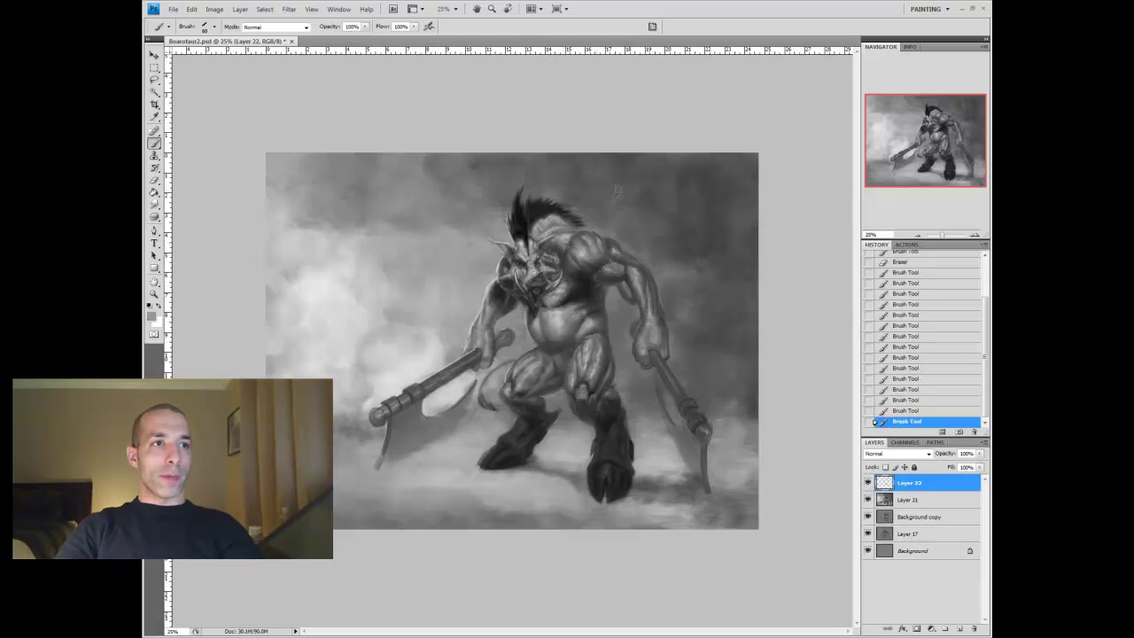
Add a new layer, choose a round brush tip and paint sampled tones on the neck beneath the mane
{"action": "left_click", "coordinate": [960, 627]}
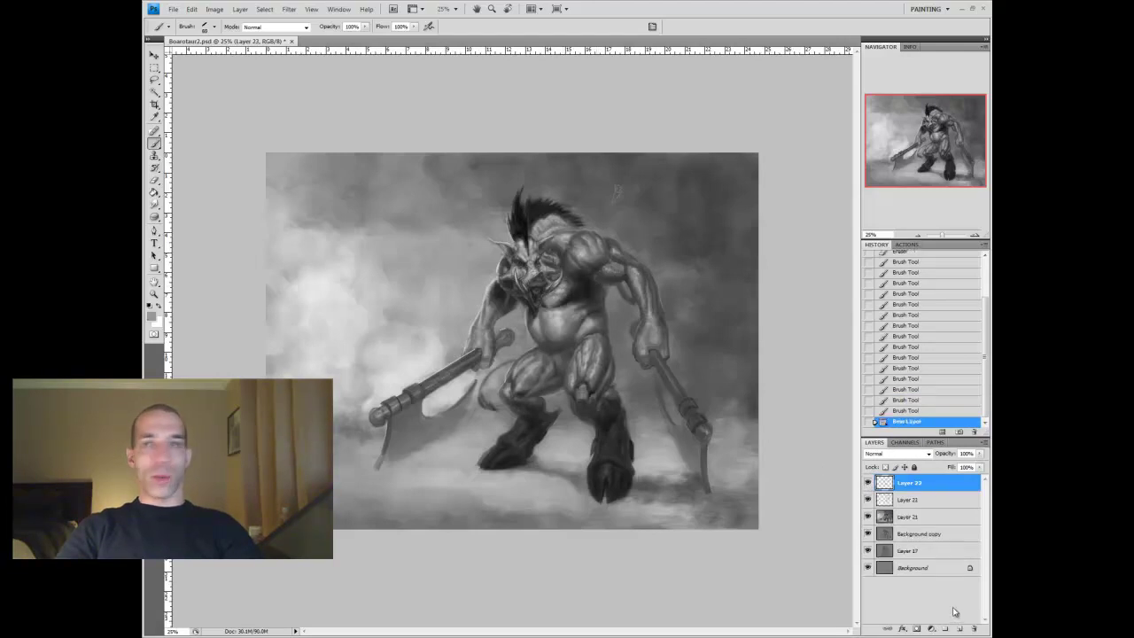
{"action": "left_click", "coordinate": [213, 27]}
{"action": "left_click", "coordinate": [159, 119]}
{"action": "left_click", "coordinate": [633, 109]}
{"action": "left_click", "coordinate": [523, 217], "text": "alt"}
{"action": "left_click_drag", "start_coordinate": [545, 226], "coordinate": [567, 221]}
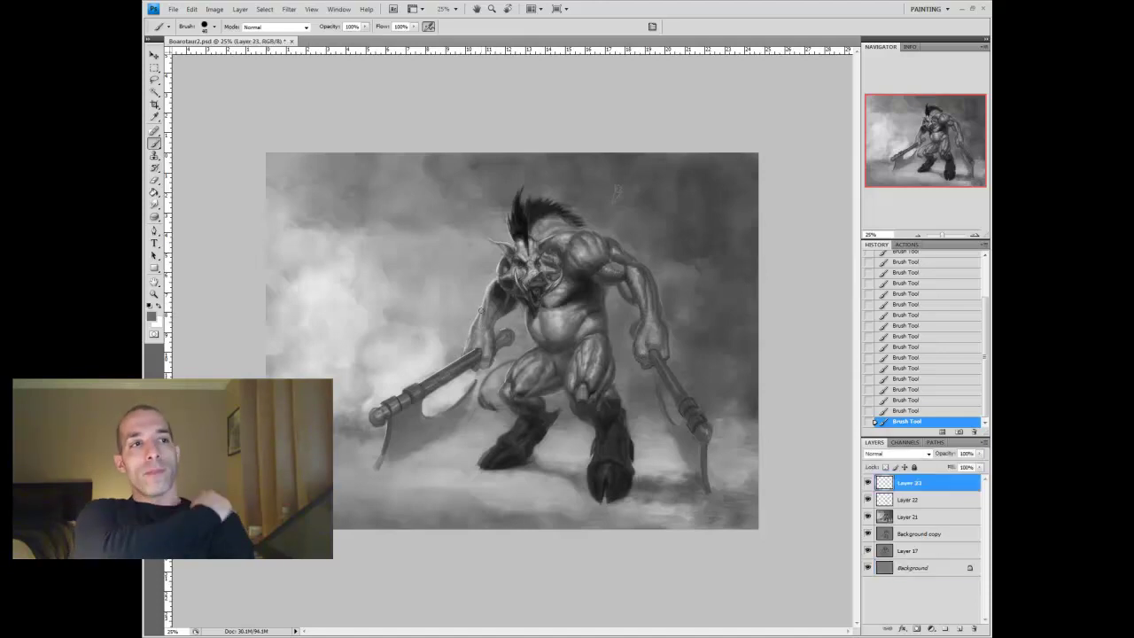
Paint grey strokes on the forearm and neck on Layer 23 and merge it down into Layer 22
{"action": "left_click", "coordinate": [478, 323]}
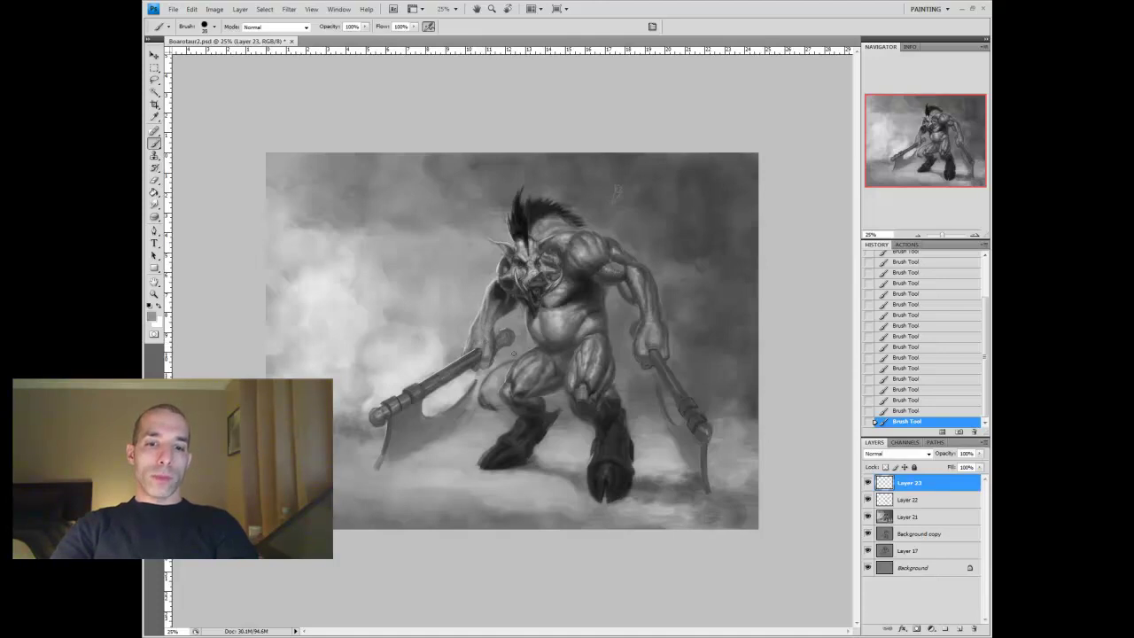
{"action": "left_click_drag", "start_coordinate": [491, 316], "coordinate": [549, 221]}
{"action": "left_click_drag", "start_coordinate": [875, 421], "coordinate": [881, 272]}
{"action": "double_click", "coordinate": [895, 486]}
{"action": "left_click", "coordinate": [797, 361]}
Erase stray paint on Layer 22 between the torso and the hand gripping the axe
{"action": "left_click", "coordinate": [620, 352]}
{"action": "left_click", "coordinate": [622, 354]}
{"action": "left_click", "coordinate": [623, 355]}
{"action": "left_click", "coordinate": [622, 354]}
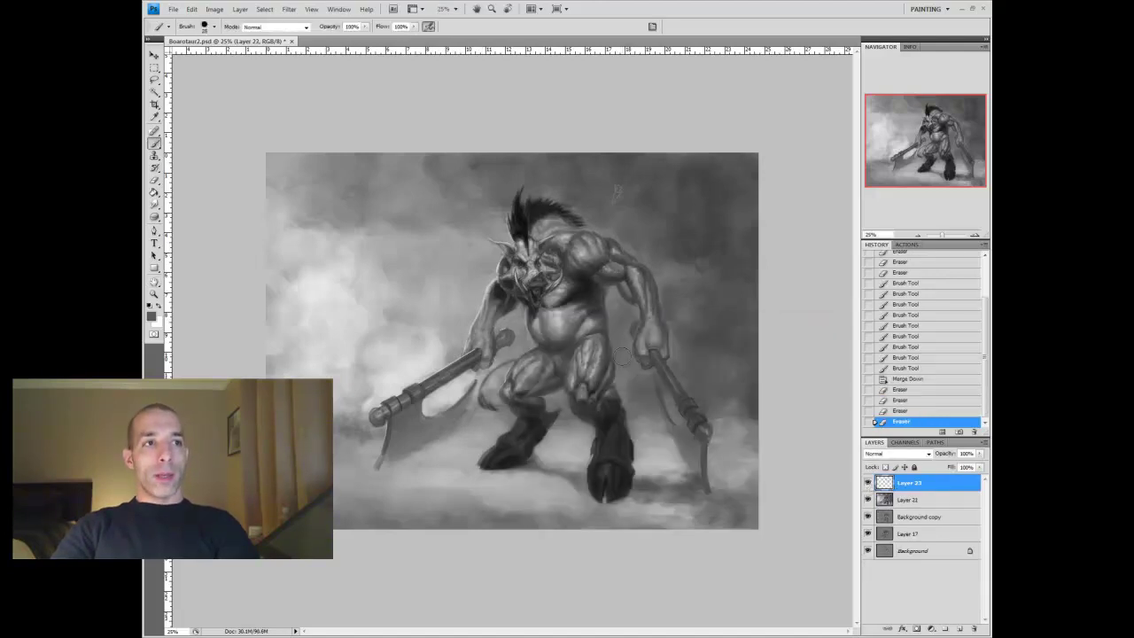
Paint sampled mid-grey and light grey strokes on Layer 22 with the round brush
{"action": "key", "text": "ctrl+alt+z"}
{"action": "key", "text": "ctrl+alt+z"}
{"action": "key", "text": "ctrl+alt+z"}
{"action": "key", "text": "ctrl+alt+z"}
{"action": "key", "text": "ctrl+alt+z"}
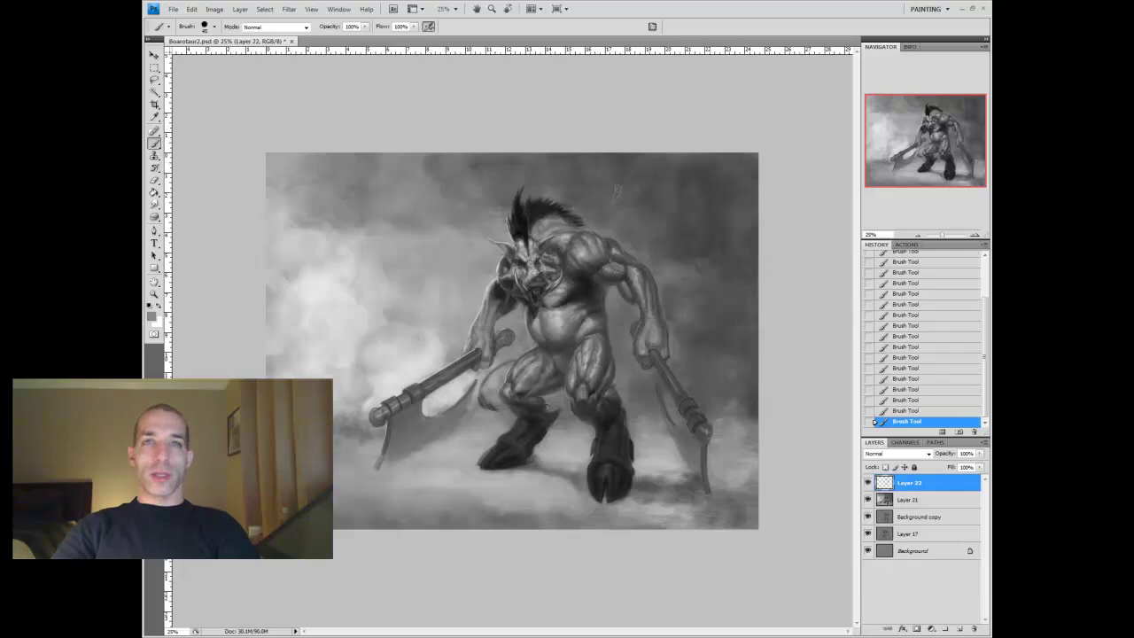
{"action": "left_click", "coordinate": [617, 190], "text": "alt"}
{"action": "left_click", "coordinate": [618, 190], "text": "alt"}
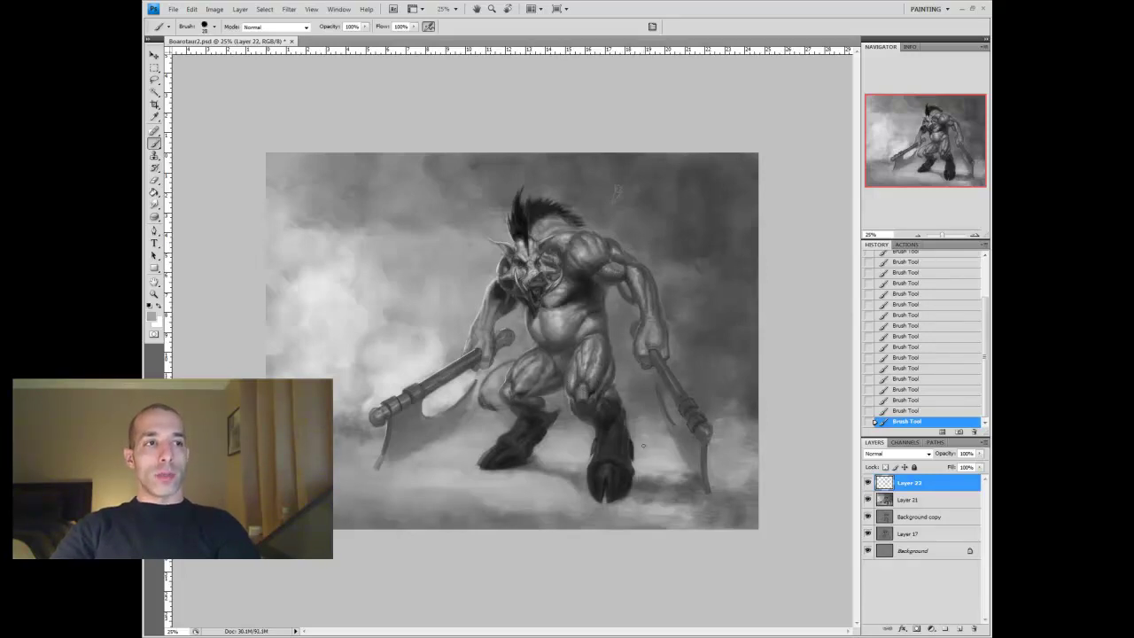
Define the creature's left tusk and the mouth edge beneath it with fine sampled grey strokes
{"action": "key", "text": "ctrl+minus"}
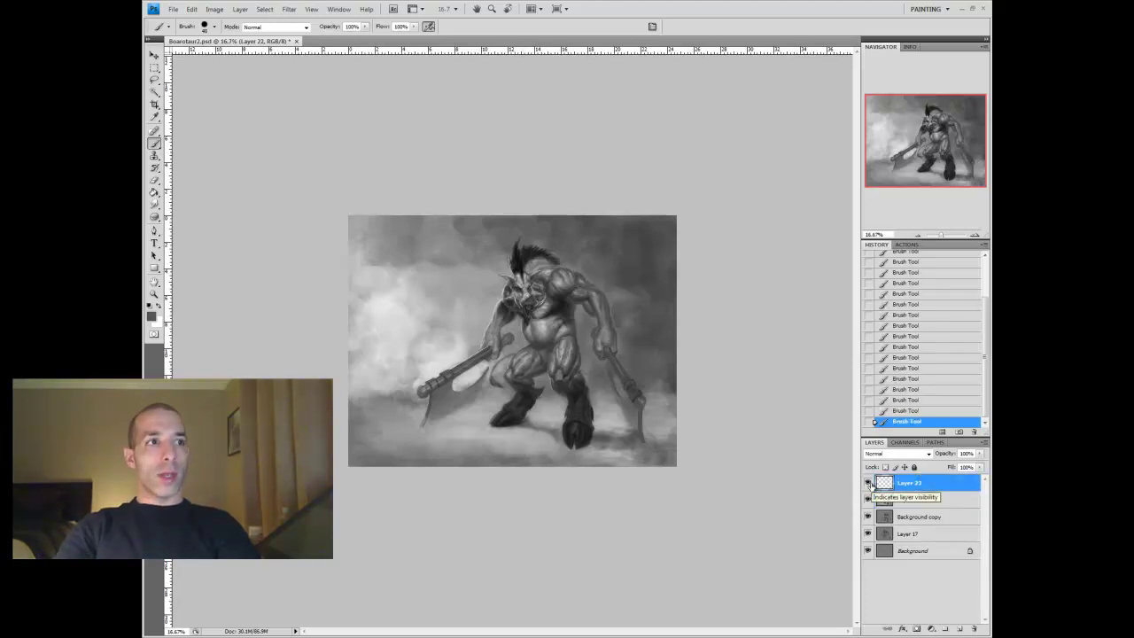
{"action": "mouse_move", "coordinate": [540, 294]}
{"action": "left_mouse_down", "text": "ctrl"}
{"action": "mouse_move", "coordinate": [407, 310]}
{"action": "mouse_move", "coordinate": [410, 340]}
{"action": "left_mouse_up", "text": "ctrl"}
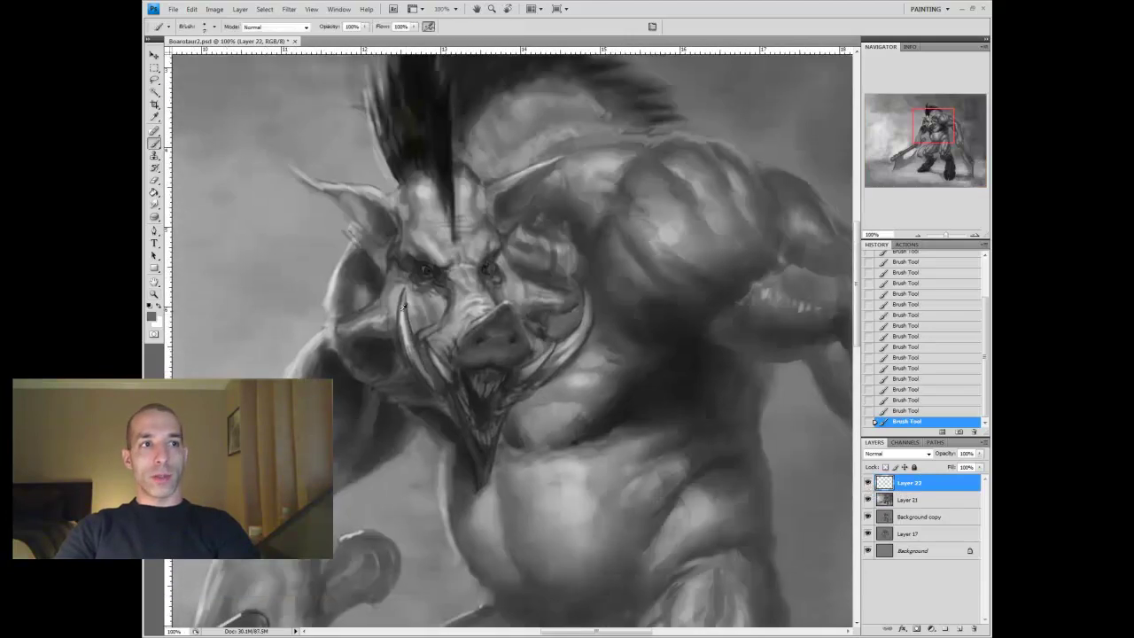
{"action": "left_click_drag", "start_coordinate": [585, 317], "coordinate": [574, 352]}
{"action": "left_click_drag", "start_coordinate": [581, 280], "coordinate": [594, 305]}
{"action": "left_click", "coordinate": [563, 350], "text": "alt"}
{"action": "left_click", "coordinate": [557, 348], "text": "alt"}
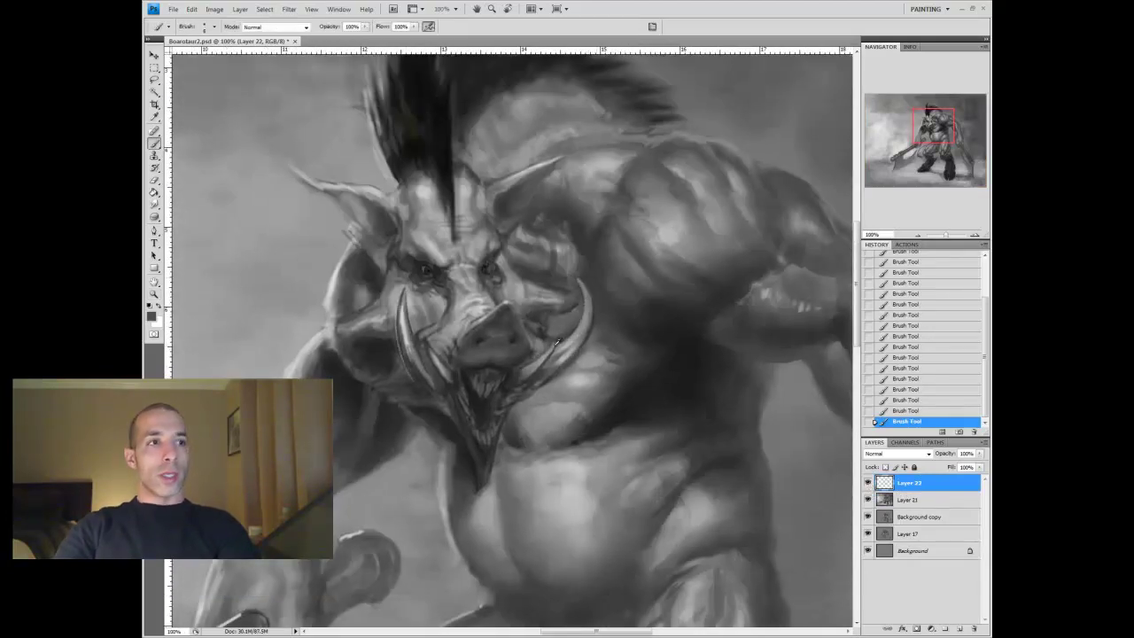
{"action": "left_click_drag", "start_coordinate": [524, 400], "coordinate": [532, 385]}
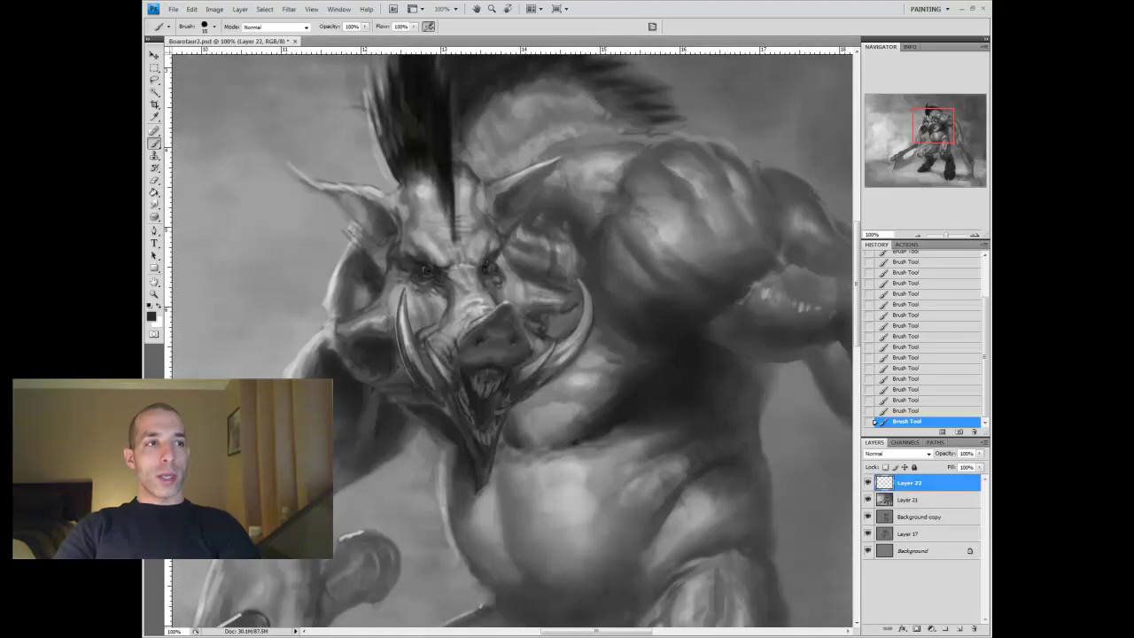
Refine the creature's right tusk and the area below the eye with sampled grey strokes
{"action": "left_click", "coordinate": [406, 294], "text": "alt"}
{"action": "left_click", "coordinate": [420, 325], "text": "alt"}
{"action": "left_click_drag", "start_coordinate": [409, 301], "coordinate": [410, 341]}
{"action": "left_click", "coordinate": [414, 341], "text": "alt"}
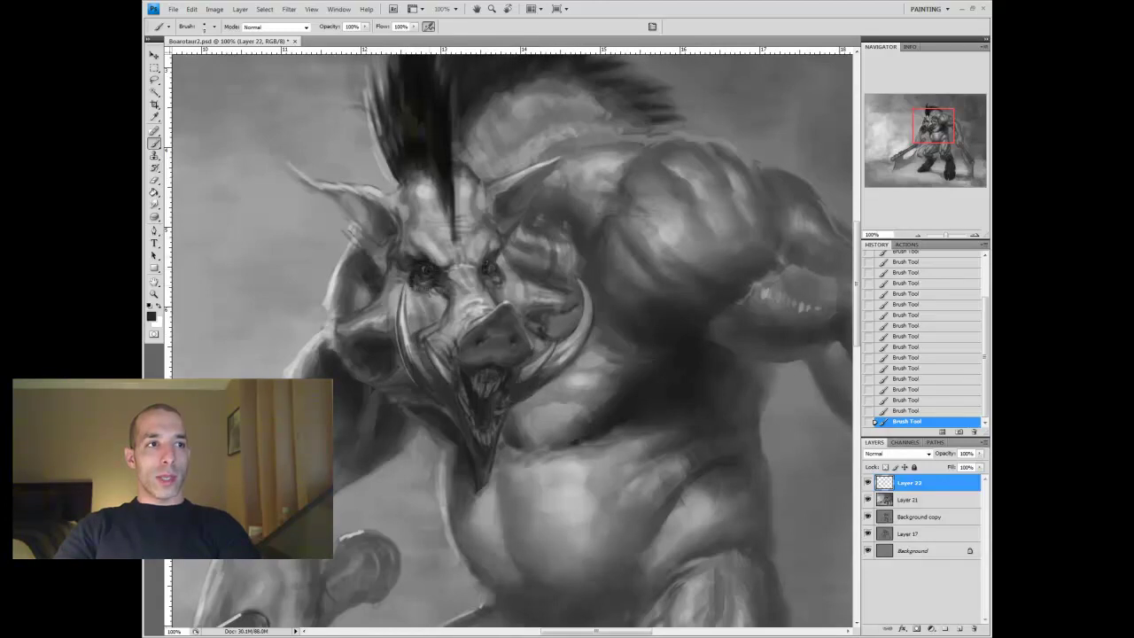
{"action": "mouse_move", "coordinate": [390, 298]}
{"action": "left_mouse_down"}
{"action": "mouse_move", "coordinate": [394, 312]}
{"action": "mouse_move", "coordinate": [434, 319]}
{"action": "left_mouse_up"}
{"action": "left_click", "coordinate": [426, 301], "text": "alt"}
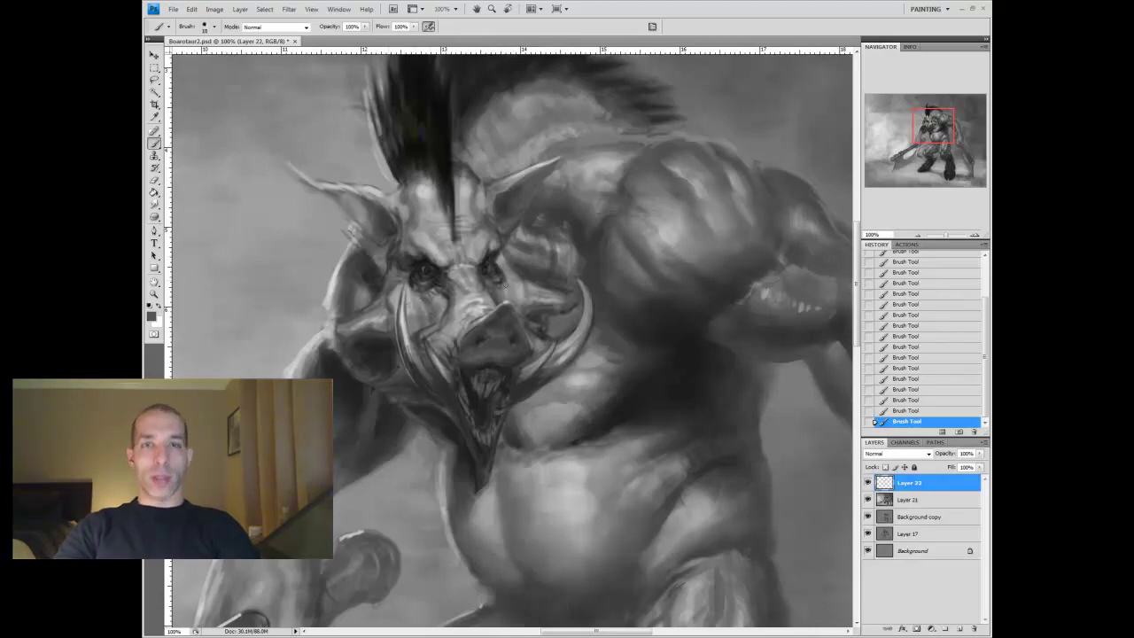
Add sampled grey detail to the cheeks and brow and merge Layer 22 down
{"action": "left_click", "coordinate": [521, 296], "text": "alt"}
{"action": "left_click", "coordinate": [386, 307], "text": "alt"}
{"action": "left_click", "coordinate": [351, 318], "text": "alt"}
{"action": "left_click", "coordinate": [500, 260], "text": "alt"}
{"action": "left_click", "coordinate": [444, 252], "text": "alt"}
{"action": "left_click", "coordinate": [470, 254], "text": "alt"}
{"action": "key", "text": "z"}
{"action": "key", "text": "ctrl+0"}
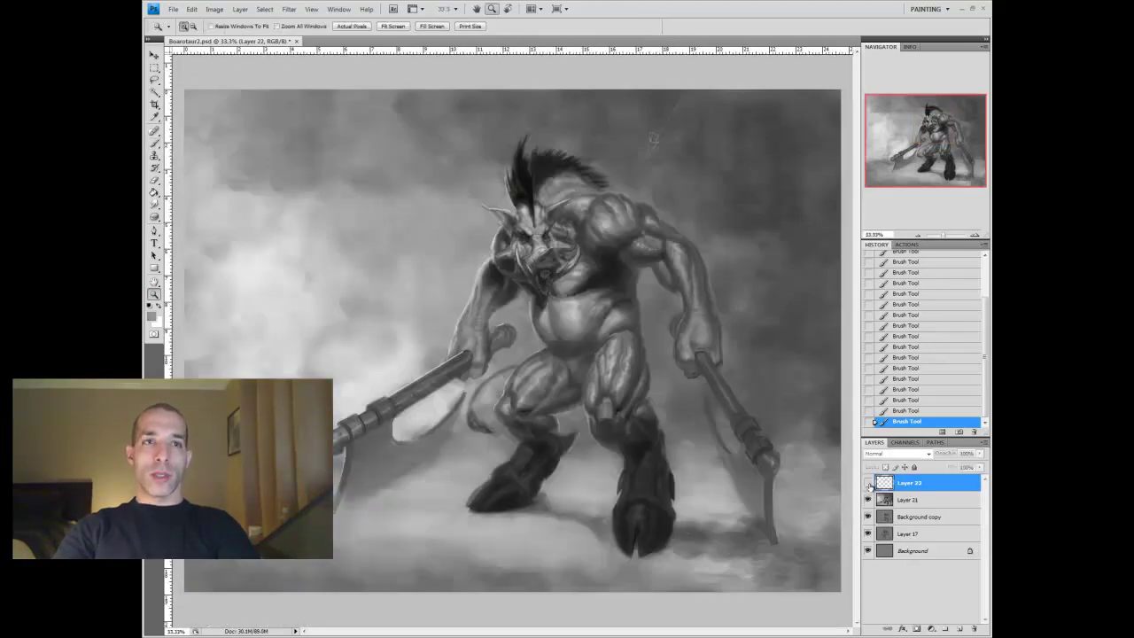
{"action": "key", "text": "ctrl+e"}
{"action": "left_click", "coordinate": [546, 330], "text": "alt"}
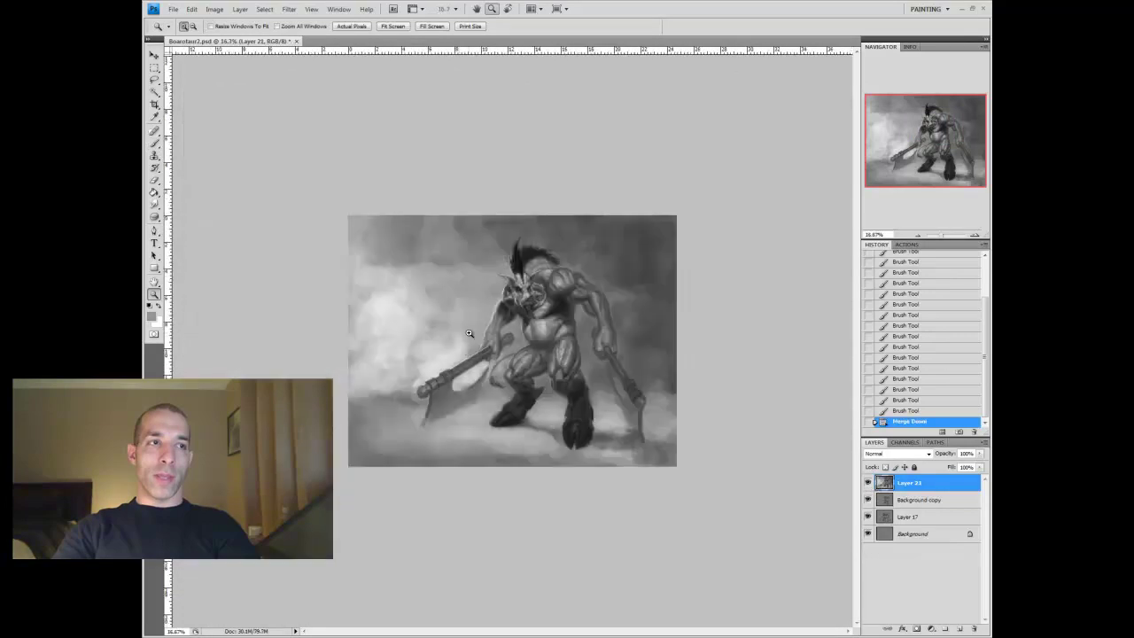
{"action": "left_click", "coordinate": [552, 331], "text": "alt"}
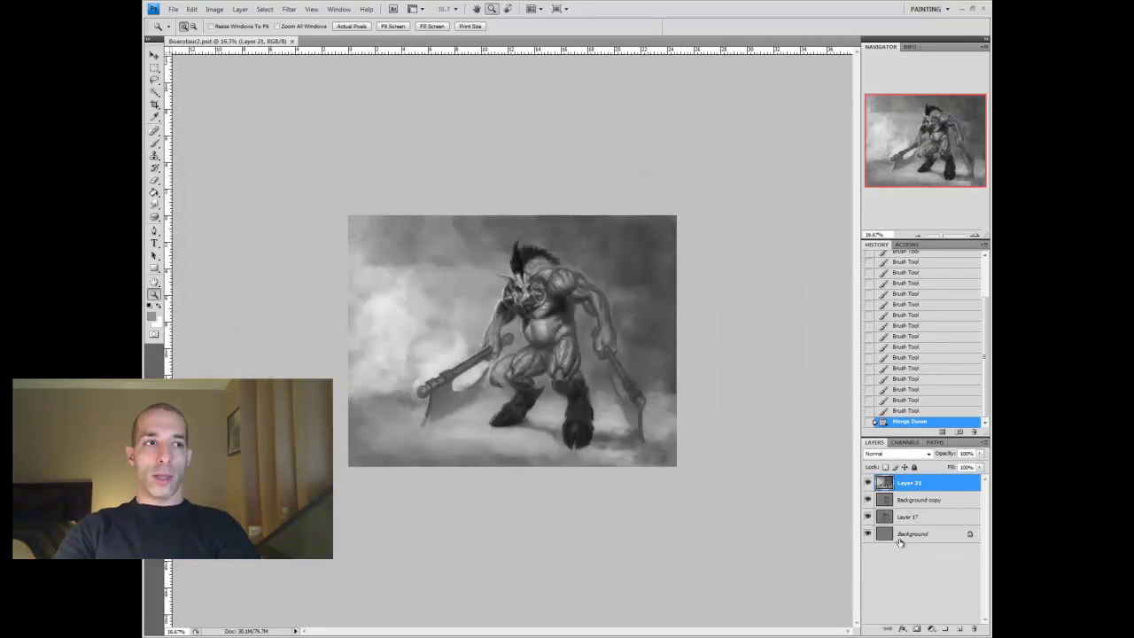
Brush dark strokes over the painting on a new layer and merge it down
{"action": "key", "text": "ctrl+shift+alt+n"}
{"action": "key", "text": "b"}
{"action": "left_click", "coordinate": [436, 339]}
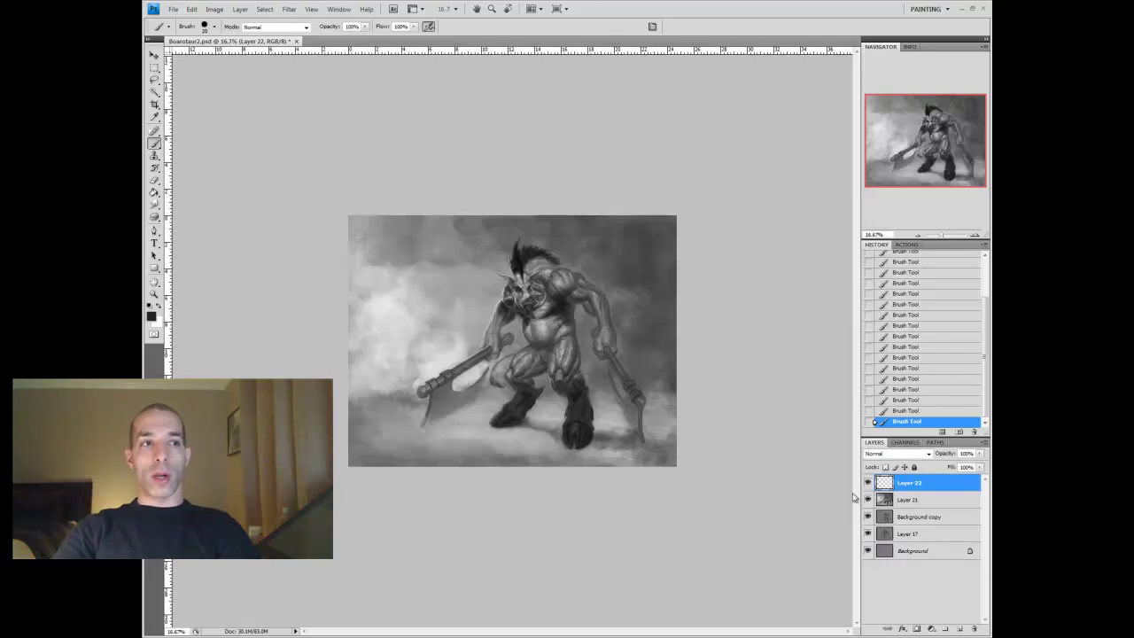
{"action": "key", "text": "ctrl+e"}
Crop the canvas on both sides to frame the creature more tightly
{"action": "key", "text": "shift+ctrl+alt+n"}
{"action": "key", "text": "c"}
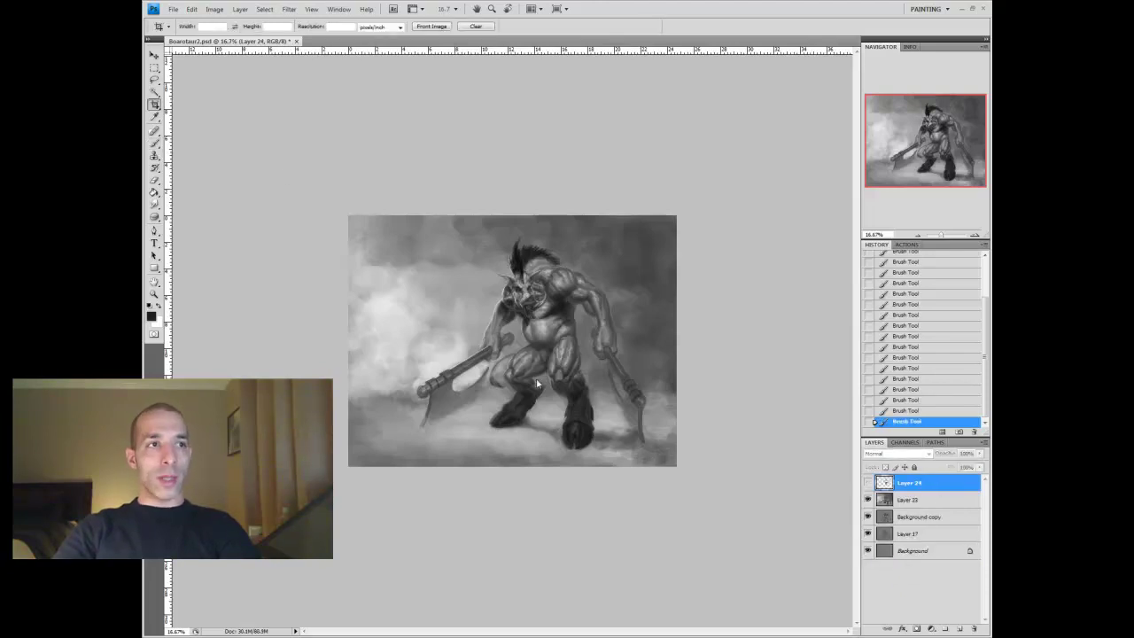
{"action": "left_click_drag", "start_coordinate": [655, 473], "coordinate": [527, 462]}
{"action": "key", "text": "Return"}
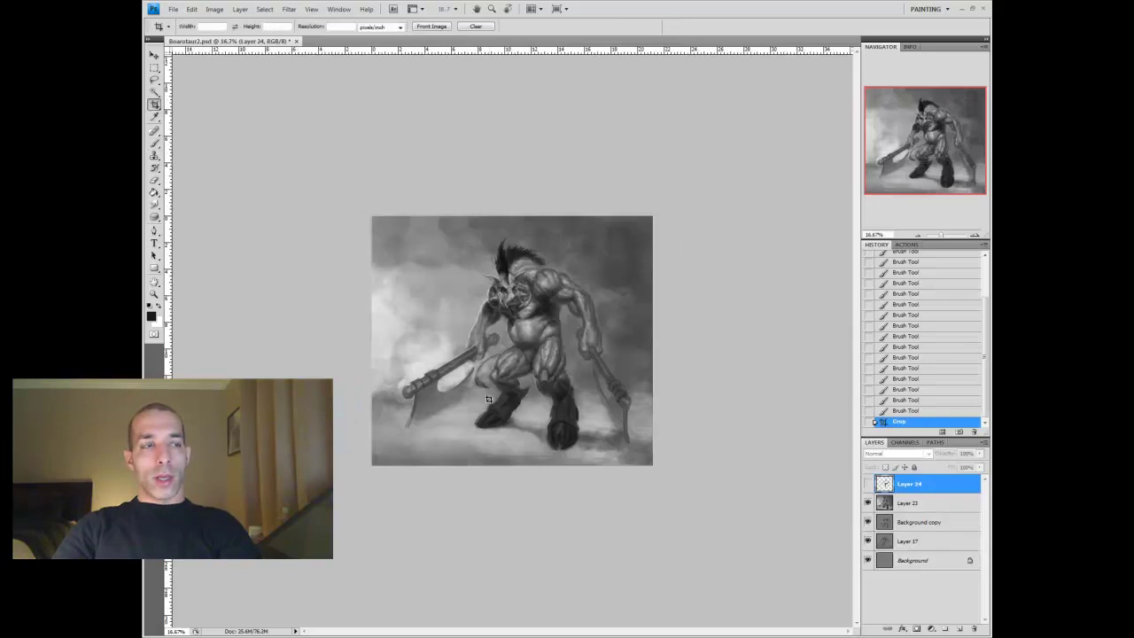
Paint a dark loincloth, wristbands and wraps on the axe handles on Layer 24
{"action": "key", "text": "b"}
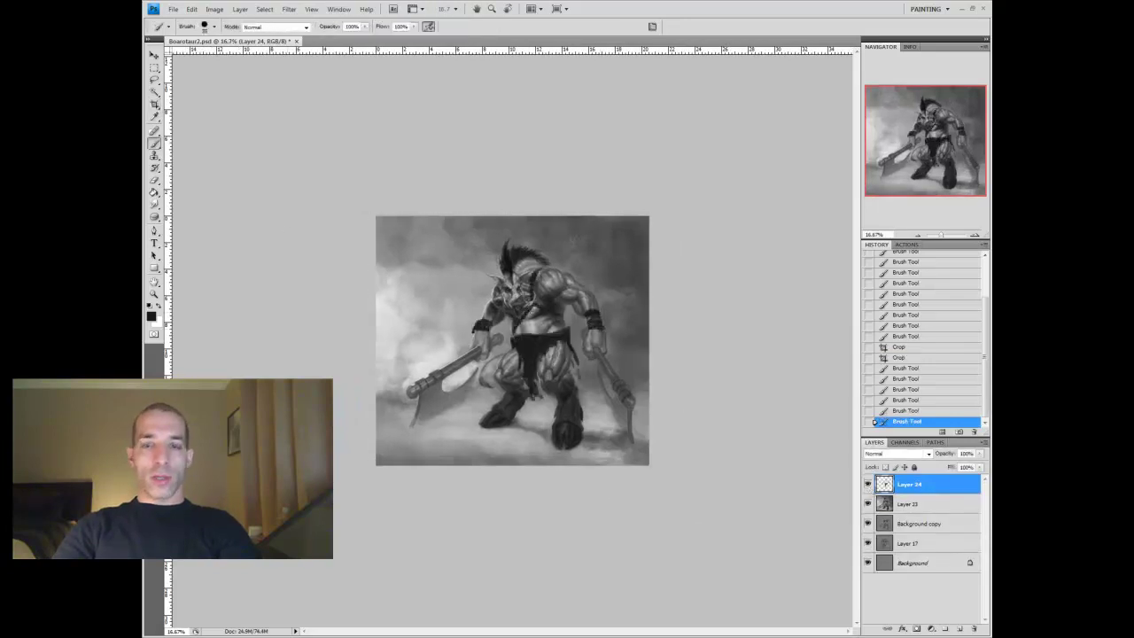
{"action": "left_click_drag", "start_coordinate": [514, 331], "coordinate": [535, 333]}
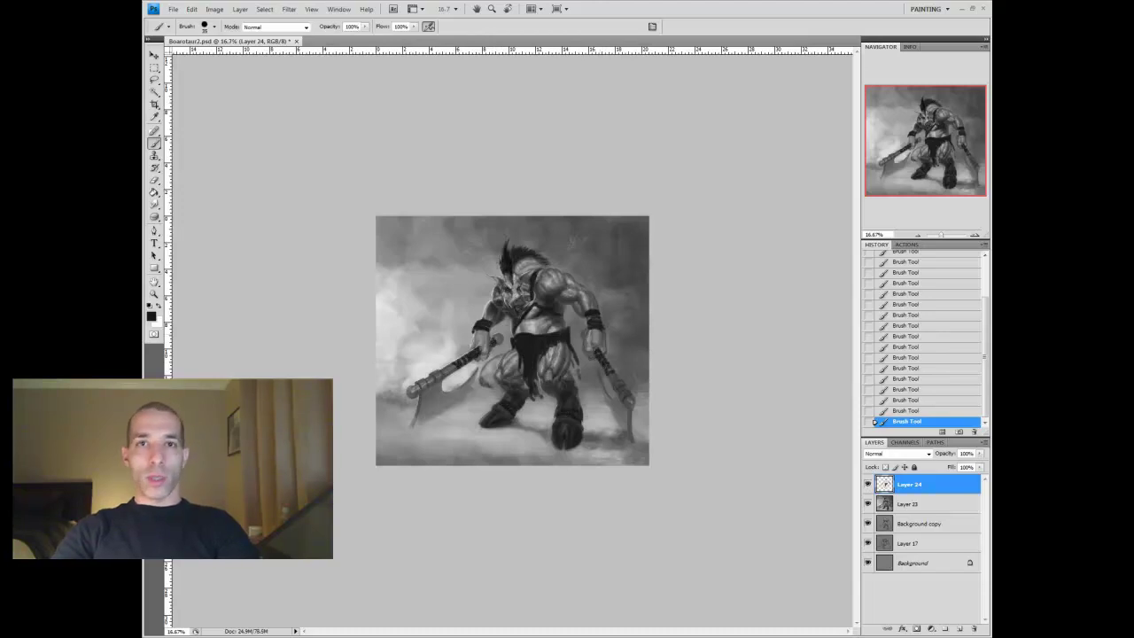
{"action": "key", "text": "z"}
{"action": "left_click", "coordinate": [499, 329], "text": "alt"}
{"action": "left_click", "coordinate": [498, 329]}
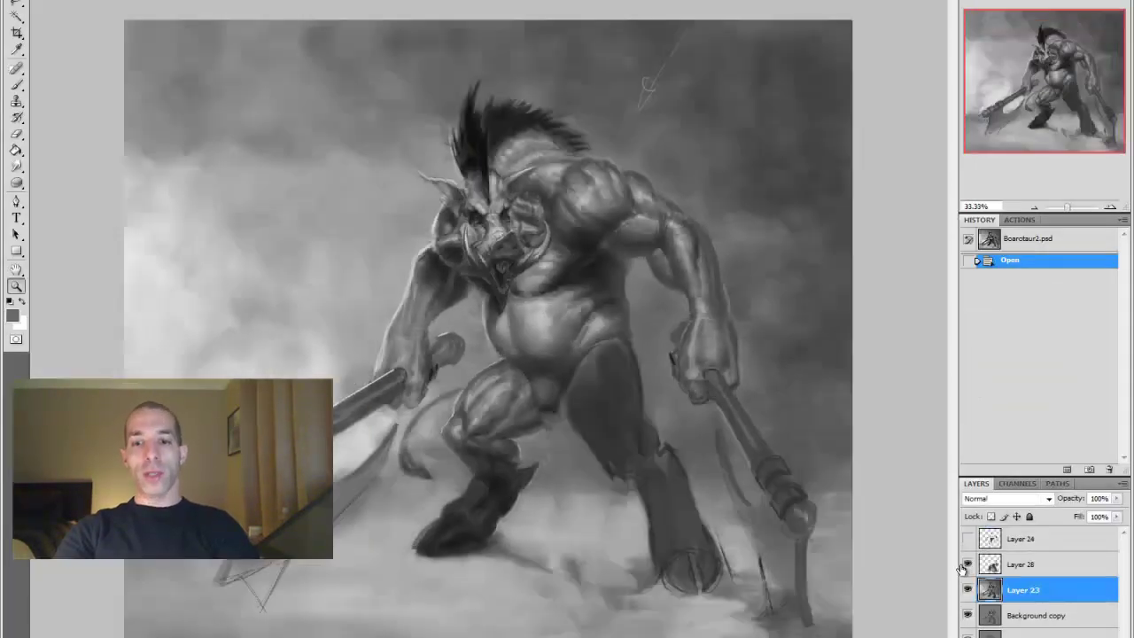
Brush dark fur strokes down the creature's left shin and hoof on a new layer above Layer 28
{"action": "key", "text": "ctrl+shift+alt+n"}
{"action": "left_click", "coordinate": [16, 85]}
{"action": "left_click_drag", "start_coordinate": [631, 492], "coordinate": [643, 514]}
{"action": "left_click_drag", "start_coordinate": [654, 474], "coordinate": [674, 532]}
{"action": "left_click_drag", "start_coordinate": [660, 483], "coordinate": [676, 536]}
{"action": "left_click_drag", "start_coordinate": [655, 505], "coordinate": [672, 550]}
{"action": "left_click_drag", "start_coordinate": [651, 496], "coordinate": [664, 545]}
{"action": "left_click_drag", "start_coordinate": [652, 474], "coordinate": [673, 563]}
{"action": "left_click_drag", "start_coordinate": [665, 471], "coordinate": [691, 559]}
{"action": "left_click_drag", "start_coordinate": [673, 462], "coordinate": [714, 560]}
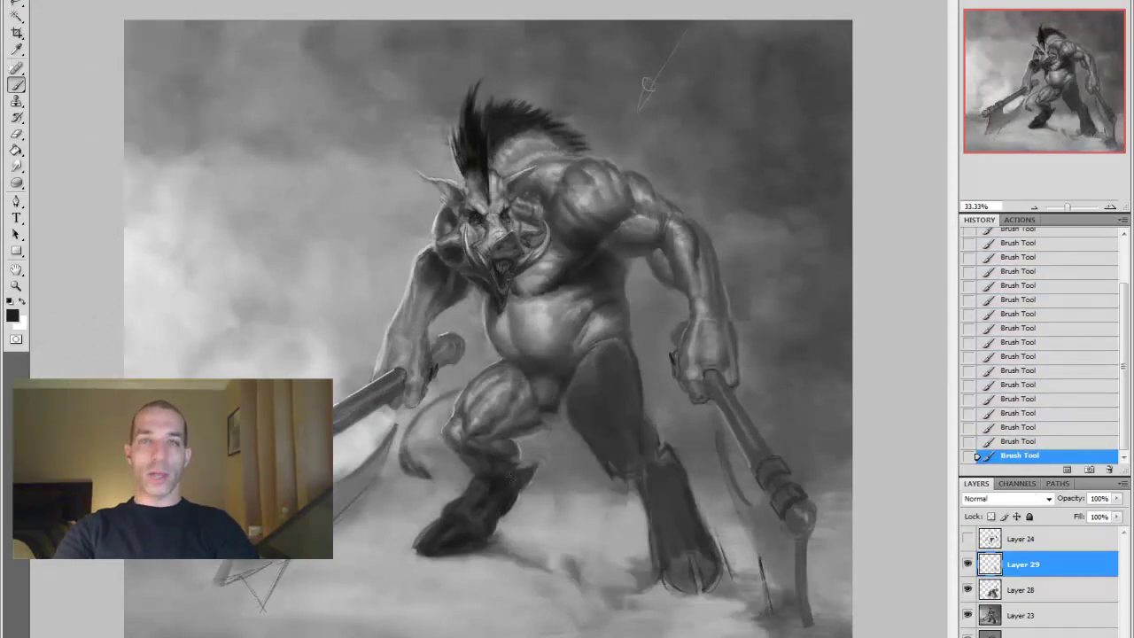
Darken the creature's left lower leg and define its cloven hoof with sampled greys on Layer 29
{"action": "left_click", "coordinate": [631, 352], "text": "alt"}
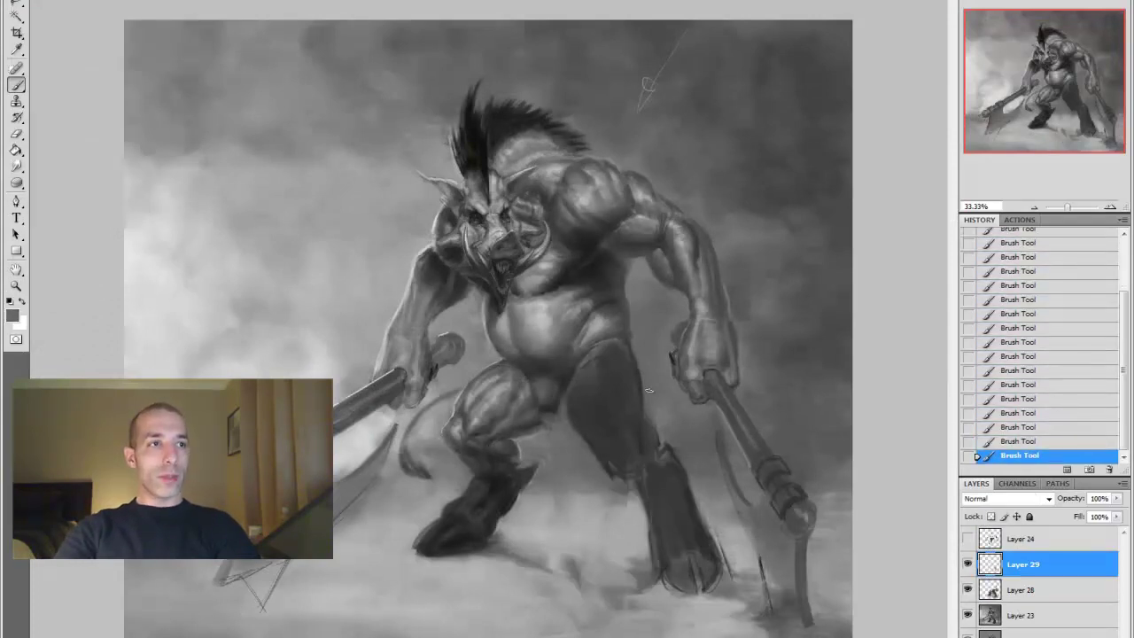
{"action": "left_click", "coordinate": [540, 522], "text": "alt"}
{"action": "left_click_drag", "start_coordinate": [645, 478], "coordinate": [660, 558]}
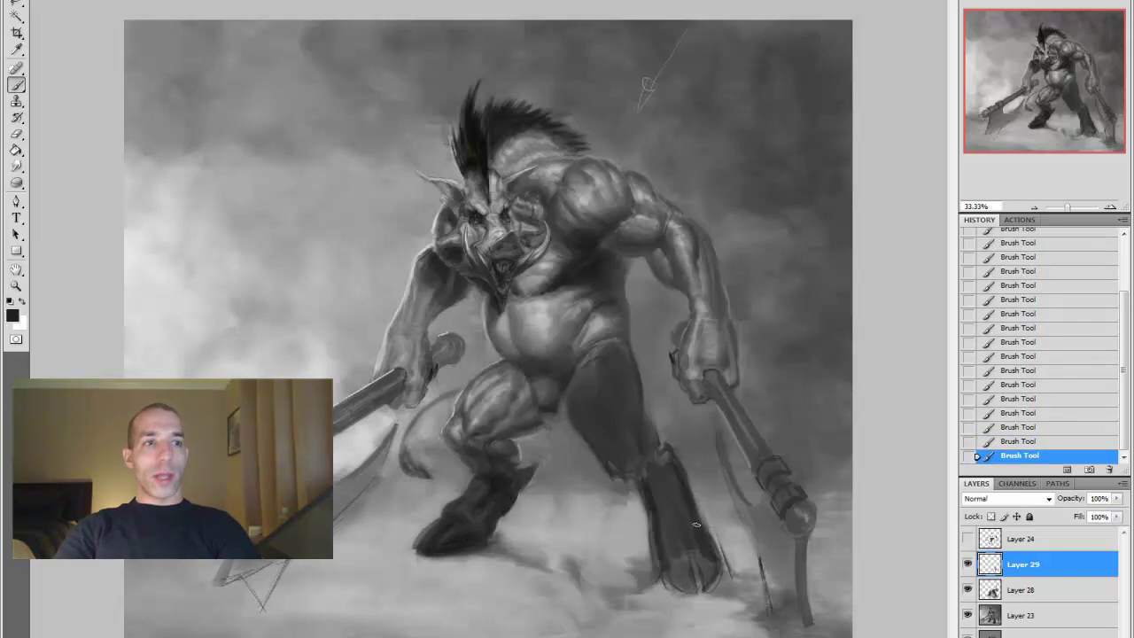
{"action": "left_click_drag", "start_coordinate": [695, 516], "coordinate": [678, 591]}
{"action": "left_click_drag", "start_coordinate": [719, 523], "coordinate": [700, 592]}
{"action": "left_click_drag", "start_coordinate": [640, 457], "coordinate": [682, 556]}
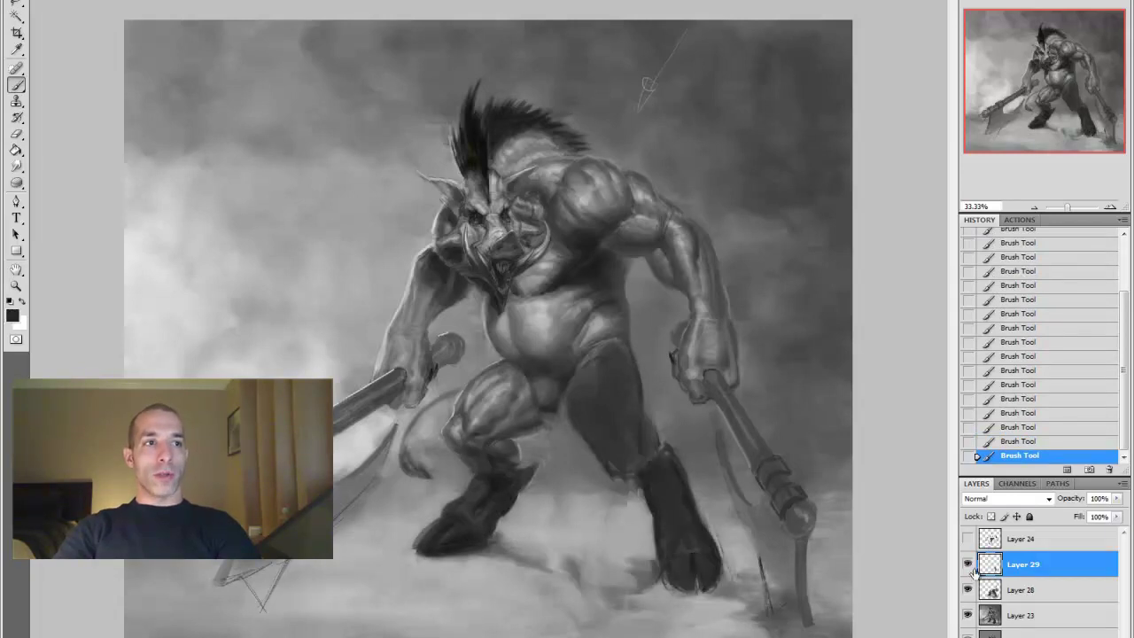
{"action": "key", "text": "alt+bracketleft"}
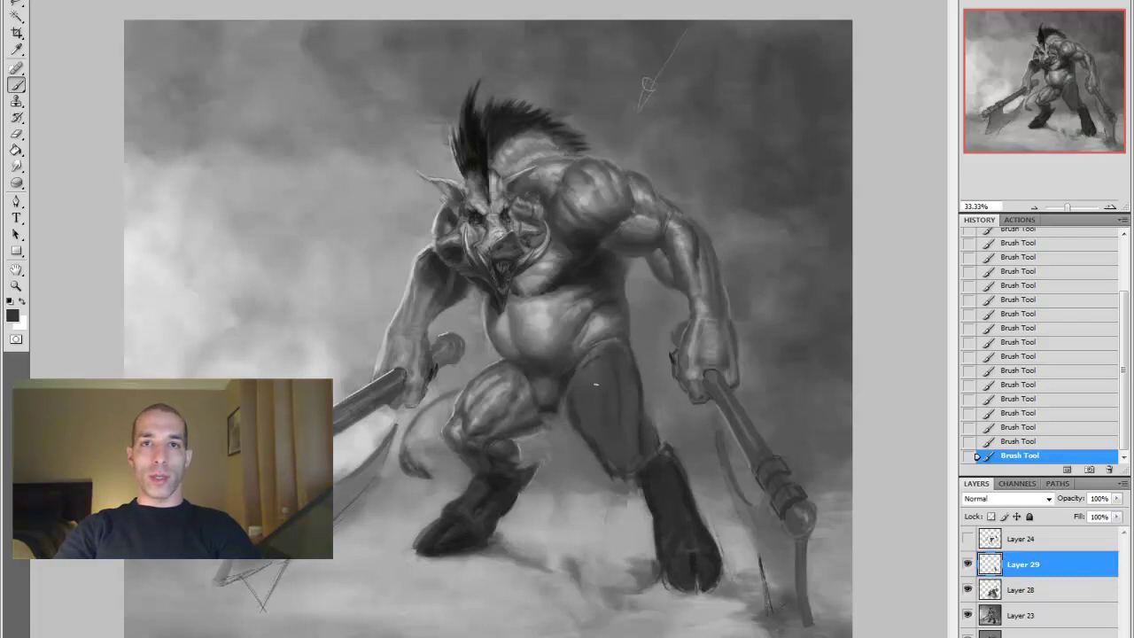
Shape the knee and upper fur edge of the creature's left leg with sampled greys and erasing on Layer 29
{"action": "left_click", "coordinate": [644, 420], "text": "alt"}
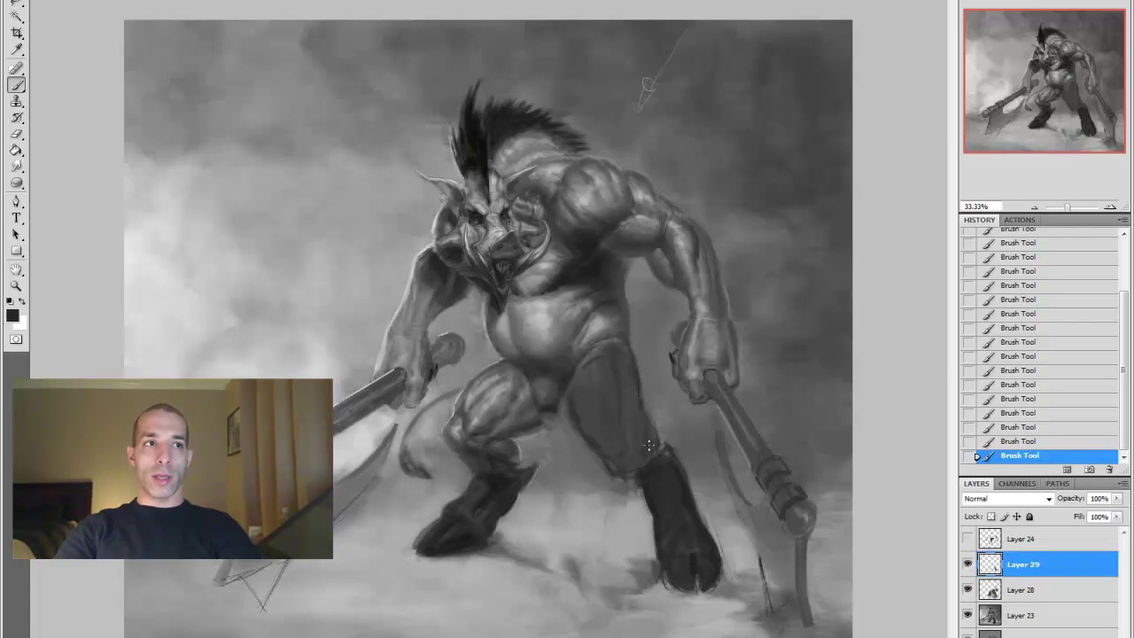
{"action": "key", "text": "e"}
{"action": "mouse_move", "coordinate": [580, 217]}
{"action": "left_mouse_down"}
{"action": "mouse_move", "coordinate": [624, 239]}
{"action": "mouse_move", "coordinate": [607, 252]}
{"action": "left_mouse_up"}
{"action": "left_click_drag", "start_coordinate": [549, 231], "coordinate": [585, 261]}
{"action": "left_click", "coordinate": [967, 564]}
{"action": "left_click", "coordinate": [968, 564]}
{"action": "left_click", "coordinate": [703, 247], "text": "alt"}
{"action": "mouse_move", "coordinate": [418, 542]}
{"action": "left_mouse_down"}
{"action": "mouse_move", "coordinate": [531, 521]}
{"action": "mouse_move", "coordinate": [382, 596]}
{"action": "mouse_move", "coordinate": [530, 486]}
{"action": "left_mouse_up"}
{"action": "left_click", "coordinate": [644, 494], "text": "alt"}
{"action": "mouse_move", "coordinate": [643, 494]}
{"action": "left_mouse_down"}
{"action": "mouse_move", "coordinate": [620, 416]}
{"action": "mouse_move", "coordinate": [651, 461]}
{"action": "left_mouse_up"}
{"action": "mouse_move", "coordinate": [621, 399]}
{"action": "left_mouse_down"}
{"action": "mouse_move", "coordinate": [660, 456]}
{"action": "mouse_move", "coordinate": [644, 467]}
{"action": "left_mouse_up"}
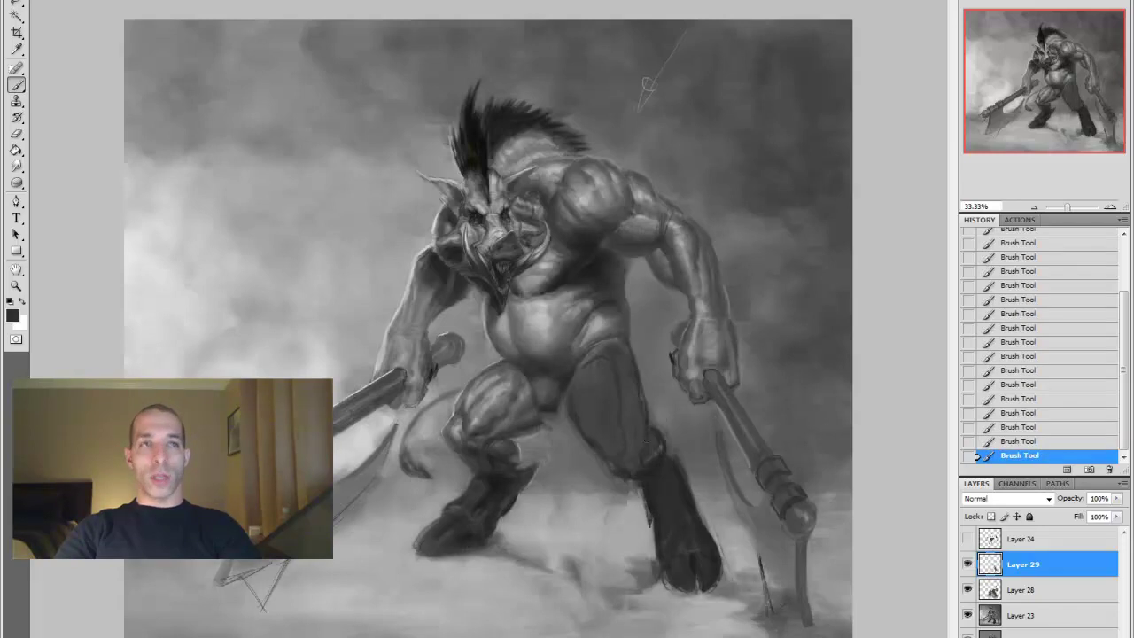
Roughen the fur edge and refine the hoof of the creature's left leg with sampled greys on a new layer
{"action": "left_click", "coordinate": [727, 493], "text": "alt"}
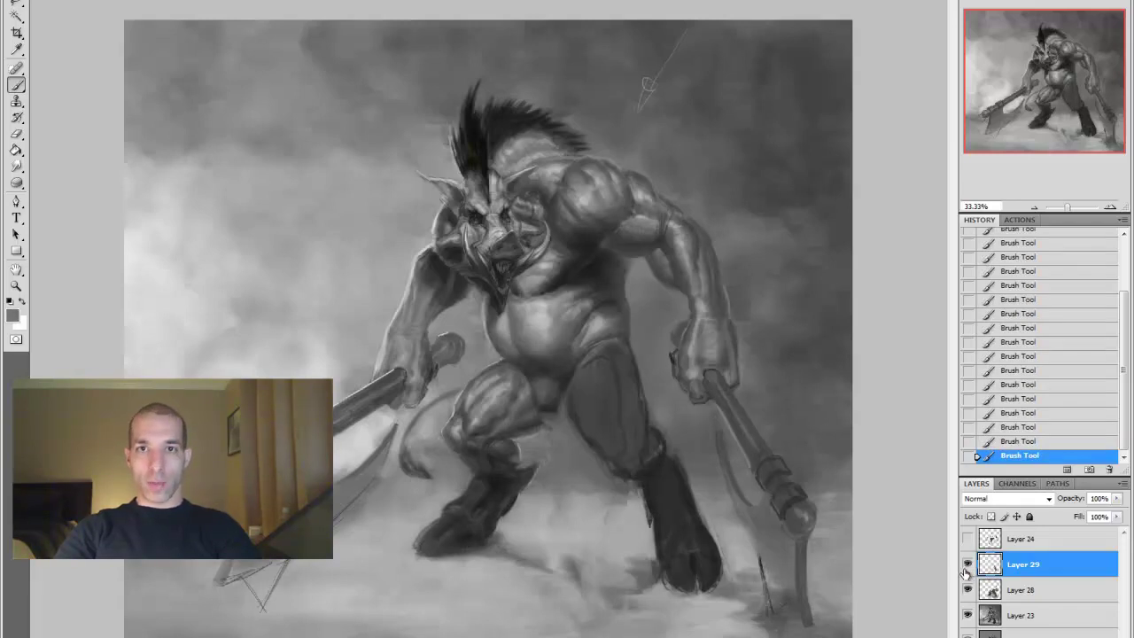
{"action": "key", "text": "ctrl+shift+alt+n"}
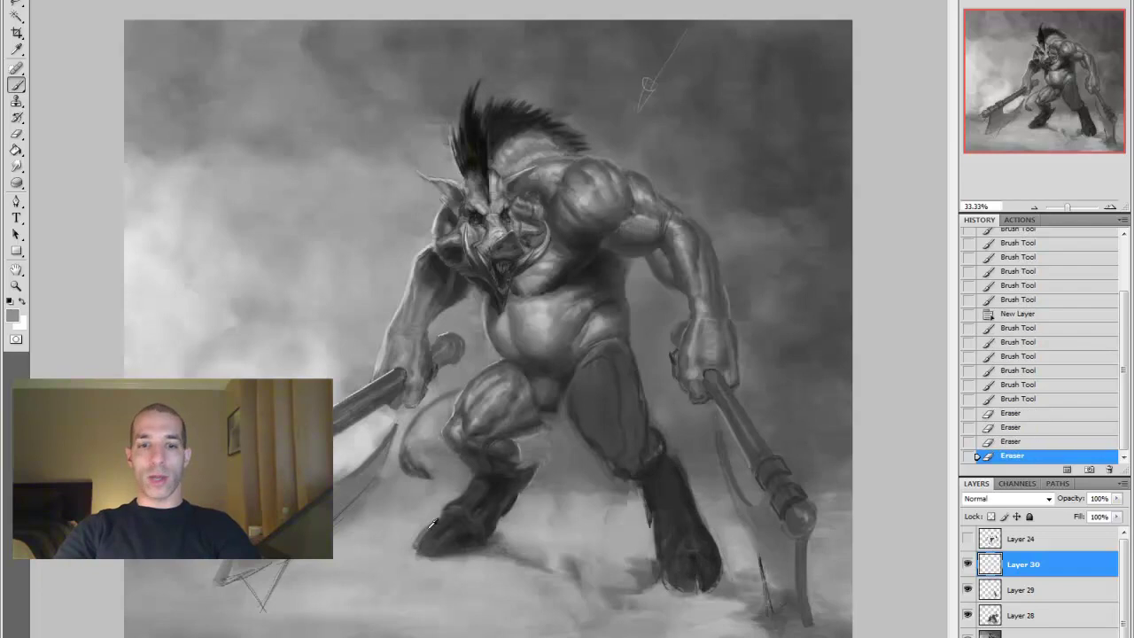
{"action": "left_click", "coordinate": [412, 536], "text": "alt"}
{"action": "left_click_drag", "start_coordinate": [413, 536], "coordinate": [687, 549]}
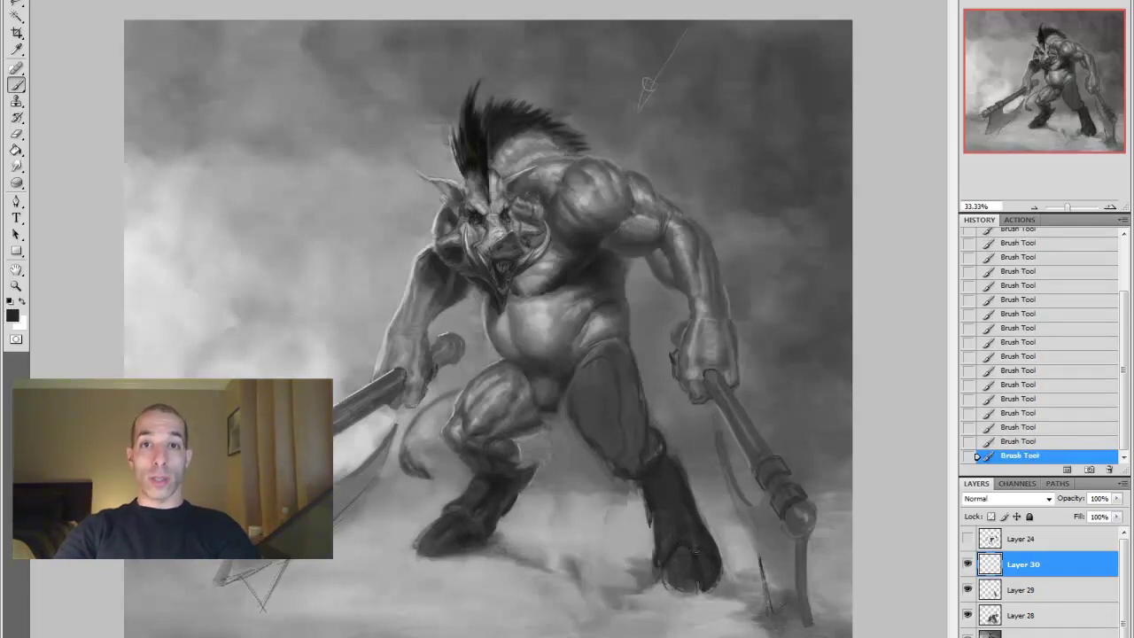
{"action": "left_click", "coordinate": [467, 487], "text": "alt"}
{"action": "left_click", "coordinate": [477, 469], "text": "alt"}
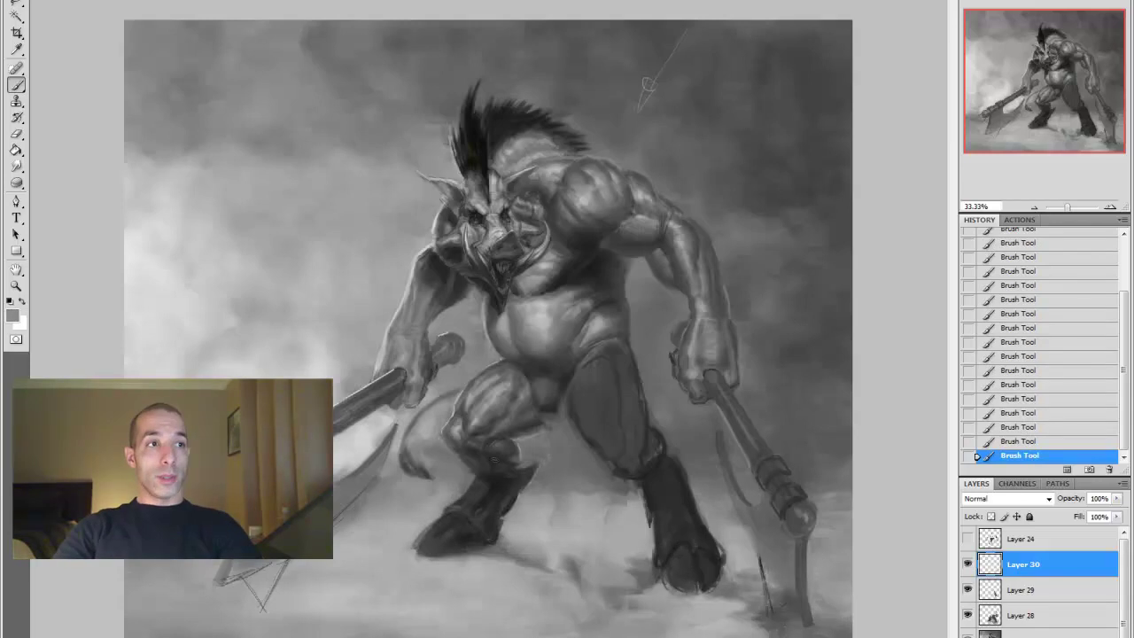
Shade the creature's right thigh and knee with sampled grey strokes on Layer 29
{"action": "key", "text": "alt+bracketleft"}
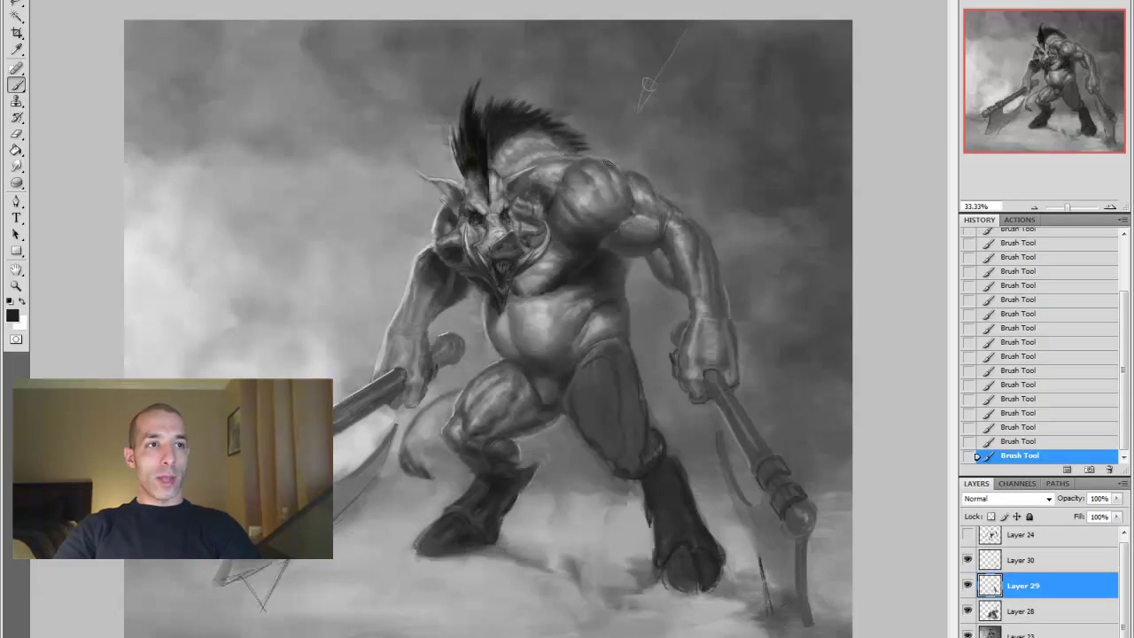
{"action": "left_click", "coordinate": [681, 234], "text": "alt"}
{"action": "key", "text": "d"}
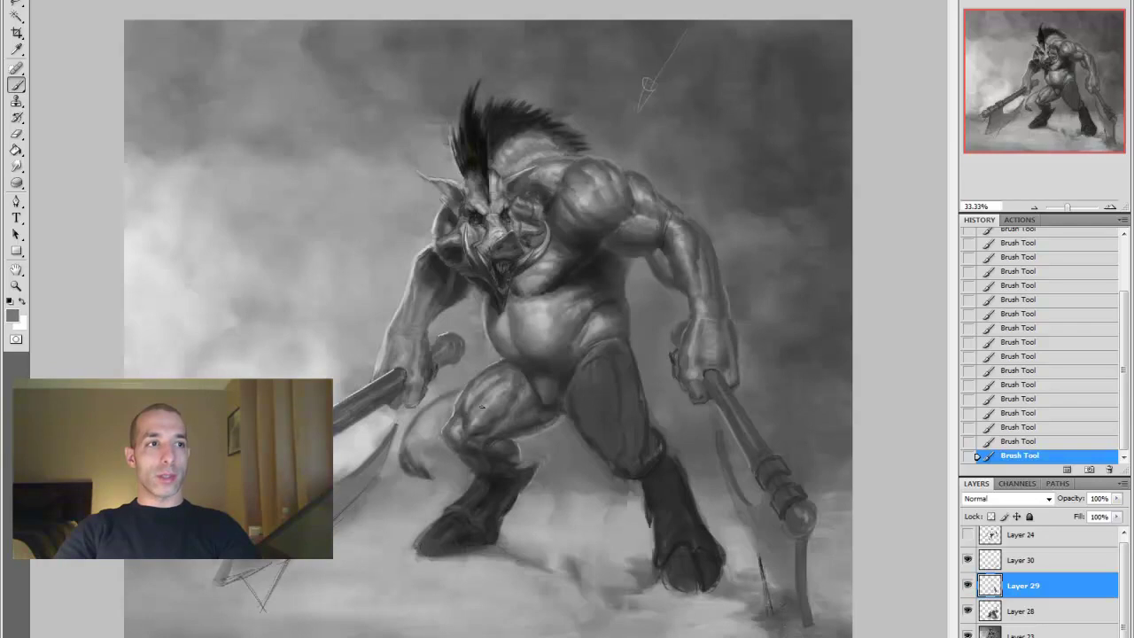
{"action": "left_click_drag", "start_coordinate": [514, 384], "coordinate": [523, 372]}
{"action": "left_click", "coordinate": [532, 390], "text": "alt"}
{"action": "left_click_drag", "start_coordinate": [547, 410], "coordinate": [557, 398]}
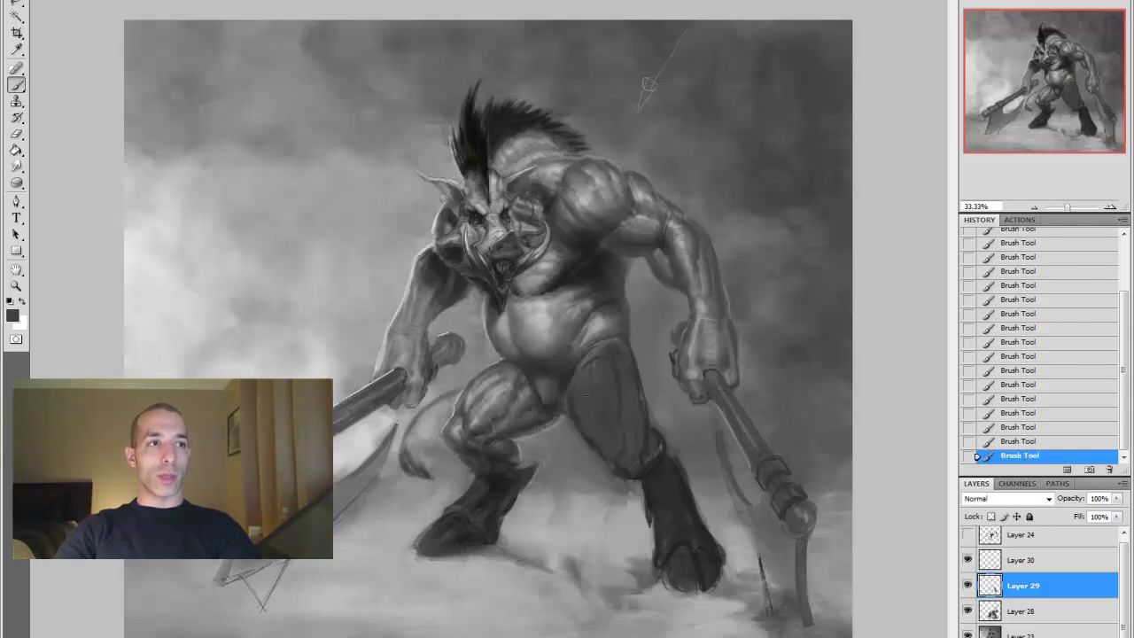
{"action": "left_click", "coordinate": [514, 451], "text": "alt"}
{"action": "left_click", "coordinate": [476, 454], "text": "alt"}
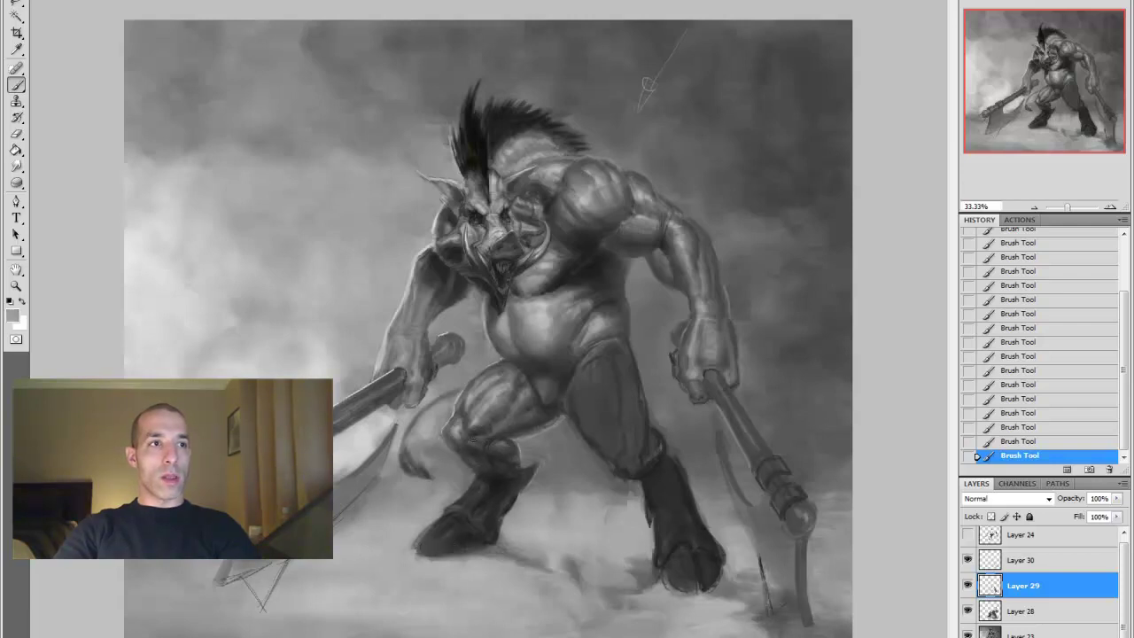
Darken the mouth interior and refine the snout and eye area with sampled greys on Layer 30
{"action": "left_click", "coordinate": [1024, 557]}
{"action": "scroll", "coordinate": [603, 410], "scroll_direction": "down", "scroll_amount": 1}
{"action": "scroll", "coordinate": [544, 385], "scroll_direction": "up", "scroll_amount": 3}
{"action": "key", "text": "d"}
{"action": "left_click_drag", "start_coordinate": [418, 301], "coordinate": [421, 339]}
{"action": "mouse_move", "coordinate": [425, 315]}
{"action": "left_mouse_down"}
{"action": "mouse_move", "coordinate": [406, 356]}
{"action": "mouse_move", "coordinate": [417, 395]}
{"action": "left_mouse_up"}
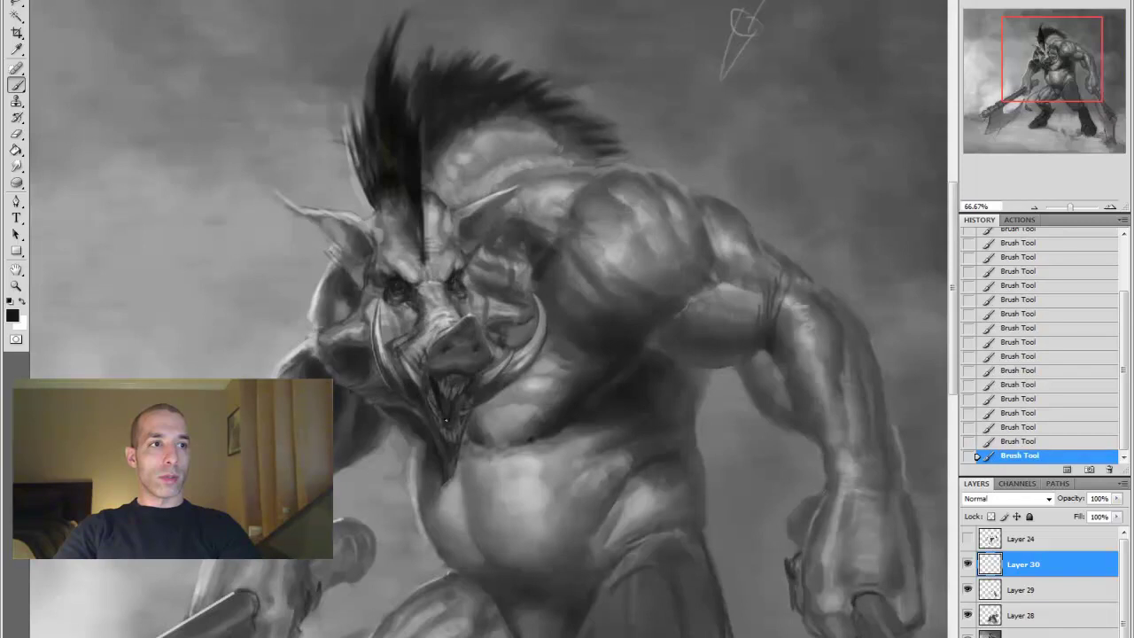
{"action": "mouse_move", "coordinate": [450, 364]}
{"action": "left_mouse_down"}
{"action": "mouse_move", "coordinate": [430, 329]}
{"action": "mouse_move", "coordinate": [452, 322]}
{"action": "mouse_move", "coordinate": [423, 296]}
{"action": "left_mouse_up"}
{"action": "left_click", "coordinate": [448, 324], "text": "alt"}
{"action": "left_click", "coordinate": [435, 312], "text": "alt"}
{"action": "left_click", "coordinate": [430, 303], "text": "alt"}
{"action": "left_click", "coordinate": [408, 275], "text": "alt"}
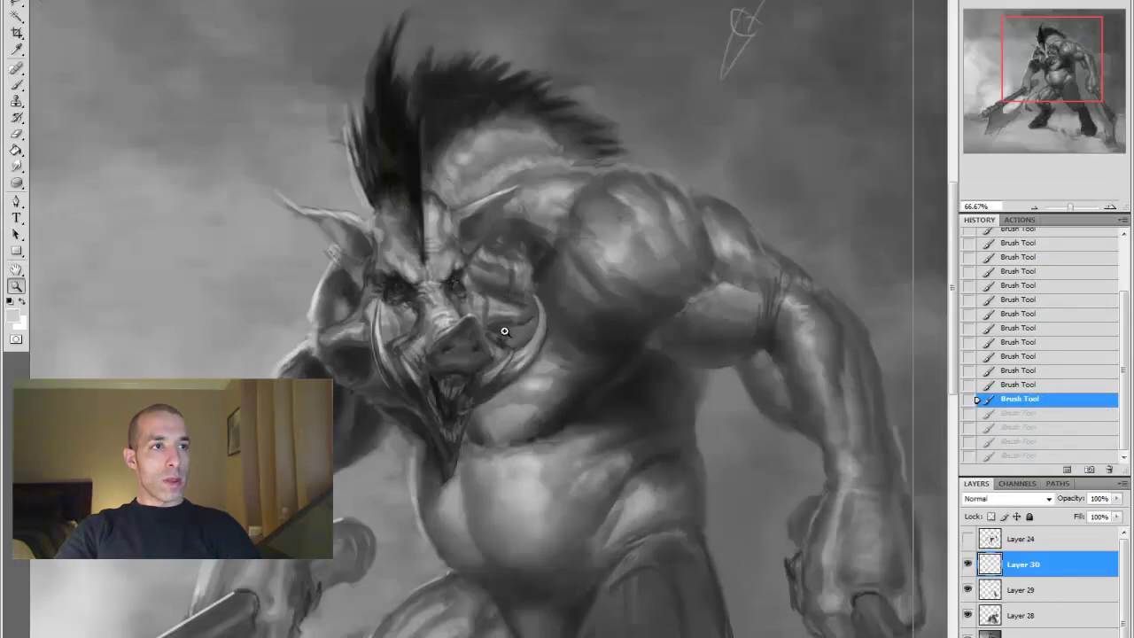
Add fine dark detail to both of the creature's eyes on Layer 30
{"action": "key", "text": "ctrl+plus"}
{"action": "left_click", "coordinate": [456, 303], "text": "alt"}
{"action": "left_click_drag", "start_coordinate": [456, 303], "coordinate": [465, 296]}
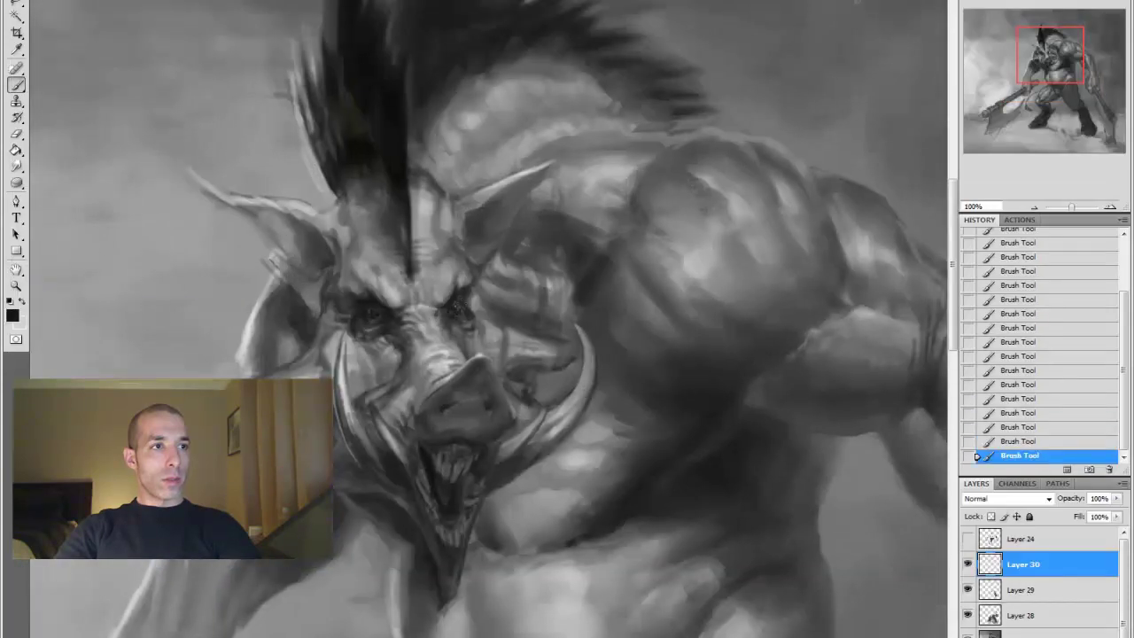
{"action": "left_click", "coordinate": [376, 318]}
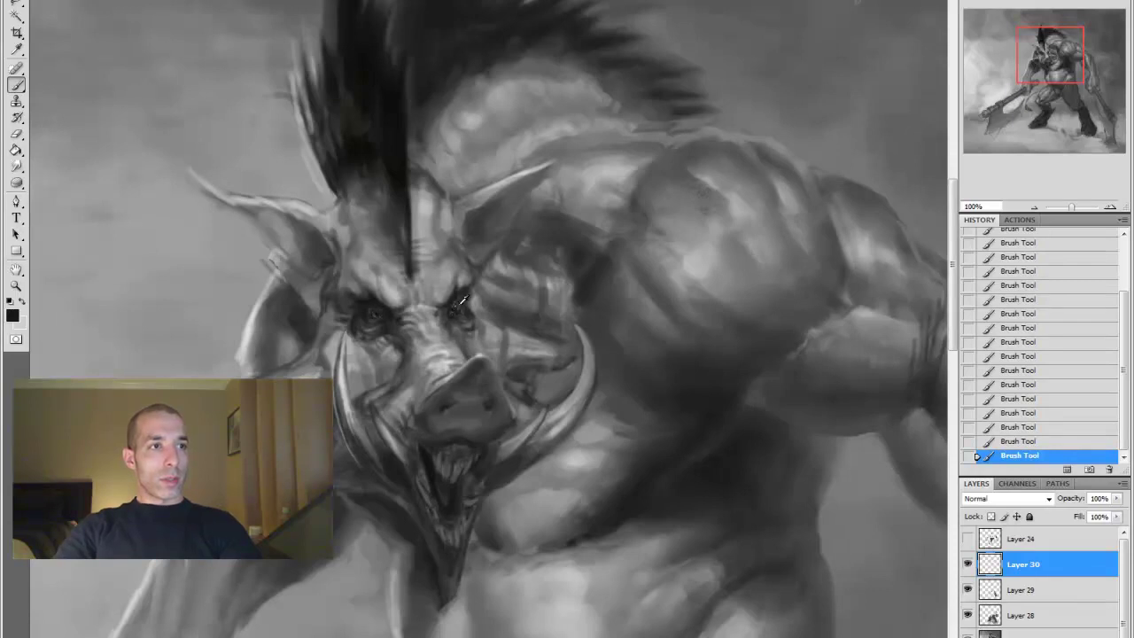
{"action": "key", "text": "alt+bracketleft"}
{"action": "left_click", "coordinate": [1026, 569]}
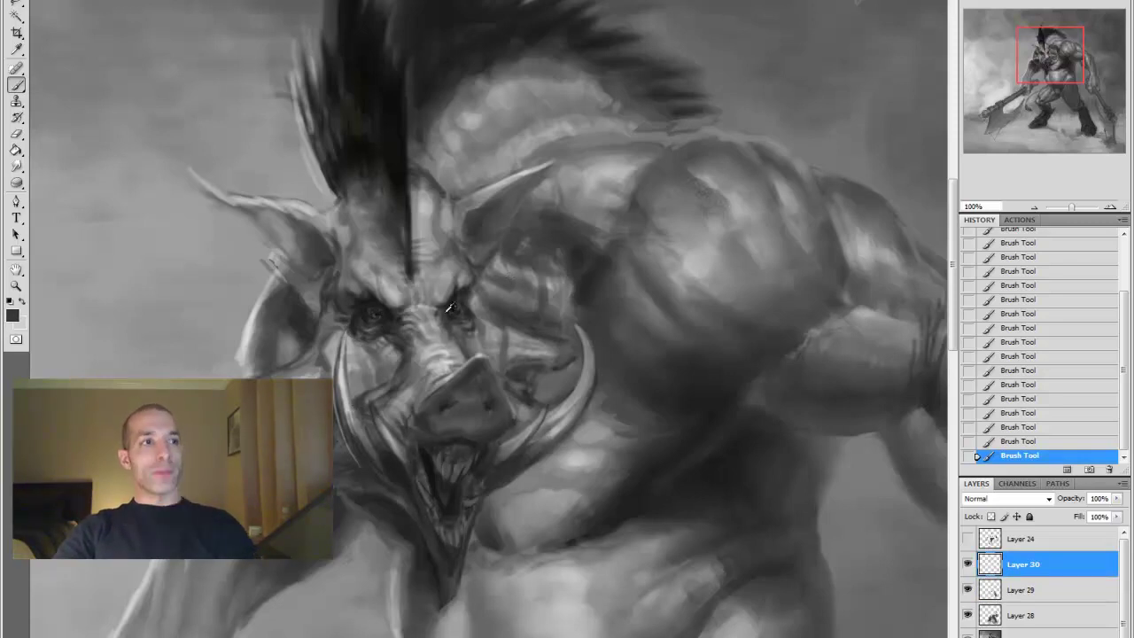
Sharpen the creature's left eye with a small black stroke on Layer 30
{"action": "key", "text": "ctrl+z"}
{"action": "key", "text": "ctrl+equal"}
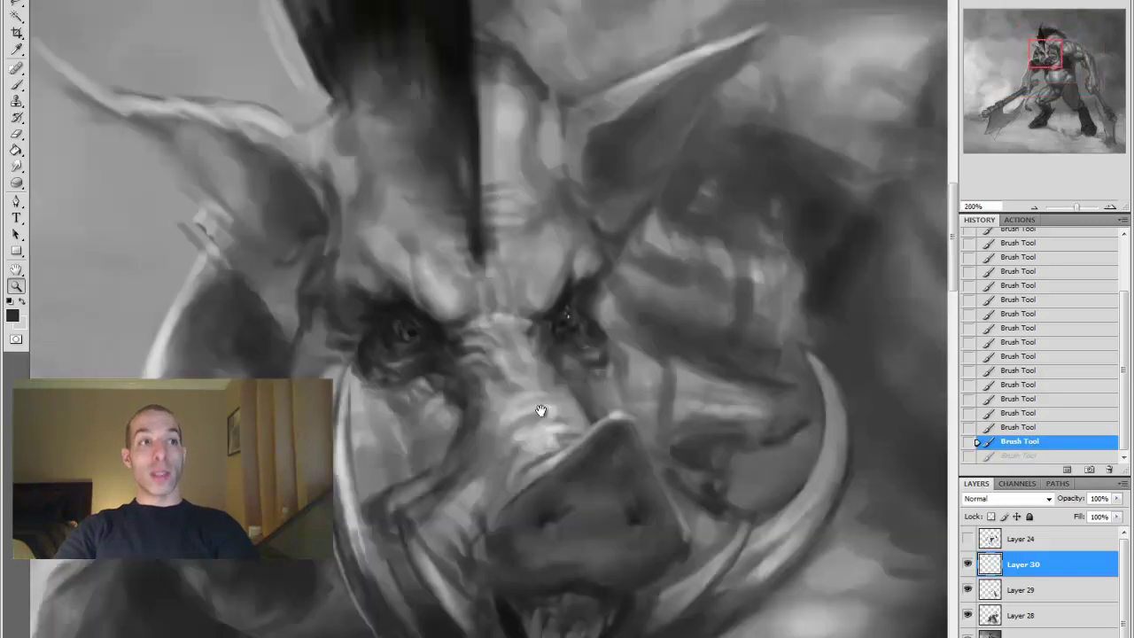
{"action": "key", "text": "ctrl+z"}
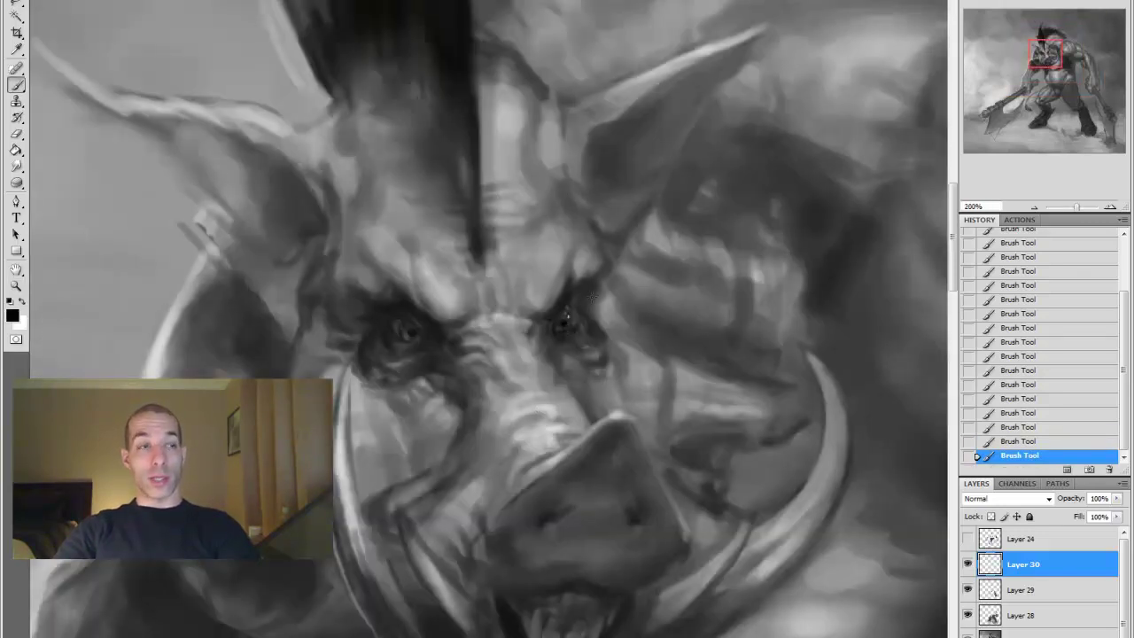
{"action": "left_click_drag", "start_coordinate": [565, 317], "coordinate": [574, 311]}
{"action": "key", "text": "ctrl+minus"}
{"action": "key", "text": "ctrl+minus"}
{"action": "key", "text": "ctrl+equal"}
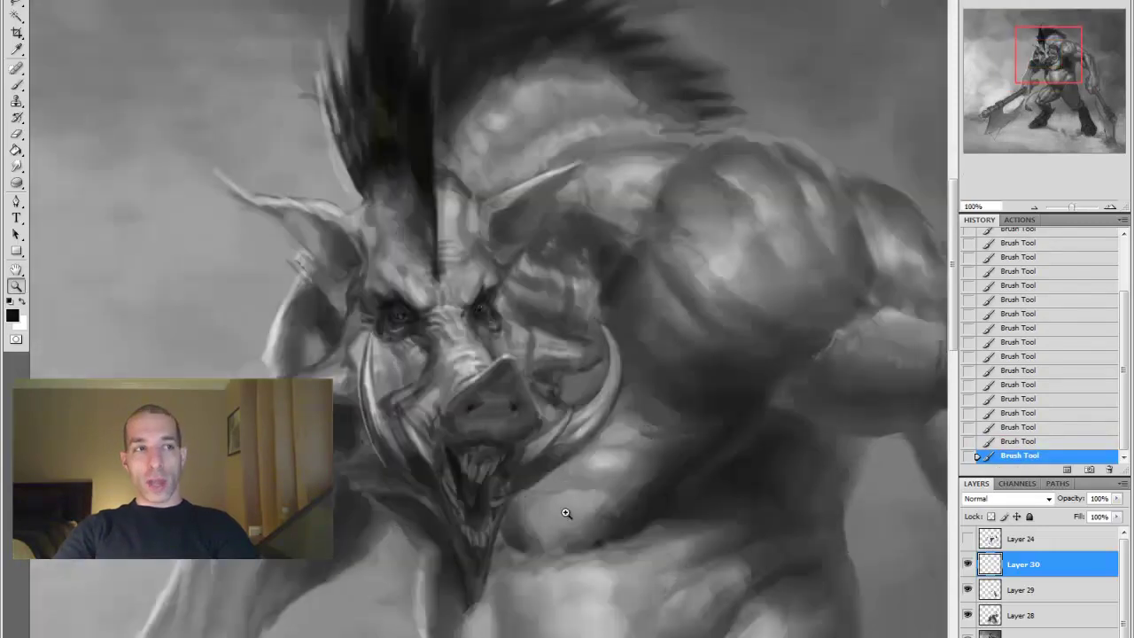
Paint dark tips on all four tusks and deepen the eye shadows on a new layer above Layer 30
{"action": "key", "text": "ctrl+shift+alt+n"}
{"action": "left_click_drag", "start_coordinate": [372, 297], "coordinate": [405, 338]}
{"action": "left_click_drag", "start_coordinate": [489, 297], "coordinate": [512, 338]}
{"action": "left_click_drag", "start_coordinate": [598, 323], "coordinate": [612, 332]}
{"action": "left_click_drag", "start_coordinate": [370, 327], "coordinate": [368, 414]}
{"action": "left_click_drag", "start_coordinate": [369, 348], "coordinate": [372, 421]}
{"action": "left_click_drag", "start_coordinate": [398, 409], "coordinate": [404, 431]}
{"action": "left_click_drag", "start_coordinate": [393, 388], "coordinate": [416, 438]}
{"action": "left_click_drag", "start_coordinate": [573, 404], "coordinate": [541, 448]}
{"action": "left_click_drag", "start_coordinate": [608, 335], "coordinate": [619, 395]}
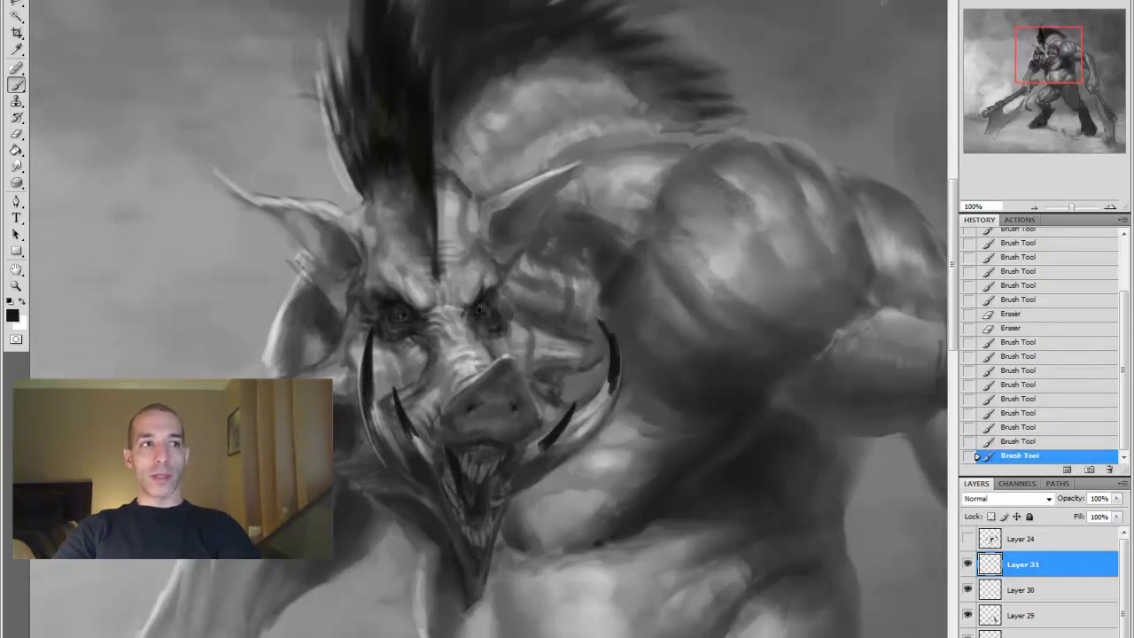
Blend and taper the dark tusk tips with sampled greys, smudging and erasing on Layer 31
{"action": "left_click", "coordinate": [617, 381], "text": "alt"}
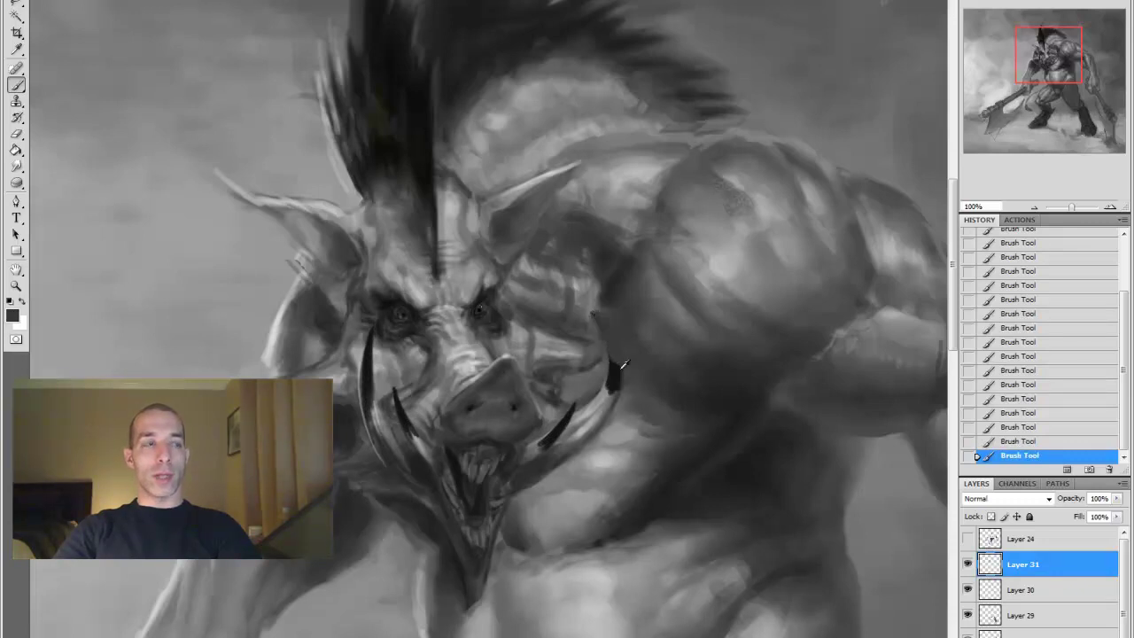
{"action": "left_click", "coordinate": [619, 314], "text": "alt"}
{"action": "key", "text": "alt+bracketleft"}
{"action": "left_click", "coordinate": [608, 390], "text": "alt"}
{"action": "key", "text": "alt+bracketright"}
{"action": "left_click", "coordinate": [17, 166]}
{"action": "left_click_drag", "start_coordinate": [609, 379], "coordinate": [613, 418]}
{"action": "left_click_drag", "start_coordinate": [374, 396], "coordinate": [376, 422]}
{"action": "left_click_drag", "start_coordinate": [381, 352], "coordinate": [389, 367]}
{"action": "key", "text": "e"}
{"action": "mouse_move", "coordinate": [395, 443]}
{"action": "left_mouse_down"}
{"action": "mouse_move", "coordinate": [399, 455]}
{"action": "mouse_move", "coordinate": [401, 443]}
{"action": "left_mouse_up"}
{"action": "left_click_drag", "start_coordinate": [546, 427], "coordinate": [556, 449]}
{"action": "left_click_drag", "start_coordinate": [389, 395], "coordinate": [396, 381]}
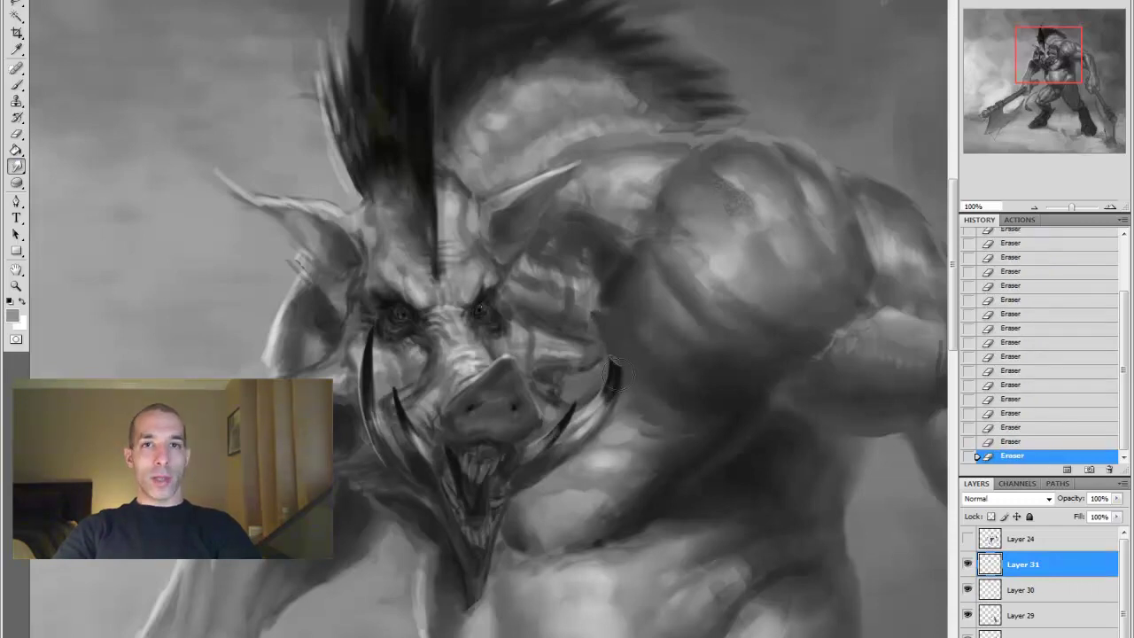
Touch up the creature's large left tusk and erase excess dark paint around it on Layer 31
{"action": "key", "text": "ctrl+minus"}
{"action": "key", "text": "b"}
{"action": "left_click", "coordinate": [612, 362]}
{"action": "key", "text": "ctrl+minus"}
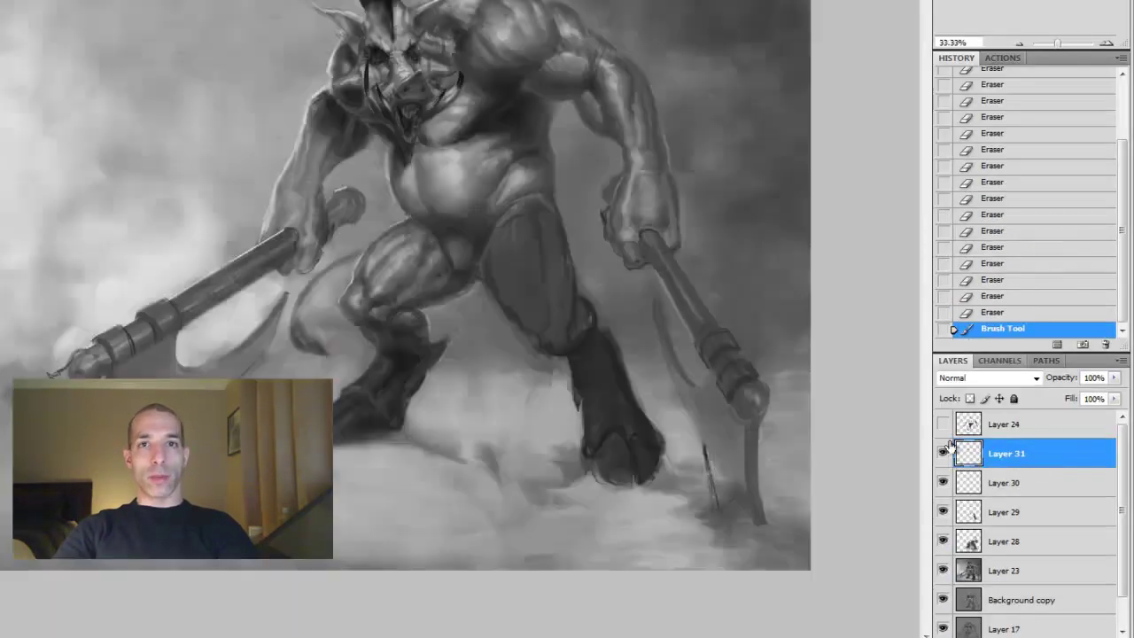
{"action": "key", "text": "e"}
{"action": "left_click_drag", "start_coordinate": [467, 17], "coordinate": [454, 71]}
{"action": "mouse_move", "coordinate": [454, 80]}
{"action": "left_mouse_down"}
{"action": "mouse_move", "coordinate": [380, 93]}
{"action": "mouse_move", "coordinate": [369, 104]}
{"action": "mouse_move", "coordinate": [453, 104]}
{"action": "left_mouse_up"}
{"action": "left_click_drag", "start_coordinate": [452, 102], "coordinate": [452, 108]}
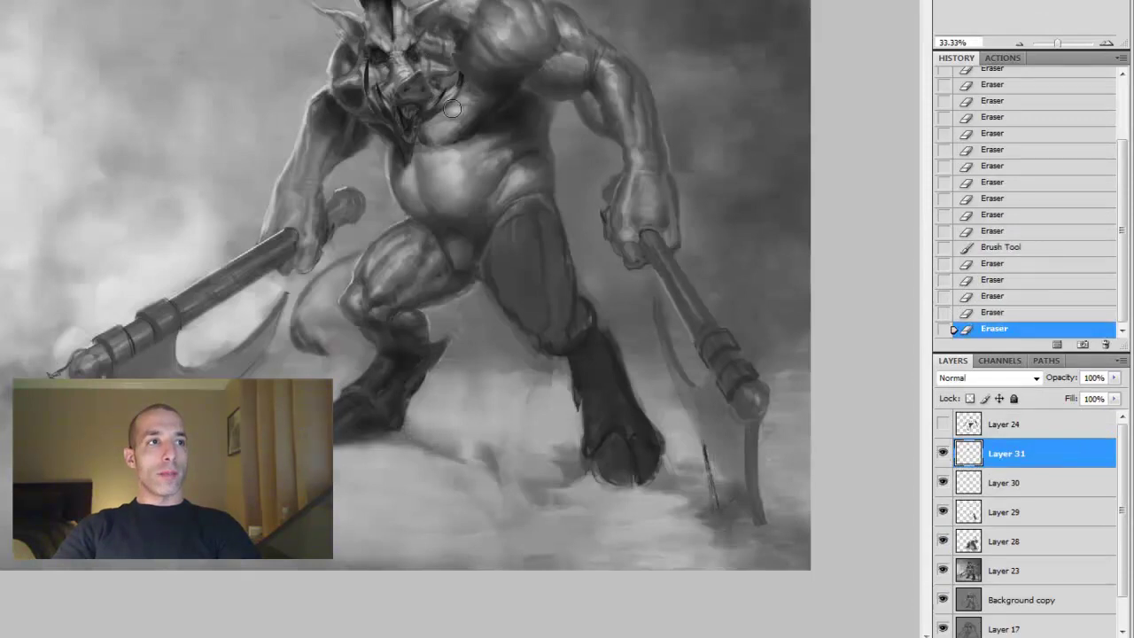
Merge Layer 31 down into Layer 30 and add further brush strokes to the painting
{"action": "scroll", "coordinate": [540, 162], "scroll_direction": "up", "scroll_amount": 3}
{"action": "key", "text": "ctrl+e"}
{"action": "key", "text": "ctrl+e"}
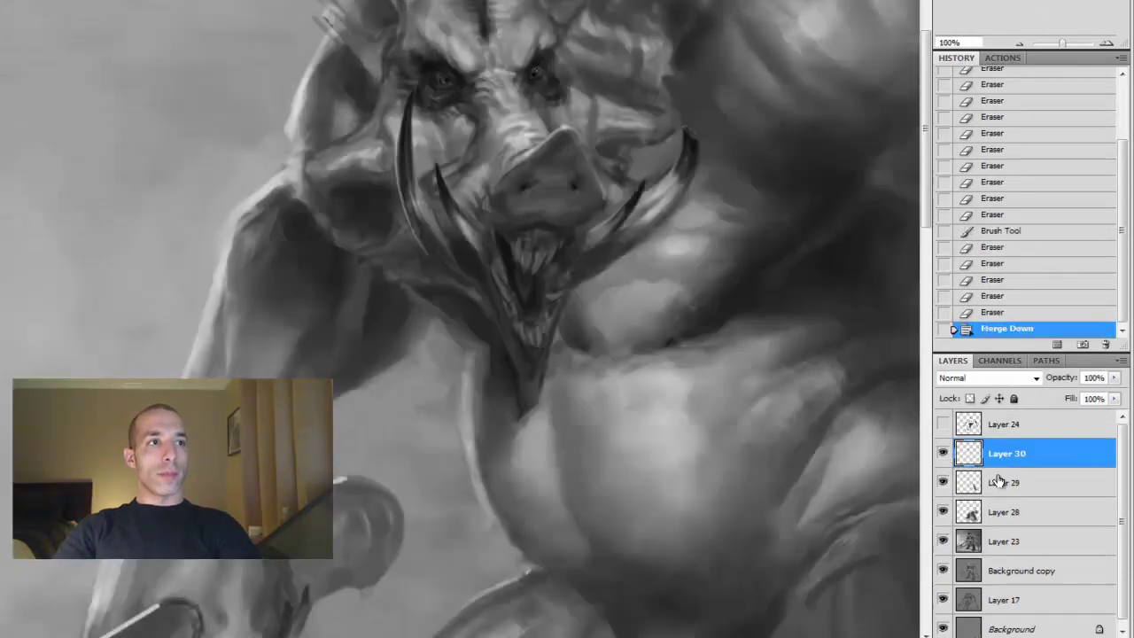
{"action": "key", "text": "ctrl+shift+alt+n"}
{"action": "mouse_move", "coordinate": [466, 0]}
{"action": "left_mouse_down"}
{"action": "mouse_move", "coordinate": [461, 35]}
{"action": "mouse_move", "coordinate": [442, 50]}
{"action": "mouse_move", "coordinate": [466, 27]}
{"action": "left_mouse_up"}
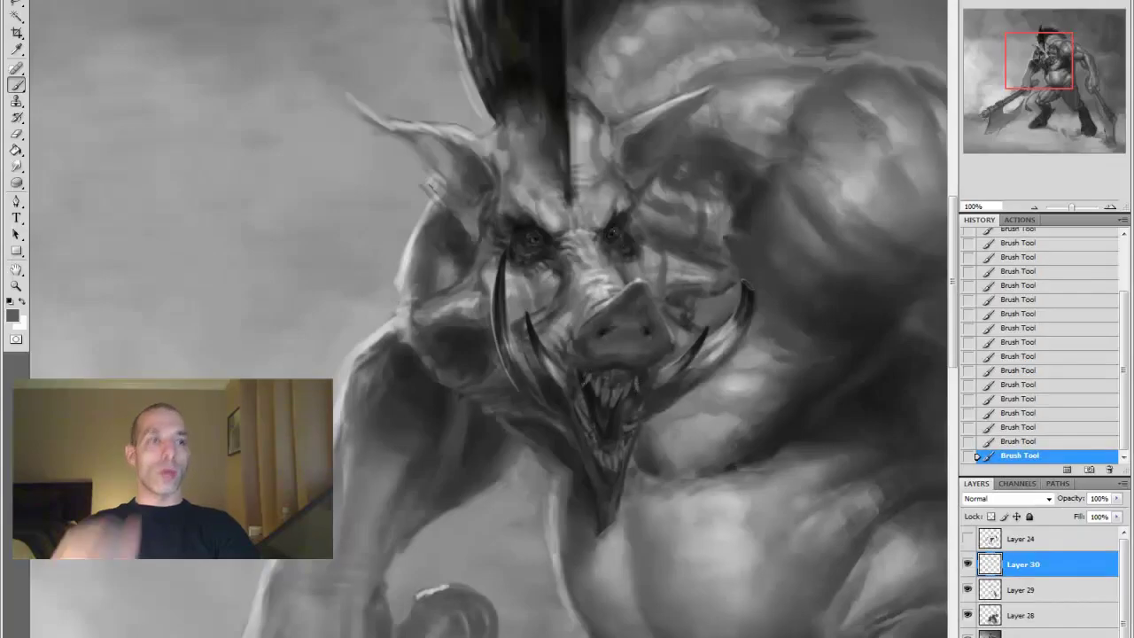
Refine the wrinkles and shading around the creature's eyes, cheeks and snout with sampled greys on Layer 30
{"action": "key", "text": "d"}
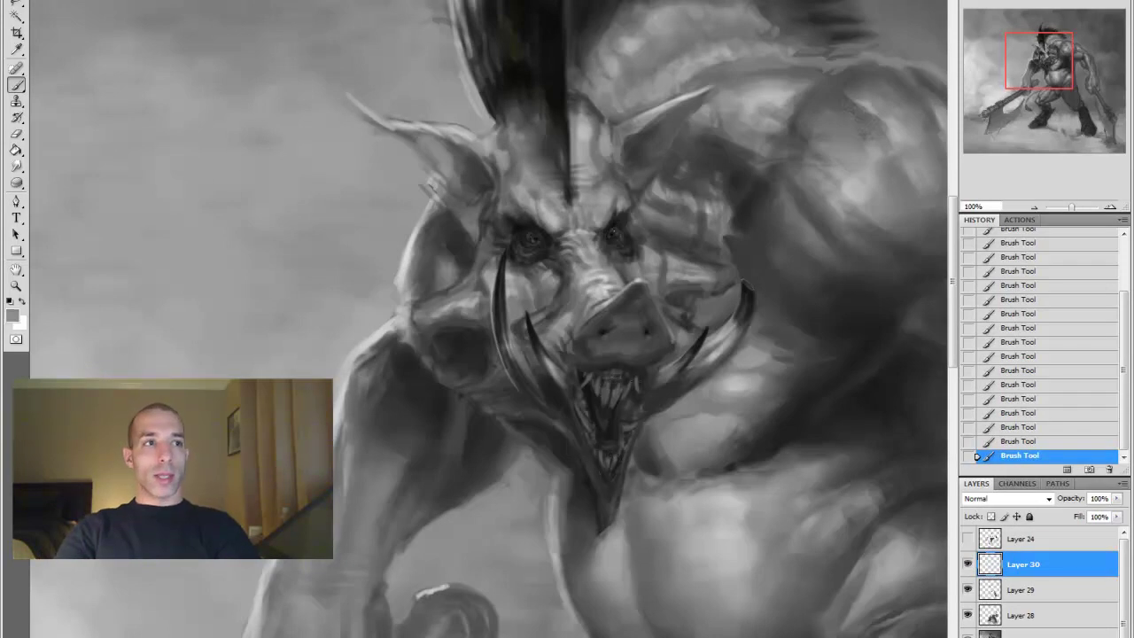
{"action": "left_click", "coordinate": [592, 240], "text": "alt"}
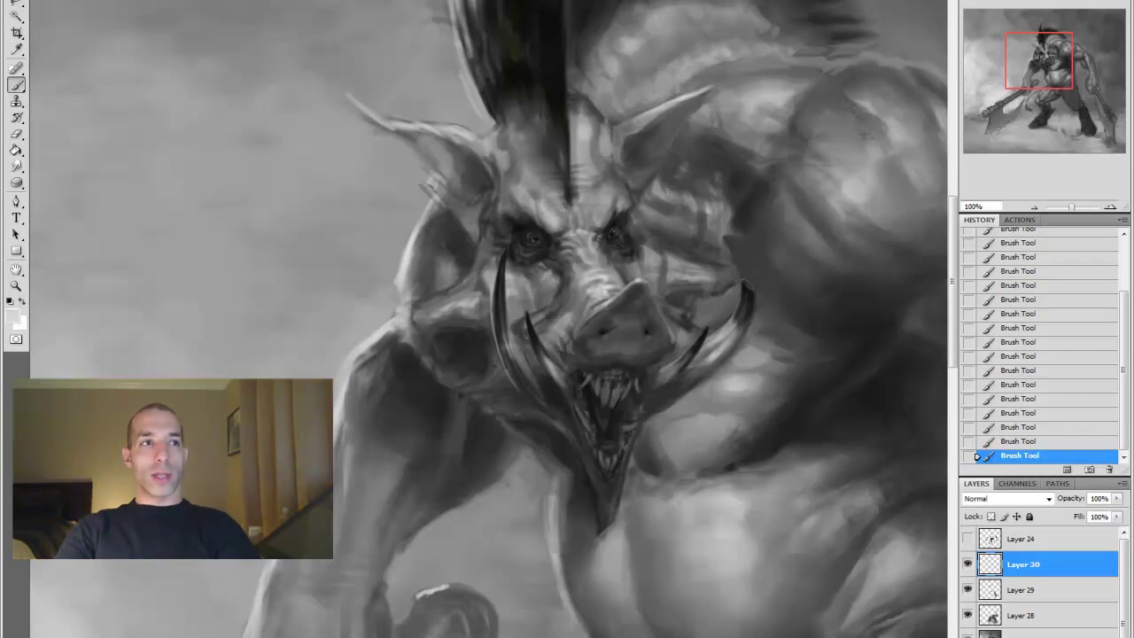
{"action": "left_click", "coordinate": [606, 219], "text": "alt"}
{"action": "left_click", "coordinate": [589, 224], "text": "alt"}
{"action": "left_click", "coordinate": [547, 271], "text": "alt"}
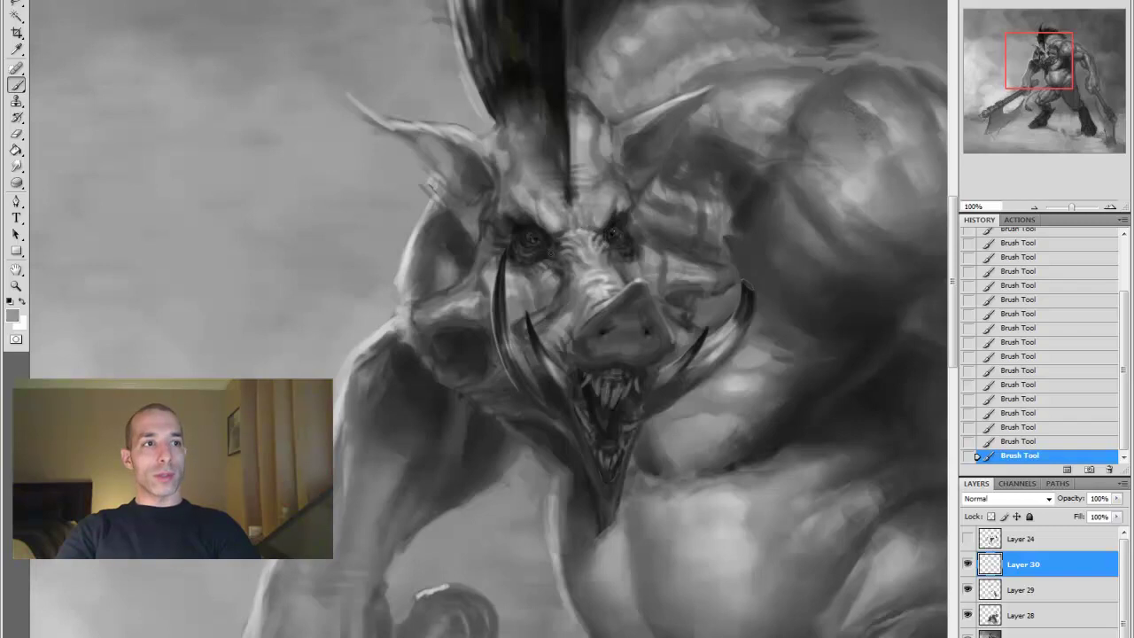
{"action": "left_click", "coordinate": [615, 251], "text": "alt"}
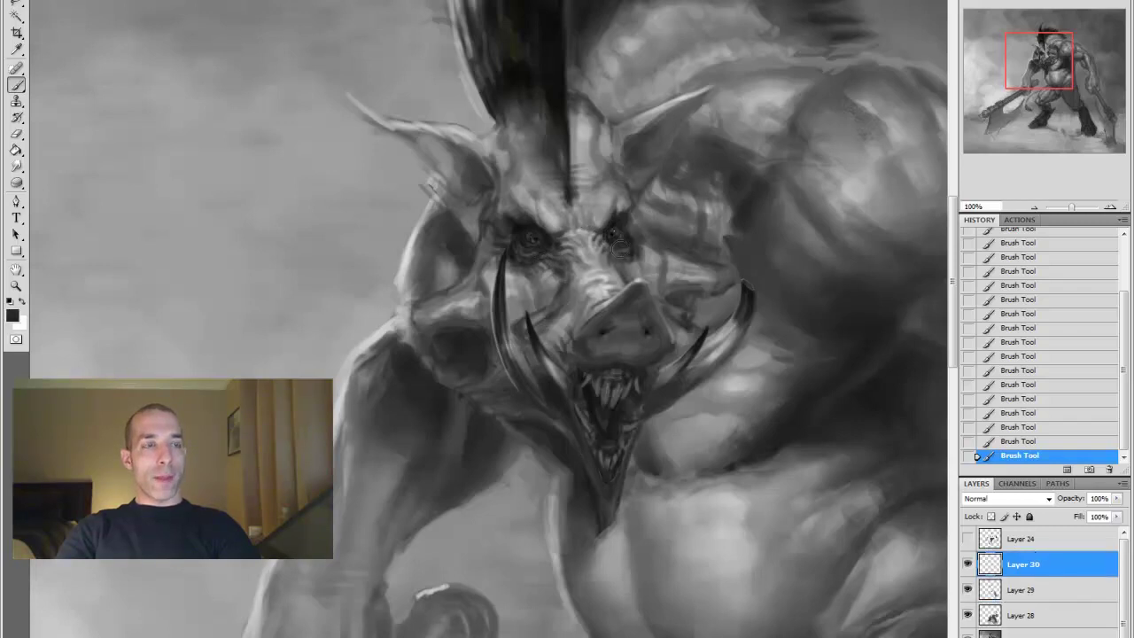
{"action": "left_click", "coordinate": [559, 275], "text": "alt"}
{"action": "left_click", "coordinate": [521, 287], "text": "alt"}
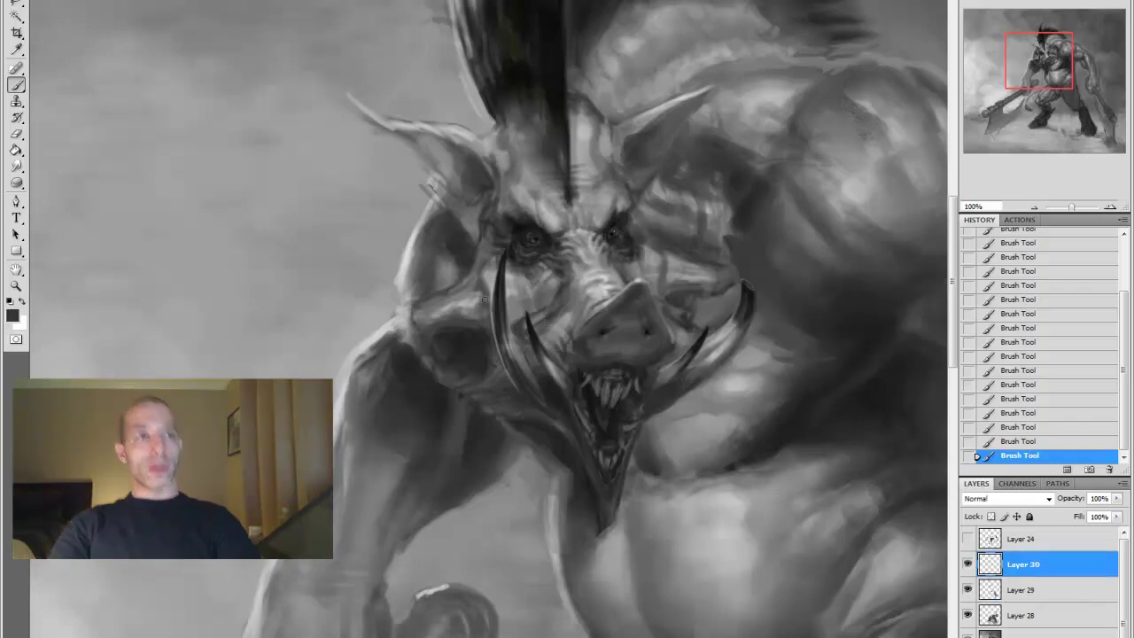
{"action": "left_click", "coordinate": [648, 252], "text": "alt"}
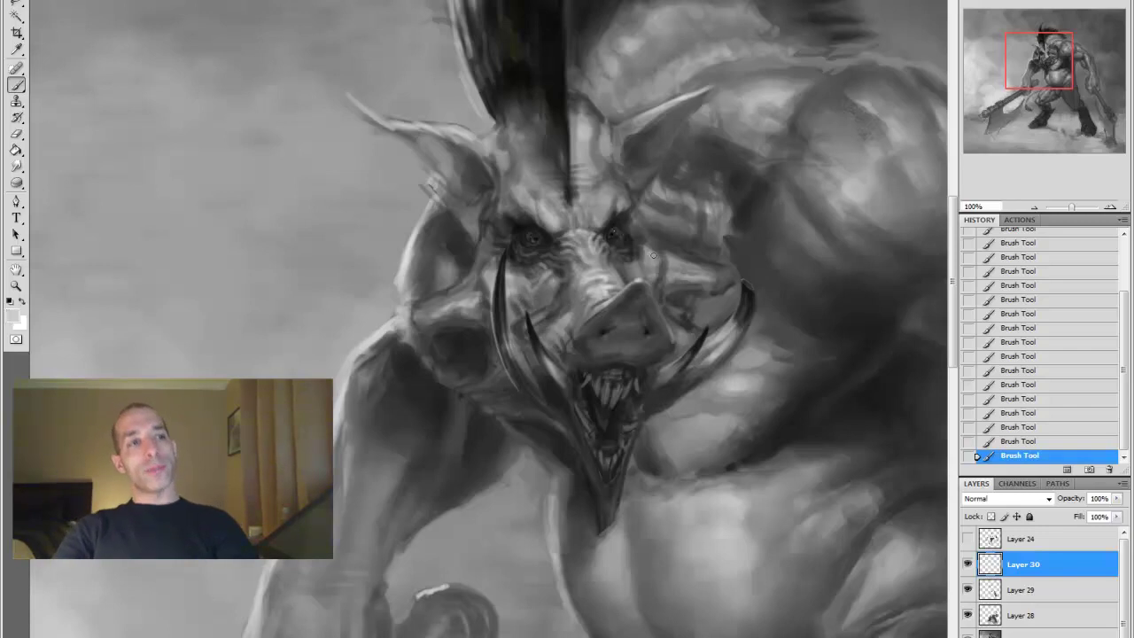
Paint long, dark pointed tips on both of the creature's ears with a sampled dark grey
{"action": "left_click", "coordinate": [566, 198], "text": "alt"}
{"action": "mouse_move", "coordinate": [725, 72]}
{"action": "left_mouse_down"}
{"action": "mouse_move", "coordinate": [666, 109]}
{"action": "mouse_move", "coordinate": [670, 121]}
{"action": "left_mouse_up"}
{"action": "mouse_move", "coordinate": [334, 78]}
{"action": "left_mouse_down"}
{"action": "mouse_move", "coordinate": [399, 124]}
{"action": "mouse_move", "coordinate": [450, 140]}
{"action": "mouse_move", "coordinate": [483, 177]}
{"action": "left_mouse_up"}
{"action": "left_click", "coordinate": [617, 265], "text": "alt"}
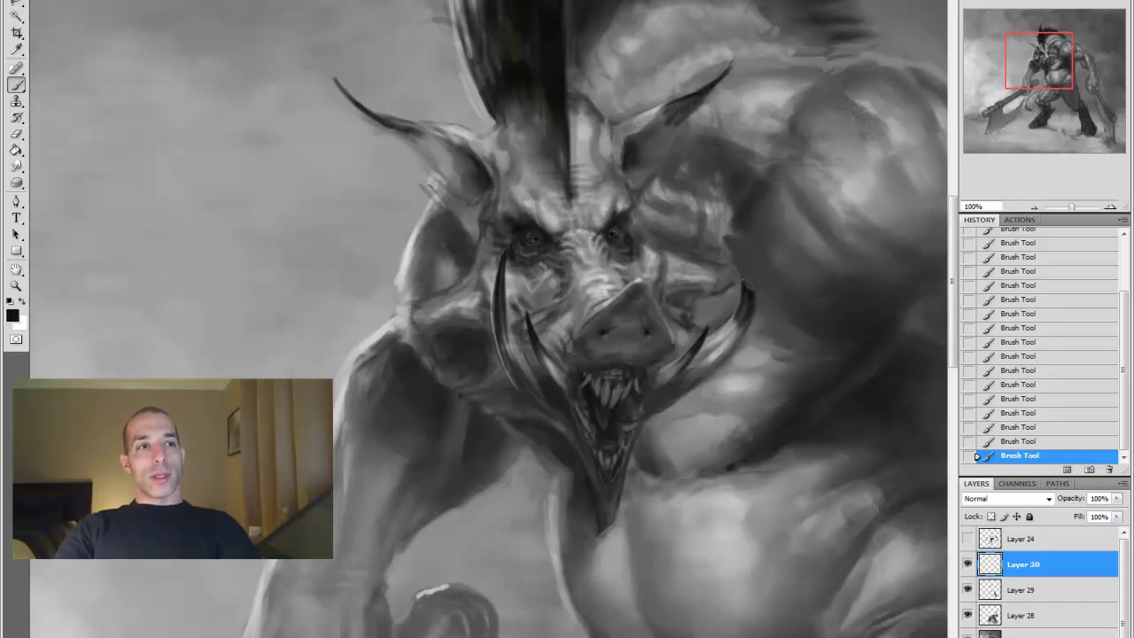
Shade the forehead and the inner edges of both ears with sampled greys on Layer 30
{"action": "left_click", "coordinate": [589, 151], "text": "alt"}
{"action": "left_click", "coordinate": [497, 121], "text": "alt"}
{"action": "left_click_drag", "start_coordinate": [497, 121], "coordinate": [510, 142]}
{"action": "left_click", "coordinate": [612, 191], "text": "alt"}
{"action": "left_click", "coordinate": [629, 156], "text": "alt"}
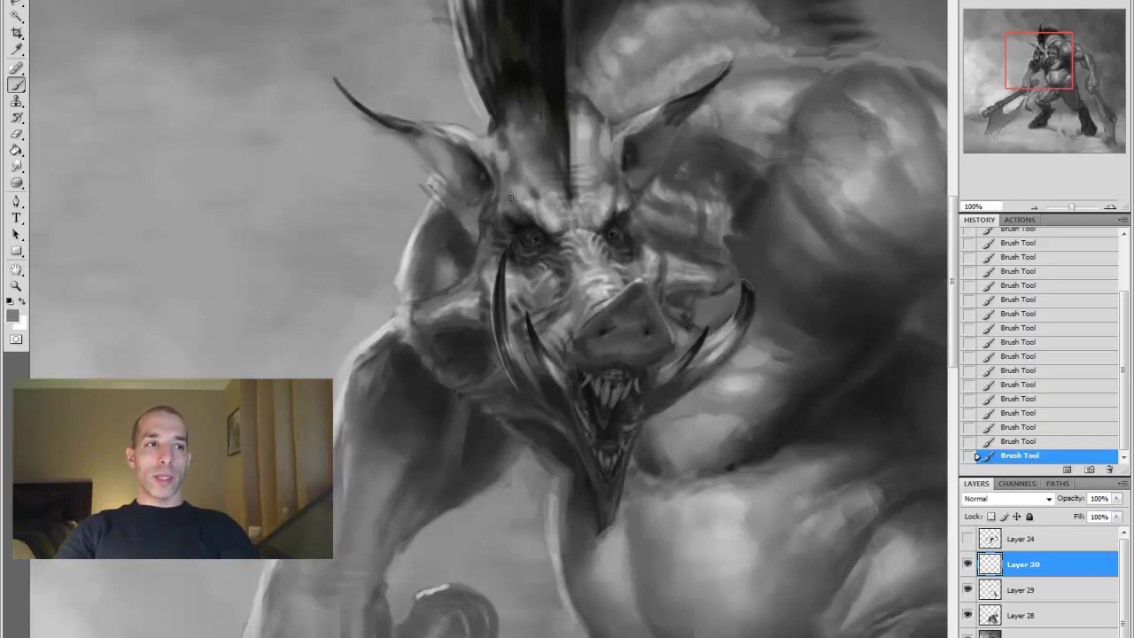
{"action": "left_click_drag", "start_coordinate": [511, 198], "coordinate": [482, 203]}
{"action": "left_click", "coordinate": [604, 151], "text": "alt"}
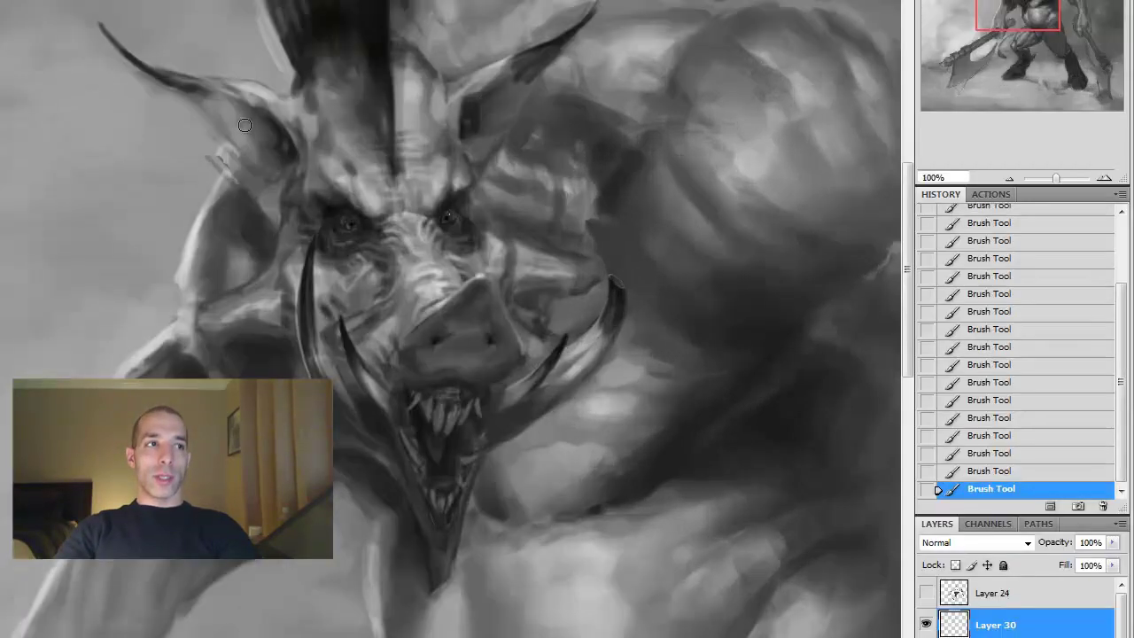
Smudge and clean up the shading on both ears so the dark tips blend into them
{"action": "key", "text": "bracketleft"}
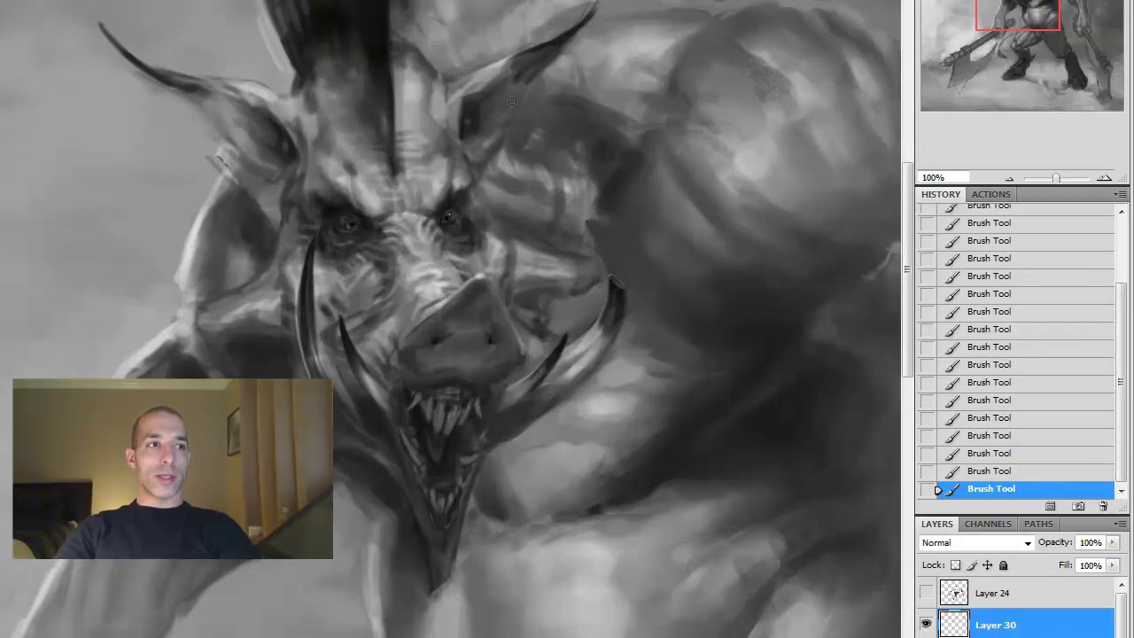
{"action": "key", "text": "r"}
{"action": "left_click_drag", "start_coordinate": [281, 118], "coordinate": [336, 43]}
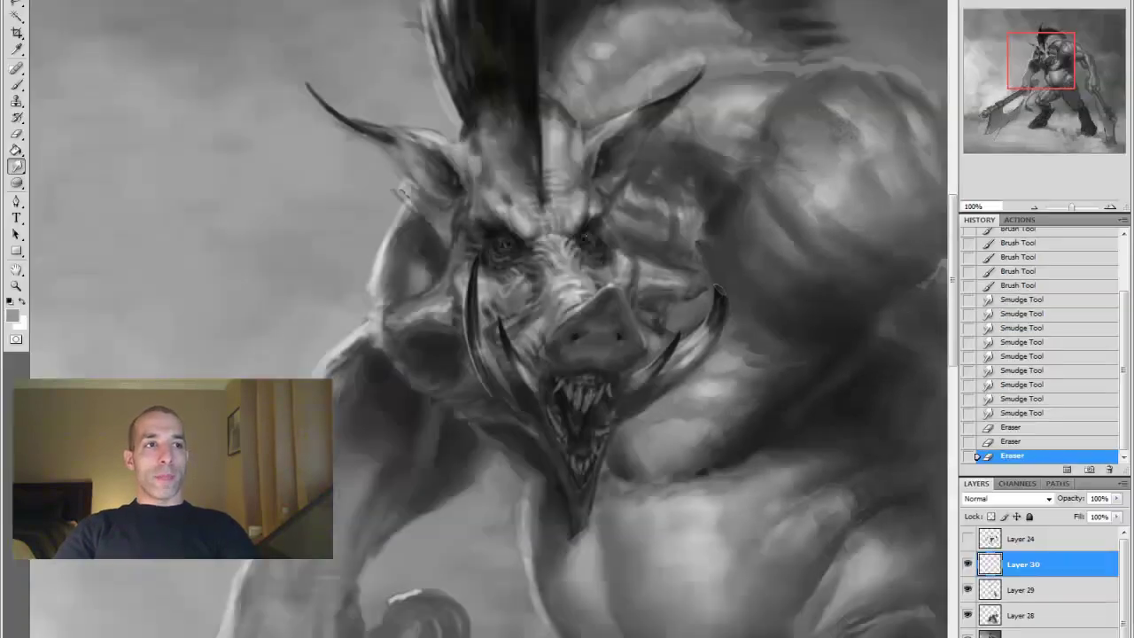
{"action": "double_click", "coordinate": [1064, 625]}
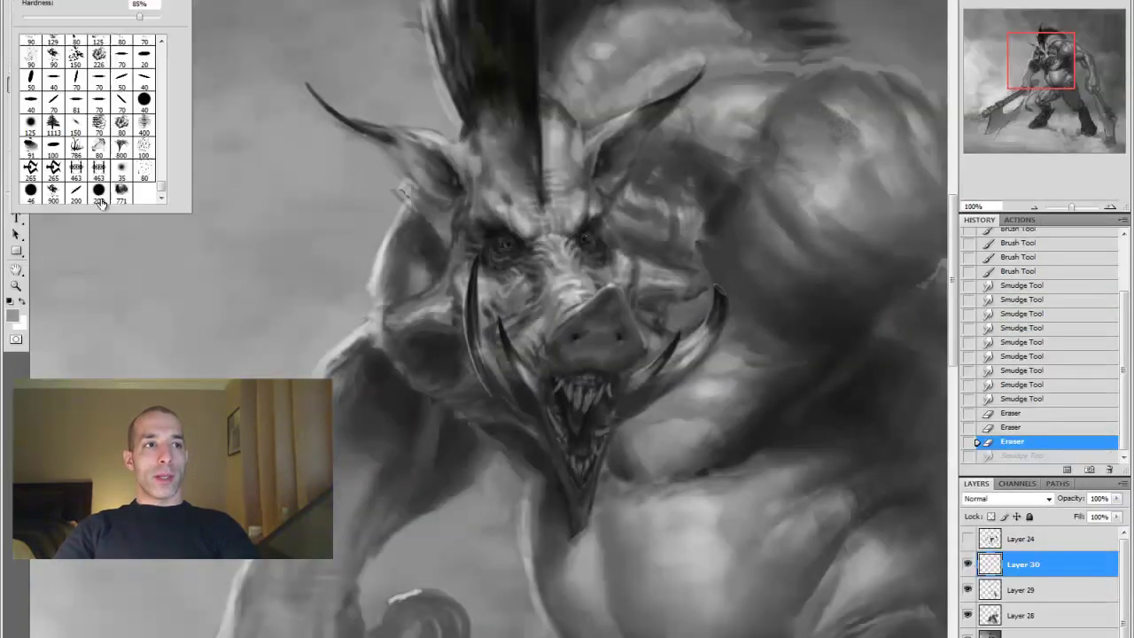
{"action": "left_click_drag", "start_coordinate": [620, 133], "coordinate": [602, 142]}
{"action": "left_click_drag", "start_coordinate": [585, 93], "coordinate": [427, 117]}
Paint out the stray marks below the left ear and touch up the shading beside the head
{"action": "left_click", "coordinate": [677, 496]}
{"action": "left_click", "coordinate": [584, 237]}
{"action": "key", "text": "d"}
{"action": "mouse_move", "coordinate": [424, 213]}
{"action": "left_mouse_down"}
{"action": "mouse_move", "coordinate": [439, 256]}
{"action": "mouse_move", "coordinate": [443, 221]}
{"action": "mouse_move", "coordinate": [467, 253]}
{"action": "mouse_move", "coordinate": [390, 188]}
{"action": "mouse_move", "coordinate": [427, 222]}
{"action": "left_mouse_up"}
{"action": "mouse_move", "coordinate": [611, 223]}
{"action": "left_mouse_down"}
{"action": "mouse_move", "coordinate": [622, 242]}
{"action": "mouse_move", "coordinate": [635, 232]}
{"action": "mouse_move", "coordinate": [611, 221]}
{"action": "mouse_move", "coordinate": [627, 204]}
{"action": "left_mouse_up"}
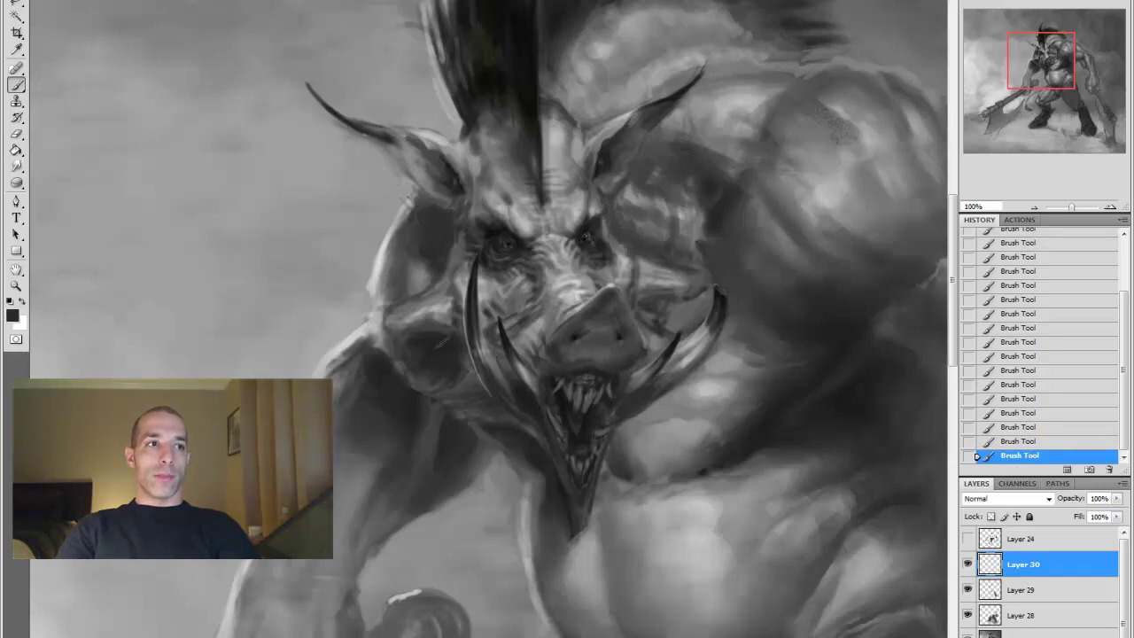
Add a new layer above Layer 30 and rework the forehead and mane base with sampled greys
{"action": "key", "text": "ctrl+0"}
{"action": "key", "text": "z"}
{"action": "left_click", "coordinate": [466, 210]}
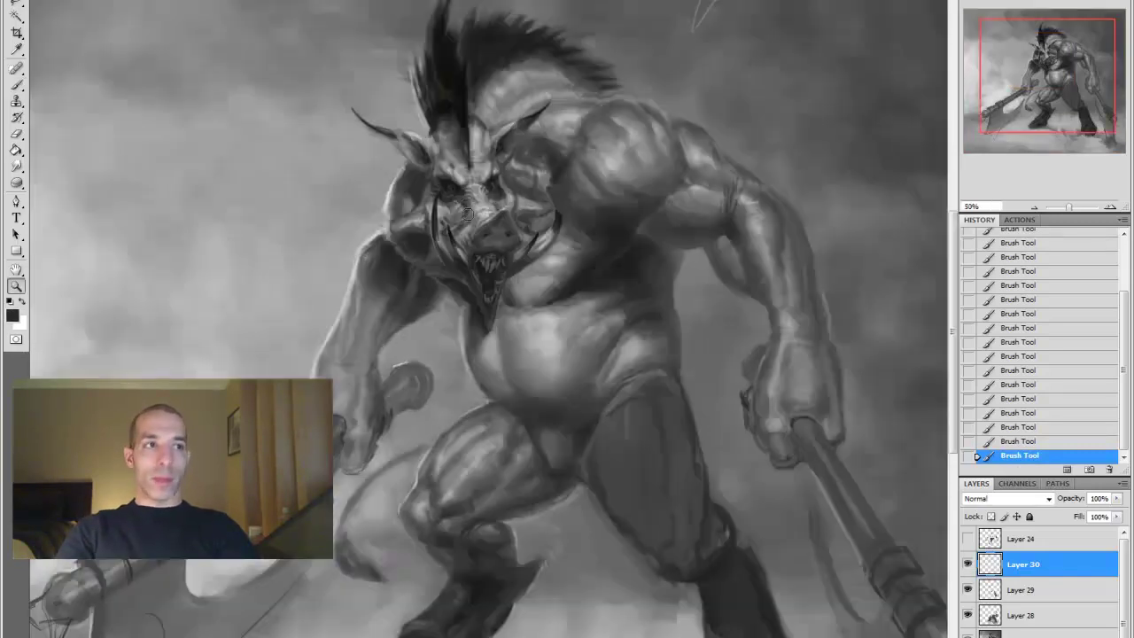
{"action": "key", "text": "ctrl+shift+alt+n"}
{"action": "key", "text": "b"}
{"action": "mouse_move", "coordinate": [459, 222]}
{"action": "left_mouse_down"}
{"action": "mouse_move", "coordinate": [448, 210]}
{"action": "mouse_move", "coordinate": [466, 201]}
{"action": "left_mouse_up"}
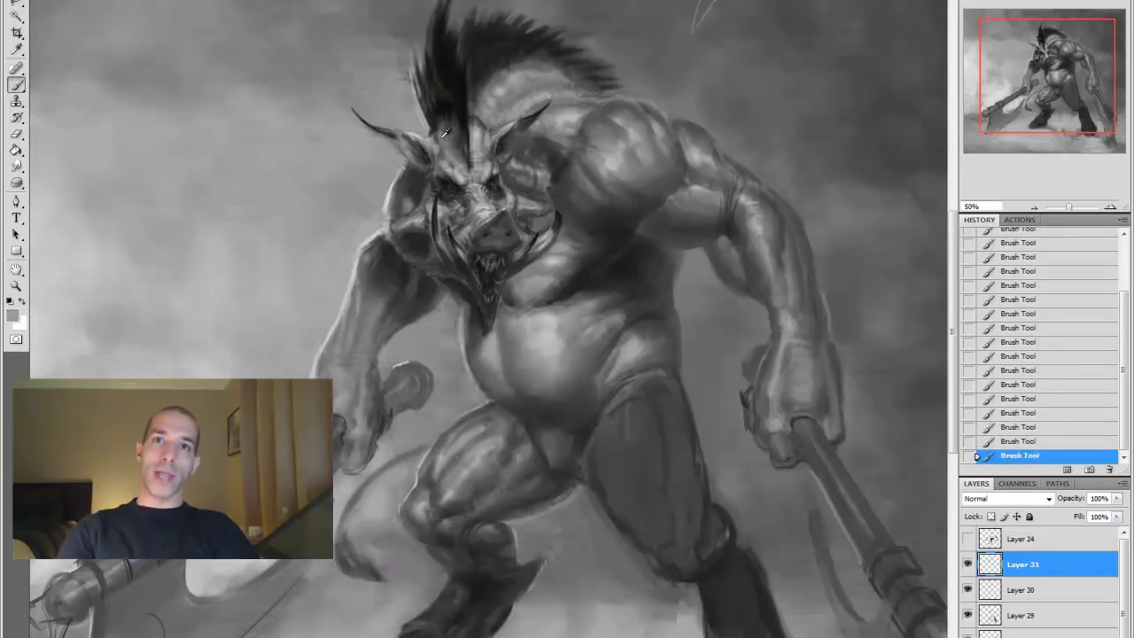
{"action": "left_click", "coordinate": [502, 116], "text": "alt"}
{"action": "left_click", "coordinate": [454, 157], "text": "alt"}
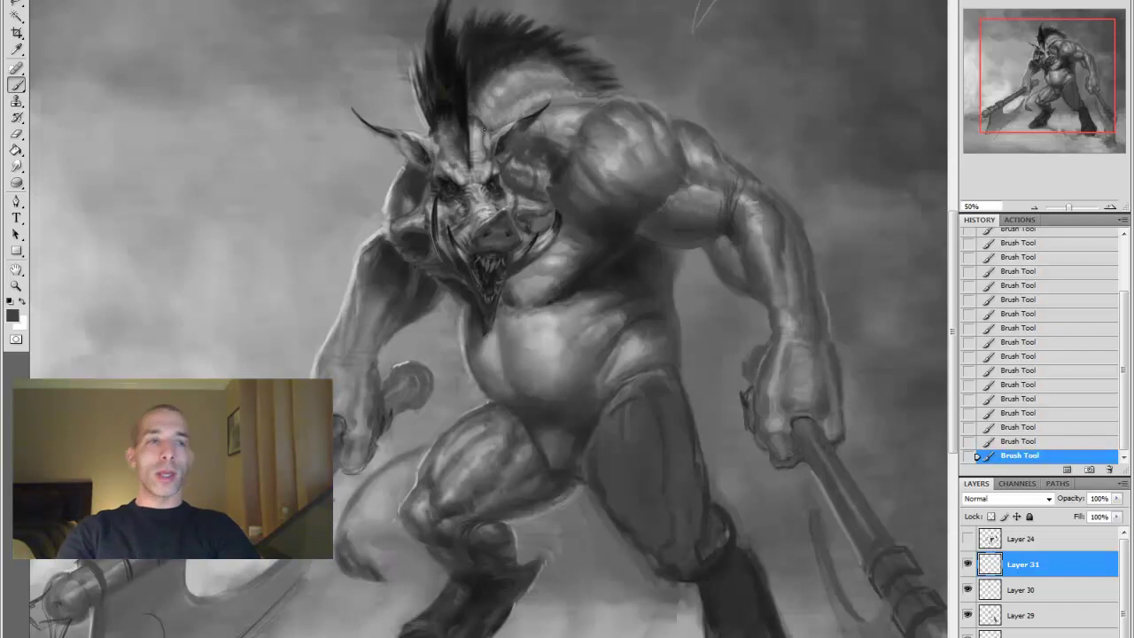
{"action": "left_click", "coordinate": [479, 133], "text": "alt"}
{"action": "left_click", "coordinate": [440, 124], "text": "alt"}
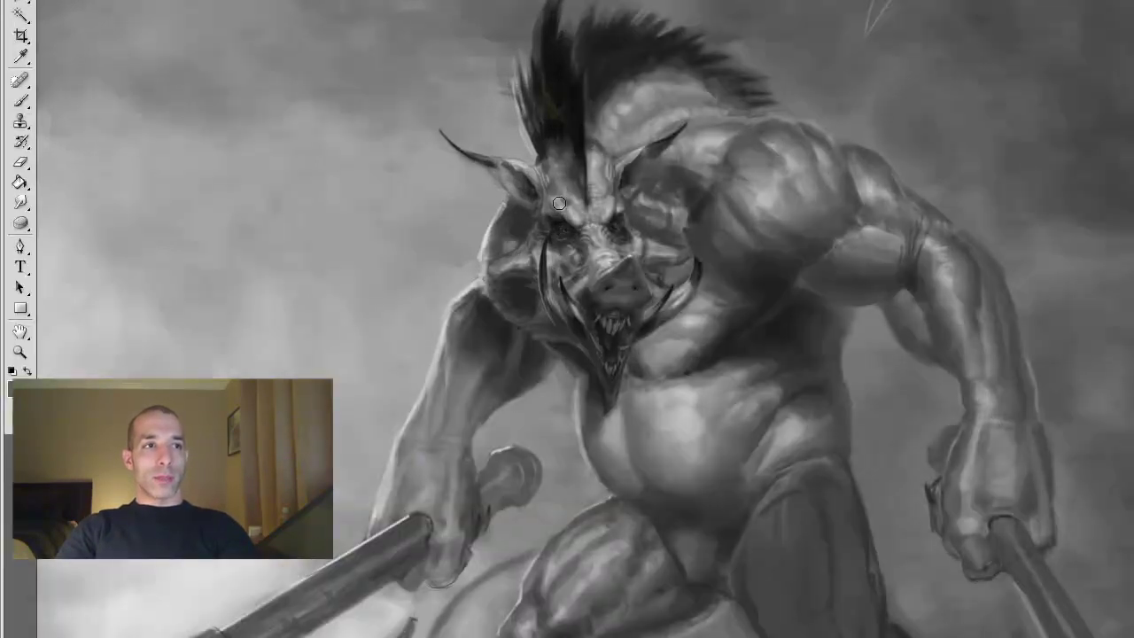
Merge Layer 32 and Layer 31 down into Layer 30
{"action": "key", "text": "b"}
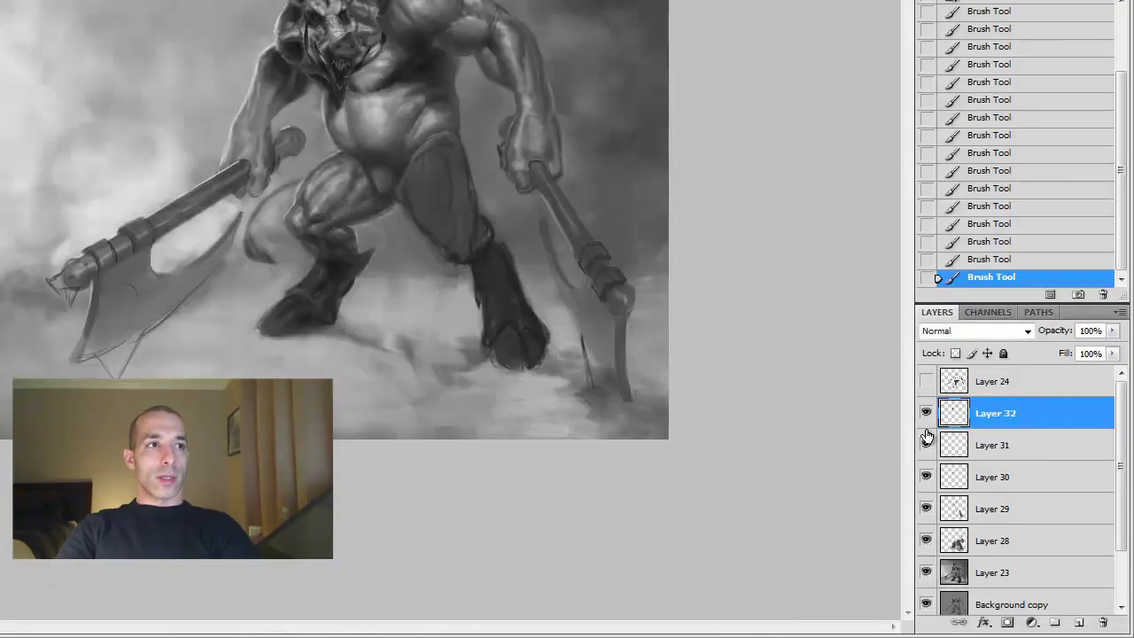
{"action": "key", "text": "ctrl+e"}
{"action": "key", "text": "ctrl+e"}
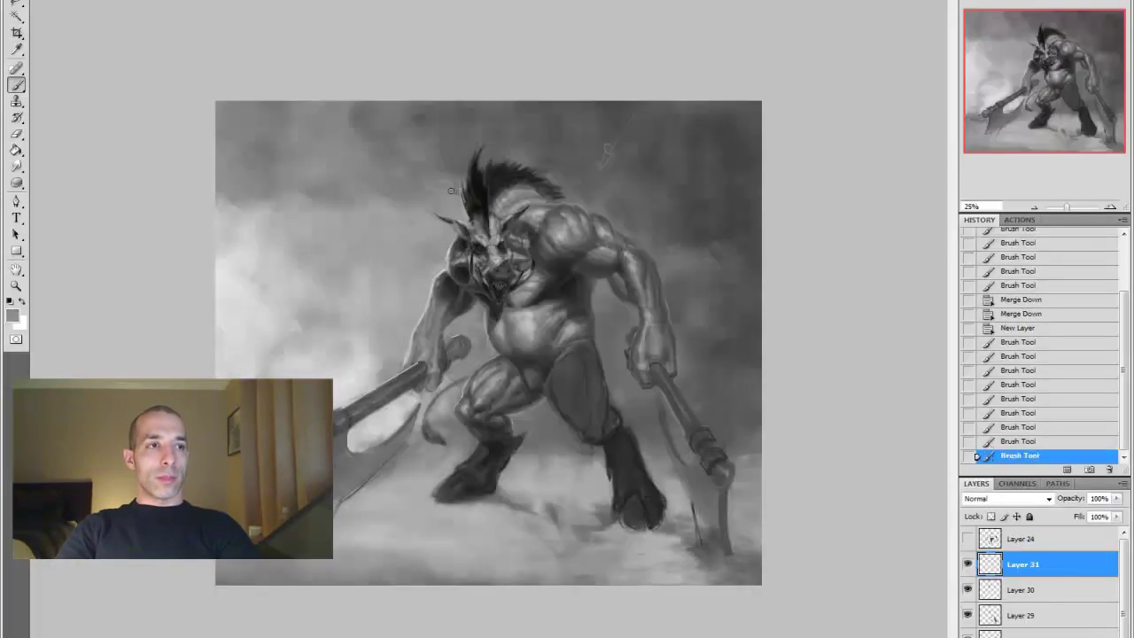
Add a new layer above Layer 31 and paint further strokes around the creature's mane and upper back
{"action": "key", "text": "ctrl+shift+n"}
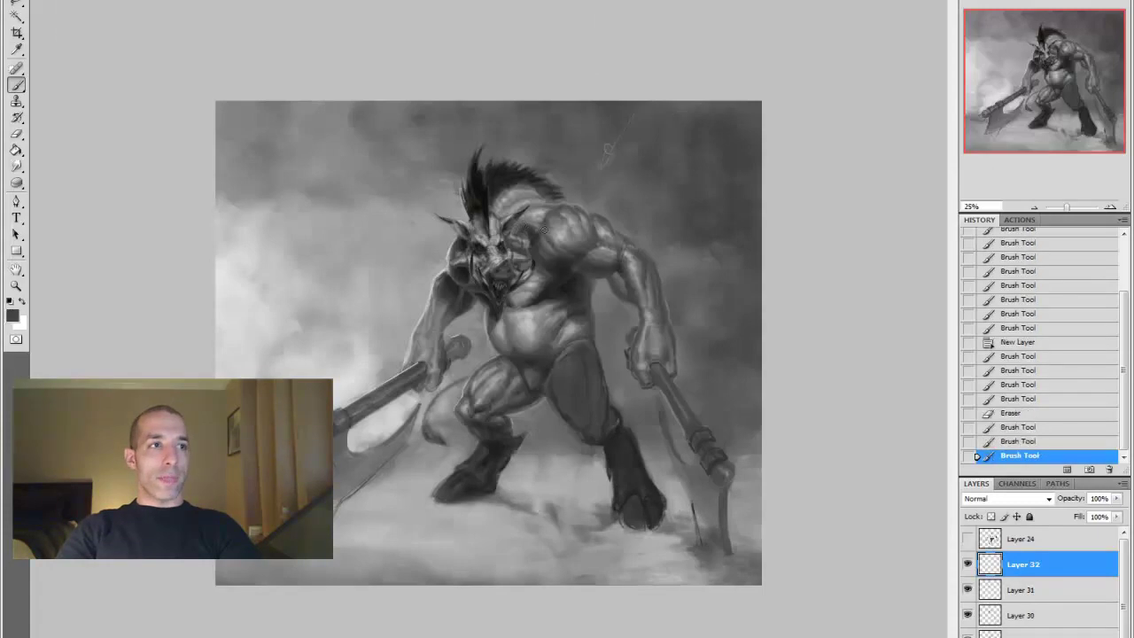
{"action": "key", "text": "z"}
{"action": "left_click", "coordinate": [527, 266]}
{"action": "key", "text": "b"}
{"action": "mouse_move", "coordinate": [518, 158]}
{"action": "left_mouse_down"}
{"action": "mouse_move", "coordinate": [617, 114]}
{"action": "mouse_move", "coordinate": [553, 140]}
{"action": "mouse_move", "coordinate": [564, 143]}
{"action": "mouse_move", "coordinate": [472, 131]}
{"action": "mouse_move", "coordinate": [484, 120]}
{"action": "mouse_move", "coordinate": [453, 127]}
{"action": "mouse_move", "coordinate": [480, 139]}
{"action": "mouse_move", "coordinate": [562, 92]}
{"action": "mouse_move", "coordinate": [493, 184]}
{"action": "left_mouse_up"}
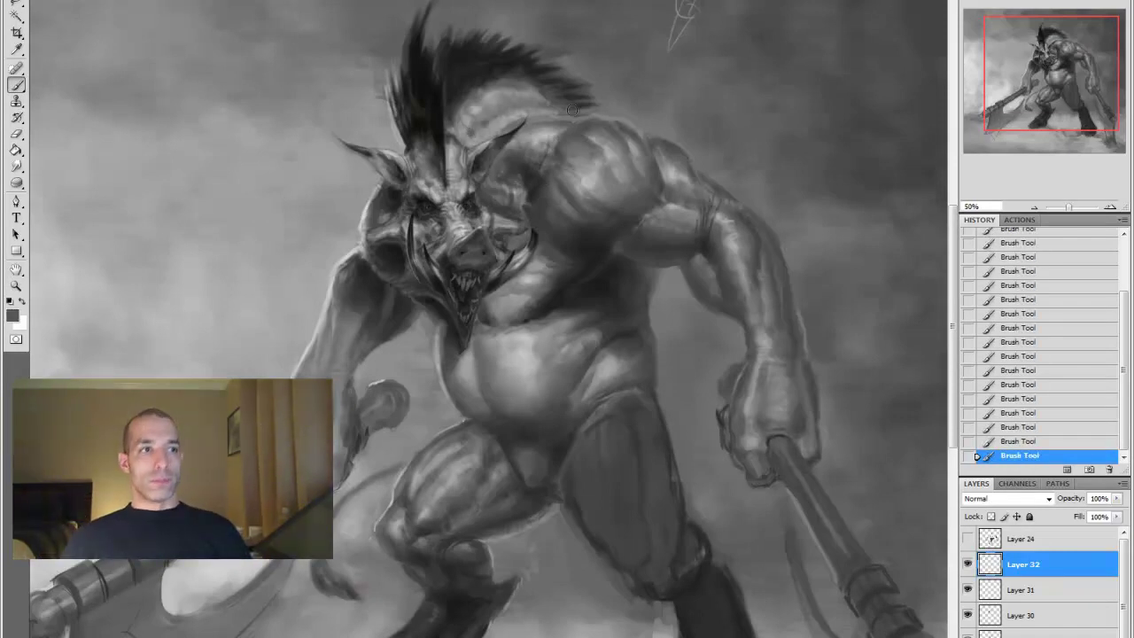
Brighten the right thigh on a new Overlay layer and darken its muscle outlines on Layer 32
{"action": "key", "text": "ctrl+shift+alt+n"}
{"action": "left_click", "coordinate": [1006, 498]}
{"action": "left_click", "coordinate": [991, 336]}
{"action": "left_click", "coordinate": [11, 316]}
{"action": "left_click", "coordinate": [800, 374]}
{"action": "key", "text": "shift+Tab"}
{"action": "scroll", "coordinate": [759, 190], "scroll_direction": "down", "scroll_amount": 5}
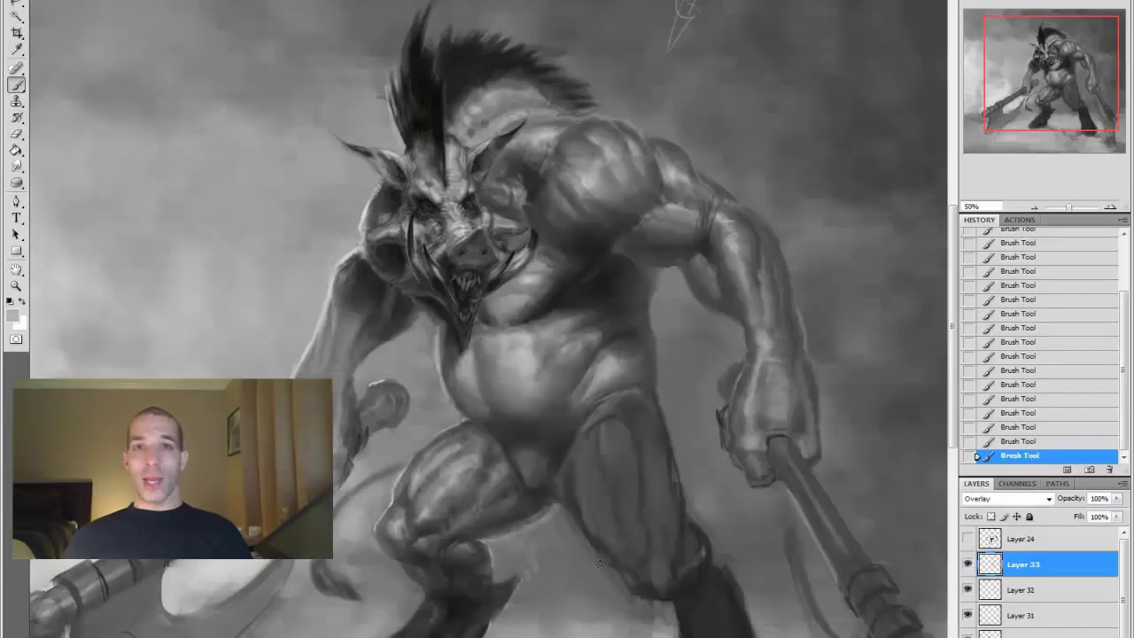
{"action": "left_click", "coordinate": [622, 463], "text": "ctrl"}
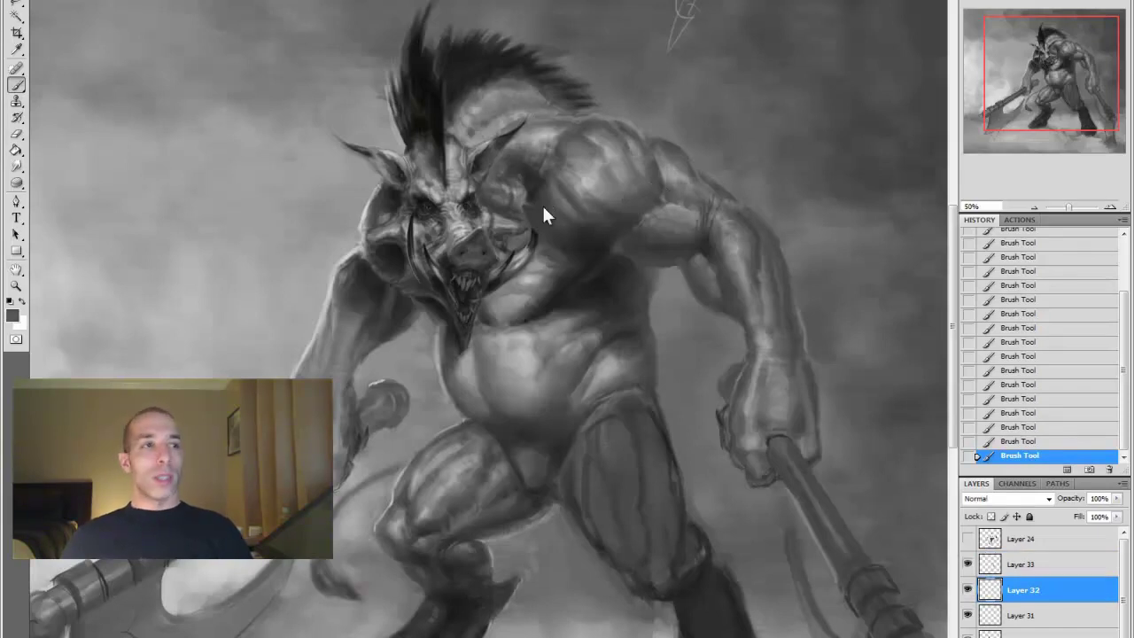
Paint creases across the left wrist with dark grey 5a5959 on the Overlay layer, Layer 33
{"action": "key", "text": "alt+bracketright"}
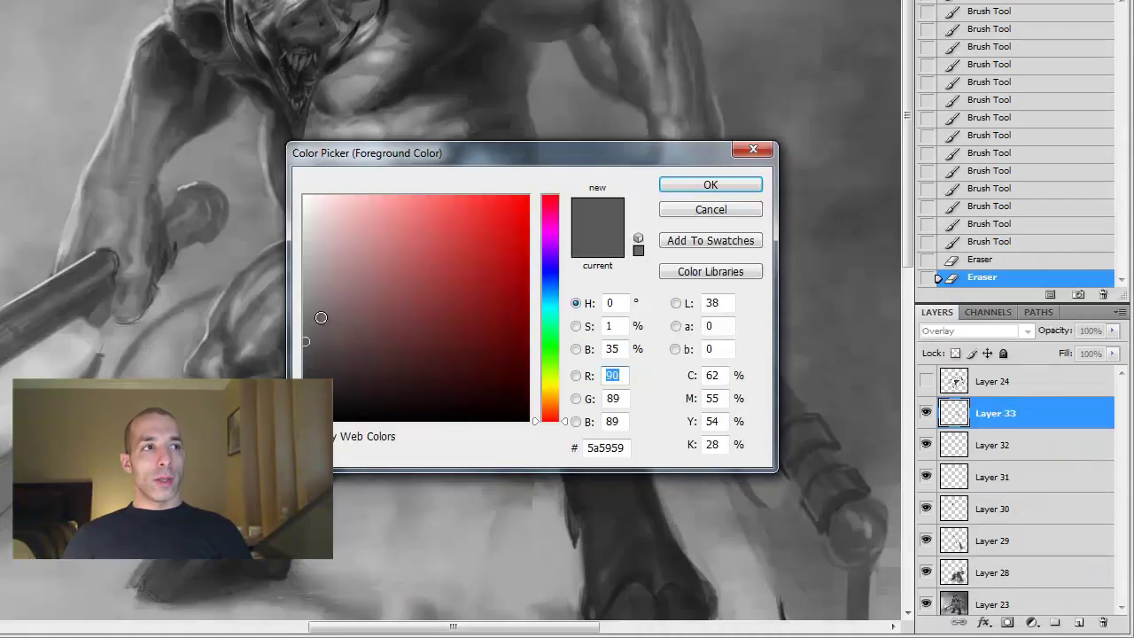
{"action": "key", "text": "Return"}
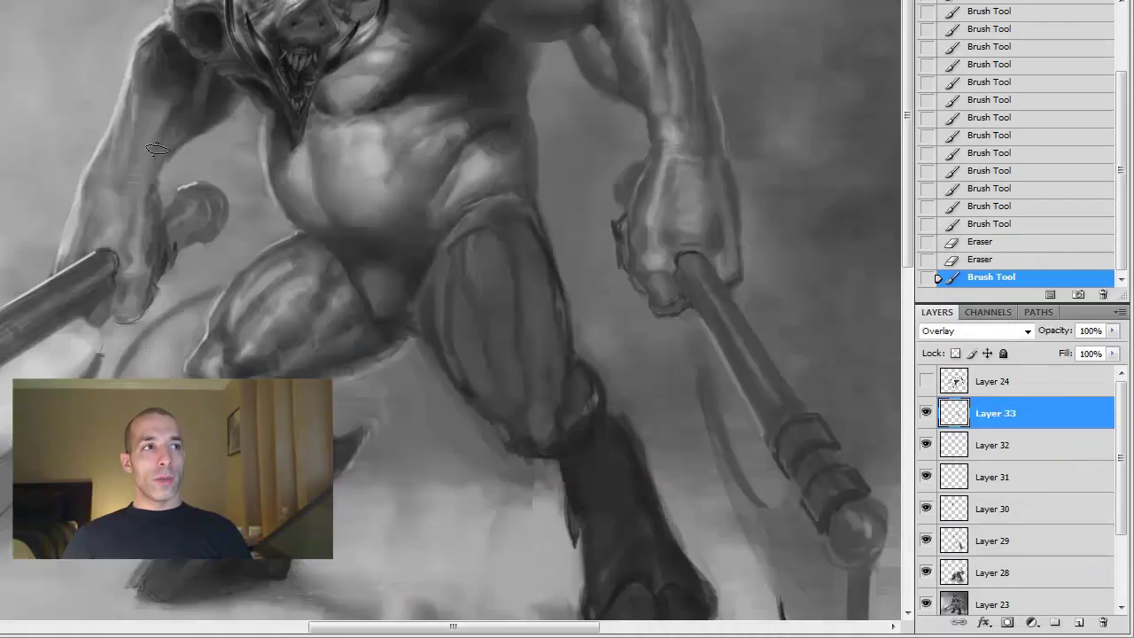
{"action": "left_click_drag", "start_coordinate": [138, 174], "coordinate": [149, 173]}
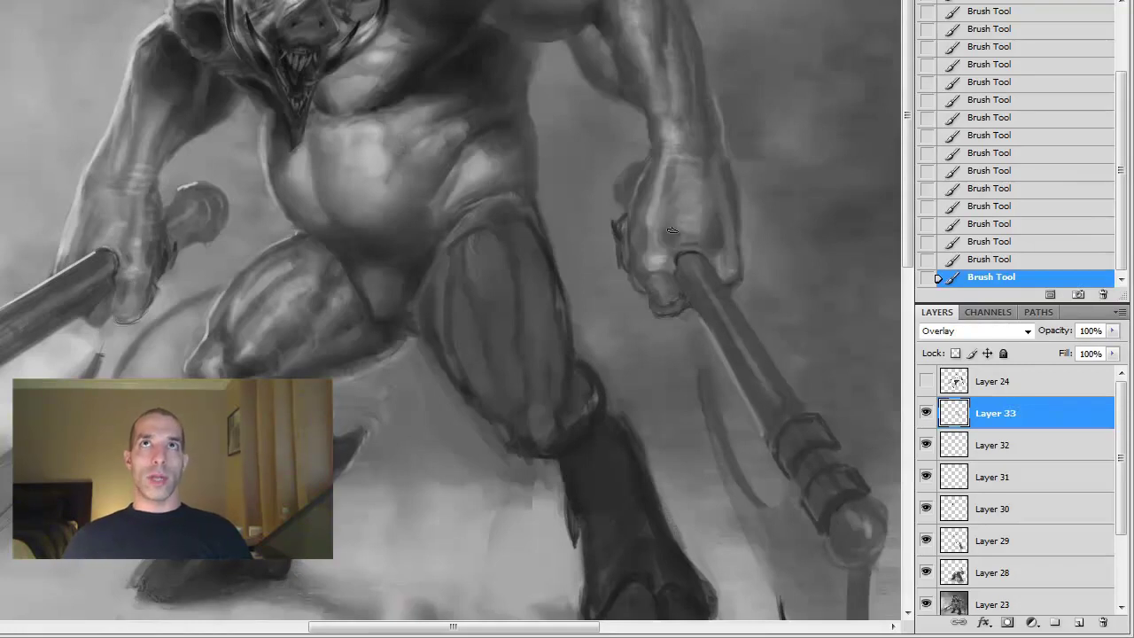
Add a new Normal layer above Layer 33 and refine the knuckles and backs of both hands
{"action": "left_click", "coordinate": [709, 183]}
{"action": "key", "text": "ctrl+shift+alt+n"}
{"action": "left_click_drag", "start_coordinate": [646, 196], "coordinate": [654, 232]}
{"action": "left_click_drag", "start_coordinate": [652, 168], "coordinate": [667, 197]}
{"action": "mouse_move", "coordinate": [140, 229]}
{"action": "left_mouse_down"}
{"action": "mouse_move", "coordinate": [151, 232]}
{"action": "mouse_move", "coordinate": [137, 257]}
{"action": "mouse_move", "coordinate": [155, 286]}
{"action": "left_mouse_up"}
{"action": "left_click_drag", "start_coordinate": [110, 211], "coordinate": [126, 202]}
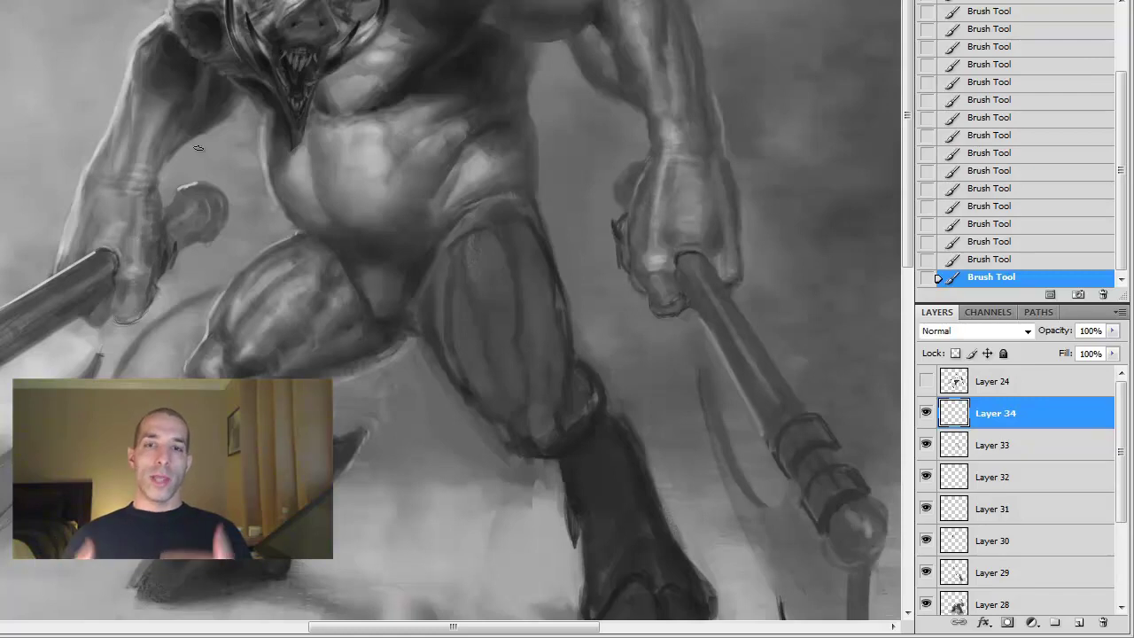
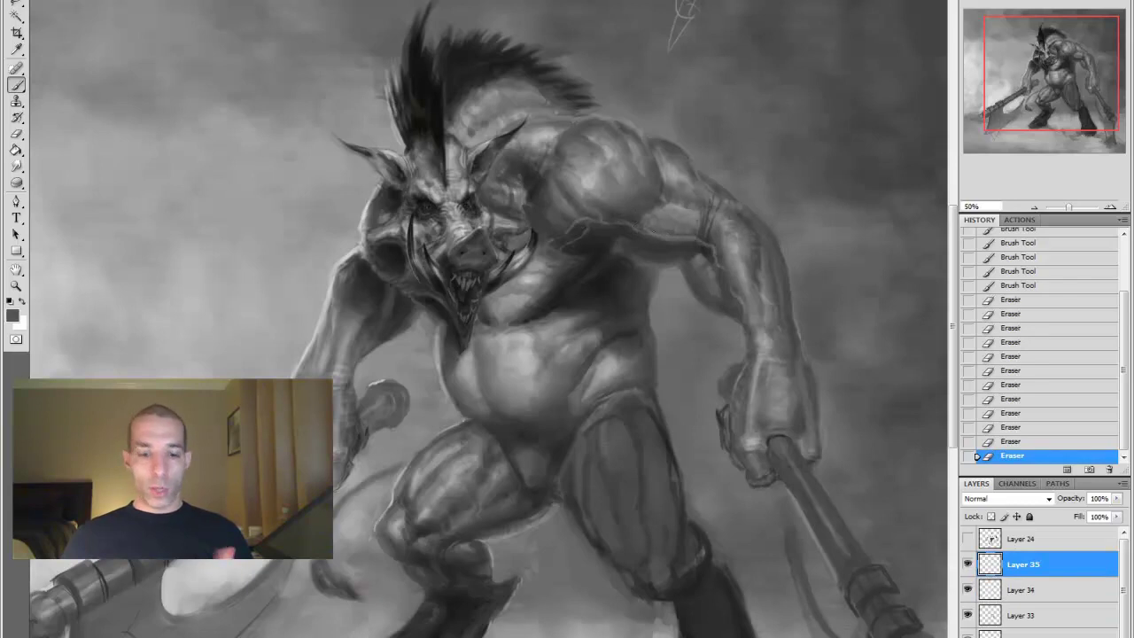
Touch up the shading around the creature's left ear and head with sampled greys on Layer 35
{"action": "left_click", "coordinate": [18, 285]}
{"action": "left_click", "coordinate": [611, 309], "text": "alt"}
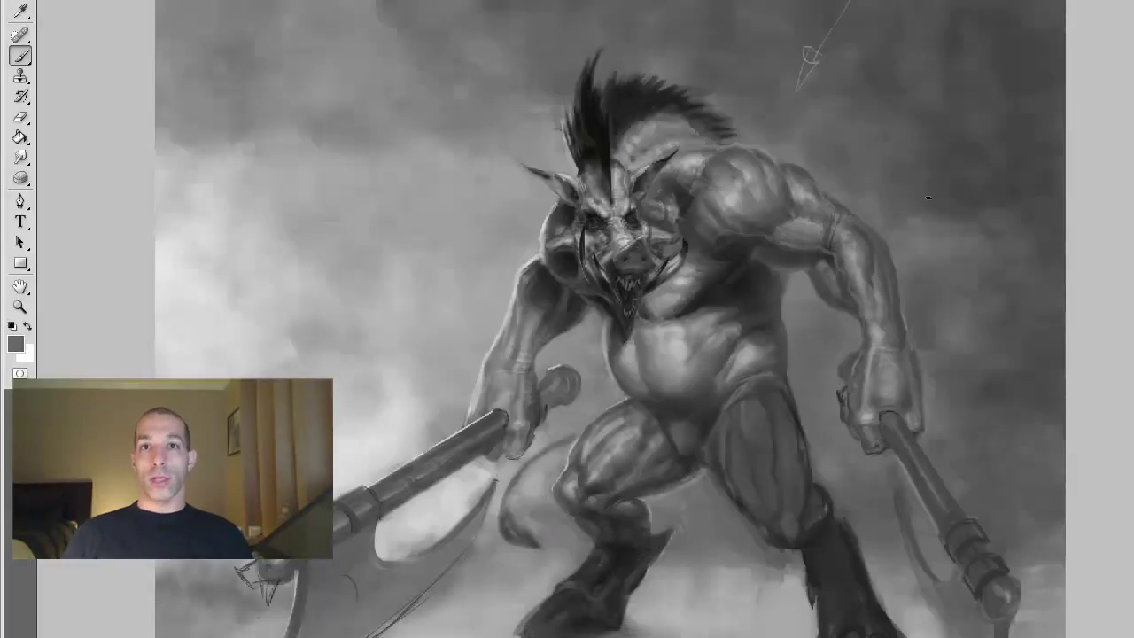
{"action": "key", "text": "z"}
{"action": "key", "text": "ctrl+minus"}
{"action": "key", "text": "ctrl+minus"}
{"action": "key", "text": "ctrl+plus"}
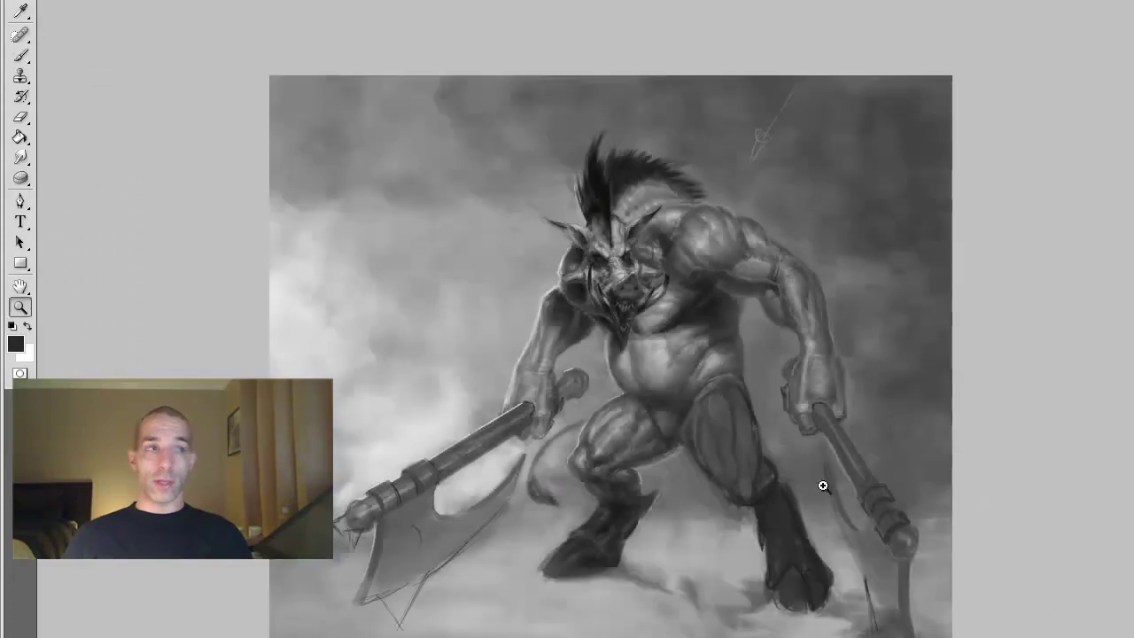
{"action": "key", "text": "ctrl+plus"}
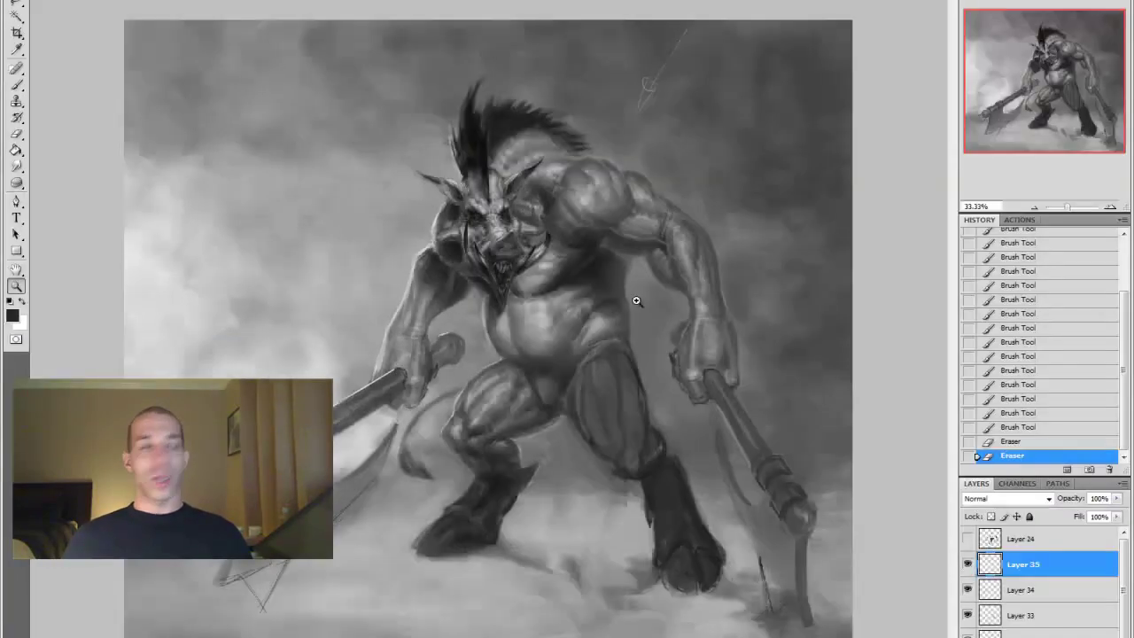
{"action": "key", "text": "ctrl+plus"}
{"action": "key", "text": "b"}
{"action": "mouse_move", "coordinate": [375, 117]}
{"action": "left_mouse_down"}
{"action": "mouse_move", "coordinate": [516, 63]}
{"action": "mouse_move", "coordinate": [443, 118]}
{"action": "mouse_move", "coordinate": [395, 111]}
{"action": "mouse_move", "coordinate": [462, 92]}
{"action": "mouse_move", "coordinate": [372, 106]}
{"action": "left_mouse_up"}
{"action": "left_click", "coordinate": [461, 92], "text": "alt"}
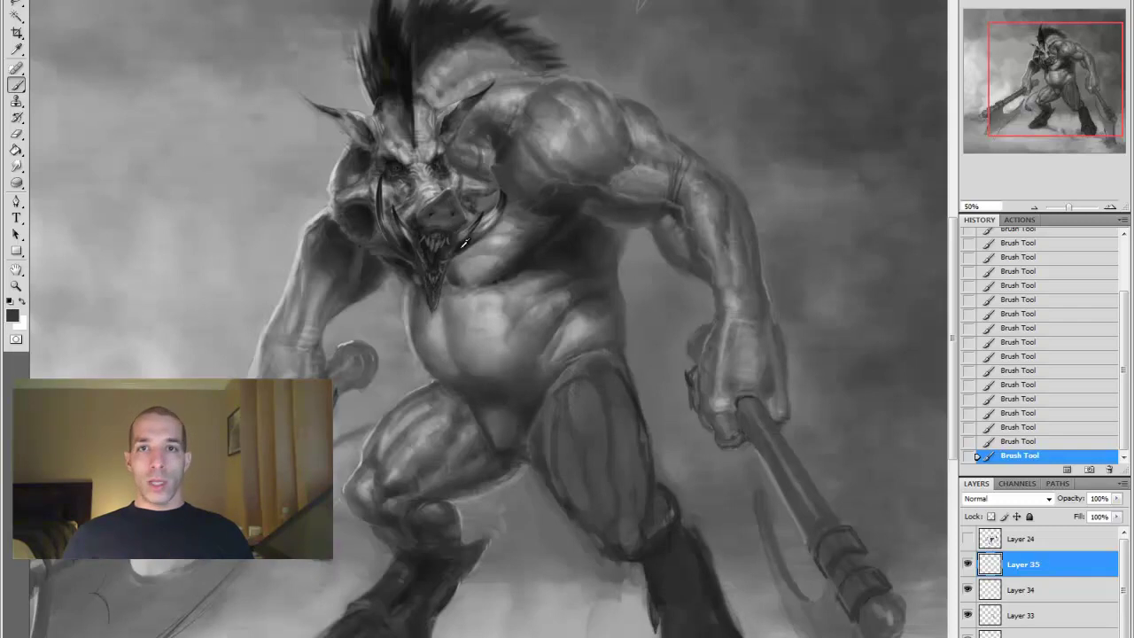
Smudge the shading across the creature's face and the adjoining shoulder on Layer 35
{"action": "key", "text": "r"}
{"action": "left_click_drag", "start_coordinate": [372, 232], "coordinate": [381, 244]}
{"action": "left_click_drag", "start_coordinate": [342, 180], "coordinate": [529, 217]}
Touch up the left forearm and add dark fur spikes to the backs of both hooves on Layer 35
{"action": "key", "text": "z"}
{"action": "left_click", "coordinate": [721, 349], "text": "alt"}
{"action": "key", "text": "b"}
{"action": "mouse_move", "coordinate": [413, 323]}
{"action": "left_mouse_down"}
{"action": "mouse_move", "coordinate": [427, 335]}
{"action": "mouse_move", "coordinate": [390, 355]}
{"action": "left_mouse_up"}
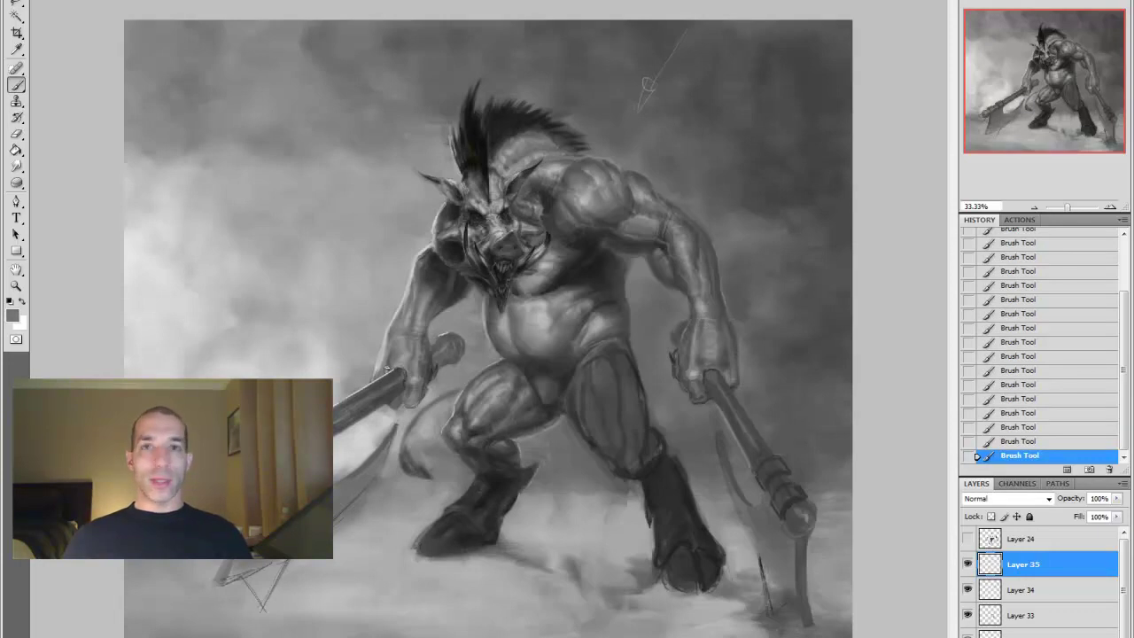
{"action": "left_click", "coordinate": [470, 324], "text": "alt"}
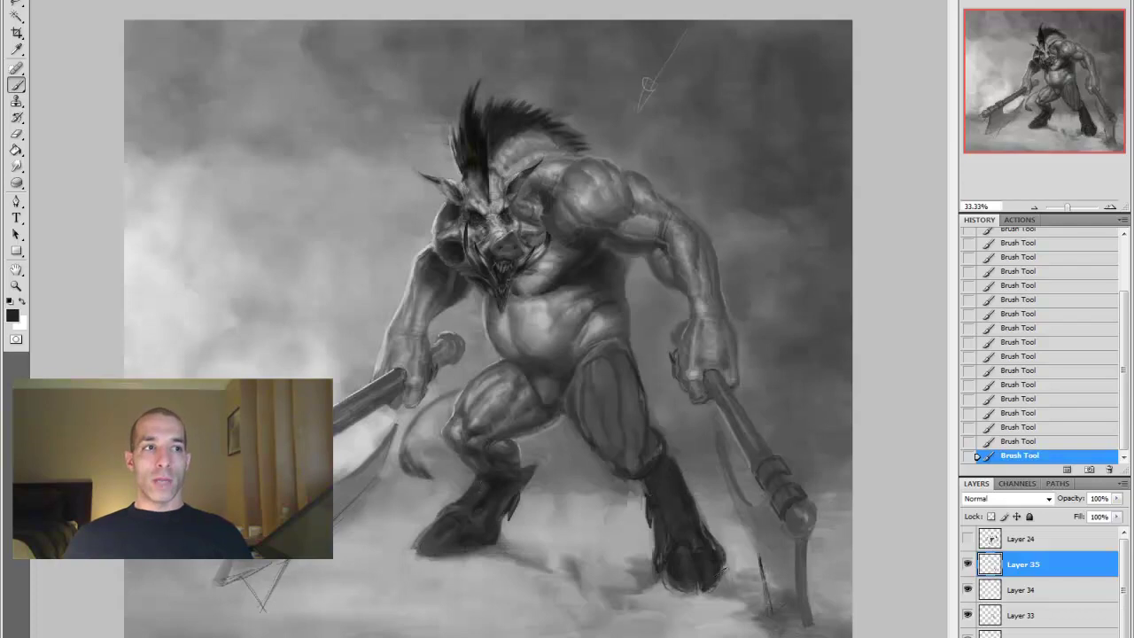
Paint soft ground shading beneath and between the creature's two hooves with sampled greys on Layer 35
{"action": "mouse_move", "coordinate": [543, 551]}
{"action": "left_mouse_down"}
{"action": "mouse_move", "coordinate": [647, 564]}
{"action": "mouse_move", "coordinate": [641, 608]}
{"action": "left_mouse_up"}
{"action": "left_click", "coordinate": [585, 544], "text": "alt"}
{"action": "left_click_drag", "start_coordinate": [567, 549], "coordinate": [654, 558]}
{"action": "left_click_drag", "start_coordinate": [726, 545], "coordinate": [753, 589]}
{"action": "mouse_move", "coordinate": [656, 542]}
{"action": "left_mouse_down"}
{"action": "mouse_move", "coordinate": [624, 564]}
{"action": "mouse_move", "coordinate": [496, 549]}
{"action": "left_mouse_up"}
{"action": "left_click_drag", "start_coordinate": [718, 558], "coordinate": [735, 589]}
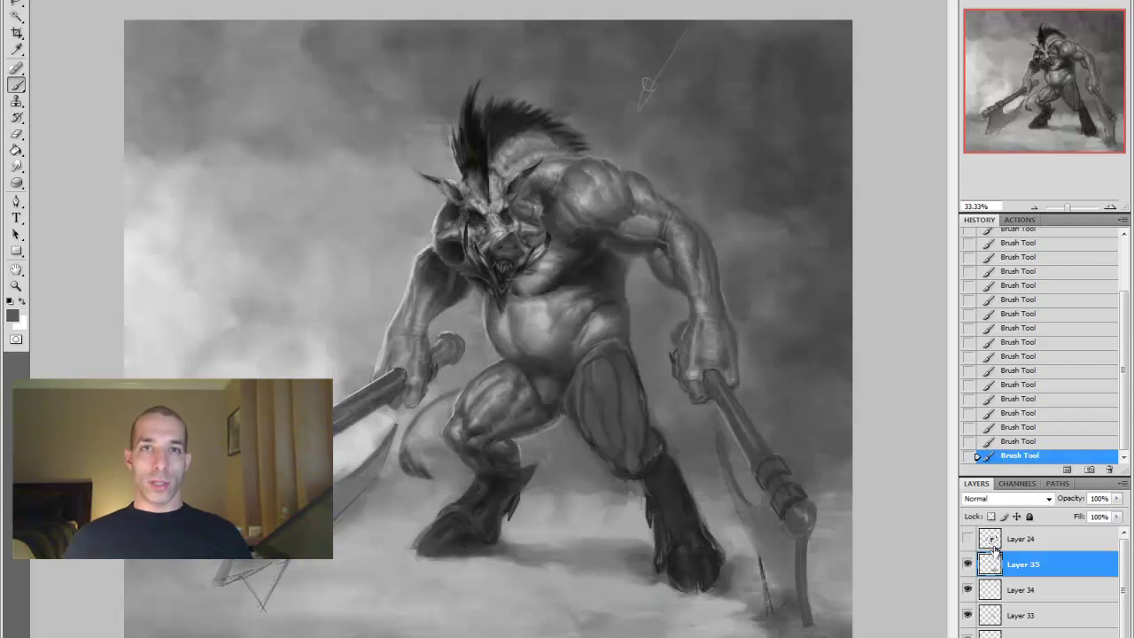
Set the new layer's blending mode to Overlay and paint light and dark accents over the creature's left thigh and lower leg
{"action": "key", "text": "shift+alt+o"}
{"action": "key", "text": "x"}
{"action": "left_click_drag", "start_coordinate": [634, 402], "coordinate": [634, 445]}
{"action": "mouse_move", "coordinate": [635, 445]}
{"action": "left_mouse_down"}
{"action": "mouse_move", "coordinate": [629, 461]}
{"action": "mouse_move", "coordinate": [631, 416]}
{"action": "mouse_move", "coordinate": [595, 354]}
{"action": "mouse_move", "coordinate": [585, 409]}
{"action": "mouse_move", "coordinate": [625, 352]}
{"action": "left_mouse_up"}
{"action": "key", "text": "r"}
{"action": "key", "text": "b"}
{"action": "key", "text": "x"}
{"action": "left_click_drag", "start_coordinate": [592, 409], "coordinate": [576, 349]}
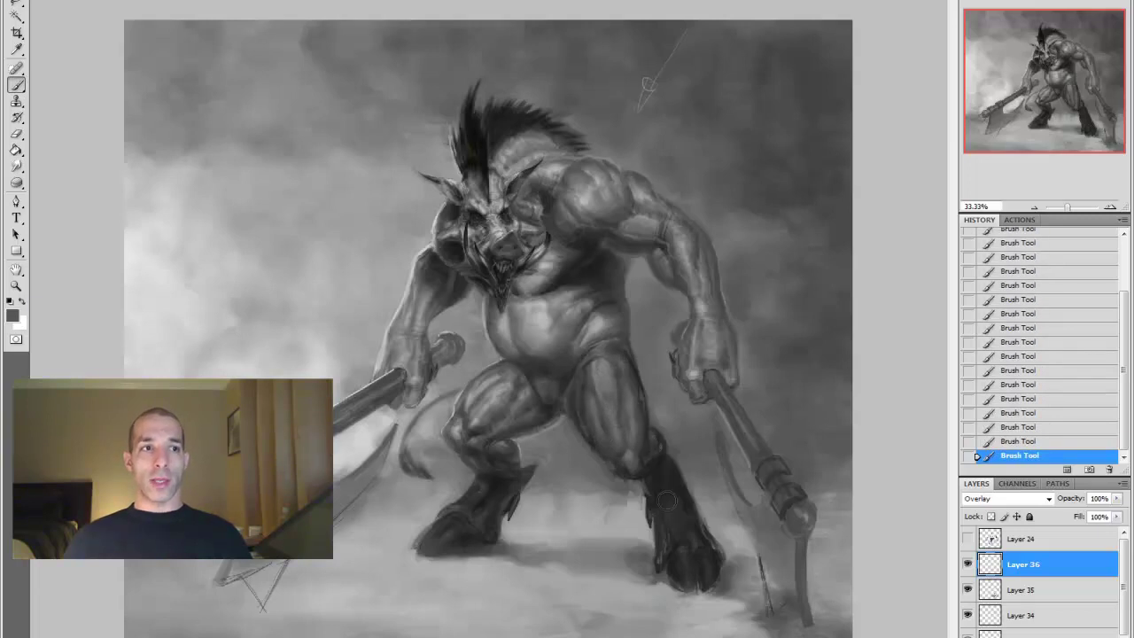
{"action": "key", "text": "x"}
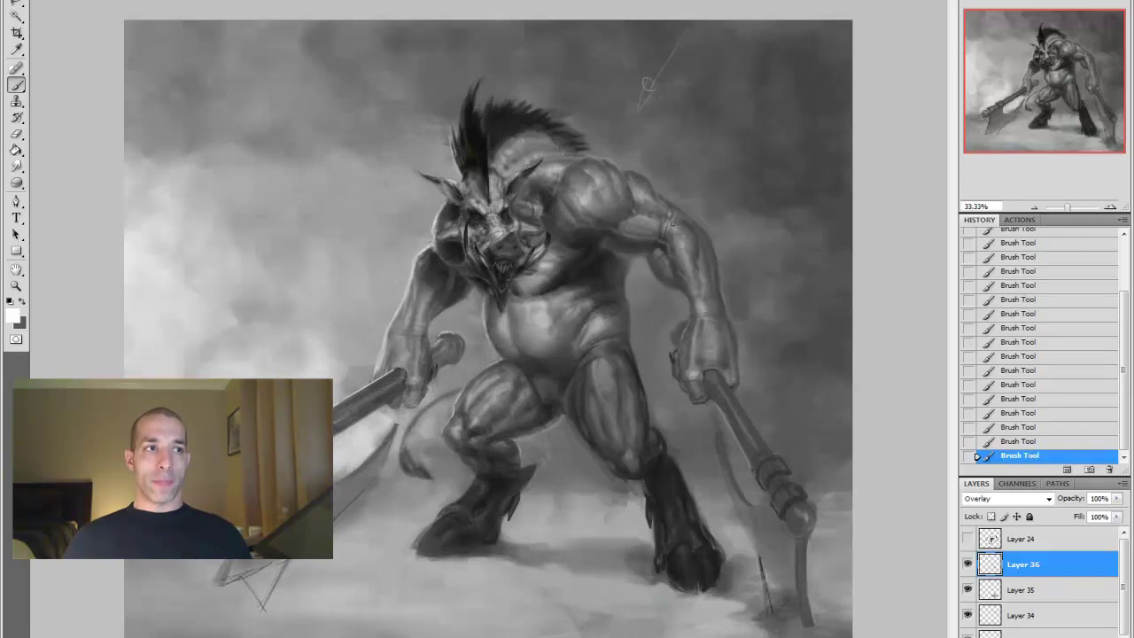
Undo the recent Overlay strokes and brighten the fur on the back beside the mane
{"action": "key", "text": "ctrl+alt+z"}
{"action": "key", "text": "ctrl+alt+z"}
{"action": "key", "text": "ctrl+alt+z"}
{"action": "key", "text": "ctrl+alt+z"}
{"action": "key", "text": "ctrl+alt+z"}
{"action": "key", "text": "ctrl+alt+z"}
{"action": "key", "text": "ctrl+alt+z"}
{"action": "key", "text": "ctrl+alt+z"}
{"action": "key", "text": "ctrl+alt+z"}
{"action": "key", "text": "ctrl+alt+z"}
{"action": "key", "text": "ctrl+alt+z"}
{"action": "key", "text": "ctrl+alt+z"}
{"action": "key", "text": "ctrl+alt+z"}
{"action": "left_click_drag", "start_coordinate": [522, 164], "coordinate": [513, 141]}
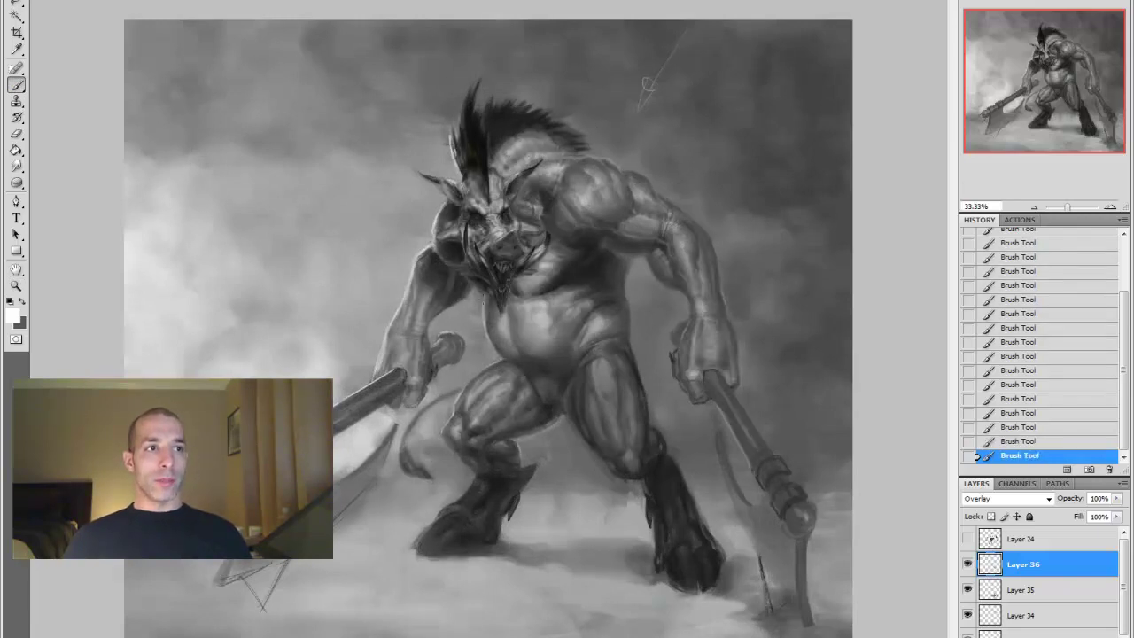
Undo the latest Overlay strokes and touch up the lighting on the creature's right knee
{"action": "key", "text": "ctrl+alt+z"}
{"action": "key", "text": "ctrl+alt+z"}
{"action": "key", "text": "ctrl+alt+z"}
{"action": "key", "text": "ctrl+alt+z"}
{"action": "key", "text": "ctrl+alt+z"}
{"action": "key", "text": "ctrl+alt+z"}
{"action": "left_click_drag", "start_coordinate": [452, 434], "coordinate": [458, 456]}
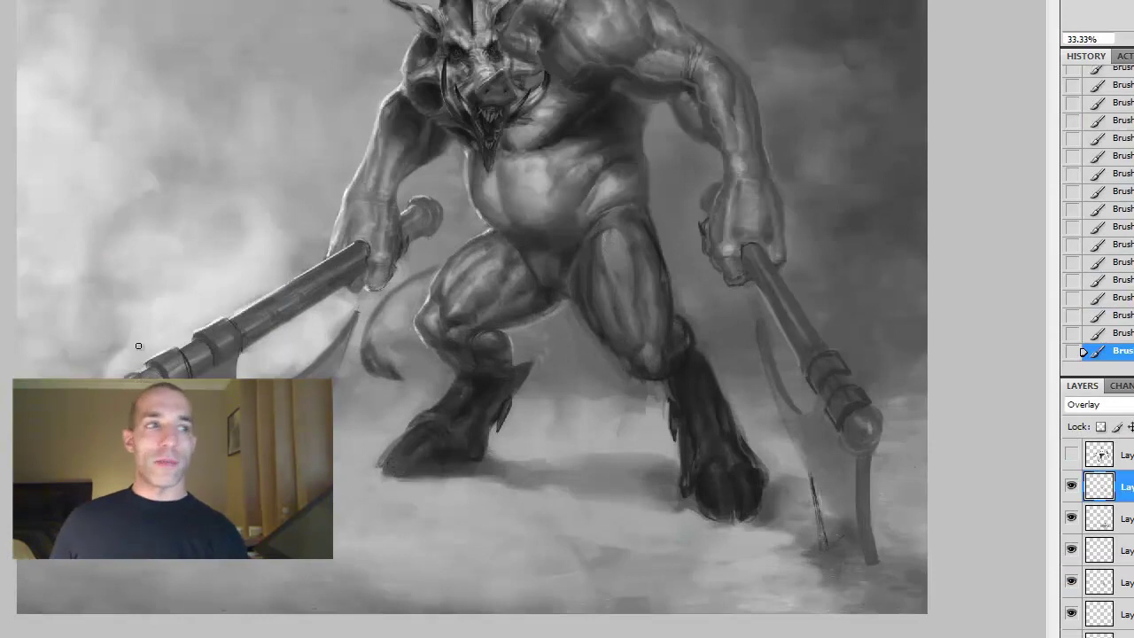
Merge the painting layers from Layer 36 downward with a duplicate of Layer 23, keeping the original Layer 23
{"action": "key", "text": "ctrl+minus"}
{"action": "key", "text": "ctrl+minus"}
{"action": "key", "text": "ctrl+plus"}
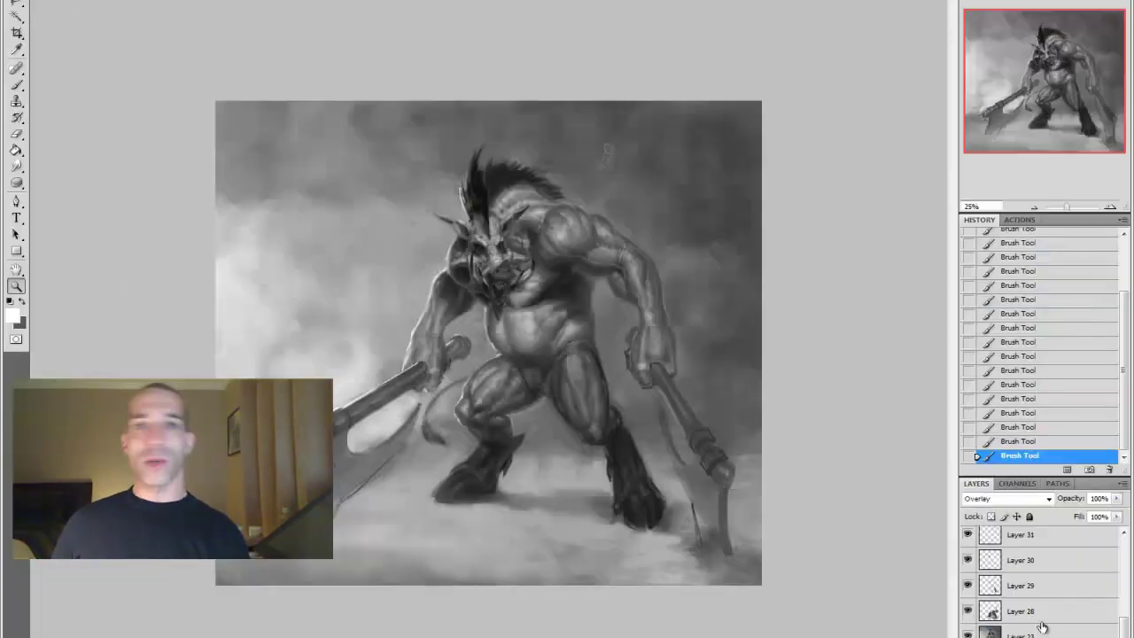
{"action": "left_click", "coordinate": [1042, 627], "text": "shift"}
{"action": "key", "text": "ctrl+e"}
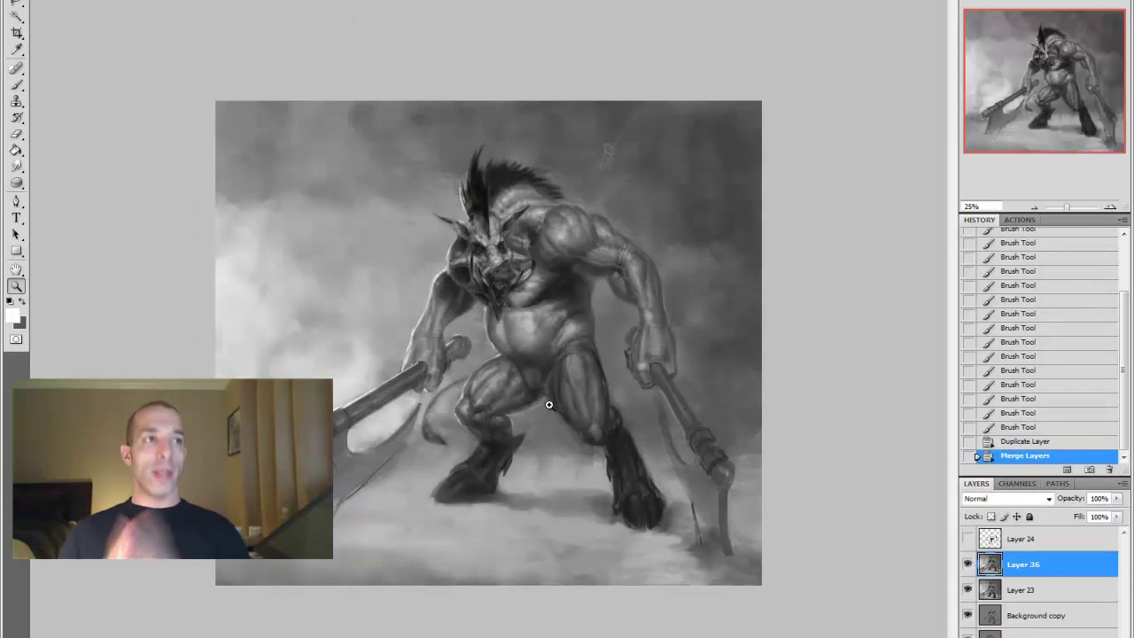
On a new layer, paint soft grey cast shadows on the ground beneath both axes and beside the hooves
{"action": "key", "text": "ctrl+shift+alt+n"}
{"action": "left_click_drag", "start_coordinate": [390, 425], "coordinate": [417, 496]}
{"action": "left_click_drag", "start_coordinate": [663, 443], "coordinate": [675, 467]}
{"action": "left_click_drag", "start_coordinate": [678, 514], "coordinate": [687, 540]}
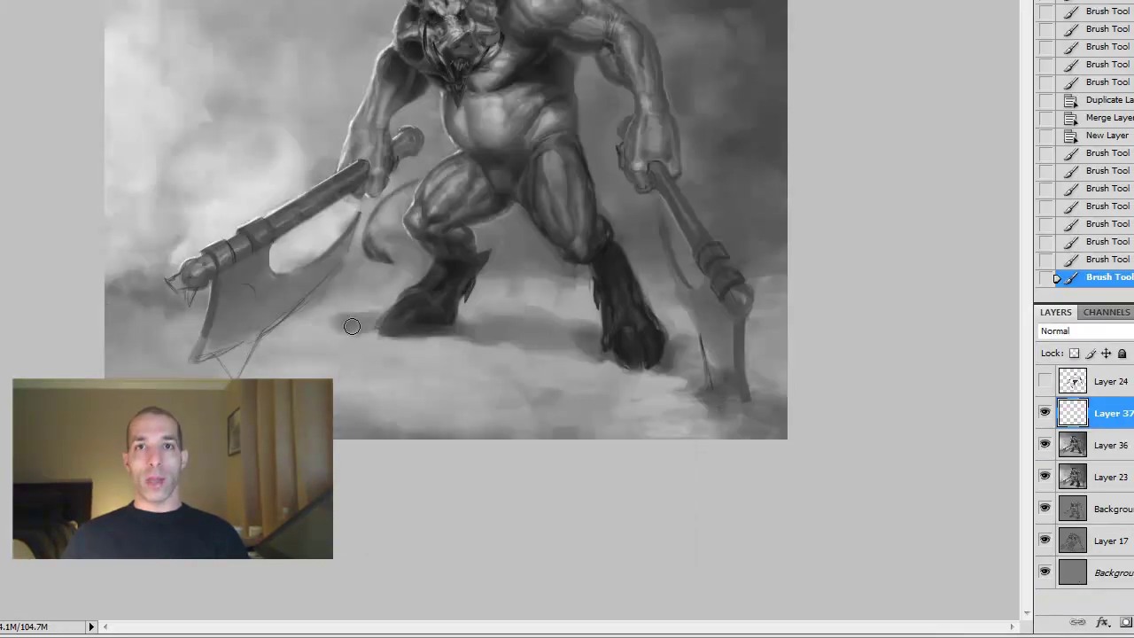
{"action": "left_click_drag", "start_coordinate": [173, 377], "coordinate": [133, 337]}
{"action": "mouse_move", "coordinate": [194, 319]}
{"action": "left_mouse_down"}
{"action": "mouse_move", "coordinate": [116, 337]}
{"action": "mouse_move", "coordinate": [200, 315]}
{"action": "left_mouse_up"}
{"action": "key", "text": "e"}
{"action": "key", "text": "b"}
{"action": "mouse_move", "coordinate": [682, 372]}
{"action": "left_mouse_down"}
{"action": "mouse_move", "coordinate": [687, 399]}
{"action": "mouse_move", "coordinate": [697, 378]}
{"action": "left_mouse_up"}
Undo the last shadow strokes, erase and repaint the ground shadows between the hooves, and merge the layer down
{"action": "key", "text": "ctrl+alt+z"}
{"action": "key", "text": "ctrl+alt+z"}
{"action": "key", "text": "ctrl+alt+z"}
{"action": "key", "text": "e"}
{"action": "mouse_move", "coordinate": [190, 321]}
{"action": "left_mouse_down"}
{"action": "mouse_move", "coordinate": [106, 337]}
{"action": "mouse_move", "coordinate": [203, 321]}
{"action": "left_mouse_up"}
{"action": "key", "text": "b"}
{"action": "mouse_move", "coordinate": [464, 346]}
{"action": "left_mouse_down"}
{"action": "mouse_move", "coordinate": [541, 334]}
{"action": "mouse_move", "coordinate": [488, 319]}
{"action": "mouse_move", "coordinate": [540, 315]}
{"action": "left_mouse_up"}
{"action": "key", "text": "ctrl+e"}
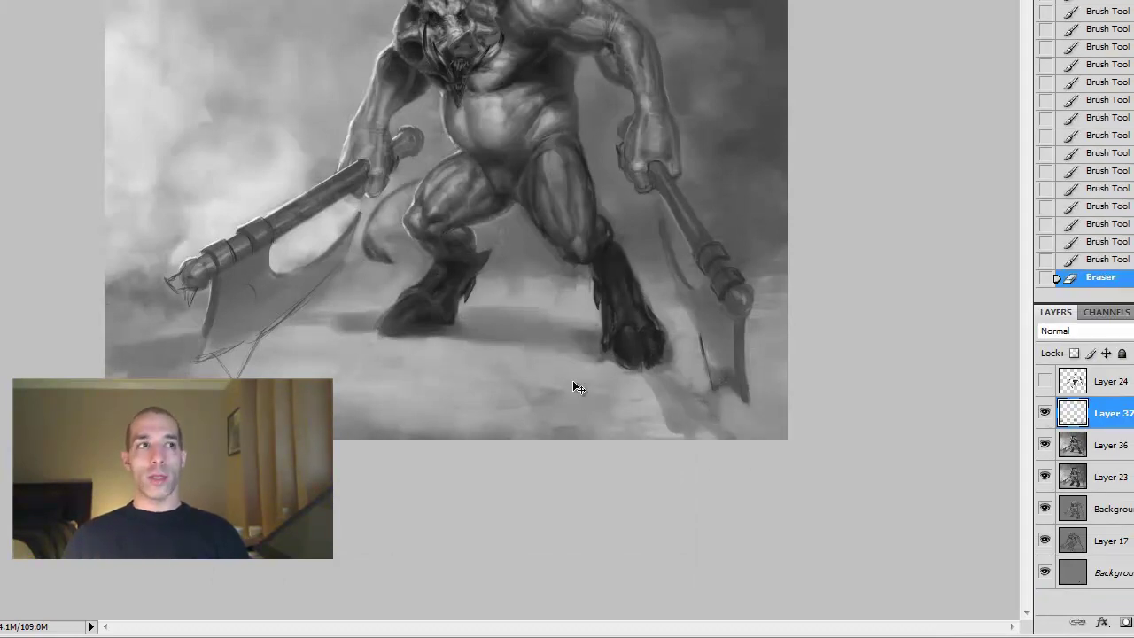
Create a new layer for ground texture and choose a textured spatter brush of size 250
{"action": "key", "text": "ctrl+minus"}
{"action": "key", "text": "ctrl+plus"}
{"action": "key", "text": "ctrl+shift+alt+n"}
{"action": "left_click_drag", "start_coordinate": [417, 262], "coordinate": [438, 270]}
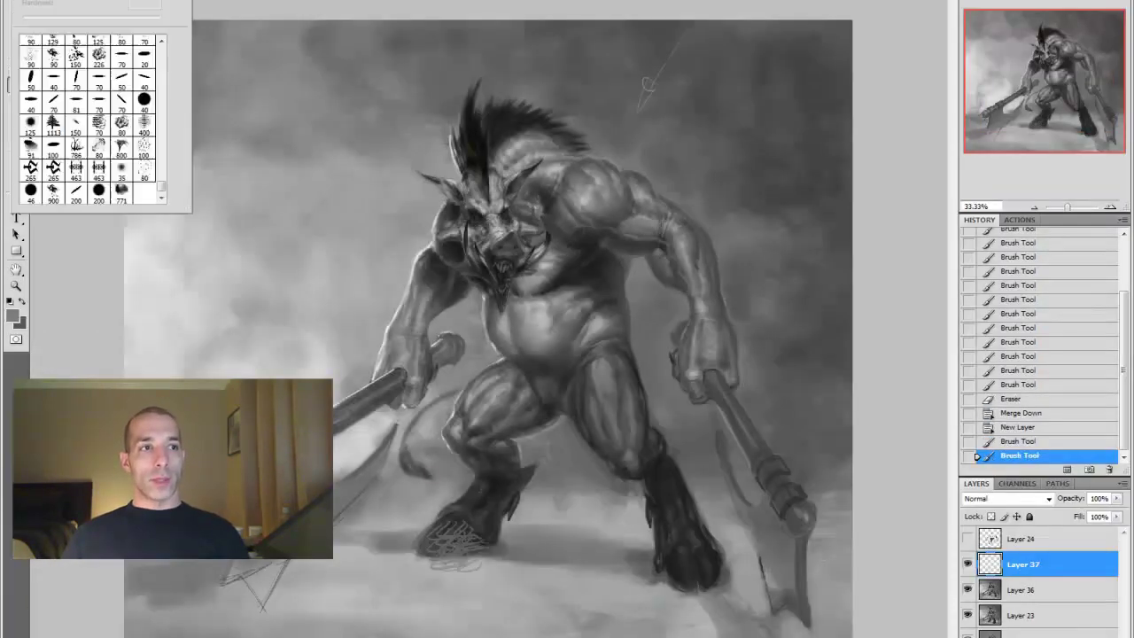
{"action": "left_click", "coordinate": [120, 44]}
{"action": "double_click", "coordinate": [202, 368]}
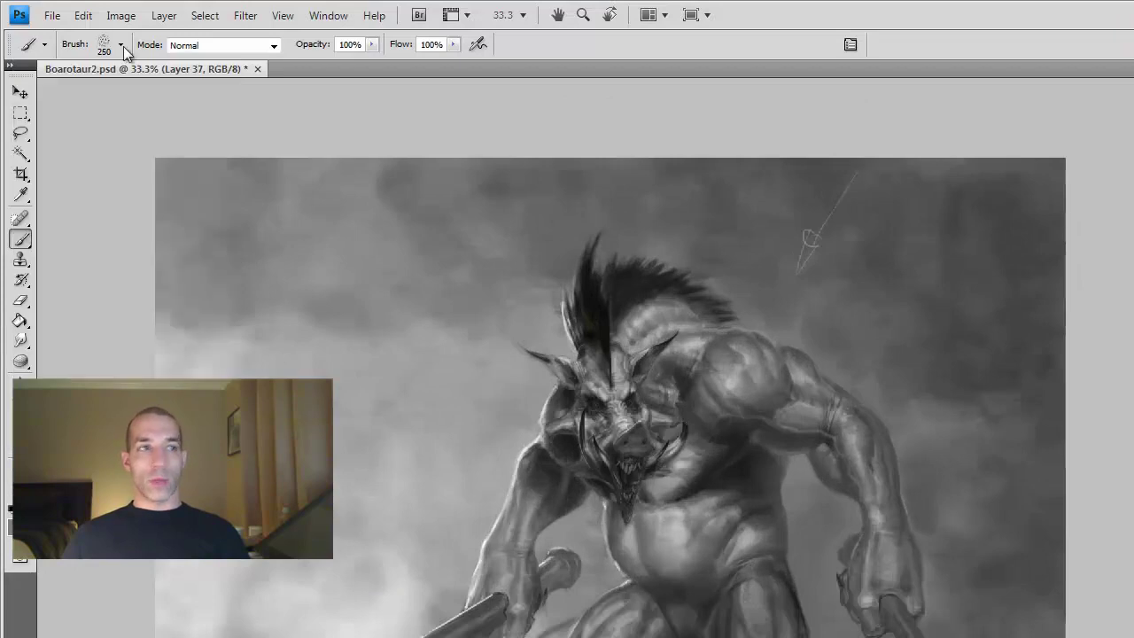
Erase the excess brush texture over the creature's body, legs and hoof on Layer 37
{"action": "key", "text": "e"}
{"action": "left_click_drag", "start_coordinate": [531, 372], "coordinate": [620, 443]}
{"action": "left_click_drag", "start_coordinate": [797, 301], "coordinate": [824, 381]}
{"action": "left_click_drag", "start_coordinate": [656, 505], "coordinate": [727, 567]}
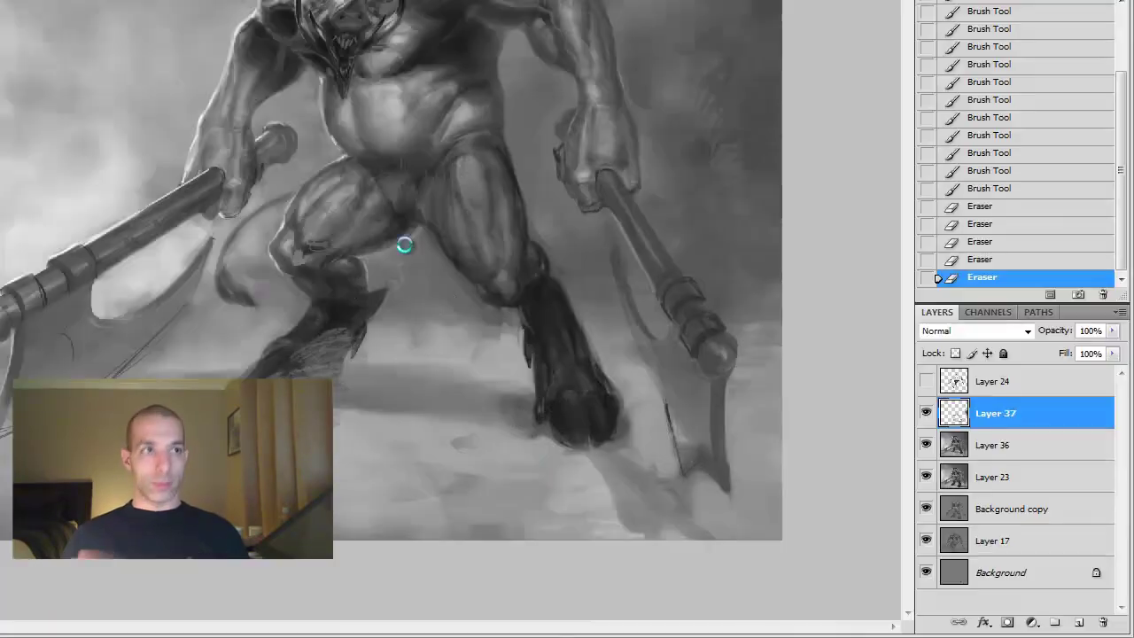
{"action": "mouse_move", "coordinate": [404, 245]}
{"action": "left_mouse_down"}
{"action": "mouse_move", "coordinate": [326, 359]}
{"action": "mouse_move", "coordinate": [385, 452]}
{"action": "left_mouse_up"}
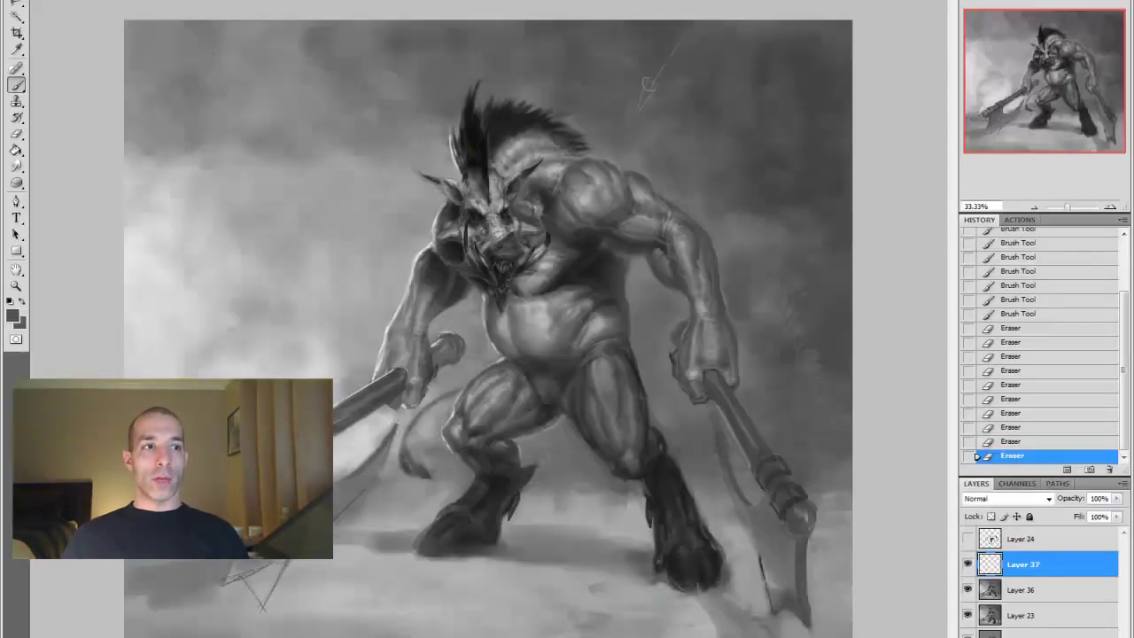
Dab spatter texture over the ground around the hooves and the background behind the creature, using sampled greys
{"action": "left_click", "coordinate": [498, 554]}
{"action": "left_click", "coordinate": [721, 510]}
{"action": "left_click", "coordinate": [666, 602]}
{"action": "left_click", "coordinate": [484, 584]}
{"action": "left_click", "coordinate": [501, 491]}
{"action": "left_click", "coordinate": [499, 493]}
{"action": "left_click", "coordinate": [505, 496]}
{"action": "left_click", "coordinate": [761, 299]}
{"action": "left_click", "coordinate": [836, 558]}
{"action": "left_click", "coordinate": [851, 571]}
{"action": "left_click", "coordinate": [544, 349]}
{"action": "left_click", "coordinate": [641, 293]}
{"action": "left_click", "coordinate": [442, 288]}
{"action": "left_click", "coordinate": [463, 306]}
{"action": "left_click", "coordinate": [506, 542]}
{"action": "left_click", "coordinate": [706, 564]}
{"action": "left_click", "coordinate": [751, 570]}
Erase the spatter texture where it is too strong on the background, the body and beside the hooves
{"action": "key", "text": "e"}
{"action": "left_click", "coordinate": [694, 353]}
{"action": "left_click", "coordinate": [429, 567]}
{"action": "left_click", "coordinate": [852, 569]}
{"action": "left_click", "coordinate": [458, 308]}
{"action": "left_click", "coordinate": [589, 271]}
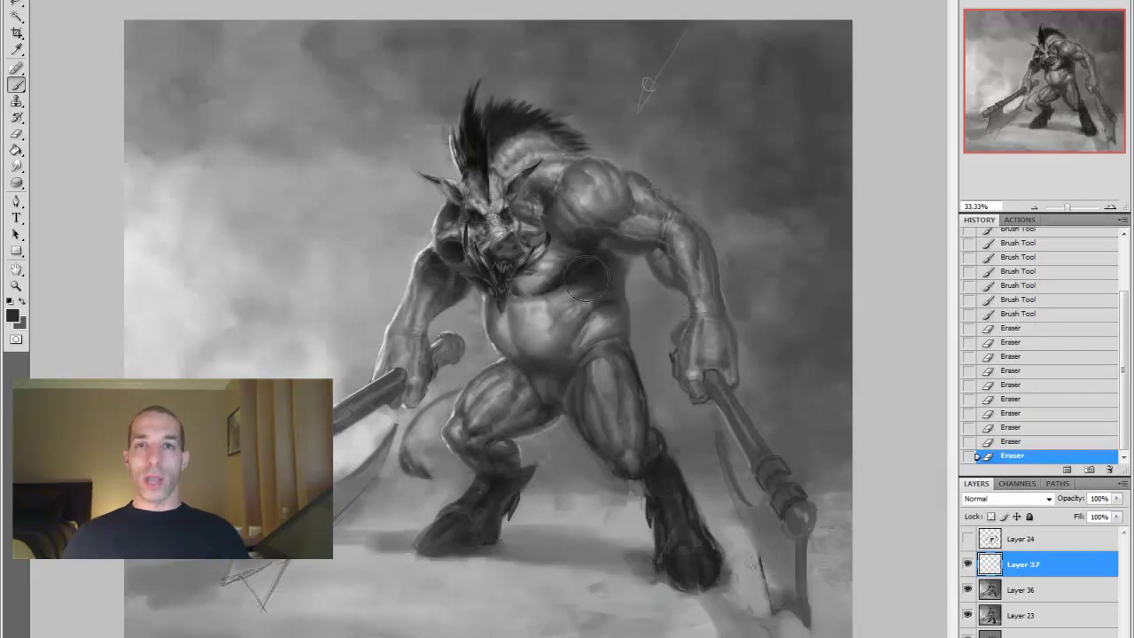
Paint spatter texture across the ground in front of the hooves and soften its lower part with the eraser
{"action": "key", "text": "b"}
{"action": "left_click_drag", "start_coordinate": [366, 586], "coordinate": [561, 585]}
{"action": "key", "text": "e"}
{"action": "left_click_drag", "start_coordinate": [325, 616], "coordinate": [448, 623]}
{"action": "key", "text": "b"}
{"action": "left_click", "coordinate": [680, 629]}
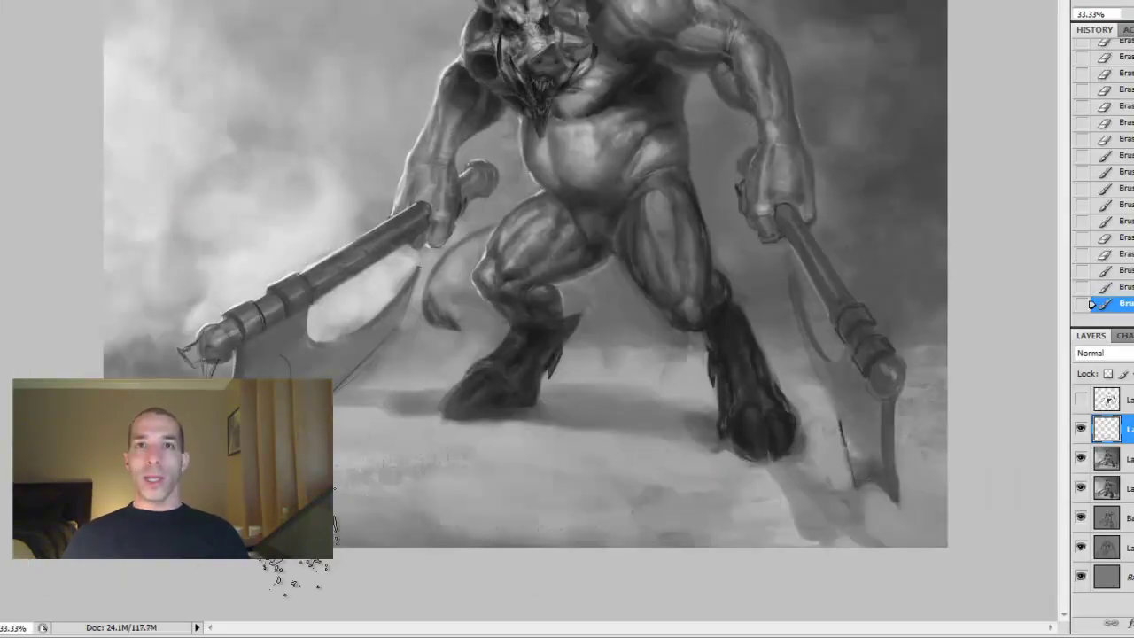
Thin out the ground texture with the eraser and try a spatter dab beside the creature's left arm, erasing the surplus
{"action": "key", "text": "e"}
{"action": "left_click", "coordinate": [643, 499]}
{"action": "key", "text": "b"}
{"action": "left_click", "coordinate": [707, 109]}
{"action": "key", "text": "e"}
{"action": "left_click", "coordinate": [740, 137]}
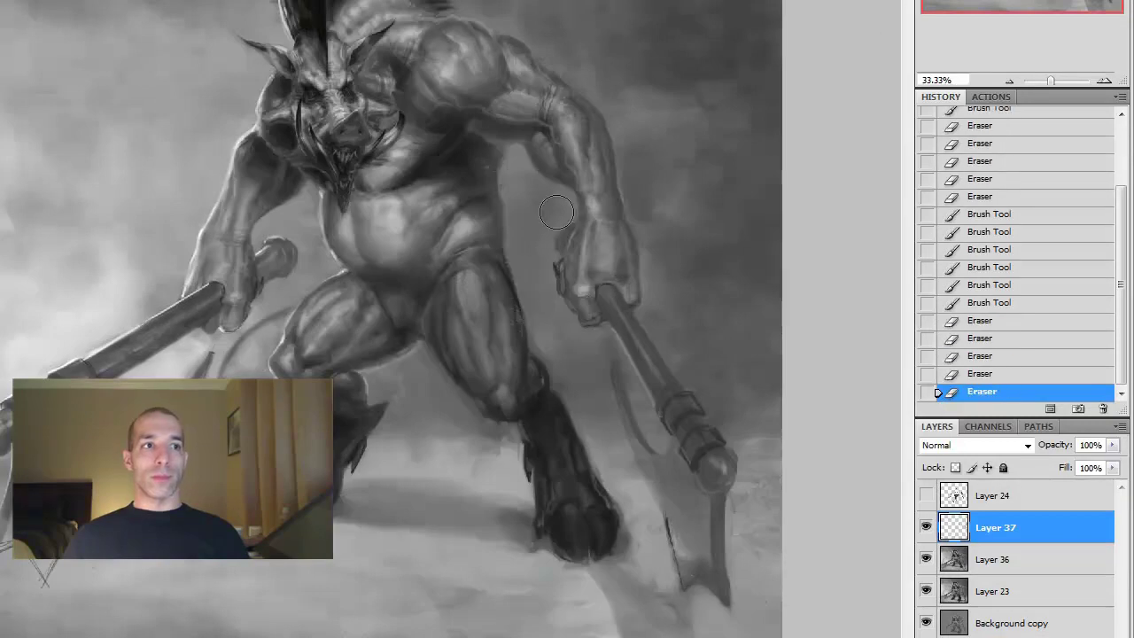
Add more spatter dabs to the ground around both hooves and near the axe blades
{"action": "key", "text": "b"}
{"action": "left_click", "coordinate": [583, 269]}
{"action": "left_click", "coordinate": [527, 560]}
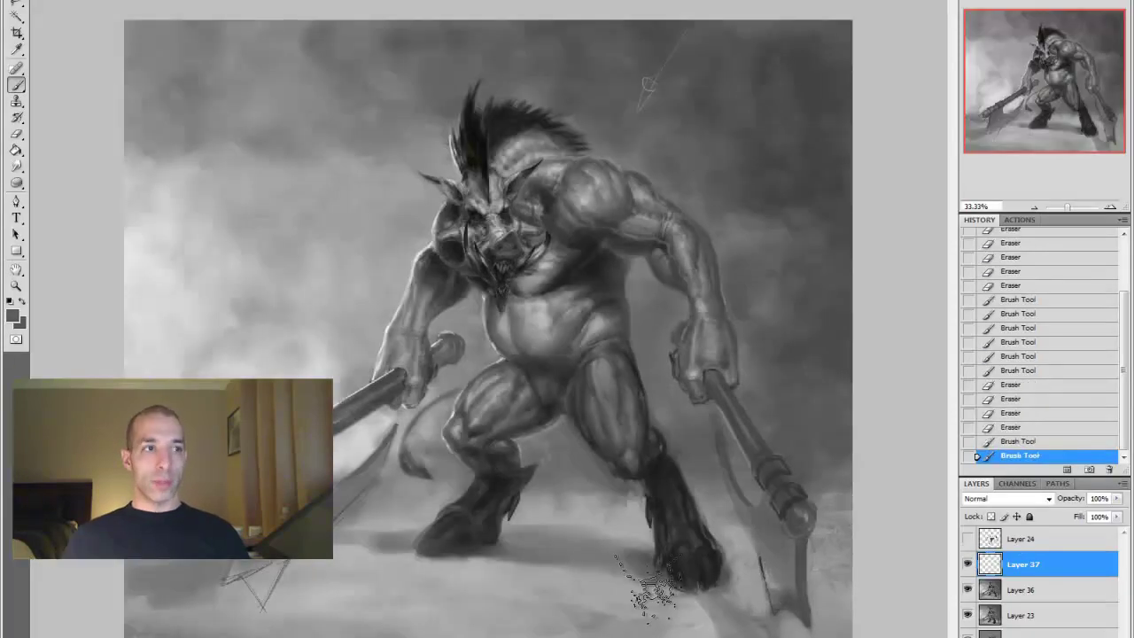
{"action": "left_click", "coordinate": [560, 552]}
{"action": "left_click", "coordinate": [529, 552]}
{"action": "left_click", "coordinate": [503, 485]}
{"action": "left_click", "coordinate": [532, 489]}
{"action": "left_click", "coordinate": [757, 582]}
{"action": "left_click", "coordinate": [341, 501]}
Erase the surplus spatter around the axes and foreground, and merge the texture layer down into Layer 36
{"action": "key", "text": "e"}
{"action": "left_click", "coordinate": [760, 576]}
{"action": "left_click", "coordinate": [763, 556]}
{"action": "left_click", "coordinate": [501, 612]}
{"action": "left_click", "coordinate": [396, 520]}
{"action": "key", "text": "ctrl+e"}
{"action": "key", "text": "z"}
{"action": "left_click", "coordinate": [417, 363], "text": "alt"}
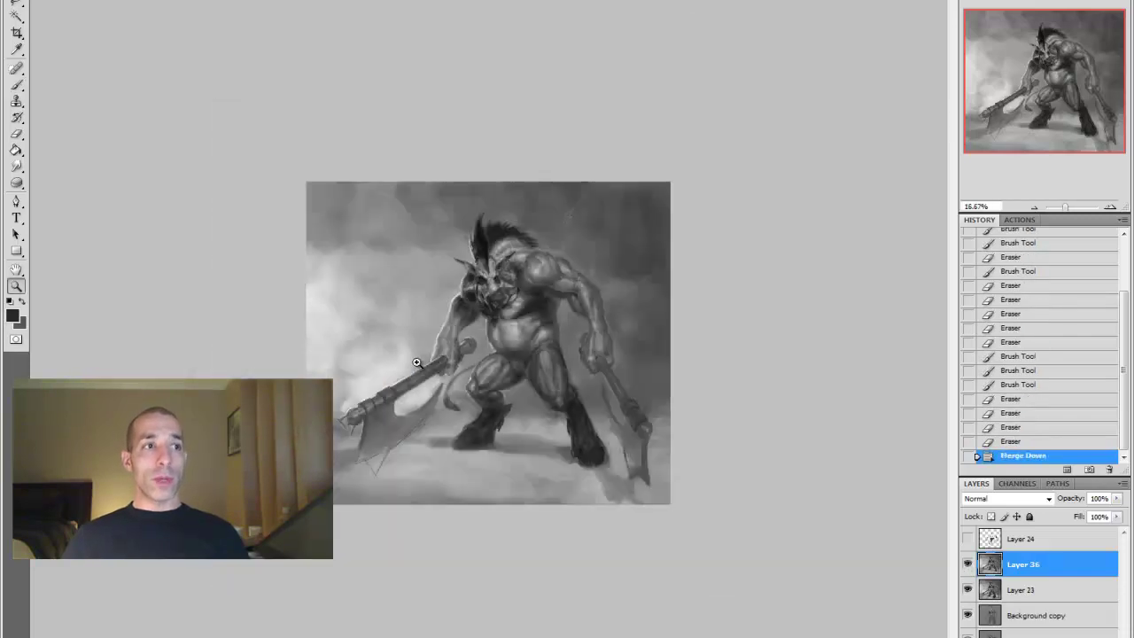
{"action": "left_click", "coordinate": [417, 363]}
Add a new layer in Overlay mode and paint white highlights on the creature's left thigh
{"action": "key", "text": "ctrl+shift+alt+n"}
{"action": "key", "text": "shift+alt+o"}
{"action": "key", "text": "b"}
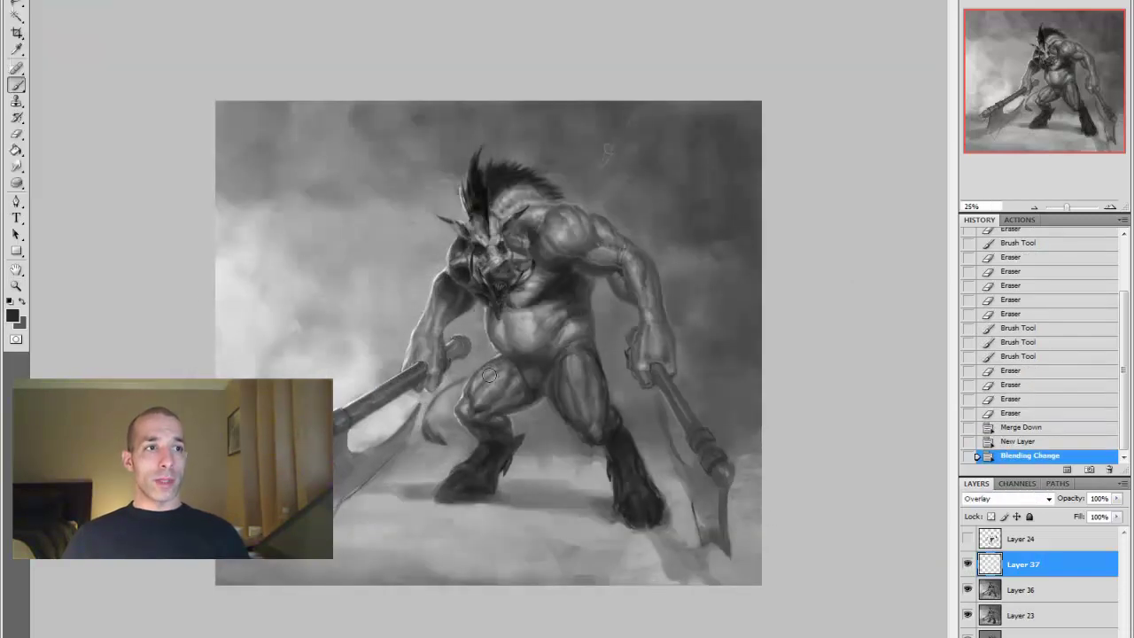
{"action": "key", "text": "x"}
{"action": "mouse_move", "coordinate": [568, 363]}
{"action": "left_mouse_down"}
{"action": "mouse_move", "coordinate": [585, 390]}
{"action": "mouse_move", "coordinate": [612, 399]}
{"action": "left_mouse_up"}
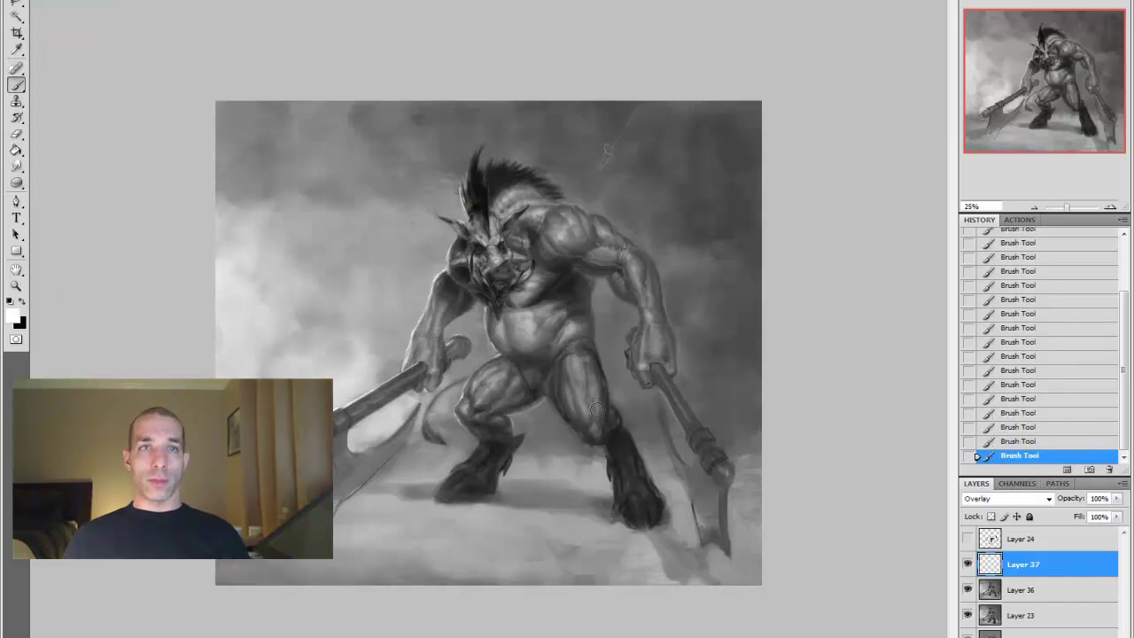
Undo the latest Overlay strokes, repaint the highlights on the left thigh and knee, and erase the excess beside the leg
{"action": "key", "text": "ctrl+alt+z"}
{"action": "key", "text": "ctrl+alt+z"}
{"action": "key", "text": "ctrl+alt+z"}
{"action": "key", "text": "ctrl+alt+z"}
{"action": "key", "text": "ctrl+alt+z"}
{"action": "key", "text": "ctrl+alt+z"}
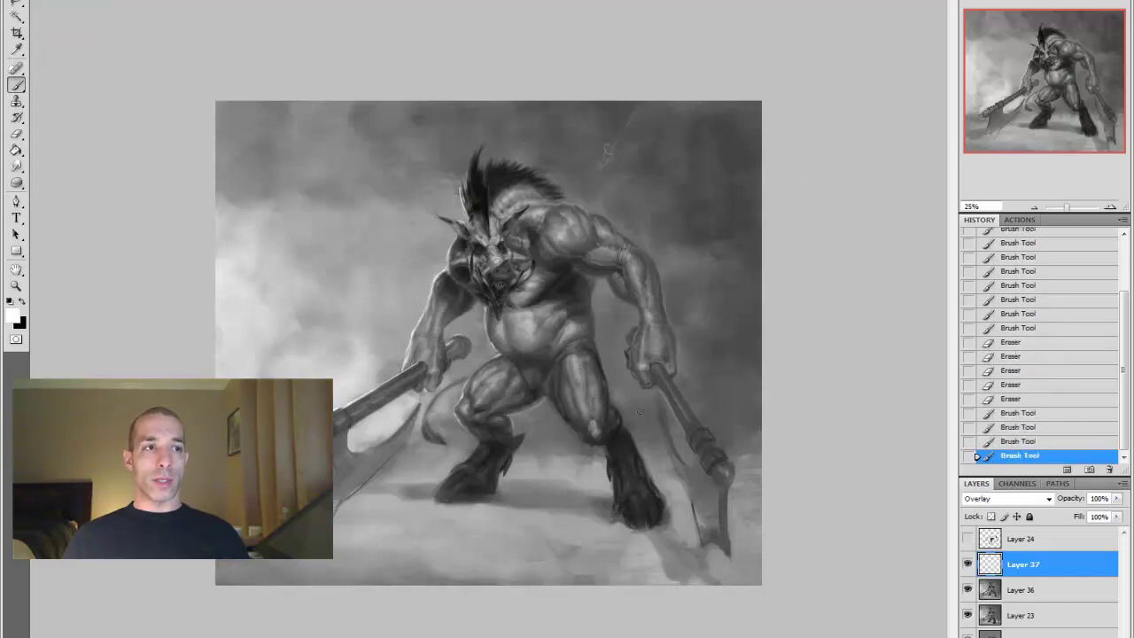
{"action": "mouse_move", "coordinate": [596, 374]}
{"action": "left_mouse_down"}
{"action": "mouse_move", "coordinate": [597, 395]}
{"action": "mouse_move", "coordinate": [551, 395]}
{"action": "left_mouse_up"}
{"action": "left_click_drag", "start_coordinate": [568, 358], "coordinate": [567, 381]}
{"action": "key", "text": "e"}
{"action": "left_click_drag", "start_coordinate": [653, 423], "coordinate": [660, 432]}
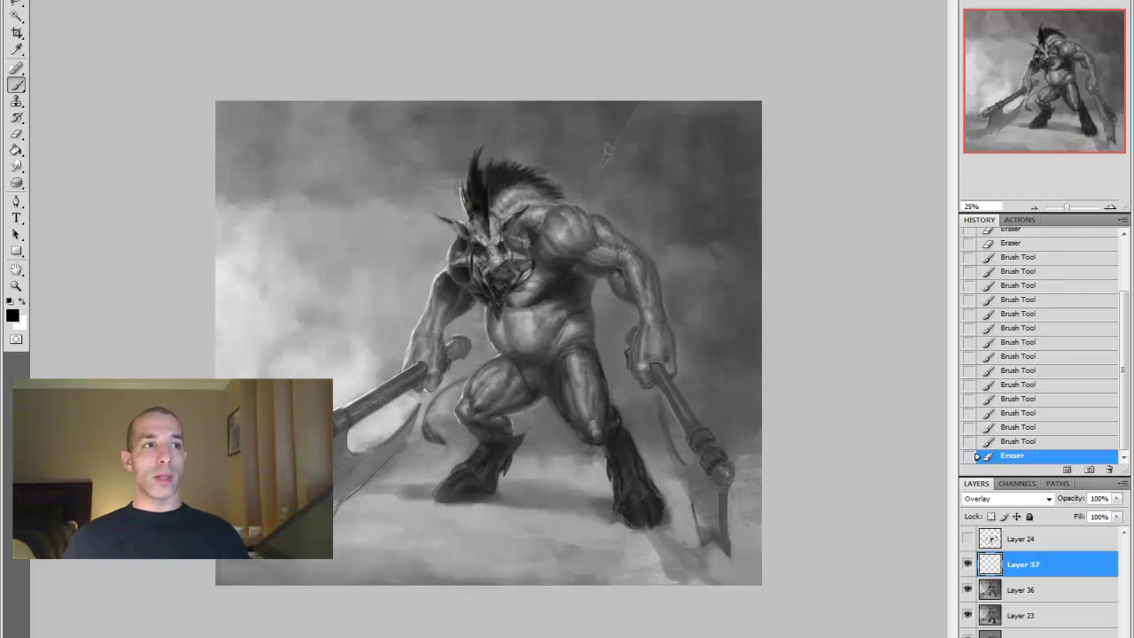
Deepen the muscle shading on the left thigh with a dark tone and merge the Overlay layer down
{"action": "mouse_move", "coordinate": [585, 414]}
{"action": "left_mouse_down"}
{"action": "mouse_move", "coordinate": [666, 404]}
{"action": "mouse_move", "coordinate": [568, 383]}
{"action": "left_mouse_up"}
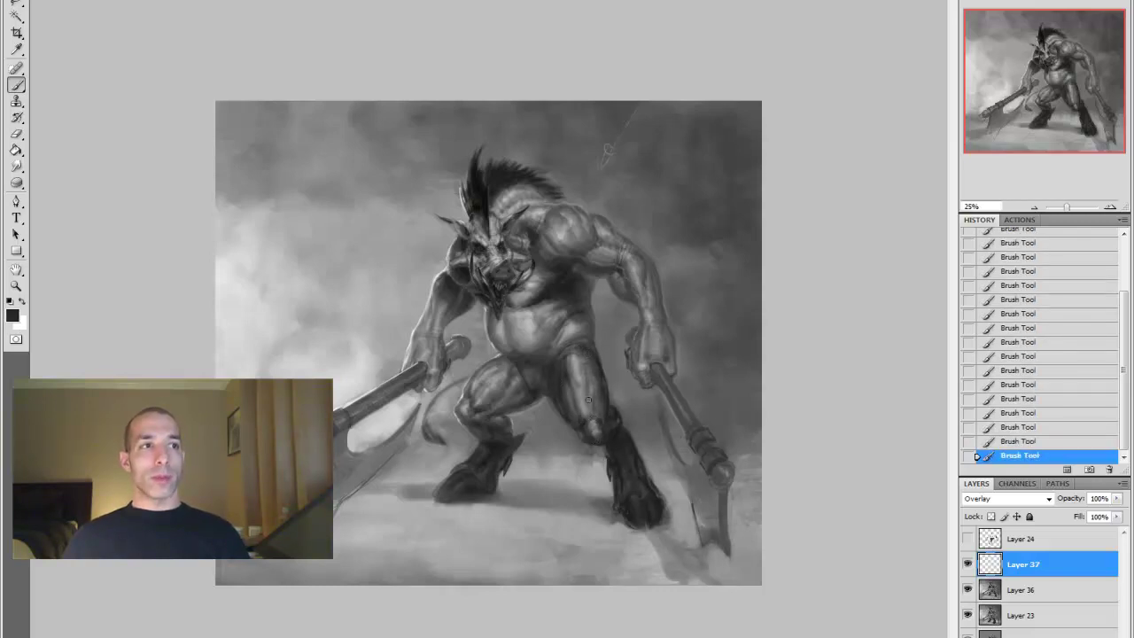
{"action": "key", "text": "ctrl+e"}
{"action": "key", "text": "z"}
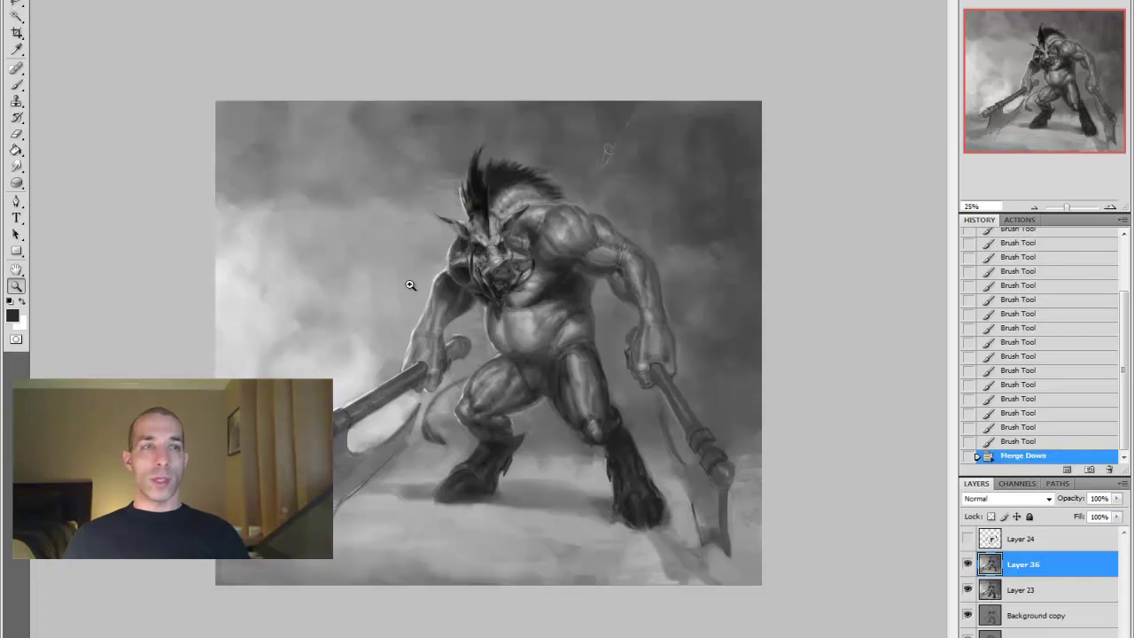
On a new layer, smudge and repaint the belly and lower chest shading with sampled greys
{"action": "left_click", "coordinate": [410, 288]}
{"action": "key", "text": "ctrl+shift+alt+n"}
{"action": "left_click", "coordinate": [15, 166]}
{"action": "left_click", "coordinate": [16, 84]}
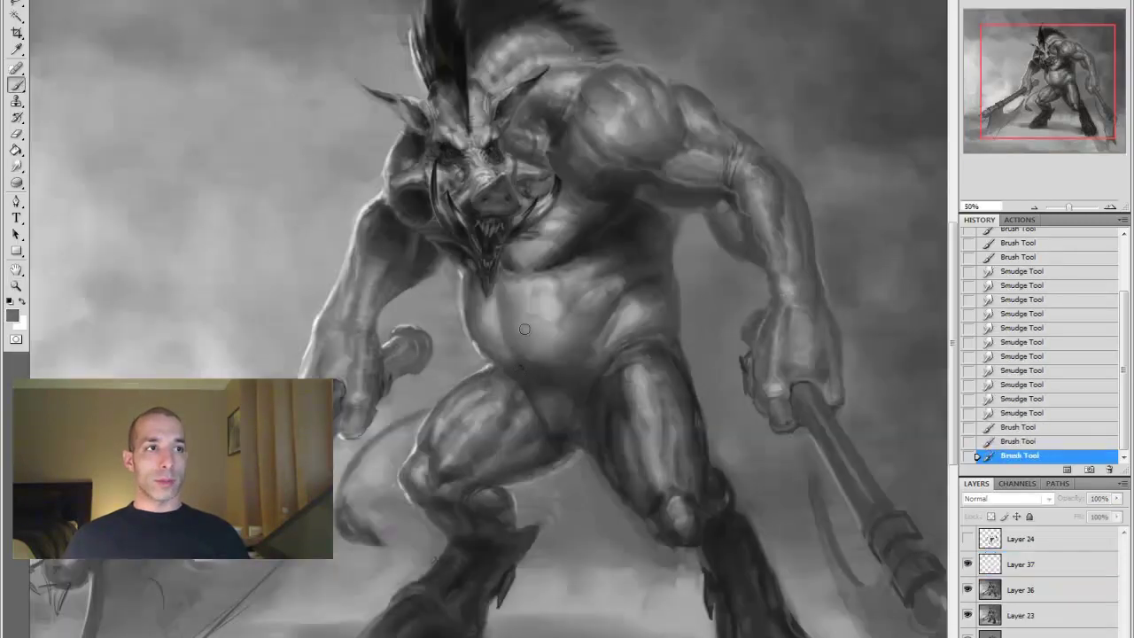
{"action": "mouse_move", "coordinate": [515, 311]}
{"action": "left_mouse_down"}
{"action": "mouse_move", "coordinate": [491, 328]}
{"action": "mouse_move", "coordinate": [557, 273]}
{"action": "mouse_move", "coordinate": [526, 354]}
{"action": "mouse_move", "coordinate": [485, 301]}
{"action": "left_mouse_up"}
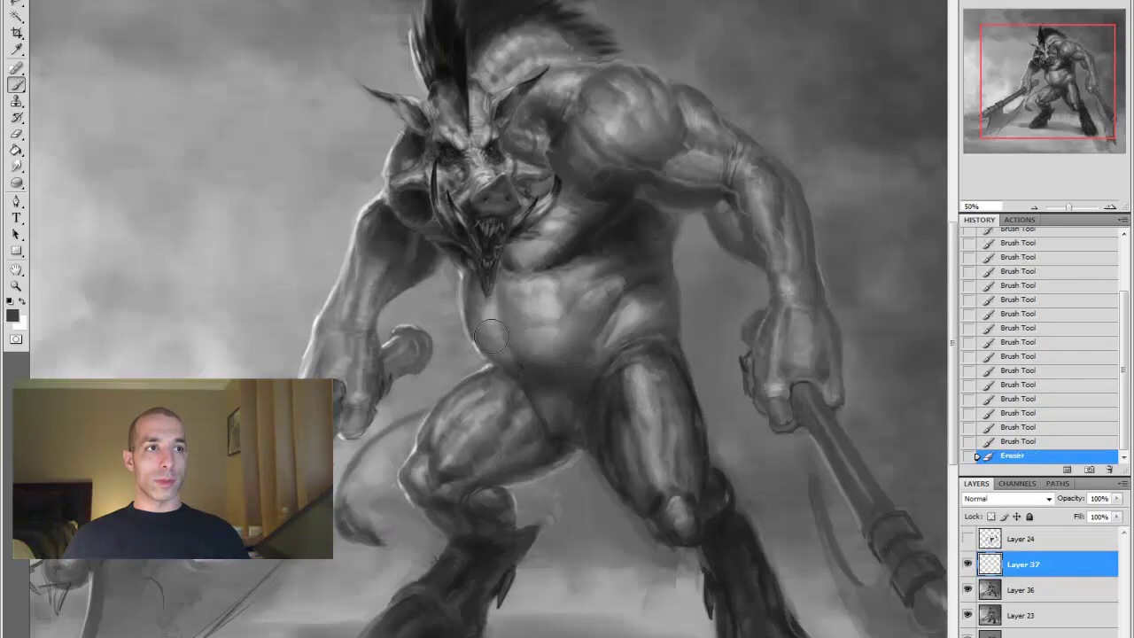
{"action": "left_click_drag", "start_coordinate": [567, 279], "coordinate": [584, 270]}
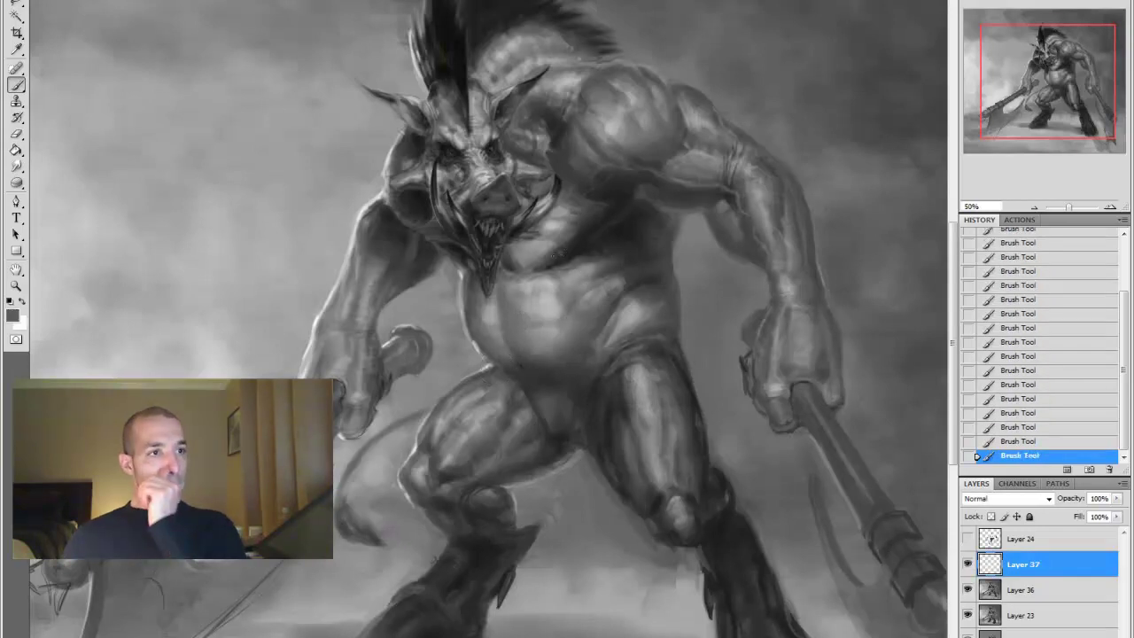
On another new layer, paint small dark navel details on the creature's belly, undoing the unwanted strokes
{"action": "key", "text": "ctrl+minus"}
{"action": "key", "text": "ctrl+minus"}
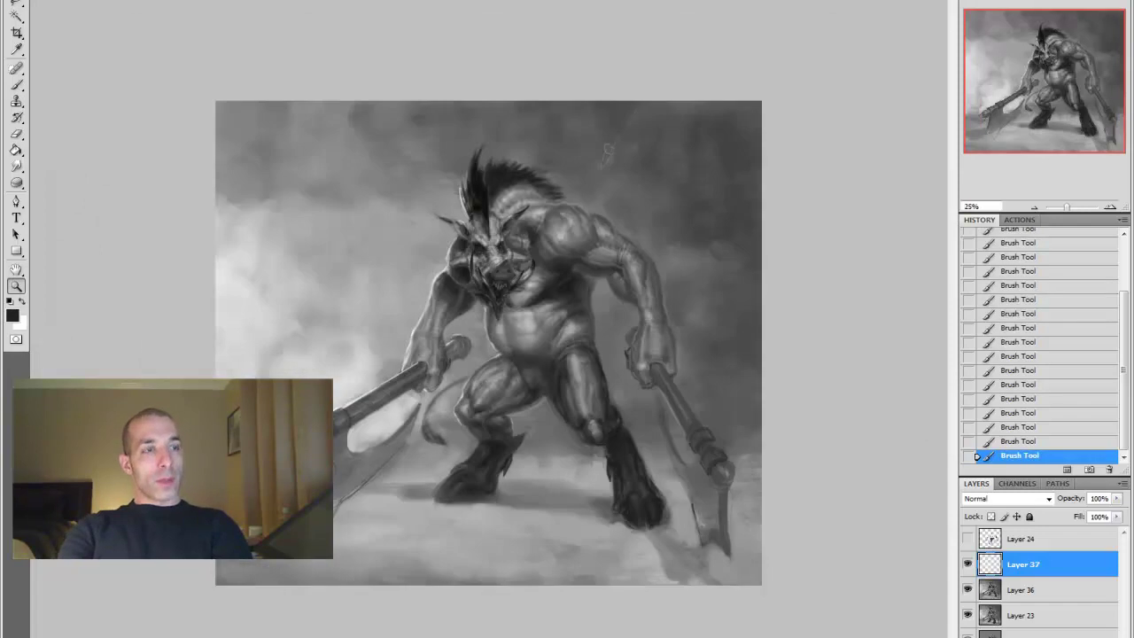
{"action": "key", "text": "ctrl+alt+shift+n"}
{"action": "key", "text": "ctrl+alt+z"}
{"action": "key", "text": "ctrl+alt+z"}
{"action": "key", "text": "ctrl+alt+z"}
{"action": "key", "text": "ctrl+alt+z"}
{"action": "key", "text": "ctrl+alt+z"}
{"action": "key", "text": "ctrl+alt+z"}
{"action": "key", "text": "ctrl+alt+z"}
{"action": "key", "text": "ctrl+alt+z"}
{"action": "key", "text": "ctrl+alt+z"}
{"action": "key", "text": "ctrl+alt+z"}
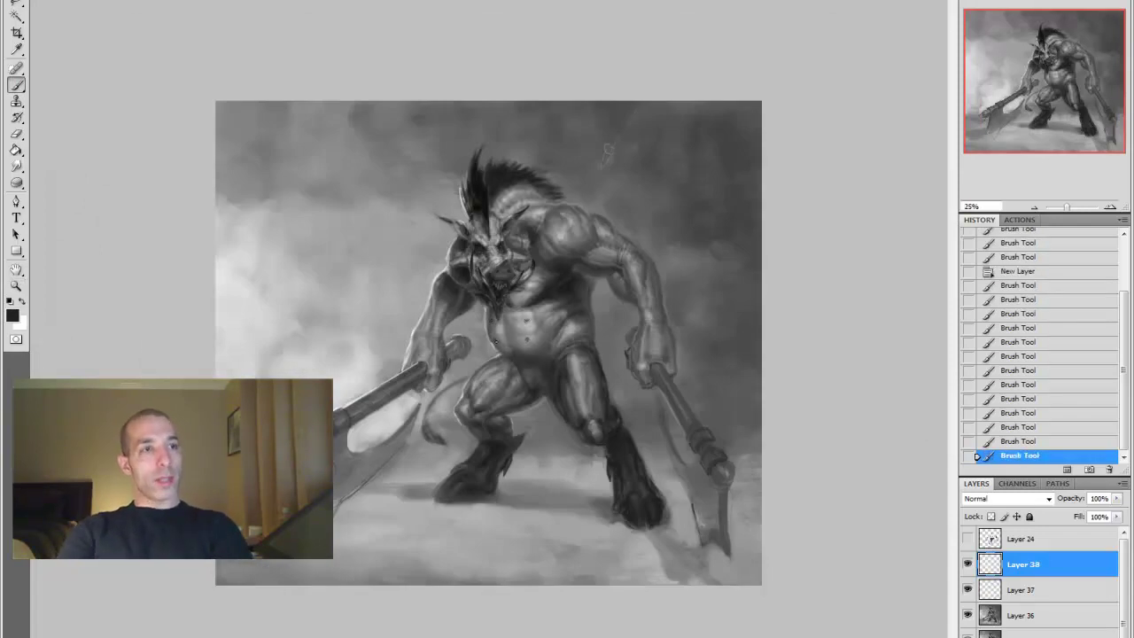
Refine the lower belly with small strokes, redo the undone strokes and toggle the visibility of Layer 37 to compare
{"action": "left_click_drag", "start_coordinate": [526, 320], "coordinate": [533, 329]}
{"action": "left_click_drag", "start_coordinate": [533, 330], "coordinate": [545, 341]}
{"action": "key", "text": "ctrl+shift+z"}
{"action": "key", "text": "ctrl+shift+z"}
{"action": "key", "text": "ctrl+shift+z"}
{"action": "key", "text": "ctrl+shift+z"}
{"action": "key", "text": "ctrl+shift+z"}
{"action": "key", "text": "ctrl+shift+z"}
{"action": "key", "text": "ctrl+shift+z"}
{"action": "key", "text": "ctrl+shift+z"}
{"action": "key", "text": "ctrl+shift+z"}
{"action": "key", "text": "ctrl+shift+z"}
{"action": "left_click", "coordinate": [968, 589]}
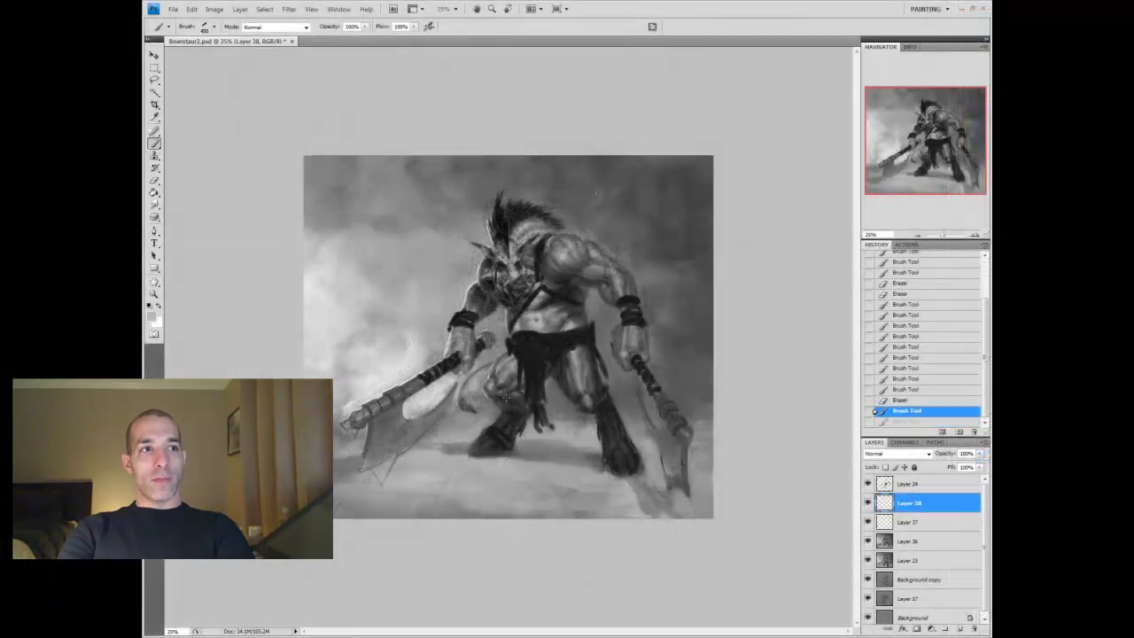
Try strokes at the creature's waist on Layer 38 and undo them
{"action": "left_click_drag", "start_coordinate": [567, 348], "coordinate": [550, 334]}
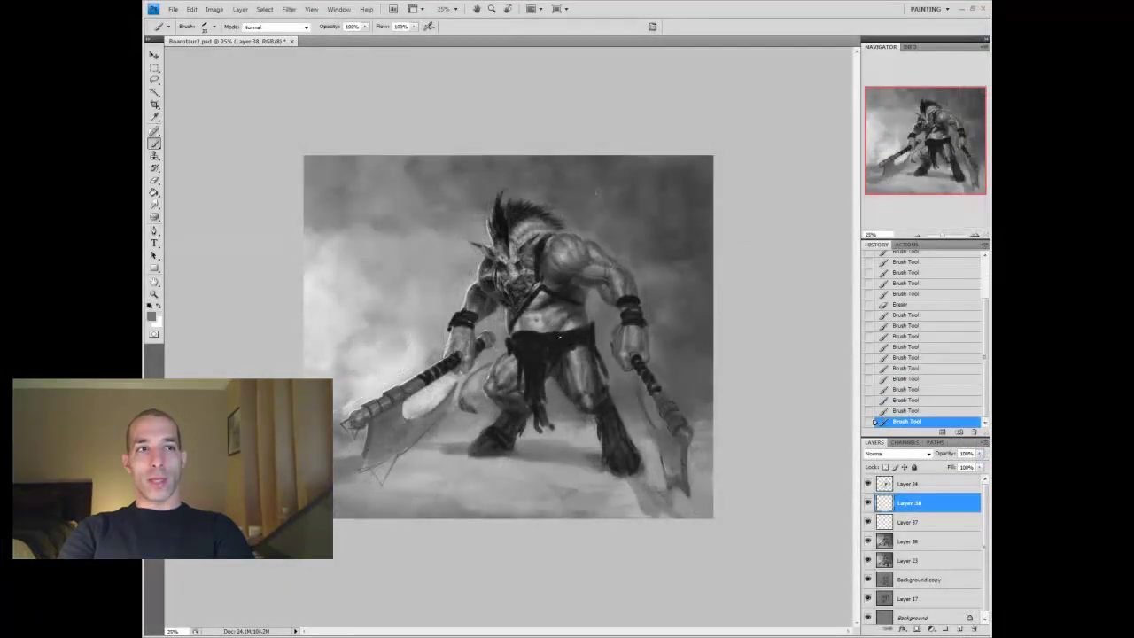
{"action": "key", "text": "ctrl+alt+z"}
{"action": "key", "text": "ctrl+alt+z"}
{"action": "key", "text": "ctrl+alt+z"}
{"action": "key", "text": "ctrl+alt+z"}
{"action": "key", "text": "ctrl+alt+z"}
{"action": "key", "text": "ctrl+alt+z"}
{"action": "key", "text": "ctrl+alt+z"}
{"action": "left_click", "coordinate": [875, 422]}
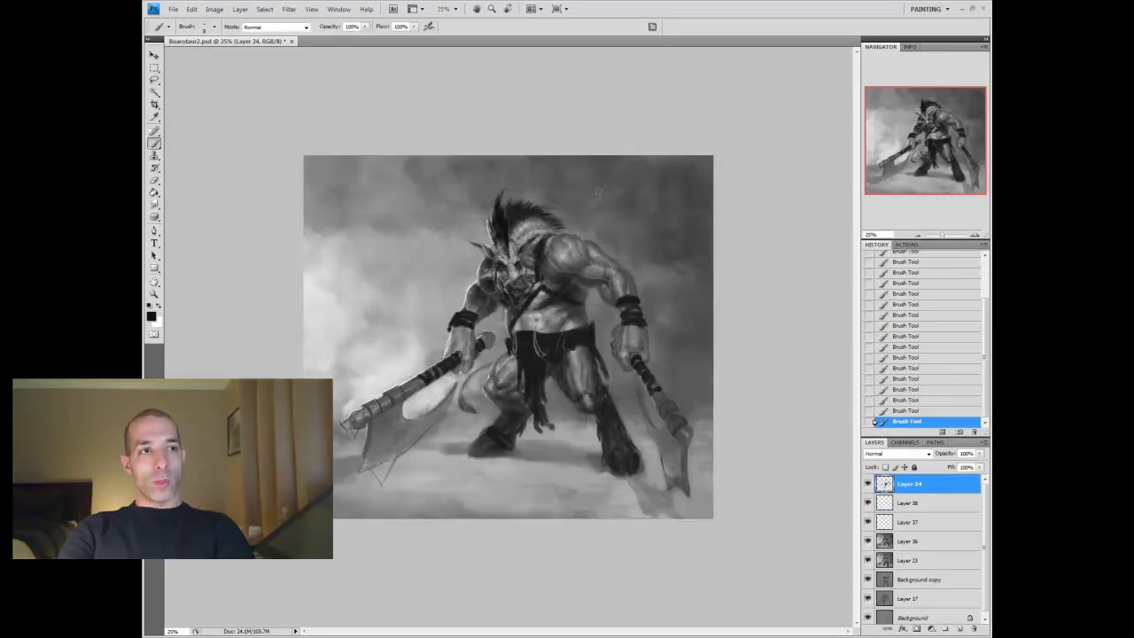
On Layer 24, rework the chest strap and paint a curved horn on the loincloth's belt with sampled greys
{"action": "left_click", "coordinate": [512, 331], "text": "alt"}
{"action": "mouse_move", "coordinate": [516, 332]}
{"action": "left_mouse_down"}
{"action": "mouse_move", "coordinate": [572, 338]}
{"action": "mouse_move", "coordinate": [539, 293]}
{"action": "mouse_move", "coordinate": [544, 257]}
{"action": "left_mouse_up"}
{"action": "left_click", "coordinate": [510, 343], "text": "alt"}
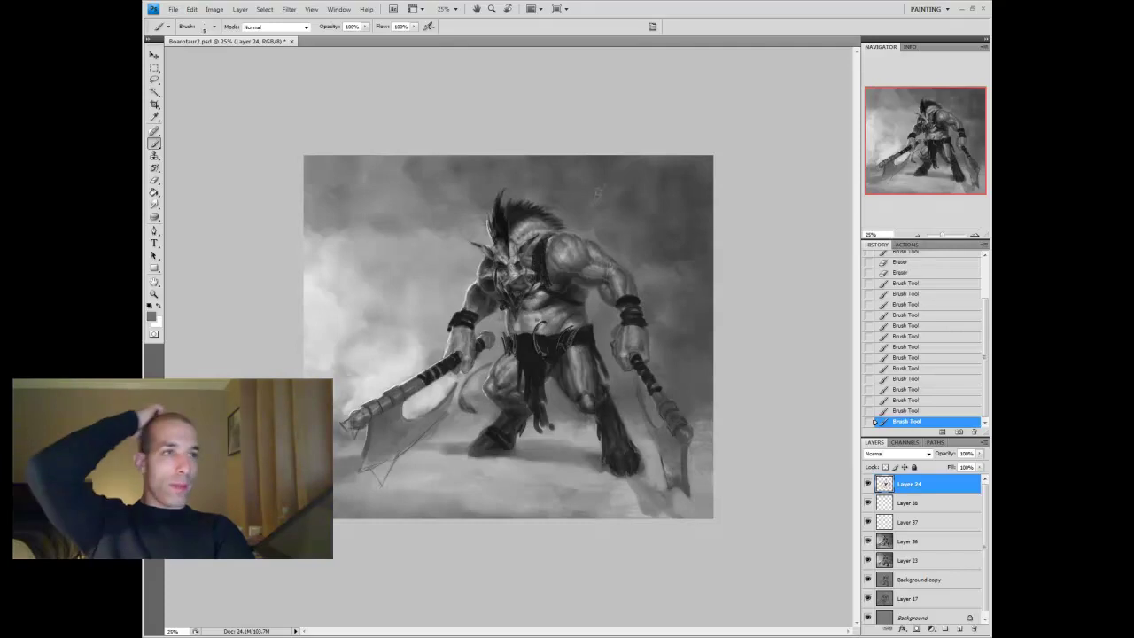
{"action": "key", "text": "alt+comma"}
{"action": "key", "text": "alt+period"}
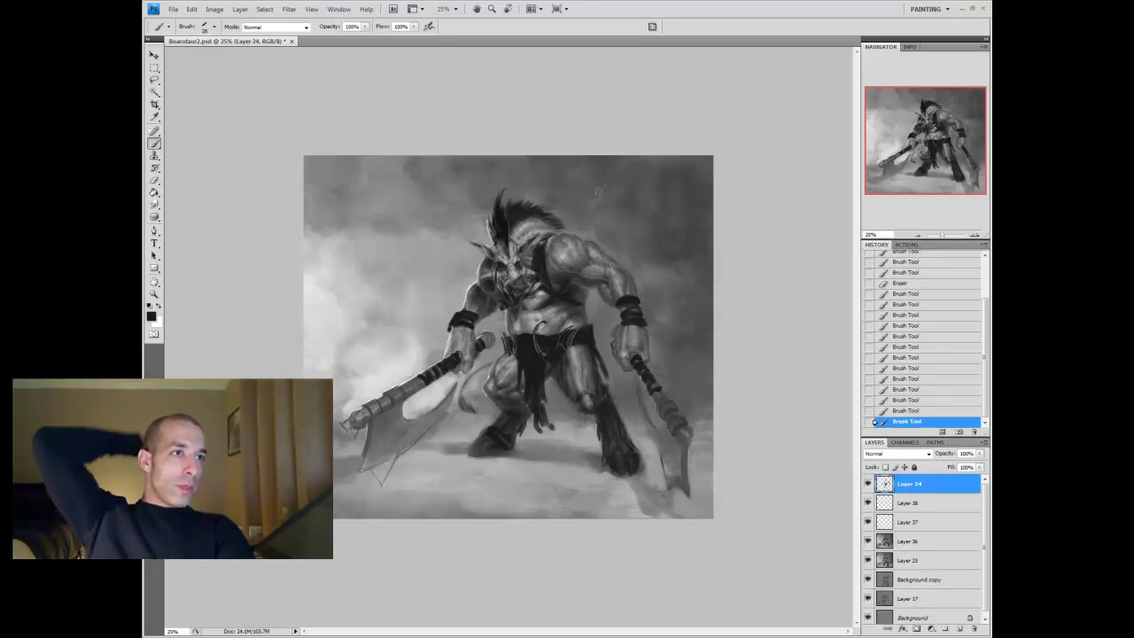
Paint details on the belt, loincloth, wrist wraps and thigh strap with a larger brush in dark and sampled greys
{"action": "key", "text": "d"}
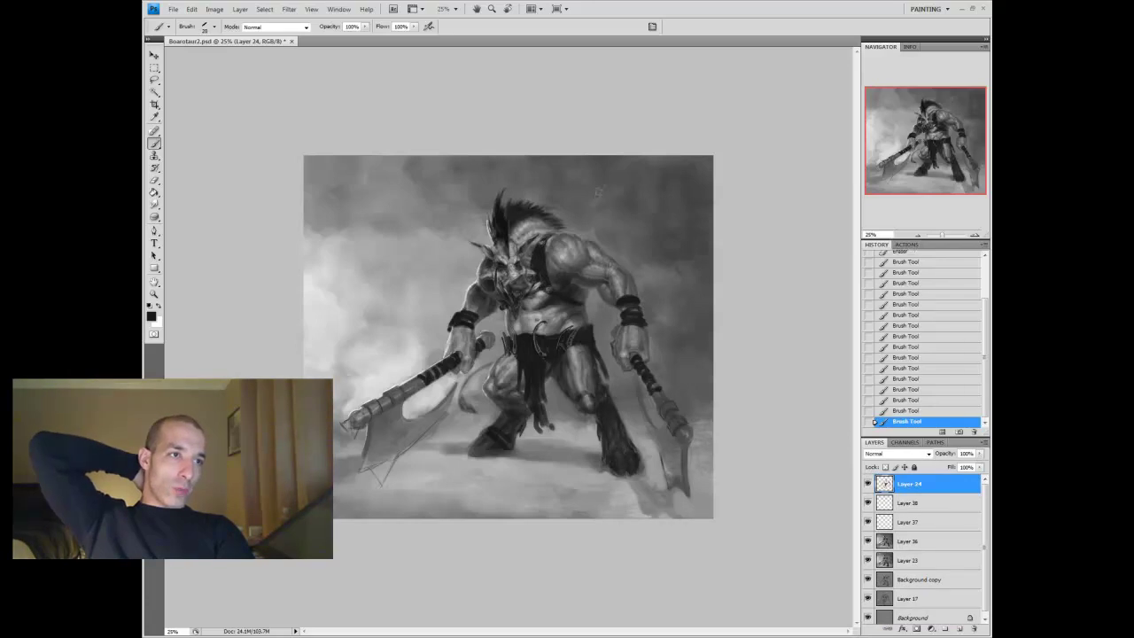
{"action": "key", "text": "bracketright"}
{"action": "key", "text": "bracketright"}
{"action": "key", "text": "bracketright"}
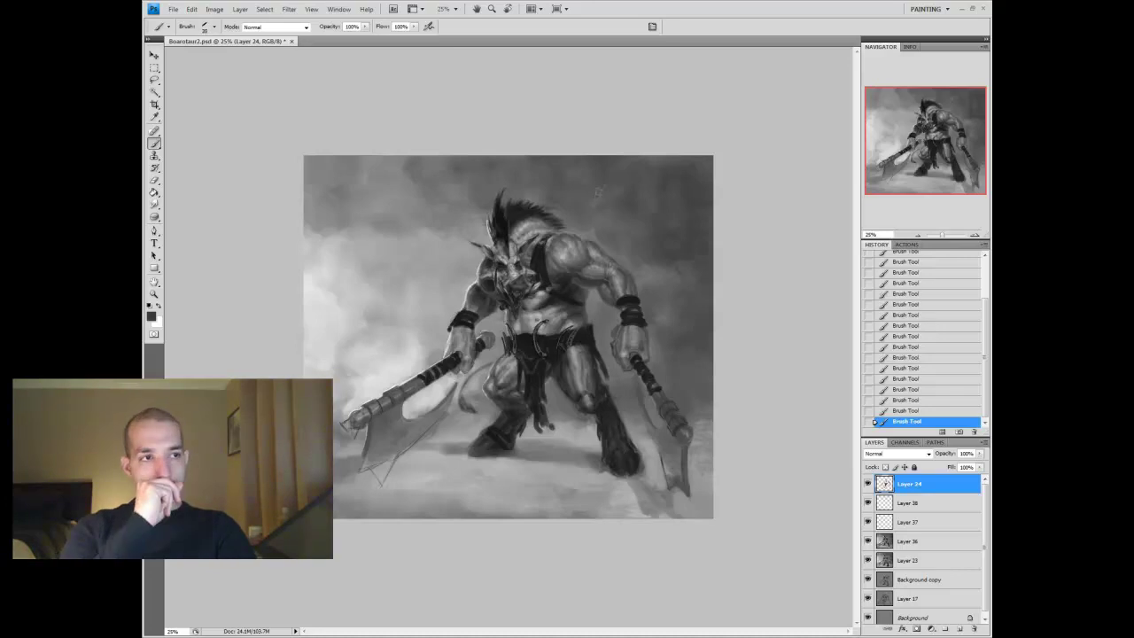
{"action": "left_click", "coordinate": [598, 191], "text": "alt"}
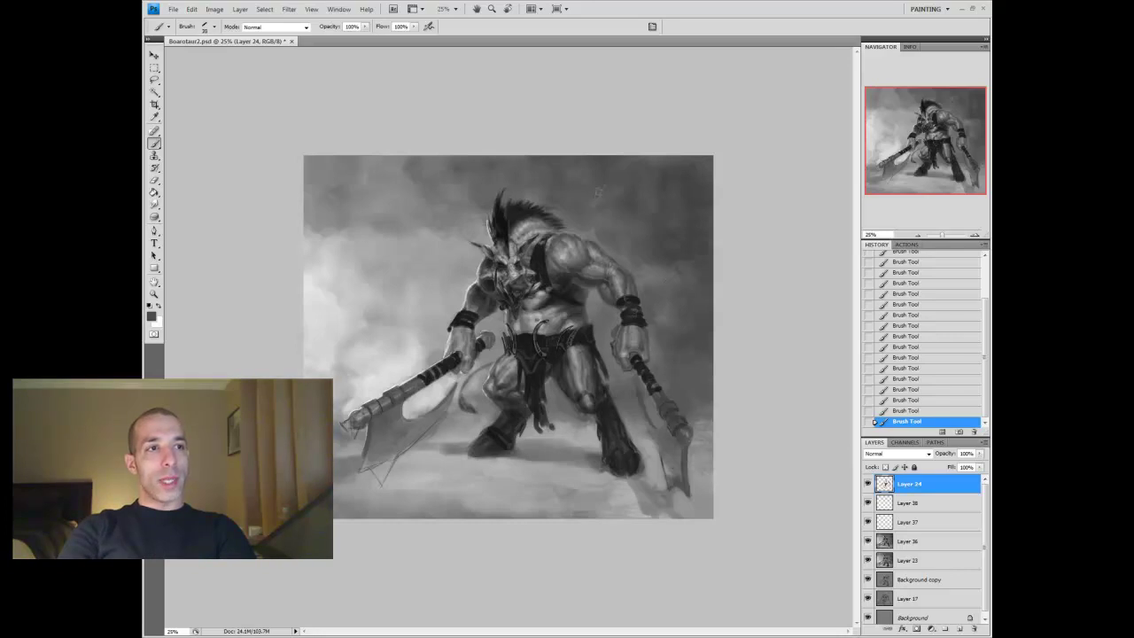
{"action": "left_click", "coordinate": [521, 336], "text": "alt"}
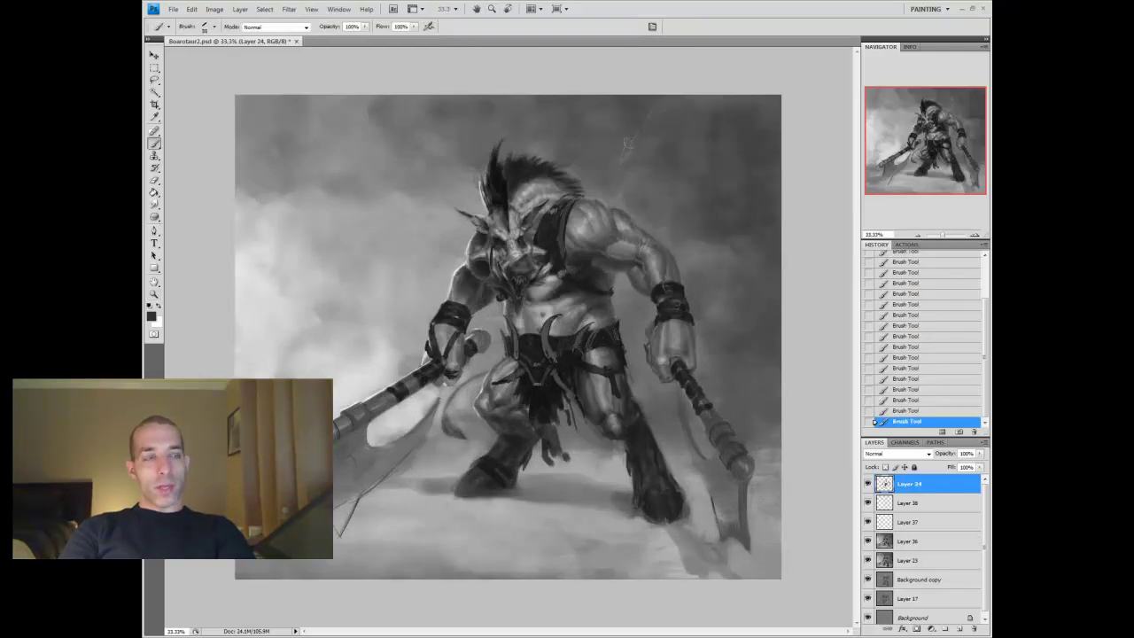
Copy the belt's central ornament to a new layer, nudge it left and merge it down with its edges cleaned up
{"action": "key", "text": "l"}
{"action": "left_click_drag", "start_coordinate": [528, 358], "coordinate": [536, 381]}
{"action": "key", "text": "ctrl+c"}
{"action": "key", "text": "ctrl+v"}
{"action": "key", "text": "Left"}
{"action": "key", "text": "b"}
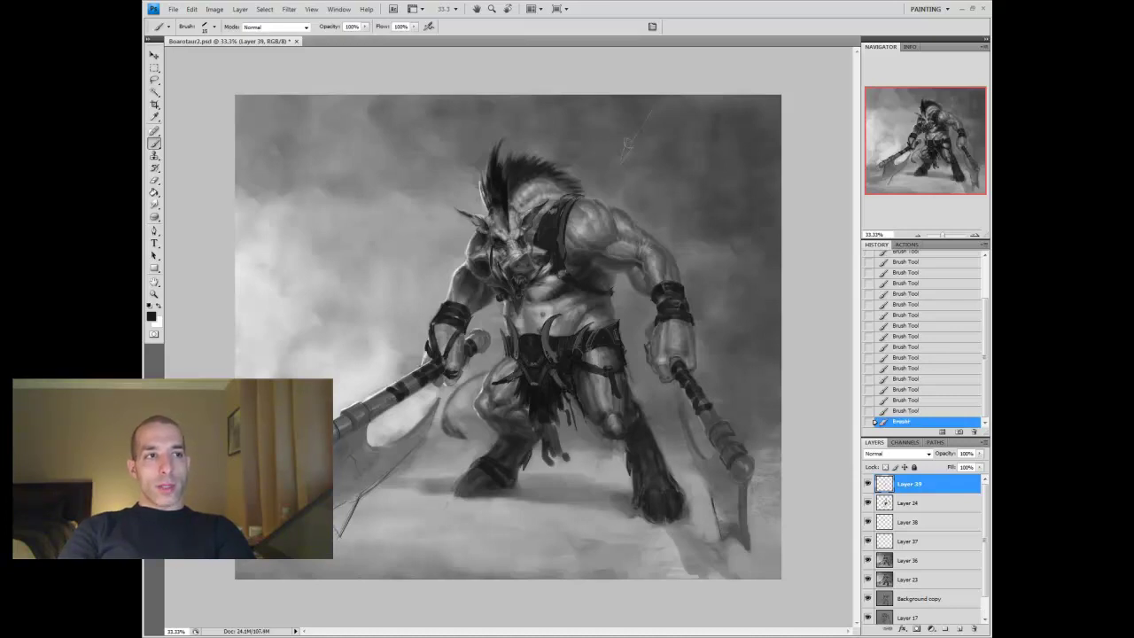
{"action": "key", "text": "ctrl+e"}
{"action": "key", "text": "z"}
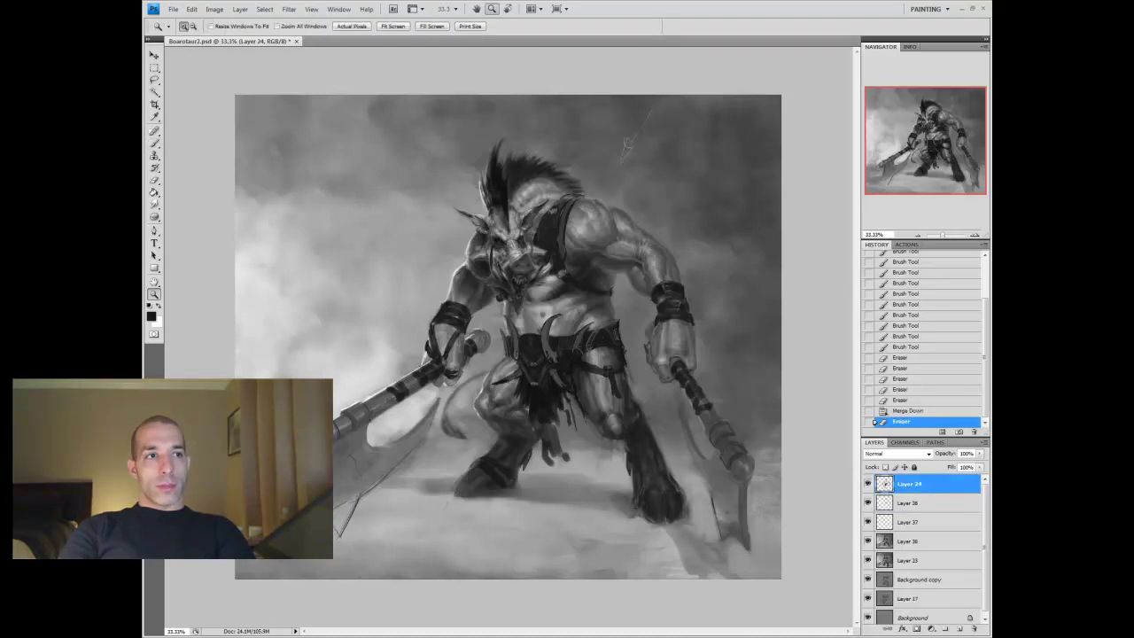
{"action": "key", "text": "ctrl+minus"}
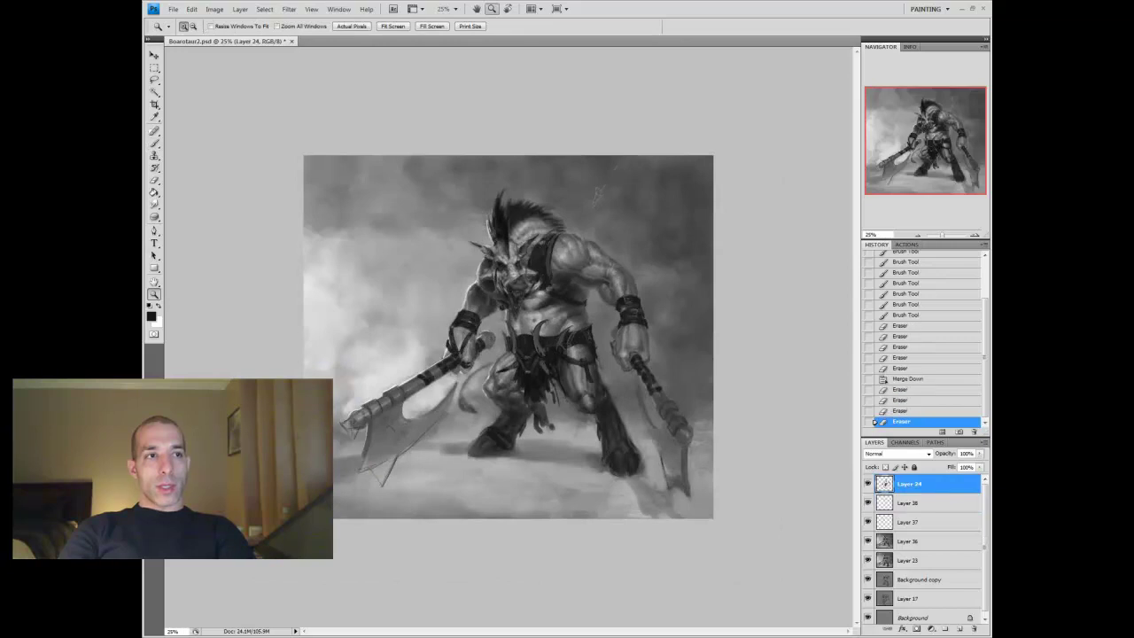
On a new layer, paint a spiked blade for the right axe and refine its edges with dark strokes
{"action": "key", "text": "b"}
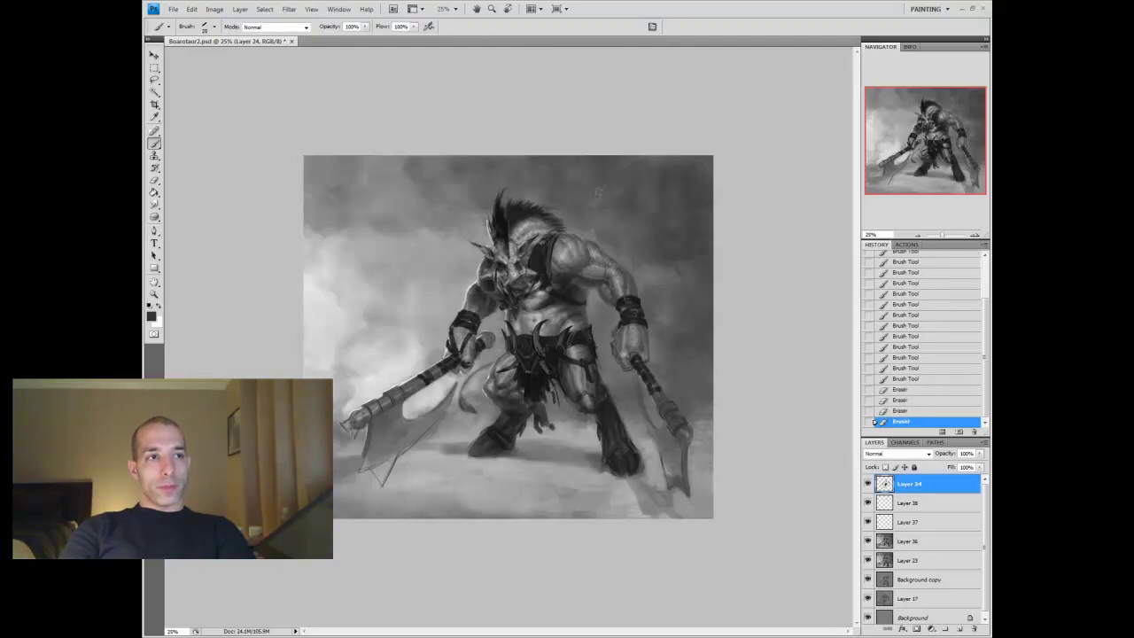
{"action": "key", "text": "z"}
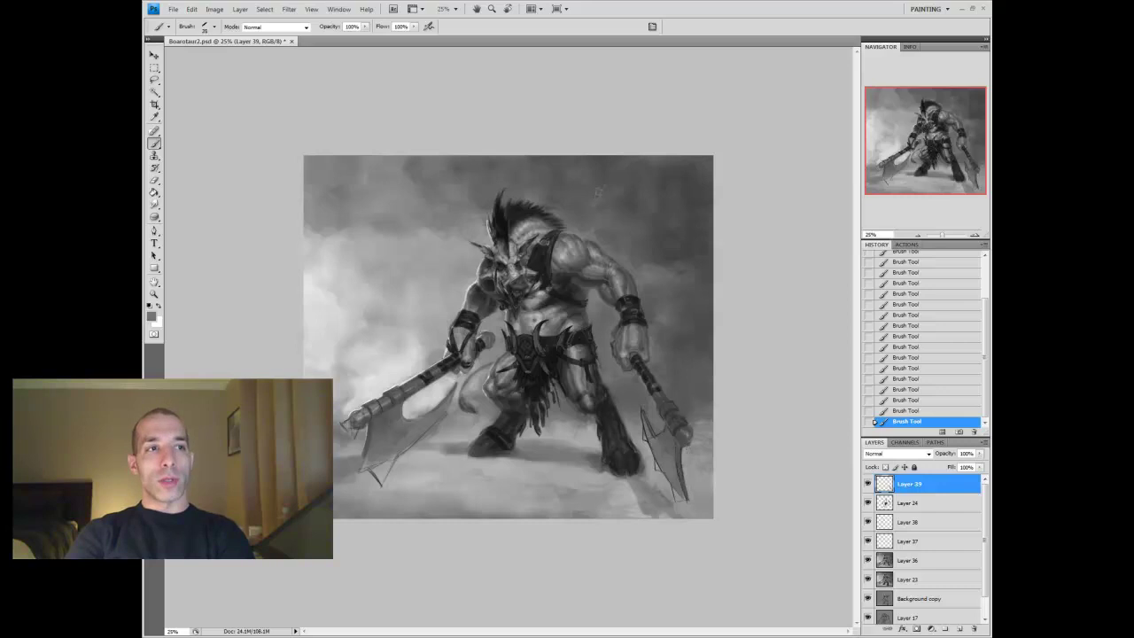
{"action": "key", "text": "d"}
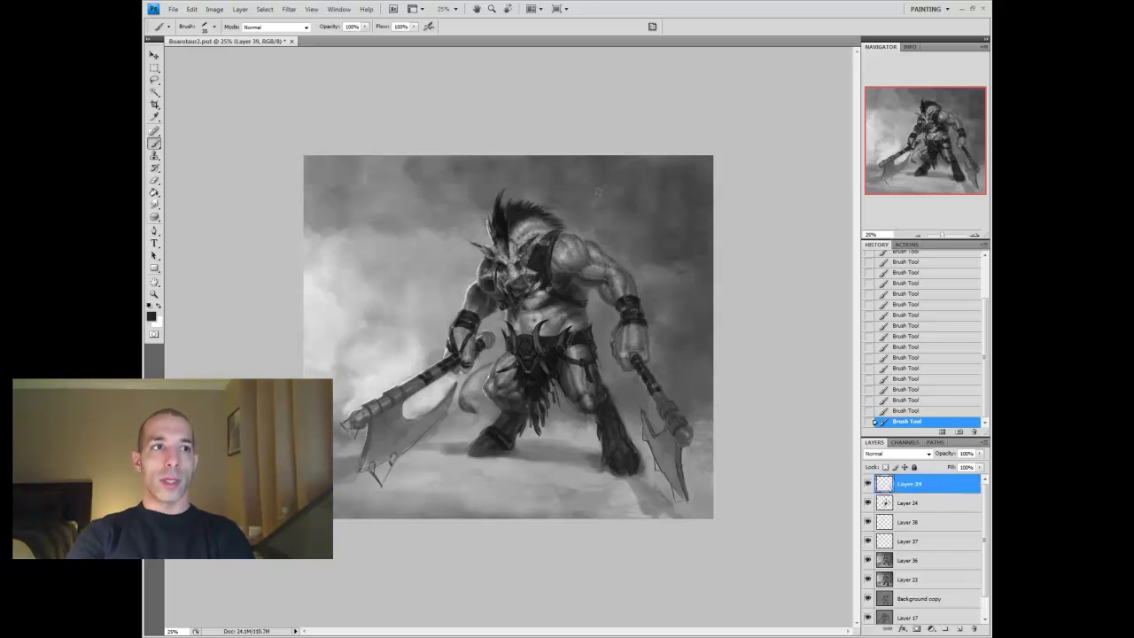
{"action": "left_click_drag", "start_coordinate": [664, 399], "coordinate": [682, 491]}
{"action": "left_click", "coordinate": [598, 191]}
{"action": "left_click", "coordinate": [598, 191]}
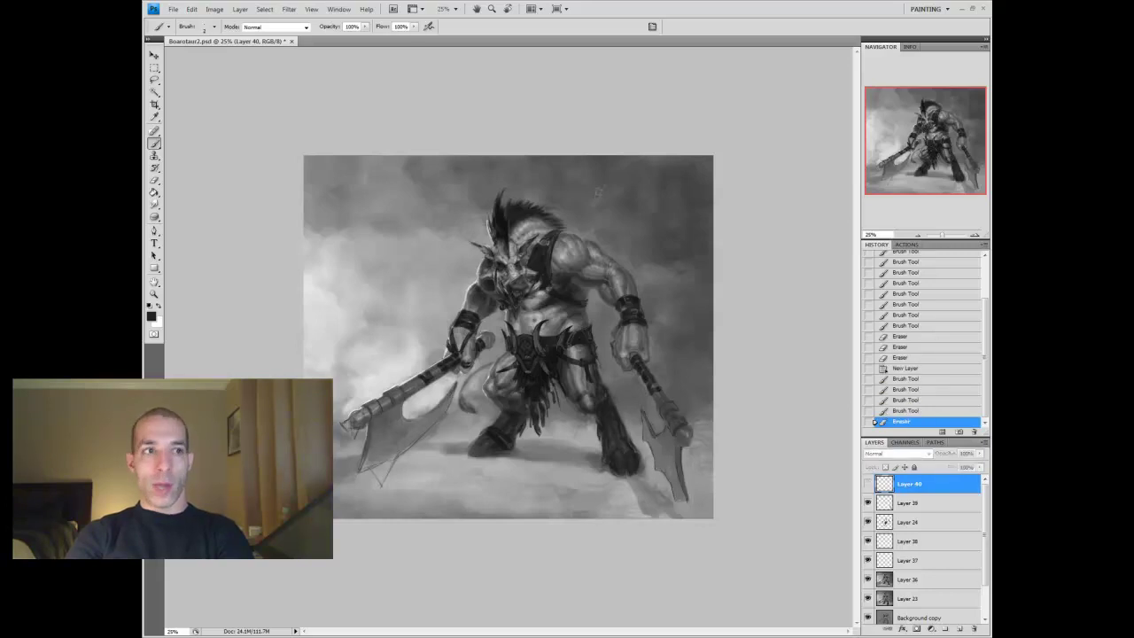
Merge Layer 40 down and shade both axe blades with grey strokes on another layer
{"action": "key", "text": "ctrl+e"}
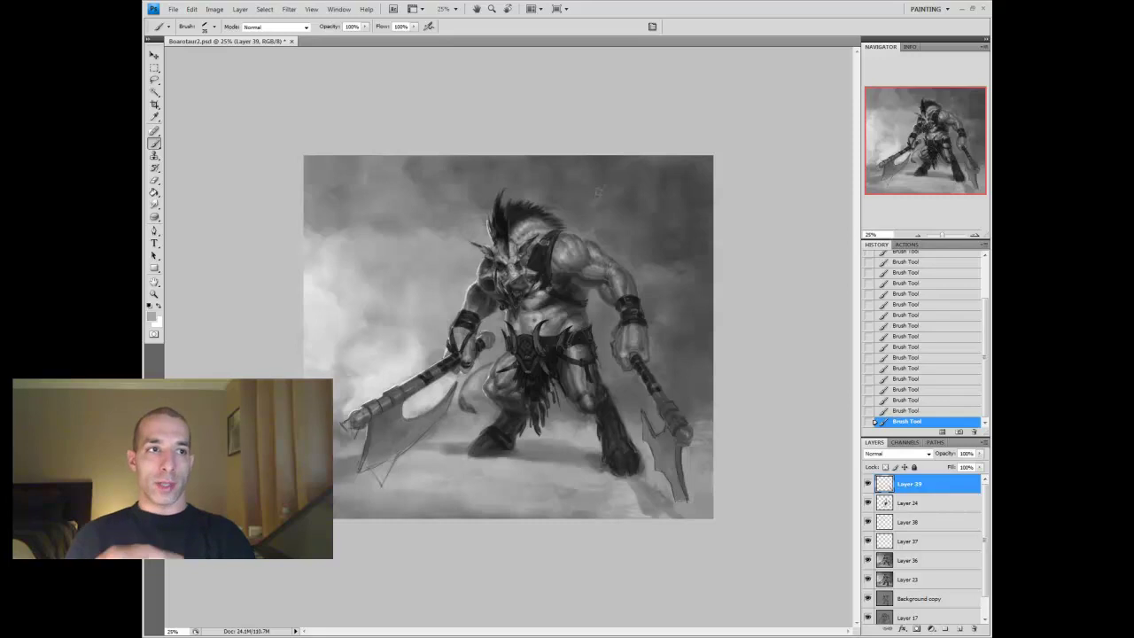
{"action": "key", "text": "d"}
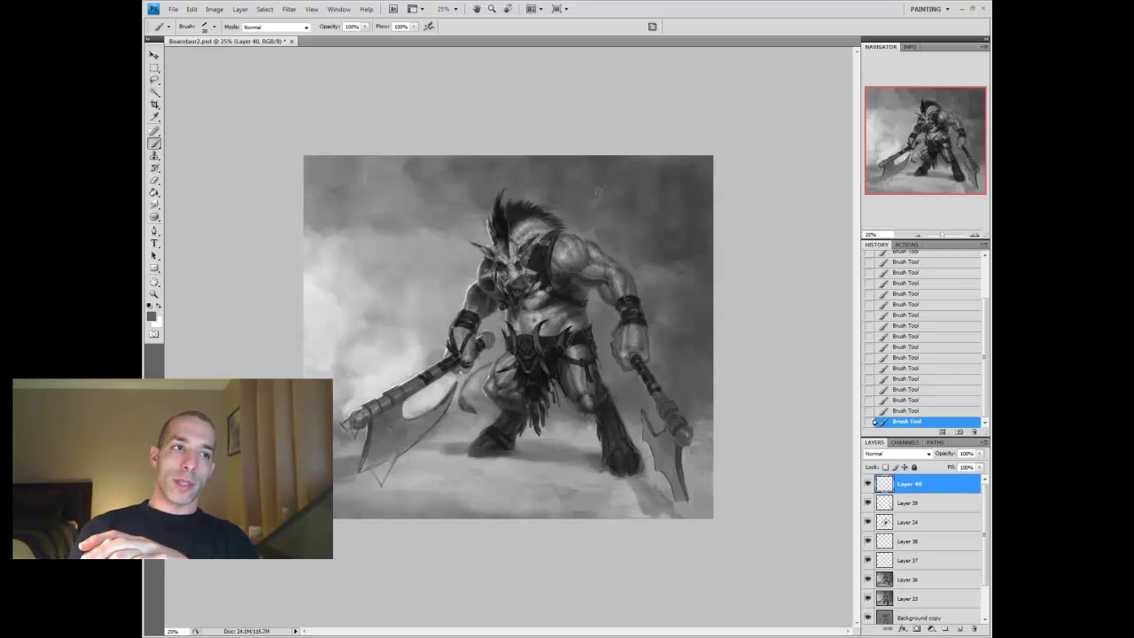
{"action": "key", "text": "ctrl+e"}
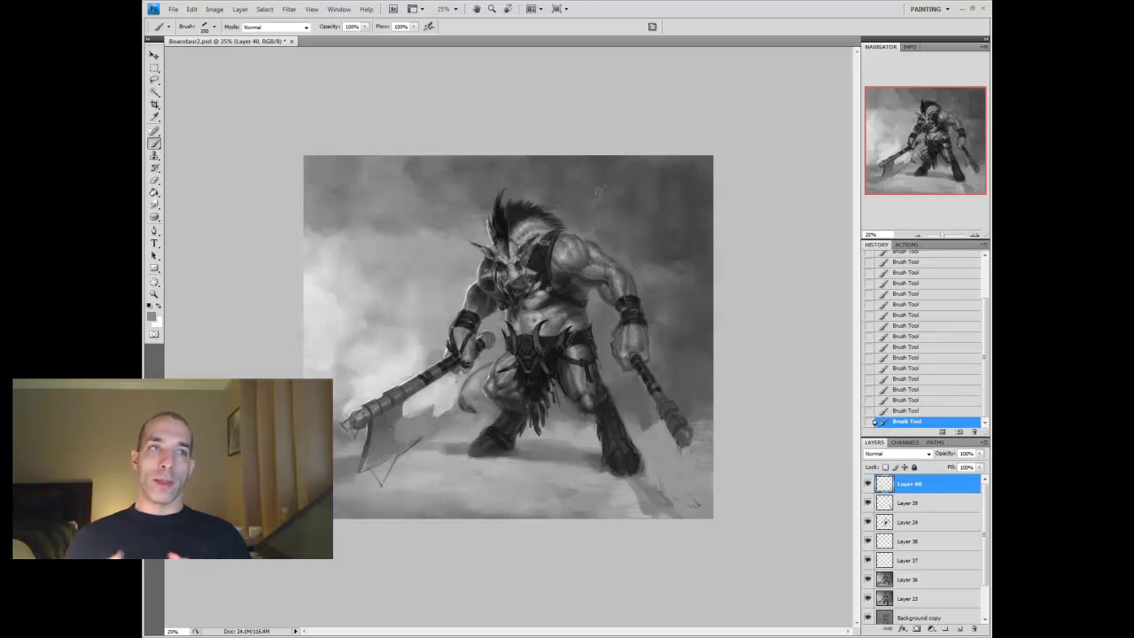
On a new layer, sketch a boar-head axe blade in black on the light background beside the creature, cleaning up lines with the eraser
{"action": "mouse_move", "coordinate": [328, 291]}
{"action": "left_mouse_down"}
{"action": "mouse_move", "coordinate": [372, 262]}
{"action": "mouse_move", "coordinate": [376, 356]}
{"action": "left_mouse_up"}
{"action": "left_click_drag", "start_coordinate": [346, 298], "coordinate": [317, 303]}
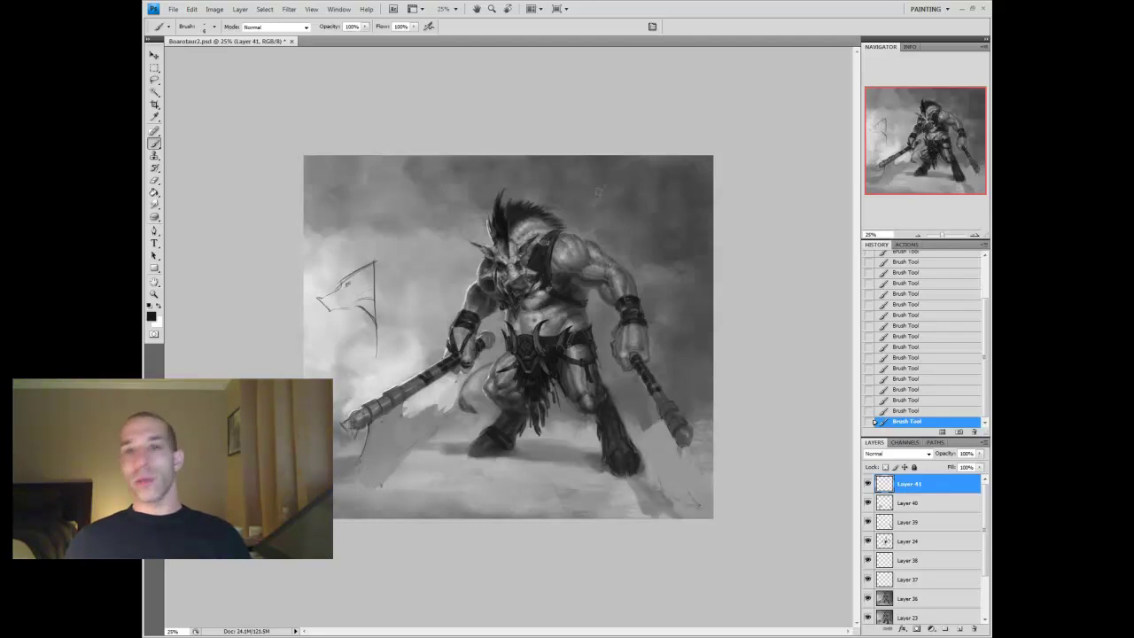
{"action": "mouse_move", "coordinate": [375, 262]}
{"action": "left_mouse_down"}
{"action": "mouse_move", "coordinate": [370, 247]}
{"action": "mouse_move", "coordinate": [351, 271]}
{"action": "mouse_move", "coordinate": [358, 254]}
{"action": "mouse_move", "coordinate": [359, 266]}
{"action": "mouse_move", "coordinate": [371, 259]}
{"action": "mouse_move", "coordinate": [370, 292]}
{"action": "mouse_move", "coordinate": [351, 269]}
{"action": "mouse_move", "coordinate": [372, 305]}
{"action": "left_mouse_up"}
{"action": "key", "text": "e"}
{"action": "key", "text": "b"}
{"action": "key", "text": "e"}
{"action": "key", "text": "b"}
{"action": "key", "text": "e"}
{"action": "key", "text": "b"}
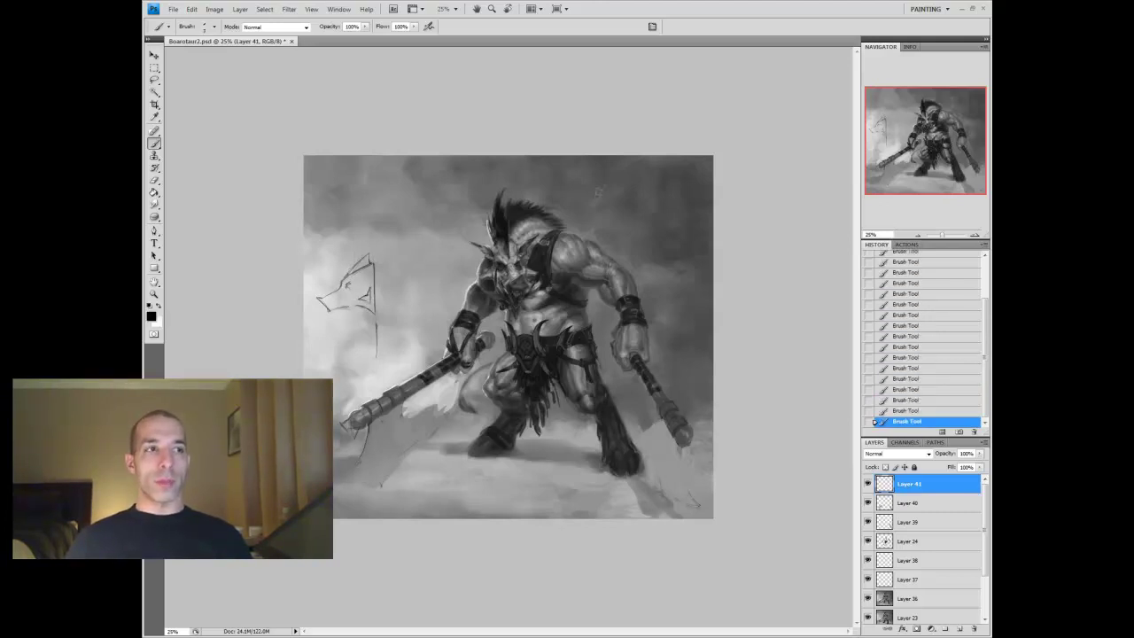
Refine the snout and jaw lines of the boar-head sketch with alternating brush and eraser strokes
{"action": "mouse_move", "coordinate": [310, 303]}
{"action": "left_mouse_down"}
{"action": "mouse_move", "coordinate": [358, 291]}
{"action": "mouse_move", "coordinate": [347, 307]}
{"action": "mouse_move", "coordinate": [353, 296]}
{"action": "mouse_move", "coordinate": [363, 315]}
{"action": "mouse_move", "coordinate": [359, 301]}
{"action": "left_mouse_up"}
{"action": "key", "text": "e"}
{"action": "key", "text": "b"}
{"action": "key", "text": "e"}
{"action": "key", "text": "b"}
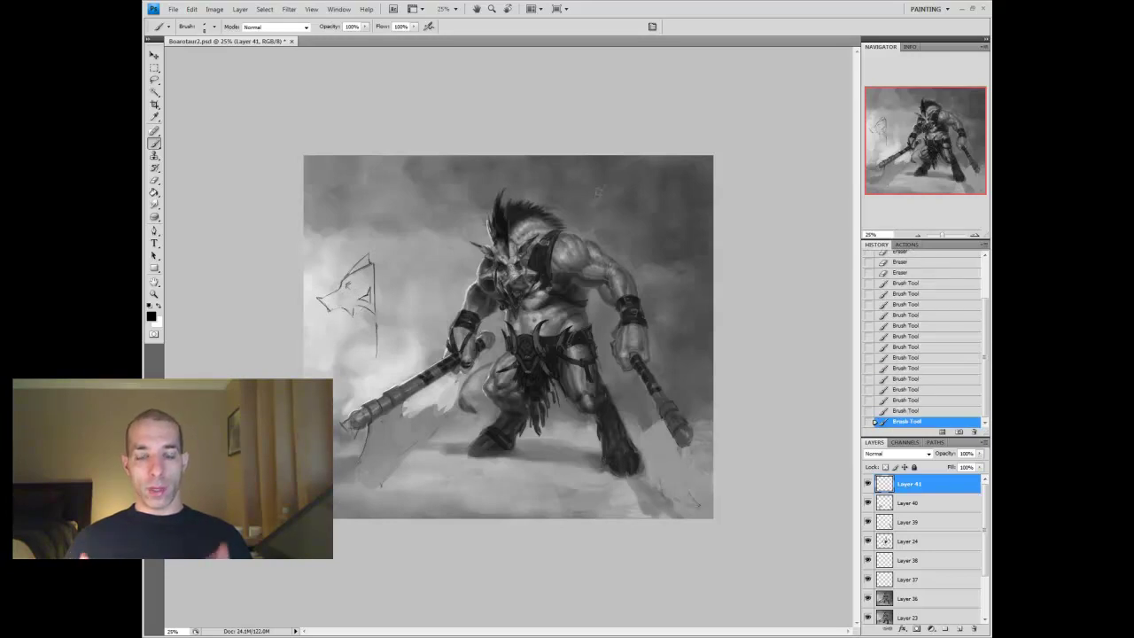
Draw a vertical shaft with a pointed spear tip beside the boar-head sketch and erase leftovers near the left axe
{"action": "left_click_drag", "start_coordinate": [376, 248], "coordinate": [377, 388]}
{"action": "left_click_drag", "start_coordinate": [381, 192], "coordinate": [386, 238]}
{"action": "key", "text": "e"}
{"action": "left_click_drag", "start_coordinate": [335, 416], "coordinate": [356, 436]}
{"action": "key", "text": "b"}
{"action": "left_click_drag", "start_coordinate": [383, 248], "coordinate": [385, 379]}
Erase the old line behind the boar head and redraw the shaft as two long parallel lines
{"action": "key", "text": "e"}
{"action": "mouse_move", "coordinate": [377, 244]}
{"action": "left_mouse_down"}
{"action": "mouse_move", "coordinate": [377, 386]}
{"action": "mouse_move", "coordinate": [375, 293]}
{"action": "left_mouse_up"}
{"action": "left_click_drag", "start_coordinate": [374, 263], "coordinate": [376, 372]}
{"action": "key", "text": "b"}
{"action": "left_click_drag", "start_coordinate": [378, 245], "coordinate": [379, 383]}
{"action": "left_click_drag", "start_coordinate": [384, 236], "coordinate": [384, 387]}
Adjust the boar head's inner and outer contour with brush and eraser, undoing the unwanted stroke
{"action": "mouse_move", "coordinate": [353, 264]}
{"action": "left_mouse_down"}
{"action": "mouse_move", "coordinate": [370, 305]}
{"action": "mouse_move", "coordinate": [355, 293]}
{"action": "left_mouse_up"}
{"action": "key", "text": "e"}
{"action": "key", "text": "ctrl+z"}
{"action": "key", "text": "b"}
{"action": "key", "text": "e"}
{"action": "key", "text": "b"}
{"action": "key", "text": "e"}
{"action": "left_click", "coordinate": [598, 192]}
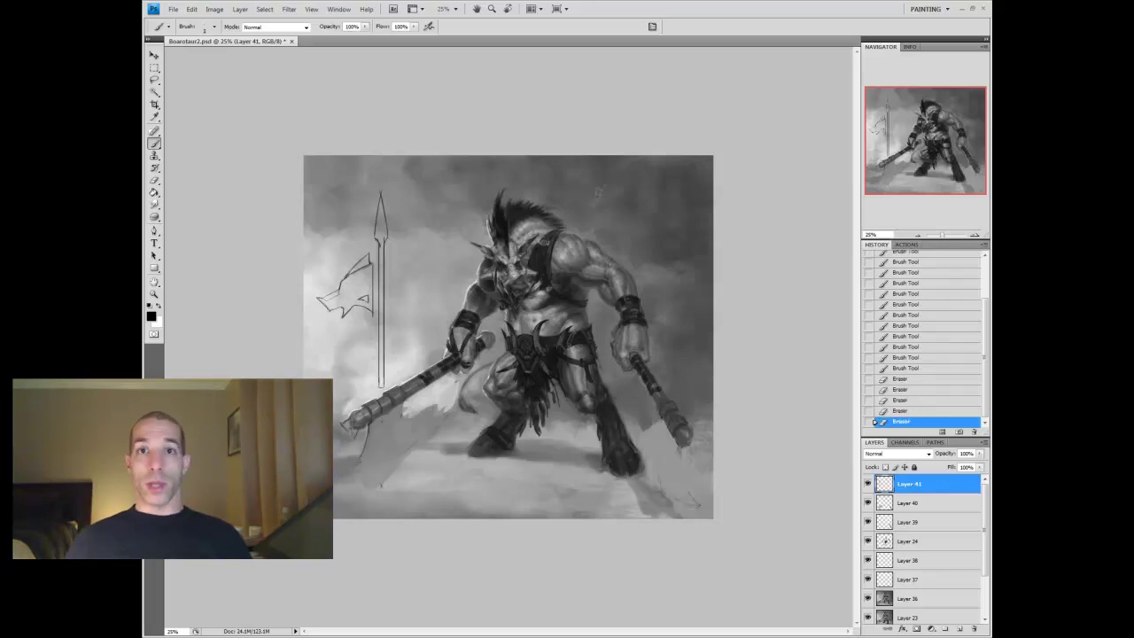
Select the sketched spear tip, scale it down and move it onto the top of the shaft
{"action": "key", "text": "l"}
{"action": "left_click_drag", "start_coordinate": [359, 181], "coordinate": [408, 250]}
{"action": "key", "text": "ctrl+t"}
{"action": "key", "text": "Return"}
{"action": "key", "text": "v"}
{"action": "key", "text": "shift+Down"}
{"action": "key", "text": "ctrl+d"}
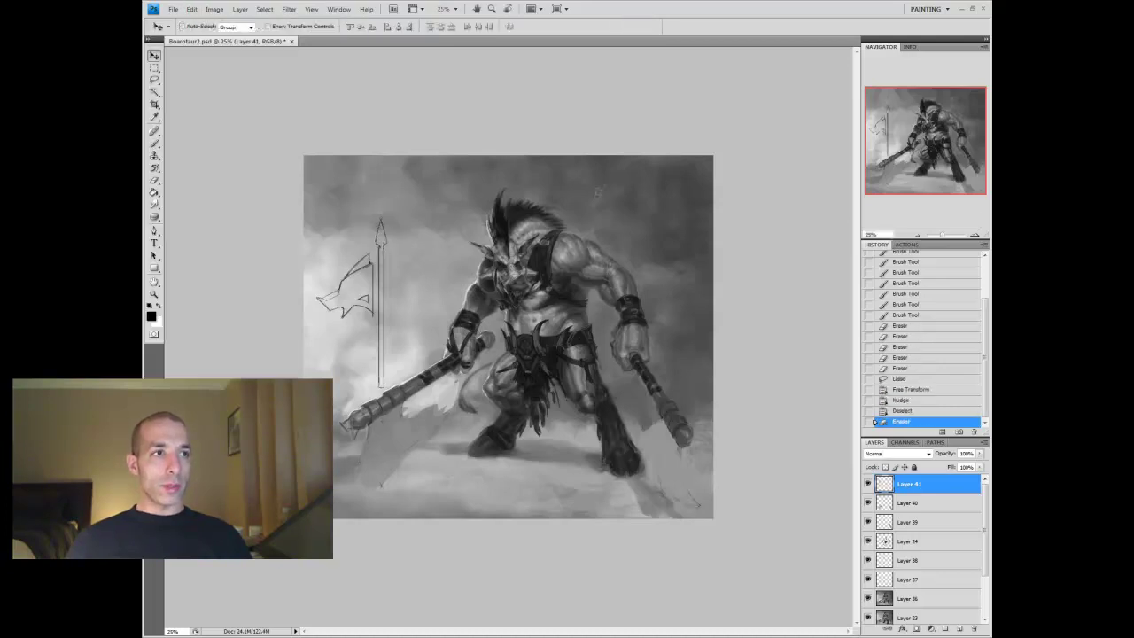
Toggle the boar-head sketch layer to compare and add small teeth along the boar's jaw
{"action": "left_click", "coordinate": [869, 482]}
{"action": "left_click", "coordinate": [869, 482]}
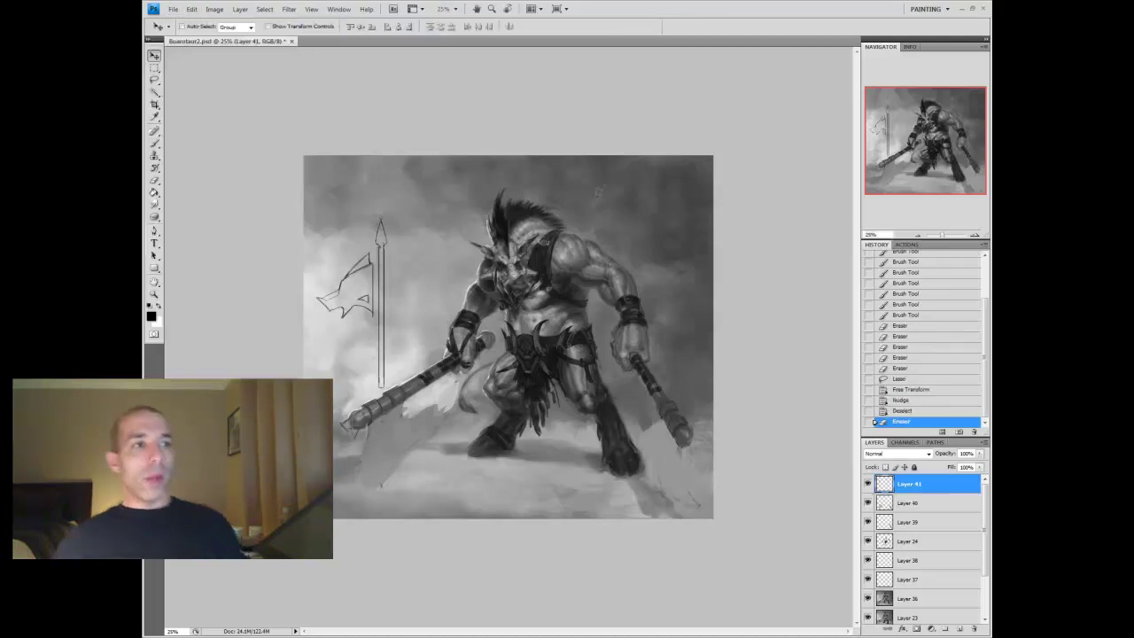
{"action": "key", "text": "b"}
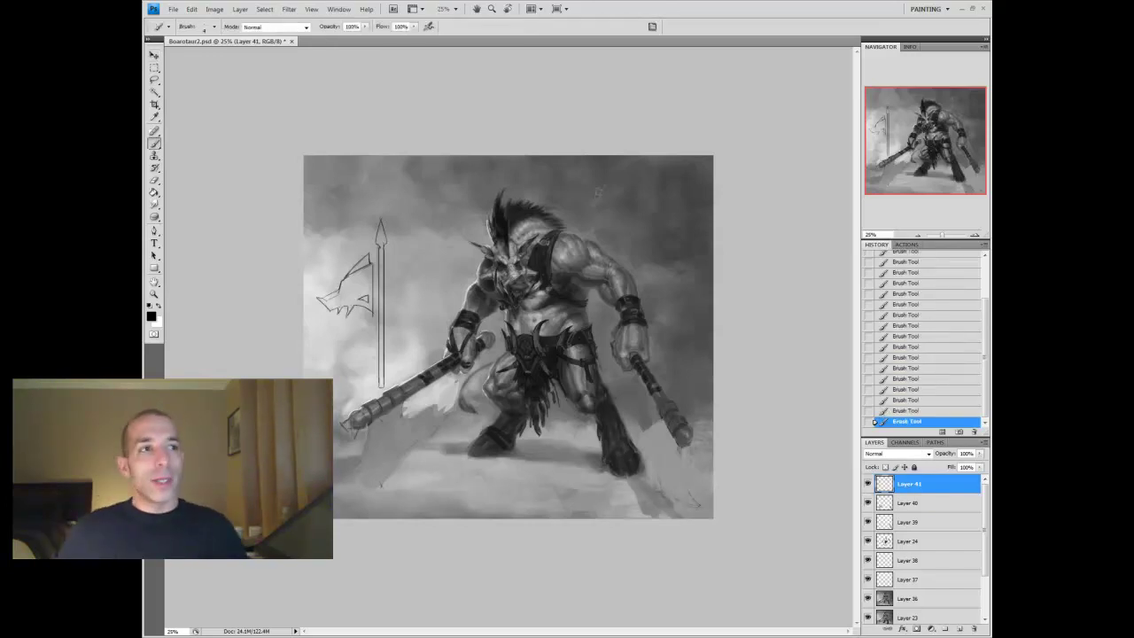
On a new layer above the hidden boar-head sketch, try a curved axe-blade outline and undo the unwanted strokes
{"action": "key", "text": "ctrl+shift+alt+n"}
{"action": "left_click", "coordinate": [868, 502]}
{"action": "mouse_move", "coordinate": [388, 235]}
{"action": "left_mouse_down"}
{"action": "mouse_move", "coordinate": [360, 259]}
{"action": "mouse_move", "coordinate": [378, 317]}
{"action": "mouse_move", "coordinate": [365, 288]}
{"action": "mouse_move", "coordinate": [371, 261]}
{"action": "mouse_move", "coordinate": [363, 303]}
{"action": "mouse_move", "coordinate": [381, 259]}
{"action": "mouse_move", "coordinate": [349, 264]}
{"action": "mouse_move", "coordinate": [358, 289]}
{"action": "left_mouse_up"}
{"action": "mouse_move", "coordinate": [384, 195]}
{"action": "left_mouse_down"}
{"action": "mouse_move", "coordinate": [379, 266]}
{"action": "mouse_move", "coordinate": [353, 257]}
{"action": "left_mouse_up"}
{"action": "key", "text": "ctrl+alt+z"}
{"action": "key", "text": "ctrl+alt+z"}
{"action": "key", "text": "ctrl+alt+z"}
{"action": "key", "text": "ctrl+alt+z"}
{"action": "key", "text": "ctrl+alt+z"}
{"action": "key", "text": "ctrl+alt+z"}
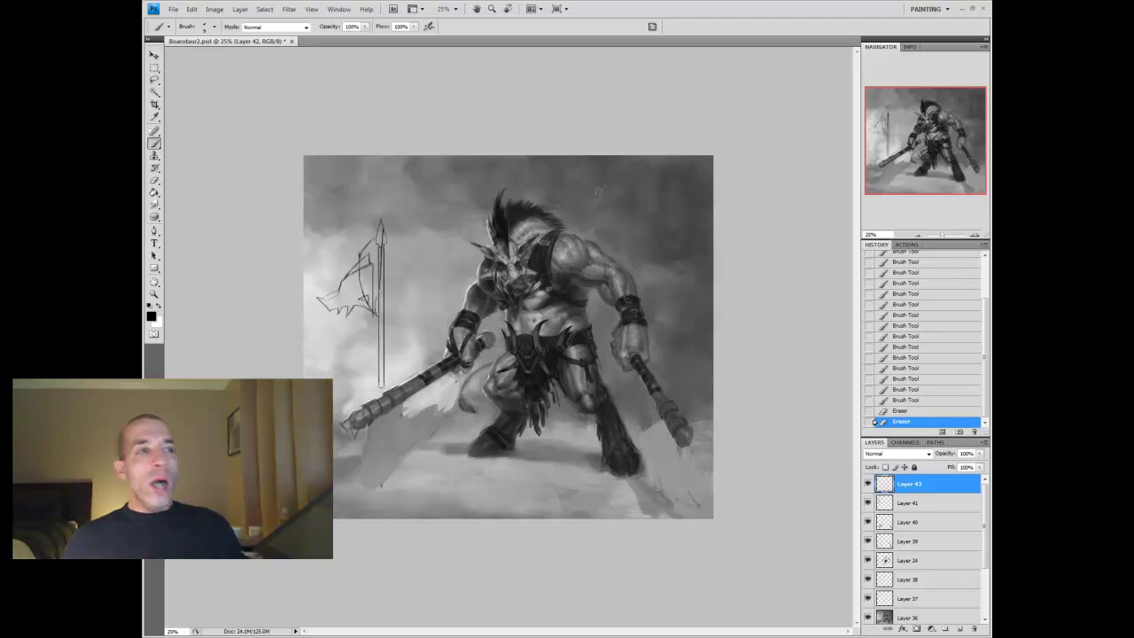
Restore the left axe blade by clearing the selected overpaint around it on Layer 40
{"action": "key", "text": "l"}
{"action": "left_click_drag", "start_coordinate": [460, 380], "coordinate": [341, 425]}
{"action": "left_click", "coordinate": [908, 522]}
{"action": "key", "text": "Delete"}
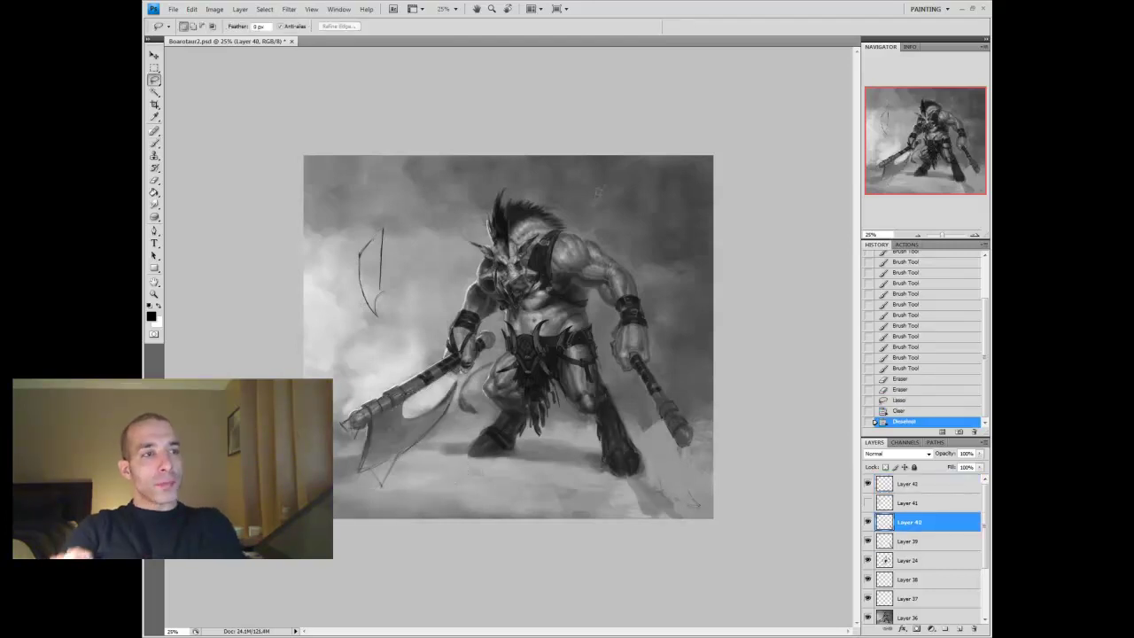
{"action": "key", "text": "ctrl+d"}
Delete the boar-head sketch on Layer 41 and merge Layer 40 into Layer 39
{"action": "key", "text": "Delete"}
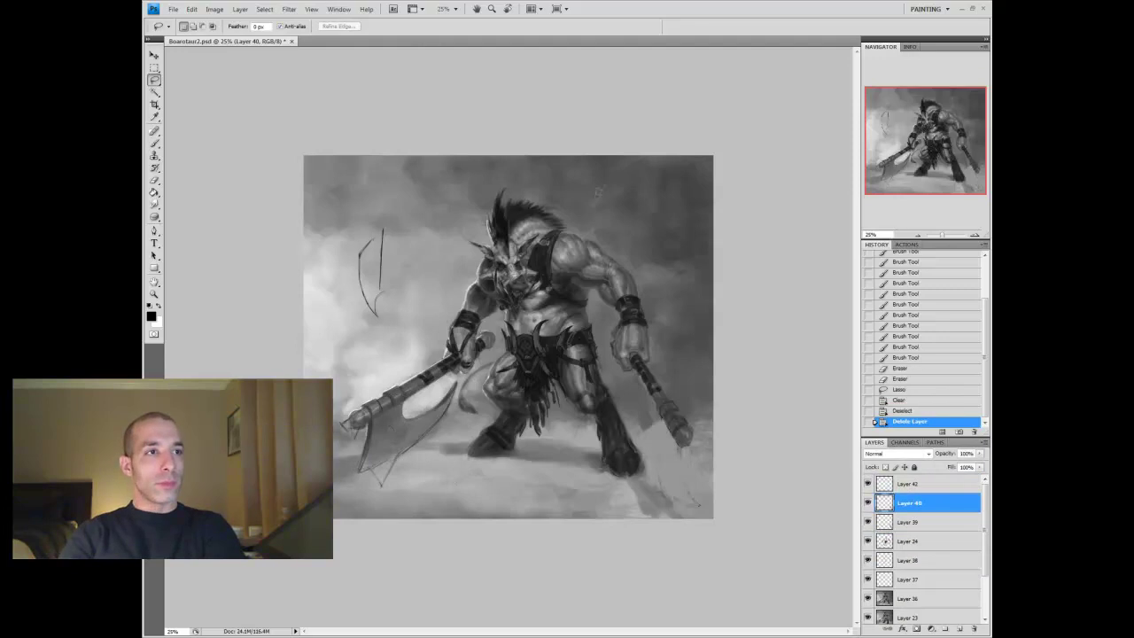
{"action": "key", "text": "ctrl+e"}
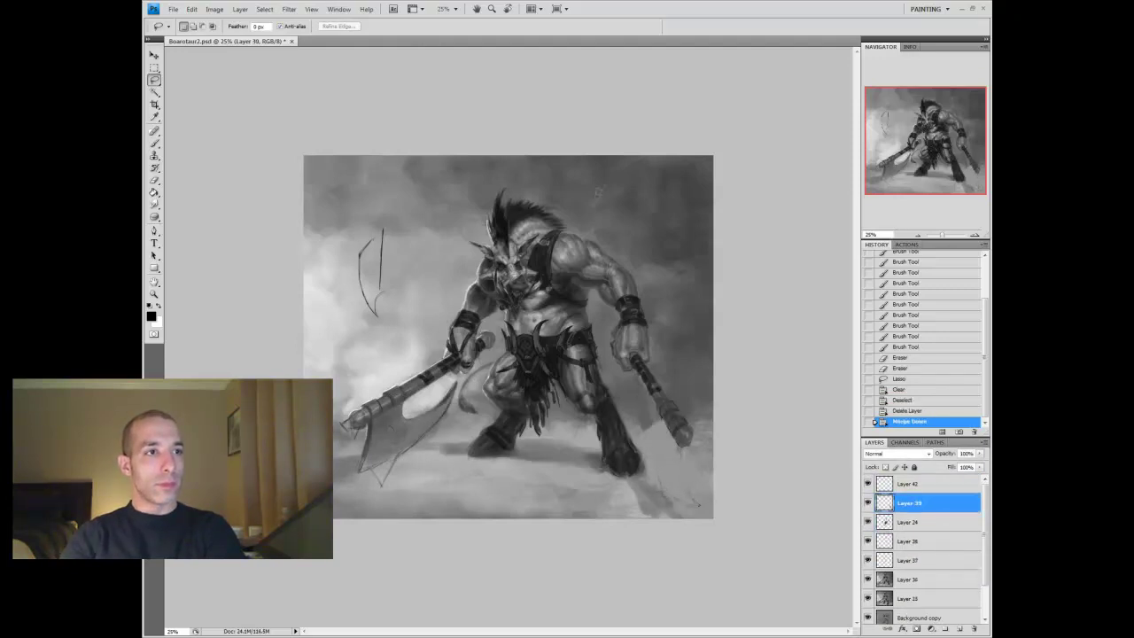
On Layer 42, draw a curved, pointed blade outline for the right axe in black, erasing and redrawing its upper hook
{"action": "key", "text": "ctrl+shift+alt+n"}
{"action": "key", "text": "b"}
{"action": "left_click_drag", "start_coordinate": [654, 417], "coordinate": [663, 491]}
{"action": "left_click_drag", "start_coordinate": [673, 439], "coordinate": [693, 511]}
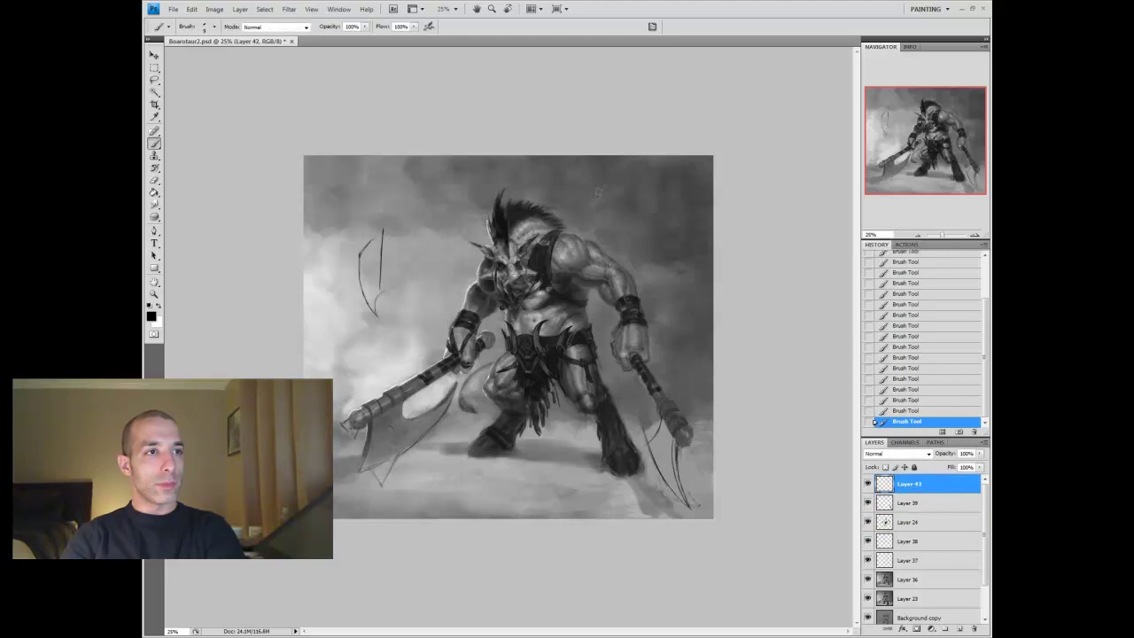
{"action": "key", "text": "e"}
{"action": "left_click_drag", "start_coordinate": [651, 421], "coordinate": [656, 443]}
{"action": "key", "text": "b"}
{"action": "mouse_move", "coordinate": [647, 389]}
{"action": "left_mouse_down"}
{"action": "mouse_move", "coordinate": [648, 450]}
{"action": "mouse_move", "coordinate": [659, 446]}
{"action": "left_mouse_up"}
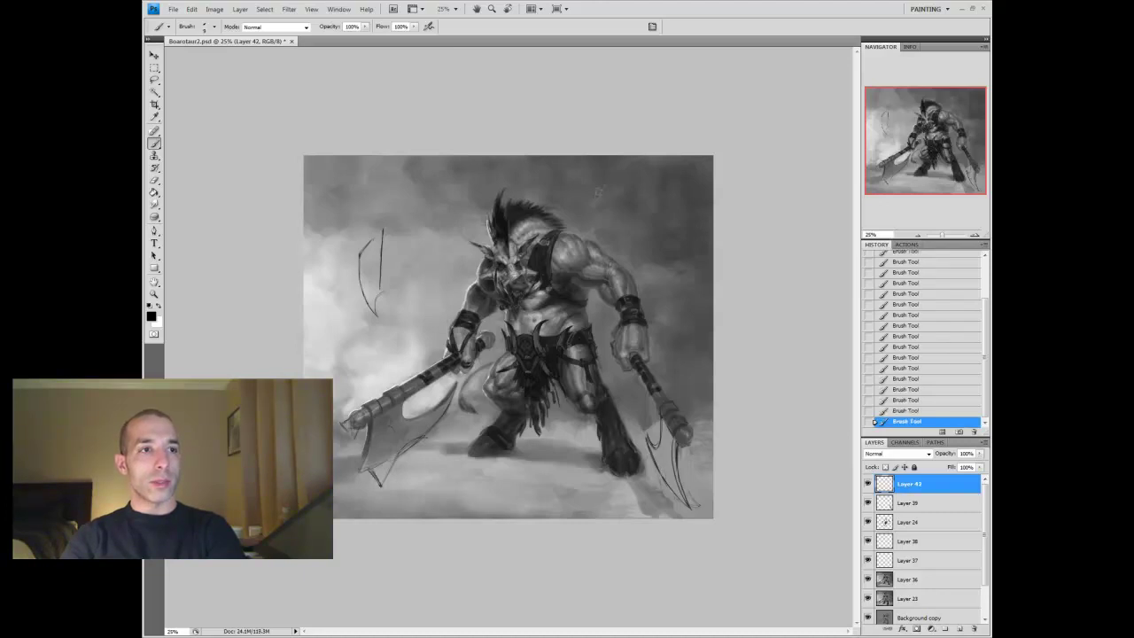
Shade the right axe's blade with sampled greys and remove the leftover blade sketch from the background
{"action": "left_click", "coordinate": [598, 192], "text": "alt"}
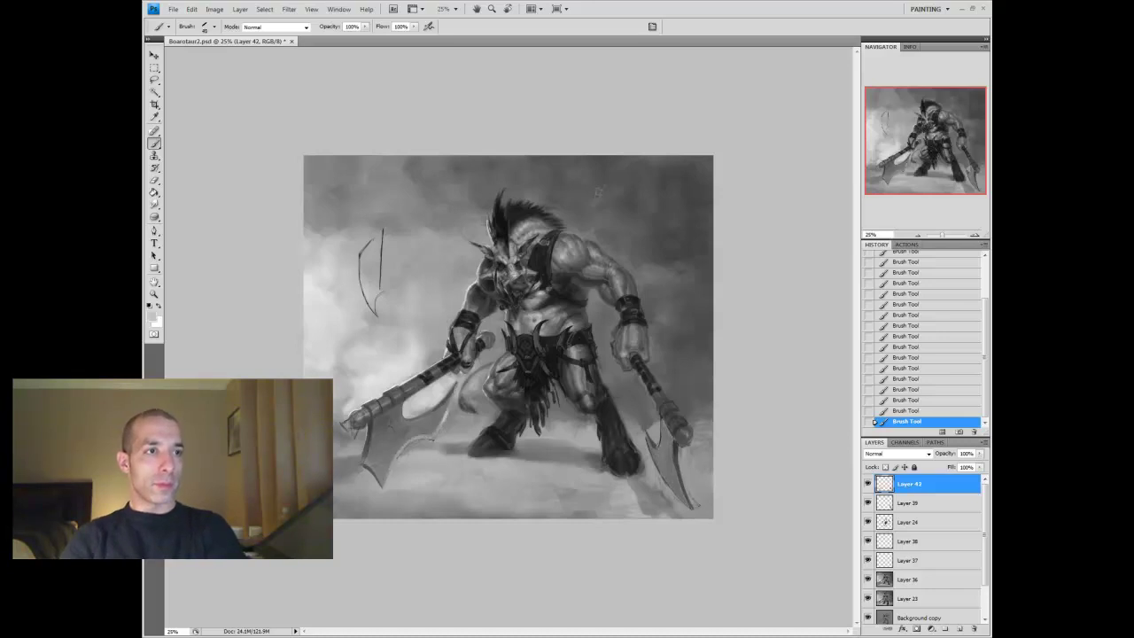
{"action": "left_click_drag", "start_coordinate": [379, 228], "coordinate": [365, 312]}
{"action": "mouse_move", "coordinate": [648, 439]}
{"action": "left_mouse_down"}
{"action": "mouse_move", "coordinate": [657, 473]}
{"action": "mouse_move", "coordinate": [687, 505]}
{"action": "left_mouse_up"}
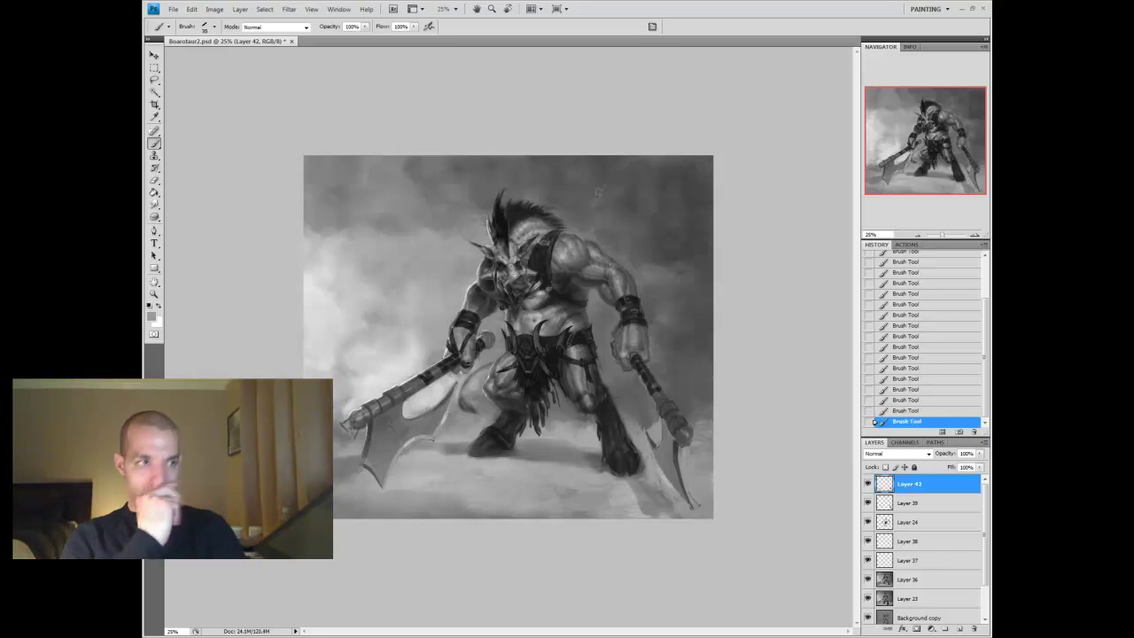
Refine the right axe blade's shading with greys sampled from the blade, undoing the unwanted strokes
{"action": "left_click", "coordinate": [679, 478], "text": "alt"}
{"action": "left_click", "coordinate": [679, 478], "text": "alt"}
{"action": "left_click", "coordinate": [679, 478], "text": "alt"}
{"action": "key", "text": "ctrl+z"}
{"action": "key", "text": "ctrl+z"}
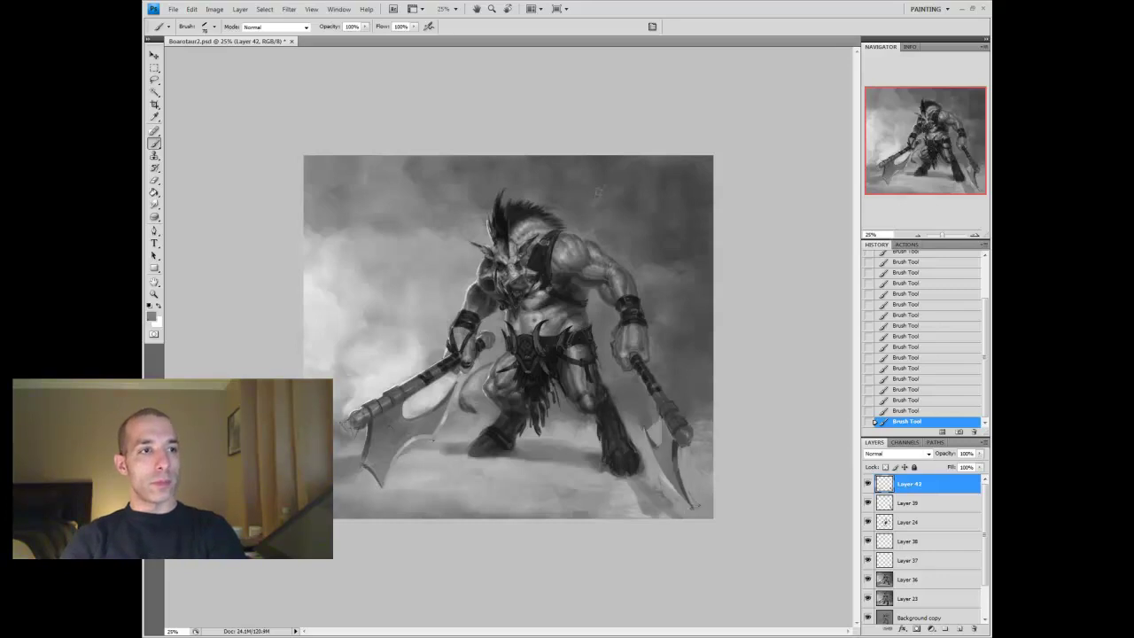
On a new layer, paint and trim strokes on the right axe's blade, merge them down into Layer 39, and save
{"action": "key", "text": "ctrl+shift+alt+n"}
{"action": "left_click_drag", "start_coordinate": [673, 441], "coordinate": [684, 498]}
{"action": "left_click_drag", "start_coordinate": [672, 443], "coordinate": [682, 498]}
{"action": "key", "text": "e"}
{"action": "key", "text": "ctrl+e"}
{"action": "key", "text": "z"}
{"action": "key", "text": "ctrl+minus"}
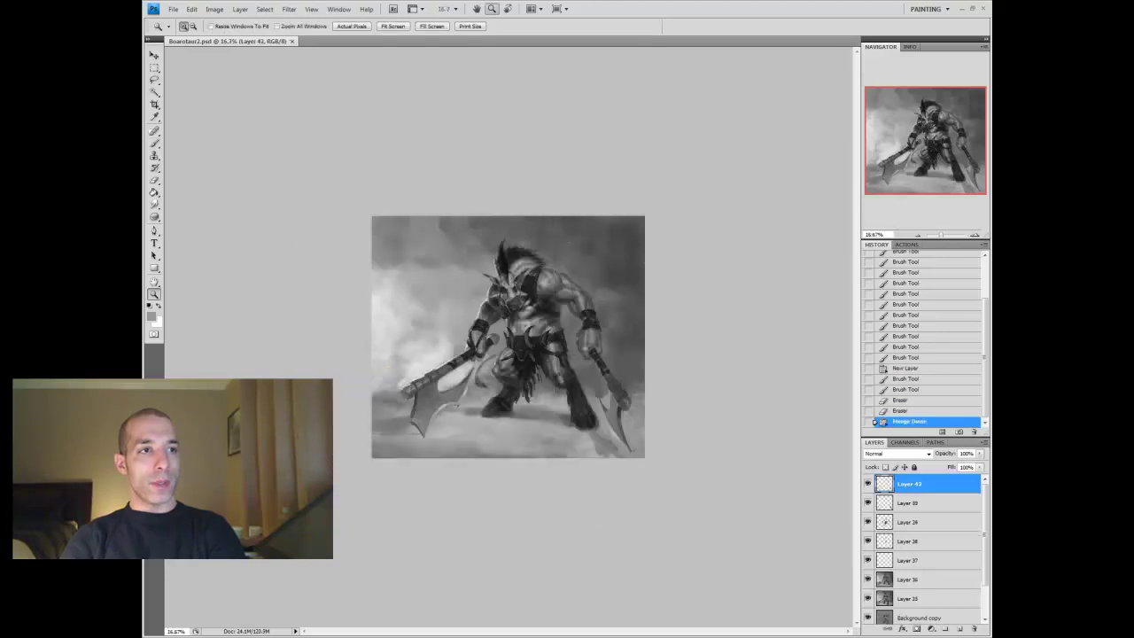
{"action": "key", "text": "ctrl+e"}
{"action": "key", "text": "ctrl+s"}
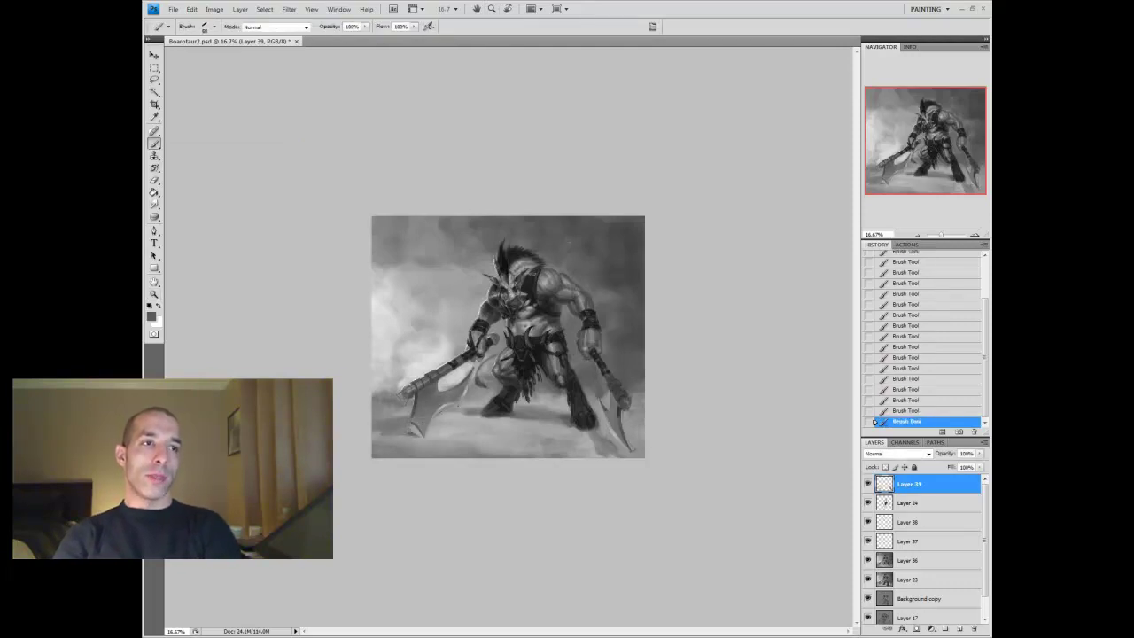
{"action": "key", "text": "F2"}
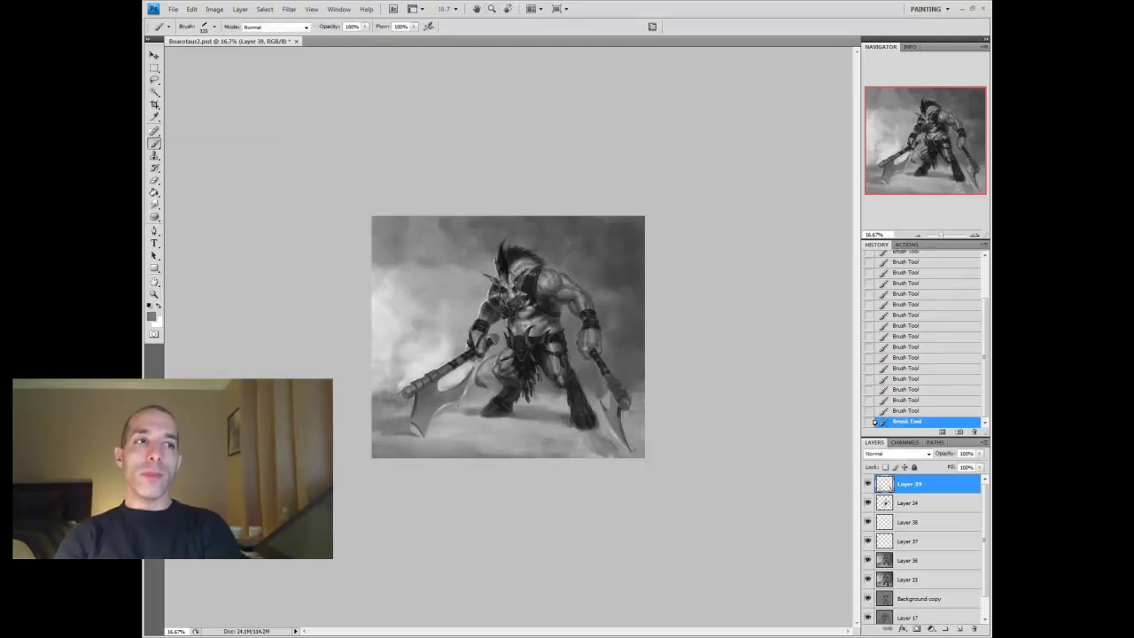
{"action": "key", "text": "ctrl+z"}
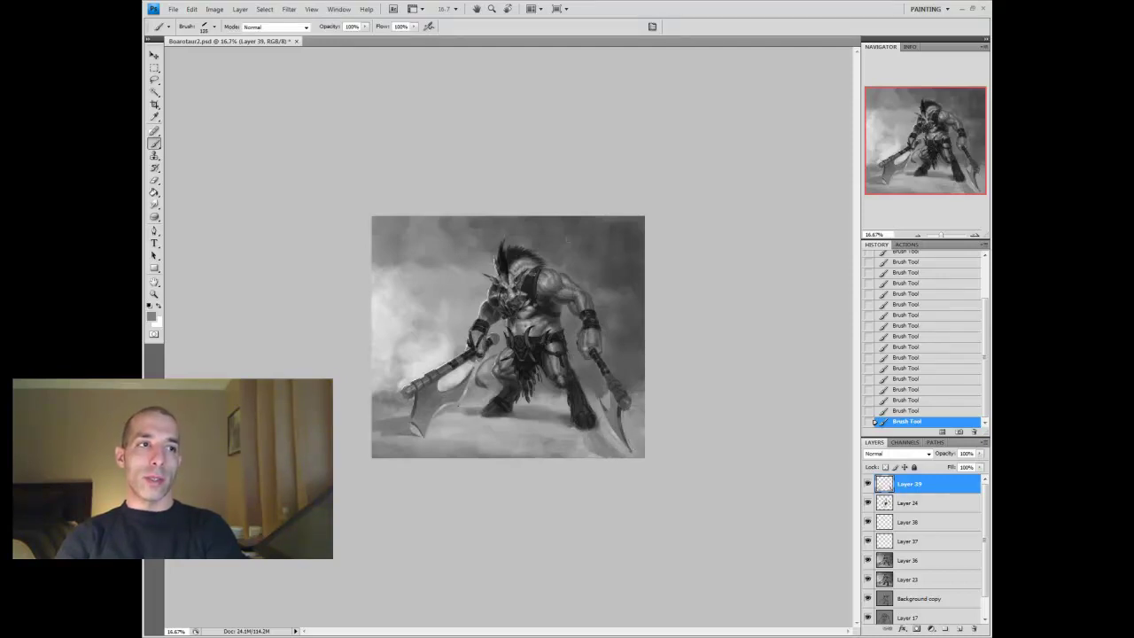
{"action": "key", "text": "F2"}
{"action": "key", "text": "ctrl+z"}
On a new Layer 40 beneath Layer 39, paint white fur trim along the belt and shoulder strap
{"action": "key", "text": "z"}
{"action": "left_click", "coordinate": [567, 237]}
{"action": "left_click", "coordinate": [598, 191], "text": "alt"}
{"action": "key", "text": "ctrl+shift+alt+n"}
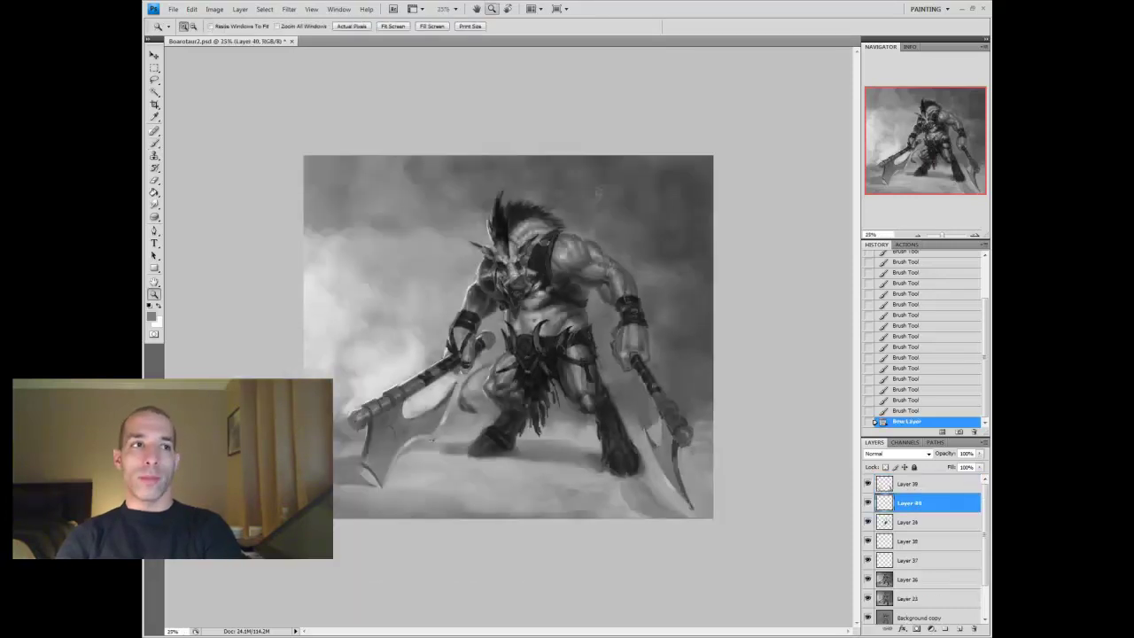
{"action": "key", "text": "b"}
{"action": "left_click", "coordinate": [599, 192]}
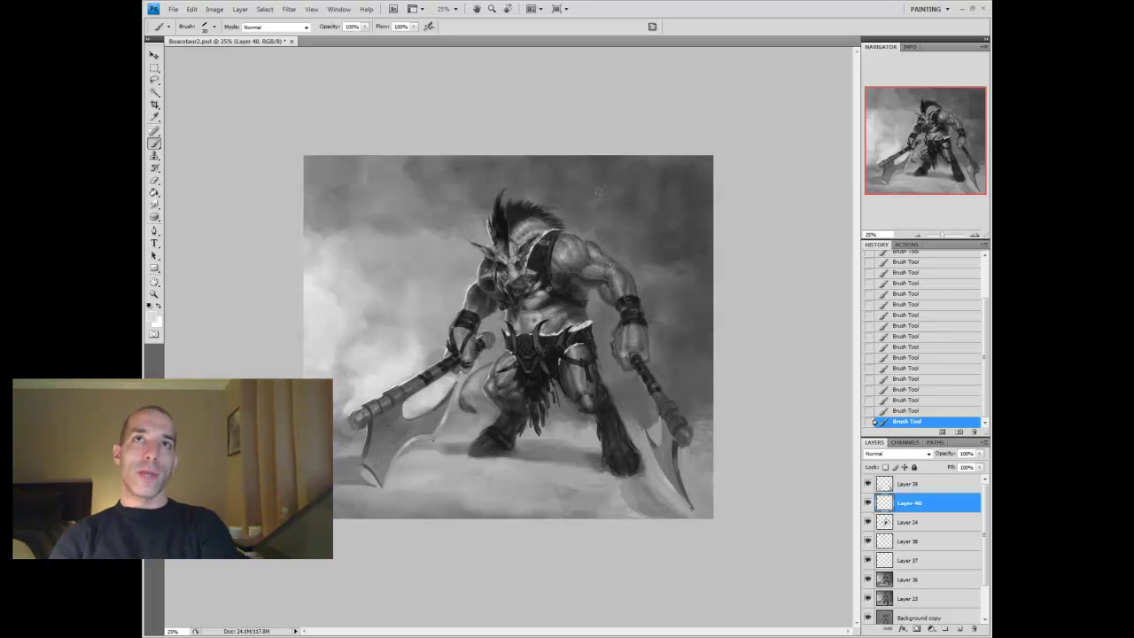
{"action": "left_click", "coordinate": [527, 350], "text": "ctrl"}
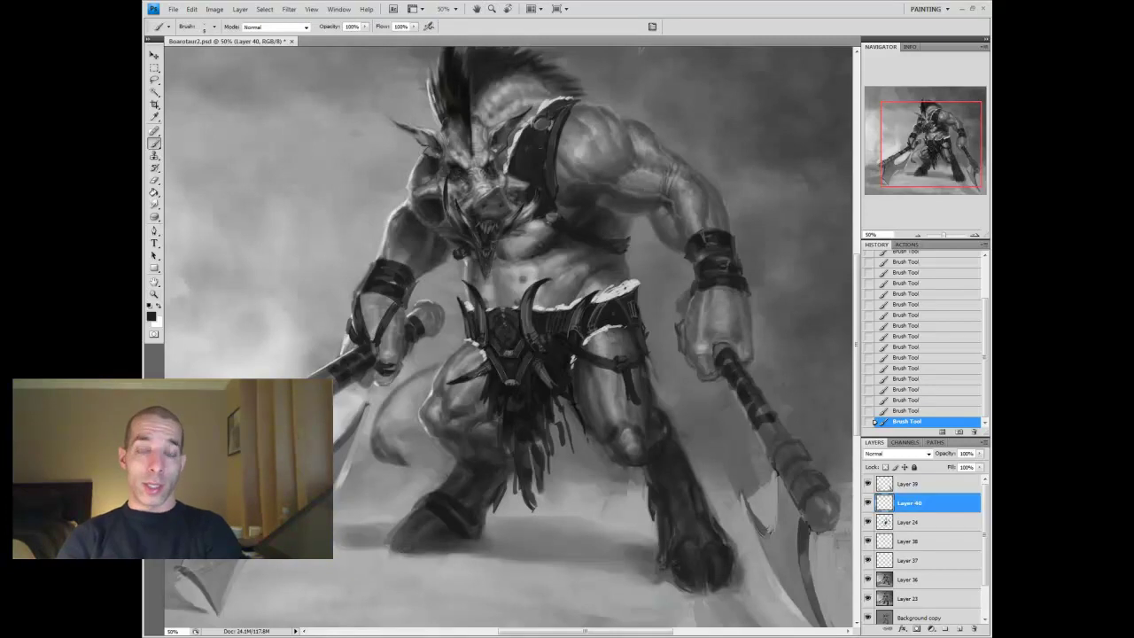
Rework the light trim on Layer 39, merge it into the armour layer below, and add a new layer
{"action": "key", "text": "ctrl+minus"}
{"action": "left_click", "coordinate": [908, 560]}
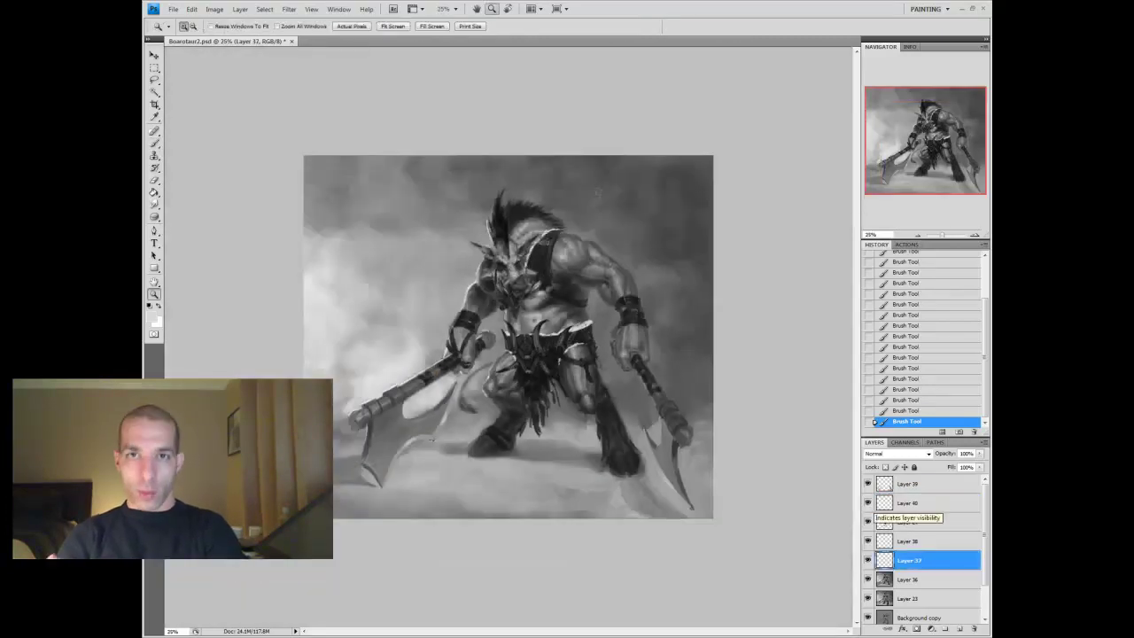
{"action": "left_click", "coordinate": [908, 484]}
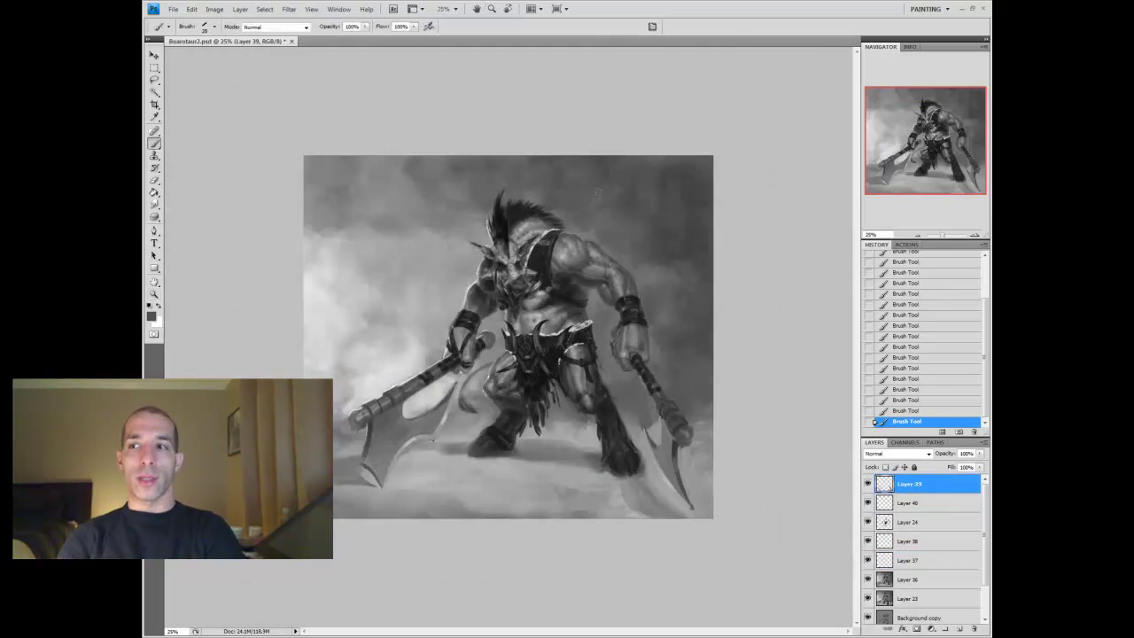
{"action": "key", "text": "ctrl+e"}
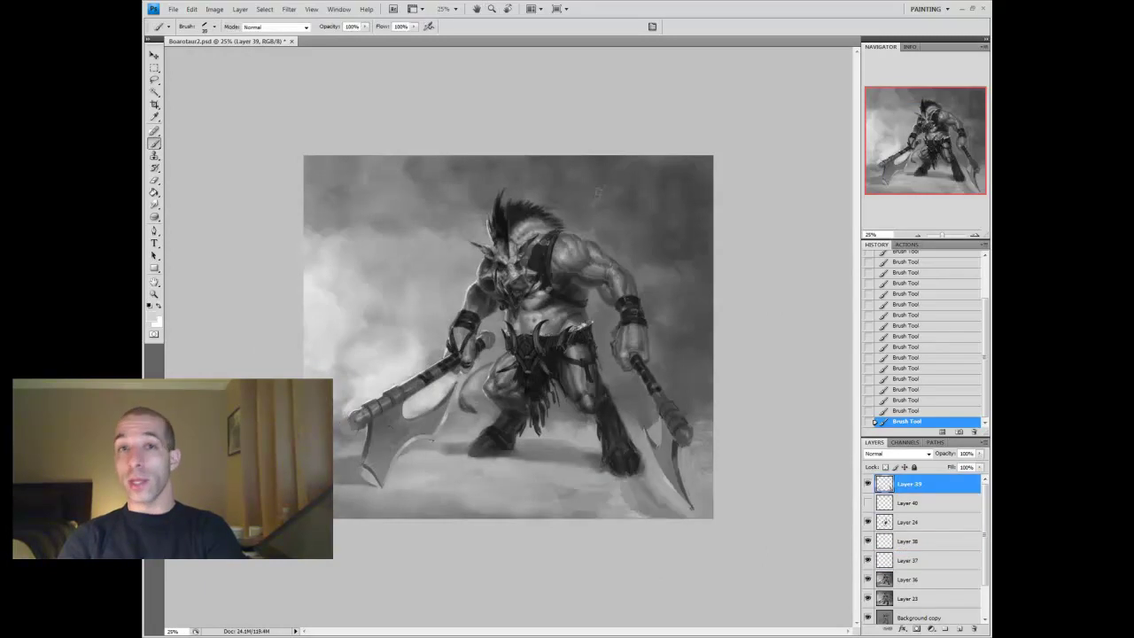
{"action": "key", "text": "ctrl+e"}
{"action": "key", "text": "ctrl+shift+alt+n"}
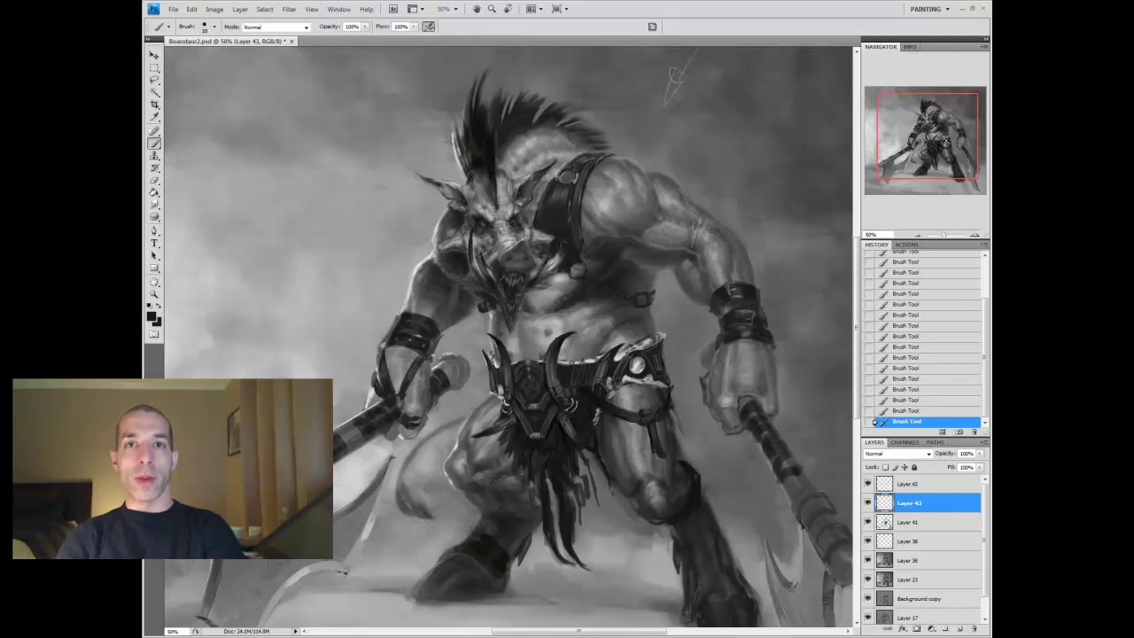
Brighten the belt armour with white highlights on Layer 43 in Overlay mode and merge it into Layer 41
{"action": "key", "text": "z"}
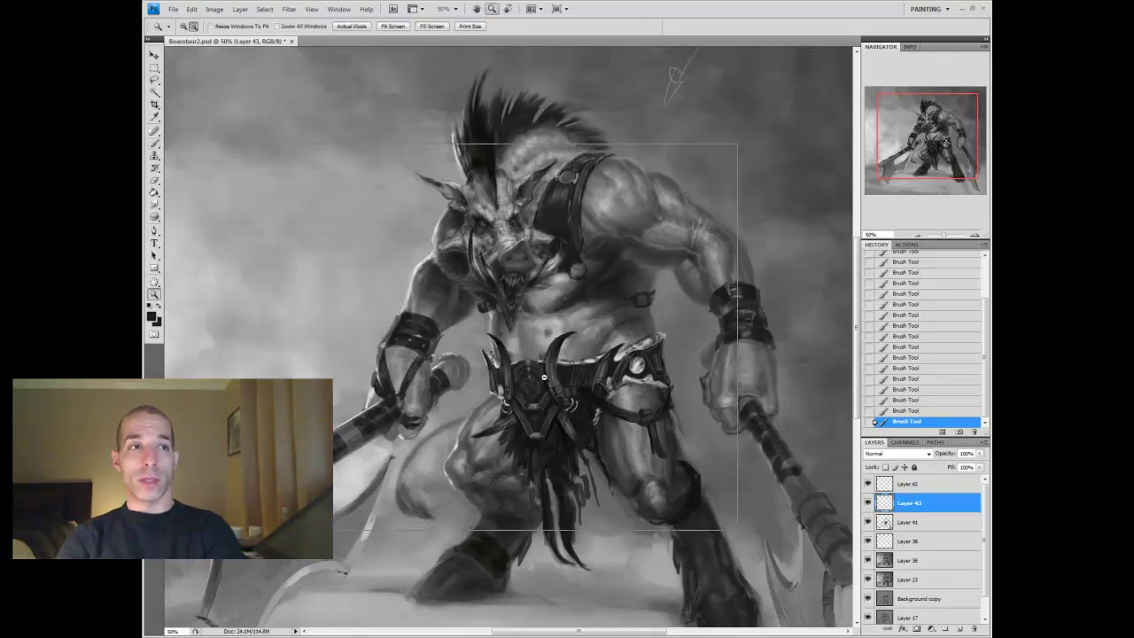
{"action": "key", "text": "ctrl+minus"}
{"action": "key", "text": "ctrl+minus"}
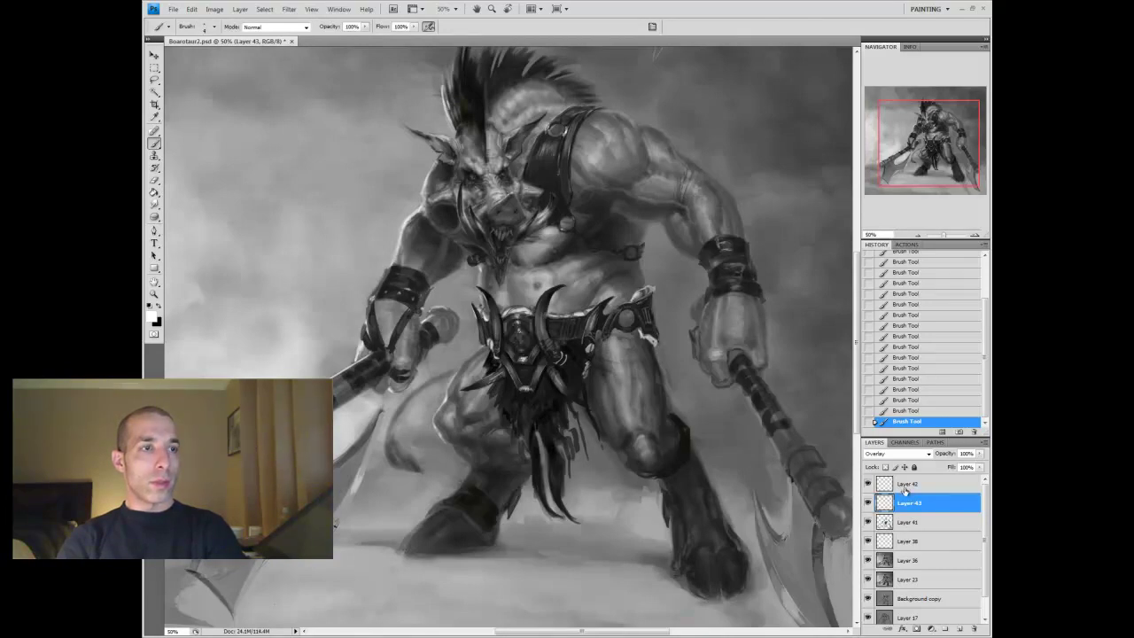
{"action": "key", "text": "ctrl+e"}
{"action": "key", "text": "z"}
{"action": "key", "text": "ctrl+minus"}
{"action": "key", "text": "ctrl+minus"}
{"action": "key", "text": "ctrl+plus"}
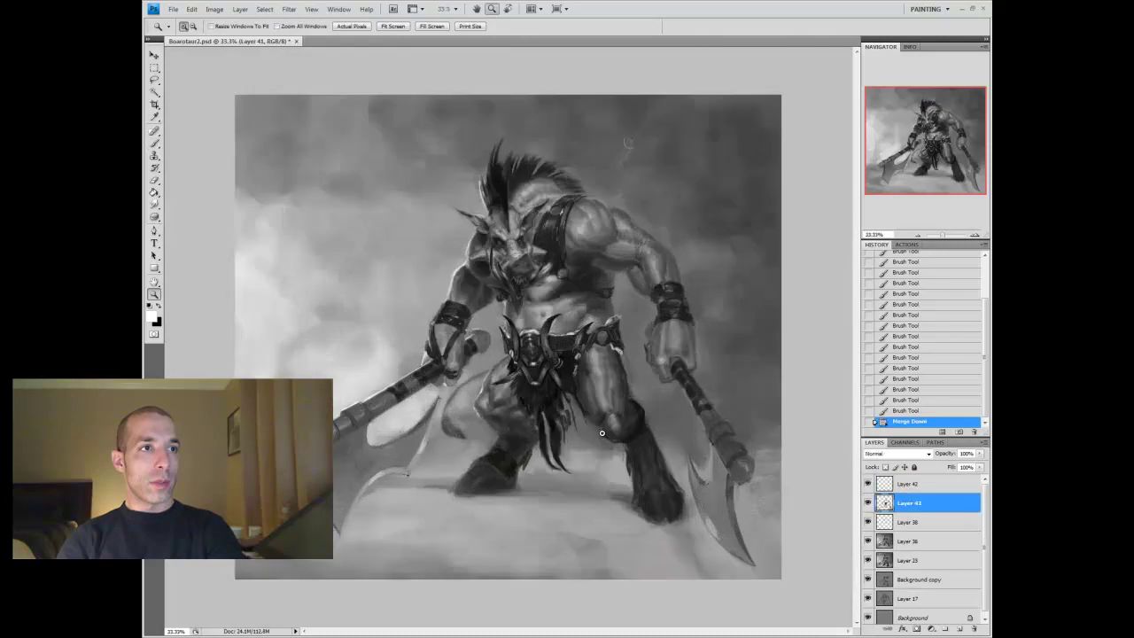
{"action": "key", "text": "ctrl+plus"}
Add grey and black accents to the straps, wristband and belt on Layer 43 and Layer 41, then merge both layers
{"action": "key", "text": "b"}
{"action": "key", "text": "ctrl+z"}
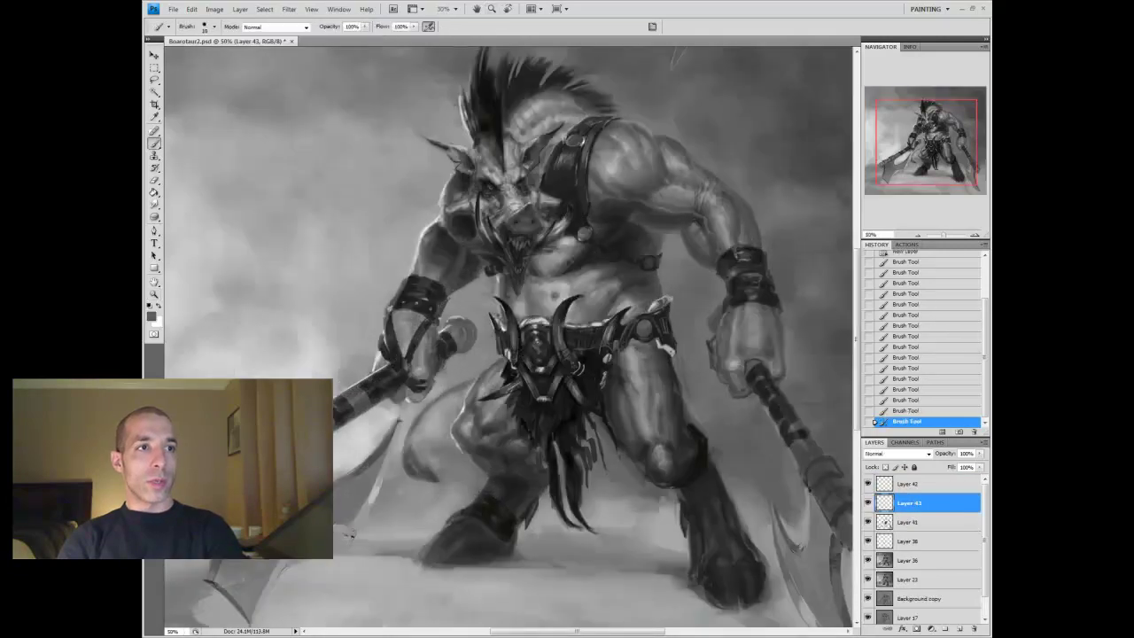
{"action": "key", "text": "alt+bracketleft"}
{"action": "left_click_drag", "start_coordinate": [502, 388], "coordinate": [520, 403]}
{"action": "key", "text": "bracketleft"}
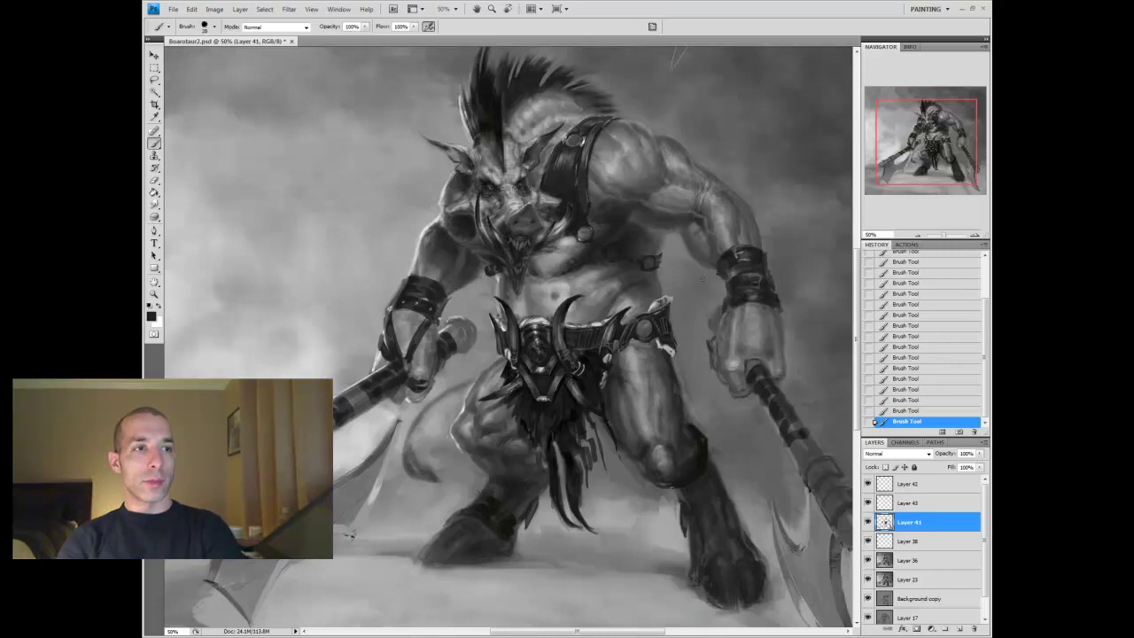
{"action": "key", "text": "ctrl+e"}
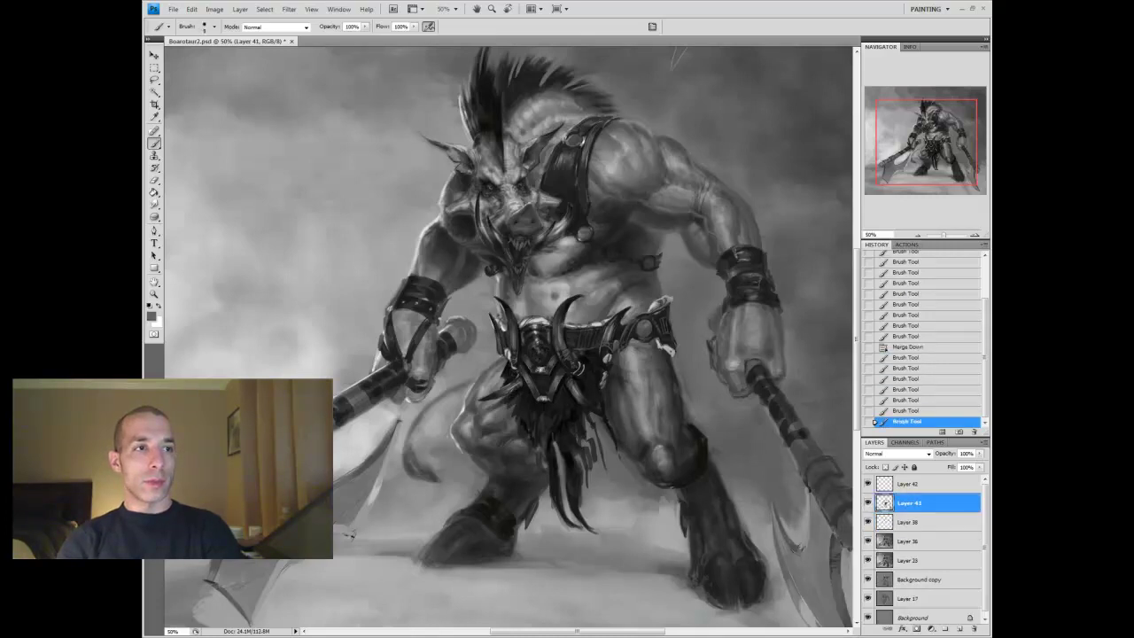
Paint a small emblem on the belt's central plate on Layer 41 and check the armour by toggling the layer's visibility
{"action": "key", "text": "bracketleft"}
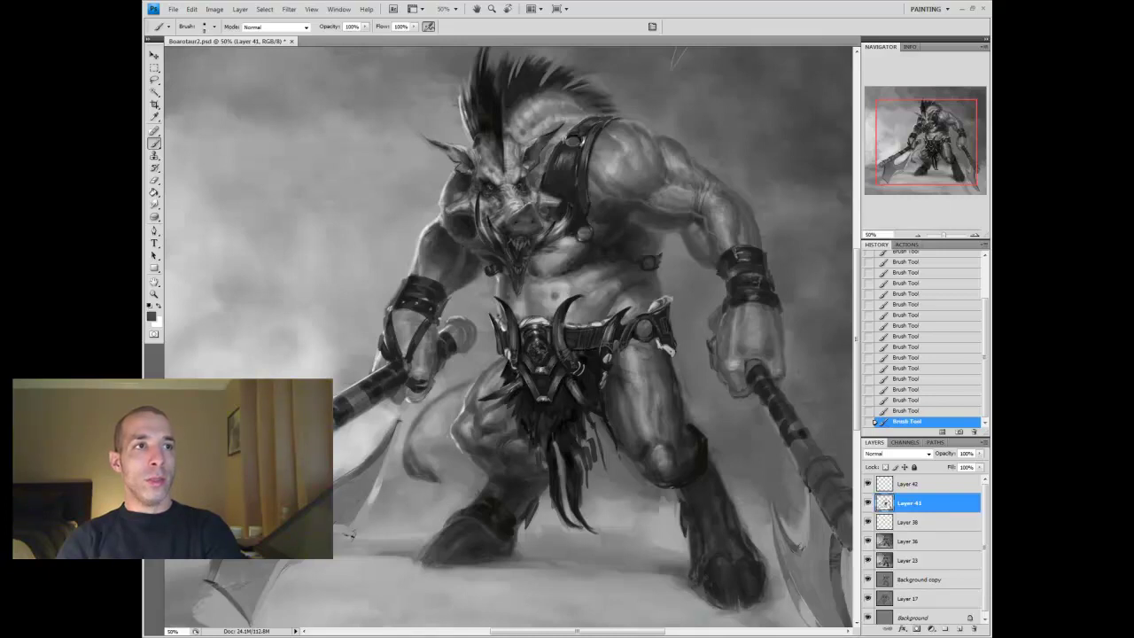
{"action": "key", "text": "d"}
{"action": "key", "text": "bracketright"}
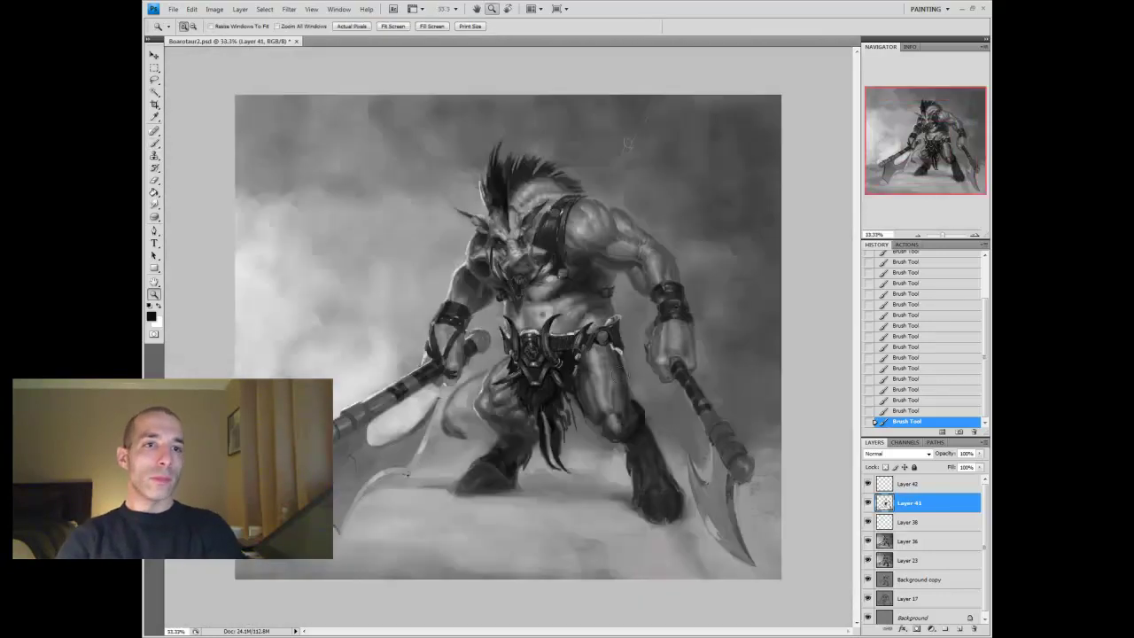
{"action": "left_click", "coordinate": [868, 502]}
{"action": "left_click", "coordinate": [868, 503]}
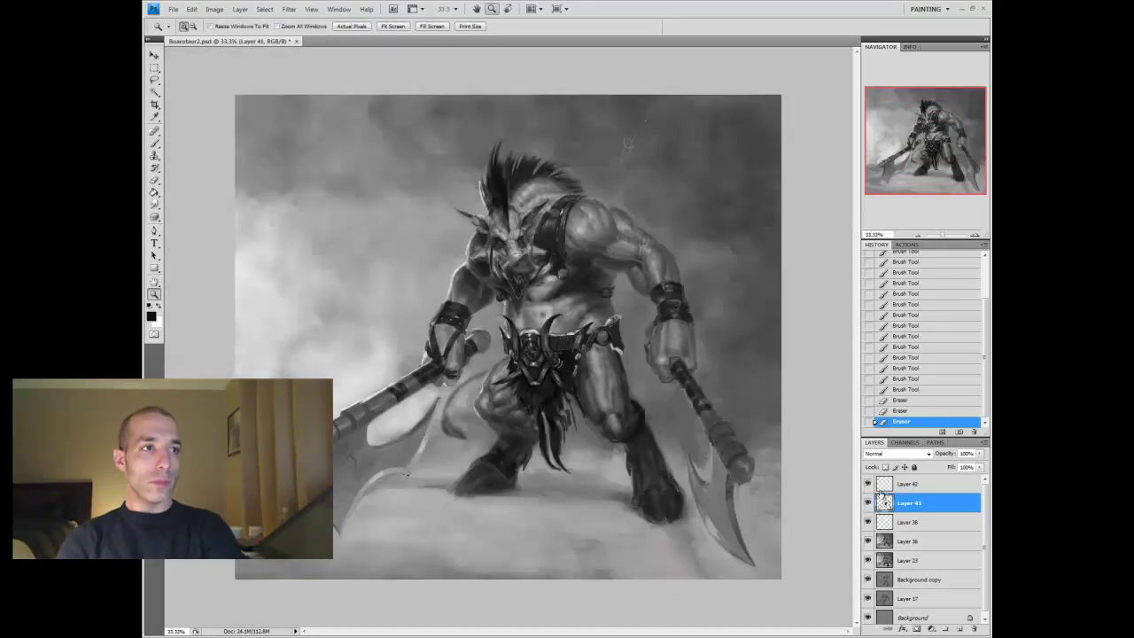
Erase stray edges around the left wristband on Layer 41 and refine the armour details with a small brush
{"action": "left_click_drag", "start_coordinate": [319, 188], "coordinate": [674, 512]}
{"action": "key", "text": "b"}
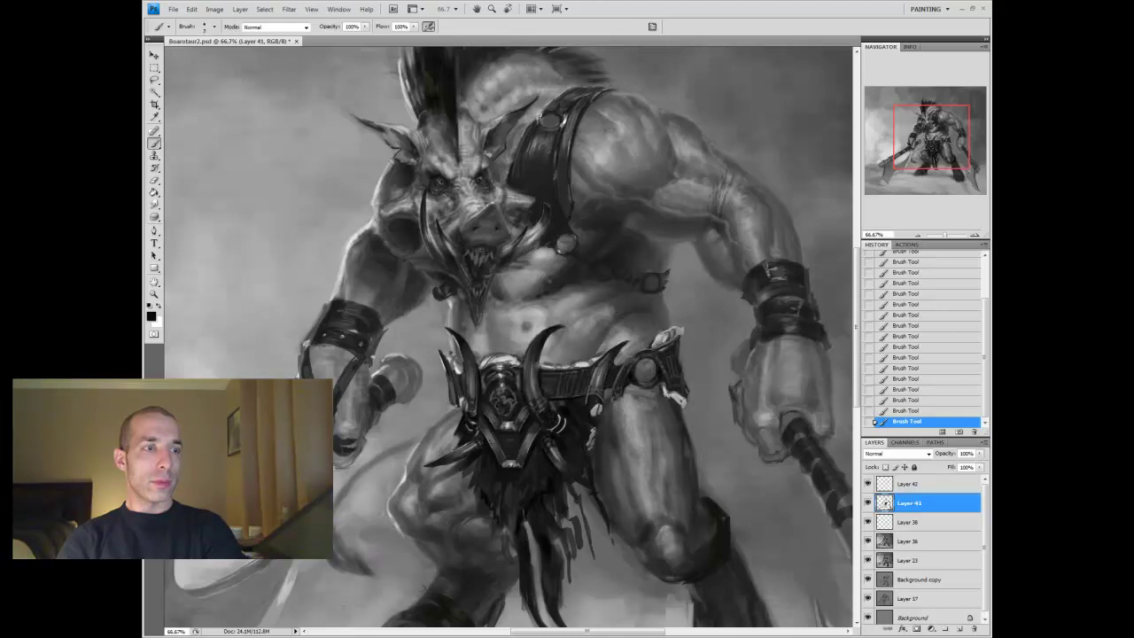
{"action": "key", "text": "e"}
{"action": "mouse_move", "coordinate": [312, 347]}
{"action": "left_mouse_down"}
{"action": "mouse_move", "coordinate": [354, 347]}
{"action": "mouse_move", "coordinate": [354, 328]}
{"action": "left_mouse_up"}
{"action": "key", "text": "b"}
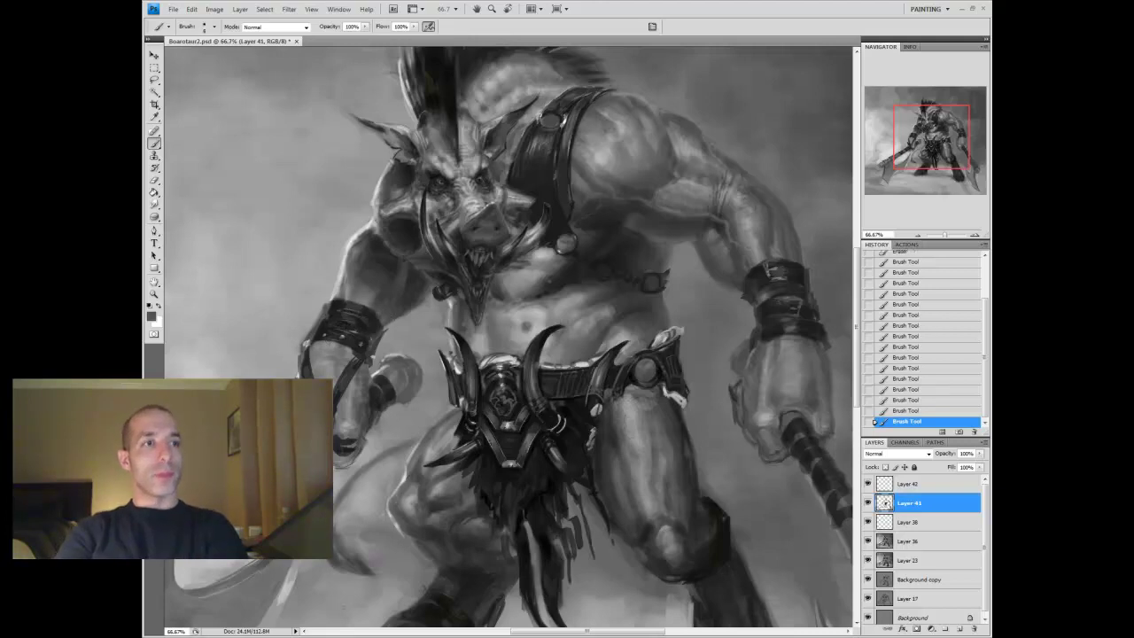
Define the buckles and straps of the right wristband on Layer 41 with dark greys
{"action": "scroll", "coordinate": [506, 336], "scroll_direction": "right", "scroll_amount": 5}
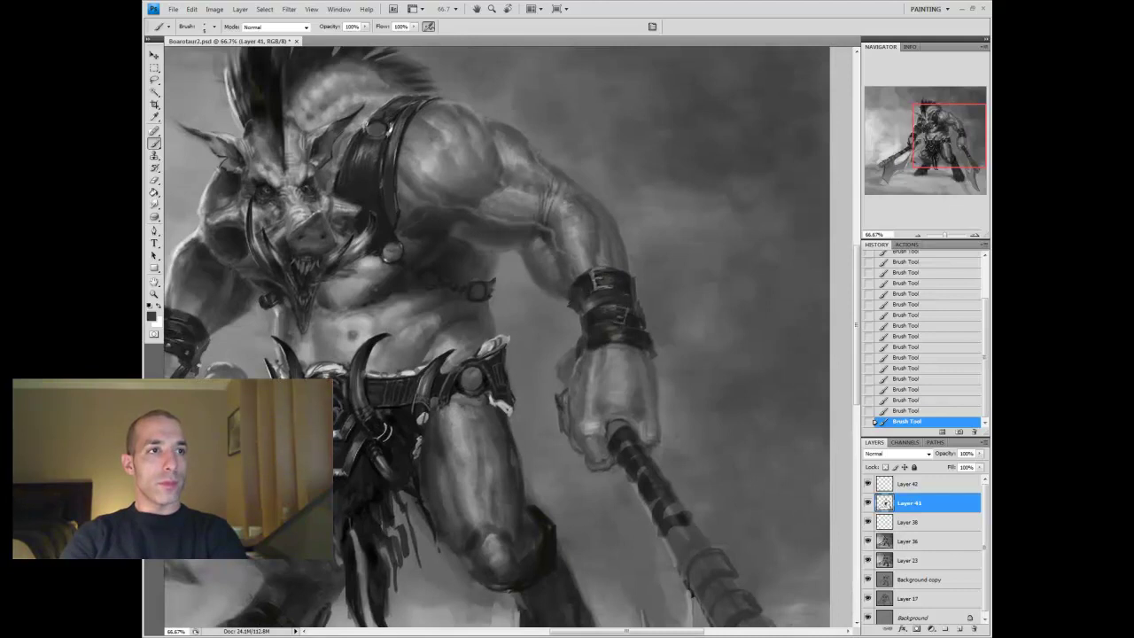
{"action": "key", "text": "ctrl+0"}
{"action": "key", "text": "ctrl+plus"}
{"action": "key", "text": "ctrl+plus"}
{"action": "key", "text": "]"}
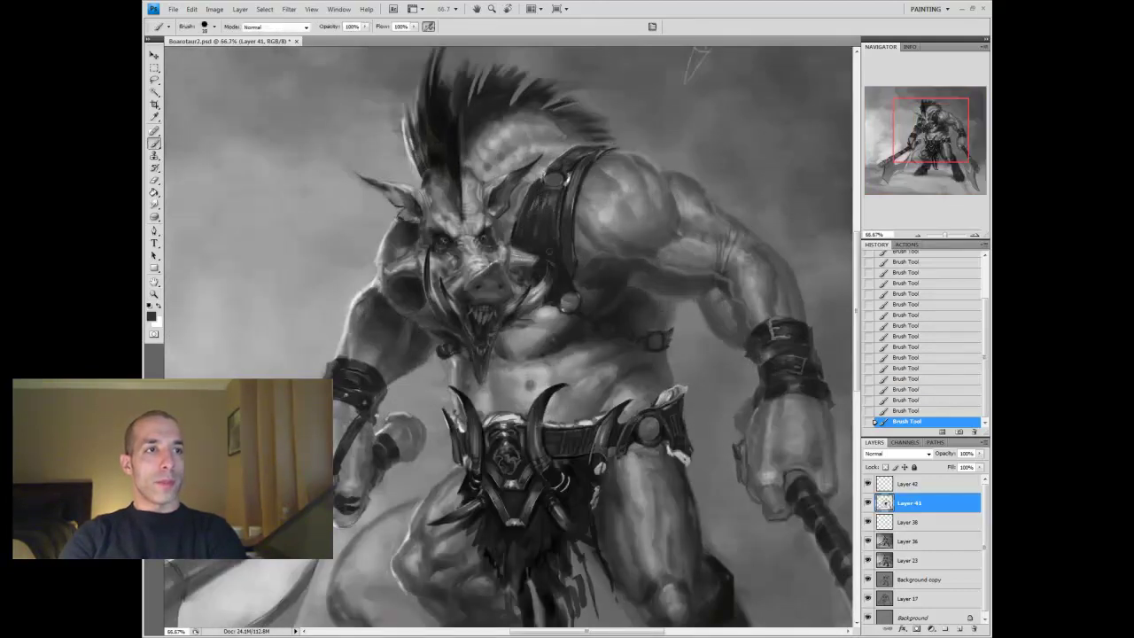
With the armour on Layer 41 hidden, clean up the creature's chest and head area on Layer 38 with the eraser
{"action": "key", "text": "alt+bracketleft"}
{"action": "left_click", "coordinate": [909, 503]}
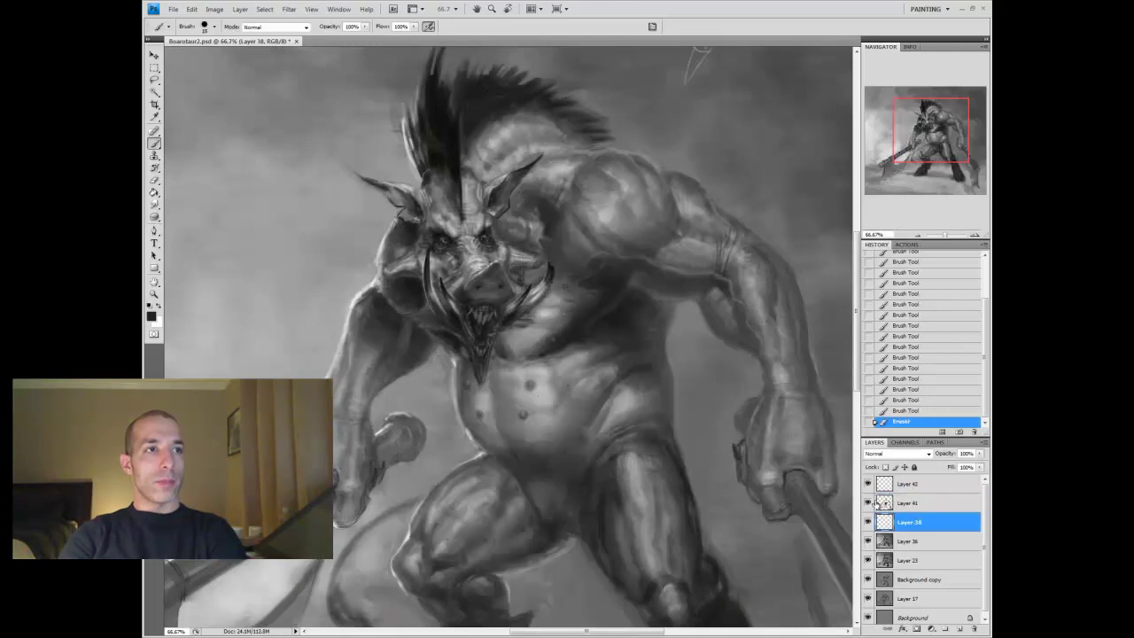
{"action": "left_click", "coordinate": [537, 304]}
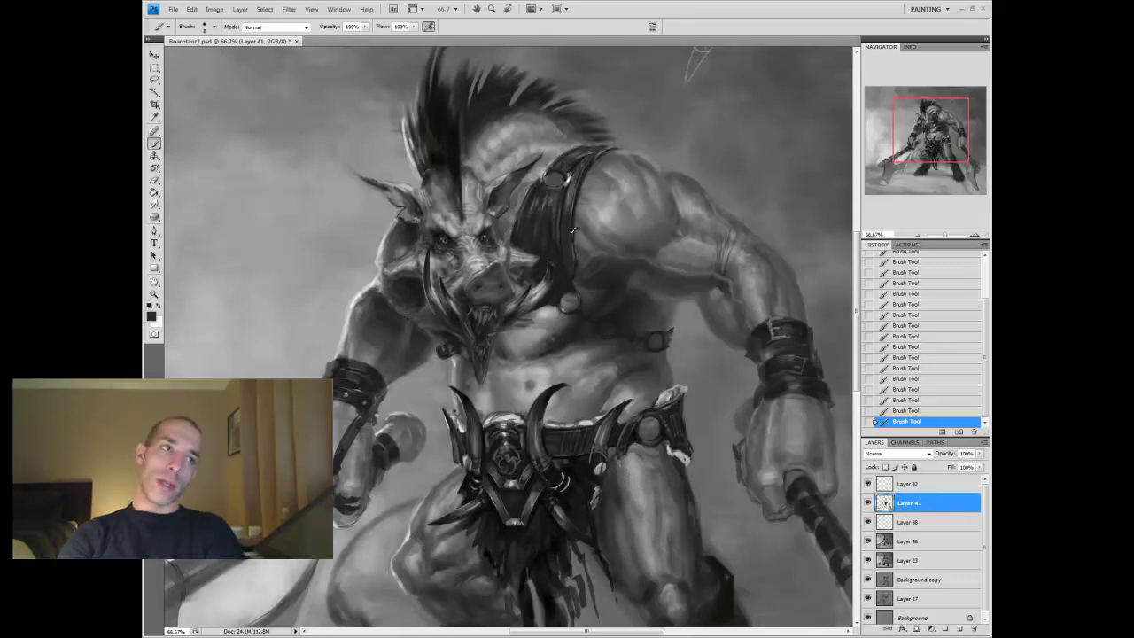
Erase and repaint the shoulder strap's inner edge next to the boar's ear on Layer 41
{"action": "left_click", "coordinate": [532, 184]}
{"action": "left_click_drag", "start_coordinate": [531, 181], "coordinate": [558, 154]}
{"action": "left_click_drag", "start_coordinate": [535, 173], "coordinate": [528, 199]}
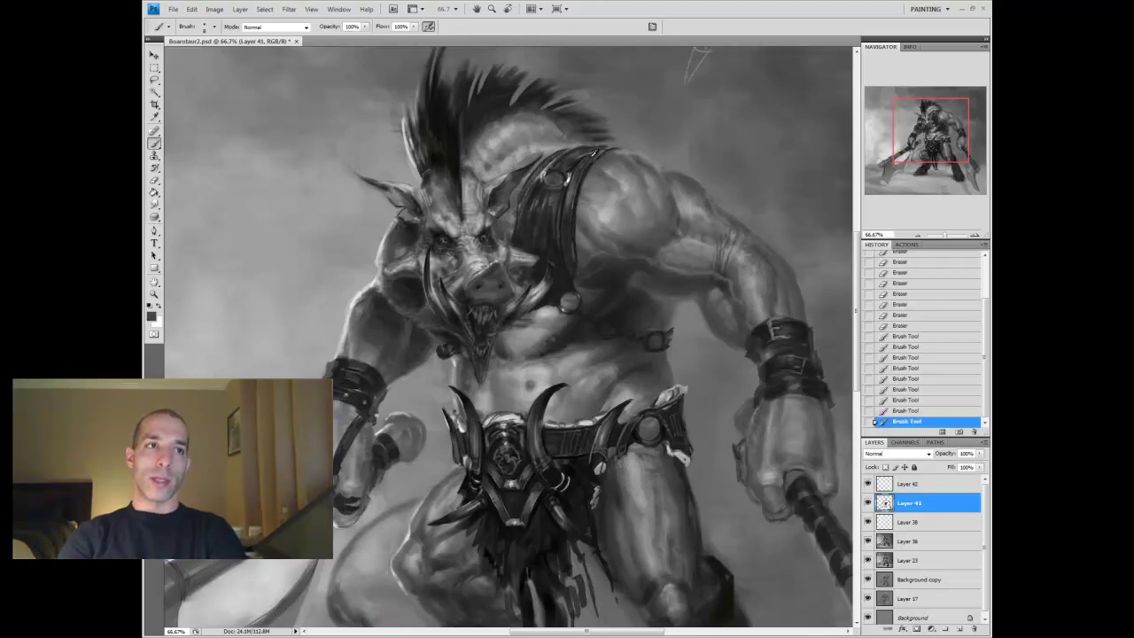
On a new Layer 43, paint rows of small stitches along both edges of the shoulder strap
{"action": "key", "text": "x"}
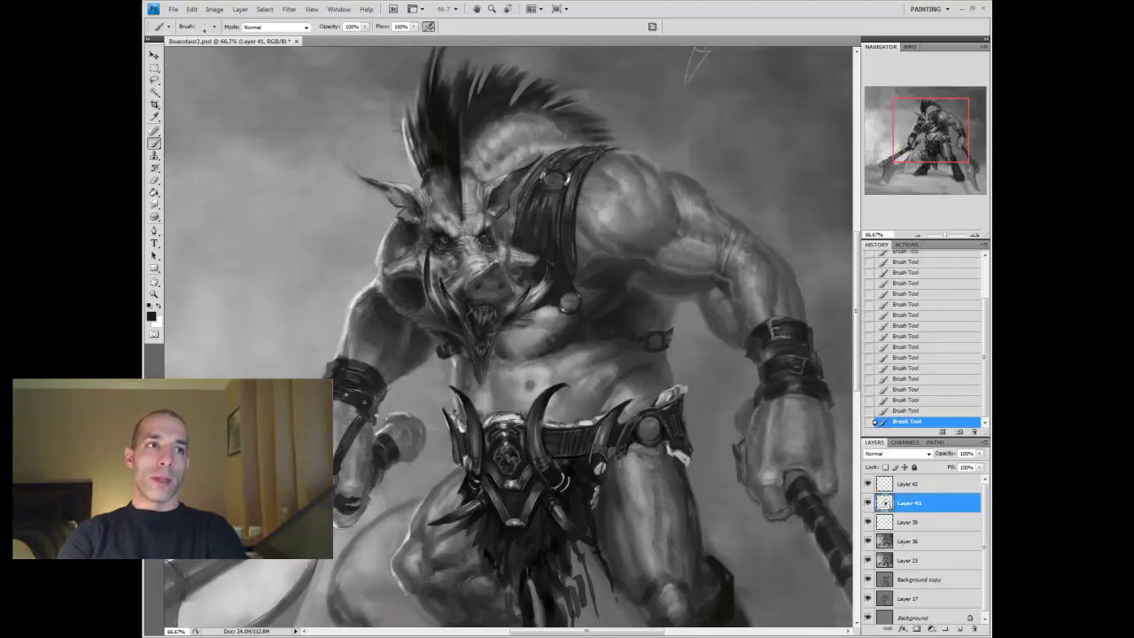
{"action": "key", "text": "ctrl+shift+alt+n"}
{"action": "left_click_drag", "start_coordinate": [558, 241], "coordinate": [560, 254]}
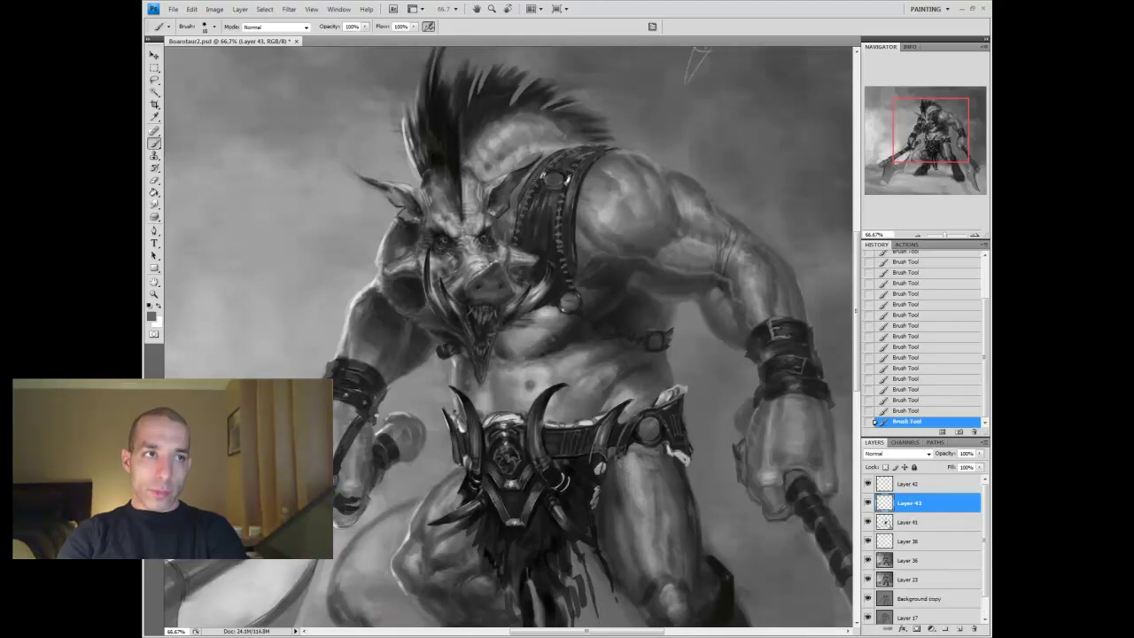
{"action": "key", "text": "ctrl+0"}
{"action": "key", "text": "ctrl+1"}
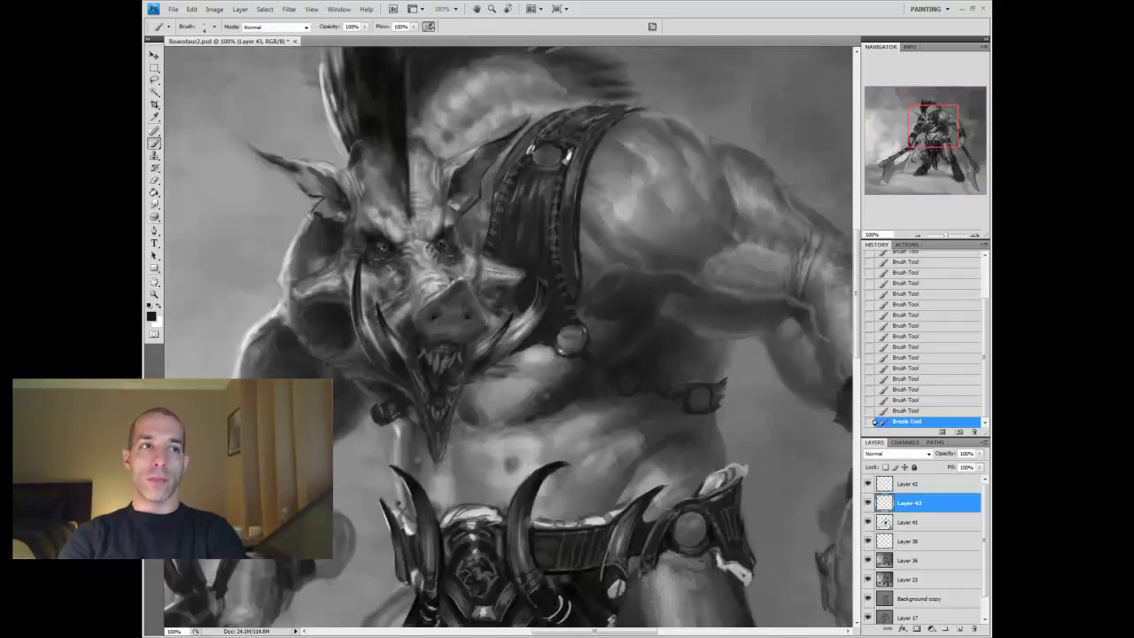
Refine the shoulder strap's stitching on Layer 43 by erasing parts and adding strokes in greys sampled from the strap
{"action": "key", "text": "z"}
{"action": "key", "text": "ctrl+0"}
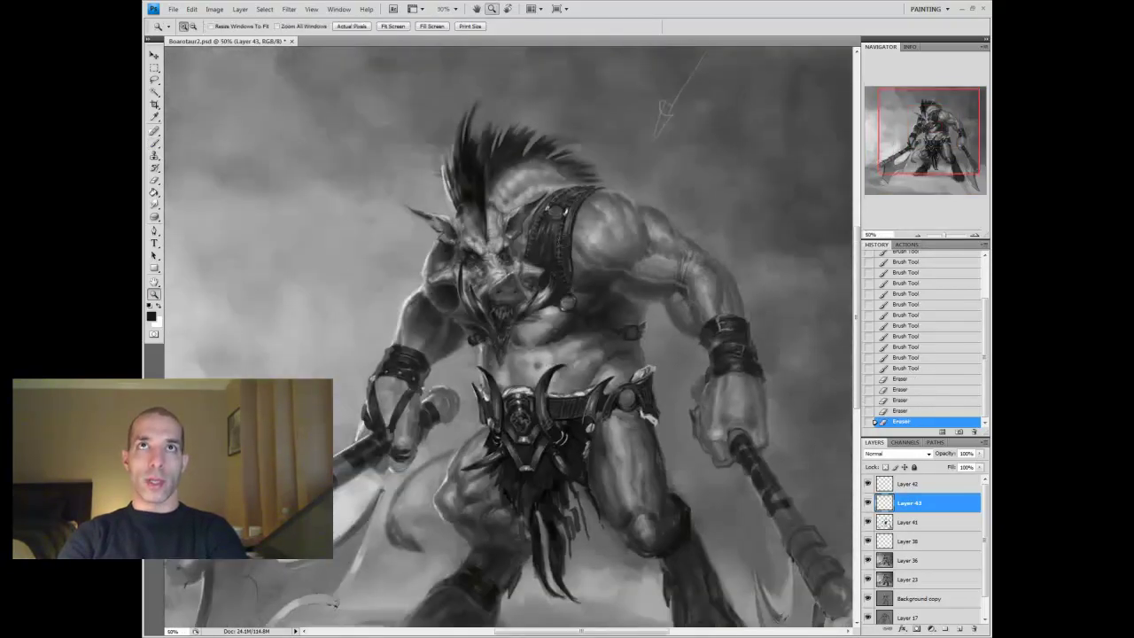
{"action": "key", "text": "ctrl+1"}
{"action": "key", "text": "ctrl+0"}
{"action": "key", "text": "b"}
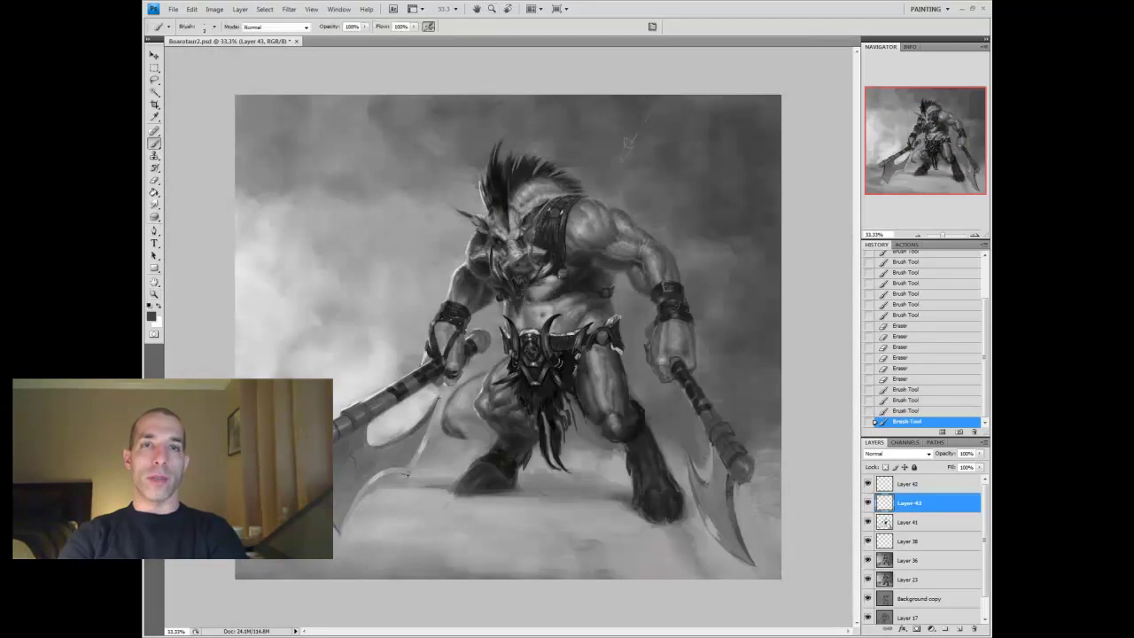
{"action": "left_click", "coordinate": [565, 217], "text": "alt"}
{"action": "left_click", "coordinate": [565, 217]}
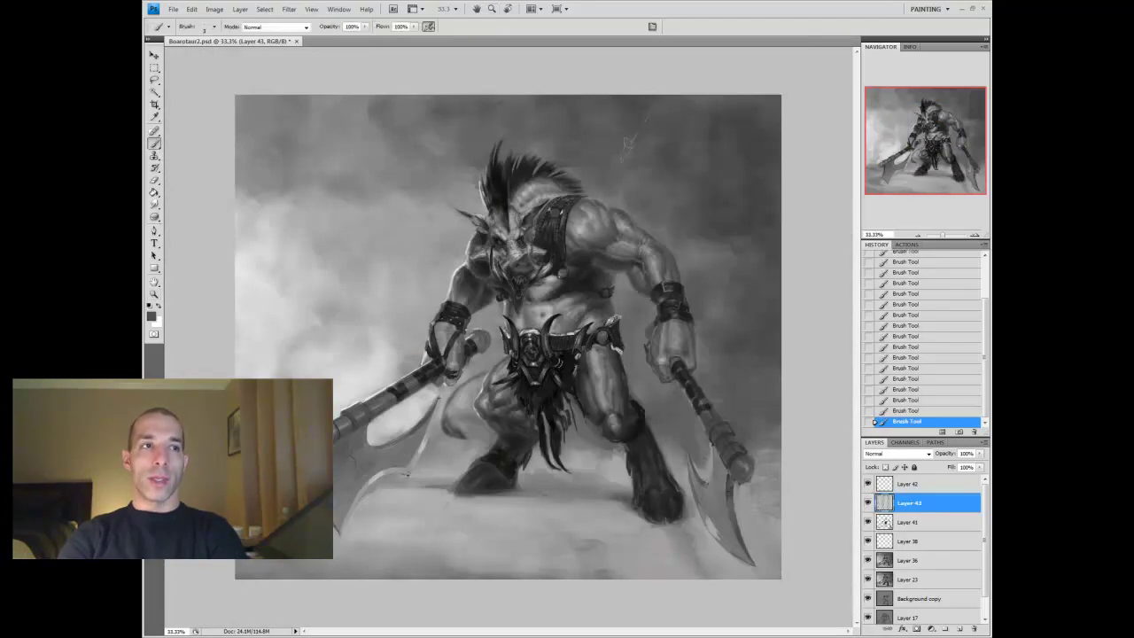
Merge the stitching into Layer 41 and load that layer's painted area as a selection
{"action": "key", "text": "z"}
{"action": "key", "text": "ctrl+e"}
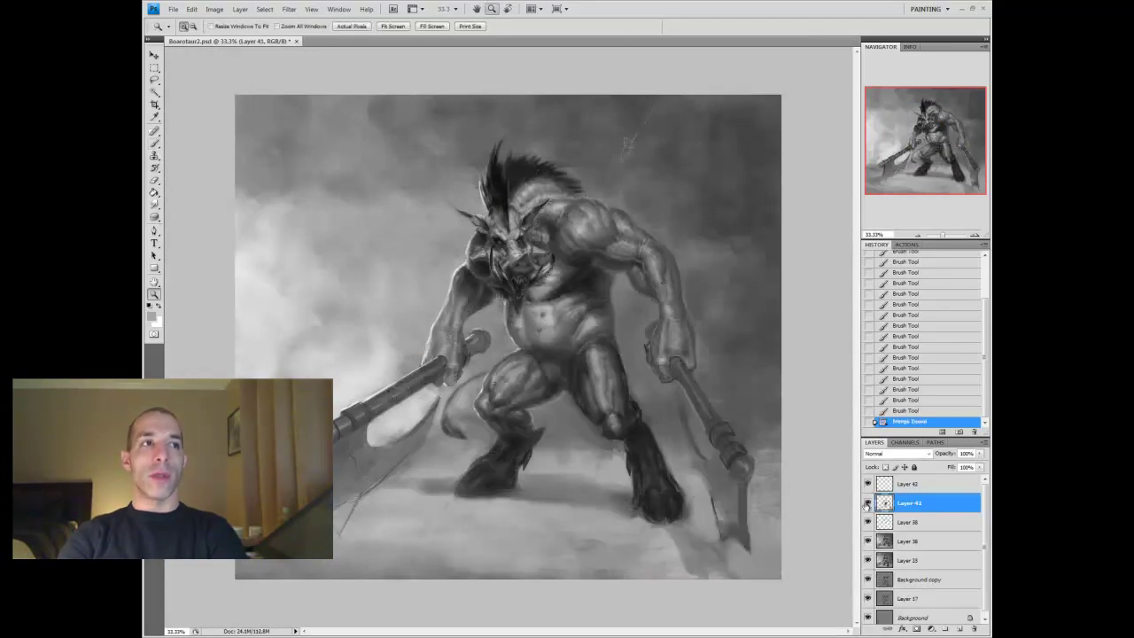
{"action": "left_click", "coordinate": [885, 502], "text": "ctrl"}
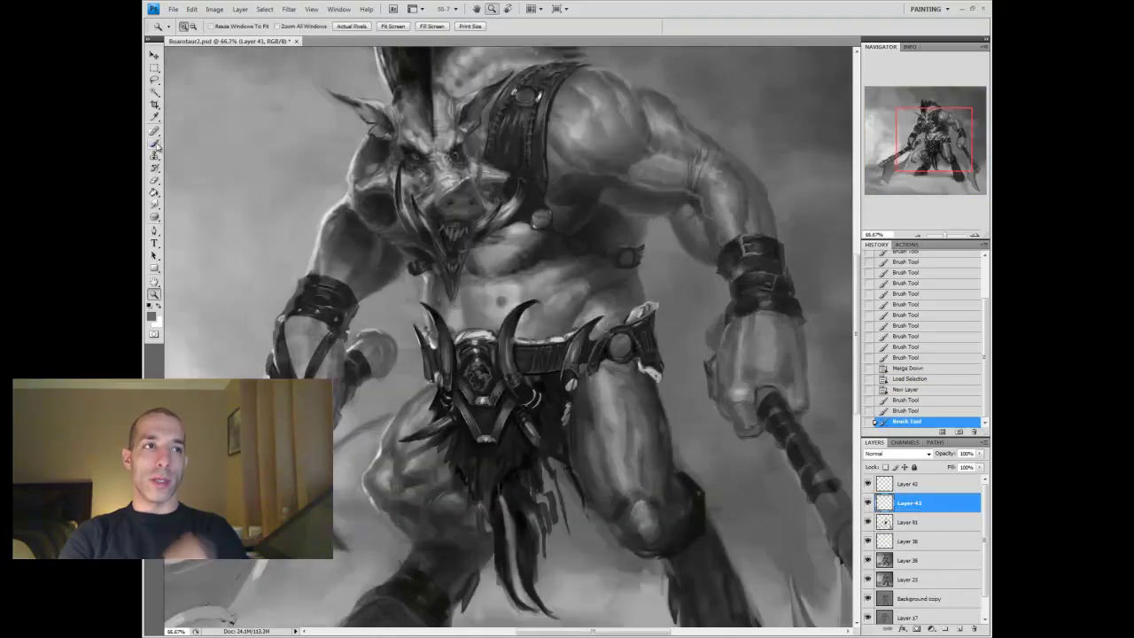
Add dark strokes and light highlights to the belt's skull buckle and its horns on Layer 43
{"action": "left_click_drag", "start_coordinate": [452, 338], "coordinate": [453, 360]}
{"action": "key", "text": "d"}
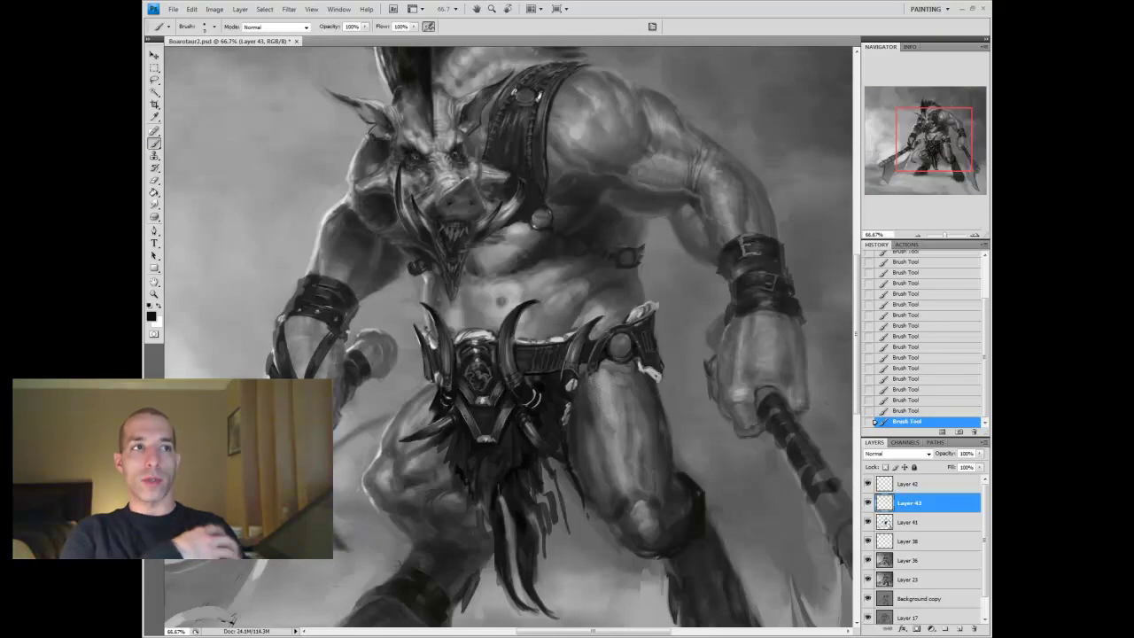
{"action": "left_click_drag", "start_coordinate": [563, 341], "coordinate": [580, 372]}
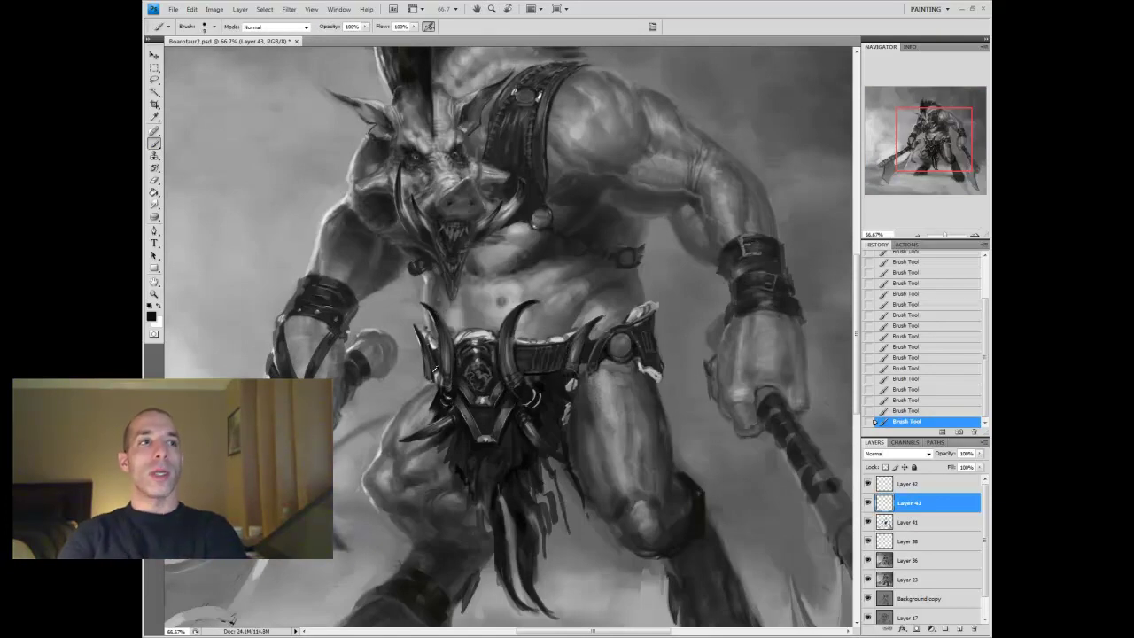
{"action": "key", "text": "alt"}
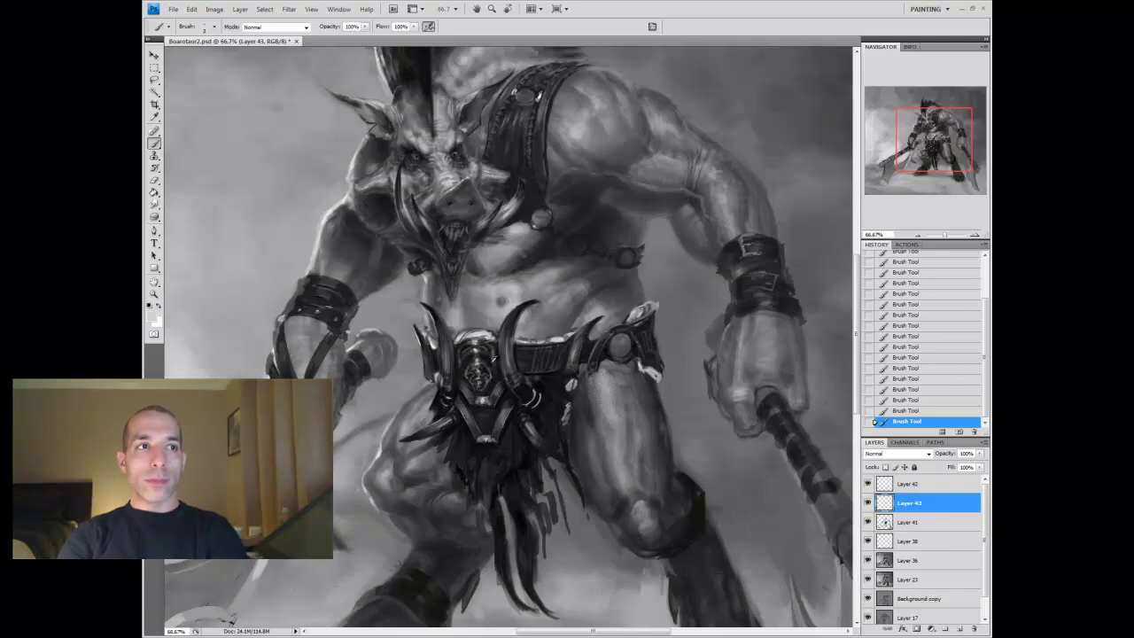
{"action": "key", "text": "ctrl+minus"}
{"action": "key", "text": "ctrl+minus"}
{"action": "key", "text": "ctrl+minus"}
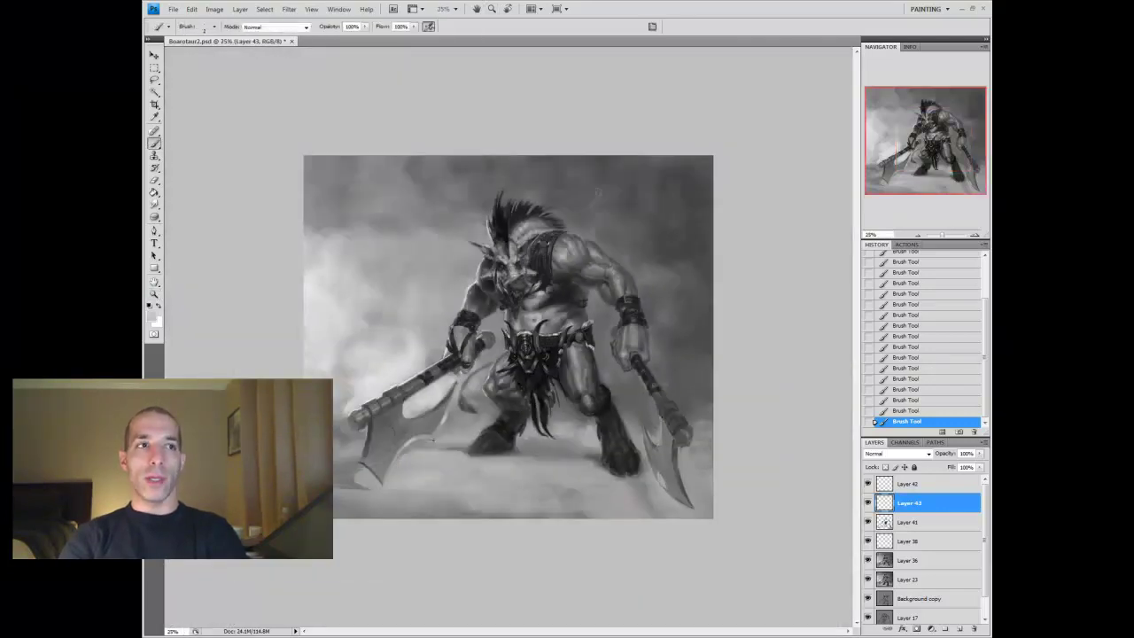
Erase stray parts of the painted gear on Layer 41
{"action": "left_click", "coordinate": [909, 522]}
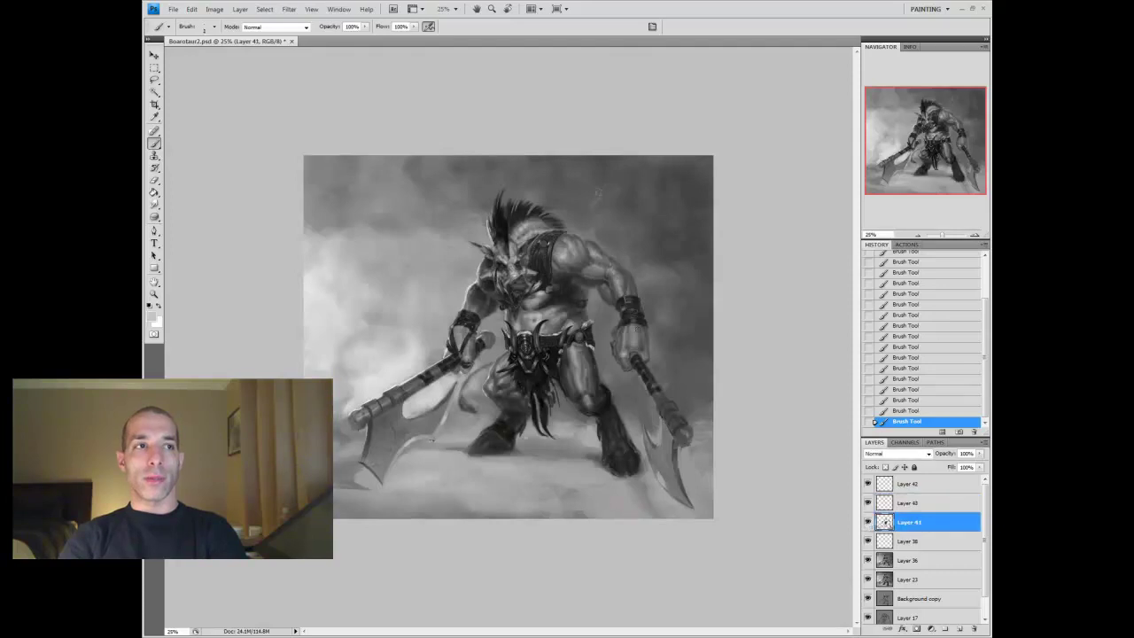
{"action": "key", "text": "z"}
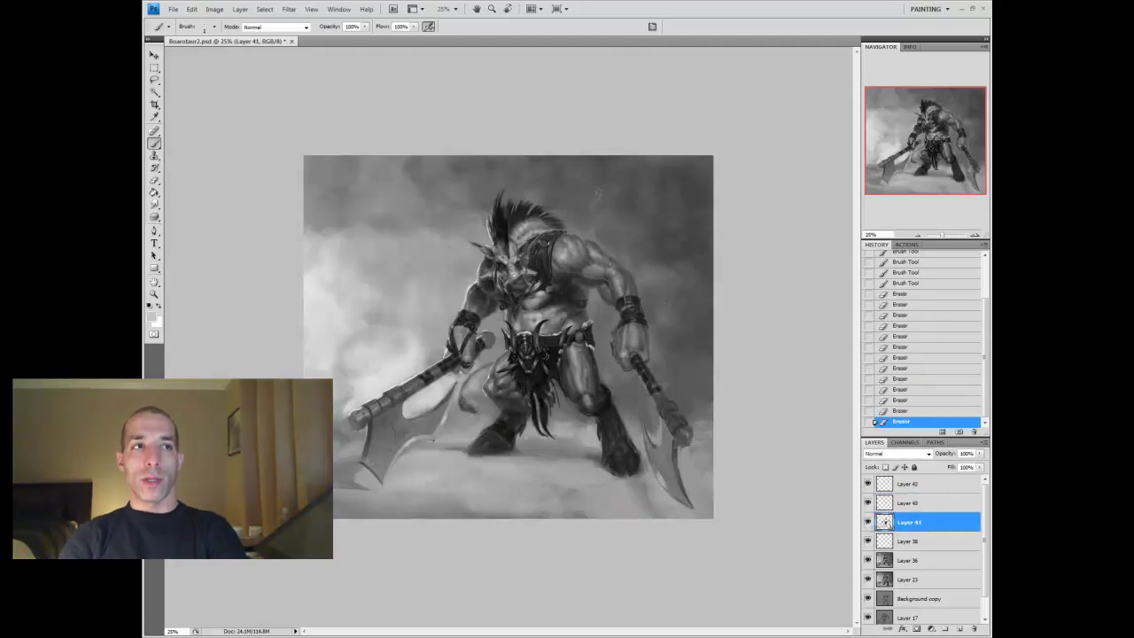
{"action": "left_click", "coordinate": [531, 351]}
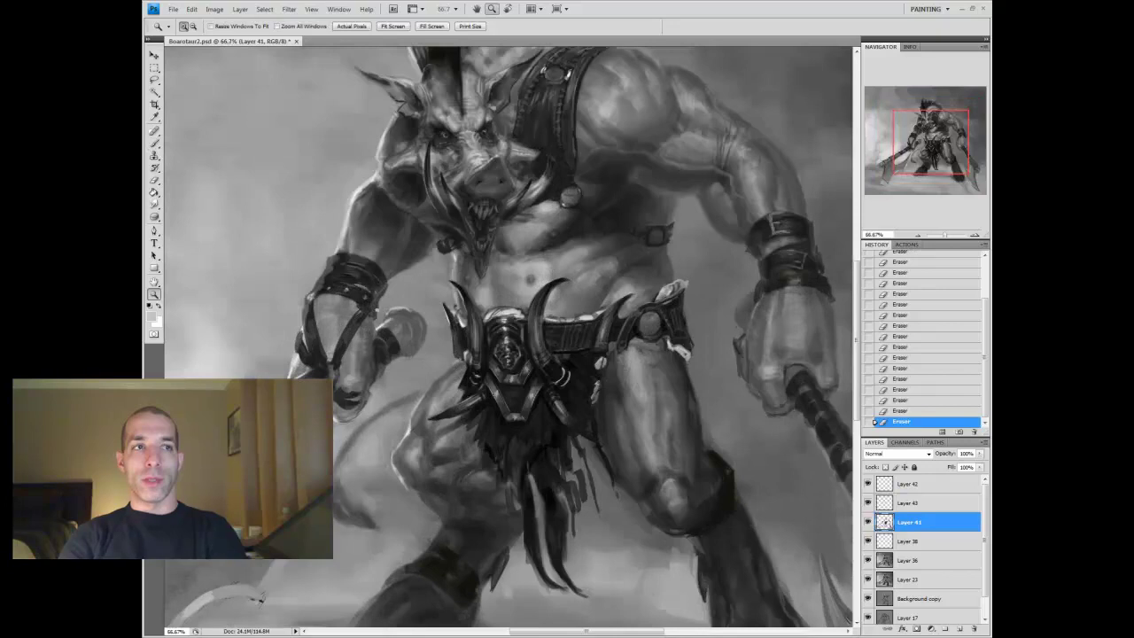
{"action": "key", "text": "ctrl+minus"}
{"action": "key", "text": "ctrl+minus"}
{"action": "key", "text": "ctrl+minus"}
{"action": "key", "text": "b"}
Paint touches on the two axe handles on Layer 43 in greys sampled from them, and merge the layer into Layer 41
{"action": "left_click", "coordinate": [908, 502]}
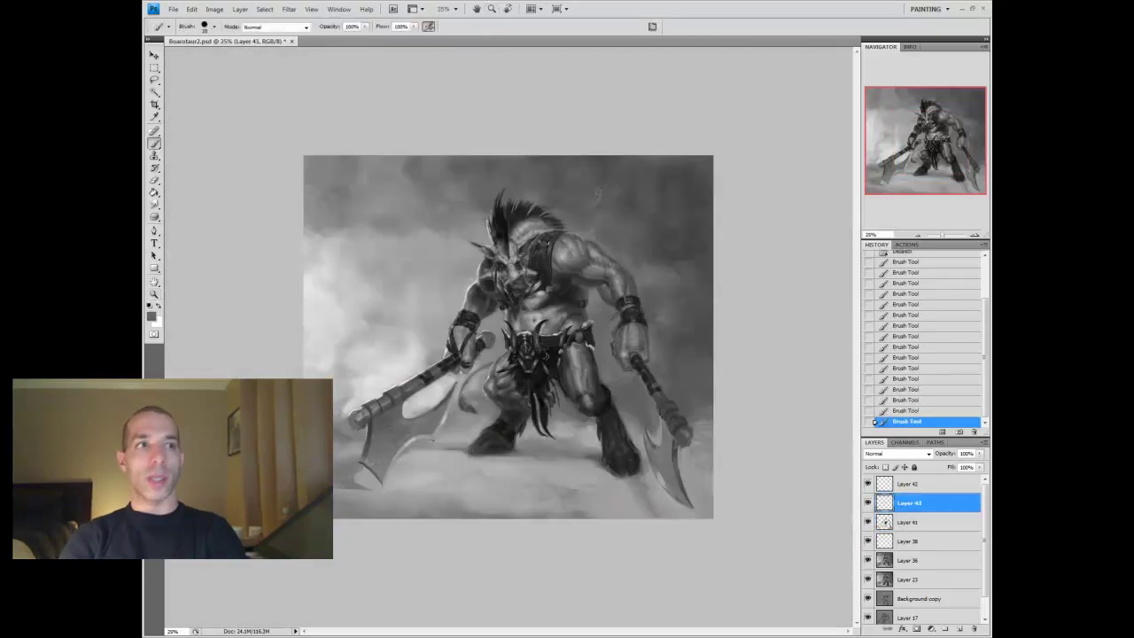
{"action": "key", "text": "ctrl+plus"}
{"action": "key", "text": "ctrl+plus"}
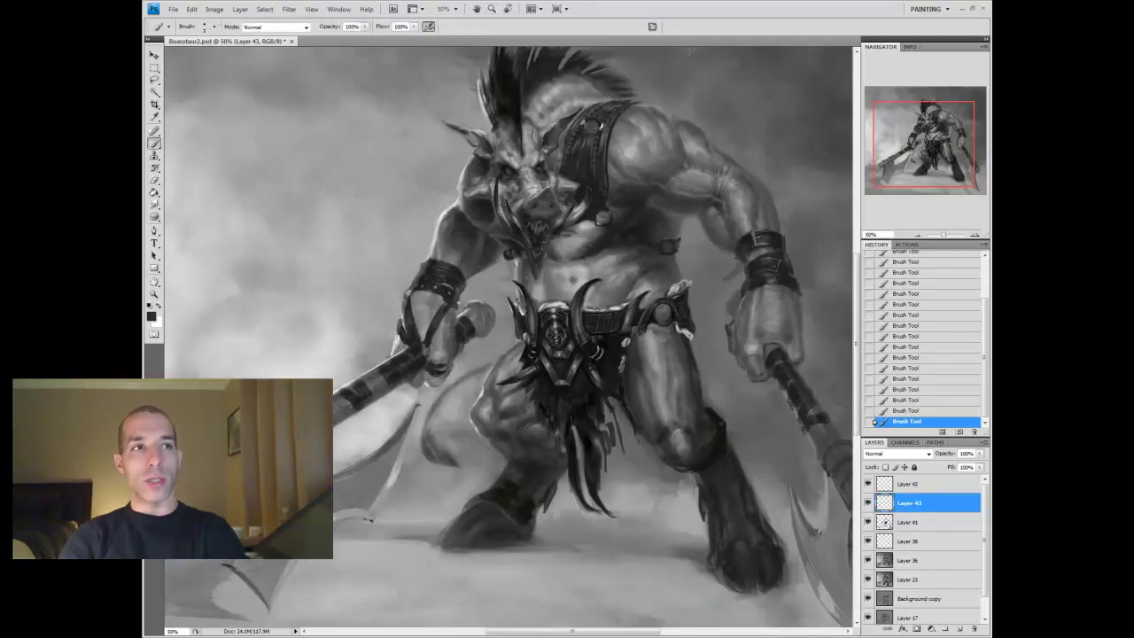
{"action": "key", "text": "x"}
{"action": "left_click", "coordinate": [385, 360], "text": "alt"}
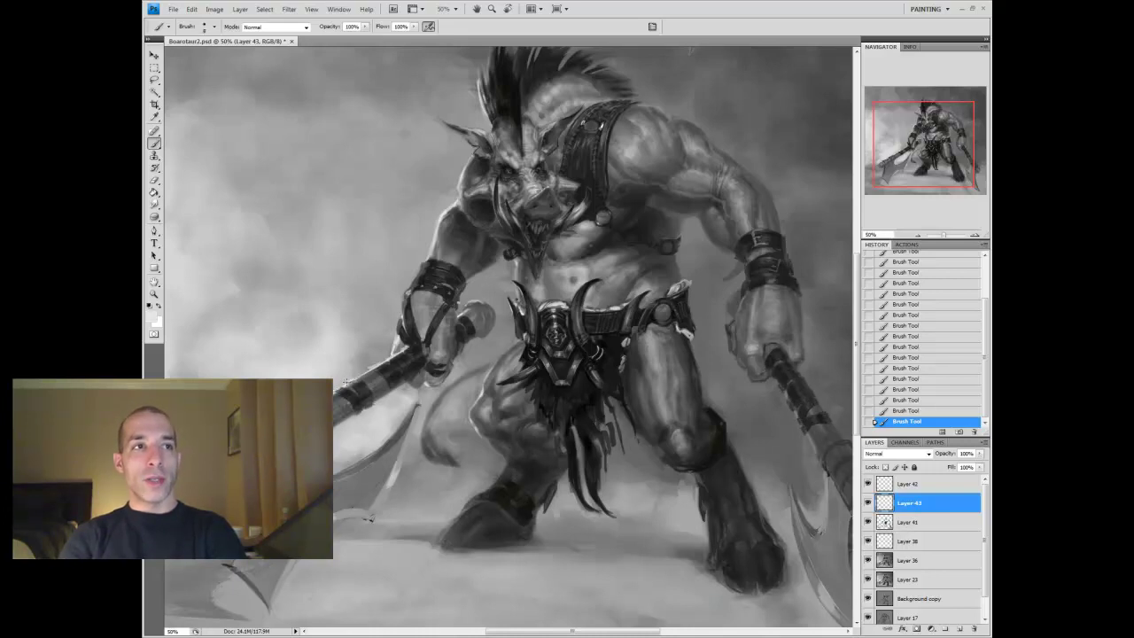
{"action": "left_click", "coordinate": [801, 428], "text": "alt"}
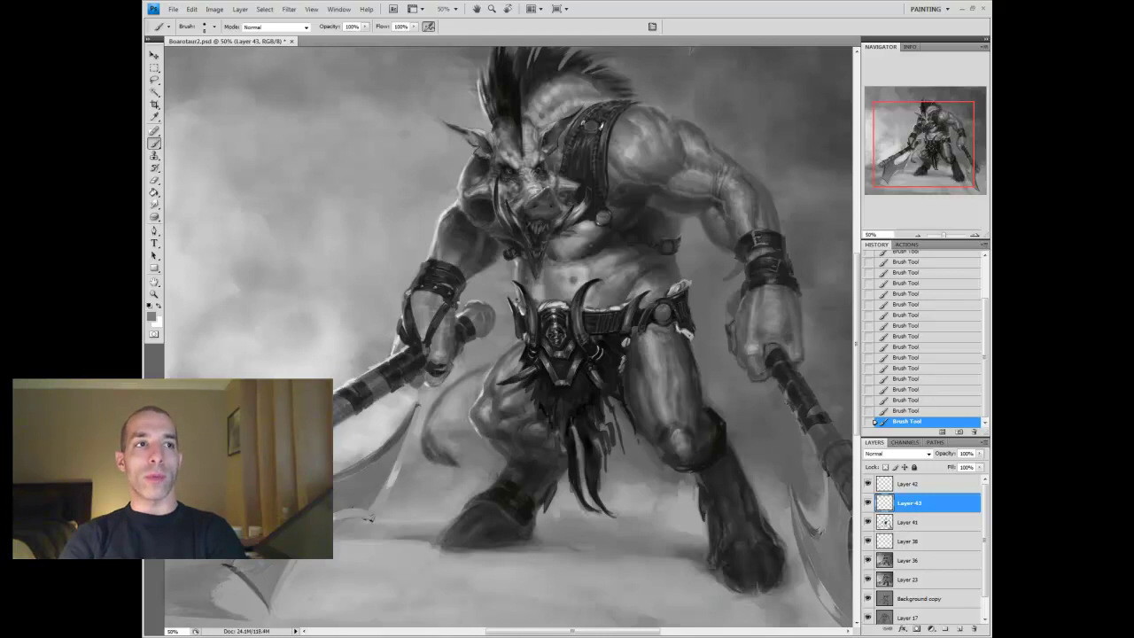
{"action": "key", "text": "z"}
{"action": "key", "text": "ctrl+minus"}
{"action": "key", "text": "ctrl+minus"}
{"action": "key", "text": "ctrl+e"}
{"action": "left_click", "coordinate": [494, 438]}
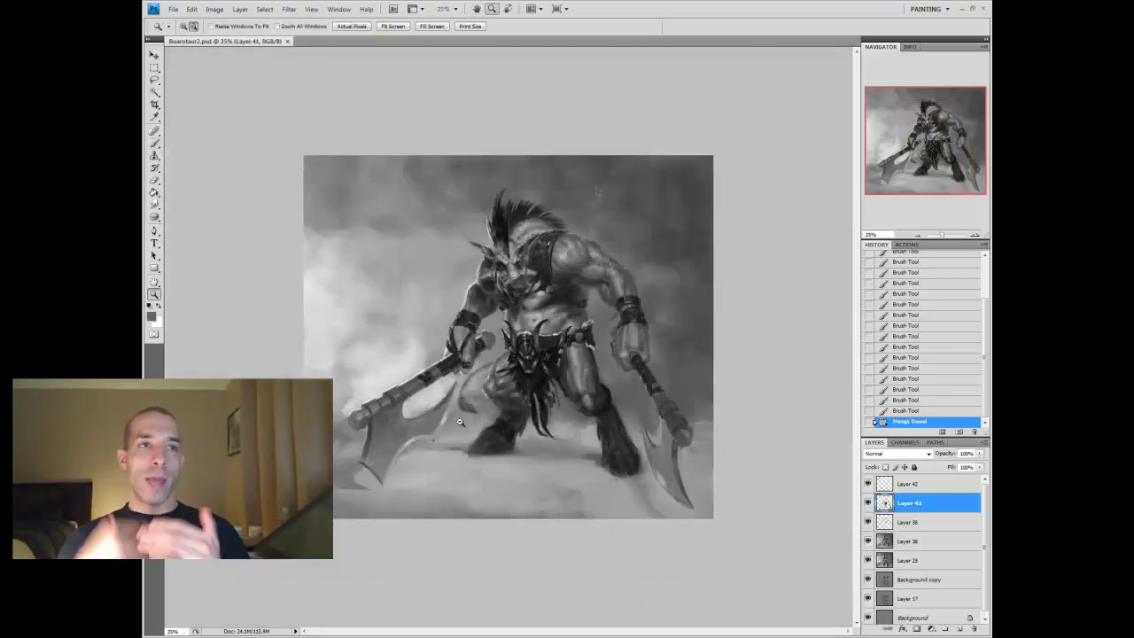
Hide Layer 41, erase parts of Layer 38 and merge it into Layer 36
{"action": "left_click", "coordinate": [867, 503]}
{"action": "key", "text": "ctrl+plus"}
{"action": "left_click", "coordinate": [877, 522]}
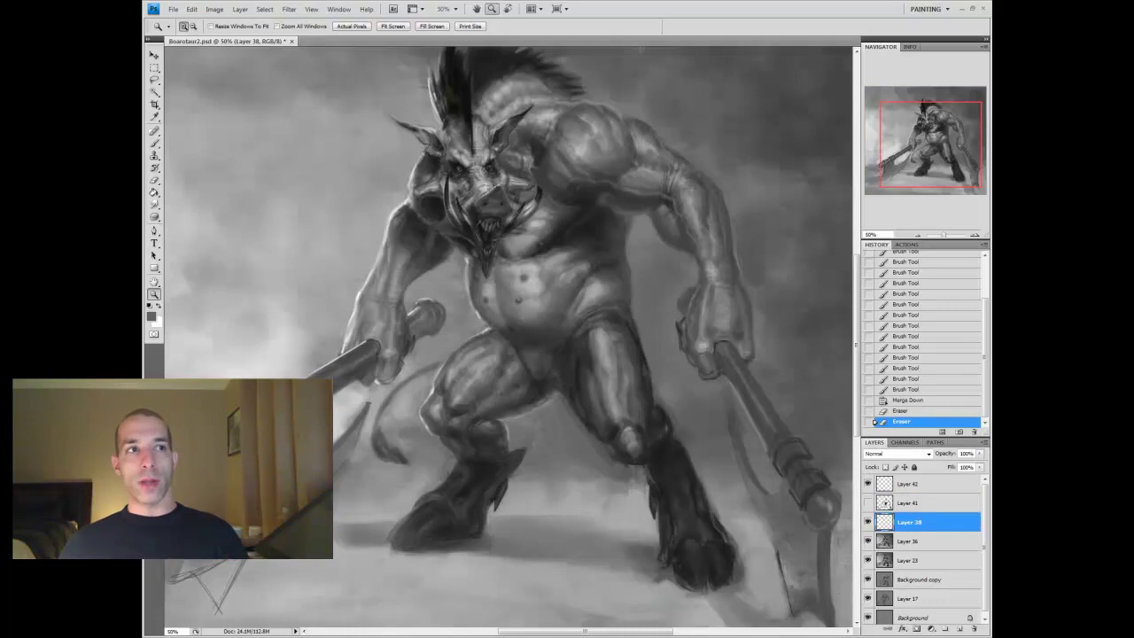
{"action": "key", "text": "ctrl+e"}
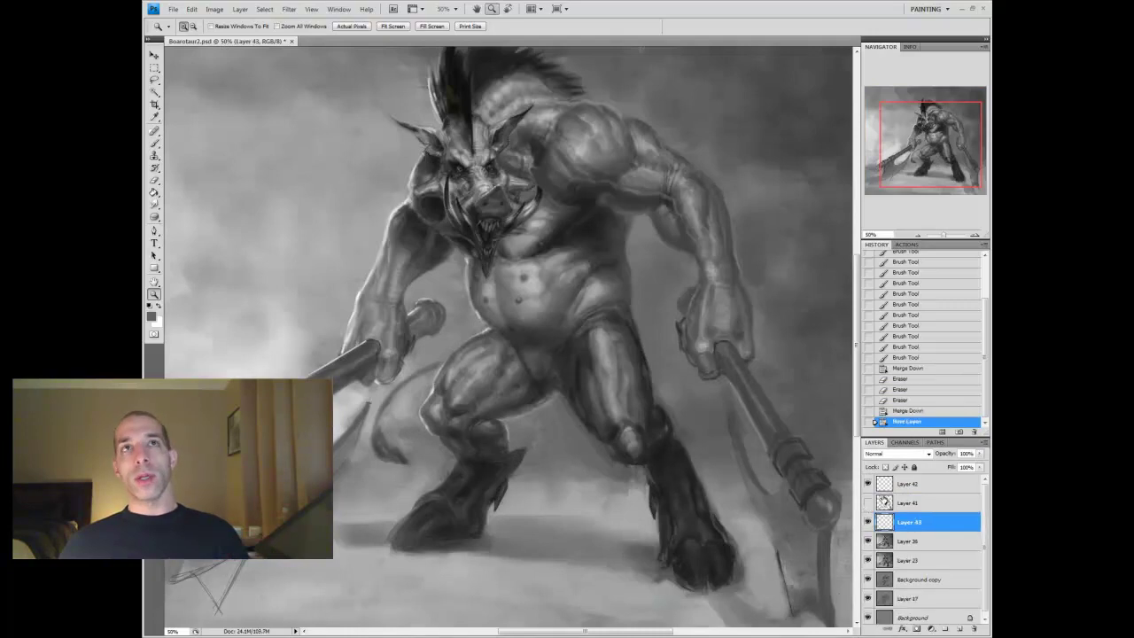
On a new Layer 44 in Overlay mode, paint light and dark shading on the legs and compare with the layer hidden
{"action": "left_click", "coordinate": [958, 628]}
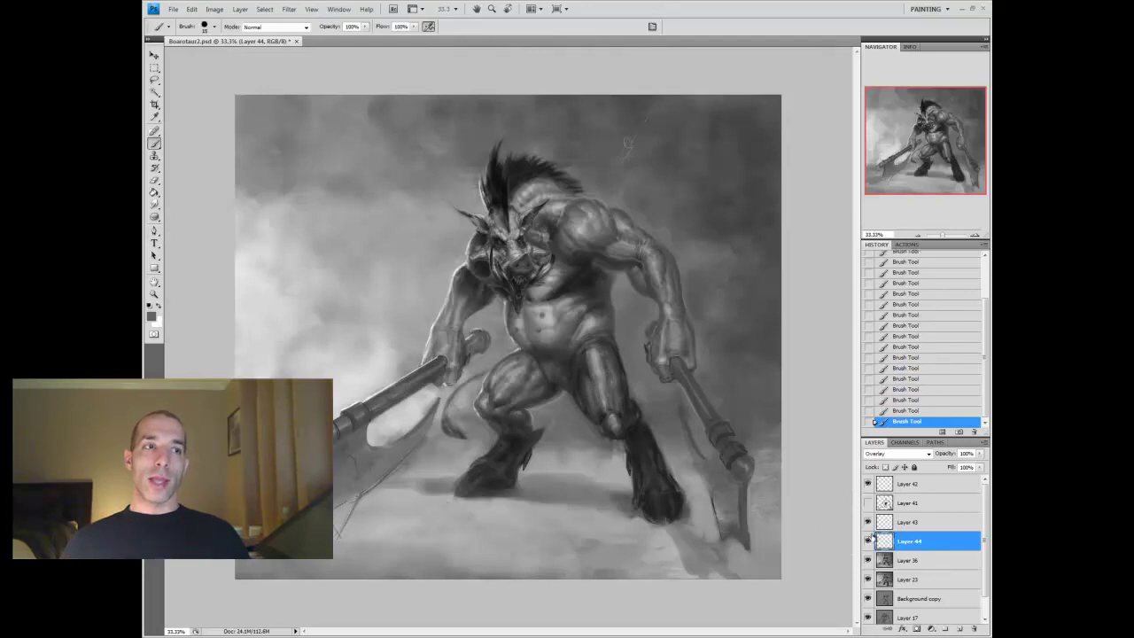
{"action": "key", "text": "x"}
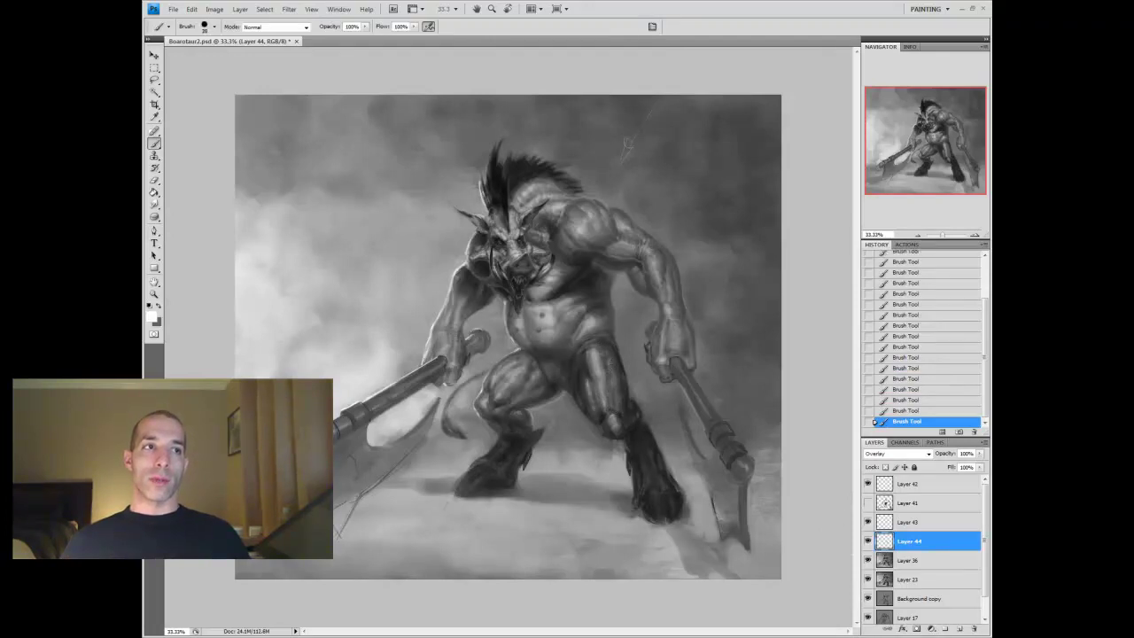
{"action": "key", "text": "x"}
{"action": "key", "text": "x"}
{"action": "key", "text": "x"}
{"action": "left_click", "coordinate": [868, 540]}
{"action": "left_click", "coordinate": [867, 540]}
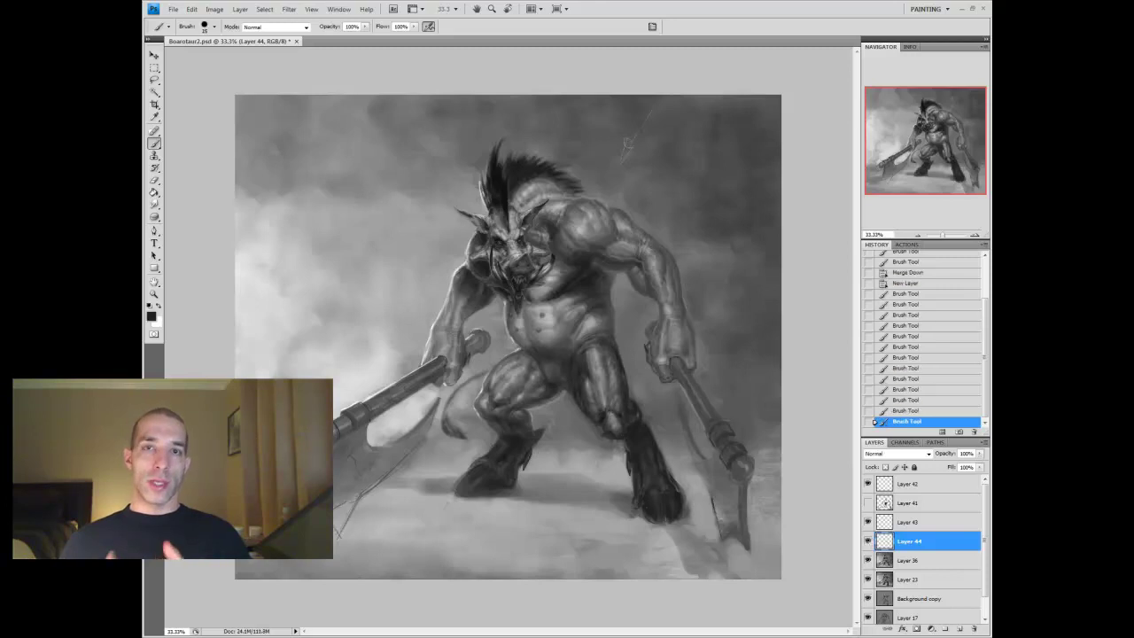
Paint muscle shading on the front thigh and knee on a Normal-mode Layer 44 in sampled greys, and merge it into Layer 36
{"action": "left_click", "coordinate": [615, 404], "text": "alt"}
{"action": "left_click", "coordinate": [587, 361], "text": "alt"}
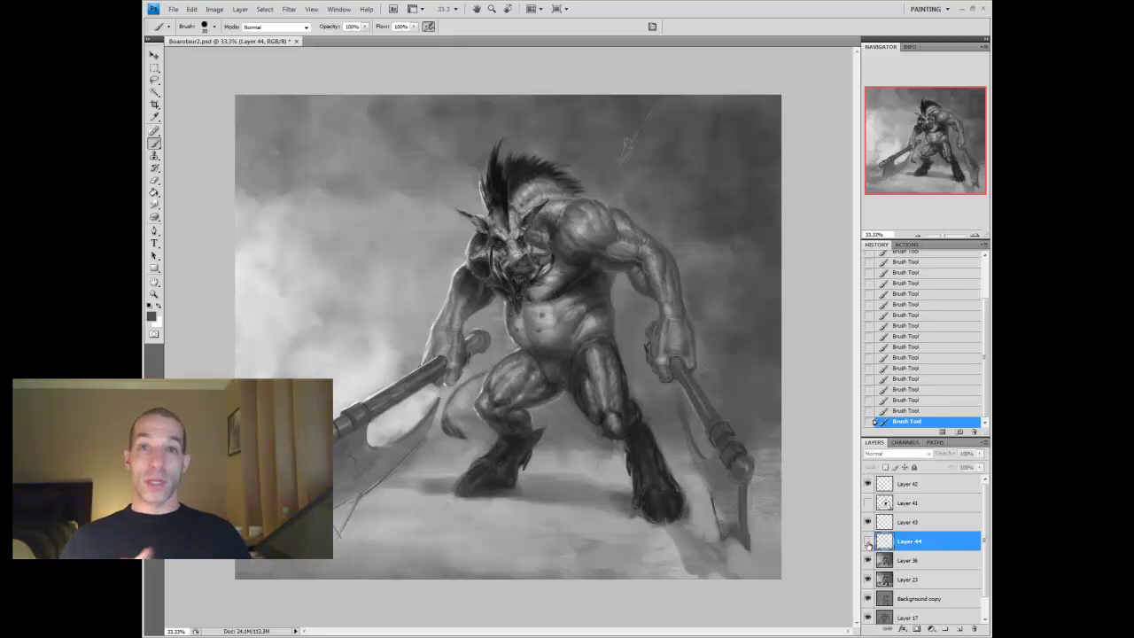
{"action": "left_click", "coordinate": [607, 415], "text": "alt"}
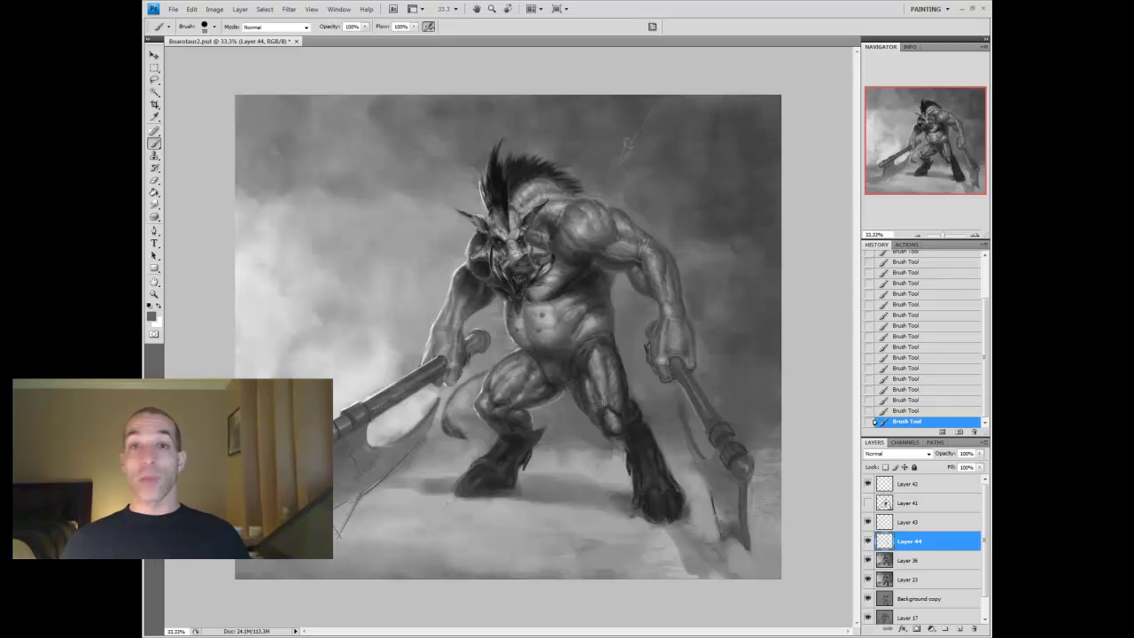
{"action": "key", "text": "bracketright"}
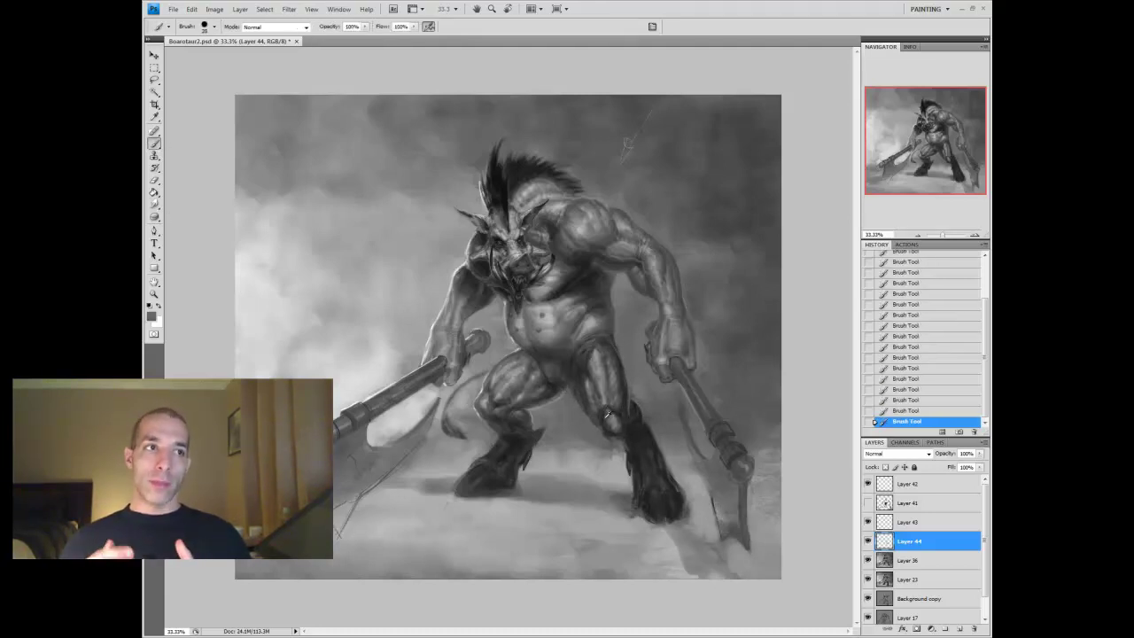
{"action": "left_click", "coordinate": [605, 406], "text": "alt"}
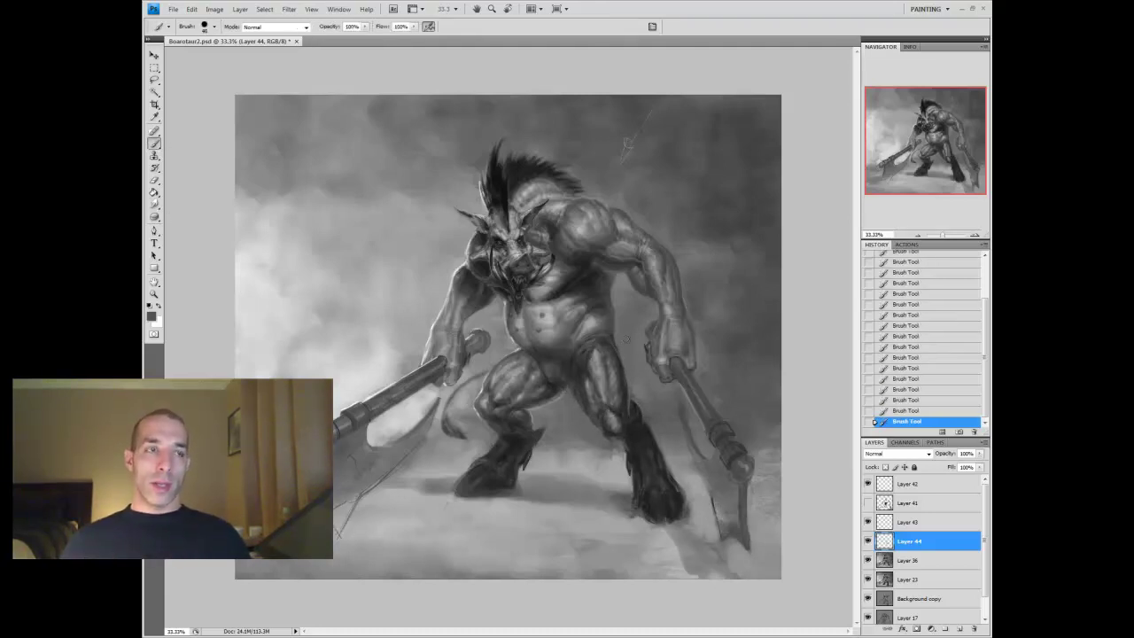
{"action": "left_click", "coordinate": [600, 355], "text": "alt"}
{"action": "key", "text": "bracketleft"}
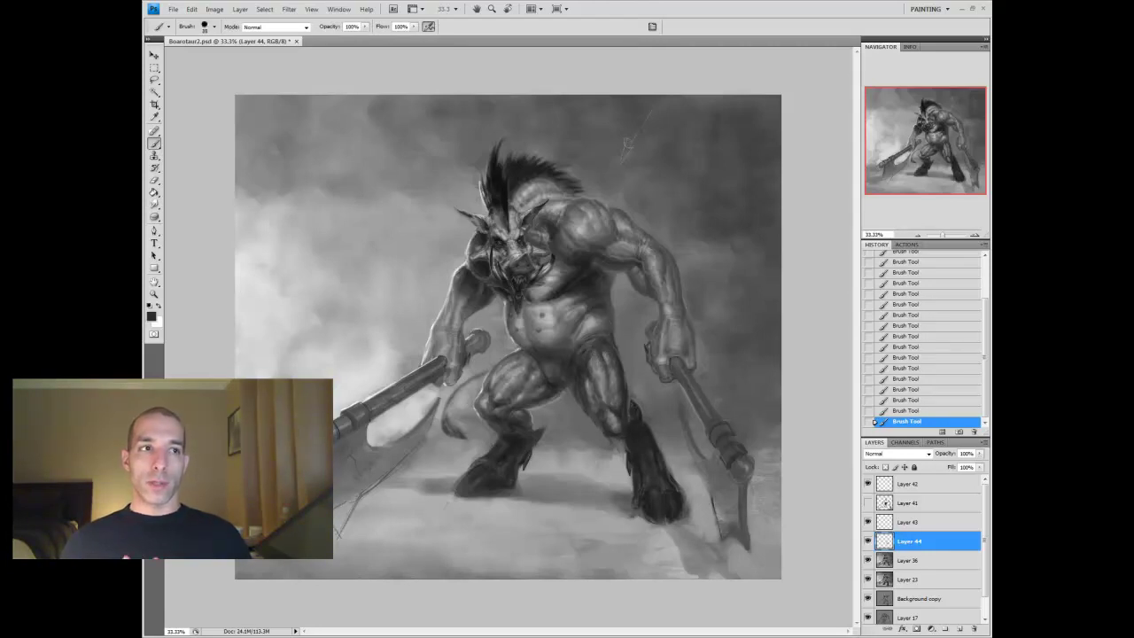
{"action": "key", "text": "z"}
{"action": "left_click", "coordinate": [727, 466], "text": "alt"}
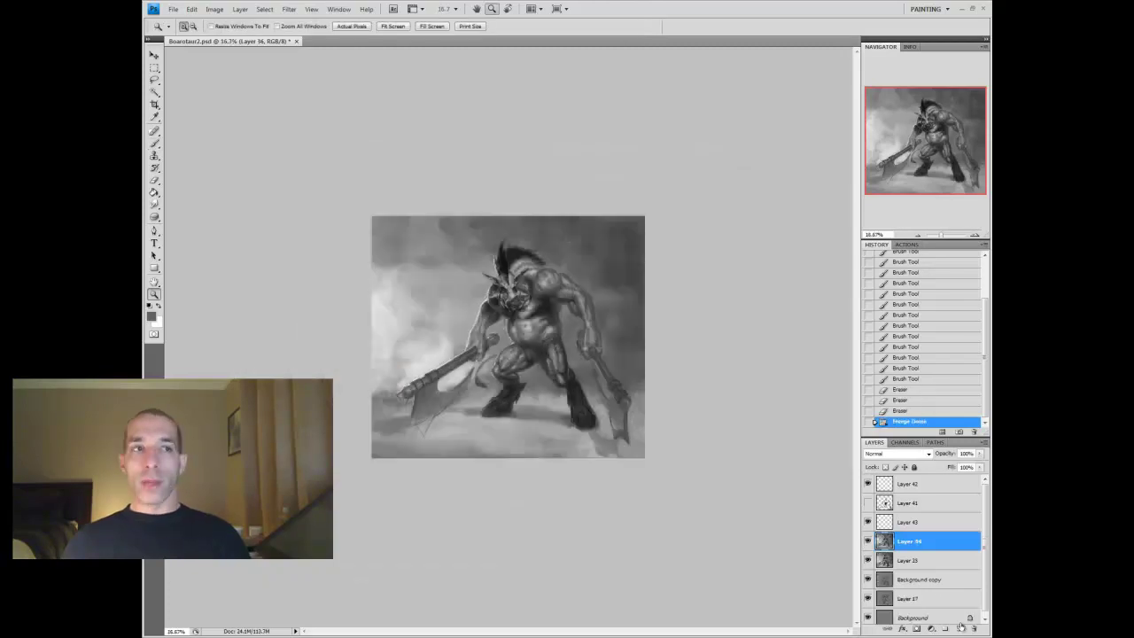
On a fresh Layer 44 in Overlay mode, paint contrast on the front thigh and erase the excess
{"action": "key", "text": "ctrl+plus"}
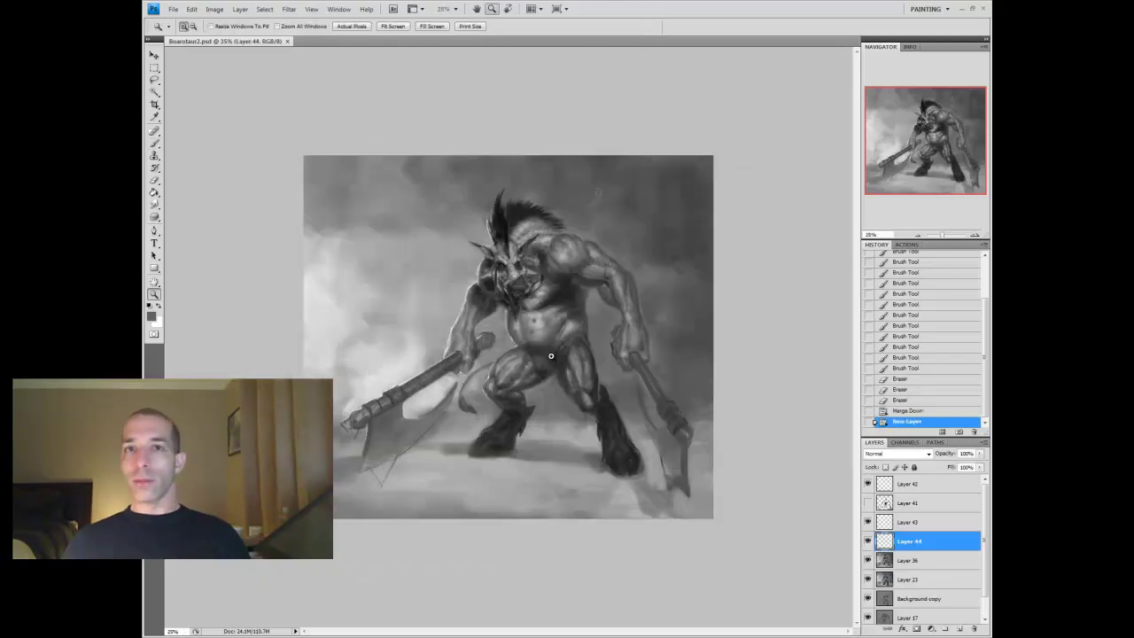
{"action": "key", "text": "b"}
{"action": "key", "text": "x"}
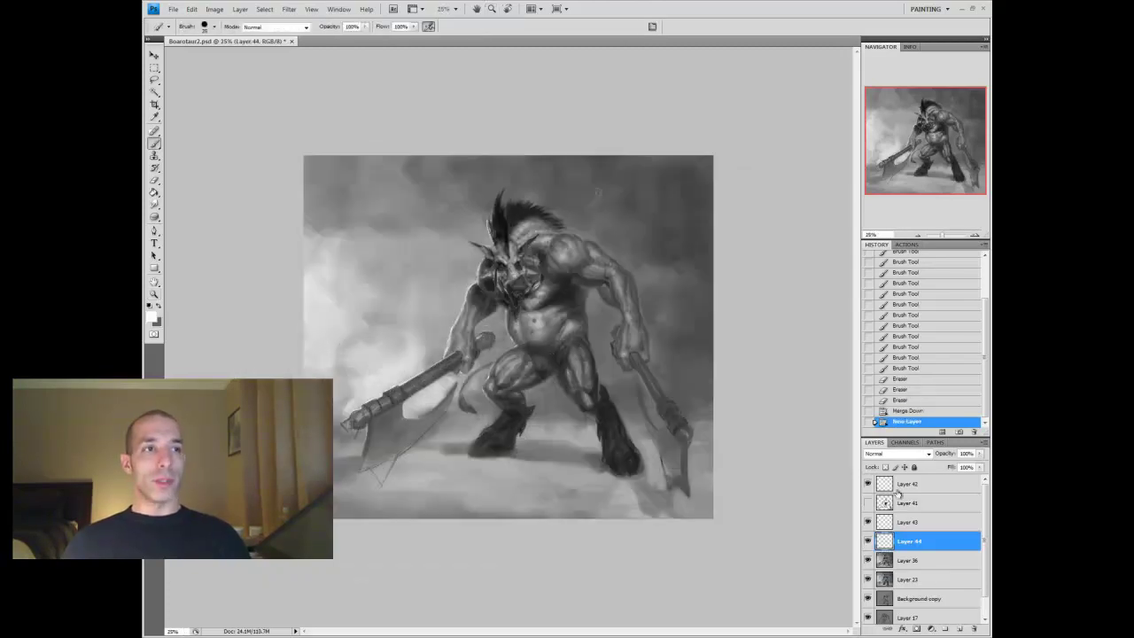
{"action": "left_click", "coordinate": [868, 522]}
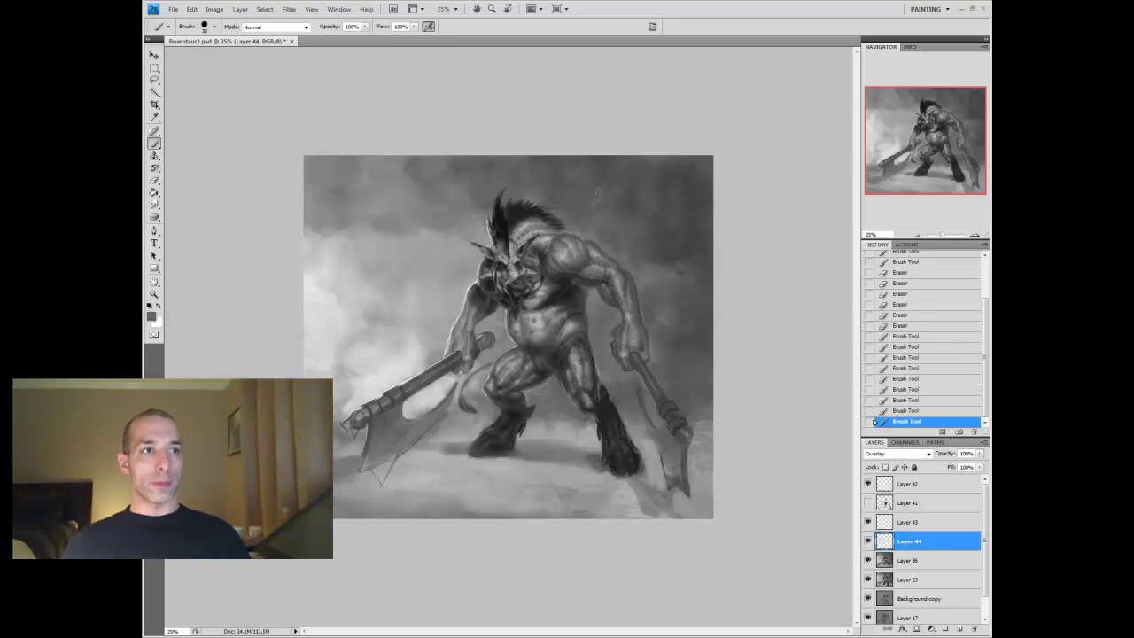
{"action": "left_click_drag", "start_coordinate": [586, 353], "coordinate": [586, 384]}
{"action": "left_click", "coordinate": [867, 542]}
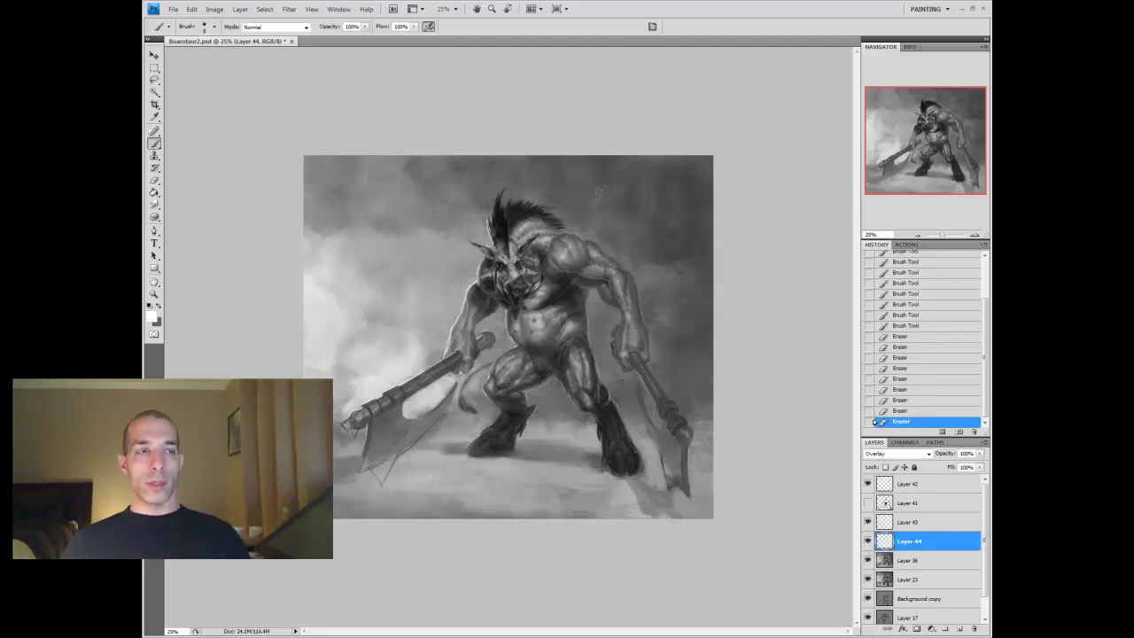
Refine the upper thigh and groin muscles with small strokes in greys sampled from the surrounding skin
{"action": "key", "text": "alt+bracketright"}
{"action": "left_click", "coordinate": [581, 363]}
{"action": "left_click", "coordinate": [583, 366]}
{"action": "left_click", "coordinate": [580, 359], "text": "alt"}
{"action": "left_click", "coordinate": [576, 367]}
{"action": "left_click", "coordinate": [572, 372]}
{"action": "left_click", "coordinate": [562, 361], "text": "alt"}
{"action": "left_click", "coordinate": [590, 382], "text": "alt"}
{"action": "left_click", "coordinate": [595, 368], "text": "alt"}
{"action": "left_click", "coordinate": [597, 380], "text": "alt"}
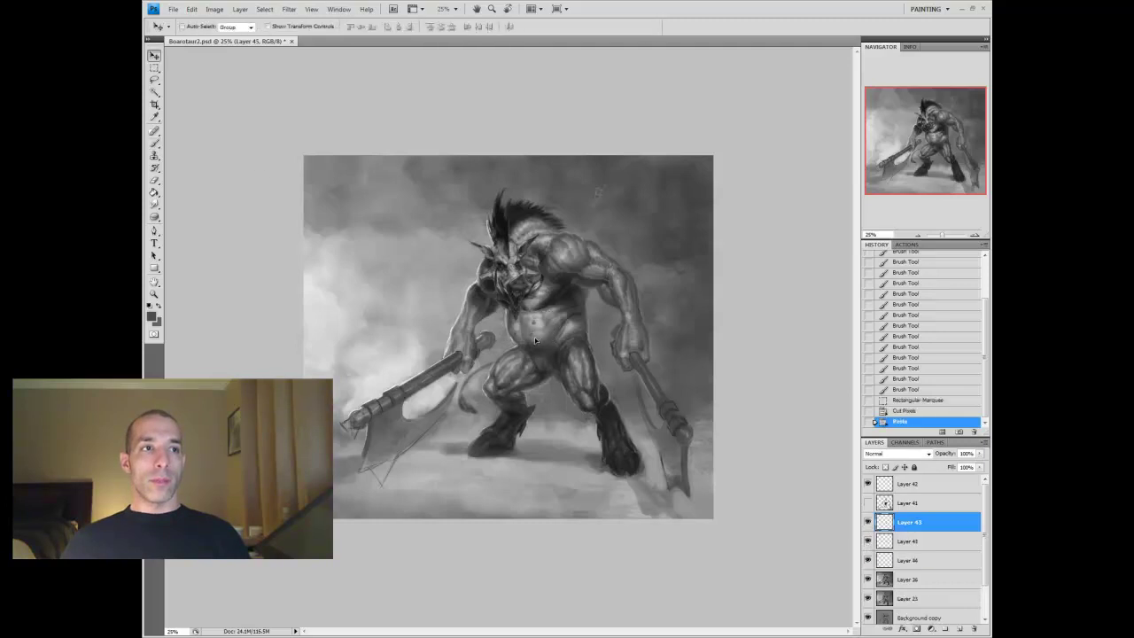
Reorder the touch-up layers and merge them into the body layer below Layer 41 and Layer 45
{"action": "left_click_drag", "start_coordinate": [907, 567], "coordinate": [908, 531]}
{"action": "key", "text": "ctrl+e"}
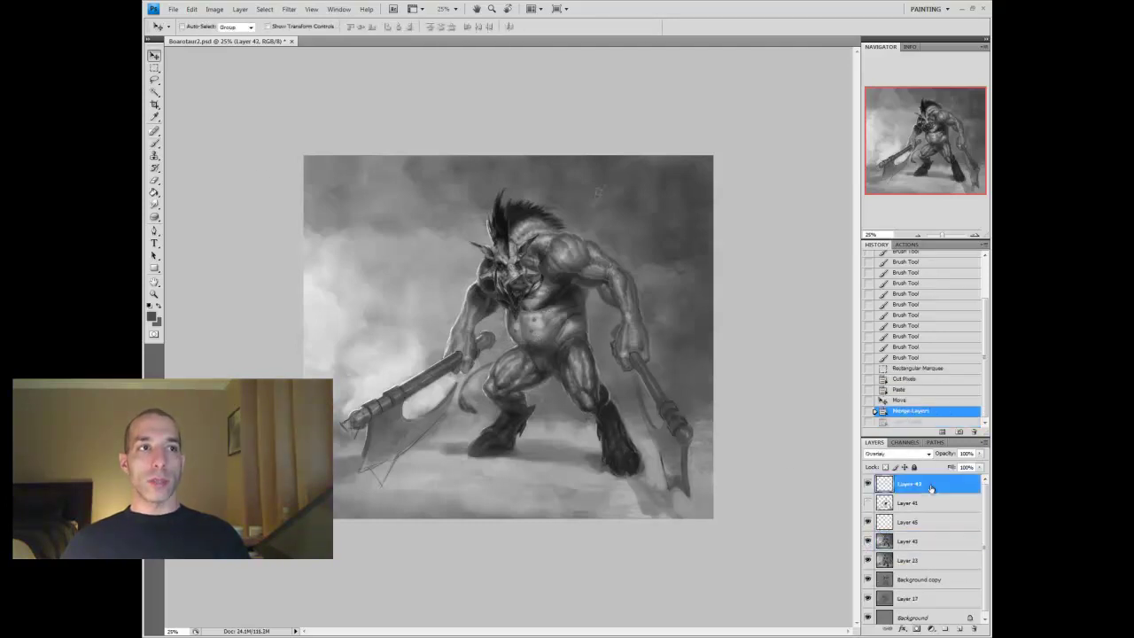
{"action": "key", "text": "z"}
{"action": "left_click", "coordinate": [547, 303]}
{"action": "left_click", "coordinate": [548, 303]}
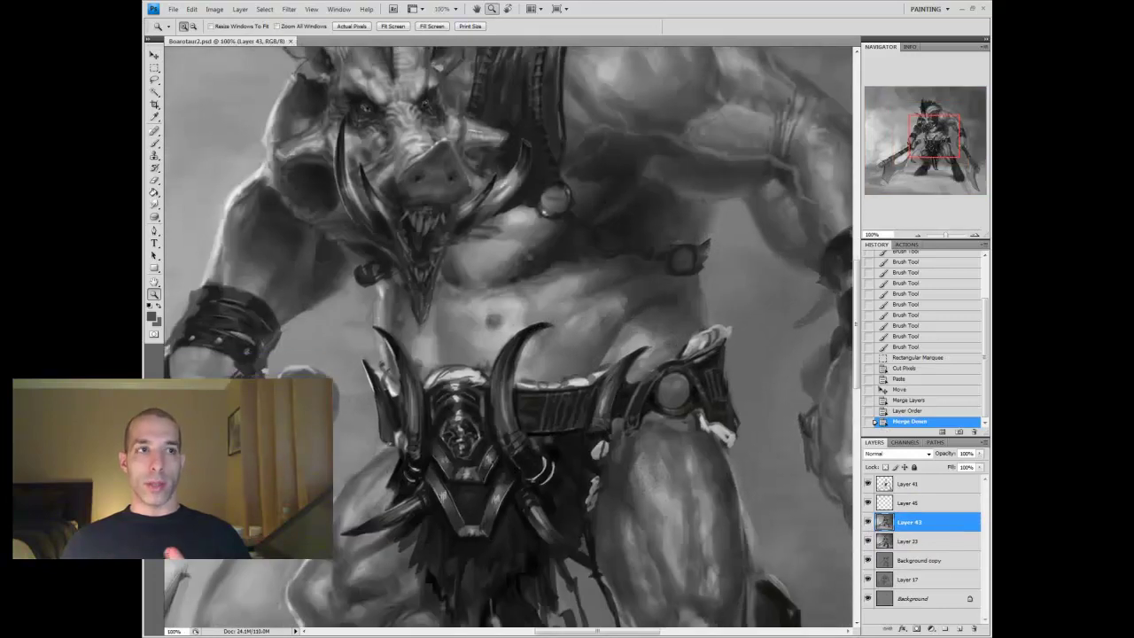
On a new Layer 46 at the top of the stack, paint a criss-cross pattern on the belt between the horns and merge it into Layer 41
{"action": "key", "text": "ctrl+shift+alt+n"}
{"action": "key", "text": "b"}
{"action": "left_click", "coordinate": [522, 392]}
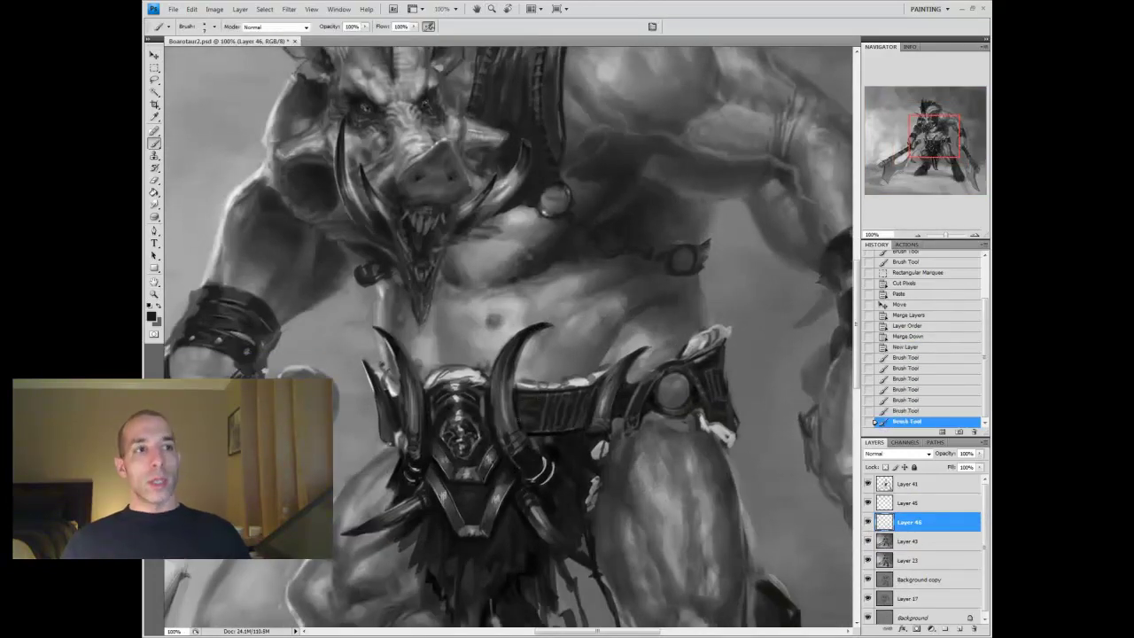
{"action": "key", "text": "ctrl+shift+bracketright"}
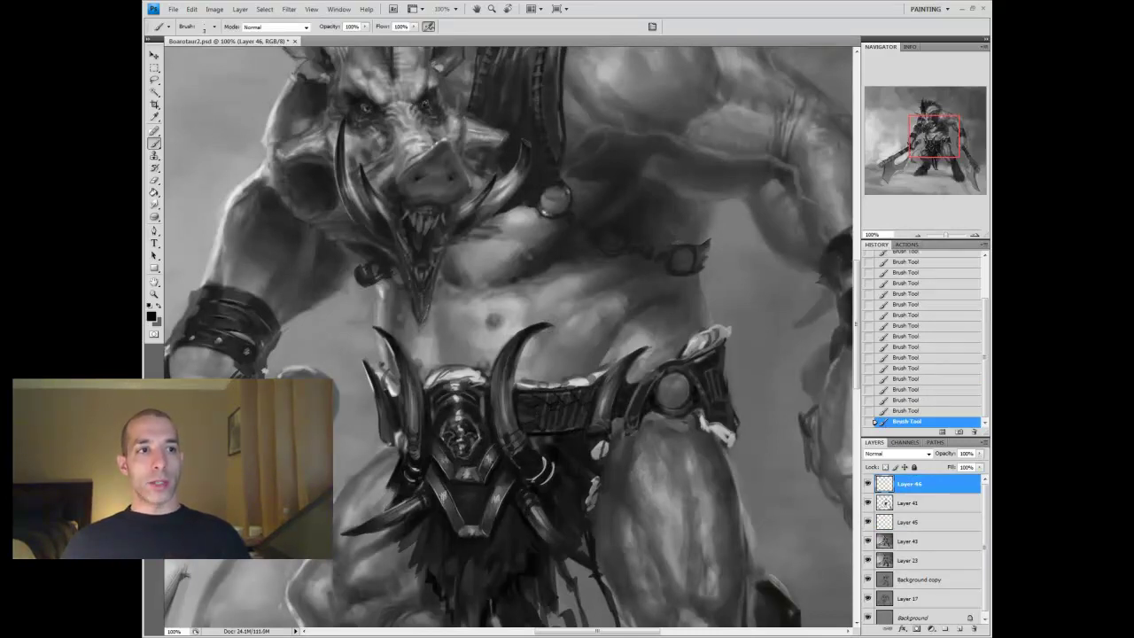
{"action": "key", "text": "ctrl+shift+h"}
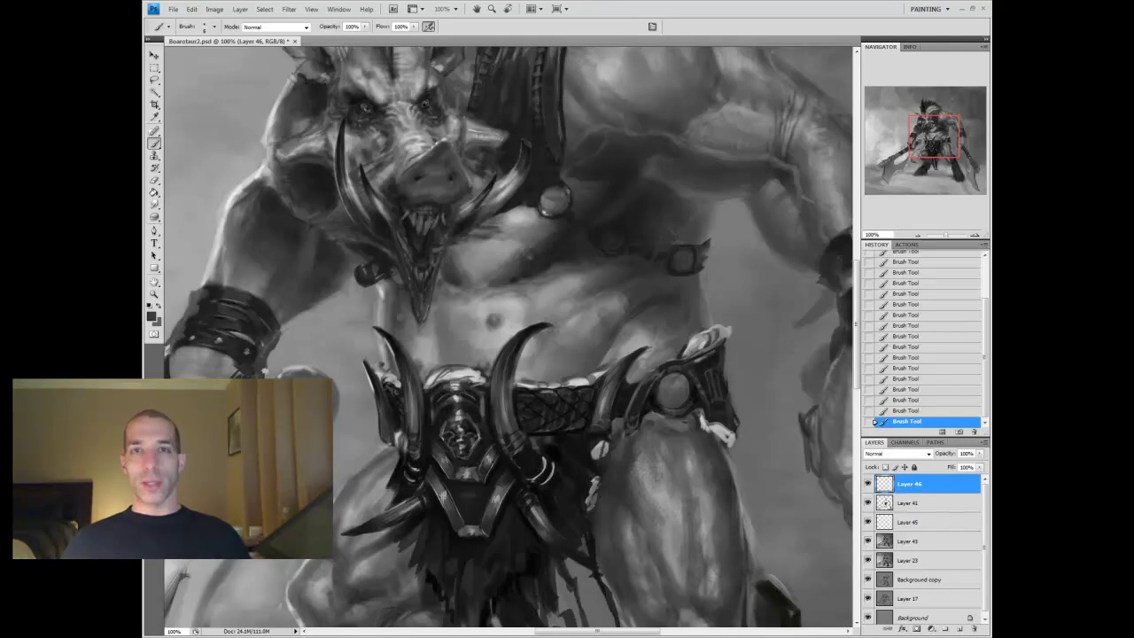
{"action": "key", "text": "bracketright"}
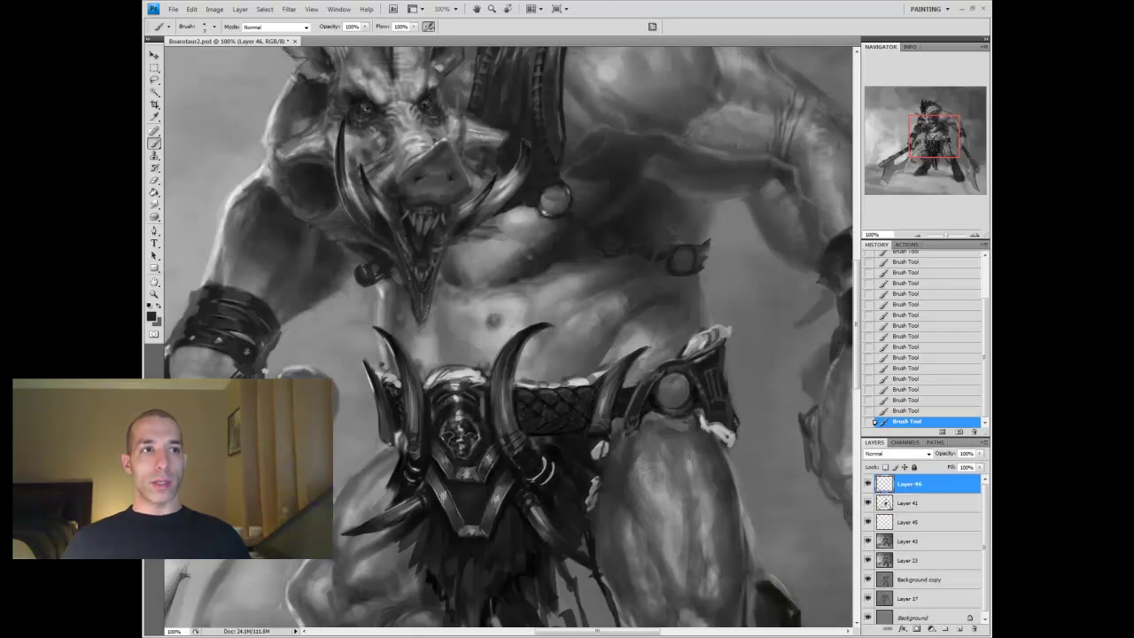
{"action": "key", "text": "ctrl+e"}
{"action": "left_click_drag", "start_coordinate": [549, 408], "coordinate": [589, 314]}
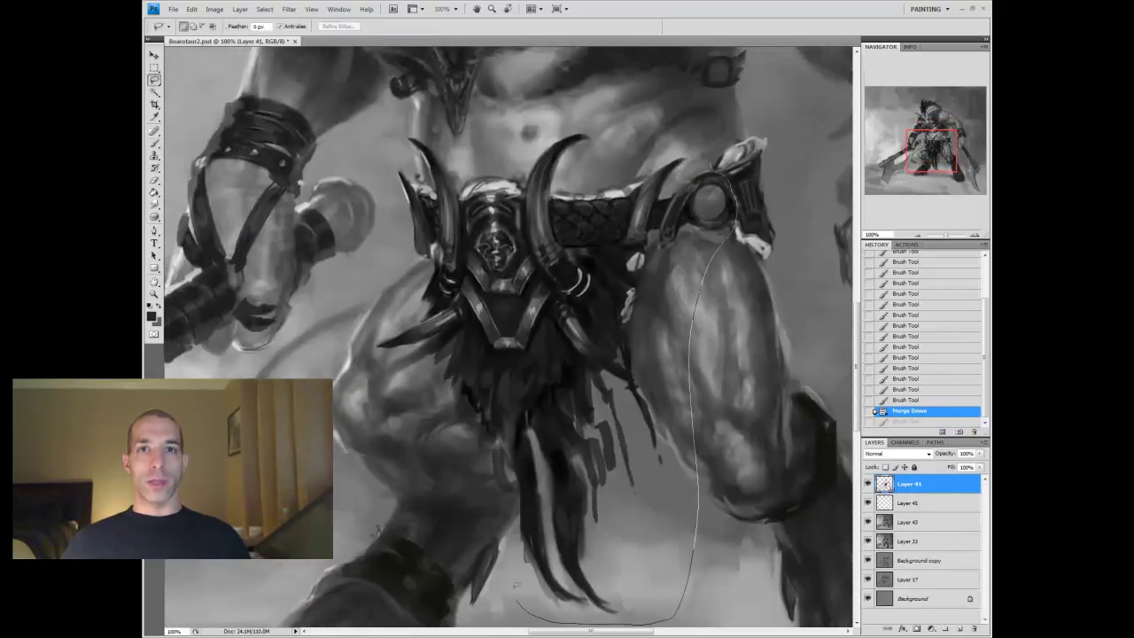
Nudge the lassoed belt and loincloth on Layer 41 slightly into place and deselect them
{"action": "key", "text": "v"}
{"action": "left_click_drag", "start_coordinate": [539, 381], "coordinate": [542, 390]}
{"action": "key", "text": "ctrl+d"}
{"action": "key", "text": "e"}
{"action": "scroll", "coordinate": [532, 355], "scroll_direction": "up", "scroll_amount": 3}
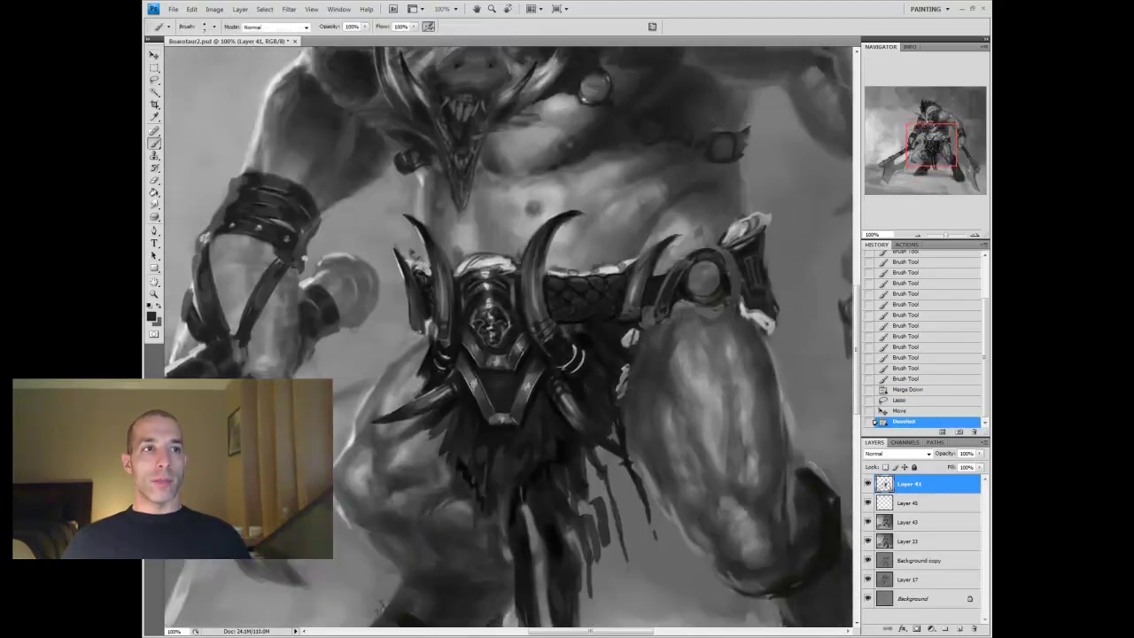
Repaint the belt's hip ring and the horn beside it in dark grey, erasing the excess around both
{"action": "left_click_drag", "start_coordinate": [700, 266], "coordinate": [709, 310]}
{"action": "key", "text": "b"}
{"action": "mouse_move", "coordinate": [735, 221]}
{"action": "left_mouse_down"}
{"action": "mouse_move", "coordinate": [743, 315]}
{"action": "mouse_move", "coordinate": [765, 333]}
{"action": "left_mouse_up"}
{"action": "left_click_drag", "start_coordinate": [741, 268], "coordinate": [750, 280]}
{"action": "left_click_drag", "start_coordinate": [751, 251], "coordinate": [753, 287]}
{"action": "left_click_drag", "start_coordinate": [749, 216], "coordinate": [750, 248]}
{"action": "left_click_drag", "start_coordinate": [755, 309], "coordinate": [764, 329]}
{"action": "mouse_move", "coordinate": [689, 247]}
{"action": "left_mouse_down"}
{"action": "mouse_move", "coordinate": [713, 301]}
{"action": "mouse_move", "coordinate": [686, 290]}
{"action": "mouse_move", "coordinate": [700, 288]}
{"action": "mouse_move", "coordinate": [682, 301]}
{"action": "left_mouse_up"}
{"action": "key", "text": "e"}
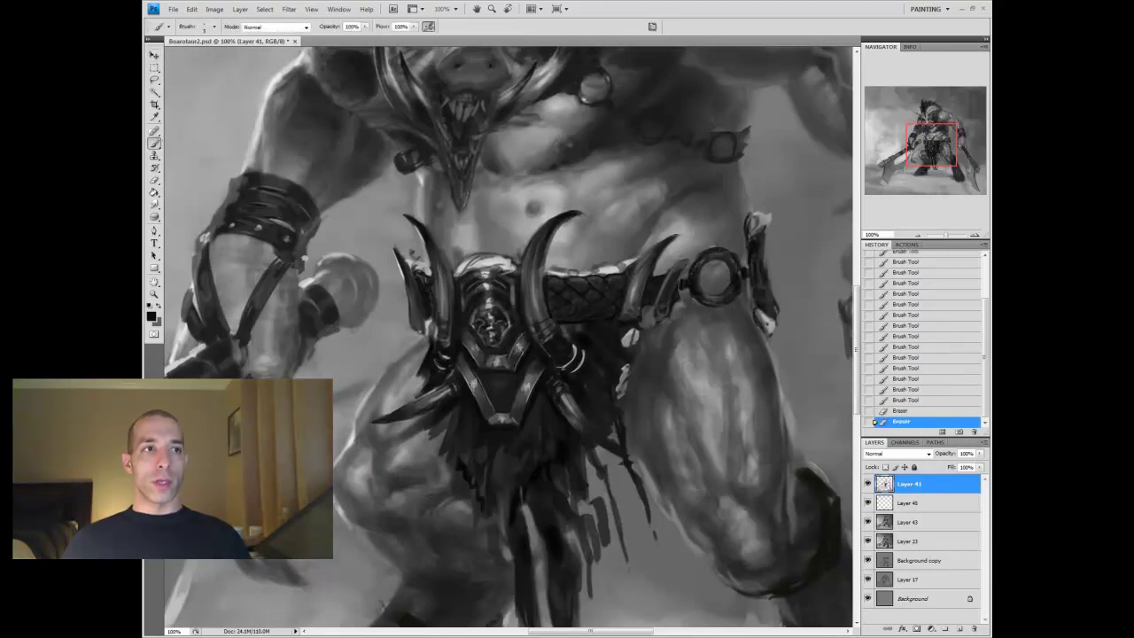
Lasso the small horn at the belt's far hip, shift it slightly and deselect it
{"action": "key", "text": "l"}
{"action": "left_click_drag", "start_coordinate": [393, 243], "coordinate": [397, 250]}
{"action": "key", "text": "v"}
{"action": "left_click_drag", "start_coordinate": [431, 300], "coordinate": [429, 302]}
{"action": "key", "text": "ctrl+d"}
{"action": "key", "text": "z"}
{"action": "left_click", "coordinate": [548, 363], "text": "alt"}
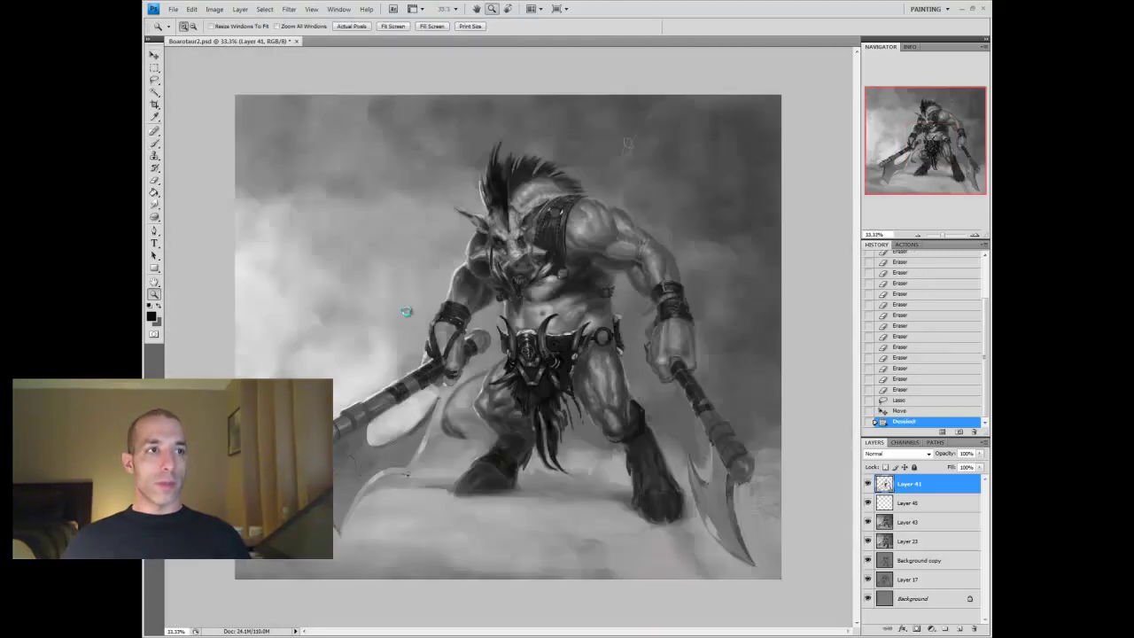
Paint dark strands along the loincloth's edge over the front thigh
{"action": "left_click", "coordinate": [548, 364]}
{"action": "key", "text": "b"}
{"action": "left_click_drag", "start_coordinate": [571, 361], "coordinate": [576, 390]}
{"action": "key", "text": "z"}
{"action": "left_click", "coordinate": [570, 398], "text": "alt"}
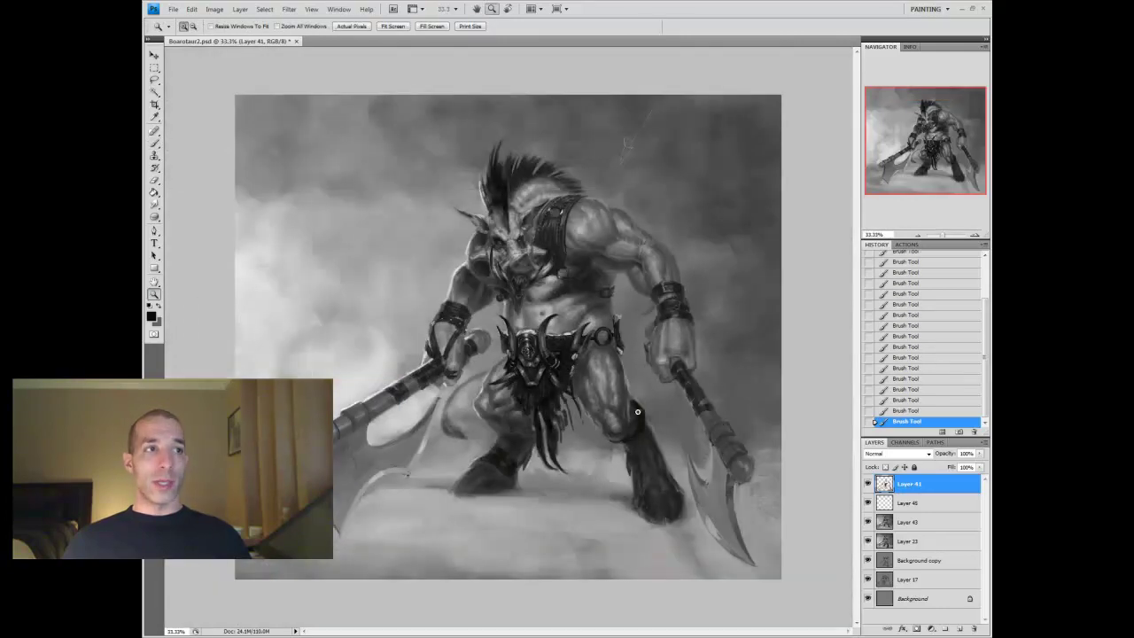
Darken and sharpen the hip horn beside the belt ring with small strokes in greys sampled from the gear
{"action": "left_click", "coordinate": [613, 344]}
{"action": "key", "text": "b"}
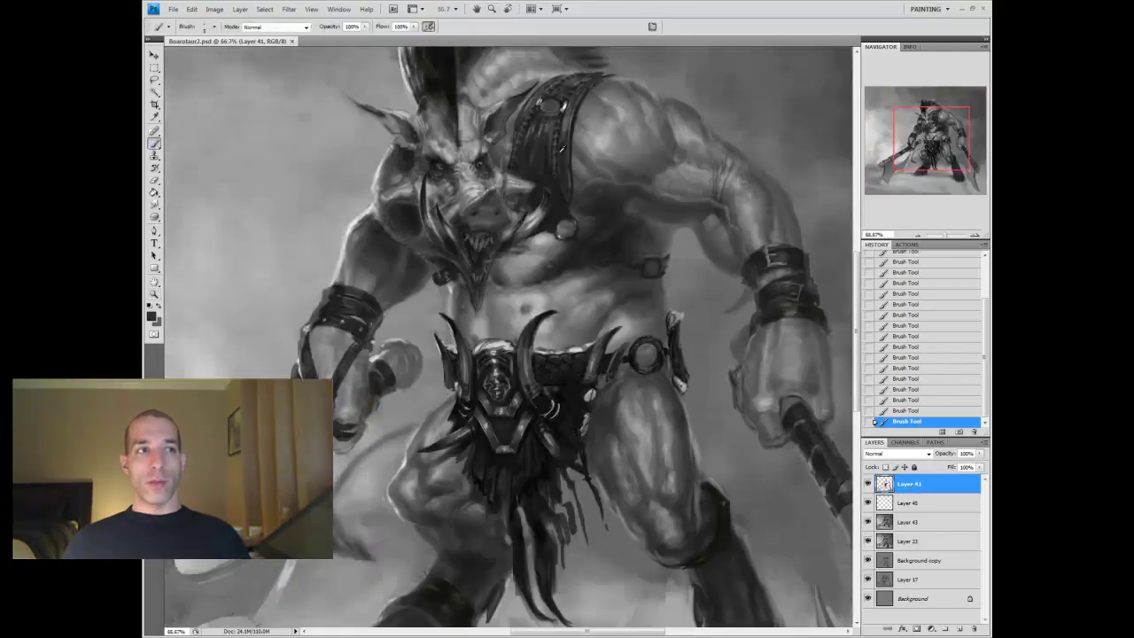
{"action": "left_click", "coordinate": [680, 342], "text": "alt"}
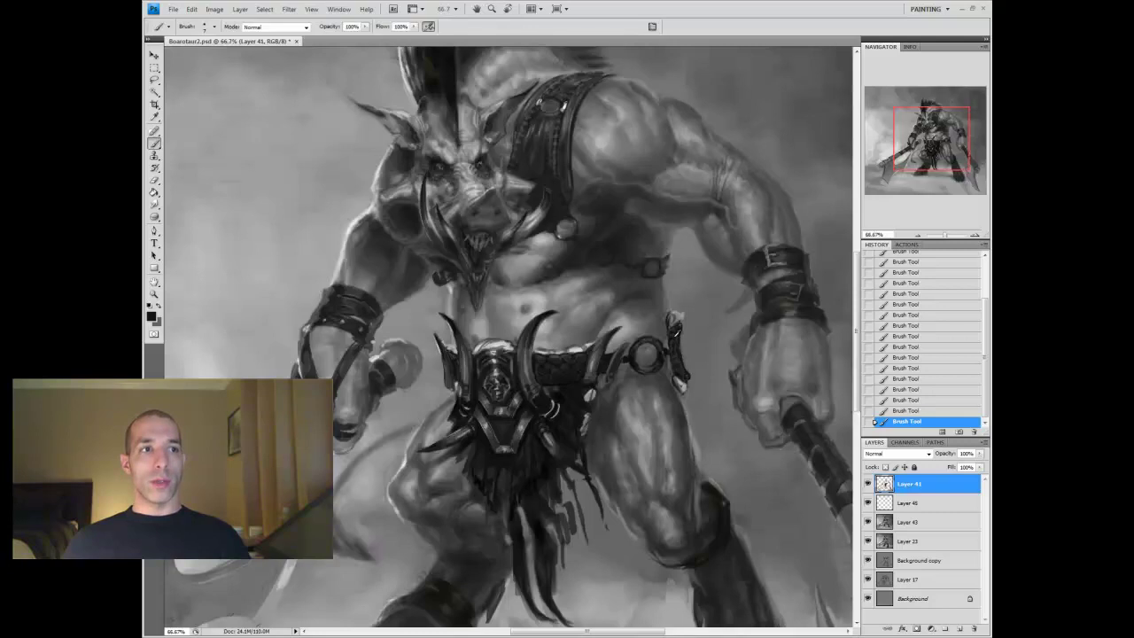
{"action": "left_click_drag", "start_coordinate": [667, 319], "coordinate": [672, 381]}
{"action": "left_click_drag", "start_coordinate": [666, 324], "coordinate": [670, 349]}
{"action": "left_click", "coordinate": [670, 349], "text": "alt"}
{"action": "key", "text": "bracketleft"}
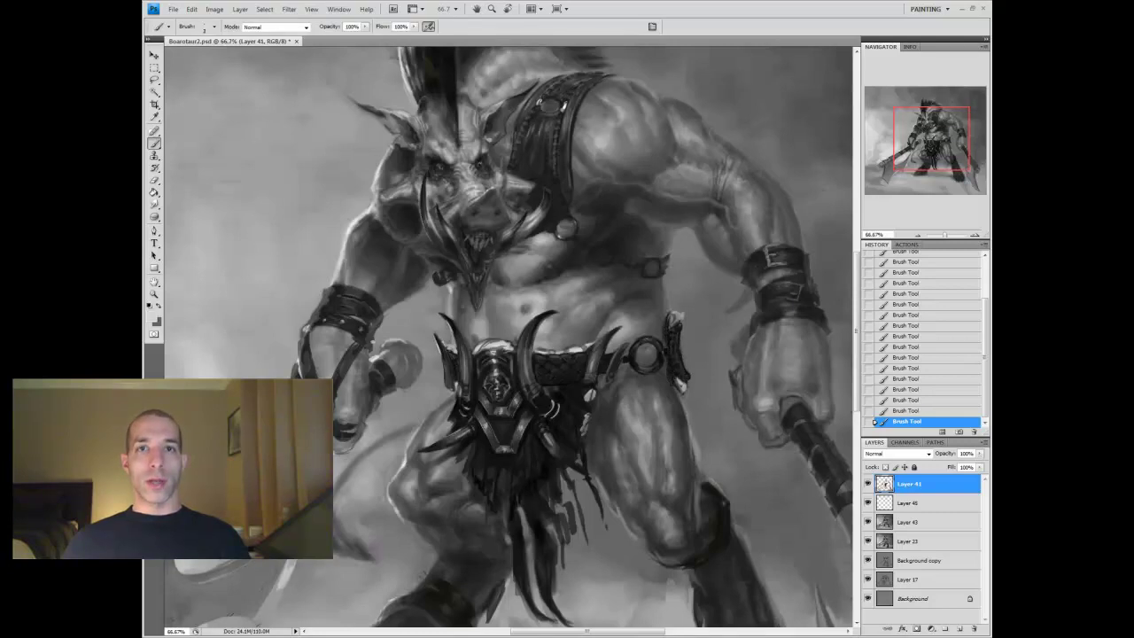
Paint lighter fur trim under the belt beside the front thigh in a sampled grey and save the painting
{"action": "left_click", "coordinate": [602, 381], "text": "alt"}
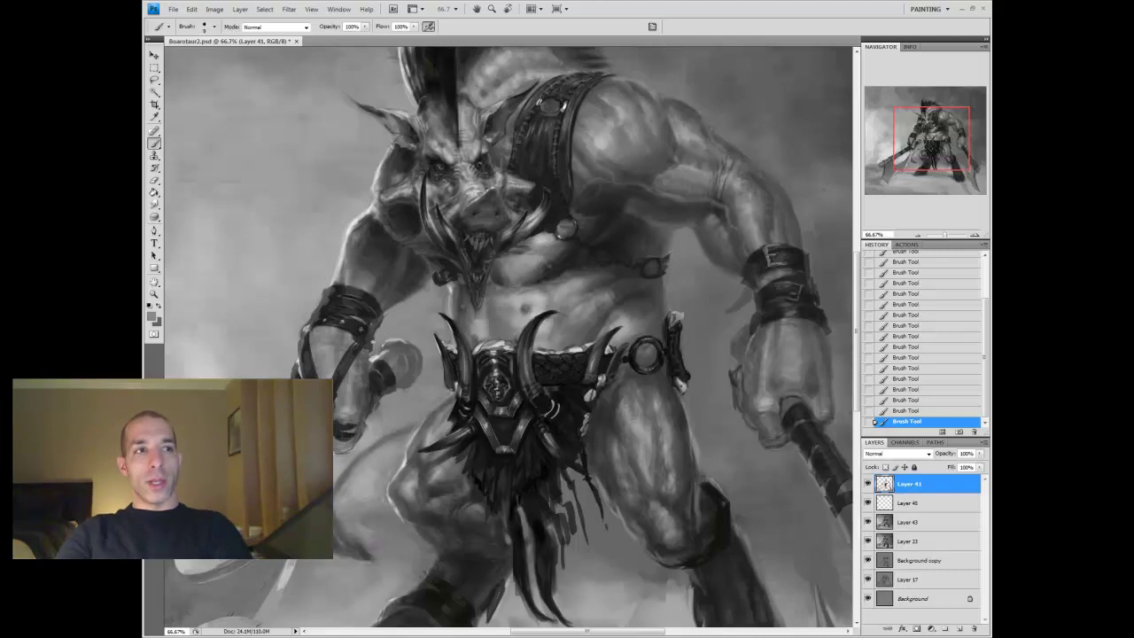
{"action": "key", "text": "bracketright"}
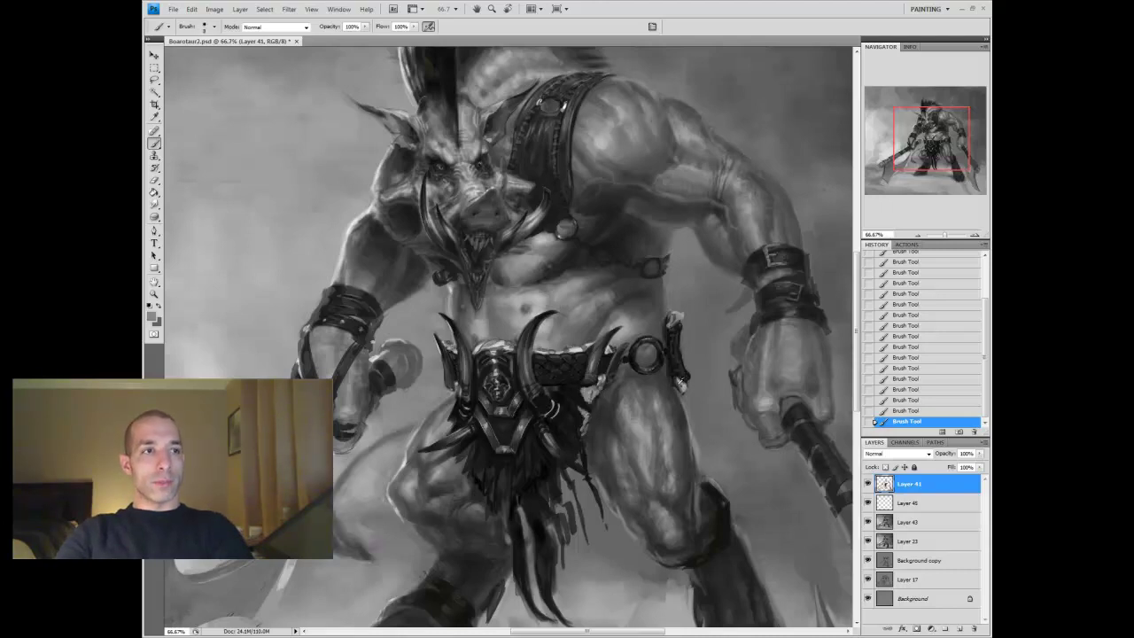
{"action": "key", "text": "z"}
{"action": "left_click", "coordinate": [578, 422], "text": "alt"}
{"action": "key", "text": "ctrl+s"}
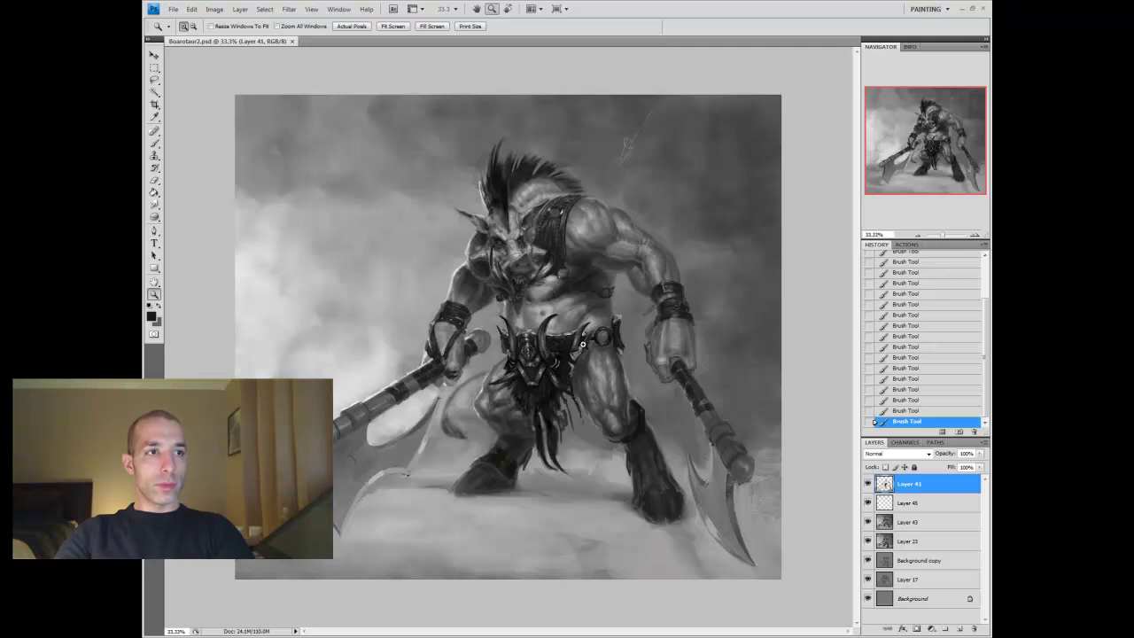
Touch up the hanging strands of the loincloth on Layer 41 with a dark brush
{"action": "key", "text": "b"}
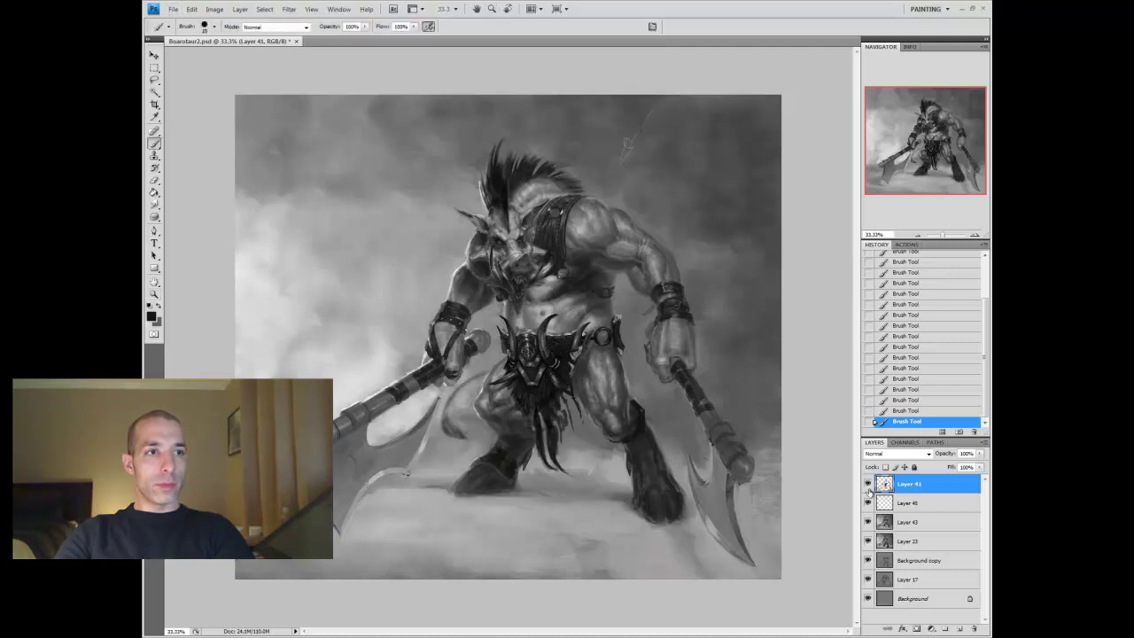
{"action": "key", "text": "alt+shift+bracketleft"}
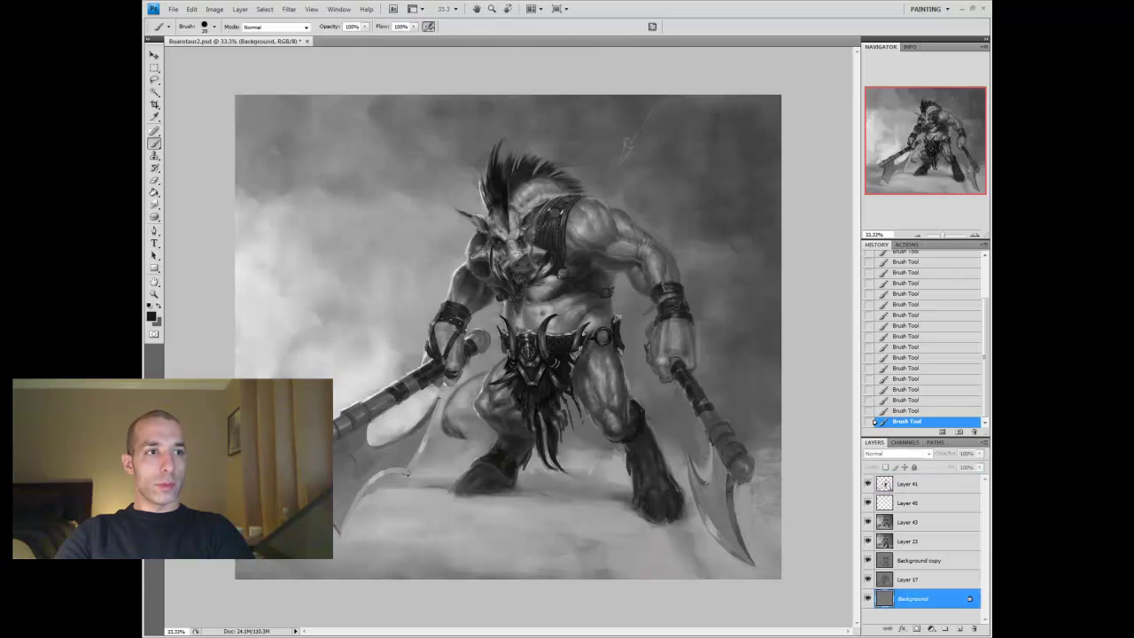
{"action": "left_click", "coordinate": [931, 266]}
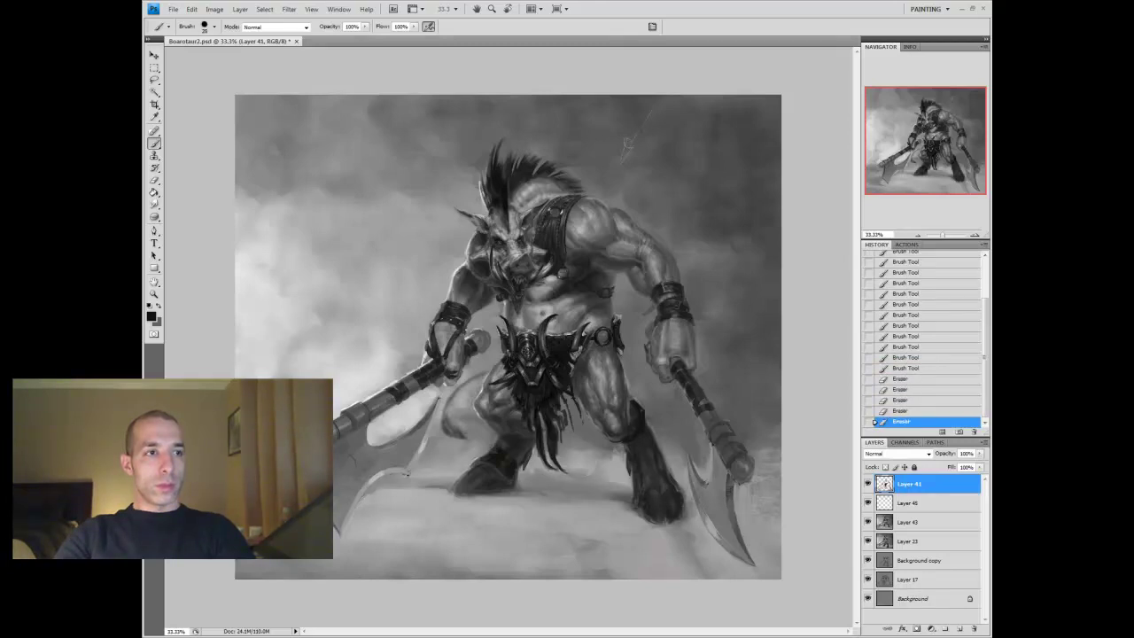
{"action": "key", "text": "bracketright"}
{"action": "left_click_drag", "start_coordinate": [543, 409], "coordinate": [549, 416]}
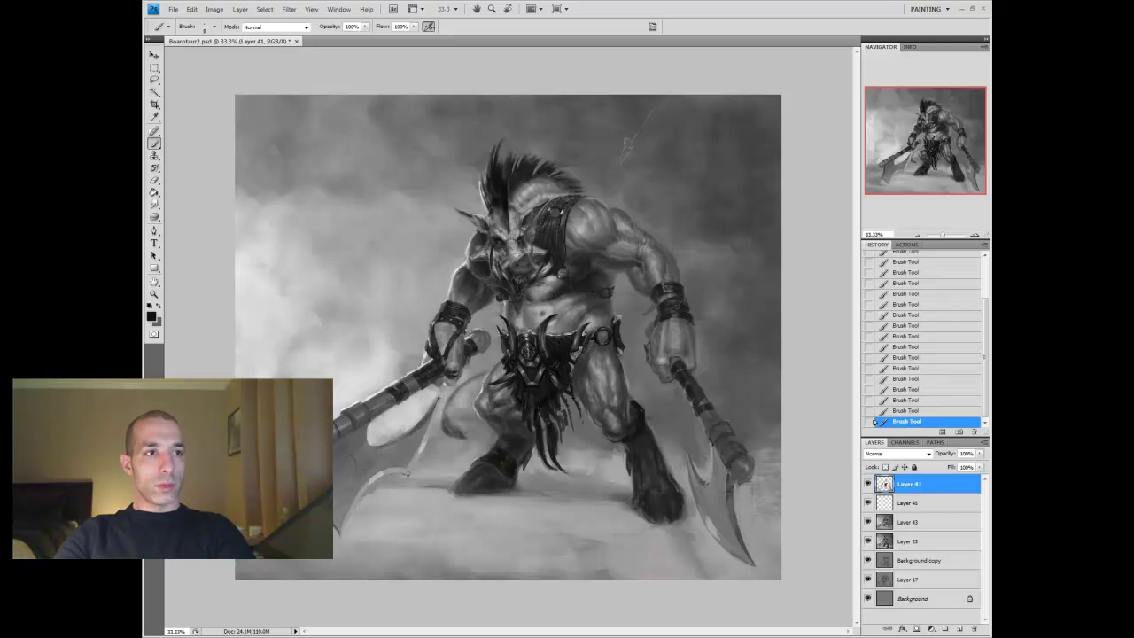
Compare the whole painting with and without the gear on Layer 41
{"action": "key", "text": "z"}
{"action": "key", "text": "ctrl+minus"}
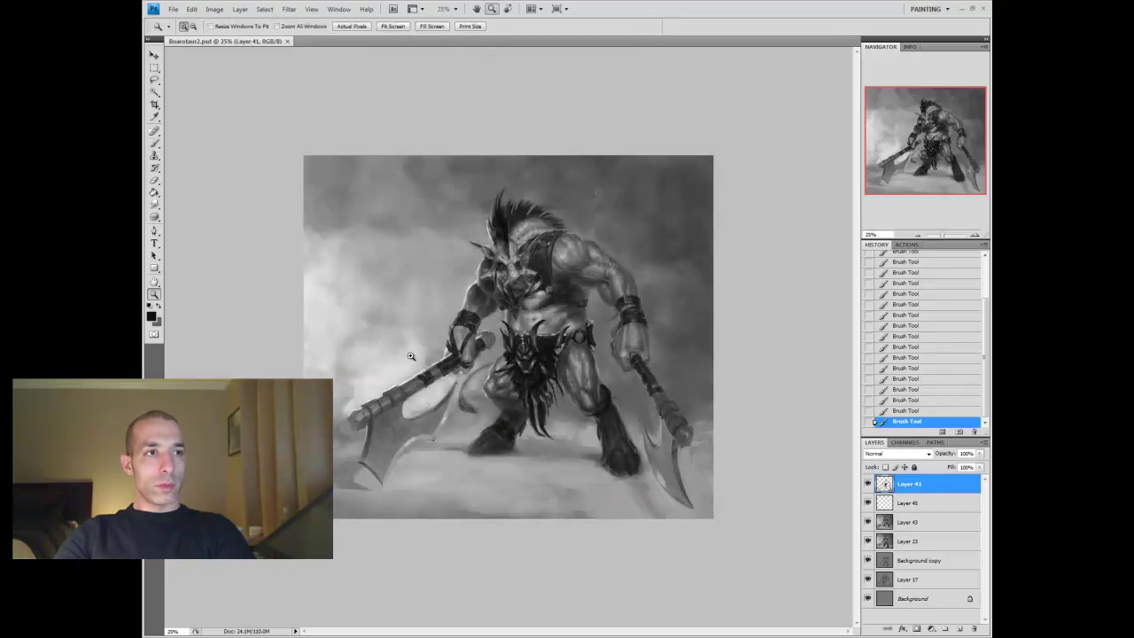
{"action": "left_click", "coordinate": [867, 483]}
{"action": "left_click", "coordinate": [868, 483]}
{"action": "left_click", "coordinate": [867, 483]}
{"action": "left_click", "coordinate": [868, 483]}
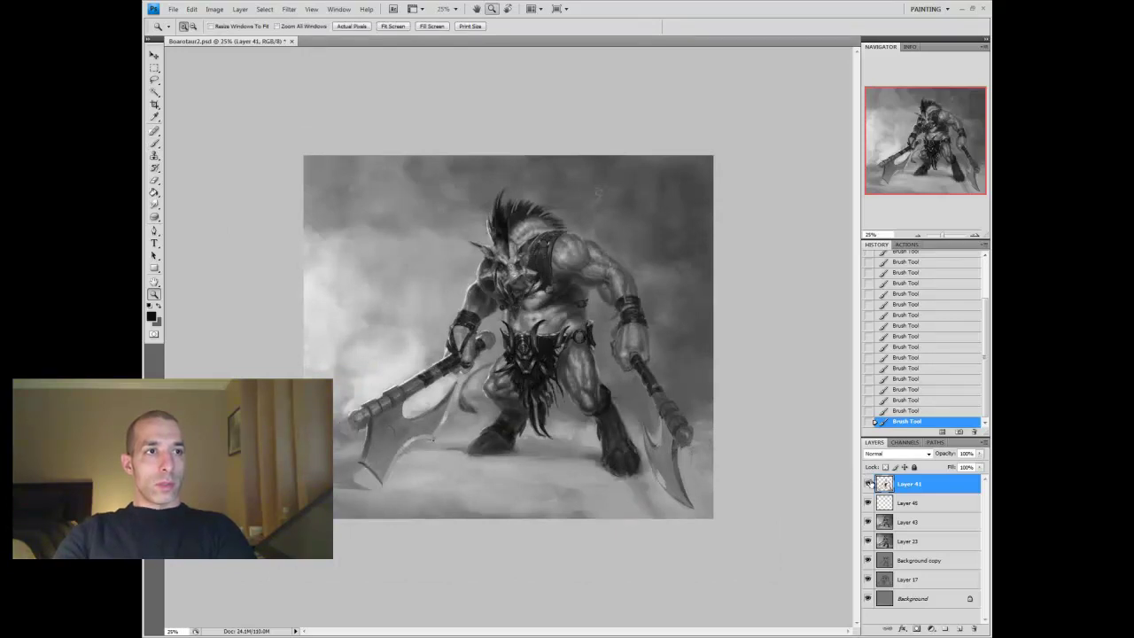
On a new layer above Layer 41, paint a dark armband around the upper arm, undoing the first strap attempt
{"action": "key", "text": "ctrl+shift+alt+n"}
{"action": "key", "text": "b"}
{"action": "left_click_drag", "start_coordinate": [588, 242], "coordinate": [585, 281]}
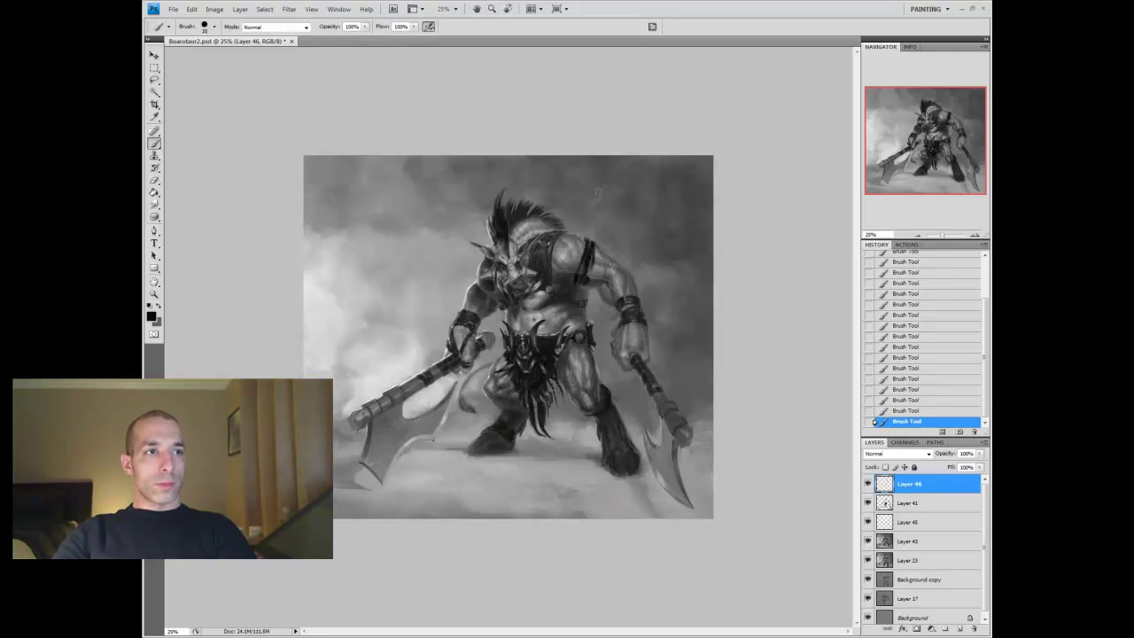
{"action": "key", "text": "ctrl+z"}
{"action": "left_click_drag", "start_coordinate": [606, 258], "coordinate": [608, 281]}
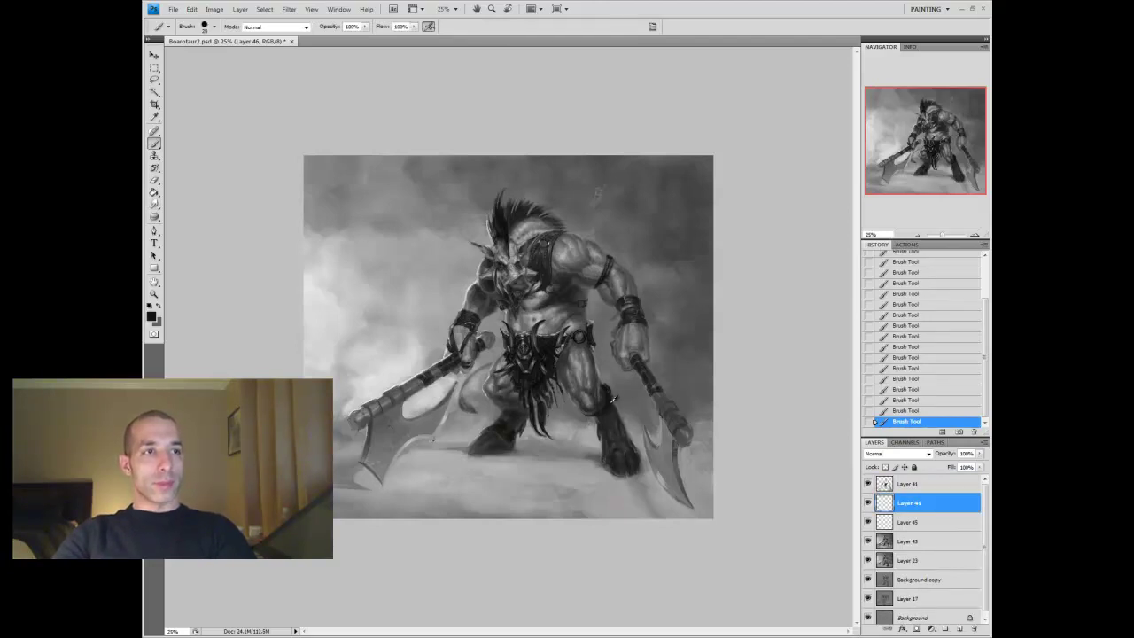
Move Layer 46 below Layer 45 and merge it into Layer 43
{"action": "key", "text": "x"}
{"action": "left_click_drag", "start_coordinate": [872, 504], "coordinate": [873, 524]}
{"action": "key", "text": "ctrl+e"}
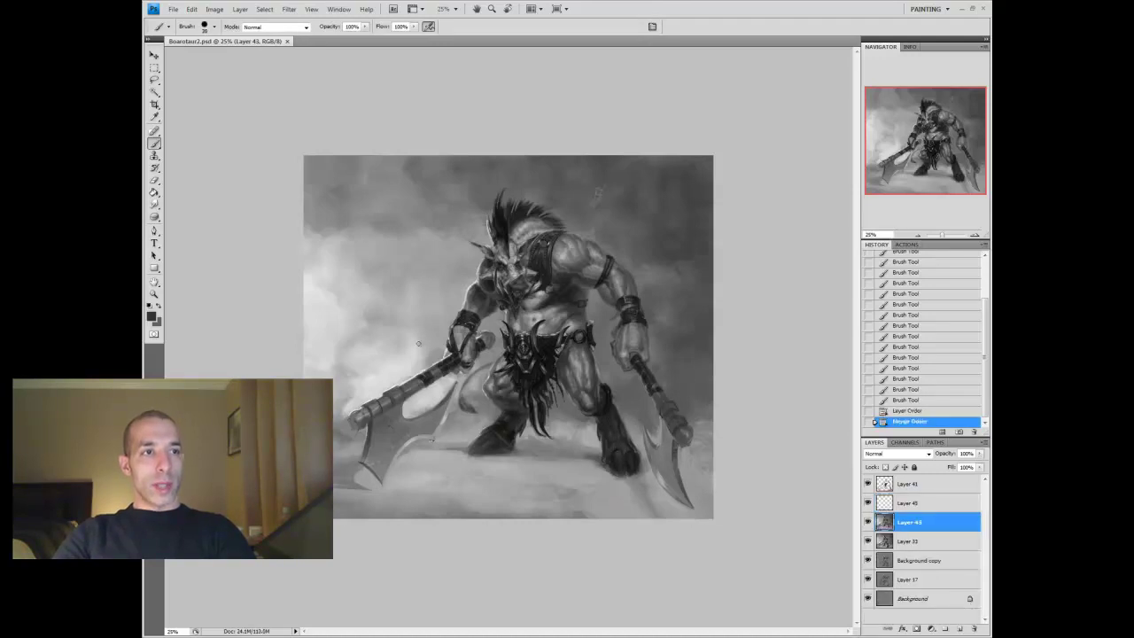
On a new layer above Layer 45, paint the inner edge of the axe blade just below its handle
{"action": "key", "text": "z"}
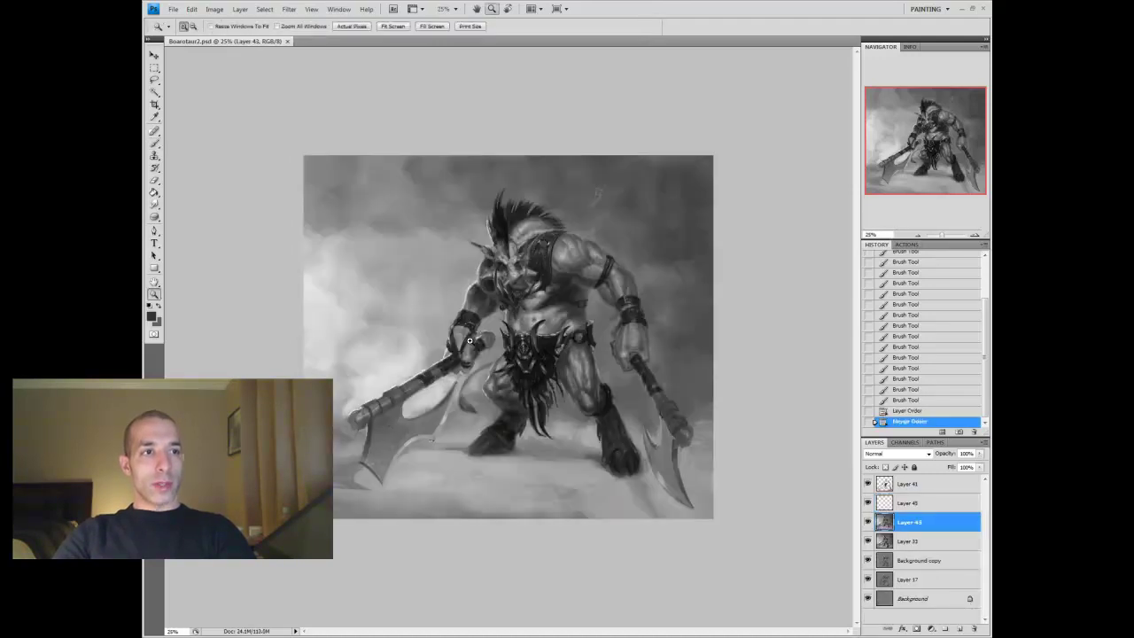
{"action": "left_click", "coordinate": [913, 502]}
{"action": "key", "text": "ctrl+shift+alt+n"}
{"action": "key", "text": "b"}
{"action": "left_click", "coordinate": [407, 409]}
{"action": "key", "text": "x"}
{"action": "mouse_move", "coordinate": [408, 409]}
{"action": "left_mouse_down"}
{"action": "mouse_move", "coordinate": [425, 403]}
{"action": "mouse_move", "coordinate": [416, 406]}
{"action": "left_mouse_up"}
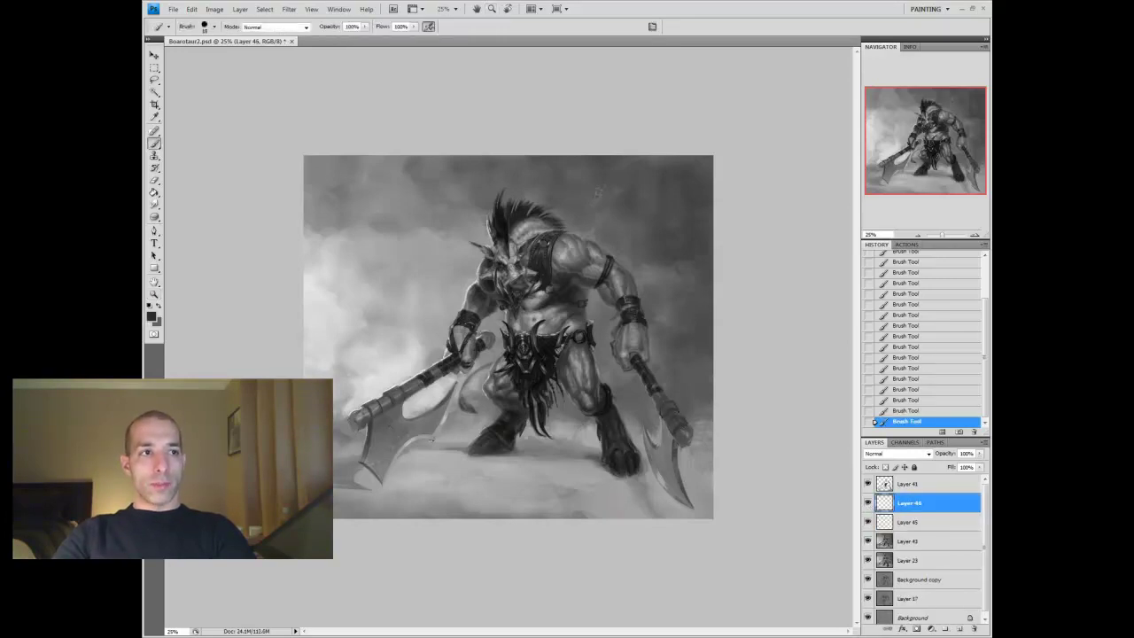
On another new layer above Layer 41, paint shape and shading into the blades of both axes
{"action": "left_click", "coordinate": [913, 482]}
{"action": "key", "text": "ctrl+shift+alt+n"}
{"action": "mouse_move", "coordinate": [668, 420]}
{"action": "left_mouse_down"}
{"action": "mouse_move", "coordinate": [657, 463]}
{"action": "mouse_move", "coordinate": [667, 448]}
{"action": "mouse_move", "coordinate": [668, 487]}
{"action": "left_mouse_up"}
{"action": "mouse_move", "coordinate": [381, 466]}
{"action": "left_mouse_down"}
{"action": "mouse_move", "coordinate": [397, 424]}
{"action": "mouse_move", "coordinate": [453, 405]}
{"action": "mouse_move", "coordinate": [416, 429]}
{"action": "left_mouse_up"}
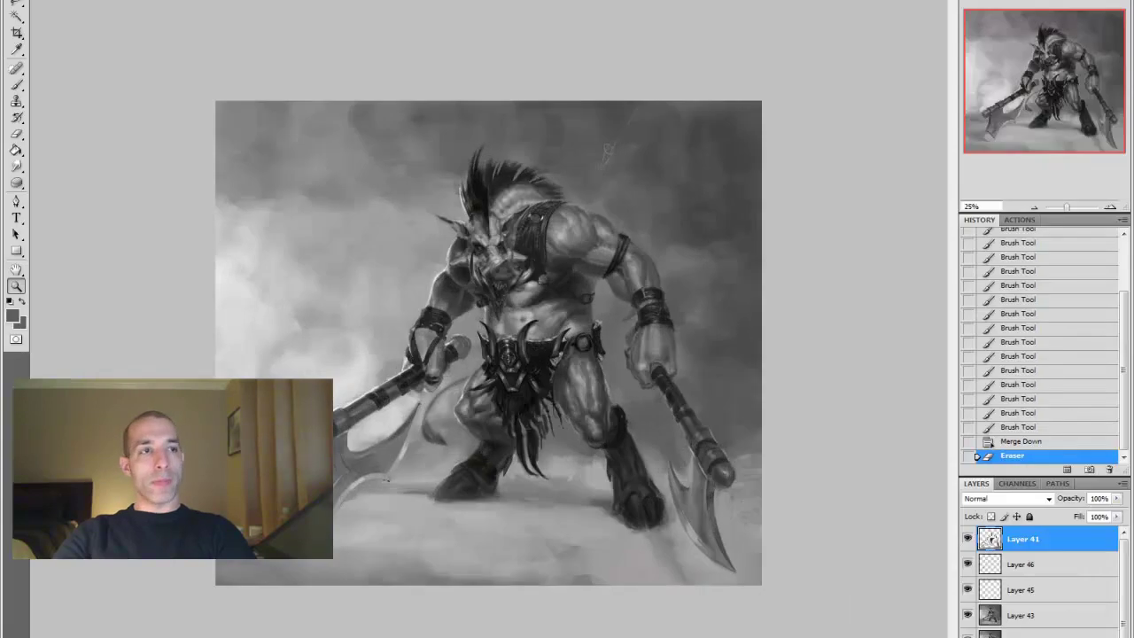
Check Layer 41 by toggling its visibility and refine the front lower leg in greys sampled from it
{"action": "left_click", "coordinate": [968, 538]}
{"action": "left_click", "coordinate": [967, 539]}
{"action": "key", "text": "b"}
{"action": "left_click", "coordinate": [1019, 539]}
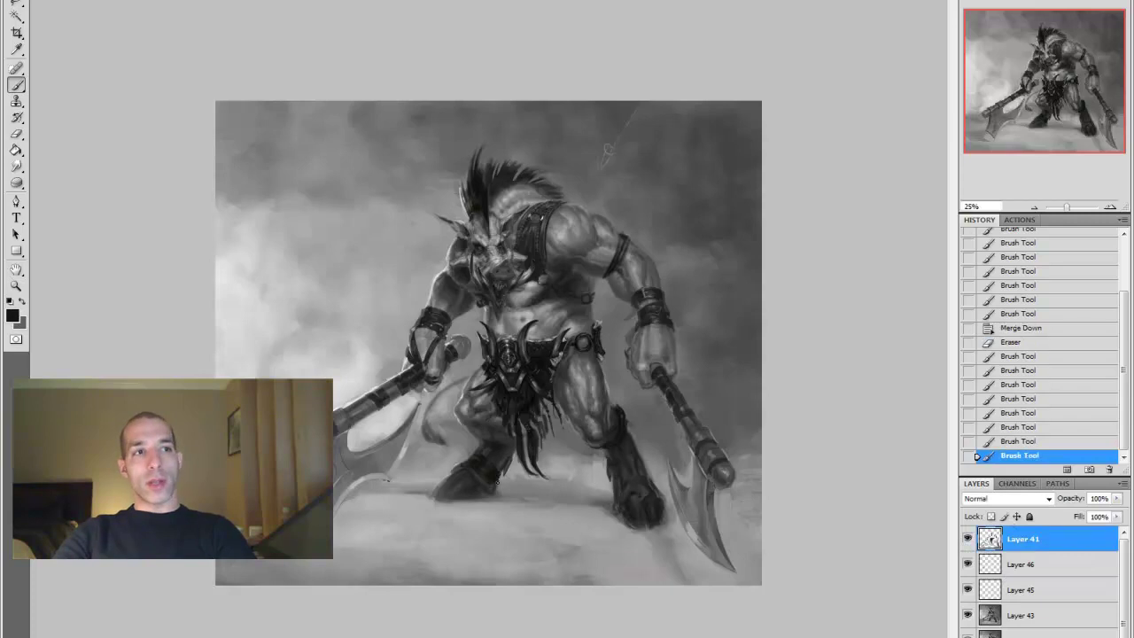
{"action": "left_click", "coordinate": [627, 429], "text": "alt"}
{"action": "left_click", "coordinate": [604, 451], "text": "alt"}
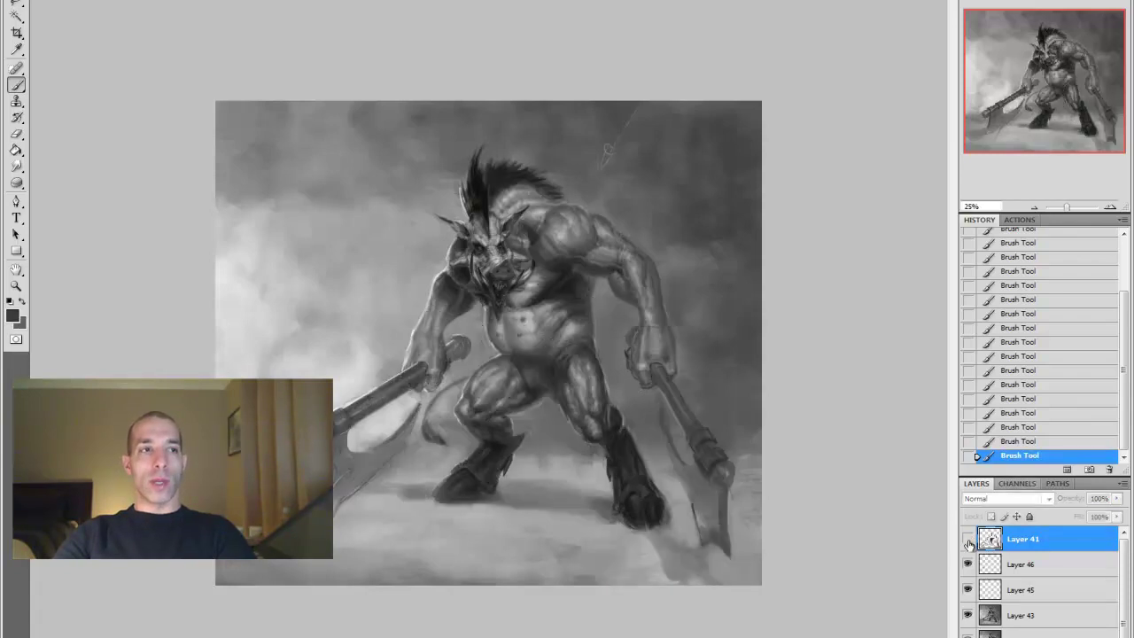
Touch up the axes on Layer 41 with greys sampled from their handles and surroundings
{"action": "key", "text": "alt+bracketleft"}
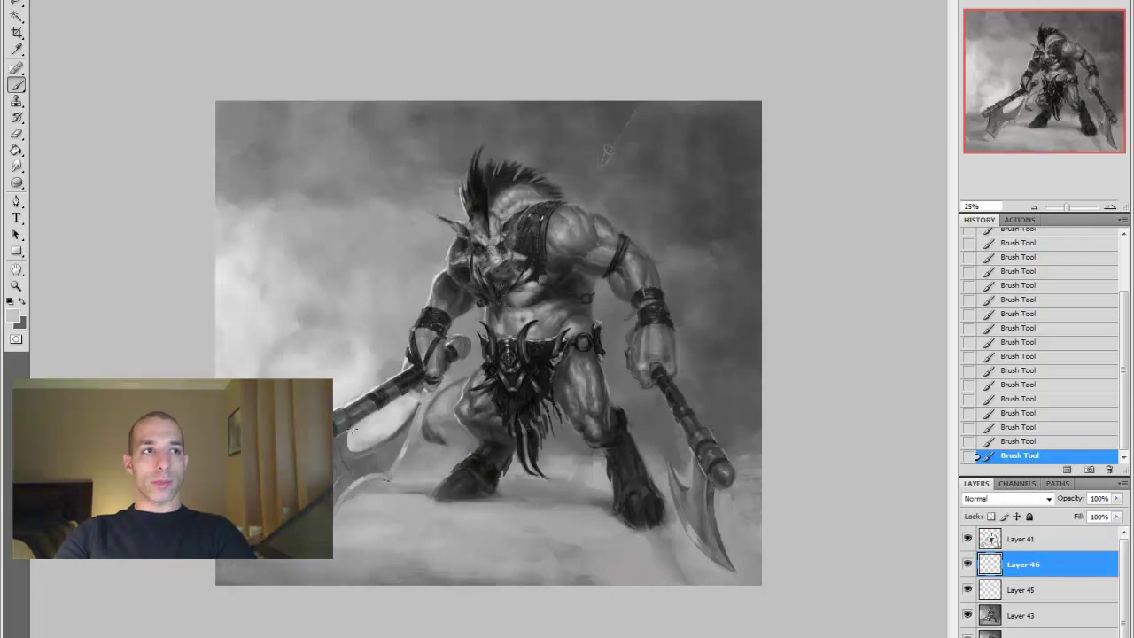
{"action": "key", "text": "alt+bracketright"}
{"action": "left_click", "coordinate": [607, 151], "text": "alt"}
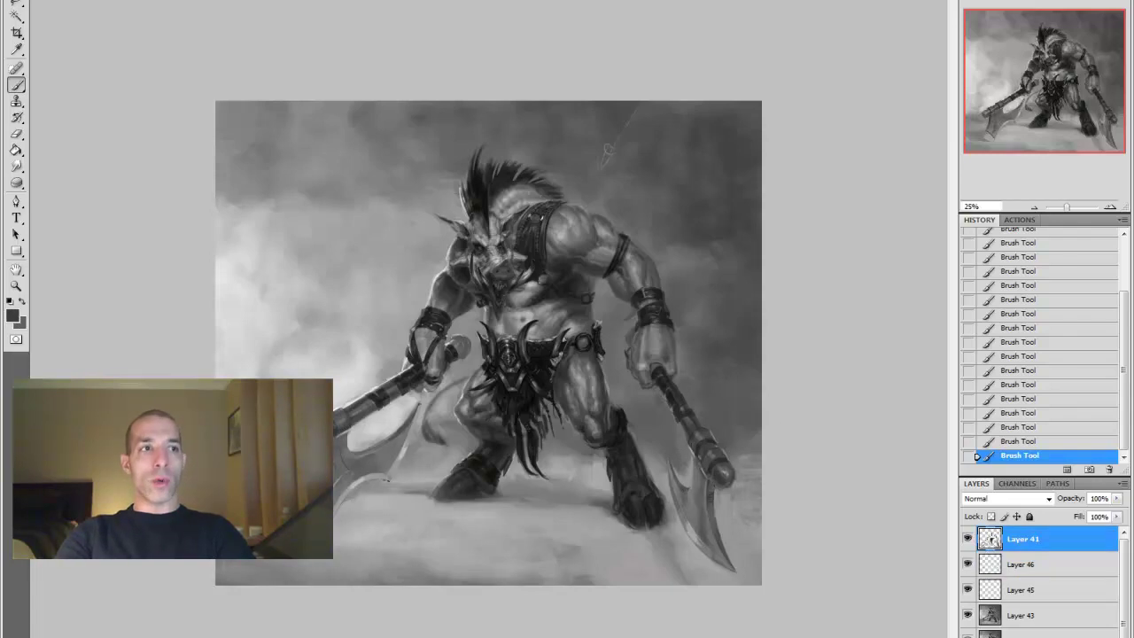
{"action": "left_click", "coordinate": [361, 395], "text": "alt"}
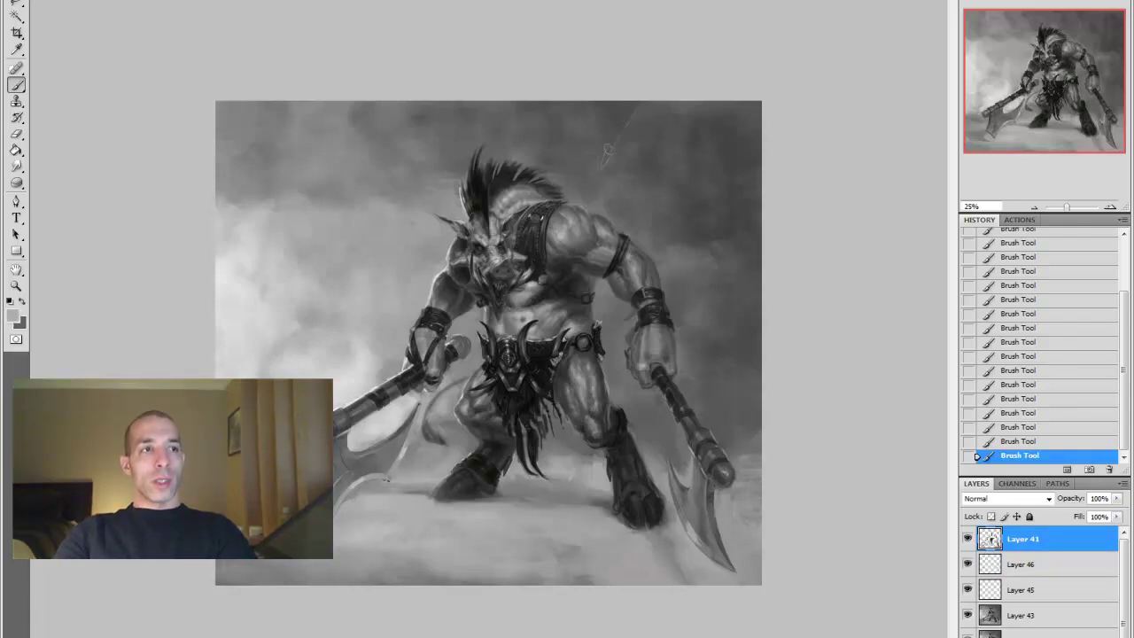
{"action": "left_click", "coordinate": [685, 464], "text": "alt"}
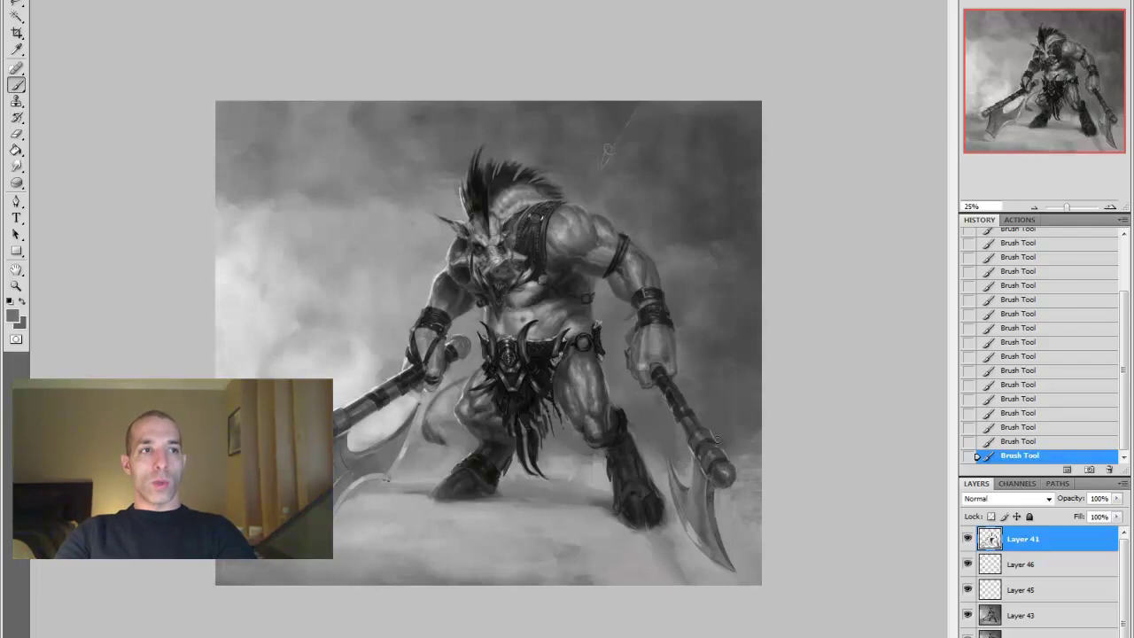
Add Layer 47 at the top in Overlay mode and lasso the cutting edges of both axe blades
{"action": "key", "text": "l"}
{"action": "mouse_move", "coordinate": [315, 448]}
{"action": "left_mouse_down"}
{"action": "mouse_move", "coordinate": [296, 482]}
{"action": "mouse_move", "coordinate": [319, 448]}
{"action": "left_mouse_up"}
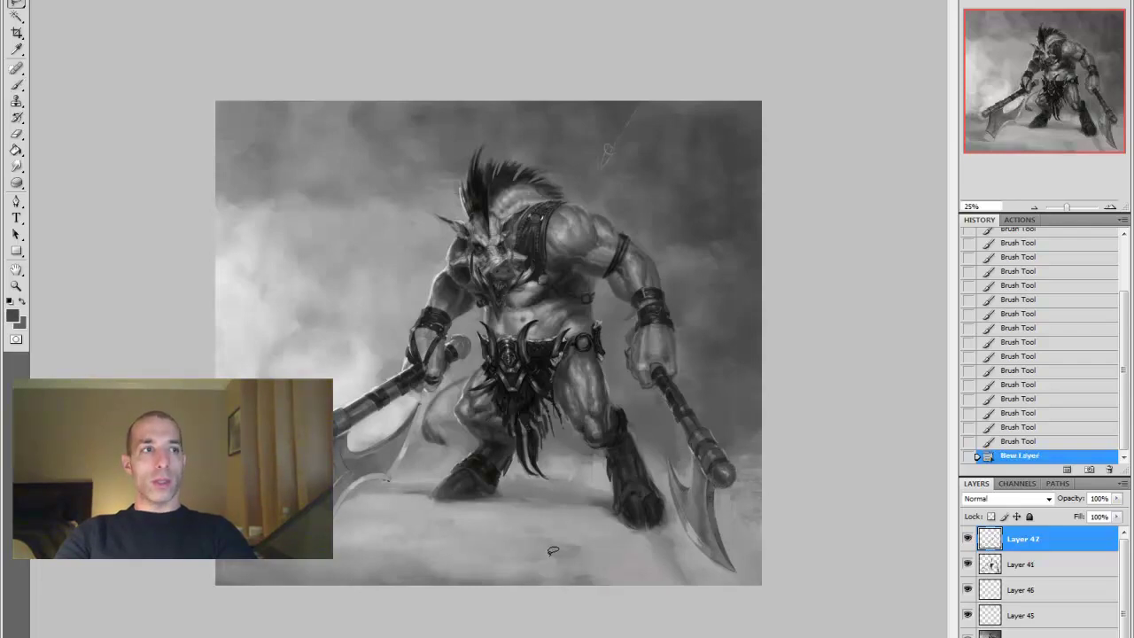
{"action": "key", "text": "z"}
{"action": "left_click", "coordinate": [426, 420]}
{"action": "key", "text": "l"}
{"action": "mouse_move", "coordinate": [627, 84]}
{"action": "left_mouse_down"}
{"action": "mouse_move", "coordinate": [581, 235]}
{"action": "mouse_move", "coordinate": [606, 171]}
{"action": "mouse_move", "coordinate": [512, 269]}
{"action": "mouse_move", "coordinate": [545, 290]}
{"action": "left_mouse_up"}
{"action": "key", "text": "ctrl+minus"}
{"action": "mouse_move", "coordinate": [908, 381]}
{"action": "left_mouse_down"}
{"action": "mouse_move", "coordinate": [1013, 557]}
{"action": "mouse_move", "coordinate": [917, 415]}
{"action": "mouse_move", "coordinate": [1017, 560]}
{"action": "mouse_move", "coordinate": [983, 532]}
{"action": "left_mouse_up"}
{"action": "left_click_drag", "start_coordinate": [921, 416], "coordinate": [1019, 563]}
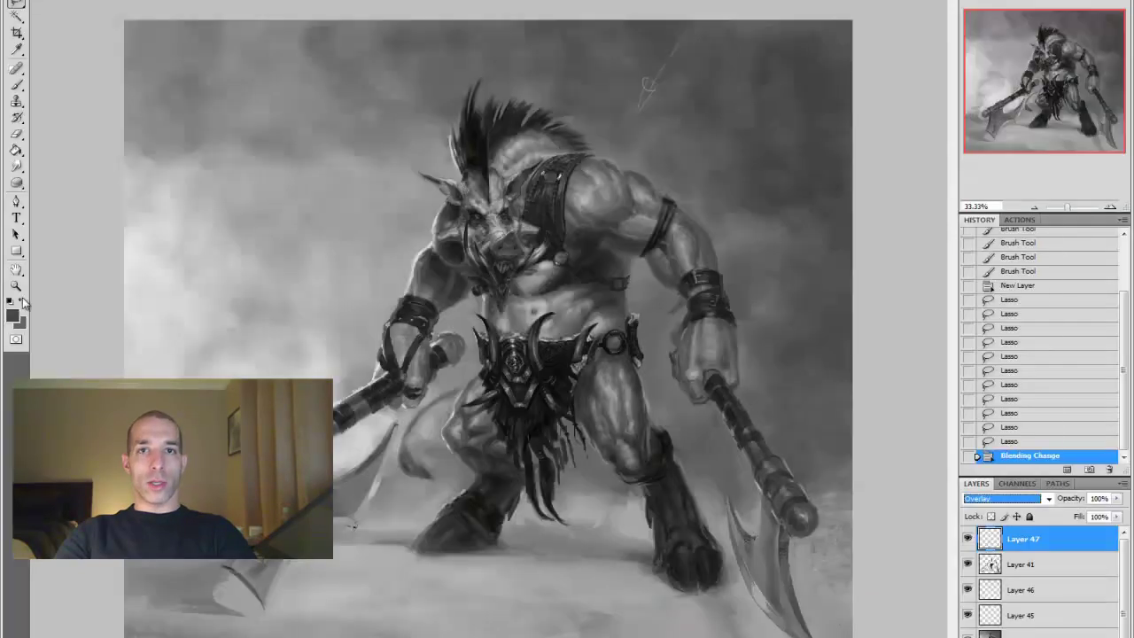
Paint black and white metallic contrast along the blade edges on Layer 47 and merge it into Layer 41
{"action": "key", "text": "b"}
{"action": "left_click_drag", "start_coordinate": [372, 496], "coordinate": [398, 420]}
{"action": "key", "text": "x"}
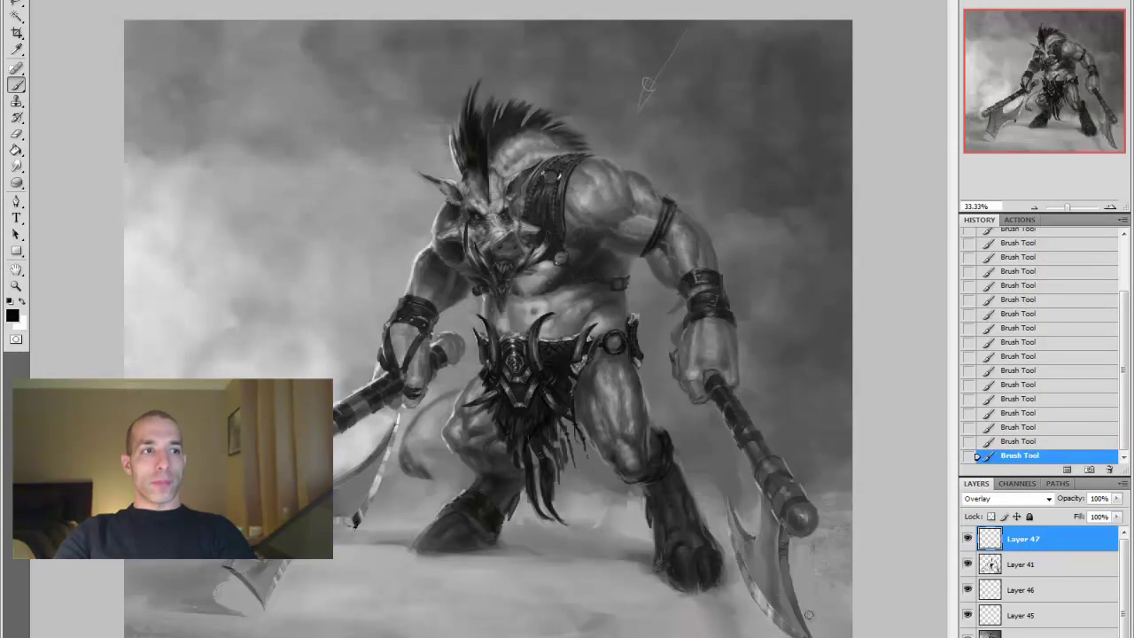
{"action": "key", "text": "x"}
{"action": "left_click_drag", "start_coordinate": [352, 509], "coordinate": [356, 522]}
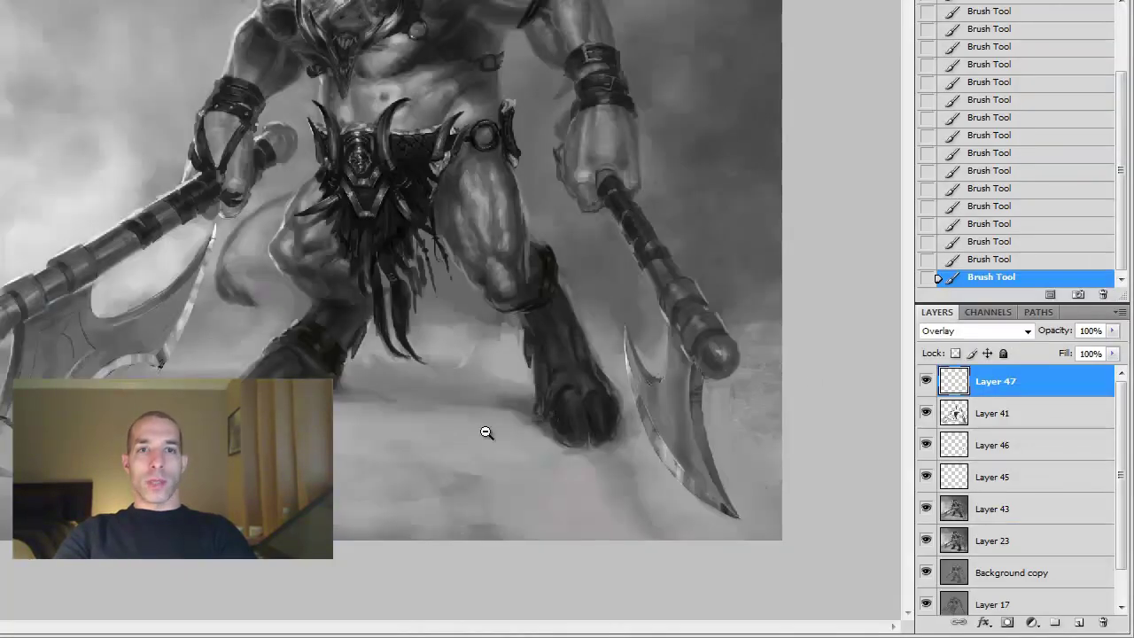
{"action": "key", "text": "ctrl+e"}
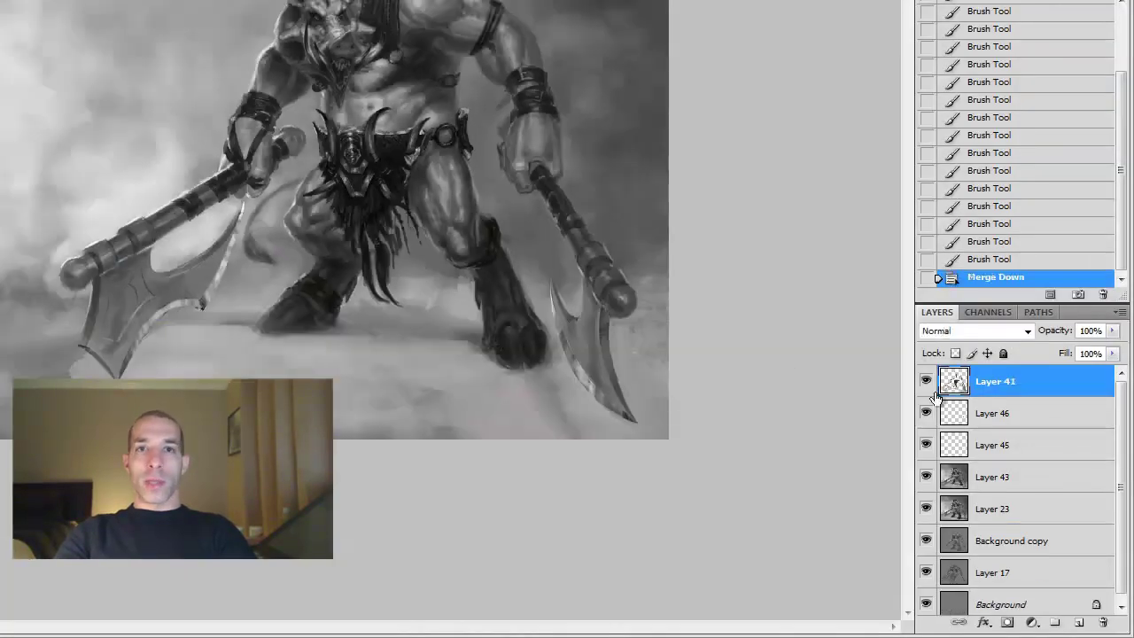
Save the selection of the axe blade edges as a new channel in Boarotaur2.psd
{"action": "left_click", "coordinate": [113, 16]}
{"action": "mouse_move", "coordinate": [131, 36]}
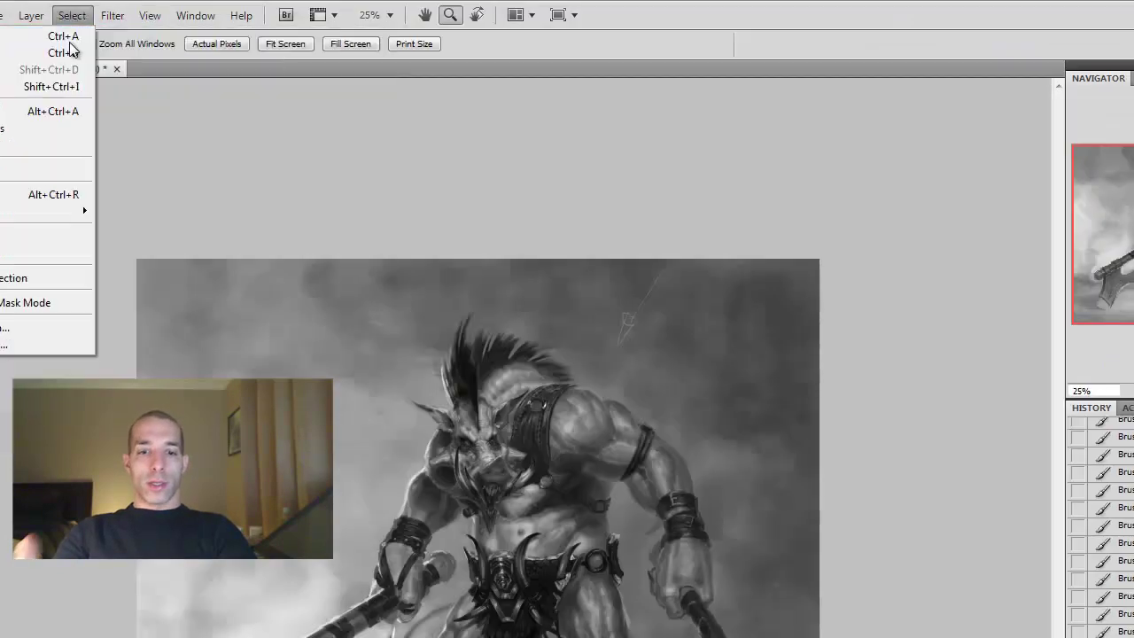
{"action": "left_click", "coordinate": [71, 15]}
{"action": "left_click", "coordinate": [98, 345]}
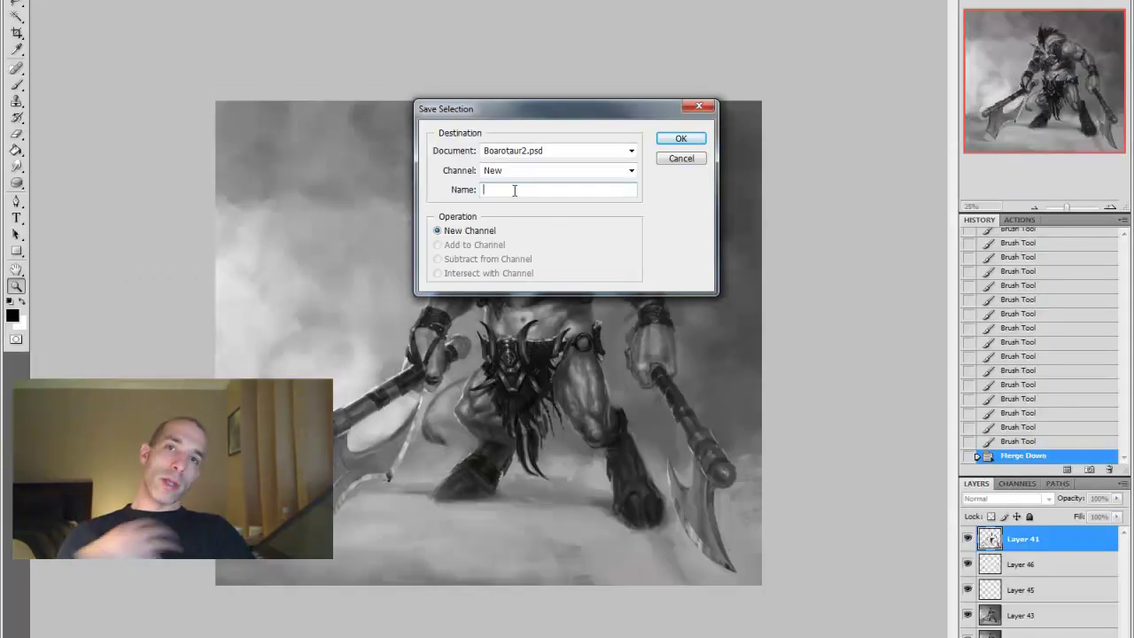
{"action": "key", "text": "Return"}
Add a new Layer 47 above Layer 41 and brush white highlights along the left axe's upper cutting edge
{"action": "key", "text": "ctrl+shift+alt+n"}
{"action": "key", "text": "ctrl+plus"}
{"action": "key", "text": "b"}
{"action": "key", "text": "x"}
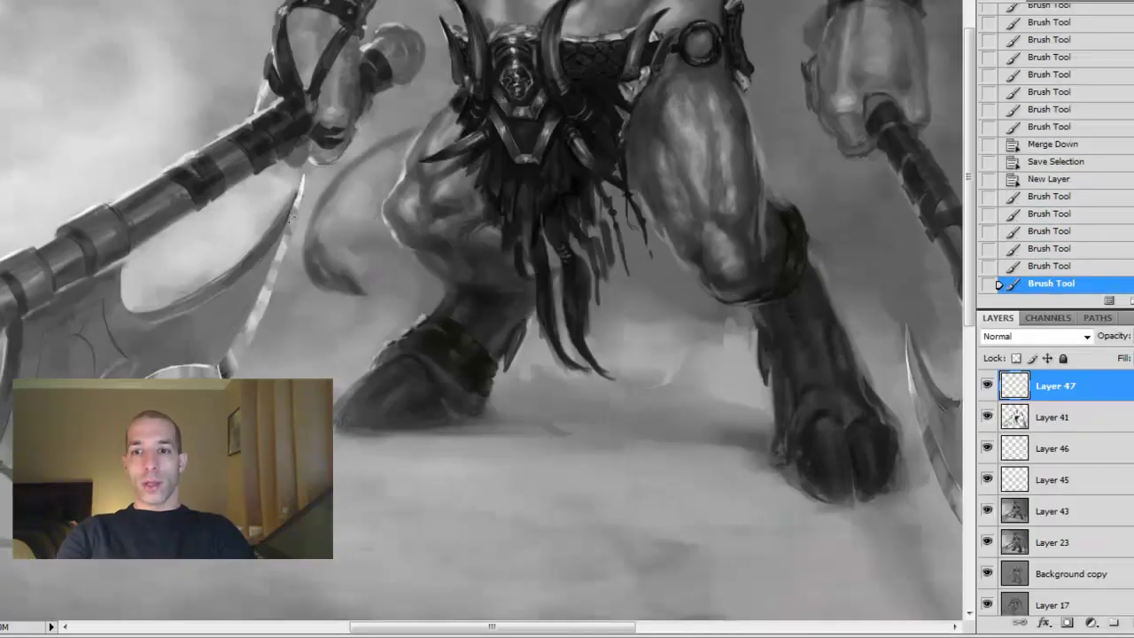
{"action": "left_click_drag", "start_coordinate": [288, 203], "coordinate": [270, 262]}
{"action": "left_click_drag", "start_coordinate": [270, 261], "coordinate": [252, 323]}
Erase parts of the white highlights along the left axe's upper cutting edge to break them up
{"action": "key", "text": "e"}
{"action": "left_click_drag", "start_coordinate": [284, 213], "coordinate": [257, 310]}
{"action": "left_click_drag", "start_coordinate": [274, 248], "coordinate": [235, 346]}
{"action": "left_click_drag", "start_coordinate": [271, 266], "coordinate": [248, 328]}
{"action": "left_click_drag", "start_coordinate": [265, 284], "coordinate": [260, 320]}
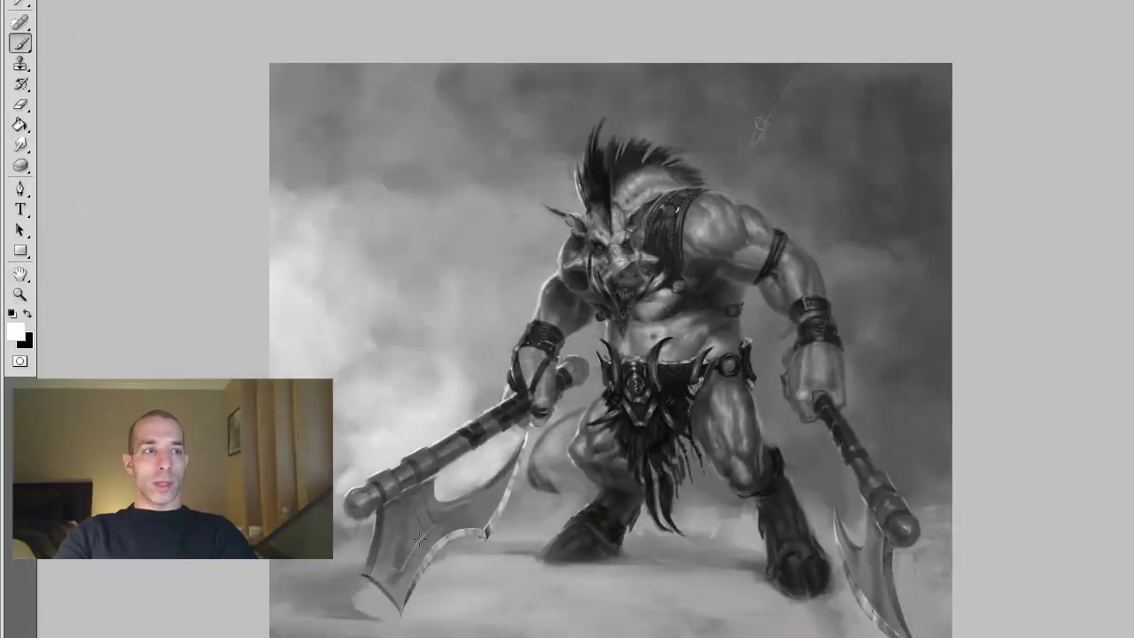
Sample light greys from the left axe blade and brush along the right axe's lower cutting edge on Layer 47
{"action": "left_click", "coordinate": [486, 489], "text": "alt"}
{"action": "left_click", "coordinate": [460, 499], "text": "alt"}
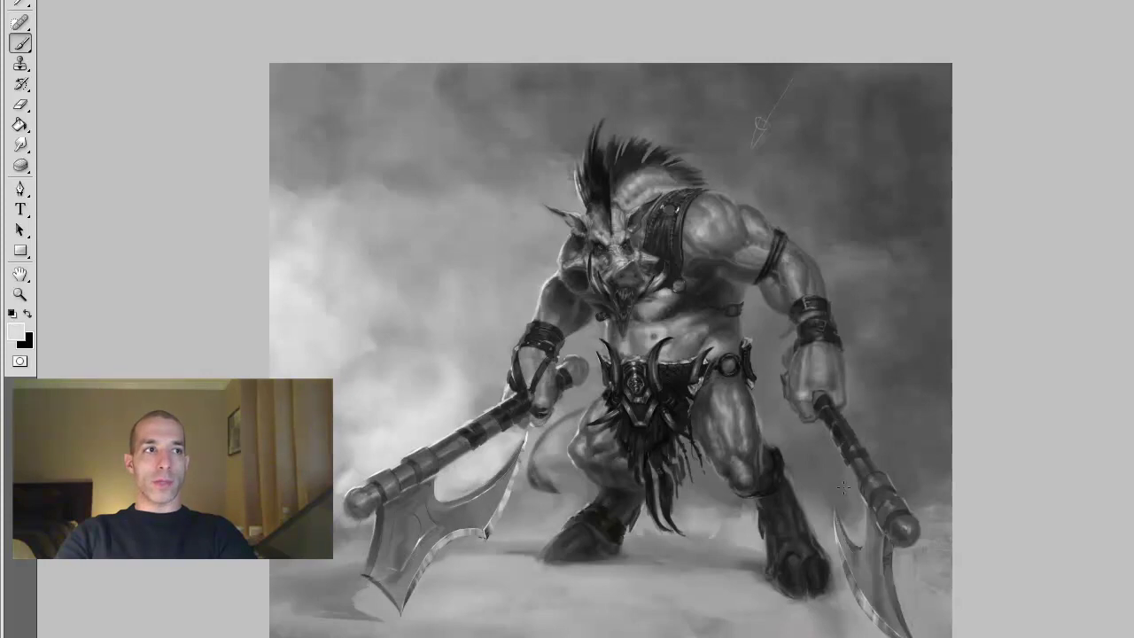
{"action": "scroll", "coordinate": [919, 459], "scroll_direction": "up", "scroll_amount": 2}
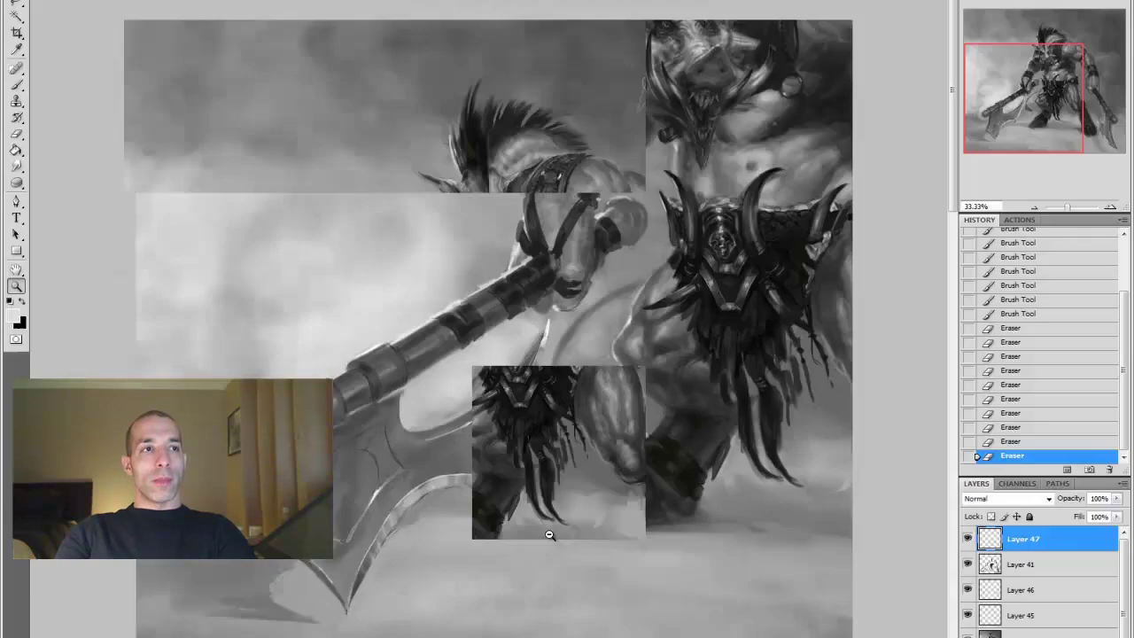
{"action": "left_click", "coordinate": [549, 535], "text": "alt"}
{"action": "key", "text": "b"}
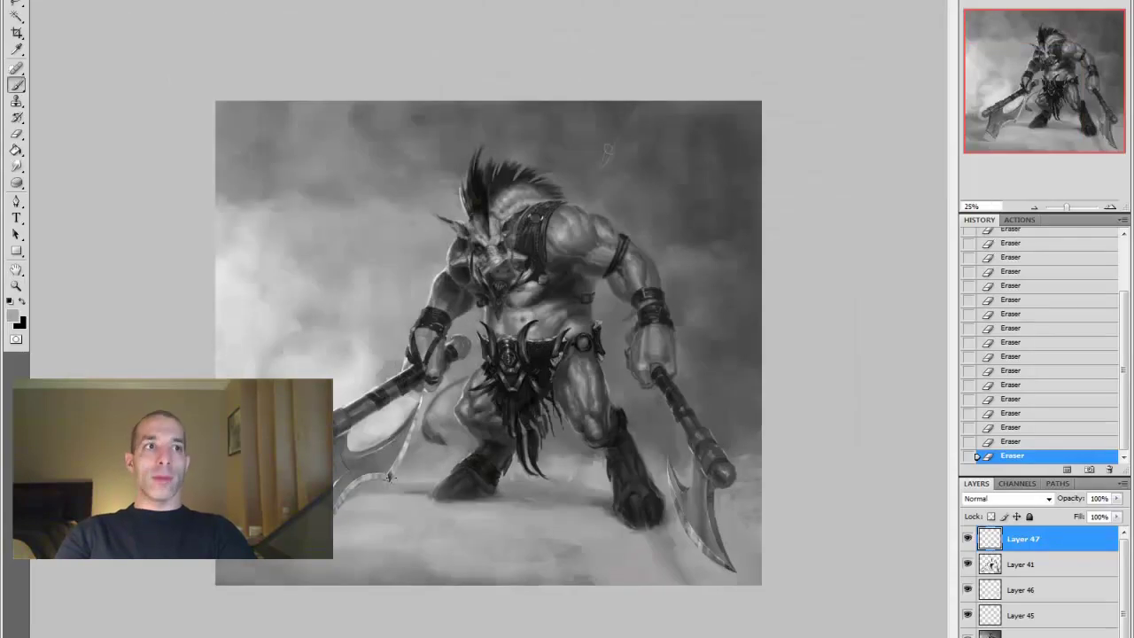
{"action": "left_click_drag", "start_coordinate": [707, 557], "coordinate": [723, 571]}
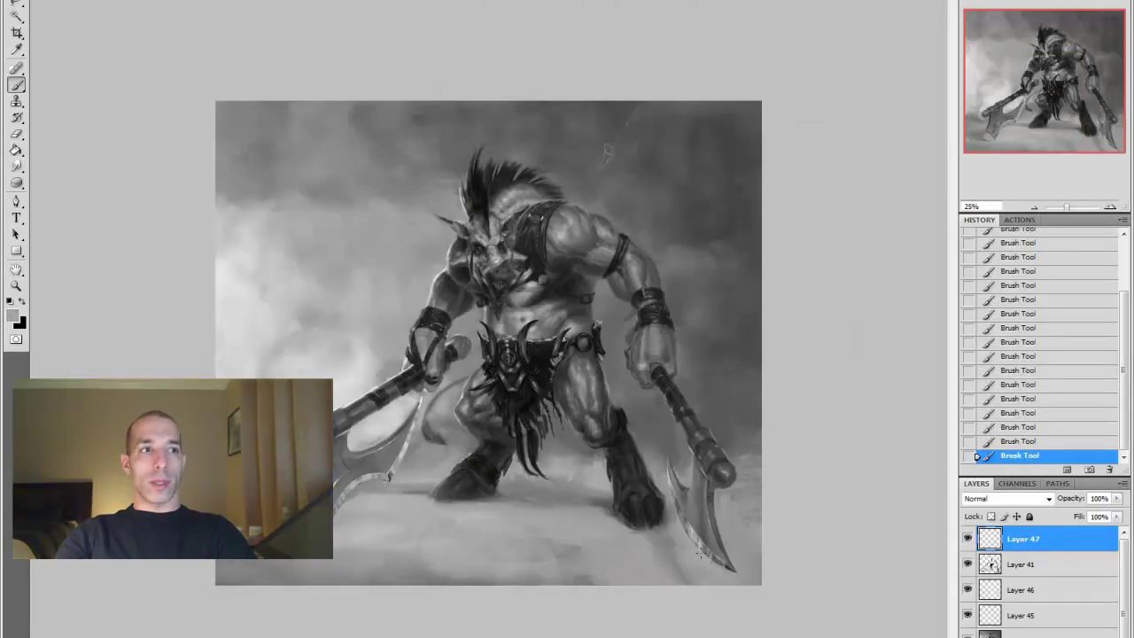
Erase stray paint on the left axe blade and merge Layers 47 and 41 down into Layer 46
{"action": "left_click", "coordinate": [362, 478]}
{"action": "left_click", "coordinate": [362, 479]}
{"action": "left_click", "coordinate": [362, 478]}
{"action": "key", "text": "ctrl+e"}
{"action": "key", "text": "z"}
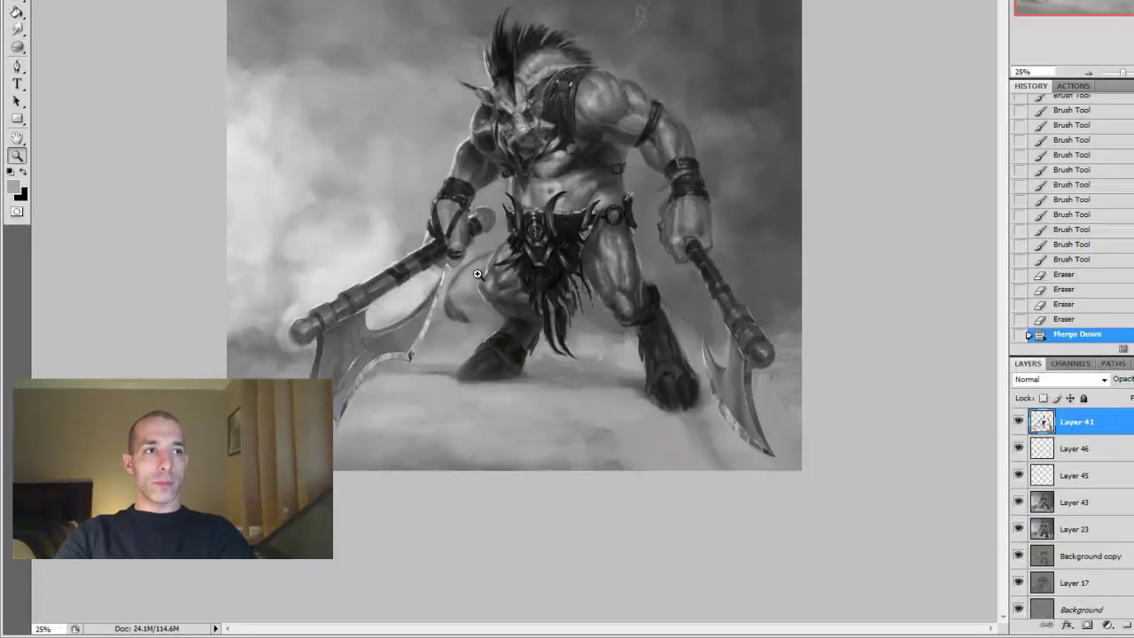
{"action": "key", "text": "ctrl+e"}
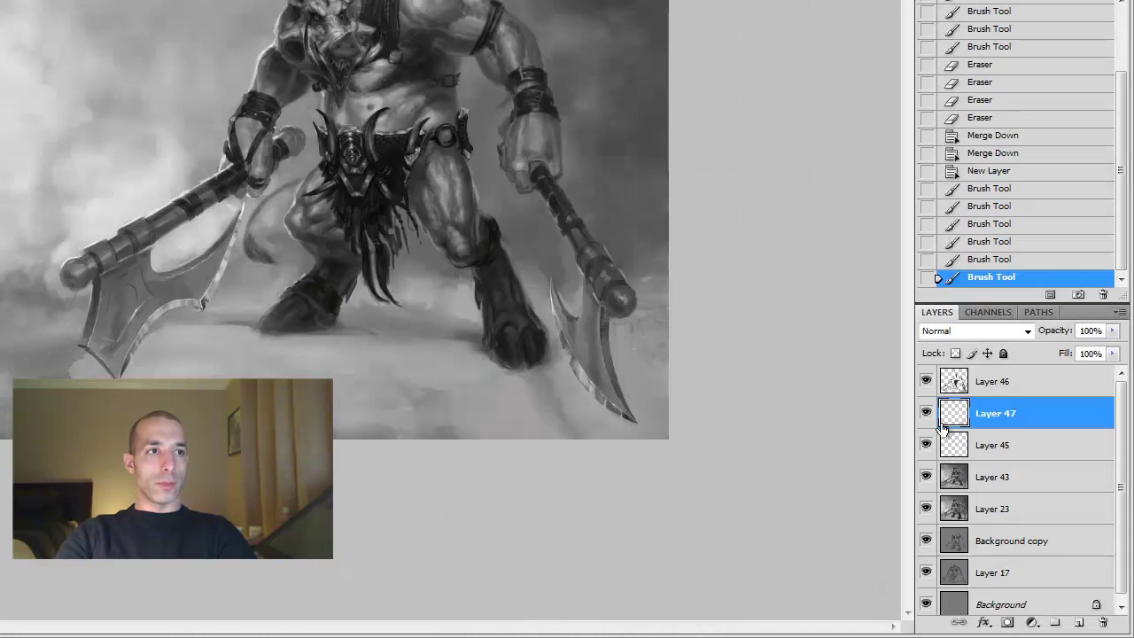
Brush touch-ups beside the right axe blade on a new layer and merge it down into Layer 46
{"action": "left_click_drag", "start_coordinate": [585, 425], "coordinate": [590, 429]}
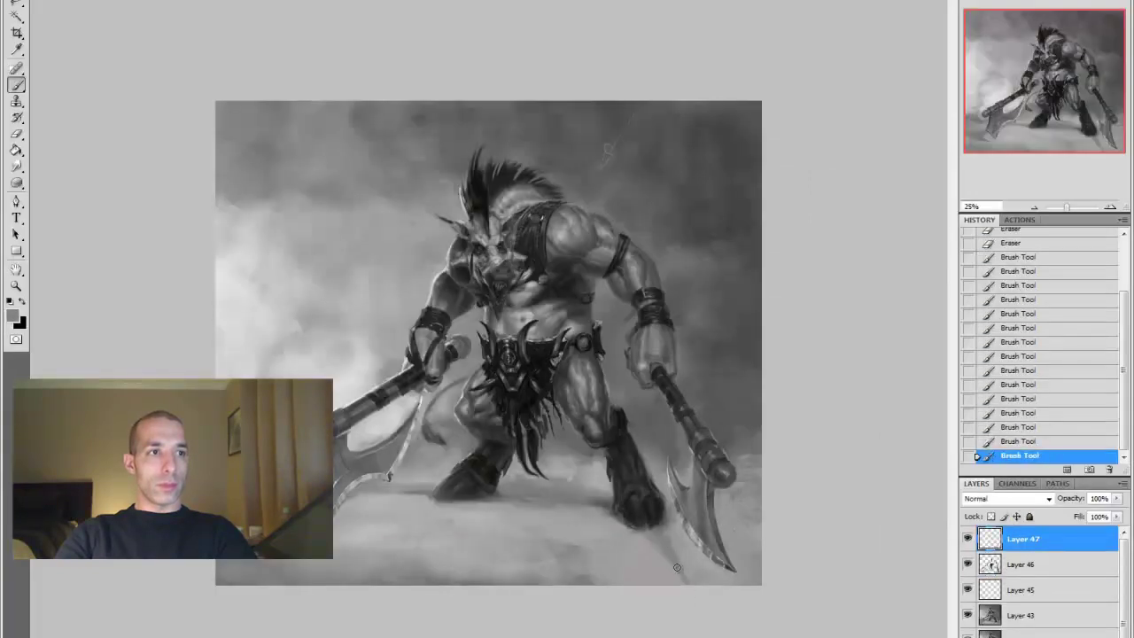
{"action": "key", "text": "ctrl+e"}
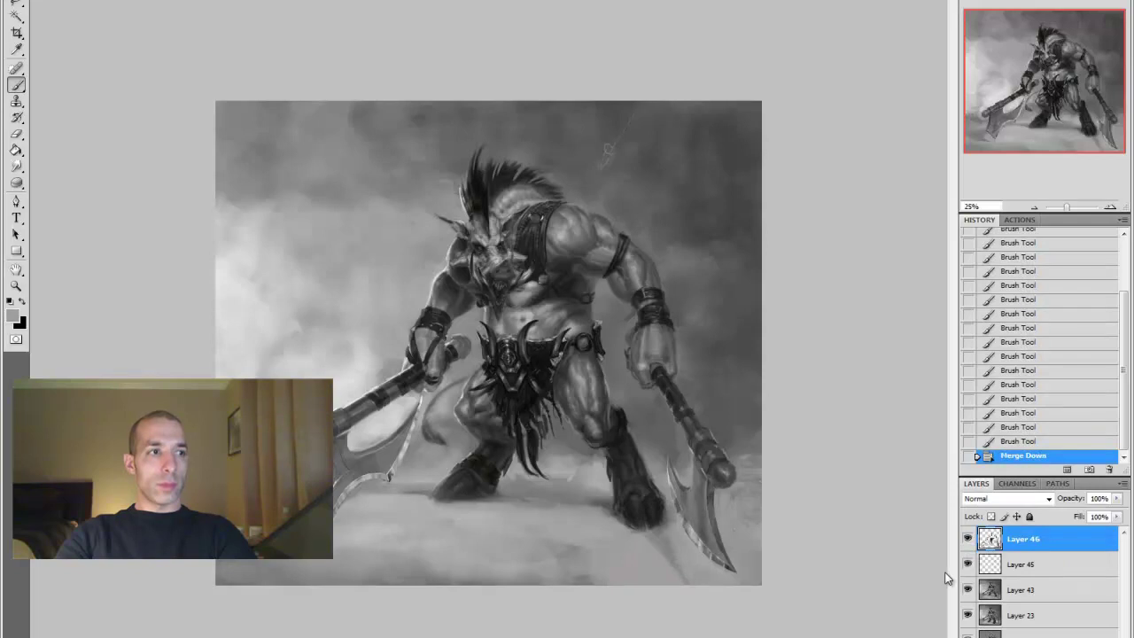
Add a new layer in Overlay mode and brush light highlights along the left axe's handle and blade
{"action": "left_click", "coordinate": [1007, 498]}
{"action": "left_click", "coordinate": [1000, 324]}
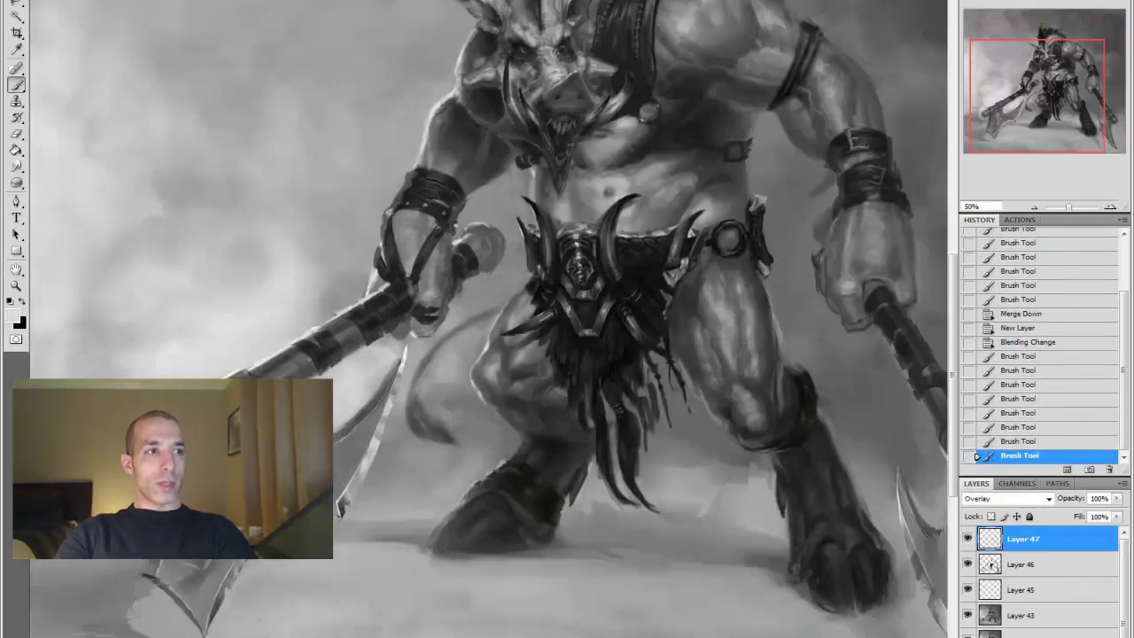
{"action": "left_click_drag", "start_coordinate": [261, 376], "coordinate": [324, 344]}
{"action": "left_click_drag", "start_coordinate": [337, 469], "coordinate": [390, 413]}
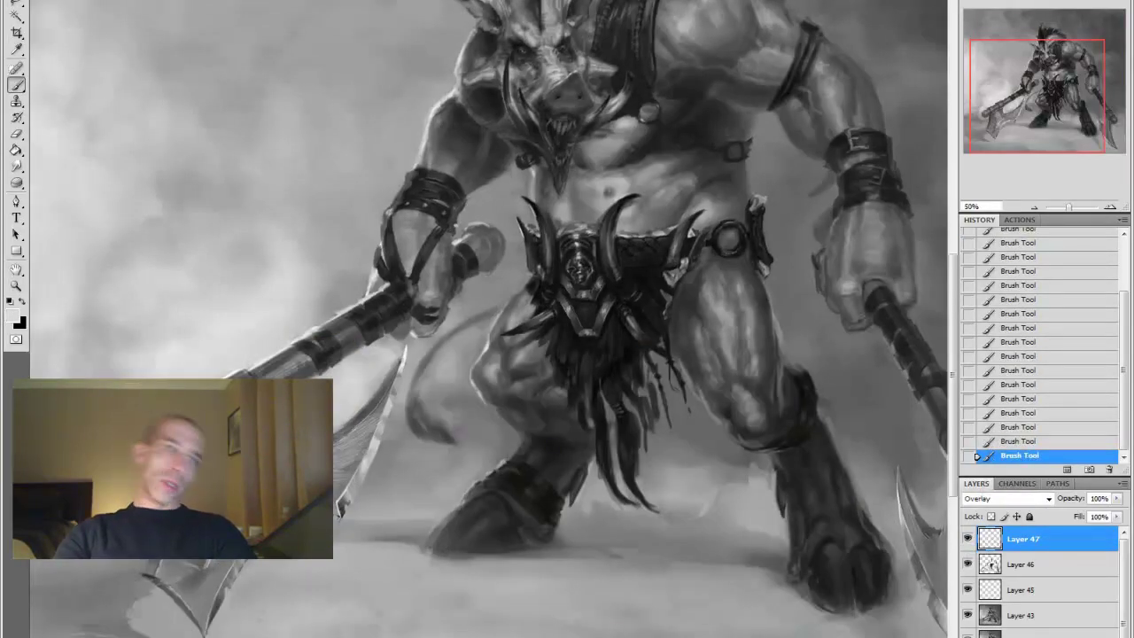
{"action": "mouse_move", "coordinate": [226, 567]}
{"action": "left_mouse_down"}
{"action": "mouse_move", "coordinate": [155, 612]}
{"action": "mouse_move", "coordinate": [221, 612]}
{"action": "left_mouse_up"}
{"action": "left_click_drag", "start_coordinate": [350, 421], "coordinate": [368, 483]}
{"action": "left_click_drag", "start_coordinate": [354, 443], "coordinate": [372, 478]}
{"action": "left_click_drag", "start_coordinate": [199, 576], "coordinate": [221, 620]}
Refine the Overlay highlights on both axe blades with the Brush and Eraser tools
{"action": "key", "text": "ctrl+alt+z"}
{"action": "key", "text": "ctrl+alt+z"}
{"action": "key", "text": "ctrl+alt+z"}
{"action": "key", "text": "ctrl+alt+z"}
{"action": "key", "text": "ctrl+alt+z"}
{"action": "key", "text": "ctrl+alt+z"}
{"action": "key", "text": "ctrl+alt+z"}
{"action": "key", "text": "ctrl+alt+z"}
{"action": "key", "text": "ctrl+alt+z"}
{"action": "key", "text": "ctrl+alt+z"}
{"action": "key", "text": "ctrl+alt+z"}
{"action": "key", "text": "z"}
{"action": "left_click", "coordinate": [399, 544], "text": "alt"}
{"action": "key", "text": "b"}
{"action": "key", "text": "ctrl+alt+z"}
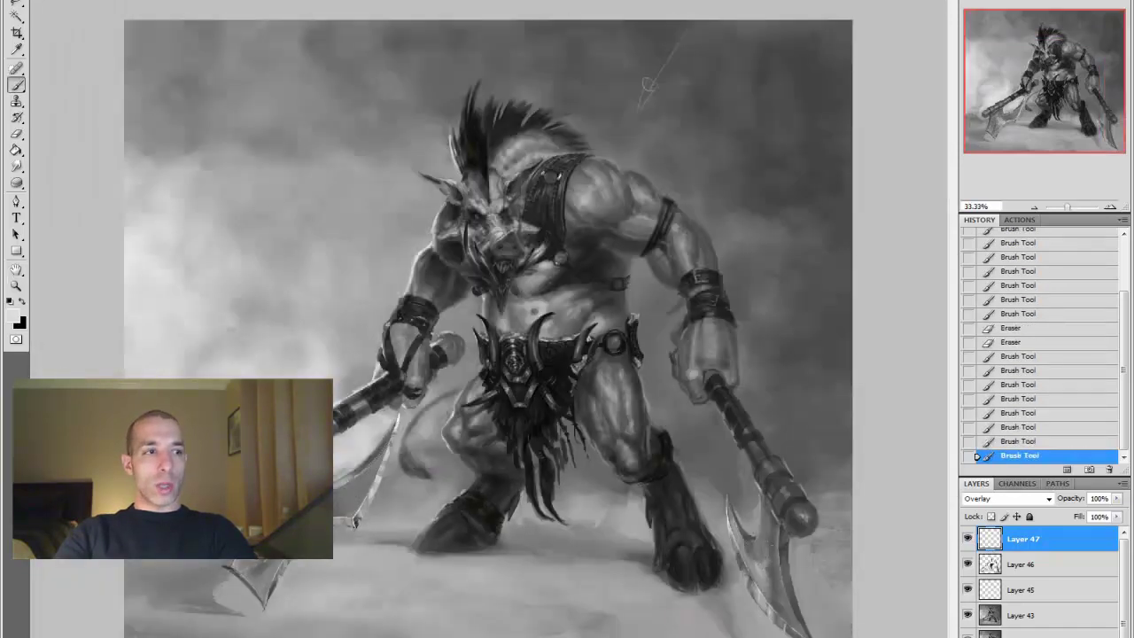
Brush more metal shine onto the axe blades on Layer 47 and erase the excess
{"action": "key", "text": "ctrl+shift+z"}
{"action": "key", "text": "ctrl+shift+z"}
{"action": "key", "text": "ctrl+shift+z"}
{"action": "key", "text": "ctrl+shift+z"}
{"action": "key", "text": "ctrl+shift+z"}
{"action": "key", "text": "ctrl+shift+z"}
{"action": "key", "text": "ctrl+shift+z"}
{"action": "key", "text": "ctrl+shift+z"}
{"action": "key", "text": "ctrl+shift+z"}
{"action": "key", "text": "ctrl+shift+z"}
{"action": "key", "text": "ctrl+shift+z"}
{"action": "key", "text": "ctrl+shift+z"}
{"action": "key", "text": "ctrl+shift+z"}
{"action": "key", "text": "ctrl+shift+z"}
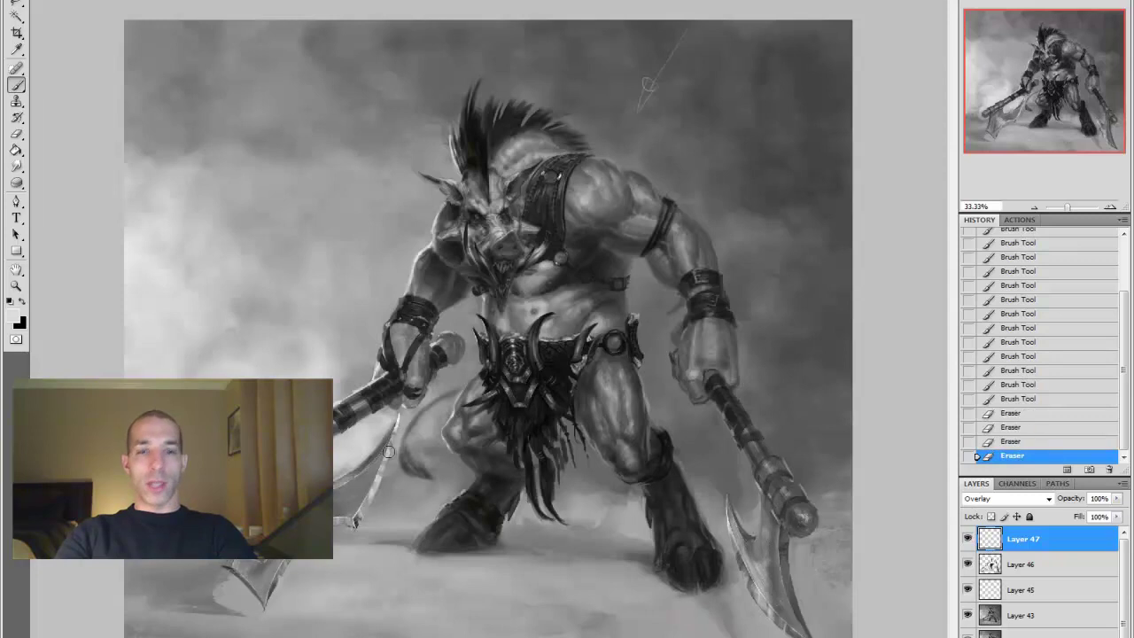
Add a new layer in Color Dodge mode and brush bright highlights onto the axe blades
{"action": "key", "text": "ctrl+alt+z"}
{"action": "key", "text": "ctrl+alt+z"}
{"action": "key", "text": "ctrl+alt+z"}
{"action": "key", "text": "ctrl+alt+z"}
{"action": "key", "text": "ctrl+alt+z"}
{"action": "key", "text": "ctrl+alt+z"}
{"action": "key", "text": "ctrl+alt+z"}
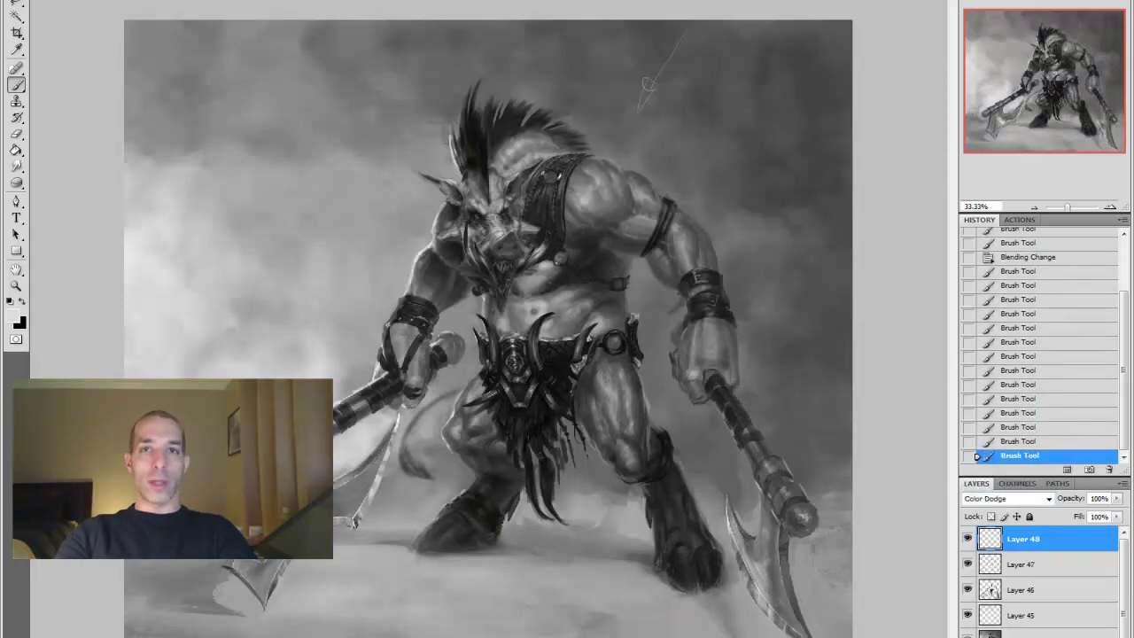
Return to the Overlay Layer 47 and brush additional reflections onto the left axe blade
{"action": "left_click", "coordinate": [354, 496]}
{"action": "key", "text": "ctrl+shift+z"}
{"action": "key", "text": "ctrl+shift+z"}
{"action": "key", "text": "ctrl+shift+z"}
{"action": "key", "text": "ctrl+shift+z"}
{"action": "key", "text": "ctrl+shift+z"}
{"action": "key", "text": "ctrl+shift+z"}
{"action": "key", "text": "ctrl+shift+z"}
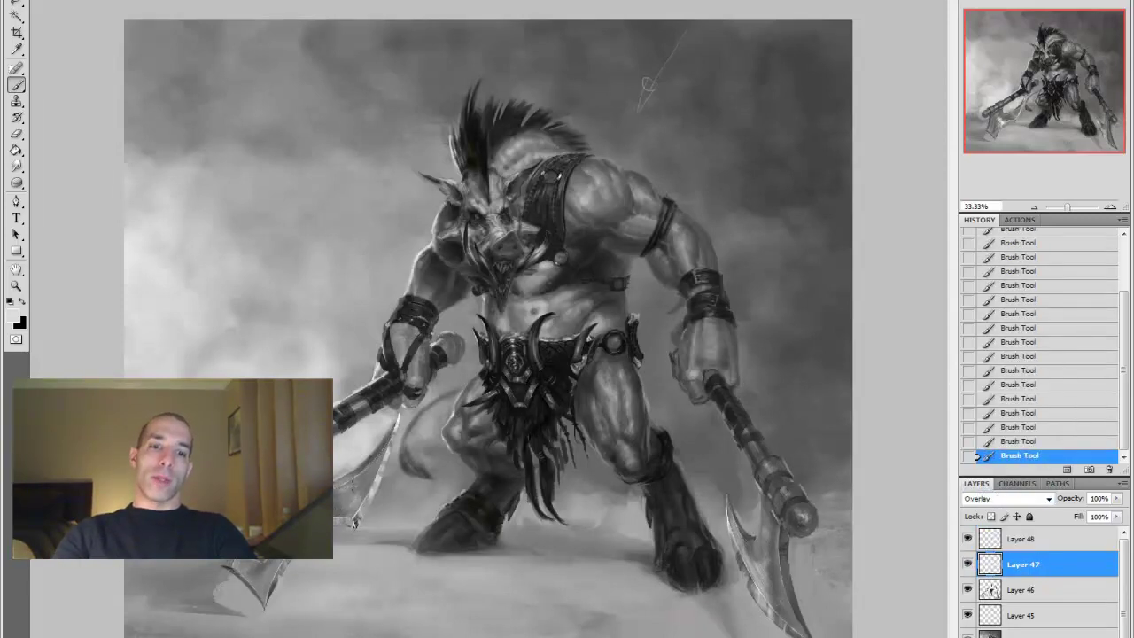
Soften the blade reflections on Layer 47 with the Eraser
{"action": "key", "text": "ctrl+alt+z"}
{"action": "key", "text": "ctrl+alt+z"}
{"action": "key", "text": "ctrl+alt+z"}
{"action": "key", "text": "ctrl+alt+z"}
{"action": "key", "text": "ctrl+alt+z"}
{"action": "key", "text": "ctrl+alt+z"}
{"action": "key", "text": "ctrl+alt+z"}
{"action": "key", "text": "ctrl+alt+z"}
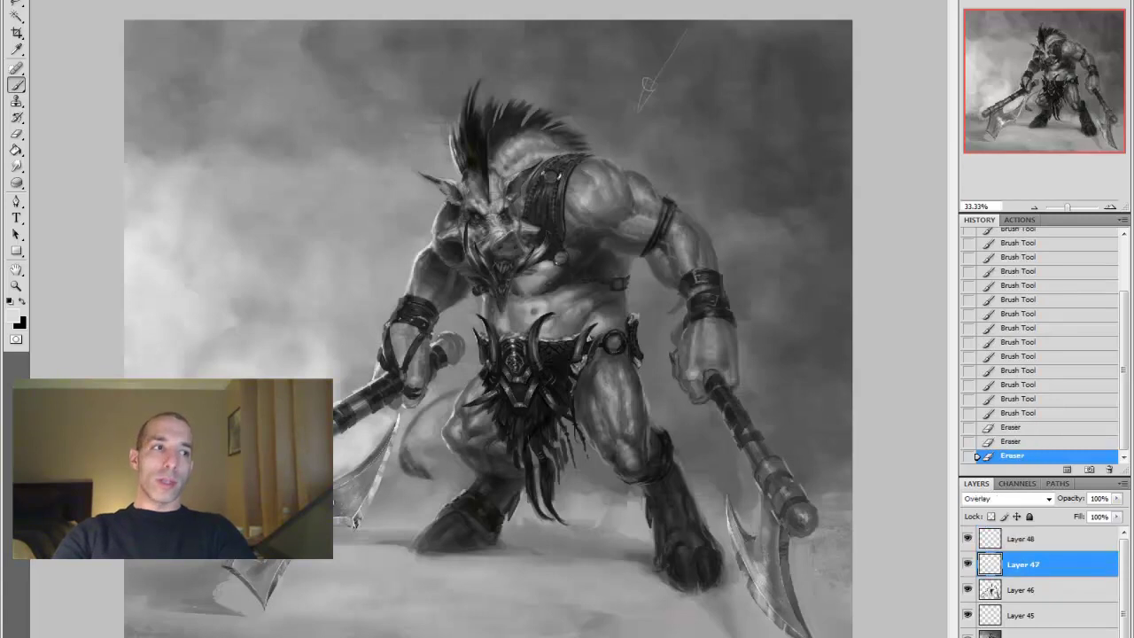
Erase more of the blade shine on Layer 47 and restore its brightest spots with the Brush
{"action": "key", "text": "ctrl+shift+z"}
{"action": "key", "text": "ctrl+shift+z"}
{"action": "key", "text": "ctrl+shift+z"}
{"action": "key", "text": "ctrl+shift+z"}
{"action": "key", "text": "ctrl+shift+z"}
{"action": "key", "text": "ctrl+shift+z"}
{"action": "key", "text": "ctrl+shift+z"}
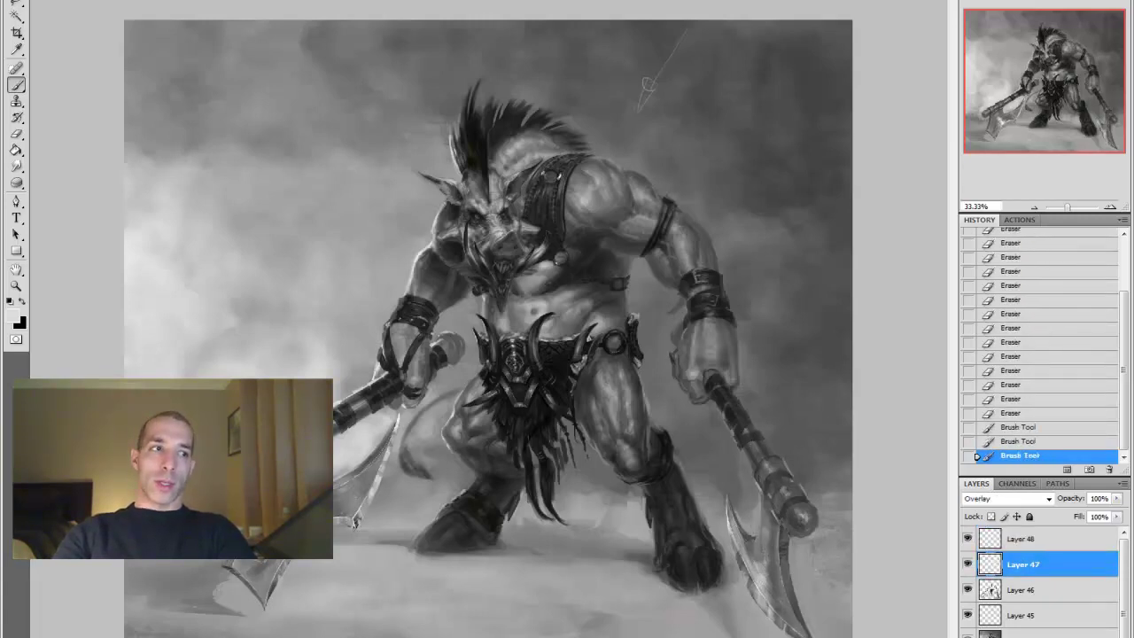
Brush glints on the axe blades on the Color Dodge Layer 48 and trim them with the Eraser
{"action": "key", "text": "ctrl+shift+z"}
{"action": "key", "text": "ctrl+shift+z"}
{"action": "key", "text": "ctrl+shift+z"}
{"action": "key", "text": "ctrl+shift+z"}
{"action": "key", "text": "ctrl+shift+z"}
{"action": "key", "text": "ctrl+shift+z"}
{"action": "key", "text": "ctrl+shift+z"}
{"action": "key", "text": "ctrl+shift+z"}
{"action": "key", "text": "ctrl+shift+z"}
{"action": "key", "text": "ctrl+shift+z"}
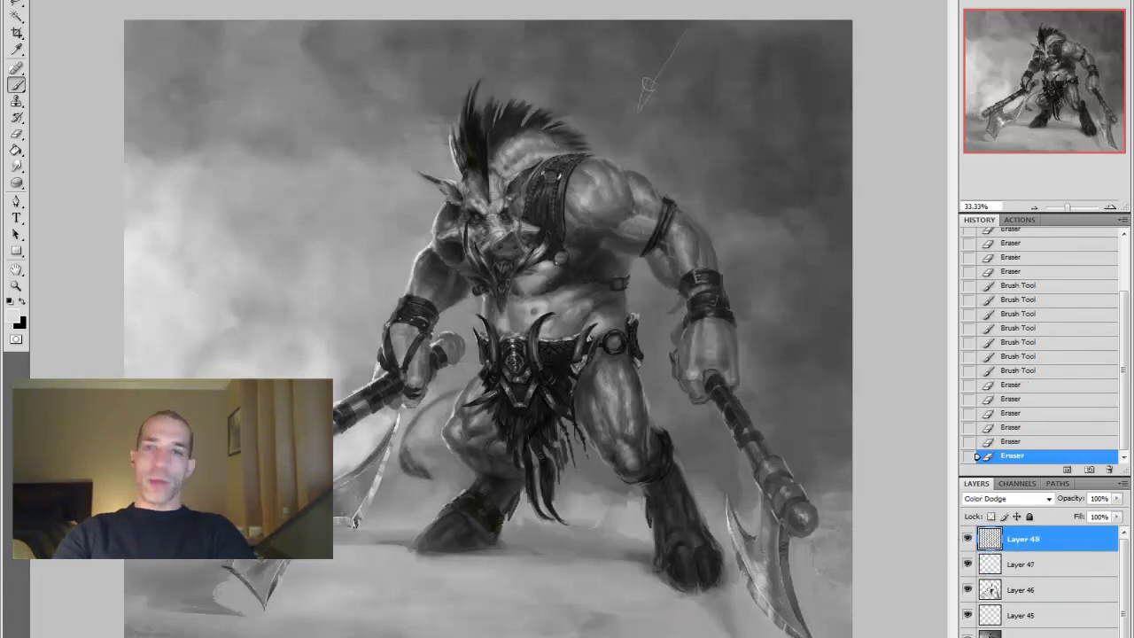
Strengthen the light patches on both axe blades on the Overlay Layer 47 with the Brush
{"action": "key", "text": "ctrl+minus"}
{"action": "key", "text": "ctrl+minus"}
{"action": "key", "text": "ctrl+plus"}
{"action": "key", "text": "ctrl+shift+z"}
{"action": "key", "text": "ctrl+shift+z"}
{"action": "key", "text": "ctrl+shift+z"}
{"action": "key", "text": "ctrl+shift+z"}
{"action": "key", "text": "ctrl+shift+z"}
{"action": "key", "text": "ctrl+shift+z"}
{"action": "key", "text": "ctrl+shift+z"}
{"action": "key", "text": "ctrl+shift+z"}
{"action": "key", "text": "ctrl+shift+z"}
{"action": "key", "text": "ctrl+shift+z"}
{"action": "key", "text": "ctrl+shift+z"}
{"action": "key", "text": "ctrl+shift+z"}
{"action": "key", "text": "ctrl+shift+z"}
{"action": "key", "text": "ctrl+shift+z"}
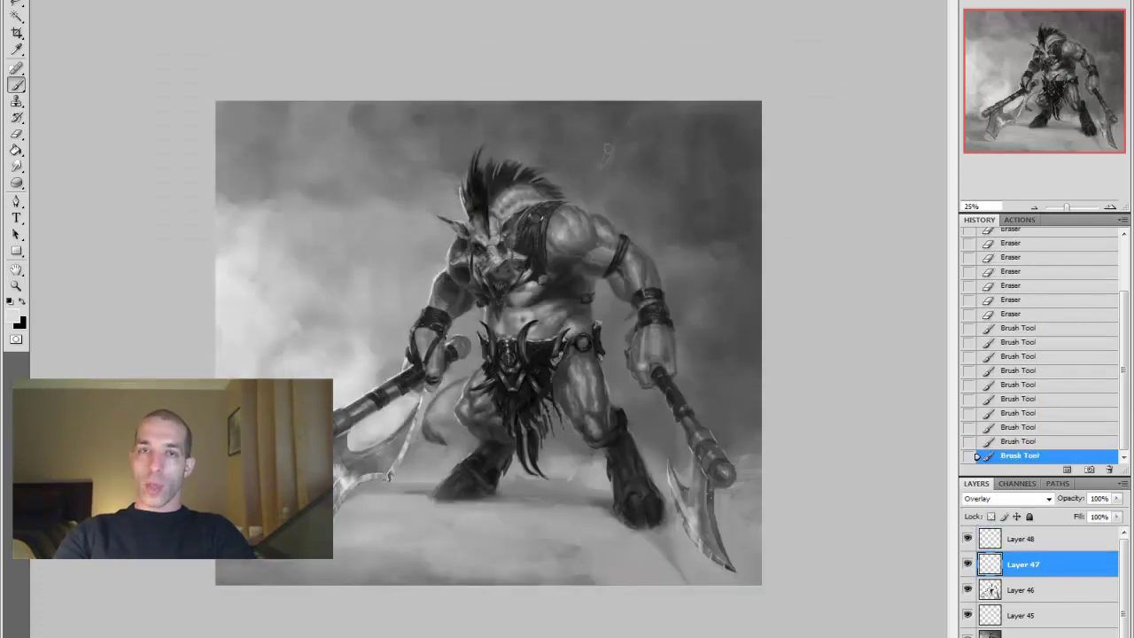
Continue brushing fine highlight strokes on the axes on Layer 47
{"action": "key", "text": "ctrl+shift+z"}
{"action": "key", "text": "ctrl+shift+z"}
{"action": "key", "text": "ctrl+shift+z"}
{"action": "key", "text": "ctrl+shift+z"}
{"action": "key", "text": "ctrl+shift+z"}
{"action": "key", "text": "ctrl+shift+z"}
{"action": "key", "text": "ctrl+shift+z"}
{"action": "key", "text": "ctrl+shift+z"}
{"action": "key", "text": "ctrl+shift+z"}
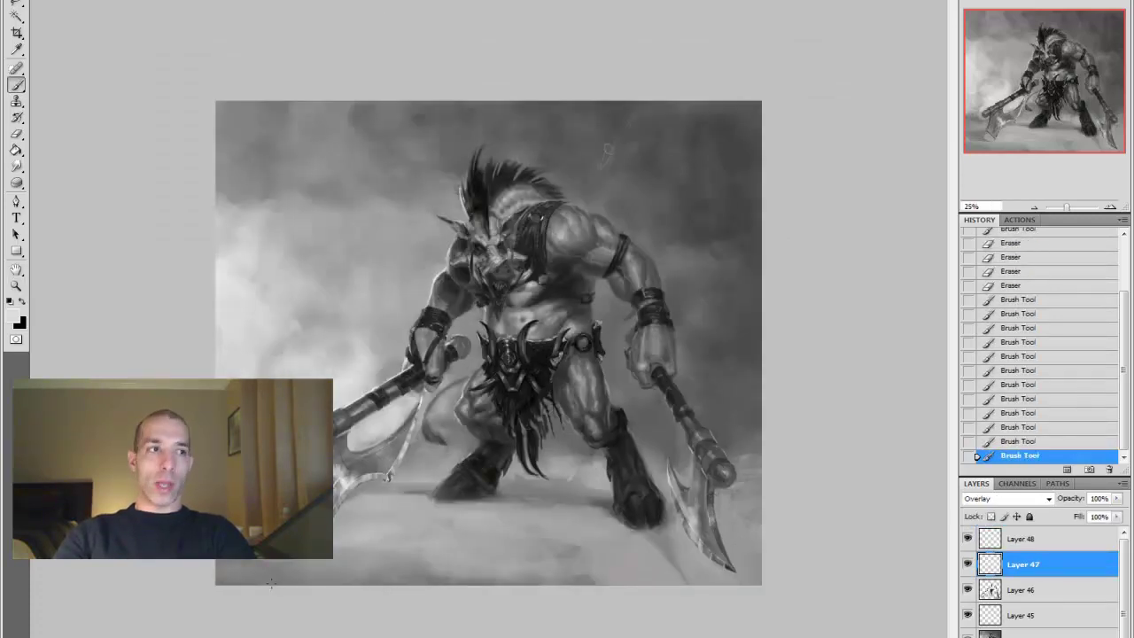
Compare the painting without Layer 48 and brush Color Dodge edge highlights along the left axe handle on it
{"action": "left_click", "coordinate": [969, 541]}
{"action": "left_click", "coordinate": [968, 538]}
{"action": "key", "text": "ctrl+shift+z"}
{"action": "key", "text": "ctrl+shift+z"}
{"action": "key", "text": "ctrl+shift+z"}
{"action": "key", "text": "ctrl+shift+z"}
{"action": "key", "text": "ctrl+shift+z"}
{"action": "key", "text": "ctrl+shift+z"}
{"action": "key", "text": "ctrl+shift+z"}
{"action": "key", "text": "ctrl+shift+z"}
{"action": "key", "text": "ctrl+shift+z"}
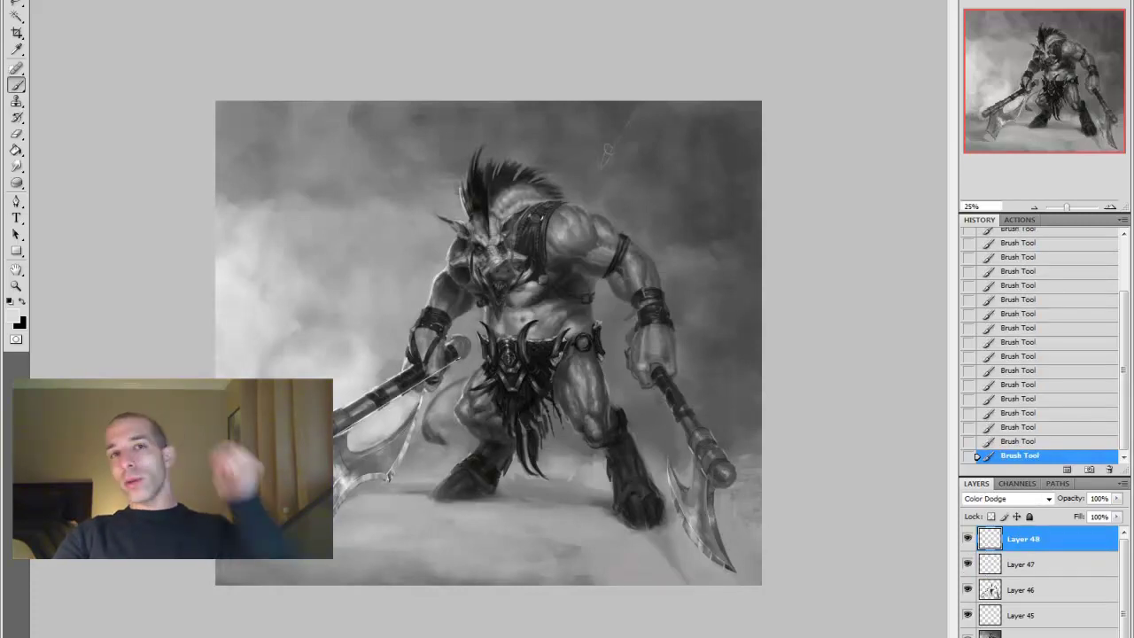
Add further glints to the left axe on Layer 48 and erase the overly bright parts
{"action": "key", "text": "ctrl+shift+z"}
{"action": "key", "text": "ctrl+shift+z"}
{"action": "key", "text": "ctrl+shift+z"}
{"action": "key", "text": "ctrl+shift+z"}
{"action": "key", "text": "ctrl+shift+z"}
{"action": "key", "text": "ctrl+shift+z"}
{"action": "key", "text": "ctrl+shift+z"}
{"action": "key", "text": "ctrl+shift+z"}
{"action": "key", "text": "ctrl+shift+z"}
{"action": "key", "text": "ctrl+shift+z"}
{"action": "key", "text": "ctrl+shift+z"}
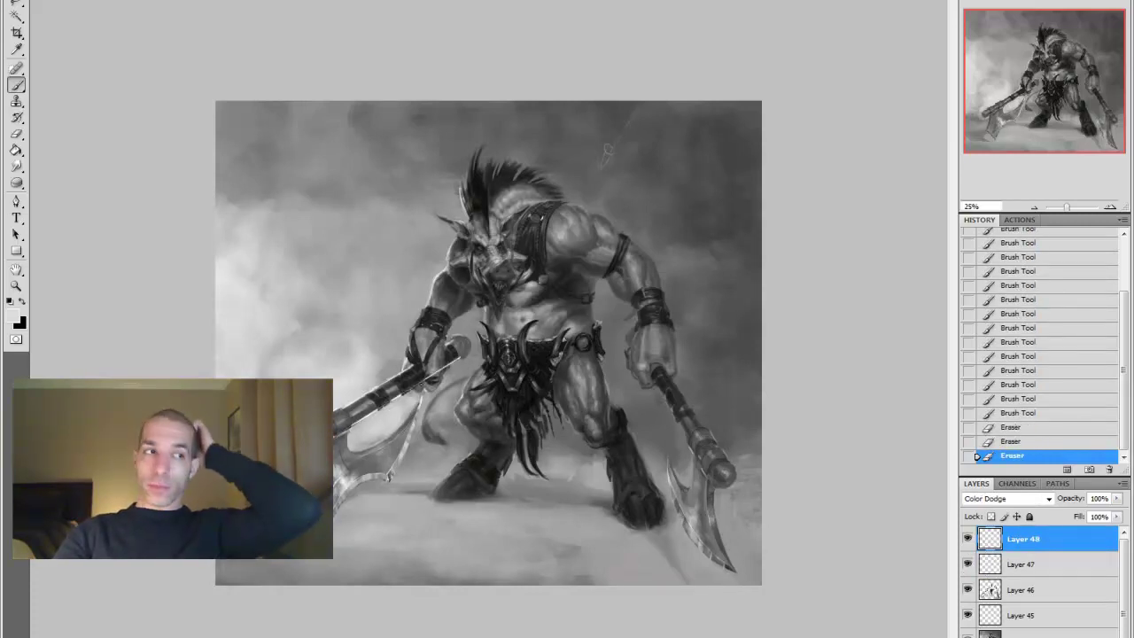
Rework the highlights on the axe handles on Layer 48 with additional brush strokes
{"action": "key", "text": "ctrl+shift+z"}
{"action": "key", "text": "ctrl+shift+z"}
{"action": "key", "text": "ctrl+shift+z"}
{"action": "key", "text": "ctrl+shift+z"}
{"action": "key", "text": "ctrl+shift+z"}
{"action": "key", "text": "ctrl+shift+z"}
{"action": "key", "text": "ctrl+shift+z"}
{"action": "key", "text": "ctrl+shift+z"}
{"action": "key", "text": "ctrl+shift+z"}
{"action": "key", "text": "ctrl+shift+z"}
{"action": "key", "text": "ctrl+shift+z"}
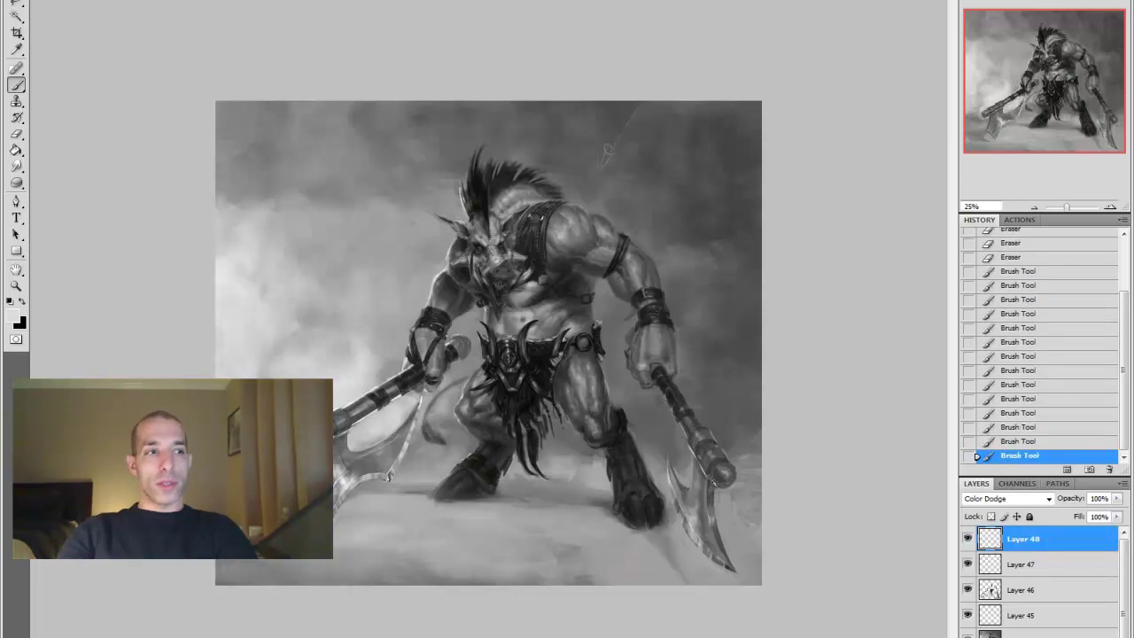
Brush edge light along the right axe handle on Layer 48 and clean it up with the Eraser
{"action": "key", "text": "ctrl+shift+z"}
{"action": "key", "text": "ctrl+shift+z"}
{"action": "key", "text": "ctrl+shift+z"}
{"action": "key", "text": "ctrl+shift+z"}
{"action": "key", "text": "ctrl+shift+z"}
{"action": "key", "text": "ctrl+shift+z"}
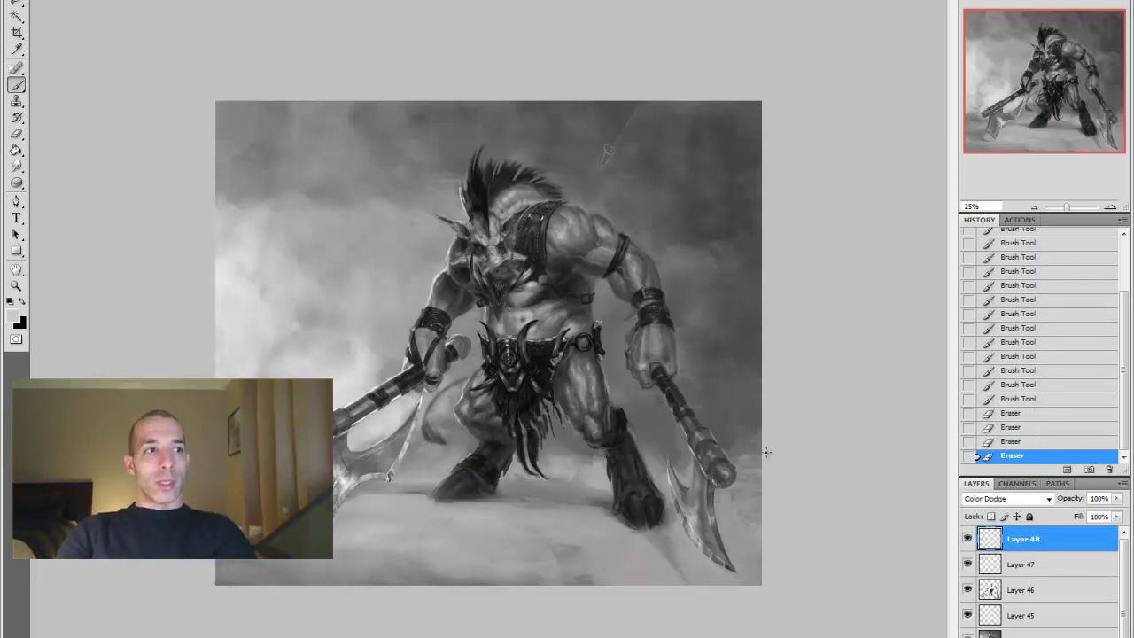
Try merging Layers 46, 47 and 48 into one layer and undo the merge
{"action": "left_click", "coordinate": [976, 590]}
{"action": "key", "text": "ctrl+shift+z"}
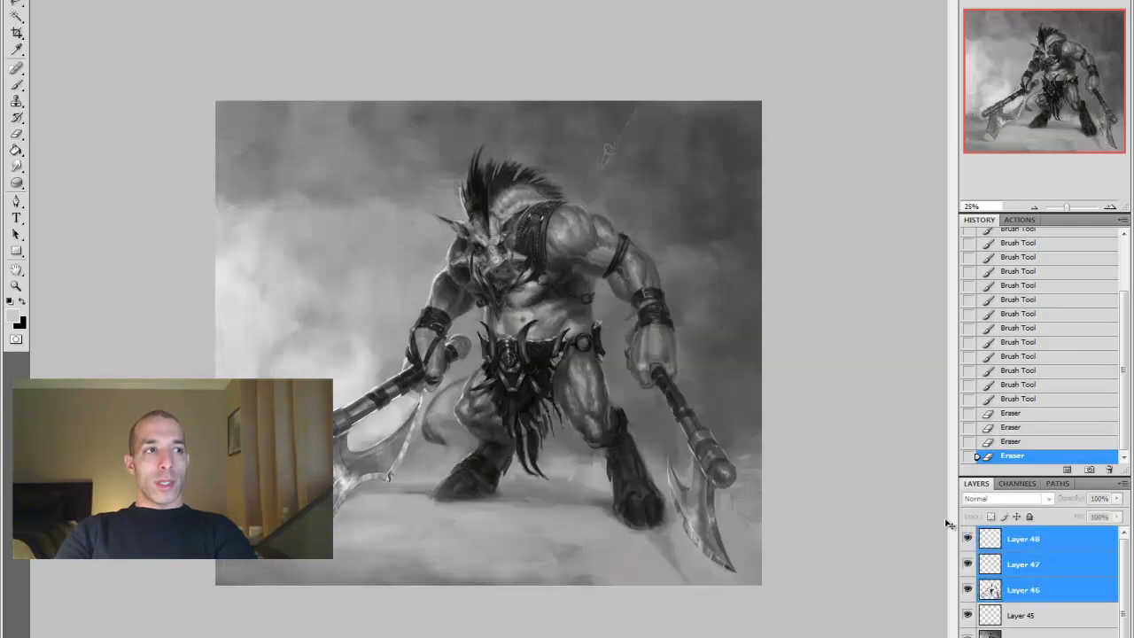
{"action": "key", "text": "ctrl+z"}
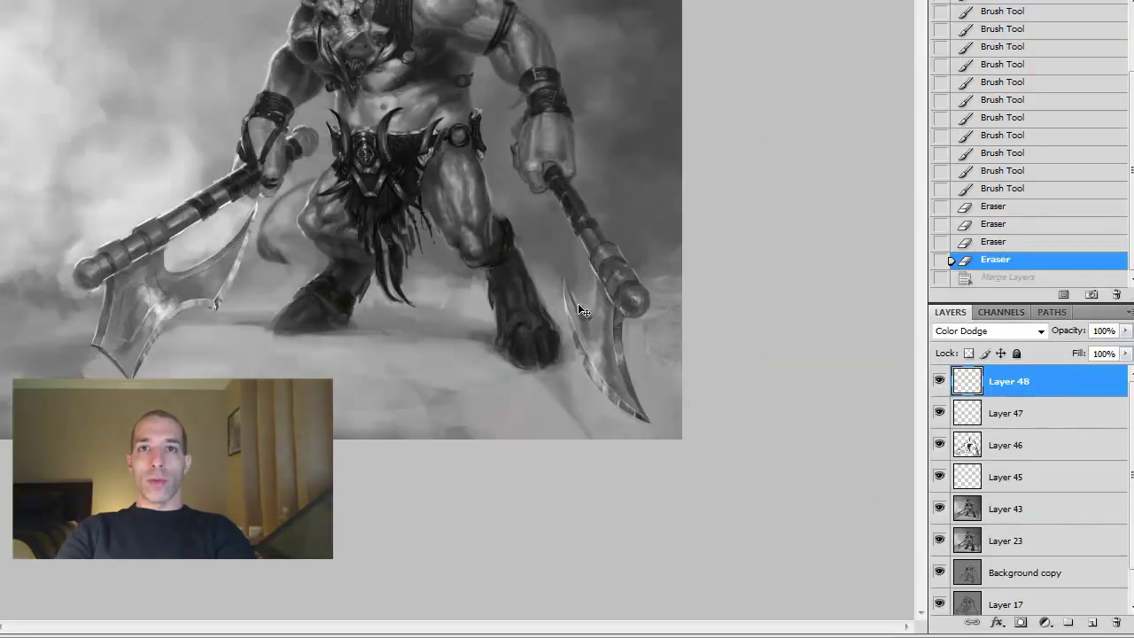
Add two new Normal layers and brush dark details onto the right axe around its blade and shaft
{"action": "key", "text": "ctrl+minus"}
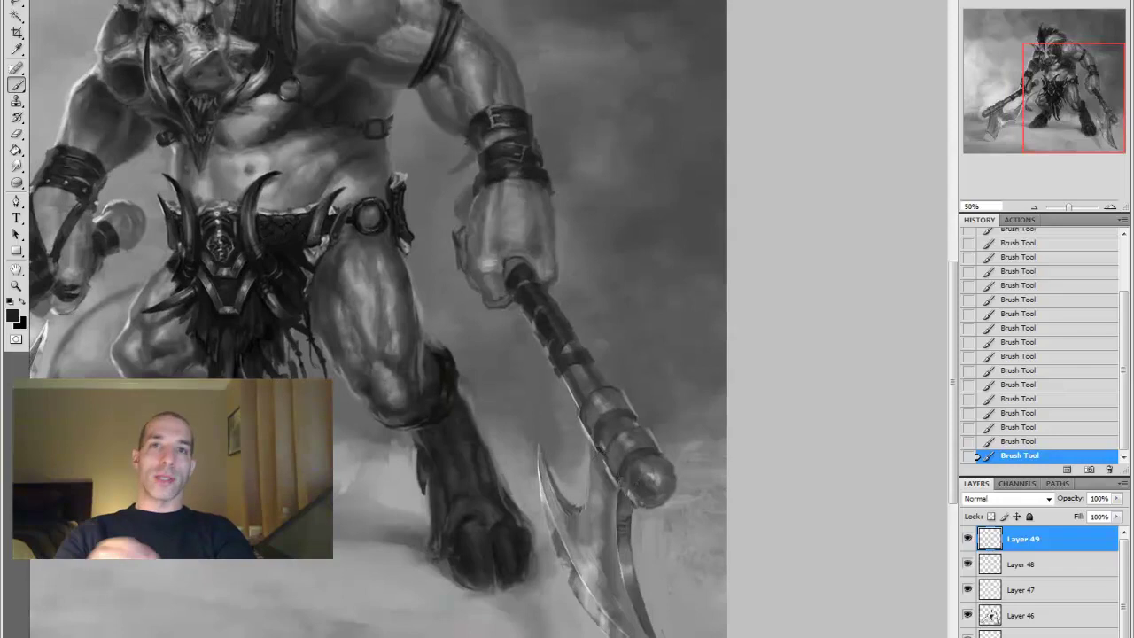
{"action": "key", "text": "ctrl+minus"}
{"action": "key", "text": "ctrl+shift+alt+n"}
{"action": "left_click", "coordinate": [17, 85]}
{"action": "left_click_drag", "start_coordinate": [767, 506], "coordinate": [774, 525]}
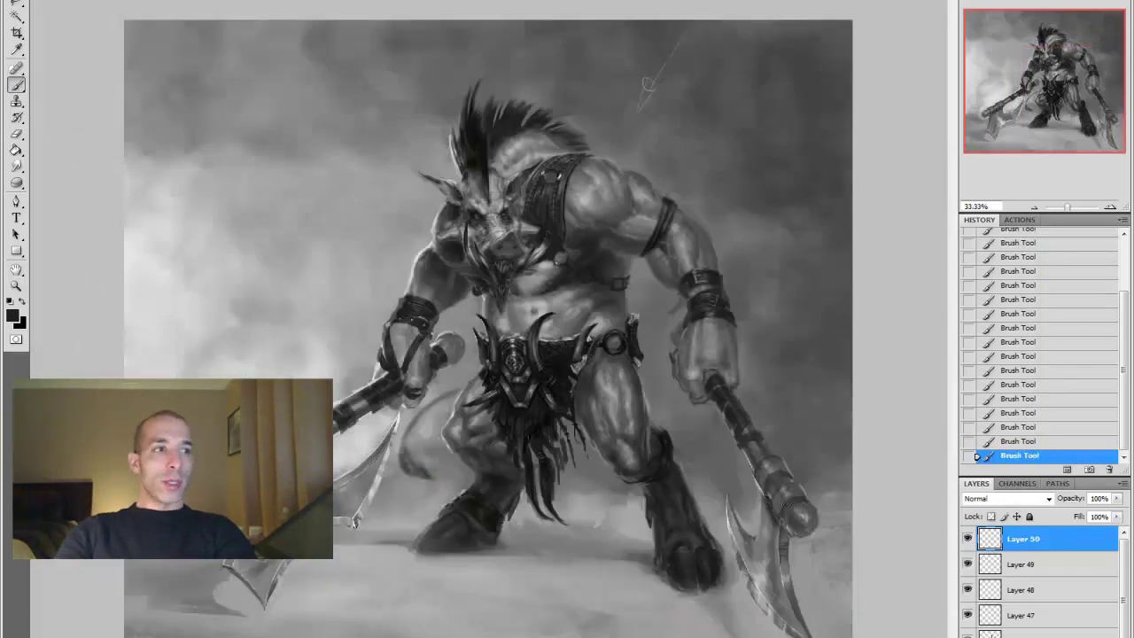
Brush dark and mid-grey details onto the left axe's handle, continuing the strokes on a new Layer 51
{"action": "left_click_drag", "start_coordinate": [350, 426], "coordinate": [367, 443]}
{"action": "key", "text": "x"}
{"action": "key", "text": "x"}
{"action": "key", "text": "x"}
{"action": "left_click_drag", "start_coordinate": [345, 385], "coordinate": [371, 421]}
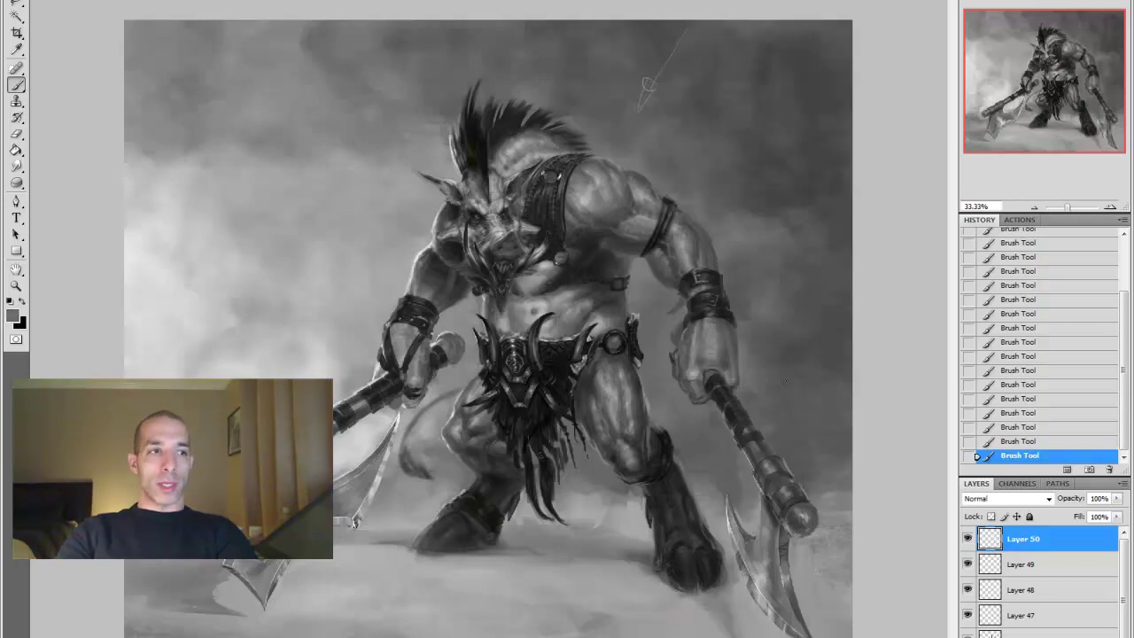
{"action": "key", "text": "ctrl+minus"}
{"action": "key", "text": "z"}
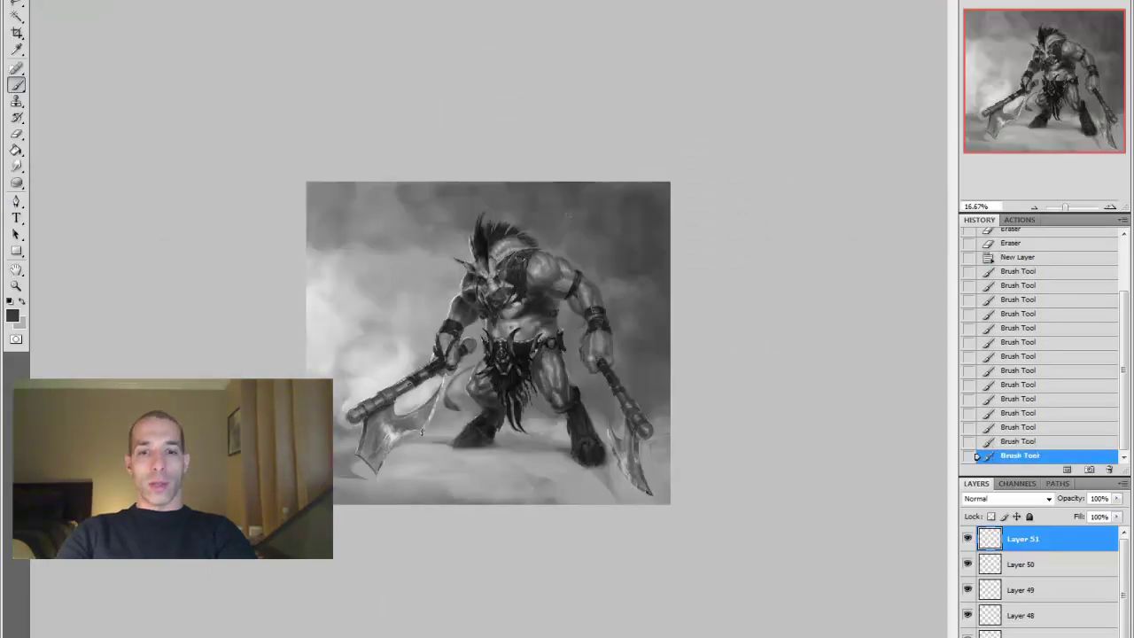
{"action": "key", "text": "ctrl+plus"}
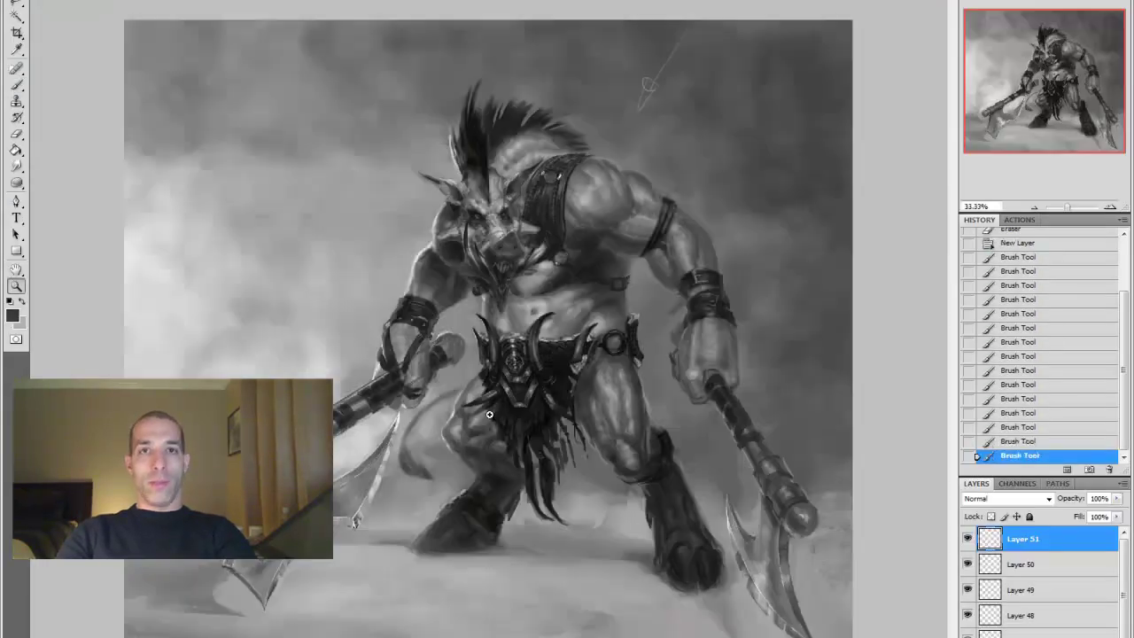
Brush further tones onto the axes on Layer 51 with greys sampled from the painting, cleaning the strokes up with the Eraser
{"action": "left_click", "coordinate": [1019, 413]}
{"action": "key", "text": "ctrl+z"}
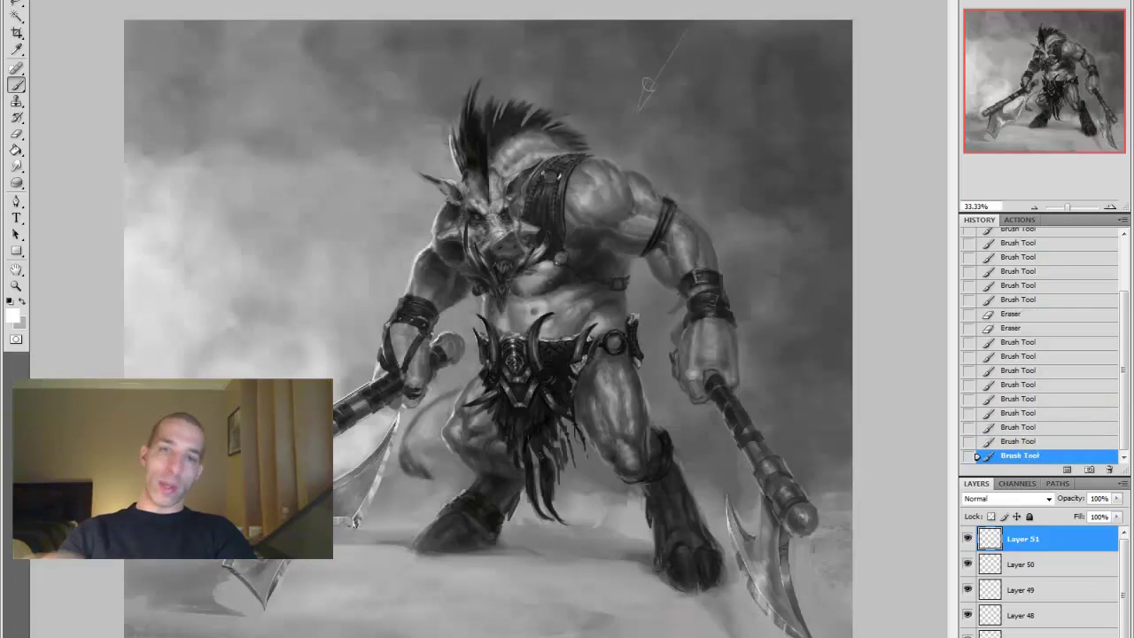
{"action": "left_click", "coordinate": [374, 378], "text": "alt"}
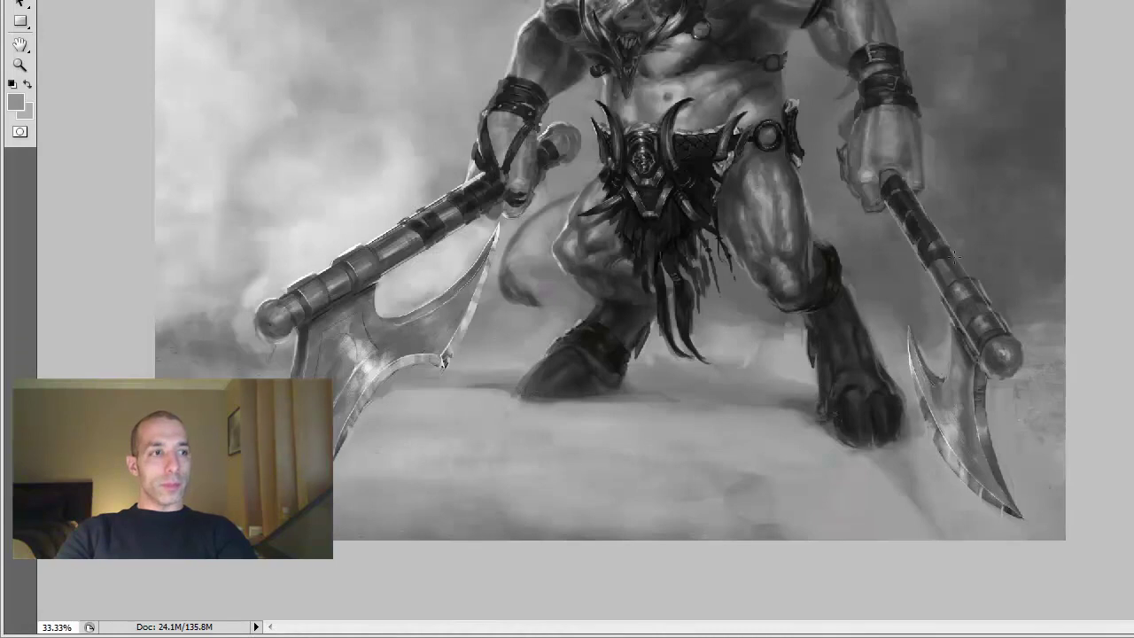
{"action": "key", "text": "ctrl+minus"}
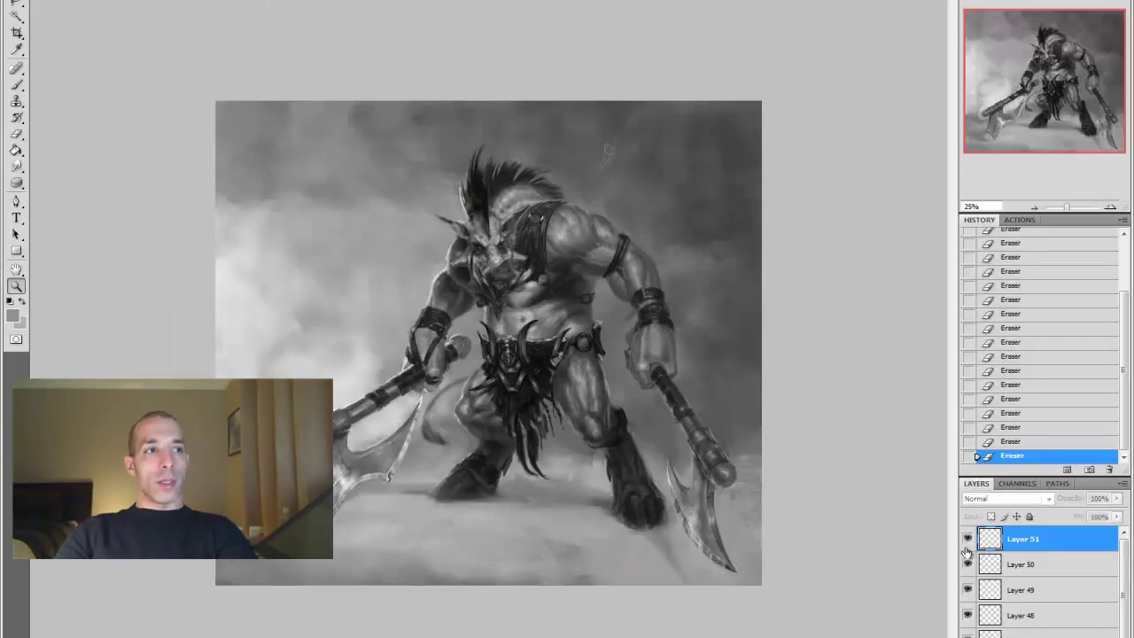
{"action": "left_click", "coordinate": [16, 85]}
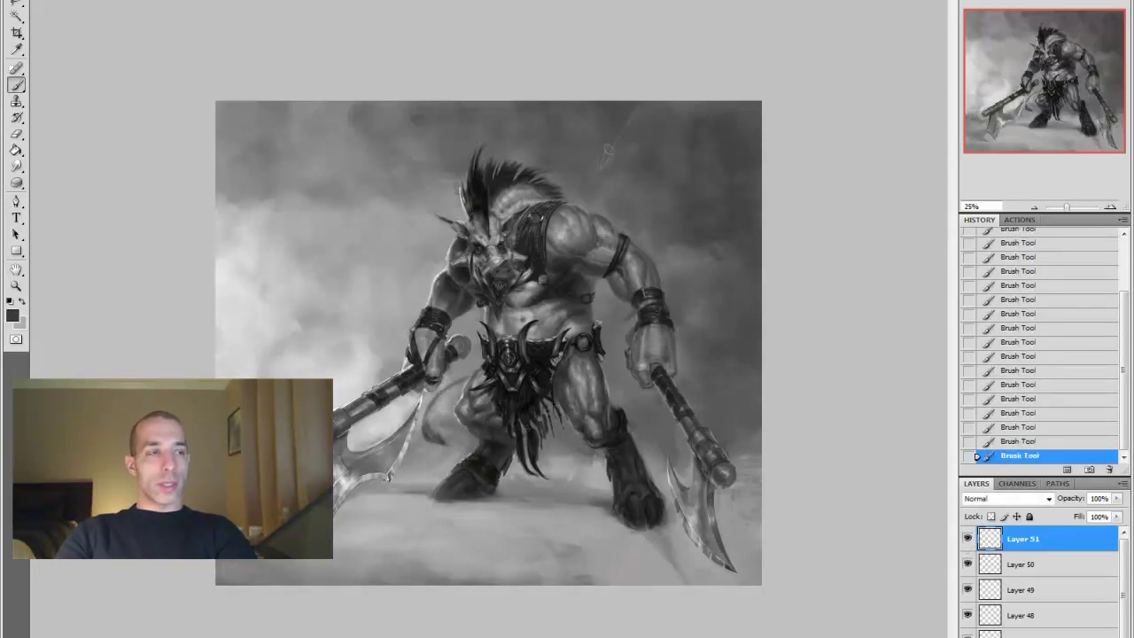
{"action": "key", "text": "z"}
{"action": "left_click", "coordinate": [486, 357], "text": "alt"}
{"action": "left_click", "coordinate": [486, 357]}
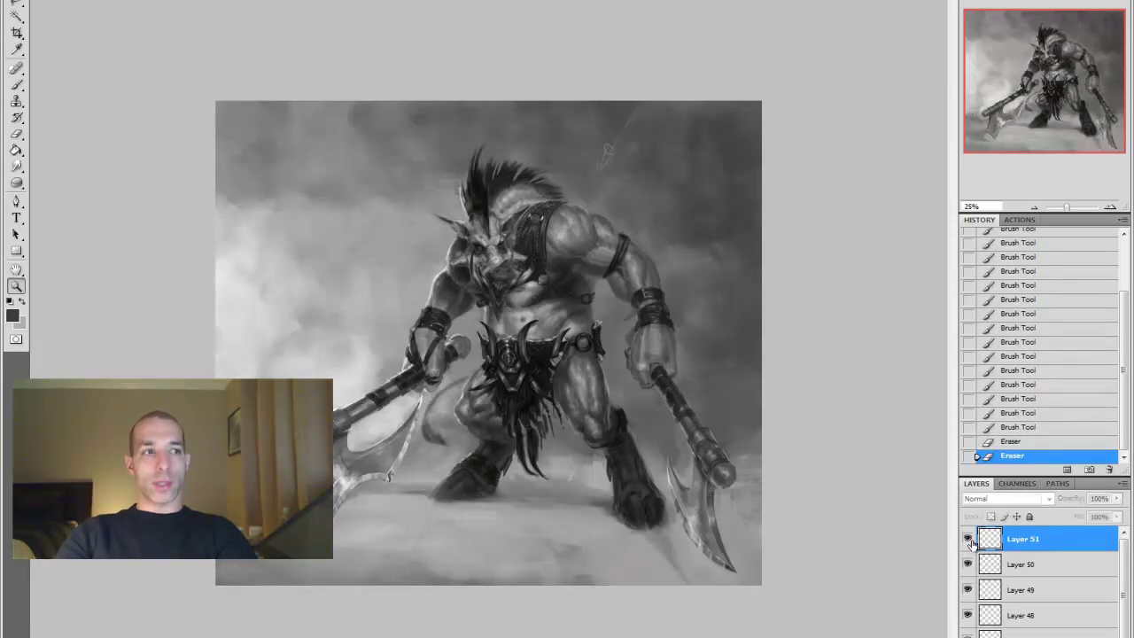
Try merging Layer 51 into the layer below, undo the merge, and add a small brush stroke on Layer 51 near the shoulder
{"action": "key", "text": "ctrl+e"}
{"action": "key", "text": "ctrl+z"}
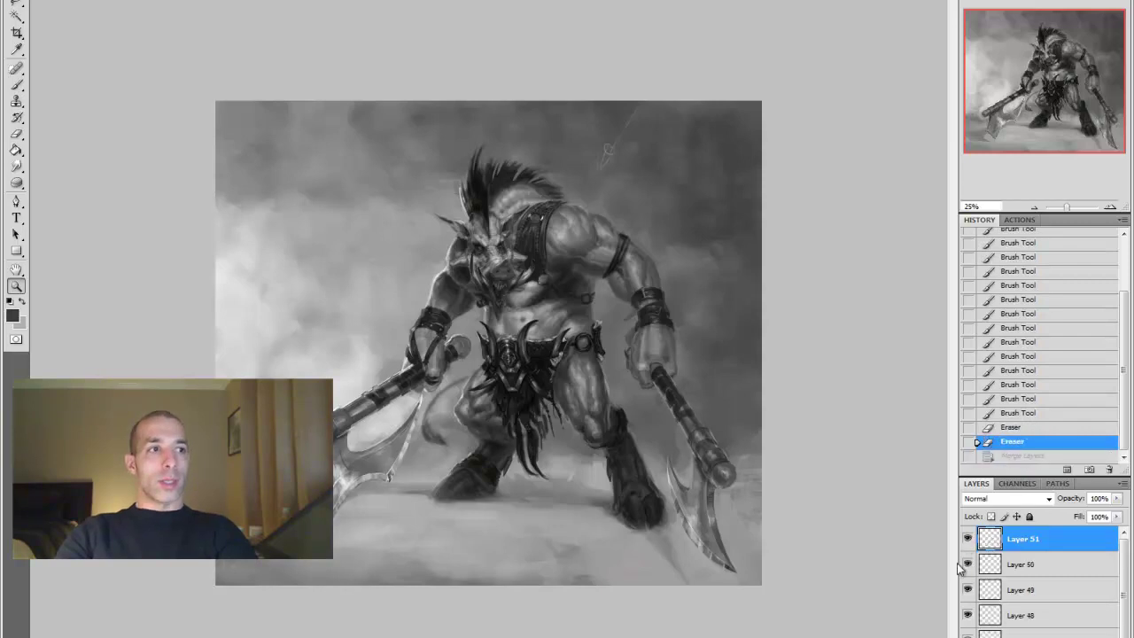
{"action": "key", "text": "b"}
{"action": "left_click_drag", "start_coordinate": [558, 226], "coordinate": [569, 219]}
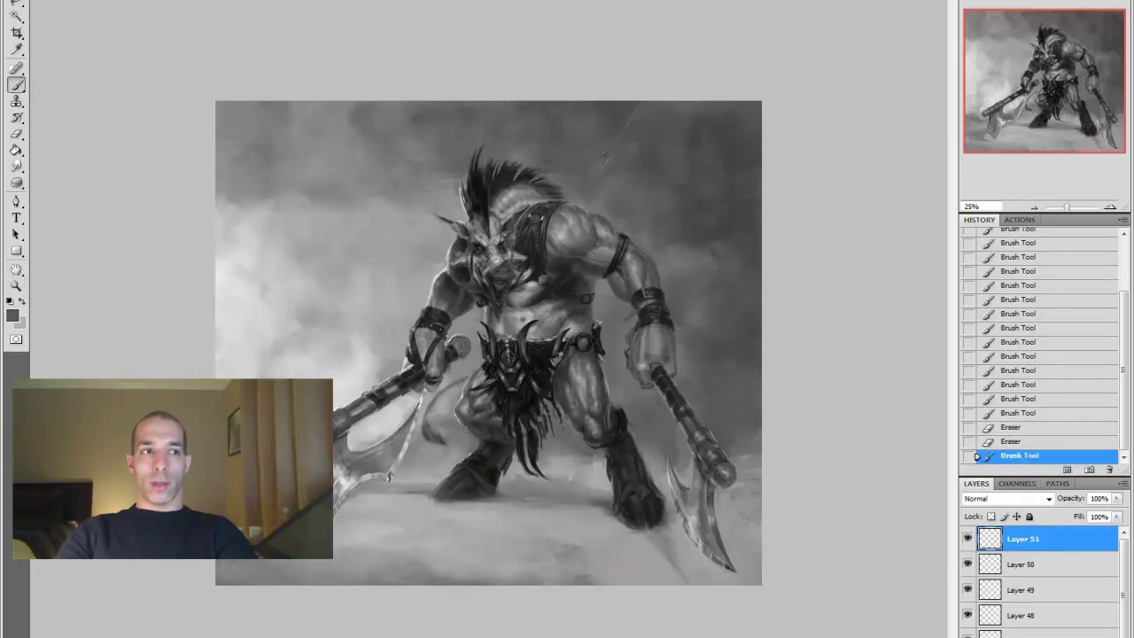
{"action": "key", "text": "z"}
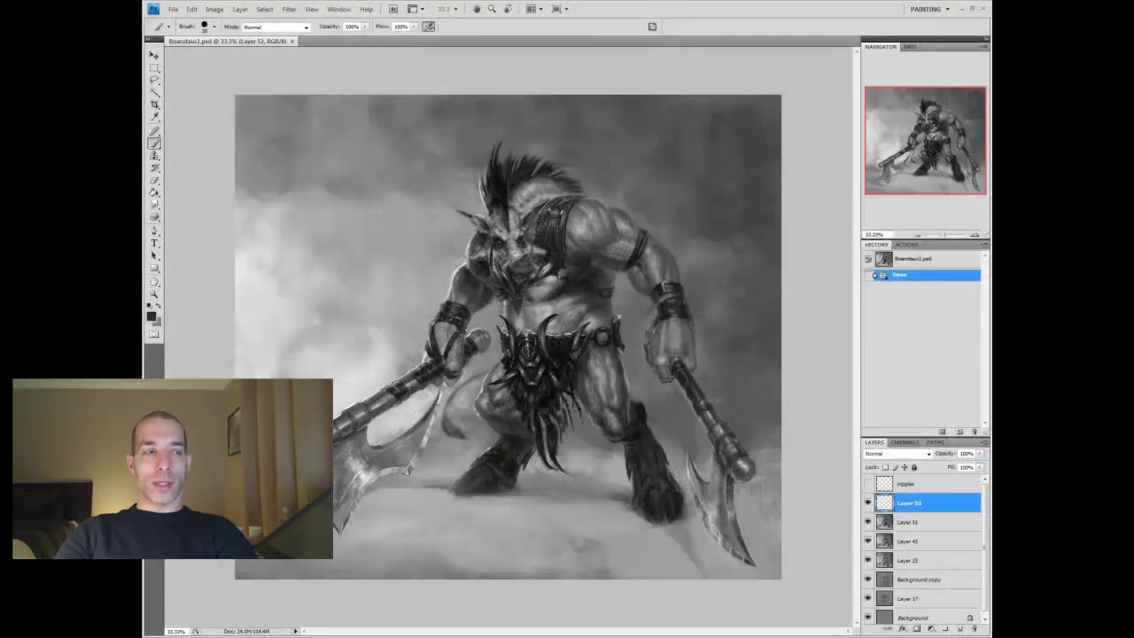
Merge Layer 52 down, copy the lassoed left axe onto a new layer and scale it to about 87.7%
{"action": "key", "text": "ctrl+e"}
{"action": "key", "text": "l"}
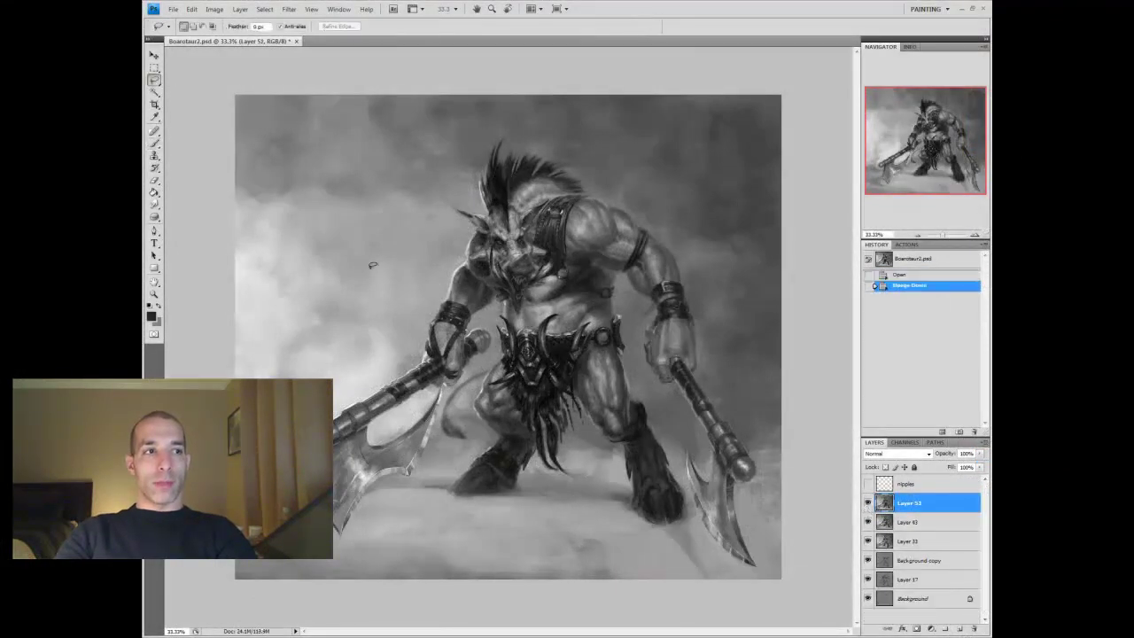
{"action": "mouse_move", "coordinate": [335, 401]}
{"action": "left_mouse_down"}
{"action": "mouse_move", "coordinate": [435, 443]}
{"action": "mouse_move", "coordinate": [446, 365]}
{"action": "left_mouse_up"}
{"action": "key", "text": "ctrl+c"}
{"action": "key", "text": "ctrl+v"}
{"action": "key", "text": "ctrl+t"}
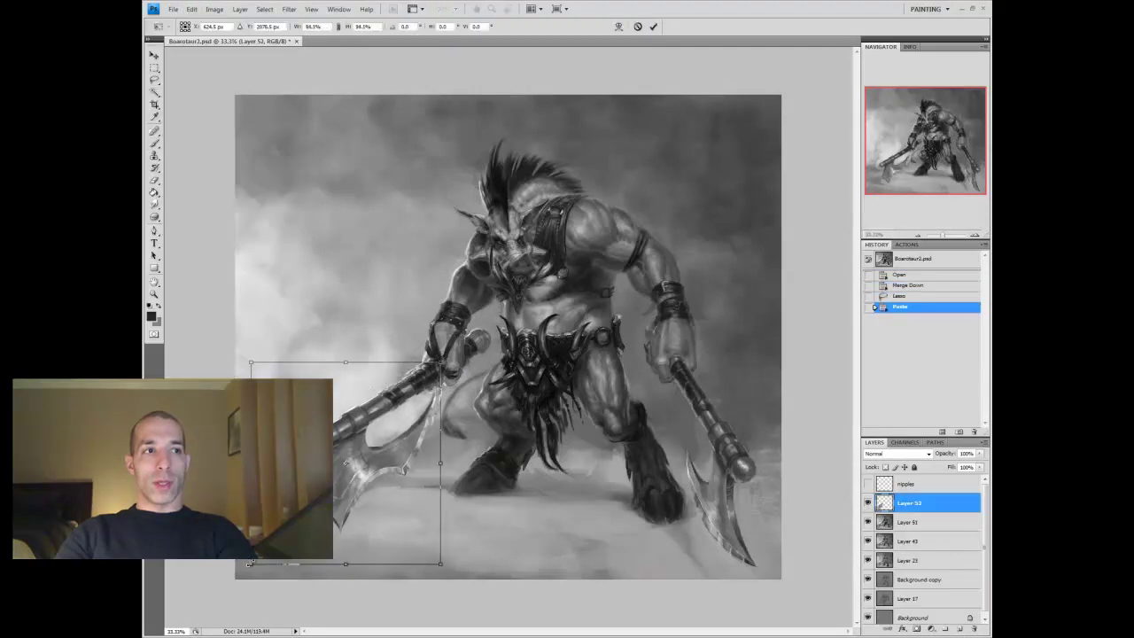
{"action": "left_click_drag", "start_coordinate": [350, 476], "coordinate": [349, 475]}
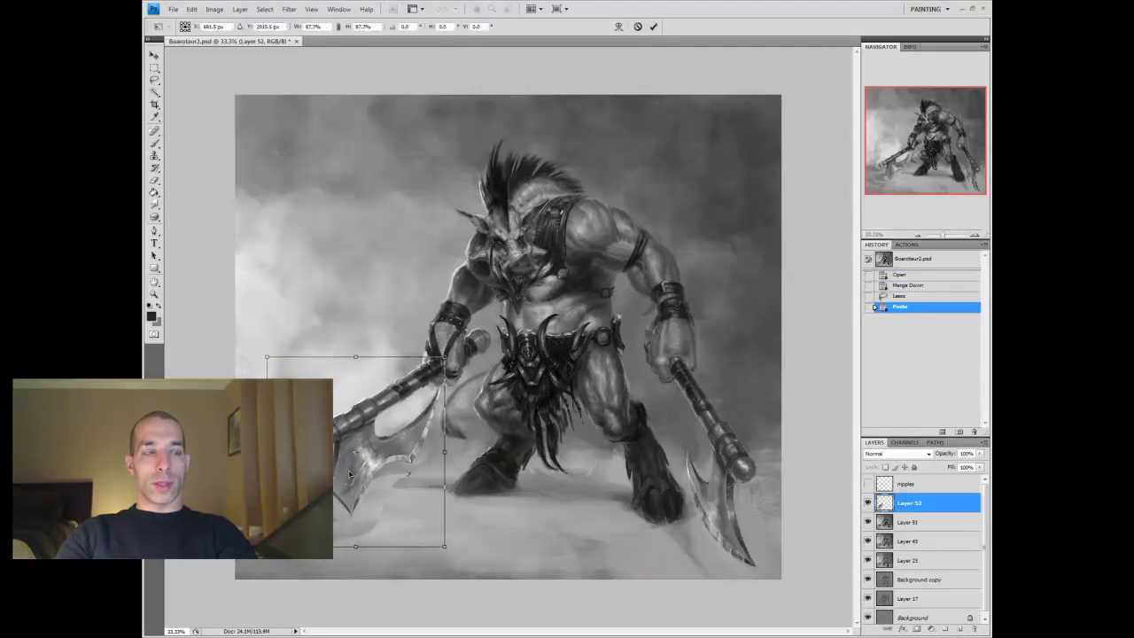
{"action": "key", "text": "Return"}
Copy the lassoed pommel behind the left axe's hand onto its own layer, scale it down and merge it into the axe layer
{"action": "left_click_drag", "start_coordinate": [477, 326], "coordinate": [482, 350]}
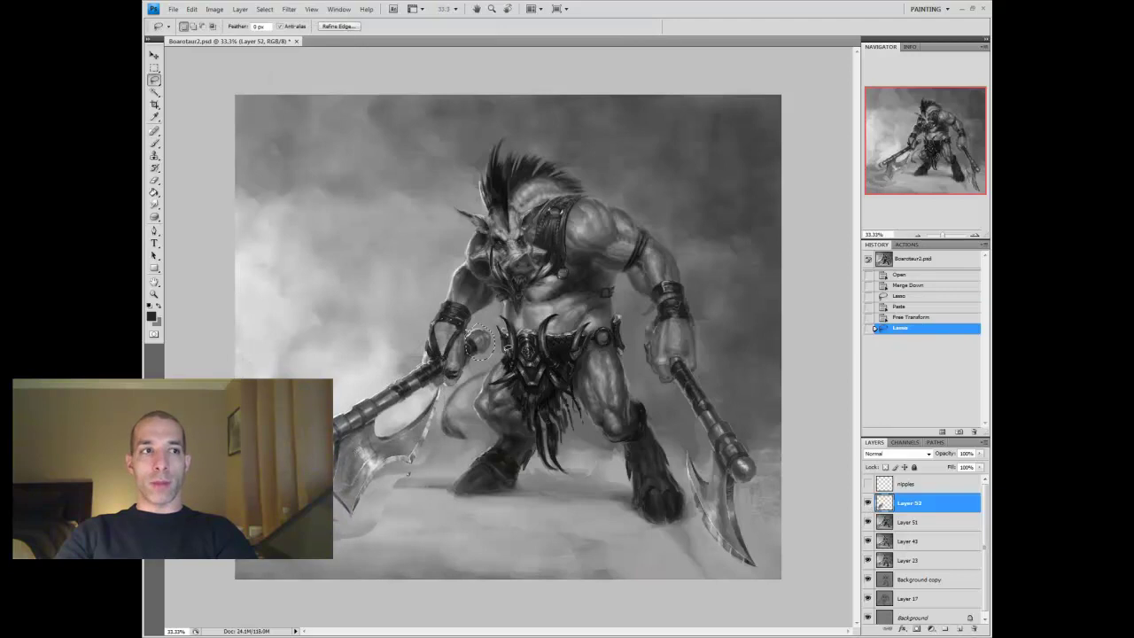
{"action": "key", "text": "ctrl+c"}
{"action": "key", "text": "ctrl+v"}
{"action": "key", "text": "ctrl+t"}
{"action": "key", "text": "Return"}
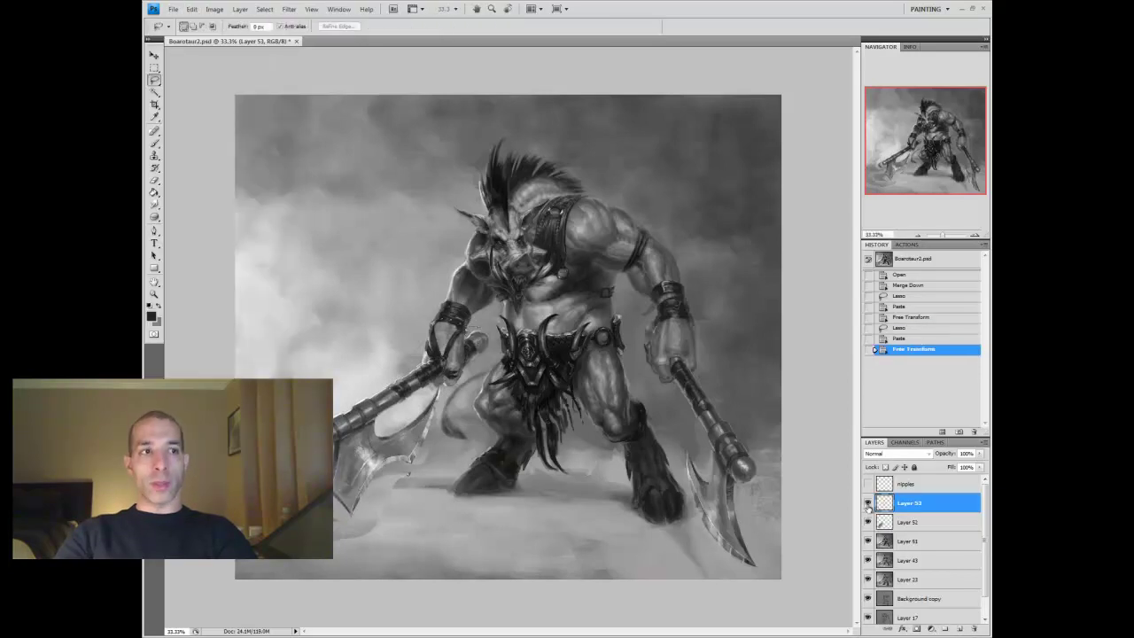
{"action": "key", "text": "ctrl+e"}
Copy the lassoed right axe onto a new layer, scale it down and merge it with the resized left axe's layer
{"action": "mouse_move", "coordinate": [744, 354]}
{"action": "left_mouse_down"}
{"action": "mouse_move", "coordinate": [681, 363]}
{"action": "mouse_move", "coordinate": [778, 356]}
{"action": "left_mouse_up"}
{"action": "key", "text": "ctrl+c"}
{"action": "key", "text": "ctrl+v"}
{"action": "key", "text": "ctrl+t"}
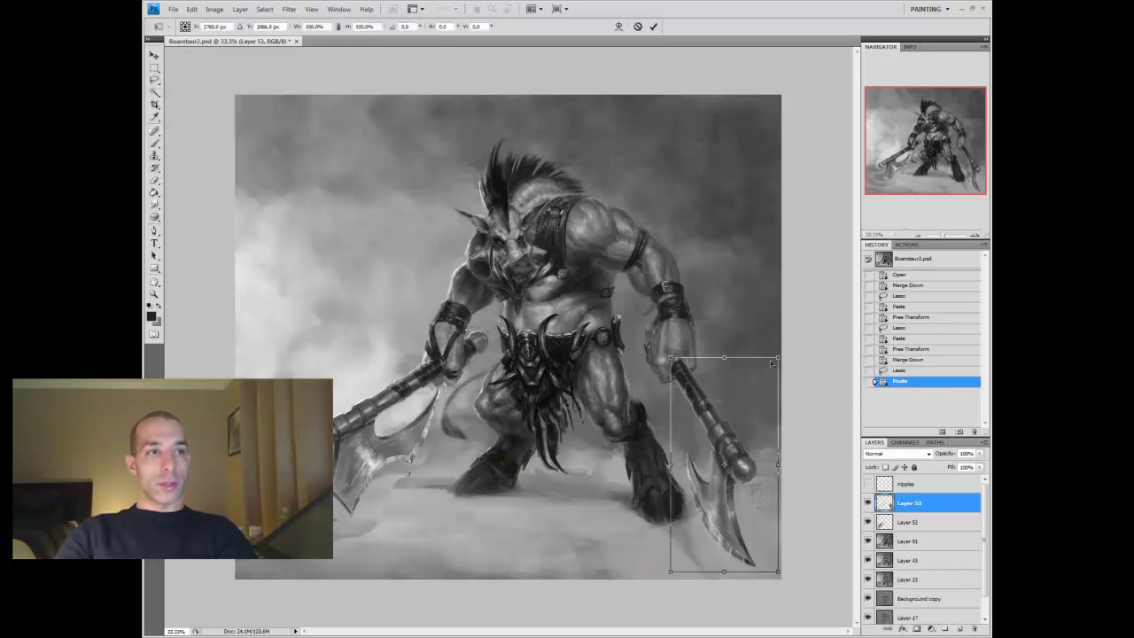
{"action": "key", "text": "Return"}
{"action": "key", "text": "ctrl+e"}
Smudge and brush away the old axe remnants around both resized axes with sampled ground greys, working on Layers 51 and 52
{"action": "left_click", "coordinate": [868, 502]}
{"action": "key", "text": "b"}
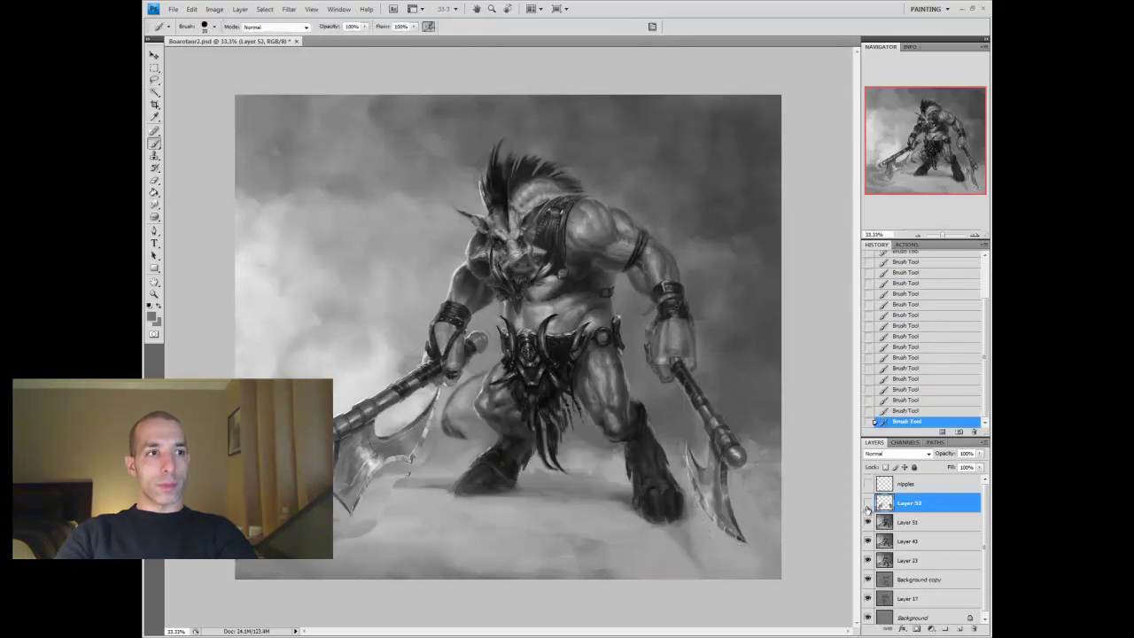
{"action": "left_click", "coordinate": [868, 502]}
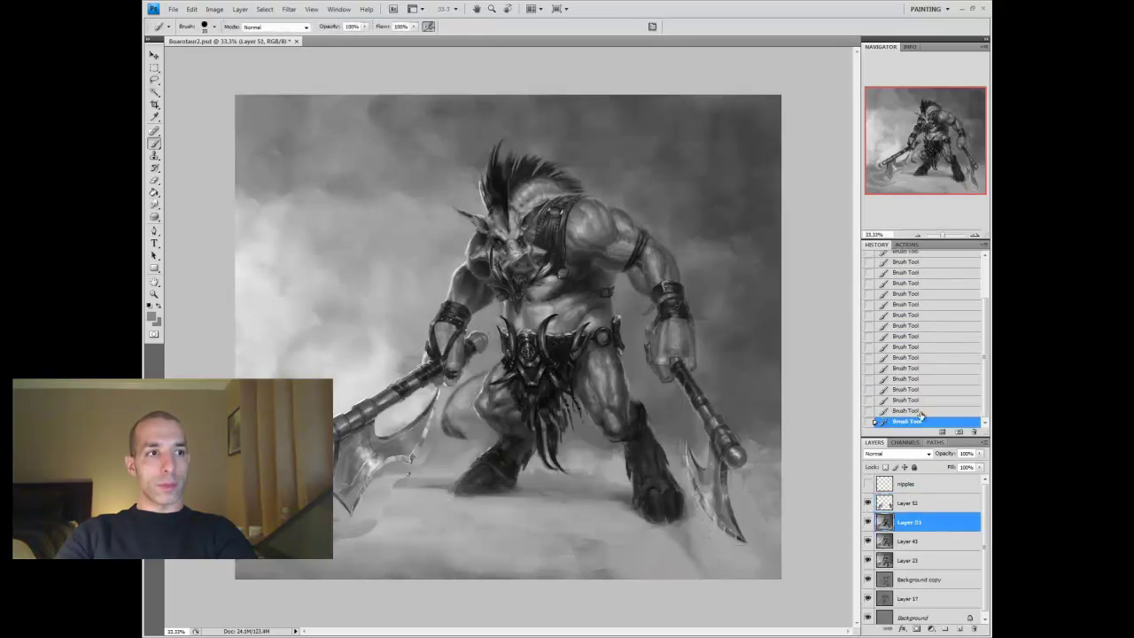
{"action": "key", "text": "r"}
{"action": "mouse_move", "coordinate": [349, 548]}
{"action": "left_mouse_down"}
{"action": "mouse_move", "coordinate": [399, 525]}
{"action": "mouse_move", "coordinate": [446, 463]}
{"action": "left_mouse_up"}
{"action": "key", "text": "b"}
{"action": "left_click_drag", "start_coordinate": [337, 550], "coordinate": [478, 542]}
{"action": "left_click_drag", "start_coordinate": [705, 546], "coordinate": [689, 565]}
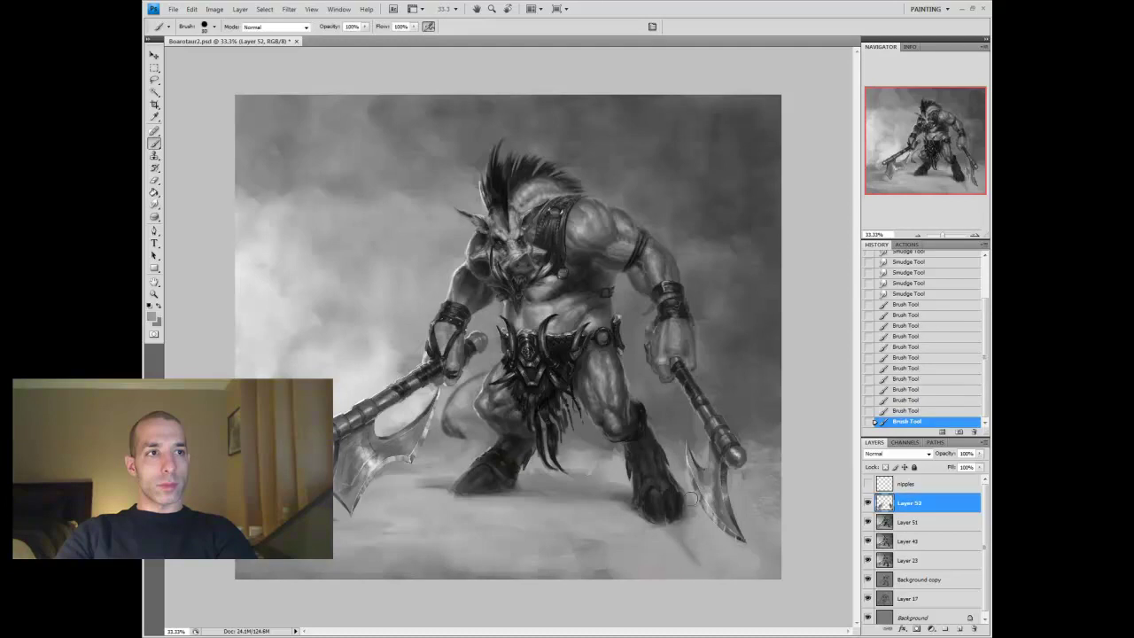
{"action": "left_click", "coordinate": [616, 447], "text": "alt"}
{"action": "left_click", "coordinate": [881, 521]}
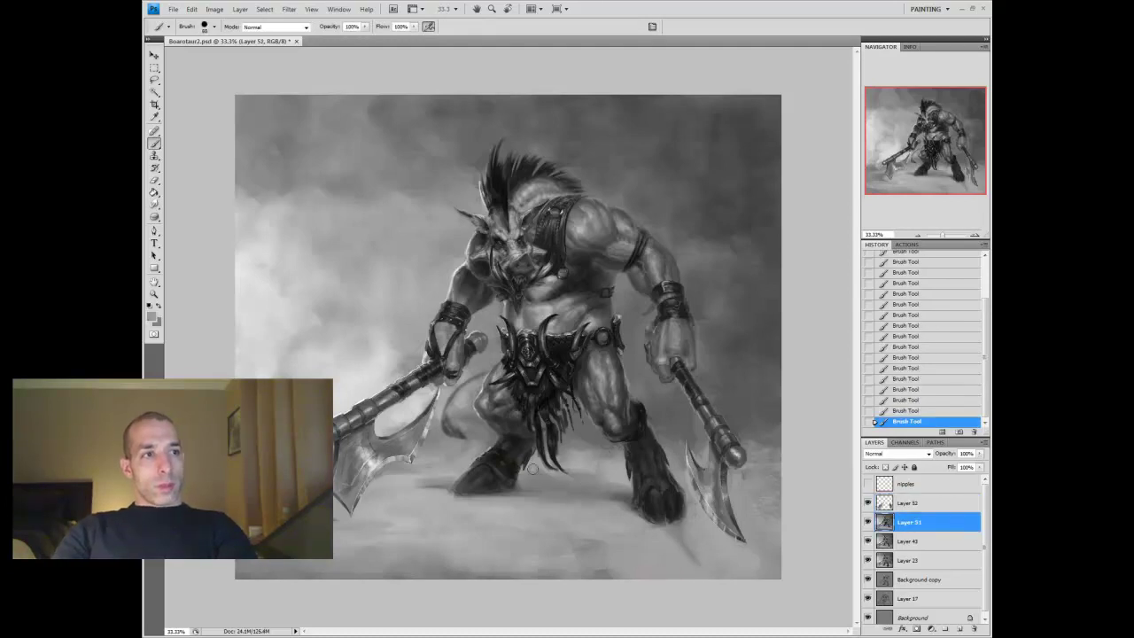
Compare the painting without and with the last three brush strokes, and with Layer 52 hidden and shown
{"action": "key", "text": "ctrl+alt+z"}
{"action": "key", "text": "ctrl+alt+z"}
{"action": "key", "text": "ctrl+alt+z"}
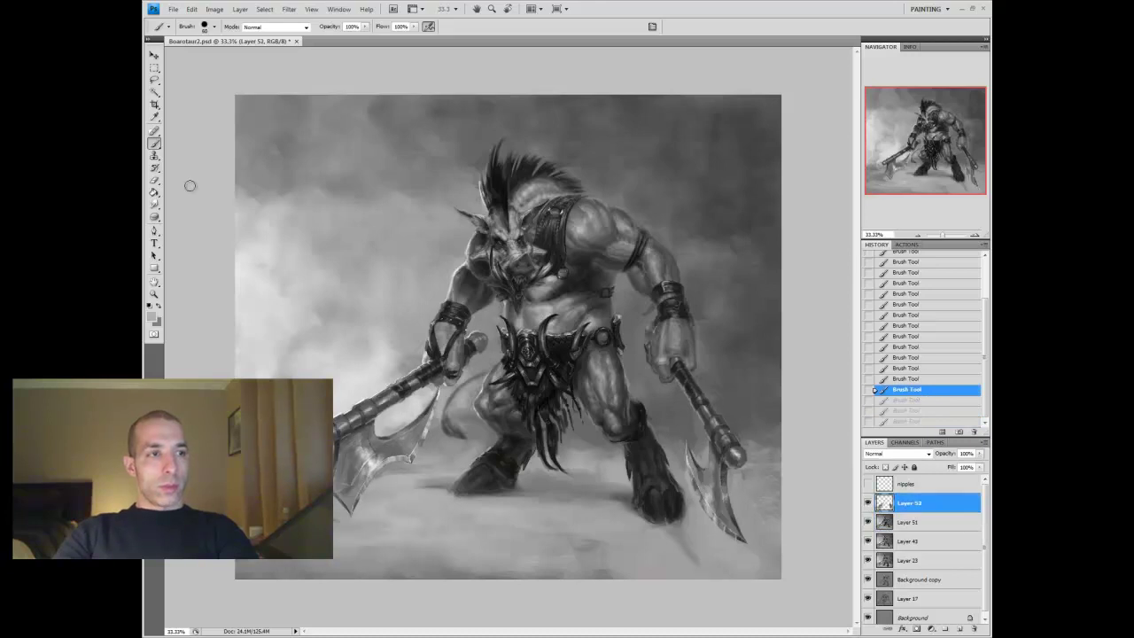
{"action": "key", "text": "ctrl+shift+z"}
{"action": "key", "text": "ctrl+shift+z"}
{"action": "key", "text": "ctrl+shift+z"}
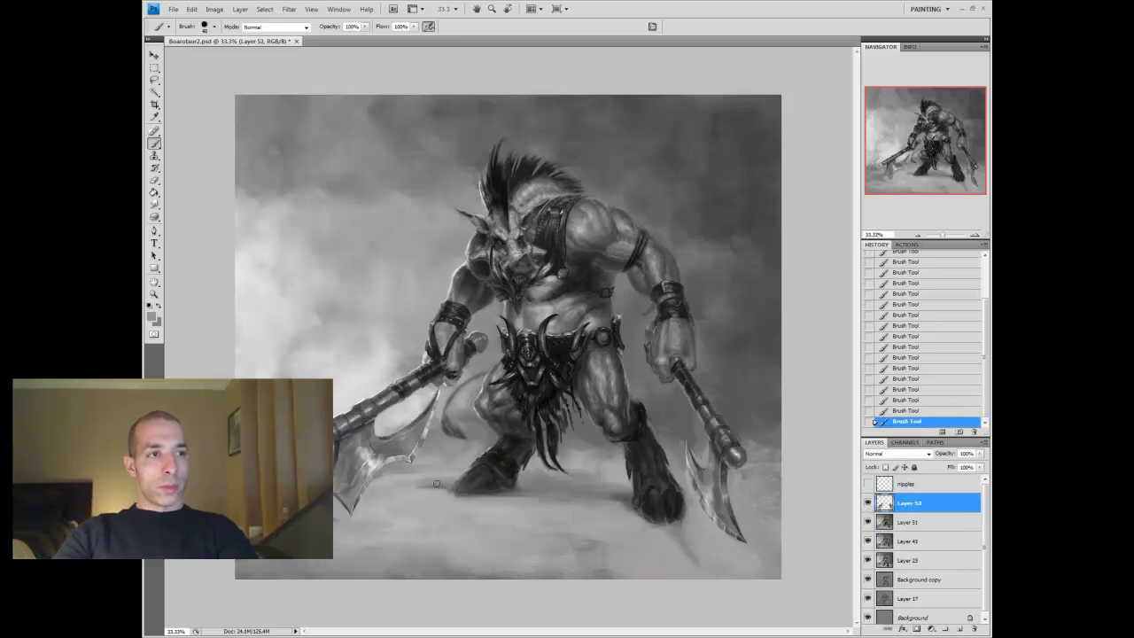
{"action": "left_click", "coordinate": [868, 503]}
{"action": "left_click", "coordinate": [868, 503]}
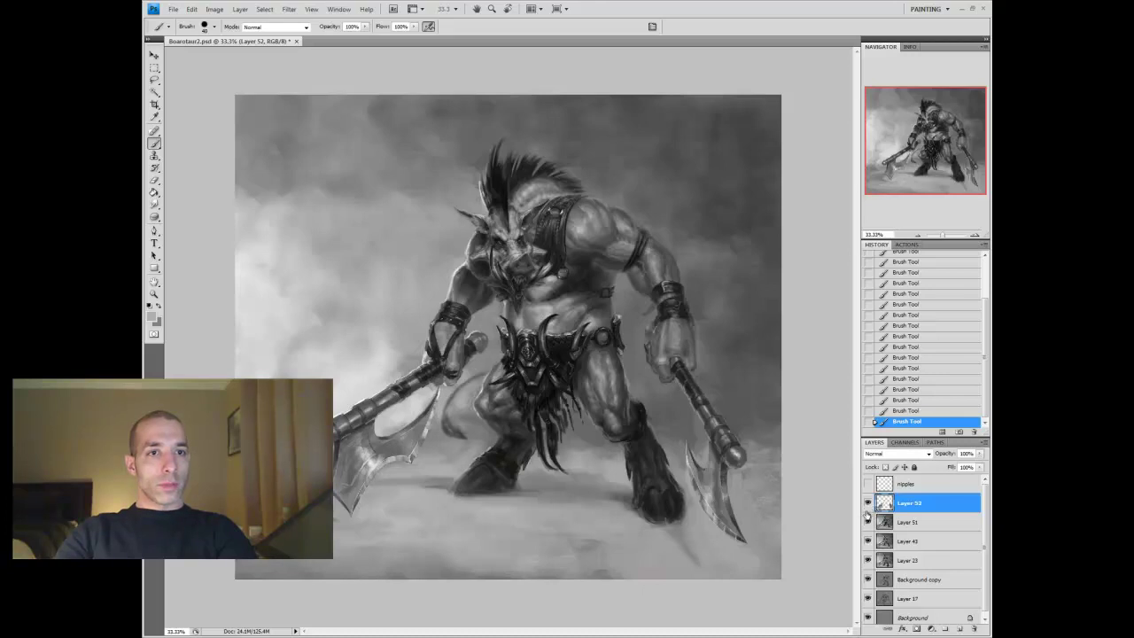
Add a layer, copy the lassoed ring on the right axe's handle, nudge the pasted copy upward and merge it down into Layer 52
{"action": "left_click", "coordinate": [959, 629]}
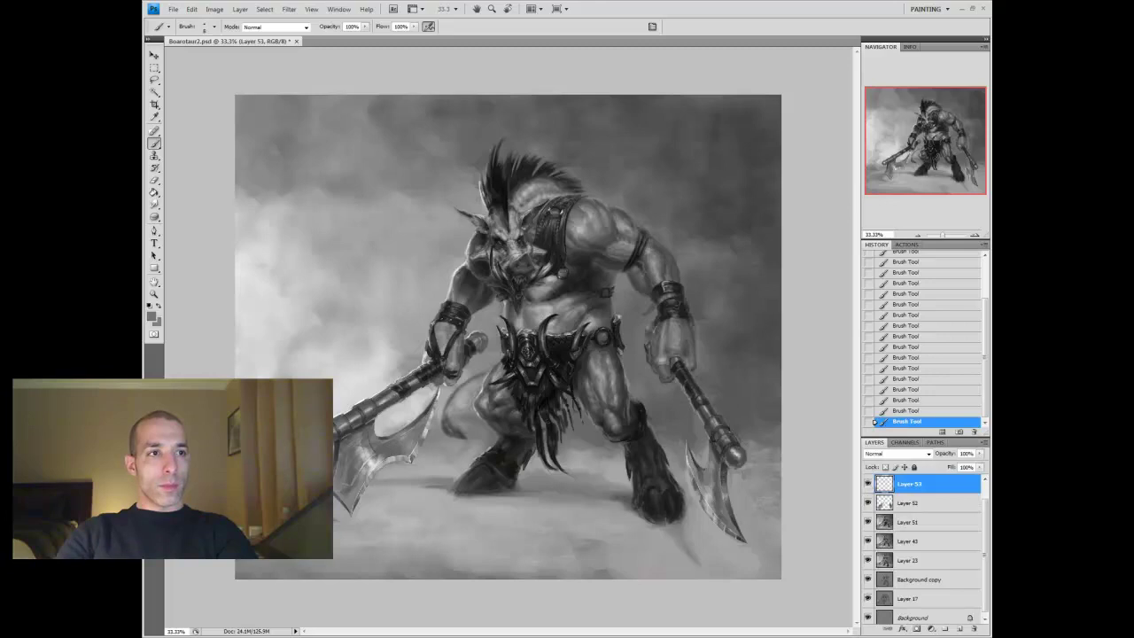
{"action": "key", "text": "l"}
{"action": "left_click_drag", "start_coordinate": [725, 416], "coordinate": [721, 418]}
{"action": "key", "text": "ctrl+c"}
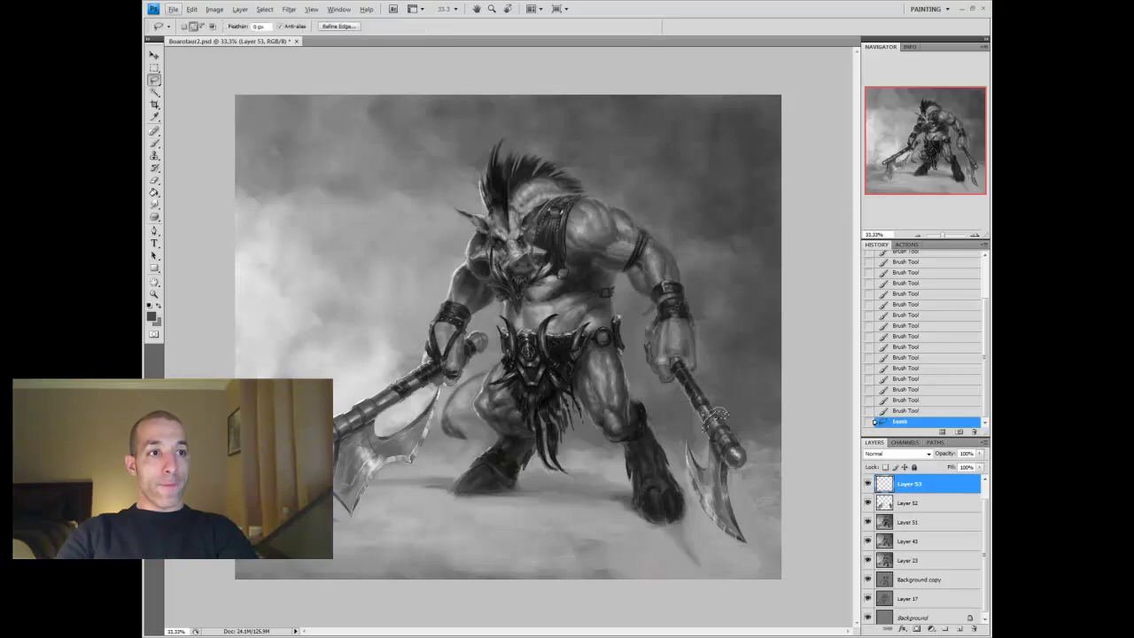
{"action": "key", "text": "ctrl+v"}
{"action": "key", "text": "v"}
{"action": "left_click", "coordinate": [868, 484]}
{"action": "key", "text": "Up"}
{"action": "key", "text": "ctrl+e"}
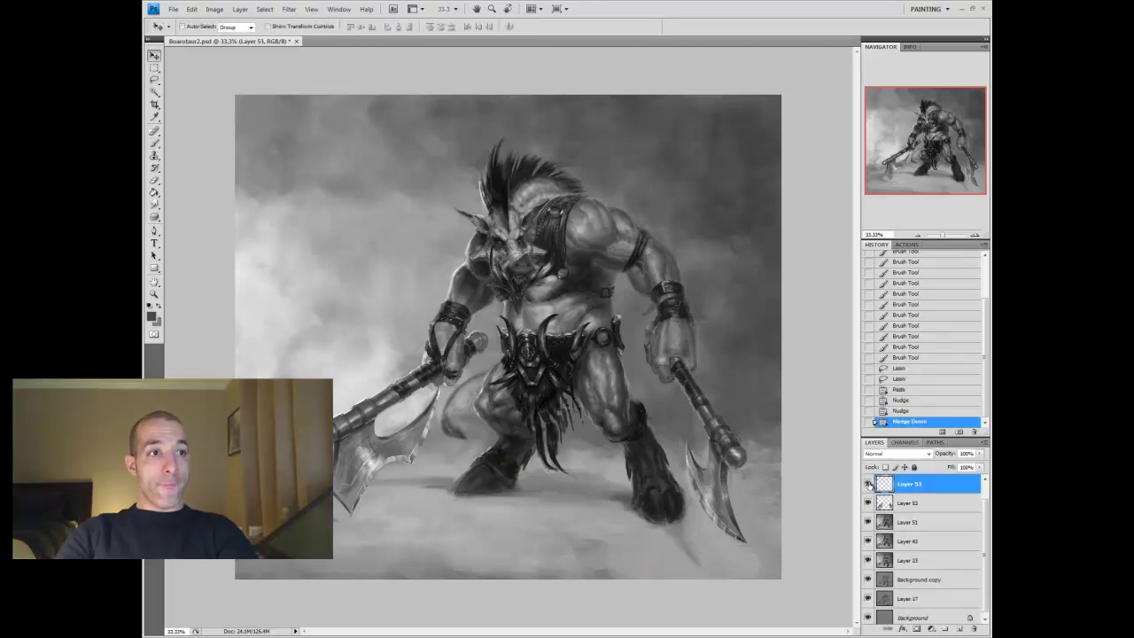
{"action": "key", "text": "ctrl+e"}
Compare the resized axes with the original painting by repeatedly hiding and showing Layer 52
{"action": "left_click", "coordinate": [868, 500]}
{"action": "left_click", "coordinate": [869, 499]}
{"action": "left_click", "coordinate": [869, 500]}
{"action": "left_click", "coordinate": [868, 500]}
{"action": "left_click", "coordinate": [868, 499]}
{"action": "left_click", "coordinate": [869, 500]}
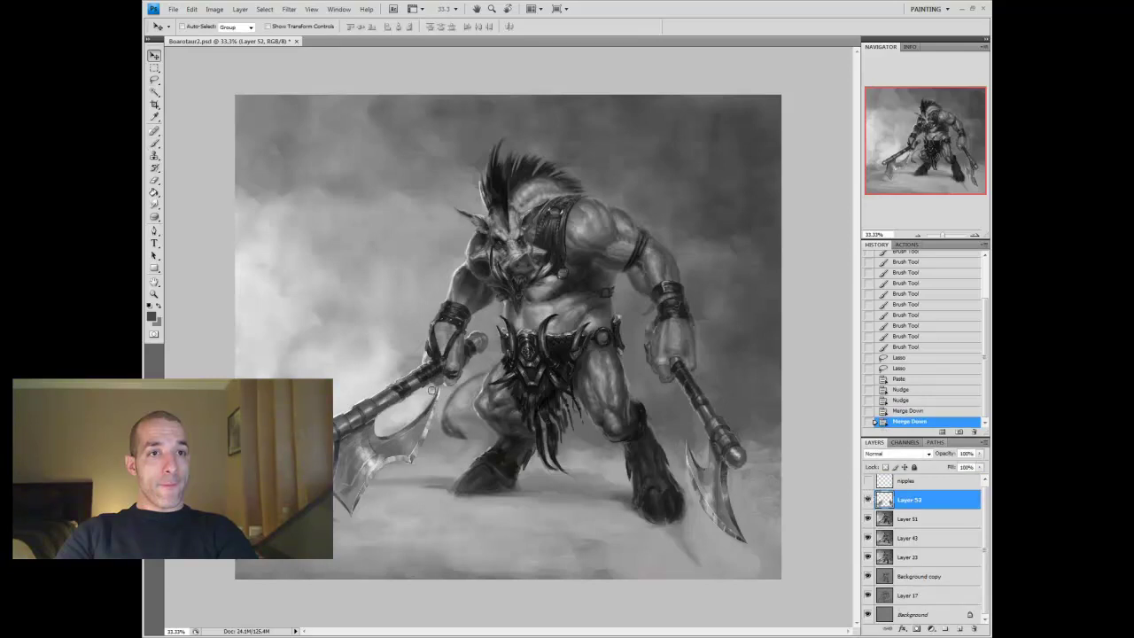
{"action": "left_click", "coordinate": [868, 500]}
{"action": "left_click", "coordinate": [868, 500]}
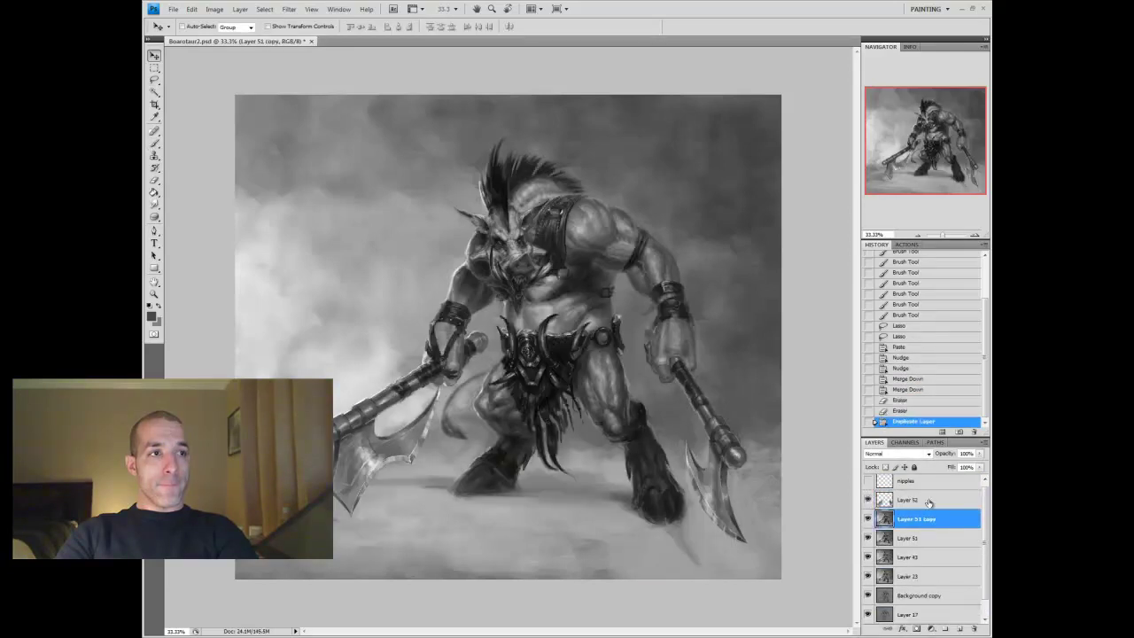
{"action": "left_click", "coordinate": [868, 500]}
{"action": "left_click", "coordinate": [869, 500]}
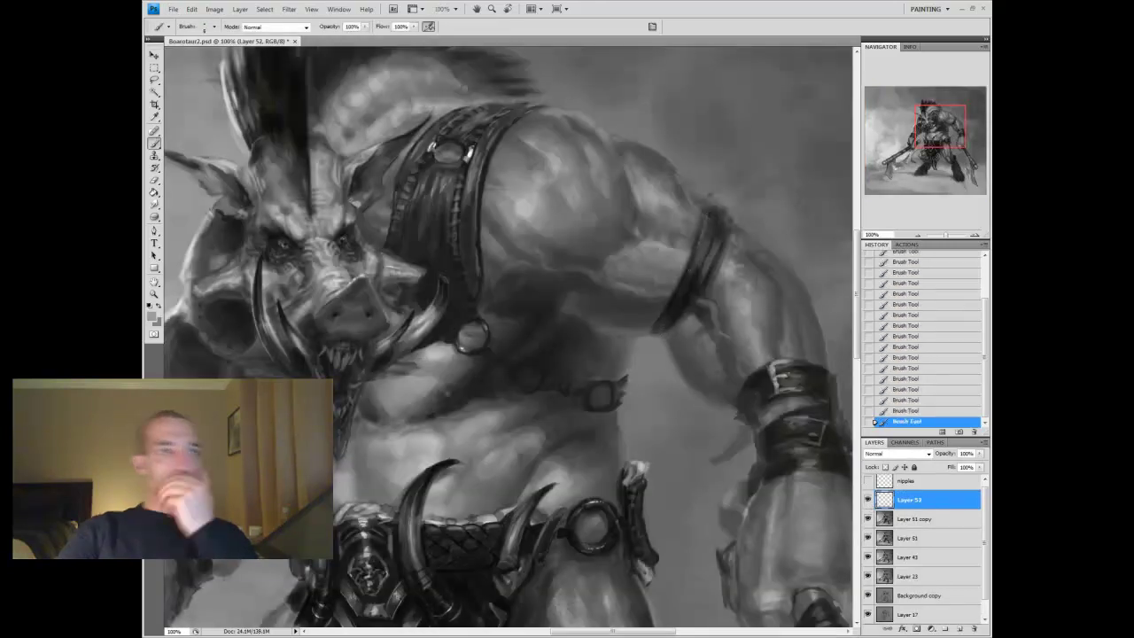
Refine the strap around the warrior's right-hand upper arm with brush strokes on Layer 52
{"action": "left_click_drag", "start_coordinate": [735, 265], "coordinate": [724, 215]}
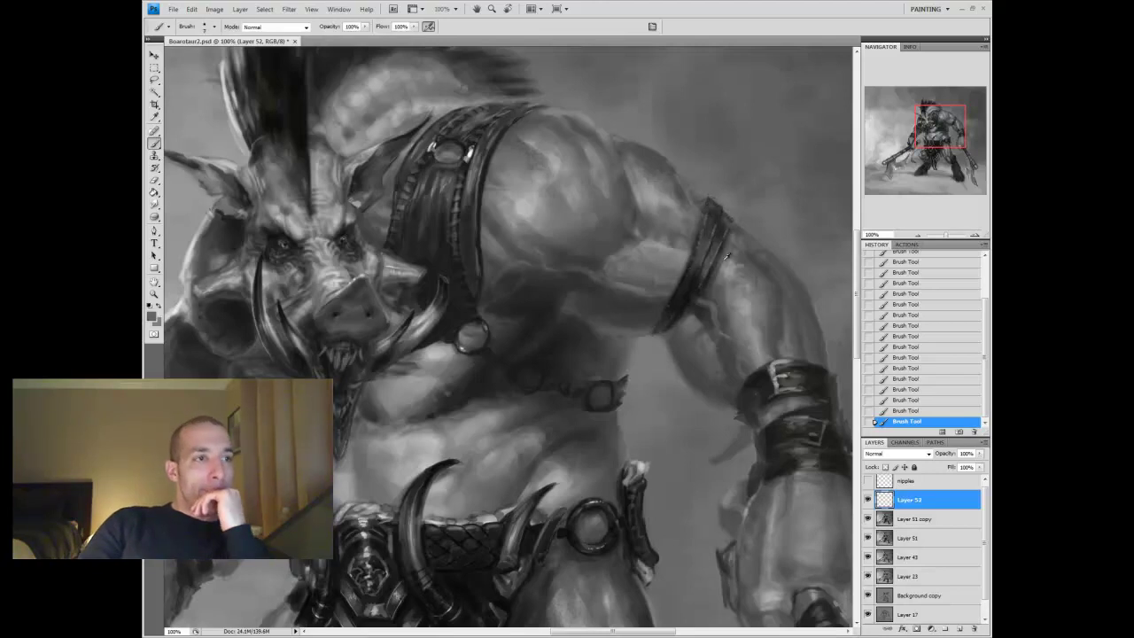
{"action": "scroll", "coordinate": [885, 498], "scroll_direction": "down", "scroll_amount": 1}
{"action": "key", "text": "z"}
{"action": "left_click", "coordinate": [637, 400], "text": "alt"}
{"action": "key", "text": "b"}
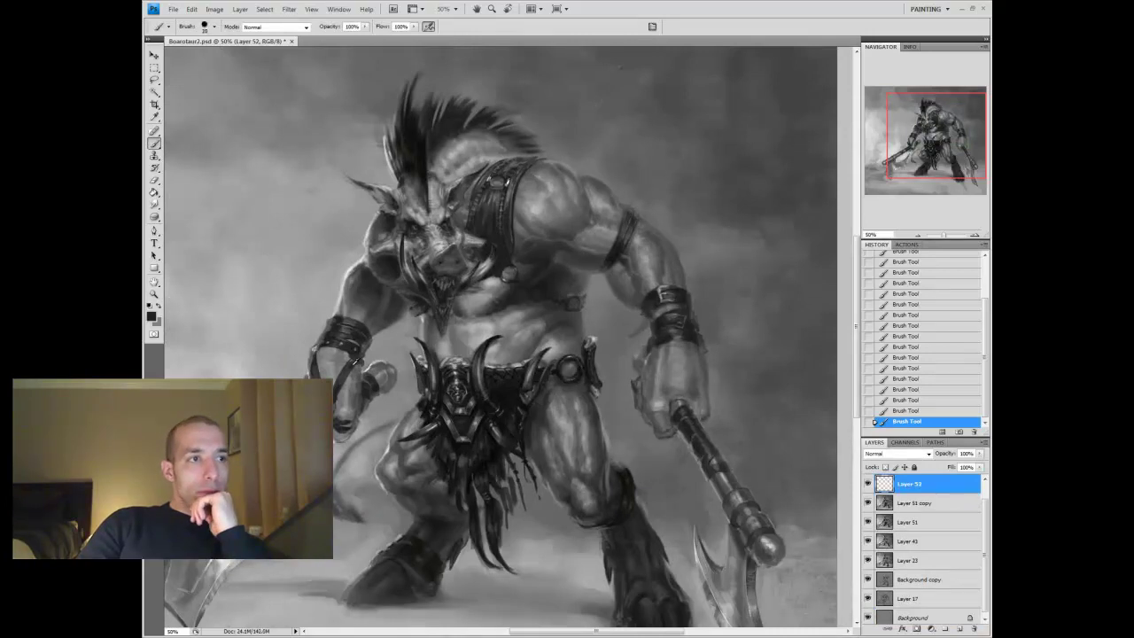
Touch up the hand gripping the left axe on Layer 52 with brush strokes in greys sampled from the painting
{"action": "left_click_drag", "start_coordinate": [296, 368], "coordinate": [375, 357]}
{"action": "key", "text": "bracketright"}
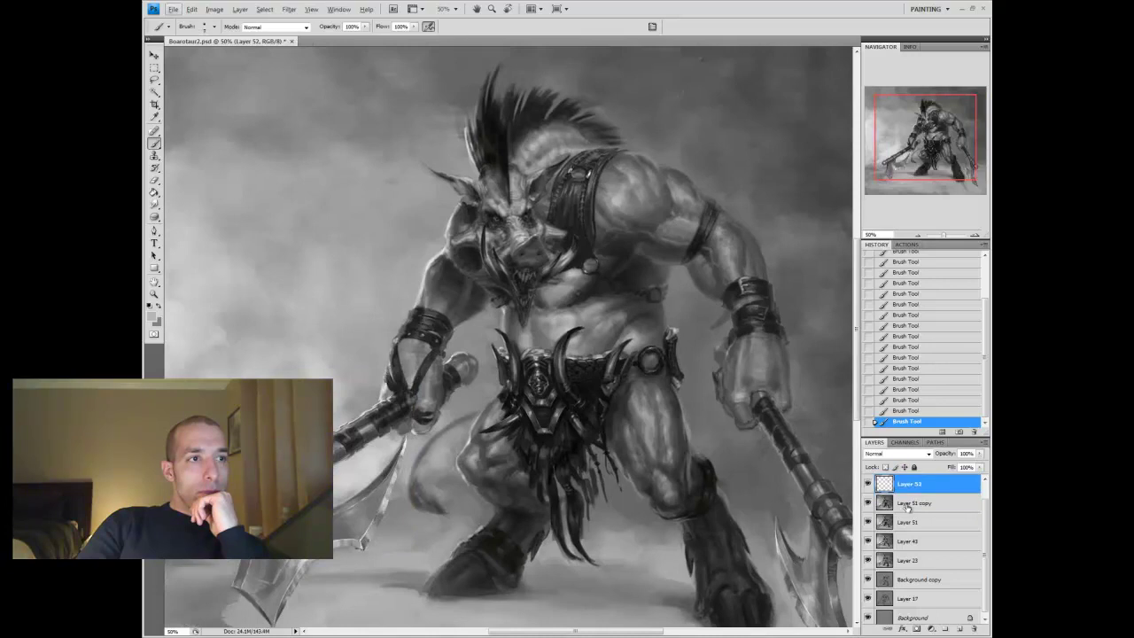
{"action": "left_click_drag", "start_coordinate": [399, 355], "coordinate": [465, 356]}
{"action": "left_click_drag", "start_coordinate": [489, 412], "coordinate": [496, 420]}
{"action": "left_click", "coordinate": [516, 412], "text": "alt"}
{"action": "left_click", "coordinate": [486, 400], "text": "alt"}
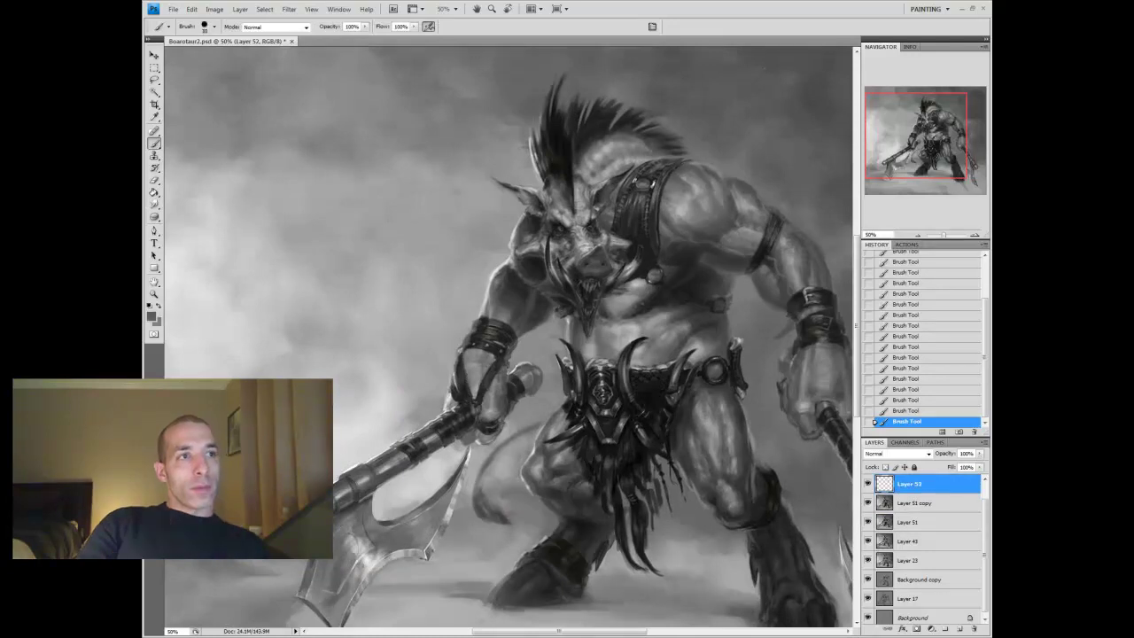
{"action": "key", "text": "z"}
{"action": "key", "text": "ctrl+minus"}
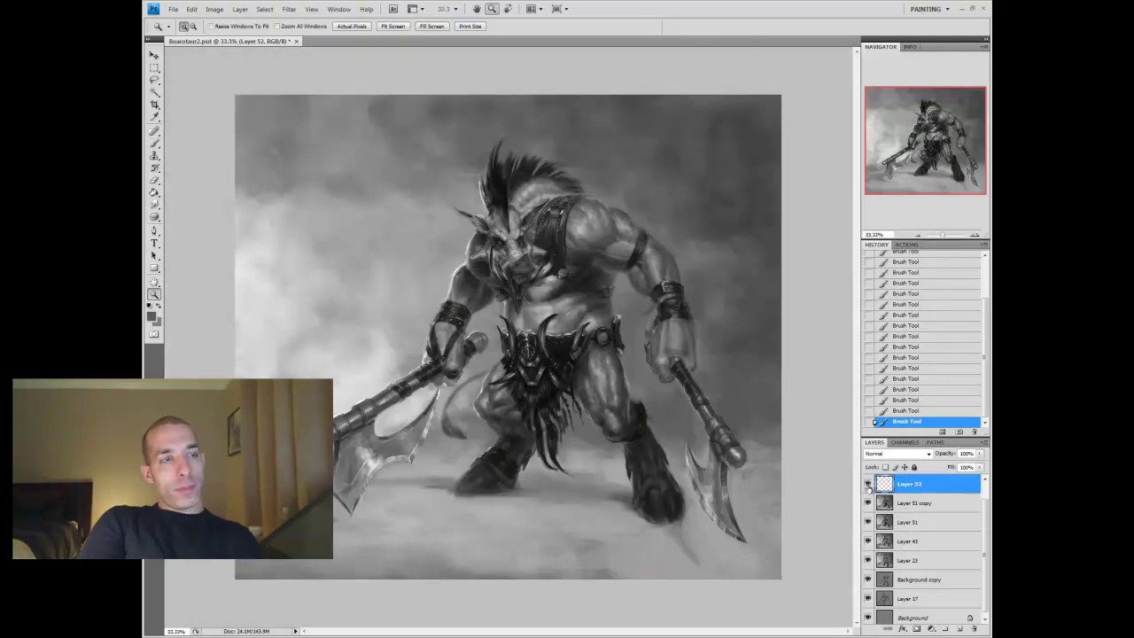
Merge the touch-up layer down and add a new layer with Overlay blending above Layer 51 copy
{"action": "key", "text": "ctrl+e"}
{"action": "key", "text": "ctrl+shift+alt+n"}
{"action": "left_click", "coordinate": [897, 453]}
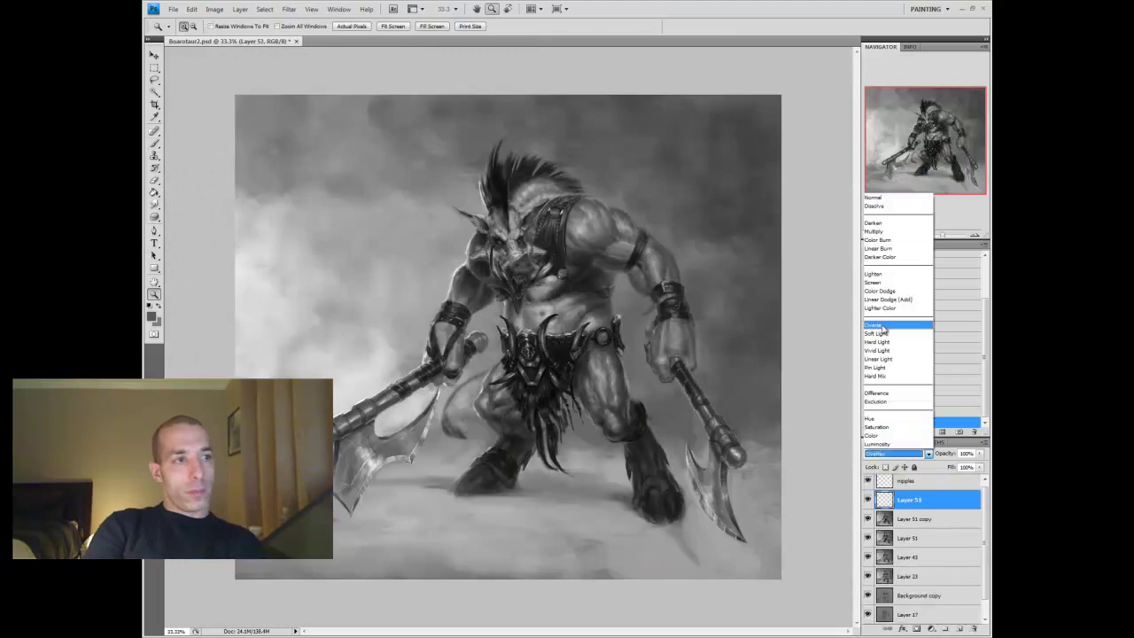
{"action": "left_click", "coordinate": [899, 324]}
Darken the ground and background with broad brush strokes, setting the layer's blending mode to Multiply
{"action": "key", "text": "b"}
{"action": "left_click_drag", "start_coordinate": [266, 568], "coordinate": [785, 537]}
{"action": "left_click_drag", "start_coordinate": [620, 531], "coordinate": [760, 552]}
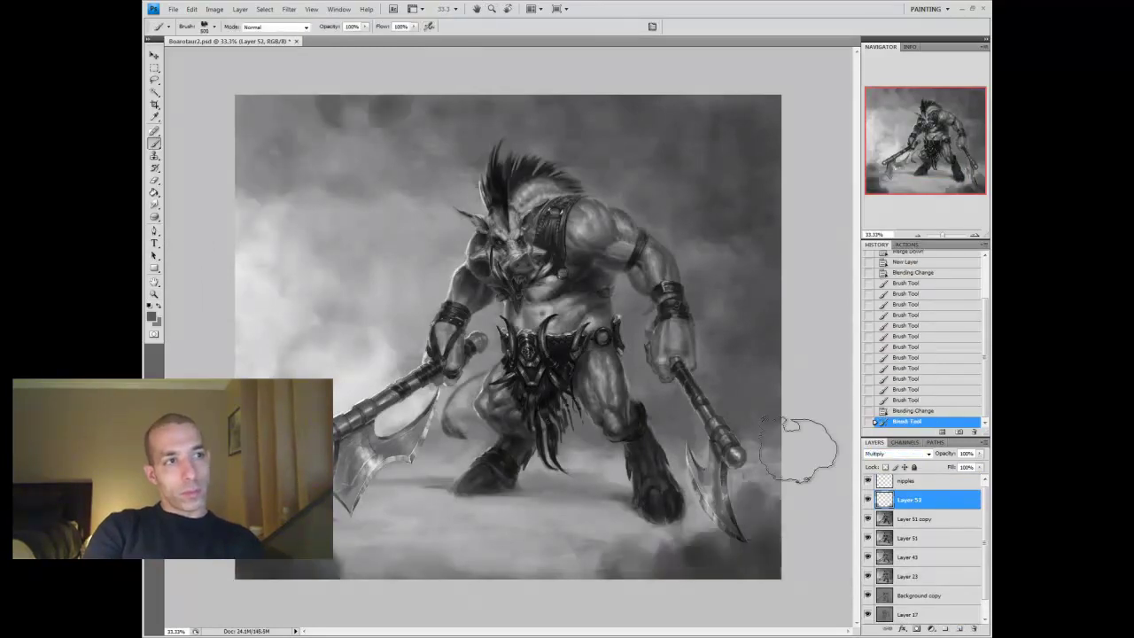
{"action": "key", "text": "shift+alt+m"}
{"action": "left_click_drag", "start_coordinate": [266, 266], "coordinate": [595, 544]}
{"action": "left_click_drag", "start_coordinate": [355, 115], "coordinate": [670, 174]}
Erase parts of the dark shading in the upper background, at both sides and along the ground
{"action": "key", "text": "e"}
{"action": "left_click_drag", "start_coordinate": [762, 231], "coordinate": [647, 150]}
{"action": "mouse_move", "coordinate": [301, 150]}
{"action": "left_mouse_down"}
{"action": "mouse_move", "coordinate": [367, 258]}
{"action": "mouse_move", "coordinate": [257, 345]}
{"action": "left_mouse_up"}
{"action": "left_click_drag", "start_coordinate": [373, 559], "coordinate": [691, 567]}
{"action": "left_click_drag", "start_coordinate": [806, 469], "coordinate": [709, 532]}
Choose a darker foreground colour and deepen the vignette along the painting's lower and upper edges
{"action": "left_click", "coordinate": [151, 316]}
{"action": "key", "text": "Return"}
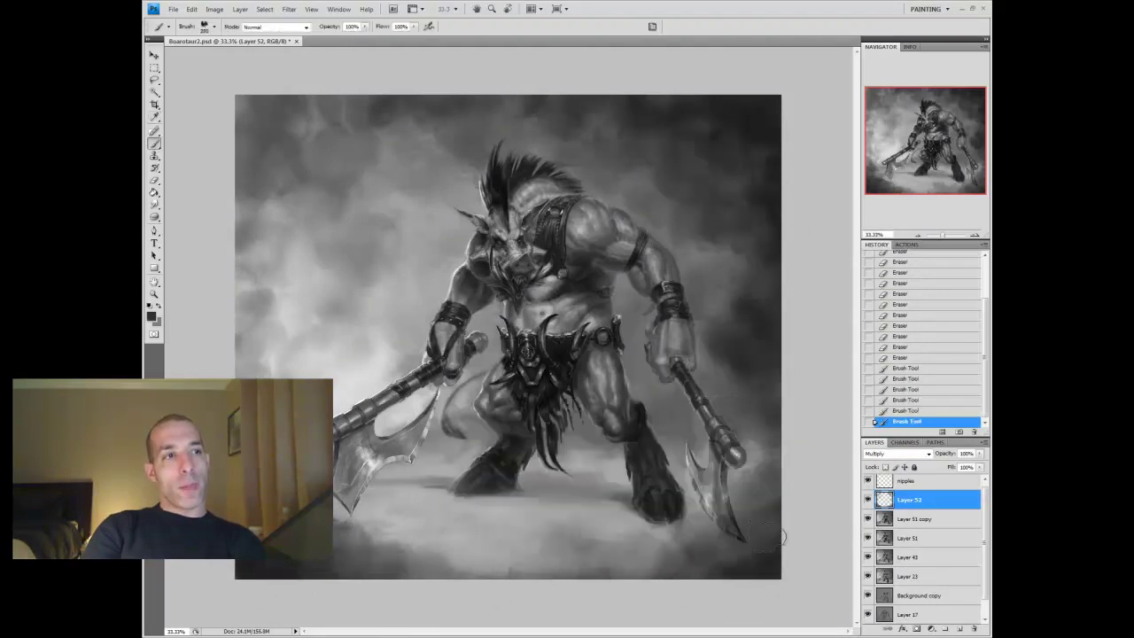
{"action": "left_click_drag", "start_coordinate": [248, 567], "coordinate": [772, 577]}
{"action": "left_click_drag", "start_coordinate": [744, 142], "coordinate": [248, 133]}
{"action": "left_click_drag", "start_coordinate": [364, 115], "coordinate": [514, 213]}
Erase excess vignette shading from the right background and the ground, and merge the Multiply layer down
{"action": "key", "text": "e"}
{"action": "left_click_drag", "start_coordinate": [753, 292], "coordinate": [810, 405]}
{"action": "mouse_move", "coordinate": [266, 567]}
{"action": "left_mouse_down"}
{"action": "mouse_move", "coordinate": [488, 587]}
{"action": "mouse_move", "coordinate": [603, 557]}
{"action": "mouse_move", "coordinate": [638, 531]}
{"action": "left_mouse_up"}
{"action": "key", "text": "ctrl+e"}
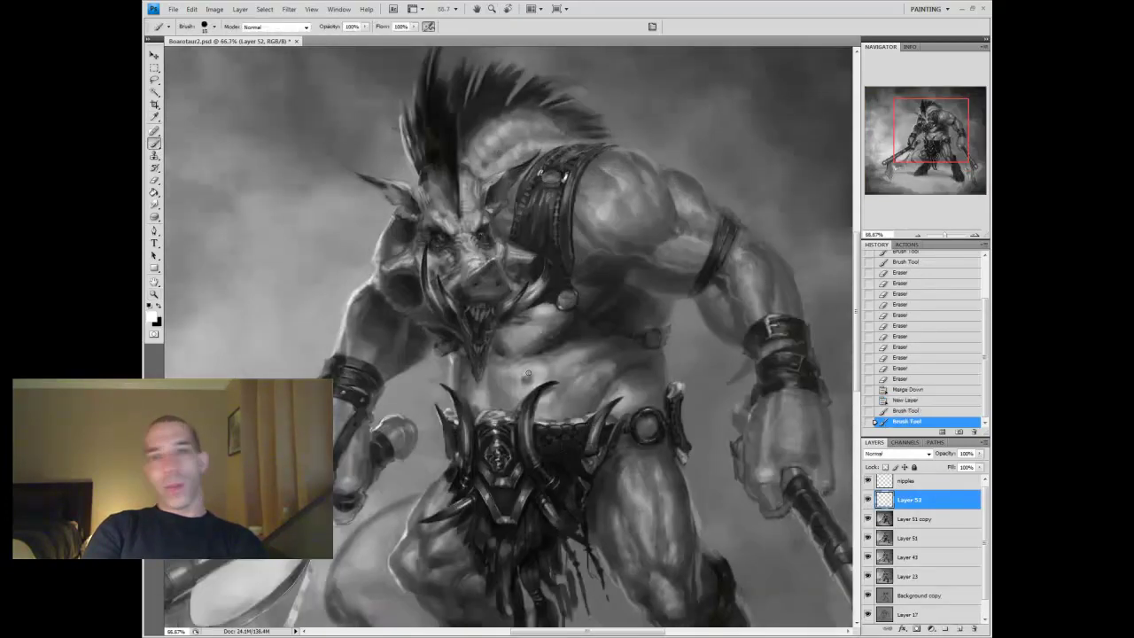
Touch up the warrior's torso and belt with brush strokes, and add a new layer at the top of the stack
{"action": "left_click_drag", "start_coordinate": [408, 374], "coordinate": [409, 423]}
{"action": "left_click_drag", "start_coordinate": [528, 496], "coordinate": [595, 480]}
{"action": "key", "text": "ctrl+shift+alt+n"}
{"action": "key", "text": "ctrl+]"}
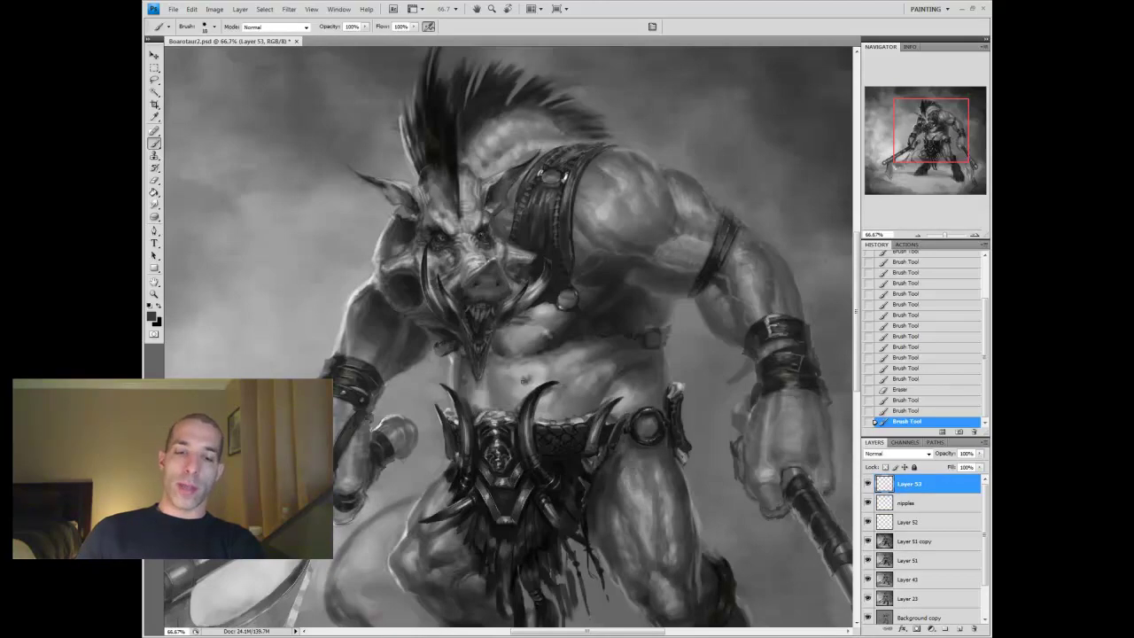
Merge the nipples layer, Layer 52 and Layer 51 copy into one layer
{"action": "key", "text": "alt+["}
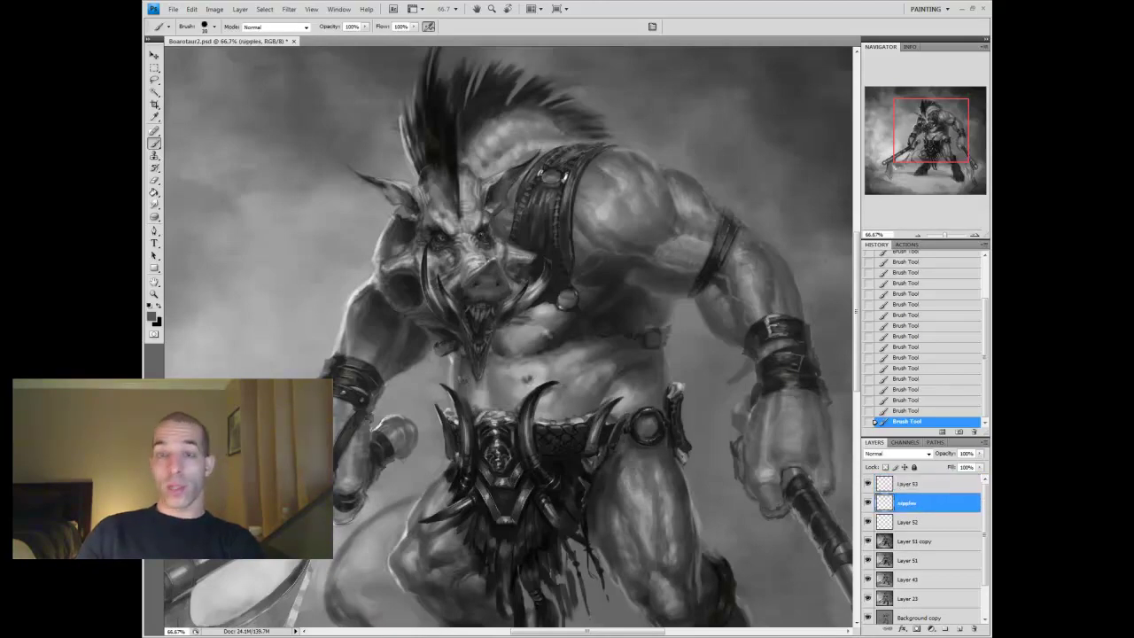
{"action": "key", "text": "z"}
{"action": "left_click", "coordinate": [644, 414], "text": "alt"}
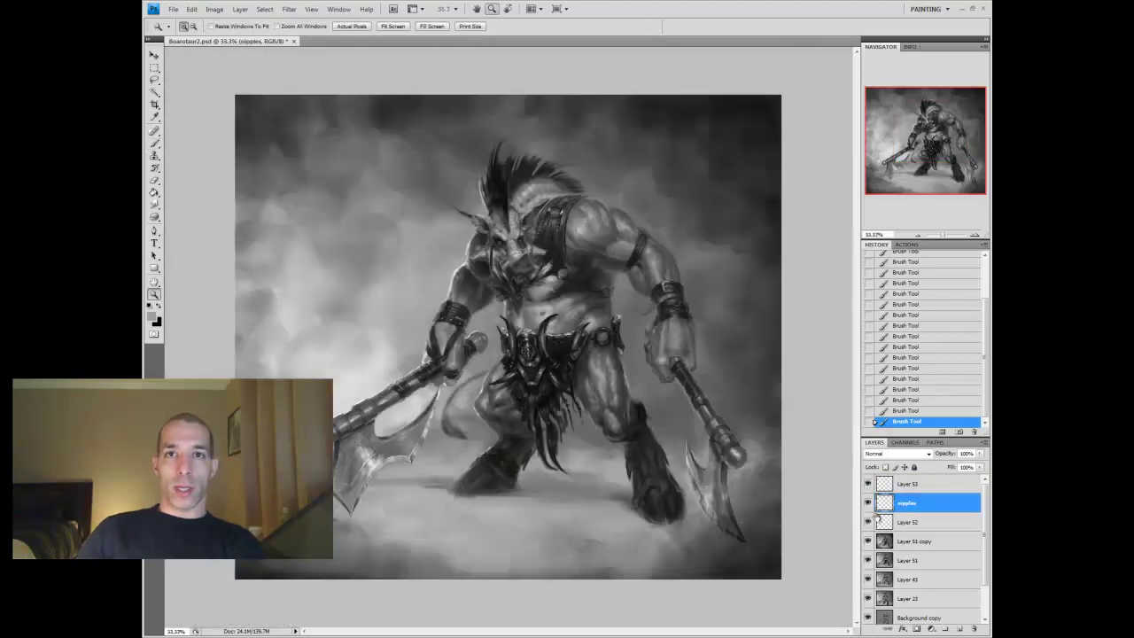
{"action": "left_click", "coordinate": [877, 539], "text": "shift"}
{"action": "key", "text": "ctrl+e"}
{"action": "key", "text": "ctrl+e"}
Rework the warrior's chest and arm shading with dark and light brush strokes, comparing by hiding and showing Layer 52
{"action": "key", "text": "b"}
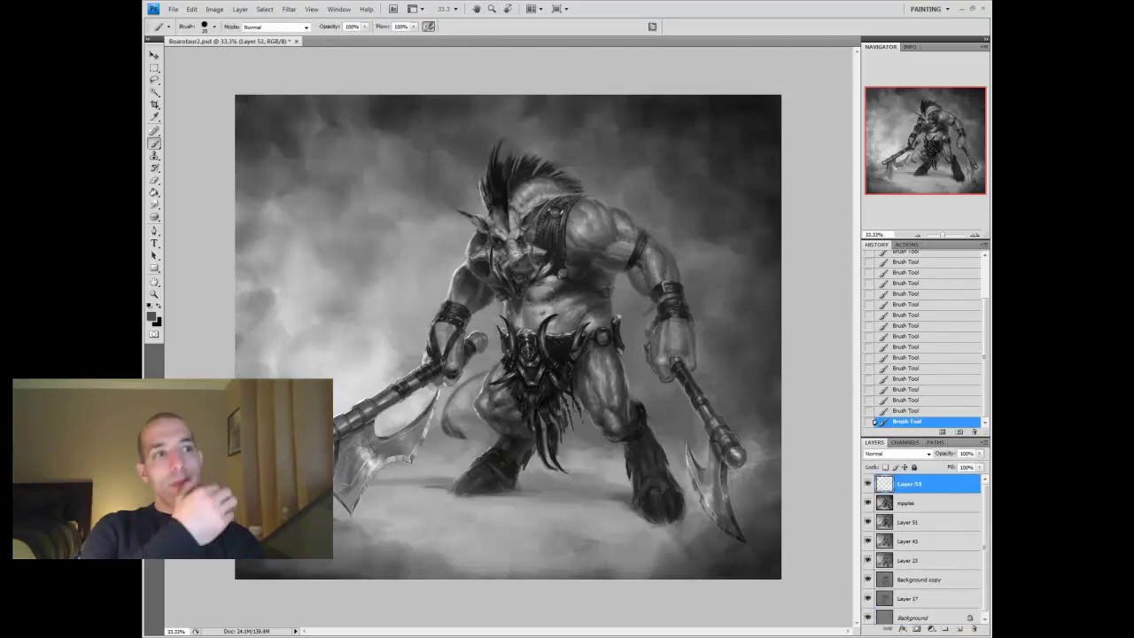
{"action": "key", "text": "x"}
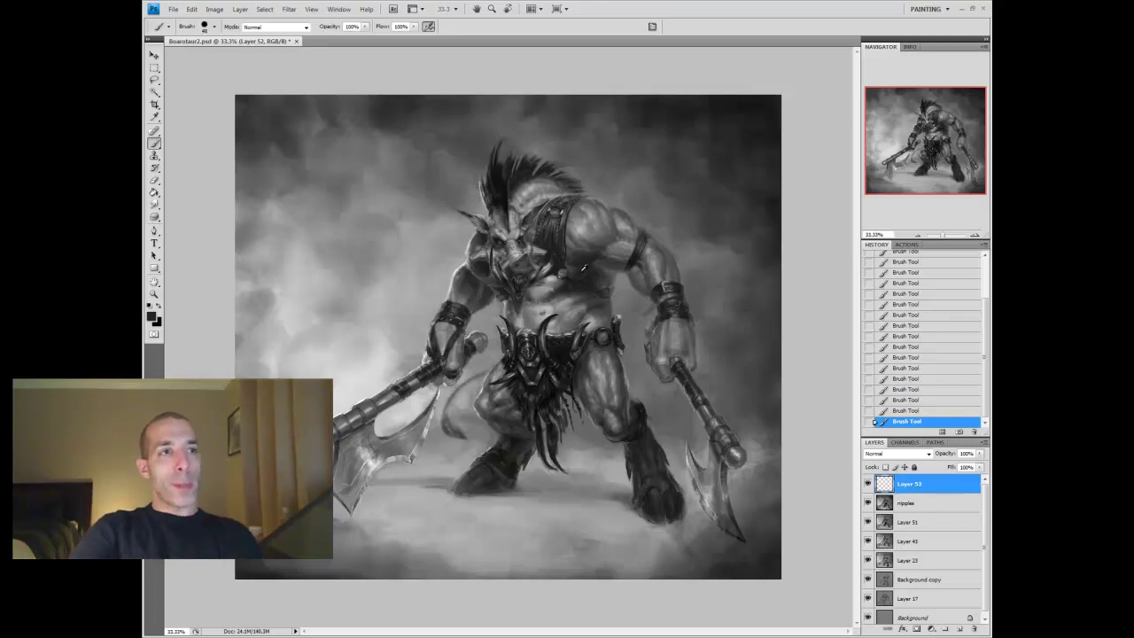
{"action": "key", "text": "x"}
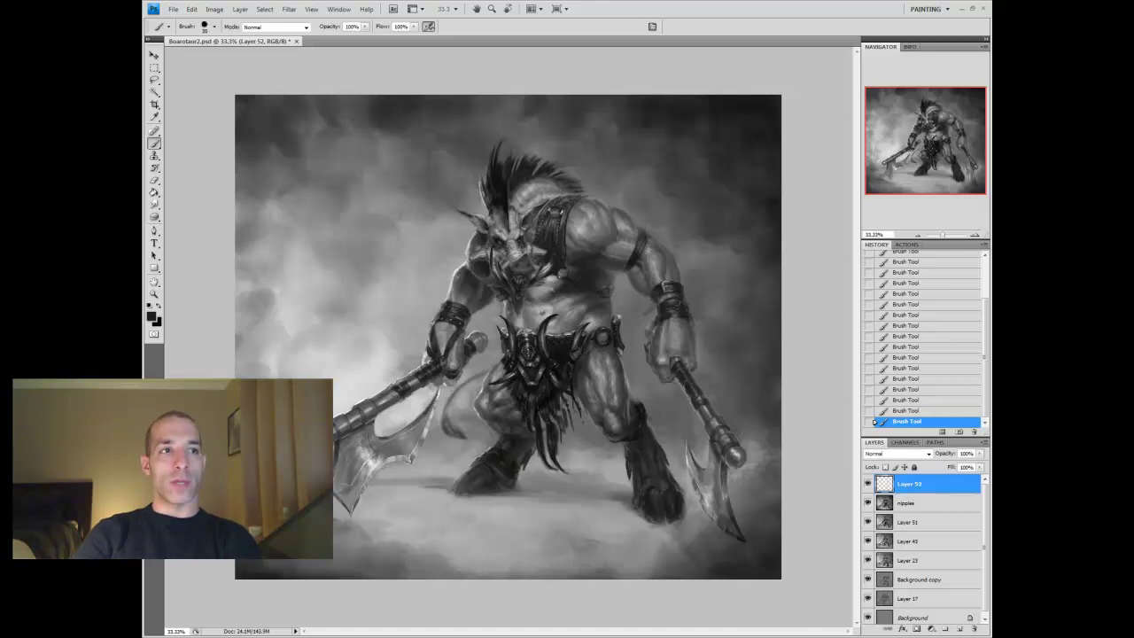
{"action": "key", "text": "x"}
{"action": "left_click", "coordinate": [868, 483]}
{"action": "left_click", "coordinate": [868, 482]}
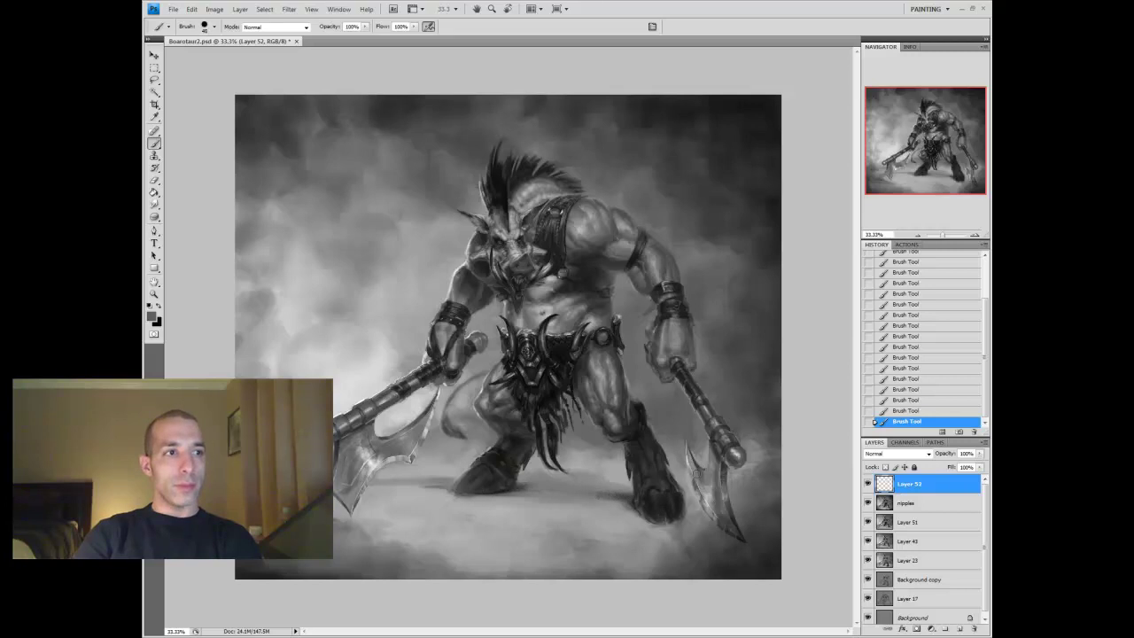
Merge Layer 52 down and refine the left axe's blade and handle on a new layer with brush and eraser strokes
{"action": "key", "text": "ctrl+e"}
{"action": "key", "text": "ctrl+shift+alt+n"}
{"action": "key", "text": "z"}
{"action": "left_click", "coordinate": [408, 492]}
{"action": "key", "text": "b"}
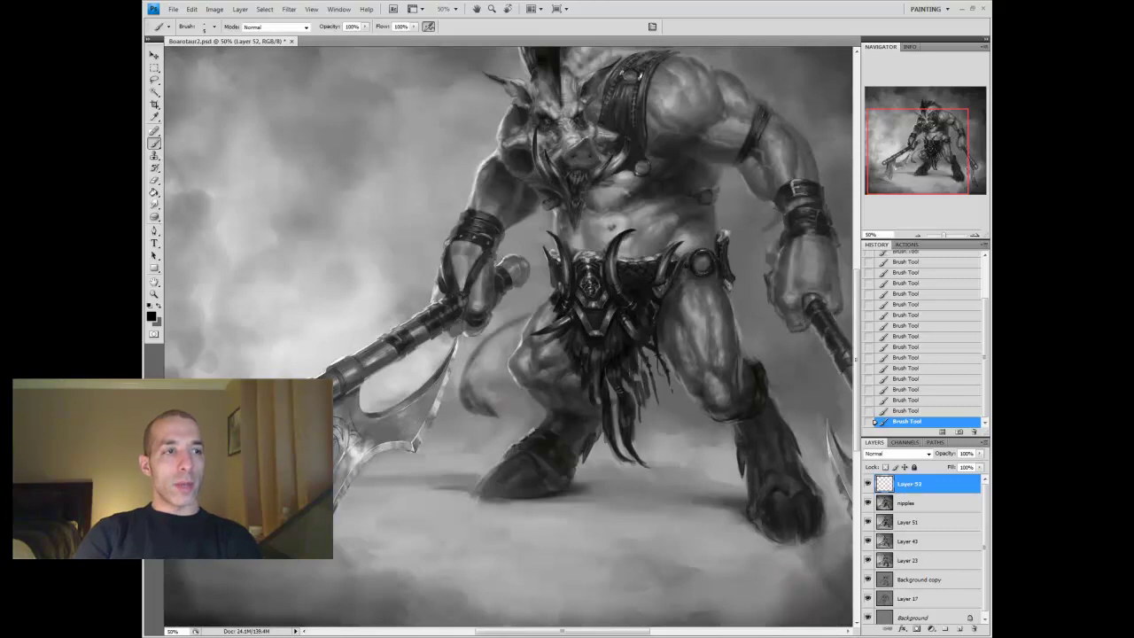
{"action": "key", "text": "e"}
{"action": "left_click_drag", "start_coordinate": [338, 452], "coordinate": [384, 401]}
{"action": "key", "text": "b"}
{"action": "left_click_drag", "start_coordinate": [443, 358], "coordinate": [434, 381]}
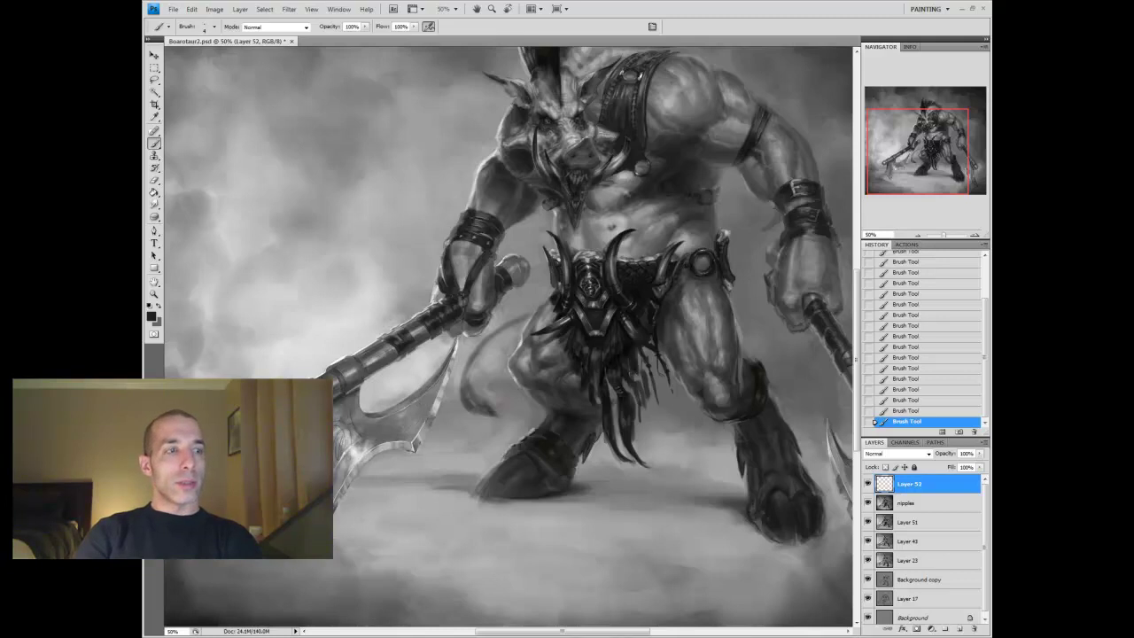
{"action": "key", "text": "e"}
{"action": "mouse_move", "coordinate": [350, 439]}
{"action": "left_mouse_down"}
{"action": "mouse_move", "coordinate": [381, 399]}
{"action": "mouse_move", "coordinate": [345, 443]}
{"action": "left_mouse_up"}
{"action": "key", "text": "b"}
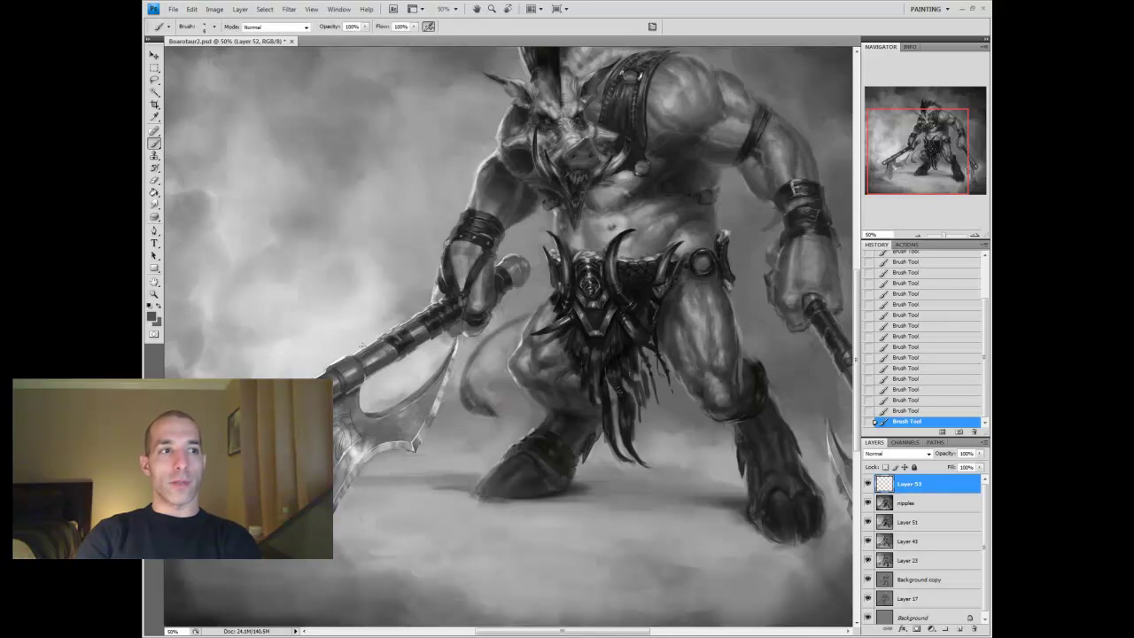
Erase stray touch-ups on Layer 52 and soften details on the nipples layer with the Smudge tool
{"action": "key", "text": "z"}
{"action": "left_click", "coordinate": [575, 476], "text": "alt"}
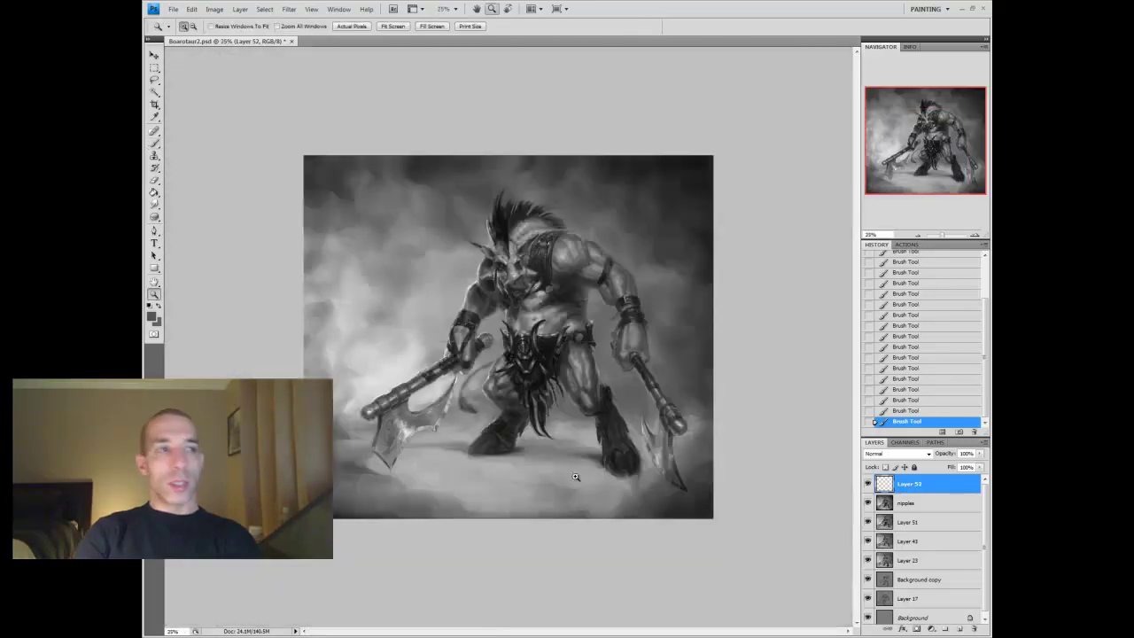
{"action": "key", "text": "b"}
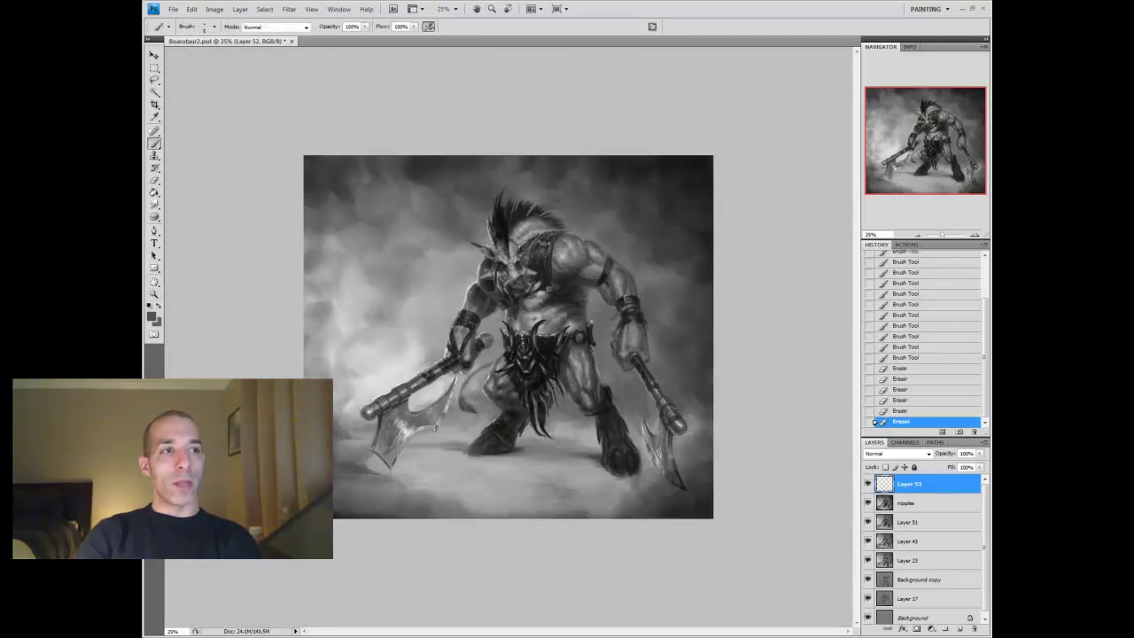
{"action": "key", "text": "alt+bracketleft"}
{"action": "key", "text": "r"}
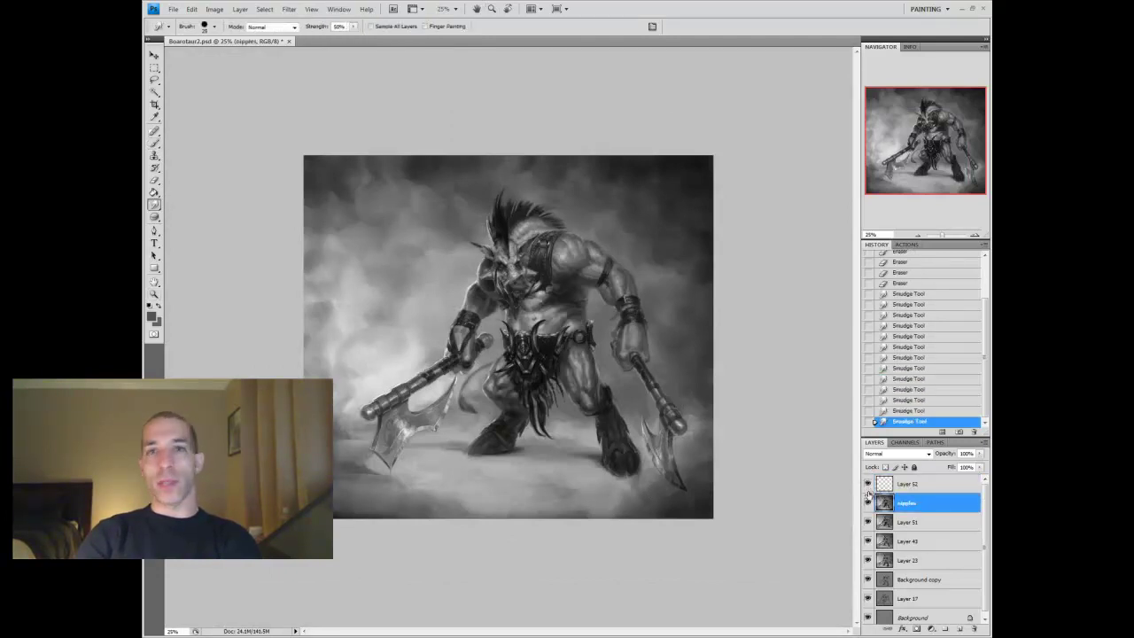
Merge Layer 52 into the nipples layer and add a new layer with Overlay blending
{"action": "key", "text": "alt+bracketright"}
{"action": "key", "text": "ctrl+e"}
{"action": "key", "text": "ctrl+shift+alt+n"}
{"action": "left_click", "coordinate": [898, 453]}
{"action": "left_click", "coordinate": [886, 293]}
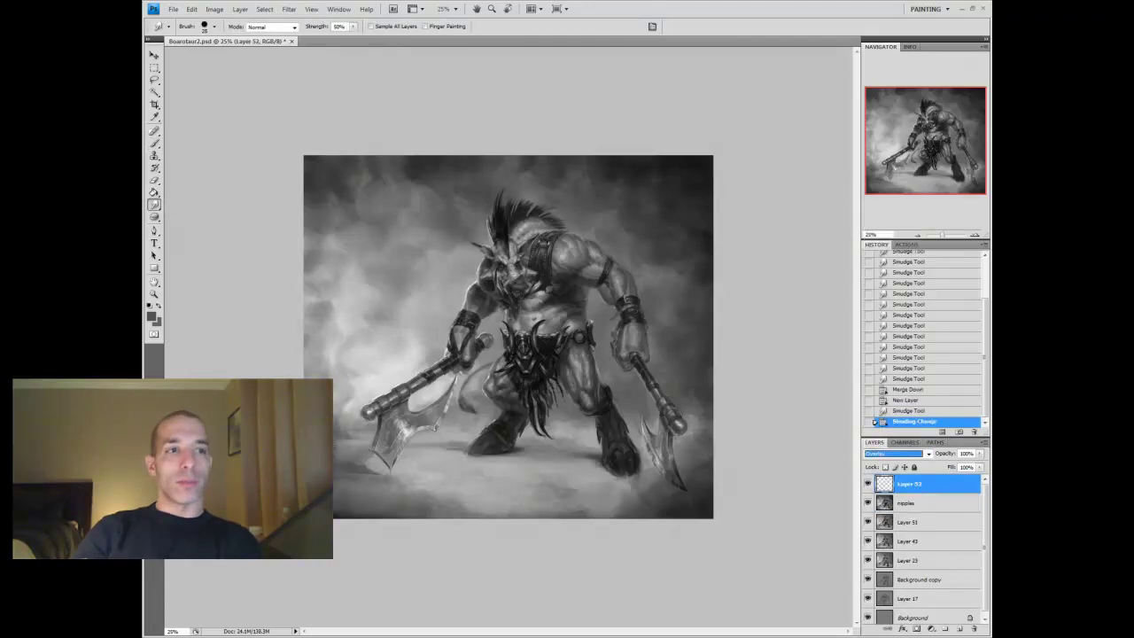
Brush highlights onto the Overlay layer in white, erase the excess around the right hoof and merge it down
{"action": "key", "text": "ctrl+plus"}
{"action": "key", "text": "b"}
{"action": "left_click", "coordinate": [206, 25]}
{"action": "left_click", "coordinate": [159, 306]}
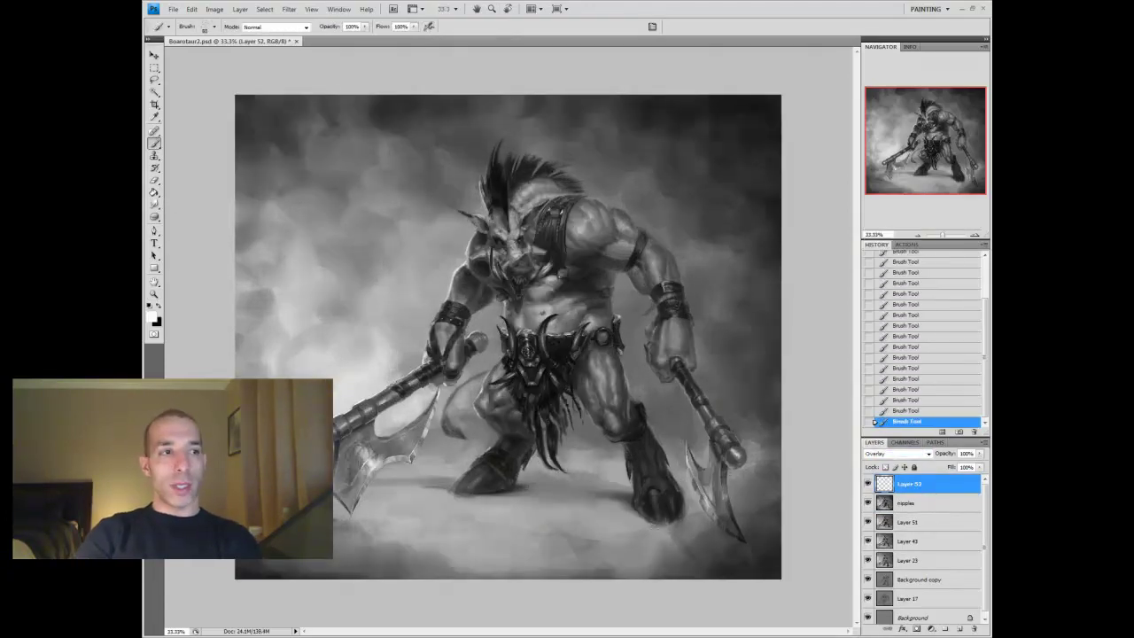
{"action": "key", "text": "e"}
{"action": "left_click_drag", "start_coordinate": [655, 505], "coordinate": [671, 521]}
{"action": "key", "text": "ctrl+e"}
Smudge the painting around the lower end of the right axe's handle
{"action": "key", "text": "z"}
{"action": "key", "text": "ctrl+minus"}
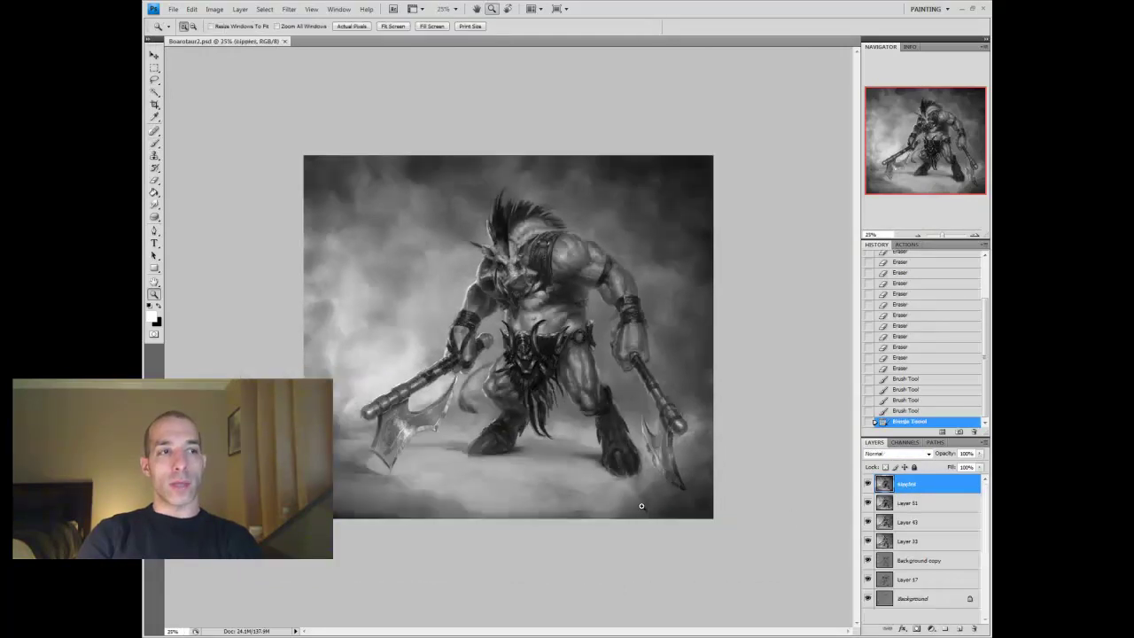
{"action": "left_click", "coordinate": [154, 204]}
{"action": "left_click_drag", "start_coordinate": [673, 426], "coordinate": [699, 446]}
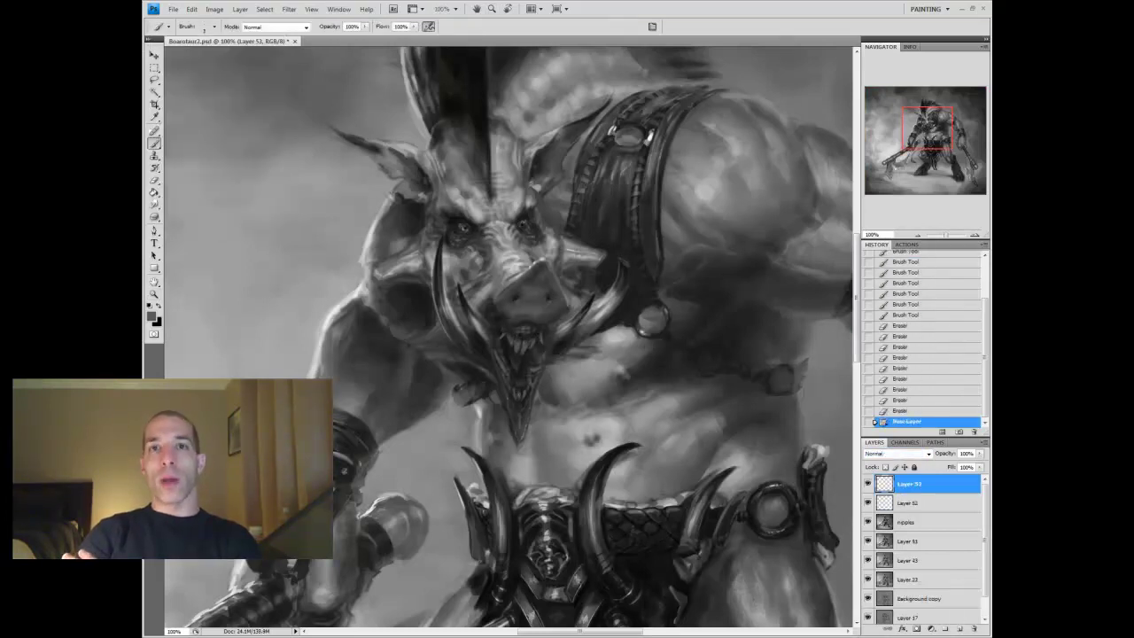
Refine the shading around the boar's tusks with a sampled dark grey and merge Layers 53 and 52 down
{"action": "left_click", "coordinate": [556, 350], "text": "alt"}
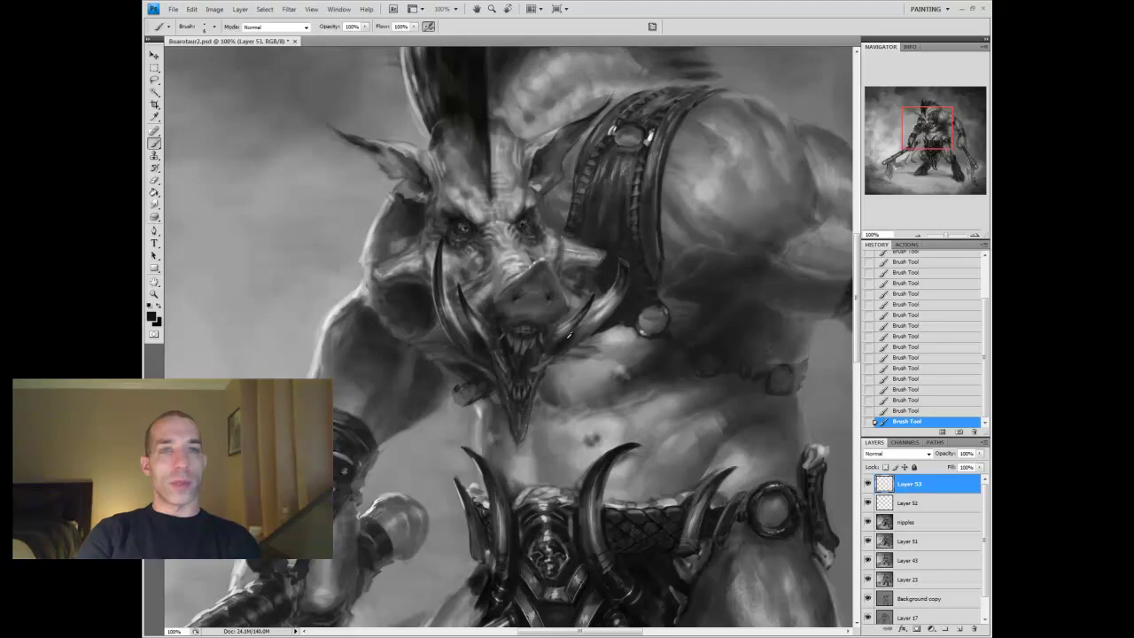
{"action": "key", "text": "z"}
{"action": "left_click", "coordinate": [586, 432], "text": "alt"}
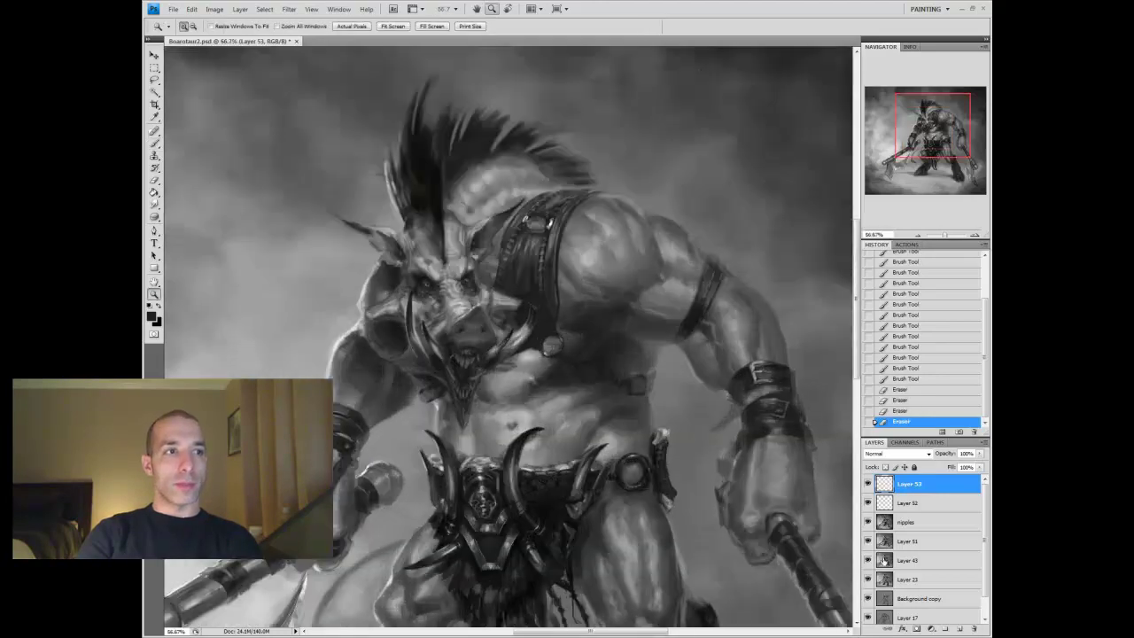
{"action": "left_click", "coordinate": [909, 503]}
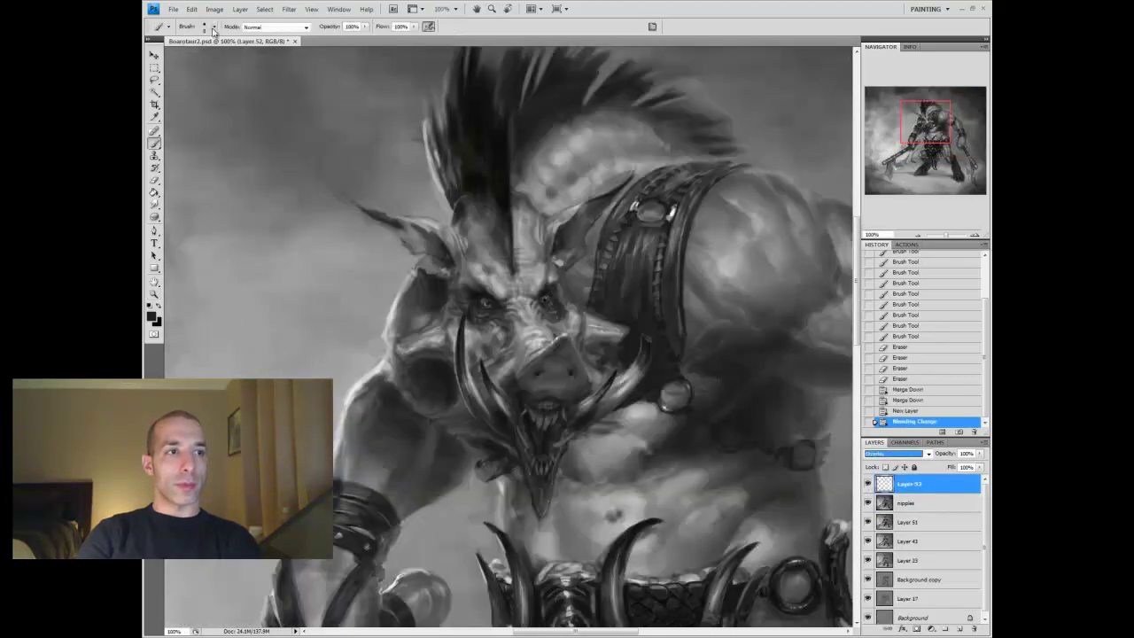
Touch up the highlights on the boar's snout and right-hand tusk with brush and eraser strokes
{"action": "key", "text": "ctrl+z"}
{"action": "key", "text": "e"}
{"action": "left_click_drag", "start_coordinate": [542, 335], "coordinate": [551, 346]}
{"action": "key", "text": "b"}
{"action": "left_click_drag", "start_coordinate": [625, 339], "coordinate": [631, 345]}
{"action": "key", "text": "e"}
Add a new layer and paint dark hair strokes along the left-hand side of the boar's jaw
{"action": "key", "text": "ctrl+shift+alt+n"}
{"action": "key", "text": "b"}
{"action": "key", "text": "x"}
{"action": "left_click_drag", "start_coordinate": [437, 411], "coordinate": [471, 432]}
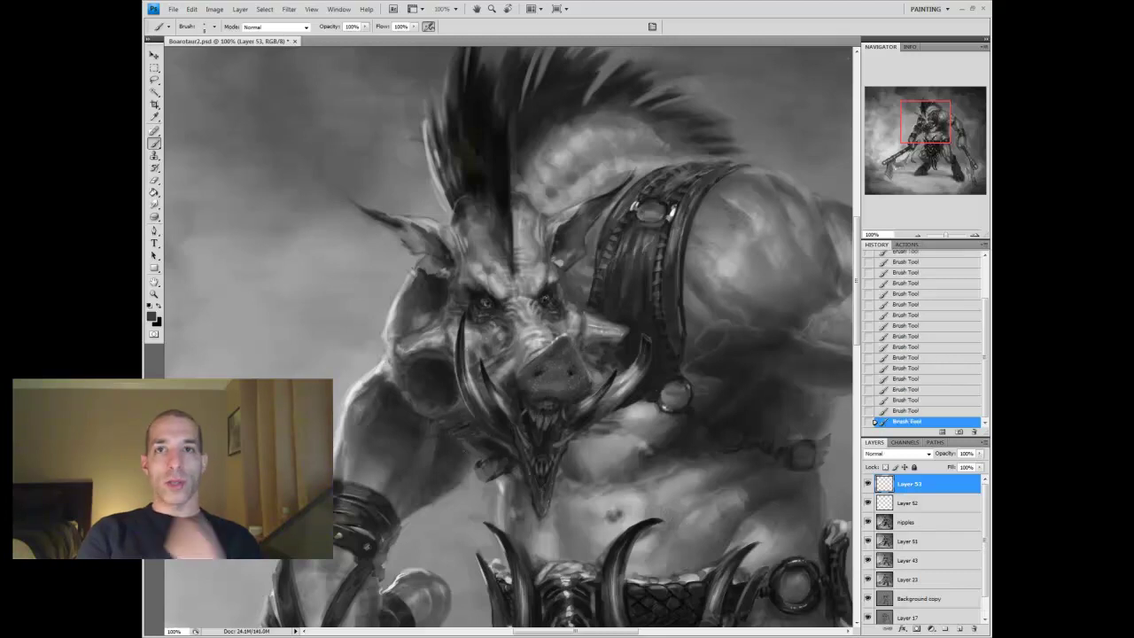
Smudge the edge of the boar's chin and add fine hair strokes around the mouth and tusks on Layer 53
{"action": "key", "text": "r"}
{"action": "left_click_drag", "start_coordinate": [574, 439], "coordinate": [586, 449]}
{"action": "key", "text": "b"}
{"action": "key", "text": "x"}
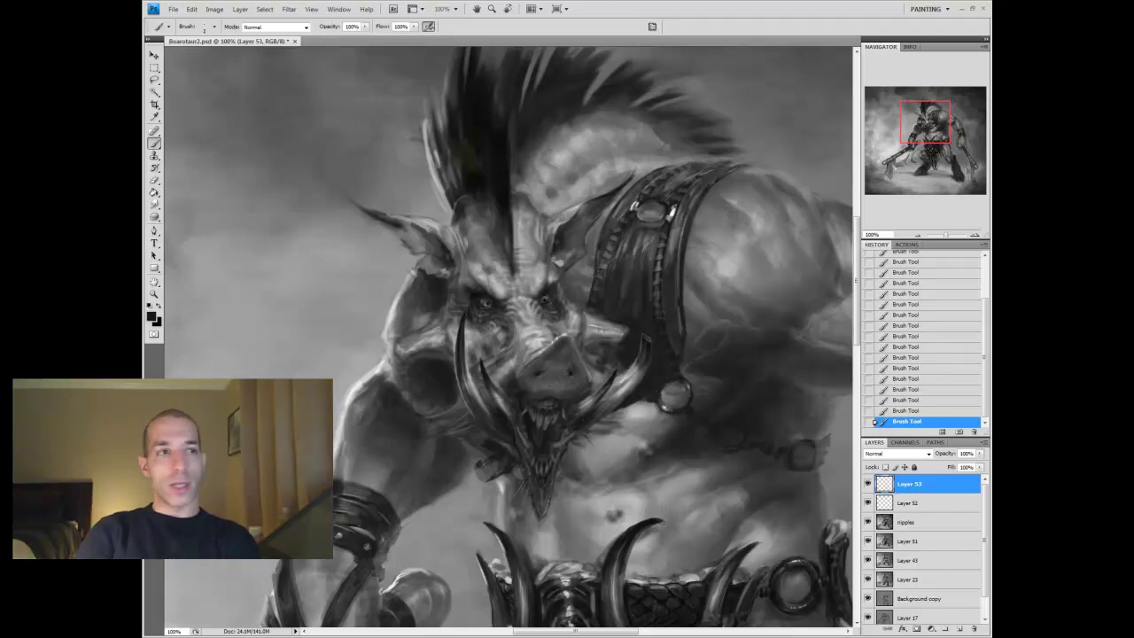
{"action": "left_click_drag", "start_coordinate": [578, 402], "coordinate": [591, 411]}
{"action": "key", "text": "e"}
{"action": "key", "text": "b"}
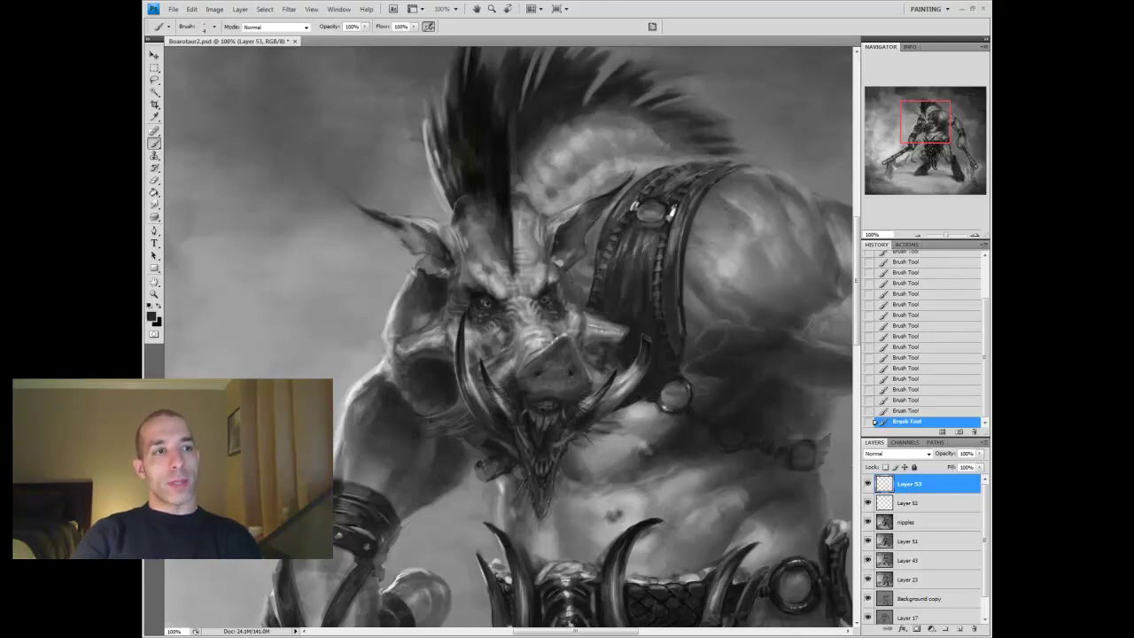
Undo the latest hair strokes on Layer 53, step by step
{"action": "key", "text": "ctrl+alt+z"}
{"action": "key", "text": "ctrl+alt+z"}
{"action": "key", "text": "ctrl+alt+z"}
{"action": "key", "text": "ctrl+alt+z"}
{"action": "key", "text": "ctrl+alt+z"}
{"action": "key", "text": "ctrl+alt+z"}
{"action": "key", "text": "ctrl+alt+z"}
{"action": "key", "text": "ctrl+alt+z"}
{"action": "key", "text": "ctrl+alt+z"}
{"action": "key", "text": "ctrl+alt+z"}
{"action": "key", "text": "ctrl+alt+z"}
{"action": "key", "text": "ctrl+alt+z"}
{"action": "key", "text": "ctrl+alt+z"}
{"action": "key", "text": "ctrl+alt+z"}
{"action": "key", "text": "ctrl+alt+z"}
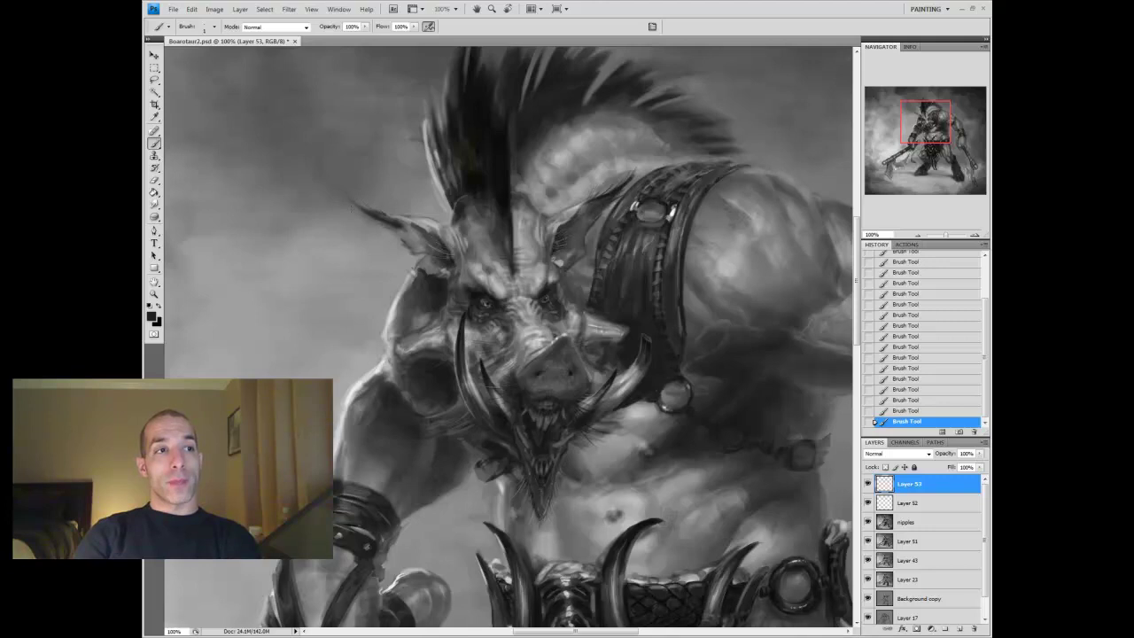
Redo several of the undone brush strokes on Layer 53
{"action": "key", "text": "ctrl+shift+z"}
{"action": "key", "text": "ctrl+shift+z"}
{"action": "key", "text": "ctrl+shift+z"}
{"action": "key", "text": "ctrl+shift+z"}
{"action": "key", "text": "ctrl+shift+z"}
Add a new layer above the hair layer and touch up the whole figure with brush and eraser strokes
{"action": "key", "text": "ctrl+0"}
{"action": "key", "text": "z"}
{"action": "left_click", "coordinate": [500, 347]}
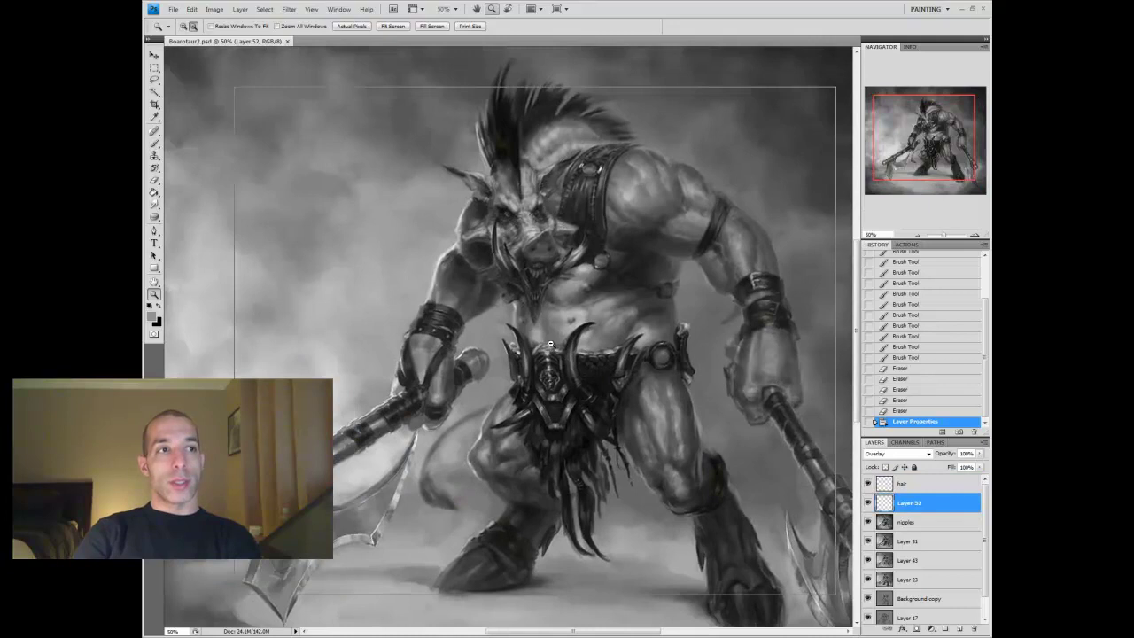
{"action": "left_click", "coordinate": [550, 343], "text": "alt"}
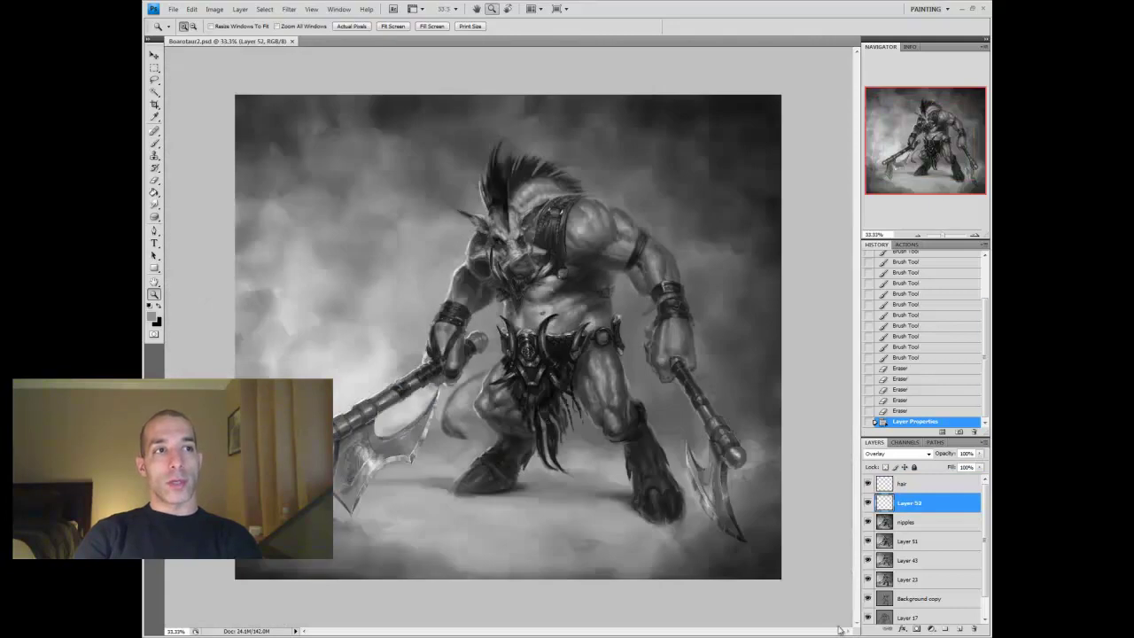
{"action": "key", "text": "ctrl+shift+alt+n"}
{"action": "key", "text": "b"}
{"action": "key", "text": "e"}
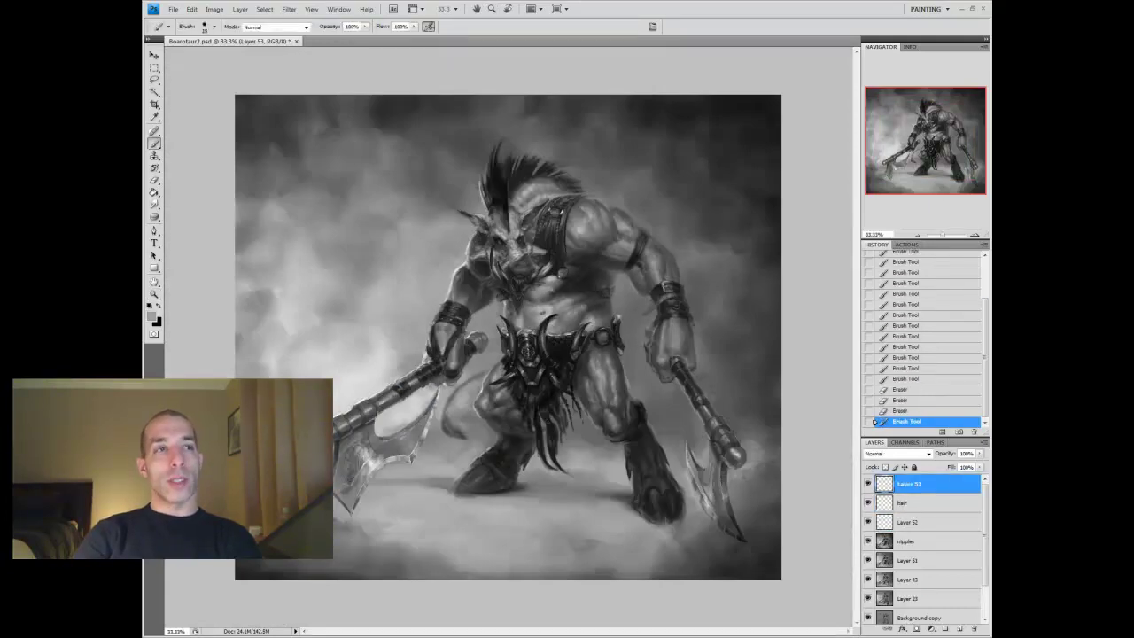
Undo the last touch-up strokes on the new Layer 53
{"action": "key", "text": "ctrl+alt+z"}
{"action": "key", "text": "ctrl+alt+z"}
{"action": "key", "text": "ctrl+alt+z"}
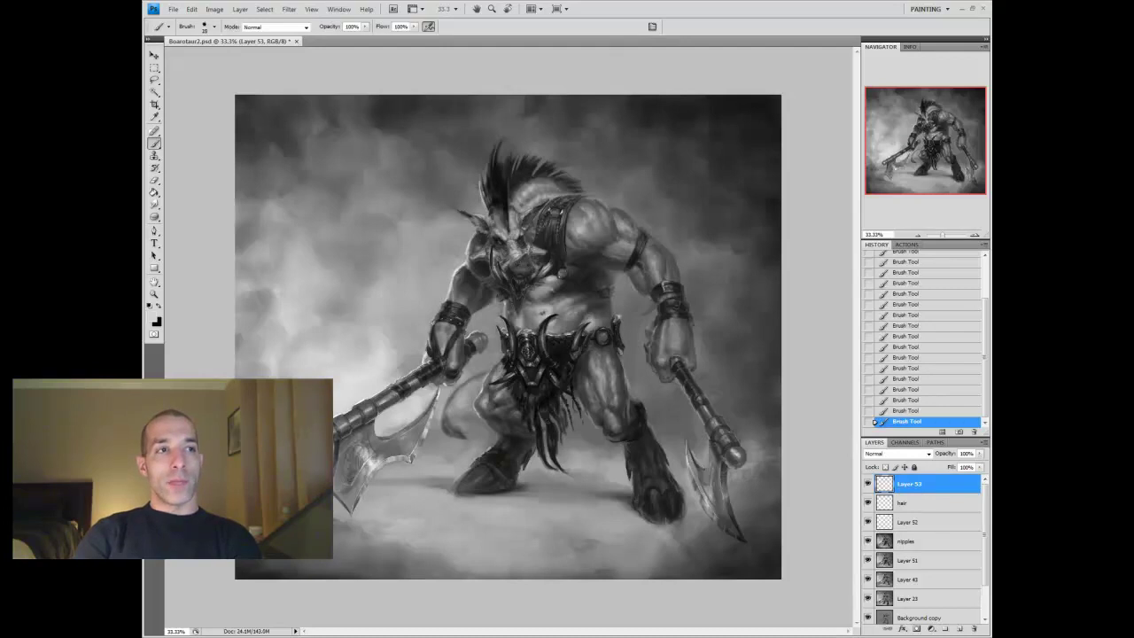
Move Layer 53 beneath Layer 52 and merge the touch-up layers down into the nipples layer
{"action": "left_click_drag", "start_coordinate": [878, 484], "coordinate": [869, 522]}
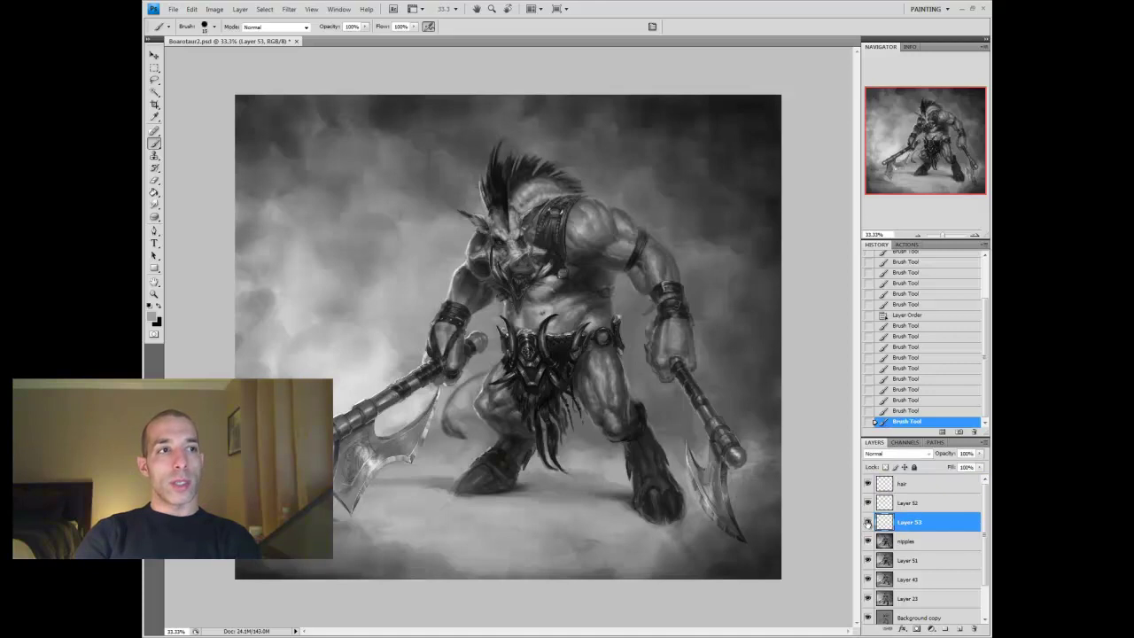
{"action": "key", "text": "ctrl+e"}
{"action": "key", "text": "ctrl+e"}
Add a new layer beneath the hair layer, touch up the painting with brush strokes and merge it into the nipples layer
{"action": "key", "text": "ctrl+shift+alt+n"}
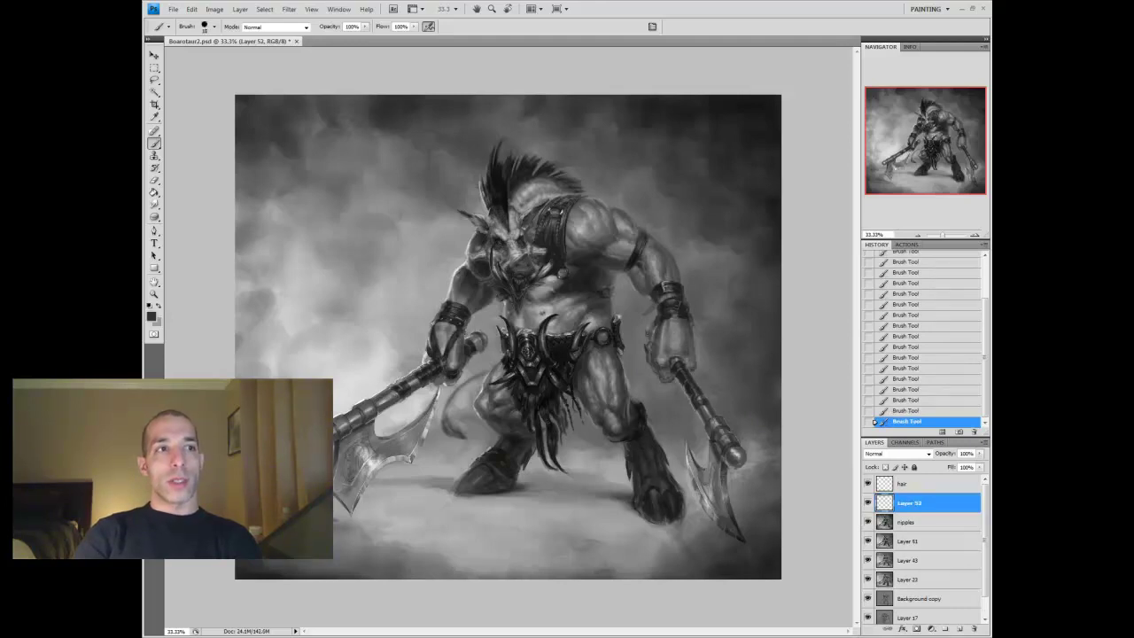
{"action": "key", "text": "alt+bracketright"}
{"action": "key", "text": "alt+bracketleft"}
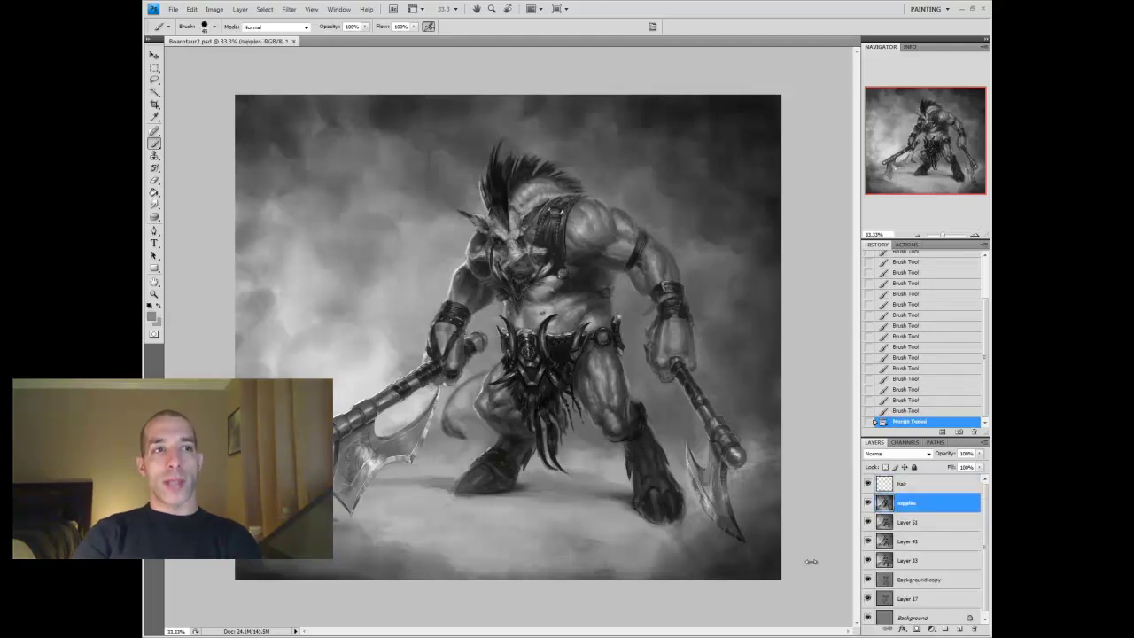
Set Layer 52, above the nipples layer, to Overlay and erase excess shading around the mane and head
{"action": "key", "text": "ctrl+plus"}
{"action": "left_click", "coordinate": [897, 453]}
{"action": "left_click", "coordinate": [876, 327]}
{"action": "key", "text": "e"}
{"action": "mouse_move", "coordinate": [485, 209]}
{"action": "left_mouse_down"}
{"action": "mouse_move", "coordinate": [333, 211]}
{"action": "mouse_move", "coordinate": [615, 379]}
{"action": "mouse_move", "coordinate": [600, 161]}
{"action": "mouse_move", "coordinate": [576, 186]}
{"action": "left_mouse_up"}
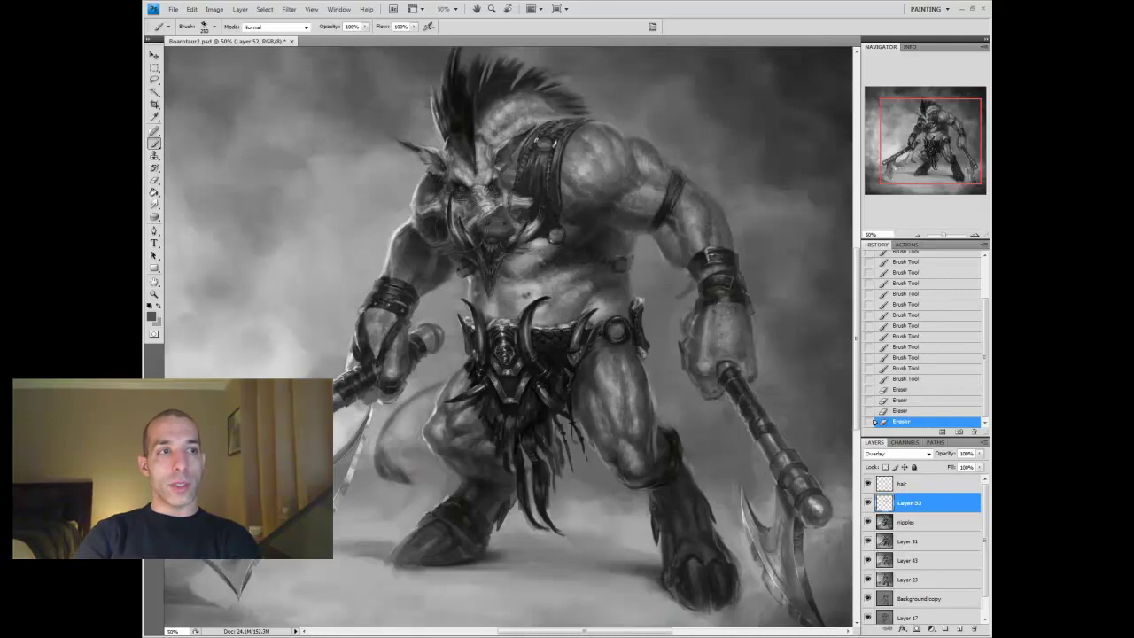
Add a new layer beneath the hair layer and paint dark touch-up strokes on both hooves
{"action": "left_click", "coordinate": [151, 314]}
{"action": "key", "text": "Return"}
{"action": "key", "text": "b"}
{"action": "left_click_drag", "start_coordinate": [417, 541], "coordinate": [427, 554]}
{"action": "left_click_drag", "start_coordinate": [678, 592], "coordinate": [691, 607]}
{"action": "left_click", "coordinate": [151, 315]}
{"action": "key", "text": "Return"}
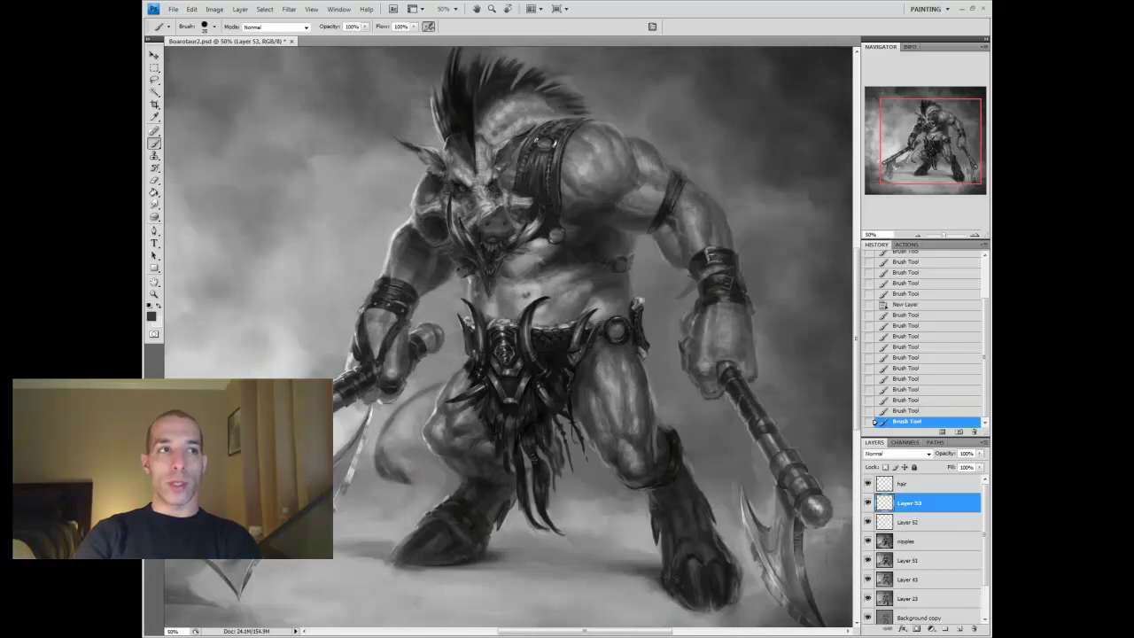
Refine the Overlay layer with brush and eraser strokes, checking its effect on the whole figure
{"action": "left_click", "coordinate": [959, 629], "text": "ctrl"}
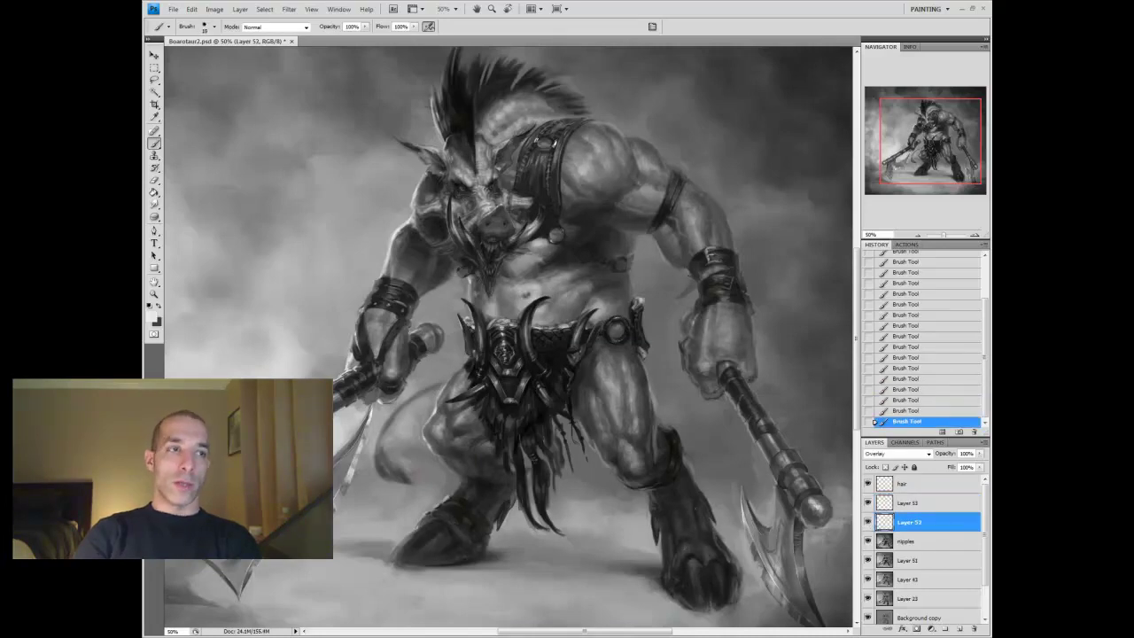
{"action": "key", "text": "ctrl+minus"}
{"action": "left_click", "coordinate": [867, 522]}
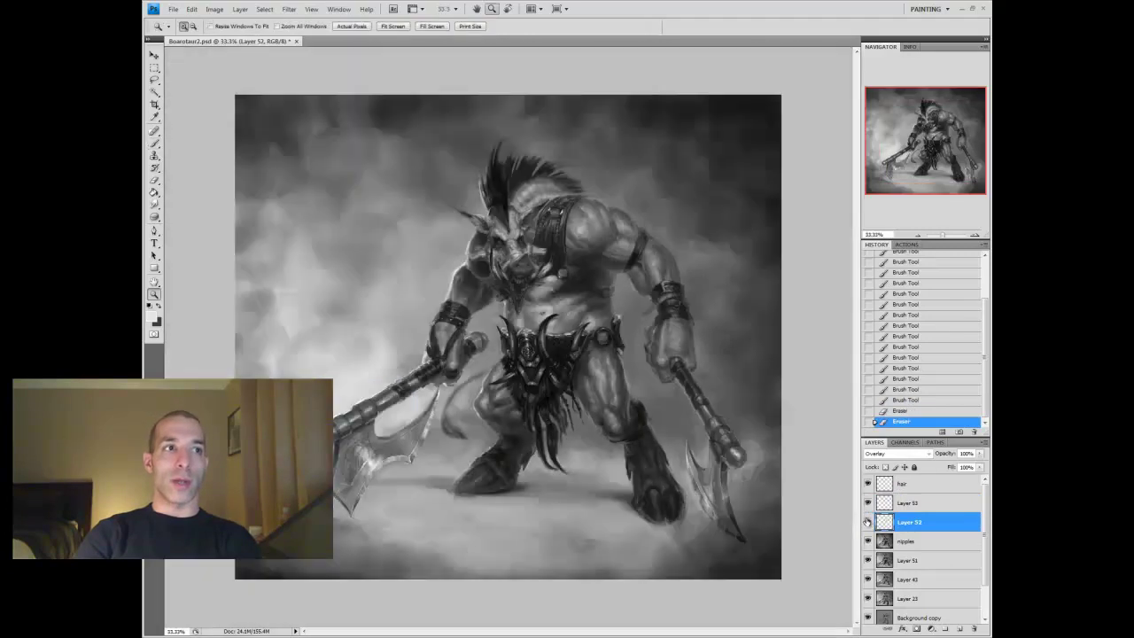
{"action": "key", "text": "ctrl+plus"}
{"action": "key", "text": "z"}
{"action": "key", "text": "ctrl+plus"}
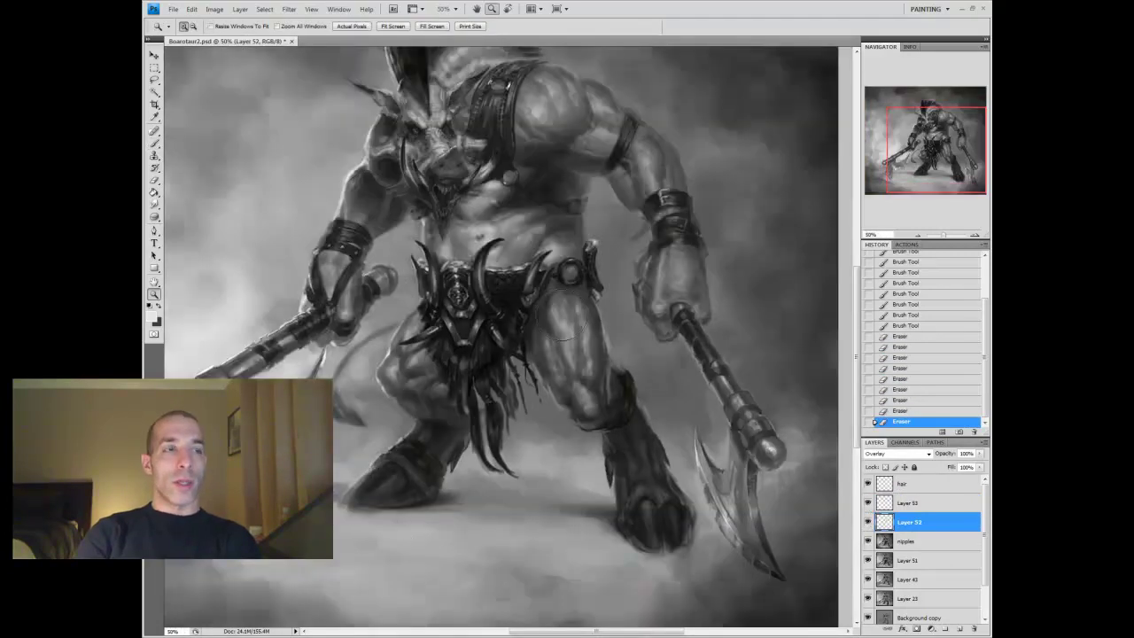
Merge both touch-up layers down into the nipples layer
{"action": "key", "text": "ctrl+minus"}
{"action": "key", "text": "ctrl+e"}
{"action": "key", "text": "ctrl+e"}
Add a new Overlay layer beneath the hair layer and adjust the figure's lights and darks with brush strokes
{"action": "key", "text": "ctrl+shift+alt+n"}
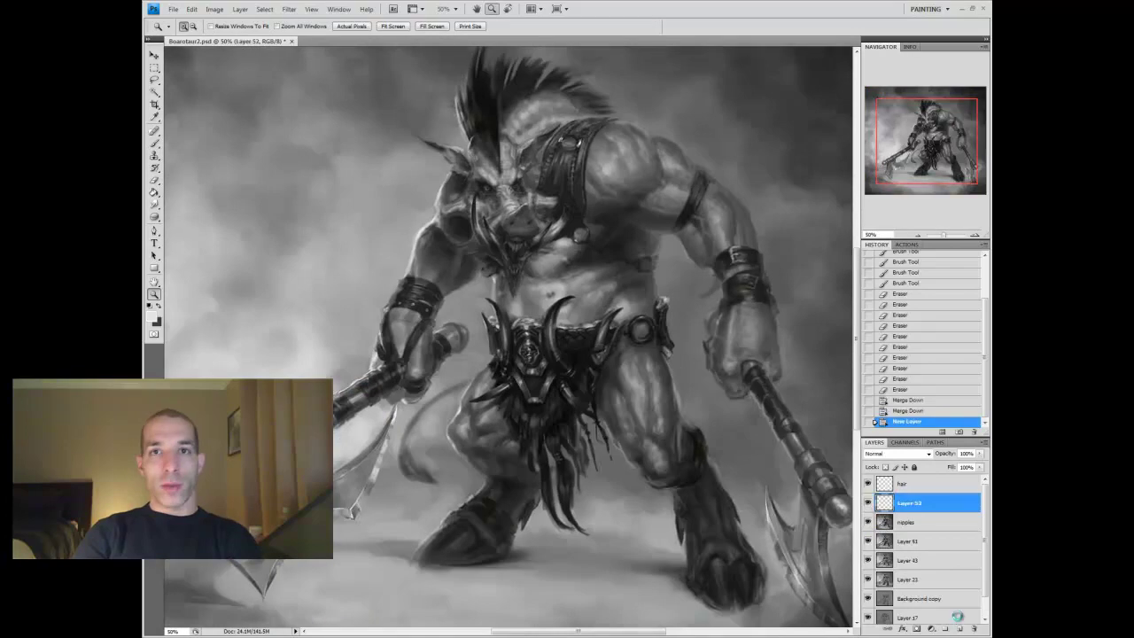
{"action": "key", "text": "b"}
{"action": "key", "text": "shift+alt+o"}
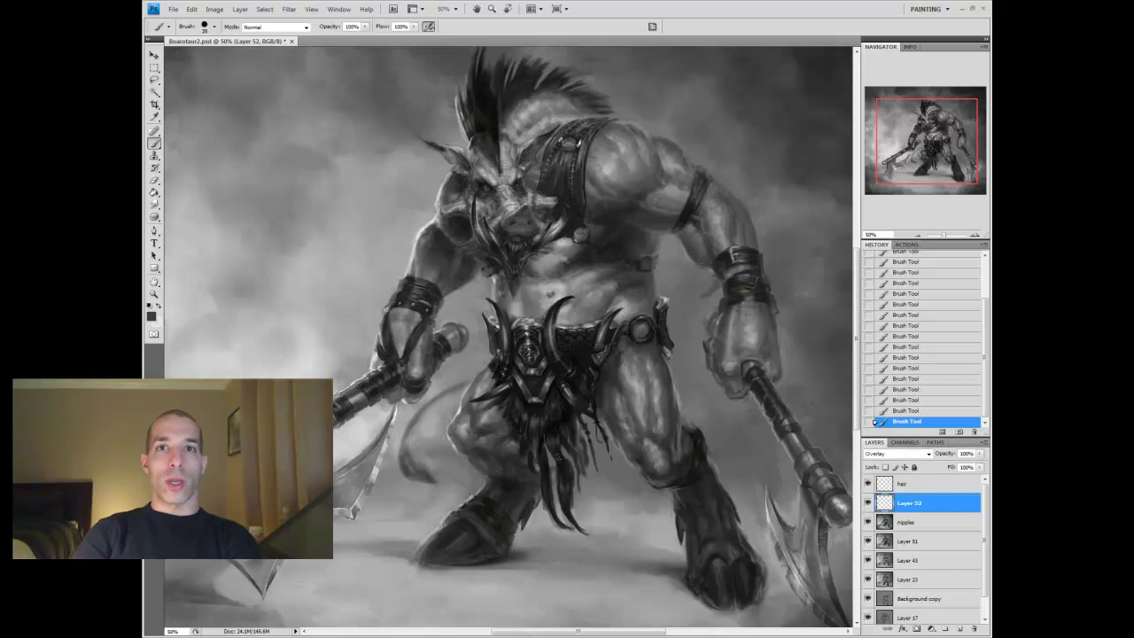
{"action": "key", "text": "x"}
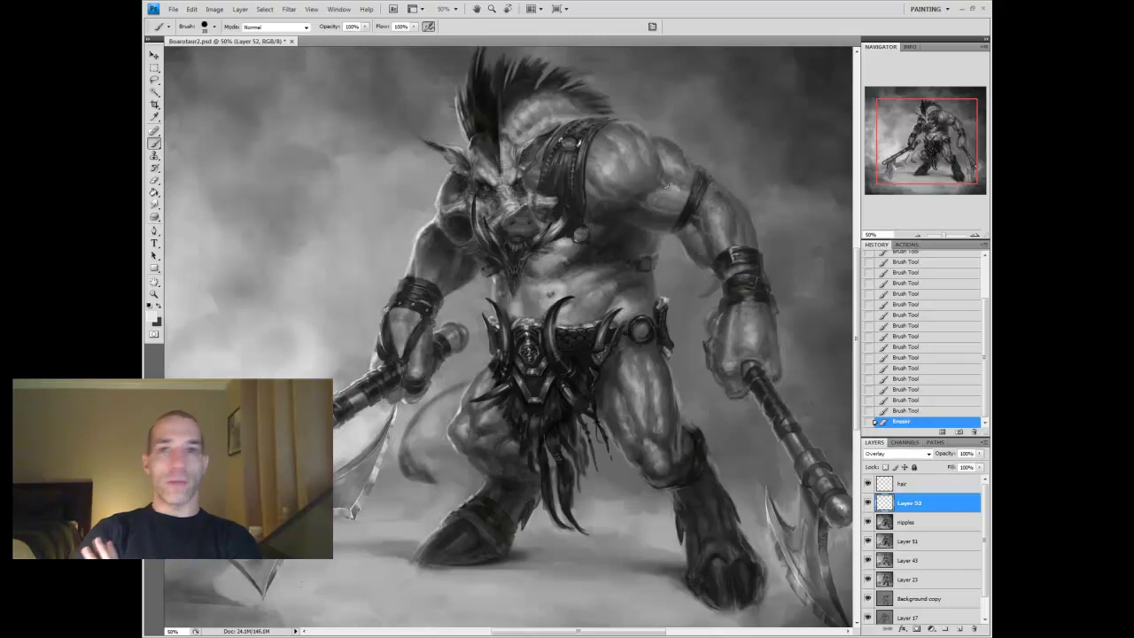
Paint touch-ups on a new Normal layer above the Overlay layer and merge both into the nipples layer
{"action": "key", "text": "ctrl+minus"}
{"action": "key", "text": "ctrl+shift+alt+n"}
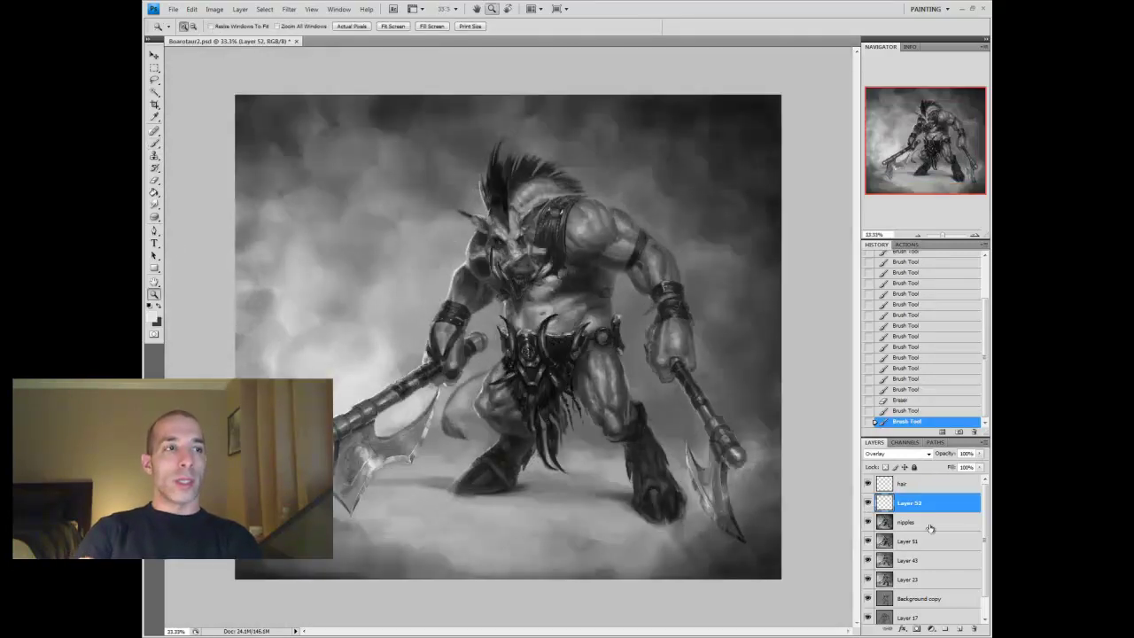
{"action": "left_click_drag", "start_coordinate": [620, 347], "coordinate": [625, 351]}
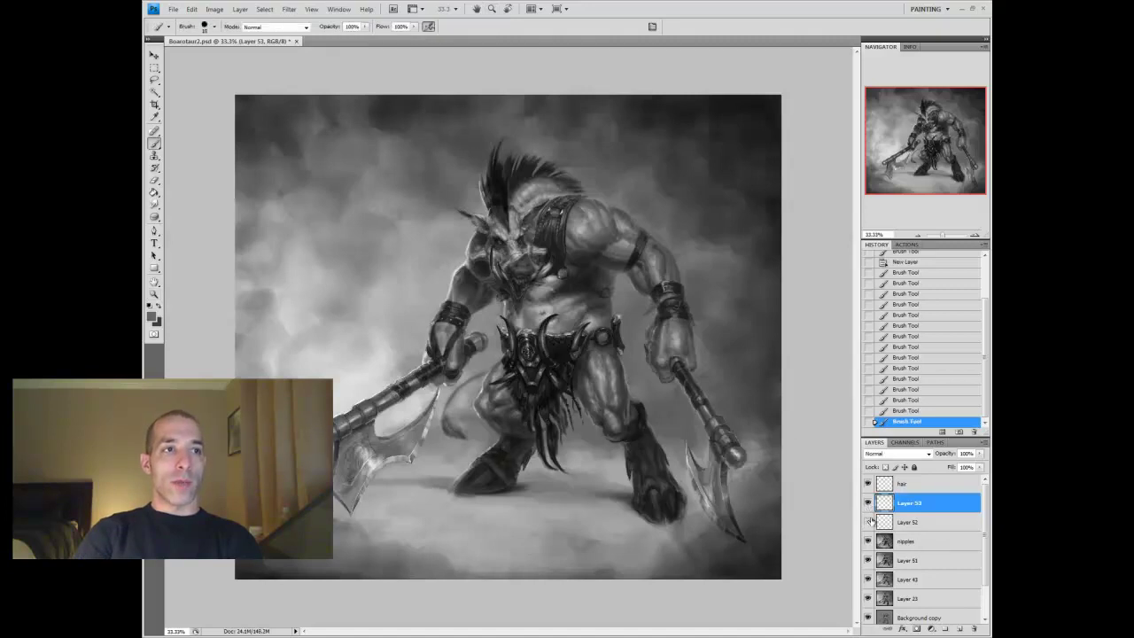
{"action": "key", "text": "ctrl+e"}
{"action": "key", "text": "ctrl+e"}
Select the hair layer and erase along the front edge of the mane
{"action": "key", "text": "ctrl+plus"}
{"action": "key", "text": "ctrl+plus"}
{"action": "key", "text": "alt+bracketright"}
{"action": "key", "text": "e"}
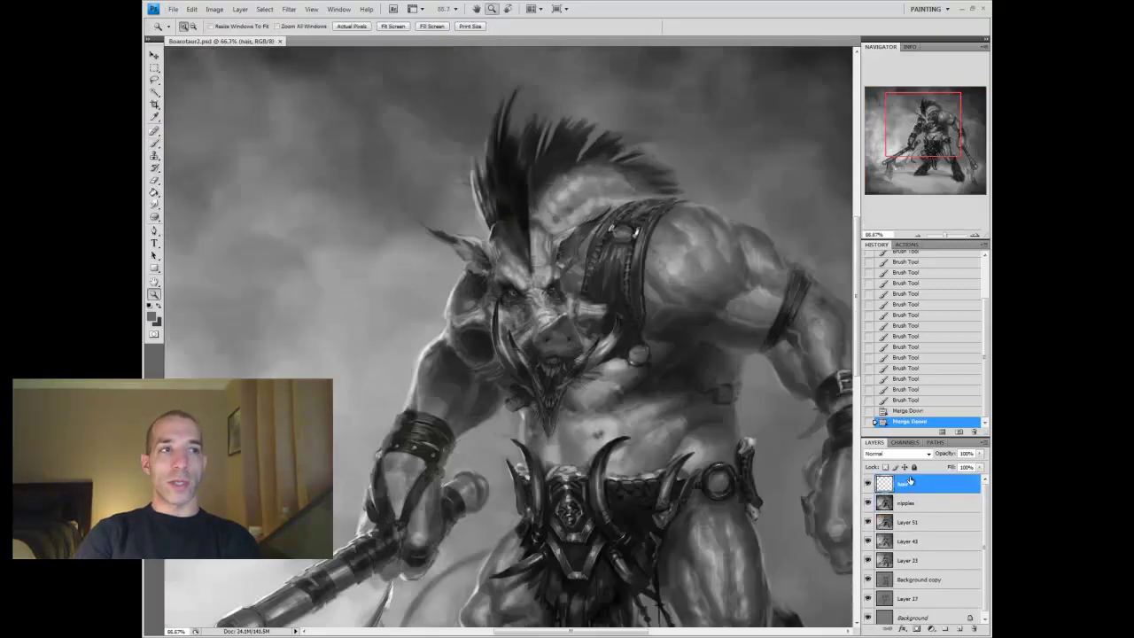
{"action": "left_click_drag", "start_coordinate": [475, 140], "coordinate": [473, 172]}
{"action": "left_click_drag", "start_coordinate": [473, 218], "coordinate": [487, 126]}
Merge the hair layer into the nipples layer and add dark brush strokes to the belt area
{"action": "key", "text": "z"}
{"action": "key", "text": "ctrl+minus"}
{"action": "key", "text": "ctrl+minus"}
{"action": "key", "text": "ctrl+e"}
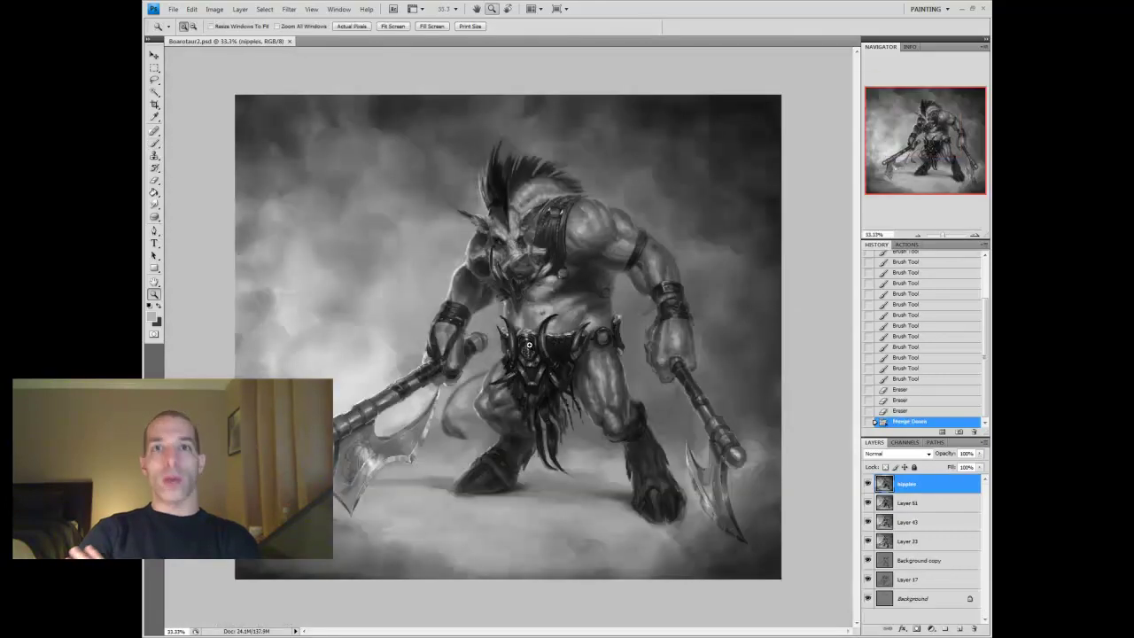
{"action": "key", "text": "b"}
{"action": "left_click", "coordinate": [539, 319]}
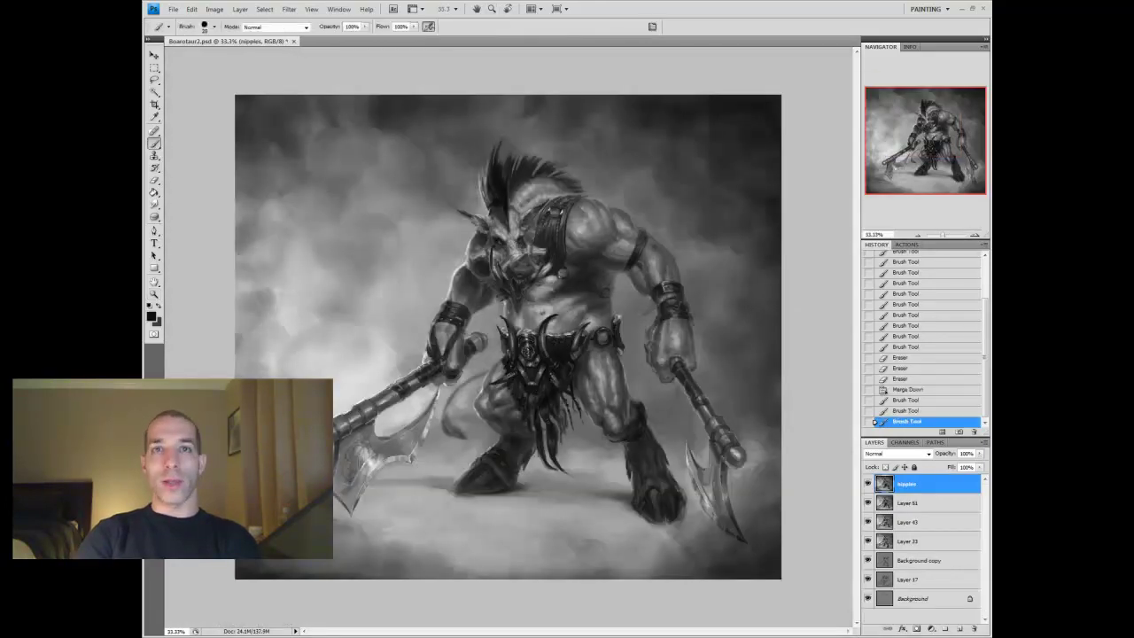
Step back in the history to before the hair merge and paint touch-ups on a new layer above the hair layer
{"action": "left_click", "coordinate": [886, 304]}
{"action": "key", "text": "ctrl+shift+z"}
{"action": "key", "text": "ctrl+shift+z"}
{"action": "key", "text": "ctrl+shift+z"}
{"action": "key", "text": "ctrl+shift+z"}
{"action": "key", "text": "ctrl+shift+z"}
{"action": "key", "text": "ctrl+shift+z"}
{"action": "key", "text": "ctrl+shift+z"}
{"action": "key", "text": "ctrl+shift+z"}
{"action": "key", "text": "ctrl+shift+z"}
{"action": "key", "text": "ctrl+shift+z"}
{"action": "key", "text": "ctrl+shift+z"}
{"action": "key", "text": "ctrl+shift+z"}
{"action": "key", "text": "ctrl+shift+z"}
{"action": "key", "text": "ctrl+shift+z"}
{"action": "key", "text": "ctrl+shift+z"}
{"action": "key", "text": "ctrl+shift+z"}
{"action": "key", "text": "ctrl+shift+z"}
{"action": "key", "text": "ctrl+shift+z"}
{"action": "key", "text": "ctrl+shift+z"}
{"action": "key", "text": "ctrl+shift+z"}
{"action": "key", "text": "ctrl+shift+z"}
{"action": "key", "text": "ctrl+shift+z"}
{"action": "key", "text": "ctrl+shift+z"}
{"action": "key", "text": "ctrl+shift+z"}
{"action": "key", "text": "ctrl+shift+z"}
{"action": "key", "text": "ctrl+shift+z"}
{"action": "key", "text": "ctrl+shift+z"}
{"action": "key", "text": "ctrl+shift+z"}
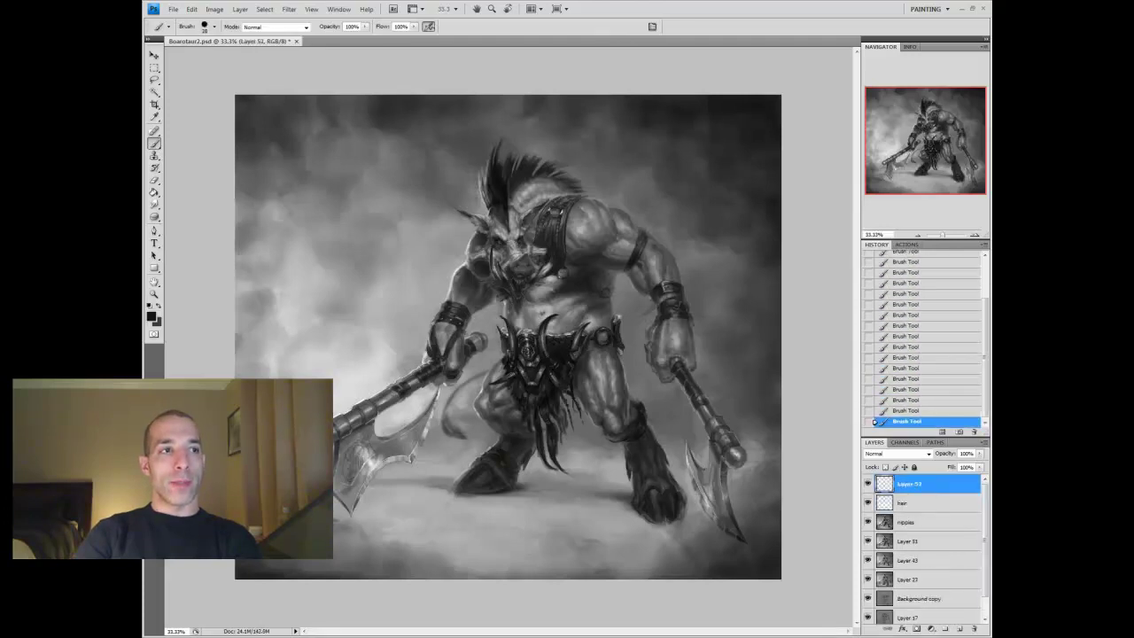
Move the touch-up layer beneath the hair layer and merge it into the nipples layer
{"action": "key", "text": "ctrl+shift+z"}
{"action": "key", "text": "ctrl+shift+z"}
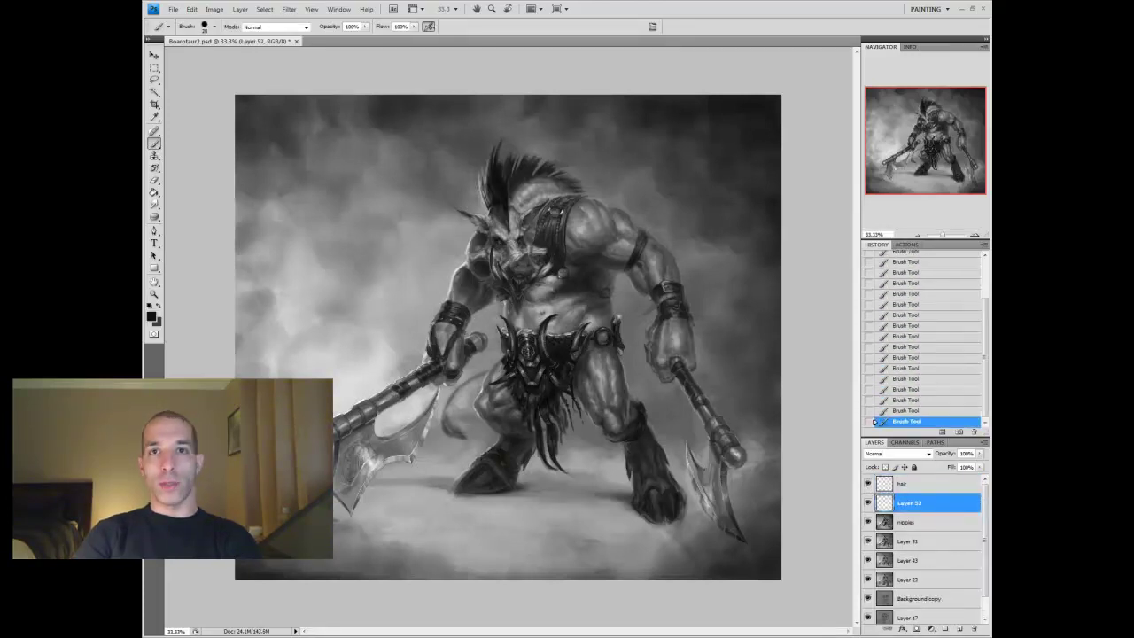
{"action": "key", "text": "ctrl+shift+z"}
{"action": "key", "text": "ctrl+shift+z"}
{"action": "key", "text": "ctrl+shift+z"}
{"action": "key", "text": "ctrl+shift+z"}
{"action": "key", "text": "ctrl+shift+z"}
{"action": "key", "text": "ctrl+shift+z"}
{"action": "key", "text": "ctrl+shift+z"}
{"action": "key", "text": "ctrl+shift+z"}
{"action": "key", "text": "ctrl+shift+z"}
{"action": "key", "text": "ctrl+shift+z"}
{"action": "key", "text": "ctrl+shift+z"}
{"action": "key", "text": "ctrl+shift+z"}
{"action": "key", "text": "ctrl+shift+z"}
{"action": "key", "text": "ctrl+shift+z"}
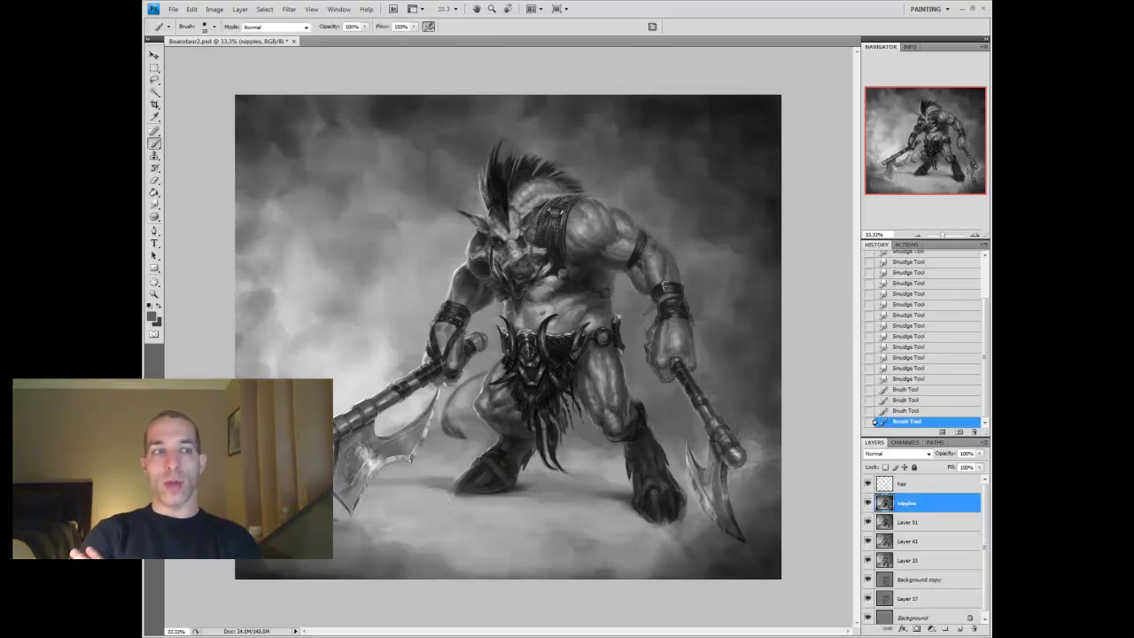
Refine the painting directly on the nipples layer with smudge and brush strokes
{"action": "key", "text": "r"}
{"action": "key", "text": "b"}
{"action": "key", "text": "ctrl+shift+z"}
{"action": "key", "text": "ctrl+shift+z"}
{"action": "key", "text": "ctrl+shift+z"}
{"action": "key", "text": "ctrl+shift+z"}
{"action": "key", "text": "ctrl+shift+z"}
{"action": "key", "text": "ctrl+shift+z"}
{"action": "key", "text": "ctrl+shift+z"}
{"action": "key", "text": "ctrl+shift+z"}
{"action": "key", "text": "ctrl+shift+z"}
{"action": "key", "text": "ctrl+shift+z"}
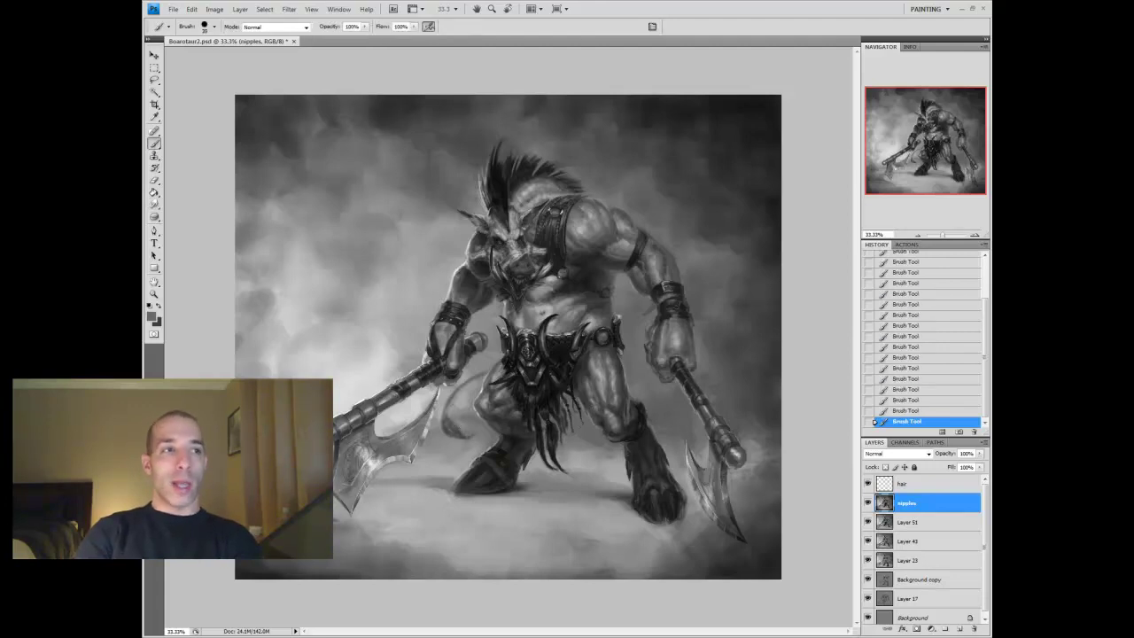
Add a new layer beneath the hair layer and paint brush details around the boar's face and shoulder strap
{"action": "key", "text": "z"}
{"action": "left_click", "coordinate": [459, 193], "text": "alt"}
{"action": "left_click", "coordinate": [460, 193]}
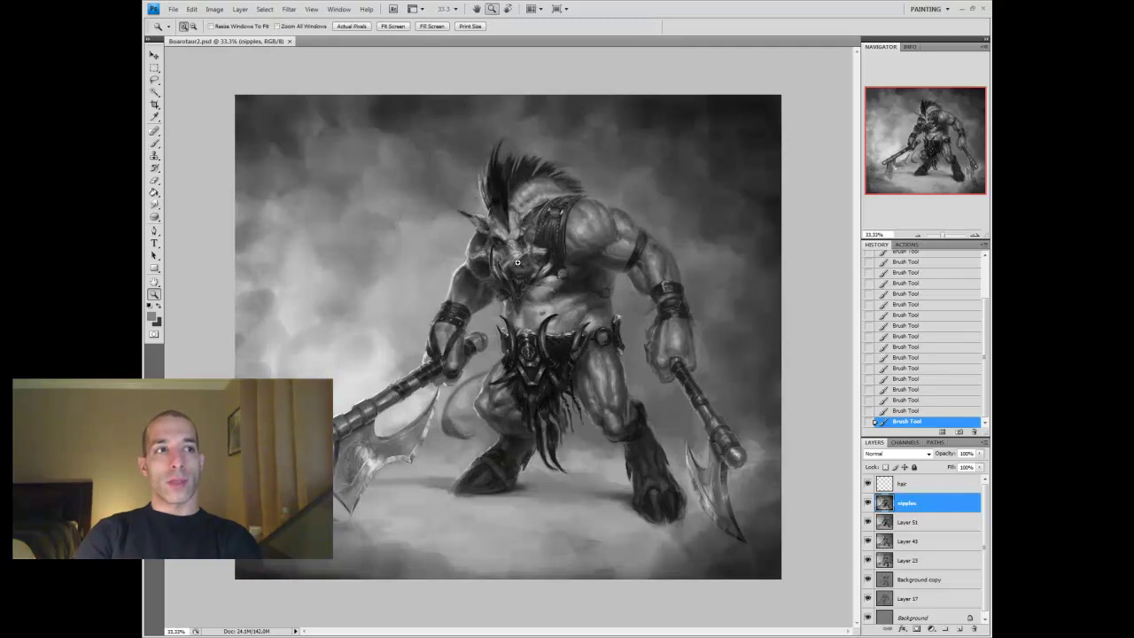
{"action": "key", "text": "ctrl+1"}
{"action": "key", "text": "ctrl+shift+alt+n"}
{"action": "key", "text": "b"}
{"action": "left_click_drag", "start_coordinate": [583, 258], "coordinate": [551, 246]}
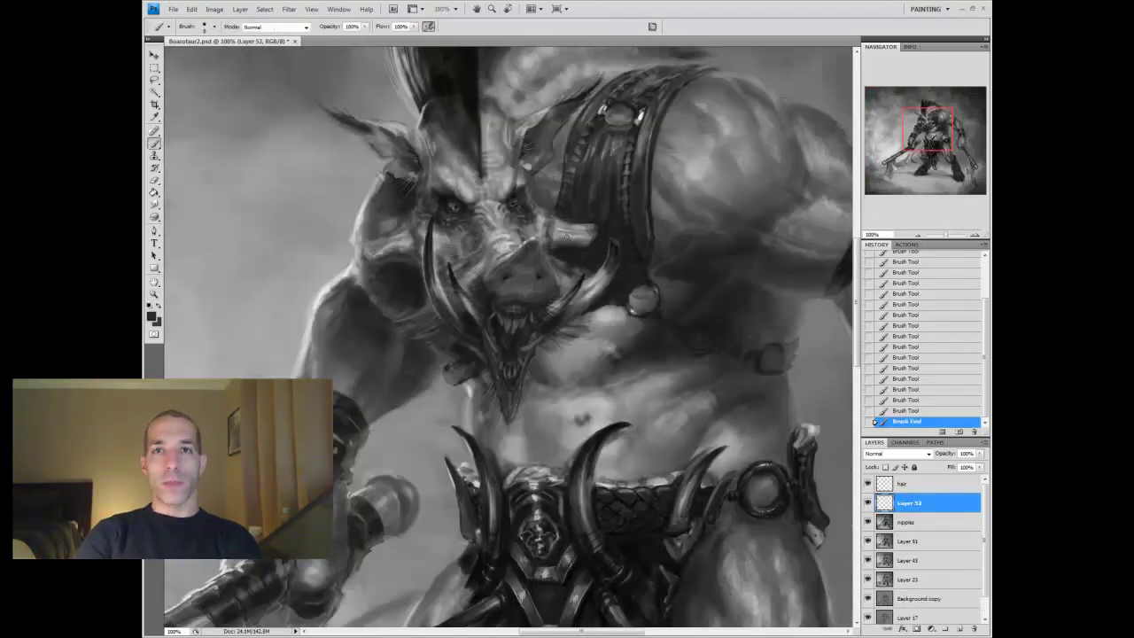
Reduce the brush size and paint fine details around the strap's round fitting using tones sampled from it
{"action": "key", "text": "bracketleft"}
{"action": "key", "text": "bracketleft"}
{"action": "key", "text": "bracketleft"}
{"action": "key", "text": "bracketleft"}
{"action": "key", "text": "bracketleft"}
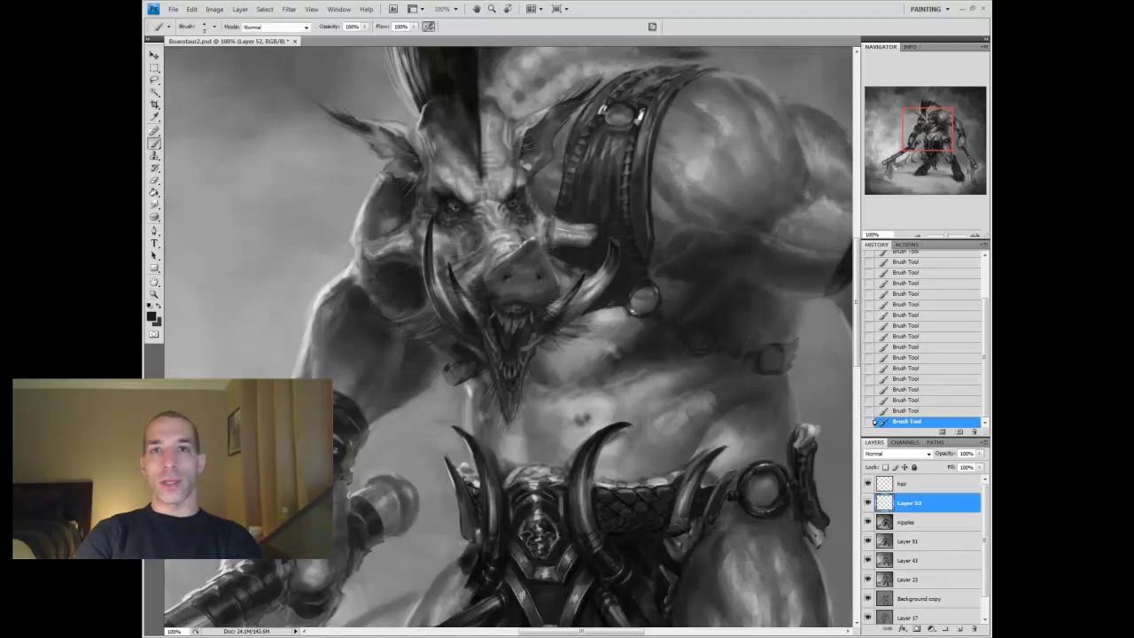
{"action": "left_click", "coordinate": [633, 296], "text": "alt"}
{"action": "left_click", "coordinate": [634, 295], "text": "alt"}
{"action": "left_click", "coordinate": [645, 292], "text": "alt"}
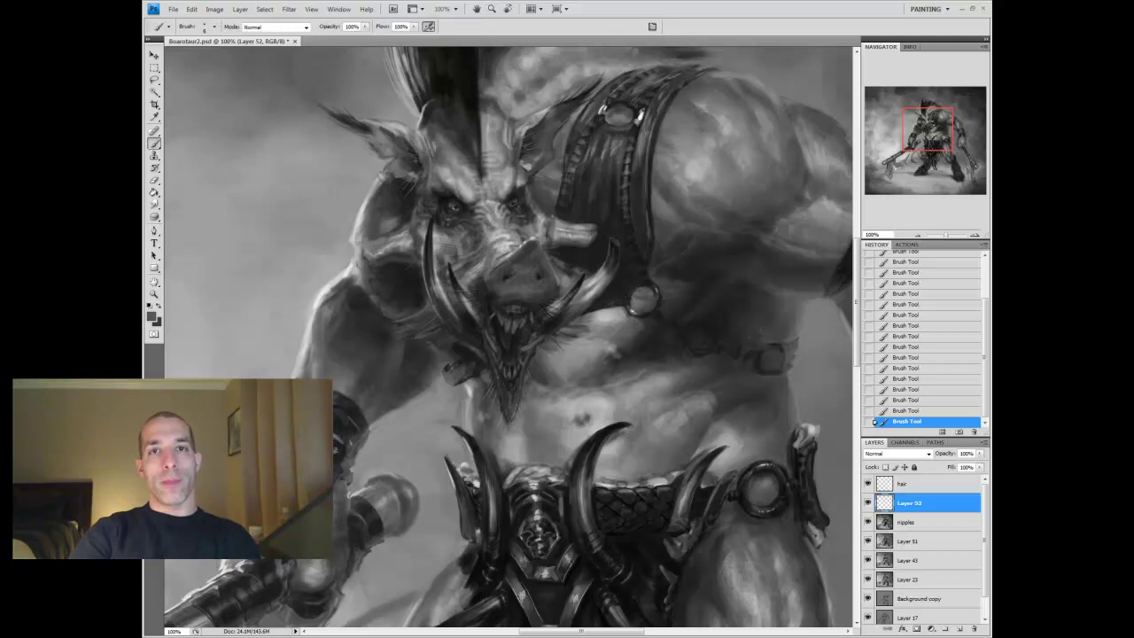
Merge the strap detail layer down into the nipples layer
{"action": "key", "text": "z"}
{"action": "key", "text": "ctrl+minus"}
{"action": "key", "text": "ctrl+minus"}
{"action": "key", "text": "ctrl+minus"}
{"action": "key", "text": "ctrl+e"}
Add a new Overlay layer beneath the hair layer and brush white highlights onto the figure
{"action": "key", "text": "ctrl+shift+alt+n"}
{"action": "key", "text": "shift+alt+o"}
{"action": "key", "text": "d"}
{"action": "key", "text": "x"}
{"action": "key", "text": "b"}
{"action": "key", "text": "e"}
{"action": "key", "text": "z"}
{"action": "left_click", "coordinate": [706, 345]}
{"action": "key", "text": "b"}
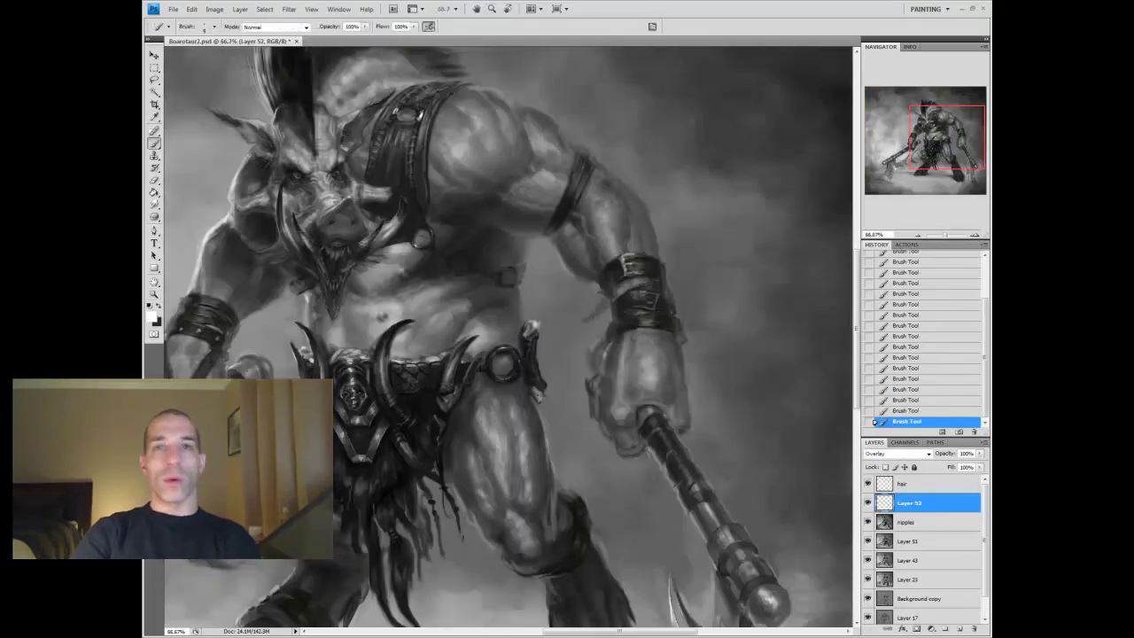
Merge the Overlay highlight layer into the nipples layer and review the whole painting
{"action": "key", "text": "ctrl+e"}
{"action": "key", "text": "z"}
{"action": "key", "text": "ctrl+minus"}
{"action": "key", "text": "ctrl+minus"}
{"action": "key", "text": "ctrl+minus"}
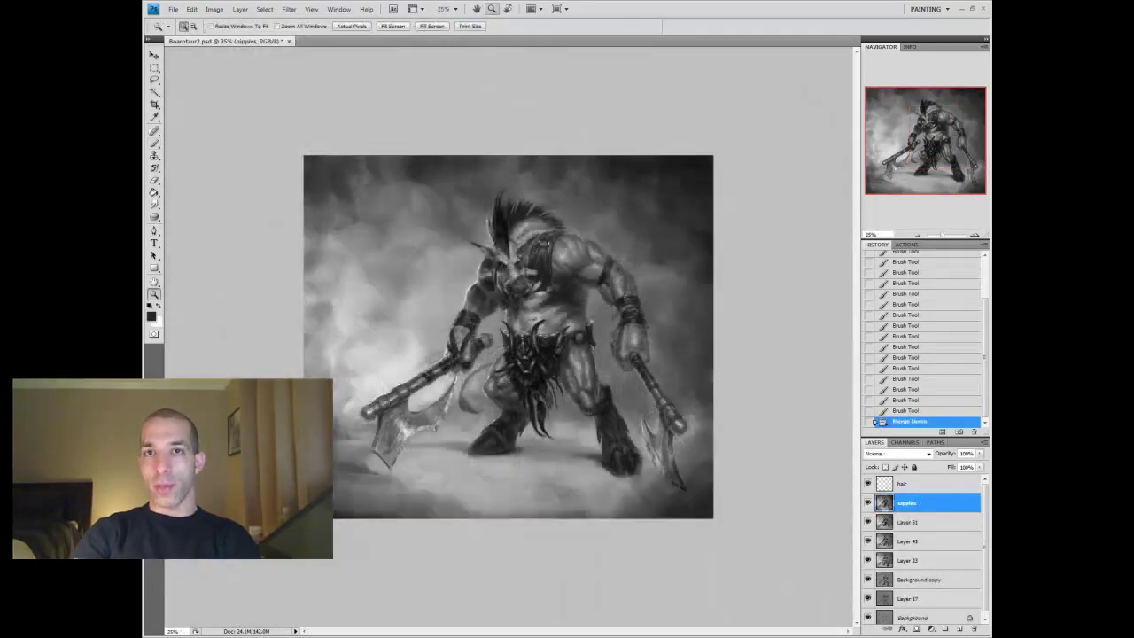
Add a new layer above the nipples layer and paint a dark curved spike rising from the back of the left axe head
{"action": "left_click", "coordinate": [960, 628]}
{"action": "key", "text": "b"}
{"action": "mouse_move", "coordinate": [369, 361]}
{"action": "left_mouse_down"}
{"action": "mouse_move", "coordinate": [373, 408]}
{"action": "mouse_move", "coordinate": [372, 335]}
{"action": "left_mouse_up"}
{"action": "key", "text": "ctrl+alt+z"}
{"action": "key", "text": "ctrl+alt+z"}
{"action": "key", "text": "ctrl+alt+z"}
{"action": "key", "text": "ctrl+alt+z"}
{"action": "key", "text": "ctrl+alt+z"}
{"action": "key", "text": "ctrl+alt+z"}
{"action": "key", "text": "ctrl+alt+z"}
{"action": "key", "text": "ctrl+alt+z"}
{"action": "key", "text": "ctrl+alt+z"}
{"action": "key", "text": "ctrl+alt+z"}
{"action": "key", "text": "ctrl+alt+z"}
{"action": "key", "text": "ctrl+alt+z"}
{"action": "key", "text": "ctrl+alt+z"}
{"action": "key", "text": "ctrl+alt+z"}
{"action": "key", "text": "ctrl+alt+z"}
{"action": "key", "text": "ctrl+alt+z"}
{"action": "key", "text": "x"}
{"action": "key", "text": "x"}
{"action": "key", "text": "ctrl+shift+z"}
{"action": "key", "text": "ctrl+shift+z"}
{"action": "key", "text": "ctrl+shift+z"}
{"action": "key", "text": "ctrl+shift+z"}
{"action": "key", "text": "ctrl+shift+z"}
{"action": "key", "text": "ctrl+shift+z"}
{"action": "key", "text": "ctrl+shift+z"}
{"action": "key", "text": "ctrl+shift+z"}
{"action": "key", "text": "ctrl+shift+z"}
{"action": "key", "text": "ctrl+shift+z"}
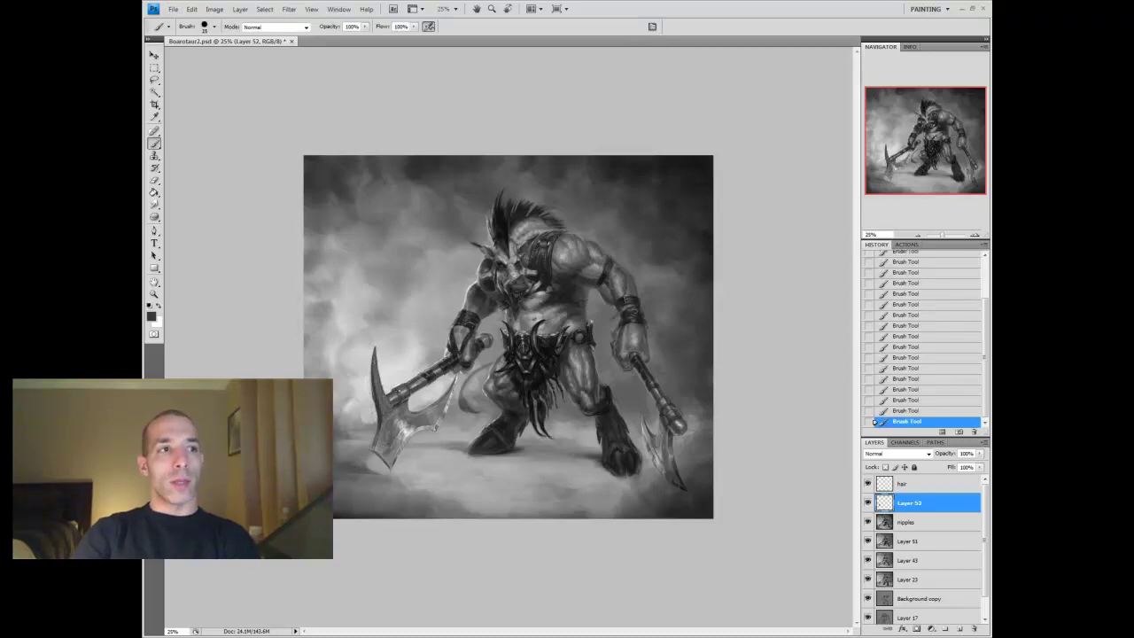
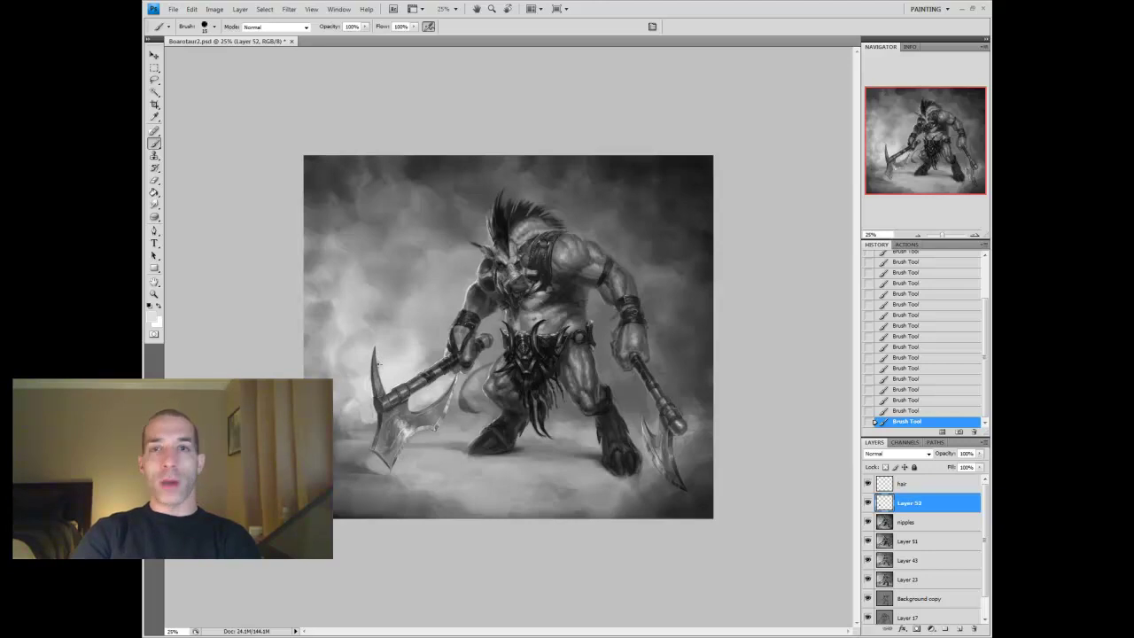
Reduce the brush size and refine the edges and surface of the left axe's spike with fine strokes
{"action": "key", "text": "bracketleft"}
{"action": "key", "text": "bracketleft"}
{"action": "key", "text": "bracketleft"}
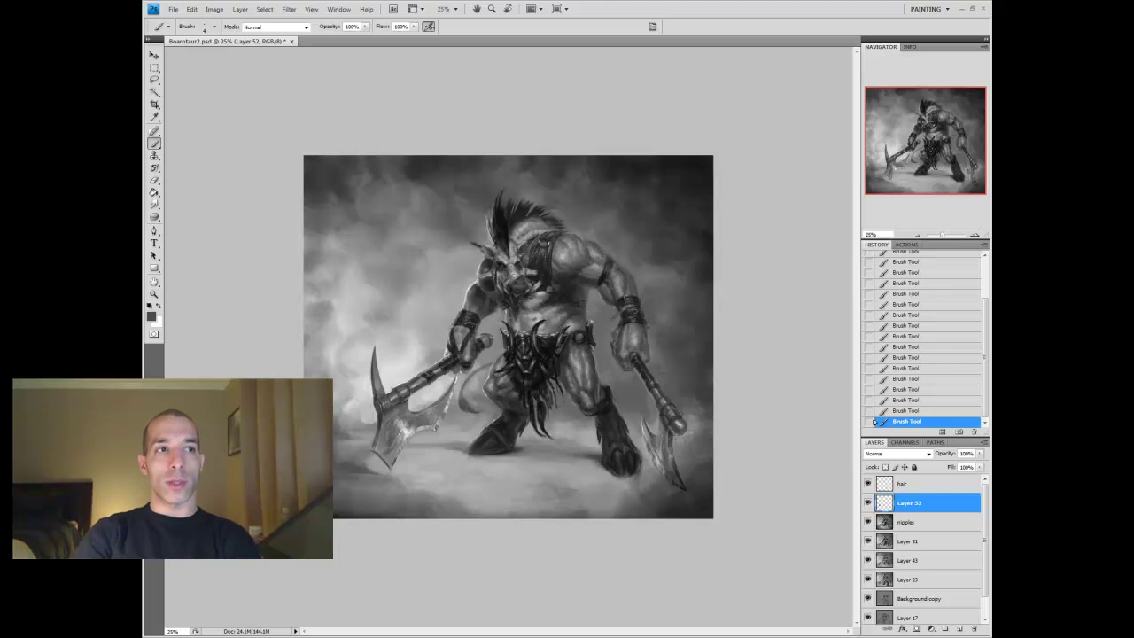
Lasso the spike, copy it to its own layer, rotate it slightly clockwise, nudge it left and merge it down
{"action": "key", "text": "l"}
{"action": "key", "text": "ctrl+c"}
{"action": "key", "text": "ctrl+v"}
{"action": "key", "text": "ctrl+t"}
{"action": "key", "text": "Return"}
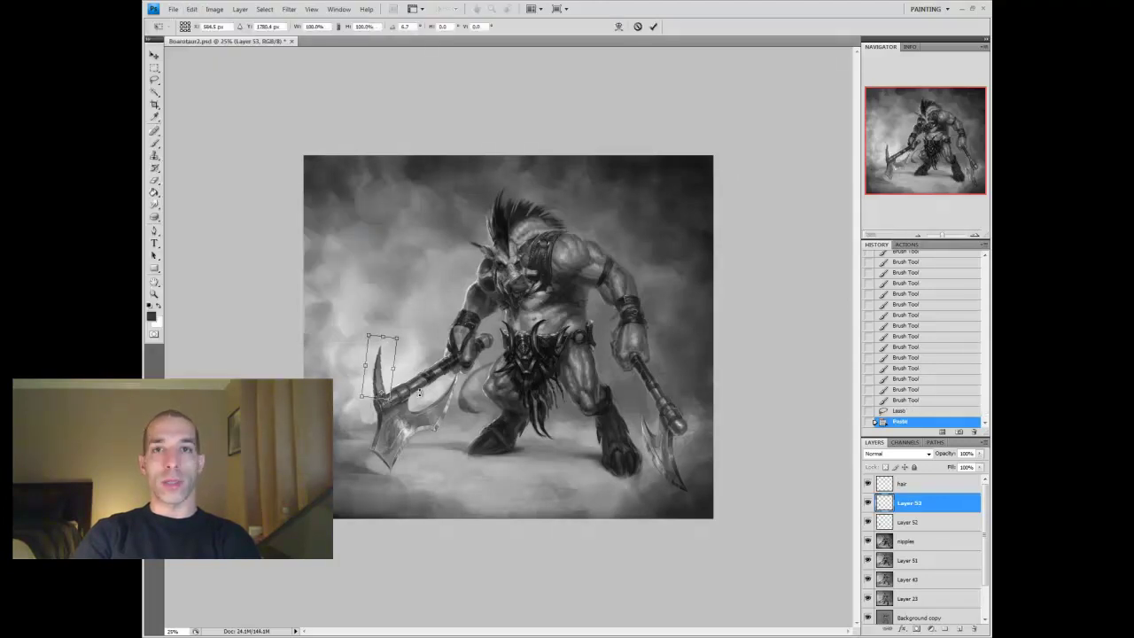
{"action": "key", "text": "v"}
{"action": "key", "text": "Left"}
{"action": "key", "text": "ctrl+e"}
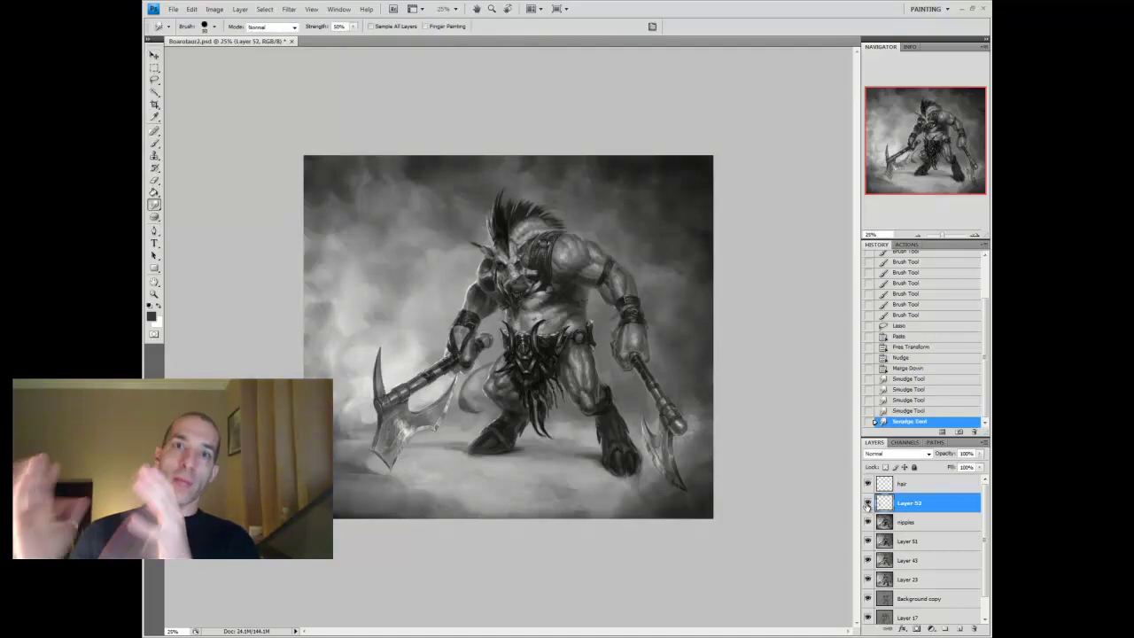
Clean up the outline of the spike and left axe head with brush and eraser strokes
{"action": "key", "text": "x"}
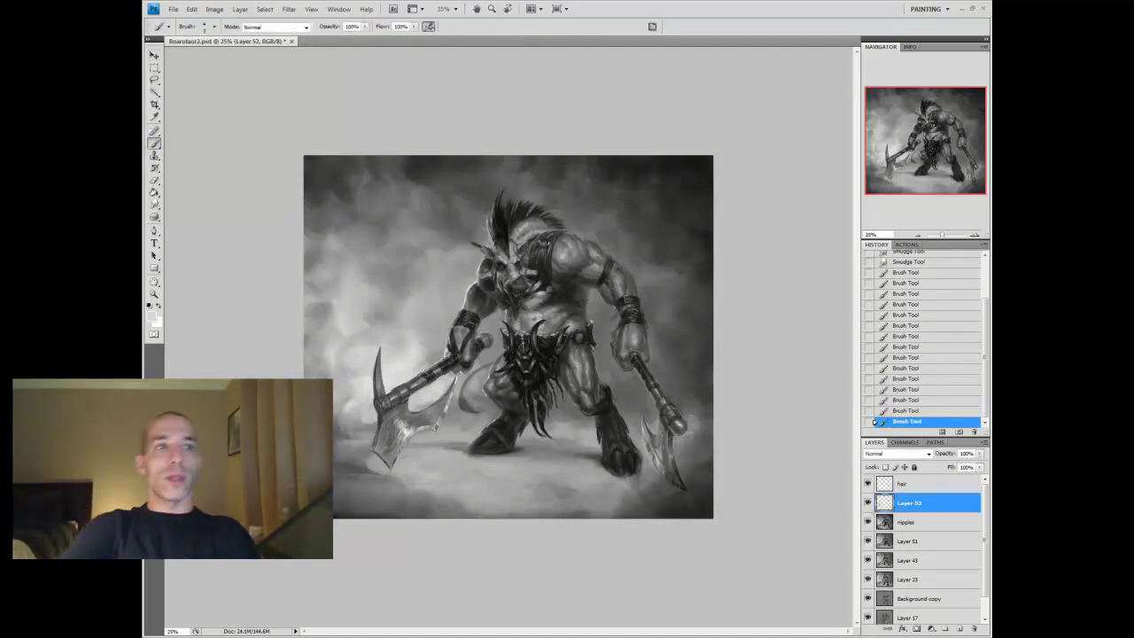
{"action": "key", "text": "e"}
{"action": "left_click_drag", "start_coordinate": [386, 387], "coordinate": [379, 416]}
{"action": "mouse_move", "coordinate": [389, 350]}
{"action": "left_mouse_down"}
{"action": "mouse_move", "coordinate": [372, 417]}
{"action": "mouse_move", "coordinate": [393, 355]}
{"action": "left_mouse_up"}
{"action": "key", "text": "b"}
{"action": "left_click_drag", "start_coordinate": [368, 408], "coordinate": [373, 425]}
Brush sampled tones around the handle end of the right axe and merge the layer down into the nipples layer
{"action": "left_click_drag", "start_coordinate": [651, 426], "coordinate": [667, 432]}
{"action": "left_click_drag", "start_coordinate": [674, 428], "coordinate": [683, 430]}
{"action": "left_click_drag", "start_coordinate": [688, 427], "coordinate": [709, 434]}
{"action": "key", "text": "ctrl+plus"}
{"action": "left_click", "coordinate": [691, 430], "text": "alt"}
{"action": "key", "text": "]"}
{"action": "key", "text": "z"}
{"action": "key", "text": "ctrl+minus"}
{"action": "key", "text": "ctrl+e"}
Add a new Overlay layer above the nipples layer and brush white highlights beside the left axe's spike
{"action": "key", "text": "b"}
{"action": "left_click_drag", "start_coordinate": [700, 206], "coordinate": [700, 421]}
{"action": "key", "text": "ctrl+plus"}
{"action": "key", "text": "ctrl+plus"}
{"action": "key", "text": "ctrl+plus"}
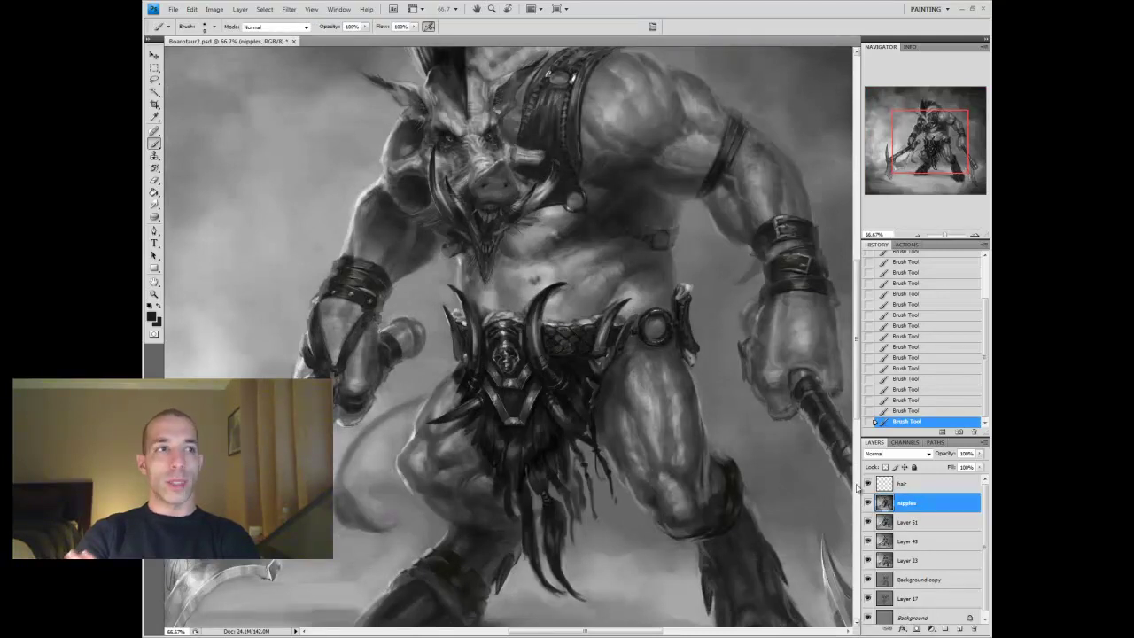
{"action": "key", "text": "ctrl+minus"}
{"action": "key", "text": "ctrl+plus"}
{"action": "key", "text": "ctrl+shift+n"}
{"action": "key", "text": "shift+alt+o"}
{"action": "key", "text": "Escape"}
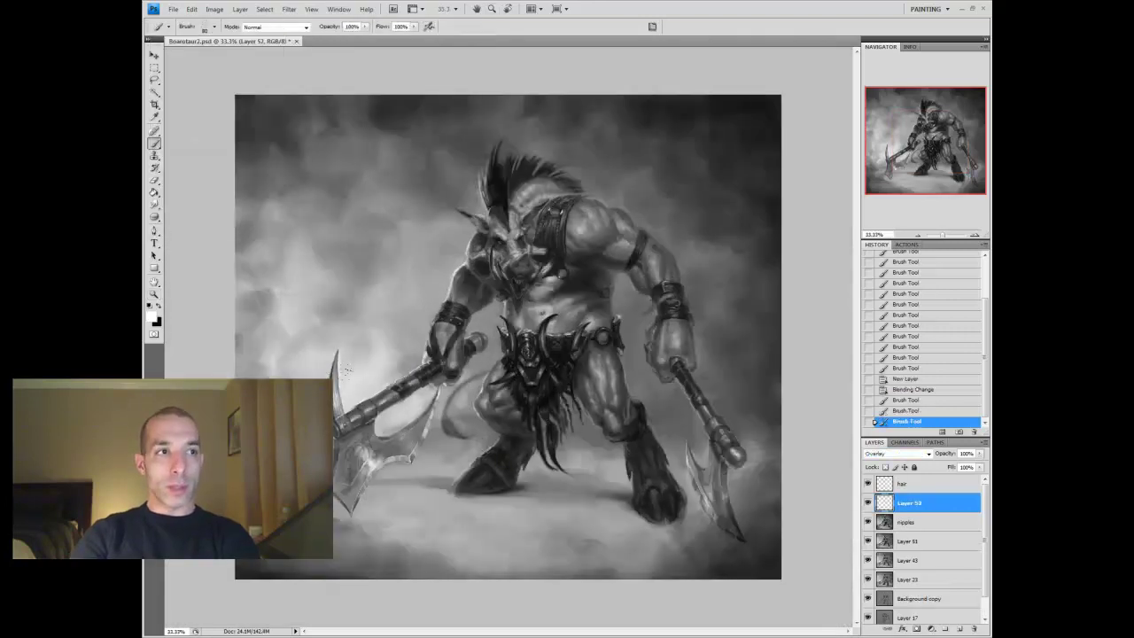
Brush white highlights around the left hand and axe handle, softening them with the eraser and Smudge tool
{"action": "key", "text": "z"}
{"action": "left_click", "coordinate": [359, 381]}
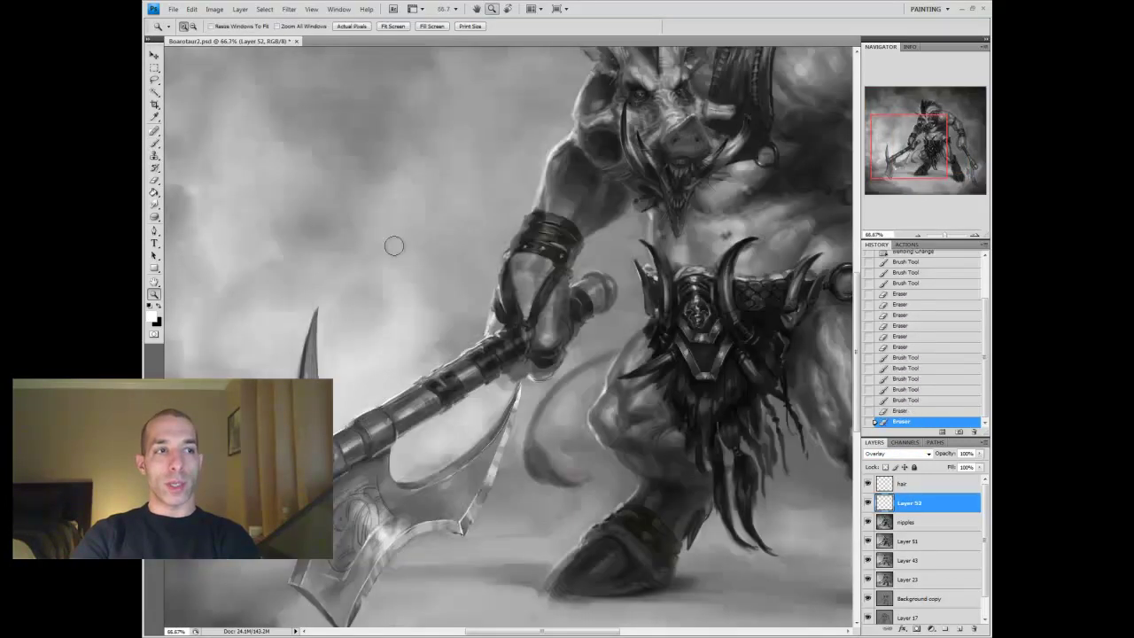
{"action": "key", "text": "b"}
{"action": "key", "text": "ctrl+minus"}
{"action": "key", "text": "ctrl+plus"}
{"action": "key", "text": "ctrl+plus"}
{"action": "key", "text": "alt+["}
{"action": "key", "text": "r"}
{"action": "key", "text": "e"}
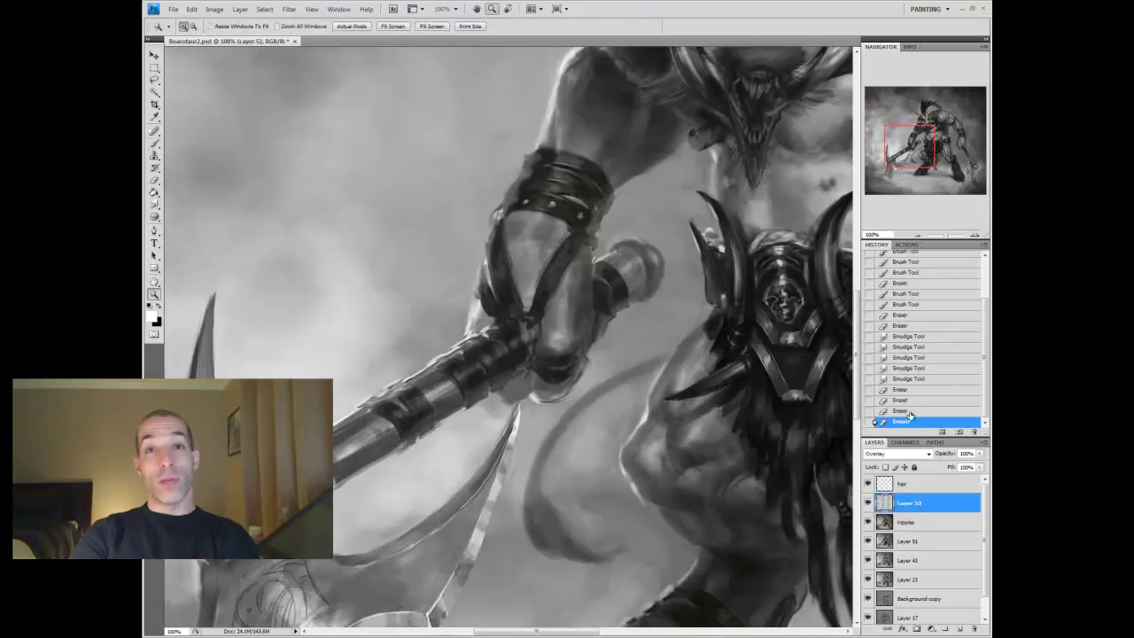
Add a new layer directly above the nipples layer and touch up the hand gripping the left axe
{"action": "key", "text": "ctrl+minus"}
{"action": "key", "text": "ctrl+minus"}
{"action": "key", "text": "ctrl+minus"}
{"action": "key", "text": "z"}
{"action": "key", "text": "b"}
{"action": "key", "text": "ctrl+shift+alt+n"}
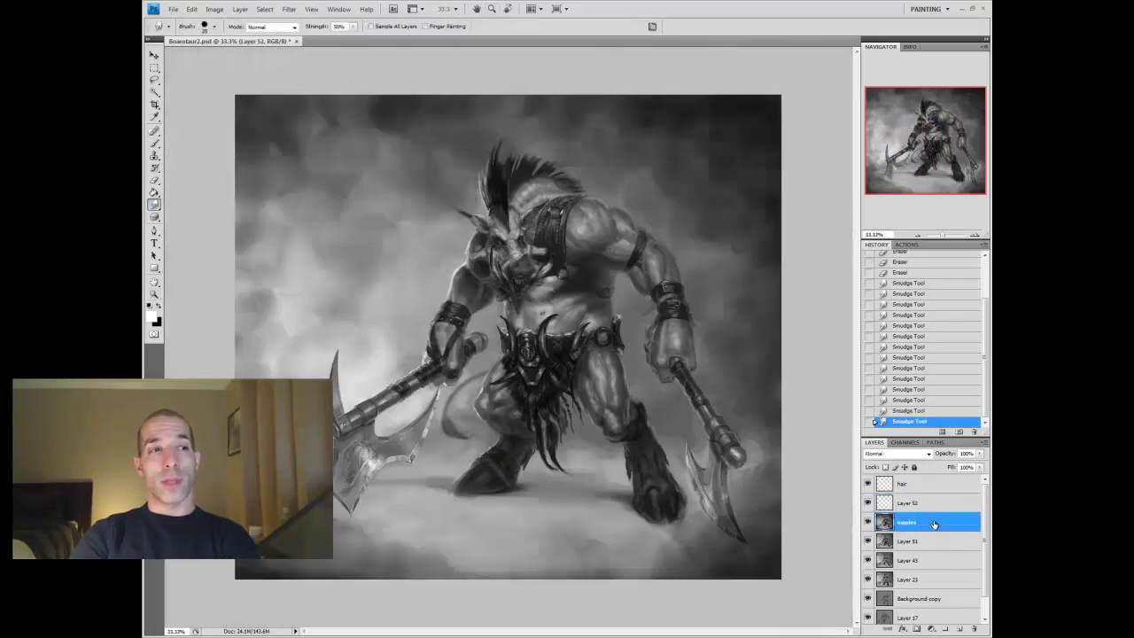
{"action": "left_click", "coordinate": [452, 376]}
{"action": "left_click_drag", "start_coordinate": [452, 375], "coordinate": [453, 363]}
{"action": "left_click_drag", "start_coordinate": [455, 359], "coordinate": [459, 345]}
{"action": "left_click_drag", "start_coordinate": [457, 347], "coordinate": [461, 336]}
{"action": "left_click_drag", "start_coordinate": [458, 338], "coordinate": [459, 332]}
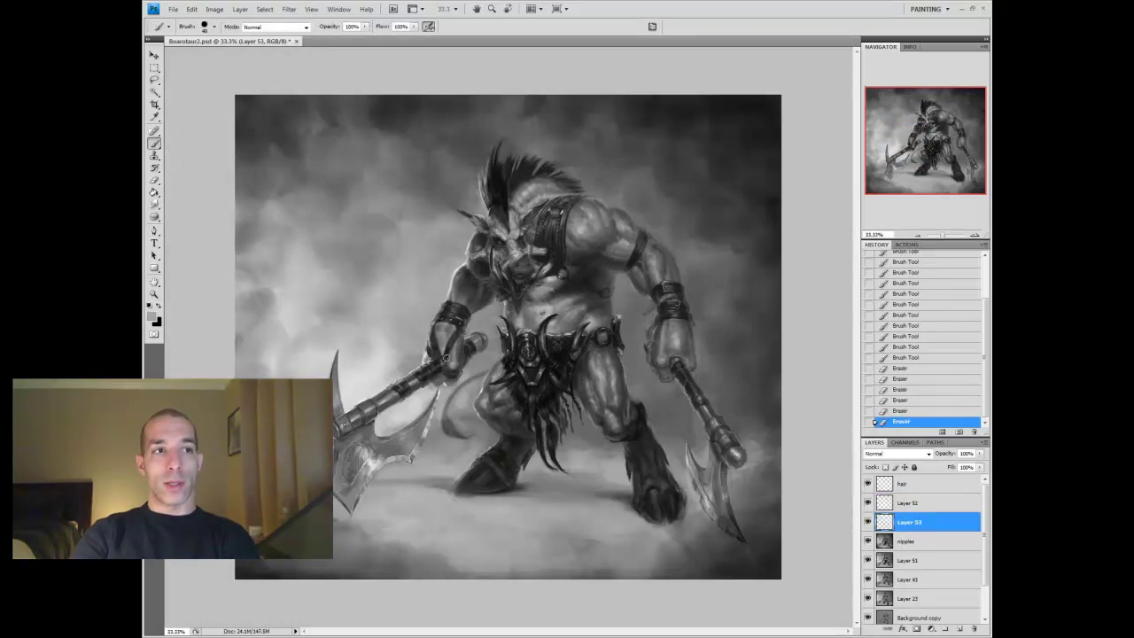
Load the saved selection of the blade edges and add a new layer above Layer 52
{"action": "key", "text": "alt+]"}
{"action": "left_click", "coordinate": [289, 9]}
{"action": "left_click", "coordinate": [235, 258]}
{"action": "left_click", "coordinate": [647, 216]}
{"action": "key", "text": "ctrl+shift+alt+n"}
Try to transform the loaded blade-edge selection to match the axes, then deselect it
{"action": "left_click", "coordinate": [191, 9]}
{"action": "mouse_move", "coordinate": [266, 94]}
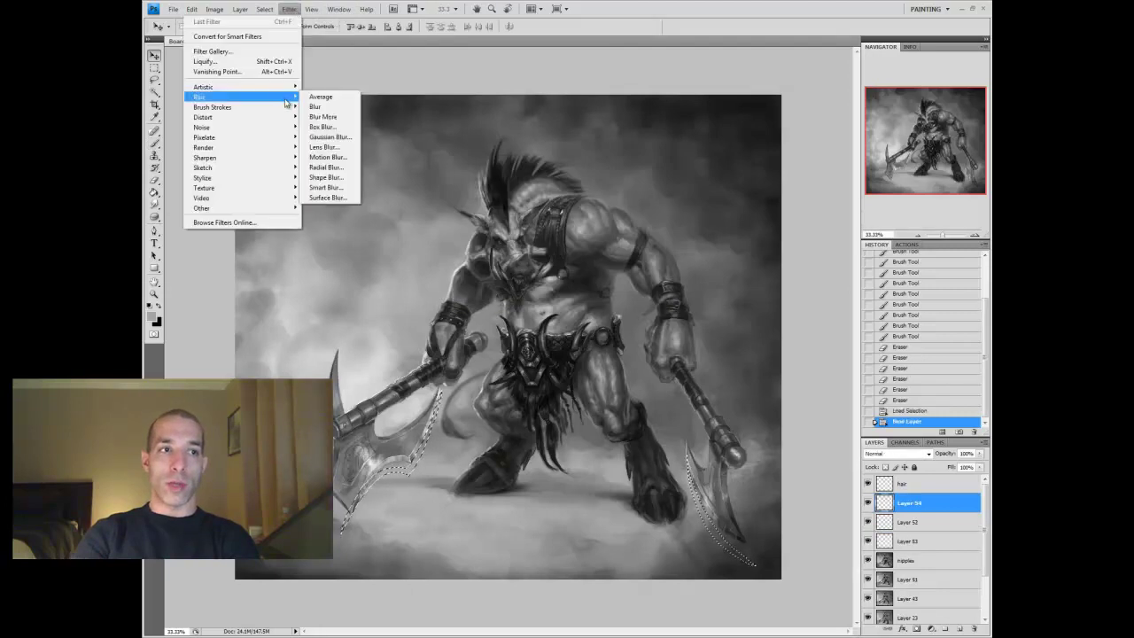
{"action": "left_click", "coordinate": [336, 111]}
{"action": "left_click_drag", "start_coordinate": [754, 403], "coordinate": [713, 404]}
{"action": "key", "text": "Return"}
{"action": "key", "text": "ctrl+d"}
Lasso the sharp edges of both axes, including the left axe's spike, into one combined selection
{"action": "left_click", "coordinate": [155, 80]}
{"action": "key", "text": "ctrl+plus"}
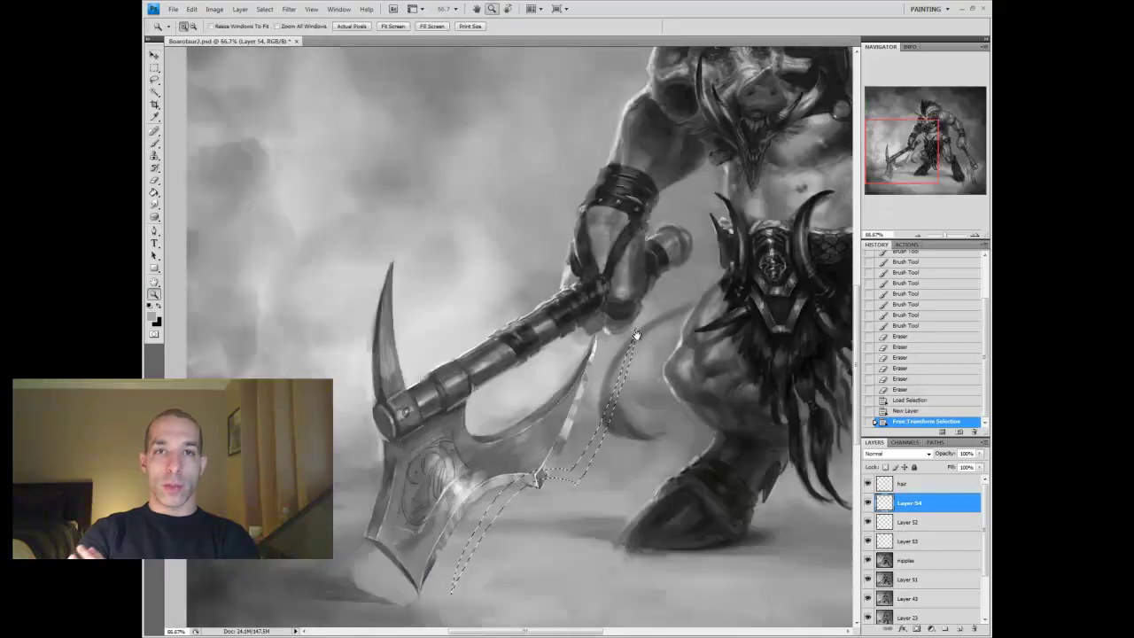
{"action": "mouse_move", "coordinate": [390, 264]}
{"action": "left_mouse_down"}
{"action": "mouse_move", "coordinate": [376, 541]}
{"action": "mouse_move", "coordinate": [415, 588]}
{"action": "mouse_move", "coordinate": [381, 283]}
{"action": "mouse_move", "coordinate": [478, 417]}
{"action": "mouse_move", "coordinate": [580, 368]}
{"action": "mouse_move", "coordinate": [532, 423]}
{"action": "mouse_move", "coordinate": [479, 435]}
{"action": "mouse_move", "coordinate": [599, 334]}
{"action": "mouse_move", "coordinate": [532, 425]}
{"action": "mouse_move", "coordinate": [585, 355]}
{"action": "mouse_move", "coordinate": [496, 425]}
{"action": "mouse_move", "coordinate": [537, 432]}
{"action": "mouse_move", "coordinate": [26, 379]}
{"action": "left_mouse_up"}
{"action": "mouse_move", "coordinate": [574, 390]}
{"action": "left_mouse_down"}
{"action": "mouse_move", "coordinate": [583, 423]}
{"action": "mouse_move", "coordinate": [574, 369]}
{"action": "left_mouse_up"}
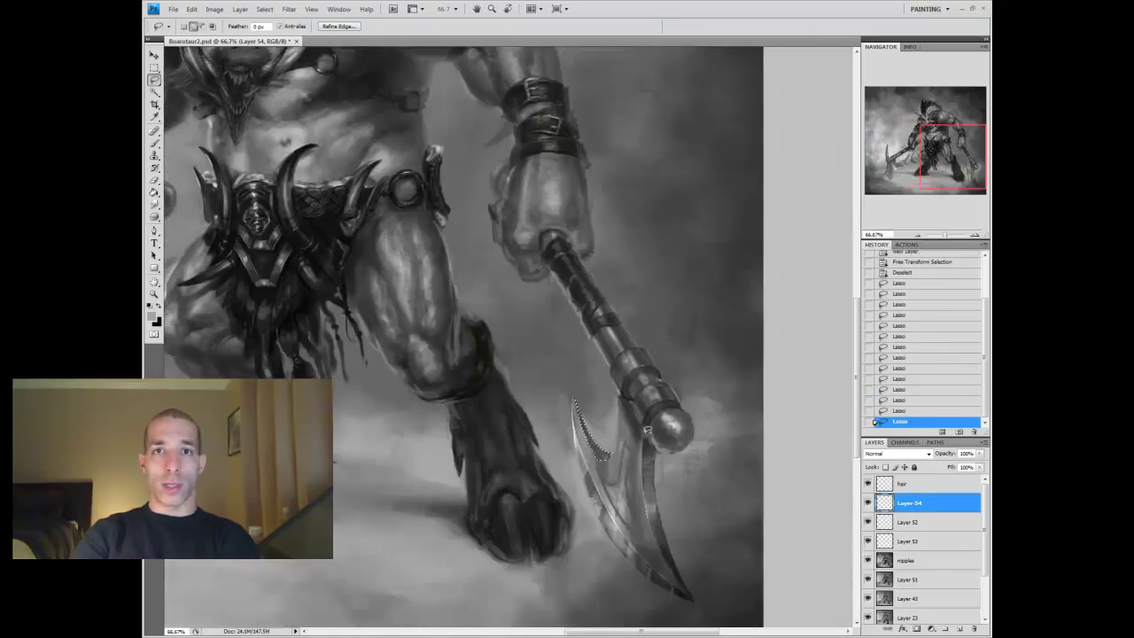
{"action": "left_click_drag", "start_coordinate": [610, 457], "coordinate": [576, 400]}
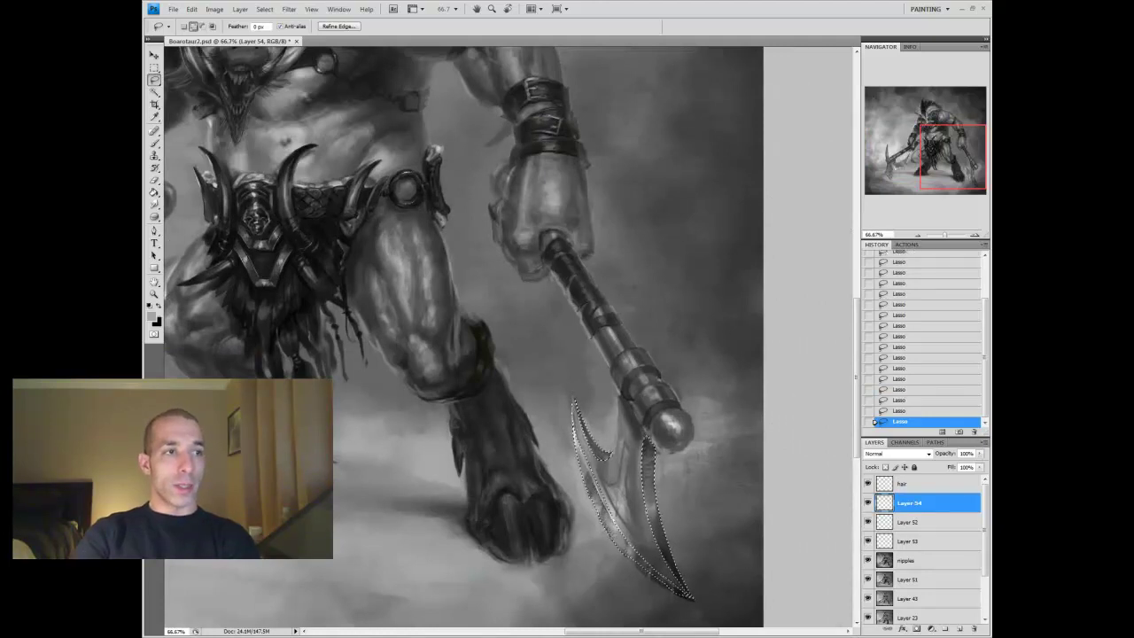
{"action": "left_click_drag", "start_coordinate": [203, 293], "coordinate": [762, 358]}
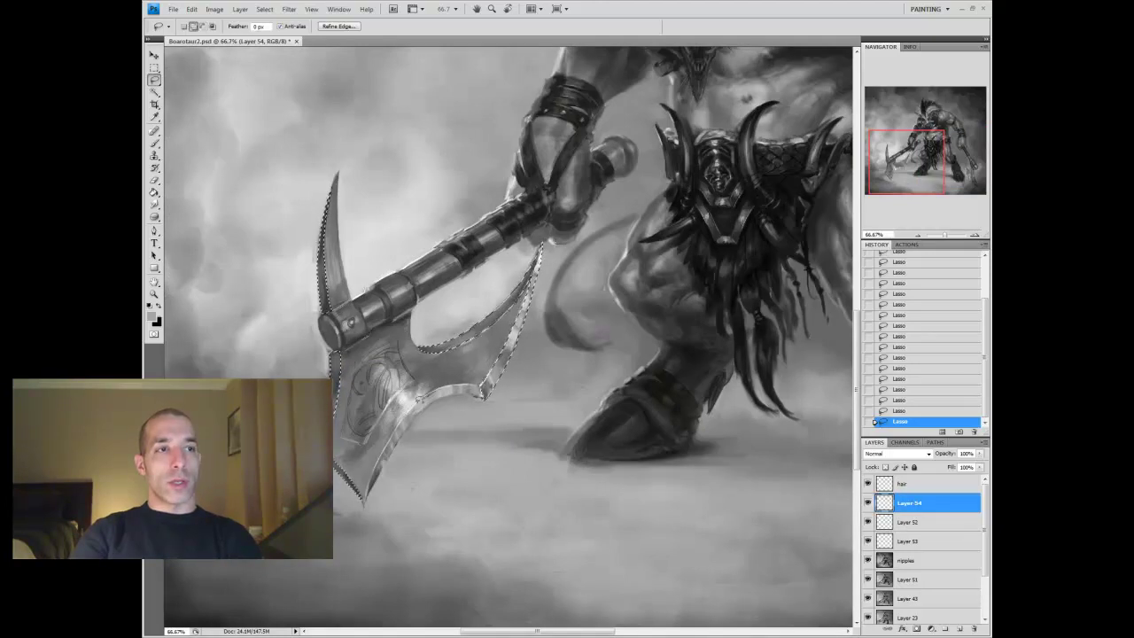
{"action": "key", "text": "ctrl+d"}
{"action": "key", "text": "z"}
{"action": "key", "text": "ctrl+minus"}
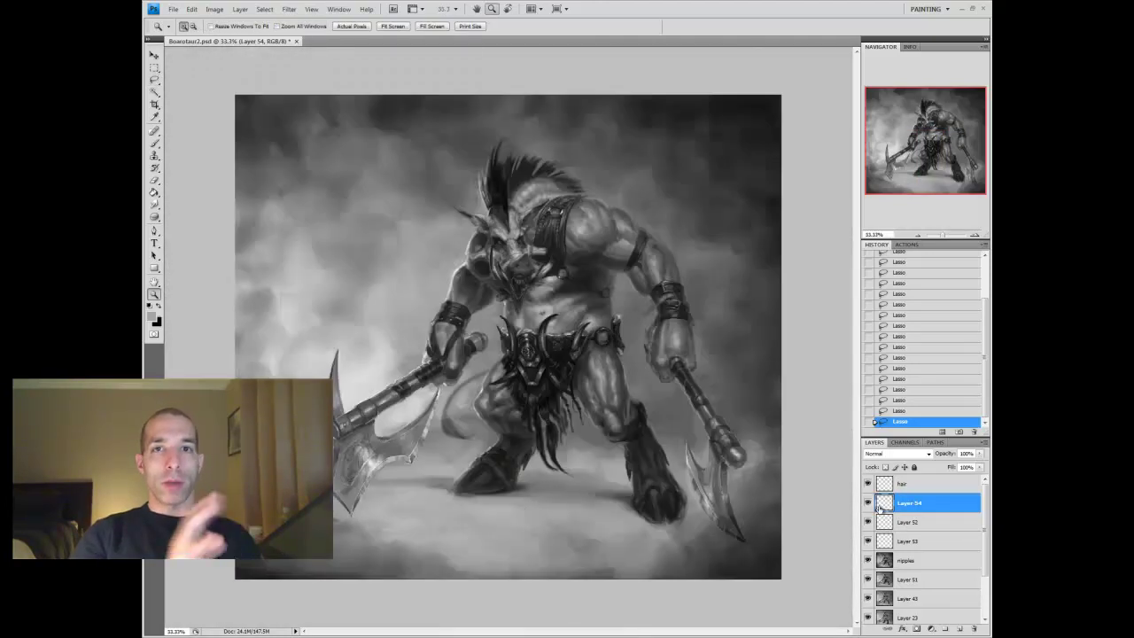
Merge Layer 52 and Layer 53 down into the nipples layer and set Layer 54 to Overlay blending
{"action": "left_click", "coordinate": [913, 522]}
{"action": "key", "text": "ctrl+e"}
{"action": "key", "text": "ctrl+e"}
{"action": "left_click", "coordinate": [913, 503]}
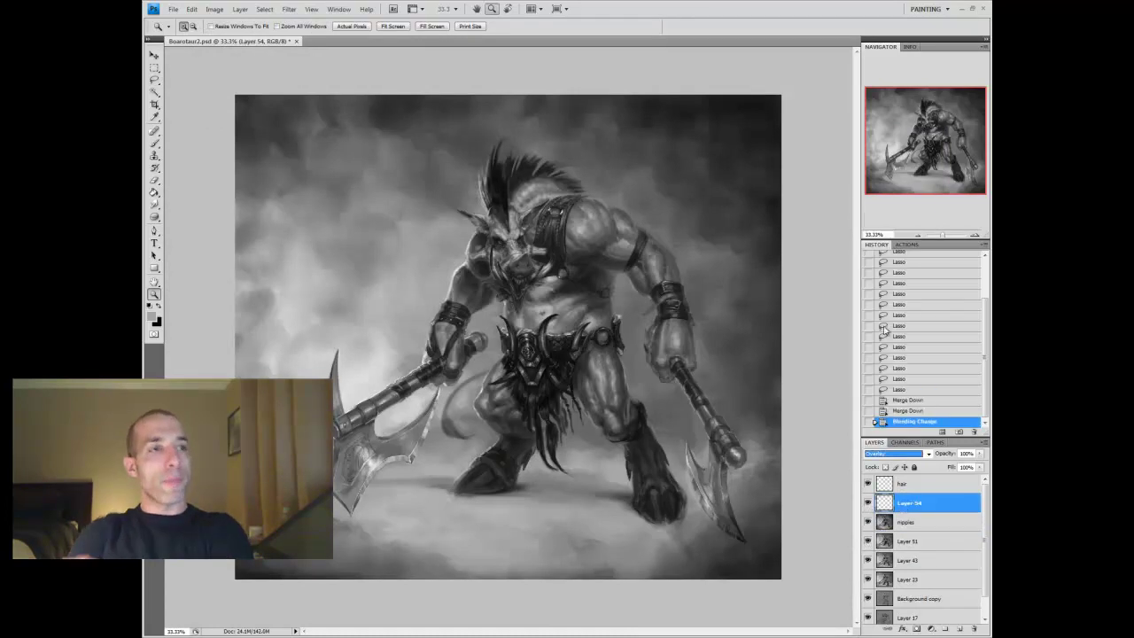
{"action": "key", "text": "shift+alt+o"}
Save the selection as a new channel named "blades" and brush white highlights along the blade edges
{"action": "left_click", "coordinate": [289, 8]}
{"action": "key", "text": "ctrl+t"}
{"action": "left_click", "coordinate": [264, 9]}
{"action": "left_click", "coordinate": [203, 205]}
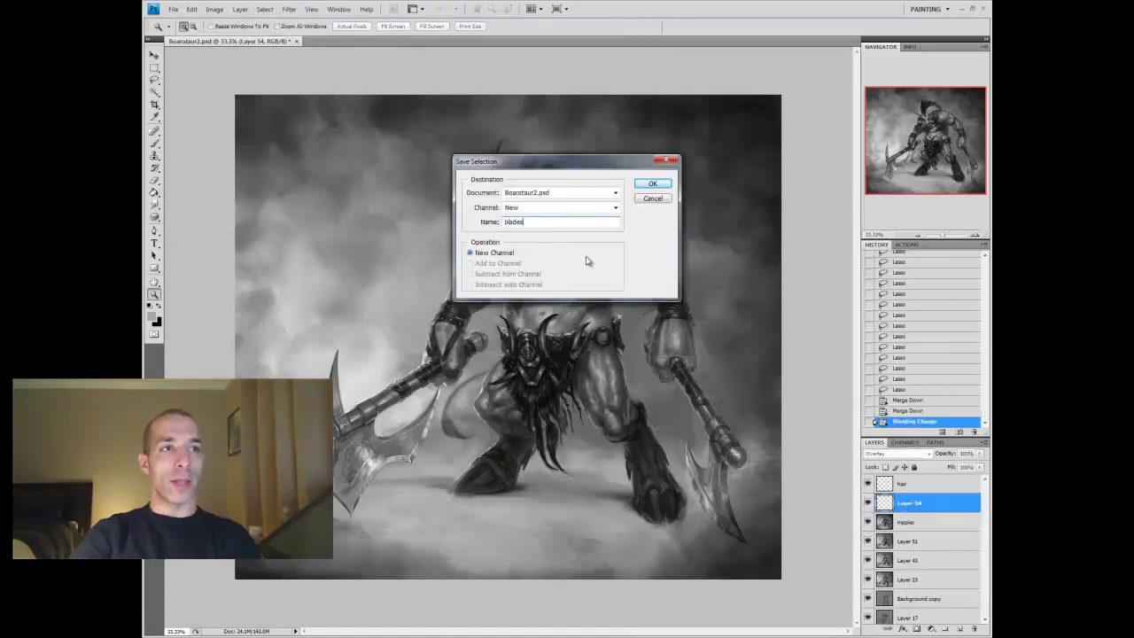
{"action": "key", "text": "Return"}
{"action": "key", "text": "b"}
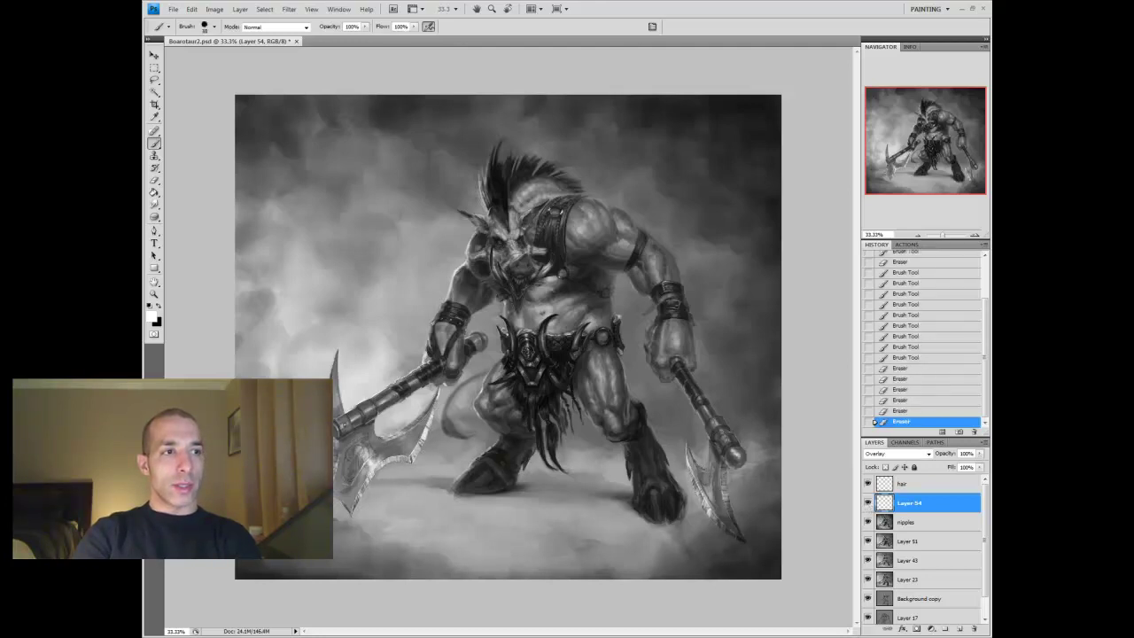
Add a new layer above Layer 54, set it to Multiply and brush dark shading onto the axes
{"action": "left_click", "coordinate": [959, 628]}
{"action": "left_click", "coordinate": [896, 453]}
{"action": "left_click", "coordinate": [886, 328]}
{"action": "left_click", "coordinate": [896, 453]}
{"action": "left_click", "coordinate": [895, 226]}
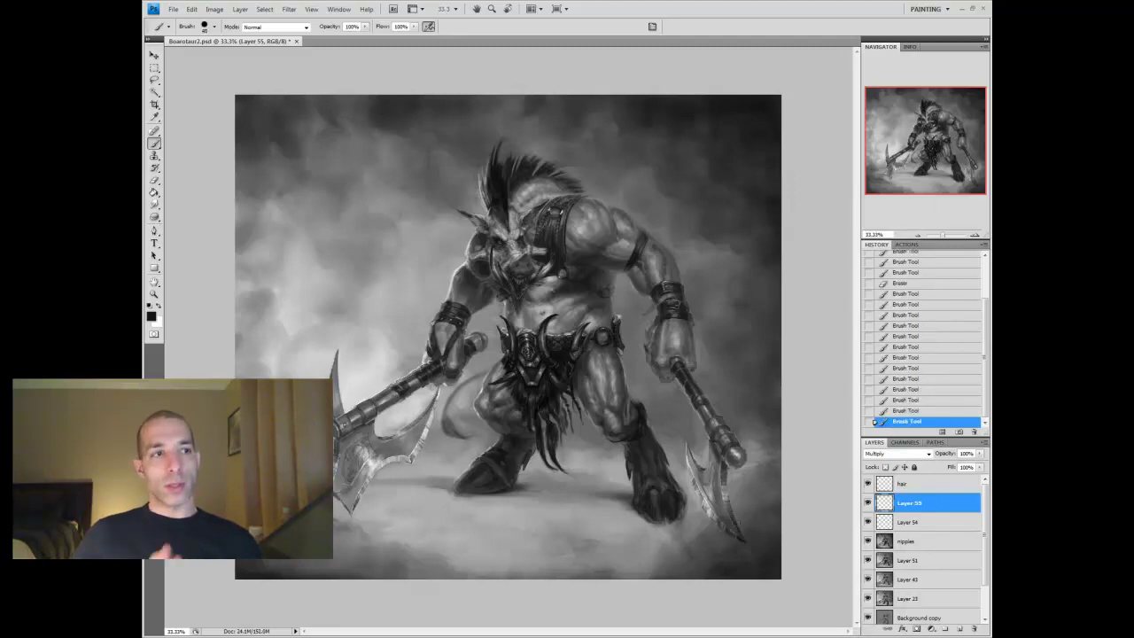
Merge the Multiply and Overlay layers with the nipples layer, and merge the extra detail layer down into the result
{"action": "left_click", "coordinate": [881, 522], "text": "shift"}
{"action": "left_click", "coordinate": [882, 541], "text": "shift"}
{"action": "key", "text": "ctrl+e"}
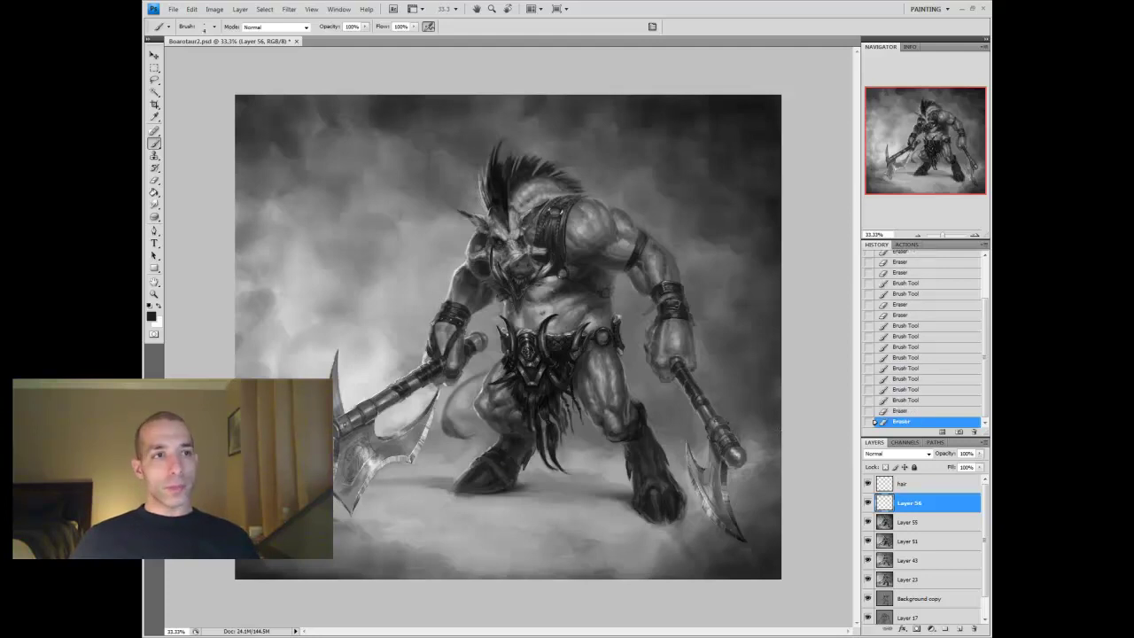
{"action": "key", "text": "ctrl+e"}
{"action": "key", "text": "v"}
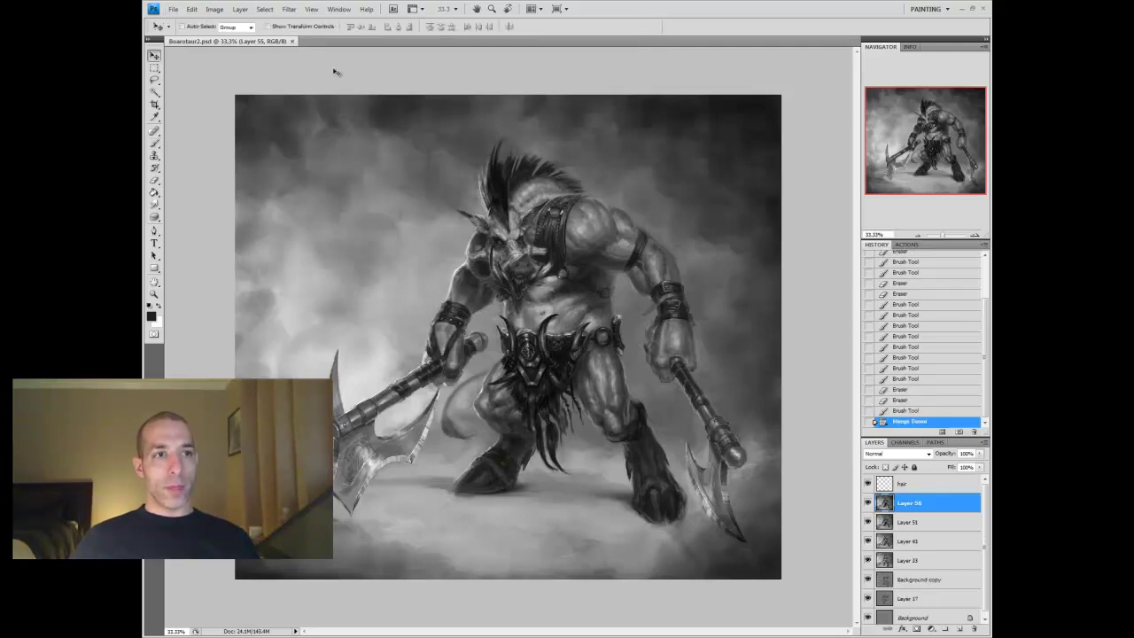
Add a new Overlay layer above Layer 55, darken both axe heads with the brush and erase the excess
{"action": "left_click", "coordinate": [959, 628]}
{"action": "left_click", "coordinate": [897, 453]}
{"action": "left_click", "coordinate": [895, 315]}
{"action": "key", "text": "b"}
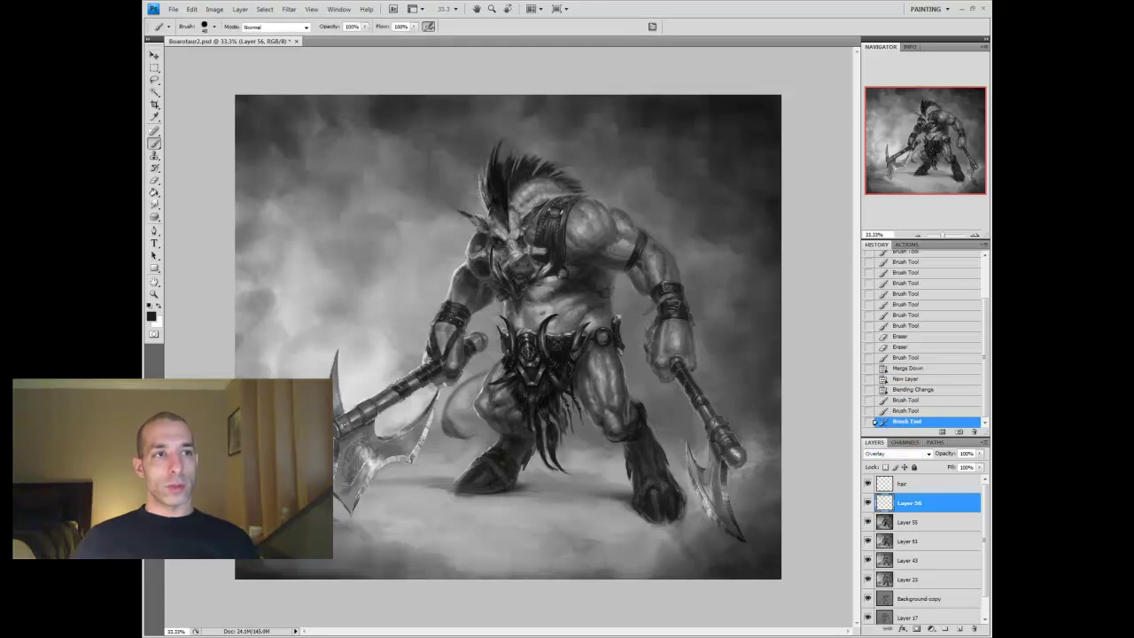
{"action": "left_click_drag", "start_coordinate": [342, 403], "coordinate": [364, 443]}
{"action": "left_click_drag", "start_coordinate": [709, 448], "coordinate": [725, 496]}
{"action": "key", "text": "e"}
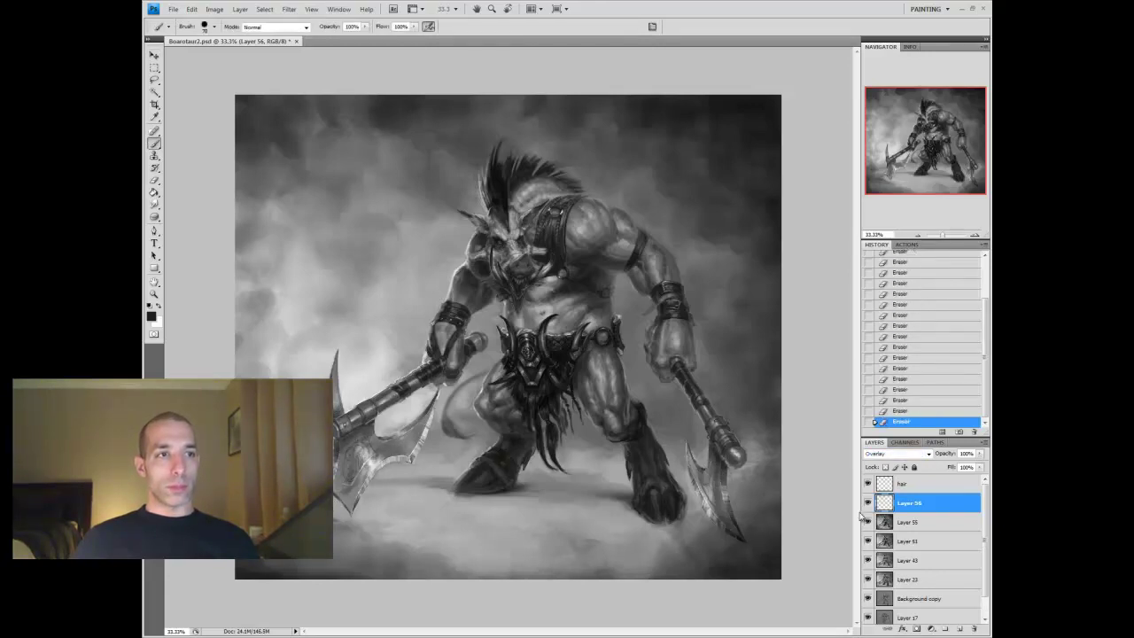
Add a new layer and lasso the entire outline of the right axe's blade
{"action": "left_click", "coordinate": [960, 628]}
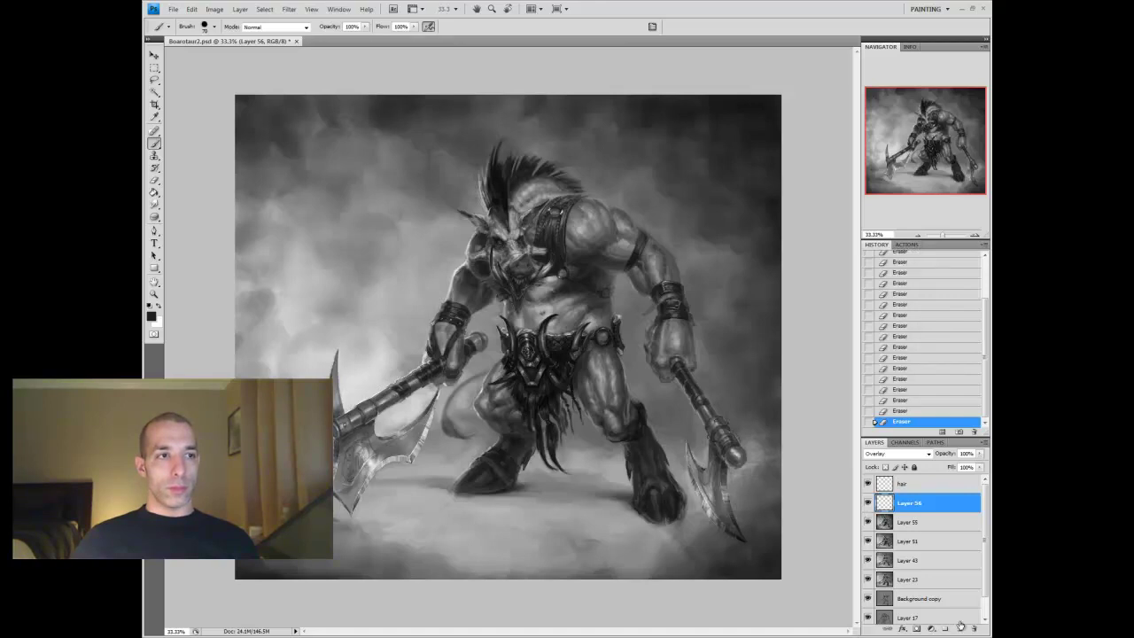
{"action": "key", "text": "l"}
{"action": "scroll", "coordinate": [689, 534], "scroll_direction": "up", "scroll_amount": 2}
{"action": "mouse_move", "coordinate": [681, 340]}
{"action": "left_mouse_down"}
{"action": "mouse_move", "coordinate": [687, 417]}
{"action": "mouse_move", "coordinate": [722, 492]}
{"action": "left_mouse_up"}
{"action": "left_click_drag", "start_coordinate": [731, 341], "coordinate": [764, 502]}
{"action": "left_click_drag", "start_coordinate": [681, 377], "coordinate": [706, 459]}
{"action": "mouse_move", "coordinate": [677, 337]}
{"action": "left_mouse_down"}
{"action": "mouse_move", "coordinate": [688, 413]}
{"action": "mouse_move", "coordinate": [723, 352]}
{"action": "left_mouse_up"}
{"action": "left_click_drag", "start_coordinate": [780, 507], "coordinate": [802, 549]}
{"action": "left_click_drag", "start_coordinate": [779, 468], "coordinate": [764, 523]}
{"action": "left_click_drag", "start_coordinate": [680, 338], "coordinate": [687, 416]}
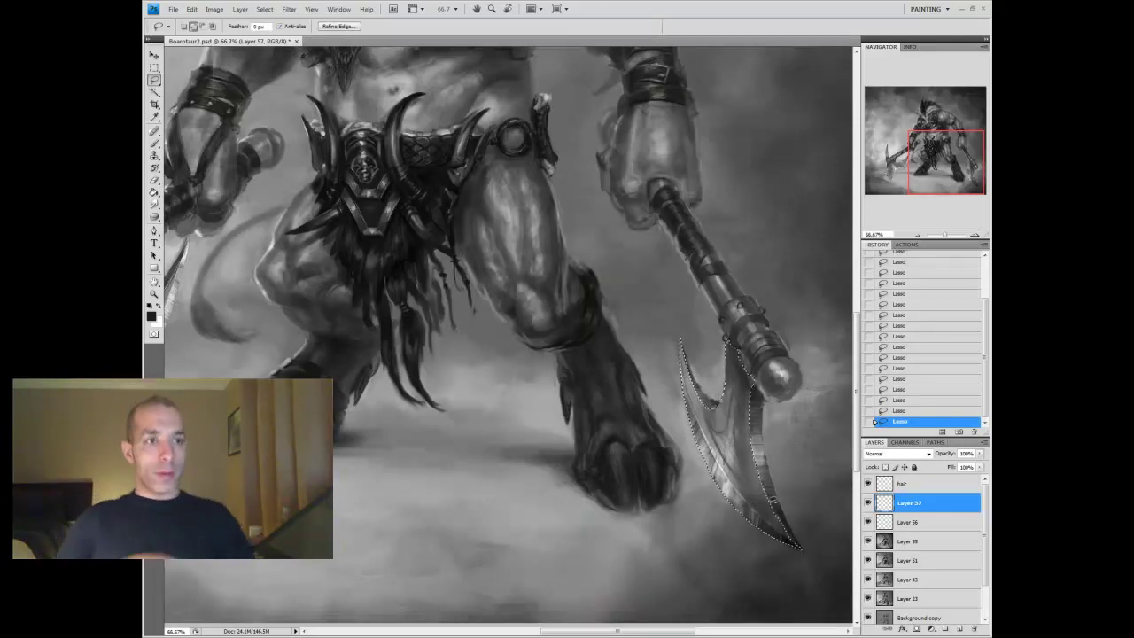
Brush dark shading over the selected right blade, set the layer to Multiply and adjust its opacity
{"action": "key", "text": "b"}
{"action": "key", "text": "ctrl+minus"}
{"action": "key", "text": "ctrl+minus"}
{"action": "key", "text": "ctrl+minus"}
{"action": "left_click", "coordinate": [897, 454]}
{"action": "left_click", "coordinate": [886, 235]}
{"action": "mouse_move", "coordinate": [942, 457]}
{"action": "left_mouse_down"}
{"action": "mouse_move", "coordinate": [926, 458]}
{"action": "mouse_move", "coordinate": [950, 457]}
{"action": "left_mouse_up"}
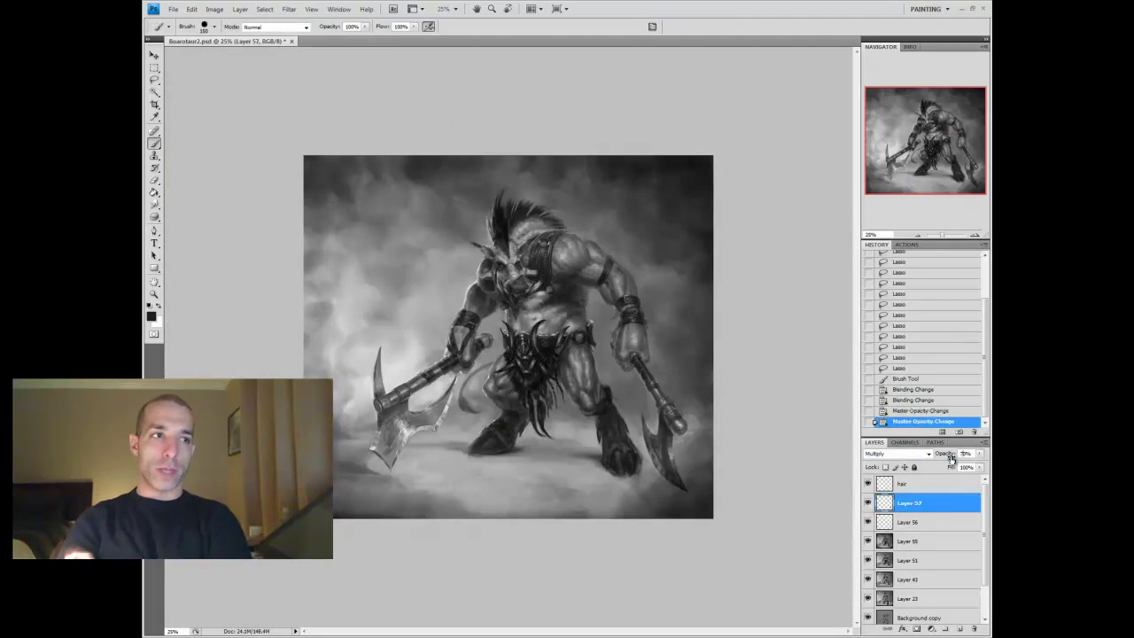
Refine the right axe blade with brush and eraser strokes and merge the axe layers into Layer 55
{"action": "mouse_move", "coordinate": [663, 443]}
{"action": "left_mouse_down"}
{"action": "mouse_move", "coordinate": [656, 469]}
{"action": "mouse_move", "coordinate": [653, 410]}
{"action": "mouse_move", "coordinate": [657, 469]}
{"action": "left_mouse_up"}
{"action": "left_click_drag", "start_coordinate": [664, 417], "coordinate": [660, 483]}
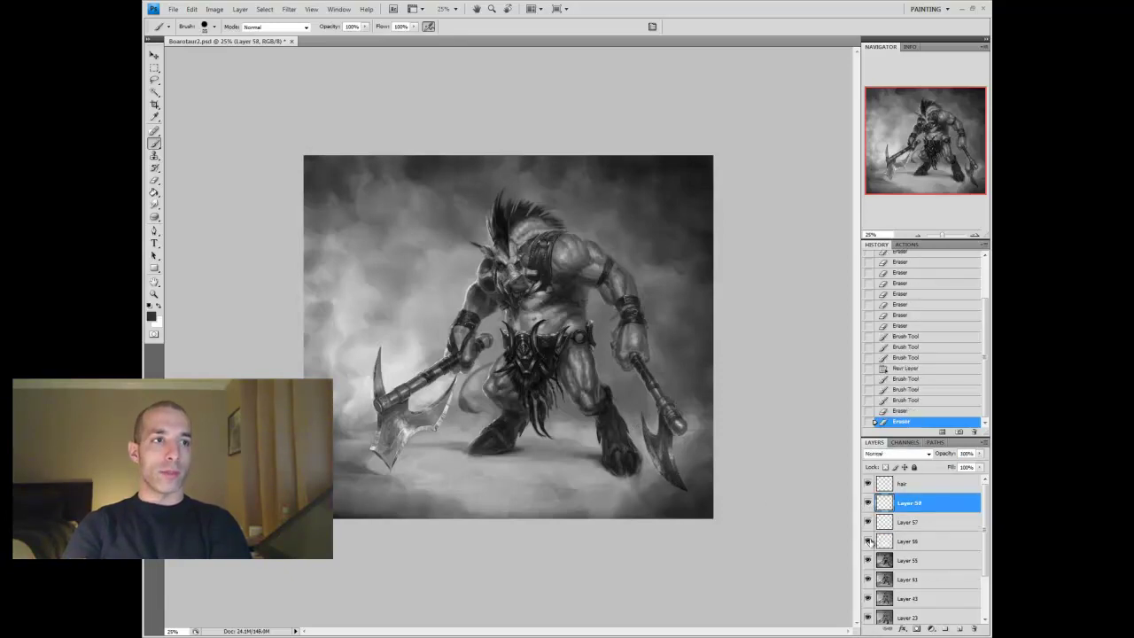
{"action": "left_click", "coordinate": [915, 556], "text": "shift"}
{"action": "key", "text": "ctrl+e"}
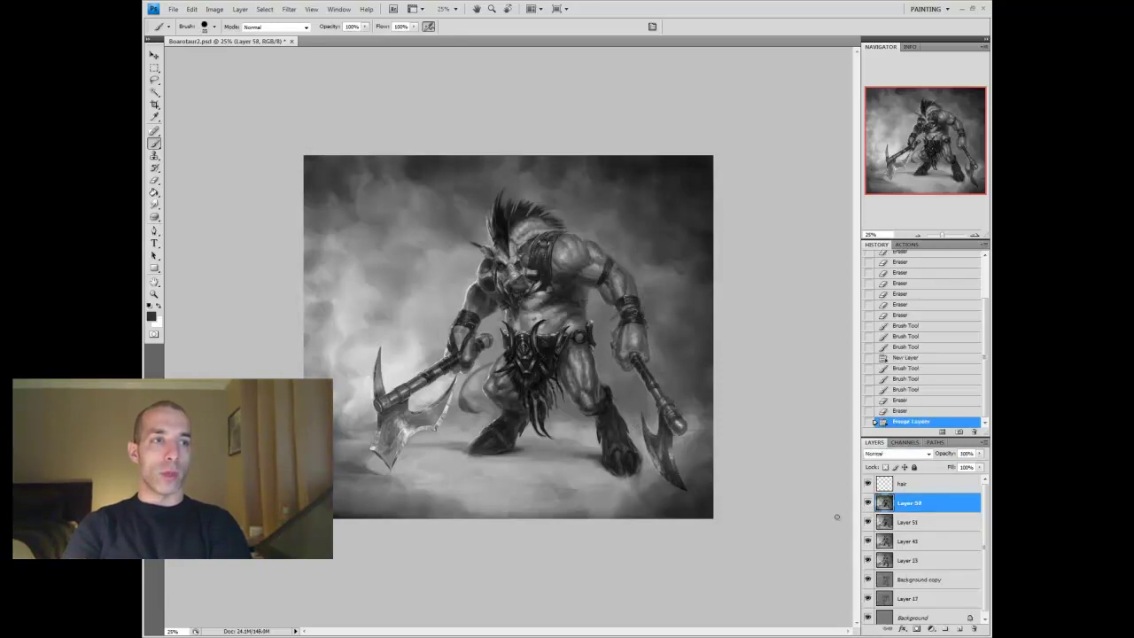
Add a new layer above Layer 58 and lasso the area around the left axe's blade and spike
{"action": "key", "text": "z"}
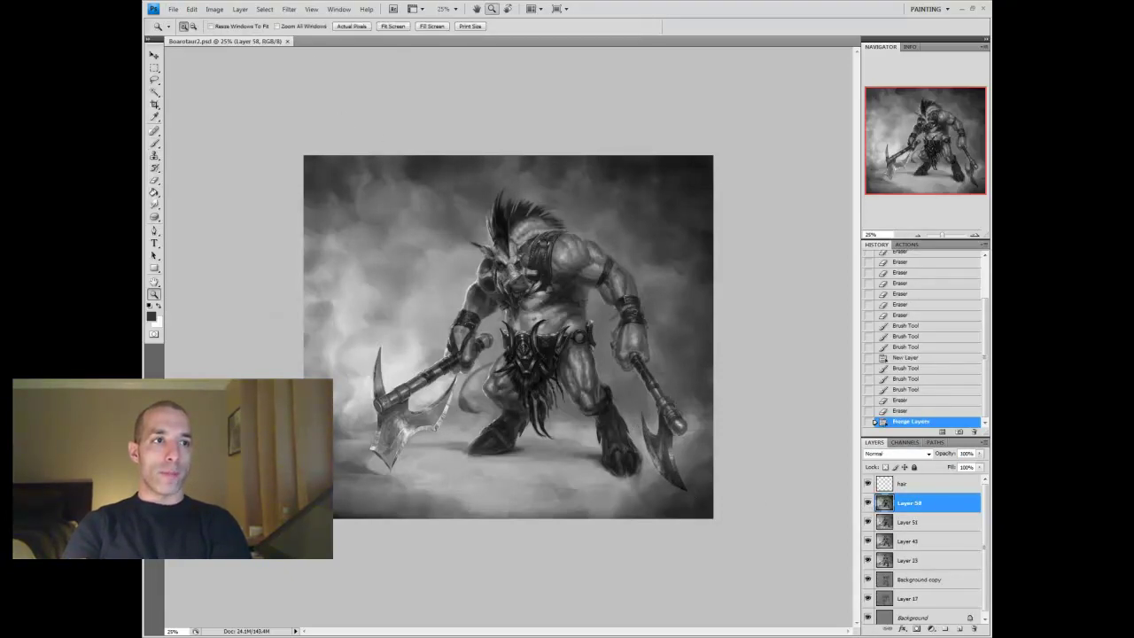
{"action": "key", "text": "ctrl+plus"}
{"action": "key", "text": "ctrl+shift+alt+n"}
{"action": "left_click", "coordinate": [154, 80]}
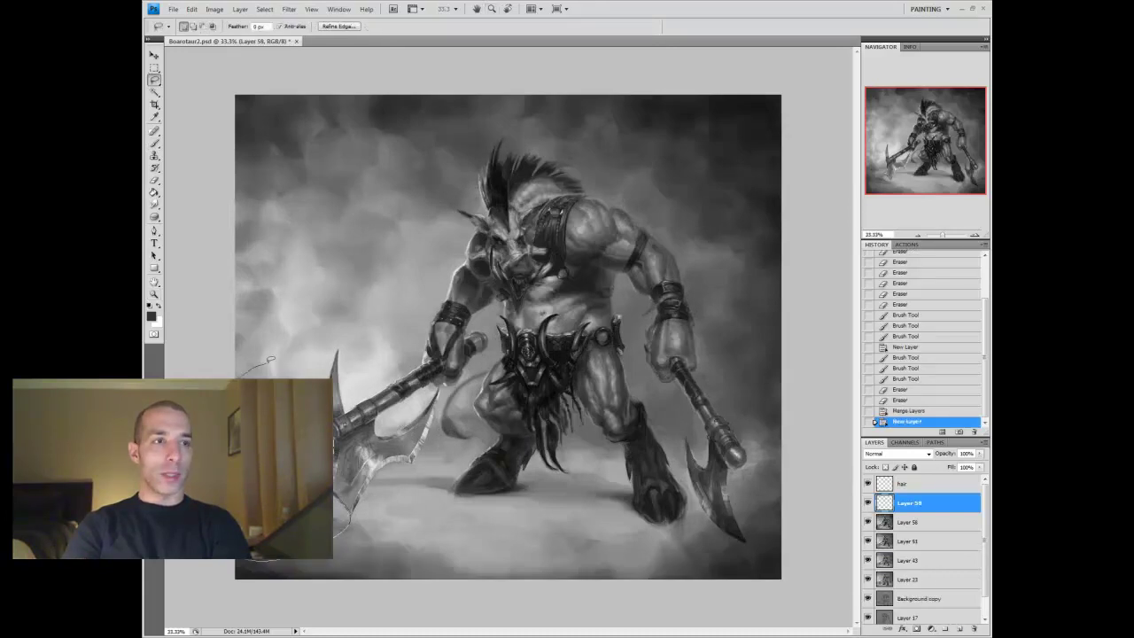
{"action": "key", "text": "alt+bracketleft"}
{"action": "mouse_move", "coordinate": [265, 367]}
{"action": "left_mouse_down"}
{"action": "mouse_move", "coordinate": [341, 514]}
{"action": "mouse_move", "coordinate": [266, 554]}
{"action": "mouse_move", "coordinate": [239, 443]}
{"action": "left_mouse_up"}
{"action": "mouse_move", "coordinate": [240, 425]}
{"action": "left_mouse_down"}
{"action": "mouse_move", "coordinate": [284, 365]}
{"action": "mouse_move", "coordinate": [310, 372]}
{"action": "left_mouse_up"}
{"action": "left_click_drag", "start_coordinate": [310, 372], "coordinate": [266, 381]}
{"action": "left_click_drag", "start_coordinate": [337, 496], "coordinate": [346, 531]}
{"action": "mouse_move", "coordinate": [346, 532]}
{"action": "left_mouse_down"}
{"action": "mouse_move", "coordinate": [337, 497]}
{"action": "mouse_move", "coordinate": [346, 518]}
{"action": "mouse_move", "coordinate": [336, 501]}
{"action": "mouse_move", "coordinate": [344, 514]}
{"action": "mouse_move", "coordinate": [338, 503]}
{"action": "mouse_move", "coordinate": [379, 487]}
{"action": "left_mouse_up"}
Clean up the left axe's blade and its surroundings with brush strokes and merge the layer into Layer 58
{"action": "key", "text": "alt+bracketright"}
{"action": "key", "text": "b"}
{"action": "mouse_move", "coordinate": [379, 489]}
{"action": "left_mouse_down"}
{"action": "mouse_move", "coordinate": [370, 510]}
{"action": "mouse_move", "coordinate": [383, 492]}
{"action": "left_mouse_up"}
{"action": "left_click_drag", "start_coordinate": [383, 494], "coordinate": [374, 514]}
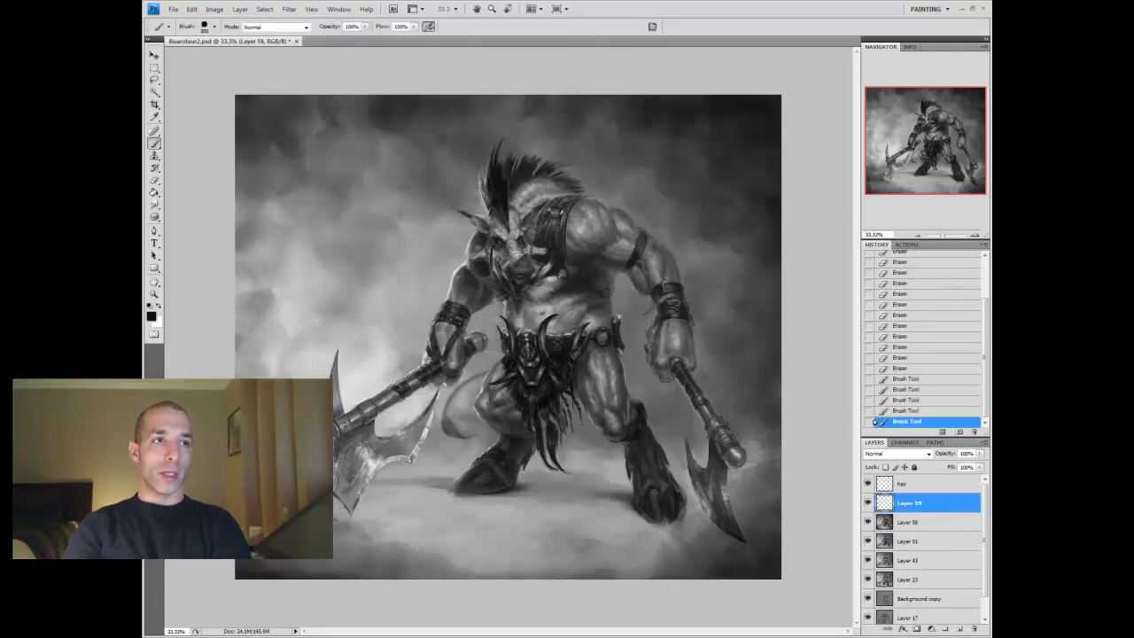
{"action": "key", "text": "ctrl+e"}
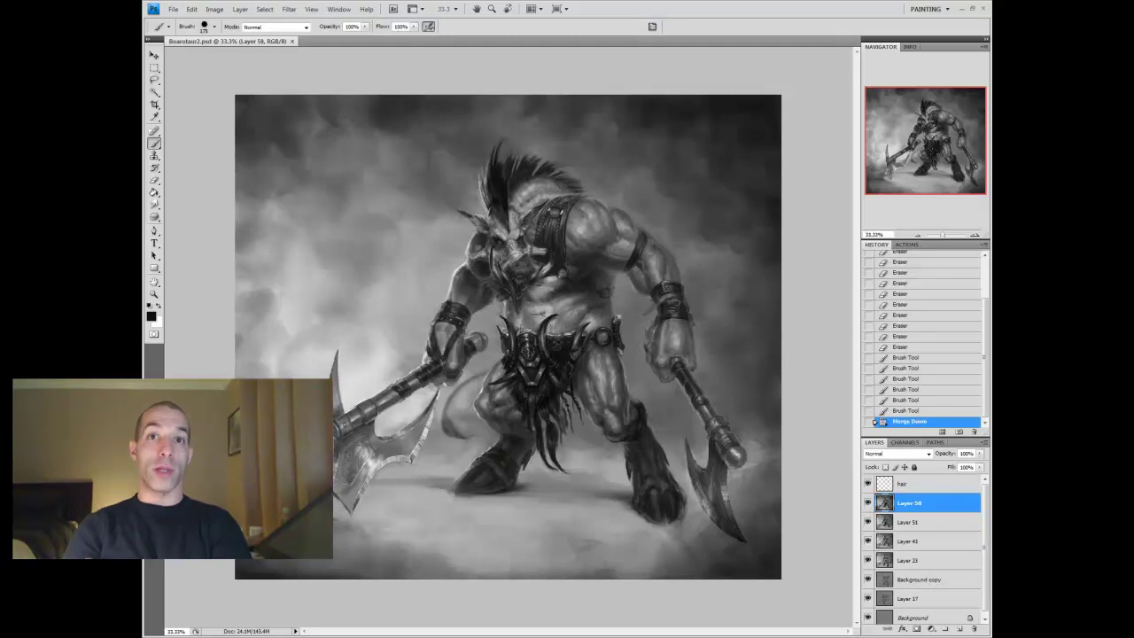
Copy a lassoed part of the painting onto a new layer, nudge it sideways, retouch it with the brush and merge it down
{"action": "key", "text": "l"}
{"action": "key", "text": "ctrl+c"}
{"action": "key", "text": "ctrl+v"}
{"action": "key", "text": "v"}
{"action": "key", "text": "Right"}
{"action": "key", "text": "ctrl+d"}
{"action": "left_click", "coordinate": [155, 205]}
{"action": "left_click", "coordinate": [154, 143]}
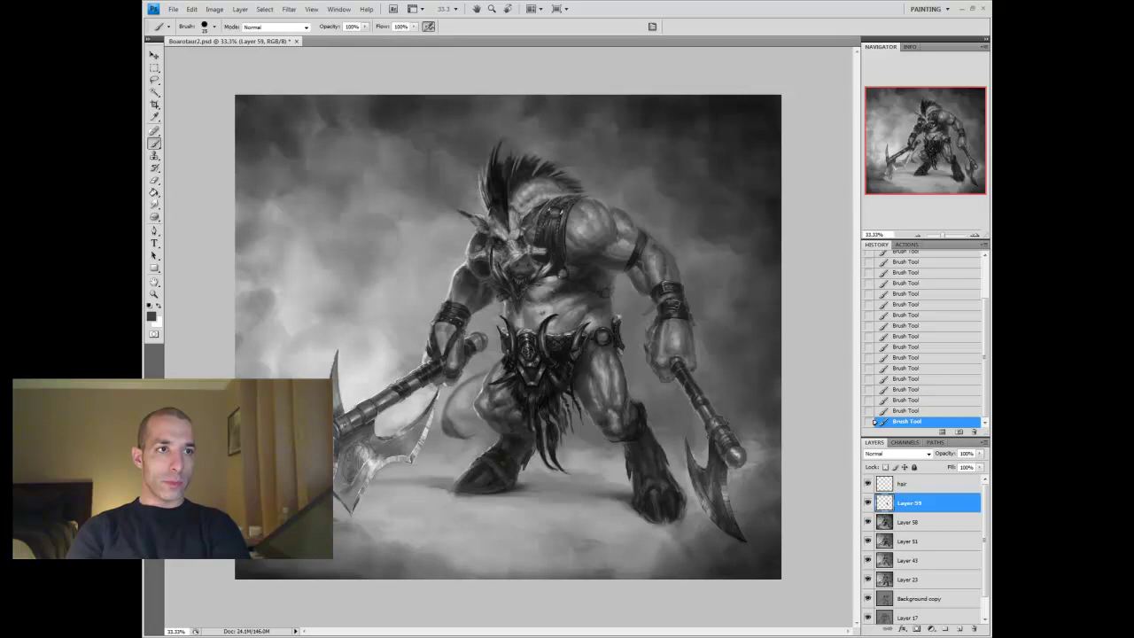
{"action": "key", "text": "ctrl+e"}
Add a new layer above Layer 58 and brush sampled greys over the right upper arm and the fist
{"action": "key", "text": "z"}
{"action": "left_click", "coordinate": [515, 328], "text": "alt"}
{"action": "key", "text": "ctrl+shift+alt+n"}
{"action": "key", "text": "b"}
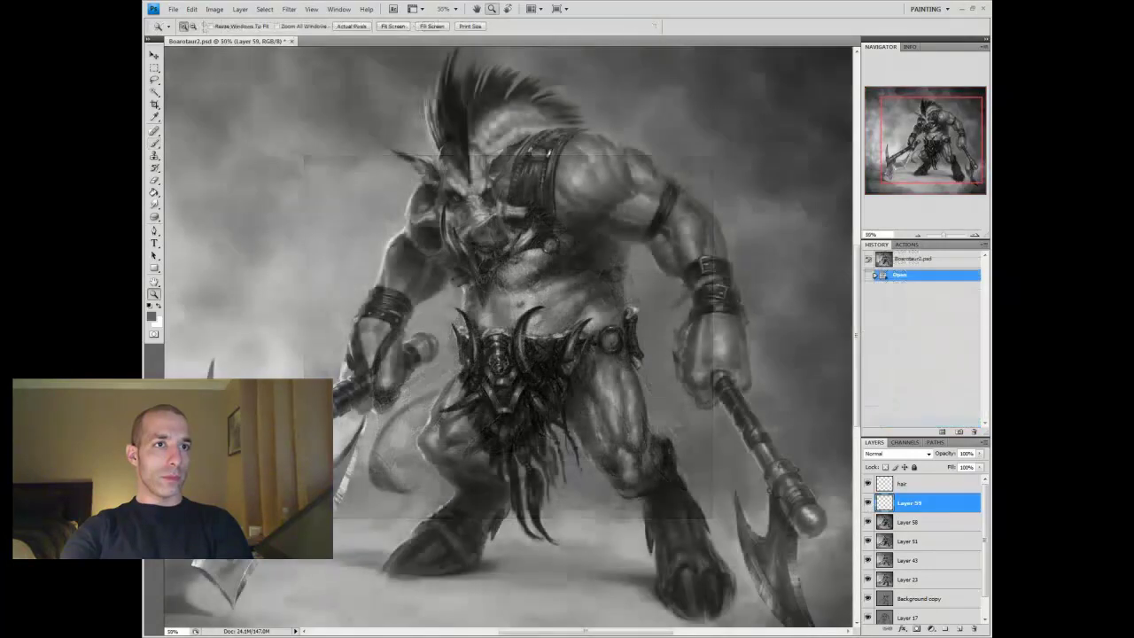
{"action": "left_click", "coordinate": [537, 428]}
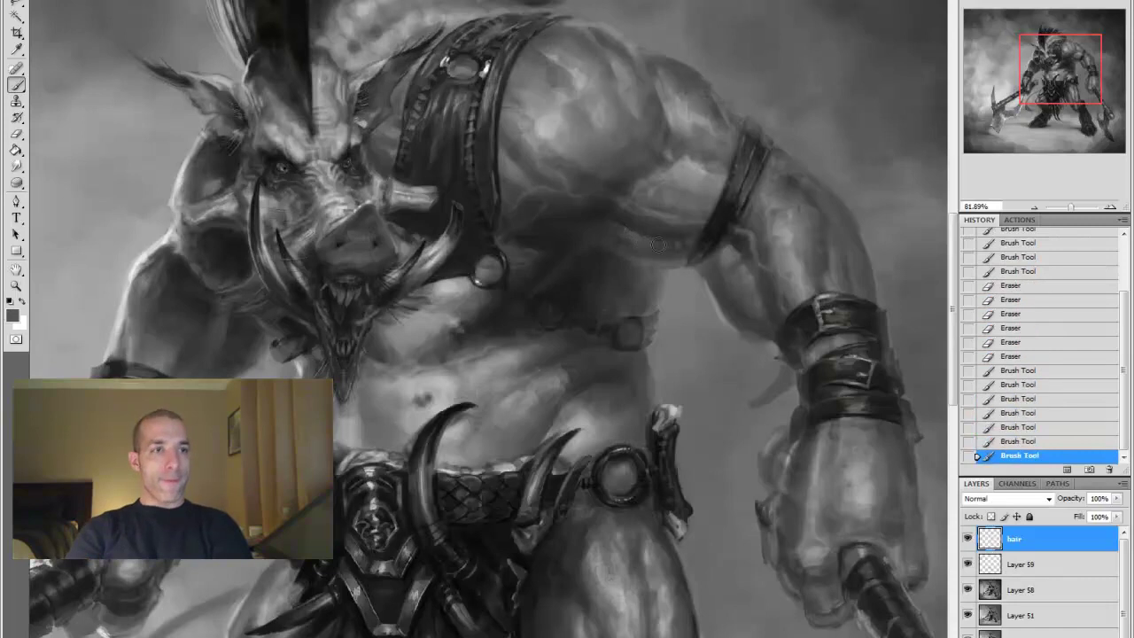
{"action": "left_click_drag", "start_coordinate": [613, 229], "coordinate": [752, 223]}
{"action": "scroll", "coordinate": [771, 210], "scroll_direction": "down", "scroll_amount": 5}
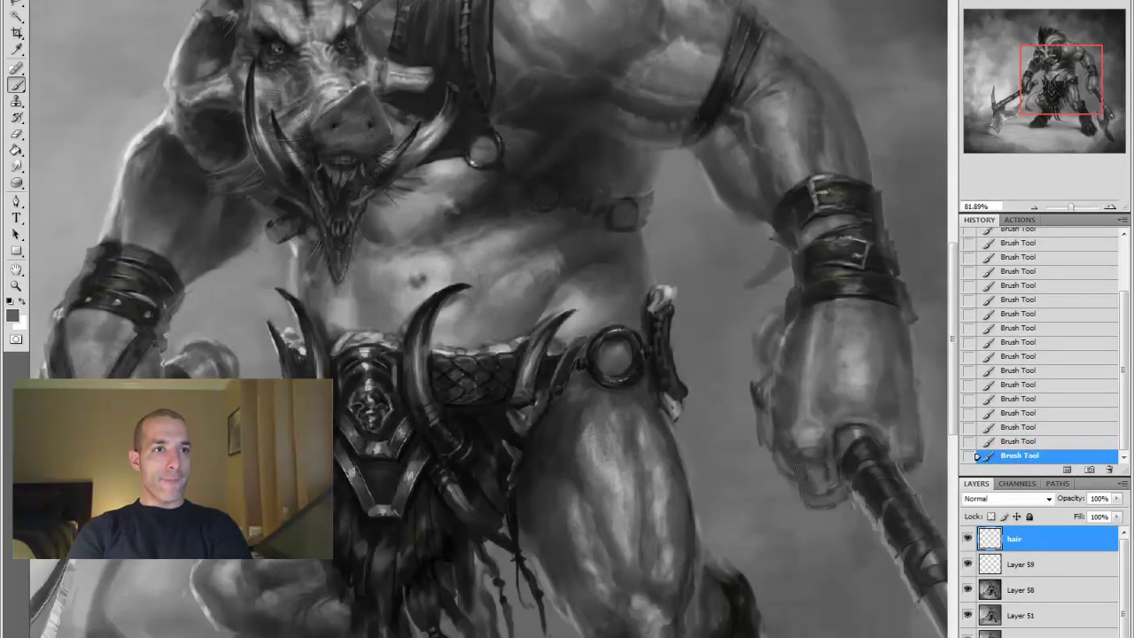
{"action": "left_click", "coordinate": [994, 564]}
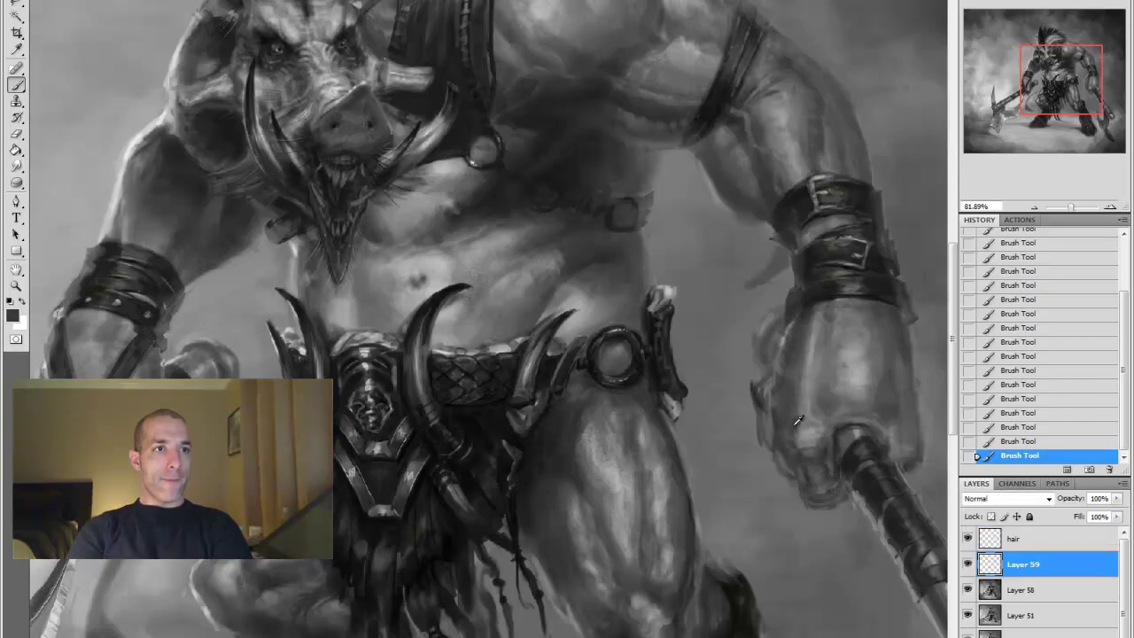
{"action": "left_click", "coordinate": [813, 367], "text": "alt"}
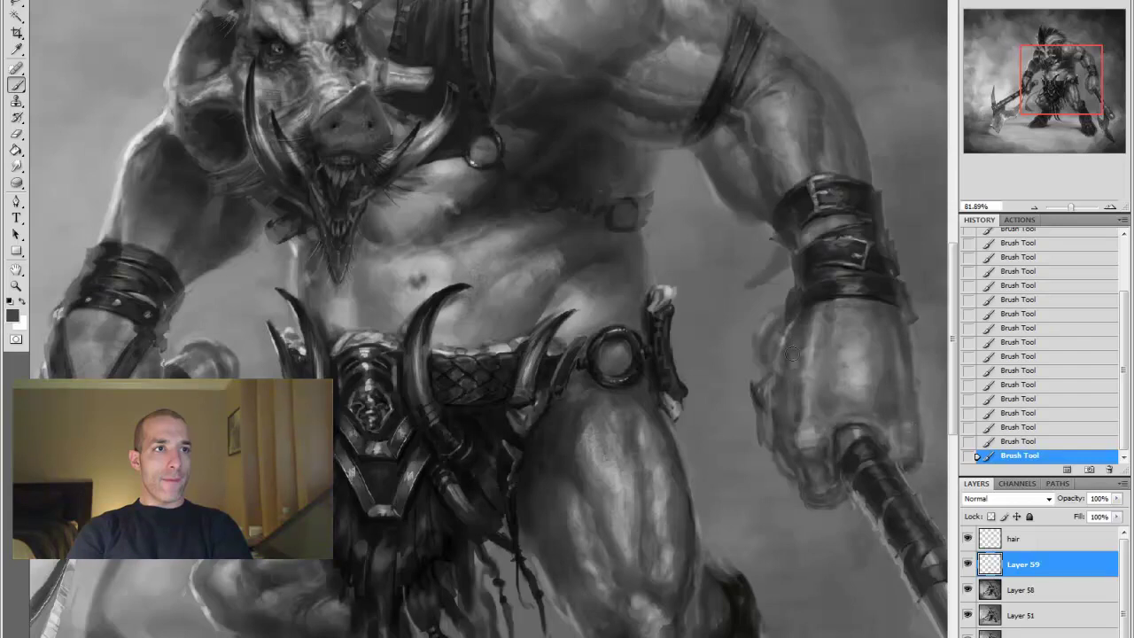
Add a new layer above the hair layer and refine the fist gripping the right axe with sampled greys
{"action": "key", "text": "ctrl+shift+alt+n"}
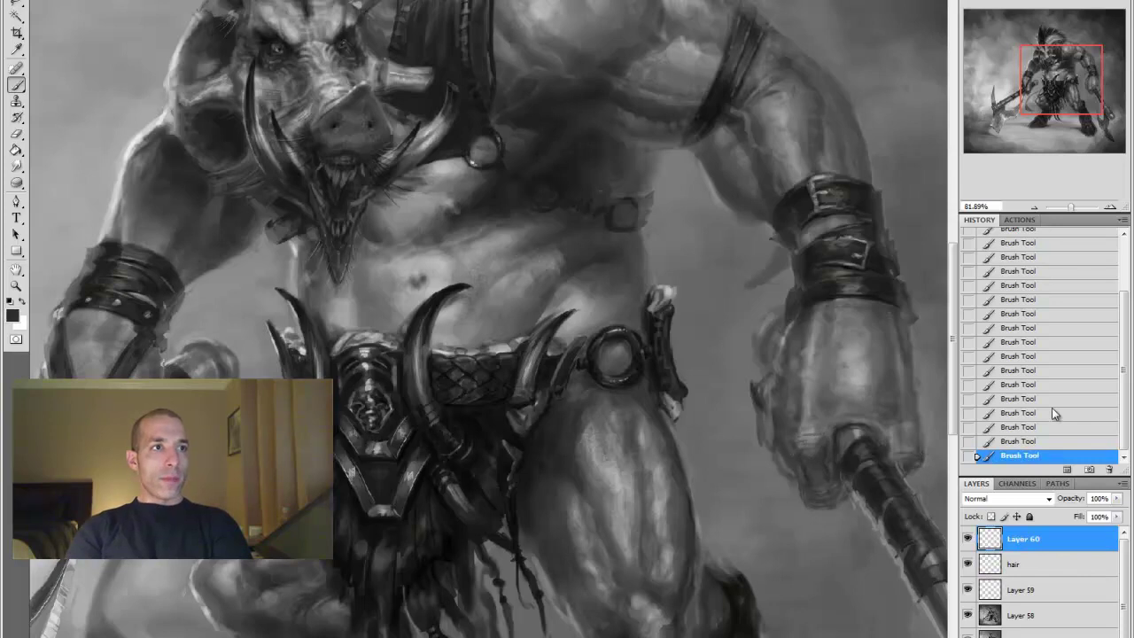
{"action": "mouse_move", "coordinate": [859, 363]}
{"action": "left_mouse_down"}
{"action": "mouse_move", "coordinate": [846, 386]}
{"action": "mouse_move", "coordinate": [771, 398]}
{"action": "left_mouse_up"}
{"action": "left_click", "coordinate": [850, 372], "text": "alt"}
{"action": "left_click", "coordinate": [798, 390], "text": "alt"}
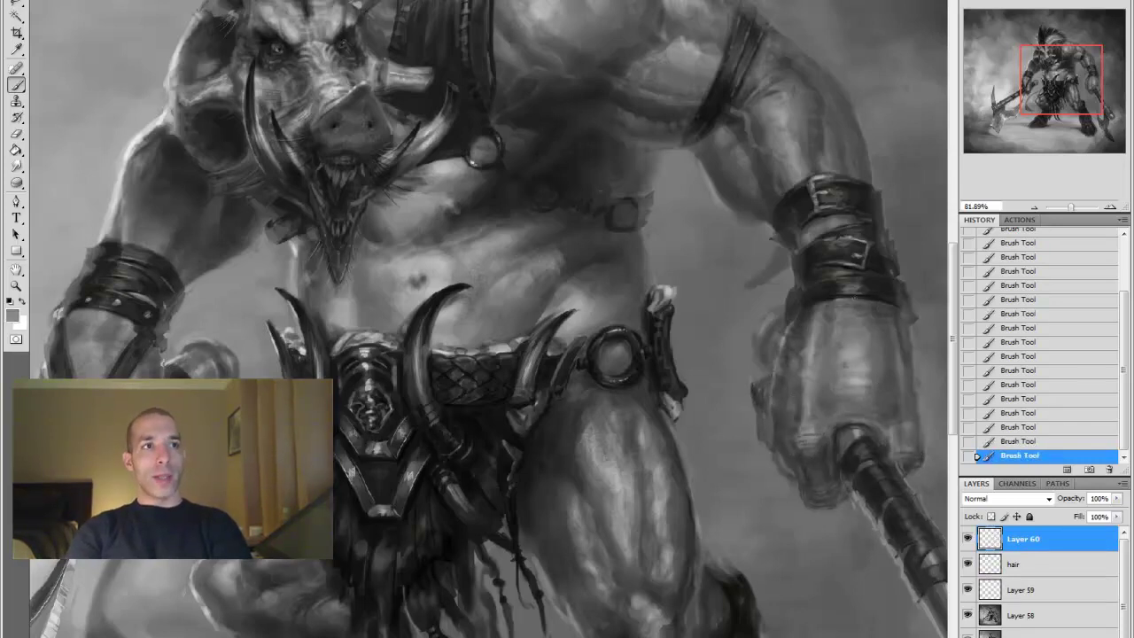
Brush the muscle shading of the right arm, chest and shoulder, and merge Layer 61 into Layer 60
{"action": "left_click_drag", "start_coordinate": [726, 133], "coordinate": [677, 208]}
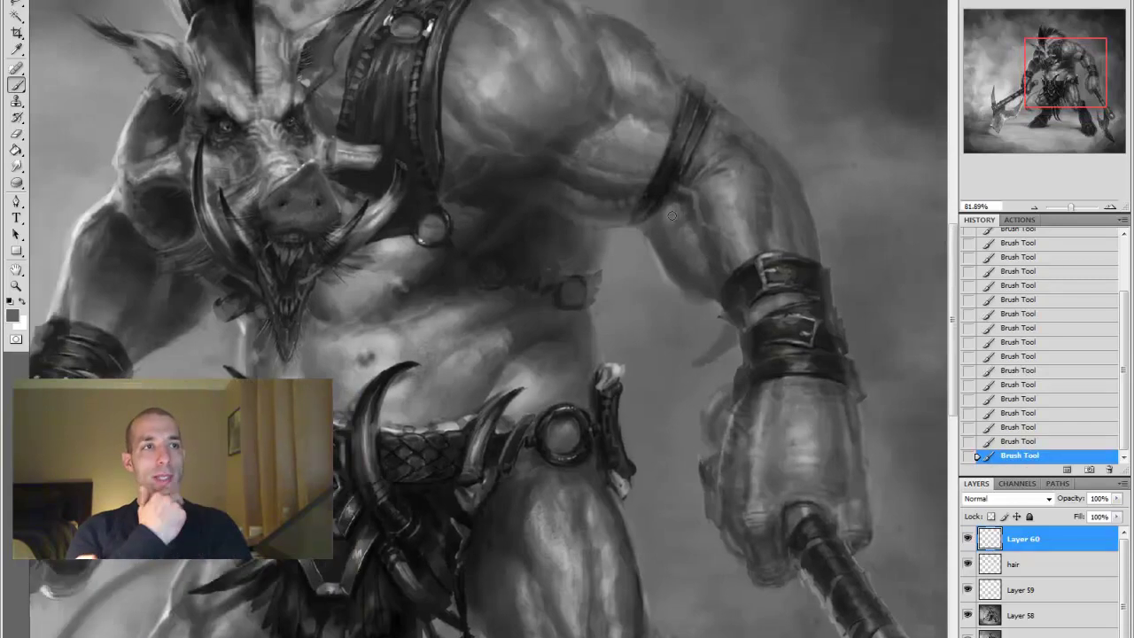
{"action": "left_click", "coordinate": [696, 170], "text": "alt"}
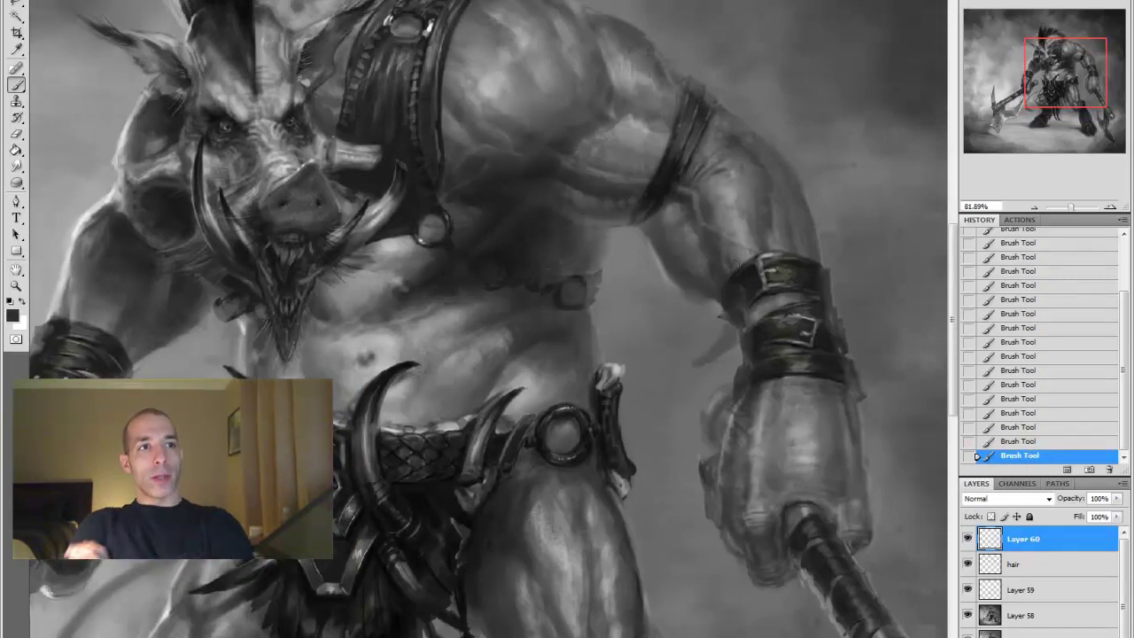
{"action": "left_click", "coordinate": [520, 107], "text": "alt"}
{"action": "left_click_drag", "start_coordinate": [531, 133], "coordinate": [555, 179]}
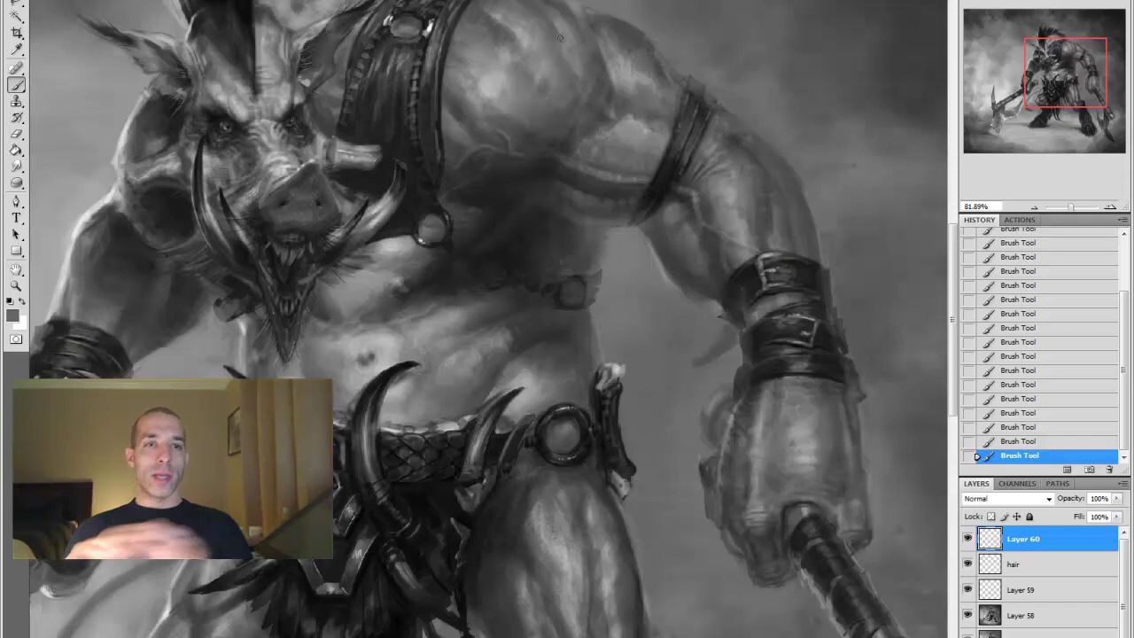
{"action": "left_click", "coordinate": [456, 55], "text": "alt"}
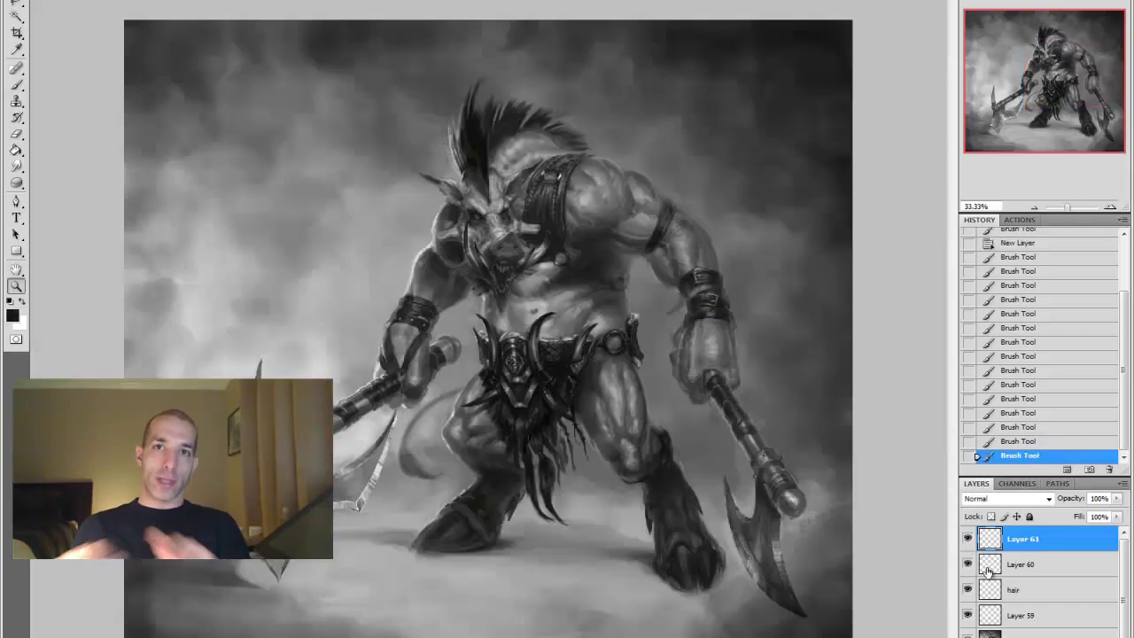
{"action": "key", "text": "ctrl+e"}
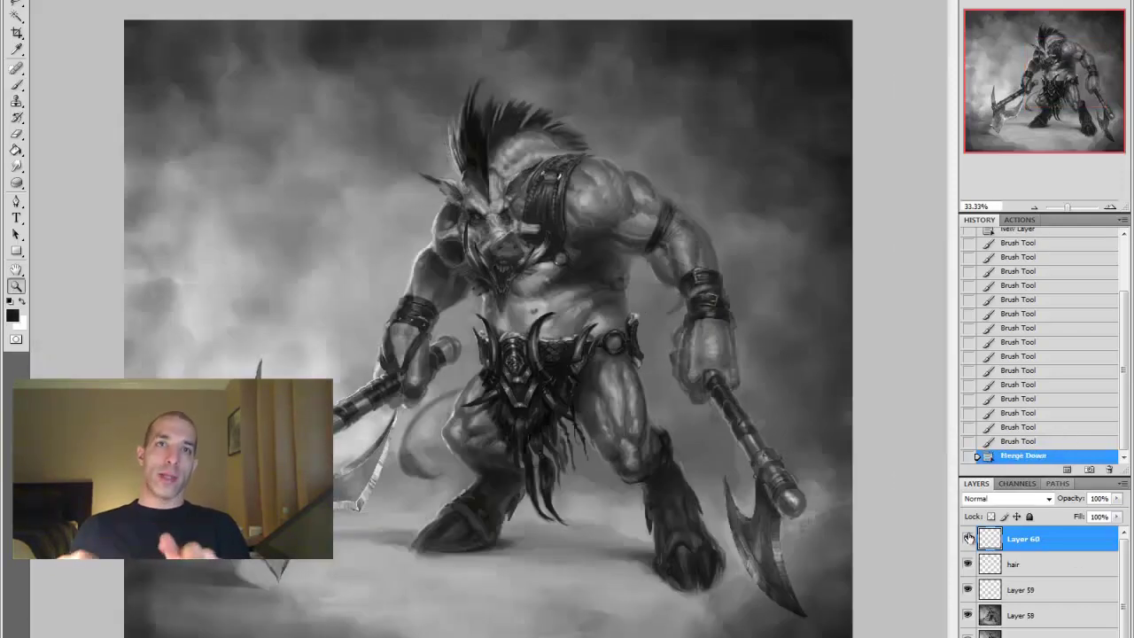
Refine the shading of the belly, navel and side of the torso with sampled greys on Layer 60
{"action": "key", "text": "ctrl+plus"}
{"action": "key", "text": "b"}
{"action": "left_click_drag", "start_coordinate": [587, 313], "coordinate": [613, 296]}
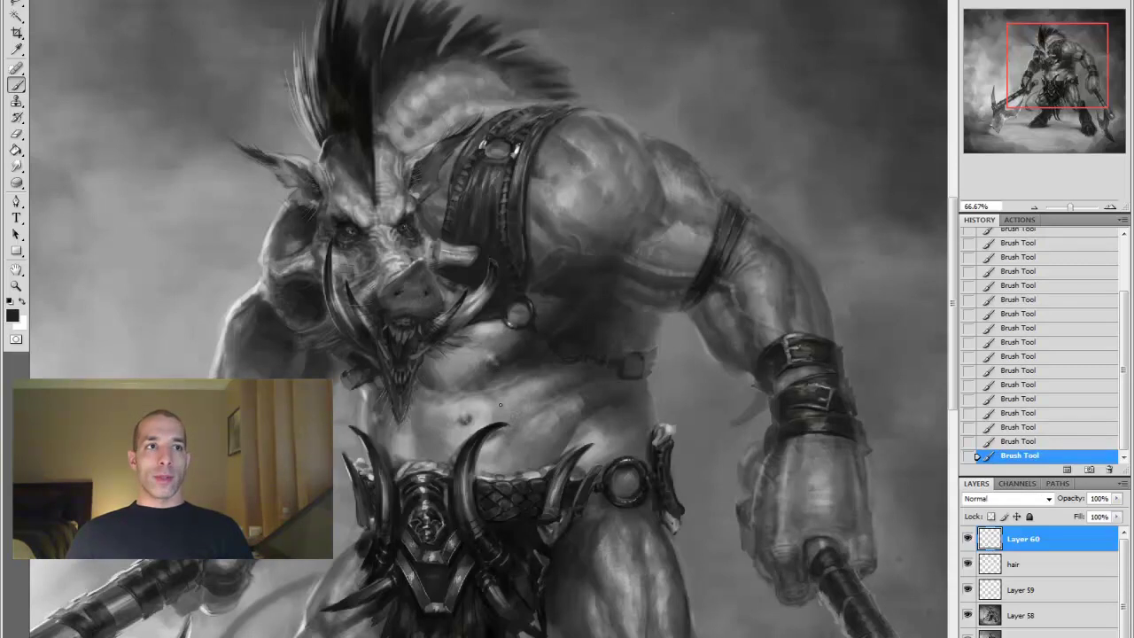
{"action": "left_click_drag", "start_coordinate": [479, 422], "coordinate": [460, 398]}
{"action": "left_click", "coordinate": [469, 412], "text": "alt"}
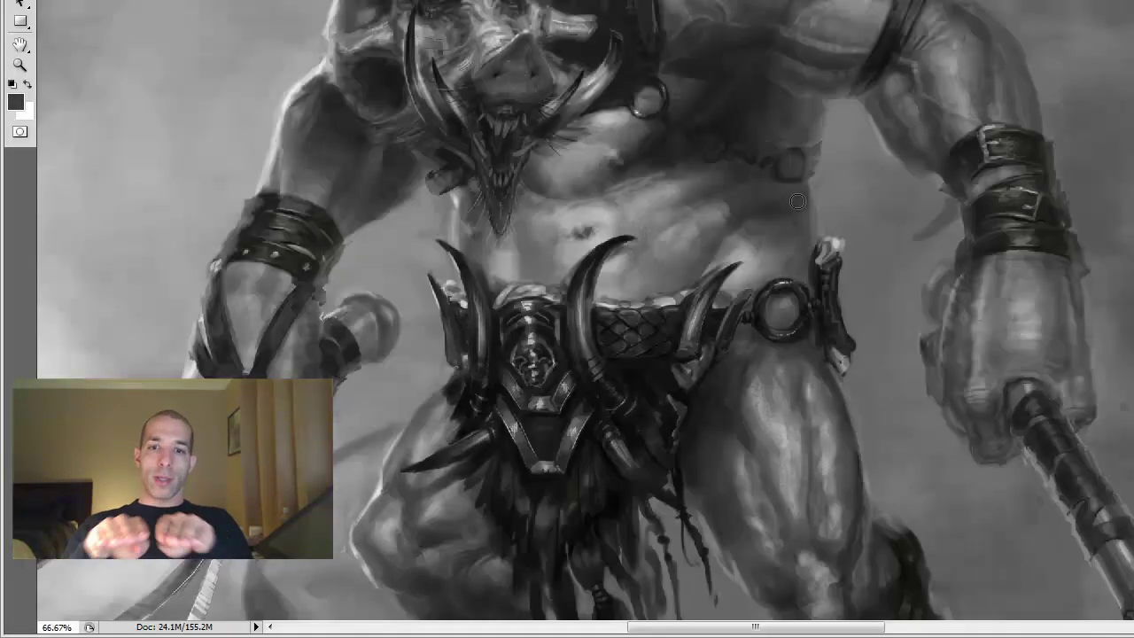
{"action": "left_click", "coordinate": [798, 202], "text": "alt"}
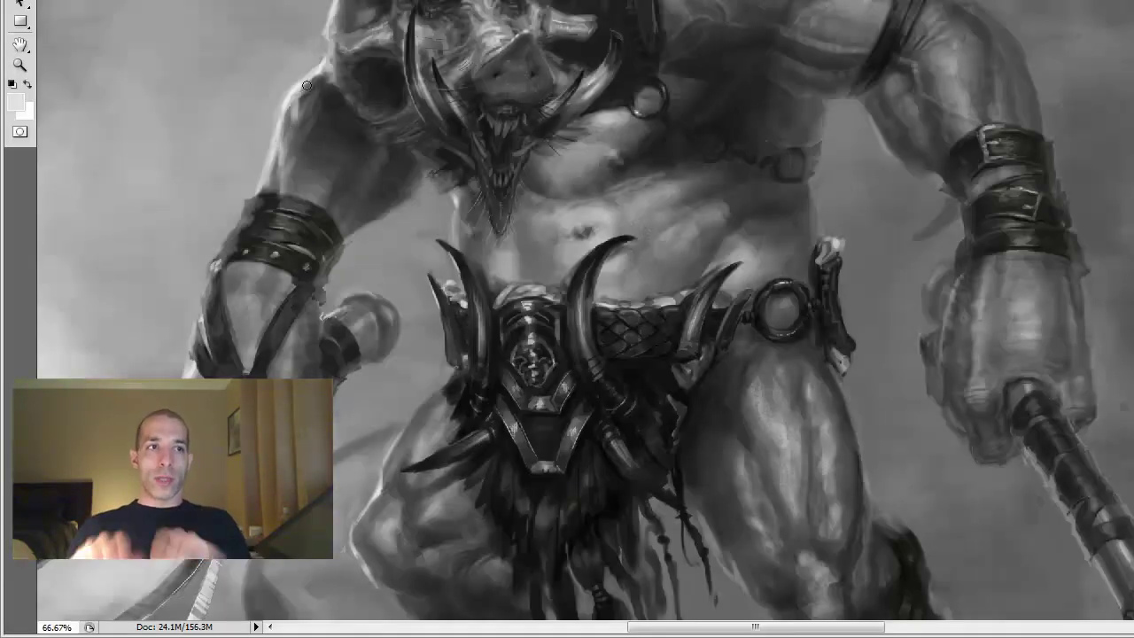
Refine the left arm, wrist guard and hand, and blend the lower belly above the belt with sampled greys
{"action": "left_click", "coordinate": [302, 196], "text": "alt"}
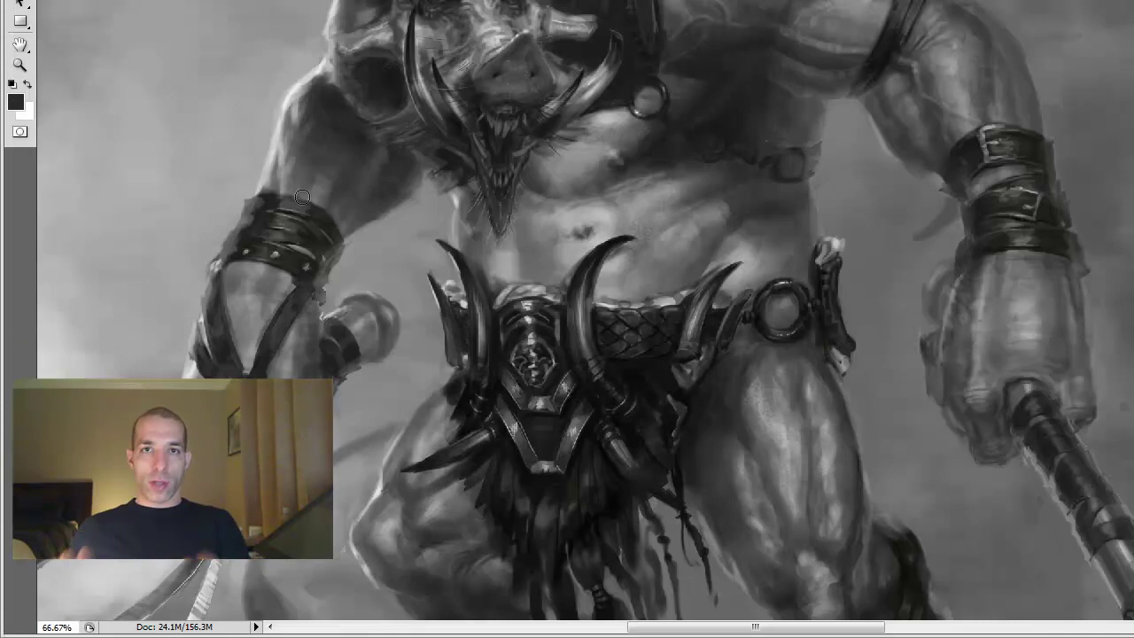
{"action": "left_click", "coordinate": [252, 356], "text": "alt"}
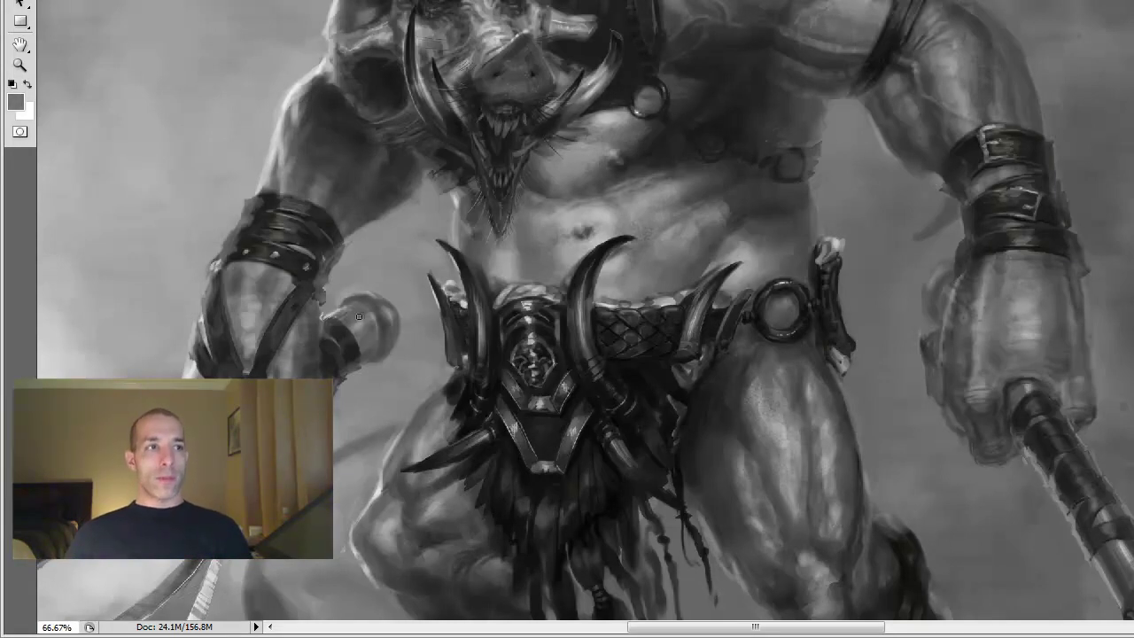
{"action": "key", "text": "h"}
{"action": "left_click_drag", "start_coordinate": [620, 328], "coordinate": [643, 332]}
{"action": "left_click", "coordinate": [614, 141], "text": "alt"}
{"action": "left_click", "coordinate": [548, 128], "text": "alt"}
{"action": "left_click", "coordinate": [490, 162], "text": "alt"}
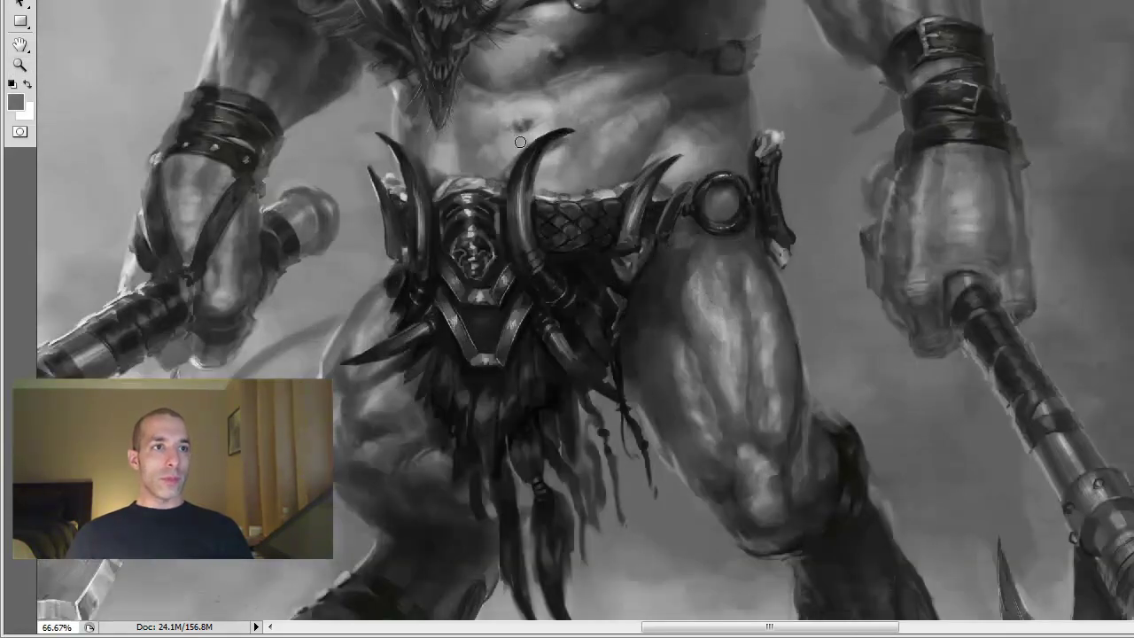
Add a new layer above Layer 60, set it to Overlay and begin brushing texture with dark grey
{"action": "key", "text": "ctrl+minus"}
{"action": "key", "text": "ctrl+minus"}
{"action": "key", "text": "Tab"}
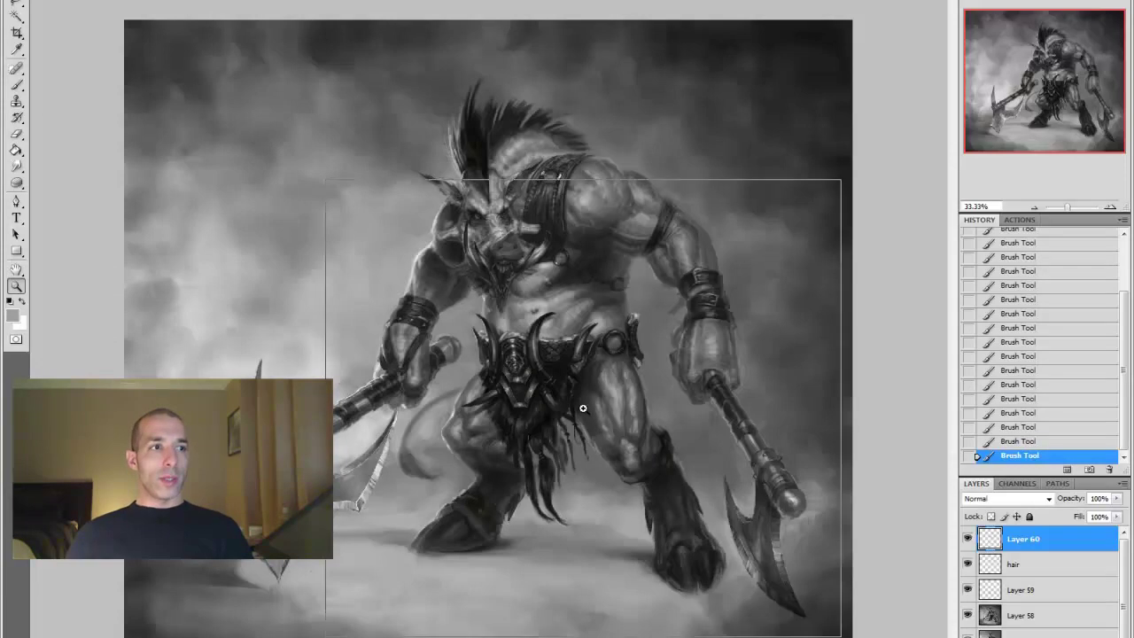
{"action": "left_click", "coordinate": [585, 412]}
{"action": "key", "text": "ctrl+shift+alt+n"}
{"action": "left_click", "coordinate": [1007, 498]}
{"action": "left_click", "coordinate": [1001, 322]}
{"action": "key", "text": "b"}
{"action": "left_click_drag", "start_coordinate": [531, 399], "coordinate": [780, 549]}
{"action": "right_click", "coordinate": [181, 587]}
{"action": "key", "text": "Escape"}
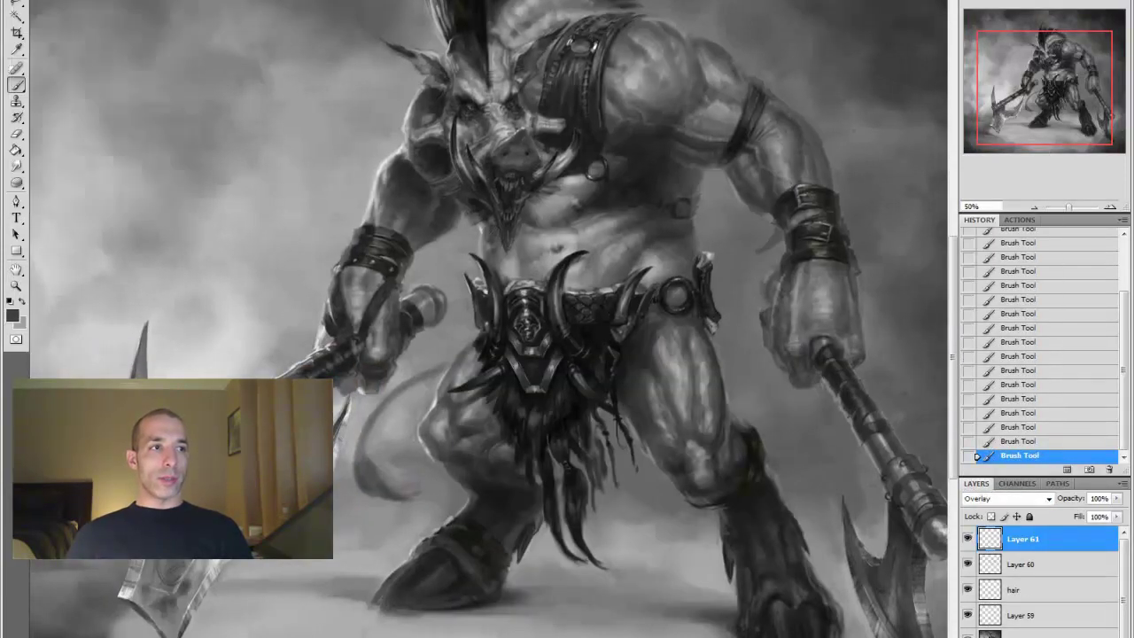
Brush mottled dark and light texture marks onto the blades of both axes on the Overlay layer
{"action": "mouse_move", "coordinate": [144, 563]}
{"action": "left_mouse_down"}
{"action": "mouse_move", "coordinate": [173, 625]}
{"action": "mouse_move", "coordinate": [193, 574]}
{"action": "left_mouse_up"}
{"action": "key", "text": "x"}
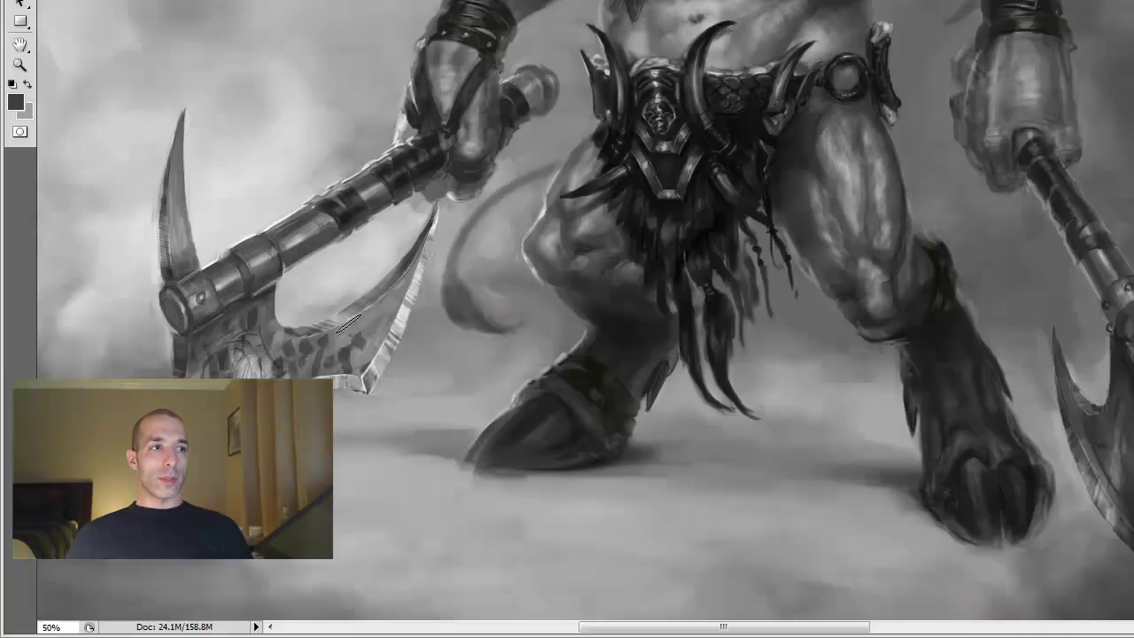
{"action": "left_click_drag", "start_coordinate": [152, 382], "coordinate": [153, 449]}
{"action": "key", "text": "x"}
{"action": "left_click_drag", "start_coordinate": [155, 411], "coordinate": [146, 437]}
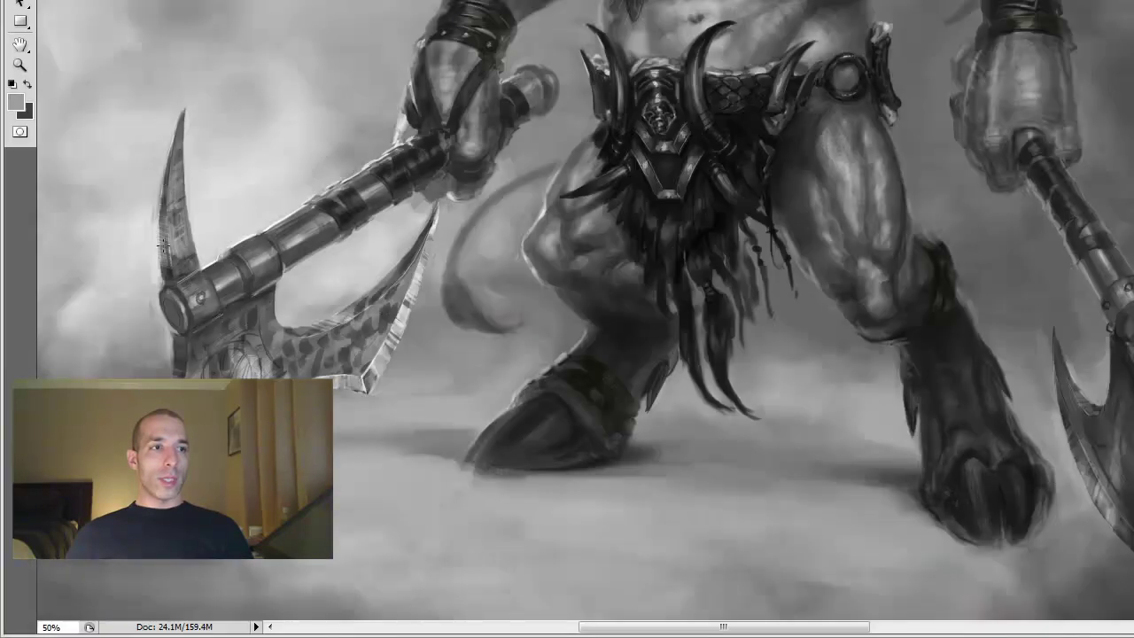
{"action": "scroll", "coordinate": [177, 262], "scroll_direction": "right", "scroll_amount": 5}
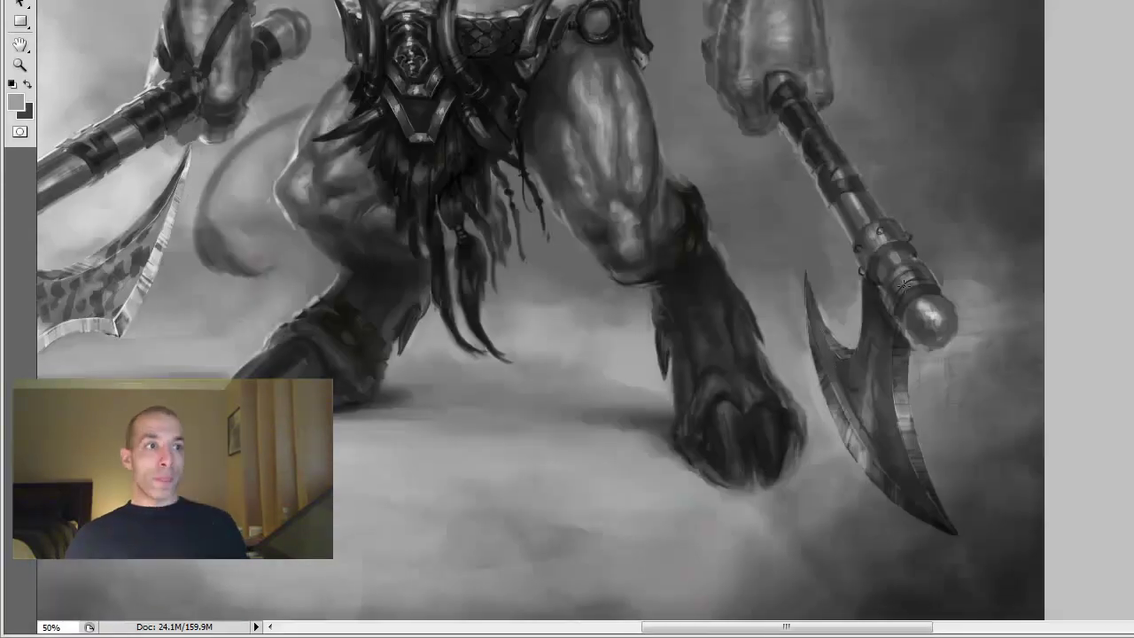
{"action": "key", "text": "x"}
{"action": "left_click_drag", "start_coordinate": [842, 363], "coordinate": [872, 439]}
{"action": "key", "text": "x"}
Erase the excess mottling from the left axe's blade on the Overlay layer
{"action": "key", "text": "ctrl+minus"}
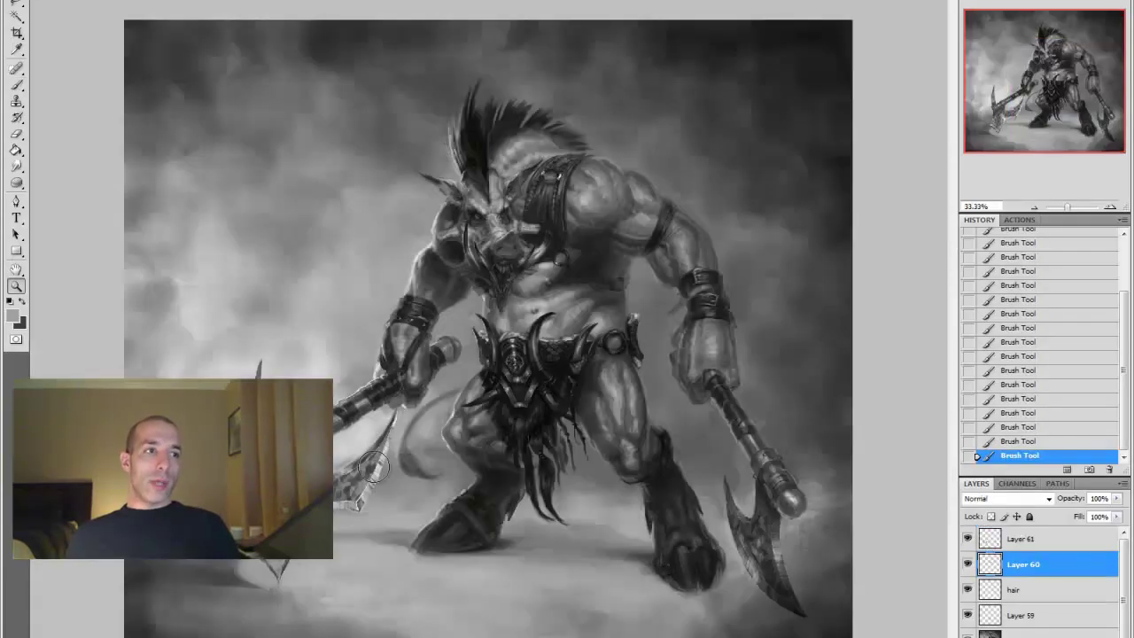
{"action": "key", "text": "alt+bracketright"}
{"action": "key", "text": "e"}
{"action": "mouse_move", "coordinate": [372, 467]}
{"action": "left_mouse_down"}
{"action": "mouse_move", "coordinate": [350, 483]}
{"action": "mouse_move", "coordinate": [363, 475]}
{"action": "left_mouse_up"}
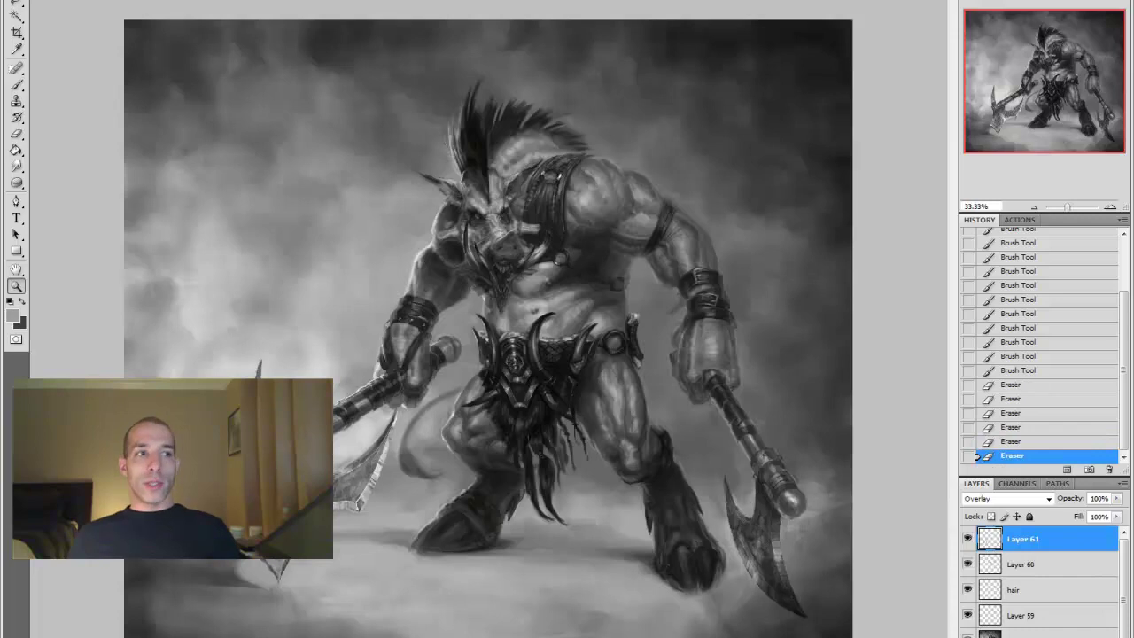
Choose a lighter grey as the brush colour for highlighting the axes
{"action": "key", "text": "ctrl+plus"}
{"action": "key", "text": "b"}
{"action": "left_click", "coordinate": [12, 315]}
{"action": "key", "text": "Return"}
Try lighter brush strokes along the left axe and undo them
{"action": "left_click_drag", "start_coordinate": [352, 411], "coordinate": [364, 392]}
{"action": "key", "text": "ctrl+alt+z"}
{"action": "key", "text": "ctrl+alt+z"}
{"action": "key", "text": "ctrl+alt+z"}
{"action": "key", "text": "ctrl+alt+z"}
{"action": "key", "text": "ctrl+alt+z"}
{"action": "key", "text": "ctrl+alt+z"}
Brush bright highlights onto the left axe and the rounded end of the right axe's handle
{"action": "left_click_drag", "start_coordinate": [185, 320], "coordinate": [216, 319]}
{"action": "scroll", "coordinate": [492, 319], "scroll_direction": "right", "scroll_amount": 5}
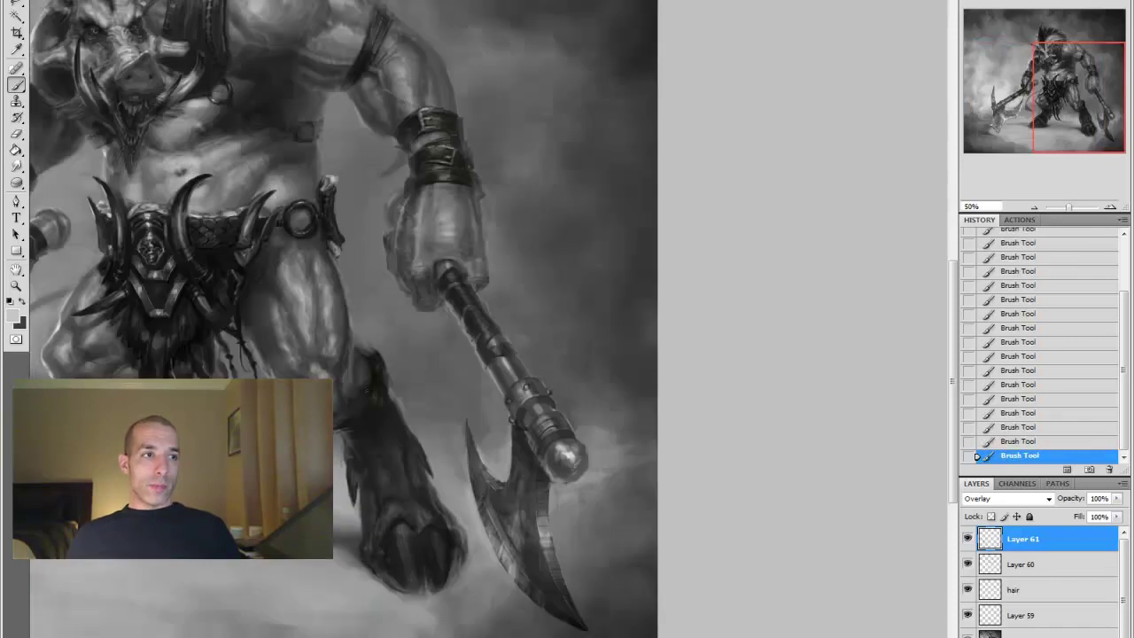
{"action": "key", "text": "x"}
{"action": "key", "text": "z"}
{"action": "left_click", "coordinate": [512, 466], "text": "alt"}
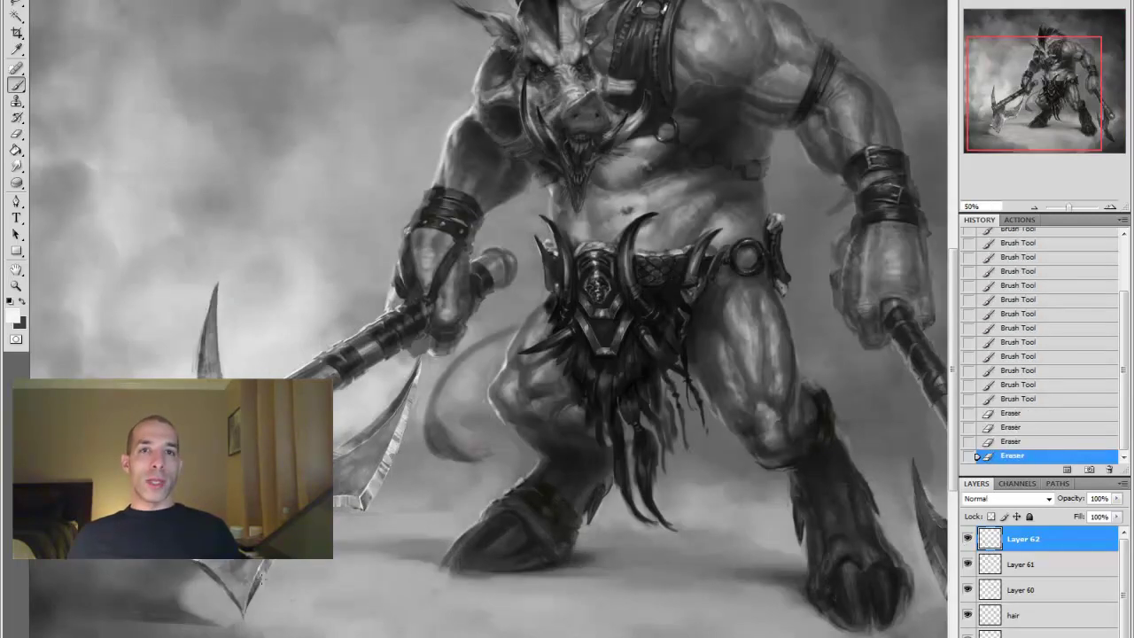
Refine the left axe's blade and upper spike on Layer 62 with eraser and sampled-grey brush strokes
{"action": "key", "text": "ctrl+plus"}
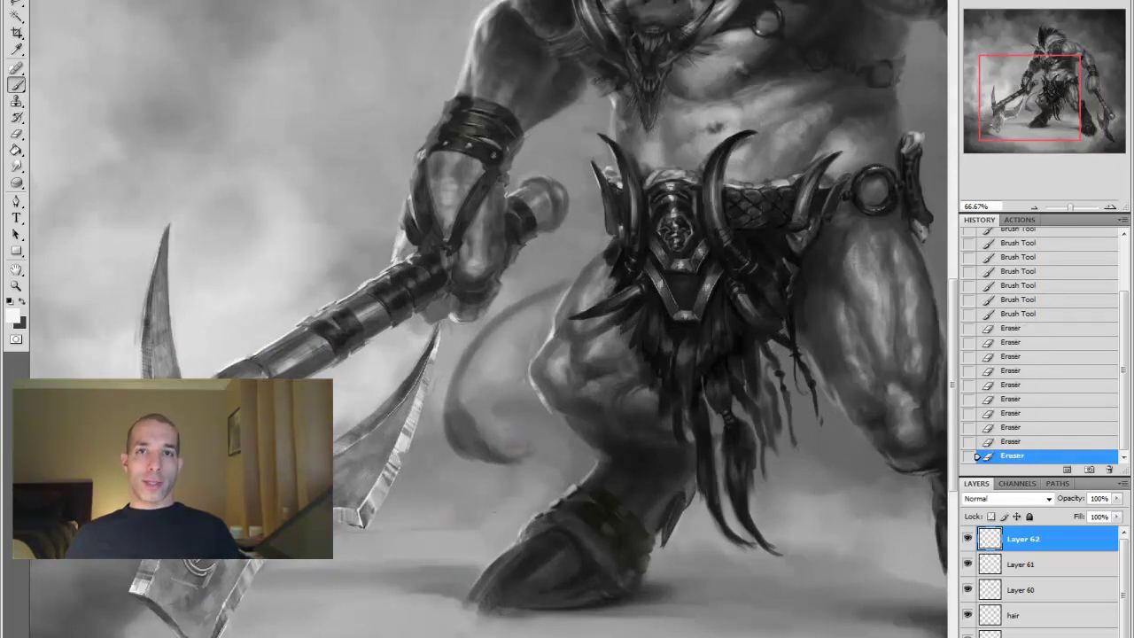
{"action": "key", "text": "z"}
{"action": "key", "text": "ctrl+minus"}
{"action": "key", "text": "ctrl+minus"}
{"action": "left_click", "coordinate": [532, 548]}
{"action": "key", "text": "b"}
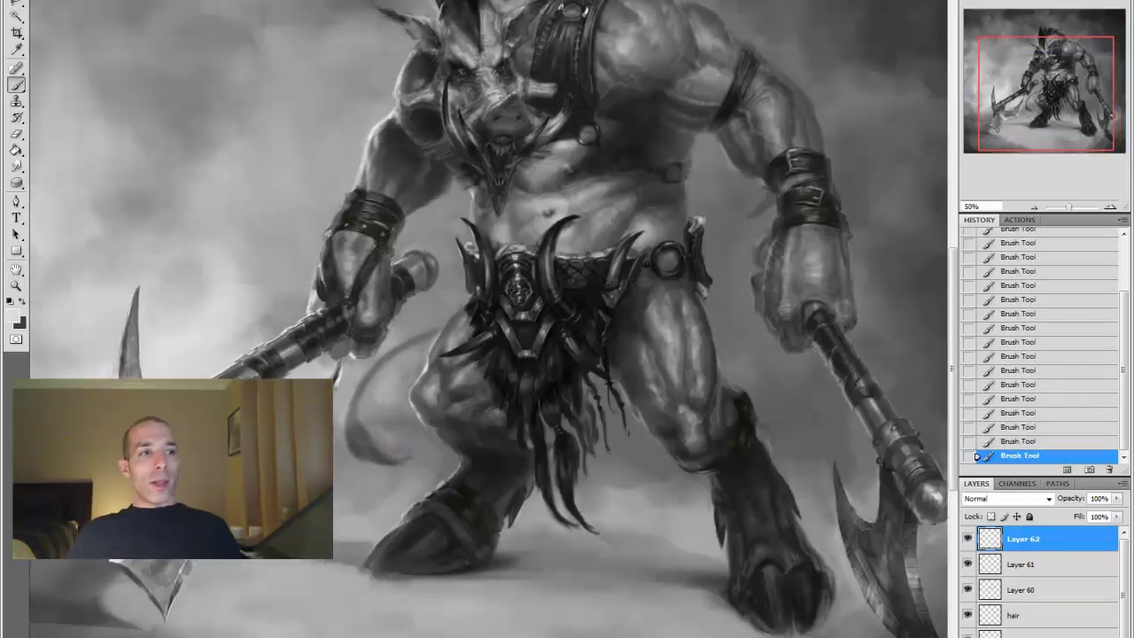
{"action": "left_click", "coordinate": [144, 349], "text": "alt"}
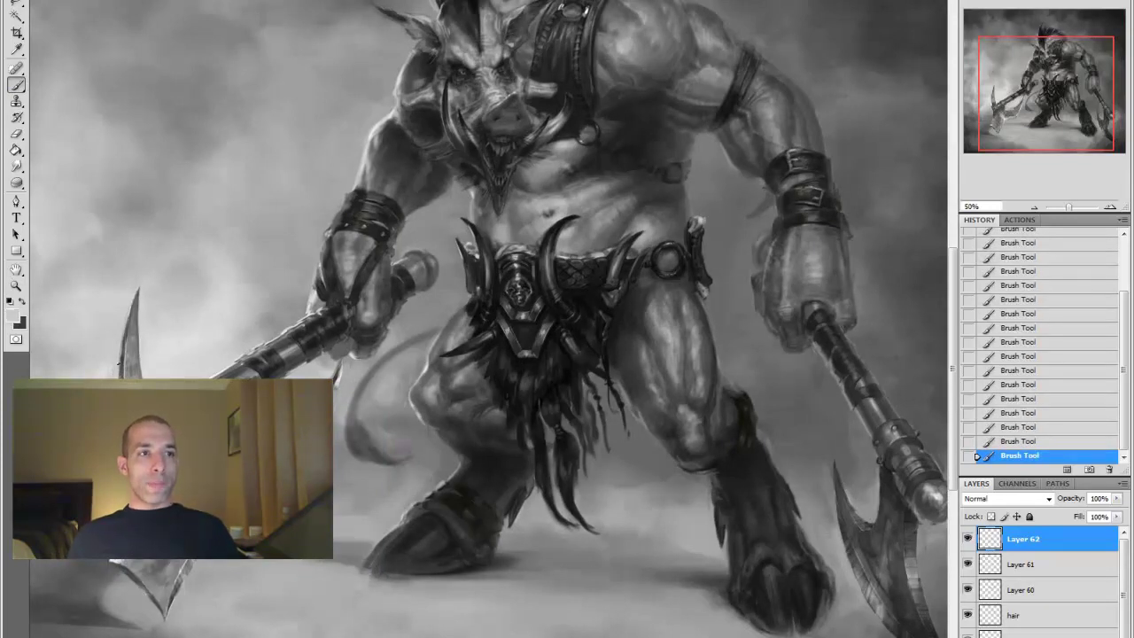
Touch up the rounded handle end of the right axe on Layer 62 using sampled greys and the eraser
{"action": "key", "text": "z"}
{"action": "key", "text": "ctrl+minus"}
{"action": "key", "text": "ctrl+minus"}
{"action": "left_click", "coordinate": [615, 514]}
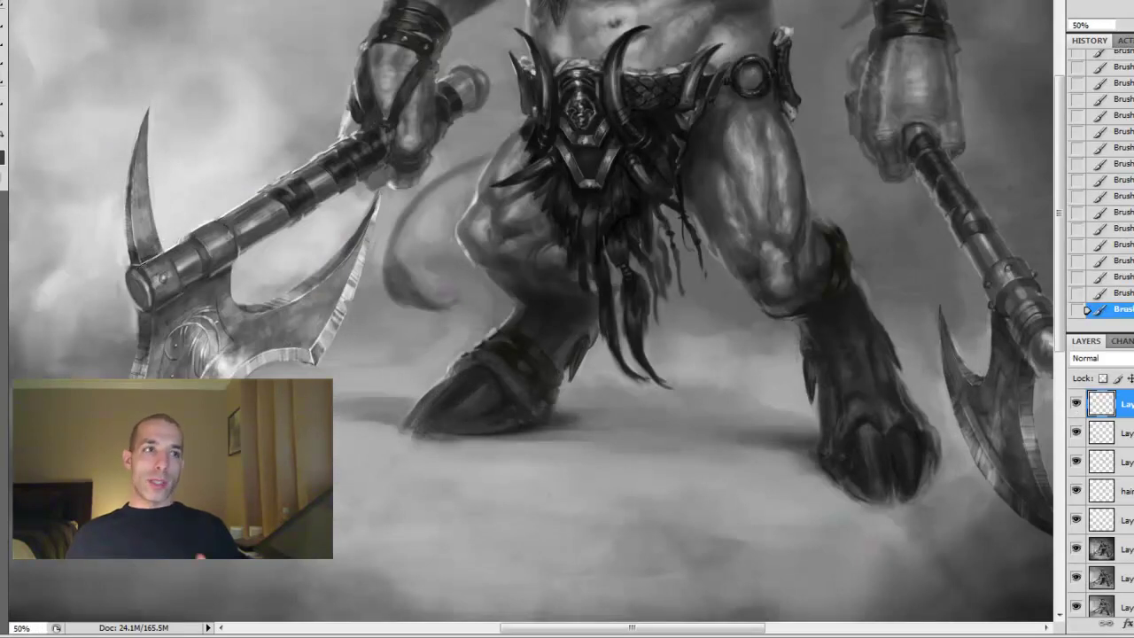
{"action": "key", "text": "ctrl+minus"}
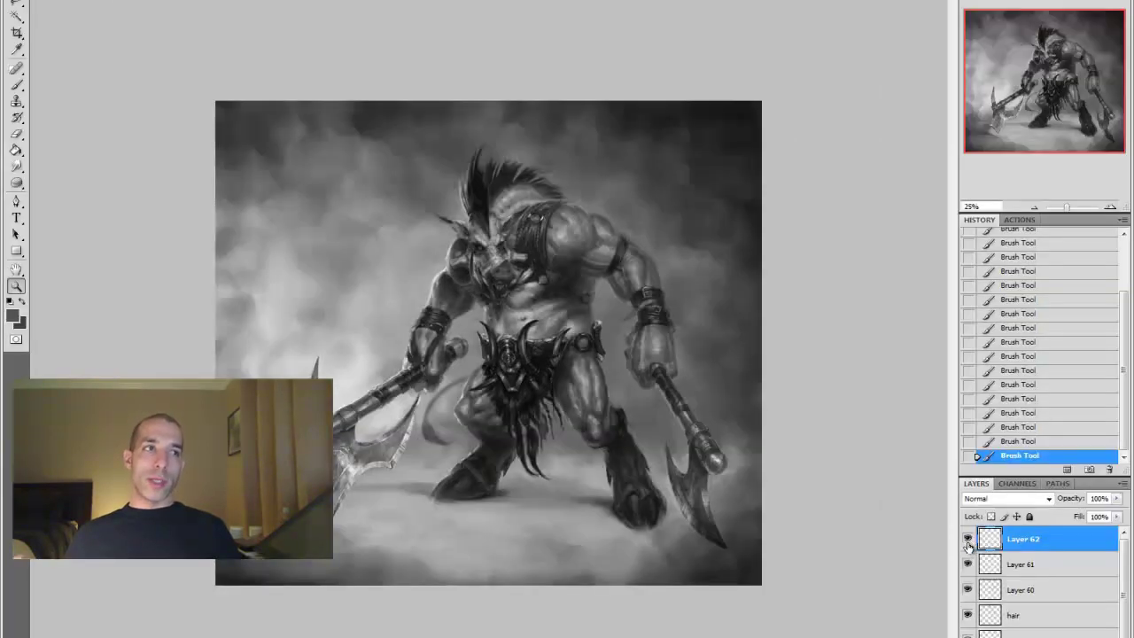
{"action": "key", "text": "ctrl+plus"}
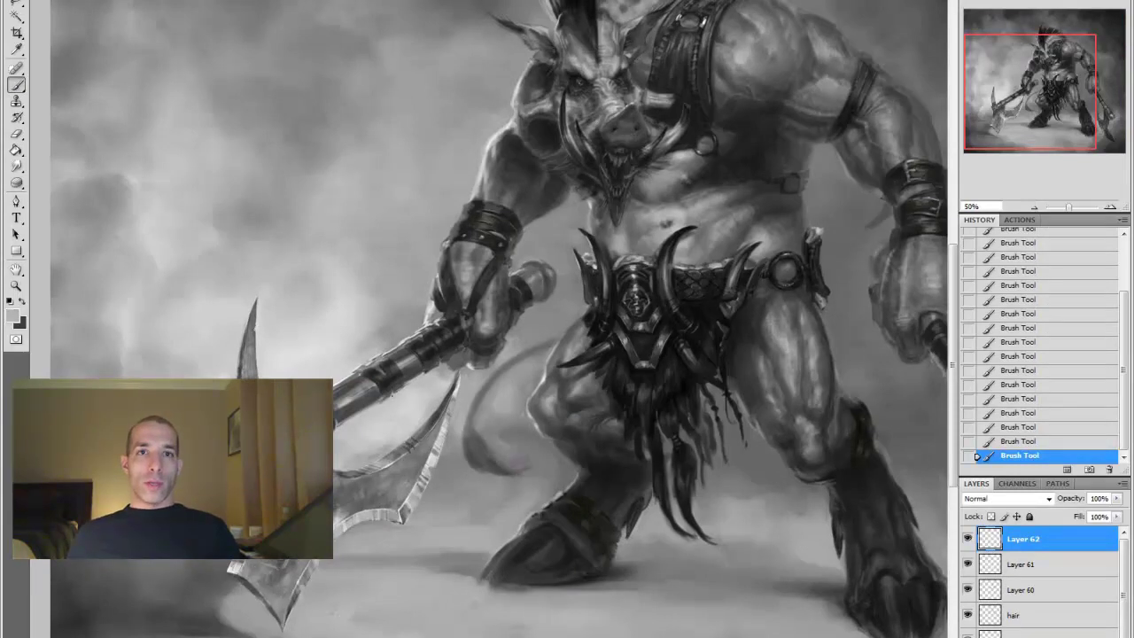
{"action": "left_click", "coordinate": [484, 396], "text": "alt"}
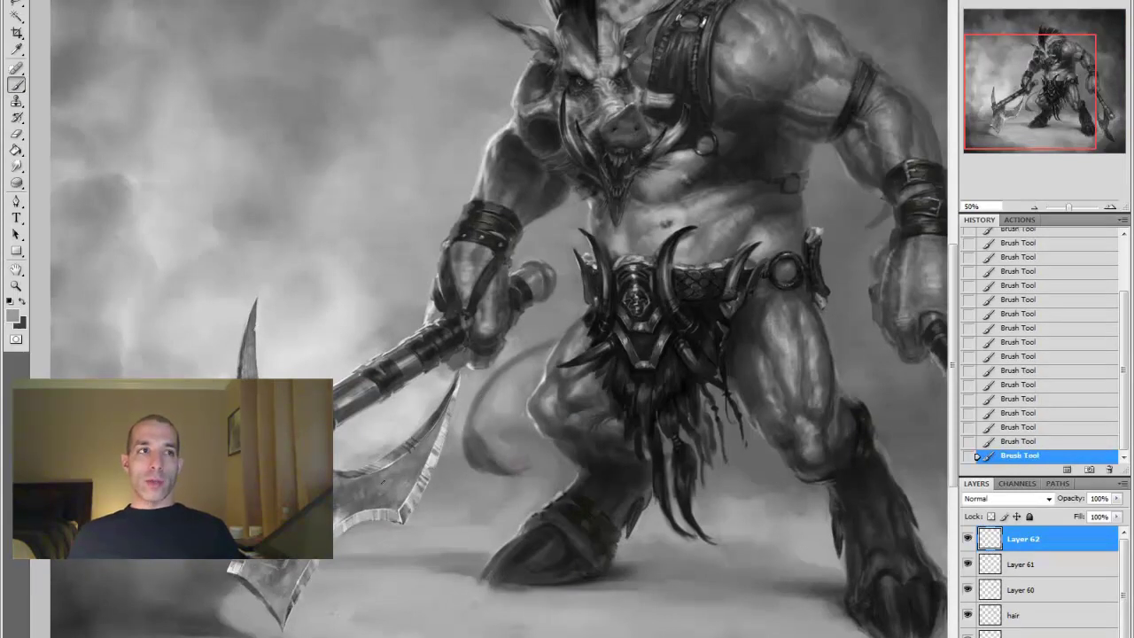
{"action": "scroll", "coordinate": [739, 523], "scroll_direction": "down", "scroll_amount": 2}
{"action": "scroll", "coordinate": [739, 523], "scroll_direction": "up", "scroll_amount": 3}
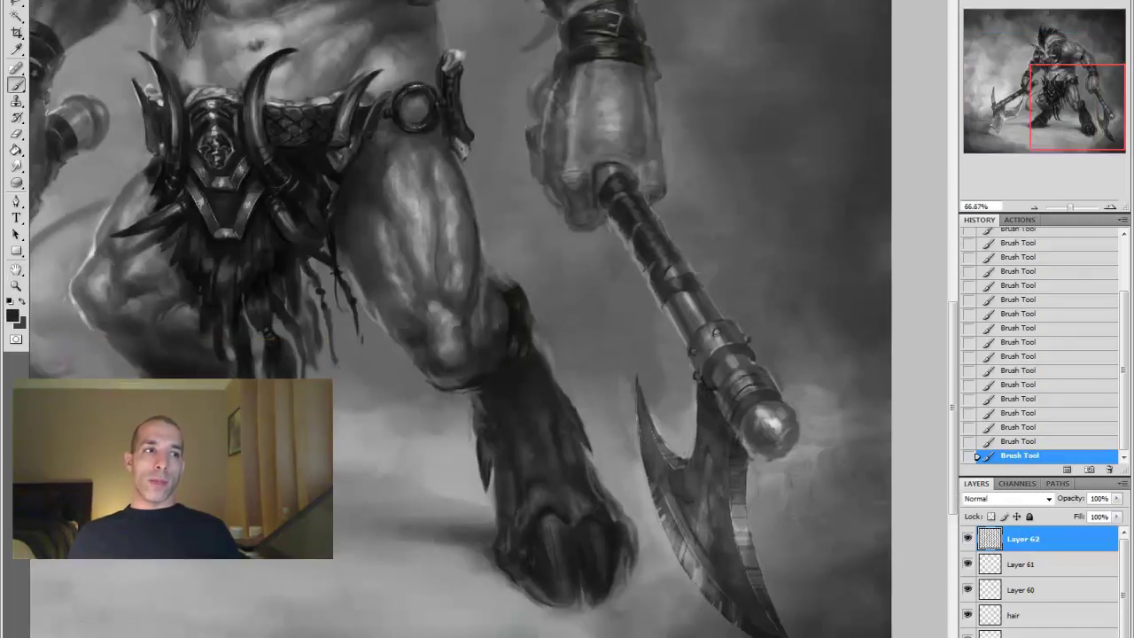
{"action": "left_click", "coordinate": [777, 422], "text": "alt"}
{"action": "left_click", "coordinate": [730, 376], "text": "alt"}
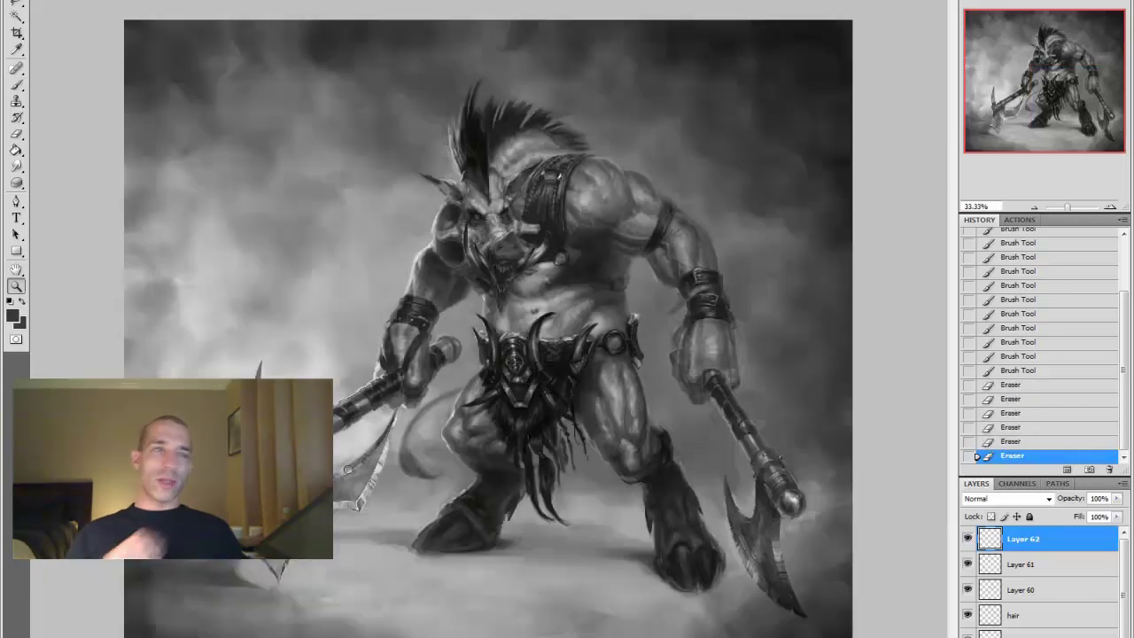
Compare the whole painting with Layer 61 hidden and shown
{"action": "left_click", "coordinate": [968, 564]}
{"action": "left_click", "coordinate": [967, 565]}
{"action": "left_click", "coordinate": [514, 266]}
{"action": "left_click", "coordinate": [543, 288], "text": "alt"}
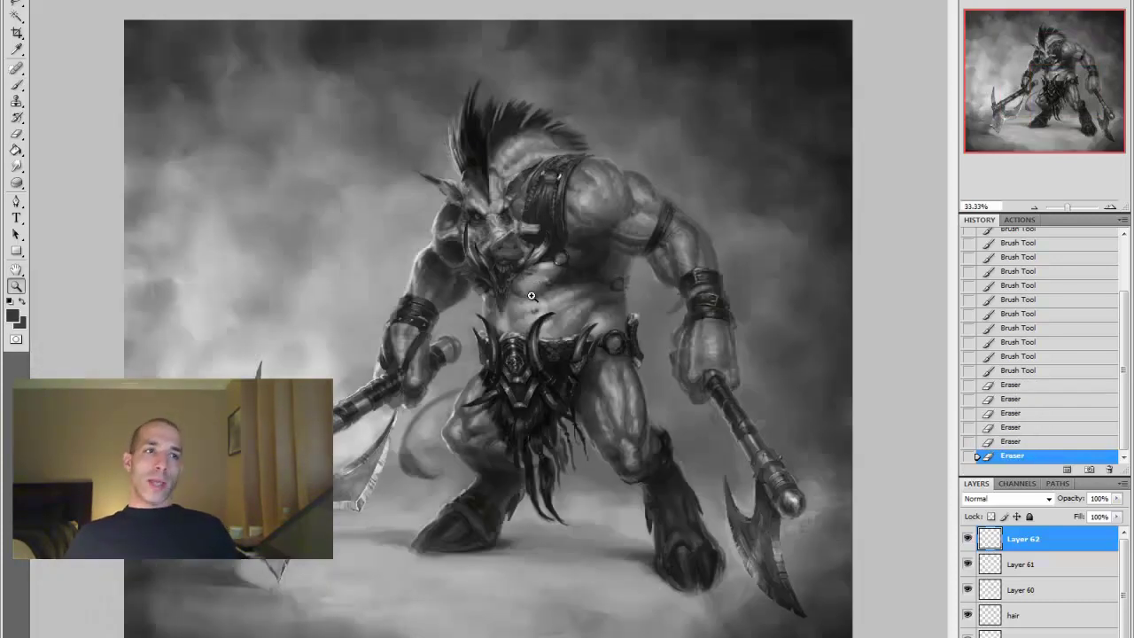
Brush muscle shading onto the knee and thigh nearest the right axe on Layer 62, undoing and redoing strokes
{"action": "left_click", "coordinate": [531, 354]}
{"action": "left_click", "coordinate": [18, 85]}
{"action": "left_click_drag", "start_coordinate": [727, 558], "coordinate": [746, 574]}
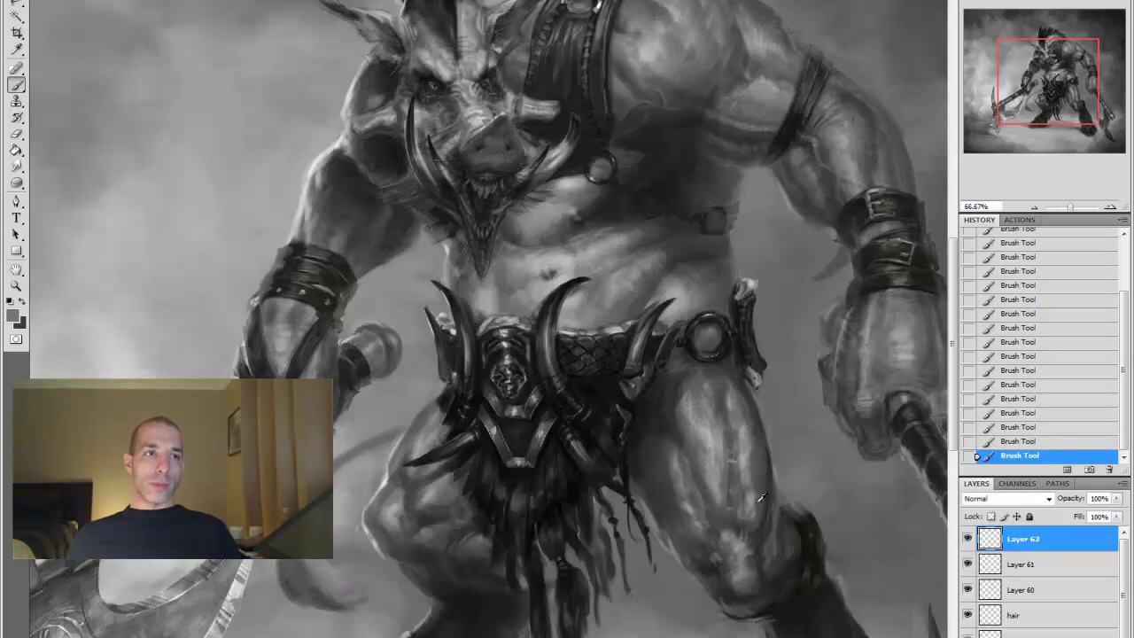
{"action": "key", "text": "ctrl+alt+z"}
{"action": "key", "text": "ctrl+alt+z"}
{"action": "key", "text": "ctrl+alt+z"}
{"action": "key", "text": "ctrl+alt+z"}
{"action": "key", "text": "ctrl+alt+z"}
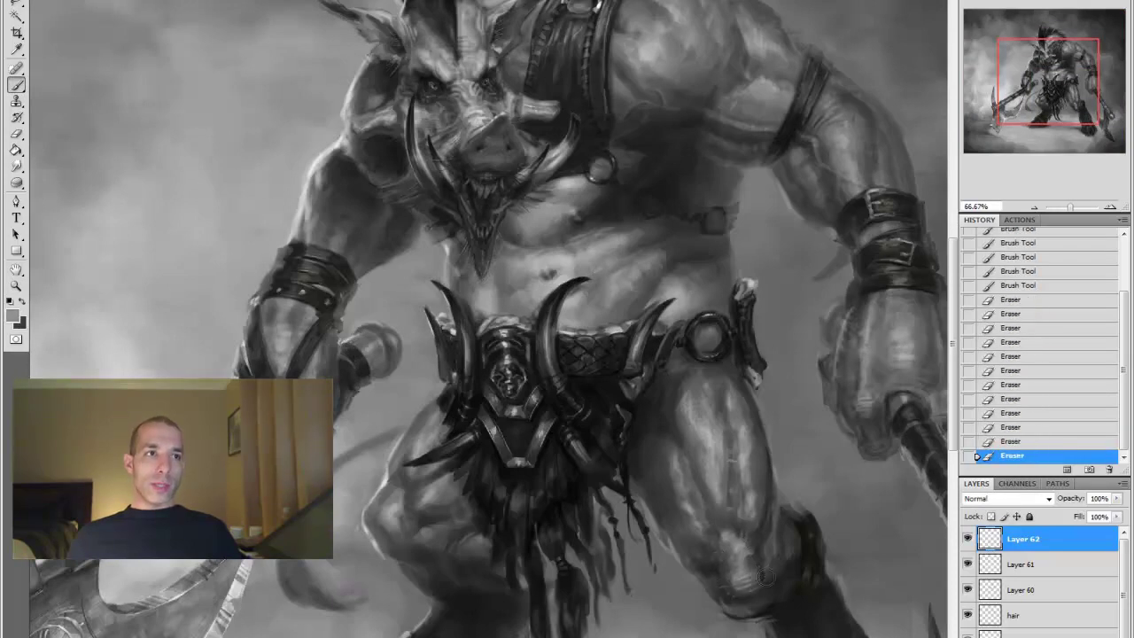
{"action": "key", "text": "ctrl+shift+z"}
{"action": "key", "text": "ctrl+shift+z"}
{"action": "key", "text": "ctrl+shift+z"}
{"action": "key", "text": "ctrl+shift+z"}
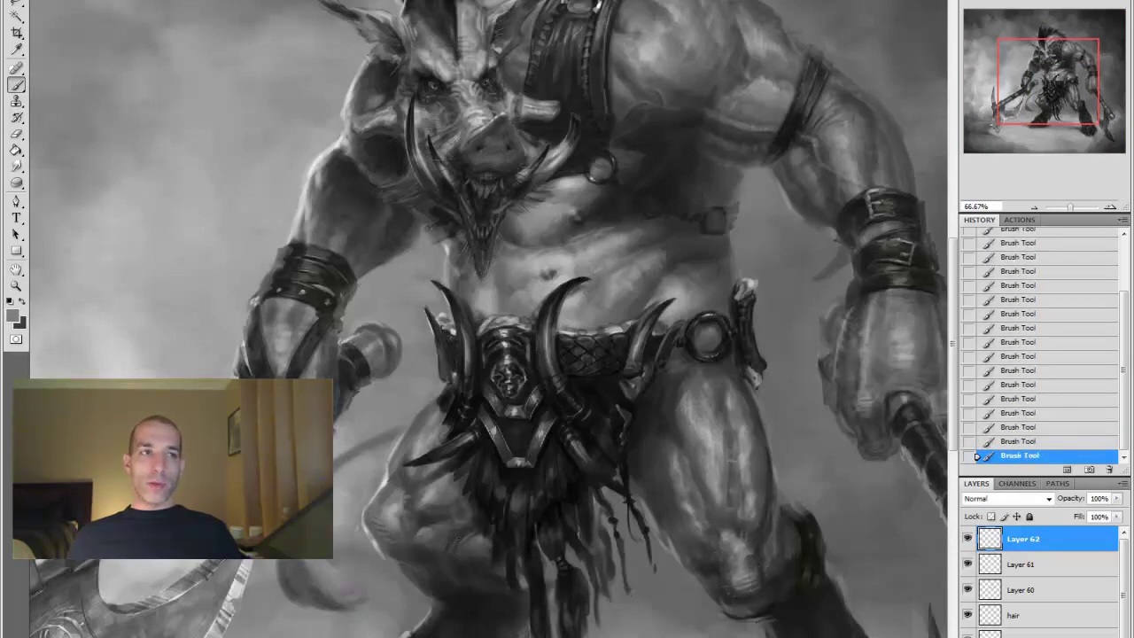
Rework the highlights along the same thigh with short brush strokes, undoing the unwanted ones, and check the full figure
{"action": "key", "text": "ctrl+alt+z"}
{"action": "key", "text": "ctrl+alt+z"}
{"action": "key", "text": "ctrl+alt+z"}
{"action": "key", "text": "ctrl+alt+z"}
{"action": "key", "text": "ctrl+alt+z"}
{"action": "left_click_drag", "start_coordinate": [673, 417], "coordinate": [689, 406]}
{"action": "key", "text": "ctrl+alt+z"}
{"action": "key", "text": "ctrl+alt+z"}
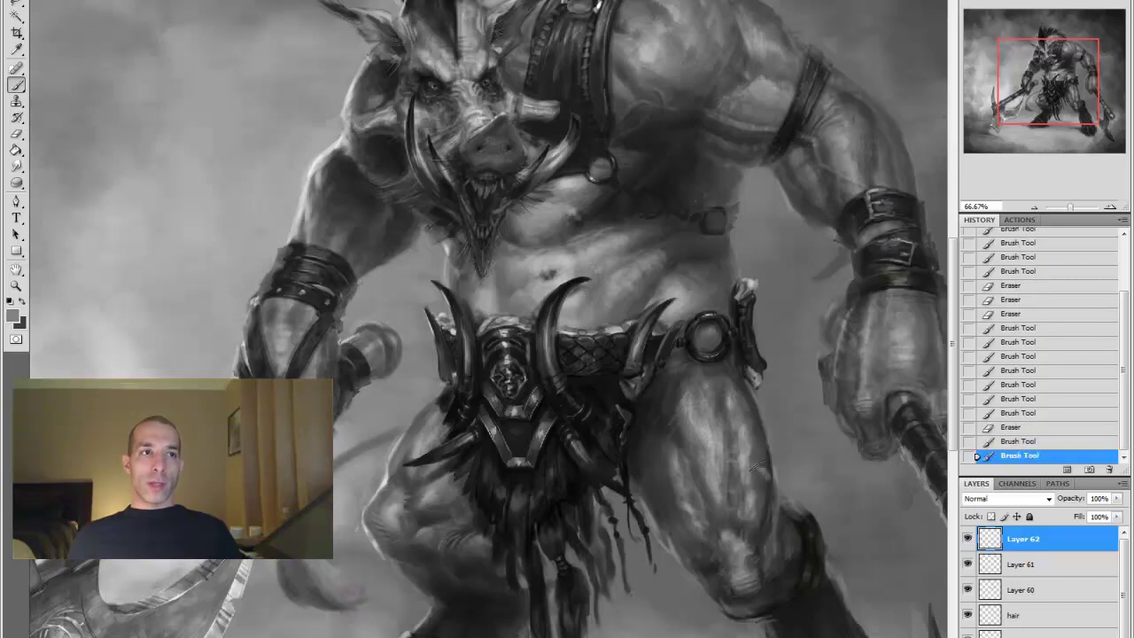
{"action": "left_click_drag", "start_coordinate": [762, 471], "coordinate": [666, 485]}
{"action": "key", "text": "ctrl+alt+z"}
{"action": "key", "text": "ctrl+alt+z"}
{"action": "key", "text": "ctrl+alt+z"}
{"action": "key", "text": "z"}
{"action": "left_click", "coordinate": [578, 428], "text": "alt"}
{"action": "left_click", "coordinate": [578, 428], "text": "alt"}
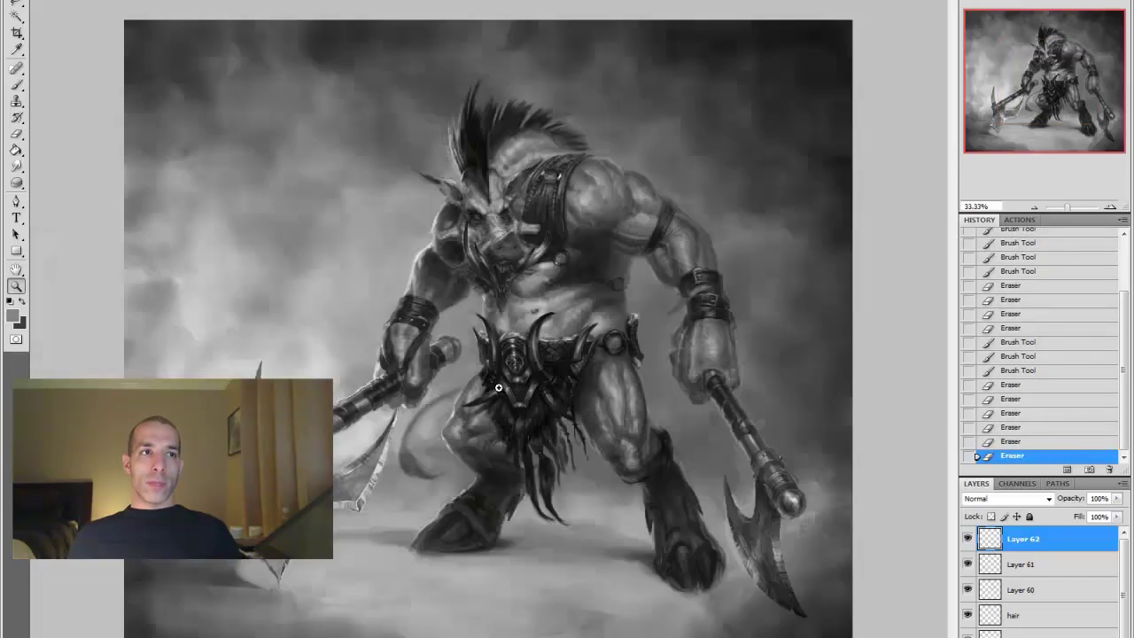
Add a new layer and paint a wide, dark spiked armband around the upper arm that holds the right axe
{"action": "left_click", "coordinate": [542, 283]}
{"action": "key", "text": "b"}
{"action": "key", "text": "ctrl+shift+alt+n"}
{"action": "left_click_drag", "start_coordinate": [656, 205], "coordinate": [640, 266]}
{"action": "mouse_move", "coordinate": [673, 228]}
{"action": "left_mouse_down"}
{"action": "mouse_move", "coordinate": [638, 248]}
{"action": "mouse_move", "coordinate": [663, 264]}
{"action": "left_mouse_up"}
{"action": "left_click_drag", "start_coordinate": [657, 218], "coordinate": [643, 258]}
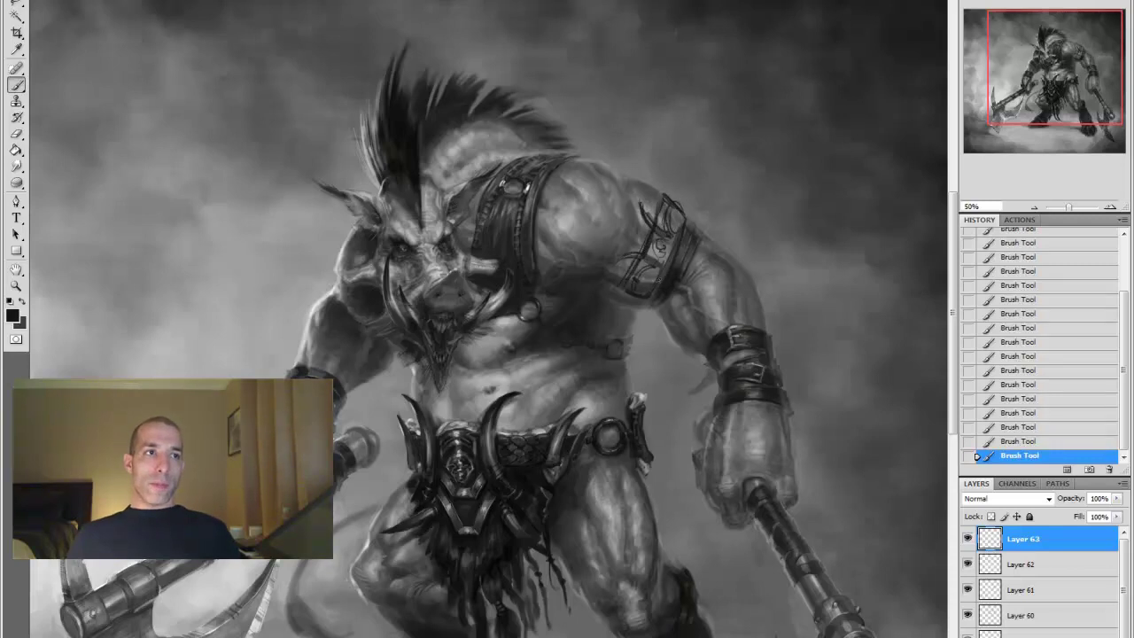
{"action": "left_click_drag", "start_coordinate": [664, 205], "coordinate": [639, 281]}
{"action": "left_click_drag", "start_coordinate": [666, 239], "coordinate": [645, 292]}
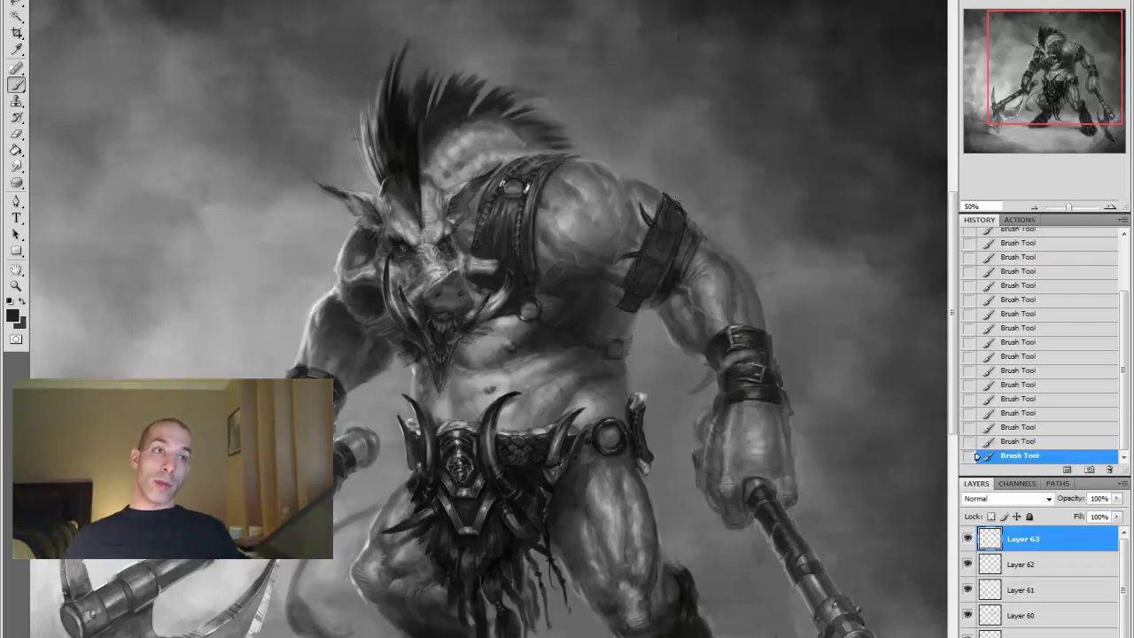
Refine the new armband with the eraser on Layer 63, checking its shape against the full figure
{"action": "left_click", "coordinate": [16, 286]}
{"action": "left_click", "coordinate": [514, 409], "text": "alt"}
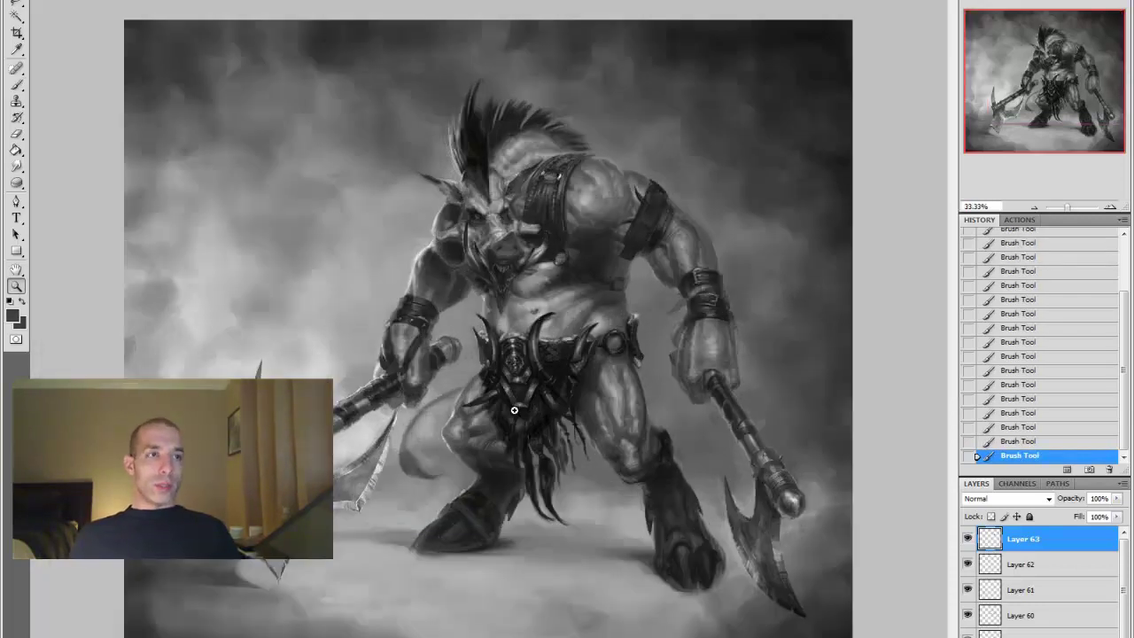
{"action": "key", "text": "b"}
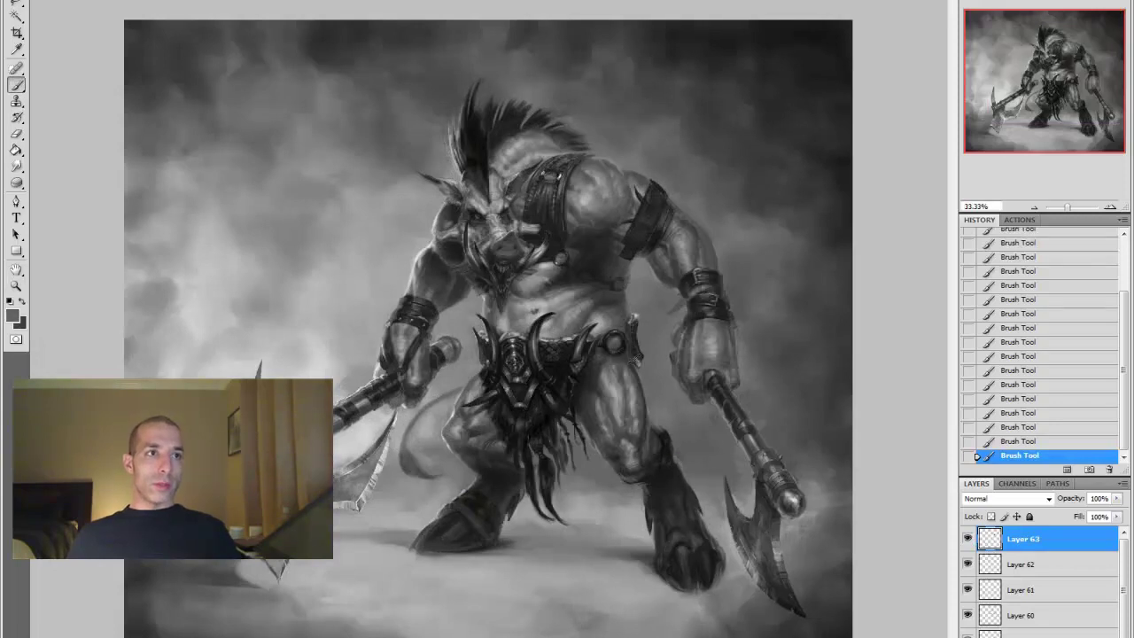
{"action": "key", "text": "z"}
{"action": "left_click", "coordinate": [515, 419], "text": "alt"}
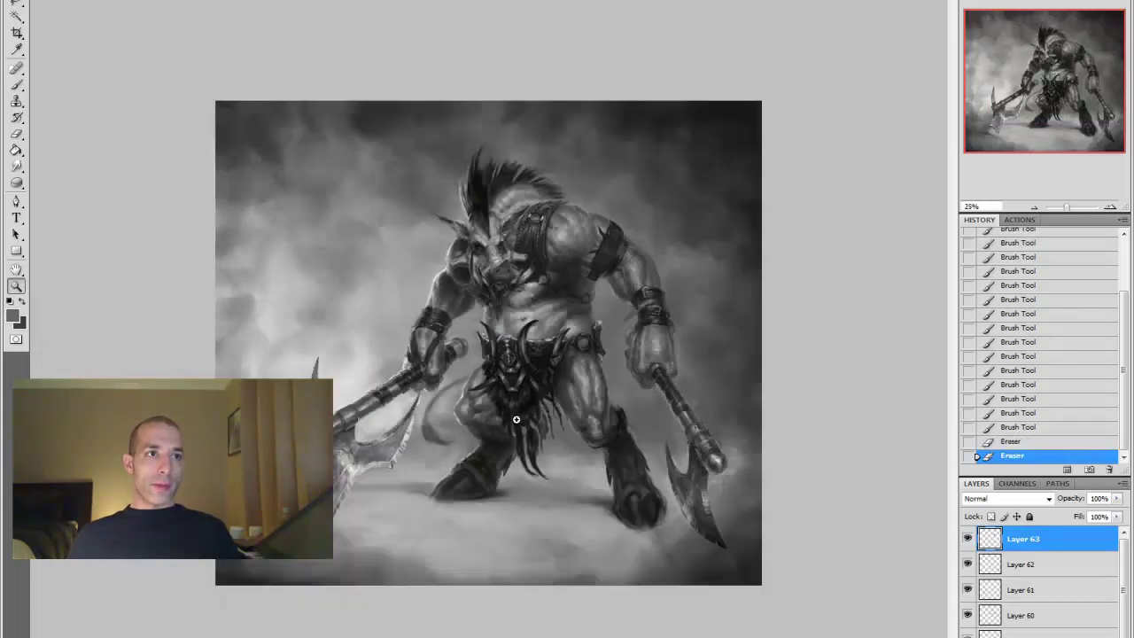
{"action": "left_click", "coordinate": [506, 413]}
{"action": "left_click", "coordinate": [532, 399]}
Switch to Layer 62 and touch up the body shading with eraser and brush strokes
{"action": "left_click", "coordinate": [1053, 620]}
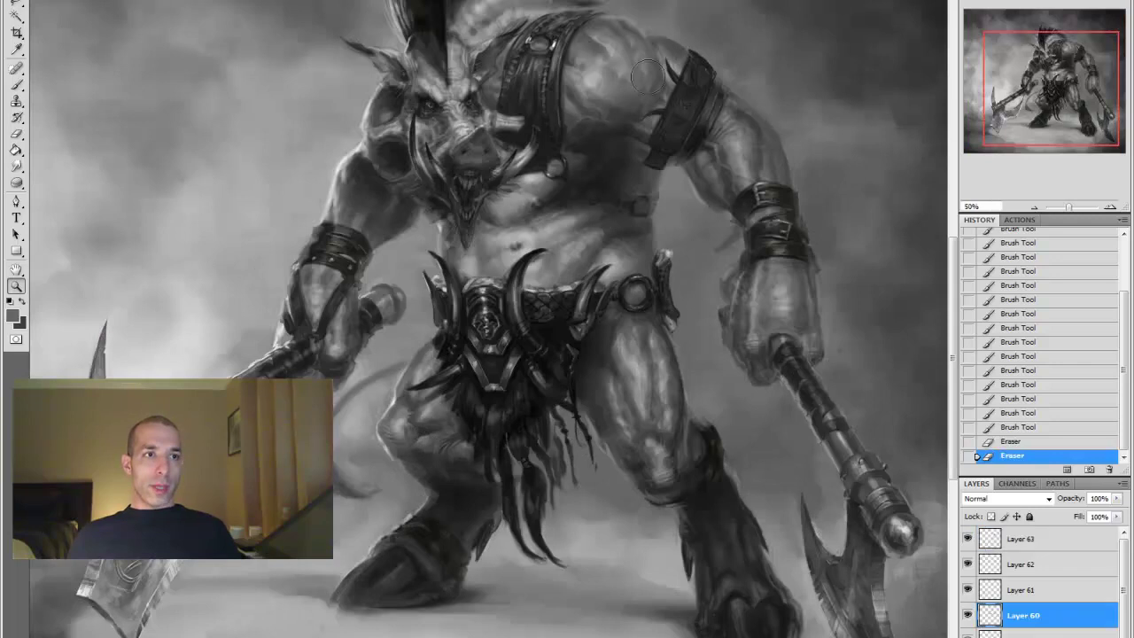
{"action": "left_click", "coordinate": [1052, 564]}
{"action": "key", "text": "b"}
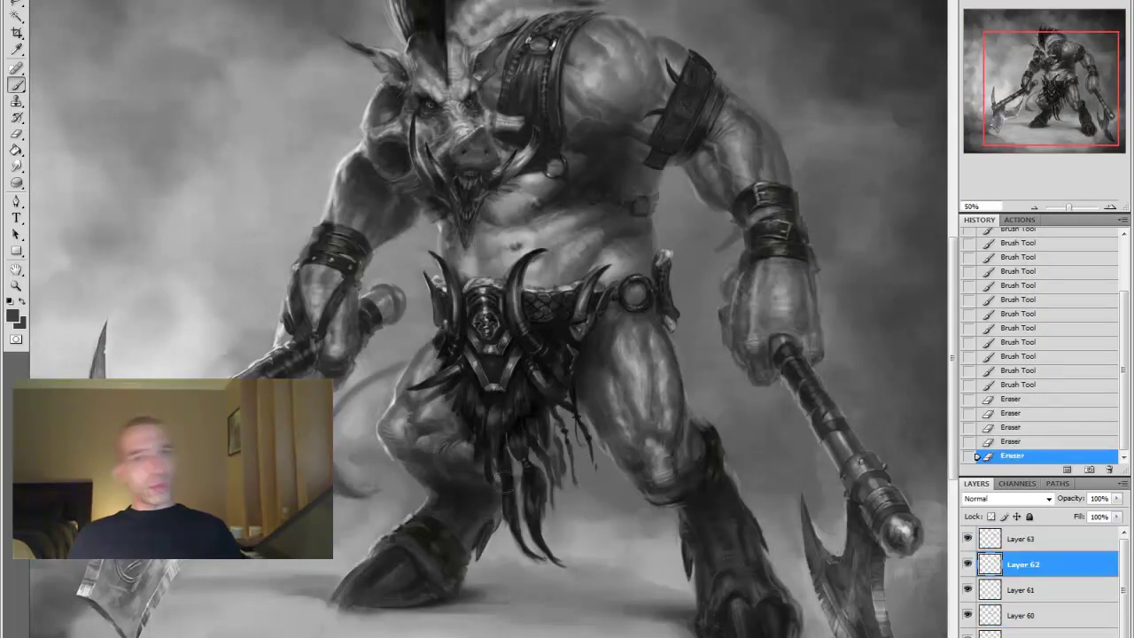
{"action": "key", "text": "z"}
{"action": "left_click", "coordinate": [368, 331], "text": "alt"}
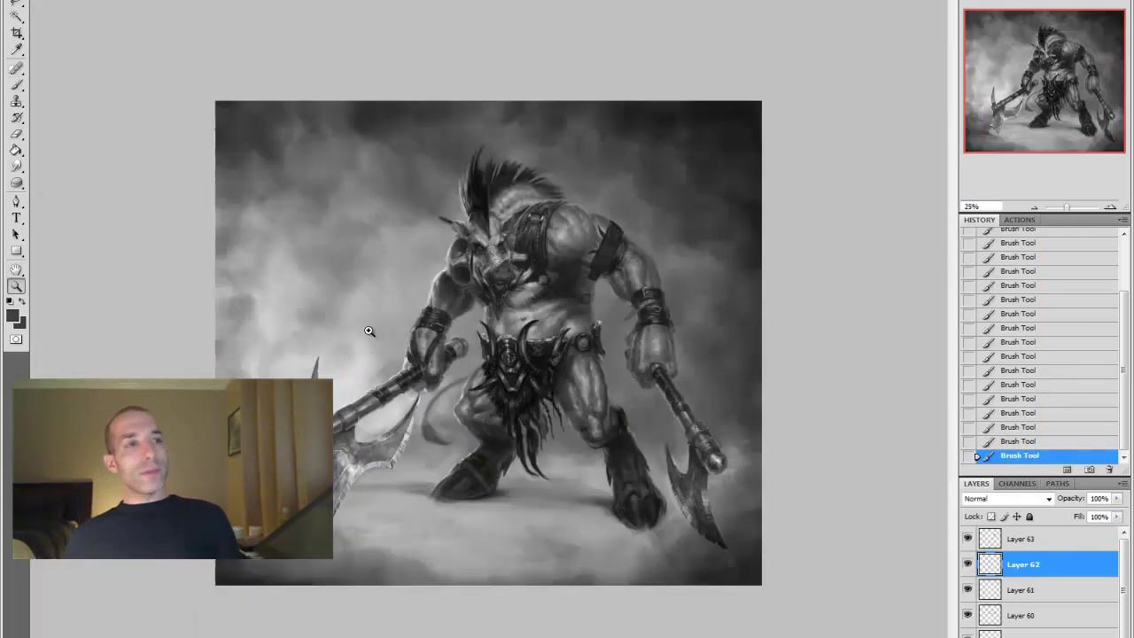
{"action": "left_click", "coordinate": [590, 400]}
{"action": "left_click", "coordinate": [590, 400]}
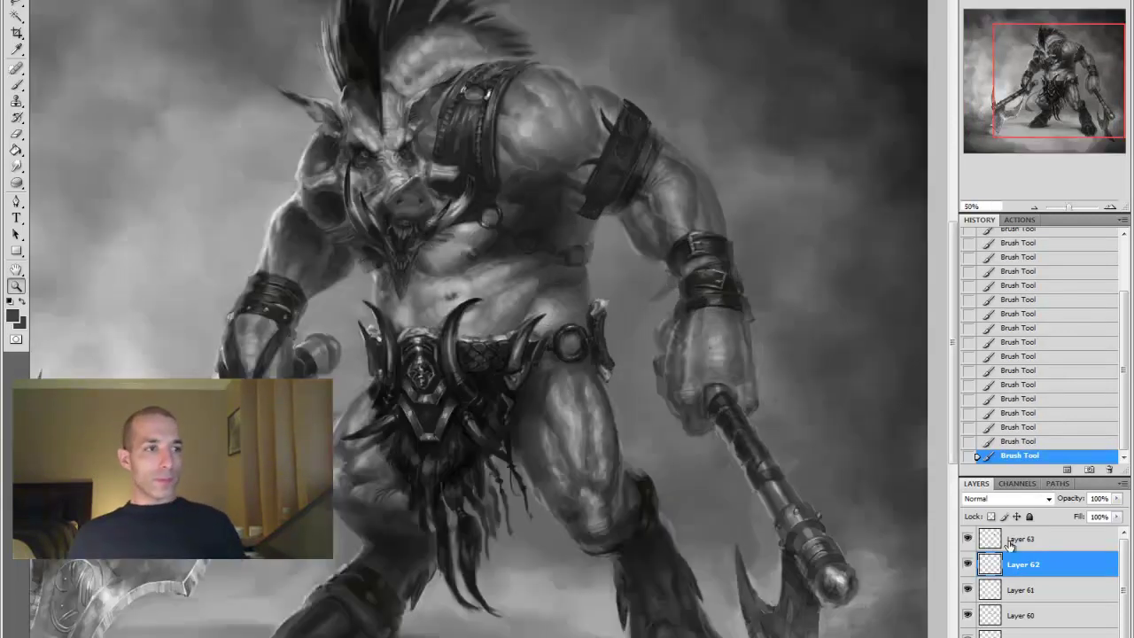
Clean up the edges around the bracer and hand gripping the right axe with sampled greys and the eraser
{"action": "left_click", "coordinate": [1055, 539]}
{"action": "key", "text": "ctrl+plus"}
{"action": "key", "text": "b"}
{"action": "left_click", "coordinate": [1055, 564]}
{"action": "left_click", "coordinate": [747, 386], "text": "alt"}
{"action": "left_click_drag", "start_coordinate": [665, 343], "coordinate": [680, 294]}
{"action": "left_click", "coordinate": [672, 344], "text": "alt"}
{"action": "key", "text": "e"}
{"action": "mouse_move", "coordinate": [659, 345]}
{"action": "left_mouse_down"}
{"action": "mouse_move", "coordinate": [643, 386]}
{"action": "mouse_move", "coordinate": [634, 381]}
{"action": "left_mouse_up"}
{"action": "left_click_drag", "start_coordinate": [638, 327], "coordinate": [629, 372]}
{"action": "left_click_drag", "start_coordinate": [725, 367], "coordinate": [709, 407]}
{"action": "mouse_move", "coordinate": [724, 323]}
{"action": "left_mouse_down"}
{"action": "mouse_move", "coordinate": [714, 372]}
{"action": "mouse_move", "coordinate": [683, 390]}
{"action": "left_mouse_up"}
Detail the armband's surface and lower edge with alternating brush and eraser strokes
{"action": "mouse_move", "coordinate": [667, 124]}
{"action": "left_mouse_down"}
{"action": "mouse_move", "coordinate": [707, 173]}
{"action": "mouse_move", "coordinate": [696, 164]}
{"action": "left_mouse_up"}
{"action": "key", "text": "e"}
{"action": "key", "text": "b"}
{"action": "mouse_move", "coordinate": [615, 177]}
{"action": "left_mouse_down"}
{"action": "mouse_move", "coordinate": [660, 81]}
{"action": "mouse_move", "coordinate": [599, 216]}
{"action": "left_mouse_up"}
{"action": "key", "text": "e"}
{"action": "key", "text": "ctrl+minus"}
{"action": "key", "text": "ctrl+minus"}
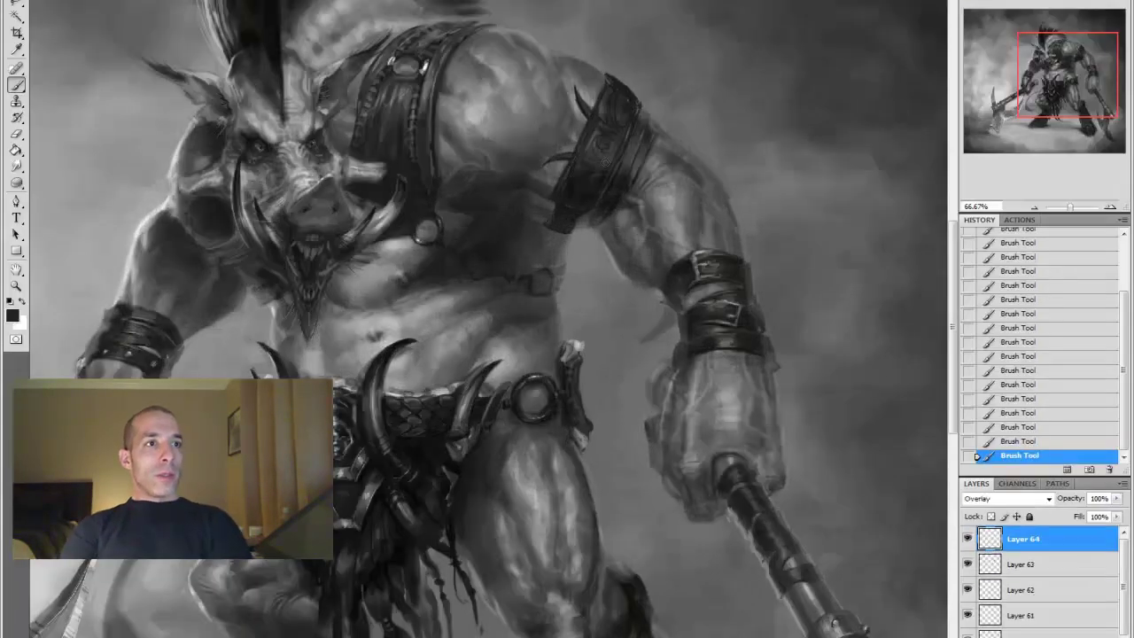
Strengthen the armband and skin contrast with dark and light strokes on Overlay Layer 64, and add another normal layer
{"action": "key", "text": "x"}
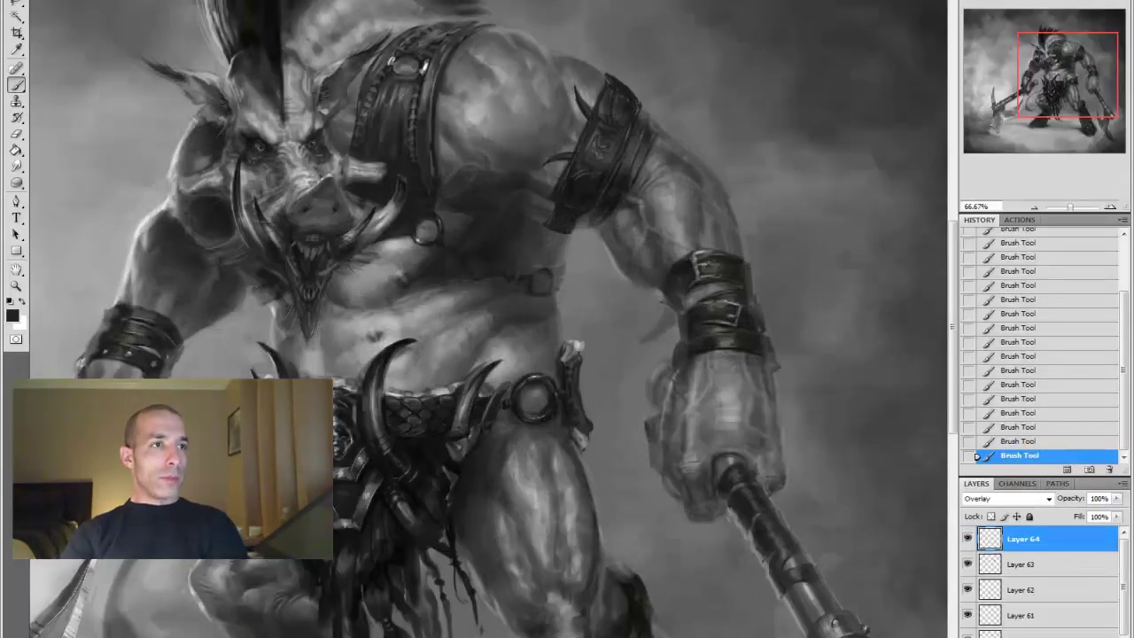
{"action": "key", "text": "x"}
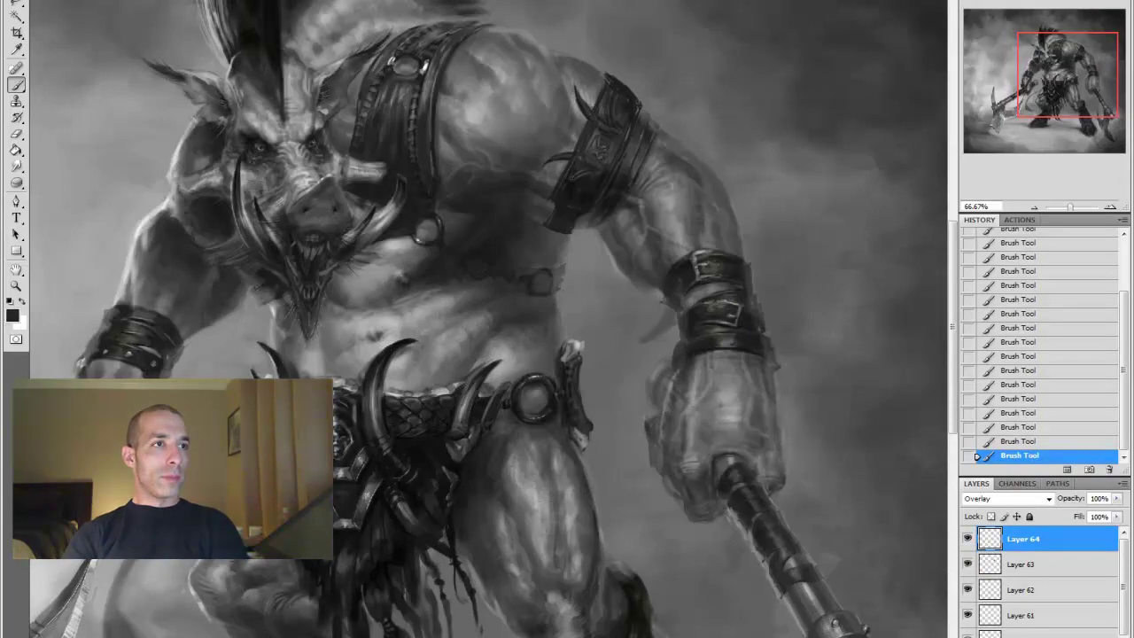
{"action": "key", "text": "x"}
{"action": "key", "text": "ctrl+shift+alt+n"}
{"action": "key", "text": "x"}
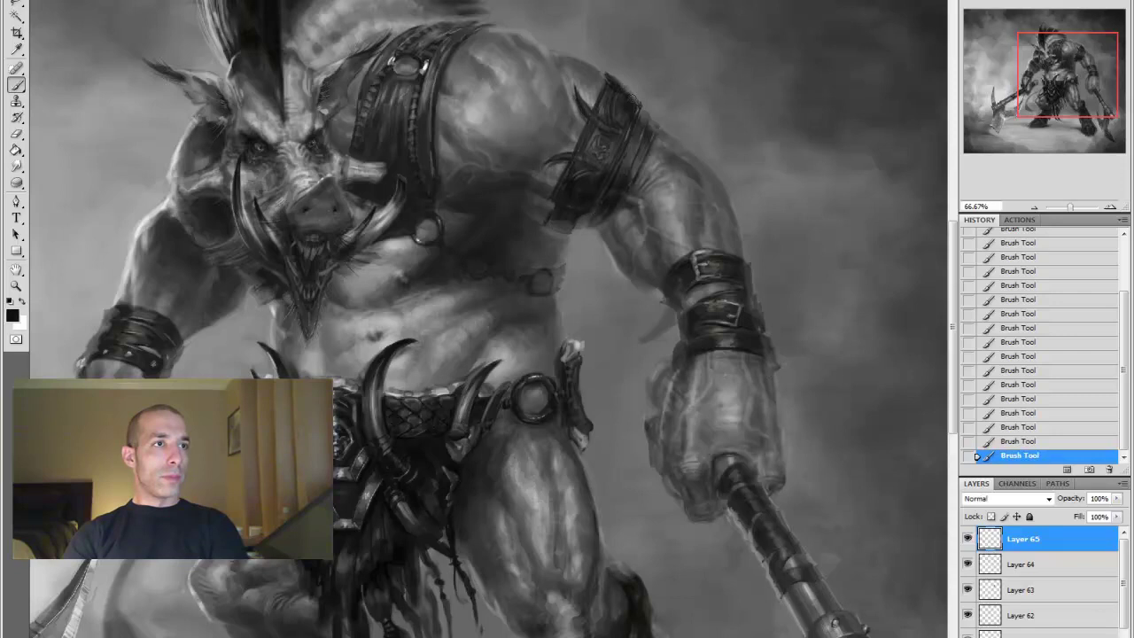
Refine the armband's lower end on Layer 65, undoing and redoing brush strokes
{"action": "key", "text": "ctrl+alt+z"}
{"action": "key", "text": "ctrl+alt+z"}
{"action": "key", "text": "ctrl+alt+z"}
{"action": "key", "text": "ctrl+alt+z"}
{"action": "key", "text": "ctrl+alt+z"}
{"action": "key", "text": "ctrl+alt+z"}
{"action": "key", "text": "ctrl+alt+z"}
{"action": "key", "text": "ctrl+alt+z"}
{"action": "key", "text": "ctrl+alt+z"}
{"action": "key", "text": "ctrl+alt+z"}
{"action": "key", "text": "ctrl+alt+z"}
{"action": "key", "text": "ctrl+alt+z"}
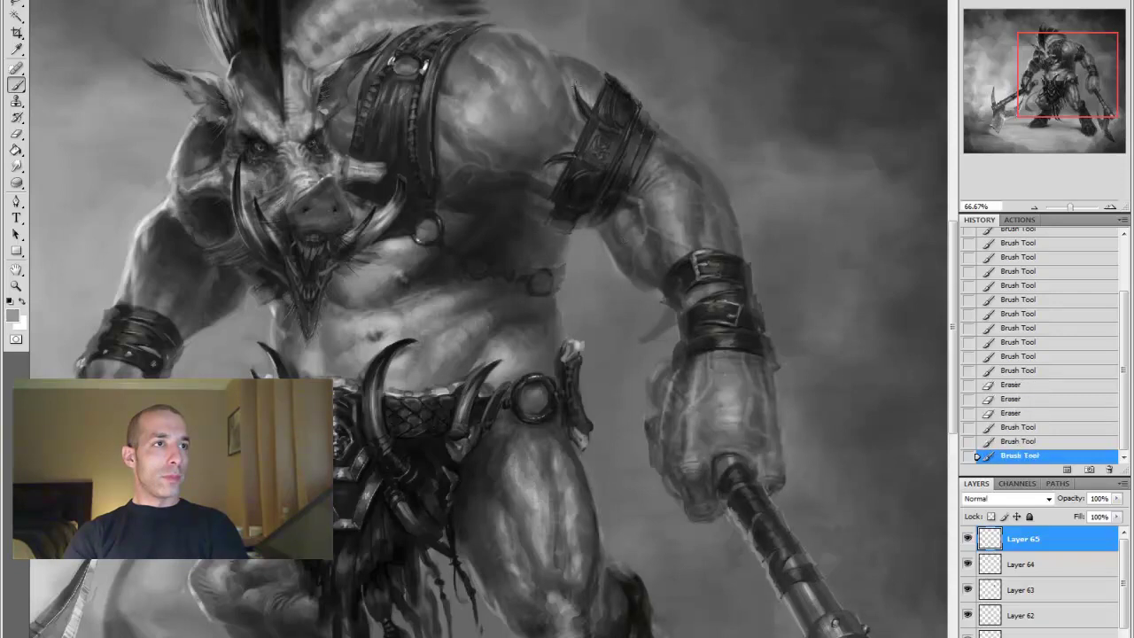
{"action": "key", "text": "ctrl+shift+z"}
{"action": "key", "text": "ctrl+shift+z"}
{"action": "key", "text": "ctrl+shift+z"}
{"action": "key", "text": "ctrl+shift+z"}
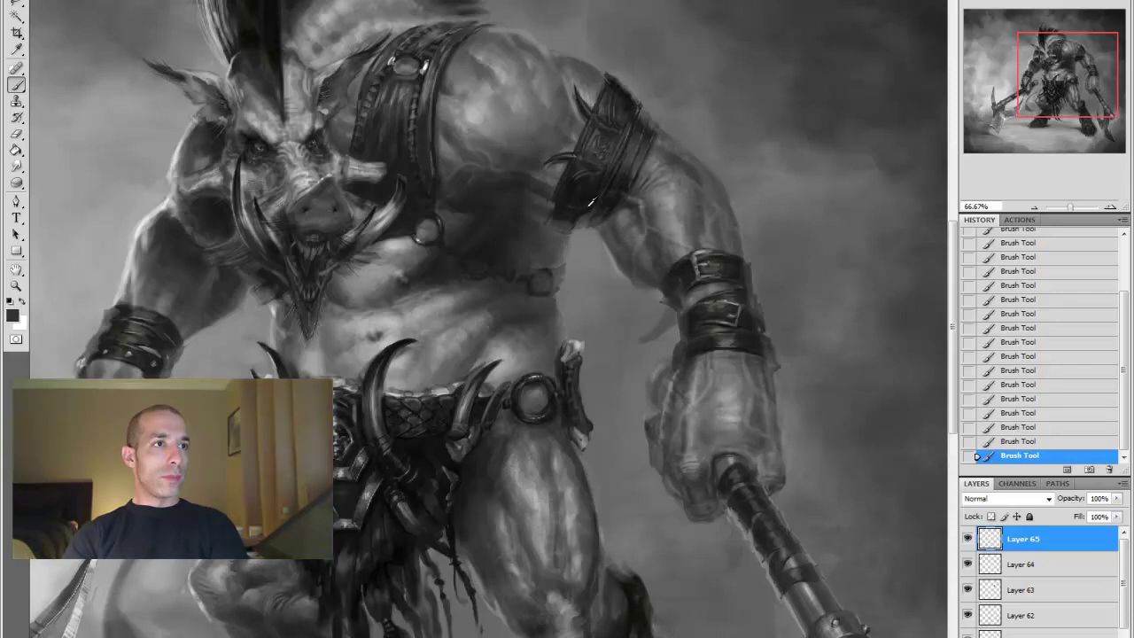
Add a new layer in Overlay mode and brush tonal contrast over the armband, arm and chest
{"action": "key", "text": "ctrl+shift+alt+n"}
{"action": "scroll", "coordinate": [603, 364], "scroll_direction": "down", "scroll_amount": 2}
{"action": "scroll", "coordinate": [559, 486], "scroll_direction": "up", "scroll_amount": 2}
{"action": "scroll", "coordinate": [804, 430], "scroll_direction": "down", "scroll_amount": 1}
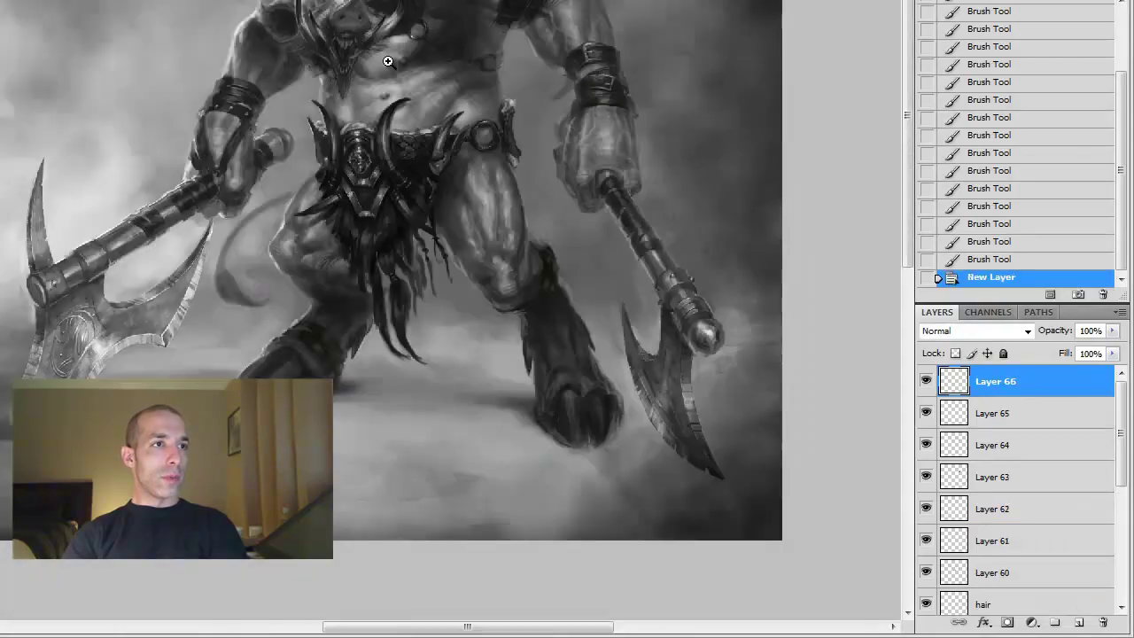
{"action": "scroll", "coordinate": [387, 61], "scroll_direction": "up", "scroll_amount": 3}
{"action": "key", "text": "shift+alt+o"}
{"action": "left_click_drag", "start_coordinate": [544, 142], "coordinate": [576, 181]}
{"action": "left_click_drag", "start_coordinate": [585, 106], "coordinate": [619, 140]}
{"action": "mouse_move", "coordinate": [465, 63]}
{"action": "left_mouse_down"}
{"action": "mouse_move", "coordinate": [469, 84]}
{"action": "mouse_move", "coordinate": [416, 71]}
{"action": "left_mouse_up"}
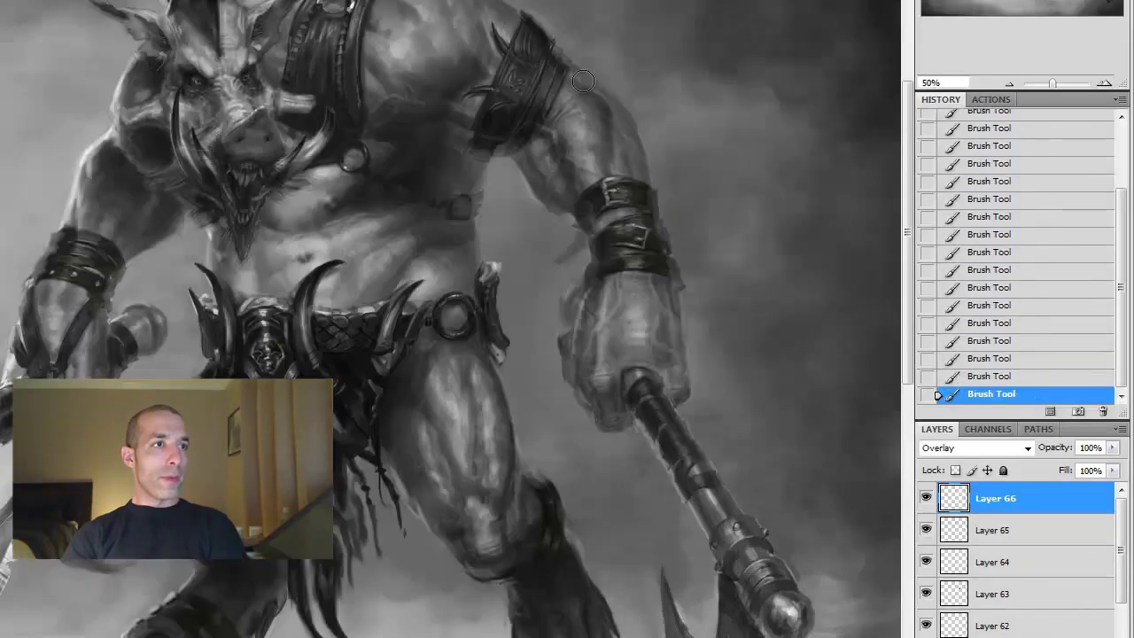
Blend the Overlay shading across the armband, arm and side of the torso with alternating eraser and brush strokes
{"action": "scroll", "coordinate": [479, 88], "scroll_direction": "down", "scroll_amount": 1}
{"action": "key", "text": "e"}
{"action": "left_click_drag", "start_coordinate": [497, 98], "coordinate": [522, 85]}
{"action": "key", "text": "b"}
{"action": "mouse_move", "coordinate": [522, 89]}
{"action": "left_mouse_down"}
{"action": "mouse_move", "coordinate": [555, 41]}
{"action": "mouse_move", "coordinate": [484, 89]}
{"action": "mouse_move", "coordinate": [549, 79]}
{"action": "left_mouse_up"}
{"action": "key", "text": "e"}
{"action": "left_click_drag", "start_coordinate": [543, 89], "coordinate": [483, 104]}
{"action": "key", "text": "b"}
{"action": "mouse_move", "coordinate": [478, 169]}
{"action": "left_mouse_down"}
{"action": "mouse_move", "coordinate": [477, 182]}
{"action": "mouse_move", "coordinate": [497, 177]}
{"action": "mouse_move", "coordinate": [448, 195]}
{"action": "left_mouse_up"}
{"action": "key", "text": "e"}
{"action": "mouse_move", "coordinate": [532, 177]}
{"action": "left_mouse_down"}
{"action": "mouse_move", "coordinate": [551, 181]}
{"action": "mouse_move", "coordinate": [523, 200]}
{"action": "mouse_move", "coordinate": [532, 195]}
{"action": "left_mouse_up"}
{"action": "key", "text": "b"}
{"action": "key", "text": "e"}
{"action": "key", "text": "ctrl+plus"}
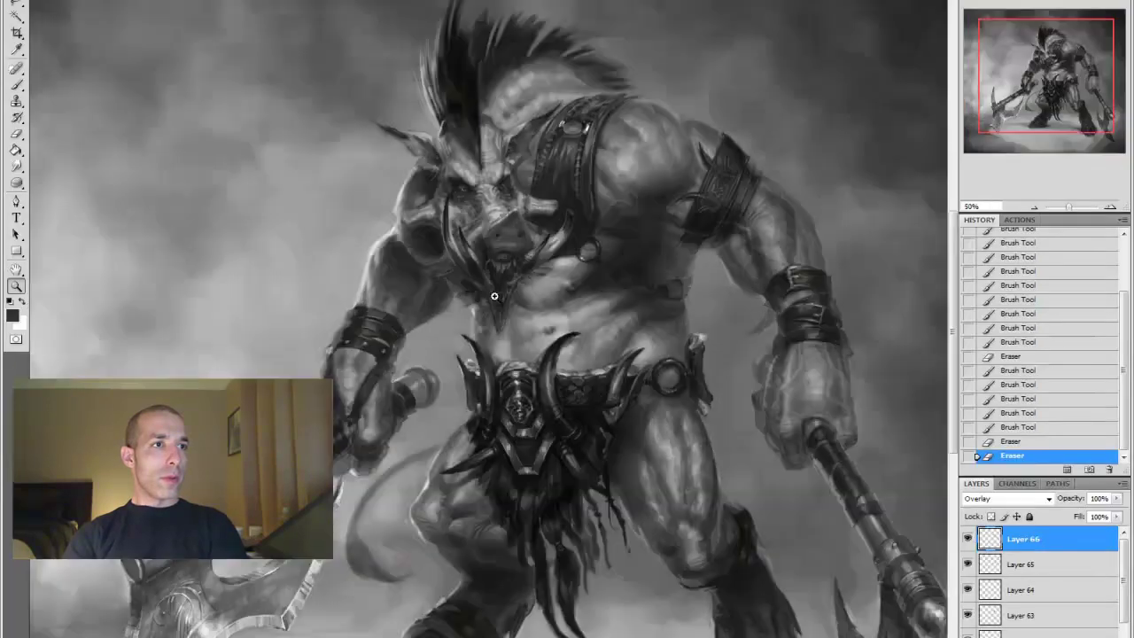
Swap the brush colour, add strokes to the boar's beard and snout, and save the file
{"action": "key", "text": "b"}
{"action": "key", "text": "x"}
{"action": "left_click_drag", "start_coordinate": [495, 296], "coordinate": [492, 265]}
{"action": "mouse_move", "coordinate": [487, 213]}
{"action": "left_mouse_down"}
{"action": "mouse_move", "coordinate": [498, 202]}
{"action": "mouse_move", "coordinate": [496, 213]}
{"action": "left_mouse_up"}
{"action": "key", "text": "ctrl+s"}
Choose a brush preset and paint detail around the belt's horns and hip bone on Layer 67 in sampled greys
{"action": "key", "text": "z"}
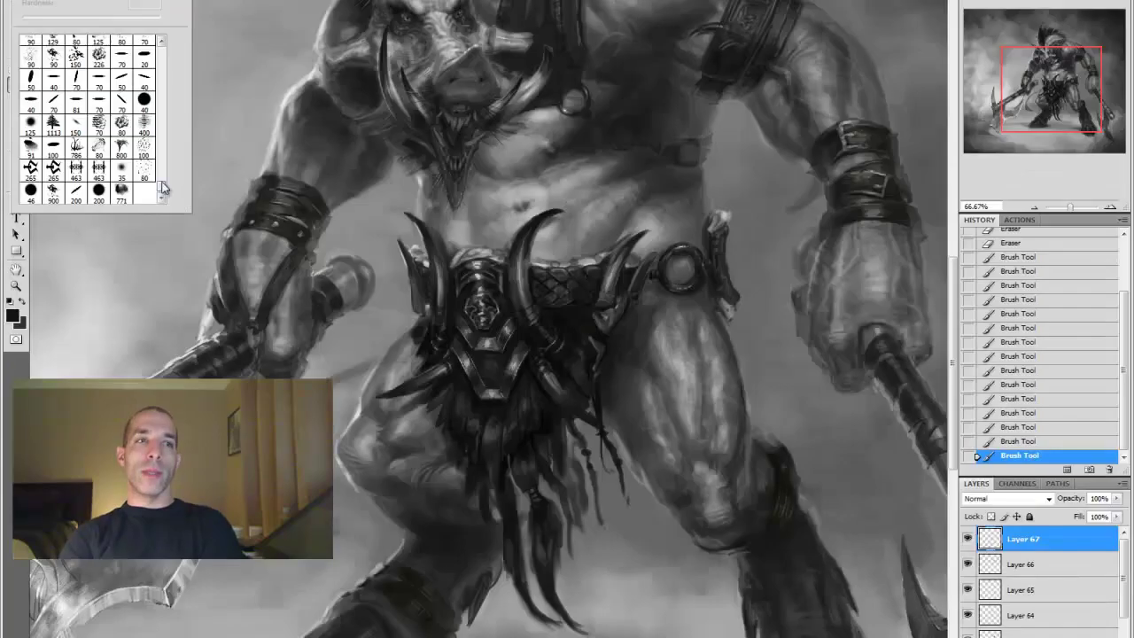
{"action": "key", "text": "Return"}
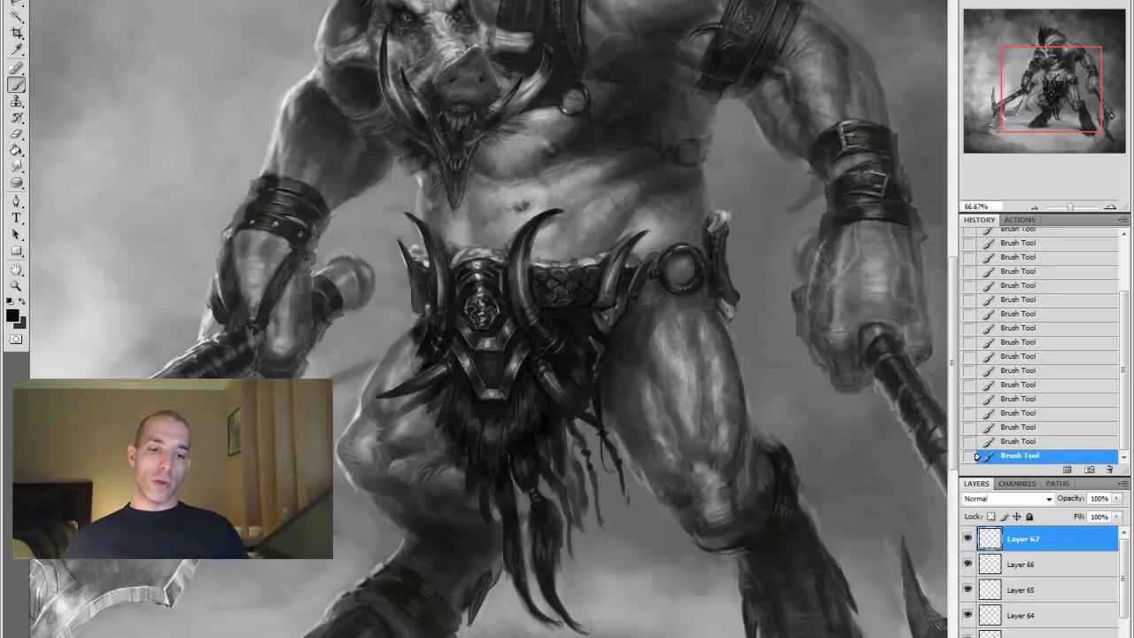
{"action": "left_click", "coordinate": [420, 267], "text": "alt"}
{"action": "left_click_drag", "start_coordinate": [422, 280], "coordinate": [425, 317]}
{"action": "left_click", "coordinate": [602, 271], "text": "alt"}
{"action": "left_click_drag", "start_coordinate": [602, 275], "coordinate": [625, 324]}
{"action": "left_click_drag", "start_coordinate": [733, 234], "coordinate": [645, 309]}
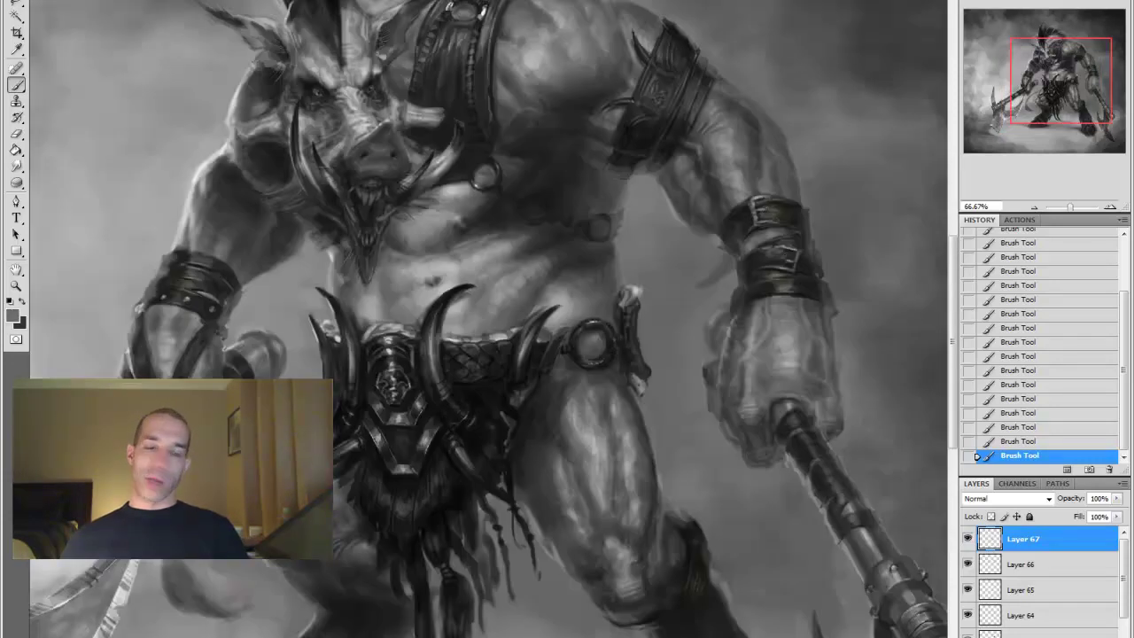
Brush a sampled dark tone into the fur below the belt and sample a lighter grey from the gripping hand
{"action": "left_click", "coordinate": [341, 482], "text": "alt"}
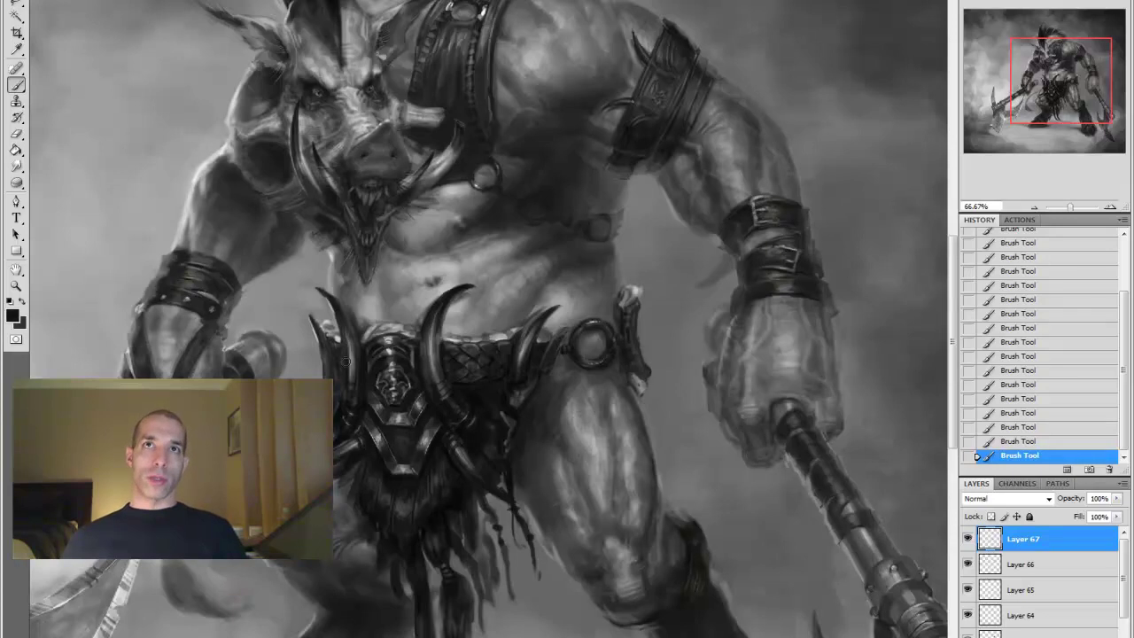
{"action": "left_click_drag", "start_coordinate": [341, 482], "coordinate": [420, 486]}
{"action": "left_click", "coordinate": [837, 387], "text": "alt"}
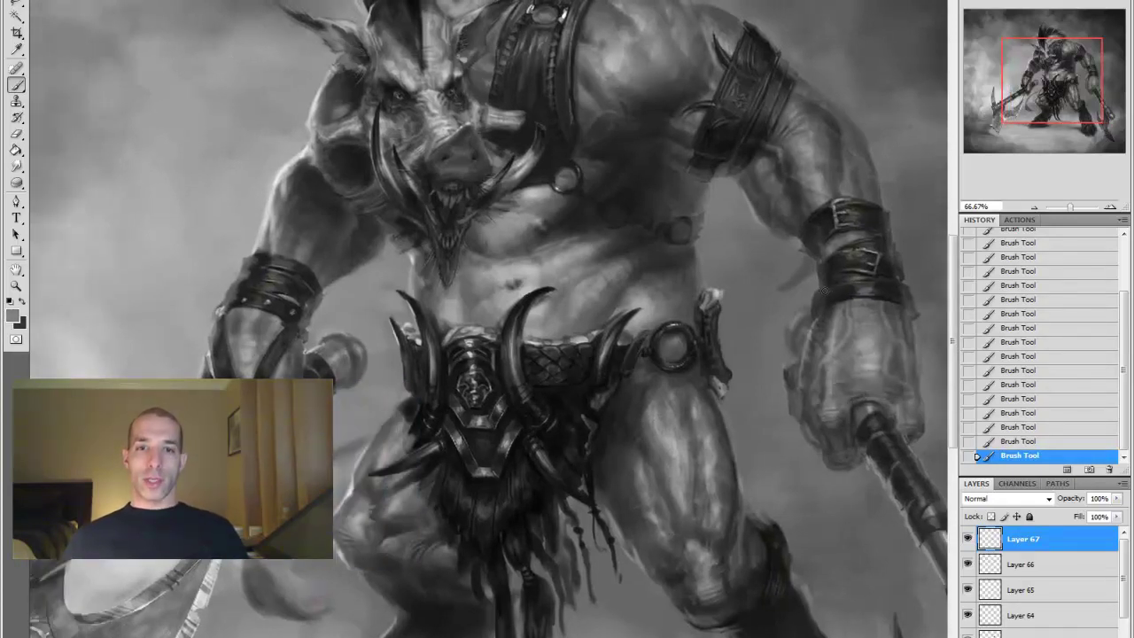
Add a new layer above Layer 67 and brush more detail into the spiked armband and the arm around it
{"action": "key", "text": "ctrl+shift+alt+n"}
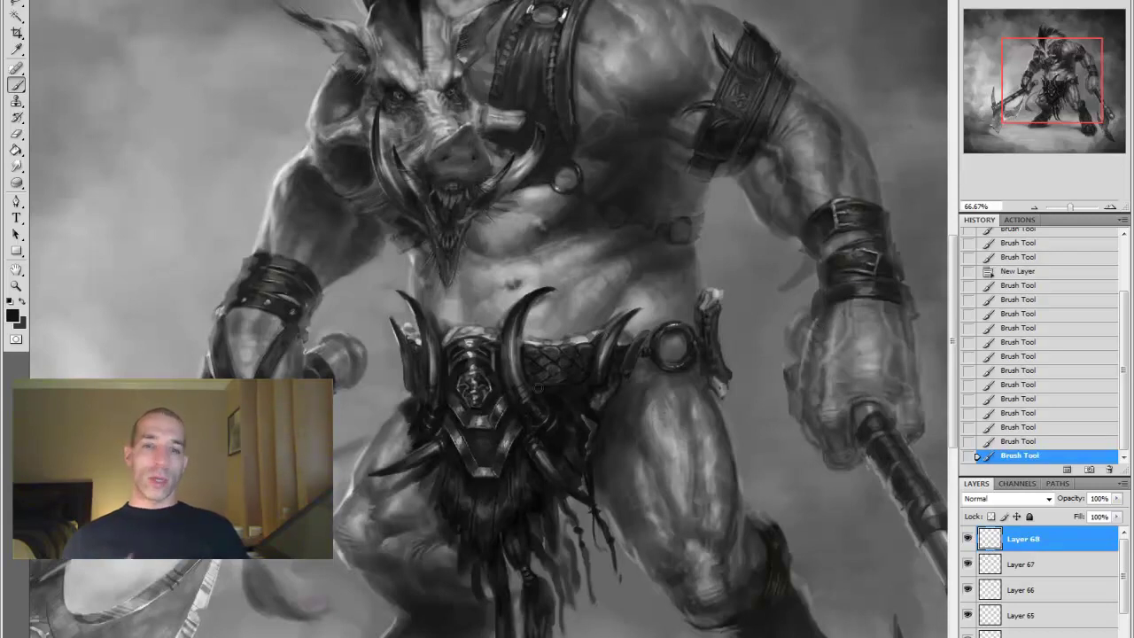
{"action": "key", "text": "z"}
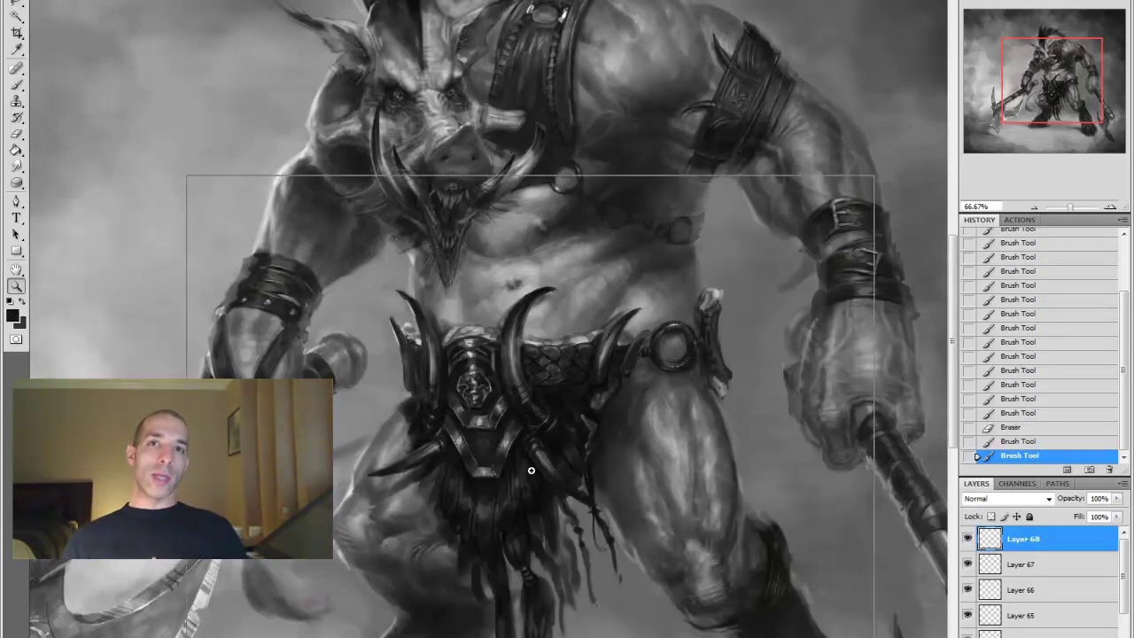
{"action": "key", "text": "ctrl+minus"}
{"action": "key", "text": "ctrl+minus"}
{"action": "left_click", "coordinate": [969, 540]}
{"action": "left_click", "coordinate": [609, 494]}
{"action": "left_click", "coordinate": [610, 493]}
{"action": "left_click", "coordinate": [545, 444]}
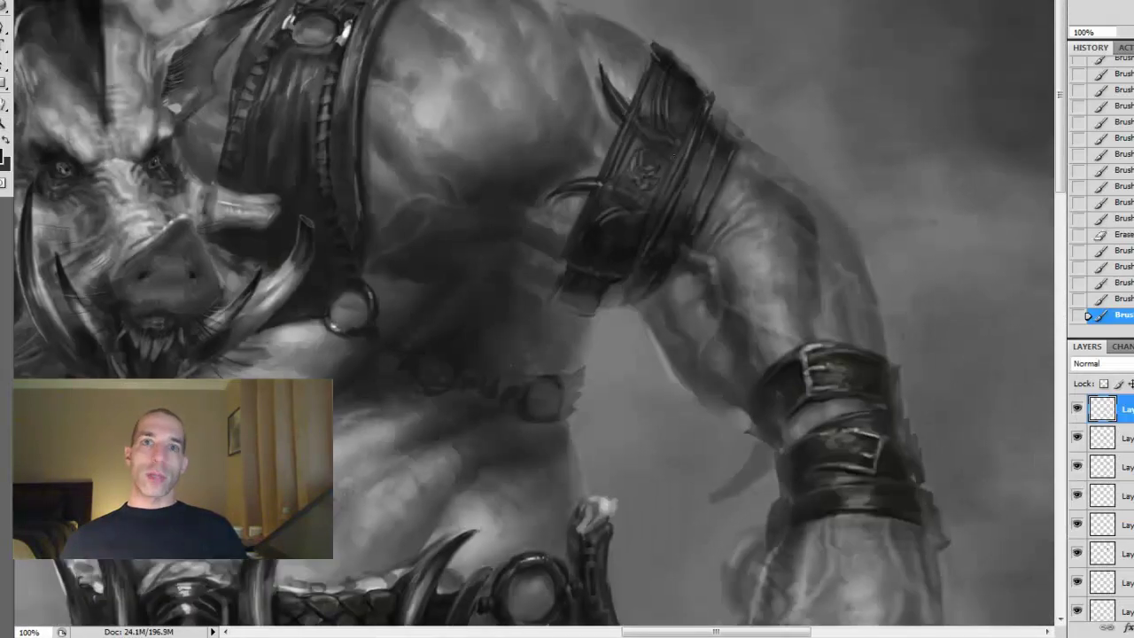
{"action": "mouse_move", "coordinate": [673, 155]}
{"action": "left_mouse_down"}
{"action": "mouse_move", "coordinate": [622, 193]}
{"action": "mouse_move", "coordinate": [584, 246]}
{"action": "left_mouse_up"}
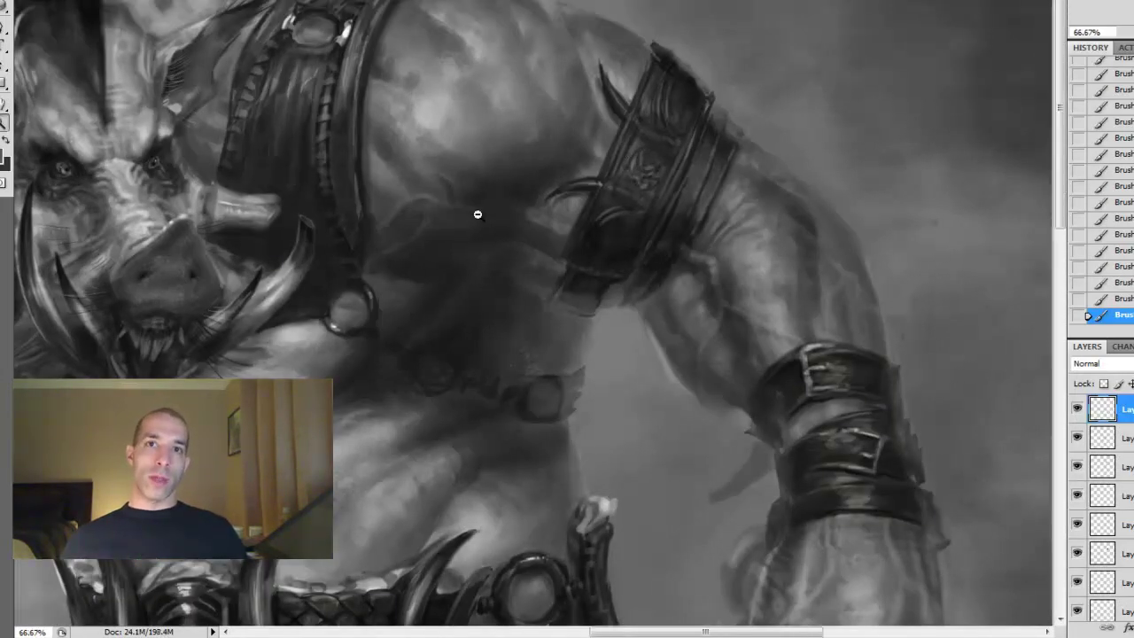
{"action": "key", "text": "ctrl+minus"}
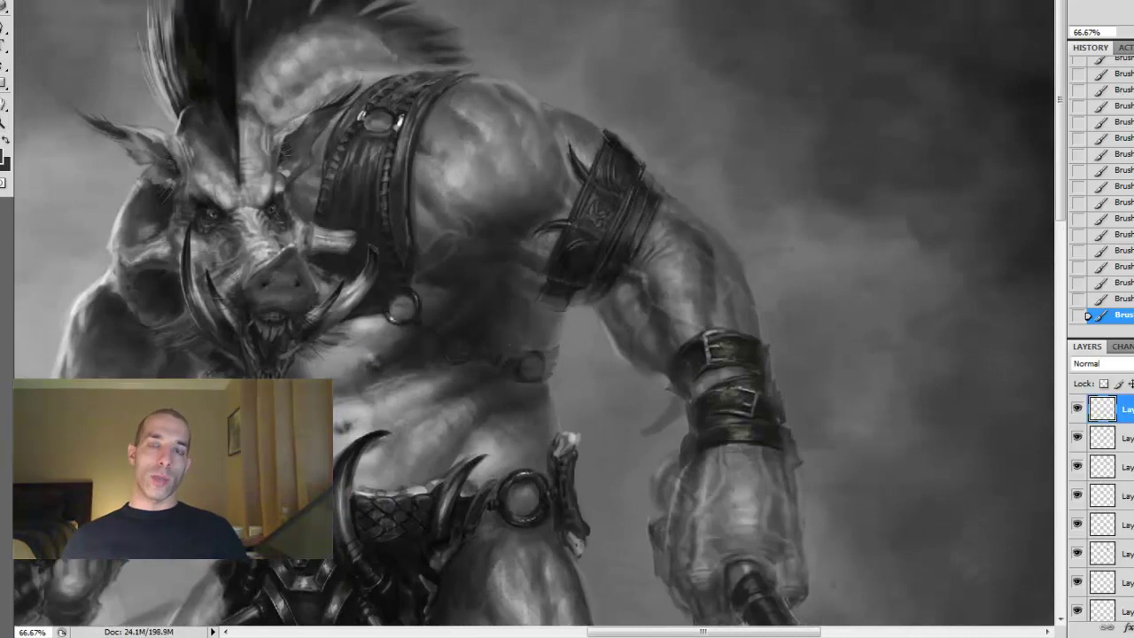
Paint a dark hanging strap loop below the fist holding the lowered axe on Layer 68 and trim it with the Eraser
{"action": "key", "text": "h"}
{"action": "left_click_drag", "start_coordinate": [413, 256], "coordinate": [592, 244]}
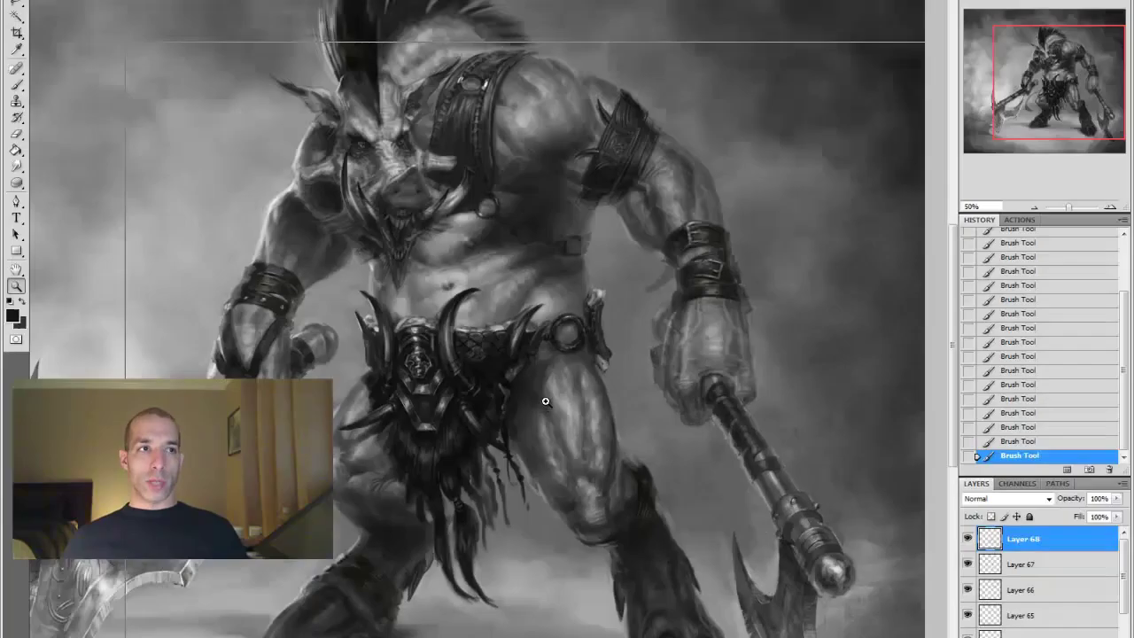
{"action": "key", "text": "ctrl+minus"}
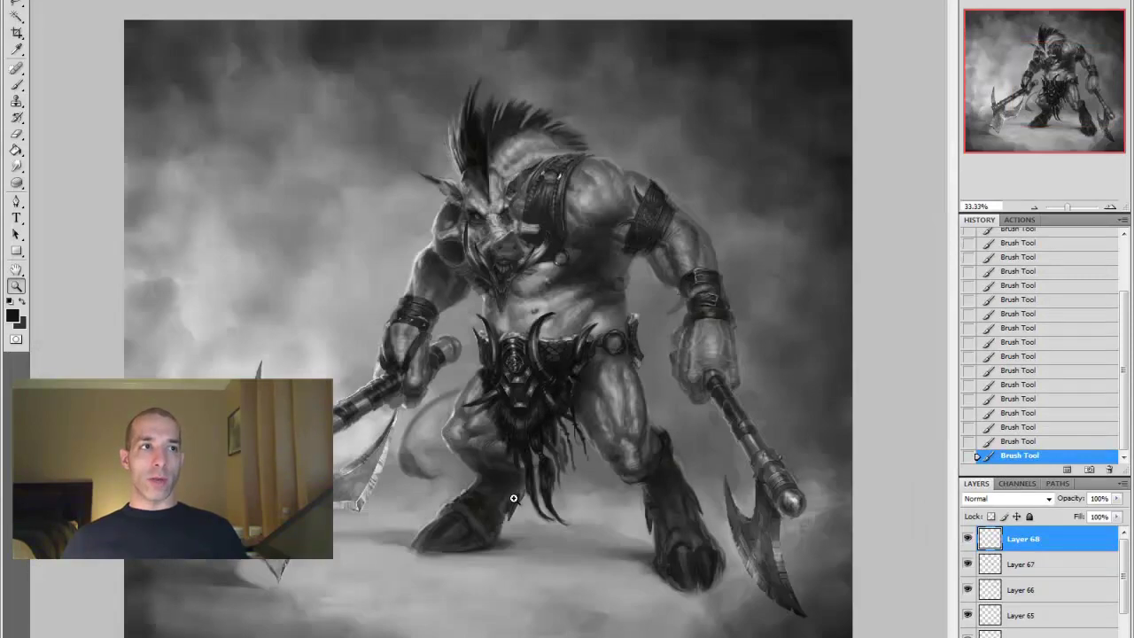
{"action": "key", "text": "b"}
{"action": "mouse_move", "coordinate": [687, 399]}
{"action": "left_mouse_down"}
{"action": "mouse_move", "coordinate": [691, 439]}
{"action": "mouse_move", "coordinate": [704, 451]}
{"action": "mouse_move", "coordinate": [709, 408]}
{"action": "mouse_move", "coordinate": [718, 445]}
{"action": "mouse_move", "coordinate": [688, 423]}
{"action": "left_mouse_up"}
{"action": "key", "text": "e"}
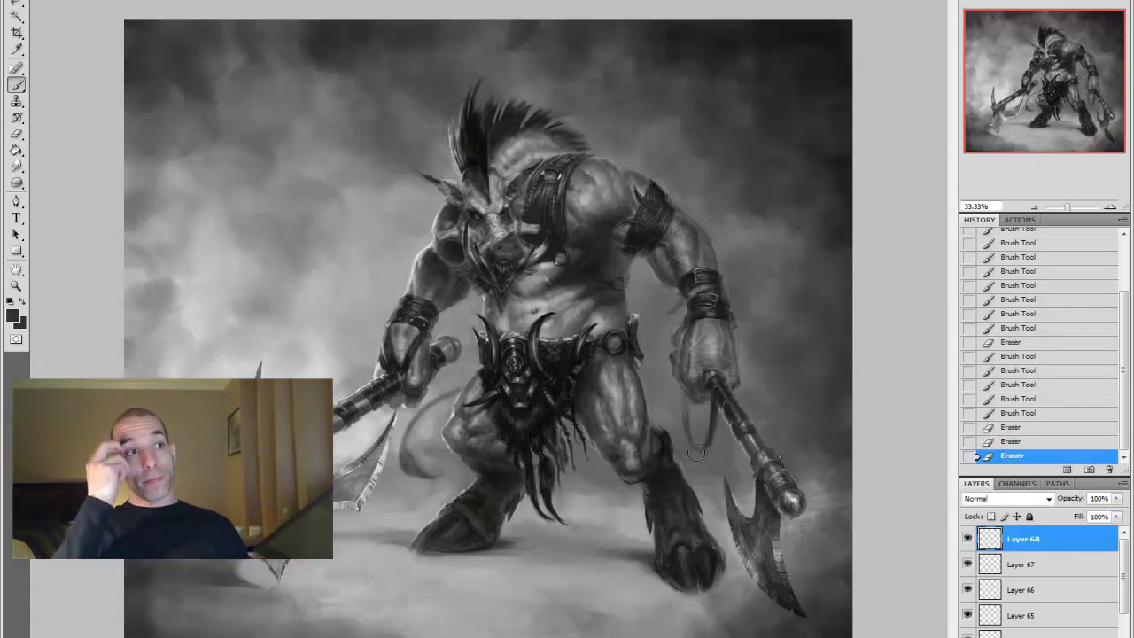
Paint a thin ring around the armband's emblem on Layer 69 and clean its edges with the Eraser
{"action": "key", "text": "z"}
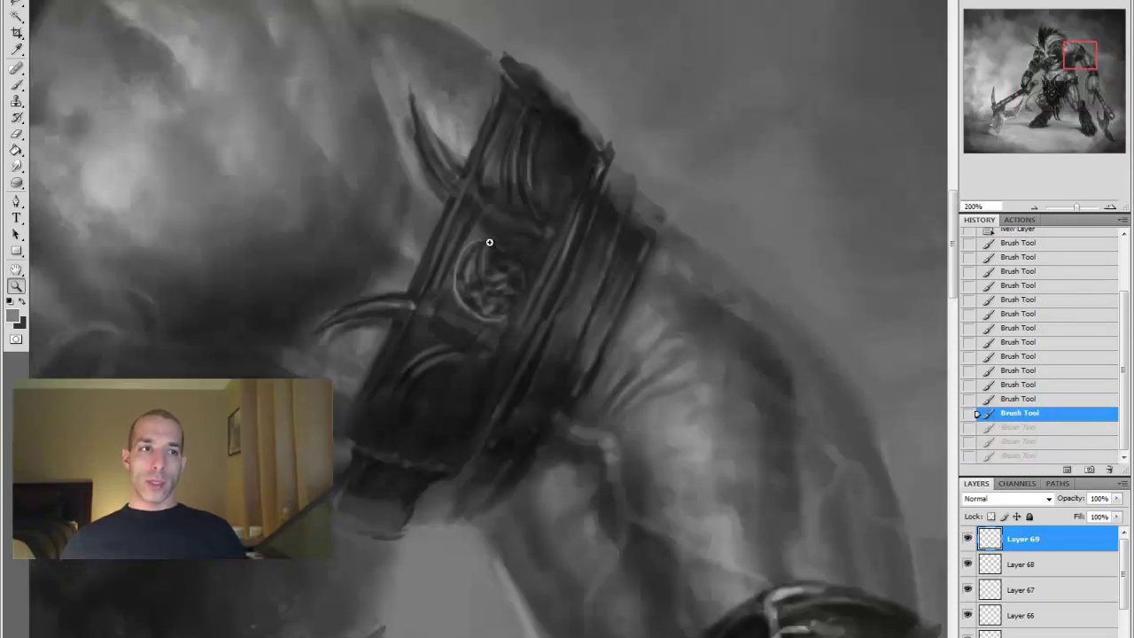
{"action": "key", "text": "b"}
{"action": "left_click_drag", "start_coordinate": [489, 242], "coordinate": [525, 316]}
{"action": "key", "text": "x"}
{"action": "key", "text": "e"}
{"action": "left_click_drag", "start_coordinate": [455, 310], "coordinate": [468, 292]}
{"action": "left_click_drag", "start_coordinate": [532, 244], "coordinate": [505, 274]}
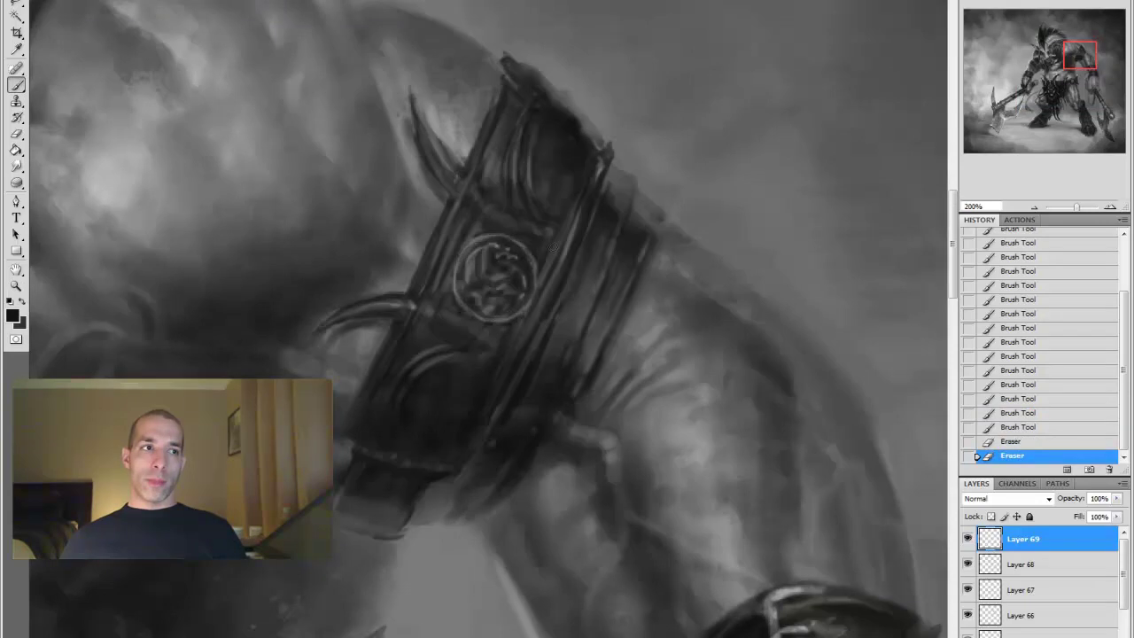
Sample greys around the scaled belt section and brush a lumpy trim along its upper rim
{"action": "key", "text": "ctrl+0"}
{"action": "key", "text": "ctrl+plus"}
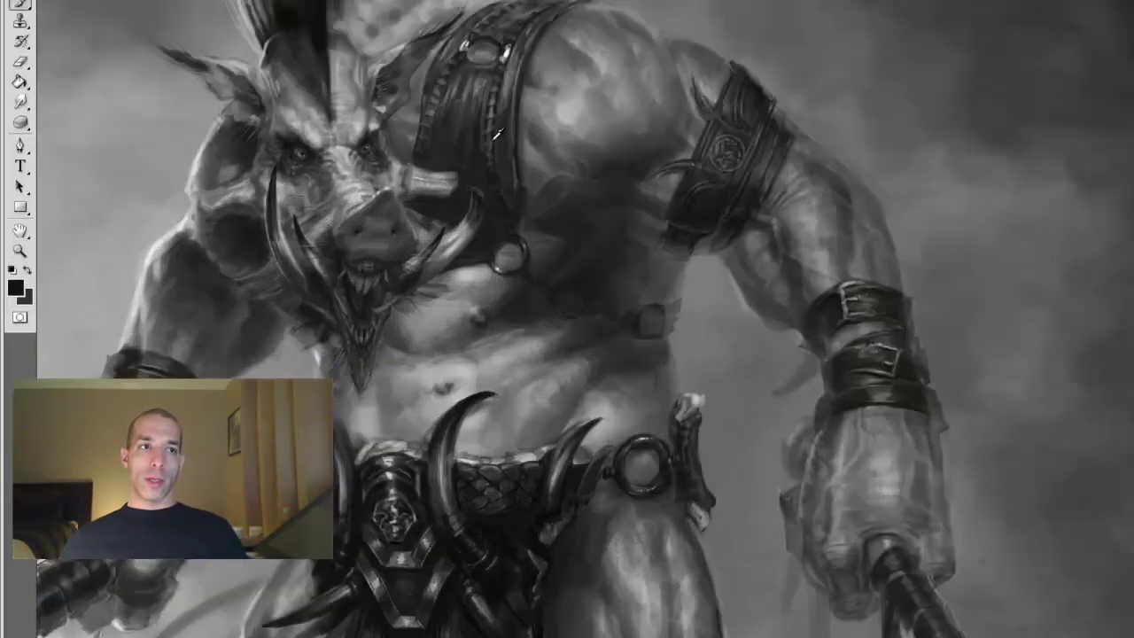
{"action": "key", "text": "ctrl+0"}
{"action": "key", "text": "z"}
{"action": "left_click", "coordinate": [779, 387]}
{"action": "key", "text": "ctrl+0"}
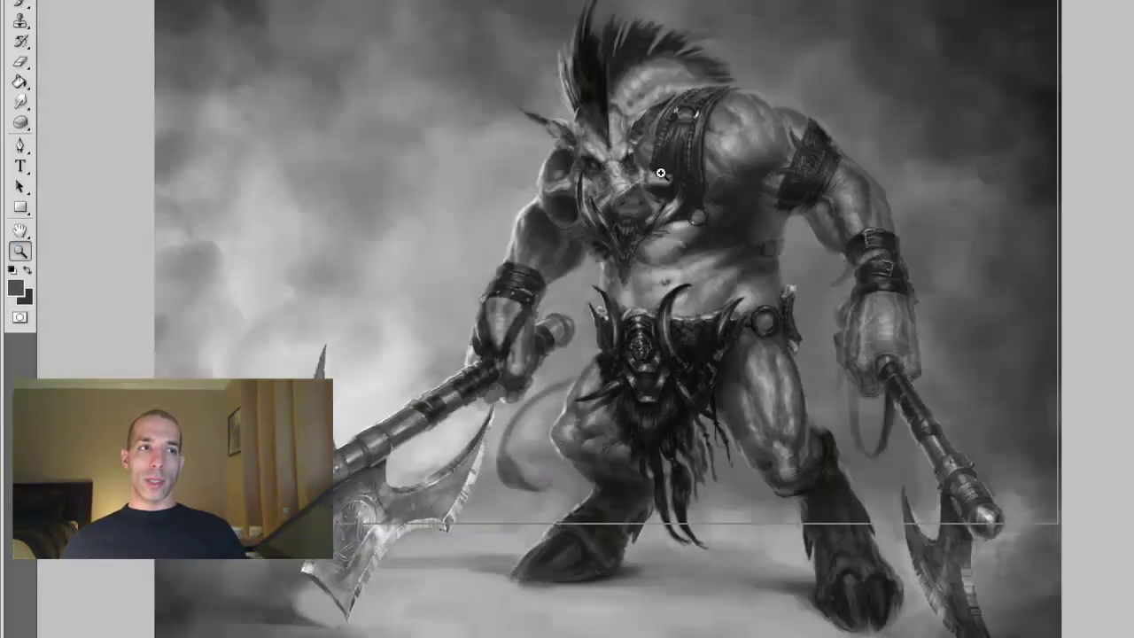
{"action": "left_click", "coordinate": [702, 274]}
{"action": "key", "text": "b"}
{"action": "left_click", "coordinate": [797, 455], "text": "alt"}
{"action": "left_click", "coordinate": [803, 457], "text": "alt"}
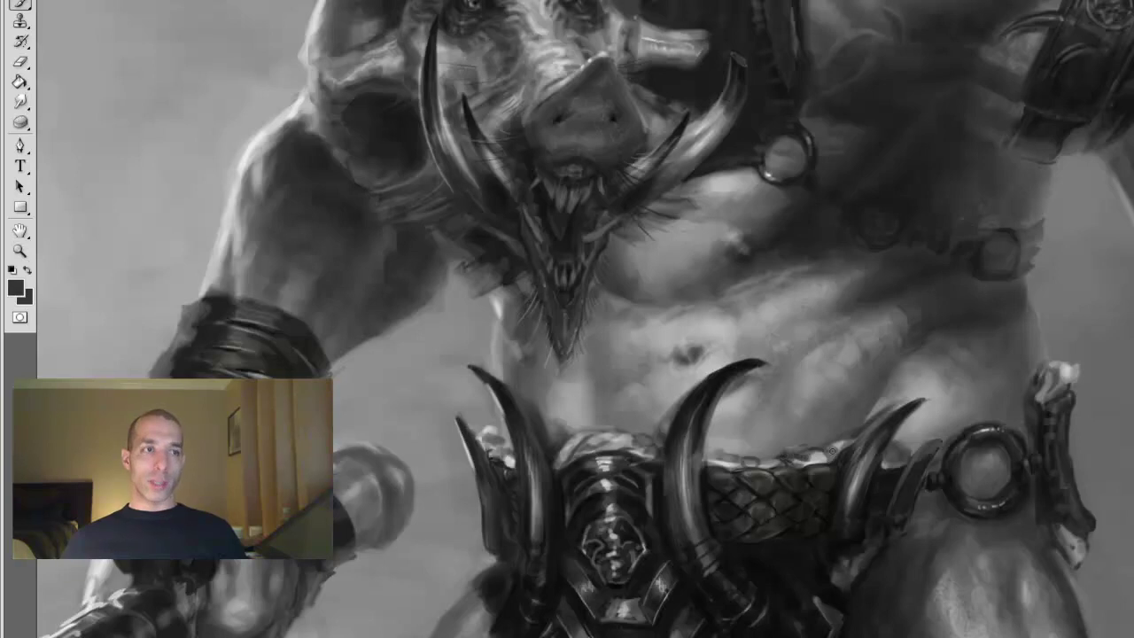
{"action": "left_click", "coordinate": [760, 458], "text": "alt"}
{"action": "left_click", "coordinate": [790, 457], "text": "alt"}
{"action": "left_click", "coordinate": [735, 459], "text": "alt"}
{"action": "left_click", "coordinate": [831, 457], "text": "alt"}
{"action": "left_click", "coordinate": [789, 459], "text": "alt"}
Continue the trim beside the belt's horns and above the skull buckle with sampled greys
{"action": "left_click", "coordinate": [920, 443], "text": "alt"}
{"action": "left_click", "coordinate": [614, 440], "text": "alt"}
{"action": "left_click", "coordinate": [585, 430], "text": "alt"}
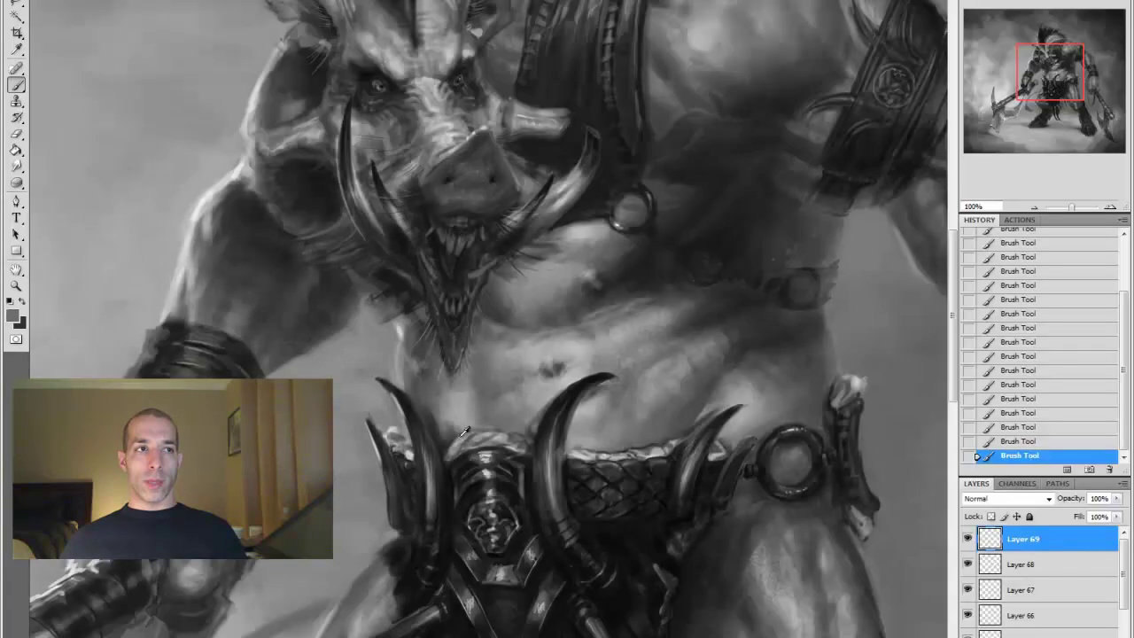
{"action": "left_click", "coordinate": [547, 437], "text": "alt"}
{"action": "left_click", "coordinate": [398, 440], "text": "alt"}
Repaint the knobs at both ends of the hip bone with sampled greys
{"action": "left_click", "coordinate": [840, 397], "text": "alt"}
{"action": "left_click", "coordinate": [862, 380], "text": "alt"}
{"action": "left_click", "coordinate": [866, 532], "text": "alt"}
{"action": "left_click", "coordinate": [858, 516], "text": "alt"}
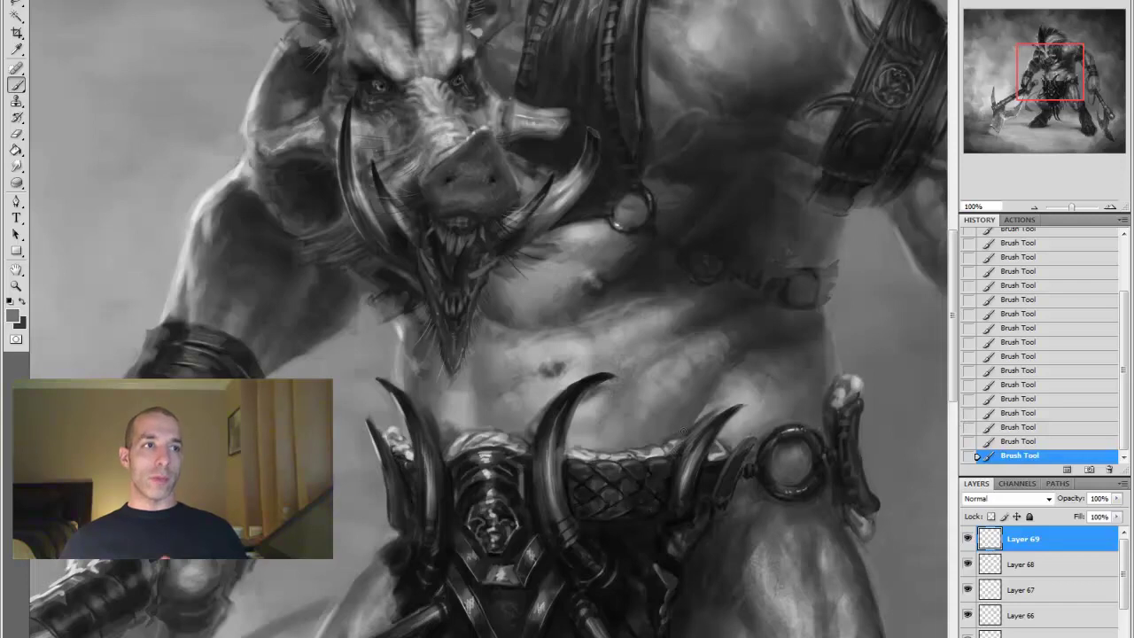
Examine the belt, armband and axe in close-up and against the whole figure
{"action": "key", "text": "ctrl+minus"}
{"action": "key", "text": "ctrl+minus"}
{"action": "key", "text": "ctrl+minus"}
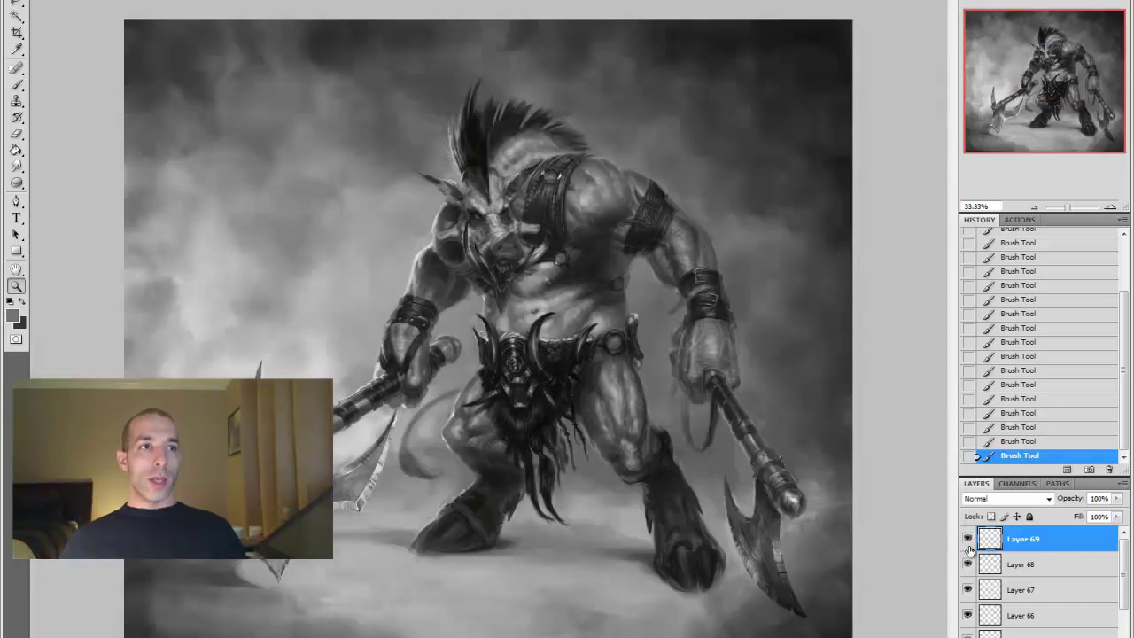
{"action": "key", "text": "ctrl+plus"}
{"action": "key", "text": "ctrl+plus"}
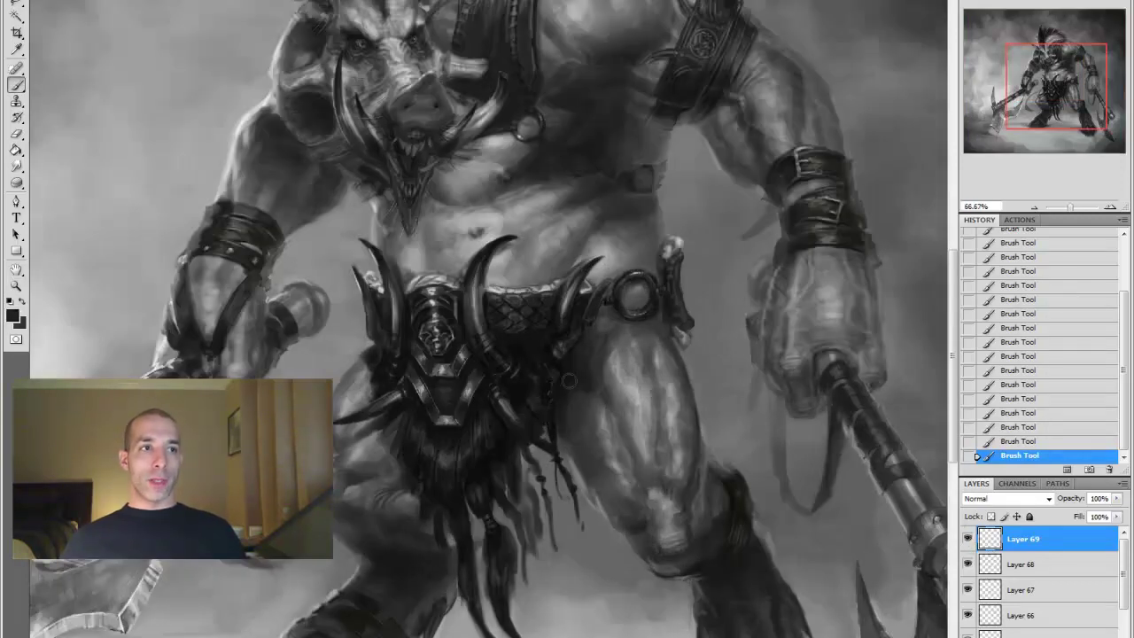
{"action": "key", "text": "ctrl+minus"}
{"action": "key", "text": "ctrl+minus"}
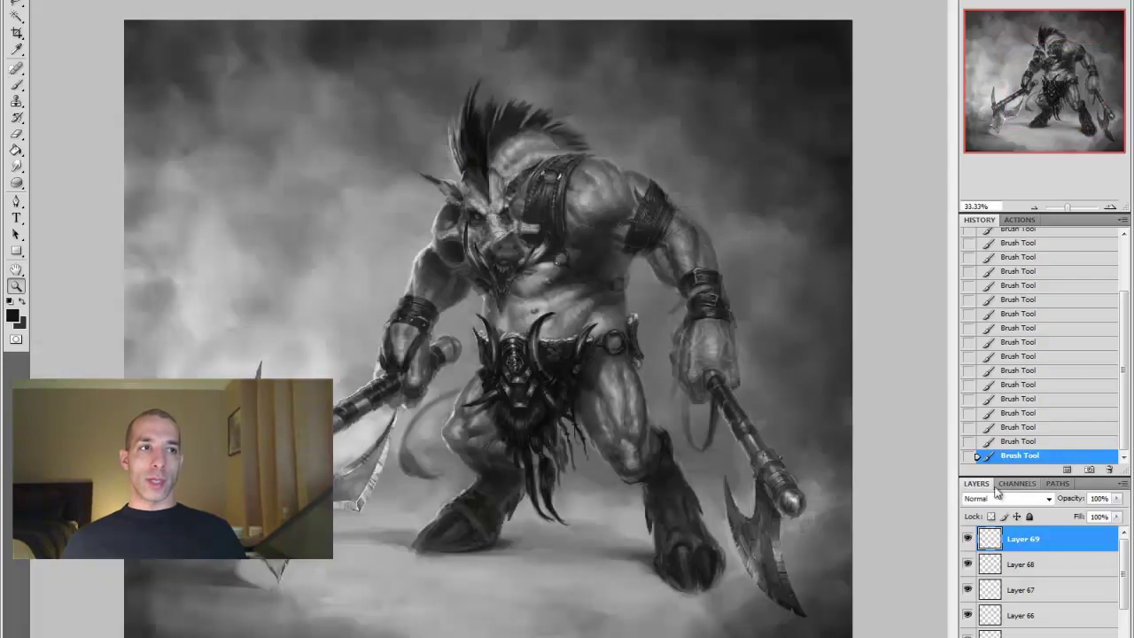
{"action": "scroll", "coordinate": [670, 206], "scroll_direction": "up", "scroll_amount": 3}
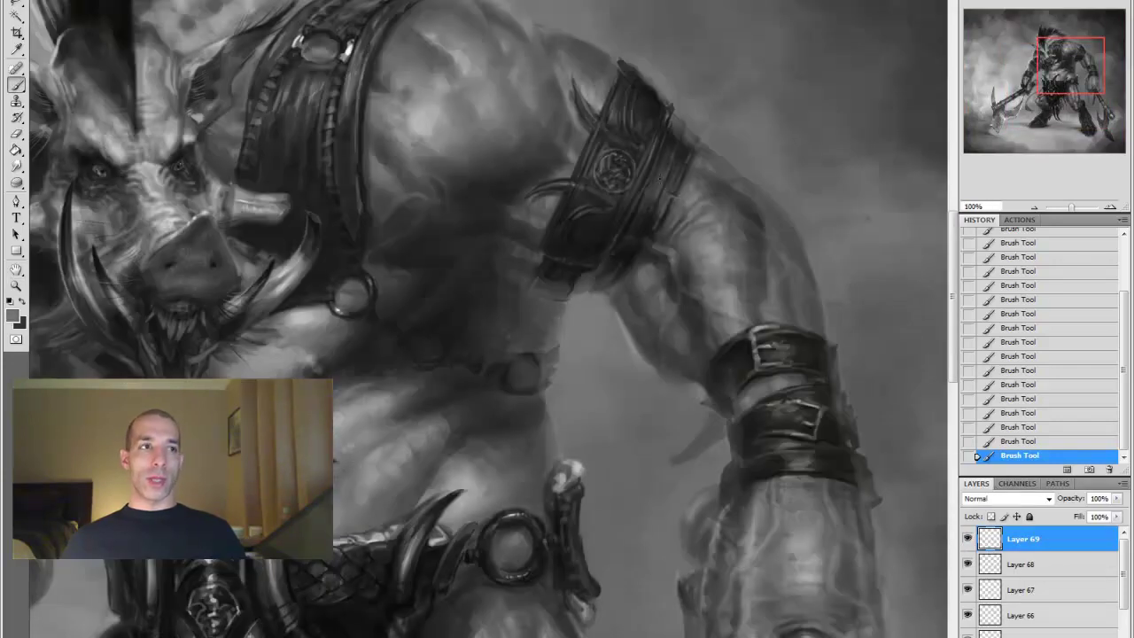
{"action": "left_click_drag", "start_coordinate": [479, 319], "coordinate": [748, 22]}
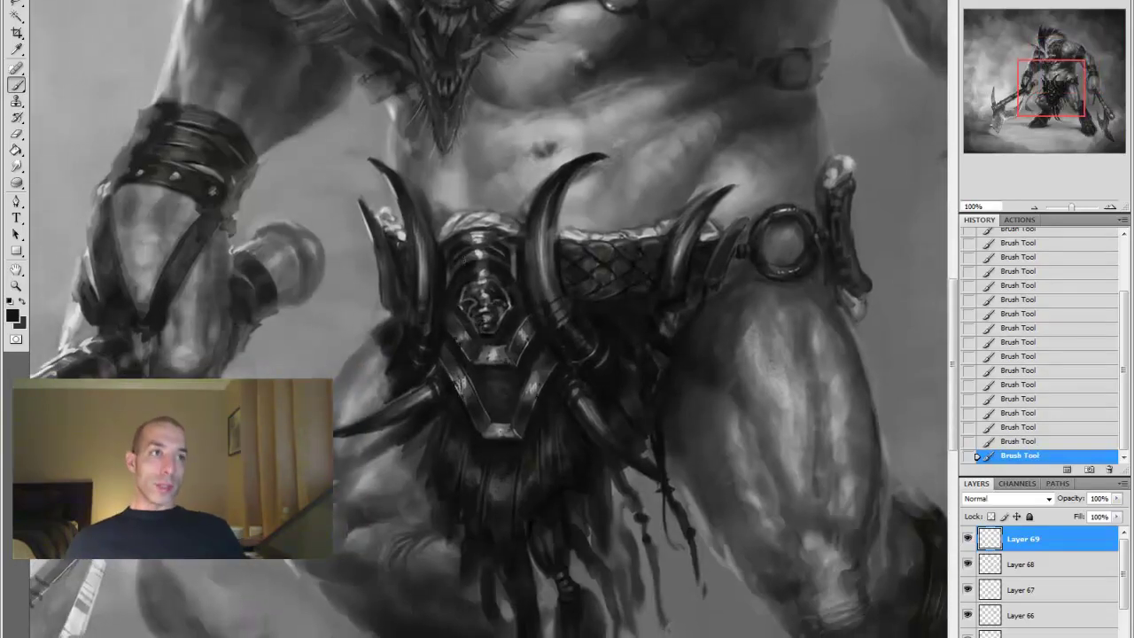
{"action": "double_click", "coordinate": [89, 88]}
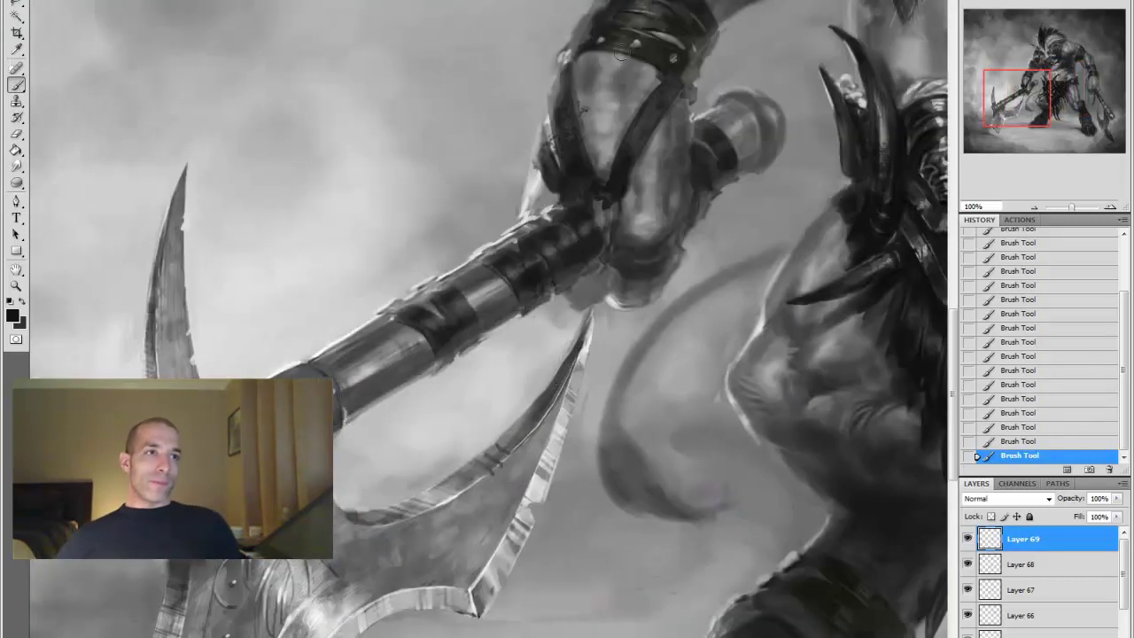
Stamp dark splatter texture over both axe blades and blend it in with eraser and brush strokes
{"action": "key", "text": "z"}
{"action": "left_click", "coordinate": [582, 435], "text": "alt"}
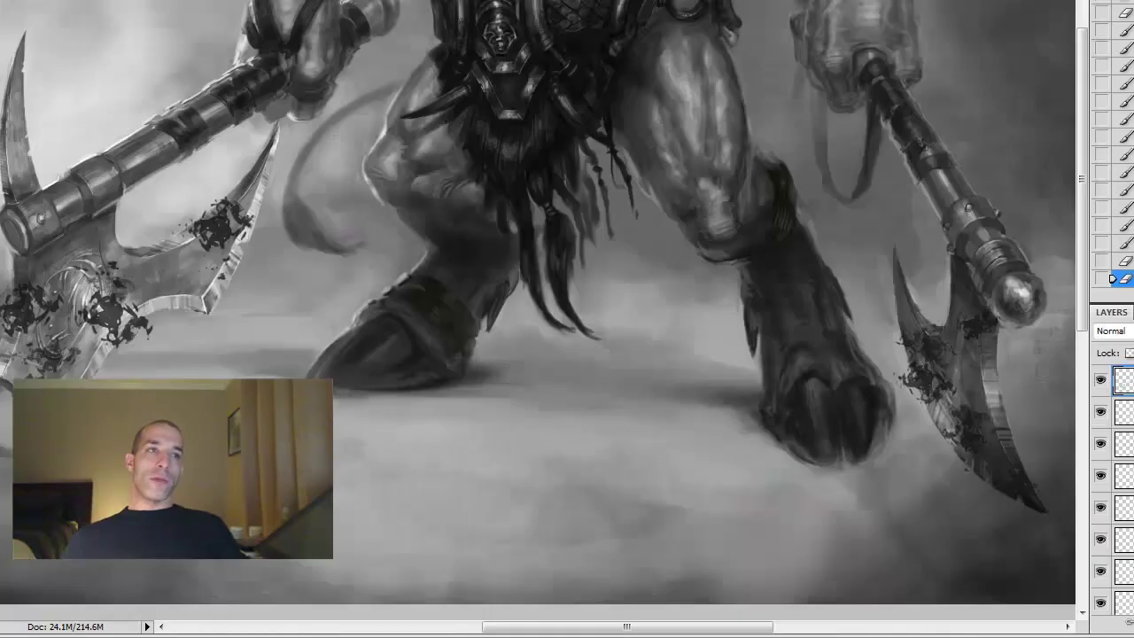
{"action": "left_click_drag", "start_coordinate": [195, 221], "coordinate": [239, 257]}
{"action": "left_click_drag", "start_coordinate": [88, 283], "coordinate": [142, 337]}
{"action": "left_click_drag", "start_coordinate": [532, 355], "coordinate": [603, 355]}
{"action": "left_click_drag", "start_coordinate": [106, 240], "coordinate": [151, 355]}
{"action": "left_click_drag", "start_coordinate": [709, 399], "coordinate": [541, 302]}
{"action": "mouse_move", "coordinate": [824, 266]}
{"action": "left_mouse_down"}
{"action": "mouse_move", "coordinate": [891, 290]}
{"action": "mouse_move", "coordinate": [1009, 263]}
{"action": "left_mouse_up"}
{"action": "mouse_move", "coordinate": [71, 88]}
{"action": "left_mouse_down"}
{"action": "mouse_move", "coordinate": [128, 181]}
{"action": "mouse_move", "coordinate": [185, 183]}
{"action": "left_mouse_up"}
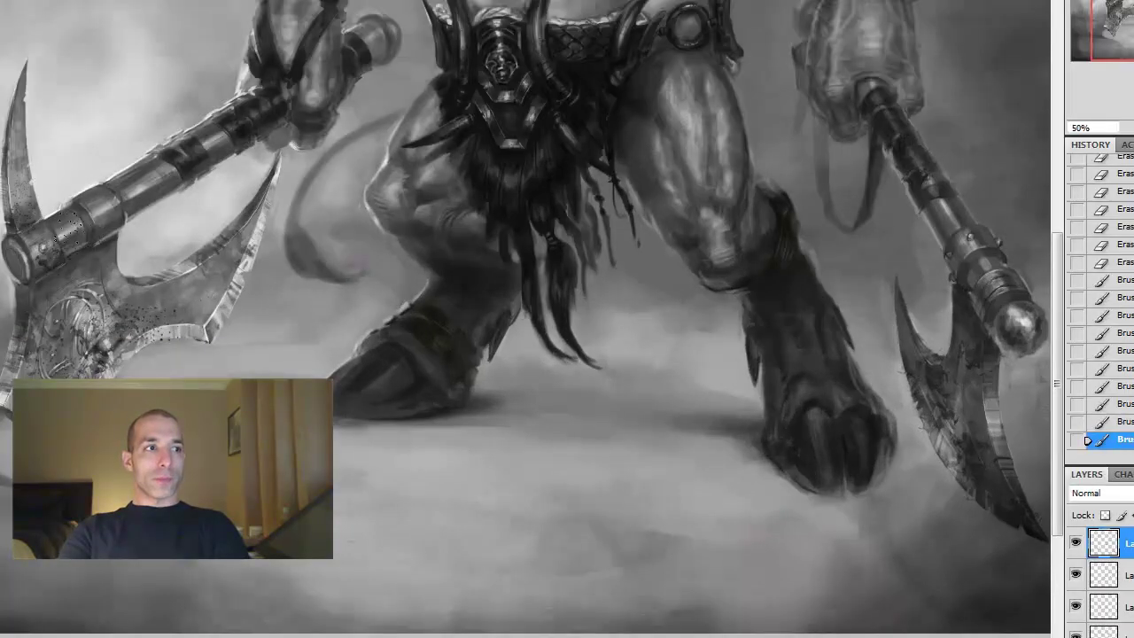
Work speckled brush and eraser strokes around the forward hoof and the fur hanging from the belt
{"action": "left_click_drag", "start_coordinate": [880, 493], "coordinate": [710, 371]}
{"action": "left_click_drag", "start_coordinate": [754, 334], "coordinate": [700, 381]}
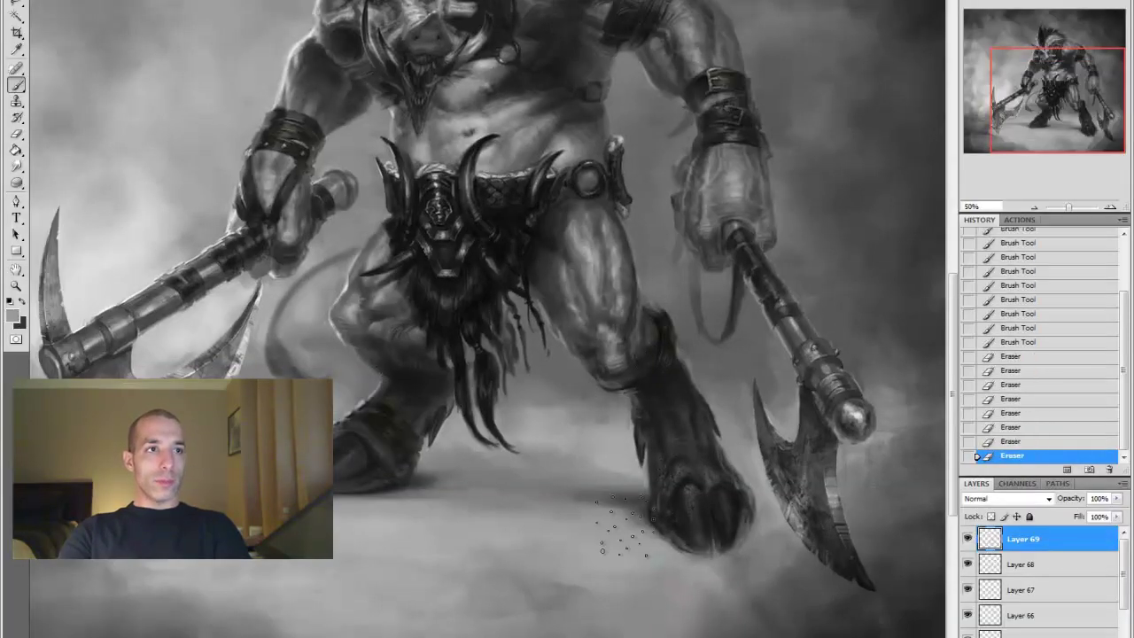
{"action": "left_click_drag", "start_coordinate": [638, 542], "coordinate": [706, 556]}
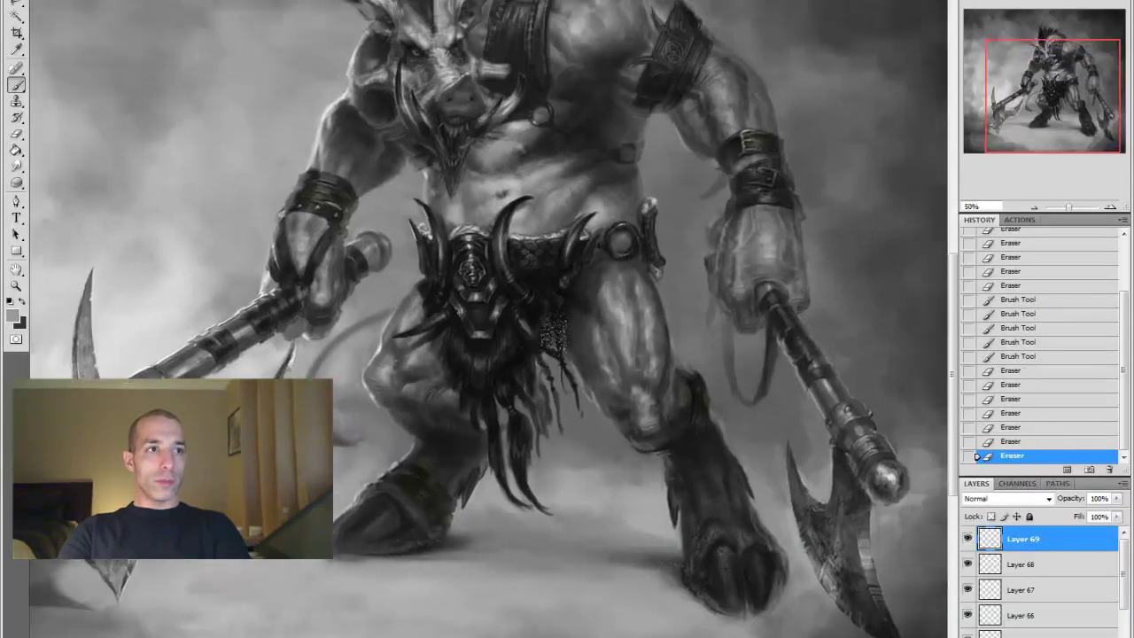
{"action": "mouse_move", "coordinate": [554, 314]}
{"action": "left_mouse_down"}
{"action": "mouse_move", "coordinate": [532, 350]}
{"action": "mouse_move", "coordinate": [505, 341]}
{"action": "left_mouse_up"}
{"action": "key", "text": "z"}
{"action": "left_click", "coordinate": [474, 517], "text": "alt"}
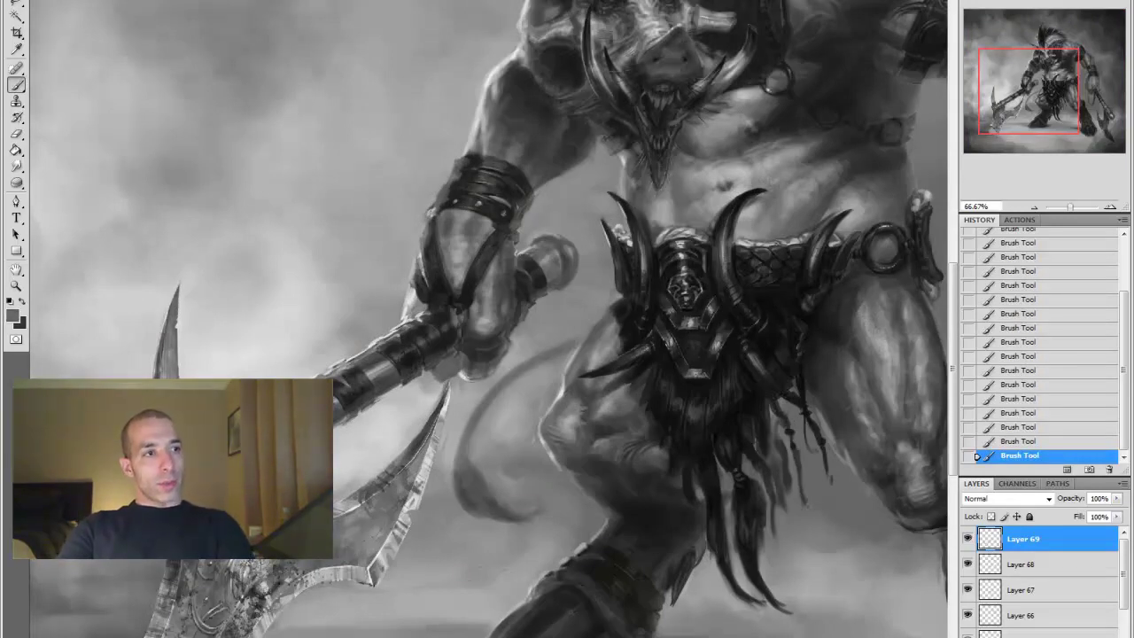
Inspect the legs, gripping hands and axes in close-up and against the full composition
{"action": "key", "text": "ctrl+minus"}
{"action": "key", "text": "ctrl+minus"}
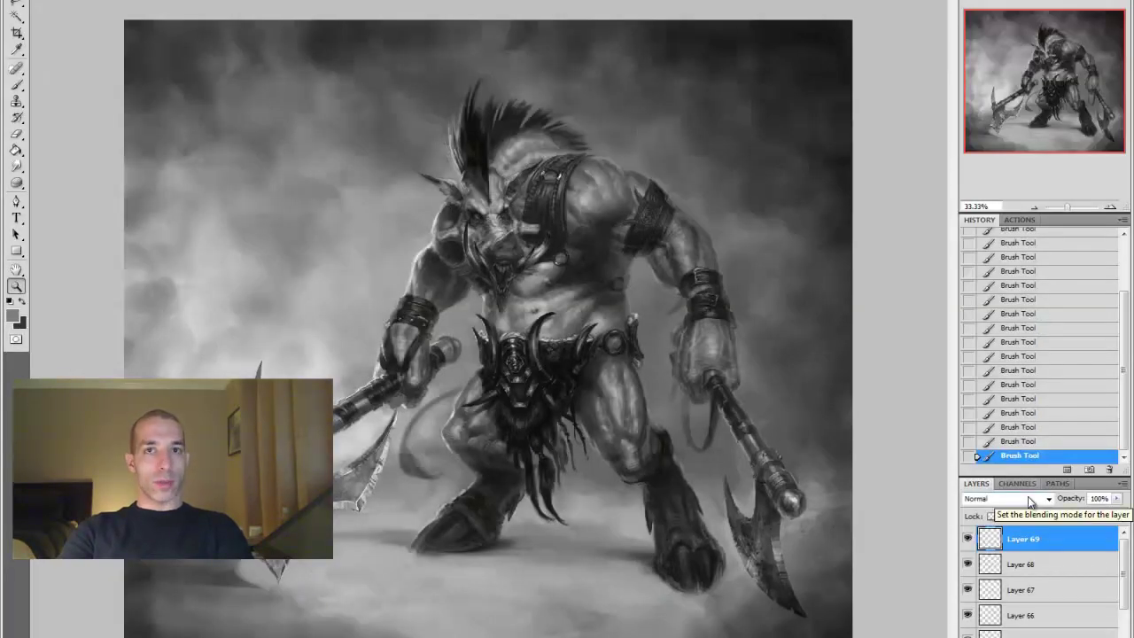
{"action": "left_click", "coordinate": [751, 457]}
{"action": "key", "text": "b"}
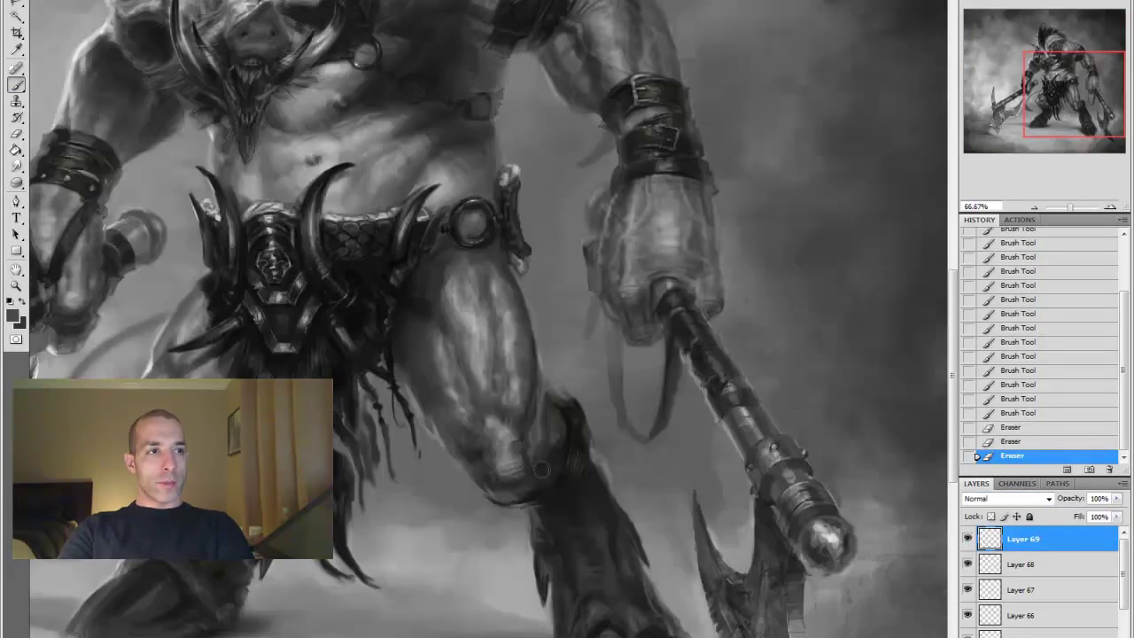
{"action": "left_click_drag", "start_coordinate": [738, 429], "coordinate": [1110, 420]}
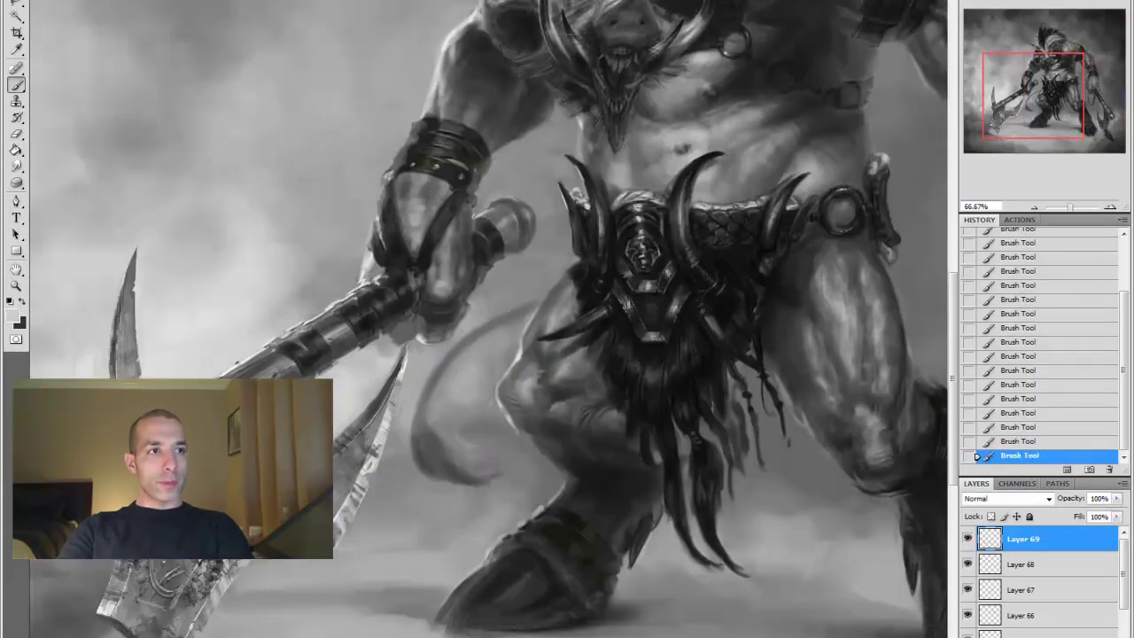
{"action": "key", "text": "ctrl+minus"}
{"action": "key", "text": "ctrl+minus"}
{"action": "key", "text": "ctrl+minus"}
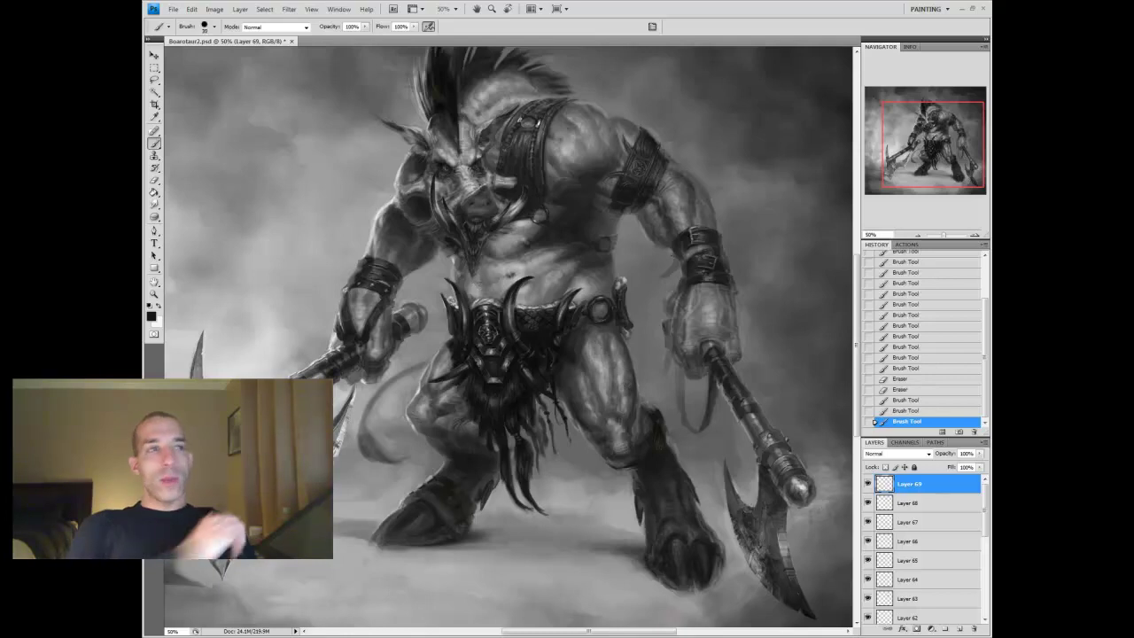
Brush a short grey stroke along the outer edge of the bent knee on Layer 69
{"action": "key", "text": "z"}
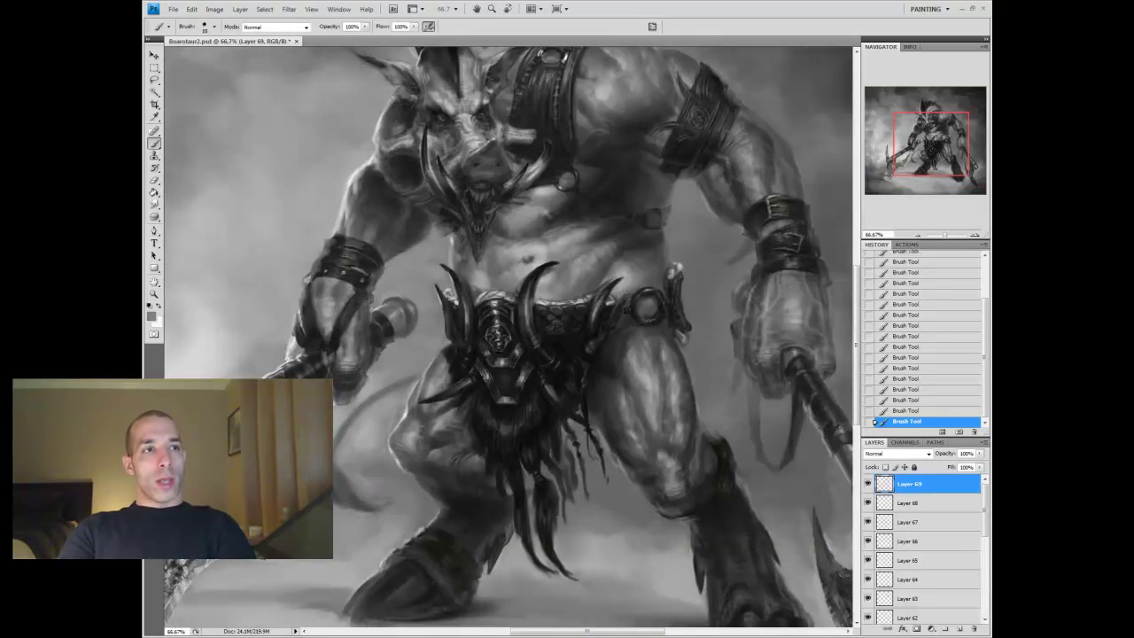
{"action": "key", "text": "z"}
{"action": "key", "text": "ctrl+minus"}
{"action": "key", "text": "ctrl+minus"}
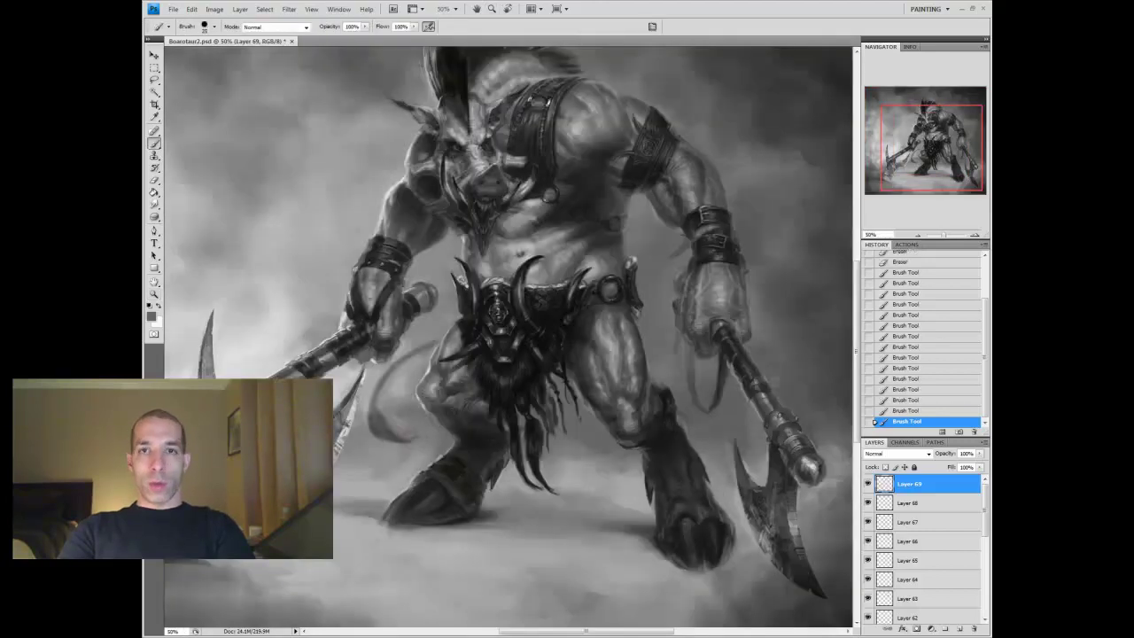
{"action": "left_click_drag", "start_coordinate": [417, 360], "coordinate": [422, 366]}
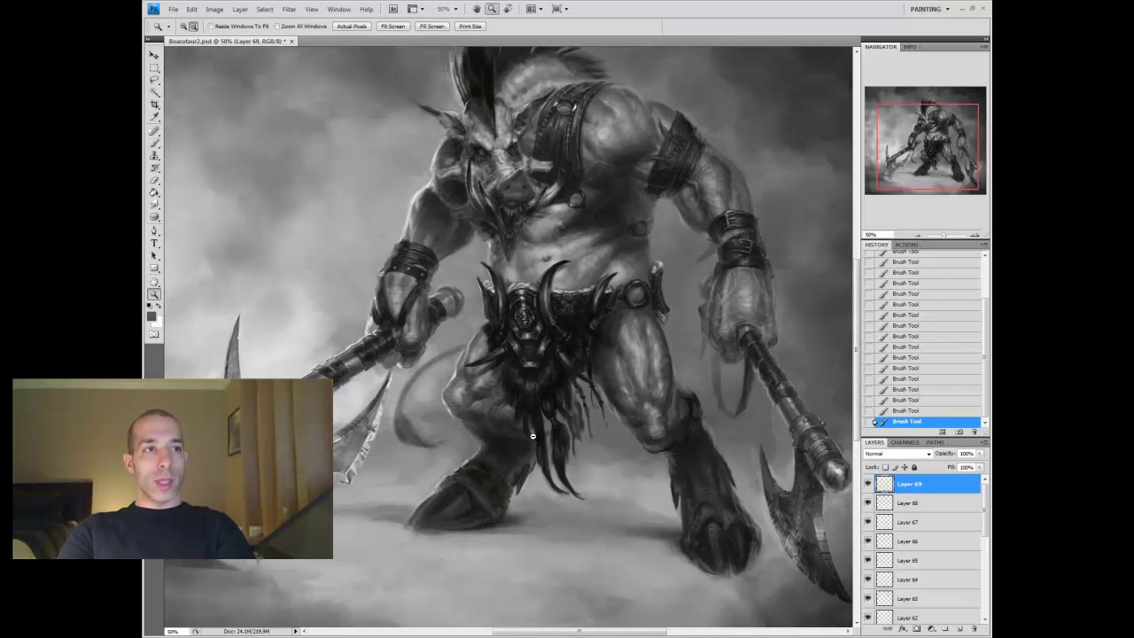
Erase along the shoulder edge just above the armband with short strokes
{"action": "key", "text": "z"}
{"action": "key", "text": "ctrl+minus"}
{"action": "key", "text": "b"}
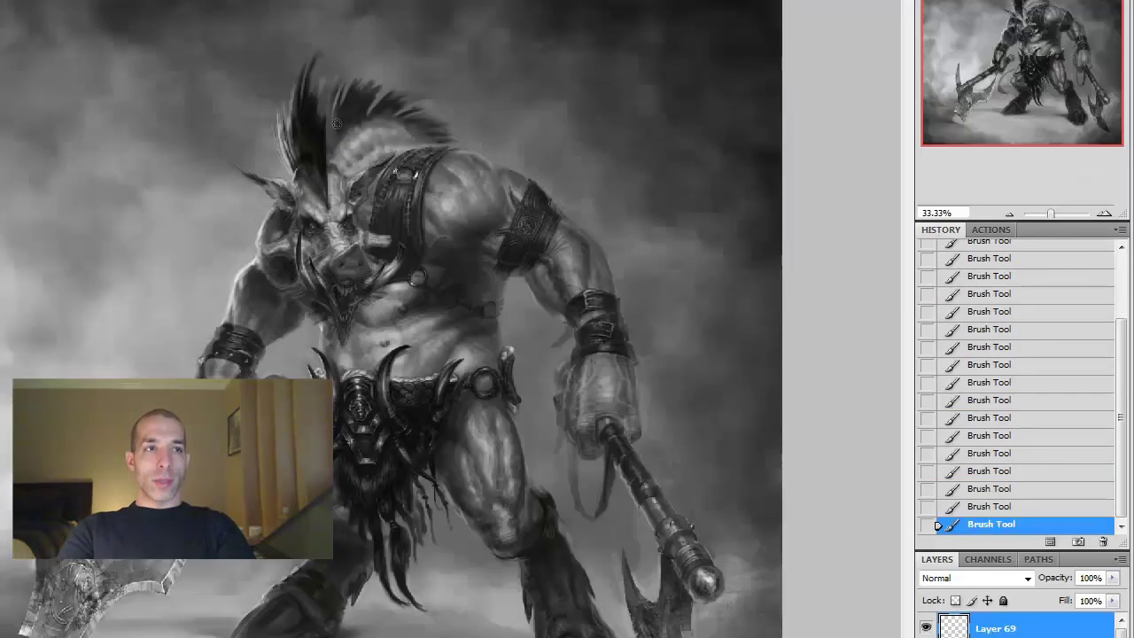
{"action": "left_click_drag", "start_coordinate": [507, 175], "coordinate": [518, 206]}
{"action": "left_click_drag", "start_coordinate": [510, 177], "coordinate": [520, 209]}
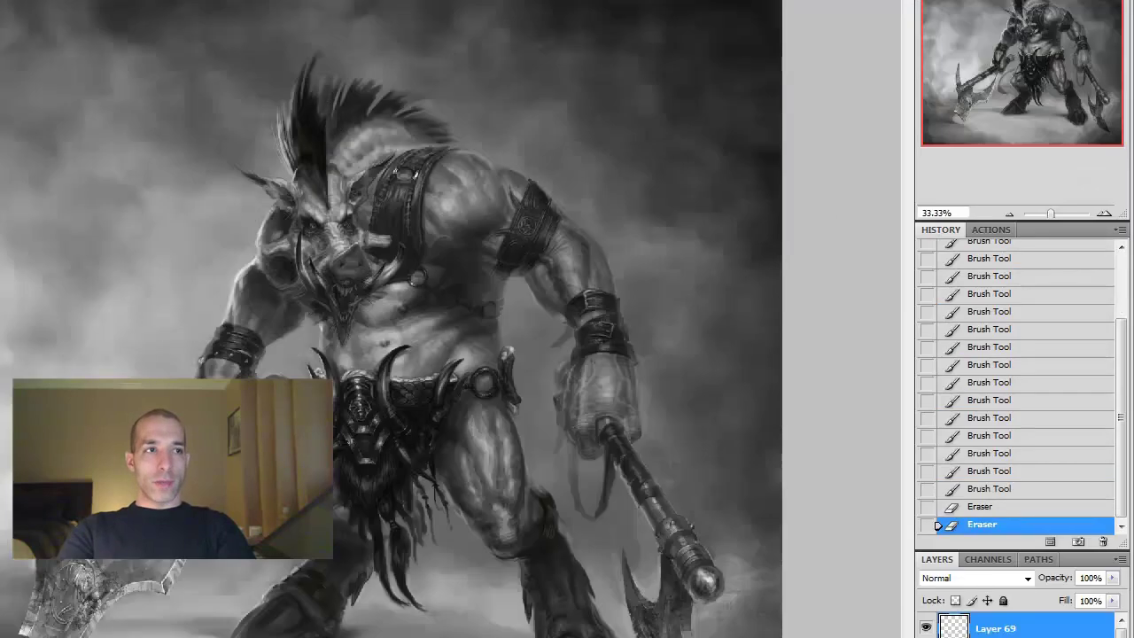
Brush a short stroke near the raised shoulder and mane, and add a new layer in Overlay mode above Layer 69
{"action": "left_click_drag", "start_coordinate": [483, 105], "coordinate": [493, 146]}
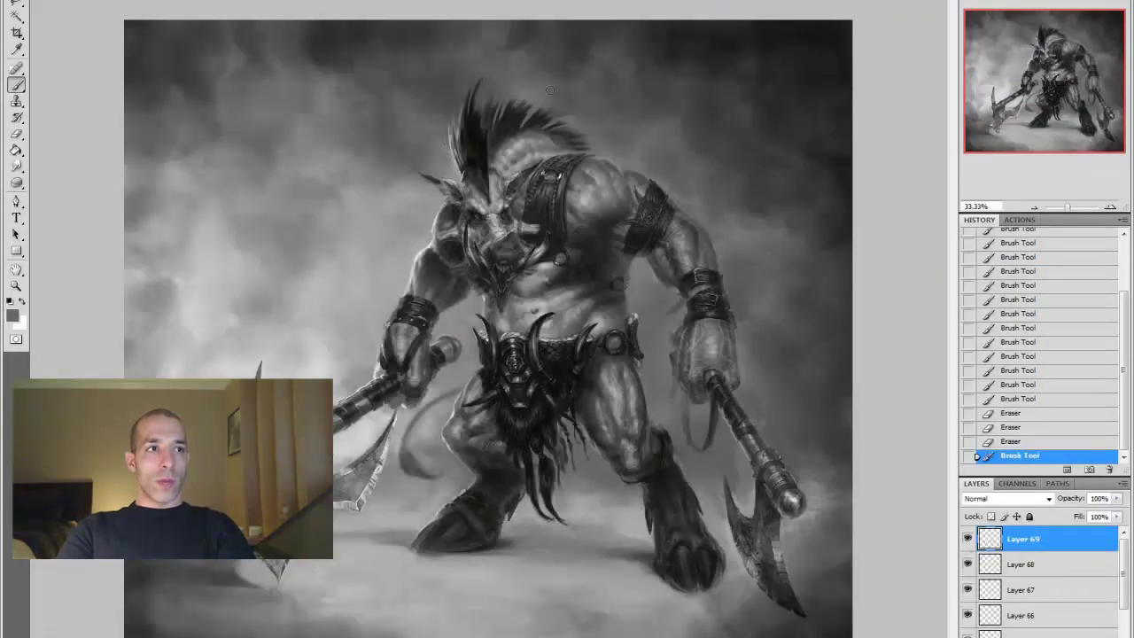
{"action": "key", "text": "ctrl+shift+alt+n"}
{"action": "key", "text": "shift+alt+o"}
{"action": "key", "text": "x"}
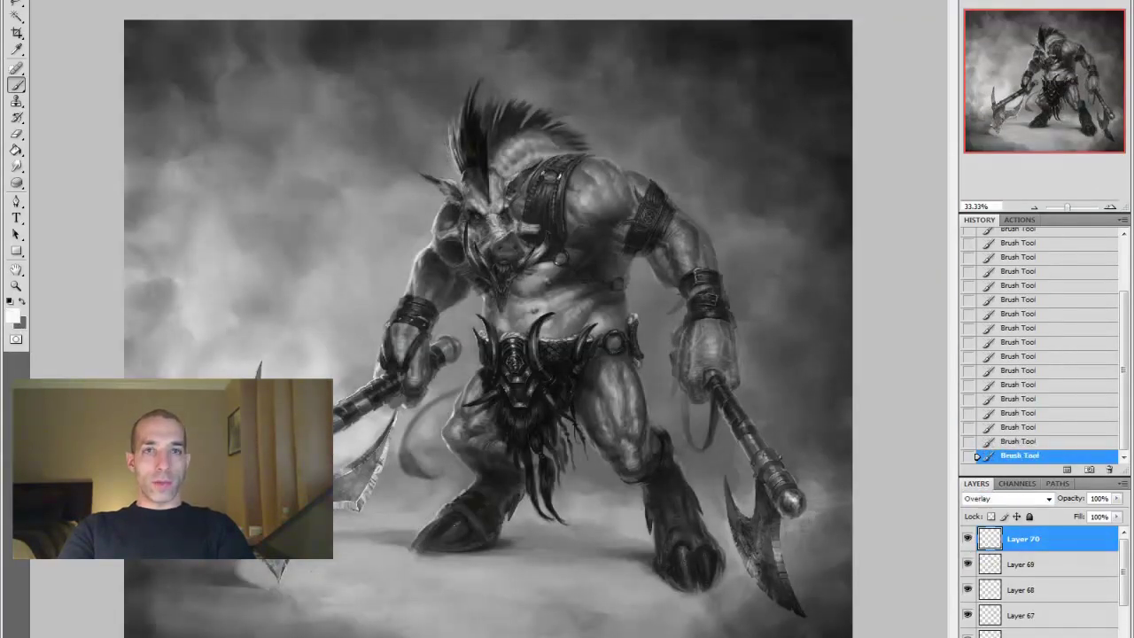
{"action": "key", "text": "x"}
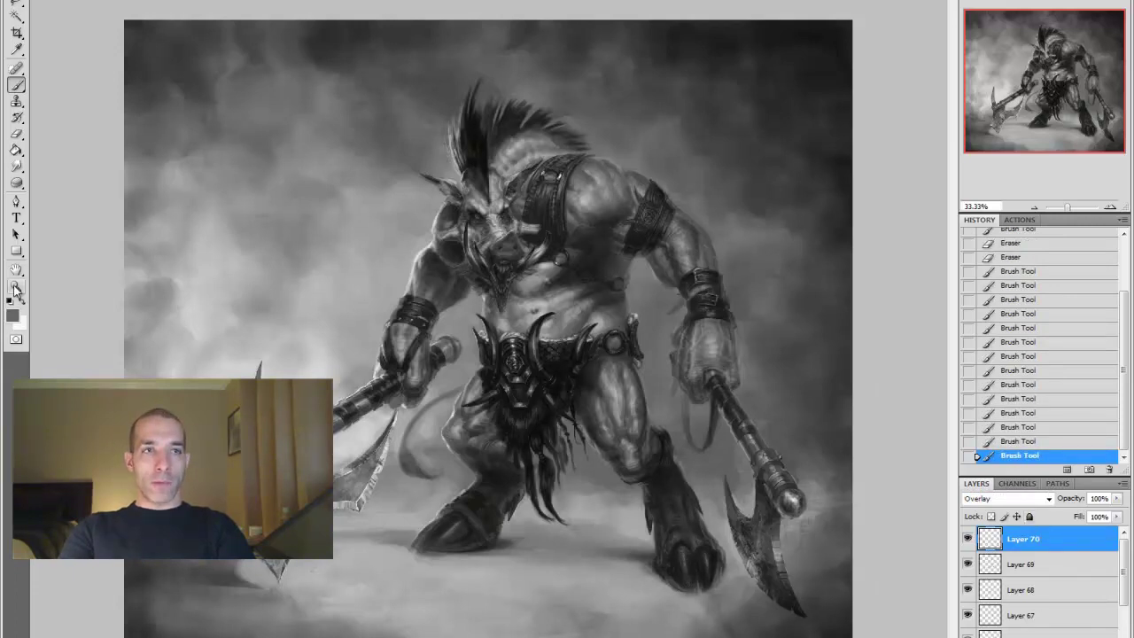
Brush Overlay accents along the back of the neck and the upper shoulder strap on Layer 70
{"action": "left_click", "coordinate": [652, 203], "text": "ctrl"}
{"action": "key", "text": "x"}
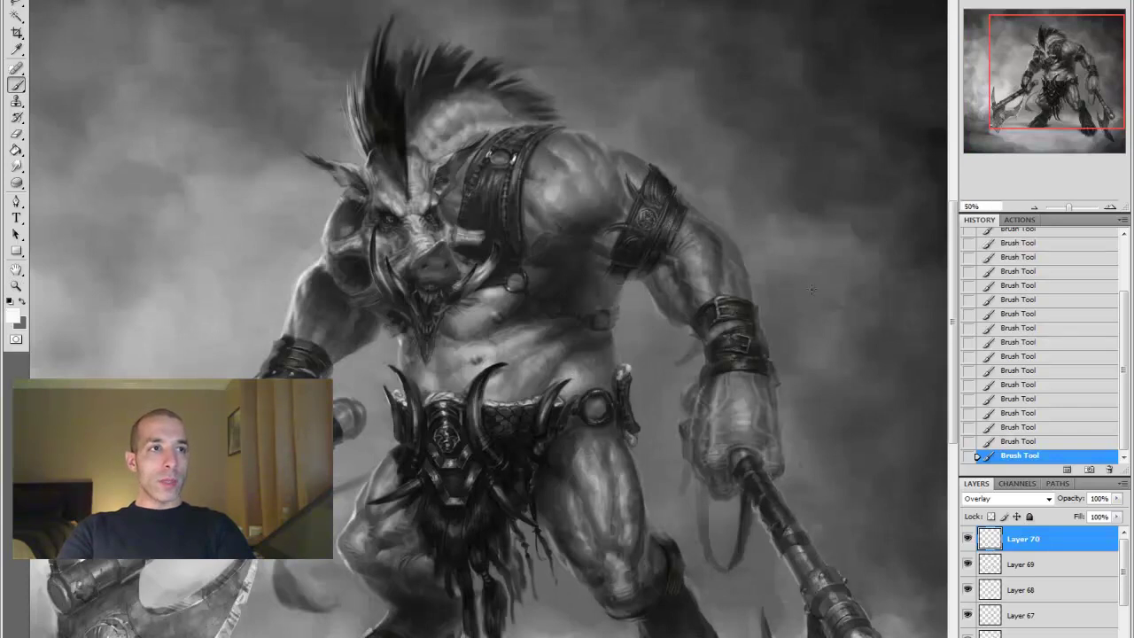
{"action": "key", "text": "x"}
{"action": "key", "text": "x"}
{"action": "left_click_drag", "start_coordinate": [482, 188], "coordinate": [523, 133]}
{"action": "left_click_drag", "start_coordinate": [530, 131], "coordinate": [536, 122]}
Set the foreground to a darker grey and touch up the forward leg and lowered axe area on Layer 70
{"action": "key", "text": "ctrl+minus"}
{"action": "left_click", "coordinate": [12, 315]}
{"action": "key", "text": "Return"}
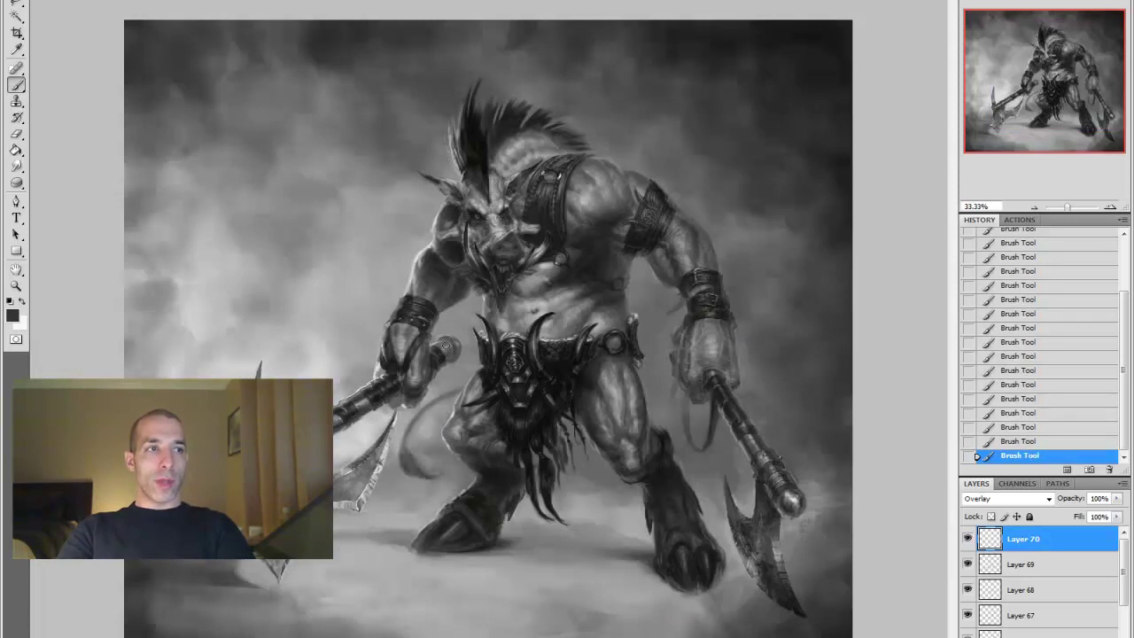
{"action": "left_click", "coordinate": [766, 481], "text": "ctrl"}
{"action": "key", "text": "x"}
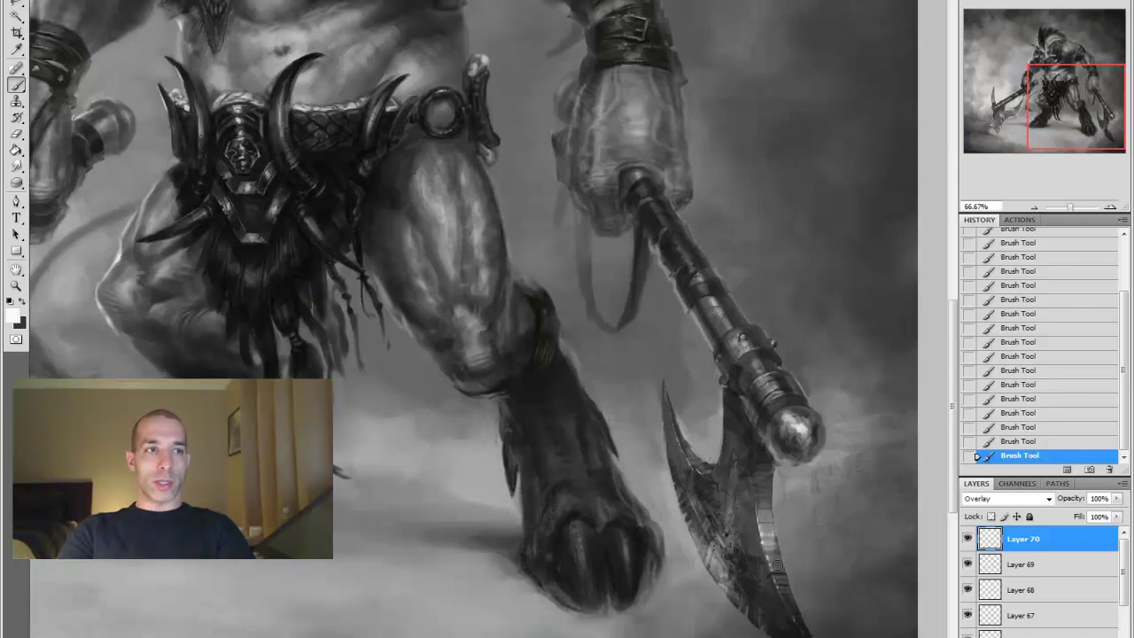
{"action": "key", "text": "z"}
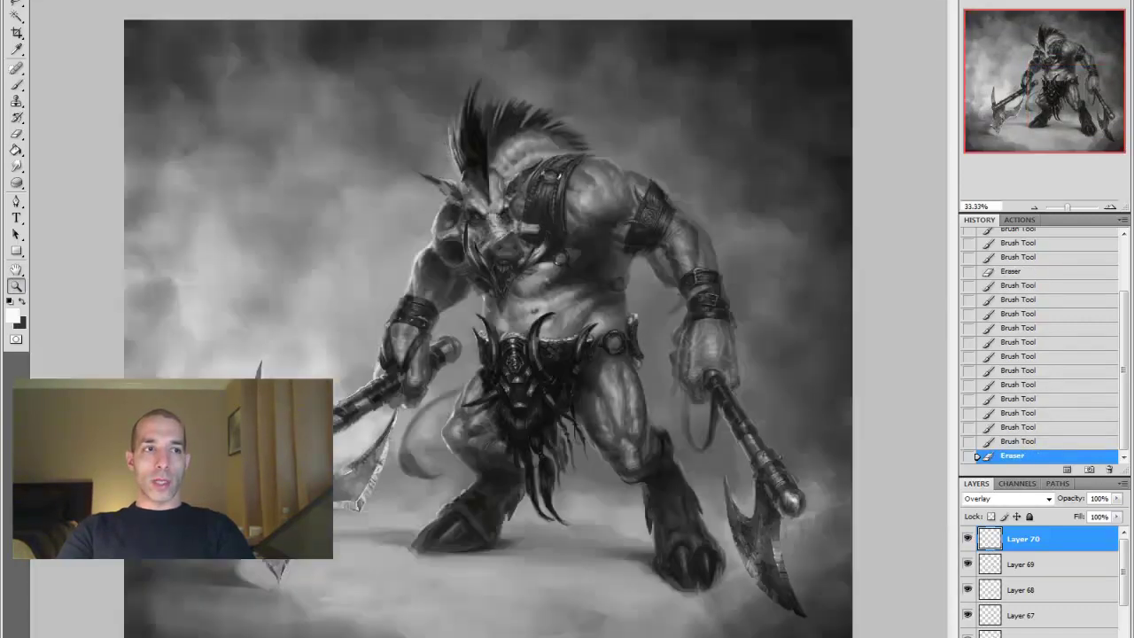
{"action": "key", "text": "ctrl+minus"}
{"action": "key", "text": "ctrl+plus"}
{"action": "left_click", "coordinate": [16, 84]}
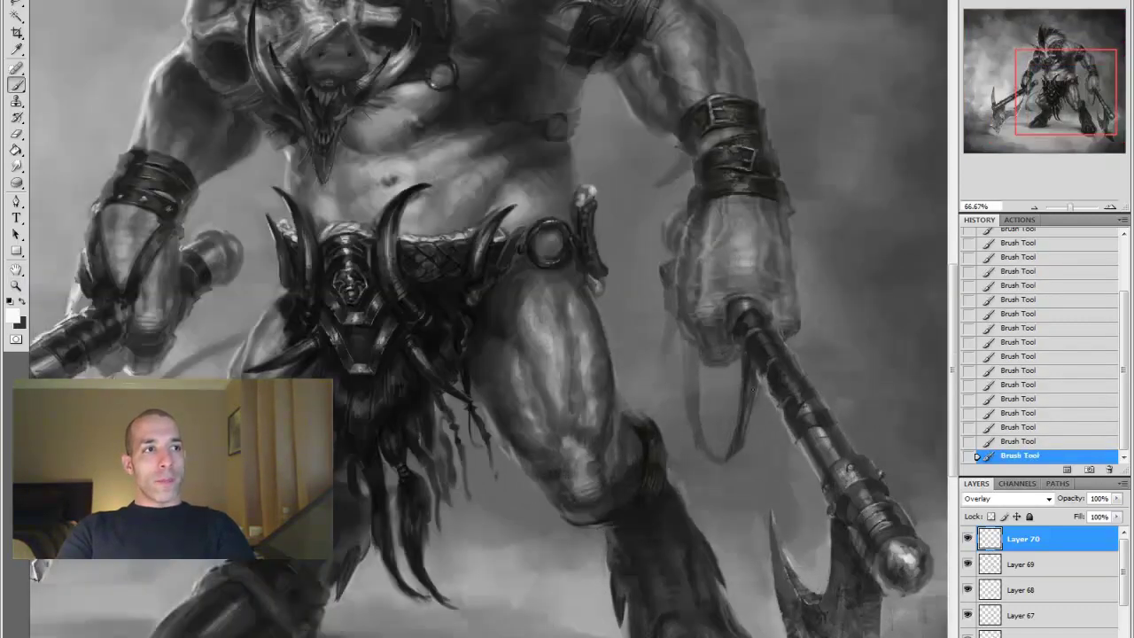
Brush a white Overlay highlight down the wrapped forearm and hand gripping the axe with the large ornate blade
{"action": "mouse_move", "coordinate": [753, 310]}
{"action": "left_mouse_down"}
{"action": "mouse_move", "coordinate": [764, 324]}
{"action": "mouse_move", "coordinate": [1041, 283]}
{"action": "left_mouse_up"}
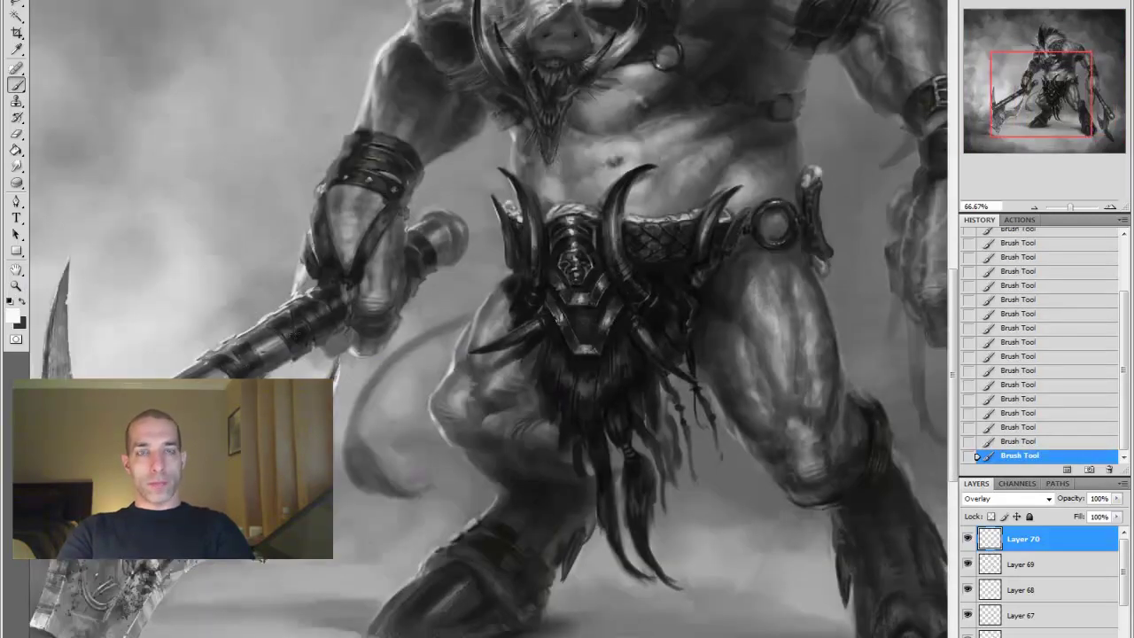
{"action": "left_click_drag", "start_coordinate": [369, 221], "coordinate": [337, 283]}
{"action": "key", "text": "x"}
{"action": "key", "text": "ctrl+minus"}
{"action": "key", "text": "ctrl+minus"}
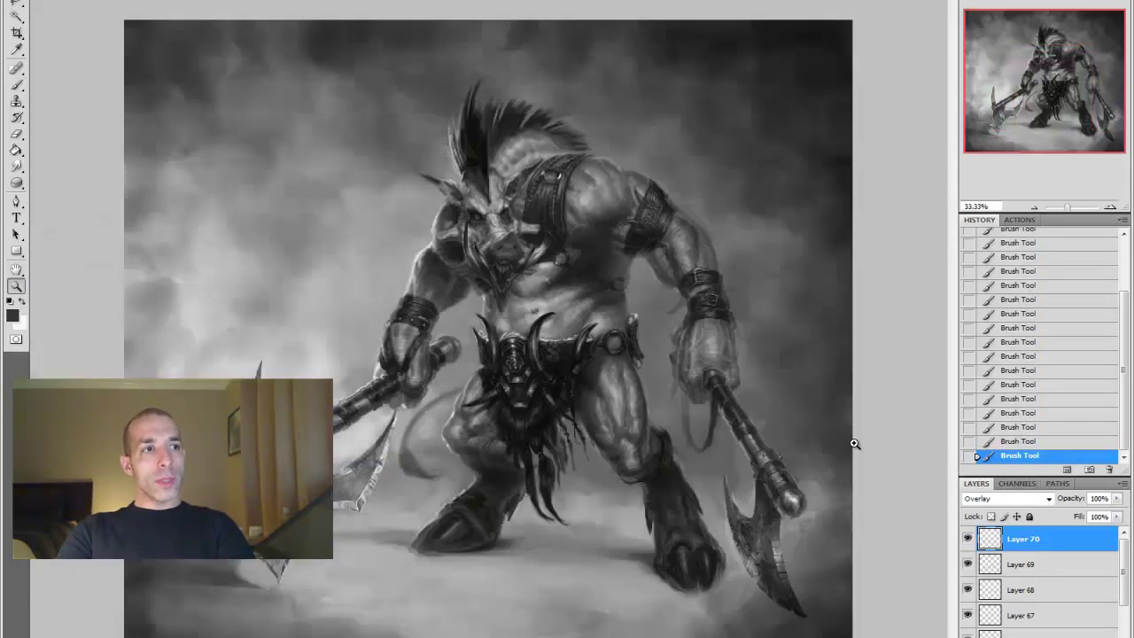
Paint streaky ground texture with a speckled brush across the foreground and around the hooves on Layer 71 in Overlay mode
{"action": "key", "text": "b"}
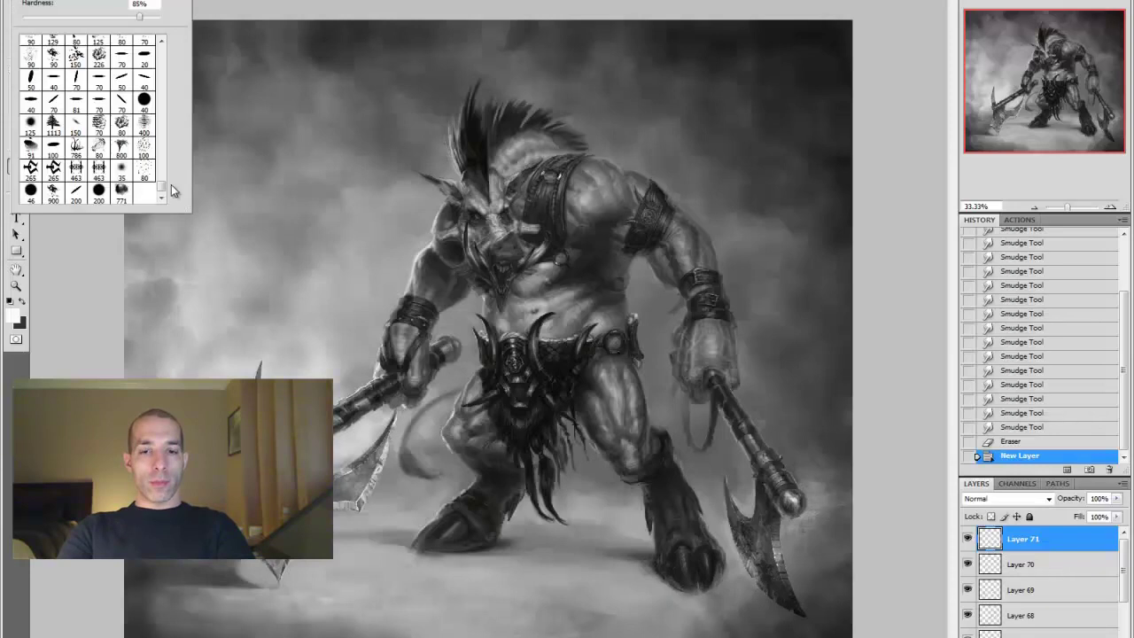
{"action": "double_click", "coordinate": [144, 171]}
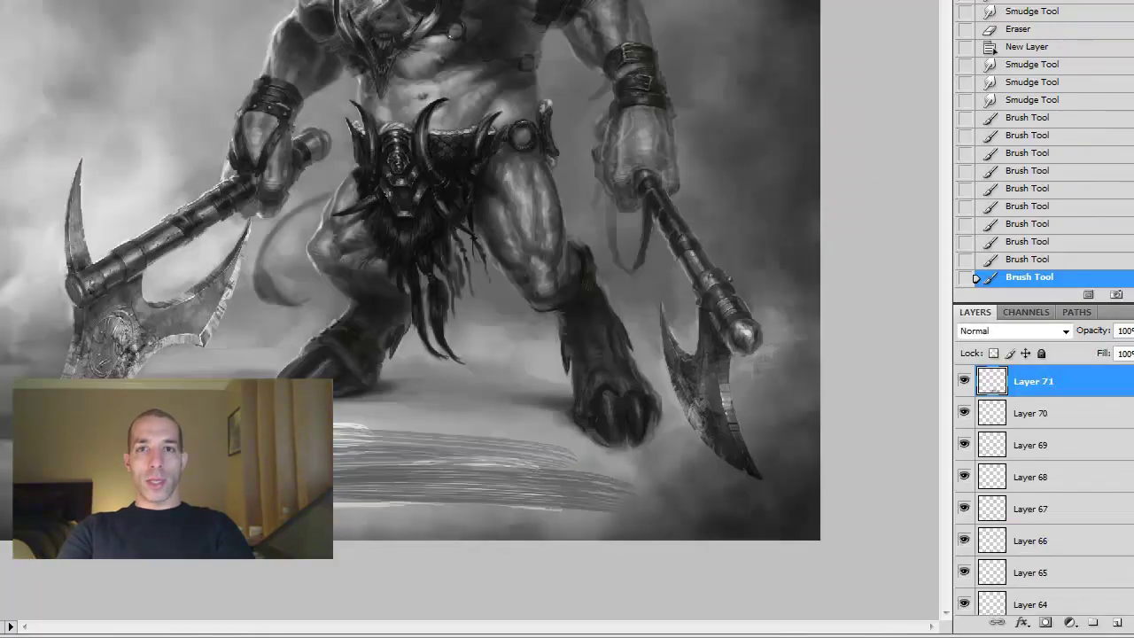
{"action": "left_click_drag", "start_coordinate": [357, 460], "coordinate": [431, 461]}
{"action": "key", "text": "b"}
{"action": "left_click_drag", "start_coordinate": [336, 496], "coordinate": [732, 497]}
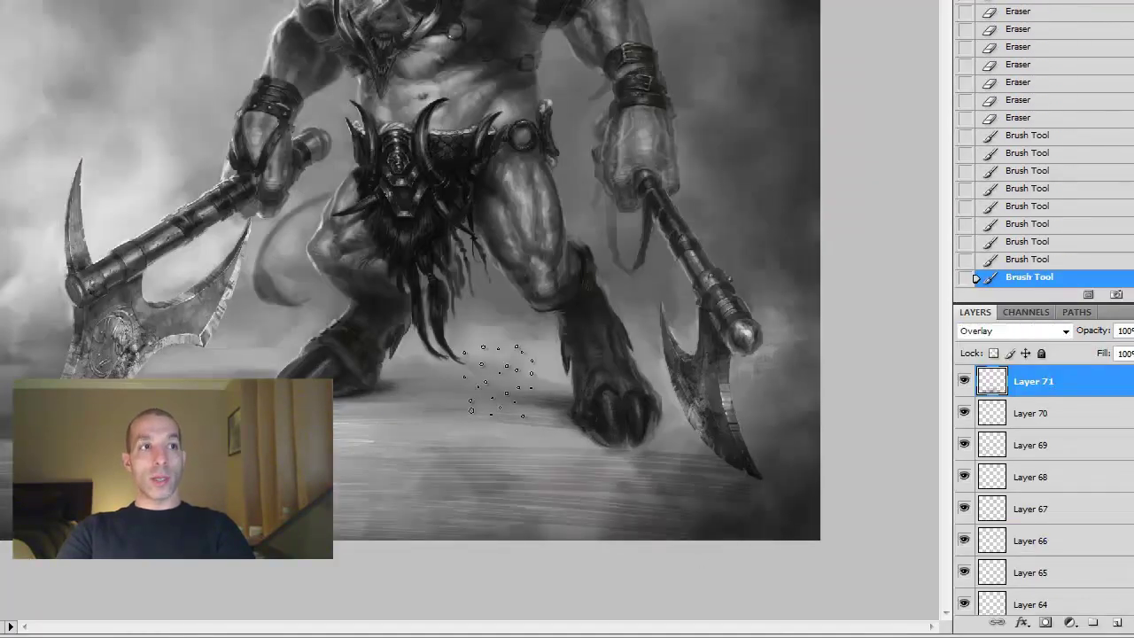
{"action": "left_click_drag", "start_coordinate": [381, 395], "coordinate": [550, 399]}
{"action": "left_click_drag", "start_coordinate": [339, 440], "coordinate": [754, 425]}
Erase the ground texture around the forward hoof and lowered axe, and soften it along the lower edge of the painting
{"action": "key", "text": "e"}
{"action": "left_click_drag", "start_coordinate": [602, 336], "coordinate": [647, 417]}
{"action": "mouse_move", "coordinate": [655, 355]}
{"action": "left_mouse_down"}
{"action": "mouse_move", "coordinate": [683, 381]}
{"action": "mouse_move", "coordinate": [791, 332]}
{"action": "left_mouse_up"}
{"action": "left_click_drag", "start_coordinate": [829, 483], "coordinate": [5, 465]}
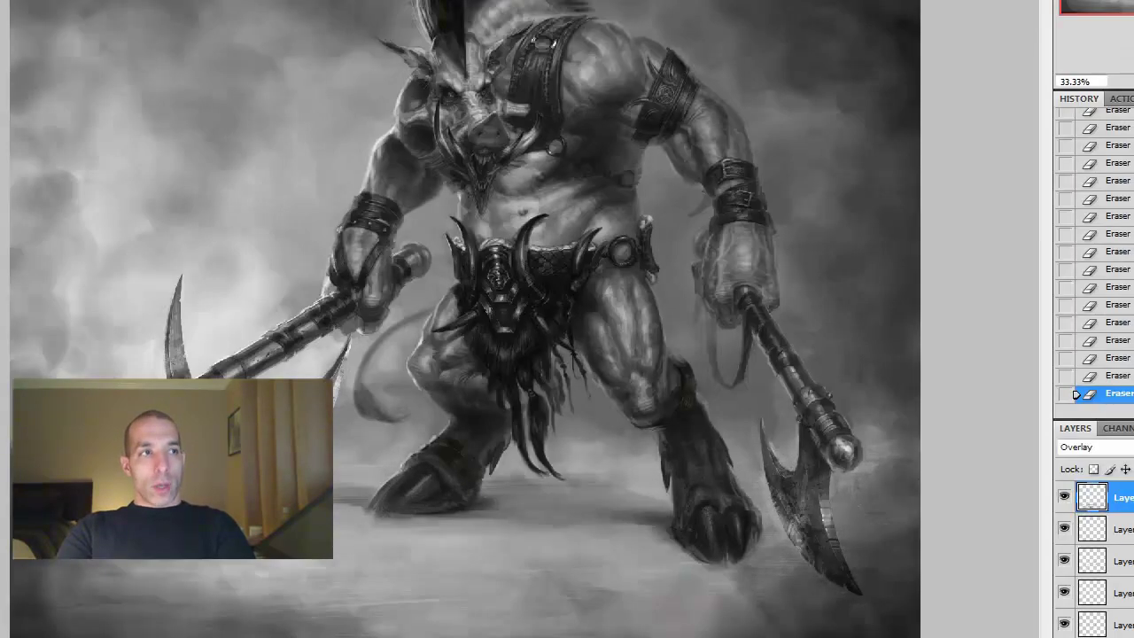
Brush more light streaks across the foreground ground and erase the excess beside the forward leg
{"action": "key", "text": "b"}
{"action": "left_click_drag", "start_coordinate": [381, 611], "coordinate": [621, 611]}
{"action": "left_click", "coordinate": [638, 611]}
{"action": "left_click", "coordinate": [1099, 348]}
{"action": "key", "text": "e"}
{"action": "mouse_move", "coordinate": [682, 490]}
{"action": "left_mouse_down"}
{"action": "mouse_move", "coordinate": [671, 421]}
{"action": "mouse_move", "coordinate": [750, 509]}
{"action": "mouse_move", "coordinate": [741, 415]}
{"action": "mouse_move", "coordinate": [476, 411]}
{"action": "mouse_move", "coordinate": [548, 377]}
{"action": "mouse_move", "coordinate": [845, 475]}
{"action": "mouse_move", "coordinate": [721, 415]}
{"action": "mouse_move", "coordinate": [588, 407]}
{"action": "left_mouse_up"}
Stamp pebble texture across the foreground with a stone-shaped brush on new Layer 73 and set the layer to Overlay
{"action": "key", "text": "ctrl+shift+alt+n"}
{"action": "key", "text": "b"}
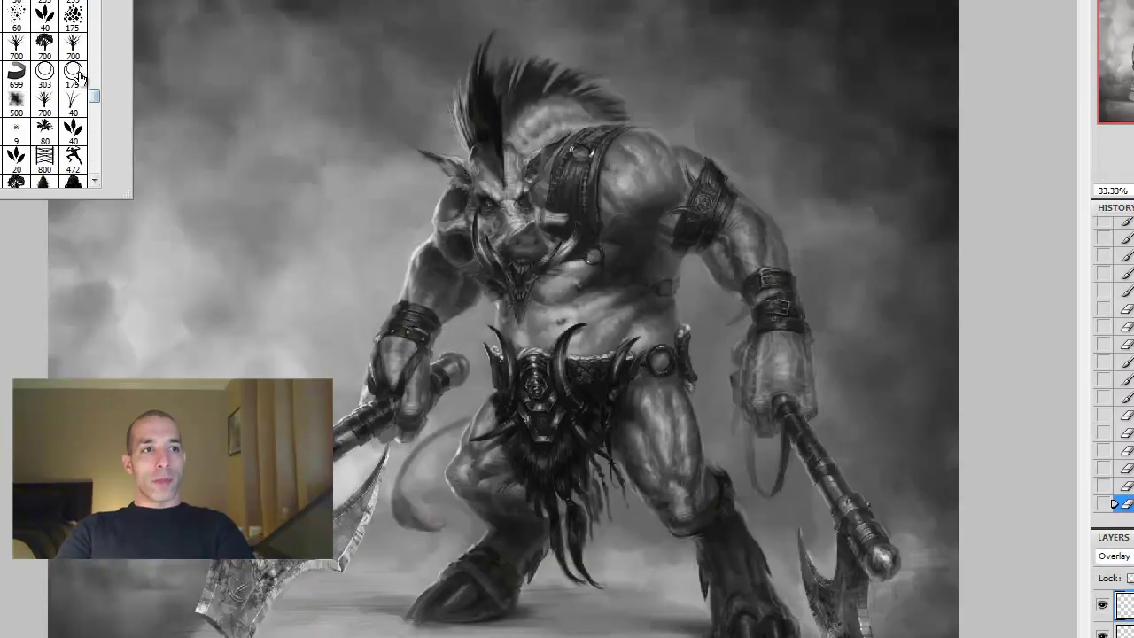
{"action": "double_click", "coordinate": [149, 206]}
{"action": "left_click_drag", "start_coordinate": [257, 615], "coordinate": [456, 611]}
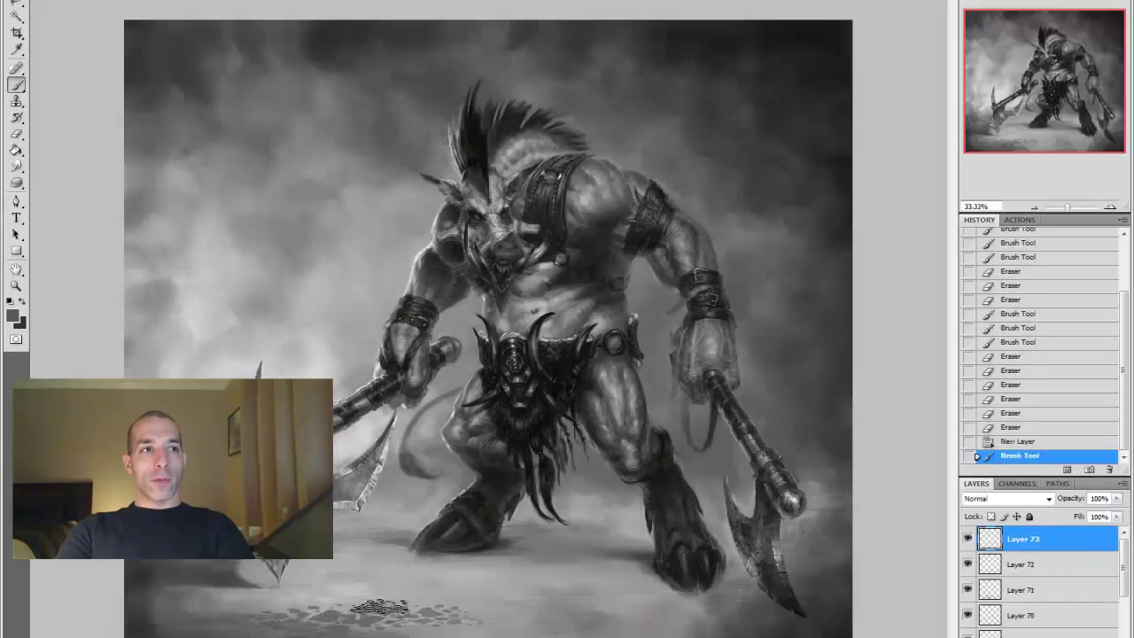
{"action": "left_click_drag", "start_coordinate": [381, 607], "coordinate": [621, 611]}
{"action": "key", "text": "shift+alt+o"}
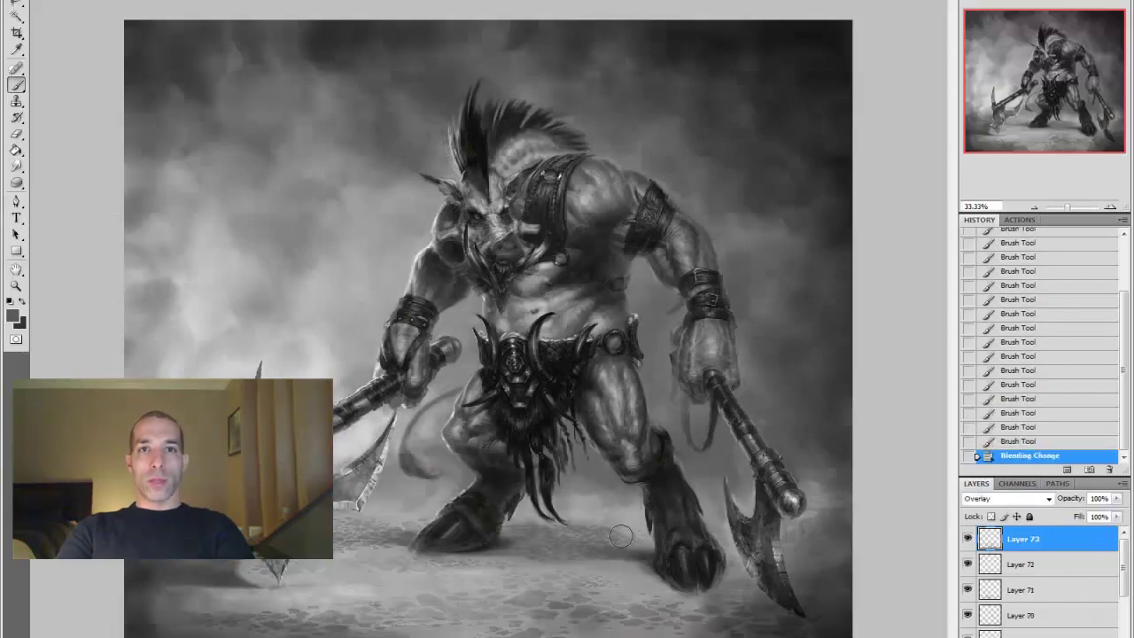
Erase the pebble texture between the hooves and across the foreground, add small brush touches, and leave Layer 73 visible
{"action": "key", "text": "e"}
{"action": "left_click_drag", "start_coordinate": [531, 541], "coordinate": [620, 536]}
{"action": "mouse_move", "coordinate": [284, 620]}
{"action": "left_mouse_down"}
{"action": "mouse_move", "coordinate": [698, 625]}
{"action": "mouse_move", "coordinate": [497, 598]}
{"action": "left_mouse_up"}
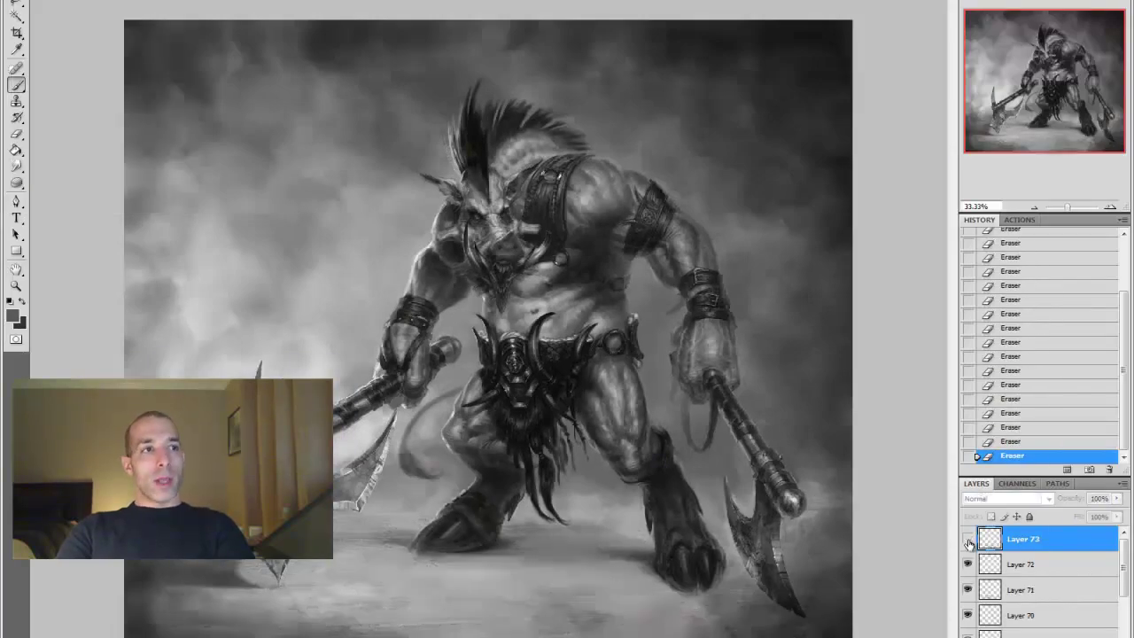
{"action": "key", "text": "b"}
{"action": "left_click", "coordinate": [628, 535]}
{"action": "left_click", "coordinate": [603, 527]}
{"action": "key", "text": "e"}
{"action": "left_click_drag", "start_coordinate": [603, 532], "coordinate": [585, 634]}
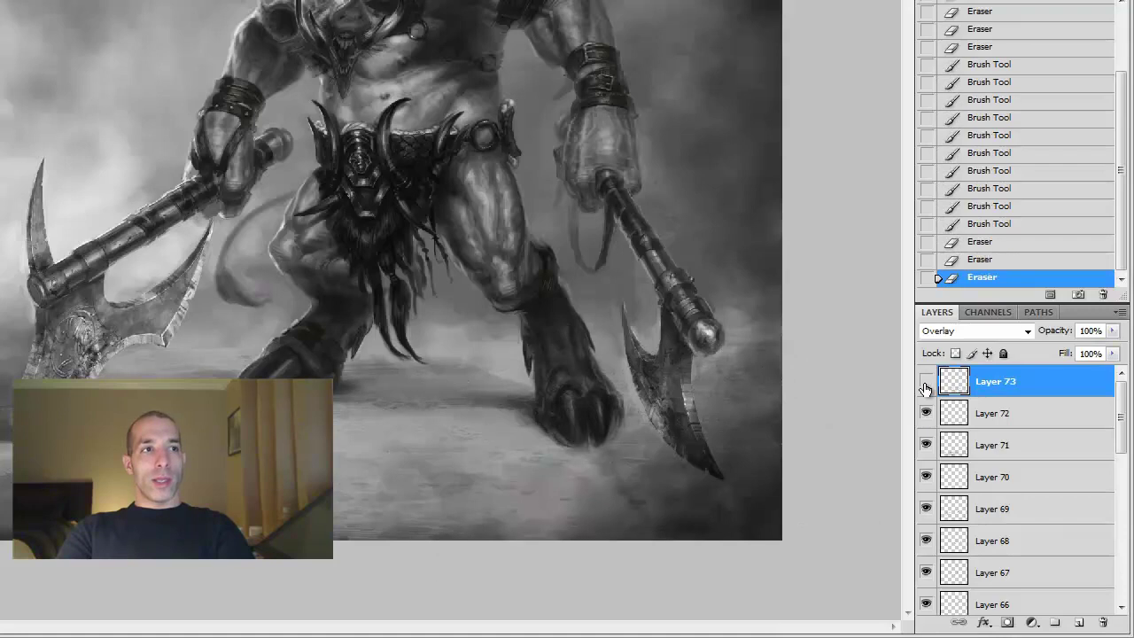
{"action": "left_click", "coordinate": [925, 388]}
Step down through the layers from Layer 73 to Layer 69 to check the recent work
{"action": "key", "text": "alt+bracketleft"}
{"action": "key", "text": "alt+bracketleft"}
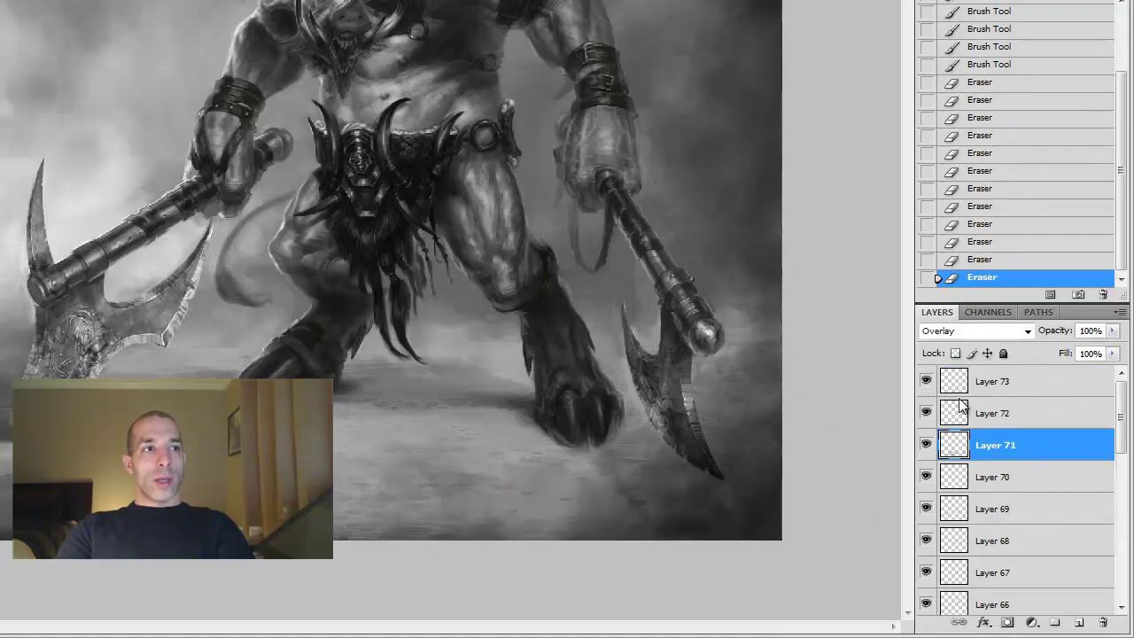
{"action": "key", "text": "alt+bracketleft"}
{"action": "key", "text": "alt+bracketleft"}
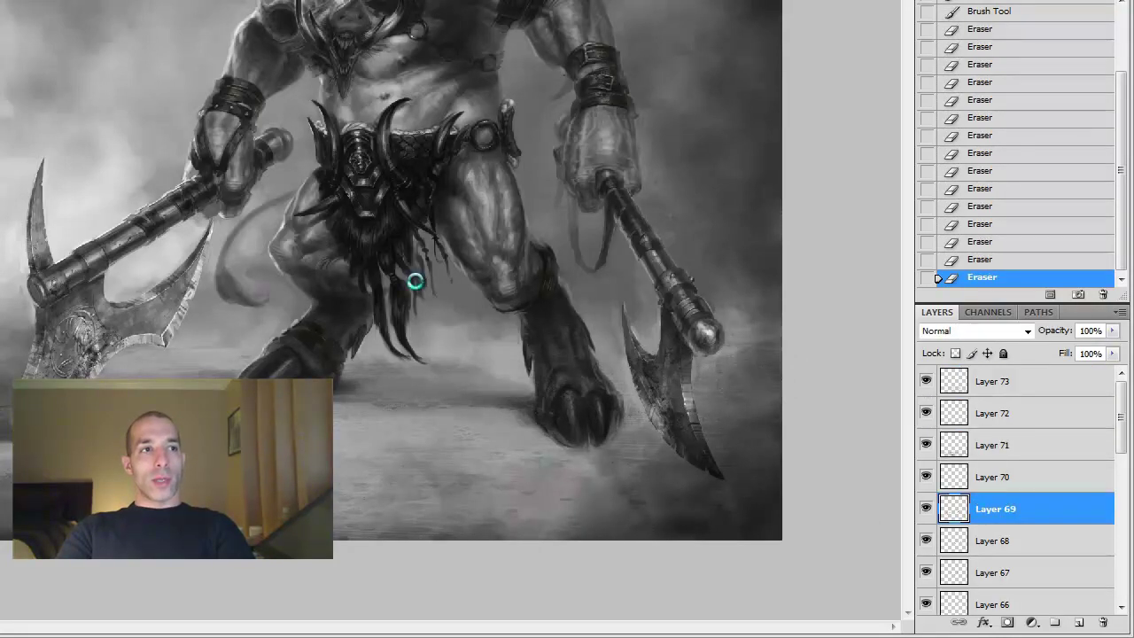
{"action": "left_click", "coordinate": [52, 15]}
{"action": "key", "text": "Escape"}
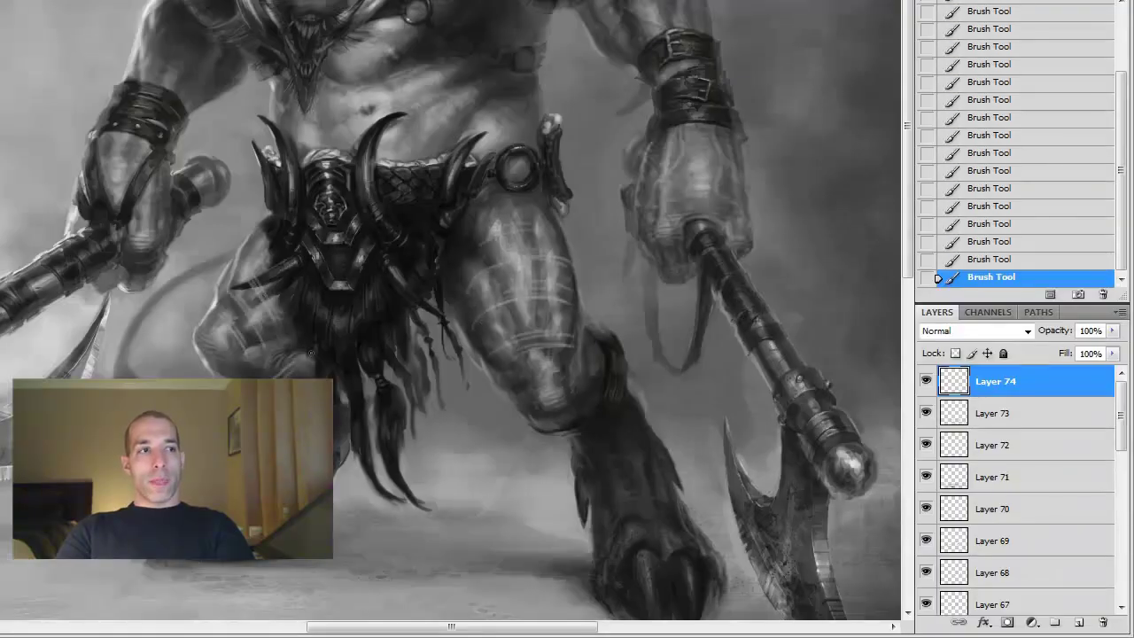
Erase back the light curved strokes wrapping the forward thigh on Layer 74
{"action": "key", "text": "e"}
{"action": "mouse_move", "coordinate": [496, 279]}
{"action": "left_mouse_down"}
{"action": "mouse_move", "coordinate": [207, 297]}
{"action": "mouse_move", "coordinate": [267, 377]}
{"action": "mouse_move", "coordinate": [302, 373]}
{"action": "mouse_move", "coordinate": [522, 228]}
{"action": "mouse_move", "coordinate": [555, 264]}
{"action": "mouse_move", "coordinate": [563, 348]}
{"action": "left_mouse_up"}
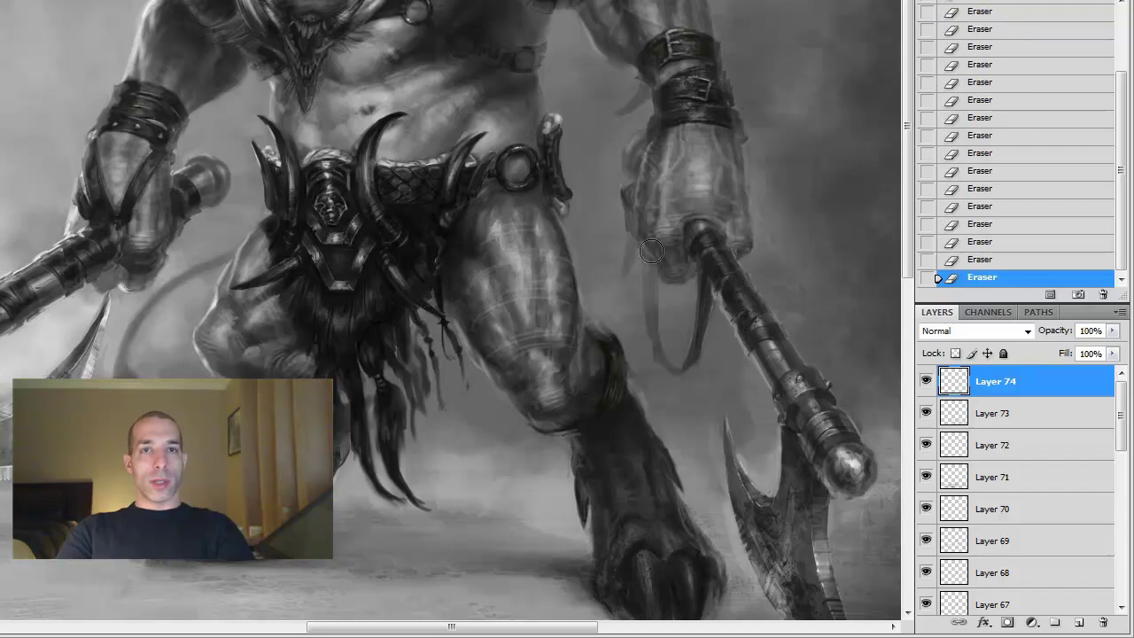
{"action": "key", "text": "ctrl+minus"}
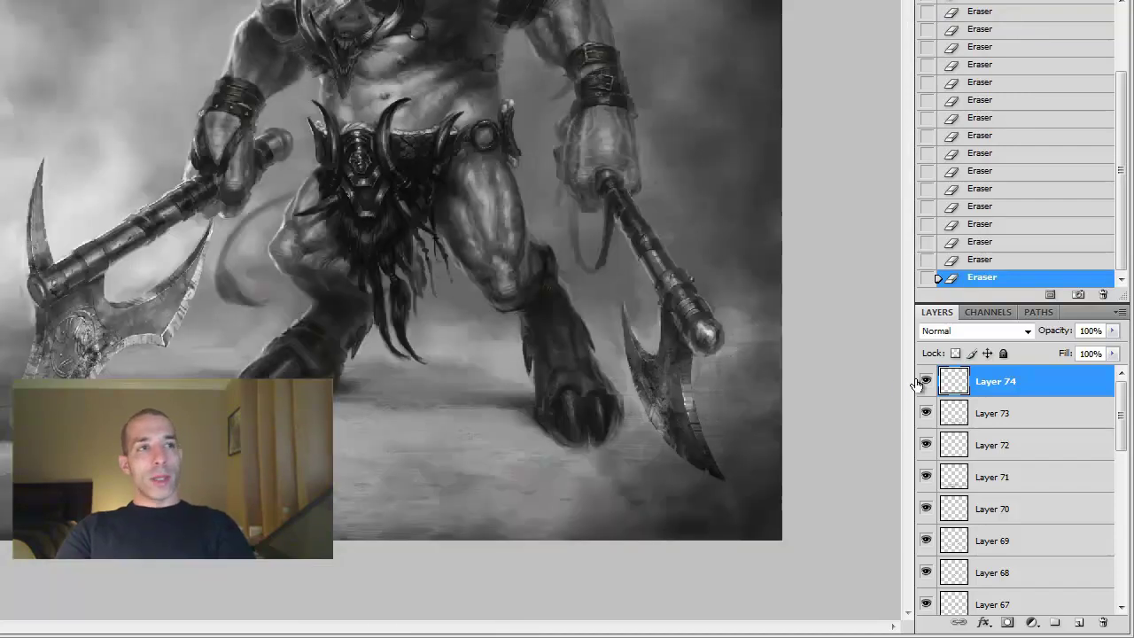
Brush strokes over the forward leg, its knee fur and the hanging belt fur using a sampled dark grey
{"action": "key", "text": "b"}
{"action": "mouse_move", "coordinate": [490, 292]}
{"action": "left_mouse_down"}
{"action": "mouse_move", "coordinate": [459, 169]}
{"action": "mouse_move", "coordinate": [468, 173]}
{"action": "mouse_move", "coordinate": [452, 177]}
{"action": "mouse_move", "coordinate": [484, 160]}
{"action": "mouse_move", "coordinate": [501, 272]}
{"action": "mouse_move", "coordinate": [501, 129]}
{"action": "mouse_move", "coordinate": [479, 115]}
{"action": "mouse_move", "coordinate": [484, 102]}
{"action": "left_mouse_up"}
{"action": "key", "text": "e"}
{"action": "key", "text": "b"}
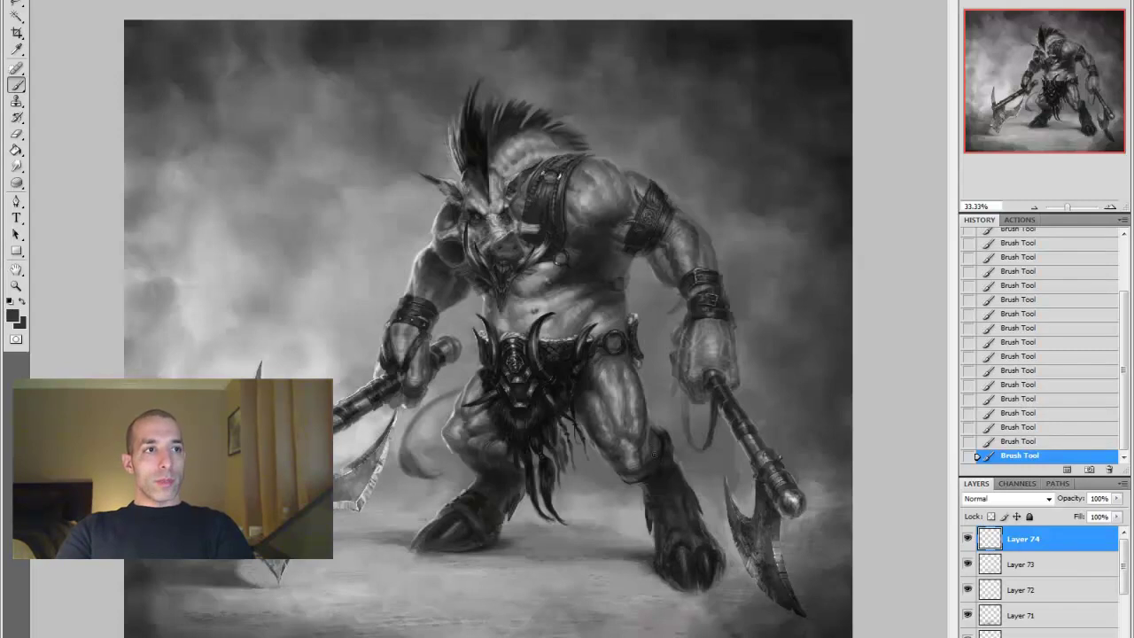
{"action": "left_click", "coordinate": [654, 440], "text": "alt"}
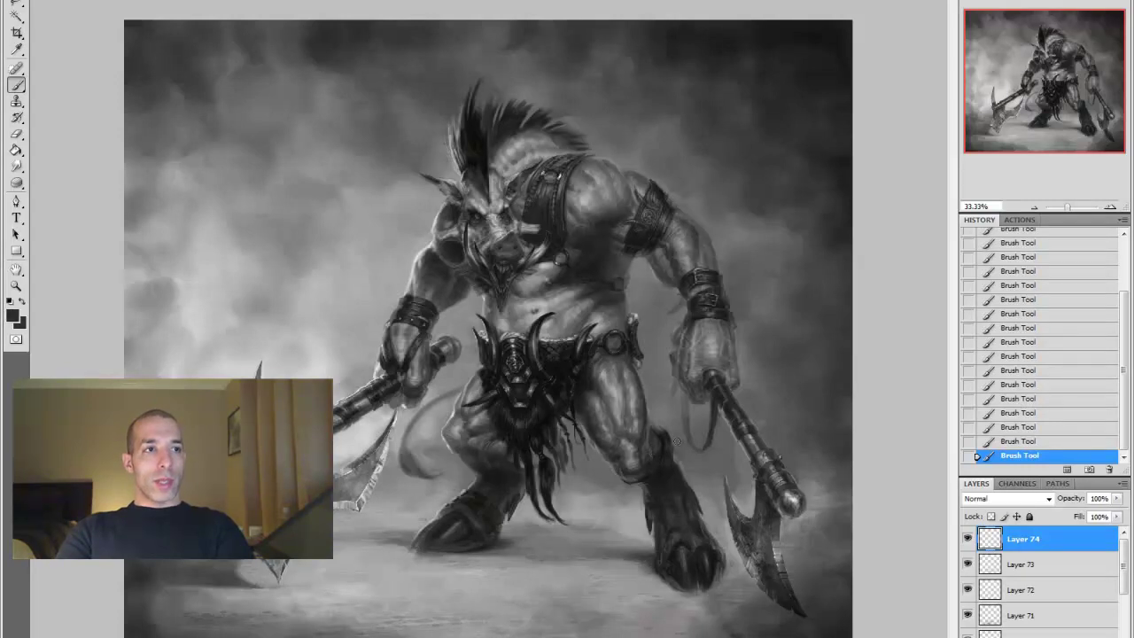
{"action": "left_click", "coordinate": [526, 449]}
{"action": "left_click", "coordinate": [498, 451]}
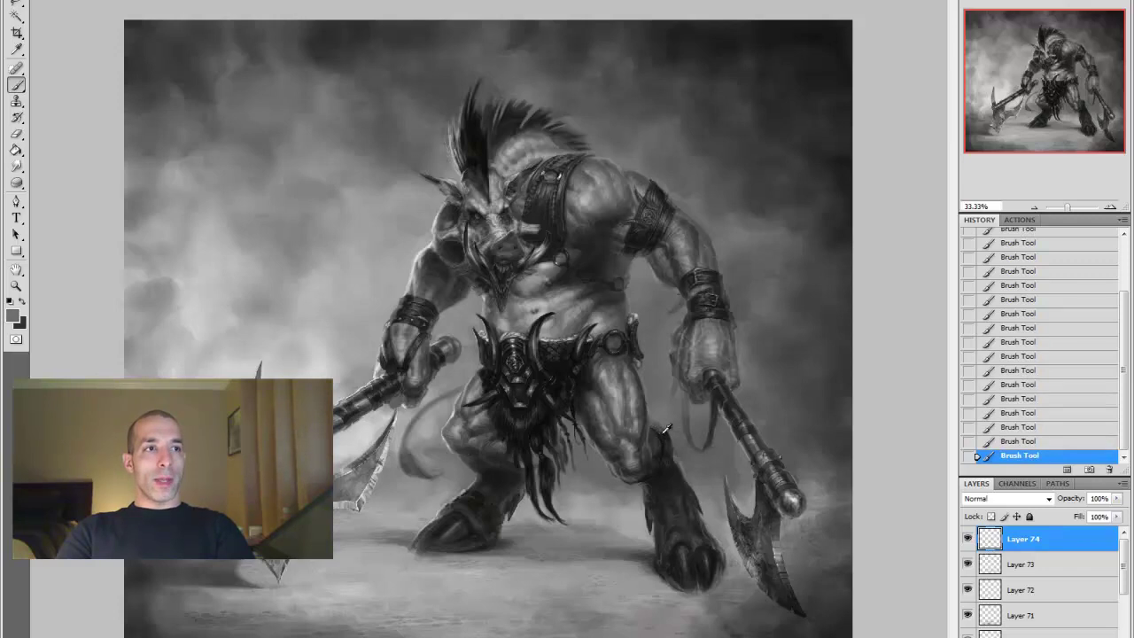
Sample greys beside the forward leg and near the rear leg to brush the fur edges
{"action": "left_click", "coordinate": [691, 457], "text": "alt"}
{"action": "left_click", "coordinate": [691, 457]}
{"action": "left_click", "coordinate": [691, 457], "text": "alt"}
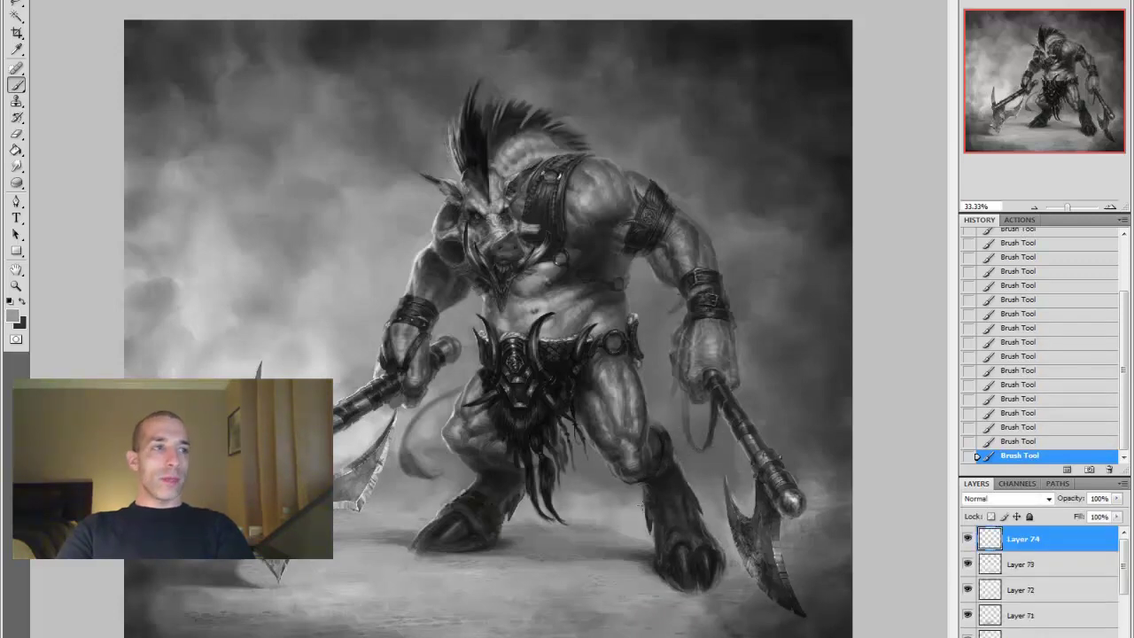
{"action": "left_click", "coordinate": [476, 523], "text": "alt"}
Lasso and paste a small area near the upper axe spike, free-transform it, erase its edges and merge it into Layer 74
{"action": "left_click", "coordinate": [22, 5]}
{"action": "mouse_move", "coordinate": [257, 354]}
{"action": "left_mouse_down"}
{"action": "mouse_move", "coordinate": [273, 378]}
{"action": "mouse_move", "coordinate": [263, 358]}
{"action": "left_mouse_up"}
{"action": "key", "text": "ctrl+c"}
{"action": "key", "text": "ctrl+v"}
{"action": "key", "text": "alt+e"}
{"action": "mouse_move", "coordinate": [89, 170]}
{"action": "left_click", "coordinate": [234, 213]}
{"action": "key", "text": "Return"}
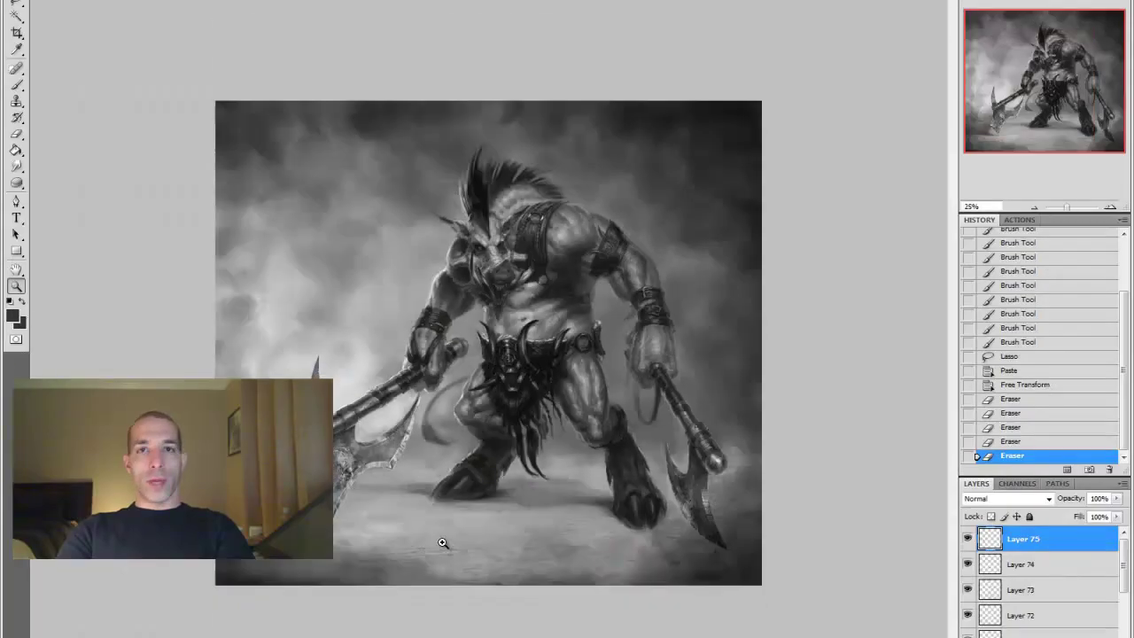
{"action": "key", "text": "ctrl+e"}
{"action": "key", "text": "ctrl+plus"}
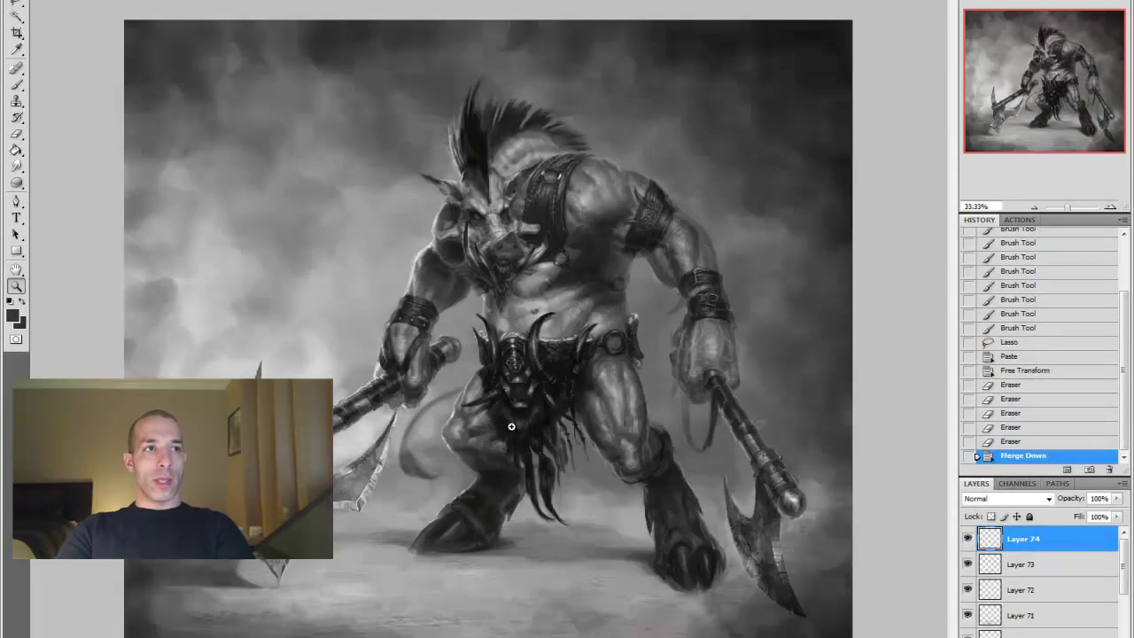
Brush the forward hoof and the rear leg's edges on Layer 74 with greys sampled from the painting
{"action": "key", "text": "b"}
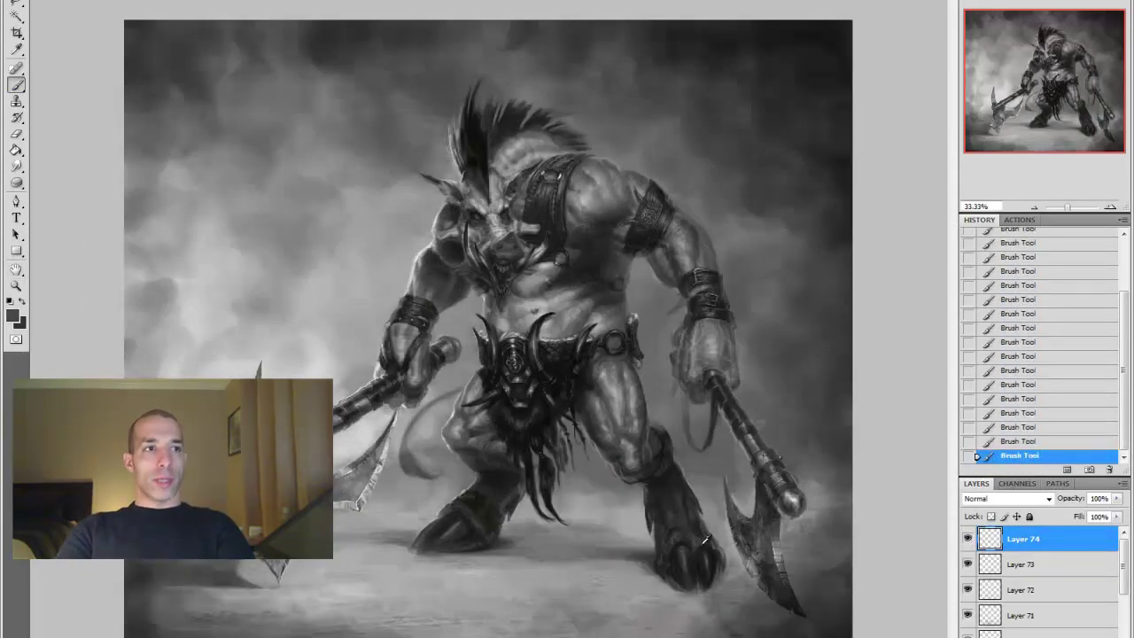
{"action": "left_click", "coordinate": [700, 550], "text": "alt"}
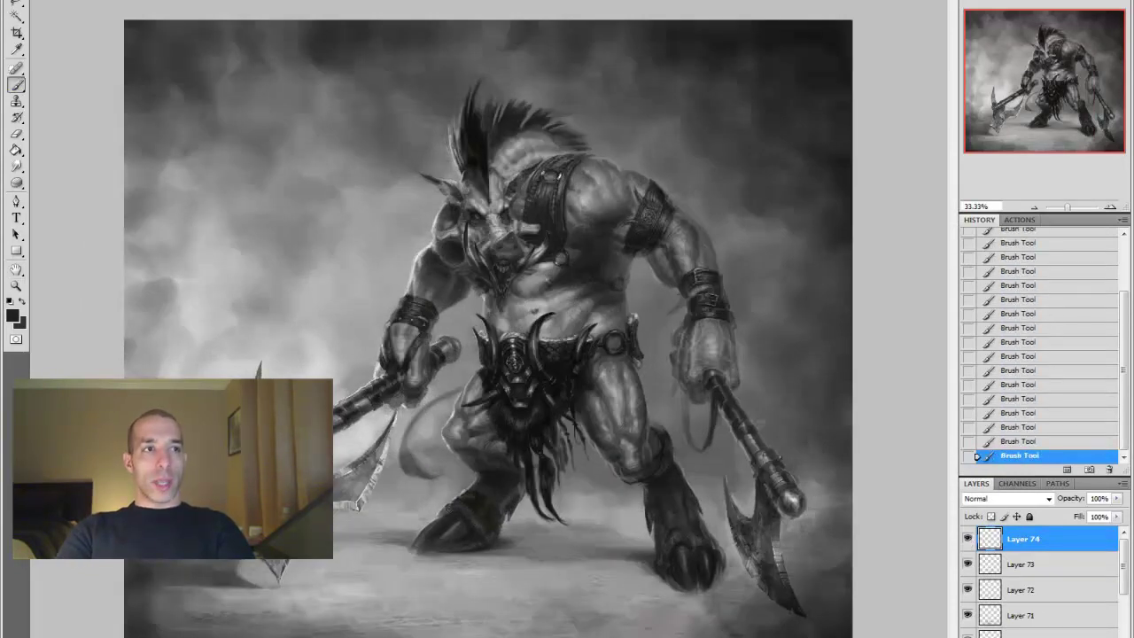
{"action": "left_click", "coordinate": [358, 464], "text": "alt"}
{"action": "left_click", "coordinate": [443, 508], "text": "alt"}
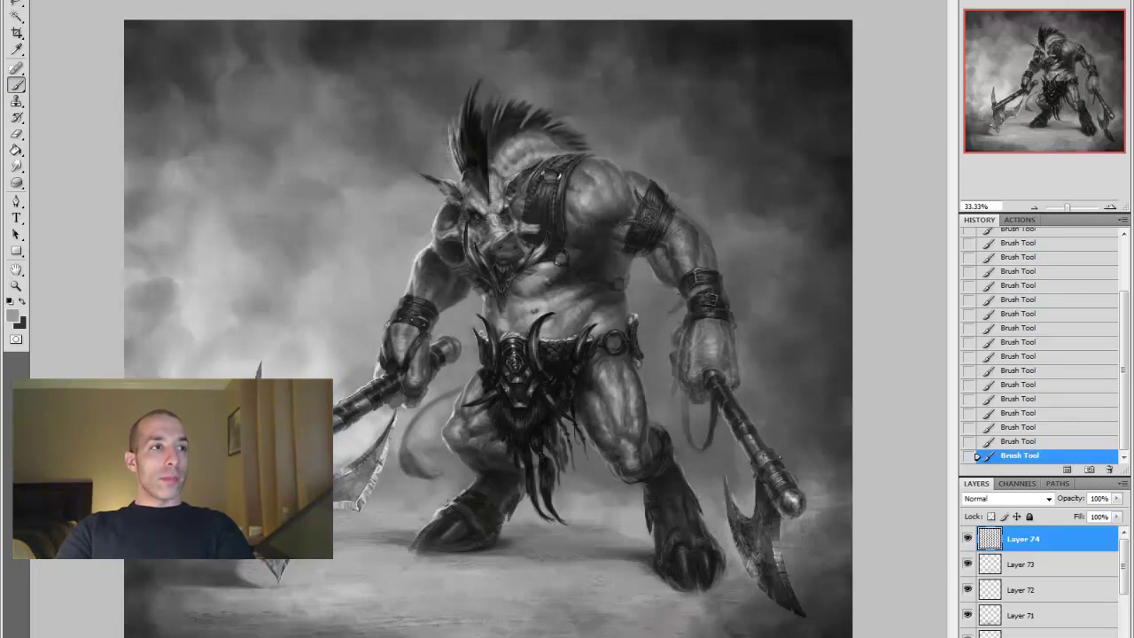
{"action": "left_click", "coordinate": [461, 501], "text": "alt"}
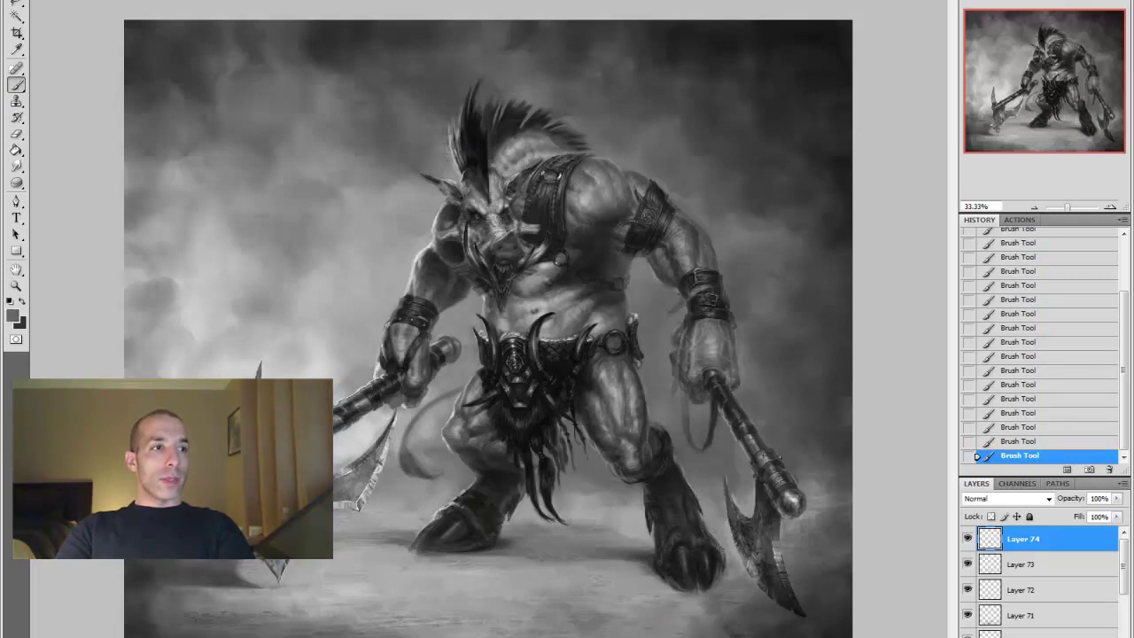
{"action": "left_click", "coordinate": [443, 498], "text": "alt"}
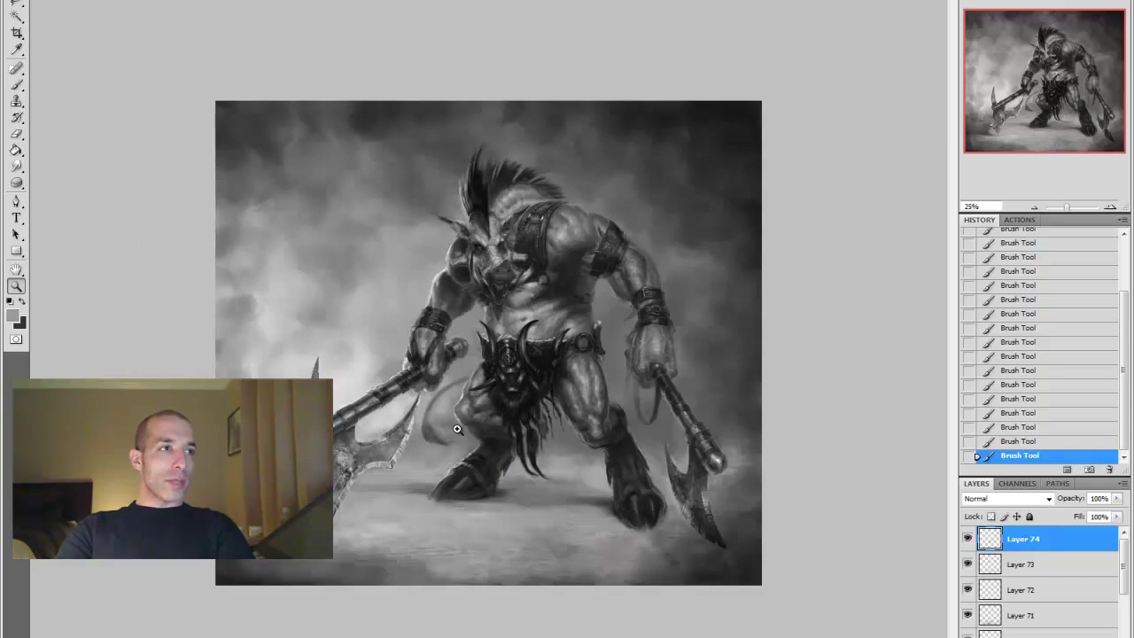
Brush small dark grey touches over the wristband, the side of the torso and the belt area on Layer 74
{"action": "left_click", "coordinate": [505, 347]}
{"action": "left_click", "coordinate": [506, 348]}
{"action": "left_click", "coordinate": [505, 347]}
{"action": "key", "text": "b"}
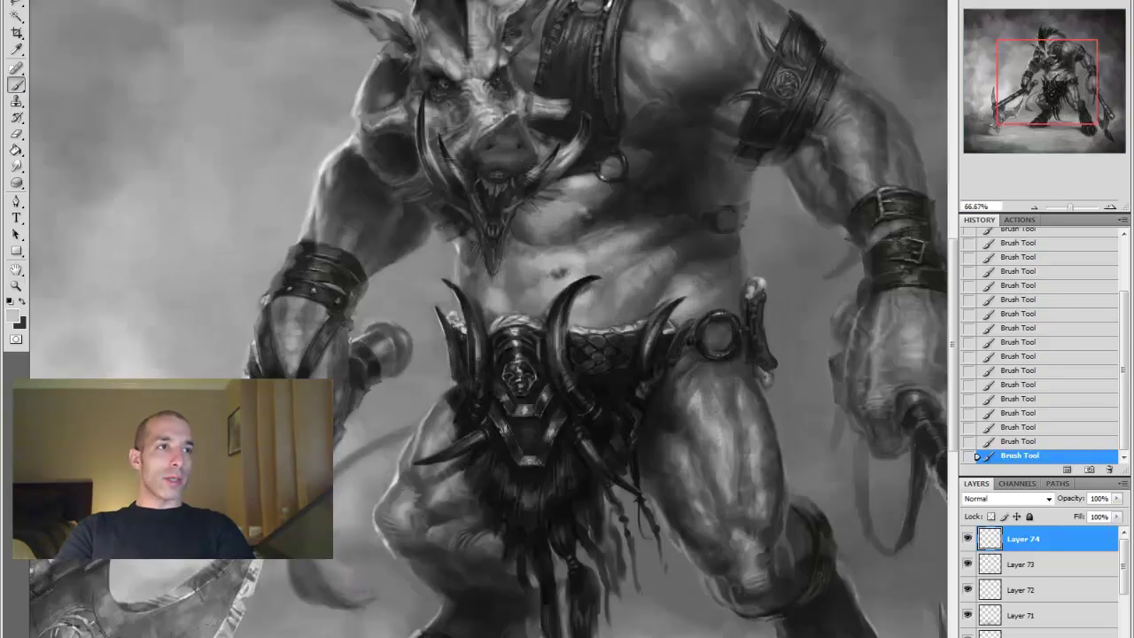
{"action": "key", "text": "z"}
{"action": "left_click", "coordinate": [564, 463], "text": "alt"}
{"action": "left_click", "coordinate": [565, 463], "text": "alt"}
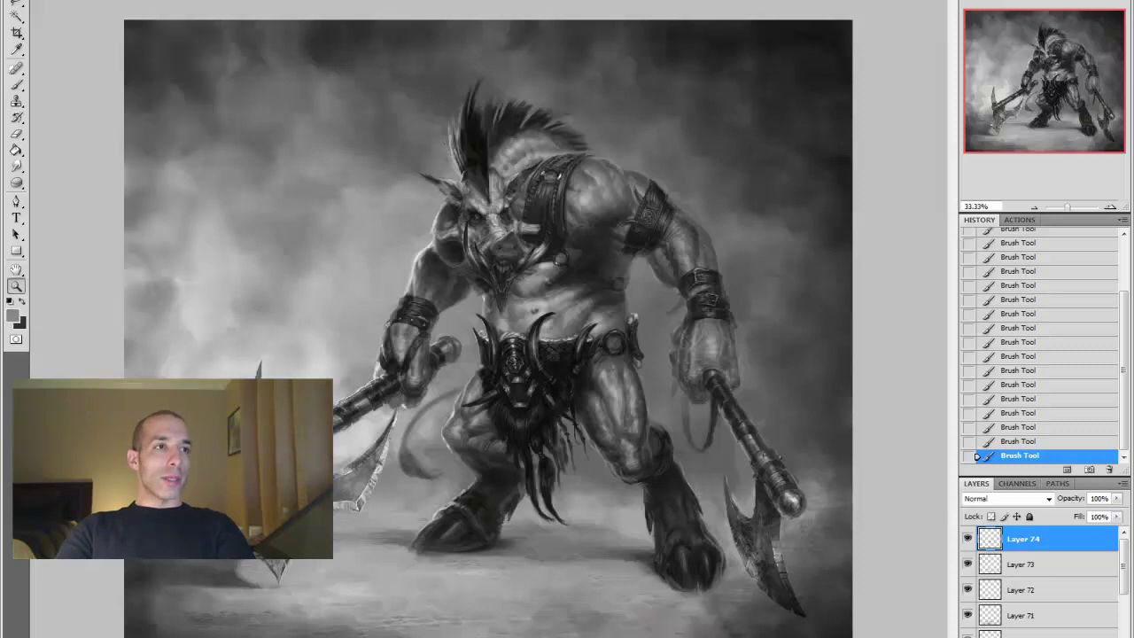
{"action": "key", "text": "b"}
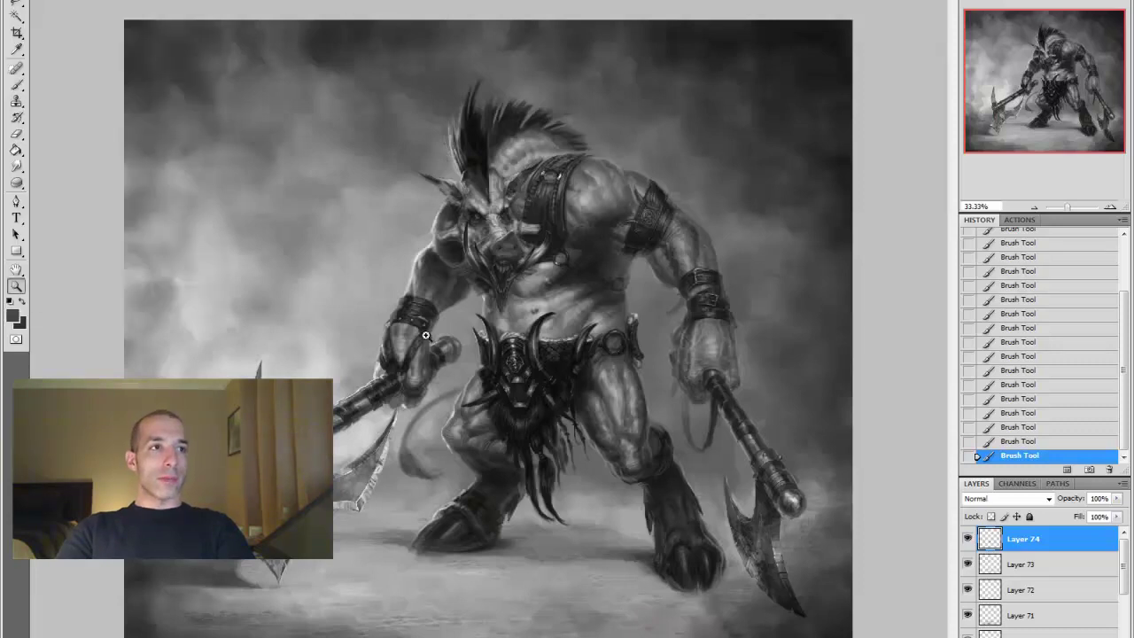
{"action": "key", "text": "ctrl+plus"}
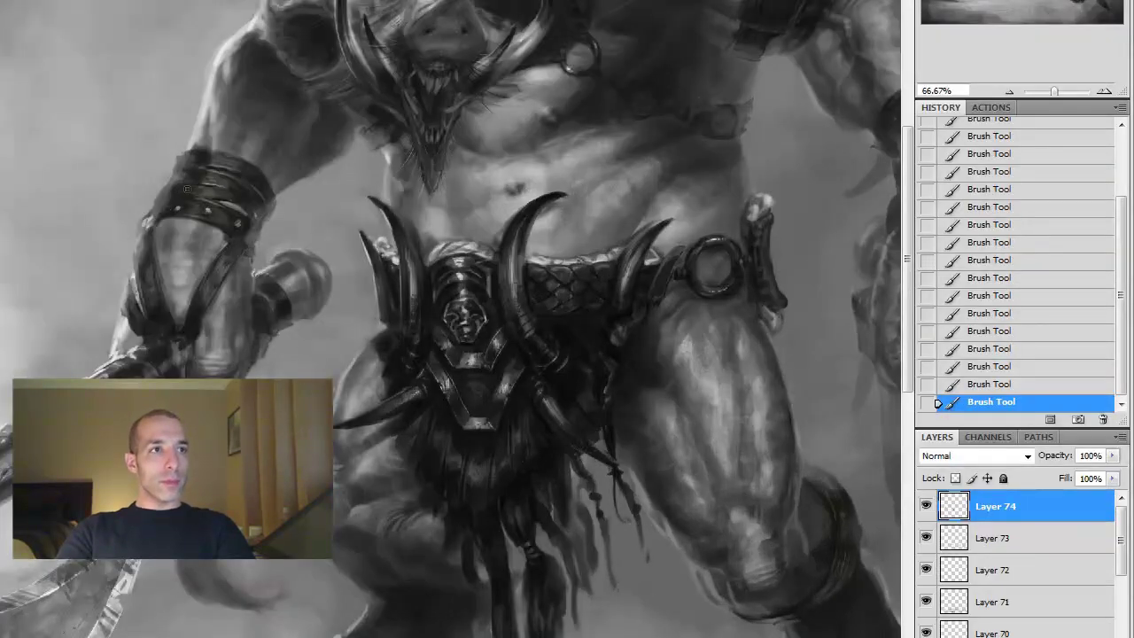
{"action": "left_click_drag", "start_coordinate": [176, 190], "coordinate": [722, 141]}
{"action": "left_click_drag", "start_coordinate": [631, 96], "coordinate": [618, 282]}
Add a new Overlay layer, brush shading onto the arm and its wristband, and erase the excess
{"action": "key", "text": "ctrl+shift+alt+n"}
{"action": "key", "text": "shift+alt+o"}
{"action": "left_click_drag", "start_coordinate": [221, 106], "coordinate": [235, 137]}
{"action": "left_click_drag", "start_coordinate": [275, 99], "coordinate": [297, 151]}
{"action": "left_click_drag", "start_coordinate": [214, 163], "coordinate": [239, 187]}
{"action": "key", "text": "e"}
{"action": "key", "text": "b"}
{"action": "key", "text": "e"}
{"action": "left_click_drag", "start_coordinate": [239, 186], "coordinate": [247, 193]}
{"action": "key", "text": "ctrl+minus"}
{"action": "key", "text": "ctrl+minus"}
Add a new layer and brush darker details around the muzzle and upper body
{"action": "key", "text": "ctrl+shift+alt+n"}
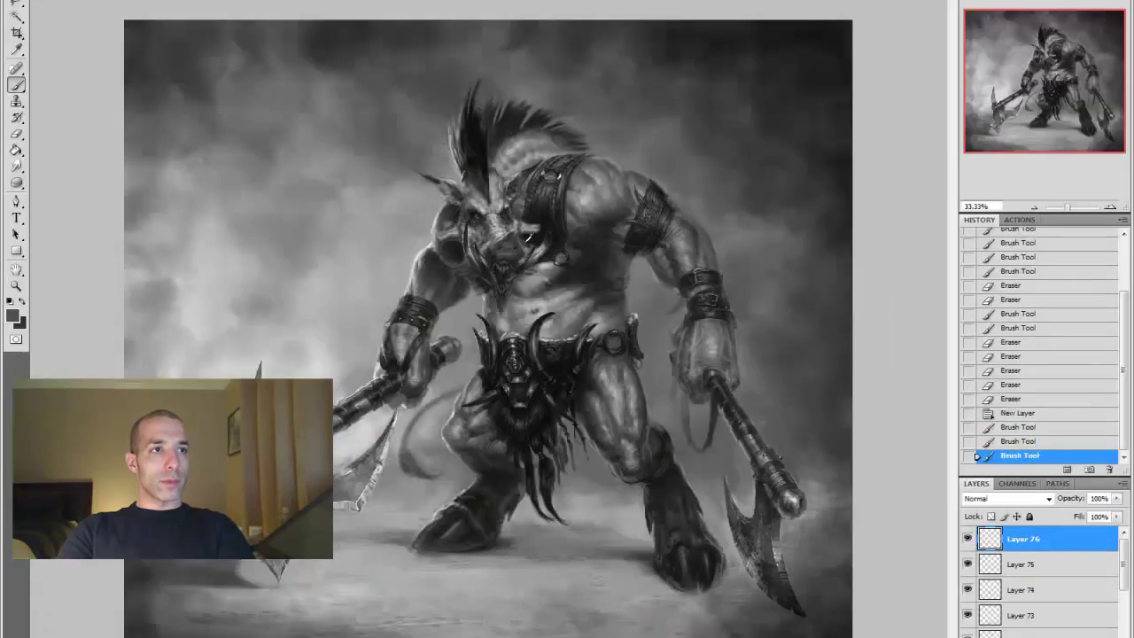
{"action": "key", "text": "ctrl+plus"}
{"action": "key", "text": "ctrl+plus"}
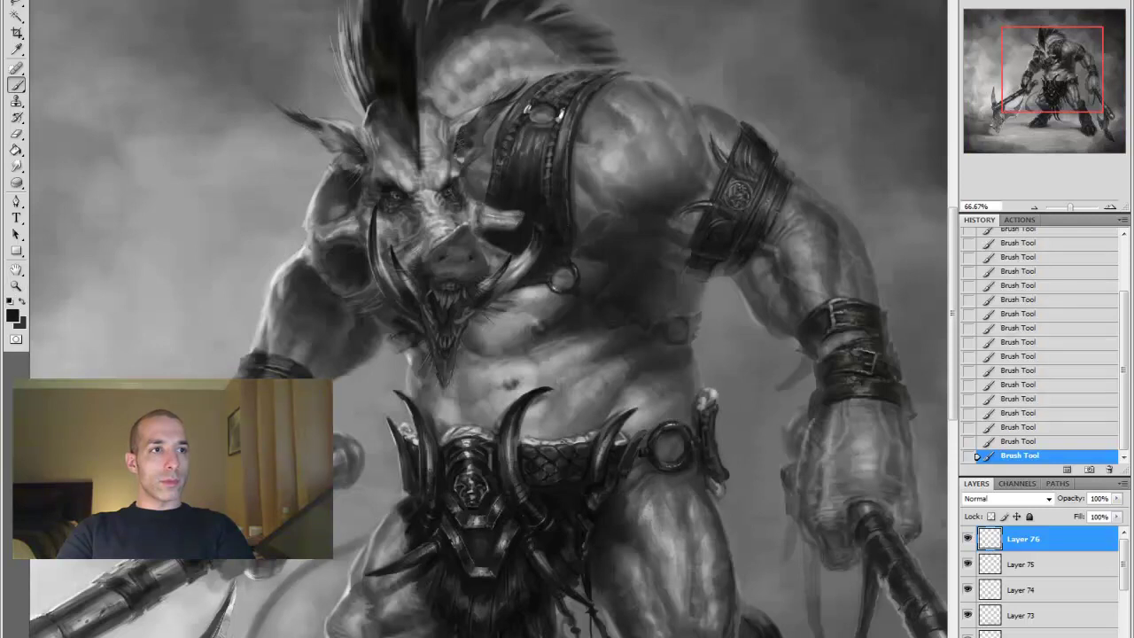
{"action": "left_click_drag", "start_coordinate": [584, 122], "coordinate": [576, 46]}
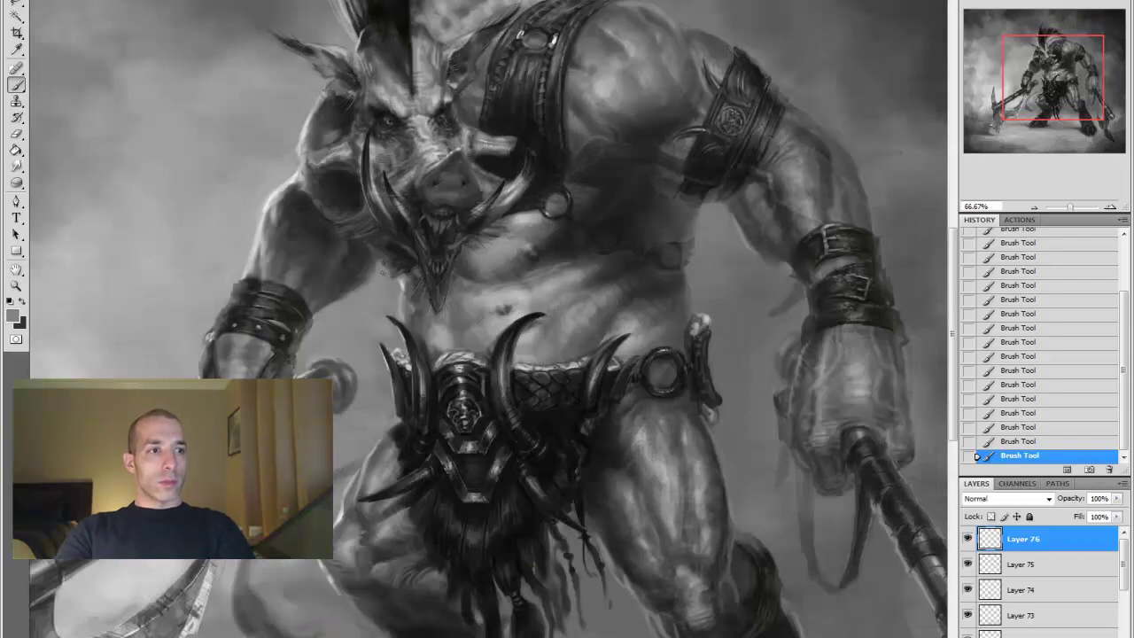
Sample a grey near the belt horns and brush refinements across the figure on Layer 76
{"action": "key", "text": "z"}
{"action": "left_click", "coordinate": [536, 401], "text": "alt"}
{"action": "left_click", "coordinate": [536, 402], "text": "alt"}
{"action": "key", "text": "b"}
{"action": "left_click", "coordinate": [558, 366], "text": "alt"}
{"action": "left_click_drag", "start_coordinate": [259, 64], "coordinate": [837, 578]}
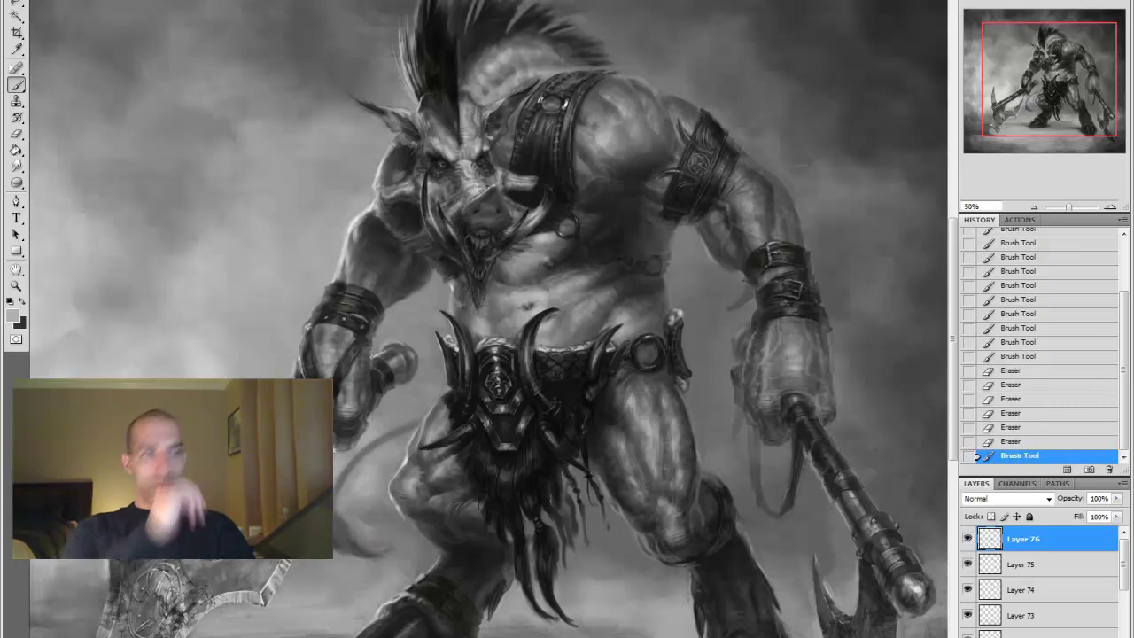
{"action": "key", "text": "x"}
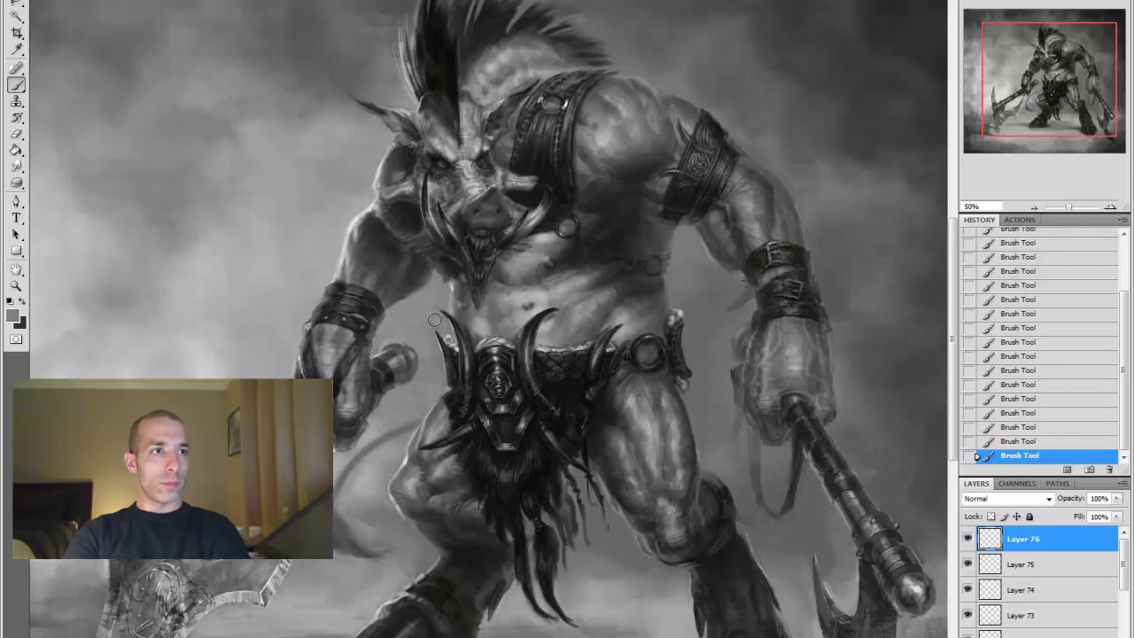
Add a new Overlay layer and brush contrast accents around the ear, face and chest
{"action": "key", "text": "ctrl+shift+alt+n"}
{"action": "key", "text": "shift+alt+o"}
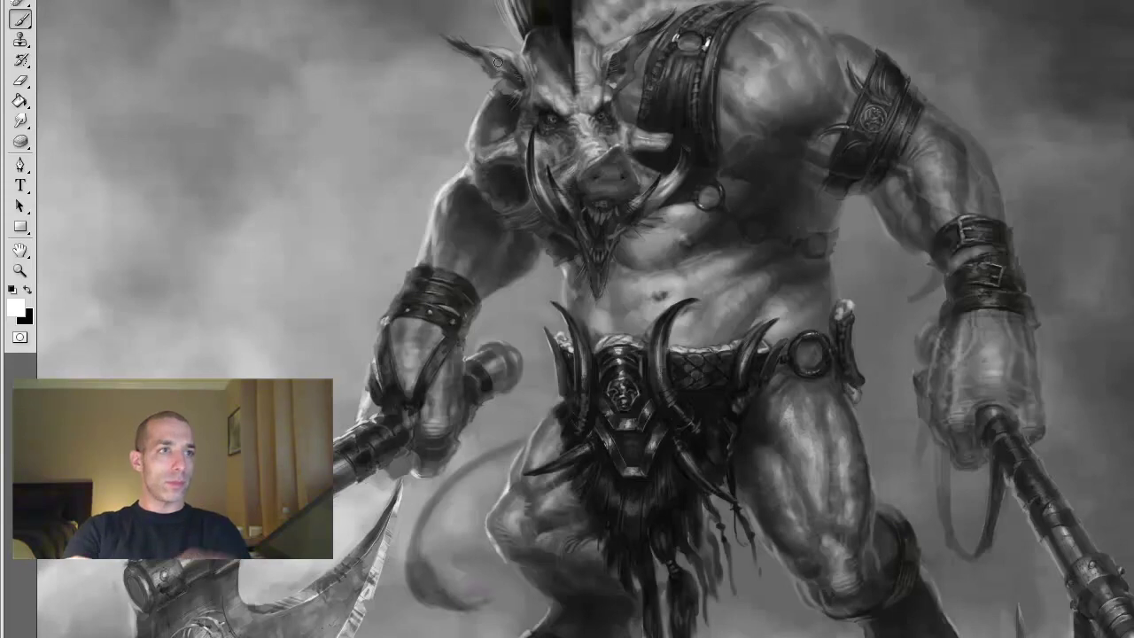
{"action": "key", "text": "ctrl+plus"}
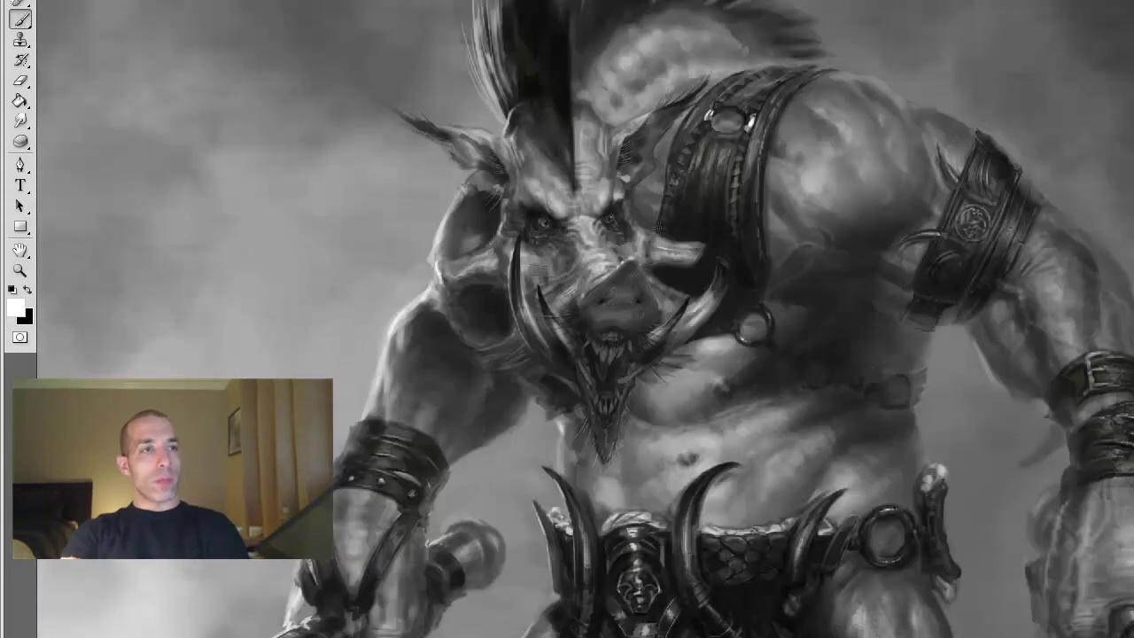
{"action": "key", "text": "x"}
{"action": "key", "text": "z"}
{"action": "left_click", "coordinate": [744, 452], "text": "alt"}
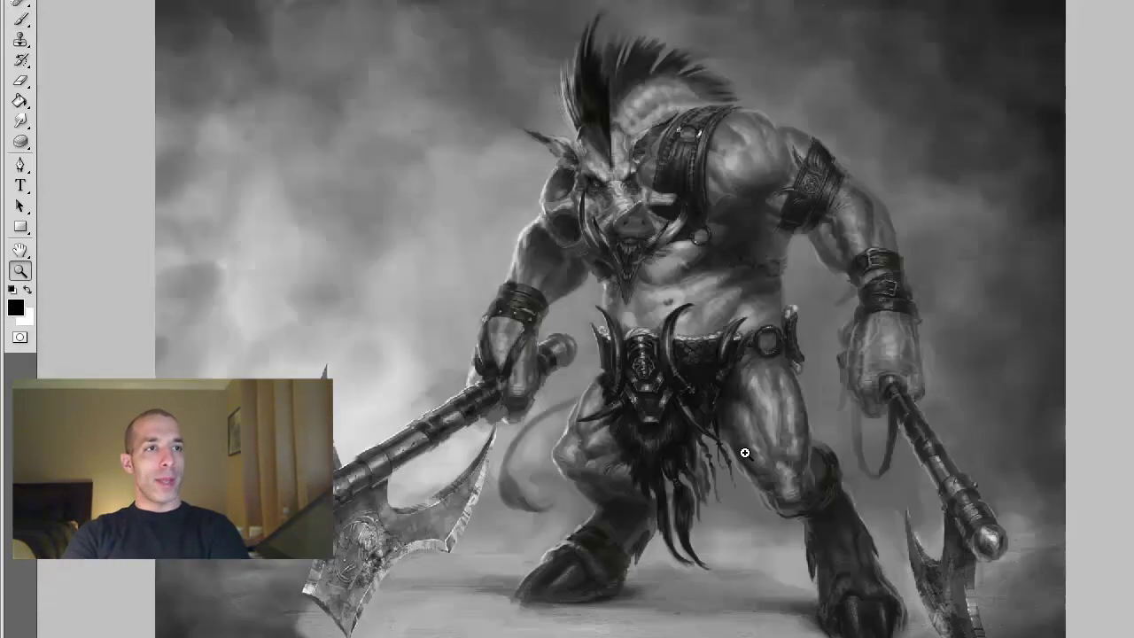
Add a new layer, then brush and erase touches near the belt's bone ornament, the ear and the face
{"action": "key", "text": "b"}
{"action": "key", "text": "ctrl+shift+alt+n"}
{"action": "left_click_drag", "start_coordinate": [789, 313], "coordinate": [826, 331]}
{"action": "key", "text": "e"}
{"action": "left_click_drag", "start_coordinate": [547, 123], "coordinate": [532, 142]}
{"action": "key", "text": "b"}
{"action": "mouse_move", "coordinate": [528, 133]}
{"action": "left_mouse_down"}
{"action": "mouse_move", "coordinate": [500, 149]}
{"action": "mouse_move", "coordinate": [439, 151]}
{"action": "left_mouse_up"}
{"action": "left_click_drag", "start_coordinate": [421, 140], "coordinate": [403, 144]}
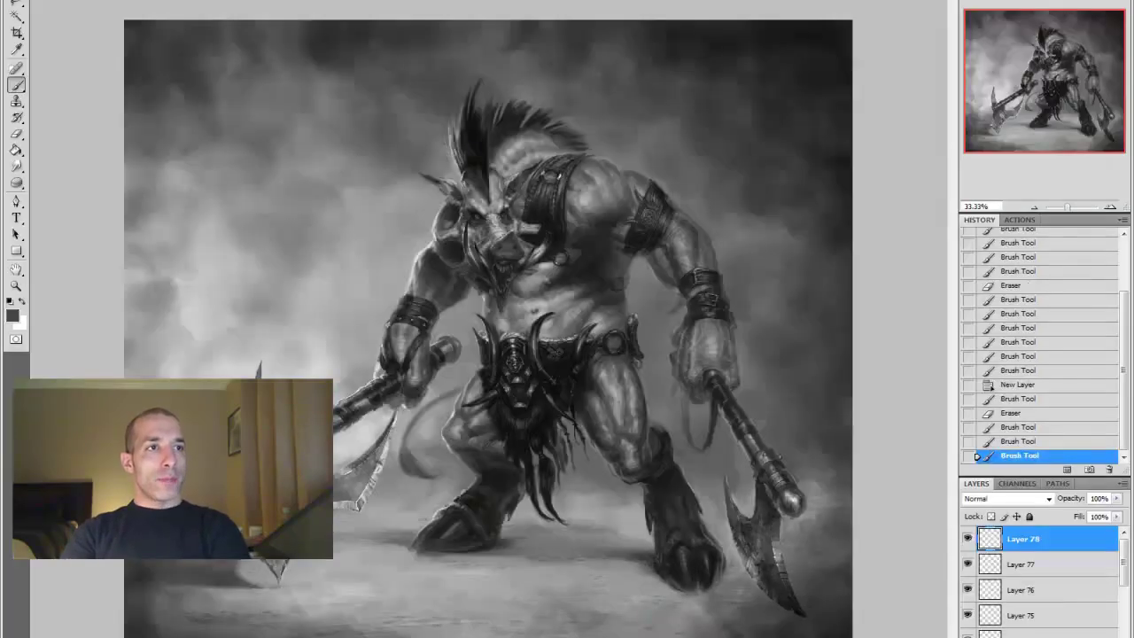
{"action": "left_click_drag", "start_coordinate": [514, 210], "coordinate": [503, 220]}
Add a new Overlay layer and brush dark stripes over the back, shoulder, upper arm and side of the torso
{"action": "key", "text": "z"}
{"action": "left_click", "coordinate": [417, 326], "text": "alt"}
{"action": "left_click", "coordinate": [428, 288]}
{"action": "key", "text": "ctrl+shift+alt+n"}
{"action": "key", "text": "shift+alt+o"}
{"action": "key", "text": "e"}
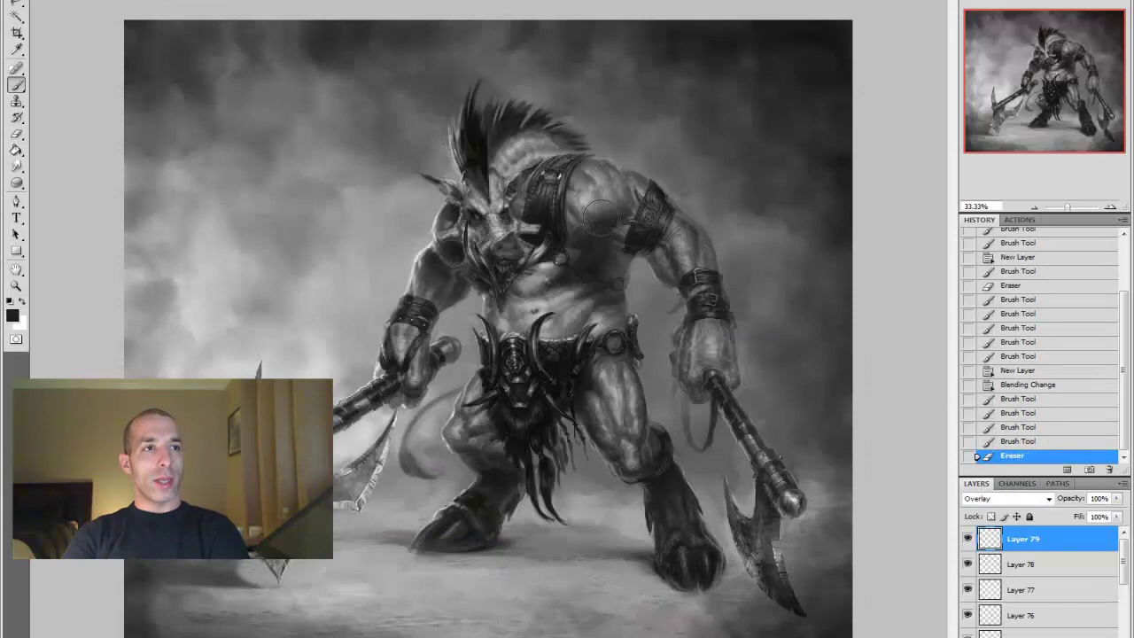
{"action": "mouse_move", "coordinate": [530, 133]}
{"action": "left_mouse_down"}
{"action": "mouse_move", "coordinate": [585, 182]}
{"action": "mouse_move", "coordinate": [593, 232]}
{"action": "left_mouse_up"}
{"action": "mouse_move", "coordinate": [615, 157]}
{"action": "left_mouse_down"}
{"action": "mouse_move", "coordinate": [620, 218]}
{"action": "mouse_move", "coordinate": [576, 186]}
{"action": "left_mouse_up"}
{"action": "left_click_drag", "start_coordinate": [504, 164], "coordinate": [532, 133]}
{"action": "left_click_drag", "start_coordinate": [677, 216], "coordinate": [698, 246]}
{"action": "left_click_drag", "start_coordinate": [625, 268], "coordinate": [611, 271]}
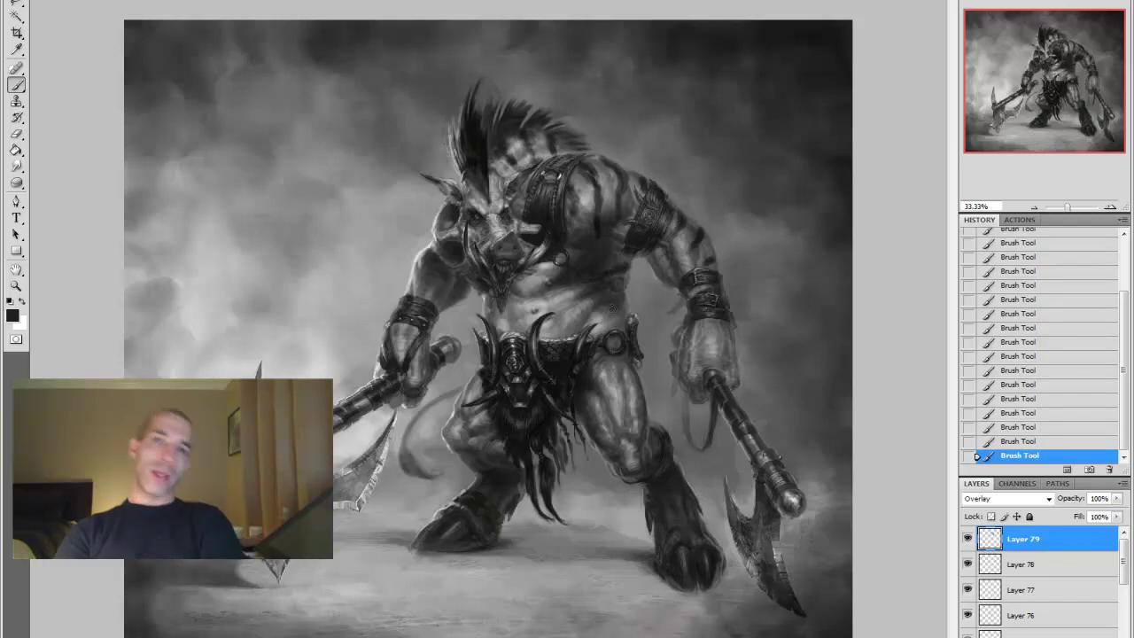
Erase parts of the dark stripes on the shoulder and forearm to soften them
{"action": "key", "text": "e"}
{"action": "left_click_drag", "start_coordinate": [585, 216], "coordinate": [599, 238]}
{"action": "left_click_drag", "start_coordinate": [707, 244], "coordinate": [728, 260]}
{"action": "left_click_drag", "start_coordinate": [611, 106], "coordinate": [599, 90]}
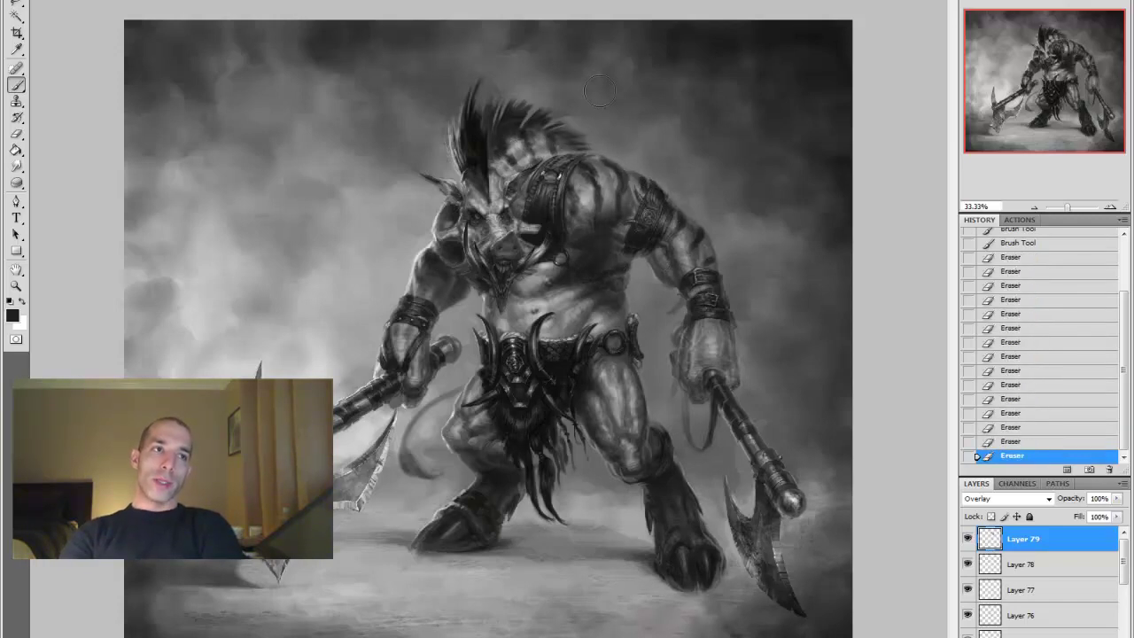
{"action": "mouse_move", "coordinate": [627, 164]}
{"action": "left_mouse_down"}
{"action": "mouse_move", "coordinate": [600, 174]}
{"action": "mouse_move", "coordinate": [580, 199]}
{"action": "left_mouse_up"}
Add a new layer, brush fine hair strands along the mane with sampled grey and smudge them
{"action": "key", "text": "ctrl+shift+alt+n"}
{"action": "key", "text": "b"}
{"action": "key", "text": "ctrl+plus"}
{"action": "left_click_drag", "start_coordinate": [525, 126], "coordinate": [509, 208]}
{"action": "left_click", "coordinate": [525, 199], "text": "alt"}
{"action": "left_click_drag", "start_coordinate": [501, 115], "coordinate": [489, 78]}
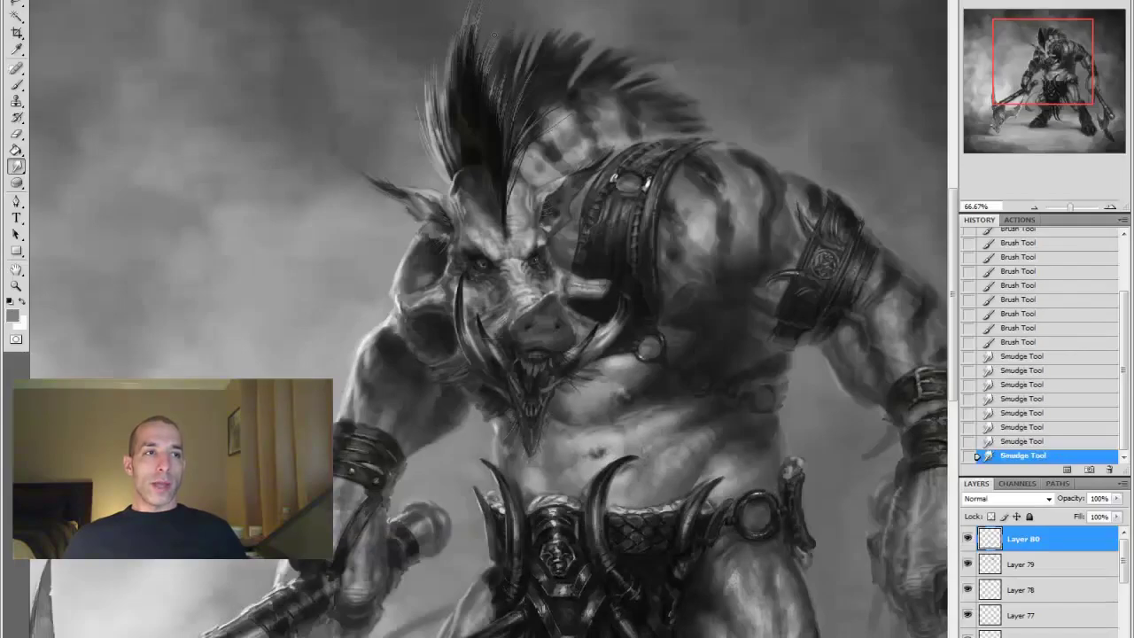
Brush small white saliva droplets around the open jaw on Layer 80 and erase the excess
{"action": "key", "text": "z"}
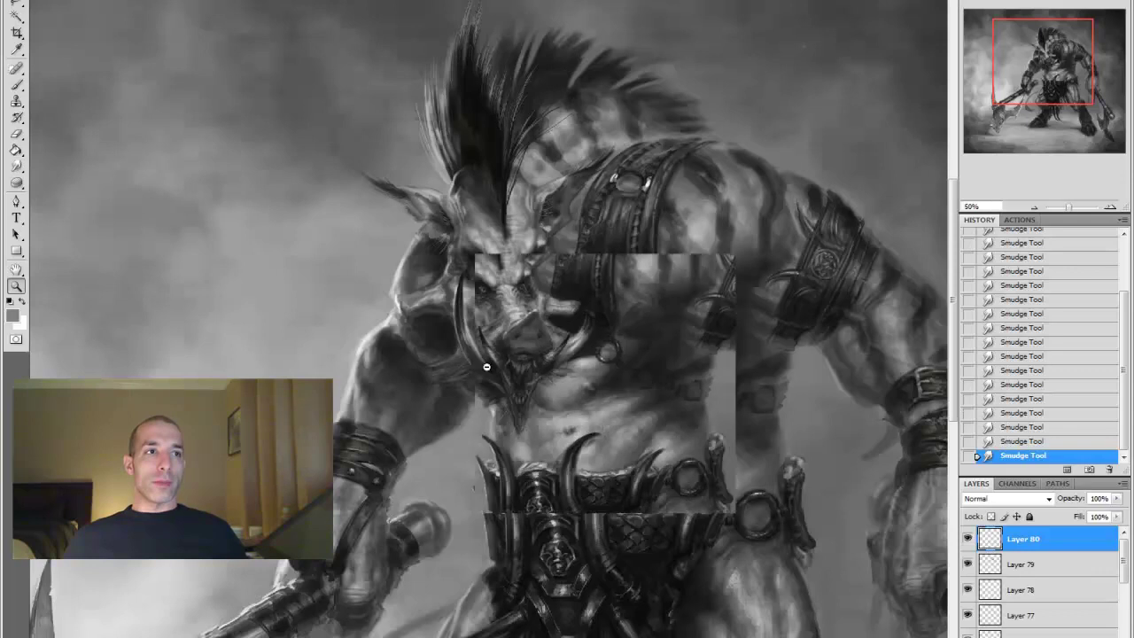
{"action": "left_click", "coordinate": [558, 319], "text": "alt"}
{"action": "left_click", "coordinate": [563, 342], "text": "alt"}
{"action": "key", "text": "ctrl+alt+0"}
{"action": "key", "text": "b"}
{"action": "mouse_move", "coordinate": [514, 327]}
{"action": "left_mouse_down"}
{"action": "mouse_move", "coordinate": [507, 359]}
{"action": "mouse_move", "coordinate": [456, 271]}
{"action": "left_mouse_up"}
{"action": "key", "text": "e"}
{"action": "key", "text": "b"}
{"action": "mouse_move", "coordinate": [509, 372]}
{"action": "left_mouse_down"}
{"action": "mouse_move", "coordinate": [529, 309]}
{"action": "mouse_move", "coordinate": [509, 372]}
{"action": "left_mouse_up"}
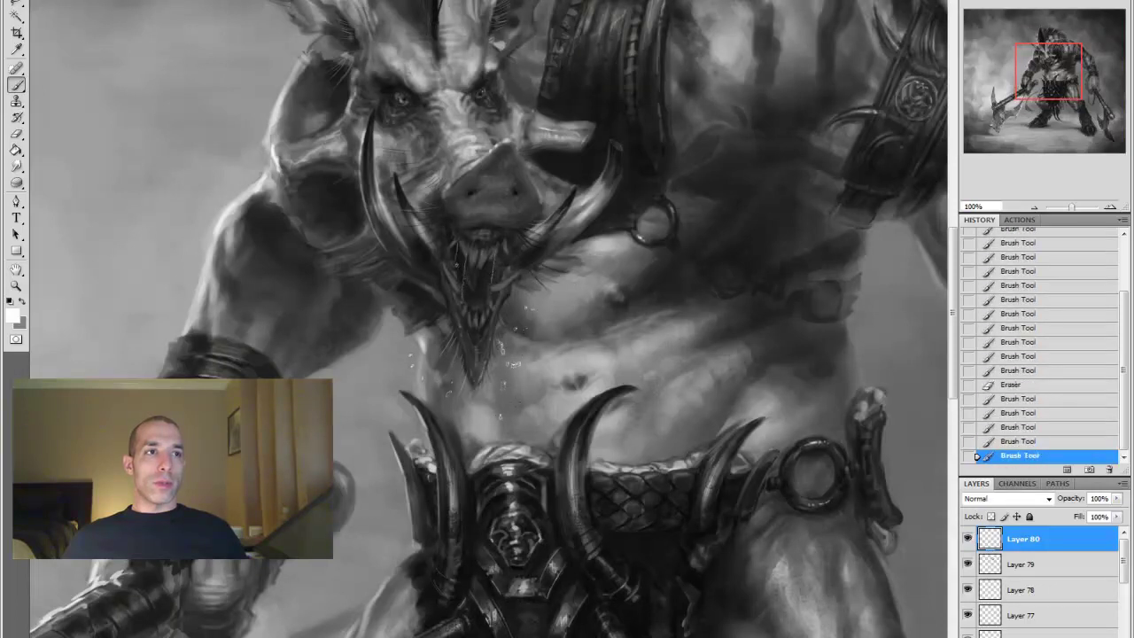
{"action": "key", "text": "z"}
{"action": "left_click", "coordinate": [383, 512], "text": "alt"}
{"action": "left_click", "coordinate": [384, 512]}
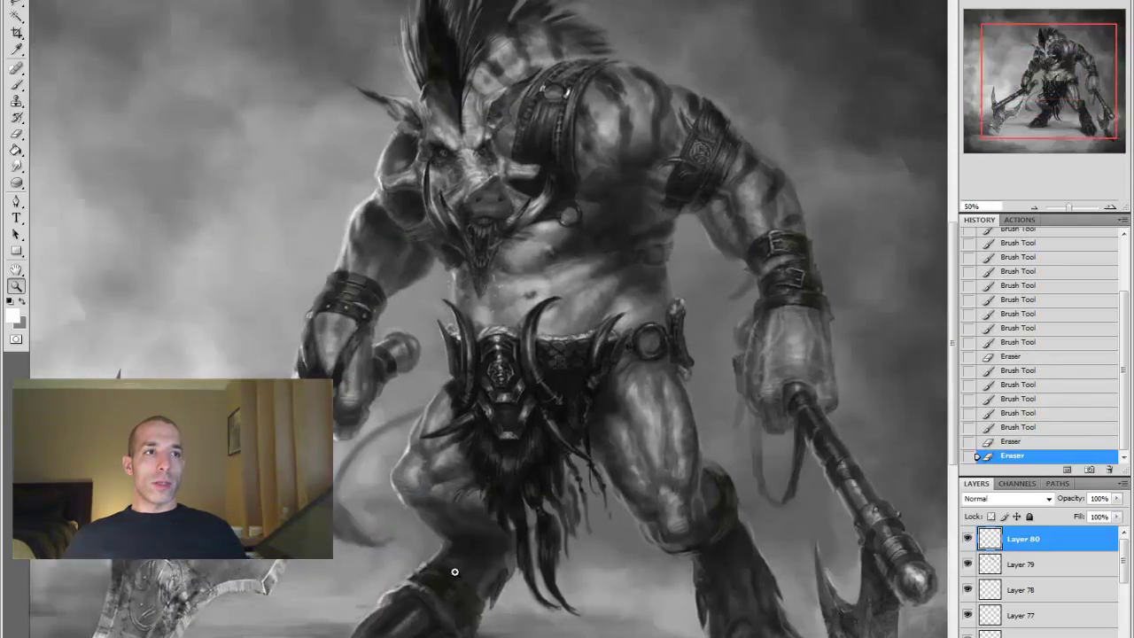
Brush grey over the bone piece beside the muzzle on Layer 80
{"action": "key", "text": "b"}
{"action": "left_click_drag", "start_coordinate": [521, 168], "coordinate": [528, 166]}
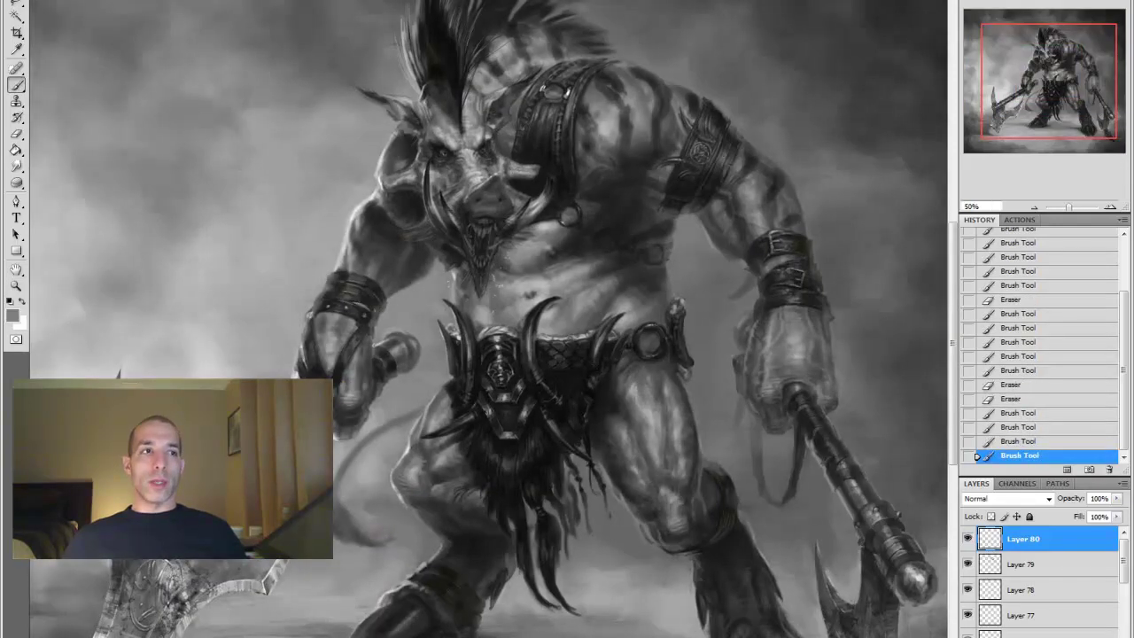
{"action": "key", "text": "z"}
{"action": "left_click", "coordinate": [291, 183], "text": "alt"}
Select Layer 79, erase some of its shading around the thigh, and toggle the layer's visibility to compare
{"action": "left_click", "coordinate": [1037, 565]}
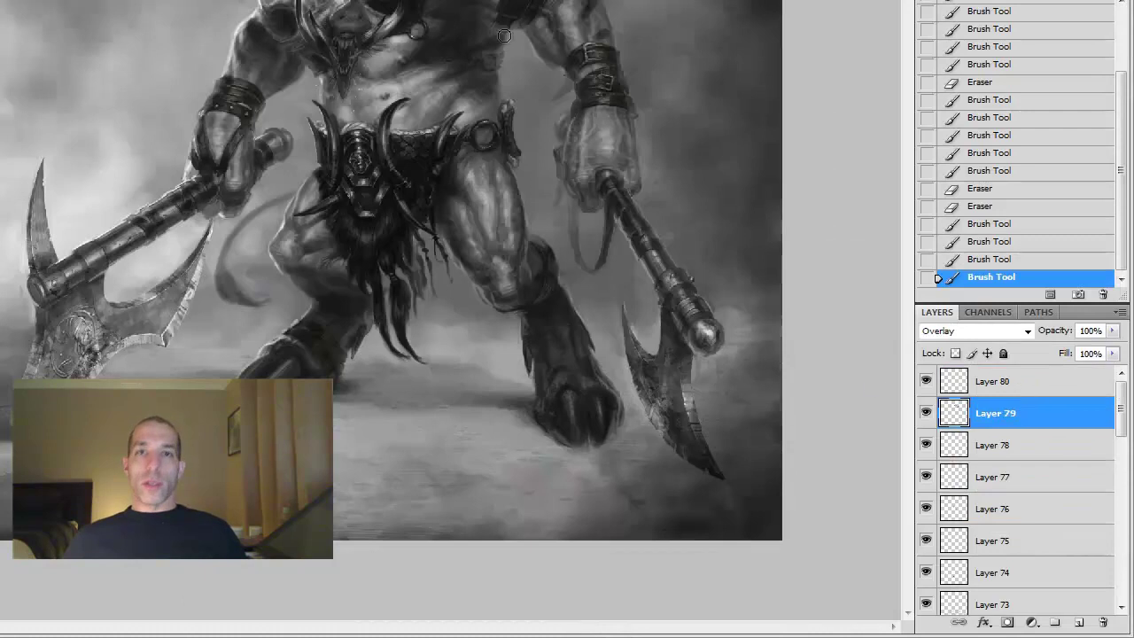
{"action": "key", "text": "e"}
{"action": "mouse_move", "coordinate": [611, 368]}
{"action": "left_mouse_down"}
{"action": "mouse_move", "coordinate": [605, 381]}
{"action": "mouse_move", "coordinate": [615, 378]}
{"action": "mouse_move", "coordinate": [599, 379]}
{"action": "mouse_move", "coordinate": [613, 381]}
{"action": "mouse_move", "coordinate": [668, 325]}
{"action": "left_mouse_up"}
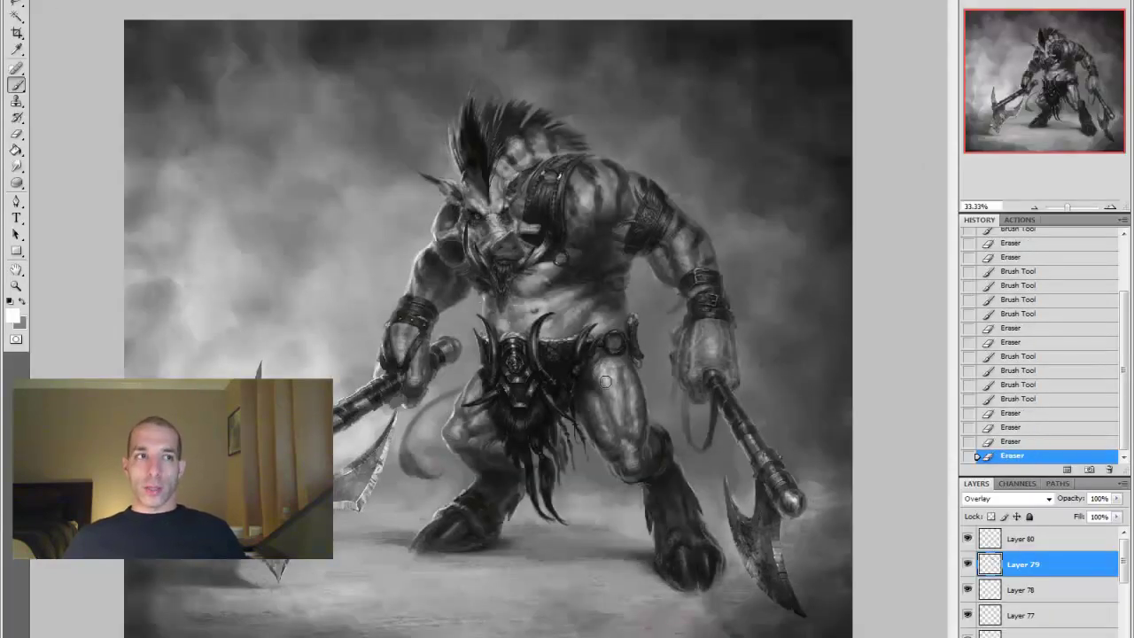
{"action": "left_click", "coordinate": [1050, 540]}
{"action": "key", "text": "b"}
{"action": "left_click", "coordinate": [967, 564]}
{"action": "left_click", "coordinate": [967, 563]}
Erase parts of Layer 79's stripes across the shoulder, upper arm and the opposite arm
{"action": "left_click", "coordinate": [1019, 564]}
{"action": "key", "text": "e"}
{"action": "left_click_drag", "start_coordinate": [590, 185], "coordinate": [611, 195]}
{"action": "left_click_drag", "start_coordinate": [620, 199], "coordinate": [674, 221]}
{"action": "left_click_drag", "start_coordinate": [682, 226], "coordinate": [696, 236]}
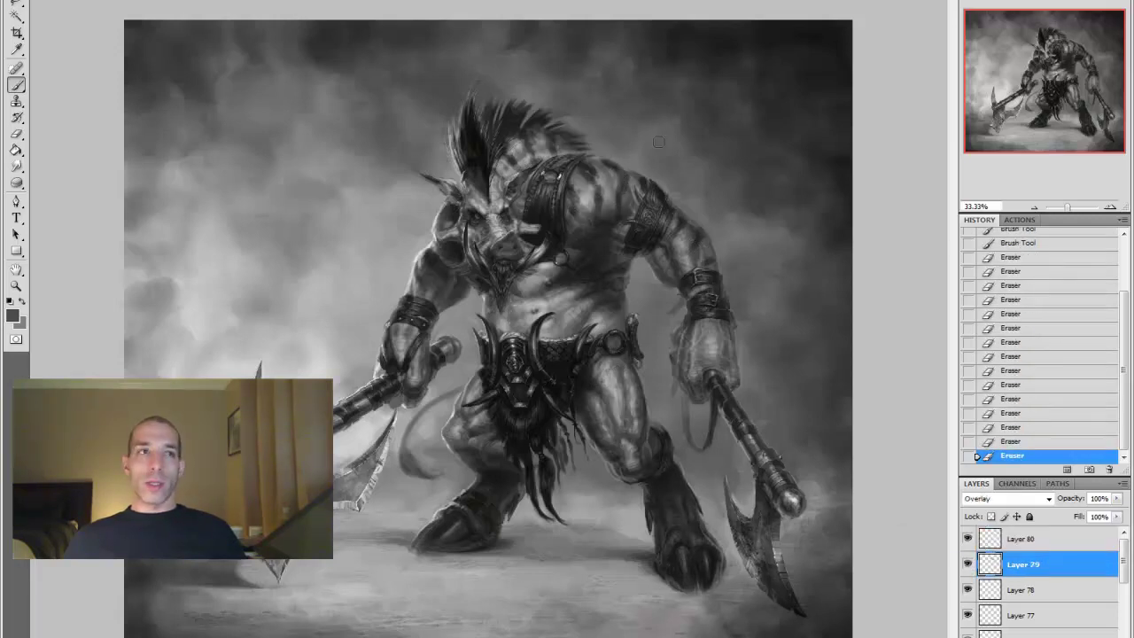
{"action": "left_click_drag", "start_coordinate": [423, 225], "coordinate": [434, 232]}
{"action": "left_click_drag", "start_coordinate": [436, 234], "coordinate": [448, 241]}
{"action": "left_click_drag", "start_coordinate": [450, 244], "coordinate": [460, 257]}
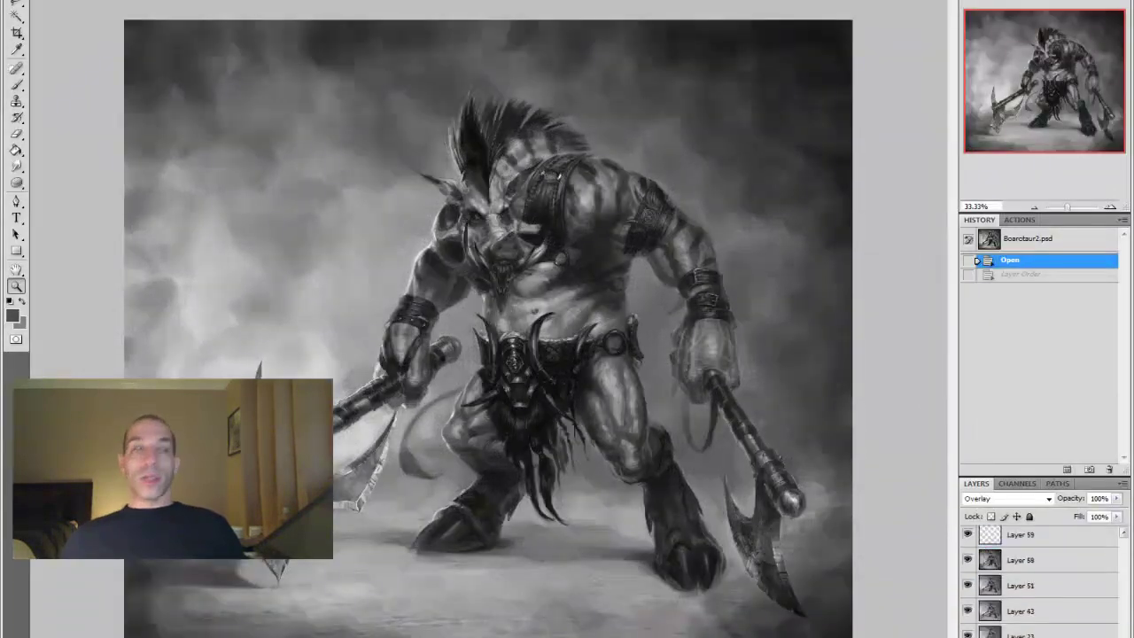
Duplicate the painted base layer and merge it with the detail layers up to Layer 78
{"action": "left_click_drag", "start_coordinate": [906, 503], "coordinate": [960, 628]}
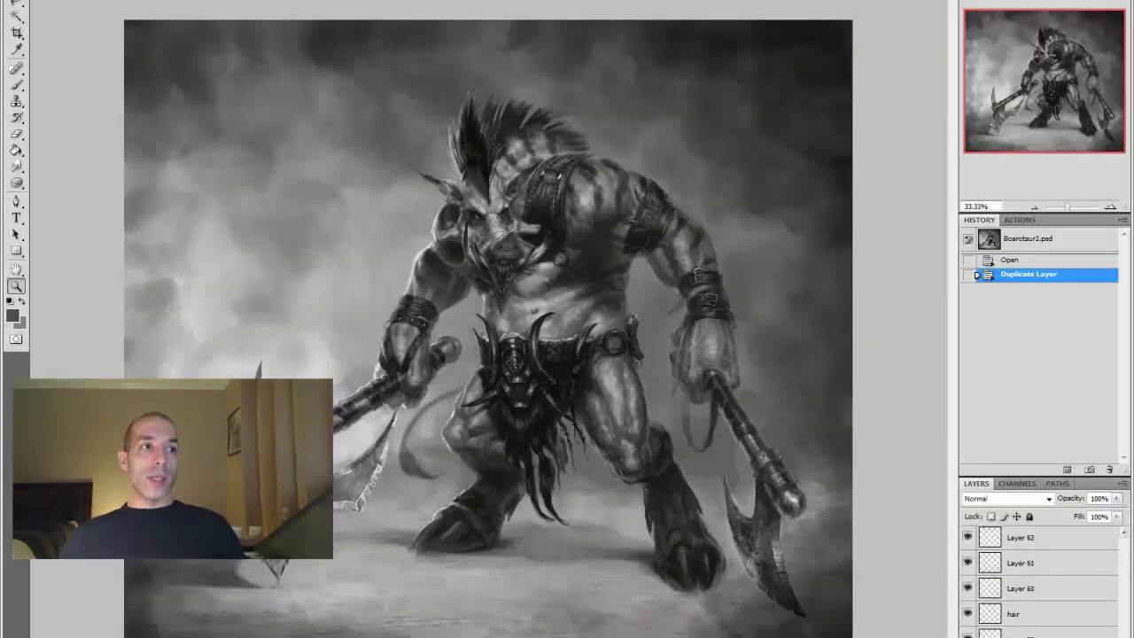
{"action": "key", "text": "ctrl+e"}
{"action": "left_click", "coordinate": [414, 443]}
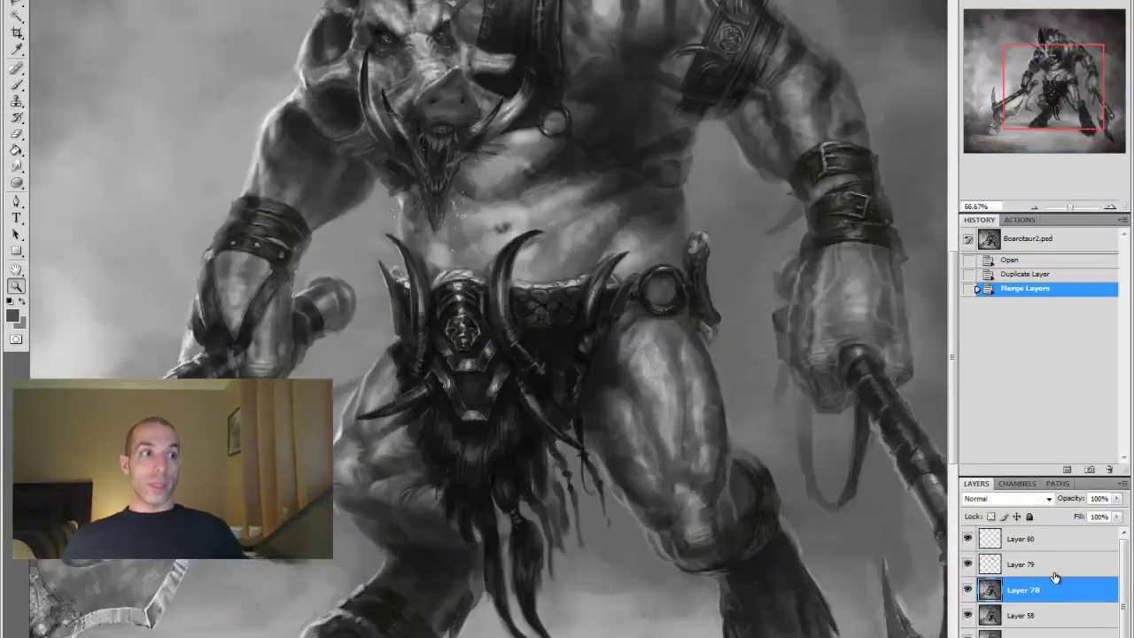
Paint a curved row of five round studs on the hanging fur below the belt buckle on Layer 80
{"action": "left_click", "coordinate": [1045, 538]}
{"action": "key", "text": "b"}
{"action": "left_click", "coordinate": [500, 465]}
{"action": "left_click", "coordinate": [473, 459]}
{"action": "left_click", "coordinate": [472, 458]}
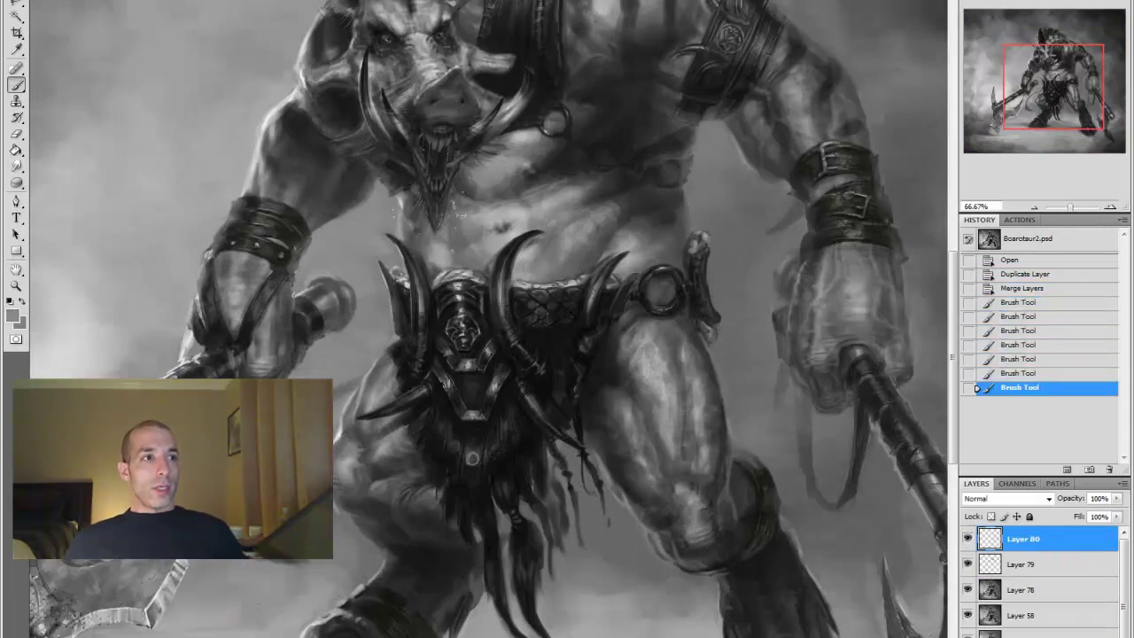
{"action": "left_click", "coordinate": [492, 453]}
{"action": "left_click", "coordinate": [454, 454]}
{"action": "left_click", "coordinate": [439, 446]}
{"action": "left_click", "coordinate": [507, 437]}
{"action": "left_click", "coordinate": [471, 458]}
Paint over the five studs again to shape them into rings, choosing a new foreground colour for the shading
{"action": "left_click", "coordinate": [493, 453]}
{"action": "left_click", "coordinate": [454, 453]}
{"action": "left_click", "coordinate": [439, 445]}
{"action": "left_click", "coordinate": [507, 437]}
{"action": "left_click", "coordinate": [483, 448]}
{"action": "left_click", "coordinate": [471, 458]}
{"action": "left_click", "coordinate": [13, 314]}
{"action": "left_click", "coordinate": [800, 357]}
{"action": "left_click", "coordinate": [483, 448]}
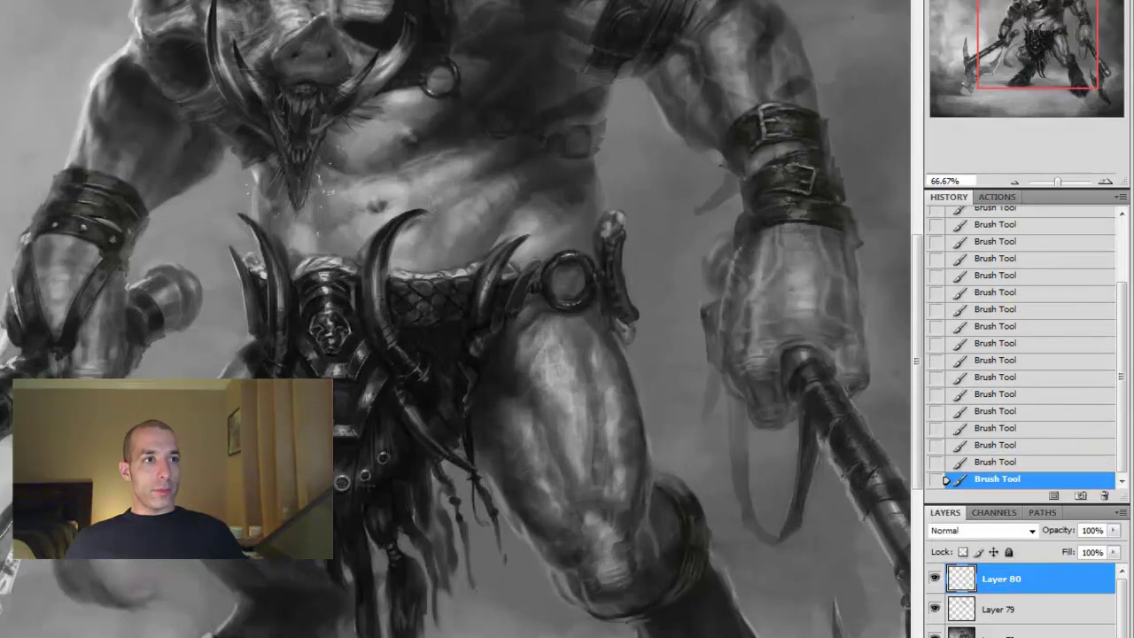
Lasso the lower V-shaped frame of the belt buckle and shift it slightly to centre it under the upper plate
{"action": "key", "text": "ctrl+plus"}
{"action": "key", "text": "ctrl+plus"}
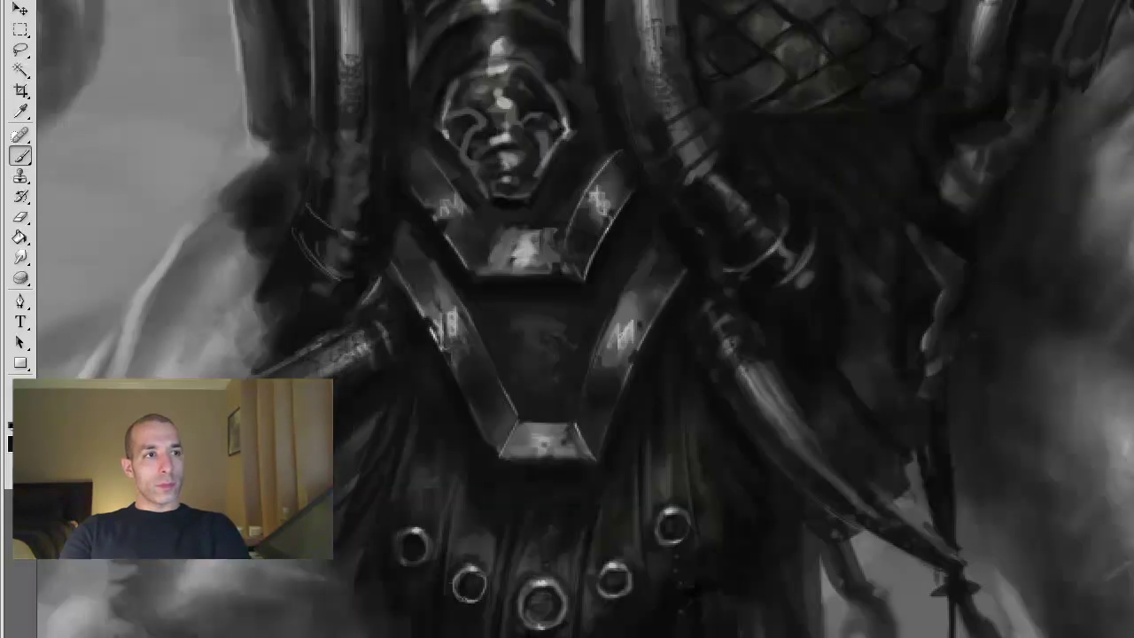
{"action": "key", "text": "l"}
{"action": "mouse_move", "coordinate": [151, 85]}
{"action": "left_mouse_down"}
{"action": "mouse_move", "coordinate": [340, 217]}
{"action": "mouse_move", "coordinate": [434, 90]}
{"action": "left_mouse_up"}
{"action": "key", "text": "v"}
{"action": "key", "text": "b"}
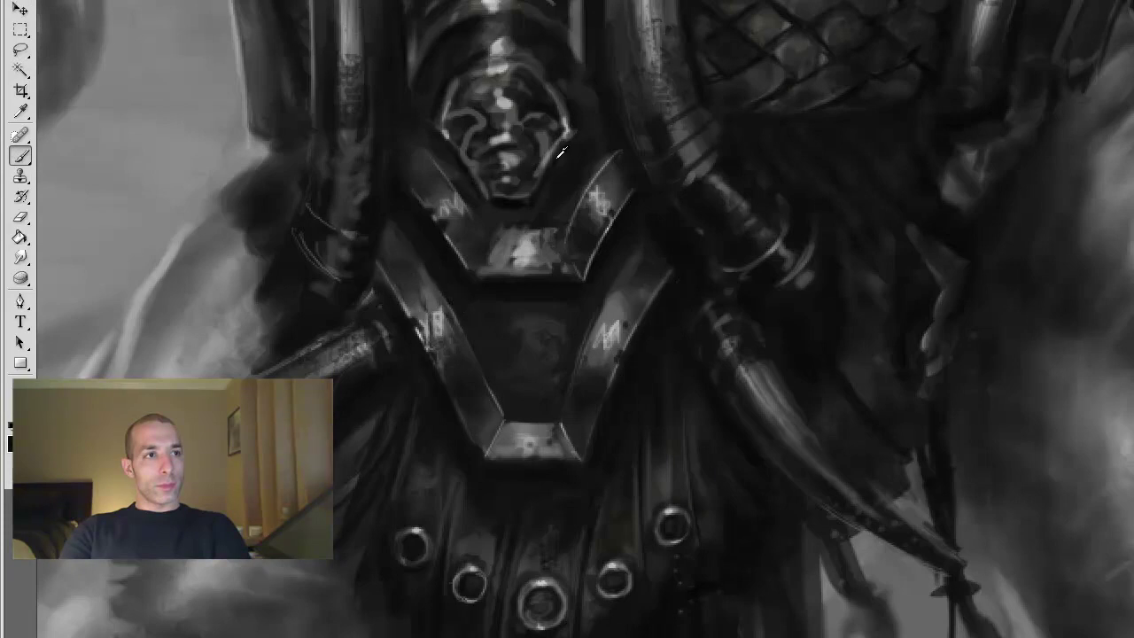
Brush dark strokes around the face emblem on the belt buckle on Layer 81
{"action": "left_click_drag", "start_coordinate": [463, 71], "coordinate": [475, 76]}
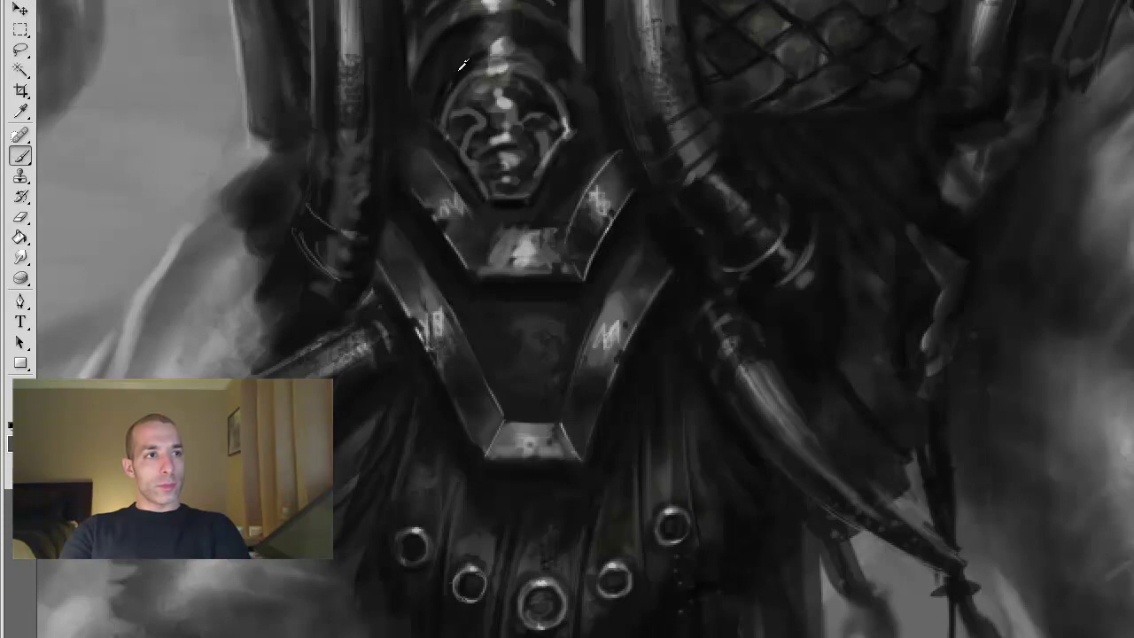
{"action": "mouse_move", "coordinate": [567, 157]}
{"action": "left_mouse_down"}
{"action": "mouse_move", "coordinate": [529, 61]}
{"action": "mouse_move", "coordinate": [463, 91]}
{"action": "mouse_move", "coordinate": [459, 121]}
{"action": "left_mouse_up"}
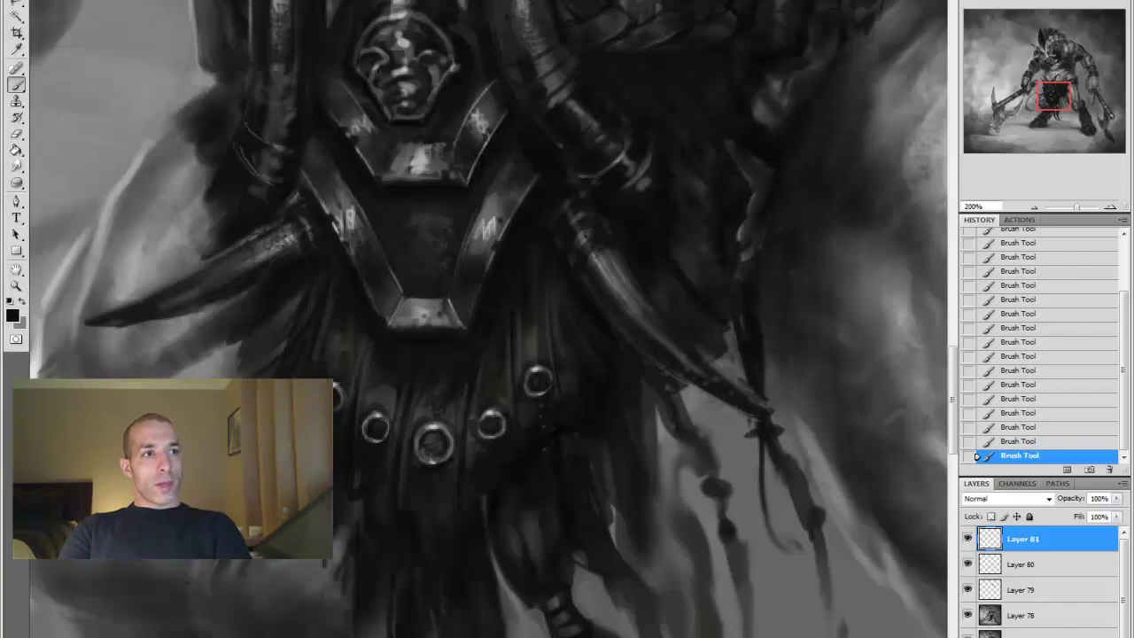
{"action": "mouse_move", "coordinate": [381, 69]}
{"action": "left_mouse_down"}
{"action": "mouse_move", "coordinate": [417, 94]}
{"action": "mouse_move", "coordinate": [435, 36]}
{"action": "left_mouse_up"}
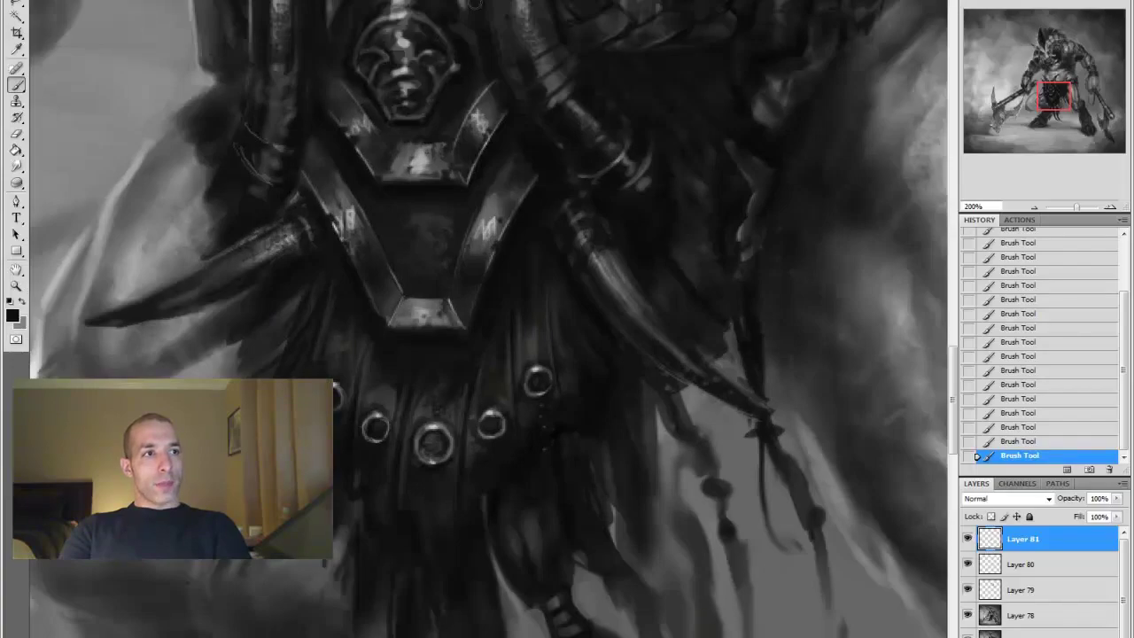
{"action": "key", "text": "ctrl+minus"}
{"action": "key", "text": "ctrl+minus"}
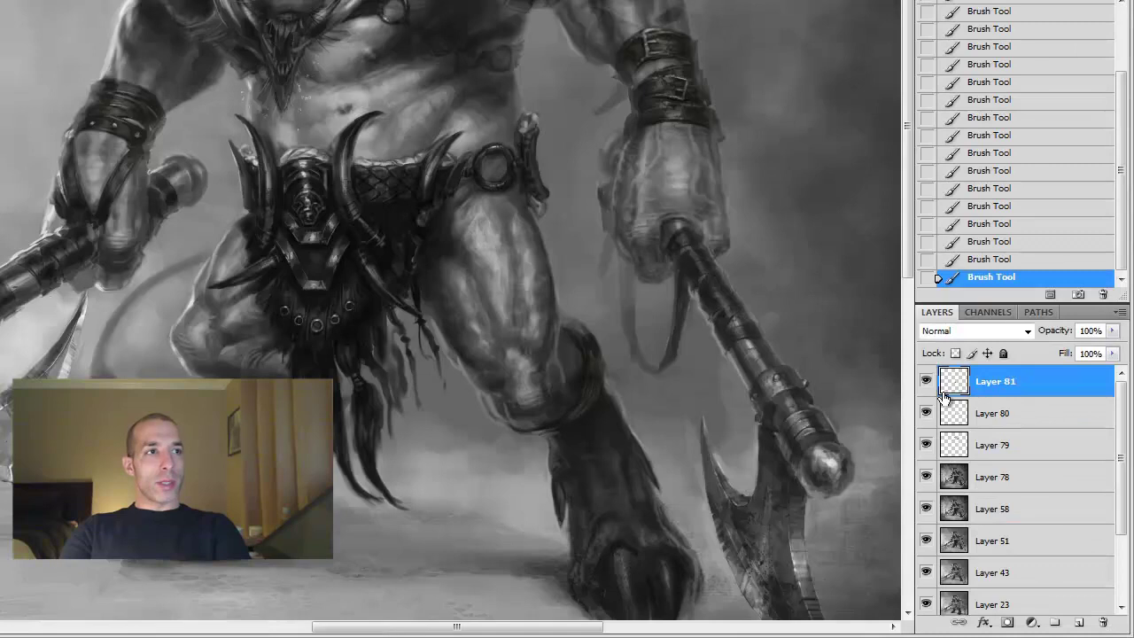
Compare the face emblem on the belt buckle before and after the latest brush strokes by stepping through the history
{"action": "key", "text": "ctrl+shift+z"}
{"action": "key", "text": "ctrl+shift+z"}
{"action": "key", "text": "ctrl+shift+z"}
{"action": "key", "text": "ctrl+shift+z"}
{"action": "key", "text": "ctrl+alt+z"}
{"action": "key", "text": "ctrl+alt+z"}
{"action": "key", "text": "ctrl+alt+z"}
{"action": "key", "text": "ctrl+alt+z"}
Lasso the face emblem on the belt buckle, copy it to a new layer and nudge the copy slightly upward
{"action": "left_click_drag", "start_coordinate": [350, 311], "coordinate": [402, 276]}
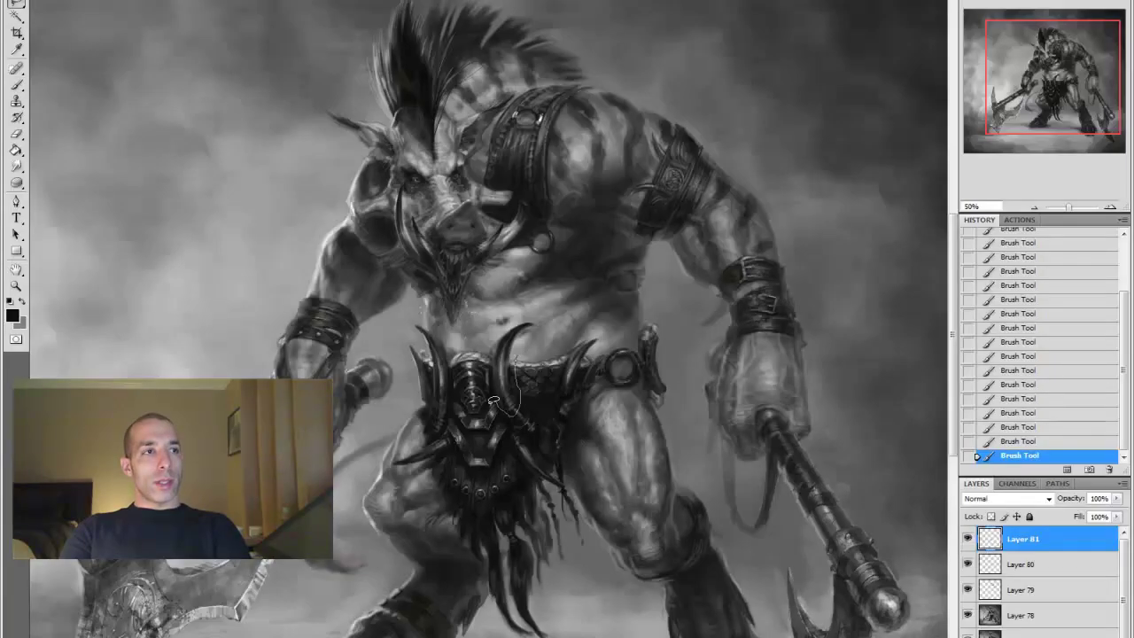
{"action": "left_click_drag", "start_coordinate": [491, 401], "coordinate": [523, 354]}
{"action": "key", "text": "ctrl+c"}
{"action": "key", "text": "ctrl+v"}
{"action": "key", "text": "ctrl+Up"}
Copy the lassoed studded fur below the buckle to a new layer, nudge it upward and merge the pasted layers down into Layer 80
{"action": "left_click_drag", "start_coordinate": [468, 441], "coordinate": [440, 524]}
{"action": "left_click_drag", "start_coordinate": [461, 478], "coordinate": [439, 517]}
{"action": "key", "text": "ctrl+c"}
{"action": "key", "text": "ctrl+v"}
{"action": "key", "text": "ctrl+Up"}
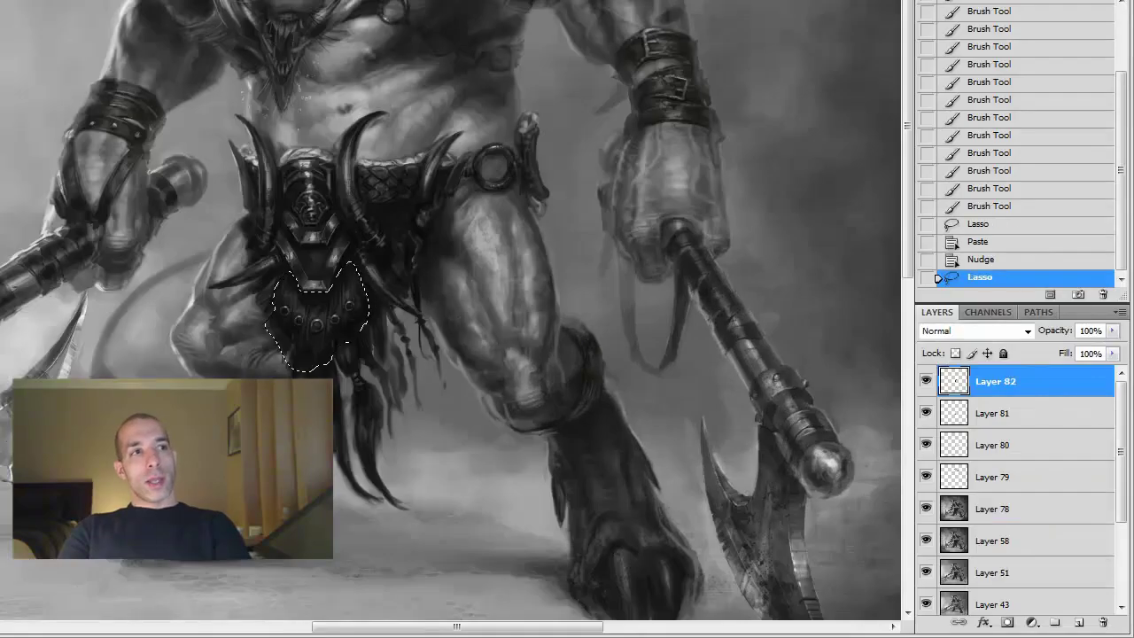
{"action": "key", "text": "ctrl+e"}
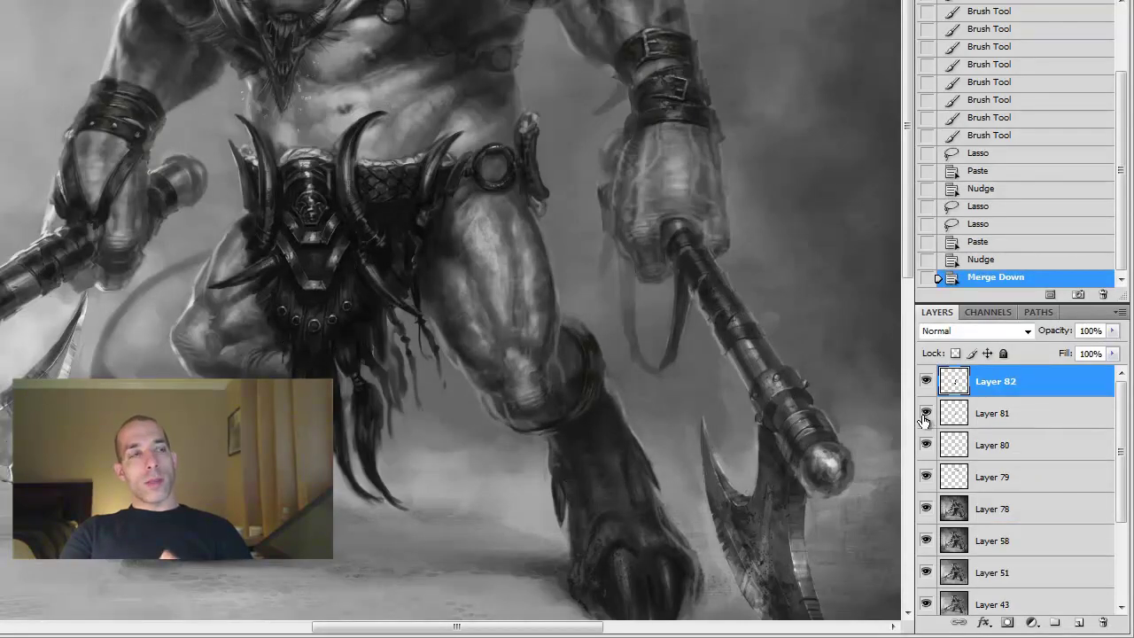
{"action": "key", "text": "ctrl+e"}
{"action": "key", "text": "ctrl+e"}
Brush shading details onto the upper buckle plate and its surroundings on Layer 80, comparing the result with the layer hidden
{"action": "key", "text": "b"}
{"action": "left_click_drag", "start_coordinate": [301, 164], "coordinate": [321, 178]}
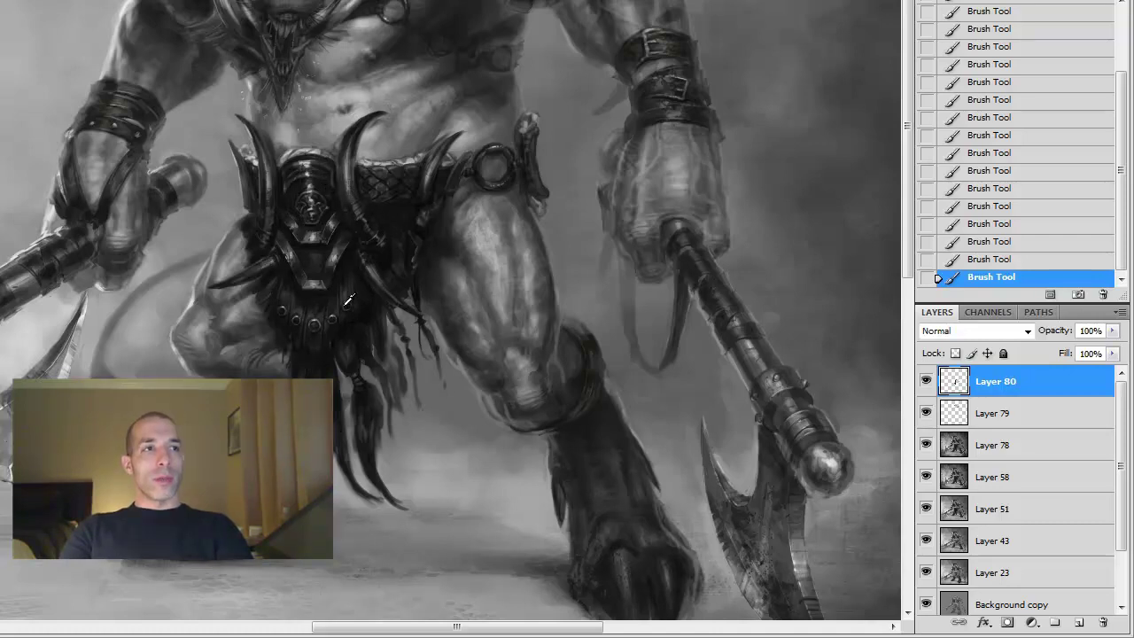
{"action": "key", "text": "alt+bracketleft"}
{"action": "key", "text": "alt+bracketright"}
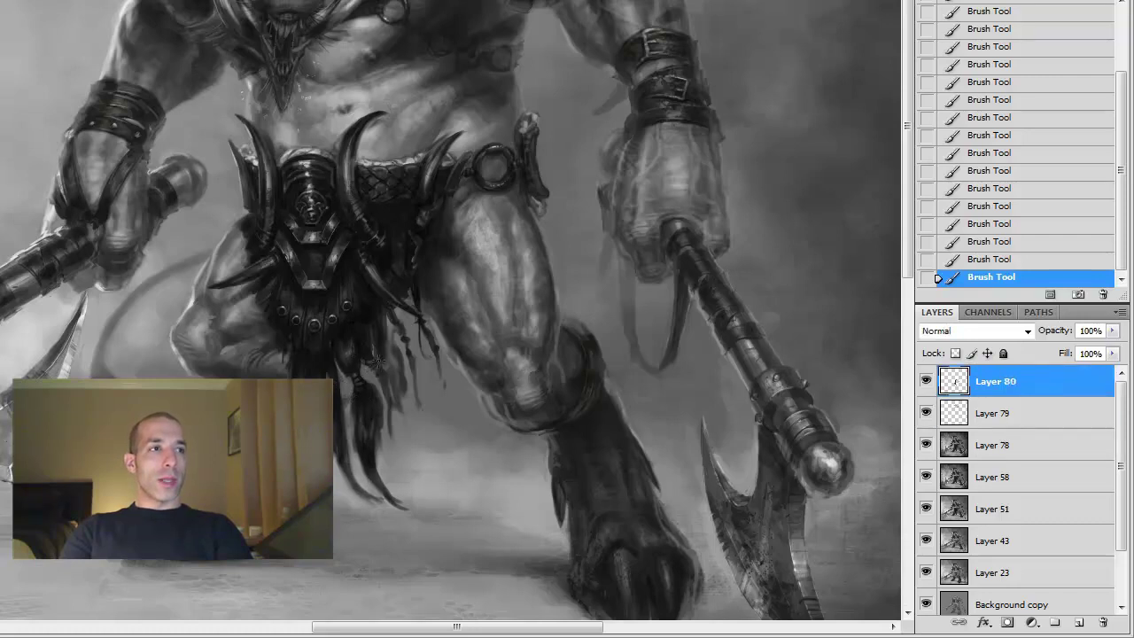
{"action": "left_click_drag", "start_coordinate": [319, 151], "coordinate": [355, 195]}
{"action": "left_click", "coordinate": [370, 152]}
{"action": "left_click", "coordinate": [926, 381]}
{"action": "left_click", "coordinate": [926, 381]}
{"action": "scroll", "coordinate": [347, 189], "scroll_direction": "up", "scroll_amount": 2}
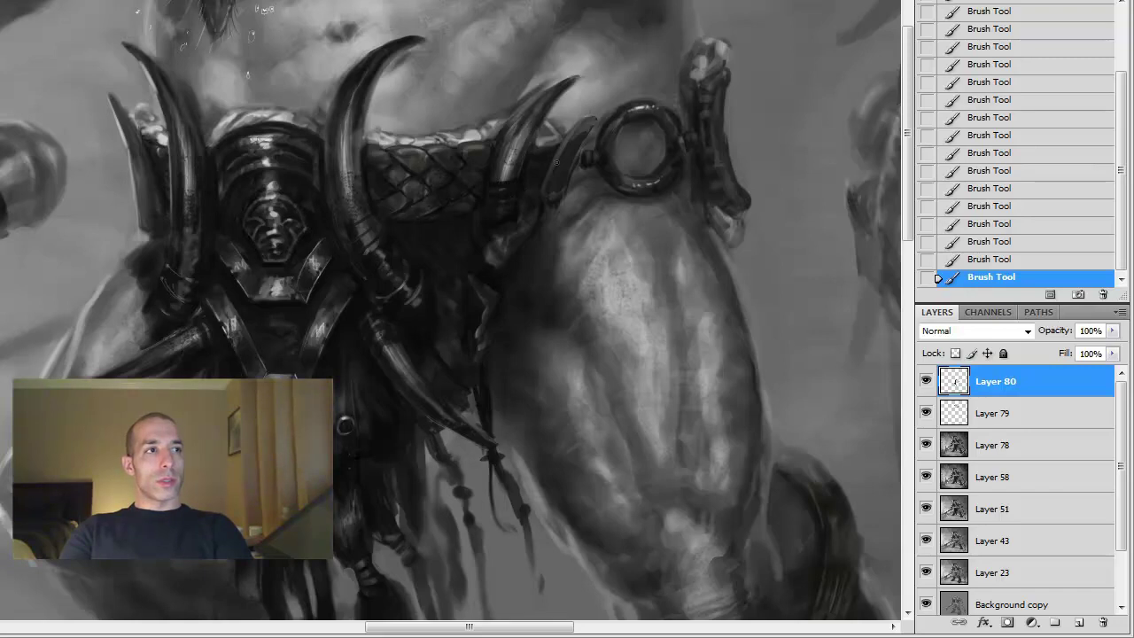
Paint dark binding bands around the bases of the outer horns on both sides of the belt on Layer 80
{"action": "mouse_move", "coordinate": [135, 217]}
{"action": "left_mouse_down"}
{"action": "mouse_move", "coordinate": [160, 172]}
{"action": "mouse_move", "coordinate": [169, 203]}
{"action": "left_mouse_up"}
{"action": "key", "text": "b"}
{"action": "left_click", "coordinate": [383, 173]}
{"action": "left_click", "coordinate": [383, 172]}
{"action": "left_click", "coordinate": [384, 172]}
{"action": "left_click", "coordinate": [383, 172]}
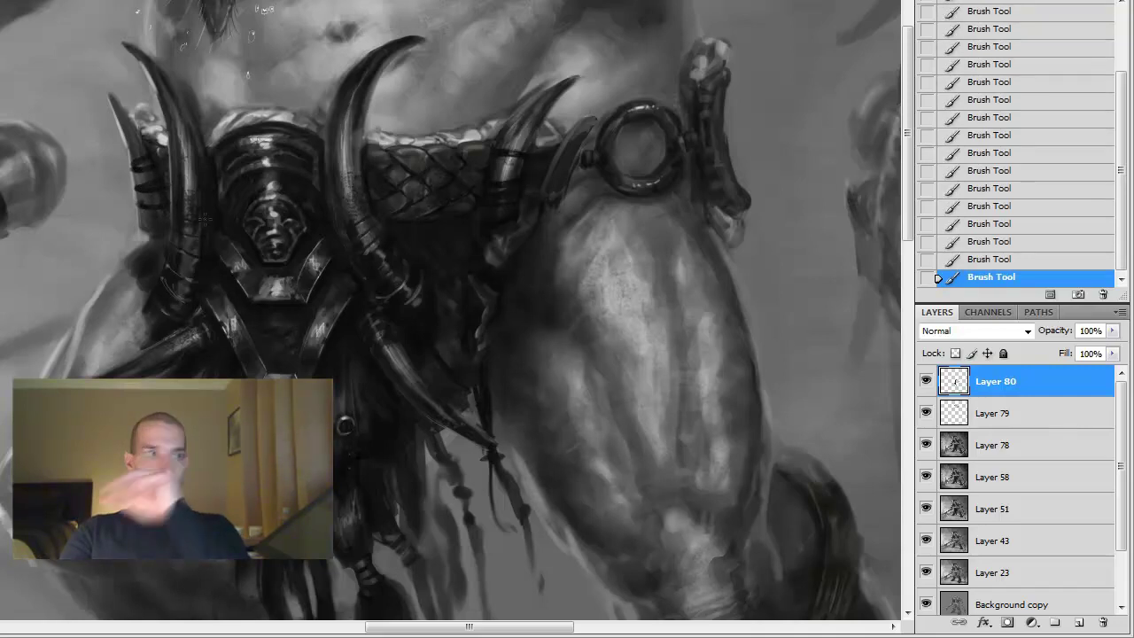
Erase stray paint along the shaft of the large axe on Layer 80
{"action": "scroll", "coordinate": [383, 173], "scroll_direction": "down", "scroll_amount": 3}
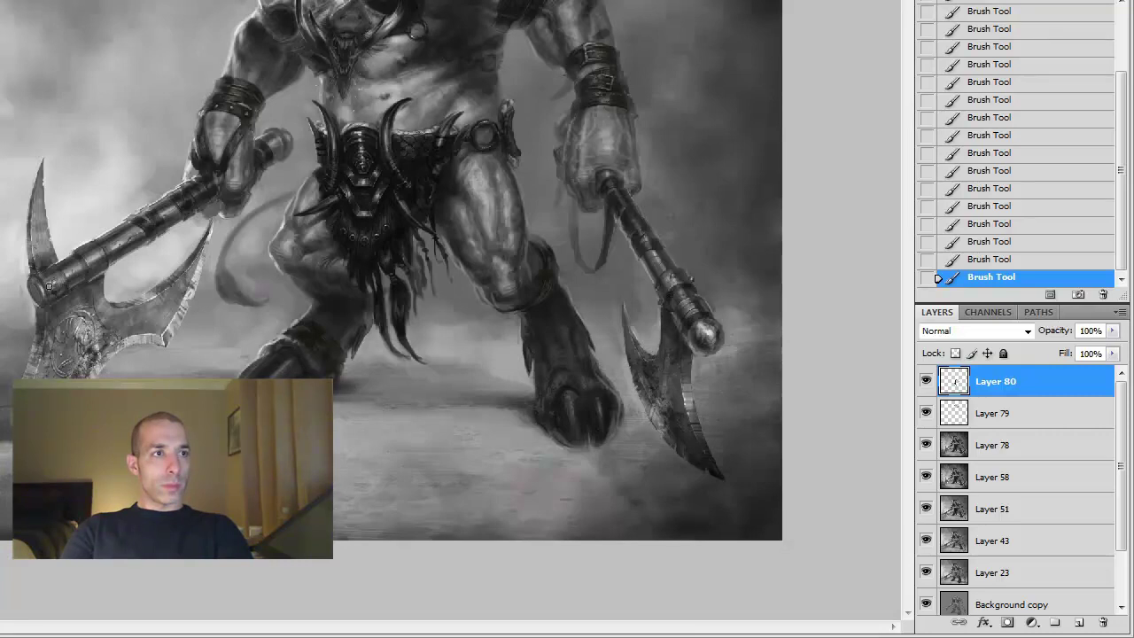
{"action": "key", "text": "e"}
{"action": "left_click_drag", "start_coordinate": [49, 287], "coordinate": [135, 261]}
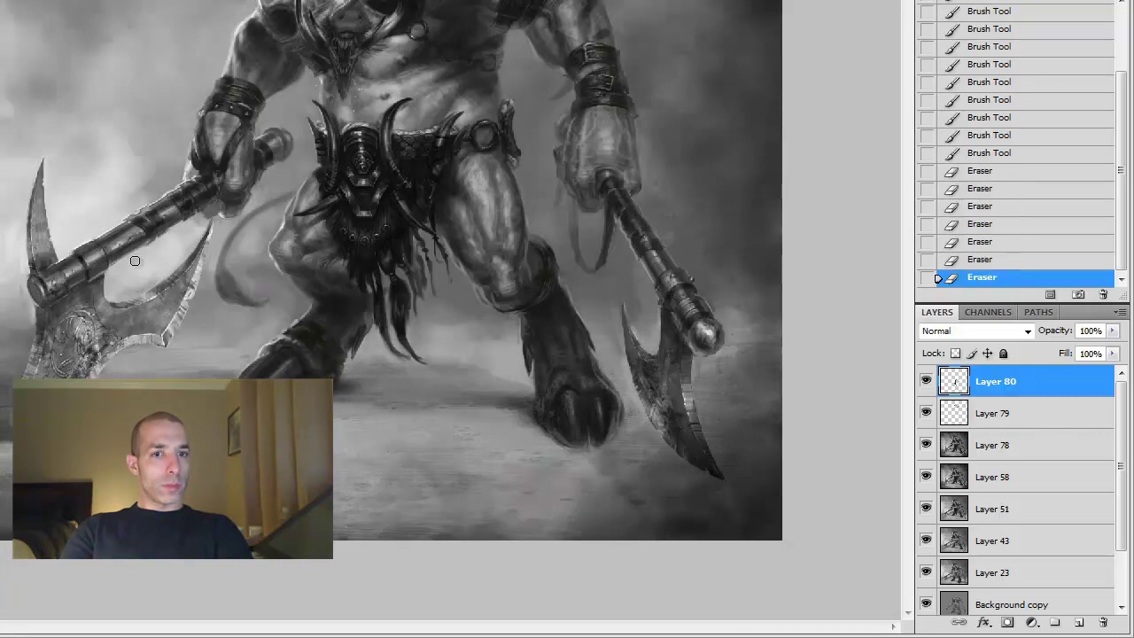
Compare the figure before and after the recent edits by stepping back and forth through the history
{"action": "scroll", "coordinate": [135, 260], "scroll_direction": "up", "scroll_amount": 3}
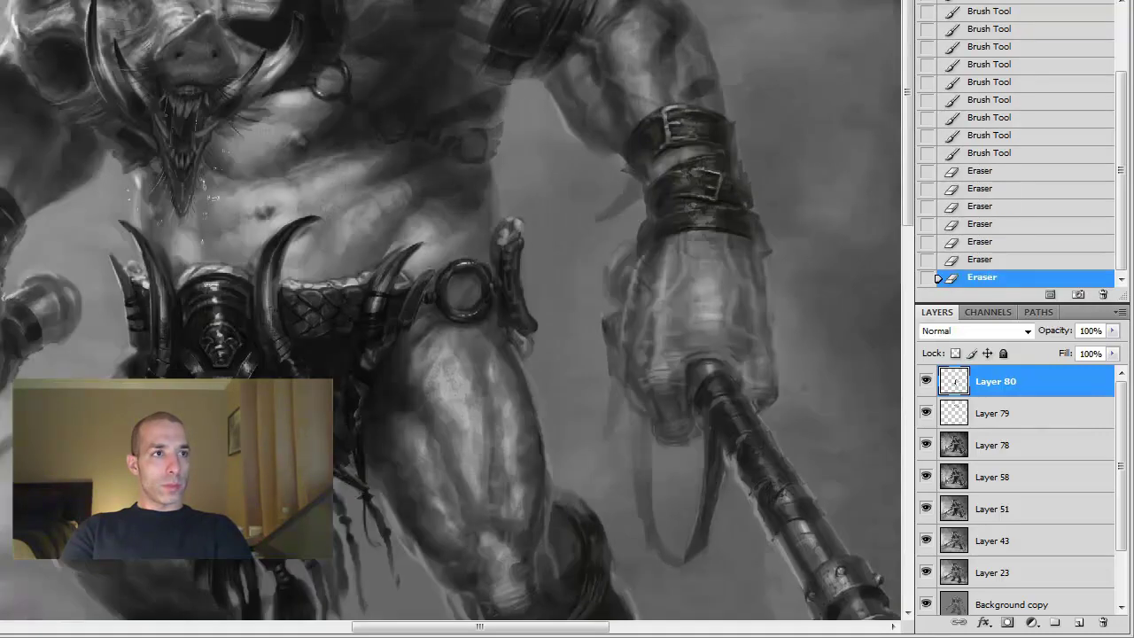
{"action": "key", "text": "b"}
{"action": "key", "text": "ctrl+alt+z"}
{"action": "key", "text": "ctrl+alt+z"}
{"action": "key", "text": "ctrl+alt+z"}
{"action": "key", "text": "ctrl+alt+z"}
{"action": "key", "text": "ctrl+alt+z"}
{"action": "key", "text": "ctrl+alt+z"}
{"action": "key", "text": "ctrl+alt+z"}
{"action": "key", "text": "ctrl+alt+z"}
{"action": "key", "text": "ctrl+alt+z"}
{"action": "key", "text": "ctrl+alt+z"}
{"action": "key", "text": "ctrl+alt+z"}
{"action": "key", "text": "ctrl+alt+z"}
{"action": "key", "text": "ctrl+alt+z"}
{"action": "key", "text": "ctrl+alt+z"}
{"action": "key", "text": "ctrl+alt+z"}
{"action": "key", "text": "ctrl+shift+z"}
{"action": "key", "text": "ctrl+shift+z"}
{"action": "key", "text": "ctrl+shift+z"}
{"action": "key", "text": "ctrl+shift+z"}
{"action": "key", "text": "ctrl+shift+z"}
{"action": "key", "text": "ctrl+shift+z"}
{"action": "key", "text": "ctrl+shift+z"}
{"action": "key", "text": "ctrl+shift+z"}
{"action": "key", "text": "ctrl+shift+z"}
{"action": "key", "text": "ctrl+shift+z"}
{"action": "key", "text": "ctrl+shift+z"}
{"action": "key", "text": "ctrl+shift+z"}
{"action": "key", "text": "ctrl+shift+z"}
{"action": "key", "text": "ctrl+shift+z"}
{"action": "key", "text": "ctrl+shift+z"}
{"action": "key", "text": "ctrl+shift+z"}
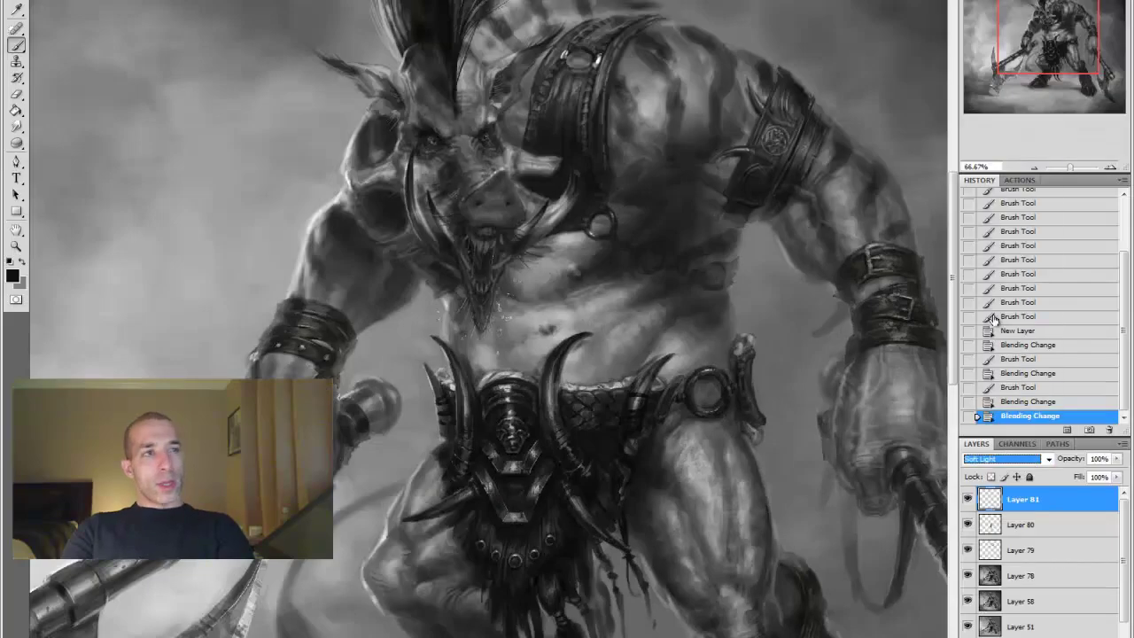
Set Layer 81's blend mode to Linear Light and brush dark shading over the boar's head and the surrounding straps
{"action": "key", "text": "Down"}
{"action": "key", "text": "Down"}
{"action": "left_click_drag", "start_coordinate": [434, 155], "coordinate": [390, 182]}
{"action": "left_click_drag", "start_coordinate": [373, 71], "coordinate": [421, 107]}
{"action": "left_click_drag", "start_coordinate": [461, 58], "coordinate": [514, 124]}
{"action": "left_click_drag", "start_coordinate": [355, 133], "coordinate": [407, 186]}
{"action": "left_click_drag", "start_coordinate": [434, 187], "coordinate": [448, 219]}
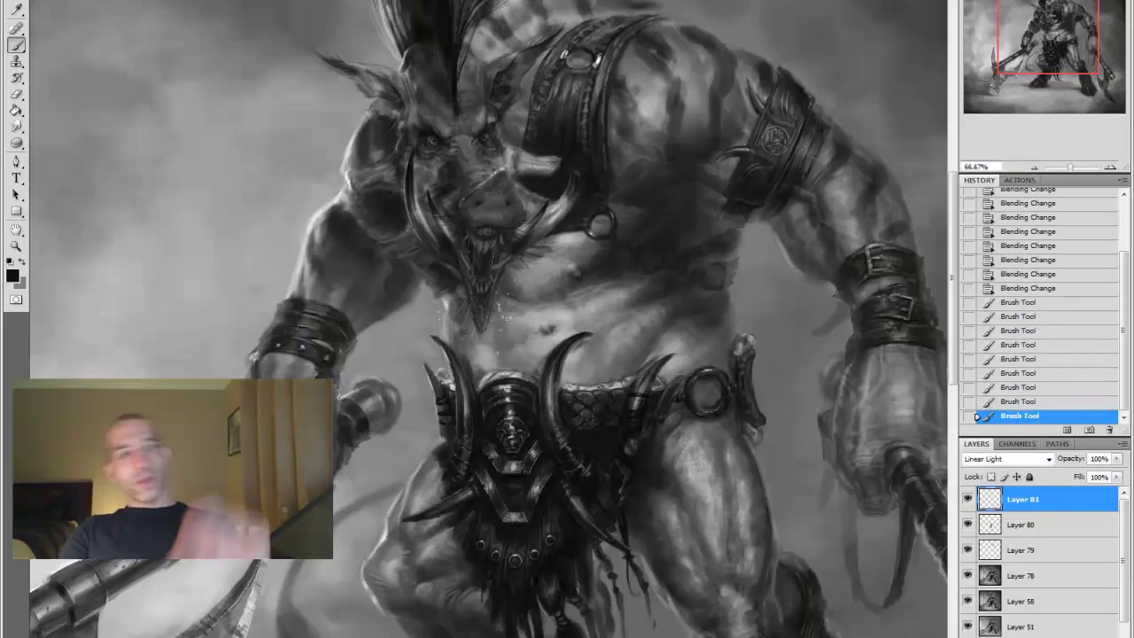
{"action": "left_click_drag", "start_coordinate": [499, 165], "coordinate": [456, 200]}
{"action": "left_click_drag", "start_coordinate": [518, 141], "coordinate": [488, 173]}
{"action": "left_click_drag", "start_coordinate": [350, 170], "coordinate": [383, 190]}
{"action": "mouse_move", "coordinate": [521, 159]}
{"action": "left_mouse_down"}
{"action": "mouse_move", "coordinate": [552, 160]}
{"action": "mouse_move", "coordinate": [567, 178]}
{"action": "left_mouse_up"}
{"action": "key", "text": "ctrl+minus"}
Erase some of the dark shading on the boar's face and lower the opacity of Layer 81
{"action": "key", "text": "e"}
{"action": "key", "text": "z"}
{"action": "left_click", "coordinate": [542, 167]}
{"action": "left_click", "coordinate": [543, 167]}
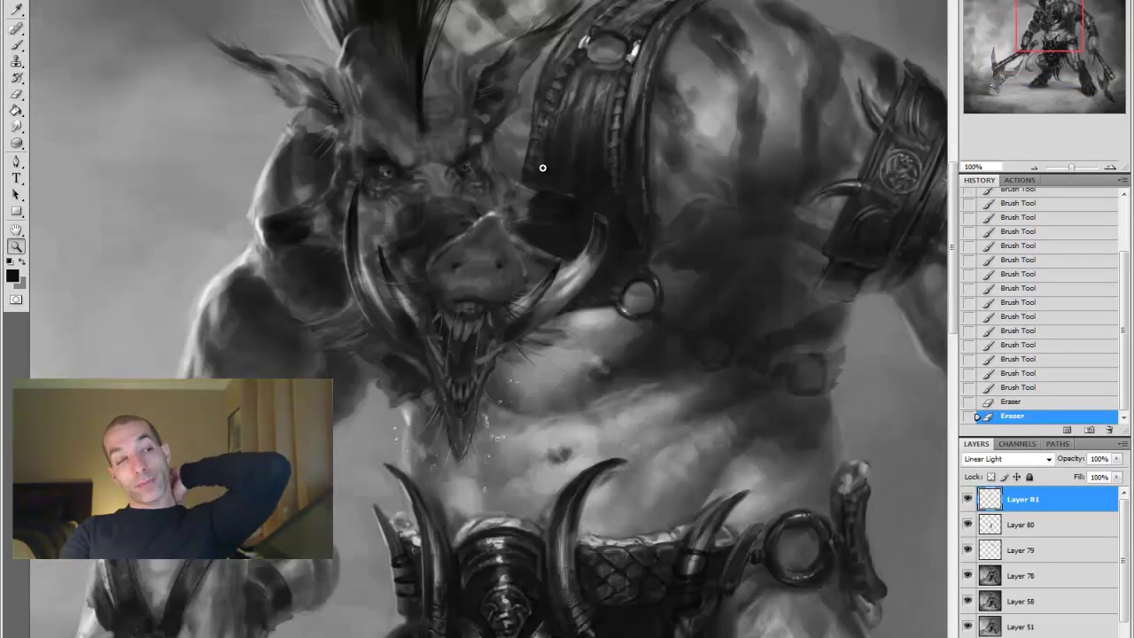
{"action": "left_click", "coordinate": [542, 168], "text": "alt"}
{"action": "key", "text": "1"}
{"action": "key", "text": "5"}
{"action": "key", "text": "ctrl+minus"}
{"action": "key", "text": "ctrl+plus"}
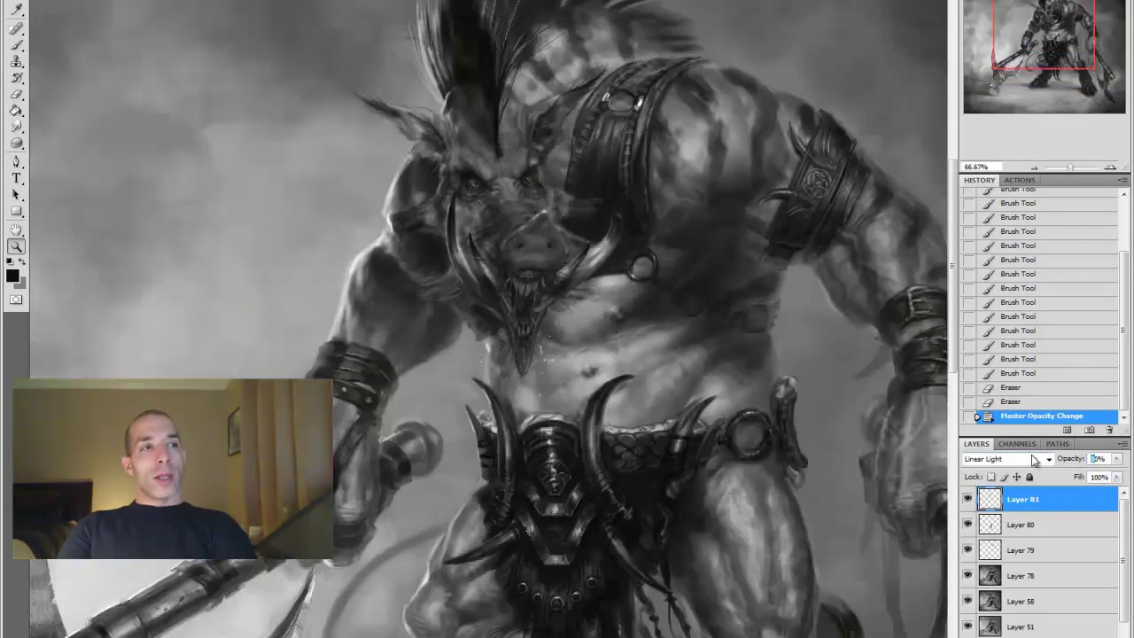
{"action": "key", "text": "6"}
Erase excess shading beside the boar's snout on Layer 81 and touch up the area with the brush
{"action": "key", "text": "e"}
{"action": "mouse_move", "coordinate": [531, 199]}
{"action": "left_mouse_down"}
{"action": "mouse_move", "coordinate": [485, 166]}
{"action": "mouse_move", "coordinate": [505, 178]}
{"action": "mouse_move", "coordinate": [521, 215]}
{"action": "mouse_move", "coordinate": [589, 213]}
{"action": "left_mouse_up"}
{"action": "key", "text": "b"}
{"action": "left_click_drag", "start_coordinate": [585, 204], "coordinate": [587, 213]}
Create a new layer above Layer 81 and paint out the light patch beside the boar's snout with dark strokes
{"action": "key", "text": "ctrl+shift+alt+n"}
{"action": "left_click_drag", "start_coordinate": [399, 212], "coordinate": [434, 232]}
{"action": "mouse_move", "coordinate": [567, 201]}
{"action": "left_mouse_down"}
{"action": "mouse_move", "coordinate": [598, 216]}
{"action": "mouse_move", "coordinate": [589, 212]}
{"action": "left_mouse_up"}
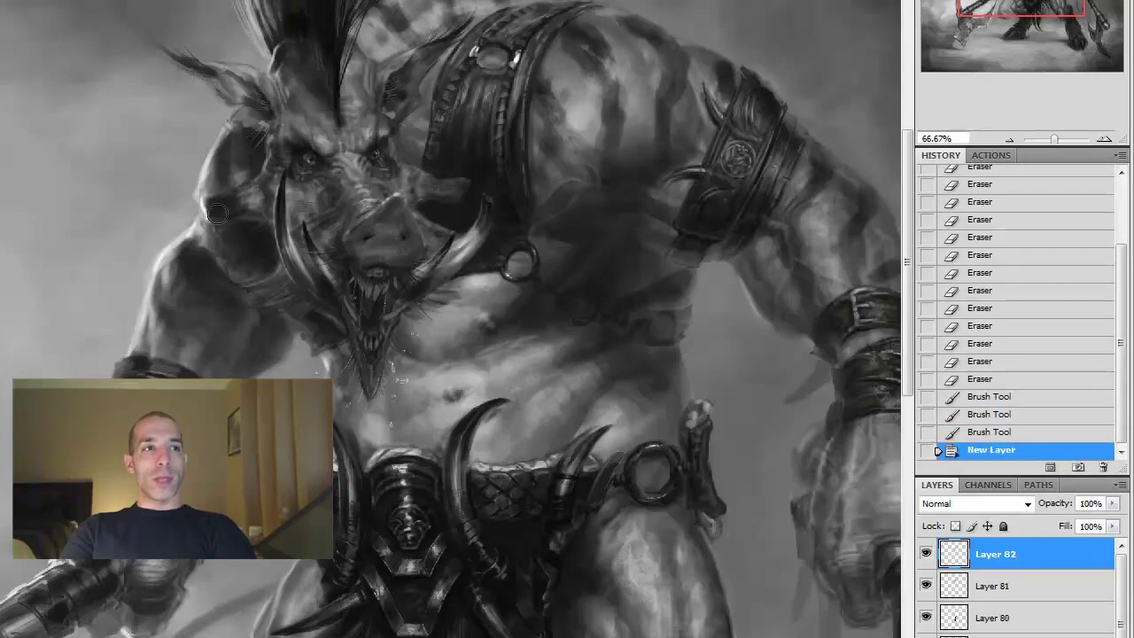
{"action": "key", "text": "e"}
{"action": "mouse_move", "coordinate": [425, 168]}
{"action": "left_mouse_down"}
{"action": "mouse_move", "coordinate": [456, 194]}
{"action": "mouse_move", "coordinate": [433, 199]}
{"action": "left_mouse_up"}
{"action": "key", "text": "b"}
{"action": "key", "text": "r"}
{"action": "mouse_move", "coordinate": [443, 177]}
{"action": "left_mouse_down"}
{"action": "mouse_move", "coordinate": [527, 163]}
{"action": "mouse_move", "coordinate": [465, 198]}
{"action": "mouse_move", "coordinate": [520, 190]}
{"action": "mouse_move", "coordinate": [355, 226]}
{"action": "left_mouse_up"}
{"action": "key", "text": "b"}
{"action": "key", "text": "e"}
Brush shading over the boar's cheek, snout bridge and forehead on Layer 82
{"action": "key", "text": "b"}
{"action": "mouse_move", "coordinate": [359, 199]}
{"action": "left_mouse_down"}
{"action": "mouse_move", "coordinate": [345, 230]}
{"action": "mouse_move", "coordinate": [332, 213]}
{"action": "left_mouse_up"}
{"action": "mouse_move", "coordinate": [359, 222]}
{"action": "left_mouse_down"}
{"action": "mouse_move", "coordinate": [341, 243]}
{"action": "mouse_move", "coordinate": [305, 240]}
{"action": "left_mouse_up"}
{"action": "mouse_move", "coordinate": [330, 233]}
{"action": "left_mouse_down"}
{"action": "mouse_move", "coordinate": [390, 151]}
{"action": "mouse_move", "coordinate": [381, 155]}
{"action": "left_mouse_up"}
{"action": "key", "text": "b"}
{"action": "left_click_drag", "start_coordinate": [226, 79], "coordinate": [414, 77]}
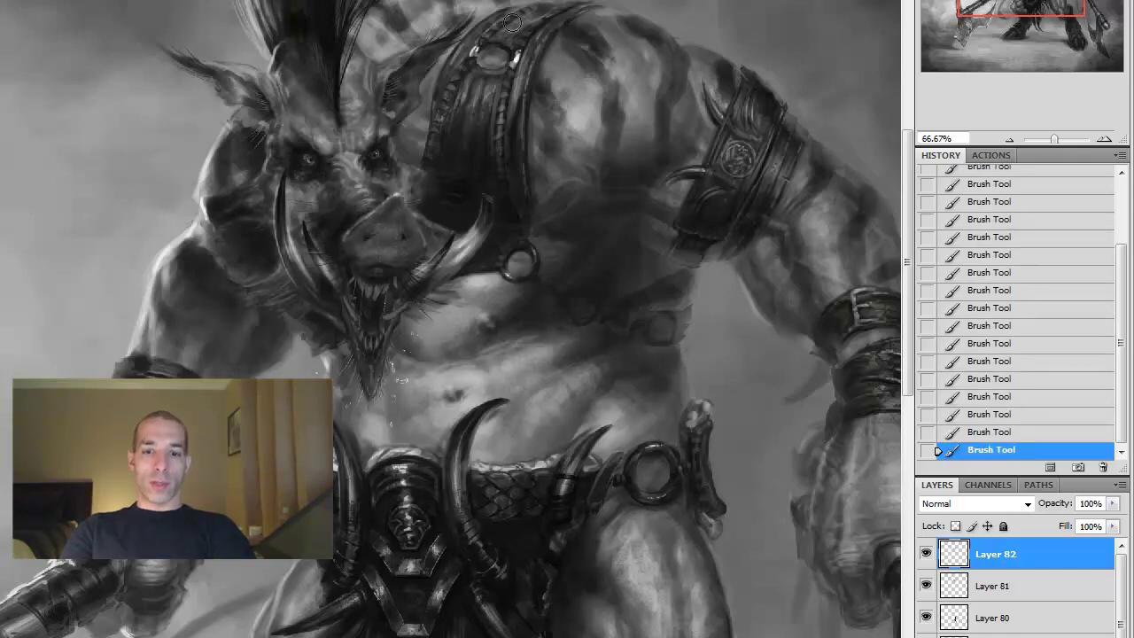
Switch to the layer below and erase excess paint around the boar's eye and the bridge of the snout
{"action": "key", "text": "alt+bracketleft"}
{"action": "key", "text": "e"}
{"action": "left_click_drag", "start_coordinate": [407, 159], "coordinate": [381, 186]}
{"action": "mouse_move", "coordinate": [372, 168]}
{"action": "left_mouse_down"}
{"action": "mouse_move", "coordinate": [399, 195]}
{"action": "mouse_move", "coordinate": [390, 204]}
{"action": "left_mouse_up"}
{"action": "left_click_drag", "start_coordinate": [381, 160], "coordinate": [414, 195]}
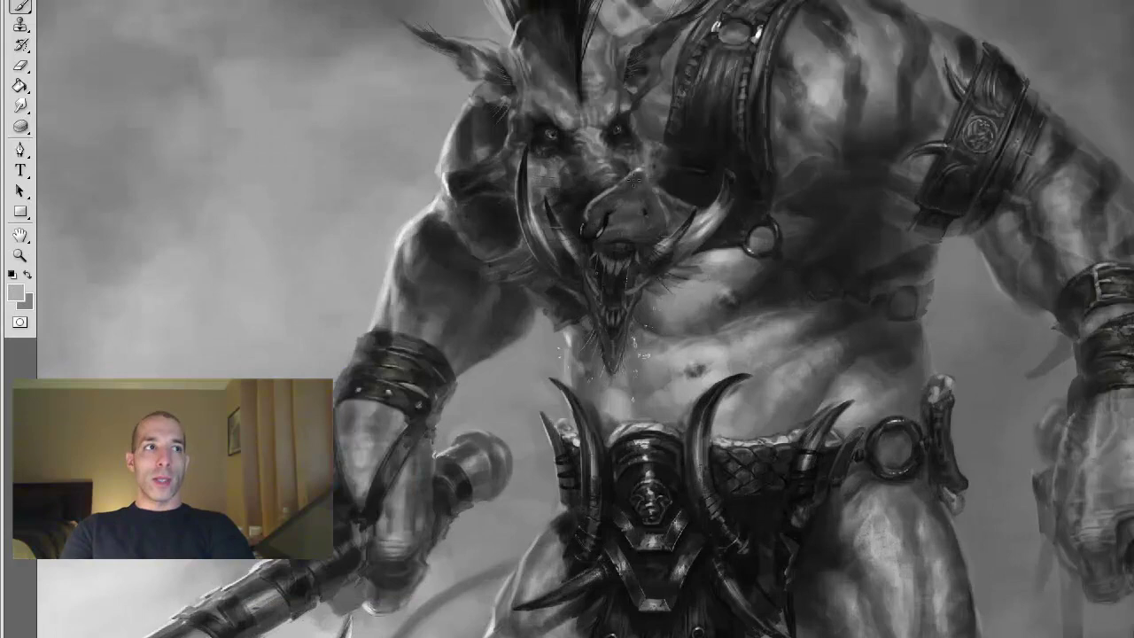
Shade the ring through the boar's nostril on Layer 84 using its loaded selection
{"action": "key", "text": "z"}
{"action": "left_click", "coordinate": [632, 179], "text": "alt"}
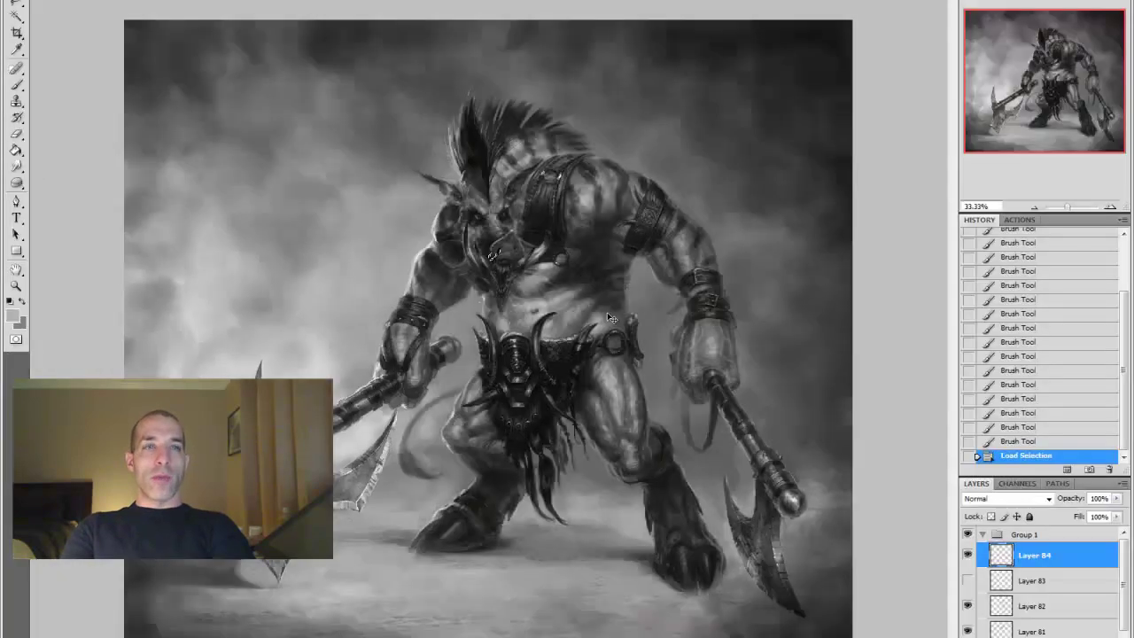
{"action": "left_click", "coordinate": [532, 292]}
{"action": "key", "text": "b"}
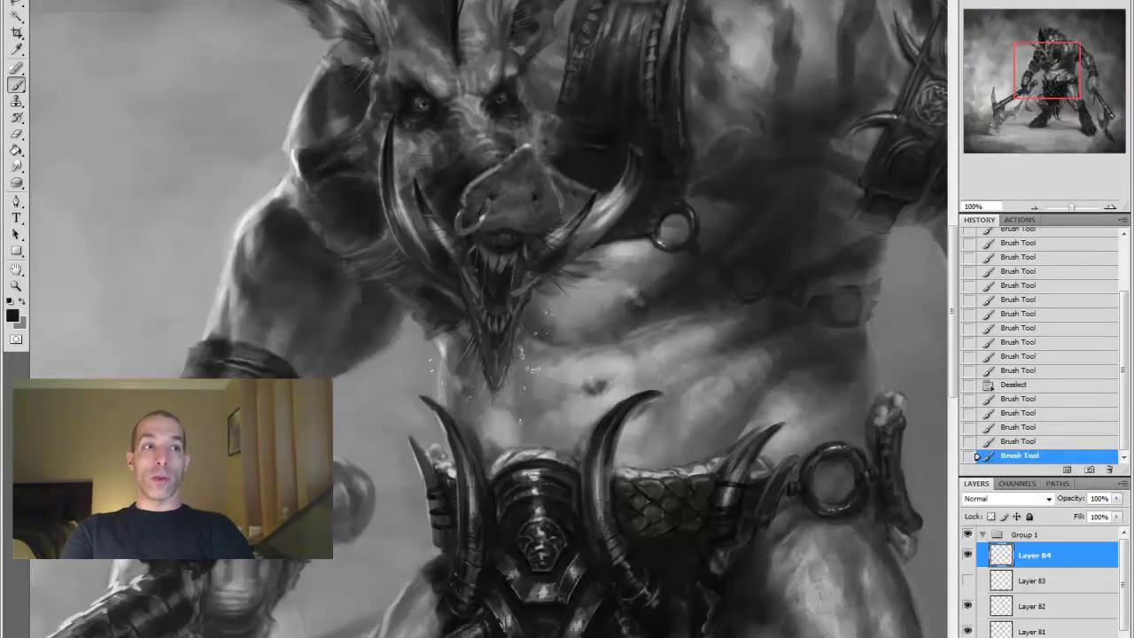
Examine the nose ring on the whole figure by switching Layer 84's visibility off and on
{"action": "key", "text": "z"}
{"action": "key", "text": "ctrl+minus"}
{"action": "key", "text": "ctrl+minus"}
{"action": "key", "text": "ctrl+minus"}
{"action": "left_click", "coordinate": [967, 558]}
{"action": "left_click", "coordinate": [969, 560]}
{"action": "left_click", "coordinate": [969, 562]}
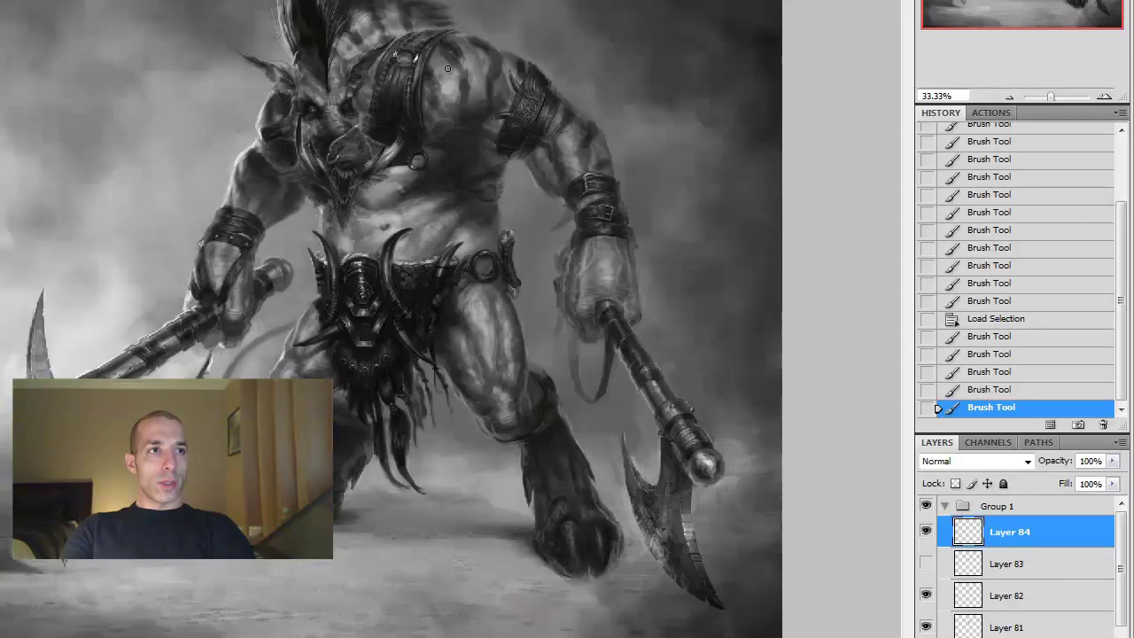
{"action": "key", "text": "ctrl+plus"}
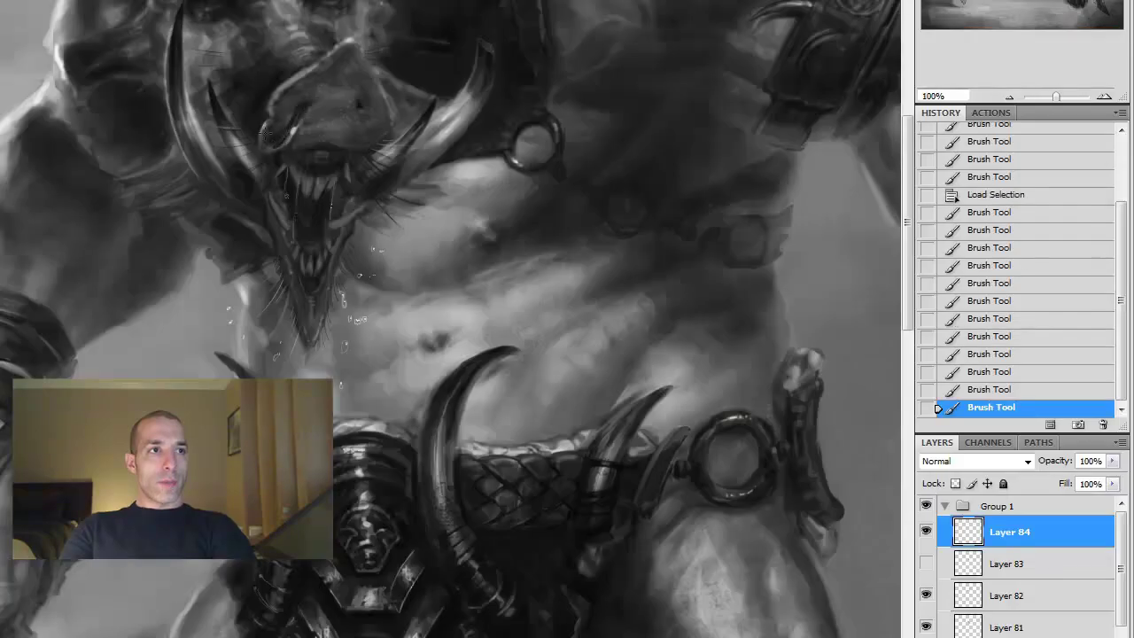
Clear the selection and refine the nose ring and snout on Layer 84 with brush and eraser strokes
{"action": "key", "text": "ctrl+d"}
{"action": "mouse_move", "coordinate": [259, 154]}
{"action": "left_mouse_down"}
{"action": "mouse_move", "coordinate": [282, 153]}
{"action": "mouse_move", "coordinate": [406, 37]}
{"action": "left_mouse_up"}
{"action": "key", "text": "e"}
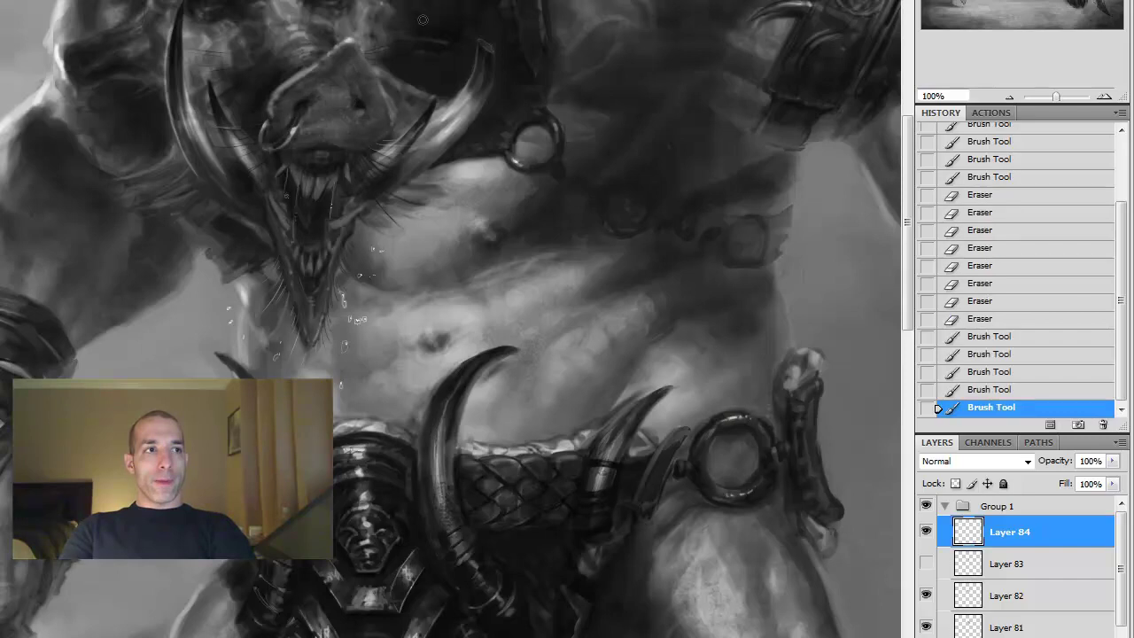
Select Layer 82 and refine the boar's face with eraser and dark brush strokes
{"action": "key", "text": "ctrl+0"}
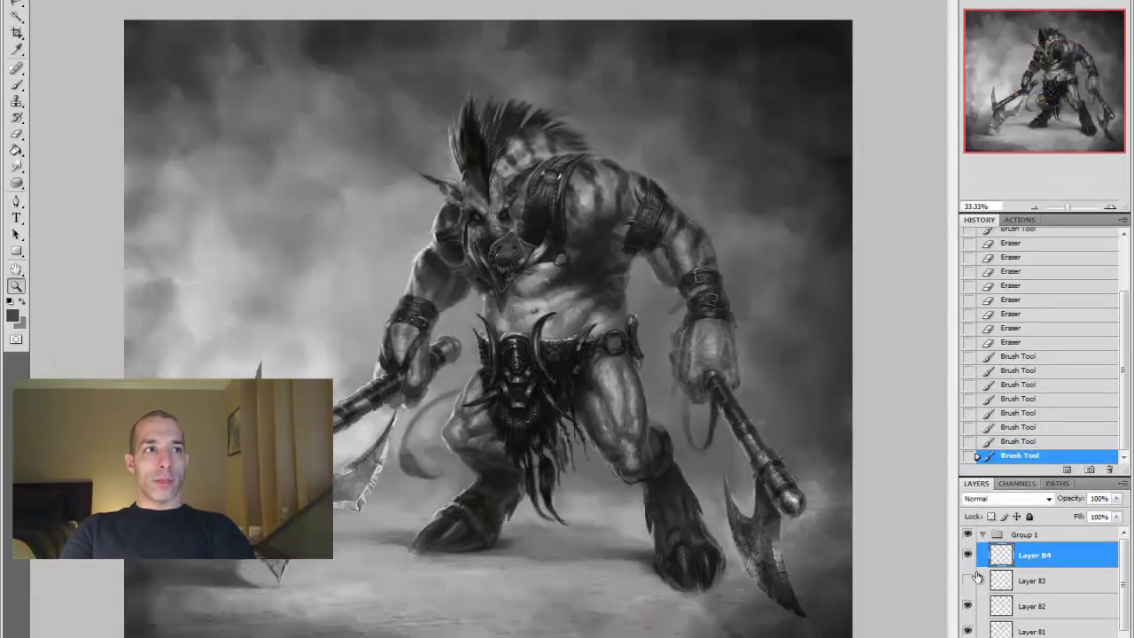
{"action": "left_click", "coordinate": [492, 285]}
{"action": "left_click", "coordinate": [1010, 607]}
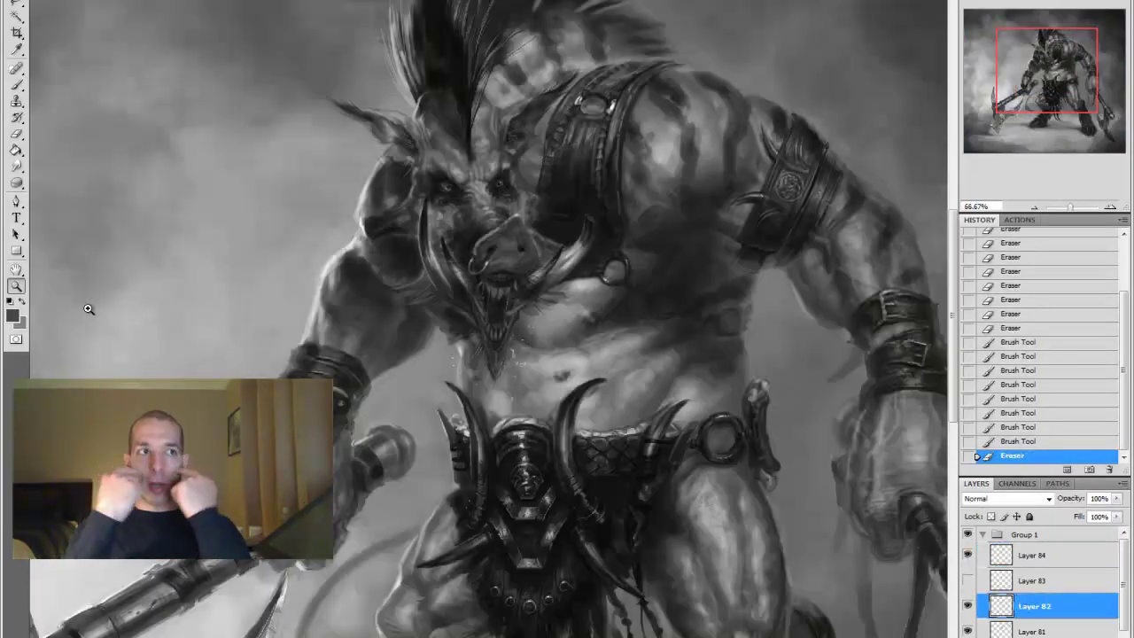
{"action": "key", "text": "h"}
{"action": "left_click", "coordinate": [664, 337]}
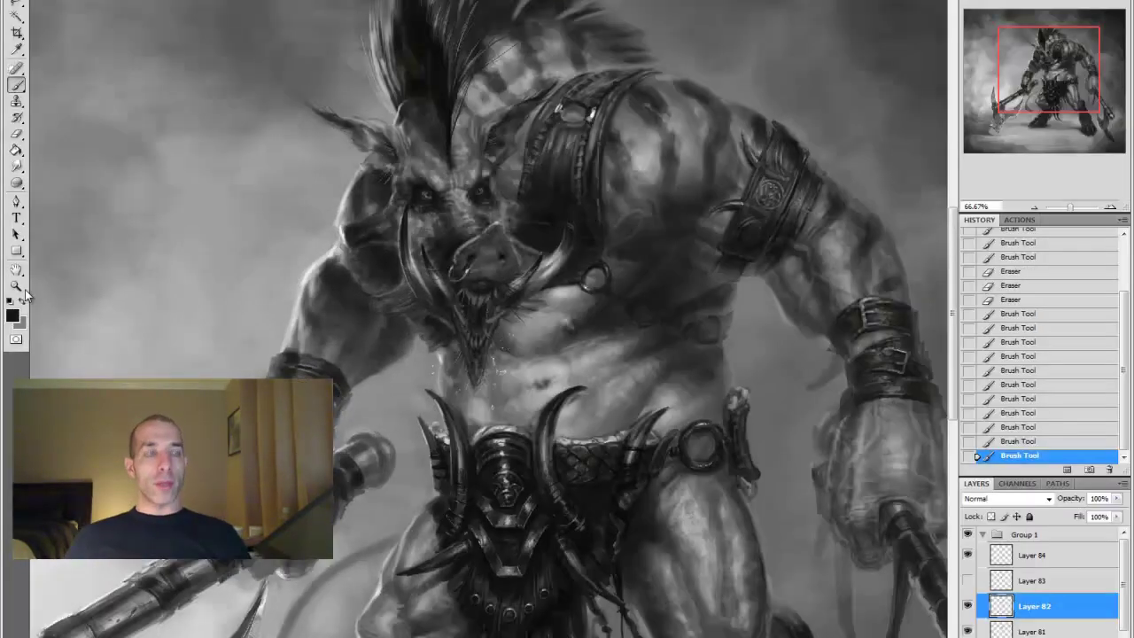
{"action": "left_click", "coordinate": [323, 159]}
{"action": "key", "text": "b"}
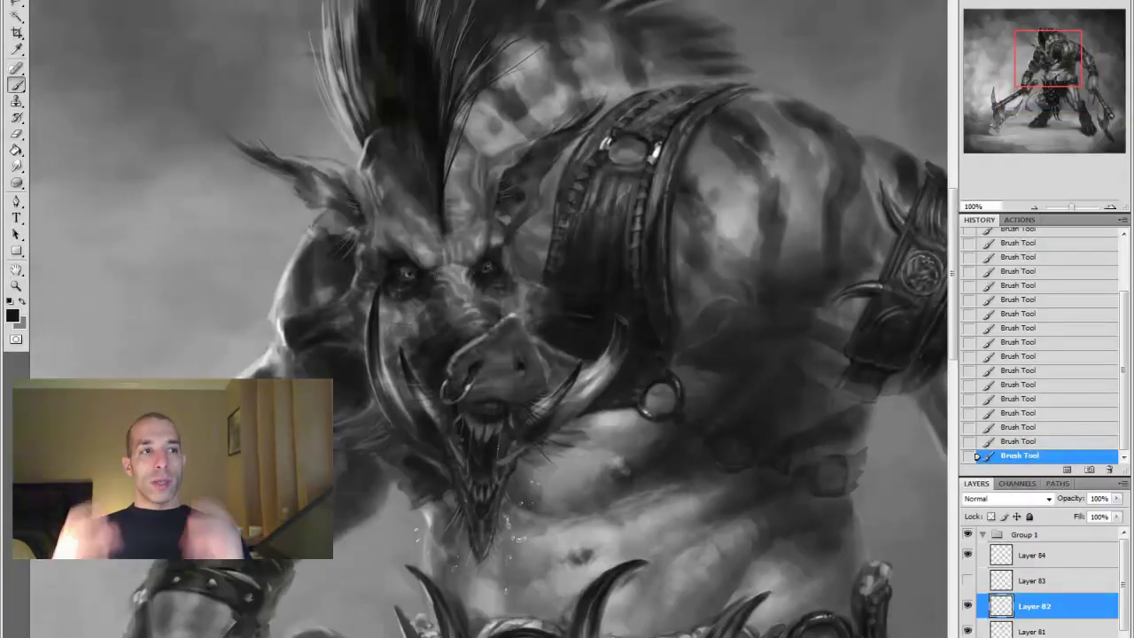
Check the face with Layer 84 hidden and shown, and paint more shading around the snout and cheek on Layer 82
{"action": "left_click", "coordinate": [968, 555]}
{"action": "left_click", "coordinate": [967, 555]}
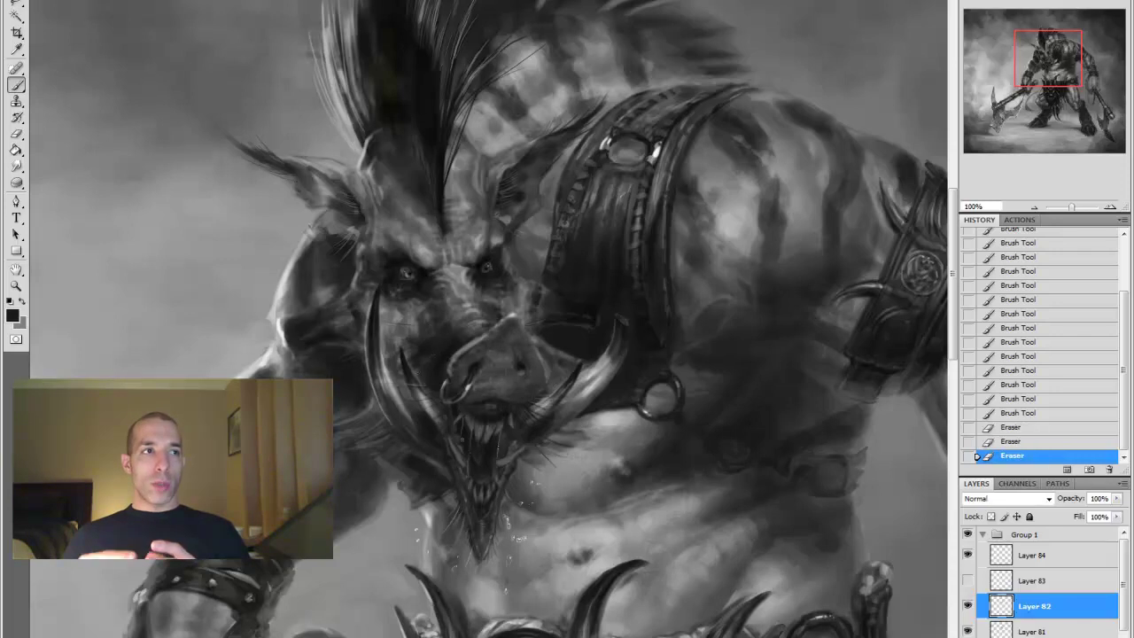
{"action": "left_click_drag", "start_coordinate": [446, 363], "coordinate": [358, 314]}
{"action": "left_click_drag", "start_coordinate": [443, 337], "coordinate": [399, 301]}
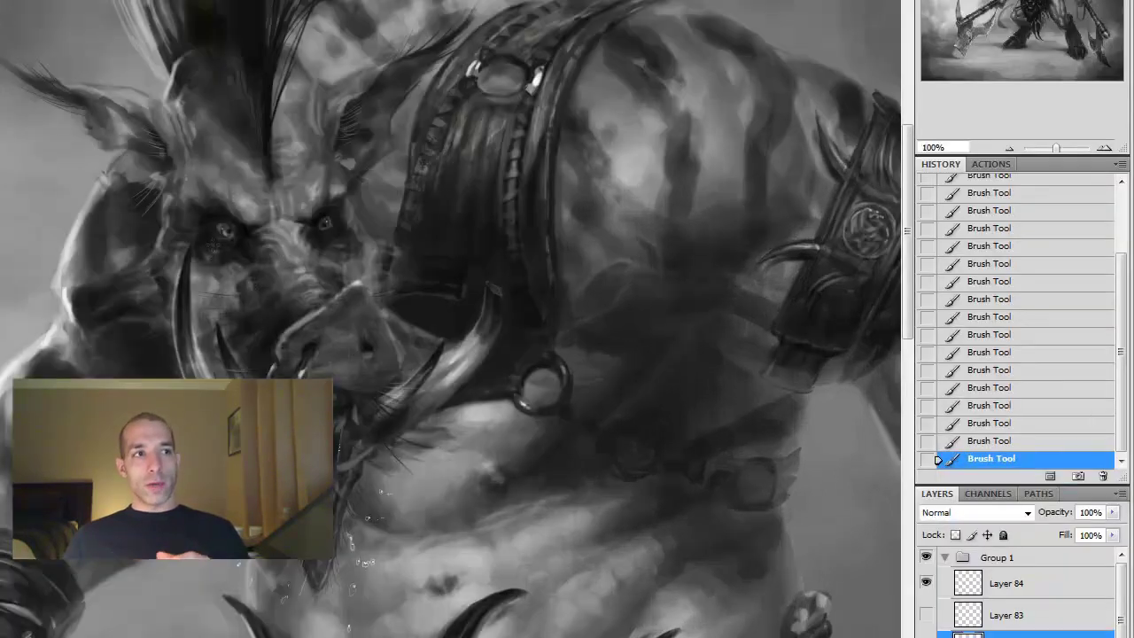
Sample dark and light tones from the face and paint skin details around the eyes, cheek and brow on Layer 82
{"action": "scroll", "coordinate": [237, 284], "scroll_direction": "up", "scroll_amount": 1}
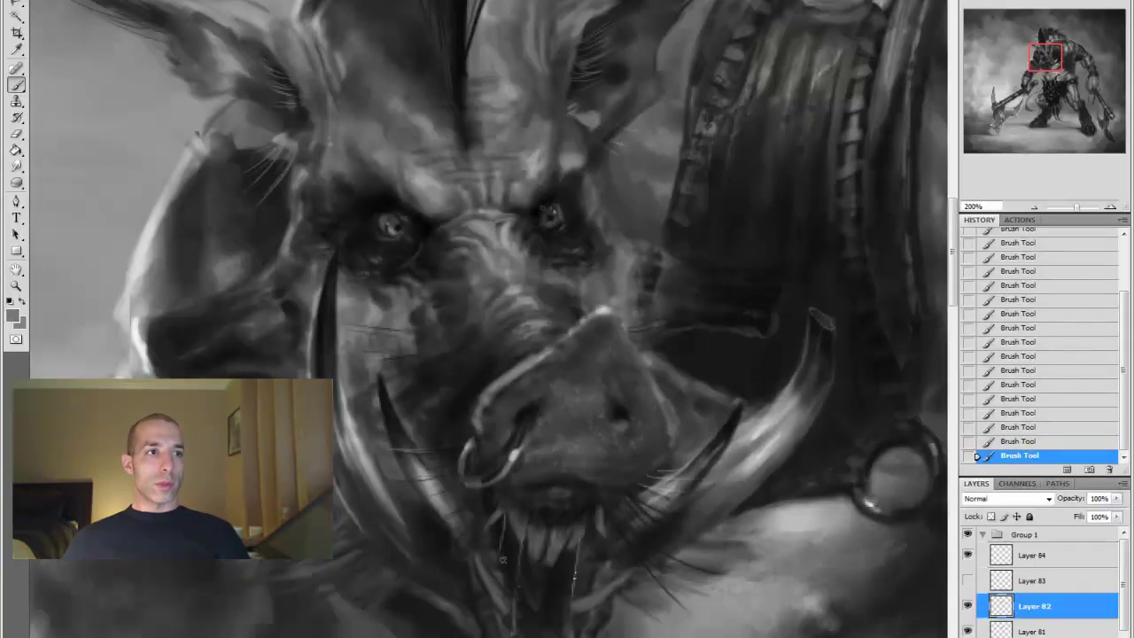
{"action": "left_click", "coordinate": [434, 235], "text": "alt"}
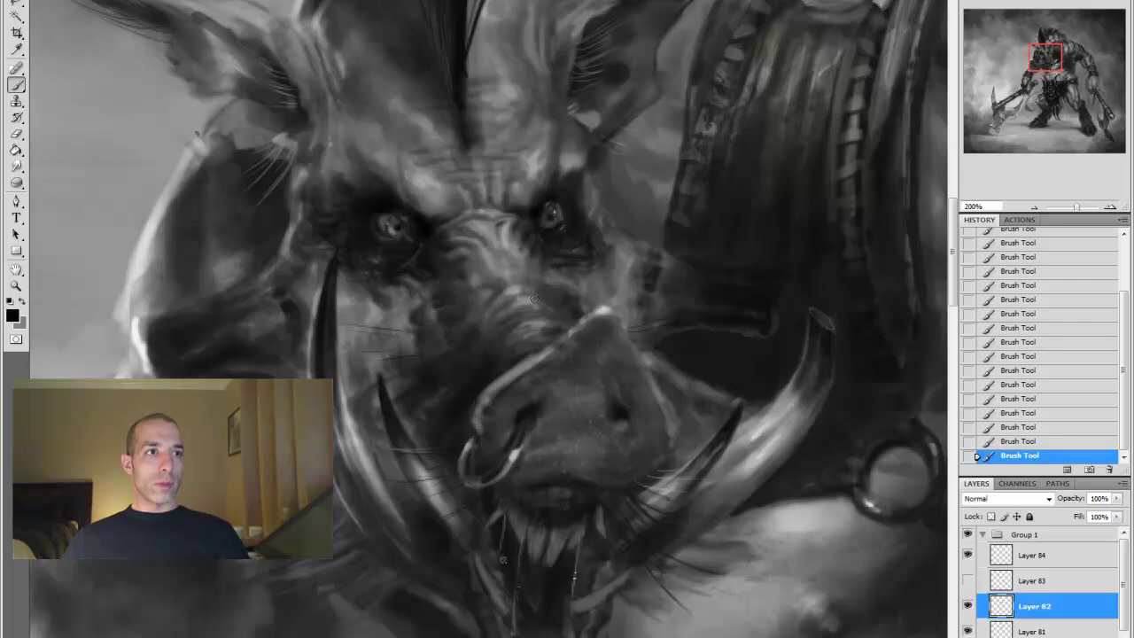
{"action": "left_click", "coordinate": [597, 274], "text": "alt"}
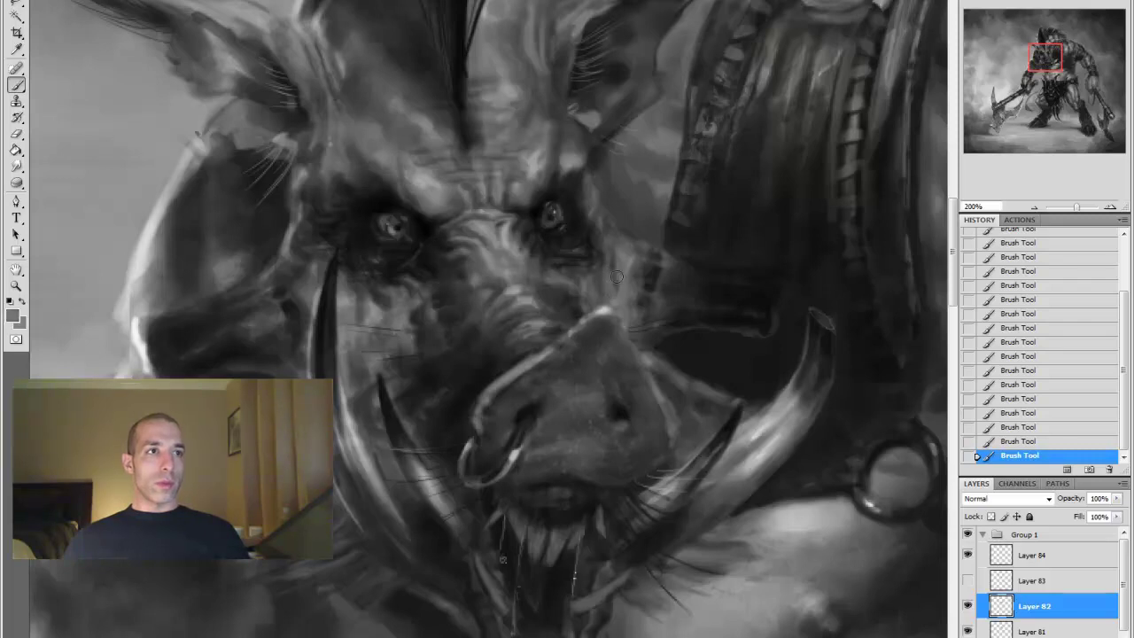
{"action": "left_click", "coordinate": [601, 226], "text": "alt"}
{"action": "left_click", "coordinate": [543, 202], "text": "alt"}
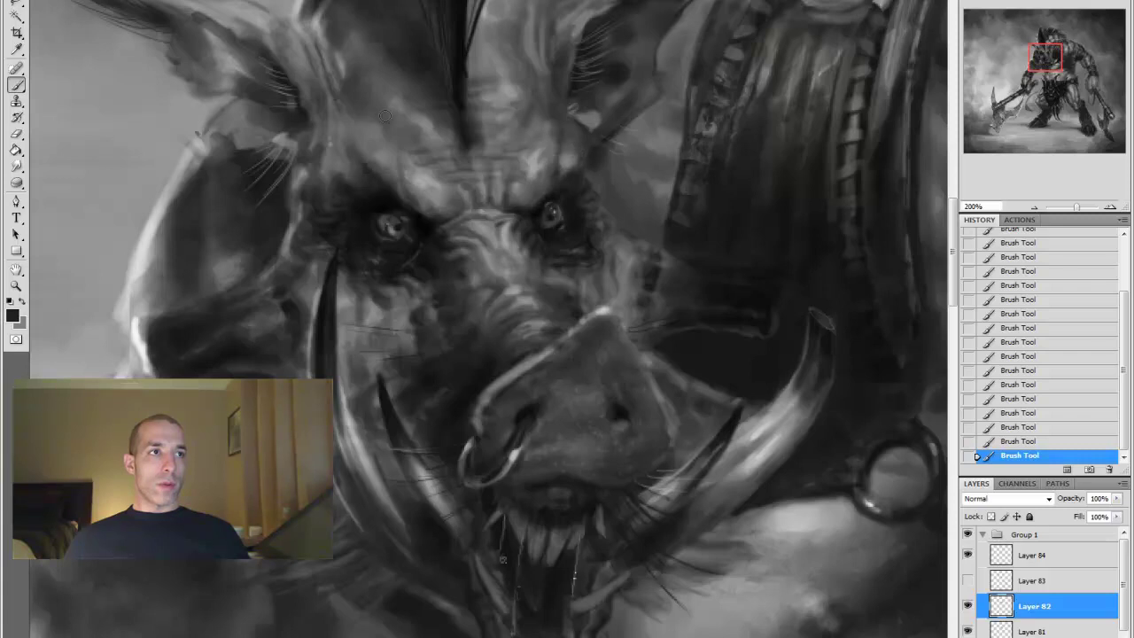
{"action": "left_click", "coordinate": [357, 154]}
{"action": "left_click", "coordinate": [365, 151]}
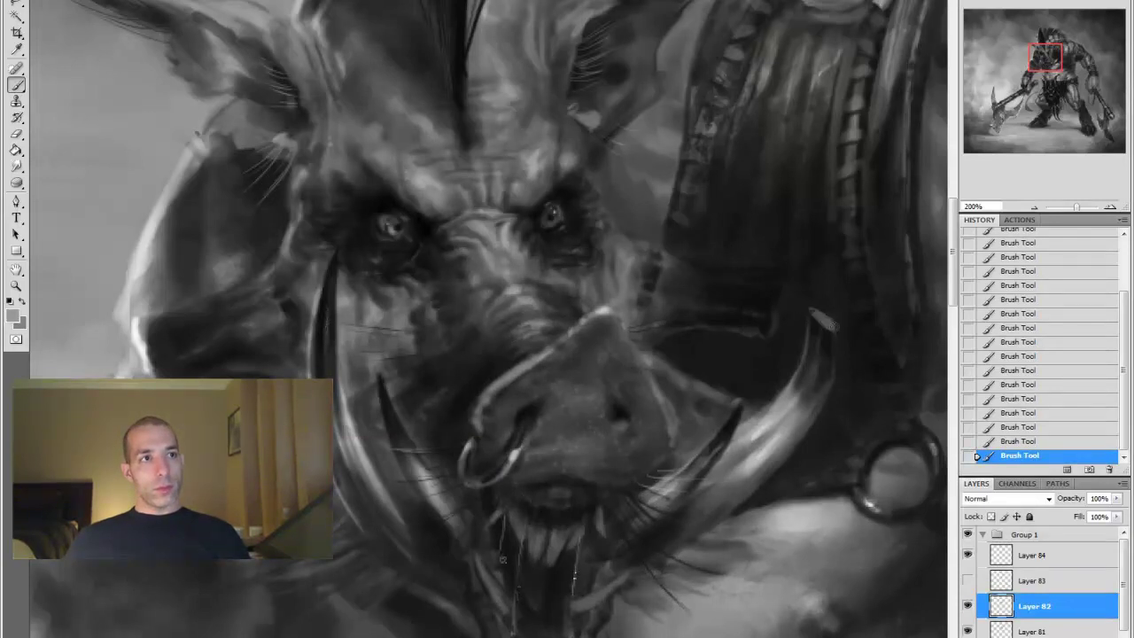
Check the repainted face on the whole figure and up close, comparing it with Layer 82 hidden
{"action": "key", "text": "z"}
{"action": "left_click", "coordinate": [412, 387], "text": "alt"}
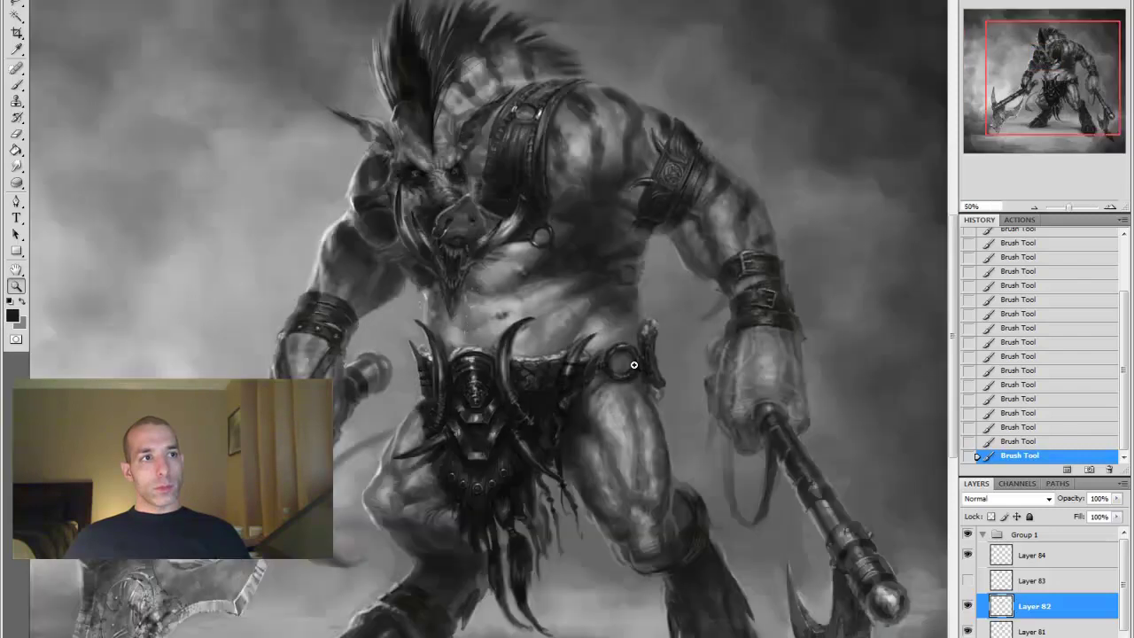
{"action": "key", "text": "ctrl+plus"}
{"action": "key", "text": "ctrl+plus"}
{"action": "key", "text": "b"}
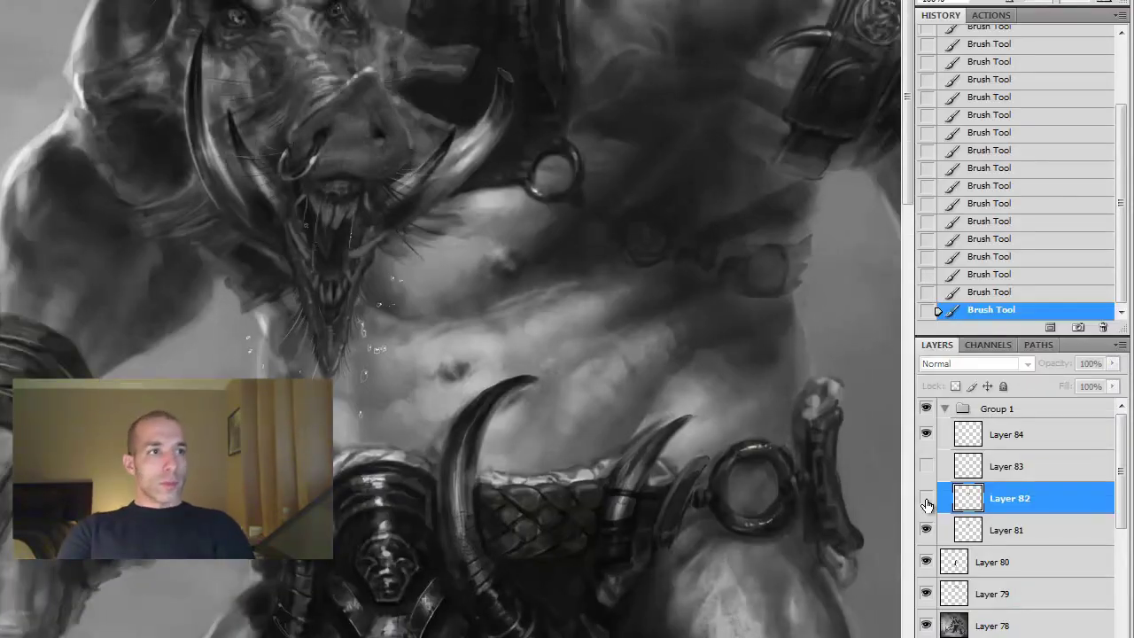
Erase stray shading beside the snout on Layer 82 and rework the cheek above the tusk with tones sampled there
{"action": "key", "text": "e"}
{"action": "mouse_move", "coordinate": [414, 124]}
{"action": "left_mouse_down"}
{"action": "mouse_move", "coordinate": [441, 112]}
{"action": "mouse_move", "coordinate": [401, 63]}
{"action": "mouse_move", "coordinate": [434, 133]}
{"action": "left_mouse_up"}
{"action": "key", "text": "b"}
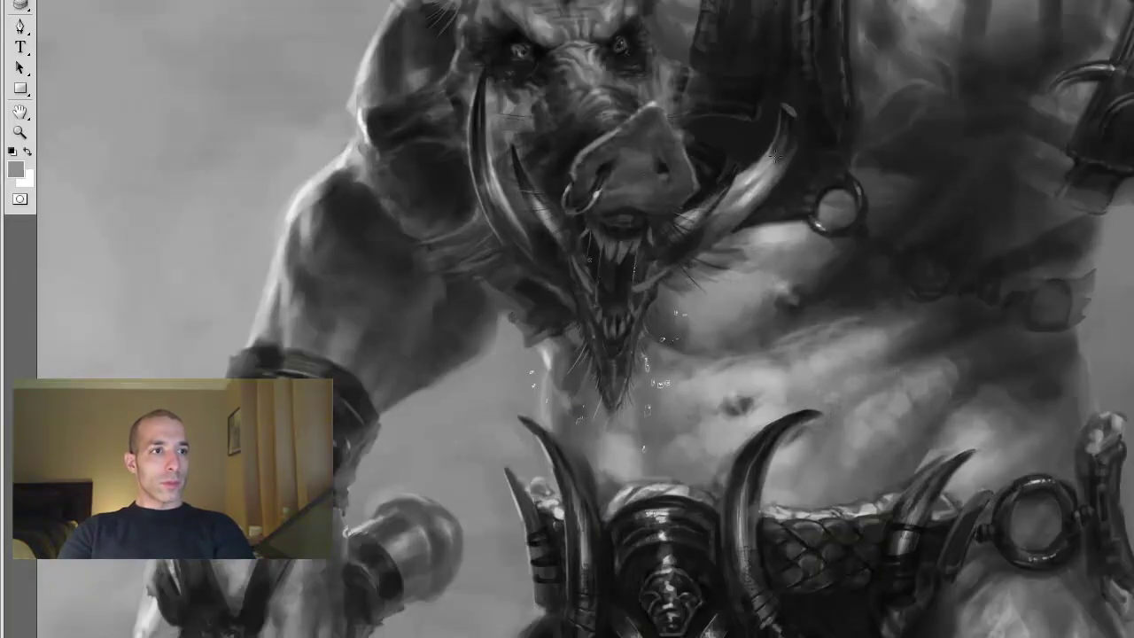
{"action": "left_click", "coordinate": [690, 92], "text": "alt"}
{"action": "left_click", "coordinate": [743, 93], "text": "alt"}
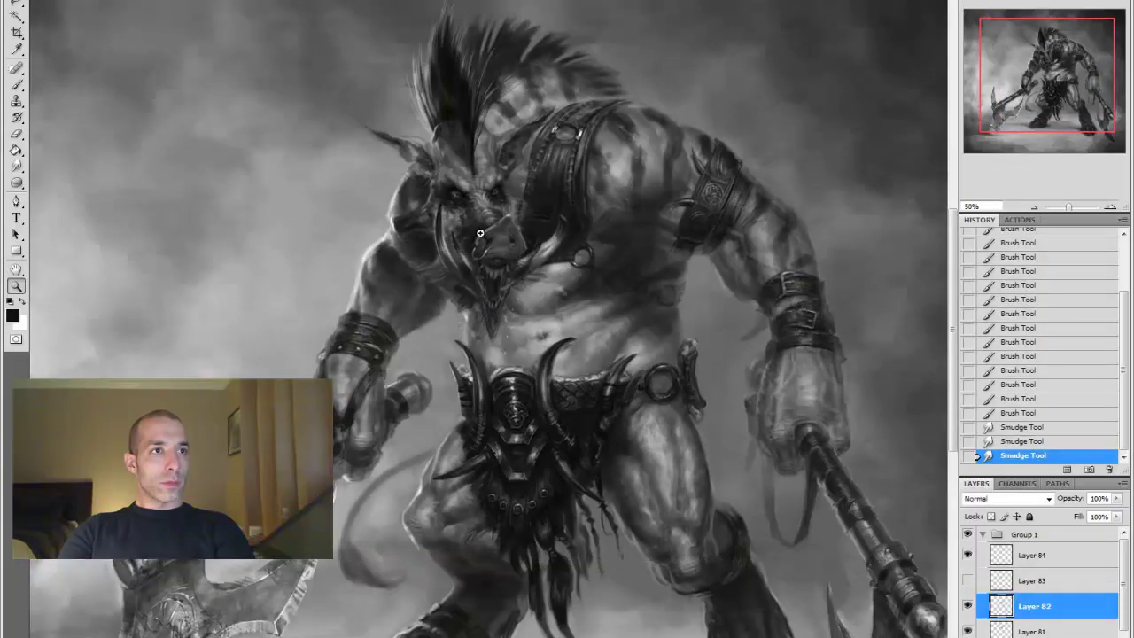
Refine the boar's snout and nose area on Layer 82 with sampled-tone brush strokes and light erasing
{"action": "scroll", "coordinate": [506, 302], "scroll_direction": "up", "scroll_amount": 3}
{"action": "left_click", "coordinate": [565, 461], "text": "alt"}
{"action": "left_click_drag", "start_coordinate": [576, 337], "coordinate": [592, 329]}
{"action": "left_click_drag", "start_coordinate": [567, 372], "coordinate": [589, 390]}
{"action": "key", "text": "e"}
{"action": "mouse_move", "coordinate": [592, 450]}
{"action": "left_mouse_down"}
{"action": "mouse_move", "coordinate": [567, 438]}
{"action": "mouse_move", "coordinate": [585, 443]}
{"action": "left_mouse_up"}
{"action": "key", "text": "b"}
{"action": "mouse_move", "coordinate": [532, 417]}
{"action": "left_mouse_down"}
{"action": "mouse_move", "coordinate": [576, 434]}
{"action": "mouse_move", "coordinate": [585, 452]}
{"action": "left_mouse_up"}
{"action": "key", "text": "e"}
{"action": "key", "text": "b"}
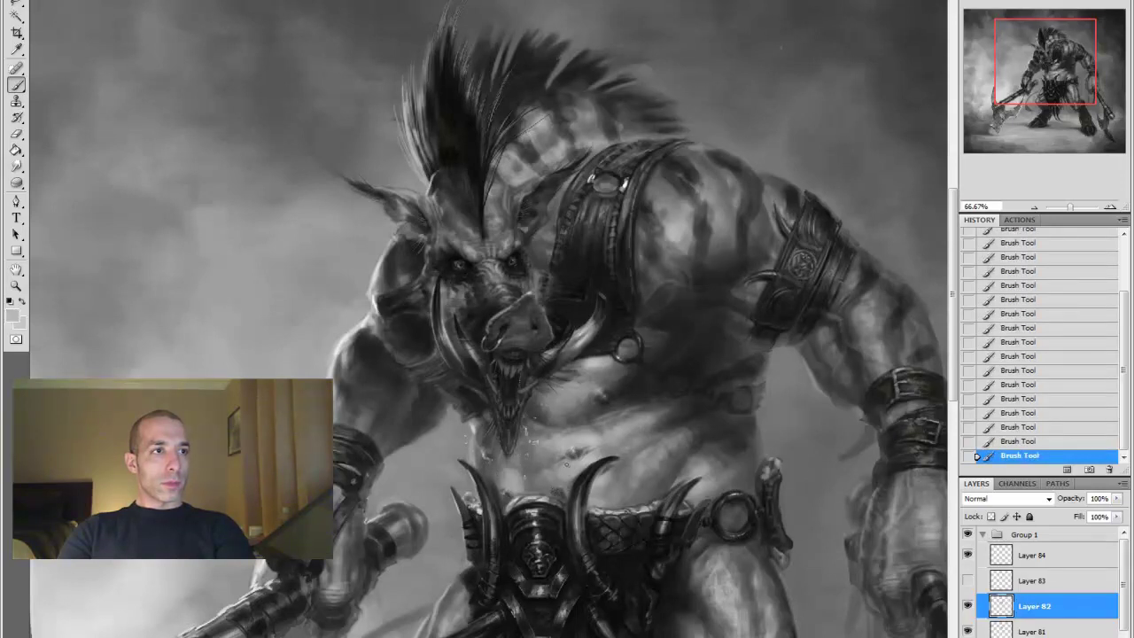
{"action": "left_click_drag", "start_coordinate": [486, 328], "coordinate": [504, 347]}
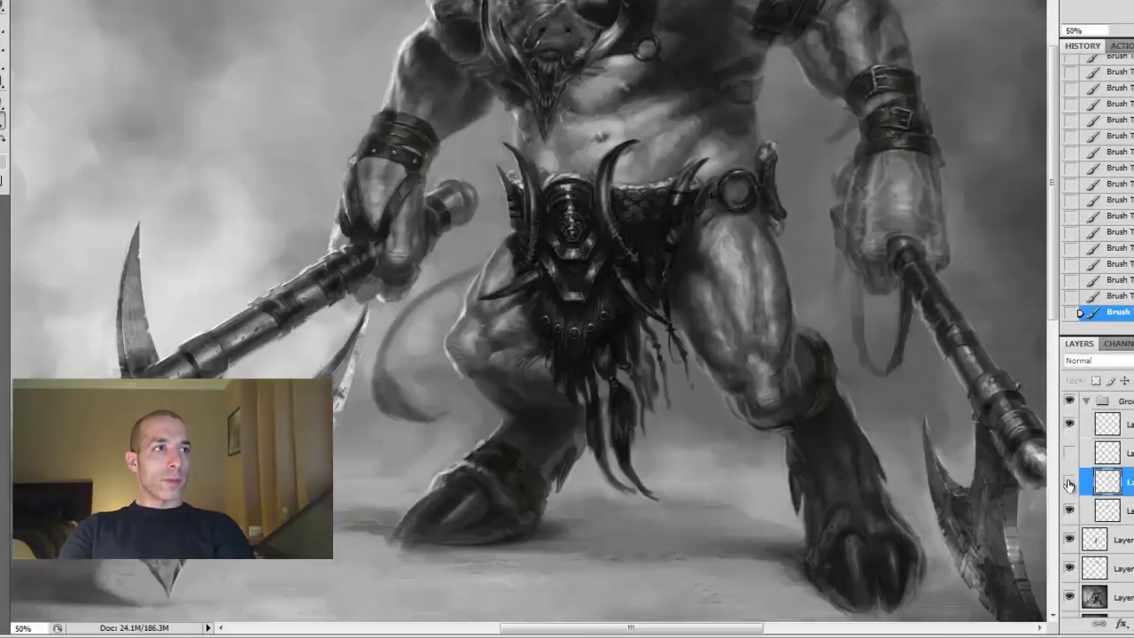
Erase excess paint around the snout on Layer 82, add brush touches beside the tail, and check the whole figure
{"action": "key", "text": "e"}
{"action": "left_click_drag", "start_coordinate": [522, 18], "coordinate": [558, 35]}
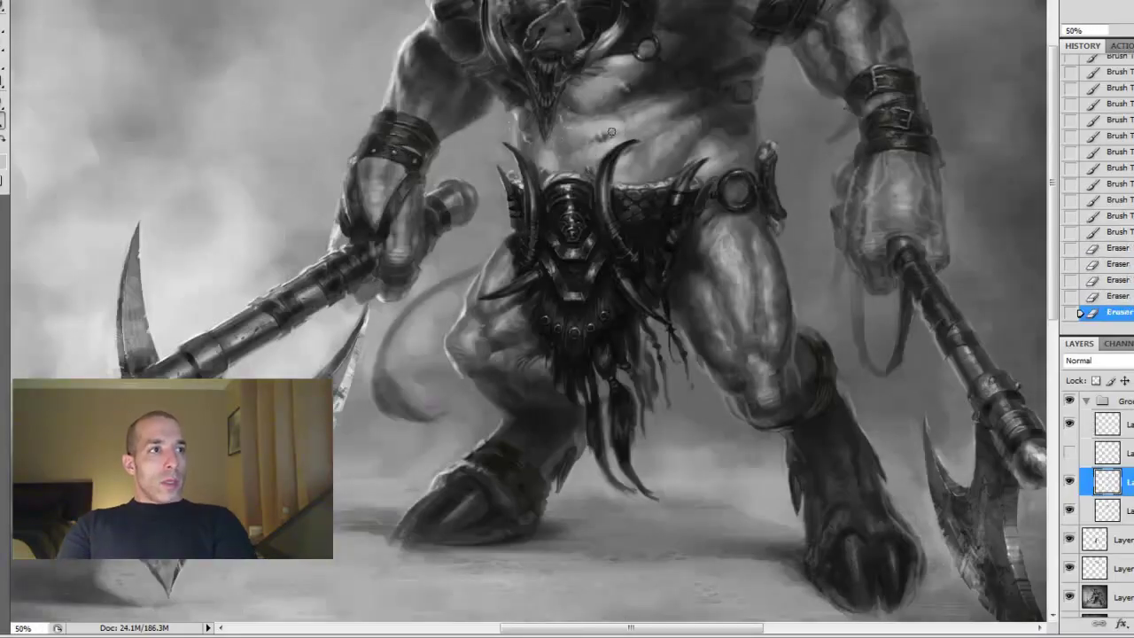
{"action": "key", "text": "b"}
{"action": "left_click_drag", "start_coordinate": [381, 469], "coordinate": [386, 481]}
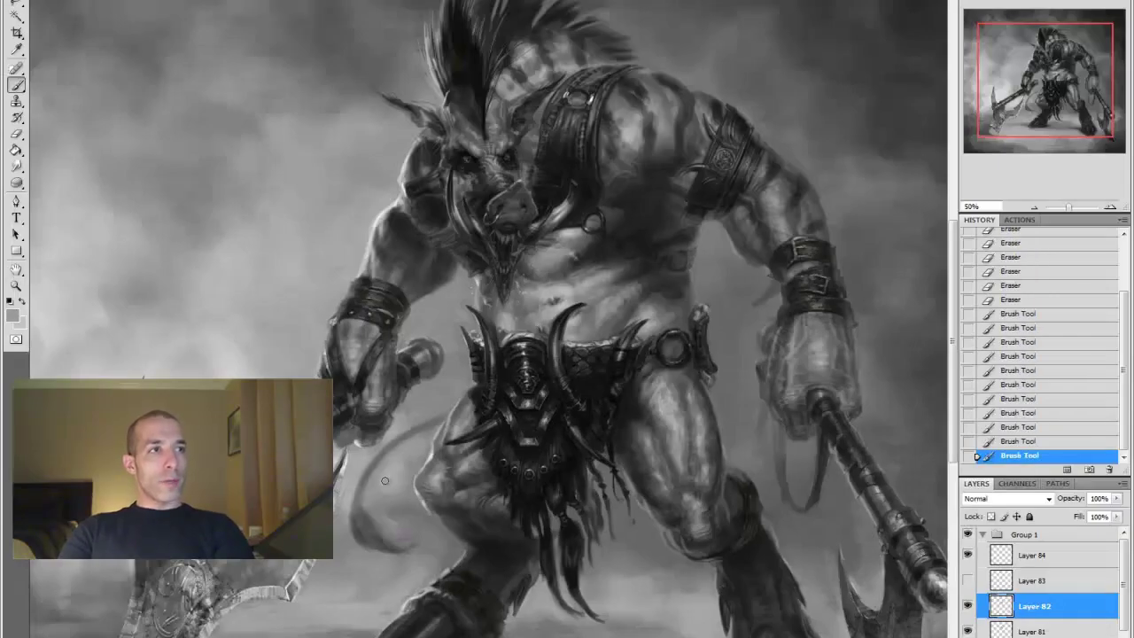
{"action": "key", "text": "z"}
{"action": "left_click", "coordinate": [730, 428], "text": "alt"}
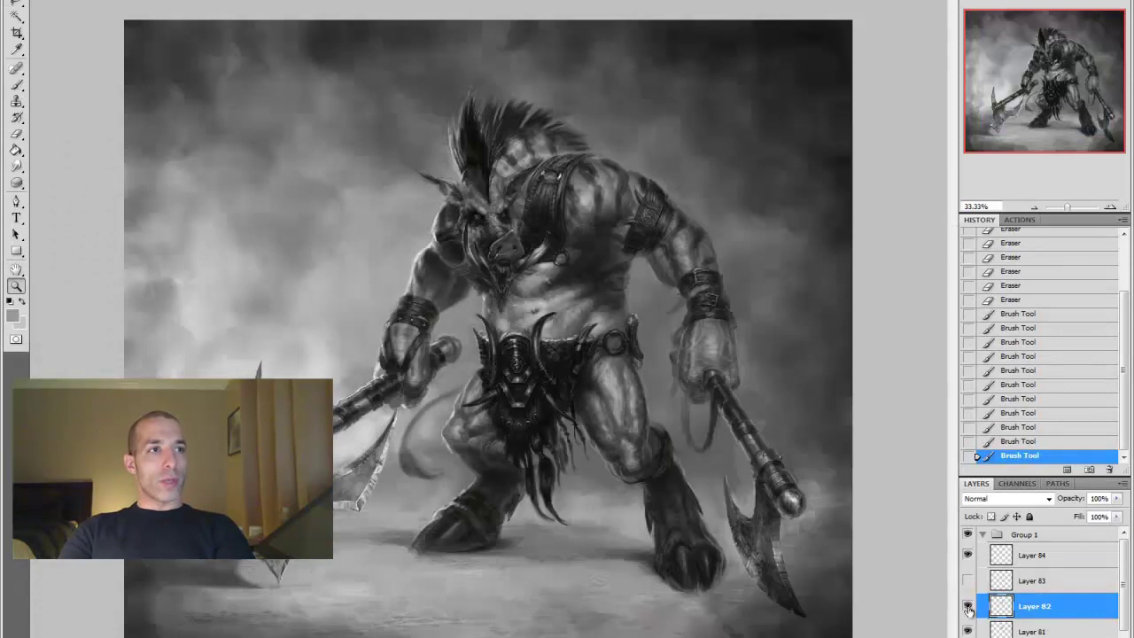
Try erasing part of the figure and revert to the state before the last eraser stroke
{"action": "key", "text": "ctrl+plus"}
{"action": "key", "text": "ctrl+plus"}
{"action": "key", "text": "alt+bracketleft"}
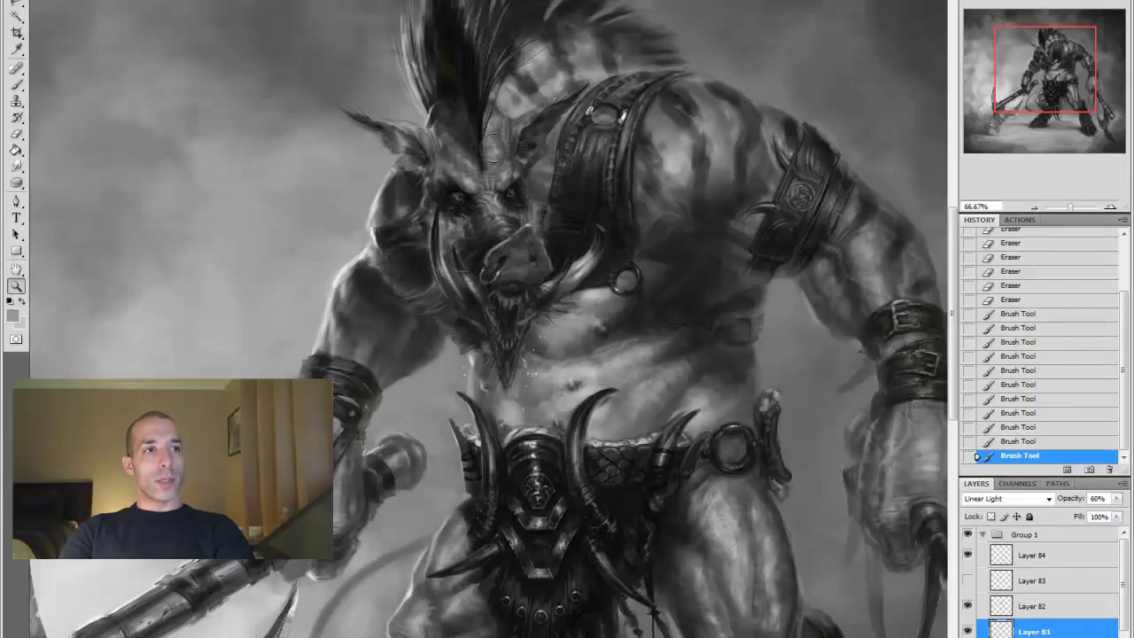
{"action": "key", "text": "ctrl+minus"}
{"action": "key", "text": "ctrl+minus"}
{"action": "left_click", "coordinate": [1026, 441]}
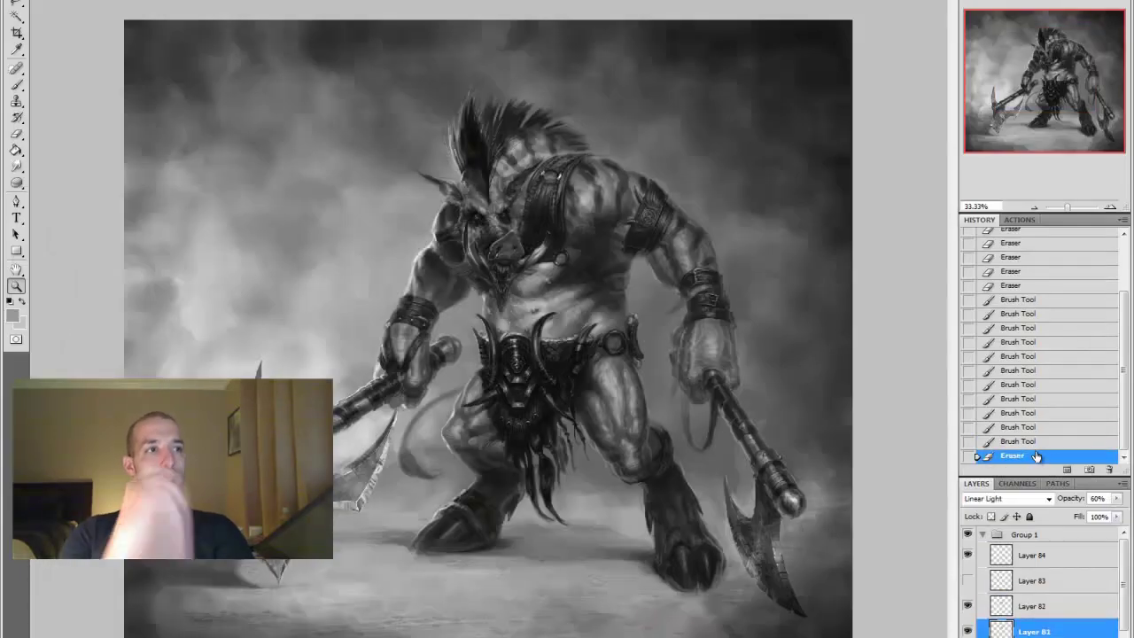
Create a new layer above Layer 82 and paint darker detail on the boar's ear, cheek and forehead
{"action": "key", "text": "ctrl+shift+alt+n"}
{"action": "scroll", "coordinate": [500, 182], "scroll_direction": "up", "scroll_amount": 3}
{"action": "key", "text": "b"}
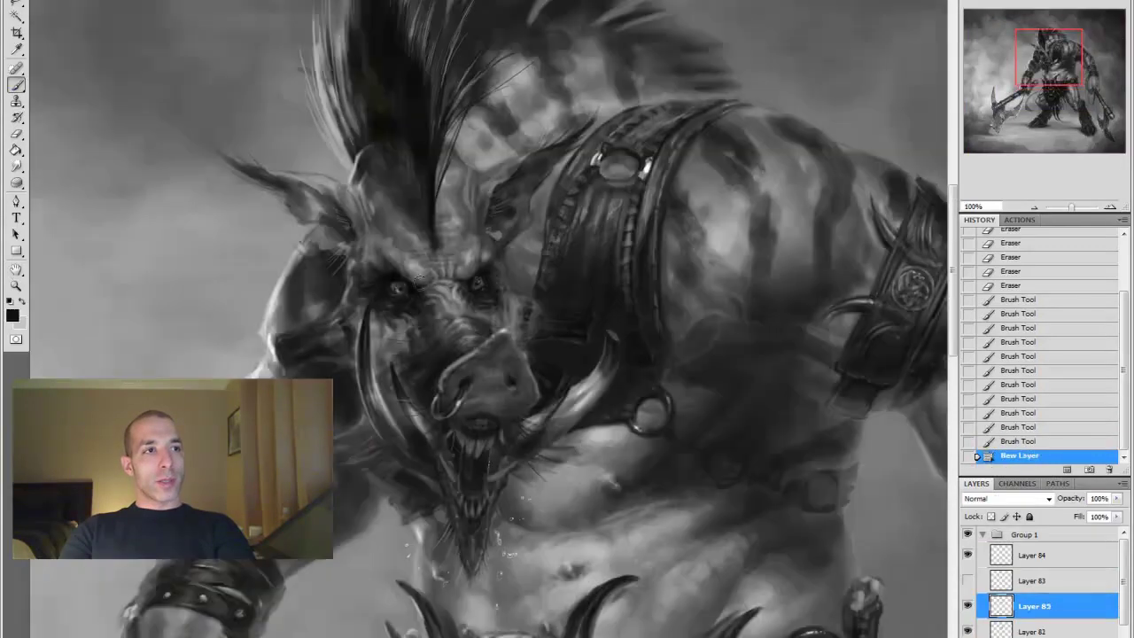
{"action": "left_click_drag", "start_coordinate": [567, 222], "coordinate": [591, 249]}
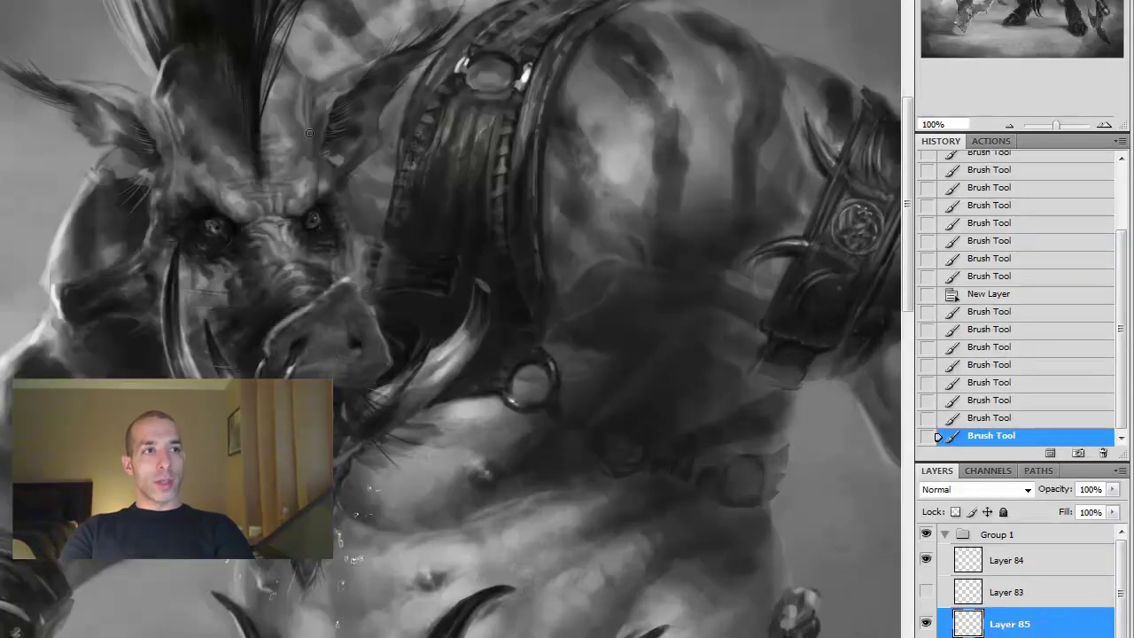
{"action": "mouse_move", "coordinate": [190, 134]}
{"action": "left_mouse_down"}
{"action": "mouse_move", "coordinate": [301, 145]}
{"action": "mouse_move", "coordinate": [216, 174]}
{"action": "mouse_move", "coordinate": [166, 124]}
{"action": "mouse_move", "coordinate": [164, 178]}
{"action": "left_mouse_up"}
{"action": "key", "text": "e"}
{"action": "key", "text": "b"}
{"action": "mouse_move", "coordinate": [177, 221]}
{"action": "left_mouse_down"}
{"action": "mouse_move", "coordinate": [182, 299]}
{"action": "mouse_move", "coordinate": [167, 259]}
{"action": "left_mouse_up"}
{"action": "left_click_drag", "start_coordinate": [220, 62], "coordinate": [247, 126]}
Switch to Layer 84 and touch up the skin beside the boar's inner ear
{"action": "left_click", "coordinate": [1006, 560]}
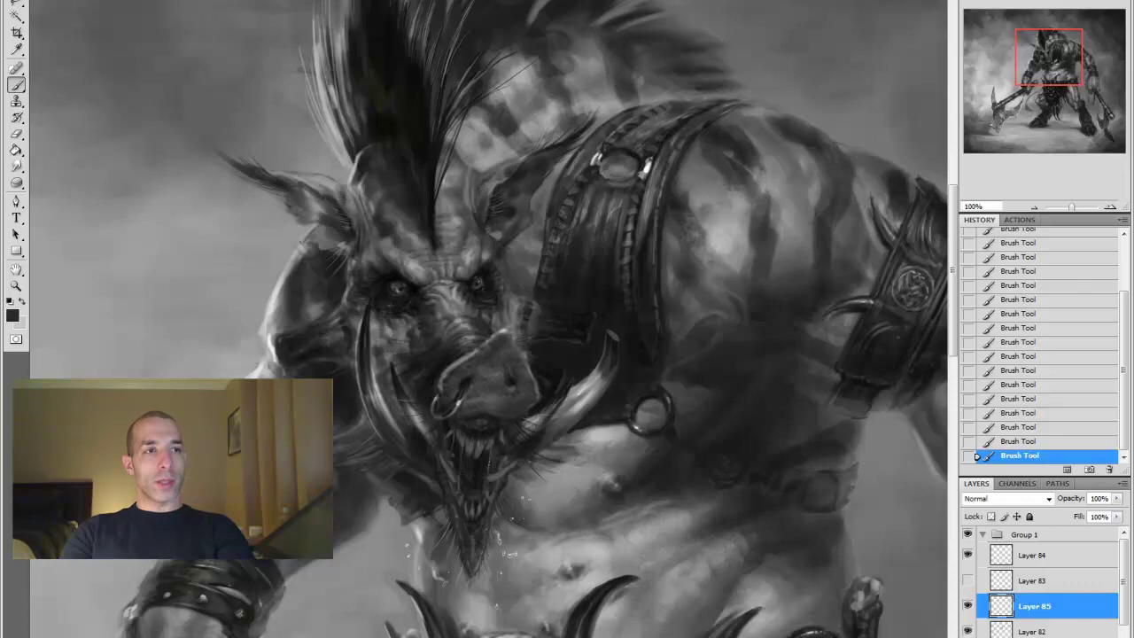
{"action": "key", "text": "alt+bracketright"}
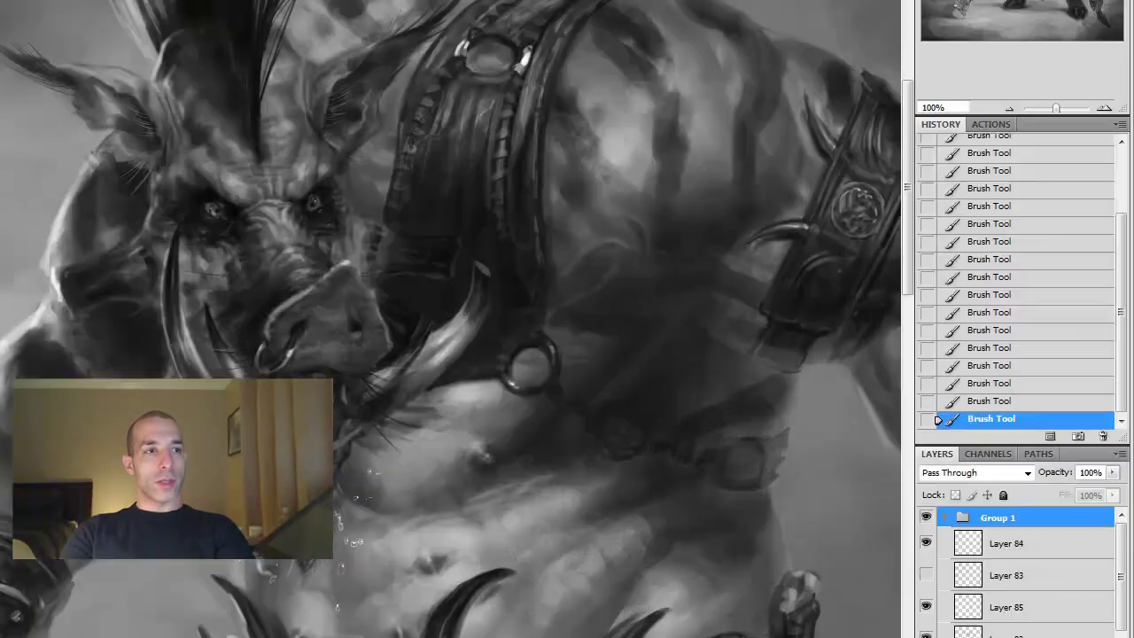
{"action": "left_click_drag", "start_coordinate": [310, 90], "coordinate": [312, 93]}
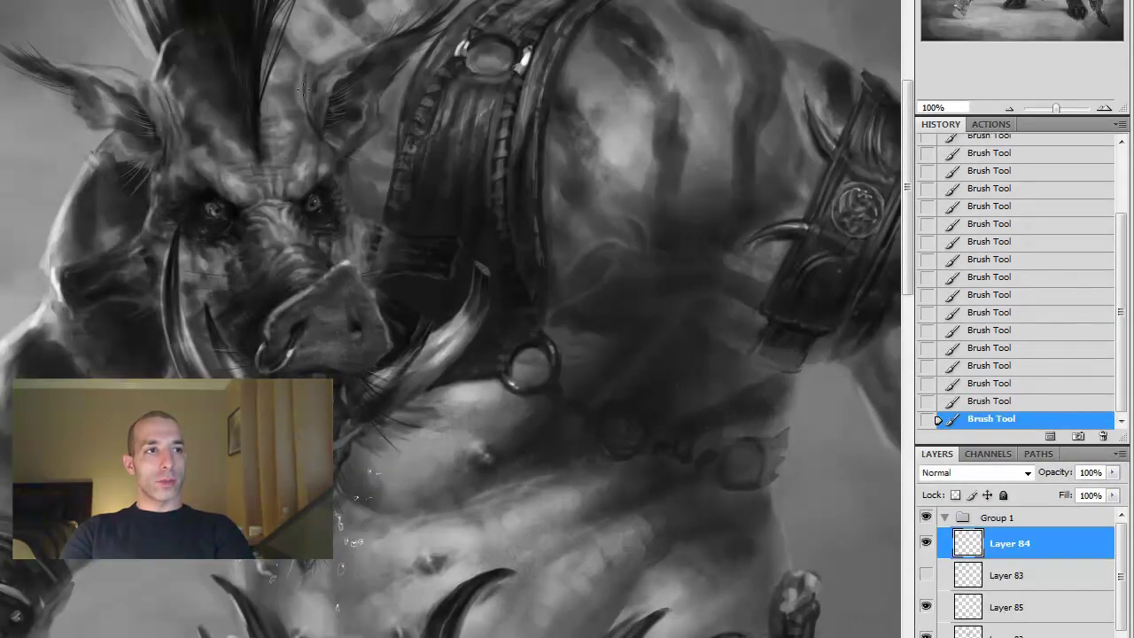
Return to Layer 85 and erase excess paint around the boar's head
{"action": "key", "text": "ctrl+minus"}
{"action": "key", "text": "ctrl+minus"}
{"action": "key", "text": "ctrl+minus"}
{"action": "key", "text": "ctrl+plus"}
{"action": "key", "text": "alt+bracketleft"}
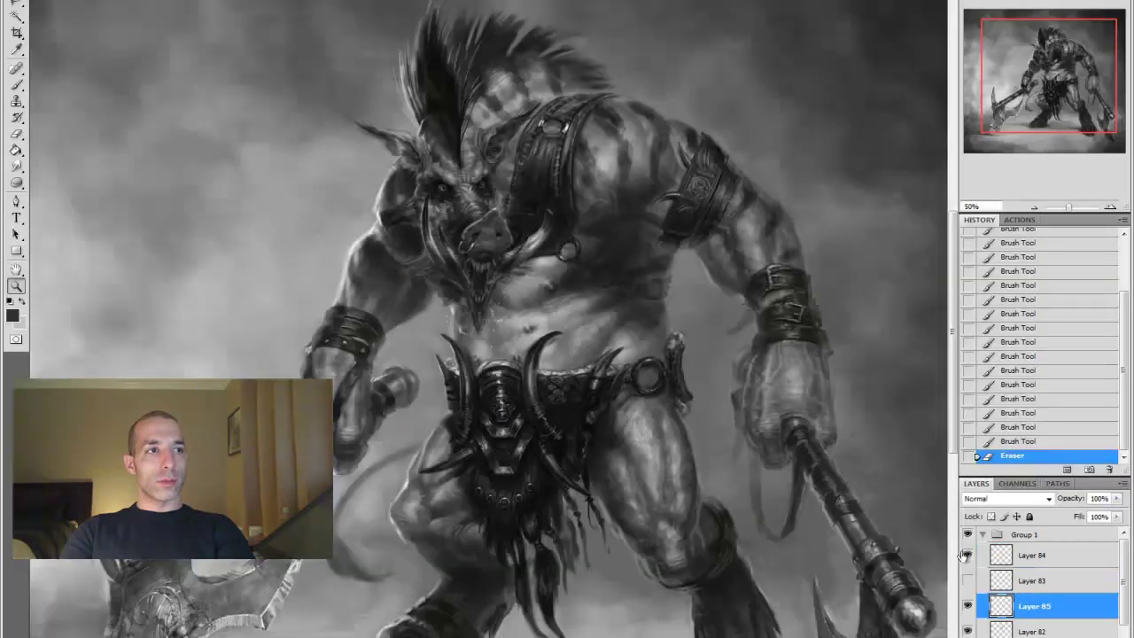
{"action": "key", "text": "ctrl+minus"}
{"action": "key", "text": "ctrl+plus"}
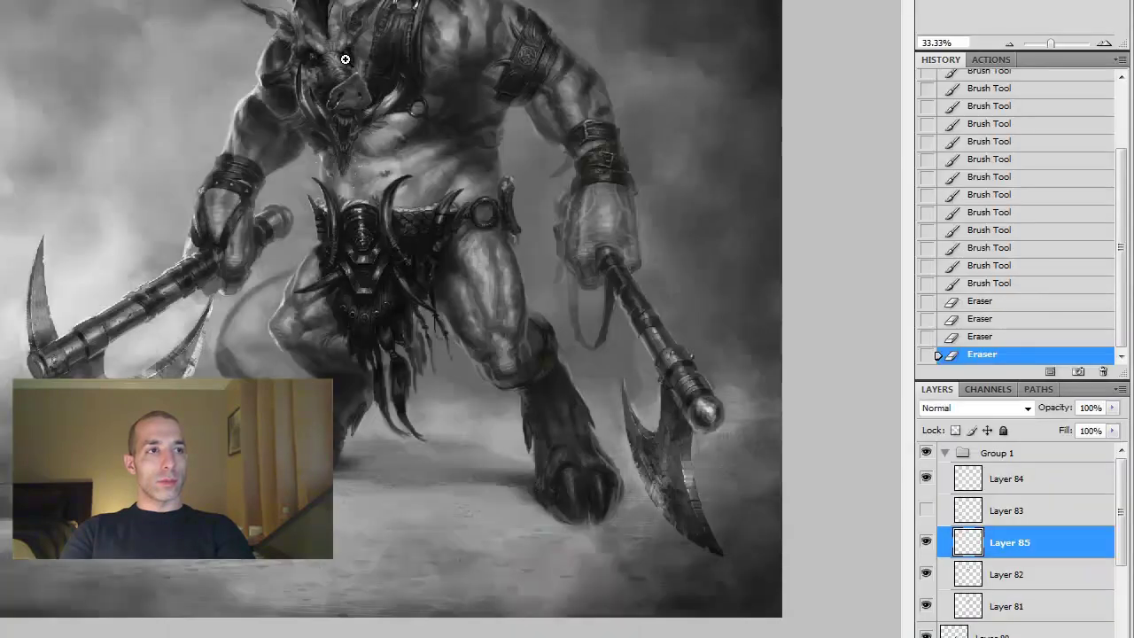
{"action": "key", "text": "ctrl+plus"}
On a new layer, paint light forehead wrinkles and dark shading below the eyes with sampled greys
{"action": "key", "text": "b"}
{"action": "left_click", "coordinate": [583, 148], "text": "alt"}
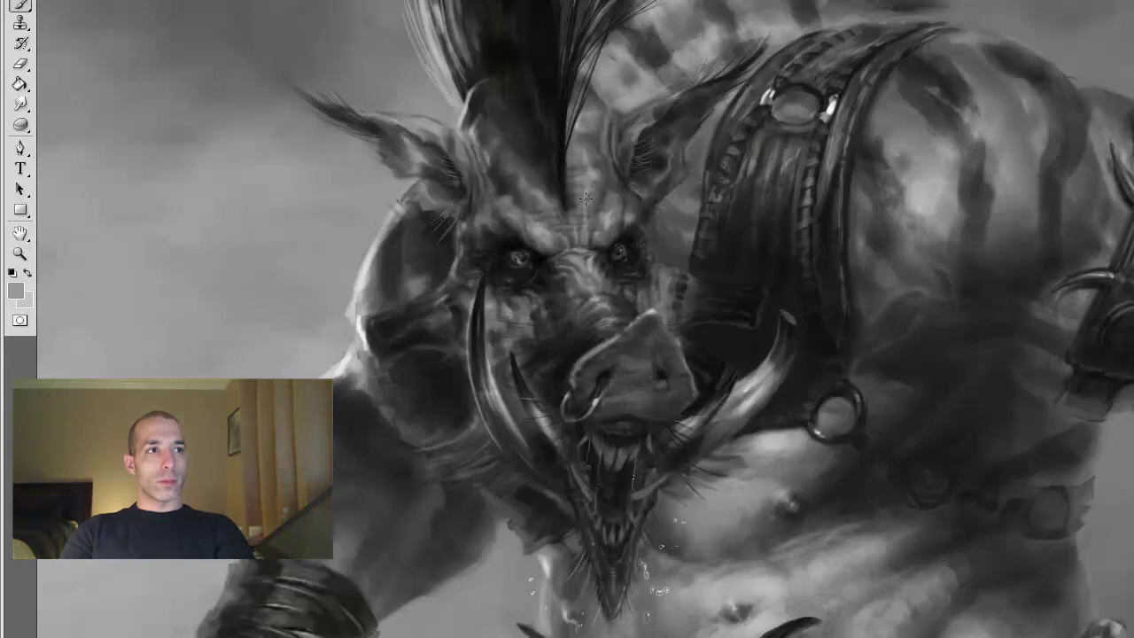
{"action": "key", "text": "d"}
{"action": "left_click", "coordinate": [557, 288], "text": "alt"}
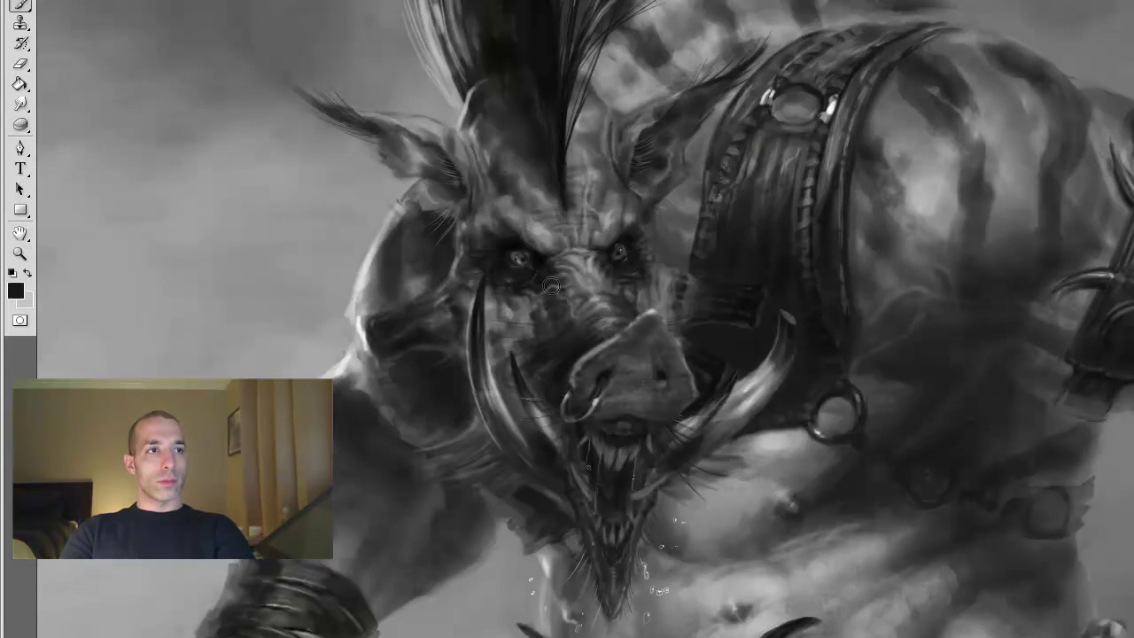
Erase surplus paint on Layer 86 around the boar's face
{"action": "key", "text": "z"}
{"action": "left_click", "coordinate": [597, 375], "text": "alt"}
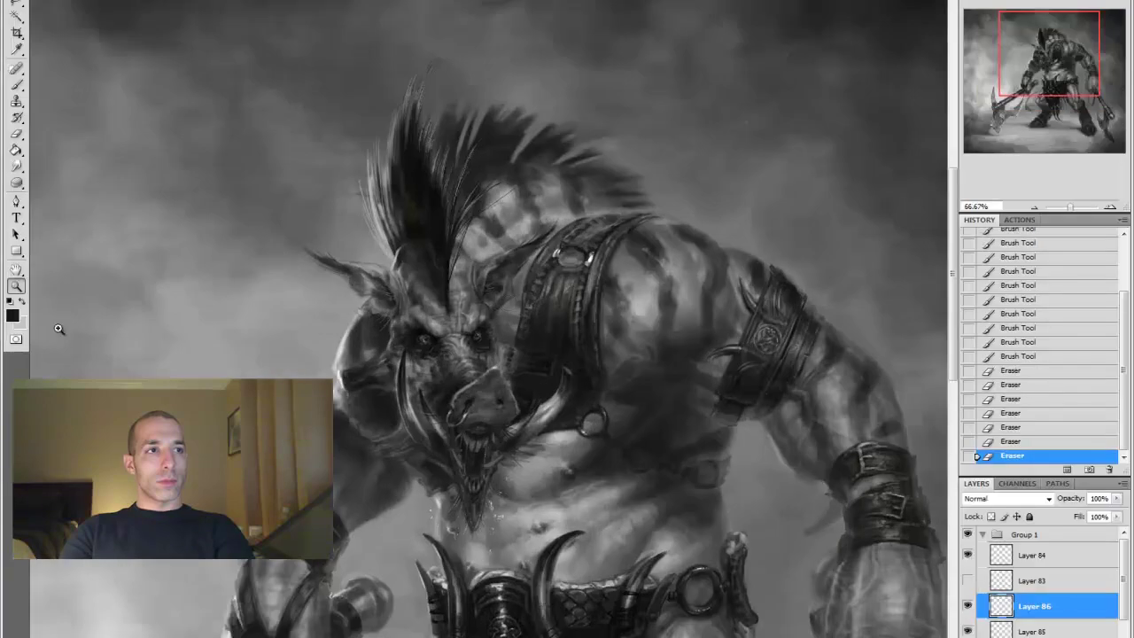
{"action": "left_click", "coordinate": [59, 328], "text": "alt"}
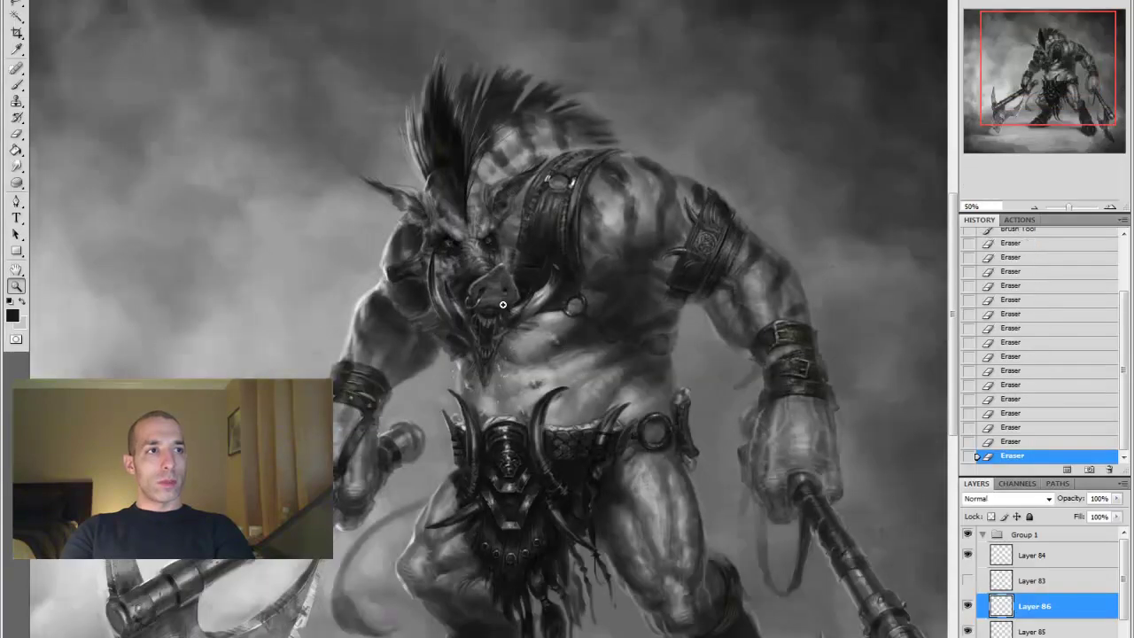
{"action": "left_click", "coordinate": [527, 234]}
{"action": "left_click", "coordinate": [526, 234]}
Refine the boar's face and tusks on Layer 86 with sampled mid-grey and dark tones
{"action": "key", "text": "b"}
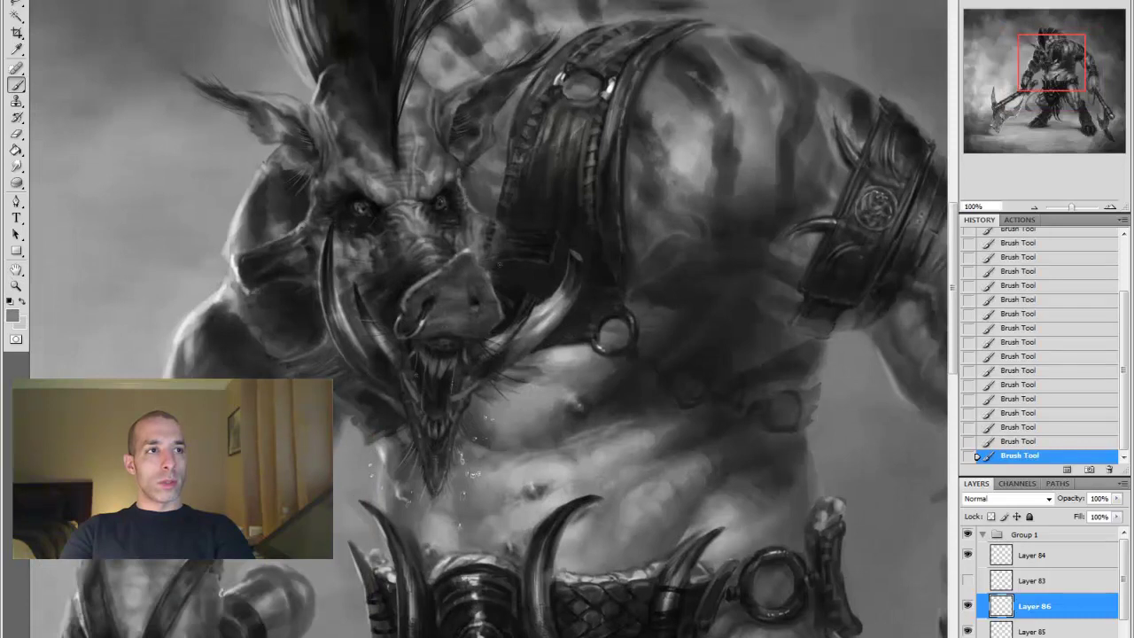
{"action": "left_click", "coordinate": [363, 330], "text": "alt"}
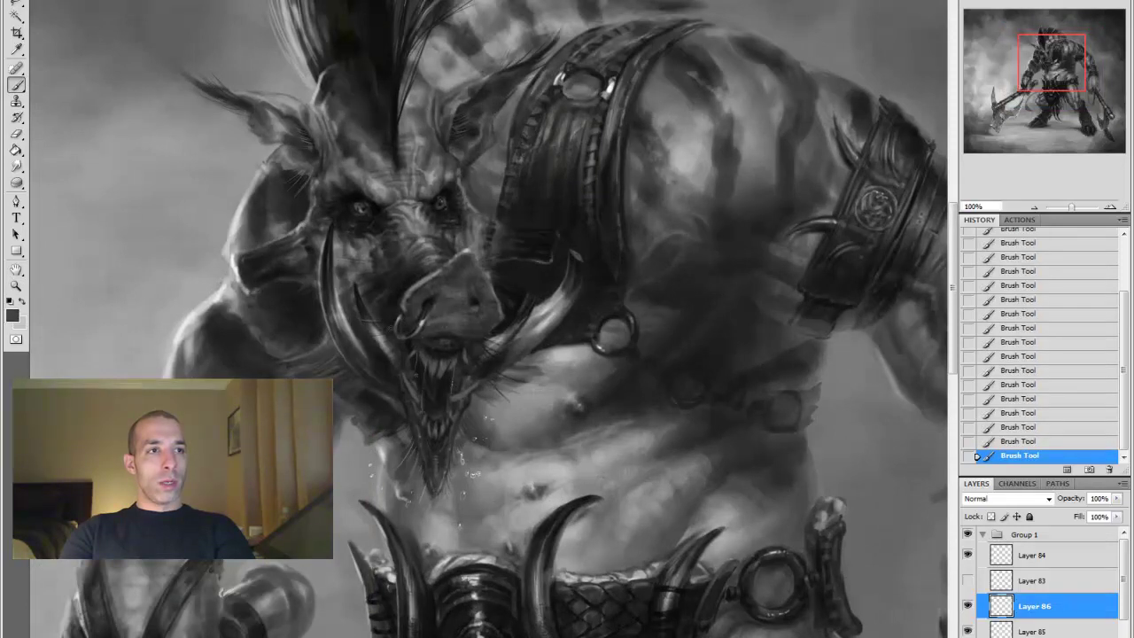
{"action": "key", "text": "ctrl+minus"}
{"action": "key", "text": "ctrl+minus"}
{"action": "key", "text": "ctrl+plus"}
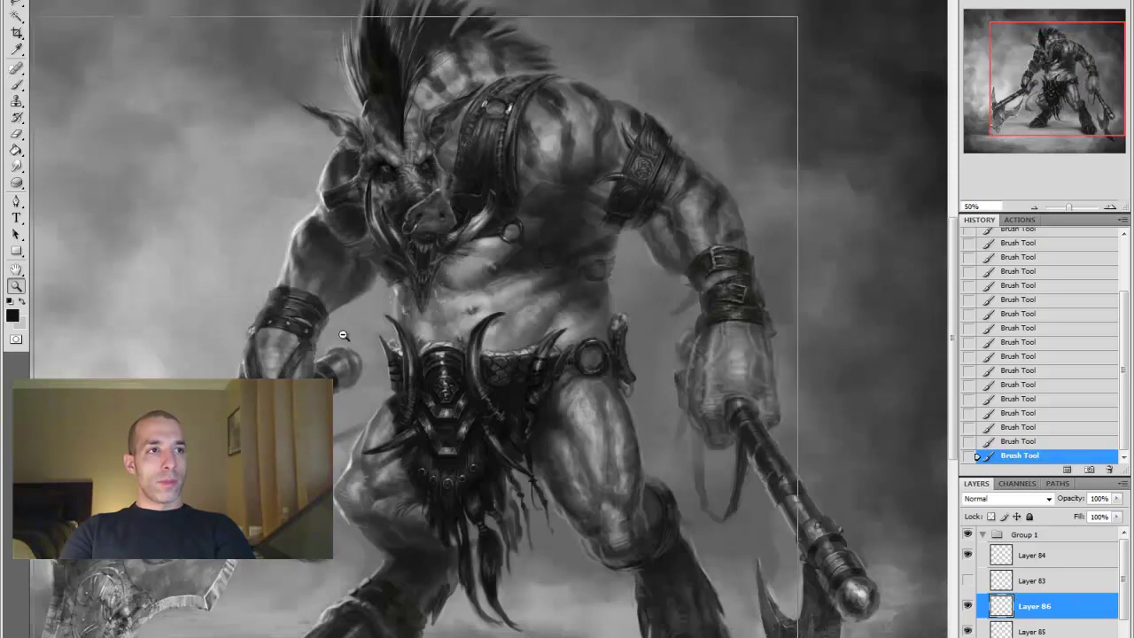
Create a new layer above Layer 86 and paint strokes across the boar's face
{"action": "key", "text": "ctrl+minus"}
{"action": "key", "text": "ctrl+plus"}
{"action": "key", "text": "ctrl+shift+alt+n"}
{"action": "mouse_move", "coordinate": [443, 212]}
{"action": "left_mouse_down"}
{"action": "mouse_move", "coordinate": [456, 190]}
{"action": "mouse_move", "coordinate": [495, 213]}
{"action": "mouse_move", "coordinate": [569, 187]}
{"action": "mouse_move", "coordinate": [464, 162]}
{"action": "mouse_move", "coordinate": [461, 176]}
{"action": "mouse_move", "coordinate": [485, 212]}
{"action": "left_mouse_up"}
Add another new layer in Overlay mode and brush white highlights beside the boar's head and shoulder strap
{"action": "key", "text": "ctrl+shift+alt+n"}
{"action": "left_click", "coordinate": [1005, 498]}
{"action": "left_click", "coordinate": [1001, 328]}
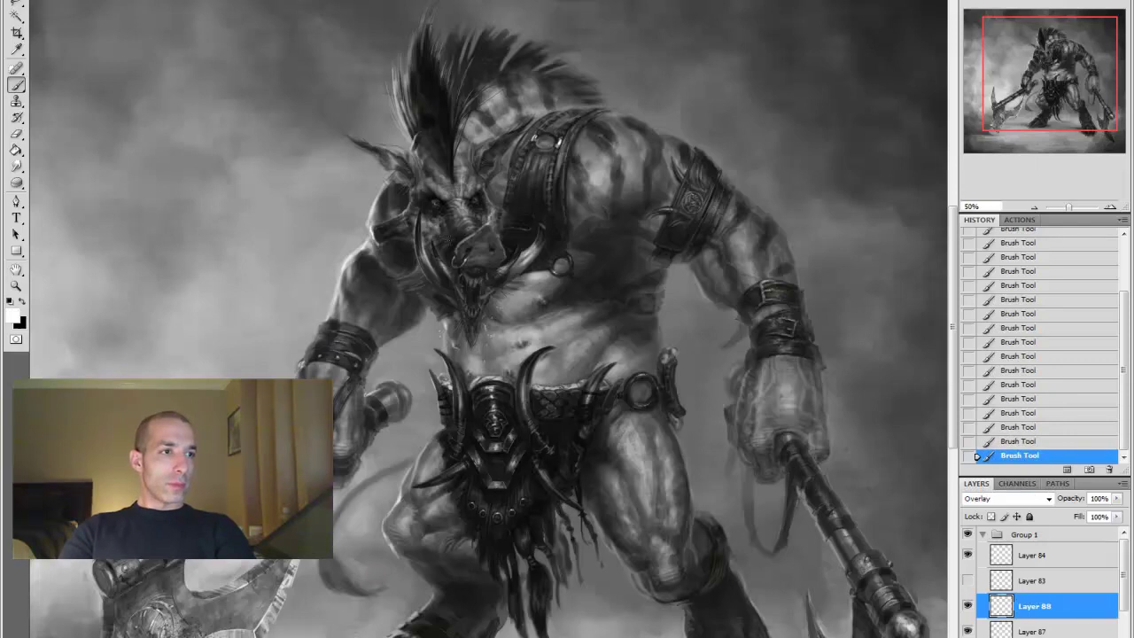
{"action": "left_click_drag", "start_coordinate": [524, 193], "coordinate": [531, 200]}
{"action": "left_click_drag", "start_coordinate": [527, 195], "coordinate": [535, 204]}
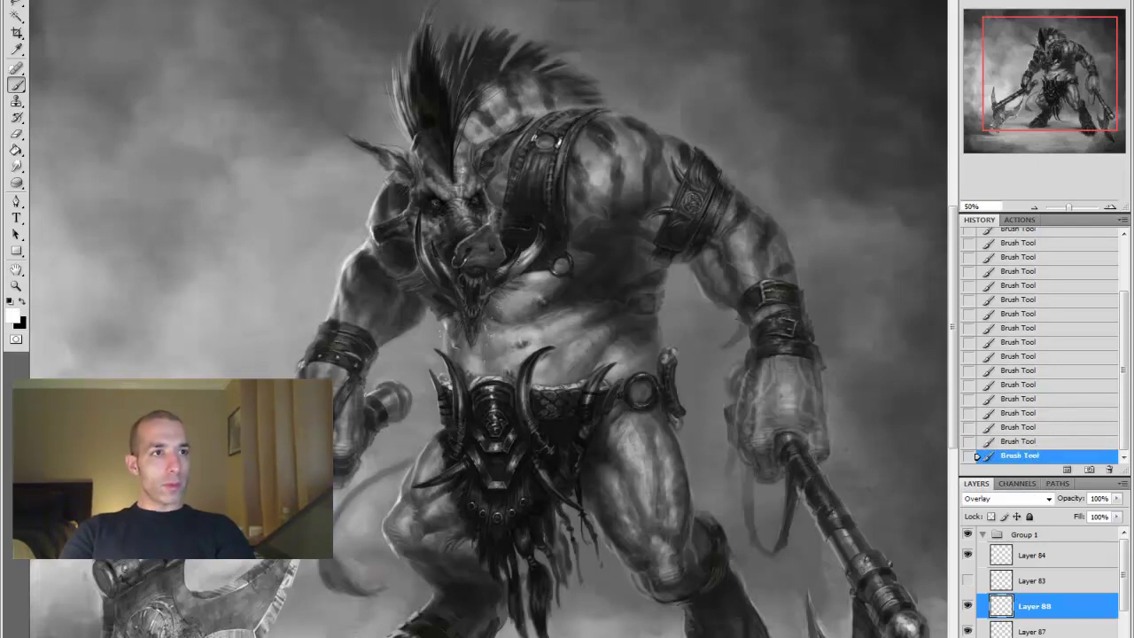
Paint white highlights on both axe blades on the Overlay layer and blend them with the Smudge tool
{"action": "key", "text": "ctrl+minus"}
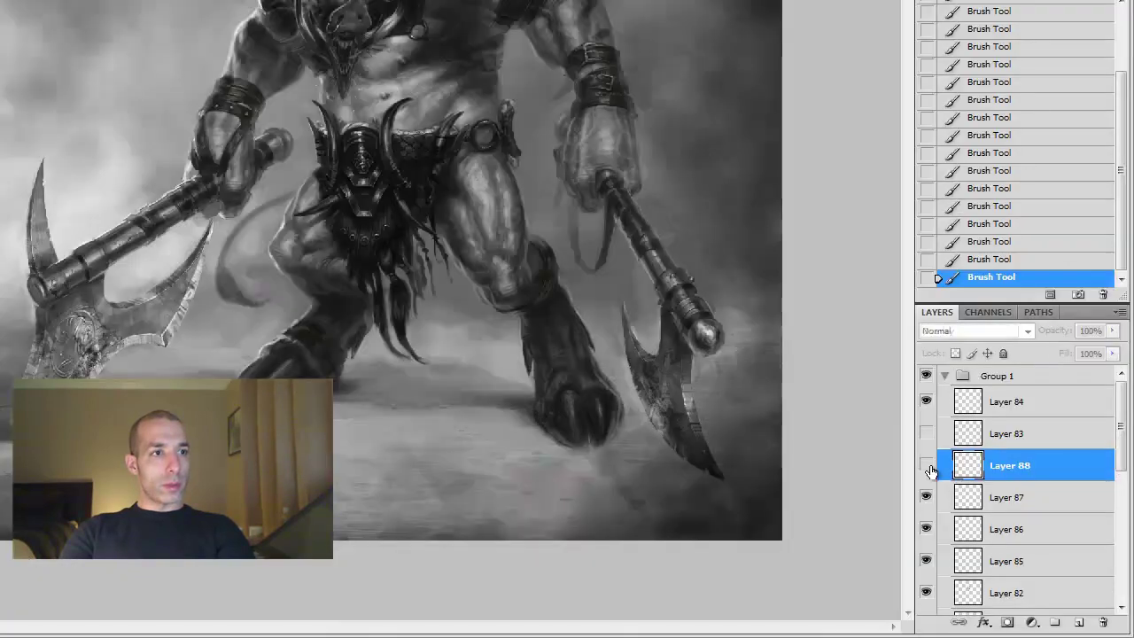
{"action": "key", "text": "b"}
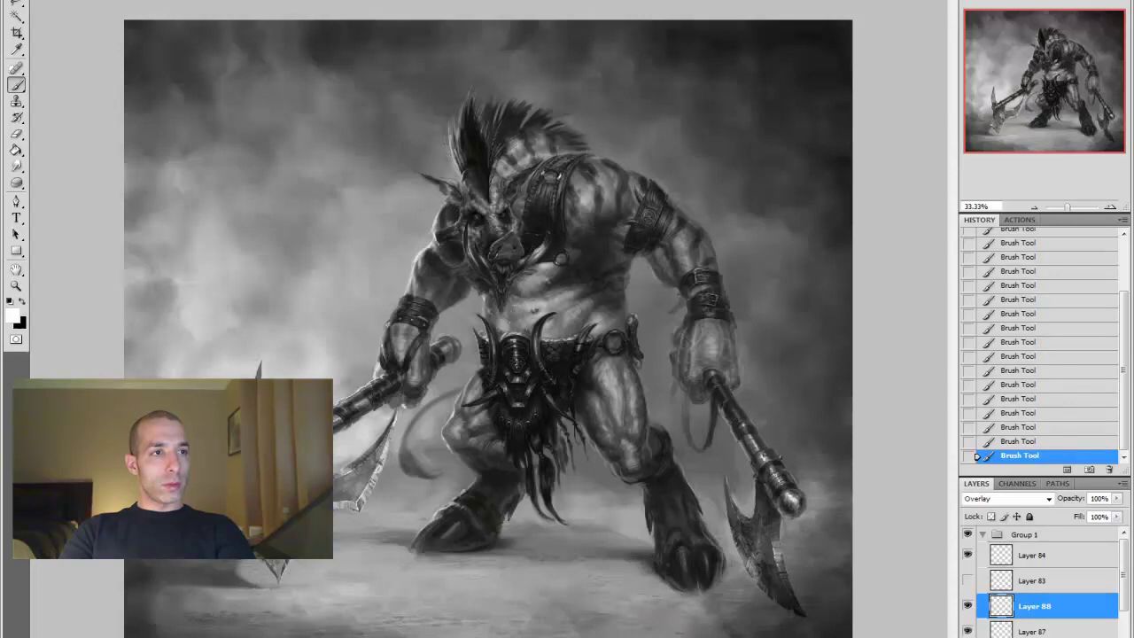
{"action": "key", "text": "r"}
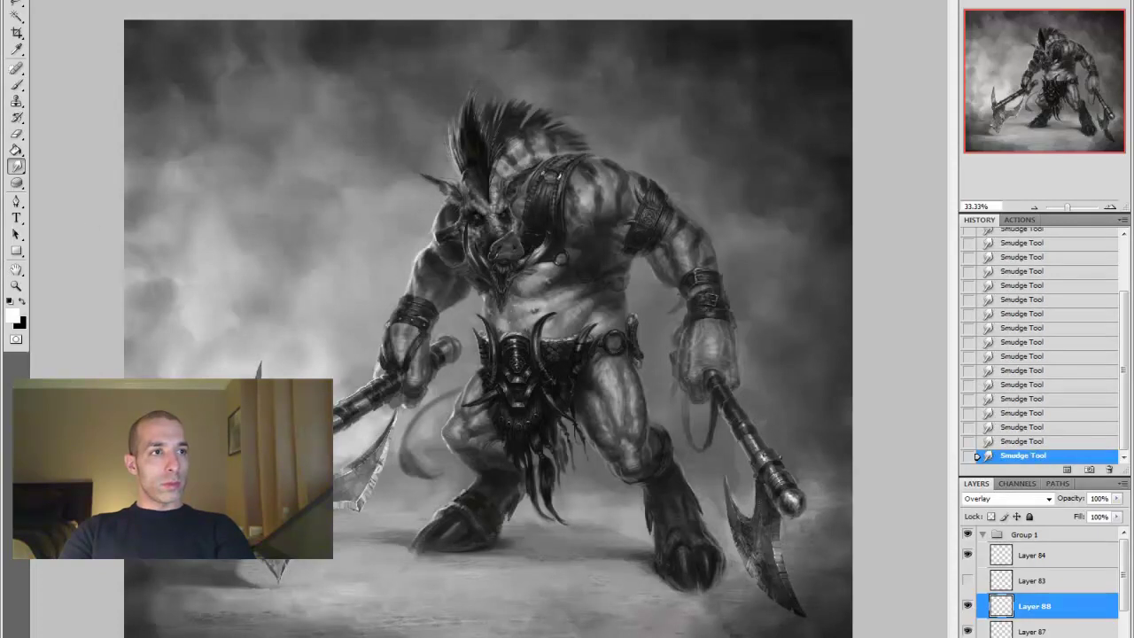
{"action": "key", "text": "b"}
{"action": "left_click_drag", "start_coordinate": [347, 476], "coordinate": [374, 480]}
{"action": "key", "text": "r"}
{"action": "key", "text": "b"}
{"action": "left_click_drag", "start_coordinate": [758, 525], "coordinate": [767, 542]}
{"action": "key", "text": "r"}
Deepen the shading of the lowered axe blade with black on the Overlay layer
{"action": "key", "text": "x"}
{"action": "key", "text": "b"}
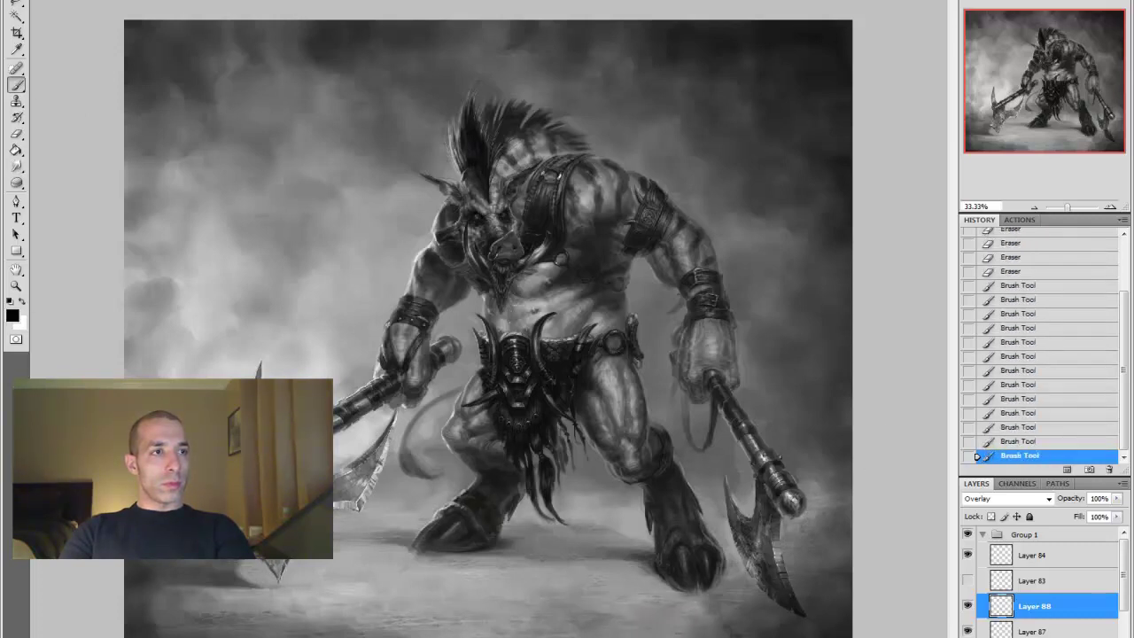
{"action": "left_click_drag", "start_coordinate": [759, 527], "coordinate": [767, 542]}
Select Layer 84 and paint light grey strokes on the boar's brow between the eyes
{"action": "key", "text": "z"}
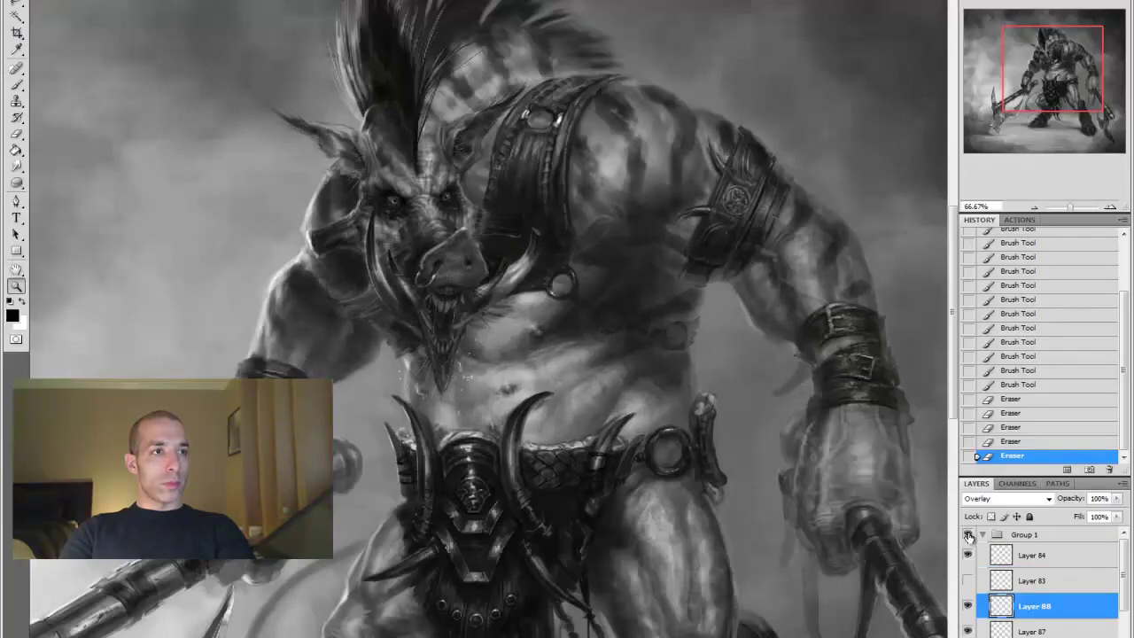
{"action": "left_click", "coordinate": [993, 555]}
{"action": "left_click", "coordinate": [467, 232]}
{"action": "key", "text": "b"}
{"action": "right_click", "coordinate": [53, 17]}
{"action": "key", "text": "Escape"}
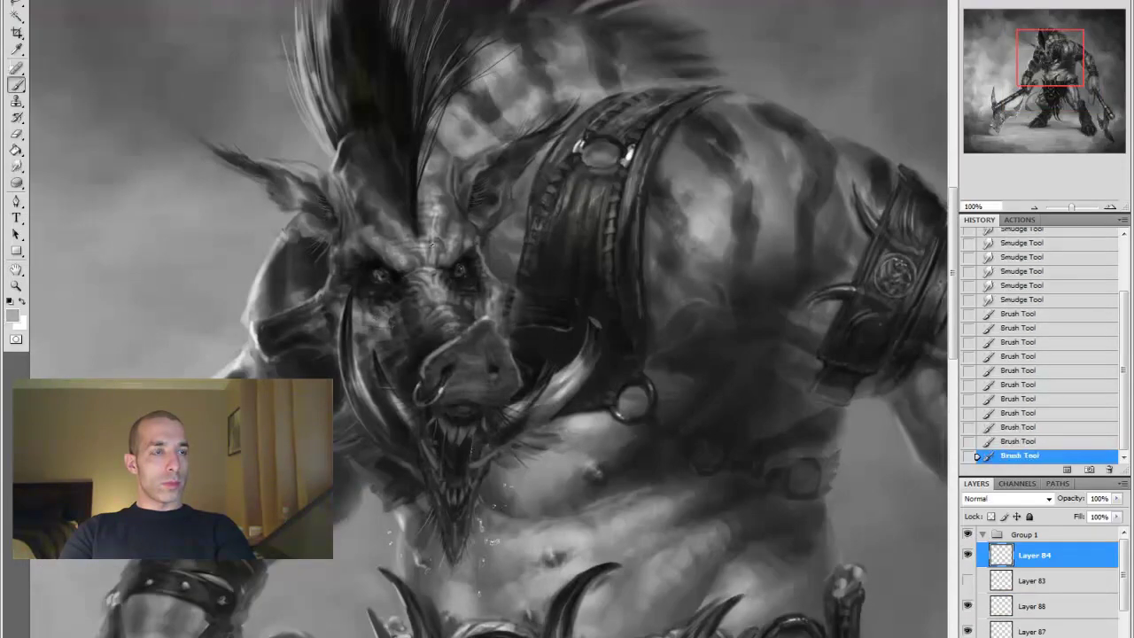
Add dark strands to the mane and paint light grey strokes around the cheek and brow on Layer 84
{"action": "key", "text": "d"}
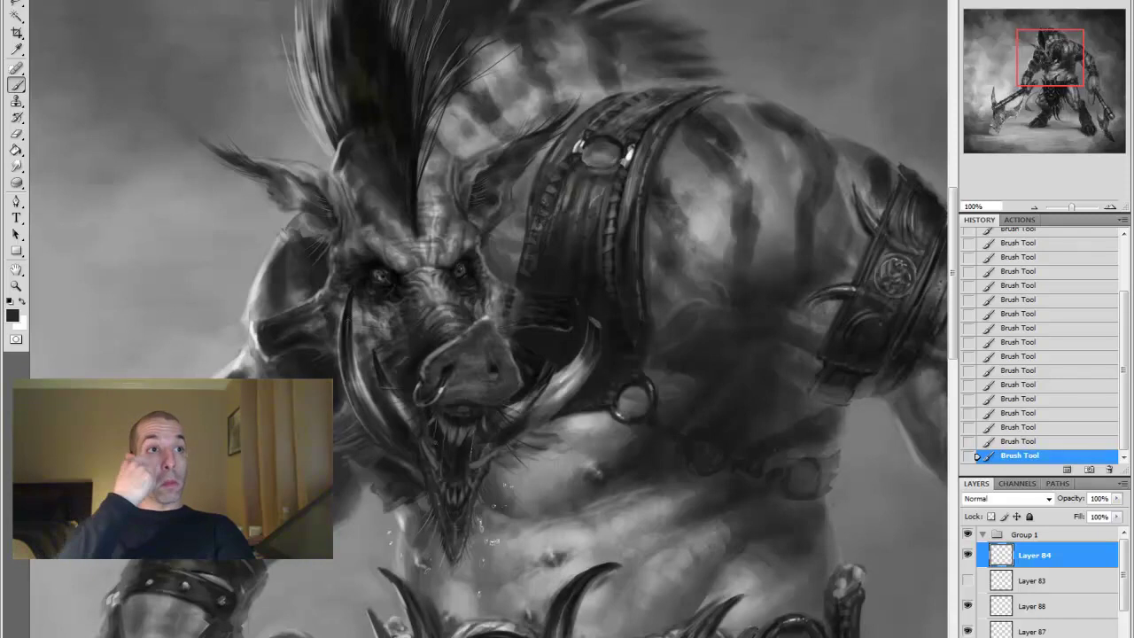
{"action": "left_click", "coordinate": [494, 309], "text": "alt"}
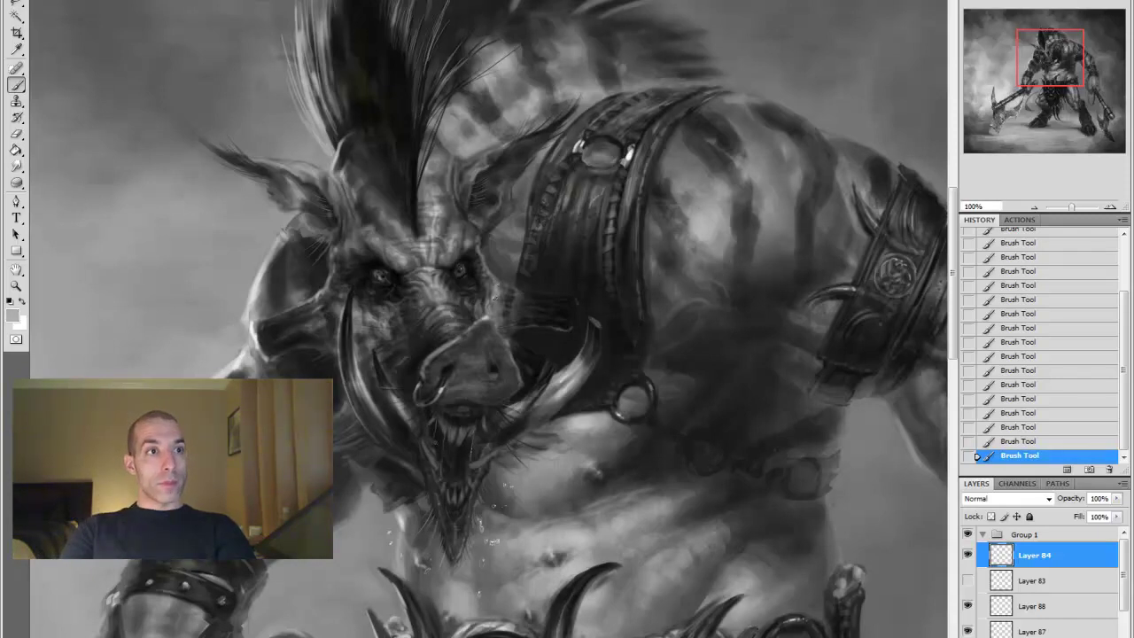
{"action": "left_click", "coordinate": [449, 255], "text": "alt"}
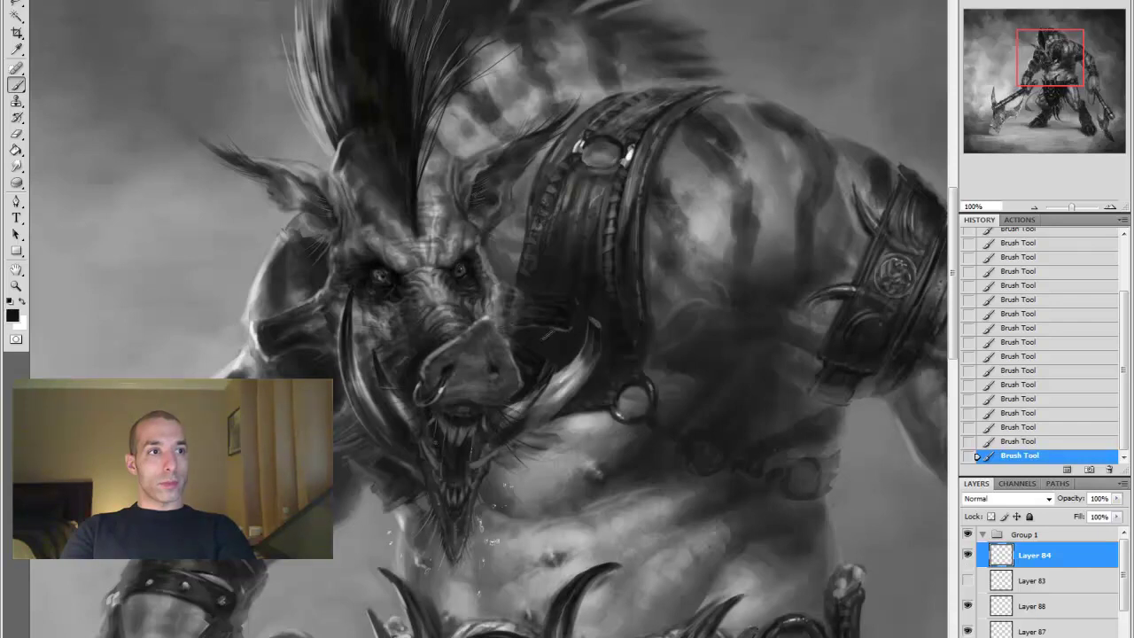
Detail the leather shoulder strap with black and sampled mid-grey strokes
{"action": "key", "text": "x"}
{"action": "key", "text": "x"}
{"action": "left_click", "coordinate": [616, 239], "text": "alt"}
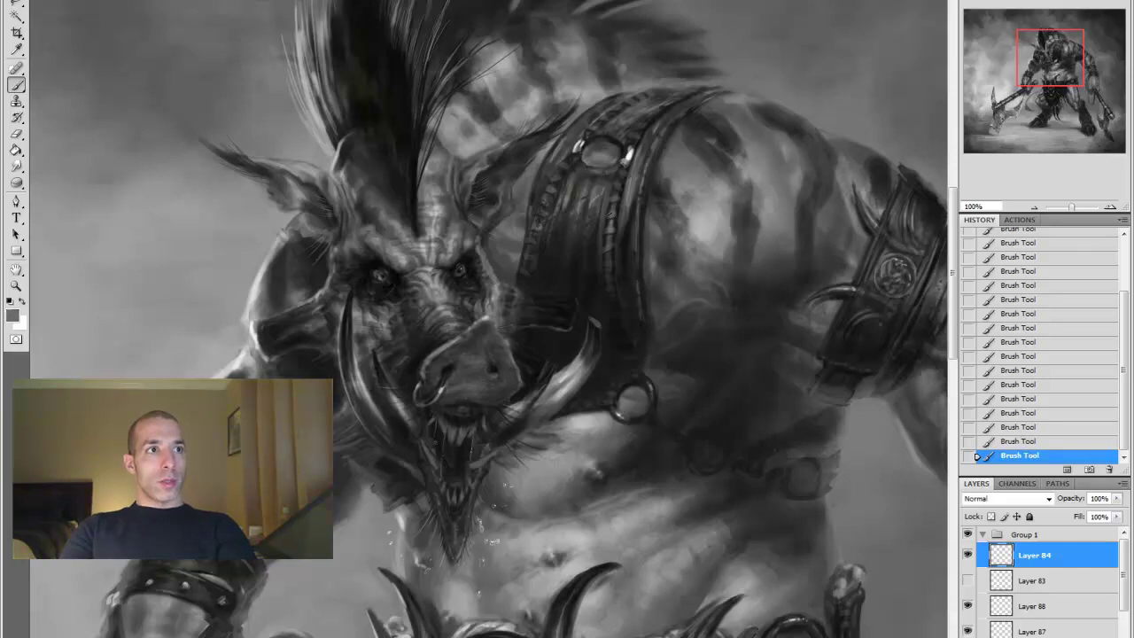
{"action": "key", "text": "d"}
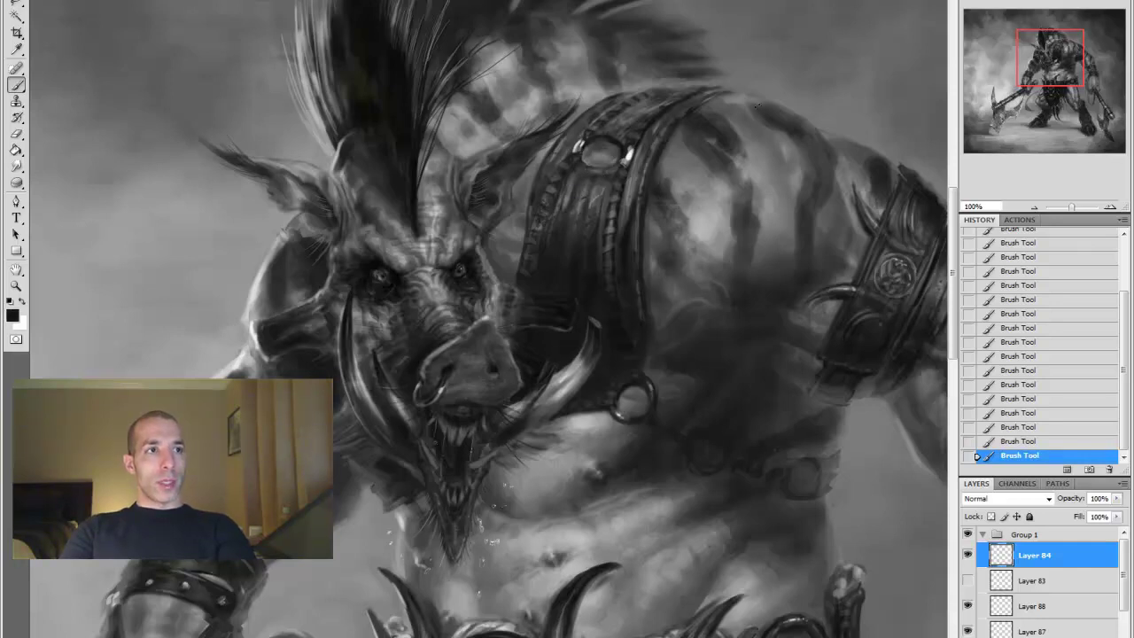
{"action": "left_click", "coordinate": [622, 110], "text": "alt"}
Paint a dark chain from the strap ring to the buckle on the creature's side
{"action": "key", "text": "d"}
{"action": "left_click", "coordinate": [873, 286], "text": "alt"}
{"action": "left_click", "coordinate": [1025, 291], "text": "alt"}
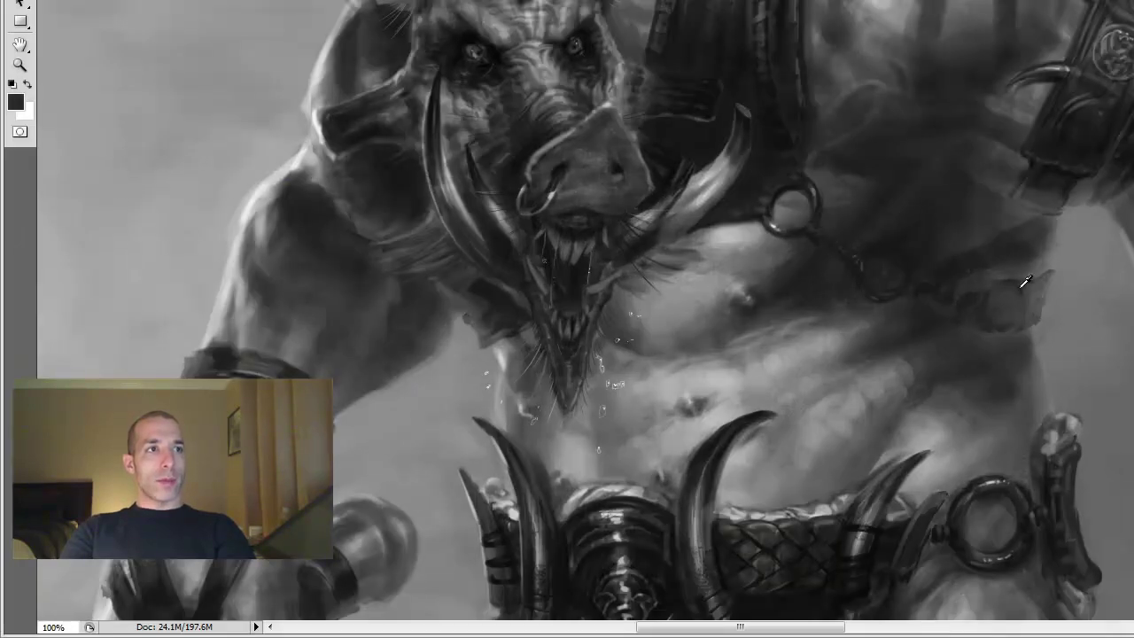
Compare the whole painting with Group 1 hidden and shown
{"action": "key", "text": "z"}
{"action": "left_click", "coordinate": [682, 341], "text": "alt"}
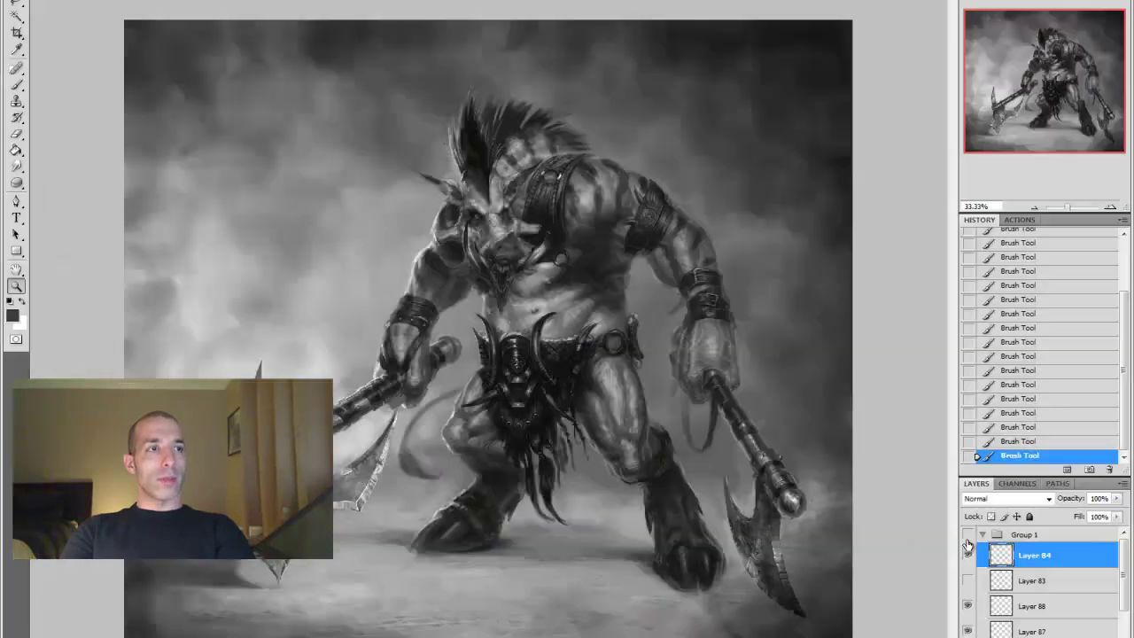
{"action": "left_click", "coordinate": [968, 535]}
{"action": "left_click", "coordinate": [990, 531]}
Smudge the paint along the creature's upper shoulder on the Overlay layer and erase the excess
{"action": "key", "text": "r"}
{"action": "left_click_drag", "start_coordinate": [585, 168], "coordinate": [607, 150]}
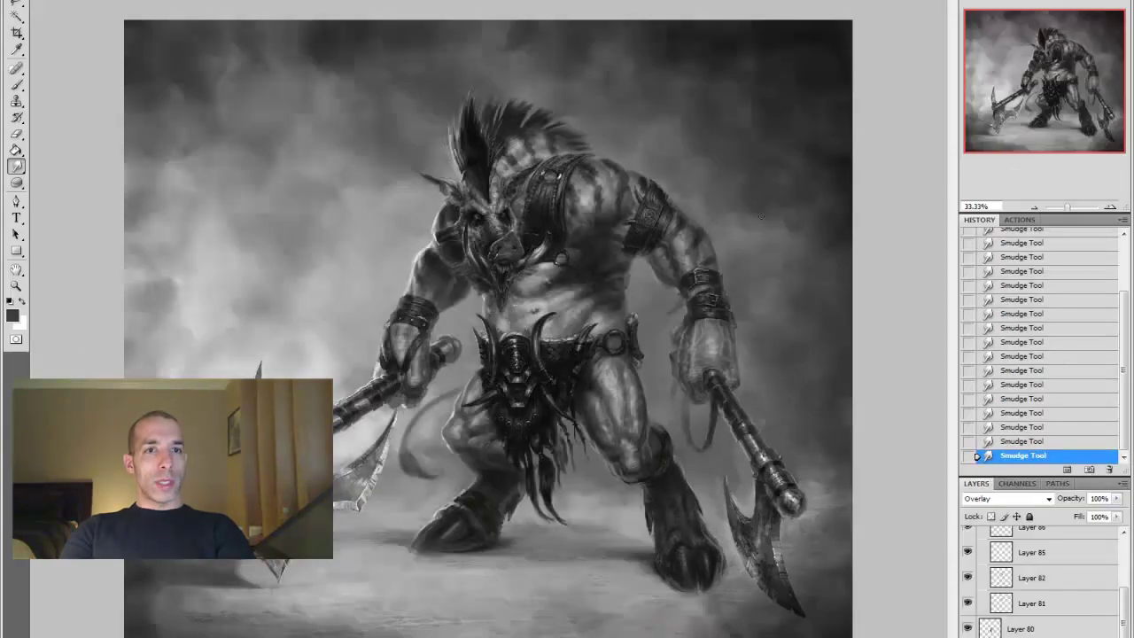
{"action": "key", "text": "z"}
{"action": "left_click", "coordinate": [520, 204]}
Select Layer 84 and create a new layer above it
{"action": "left_click", "coordinate": [1035, 554]}
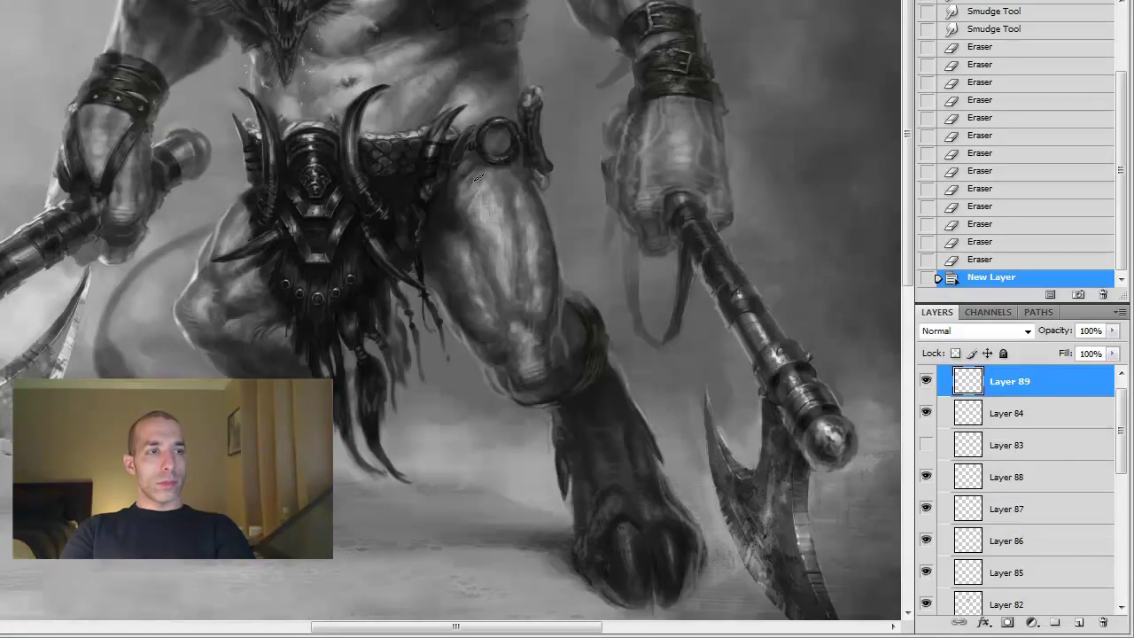
{"action": "key", "text": "ctrl+minus"}
{"action": "key", "text": "ctrl+plus"}
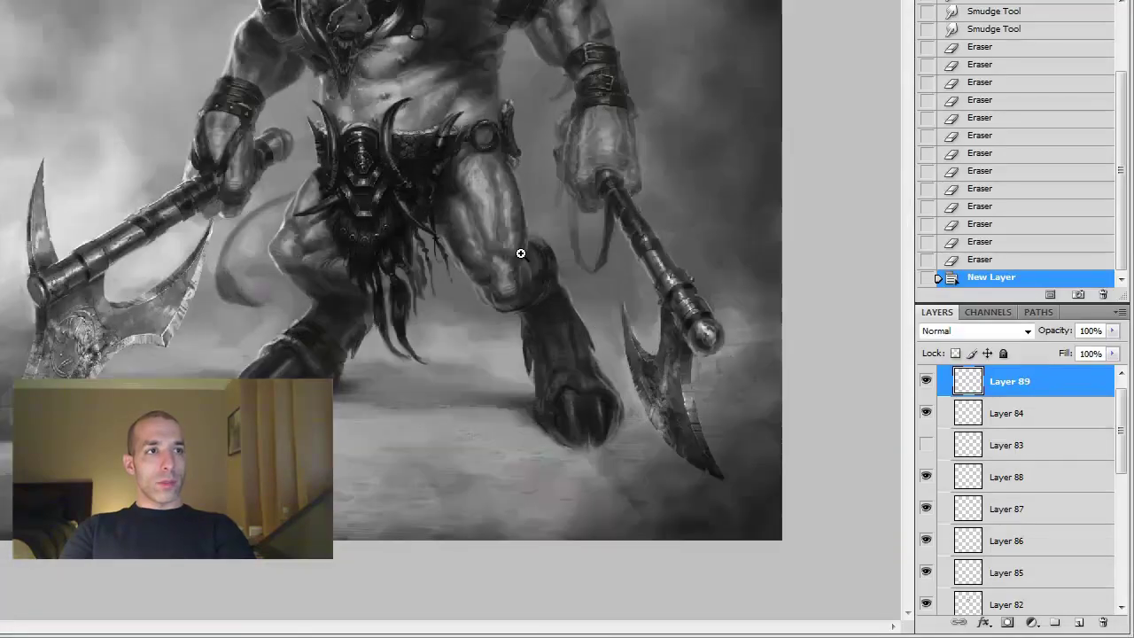
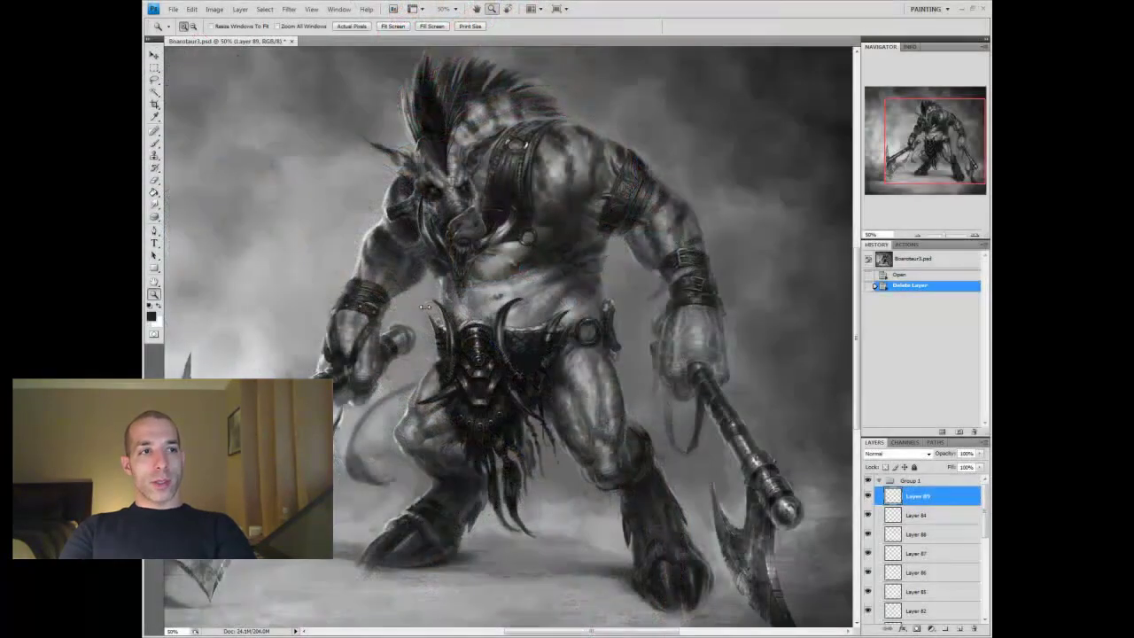
Paint muscle shading and highlights on the thigh of the creature's front leg on Layer 89
{"action": "key", "text": "b"}
{"action": "mouse_move", "coordinate": [610, 352]}
{"action": "left_mouse_down"}
{"action": "mouse_move", "coordinate": [620, 363]}
{"action": "mouse_move", "coordinate": [601, 379]}
{"action": "left_mouse_up"}
{"action": "key", "text": "r"}
{"action": "left_click", "coordinate": [205, 25]}
{"action": "key", "text": "Escape"}
{"action": "key", "text": "b"}
{"action": "left_click_drag", "start_coordinate": [567, 381], "coordinate": [577, 403]}
{"action": "left_click_drag", "start_coordinate": [576, 399], "coordinate": [580, 408]}
{"action": "left_click", "coordinate": [595, 431], "text": "alt"}
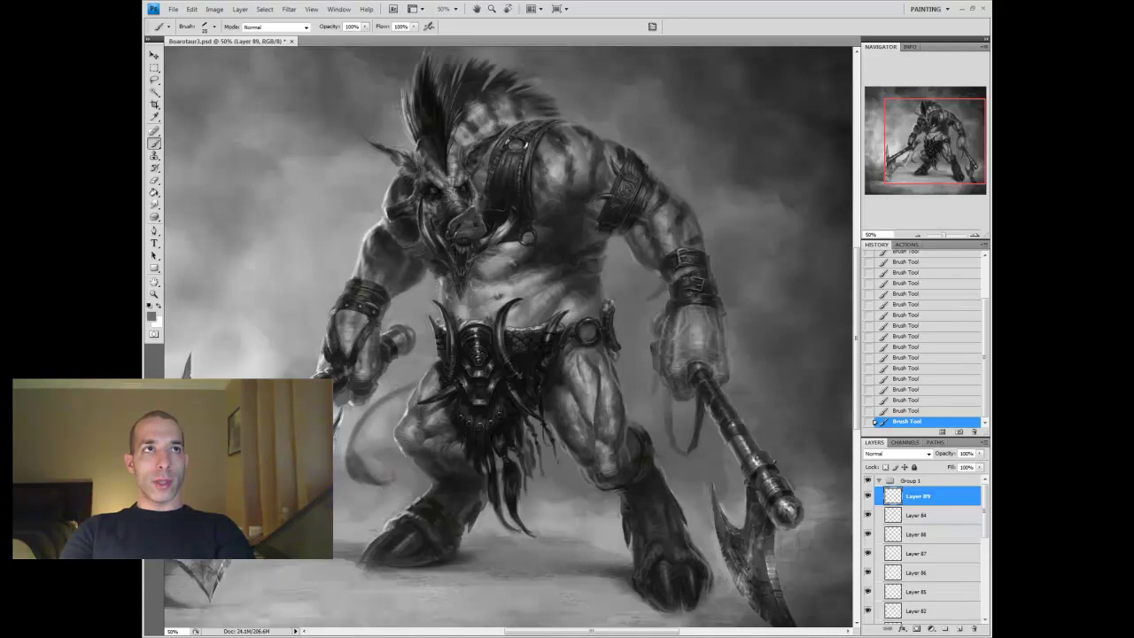
Smudge the front thigh's muscle strokes together and repaint their light and dark tones down to the knee
{"action": "key", "text": "r"}
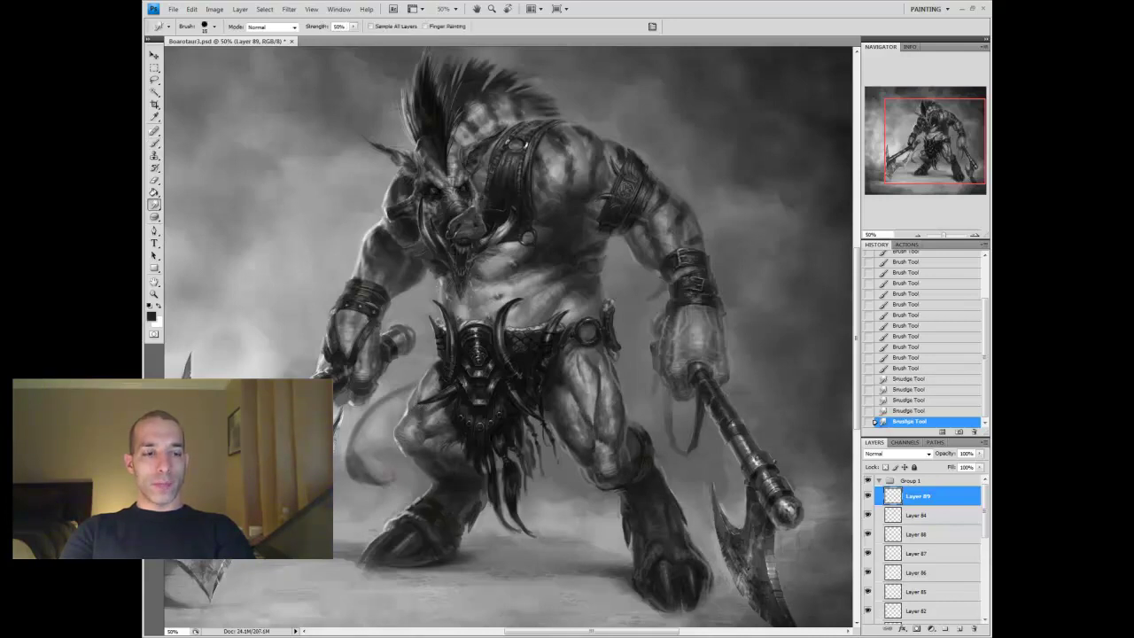
{"action": "key", "text": "b"}
{"action": "key", "text": "r"}
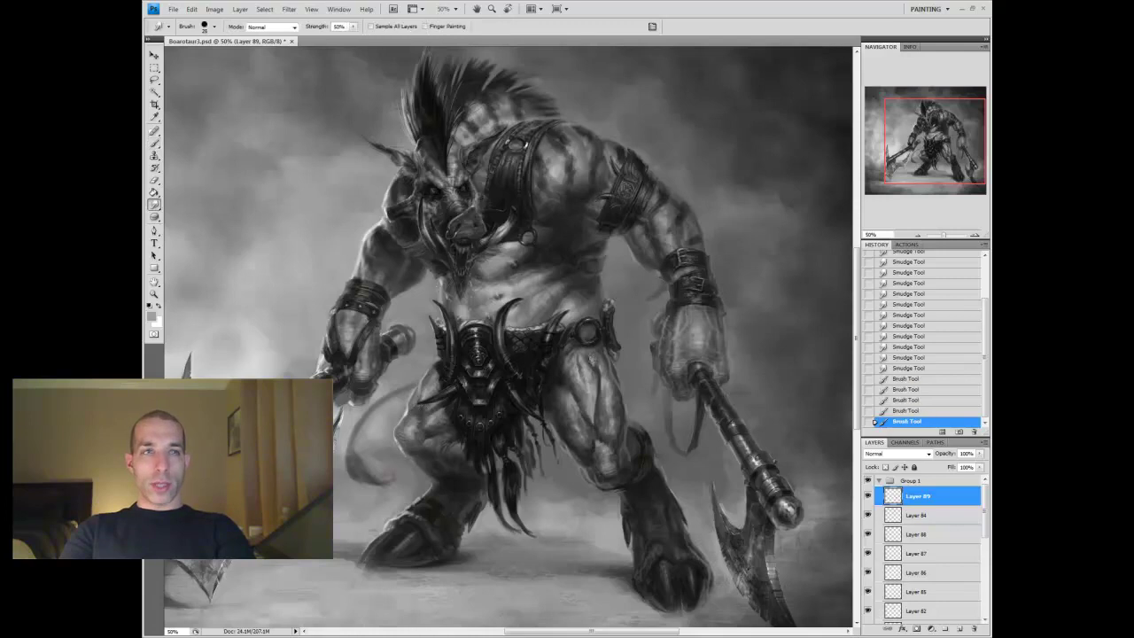
{"action": "key", "text": "b"}
{"action": "mouse_move", "coordinate": [568, 373]}
{"action": "left_mouse_down"}
{"action": "mouse_move", "coordinate": [585, 362]}
{"action": "mouse_move", "coordinate": [594, 381]}
{"action": "mouse_move", "coordinate": [559, 416]}
{"action": "mouse_move", "coordinate": [580, 369]}
{"action": "mouse_move", "coordinate": [594, 425]}
{"action": "left_mouse_up"}
Paint shading on the front leg's furry lower part and thigh, and smudge the rear leg's knee
{"action": "key", "text": "ctrl+minus"}
{"action": "left_click", "coordinate": [663, 470]}
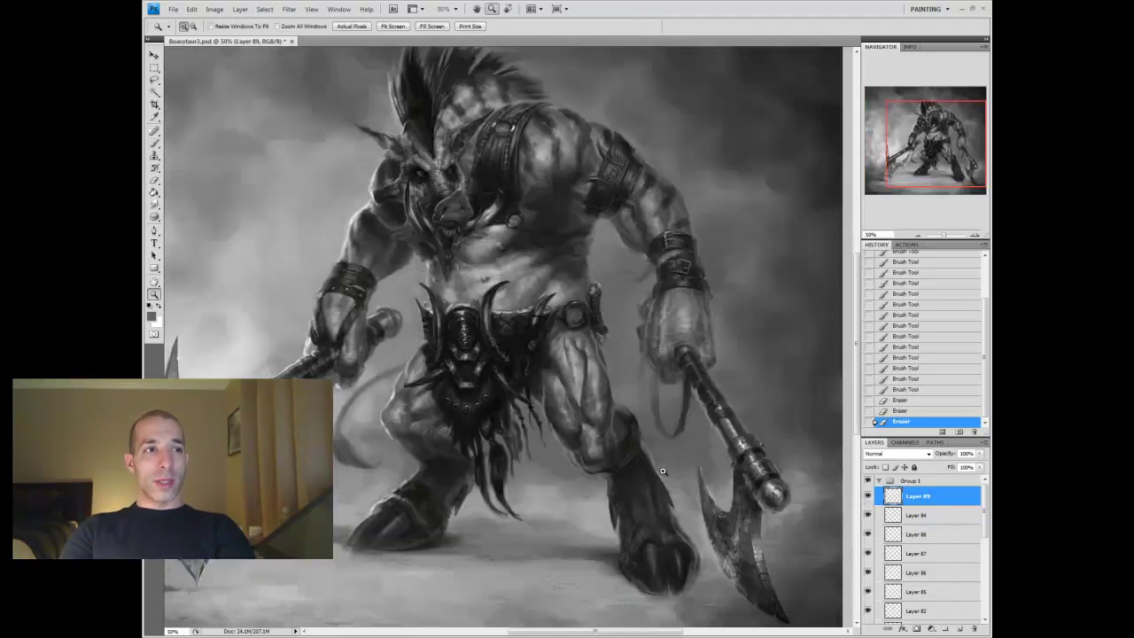
{"action": "key", "text": "b"}
{"action": "left_click_drag", "start_coordinate": [651, 472], "coordinate": [586, 408]}
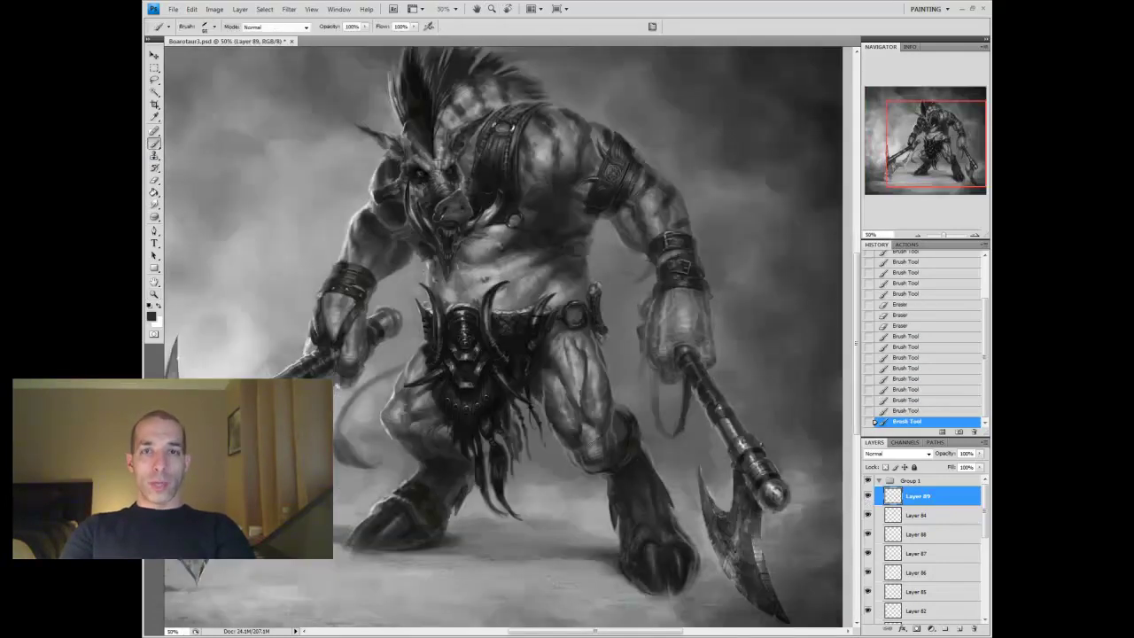
{"action": "key", "text": "r"}
{"action": "left_click_drag", "start_coordinate": [393, 408], "coordinate": [397, 411]}
{"action": "key", "text": "b"}
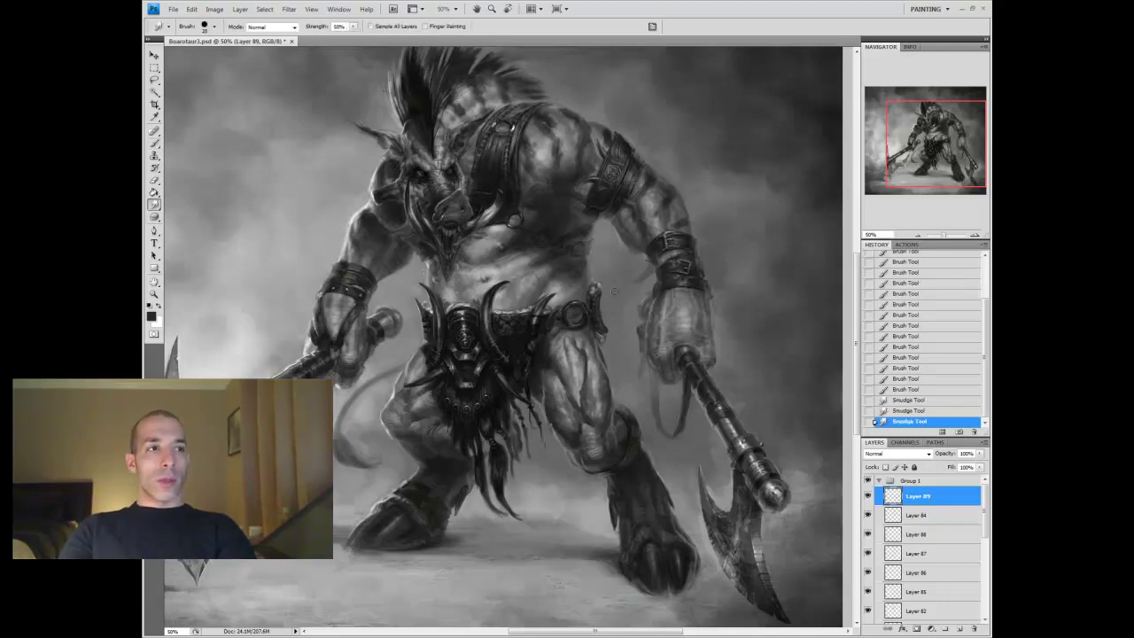
Create a new layer and paint a broad dark leather belt with a worn edge around the creature's waist
{"action": "key", "text": "e"}
{"action": "left_click", "coordinate": [960, 629]}
{"action": "left_click_drag", "start_coordinate": [554, 292], "coordinate": [580, 305]}
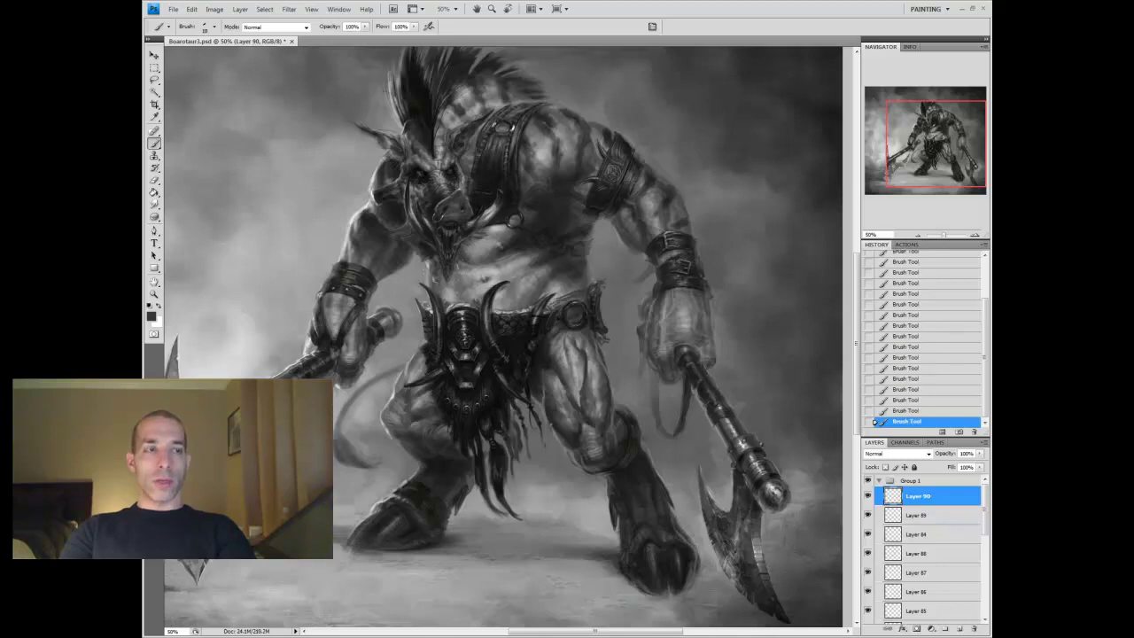
{"action": "left_click_drag", "start_coordinate": [493, 308], "coordinate": [534, 307]}
{"action": "left_click_drag", "start_coordinate": [419, 306], "coordinate": [473, 304]}
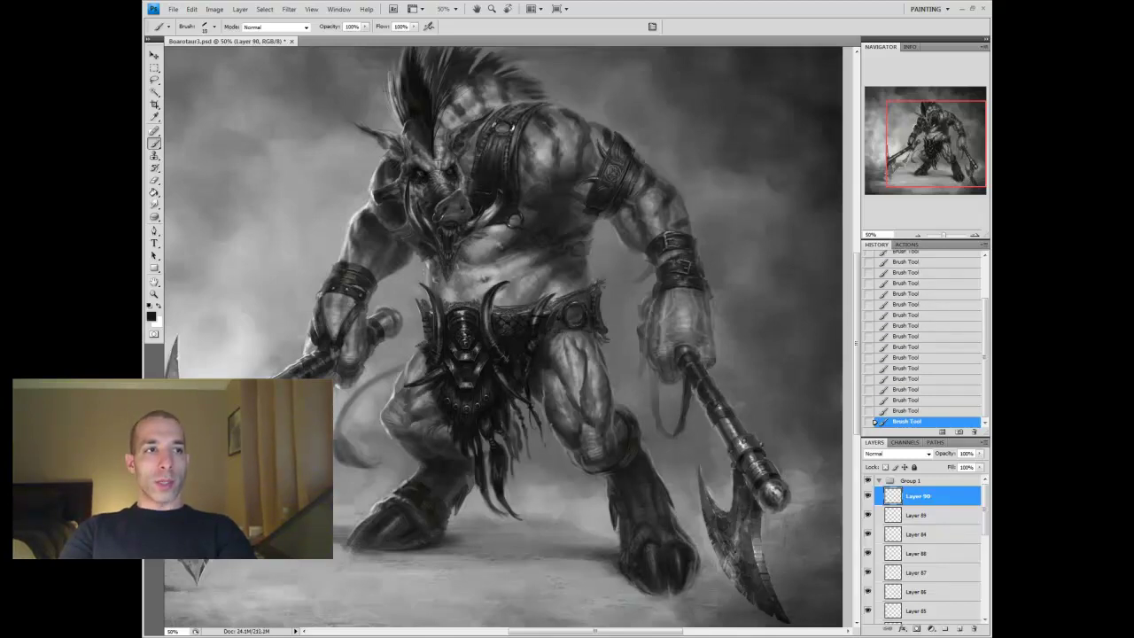
{"action": "left_click_drag", "start_coordinate": [585, 299], "coordinate": [496, 311]}
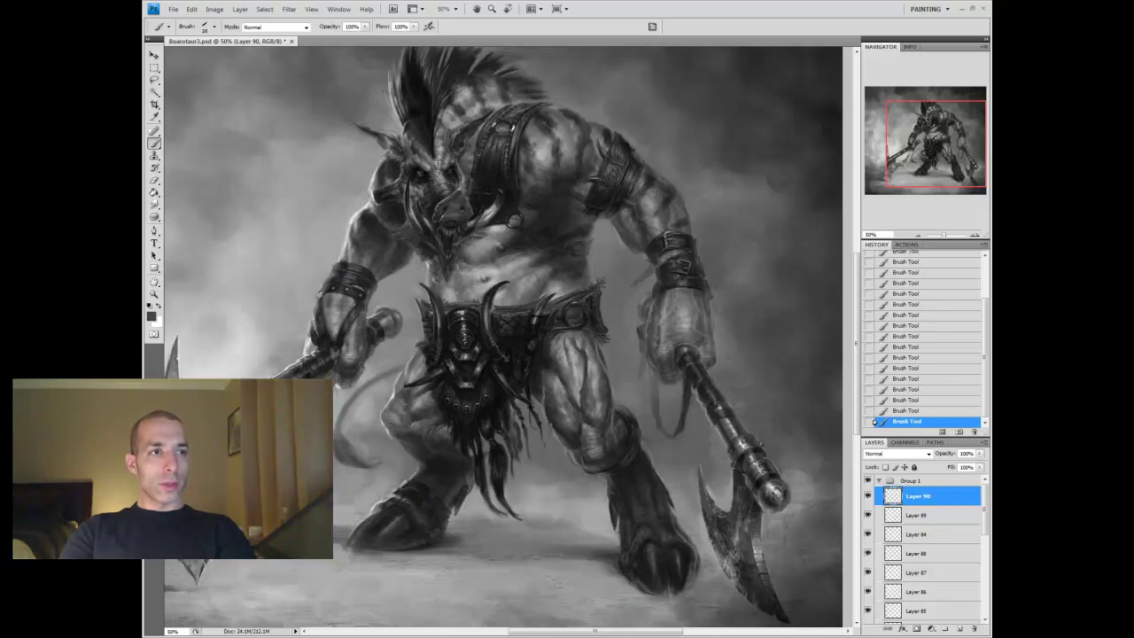
Smudge the belt's strokes and paint fine dark and mid-grey details around its round buckle using sampled tones
{"action": "key", "text": "r"}
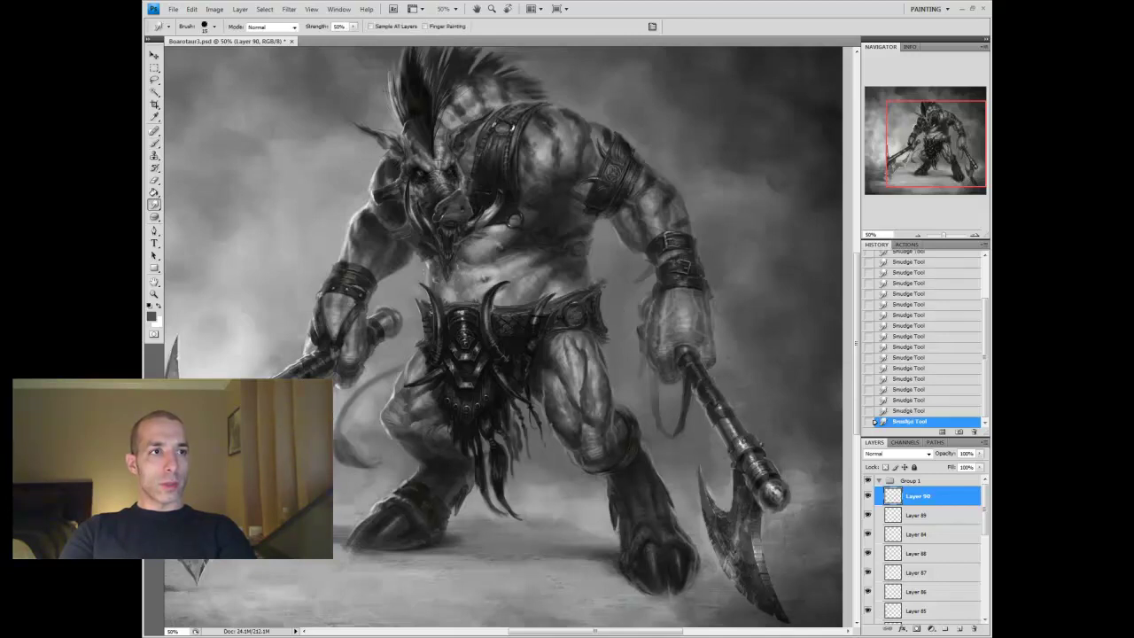
{"action": "key", "text": "b"}
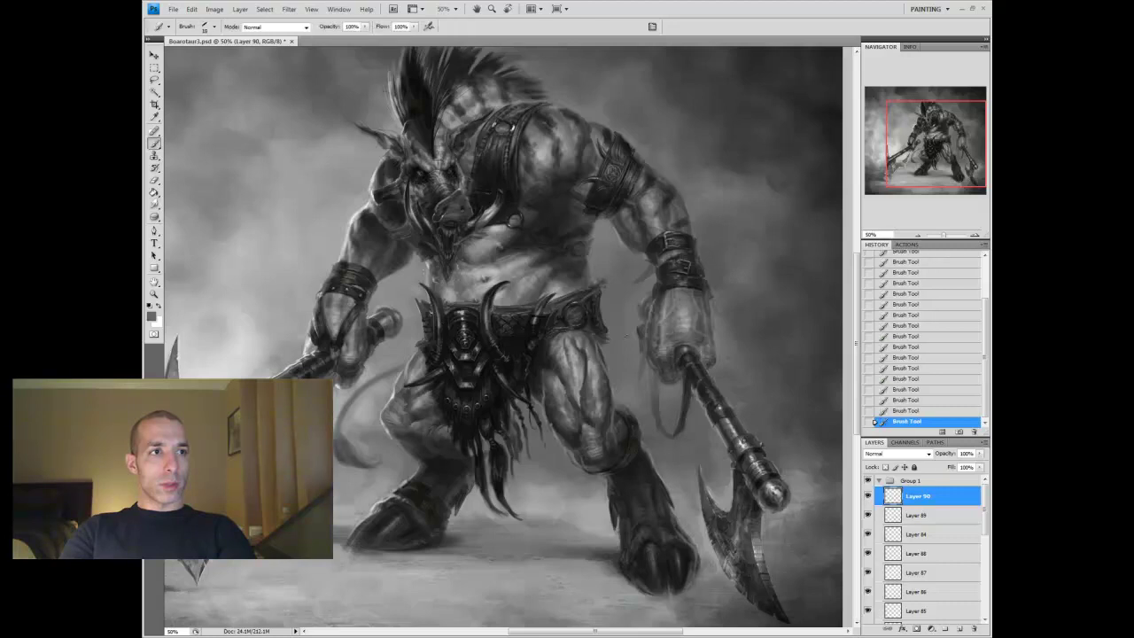
{"action": "left_click", "coordinate": [401, 348], "text": "alt"}
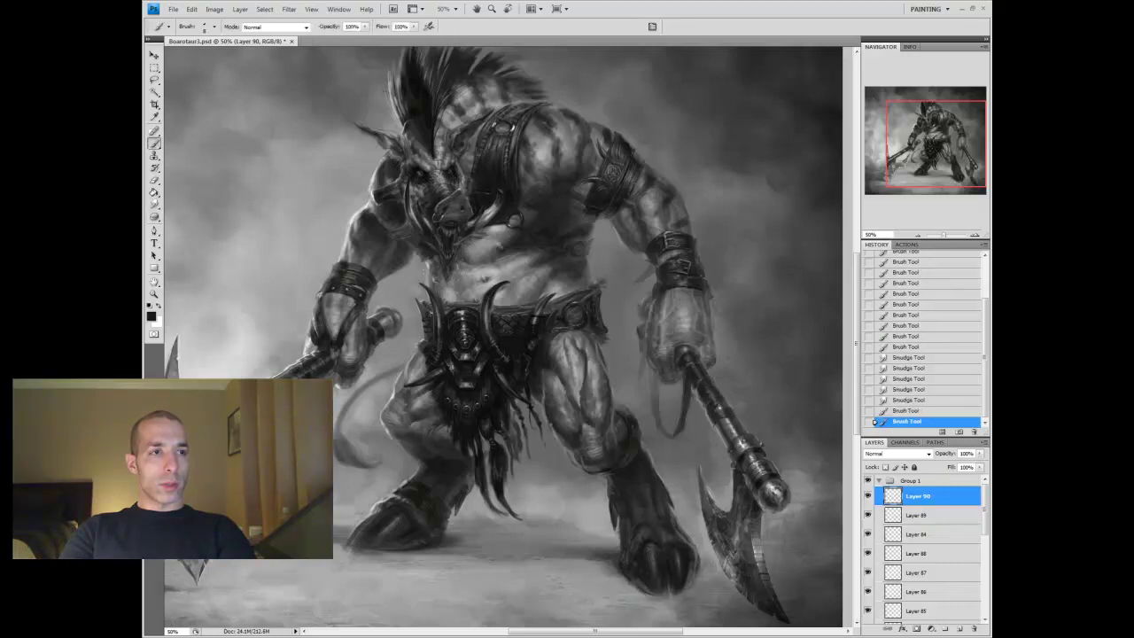
{"action": "left_click", "coordinate": [575, 297], "text": "alt"}
{"action": "key", "text": "bracketleft"}
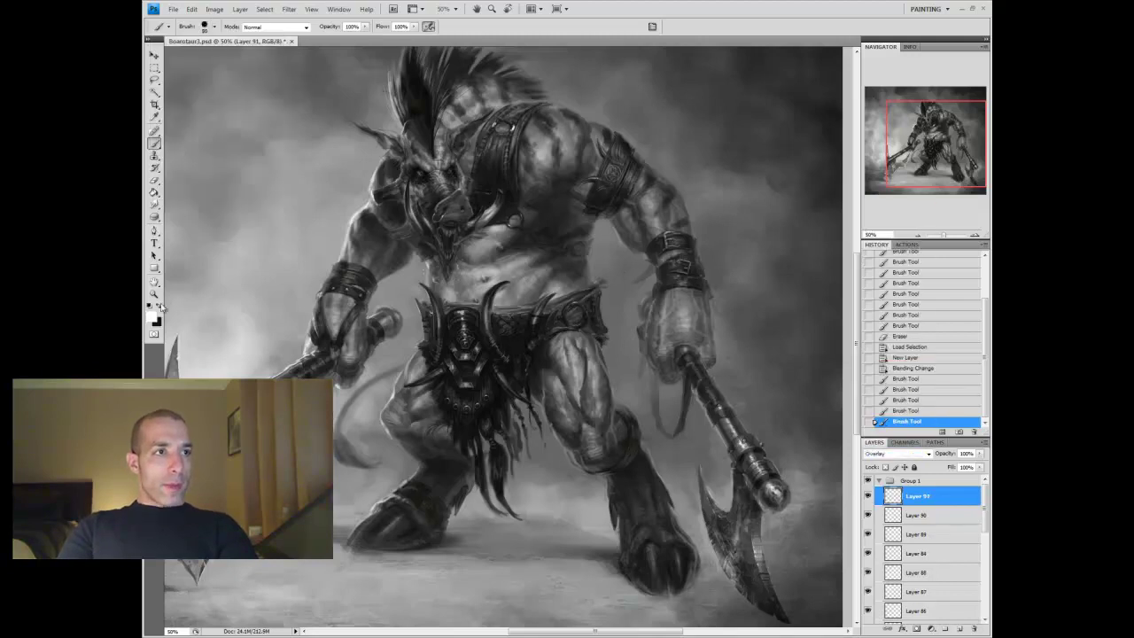
Brush light accents onto the belt on the Overlay layer, erase and smudge the excess, and clear the selection
{"action": "key", "text": "e"}
{"action": "mouse_move", "coordinate": [567, 306]}
{"action": "left_mouse_down"}
{"action": "mouse_move", "coordinate": [531, 282]}
{"action": "mouse_move", "coordinate": [564, 327]}
{"action": "mouse_move", "coordinate": [628, 329]}
{"action": "mouse_move", "coordinate": [420, 341]}
{"action": "left_mouse_up"}
{"action": "key", "text": "b"}
{"action": "left_click_drag", "start_coordinate": [521, 307], "coordinate": [531, 292]}
{"action": "key", "text": "r"}
{"action": "key", "text": "ctrl+d"}
Add a new Normal layer, paint dark ornament detail on the belt and erase the excess along it
{"action": "key", "text": "ctrl+shift+alt+n"}
{"action": "key", "text": "b"}
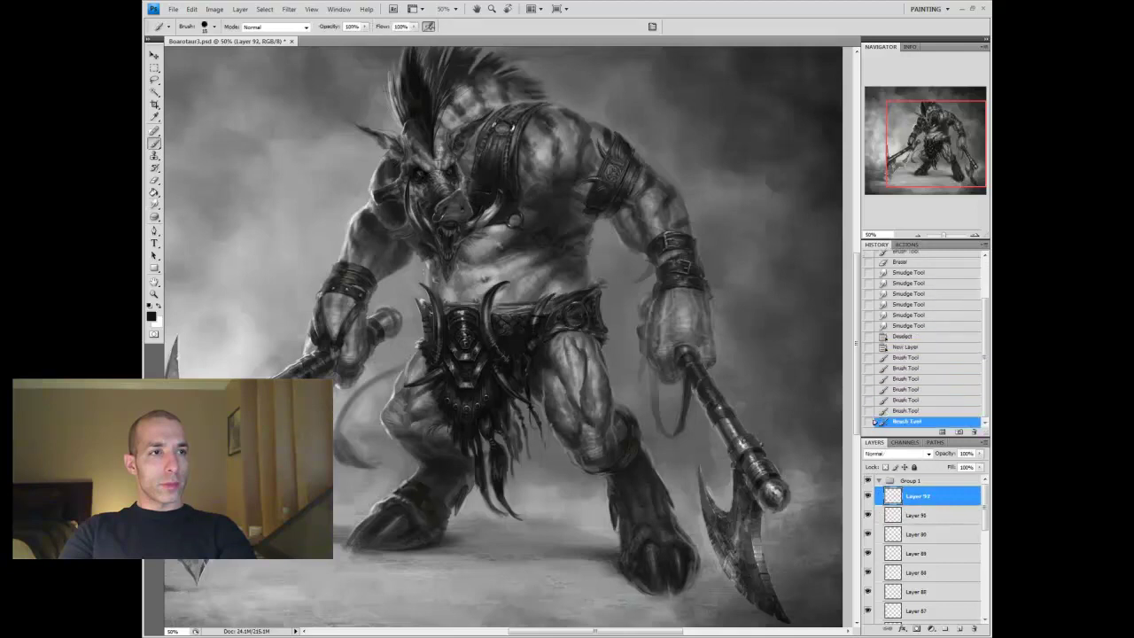
{"action": "key", "text": "e"}
{"action": "left_click_drag", "start_coordinate": [496, 303], "coordinate": [537, 303]}
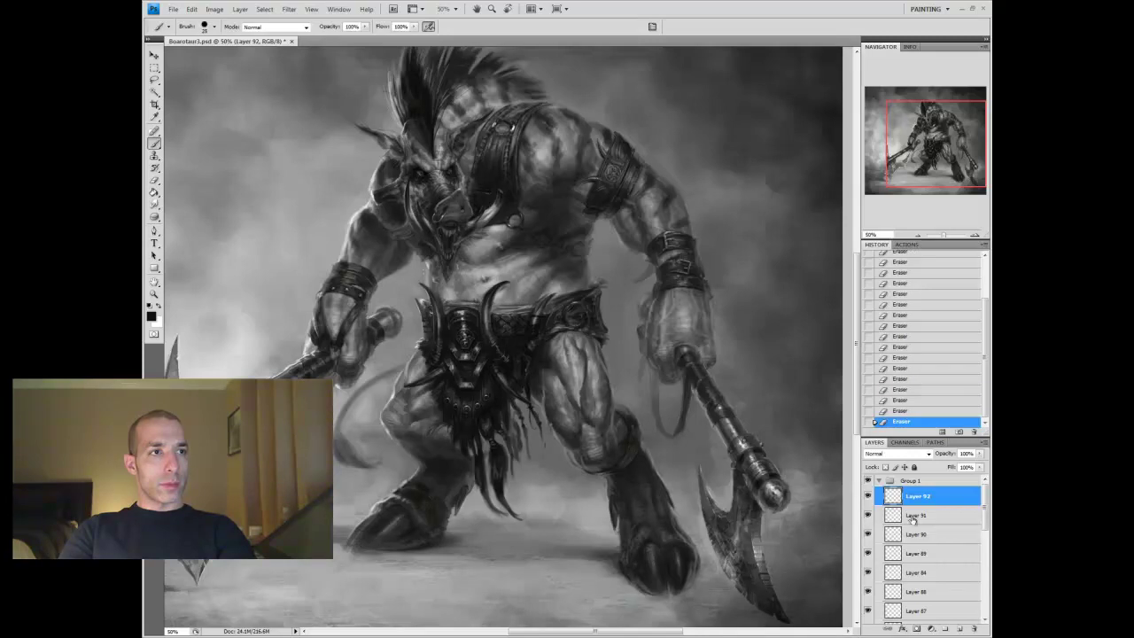
Merge Layers 90, 91 and 92 into one layer and smudge the belt paint on it
{"action": "key", "text": "alt+bracketleft"}
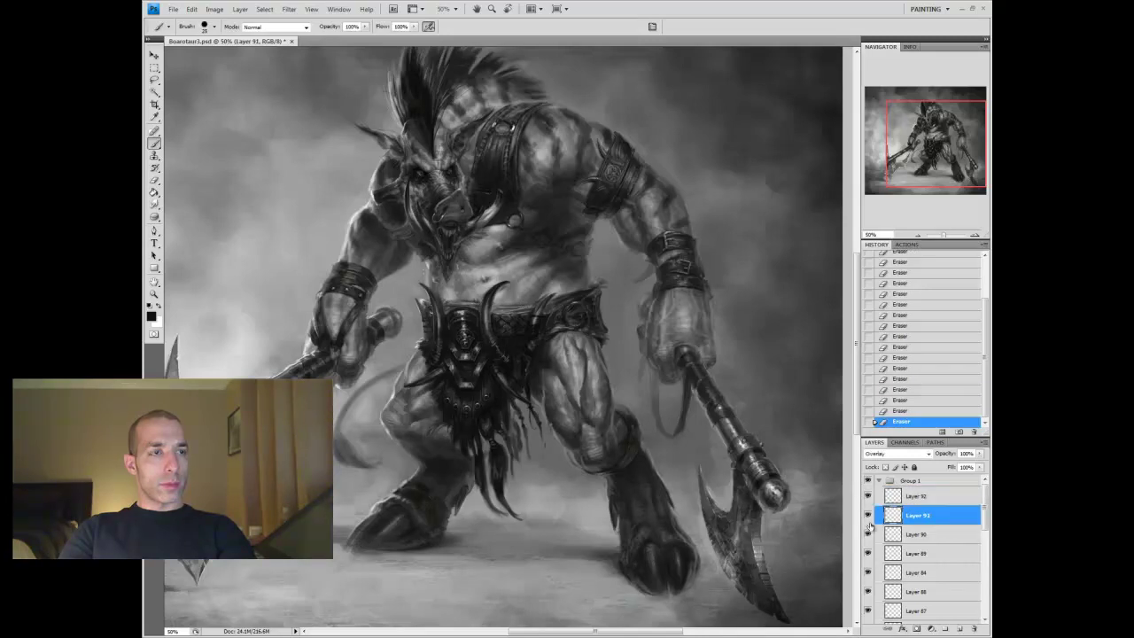
{"action": "left_click", "coordinate": [922, 534]}
{"action": "key", "text": "alt+bracketright"}
{"action": "key", "text": "alt+bracketright"}
{"action": "key", "text": "alt+shift+bracketleft"}
{"action": "key", "text": "alt+shift+bracketleft"}
{"action": "key", "text": "ctrl+e"}
{"action": "key", "text": "r"}
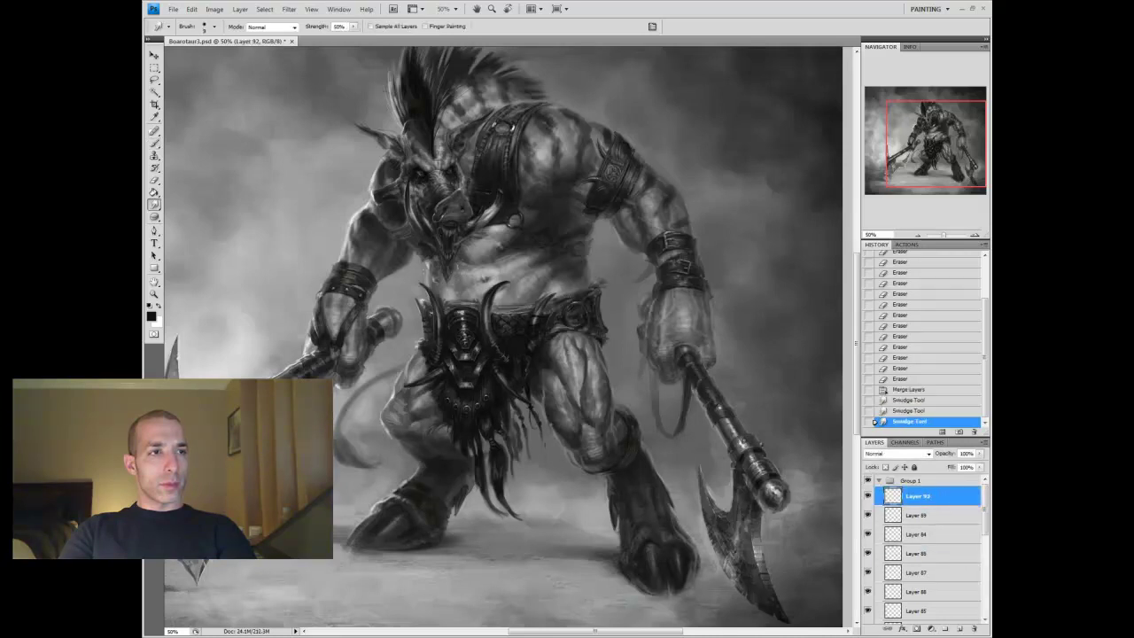
Brush and smudge fine light and dark details on the belt and its hanging ornaments on merged Layer 92
{"action": "key", "text": "b"}
{"action": "left_click", "coordinate": [527, 407]}
{"action": "left_click", "coordinate": [527, 408]}
{"action": "left_click", "coordinate": [527, 408]}
{"action": "left_click", "coordinate": [527, 408]}
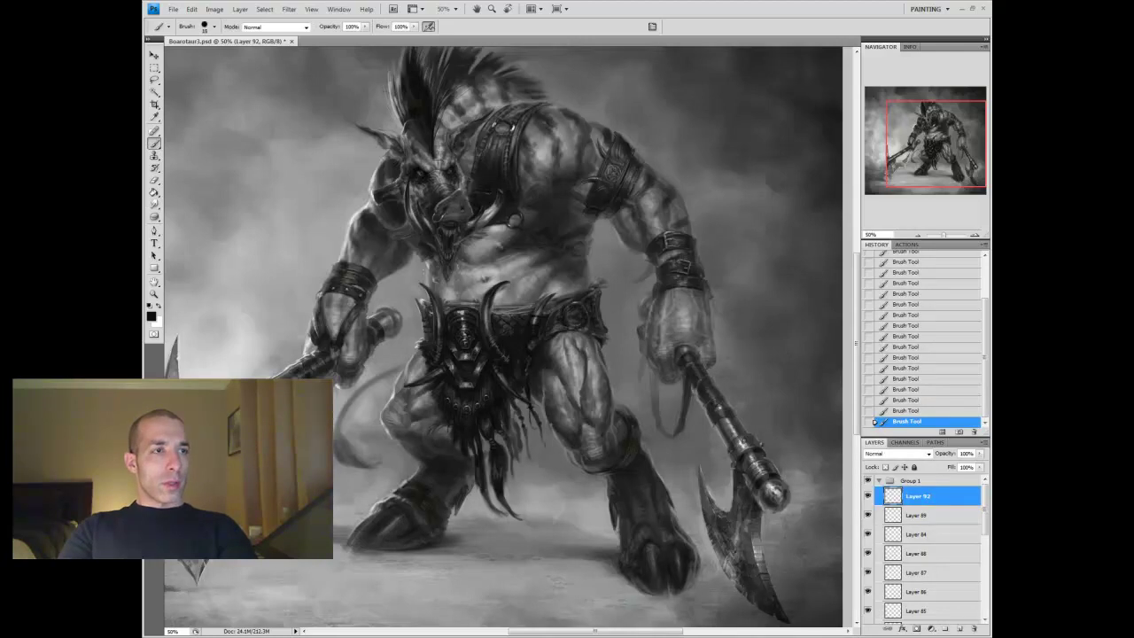
{"action": "key", "text": "bracketleft"}
{"action": "key", "text": "bracketleft"}
{"action": "key", "text": "bracketleft"}
{"action": "key", "text": "bracketleft"}
{"action": "key", "text": "bracketleft"}
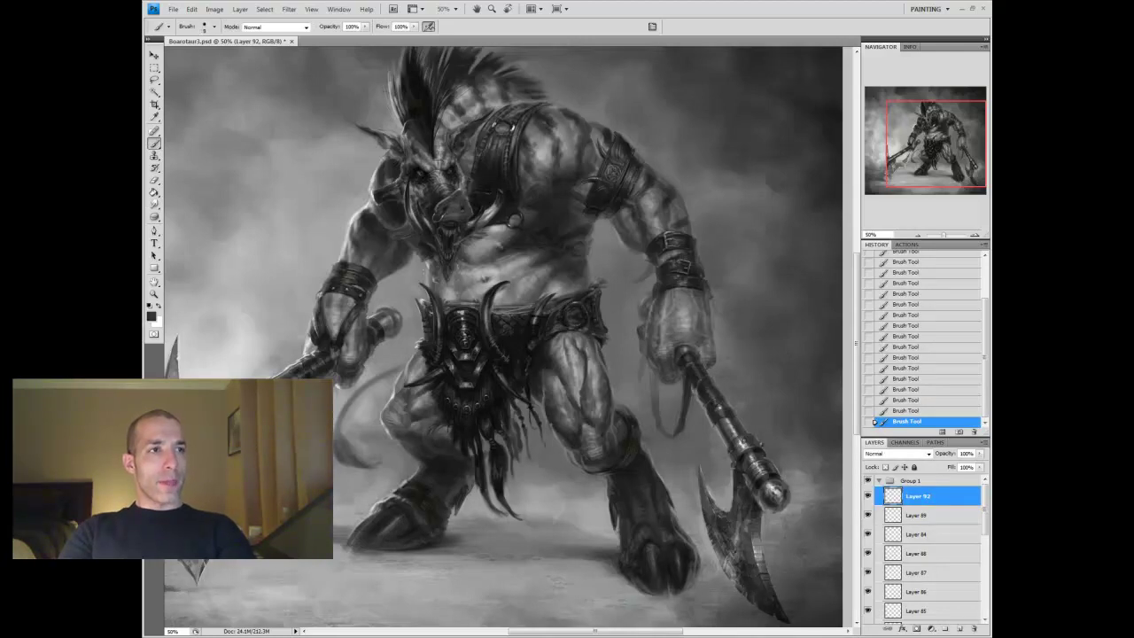
{"action": "key", "text": "r"}
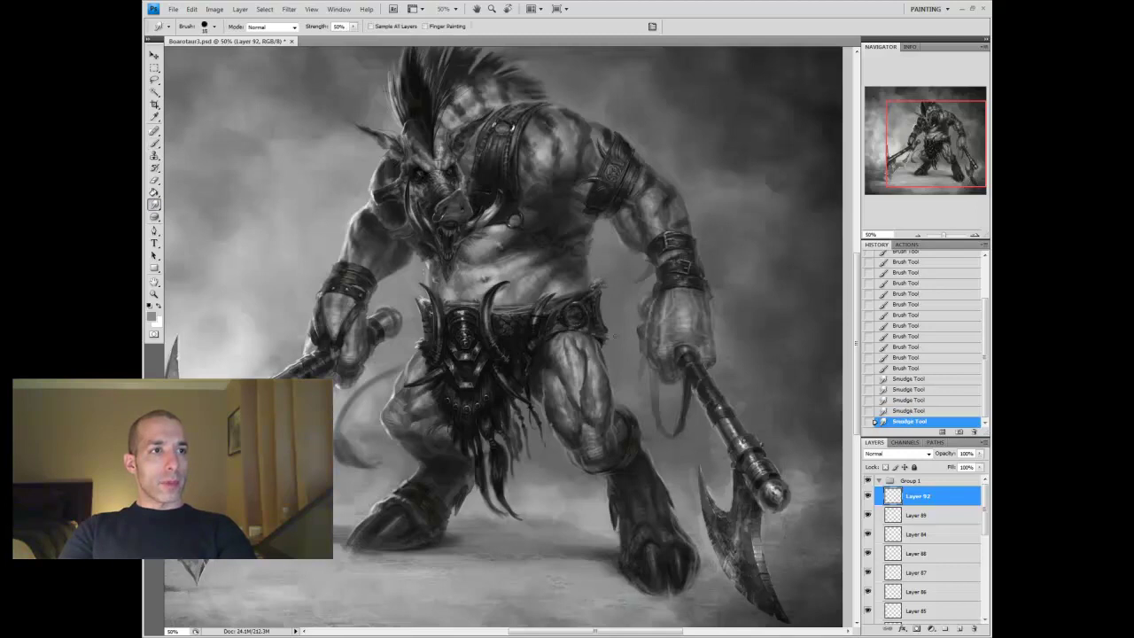
{"action": "key", "text": "b"}
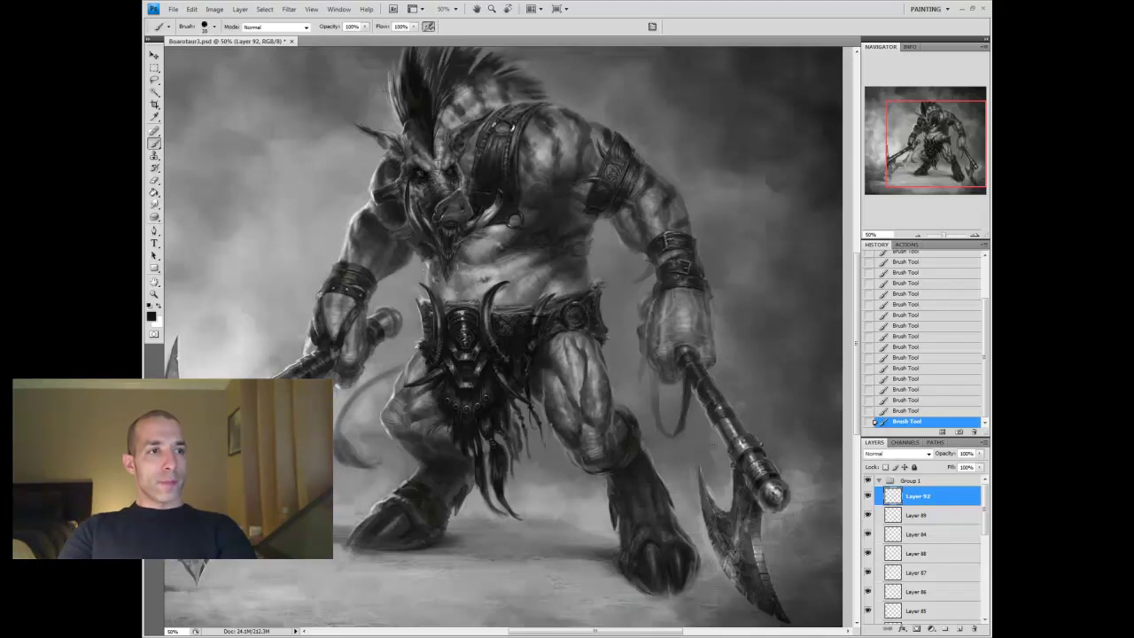
Select Layer 89 and refine the leg shading below the belt with smudge and small brush strokes
{"action": "left_click", "coordinate": [917, 515]}
{"action": "key", "text": "r"}
{"action": "key", "text": "b"}
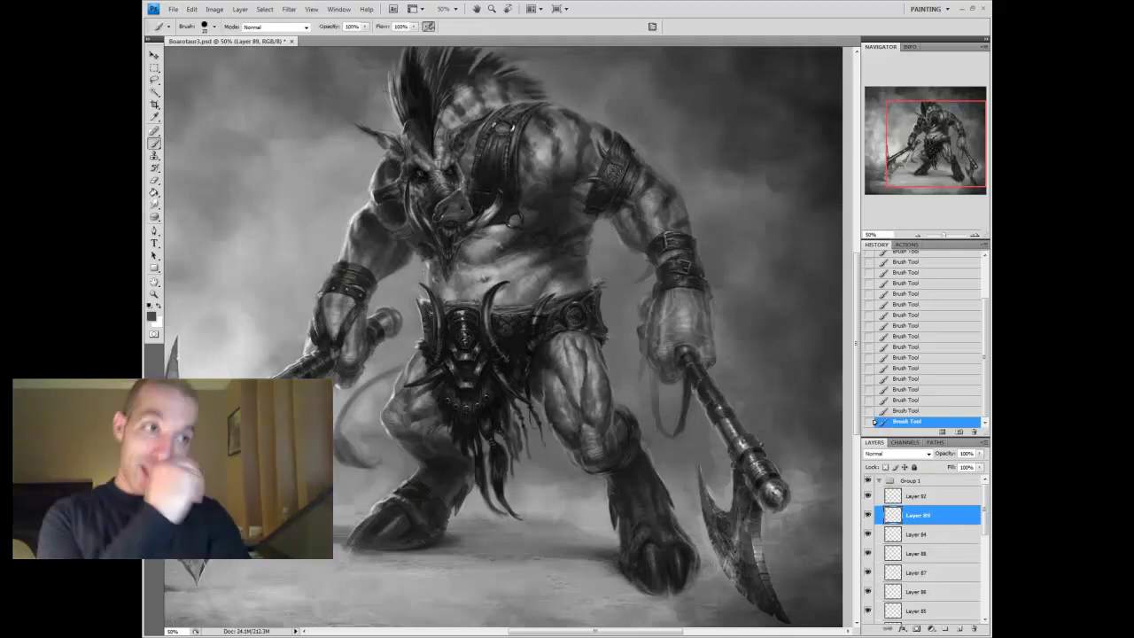
{"action": "left_click", "coordinate": [412, 377], "text": "alt"}
{"action": "key", "text": "bracketleft"}
Return to Layer 92 and paint thin accents on the belt and loincloth ornaments using sampled tones
{"action": "key", "text": "alt+bracketright"}
{"action": "left_click", "coordinate": [422, 364], "text": "alt"}
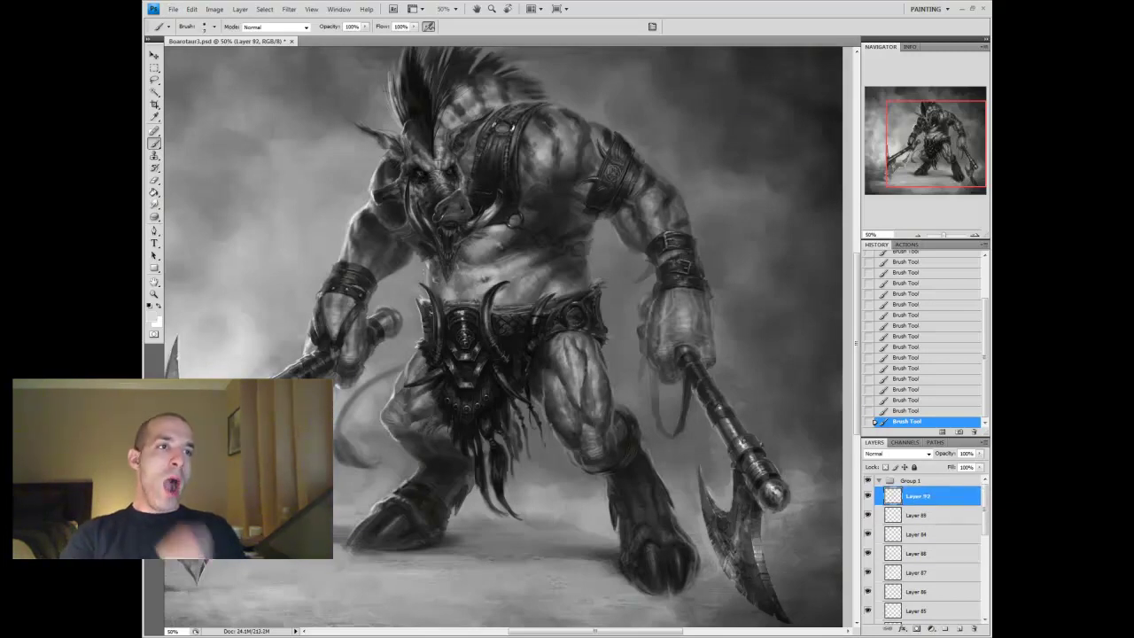
{"action": "left_click", "coordinate": [565, 414], "text": "alt"}
{"action": "key", "text": "bracketleft"}
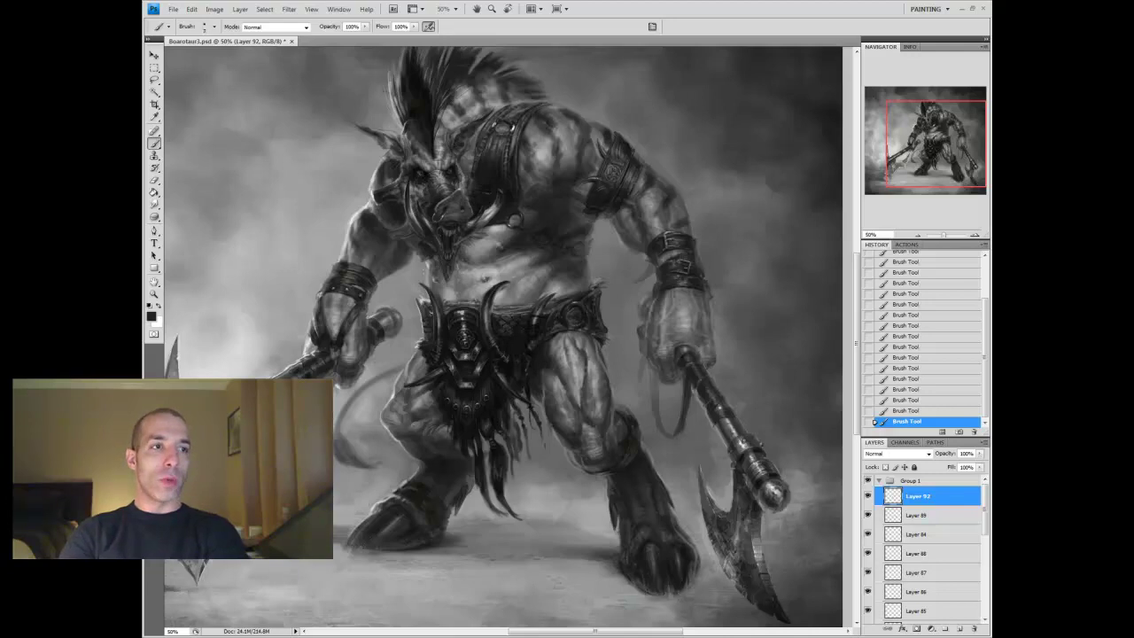
Select Layer 89, compare the whole painting with it hidden and shown, and erase its excess paint
{"action": "key", "text": "alt+bracketleft"}
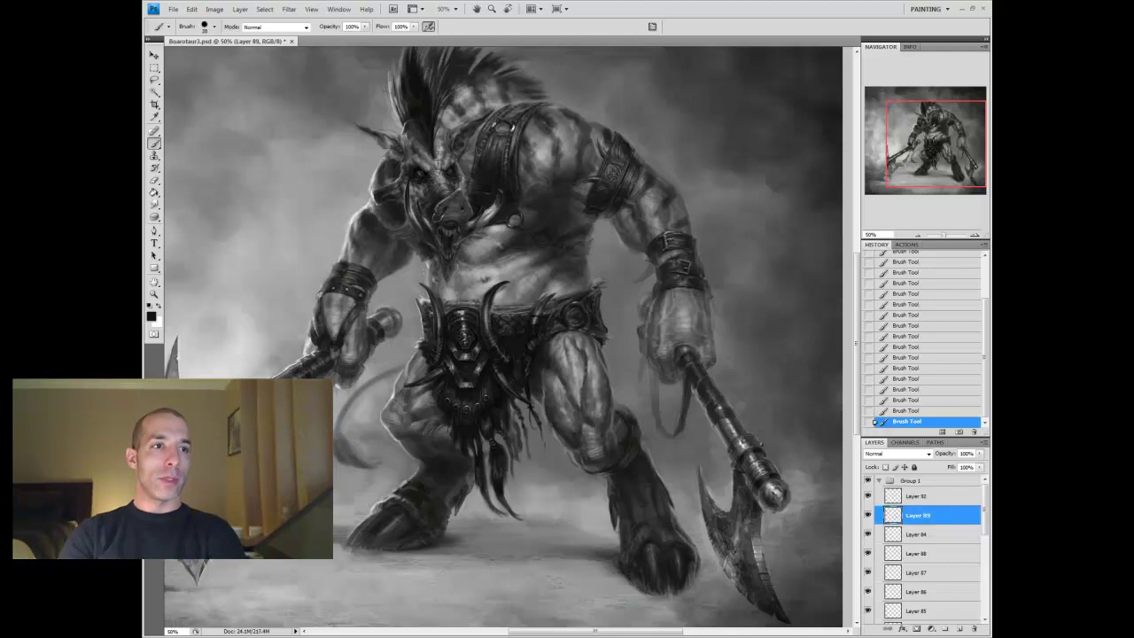
{"action": "key", "text": "z"}
{"action": "key", "text": "ctrl+minus"}
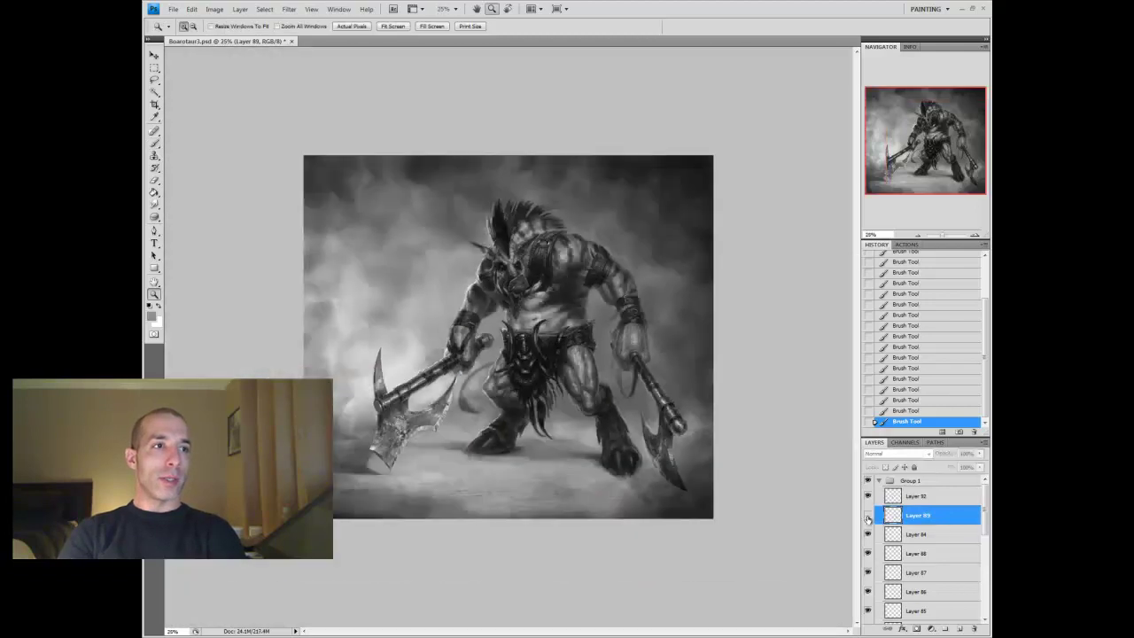
{"action": "key", "text": "b"}
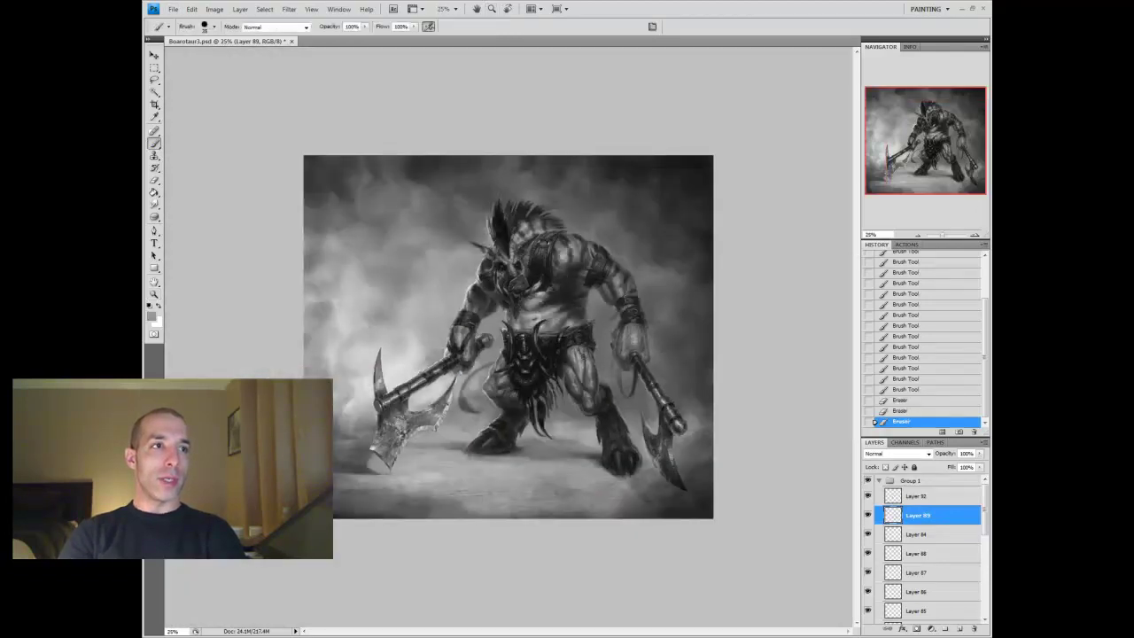
Paint soft ground tones and shadows around the creature's hooves on Layer 89 using sampled greys
{"action": "key", "text": "ctrl+plus"}
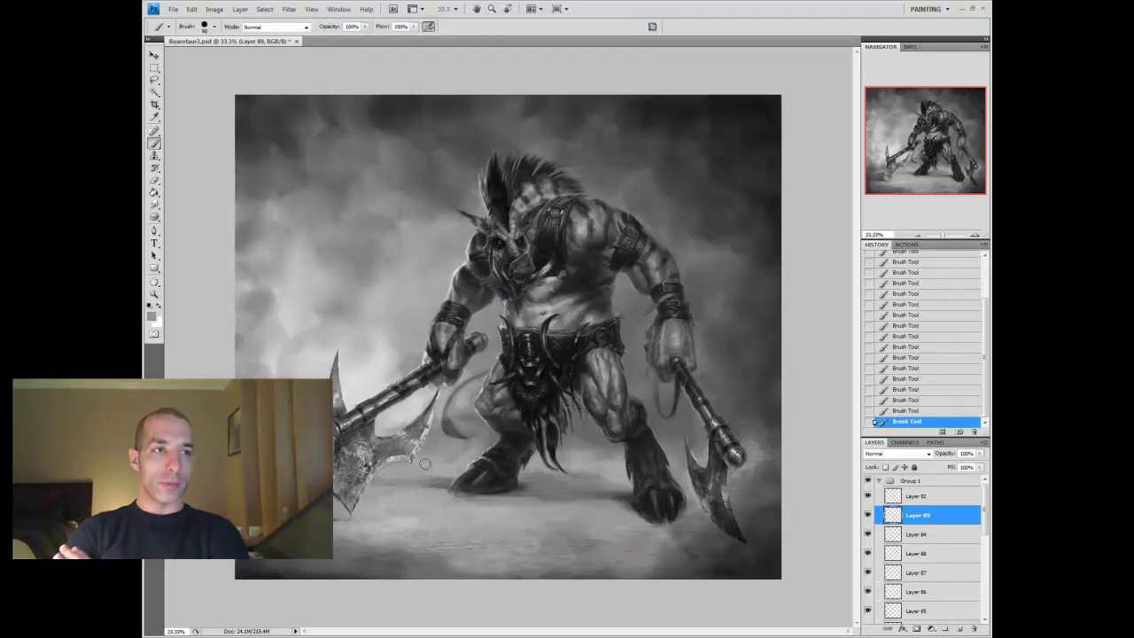
{"action": "left_click", "coordinate": [525, 478], "text": "alt"}
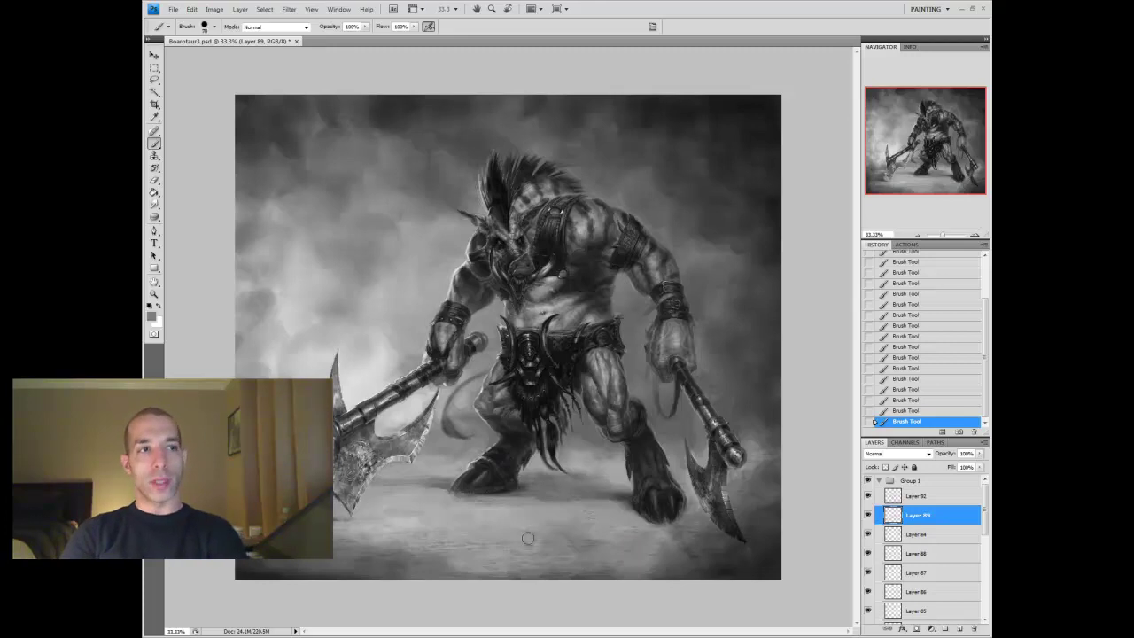
{"action": "left_click", "coordinate": [663, 539]}
{"action": "left_click", "coordinate": [663, 529]}
{"action": "left_click", "coordinate": [667, 530], "text": "alt"}
{"action": "left_click", "coordinate": [667, 530], "text": "alt"}
{"action": "left_click", "coordinate": [693, 547]}
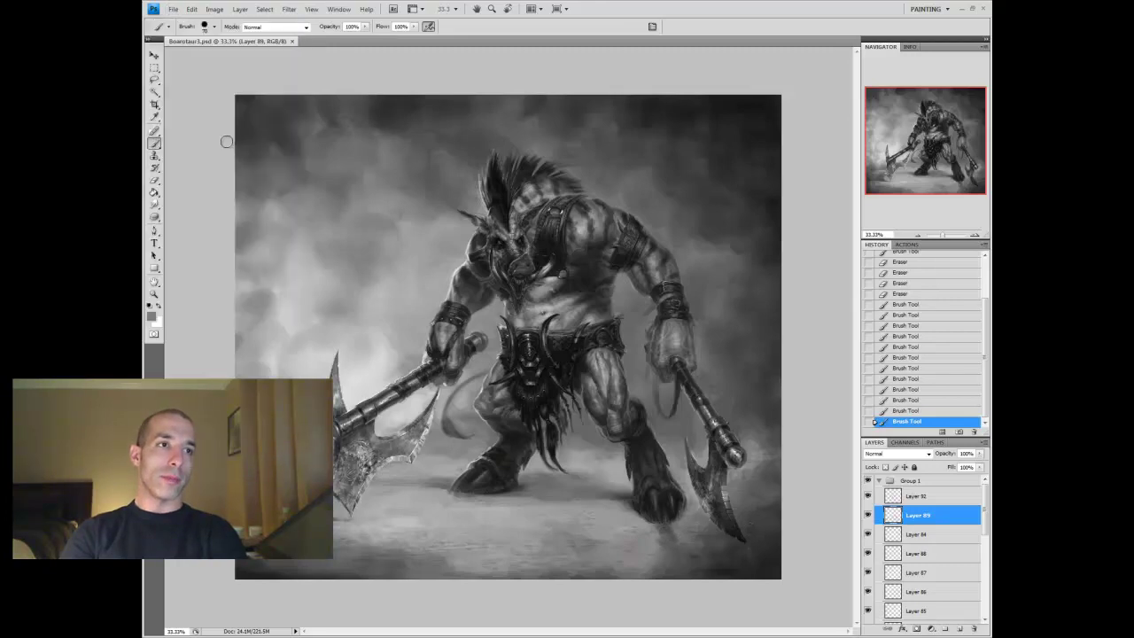
Create a new layer above Layer 92, brush soft grey tones over the snout and chest strap, and erase the excess
{"action": "key", "text": "ctrl+shift+alt+n"}
{"action": "key", "text": "ctrl+plus"}
{"action": "key", "text": "z"}
{"action": "left_click", "coordinate": [596, 459], "text": "alt"}
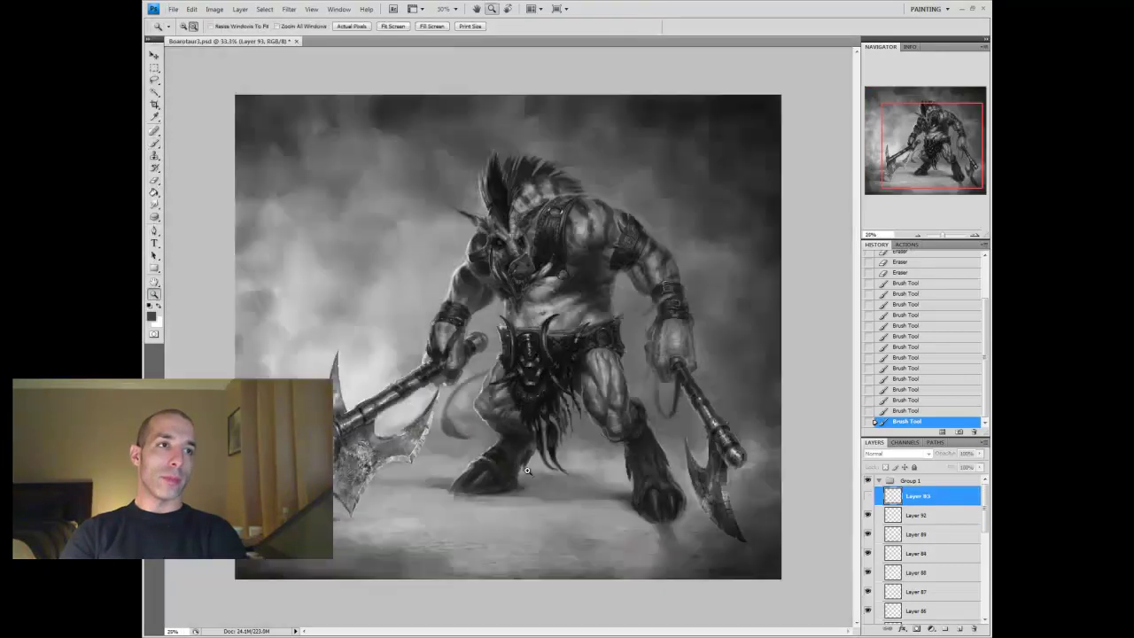
{"action": "left_click", "coordinate": [565, 255]}
{"action": "key", "text": "b"}
{"action": "mouse_move", "coordinate": [531, 222]}
{"action": "left_mouse_down"}
{"action": "mouse_move", "coordinate": [558, 266]}
{"action": "mouse_move", "coordinate": [523, 236]}
{"action": "mouse_move", "coordinate": [556, 237]}
{"action": "mouse_move", "coordinate": [553, 279]}
{"action": "left_mouse_up"}
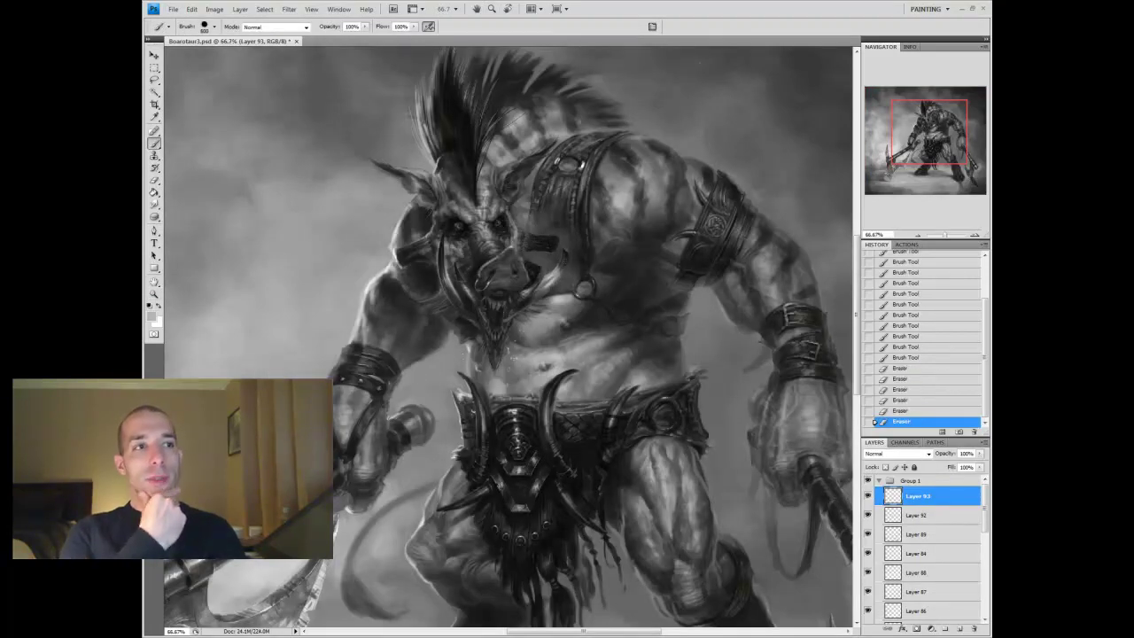
{"action": "mouse_move", "coordinate": [531, 222]}
{"action": "left_mouse_down"}
{"action": "mouse_move", "coordinate": [567, 266]}
{"action": "mouse_move", "coordinate": [533, 230]}
{"action": "left_mouse_up"}
{"action": "left_click_drag", "start_coordinate": [541, 235], "coordinate": [559, 280]}
{"action": "left_click_drag", "start_coordinate": [531, 230], "coordinate": [545, 244]}
Check the whole figure and brush soft grey atmosphere around it on Layer 93
{"action": "key", "text": "z"}
{"action": "left_click", "coordinate": [536, 186], "text": "alt"}
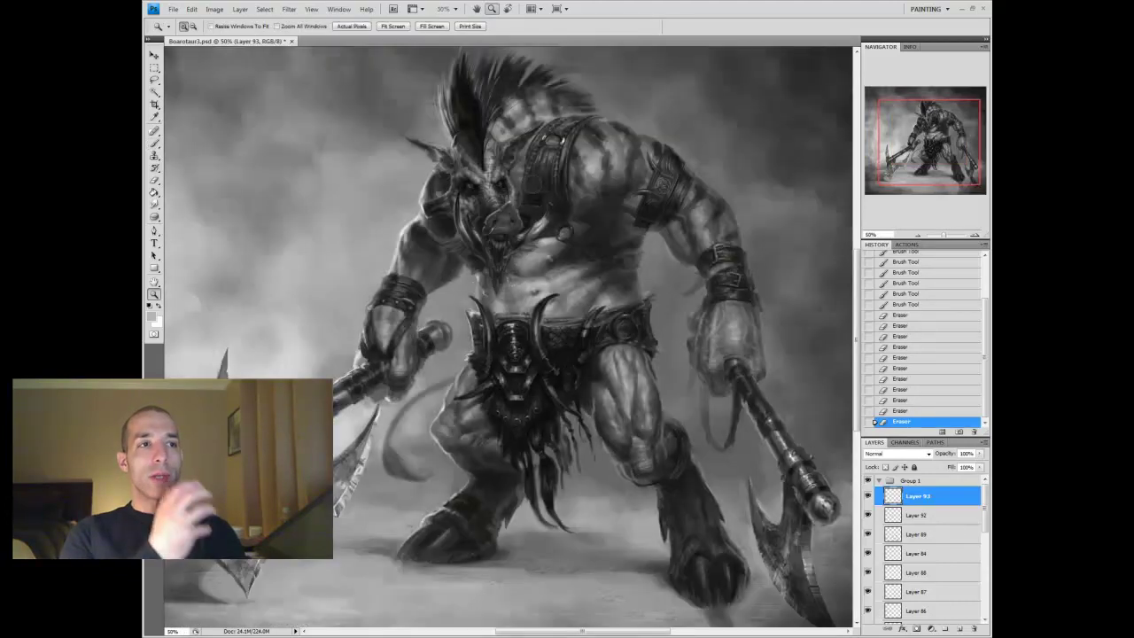
{"action": "left_click", "coordinate": [540, 394], "text": "alt"}
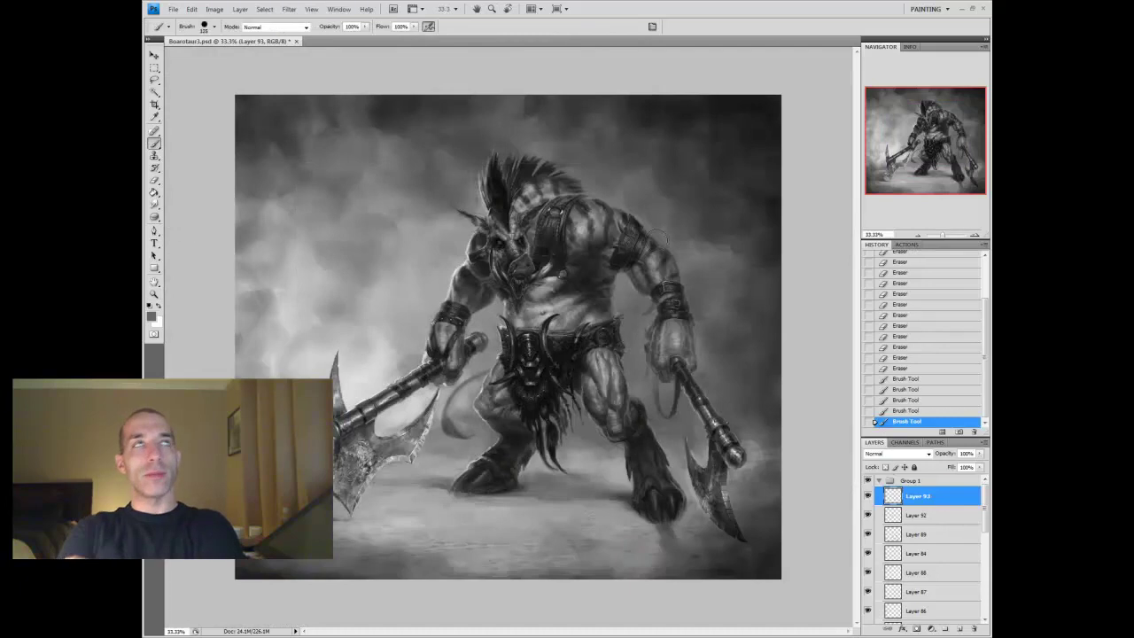
Zoom in on the creature's torso and add a new layer above Layer 93
{"action": "key", "text": "ctrl+plus"}
{"action": "key", "text": "ctrl+plus"}
{"action": "left_click", "coordinate": [877, 520]}
{"action": "key", "text": "ctrl+shift+alt+n"}
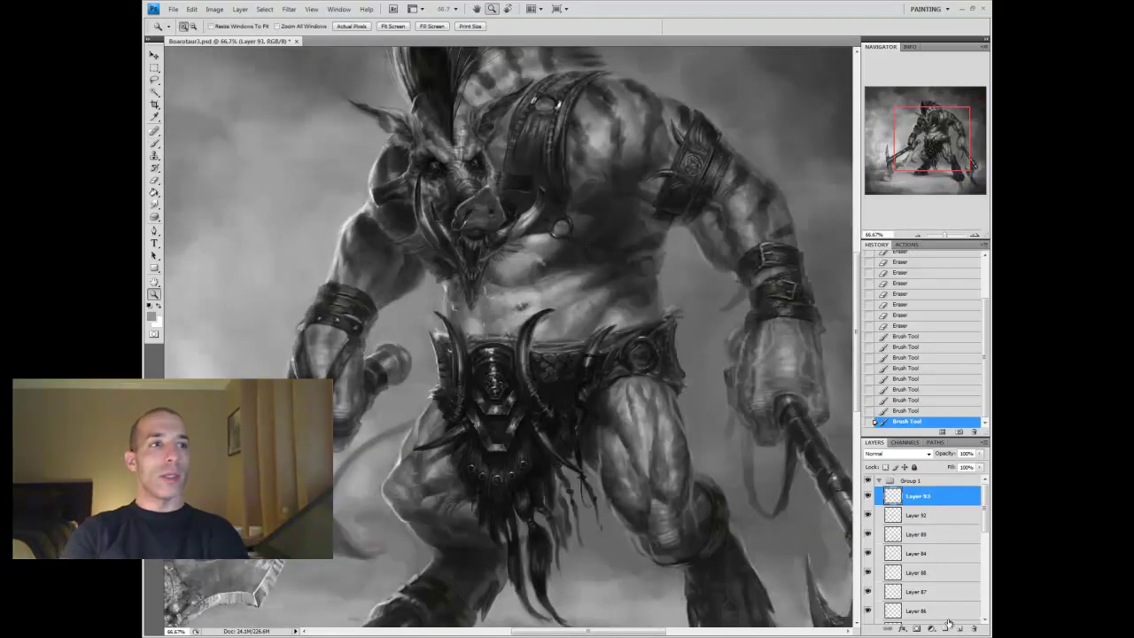
Brush light and black detail strokes along the belt's upper edge beside the large horn on Layer 94
{"action": "key", "text": "b"}
{"action": "left_click_drag", "start_coordinate": [548, 339], "coordinate": [590, 341]}
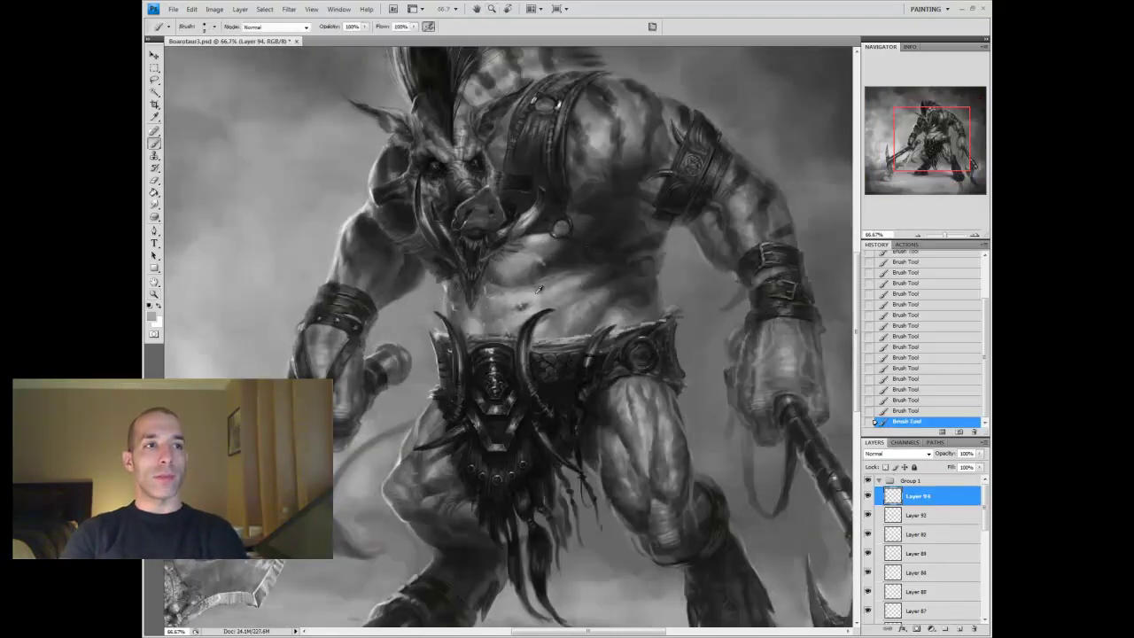
{"action": "key", "text": "d"}
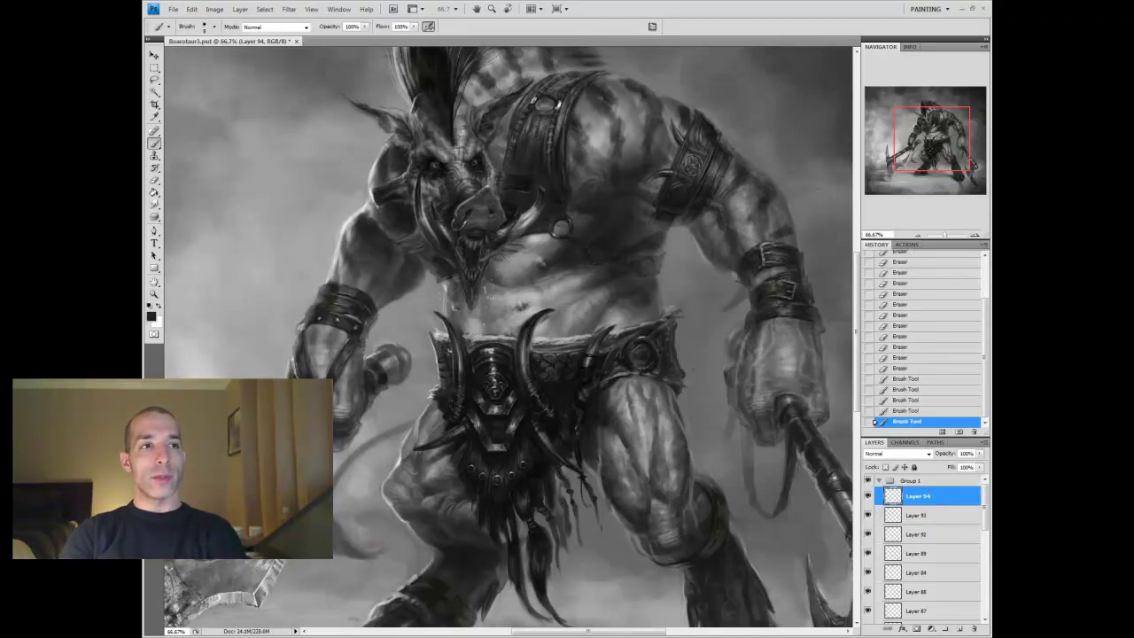
{"action": "left_click_drag", "start_coordinate": [551, 341], "coordinate": [588, 341]}
{"action": "key", "text": "bracketright"}
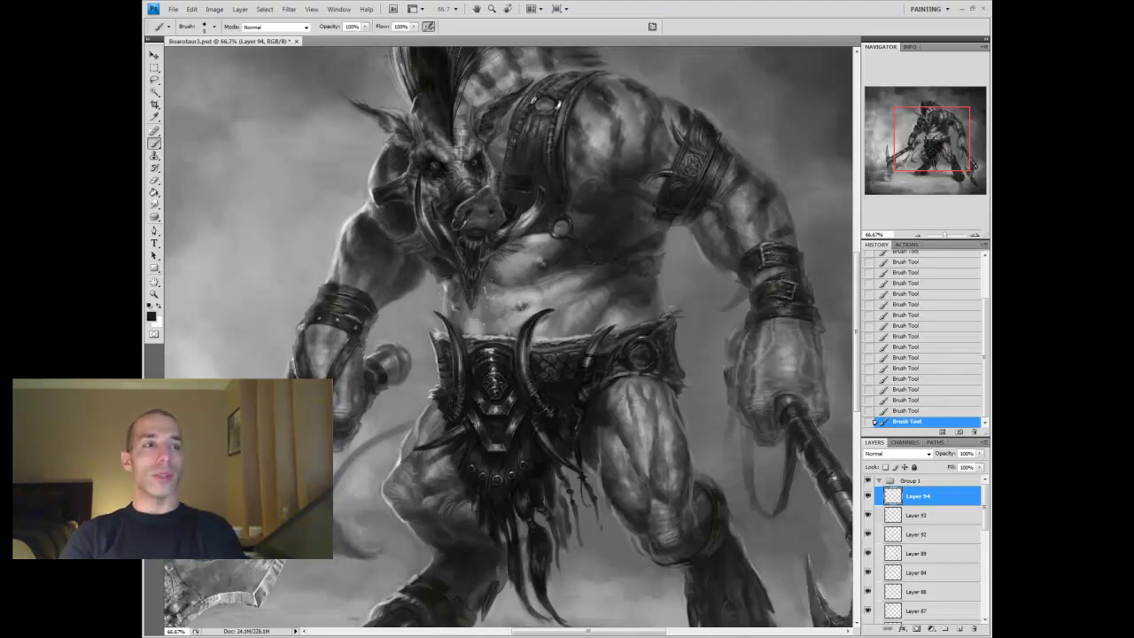
Move Layer 94 below Layer 93 and merge Layer 93 down into it
{"action": "key", "text": "z"}
{"action": "key", "text": "ctrl+minus"}
{"action": "key", "text": "ctrl+bracketleft"}
{"action": "key", "text": "ctrl+plus"}
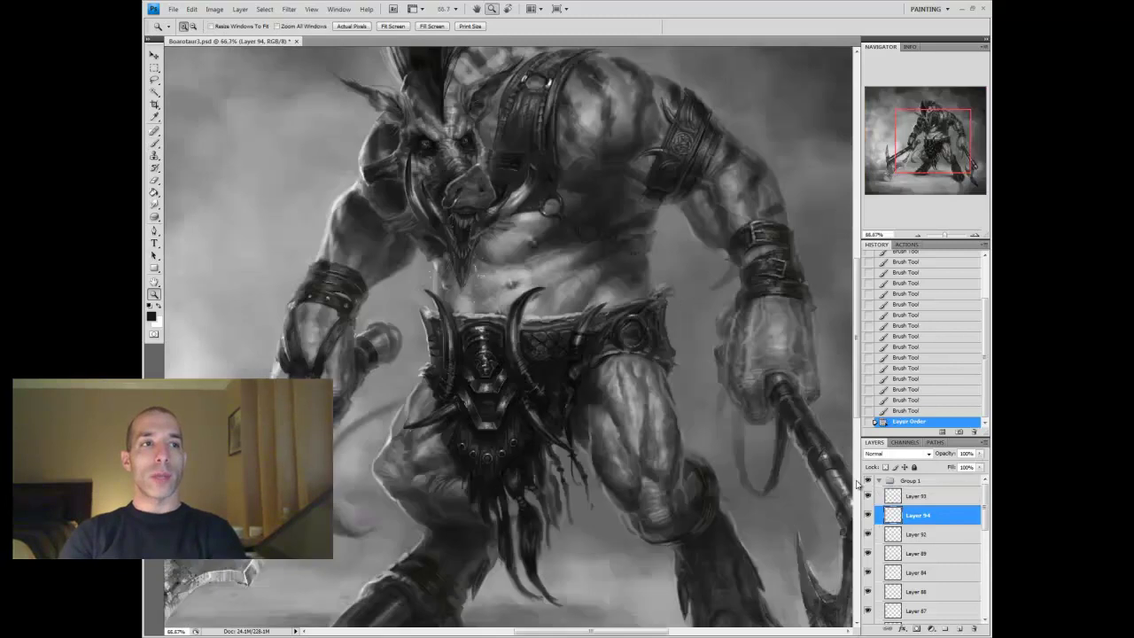
{"action": "key", "text": "alt+bracketright"}
{"action": "key", "text": "b"}
{"action": "left_click", "coordinate": [528, 320]}
{"action": "key", "text": "z"}
{"action": "key", "text": "ctrl+minus"}
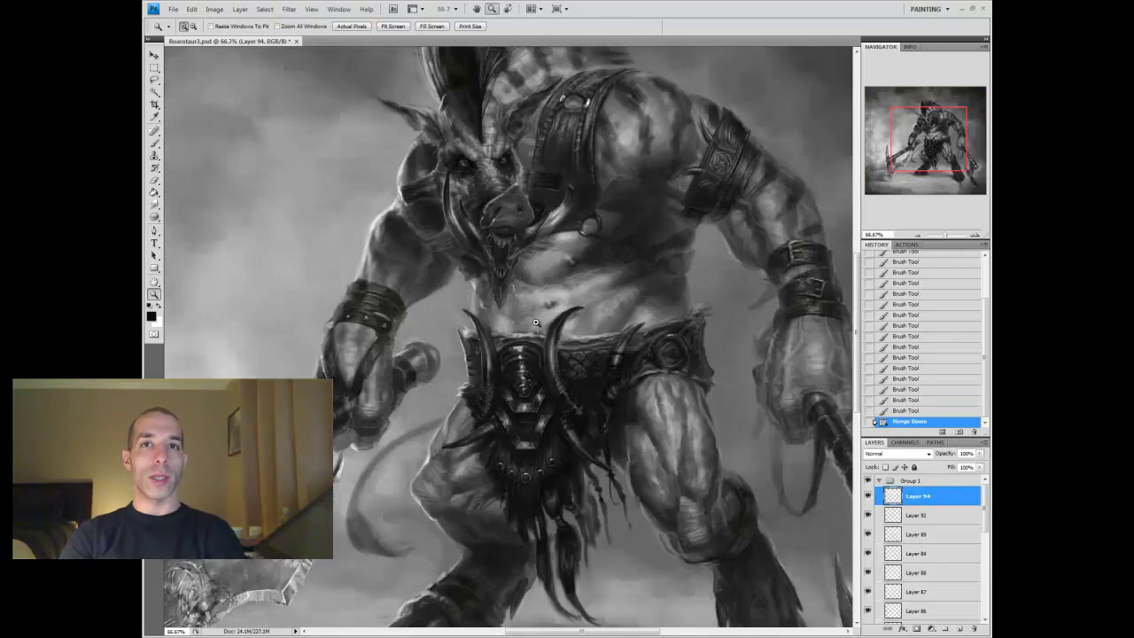
Brush highlights on a new Overlay layer above Layer 94, and smudge a pale fur trim along the belt on Layer 96
{"action": "key", "text": "b"}
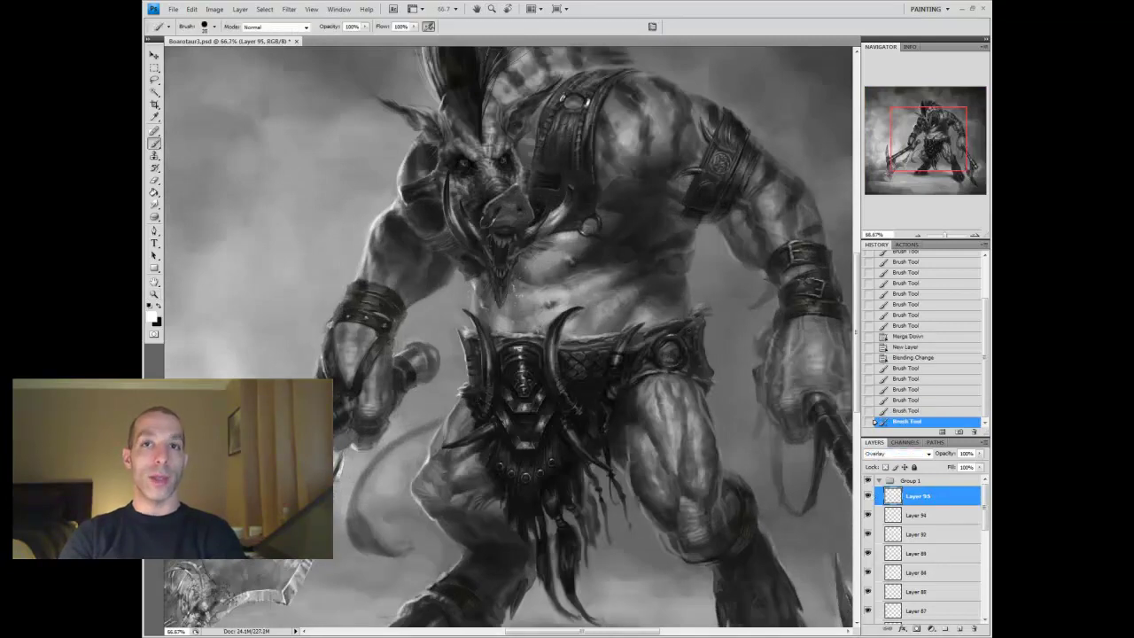
{"action": "key", "text": "h"}
{"action": "left_click_drag", "start_coordinate": [556, 336], "coordinate": [589, 354]}
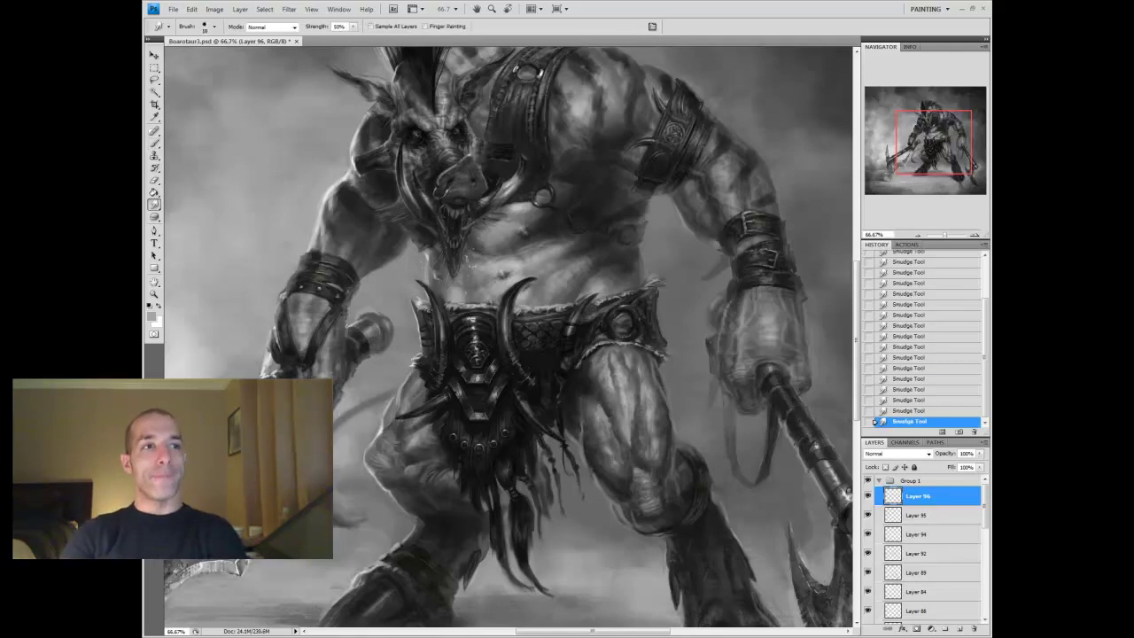
Refine the belt's fur trim and the torso and thigh shading on Layer 96 with alternating brush and smudge strokes
{"action": "key", "text": "b"}
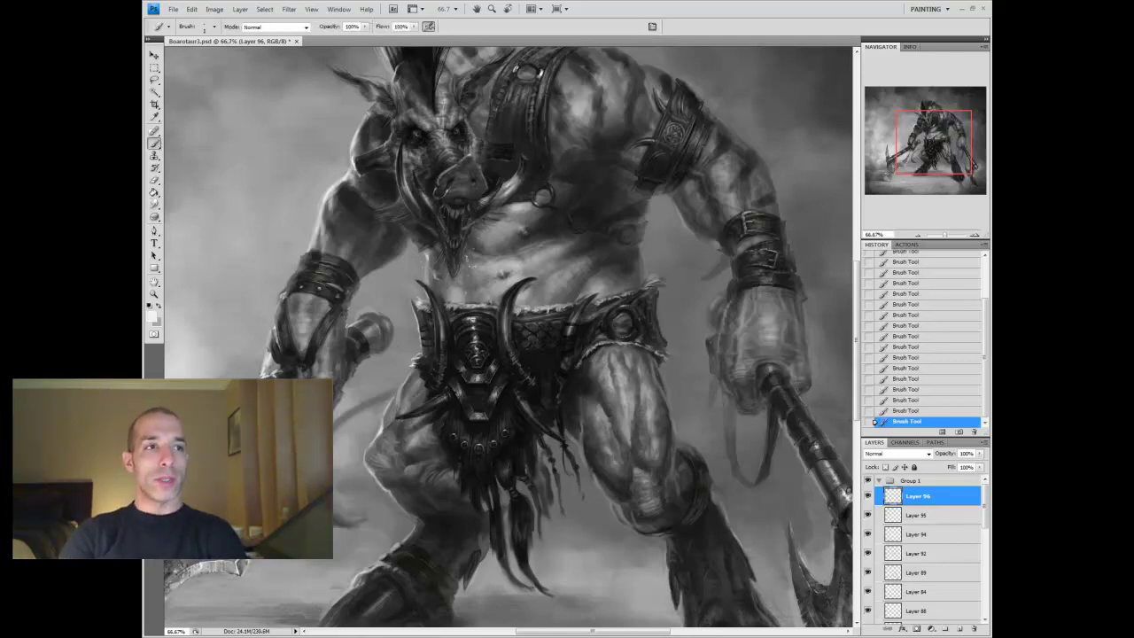
{"action": "key", "text": "r"}
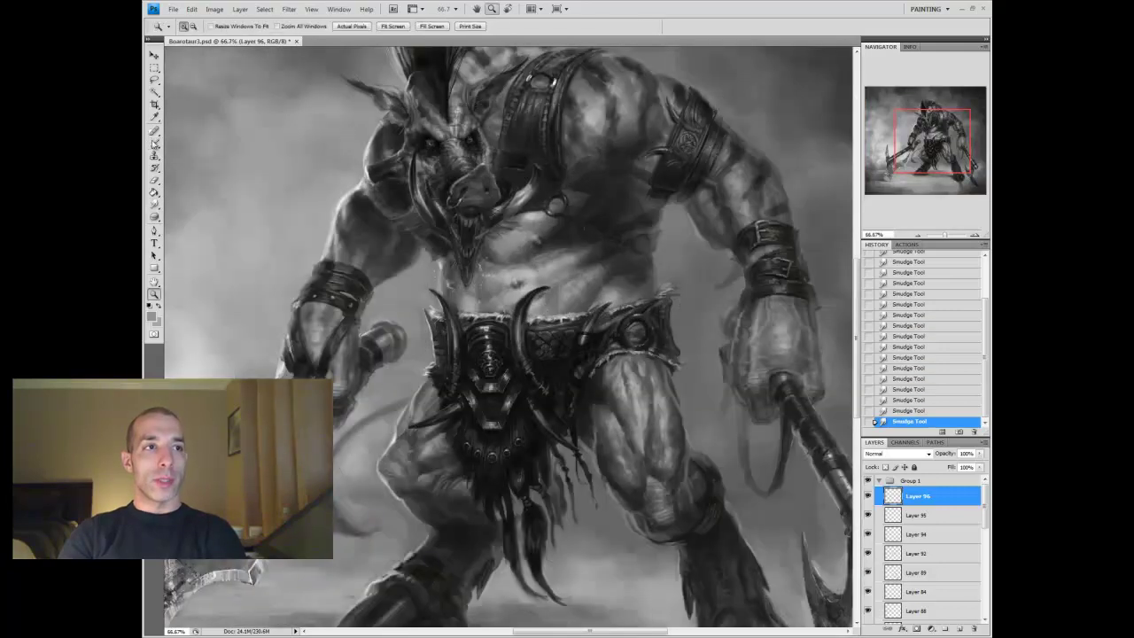
{"action": "key", "text": "b"}
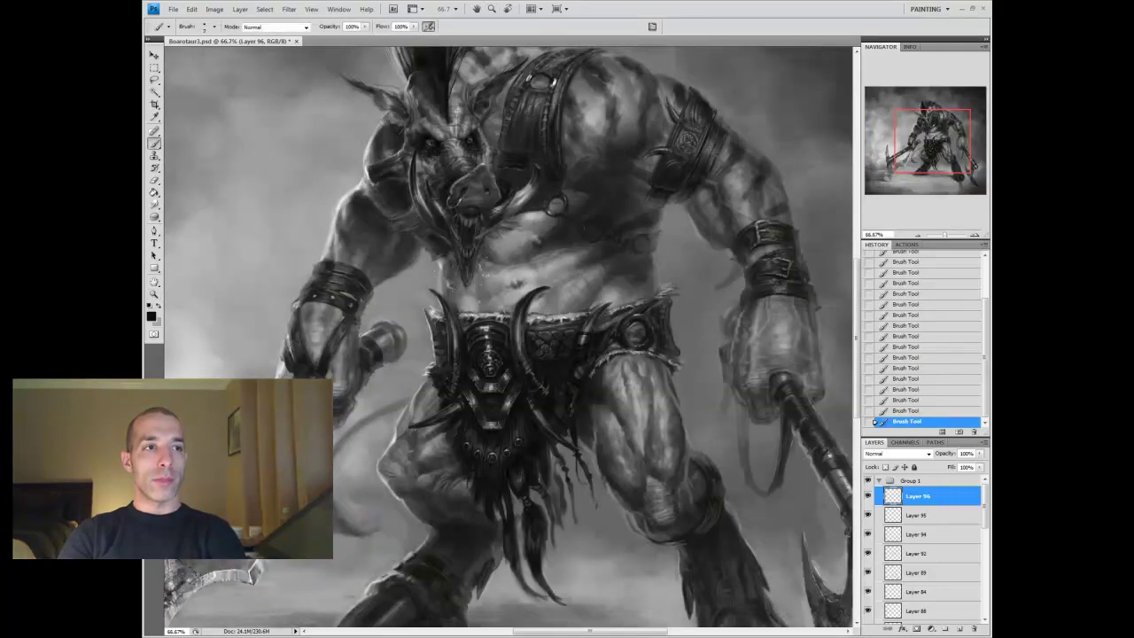
{"action": "key", "text": "b"}
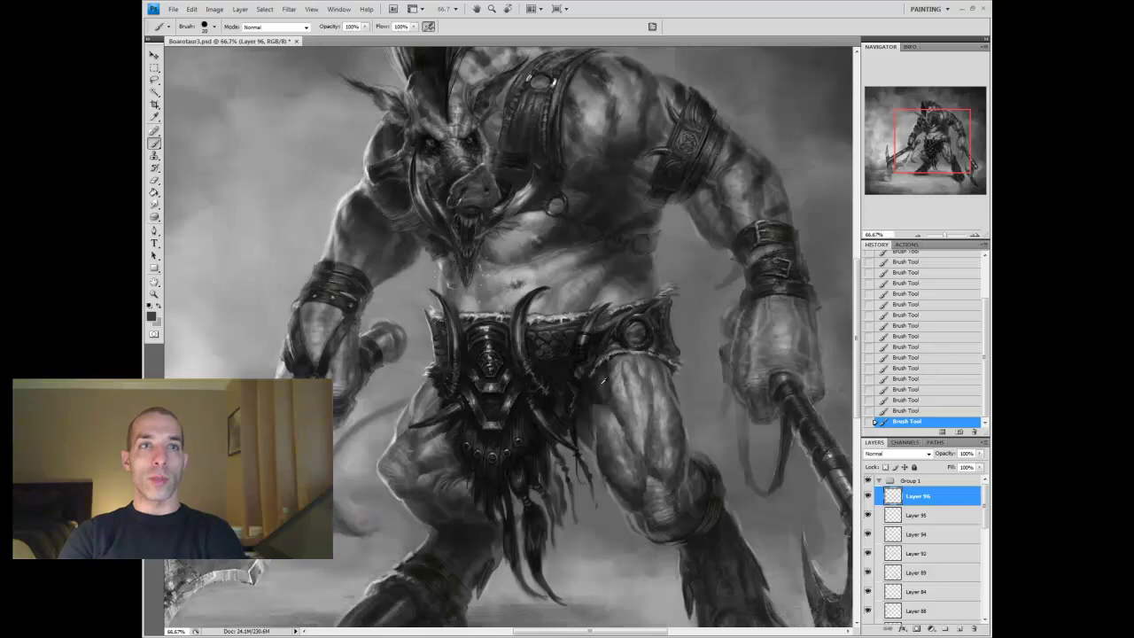
Brush and erase soft tones over the whole figure on new Layer 97 and on a new Overlay layer above it
{"action": "key", "text": "ctrl+minus"}
{"action": "key", "text": "ctrl+minus"}
{"action": "key", "text": "ctrl+minus"}
{"action": "key", "text": "ctrl+shift+alt+n"}
{"action": "key", "text": "e"}
{"action": "left_click_drag", "start_coordinate": [573, 354], "coordinate": [533, 299]}
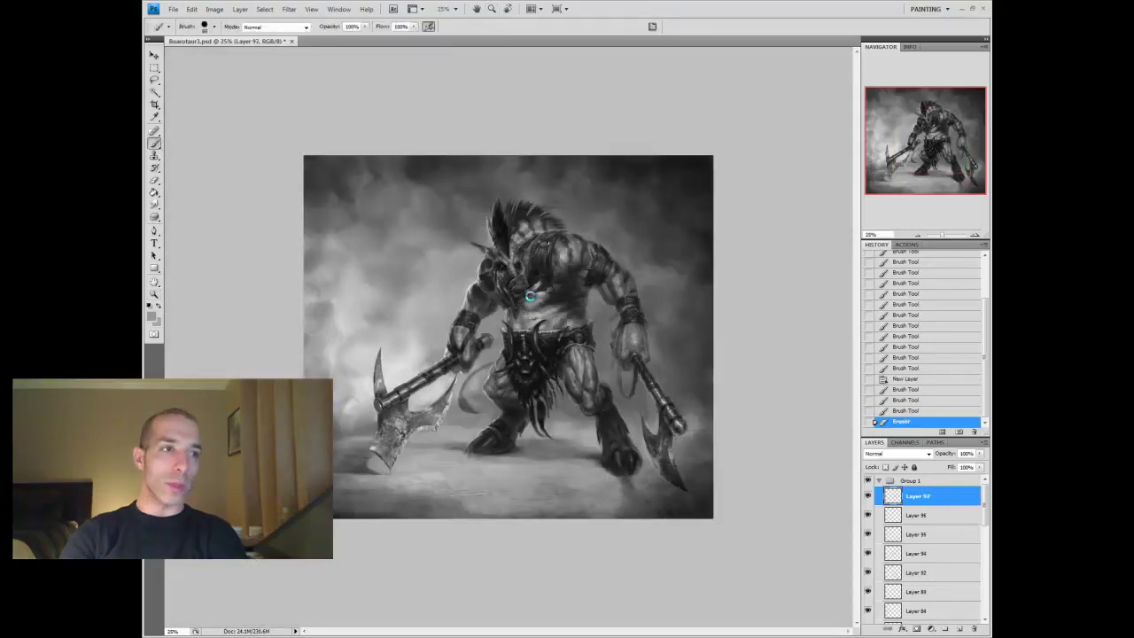
{"action": "key", "text": "ctrl+shift+alt+n"}
{"action": "key", "text": "ctrl+plus"}
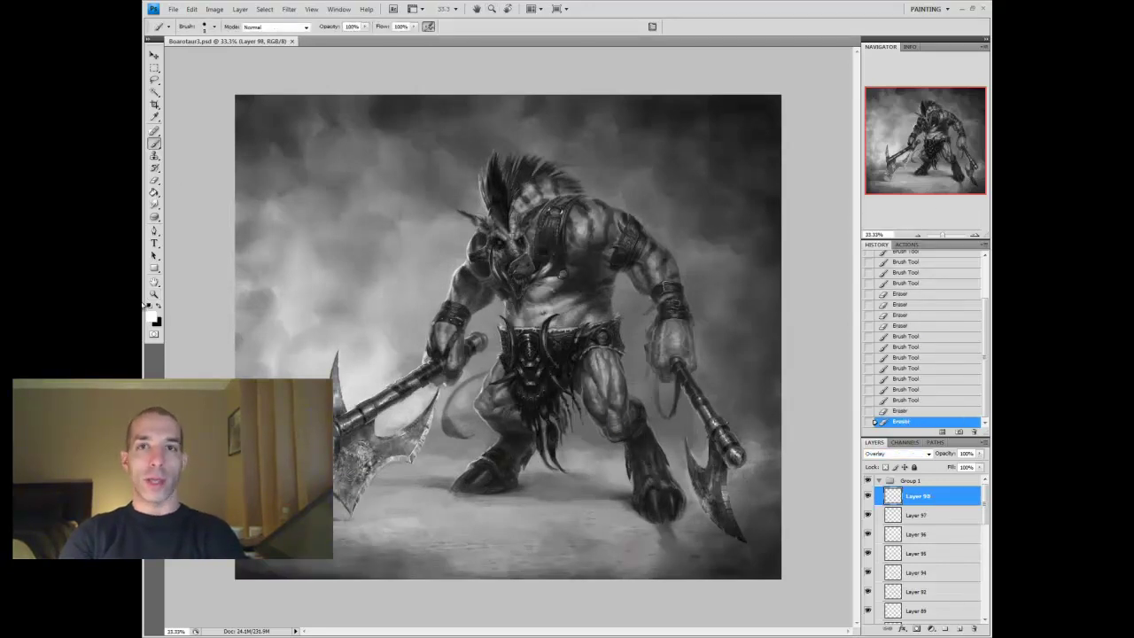
Add a Normal layer above Layer 98, brush dark muscle shading on the forearm above the buckled cuffs, and erase the excess
{"action": "key", "text": "z"}
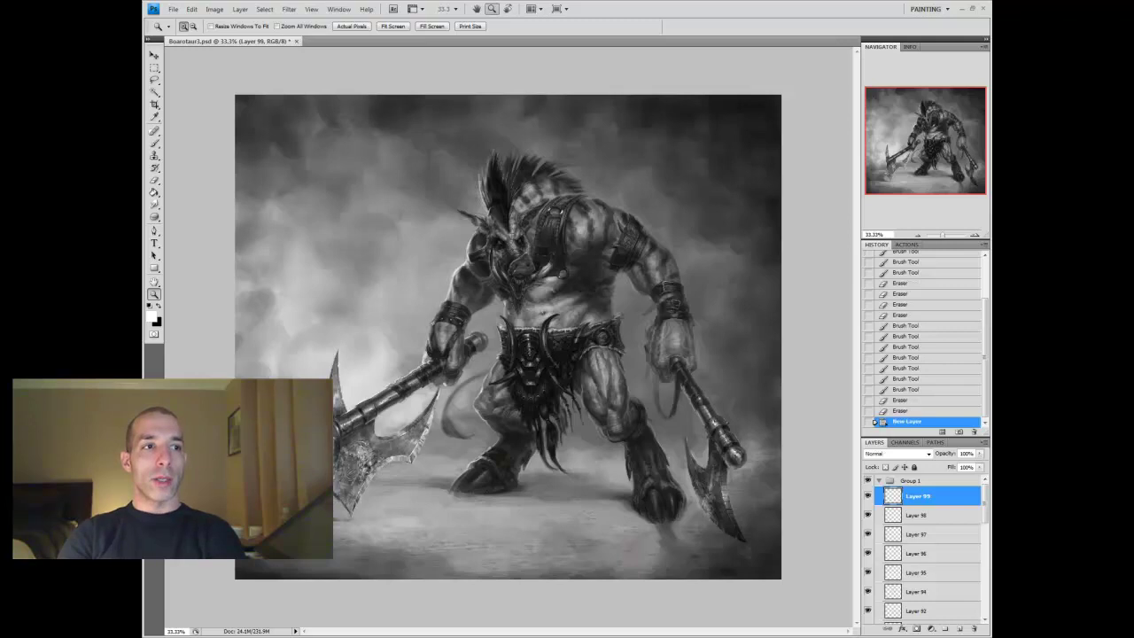
{"action": "key", "text": "ctrl+plus"}
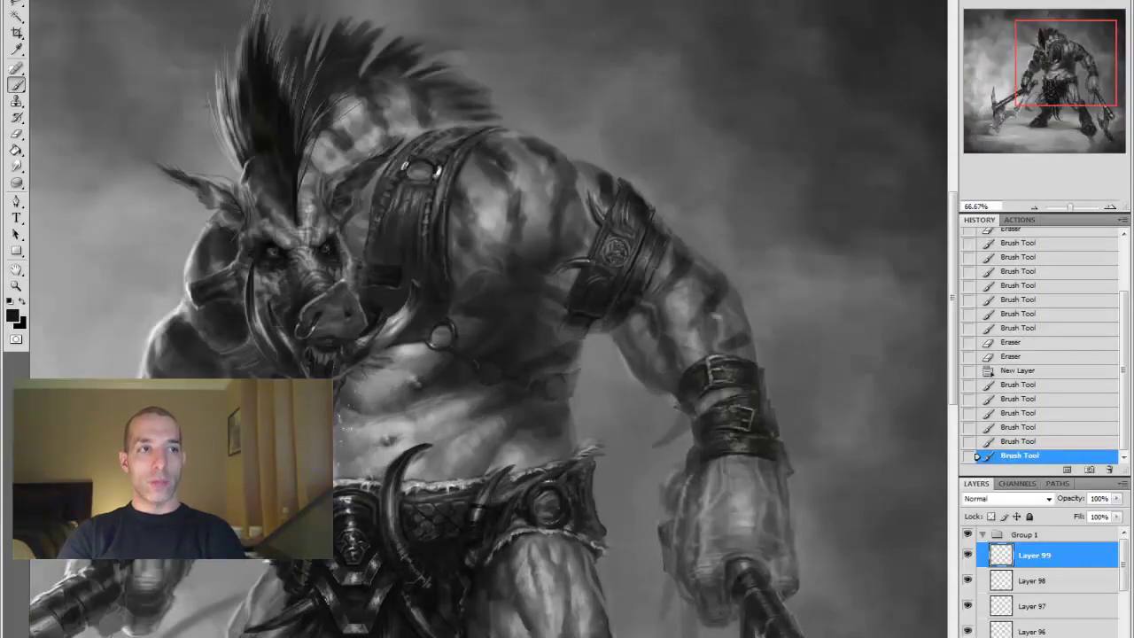
{"action": "mouse_move", "coordinate": [716, 283]}
{"action": "left_mouse_down"}
{"action": "mouse_move", "coordinate": [714, 314]}
{"action": "mouse_move", "coordinate": [726, 315]}
{"action": "mouse_move", "coordinate": [713, 346]}
{"action": "left_mouse_up"}
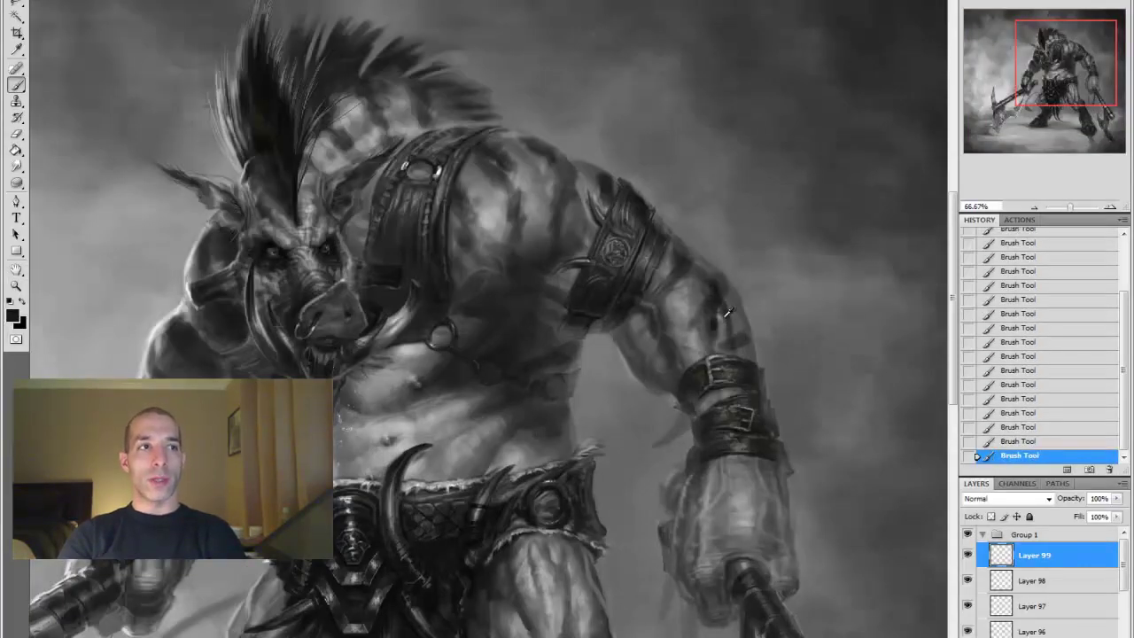
{"action": "left_click_drag", "start_coordinate": [721, 290], "coordinate": [708, 332]}
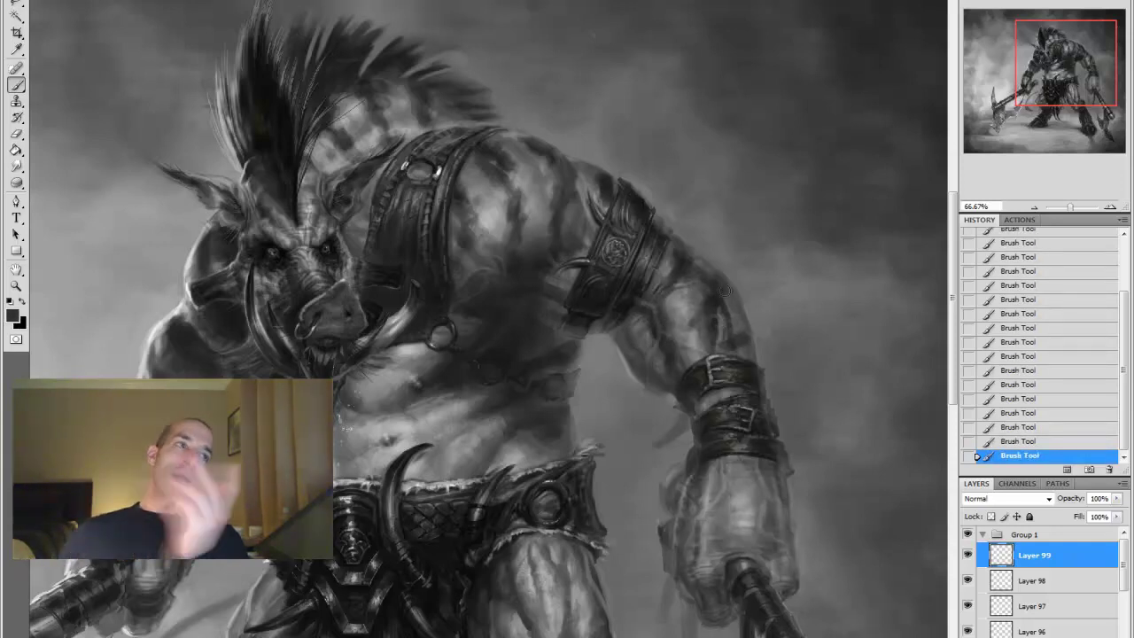
{"action": "key", "text": "e"}
{"action": "left_click_drag", "start_coordinate": [735, 306], "coordinate": [709, 235]}
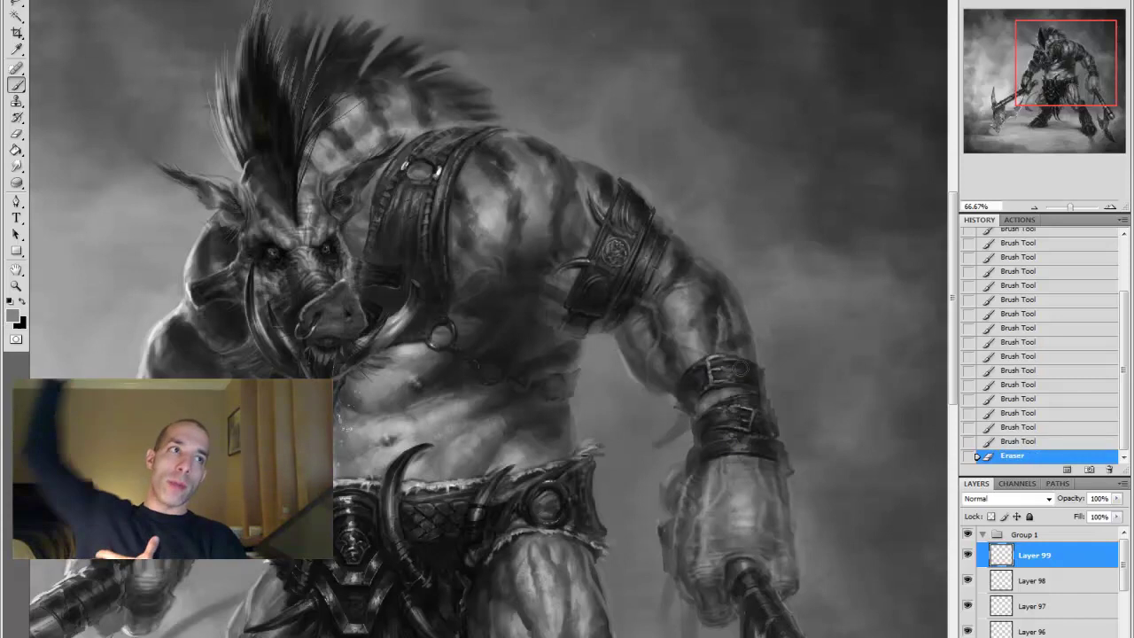
Brush sampled grey shading across the shoulder and upper chest on Layer 99
{"action": "key", "text": "b"}
{"action": "mouse_move", "coordinate": [581, 220]}
{"action": "left_mouse_down"}
{"action": "mouse_move", "coordinate": [567, 232]}
{"action": "mouse_move", "coordinate": [521, 208]}
{"action": "mouse_move", "coordinate": [504, 241]}
{"action": "left_mouse_up"}
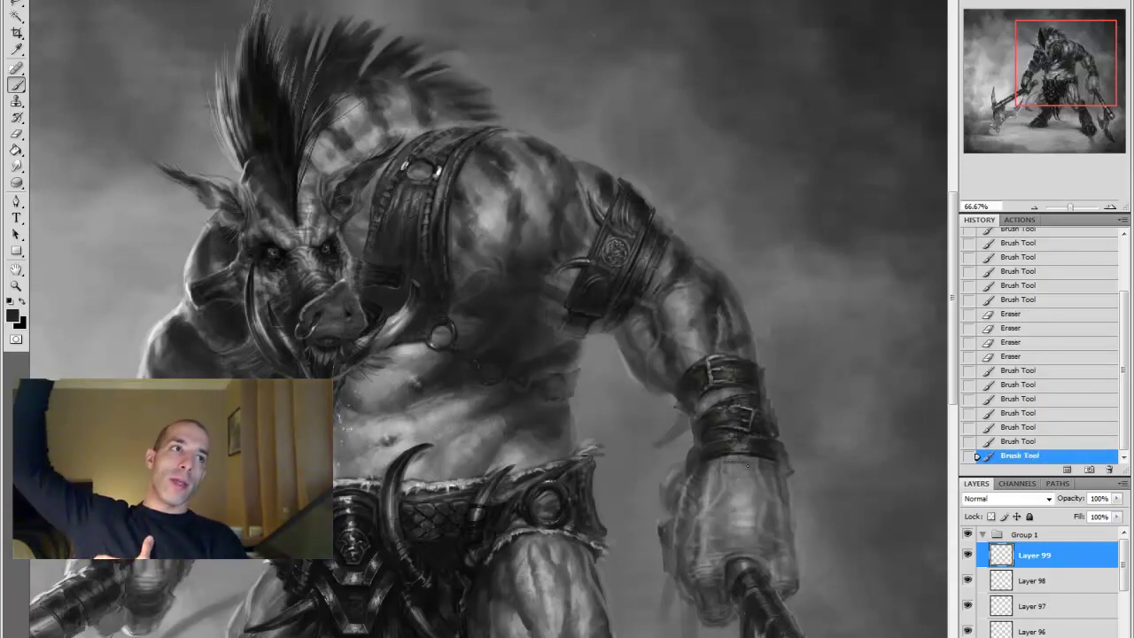
{"action": "left_click", "coordinate": [465, 263], "text": "alt"}
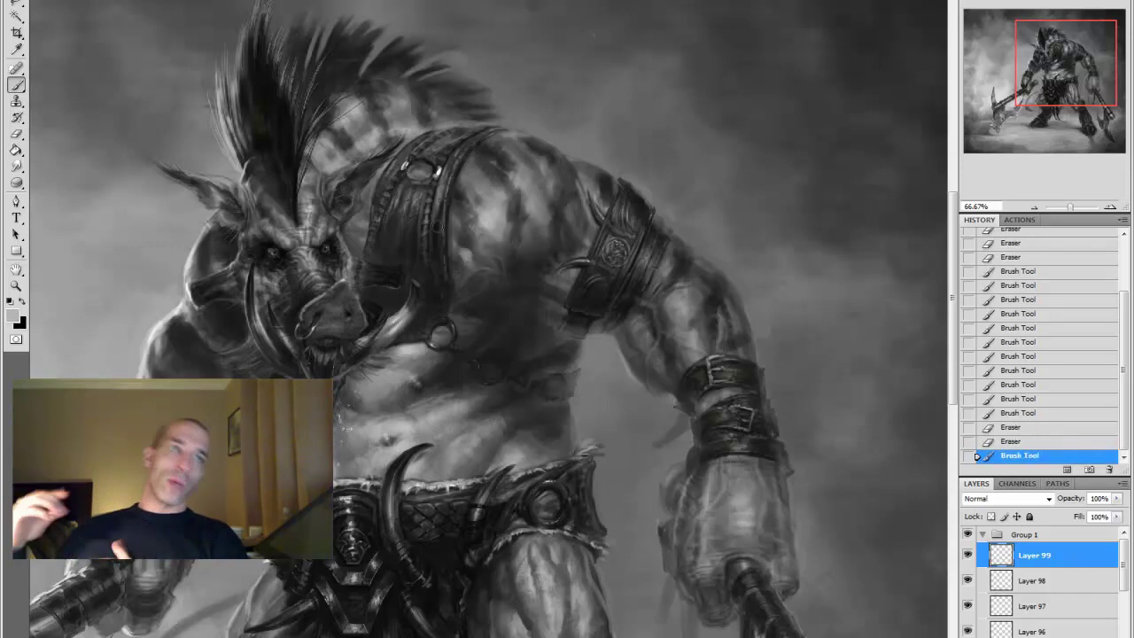
Check the whole figure and brush more muscle shading on the forearm between the armband and the buckled cuffs
{"action": "key", "text": "z"}
{"action": "left_click", "coordinate": [465, 264], "text": "alt"}
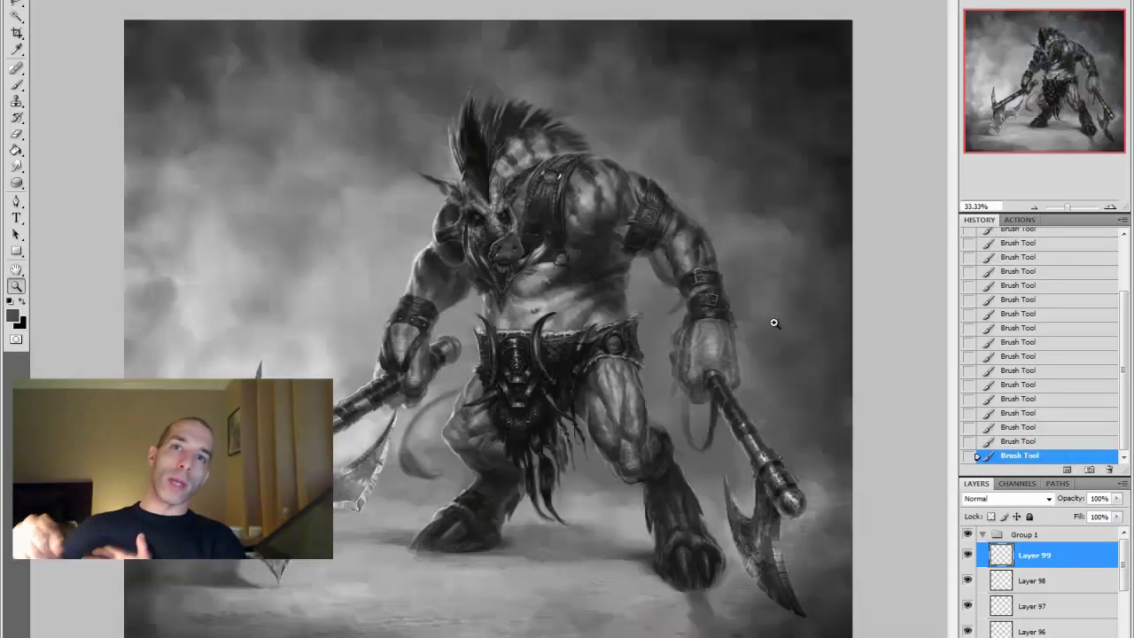
{"action": "left_click", "coordinate": [629, 235]}
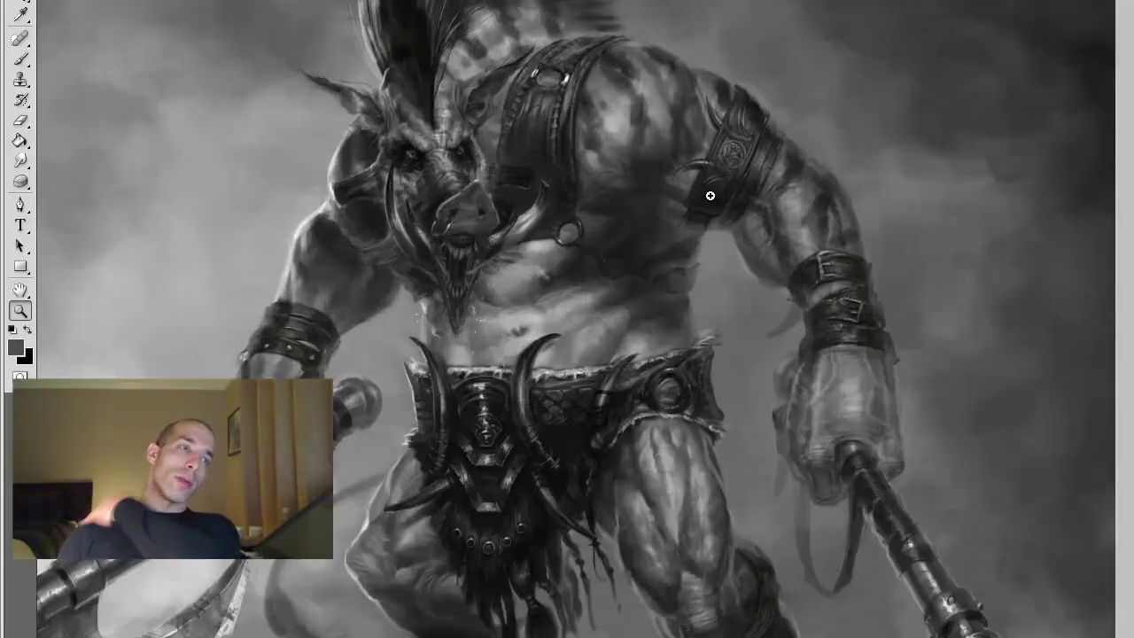
{"action": "left_click", "coordinate": [842, 204]}
{"action": "key", "text": "b"}
{"action": "left_click_drag", "start_coordinate": [826, 253], "coordinate": [822, 202]}
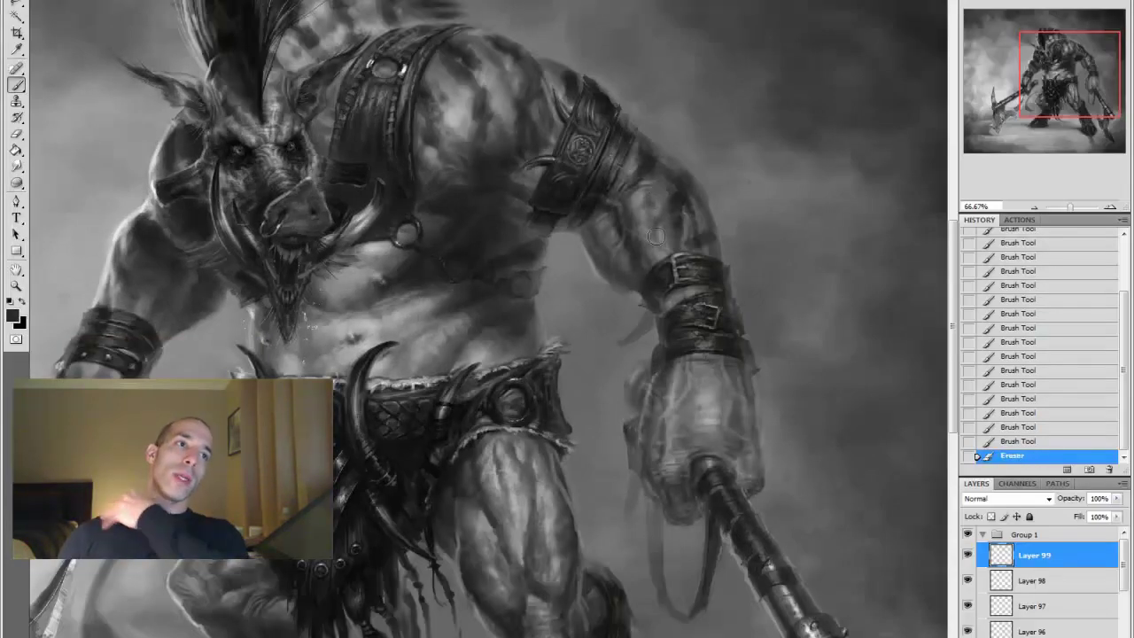
Try brushing sampled greys over the knuckles of the hand below the buckled cuffs
{"action": "key", "text": "z"}
{"action": "left_click", "coordinate": [705, 183], "text": "alt"}
{"action": "left_click", "coordinate": [810, 325]}
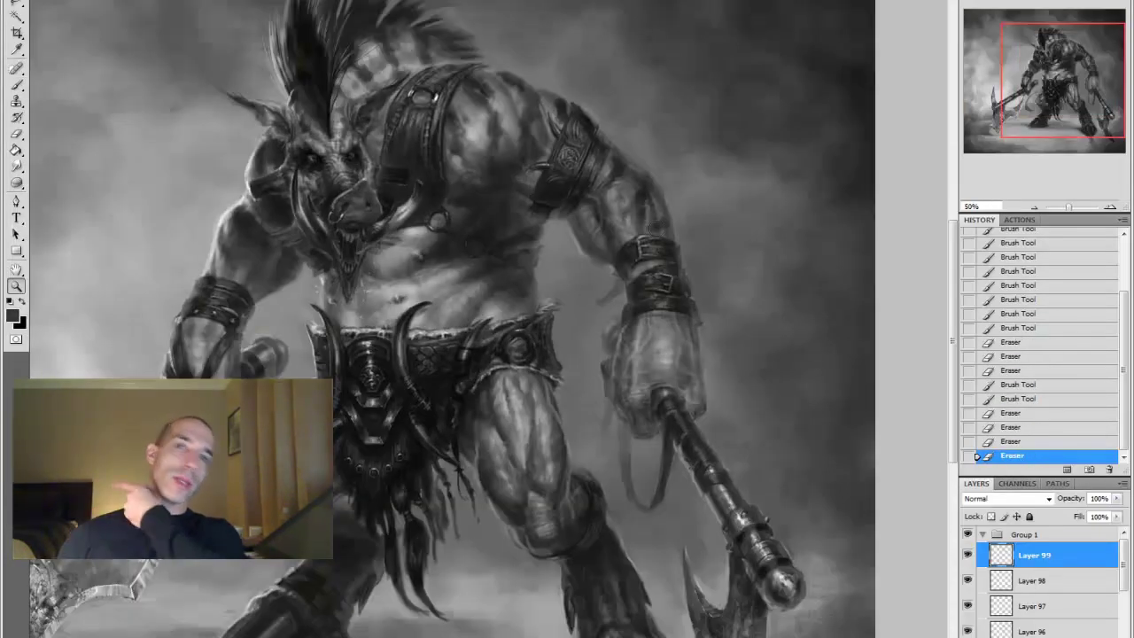
{"action": "key", "text": "b"}
{"action": "left_click", "coordinate": [665, 363]}
{"action": "left_click", "coordinate": [666, 359]}
{"action": "left_click", "coordinate": [660, 368], "text": "alt"}
{"action": "left_click", "coordinate": [665, 361]}
{"action": "left_click", "coordinate": [663, 365], "text": "alt"}
{"action": "left_click", "coordinate": [668, 356]}
{"action": "left_click", "coordinate": [658, 377], "text": "alt"}
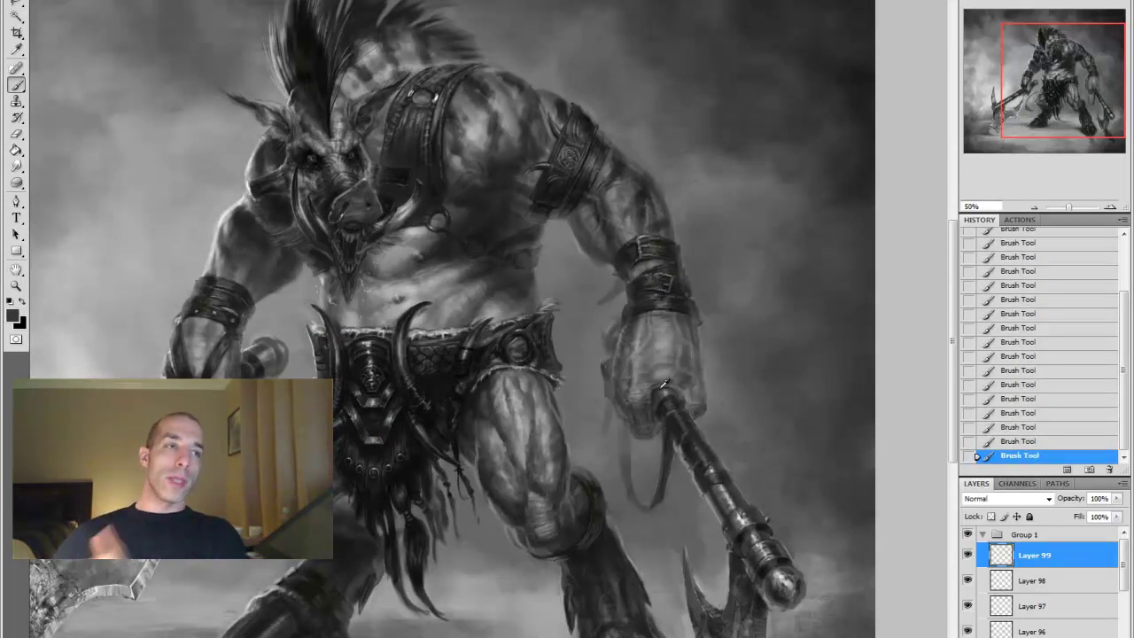
Undo the last five brush strokes on the hand
{"action": "key", "text": "ctrl+alt+z"}
{"action": "key", "text": "ctrl+alt+z"}
{"action": "key", "text": "ctrl+alt+z"}
{"action": "key", "text": "ctrl+alt+z"}
{"action": "key", "text": "ctrl+alt+z"}
Brush the knuckles at the weapon grip again and touch up the forearm muscle above the cuffs on Layer 99
{"action": "left_click", "coordinate": [656, 376]}
{"action": "left_click", "coordinate": [656, 376], "text": "alt"}
{"action": "left_click", "coordinate": [625, 188]}
{"action": "left_click", "coordinate": [625, 186]}
{"action": "left_click", "coordinate": [625, 187]}
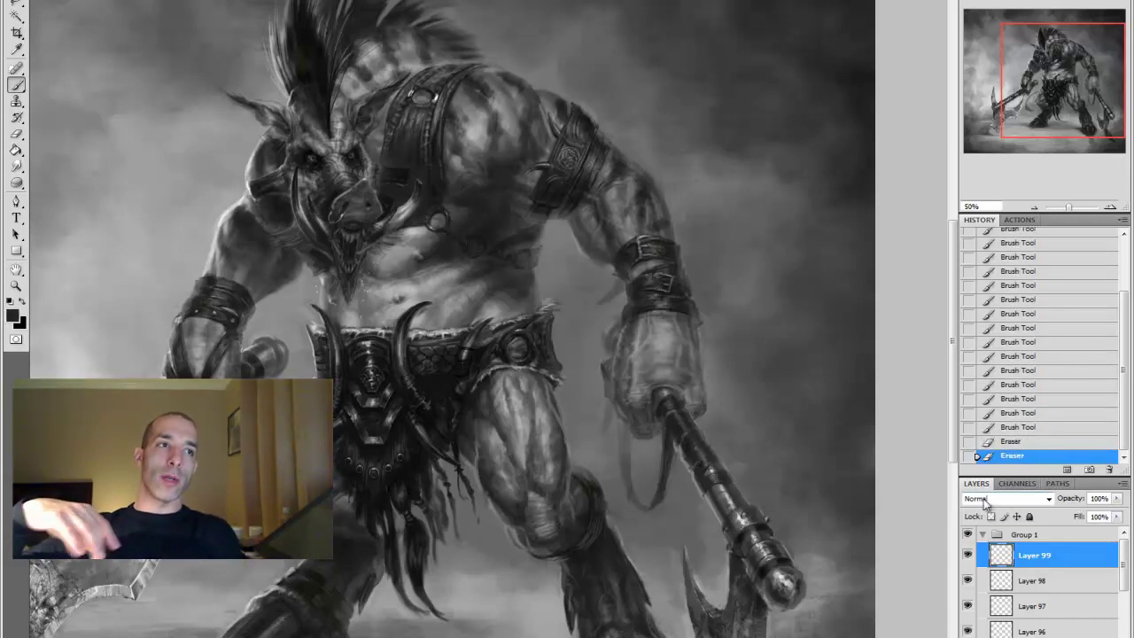
Paint sampled greys over the hand below the buckled cuffs, using a new layer above Layer 99, and merge it down
{"action": "key", "text": "ctrl+minus"}
{"action": "key", "text": "ctrl+minus"}
{"action": "key", "text": "ctrl+plus"}
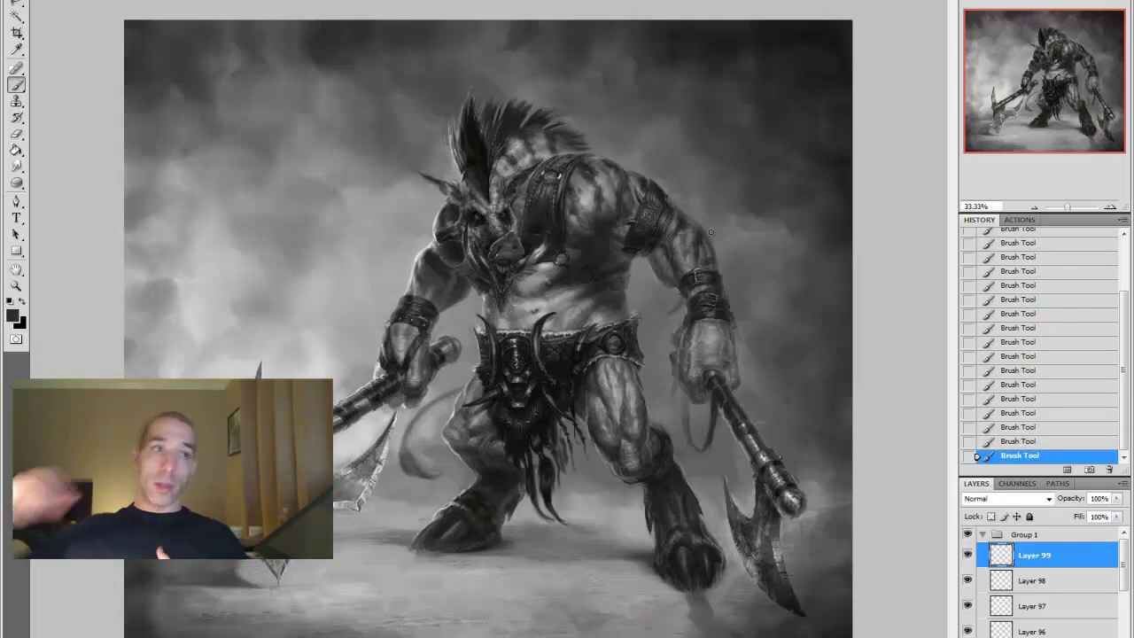
{"action": "left_click", "coordinate": [627, 165], "text": "alt"}
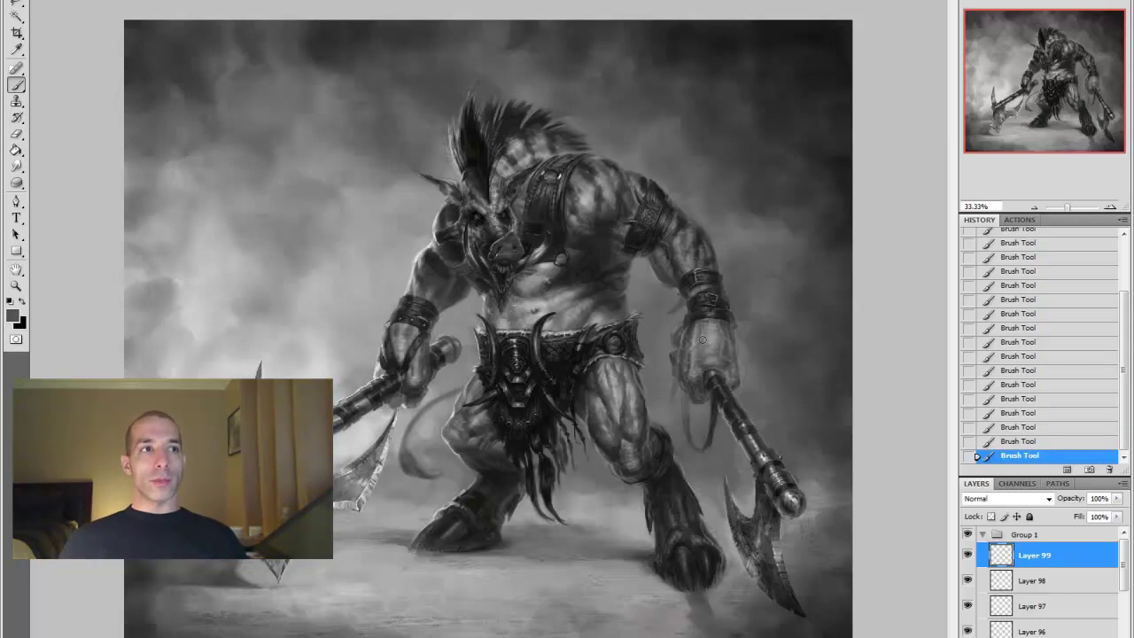
{"action": "left_click", "coordinate": [719, 362], "text": "alt"}
{"action": "key", "text": "ctrl+shift+alt+n"}
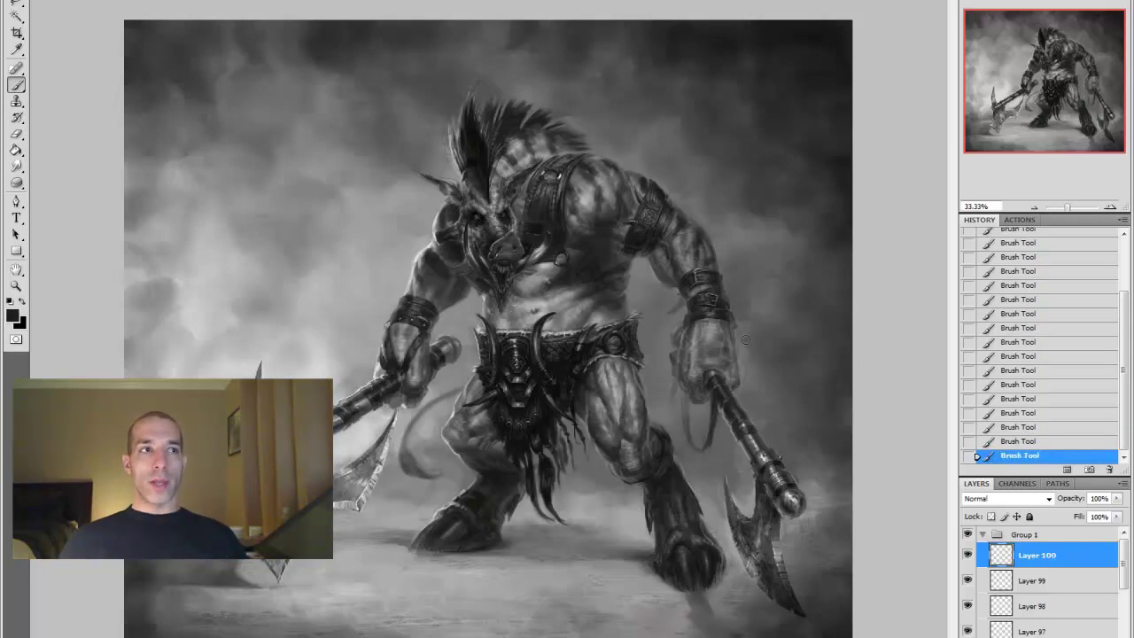
{"action": "left_click", "coordinate": [709, 354], "text": "alt"}
{"action": "key", "text": "ctrl+e"}
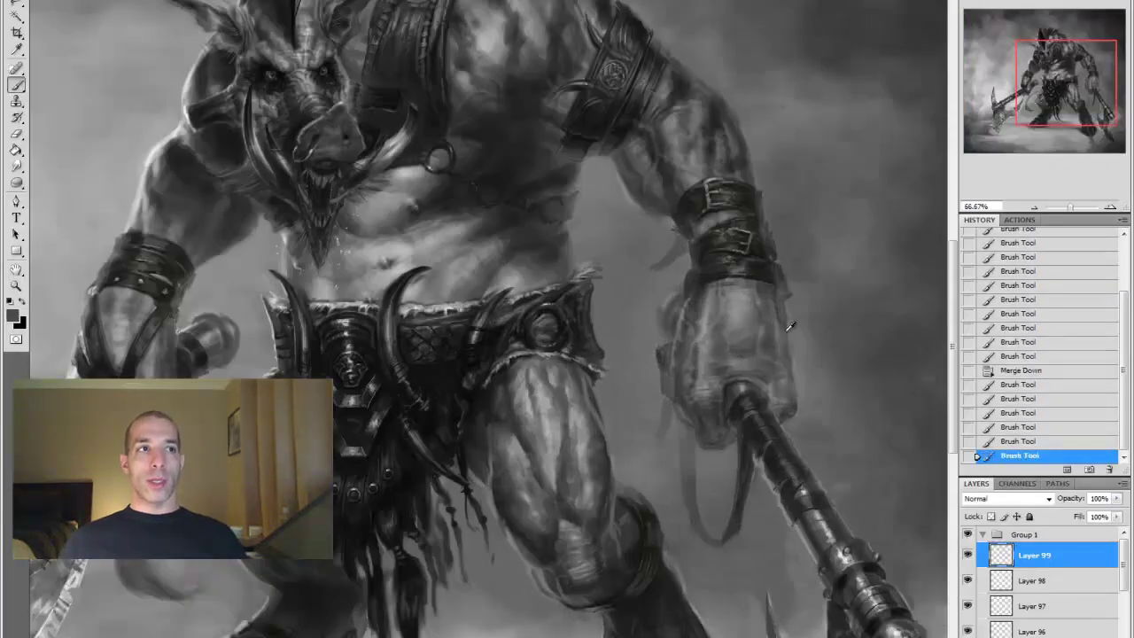
Brush sampled greys over the back and outer edge of the weapon hand on Layer 99 and check the whole figure
{"action": "left_click_drag", "start_coordinate": [790, 327], "coordinate": [752, 343]}
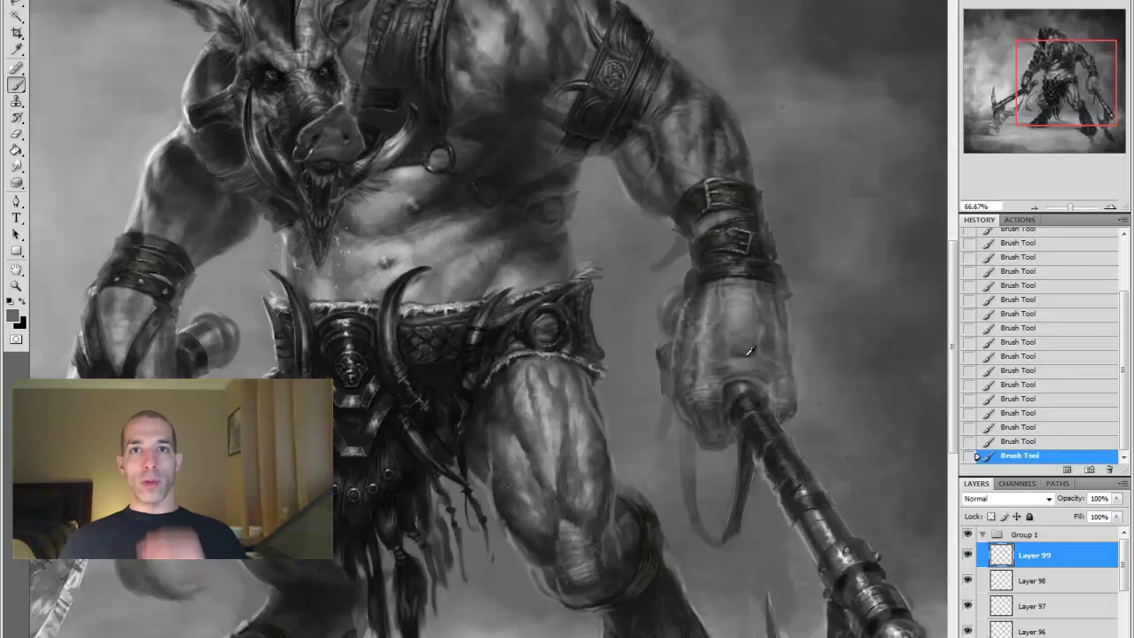
{"action": "left_click", "coordinate": [709, 309], "text": "alt"}
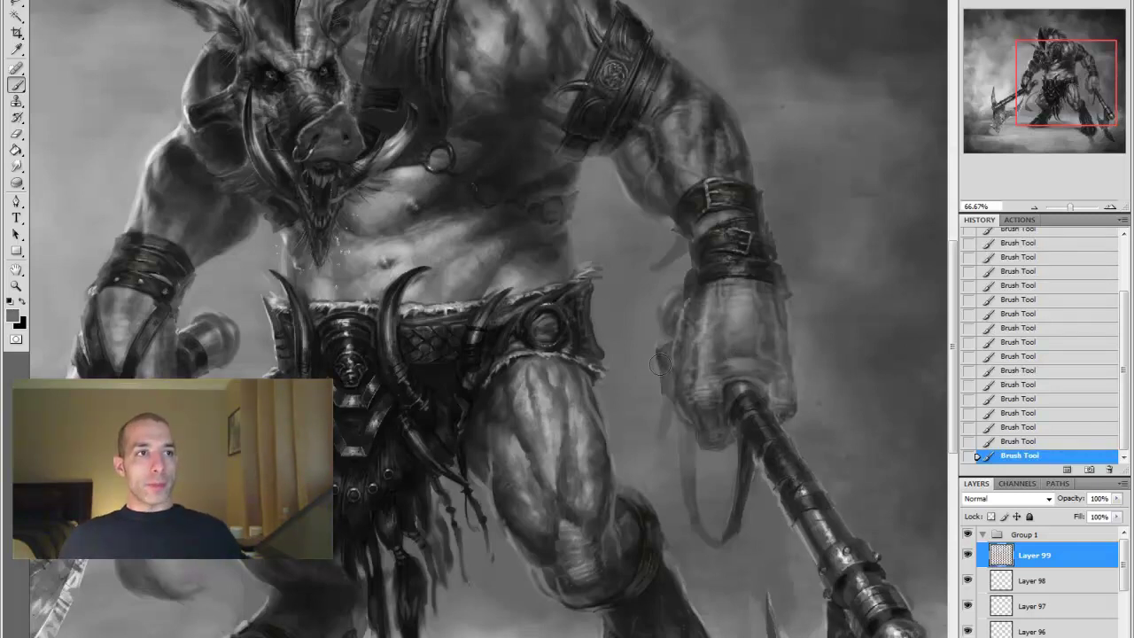
{"action": "key", "text": "ctrl+minus"}
{"action": "key", "text": "ctrl+minus"}
{"action": "key", "text": "ctrl+minus"}
{"action": "key", "text": "ctrl+plus"}
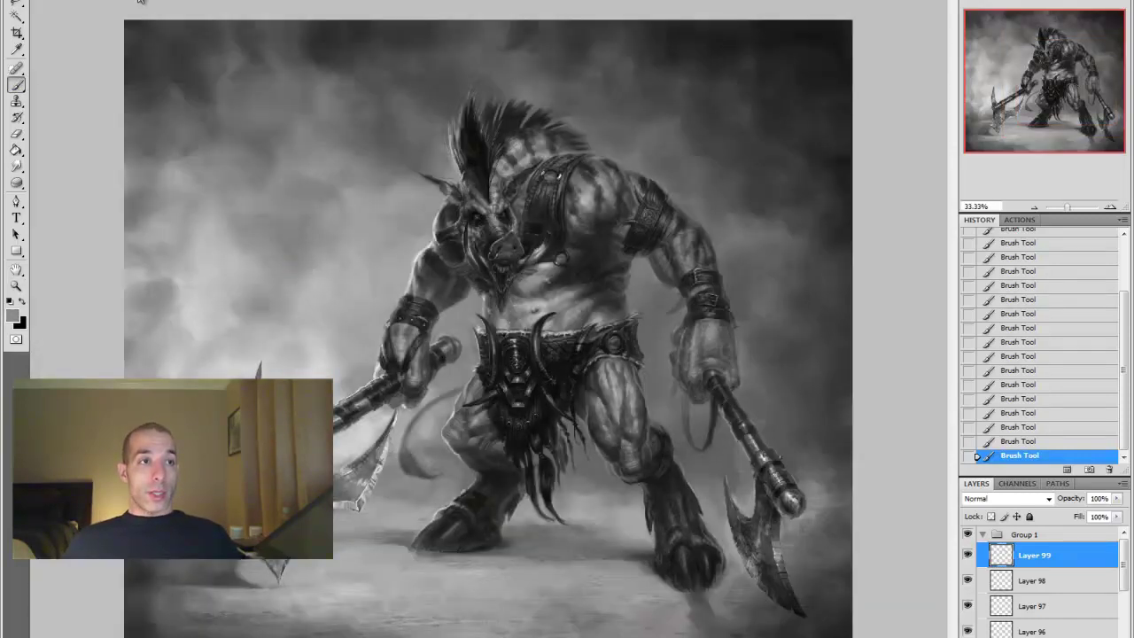
Save the greyscale painting with Save As
{"action": "key", "text": "ctrl+shift+s"}
{"action": "left_click", "coordinate": [924, 393]}
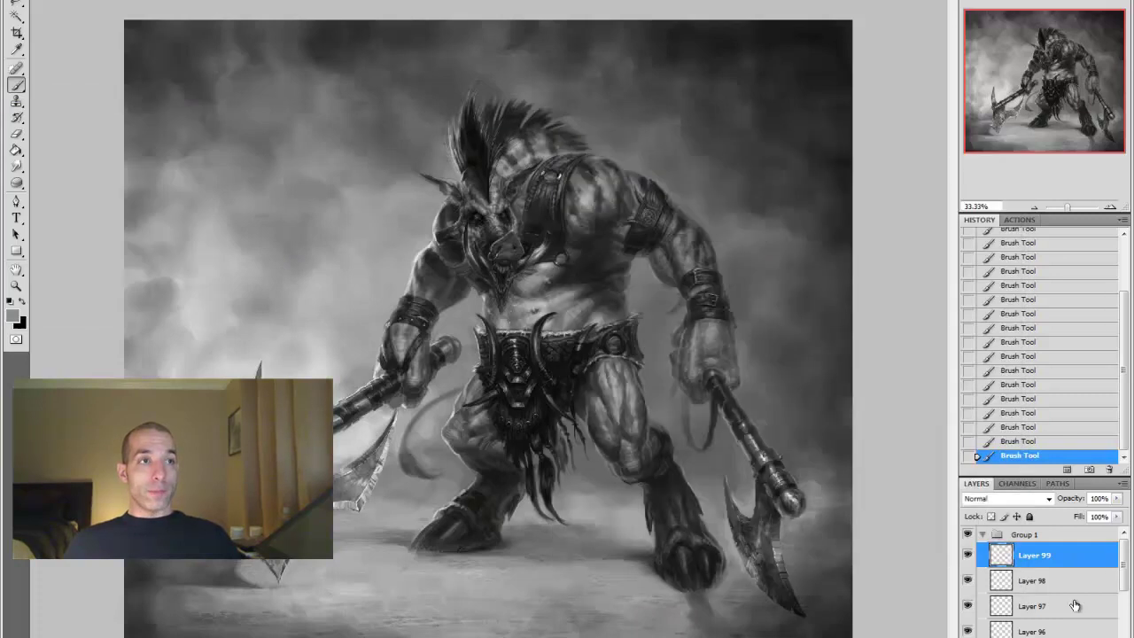
Flatten the image and duplicate the Background layer
{"action": "left_click", "coordinate": [134, 358]}
{"action": "key", "text": "ctrl+j"}
Add a new layer above Background copy and set its blending mode to Color
{"action": "left_click", "coordinate": [1069, 632]}
{"action": "left_click", "coordinate": [1006, 498]}
{"action": "left_click", "coordinate": [975, 474]}
Fill Layer 1 with olive green a0a35b using the Paint Bucket and set the layer's opacity to 50%
{"action": "left_click", "coordinate": [12, 315]}
{"action": "left_click_drag", "start_coordinate": [666, 560], "coordinate": [675, 544]}
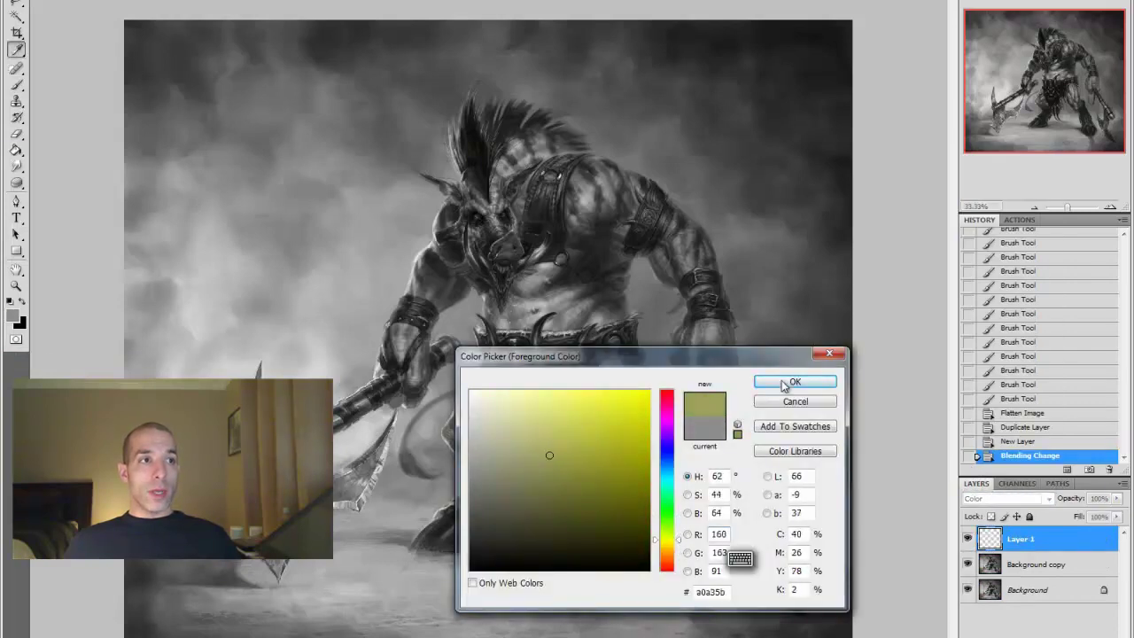
{"action": "key", "text": "Return"}
{"action": "key", "text": "g"}
{"action": "left_click", "coordinate": [692, 488]}
{"action": "left_click_drag", "start_coordinate": [1051, 498], "coordinate": [1005, 522]}
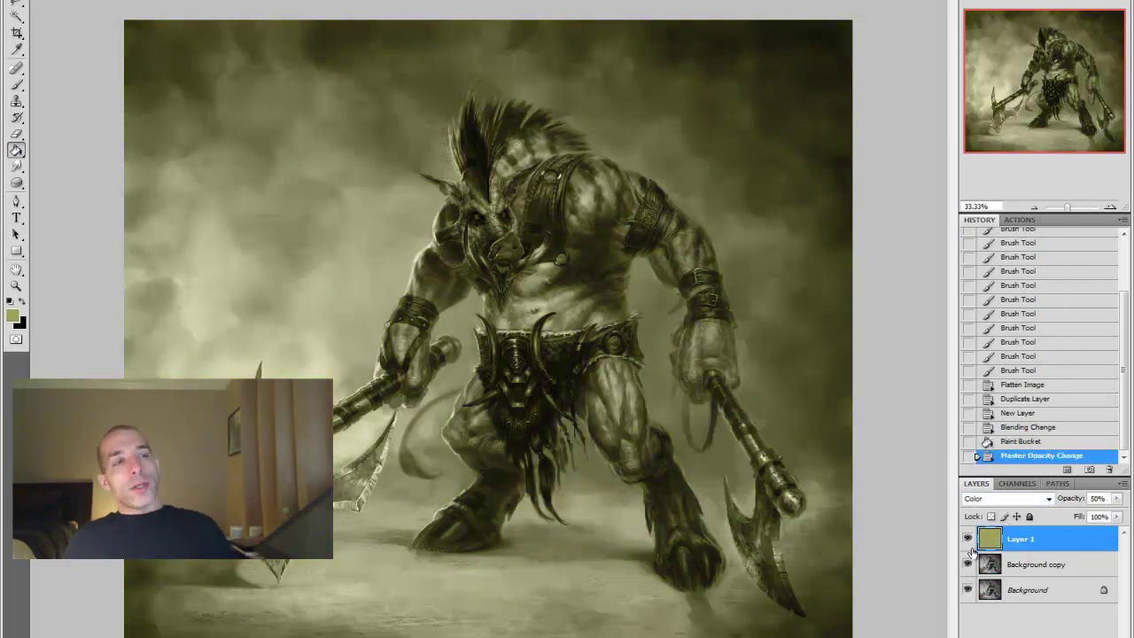
Compare the Color and Overlay blending modes on the olive Layer 1 and leave it on Overlay
{"action": "left_click", "coordinate": [992, 498]}
{"action": "left_click", "coordinate": [975, 327]}
{"action": "left_click", "coordinate": [992, 498]}
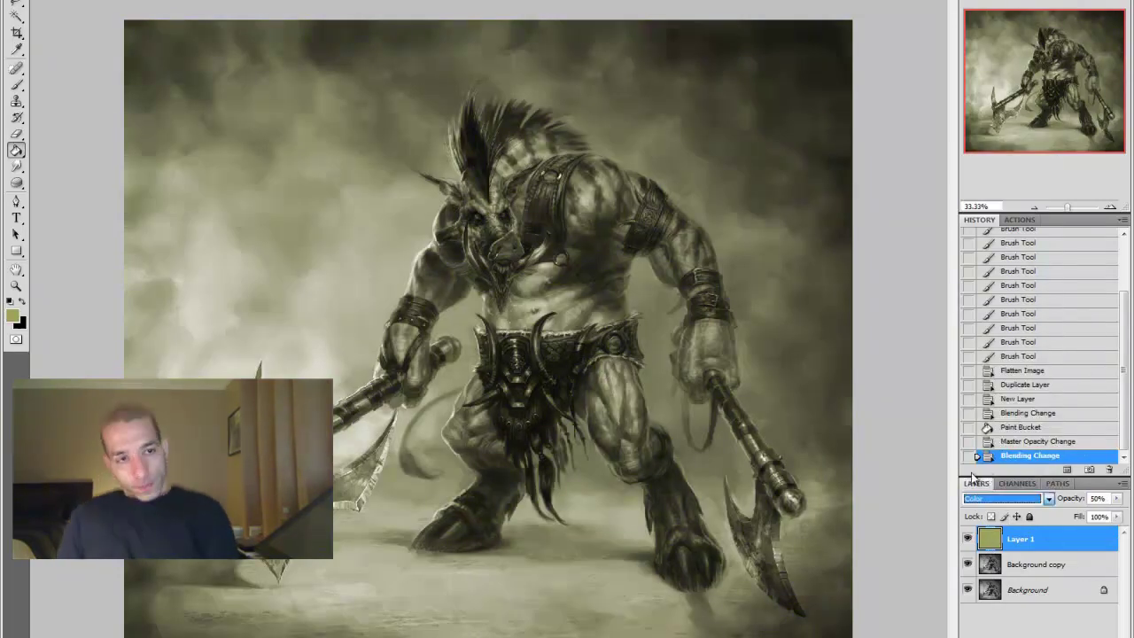
{"action": "left_click", "coordinate": [977, 475]}
{"action": "left_click", "coordinate": [993, 498]}
{"action": "left_click", "coordinate": [975, 327]}
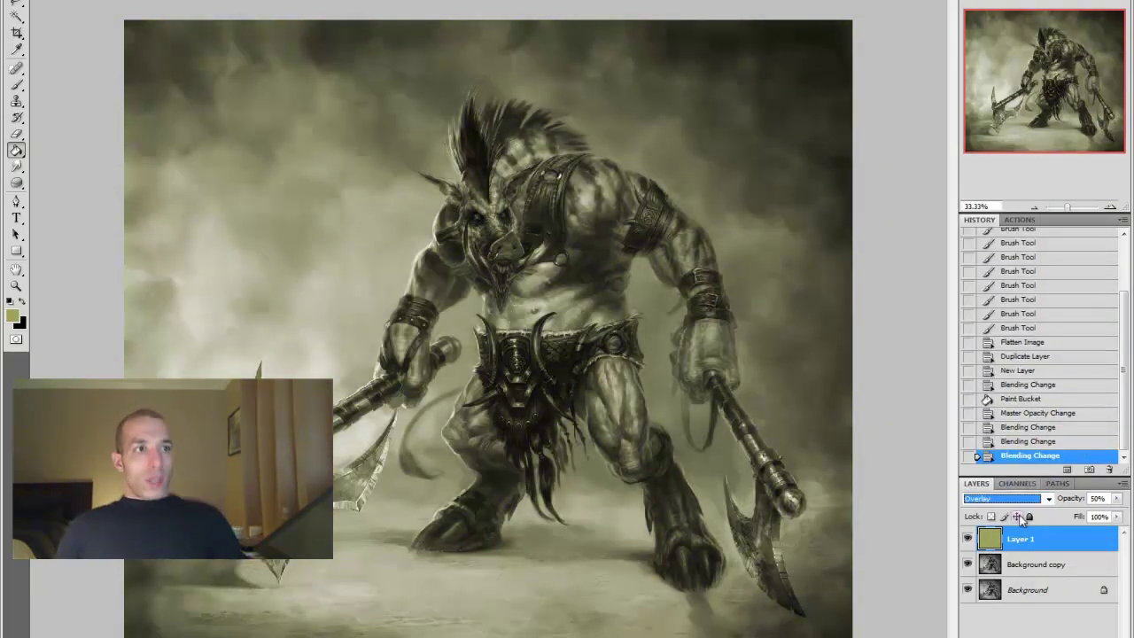
Brush a pale yellow glow over the background on a new Overlay layer and erase the excess with a larger eraser
{"action": "key", "text": "ctrl+shift+alt+n"}
{"action": "left_click", "coordinate": [12, 316]}
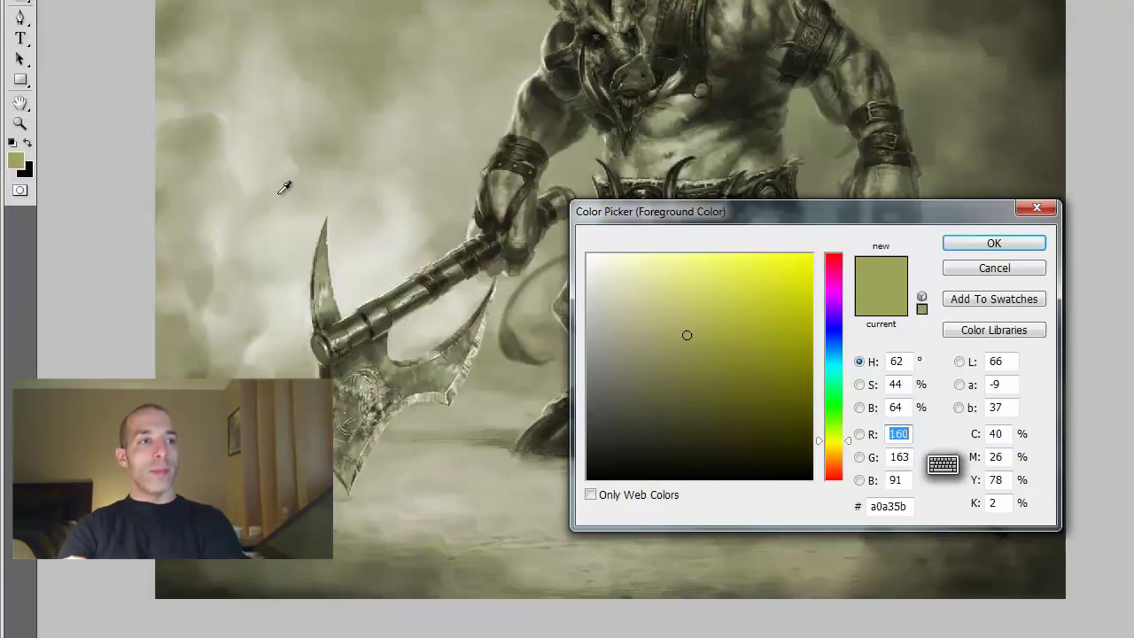
{"action": "left_click", "coordinate": [284, 187]}
{"action": "left_click", "coordinate": [290, 4]}
{"action": "key", "text": "Return"}
{"action": "mouse_move", "coordinate": [289, 4]}
{"action": "left_mouse_down"}
{"action": "mouse_move", "coordinate": [375, 170]}
{"action": "mouse_move", "coordinate": [375, 271]}
{"action": "mouse_move", "coordinate": [390, 126]}
{"action": "mouse_move", "coordinate": [490, 303]}
{"action": "mouse_move", "coordinate": [425, 63]}
{"action": "mouse_move", "coordinate": [198, 324]}
{"action": "mouse_move", "coordinate": [240, 362]}
{"action": "left_mouse_up"}
{"action": "key", "text": "bracketright"}
{"action": "key", "text": "bracketright"}
{"action": "key", "text": "bracketright"}
{"action": "mouse_move", "coordinate": [383, 272]}
{"action": "left_mouse_down"}
{"action": "mouse_move", "coordinate": [266, 310]}
{"action": "mouse_move", "coordinate": [258, 222]}
{"action": "mouse_move", "coordinate": [382, 438]}
{"action": "mouse_move", "coordinate": [467, 510]}
{"action": "left_mouse_up"}
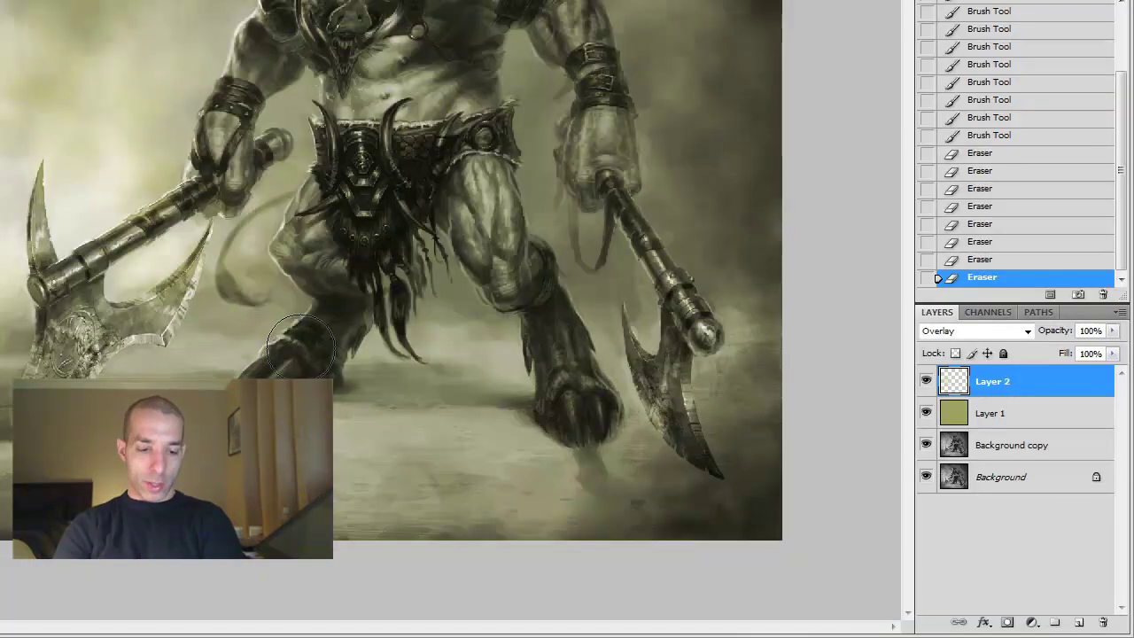
Brush muted green over the background and ground on Layer 2 and soften it with the Eraser
{"action": "left_click", "coordinate": [615, 375]}
{"action": "type", "text": "166"}
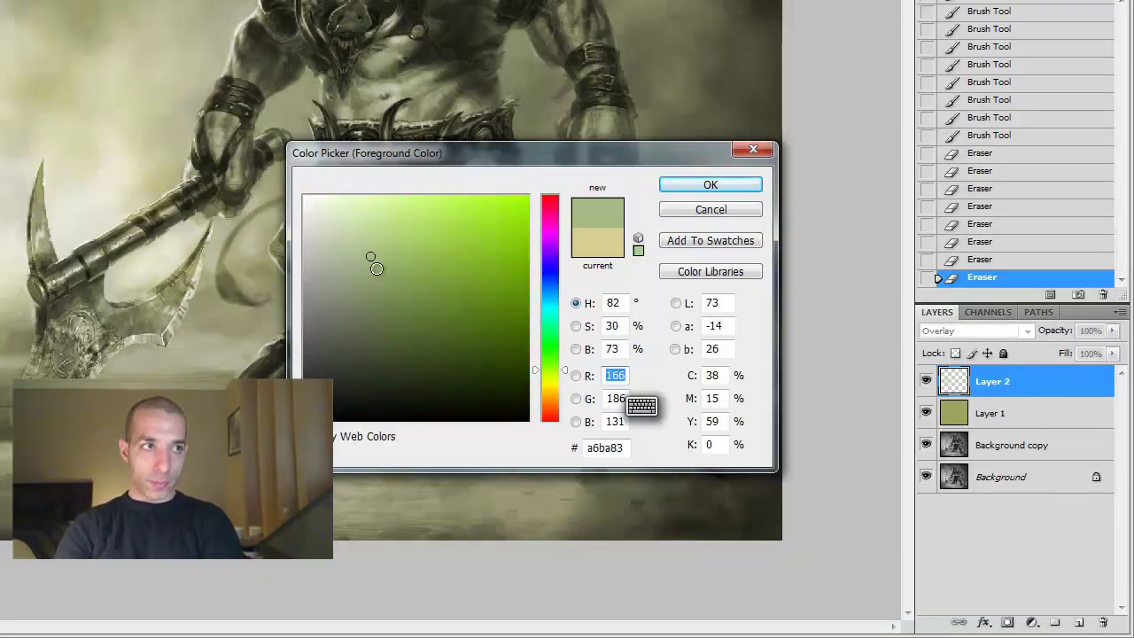
{"action": "key", "text": "Return"}
{"action": "key", "text": "b"}
{"action": "mouse_move", "coordinate": [620, 14]}
{"action": "left_mouse_down"}
{"action": "mouse_move", "coordinate": [549, 13]}
{"action": "mouse_move", "coordinate": [88, 593]}
{"action": "mouse_move", "coordinate": [451, 596]}
{"action": "mouse_move", "coordinate": [824, 532]}
{"action": "left_mouse_up"}
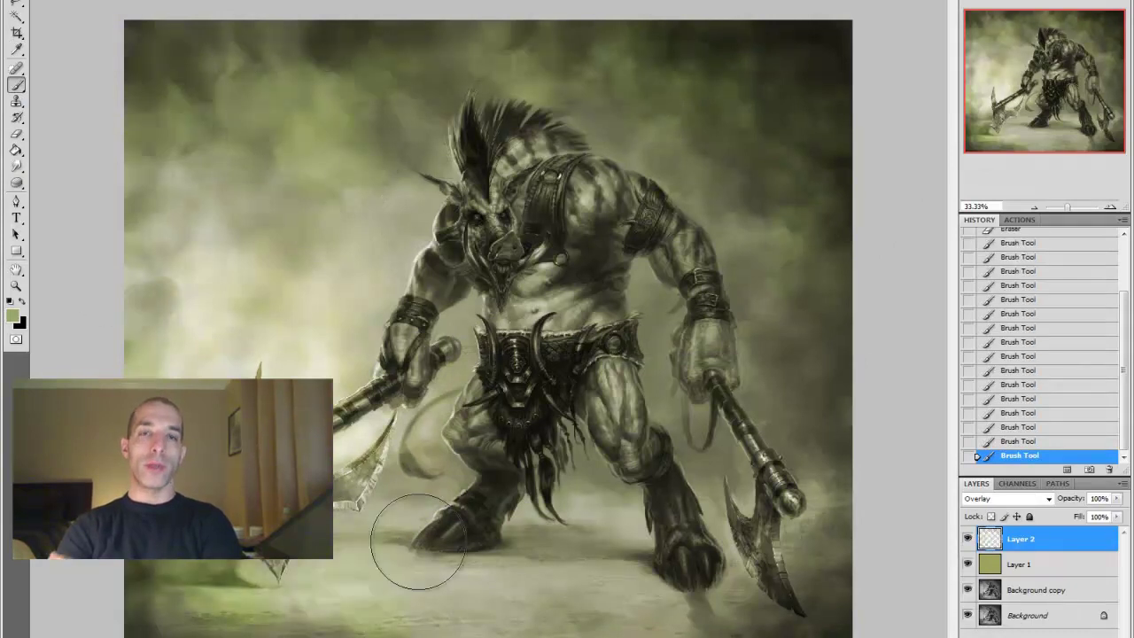
{"action": "key", "text": "e"}
{"action": "left_click_drag", "start_coordinate": [354, 142], "coordinate": [381, 164]}
{"action": "mouse_move", "coordinate": [372, 124]}
{"action": "left_mouse_down"}
{"action": "mouse_move", "coordinate": [390, 170]}
{"action": "mouse_move", "coordinate": [425, 204]}
{"action": "left_mouse_up"}
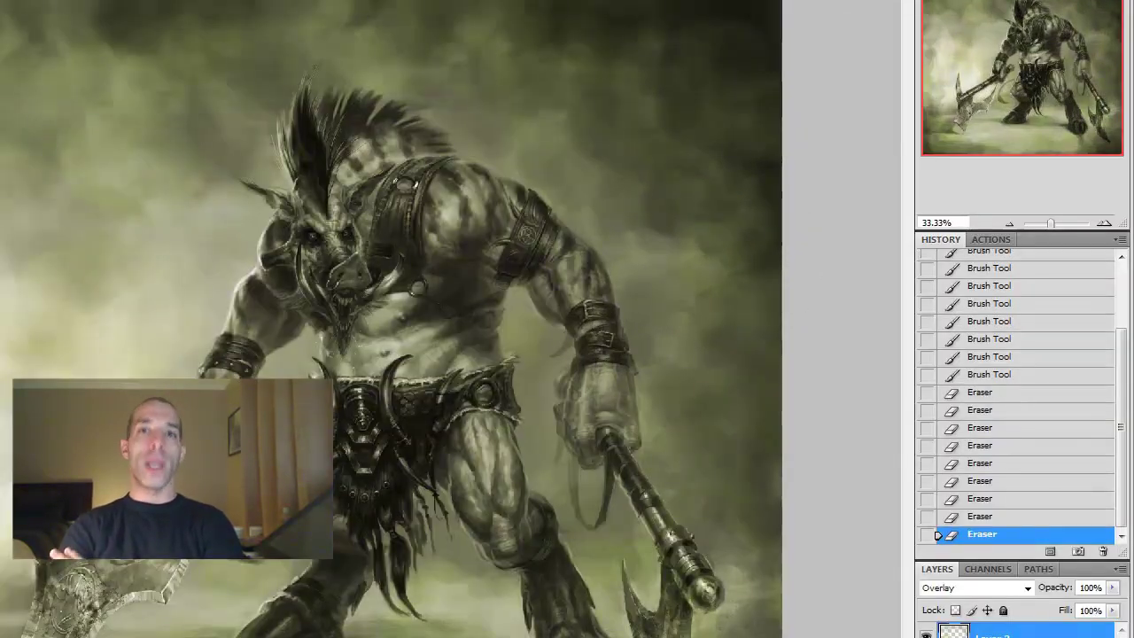
Brush yellow-green over the background near the large axe on Layer 2 and work over it with the Sponge tool
{"action": "left_click", "coordinate": [13, 182]}
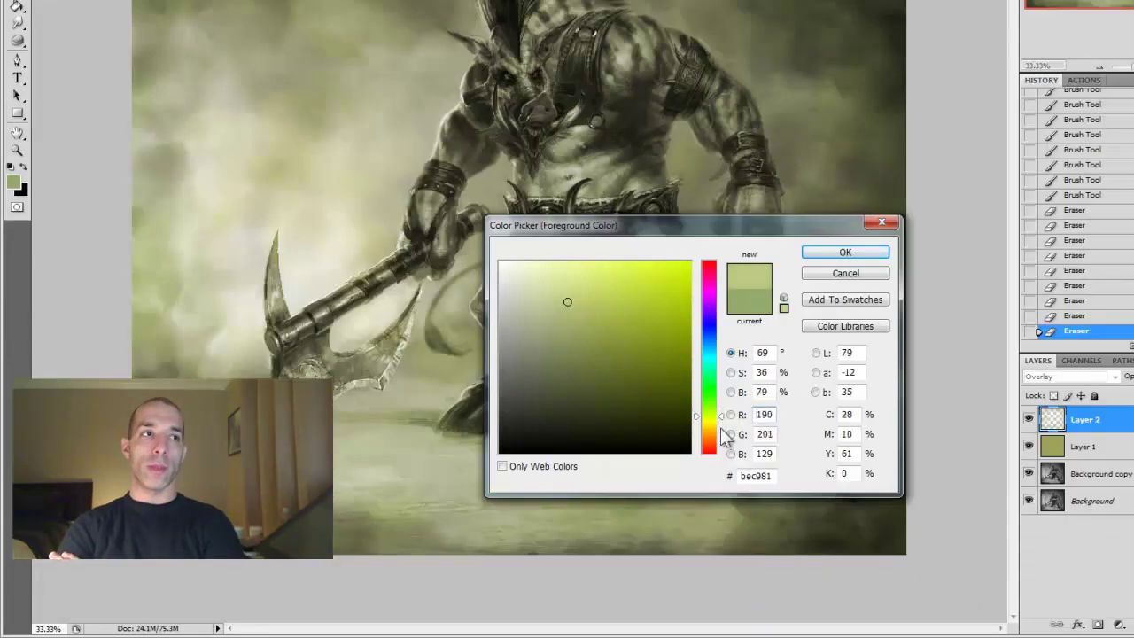
{"action": "left_click", "coordinate": [610, 302]}
{"action": "key", "text": "Return"}
{"action": "mouse_move", "coordinate": [266, 266]}
{"action": "left_mouse_down"}
{"action": "mouse_move", "coordinate": [207, 203]}
{"action": "mouse_move", "coordinate": [266, 150]}
{"action": "left_mouse_up"}
{"action": "left_click", "coordinate": [17, 40]}
{"action": "mouse_move", "coordinate": [381, 229]}
{"action": "left_mouse_down"}
{"action": "mouse_move", "coordinate": [255, 180]}
{"action": "mouse_move", "coordinate": [241, 344]}
{"action": "mouse_move", "coordinate": [271, 223]}
{"action": "mouse_move", "coordinate": [273, 350]}
{"action": "mouse_move", "coordinate": [271, 324]}
{"action": "left_mouse_up"}
Erase the Layer 2 tint from the axe blade and the areas around the figure
{"action": "key", "text": "e"}
{"action": "left_click_drag", "start_coordinate": [276, 255], "coordinate": [273, 292]}
{"action": "left_click_drag", "start_coordinate": [273, 292], "coordinate": [274, 266]}
{"action": "mouse_move", "coordinate": [387, 337]}
{"action": "left_mouse_down"}
{"action": "mouse_move", "coordinate": [195, 281]}
{"action": "mouse_move", "coordinate": [215, 347]}
{"action": "left_mouse_up"}
{"action": "key", "text": "bracketright"}
{"action": "key", "text": "bracketright"}
{"action": "key", "text": "bracketright"}
{"action": "left_click_drag", "start_coordinate": [388, 227], "coordinate": [580, 328]}
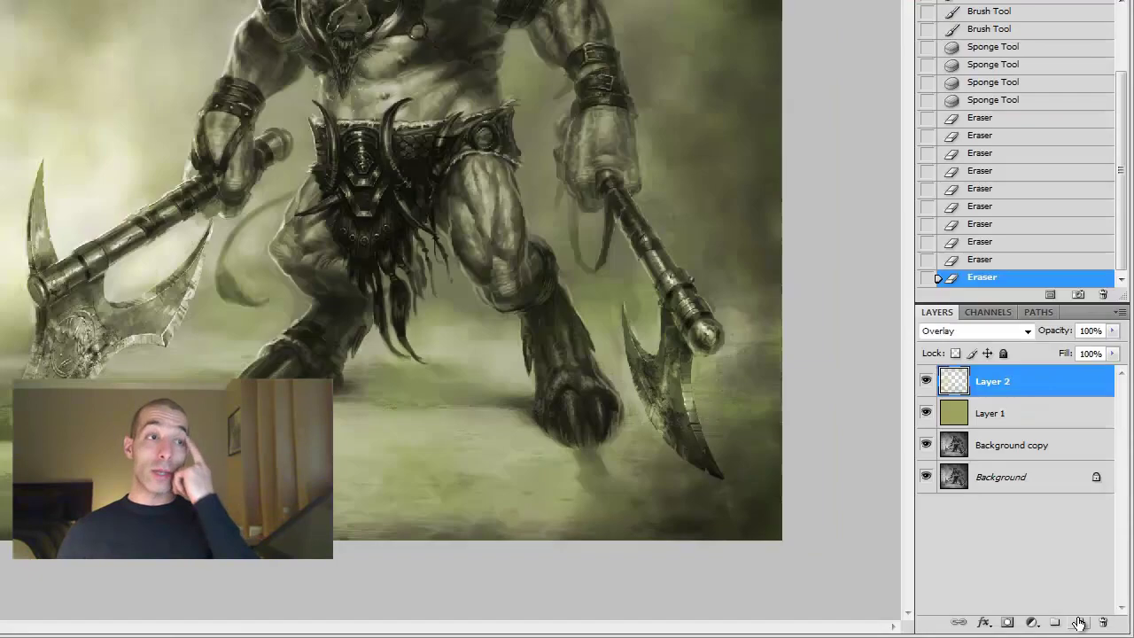
Add a new Overlay layer above Layer 2 and choose a blue-grey foreground colour for the skin
{"action": "left_click", "coordinate": [1079, 623]}
{"action": "key", "text": "shift+alt+o"}
{"action": "left_click", "coordinate": [13, 315]}
{"action": "left_click", "coordinate": [670, 407]}
{"action": "left_click", "coordinate": [797, 380]}
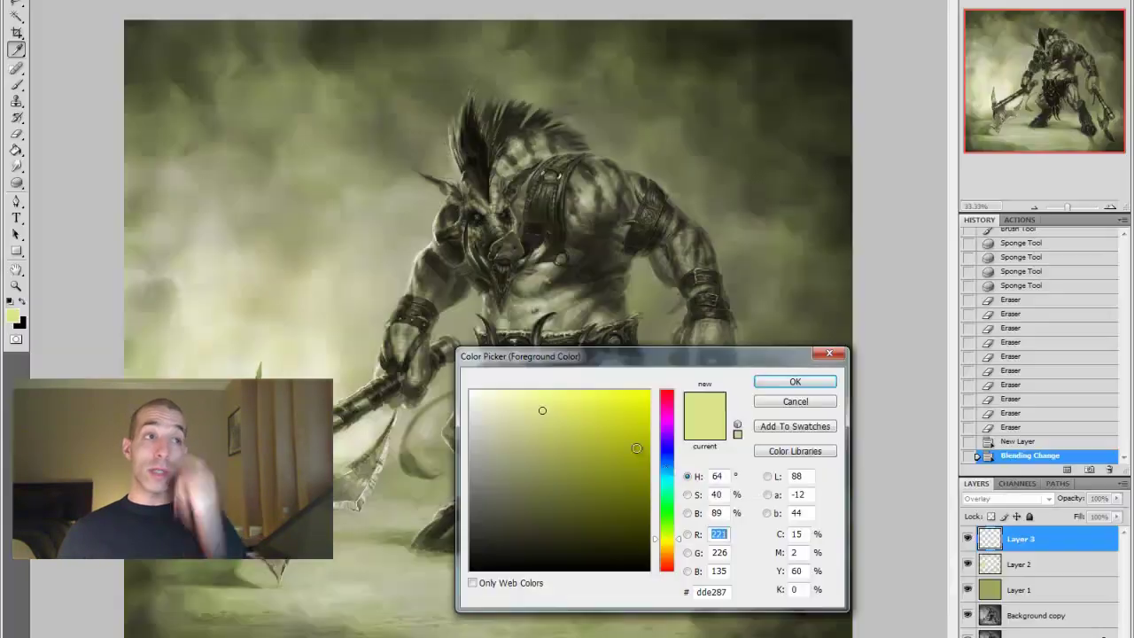
{"action": "left_click_drag", "start_coordinate": [572, 232], "coordinate": [540, 265]}
{"action": "left_click_drag", "start_coordinate": [540, 266], "coordinate": [575, 319]}
Brush blue-grey over the warrior's torso, head, shoulder and legs on Layer 3
{"action": "key", "text": "b"}
{"action": "left_click_drag", "start_coordinate": [549, 355], "coordinate": [477, 405]}
{"action": "left_click_drag", "start_coordinate": [323, 364], "coordinate": [328, 142]}
{"action": "left_click_drag", "start_coordinate": [355, 84], "coordinate": [372, 178]}
{"action": "left_click_drag", "start_coordinate": [461, 111], "coordinate": [496, 178]}
{"action": "mouse_move", "coordinate": [381, 257]}
{"action": "left_mouse_down"}
{"action": "mouse_move", "coordinate": [495, 229]}
{"action": "mouse_move", "coordinate": [472, 373]}
{"action": "left_mouse_up"}
{"action": "left_click_drag", "start_coordinate": [560, 505], "coordinate": [585, 567]}
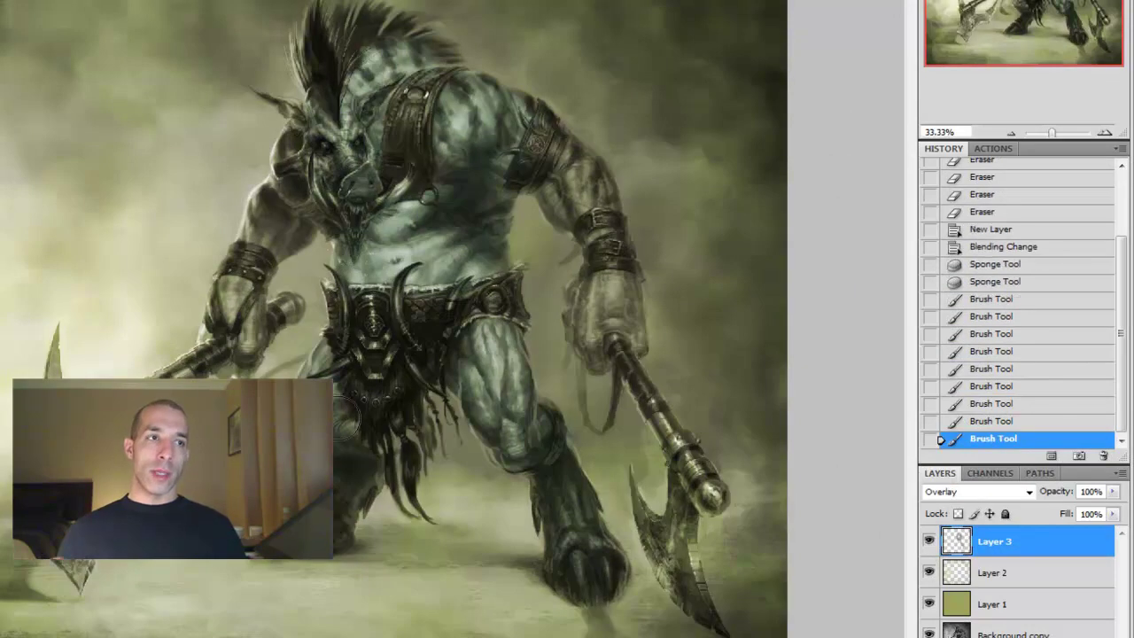
Extend the blue-grey skin colour over both arms, the hands and the remaining lower leg on Layer 3
{"action": "left_click_drag", "start_coordinate": [342, 503], "coordinate": [337, 461]}
{"action": "left_click_drag", "start_coordinate": [297, 248], "coordinate": [287, 133]}
{"action": "left_click_drag", "start_coordinate": [258, 365], "coordinate": [246, 339]}
{"action": "mouse_move", "coordinate": [594, 178]}
{"action": "left_mouse_down"}
{"action": "mouse_move", "coordinate": [620, 266]}
{"action": "mouse_move", "coordinate": [611, 319]}
{"action": "mouse_move", "coordinate": [590, 346]}
{"action": "left_mouse_up"}
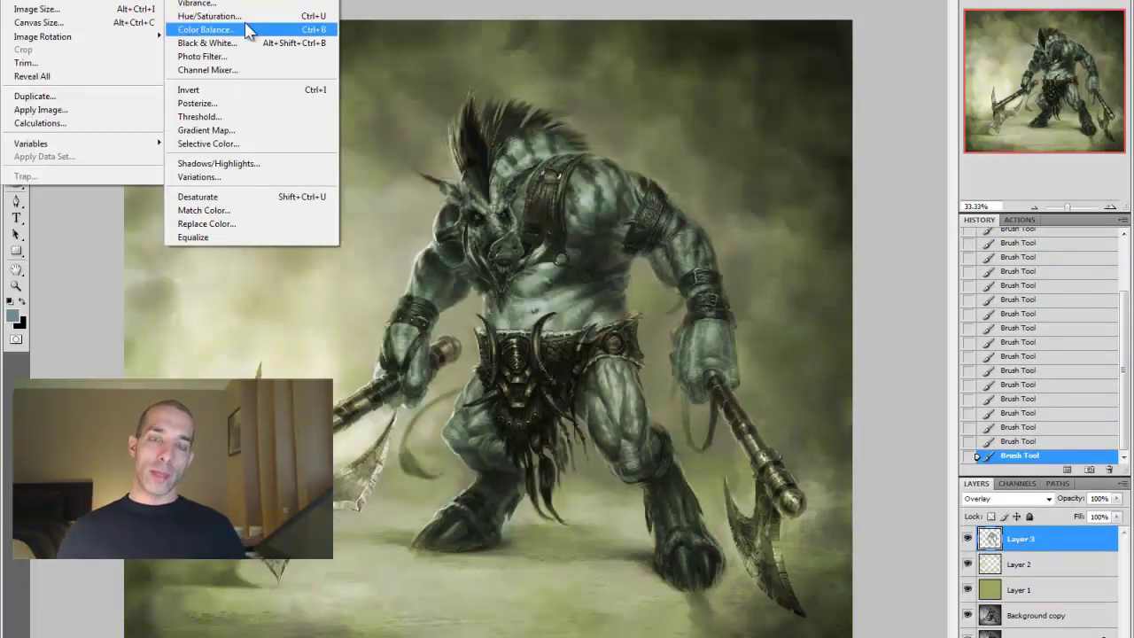
Tone down Layer 3's skin colour with Hue/Saturation and erase it from the shoulder strap, armband and cuff
{"action": "left_click", "coordinate": [254, 41]}
{"action": "left_click_drag", "start_coordinate": [860, 444], "coordinate": [790, 450]}
{"action": "left_click_drag", "start_coordinate": [860, 485], "coordinate": [884, 493]}
{"action": "left_click_drag", "start_coordinate": [873, 488], "coordinate": [863, 487]}
{"action": "left_click_drag", "start_coordinate": [798, 445], "coordinate": [842, 491]}
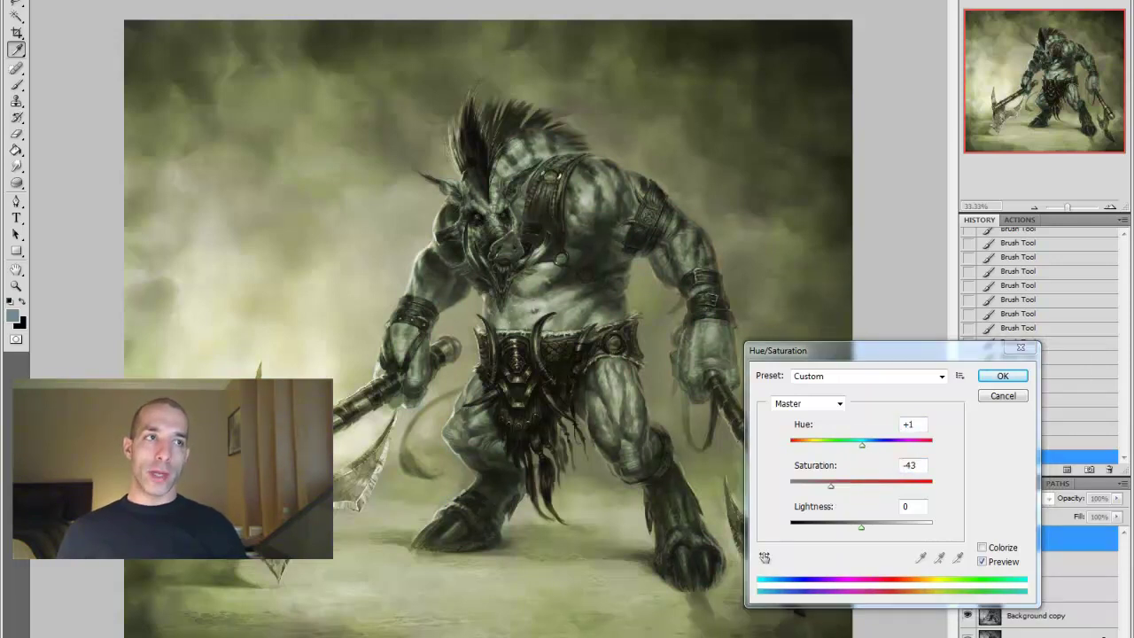
{"action": "left_click_drag", "start_coordinate": [864, 450], "coordinate": [860, 455]}
{"action": "left_click", "coordinate": [865, 484]}
{"action": "key", "text": "Return"}
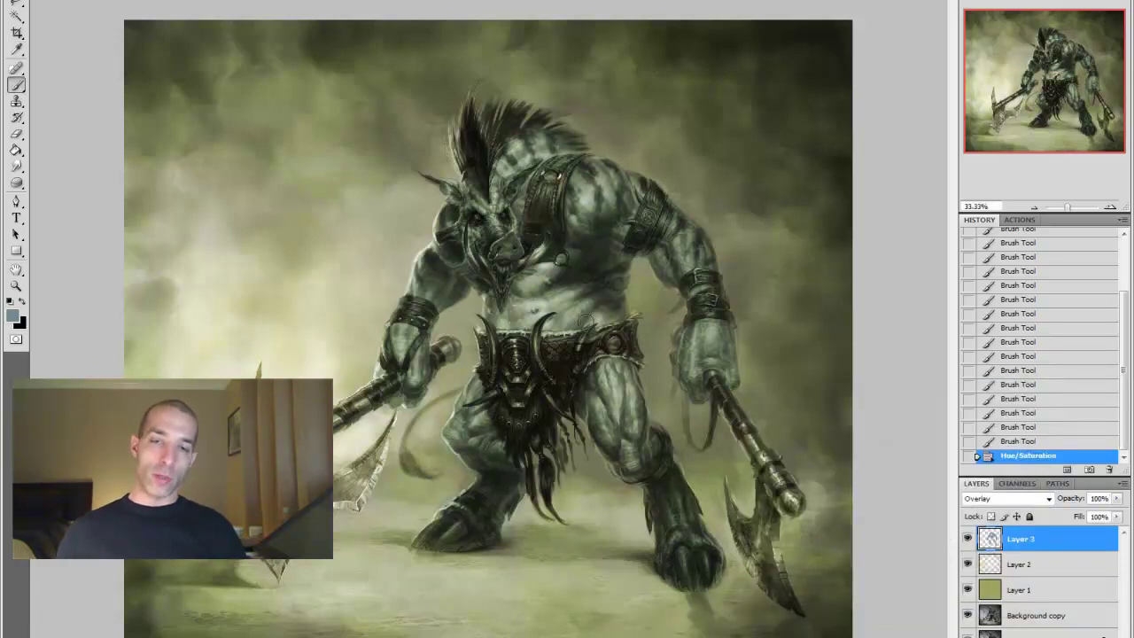
{"action": "left_click_drag", "start_coordinate": [538, 146], "coordinate": [638, 213]}
{"action": "left_click_drag", "start_coordinate": [674, 248], "coordinate": [739, 282]}
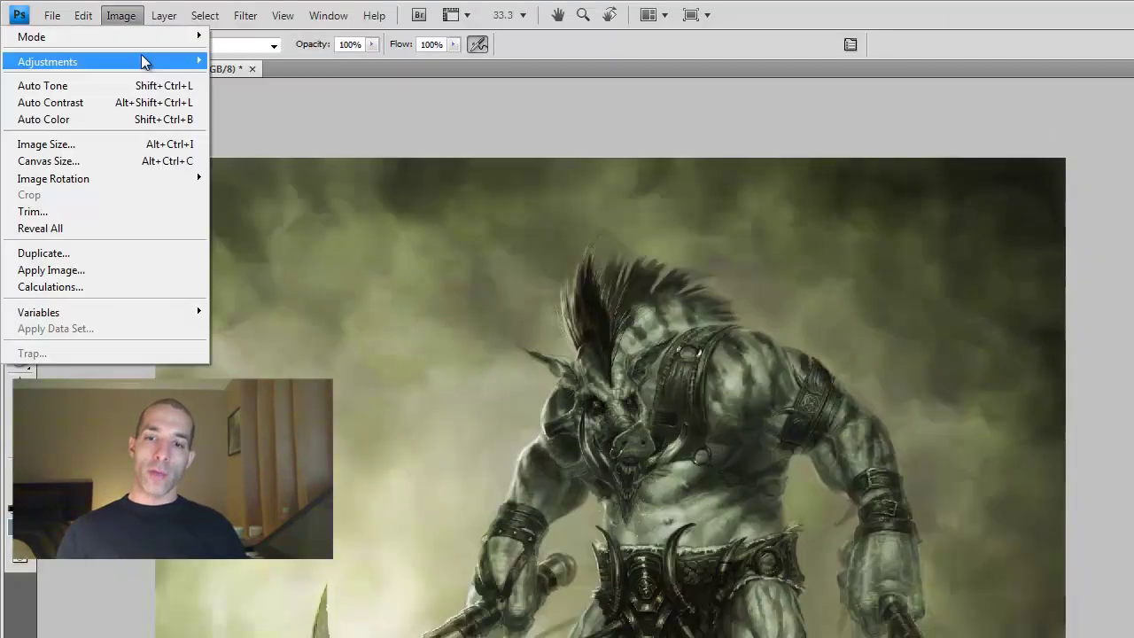
Lower the saturation of Layer 1's olive fill with Hue/Saturation, keeping the hue and lightness at 0
{"action": "key", "text": "ctrl+u"}
{"action": "mouse_move", "coordinate": [793, 264]}
{"action": "left_mouse_down"}
{"action": "mouse_move", "coordinate": [730, 271]}
{"action": "mouse_move", "coordinate": [882, 263]}
{"action": "mouse_move", "coordinate": [694, 267]}
{"action": "mouse_move", "coordinate": [774, 266]}
{"action": "left_mouse_up"}
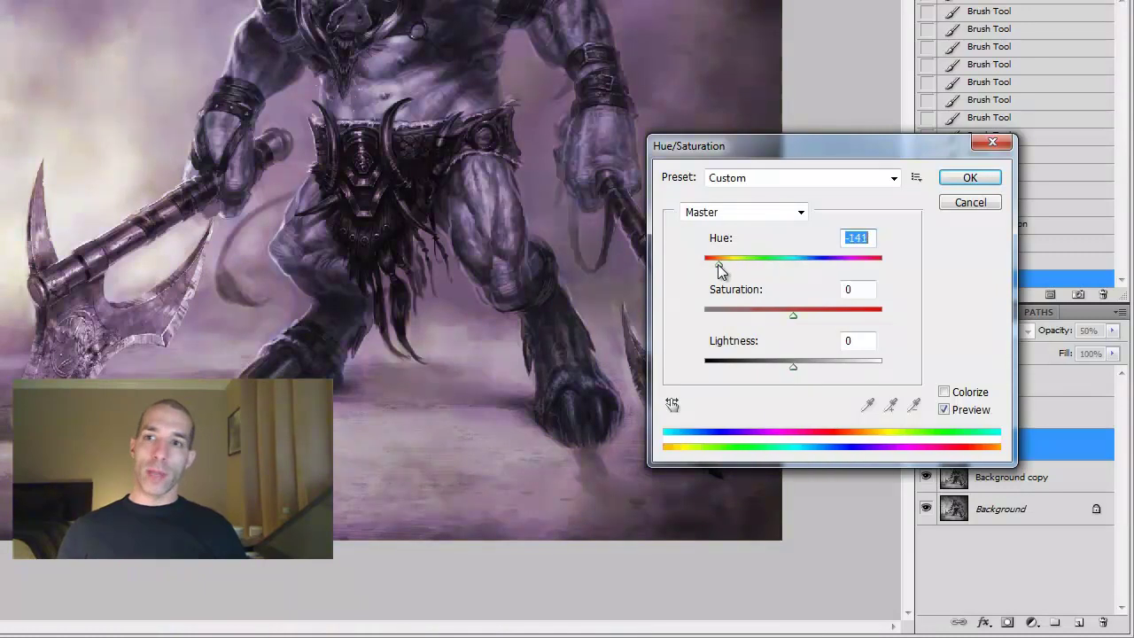
{"action": "type", "text": "0"}
{"action": "mouse_move", "coordinate": [793, 315]}
{"action": "left_mouse_down"}
{"action": "mouse_move", "coordinate": [746, 316]}
{"action": "mouse_move", "coordinate": [809, 315]}
{"action": "mouse_move", "coordinate": [779, 321]}
{"action": "left_mouse_up"}
{"action": "left_click", "coordinate": [779, 316]}
{"action": "left_click_drag", "start_coordinate": [782, 366], "coordinate": [748, 366]}
{"action": "type", "text": "0"}
{"action": "left_click_drag", "start_coordinate": [795, 317], "coordinate": [771, 317]}
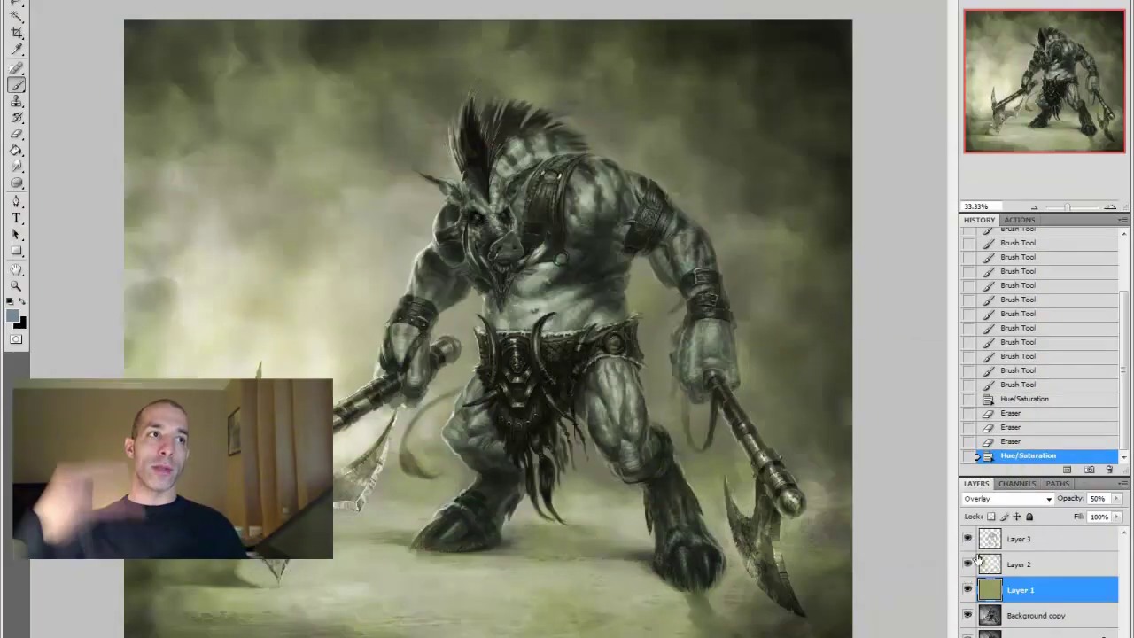
Compare the painting with Layer 1's olive tint hidden and shown
{"action": "left_click", "coordinate": [967, 588]}
{"action": "left_click", "coordinate": [968, 588]}
{"action": "left_click", "coordinate": [968, 588]}
{"action": "left_click", "coordinate": [967, 588]}
{"action": "left_click", "coordinate": [967, 589]}
{"action": "left_click", "coordinate": [968, 589]}
{"action": "left_click", "coordinate": [968, 588]}
{"action": "left_click", "coordinate": [967, 588]}
{"action": "left_click", "coordinate": [968, 585]}
{"action": "left_click", "coordinate": [968, 585]}
Compare the painting with the background tint on Layer 2 and the skin colour on Layer 3 hidden and shown
{"action": "left_click", "coordinate": [1019, 564]}
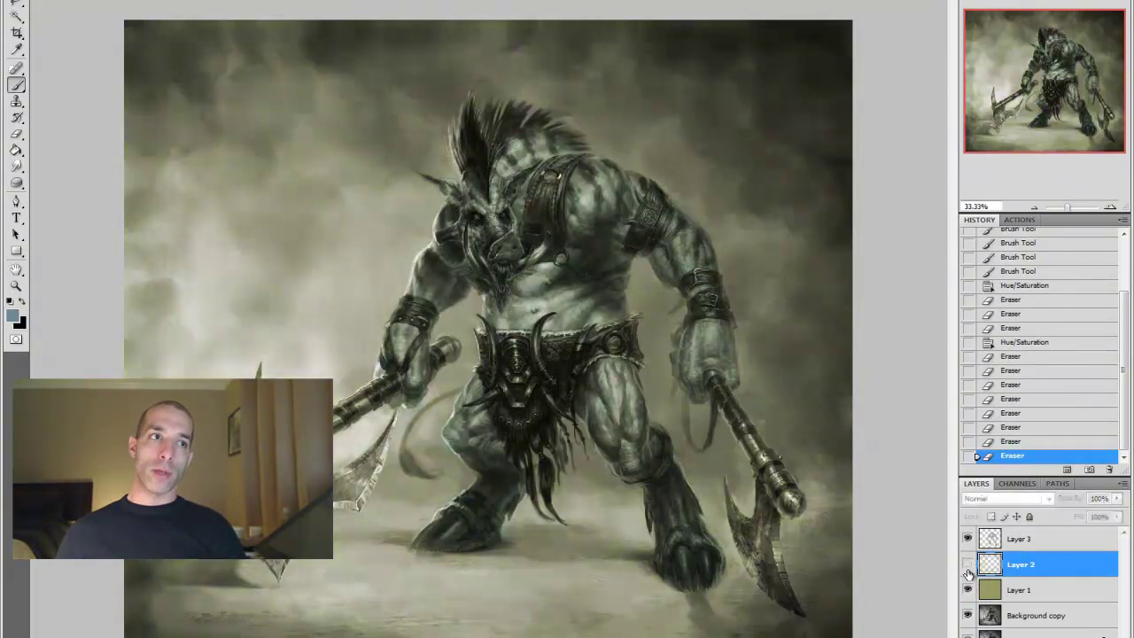
{"action": "key", "text": "alt+bracketright"}
{"action": "left_click", "coordinate": [968, 539]}
{"action": "left_click", "coordinate": [967, 565]}
{"action": "left_click", "coordinate": [966, 565]}
{"action": "key", "text": "alt+bracketleft"}
{"action": "key", "text": "alt+bracketleft"}
{"action": "left_click", "coordinate": [968, 539]}
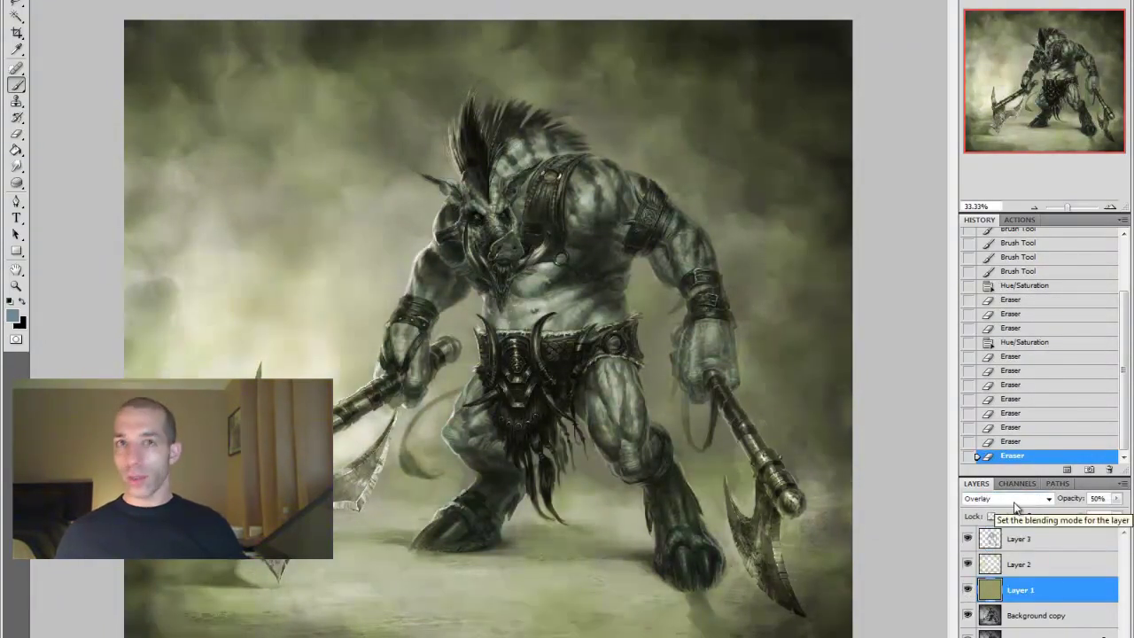
Add a Color-mode layer above Layer 3 and brush red over the boar's snout
{"action": "key", "text": "alt+bracketright"}
{"action": "key", "text": "alt+bracketright"}
{"action": "left_click", "coordinate": [12, 316]}
{"action": "left_click", "coordinate": [677, 407]}
{"action": "left_click_drag", "start_coordinate": [677, 407], "coordinate": [676, 396]}
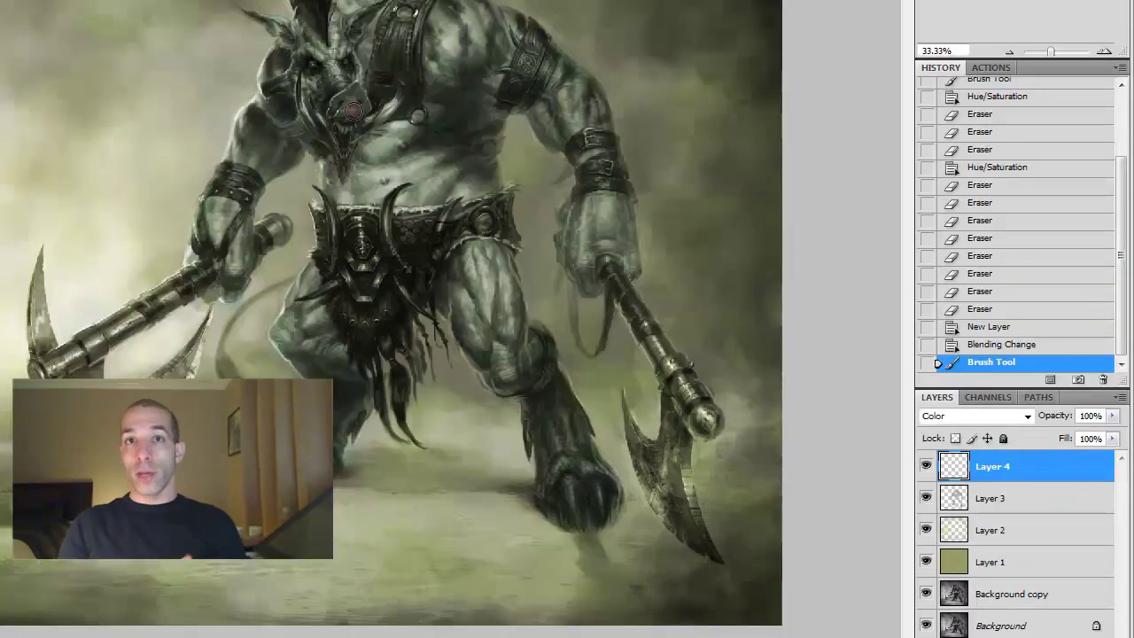
{"action": "left_click", "coordinate": [353, 110]}
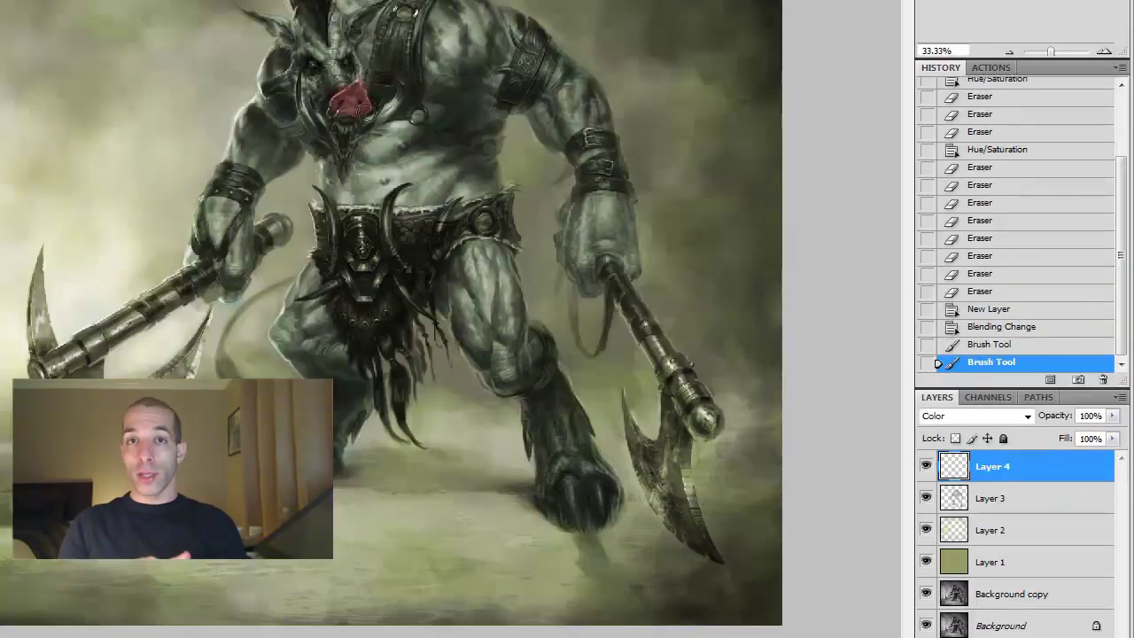
{"action": "left_click", "coordinate": [363, 102]}
Set Layer 4's blending mode to Overlay and desaturate the yellow tusks with the Sponge tool
{"action": "left_click", "coordinate": [975, 415]}
{"action": "left_click", "coordinate": [974, 204]}
{"action": "left_click", "coordinate": [340, 124]}
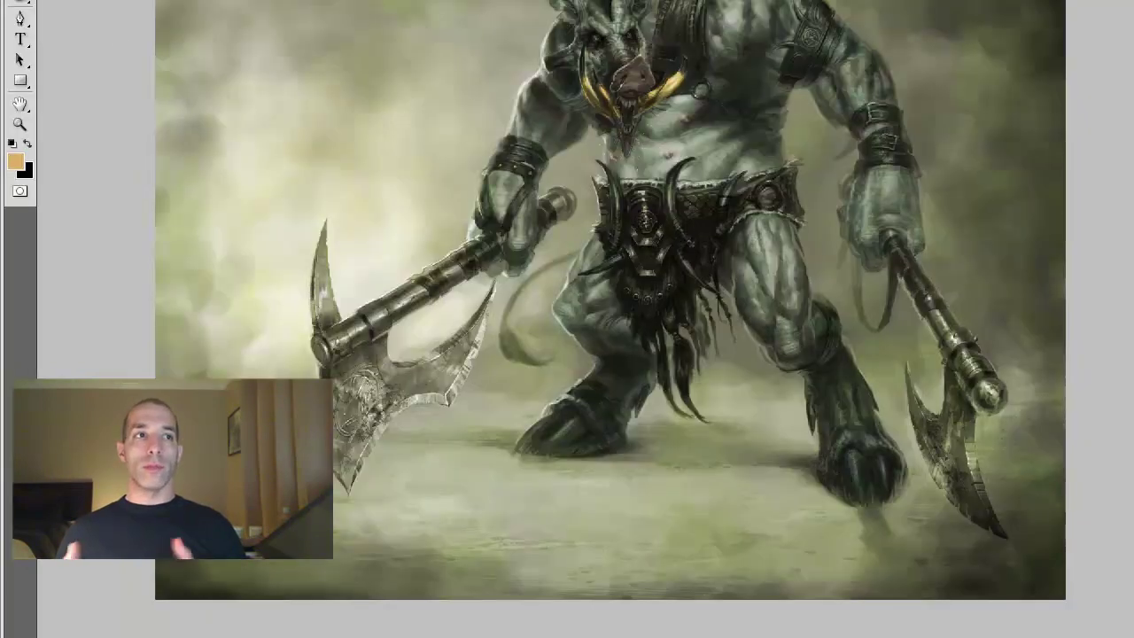
{"action": "left_click_drag", "start_coordinate": [642, 97], "coordinate": [676, 80]}
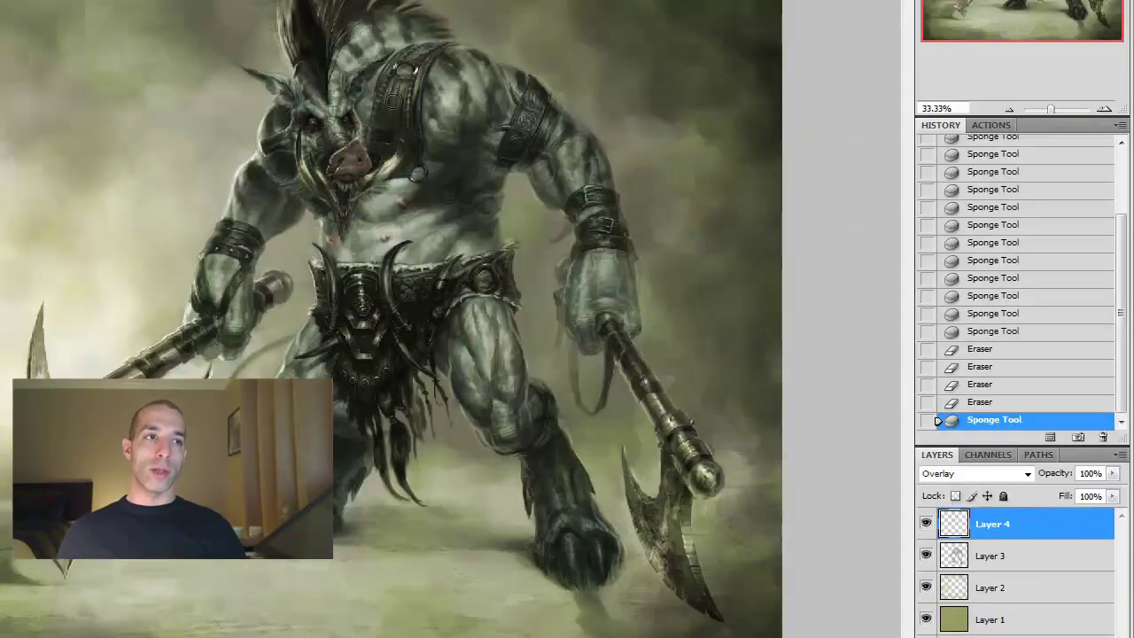
Brush brown over the leather shoulder strap, armband, cuffs and weapon grips on Layer 4
{"action": "left_click_drag", "start_coordinate": [393, 102], "coordinate": [407, 84]}
{"action": "mouse_move", "coordinate": [406, 133]}
{"action": "left_mouse_down"}
{"action": "mouse_move", "coordinate": [423, 78]}
{"action": "mouse_move", "coordinate": [385, 89]}
{"action": "mouse_move", "coordinate": [384, 74]}
{"action": "left_mouse_up"}
{"action": "left_click", "coordinate": [717, 329]}
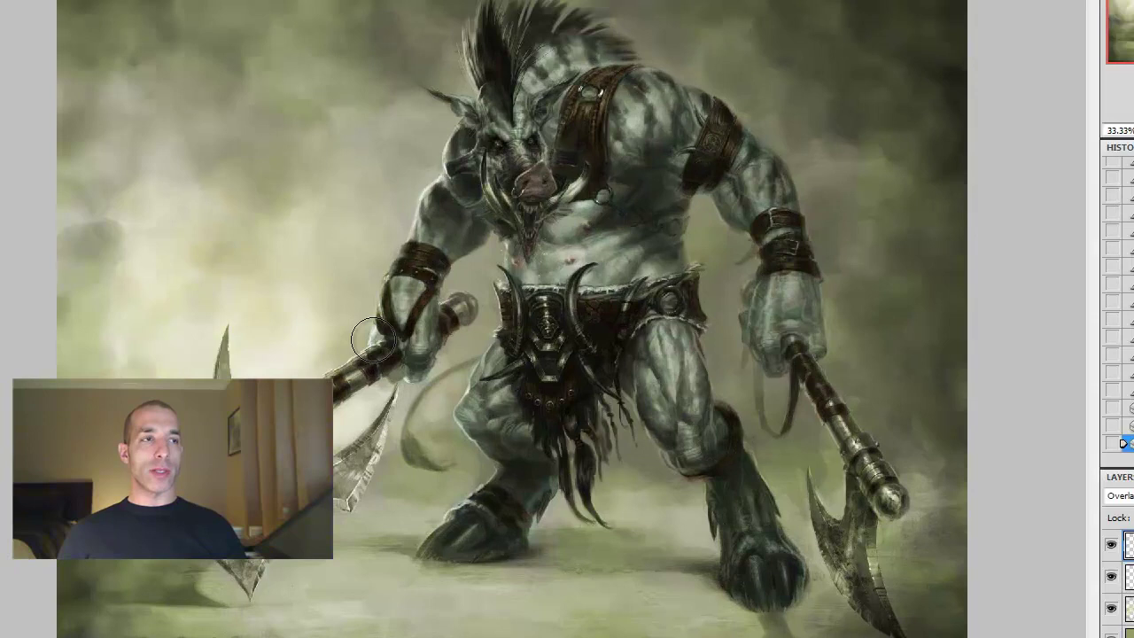
{"action": "left_click", "coordinate": [928, 347]}
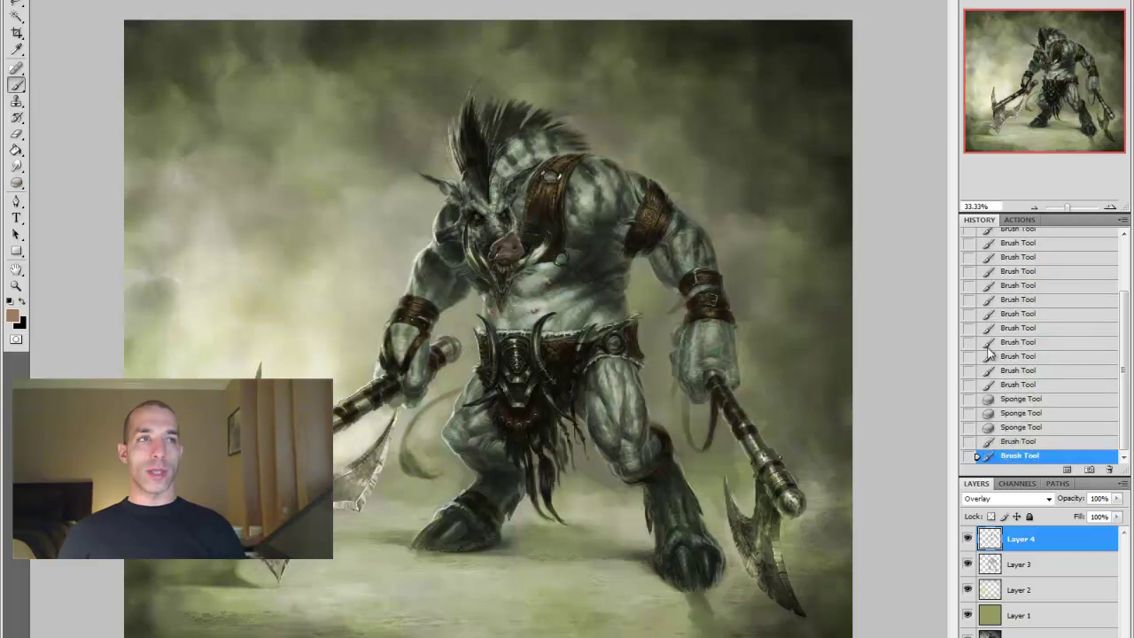
{"action": "left_click", "coordinate": [1051, 615]}
{"action": "key", "text": "ctrl+u"}
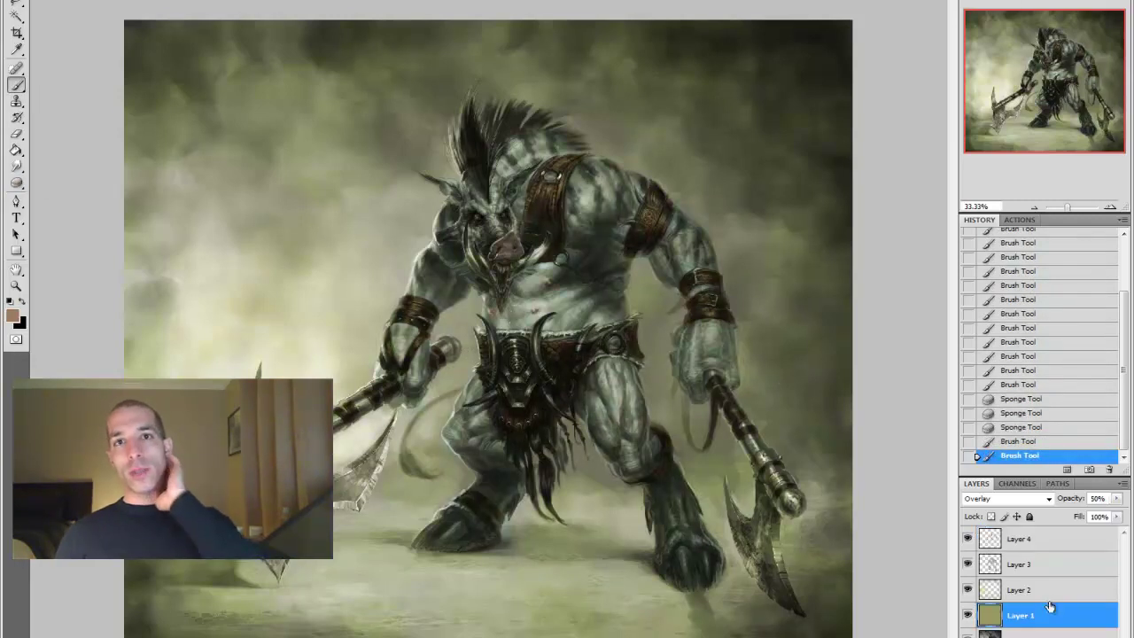
{"action": "left_click_drag", "start_coordinate": [861, 440], "coordinate": [842, 452]}
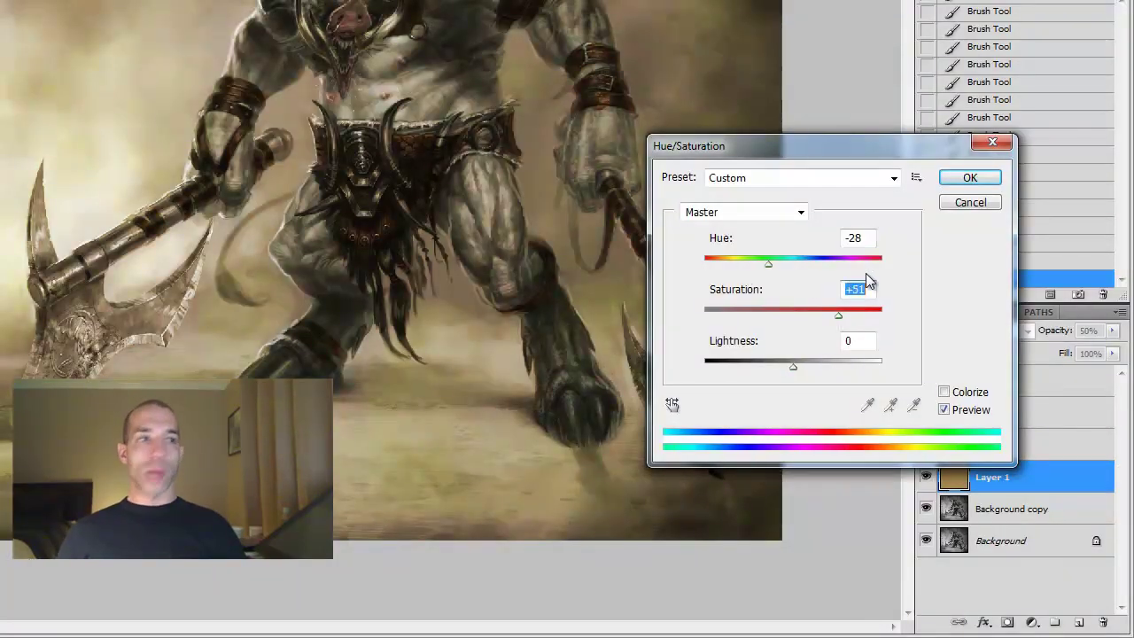
{"action": "left_click_drag", "start_coordinate": [768, 264], "coordinate": [762, 265]}
{"action": "left_click_drag", "start_coordinate": [793, 366], "coordinate": [813, 367]}
{"action": "mouse_move", "coordinate": [839, 315]}
{"action": "left_mouse_down"}
{"action": "mouse_move", "coordinate": [816, 316]}
{"action": "mouse_move", "coordinate": [841, 316]}
{"action": "left_mouse_up"}
{"action": "mouse_move", "coordinate": [812, 366]}
{"action": "left_mouse_down"}
{"action": "mouse_move", "coordinate": [825, 369]}
{"action": "mouse_move", "coordinate": [795, 371]}
{"action": "left_mouse_up"}
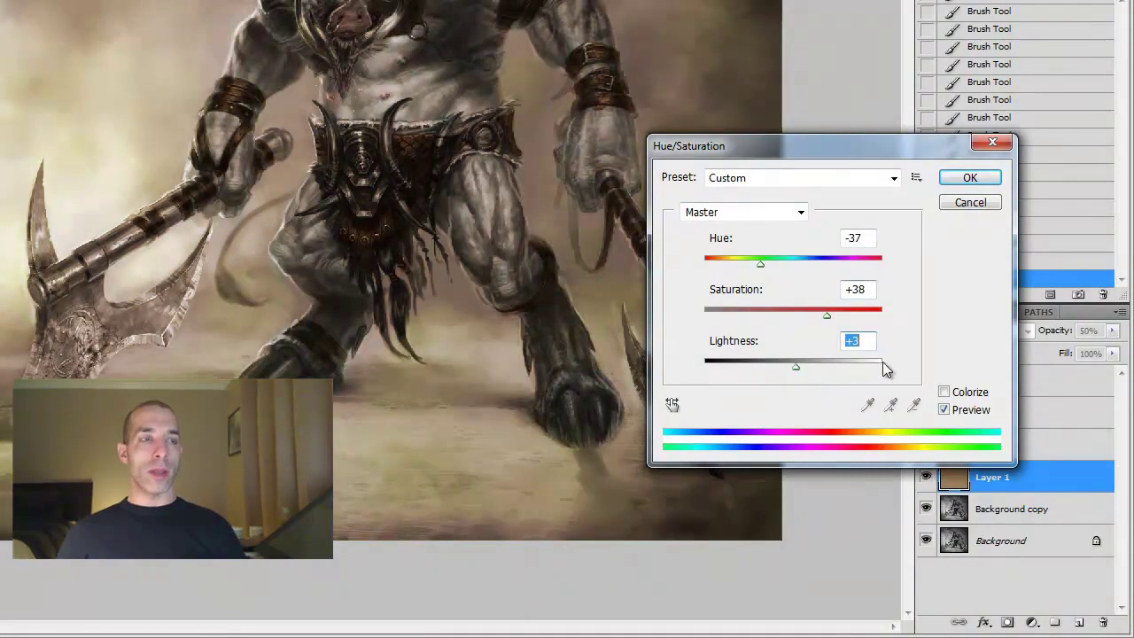
{"action": "left_click", "coordinate": [845, 317]}
{"action": "left_click_drag", "start_coordinate": [760, 264], "coordinate": [766, 266]}
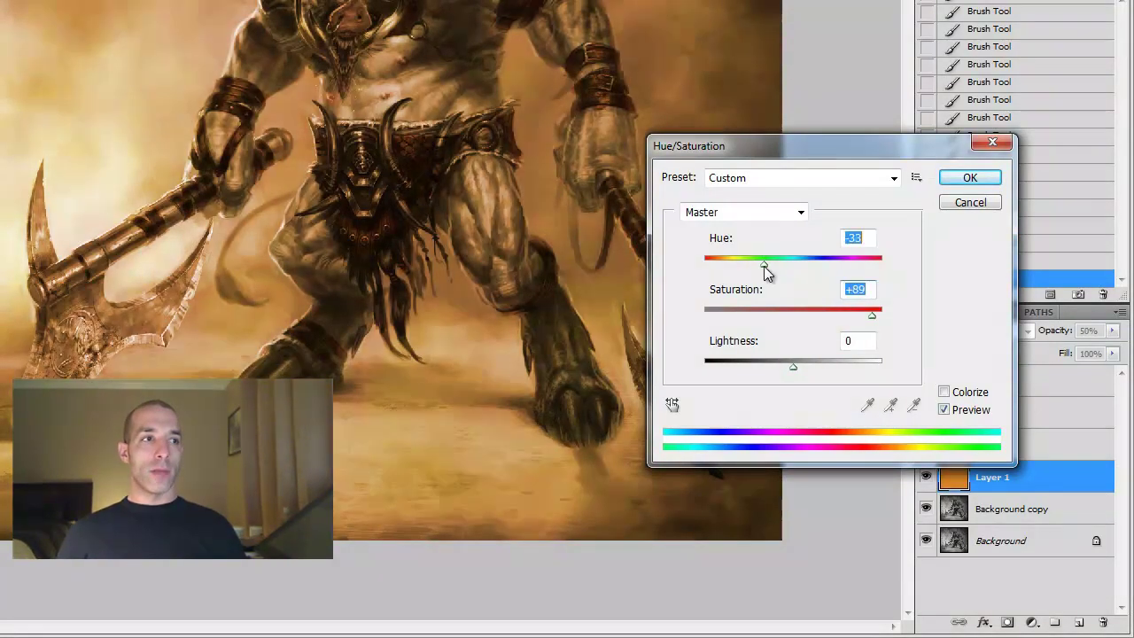
{"action": "left_click_drag", "start_coordinate": [872, 316], "coordinate": [822, 318]}
{"action": "key", "text": "Escape"}
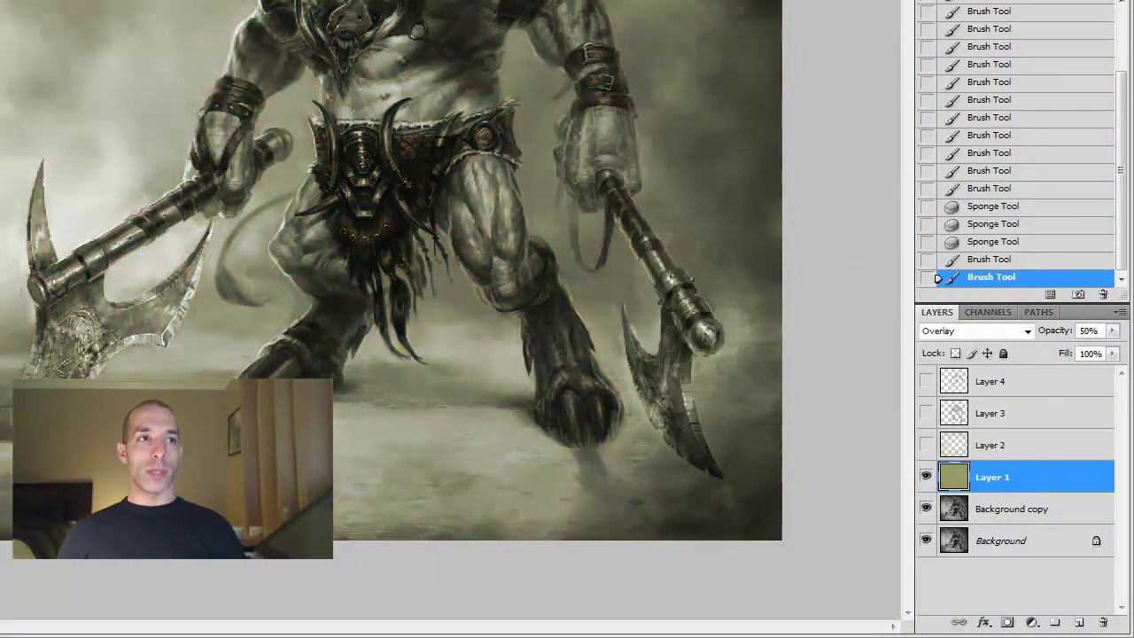
Shift Layer 1's fill to warm brown with Hue/Saturation, using hue -30 and saturation +55
{"action": "key", "text": "ctrl+u"}
{"action": "mouse_move", "coordinate": [793, 265]}
{"action": "left_mouse_down"}
{"action": "mouse_move", "coordinate": [744, 272]}
{"action": "mouse_move", "coordinate": [771, 271]}
{"action": "left_mouse_up"}
{"action": "left_click_drag", "start_coordinate": [829, 317], "coordinate": [840, 322]}
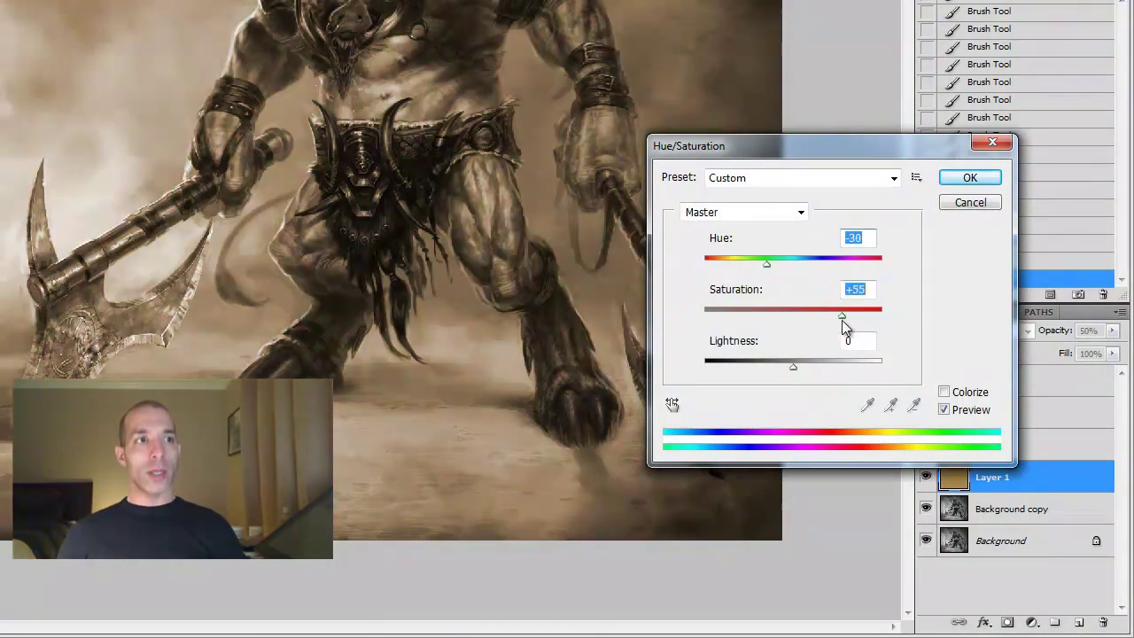
{"action": "key", "text": "Return"}
Shift Layer 2's green background tones towards a warmer brown with Hue/Saturation
{"action": "left_click", "coordinate": [992, 443]}
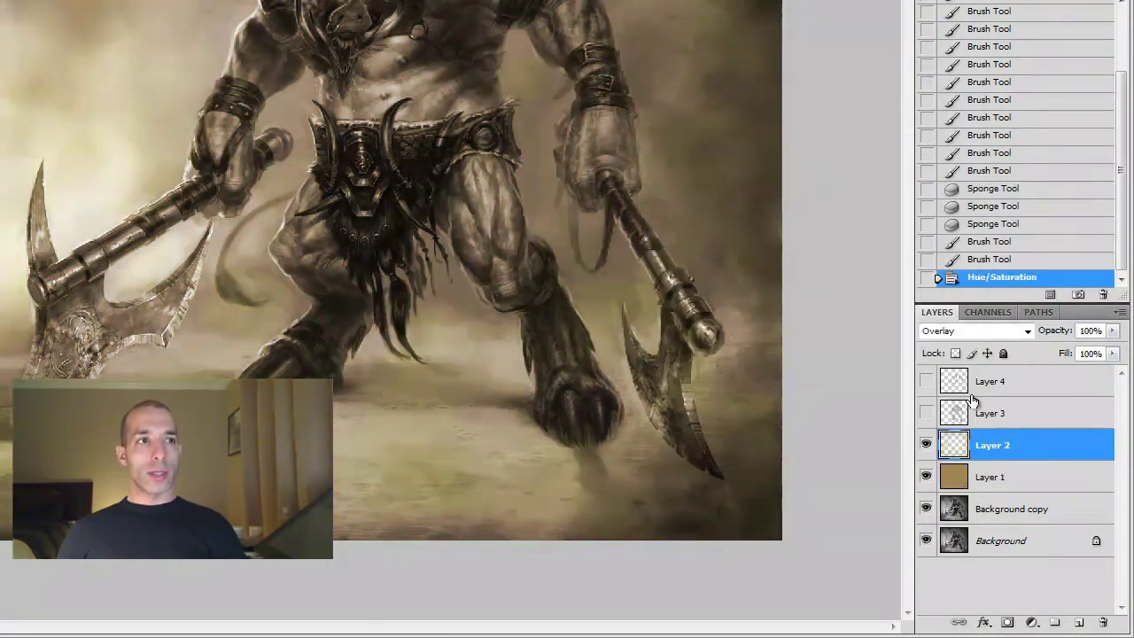
{"action": "left_click", "coordinate": [121, 15]}
{"action": "left_click", "coordinate": [342, 151]}
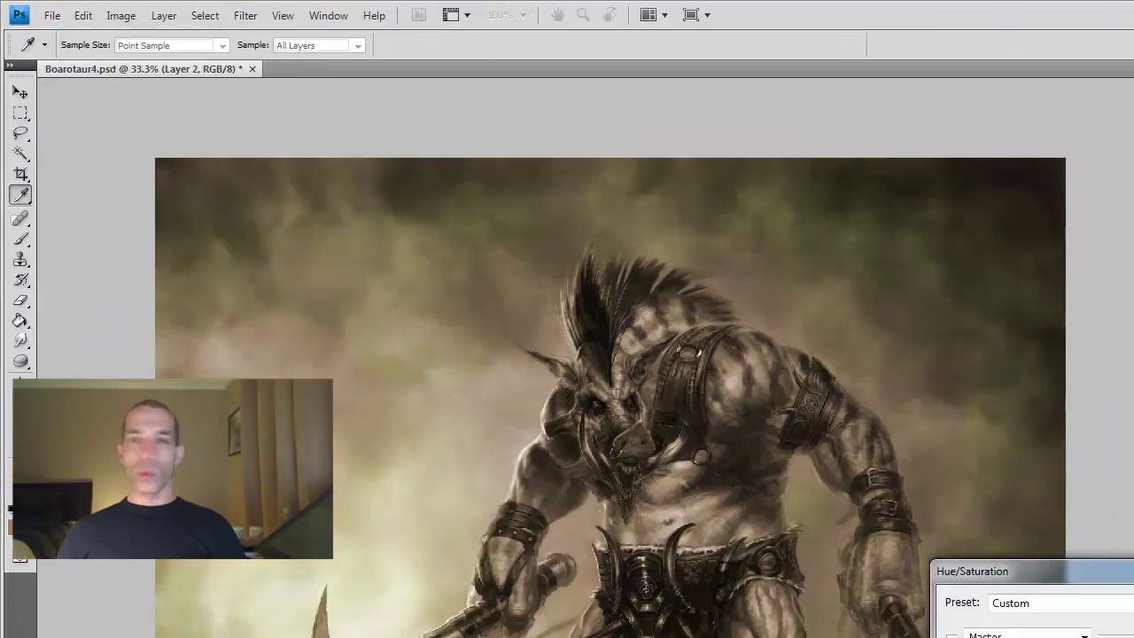
{"action": "left_click_drag", "start_coordinate": [1077, 637], "coordinate": [1065, 637]}
{"action": "left_click", "coordinate": [1002, 377]}
Brush warm orange and tan over the background on Layer 2, thinning and blending the colour with the Eraser
{"action": "key", "text": "e"}
{"action": "left_click_drag", "start_coordinate": [213, 293], "coordinate": [169, 372]}
{"action": "left_click_drag", "start_coordinate": [283, 612], "coordinate": [379, 633]}
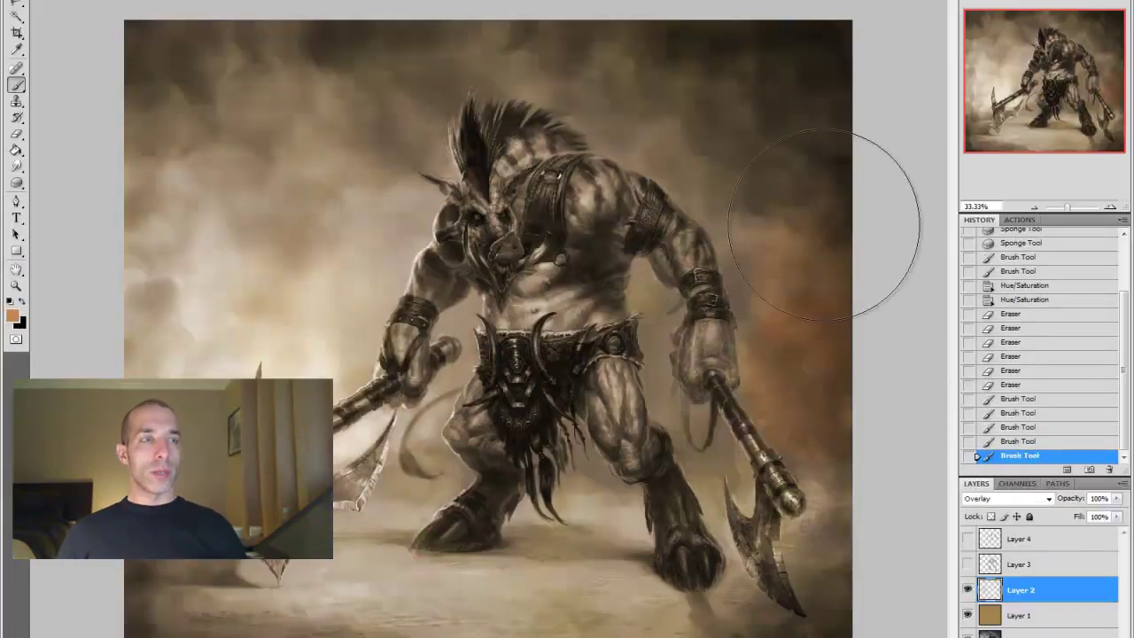
{"action": "key", "text": "Return"}
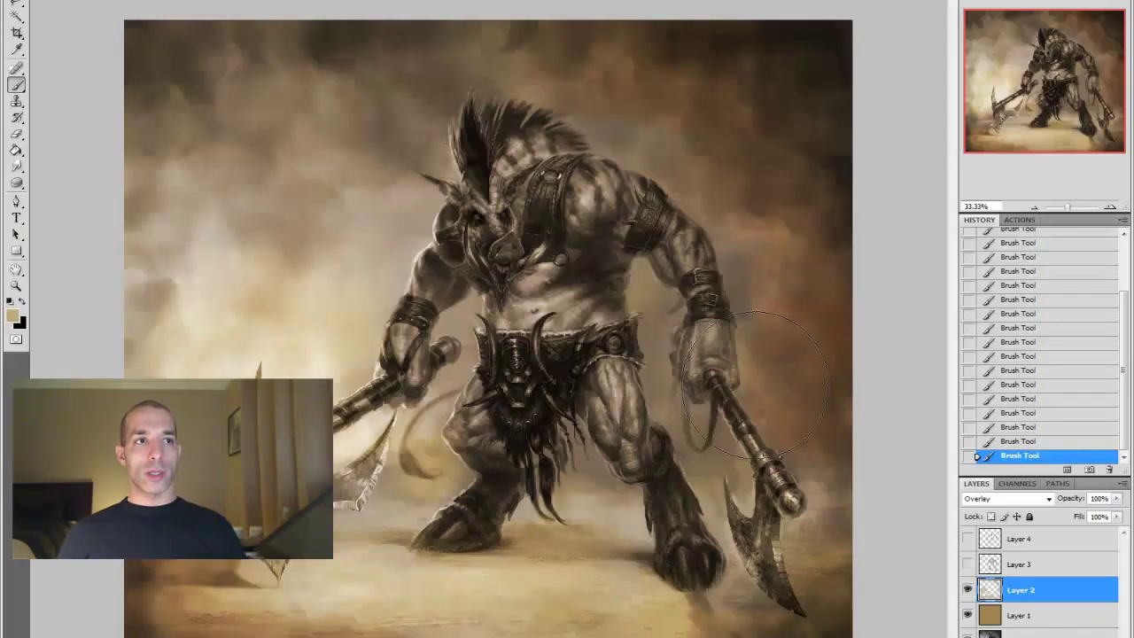
{"action": "key", "text": "e"}
{"action": "left_click_drag", "start_coordinate": [379, 478], "coordinate": [206, 611]}
{"action": "left_click_drag", "start_coordinate": [615, 576], "coordinate": [422, 472]}
{"action": "left_click_drag", "start_coordinate": [283, 603], "coordinate": [656, 624]}
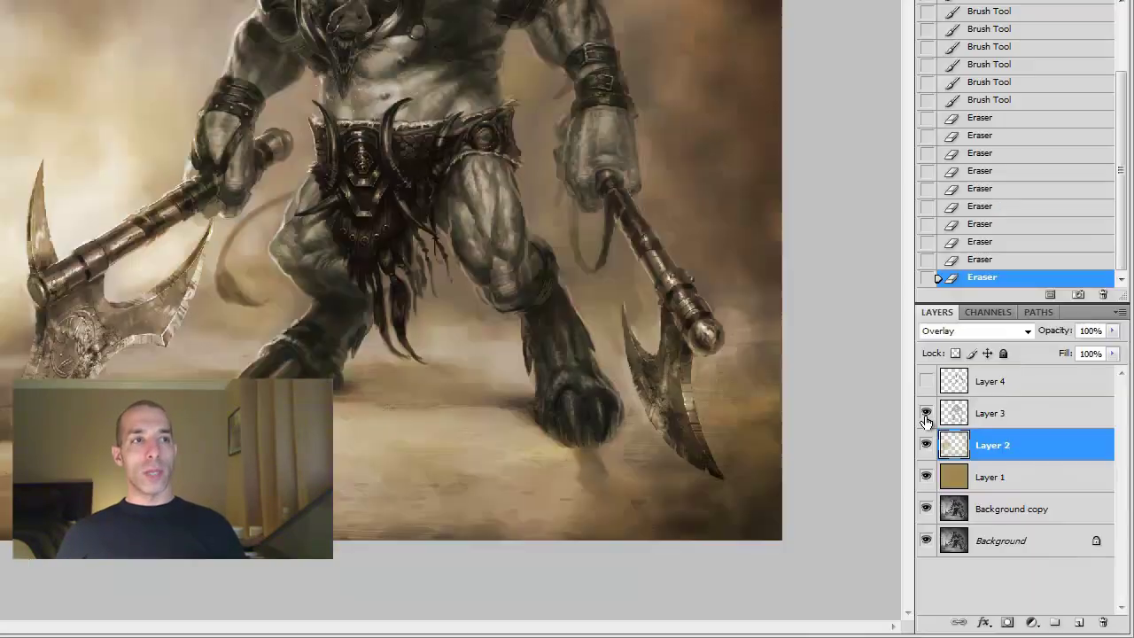
Show the skin and leather layers again and reduce Layer 2's saturation to -28 with Hue/Saturation
{"action": "left_click", "coordinate": [926, 382]}
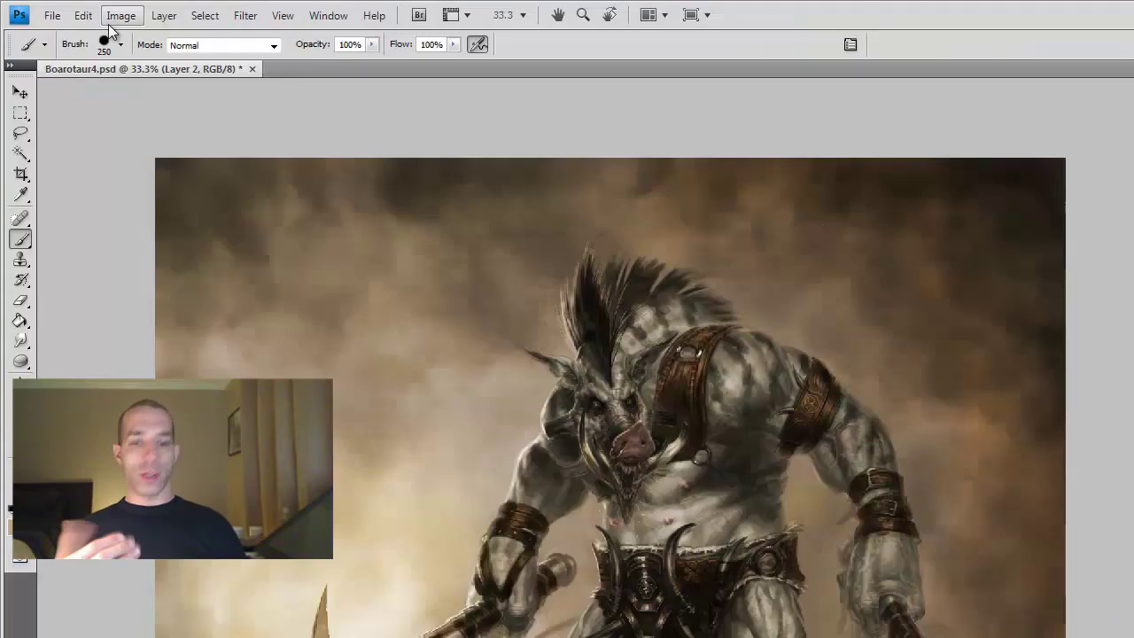
{"action": "key", "text": "ctrl+u"}
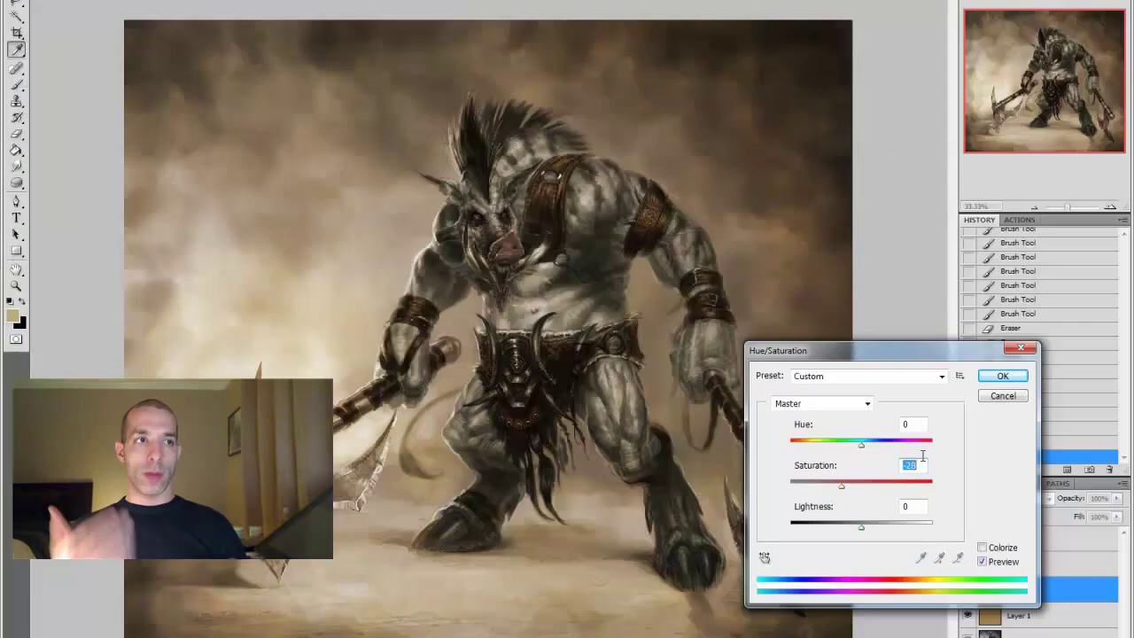
{"action": "left_click", "coordinate": [1002, 376]}
Adjust the skin colour on Layer 3 with Hue/Saturation, using hue -10 and saturation +16
{"action": "left_click", "coordinate": [970, 567]}
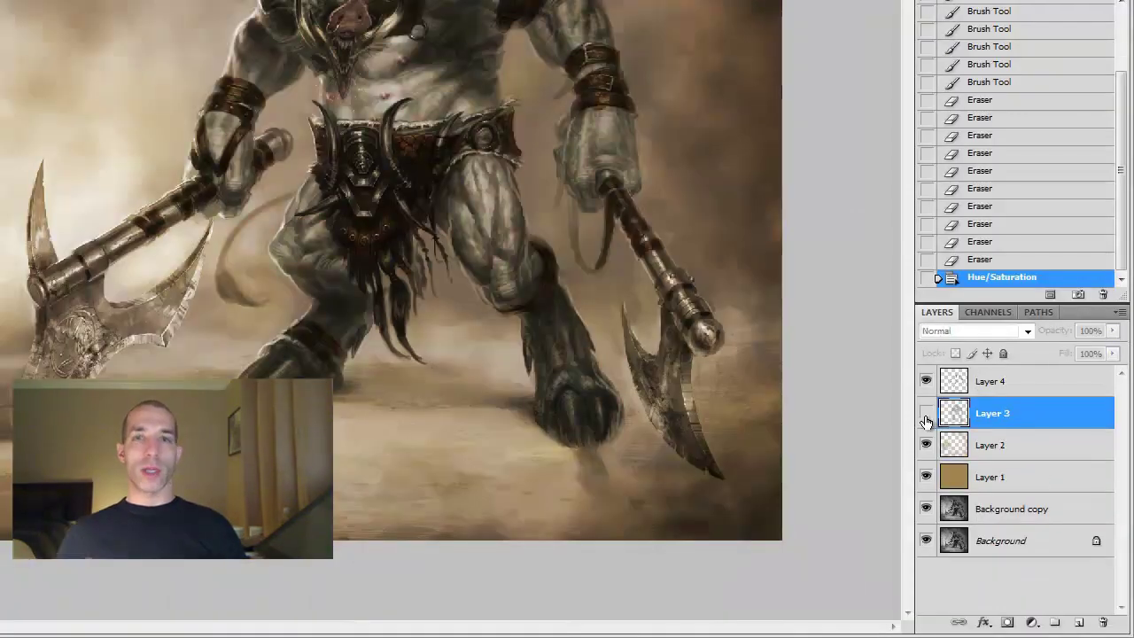
{"action": "key", "text": "ctrl+u"}
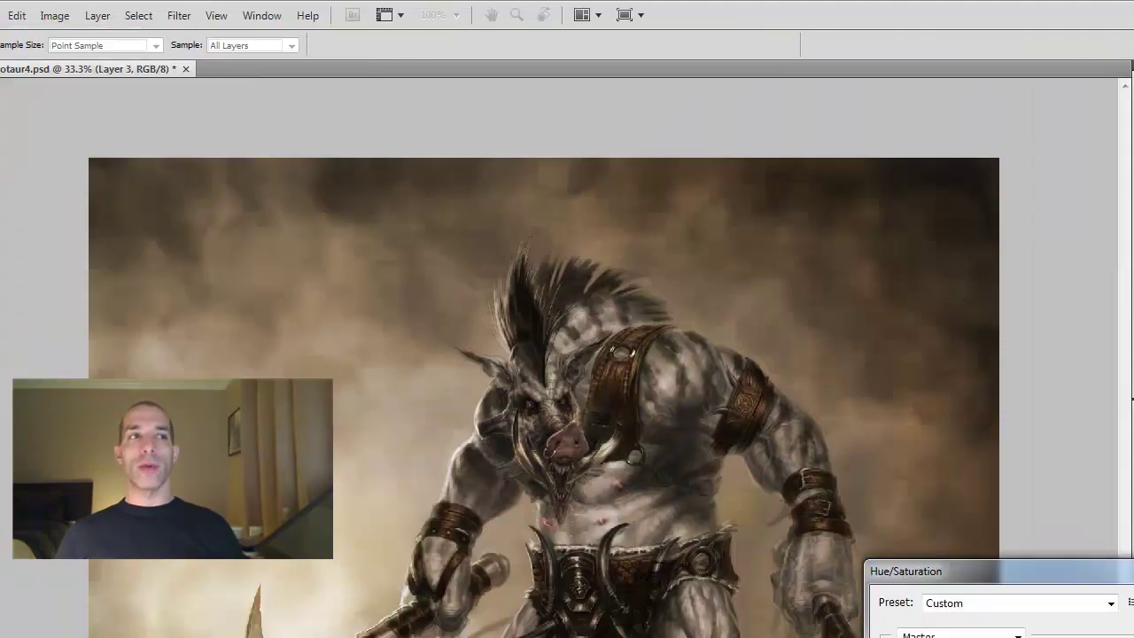
{"action": "left_click_drag", "start_coordinate": [863, 484], "coordinate": [877, 486]}
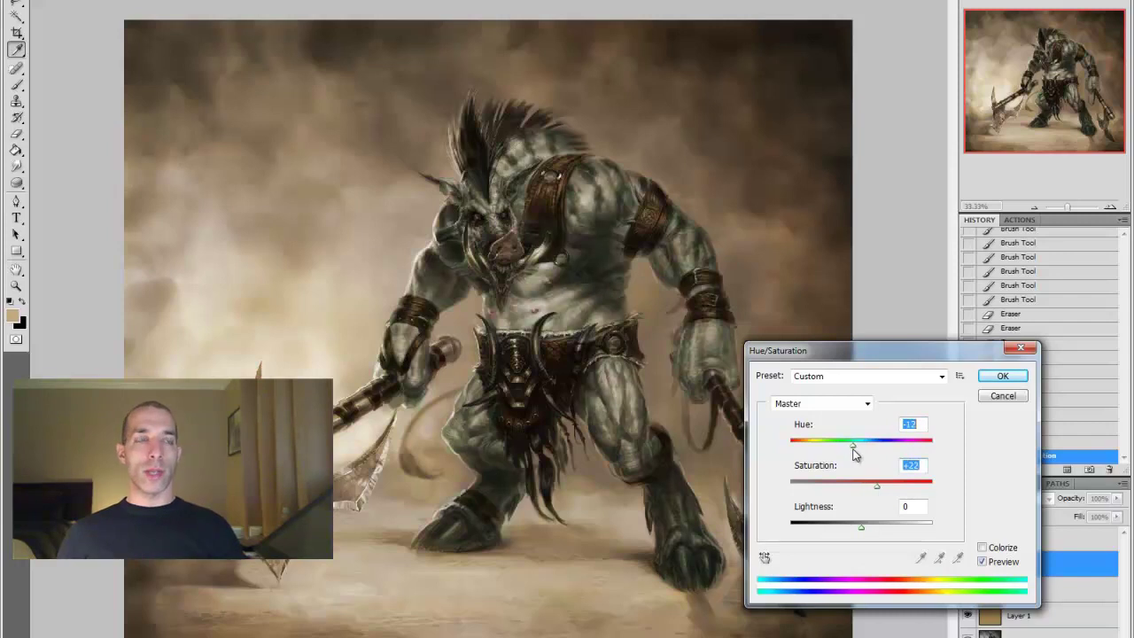
{"action": "left_click_drag", "start_coordinate": [862, 530], "coordinate": [860, 529]}
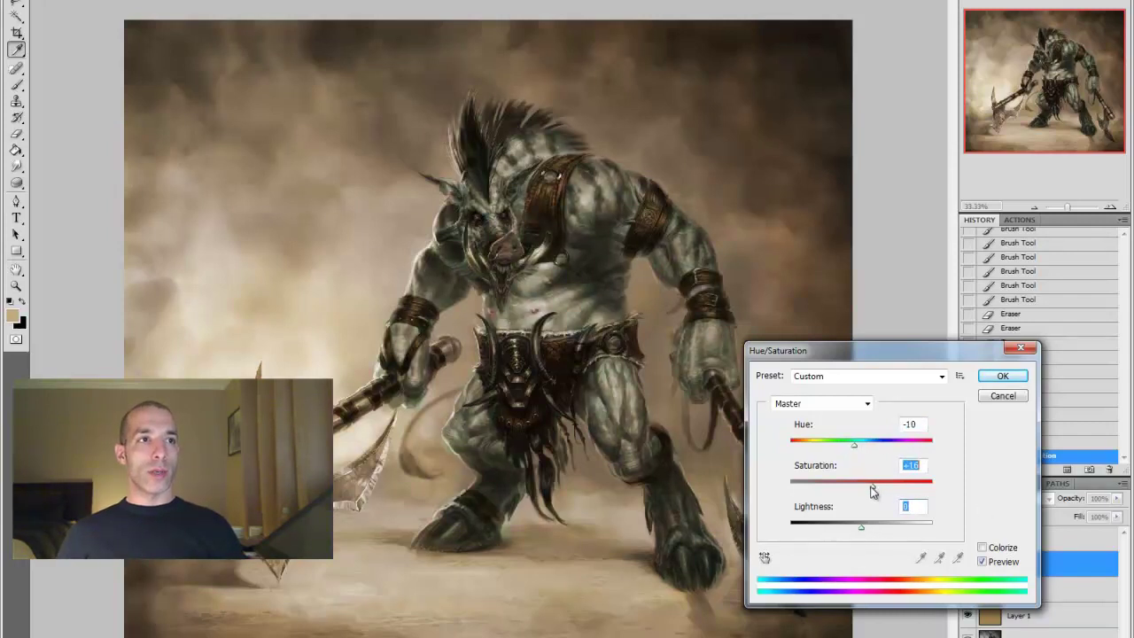
{"action": "left_click", "coordinate": [1002, 376]}
Erase the excess brown around the armband, cuffs and belt on Layer 4
{"action": "left_click", "coordinate": [968, 539]}
{"action": "left_click", "coordinate": [967, 540]}
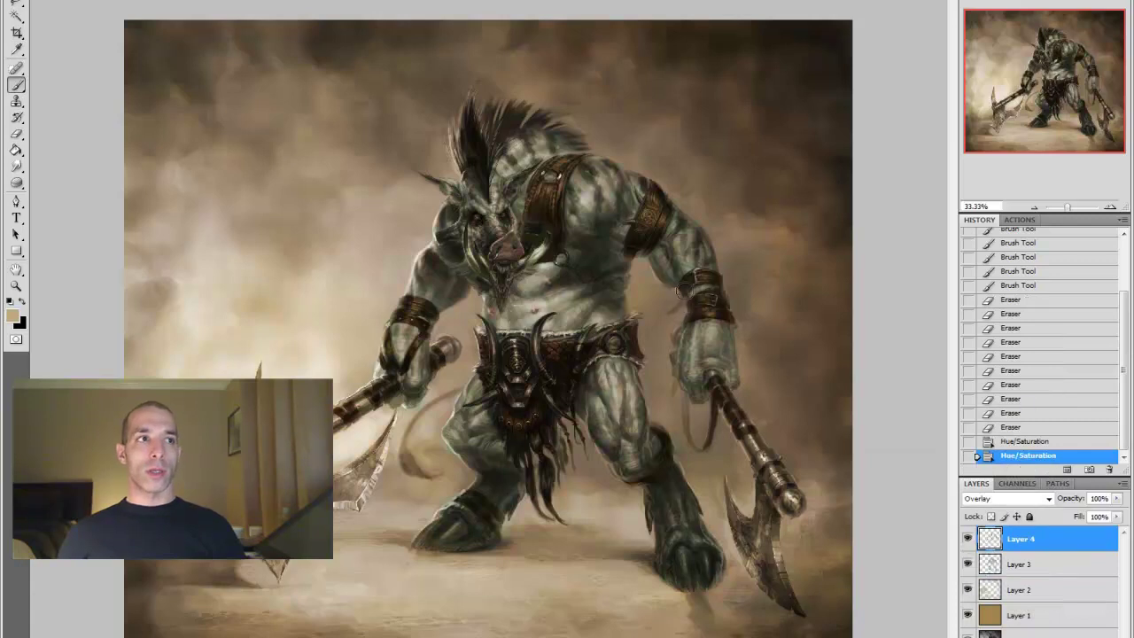
{"action": "left_click", "coordinate": [679, 305]}
{"action": "left_click", "coordinate": [644, 256]}
{"action": "left_click", "coordinate": [496, 319]}
{"action": "left_click", "coordinate": [381, 340]}
{"action": "left_click", "coordinate": [381, 340]}
{"action": "left_click", "coordinate": [387, 345]}
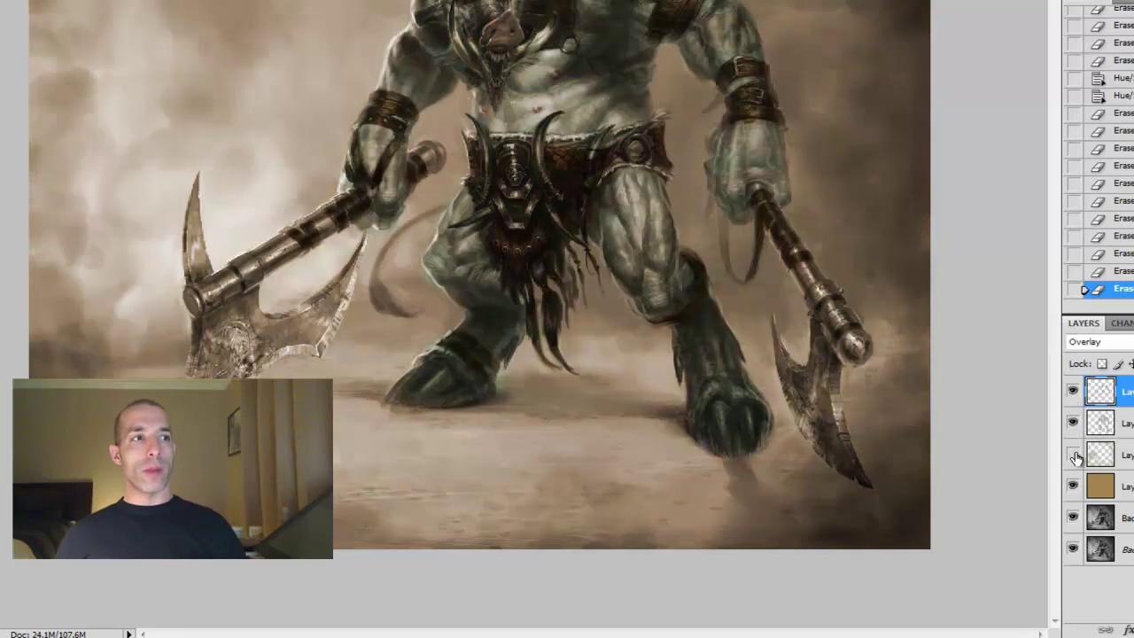
Erase parts of Layer 2's colour in the background around the large axe
{"action": "left_click", "coordinate": [1108, 454]}
{"action": "left_click", "coordinate": [320, 126]}
{"action": "left_click", "coordinate": [186, 109]}
{"action": "left_click", "coordinate": [199, 257]}
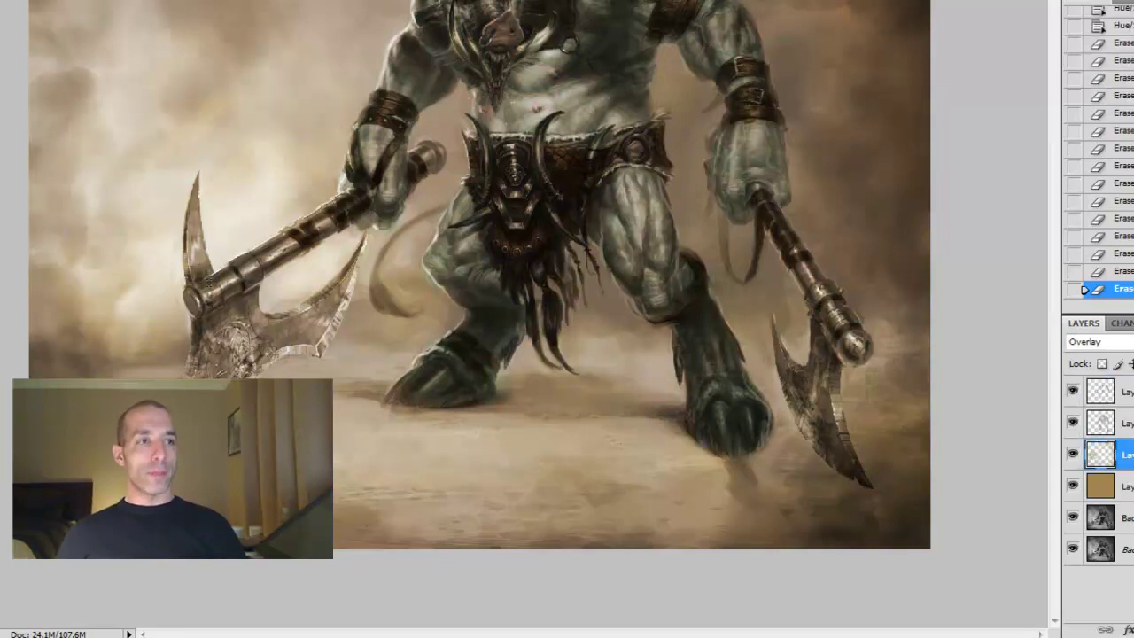
Brush pink over the knuckles of the hand holding the smaller axe on Layer 3 and erase the overspill
{"action": "left_click", "coordinate": [1107, 423]}
{"action": "left_click", "coordinate": [0, 115]}
{"action": "left_click", "coordinate": [705, 210]}
{"action": "left_click", "coordinate": [860, 195]}
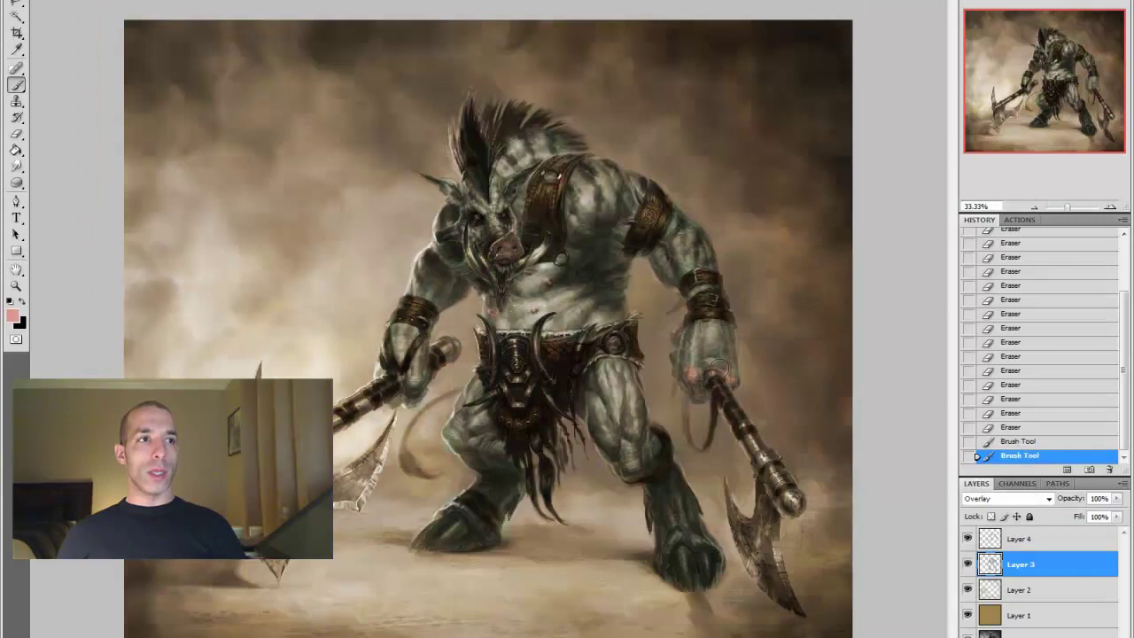
{"action": "left_click", "coordinate": [12, 315]}
{"action": "left_click", "coordinate": [810, 375]}
{"action": "left_click", "coordinate": [718, 368]}
{"action": "key", "text": "e"}
{"action": "left_click", "coordinate": [720, 368]}
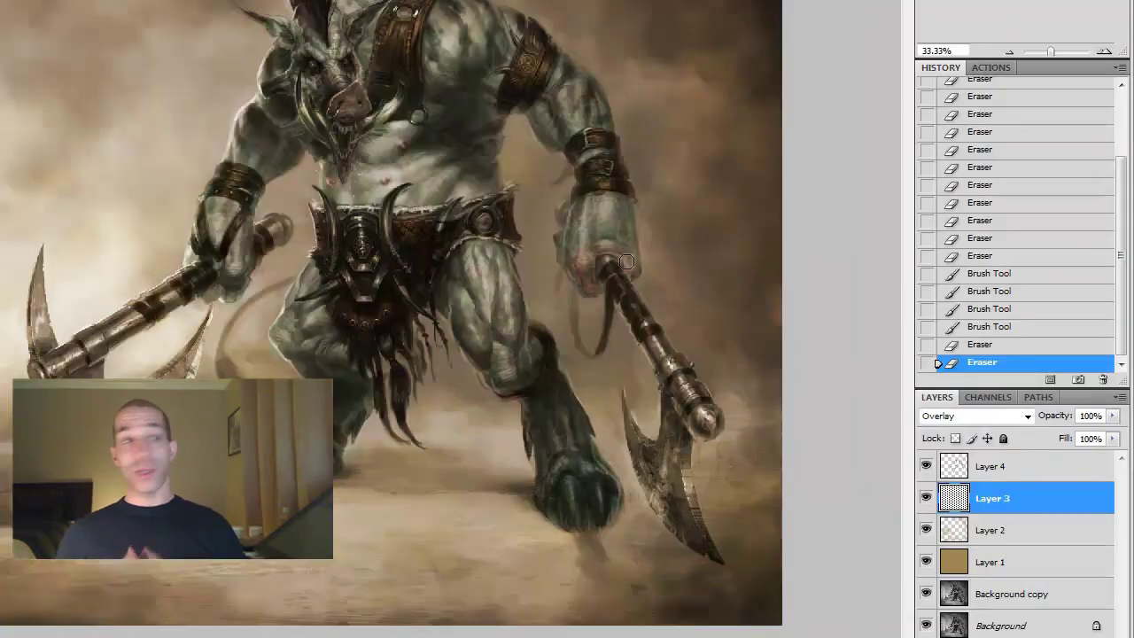
Add pink to the fingers of both hands on Layer 3 and soften it with the Eraser
{"action": "key", "text": "b"}
{"action": "left_click", "coordinate": [605, 310]}
{"action": "left_click", "coordinate": [244, 261]}
{"action": "left_click", "coordinate": [201, 256]}
{"action": "left_click", "coordinate": [235, 286]}
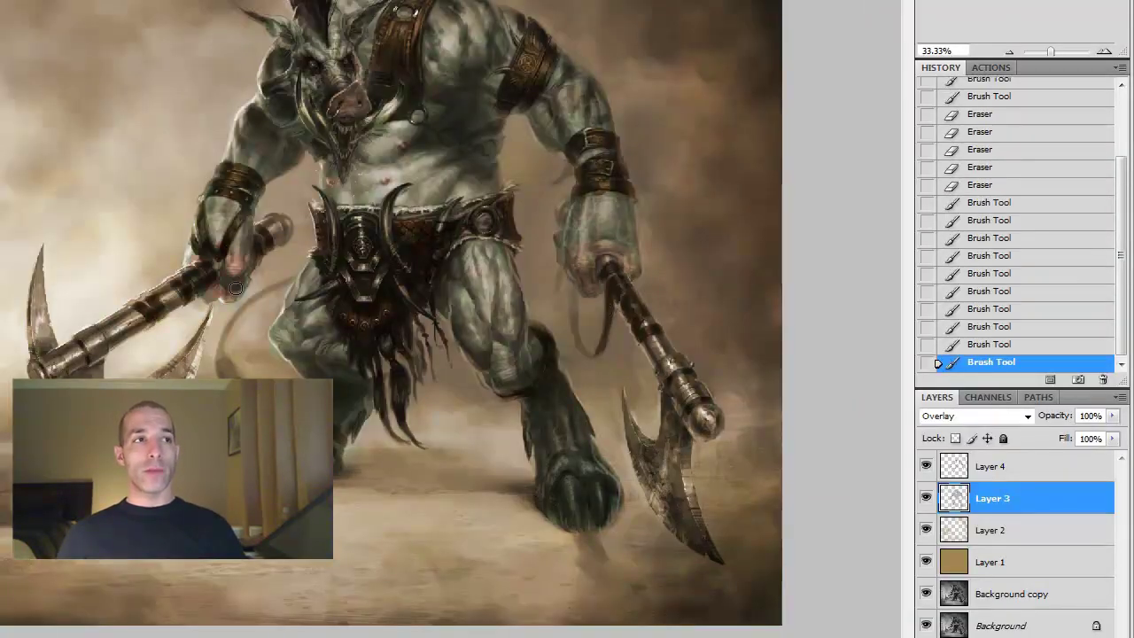
{"action": "key", "text": "e"}
{"action": "left_click", "coordinate": [216, 304]}
{"action": "left_click", "coordinate": [251, 328]}
{"action": "left_click", "coordinate": [584, 243]}
{"action": "left_click", "coordinate": [658, 273]}
Brush pink over both knees on Layer 3 and erase the excess around them
{"action": "key", "text": "b"}
{"action": "left_click", "coordinate": [285, 328]}
{"action": "left_click", "coordinate": [301, 328]}
{"action": "left_click", "coordinate": [502, 369]}
{"action": "left_click", "coordinate": [557, 372]}
{"action": "key", "text": "e"}
{"action": "left_click", "coordinate": [290, 322]}
{"action": "left_click", "coordinate": [535, 381]}
Brush pink onto the elbow and the side of the torso on Layer 3, blending the edges with the Eraser
{"action": "key", "text": "b"}
{"action": "left_click", "coordinate": [554, 81]}
{"action": "left_click", "coordinate": [556, 85]}
{"action": "left_click", "coordinate": [467, 94]}
{"action": "key", "text": "e"}
{"action": "left_click", "coordinate": [564, 100]}
{"action": "left_click", "coordinate": [564, 98]}
{"action": "left_click", "coordinate": [621, 60]}
{"action": "left_click", "coordinate": [621, 58]}
{"action": "left_click", "coordinate": [621, 59]}
Erase the green skin tint from the hooves and the edges of the legs on Layer 3
{"action": "left_click", "coordinate": [564, 505]}
{"action": "left_click", "coordinate": [581, 528]}
{"action": "left_click", "coordinate": [558, 403]}
{"action": "left_click", "coordinate": [359, 432]}
{"action": "left_click", "coordinate": [267, 354]}
{"action": "left_click", "coordinate": [267, 354]}
{"action": "left_click", "coordinate": [627, 270]}
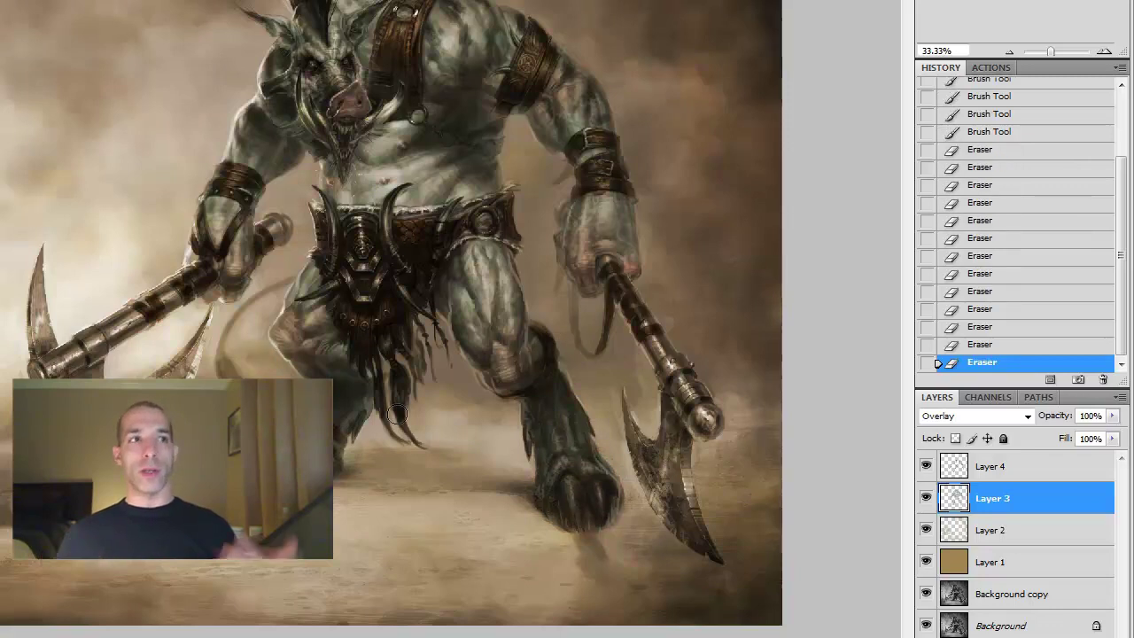
Erase the excess tint along the belt's upper edge on Layer 3 and toggle the layer's visibility to compare
{"action": "key", "text": "e"}
{"action": "left_click", "coordinate": [355, 194]}
{"action": "left_click", "coordinate": [358, 191]}
{"action": "left_click", "coordinate": [364, 188]}
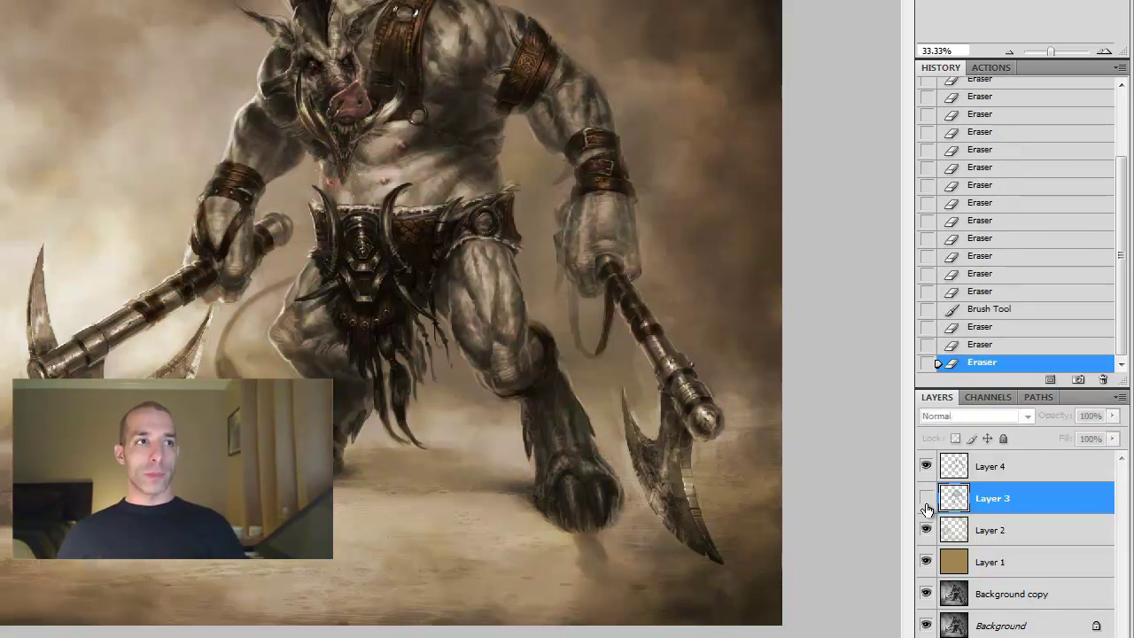
{"action": "left_click", "coordinate": [928, 469]}
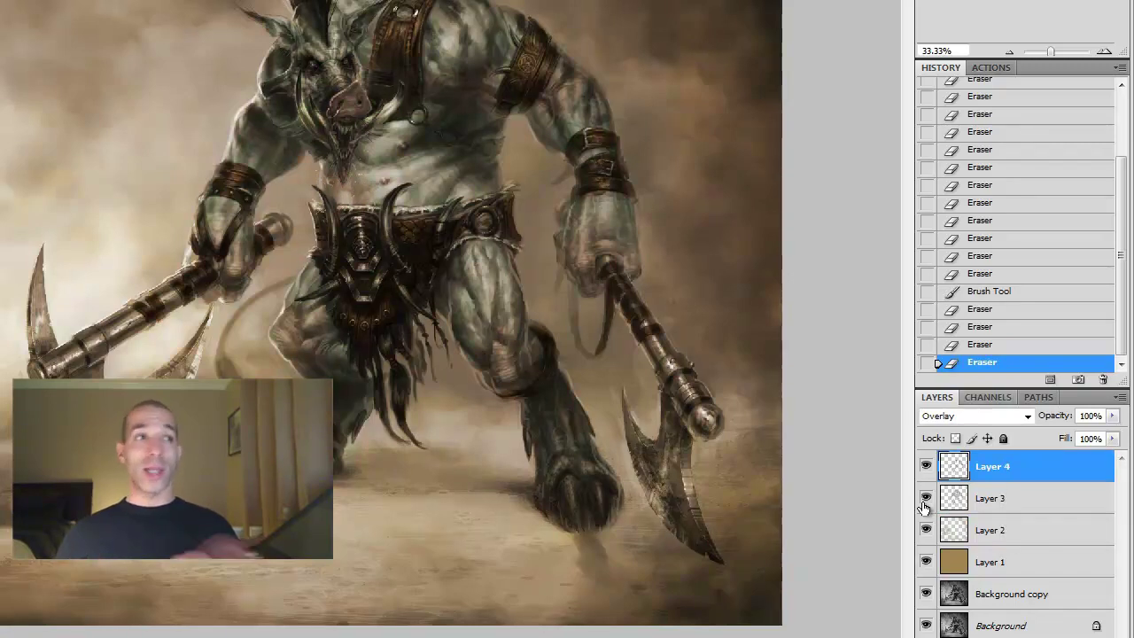
{"action": "left_click", "coordinate": [929, 501]}
Pick a pale blue and brush it over the warrior's skin
{"action": "left_click", "coordinate": [13, 315]}
{"action": "left_click", "coordinate": [668, 484]}
{"action": "left_click", "coordinate": [496, 431]}
{"action": "left_click", "coordinate": [793, 398]}
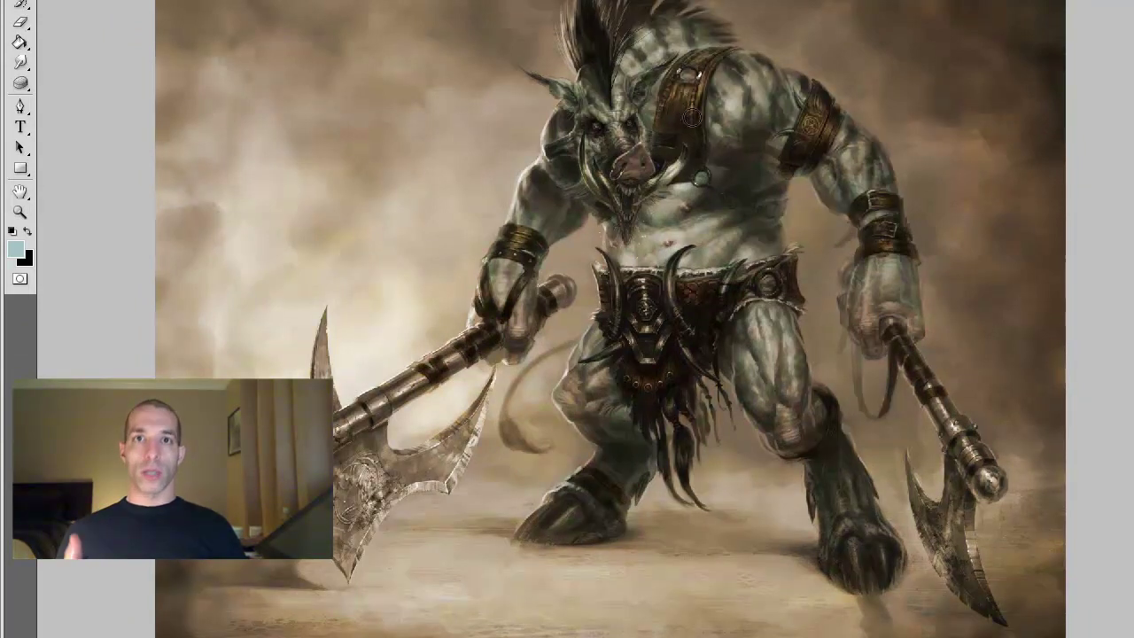
Brush golden tan over the belt and hooves on Layer 3, erasing the overspill
{"action": "left_click", "coordinate": [16, 249]}
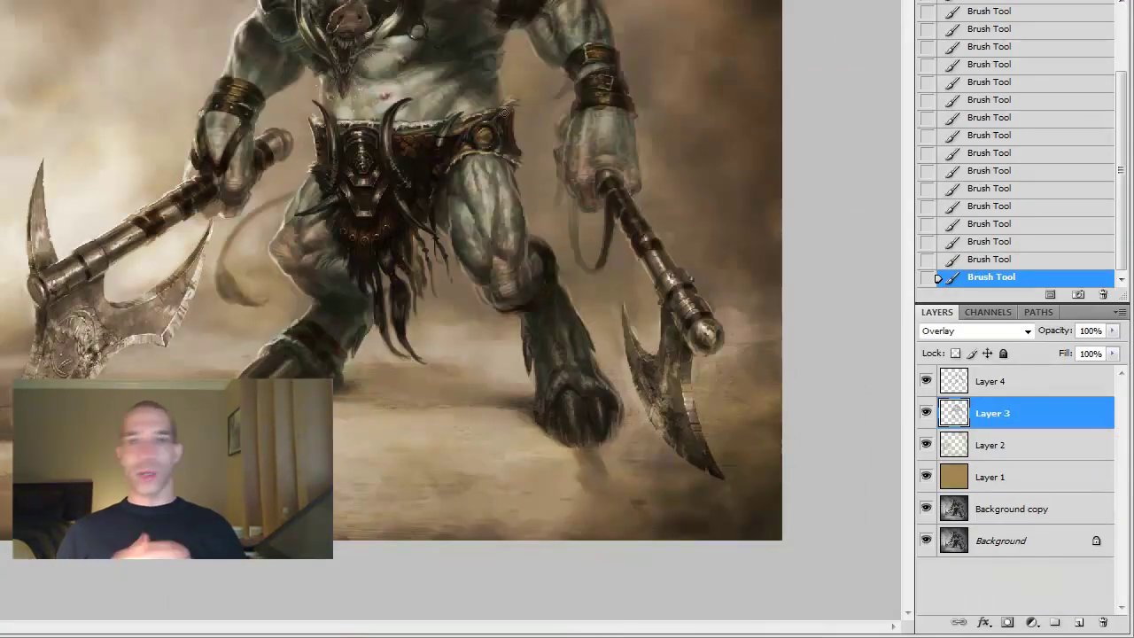
{"action": "key", "text": "e"}
{"action": "left_click_drag", "start_coordinate": [399, 127], "coordinate": [319, 123]}
{"action": "mouse_move", "coordinate": [511, 98]}
{"action": "left_mouse_down"}
{"action": "mouse_move", "coordinate": [499, 129]}
{"action": "mouse_move", "coordinate": [374, 130]}
{"action": "mouse_move", "coordinate": [486, 143]}
{"action": "mouse_move", "coordinate": [539, 189]}
{"action": "mouse_move", "coordinate": [471, 396]}
{"action": "left_mouse_up"}
{"action": "key", "text": "b"}
{"action": "mouse_move", "coordinate": [584, 416]}
{"action": "left_mouse_down"}
{"action": "mouse_move", "coordinate": [576, 399]}
{"action": "mouse_move", "coordinate": [590, 382]}
{"action": "left_mouse_up"}
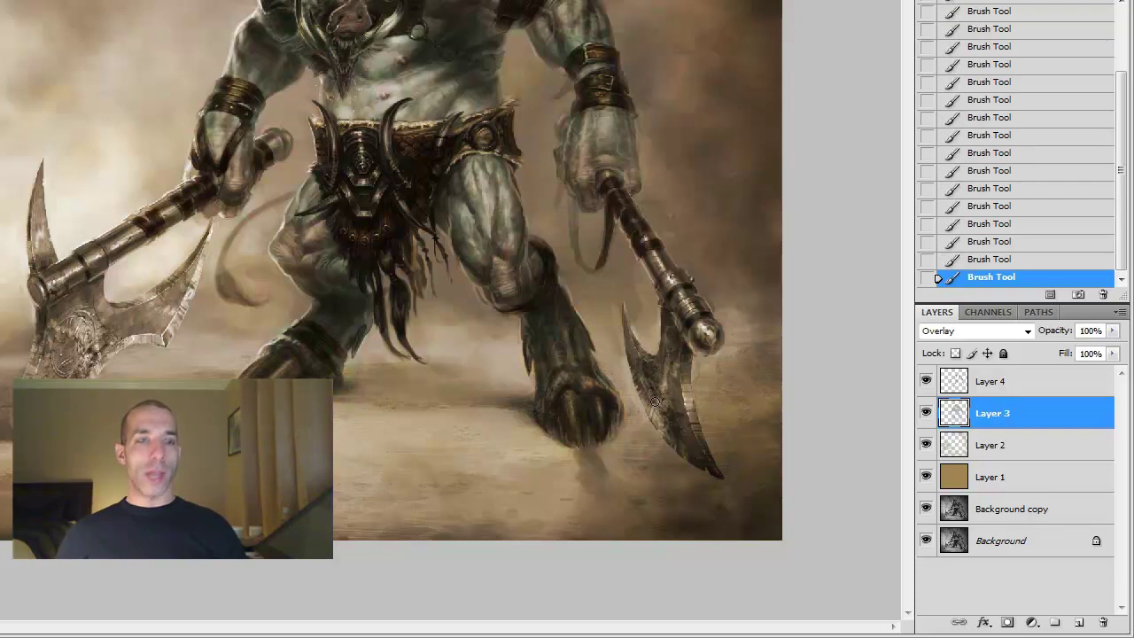
{"action": "key", "text": "ctrl+minus"}
{"action": "key", "text": "h"}
{"action": "left_click_drag", "start_coordinate": [446, 136], "coordinate": [290, 75]}
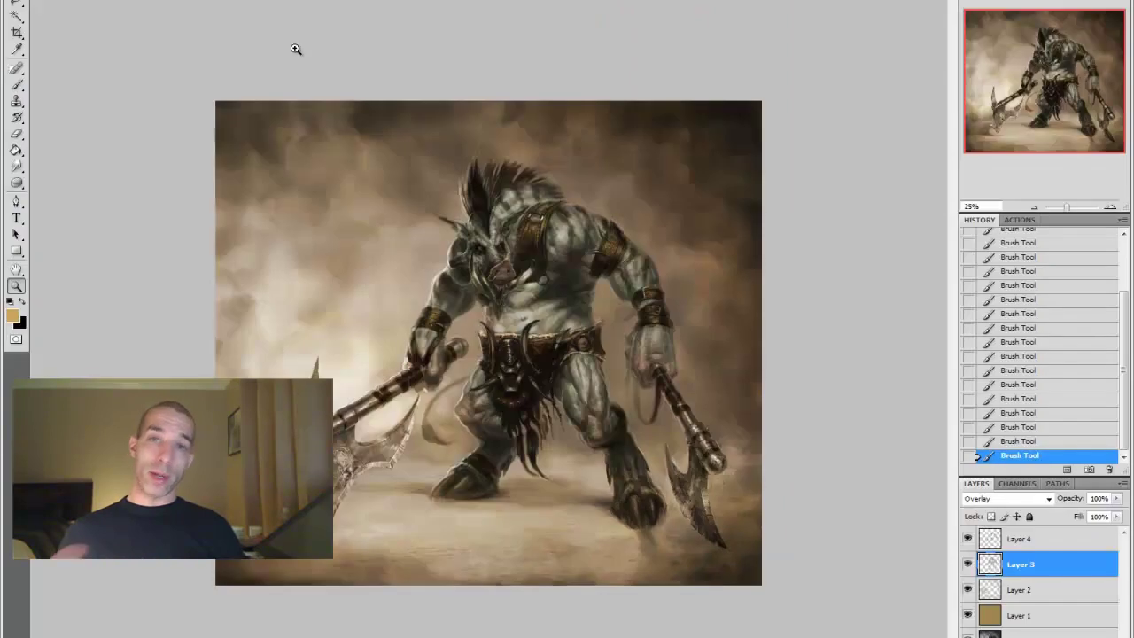
{"action": "key", "text": "alt+f"}
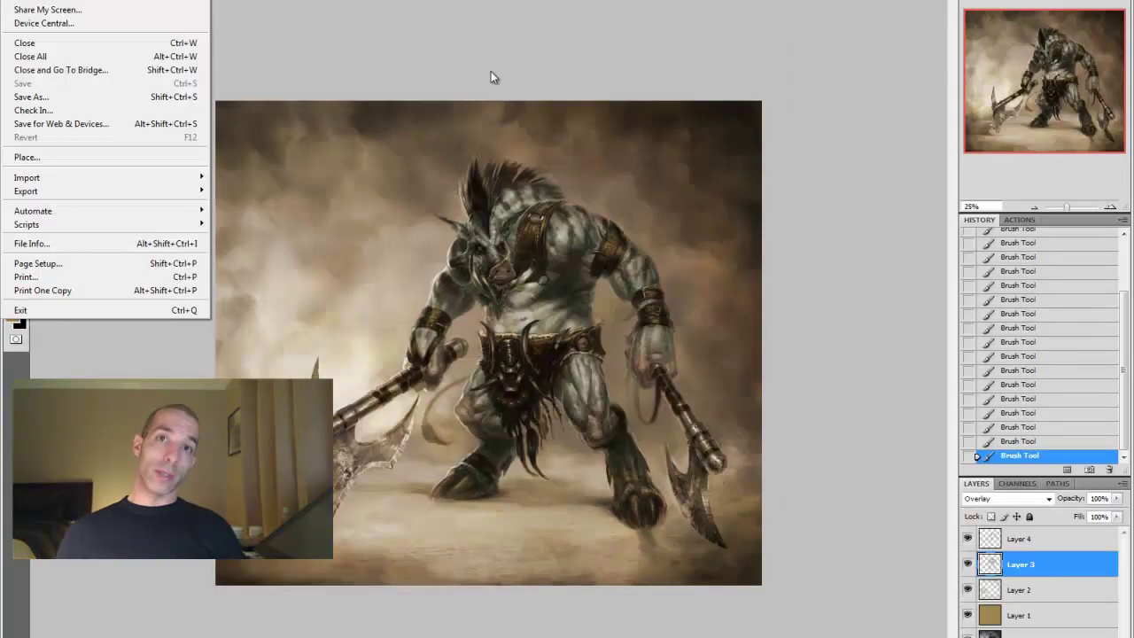
{"action": "key", "text": "Escape"}
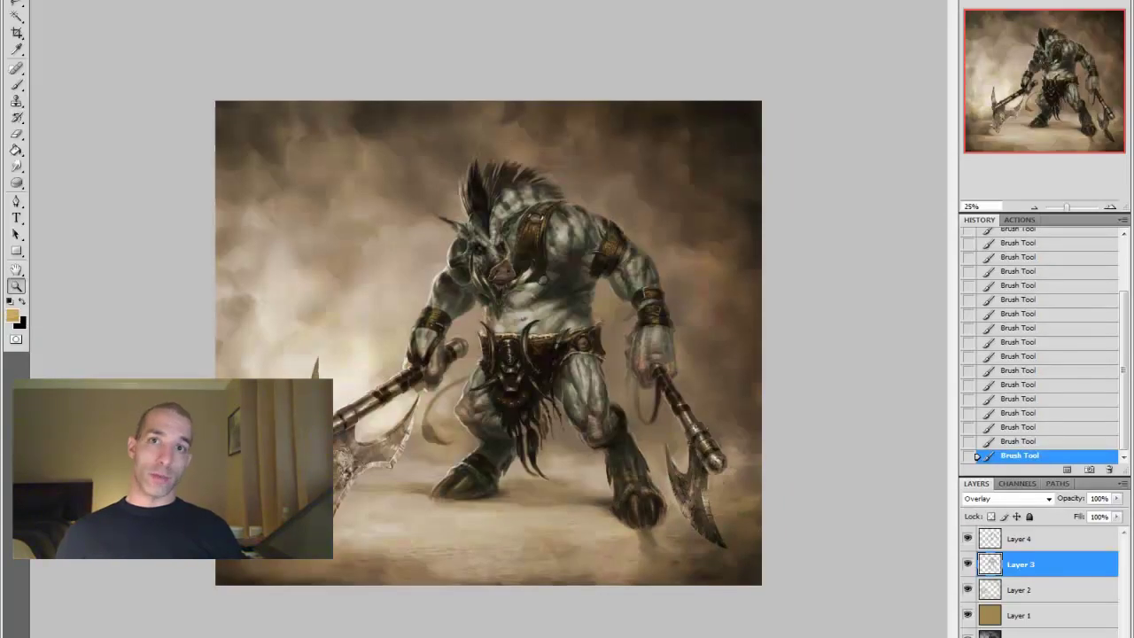
Put Layers 1 to 4 into a new layer group
{"action": "key", "text": "ctrl+g"}
{"action": "left_click", "coordinate": [1020, 554], "text": "shift"}
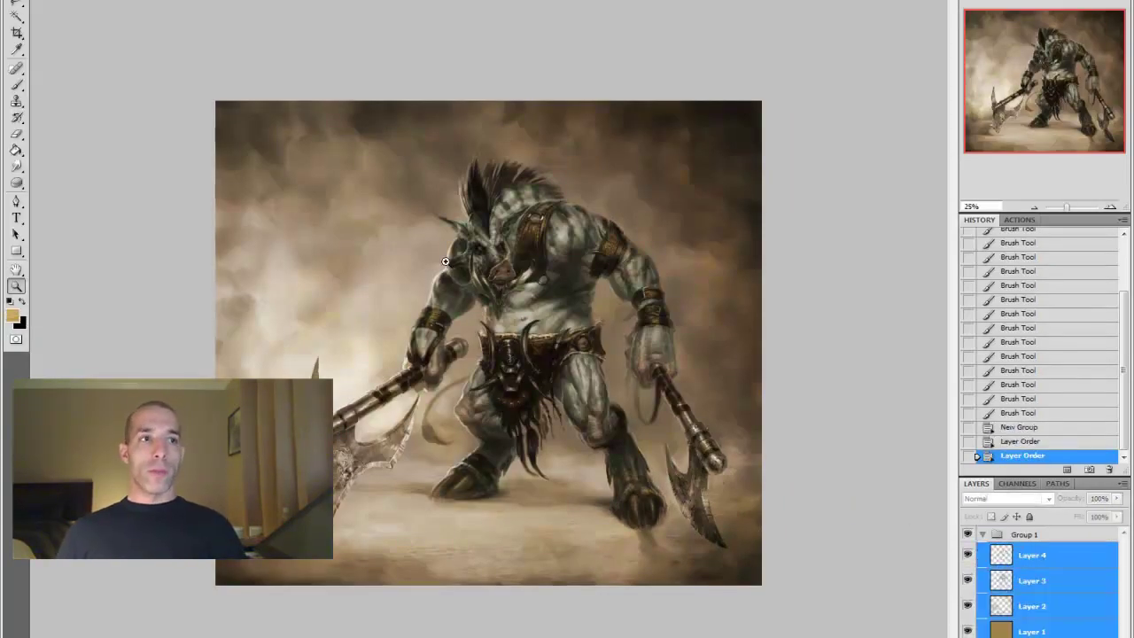
{"action": "key", "text": "alt+f"}
{"action": "key", "text": "Escape"}
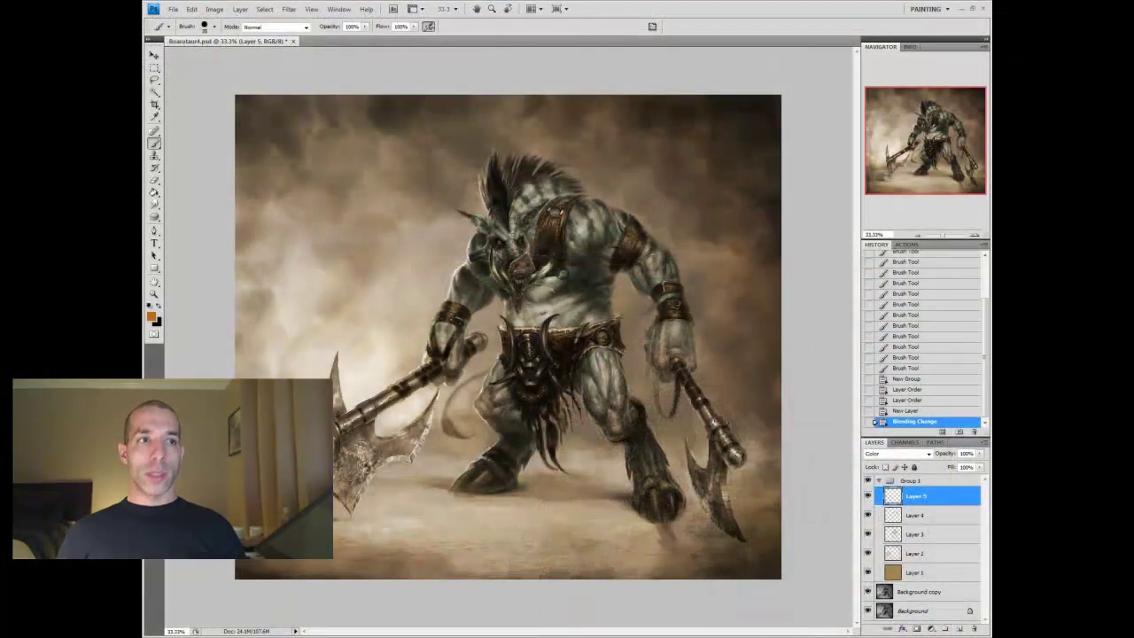
Set Layer 5's blending mode to Lighten and add a new Overlay layer above it
{"action": "left_click", "coordinate": [897, 452]}
{"action": "left_click", "coordinate": [895, 266]}
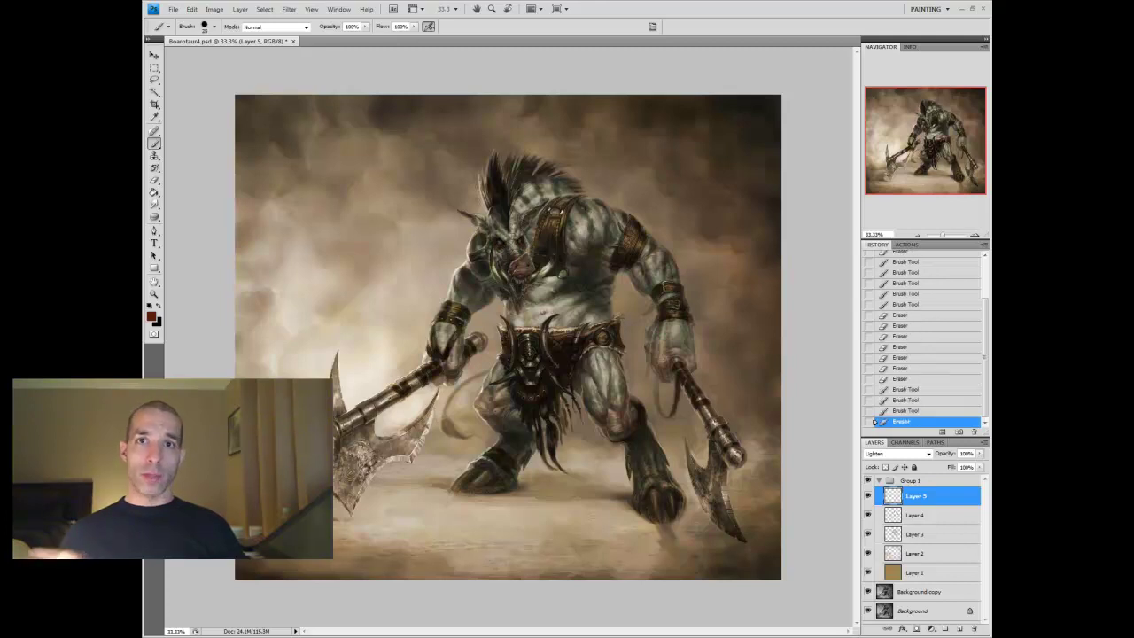
{"action": "left_click", "coordinate": [960, 629]}
{"action": "left_click", "coordinate": [897, 452]}
{"action": "left_click", "coordinate": [895, 326]}
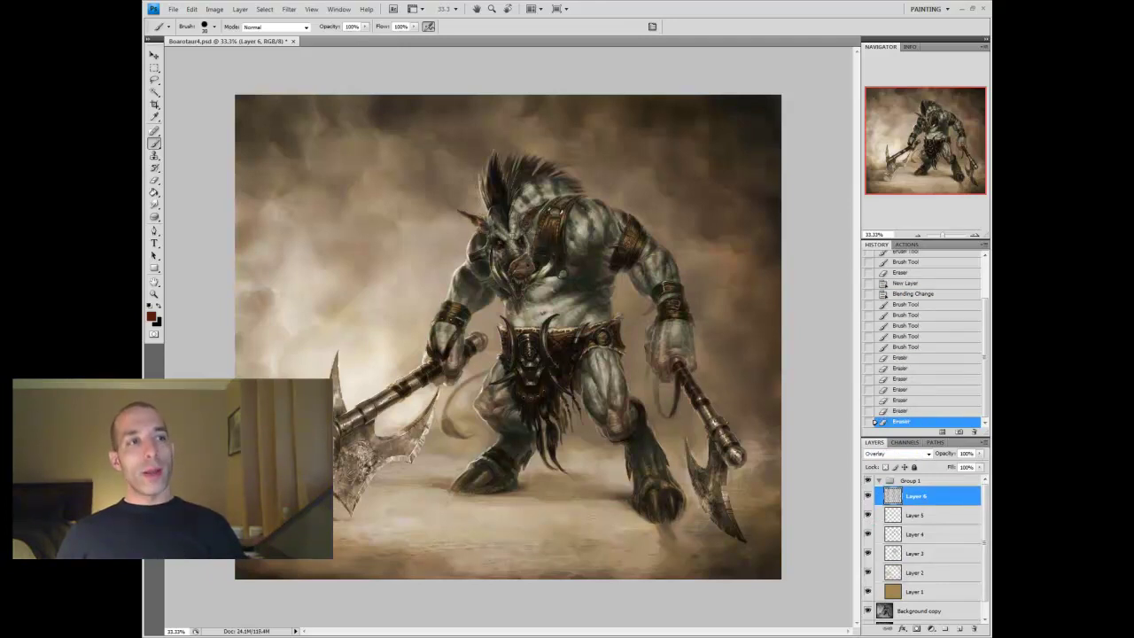
Brush pinkish purple around the boar's eyes on Layer 6 and soften it with the Eraser
{"action": "left_click", "coordinate": [154, 294]}
{"action": "left_click", "coordinate": [523, 257]}
{"action": "left_click", "coordinate": [523, 257]}
{"action": "left_click", "coordinate": [151, 317]}
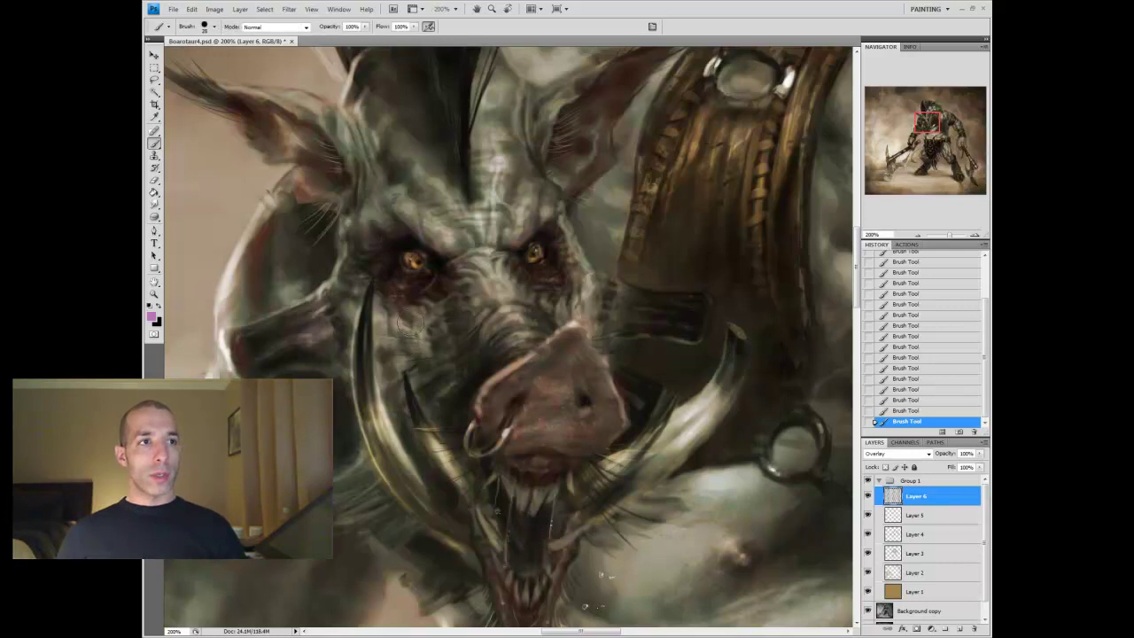
{"action": "left_click_drag", "start_coordinate": [415, 219], "coordinate": [422, 253]}
{"action": "left_click_drag", "start_coordinate": [422, 257], "coordinate": [429, 286]}
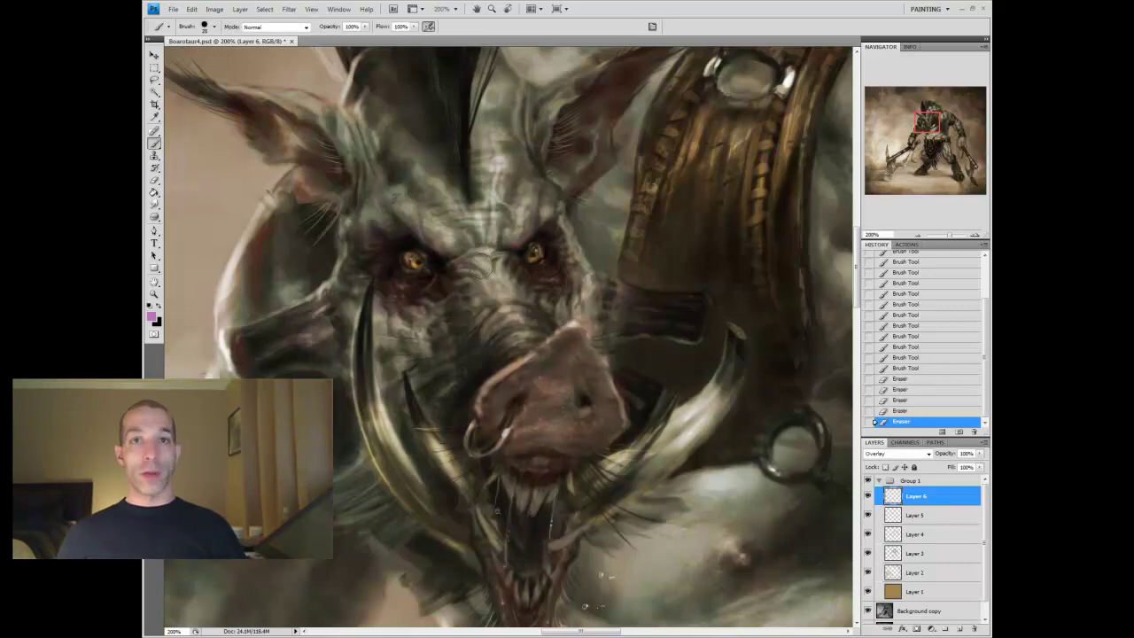
Brush orange-red over the boar's snout and beard on Layer 5 and erase the overspill
{"action": "key", "text": "z"}
{"action": "left_click_drag", "start_coordinate": [570, 420], "coordinate": [548, 396]}
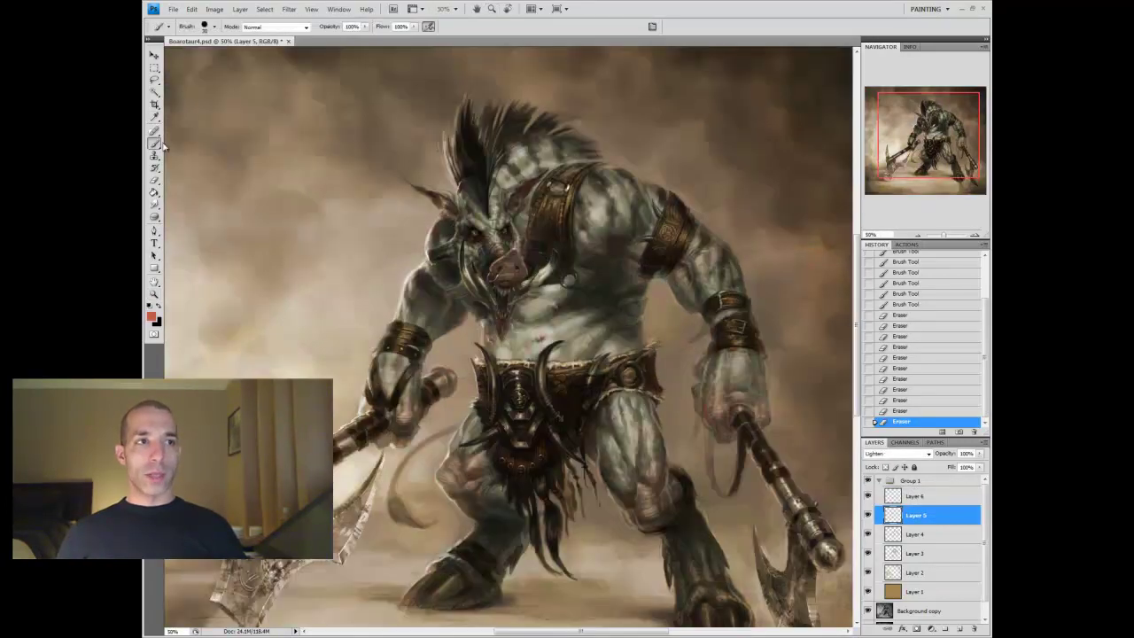
{"action": "left_click_drag", "start_coordinate": [494, 250], "coordinate": [513, 265]}
{"action": "left_click_drag", "start_coordinate": [496, 326], "coordinate": [501, 338]}
{"action": "key", "text": "e"}
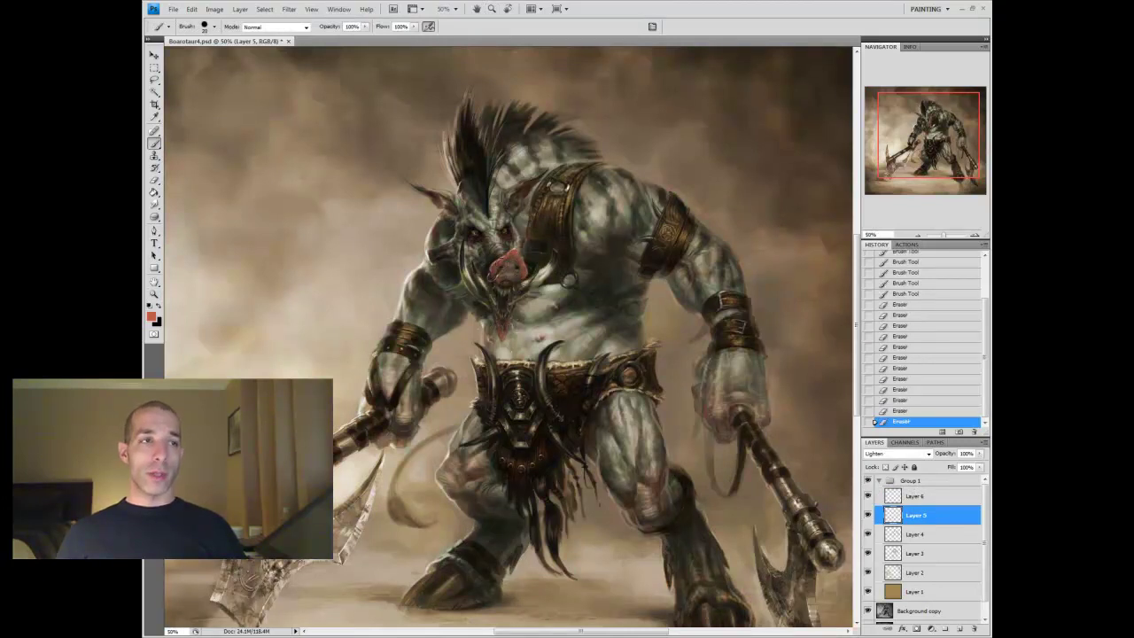
Choose a deeper red and brush it over the boar's snout on Layer 5
{"action": "left_click", "coordinate": [152, 315]}
{"action": "left_click", "coordinate": [736, 367]}
{"action": "left_click_drag", "start_coordinate": [496, 266], "coordinate": [510, 274]}
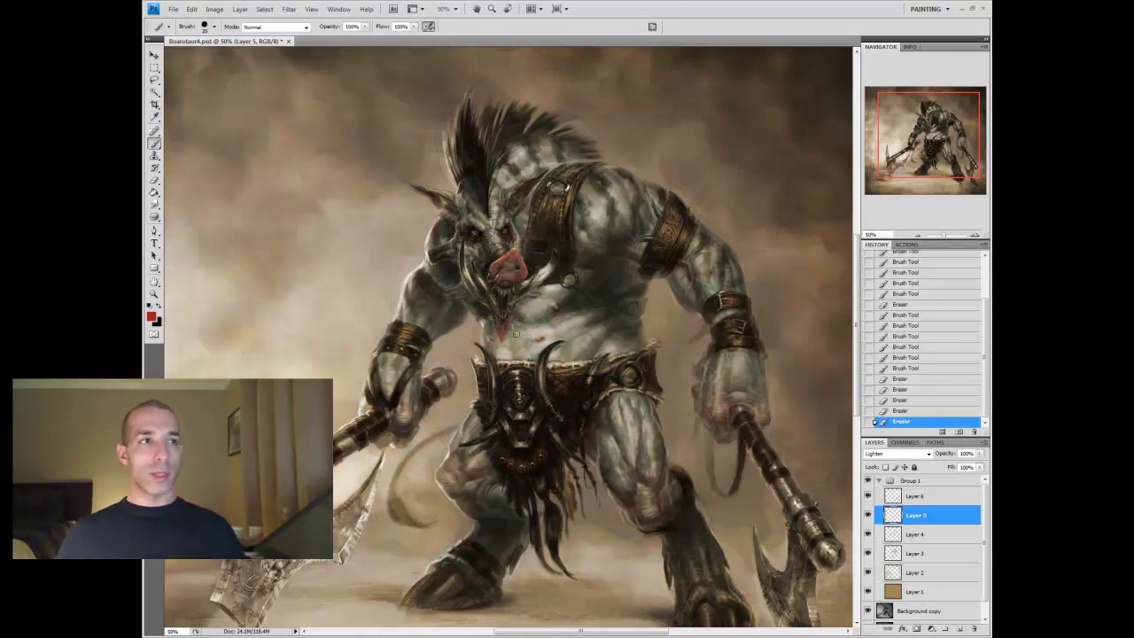
Choose a sandy tan and brush it over the boar's tusks and chin on Layer 6, cleaning up with the Eraser
{"action": "left_click", "coordinate": [151, 316]}
{"action": "left_click", "coordinate": [735, 367]}
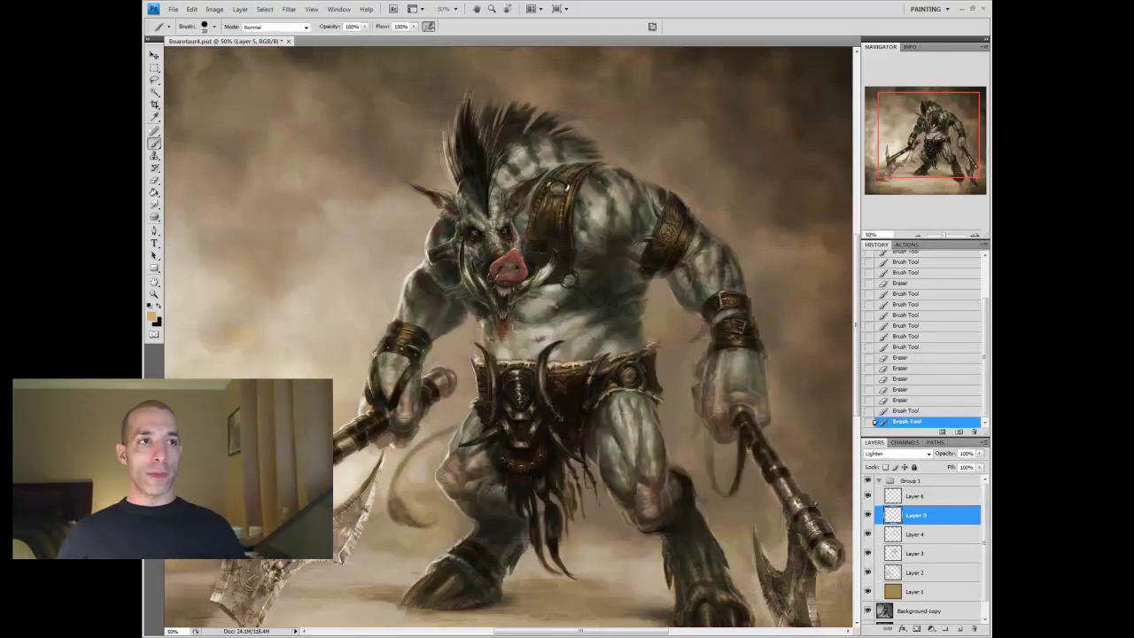
{"action": "key", "text": "alt+bracketright"}
{"action": "left_click_drag", "start_coordinate": [504, 292], "coordinate": [522, 286]}
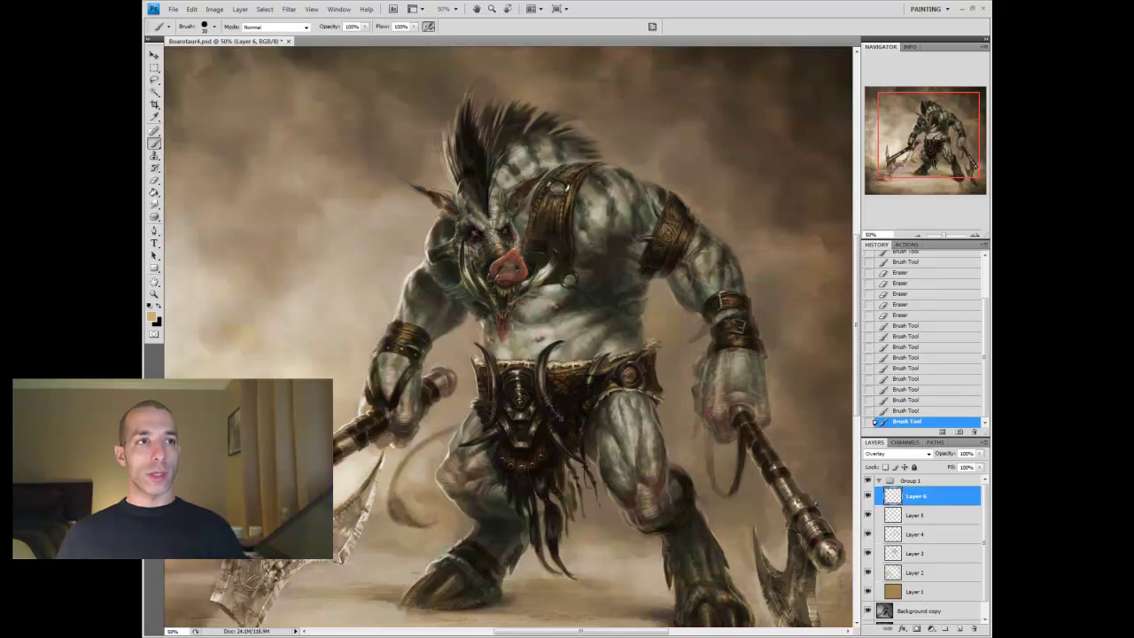
{"action": "key", "text": "z"}
{"action": "key", "text": "ctrl+minus"}
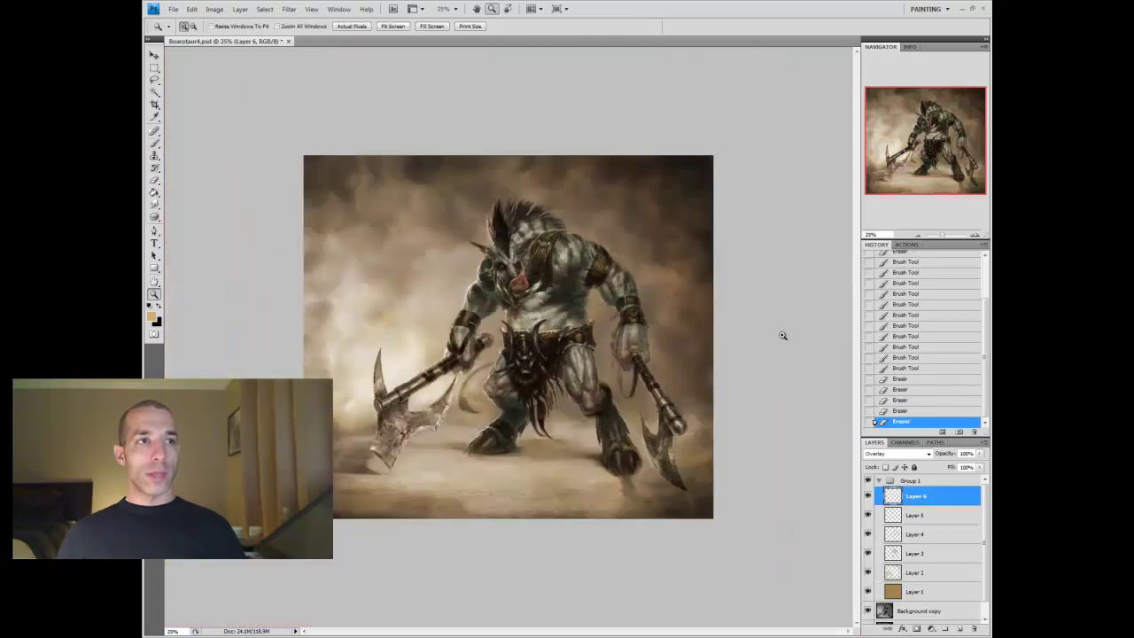
Desaturate the boar's snout on Layer 5 with the Sponge, then choose a muted red and brush it over the snout
{"action": "left_click", "coordinate": [904, 517]}
{"action": "key", "text": "o"}
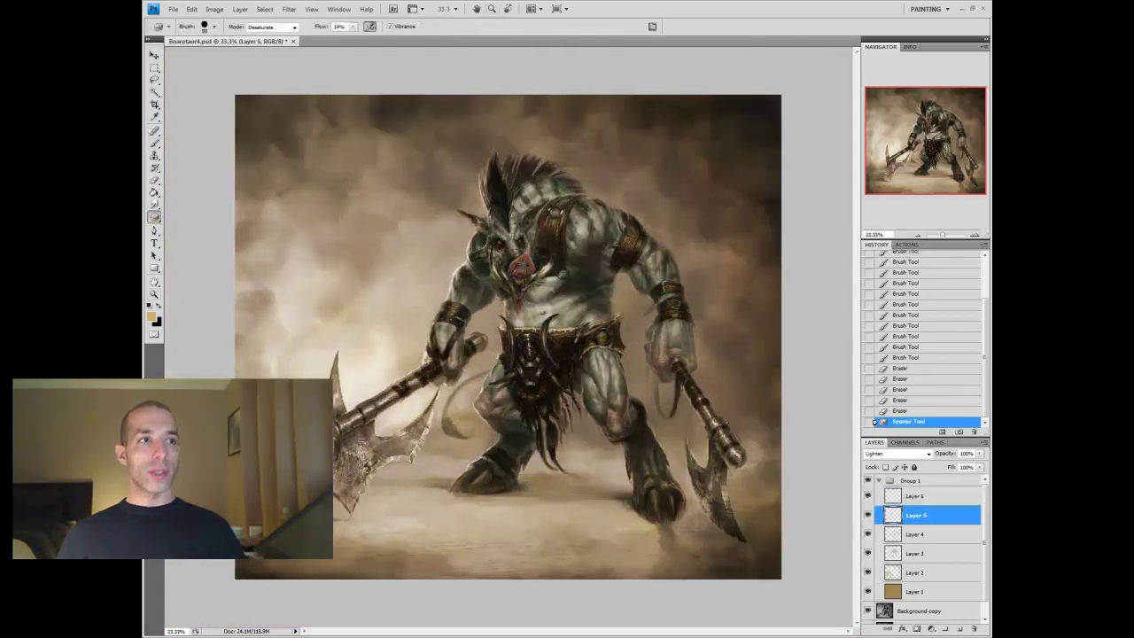
{"action": "left_click", "coordinate": [152, 316]}
{"action": "left_click", "coordinate": [600, 398]}
{"action": "left_click", "coordinate": [649, 507]}
{"action": "left_click", "coordinate": [738, 366]}
{"action": "key", "text": "b"}
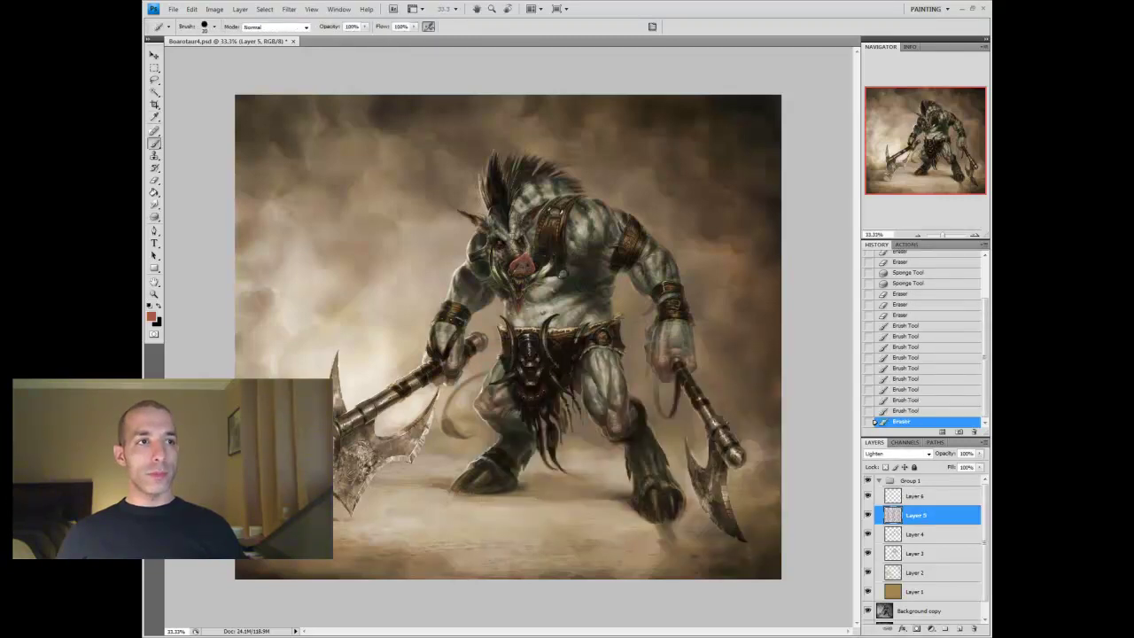
Choose a muted orange-red, undo the last stroke, and brush the snout on Layer 6, erasing the excess
{"action": "left_click", "coordinate": [151, 317]}
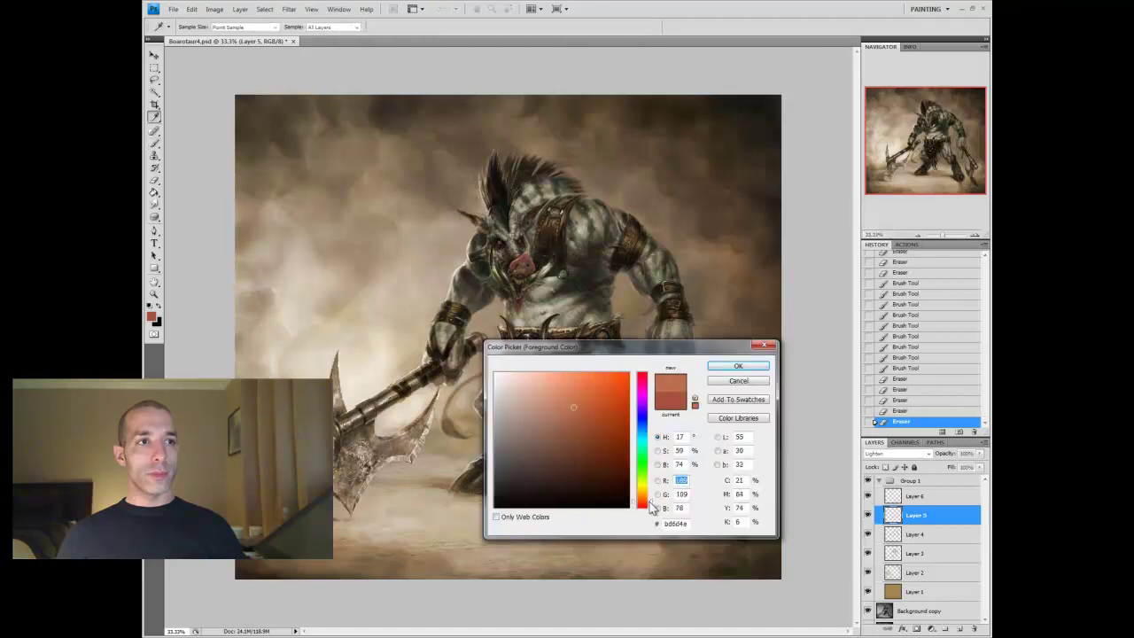
{"action": "left_click", "coordinate": [750, 364]}
{"action": "key", "text": "ctrl+z"}
{"action": "key", "text": "alt+bracketright"}
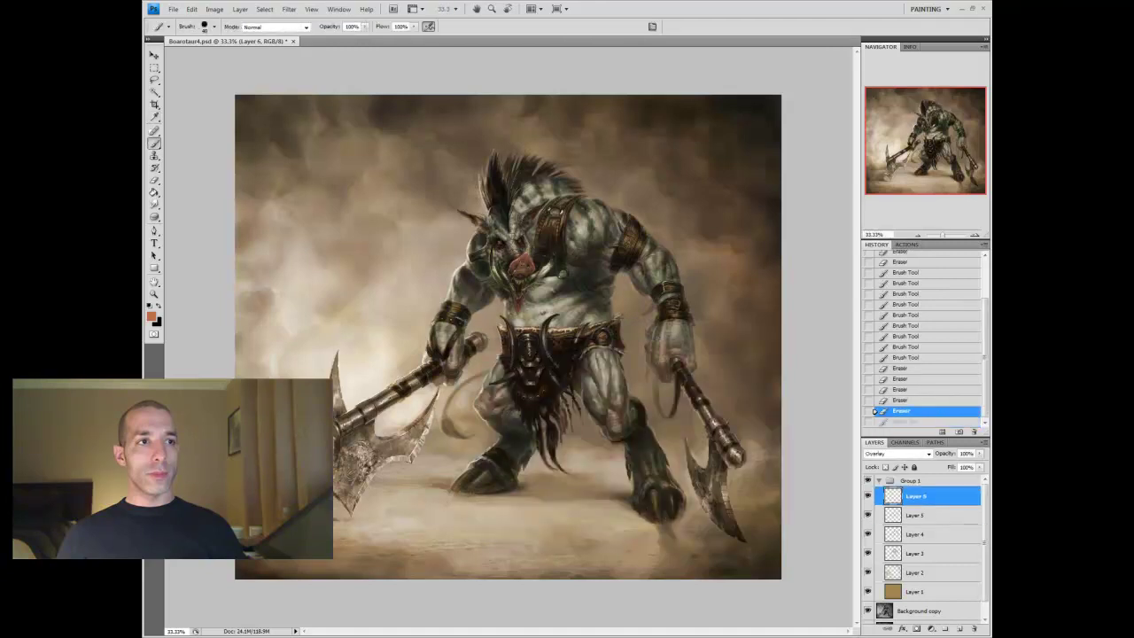
{"action": "left_click", "coordinate": [548, 241]}
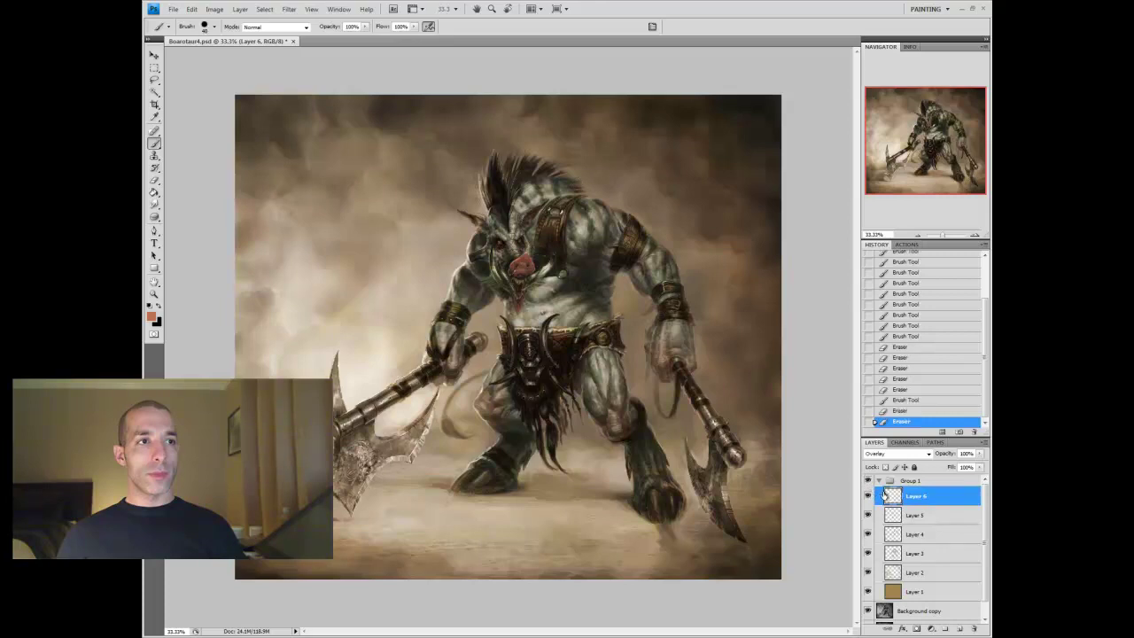
Brush the orange-red over the warrior's knees and hands on Layer 5
{"action": "key", "text": "alt+bracketleft"}
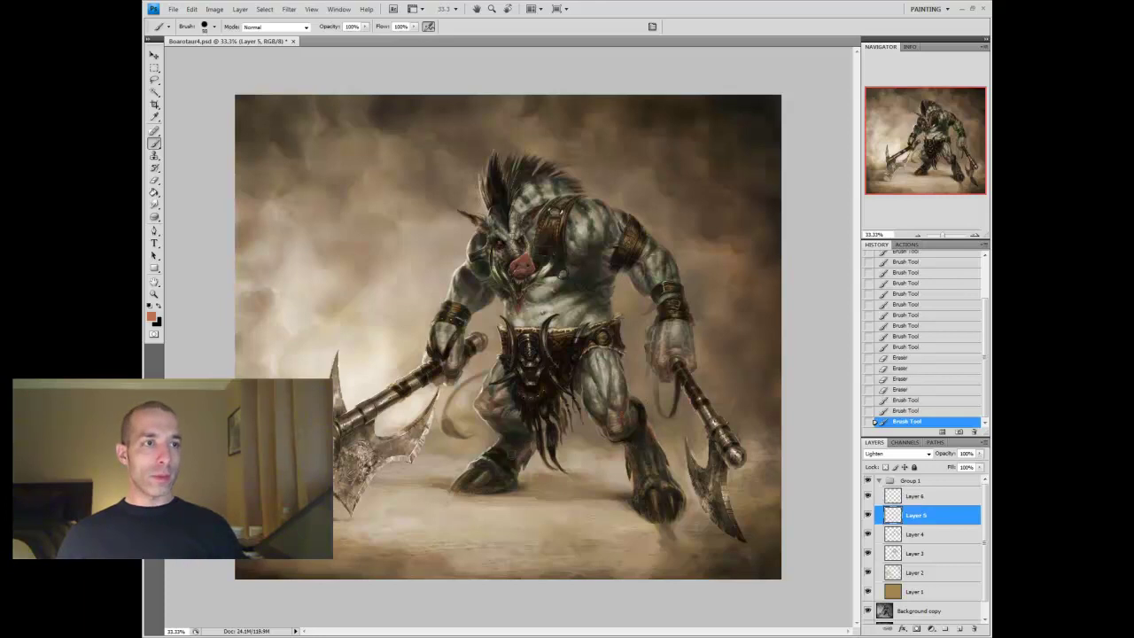
{"action": "left_click", "coordinate": [467, 512]}
{"action": "left_click", "coordinate": [459, 482]}
{"action": "left_click", "coordinate": [453, 488]}
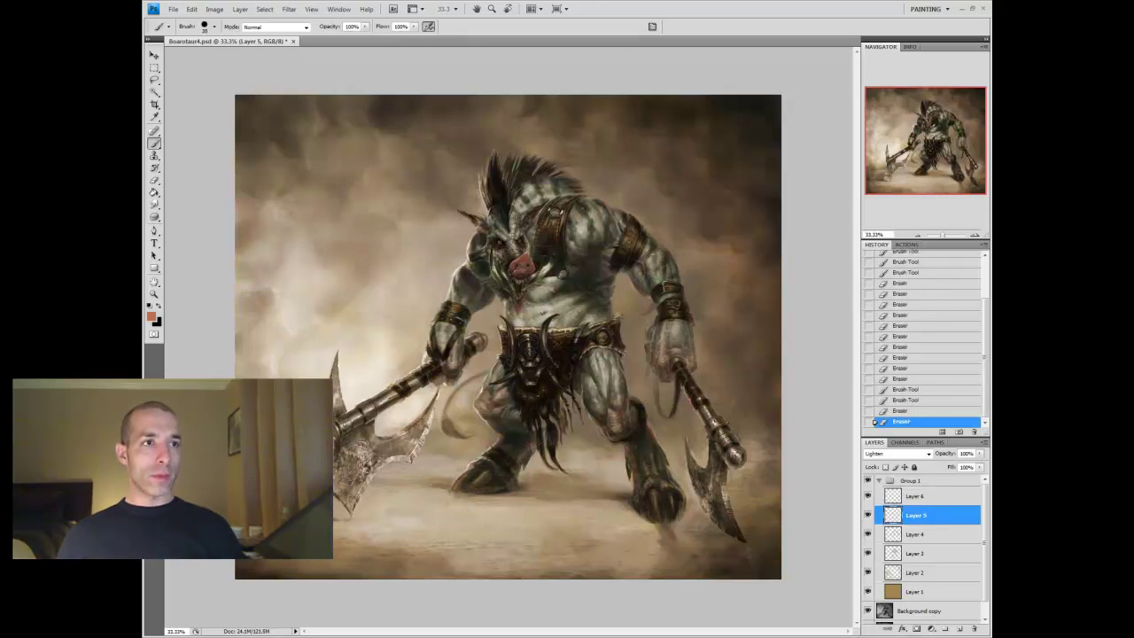
{"action": "left_click", "coordinate": [549, 382]}
{"action": "key", "text": "b"}
{"action": "left_click", "coordinate": [549, 382]}
{"action": "left_click", "coordinate": [550, 383]}
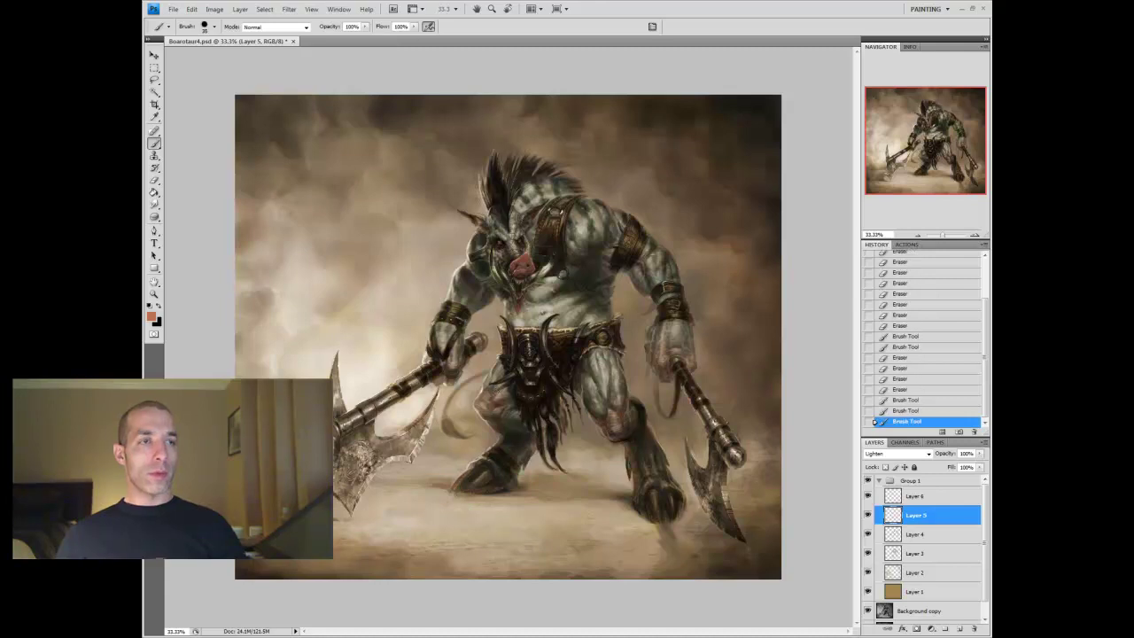
Soften the reddish tint around the knees on Layer 5 with the Eraser
{"action": "key", "text": "e"}
{"action": "left_click", "coordinate": [549, 382]}
{"action": "left_click", "coordinate": [549, 383]}
{"action": "left_click", "coordinate": [550, 383]}
{"action": "left_click", "coordinate": [549, 382]}
{"action": "left_click", "coordinate": [550, 383]}
{"action": "left_click", "coordinate": [549, 382]}
{"action": "left_click", "coordinate": [549, 382]}
{"action": "left_click", "coordinate": [549, 383]}
{"action": "left_click", "coordinate": [549, 382]}
{"action": "left_click", "coordinate": [550, 383]}
{"action": "left_click", "coordinate": [549, 383]}
{"action": "left_click", "coordinate": [549, 383]}
Brush more orange-red onto the hand and legs on Layer 5 and erase the overspill
{"action": "left_click", "coordinate": [456, 374]}
{"action": "left_click", "coordinate": [455, 373]}
{"action": "left_click", "coordinate": [456, 373]}
{"action": "left_click", "coordinate": [456, 373]}
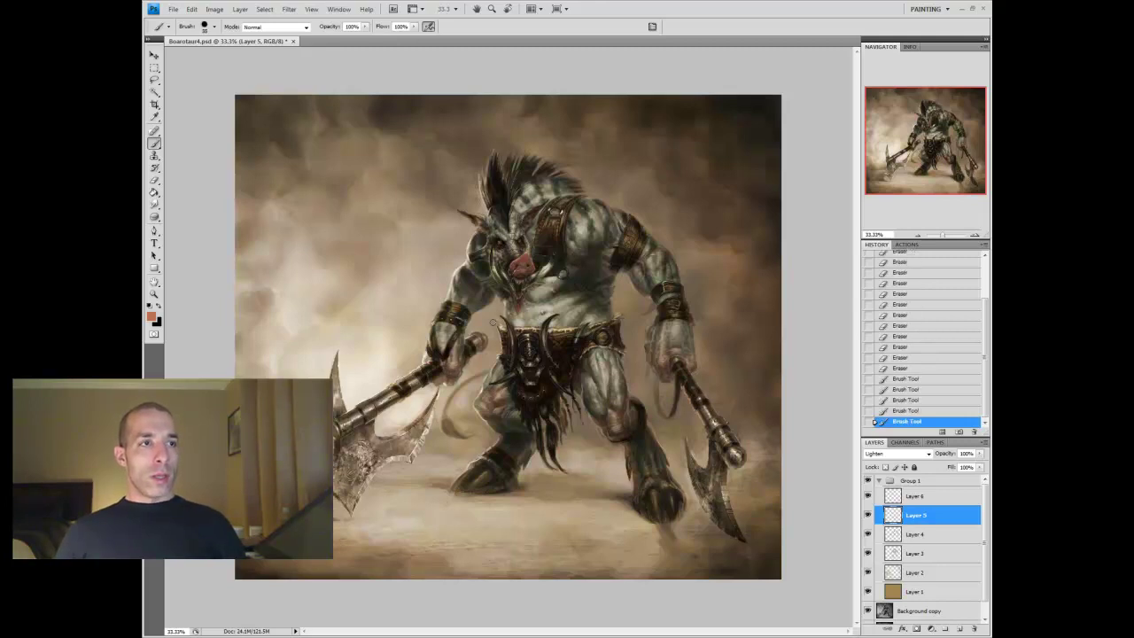
{"action": "left_click", "coordinate": [459, 416]}
{"action": "left_click", "coordinate": [459, 417]}
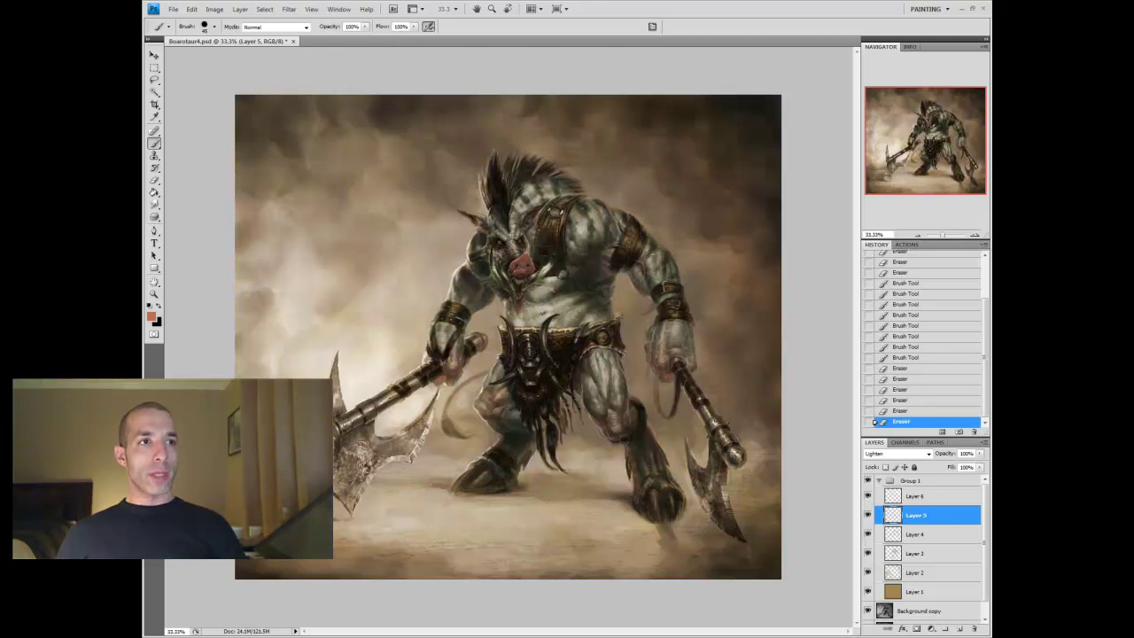
{"action": "key", "text": "e"}
{"action": "left_click", "coordinate": [679, 475]}
{"action": "left_click", "coordinate": [679, 475]}
{"action": "left_click", "coordinate": [678, 475]}
{"action": "left_click", "coordinate": [679, 475]}
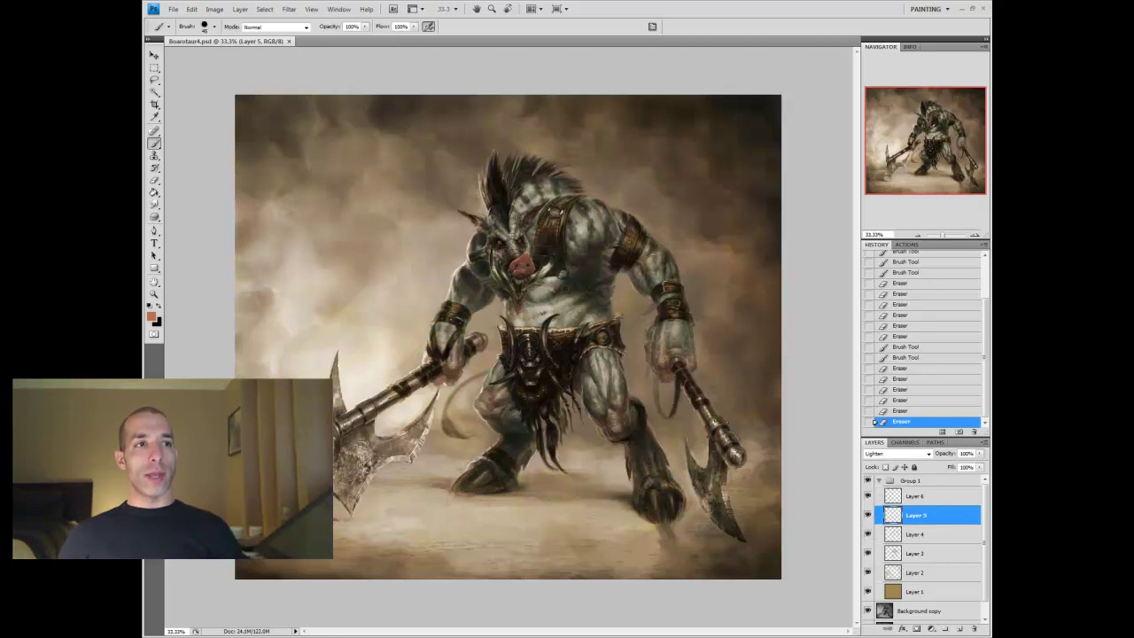
Add a new layer above Layer 6 in Color mode, choose a warm ochre-orange and brush it over the boar's tusks
{"action": "left_click", "coordinate": [922, 497]}
{"action": "key", "text": "ctrl+shift+alt+n"}
{"action": "key", "text": "shift+alt+c"}
{"action": "key", "text": "i"}
{"action": "left_click", "coordinate": [151, 316]}
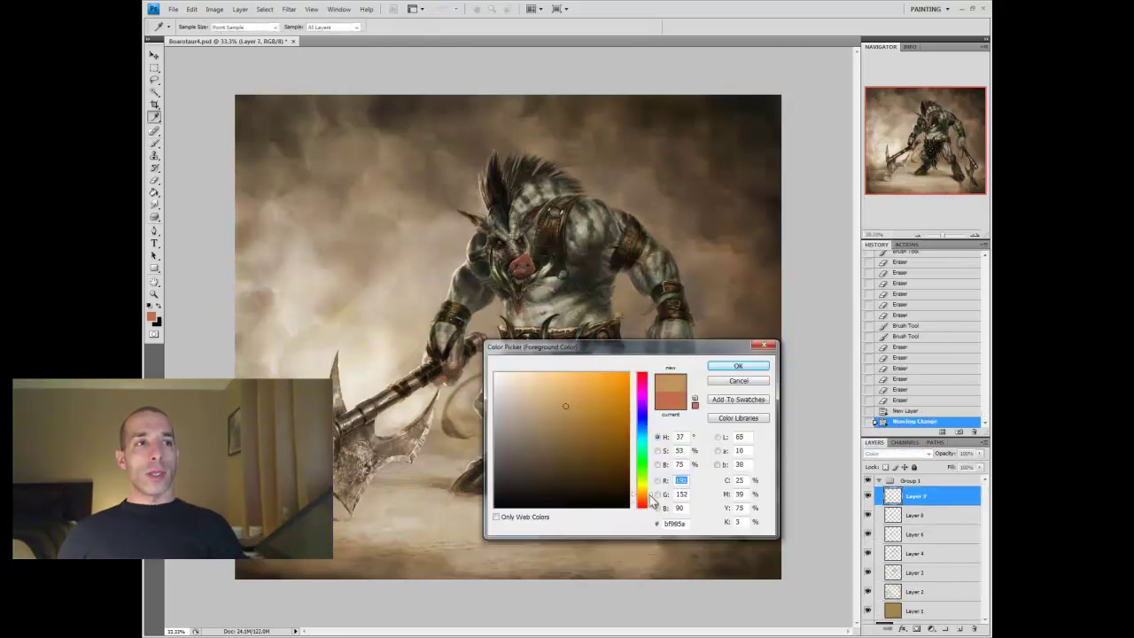
{"action": "key", "text": "Return"}
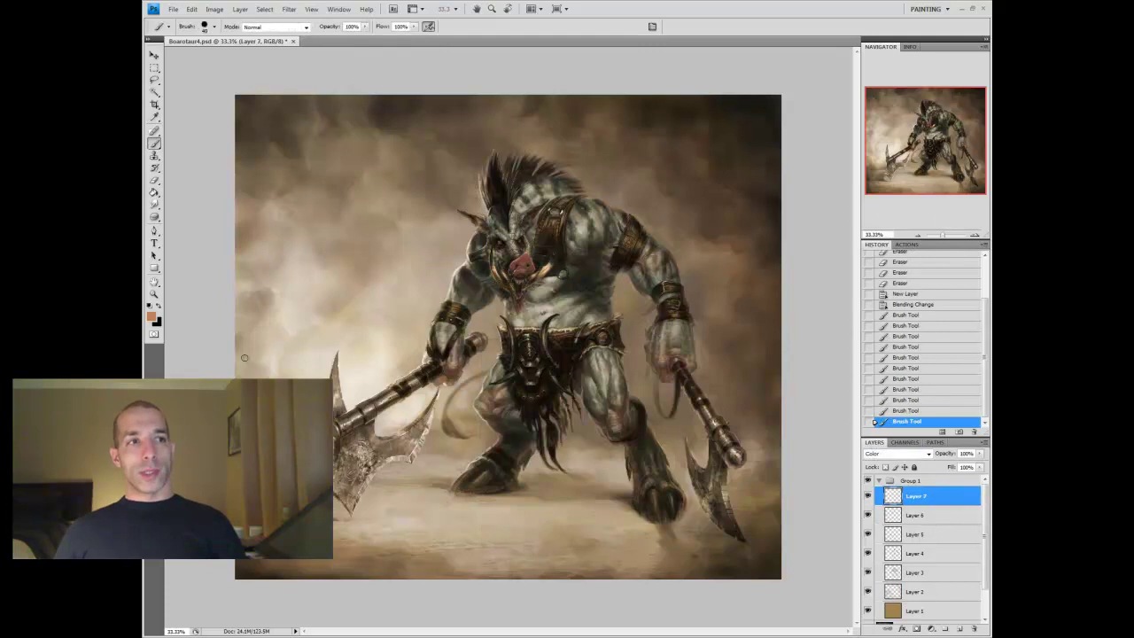
Refine the tusk colour on Layer 7 with the Sponge and Brush, and erase the excess
{"action": "key", "text": "z"}
{"action": "left_click", "coordinate": [542, 276]}
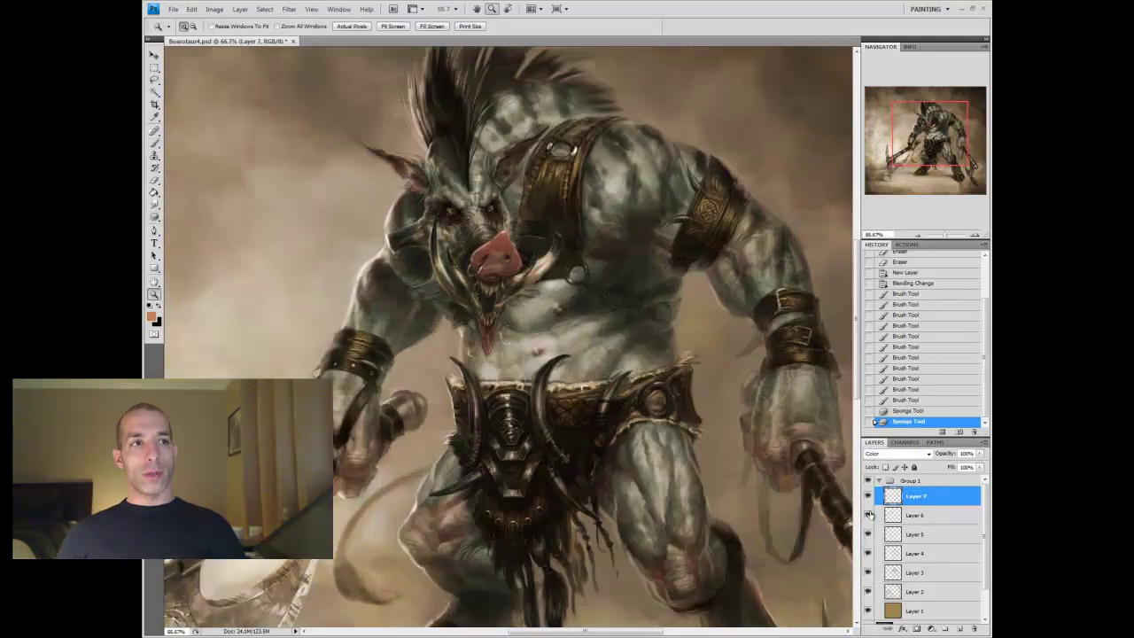
{"action": "key", "text": "b"}
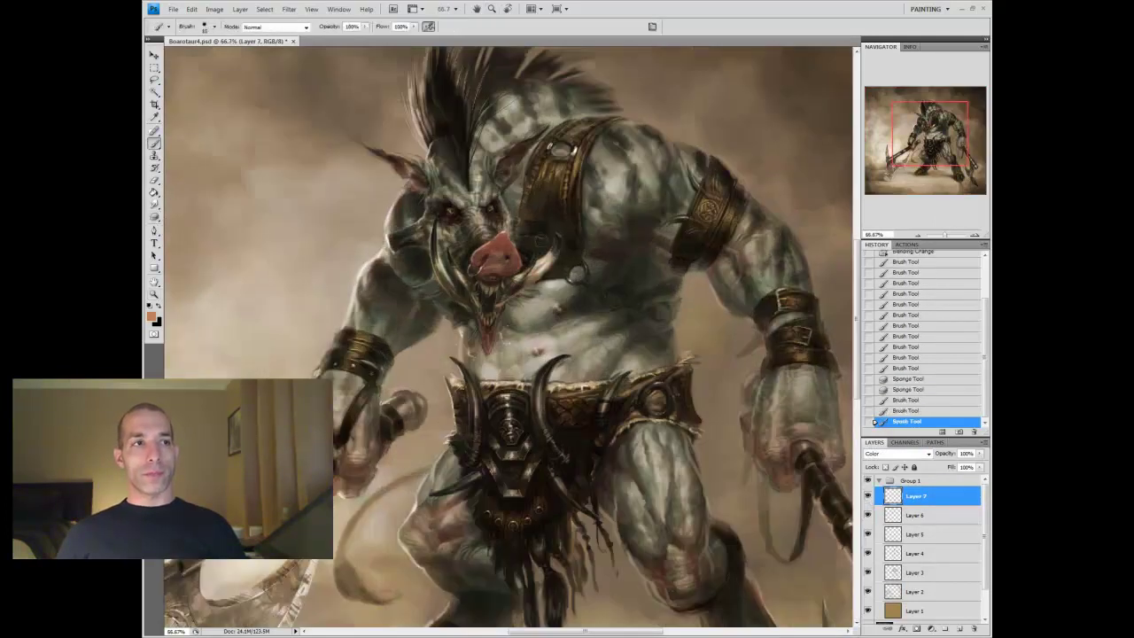
{"action": "left_click", "coordinate": [532, 354]}
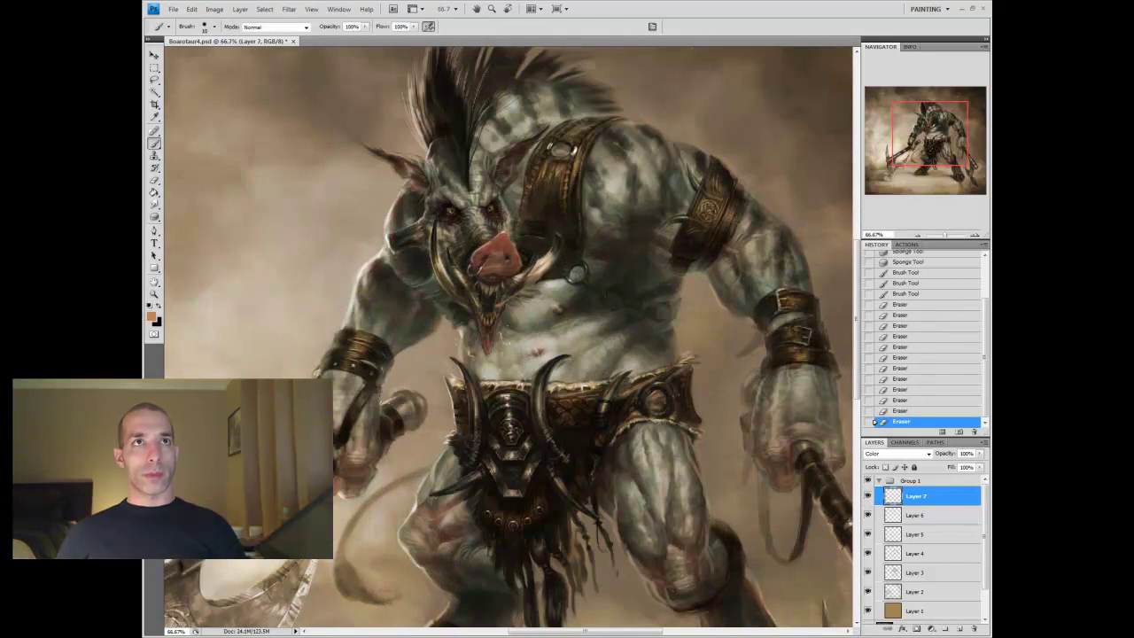
Choose a darker reddish brown, brush it around the boar's face on Layer 7 and tone it down with the Sponge
{"action": "key", "text": "b"}
{"action": "left_click", "coordinate": [151, 316]}
{"action": "left_click", "coordinate": [567, 435]}
{"action": "key", "text": "Return"}
{"action": "key", "text": "o"}
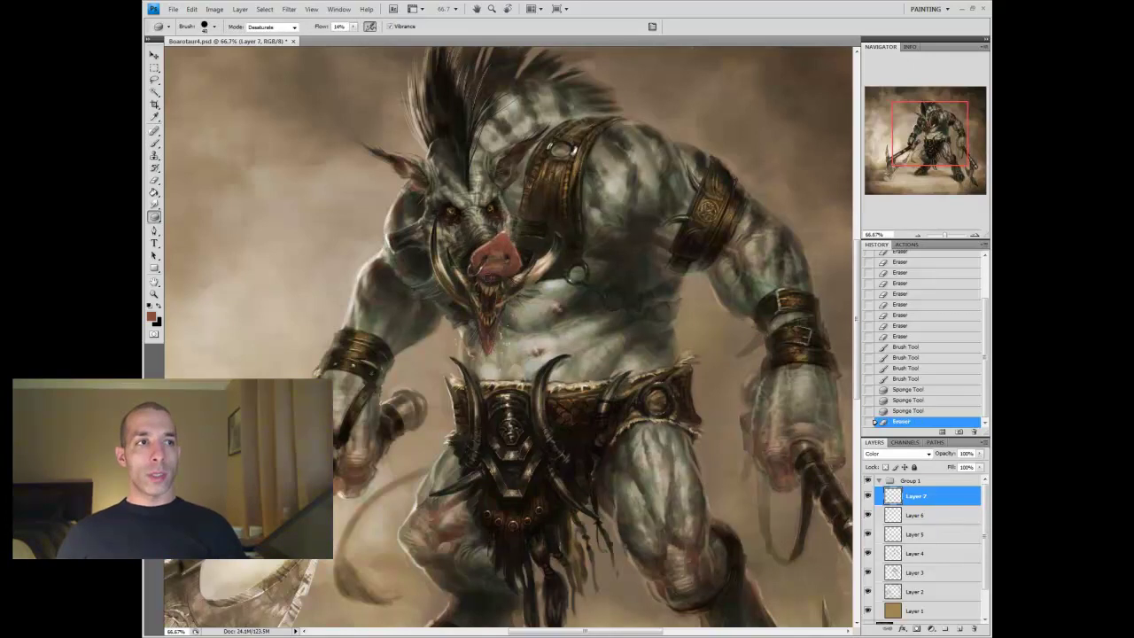
Choose a deep red and brush it over the boar's mouth and beard on Layer 7
{"action": "left_click", "coordinate": [151, 317]}
{"action": "left_click", "coordinate": [605, 392]}
{"action": "key", "text": "Return"}
{"action": "key", "text": "b"}
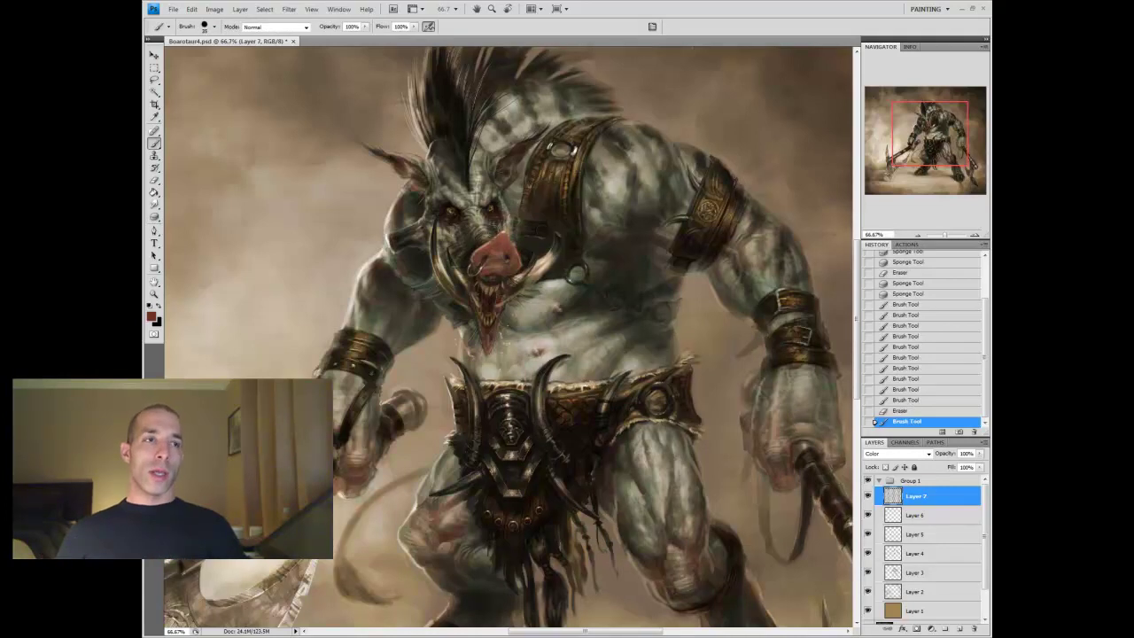
Brush red accents on Layer 5, then choose a pinkish red and brush it over the boar's ear on Layer 6
{"action": "left_click", "coordinate": [939, 536]}
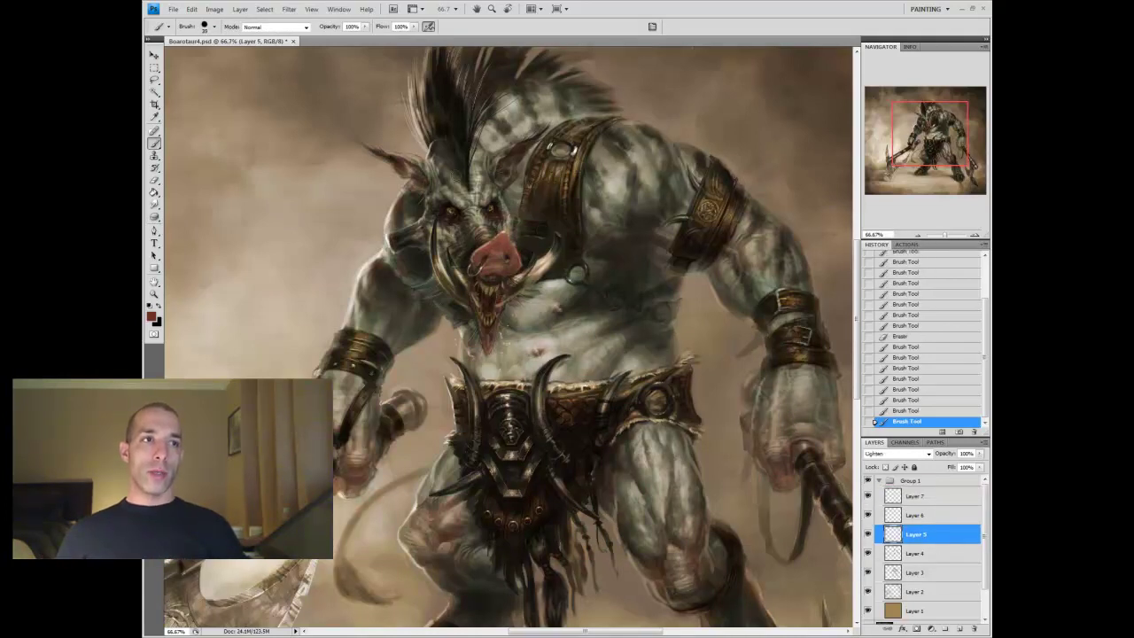
{"action": "left_click", "coordinate": [939, 516]}
{"action": "left_click", "coordinate": [151, 317]}
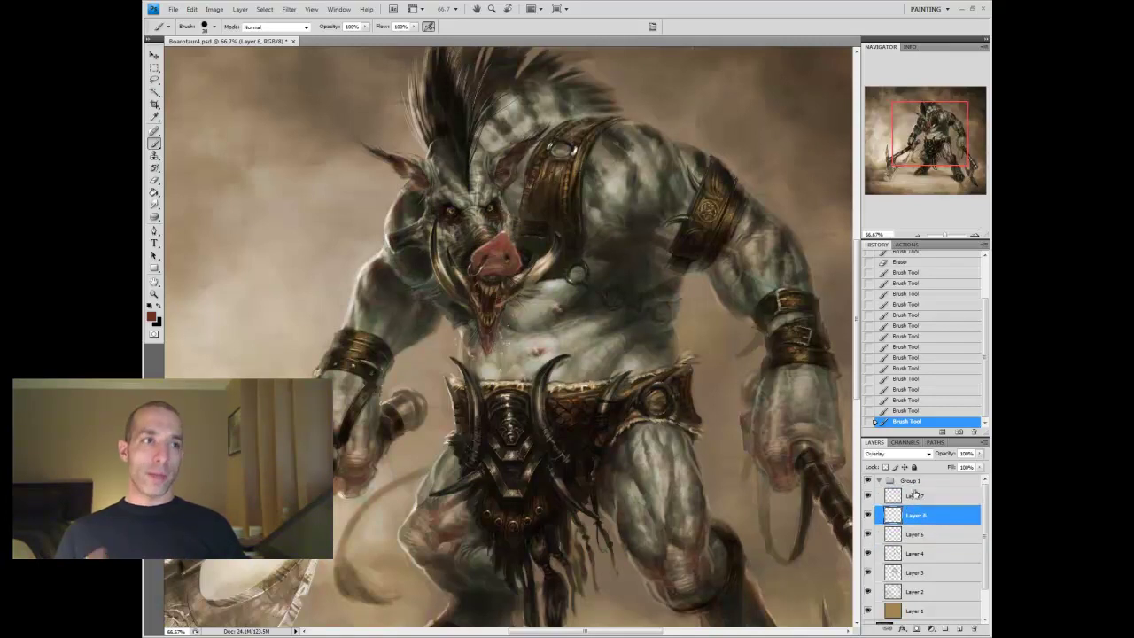
{"action": "left_click", "coordinate": [742, 367]}
{"action": "key", "text": "z"}
{"action": "left_click", "coordinate": [586, 324], "text": "alt"}
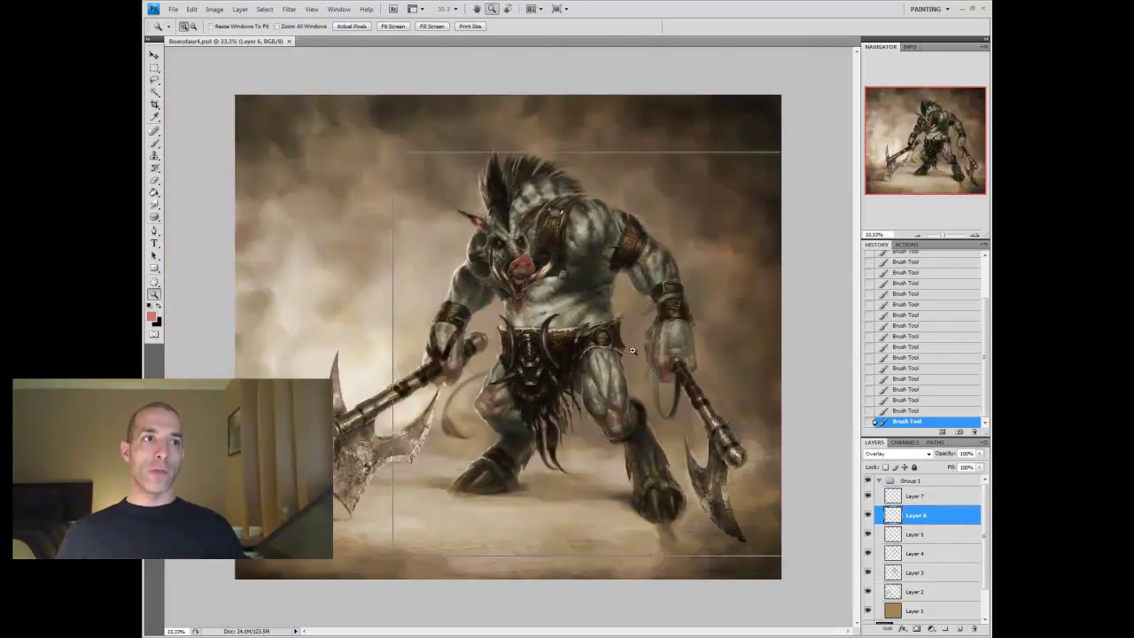
Choose a light tan and brush it over the boar's tusks on Layer 7
{"action": "left_click", "coordinate": [614, 354]}
{"action": "left_click", "coordinate": [151, 317]}
{"action": "left_click", "coordinate": [531, 387]}
{"action": "left_click", "coordinate": [741, 367]}
{"action": "key", "text": "b"}
{"action": "left_click", "coordinate": [939, 496]}
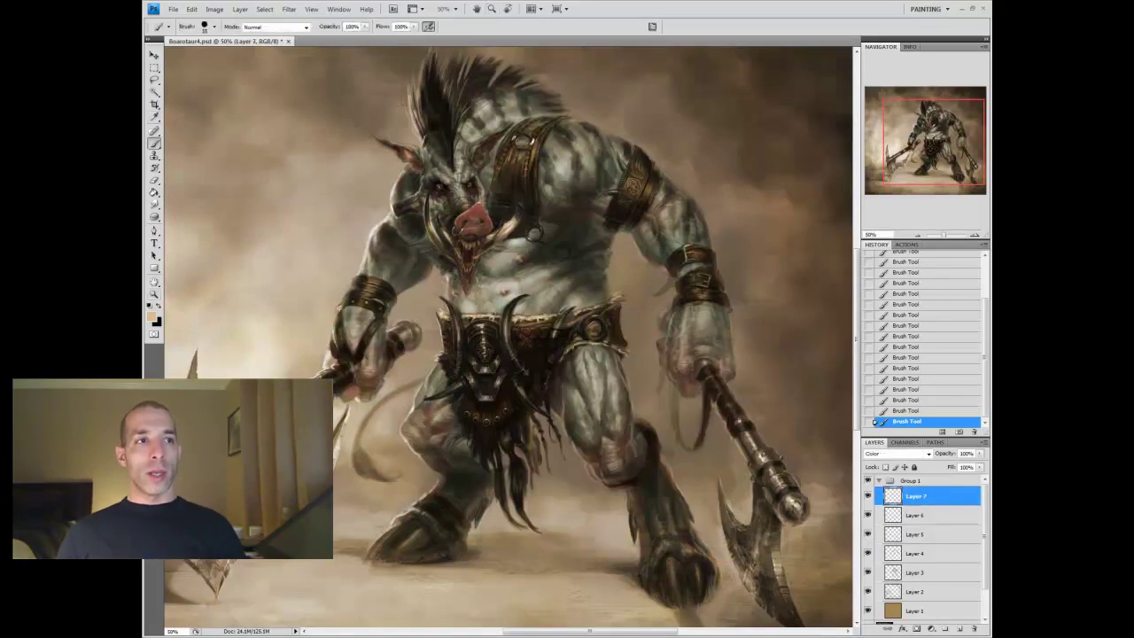
Switch to a dark olive grey and brush it over the figure on Layer 7
{"action": "left_click", "coordinate": [151, 316]}
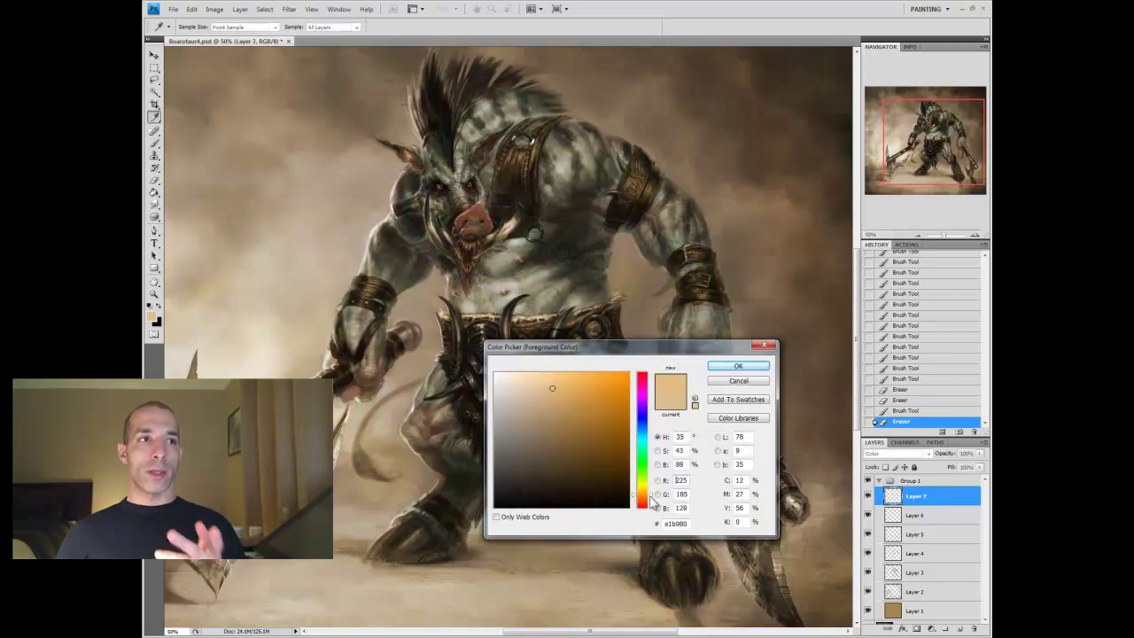
{"action": "key", "text": "Escape"}
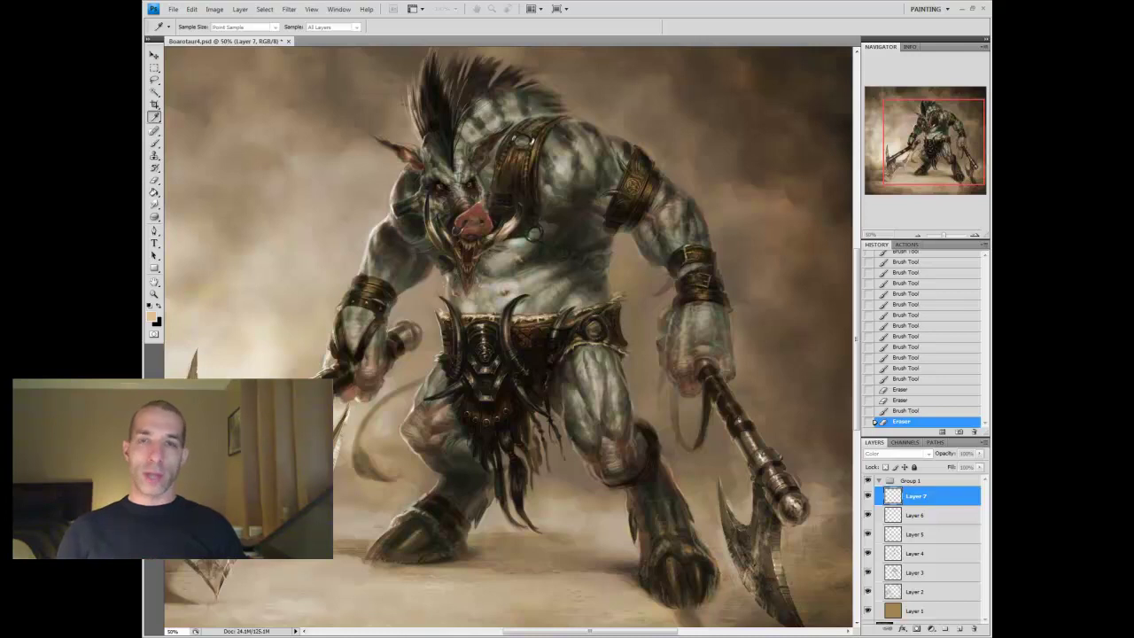
{"action": "key", "text": "b"}
{"action": "scroll", "coordinate": [726, 354], "scroll_direction": "down", "scroll_amount": 2}
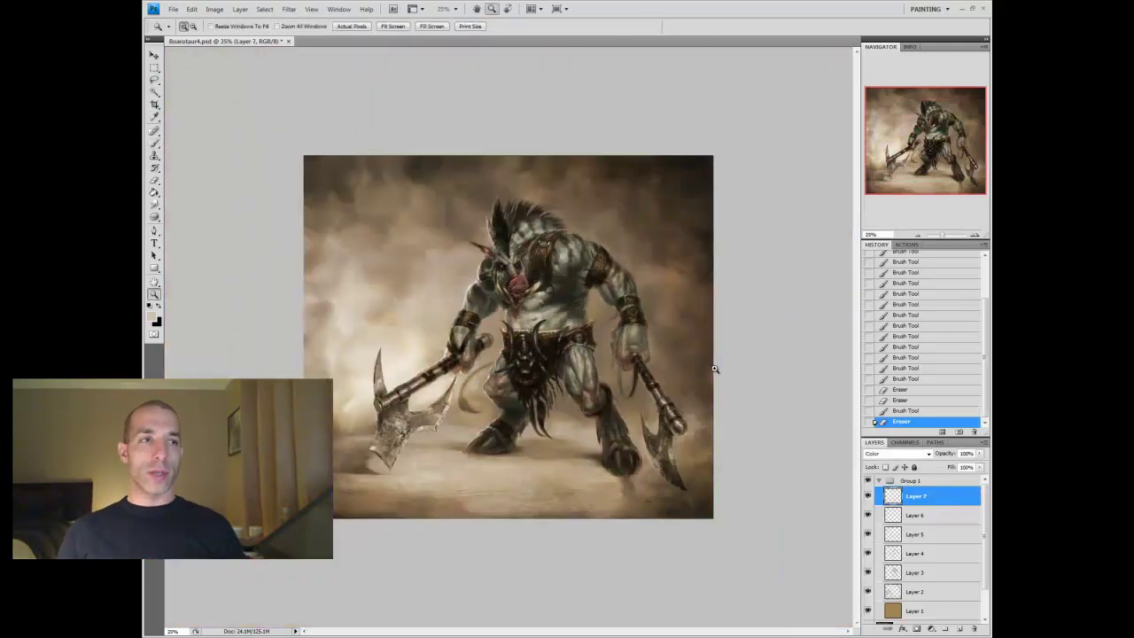
{"action": "scroll", "coordinate": [727, 354], "scroll_direction": "up", "scroll_amount": 1}
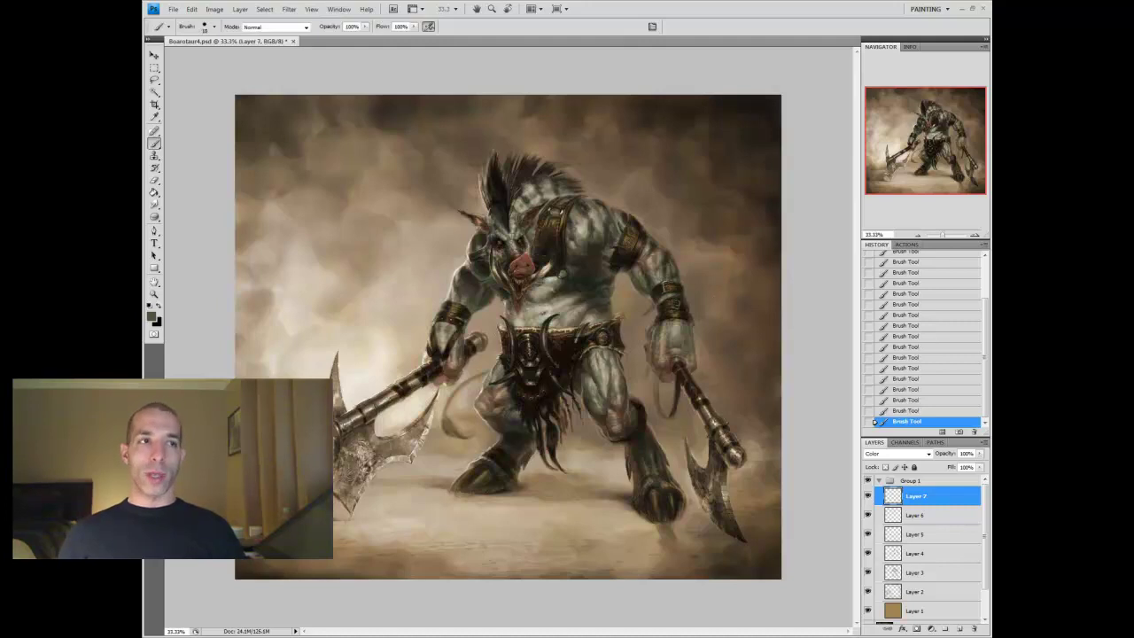
Choose a golden yellow and brush it over the belt's trim and round buckle on Layer 7
{"action": "scroll", "coordinate": [599, 337], "scroll_direction": "up", "scroll_amount": 2}
{"action": "key", "text": "i"}
{"action": "left_click", "coordinate": [151, 315]}
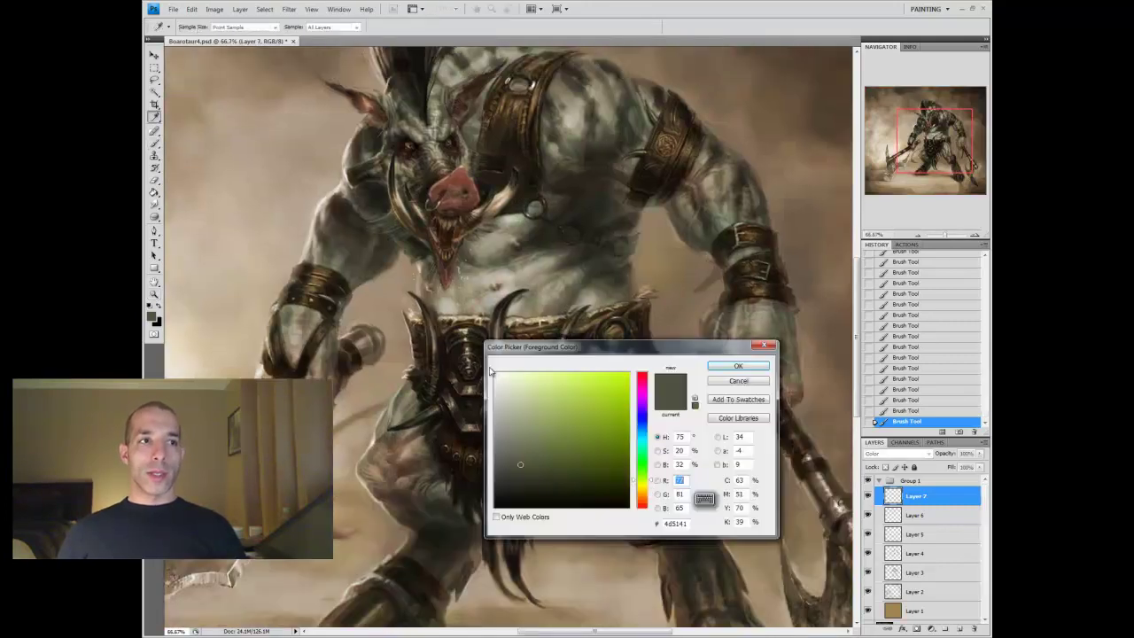
{"action": "key", "text": "Return"}
{"action": "key", "text": "b"}
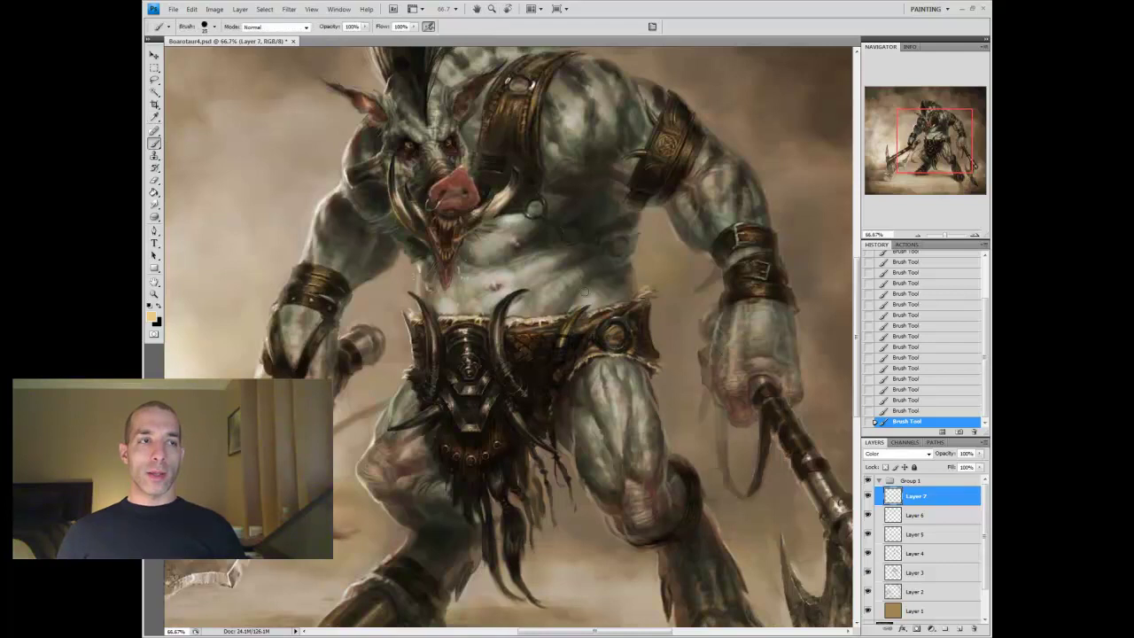
Choose a pale sandy yellow, brush it over the belt's curved horns and desaturate them slightly with the Sponge
{"action": "left_click", "coordinate": [151, 316]}
{"action": "key", "text": "Return"}
{"action": "key", "text": "o"}
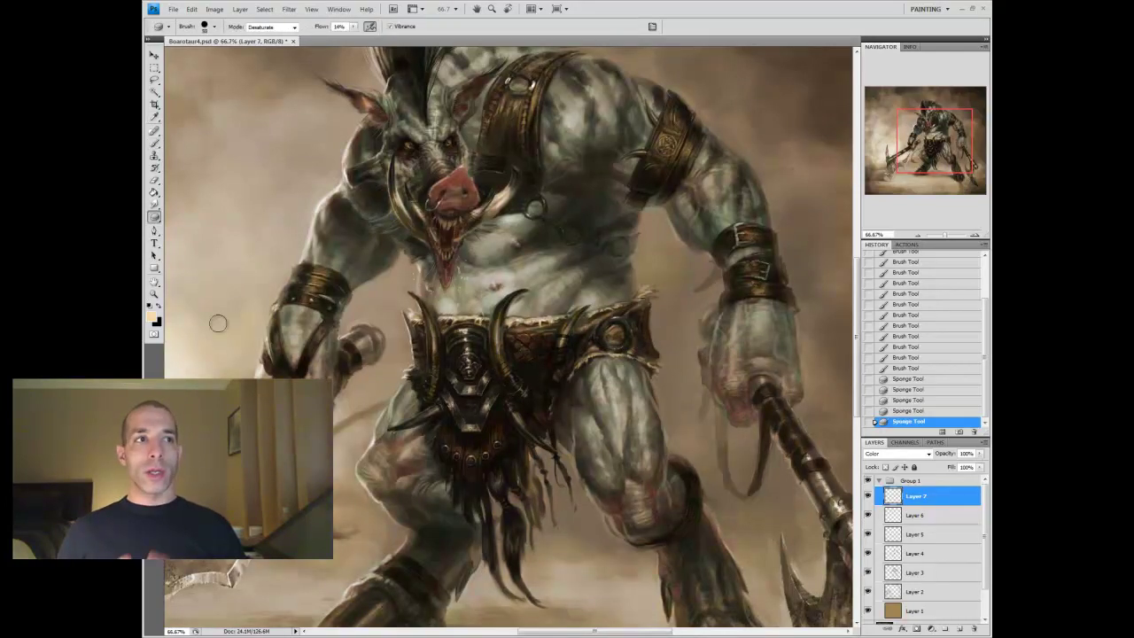
Brush pale yellow highlights over the belt's horns and trim on Layer 6
{"action": "key", "text": "alt+bracketleft"}
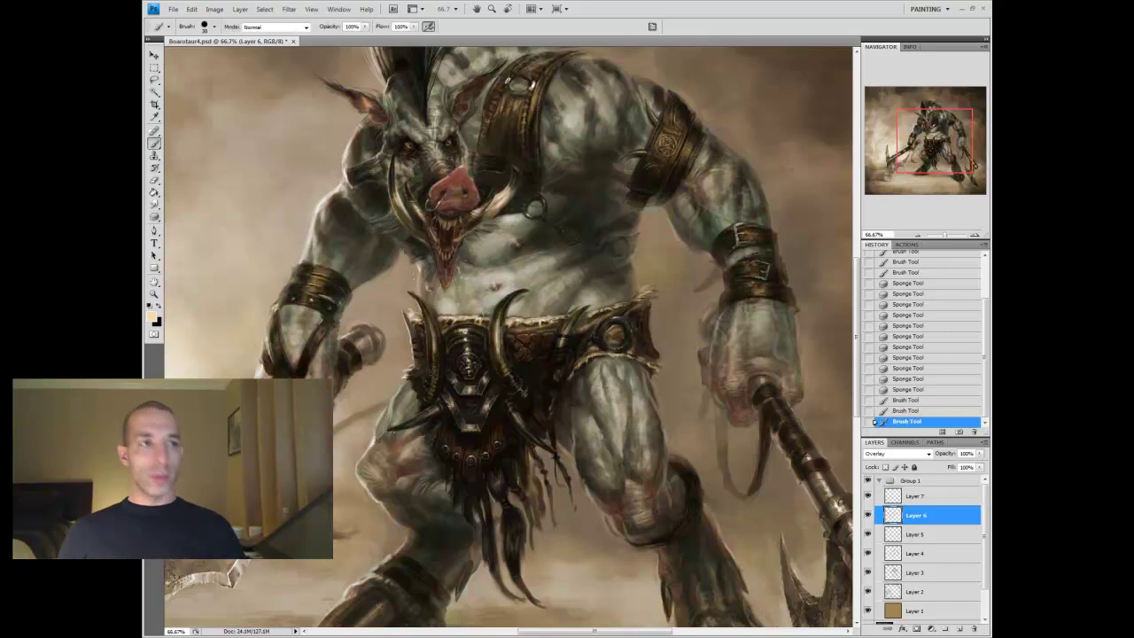
{"action": "left_click_drag", "start_coordinate": [567, 319], "coordinate": [569, 345]}
{"action": "left_click_drag", "start_coordinate": [431, 310], "coordinate": [434, 394]}
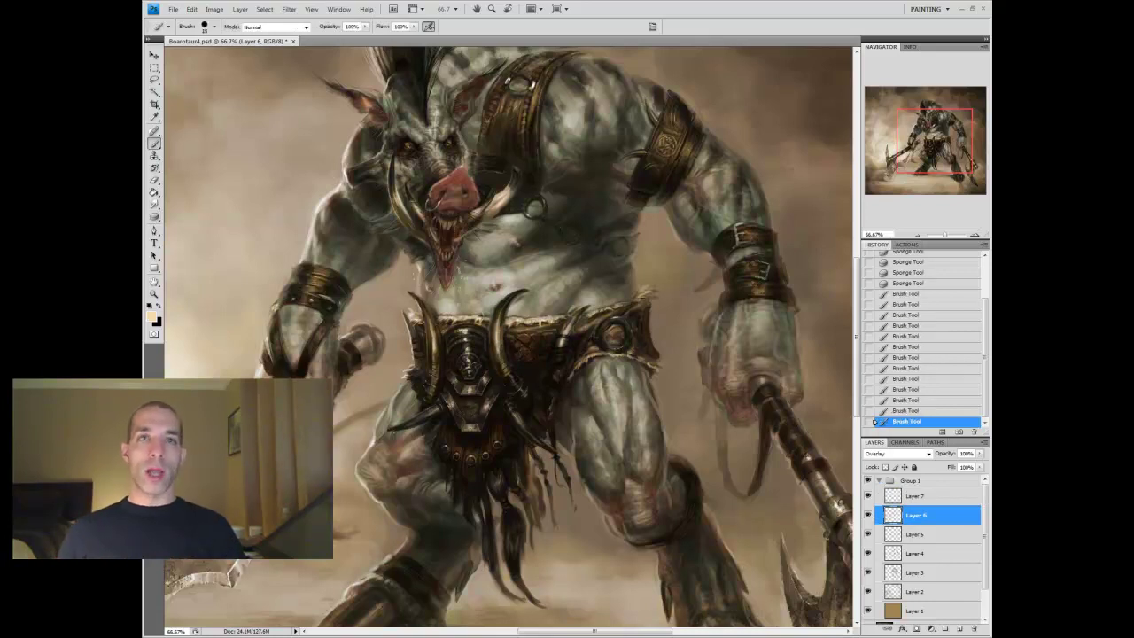
{"action": "left_click_drag", "start_coordinate": [452, 333], "coordinate": [470, 342]}
Choose a pale blue-green and brush it over the belt's metal skull ornament on Layer 6
{"action": "left_click", "coordinate": [155, 317]}
{"action": "left_click", "coordinate": [527, 398]}
{"action": "key", "text": "Return"}
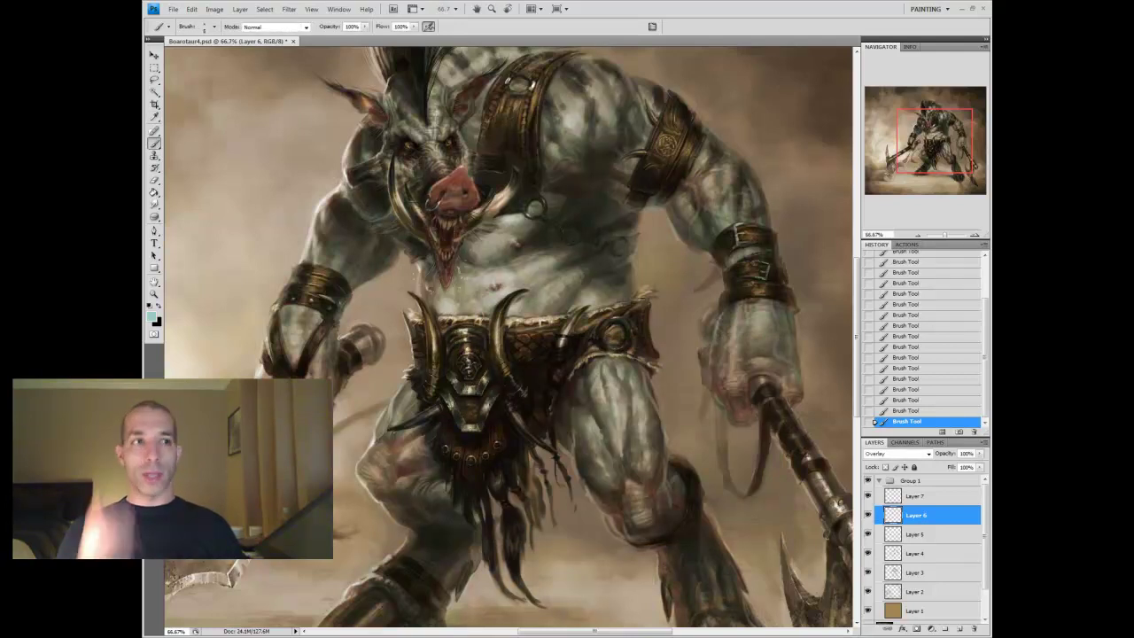
Choose a pale peach paint colour and step back through the last brush strokes made on Layer 6
{"action": "left_click", "coordinate": [155, 316]}
{"action": "left_click", "coordinate": [531, 384]}
{"action": "key", "text": "Return"}
{"action": "left_click", "coordinate": [926, 410]}
{"action": "left_click", "coordinate": [928, 400]}
{"action": "left_click", "coordinate": [930, 389]}
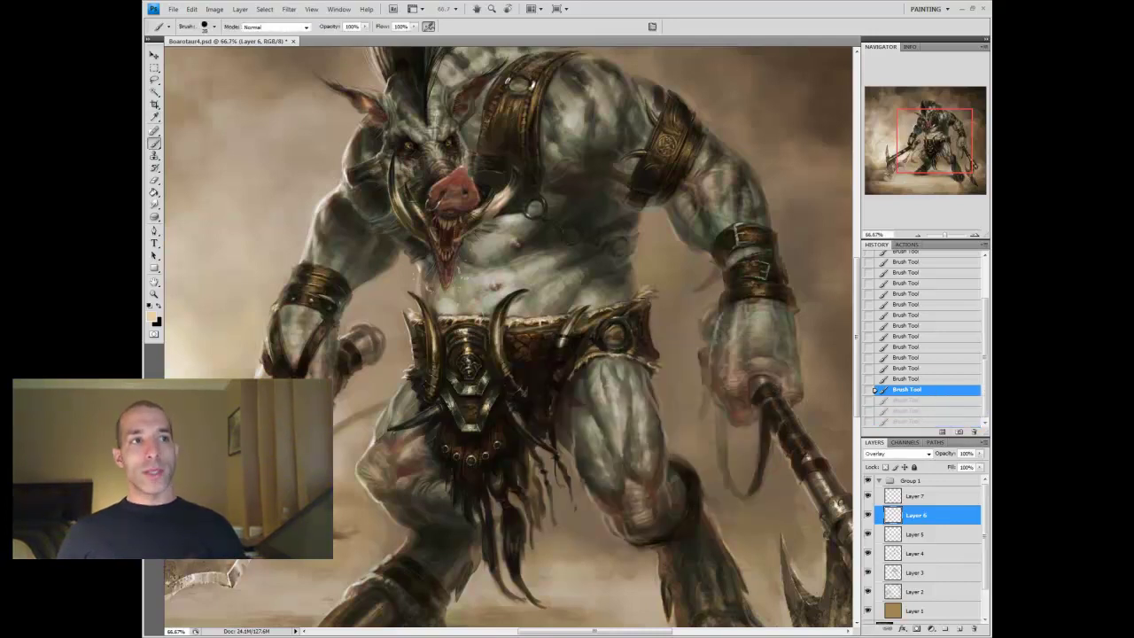
{"action": "left_click", "coordinate": [929, 378]}
{"action": "left_click", "coordinate": [927, 368]}
Add a new Overlay layer above Layer 7 and brush warm tan over the belt's curved horn beside the skull ornament
{"action": "key", "text": "z"}
{"action": "left_click", "coordinate": [534, 414], "text": "alt"}
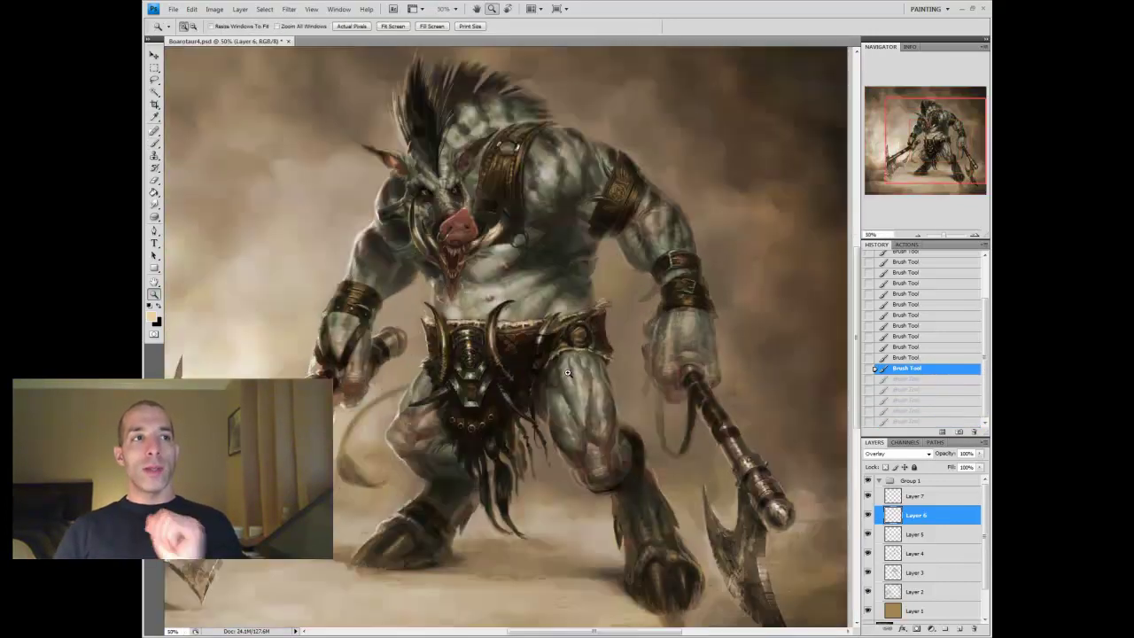
{"action": "key", "text": "alt+bracketright"}
{"action": "left_click", "coordinate": [155, 217]}
{"action": "key", "text": "ctrl+shift+alt+n"}
{"action": "mouse_move", "coordinate": [493, 319]}
{"action": "left_mouse_down"}
{"action": "mouse_move", "coordinate": [505, 371]}
{"action": "mouse_move", "coordinate": [452, 385]}
{"action": "left_mouse_up"}
{"action": "key", "text": "shift+alt+o"}
{"action": "key", "text": "b"}
{"action": "key", "text": "e"}
{"action": "left_click_drag", "start_coordinate": [624, 286], "coordinate": [634, 296]}
{"action": "key", "text": "b"}
{"action": "left_click_drag", "start_coordinate": [497, 336], "coordinate": [503, 359]}
{"action": "left_click_drag", "start_coordinate": [500, 345], "coordinate": [501, 359]}
{"action": "left_click_drag", "start_coordinate": [498, 345], "coordinate": [501, 358]}
{"action": "left_click_drag", "start_coordinate": [498, 346], "coordinate": [503, 364]}
Erase excess colour from the loincloth's hanging strands on Layer 5 and revert the most recent strokes
{"action": "key", "text": "alt+bracketleft"}
{"action": "key", "text": "alt+bracketleft"}
{"action": "key", "text": "alt+bracketleft"}
{"action": "key", "text": "e"}
{"action": "left_click_drag", "start_coordinate": [496, 474], "coordinate": [501, 486]}
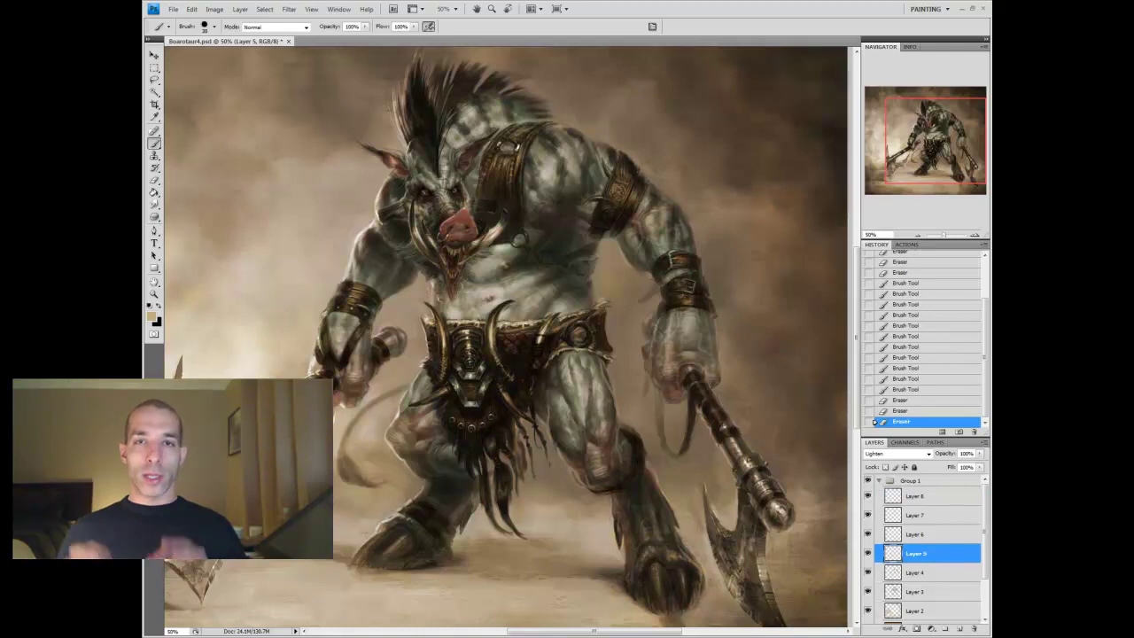
{"action": "left_click", "coordinate": [926, 368]}
Add a new layer above Layer 8 in Lighten mode and brush golden brown over the loincloth's hanging strands
{"action": "left_click", "coordinate": [943, 496]}
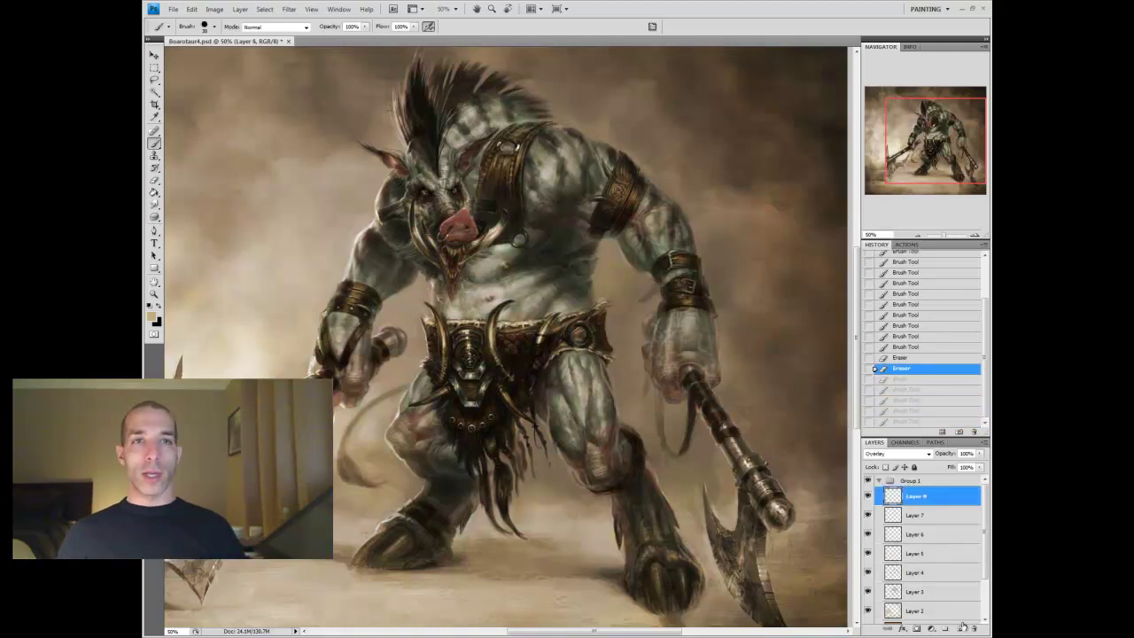
{"action": "left_click", "coordinate": [960, 628]}
{"action": "left_click", "coordinate": [898, 453]}
{"action": "left_click", "coordinate": [899, 278]}
{"action": "left_click_drag", "start_coordinate": [501, 496], "coordinate": [507, 525]}
{"action": "left_click_drag", "start_coordinate": [502, 494], "coordinate": [509, 529]}
{"action": "left_click_drag", "start_coordinate": [489, 494], "coordinate": [502, 531]}
Erase the excess around the strands, then brush golden brown over the adjacent lower leg and soften it with the Eraser
{"action": "key", "text": "e"}
{"action": "left_click_drag", "start_coordinate": [505, 460], "coordinate": [521, 501]}
{"action": "mouse_move", "coordinate": [520, 442]}
{"action": "left_mouse_down"}
{"action": "mouse_move", "coordinate": [528, 476]}
{"action": "mouse_move", "coordinate": [512, 523]}
{"action": "mouse_move", "coordinate": [525, 492]}
{"action": "left_mouse_up"}
{"action": "key", "text": "b"}
{"action": "left_click_drag", "start_coordinate": [447, 485], "coordinate": [455, 502]}
{"action": "mouse_move", "coordinate": [452, 494]}
{"action": "left_mouse_down"}
{"action": "mouse_move", "coordinate": [466, 512]}
{"action": "mouse_move", "coordinate": [459, 526]}
{"action": "left_mouse_up"}
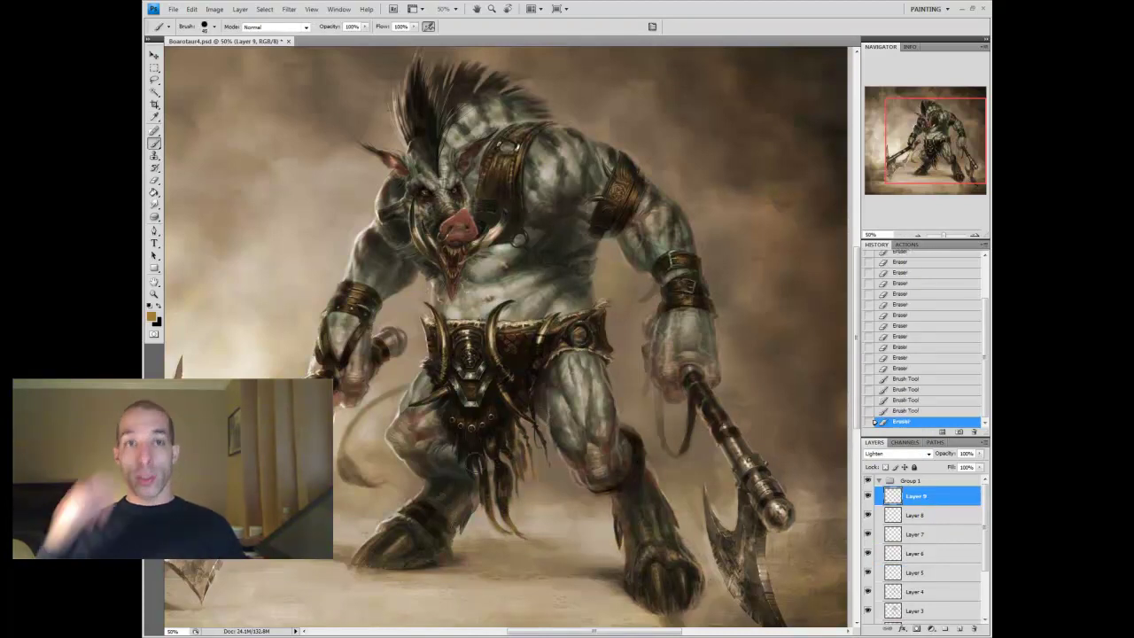
{"action": "key", "text": "e"}
{"action": "mouse_move", "coordinate": [450, 466]}
{"action": "left_mouse_down"}
{"action": "mouse_move", "coordinate": [473, 483]}
{"action": "mouse_move", "coordinate": [465, 518]}
{"action": "left_mouse_up"}
{"action": "key", "text": "b"}
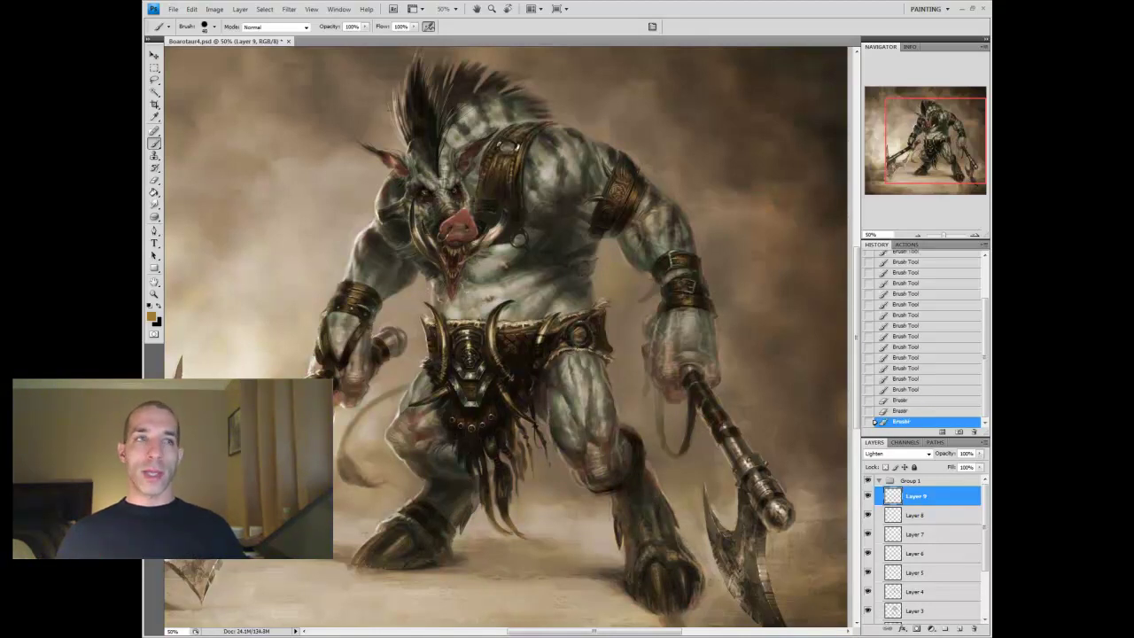
Add a new layer above Layer 9 in Color mode, choose a dark reddish brown and brush it over the warrior
{"action": "key", "text": "z"}
{"action": "left_click", "coordinate": [673, 390], "text": "alt"}
{"action": "left_click", "coordinate": [673, 390], "text": "alt"}
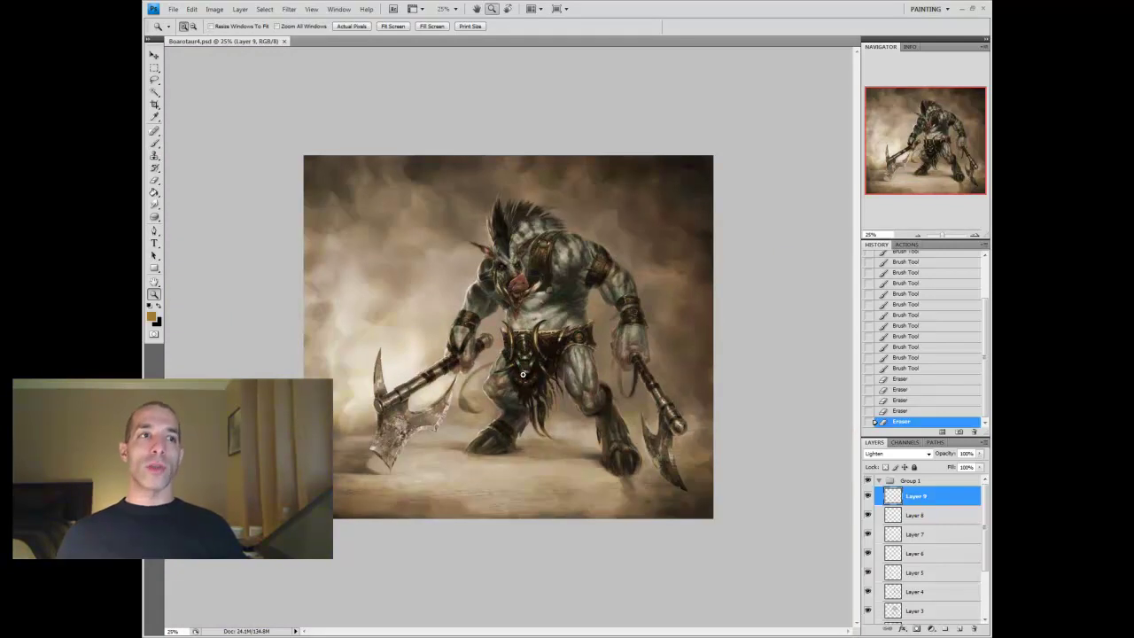
{"action": "left_click", "coordinate": [960, 629]}
{"action": "left_click", "coordinate": [897, 453]}
{"action": "left_click", "coordinate": [897, 436]}
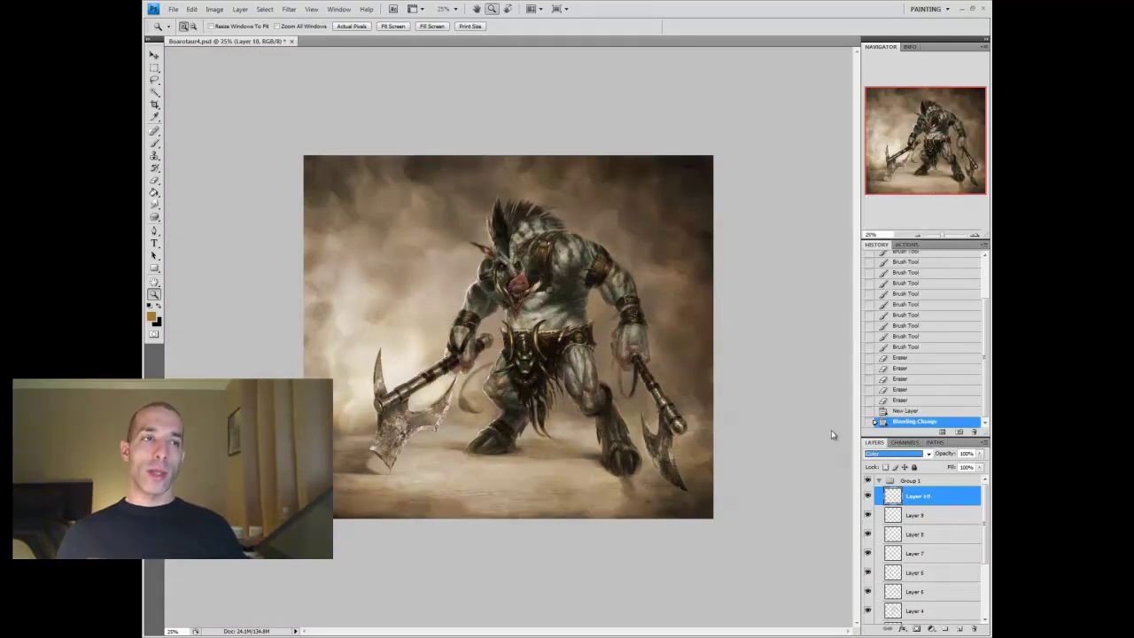
{"action": "key", "text": "i"}
{"action": "left_click", "coordinate": [152, 316]}
{"action": "key", "text": "Return"}
{"action": "key", "text": "b"}
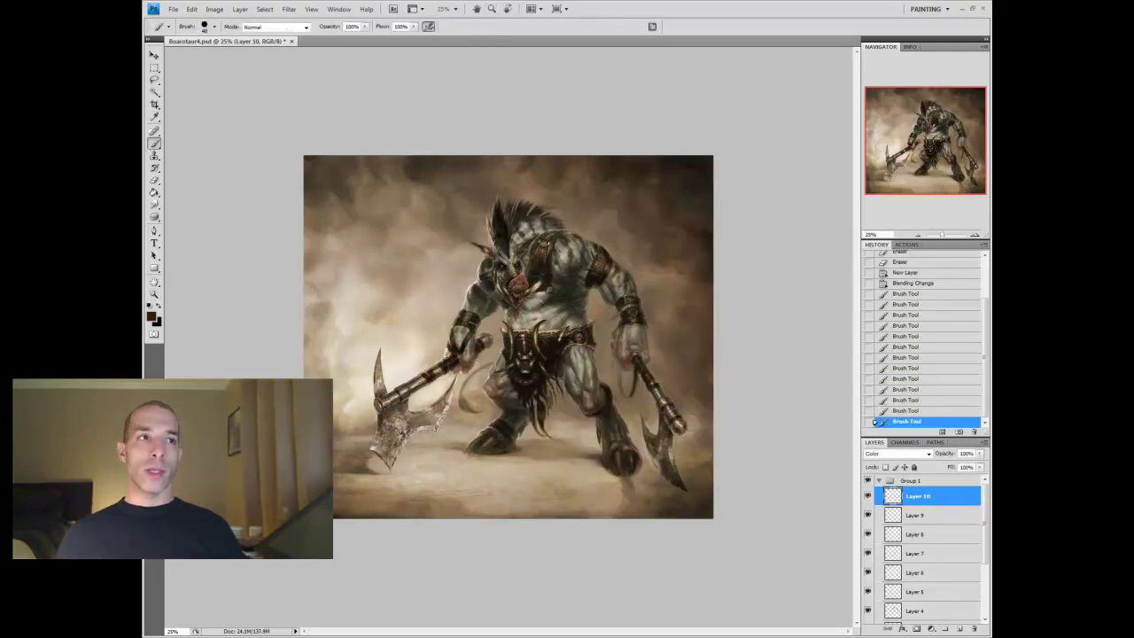
Choose an olive brown paint colour and undo the last brush stroke on Layer 10
{"action": "key", "text": "i"}
{"action": "left_click", "coordinate": [152, 317]}
{"action": "key", "text": "Return"}
{"action": "key", "text": "b"}
{"action": "key", "text": "ctrl+z"}
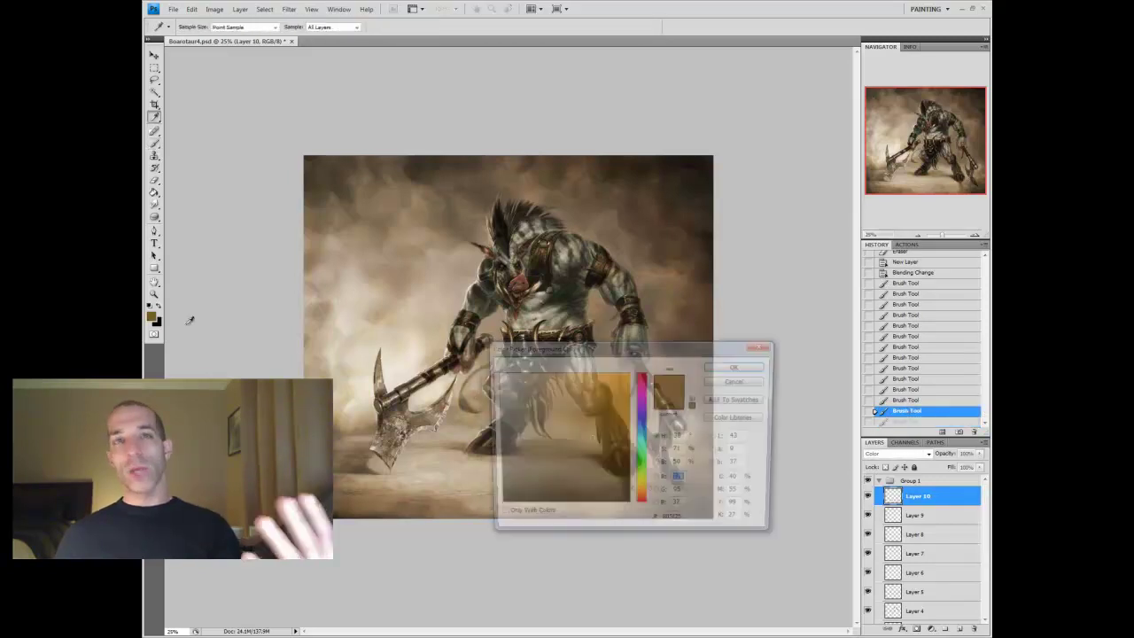
{"action": "key", "text": "ctrl+z"}
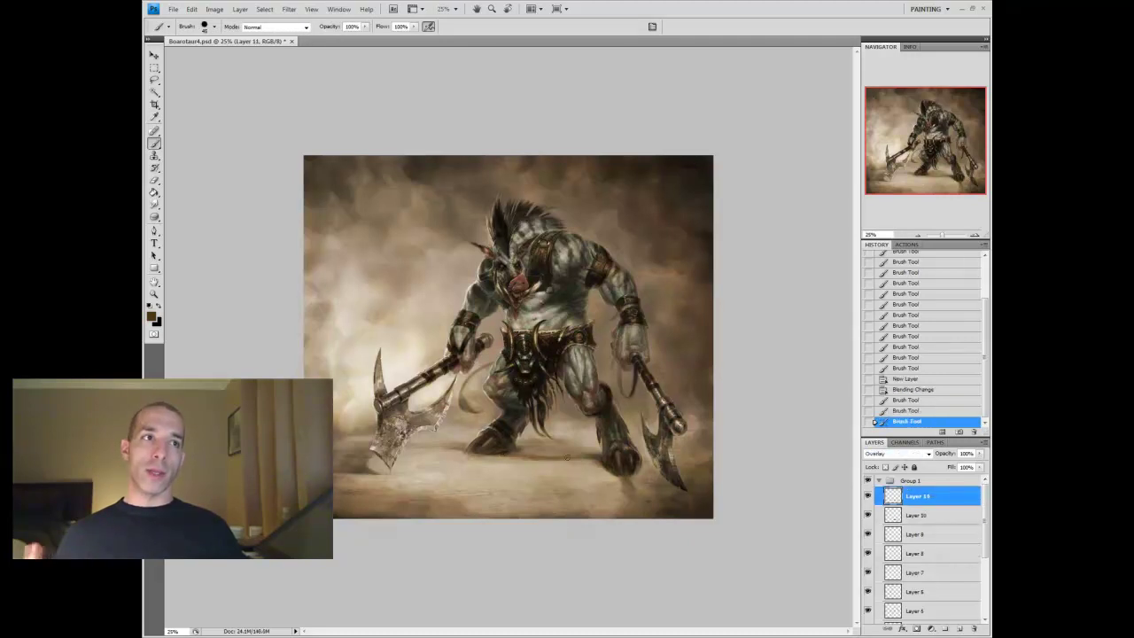
Brush dark olive brown over the ground around the feet on Overlay Layer 11 and erase the excess
{"action": "mouse_move", "coordinate": [567, 457]}
{"action": "left_mouse_down"}
{"action": "mouse_move", "coordinate": [553, 445]}
{"action": "mouse_move", "coordinate": [421, 447]}
{"action": "left_mouse_up"}
{"action": "key", "text": "e"}
{"action": "mouse_move", "coordinate": [550, 448]}
{"action": "left_mouse_down"}
{"action": "mouse_move", "coordinate": [572, 453]}
{"action": "mouse_move", "coordinate": [567, 461]}
{"action": "mouse_move", "coordinate": [590, 446]}
{"action": "mouse_move", "coordinate": [453, 448]}
{"action": "mouse_move", "coordinate": [549, 454]}
{"action": "left_mouse_up"}
{"action": "key", "text": "b"}
{"action": "key", "text": "e"}
{"action": "left_click_drag", "start_coordinate": [364, 463], "coordinate": [532, 454]}
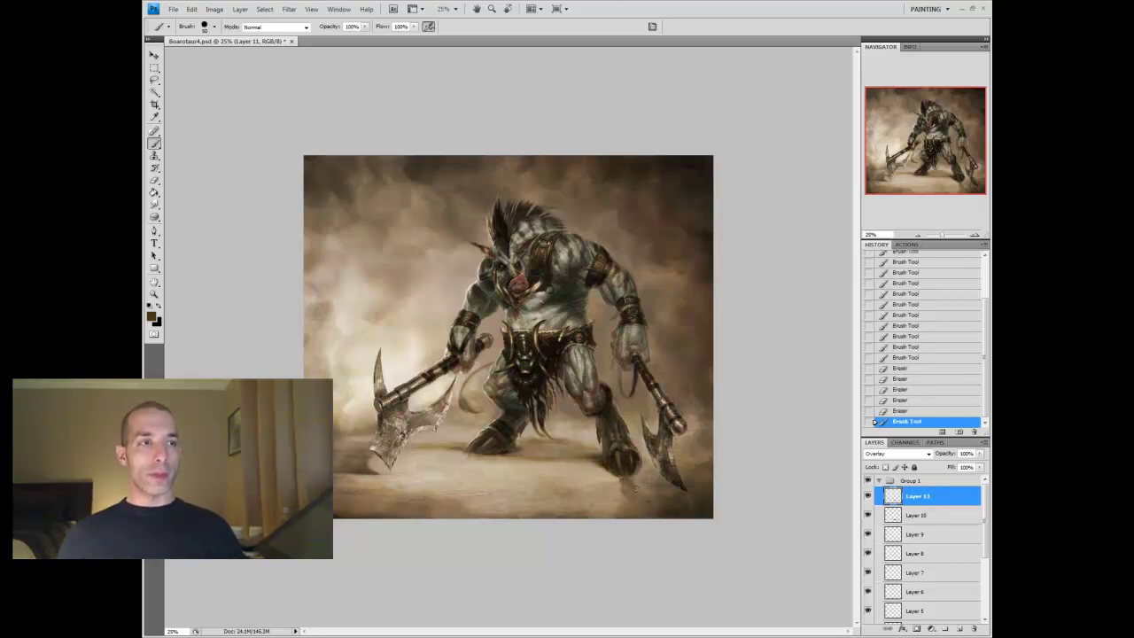
{"action": "left_click", "coordinate": [154, 294]}
{"action": "left_click", "coordinate": [456, 313]}
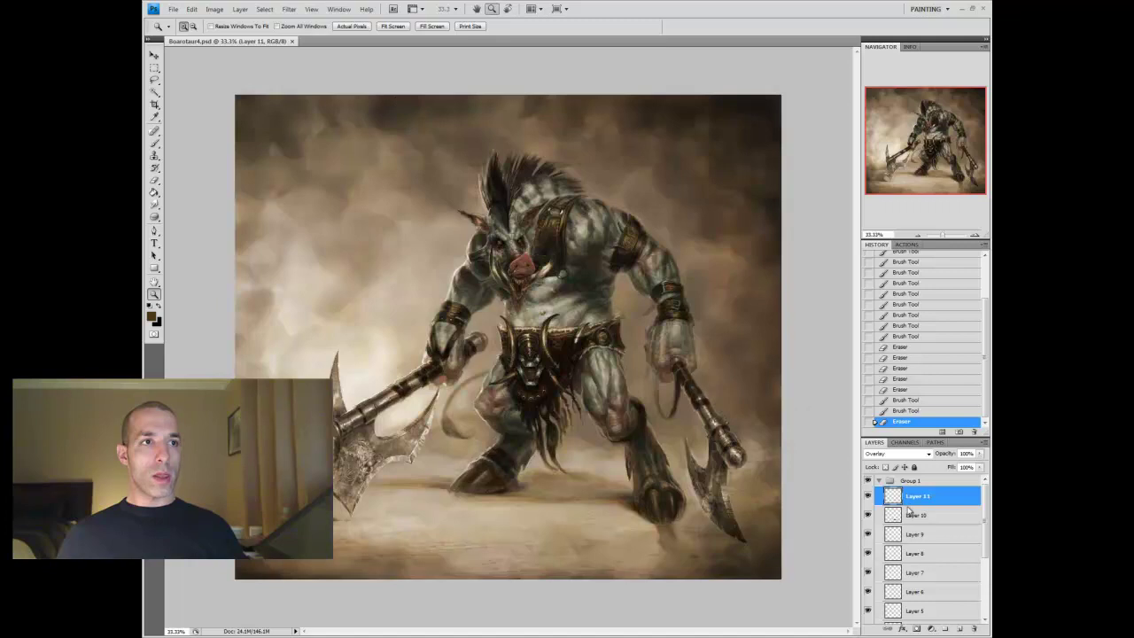
{"action": "key", "text": "b"}
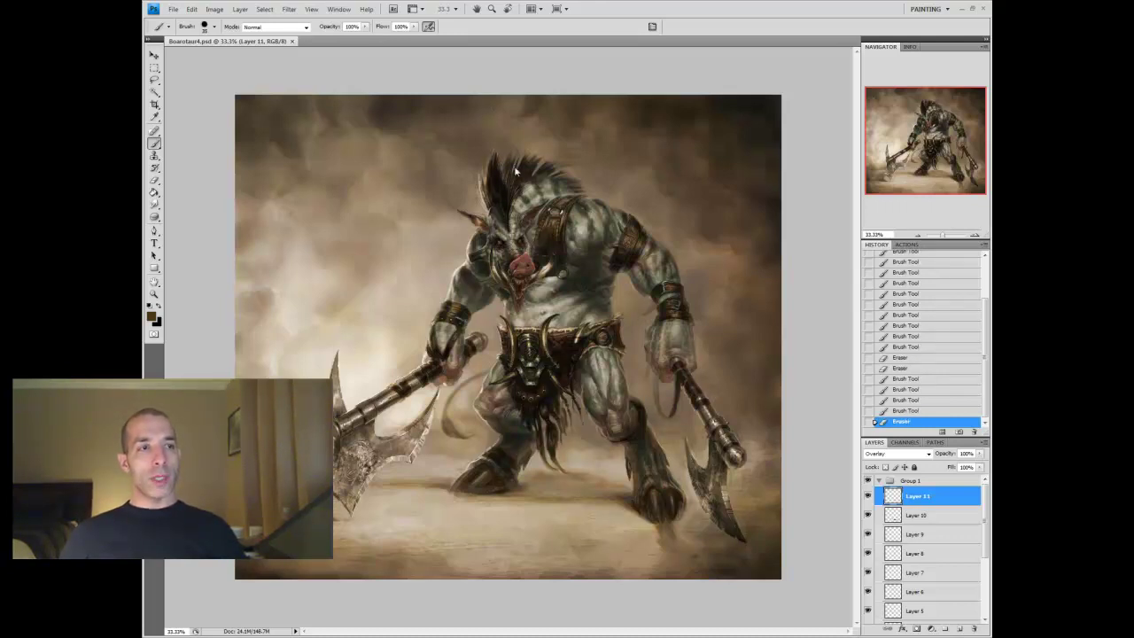
Add a new layer above Layer 11 in Lighten mode, choose a golden brown and brush it over the torso, arms and legs
{"action": "left_click", "coordinate": [959, 629]}
{"action": "left_click", "coordinate": [897, 453]}
{"action": "left_click", "coordinate": [898, 282]}
{"action": "key", "text": "i"}
{"action": "left_click", "coordinate": [151, 316]}
{"action": "left_click", "coordinate": [595, 426]}
{"action": "key", "text": "Return"}
{"action": "key", "text": "b"}
{"action": "left_click", "coordinate": [599, 285]}
{"action": "left_click", "coordinate": [573, 282]}
{"action": "left_click", "coordinate": [475, 282]}
{"action": "left_click", "coordinate": [584, 283]}
{"action": "left_click", "coordinate": [559, 302]}
{"action": "left_click", "coordinate": [446, 388]}
{"action": "left_click", "coordinate": [561, 289]}
{"action": "left_click", "coordinate": [559, 301]}
{"action": "left_click", "coordinate": [511, 436]}
{"action": "left_click", "coordinate": [631, 436]}
Shift the hue of Layer 12 with Hue/Saturation and reduce the layer's opacity to 40%
{"action": "left_click", "coordinate": [215, 8]}
{"action": "left_click", "coordinate": [292, 92]}
{"action": "left_click_drag", "start_coordinate": [788, 412], "coordinate": [786, 413]}
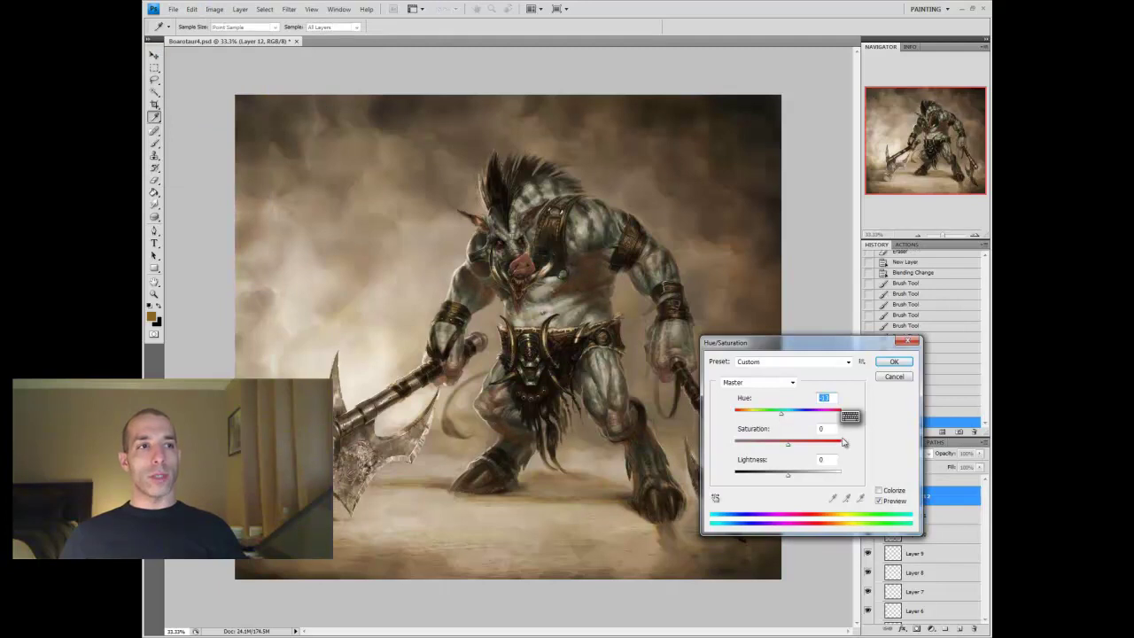
{"action": "left_click", "coordinate": [894, 362]}
{"action": "left_click_drag", "start_coordinate": [979, 452], "coordinate": [906, 499]}
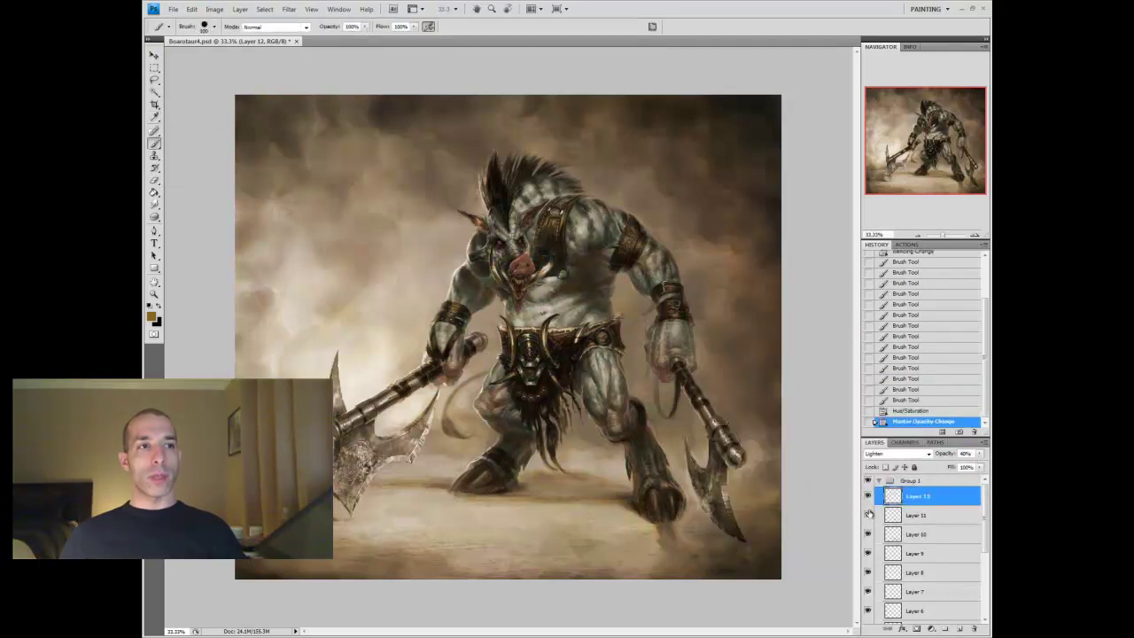
Set Layer 12 to Color Dodge and apply Hue/Saturation with hue +1, saturation +92 and increased lightness
{"action": "left_click", "coordinate": [867, 497]}
{"action": "left_click", "coordinate": [867, 497]}
{"action": "left_click", "coordinate": [215, 9]}
{"action": "mouse_move", "coordinate": [178, 36]}
{"action": "left_click", "coordinate": [302, 96]}
{"action": "left_click_drag", "start_coordinate": [788, 472], "coordinate": [837, 443]}
{"action": "left_click_drag", "start_coordinate": [788, 412], "coordinate": [786, 414]}
{"action": "left_click_drag", "start_coordinate": [815, 475], "coordinate": [817, 480]}
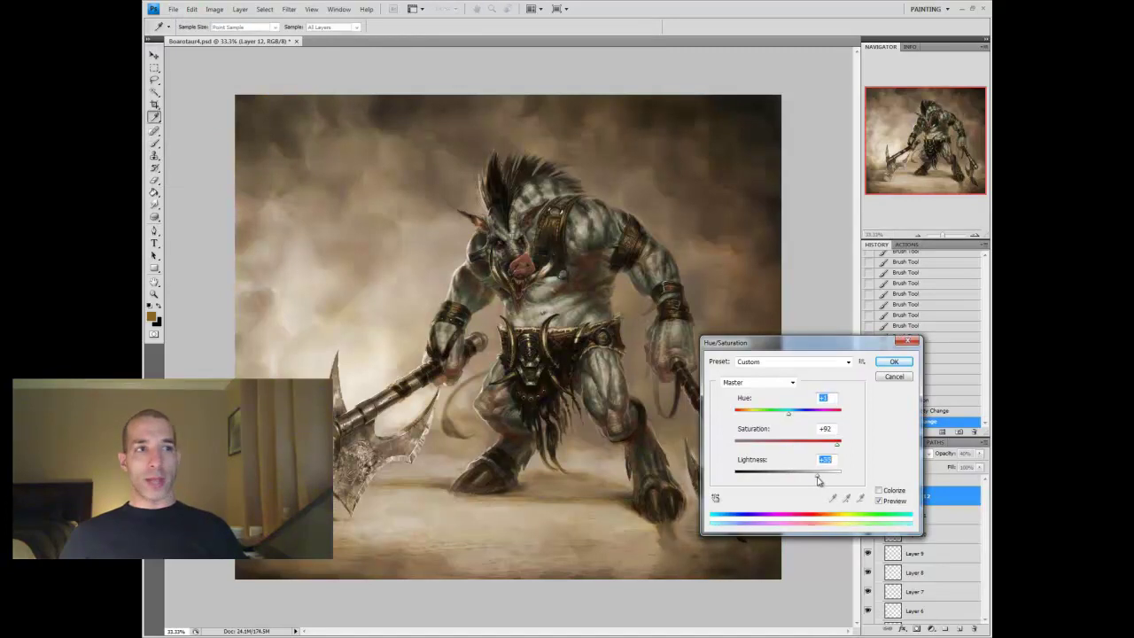
{"action": "left_click", "coordinate": [894, 361]}
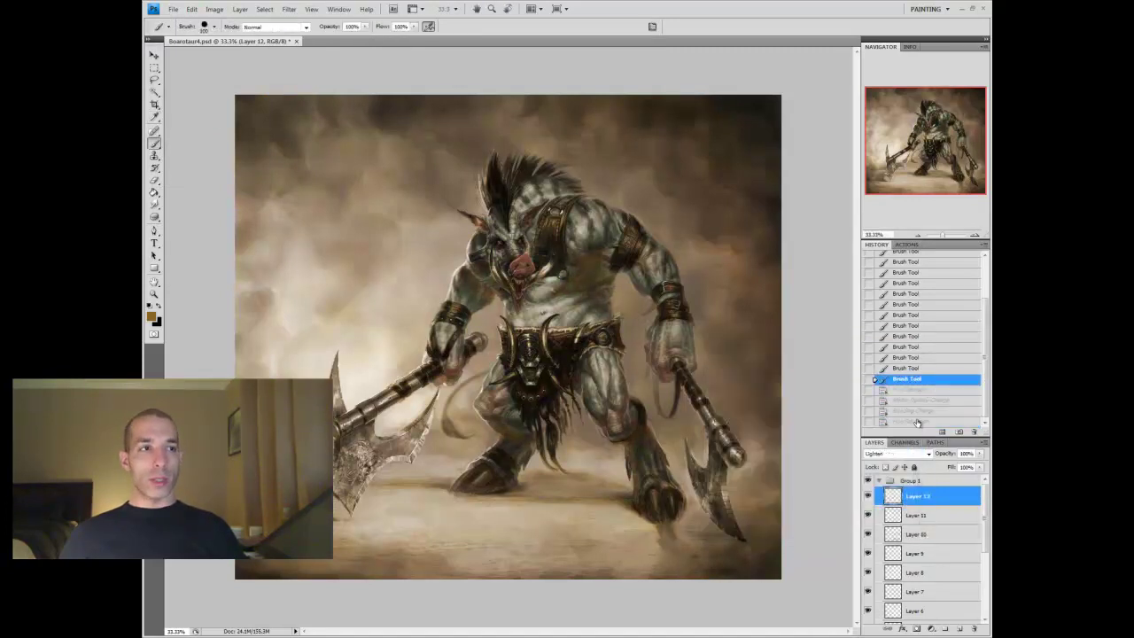
Erase excess Layer 12 colour from the chest and the side of the torso below the arm
{"action": "left_click_drag", "start_coordinate": [514, 266], "coordinate": [550, 292]}
{"action": "left_click_drag", "start_coordinate": [523, 275], "coordinate": [567, 310]}
{"action": "left_click_drag", "start_coordinate": [612, 275], "coordinate": [625, 285]}
{"action": "left_click_drag", "start_coordinate": [614, 276], "coordinate": [627, 289]}
{"action": "left_click_drag", "start_coordinate": [617, 277], "coordinate": [625, 287]}
{"action": "left_click_drag", "start_coordinate": [616, 278], "coordinate": [626, 285]}
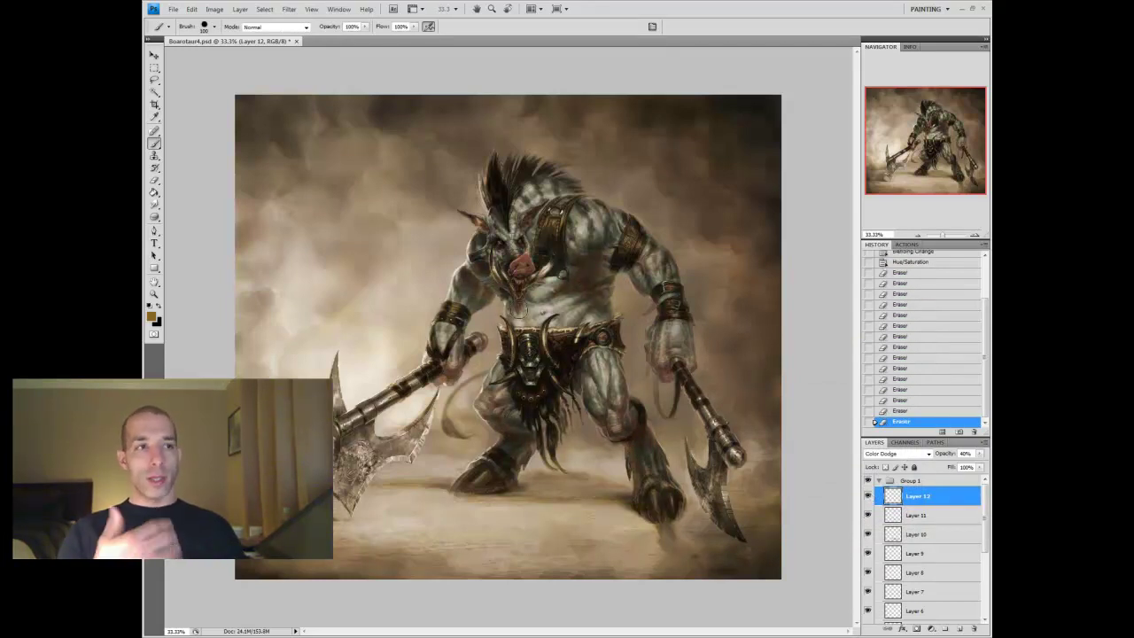
Choose a reddish orange and brush it around the eyes and face on Layer 12
{"action": "key", "text": "z"}
{"action": "left_click", "coordinate": [567, 268]}
{"action": "left_click", "coordinate": [150, 316]}
{"action": "left_click", "coordinate": [580, 379]}
{"action": "left_click", "coordinate": [755, 366]}
{"action": "key", "text": "b"}
{"action": "left_click", "coordinate": [473, 211]}
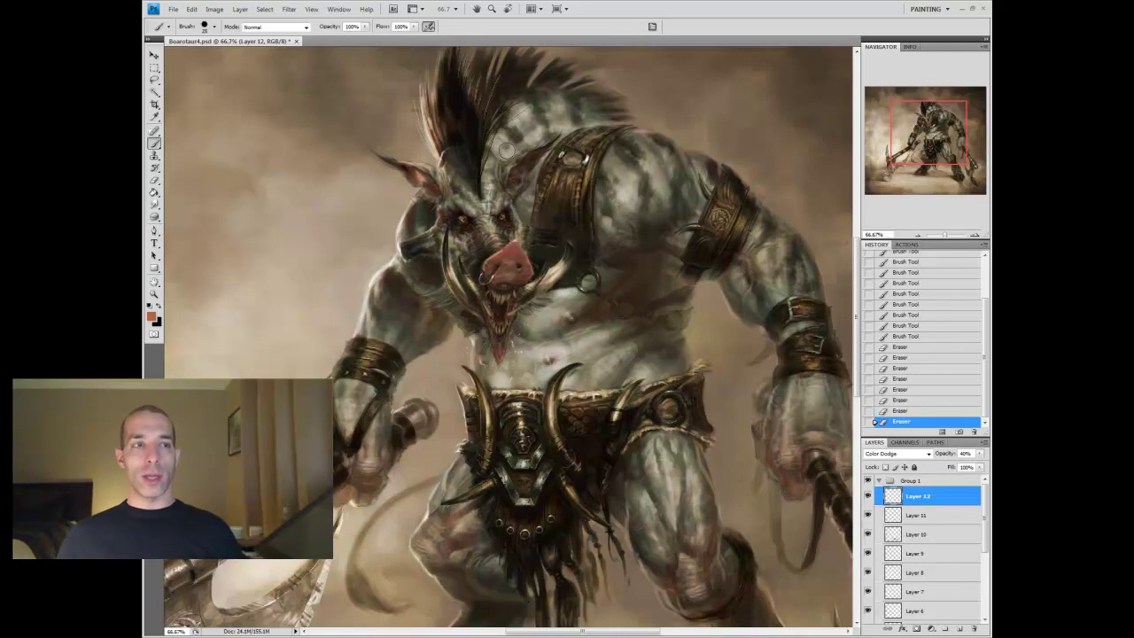
Choose a light orange, brush it over the face and open mouth, and erase the excess
{"action": "left_click", "coordinate": [151, 316]}
{"action": "key", "text": "Return"}
{"action": "key", "text": "b"}
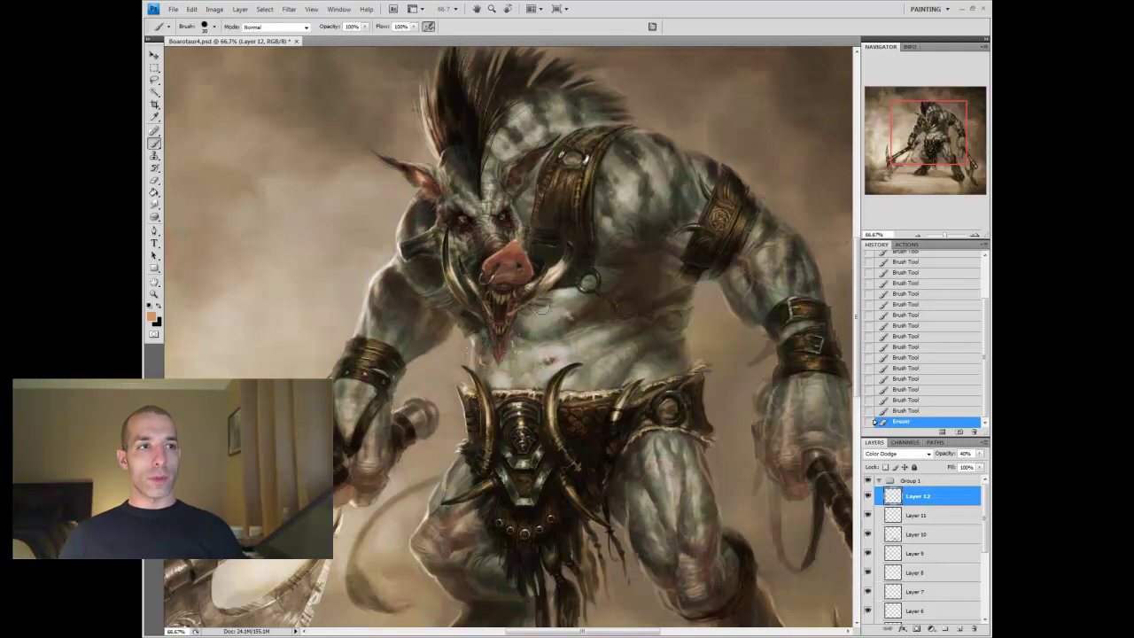
Erase excess colour beside the jaw and brush light orange over the bent leg on Layer 12
{"action": "key", "text": "z"}
{"action": "key", "text": "ctrl+minus"}
{"action": "key", "text": "ctrl+minus"}
{"action": "key", "text": "ctrl+plus"}
{"action": "key", "text": "ctrl+y"}
{"action": "key", "text": "ctrl+y"}
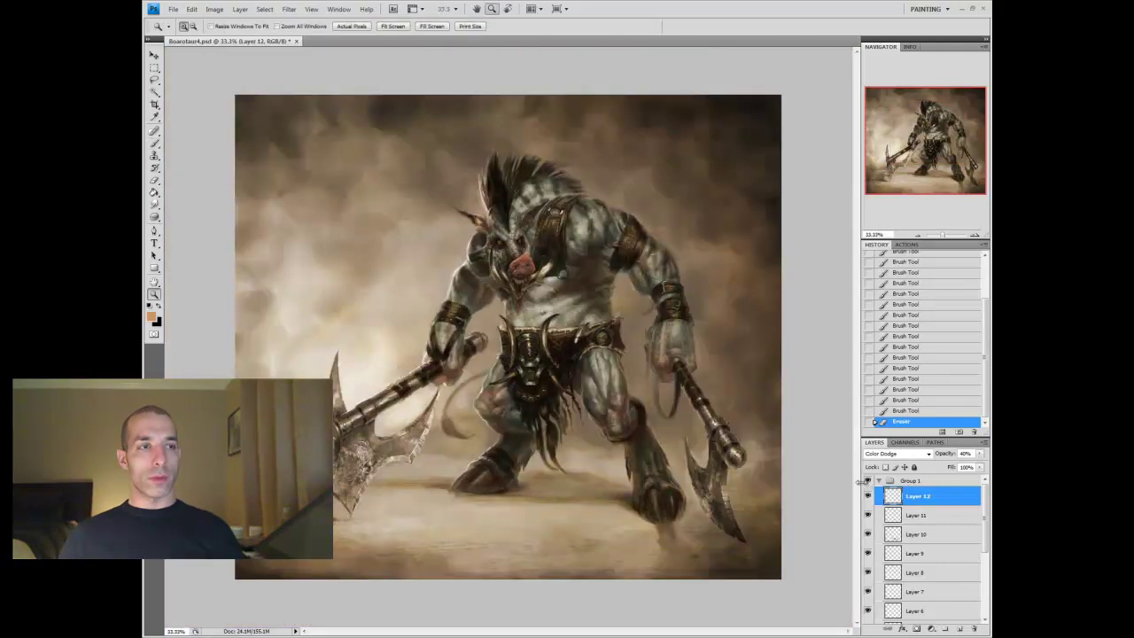
{"action": "left_click_drag", "start_coordinate": [483, 281], "coordinate": [489, 302]}
{"action": "key", "text": "b"}
{"action": "left_click", "coordinate": [493, 417]}
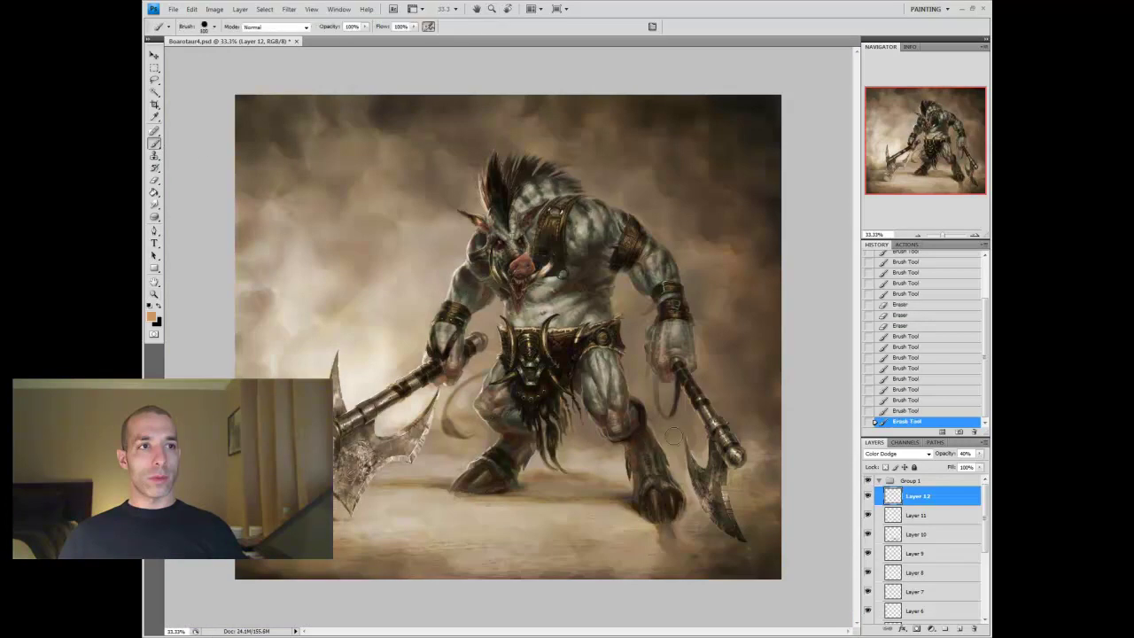
Desaturate the fresh orange tint with the Sponge and brush light orange over the hands
{"action": "key", "text": "o"}
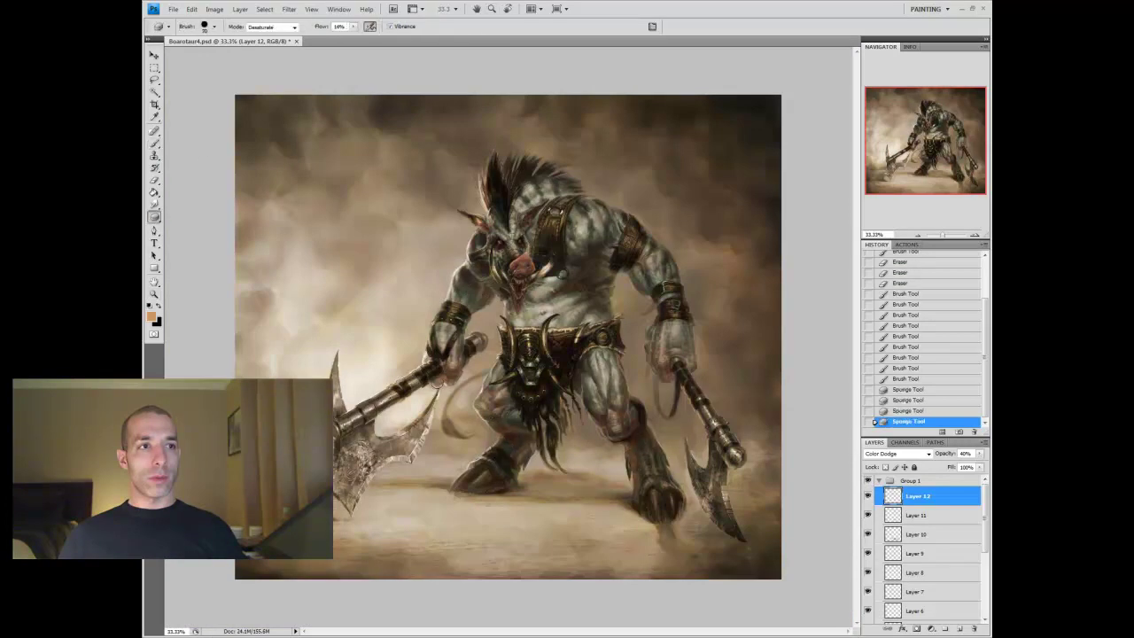
{"action": "key", "text": "b"}
{"action": "left_click", "coordinate": [453, 378]}
{"action": "left_click", "coordinate": [667, 378]}
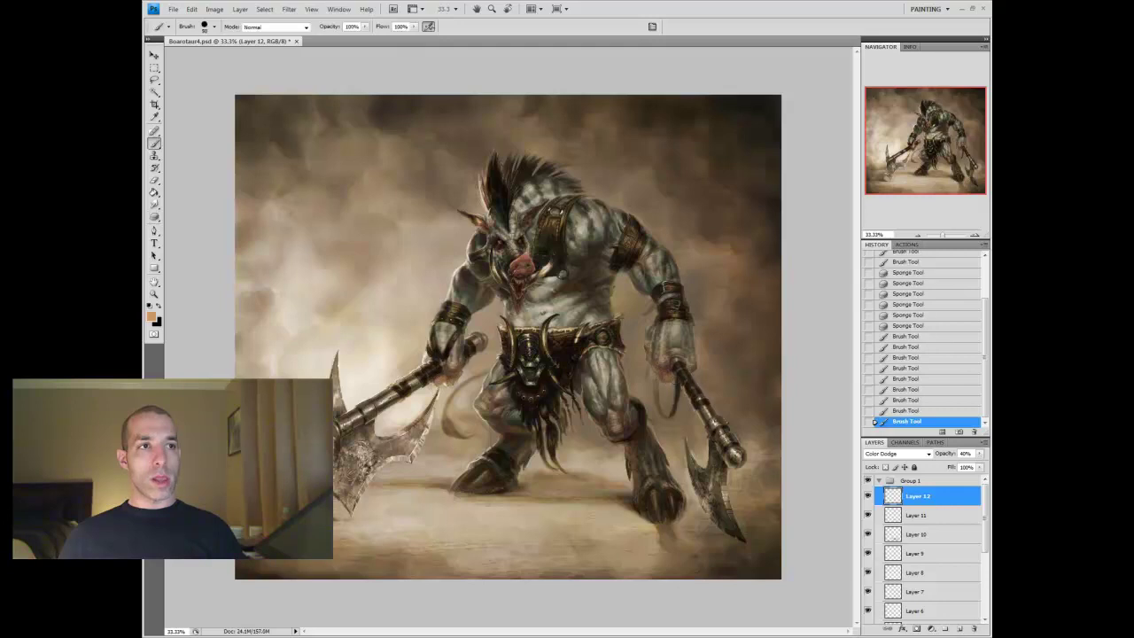
Choose a teal green, brush it over both axe blades on Layer 12 and desaturate it with the Sponge
{"action": "left_click", "coordinate": [150, 317]}
{"action": "left_click", "coordinate": [752, 367]}
{"action": "left_click", "coordinate": [357, 416]}
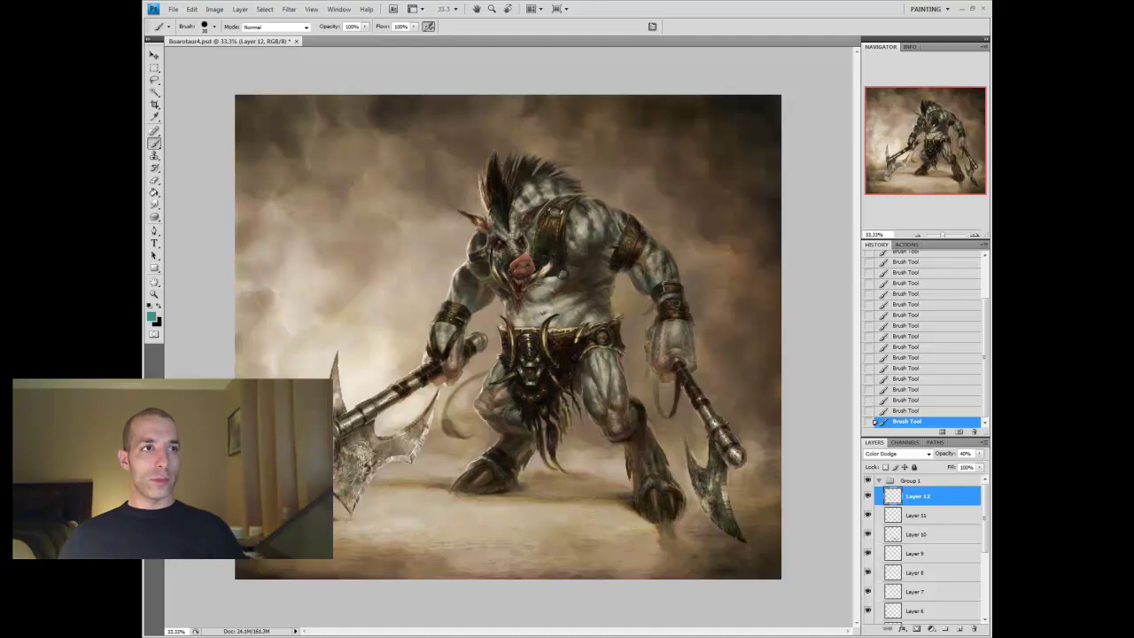
{"action": "key", "text": "o"}
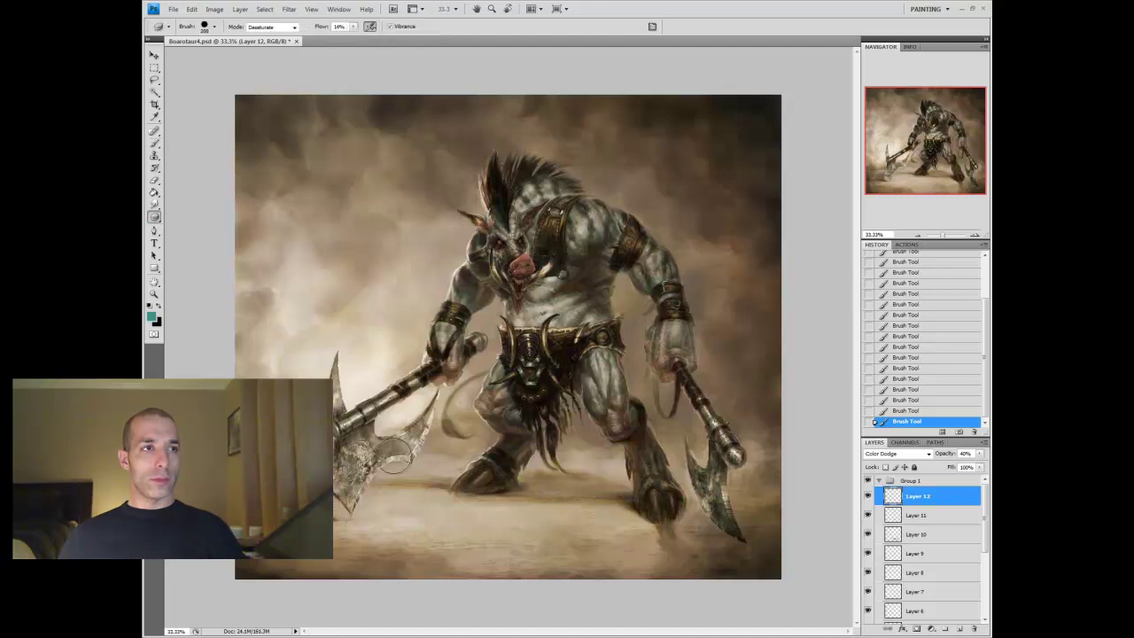
{"action": "left_click", "coordinate": [700, 521]}
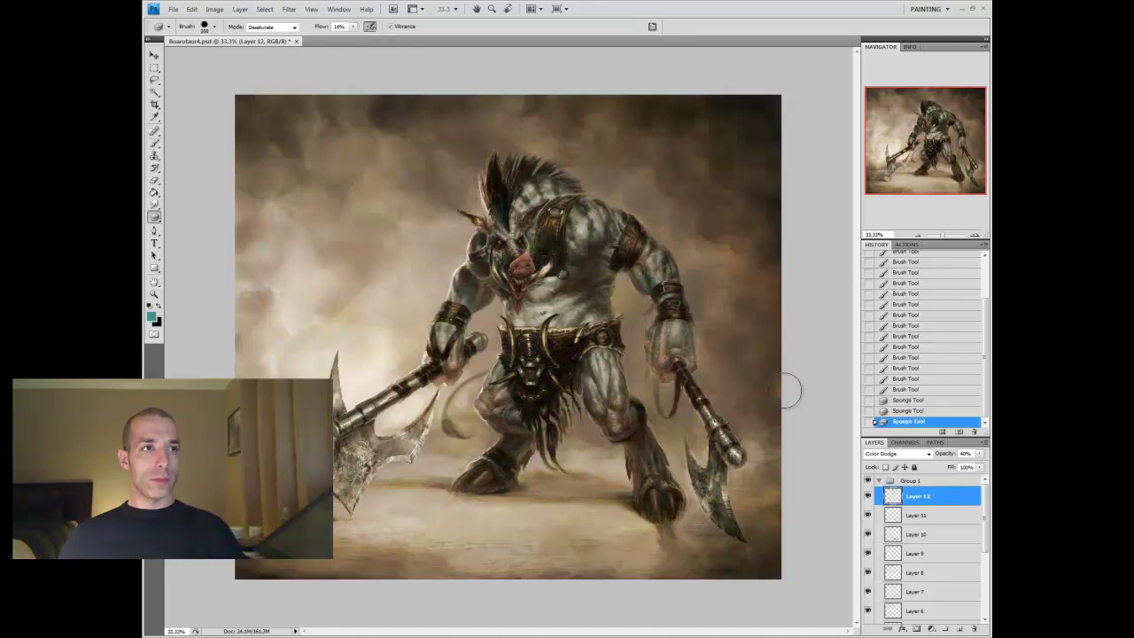
Choose a reddish brown and brush it over the warrior's head on Layer 12, erasing the excess
{"action": "key", "text": "z"}
{"action": "left_click", "coordinate": [360, 316], "text": "alt"}
{"action": "left_click", "coordinate": [515, 348]}
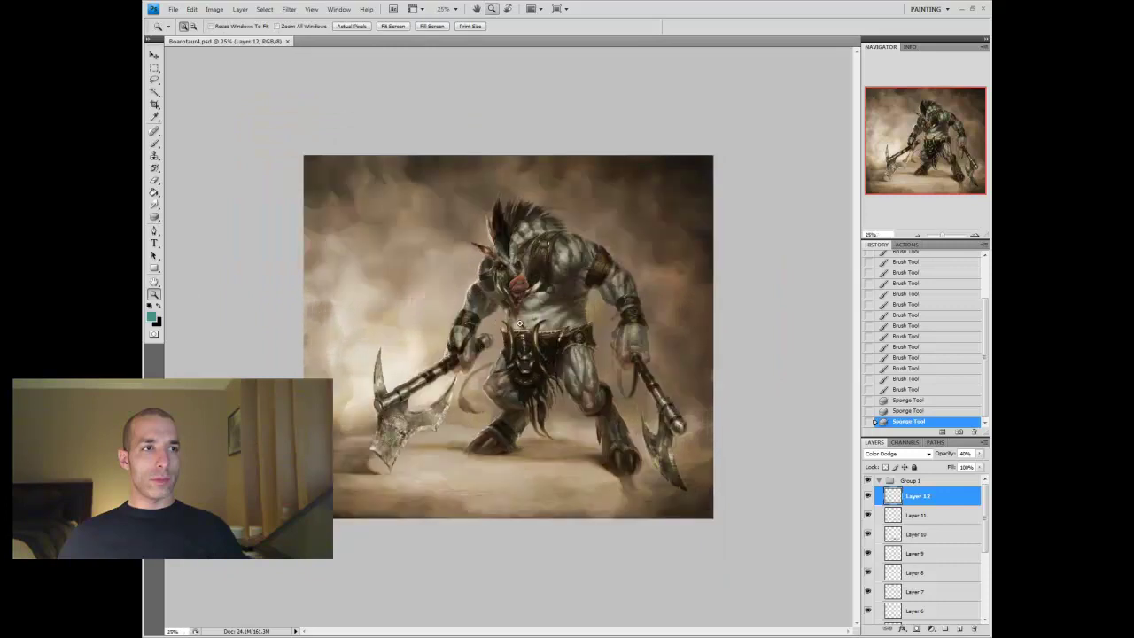
{"action": "left_click", "coordinate": [528, 348]}
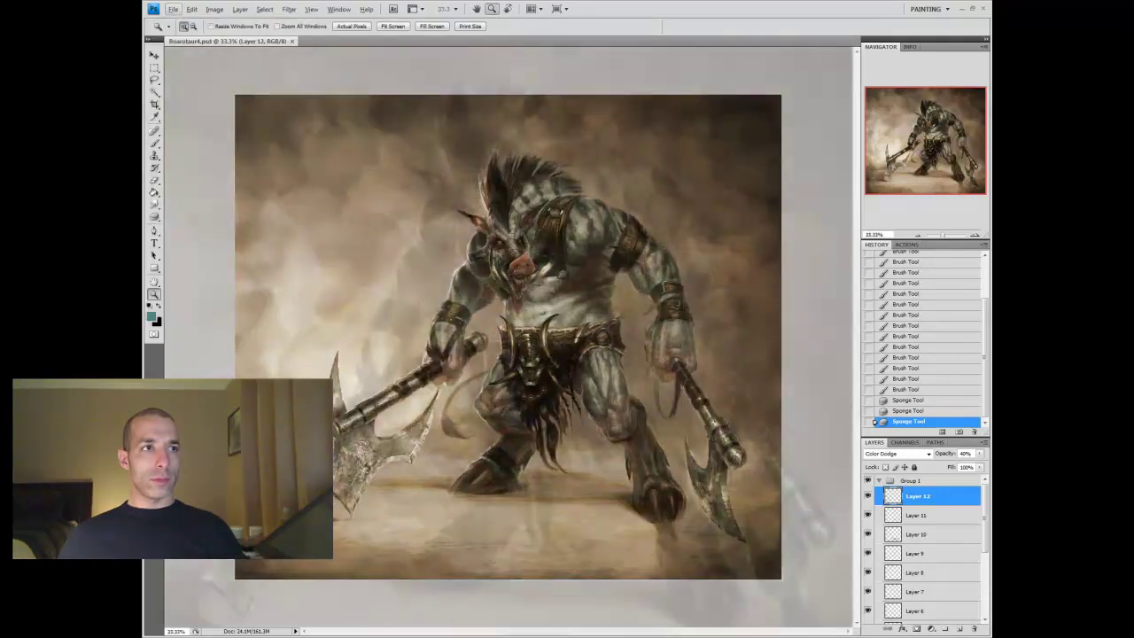
{"action": "key", "text": "b"}
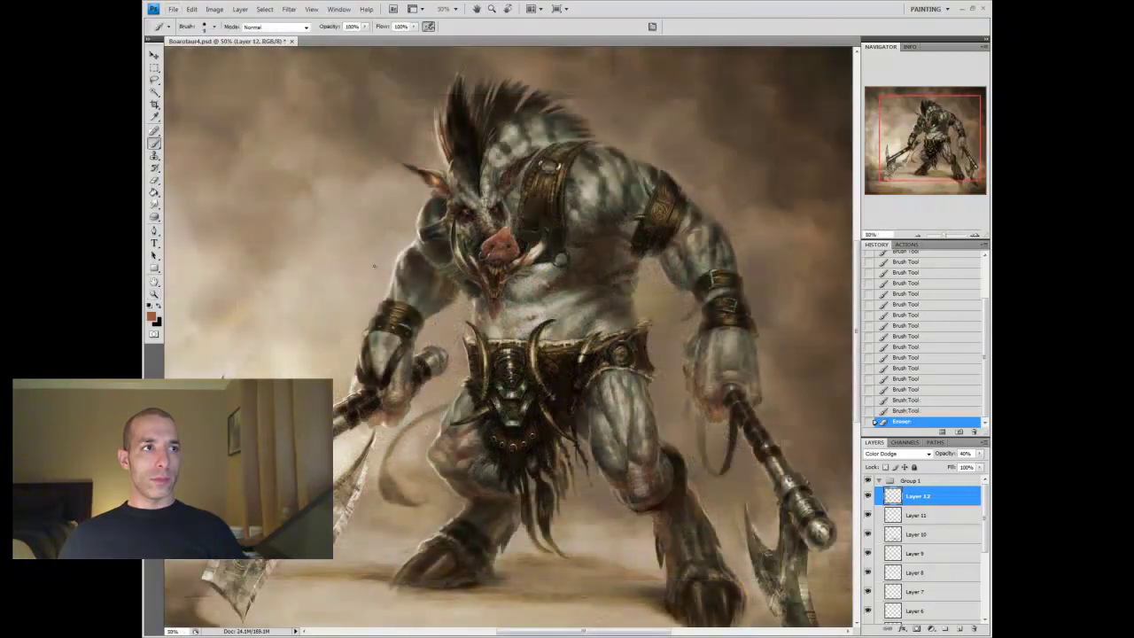
Add a new layer above Layer 12, set it to Lighten and brush reddish brown around both eyes
{"action": "left_click", "coordinate": [956, 626]}
{"action": "key", "text": "ctrl+plus"}
{"action": "key", "text": "ctrl+plus"}
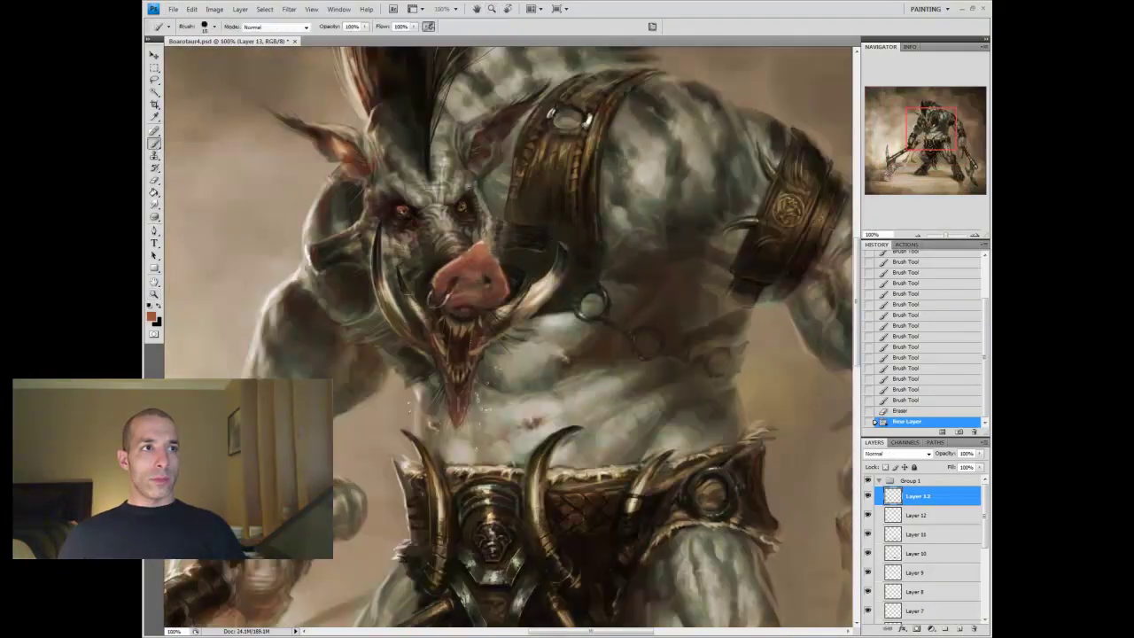
{"action": "mouse_move", "coordinate": [389, 206]}
{"action": "left_mouse_down"}
{"action": "mouse_move", "coordinate": [413, 213]}
{"action": "mouse_move", "coordinate": [393, 222]}
{"action": "left_mouse_up"}
{"action": "left_click", "coordinate": [898, 453]}
{"action": "left_click", "coordinate": [899, 275]}
{"action": "mouse_move", "coordinate": [430, 202]}
{"action": "left_mouse_down"}
{"action": "mouse_move", "coordinate": [489, 186]}
{"action": "mouse_move", "coordinate": [524, 200]}
{"action": "mouse_move", "coordinate": [463, 198]}
{"action": "left_mouse_up"}
{"action": "left_click_drag", "start_coordinate": [454, 183], "coordinate": [461, 200]}
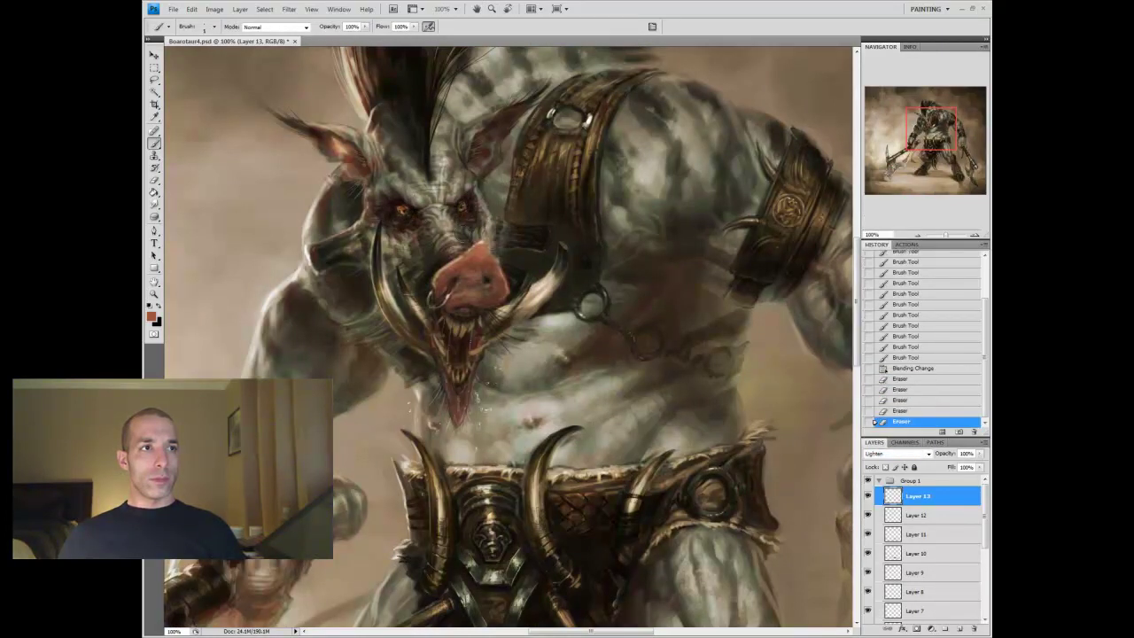
Brush more reddish colour under both eyes on Layer 13 and soften the strokes with the Eraser
{"action": "key", "text": "b"}
{"action": "left_click_drag", "start_coordinate": [390, 213], "coordinate": [402, 221]}
{"action": "left_click_drag", "start_coordinate": [489, 209], "coordinate": [500, 216]}
{"action": "key", "text": "e"}
{"action": "left_click_drag", "start_coordinate": [392, 216], "coordinate": [404, 223]}
{"action": "left_click_drag", "start_coordinate": [396, 217], "coordinate": [405, 225]}
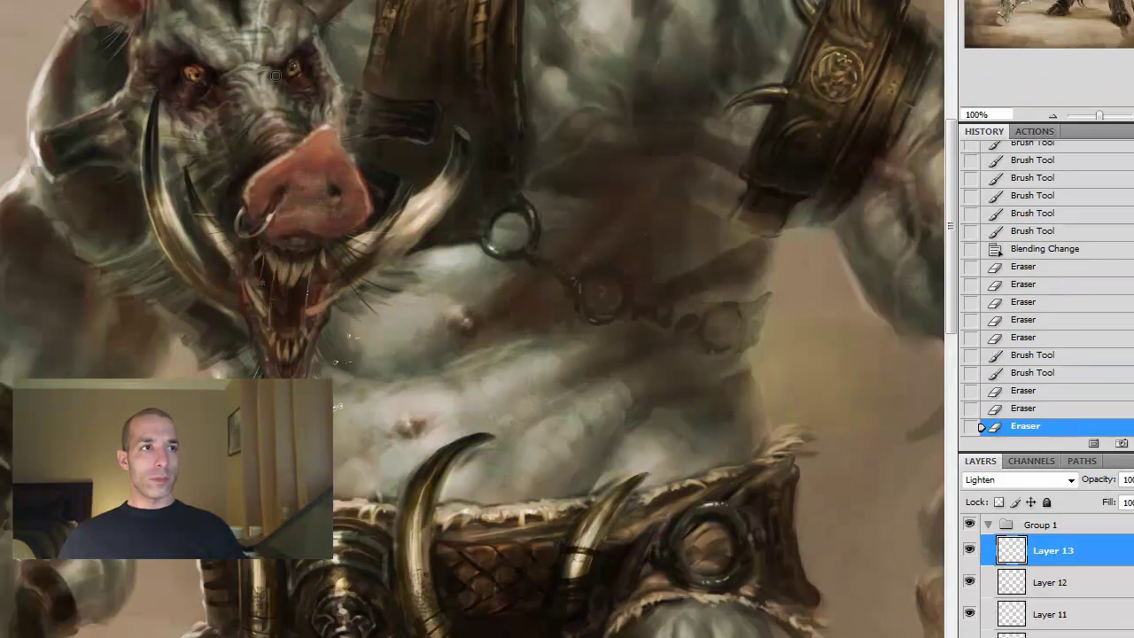
Lightly erase Layer 12 beside the eye and brush more reddish colour along the snout and cheek on Layer 13
{"action": "left_click", "coordinate": [1050, 583]}
{"action": "left_click_drag", "start_coordinate": [188, 72], "coordinate": [197, 80]}
{"action": "left_click", "coordinate": [1054, 550]}
{"action": "key", "text": "b"}
{"action": "left_click_drag", "start_coordinate": [232, 178], "coordinate": [239, 185]}
{"action": "left_click_drag", "start_coordinate": [234, 179], "coordinate": [257, 163]}
{"action": "key", "text": "e"}
{"action": "key", "text": "b"}
{"action": "left_click_drag", "start_coordinate": [81, 140], "coordinate": [92, 154]}
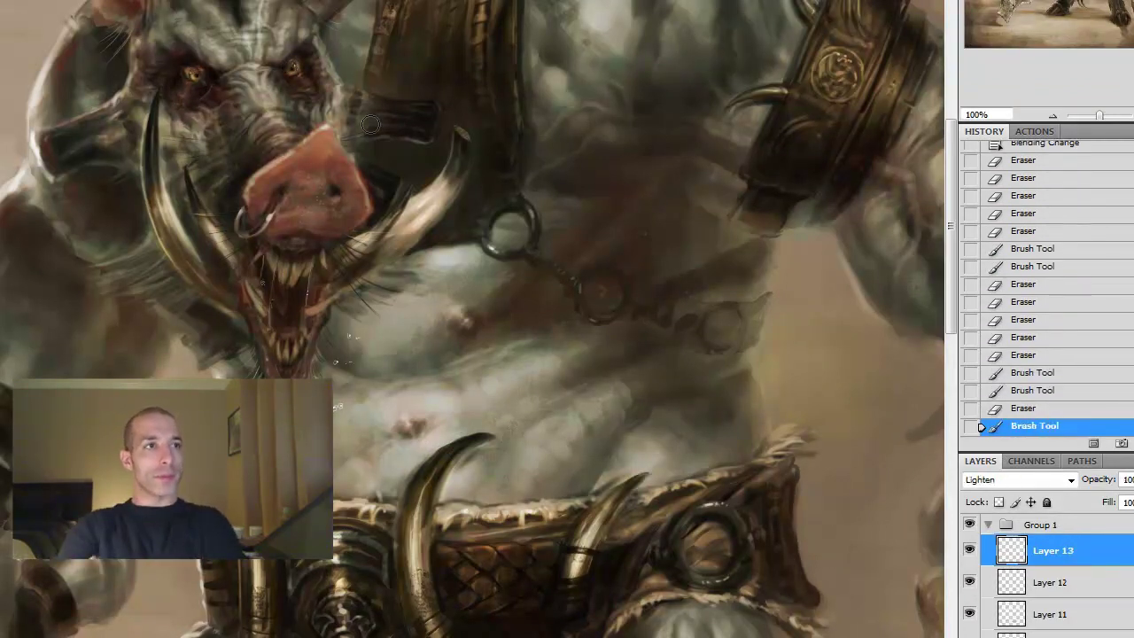
Brush over the dark strap end beside the snout and the shaded area below it on Layer 13
{"action": "left_click_drag", "start_coordinate": [412, 106], "coordinate": [422, 117]}
{"action": "left_click_drag", "start_coordinate": [409, 108], "coordinate": [425, 142]}
{"action": "left_click_drag", "start_coordinate": [390, 133], "coordinate": [417, 140]}
{"action": "left_click_drag", "start_coordinate": [404, 99], "coordinate": [424, 108]}
{"action": "mouse_move", "coordinate": [390, 133]}
{"action": "left_mouse_down"}
{"action": "mouse_move", "coordinate": [416, 142]}
{"action": "mouse_move", "coordinate": [386, 175]}
{"action": "left_mouse_up"}
{"action": "left_click_drag", "start_coordinate": [374, 193], "coordinate": [375, 179]}
{"action": "key", "text": "e"}
Touch up the metal ring hanging from the chest strap with small strokes on Layer 13
{"action": "left_click_drag", "start_coordinate": [514, 202], "coordinate": [532, 209]}
{"action": "left_click_drag", "start_coordinate": [518, 205], "coordinate": [540, 215]}
{"action": "left_click_drag", "start_coordinate": [510, 203], "coordinate": [531, 211]}
{"action": "left_click_drag", "start_coordinate": [487, 255], "coordinate": [501, 266]}
{"action": "left_click_drag", "start_coordinate": [523, 252], "coordinate": [535, 256]}
{"action": "left_click", "coordinate": [381, 254]}
{"action": "left_click", "coordinate": [416, 230]}
{"action": "left_click", "coordinate": [464, 216]}
{"action": "left_click", "coordinate": [545, 197]}
Add a new Normal layer above Layer 13 and paint the side of the boar's face with sampled dark browns
{"action": "key", "text": "ctrl+shift+alt+n"}
{"action": "left_click", "coordinate": [460, 151], "text": "alt"}
{"action": "left_click", "coordinate": [459, 160], "text": "alt"}
{"action": "left_click", "coordinate": [459, 161]}
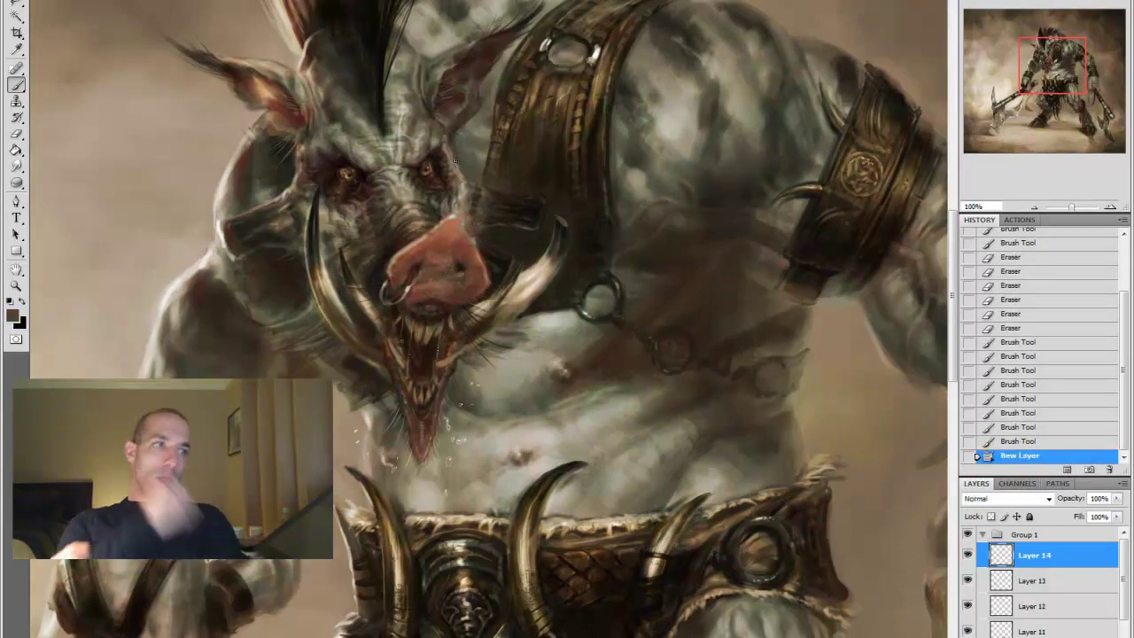
{"action": "left_click", "coordinate": [458, 164]}
{"action": "left_click", "coordinate": [459, 166]}
{"action": "left_click", "coordinate": [457, 168]}
{"action": "left_click", "coordinate": [457, 170]}
{"action": "left_click", "coordinate": [457, 172]}
{"action": "left_click", "coordinate": [458, 173]}
{"action": "left_click", "coordinate": [458, 174]}
{"action": "left_click", "coordinate": [458, 174], "text": "alt"}
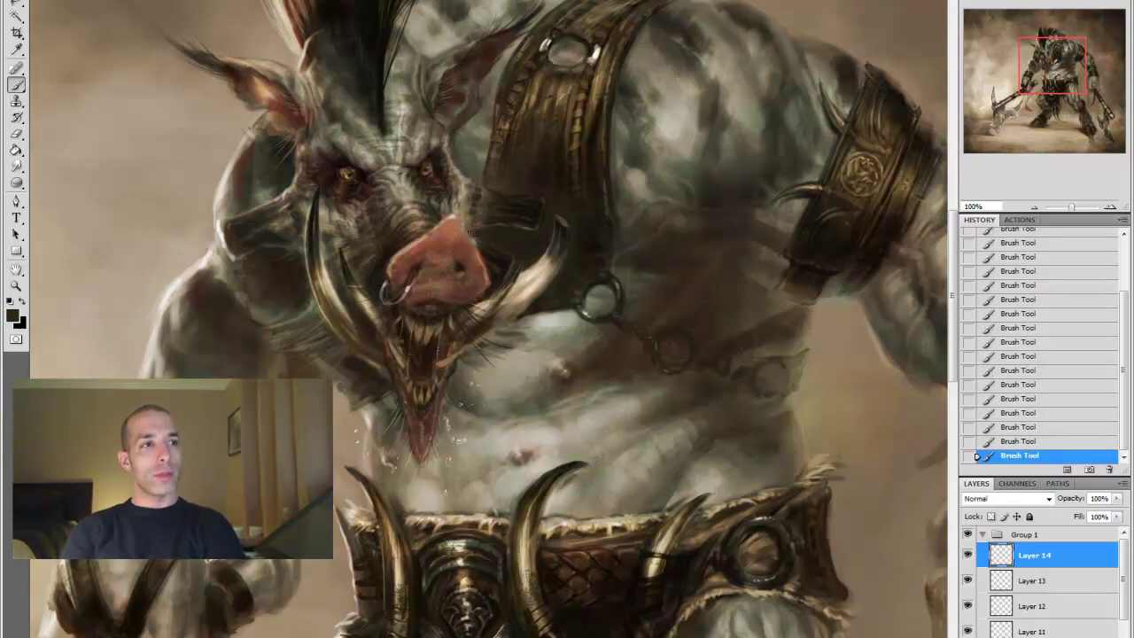
{"action": "left_click_drag", "start_coordinate": [1025, 453], "coordinate": [1010, 413]}
{"action": "left_click", "coordinate": [1019, 454]}
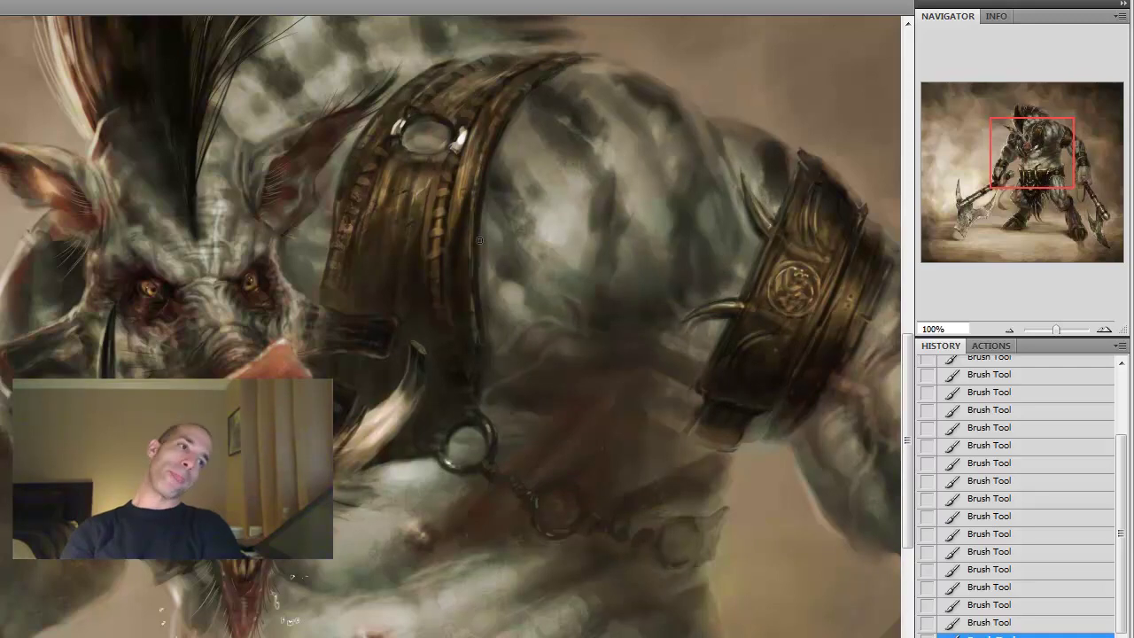
Select Layer 12 and erase excess colour around the hand holding the axe
{"action": "key", "text": "ctrl+minus"}
{"action": "key", "text": "ctrl+minus"}
{"action": "key", "text": "ctrl+minus"}
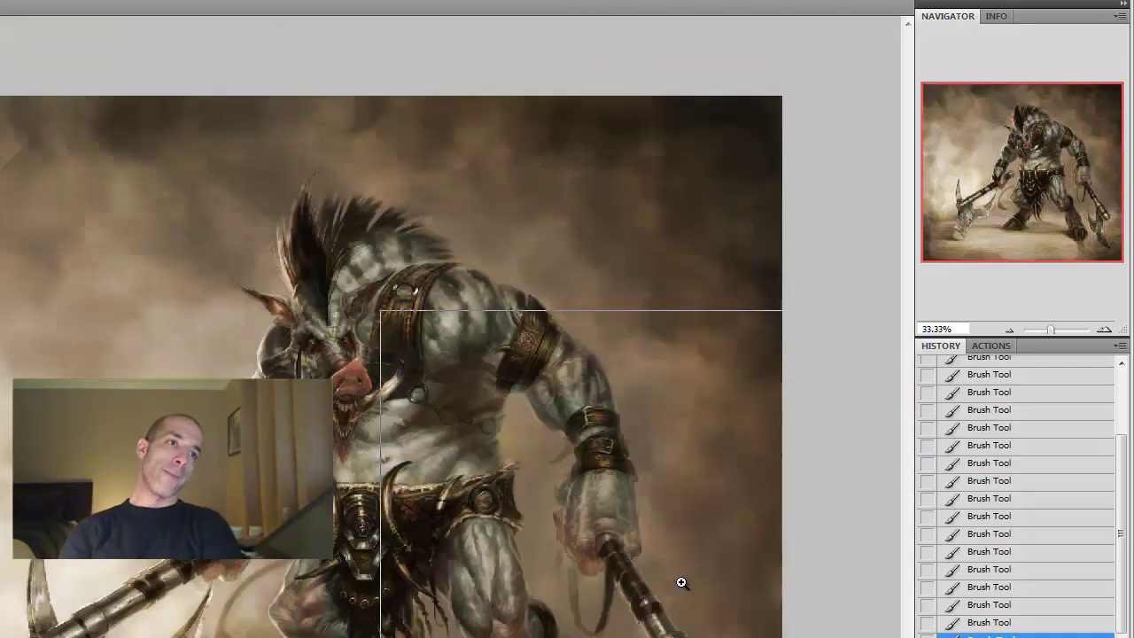
{"action": "key", "text": "ctrl+plus"}
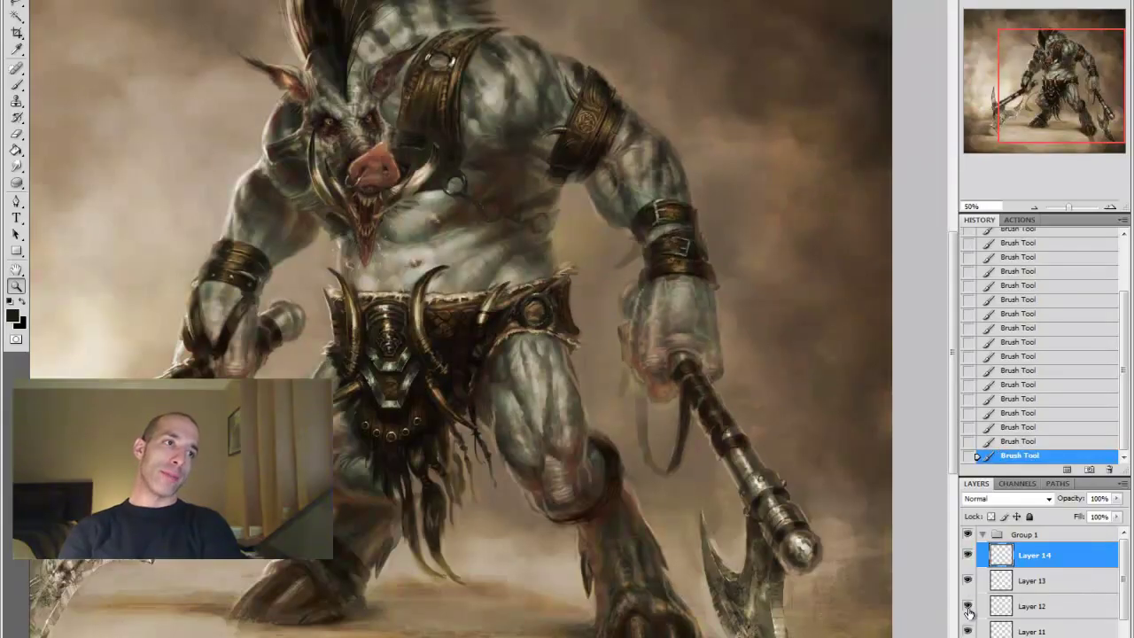
{"action": "left_click", "coordinate": [1006, 605]}
{"action": "key", "text": "e"}
{"action": "mouse_move", "coordinate": [639, 395]}
{"action": "left_mouse_down"}
{"action": "mouse_move", "coordinate": [651, 354]}
{"action": "mouse_move", "coordinate": [598, 301]}
{"action": "left_mouse_up"}
{"action": "left_click", "coordinate": [252, 373]}
{"action": "left_click_drag", "start_coordinate": [252, 373], "coordinate": [318, 374]}
Add a new layer set to Overlay and brush an orange tan over the axe handle
{"action": "key", "text": "ctrl+shift+alt+n"}
{"action": "left_click", "coordinate": [1005, 498]}
{"action": "left_click", "coordinate": [993, 331]}
{"action": "left_click", "coordinate": [12, 315]}
{"action": "left_click", "coordinate": [676, 557]}
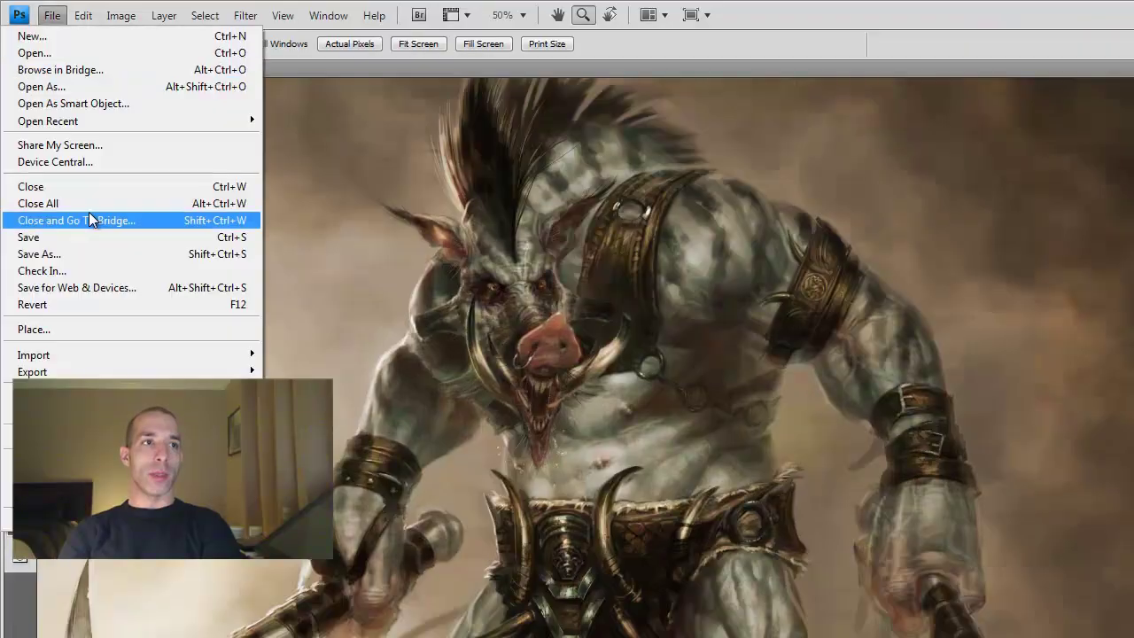
{"action": "left_click", "coordinate": [145, 306]}
{"action": "key", "text": "b"}
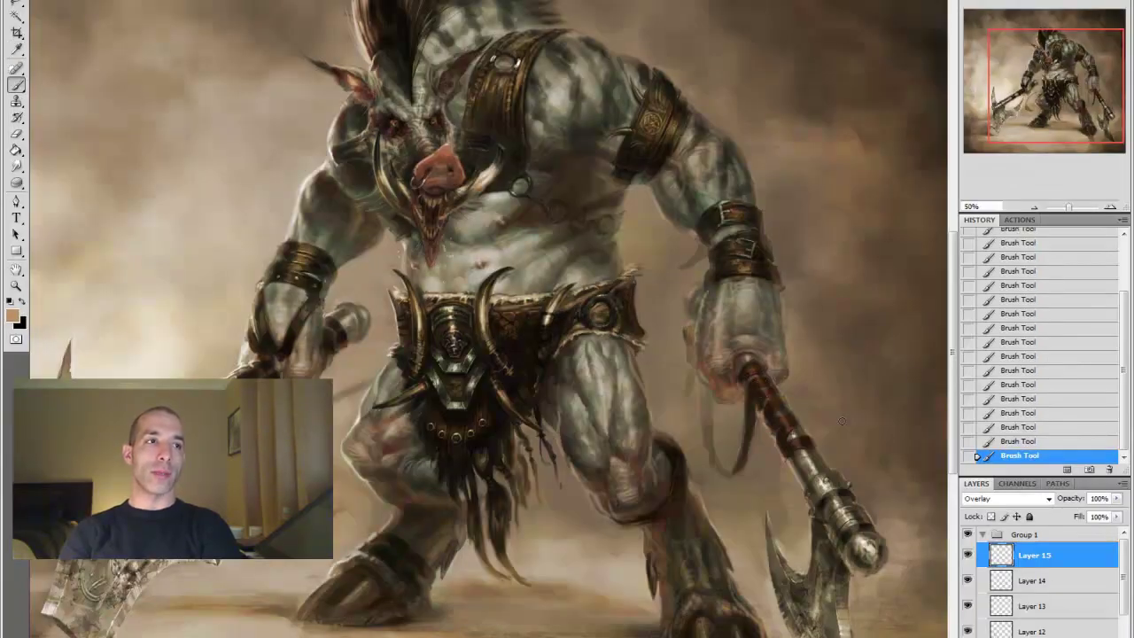
Brush pale yellow over the axe handle on Layer 15, desaturate it with the Sponge and compare with the layer hidden
{"action": "left_click", "coordinate": [13, 316]}
{"action": "key", "text": "Return"}
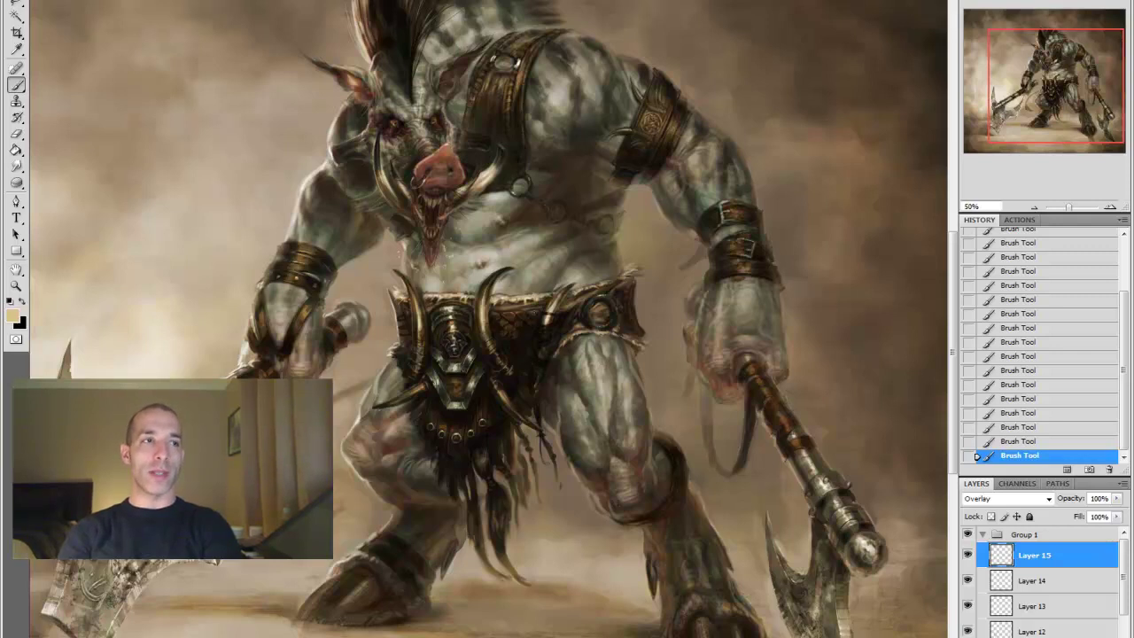
{"action": "key", "text": "o"}
{"action": "mouse_move", "coordinate": [754, 379]}
{"action": "left_mouse_down"}
{"action": "mouse_move", "coordinate": [792, 366]}
{"action": "mouse_move", "coordinate": [831, 441]}
{"action": "left_mouse_up"}
{"action": "left_click_drag", "start_coordinate": [766, 424], "coordinate": [752, 412]}
{"action": "left_click", "coordinate": [968, 554]}
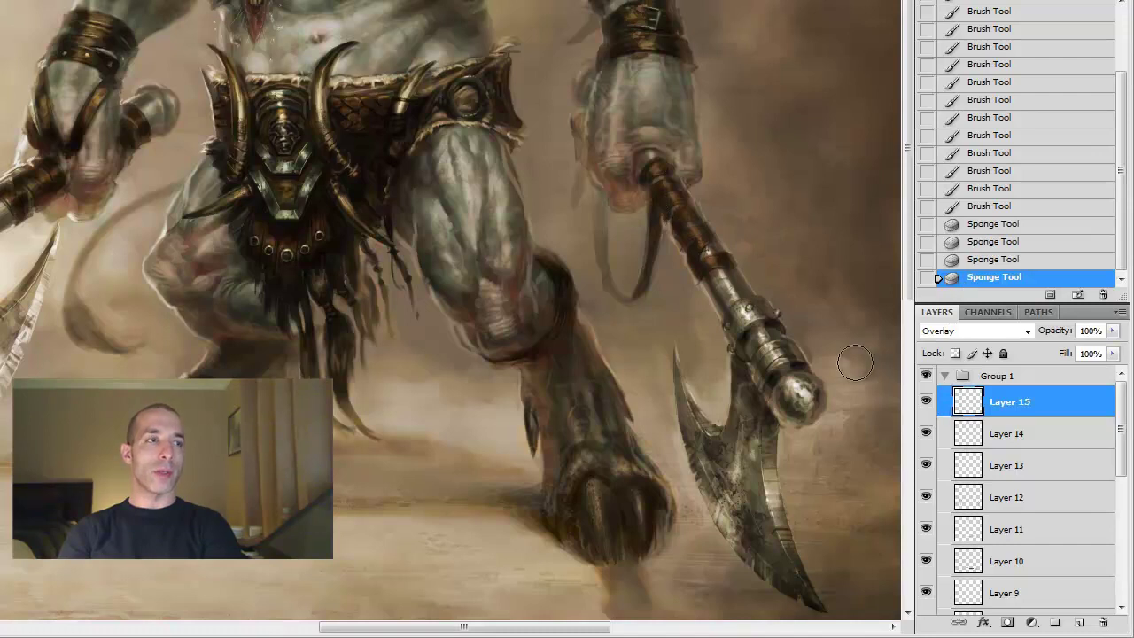
{"action": "left_click", "coordinate": [928, 404]}
Choose orange-brown and lighter tan tones, brush them over the axe handle on Layer 15 and desaturate with the Sponge
{"action": "left_click", "coordinate": [13, 317]}
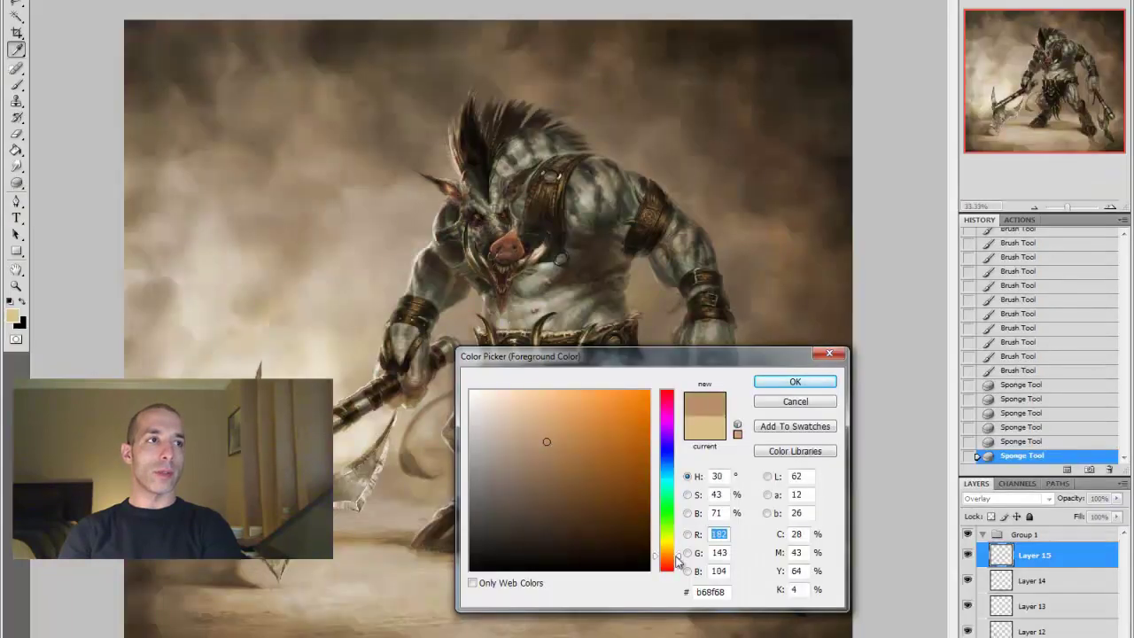
{"action": "left_click_drag", "start_coordinate": [678, 556], "coordinate": [678, 551]}
{"action": "key", "text": "Return"}
{"action": "key", "text": "b"}
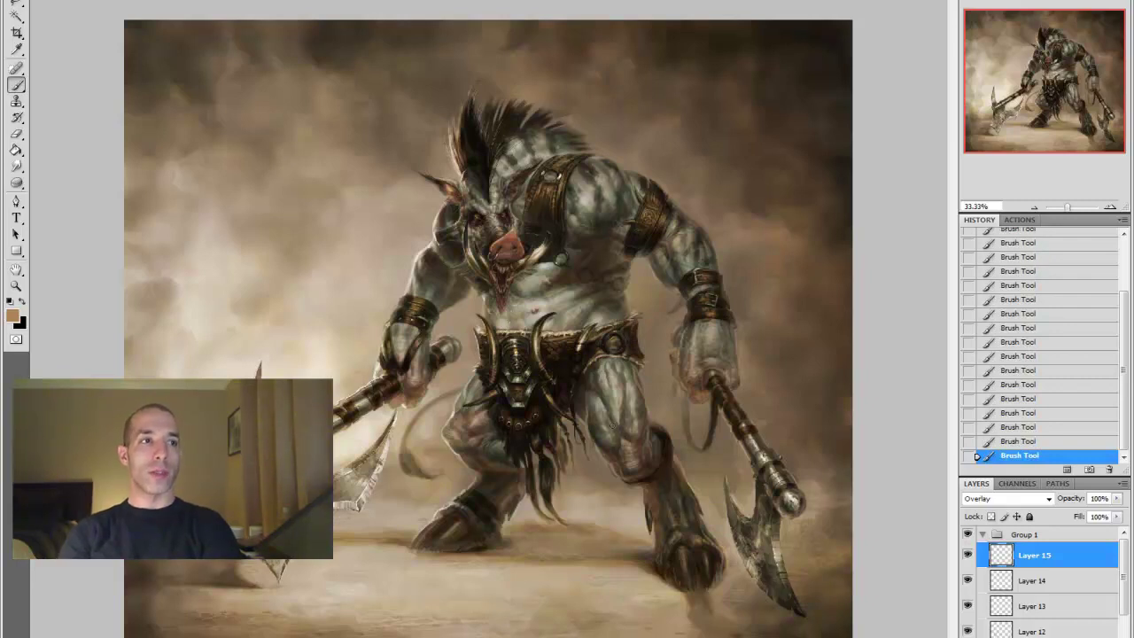
{"action": "right_click", "coordinate": [665, 439], "text": "alt+shift"}
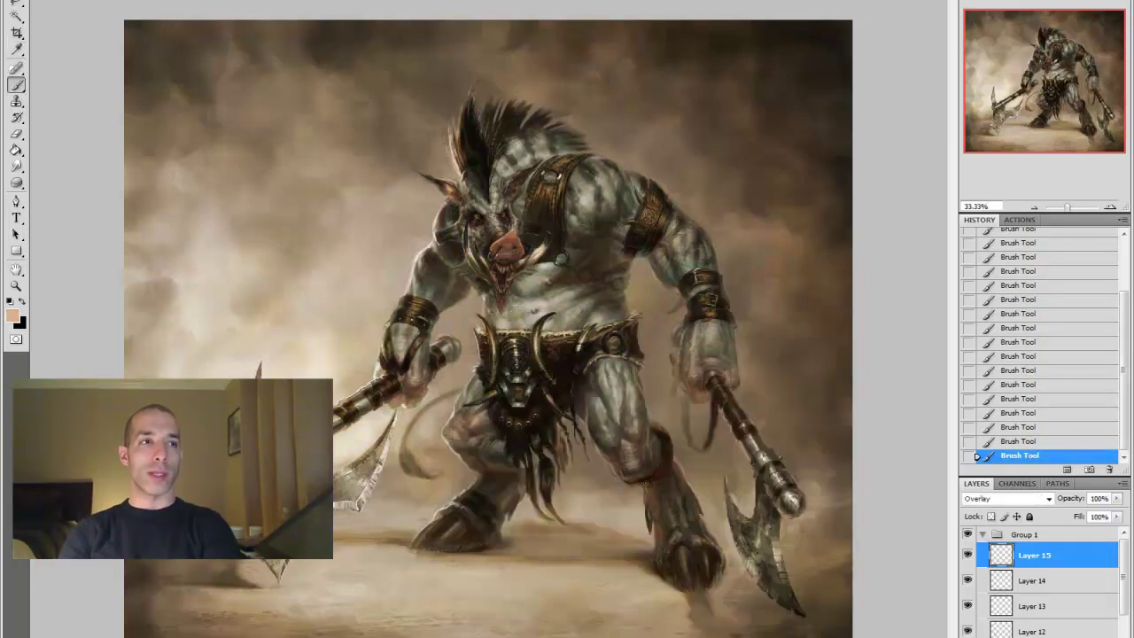
{"action": "key", "text": "o"}
{"action": "left_click", "coordinate": [655, 427]}
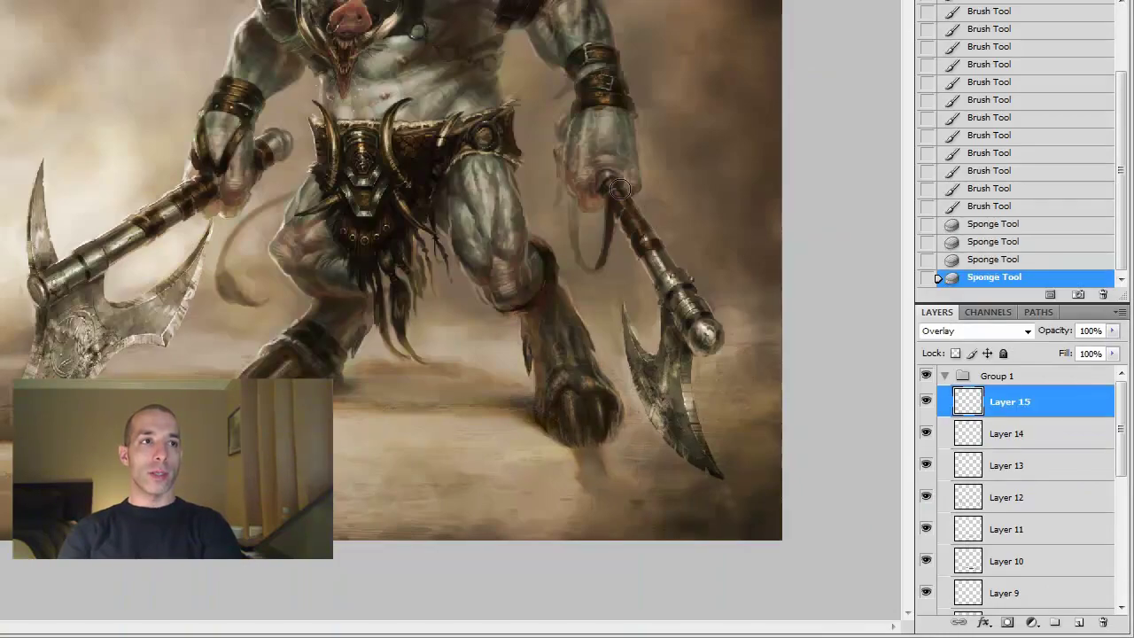
Choose pale mint and olive tones and brush them over the metal skull buckle of the belt on Layer 15
{"action": "key", "text": "ctrl+minus"}
{"action": "key", "text": "ctrl+plus"}
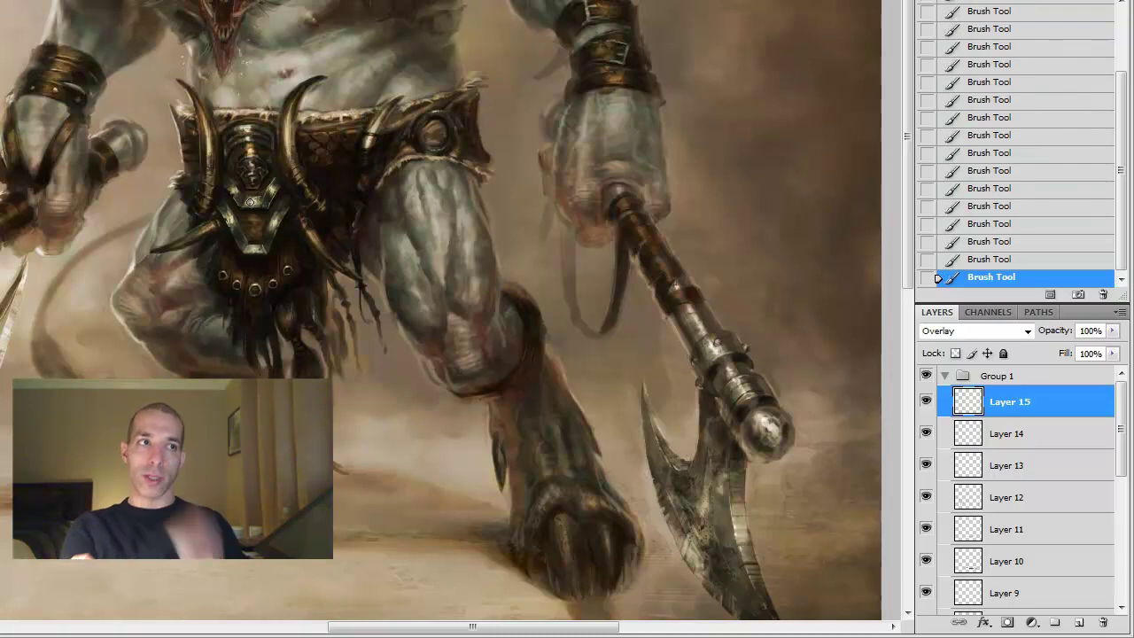
{"action": "key", "text": "ctrl+minus"}
{"action": "key", "text": "Return"}
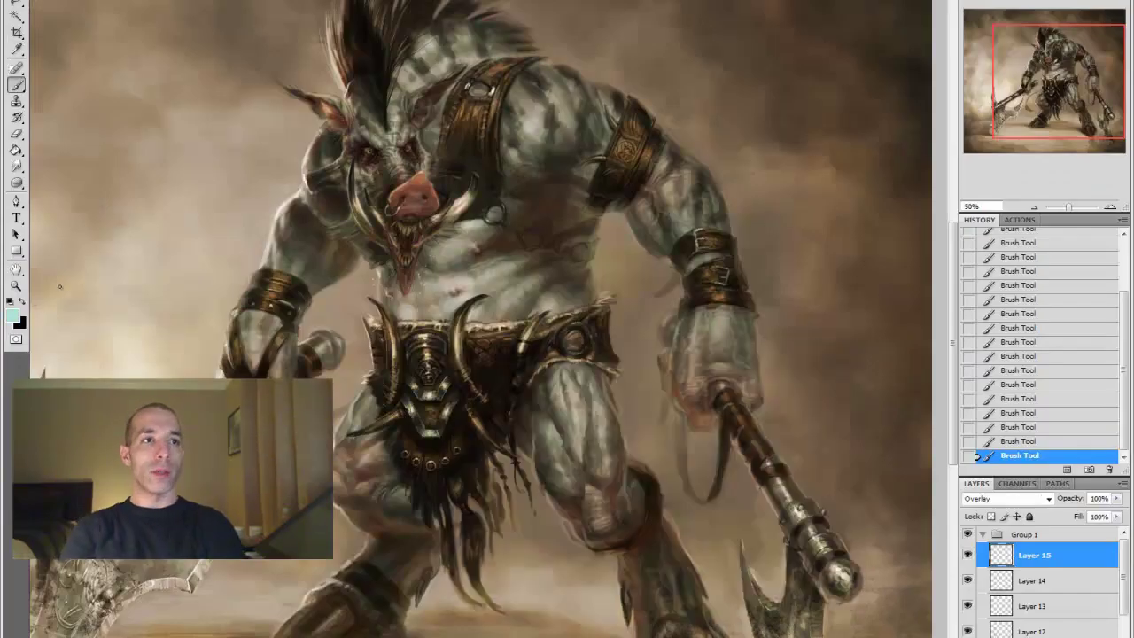
{"action": "key", "text": "ctrl+plus"}
{"action": "key", "text": "ctrl+plus"}
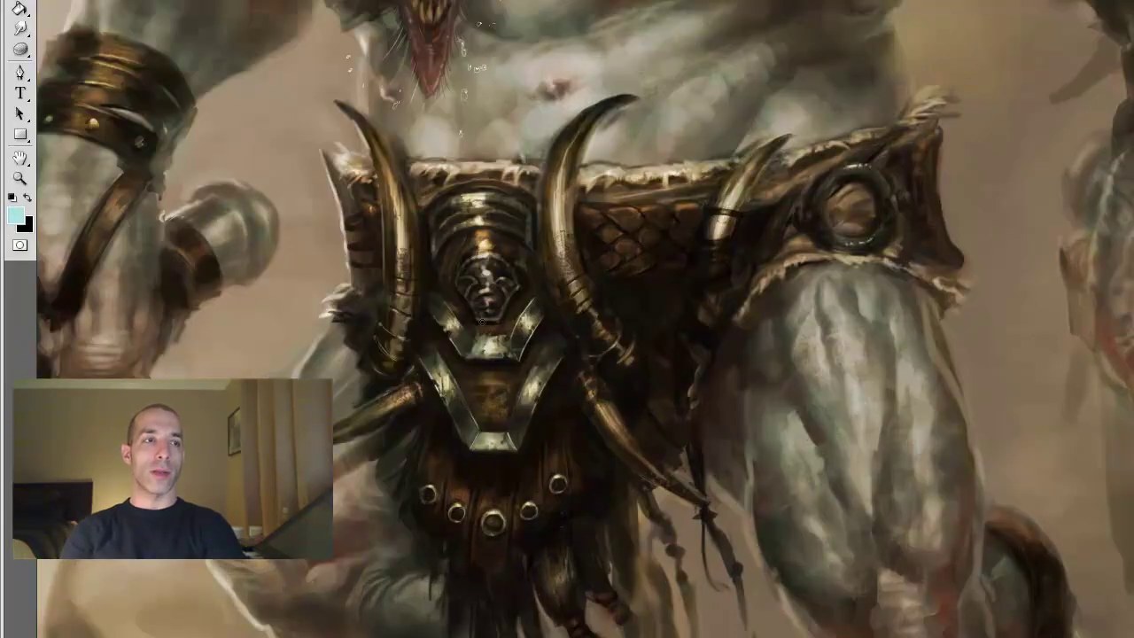
{"action": "left_click", "coordinate": [15, 216]}
{"action": "left_click", "coordinate": [465, 270]}
{"action": "key", "text": "Return"}
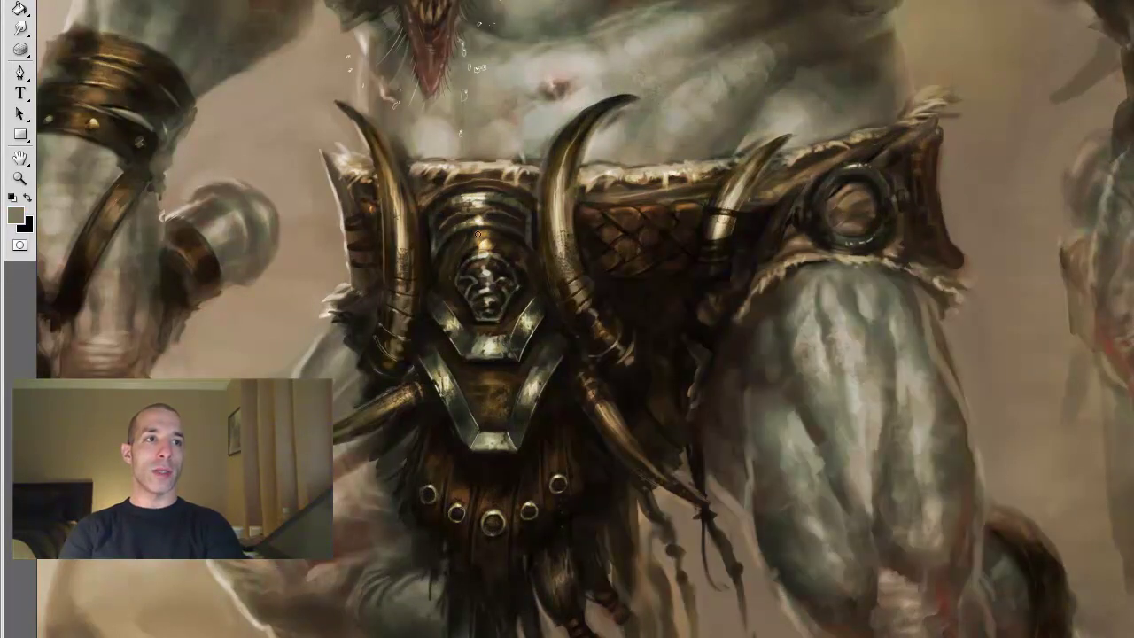
Choose a muted teal green and brush it over the belt buckle's metal plates on Layer 15
{"action": "left_click", "coordinate": [16, 216]}
{"action": "left_click", "coordinate": [641, 370]}
{"action": "key", "text": "Return"}
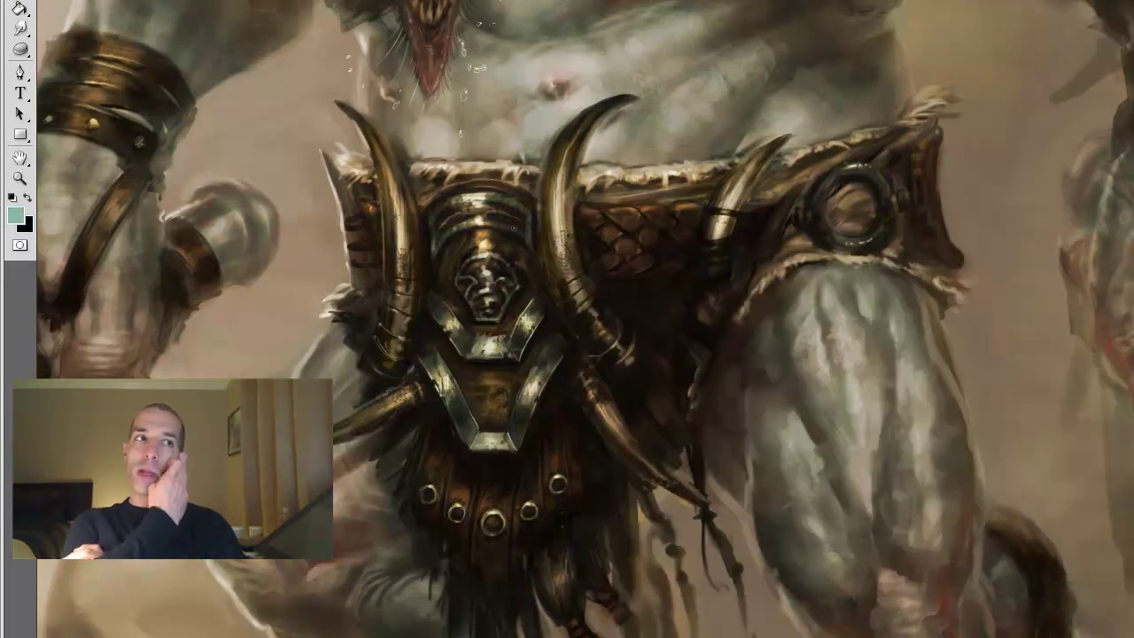
{"action": "mouse_move", "coordinate": [437, 365]}
{"action": "left_mouse_down"}
{"action": "mouse_move", "coordinate": [496, 450]}
{"action": "mouse_move", "coordinate": [620, 292]}
{"action": "left_mouse_up"}
Choose a yellow-green and a pale mint and brush them over the wristband buckles on Layer 15
{"action": "left_click", "coordinate": [19, 177]}
{"action": "left_click", "coordinate": [355, 266], "text": "alt"}
{"action": "left_click", "coordinate": [711, 342], "text": "alt"}
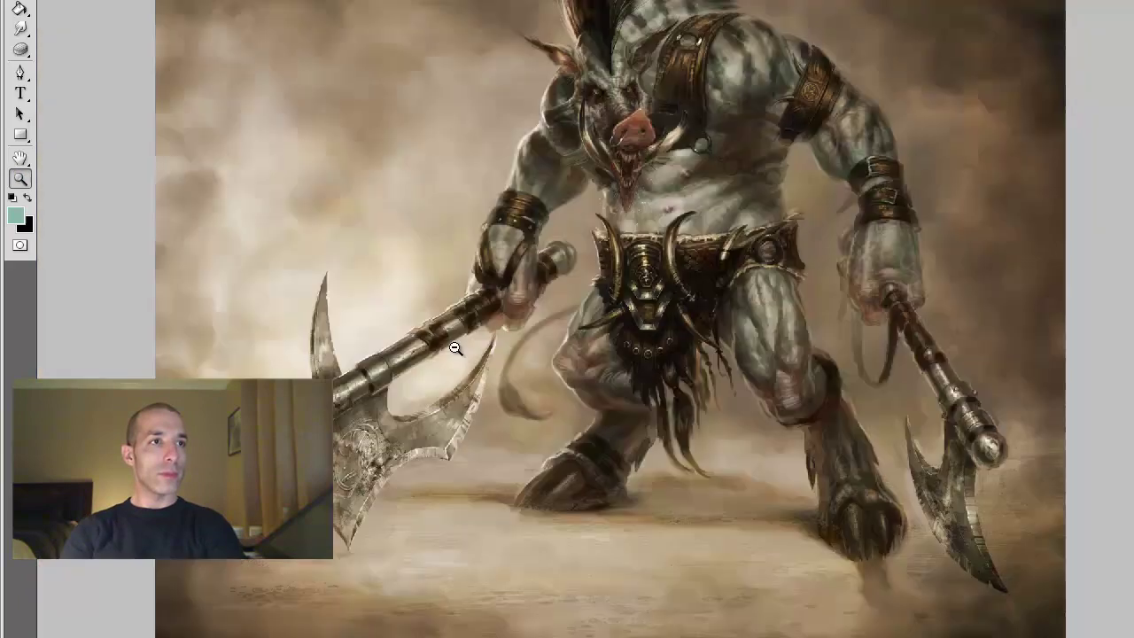
{"action": "left_click", "coordinate": [711, 342]}
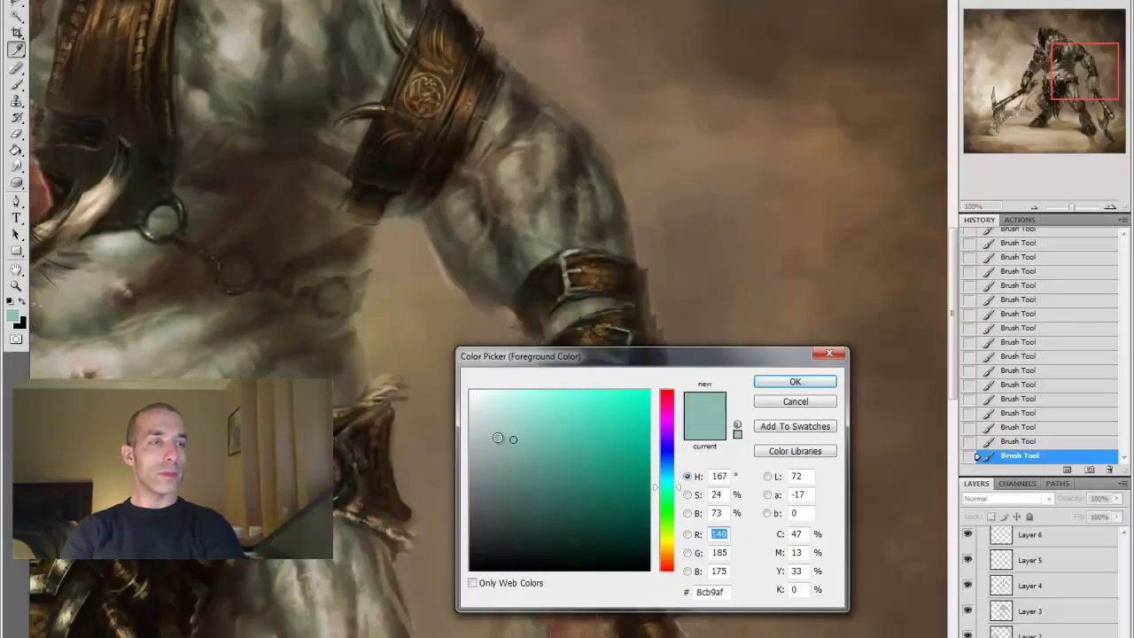
{"action": "left_click", "coordinate": [667, 549]}
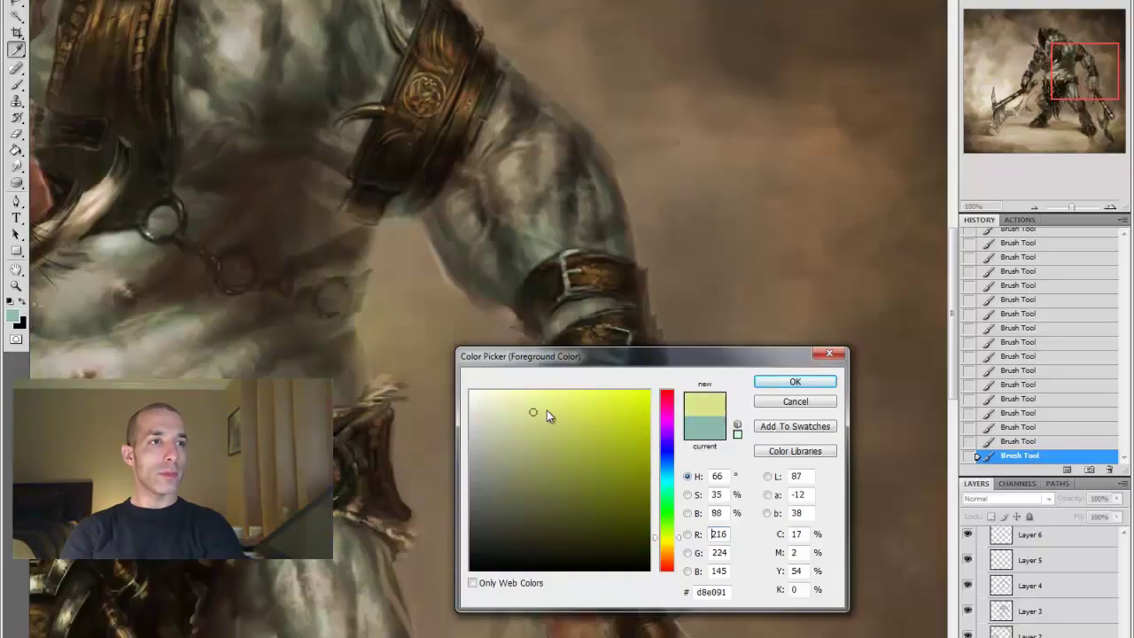
{"action": "key", "text": "Return"}
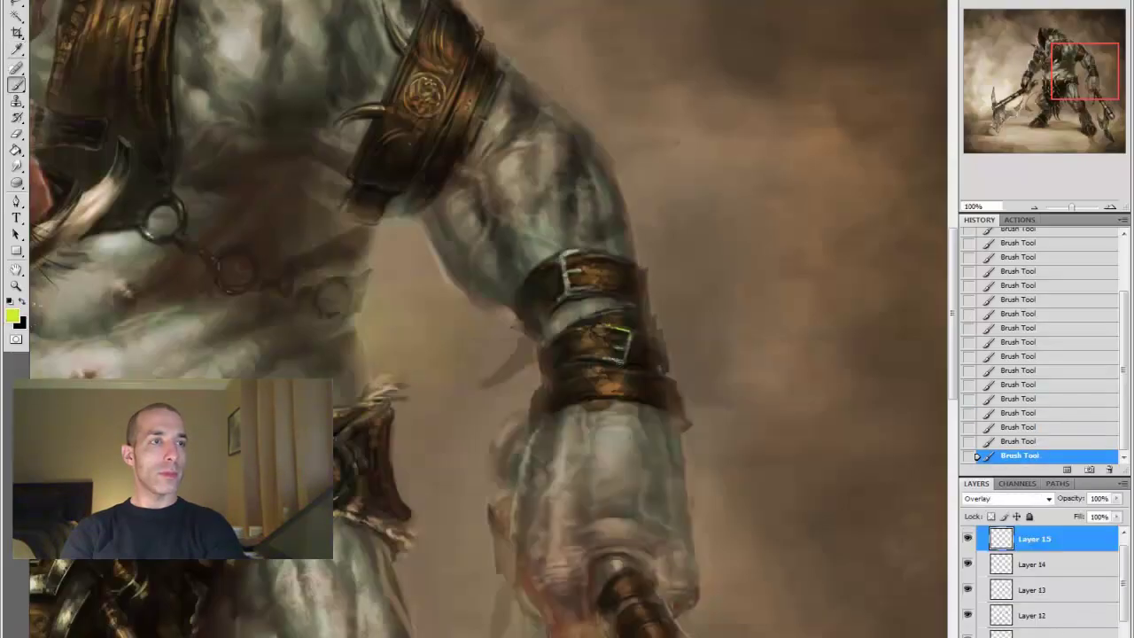
{"action": "left_click", "coordinate": [12, 316]}
{"action": "left_click", "coordinate": [512, 409]}
{"action": "key", "text": "Return"}
{"action": "left_click_drag", "start_coordinate": [716, 450], "coordinate": [653, 353]}
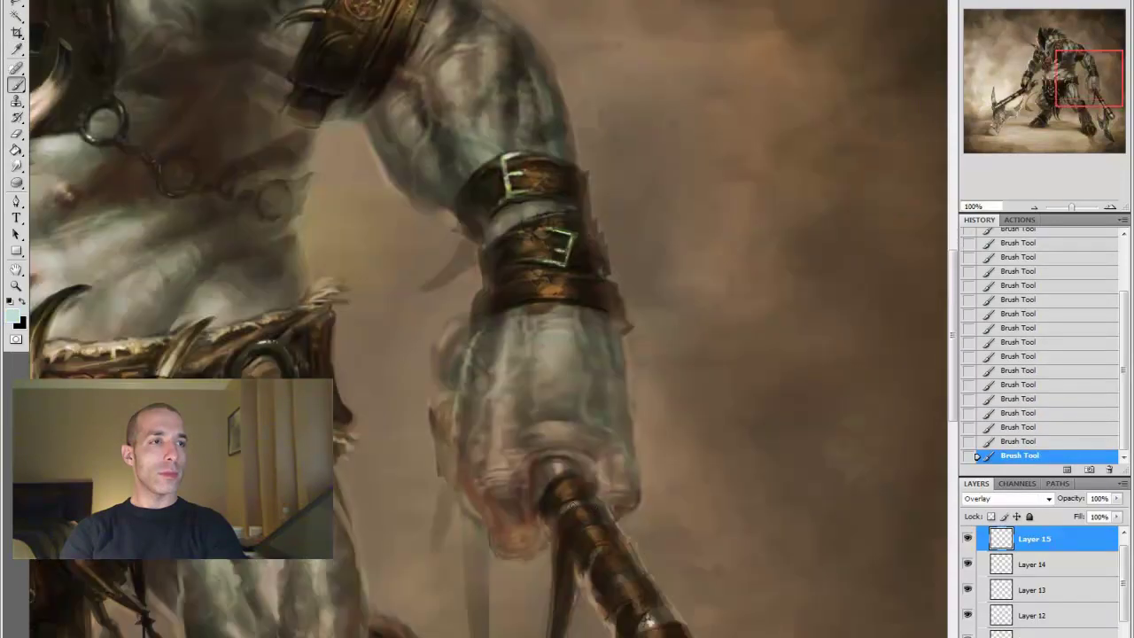
Desaturate the wristband buckles with the Sponge and brush pale mint highlights back onto them
{"action": "key", "text": "o"}
{"action": "left_click_drag", "start_coordinate": [505, 188], "coordinate": [533, 211]}
{"action": "left_click_drag", "start_coordinate": [532, 265], "coordinate": [601, 282]}
{"action": "key", "text": "z"}
{"action": "key", "text": "b"}
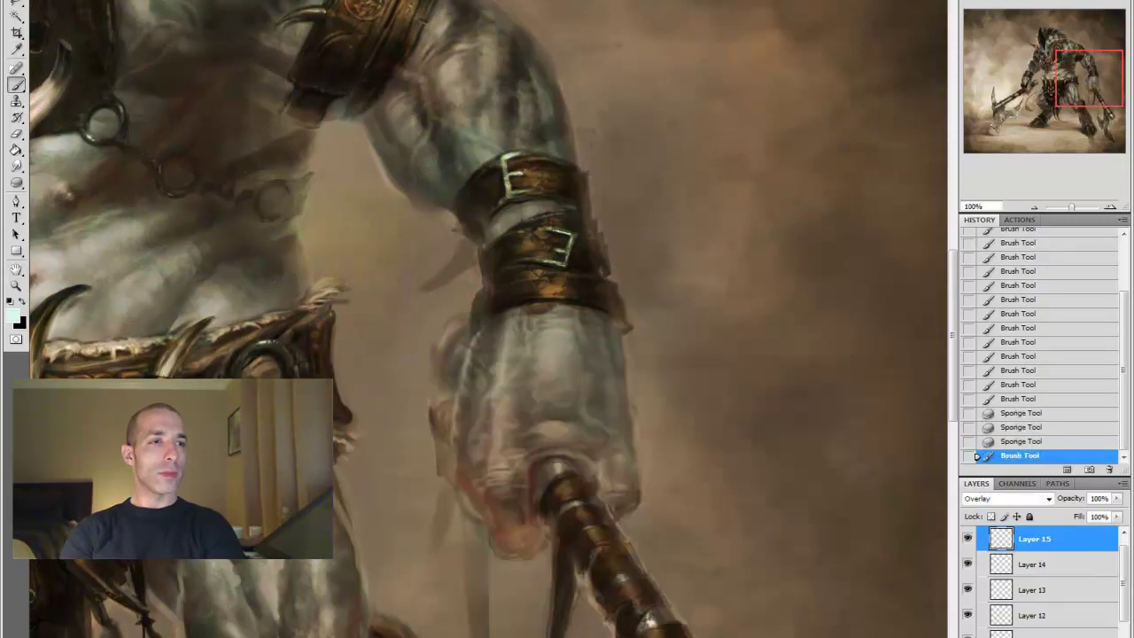
Add a new Normal layer above Layer 15 and refine the wristband buckles with brush strokes
{"action": "key", "text": "ctrl+shift+alt+n"}
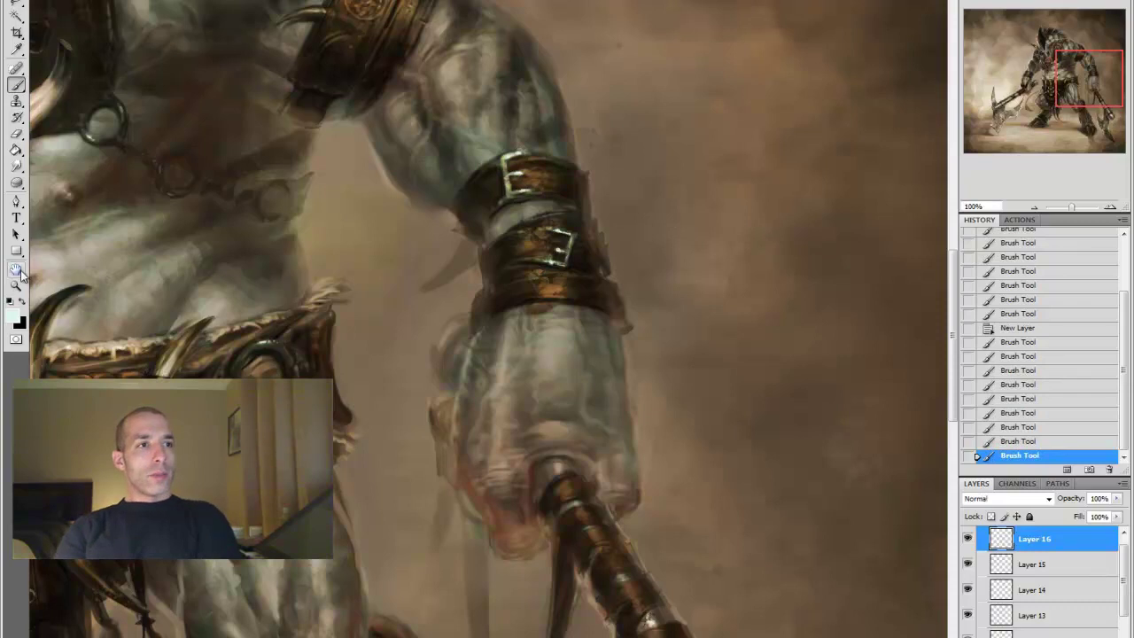
{"action": "key", "text": "ctrl+0"}
{"action": "key", "text": "ctrl+plus"}
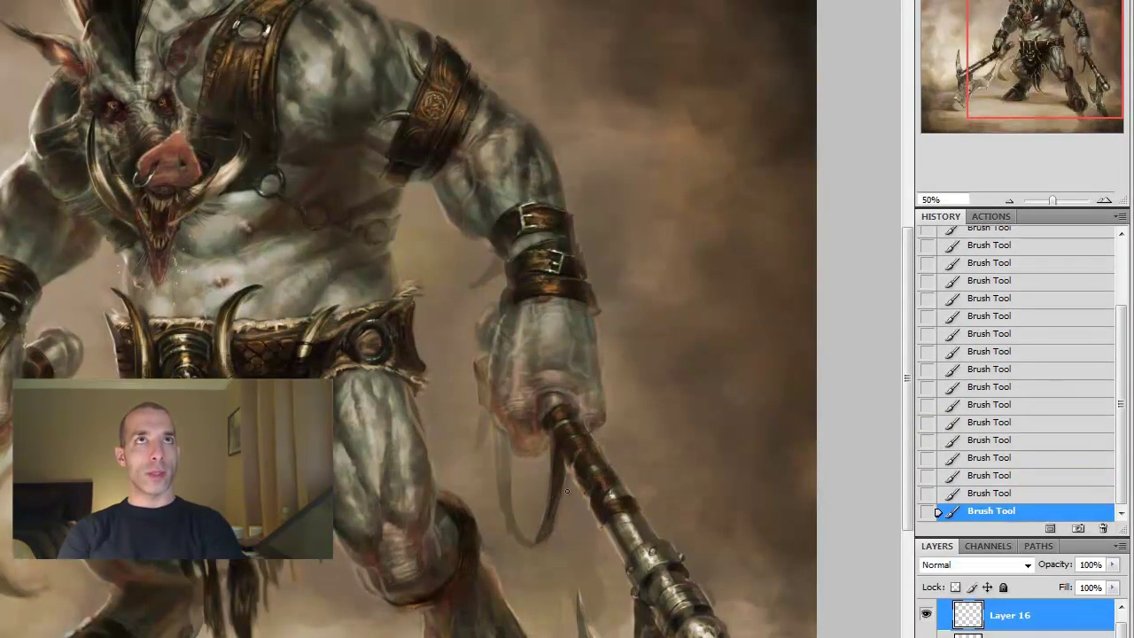
Add a new layer set to Overlay, brush pale yellow over the belt and its buckle, and tone it with the Sponge
{"action": "left_click_drag", "start_coordinate": [352, 416], "coordinate": [477, 425]}
{"action": "left_click", "coordinate": [400, 320], "text": "alt"}
{"action": "key", "text": "ctrl+shift+alt+n"}
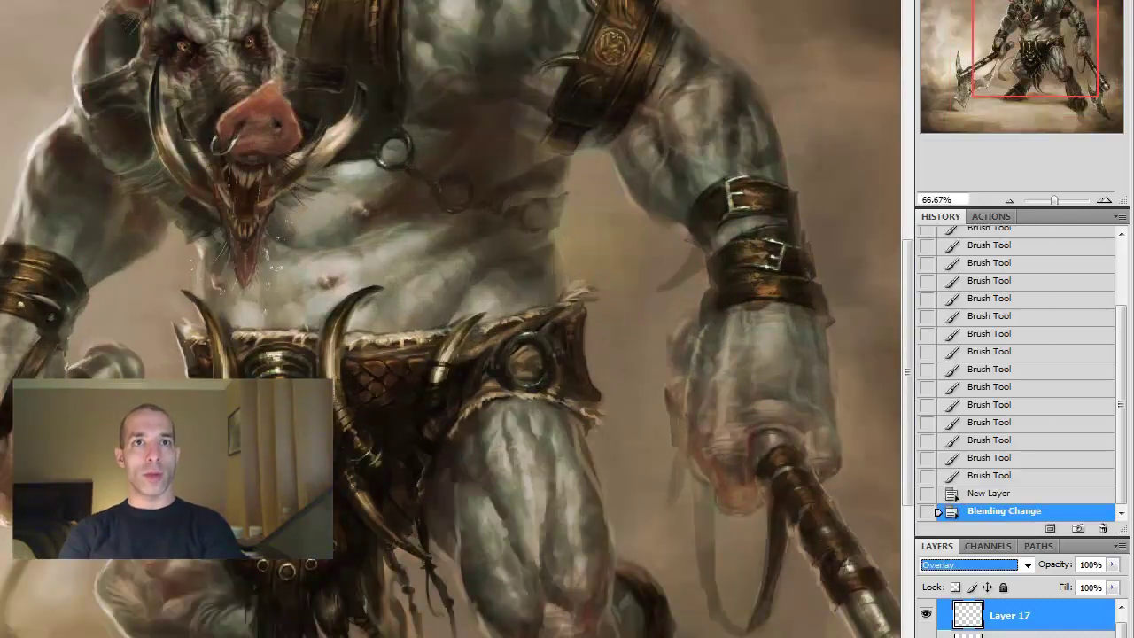
{"action": "left_click", "coordinate": [15, 301]}
{"action": "key", "text": "Return"}
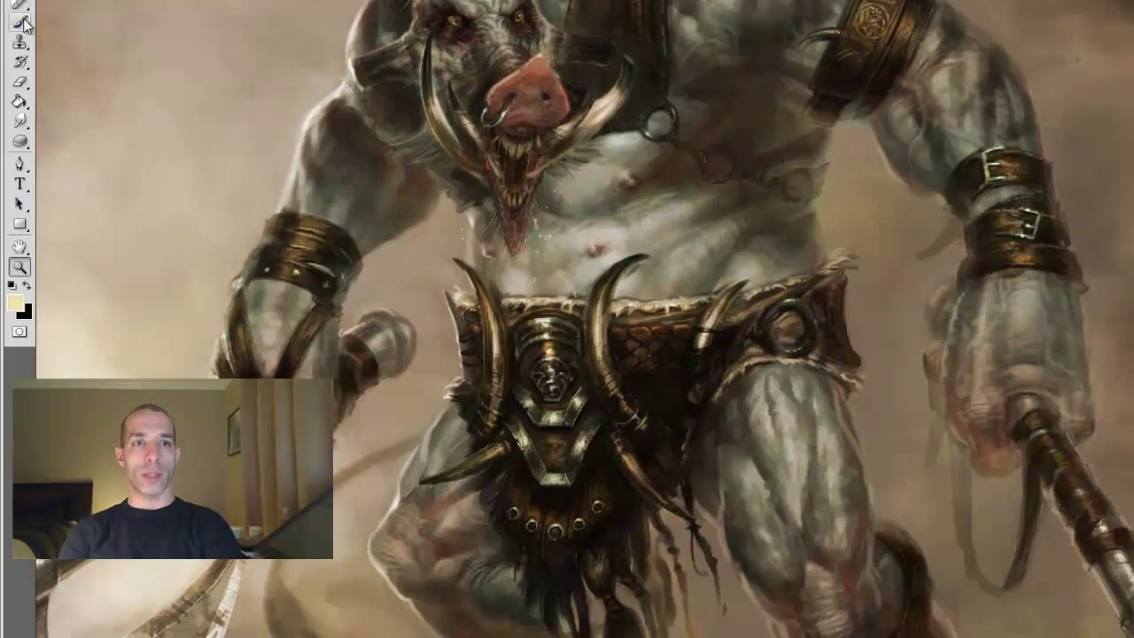
{"action": "left_click", "coordinate": [22, 21]}
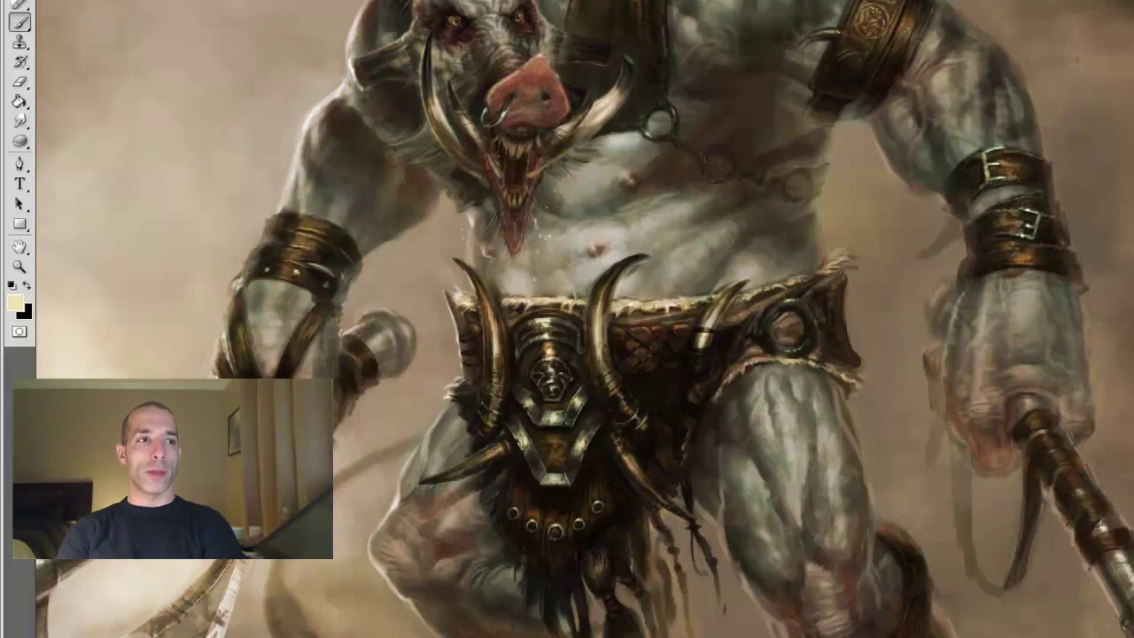
{"action": "key", "text": "o"}
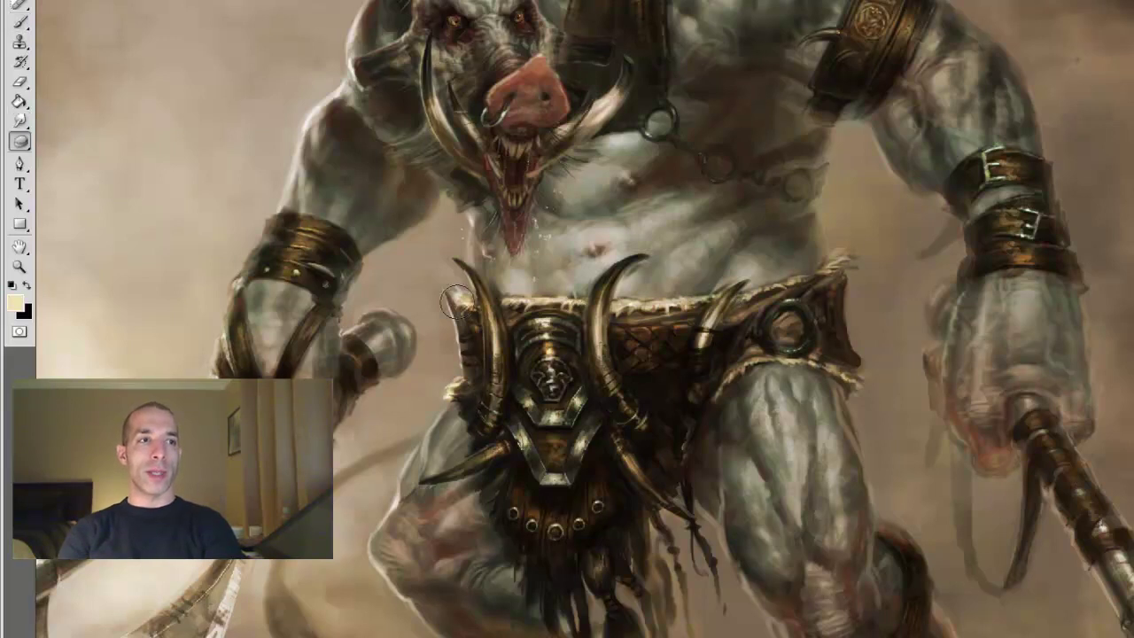
{"action": "key", "text": "b"}
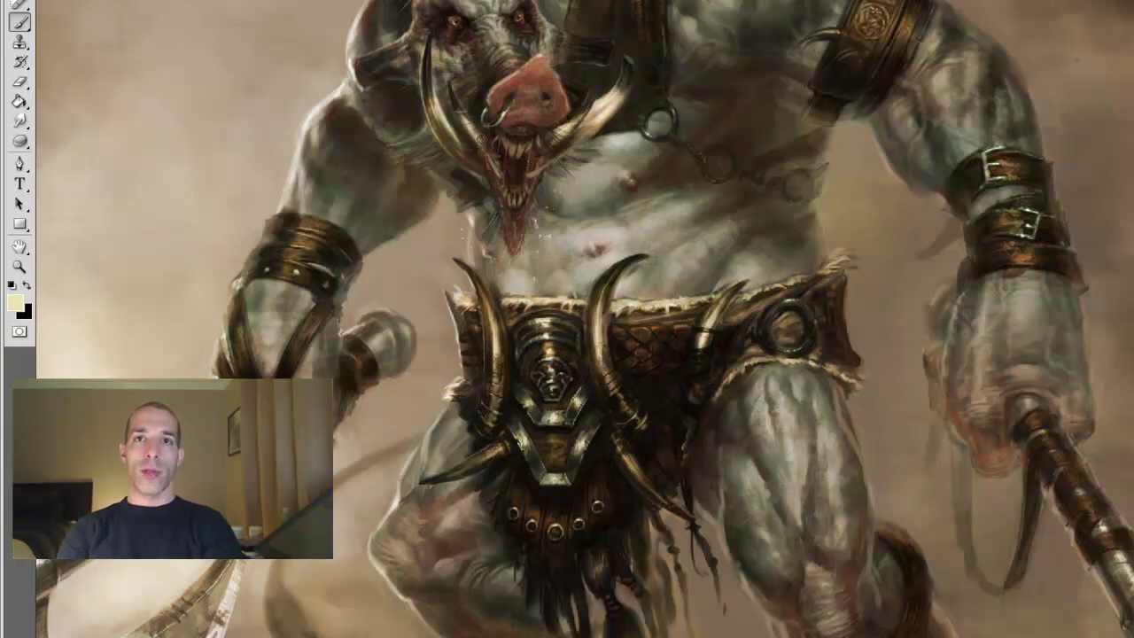
Brush pale yellow over the blade of the lowered axe beside the hoof on Layer 17
{"action": "key", "text": "z"}
{"action": "key", "text": "ctrl+minus"}
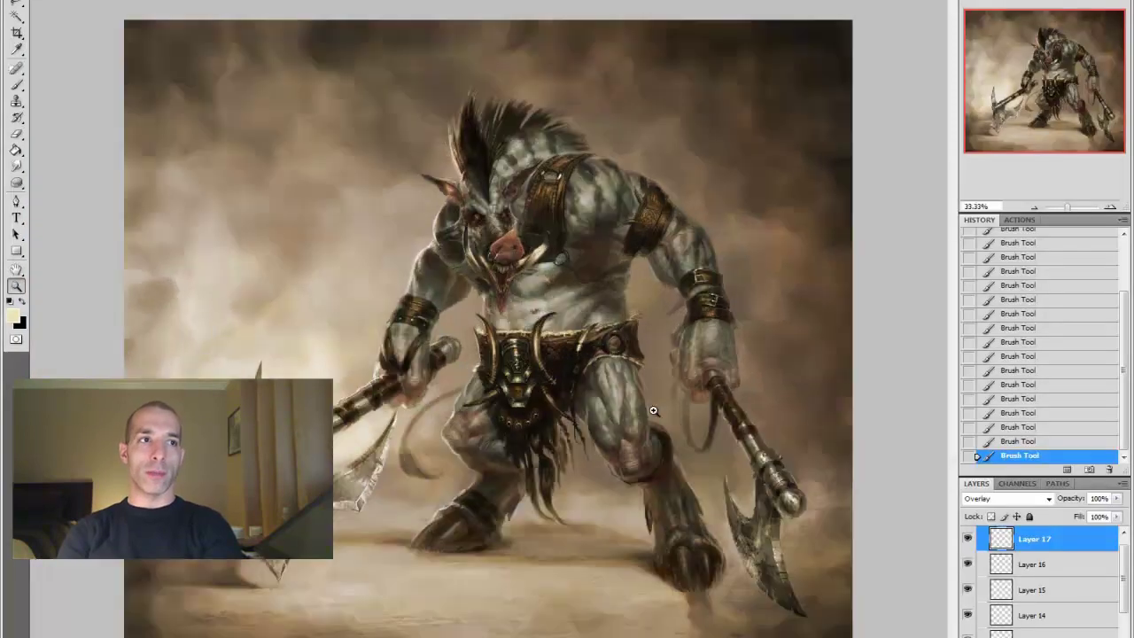
{"action": "key", "text": "b"}
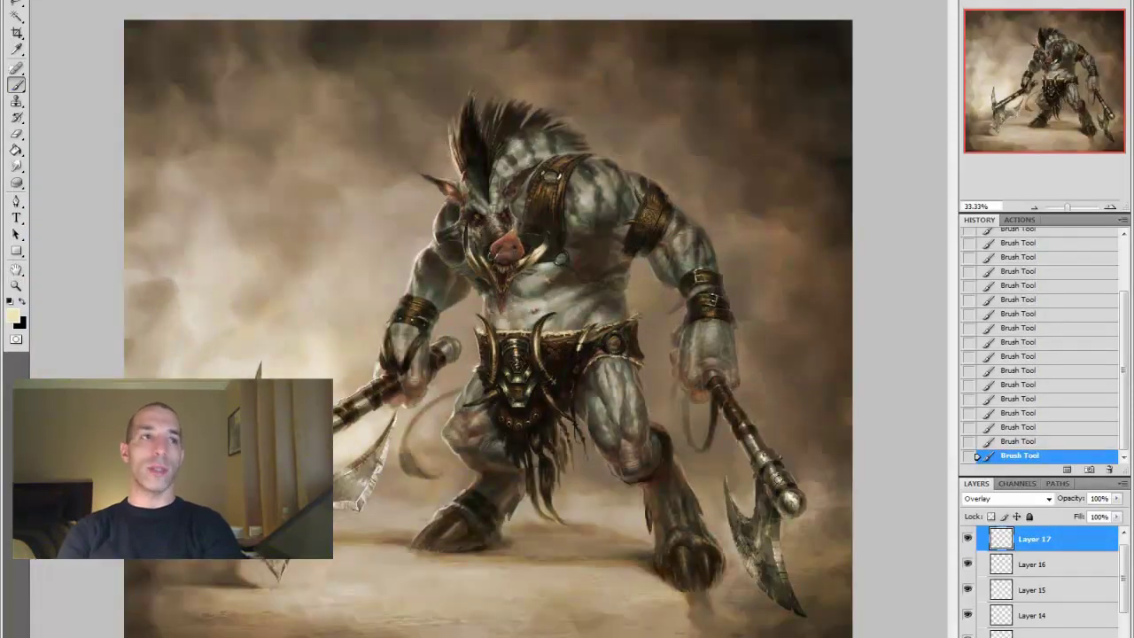
{"action": "left_click_drag", "start_coordinate": [778, 557], "coordinate": [778, 545]}
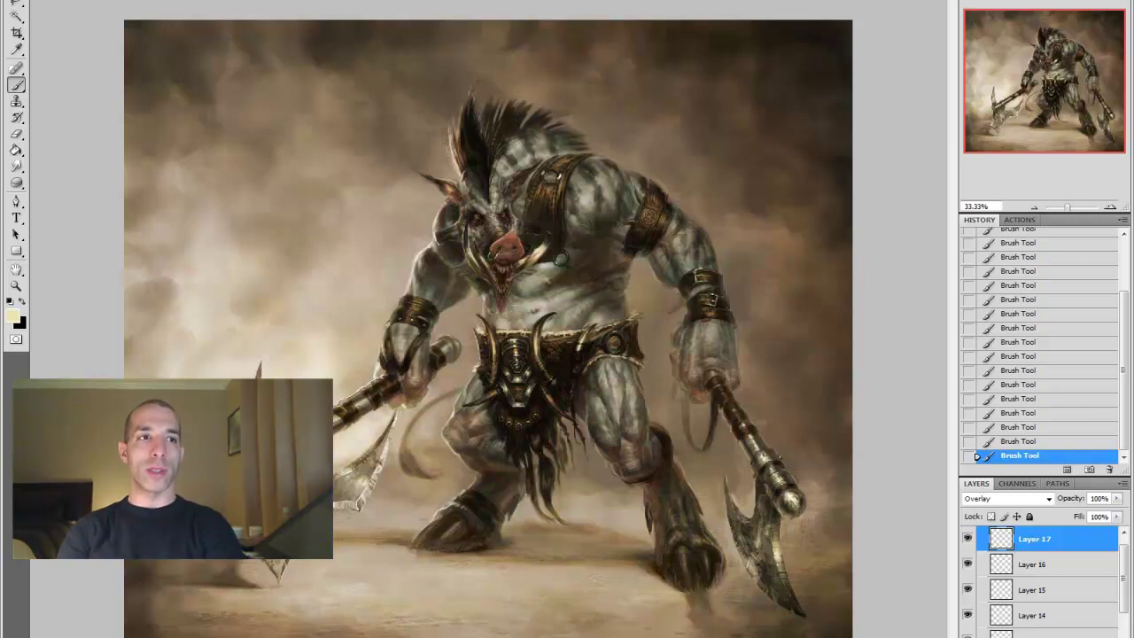
Brush pale yellow over the front hoof's toes on Layer 17 and tone the colour with the Sponge
{"action": "left_click_drag", "start_coordinate": [686, 555], "coordinate": [688, 578]}
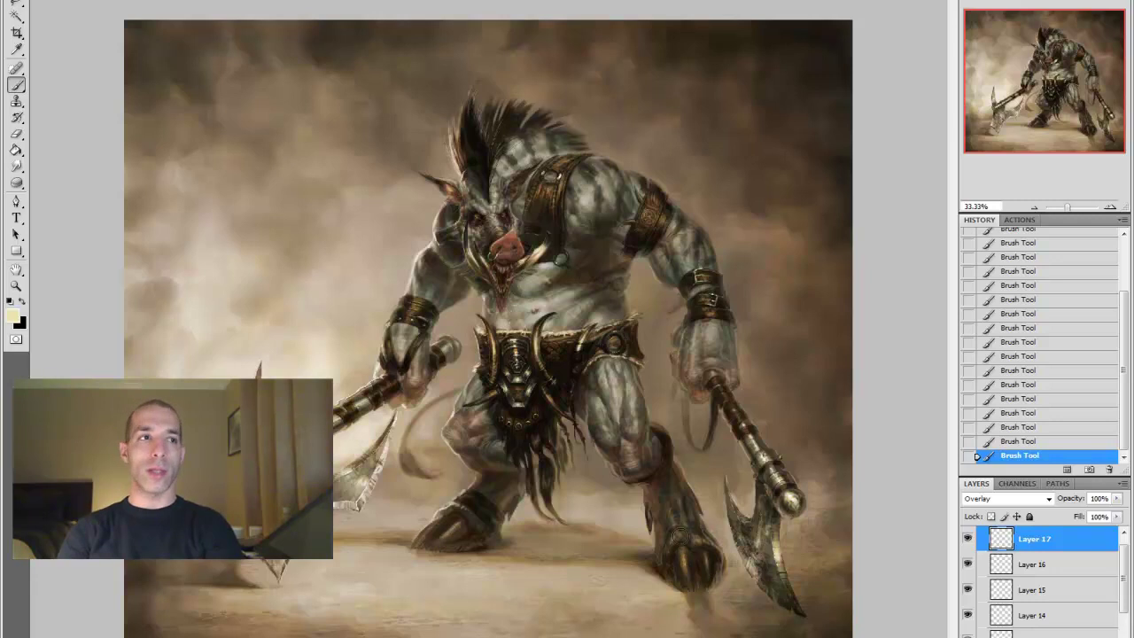
{"action": "key", "text": "o"}
{"action": "left_click", "coordinate": [688, 581]}
{"action": "left_click", "coordinate": [522, 519]}
{"action": "left_click", "coordinate": [514, 514]}
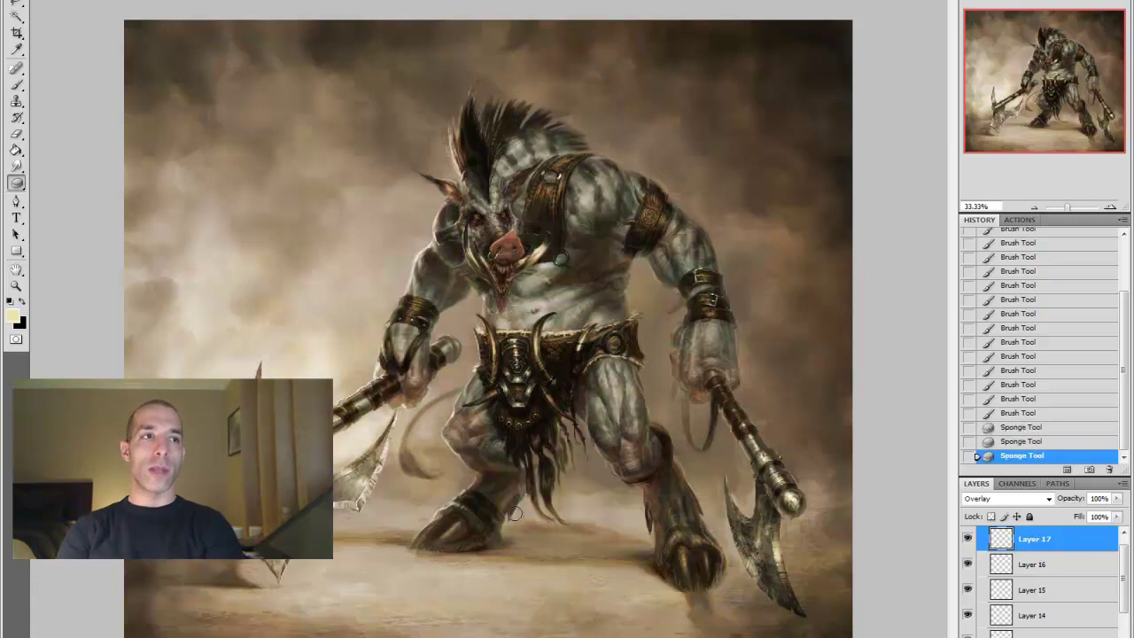
Group the colour layers and merge them into a single layer above the Background
{"action": "key", "text": "z"}
{"action": "left_click", "coordinate": [777, 486], "text": "alt"}
{"action": "left_click", "coordinate": [777, 486], "text": "alt"}
{"action": "left_click", "coordinate": [819, 498]}
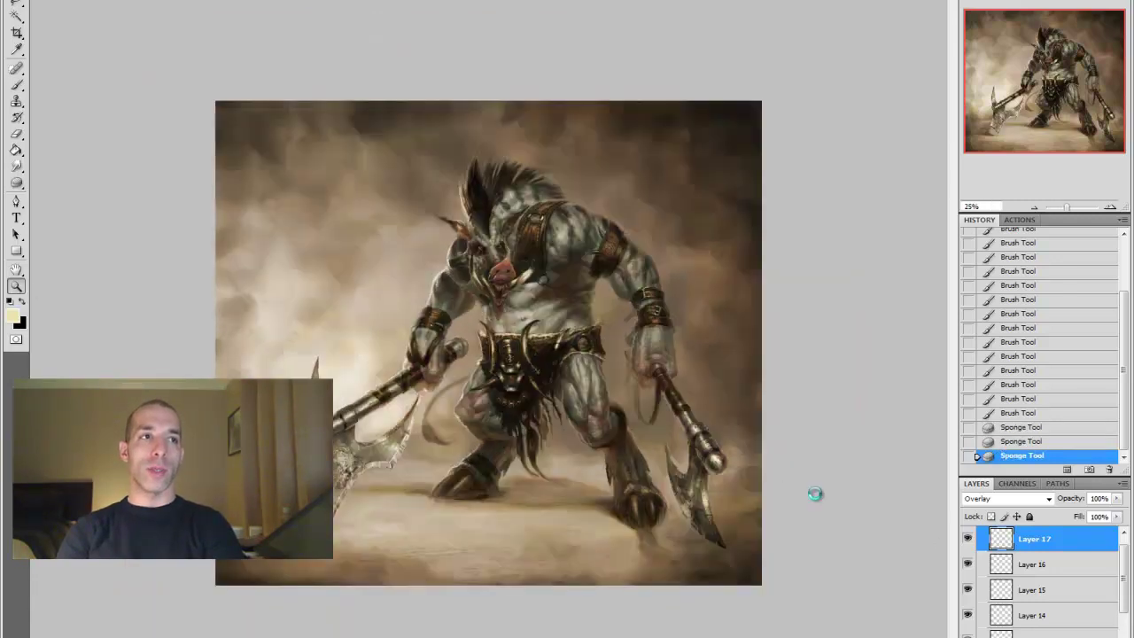
{"action": "key", "text": "ctrl+g"}
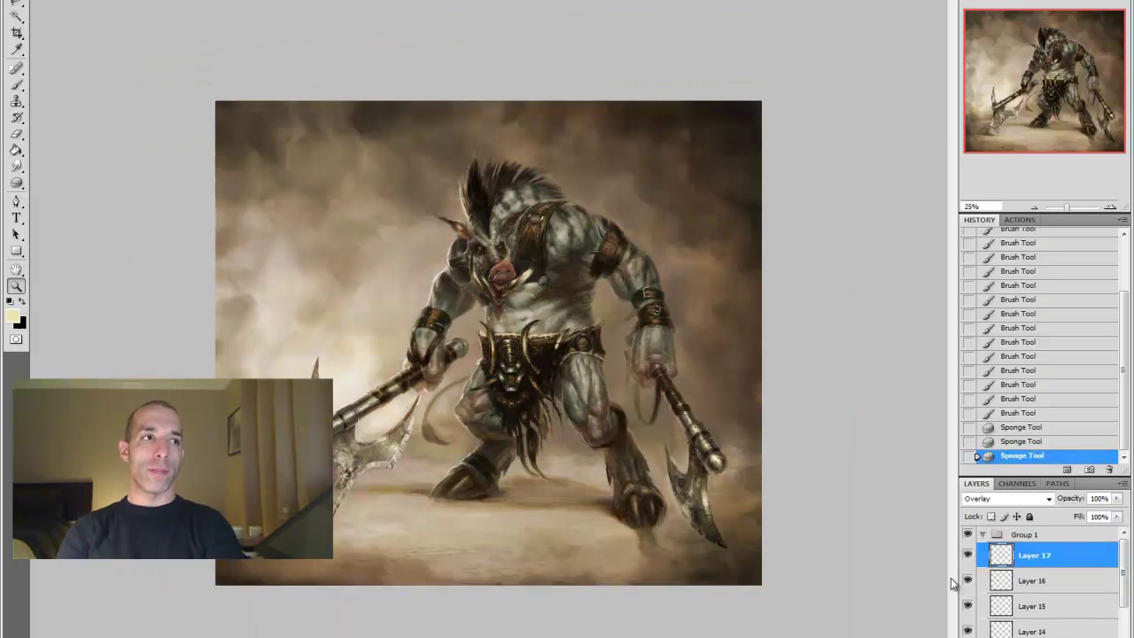
{"action": "scroll", "coordinate": [1019, 576], "scroll_direction": "down", "scroll_amount": 5}
{"action": "left_click", "coordinate": [1031, 633], "text": "shift"}
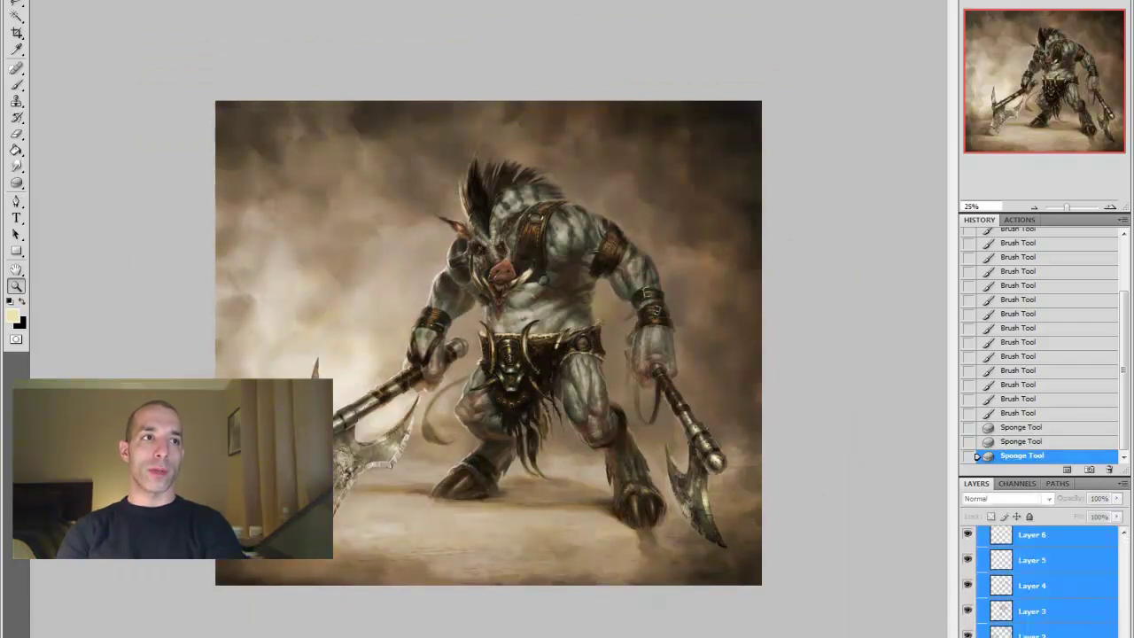
{"action": "key", "text": "ctrl+e"}
Add a new layer above Group 1, pick a dark olive and brush it over the smoky upper background
{"action": "left_click", "coordinate": [78, 4]}
{"action": "left_click", "coordinate": [71, 97]}
{"action": "left_click", "coordinate": [738, 393]}
{"action": "key", "text": "Return"}
{"action": "key", "text": "ctrl+plus"}
{"action": "key", "text": "b"}
{"action": "left_click", "coordinate": [12, 316]}
{"action": "left_click", "coordinate": [780, 195]}
{"action": "mouse_move", "coordinate": [198, 164]}
{"action": "left_mouse_down"}
{"action": "mouse_move", "coordinate": [355, 124]}
{"action": "mouse_move", "coordinate": [222, 54]}
{"action": "left_mouse_up"}
Set Layer 1 to Overlay and brush dark olive along the ground and the dark background around the figure
{"action": "left_click", "coordinate": [1008, 498]}
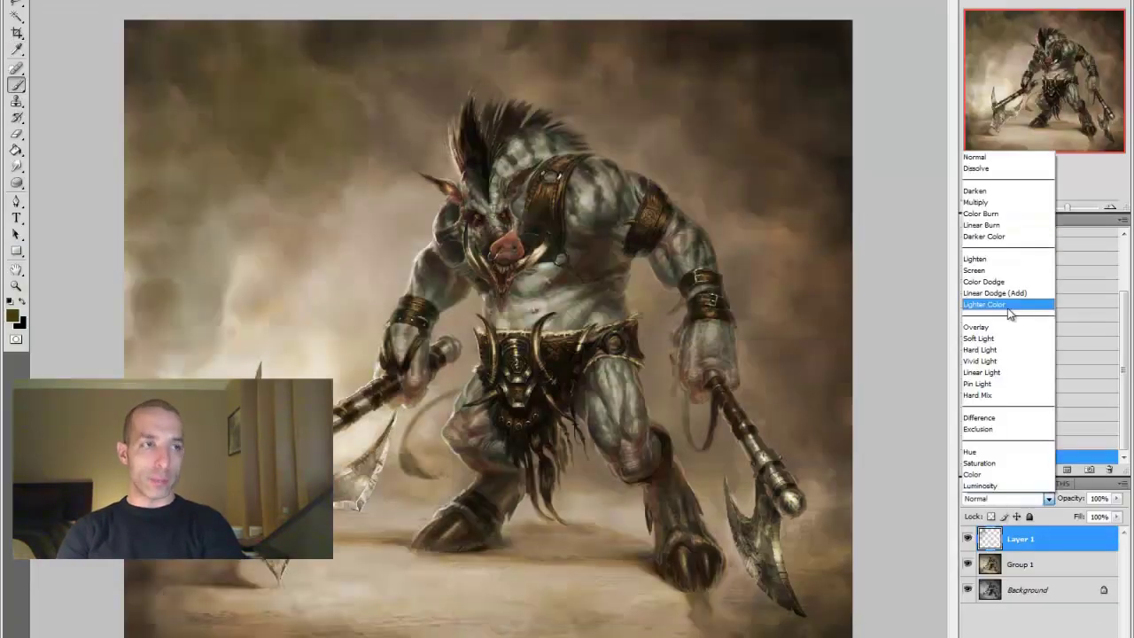
{"action": "left_click", "coordinate": [984, 416]}
{"action": "left_click_drag", "start_coordinate": [133, 611], "coordinate": [753, 630]}
{"action": "mouse_move", "coordinate": [426, 53]}
{"action": "left_mouse_down"}
{"action": "mouse_move", "coordinate": [115, 126]}
{"action": "mouse_move", "coordinate": [860, 203]}
{"action": "mouse_move", "coordinate": [848, 577]}
{"action": "mouse_move", "coordinate": [754, 323]}
{"action": "left_mouse_up"}
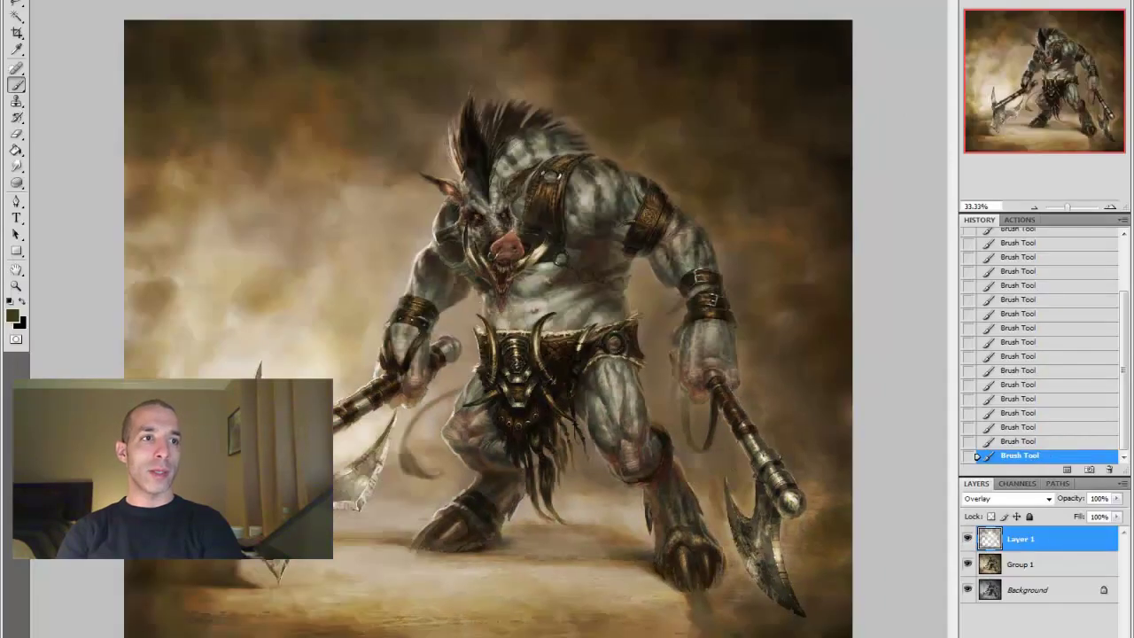
Tone the olive tint over the background clouds and foreground with the Sponge and compare the result with an earlier history state
{"action": "key", "text": "o"}
{"action": "mouse_move", "coordinate": [265, 228]}
{"action": "left_mouse_down"}
{"action": "mouse_move", "coordinate": [198, 194]}
{"action": "mouse_move", "coordinate": [257, 265]}
{"action": "left_mouse_up"}
{"action": "mouse_move", "coordinate": [257, 265]}
{"action": "left_mouse_down"}
{"action": "mouse_move", "coordinate": [329, 354]}
{"action": "mouse_move", "coordinate": [388, 617]}
{"action": "left_mouse_up"}
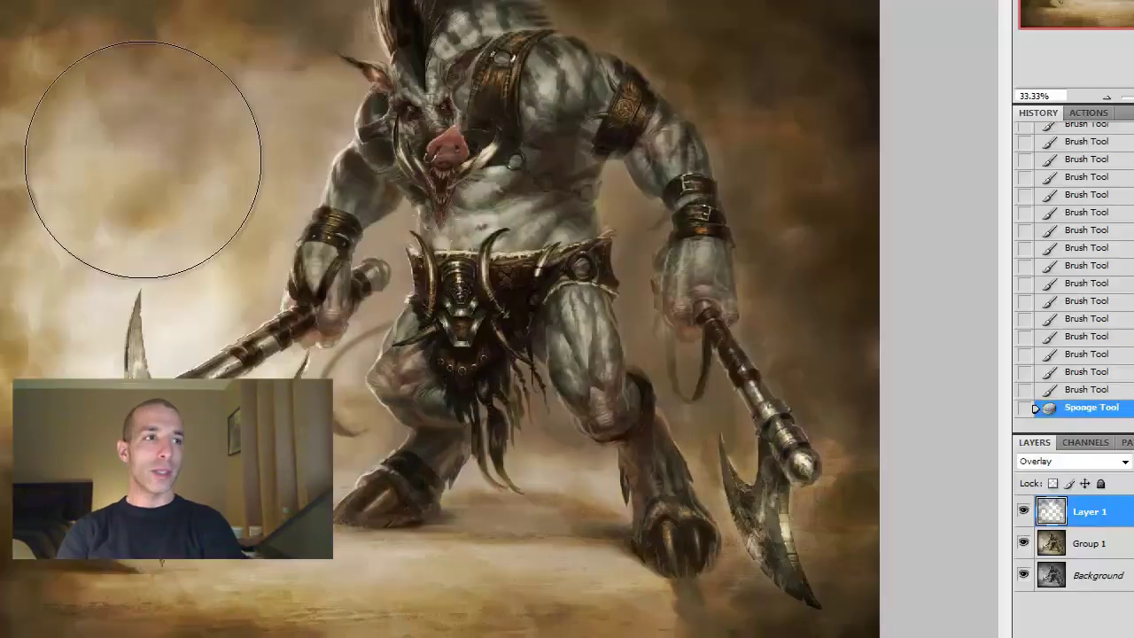
{"action": "mouse_move", "coordinate": [291, 607]}
{"action": "left_mouse_down"}
{"action": "mouse_move", "coordinate": [325, 600]}
{"action": "mouse_move", "coordinate": [293, 608]}
{"action": "left_mouse_up"}
{"action": "mouse_move", "coordinate": [589, 603]}
{"action": "left_mouse_down"}
{"action": "mouse_move", "coordinate": [435, 541]}
{"action": "mouse_move", "coordinate": [826, 424]}
{"action": "left_mouse_up"}
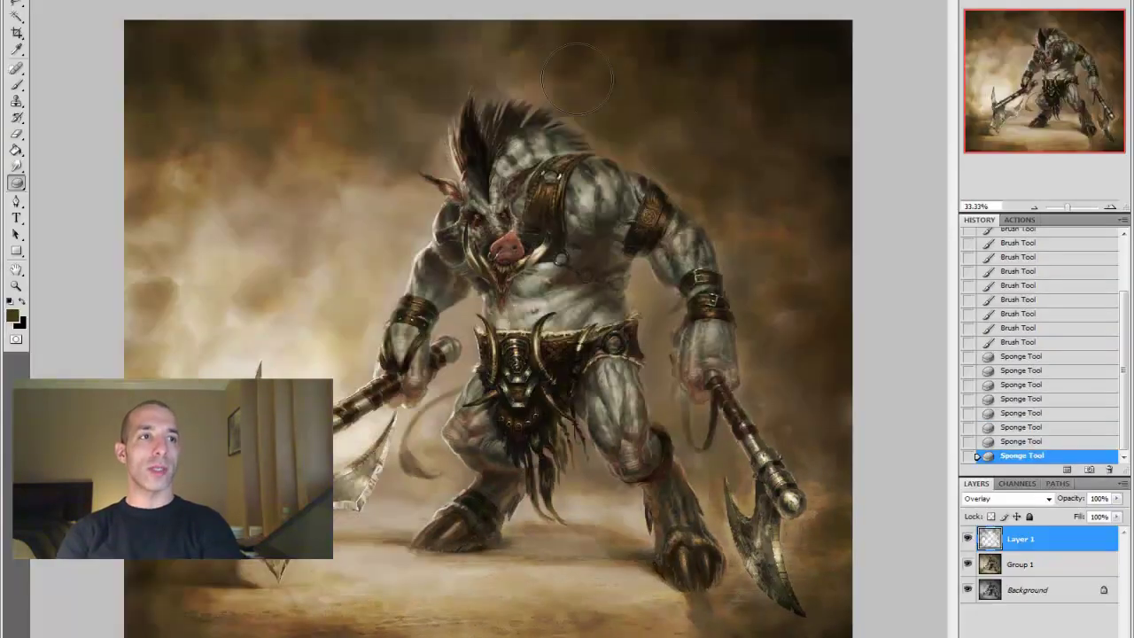
{"action": "left_click_drag", "start_coordinate": [372, 177], "coordinate": [266, 217]}
{"action": "left_click_drag", "start_coordinate": [381, 230], "coordinate": [301, 243]}
{"action": "left_click", "coordinate": [1019, 313]}
{"action": "left_click", "coordinate": [1019, 456]}
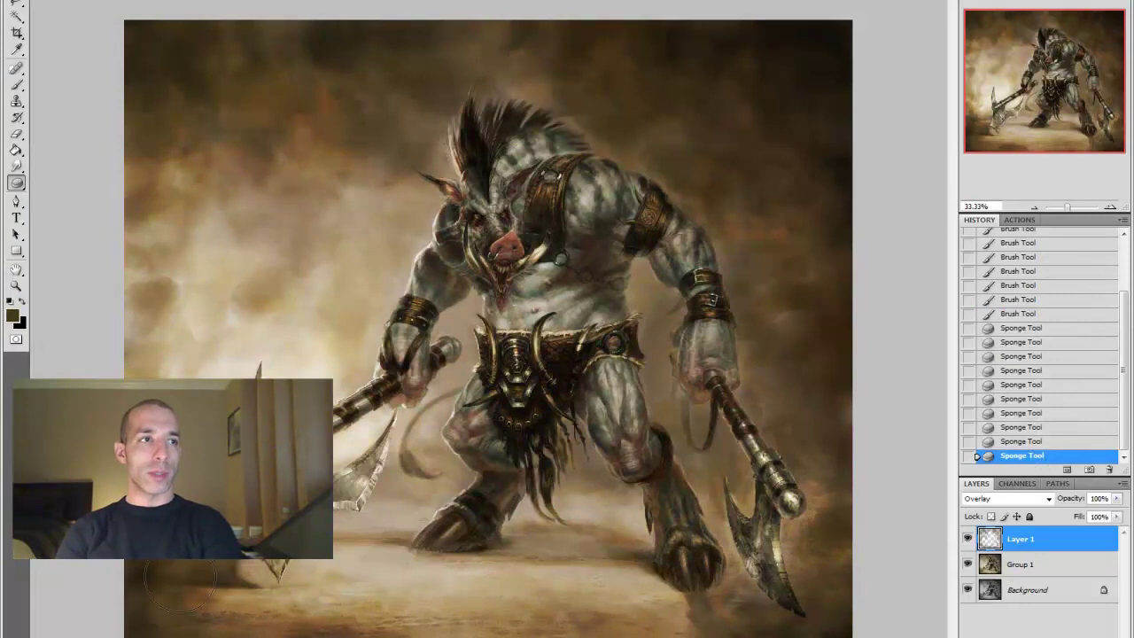
Smudge the background smoke above the armband shoulder and toward the dark upper corner on Layer 1
{"action": "key", "text": "r"}
{"action": "left_click_drag", "start_coordinate": [777, 316], "coordinate": [762, 292]}
{"action": "left_click_drag", "start_coordinate": [718, 204], "coordinate": [708, 189]}
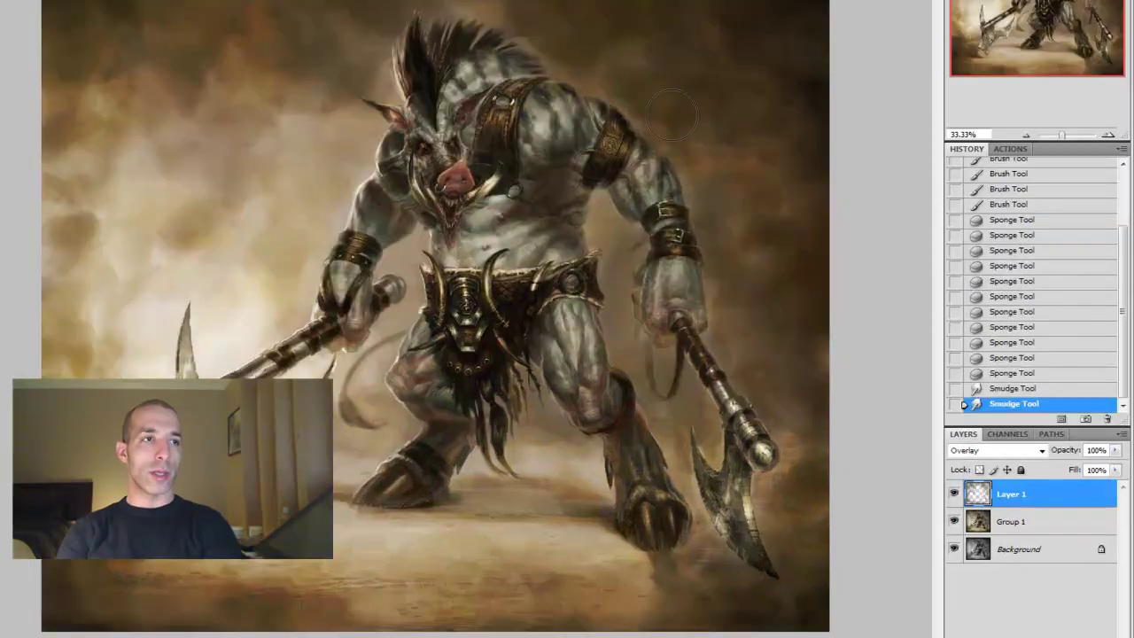
{"action": "left_click_drag", "start_coordinate": [673, 115], "coordinate": [696, 84]}
{"action": "left_click_drag", "start_coordinate": [704, 75], "coordinate": [740, 35]}
{"action": "left_click_drag", "start_coordinate": [730, 45], "coordinate": [749, 27]}
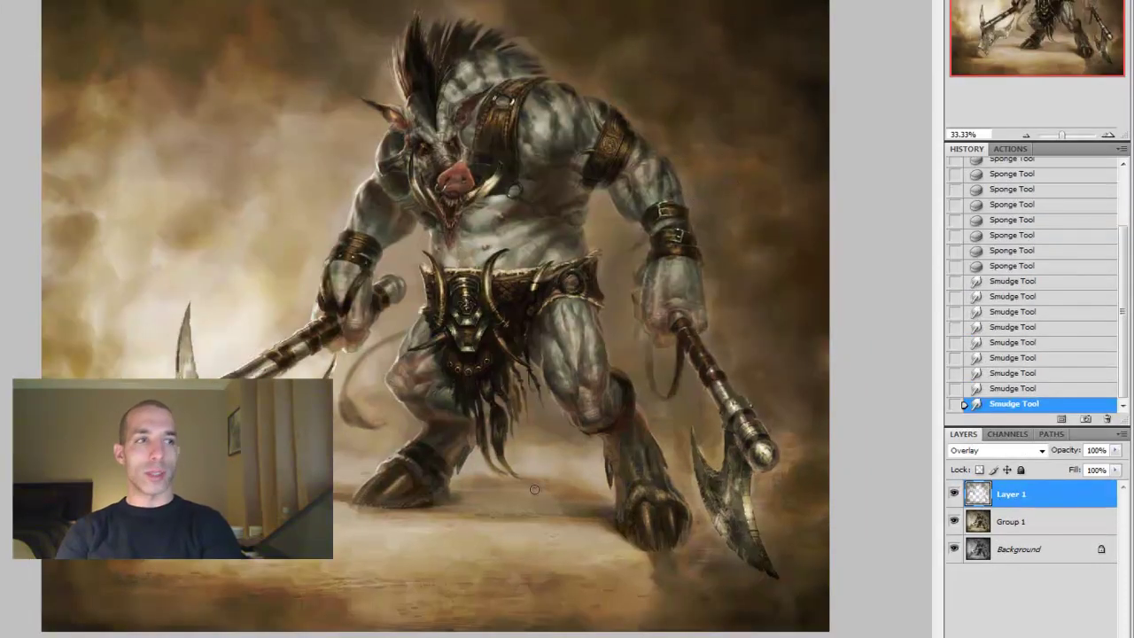
Erase part of the Layer 1 tint from the ground between the warrior's legs
{"action": "key", "text": "e"}
{"action": "left_click_drag", "start_coordinate": [534, 488], "coordinate": [558, 465]}
{"action": "left_click_drag", "start_coordinate": [543, 523], "coordinate": [567, 461]}
Smudge the background around the lowered axe and arm and over the clouds beside the mane
{"action": "key", "text": "r"}
{"action": "mouse_move", "coordinate": [660, 443]}
{"action": "left_mouse_down"}
{"action": "mouse_move", "coordinate": [709, 580]}
{"action": "mouse_move", "coordinate": [818, 542]}
{"action": "mouse_move", "coordinate": [757, 509]}
{"action": "left_mouse_up"}
{"action": "left_click_drag", "start_coordinate": [709, 372], "coordinate": [722, 355]}
{"action": "left_click_drag", "start_coordinate": [744, 266], "coordinate": [764, 223]}
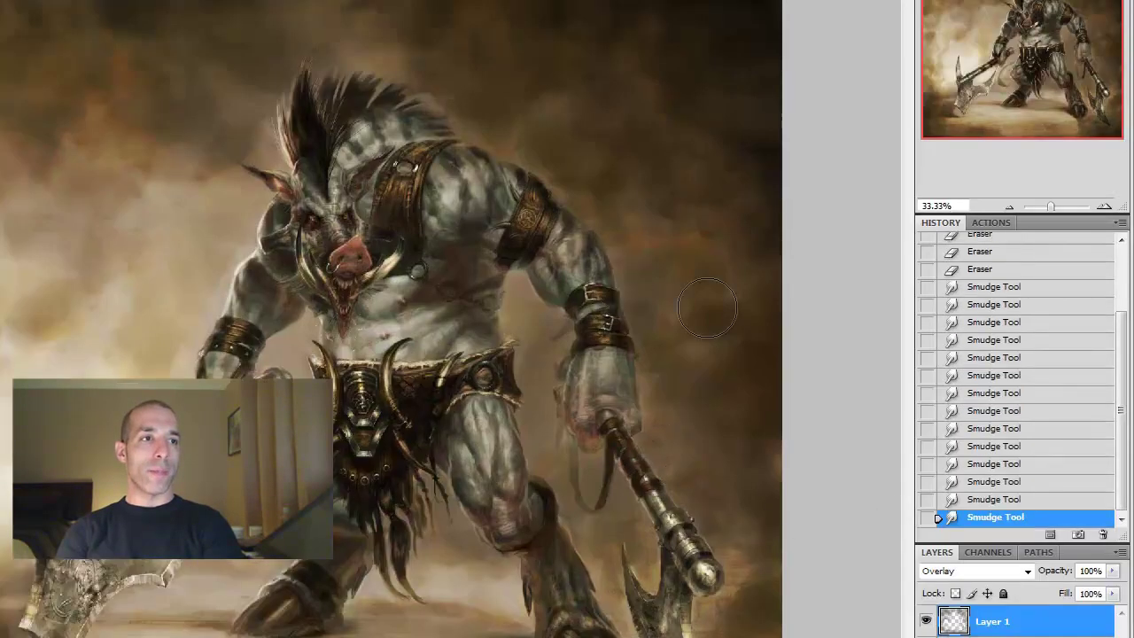
{"action": "left_click_drag", "start_coordinate": [707, 308], "coordinate": [779, 293]}
{"action": "left_click_drag", "start_coordinate": [417, 71], "coordinate": [355, 88]}
{"action": "left_click_drag", "start_coordinate": [301, 119], "coordinate": [232, 166]}
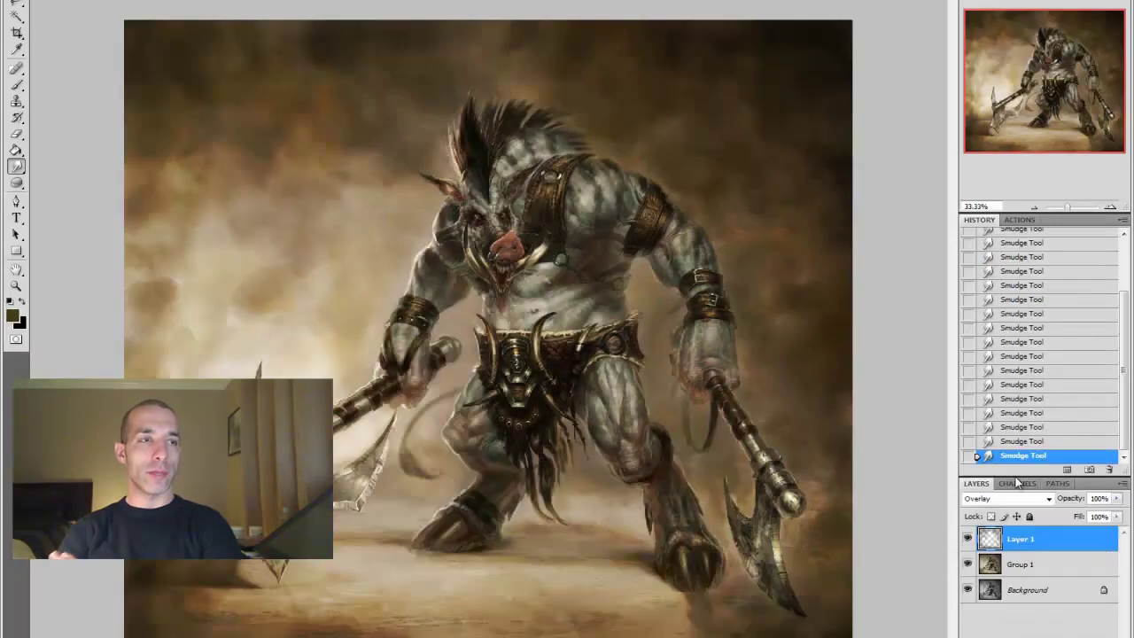
Sponge the colour of the foreground ground and the pale clouds on Layer 1
{"action": "left_click", "coordinate": [16, 285]}
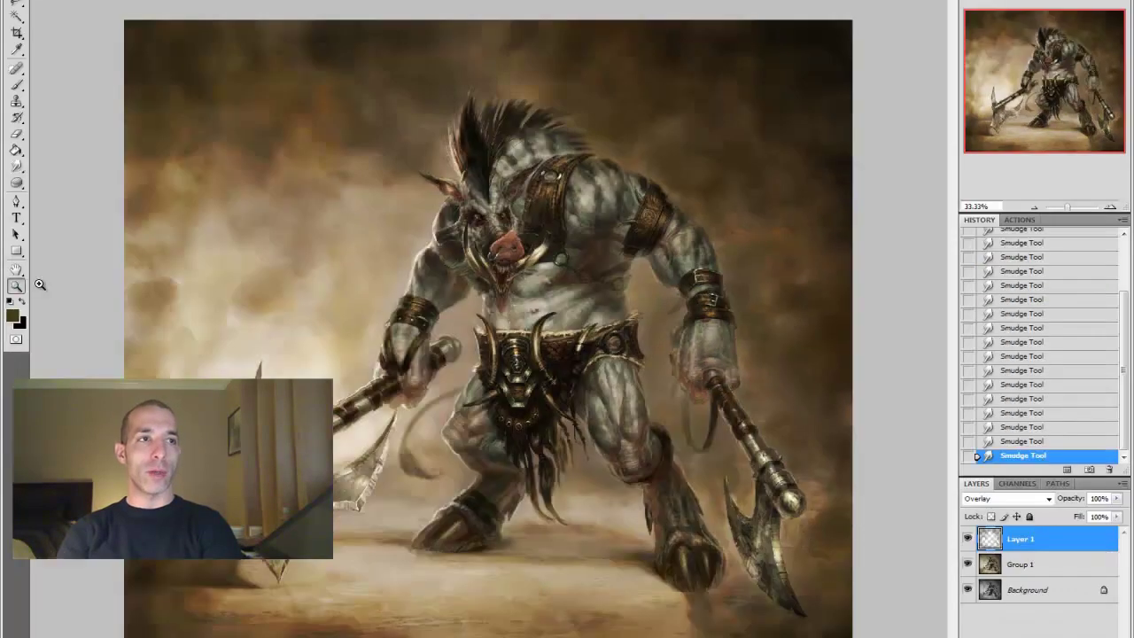
{"action": "left_click", "coordinate": [679, 405], "text": "alt"}
{"action": "left_click", "coordinate": [679, 405]}
{"action": "key", "text": "o"}
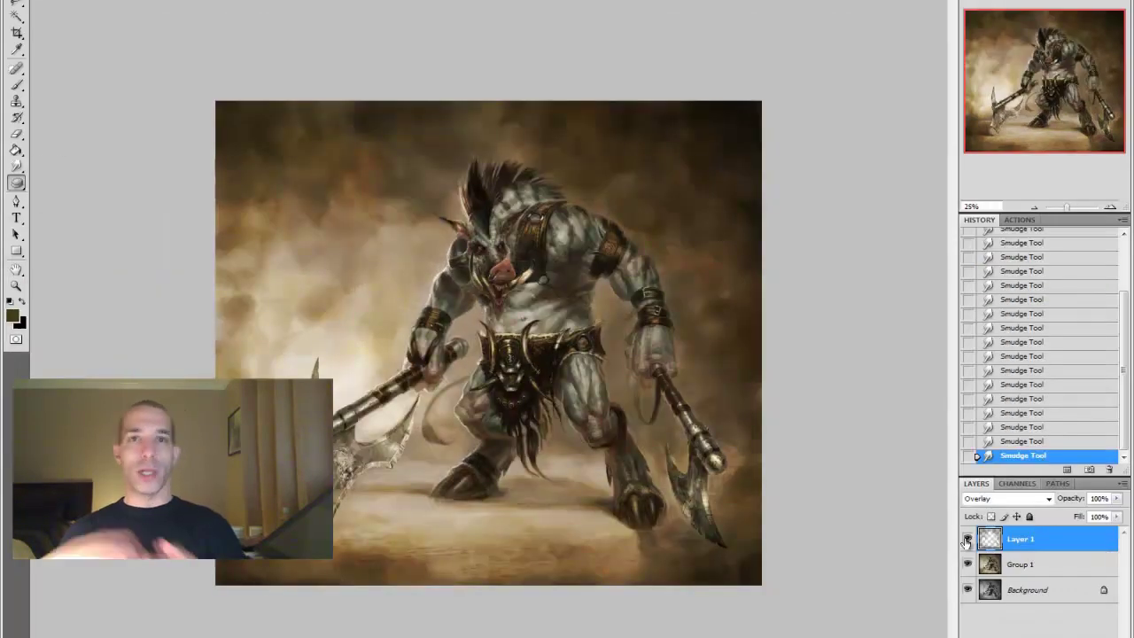
{"action": "left_click_drag", "start_coordinate": [430, 544], "coordinate": [594, 603]}
{"action": "mouse_move", "coordinate": [549, 567]}
{"action": "left_mouse_down"}
{"action": "mouse_move", "coordinate": [469, 496]}
{"action": "mouse_move", "coordinate": [372, 260]}
{"action": "left_mouse_up"}
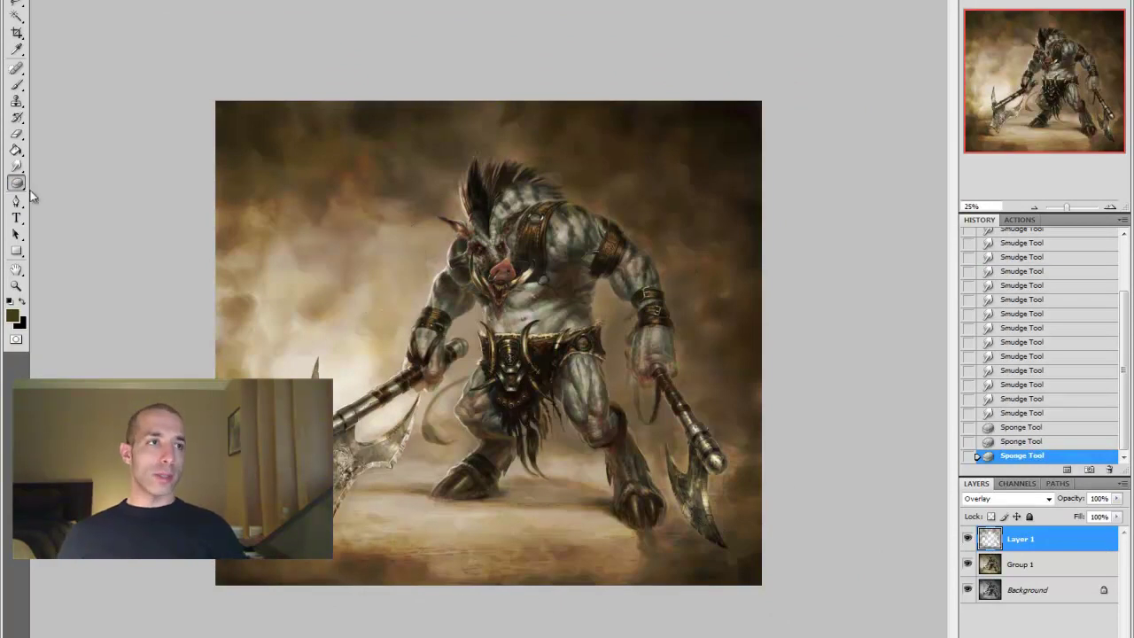
Sponge the background on Group 1 and merge Layer 1 down into it
{"action": "left_click", "coordinate": [1046, 563]}
{"action": "left_click", "coordinate": [697, 252]}
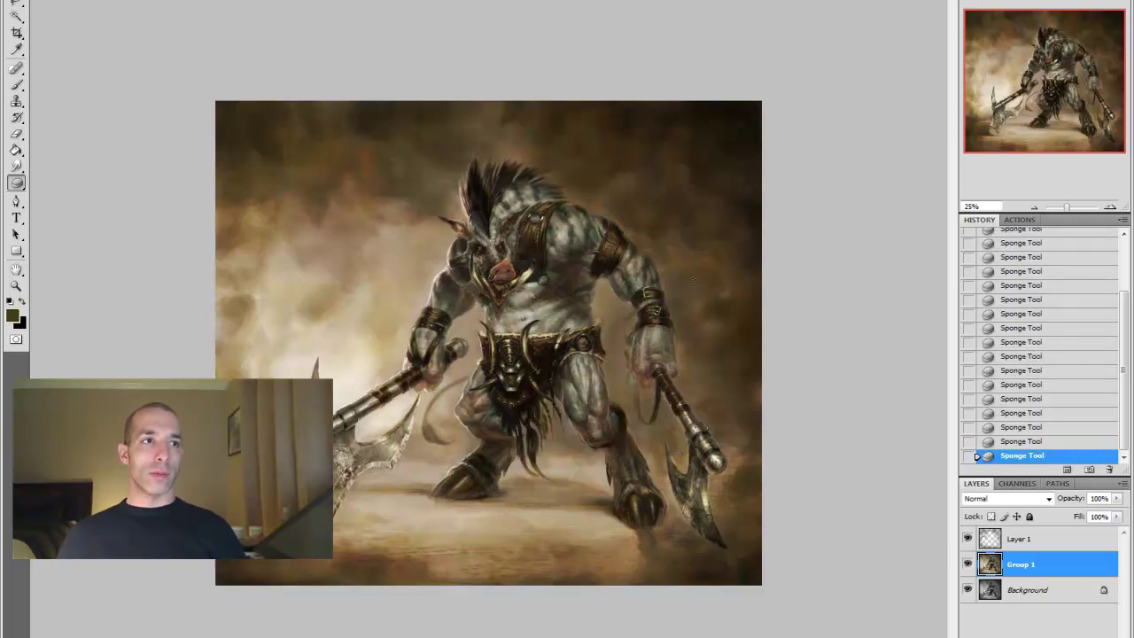
{"action": "left_click", "coordinate": [973, 540]}
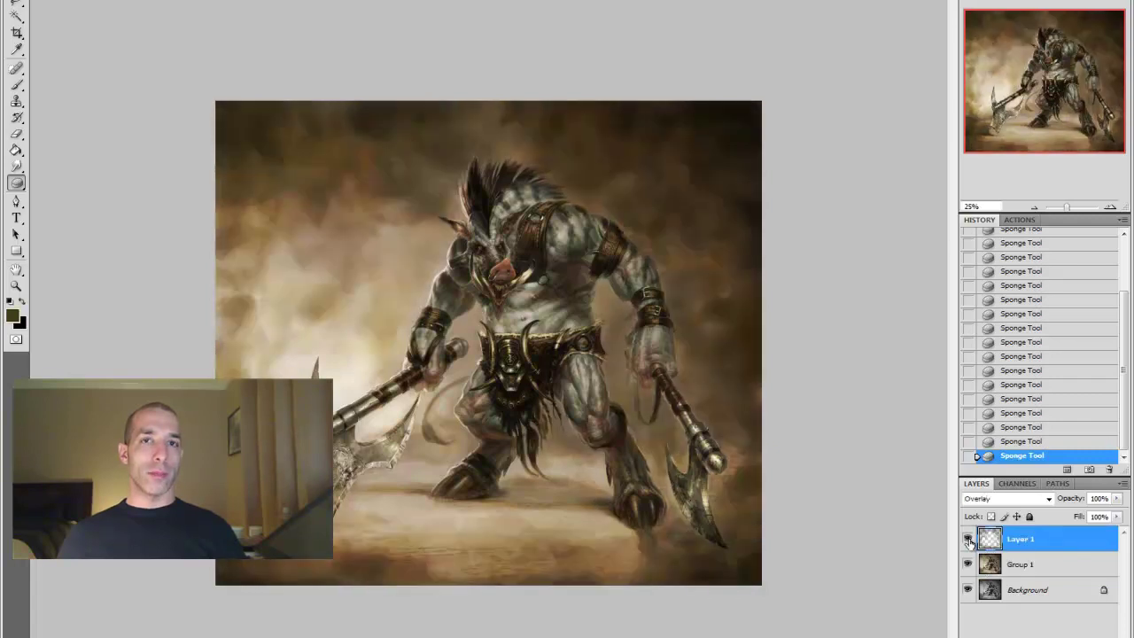
{"action": "key", "text": "ctrl+e"}
Smudge the background smoke on the merged Group 1 layer and toggle its visibility to compare with the greyscale
{"action": "key", "text": "ctrl+plus"}
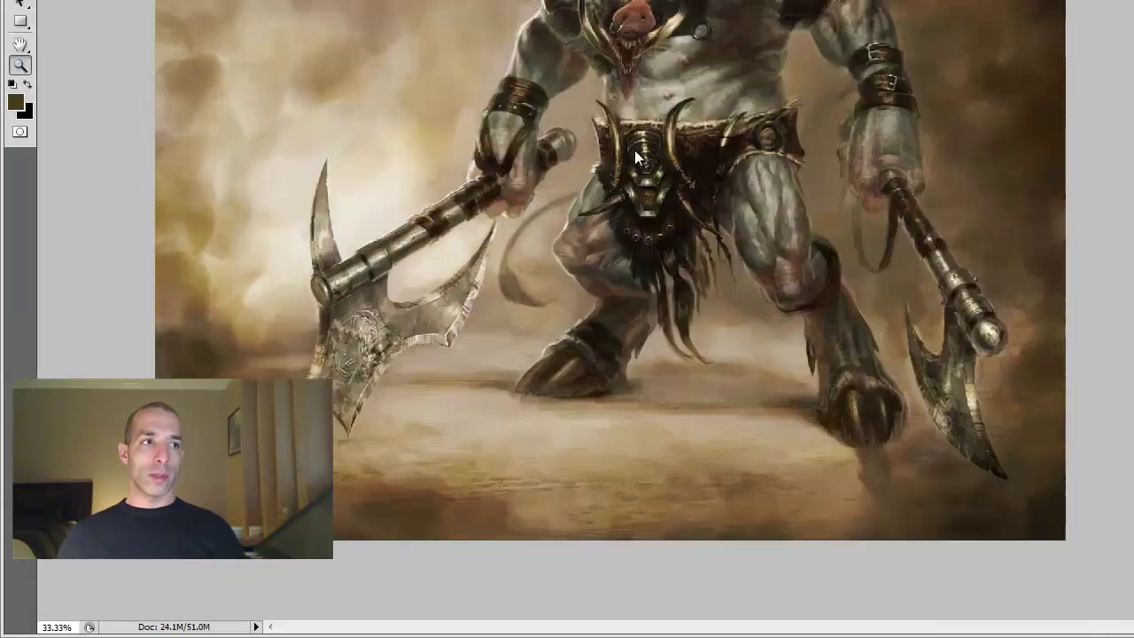
{"action": "mouse_move", "coordinate": [85, 257]}
{"action": "left_mouse_down"}
{"action": "mouse_move", "coordinate": [89, 208]}
{"action": "mouse_move", "coordinate": [225, 253]}
{"action": "mouse_move", "coordinate": [116, 246]}
{"action": "mouse_move", "coordinate": [194, 64]}
{"action": "mouse_move", "coordinate": [88, 141]}
{"action": "left_mouse_up"}
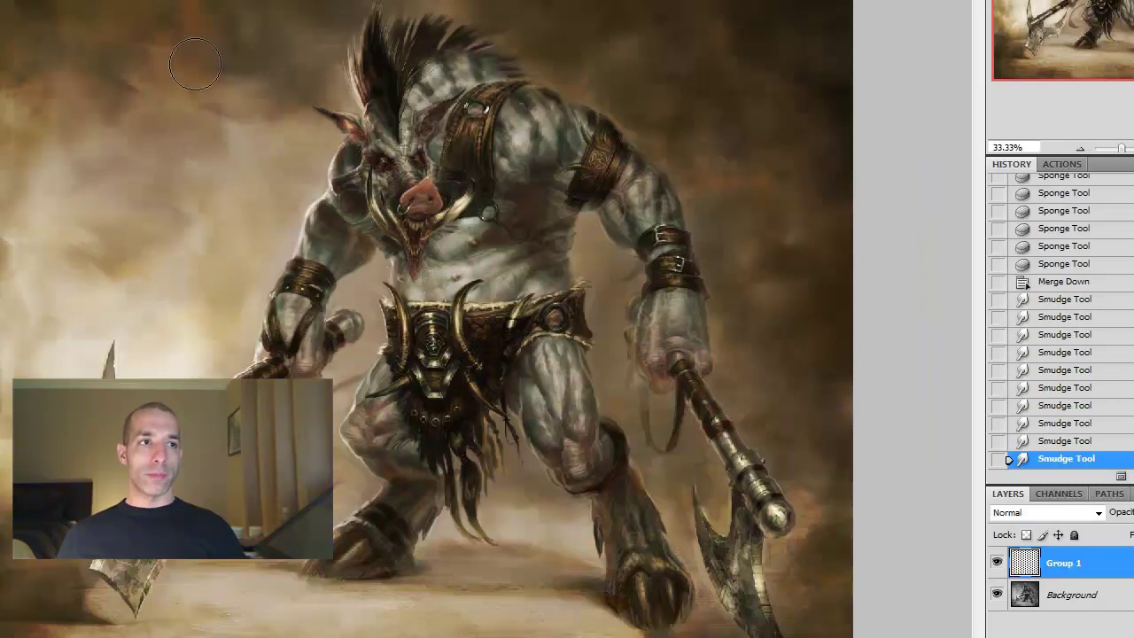
{"action": "left_click_drag", "start_coordinate": [683, 447], "coordinate": [705, 478]}
{"action": "left_click", "coordinate": [997, 563]}
{"action": "left_click", "coordinate": [997, 562]}
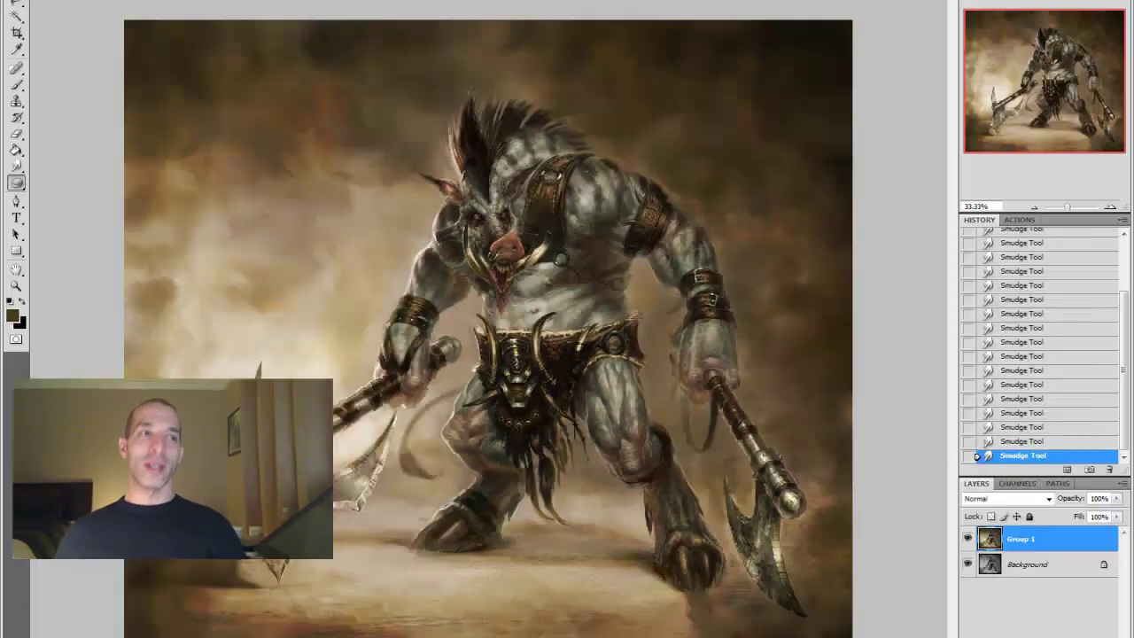
Sponge the tips of the loincloth's hanging strands and the ground beside them on Group 1
{"action": "left_click_drag", "start_coordinate": [540, 505], "coordinate": [558, 514]}
{"action": "left_click_drag", "start_coordinate": [558, 514], "coordinate": [572, 521]}
{"action": "left_click_drag", "start_coordinate": [571, 521], "coordinate": [576, 524]}
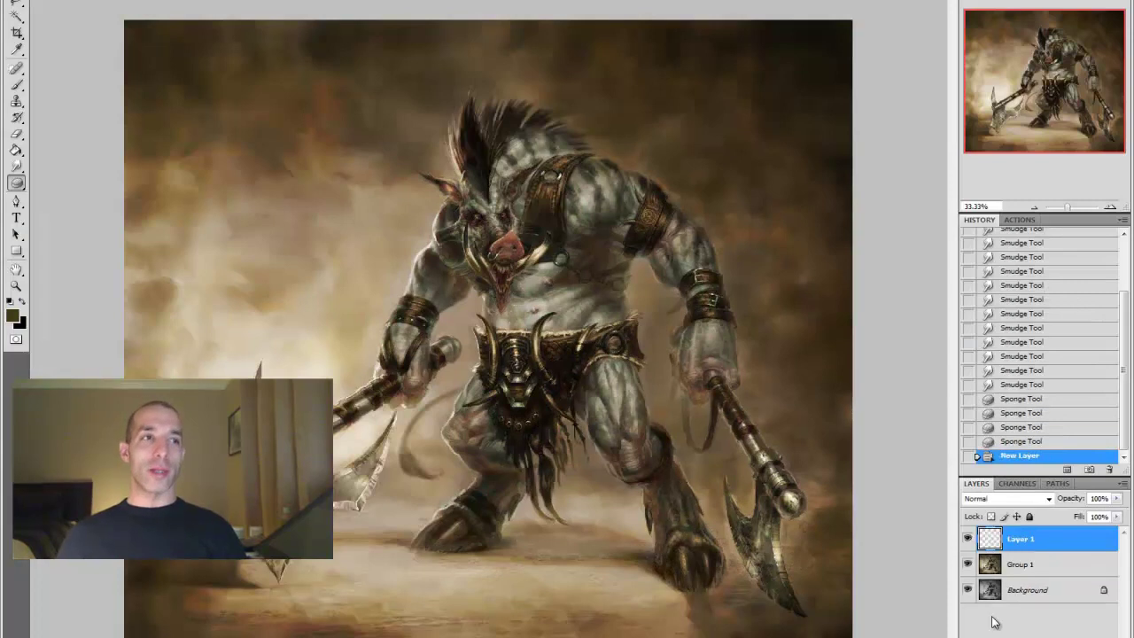
Add a new Normal layer, brush over the fur behind the front knee and erase the excess around the shin
{"action": "key", "text": "ctrl+shift+alt+n"}
{"action": "key", "text": "b"}
{"action": "left_click_drag", "start_coordinate": [646, 416], "coordinate": [664, 443]}
{"action": "left_click_drag", "start_coordinate": [656, 430], "coordinate": [669, 447]}
{"action": "left_click_drag", "start_coordinate": [647, 434], "coordinate": [660, 452]}
{"action": "left_click_drag", "start_coordinate": [643, 443], "coordinate": [640, 461]}
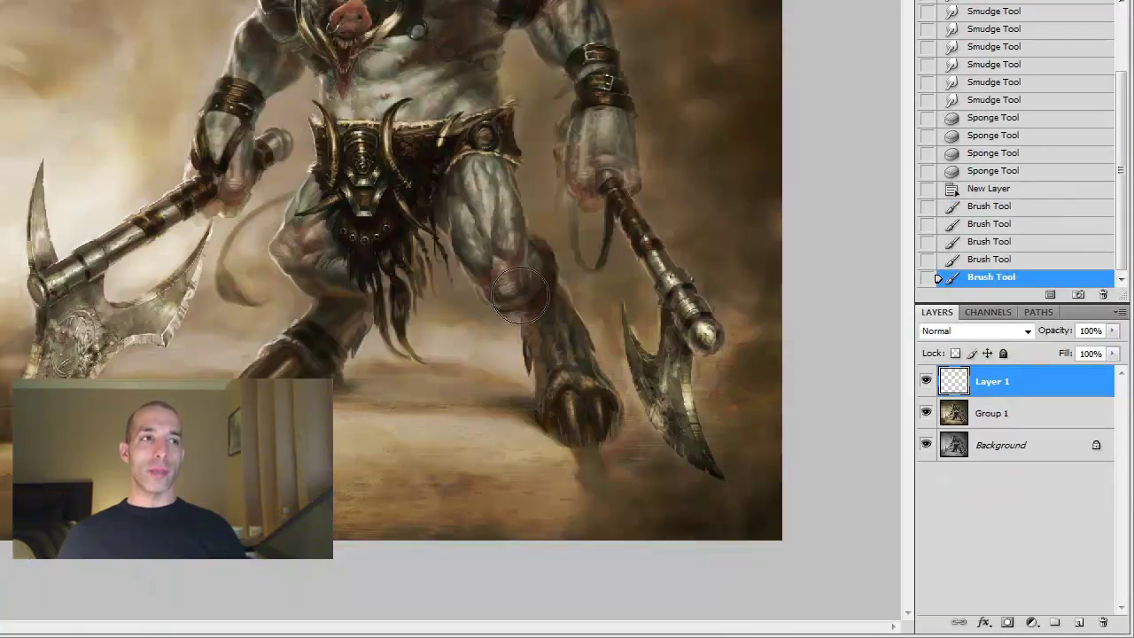
{"action": "key", "text": "e"}
{"action": "left_click_drag", "start_coordinate": [522, 310], "coordinate": [496, 372]}
{"action": "left_click_drag", "start_coordinate": [532, 336], "coordinate": [518, 381]}
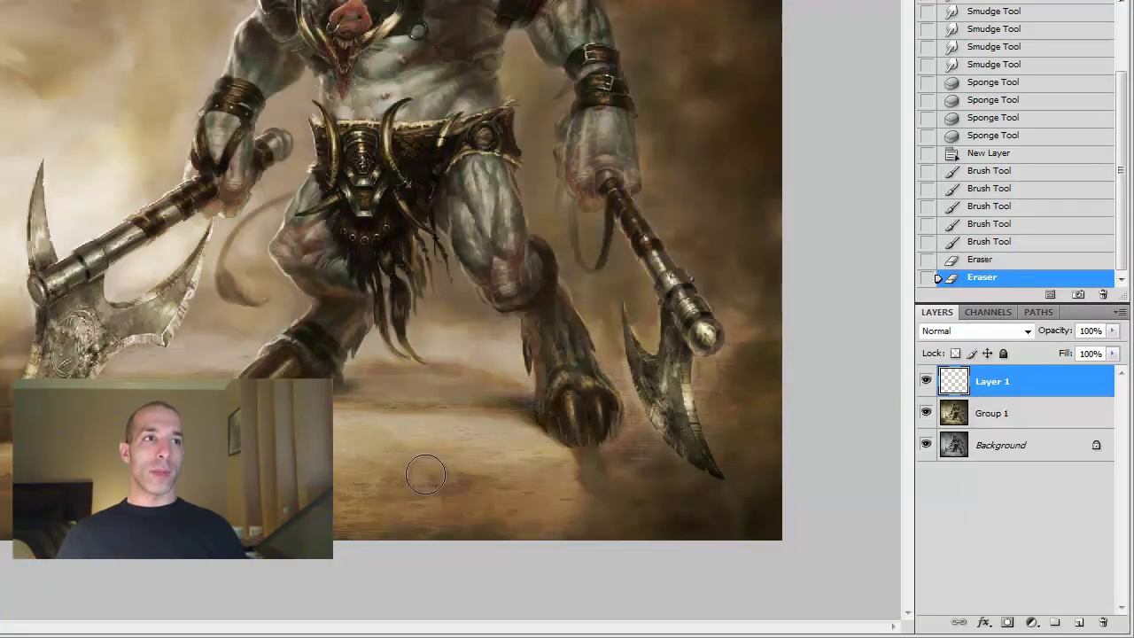
Add another layer set to Overlay and brush over the front hoof and the furry lower leg
{"action": "key", "text": "ctrl+shift+alt+n"}
{"action": "key", "text": "shift+alt+o"}
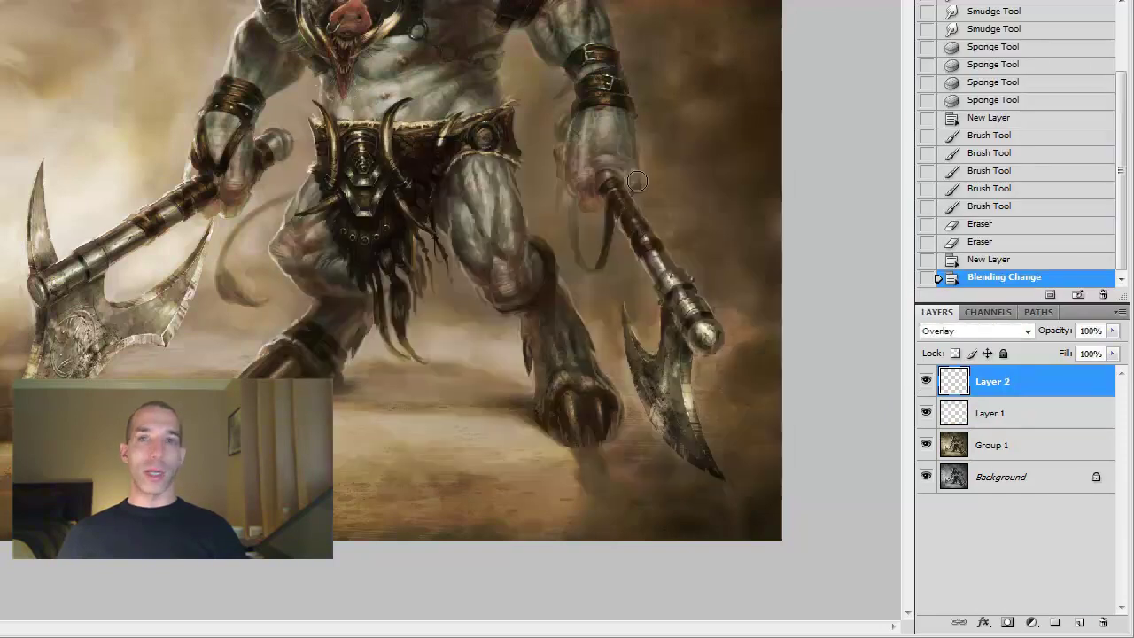
{"action": "left_click_drag", "start_coordinate": [497, 425], "coordinate": [567, 461]}
{"action": "left_click_drag", "start_coordinate": [523, 240], "coordinate": [549, 319]}
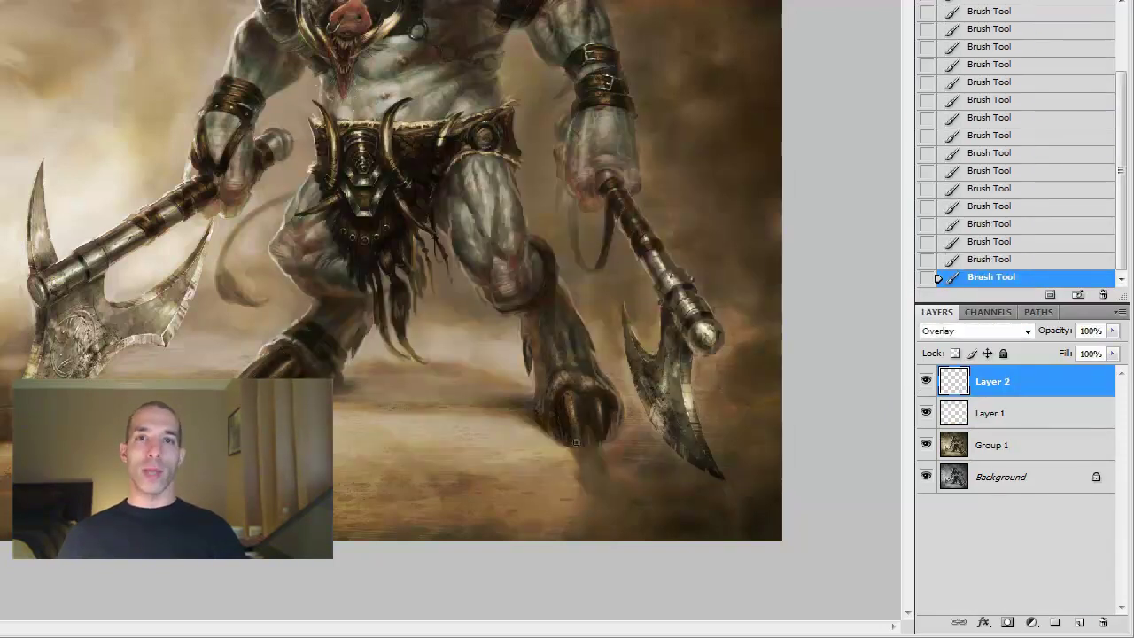
Enlarge the brush and erase excess Layer 2 paint around the rear hoof
{"action": "key", "text": "bracketright"}
{"action": "key", "text": "bracketright"}
{"action": "key", "text": "bracketright"}
{"action": "key", "text": "e"}
{"action": "mouse_move", "coordinate": [283, 361]}
{"action": "left_mouse_down"}
{"action": "mouse_move", "coordinate": [257, 350]}
{"action": "mouse_move", "coordinate": [248, 359]}
{"action": "left_mouse_up"}
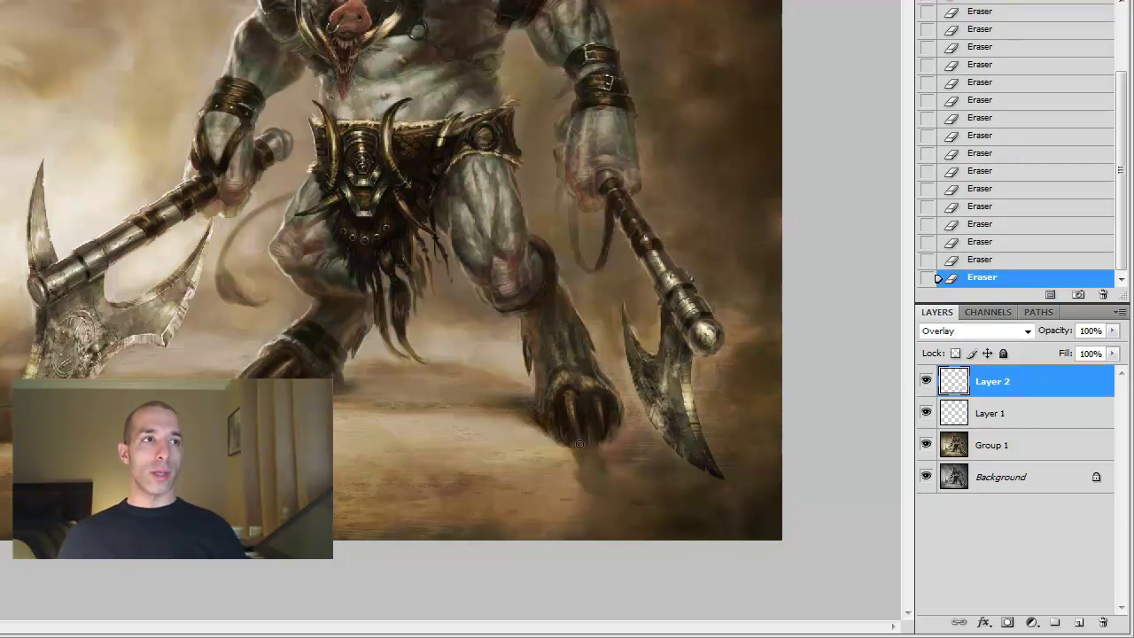
Brush over the front hoof's toes on Layer 2 and erase excess paint near the lowered axe blade
{"action": "key", "text": "b"}
{"action": "left_click_drag", "start_coordinate": [567, 407], "coordinate": [608, 443]}
{"action": "key", "text": "e"}
{"action": "left_click_drag", "start_coordinate": [674, 372], "coordinate": [683, 390]}
{"action": "left_click_drag", "start_coordinate": [683, 390], "coordinate": [678, 381]}
{"action": "left_click_drag", "start_coordinate": [677, 381], "coordinate": [680, 387]}
Toggle Layer 1's visibility to compare, and merge Layer 2, Layer 1 and Group 1 into one layer
{"action": "left_click", "coordinate": [926, 413]}
{"action": "left_click", "coordinate": [926, 413]}
{"action": "left_click", "coordinate": [994, 443], "text": "shift"}
{"action": "key", "text": "ctrl+e"}
Add a new layer set to Overlay above the merged Layer 2
{"action": "key", "text": "z"}
{"action": "left_click", "coordinate": [413, 331], "text": "alt"}
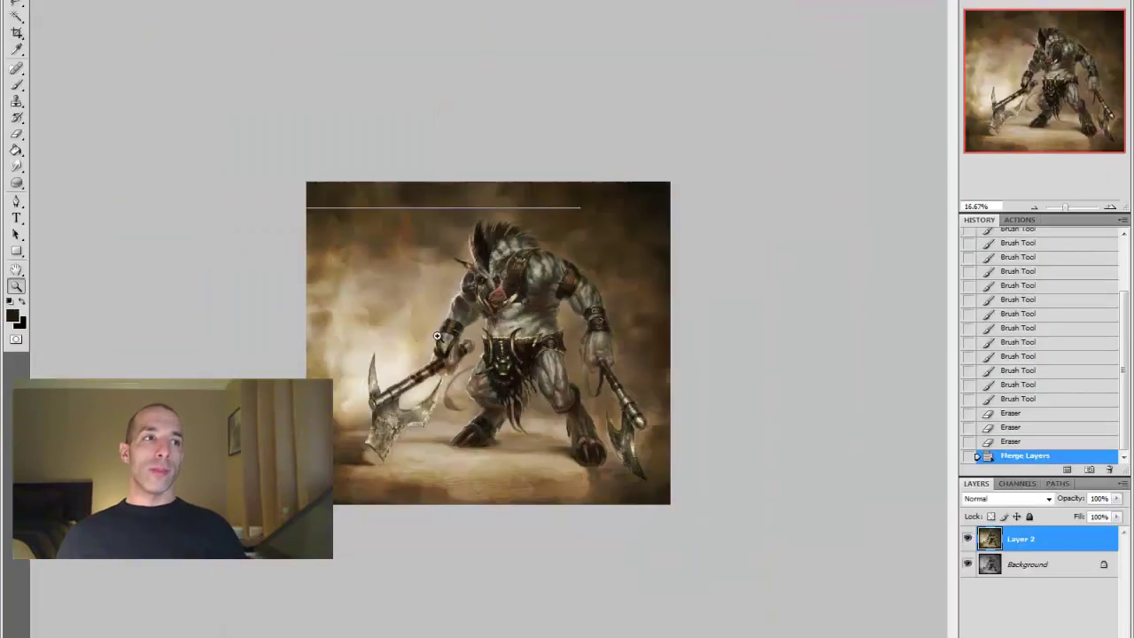
{"action": "left_click", "coordinate": [430, 334]}
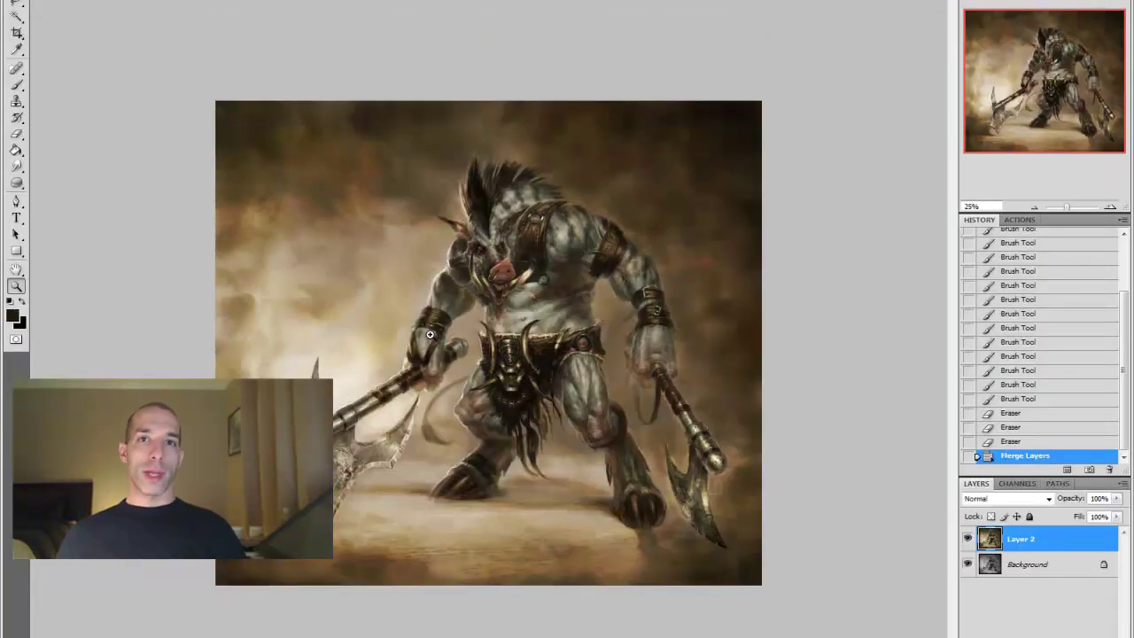
{"action": "left_click", "coordinate": [504, 362]}
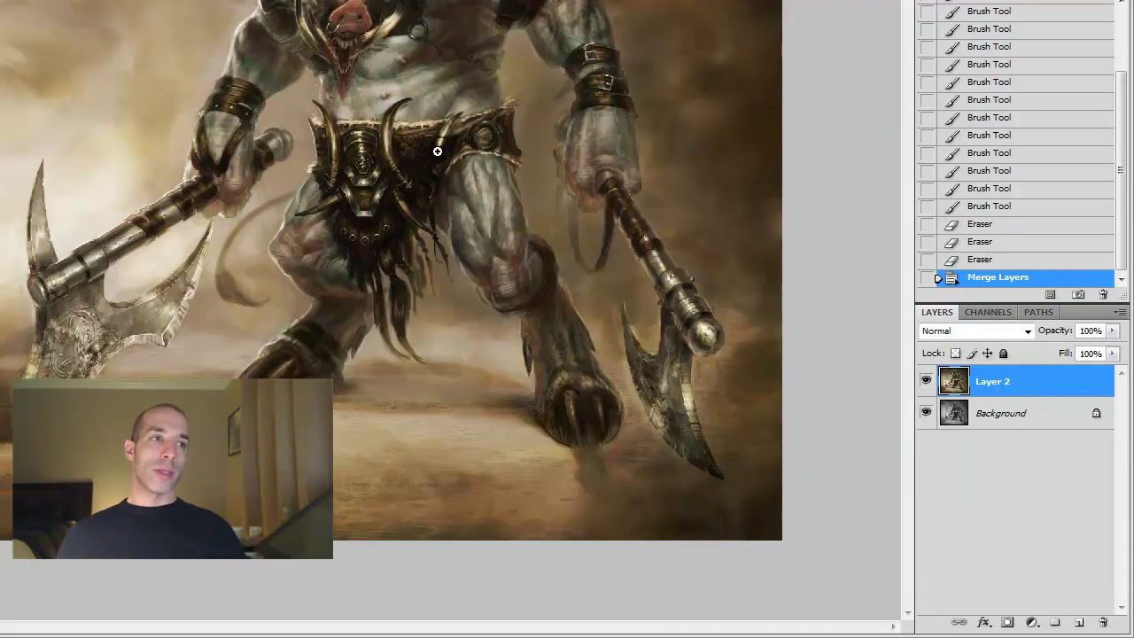
{"action": "left_click", "coordinate": [1079, 622]}
{"action": "key", "text": "ctrl+plus"}
{"action": "key", "text": "shift+alt+o"}
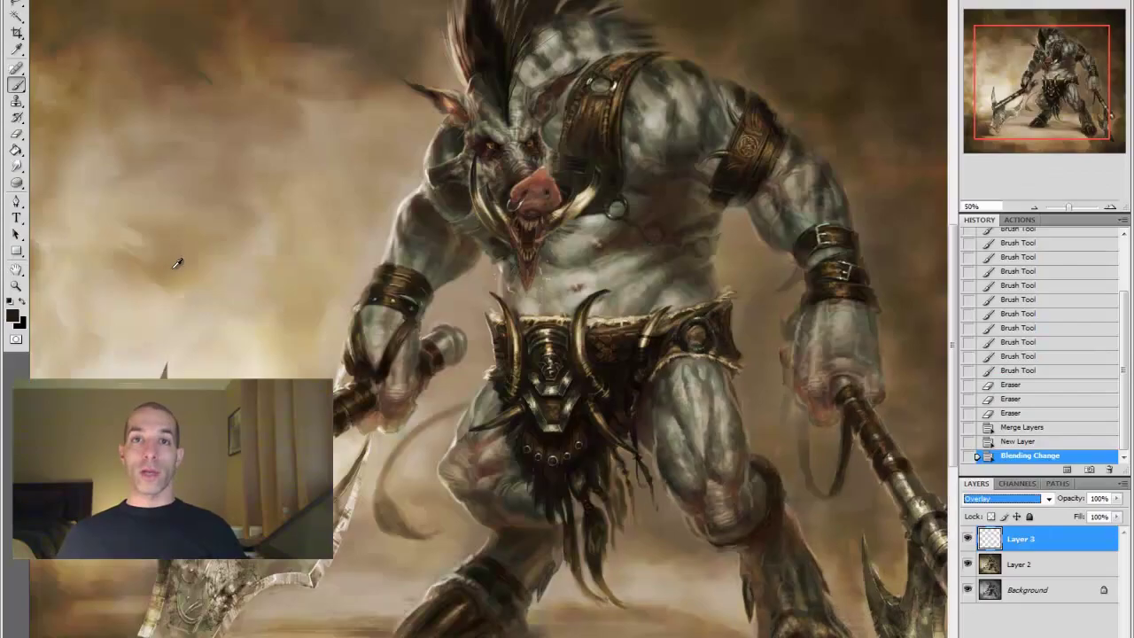
Pick a light tan and brush warm highlights along the shoulder edge, the mane and the rear hoof on Layer 3
{"action": "left_click", "coordinate": [13, 316]}
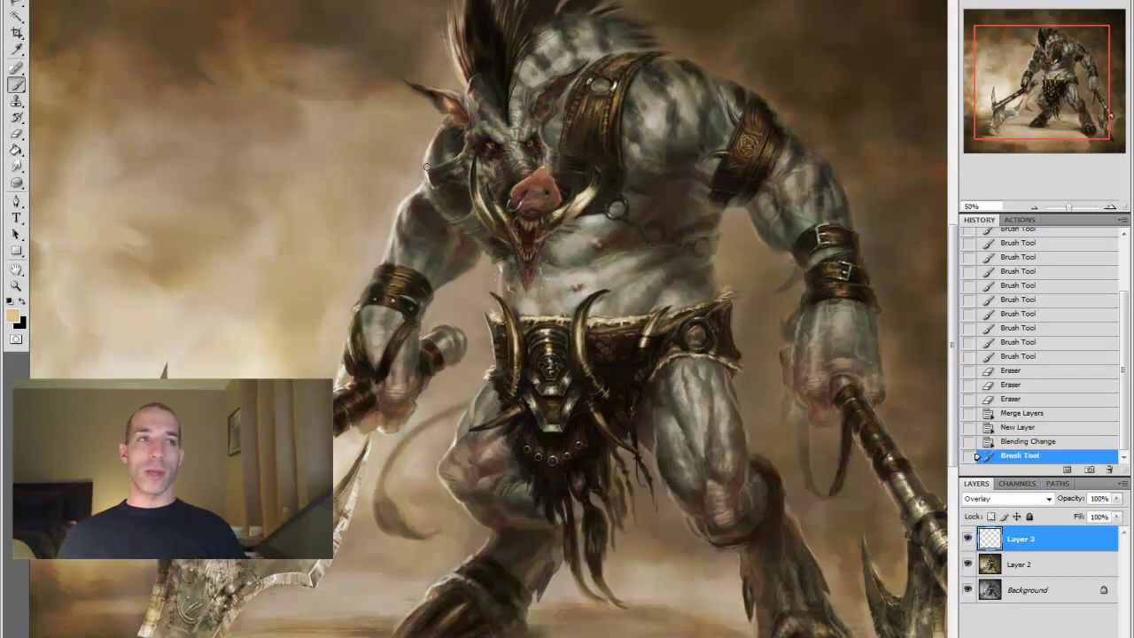
{"action": "mouse_move", "coordinate": [436, 133]}
{"action": "left_mouse_down"}
{"action": "mouse_move", "coordinate": [394, 241]}
{"action": "mouse_move", "coordinate": [423, 186]}
{"action": "left_mouse_up"}
{"action": "mouse_move", "coordinate": [461, 43]}
{"action": "left_mouse_down"}
{"action": "mouse_move", "coordinate": [454, 76]}
{"action": "mouse_move", "coordinate": [469, 96]}
{"action": "left_mouse_up"}
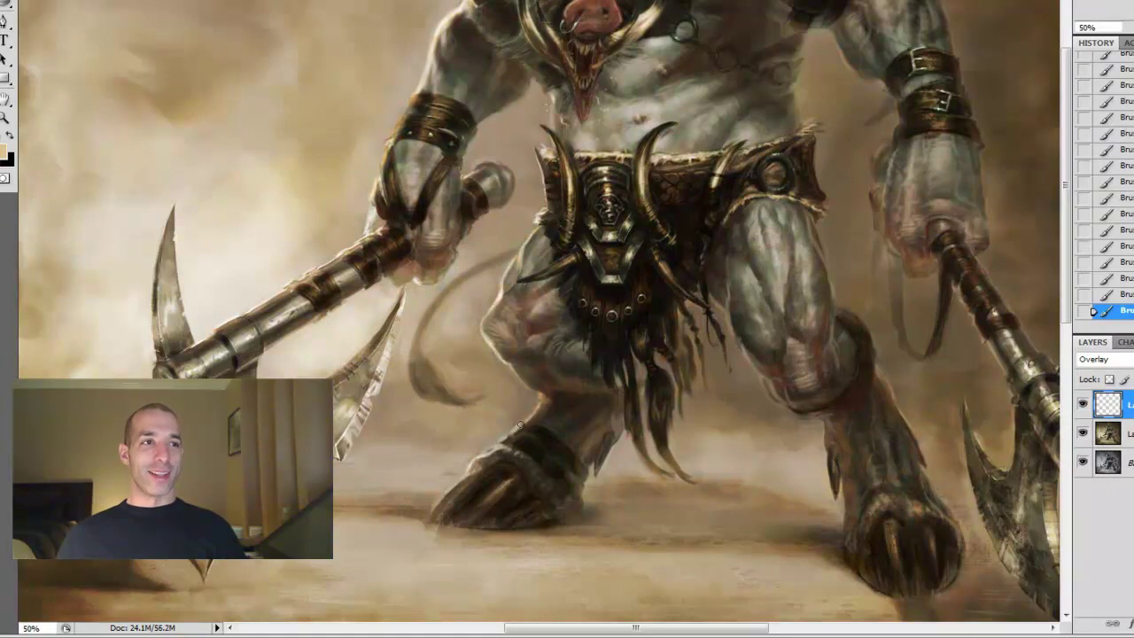
{"action": "left_click_drag", "start_coordinate": [521, 426], "coordinate": [454, 488]}
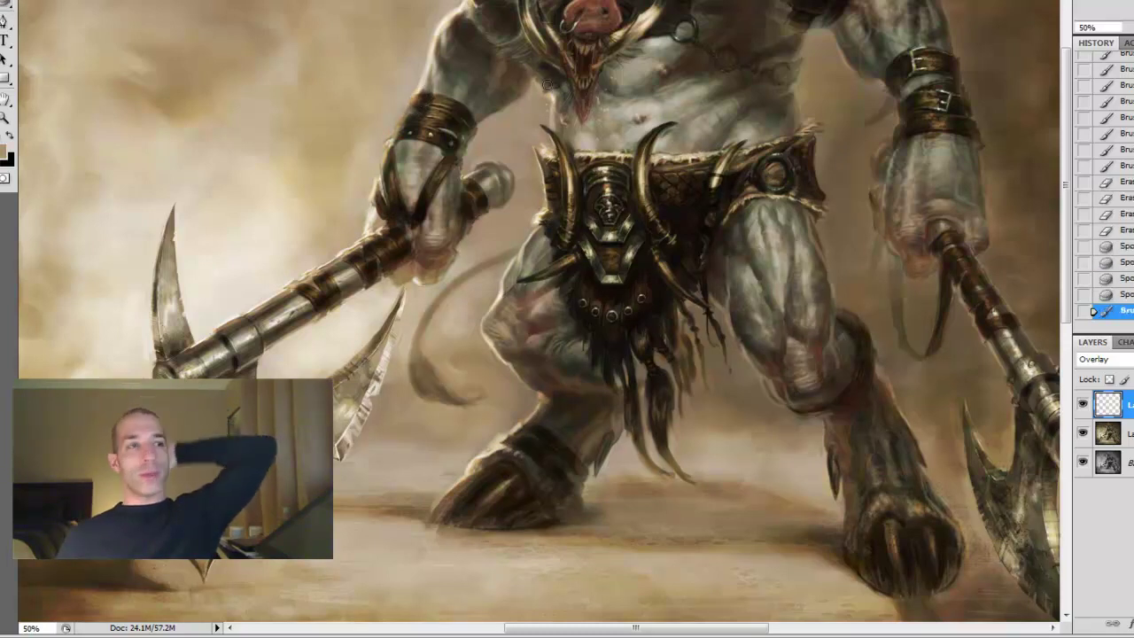
Brush tan highlights along the shaft of the axe beside the front hoof on Layer 3, and pick a dark brown painting colour
{"action": "left_click_drag", "start_coordinate": [590, 474], "coordinate": [443, 425]}
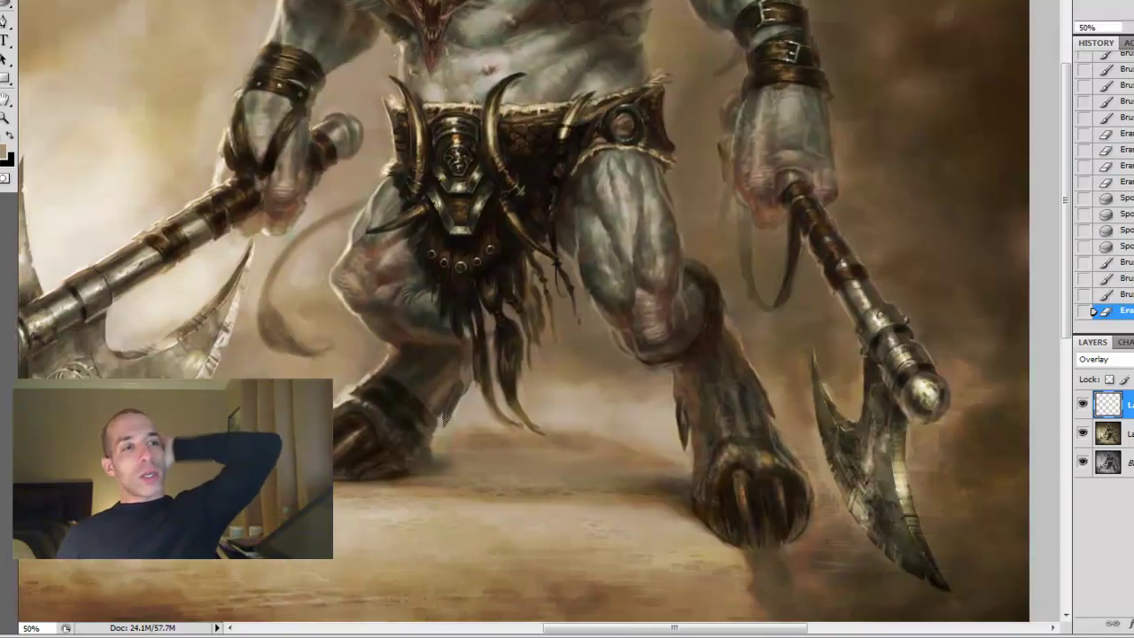
{"action": "mouse_move", "coordinate": [868, 284]}
{"action": "left_mouse_down"}
{"action": "mouse_move", "coordinate": [922, 324]}
{"action": "mouse_move", "coordinate": [913, 332]}
{"action": "mouse_move", "coordinate": [926, 341]}
{"action": "left_mouse_up"}
{"action": "left_click_drag", "start_coordinate": [110, 276], "coordinate": [327, 227]}
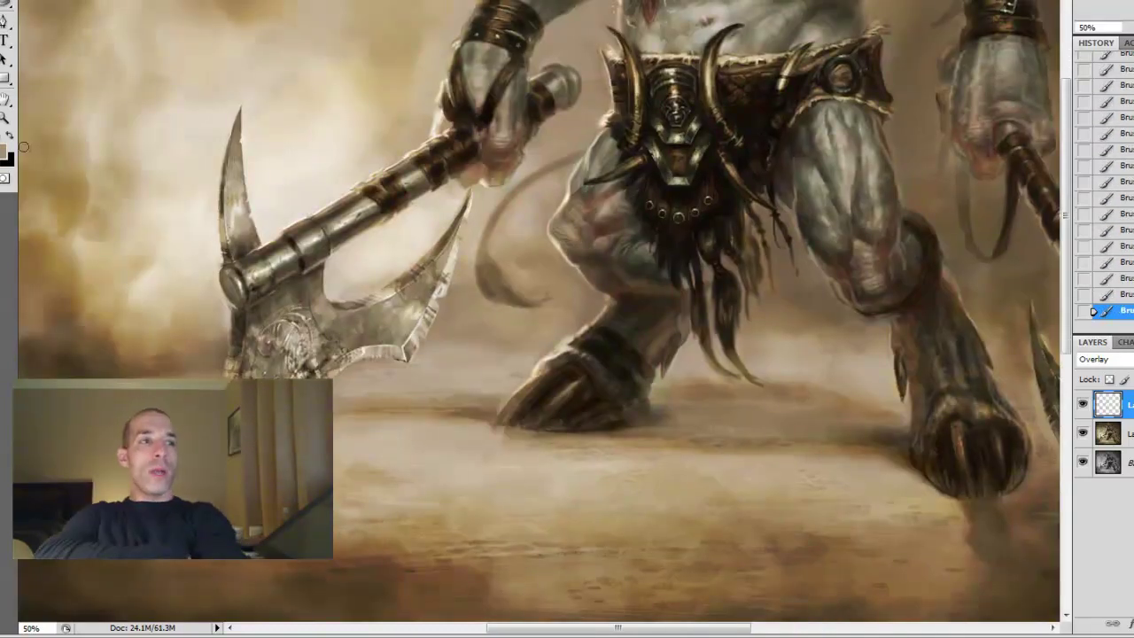
{"action": "key", "text": "Return"}
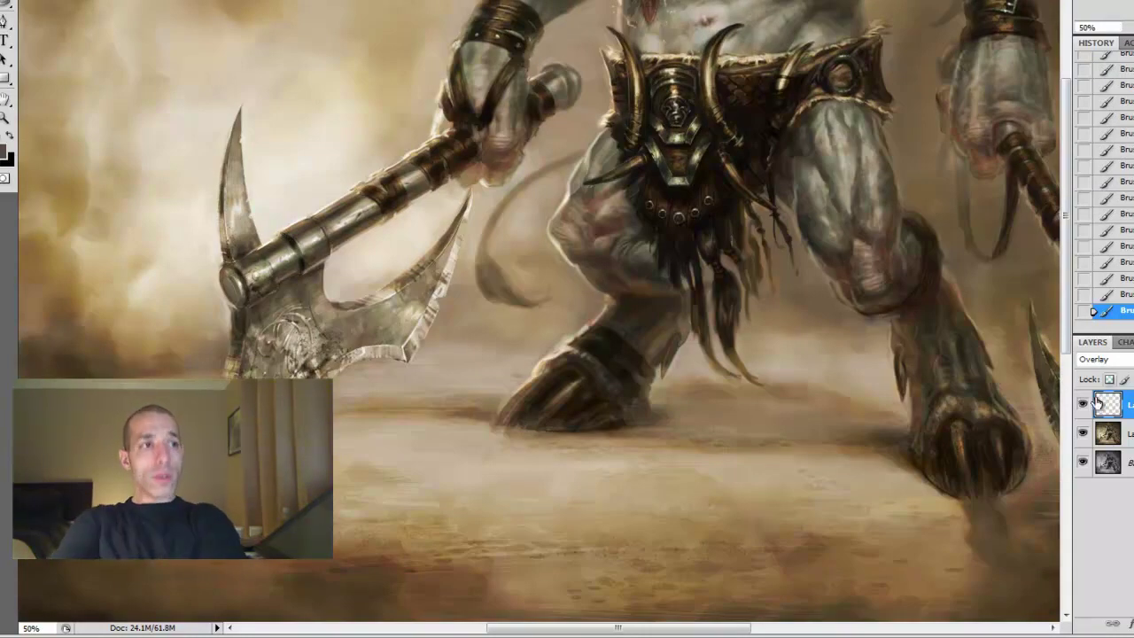
{"action": "key", "text": "z"}
{"action": "key", "text": "ctrl+minus"}
{"action": "key", "text": "ctrl+minus"}
{"action": "key", "text": "ctrl+minus"}
{"action": "key", "text": "ctrl+plus"}
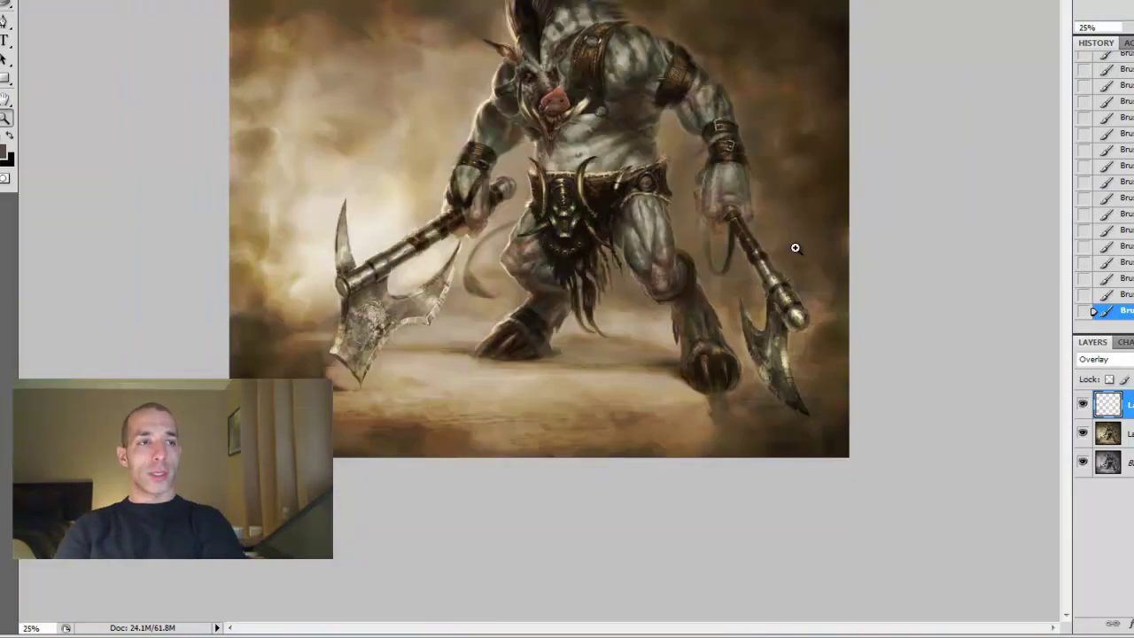
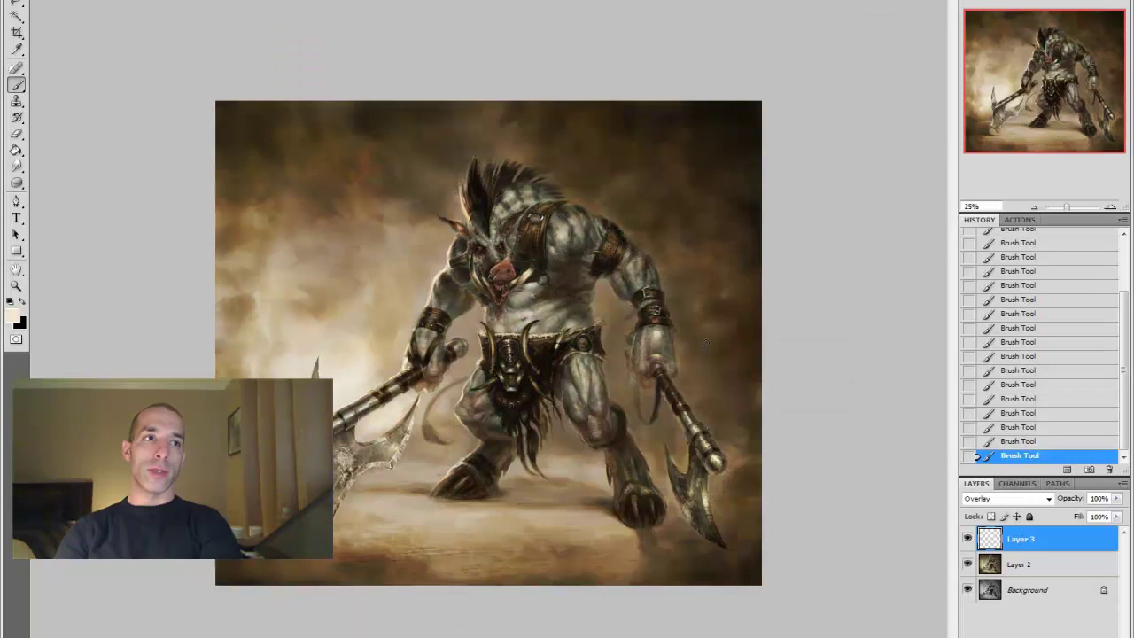
Sponge and erase colour around the mane and shoulder on Layer 3, and brush pale cream over the bright background haze
{"action": "key", "text": "o"}
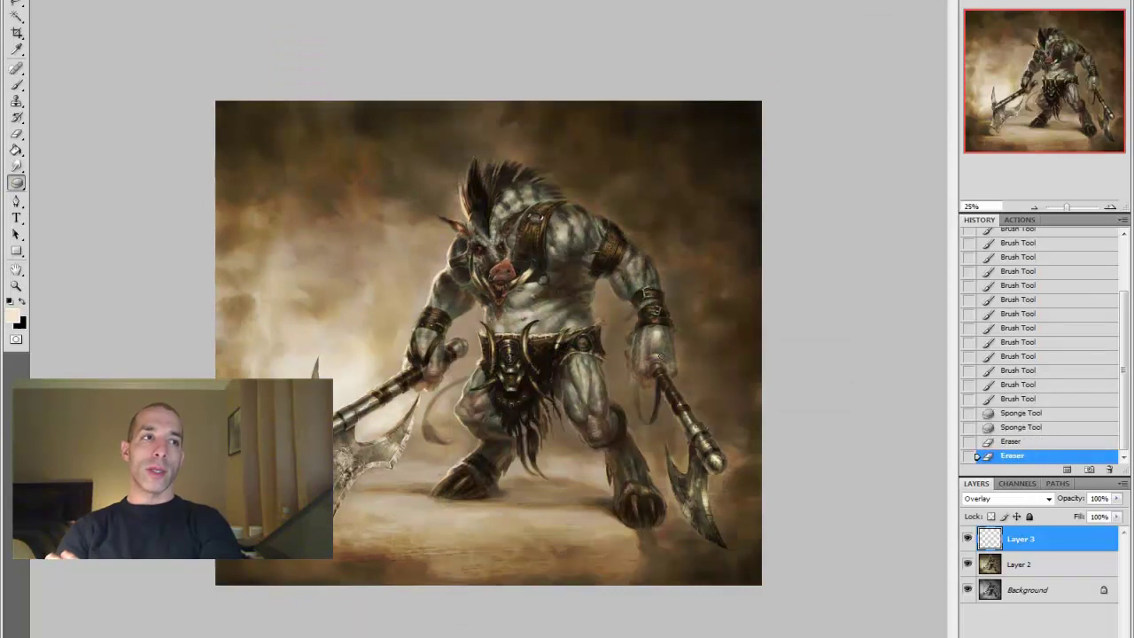
{"action": "left_click_drag", "start_coordinate": [455, 114], "coordinate": [688, 311]}
{"action": "key", "text": "b"}
{"action": "mouse_move", "coordinate": [225, 334]}
{"action": "left_mouse_down"}
{"action": "mouse_move", "coordinate": [223, 361]}
{"action": "mouse_move", "coordinate": [282, 237]}
{"action": "left_mouse_up"}
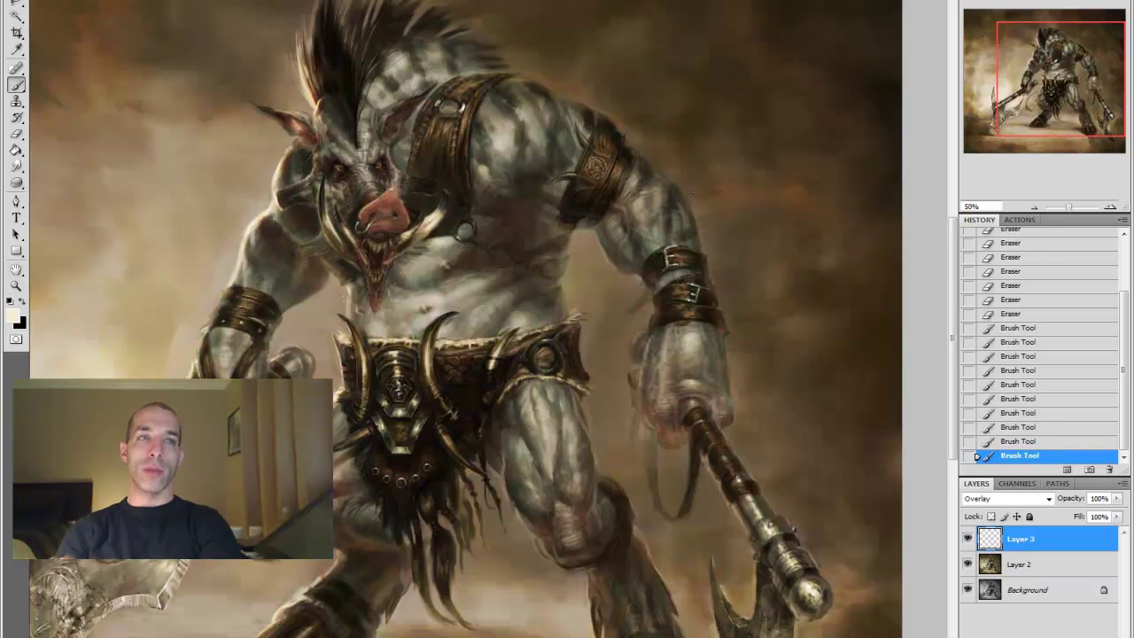
Brush pale highlights around the armband, inner arm and chest on Layer 3, erasing excess paint from the background beside the arm
{"action": "left_click_drag", "start_coordinate": [569, 168], "coordinate": [661, 186]}
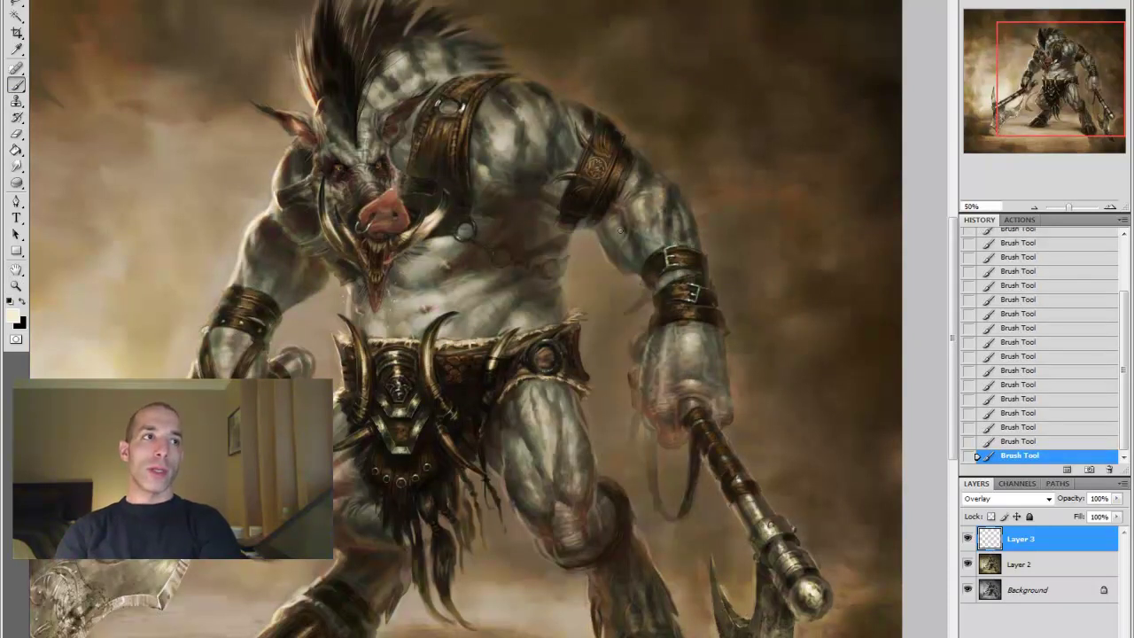
{"action": "key", "text": "e"}
{"action": "left_click_drag", "start_coordinate": [770, 228], "coordinate": [692, 229]}
{"action": "key", "text": "b"}
{"action": "mouse_move", "coordinate": [624, 238]}
{"action": "left_mouse_down"}
{"action": "mouse_move", "coordinate": [567, 167]}
{"action": "mouse_move", "coordinate": [601, 208]}
{"action": "left_mouse_up"}
{"action": "key", "text": "e"}
{"action": "key", "text": "b"}
{"action": "left_click_drag", "start_coordinate": [354, 265], "coordinate": [338, 278]}
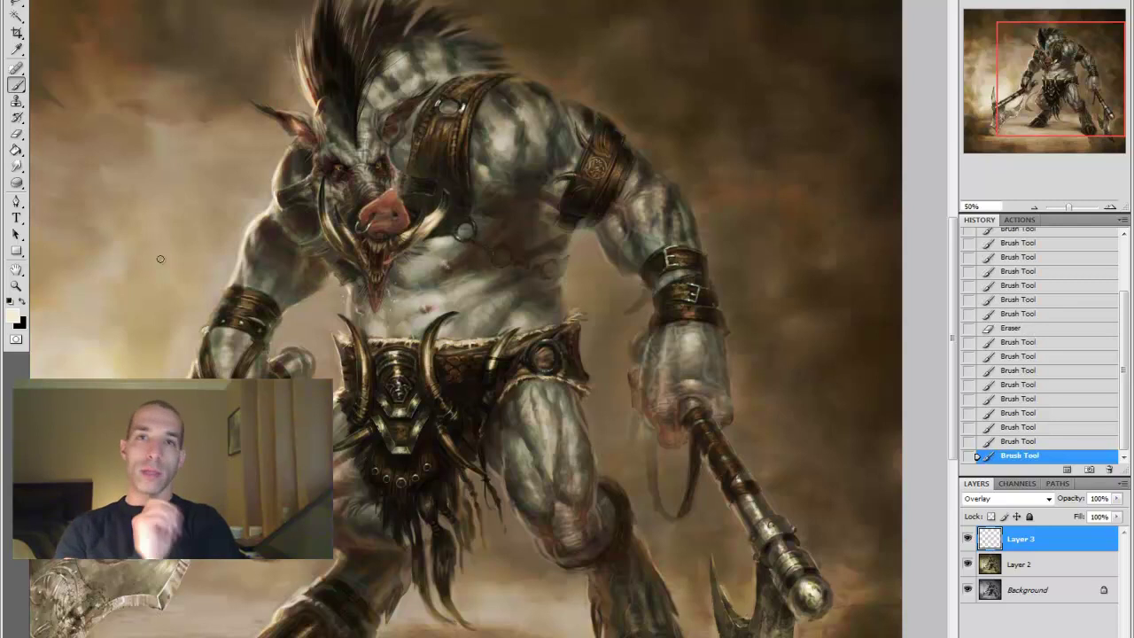
Add a new layer above Layer 3 and set its blending mode to Color
{"action": "key", "text": "z"}
{"action": "left_click", "coordinate": [434, 160]}
{"action": "key", "text": "ctrl+shift+alt+n"}
{"action": "left_click", "coordinate": [1005, 498]}
{"action": "left_click", "coordinate": [972, 474]}
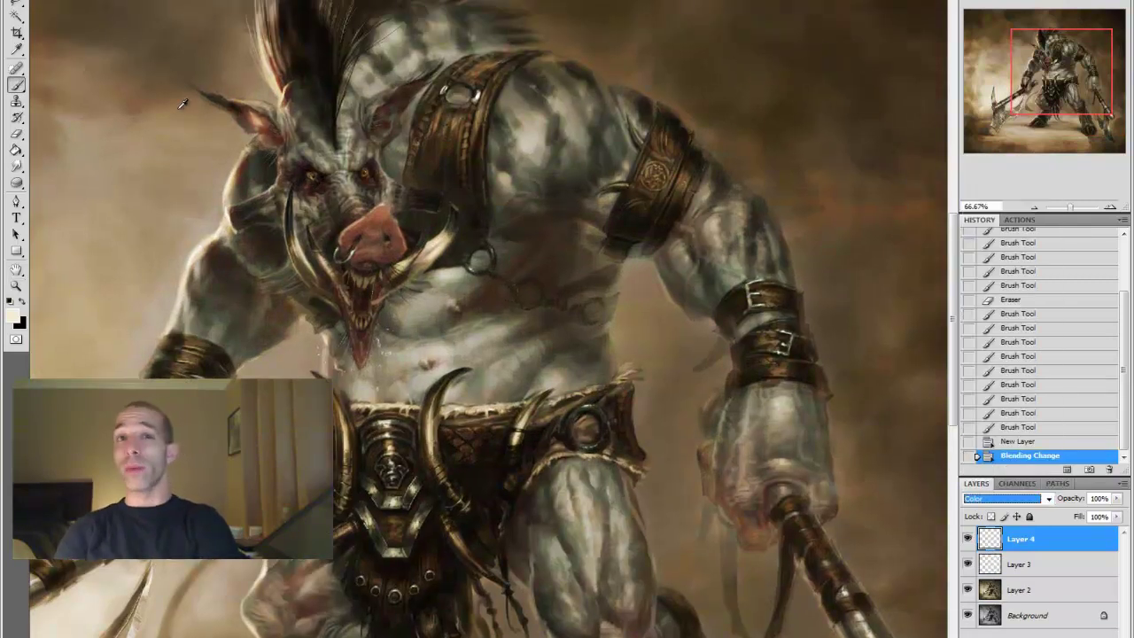
Brush a tan tint over the jaw, tusks, snout and mane on Layer 4, and pick a very dark brown painting colour
{"action": "left_click", "coordinate": [12, 316]}
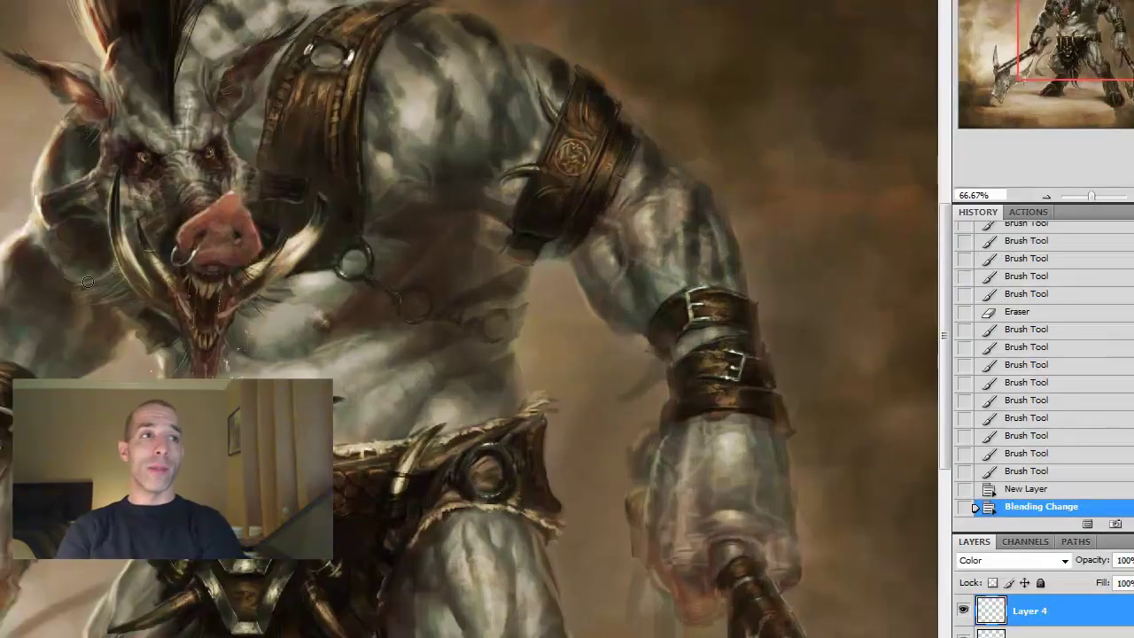
{"action": "mouse_move", "coordinate": [88, 281]}
{"action": "left_mouse_down"}
{"action": "mouse_move", "coordinate": [124, 283]}
{"action": "mouse_move", "coordinate": [134, 309]}
{"action": "mouse_move", "coordinate": [178, 319]}
{"action": "left_mouse_up"}
{"action": "left_click_drag", "start_coordinate": [186, 310], "coordinate": [222, 301]}
{"action": "left_click_drag", "start_coordinate": [212, 292], "coordinate": [266, 301]}
{"action": "mouse_move", "coordinate": [257, 288]}
{"action": "left_mouse_down"}
{"action": "mouse_move", "coordinate": [273, 296]}
{"action": "mouse_move", "coordinate": [222, 266]}
{"action": "left_mouse_up"}
{"action": "left_click_drag", "start_coordinate": [213, 257], "coordinate": [116, 128]}
{"action": "scroll", "coordinate": [155, 18], "scroll_direction": "up", "scroll_amount": 2}
{"action": "mouse_move", "coordinate": [133, 89]}
{"action": "left_mouse_down"}
{"action": "mouse_move", "coordinate": [177, 9]}
{"action": "mouse_move", "coordinate": [190, 70]}
{"action": "left_mouse_up"}
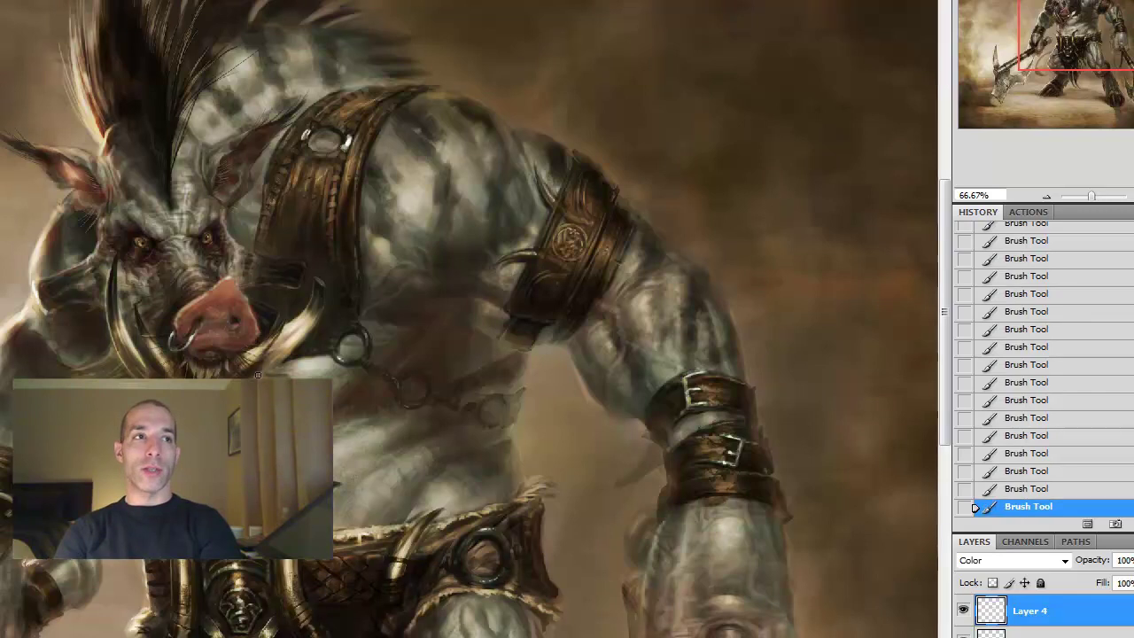
{"action": "left_click", "coordinate": [13, 314]}
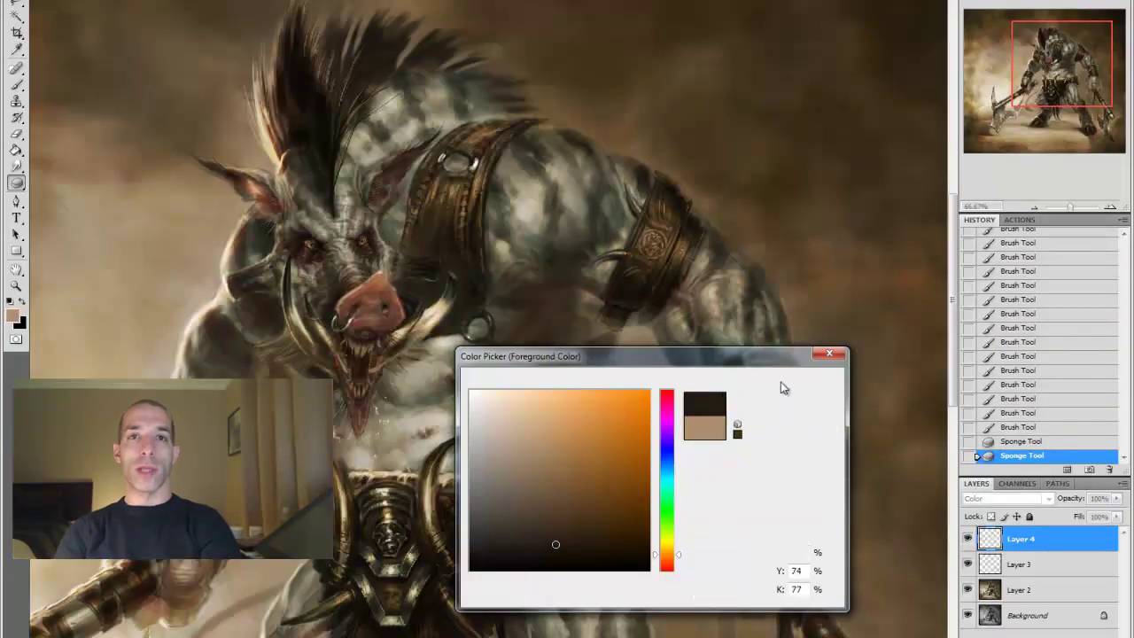
{"action": "key", "text": "Return"}
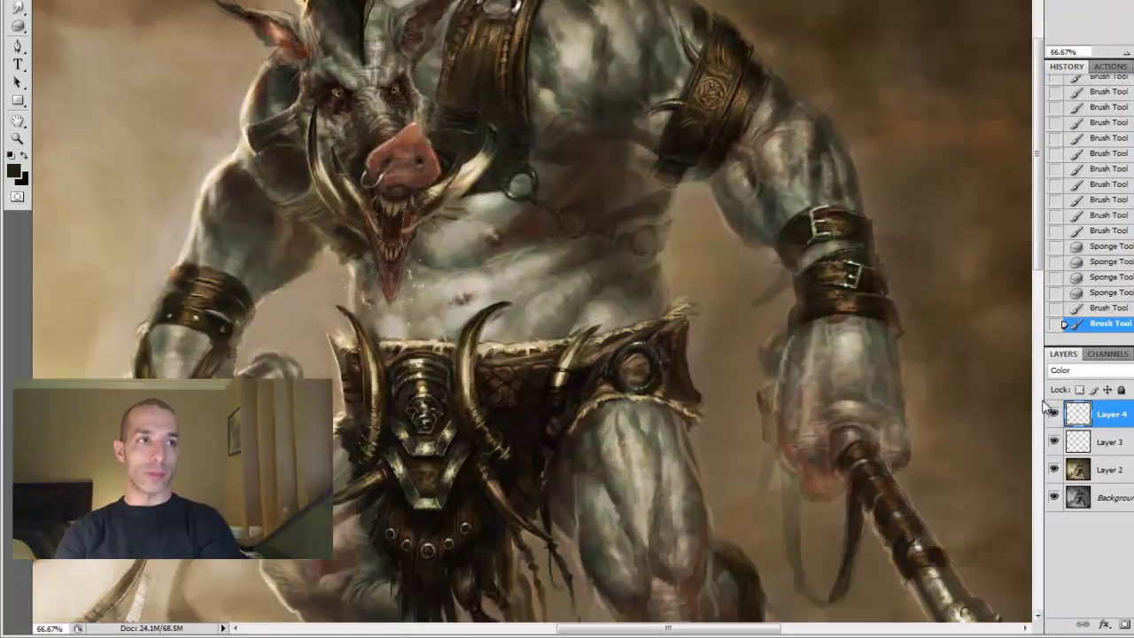
Add a new Overlay layer above Layer 4 and brush highlights on the shoulder piece and the base of the nearby tusk
{"action": "key", "text": "ctrl+shift+alt+n"}
{"action": "key", "text": "shift+alt+o"}
{"action": "left_click_drag", "start_coordinate": [257, 146], "coordinate": [274, 133]}
{"action": "left_click_drag", "start_coordinate": [284, 142], "coordinate": [310, 155]}
{"action": "left_click_drag", "start_coordinate": [310, 160], "coordinate": [323, 173]}
{"action": "left_click_drag", "start_coordinate": [319, 160], "coordinate": [329, 164]}
{"action": "left_click_drag", "start_coordinate": [324, 157], "coordinate": [303, 187]}
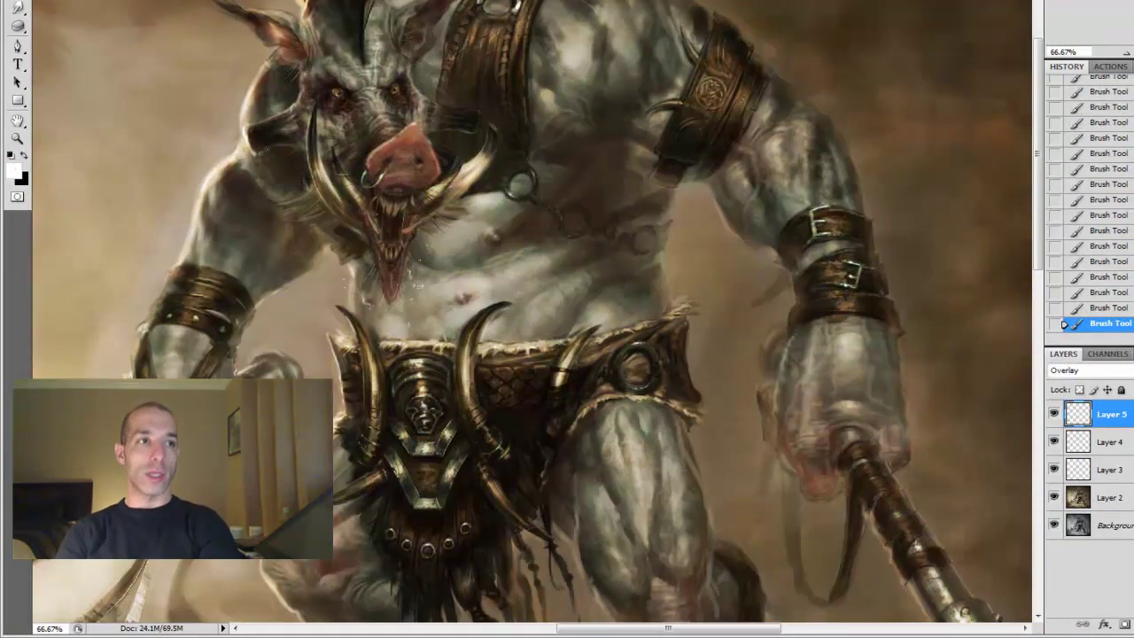
View the whole painting and merge Layers 5, 4, 3 and 2 into one layer
{"action": "key", "text": "ctrl+minus"}
{"action": "key", "text": "ctrl+minus"}
{"action": "key", "text": "ctrl+minus"}
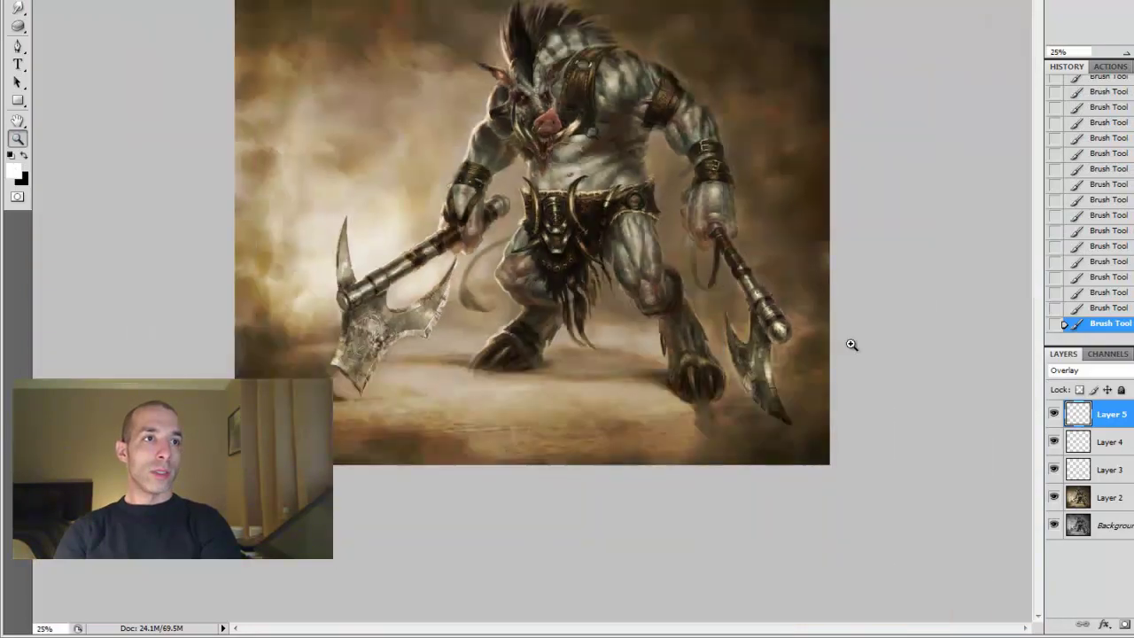
{"action": "left_click", "coordinate": [990, 477], "text": "shift"}
{"action": "key", "text": "ctrl+e"}
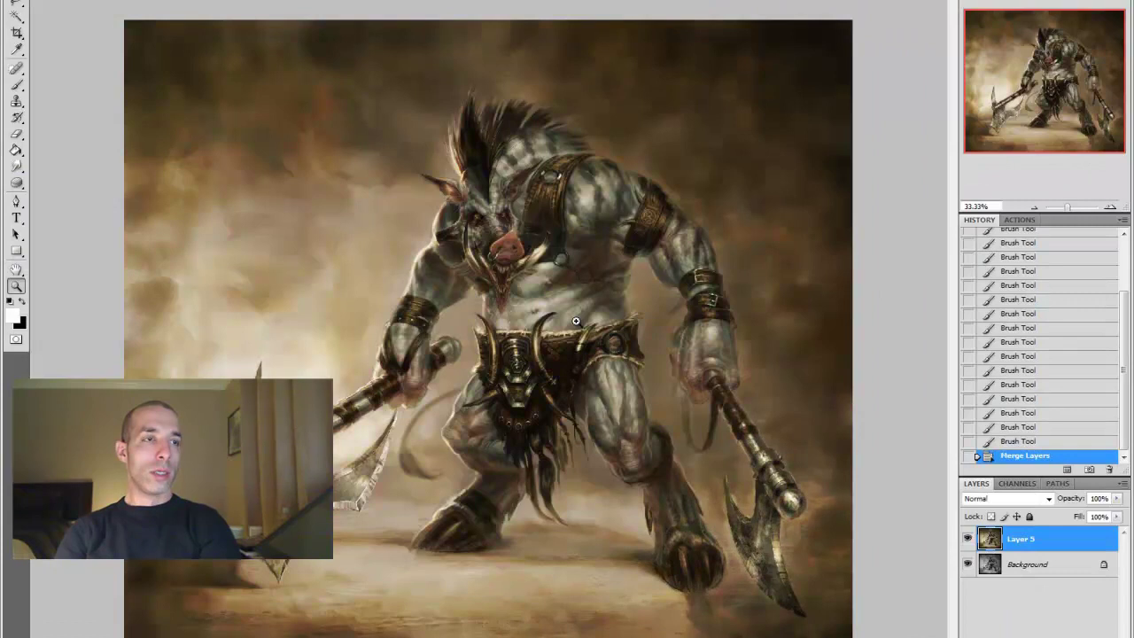
Add a new layer above the merged Layer 5 and set its blending mode to Color
{"action": "left_click", "coordinate": [576, 322]}
{"action": "key", "text": "ctrl+shift+alt+n"}
{"action": "left_click", "coordinate": [1006, 498]}
{"action": "left_click", "coordinate": [984, 461]}
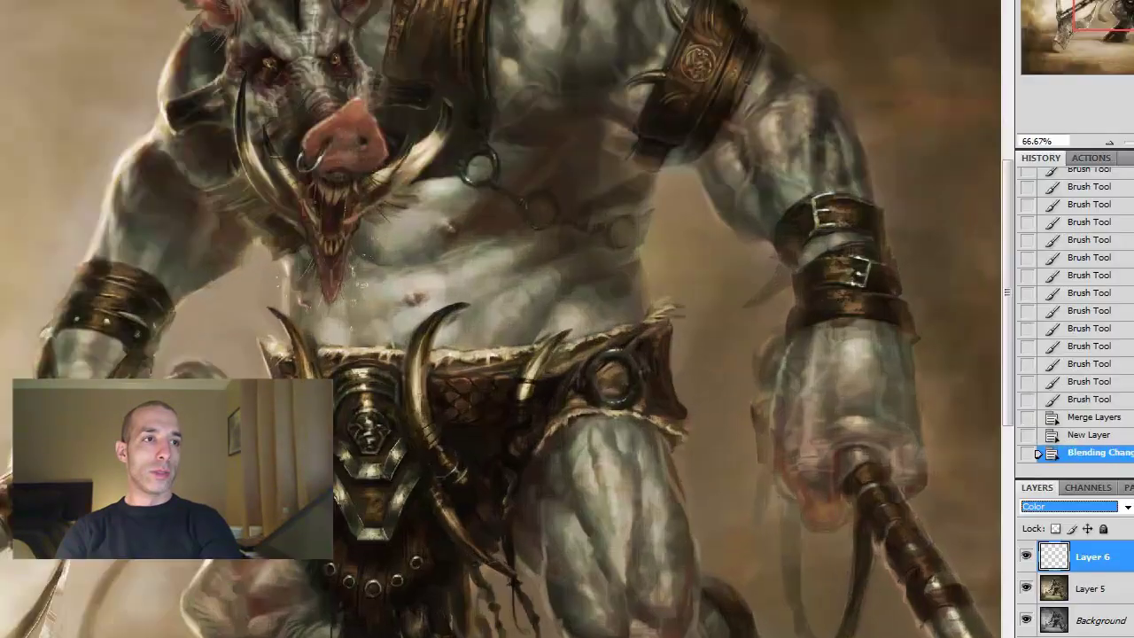
Pick a golden brown and tint the metal rings on the side of the torso on Layer 6
{"action": "key", "text": "Return"}
{"action": "left_click_drag", "start_coordinate": [646, 218], "coordinate": [652, 215]}
{"action": "left_click", "coordinate": [635, 239]}
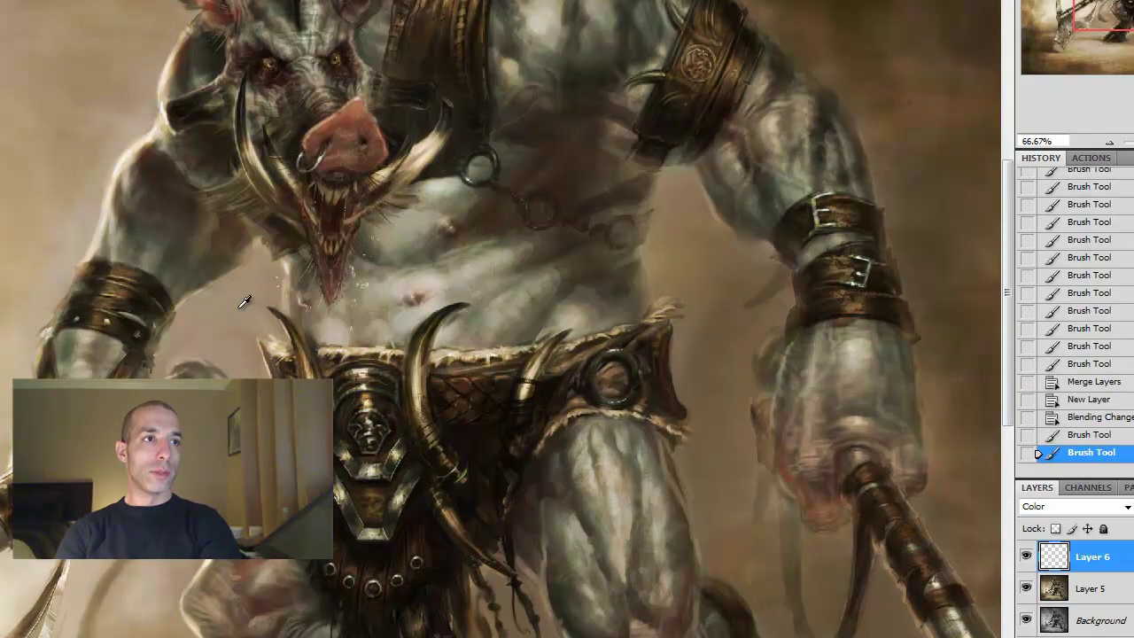
{"action": "left_click", "coordinate": [0, 275]}
{"action": "left_click", "coordinate": [559, 514]}
{"action": "left_click", "coordinate": [805, 359]}
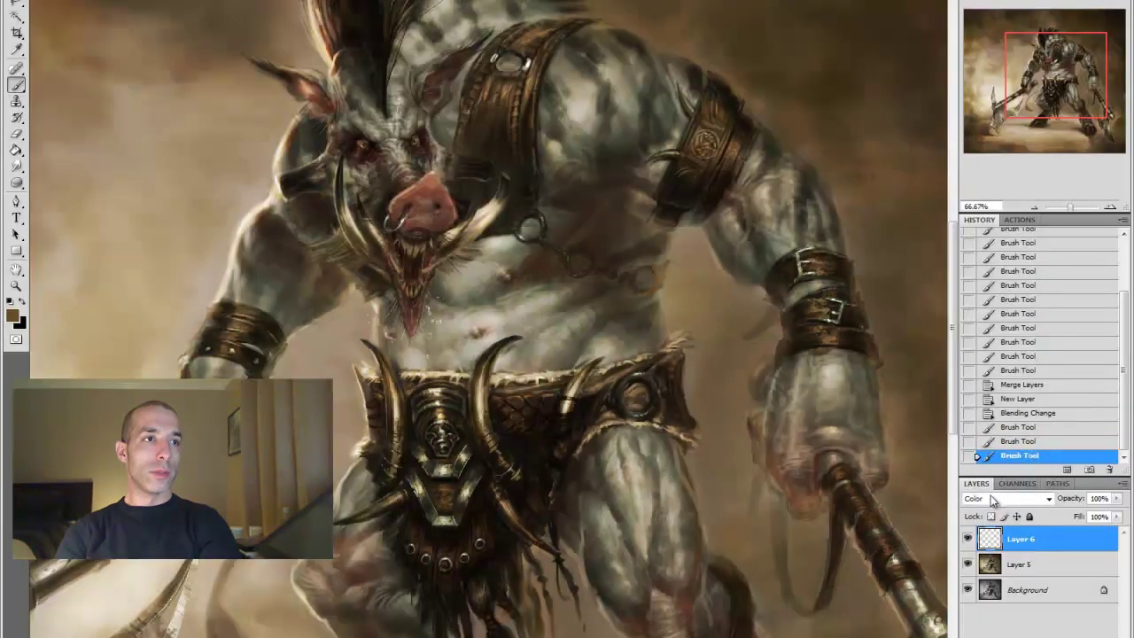
Set Layer 6 to Overlay, brush dark brown over the torso's side ring, and erase the excess around it
{"action": "left_click", "coordinate": [992, 500]}
{"action": "left_click", "coordinate": [660, 275]}
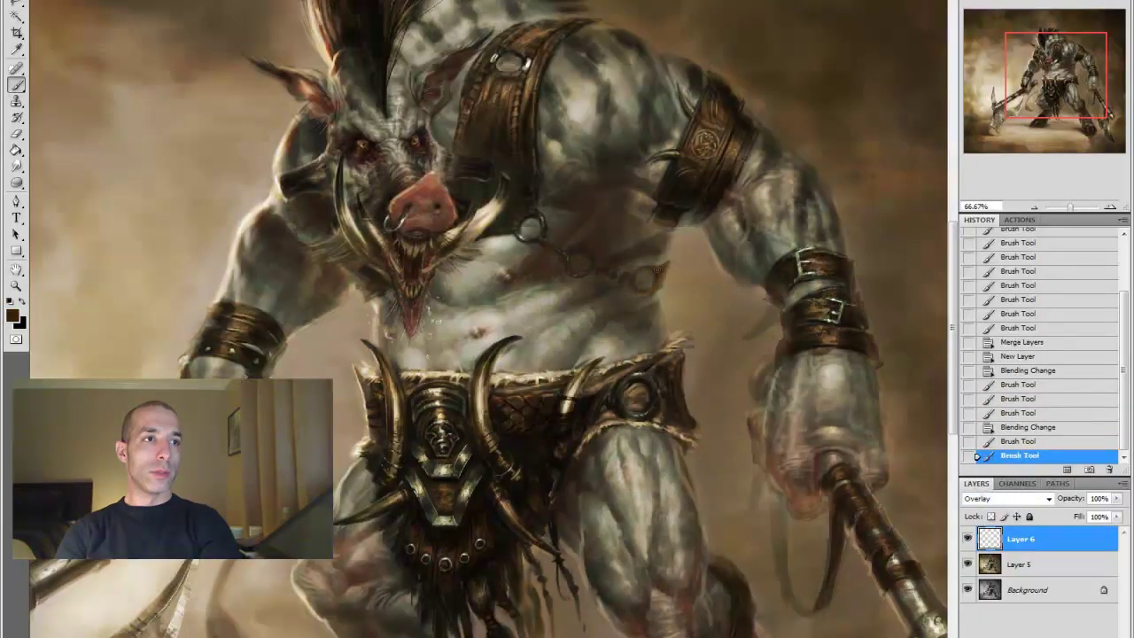
{"action": "left_click", "coordinate": [641, 289]}
{"action": "left_click", "coordinate": [674, 256]}
{"action": "key", "text": "e"}
{"action": "left_click_drag", "start_coordinate": [665, 258], "coordinate": [651, 283]}
Add a new Normal layer and dab sampled brown paint along the torso's edge and the gap beneath the armband
{"action": "key", "text": "z"}
{"action": "left_click", "coordinate": [597, 284], "text": "alt"}
{"action": "key", "text": "ctrl+alt+shift+n"}
{"action": "key", "text": "b"}
{"action": "left_click", "coordinate": [597, 285], "text": "alt"}
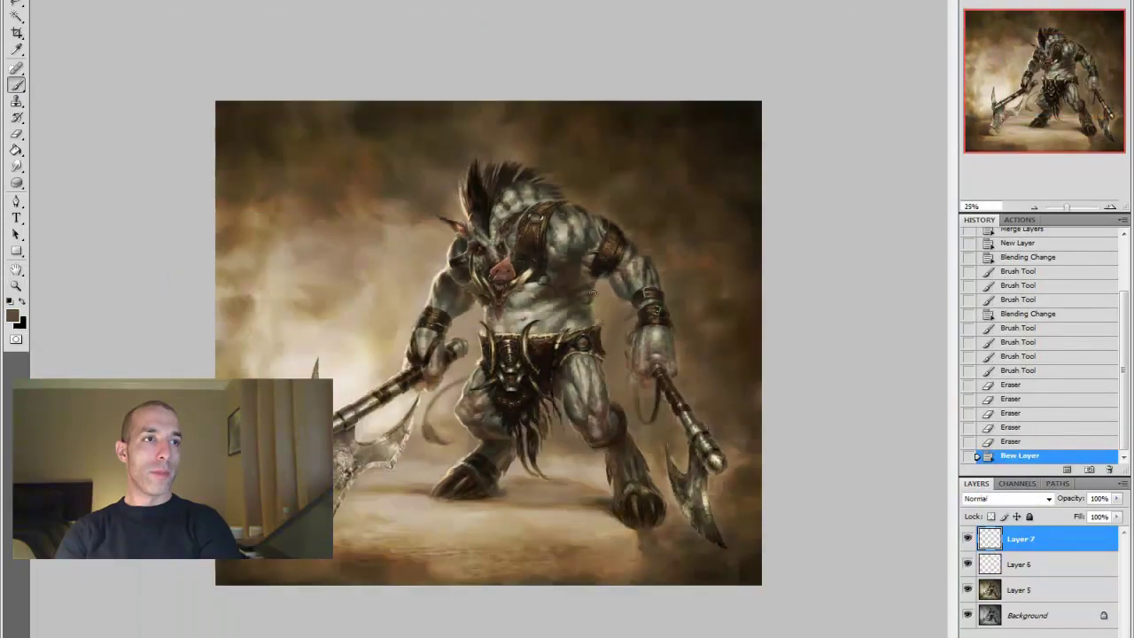
{"action": "left_click", "coordinate": [602, 286]}
{"action": "left_click", "coordinate": [607, 282]}
{"action": "left_click", "coordinate": [604, 287]}
{"action": "left_click", "coordinate": [610, 284]}
{"action": "left_click", "coordinate": [616, 270]}
{"action": "left_click", "coordinate": [615, 273]}
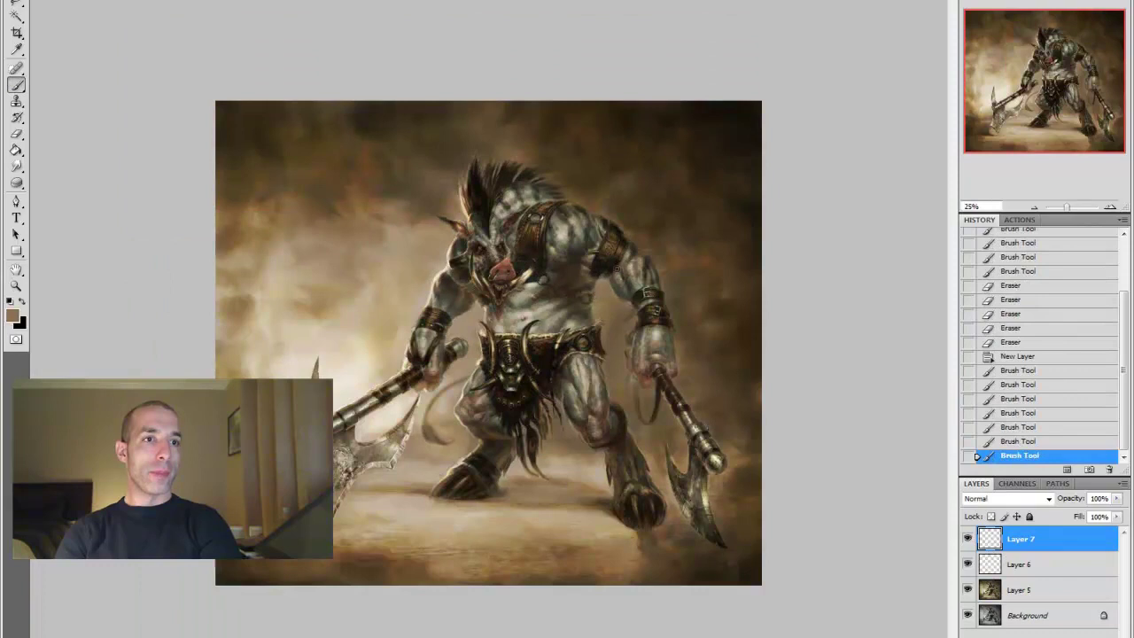
Merge Layers 7, 6 and 5 into one layer
{"action": "left_click", "coordinate": [1019, 589], "text": "shift"}
{"action": "key", "text": "ctrl+e"}
{"action": "key", "text": "z"}
{"action": "left_click", "coordinate": [397, 339]}
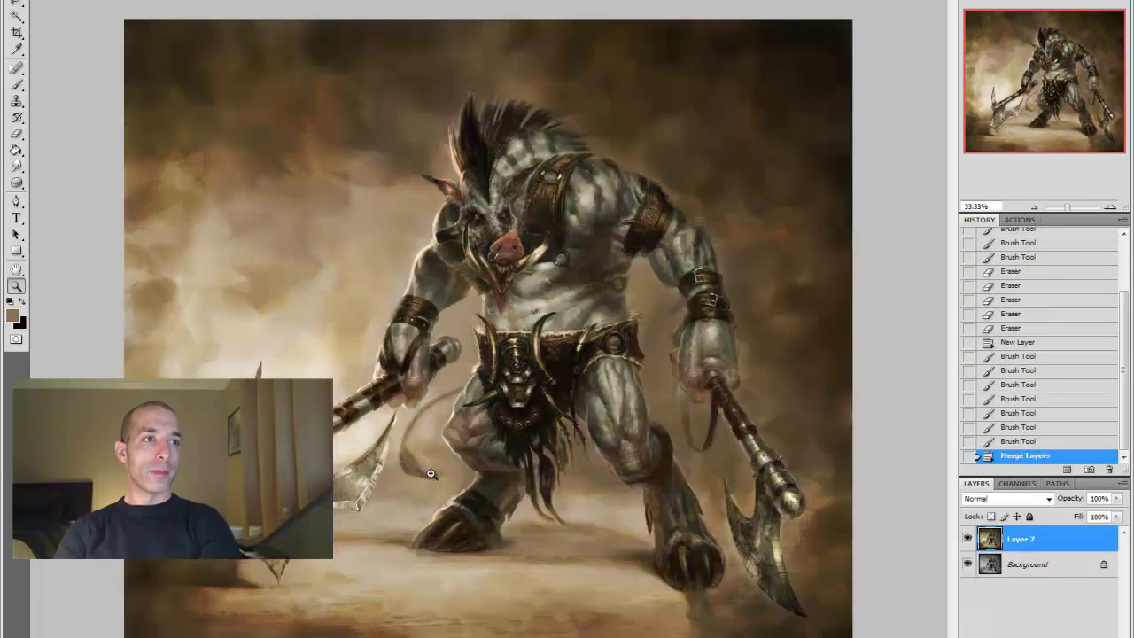
Open Boarotaur3.psd, look through its layers by toggling their visibility, and close the file
{"action": "left_click", "coordinate": [13, 0]}
{"action": "left_click", "coordinate": [284, 35]}
{"action": "scroll", "coordinate": [974, 607], "scroll_direction": "down", "scroll_amount": 3}
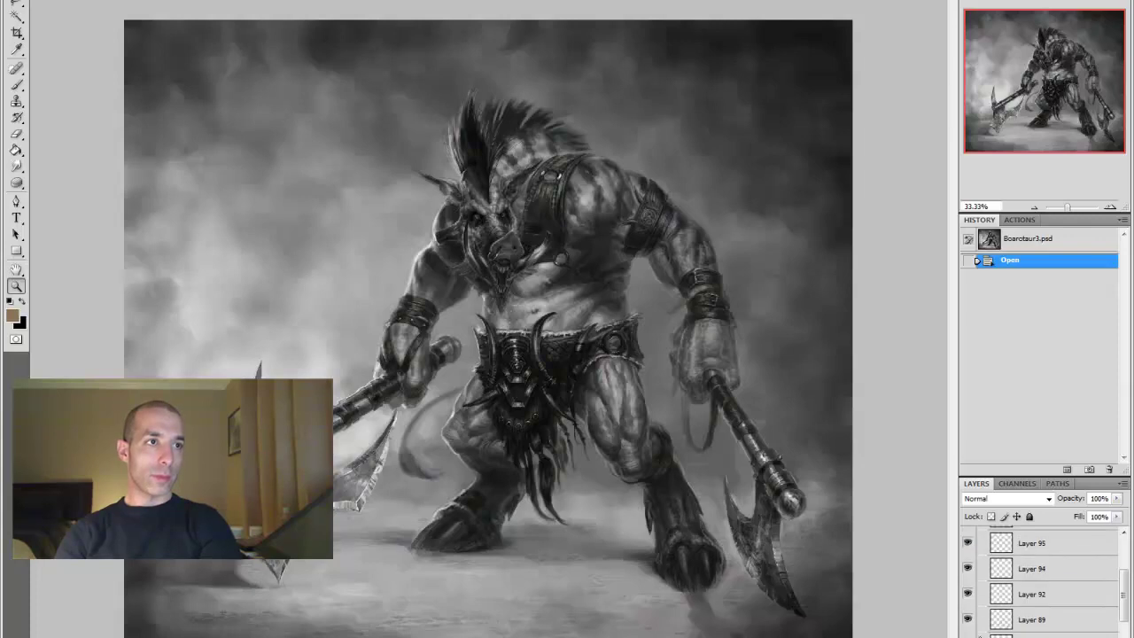
{"action": "scroll", "coordinate": [970, 572], "scroll_direction": "down", "scroll_amount": 2}
{"action": "scroll", "coordinate": [971, 562], "scroll_direction": "down", "scroll_amount": 2}
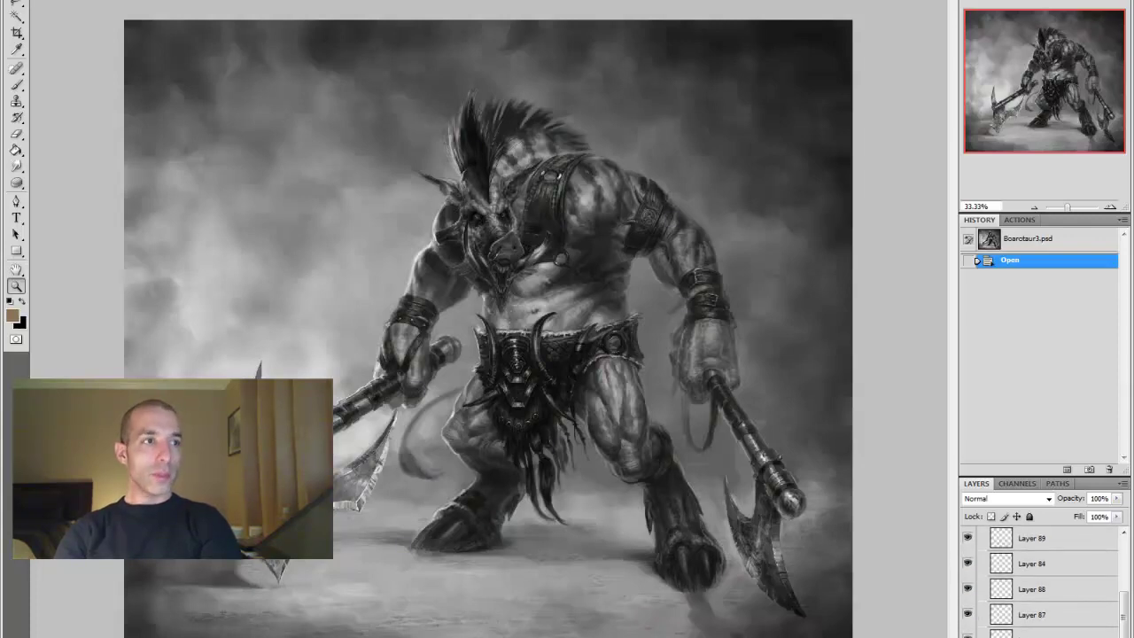
{"action": "scroll", "coordinate": [970, 574], "scroll_direction": "up", "scroll_amount": 3}
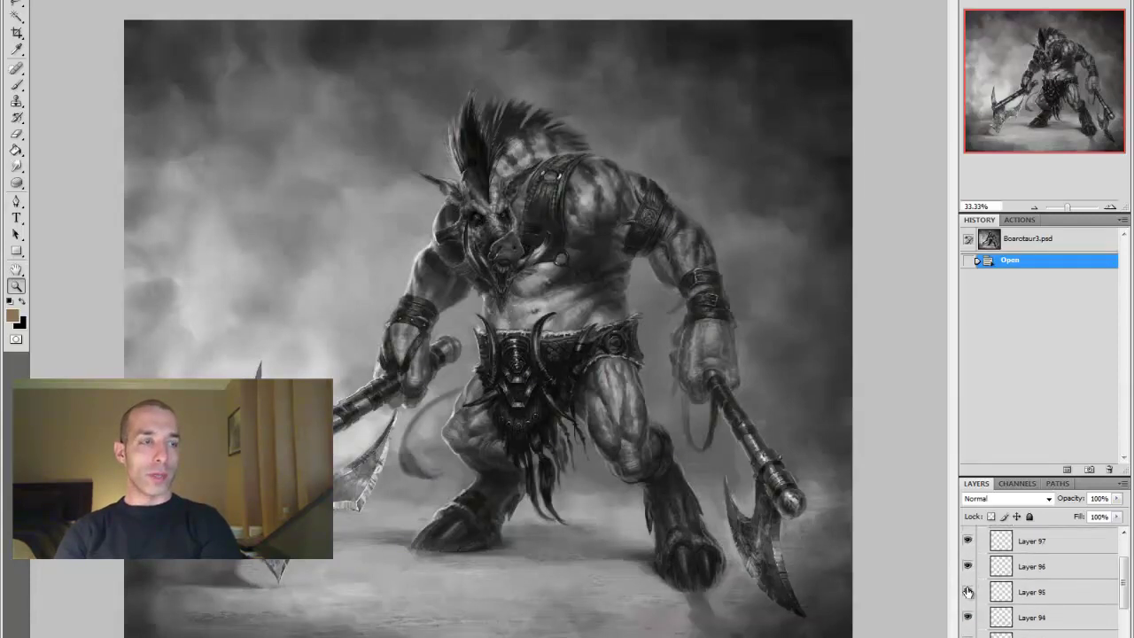
{"action": "scroll", "coordinate": [969, 584], "scroll_direction": "down", "scroll_amount": 3}
{"action": "left_click_drag", "start_coordinate": [968, 577], "coordinate": [967, 631]}
{"action": "scroll", "coordinate": [975, 585], "scroll_direction": "down", "scroll_amount": 2}
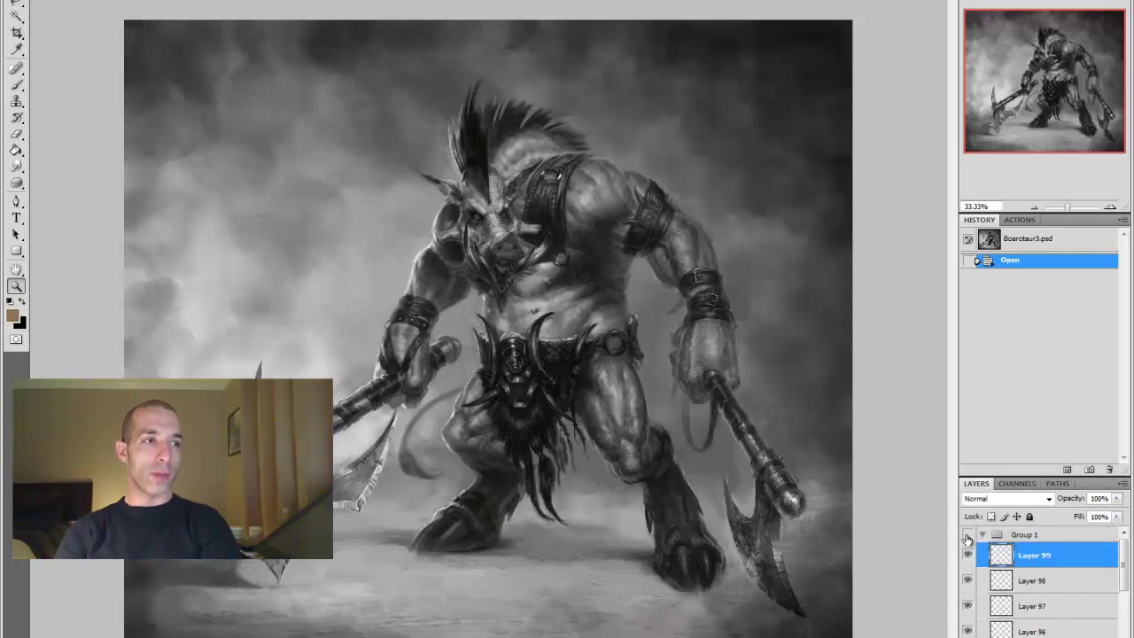
{"action": "key", "text": "ctrl+w"}
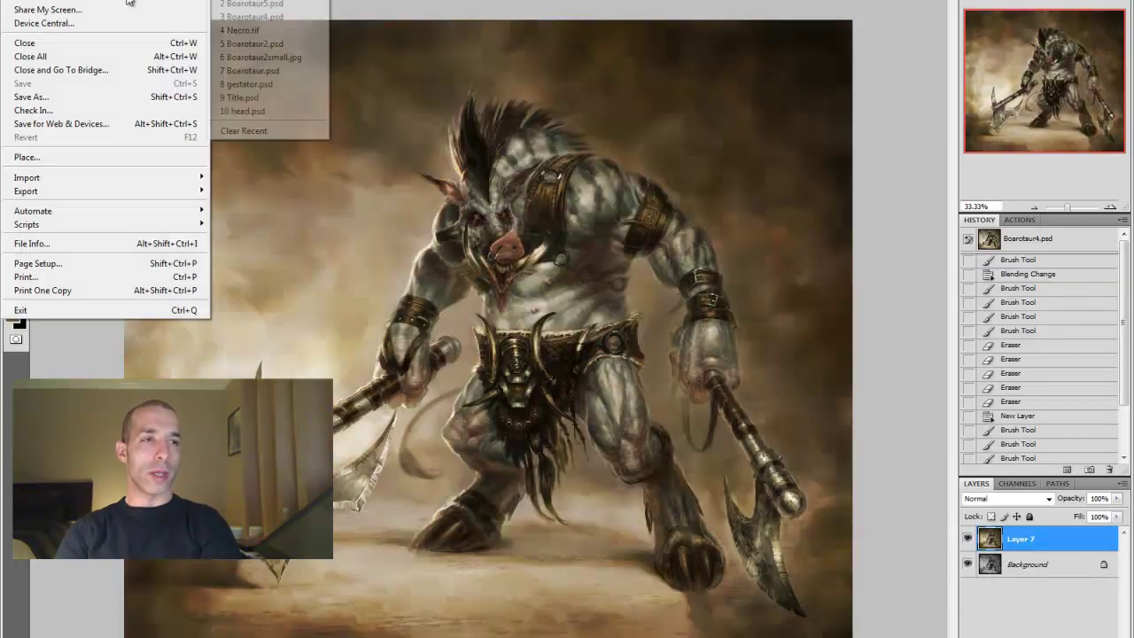
Open Boarotaur2.psd, copy its Layer 69 of scattered specks into the Boarotaur4.psd painting, and return to that painting
{"action": "left_click", "coordinate": [257, 7]}
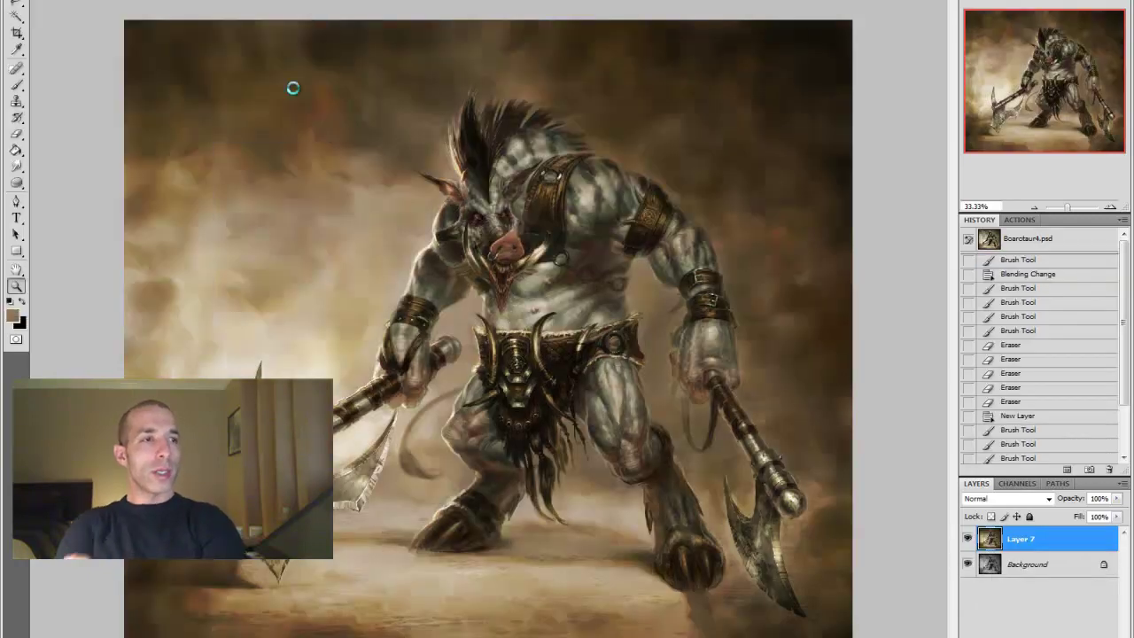
{"action": "scroll", "coordinate": [968, 589], "scroll_direction": "down", "scroll_amount": 5}
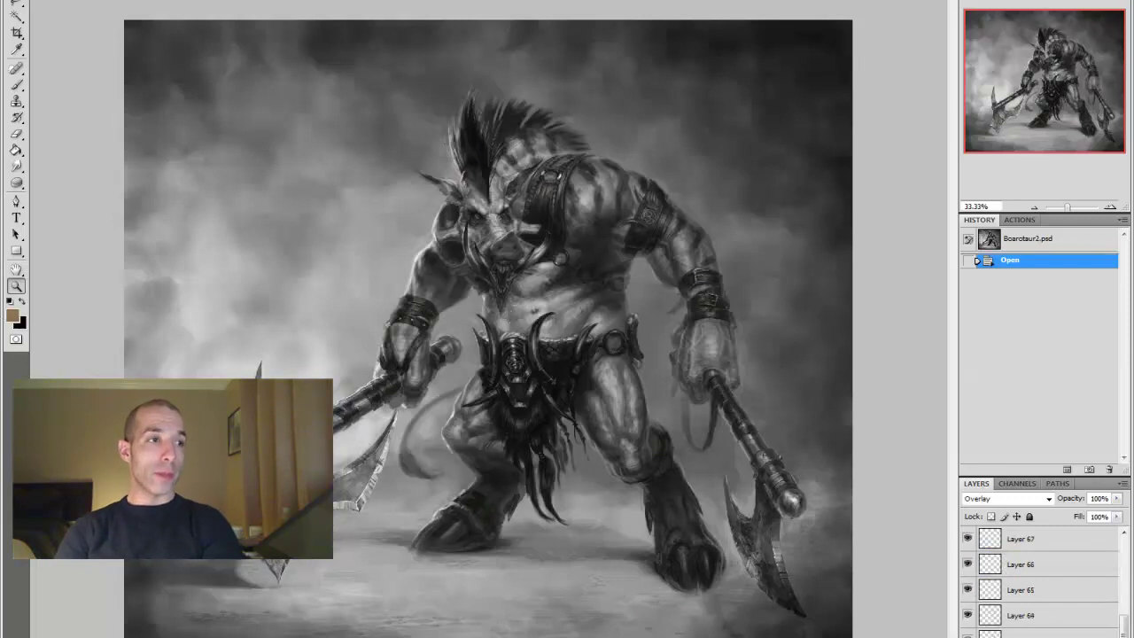
{"action": "scroll", "coordinate": [968, 602], "scroll_direction": "up", "scroll_amount": 3}
{"action": "left_click_drag", "start_coordinate": [1034, 621], "coordinate": [642, 327]}
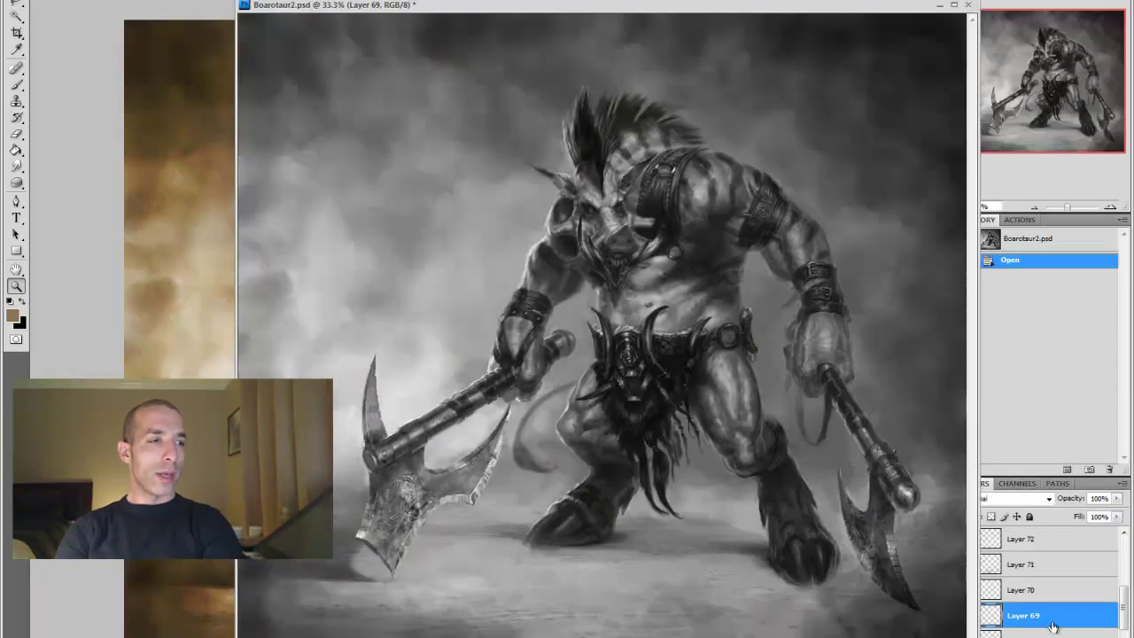
{"action": "left_click", "coordinate": [831, 100]}
{"action": "left_click", "coordinate": [846, 100]}
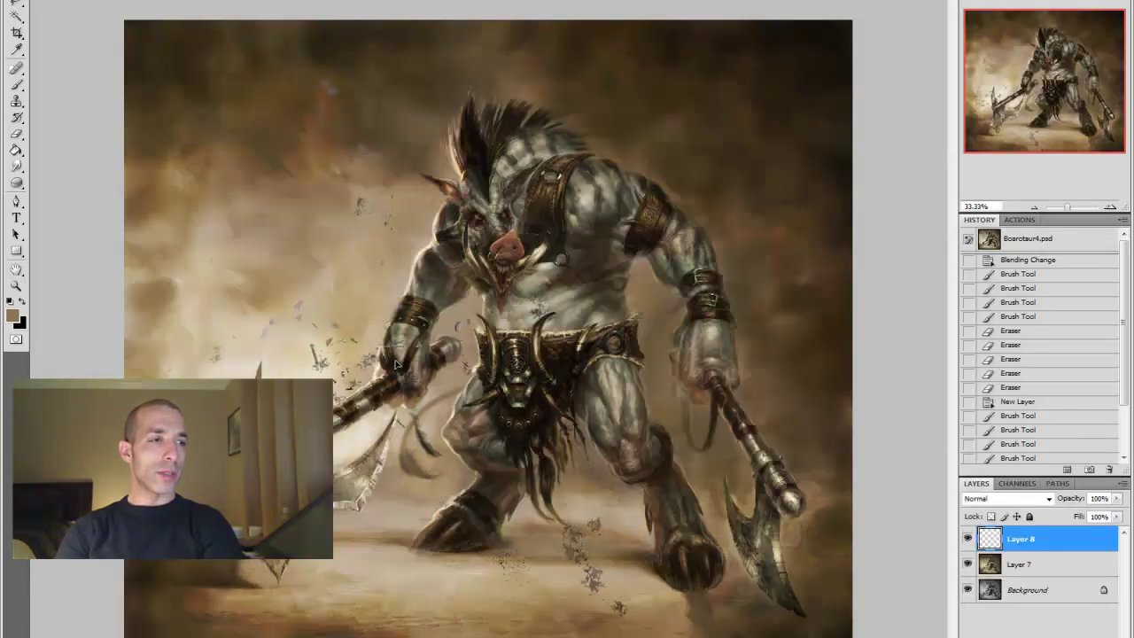
Reposition the speckled Layer 8 over the warrior, toggle its visibility, and load its pixels as a selection
{"action": "left_click", "coordinate": [477, 439]}
{"action": "left_click", "coordinate": [476, 439]}
{"action": "left_click_drag", "start_coordinate": [477, 438], "coordinate": [466, 497]}
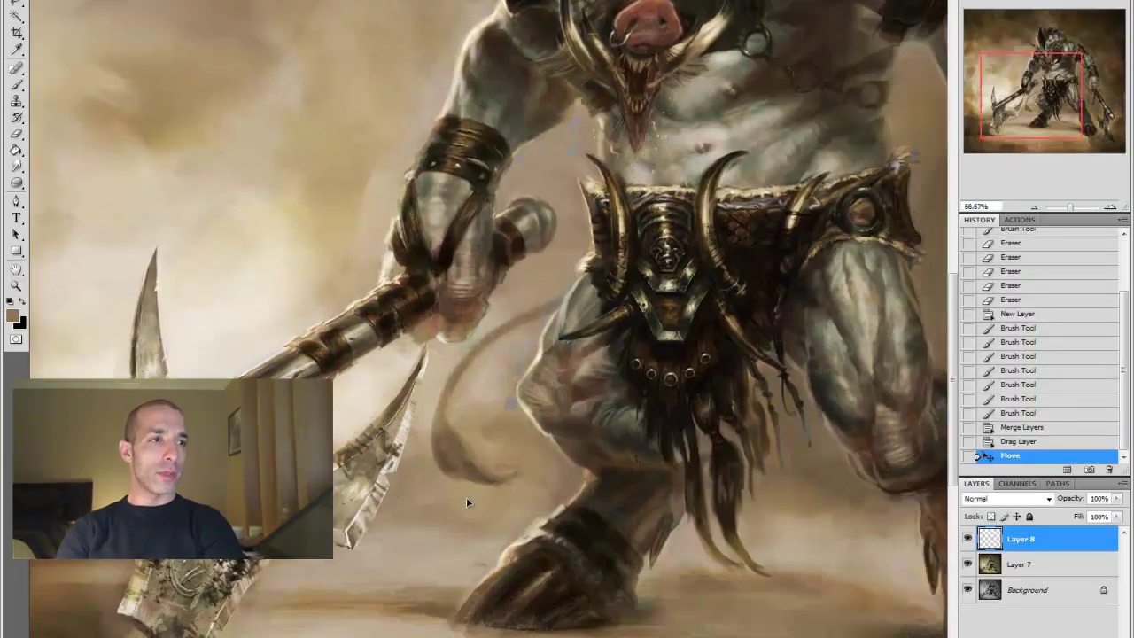
{"action": "left_click", "coordinate": [970, 543]}
{"action": "left_click", "coordinate": [990, 539], "text": "ctrl"}
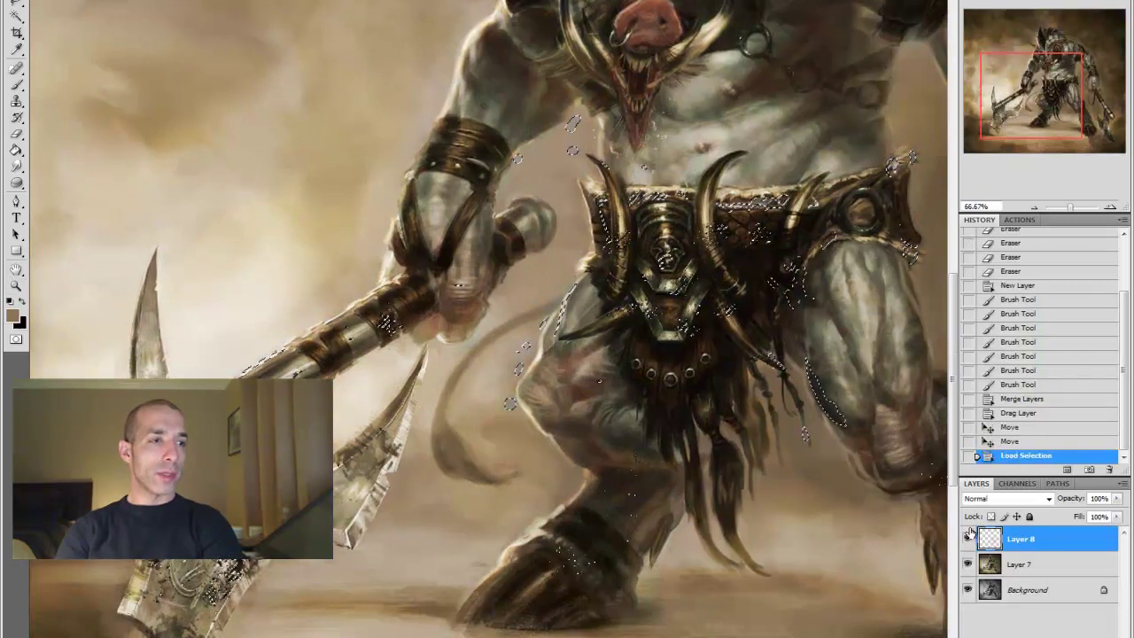
Add a new layer above Layer 7 and choose a dark red foreground colour
{"action": "left_click", "coordinate": [1019, 565]}
{"action": "key", "text": "z"}
{"action": "left_click", "coordinate": [563, 422], "text": "alt"}
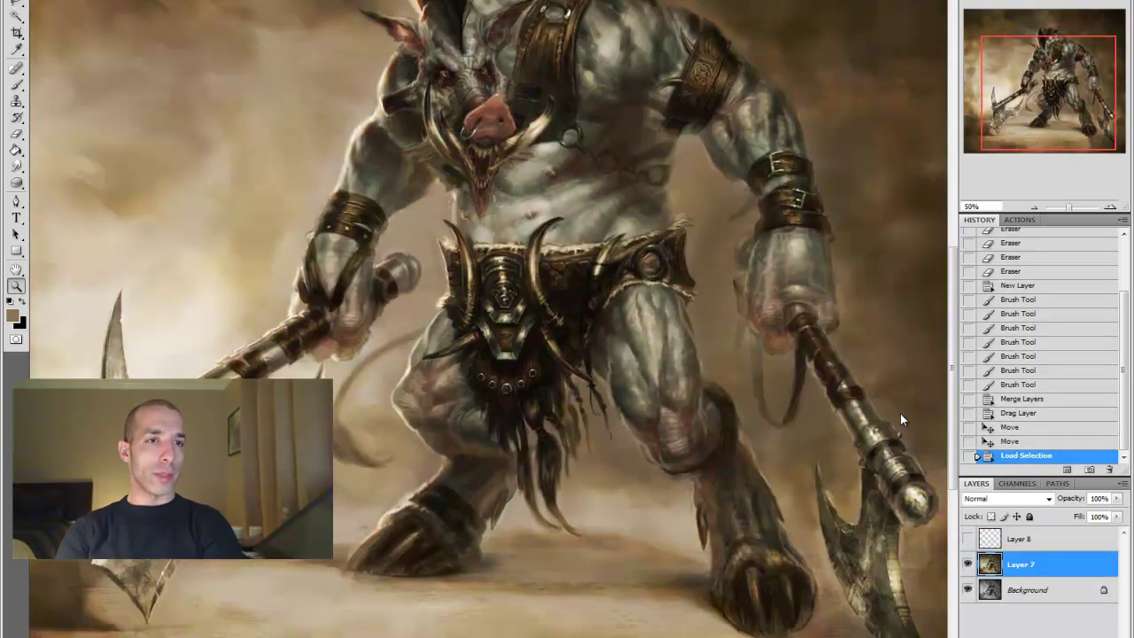
{"action": "left_click", "coordinate": [1089, 469]}
{"action": "left_click", "coordinate": [12, 315]}
{"action": "left_click", "coordinate": [611, 458]}
{"action": "key", "text": "Return"}
Set Layer 9 to Overlay blending and brush dark red blood through the speck selection onto both axe blades
{"action": "left_click", "coordinate": [16, 83]}
{"action": "mouse_move", "coordinate": [133, 576]}
{"action": "left_mouse_down"}
{"action": "mouse_move", "coordinate": [155, 603]}
{"action": "mouse_move", "coordinate": [142, 582]}
{"action": "mouse_move", "coordinate": [152, 592]}
{"action": "left_mouse_up"}
{"action": "left_click", "coordinate": [1007, 498]}
{"action": "left_click", "coordinate": [1000, 325]}
{"action": "mouse_move", "coordinate": [877, 554]}
{"action": "left_mouse_down"}
{"action": "mouse_move", "coordinate": [784, 538]}
{"action": "mouse_move", "coordinate": [802, 581]}
{"action": "left_mouse_up"}
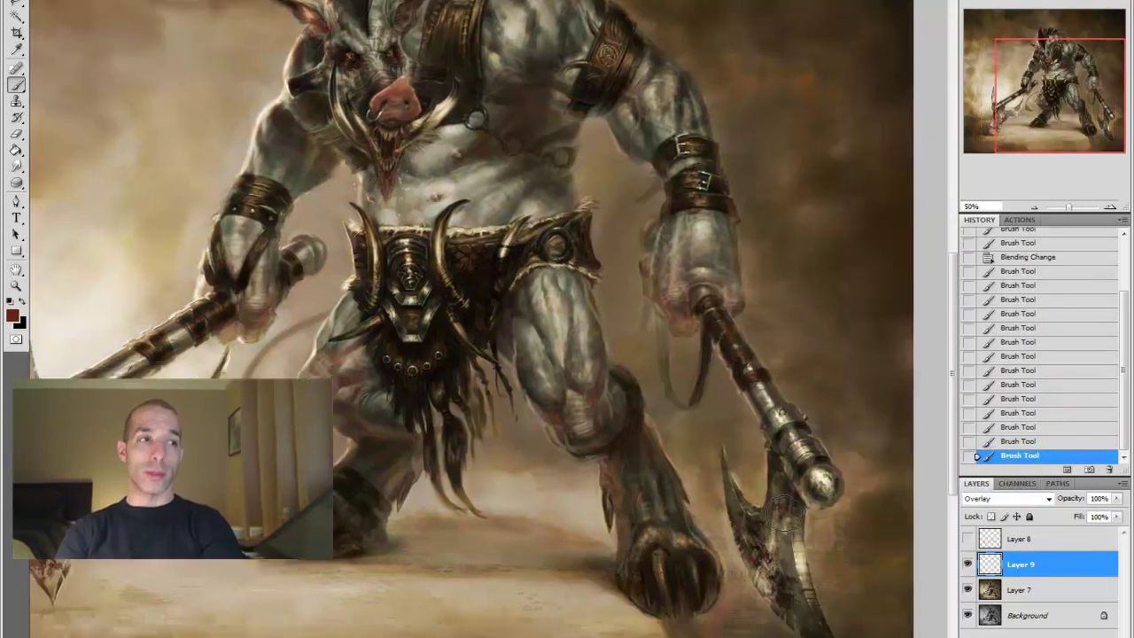
Erase excess blood on Layer 9, brush more dark red onto the axe blades, and deselect the specks
{"action": "key", "text": "e"}
{"action": "left_click_drag", "start_coordinate": [770, 403], "coordinate": [746, 393]}
{"action": "left_click_drag", "start_coordinate": [744, 395], "coordinate": [738, 393]}
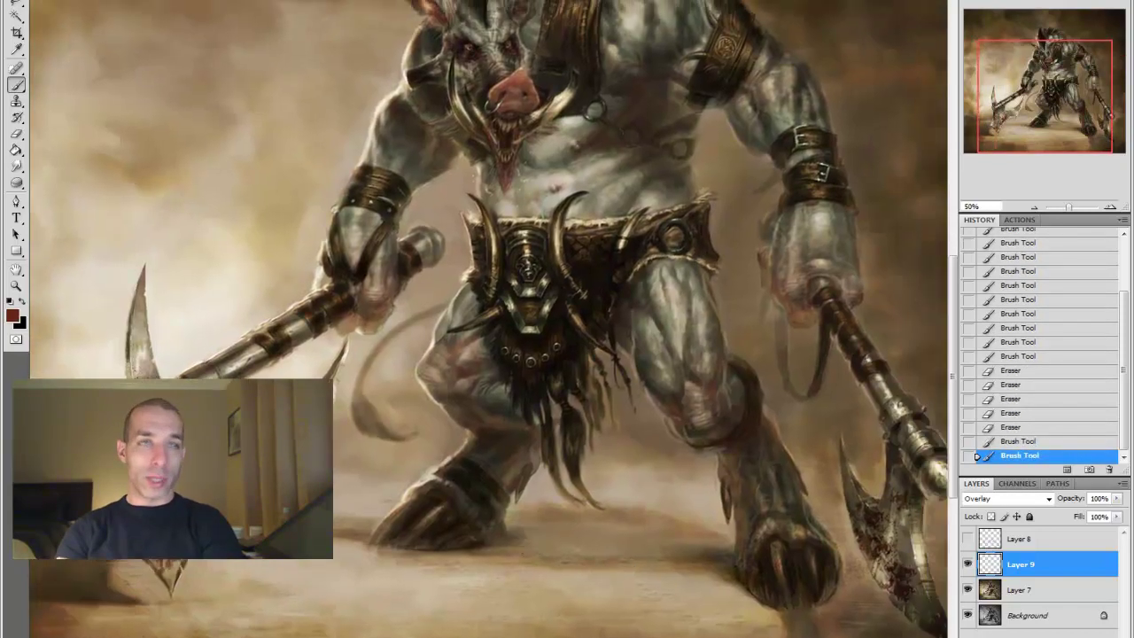
{"action": "left_click_drag", "start_coordinate": [337, 397], "coordinate": [341, 410]}
{"action": "left_click_drag", "start_coordinate": [232, 255], "coordinate": [259, 278]}
{"action": "key", "text": "ctrl+minus"}
{"action": "key", "text": "z"}
{"action": "left_click", "coordinate": [690, 477], "text": "alt"}
{"action": "key", "text": "ctrl+plus"}
{"action": "key", "text": "ctrl+d"}
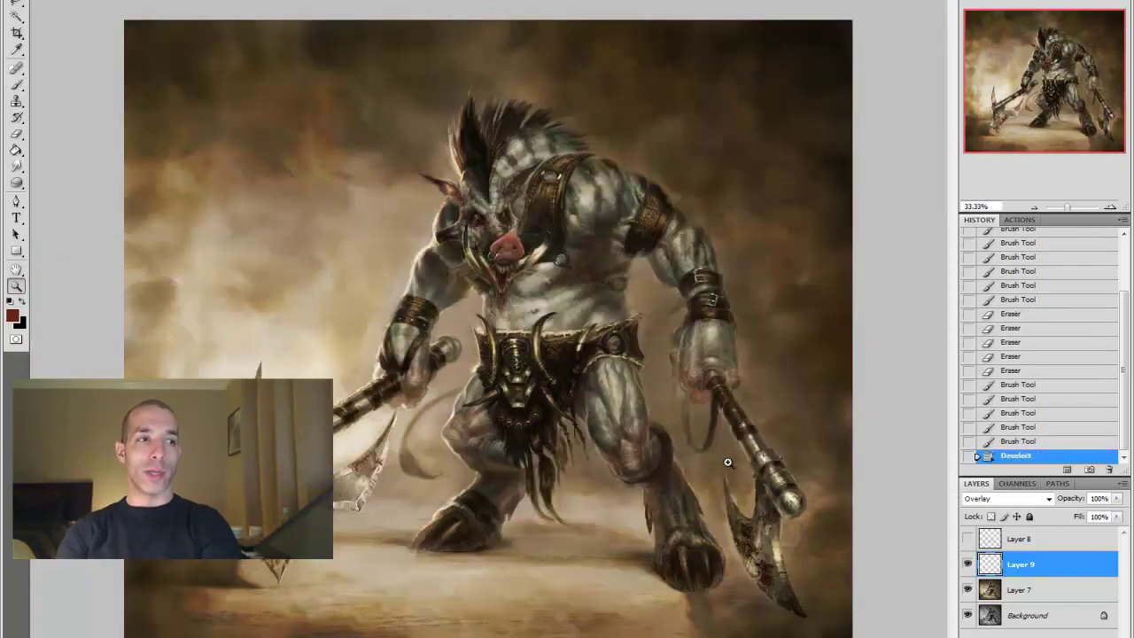
Choose a pale cream foreground colour and brush highlights on Layer 9, including along the axe blade beside the clawed foot
{"action": "key", "text": "ctrl+plus"}
{"action": "key", "text": "b"}
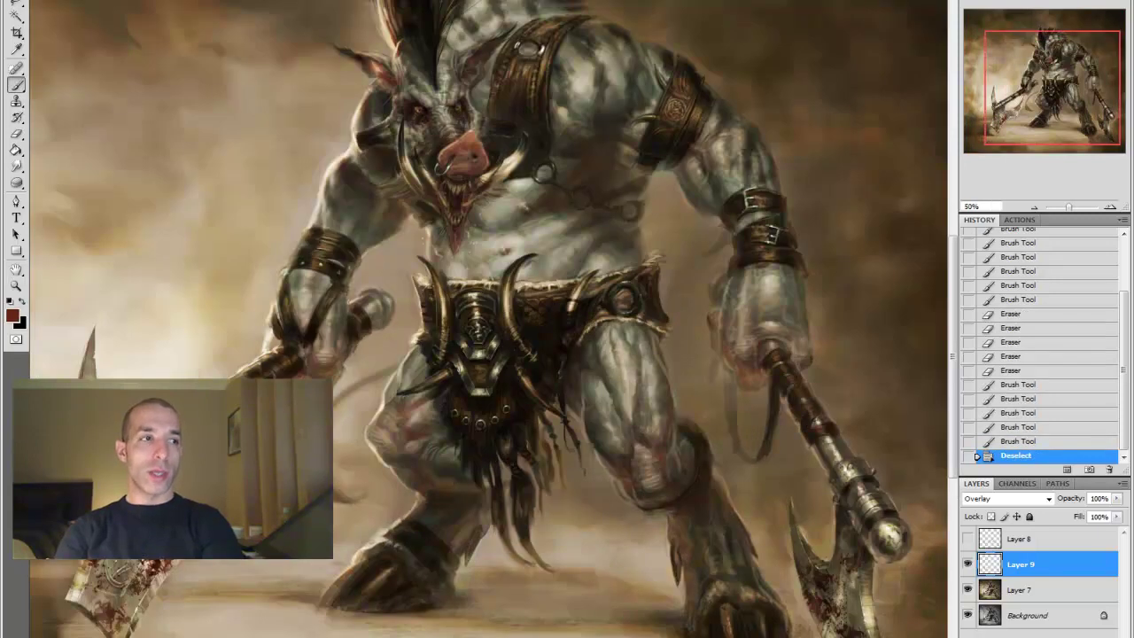
{"action": "left_click", "coordinate": [11, 315]}
{"action": "left_click", "coordinate": [761, 402]}
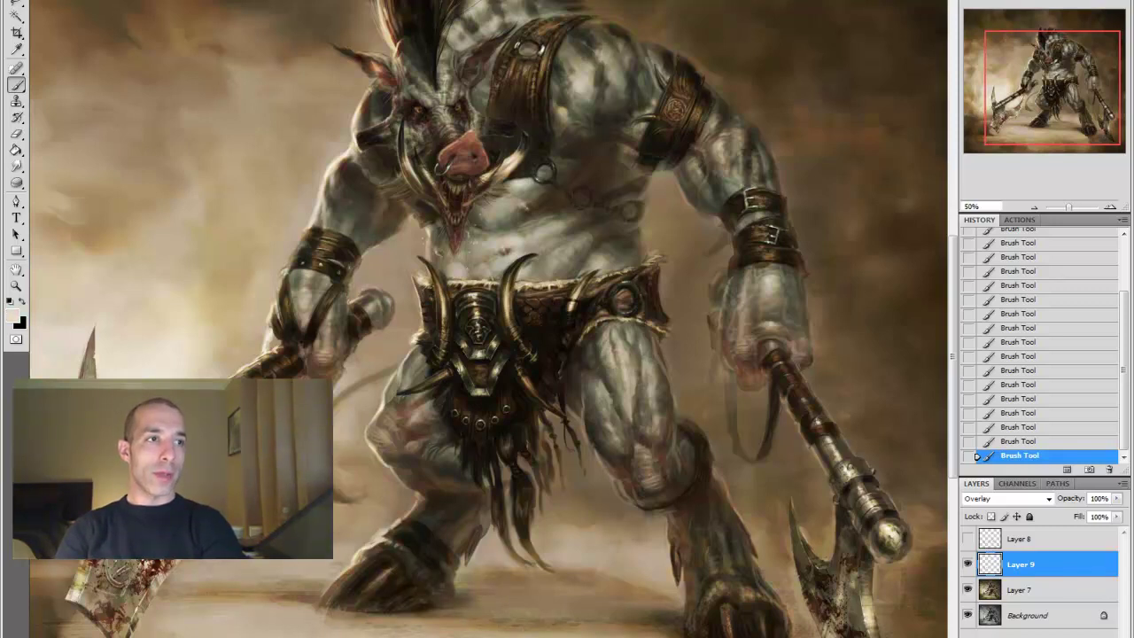
{"action": "left_click_drag", "start_coordinate": [533, 563], "coordinate": [473, 525]}
{"action": "left_click", "coordinate": [473, 525], "text": "alt"}
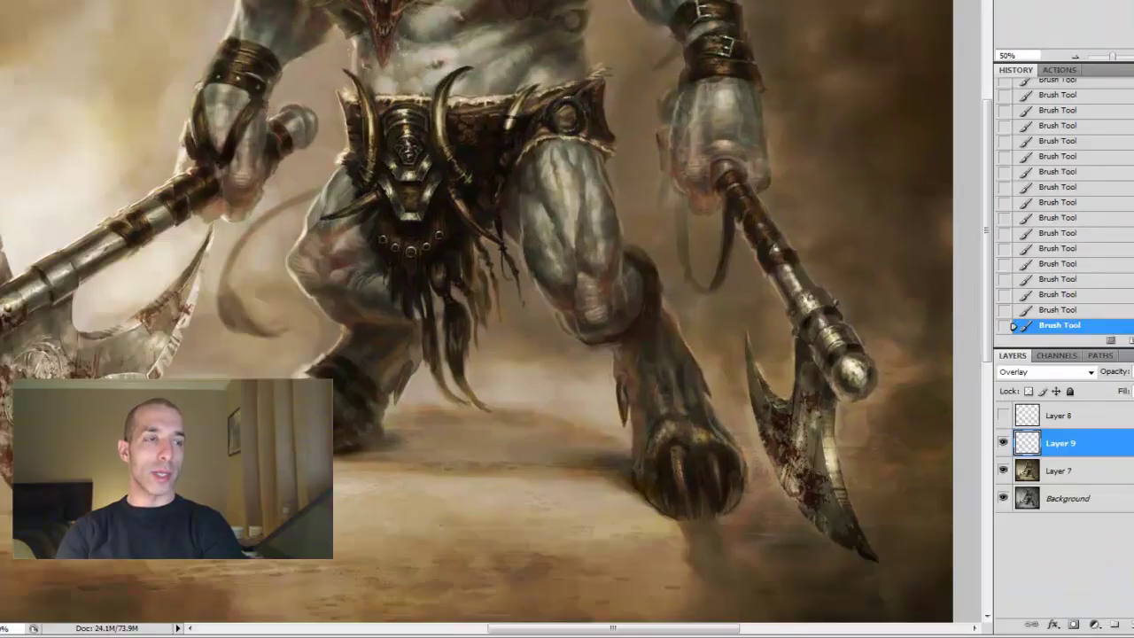
{"action": "left_click_drag", "start_coordinate": [816, 455], "coordinate": [822, 528]}
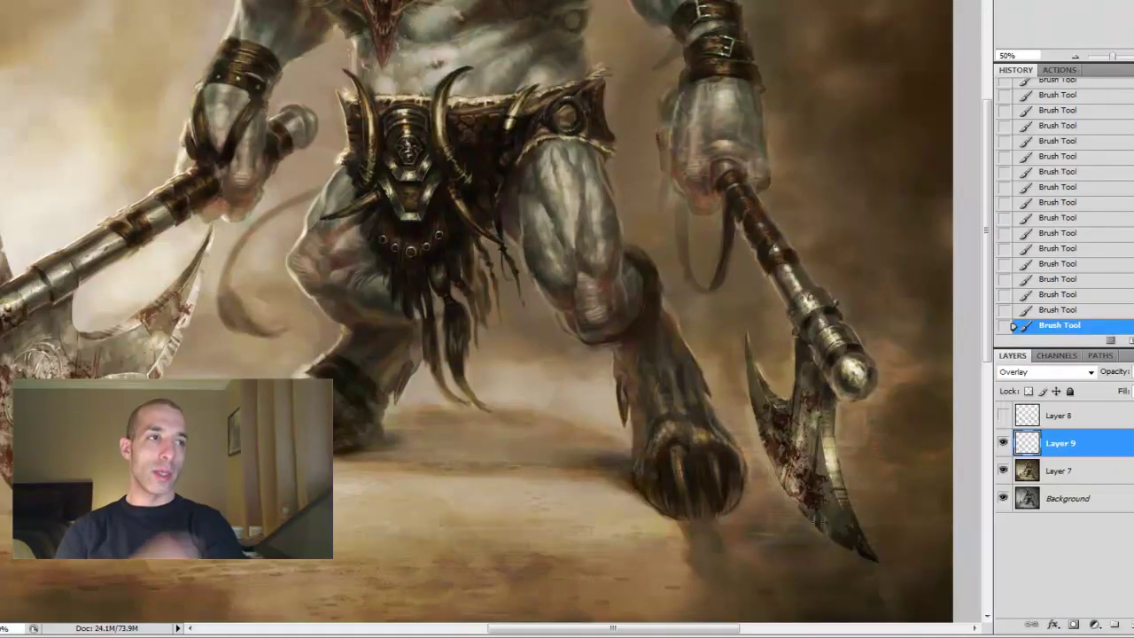
Brush and erase small touch-ups on Layer 9 around the axe blade and tail
{"action": "mouse_move", "coordinate": [353, 338]}
{"action": "left_mouse_down"}
{"action": "mouse_move", "coordinate": [472, 345]}
{"action": "mouse_move", "coordinate": [484, 397]}
{"action": "mouse_move", "coordinate": [451, 334]}
{"action": "mouse_move", "coordinate": [264, 312]}
{"action": "left_mouse_up"}
{"action": "key", "text": "e"}
{"action": "left_click", "coordinate": [266, 293]}
{"action": "left_click", "coordinate": [264, 311]}
{"action": "left_click", "coordinate": [264, 312]}
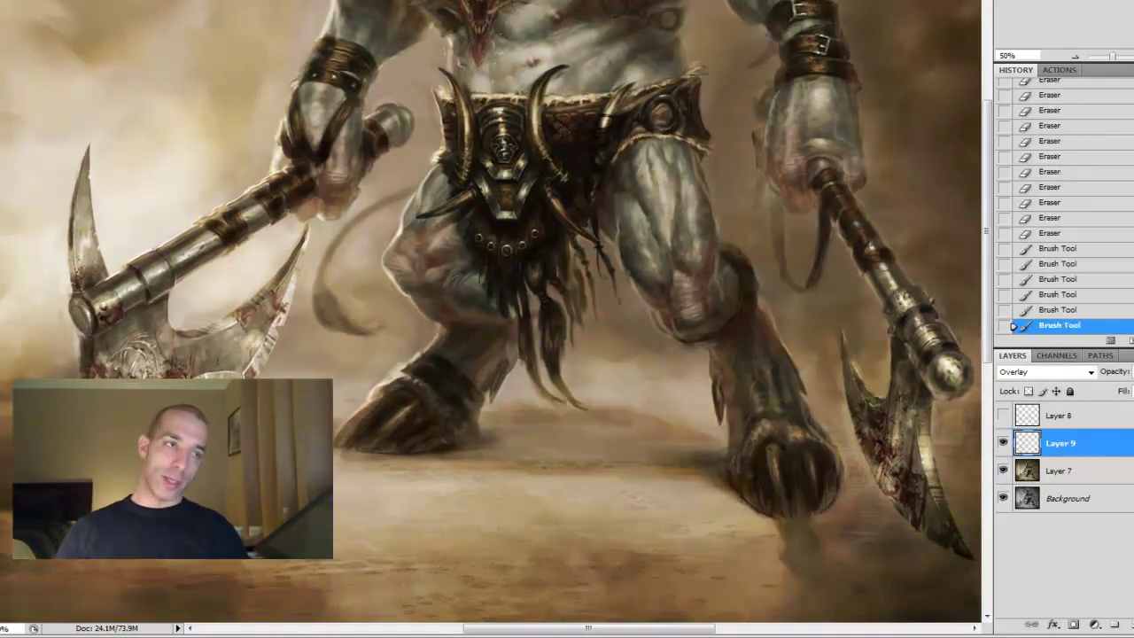
Erase unwanted Overlay paint on Layer 9 around the hand gripping the lowered axe
{"action": "key", "text": "ctrl+minus"}
{"action": "key", "text": "ctrl+minus"}
{"action": "key", "text": "ctrl+minus"}
{"action": "key", "text": "ctrl+minus"}
{"action": "key", "text": "ctrl+plus"}
{"action": "key", "text": "e"}
{"action": "left_click", "coordinate": [700, 390]}
{"action": "left_click", "coordinate": [702, 392]}
{"action": "left_click", "coordinate": [703, 394]}
{"action": "left_click", "coordinate": [704, 395]}
{"action": "left_click", "coordinate": [706, 399]}
{"action": "left_click", "coordinate": [709, 403]}
{"action": "left_click", "coordinate": [709, 403]}
{"action": "left_click", "coordinate": [735, 389]}
{"action": "left_click", "coordinate": [768, 372]}
Add Layer 10 above Layer 9, set it to Overlay, and brush warm salmon tints over the warrior
{"action": "key", "text": "ctrl+plus"}
{"action": "key", "text": "ctrl+minus"}
{"action": "key", "text": "ctrl+plus"}
{"action": "left_click", "coordinate": [607, 229]}
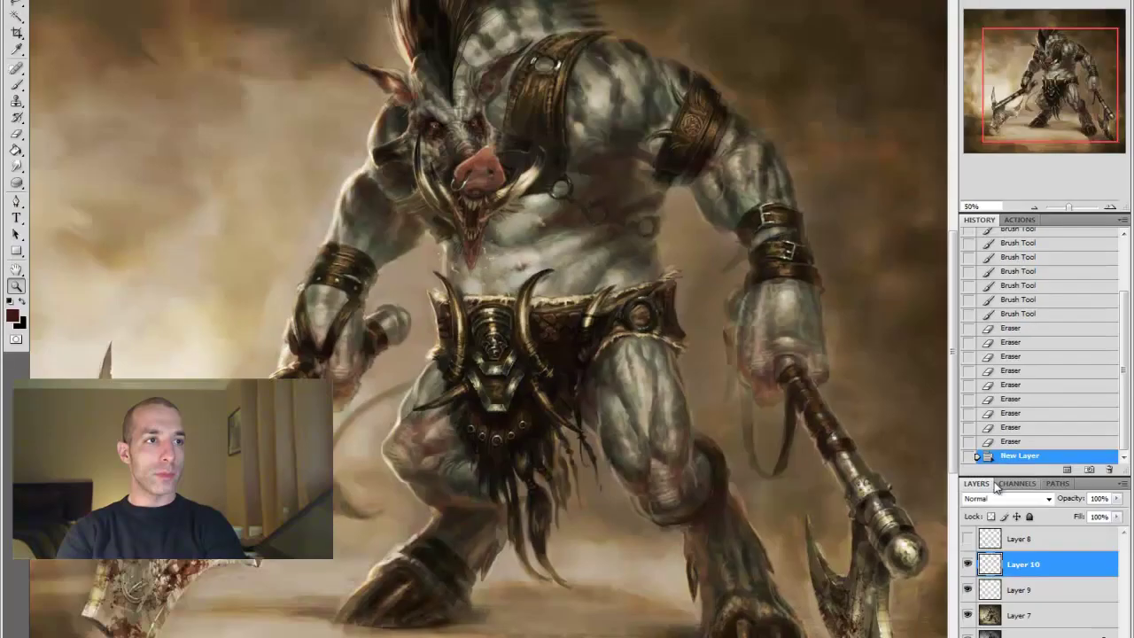
{"action": "key", "text": "b"}
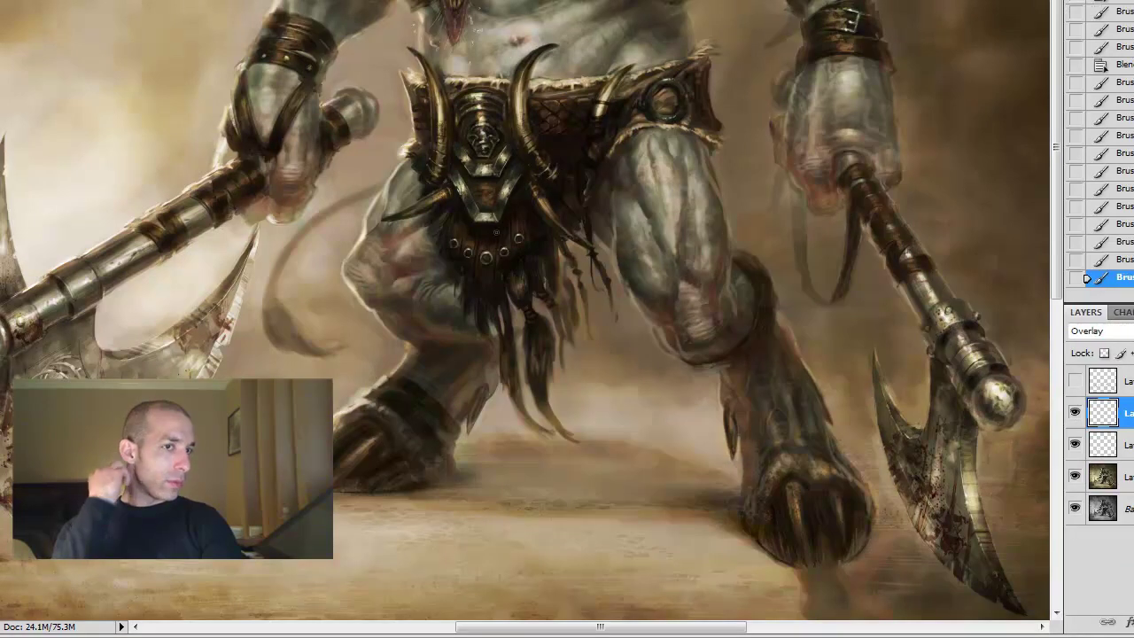
{"action": "left_click", "coordinate": [580, 215]}
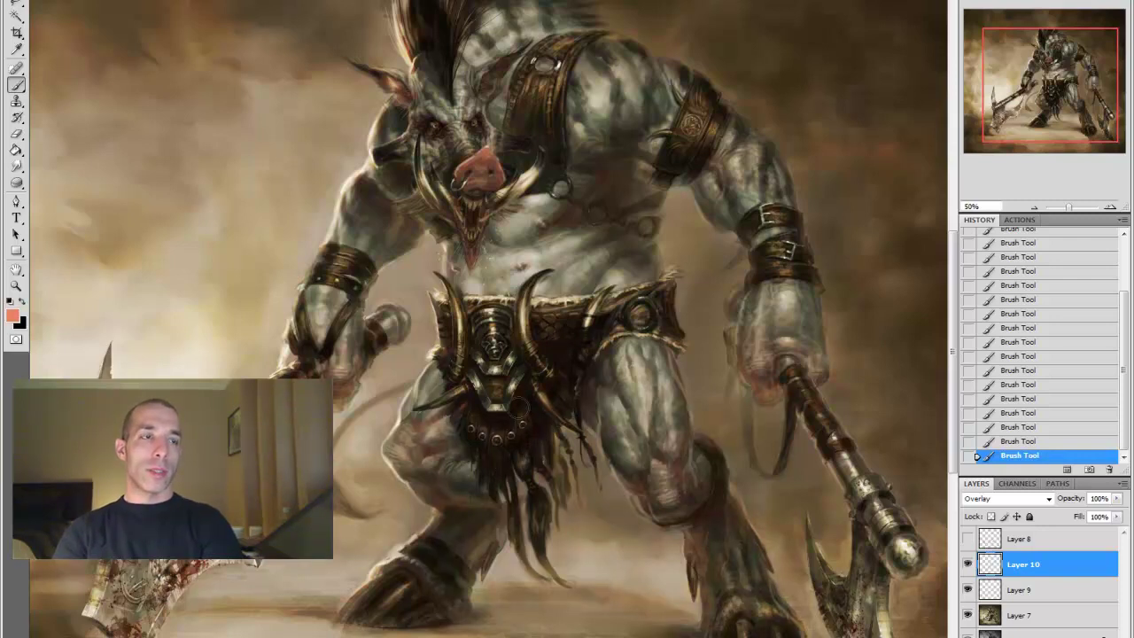
Adjust the tint saturation on Layer 10 over the loincloth and thigh with the Sponge Tool, and brush along the tassels
{"action": "key", "text": "o"}
{"action": "left_click_drag", "start_coordinate": [473, 390], "coordinate": [535, 437]}
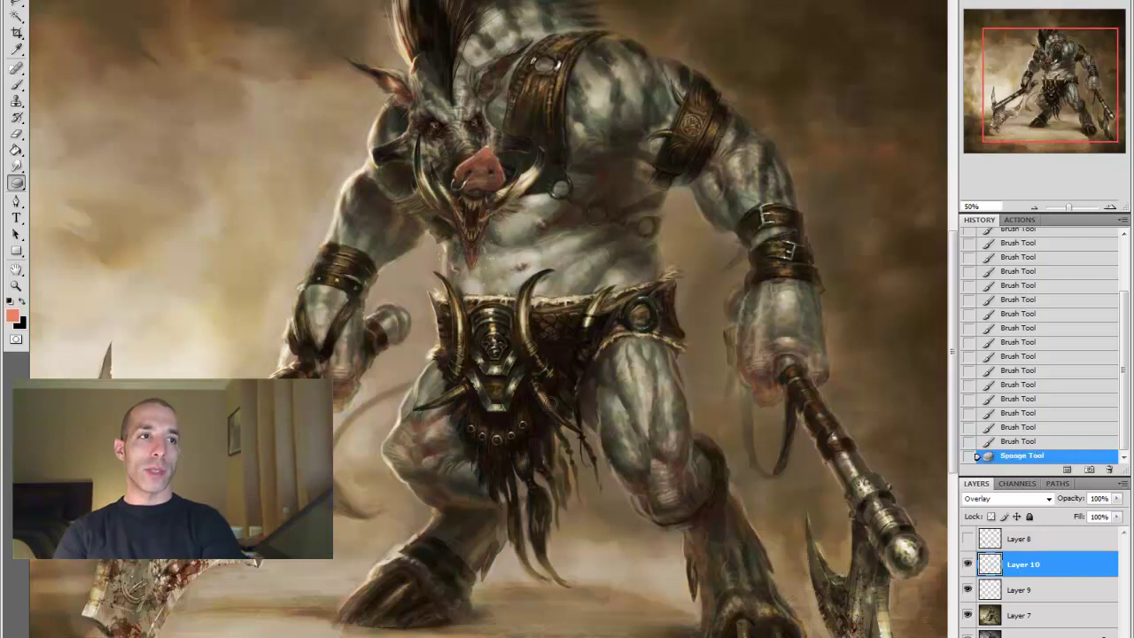
{"action": "left_click", "coordinate": [493, 416]}
{"action": "key", "text": "z"}
{"action": "left_click", "coordinate": [493, 417], "text": "alt"}
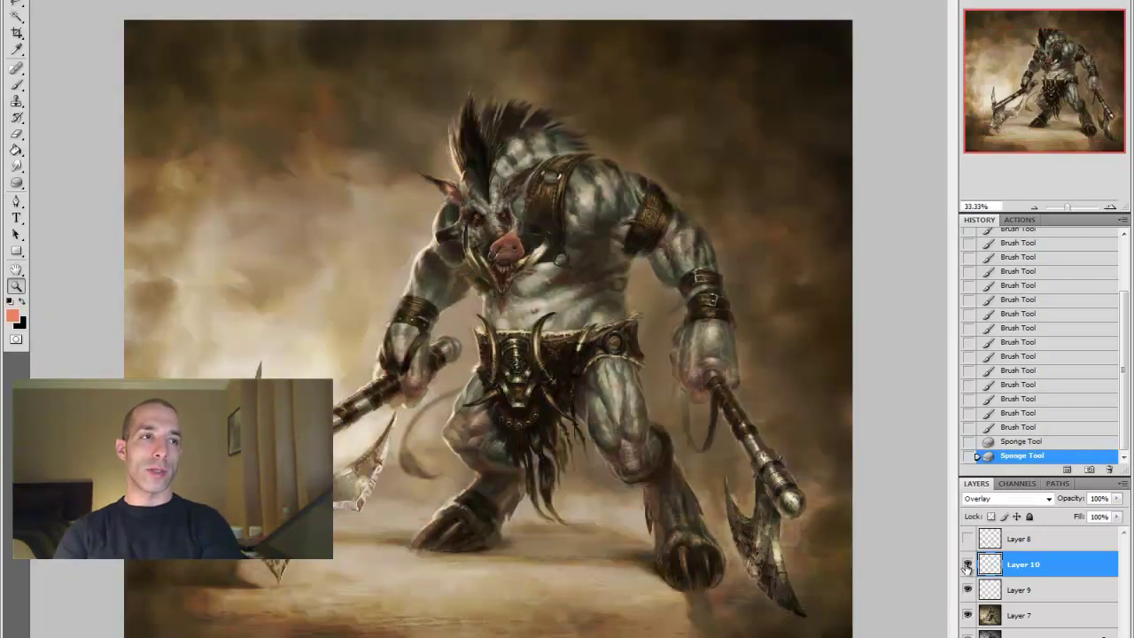
{"action": "key", "text": "b"}
{"action": "mouse_move", "coordinate": [544, 426]}
{"action": "left_mouse_down"}
{"action": "mouse_move", "coordinate": [556, 486]}
{"action": "mouse_move", "coordinate": [547, 582]}
{"action": "left_mouse_up"}
{"action": "key", "text": "o"}
{"action": "left_click_drag", "start_coordinate": [636, 381], "coordinate": [636, 322]}
Sample brown from the chest strap, darken the hanging wrist strap and tail on Layer 10, and erase the excess
{"action": "key", "text": "b"}
{"action": "left_click", "coordinate": [554, 186], "text": "alt"}
{"action": "mouse_move", "coordinate": [694, 441]}
{"action": "left_mouse_down"}
{"action": "mouse_move", "coordinate": [672, 395]}
{"action": "mouse_move", "coordinate": [682, 423]}
{"action": "left_mouse_up"}
{"action": "mouse_move", "coordinate": [674, 415]}
{"action": "left_mouse_down"}
{"action": "mouse_move", "coordinate": [690, 454]}
{"action": "mouse_move", "coordinate": [684, 378]}
{"action": "mouse_move", "coordinate": [661, 462]}
{"action": "mouse_move", "coordinate": [453, 447]}
{"action": "left_mouse_up"}
{"action": "key", "text": "e"}
{"action": "key", "text": "b"}
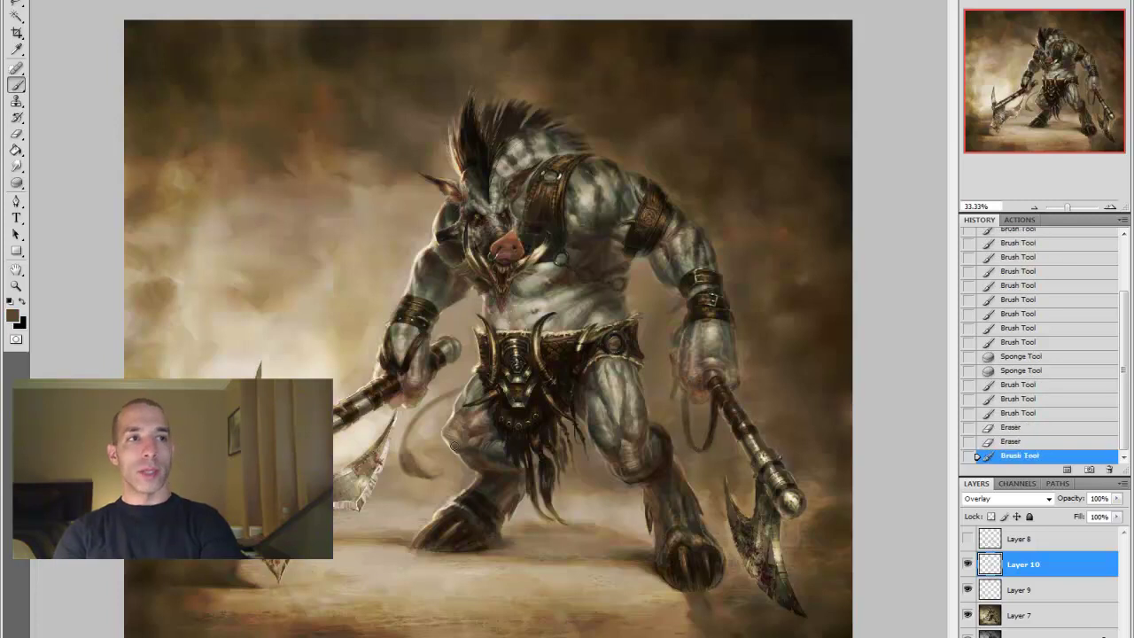
Sample a tan tone and brush it over the background near the canvas edge beside the lowered axe
{"action": "left_click", "coordinate": [833, 496], "text": "alt"}
{"action": "left_click_drag", "start_coordinate": [829, 478], "coordinate": [847, 456]}
{"action": "left_click_drag", "start_coordinate": [842, 474], "coordinate": [852, 468]}
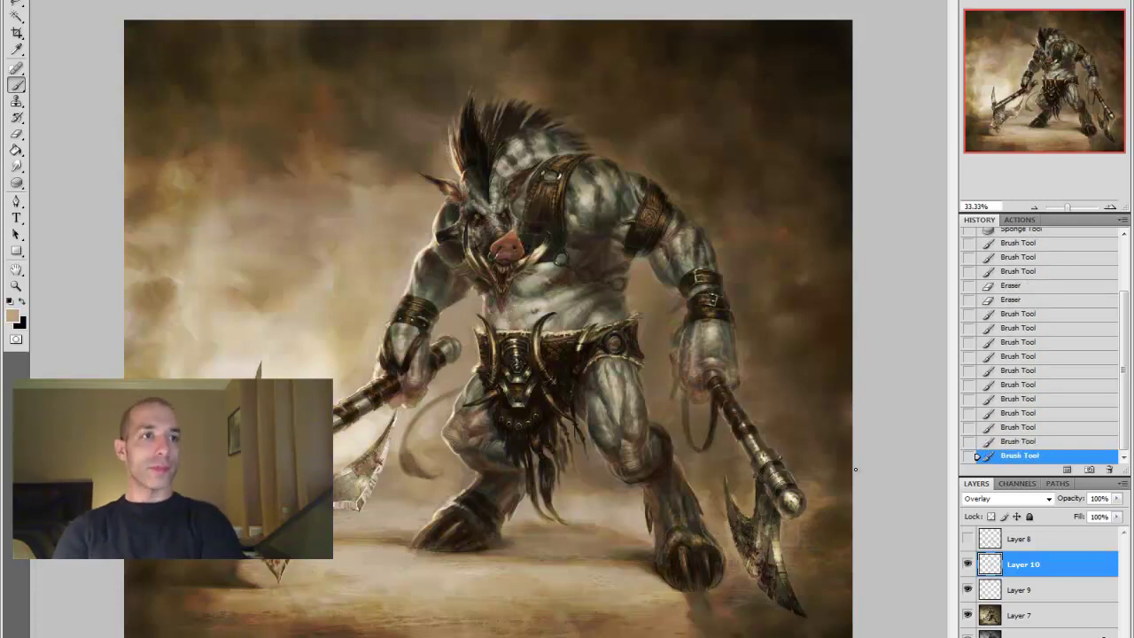
Save a copy of the painting in JPEG format, accepting the JPEG options
{"action": "key", "text": "z"}
{"action": "left_click", "coordinate": [207, 351], "text": "alt"}
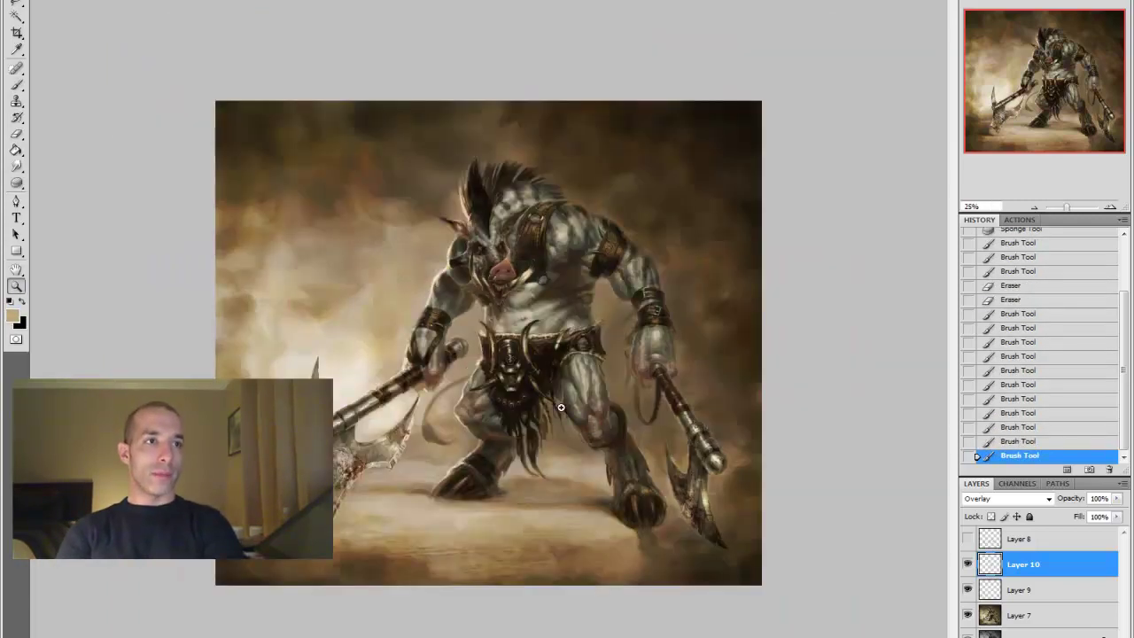
{"action": "left_click", "coordinate": [520, 344]}
{"action": "left_click", "coordinate": [520, 343]}
{"action": "key", "text": "alt+f"}
{"action": "key", "text": "Escape"}
{"action": "key", "text": "alt+f"}
{"action": "key", "text": "a"}
{"action": "left_click", "coordinate": [749, 411]}
{"action": "left_click", "coordinate": [747, 498]}
{"action": "left_click", "coordinate": [747, 411]}
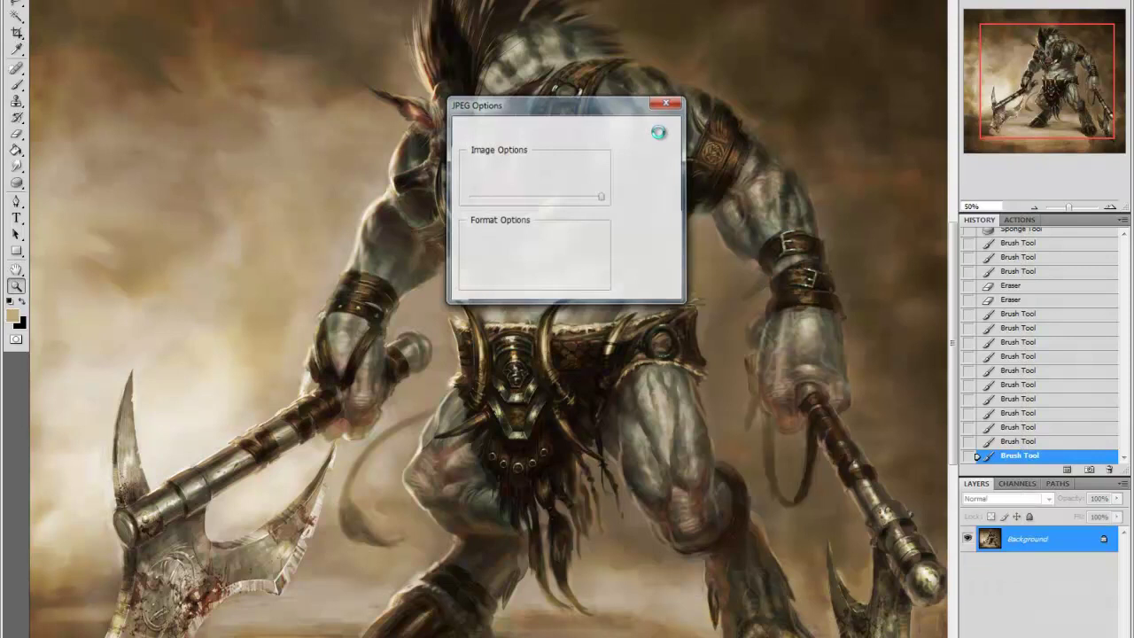
{"action": "key", "text": "Return"}
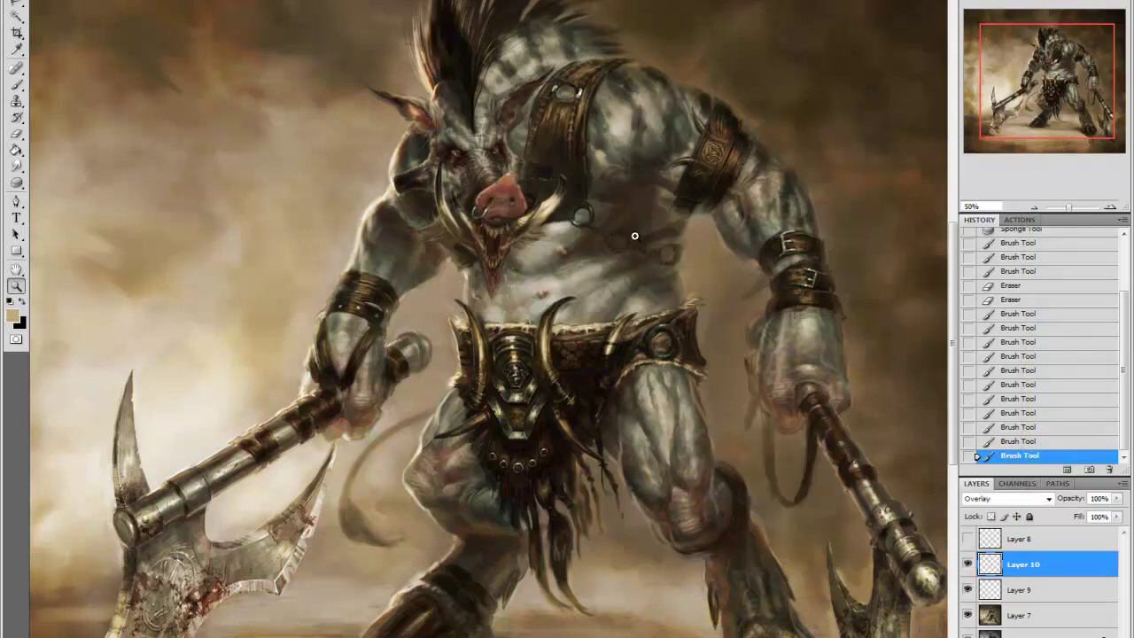